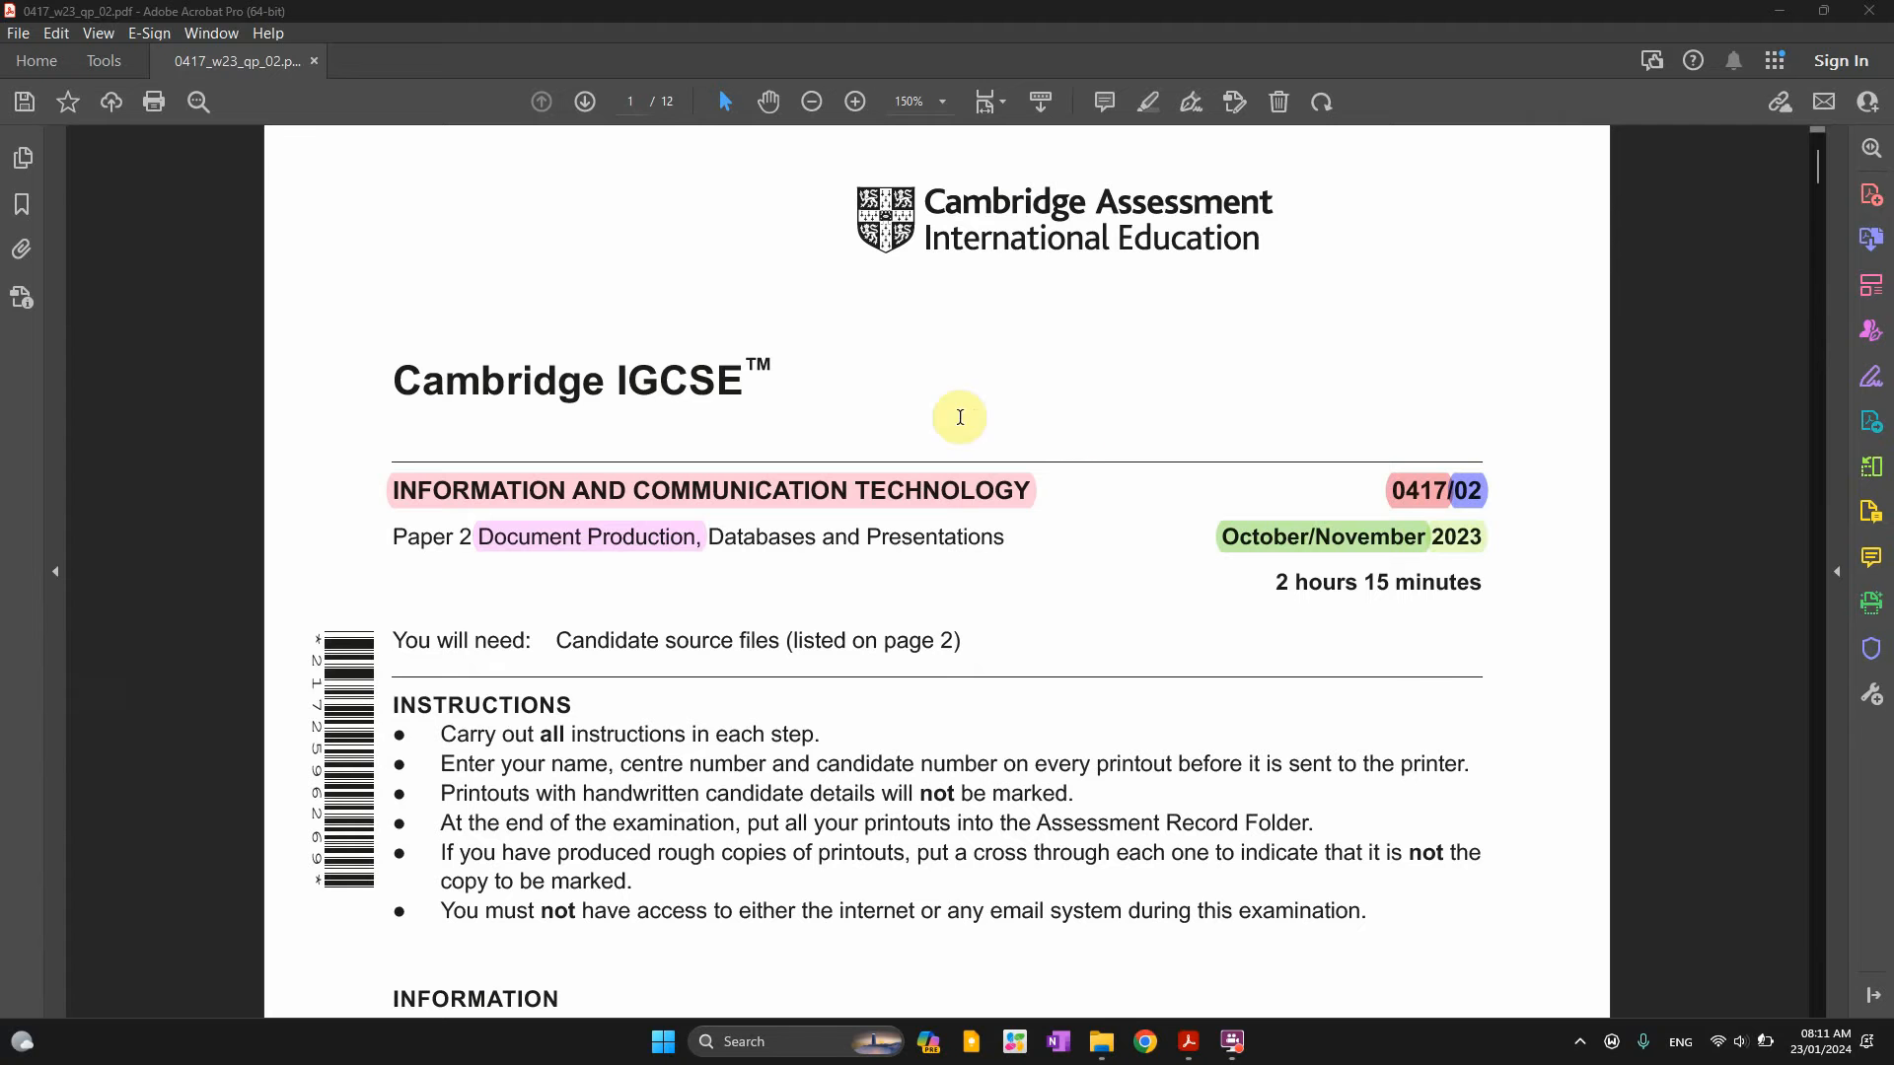
# Select the October/November and Document Production highlights on page 1, then scroll toward page 2
pyautogui.click(1361, 537)
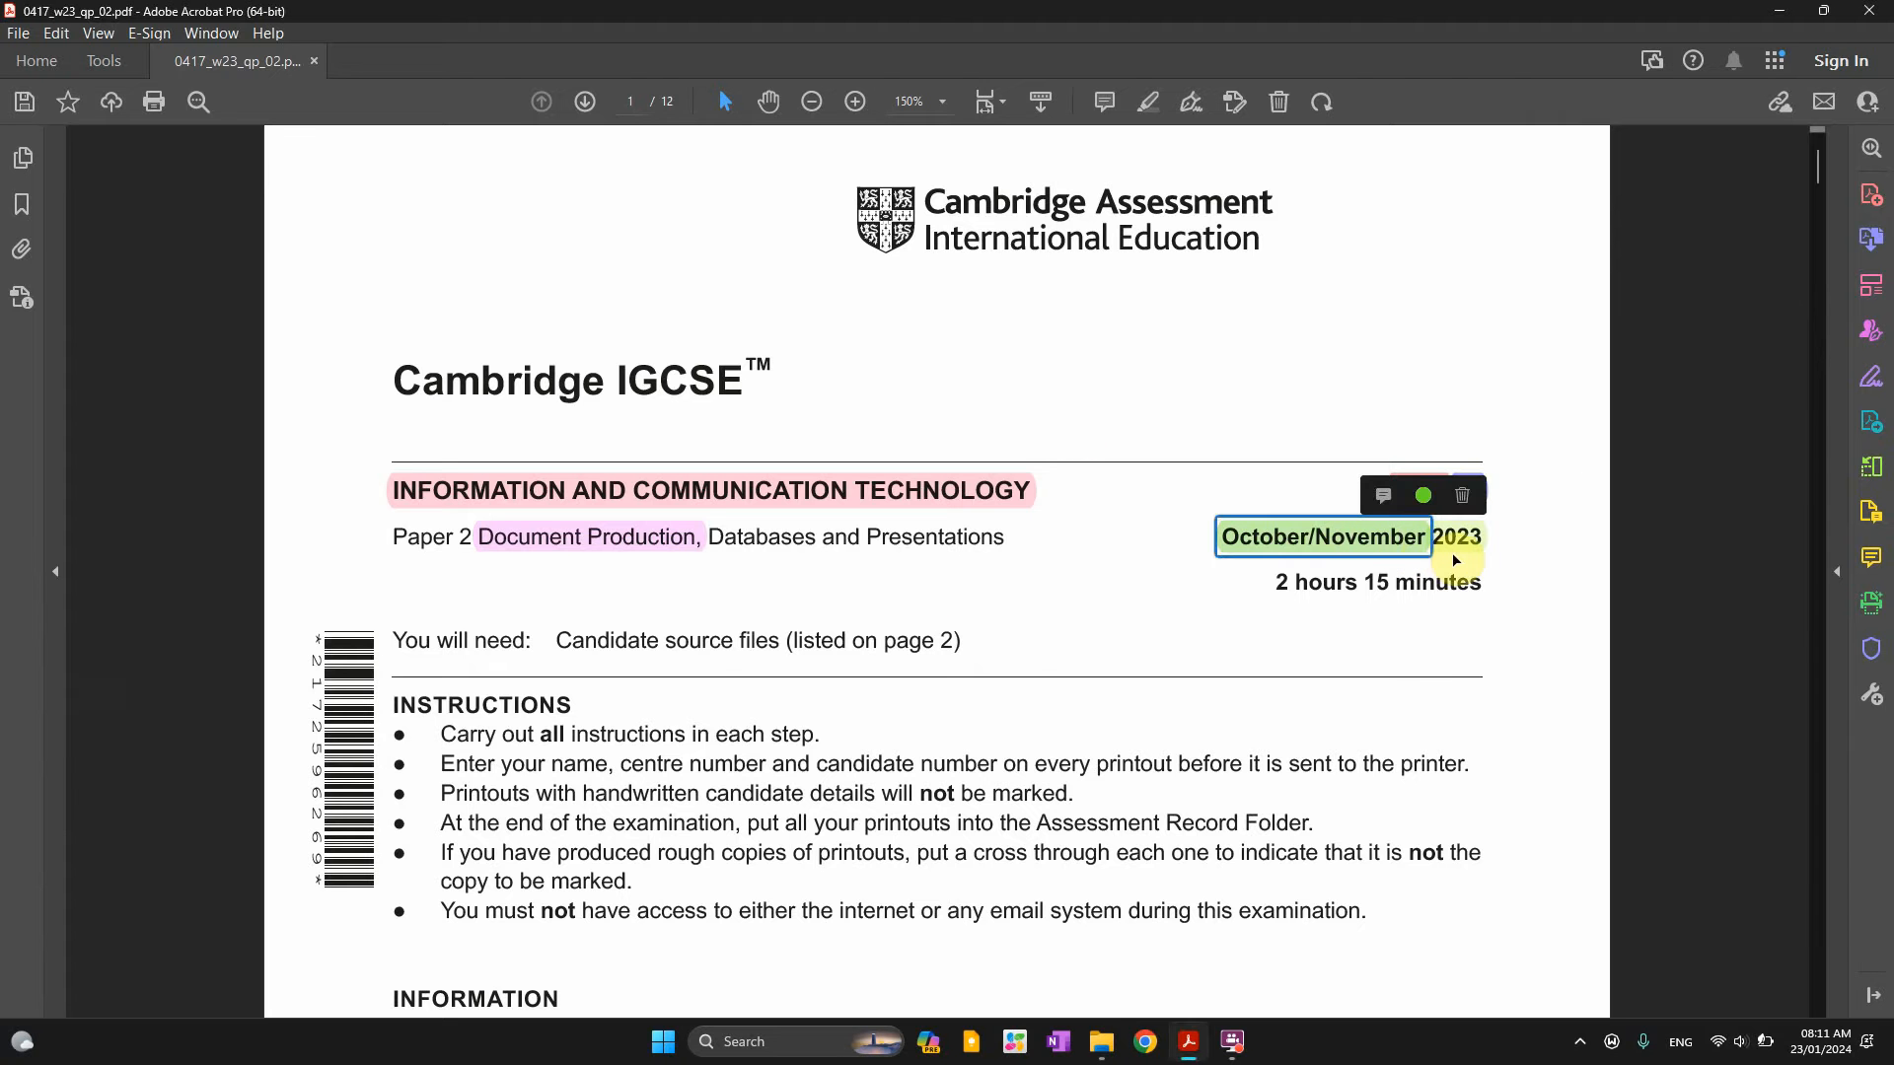
pyautogui.click(505, 539)
pyautogui.scroll(-3, 968, 727)
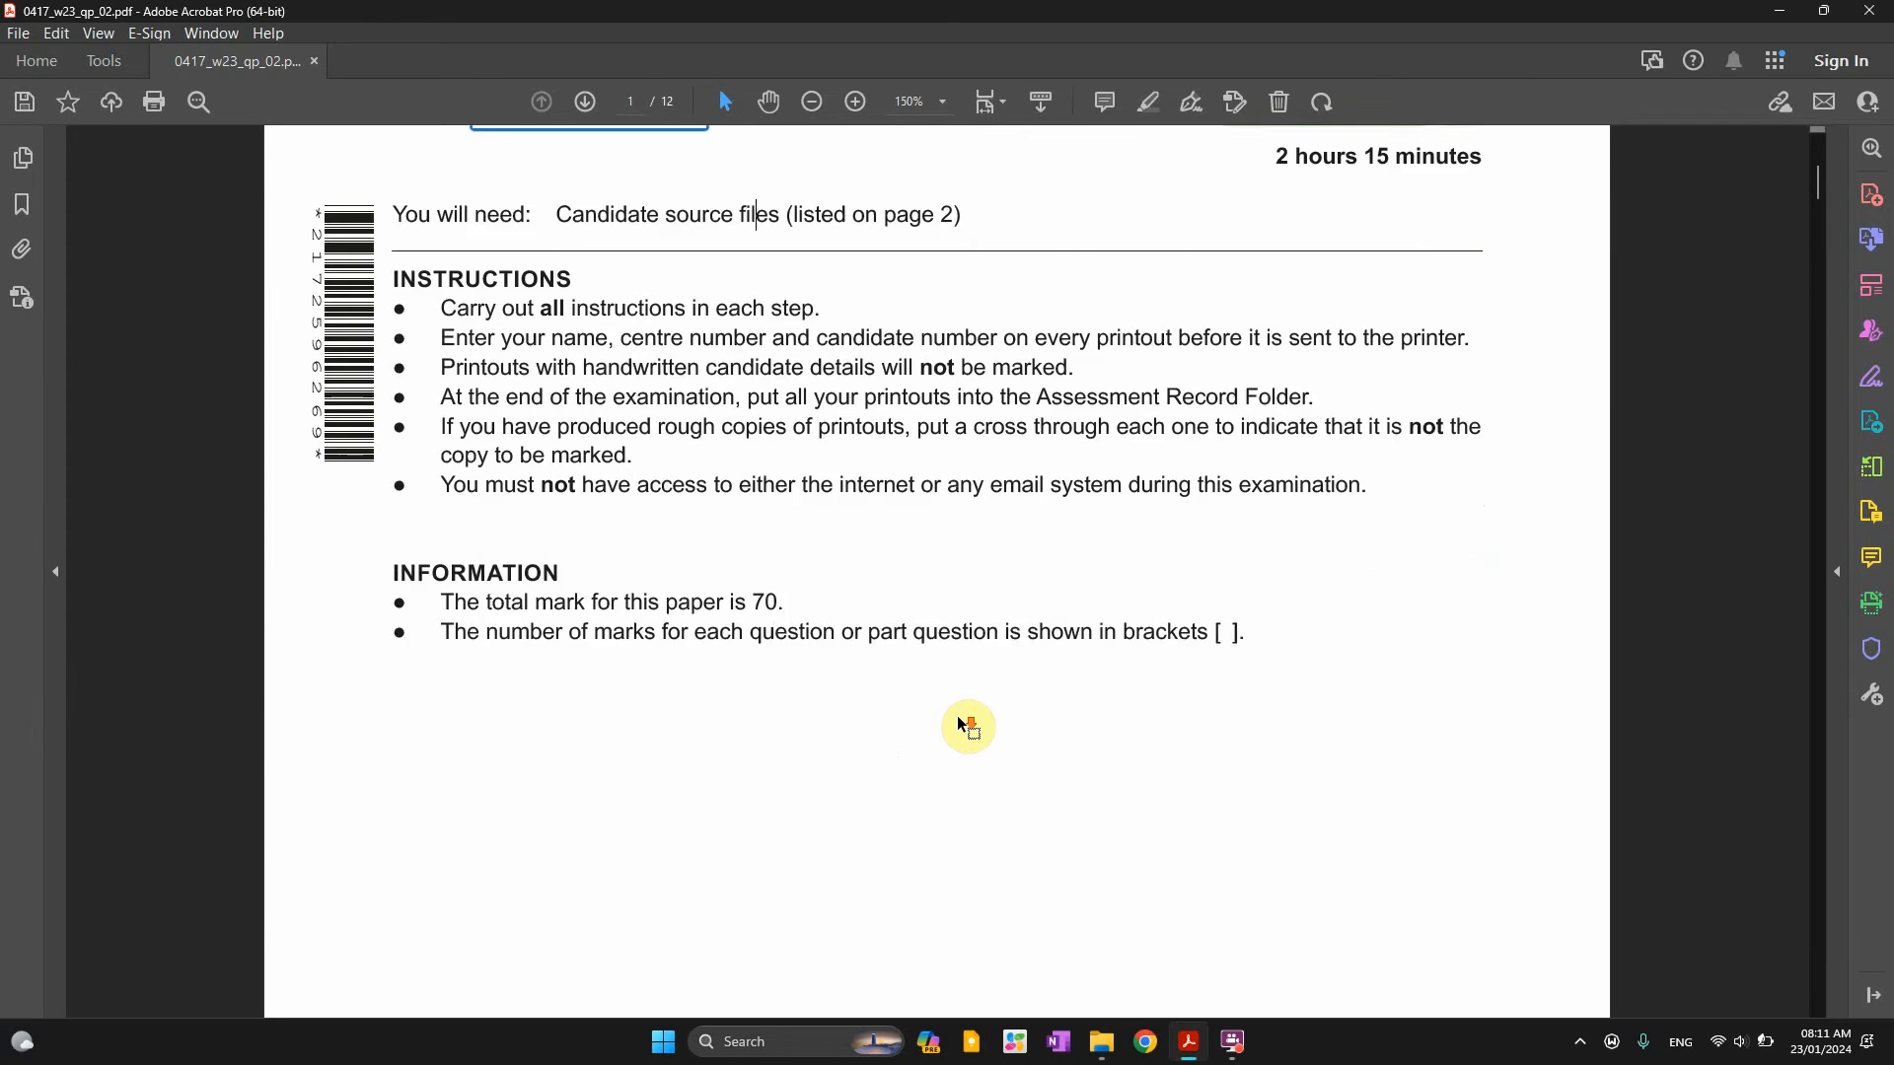
pyautogui.scroll(-10, 968, 727)
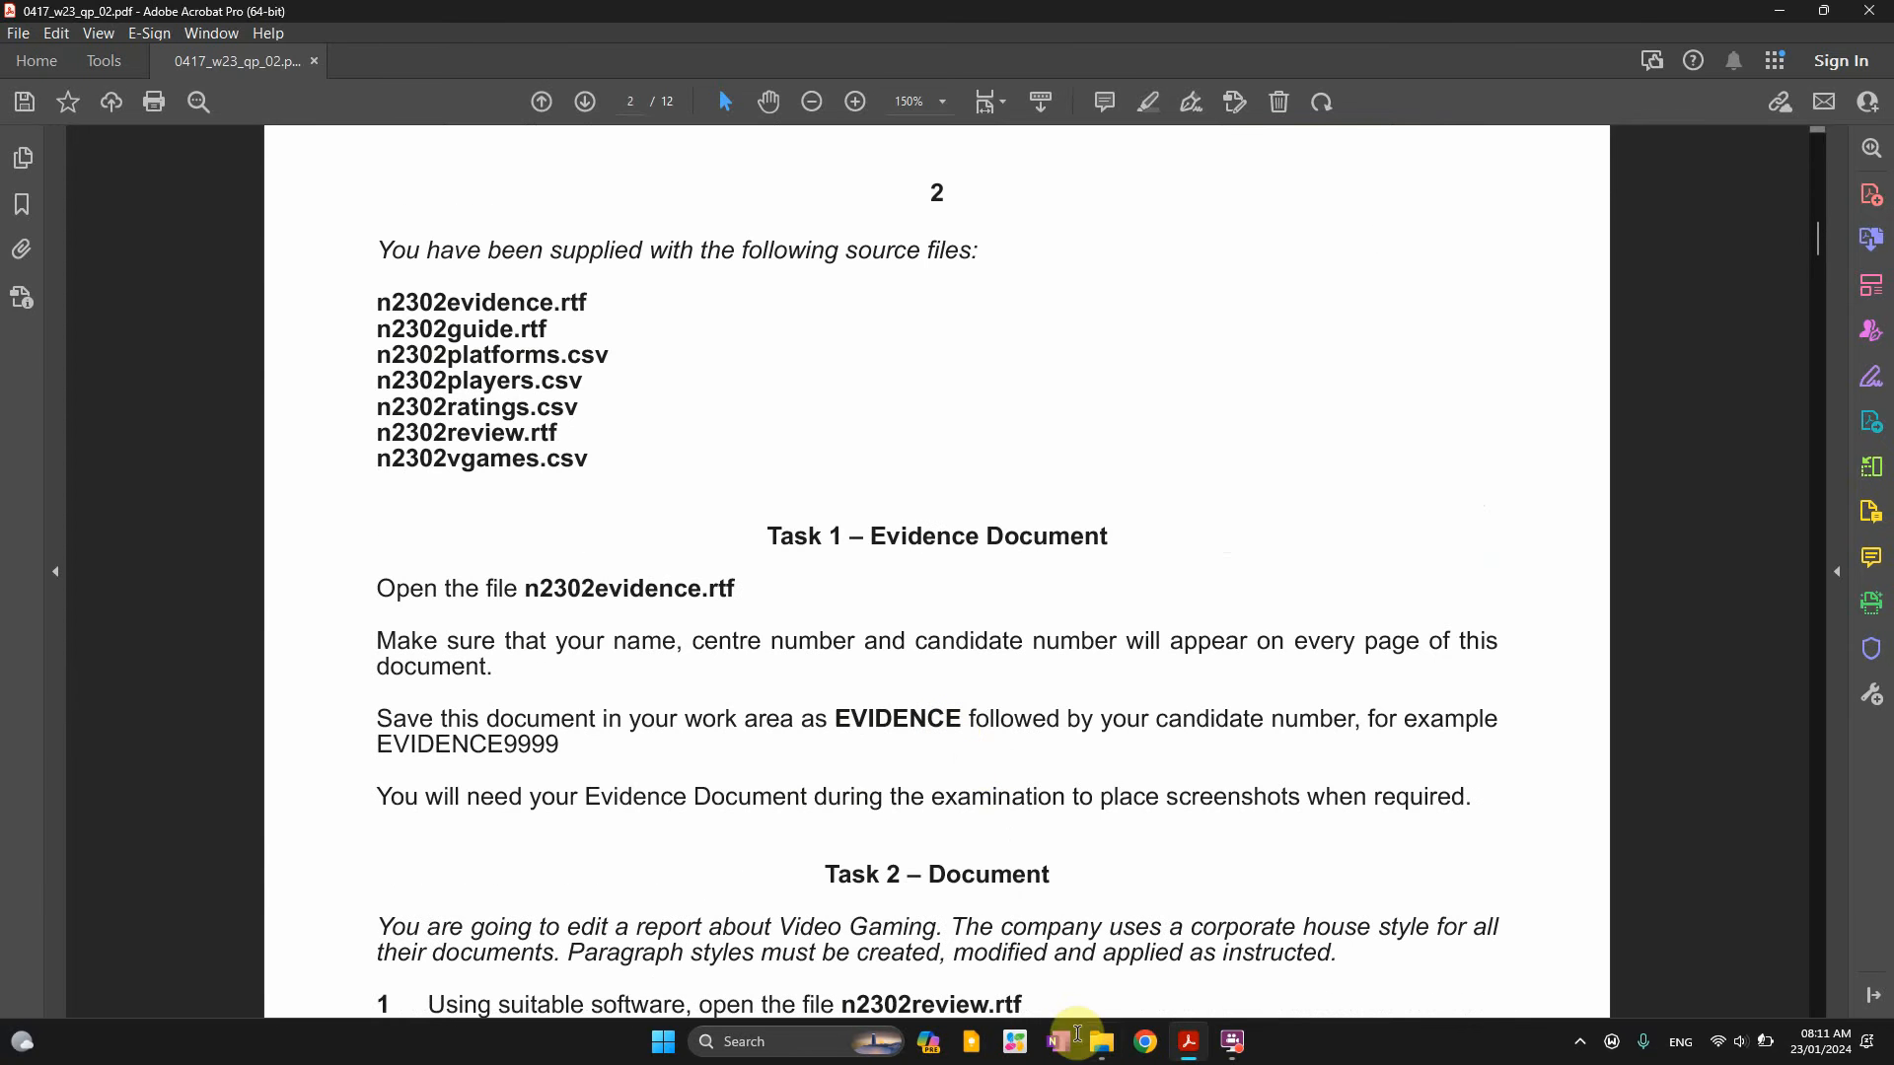
# Glance at the source files folder, then mark the Task 1 heading and evidence file name
pyautogui.click(1101, 1042)
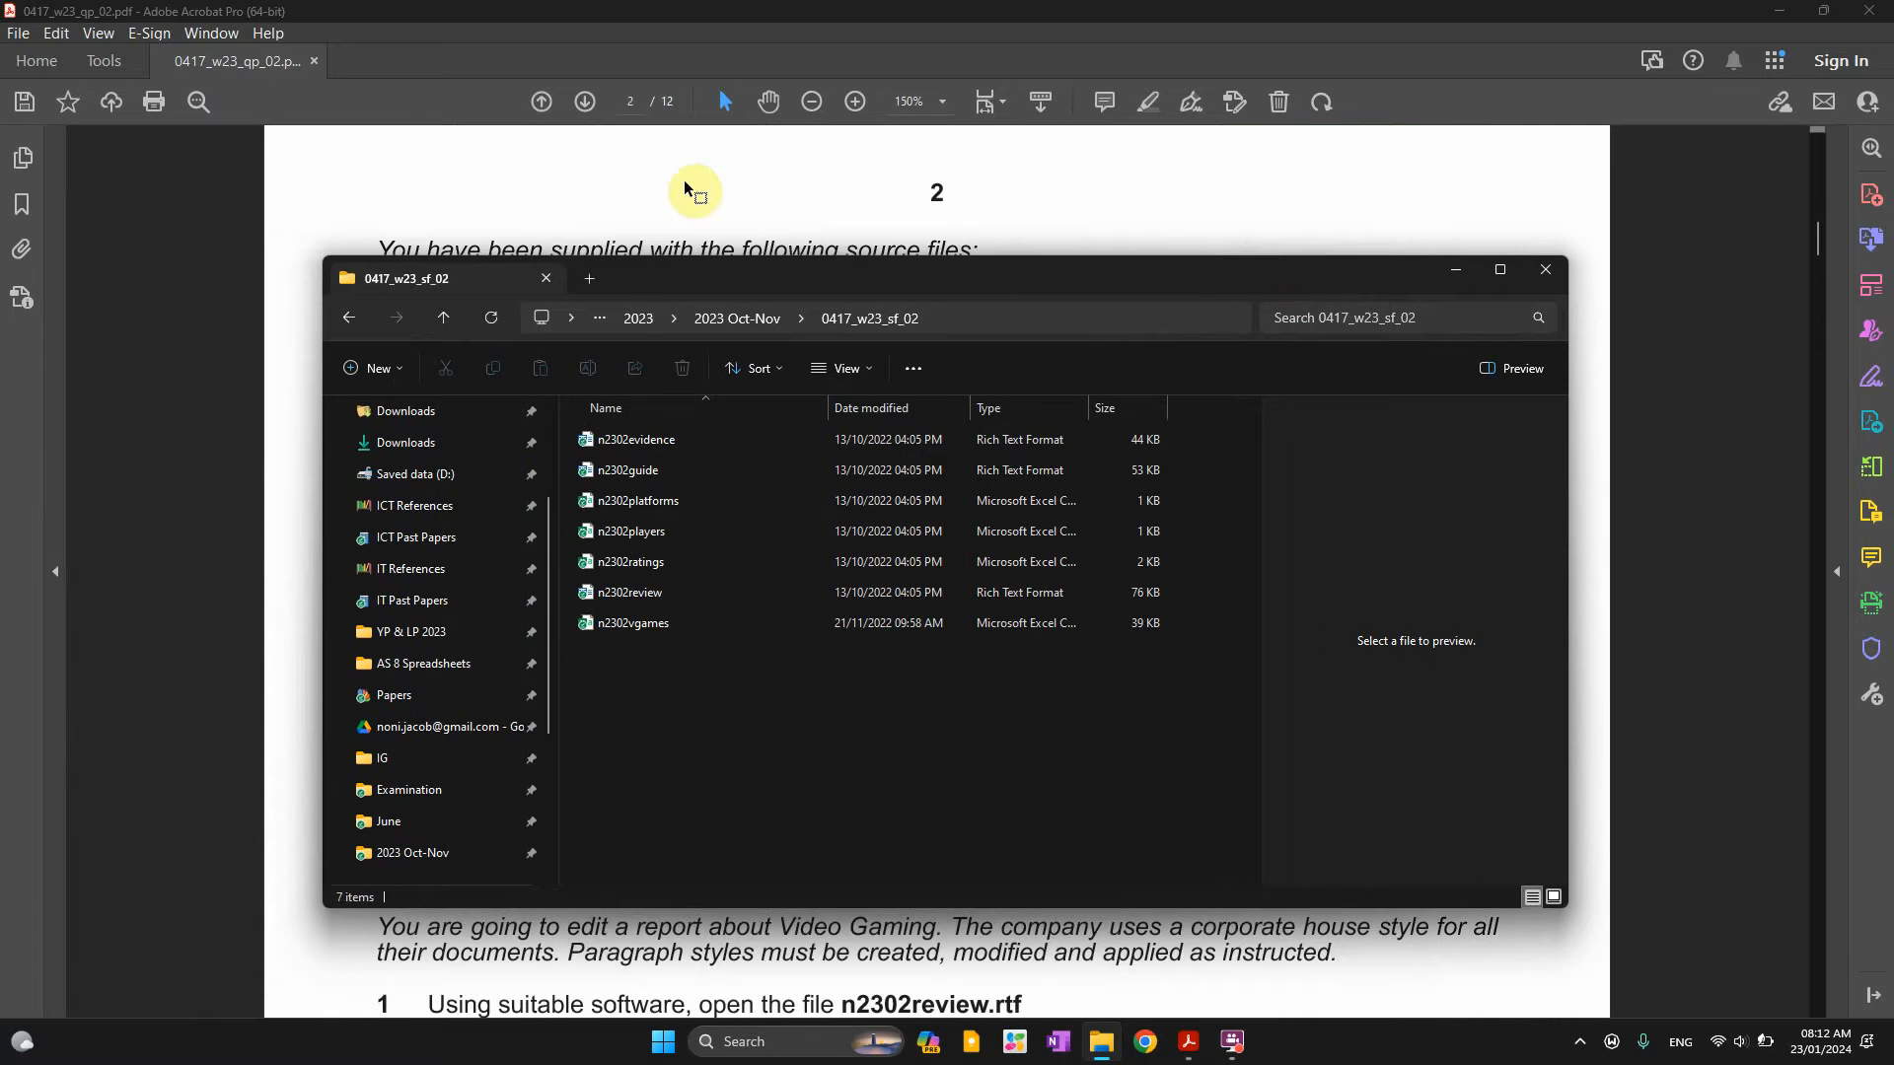
pyautogui.click(710, 200)
pyautogui.scroll(-1, 833, 589)
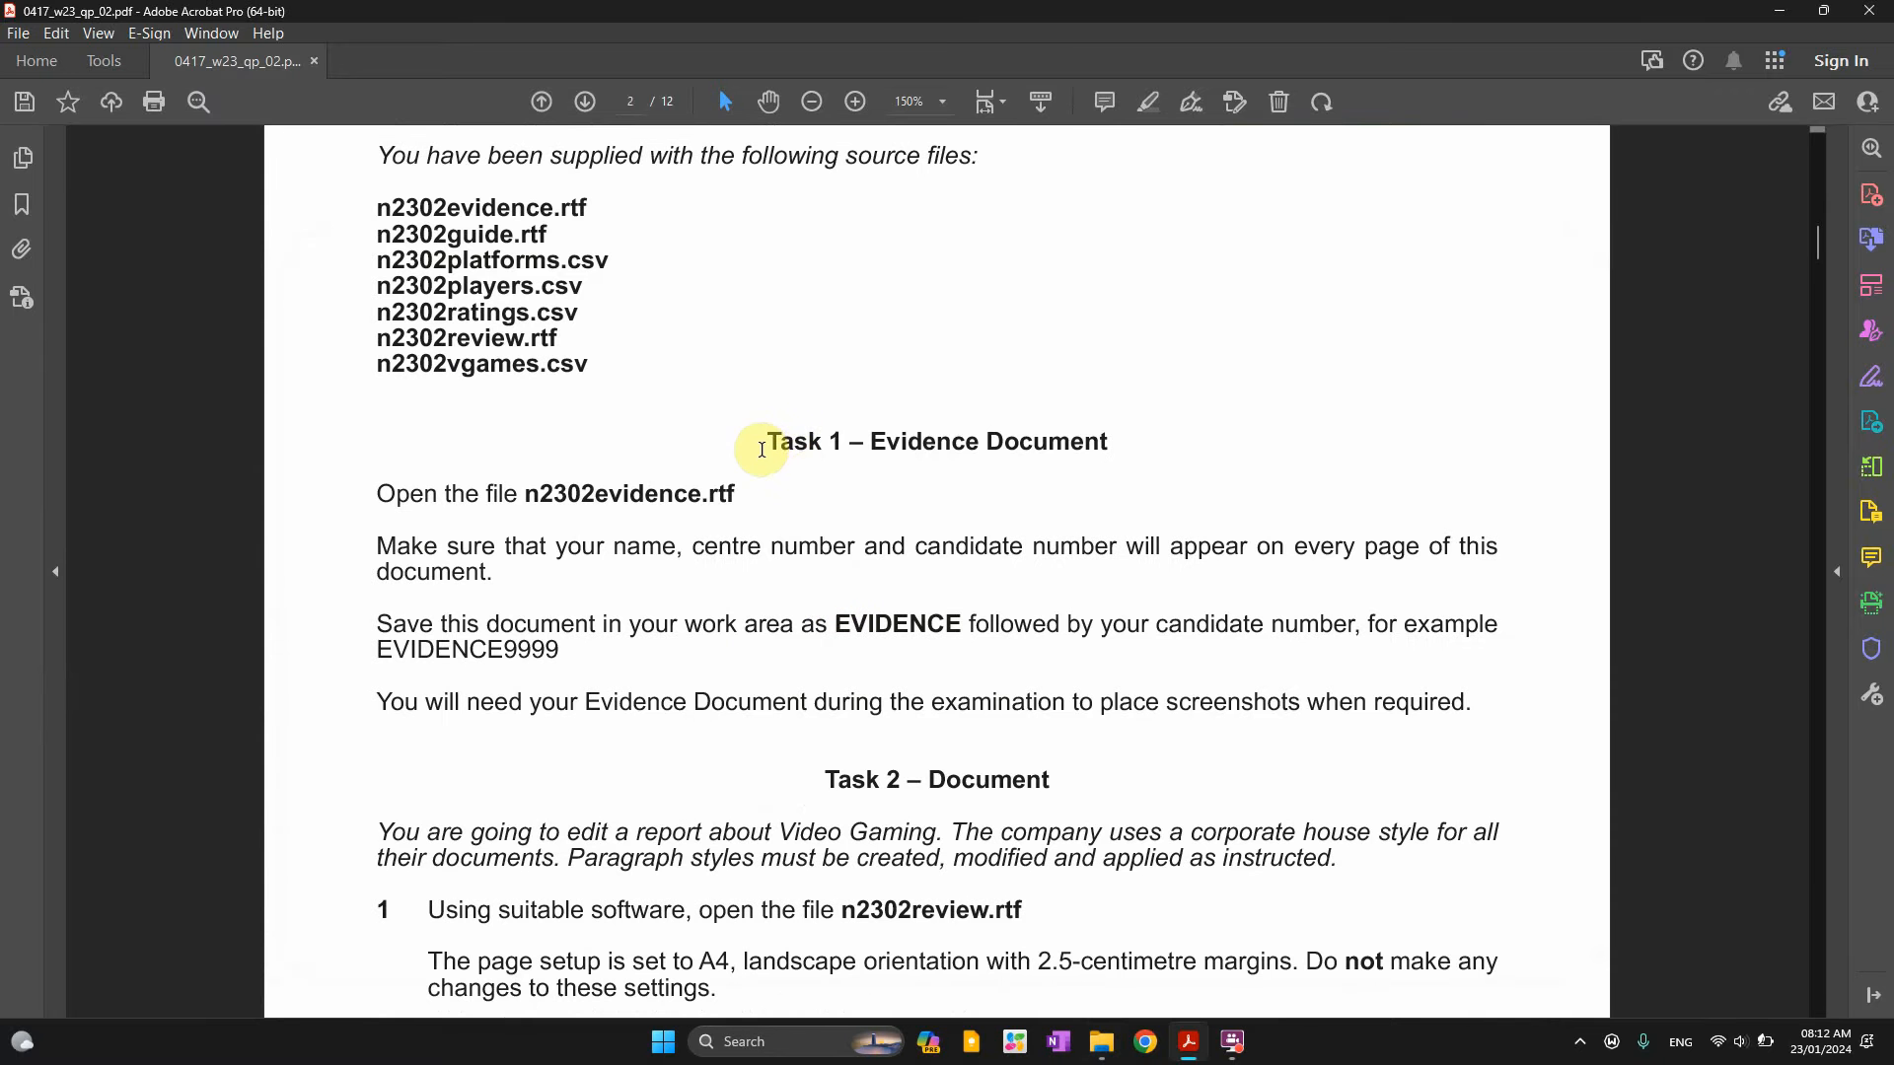
pyautogui.moveTo(762, 450); pyautogui.dragTo(912, 458)
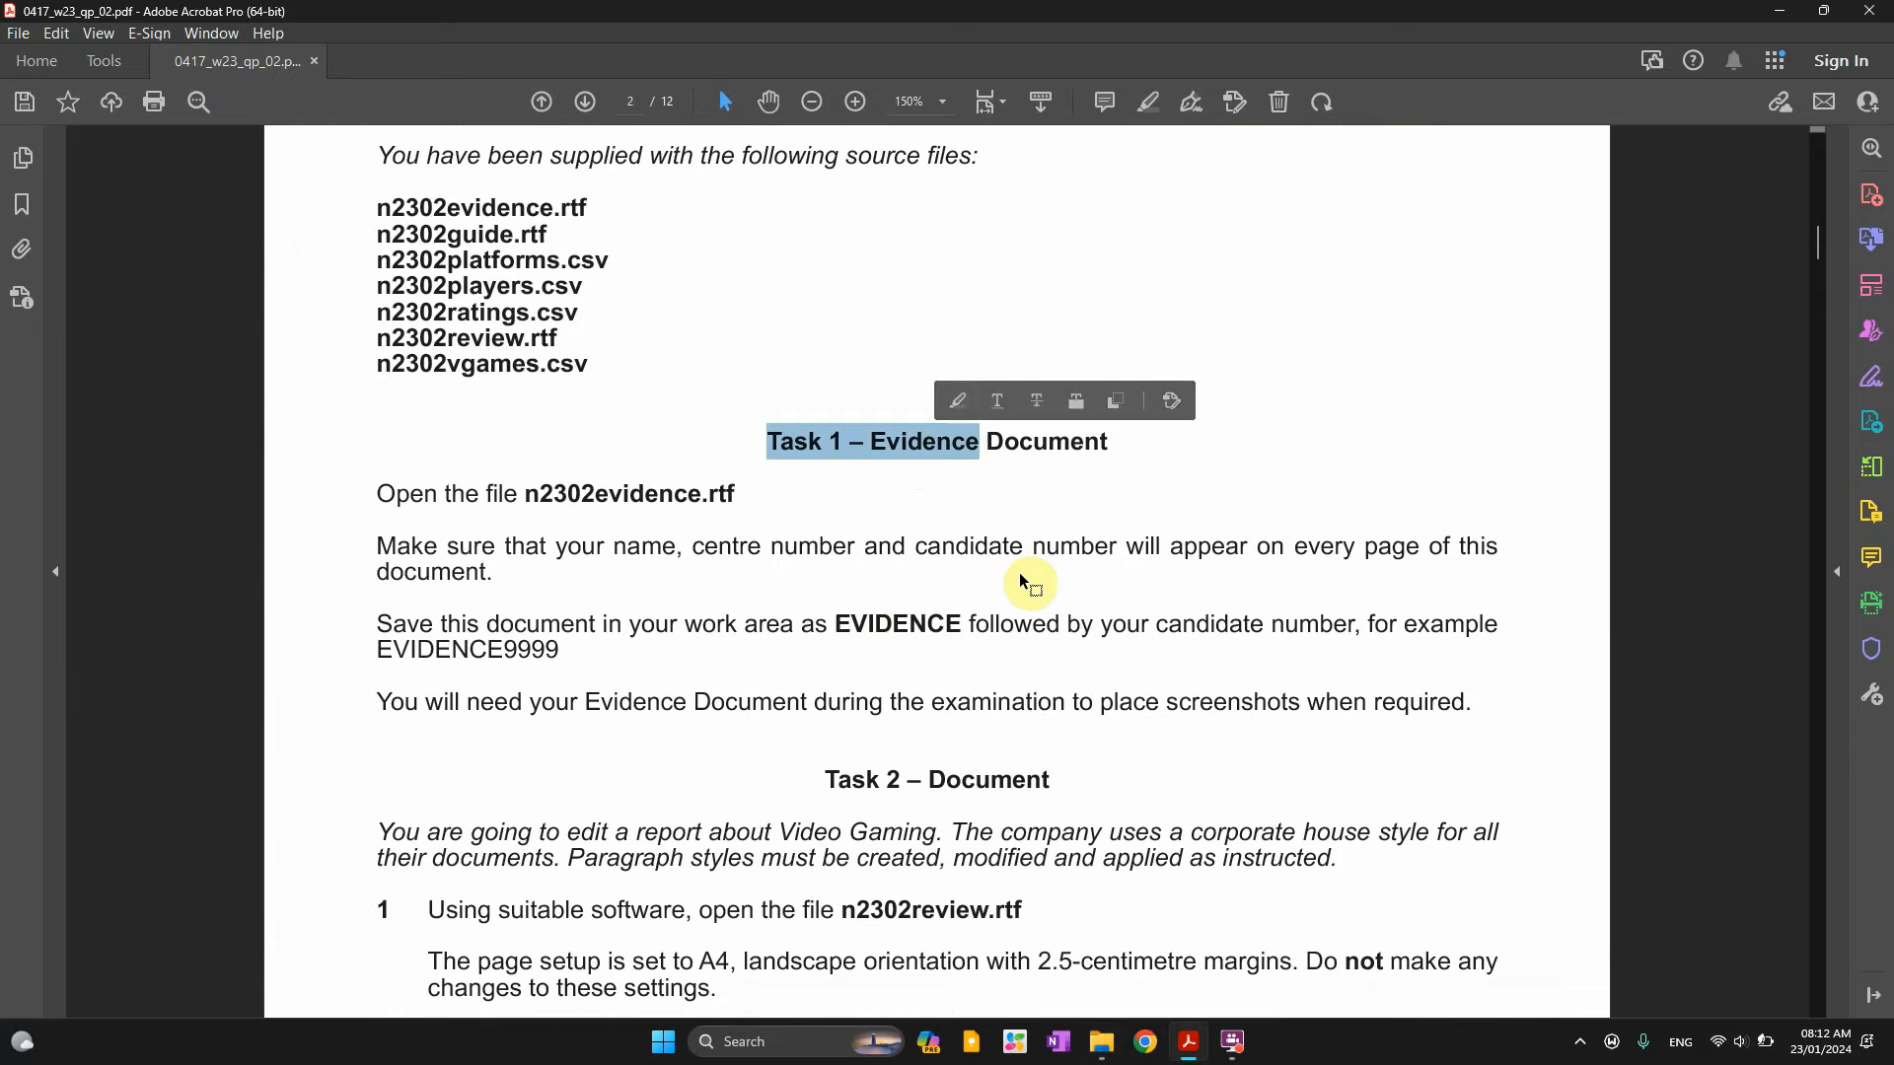
pyautogui.scroll(2, 1015, 567)
pyautogui.moveTo(404, 469); pyautogui.dragTo(611, 472)
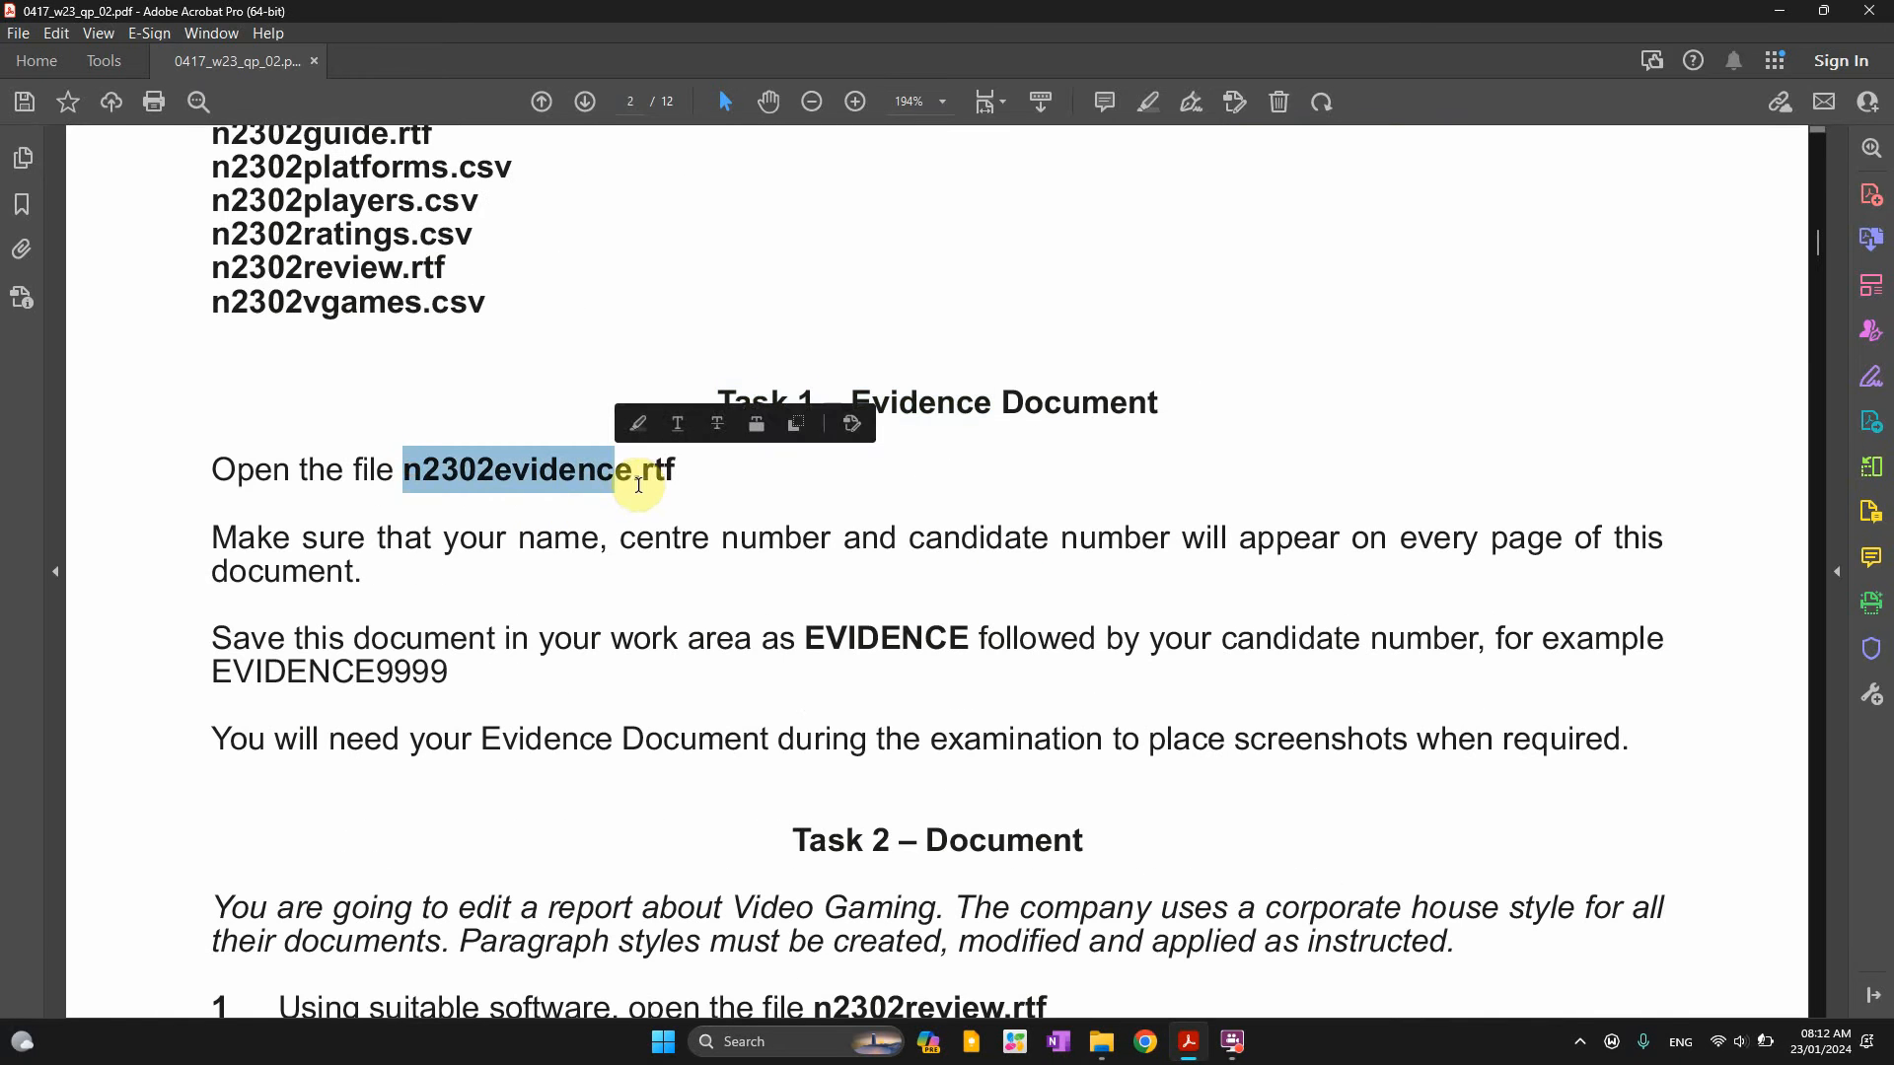
# Open n2302evidence and group the source file list by Type
pyautogui.hotkey('alt', 'Tab')
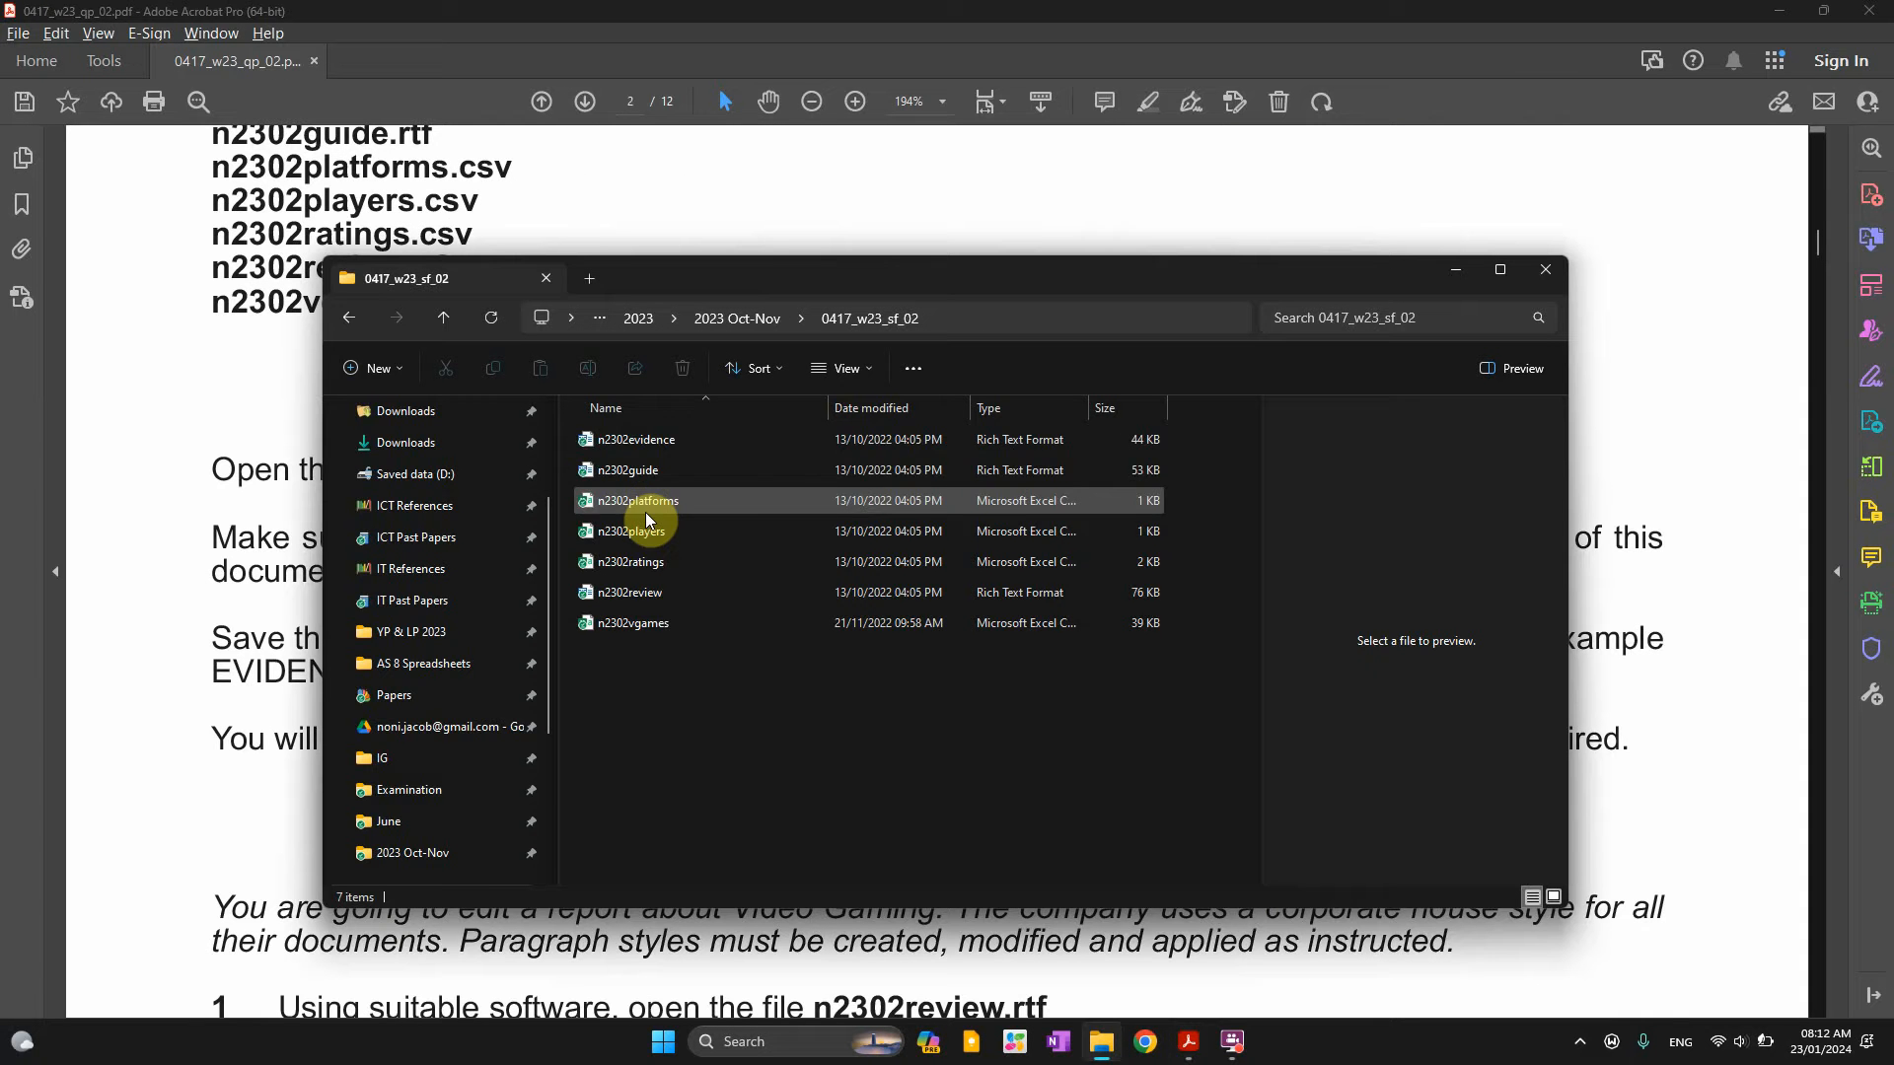
pyautogui.doubleClick(672, 446)
pyautogui.rightClick(957, 682)
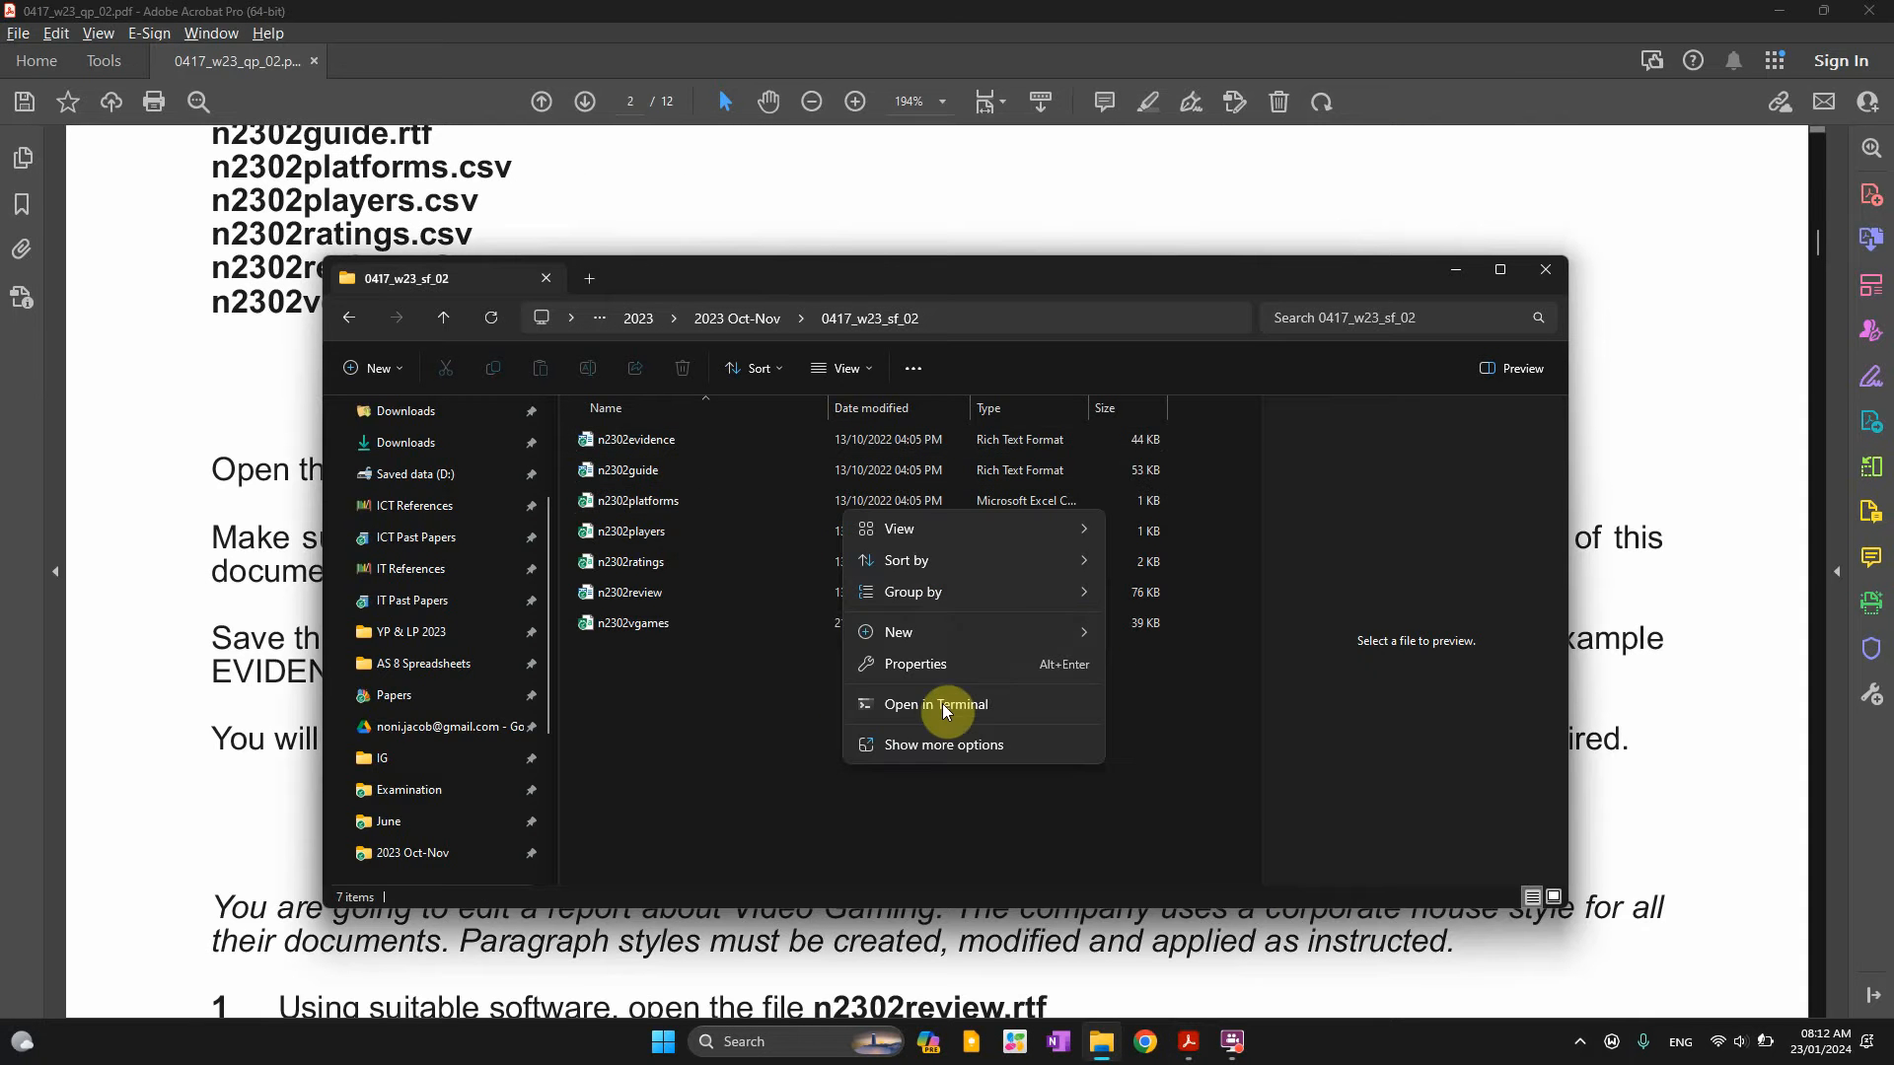
pyautogui.moveTo(1004, 596)
pyautogui.click(1133, 659)
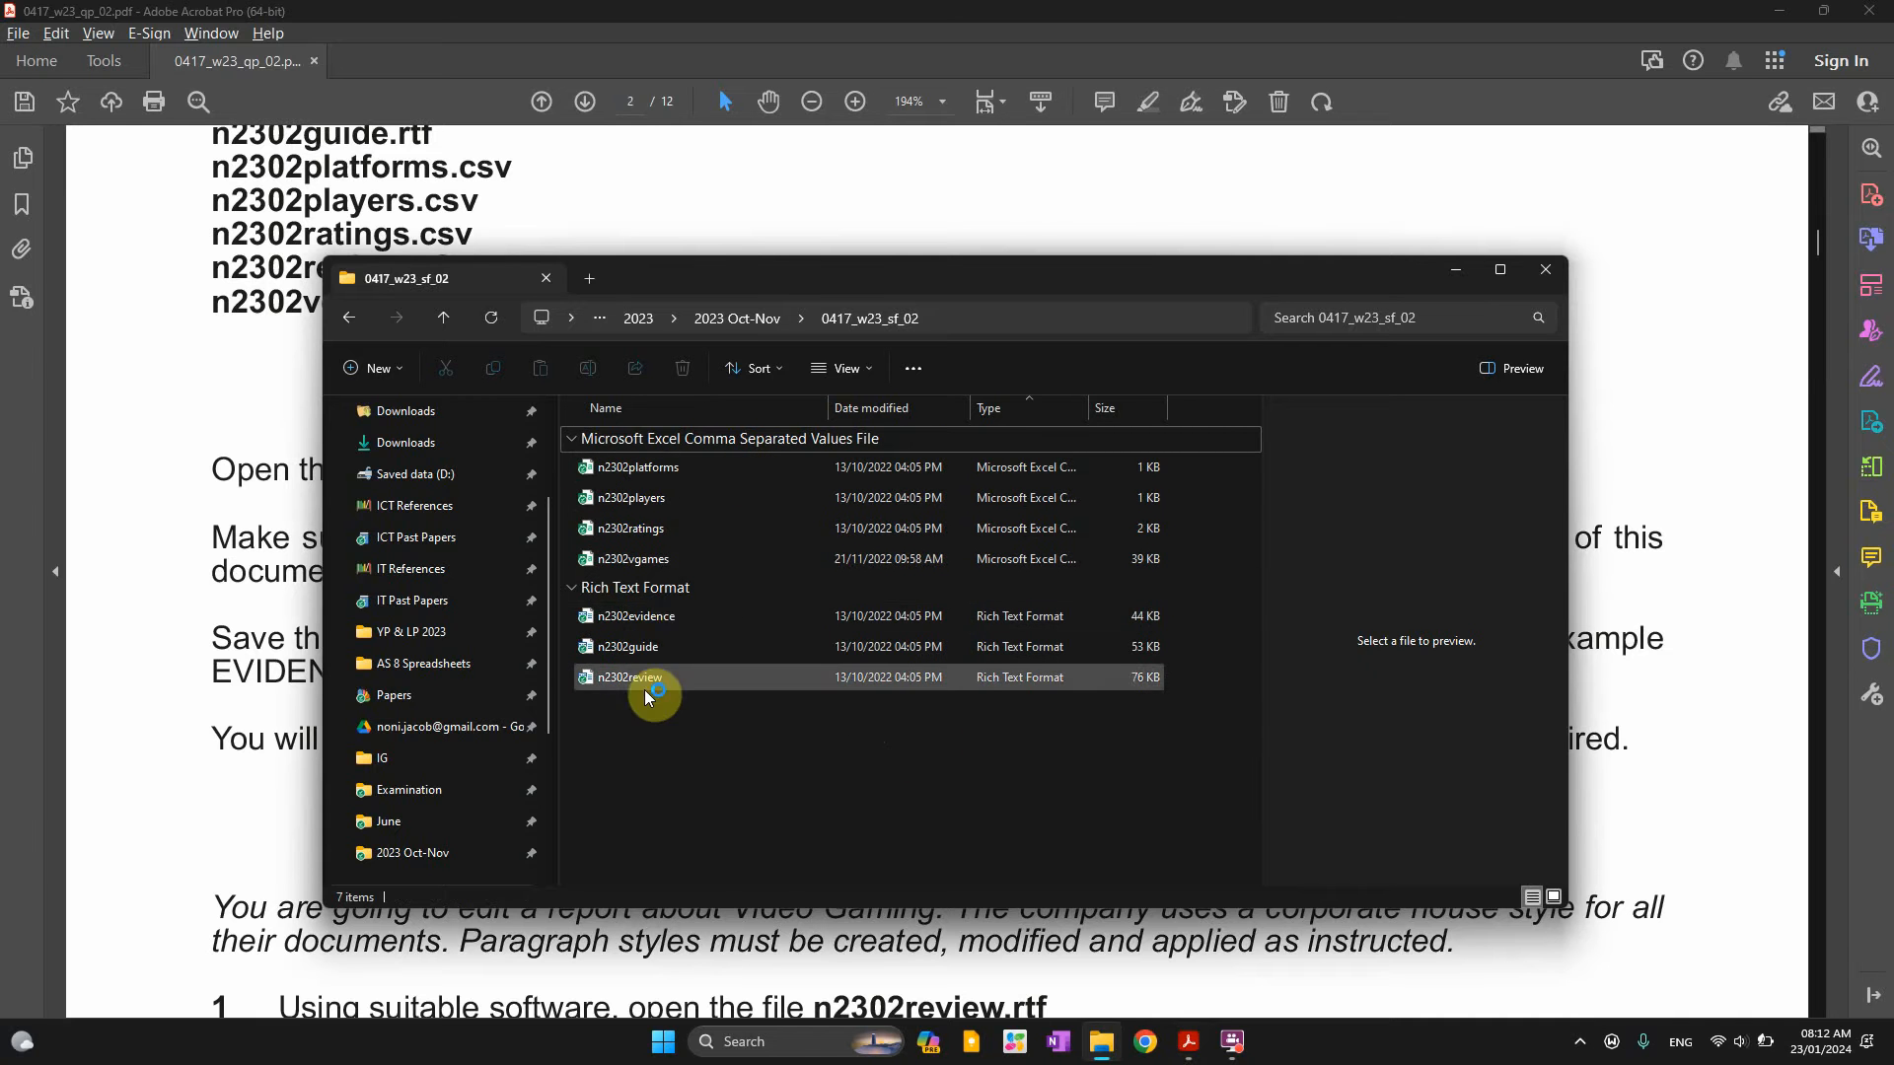
# Preview n2302evidence and select its instruction about name and candidate number
pyautogui.click(639, 620)
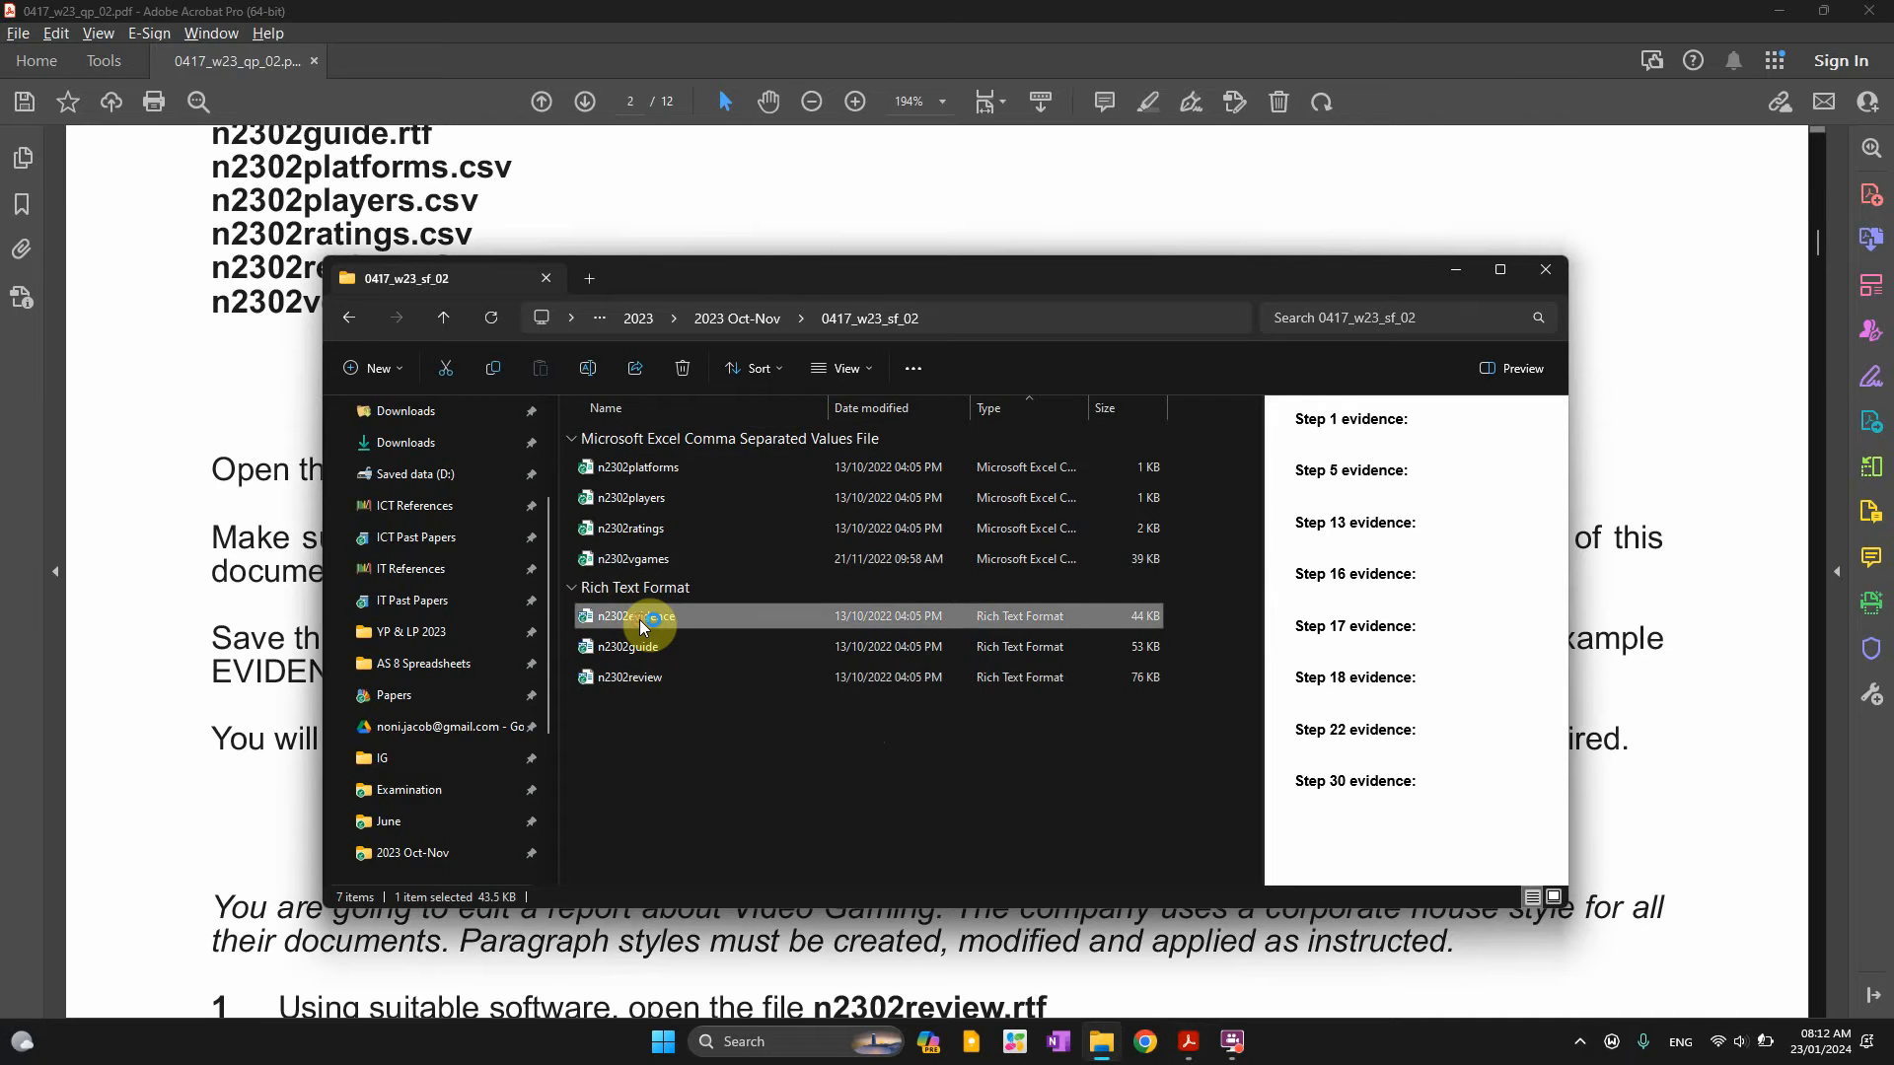
pyautogui.click(245, 406)
pyautogui.moveTo(213, 538); pyautogui.dragTo(1665, 538)
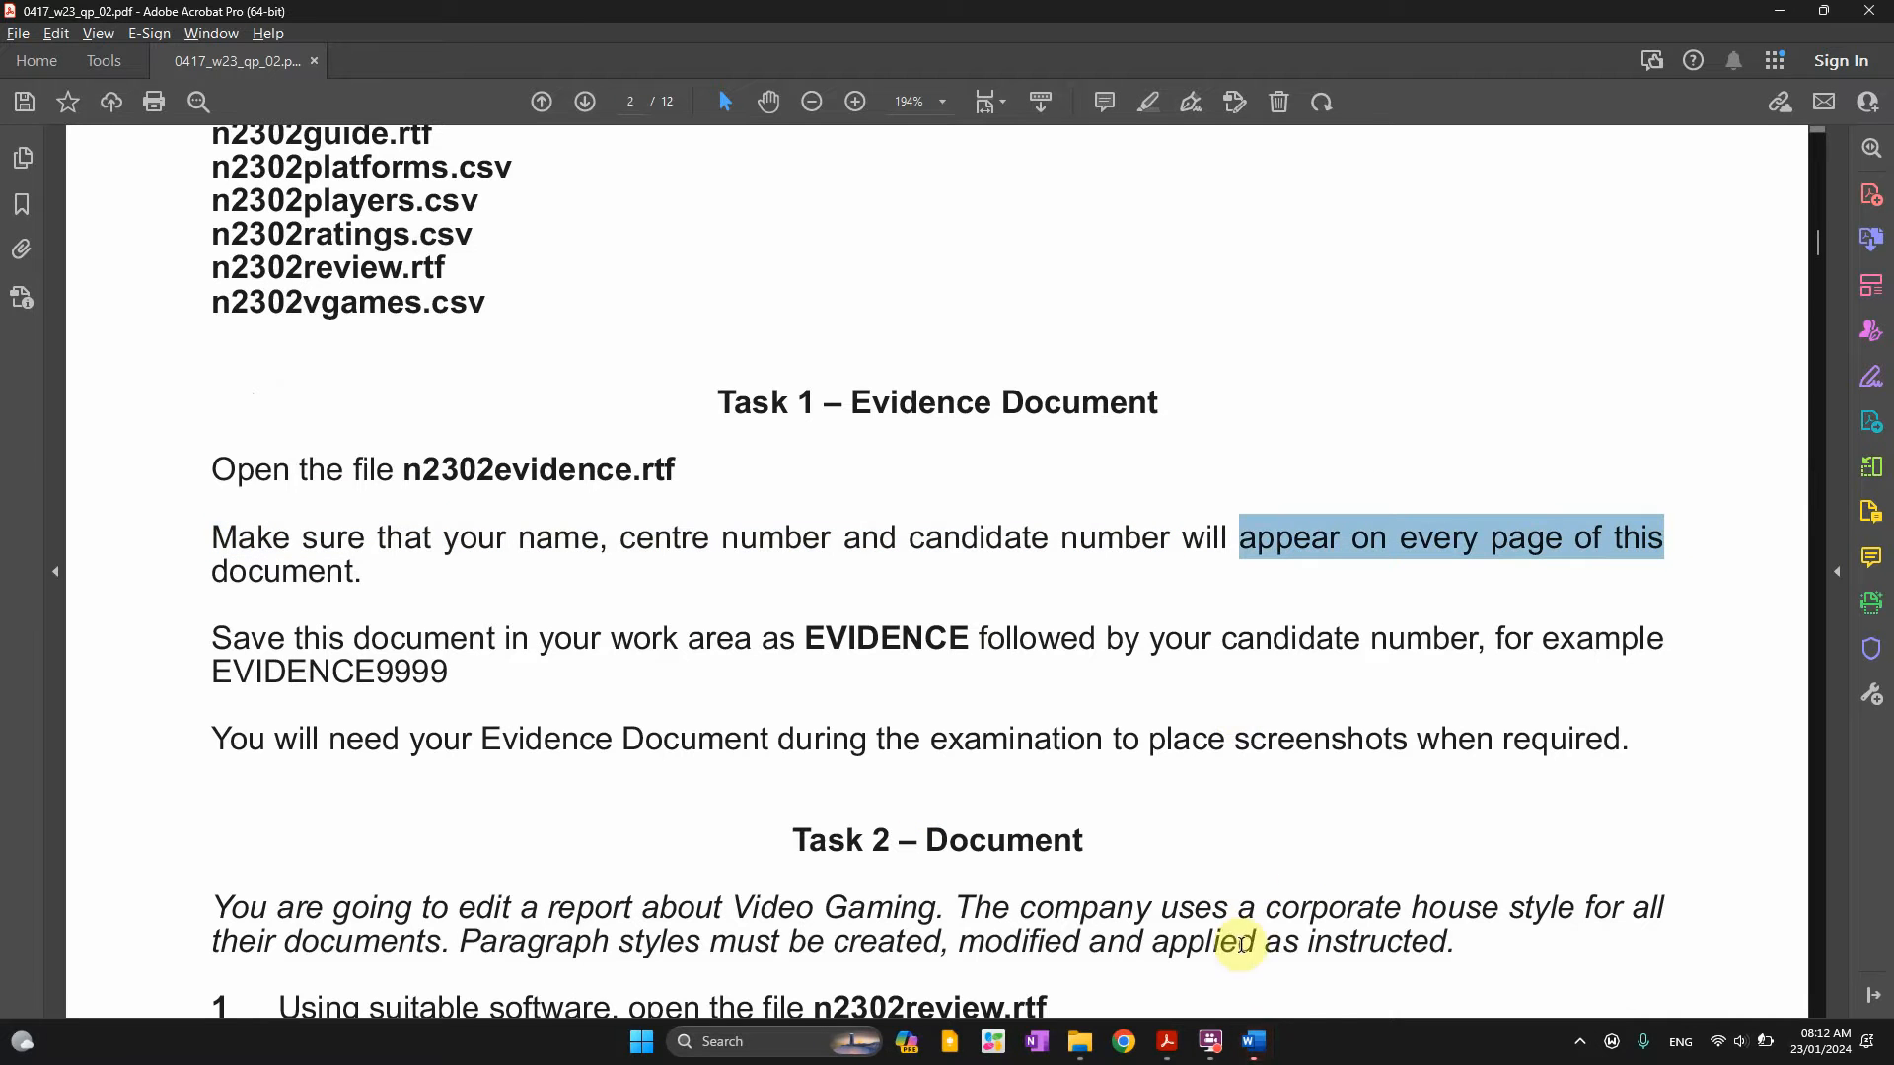
# Bring the evidence document forward and insert a Blank (Three Columns) header
pyautogui.click(1253, 1041)
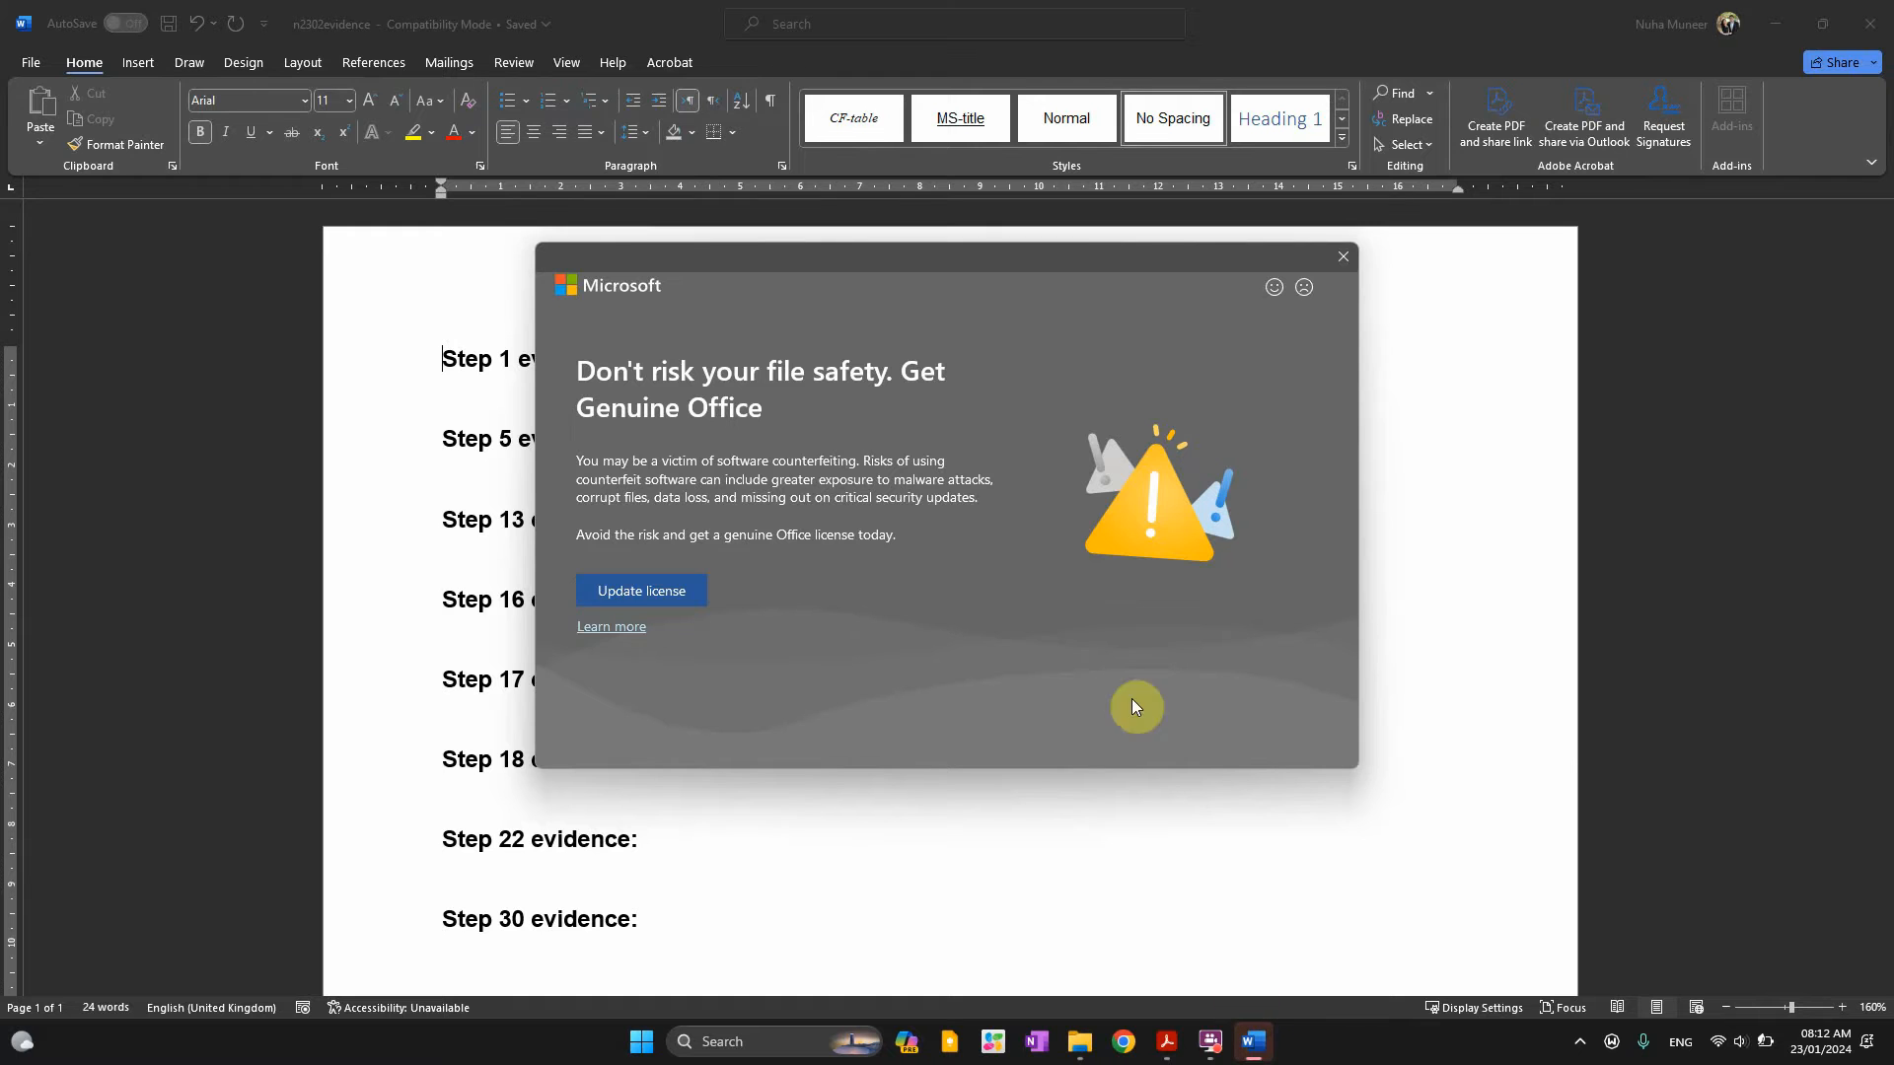
pyautogui.click(1344, 258)
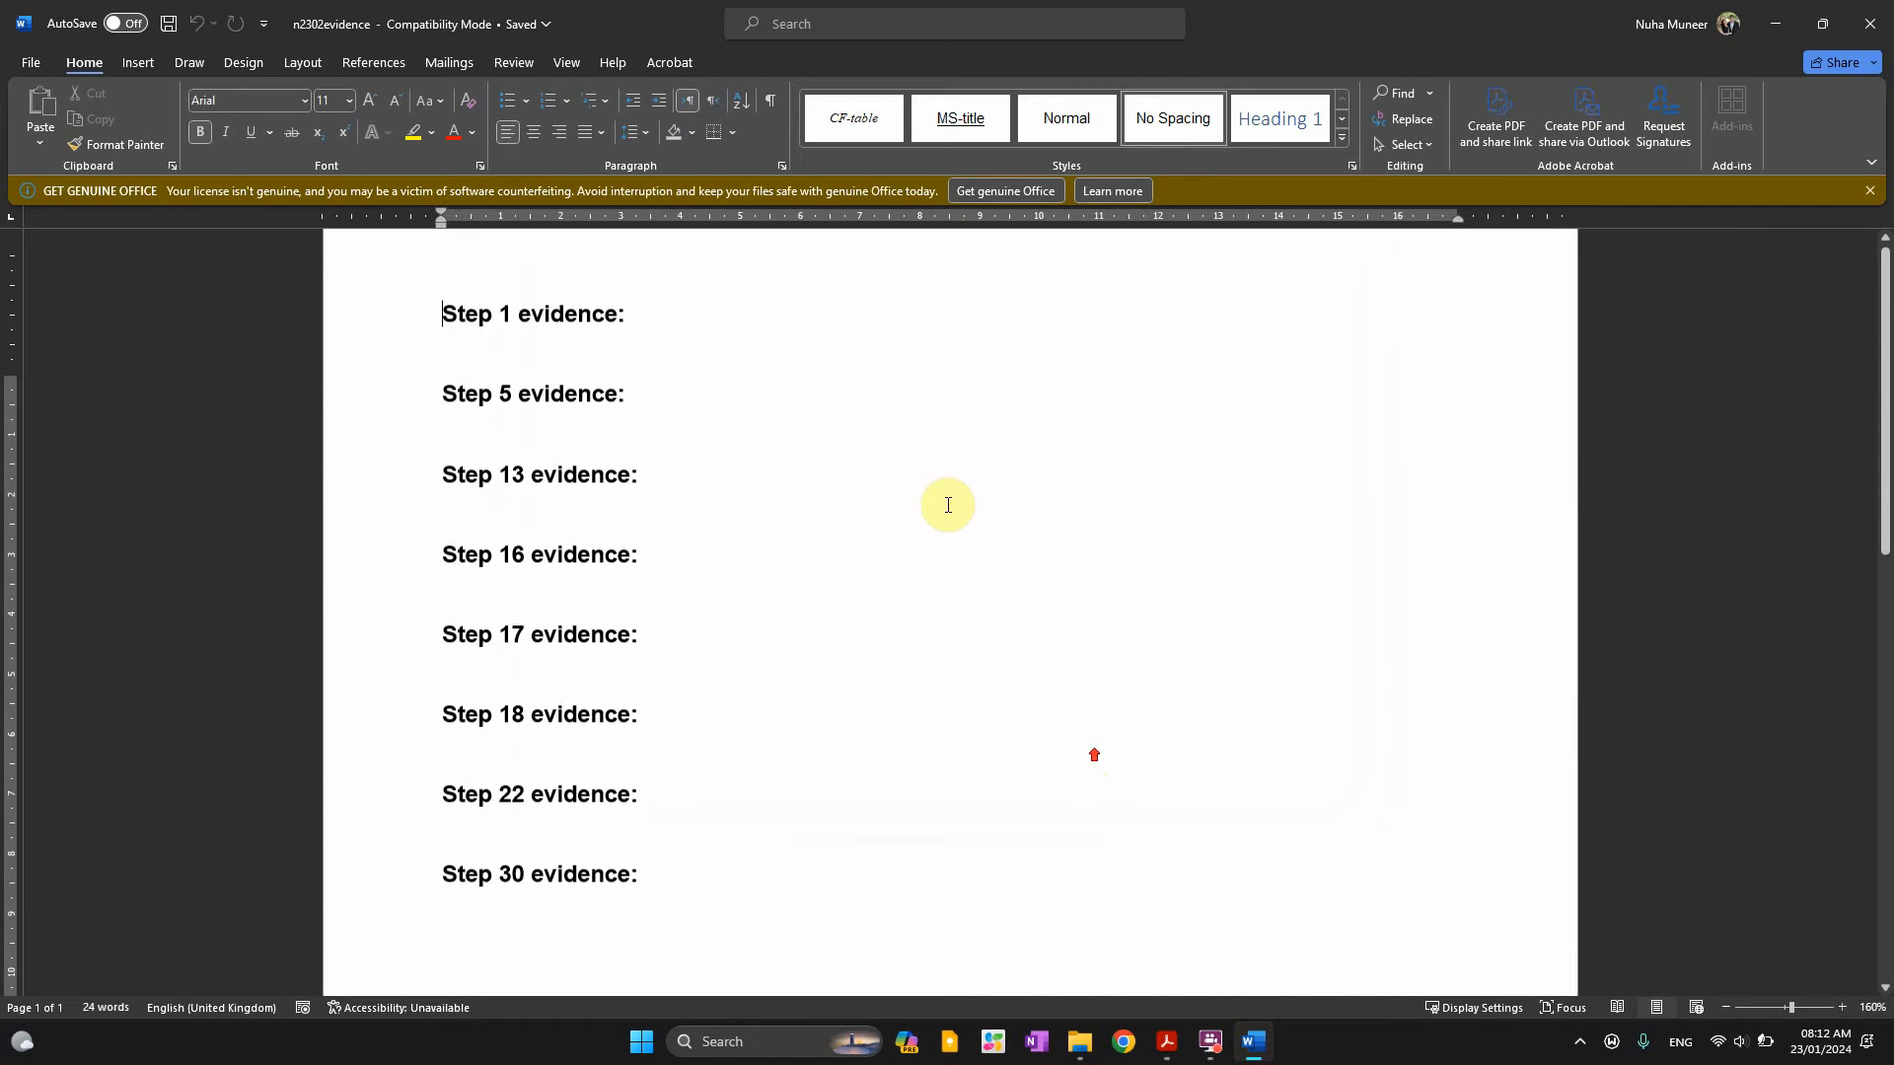
pyautogui.scroll(2, 929, 285)
pyautogui.doubleClick(928, 286)
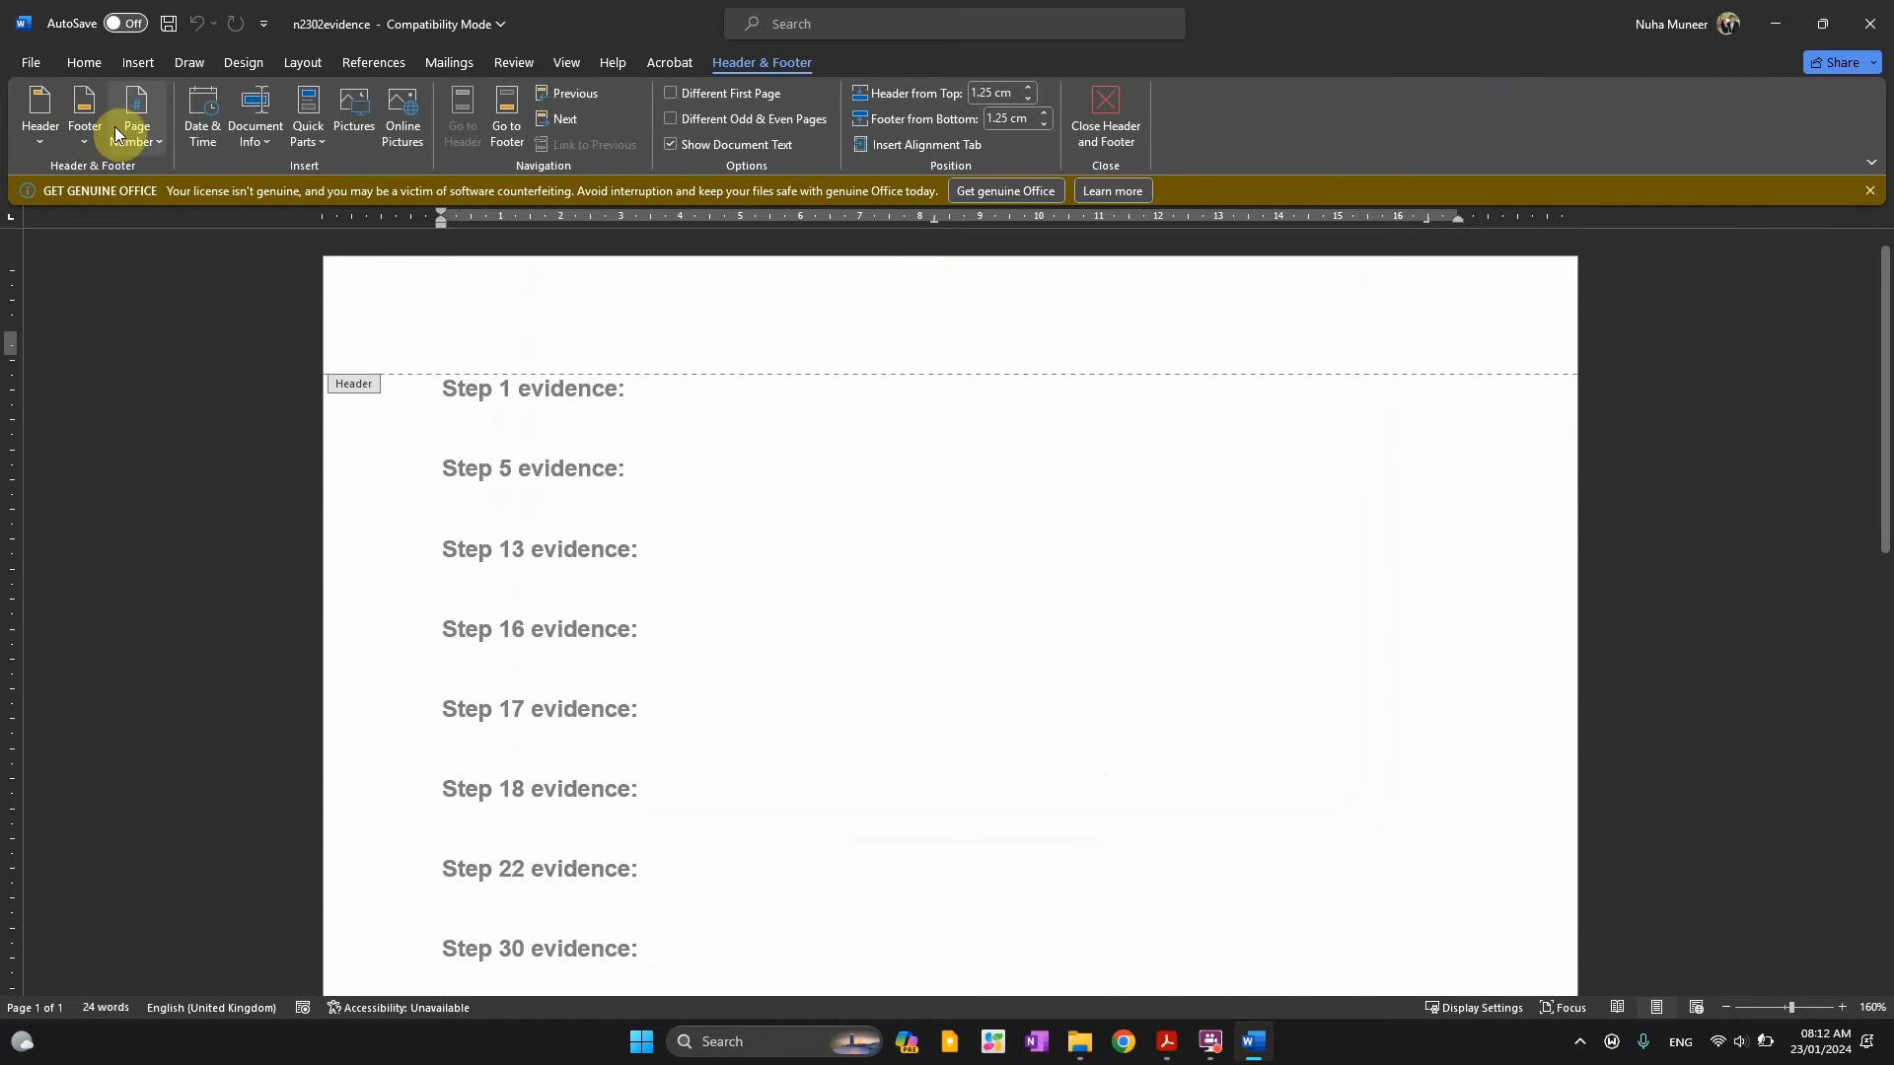
pyautogui.click(37, 137)
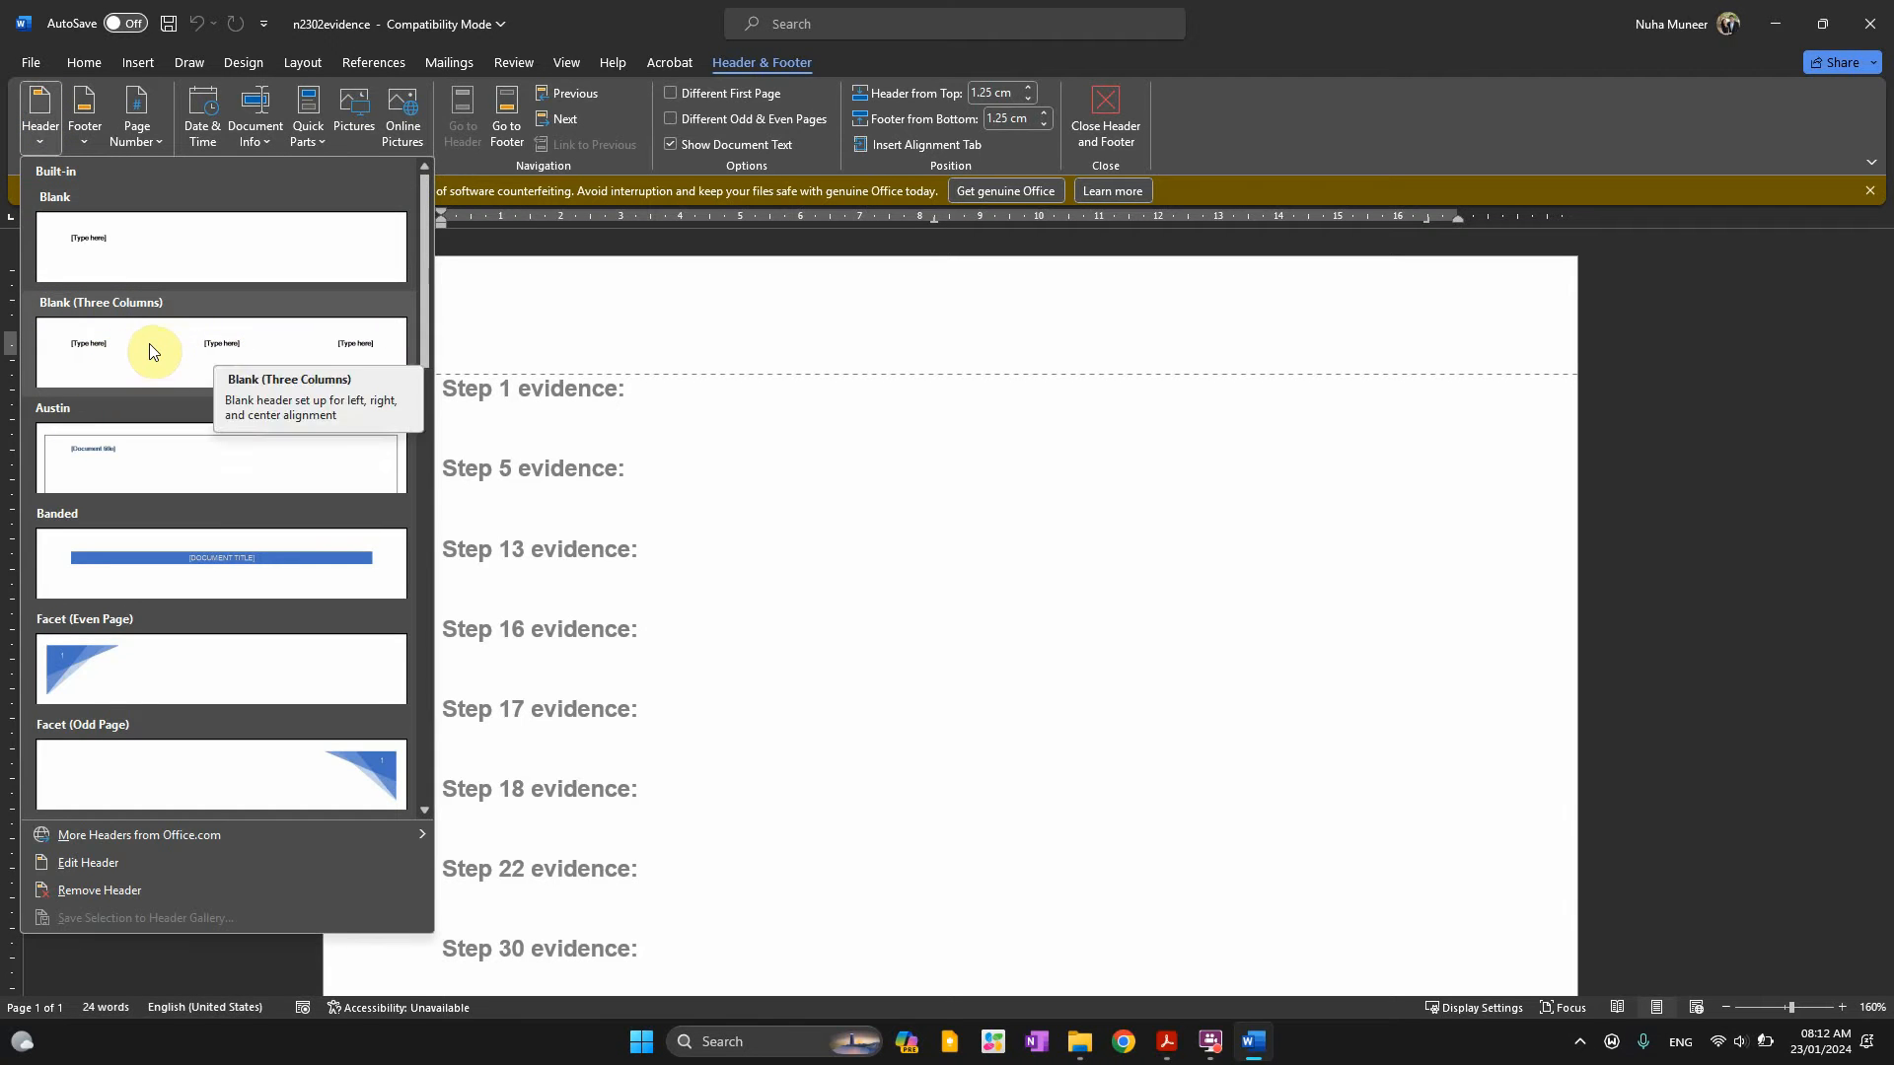
pyautogui.click(150, 344)
# Fill the header placeholders with the candidate's name, centre number and candidate number, then close the header
pyautogui.click(484, 346)
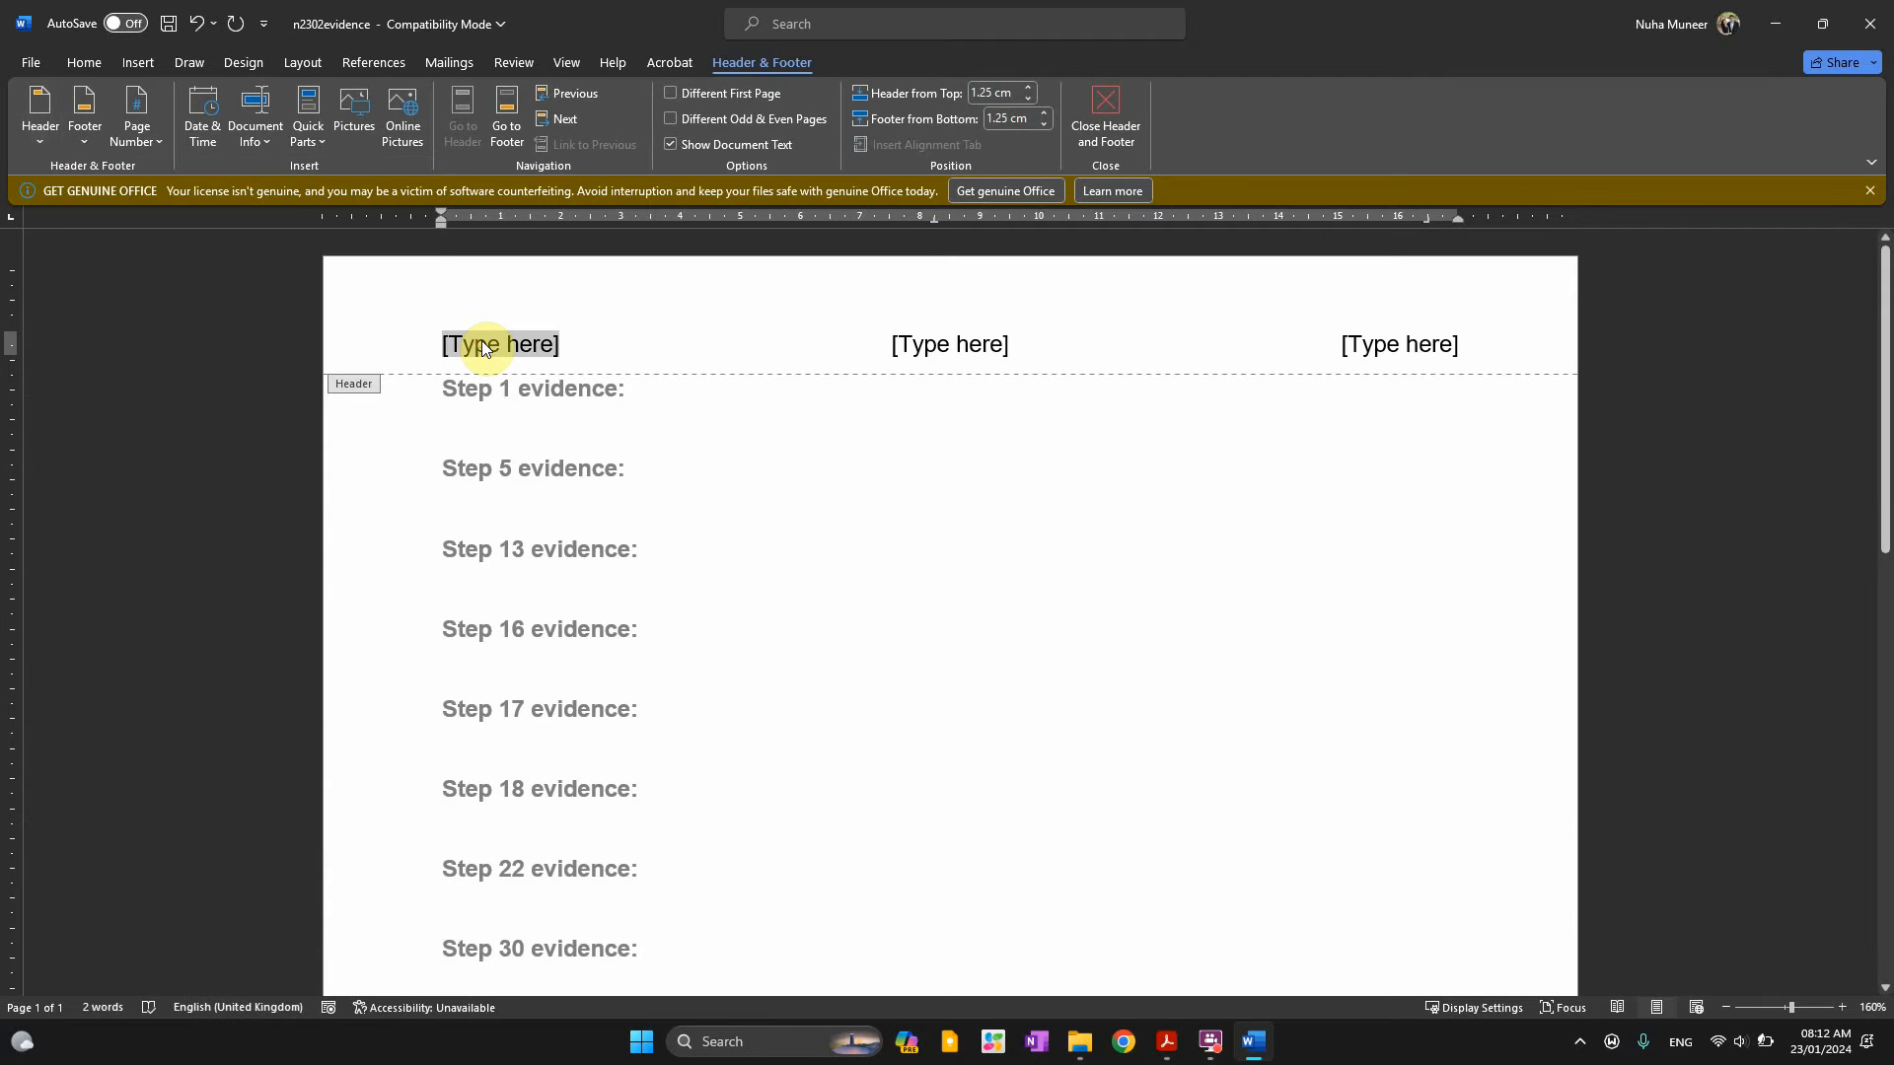
pyautogui.write('Nuha')
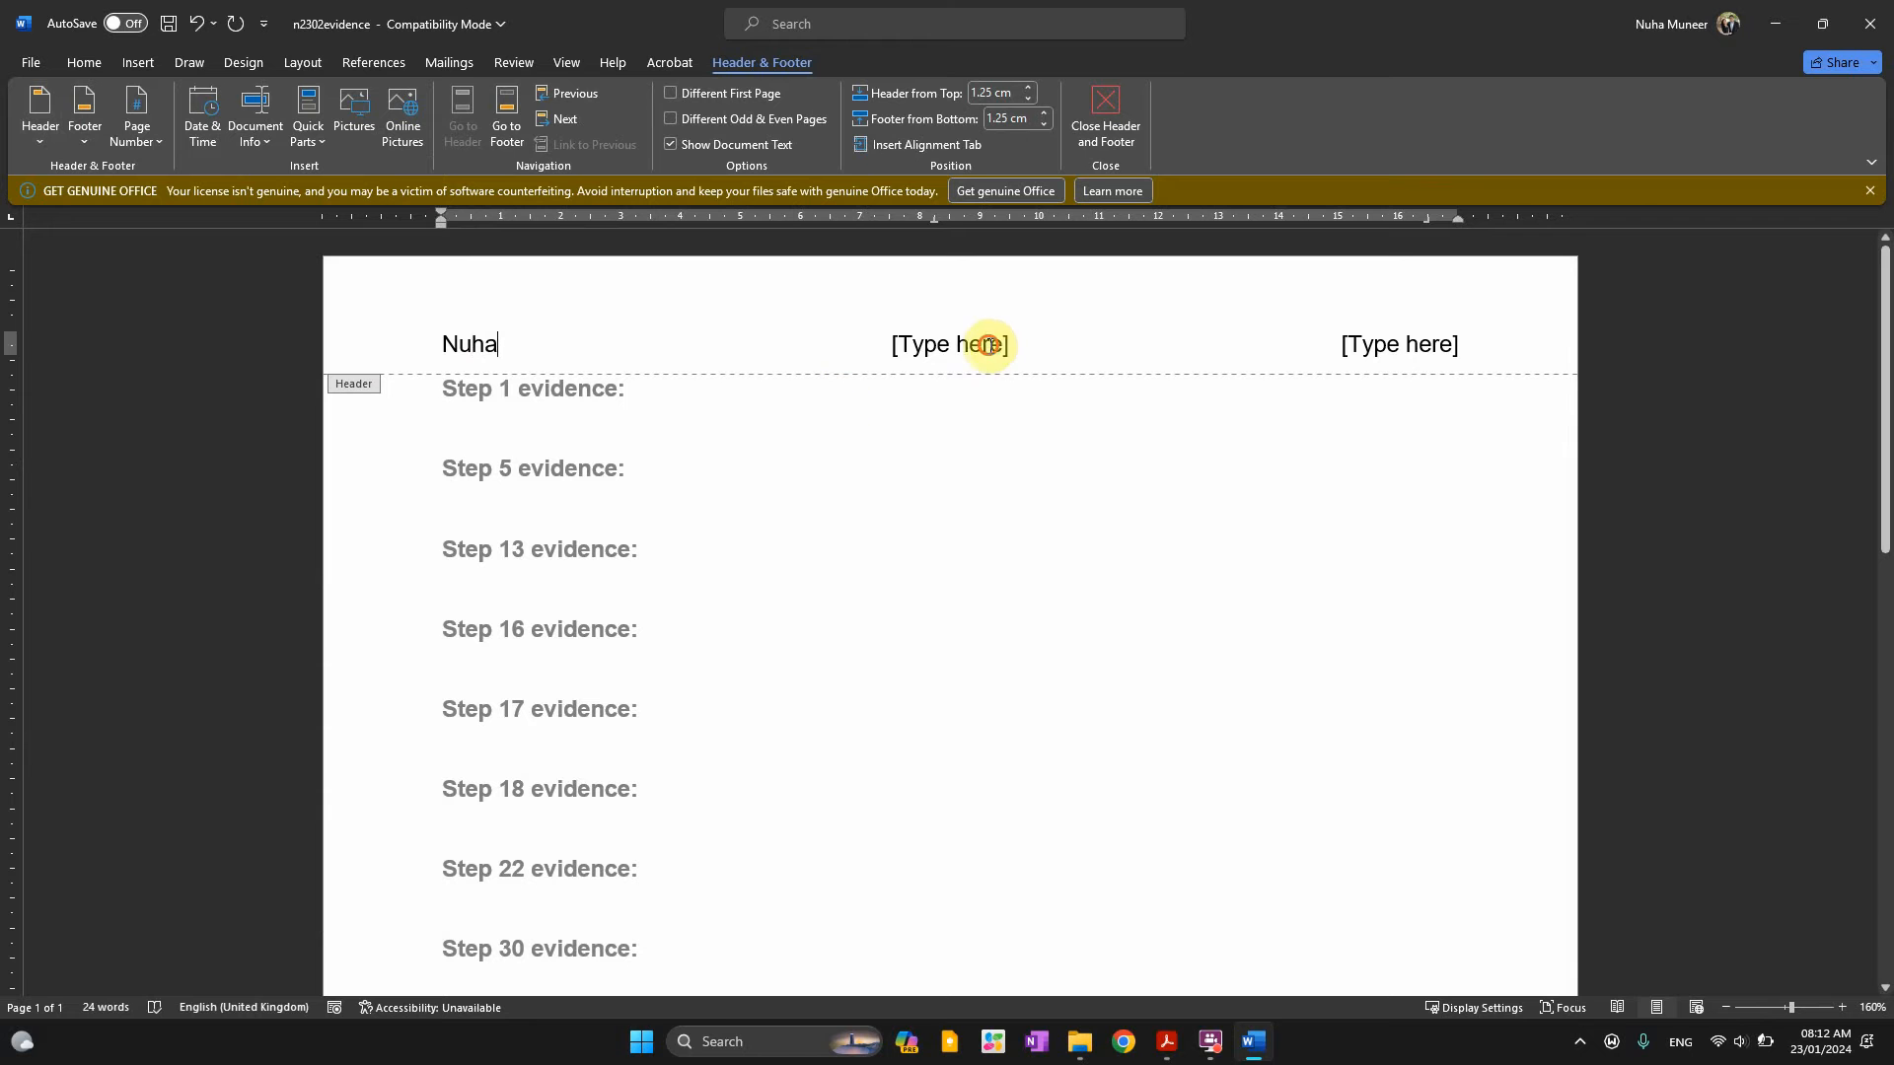
pyautogui.click(985, 346)
pyautogui.write('MM000')
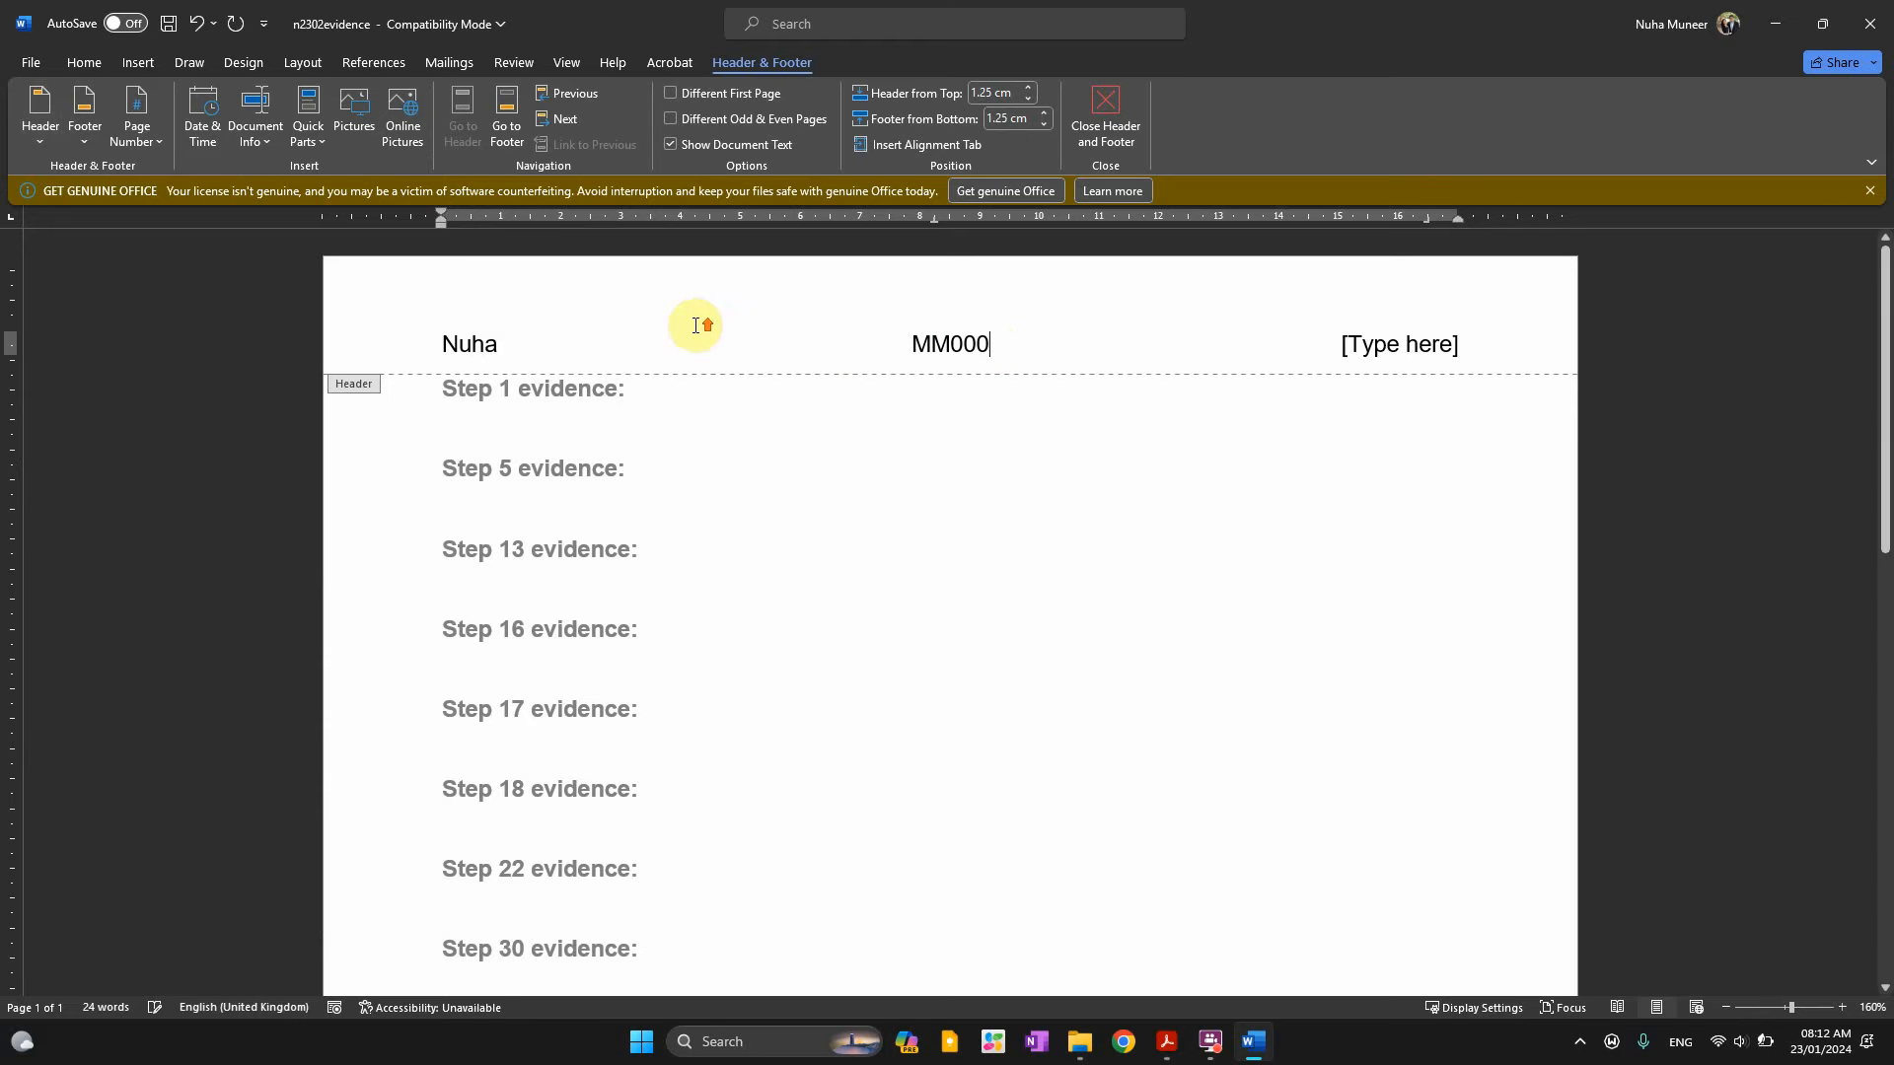
pyautogui.click(1395, 361)
pyautogui.write('0099')
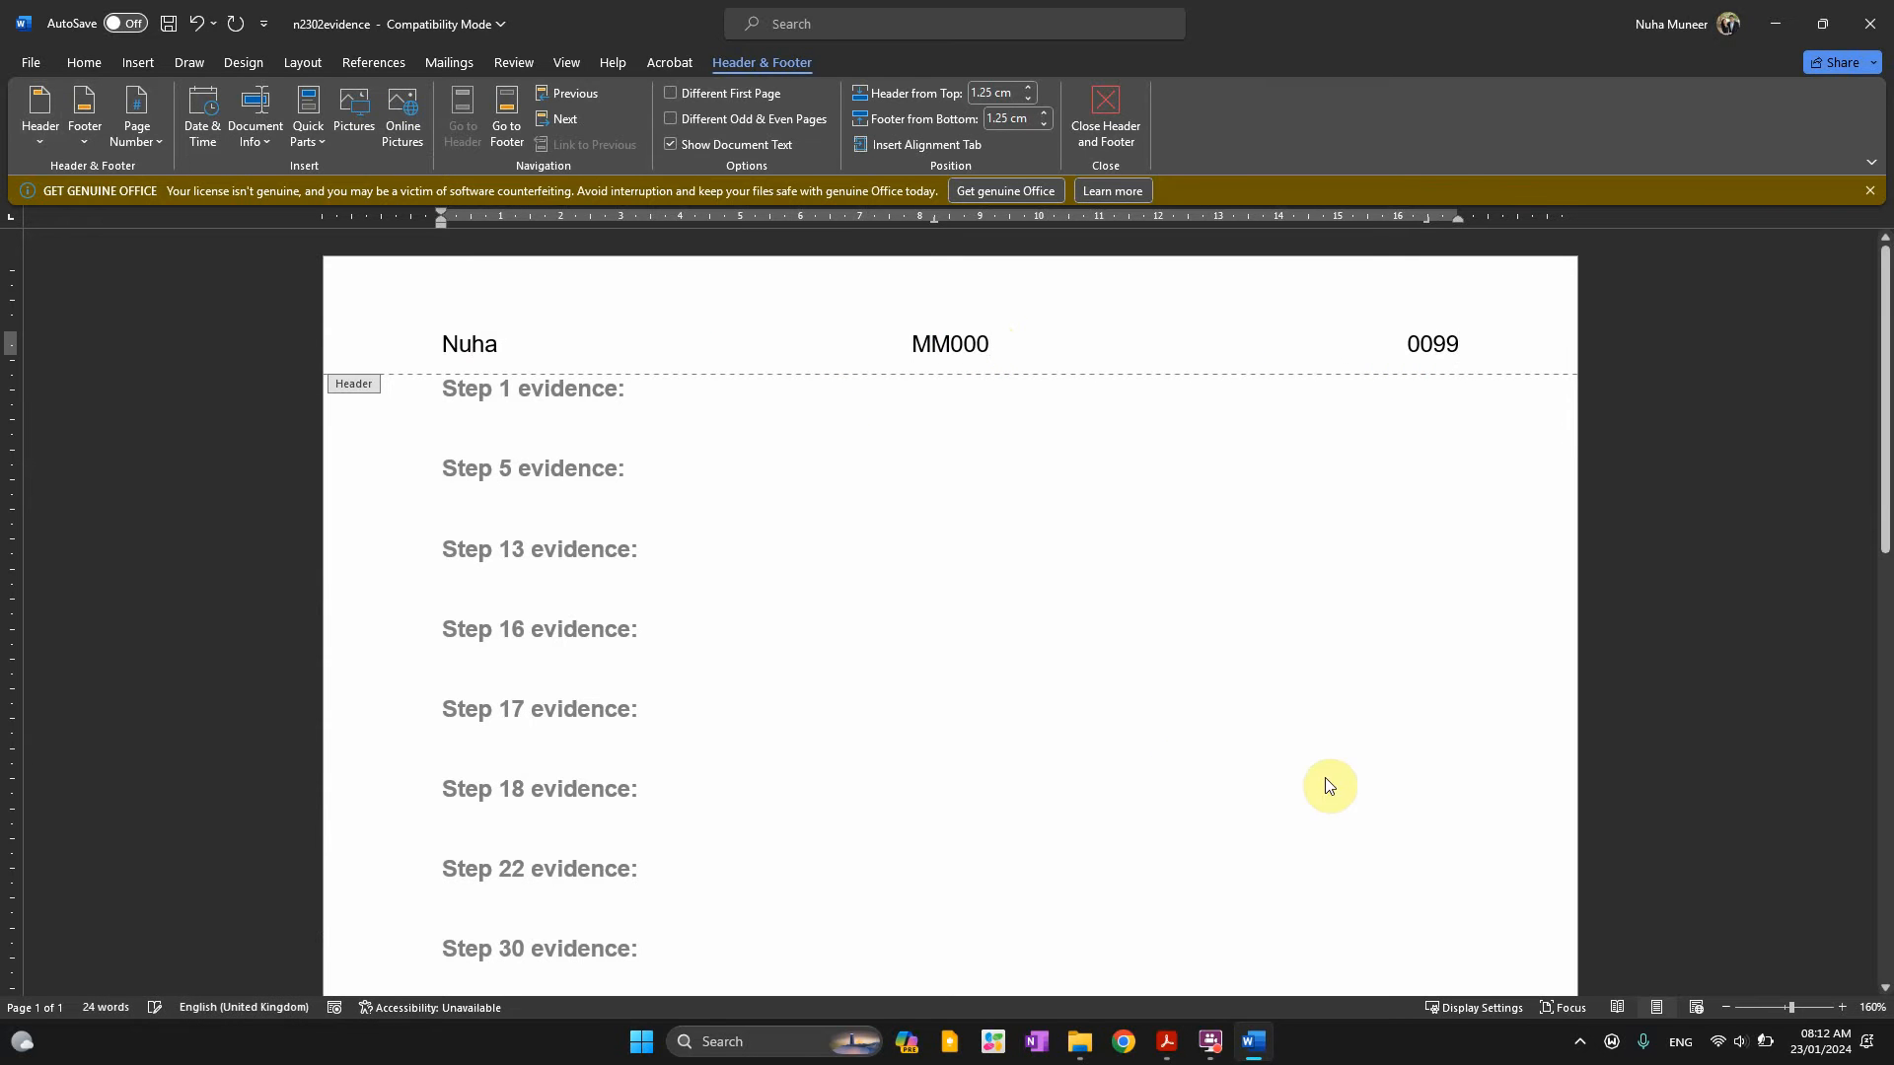
pyautogui.doubleClick(1134, 758)
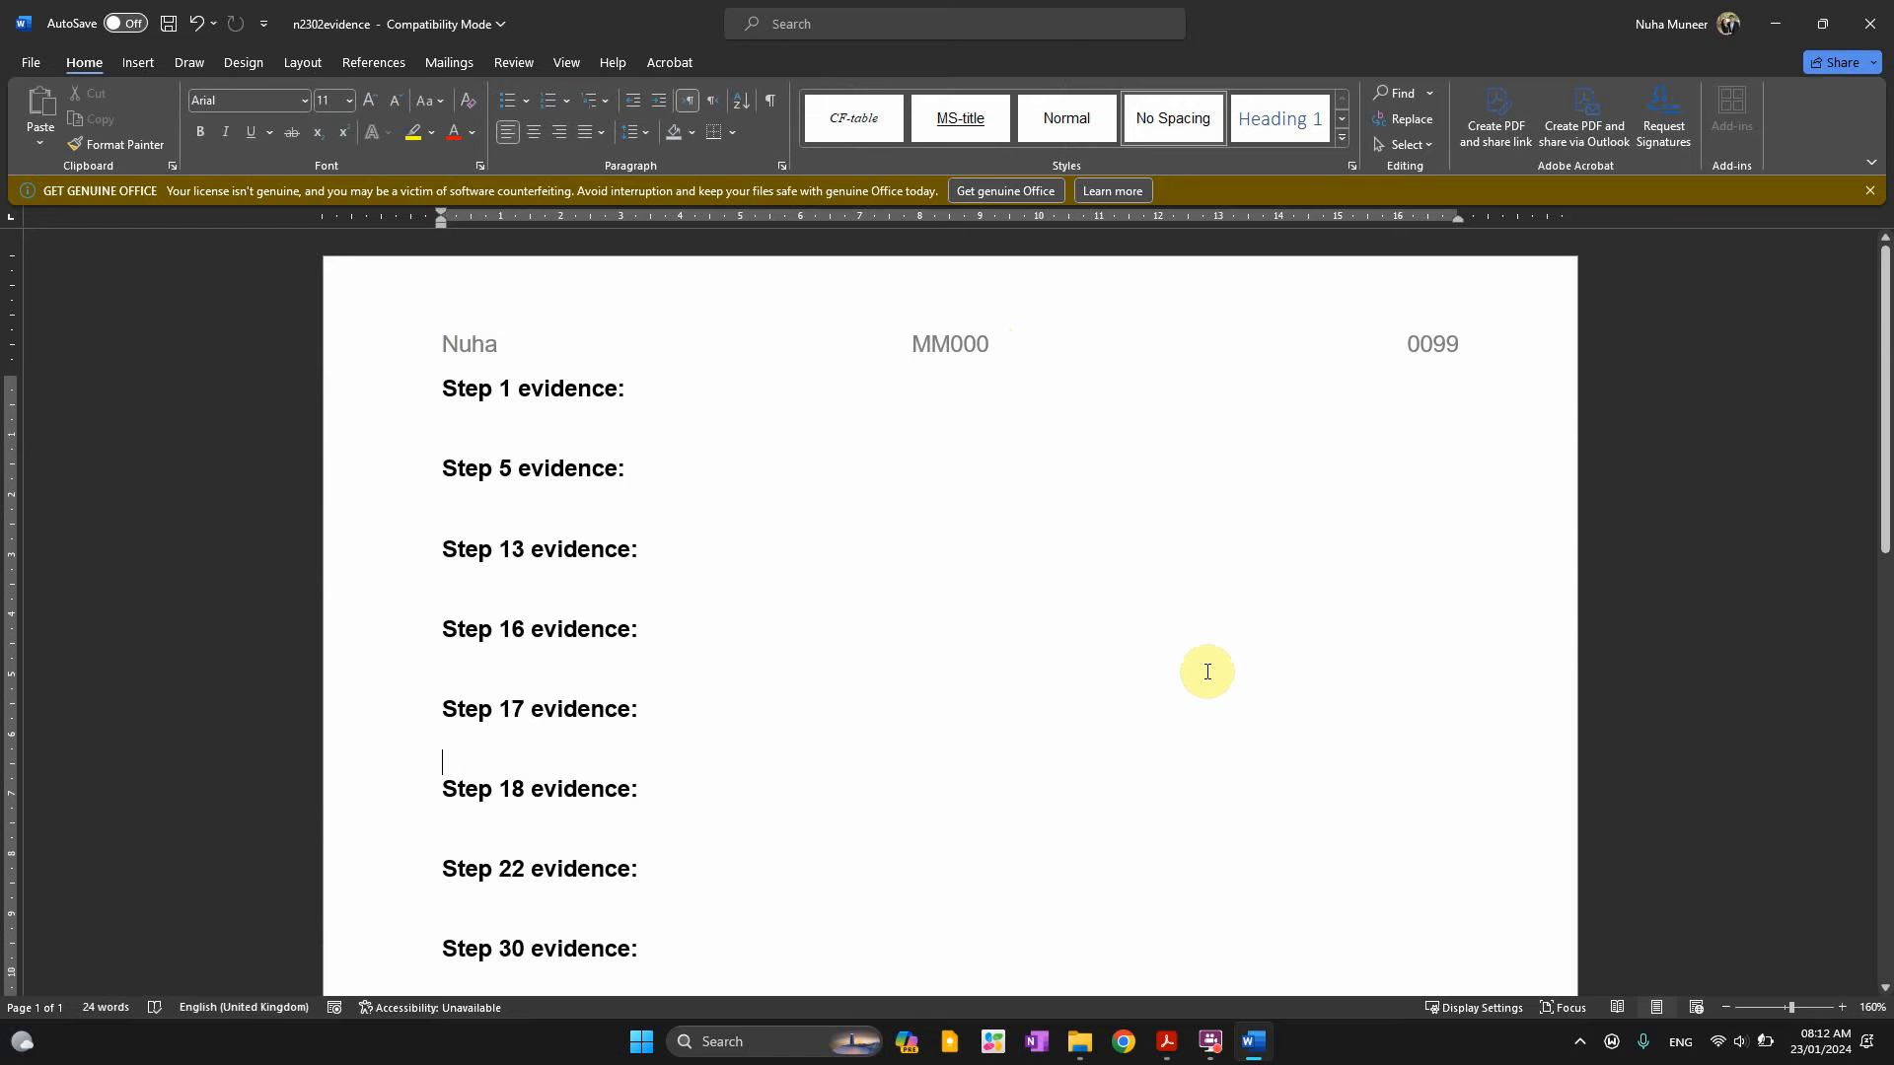
# Review the EVIDENCE-plus-candidate-number save instruction and EVIDENCE9999 example, then return to Word
pyautogui.hotkey('alt', 'Tab')
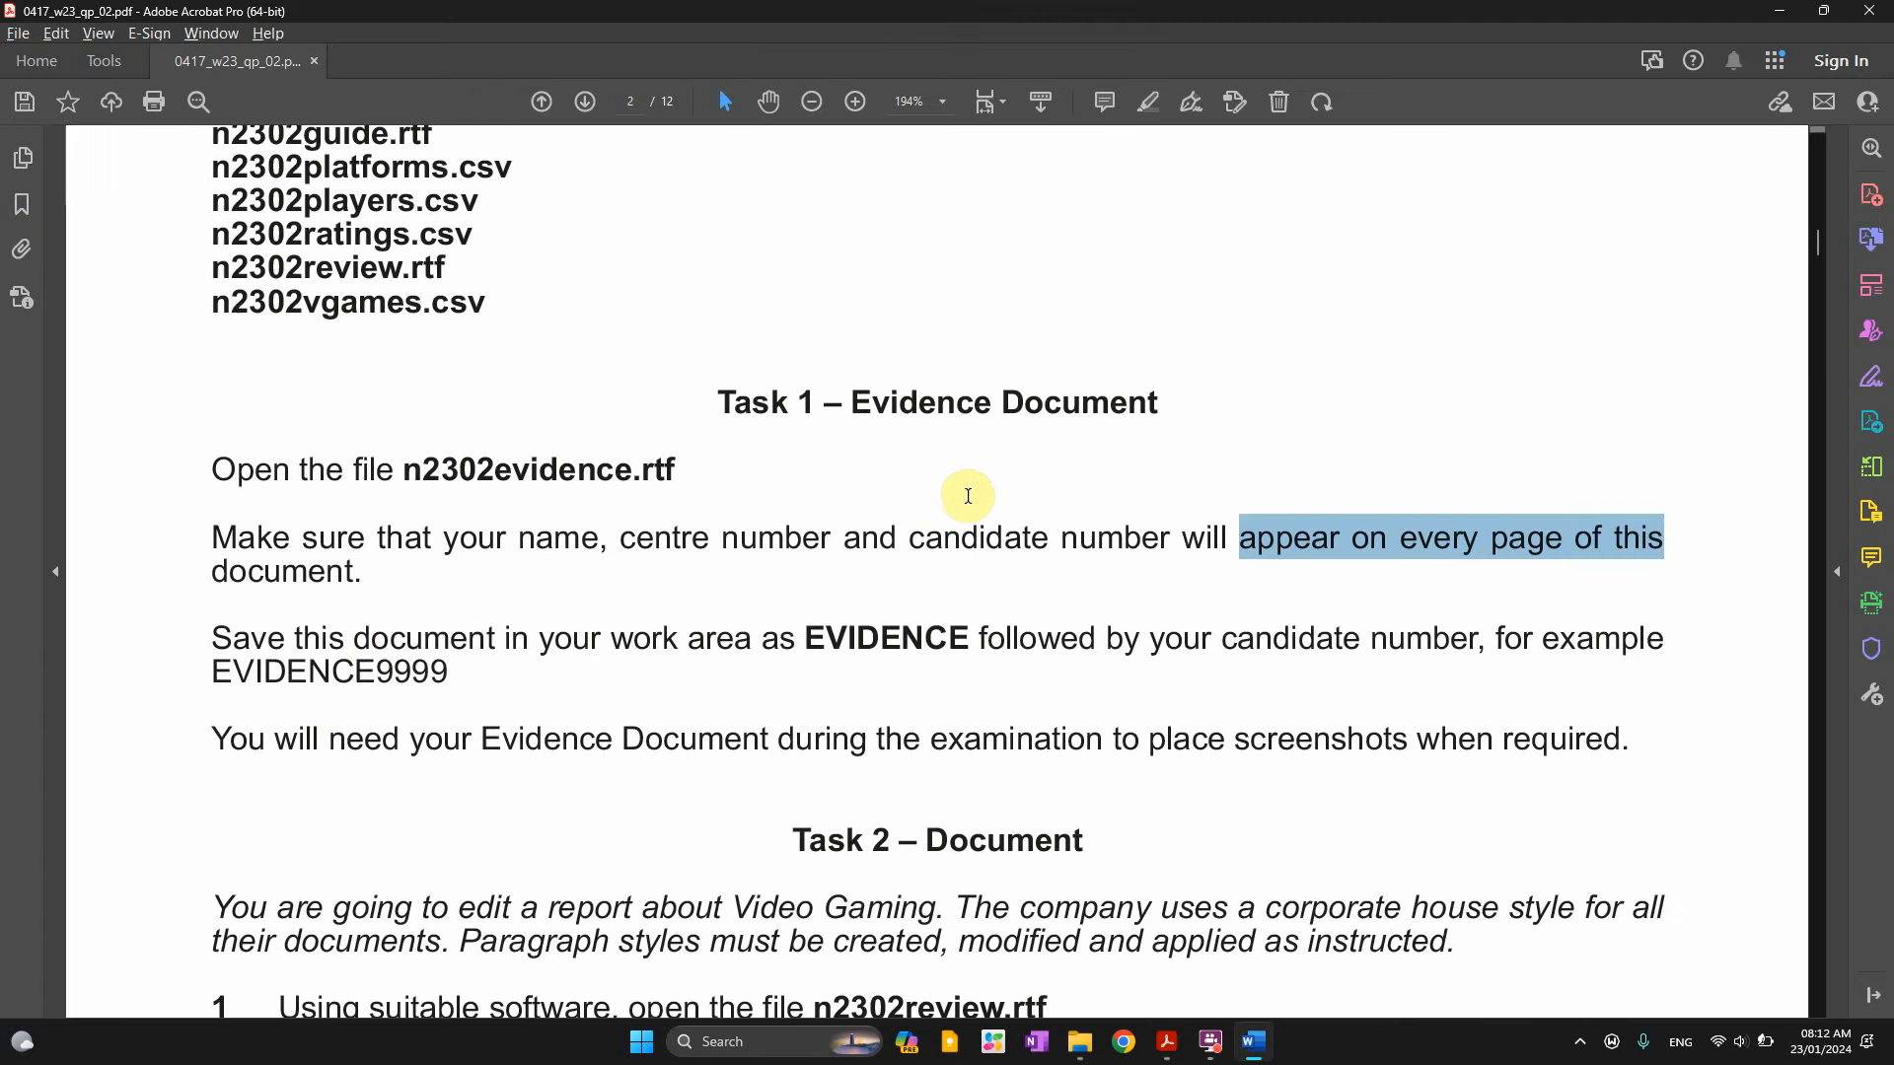
pyautogui.moveTo(351, 641); pyautogui.dragTo(1489, 651)
pyautogui.click(1496, 642)
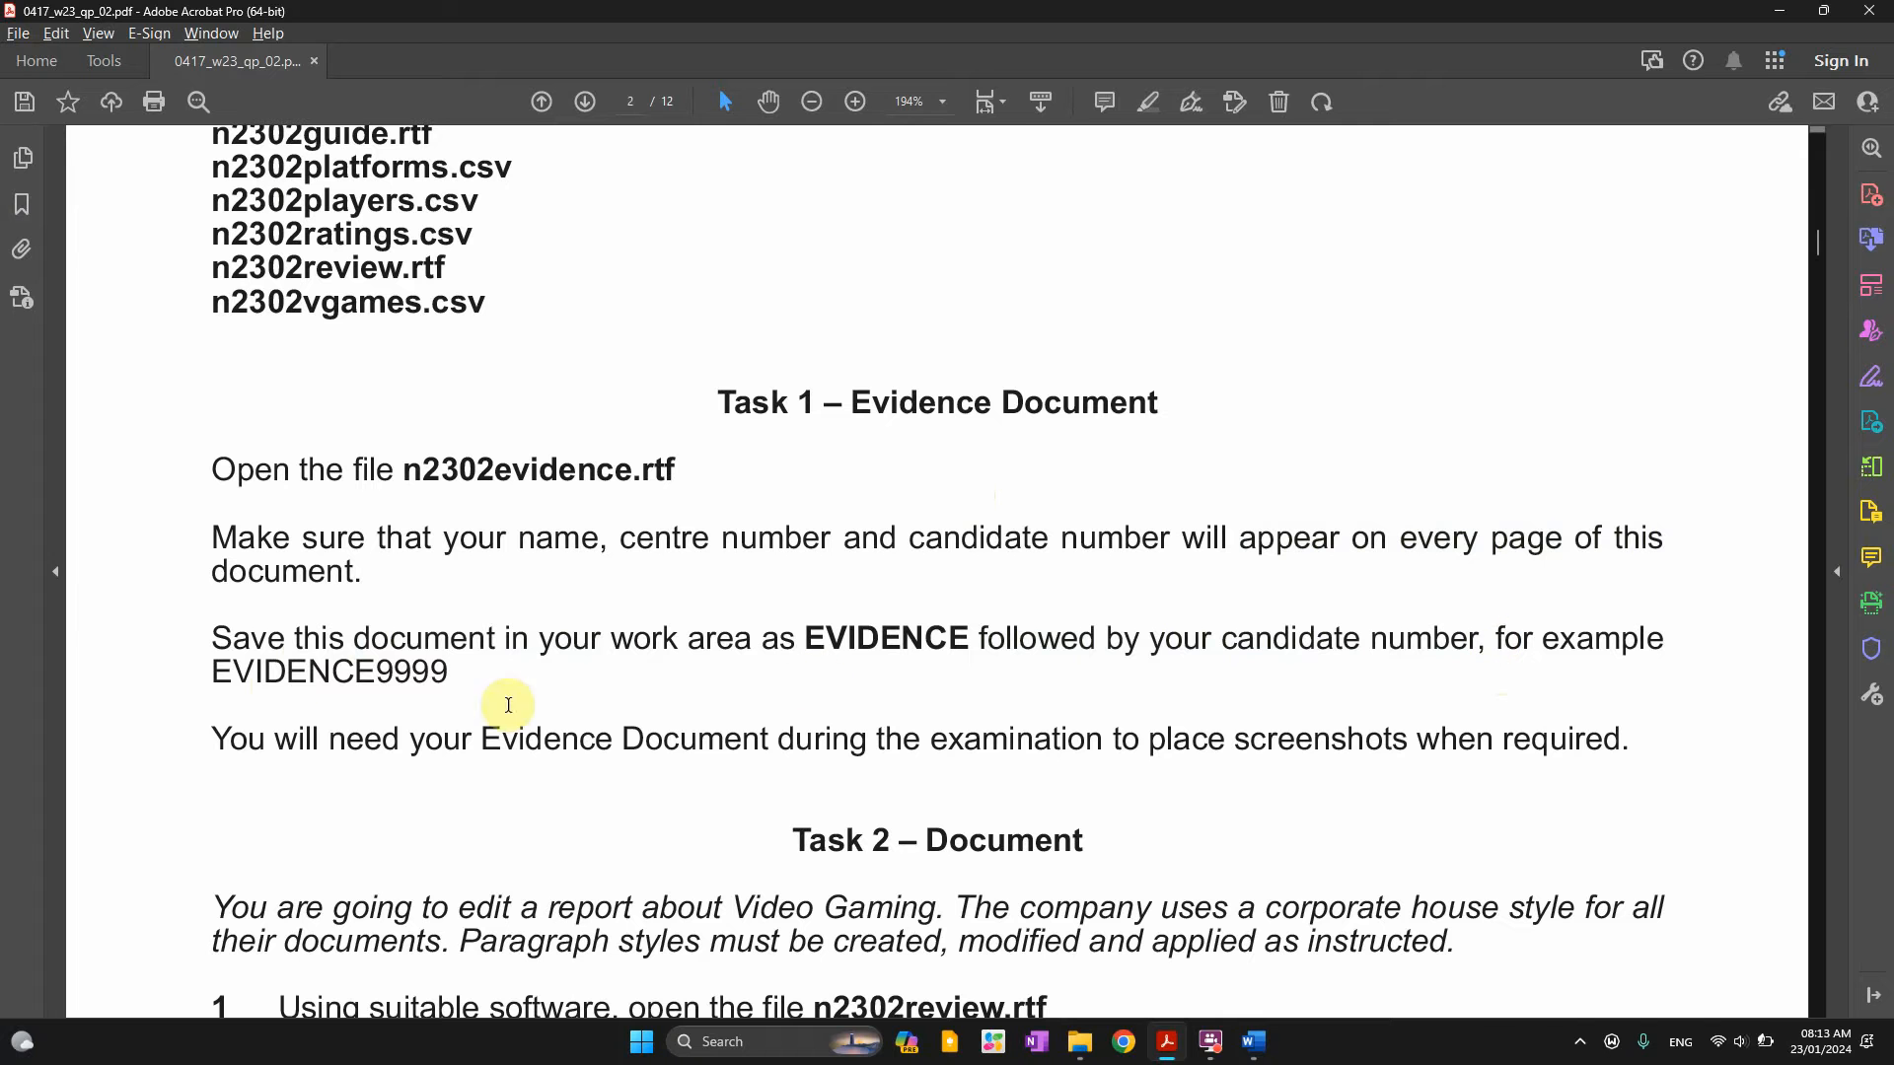
pyautogui.moveTo(207, 677); pyautogui.dragTo(456, 728)
pyautogui.hotkey('ctrl', 'c')
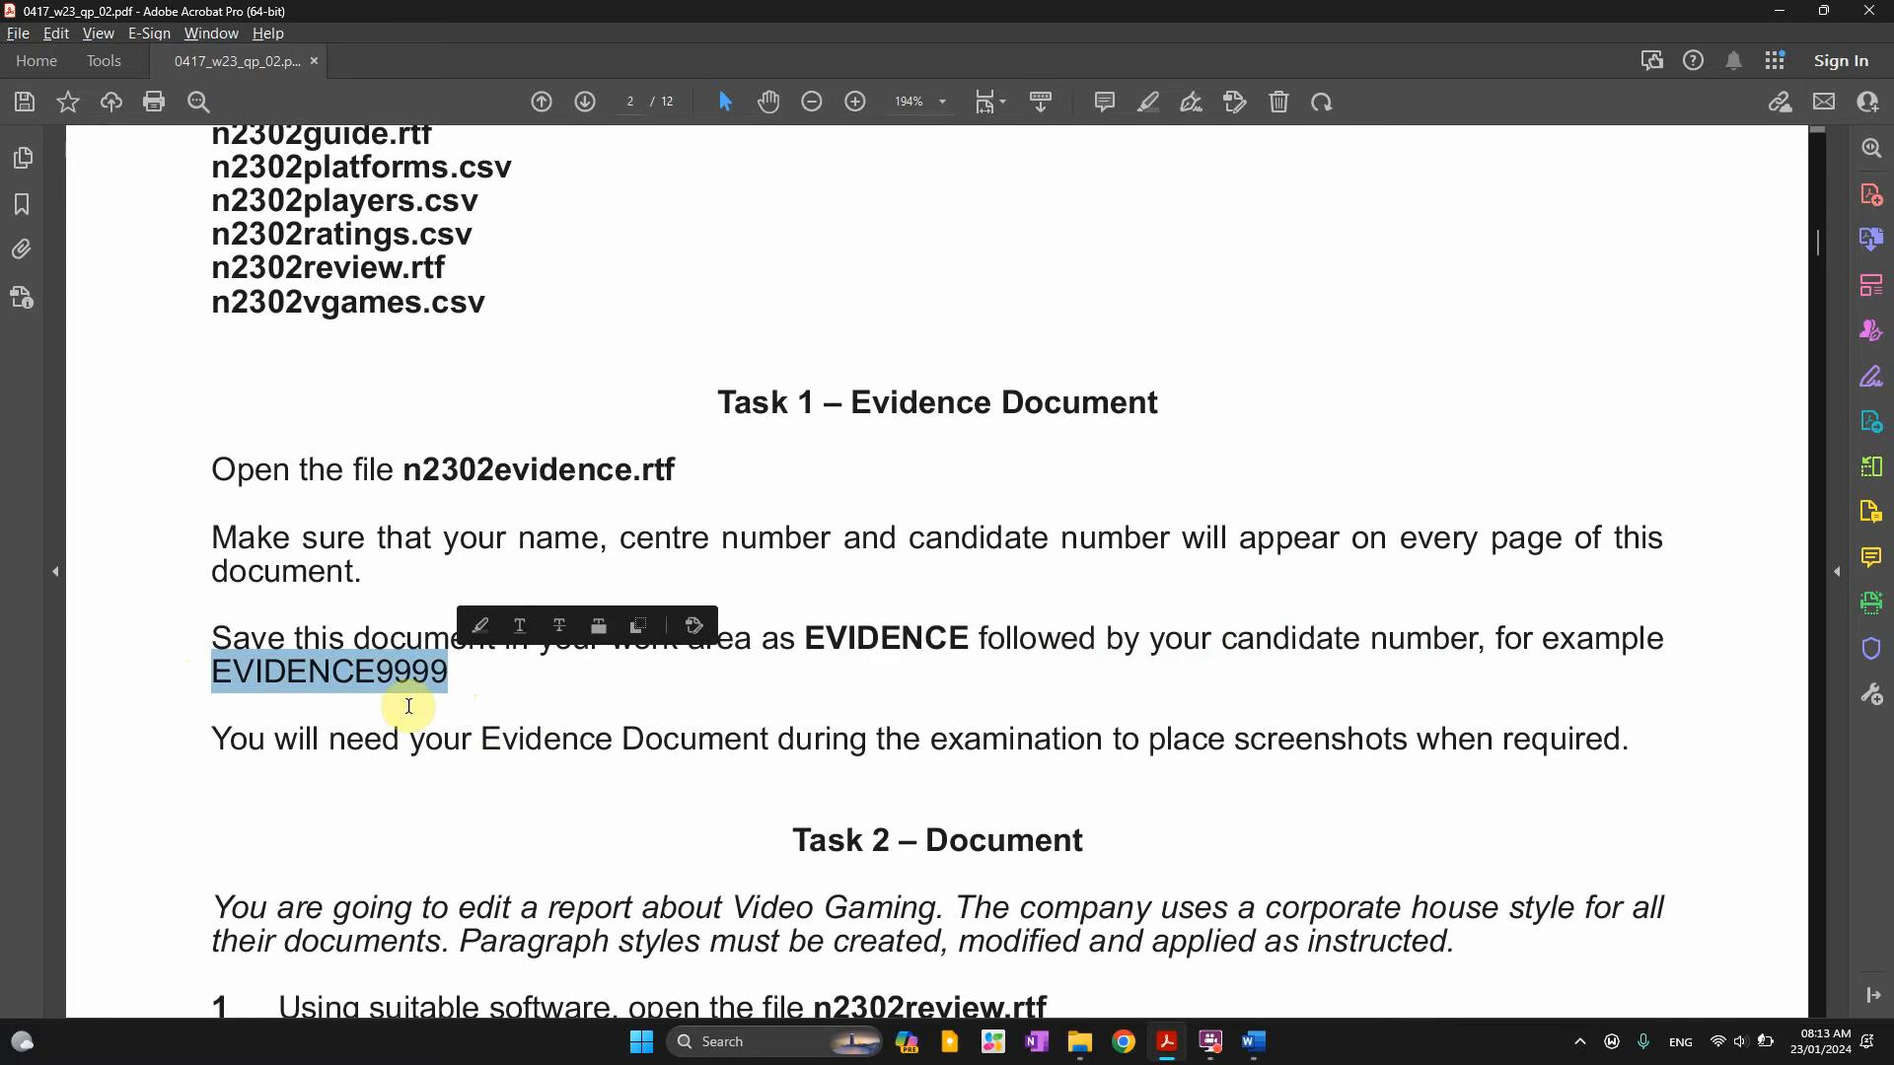
pyautogui.scroll(-1, 405, 701)
pyautogui.moveTo(870, 643); pyautogui.dragTo(1103, 644)
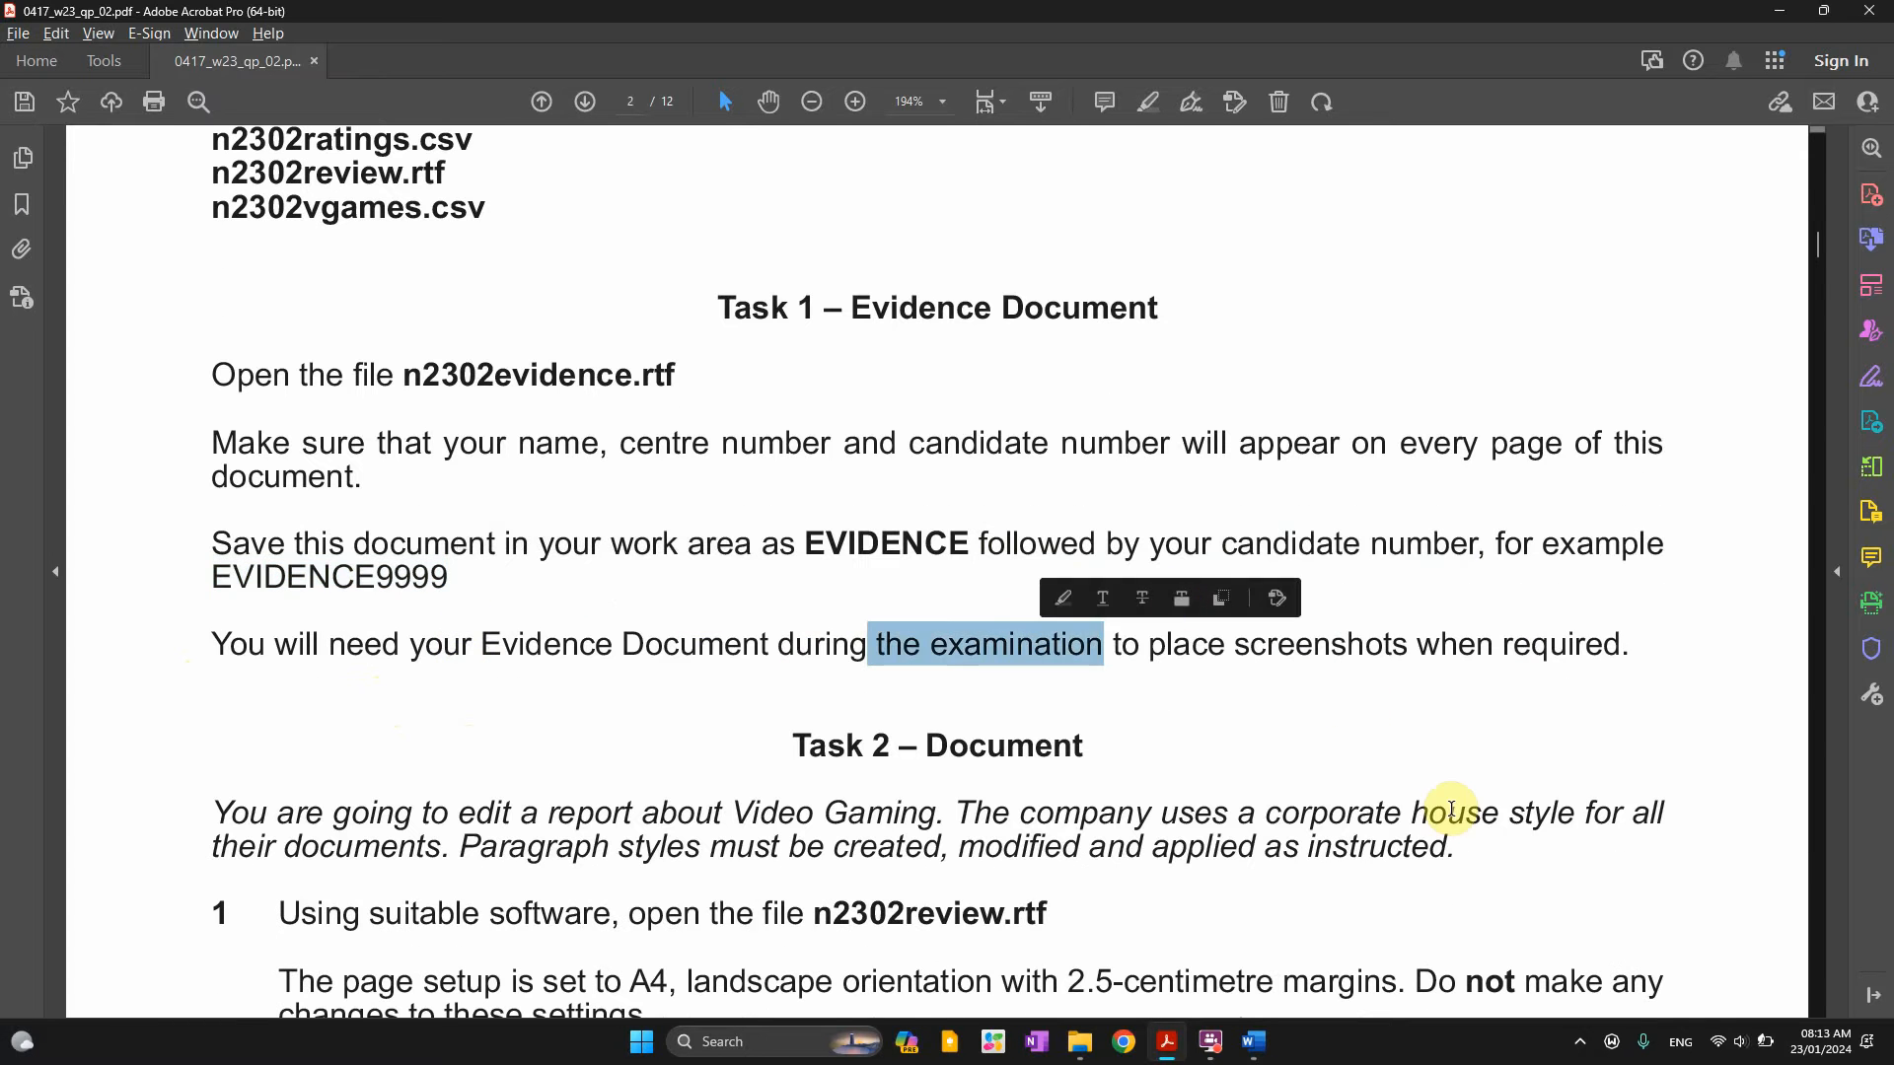
pyautogui.scroll(-1, 1290, 721)
pyautogui.hotkey('alt', 'Tab')
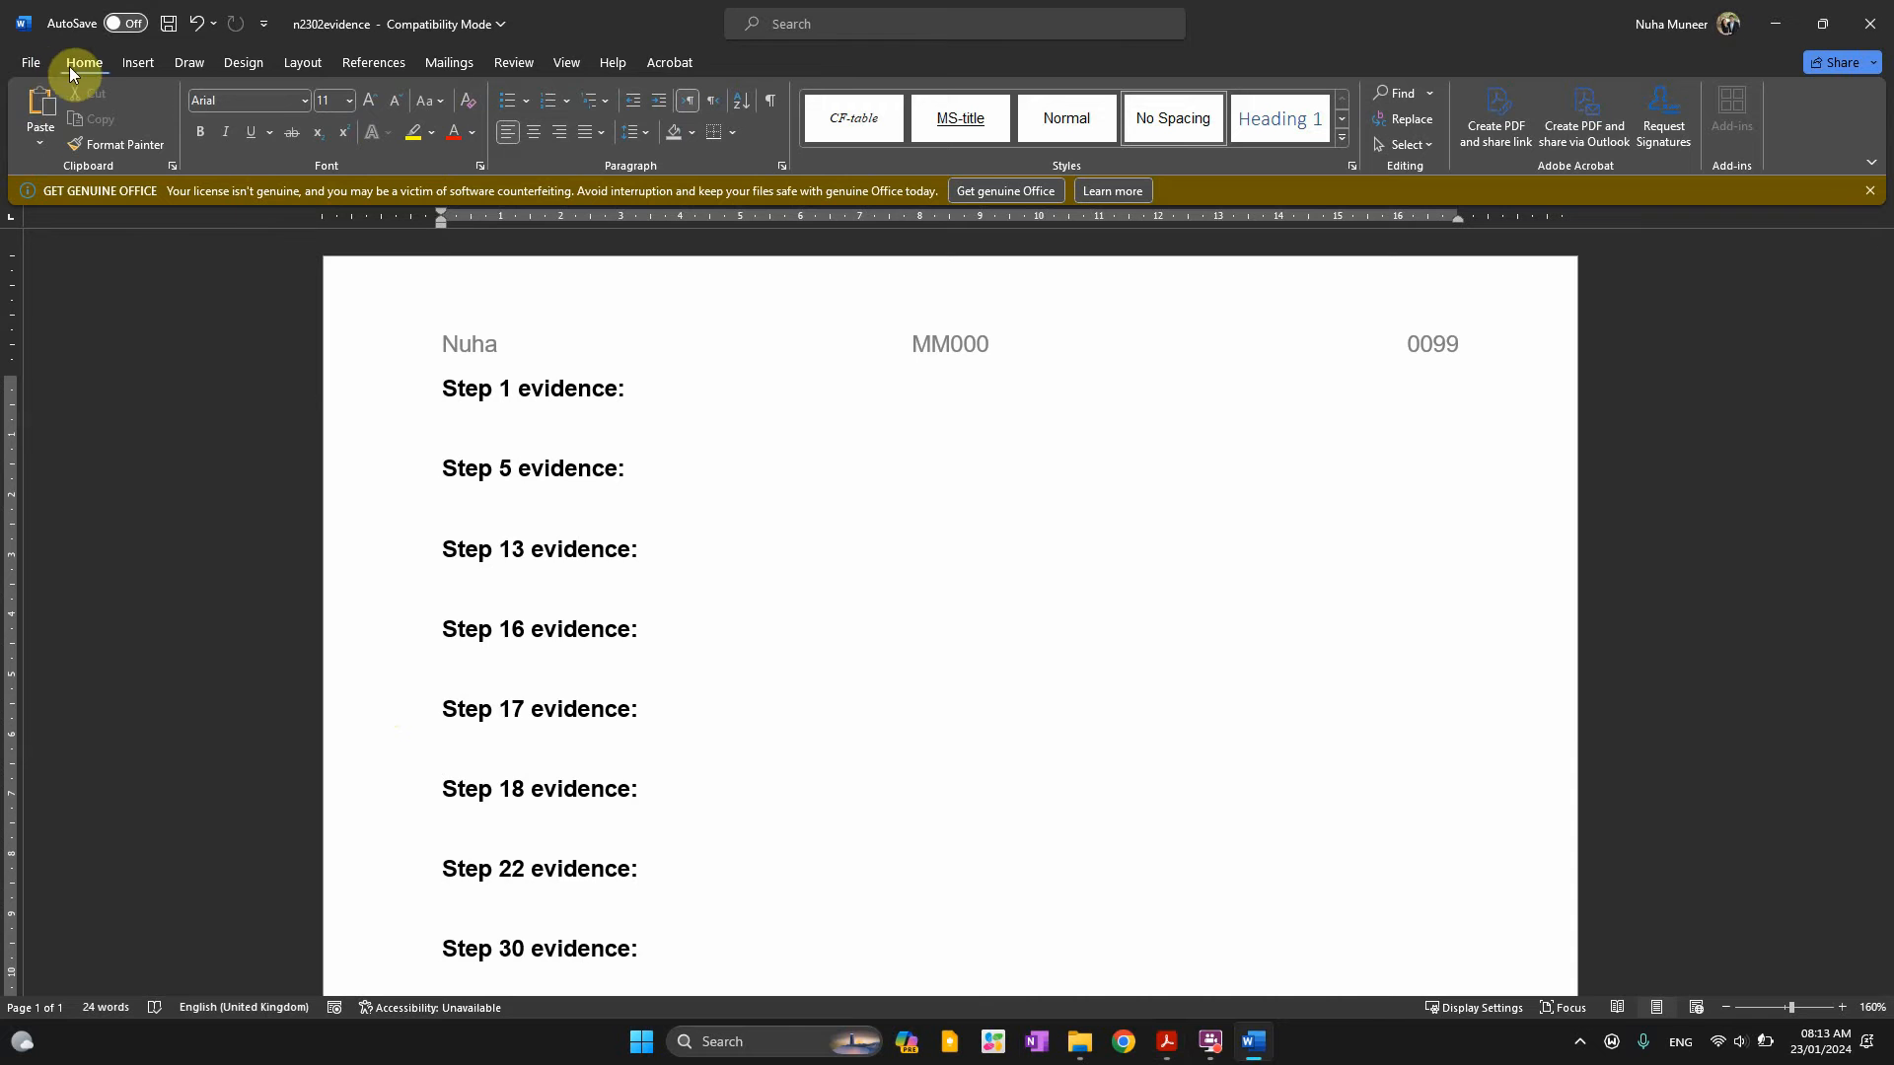
# Save the evidence document as EVIDENCE9999 in Word Document format, accepting the format upgrade
pyautogui.click(37, 61)
pyautogui.click(55, 363)
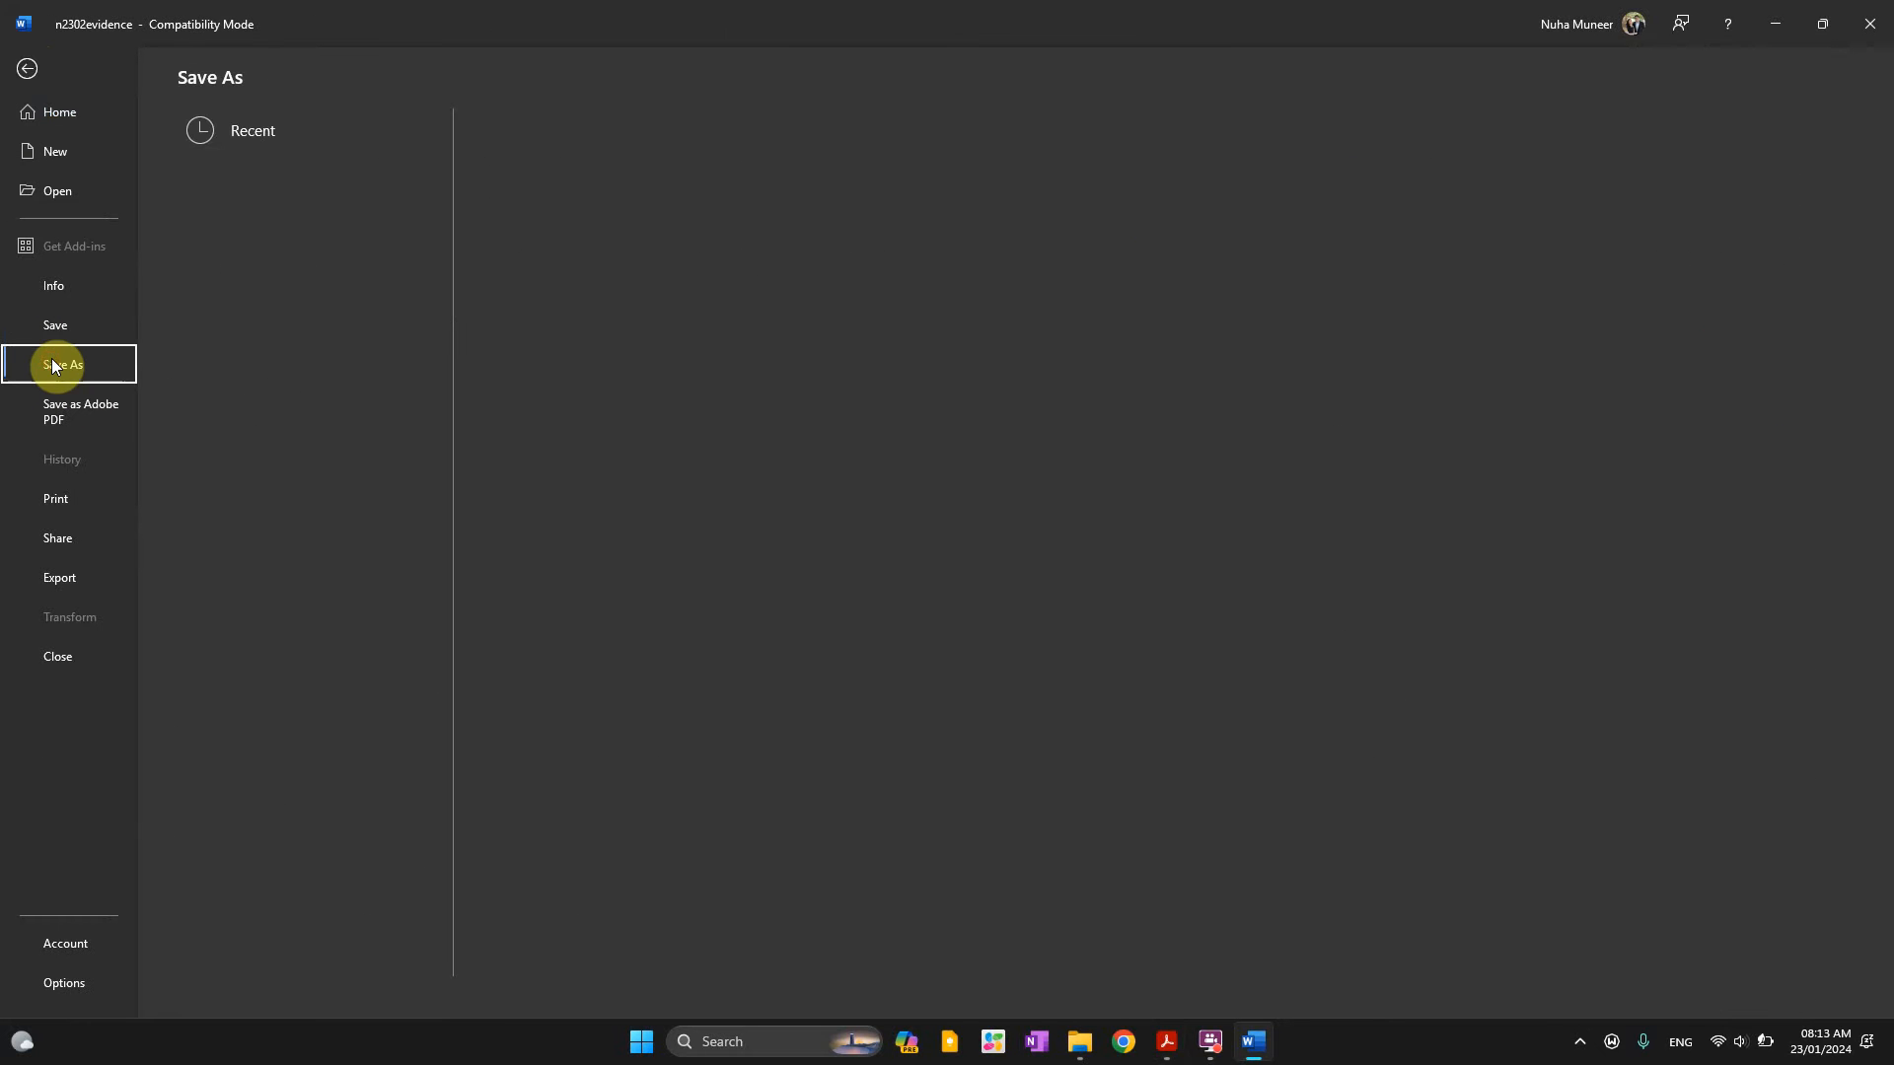
pyautogui.click(255, 412)
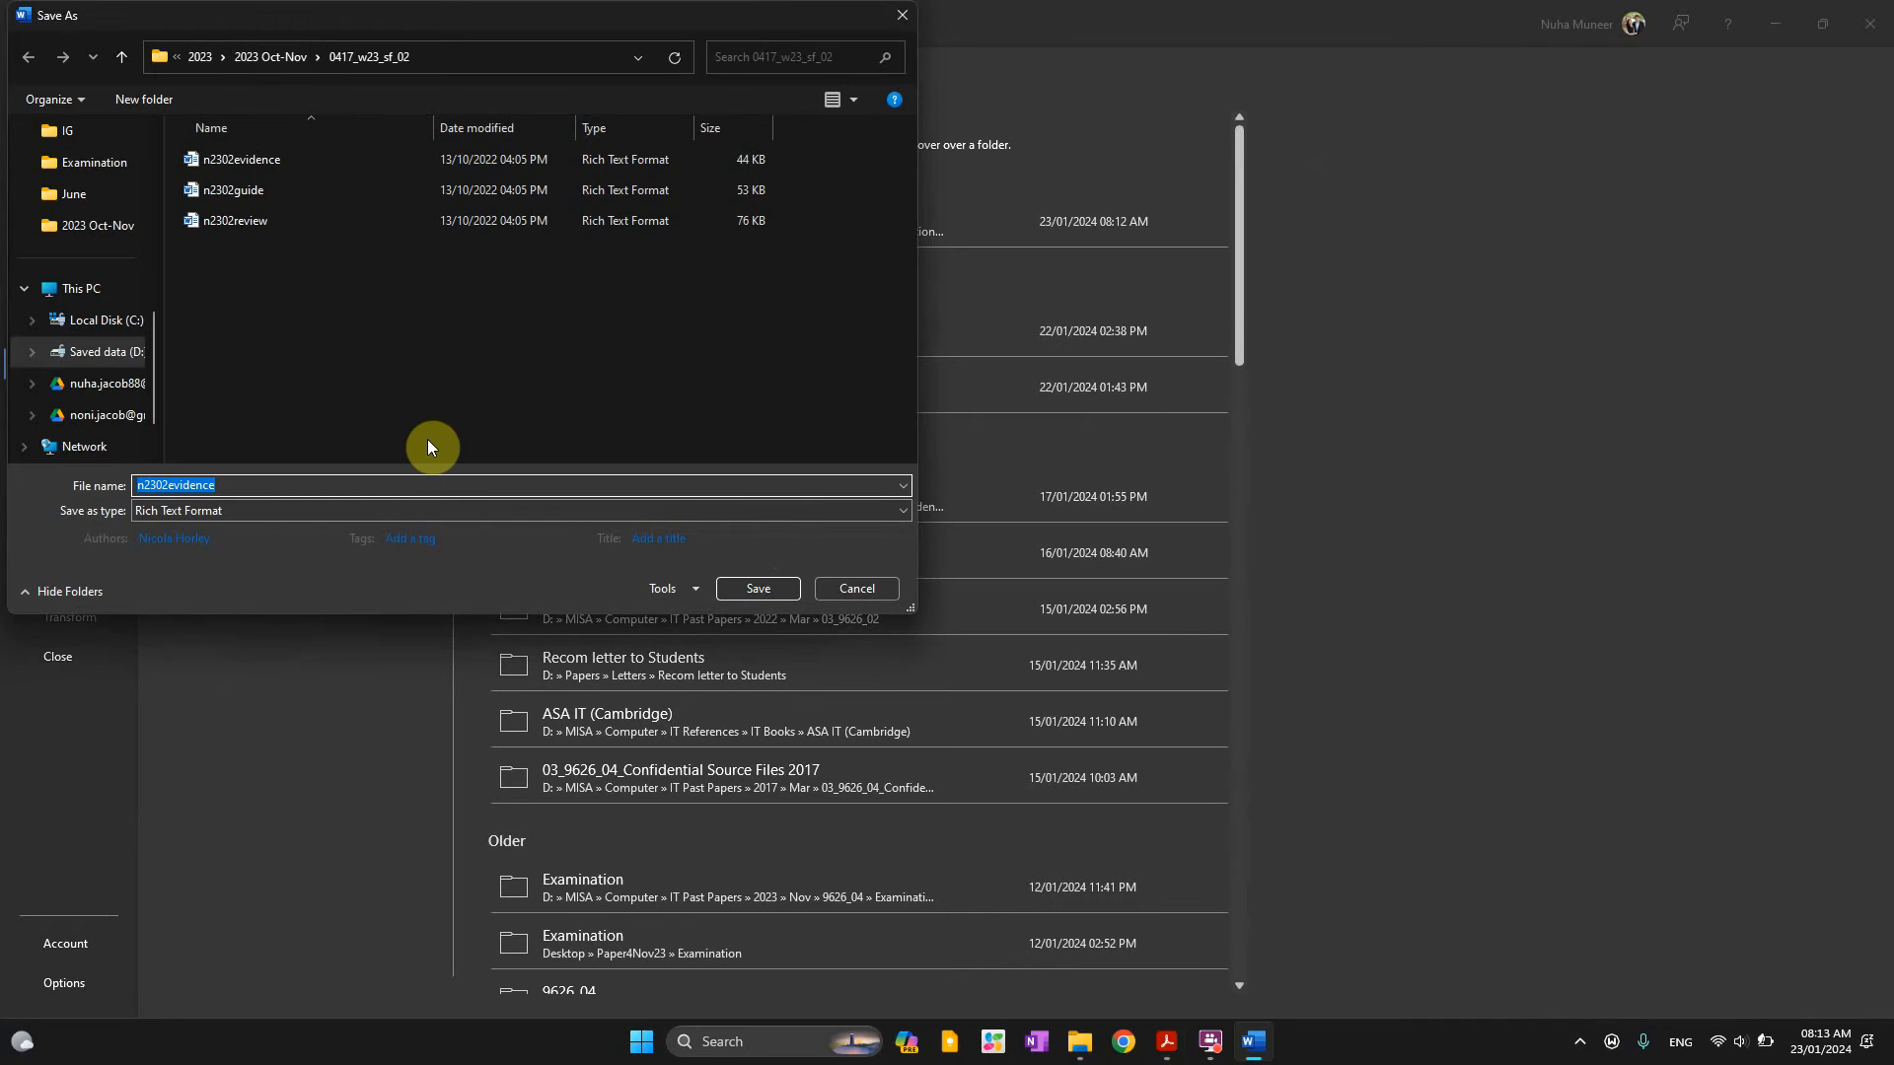
pyautogui.hotkey('ctrl', 'v')
pyautogui.click(187, 511)
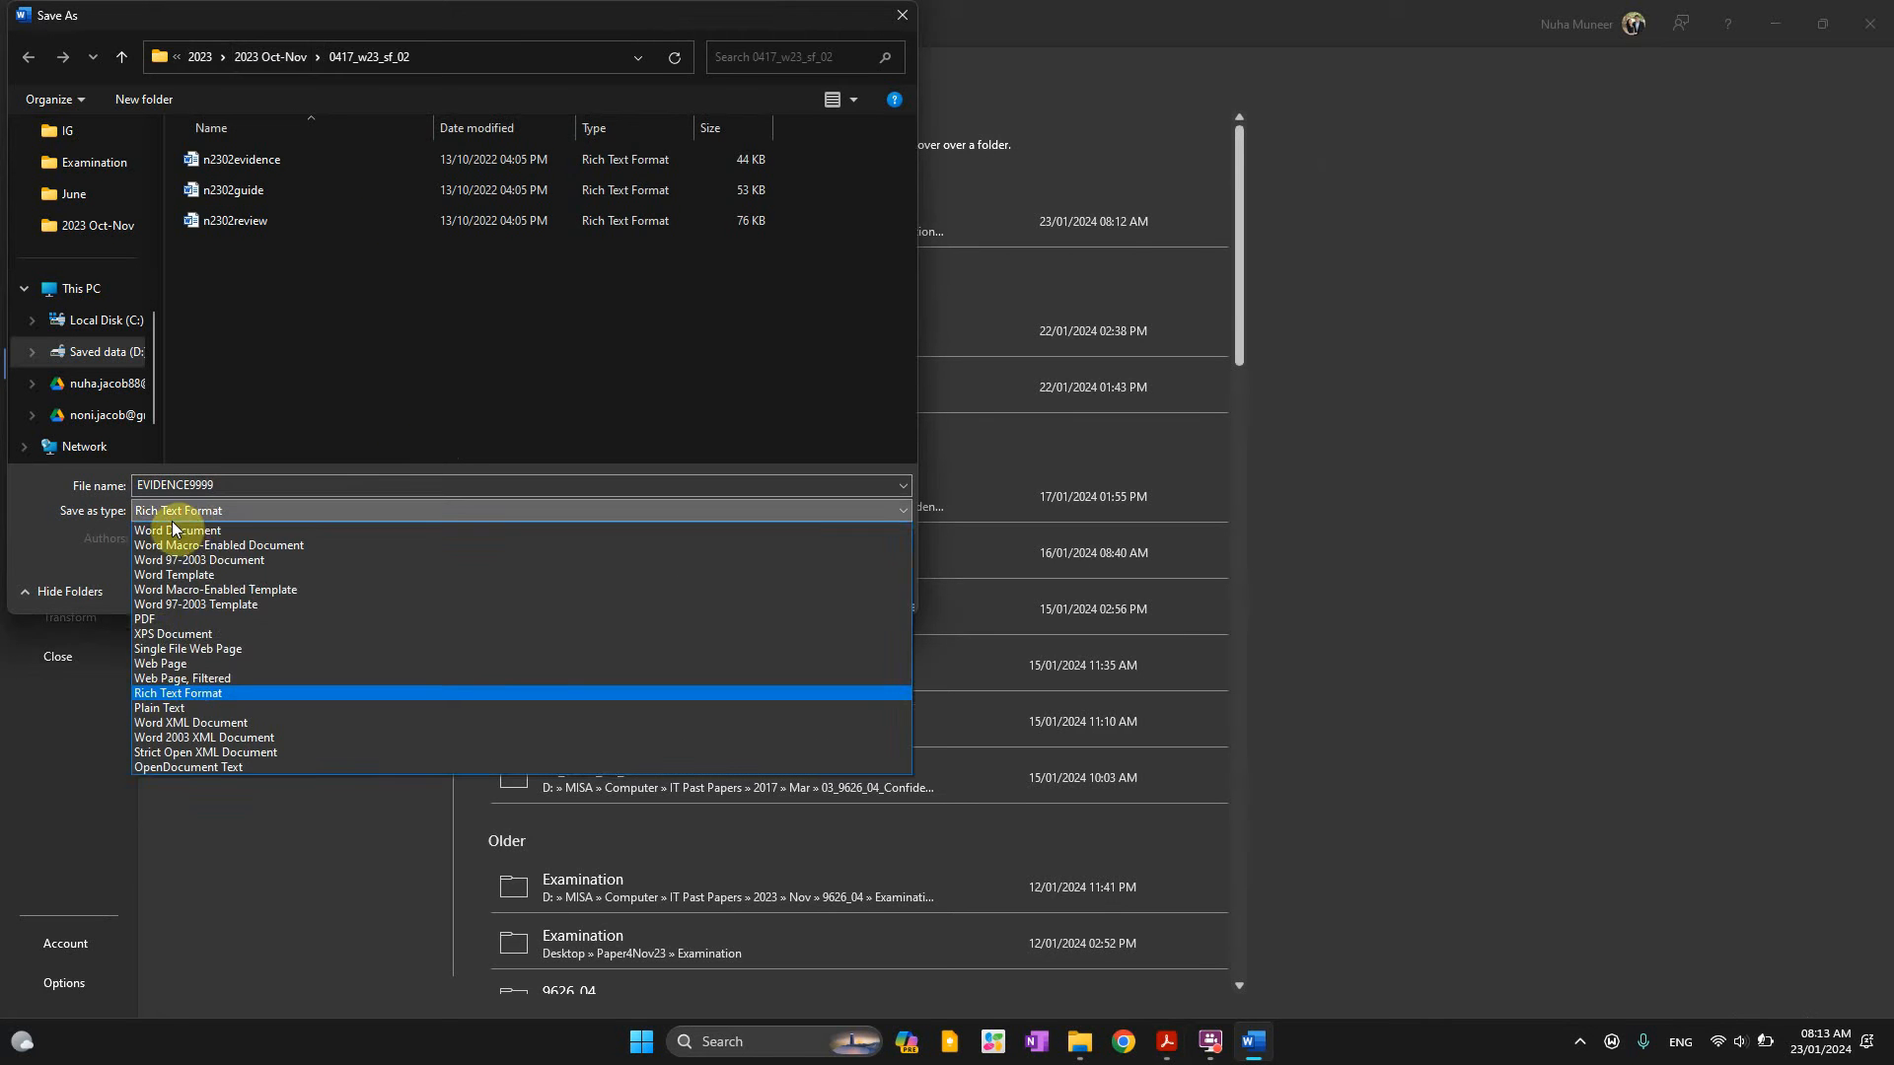
pyautogui.click(175, 531)
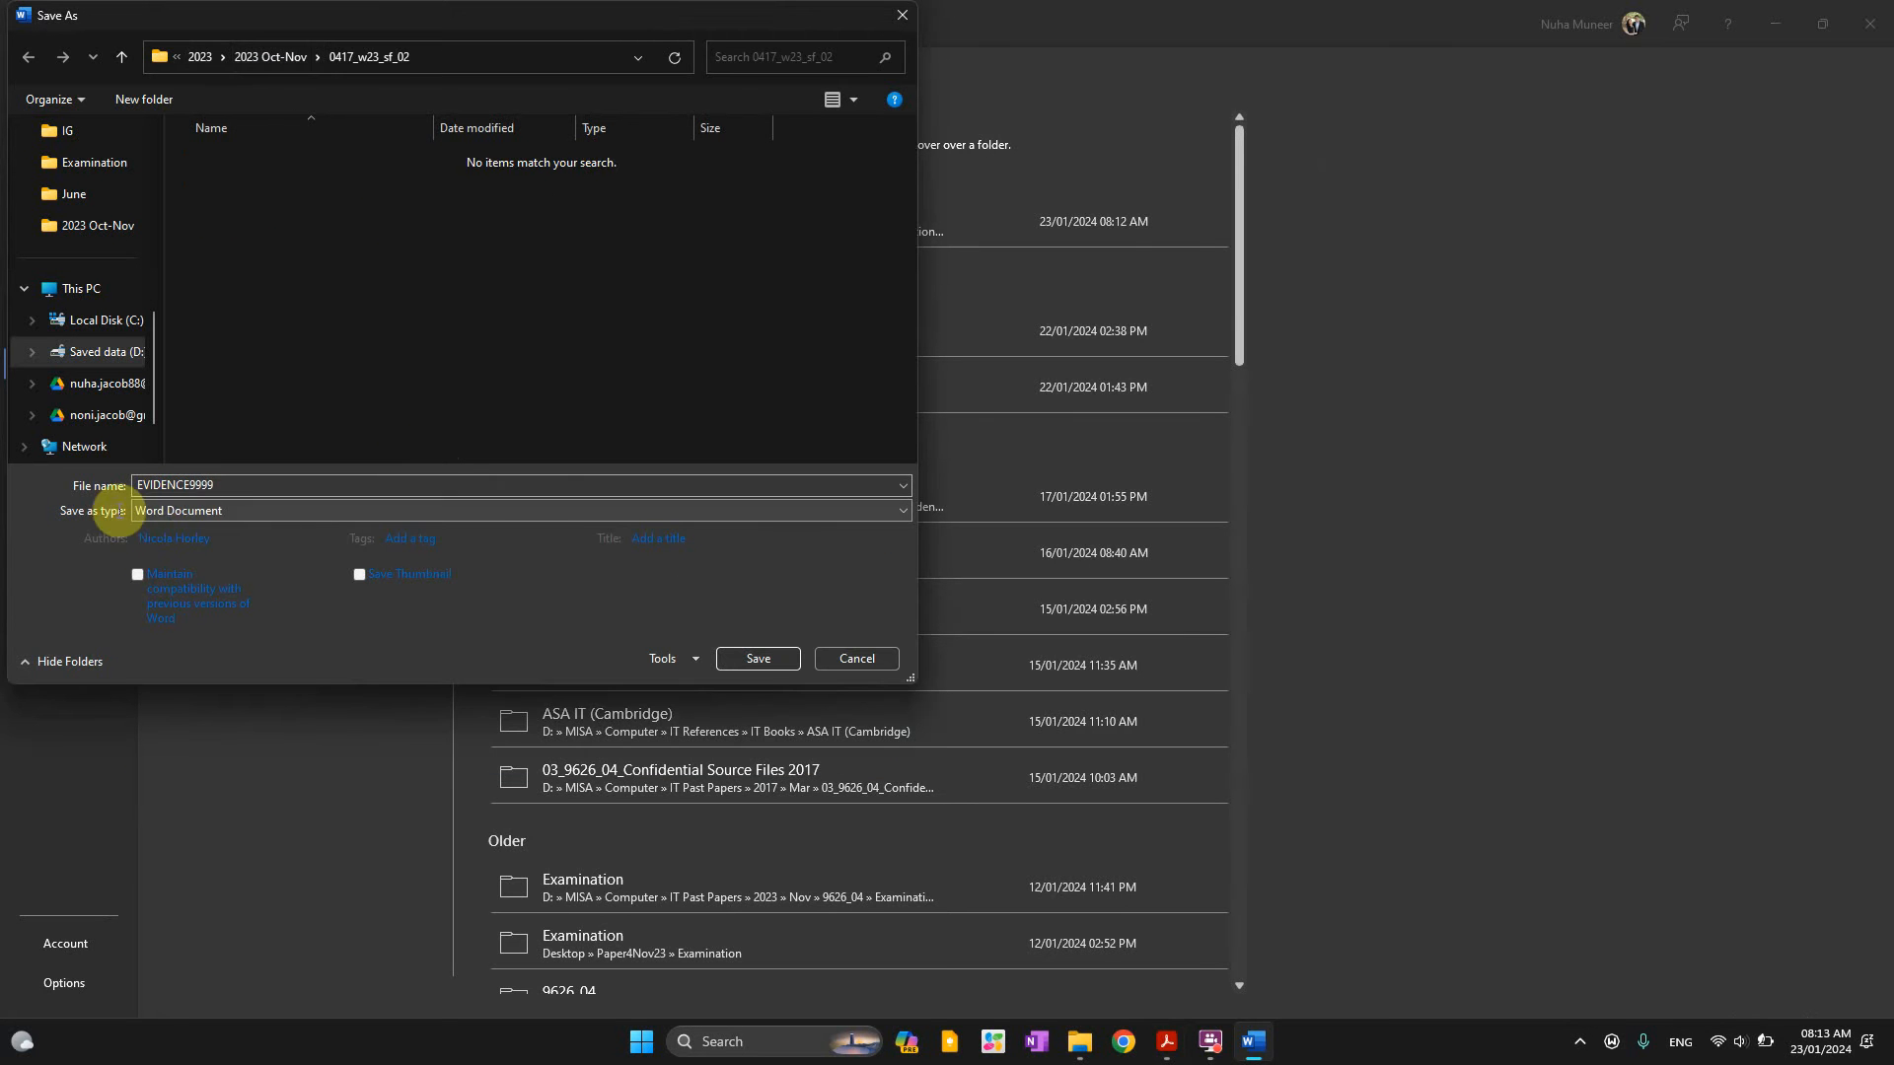
pyautogui.click(216, 537)
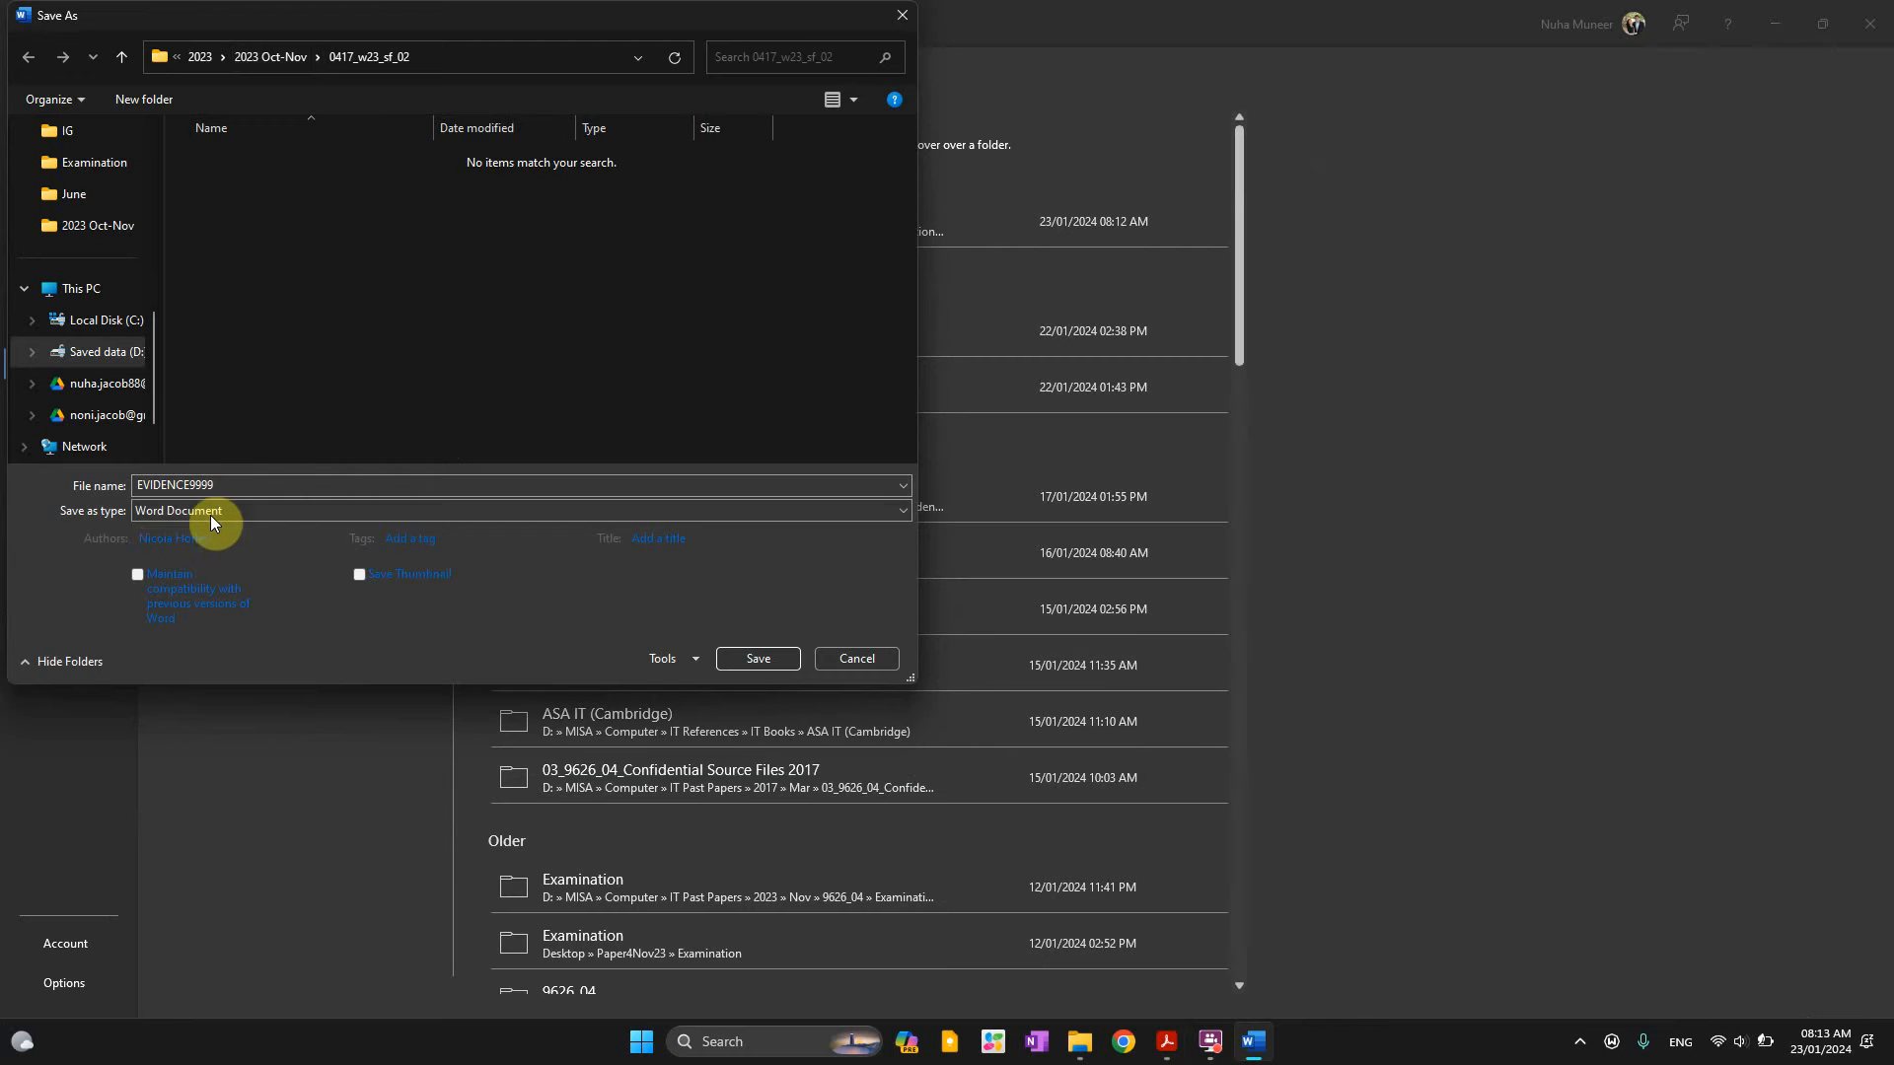
pyautogui.click(210, 513)
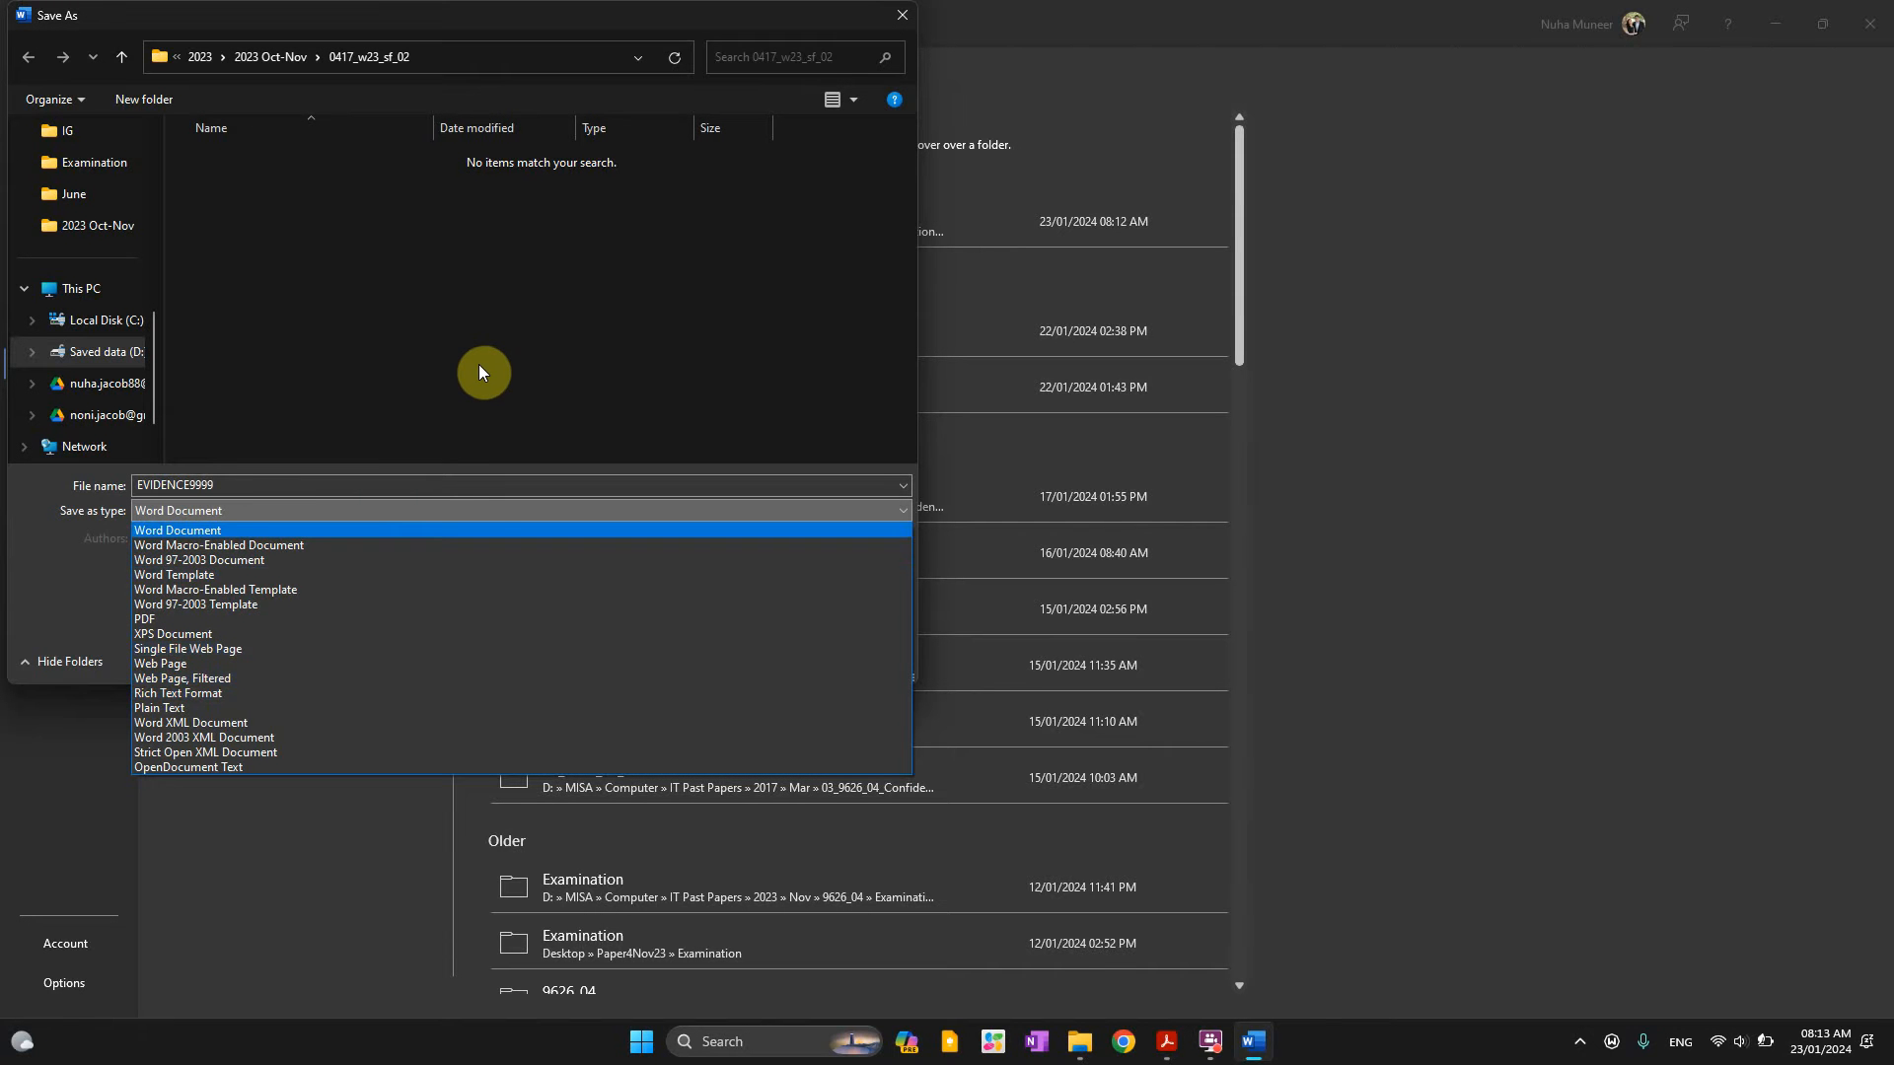
pyautogui.click(440, 402)
pyautogui.click(745, 668)
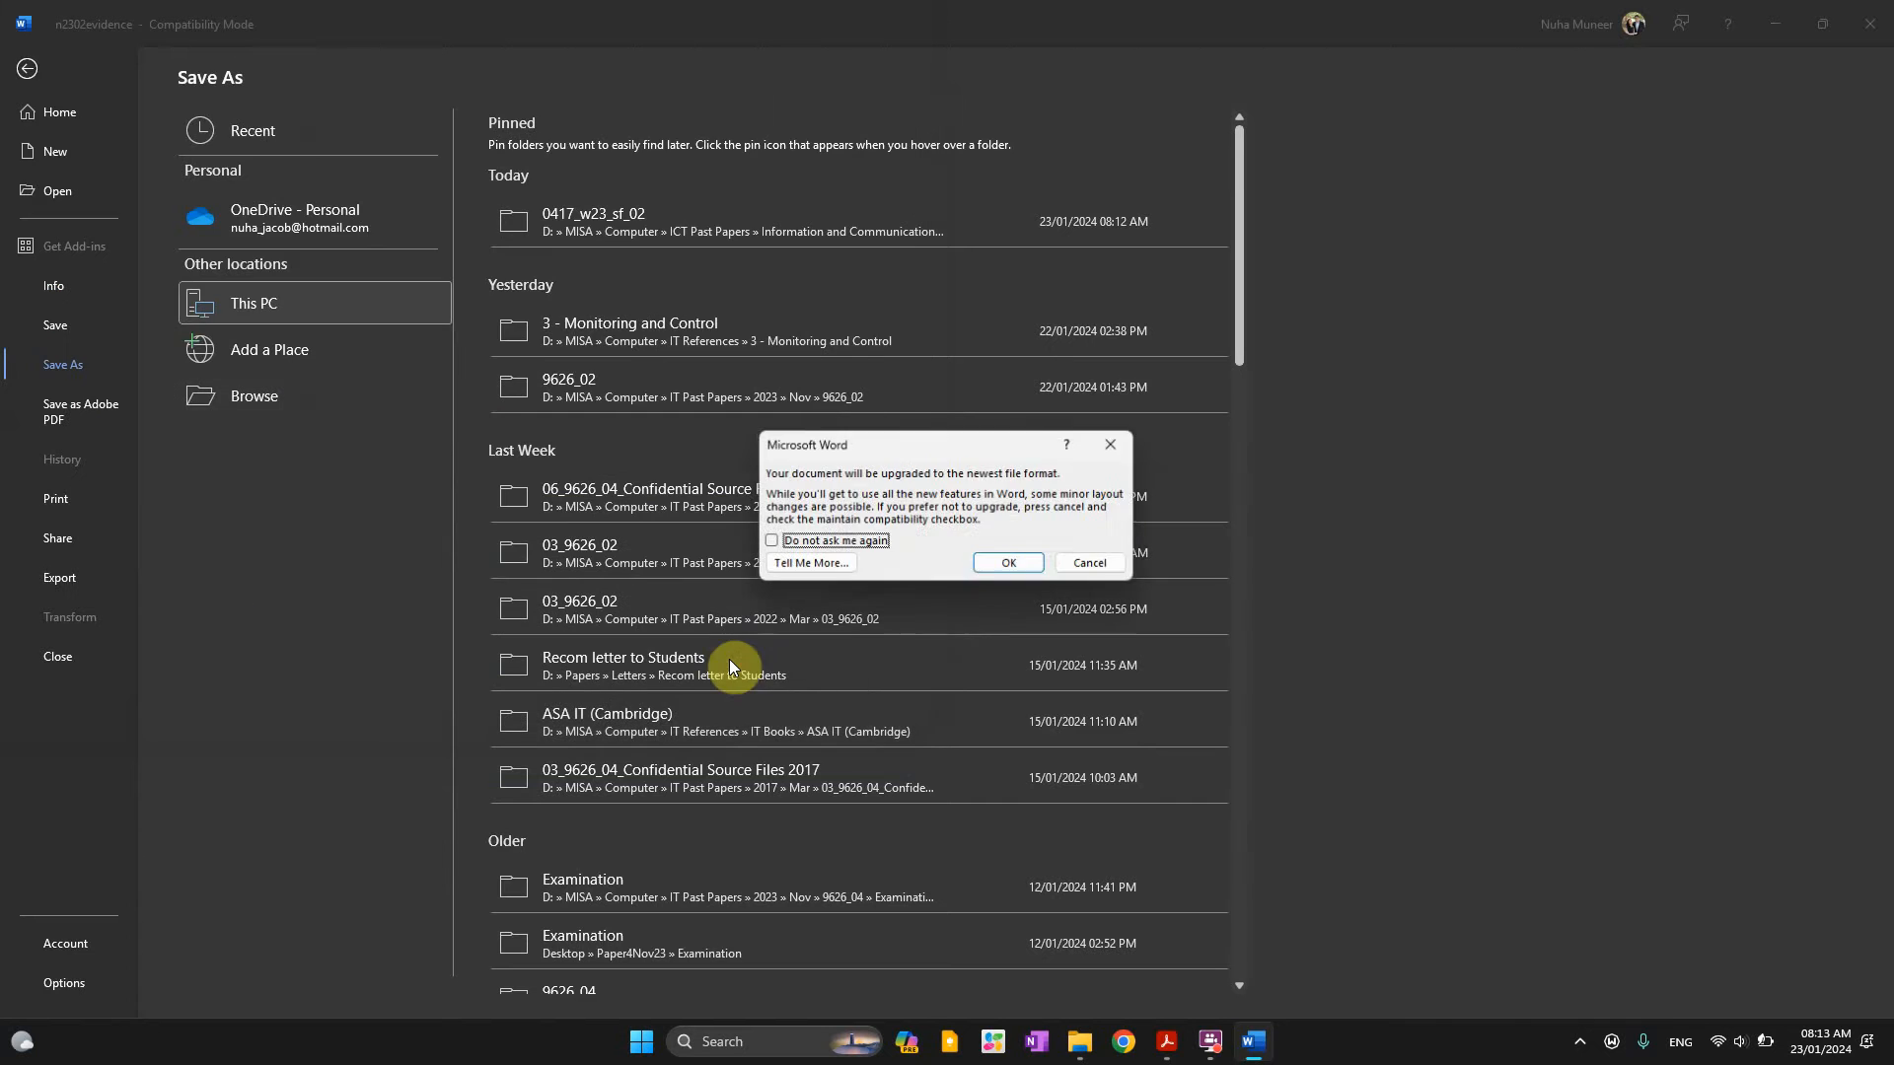
pyautogui.click(1009, 564)
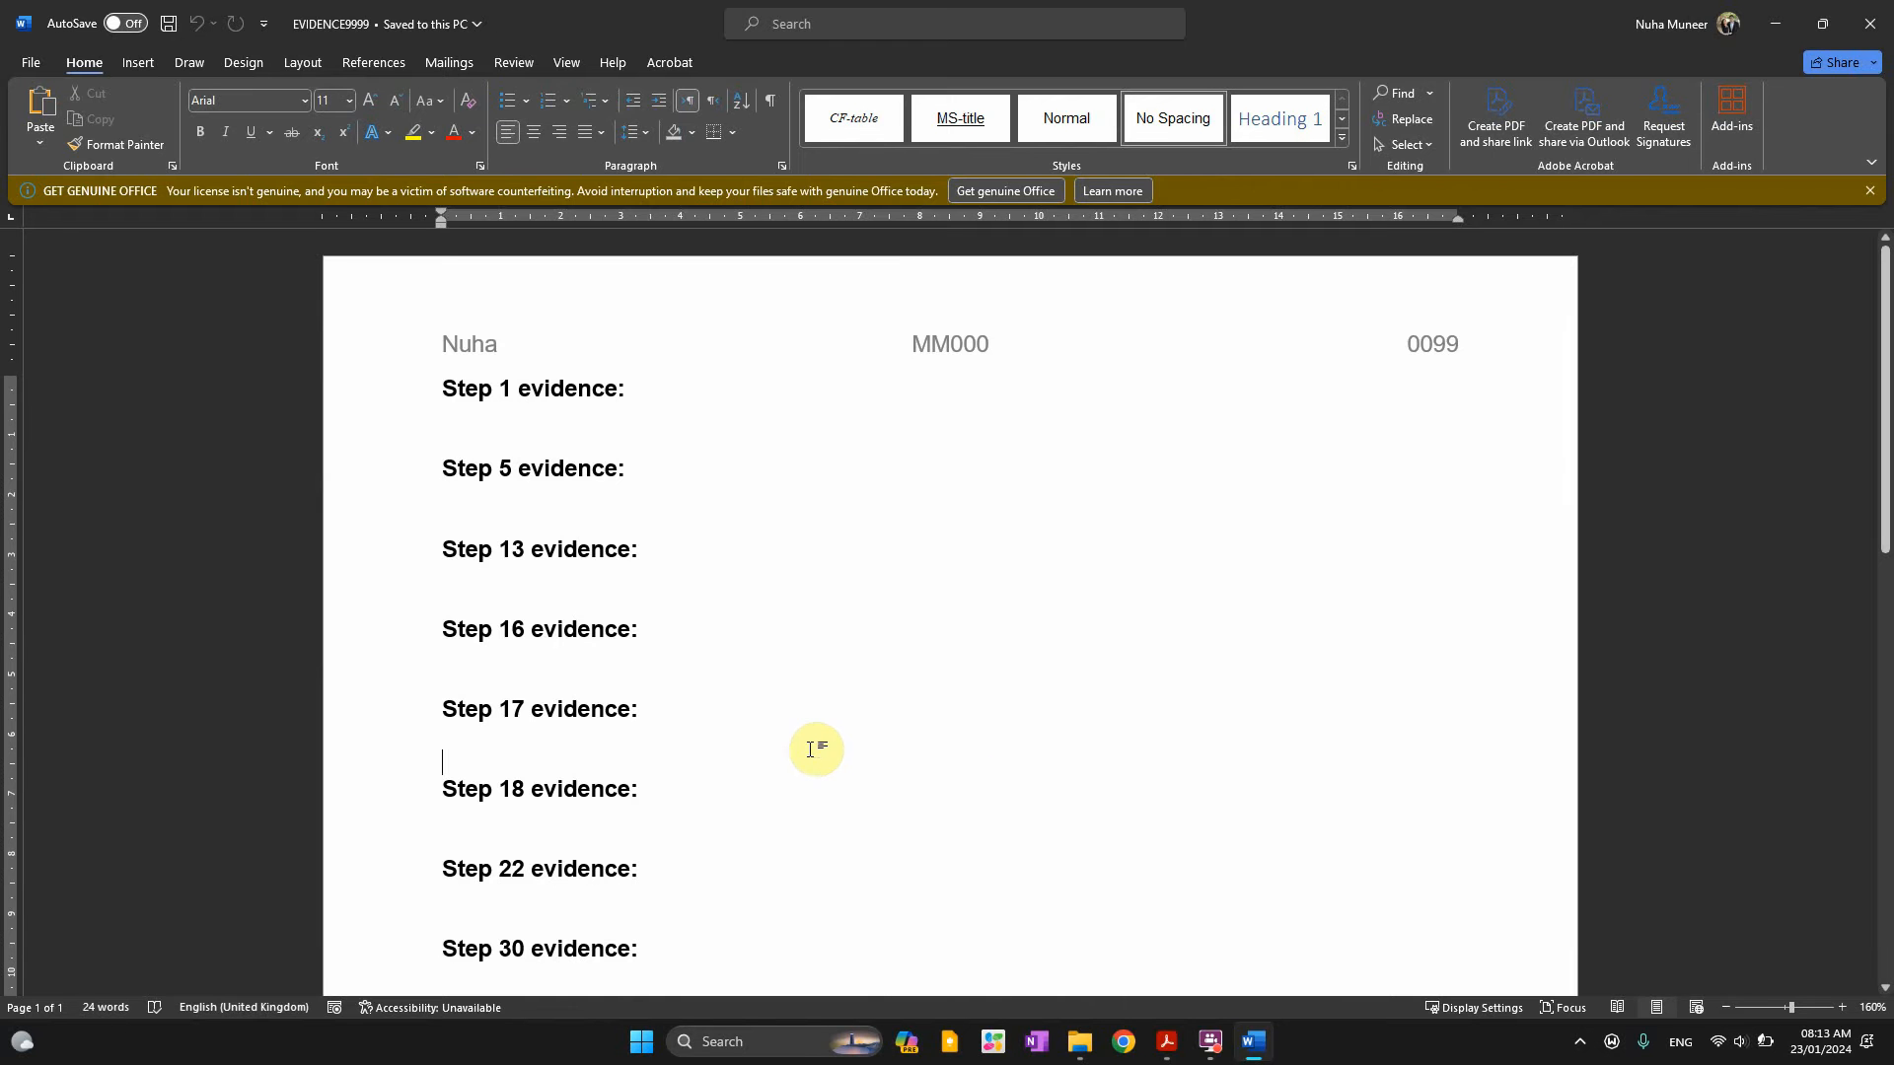
# Minimize Word and highlight key phrases of the Task 2 introduction, including 'must be created' and 'applied as instructed'
pyautogui.click(1873, 192)
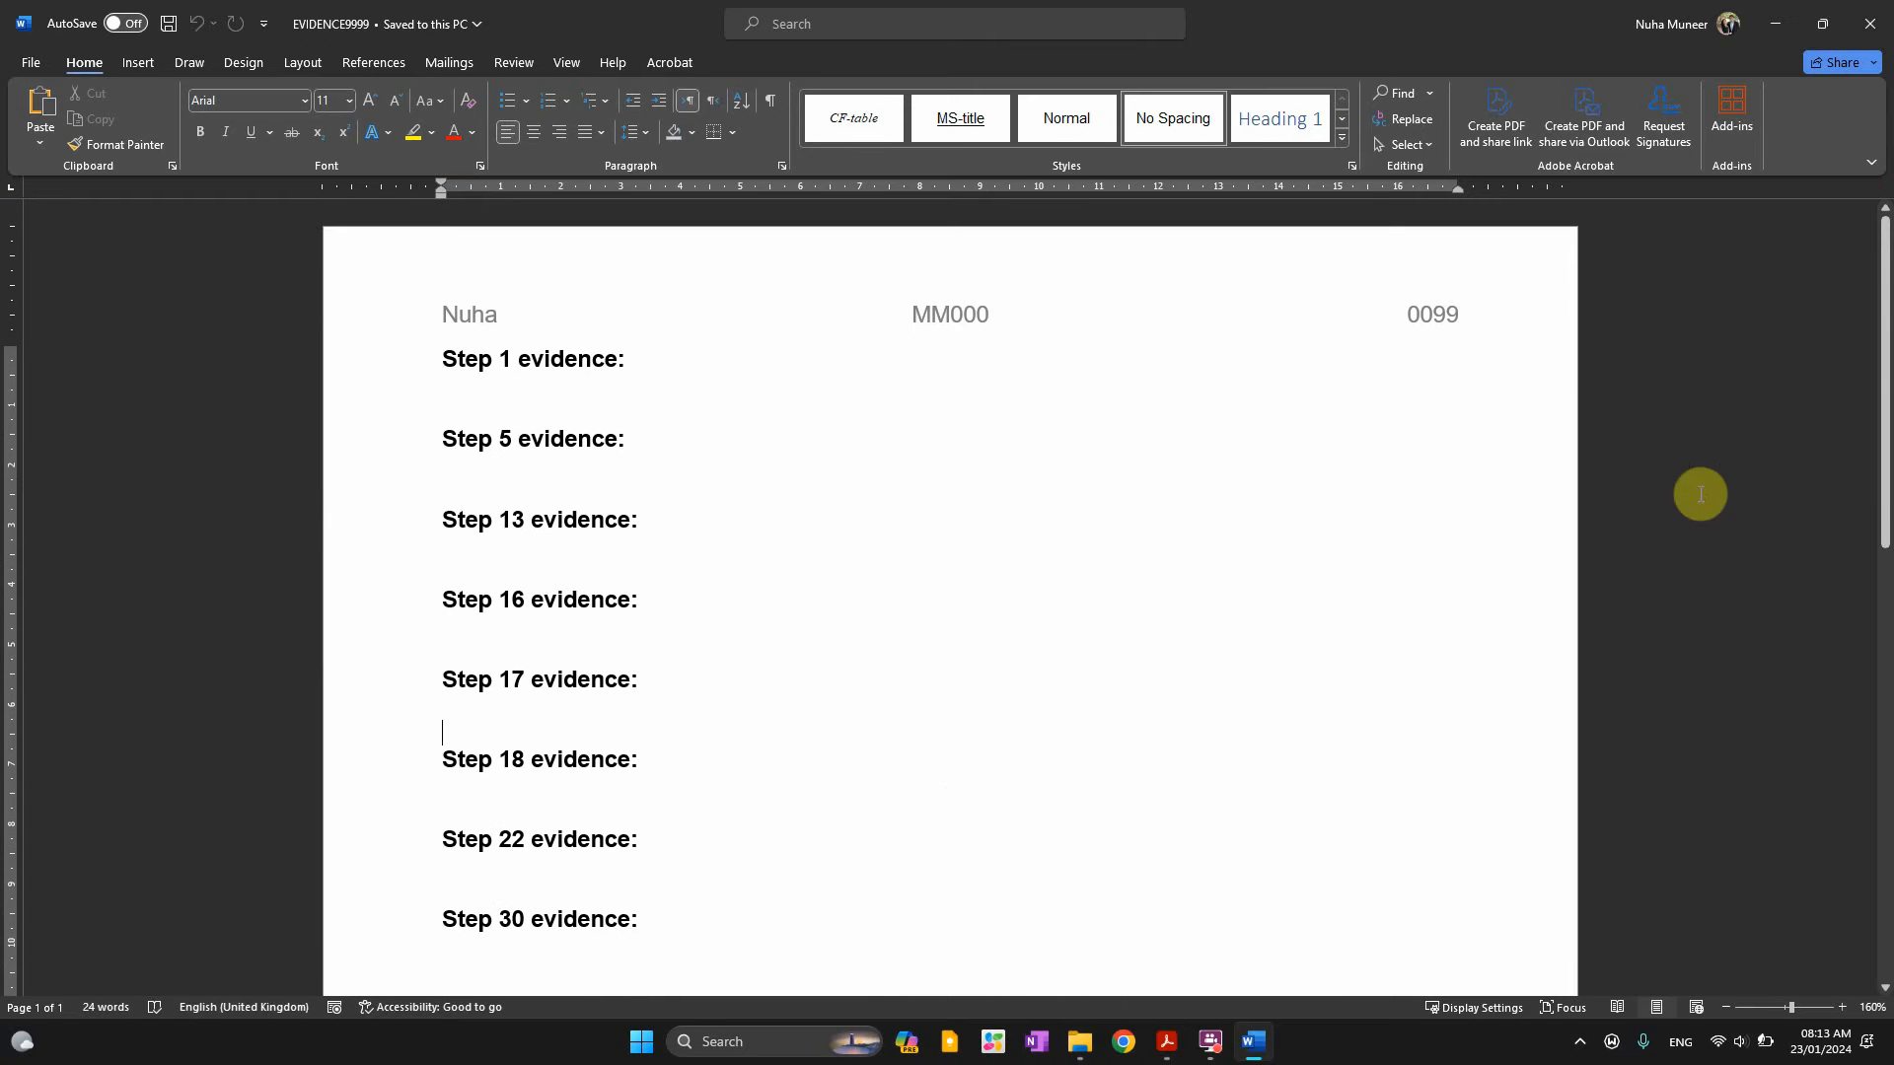
pyautogui.click(1775, 30)
pyautogui.scroll(-4, 730, 592)
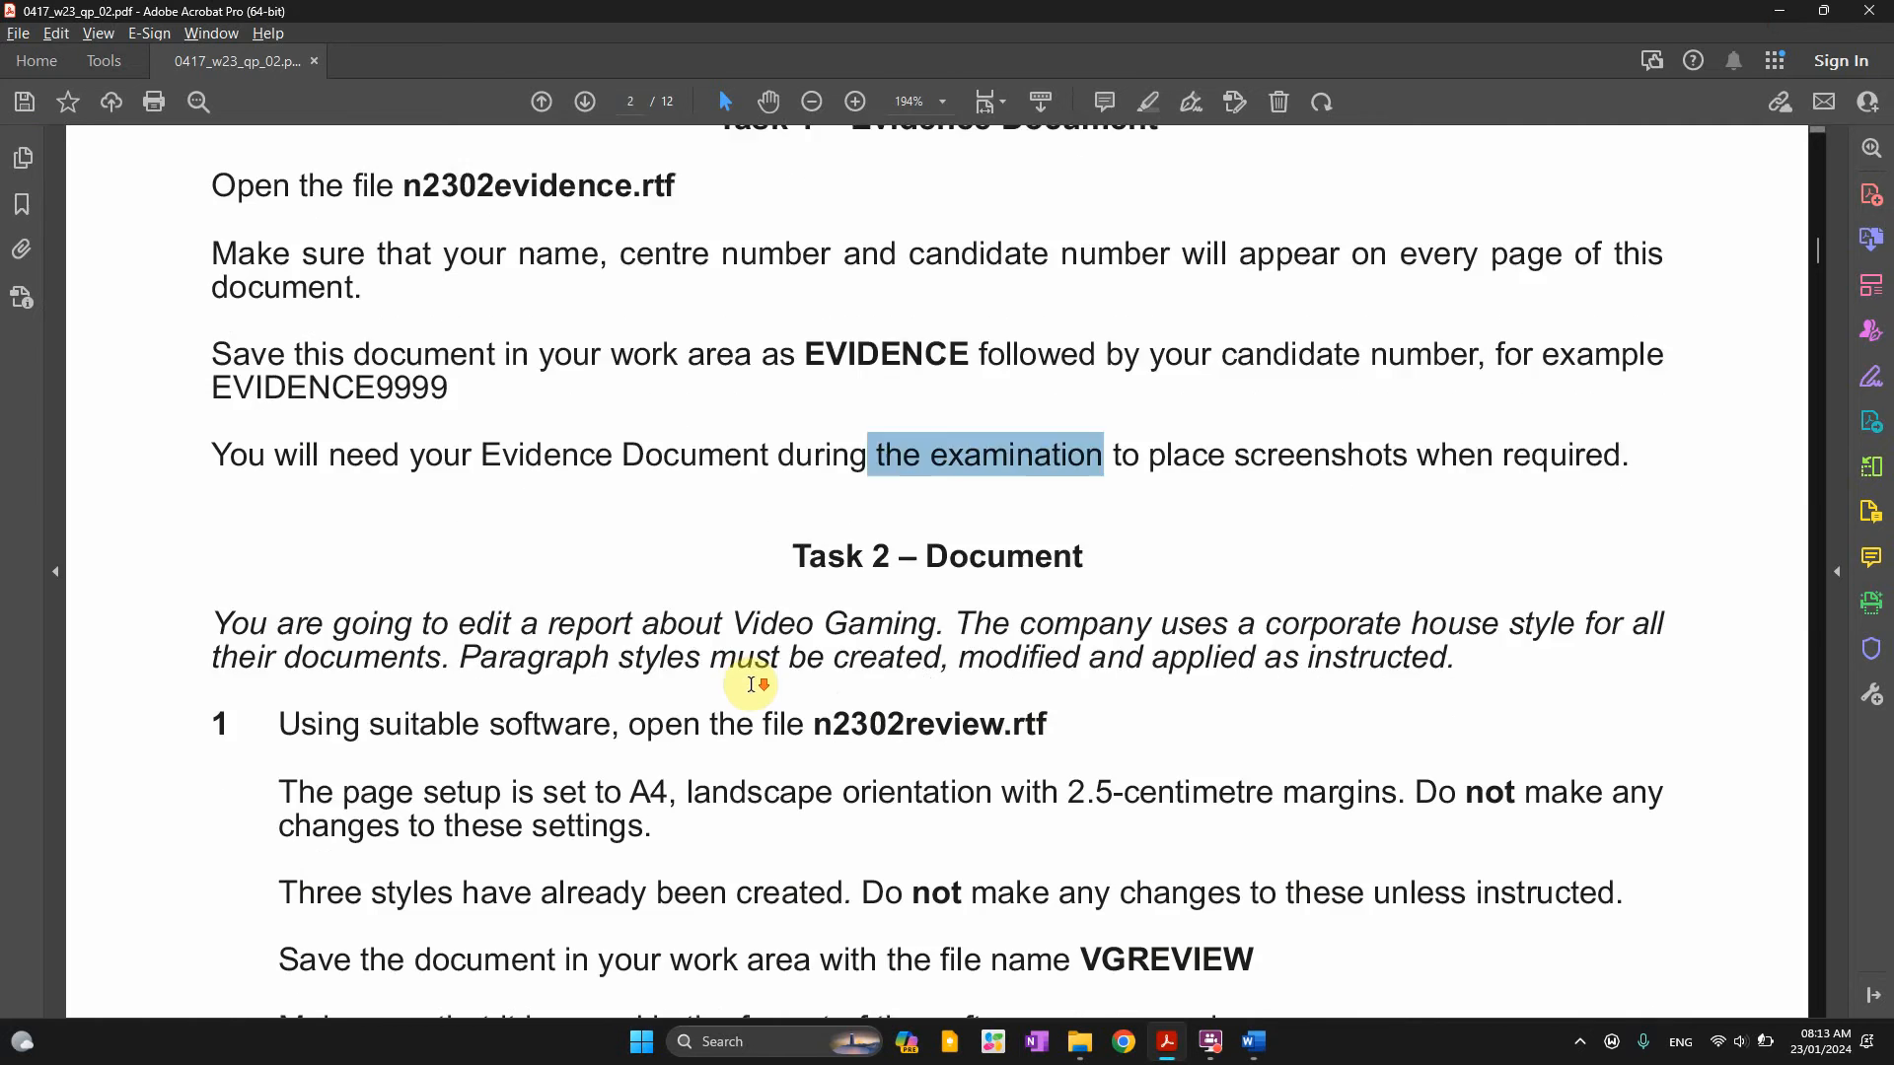
pyautogui.moveTo(332, 394); pyautogui.dragTo(521, 399)
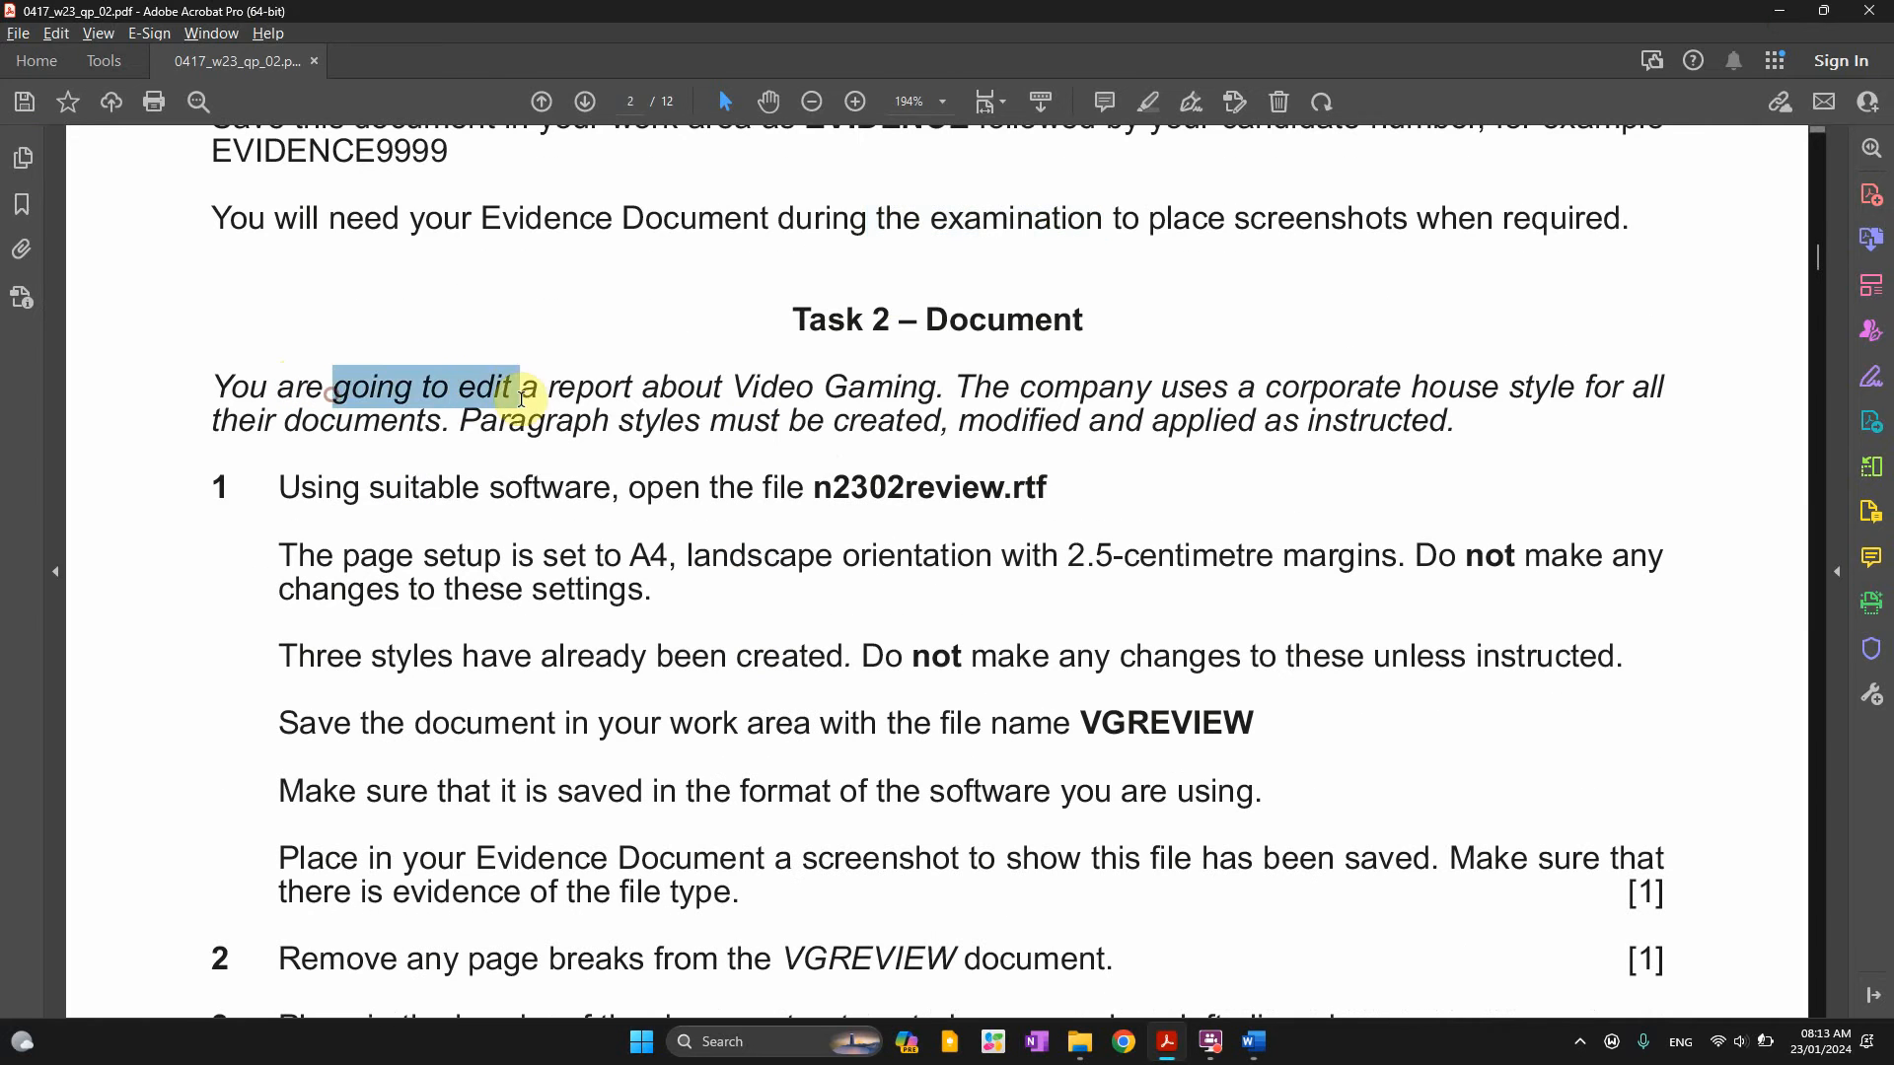
pyautogui.moveTo(705, 405); pyautogui.dragTo(1265, 387)
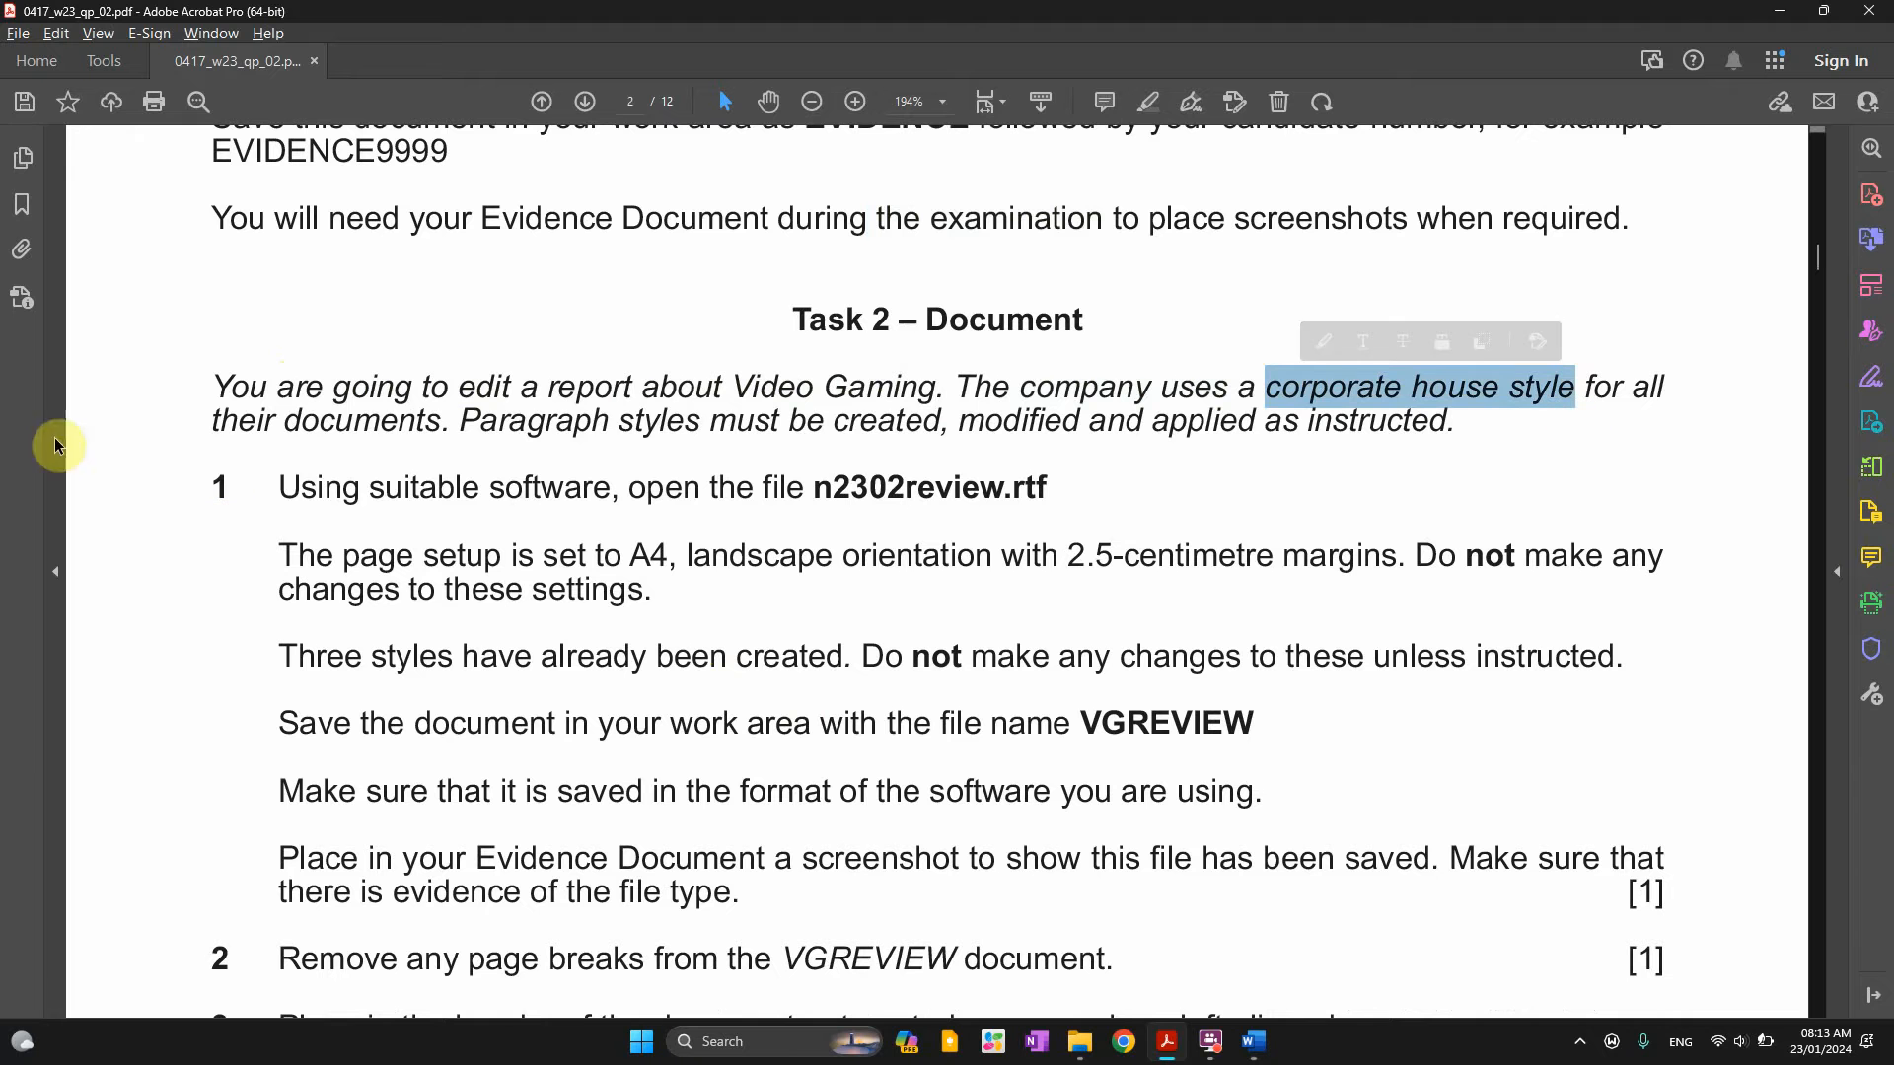
pyautogui.moveTo(318, 424); pyautogui.dragTo(505, 454)
pyautogui.click(625, 447)
pyautogui.moveTo(736, 437); pyautogui.dragTo(945, 428)
pyautogui.moveTo(1082, 424); pyautogui.dragTo(1447, 426)
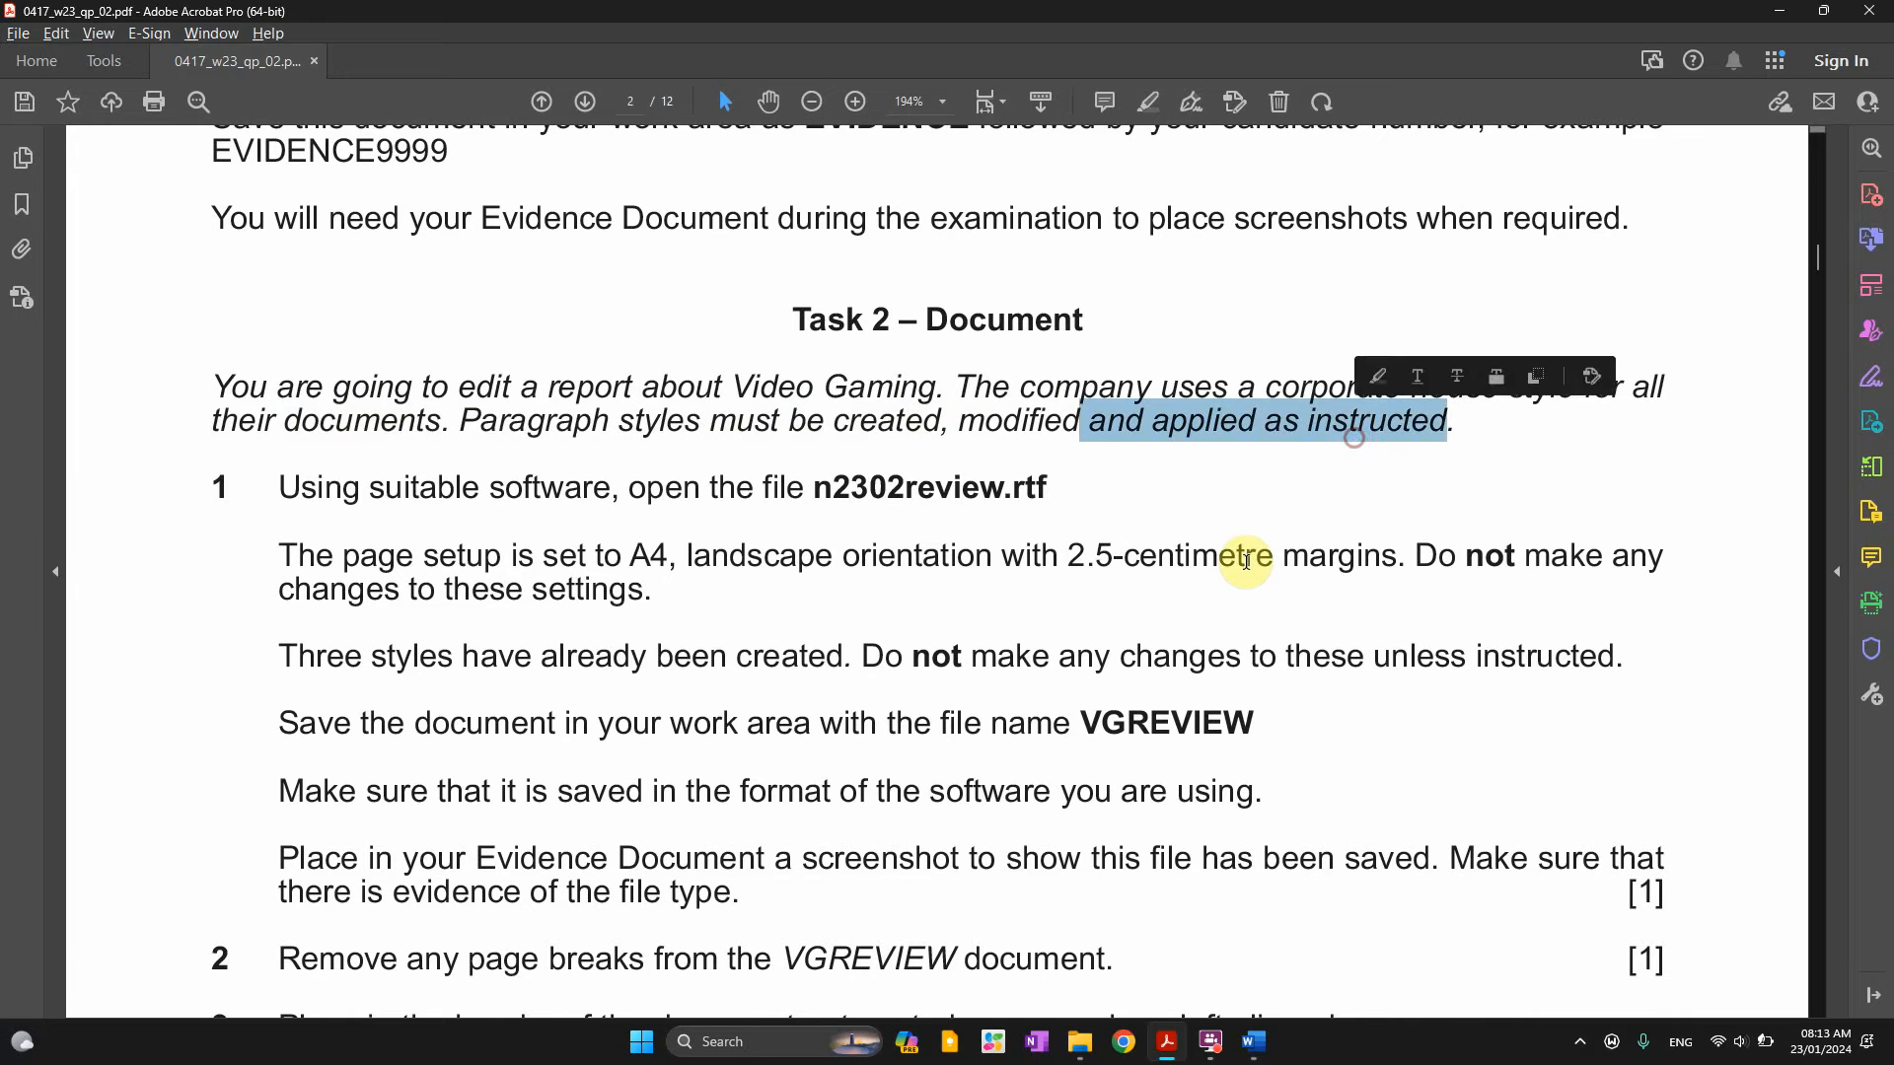
# Highlight the n2302review file name and bring the task files folder forward
pyautogui.scroll(-1, 1135, 651)
pyautogui.moveTo(371, 396); pyautogui.dragTo(612, 397)
pyautogui.doubleClick(887, 393)
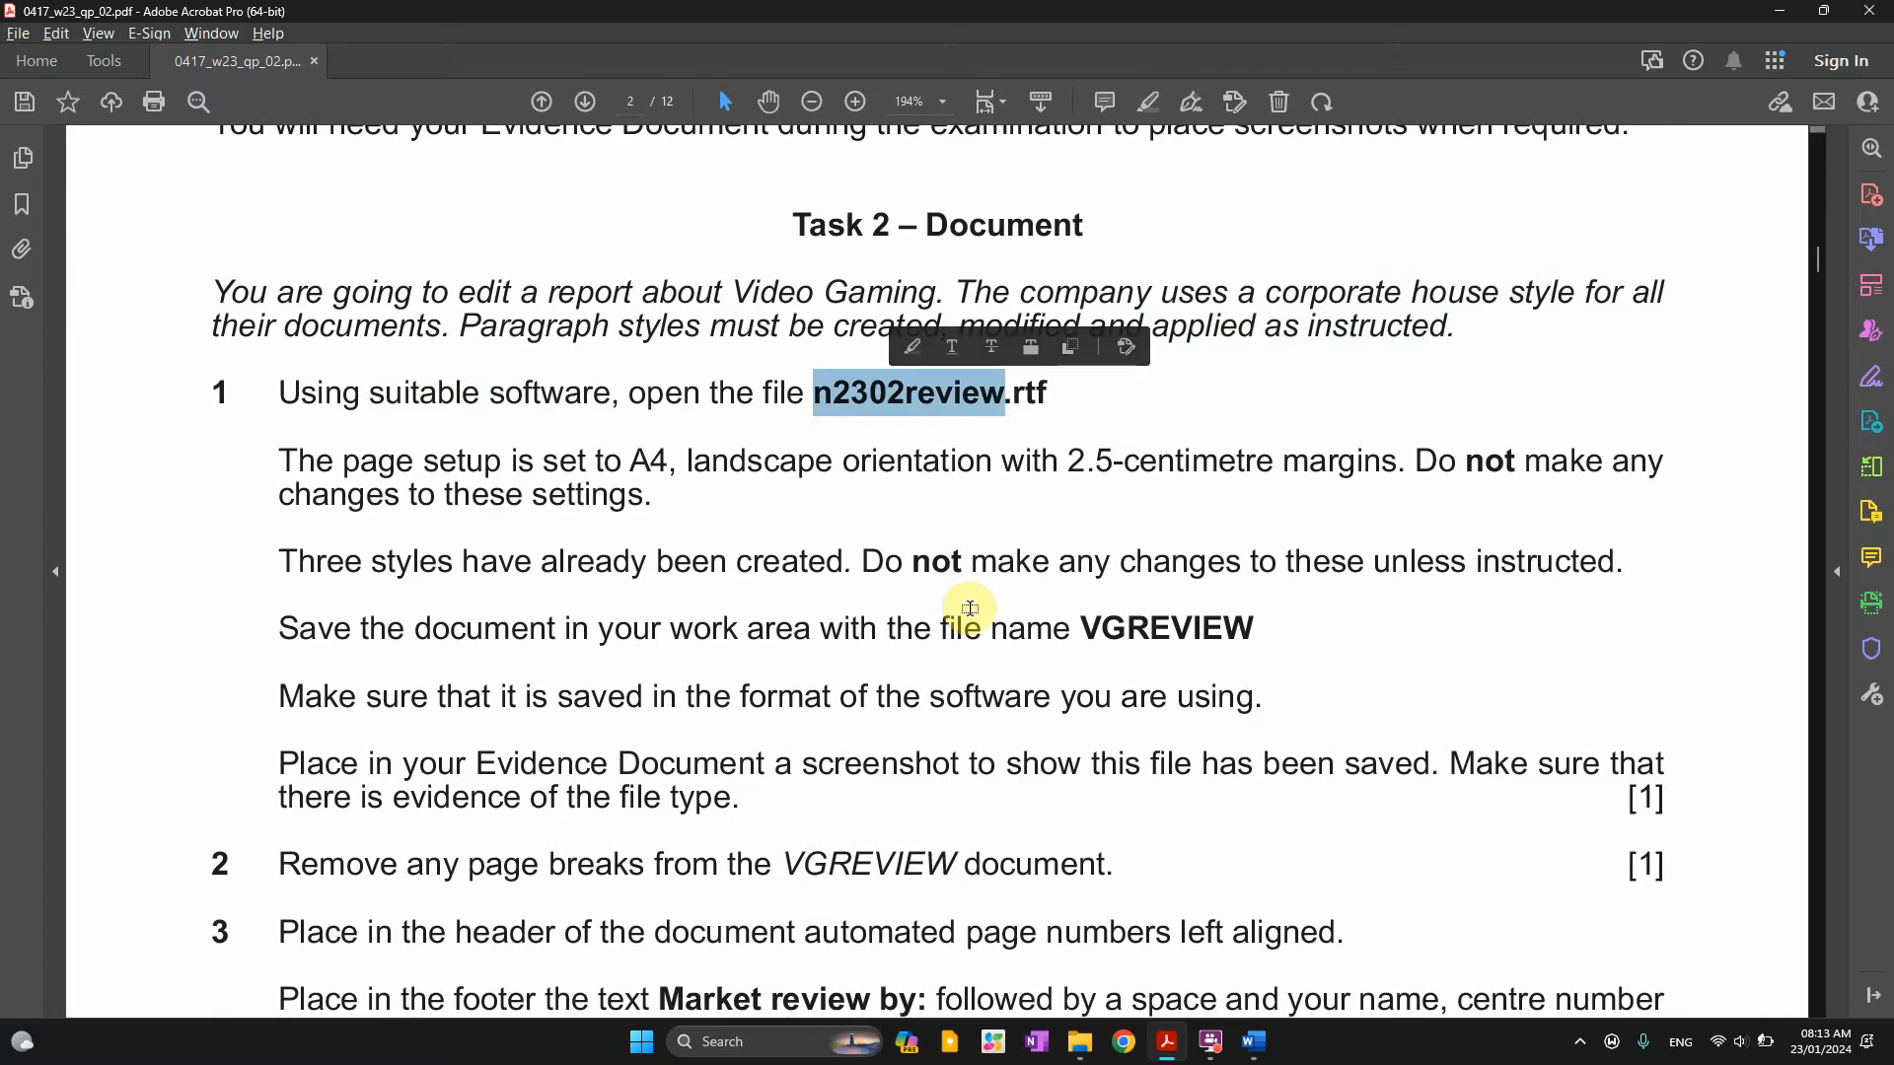
pyautogui.hotkey('alt', 'Tab')
pyautogui.hotkey('alt', 'Tab', 'Tab')
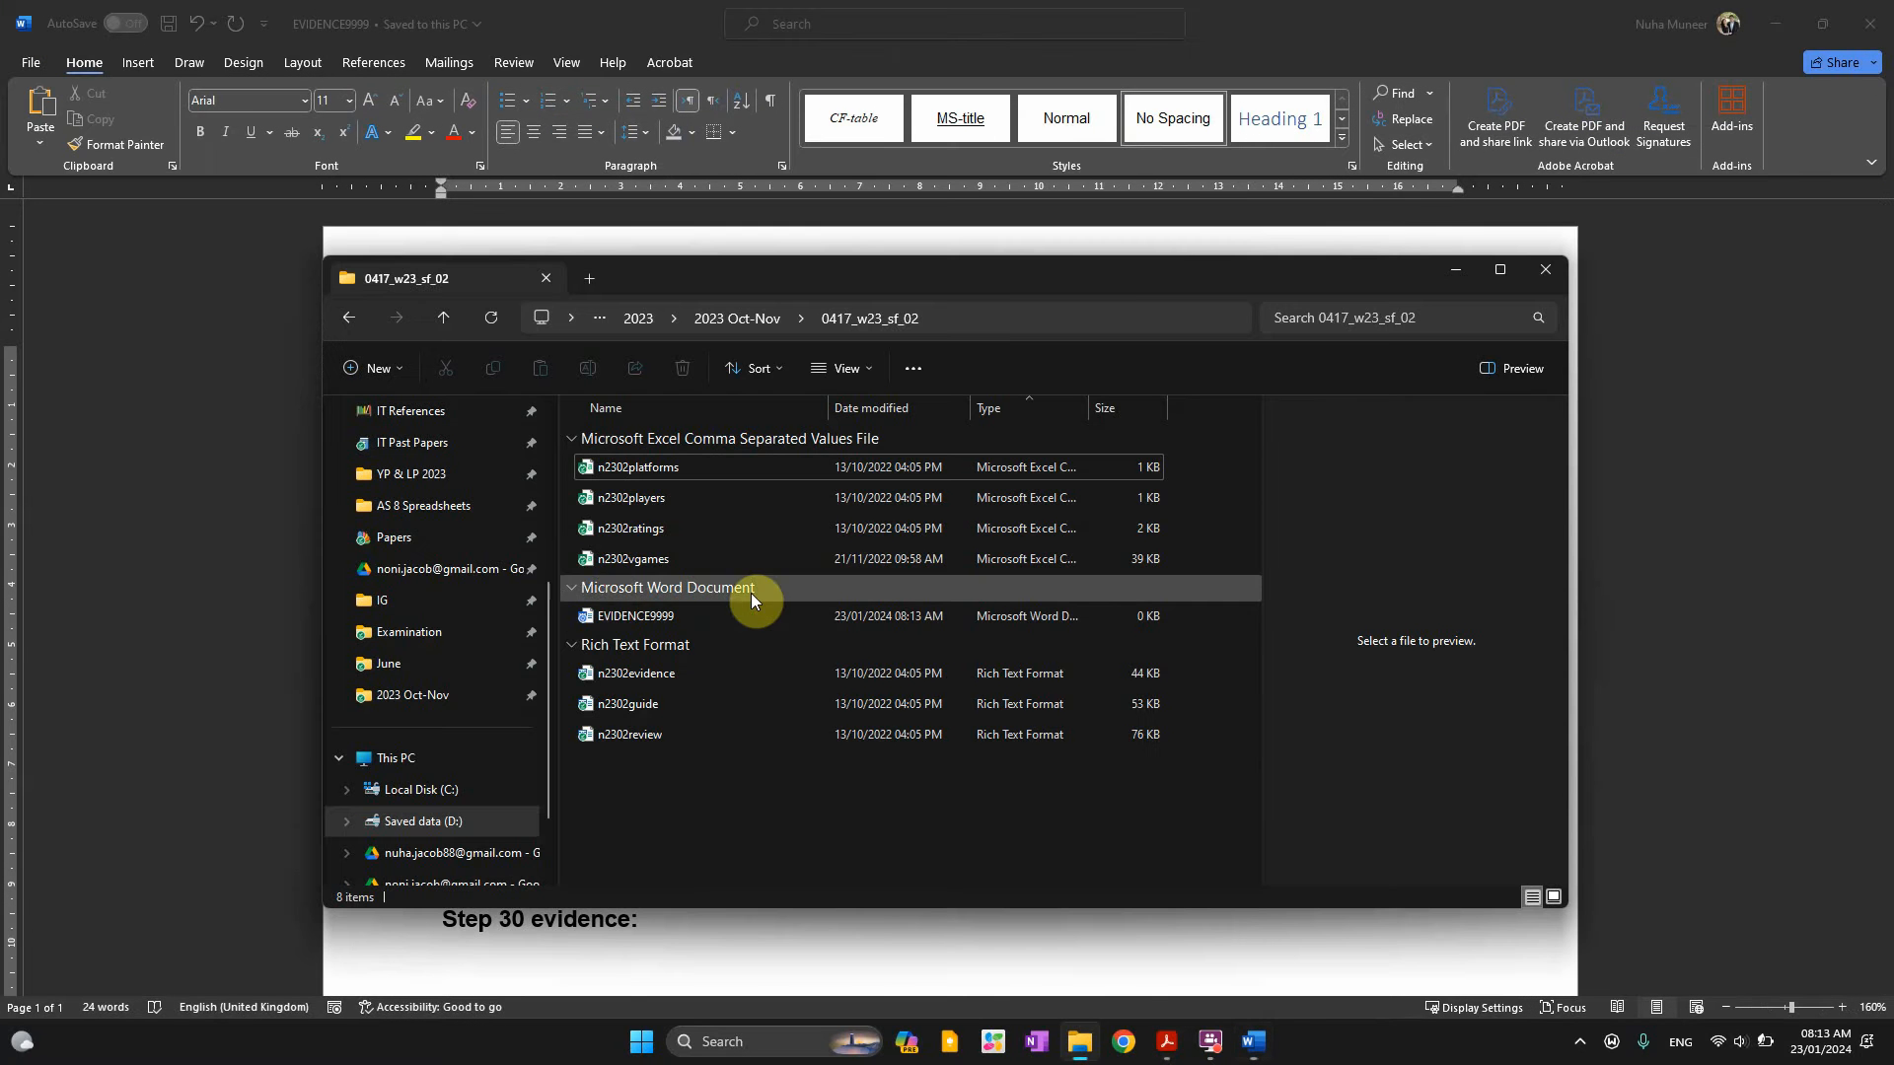
# Open n2302review in Word, scroll through the report, and highlight the paper's page setup requirement
pyautogui.doubleClick(628, 735)
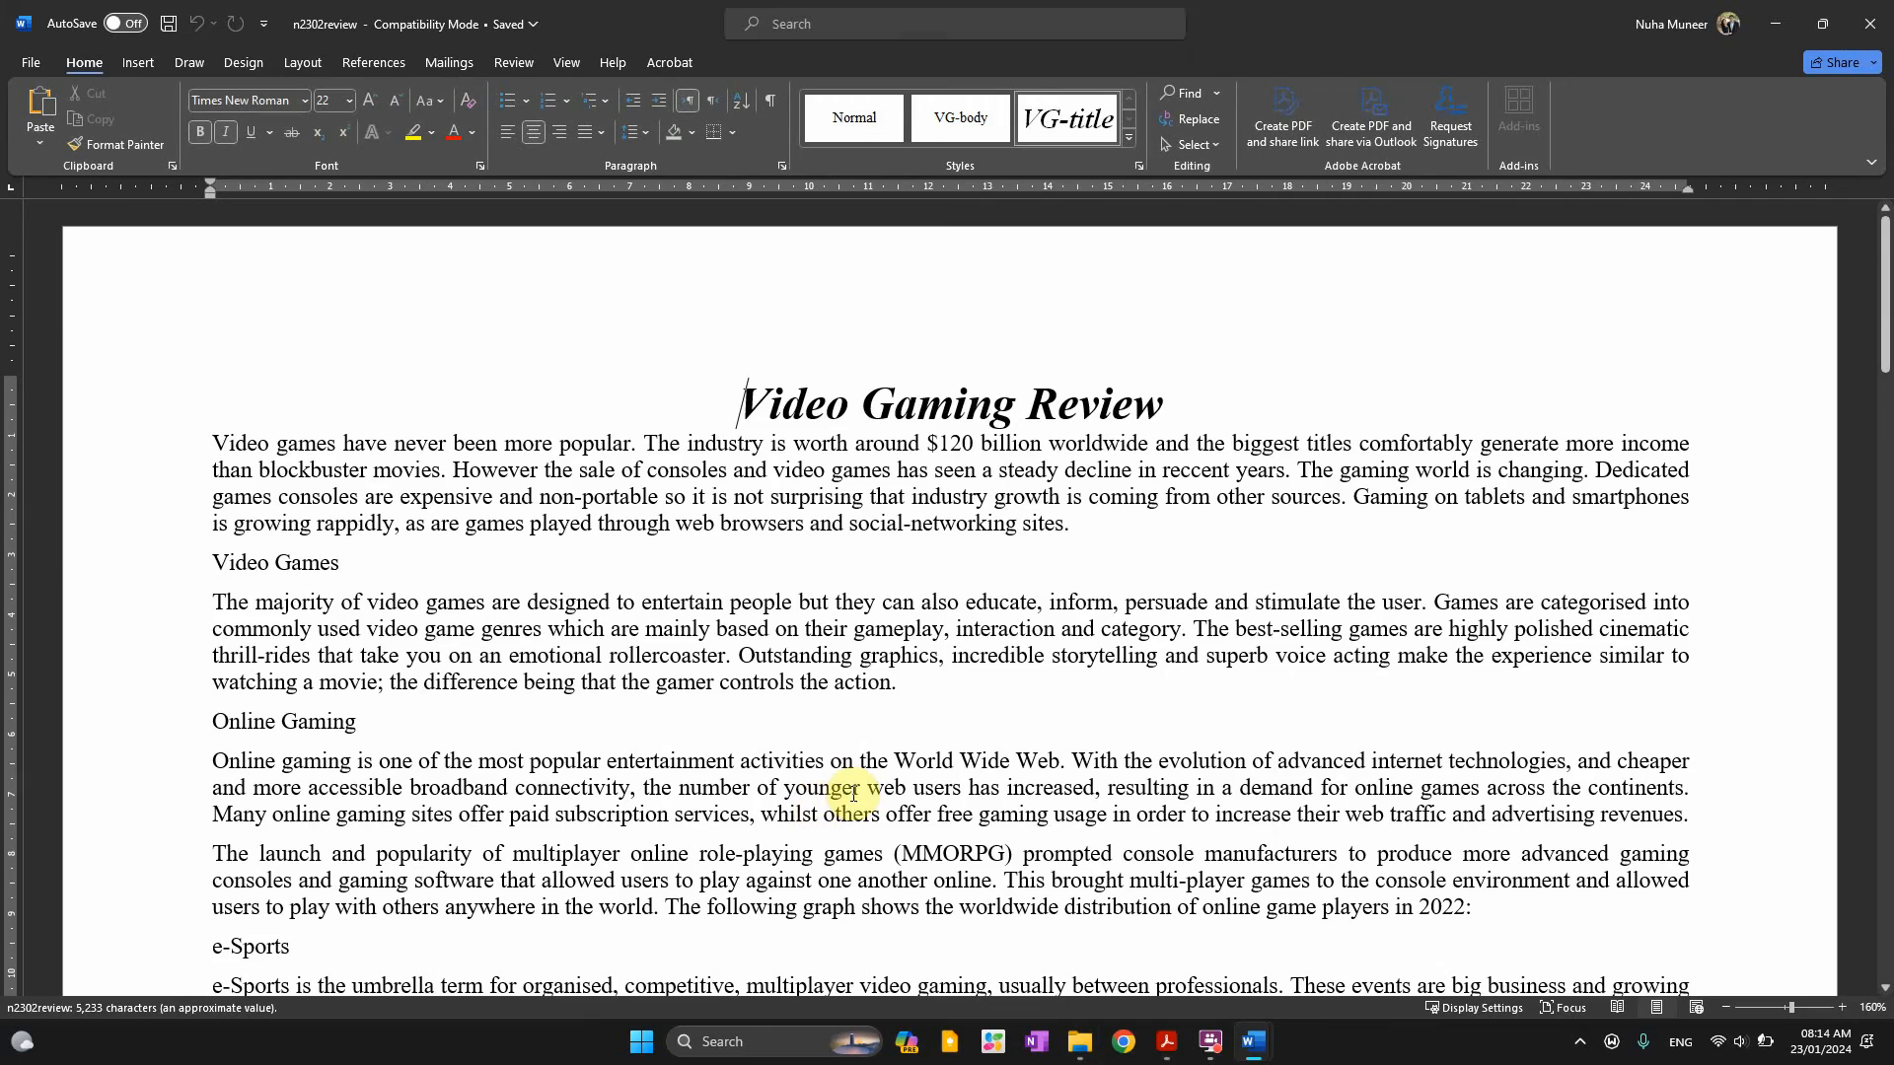
pyautogui.keyDown('ctrl'); pyautogui.scroll(-2, 853, 794); pyautogui.keyUp('ctrl')
pyautogui.scroll(-15, 982, 775)
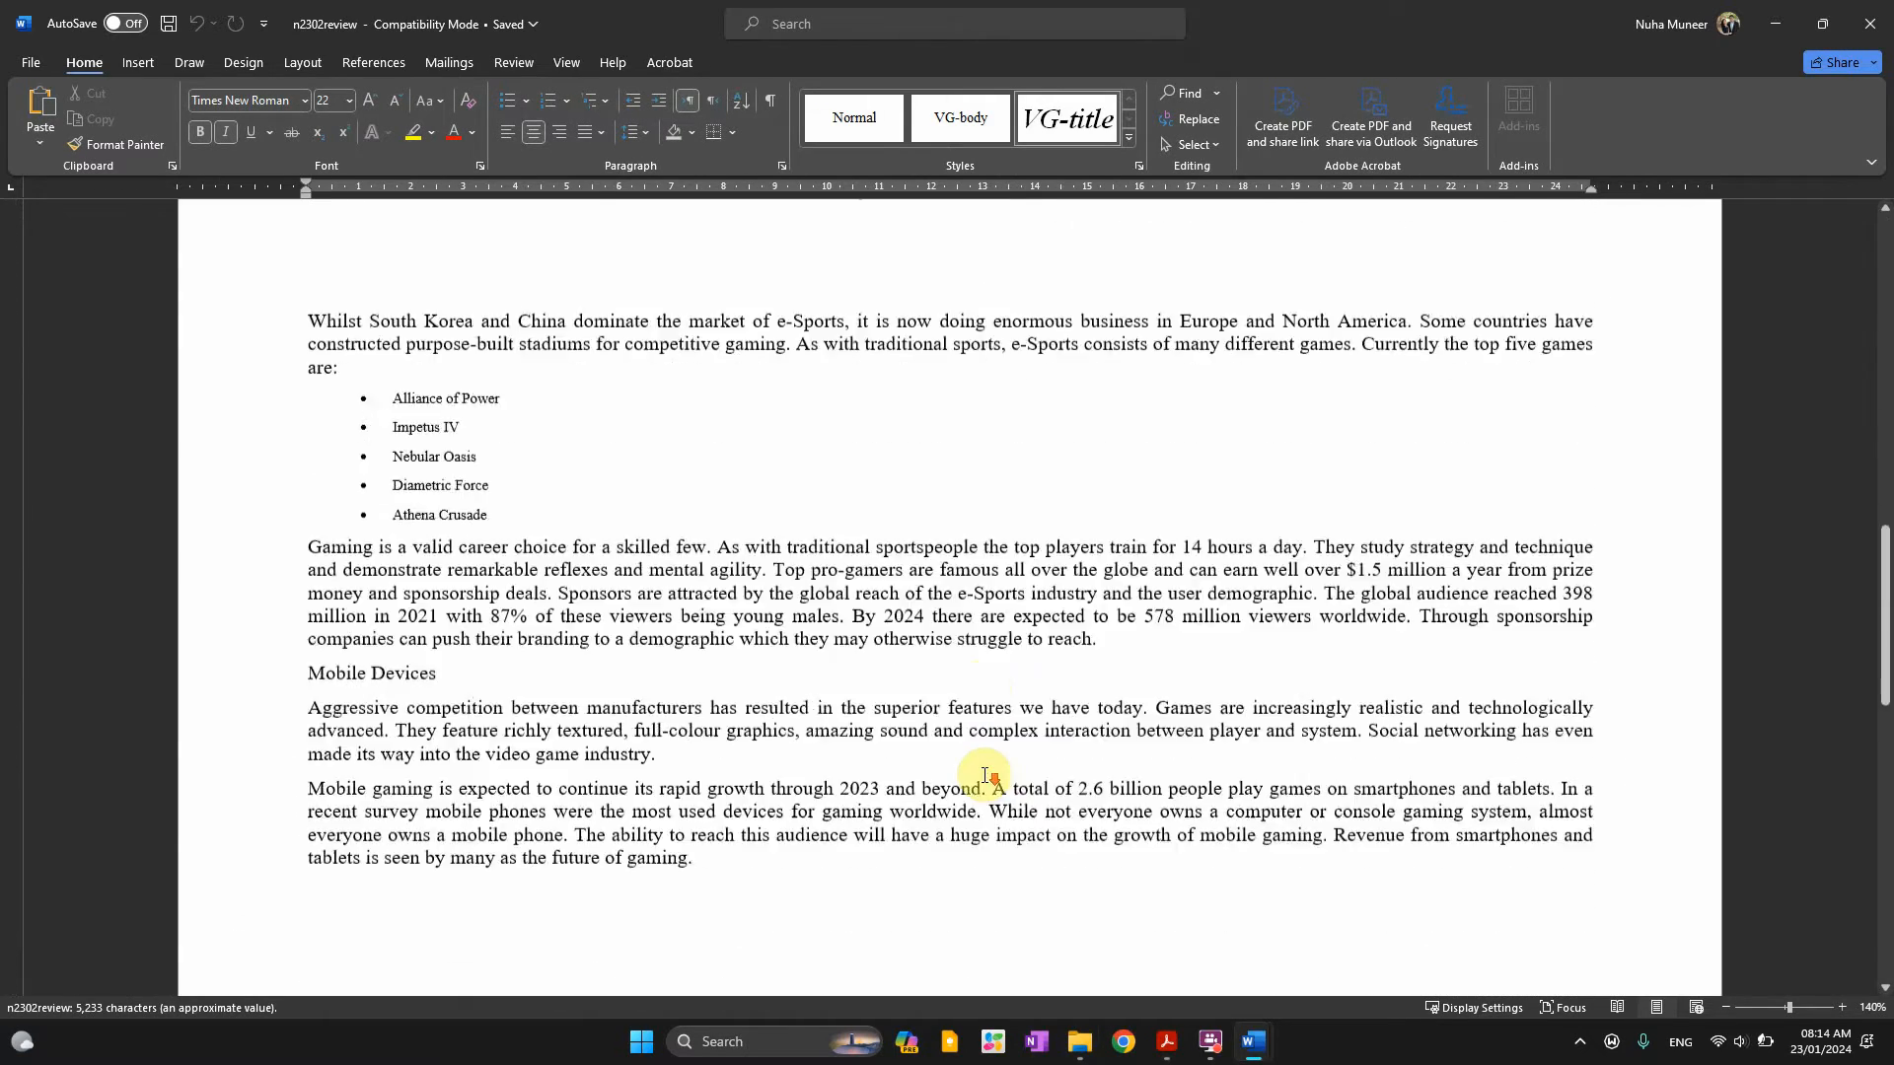
pyautogui.scroll(15, 984, 776)
pyautogui.hotkey('alt', 'Tab')
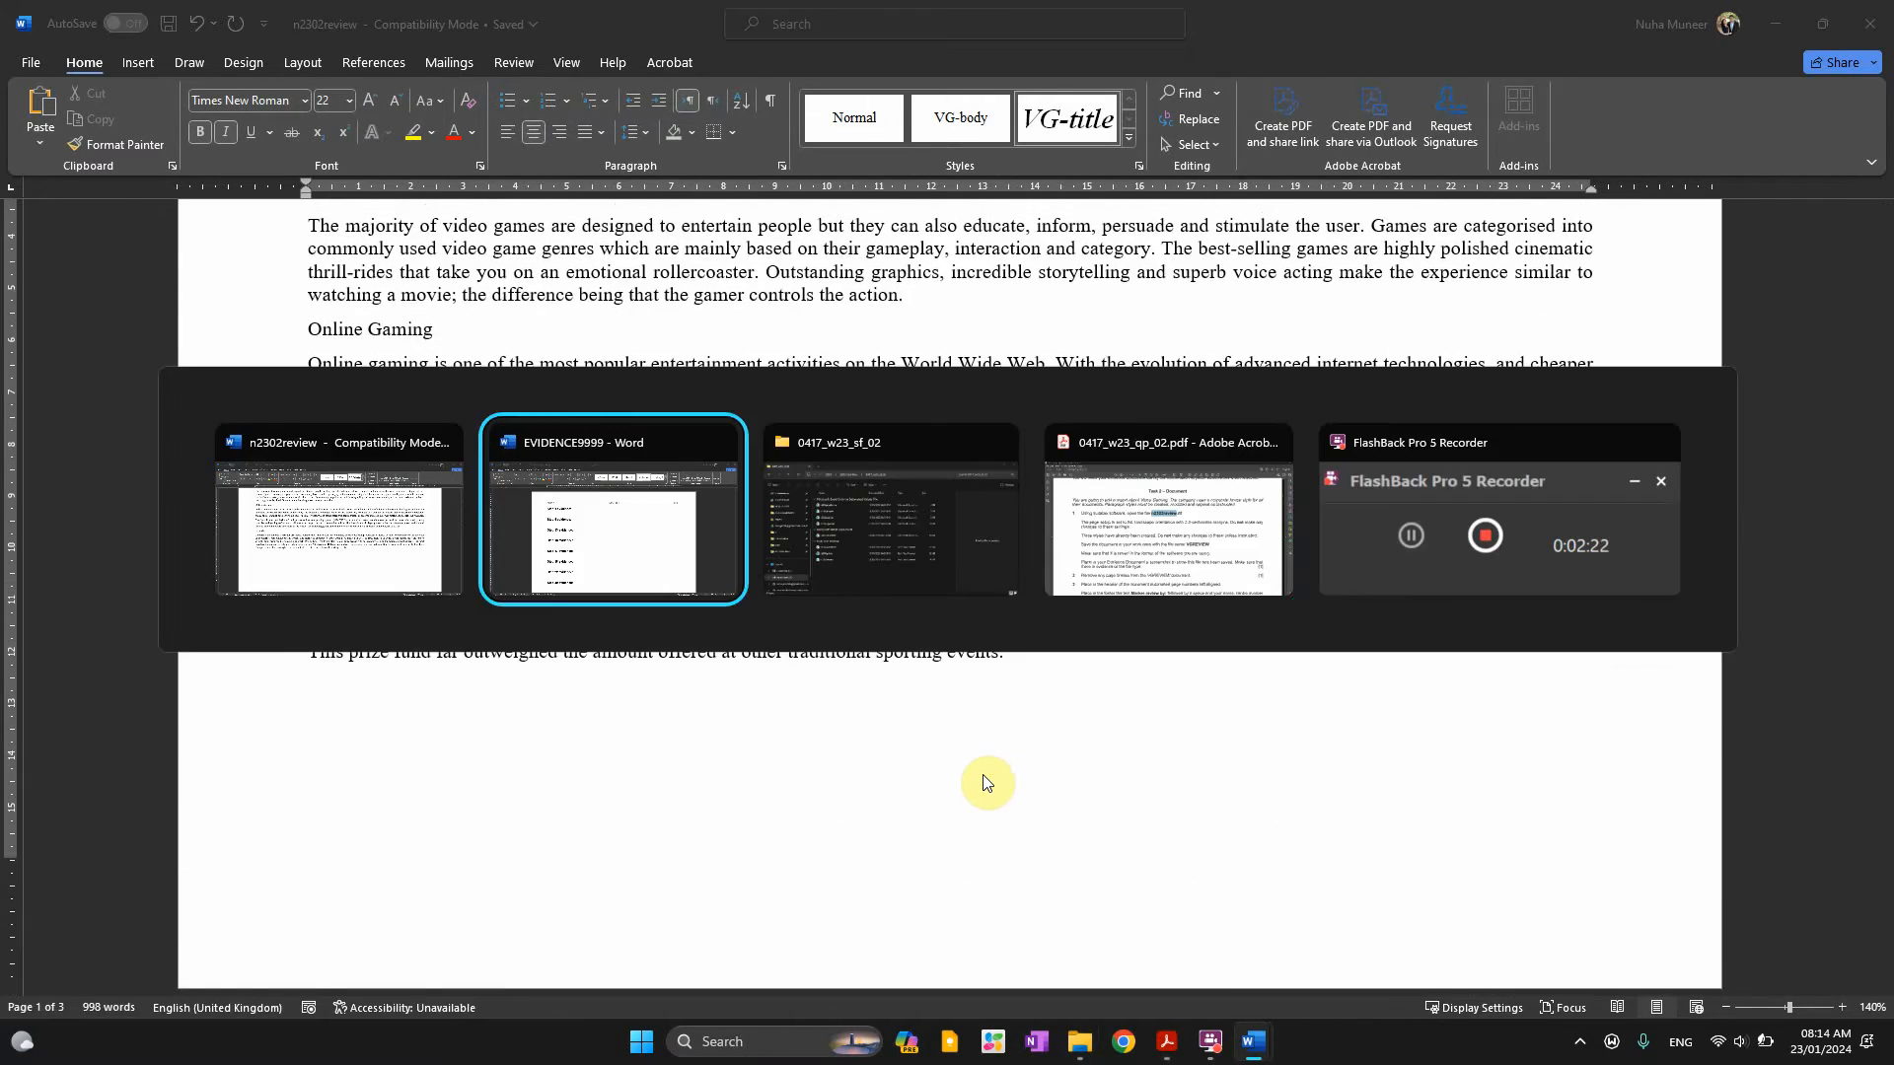
pyautogui.hotkey('alt', 'Tab')
pyautogui.hotkey('alt', 'Tab')
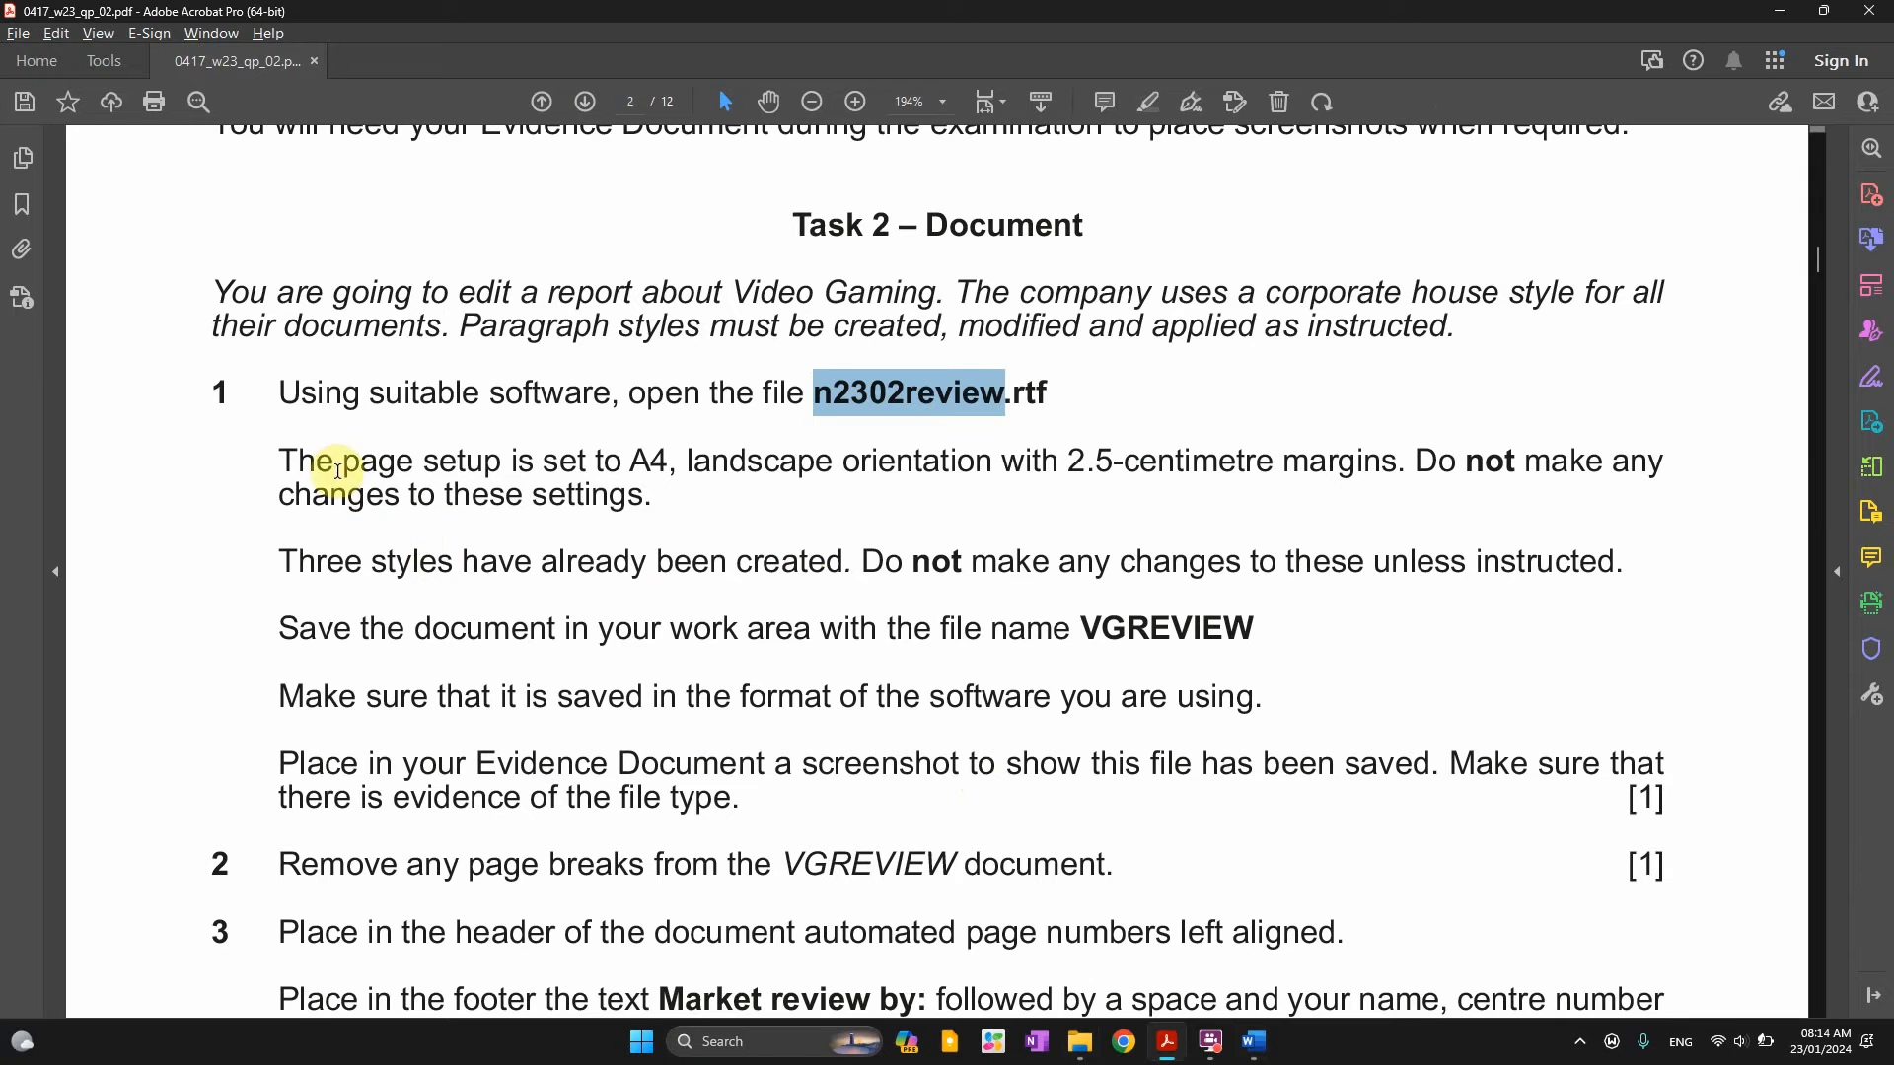
pyautogui.moveTo(338, 471); pyautogui.dragTo(846, 462)
# Highlight the 2.5-centimetre margin wording of the page setup instruction, then return to n2302review
pyautogui.click(1042, 459)
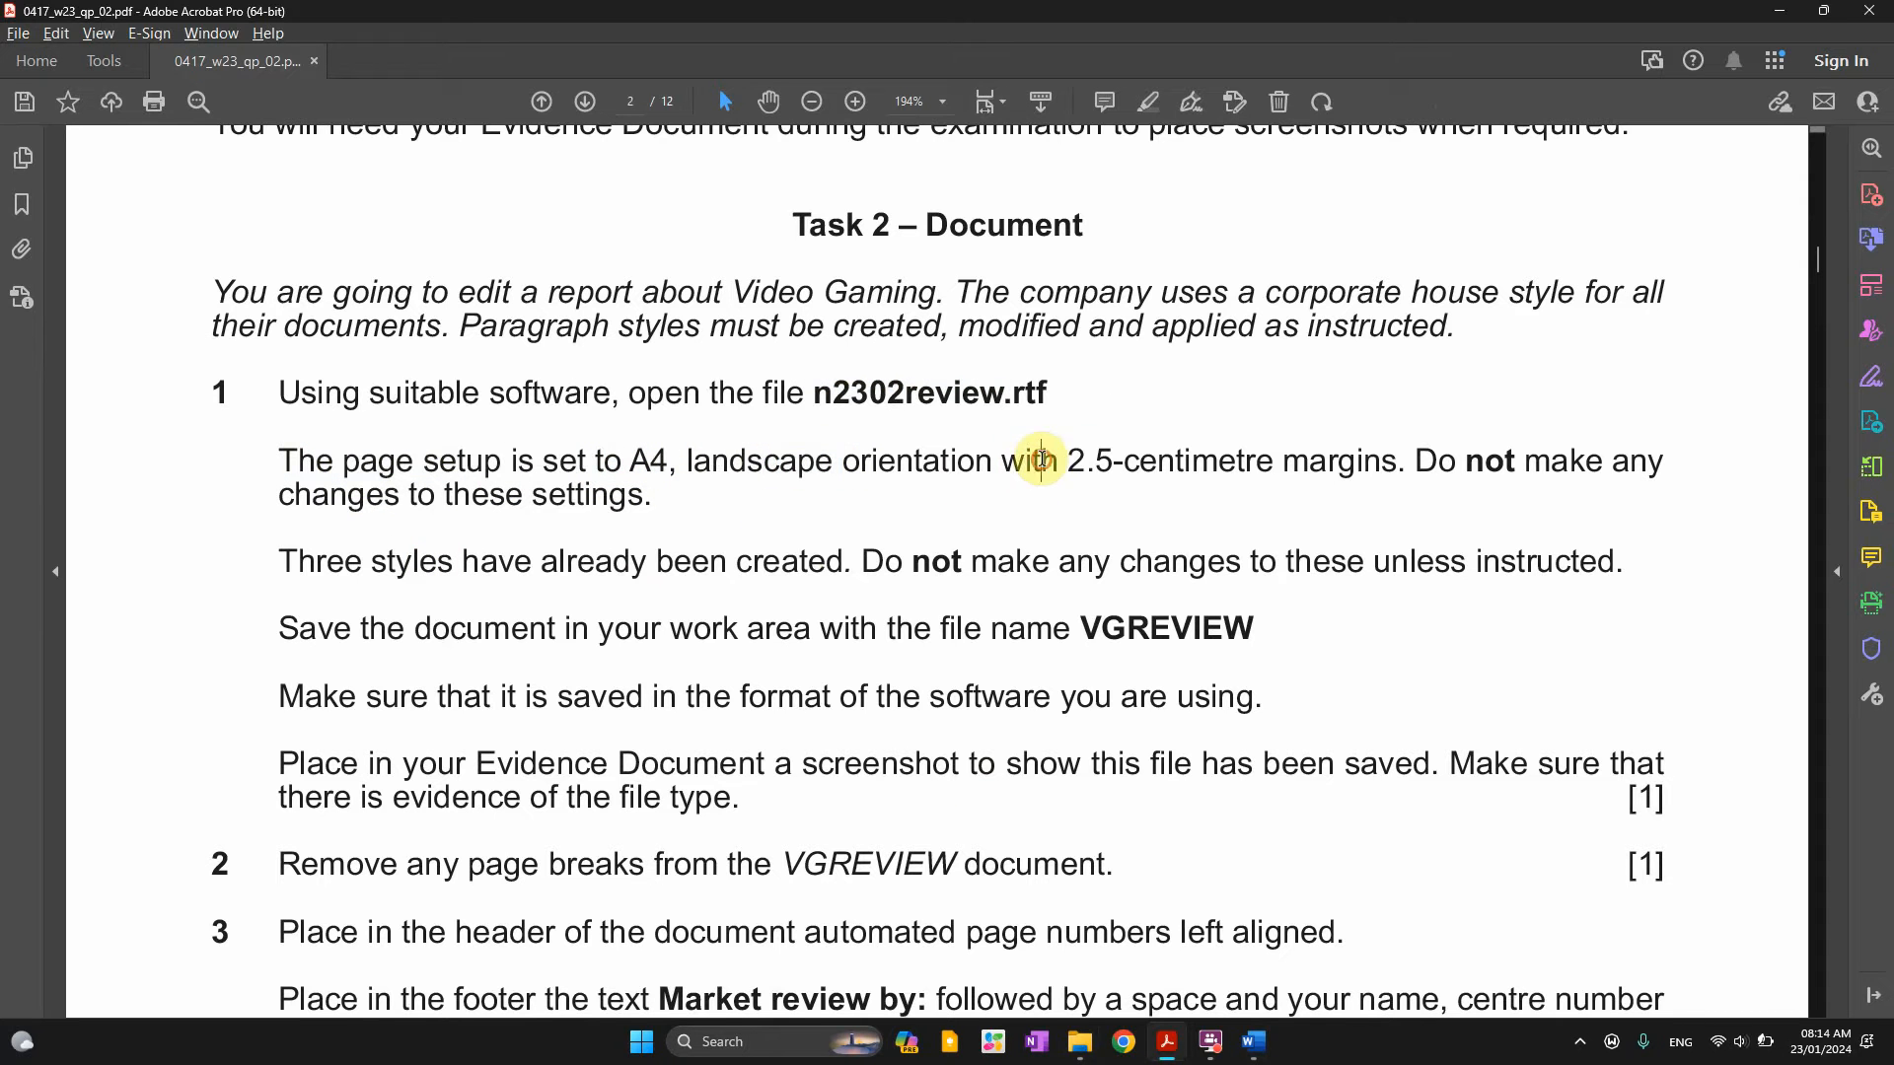
pyautogui.moveTo(1042, 459); pyautogui.dragTo(1268, 473)
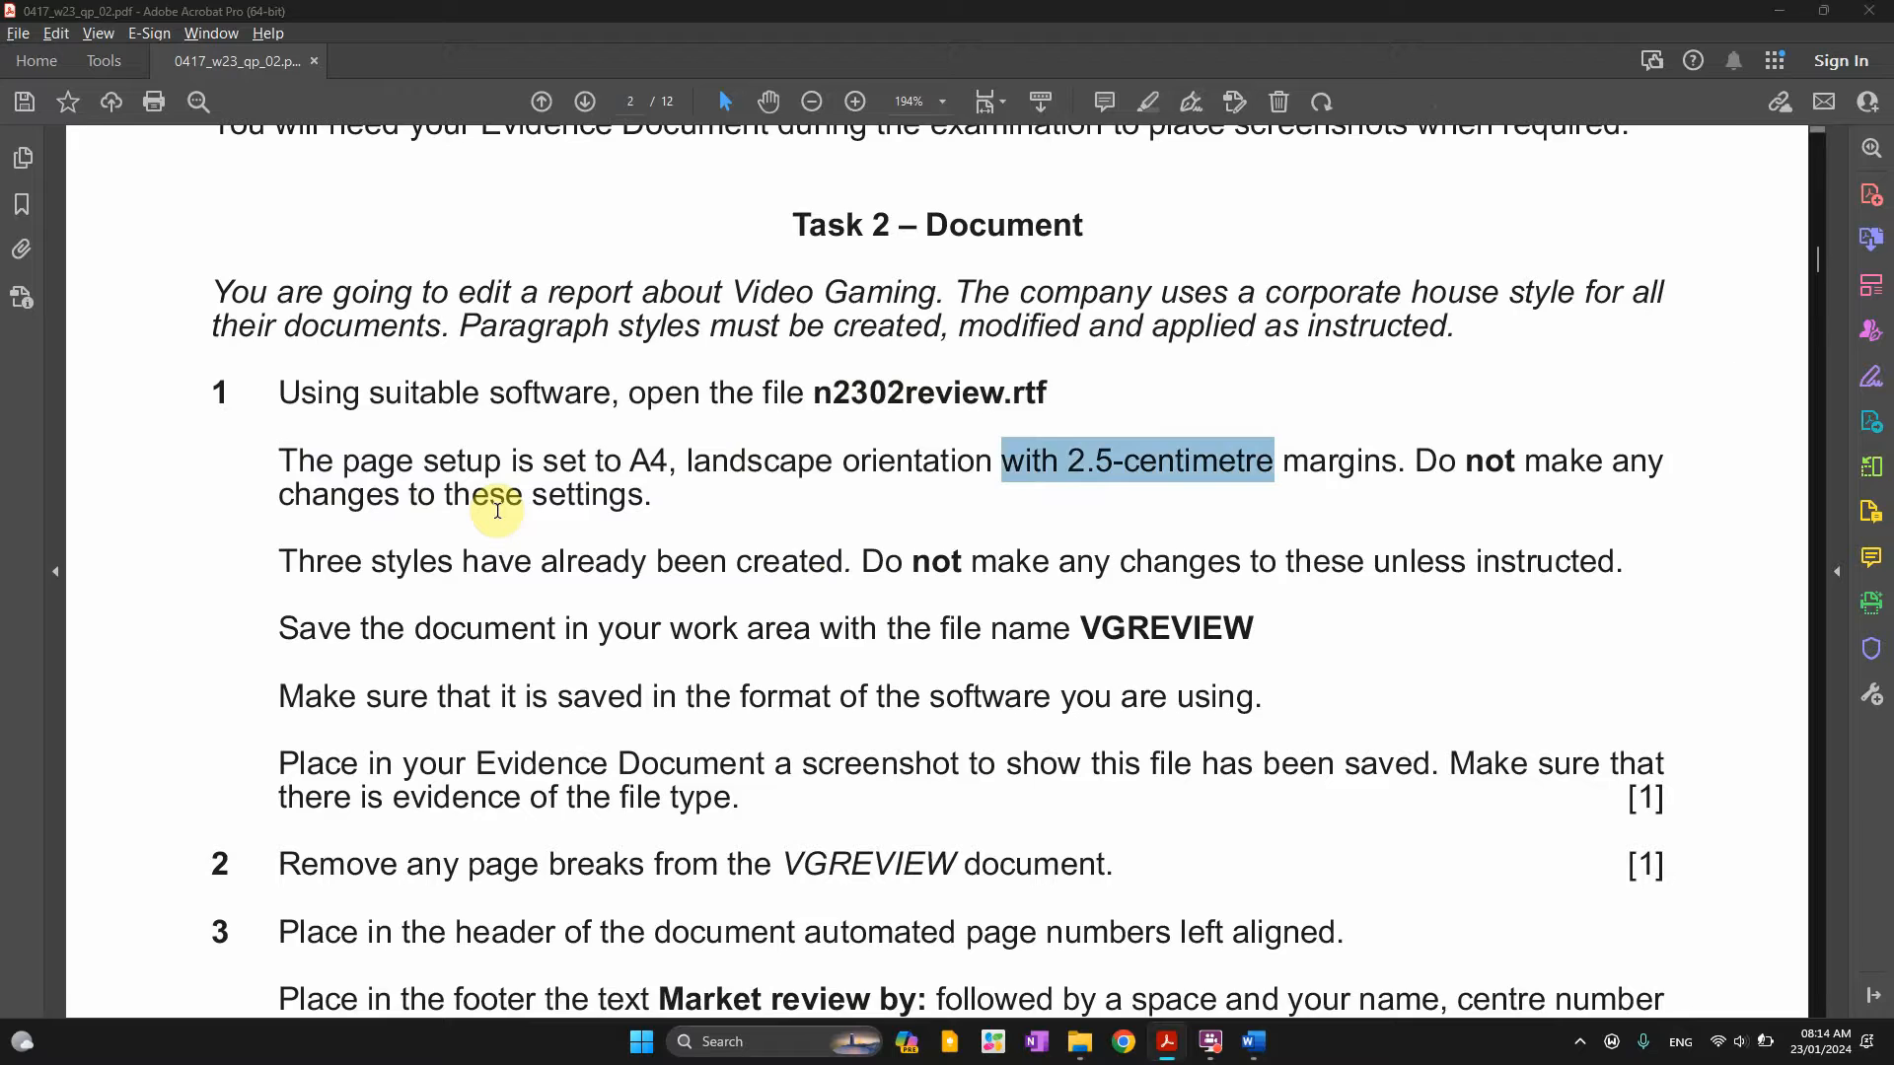
pyautogui.hotkey('alt', 'Tab')
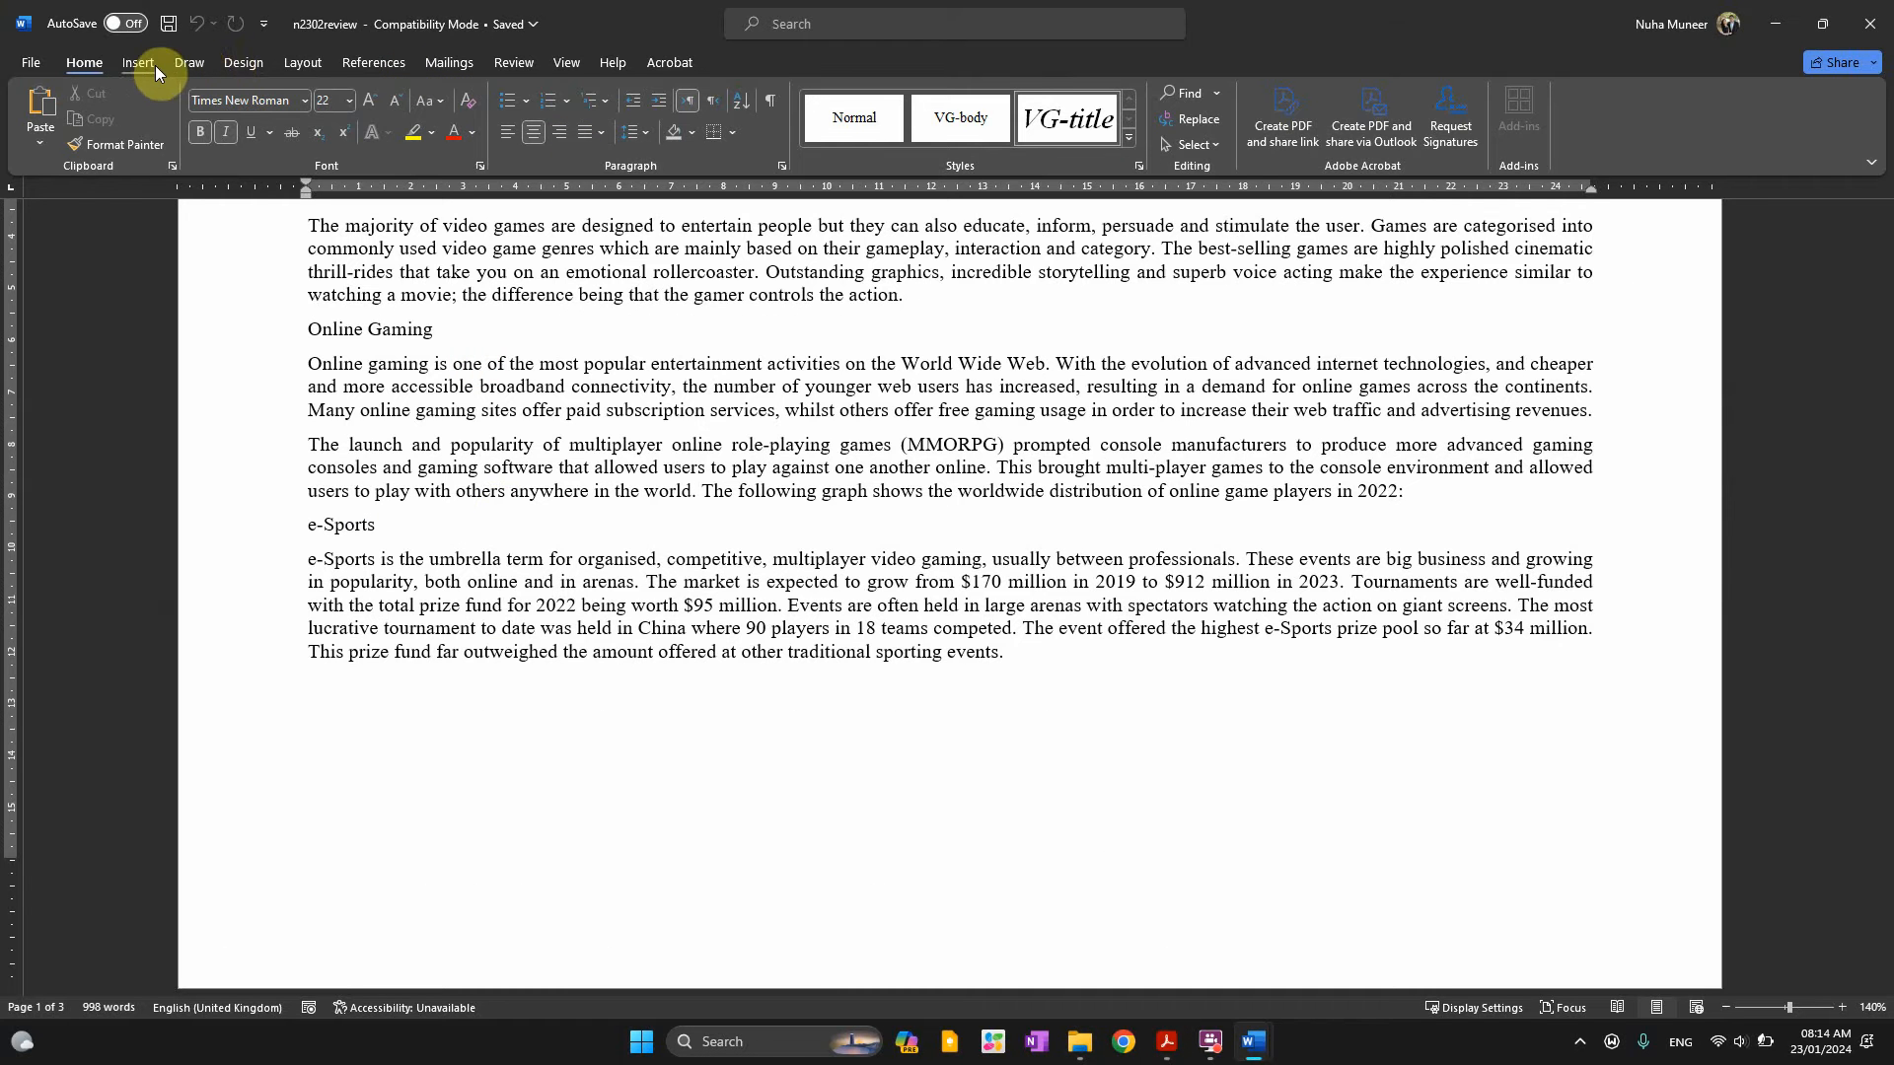
# Verify in Page Setup that n2302review is A4 landscape with 2.5 cm margins
pyautogui.click(244, 59)
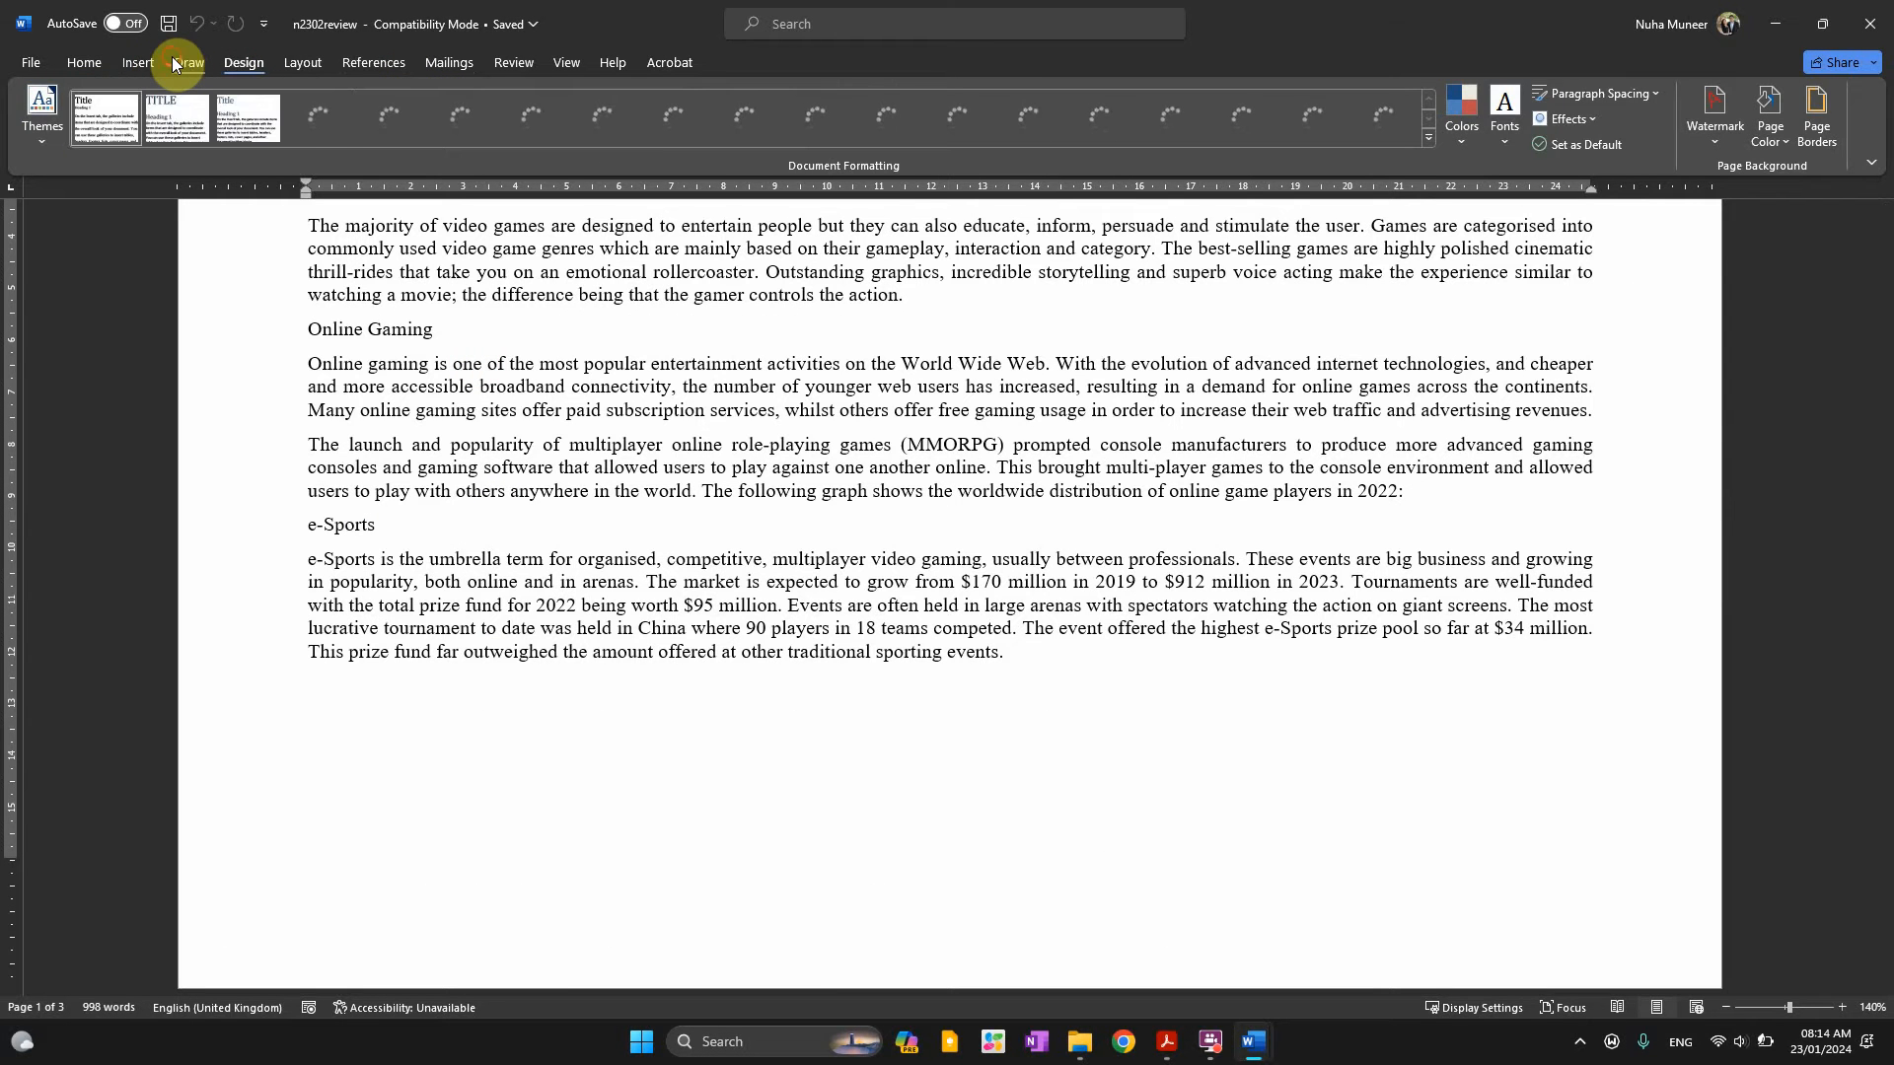
pyautogui.click(181, 62)
pyautogui.click(303, 66)
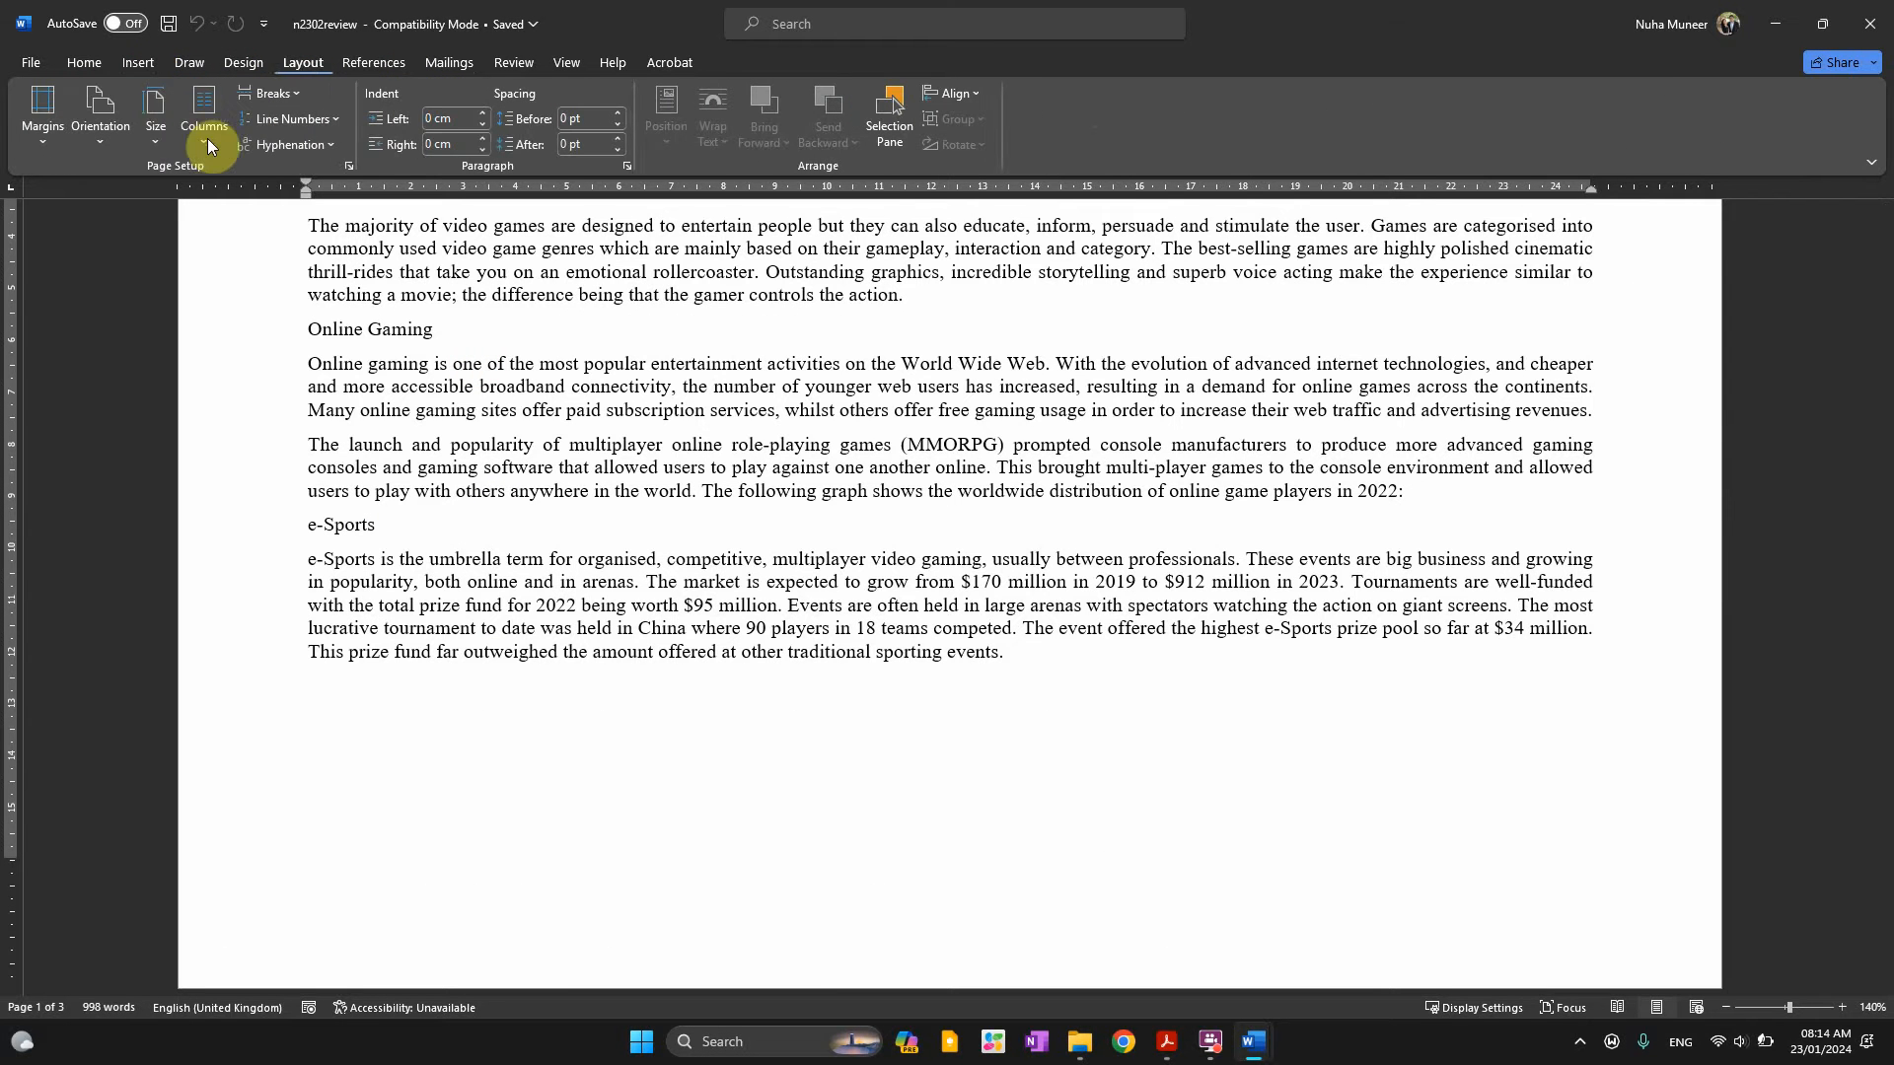
pyautogui.click(348, 167)
pyautogui.click(836, 427)
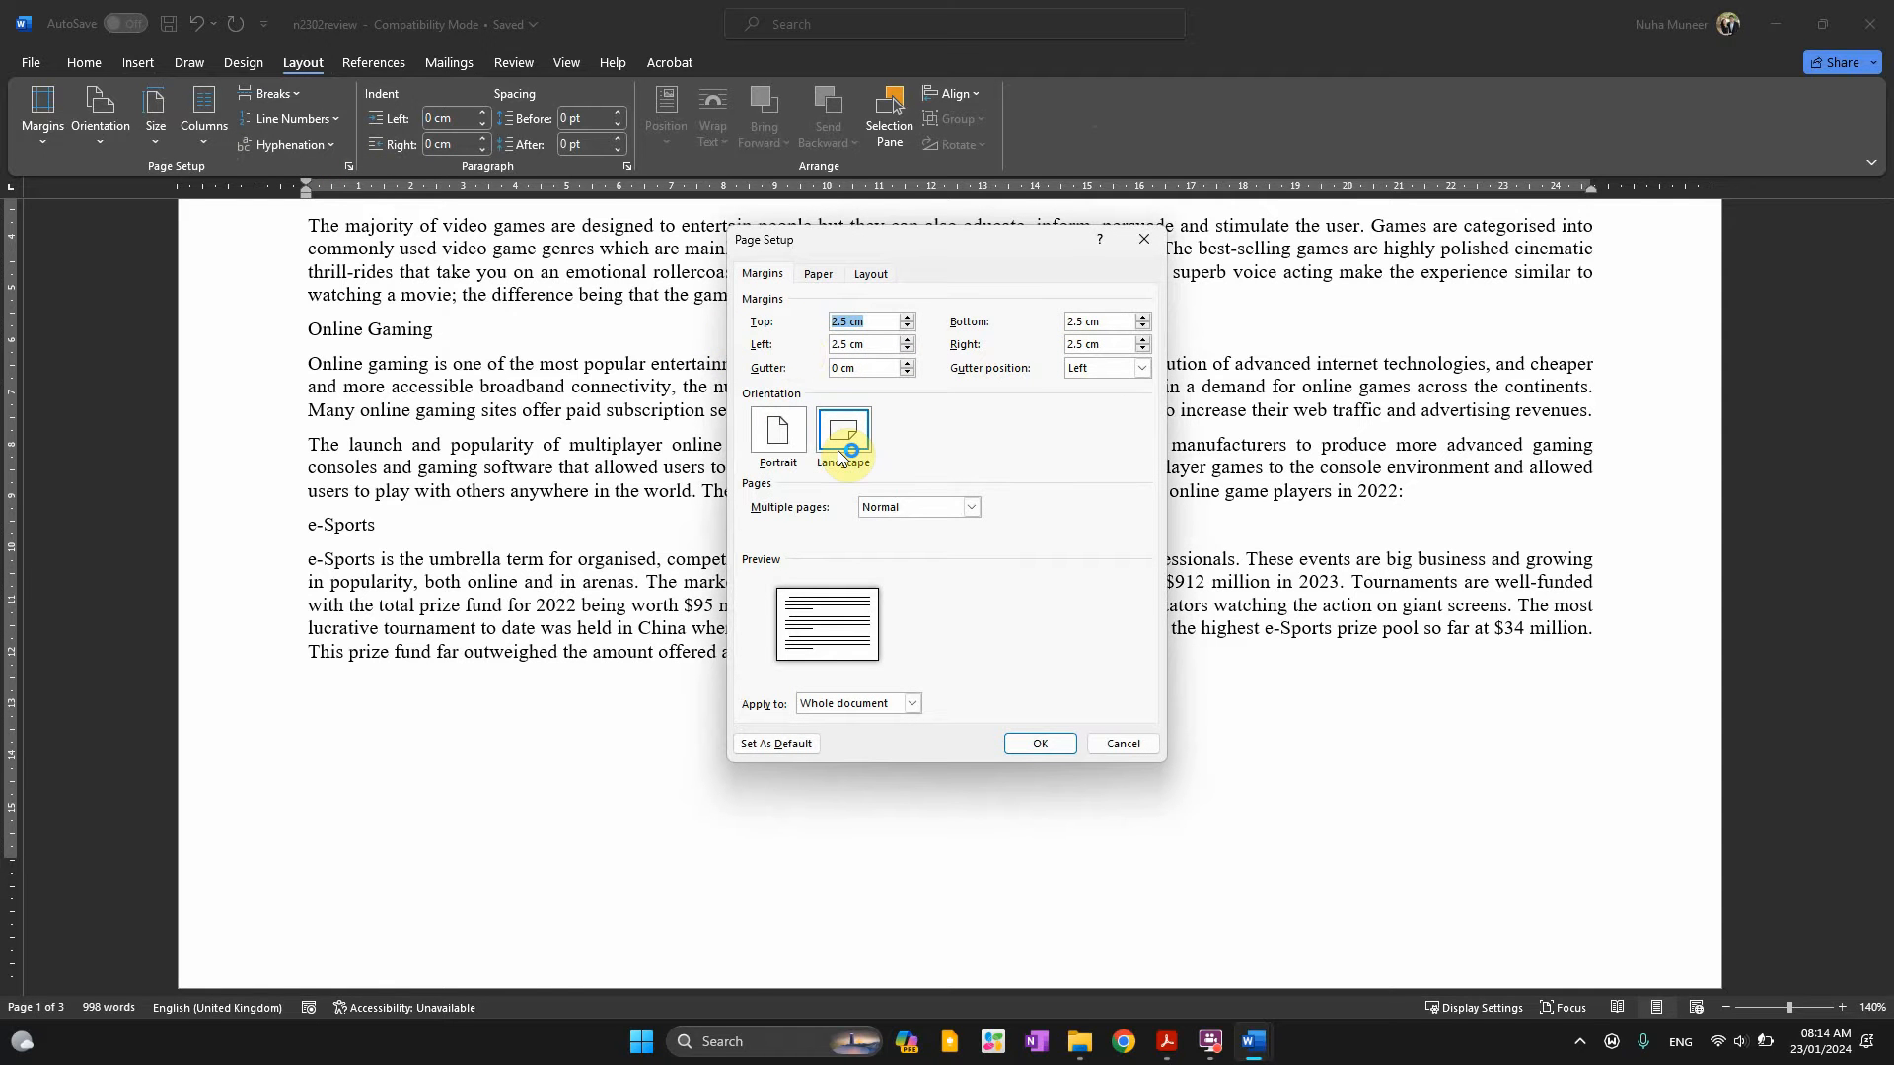
pyautogui.click(822, 271)
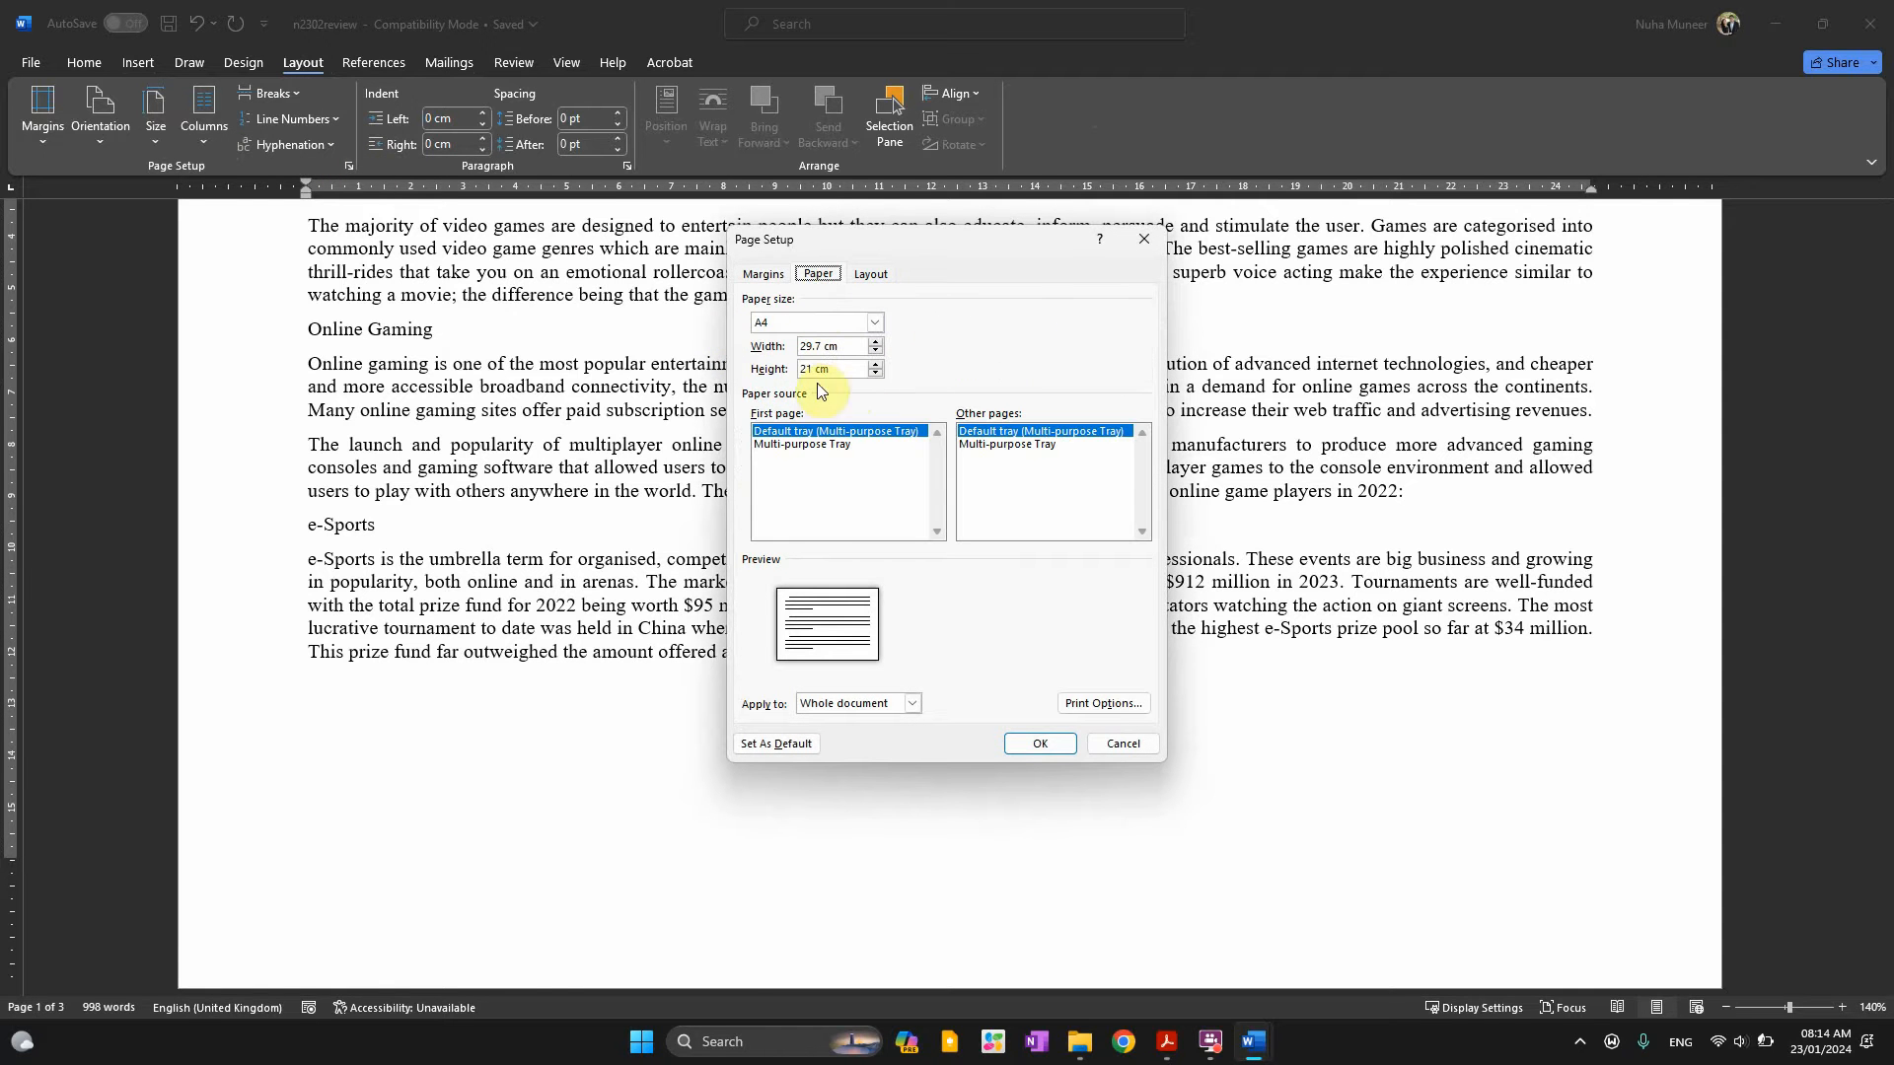
pyautogui.click(1138, 234)
# Read the instruction about the three existing styles, then inspect the VG styles in Word's Styles gallery
pyautogui.hotkey('alt', 'Tab')
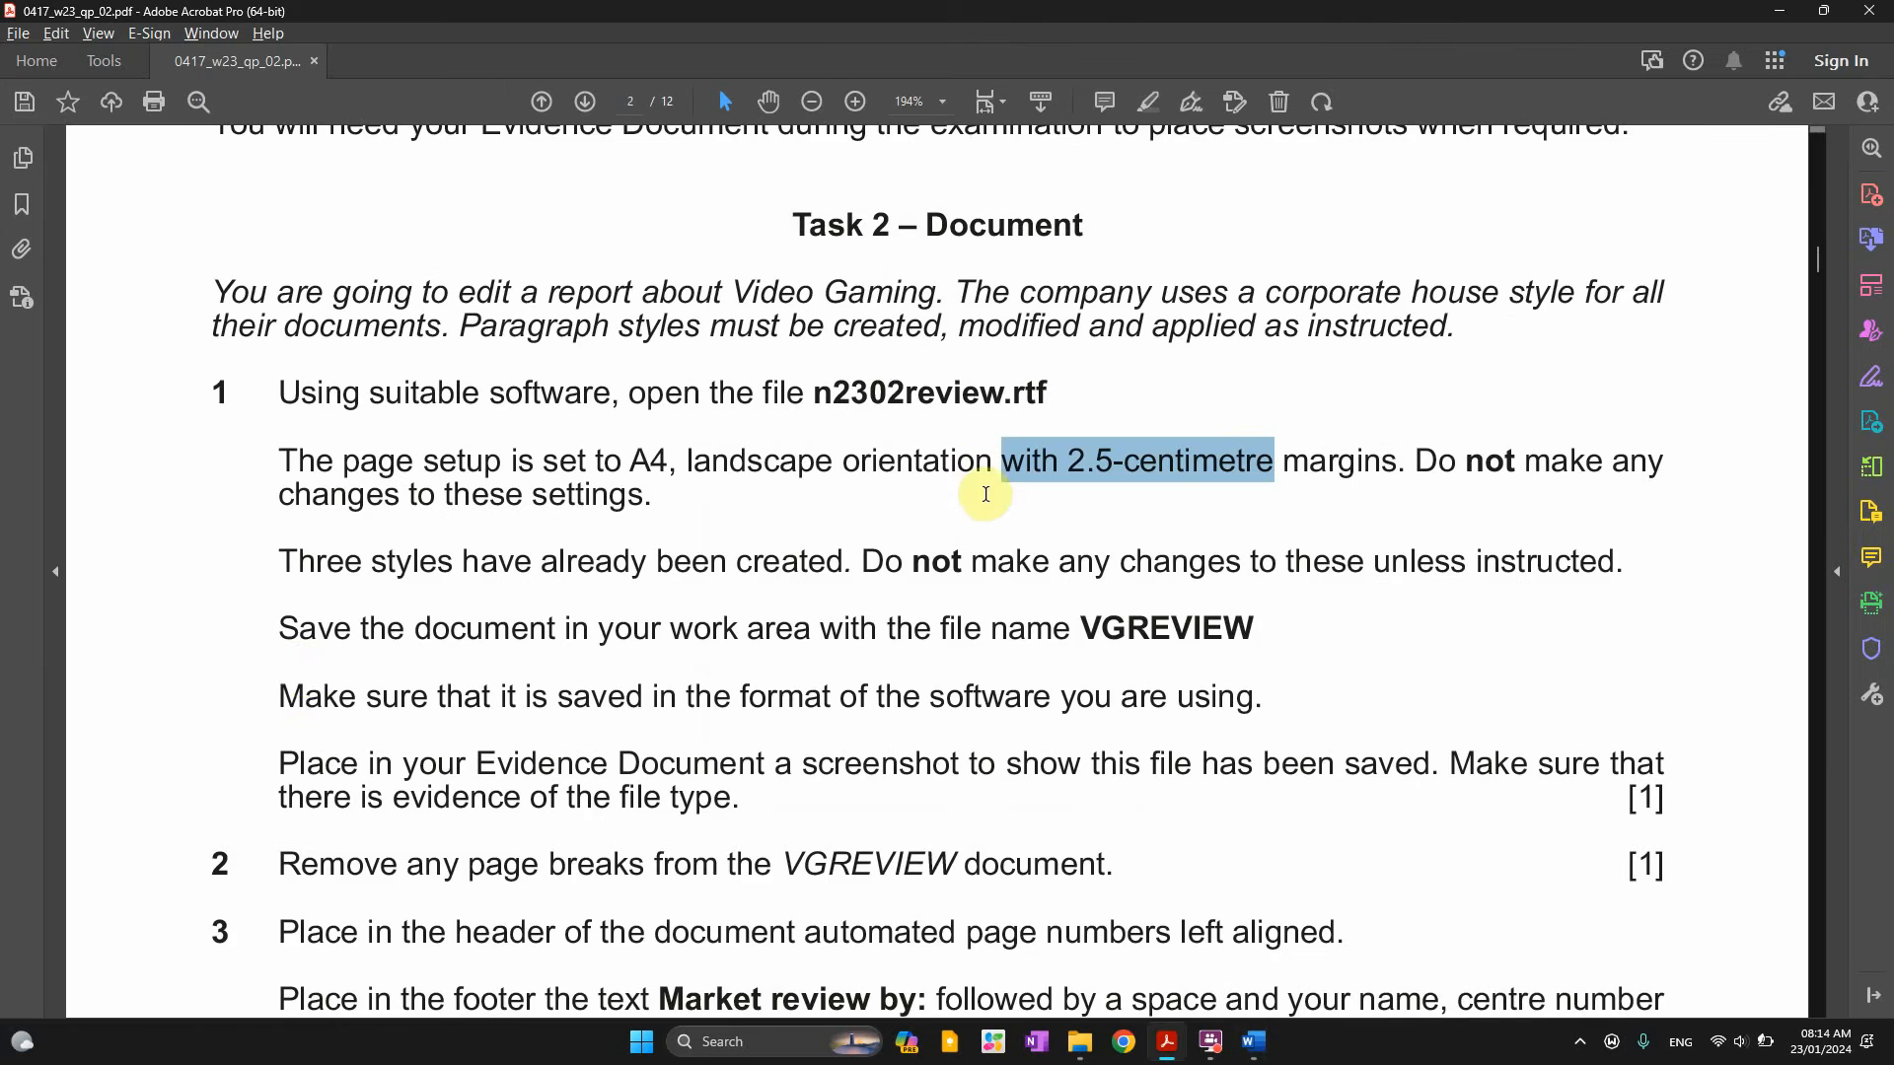
pyautogui.scroll(-1, 302, 672)
pyautogui.moveTo(375, 514); pyautogui.dragTo(1367, 531)
pyautogui.hotkey('alt', 'Tab')
pyautogui.click(81, 65)
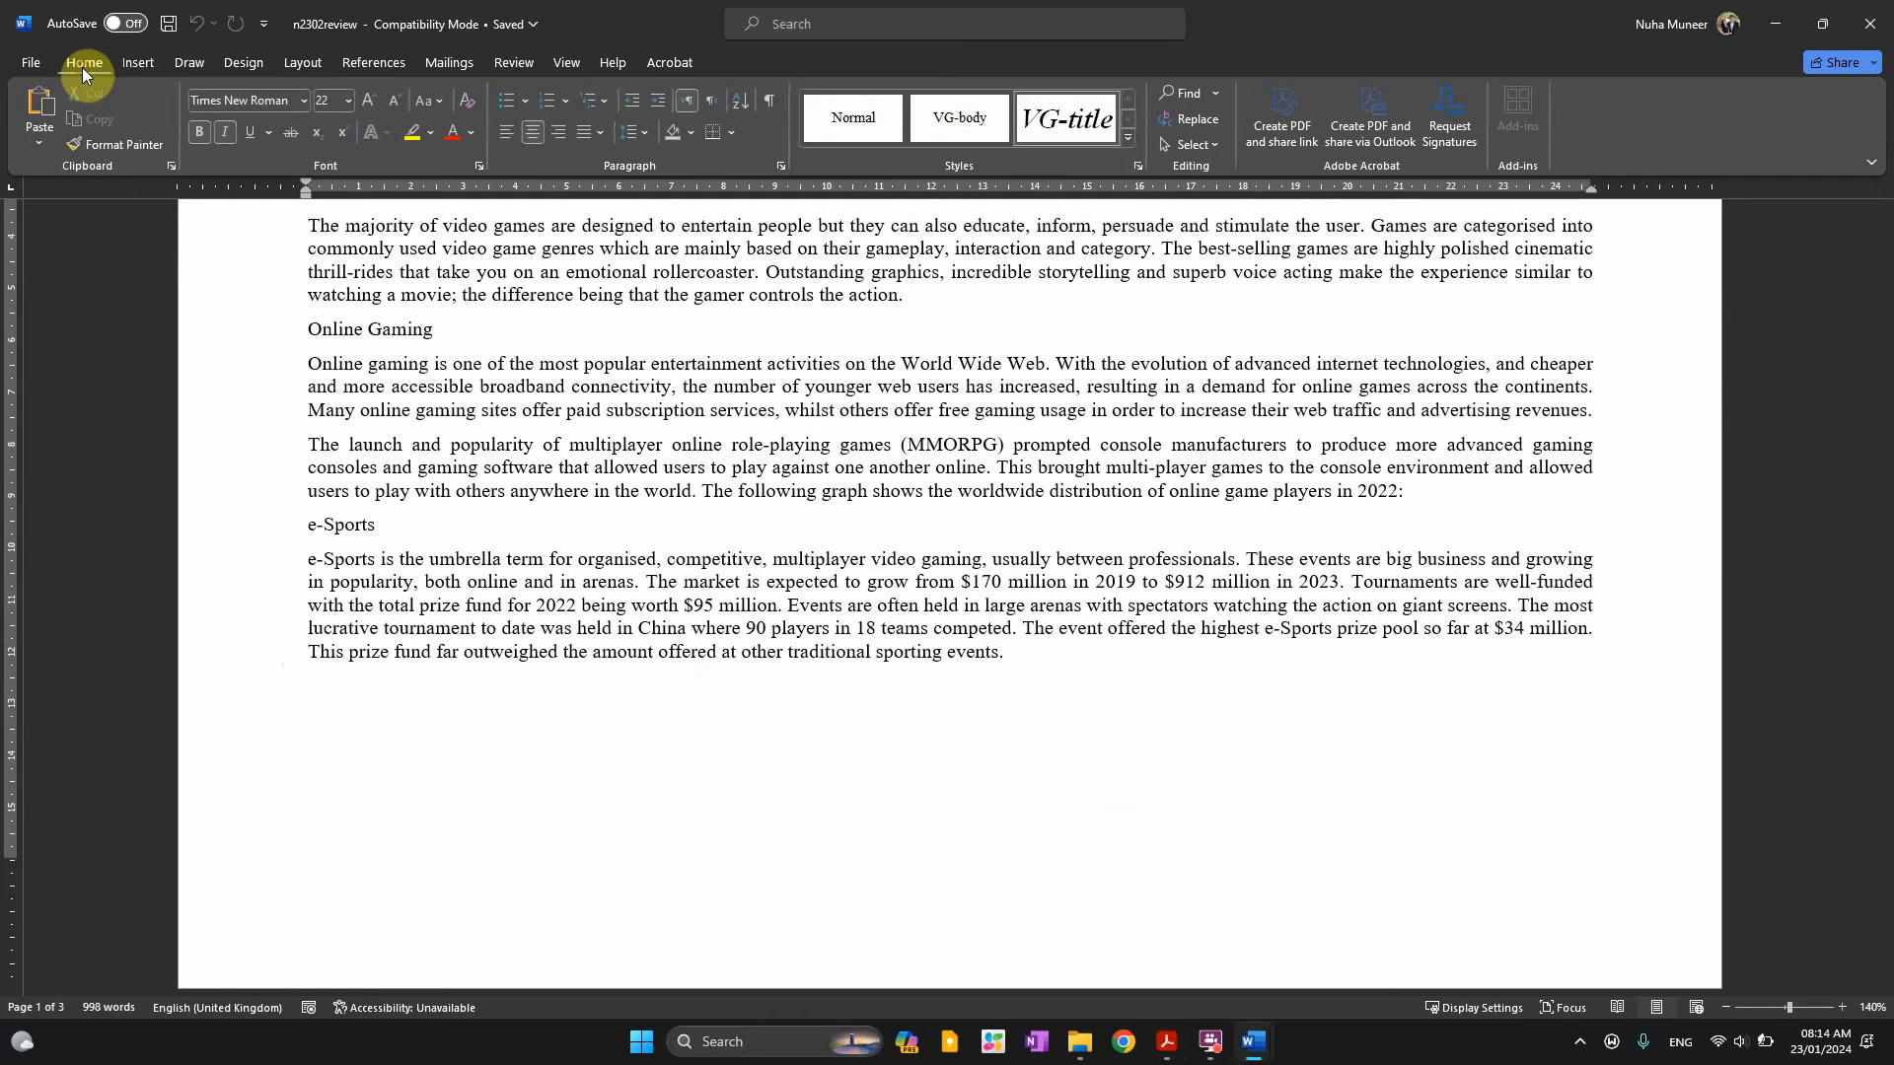
pyautogui.click(1128, 137)
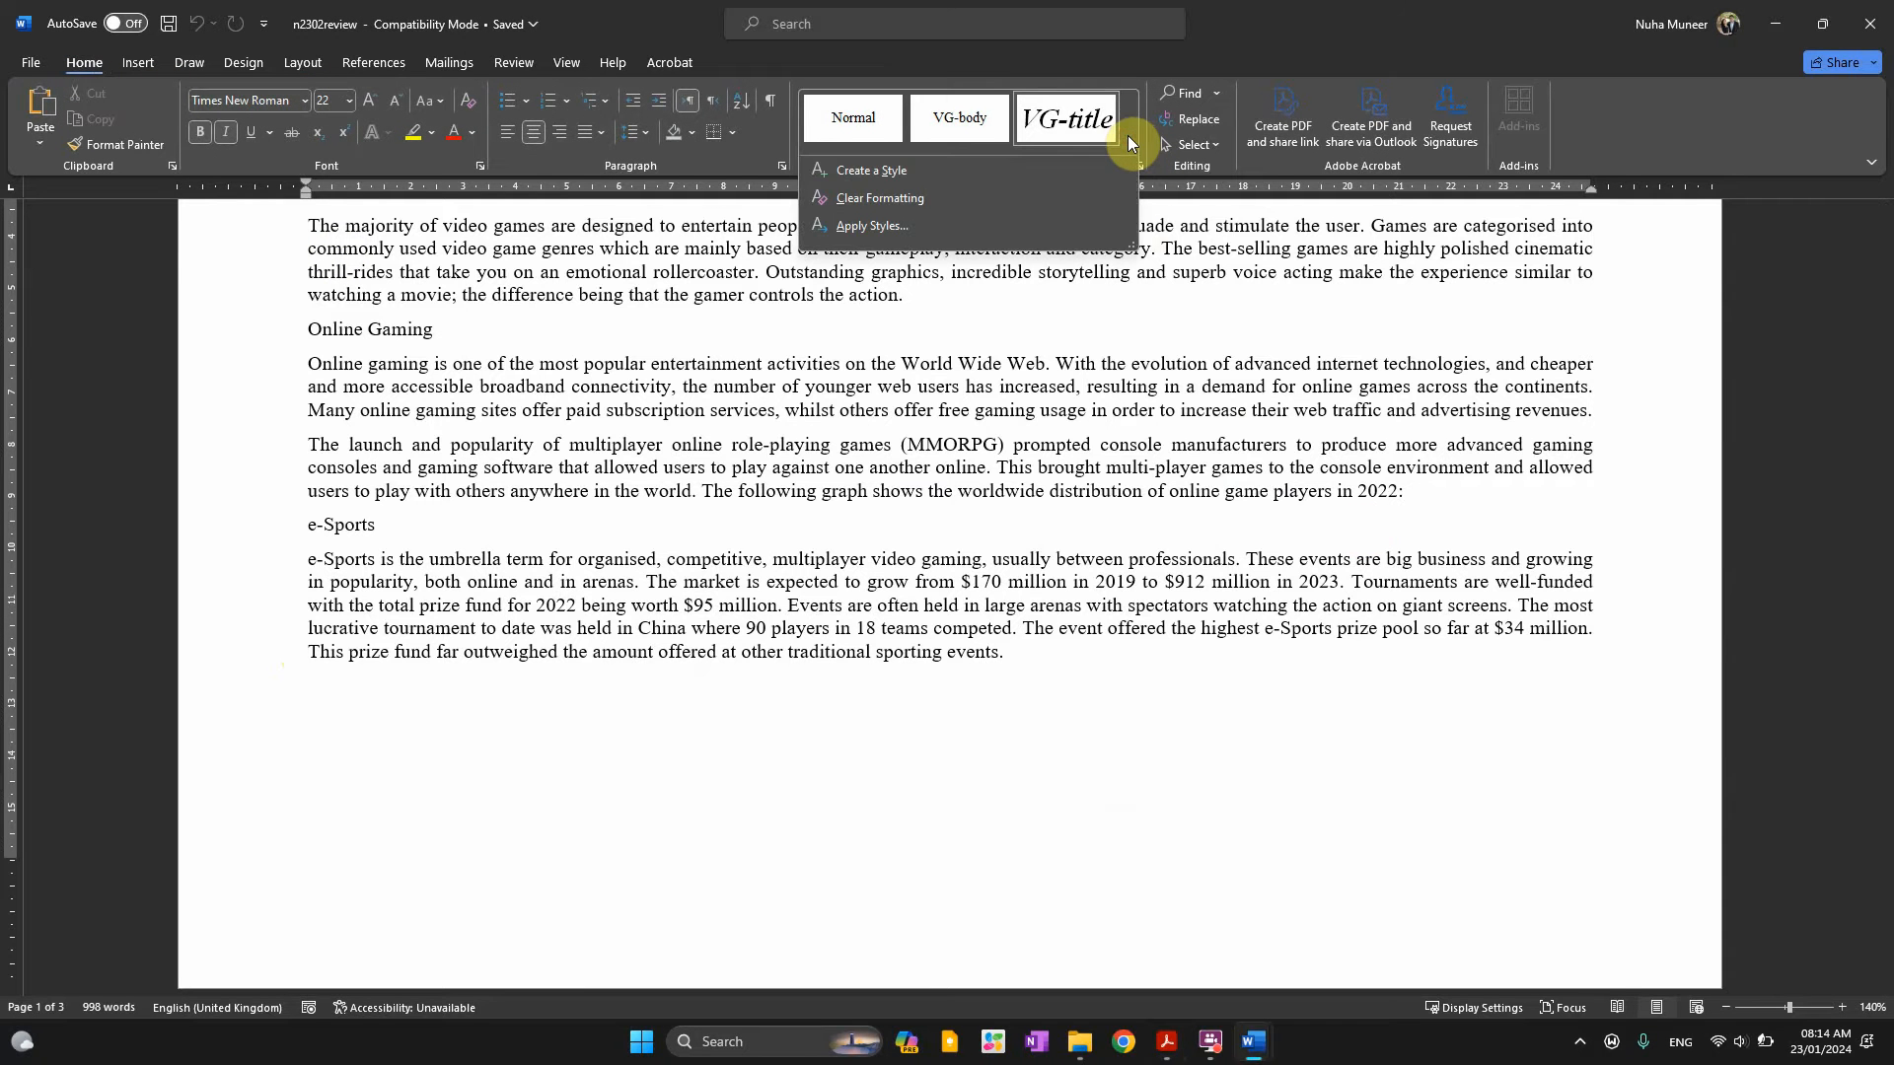
pyautogui.click(1206, 297)
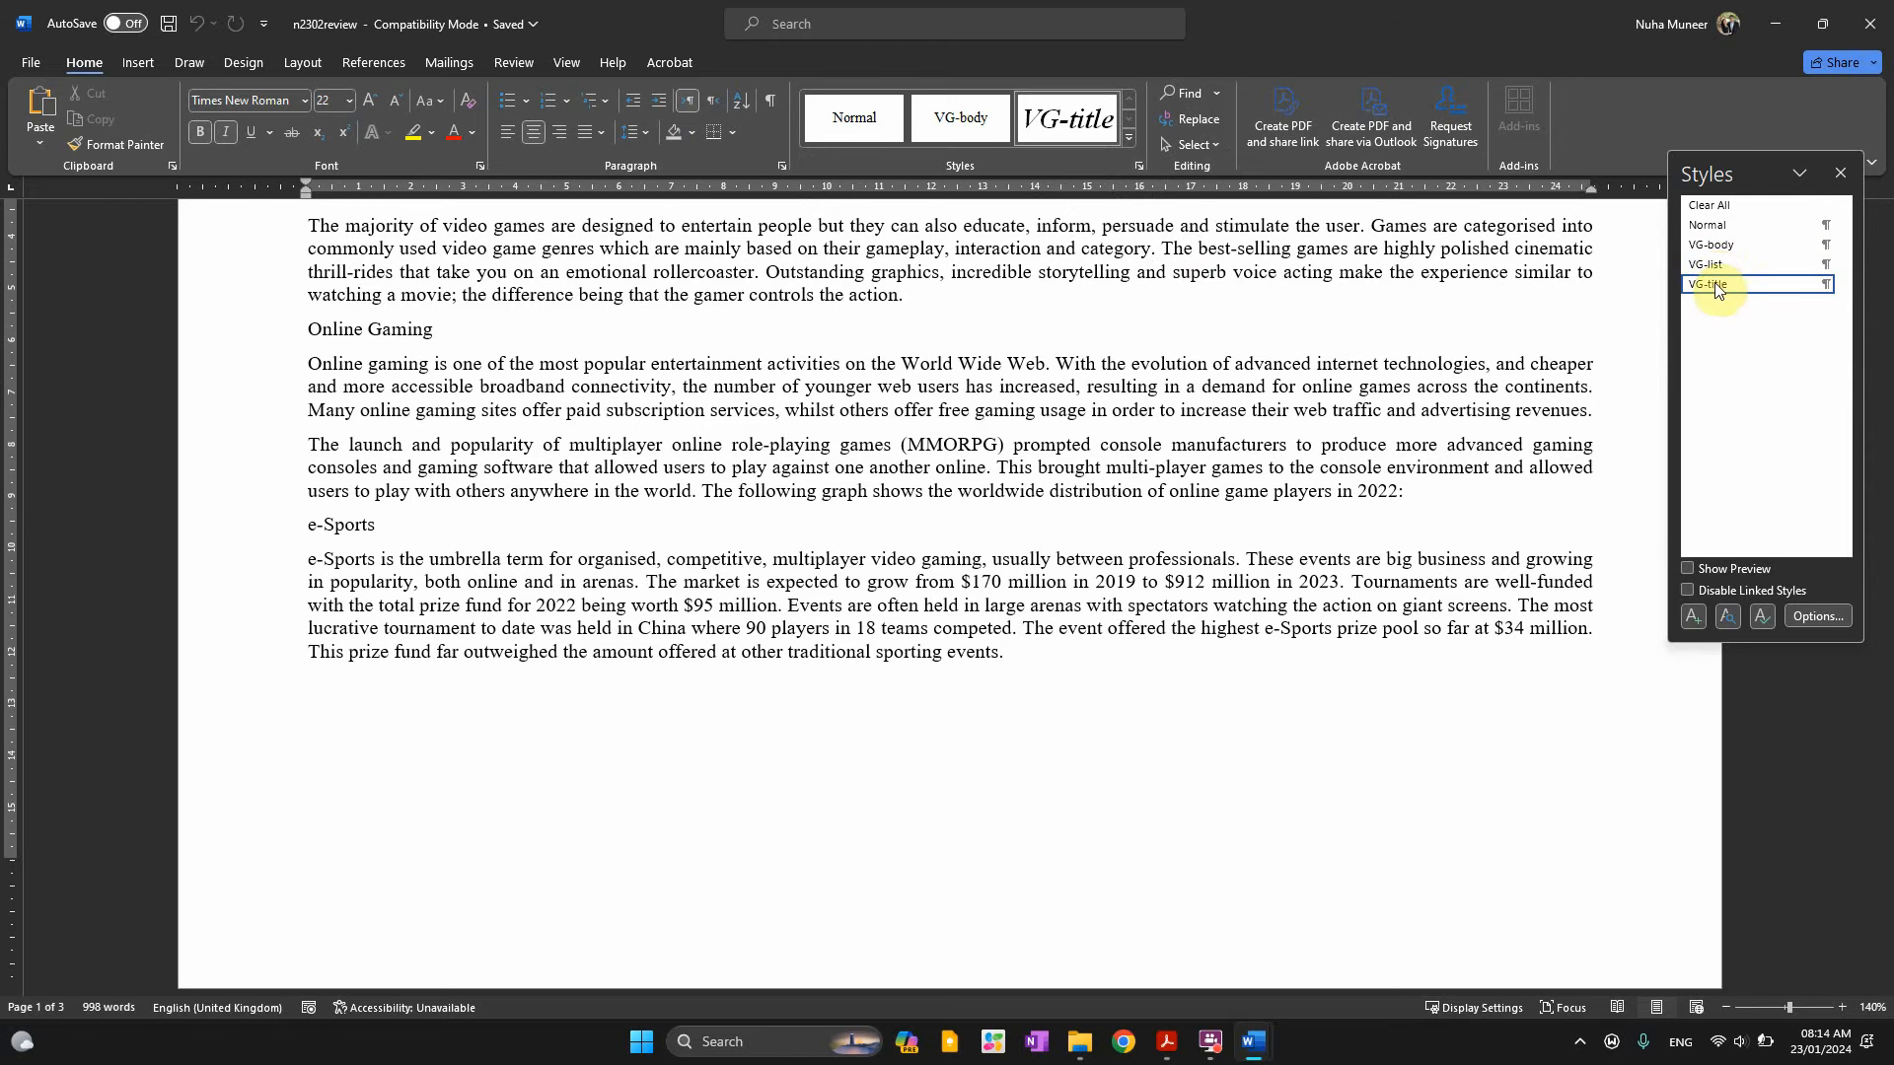
pyautogui.hotkey('alt', 'Tab')
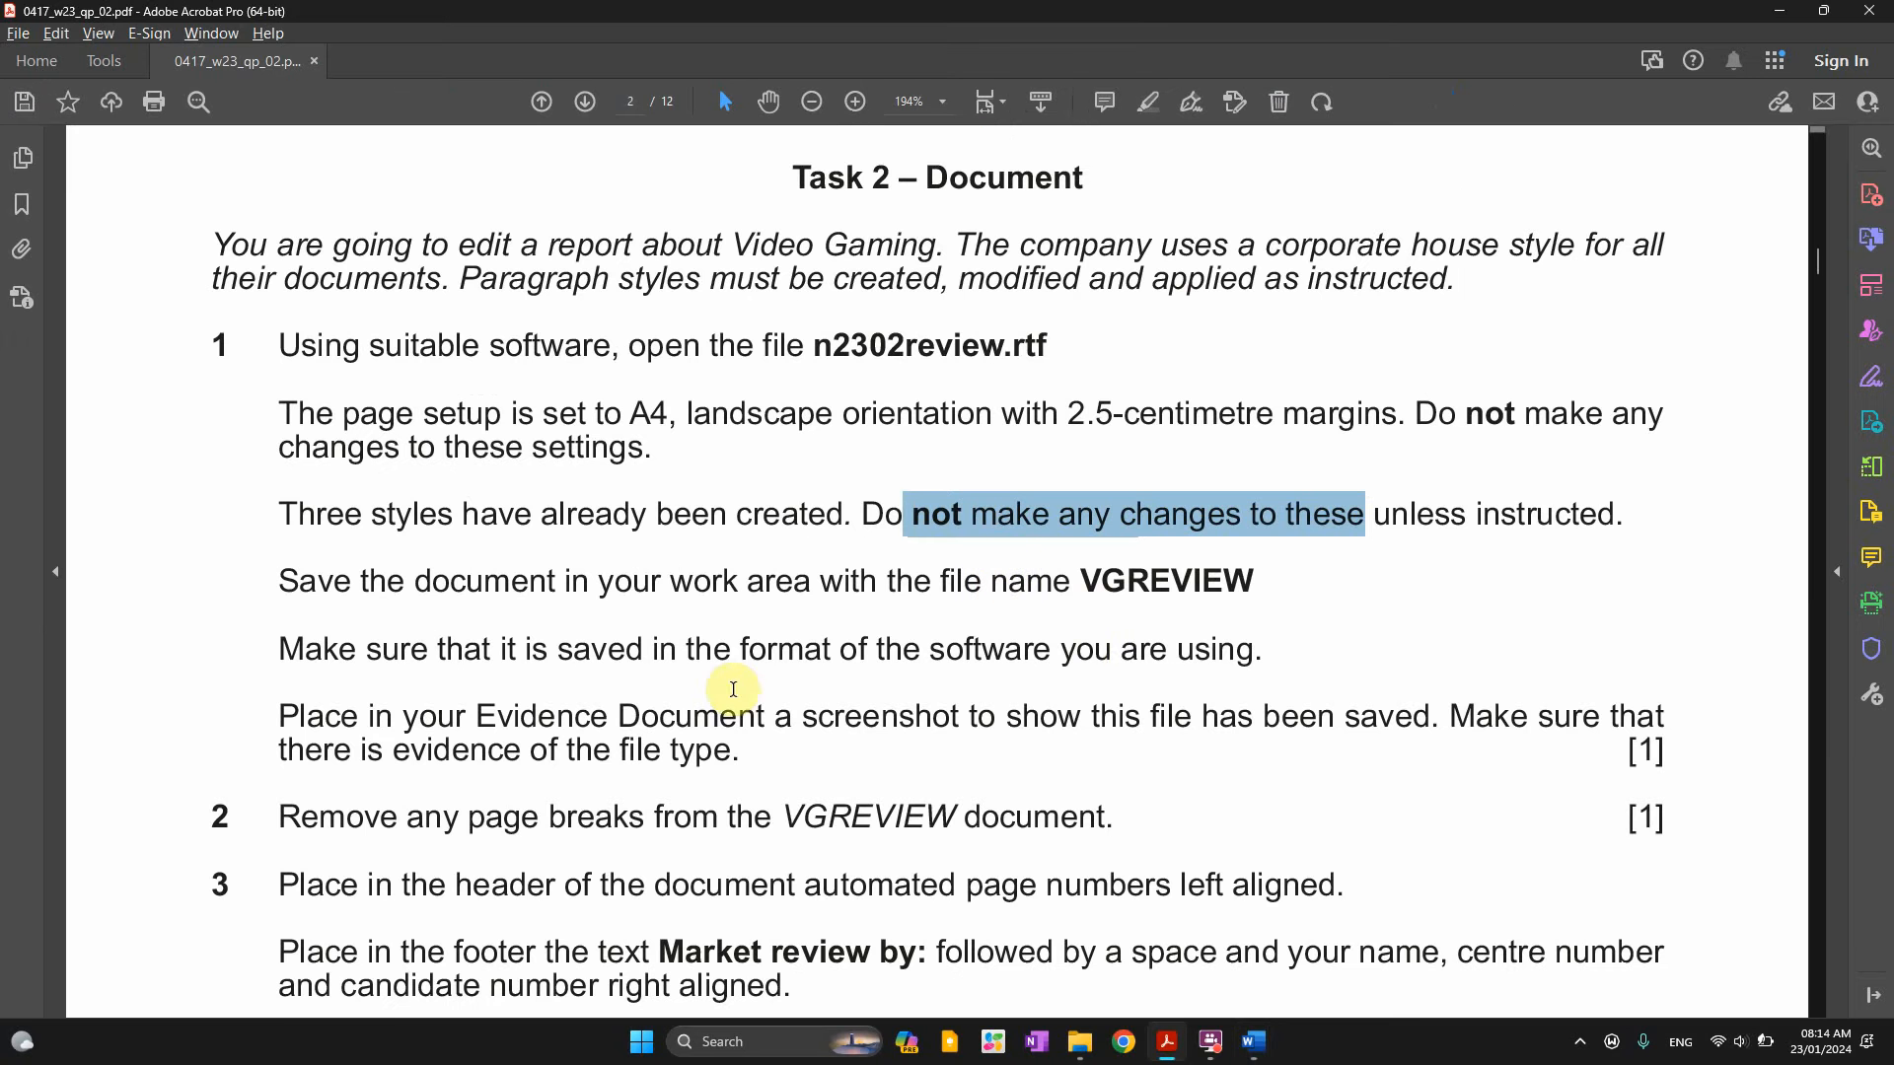
# Highlight the 'unless instructed' styles note and the instruction to save the report as VGREVIEW
pyautogui.scroll(-1, 1080, 612)
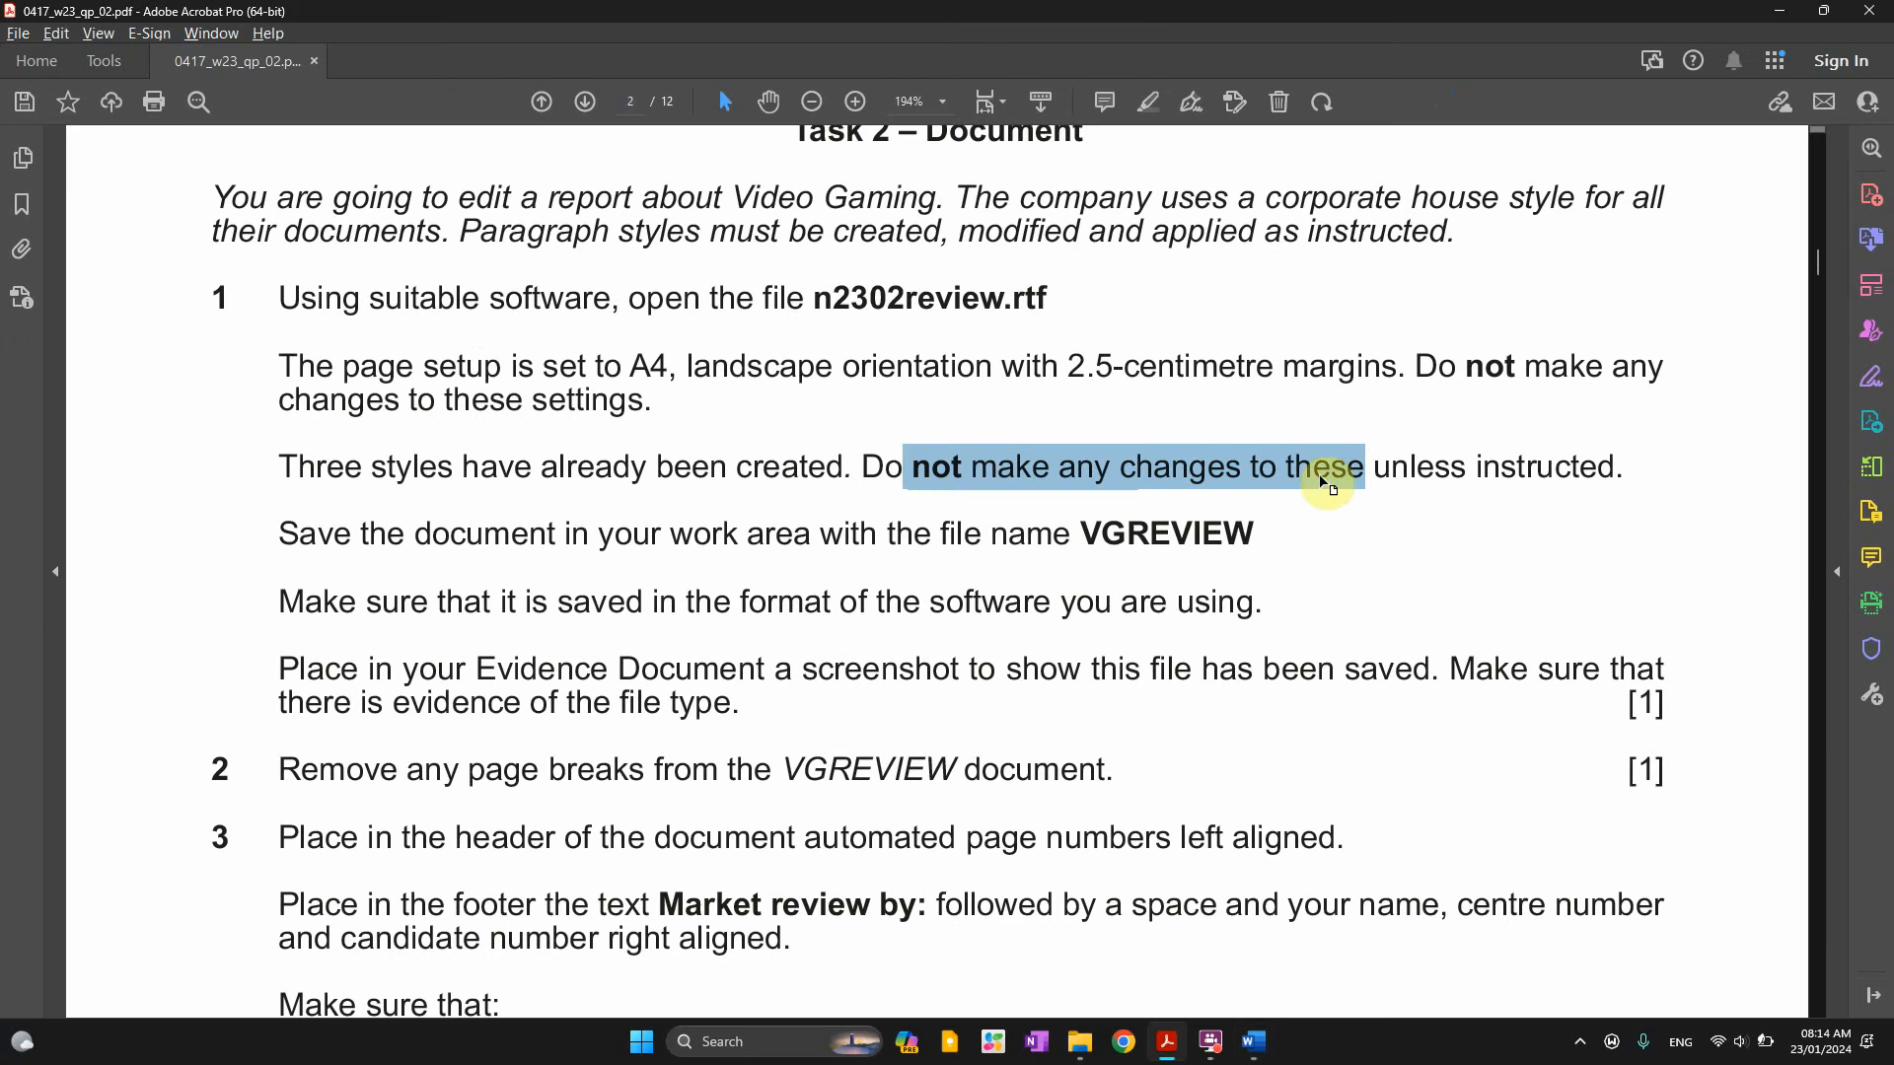
pyautogui.click(1211, 477)
pyautogui.moveTo(1374, 470); pyautogui.dragTo(1616, 471)
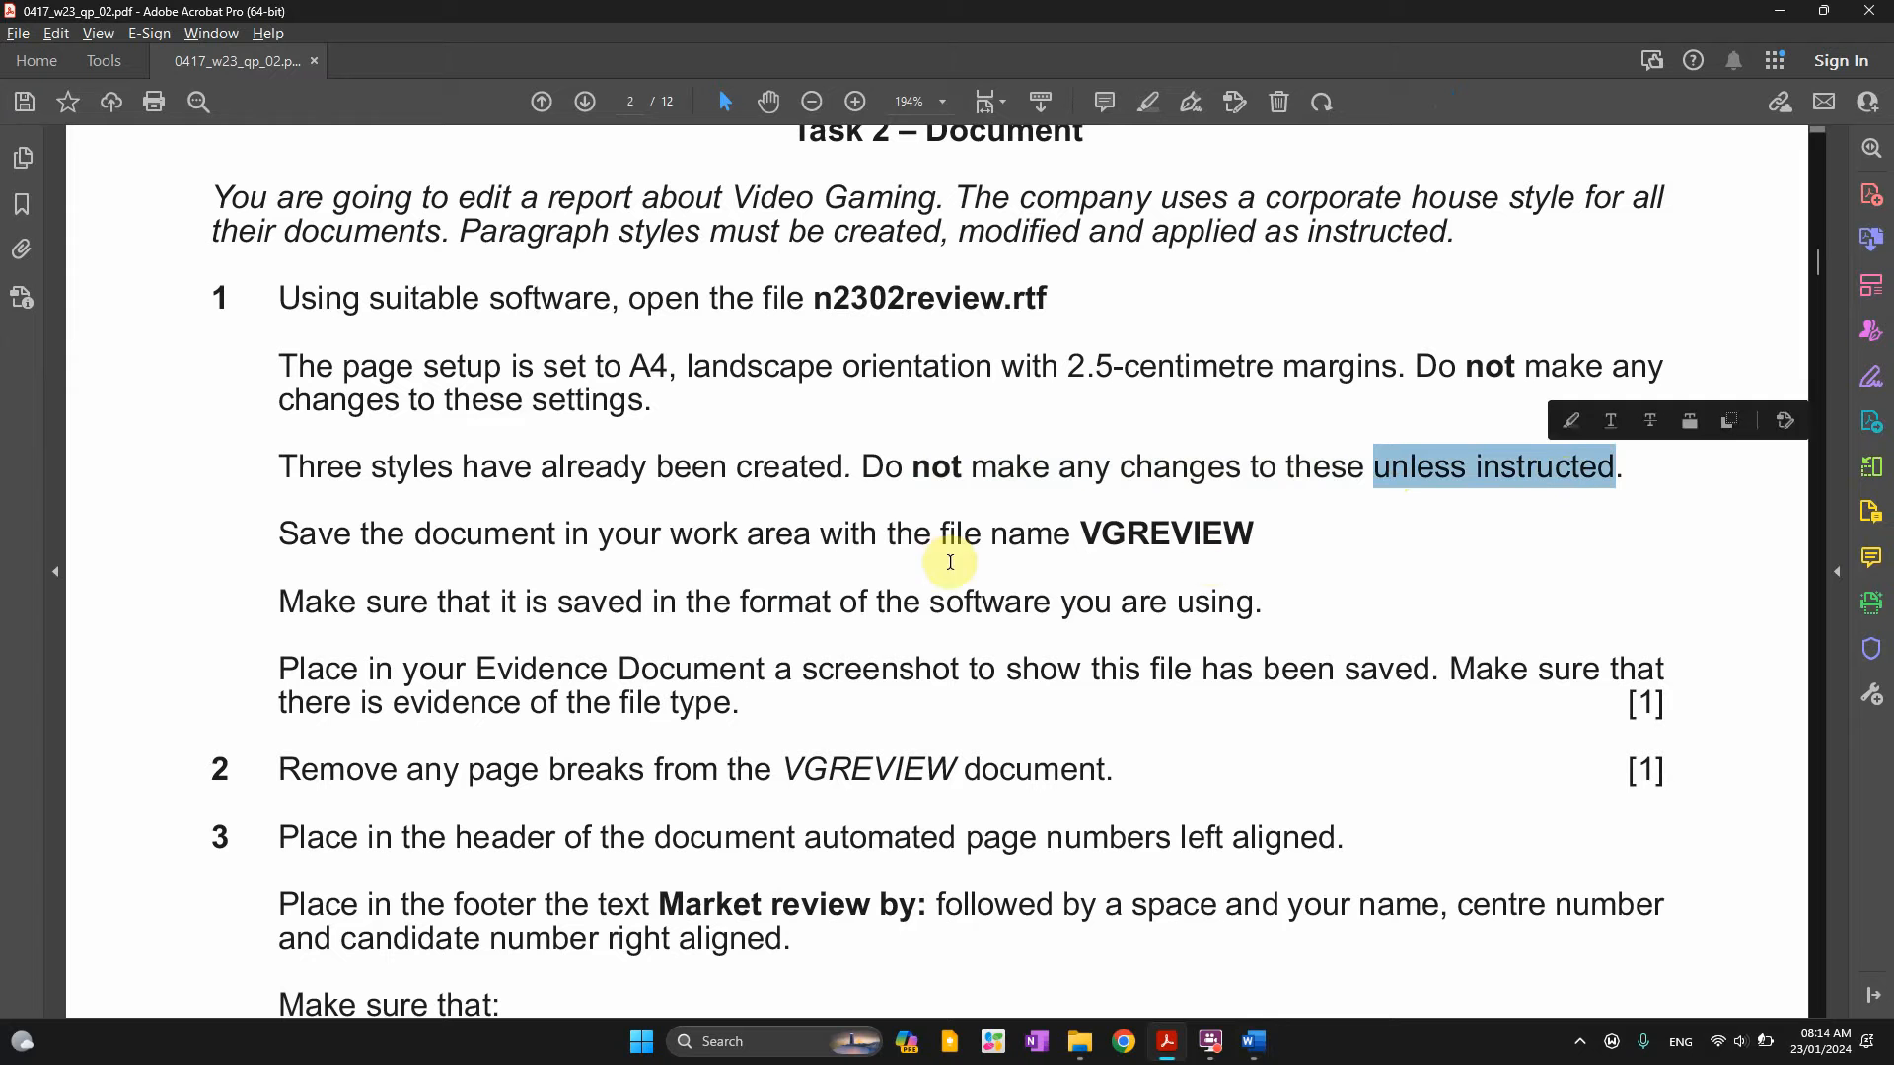
pyautogui.moveTo(321, 533); pyautogui.dragTo(933, 538)
pyautogui.doubleClick(1207, 548)
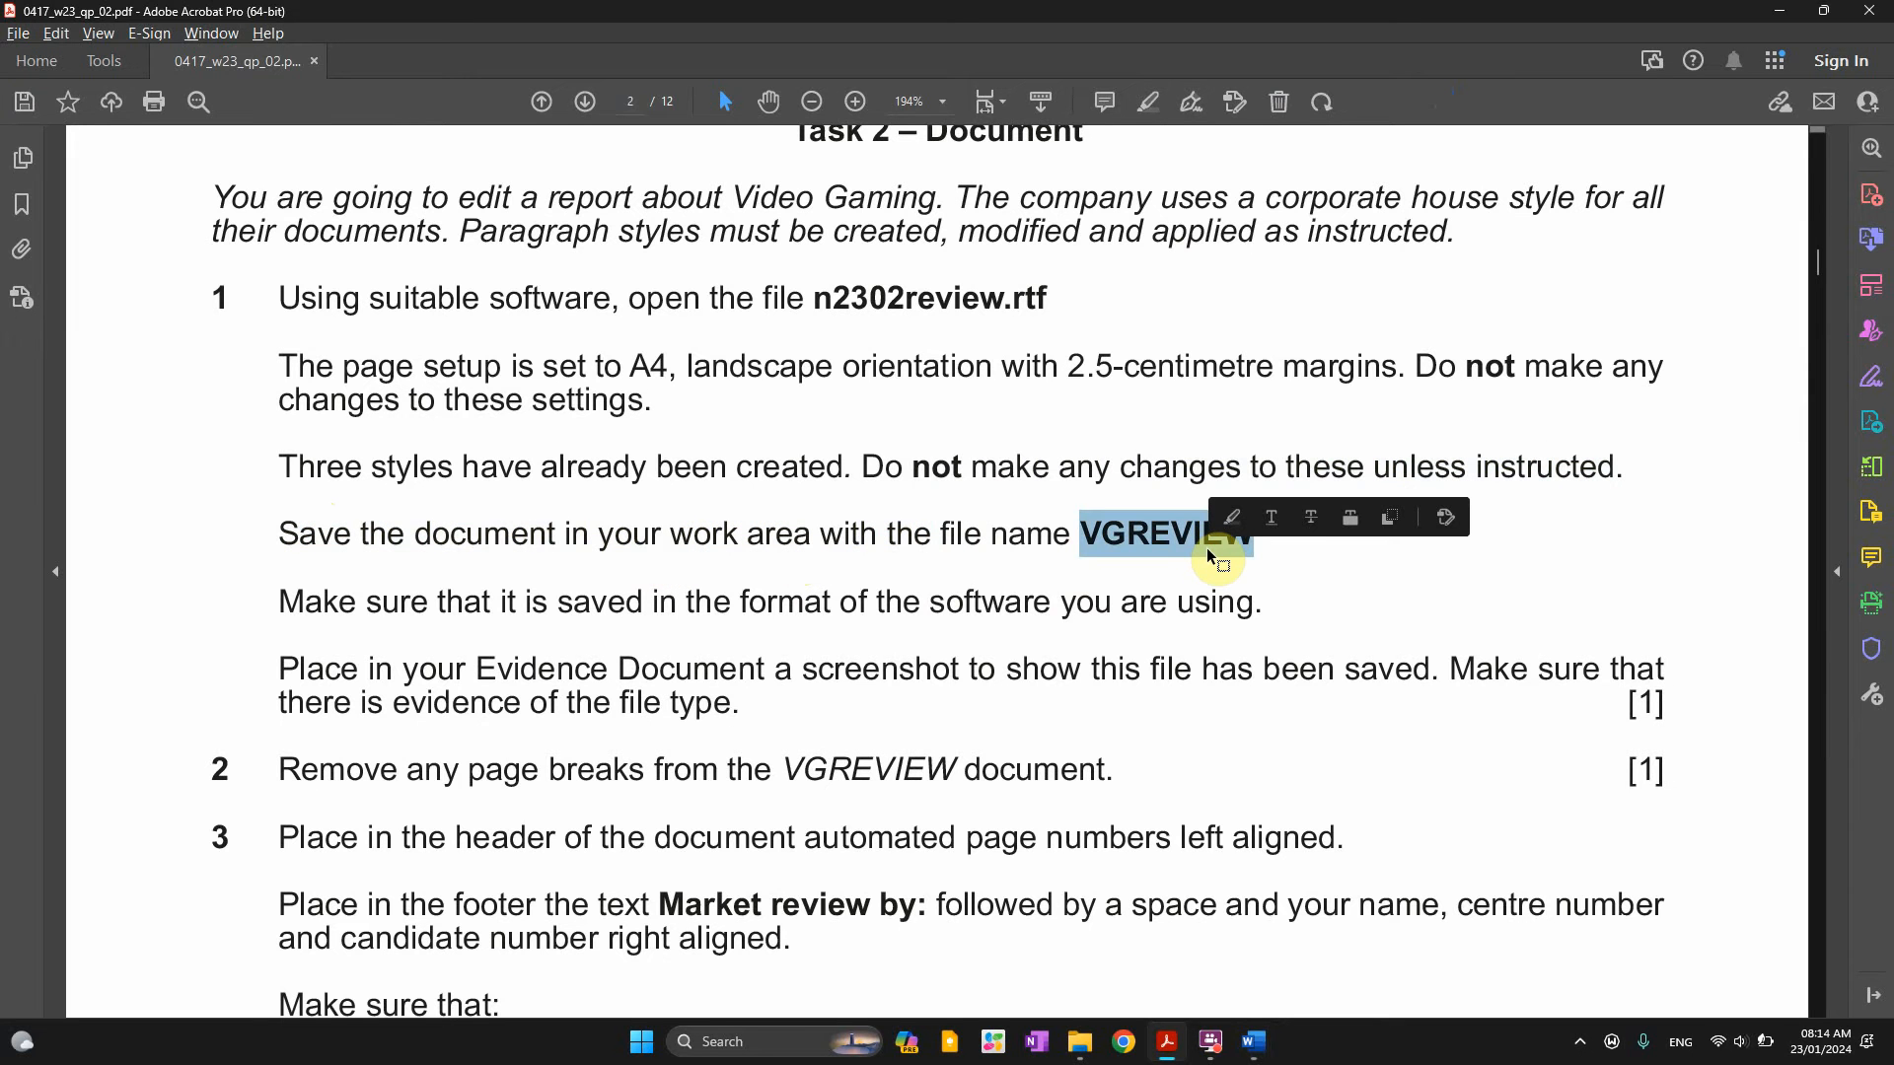
pyautogui.hotkey('alt', 'Tab')
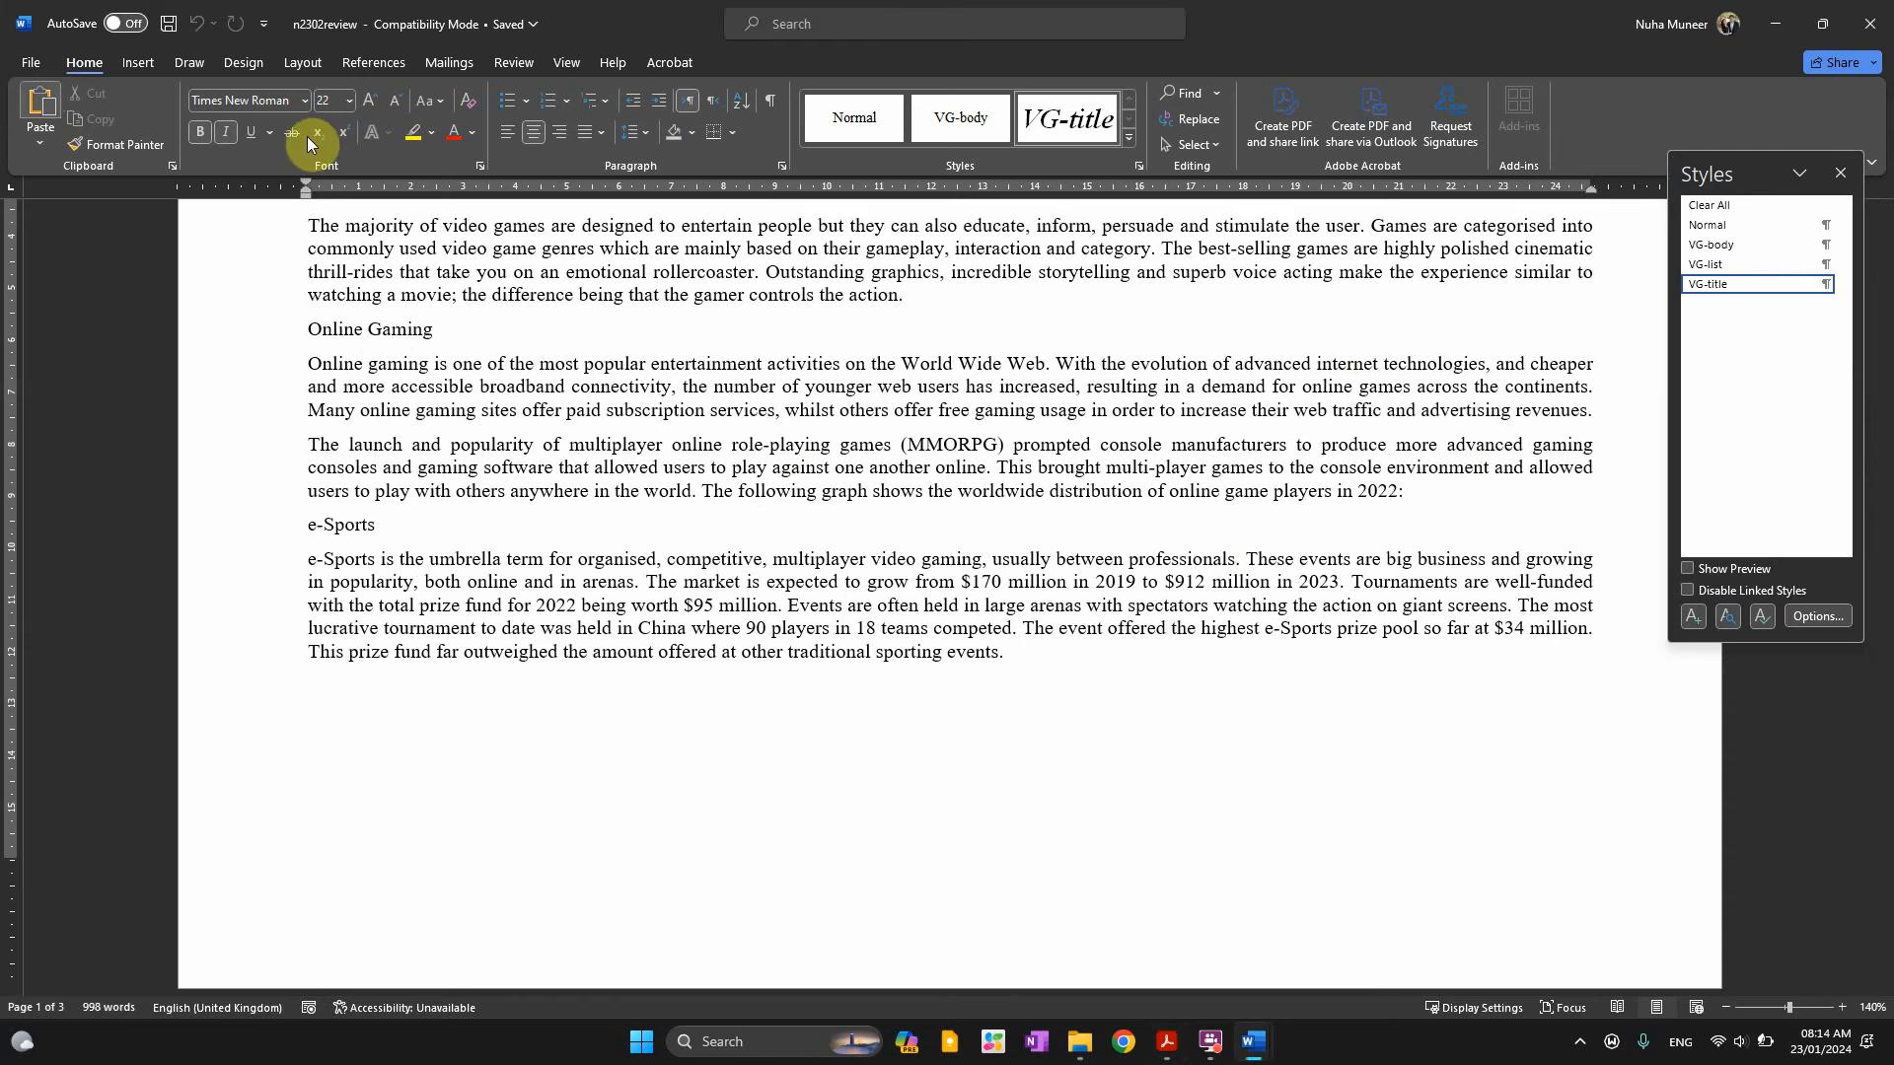
# Close the styles list and save the review as VGREVIEW in Word Document format, accepting the upgrade
pyautogui.scroll(5, 750, 395)
pyautogui.click(1840, 172)
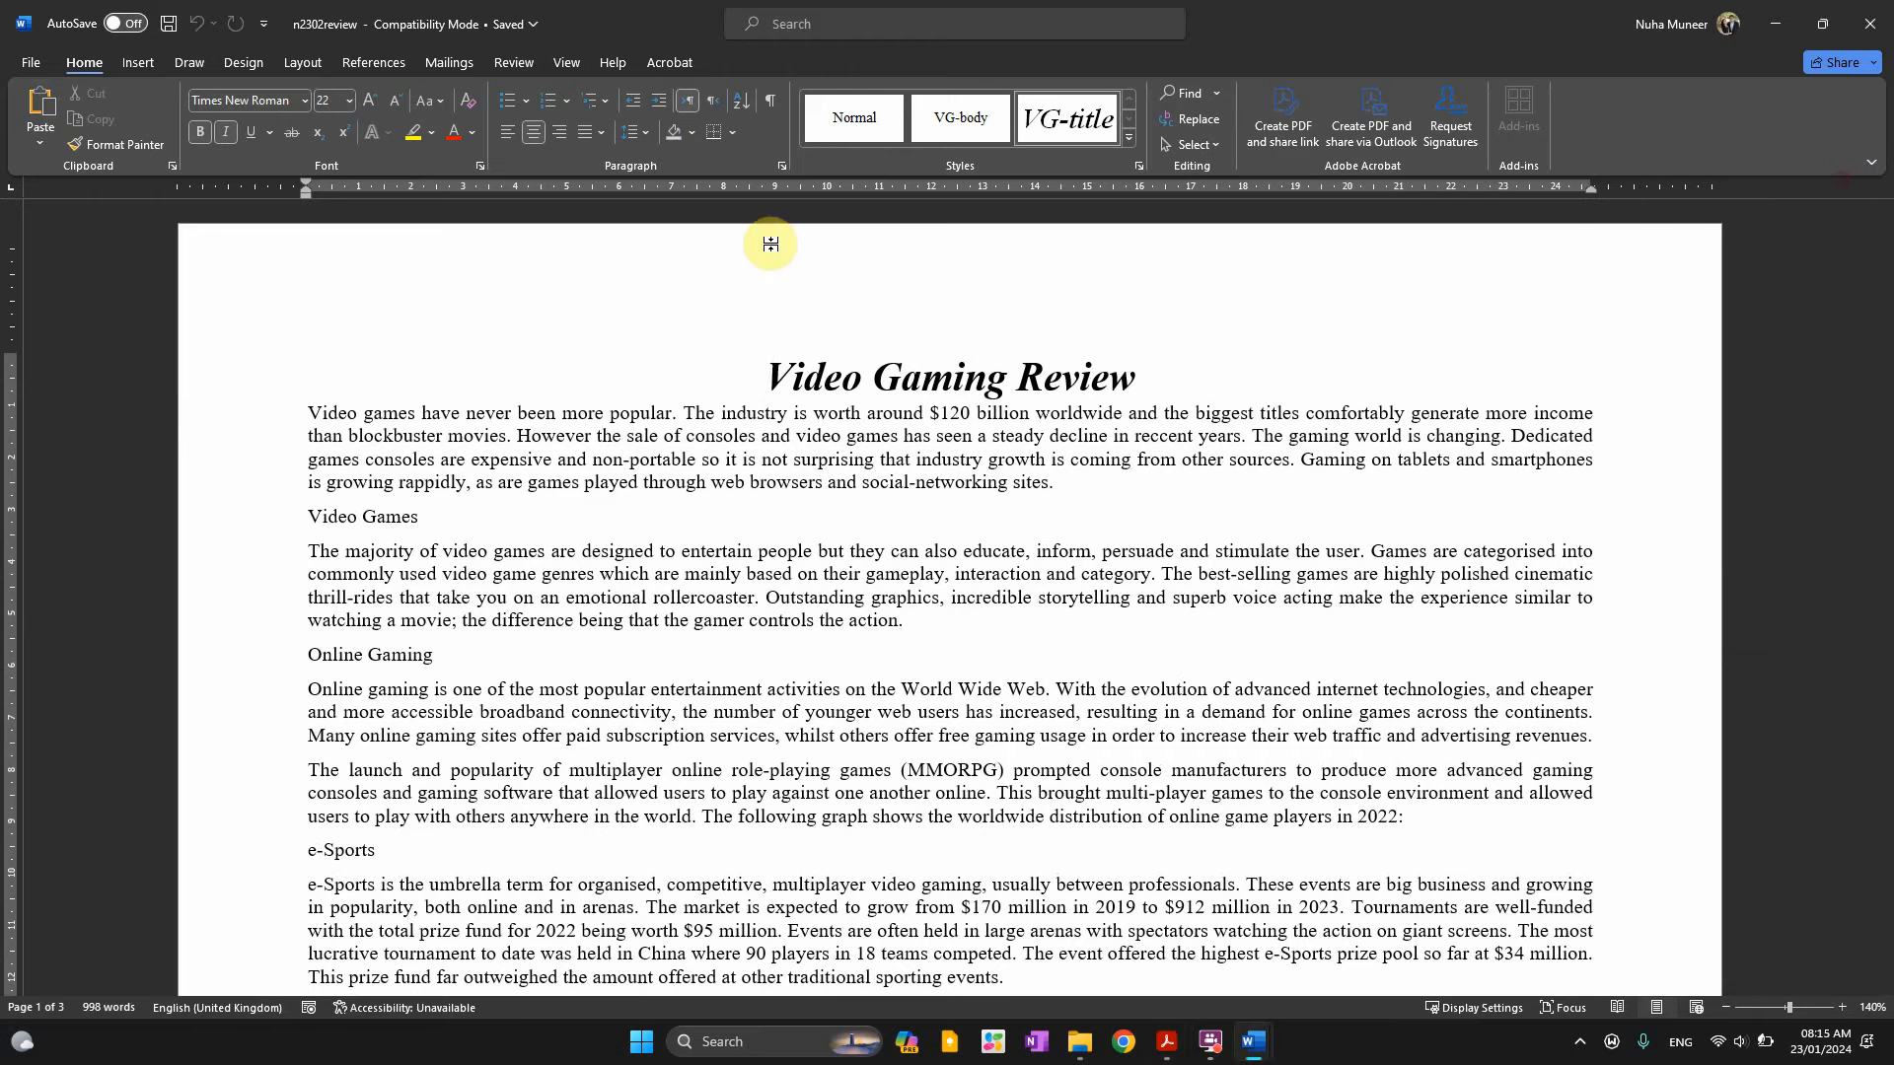
pyautogui.click(771, 244)
pyautogui.click(42, 87)
pyautogui.click(61, 370)
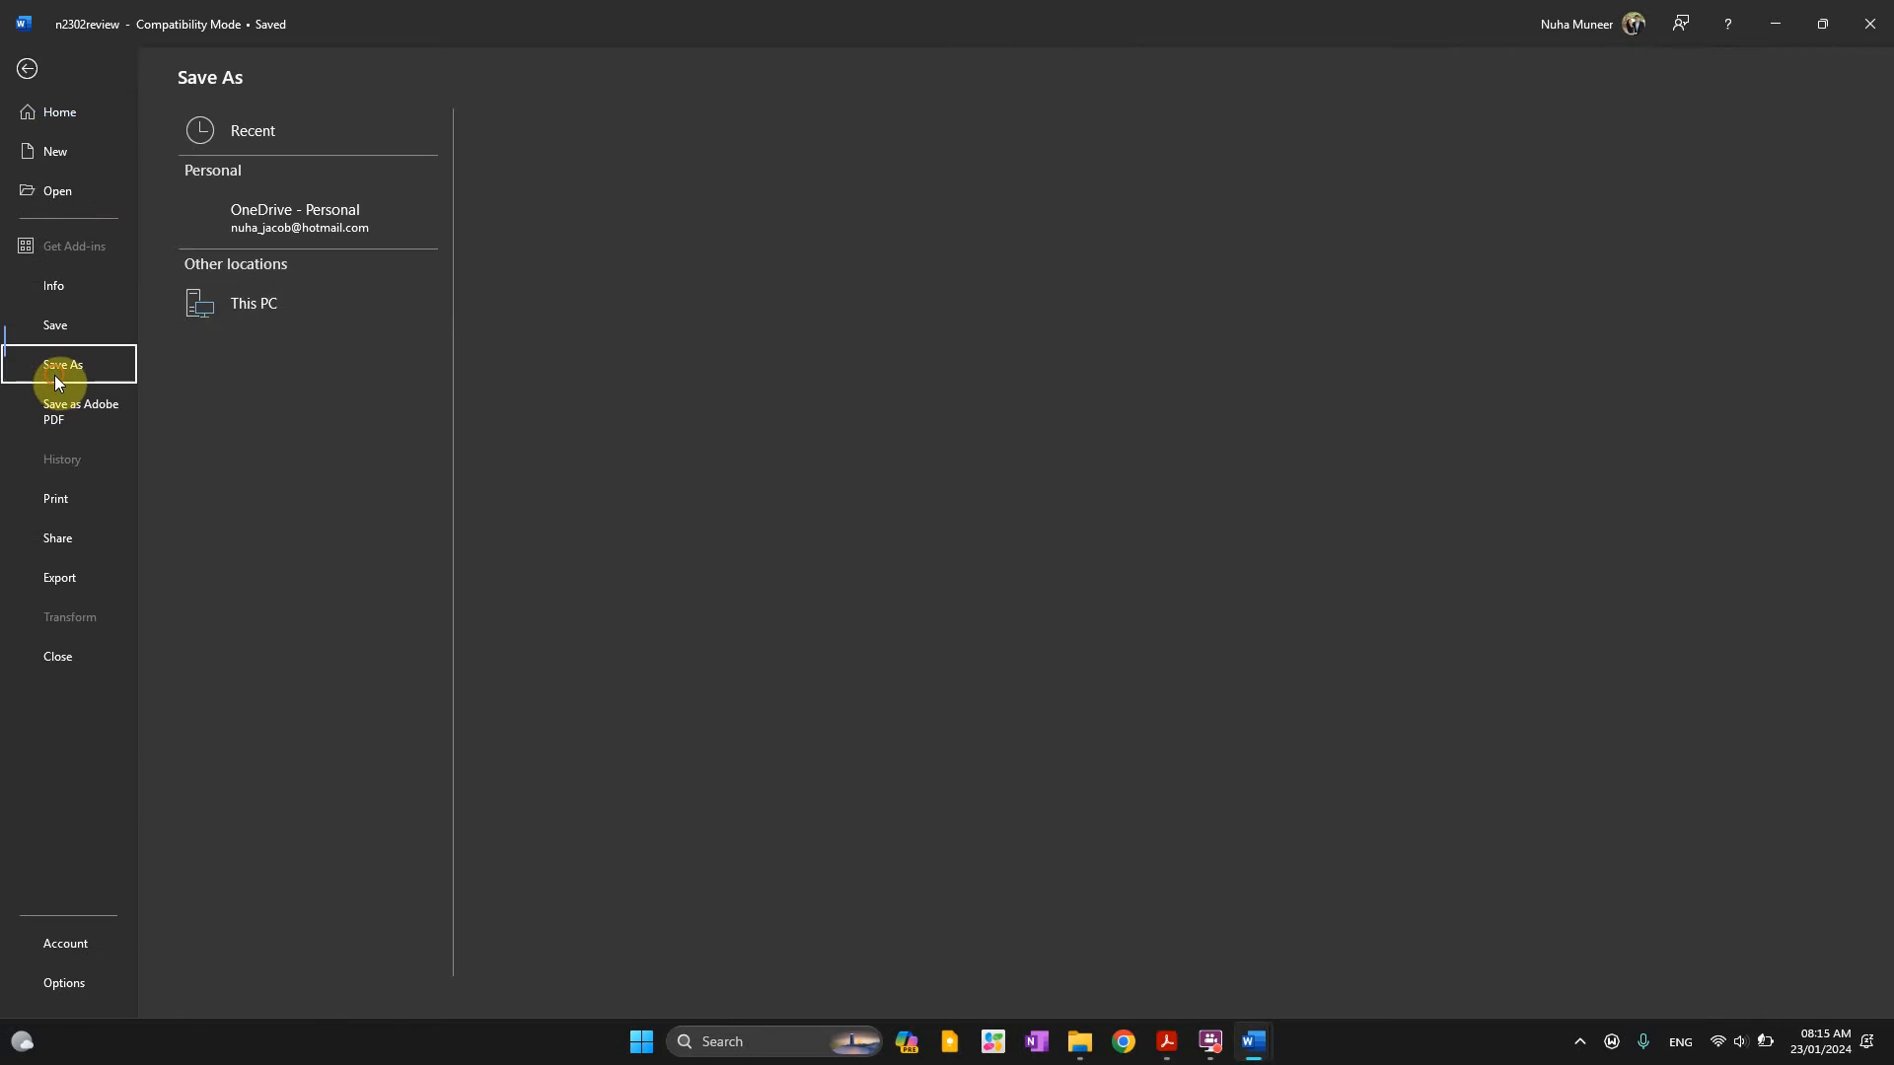
pyautogui.click(248, 422)
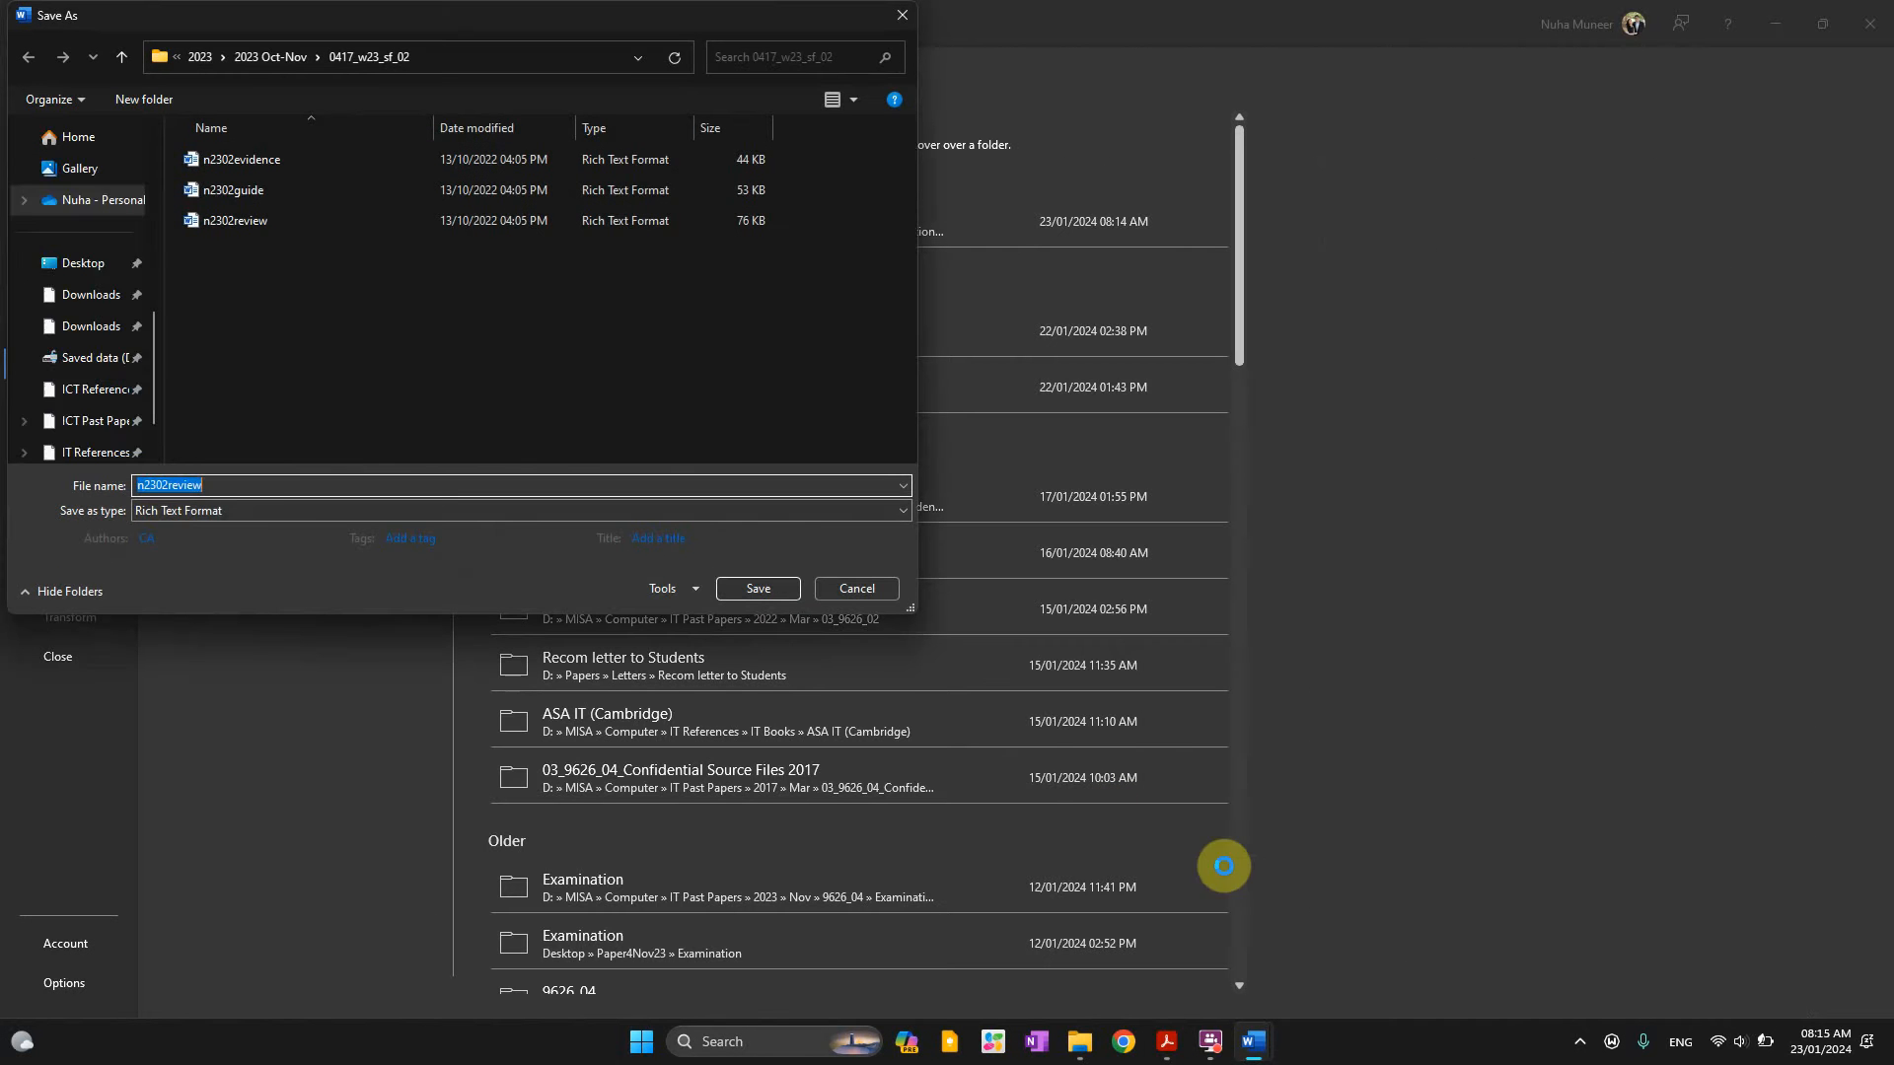
pyautogui.write('VGREVIEW')
pyautogui.click(229, 511)
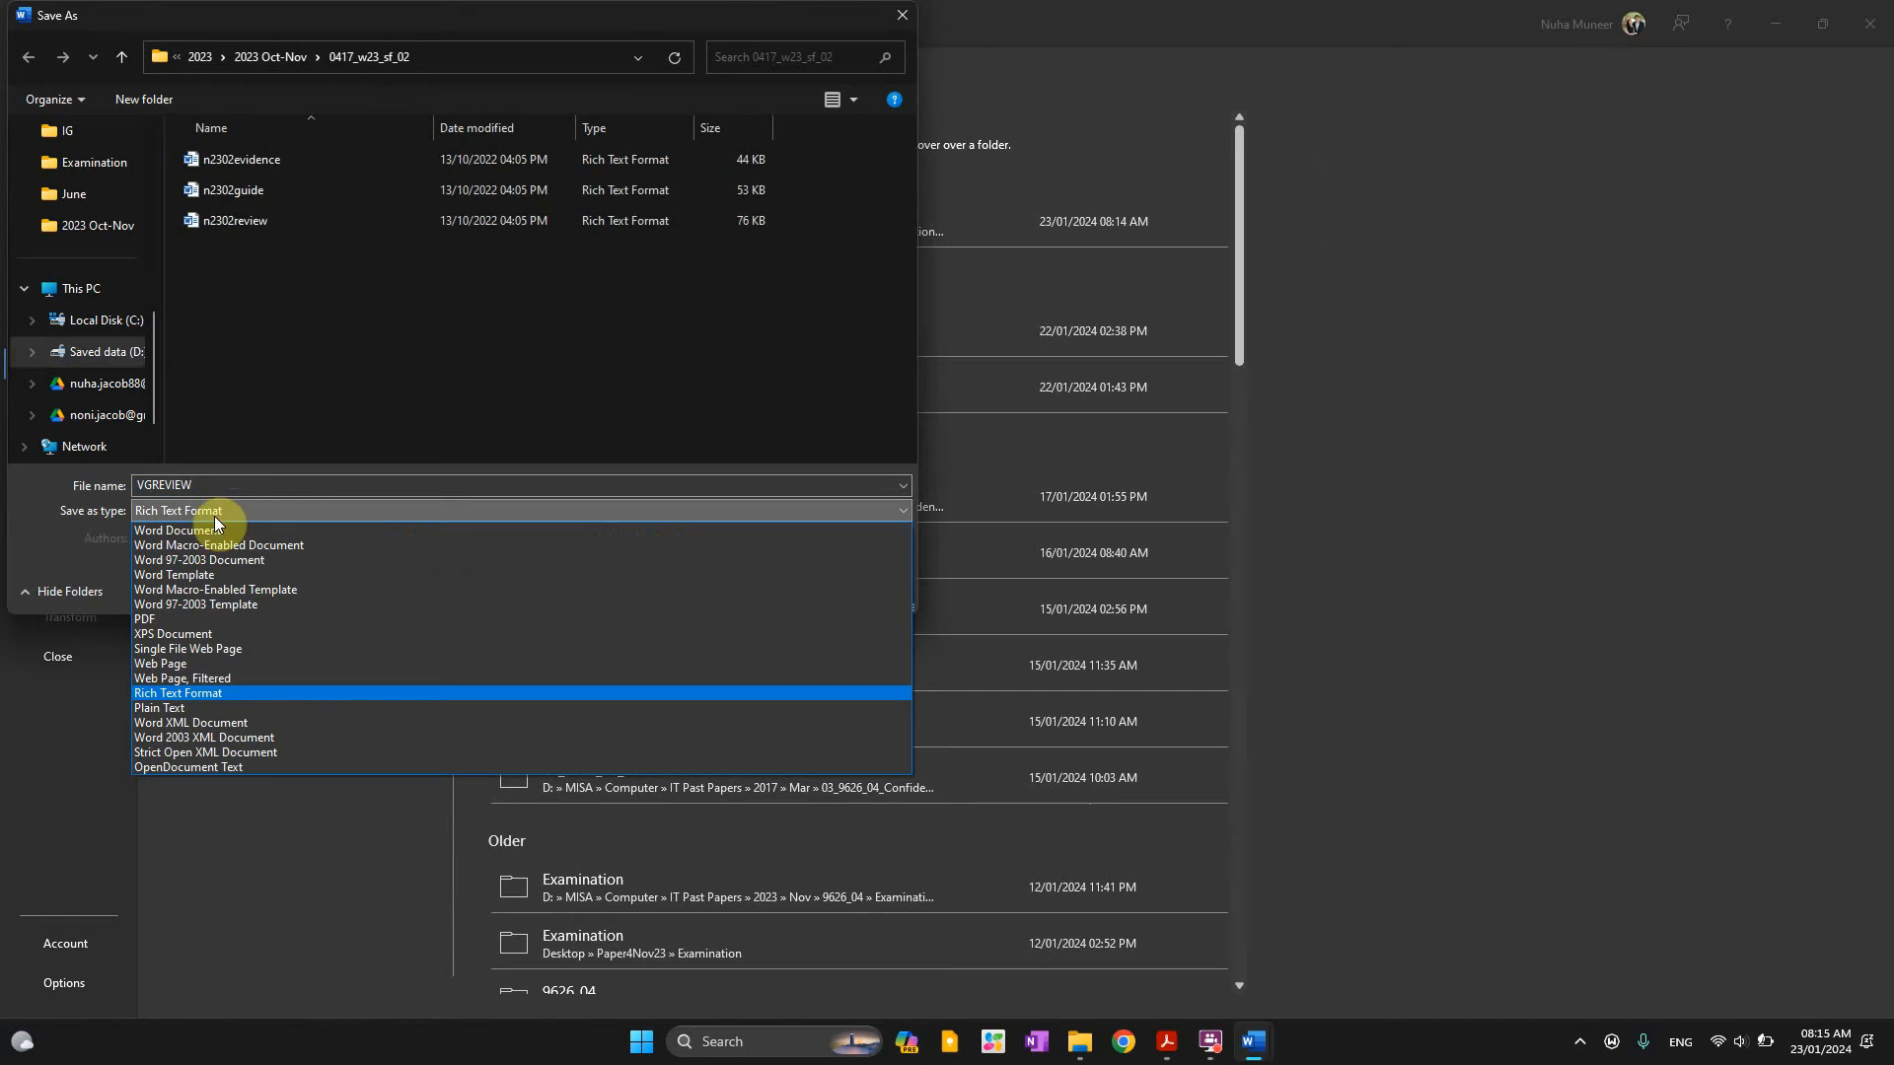
pyautogui.click(193, 525)
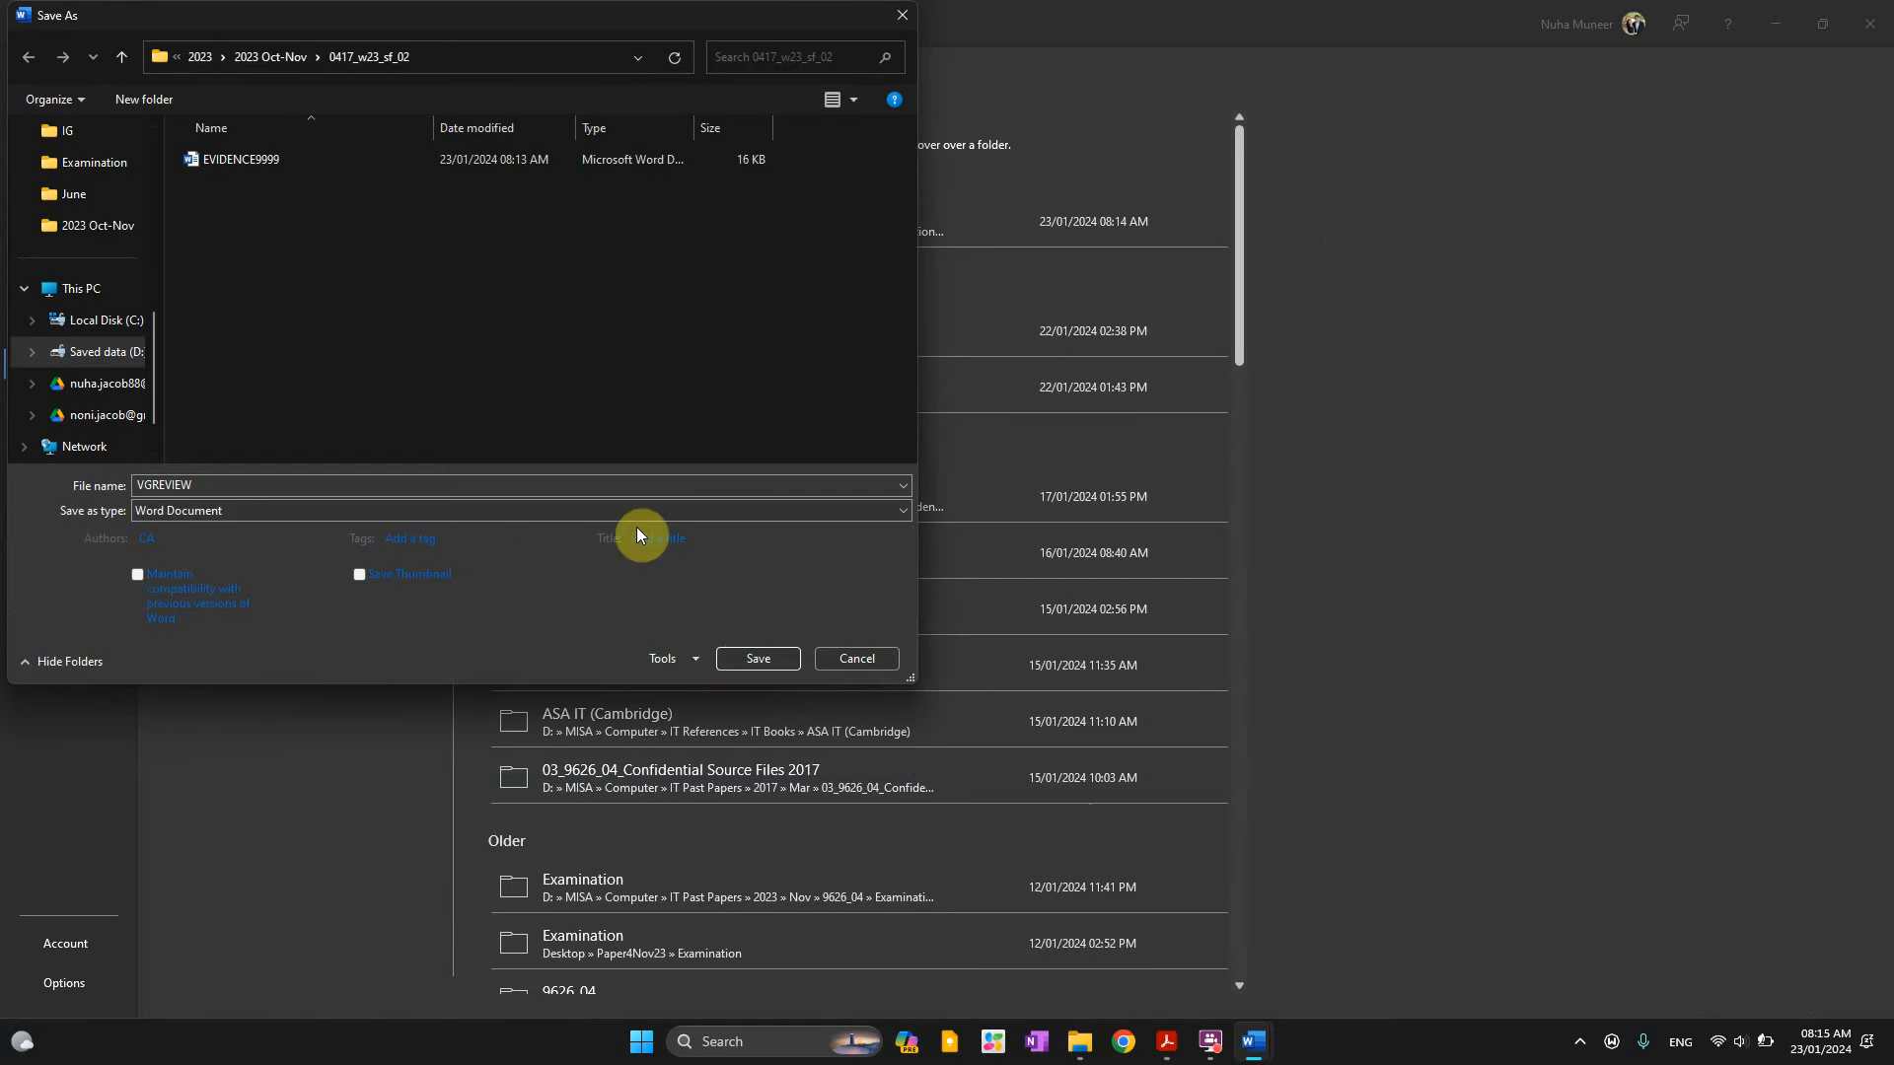
pyautogui.click(743, 659)
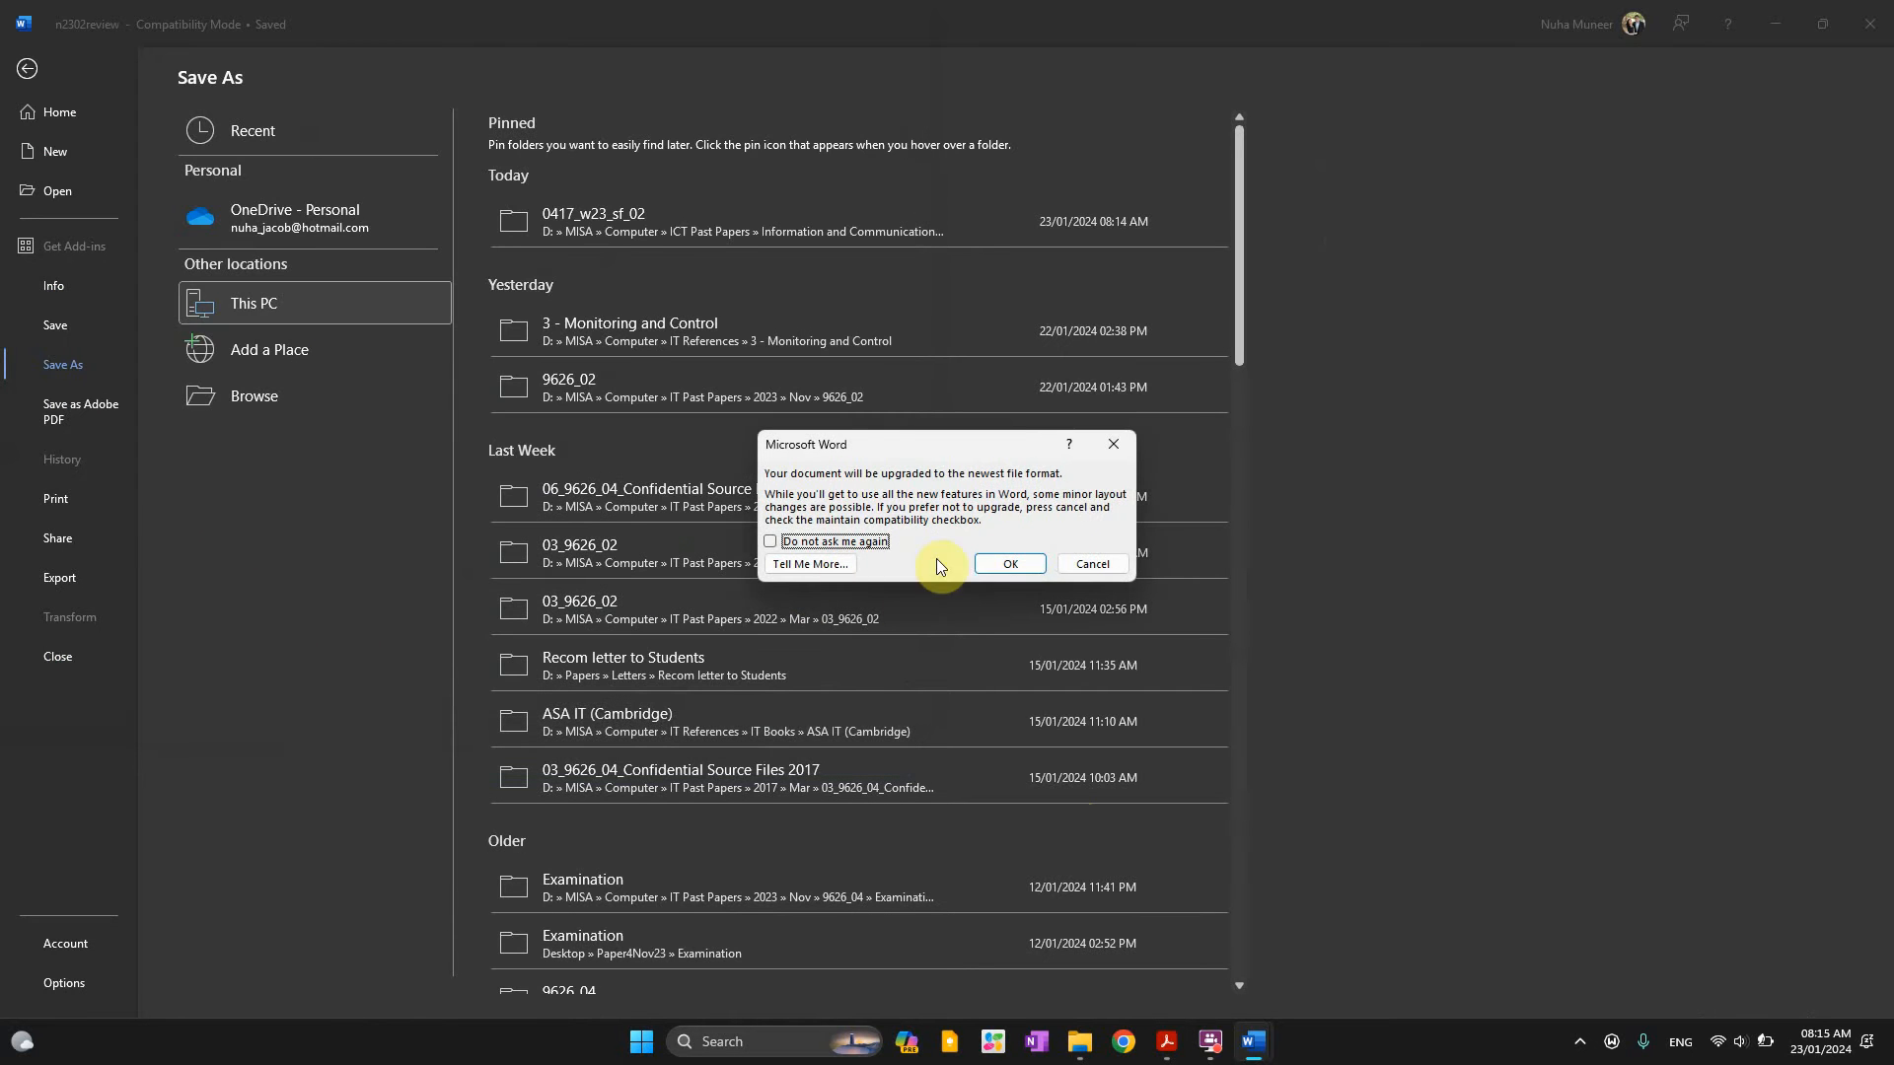
pyautogui.click(992, 567)
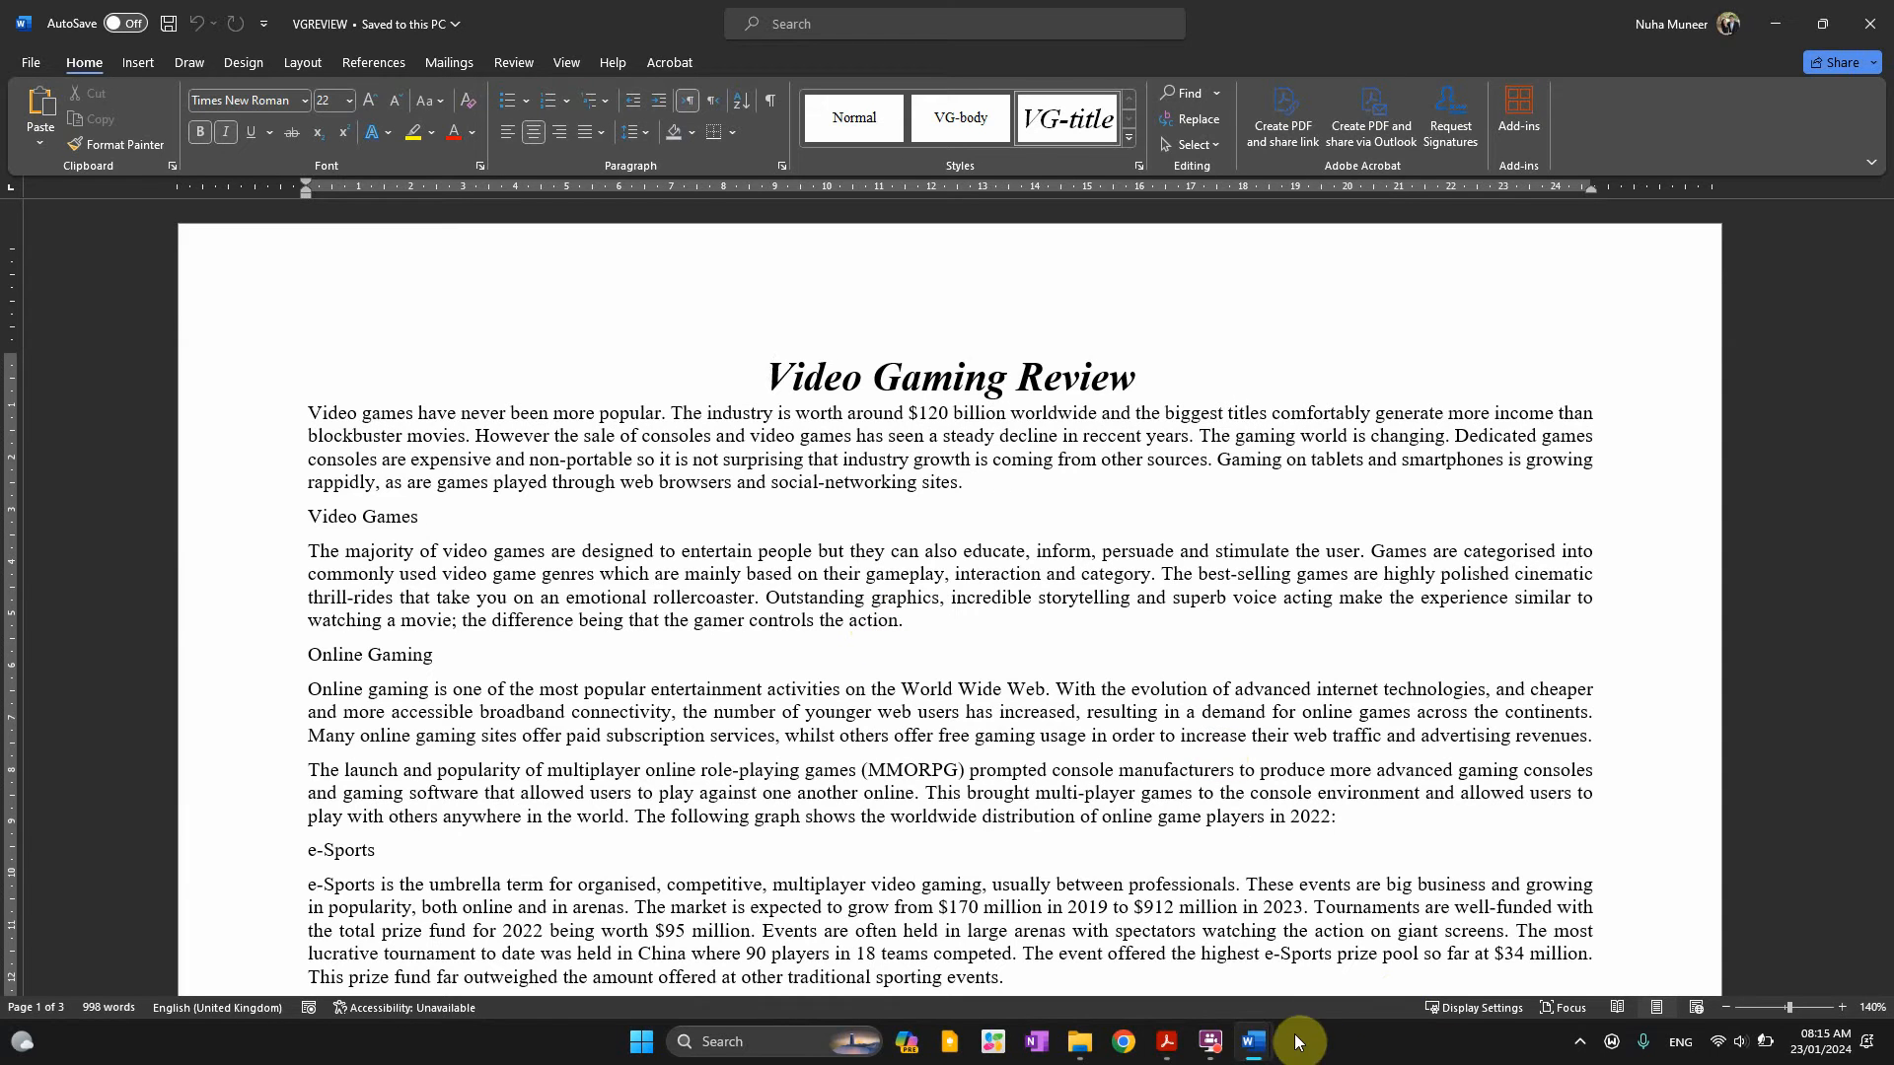
# Switch to the exam PDF and reread step 1's instruction on saving in the software's format
pyautogui.moveTo(1255, 1036)
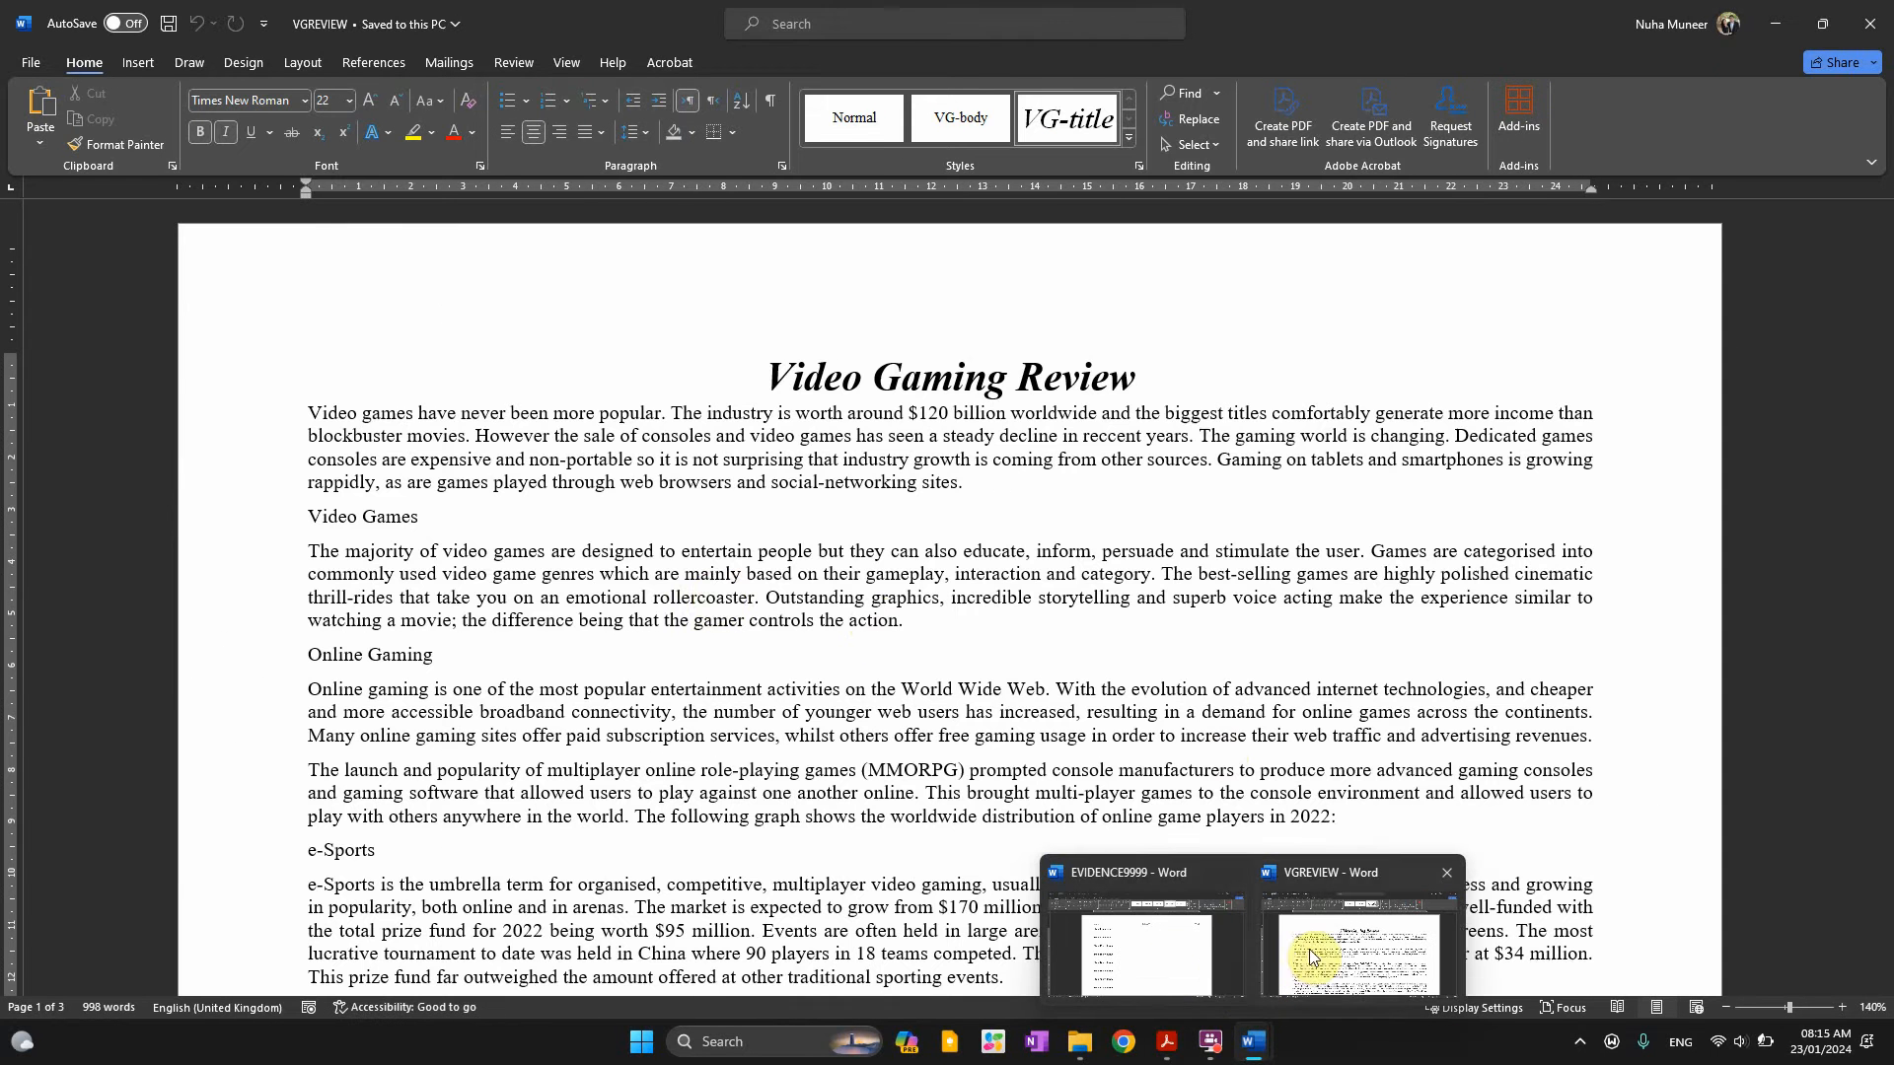
pyautogui.click(1309, 955)
pyautogui.hotkey('alt', 'Tab')
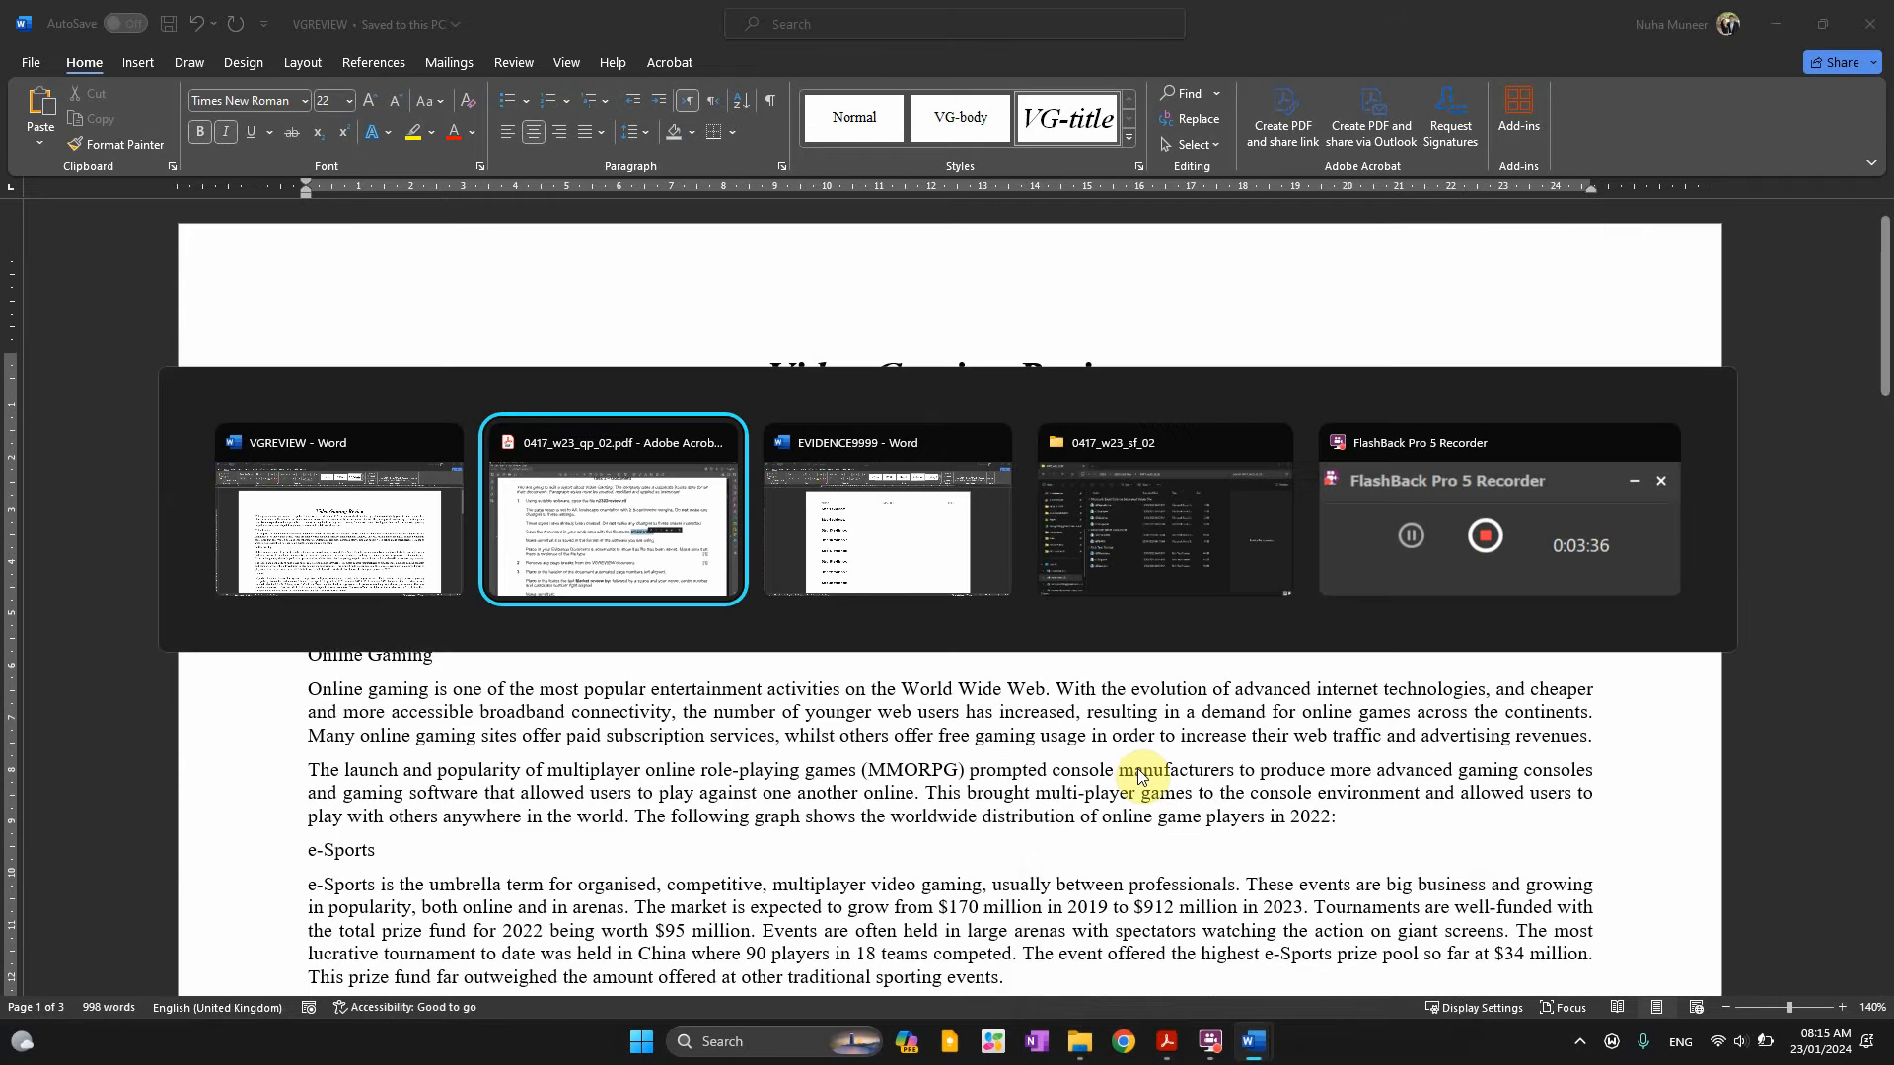
pyautogui.hotkey('alt', 'Tab')
pyautogui.hotkey('alt', 'Tab')
pyautogui.hotkey('alt', 'Tab')
pyautogui.hotkey('alt', 'Tab')
pyautogui.hotkey('alt', 'Tab')
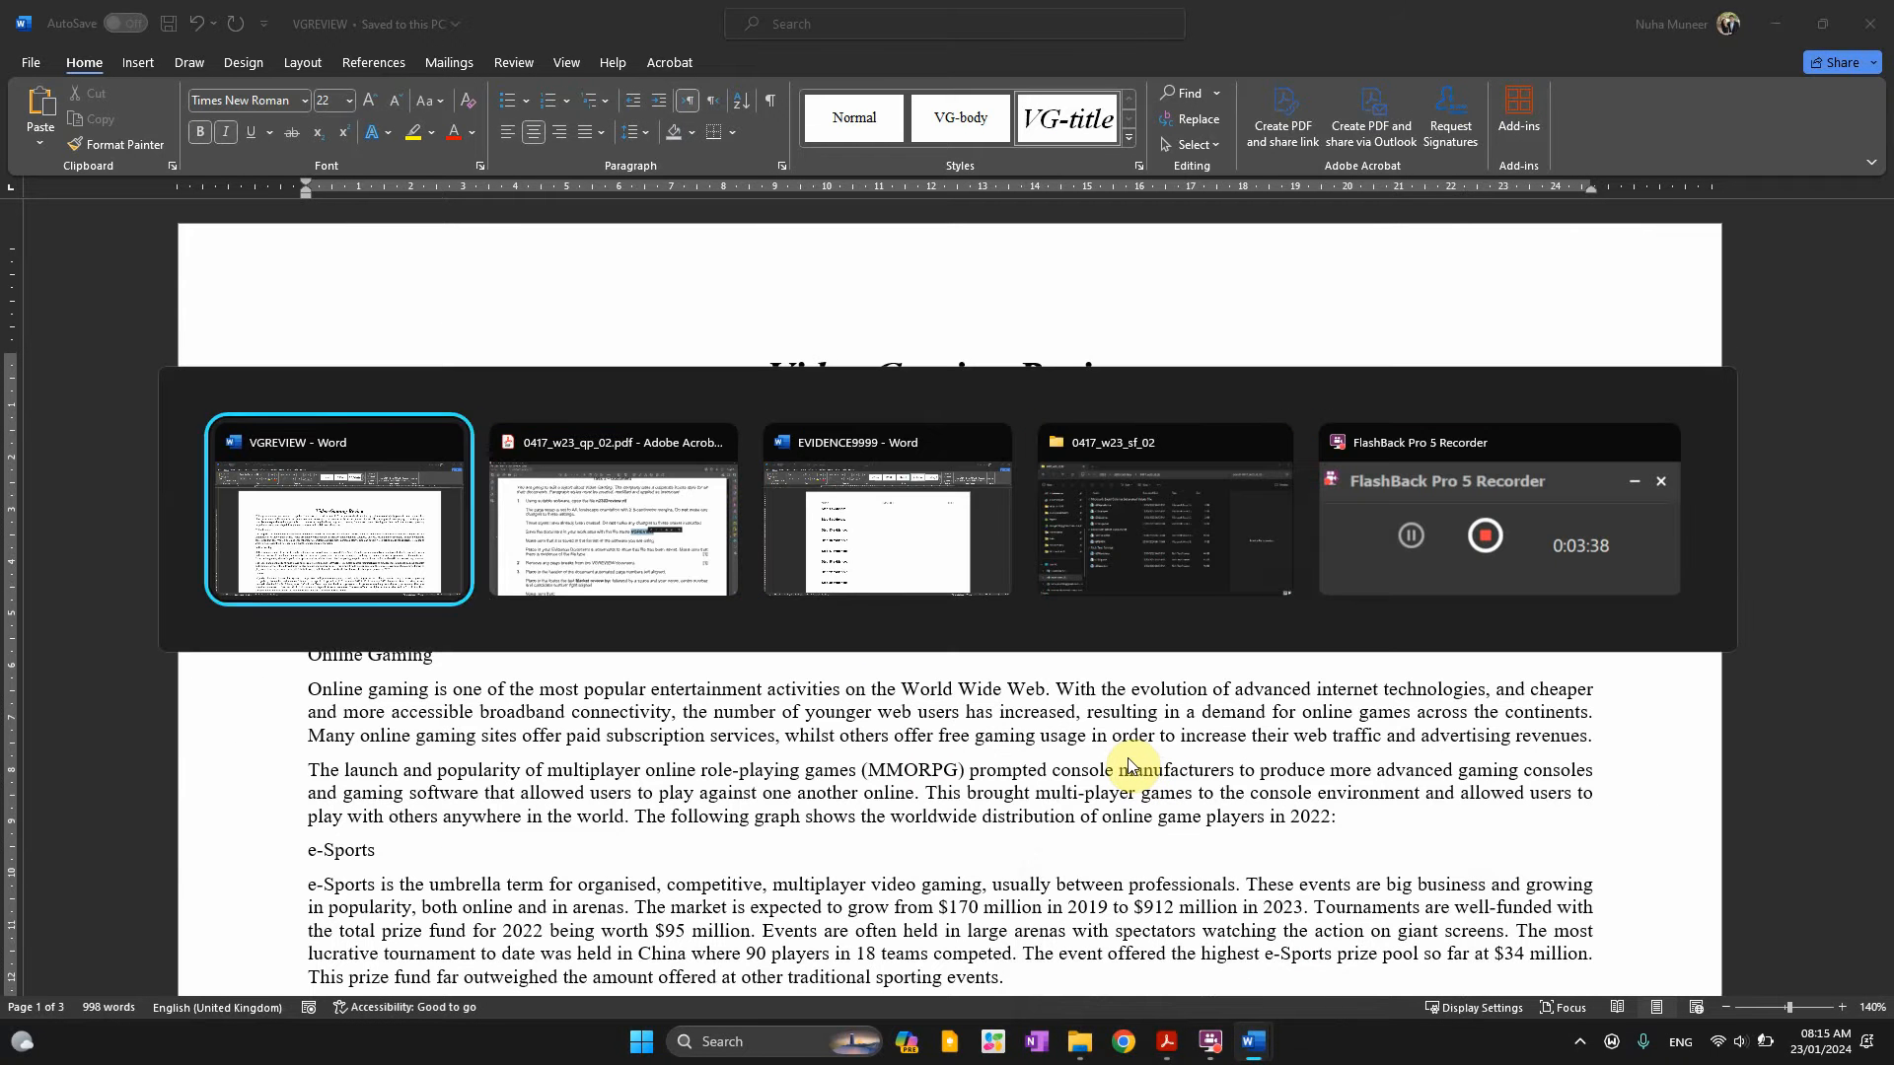
pyautogui.scroll(-1, 800, 666)
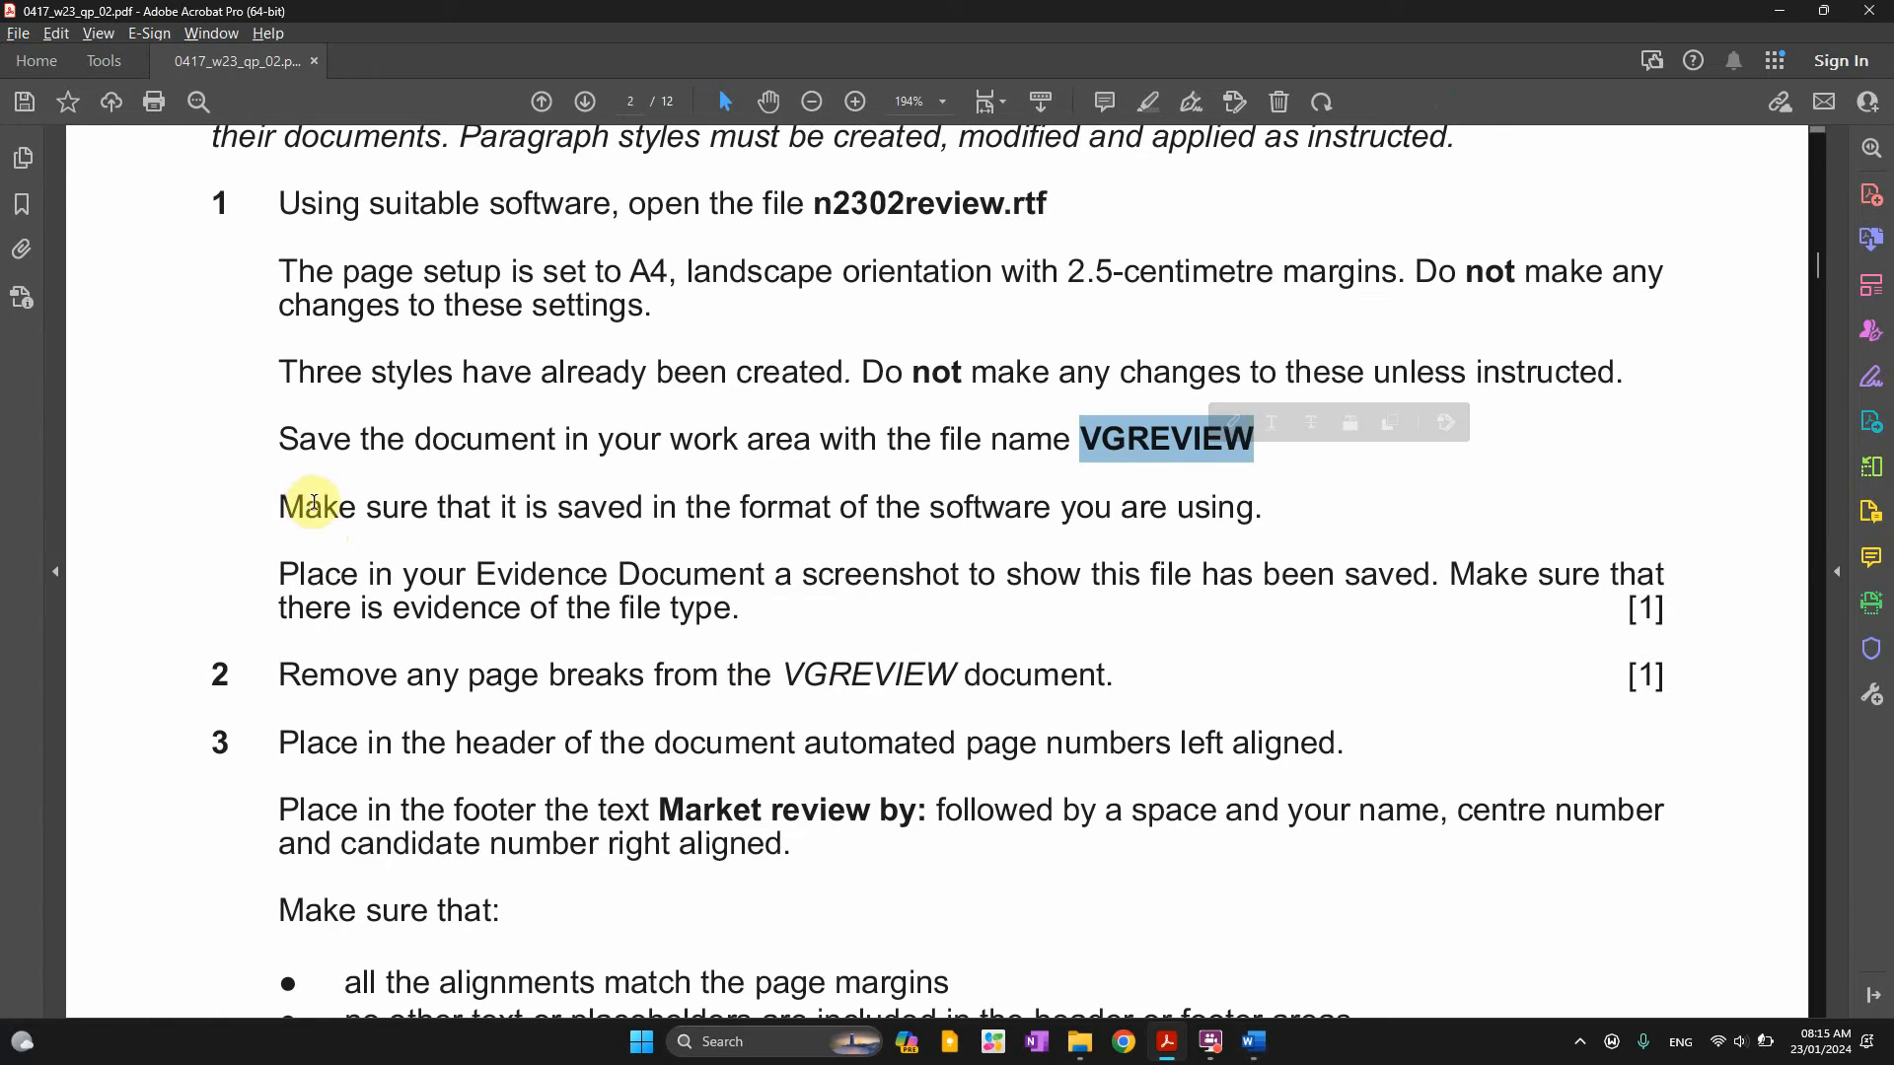
pyautogui.moveTo(280, 506); pyautogui.dragTo(981, 508)
pyautogui.click(983, 507)
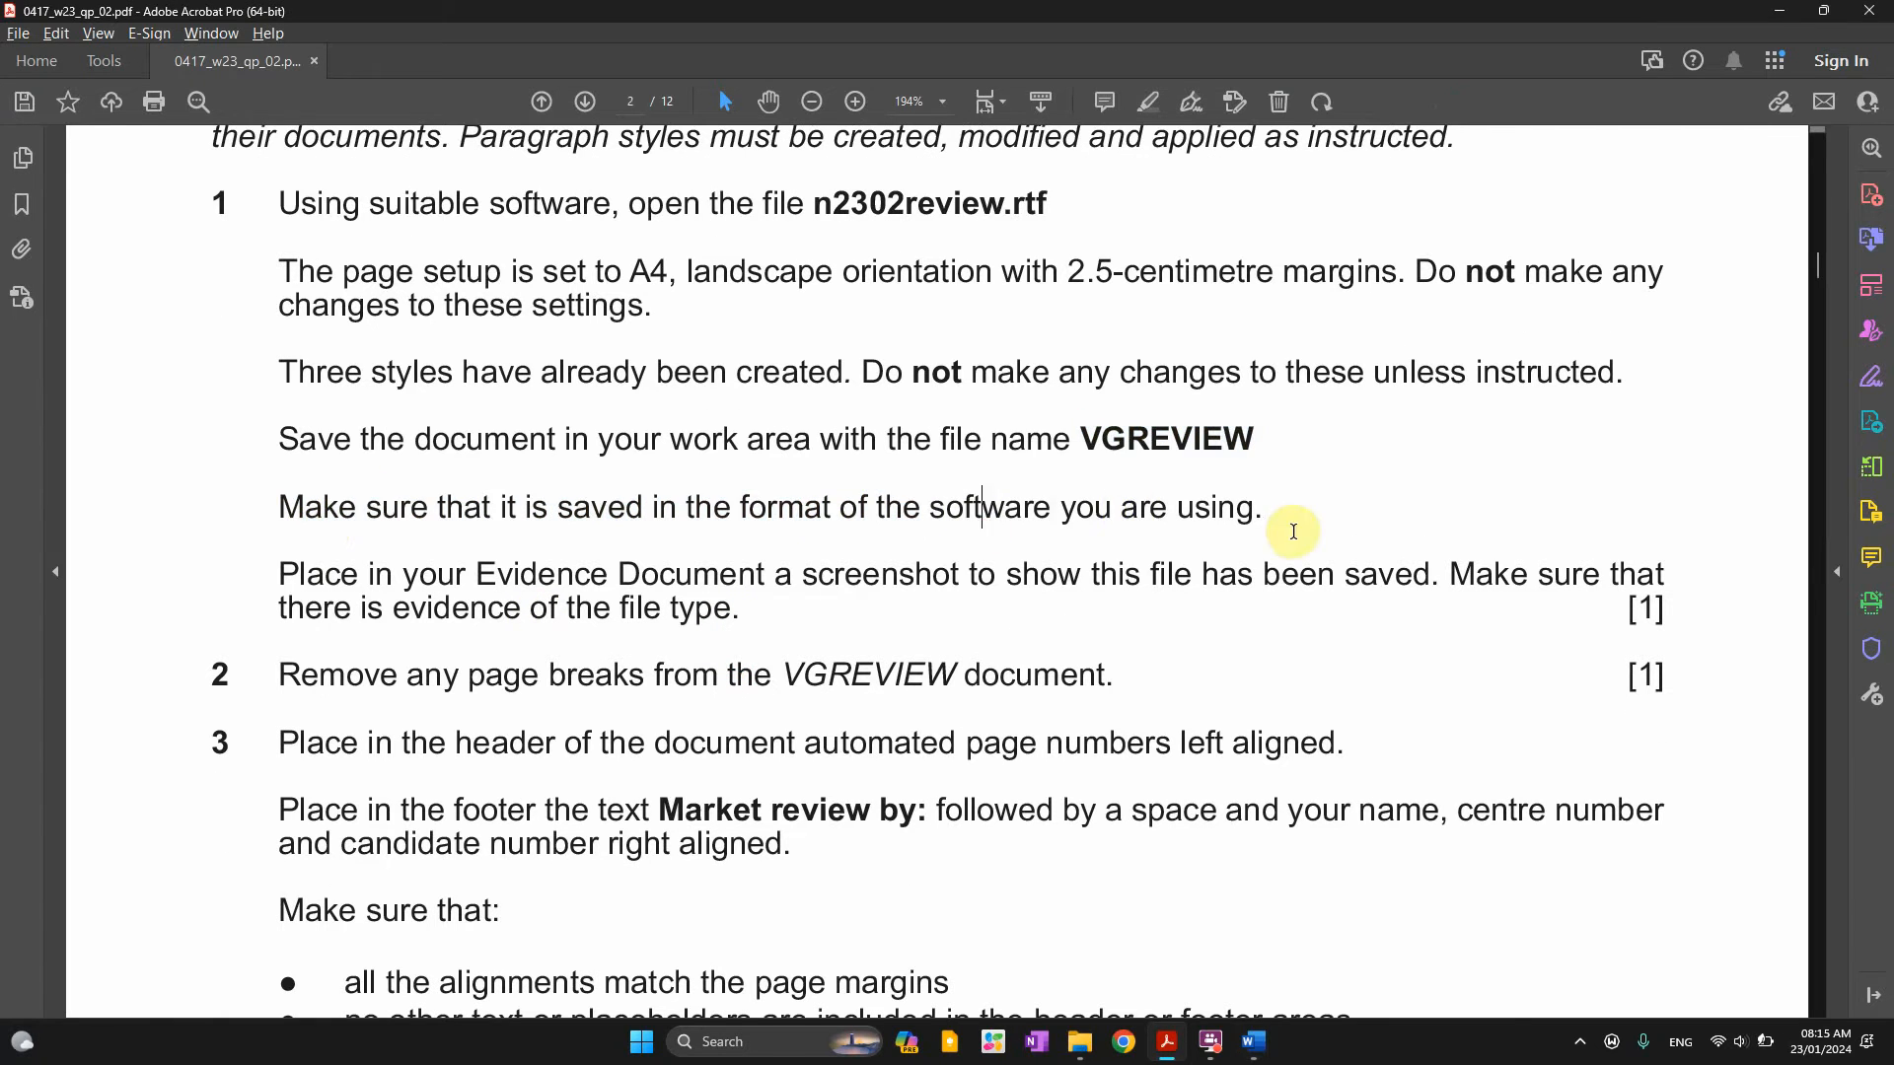
pyautogui.moveTo(1263, 508); pyautogui.dragTo(558, 507)
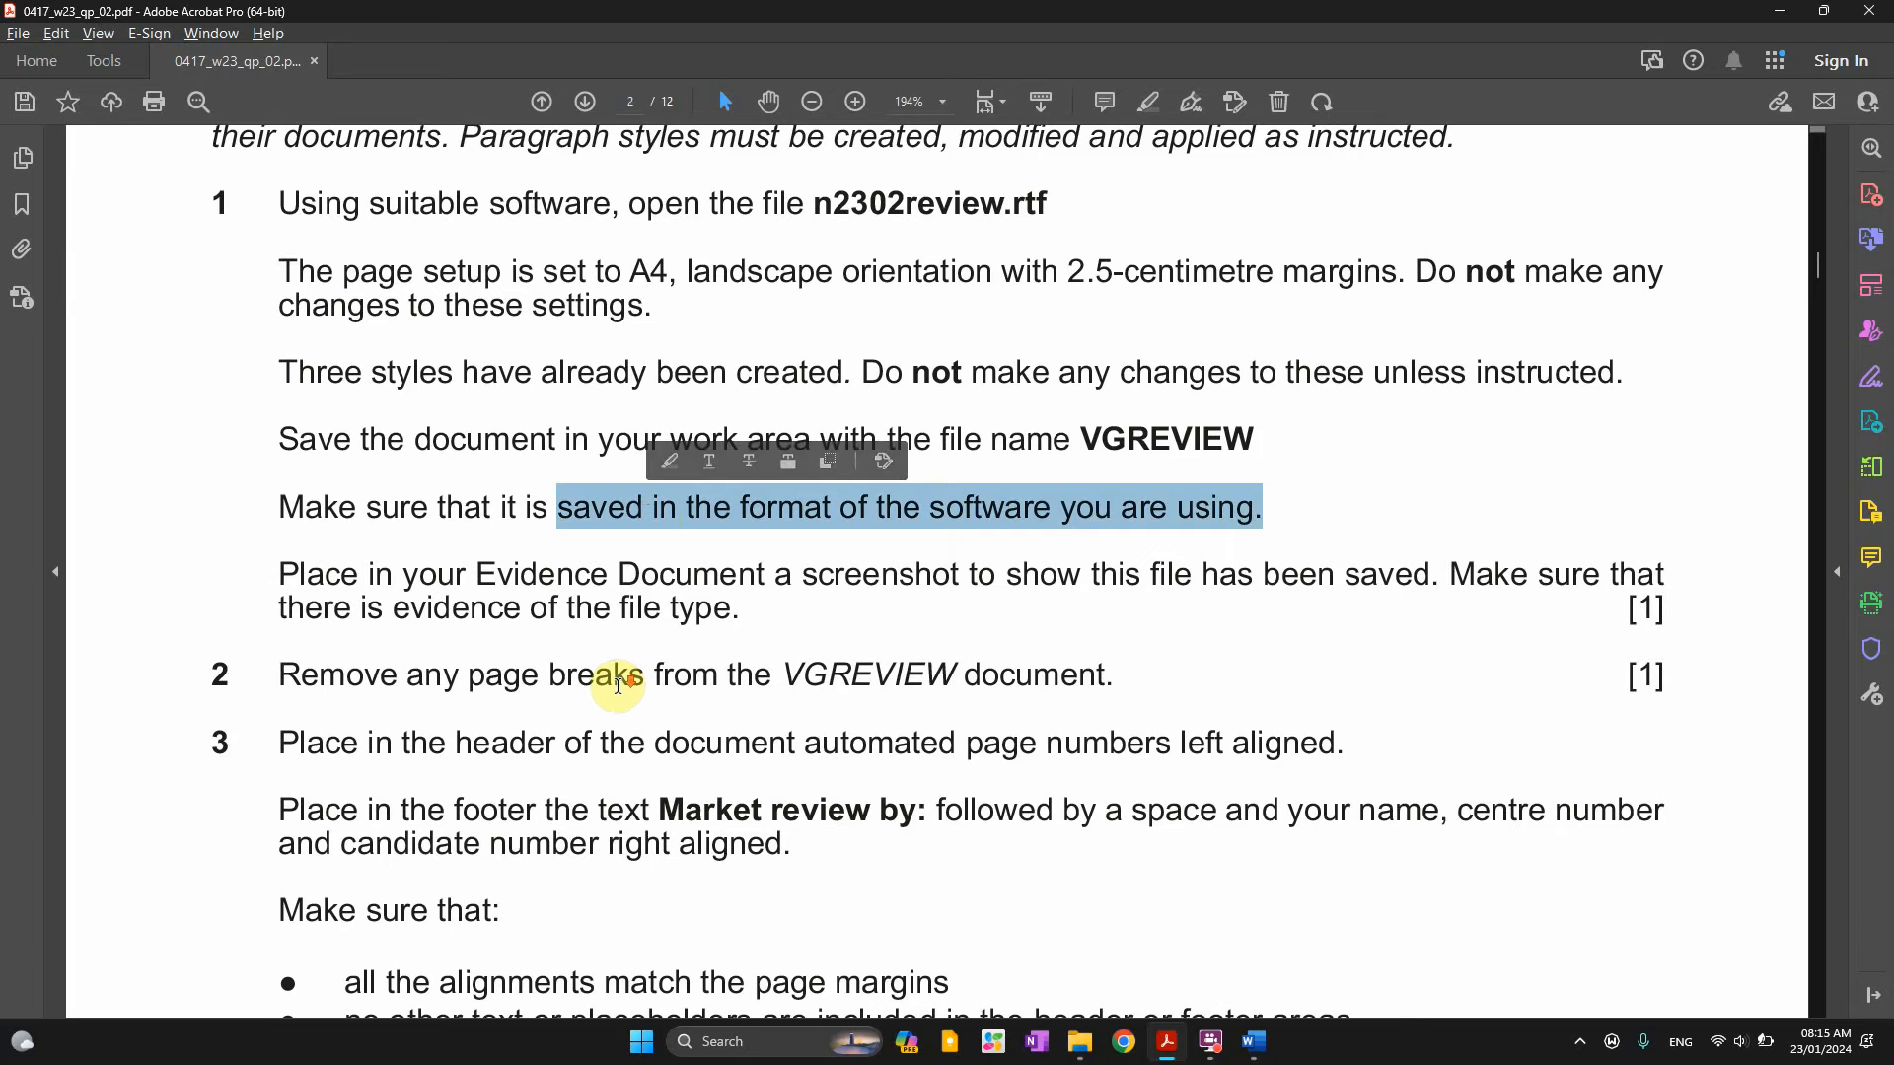
# Reread the requirement for an Evidence Document screenshot showing the file type
pyautogui.scroll(-1, 617, 684)
pyautogui.moveTo(279, 528); pyautogui.dragTo(753, 538)
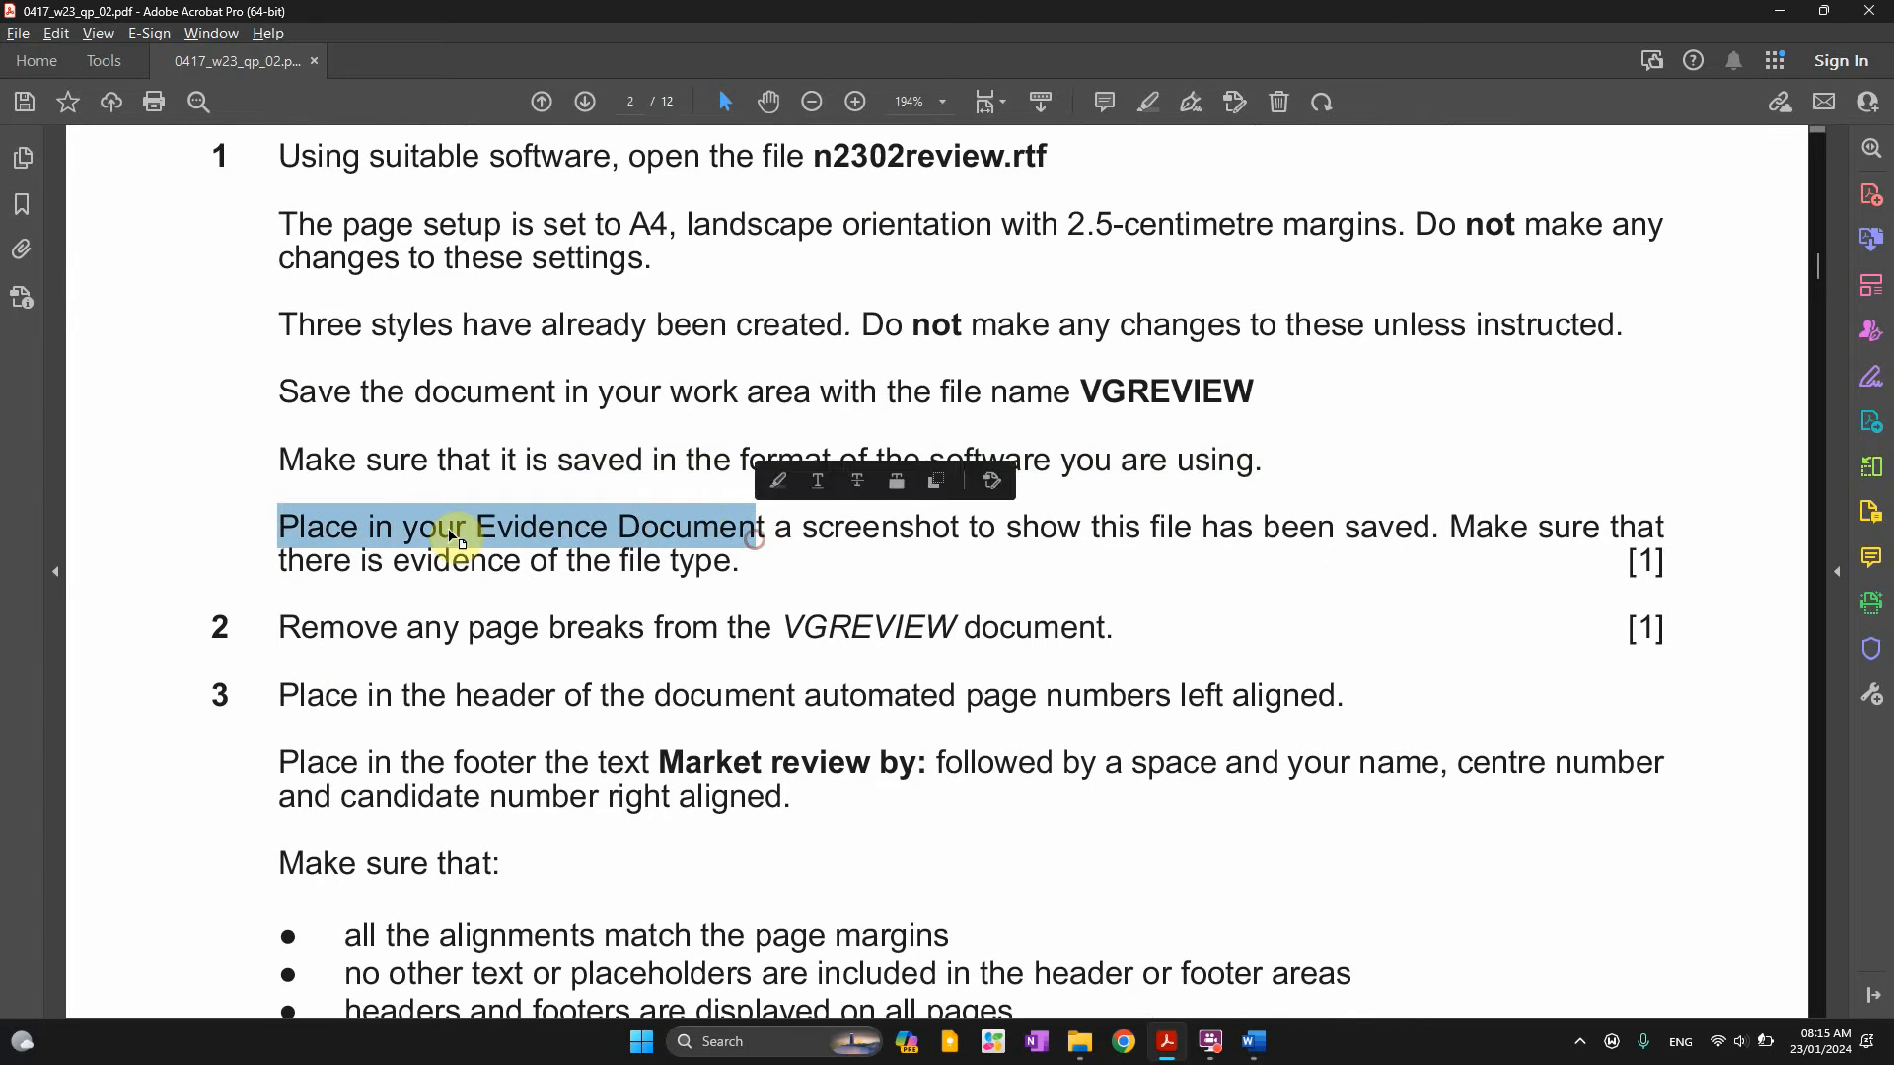
pyautogui.moveTo(370, 533); pyautogui.dragTo(1528, 532)
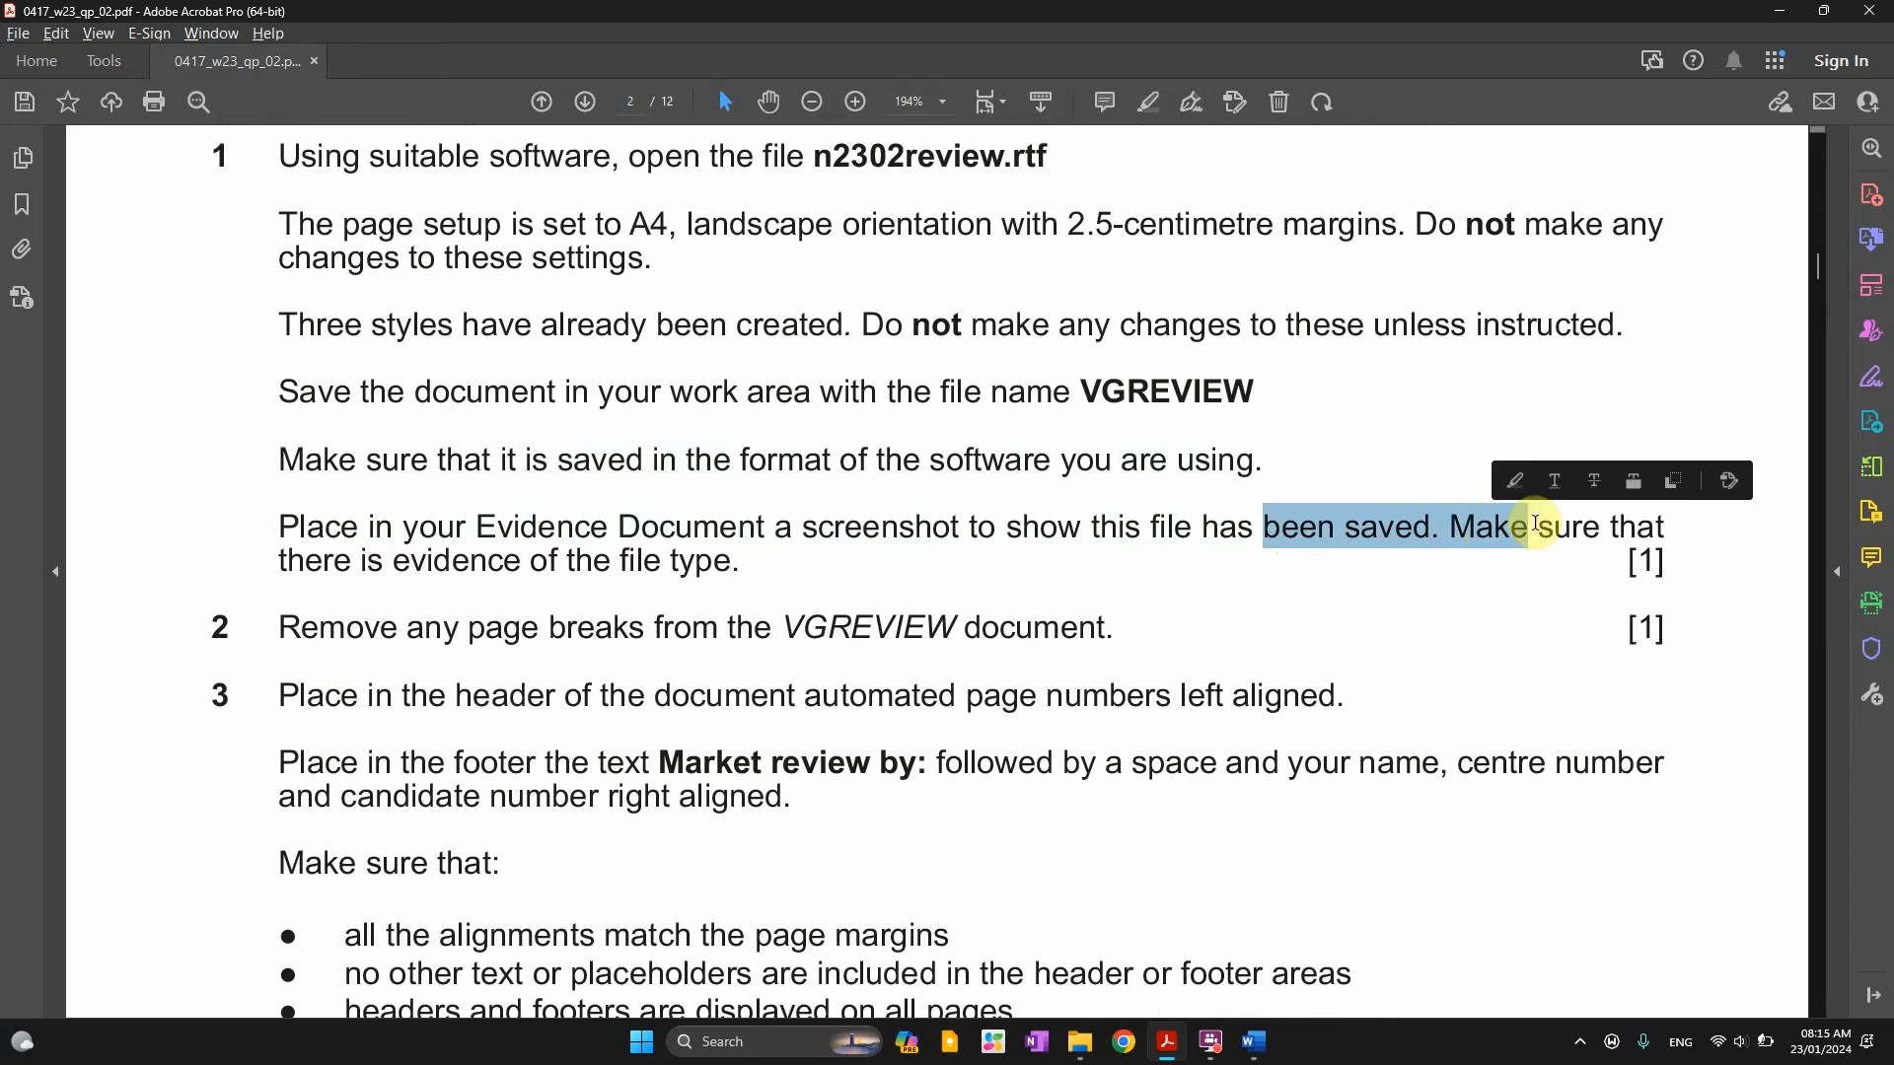
pyautogui.moveTo(281, 562); pyautogui.dragTo(598, 582)
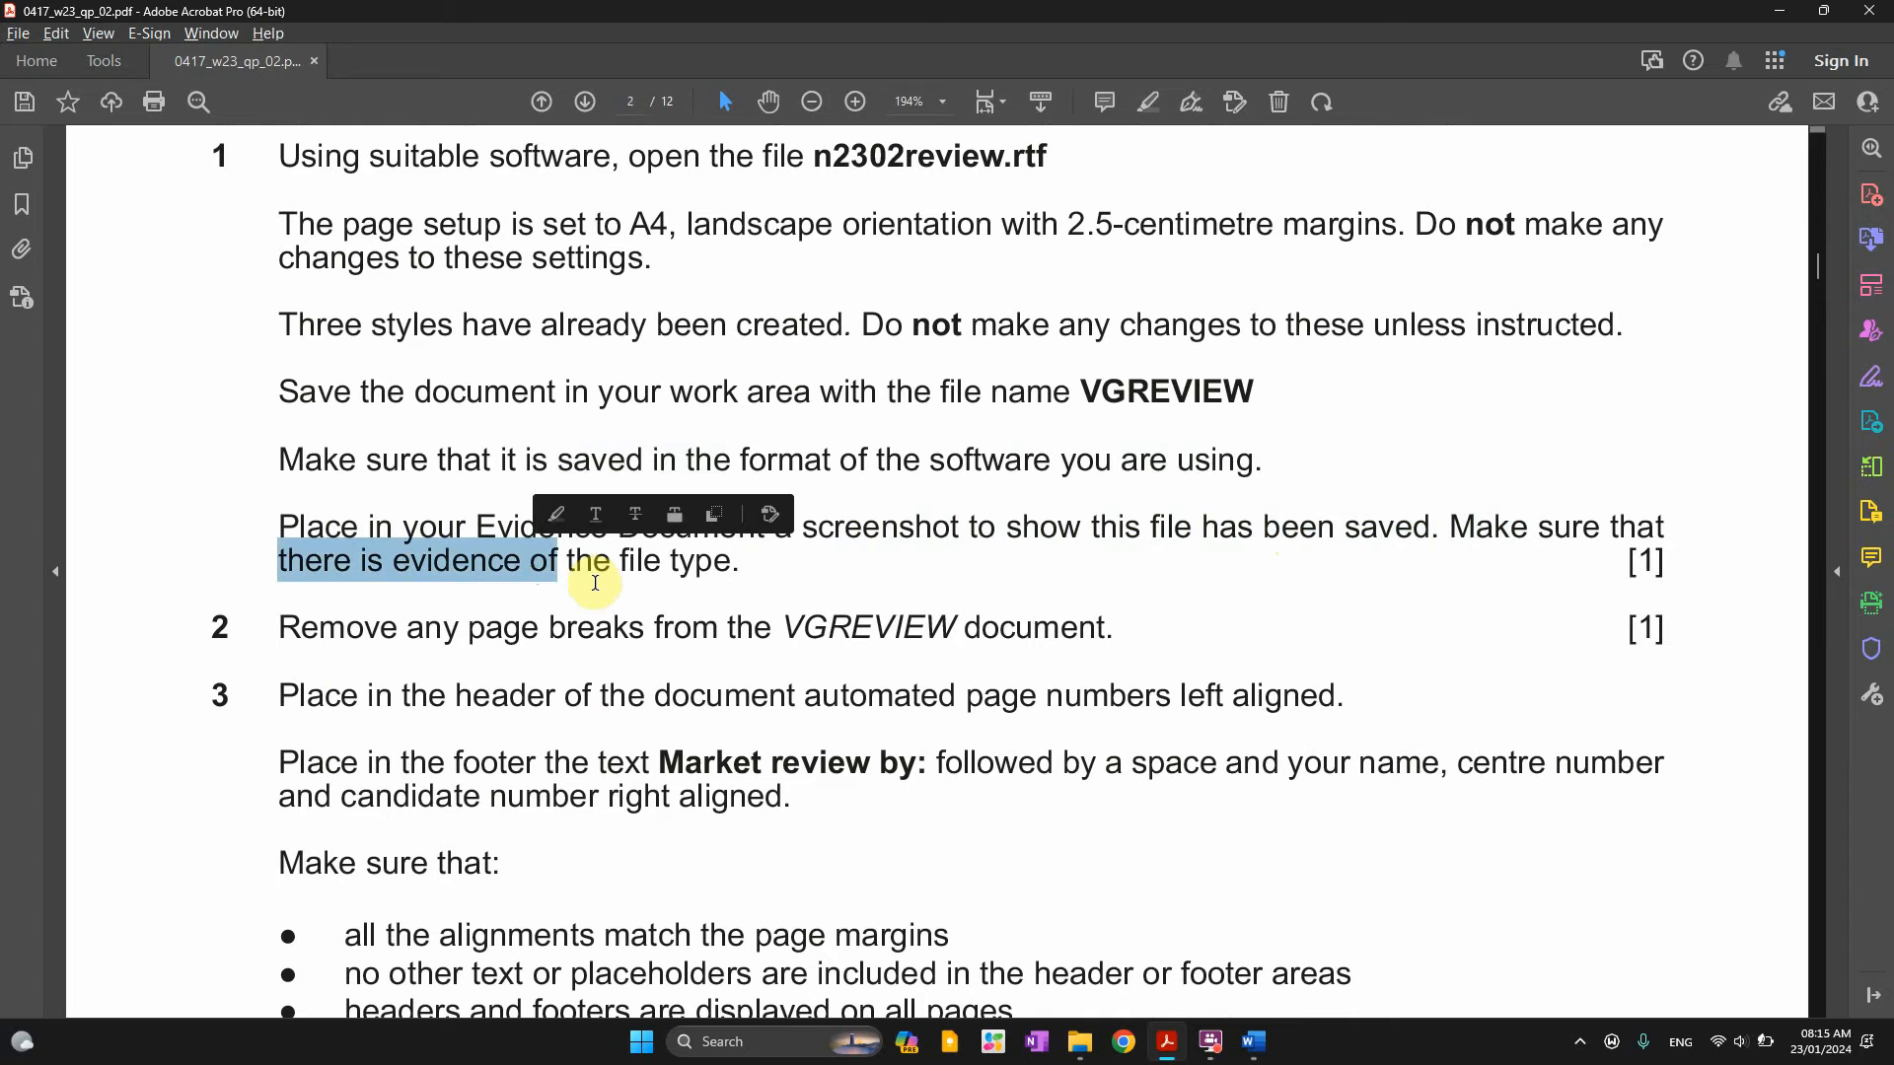
pyautogui.click(643, 595)
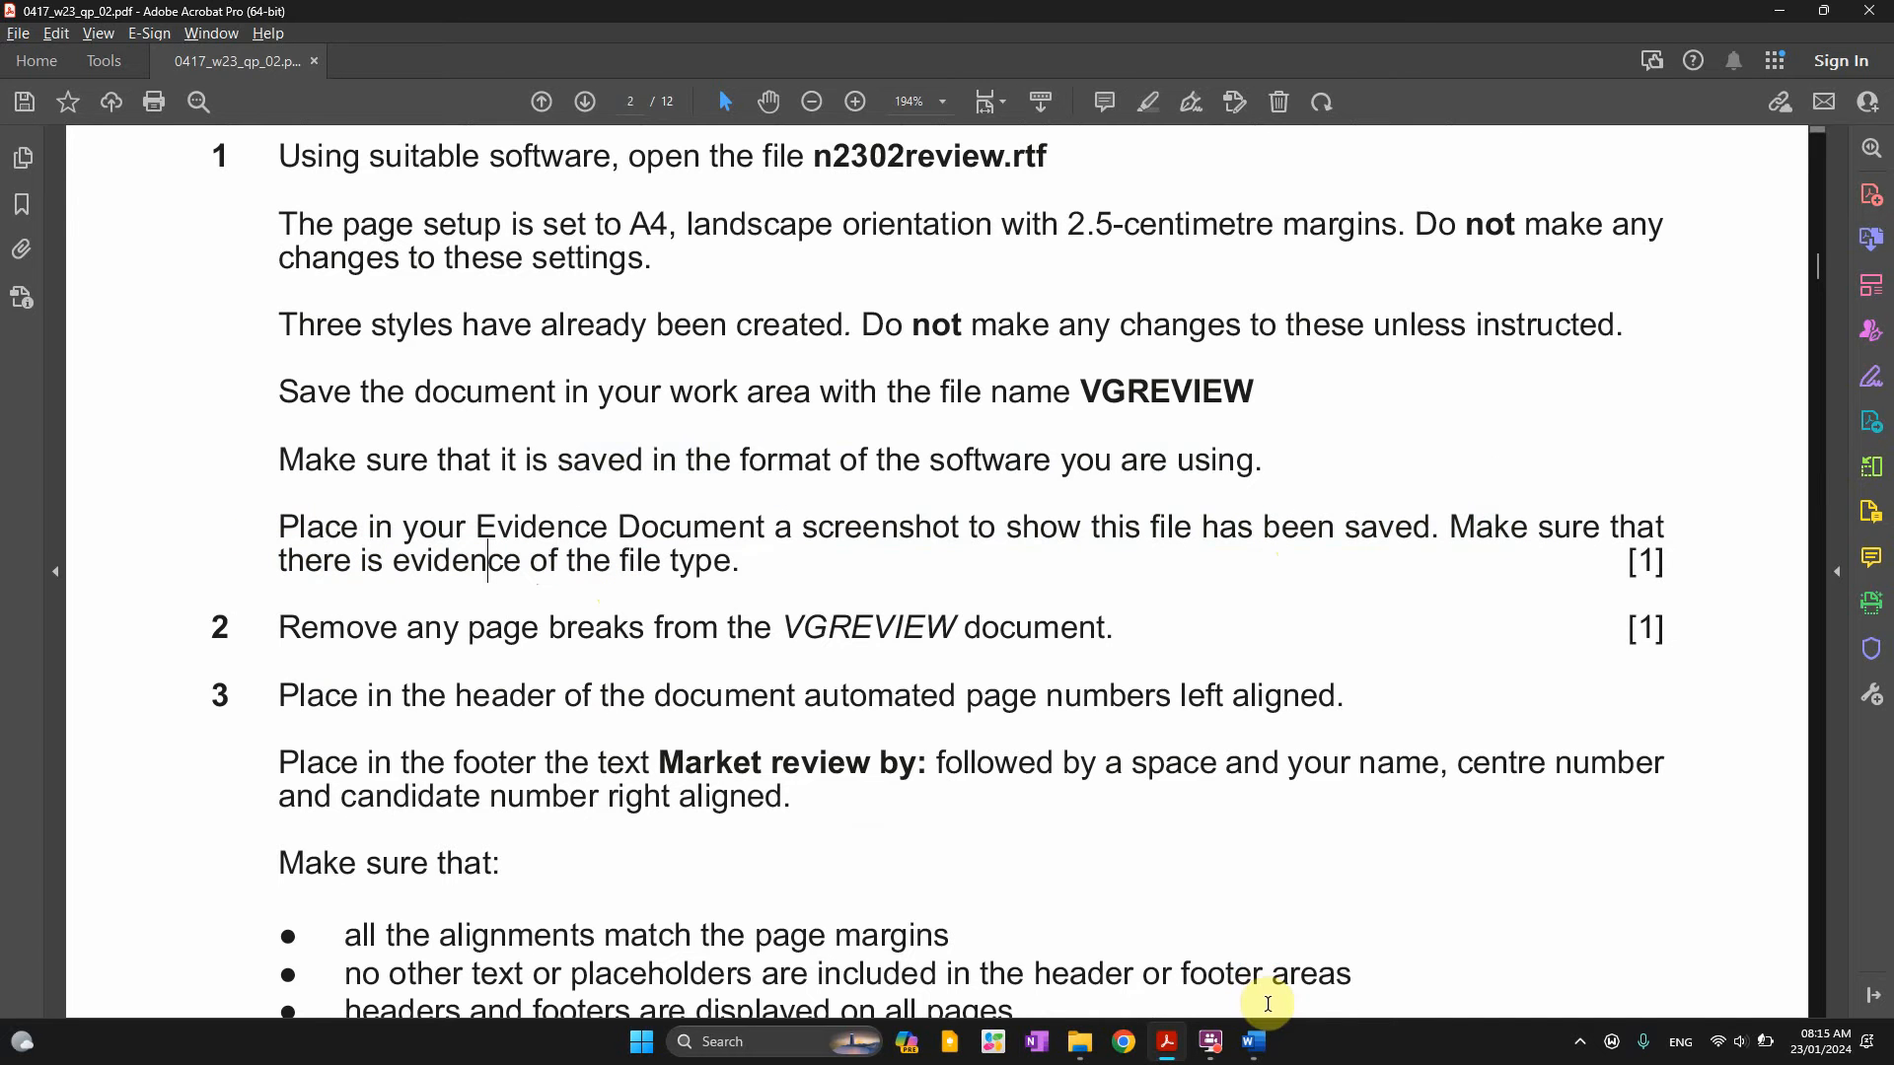
# Place the cursor under 'Step 1 evidence:' in EVIDENCE9999, then open the 0417_w23_sf_02 folder in File Explorer
pyautogui.click(1253, 1042)
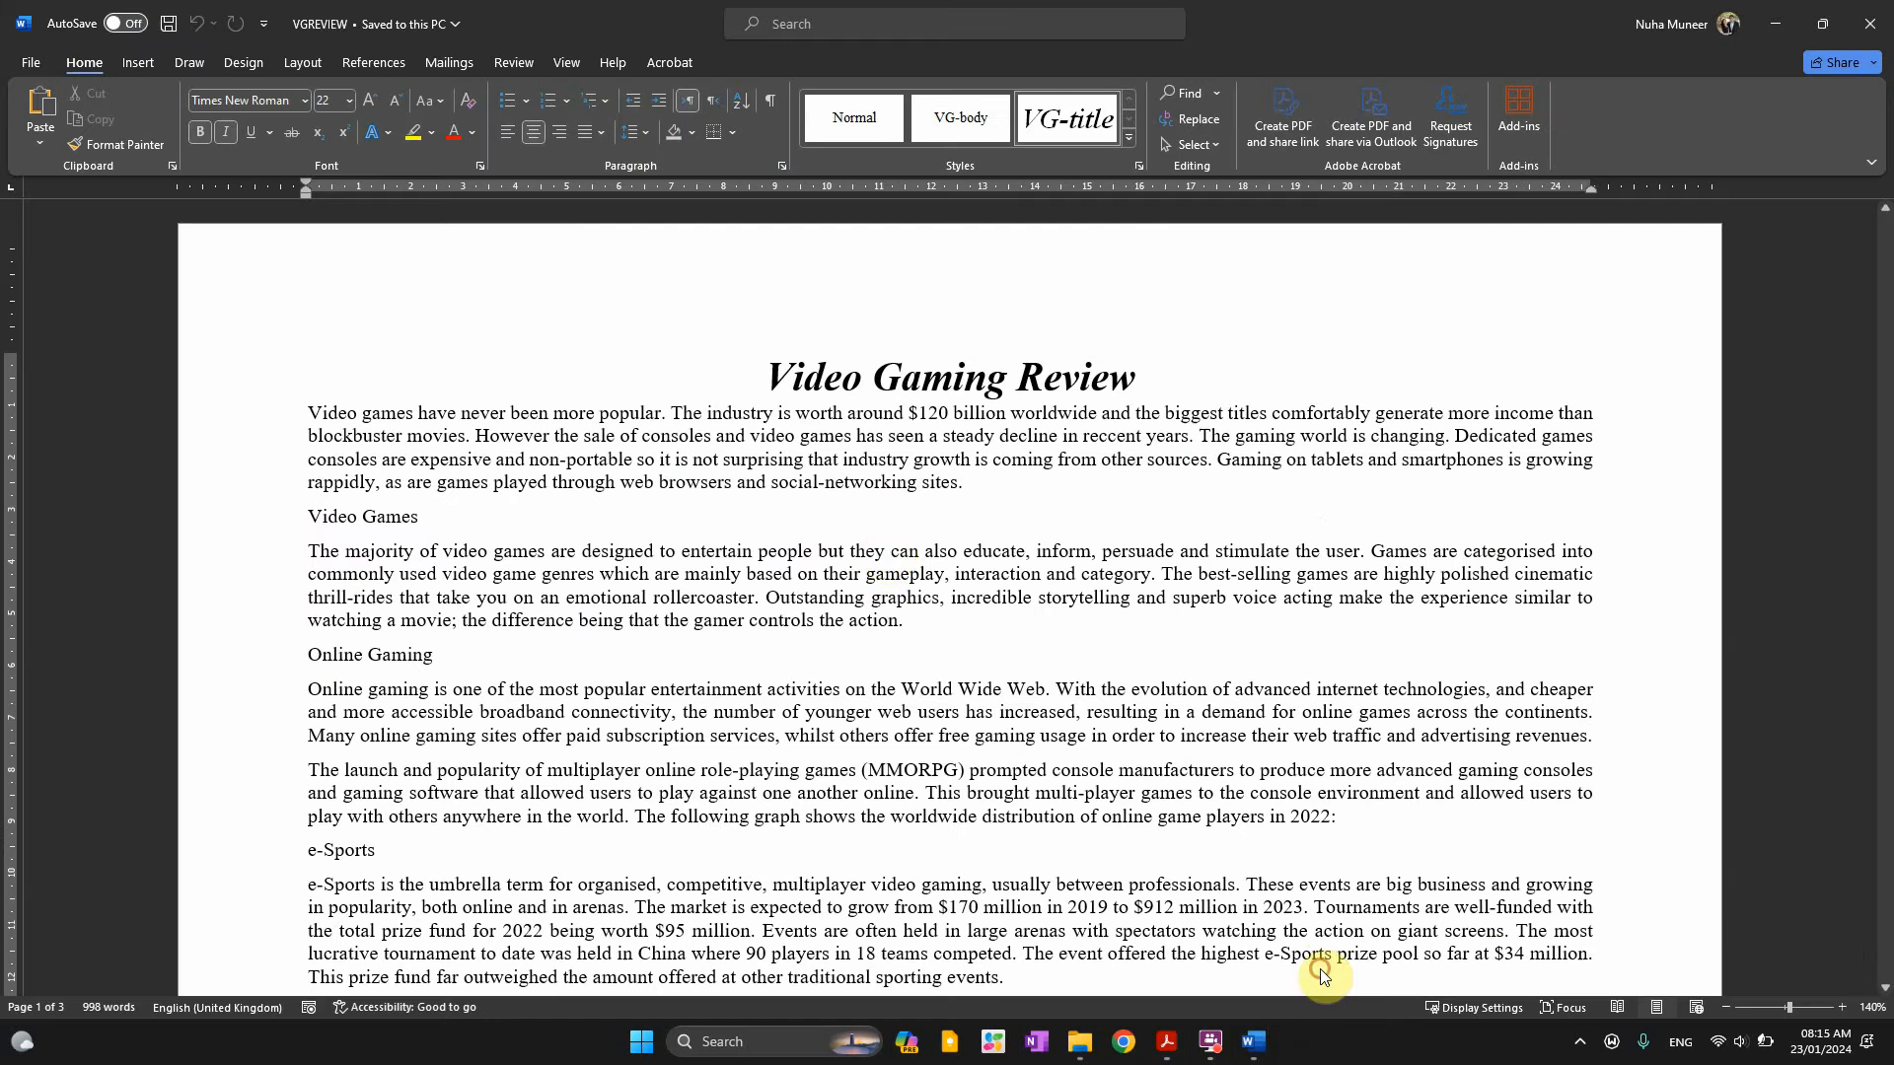
pyautogui.moveTo(1263, 1034)
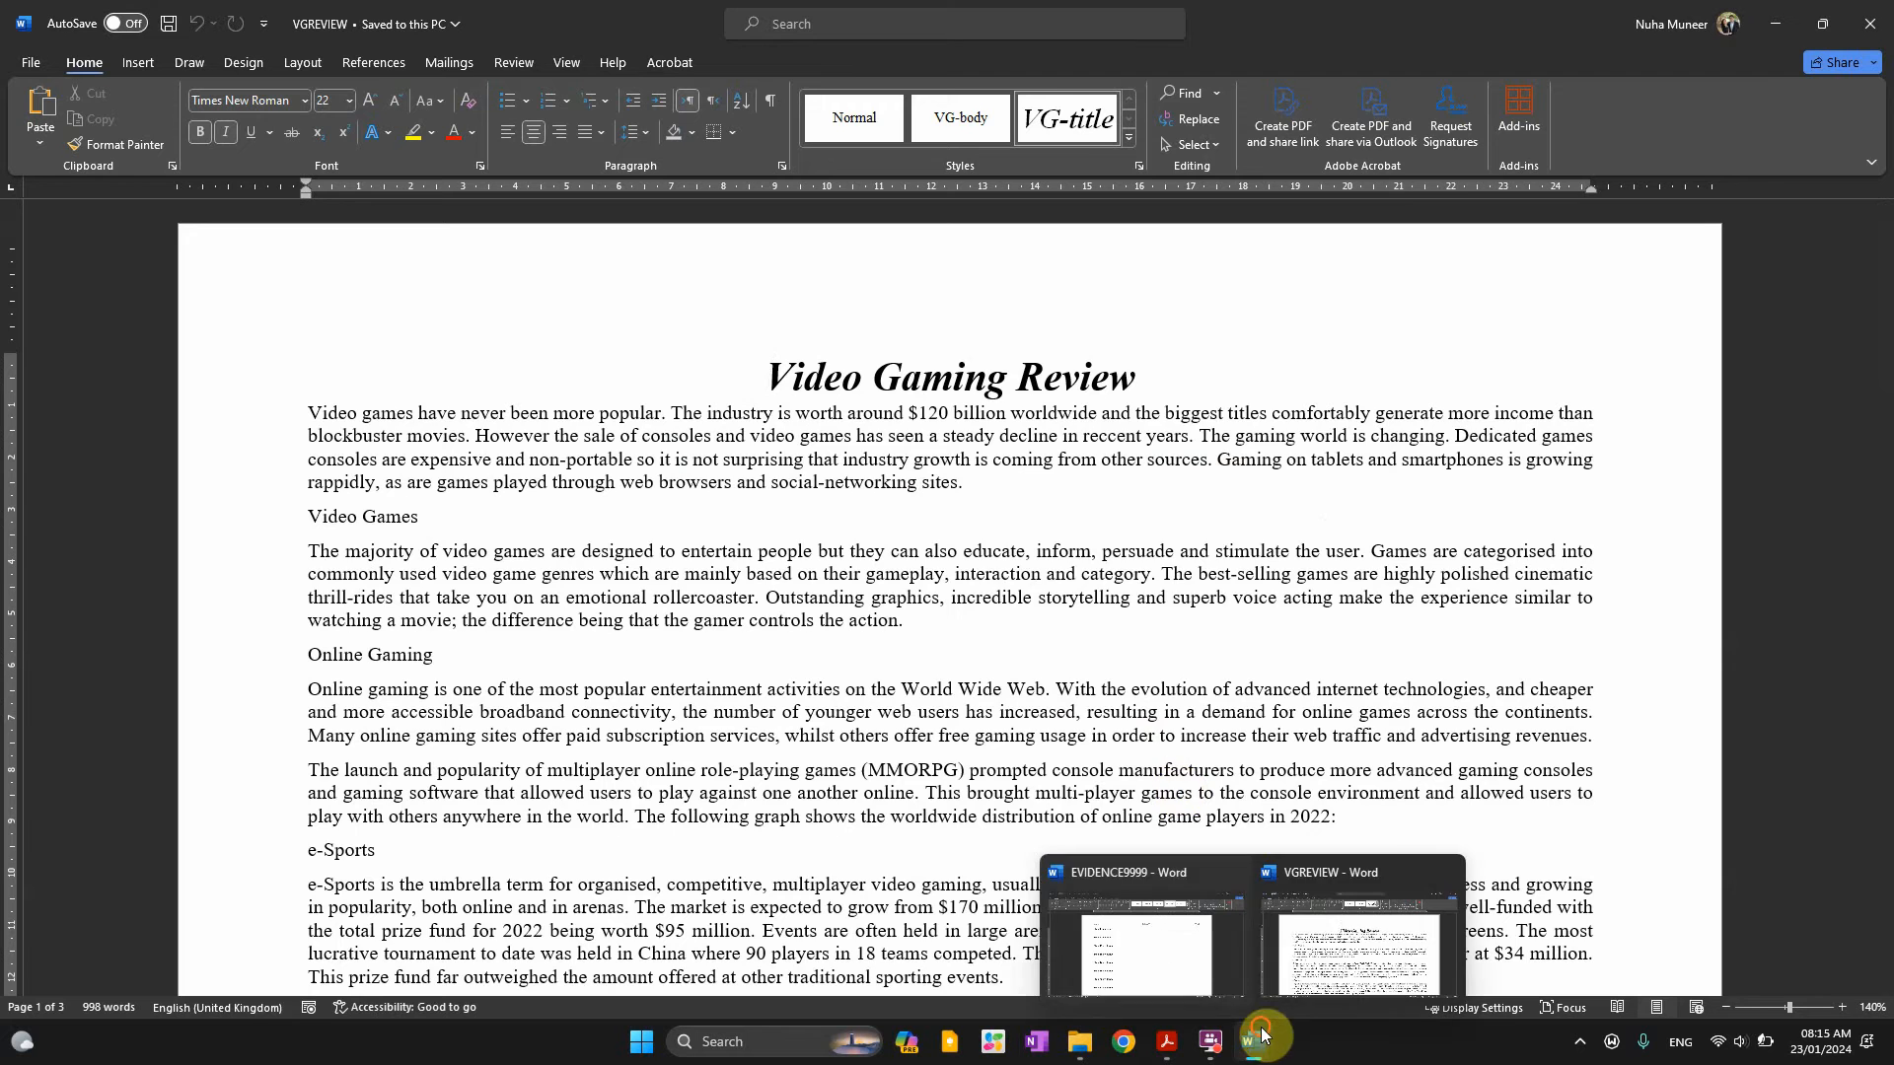
pyautogui.click(1177, 954)
pyautogui.click(506, 383)
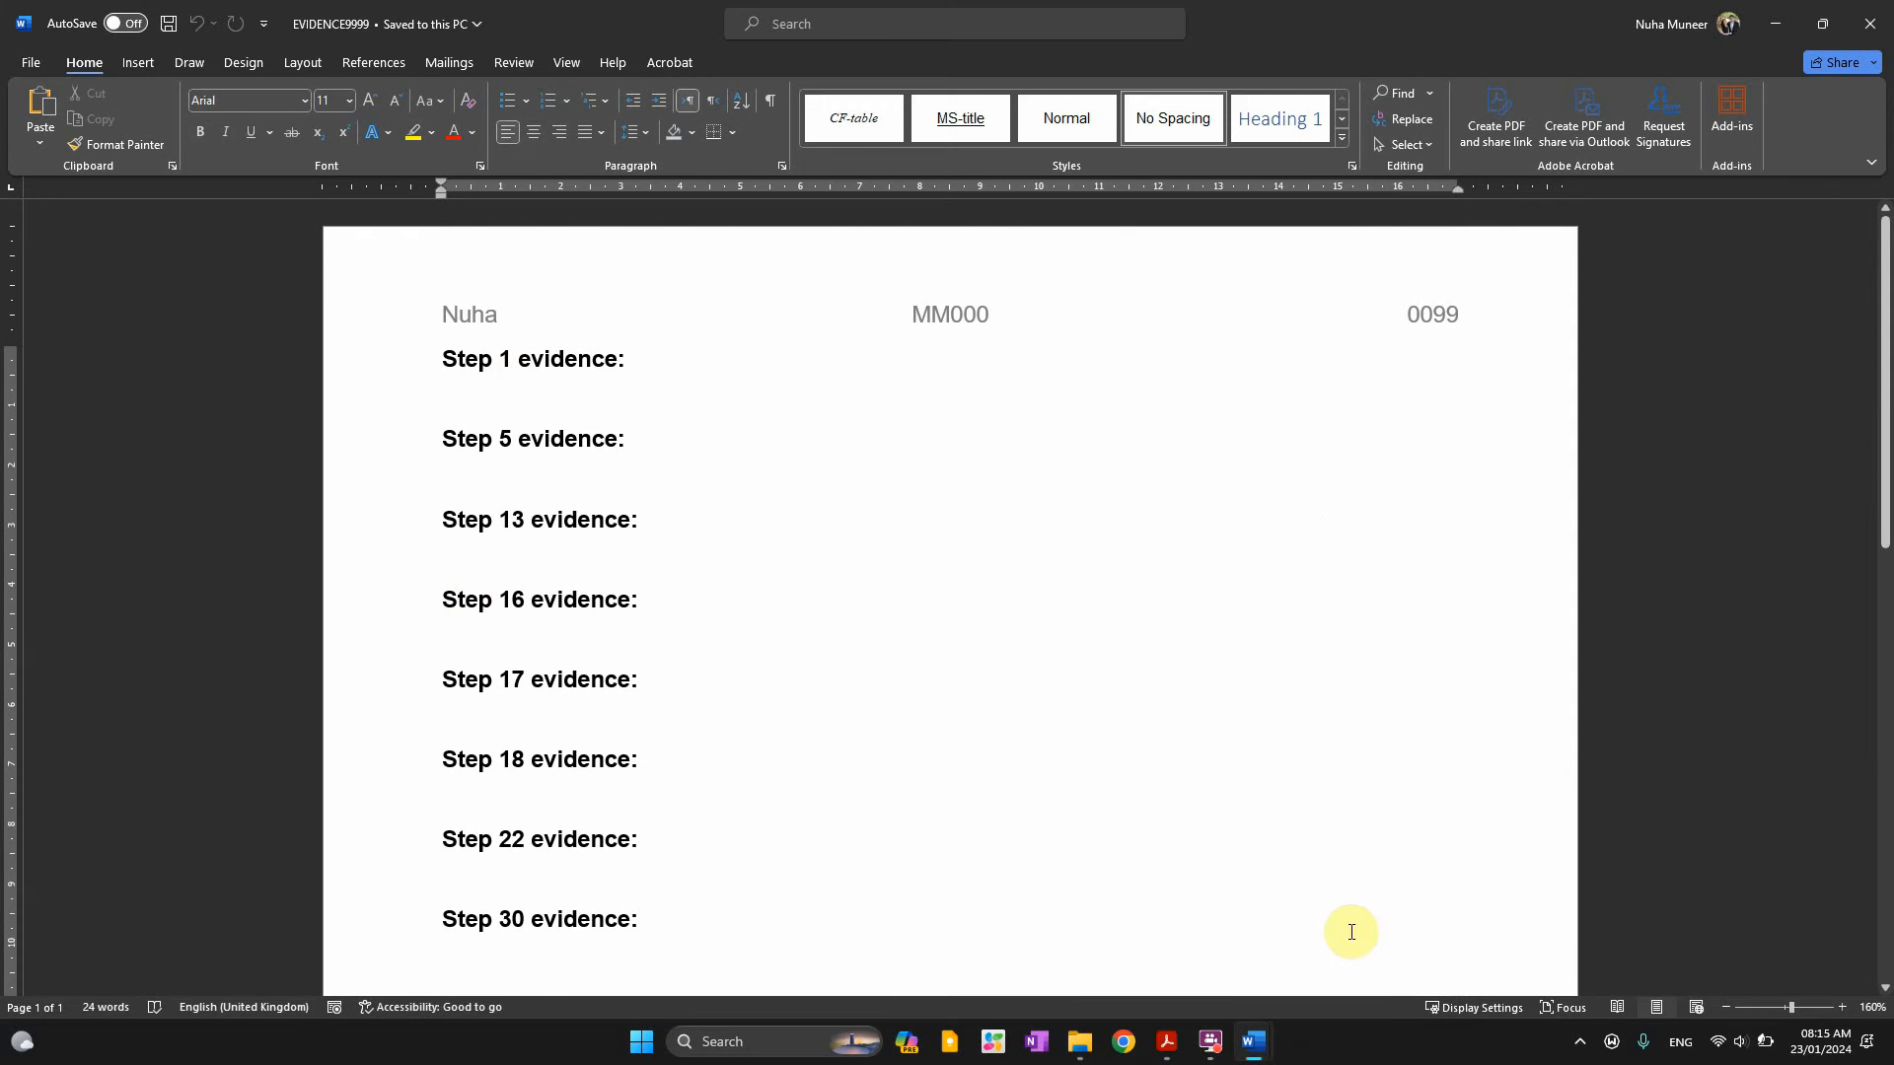
pyautogui.click(1167, 1038)
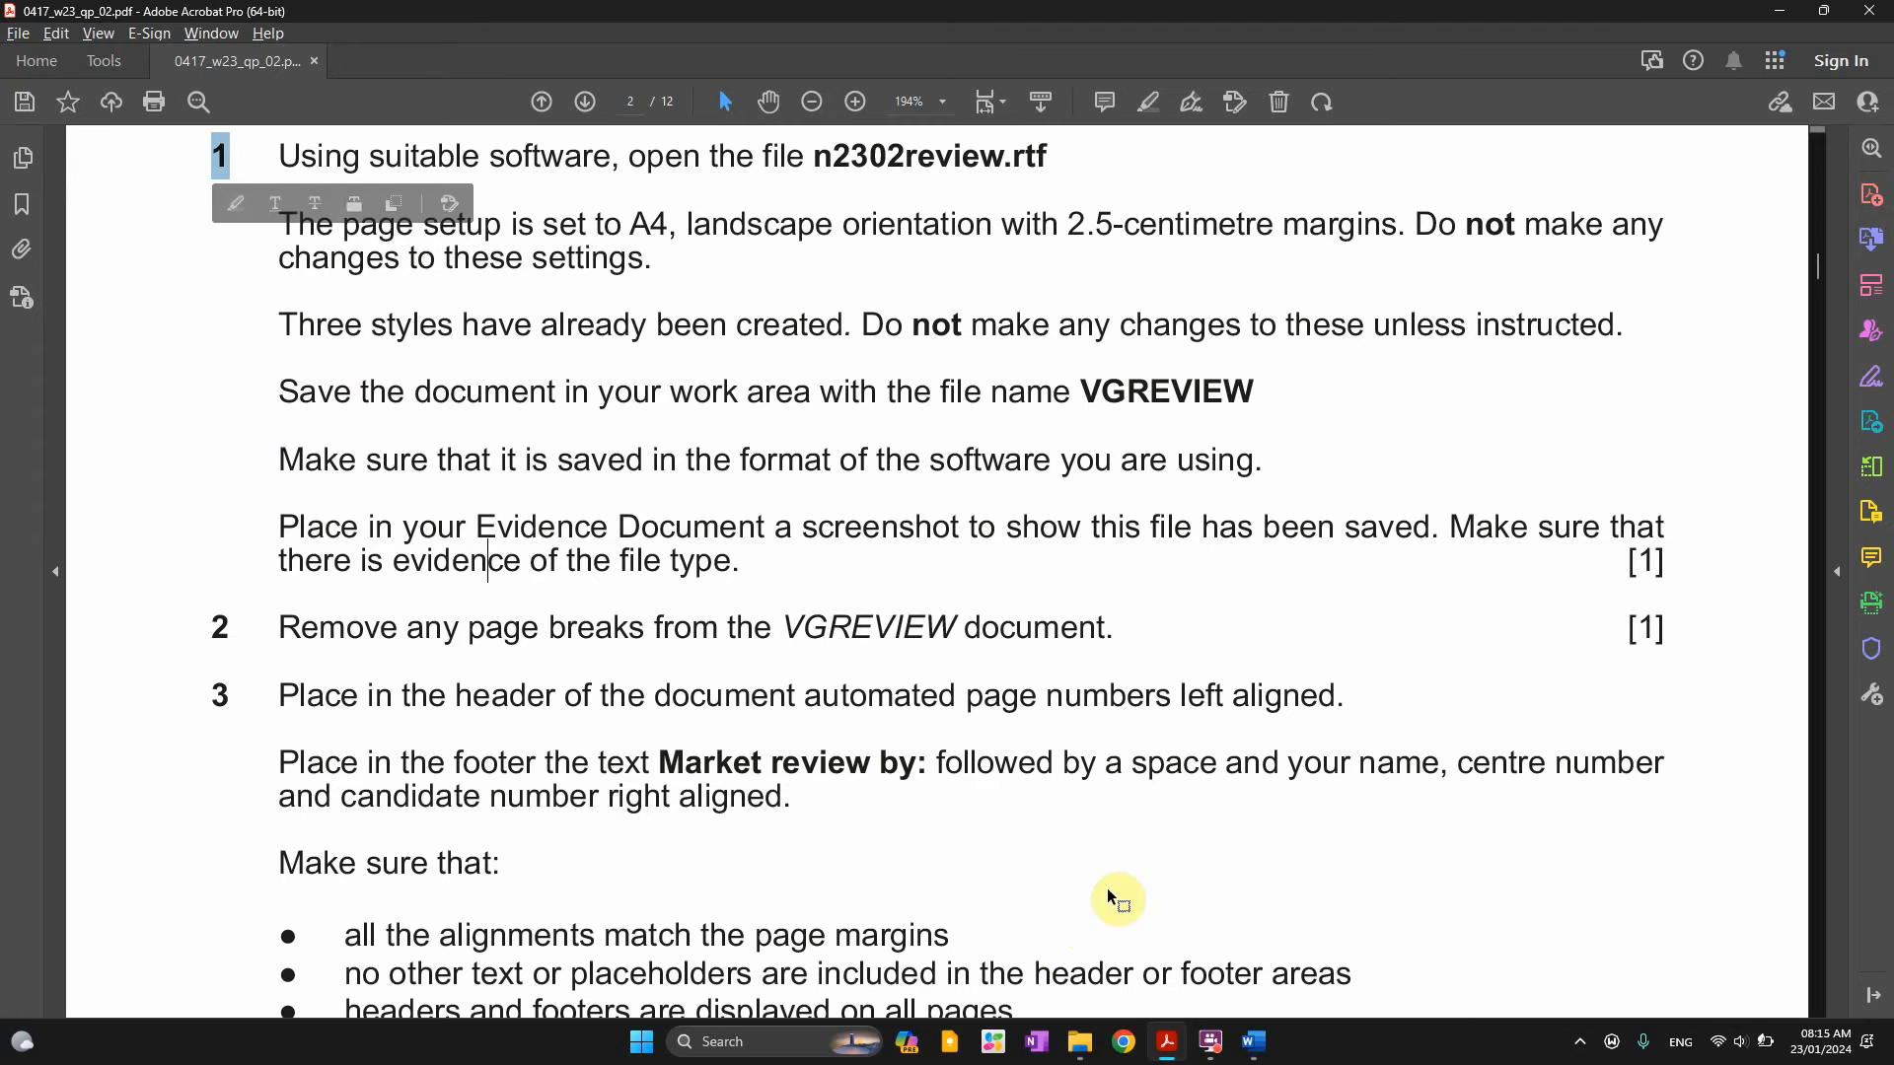
pyautogui.click(1083, 1046)
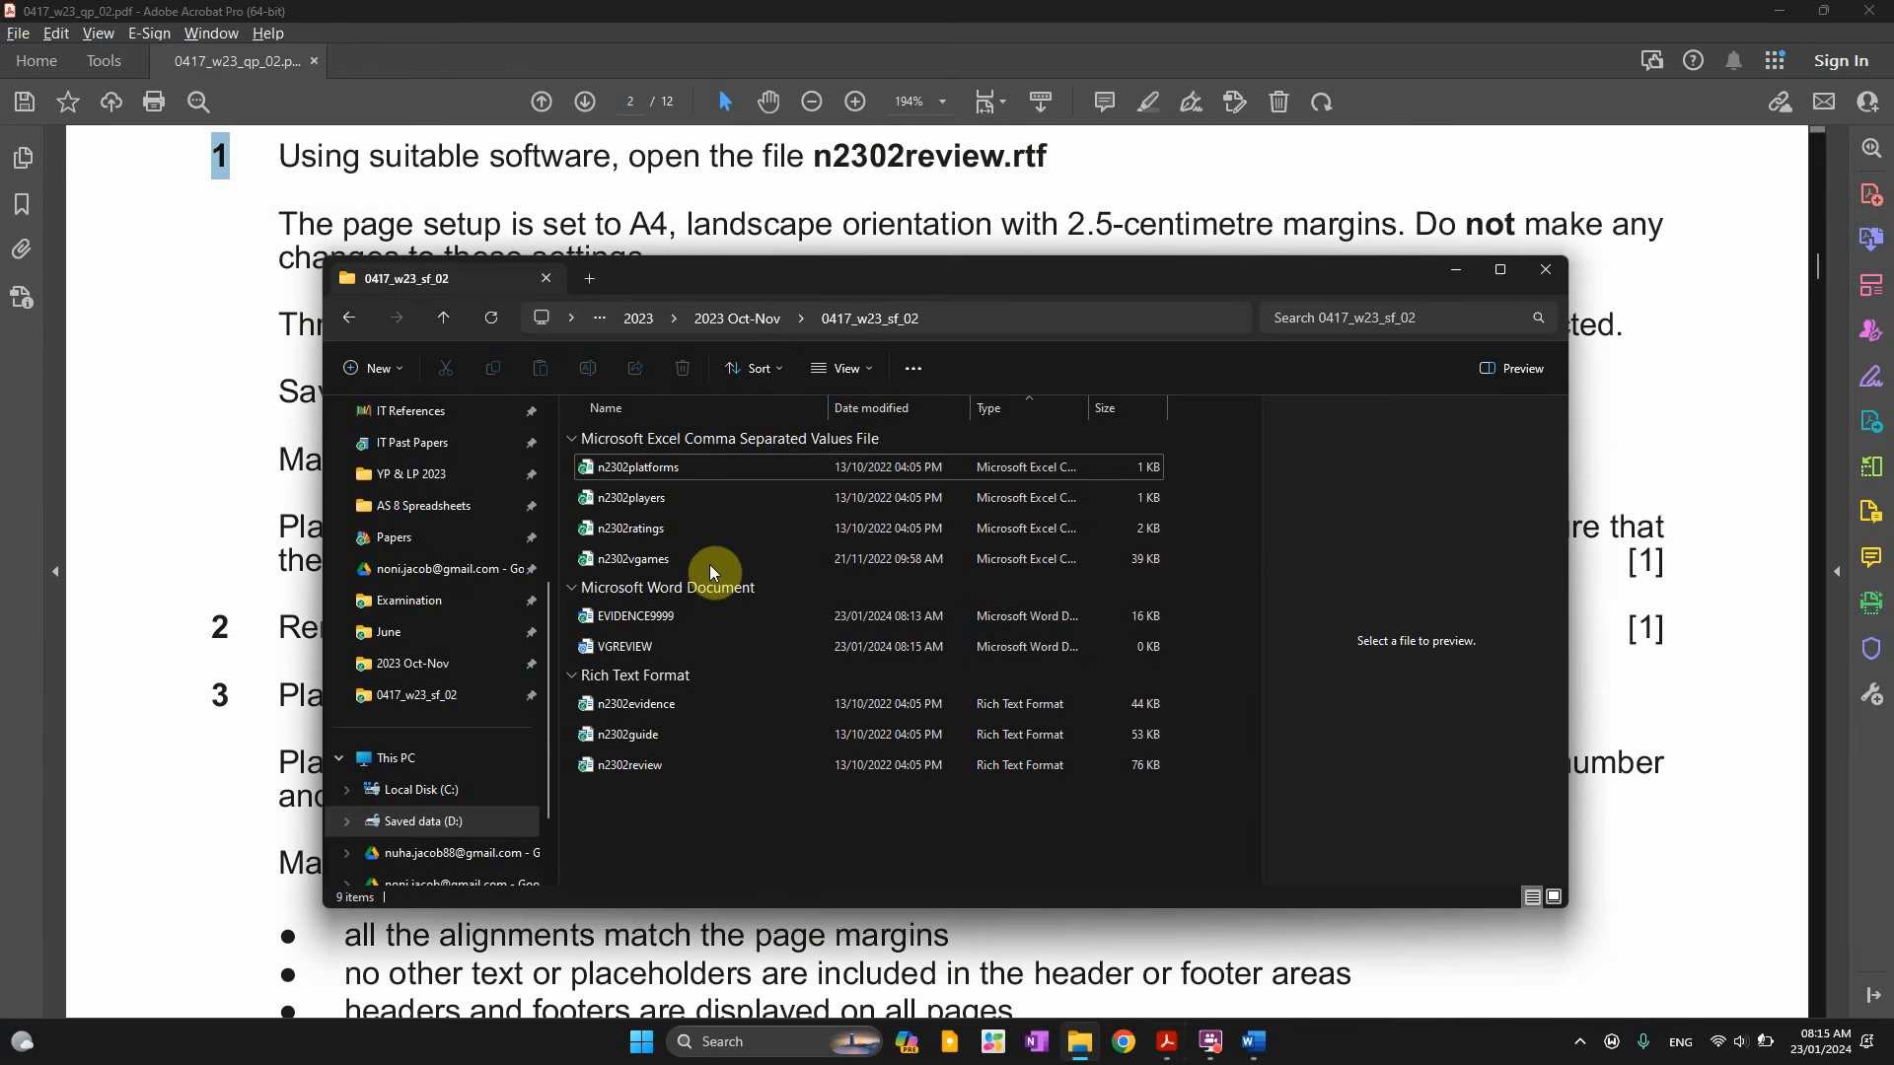
# Maximise File Explorer, widen the Type column and show file name extensions so VGREVIEW.docx is visible
pyautogui.doubleClick(901, 269)
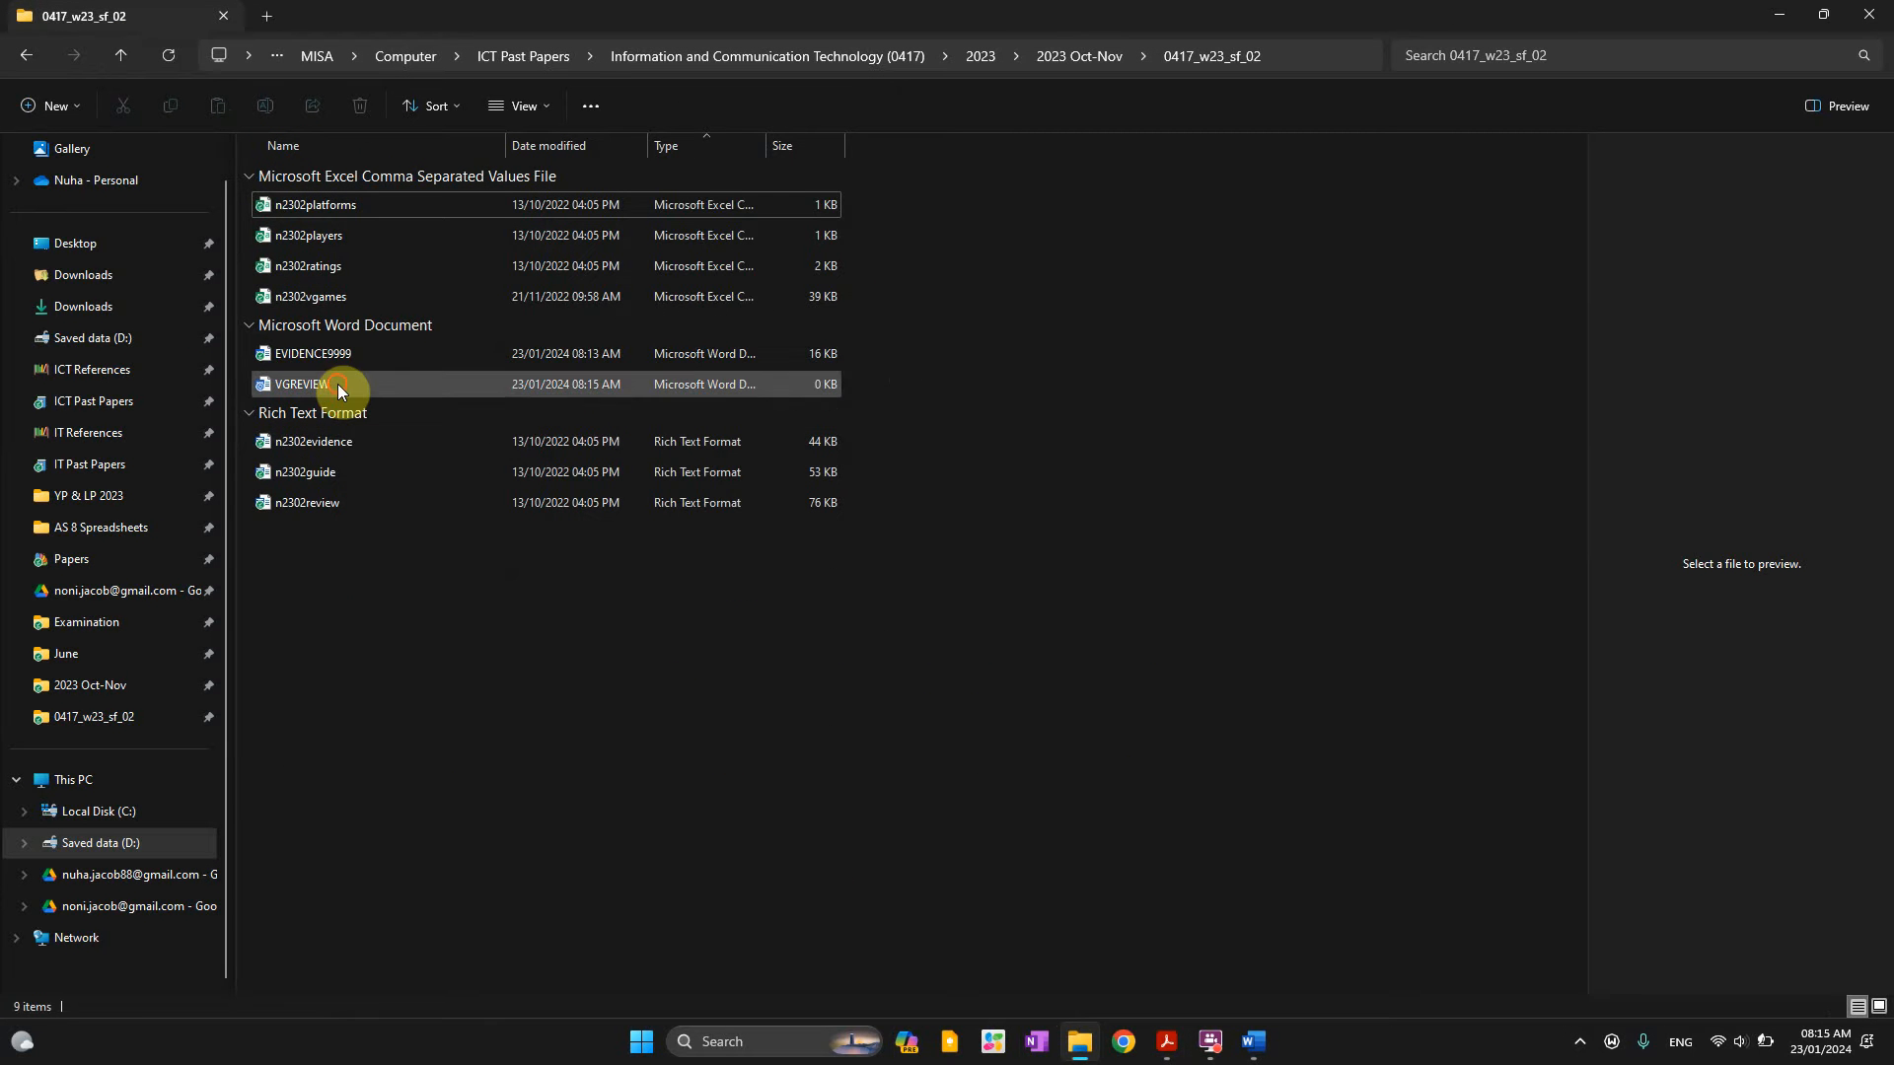
pyautogui.click(339, 389)
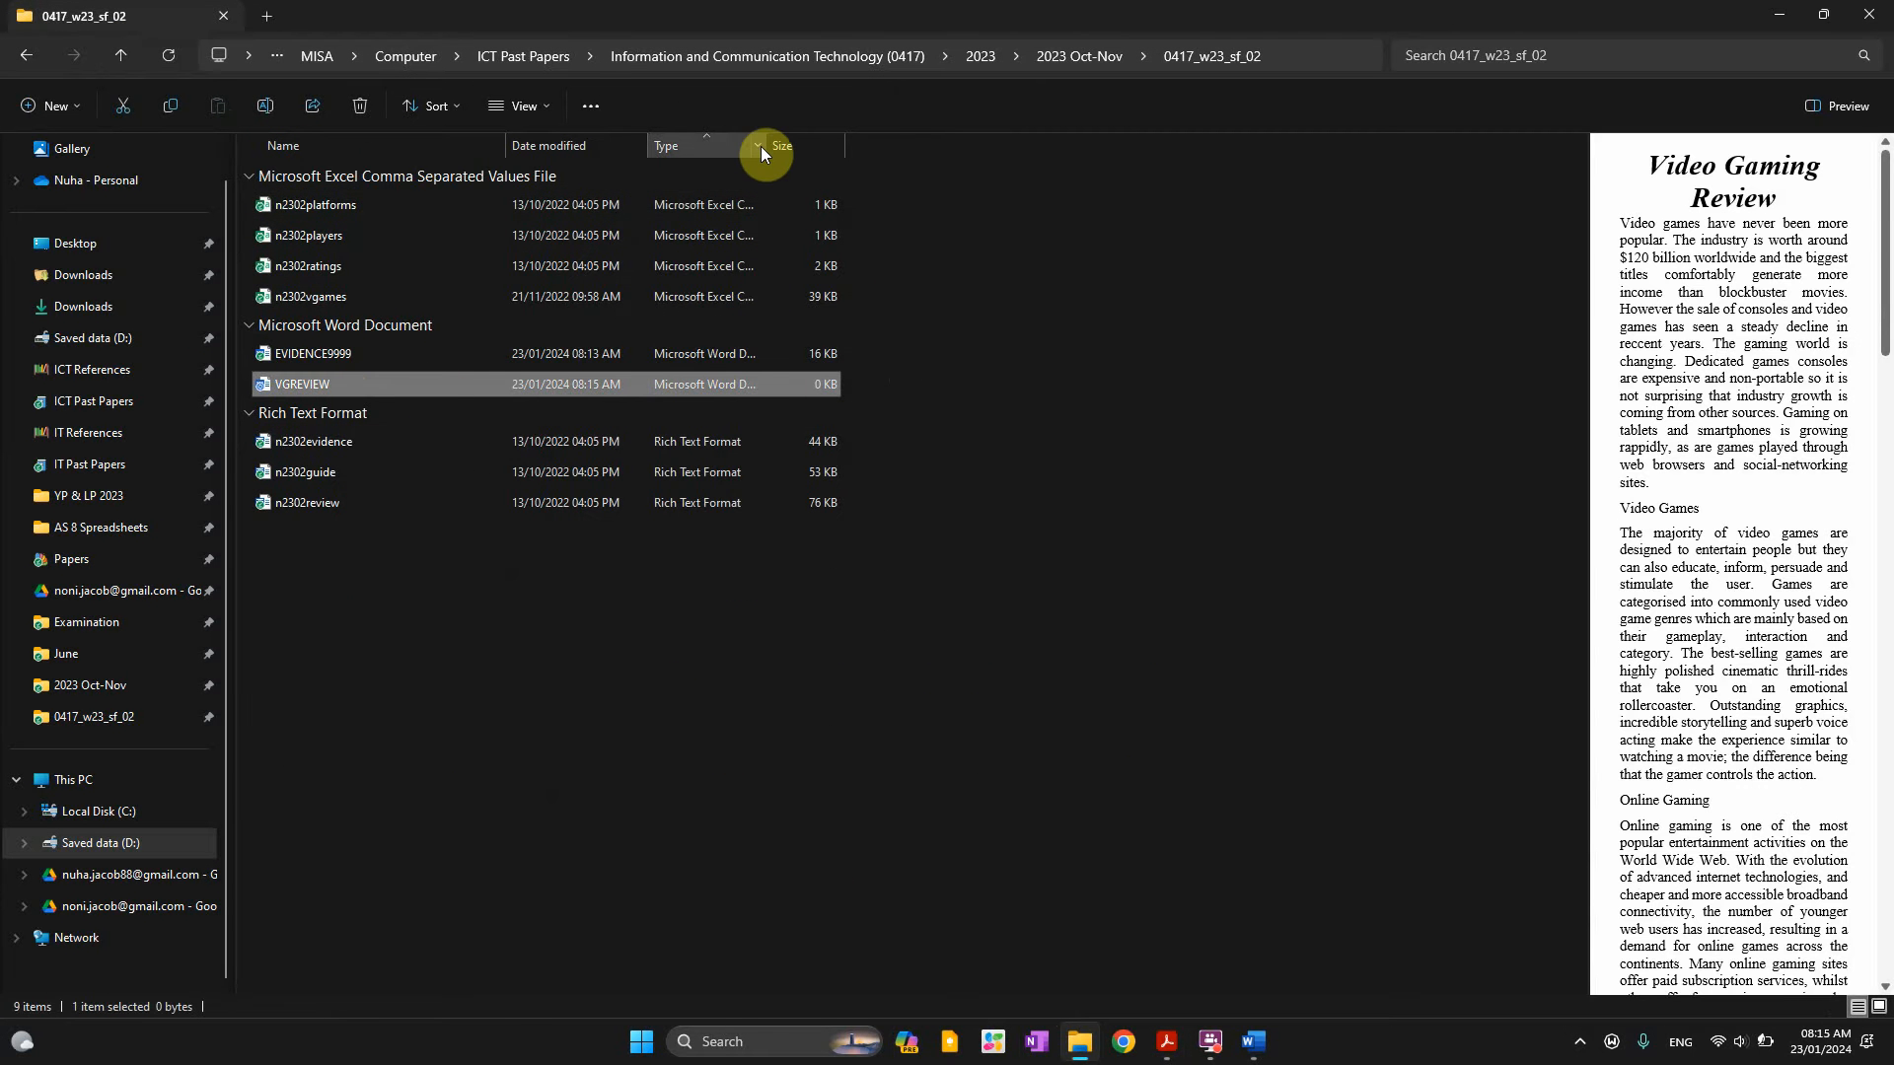
pyautogui.moveTo(761, 156); pyautogui.dragTo(909, 156)
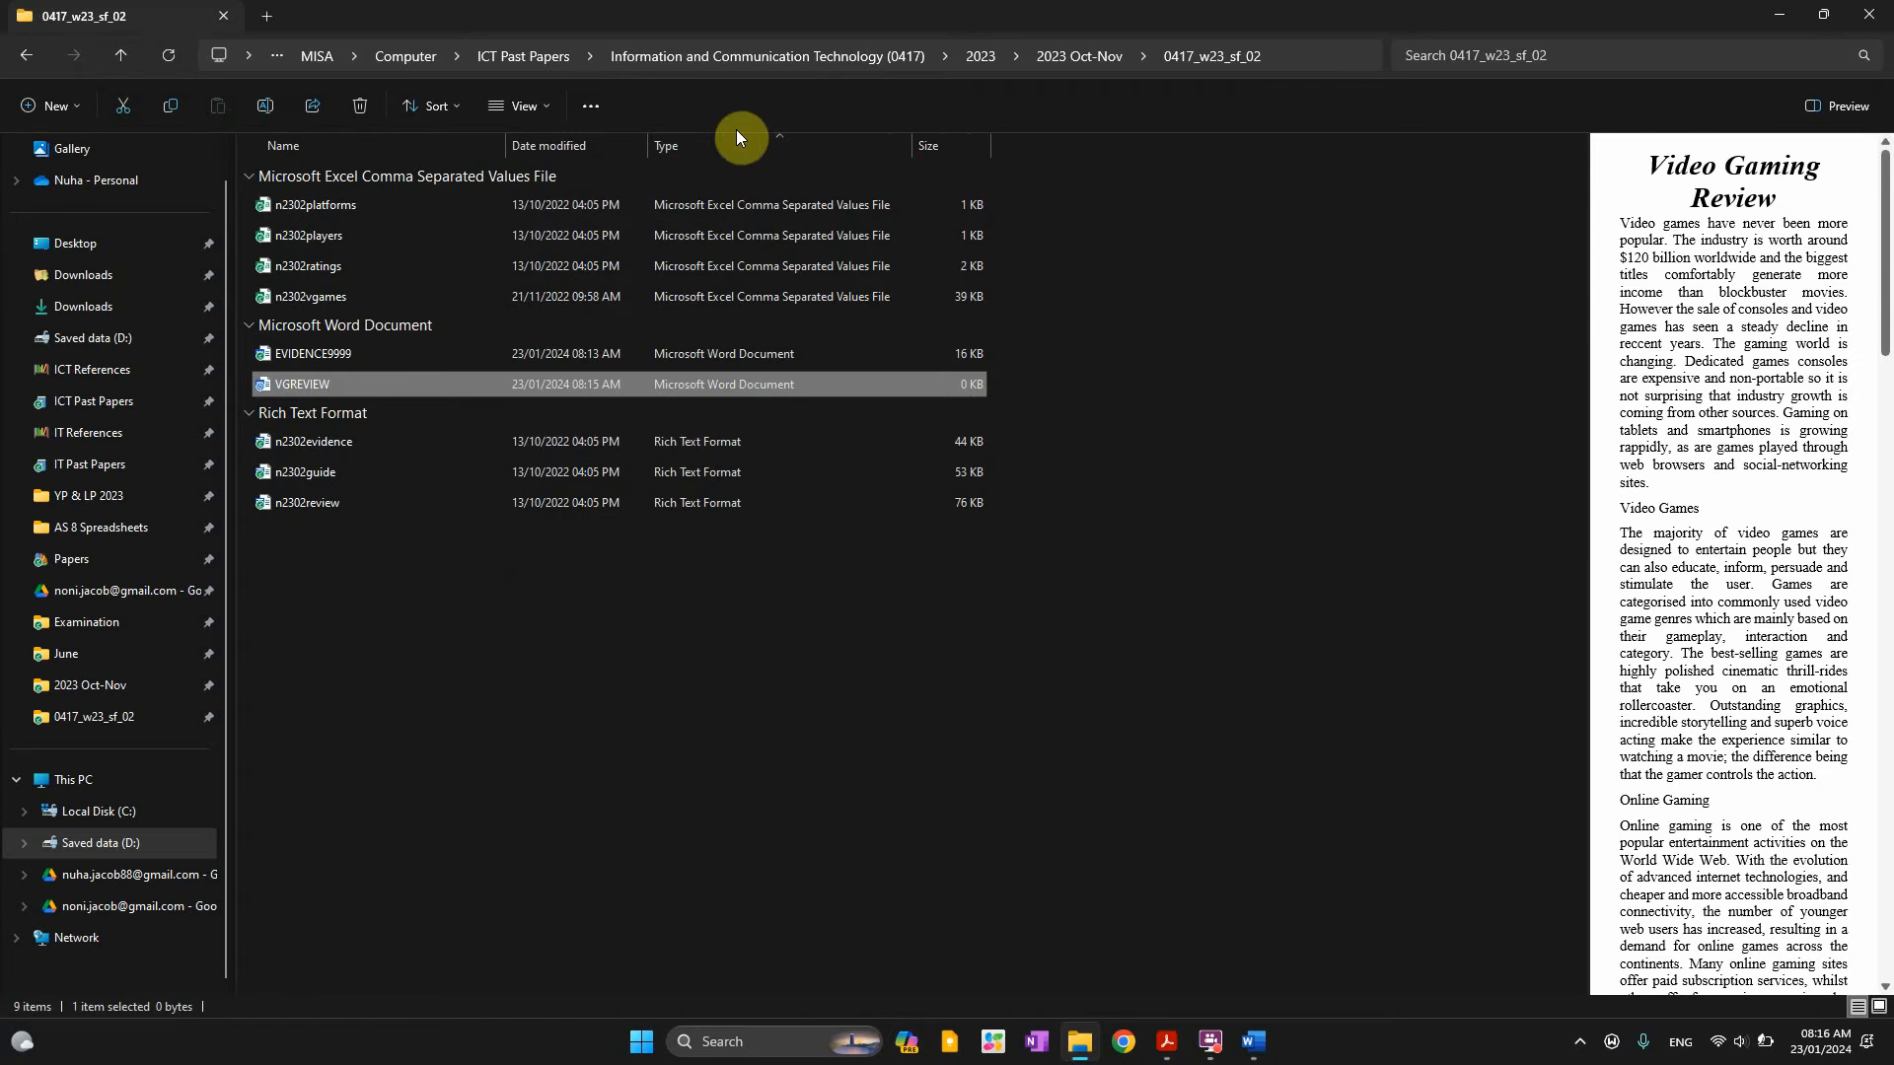
pyautogui.click(543, 97)
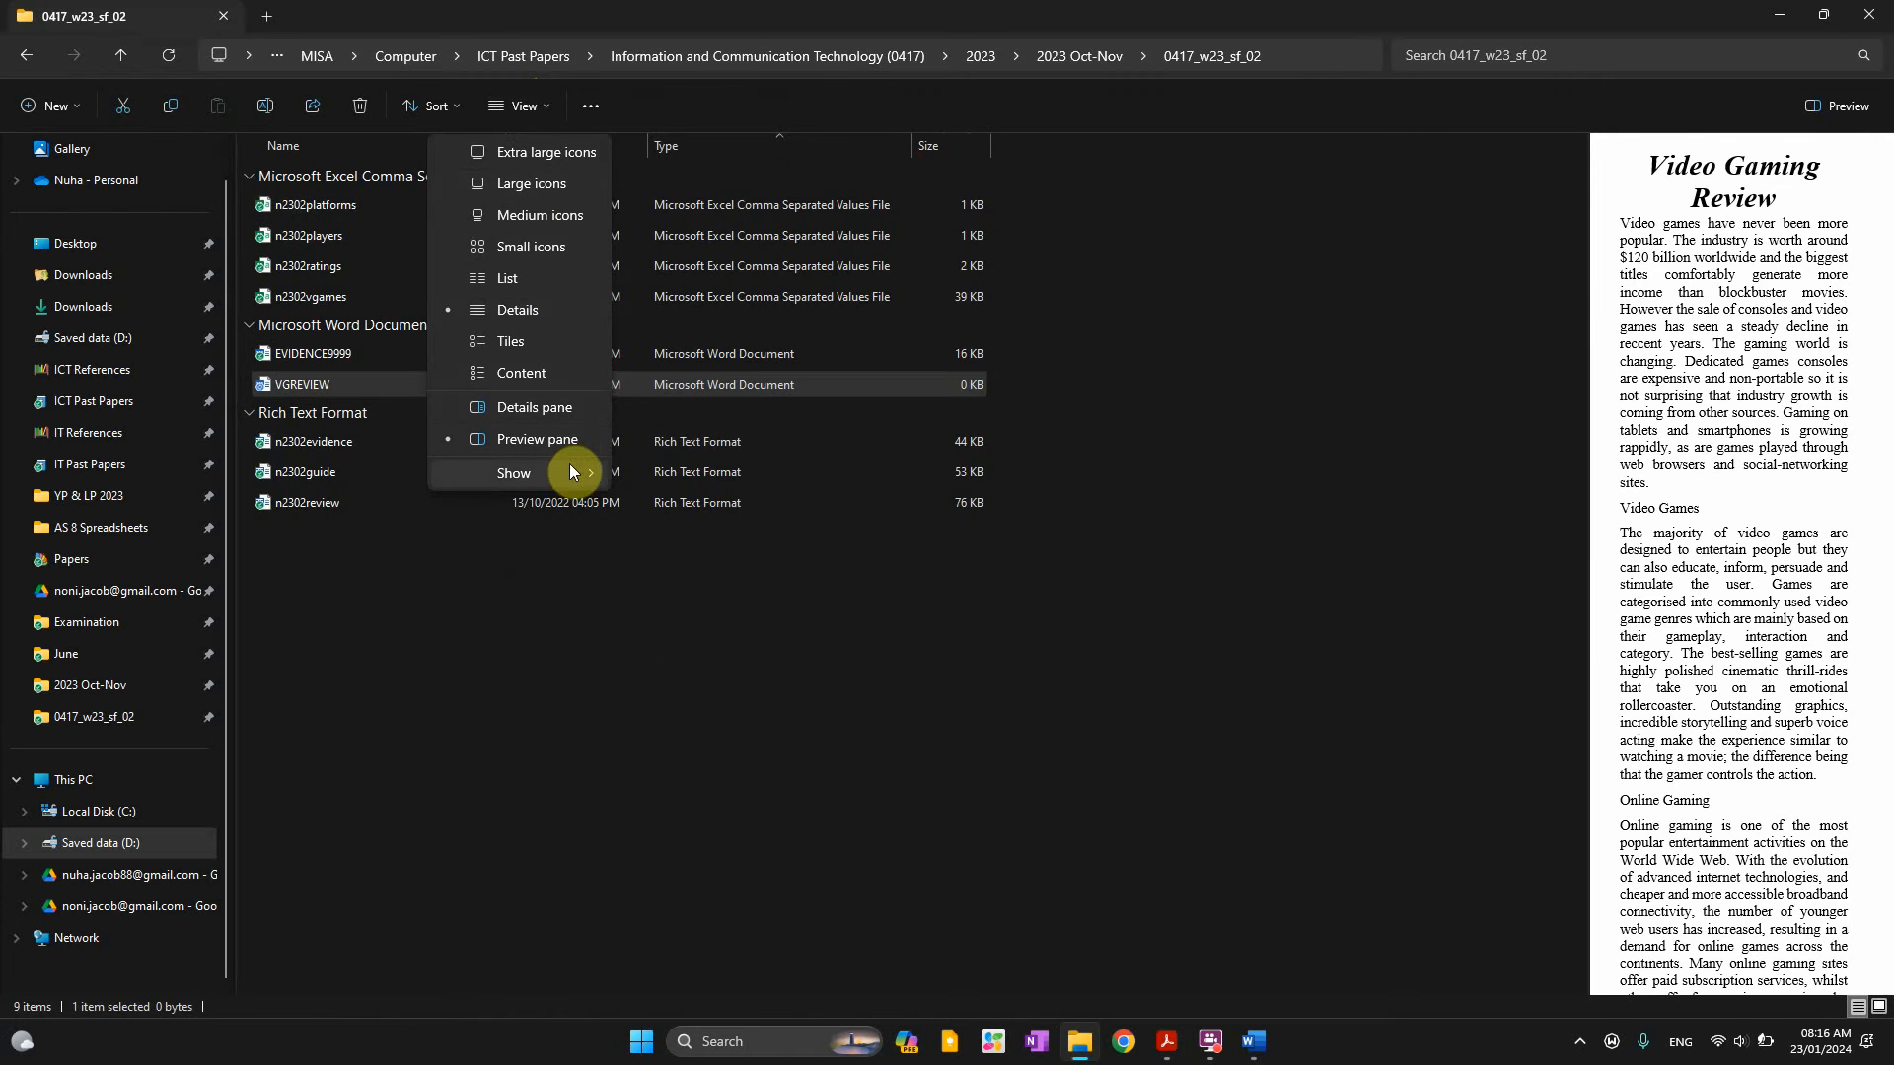
pyautogui.moveTo(572, 472)
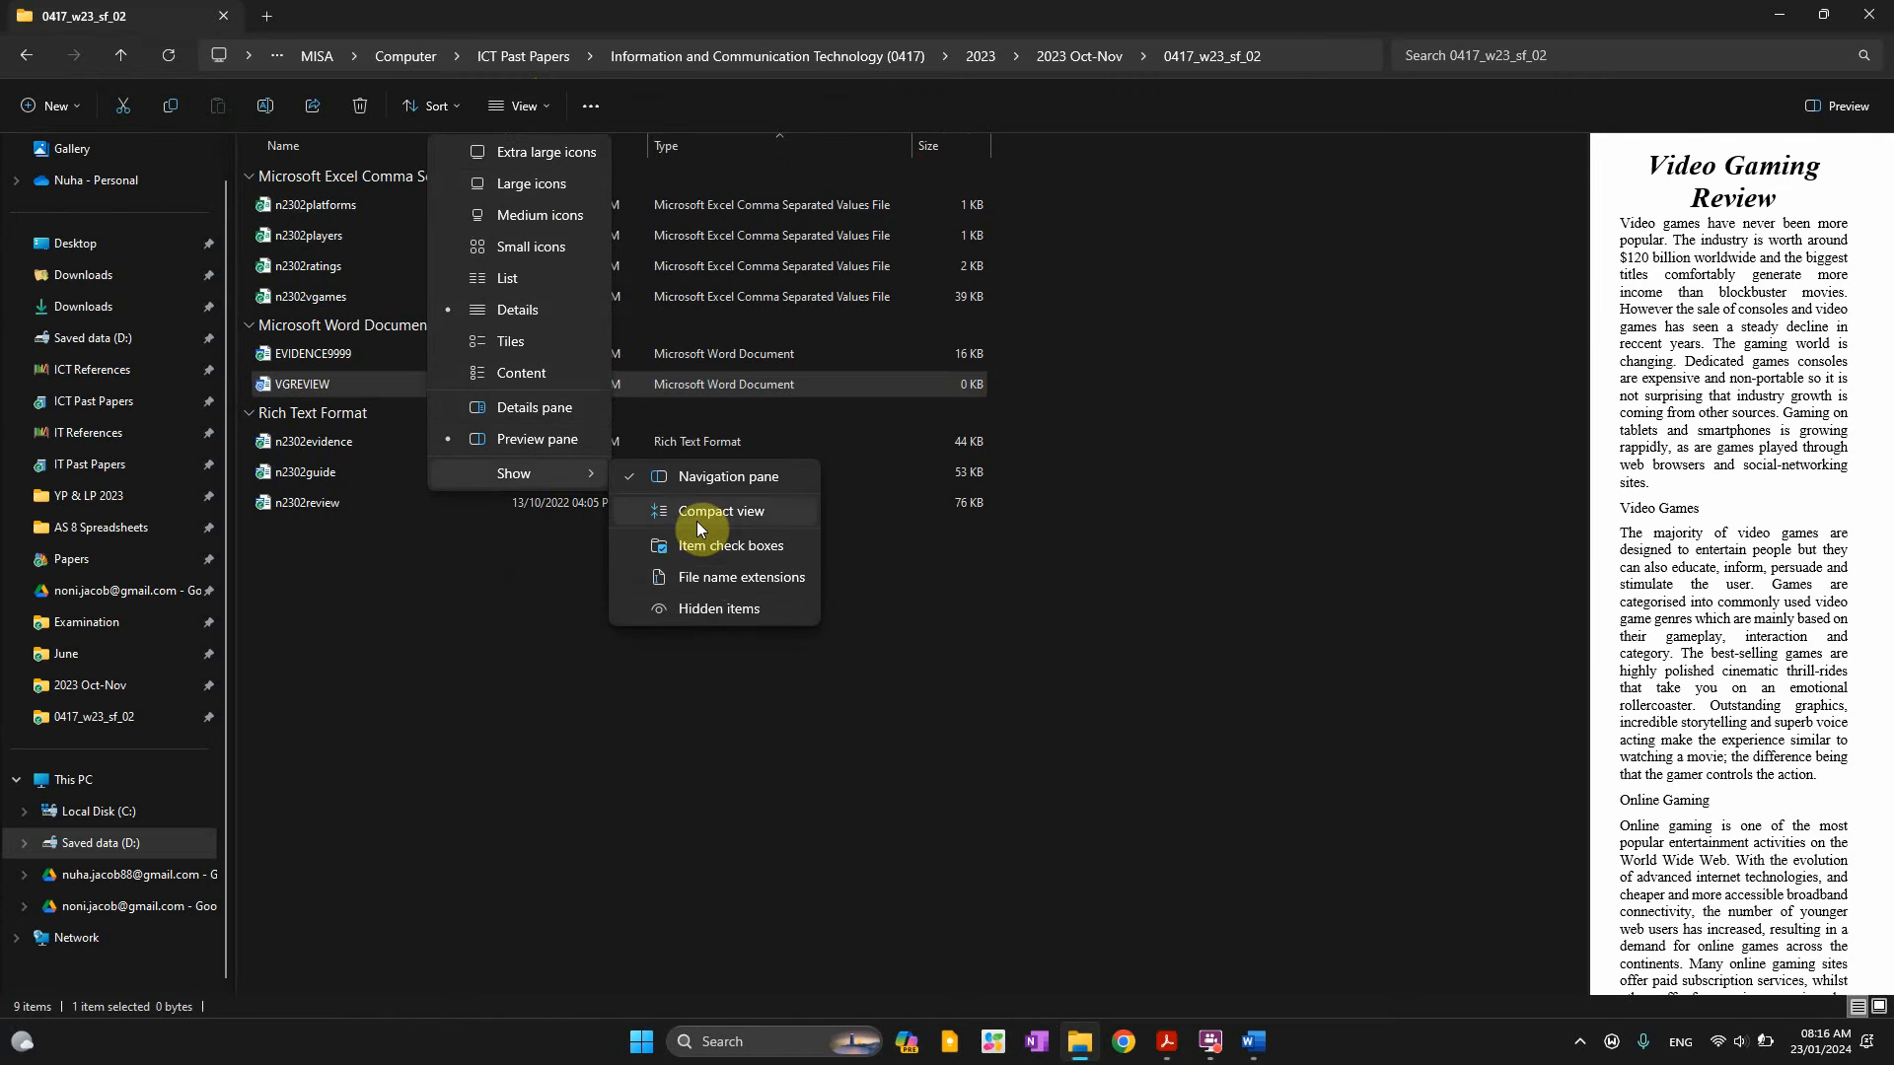
pyautogui.click(715, 580)
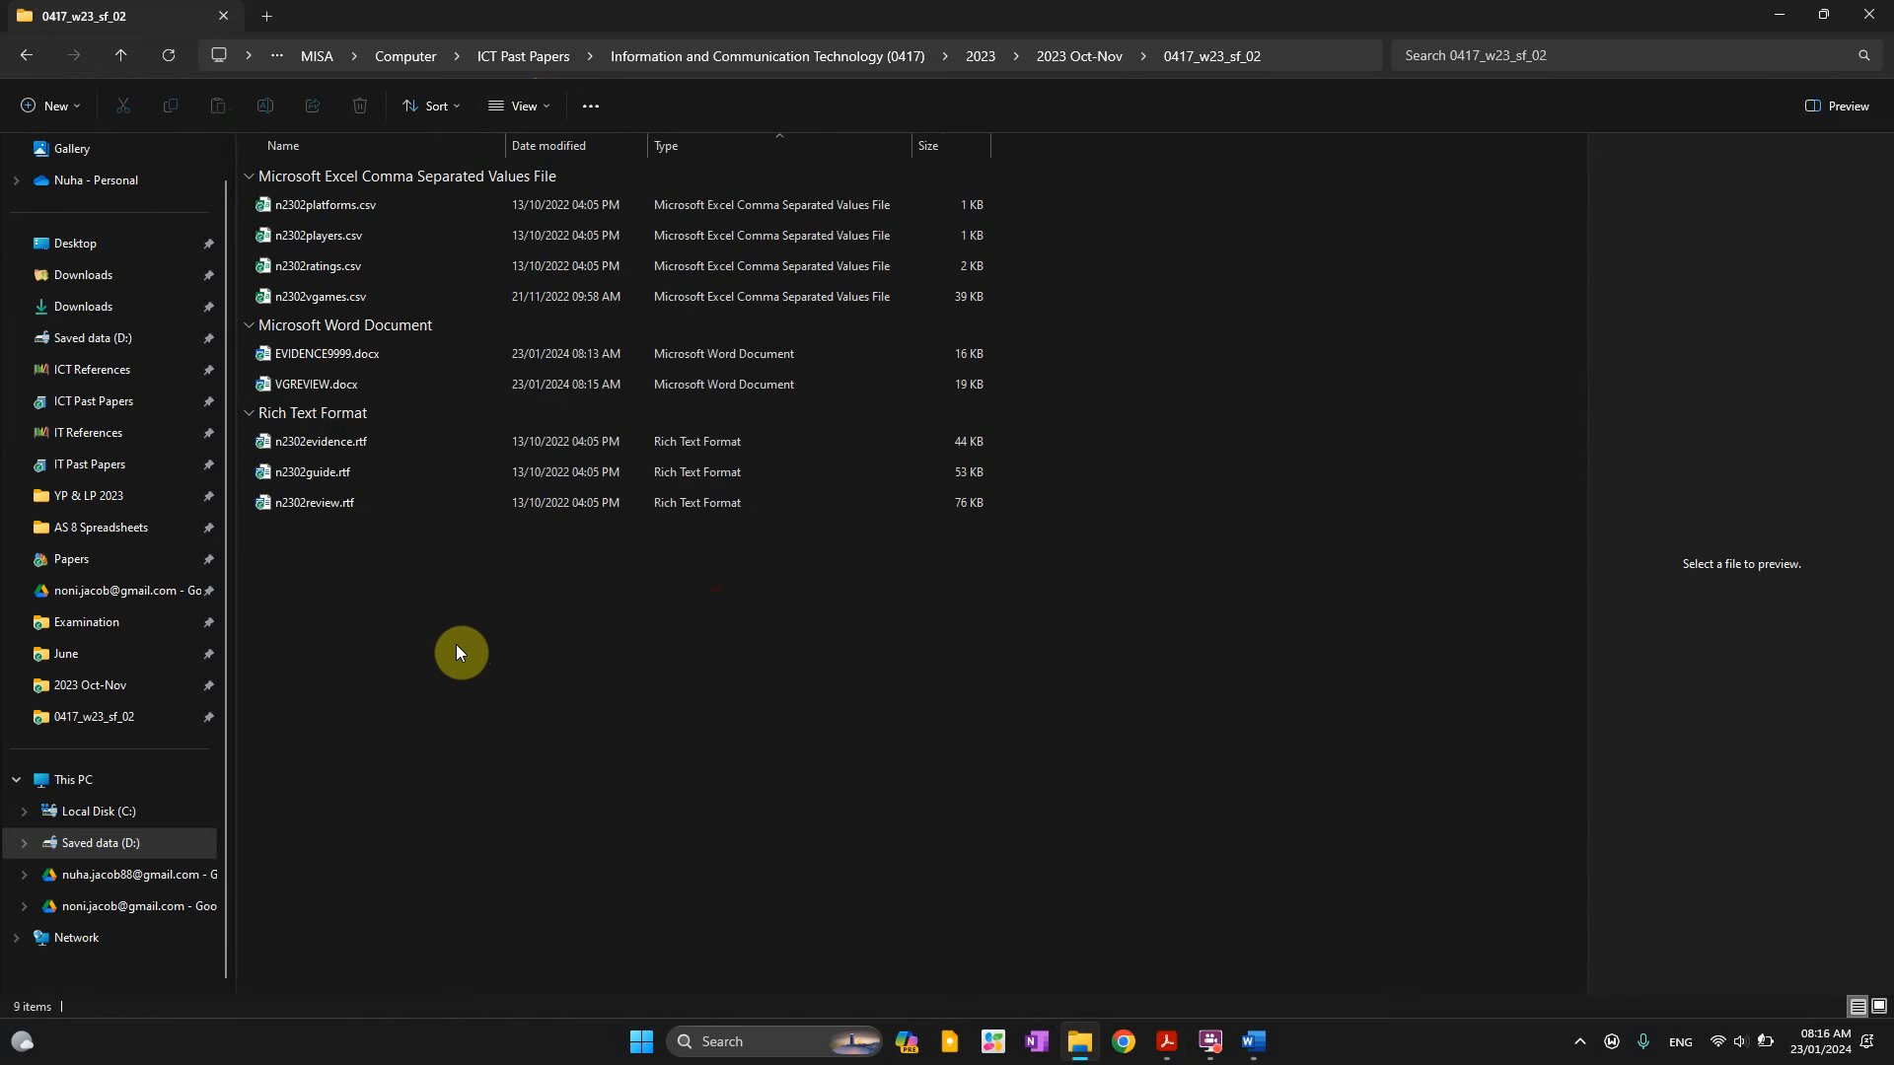
pyautogui.click(419, 384)
pyautogui.click(481, 704)
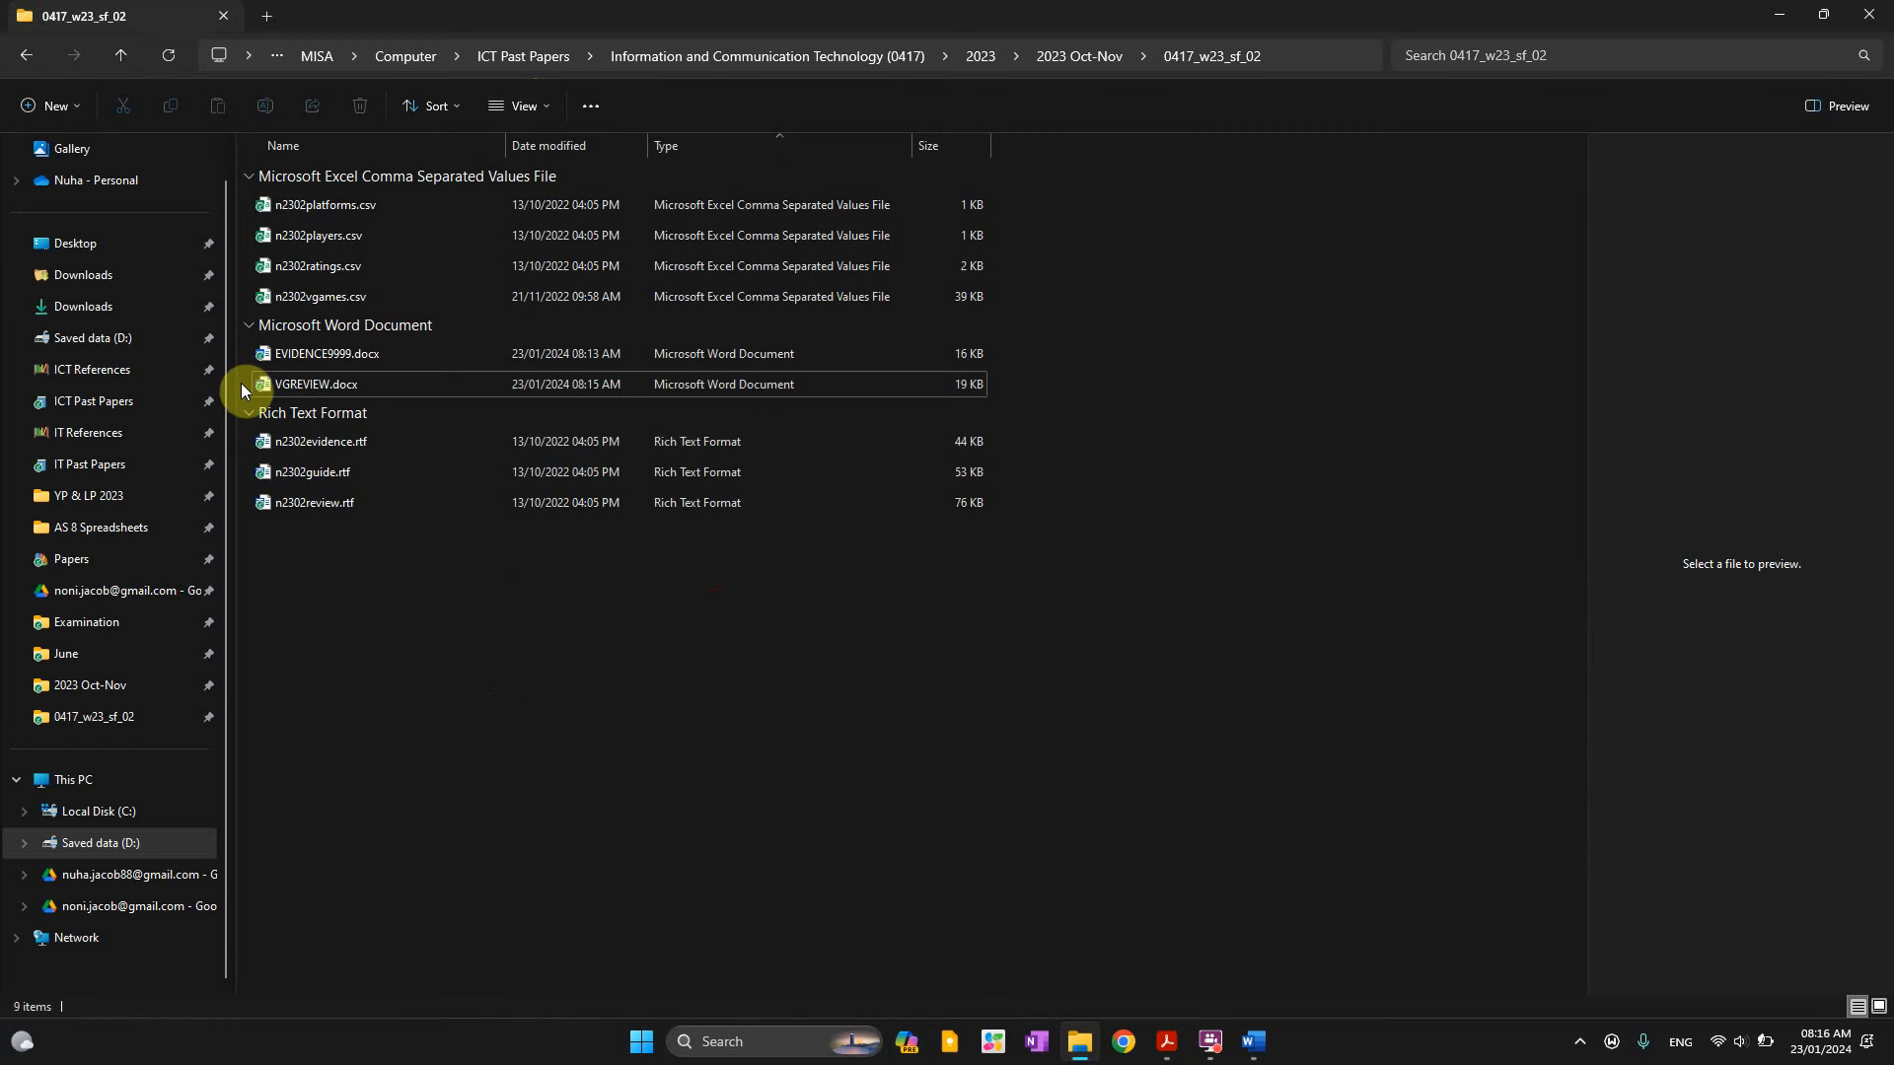
# Snip the VGREVIEW.docx row and paste it under Step 1 evidence in EVIDENCE9999
pyautogui.press('super+shift+s')
pyautogui.moveTo(245, 367); pyautogui.dragTo(995, 401)
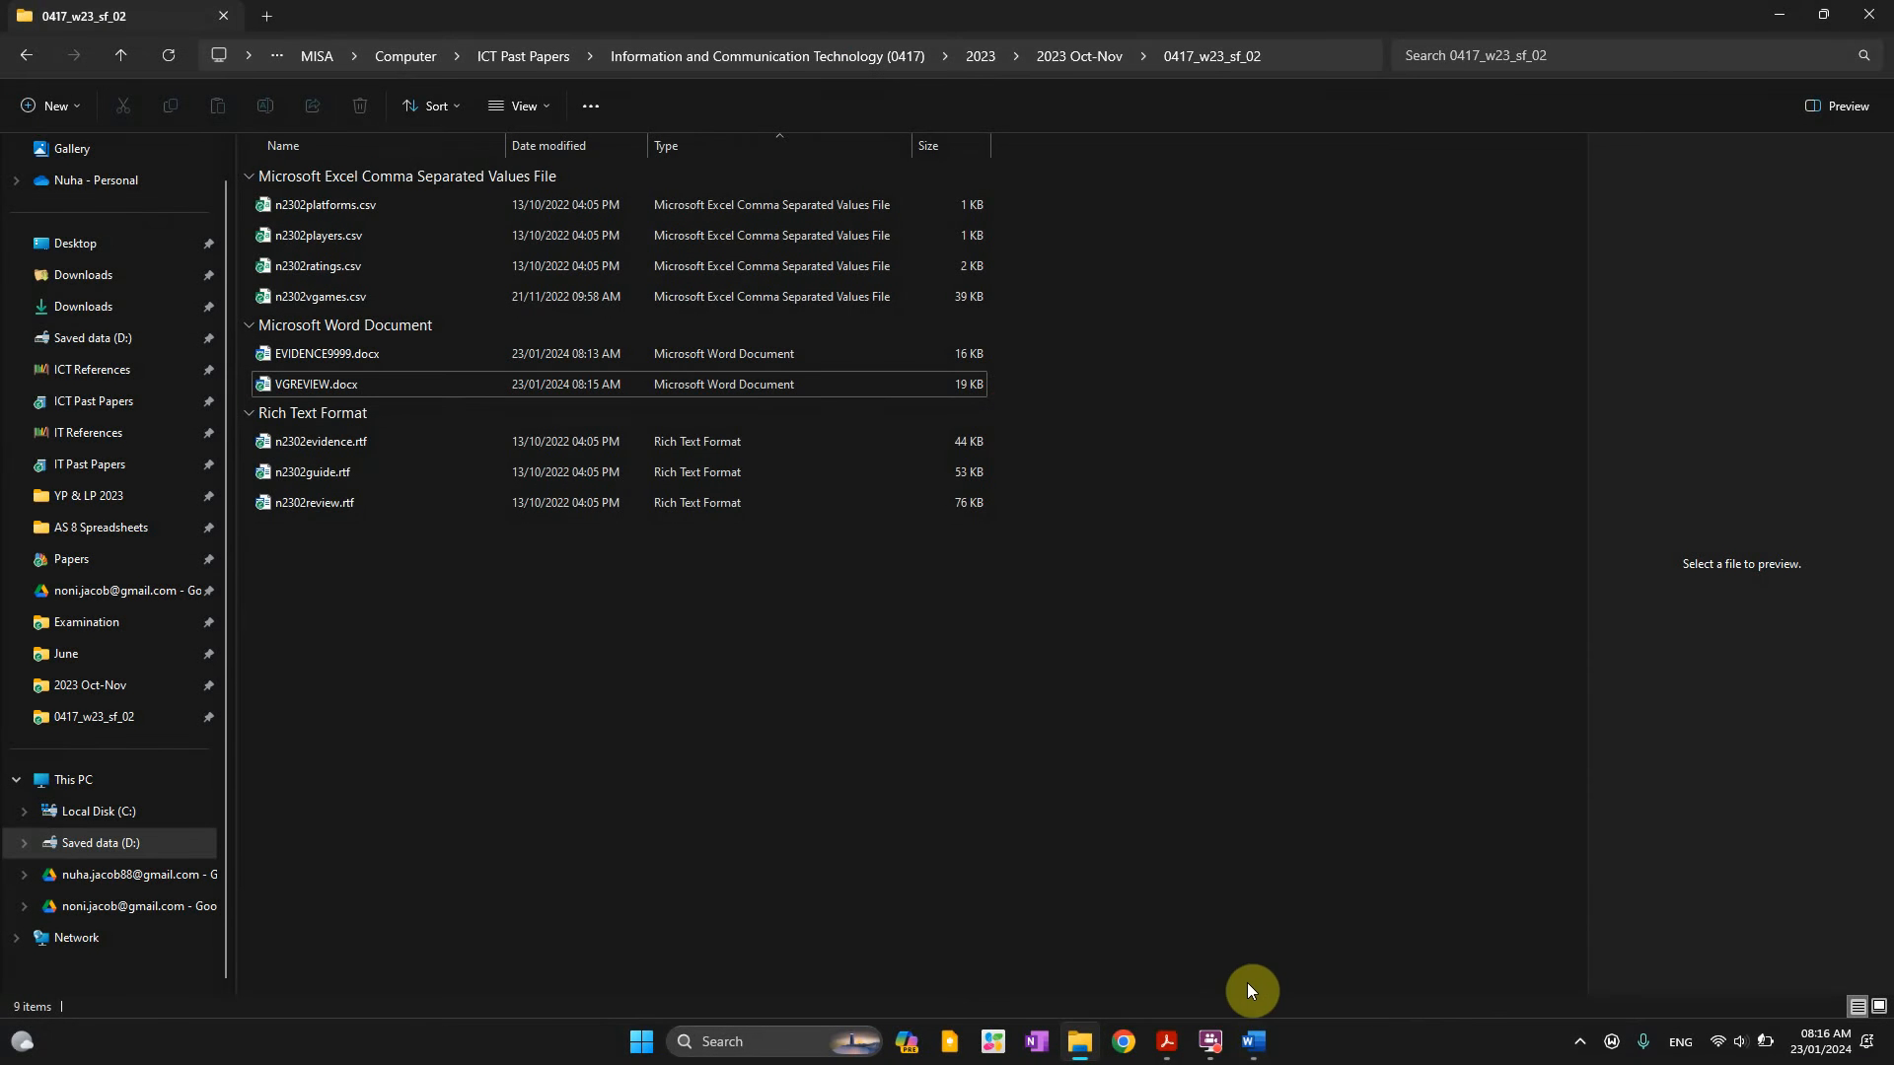
pyautogui.moveTo(1255, 1046)
pyautogui.click(1181, 984)
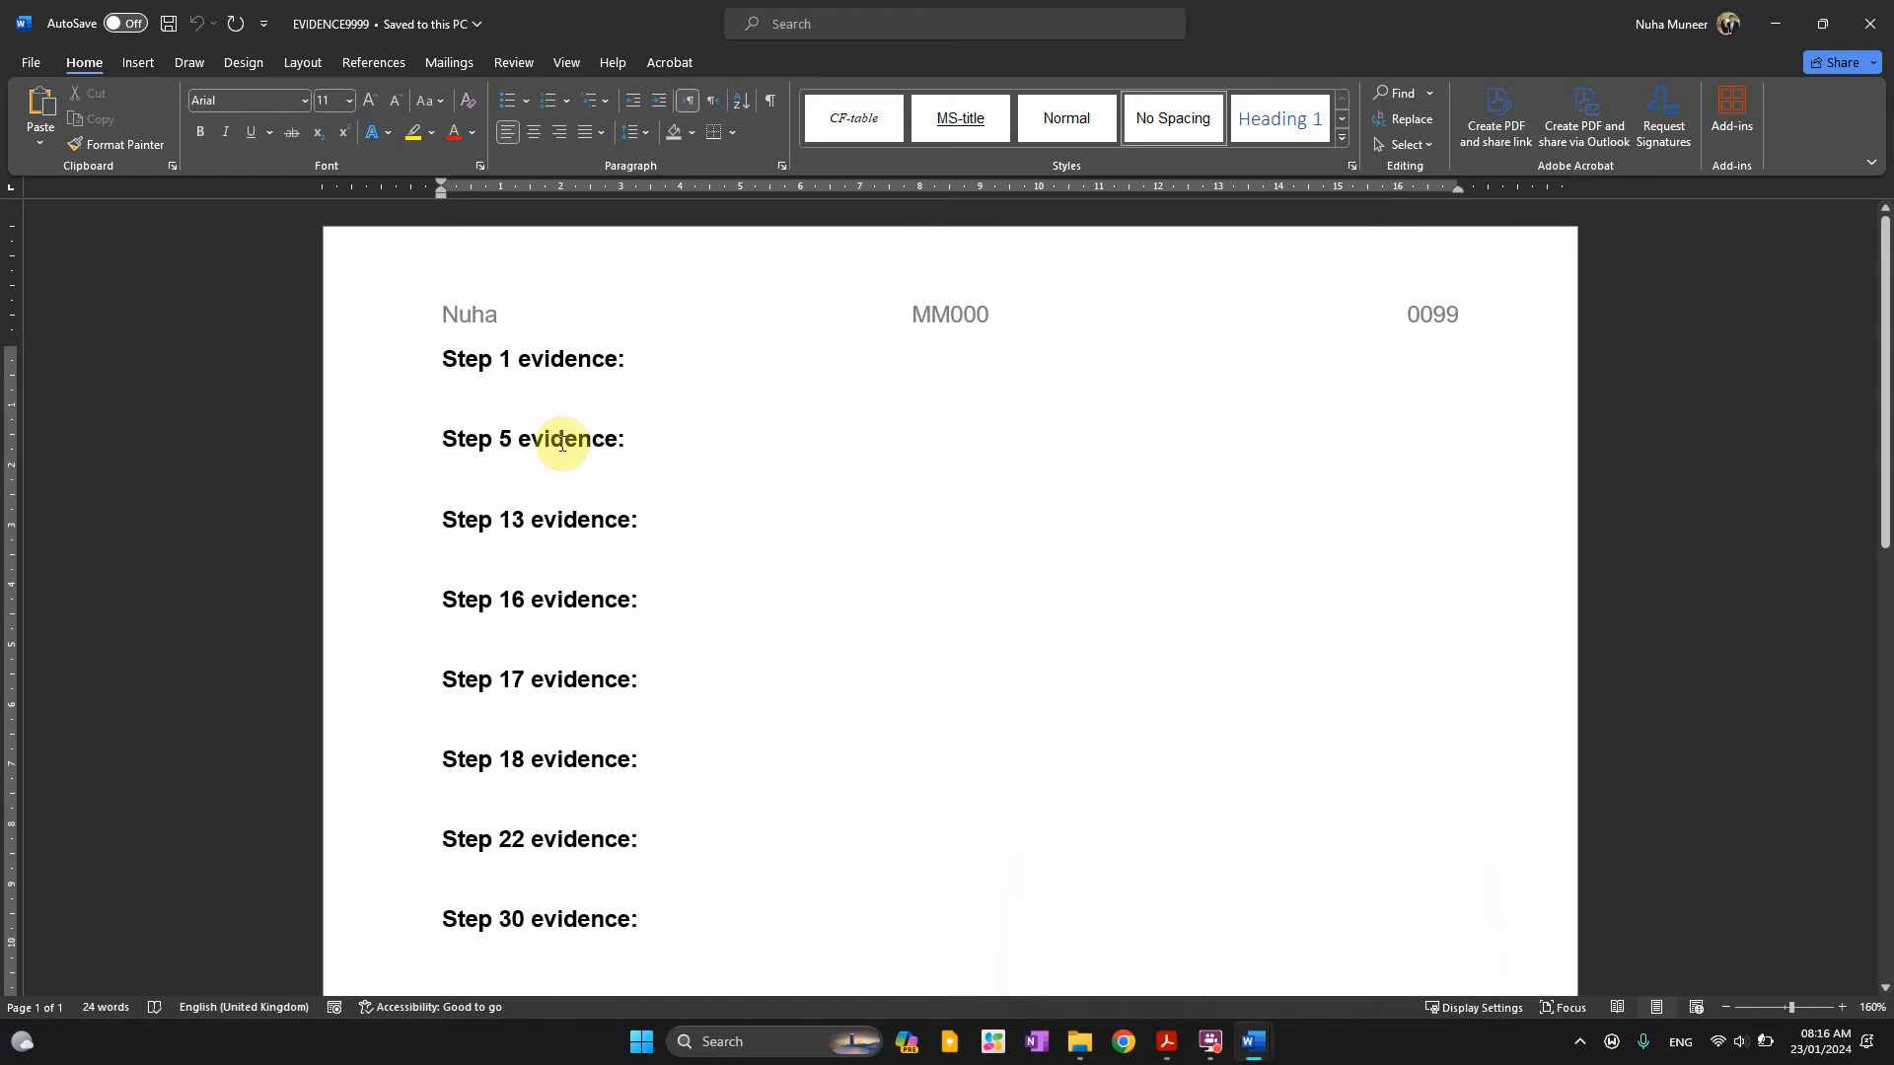
pyautogui.hotkey('ctrl', 'v')
# Return to the exam PDF and scroll down to question 2
pyautogui.hotkey('alt', 'Tab')
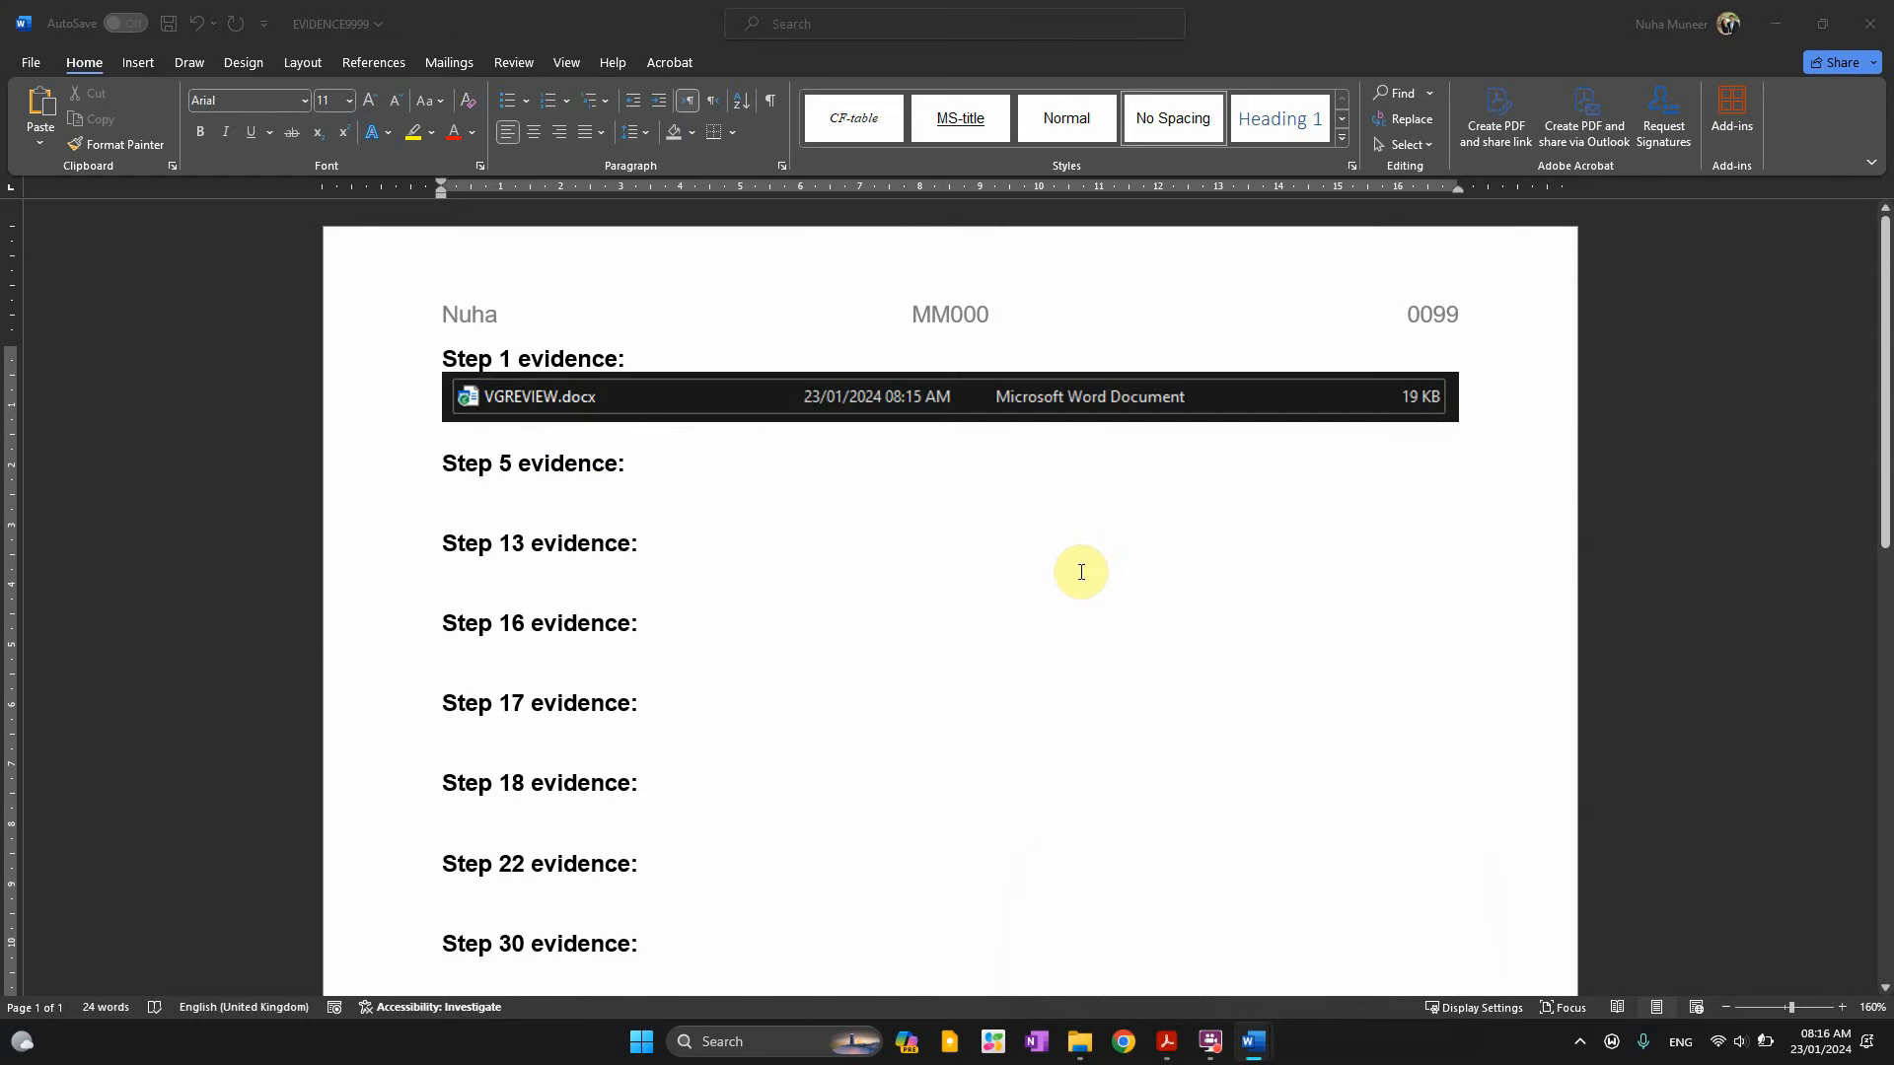
pyautogui.hotkey('alt', 'Tab')
pyautogui.scroll(-3, 964, 605)
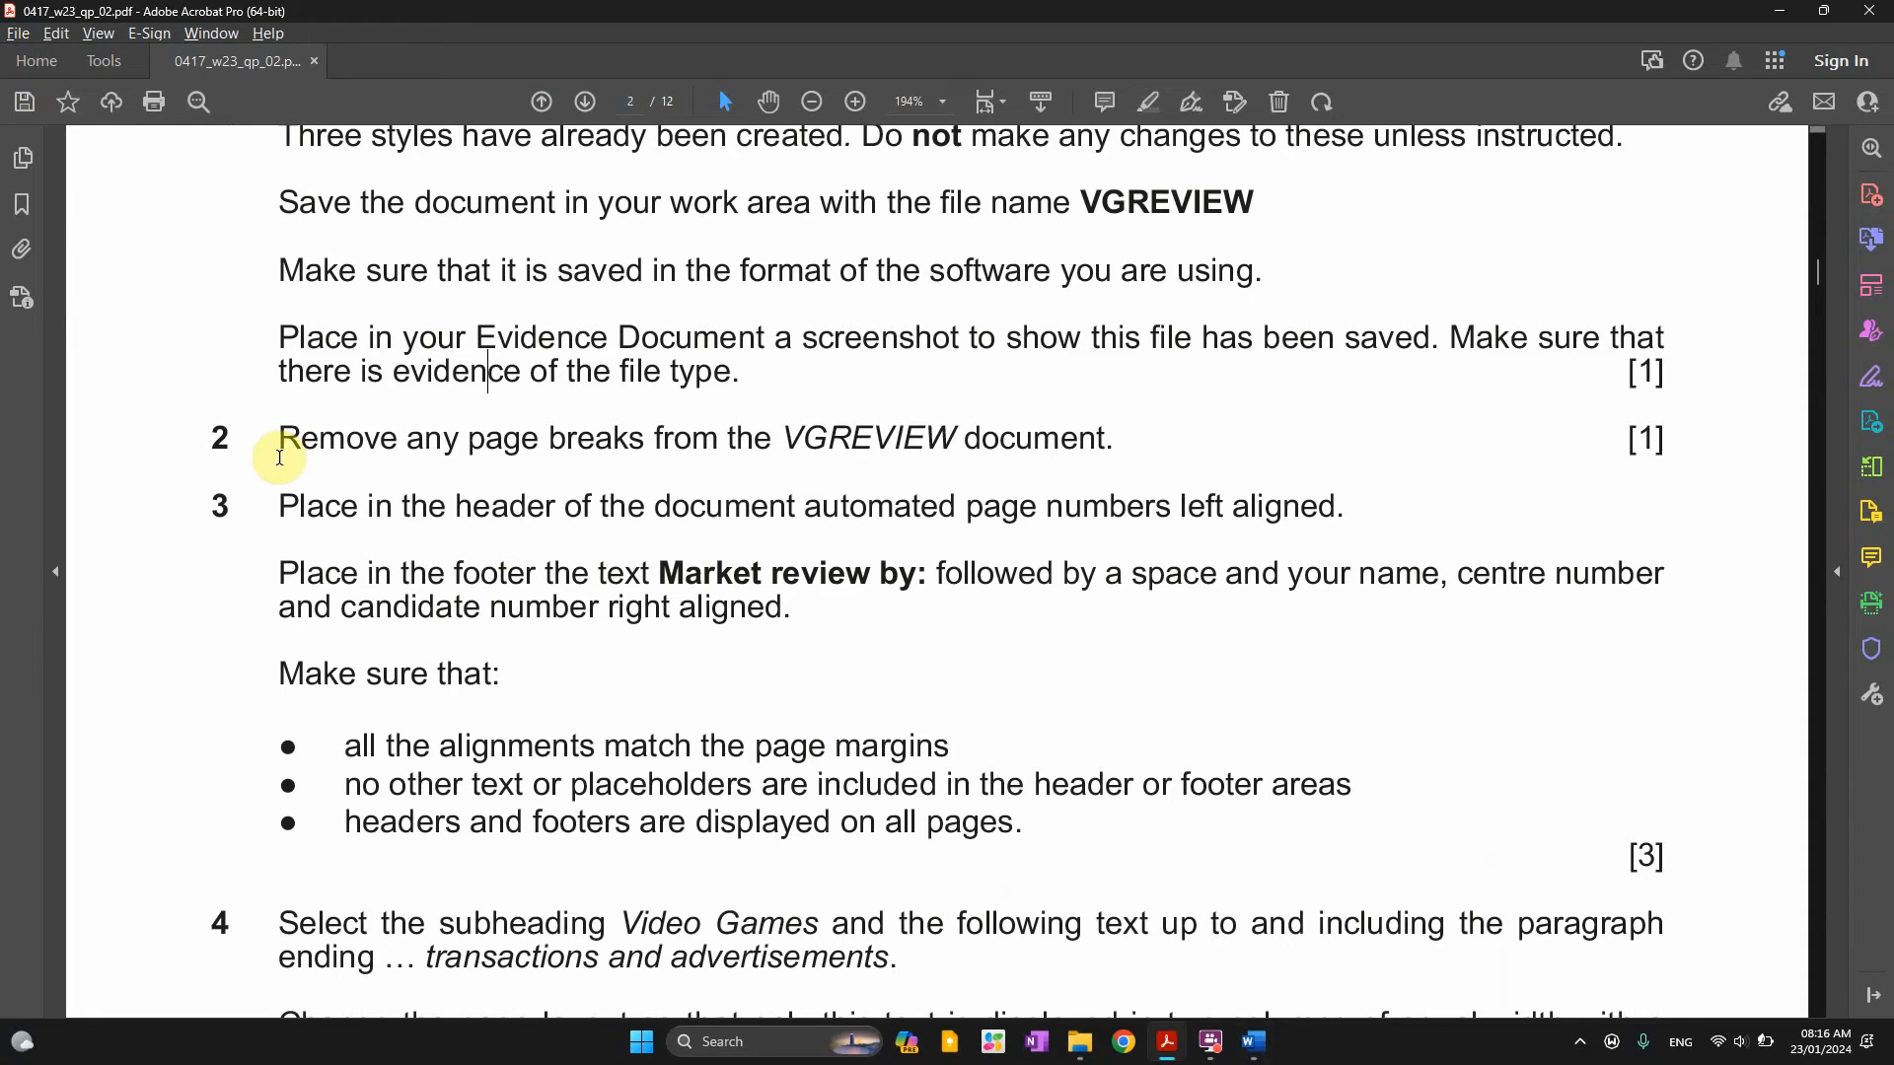
# Mark 'VGREVIEW document' in question 2, then bring the VGREVIEW window forward in Word
pyautogui.moveTo(340, 444); pyautogui.dragTo(646, 441)
pyautogui.moveTo(785, 441); pyautogui.dragTo(1008, 455)
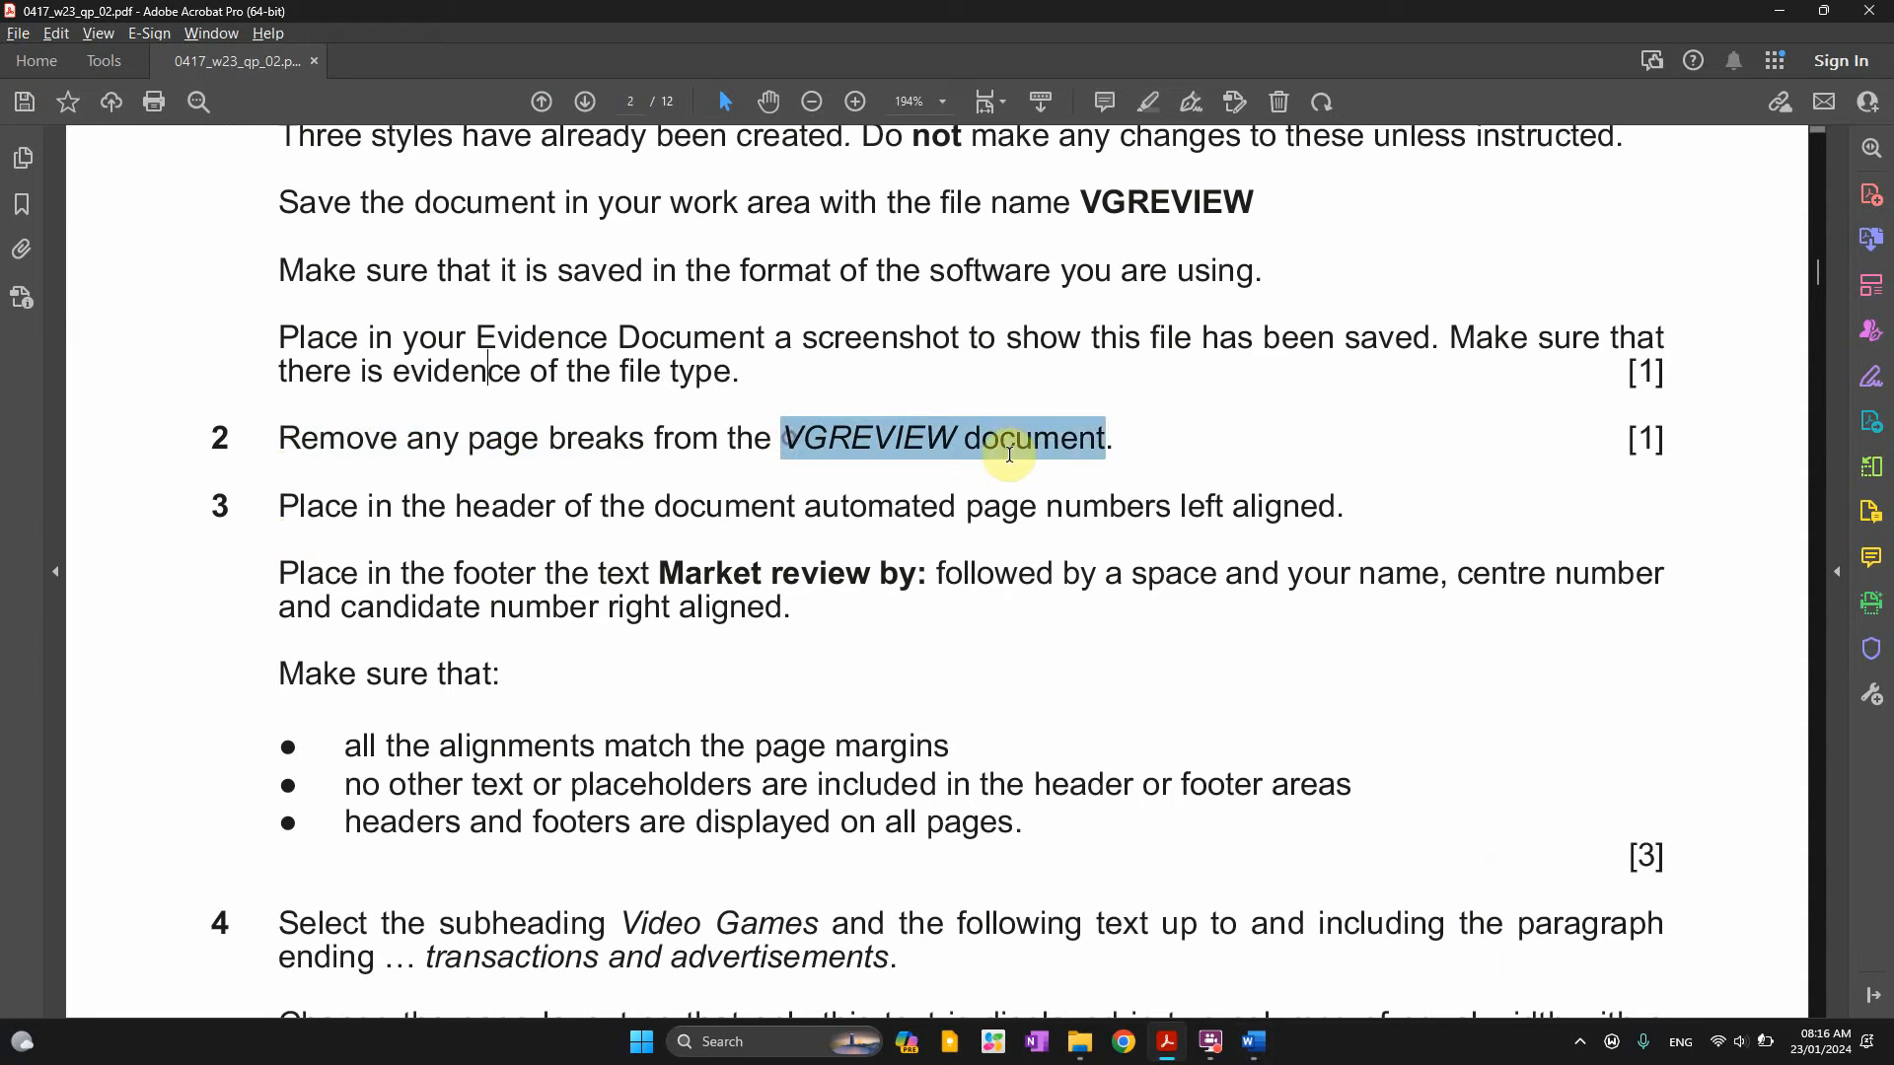
pyautogui.click(1251, 1047)
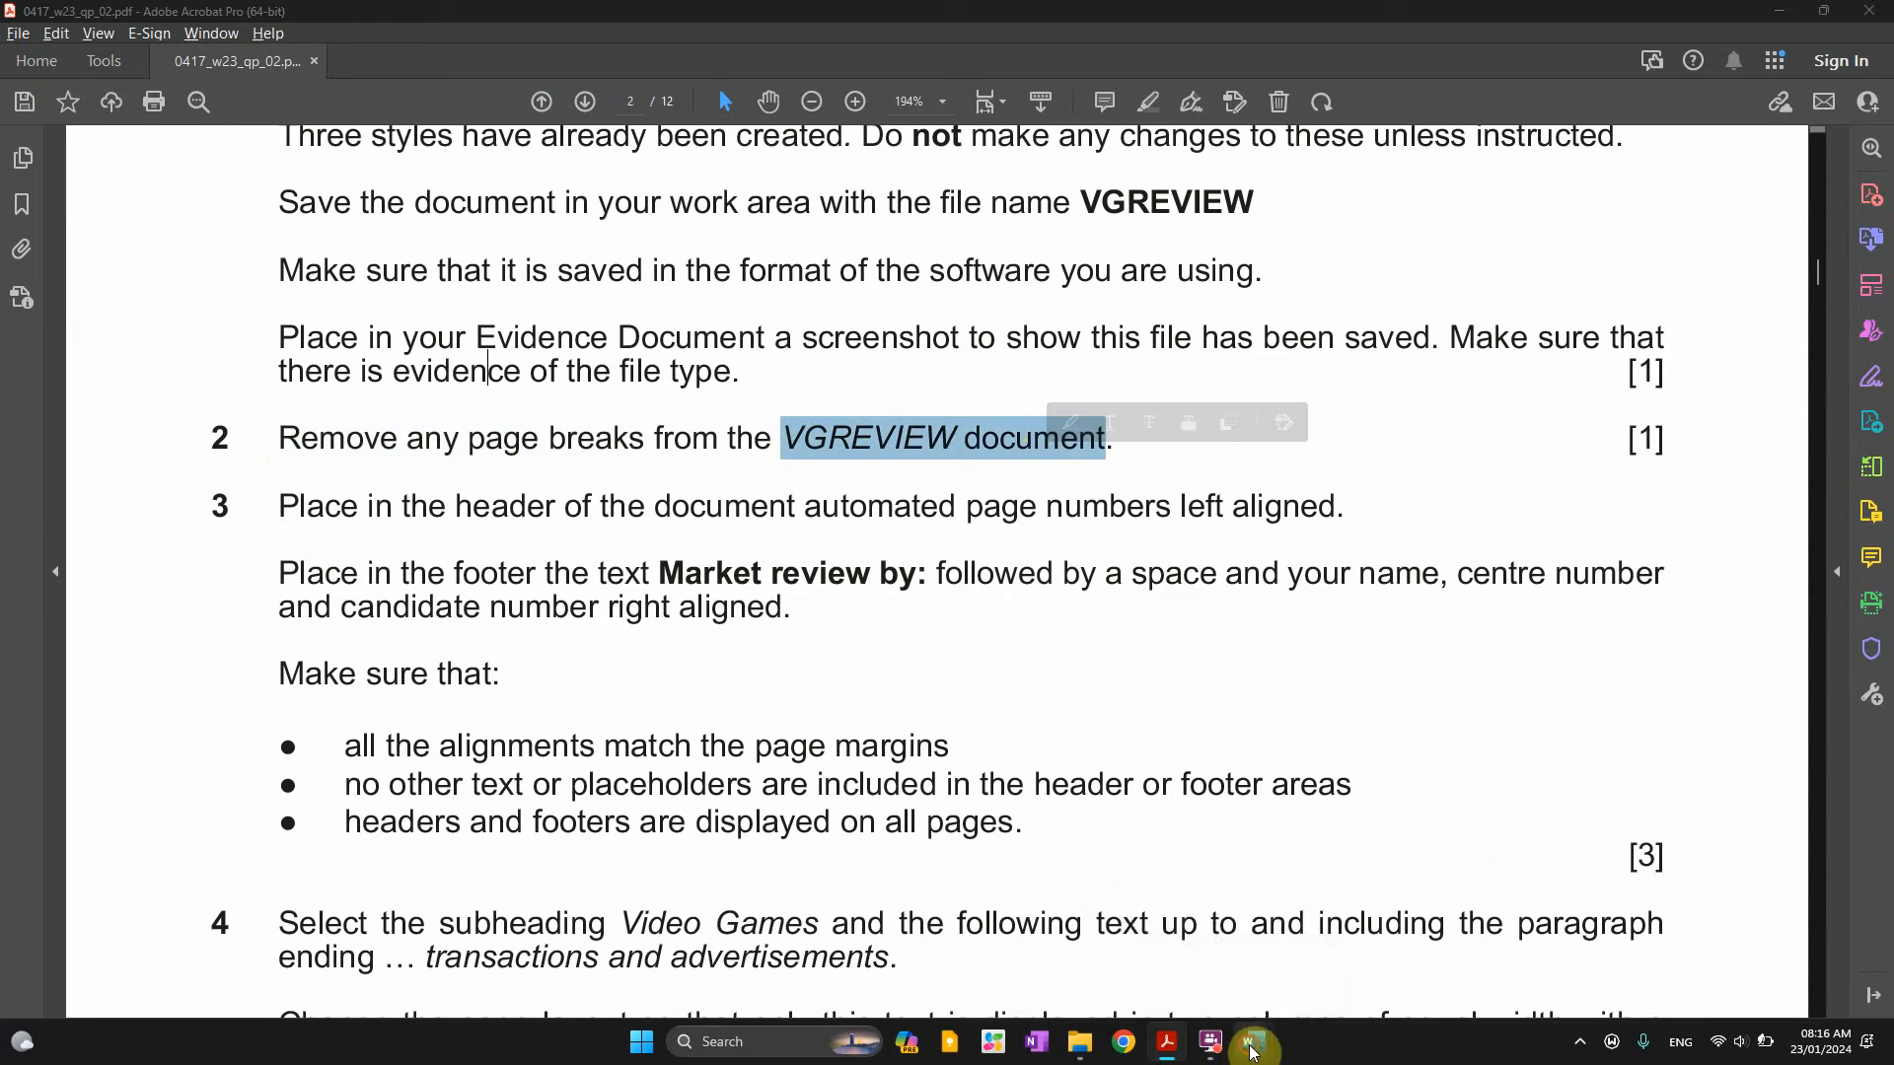
pyautogui.click(1184, 977)
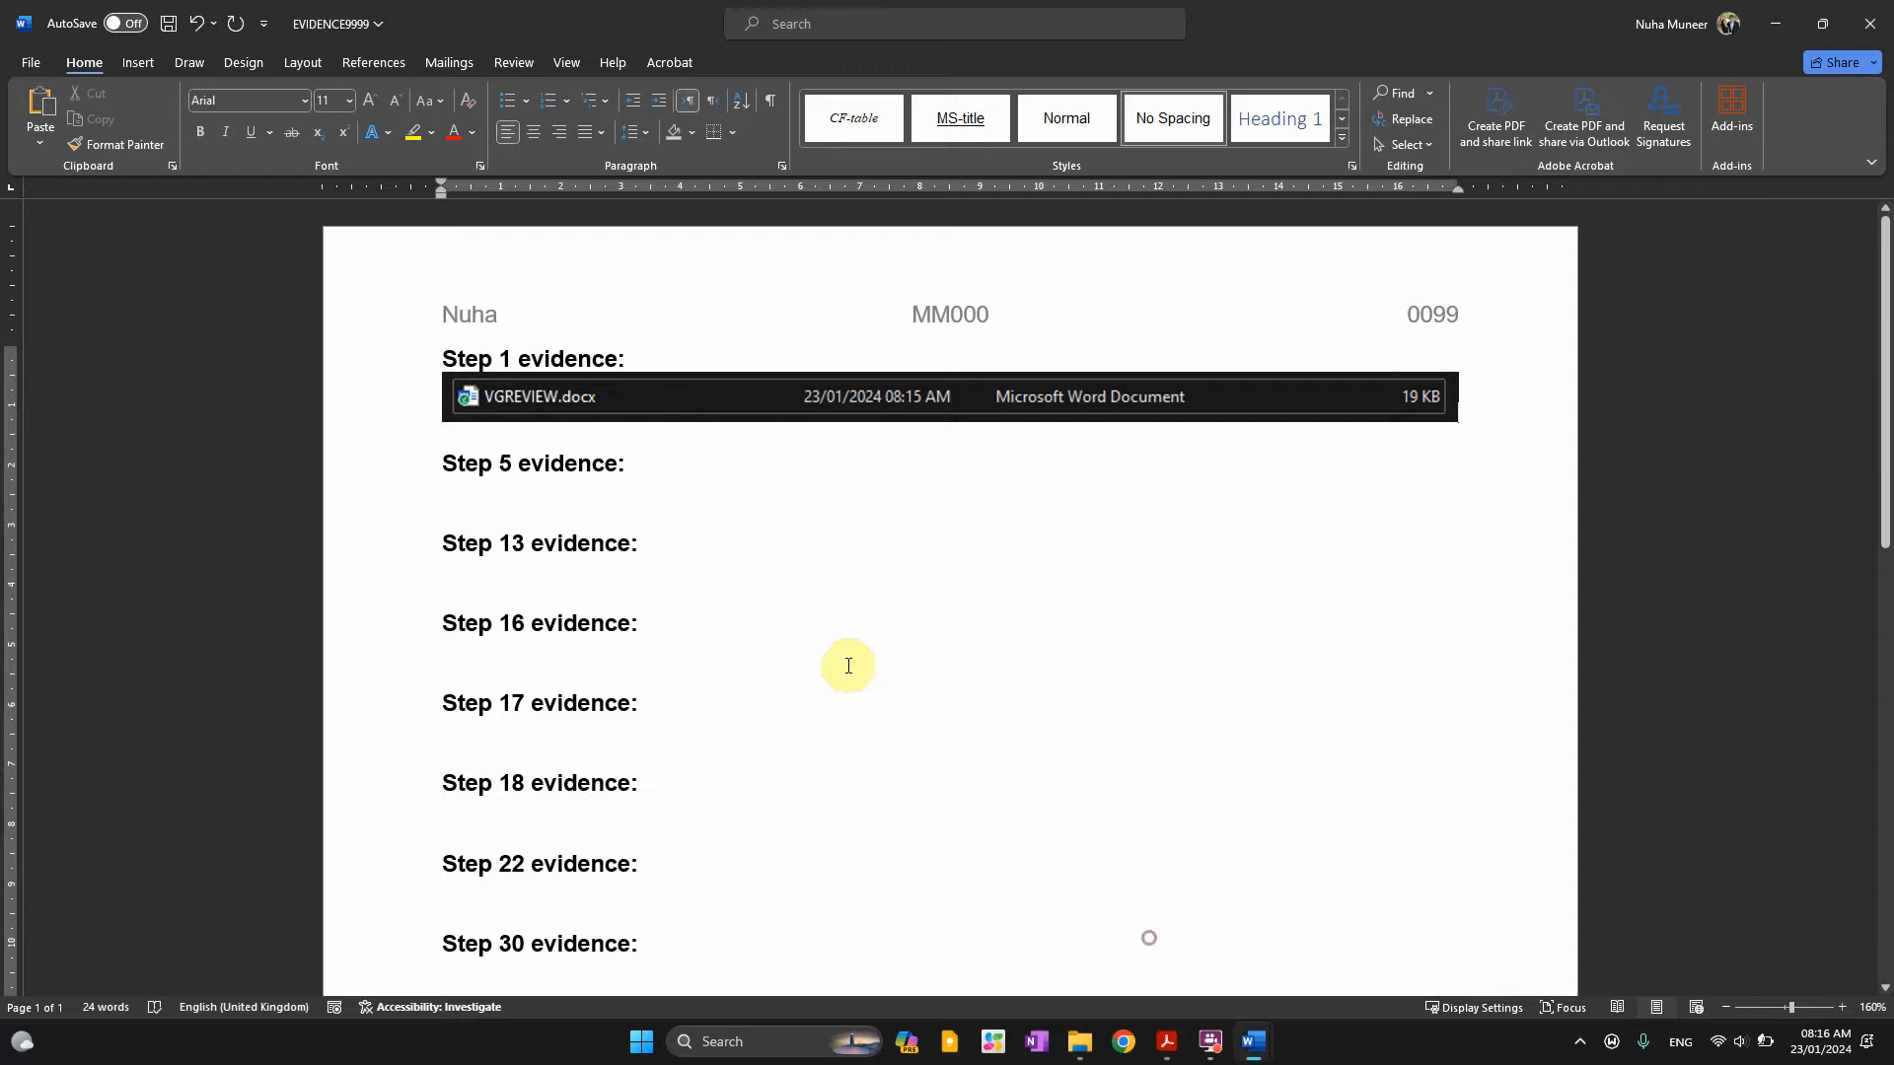
pyautogui.click(1251, 1048)
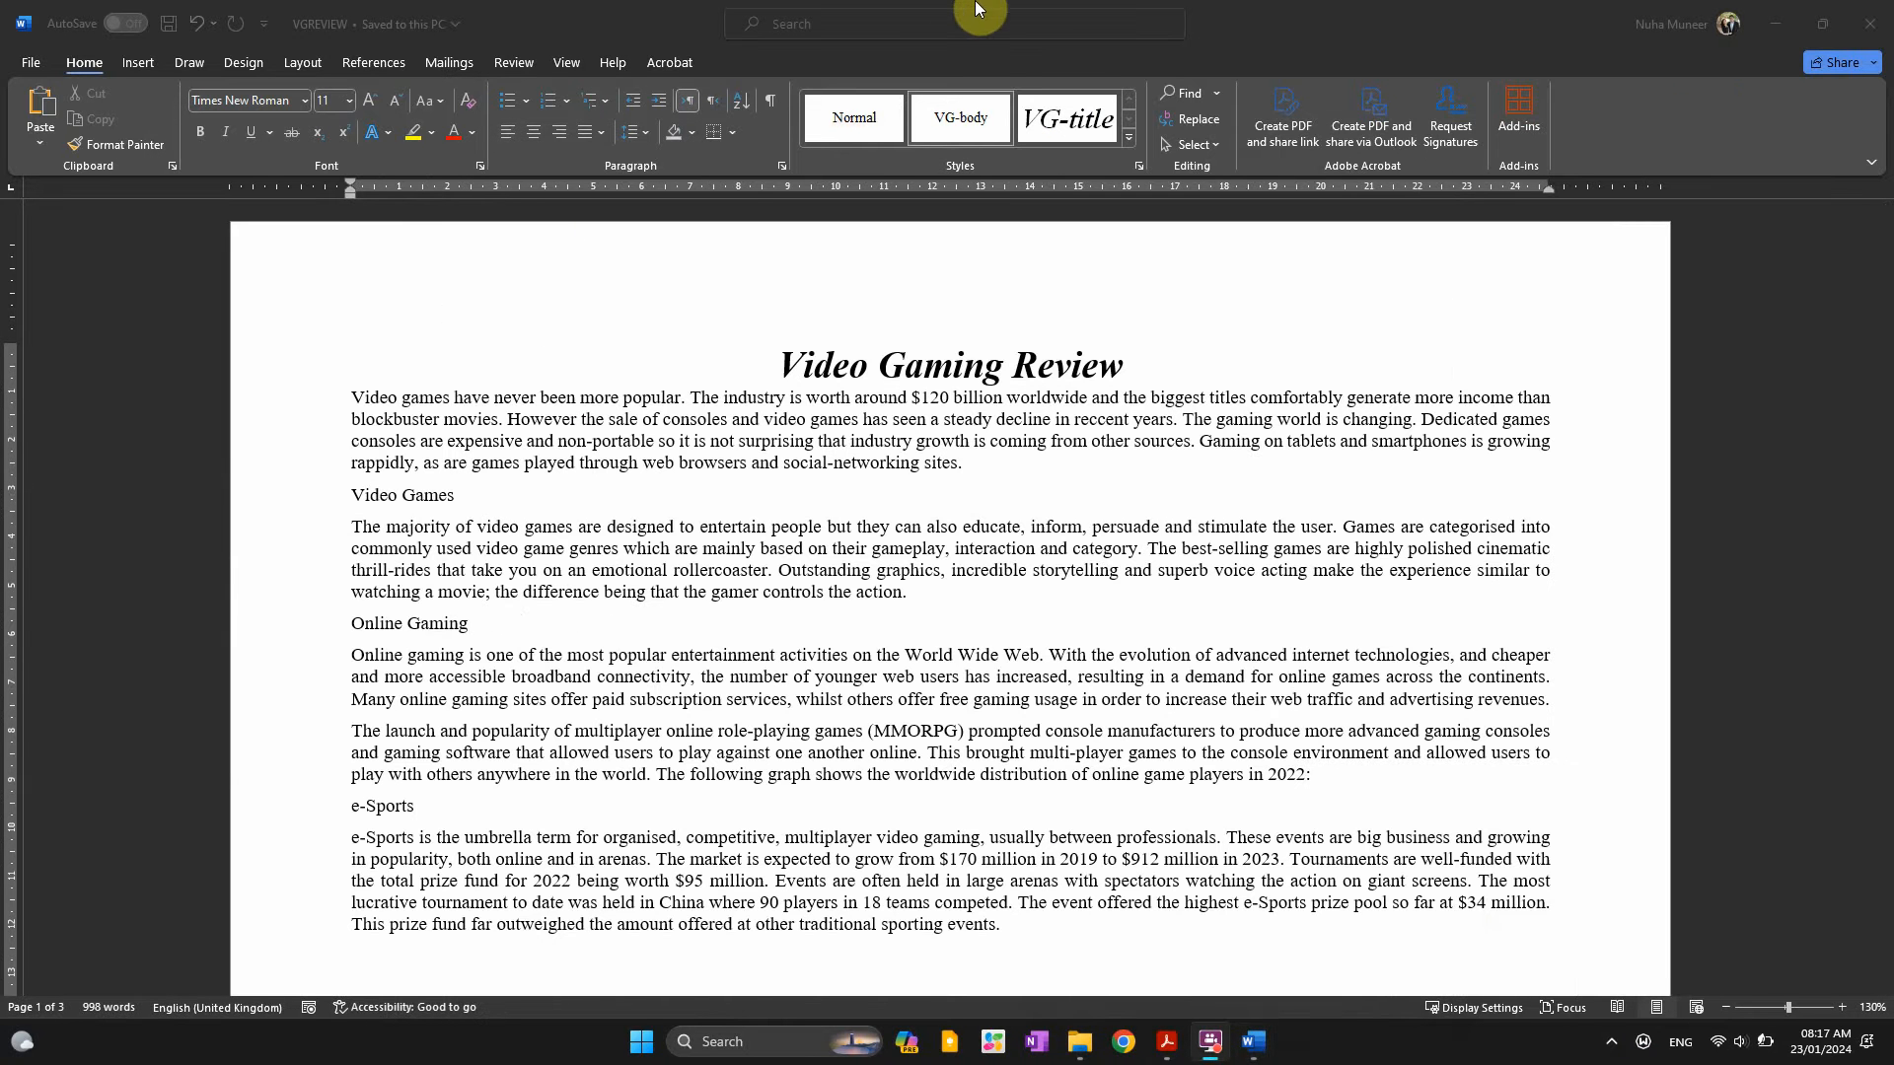
# Show formatting marks in VGREVIEW and inspect the paragraph marks around the title and Video Games text
pyautogui.click(769, 126)
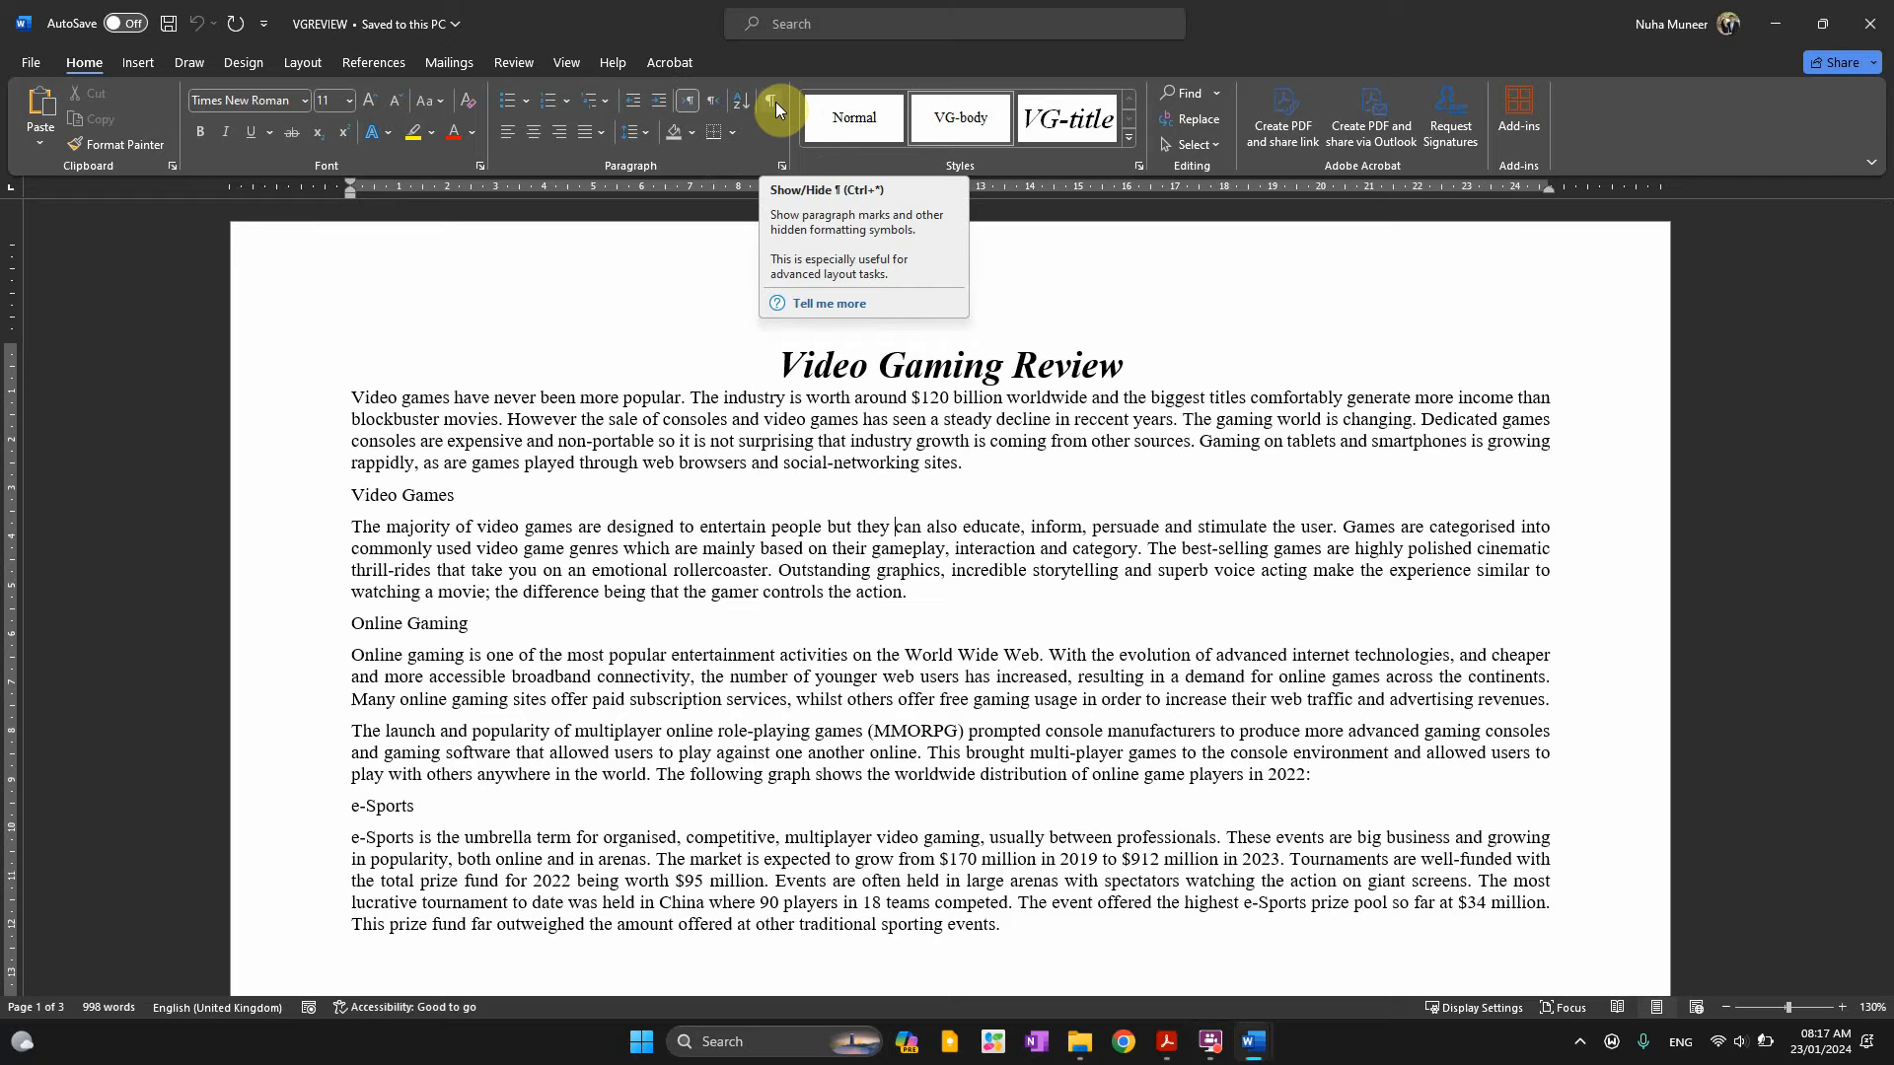
pyautogui.click(776, 103)
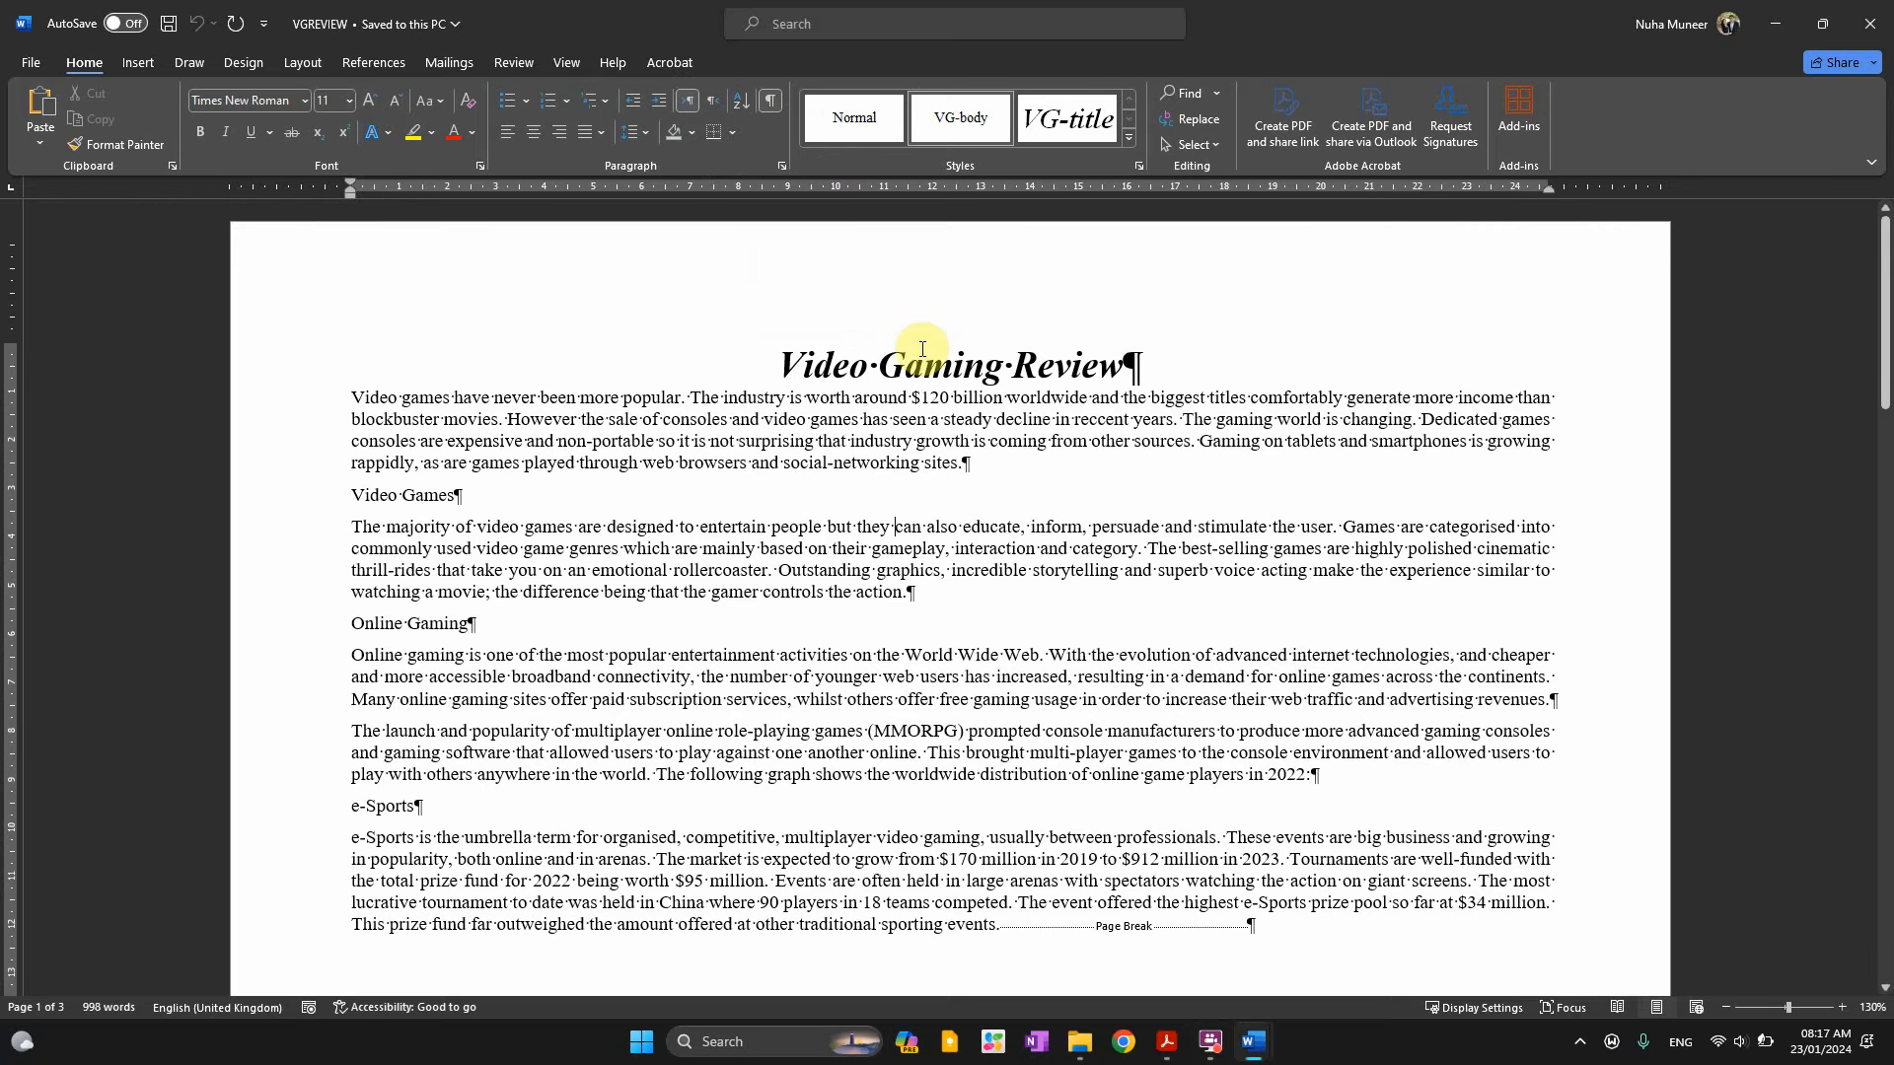
pyautogui.click(1131, 363)
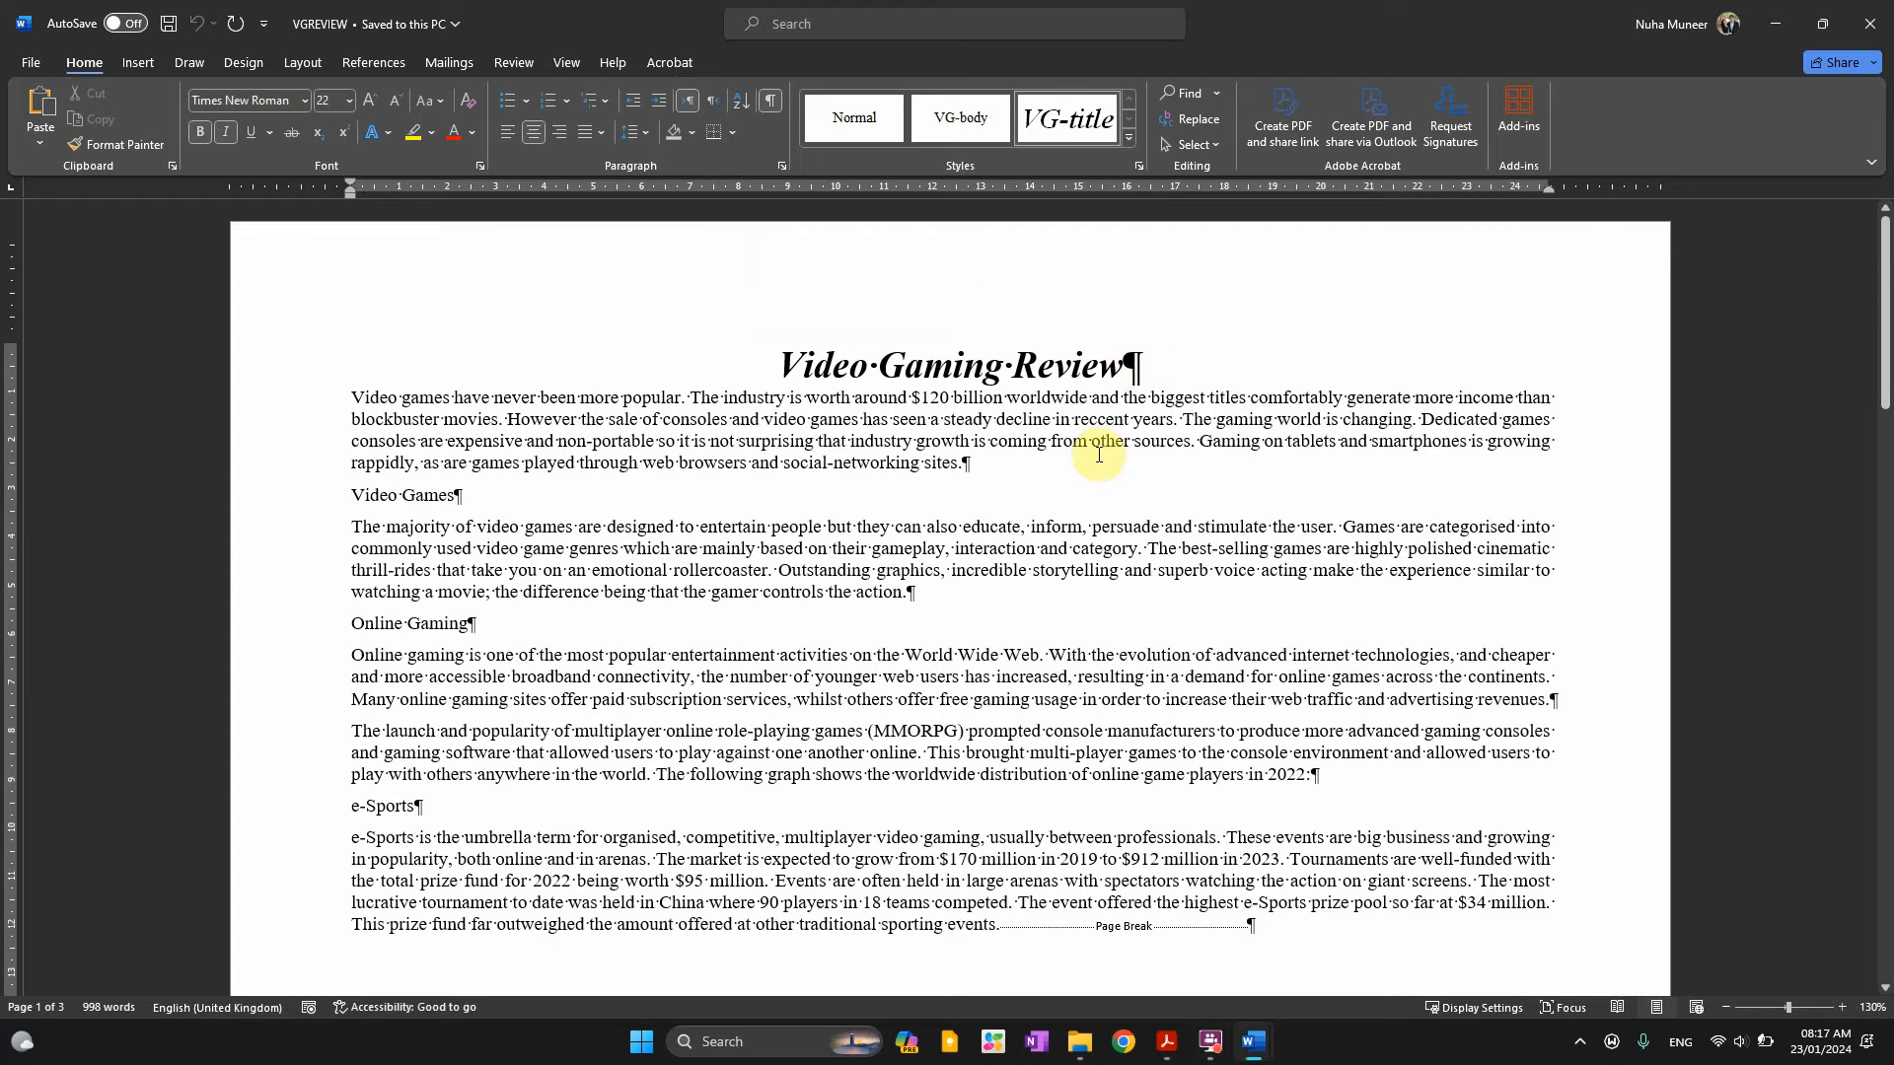
pyautogui.doubleClick(965, 464)
pyautogui.click(585, 540)
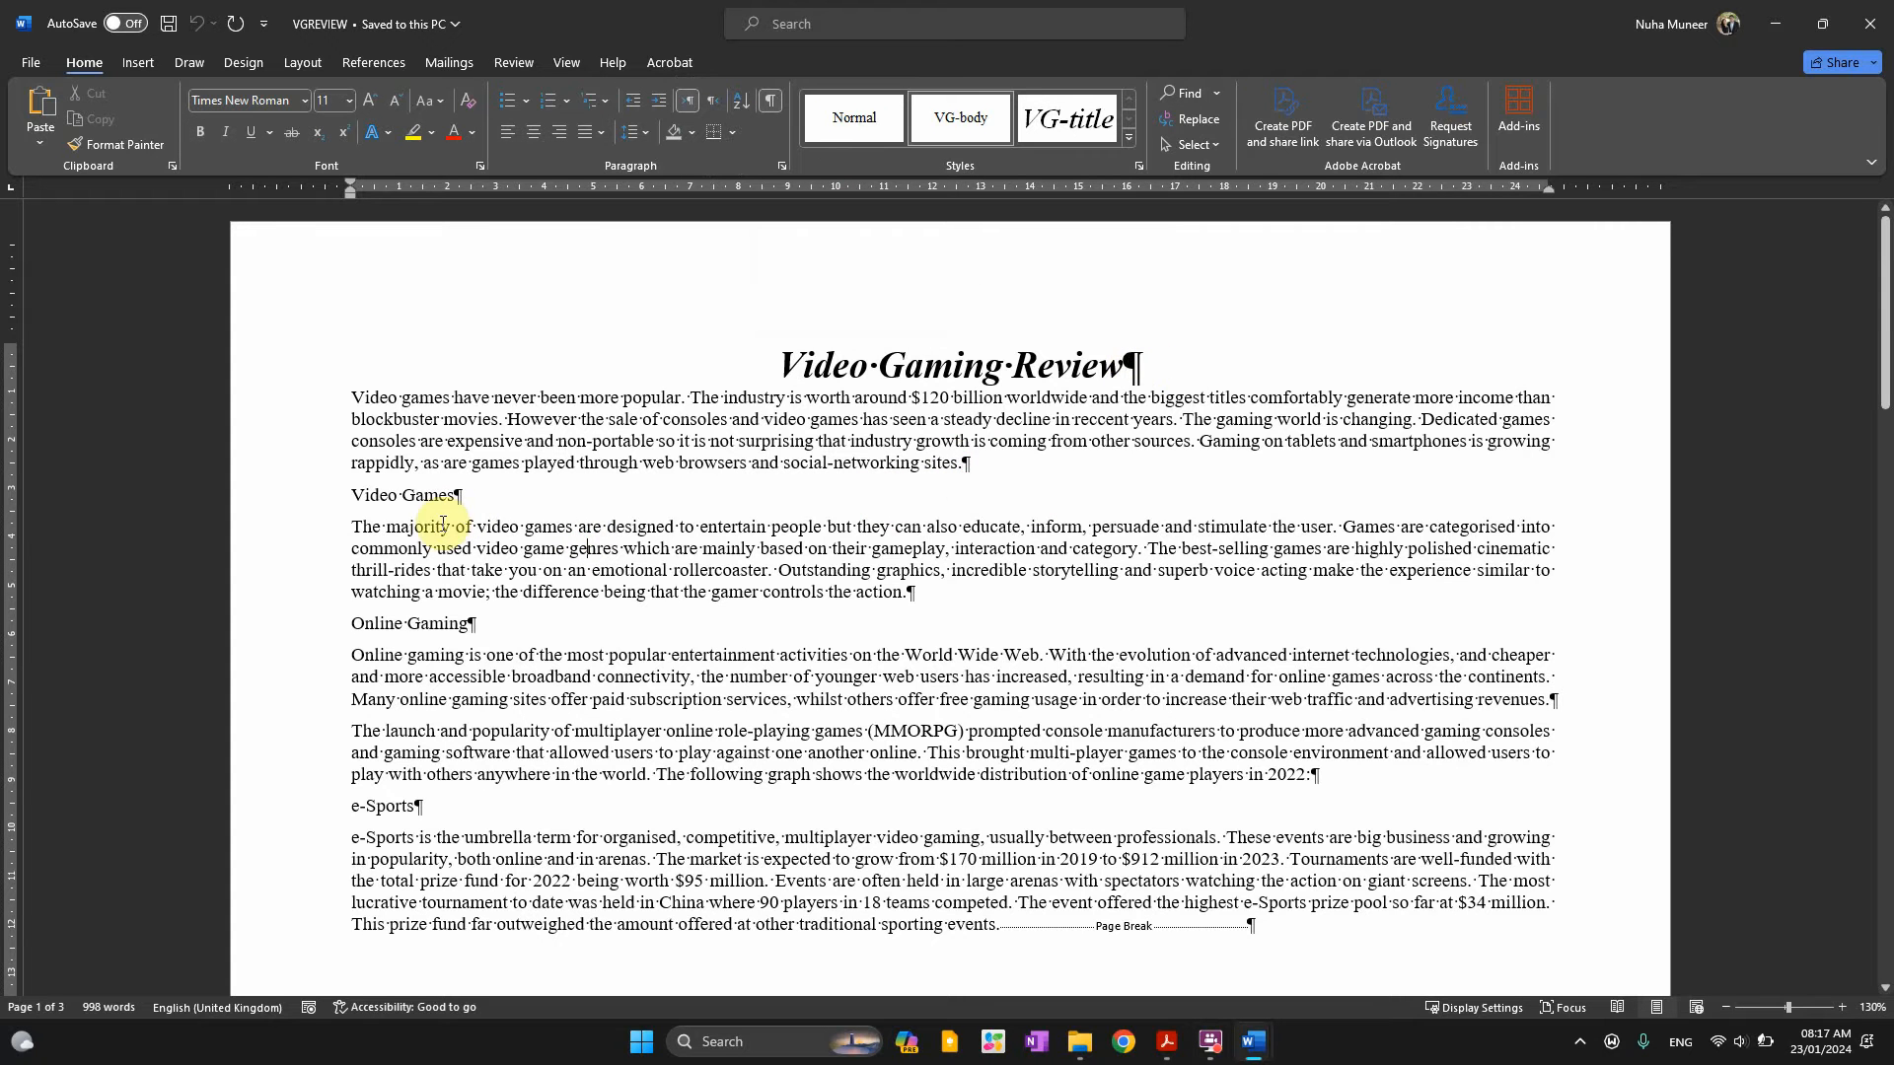
pyautogui.moveTo(431, 572); pyautogui.dragTo(437, 551)
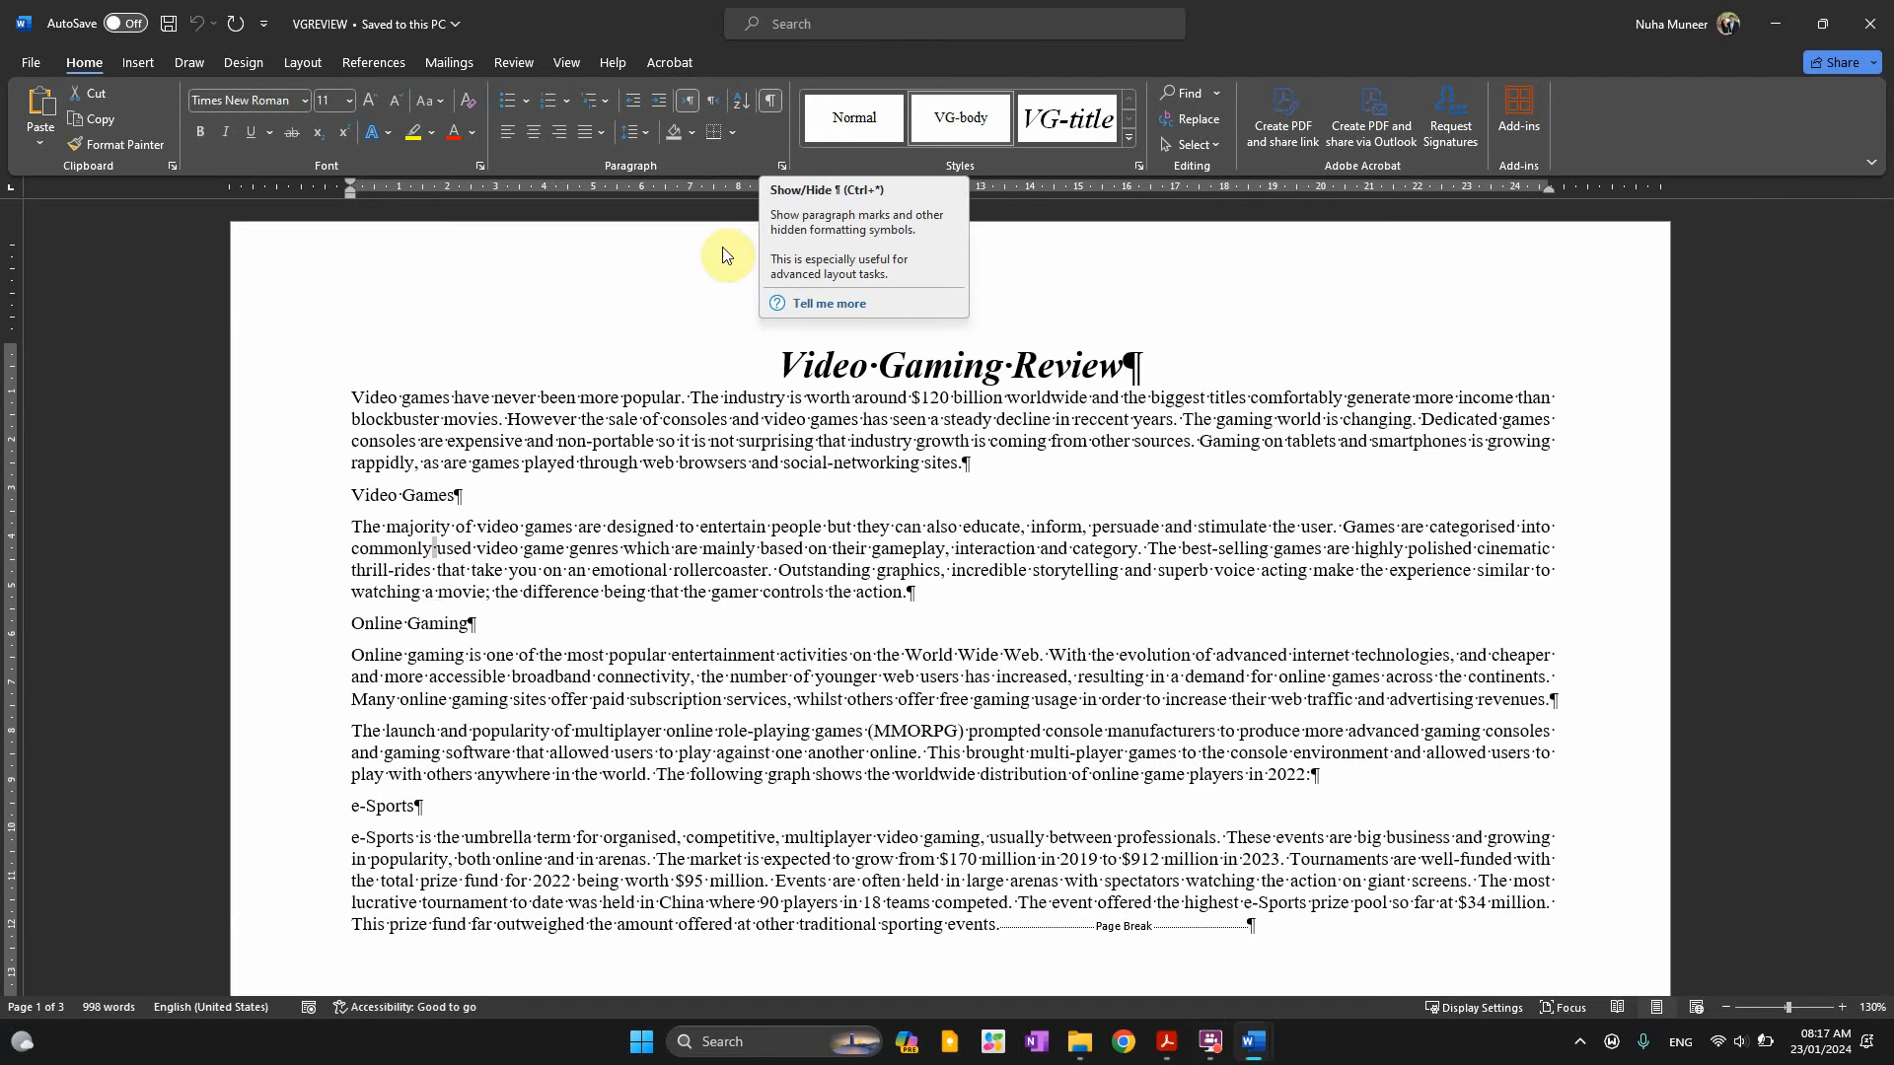
# Scroll through VGREVIEW locating the page breaks, leaving stray text after the e-Sports heading
pyautogui.scroll(-3, 1189, 864)
pyautogui.scroll(-2, 1189, 864)
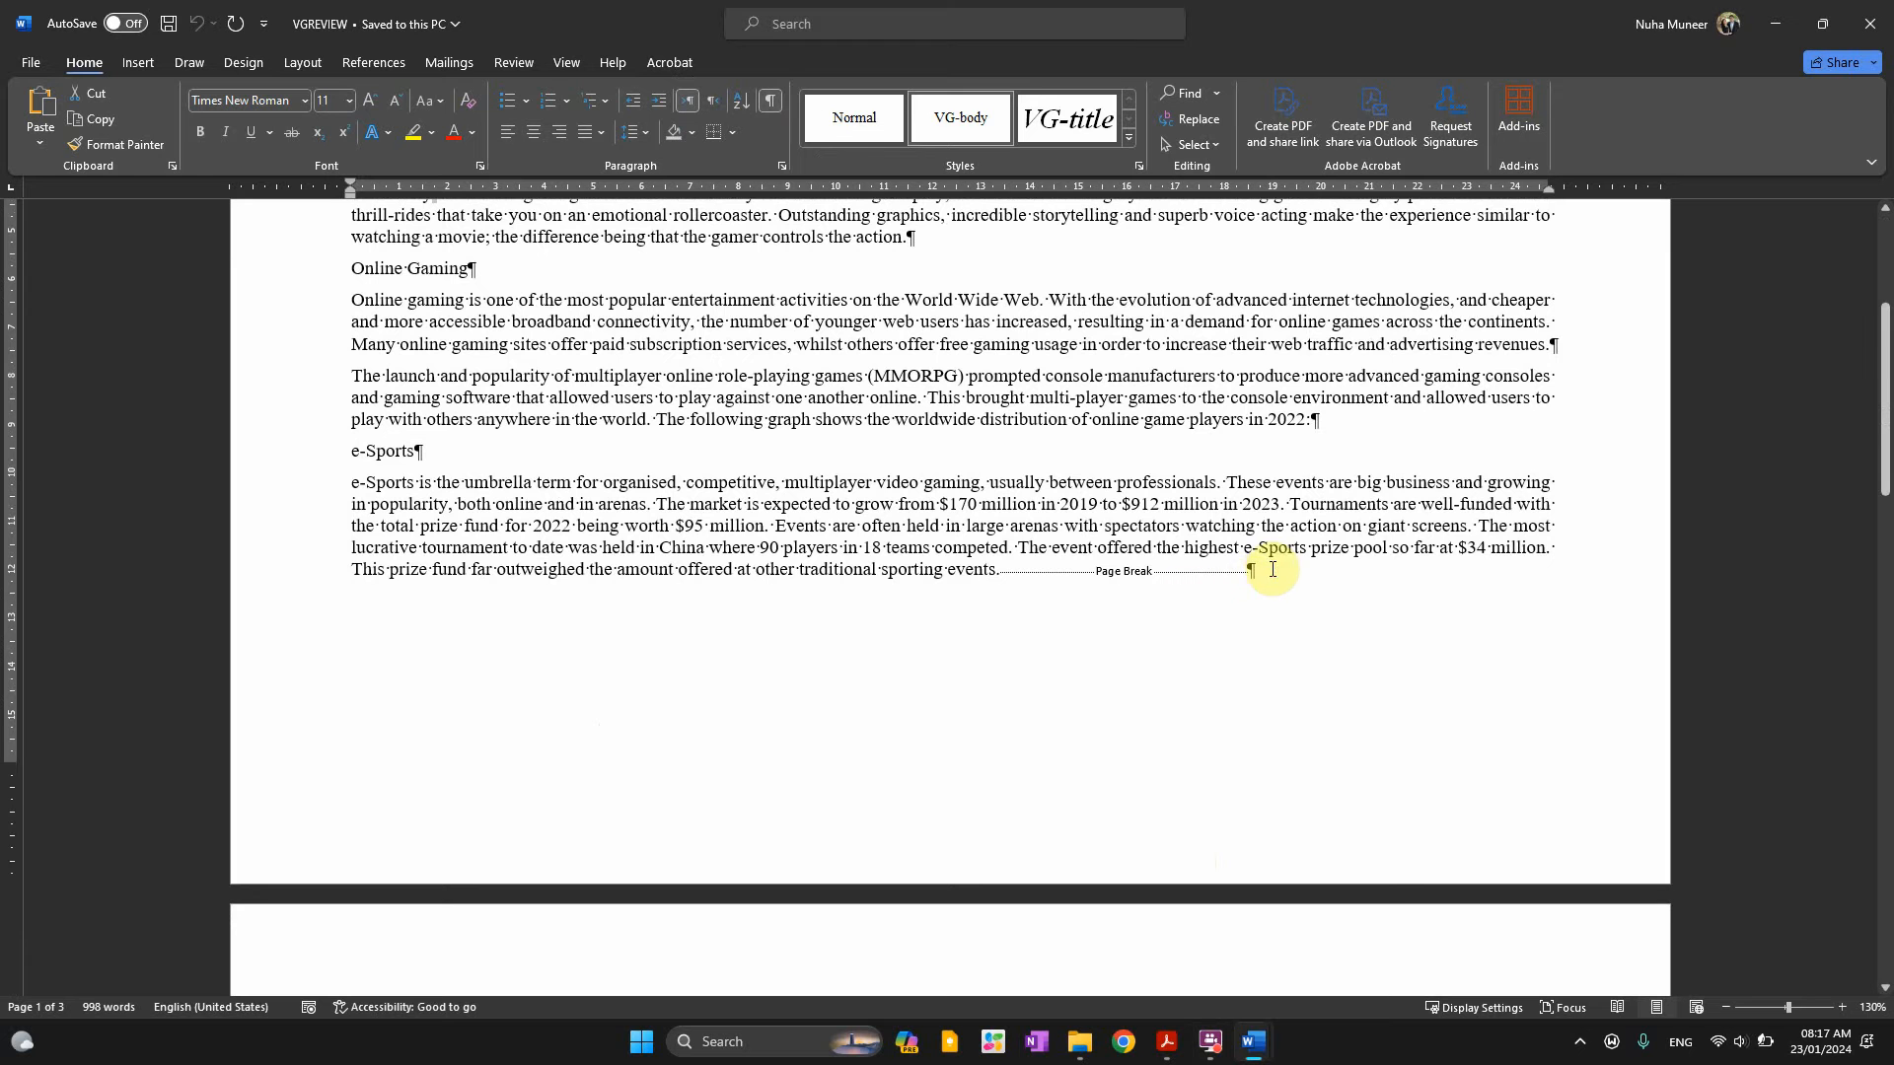
pyautogui.moveTo(1245, 570); pyautogui.dragTo(1056, 592)
pyautogui.scroll(-5, 1029, 595)
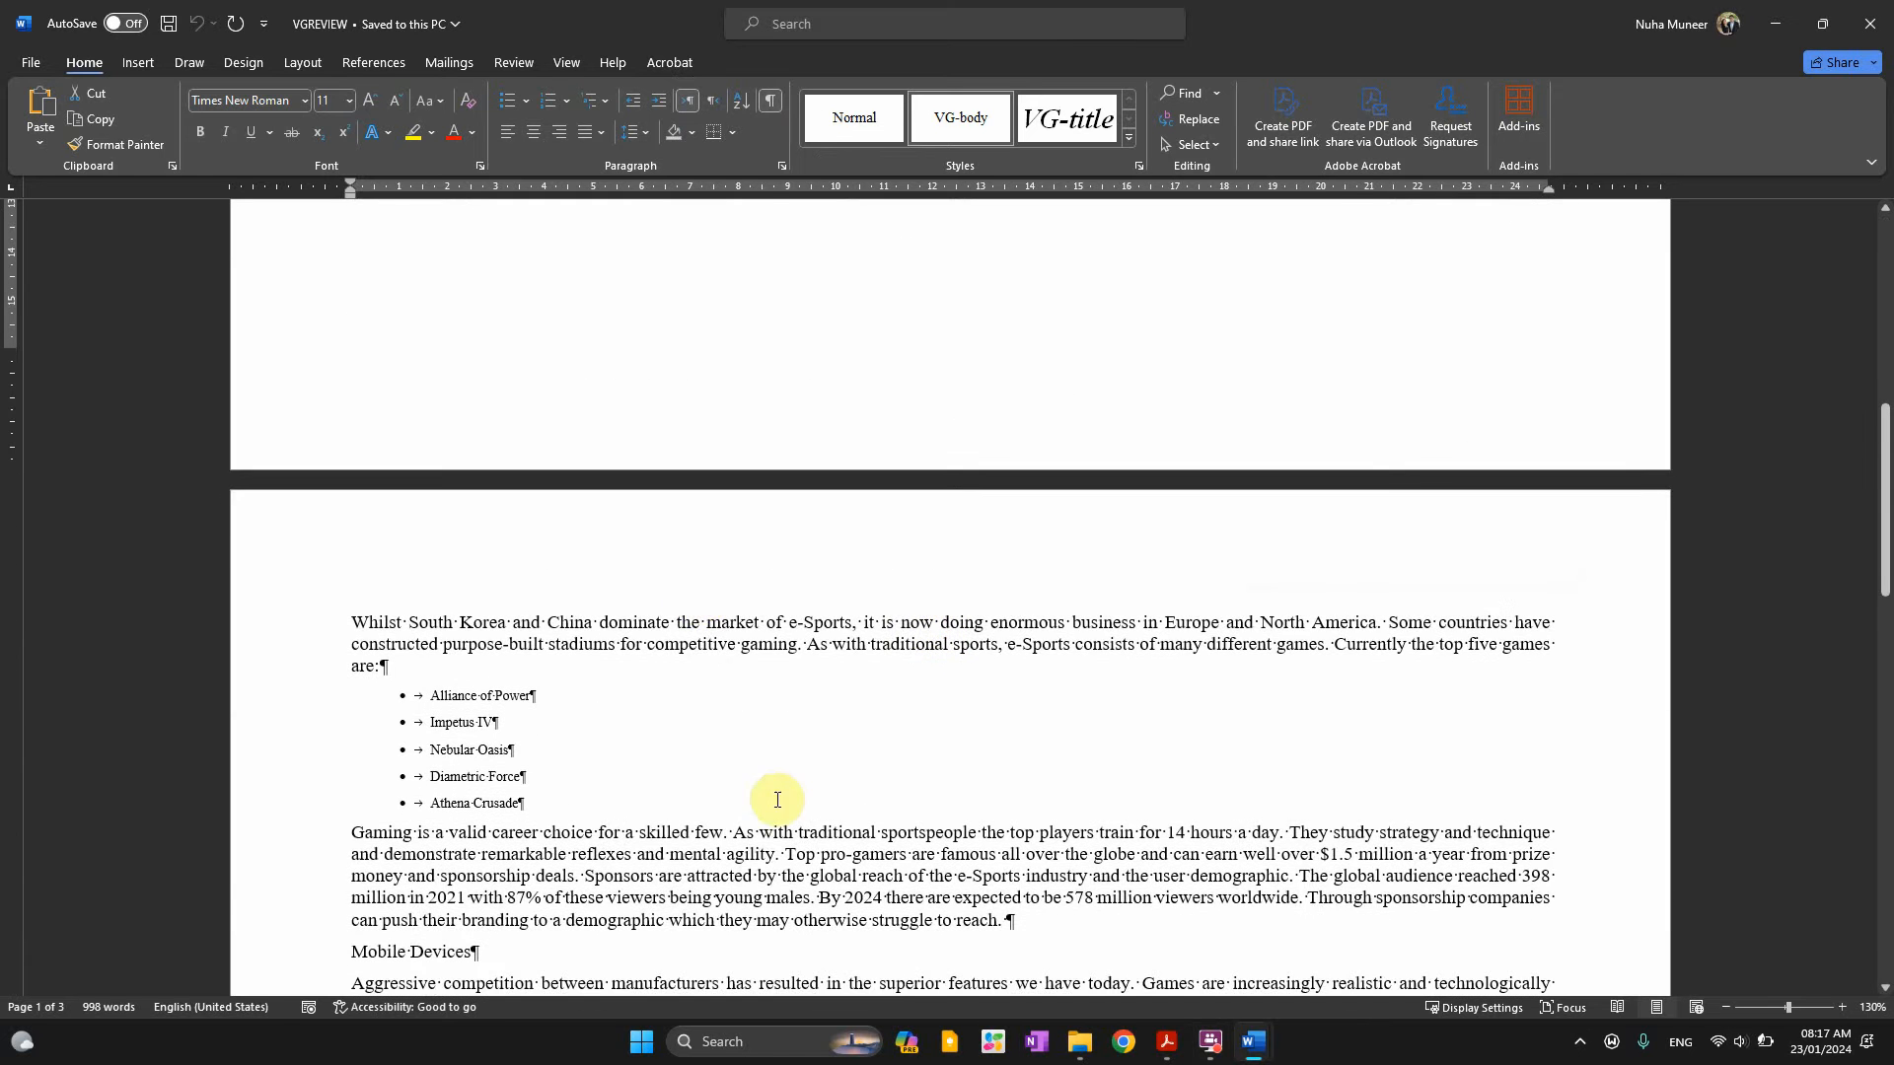
pyautogui.scroll(5, 717, 710)
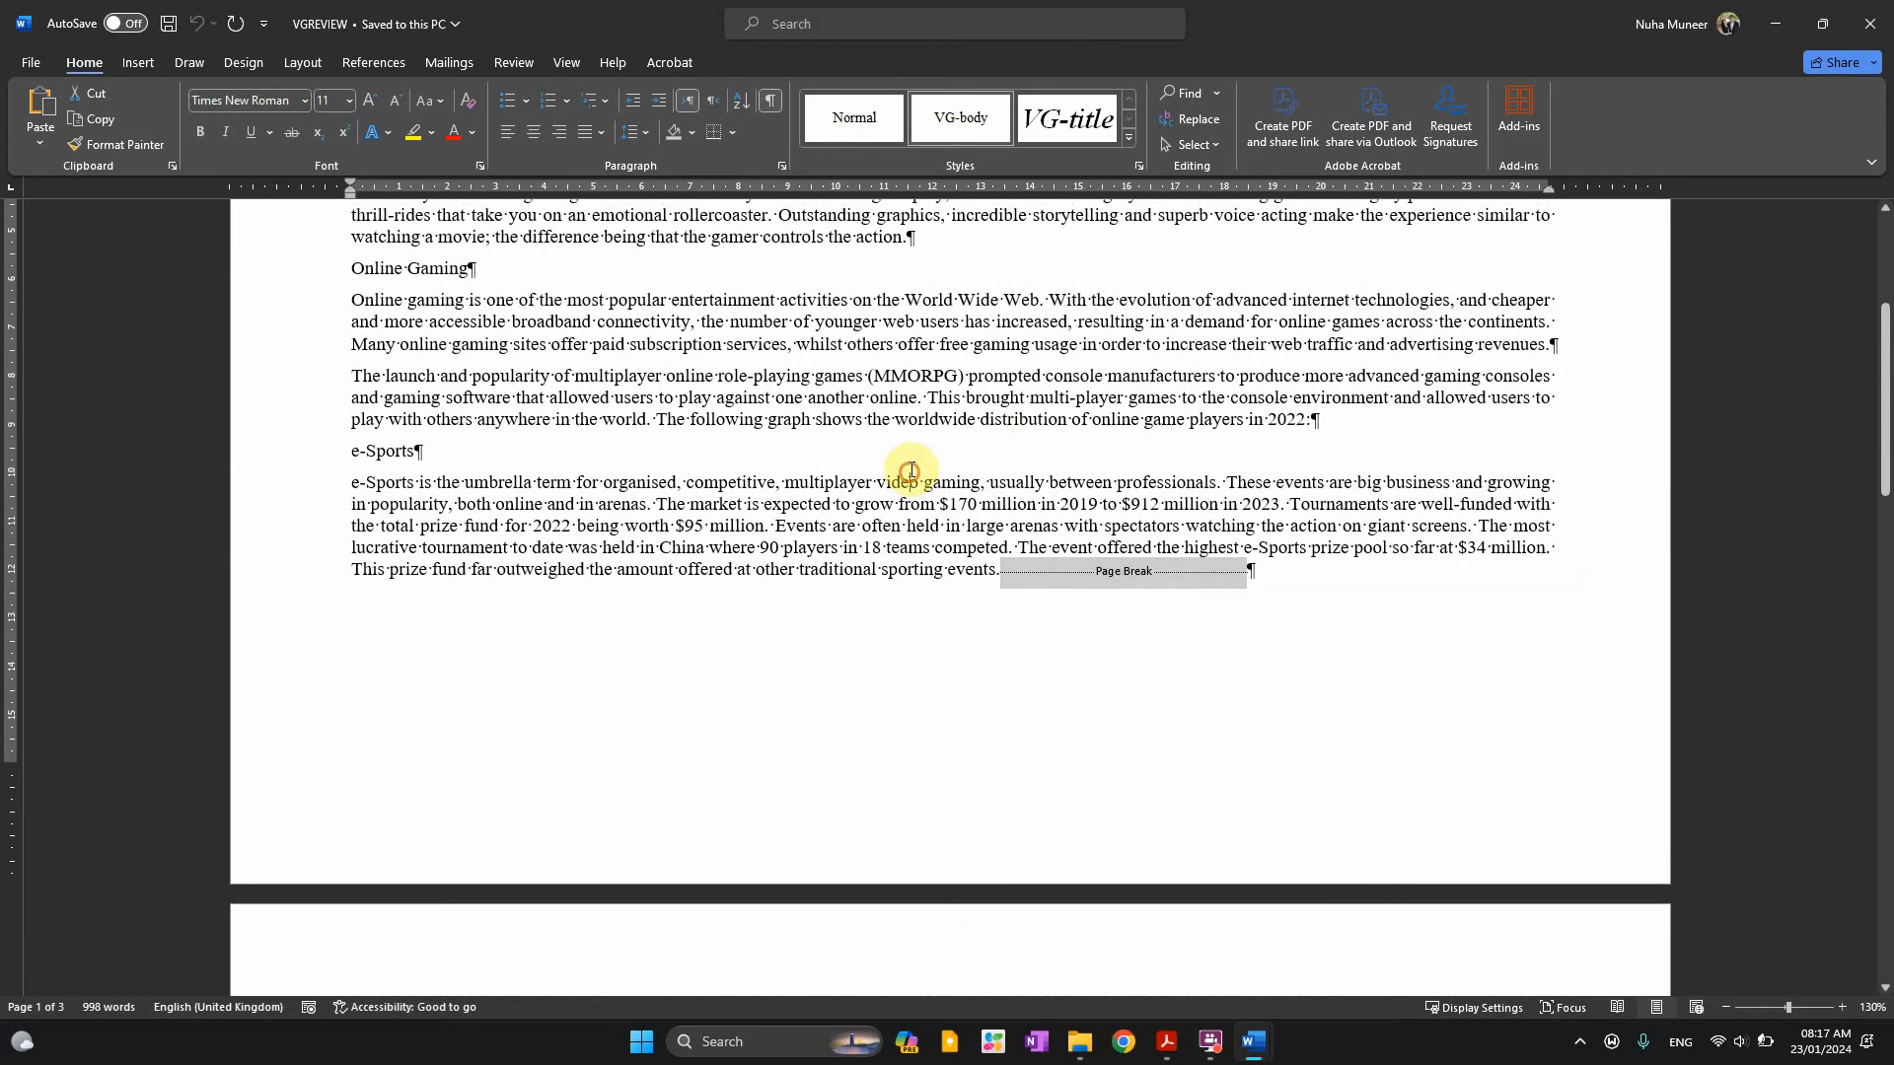
pyautogui.click(910, 459)
pyautogui.write('sdfsdfdsfdsf')
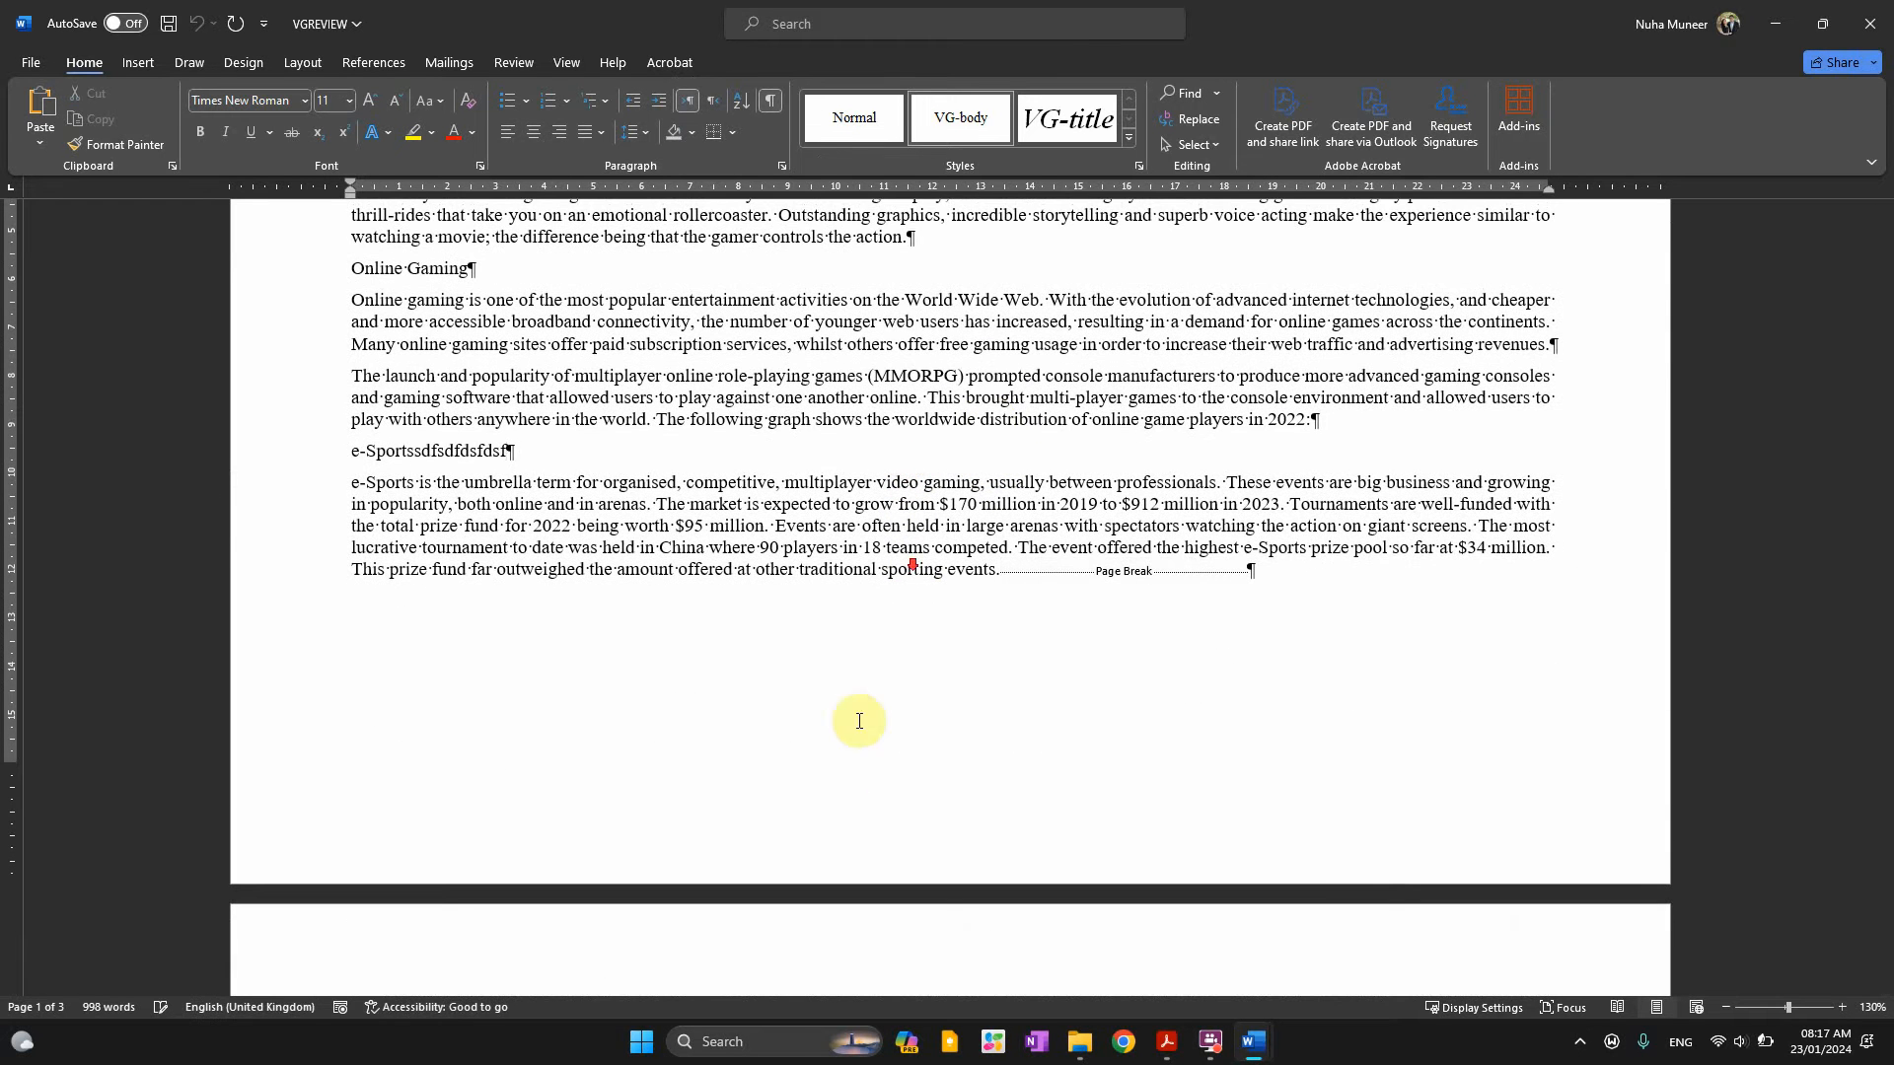
pyautogui.scroll(-5, 860, 721)
pyautogui.scroll(5, 986, 457)
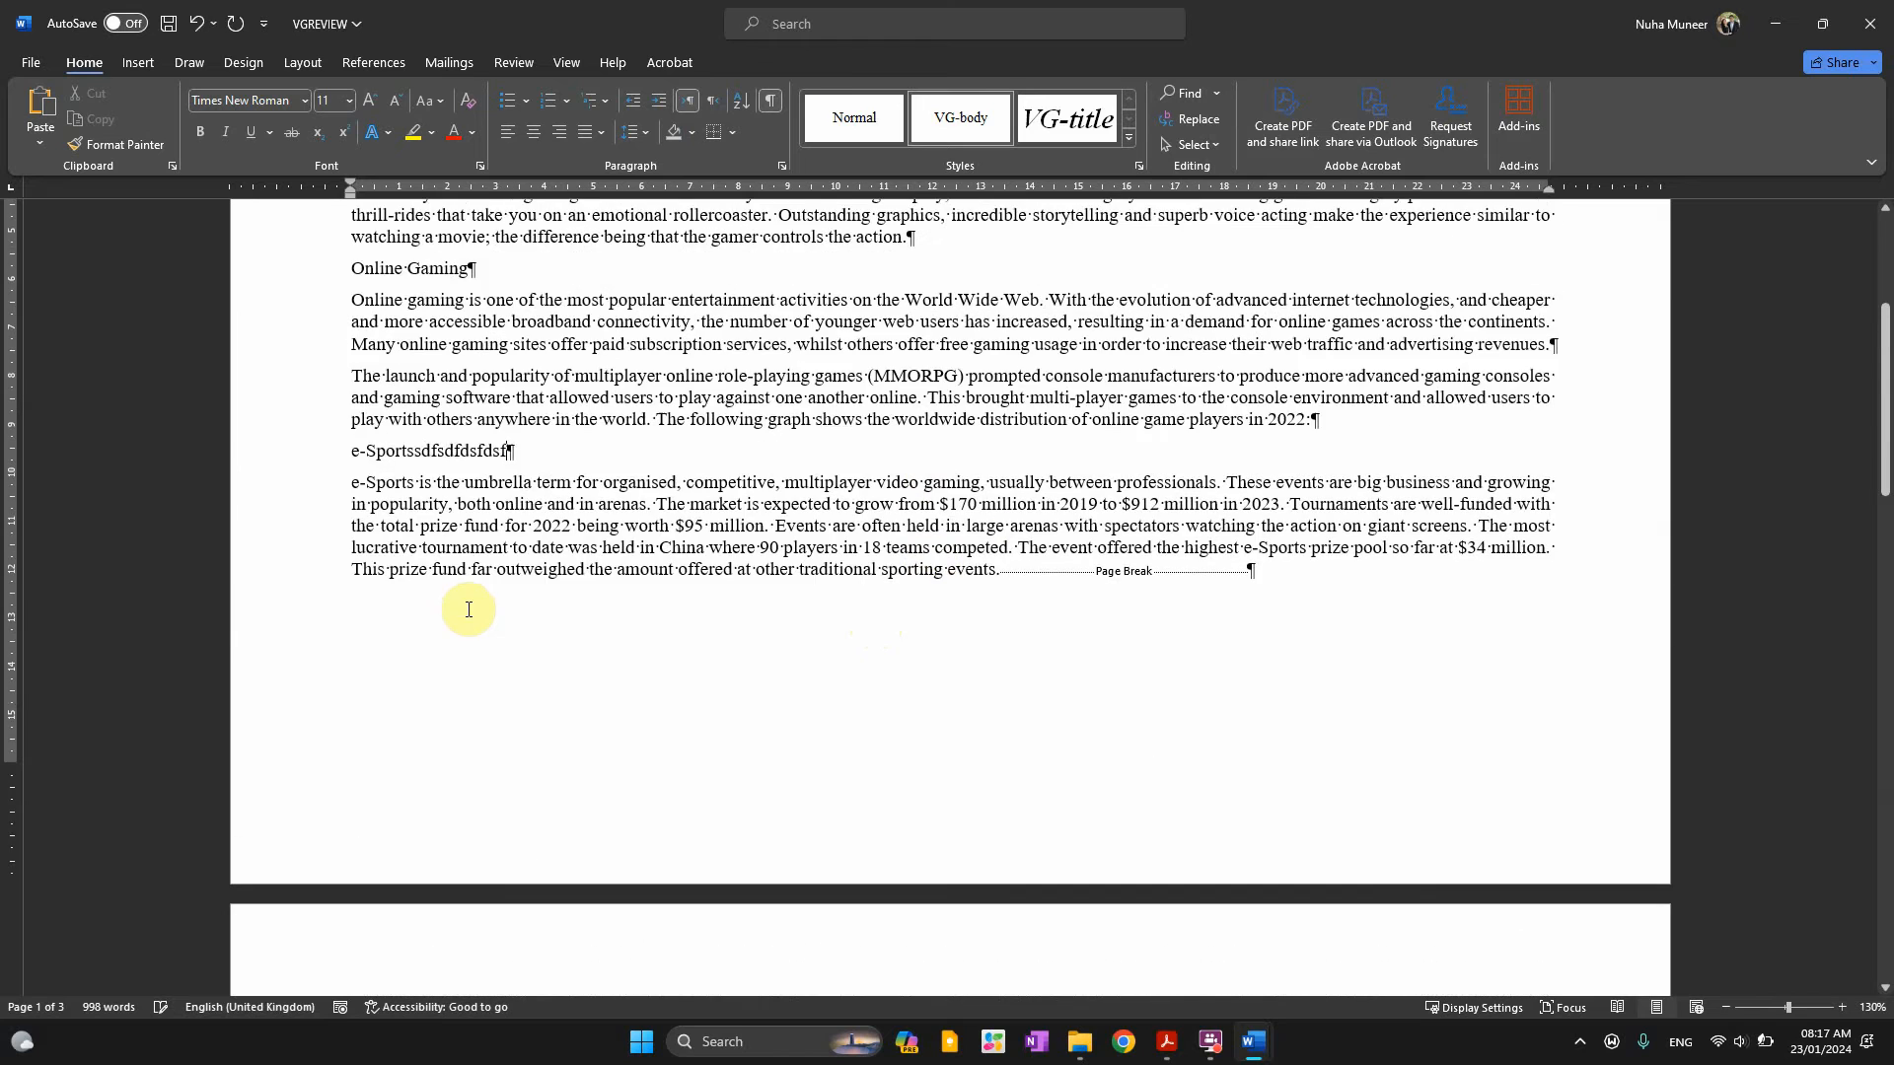
pyautogui.scroll(-3, 668, 570)
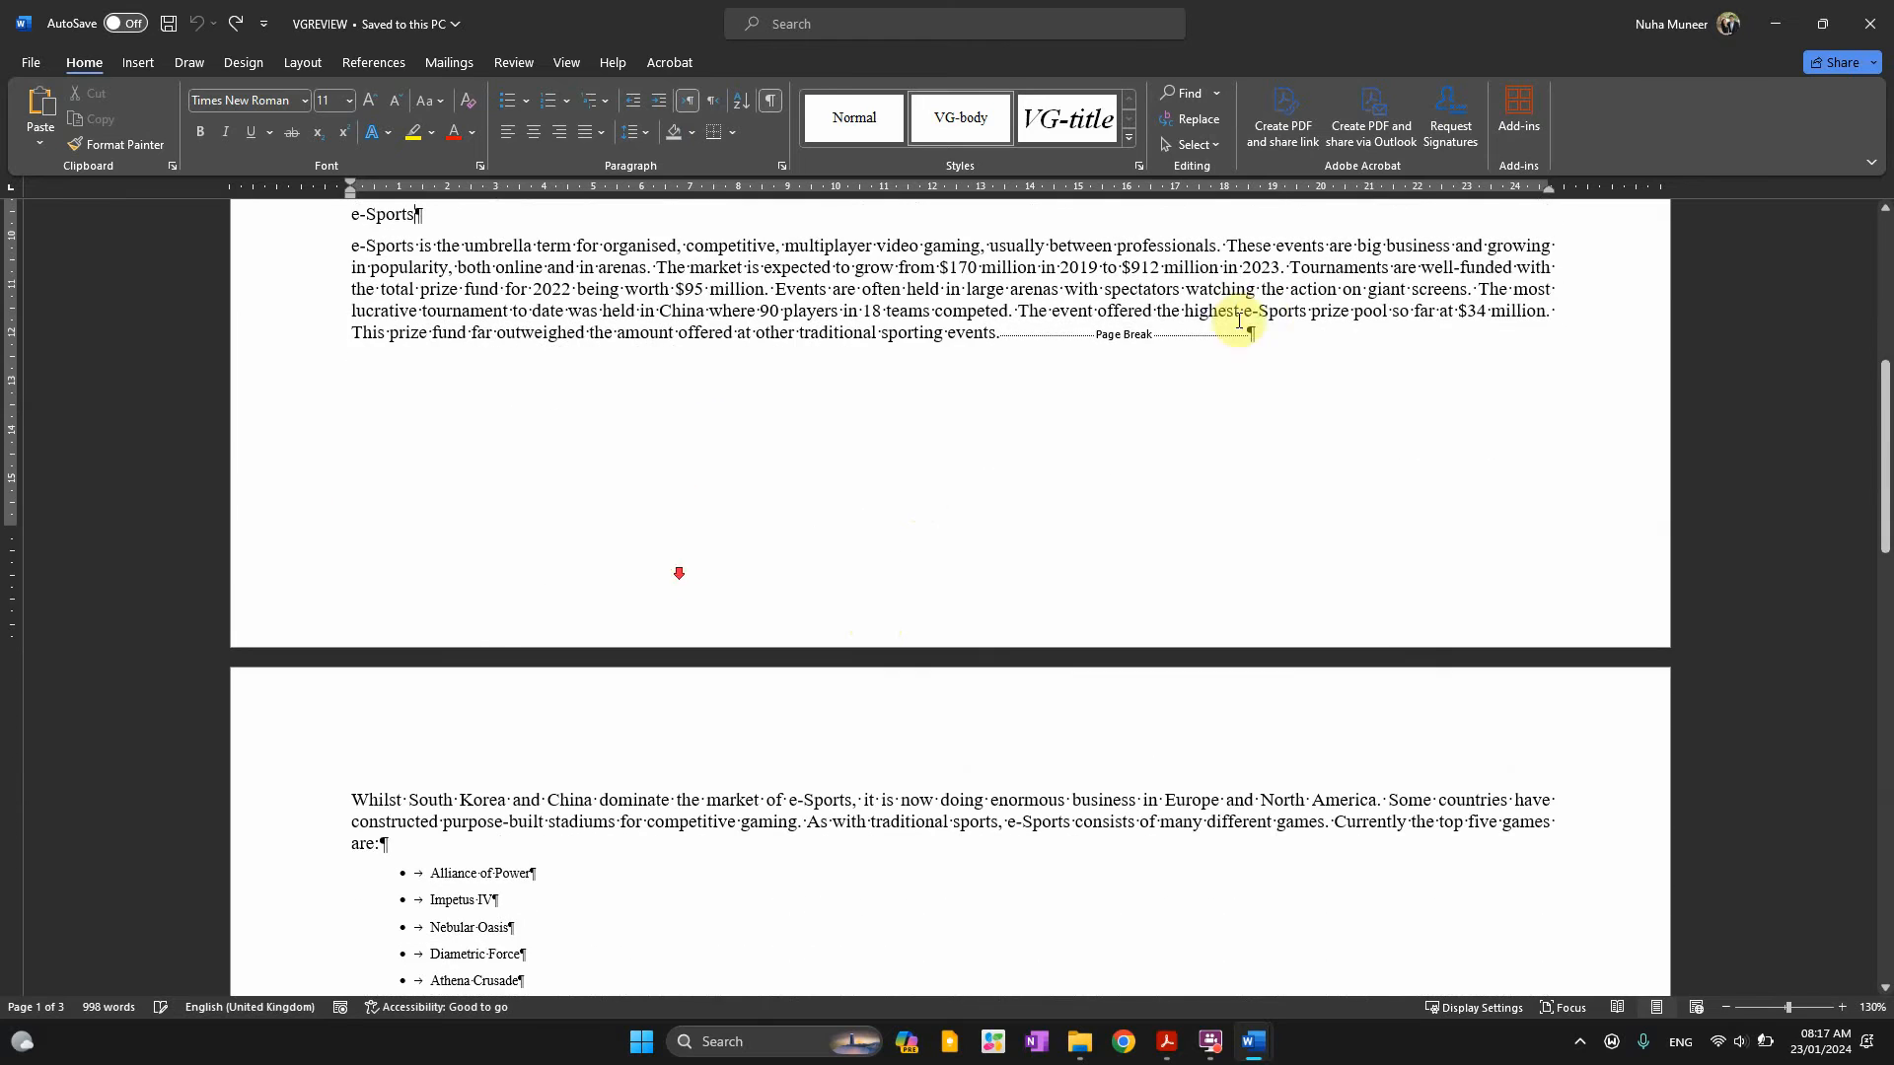
pyautogui.moveTo(1010, 331); pyautogui.dragTo(1272, 333)
pyautogui.scroll(-10, 981, 677)
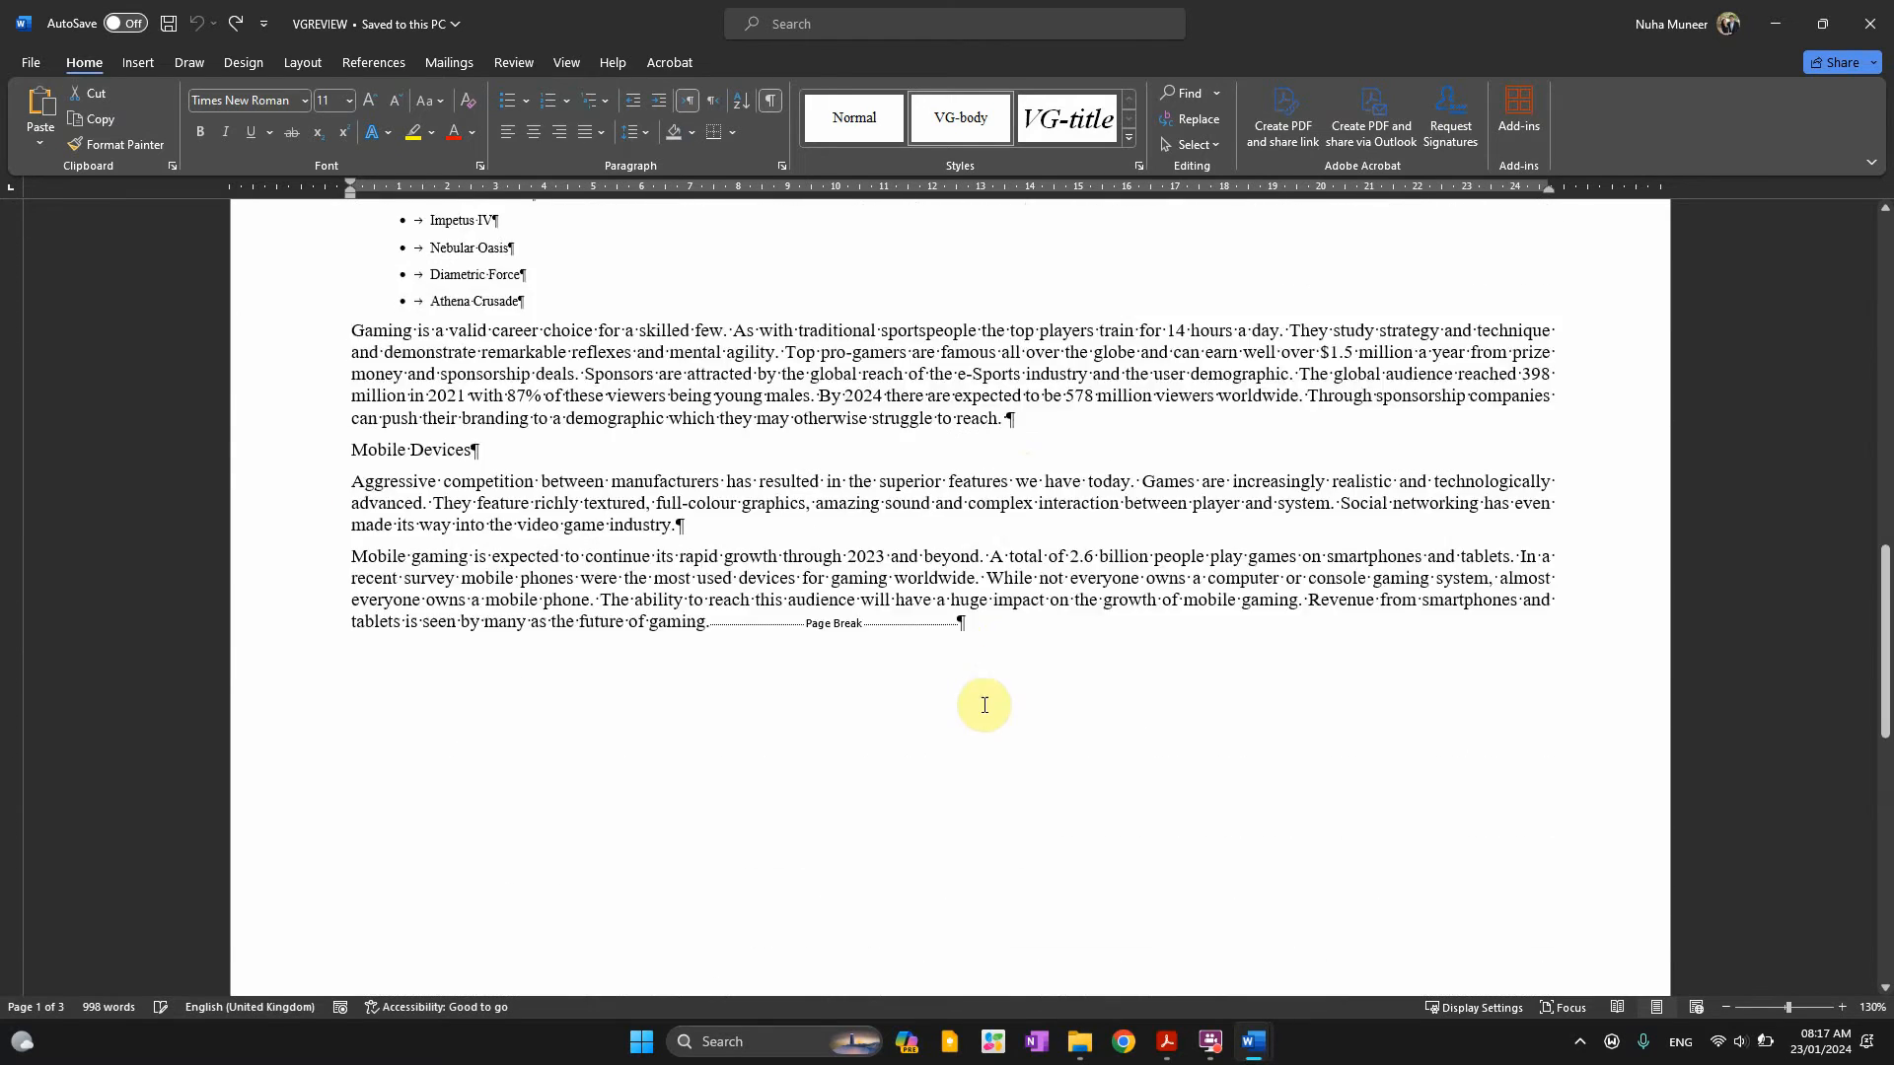
pyautogui.moveTo(749, 539); pyautogui.dragTo(958, 549)
pyautogui.scroll(-12, 1016, 687)
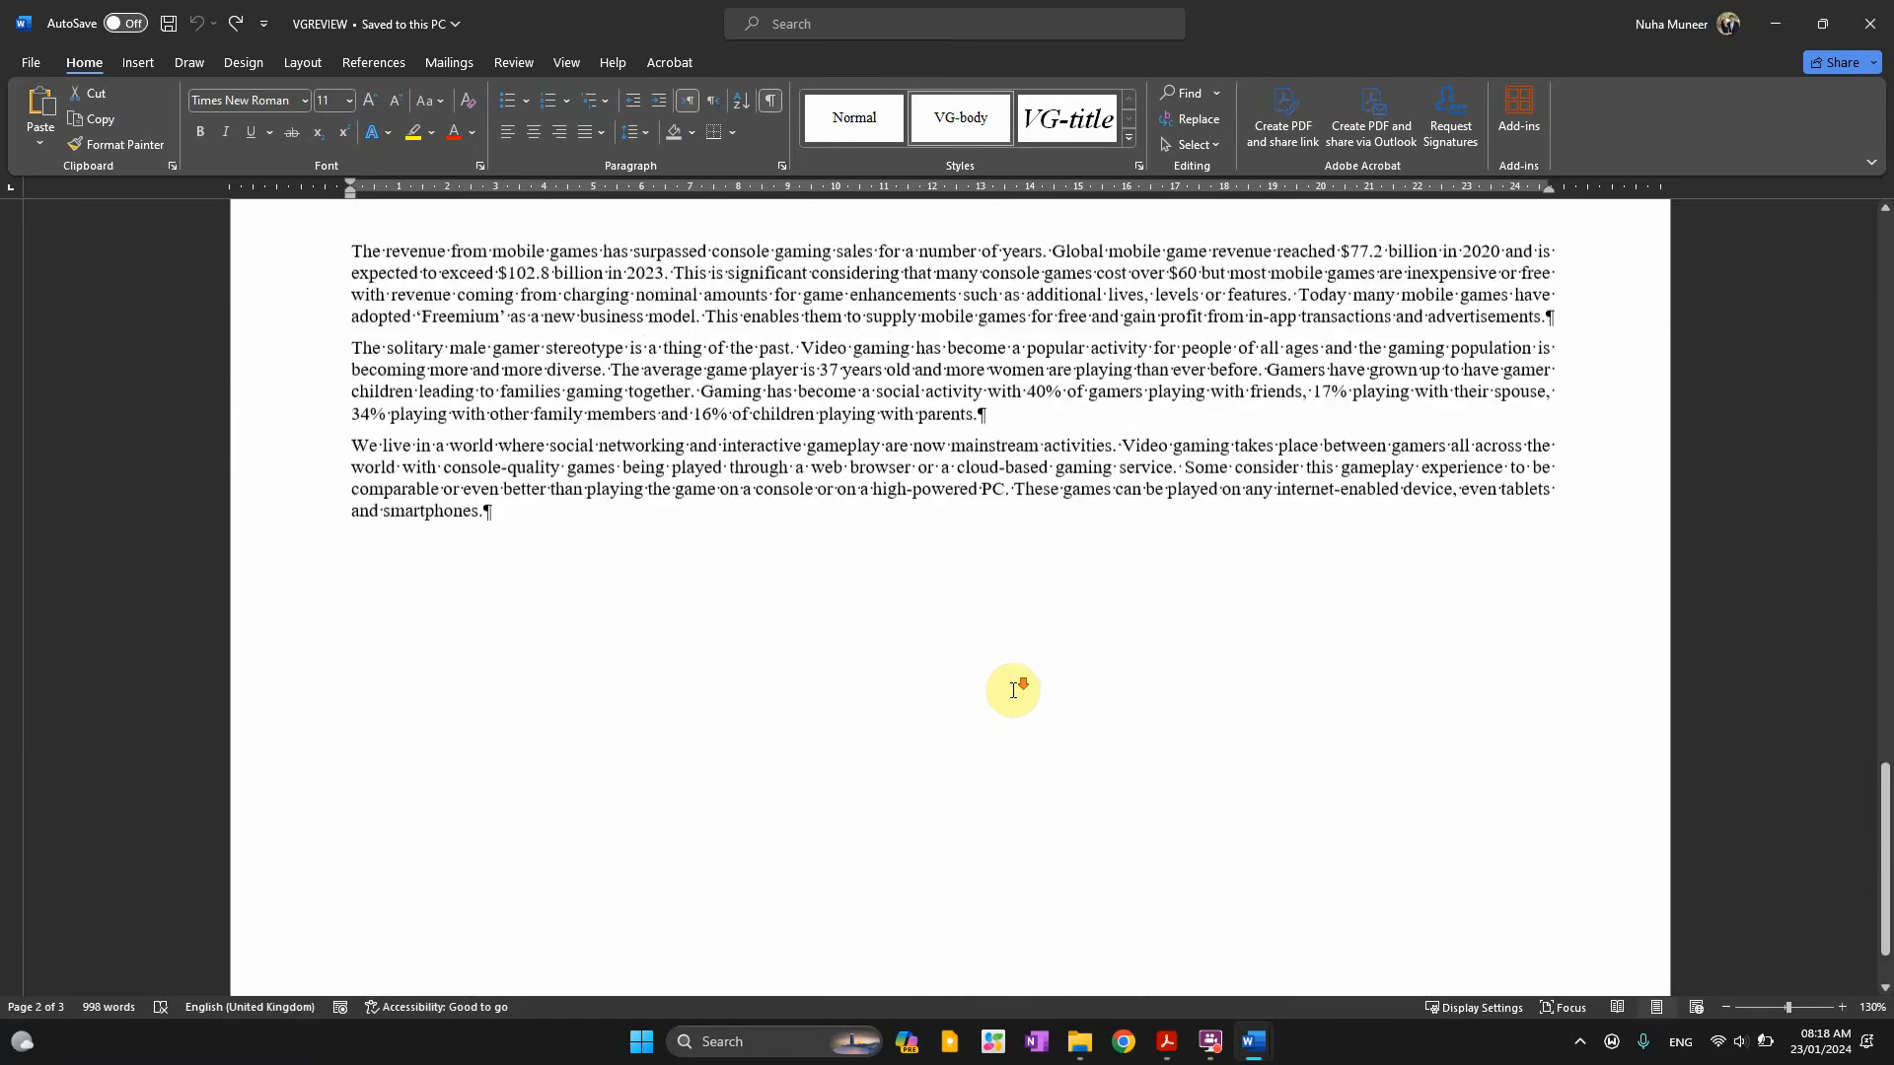
pyautogui.scroll(9, 1014, 688)
pyautogui.scroll(2, 1011, 691)
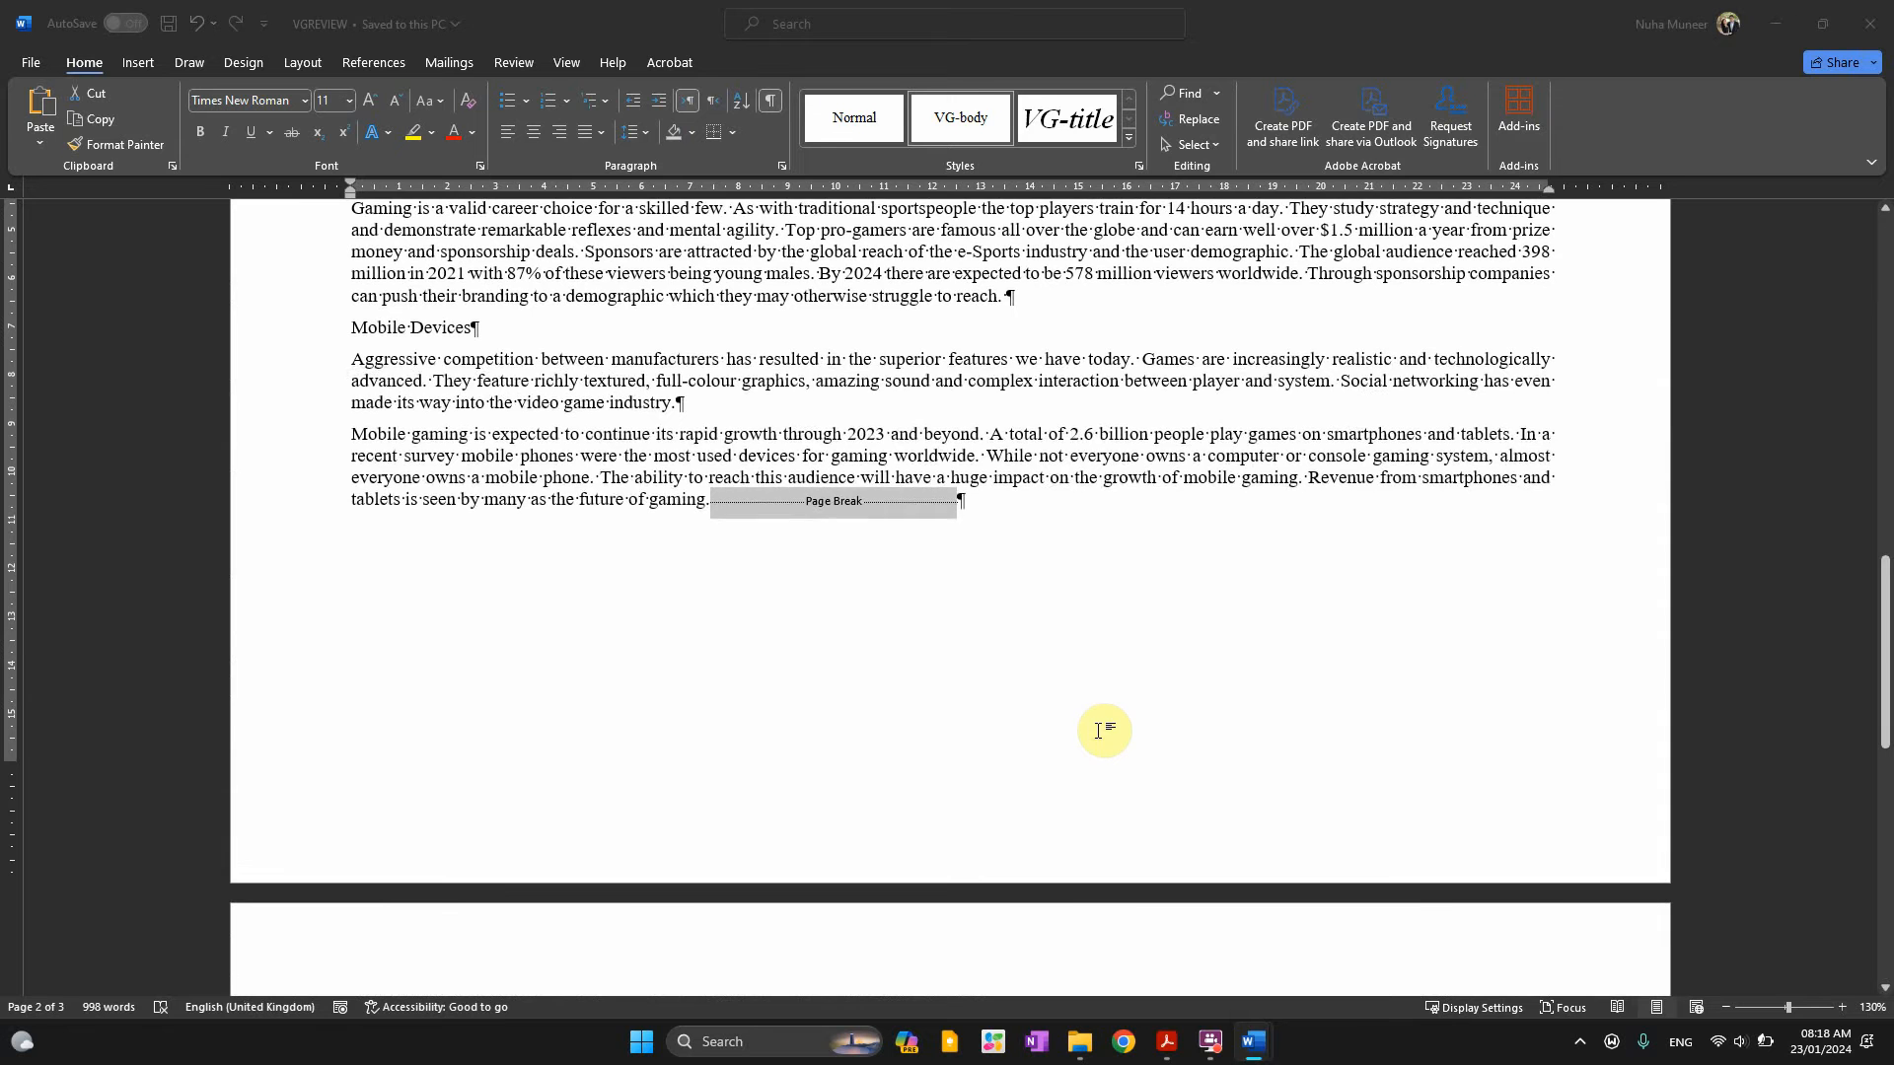
# Delete the page break after 'future of gaming.', undoing an accidental empty paragraph
pyautogui.hotkey('alt', 'Tab')
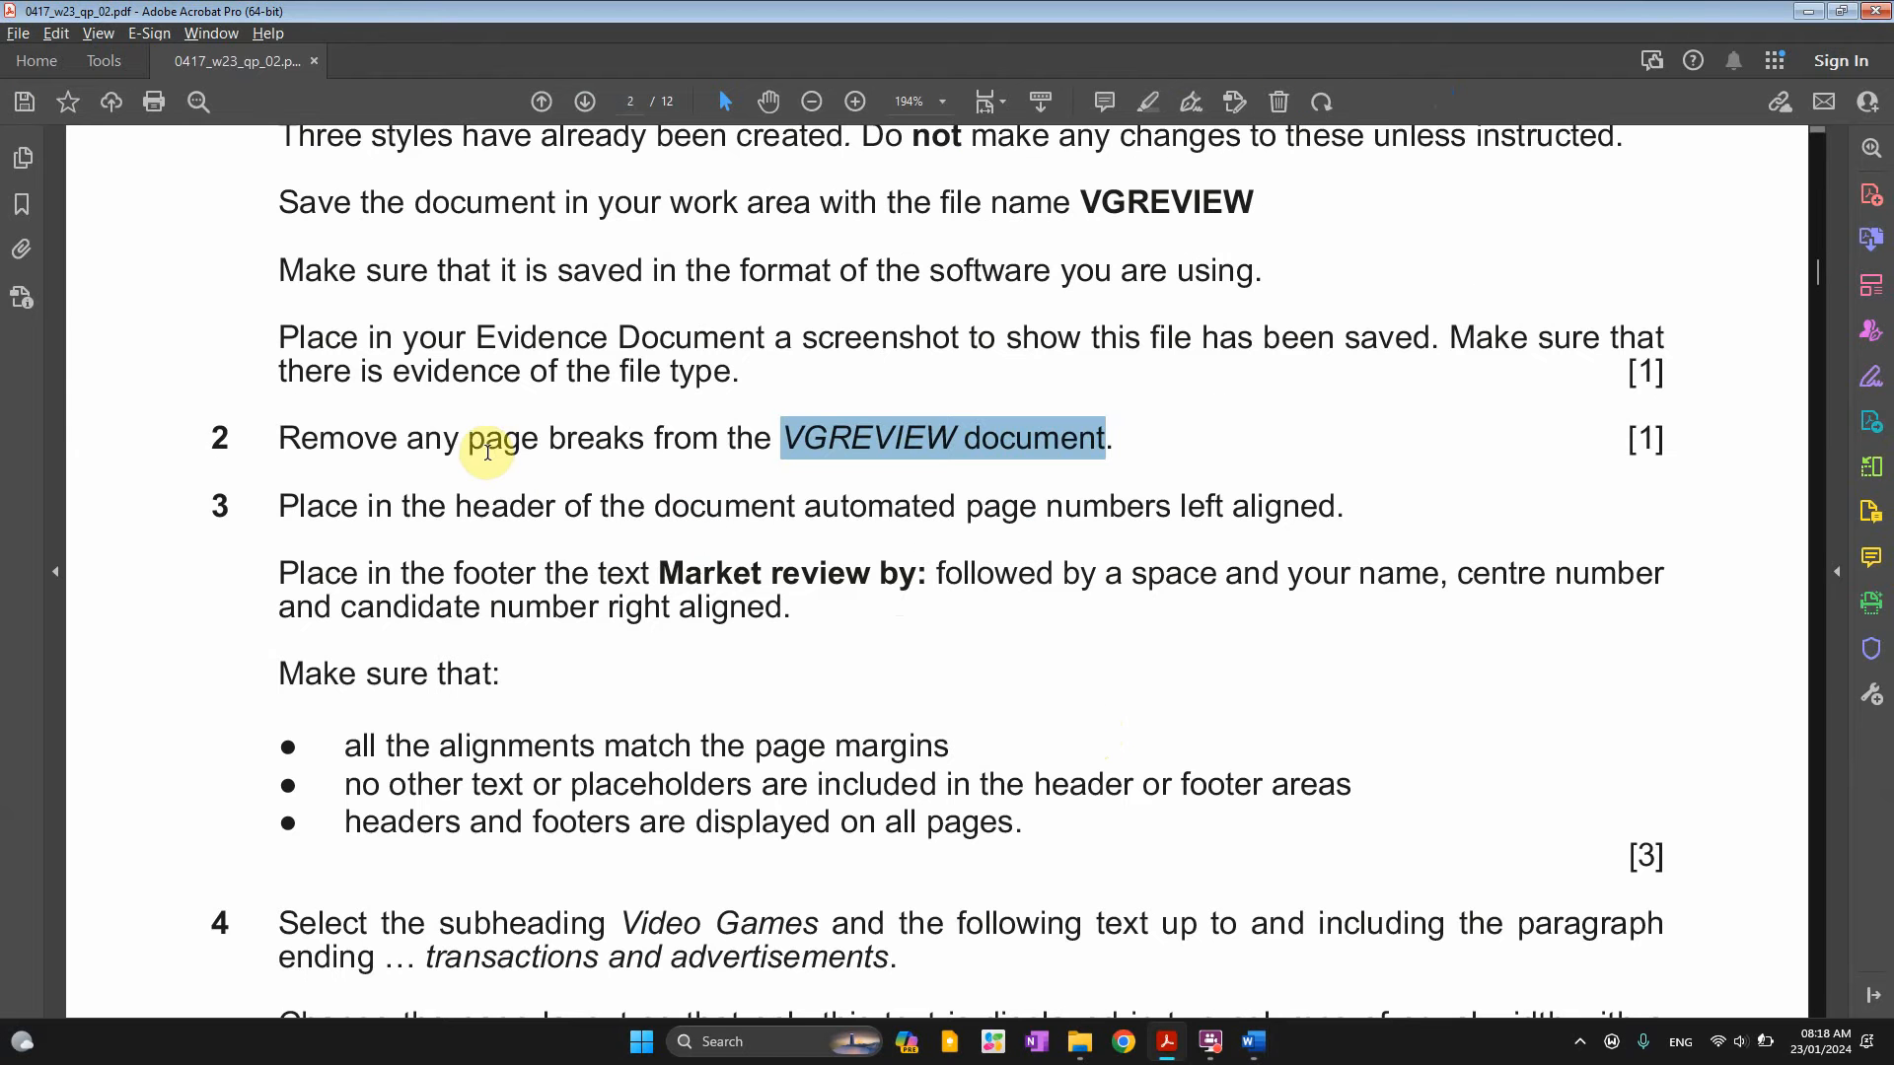
pyautogui.hotkey('alt', 'Tab')
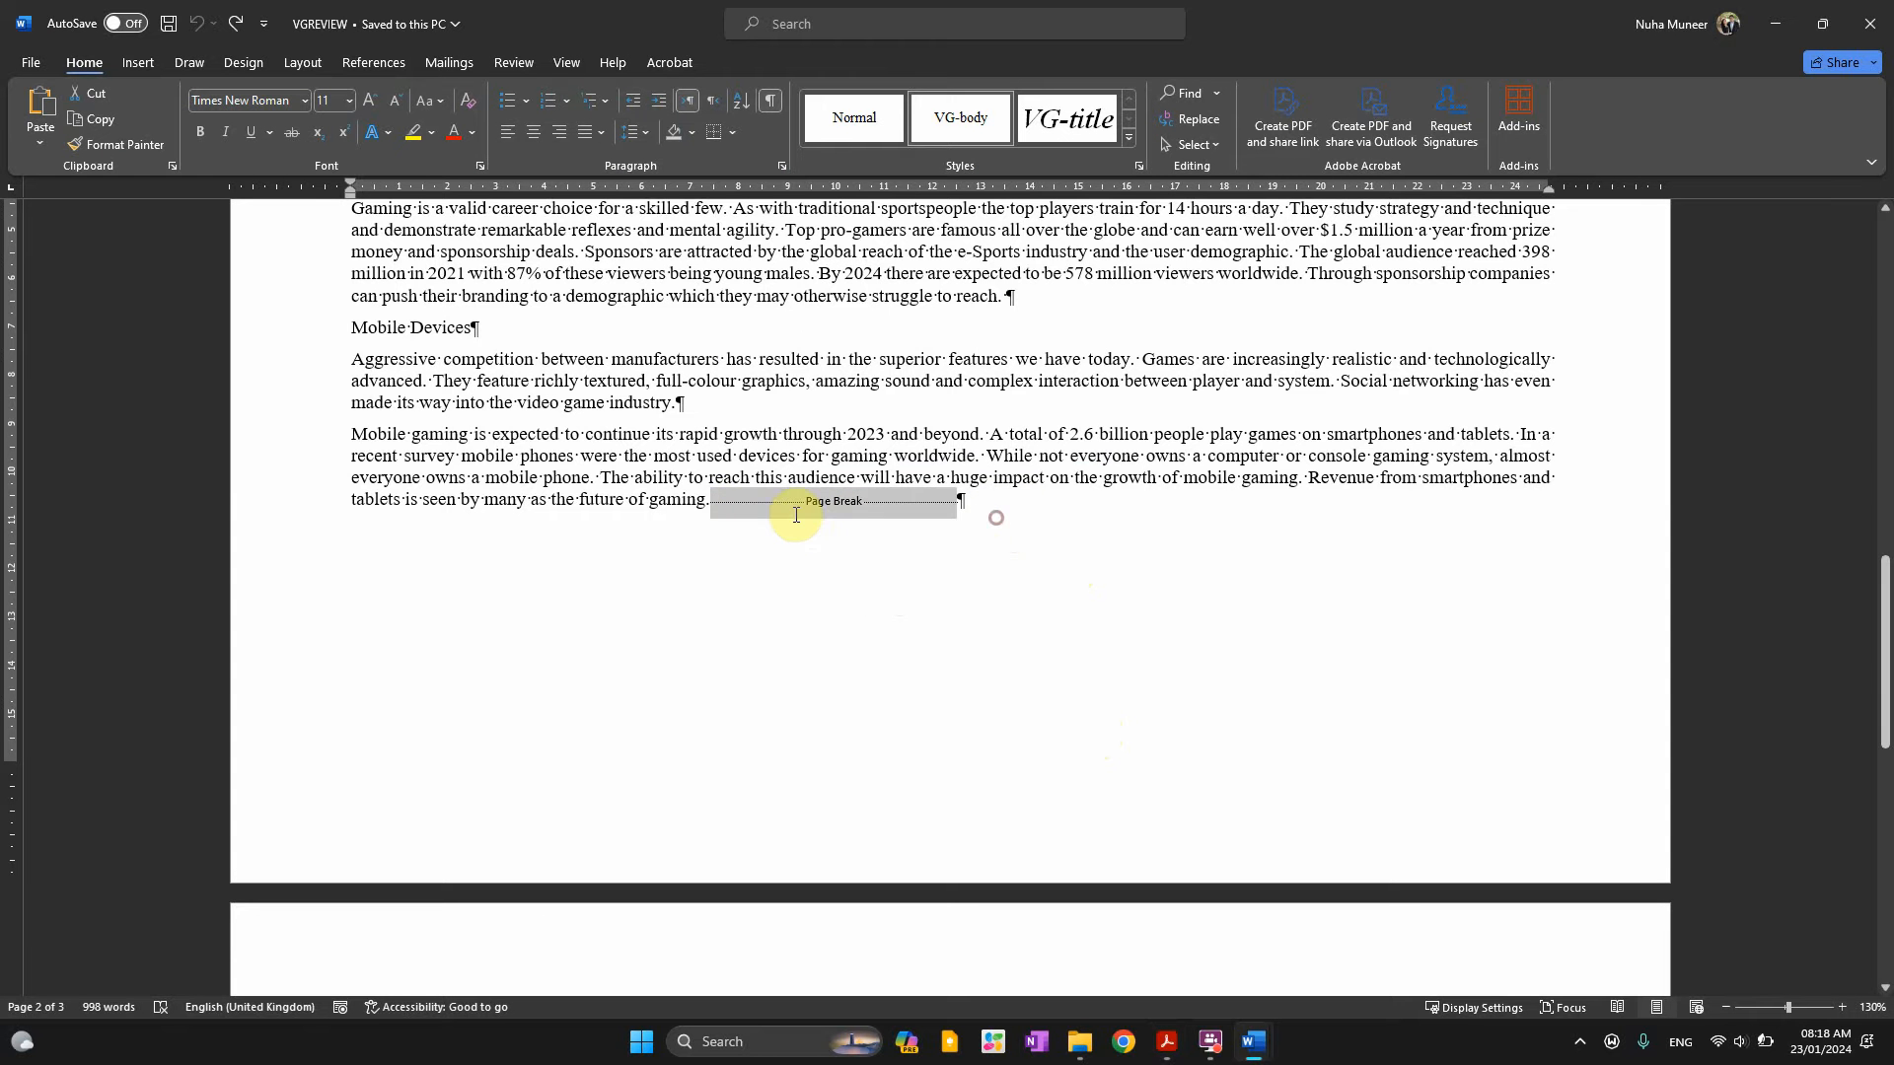
pyautogui.press('Delete')
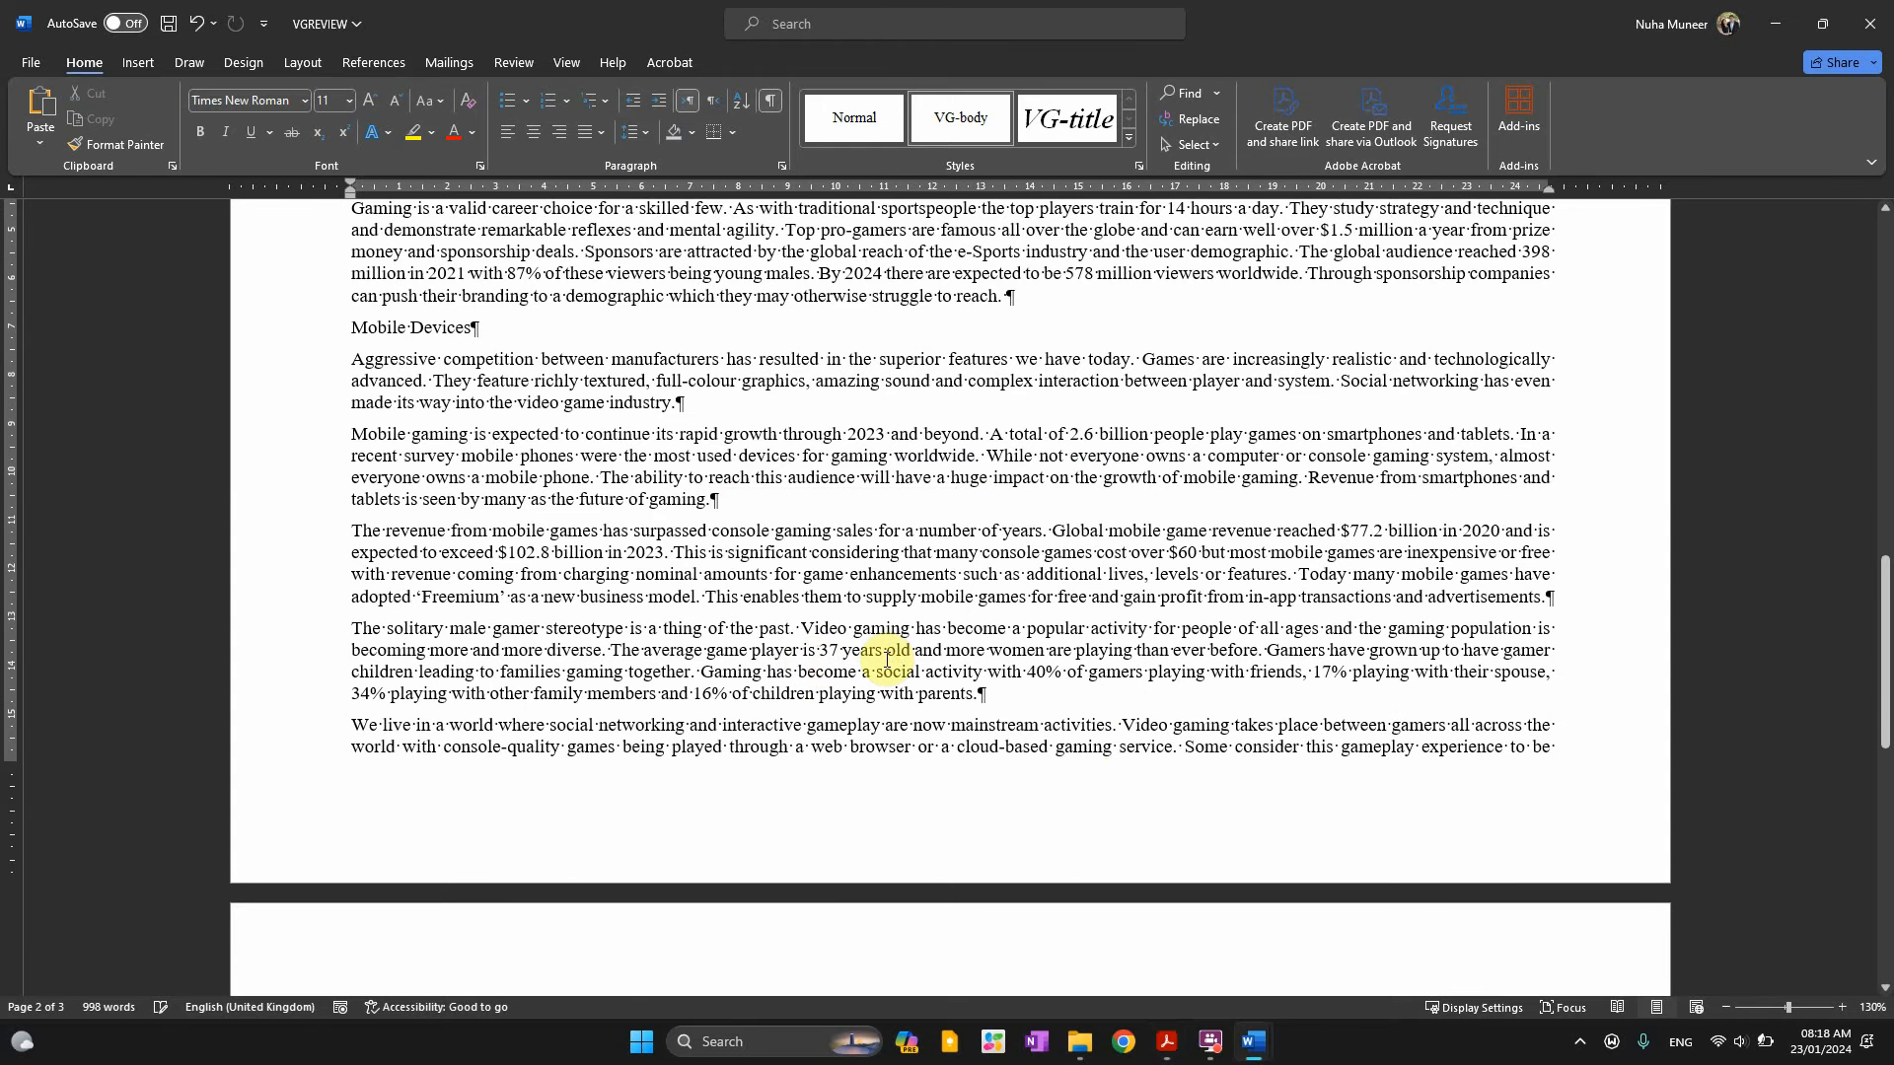
pyautogui.scroll(2, 888, 659)
pyautogui.scroll(8, 887, 659)
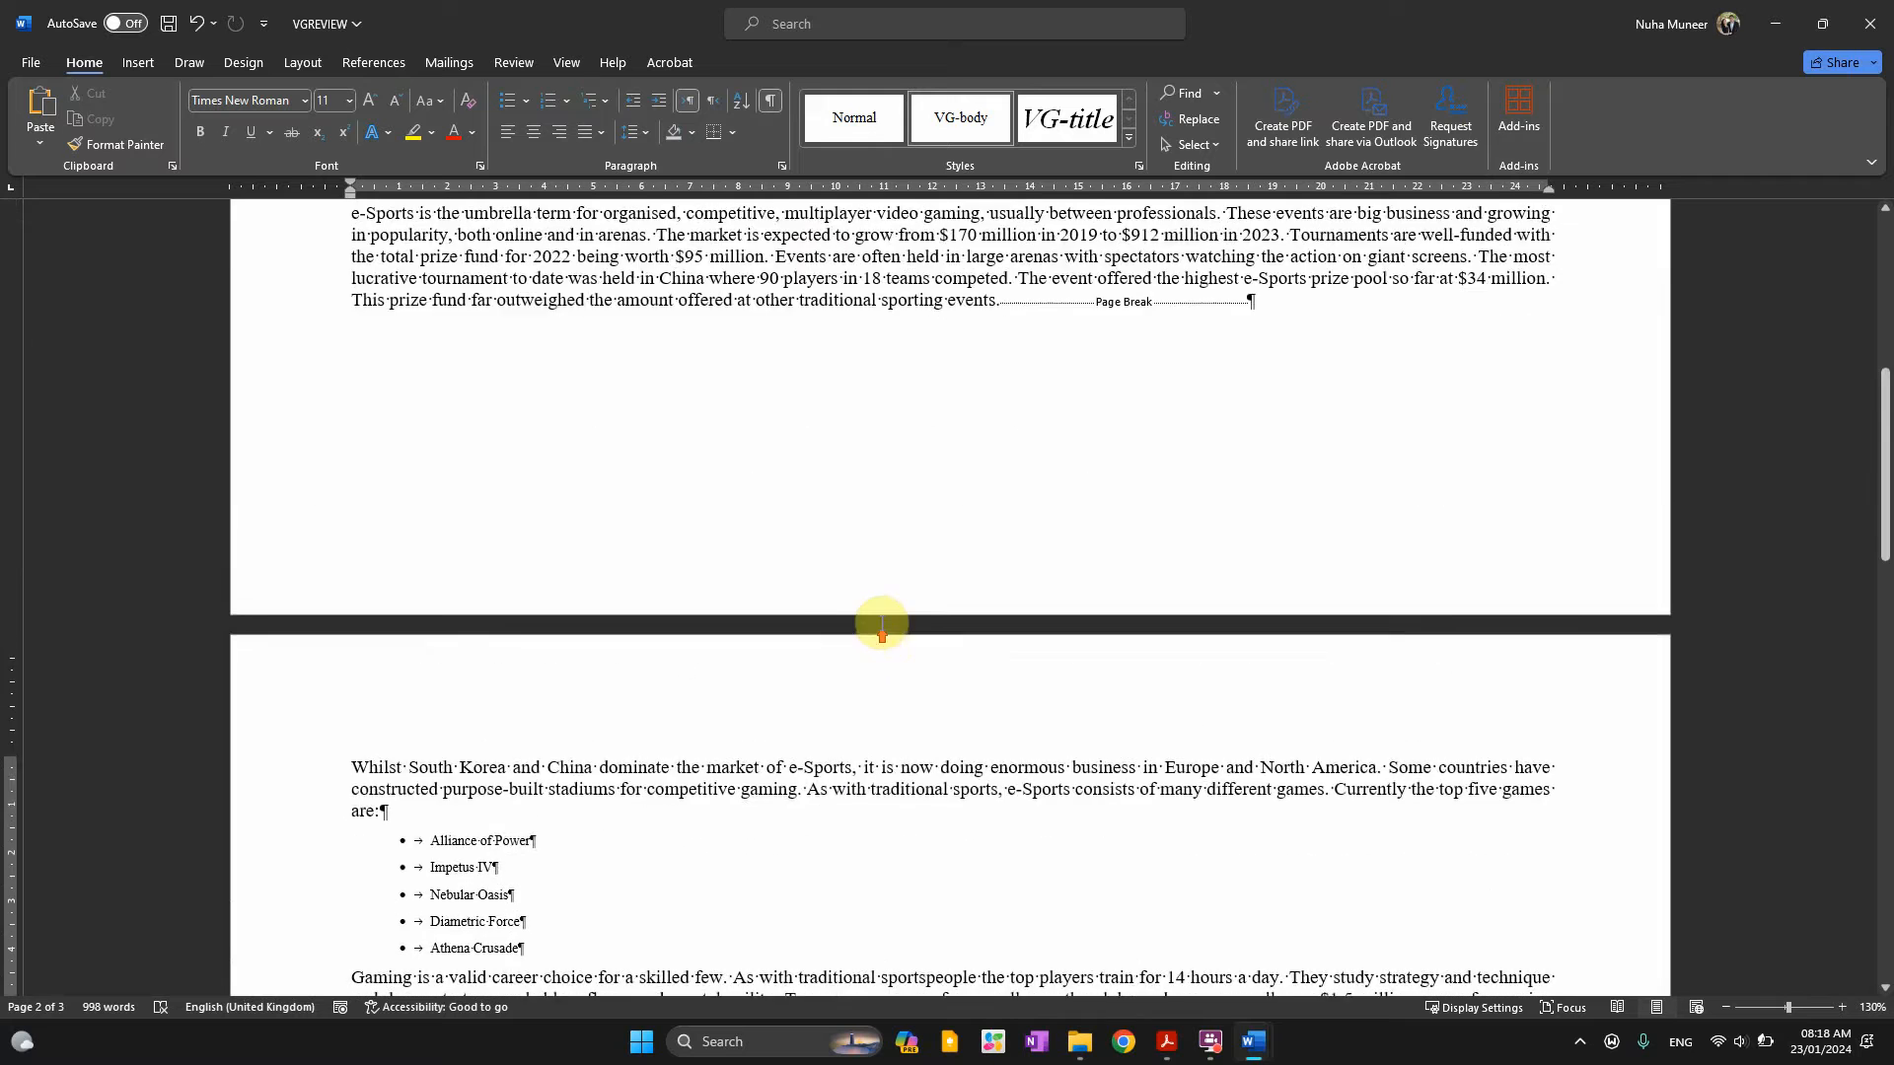
pyautogui.scroll(-6, 898, 614)
pyautogui.scroll(-4, 898, 614)
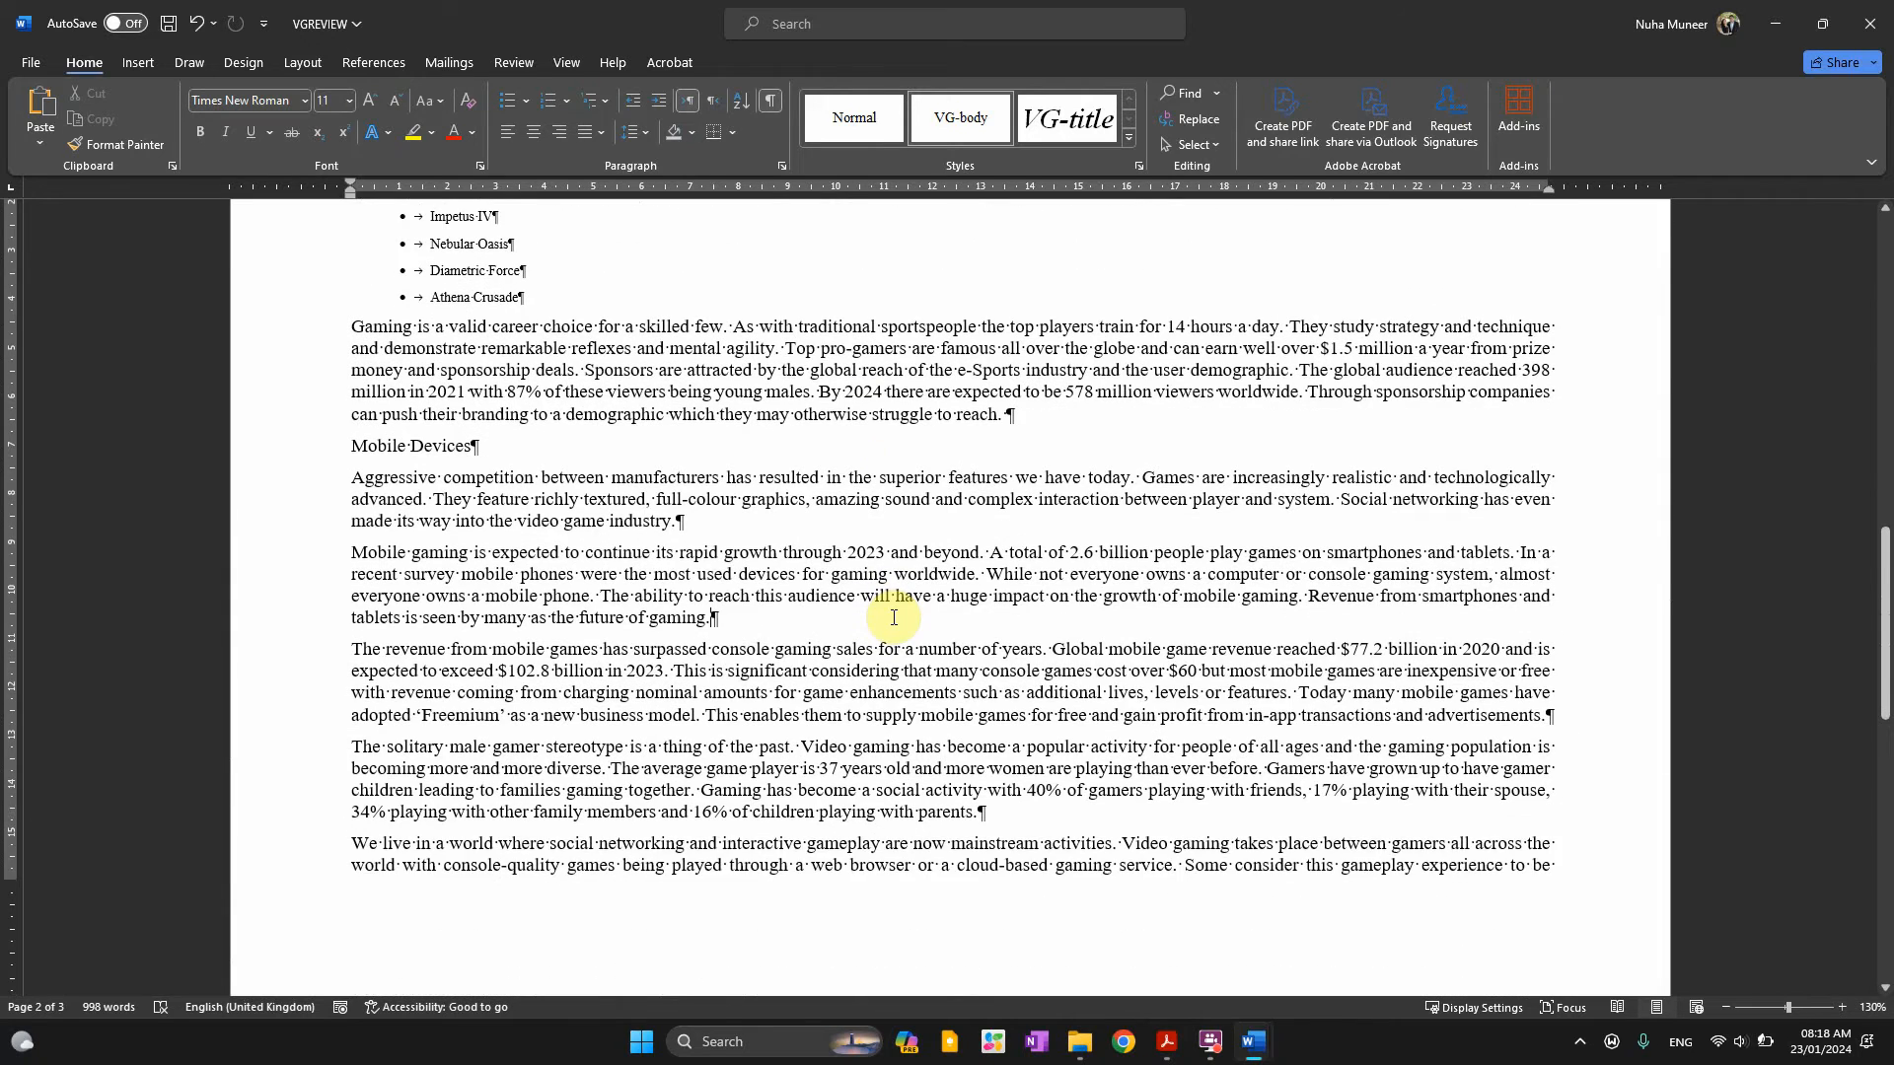
pyautogui.click(894, 617)
pyautogui.press('Return')
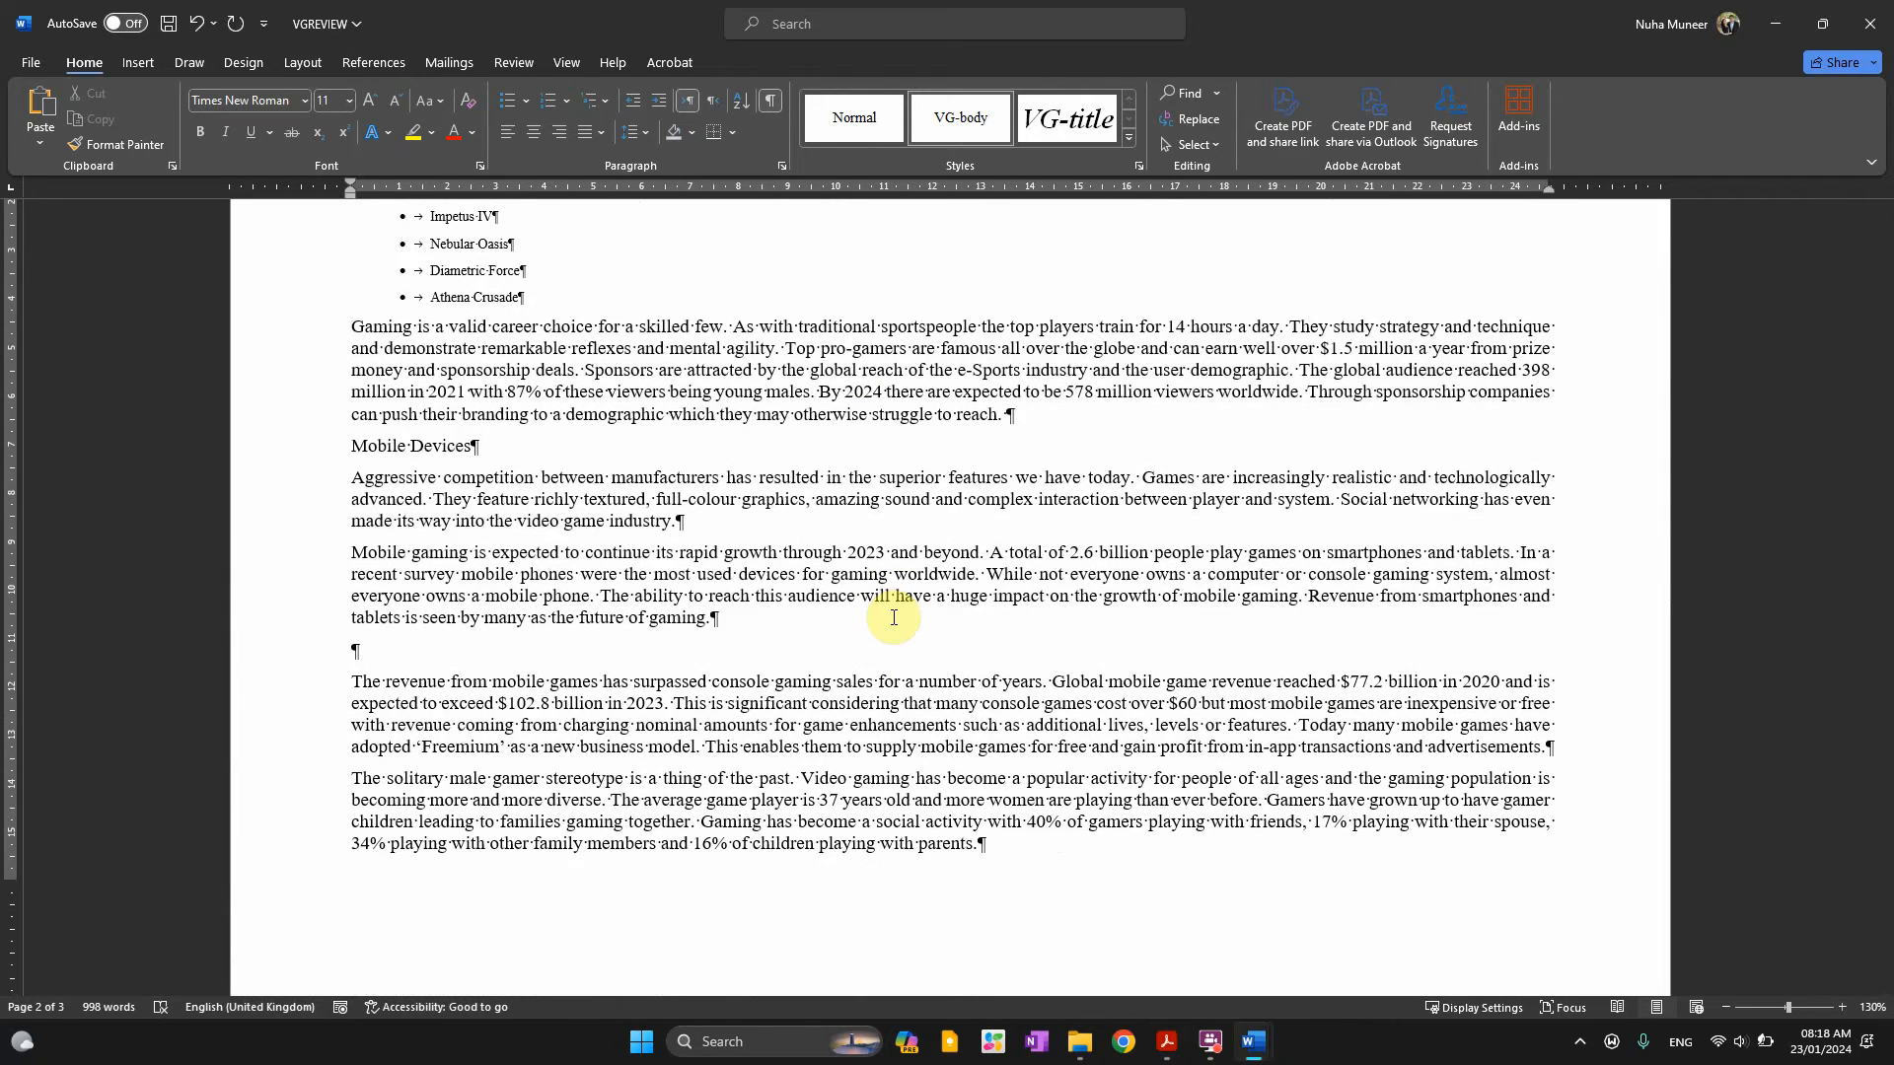
pyautogui.hotkey('ctrl', 'z')
# Delete the page break after 'sporting events.' and return to the exam PDF
pyautogui.scroll(14, 894, 618)
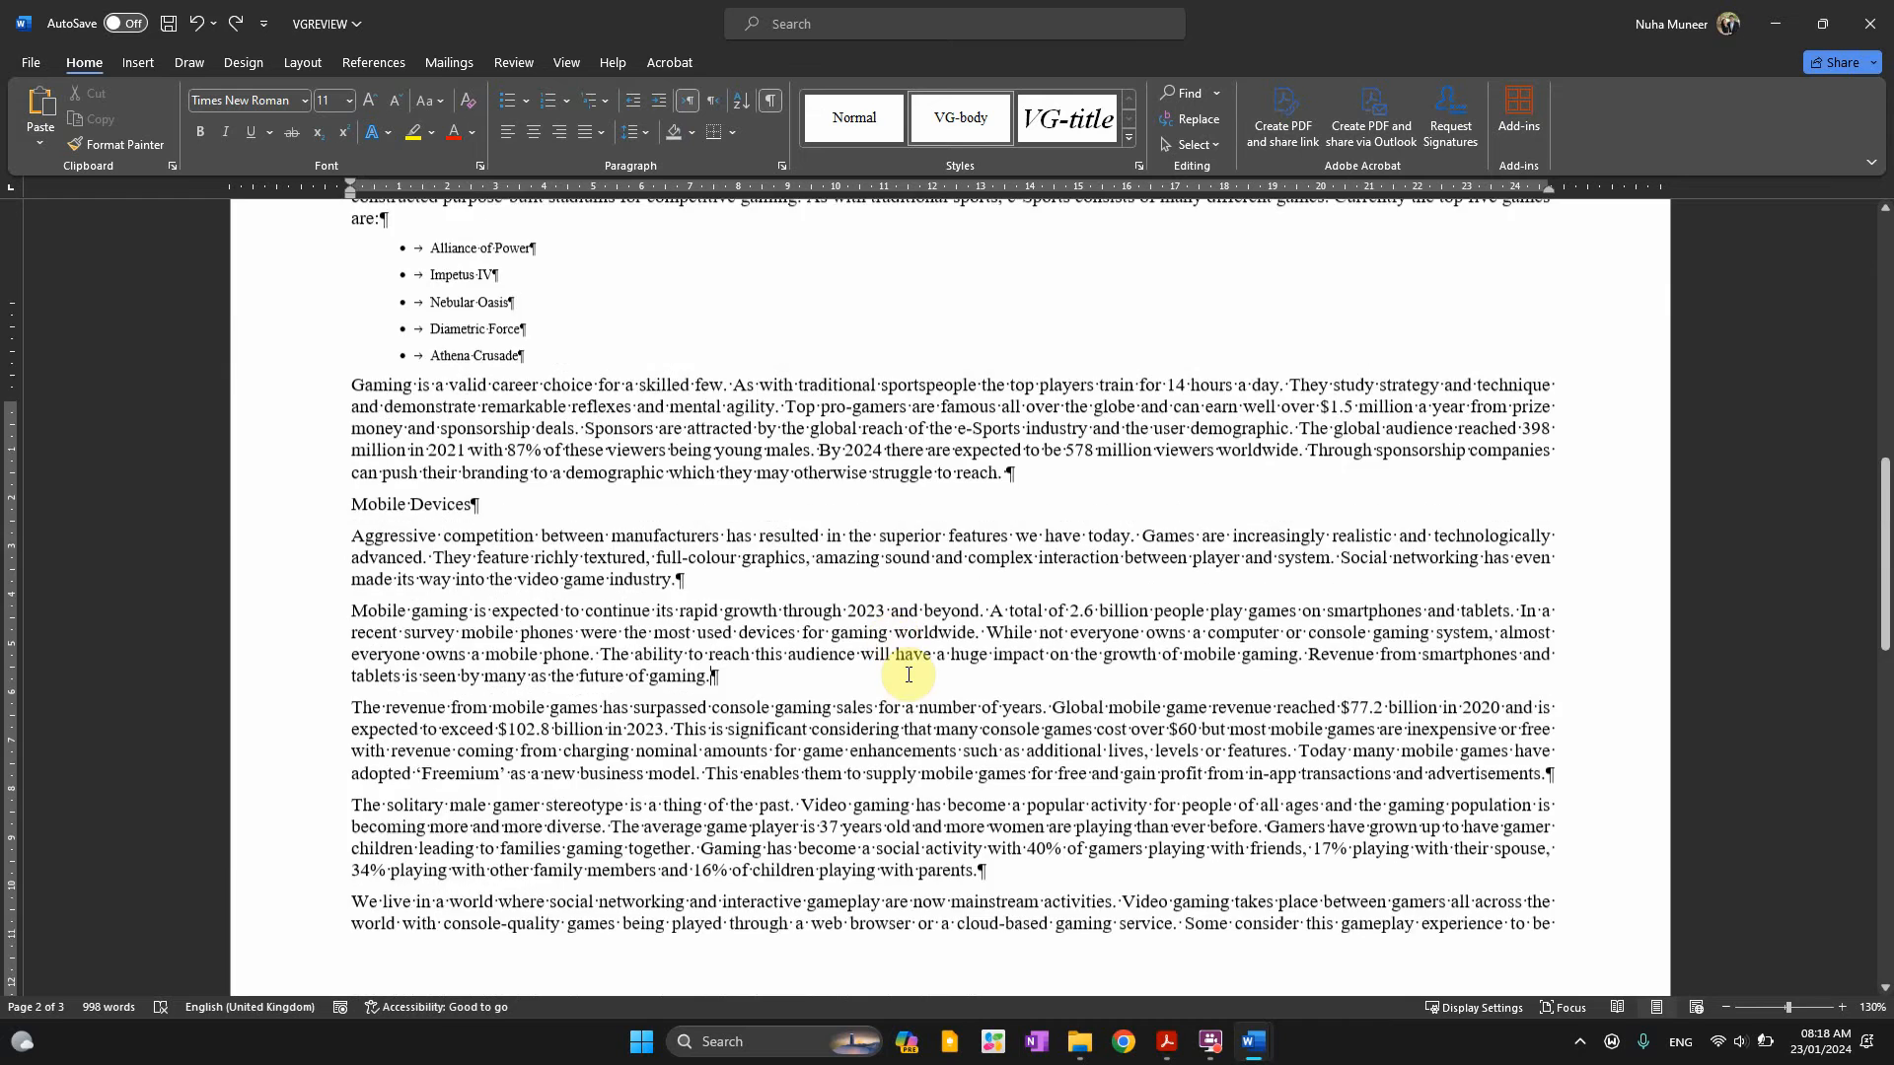
pyautogui.moveTo(1258, 539); pyautogui.dragTo(1019, 545)
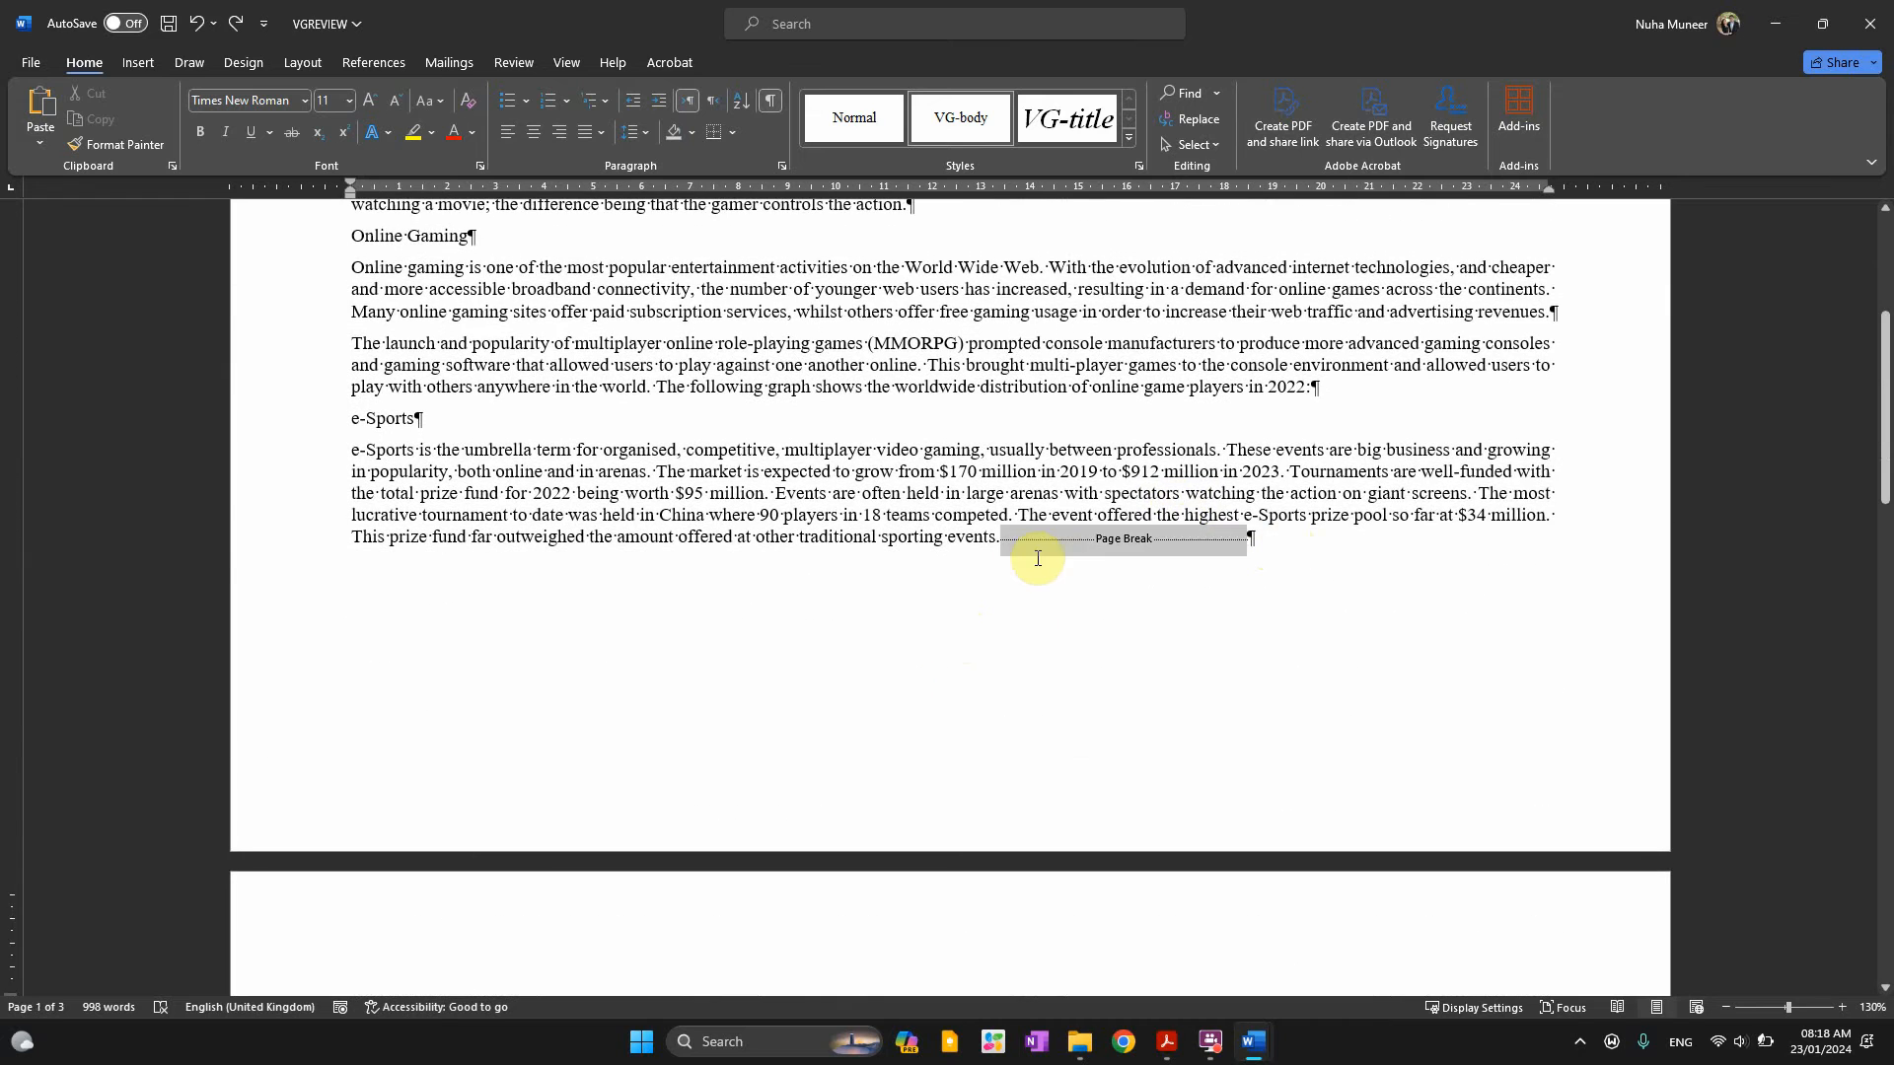
pyautogui.press('Delete')
pyautogui.scroll(6, 1045, 632)
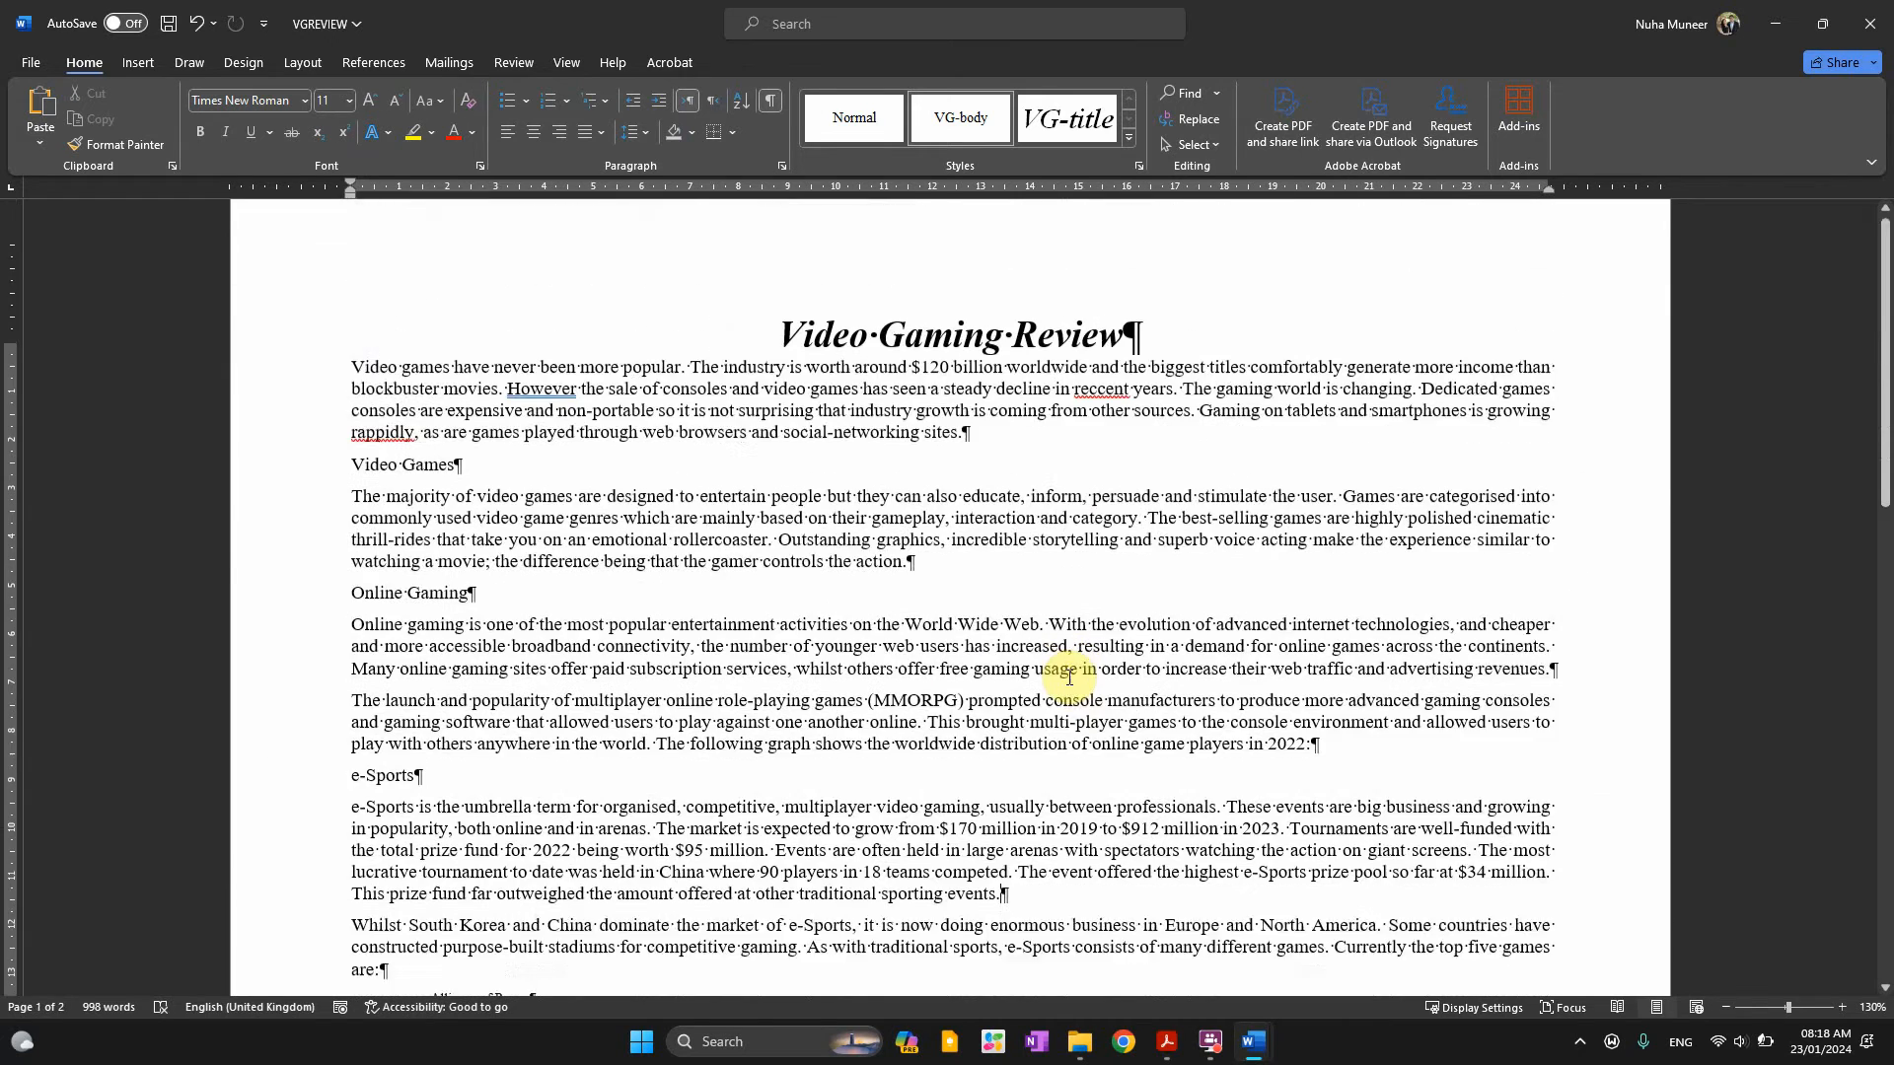
pyautogui.hotkey('alt', 'Tab')
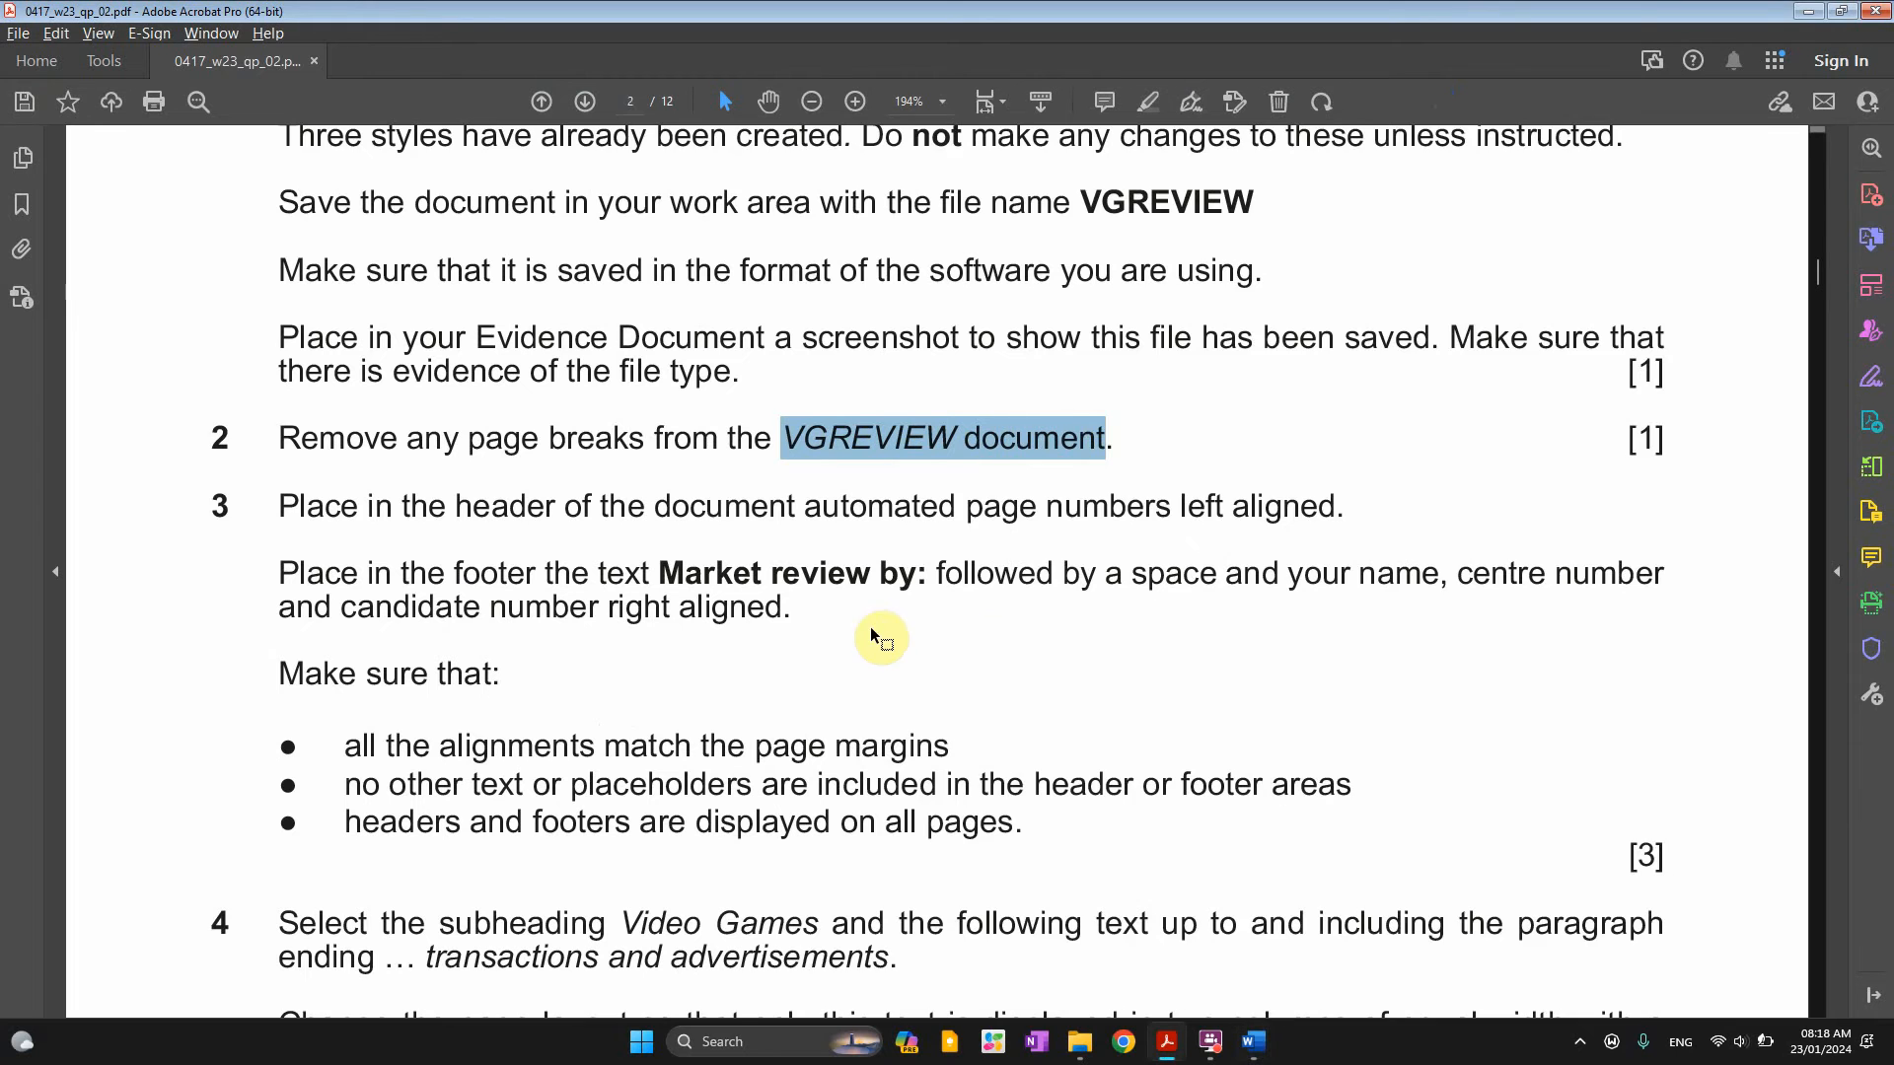
# Turn off the formatting marks in VGREVIEW
pyautogui.scroll(-2, 870, 626)
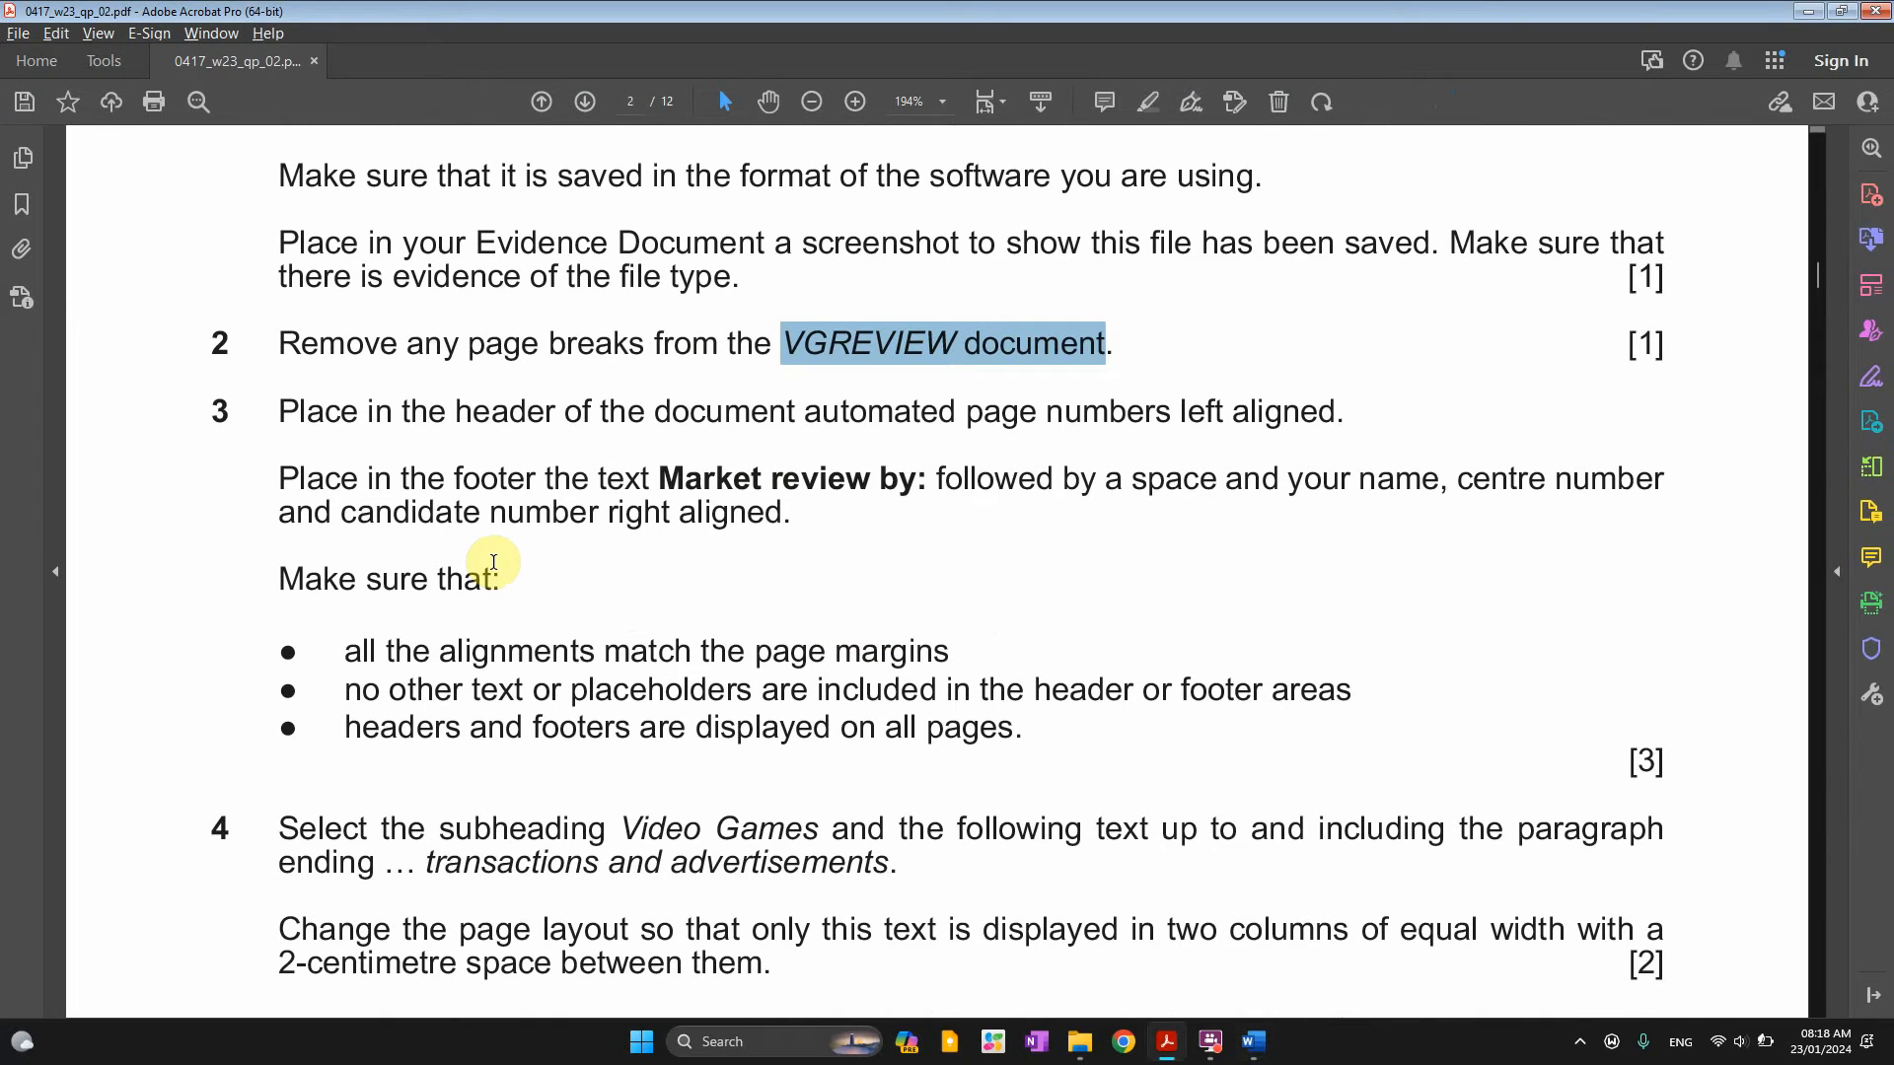
pyautogui.hotkey('alt', 'Tab')
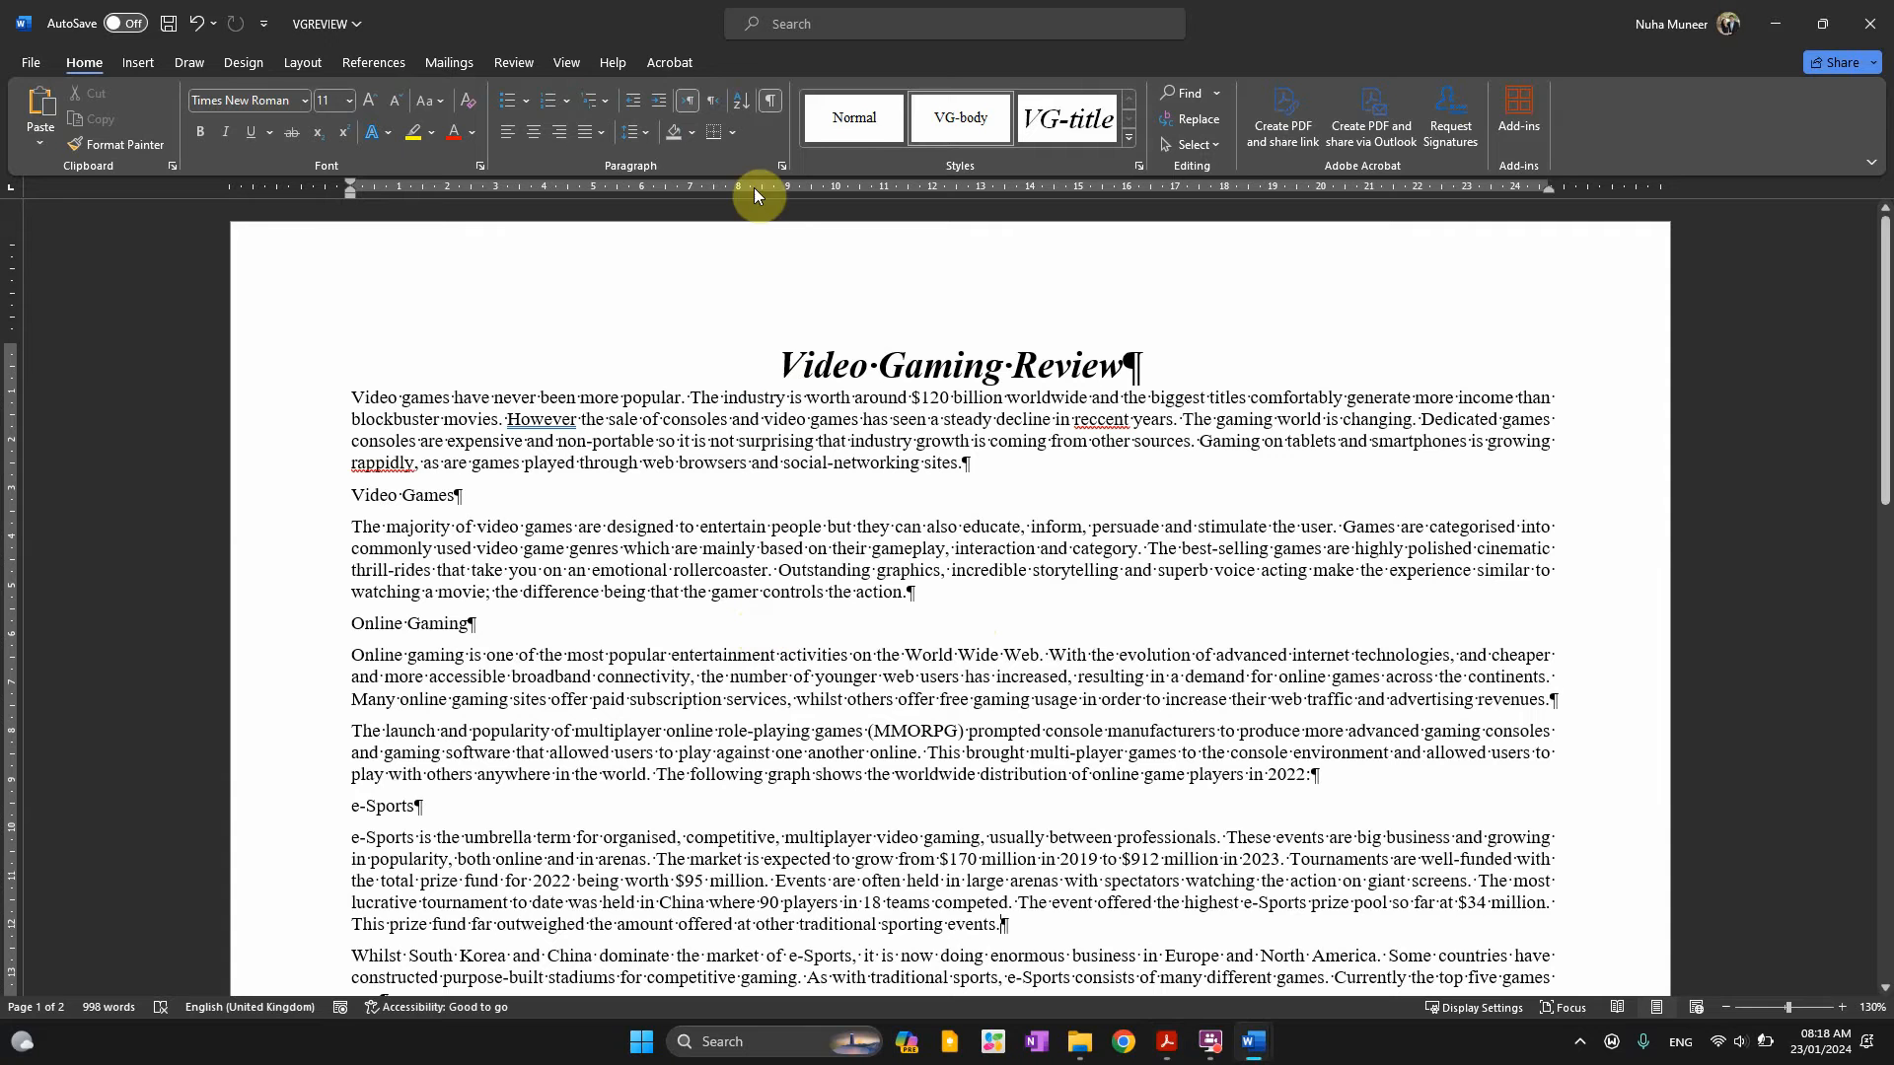
pyautogui.click(769, 99)
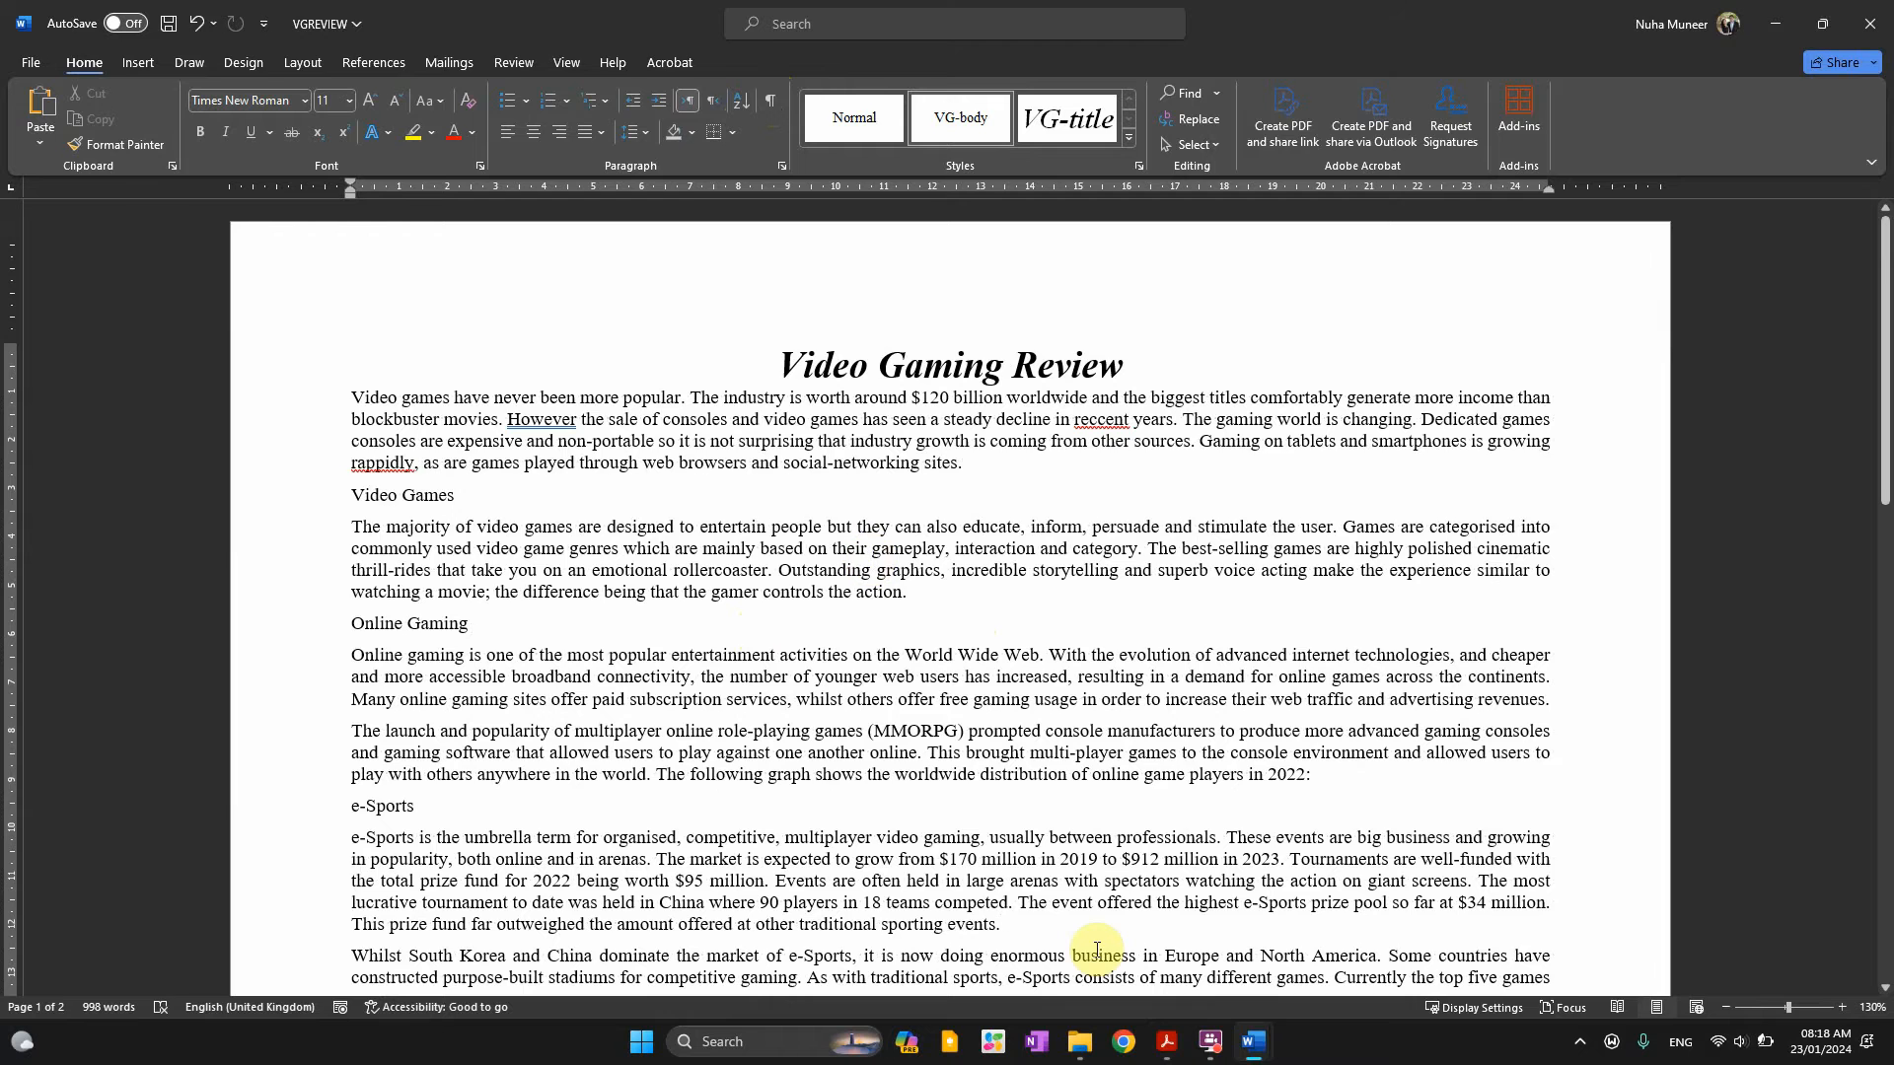
pyautogui.hotkey('alt', 'Tab')
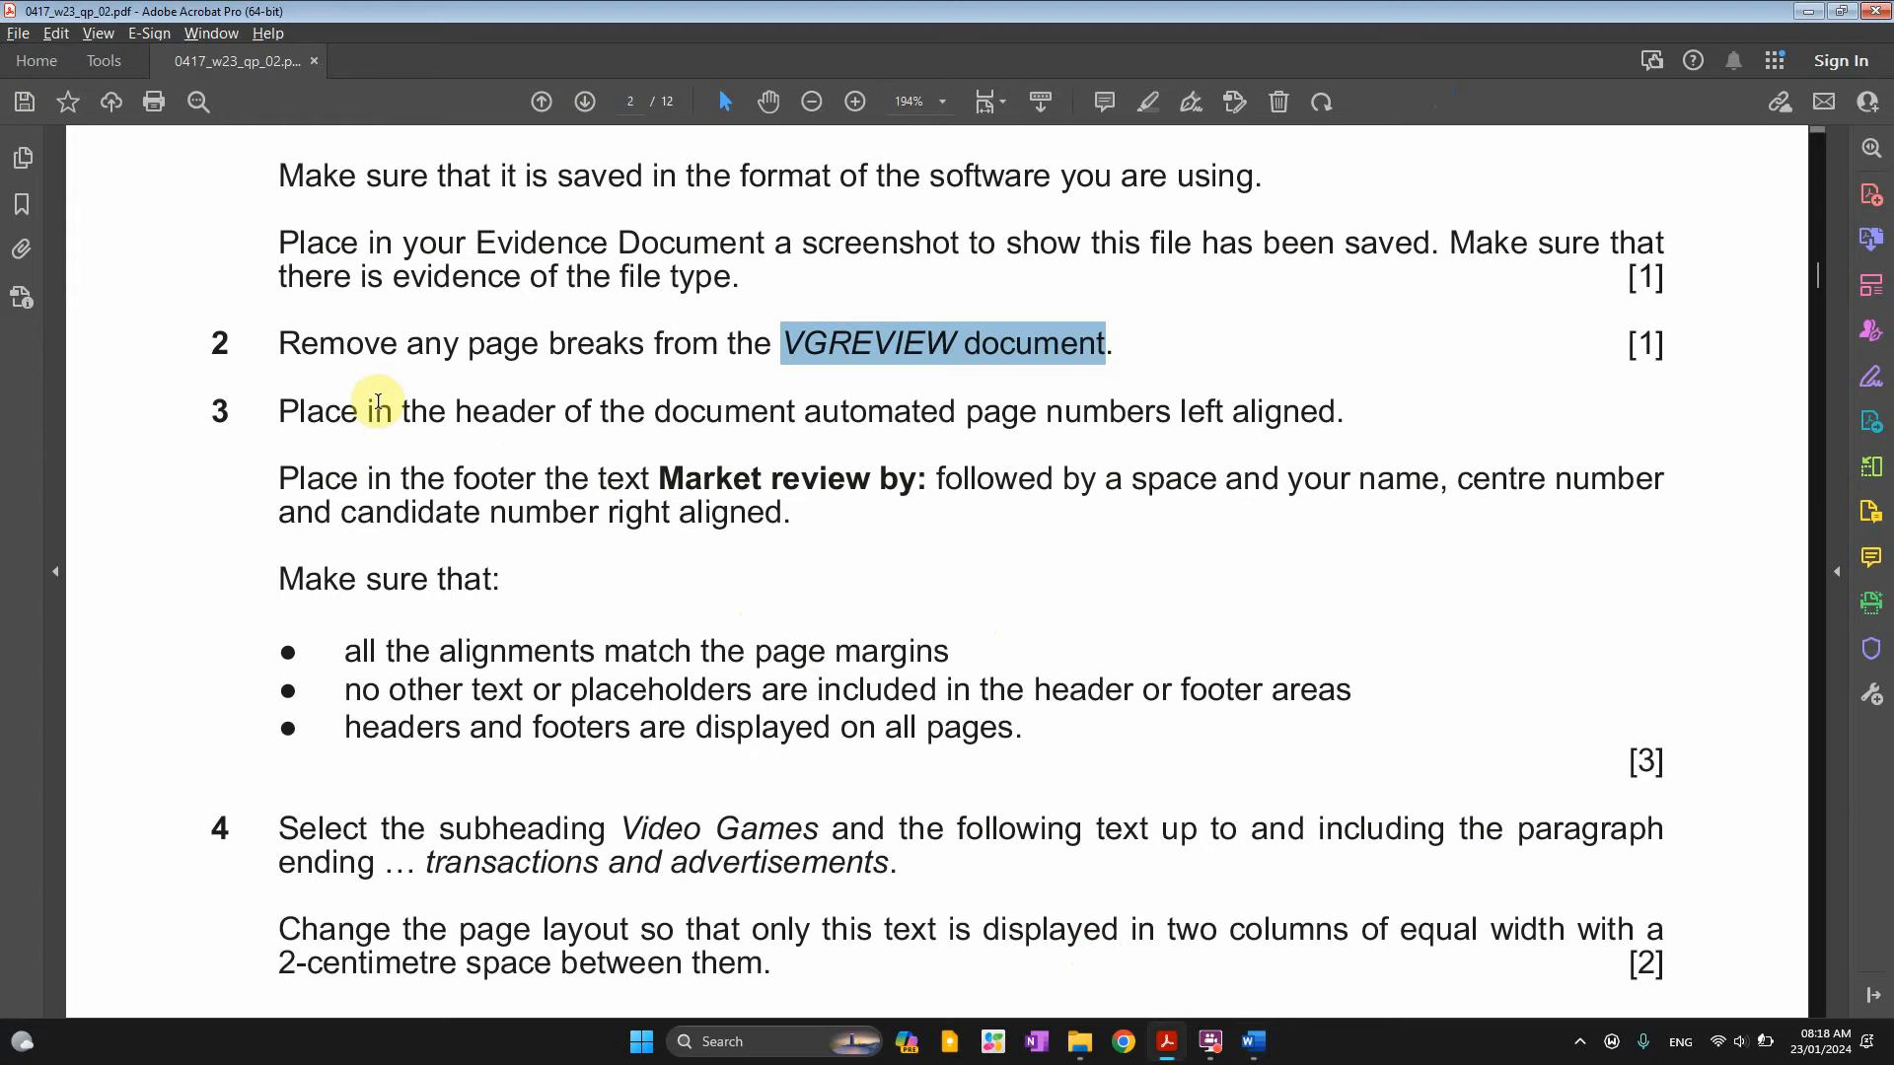
# Highlight 'header' and 'left aligned' pink and underline 'page numbers' in question 3, then open VGREVIEW's header
pyautogui.moveTo(381, 414); pyautogui.dragTo(1342, 412)
pyautogui.click(1228, 421)
pyautogui.click(1327, 365)
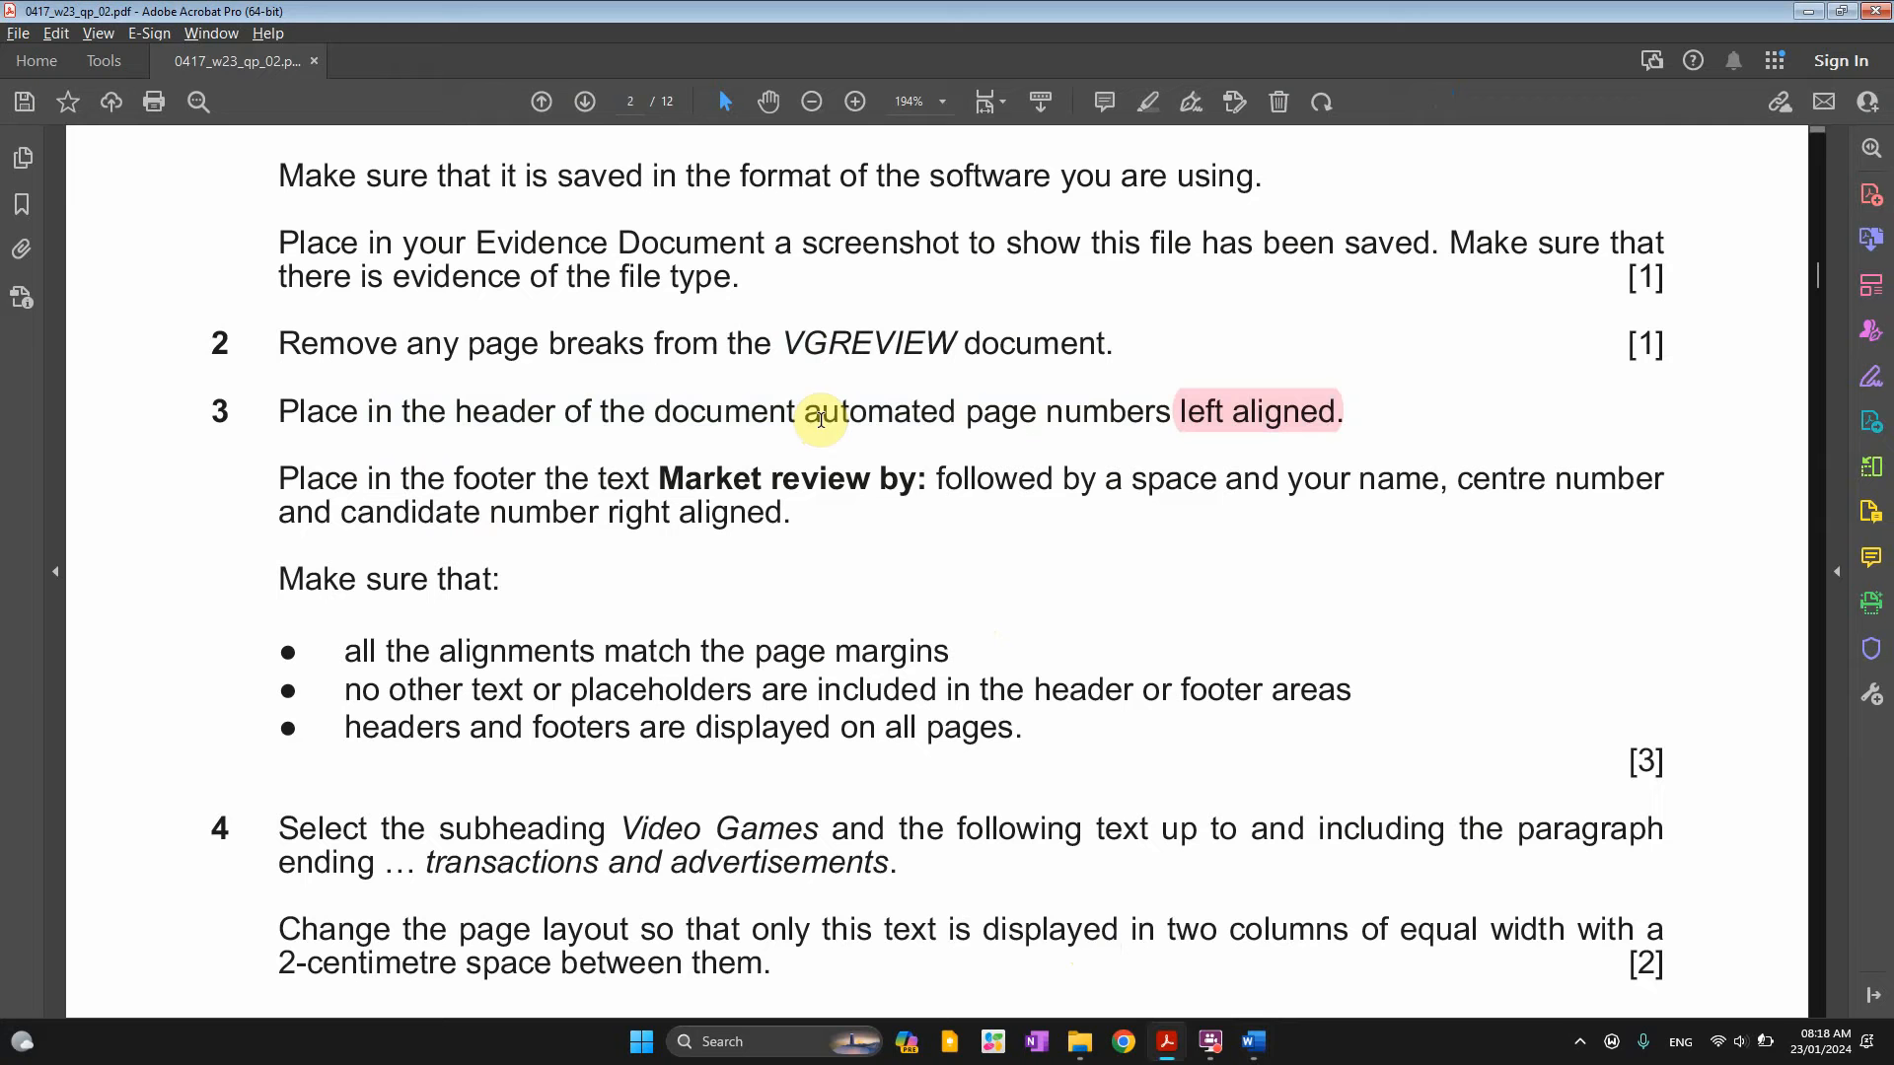
pyautogui.doubleClick(521, 412)
pyautogui.click(544, 368)
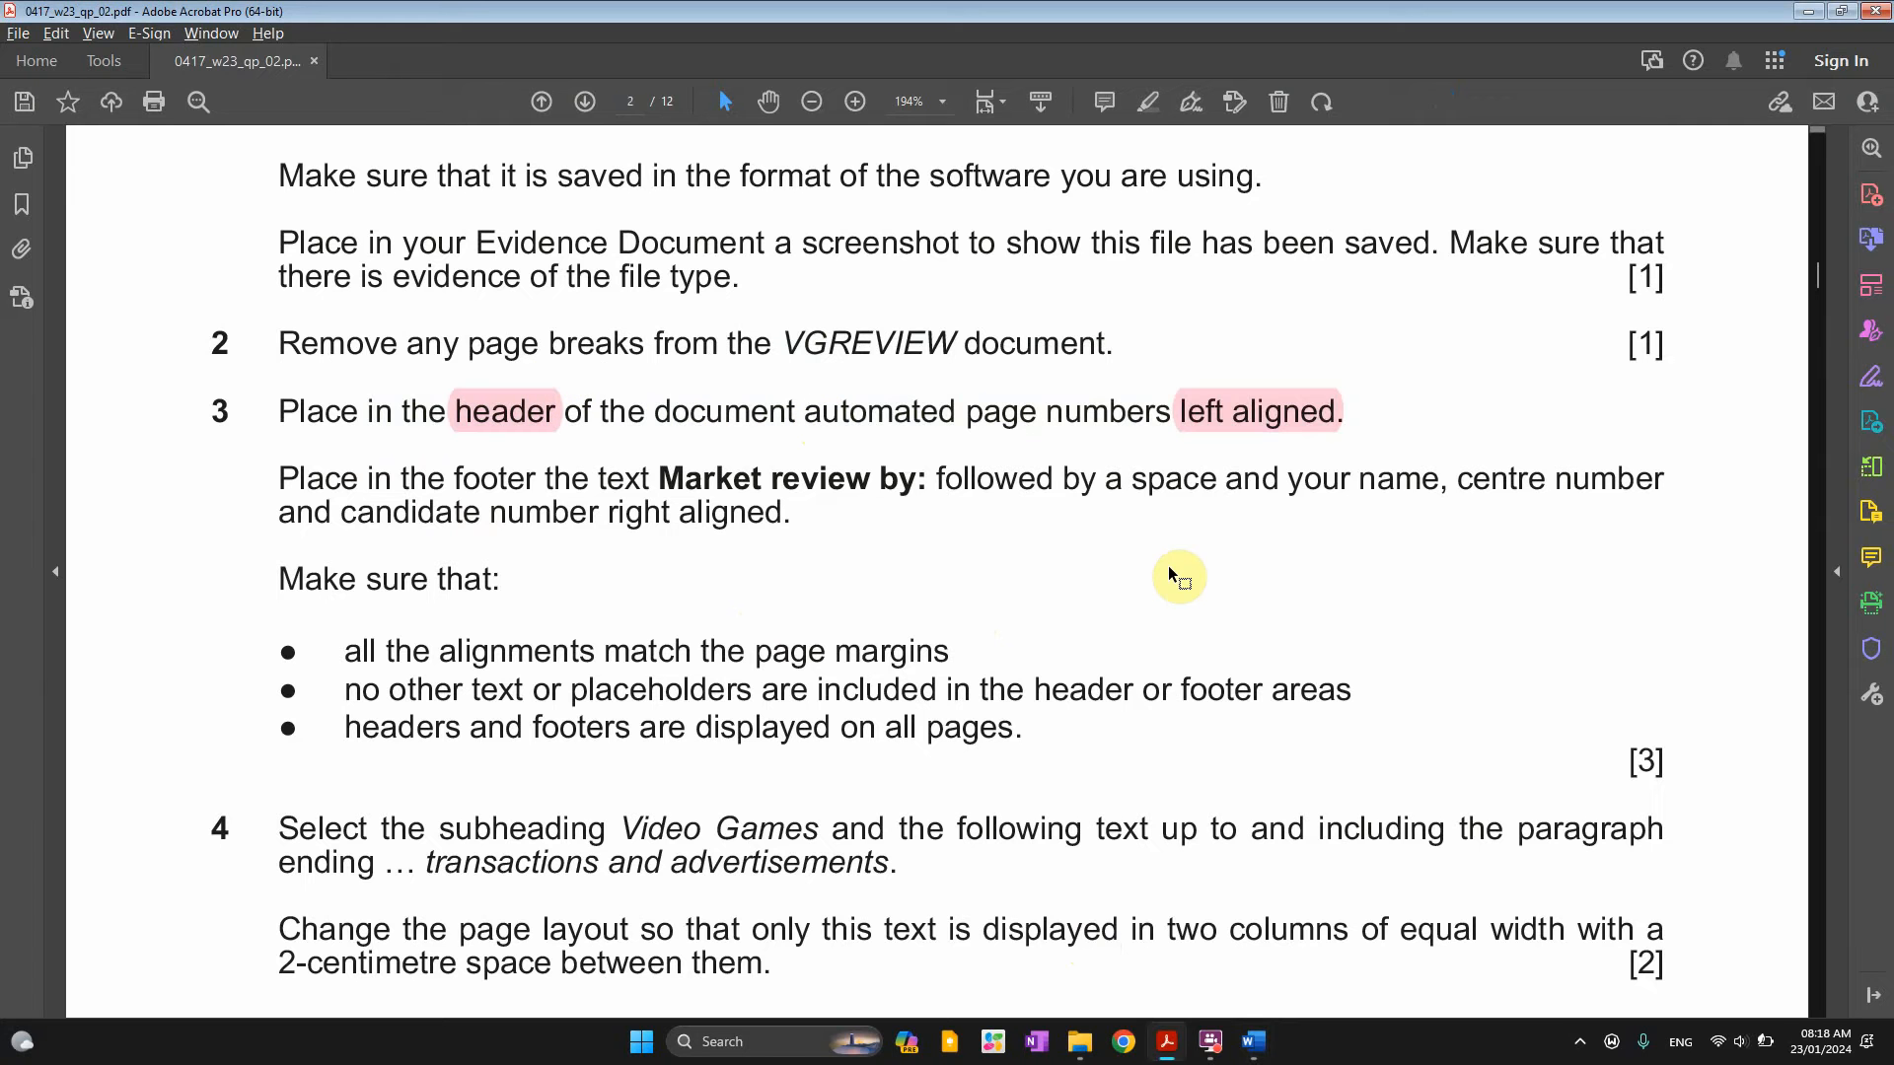
pyautogui.doubleClick(1005, 420)
pyautogui.click(1055, 422)
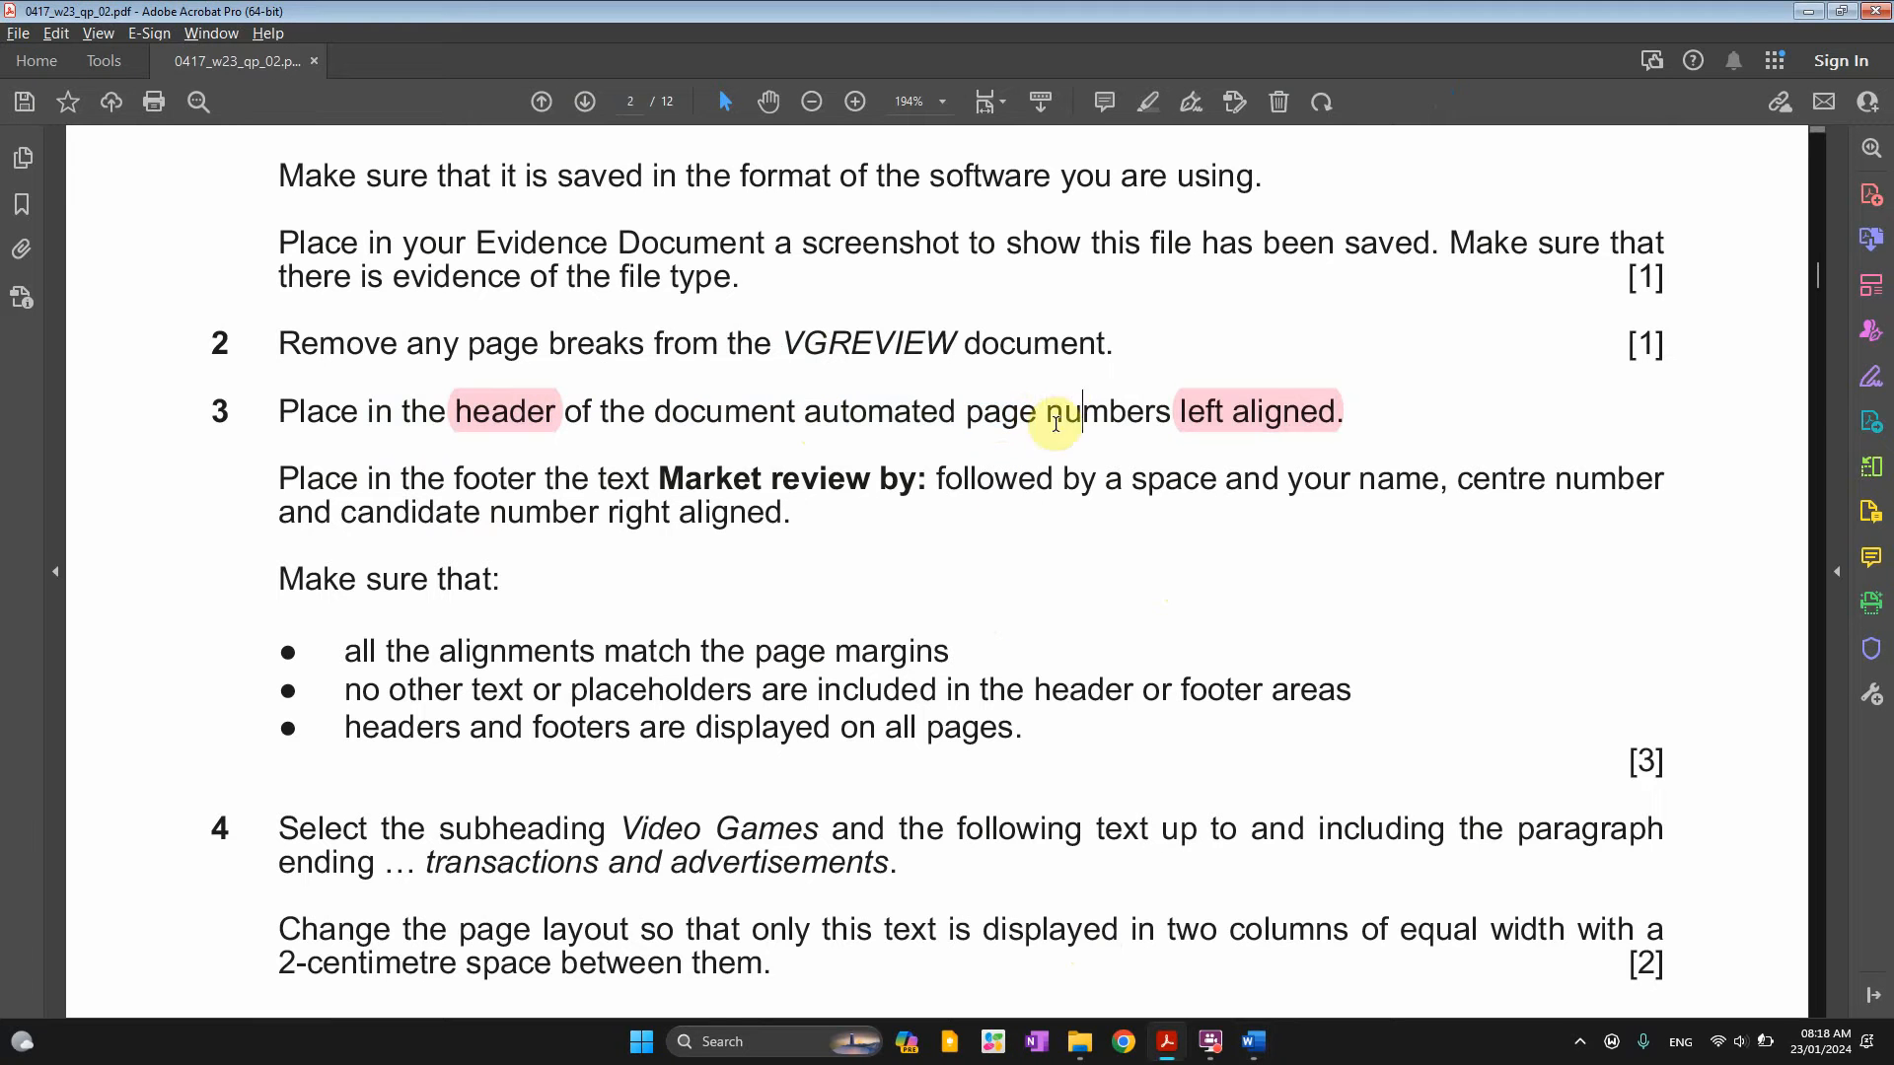
pyautogui.moveTo(1055, 416); pyautogui.dragTo(1085, 397)
pyautogui.click(1083, 371)
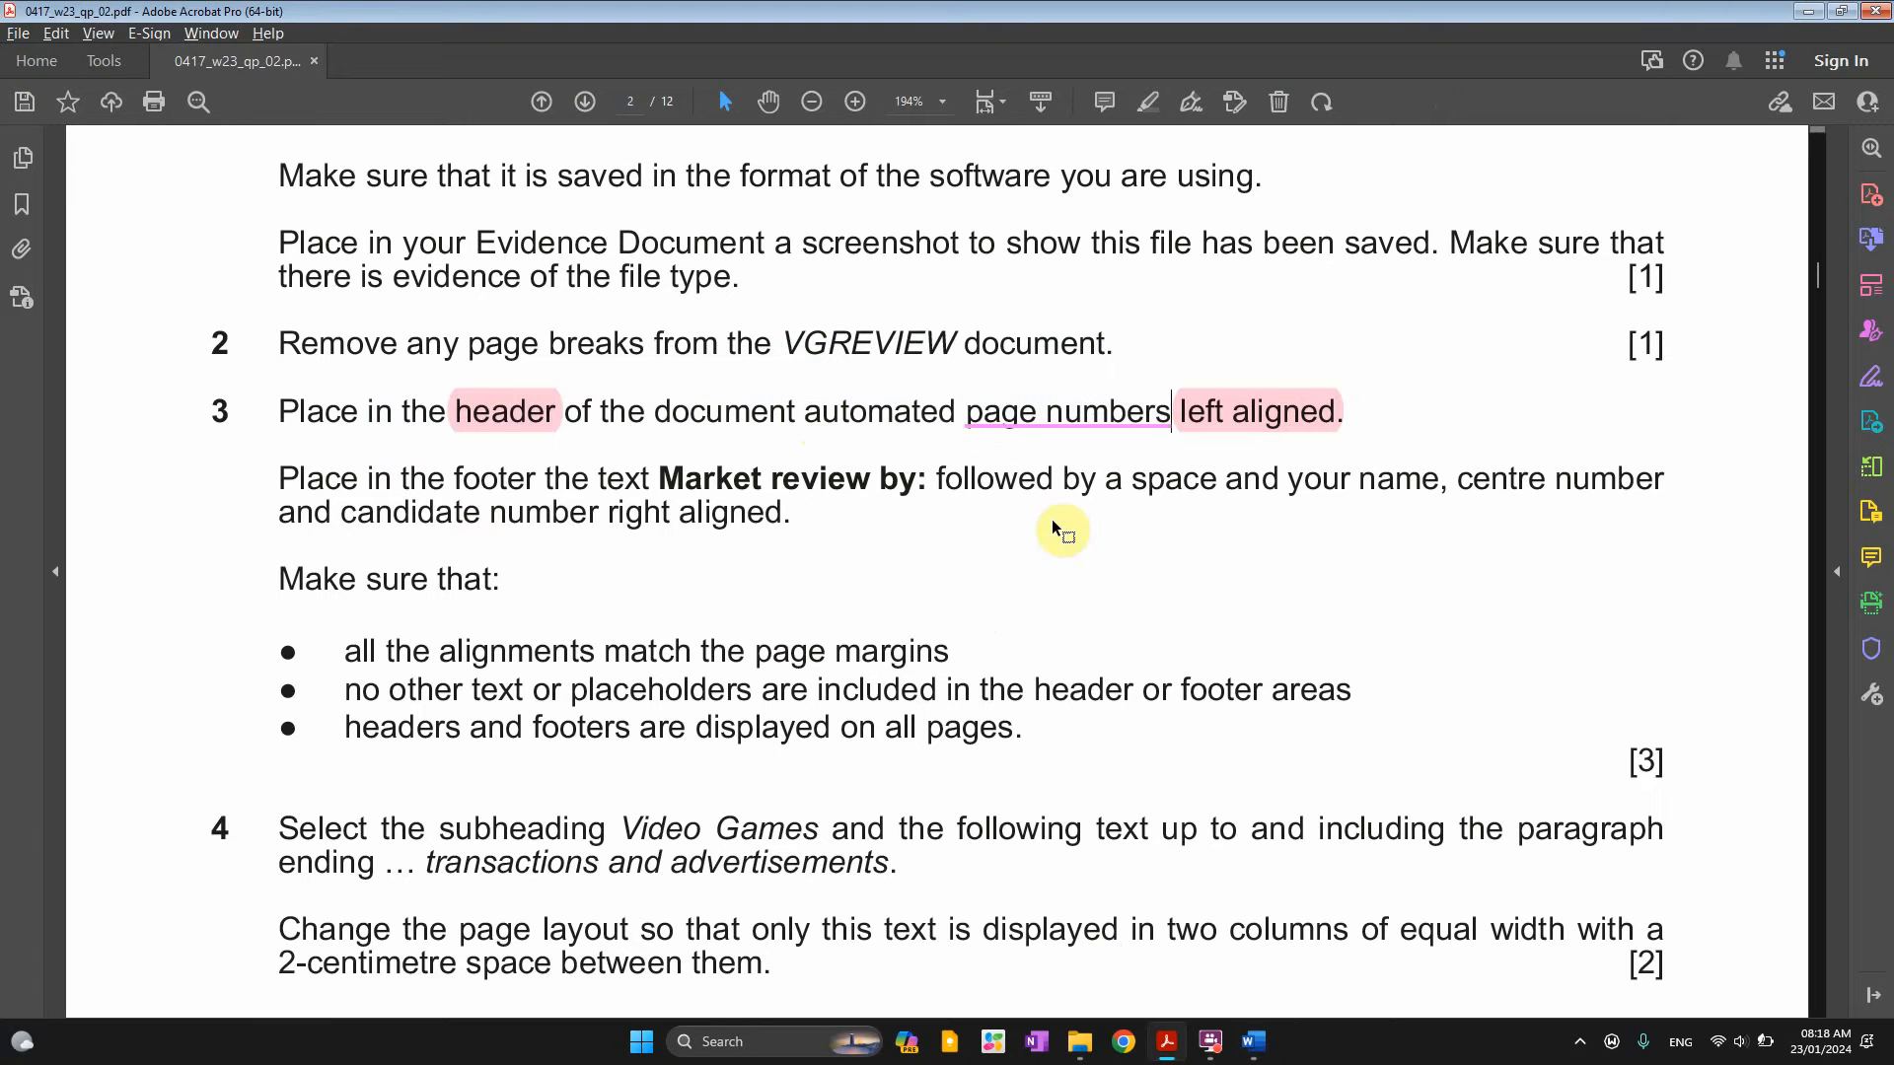
pyautogui.hotkey('alt', 'Tab')
pyautogui.doubleClick(717, 275)
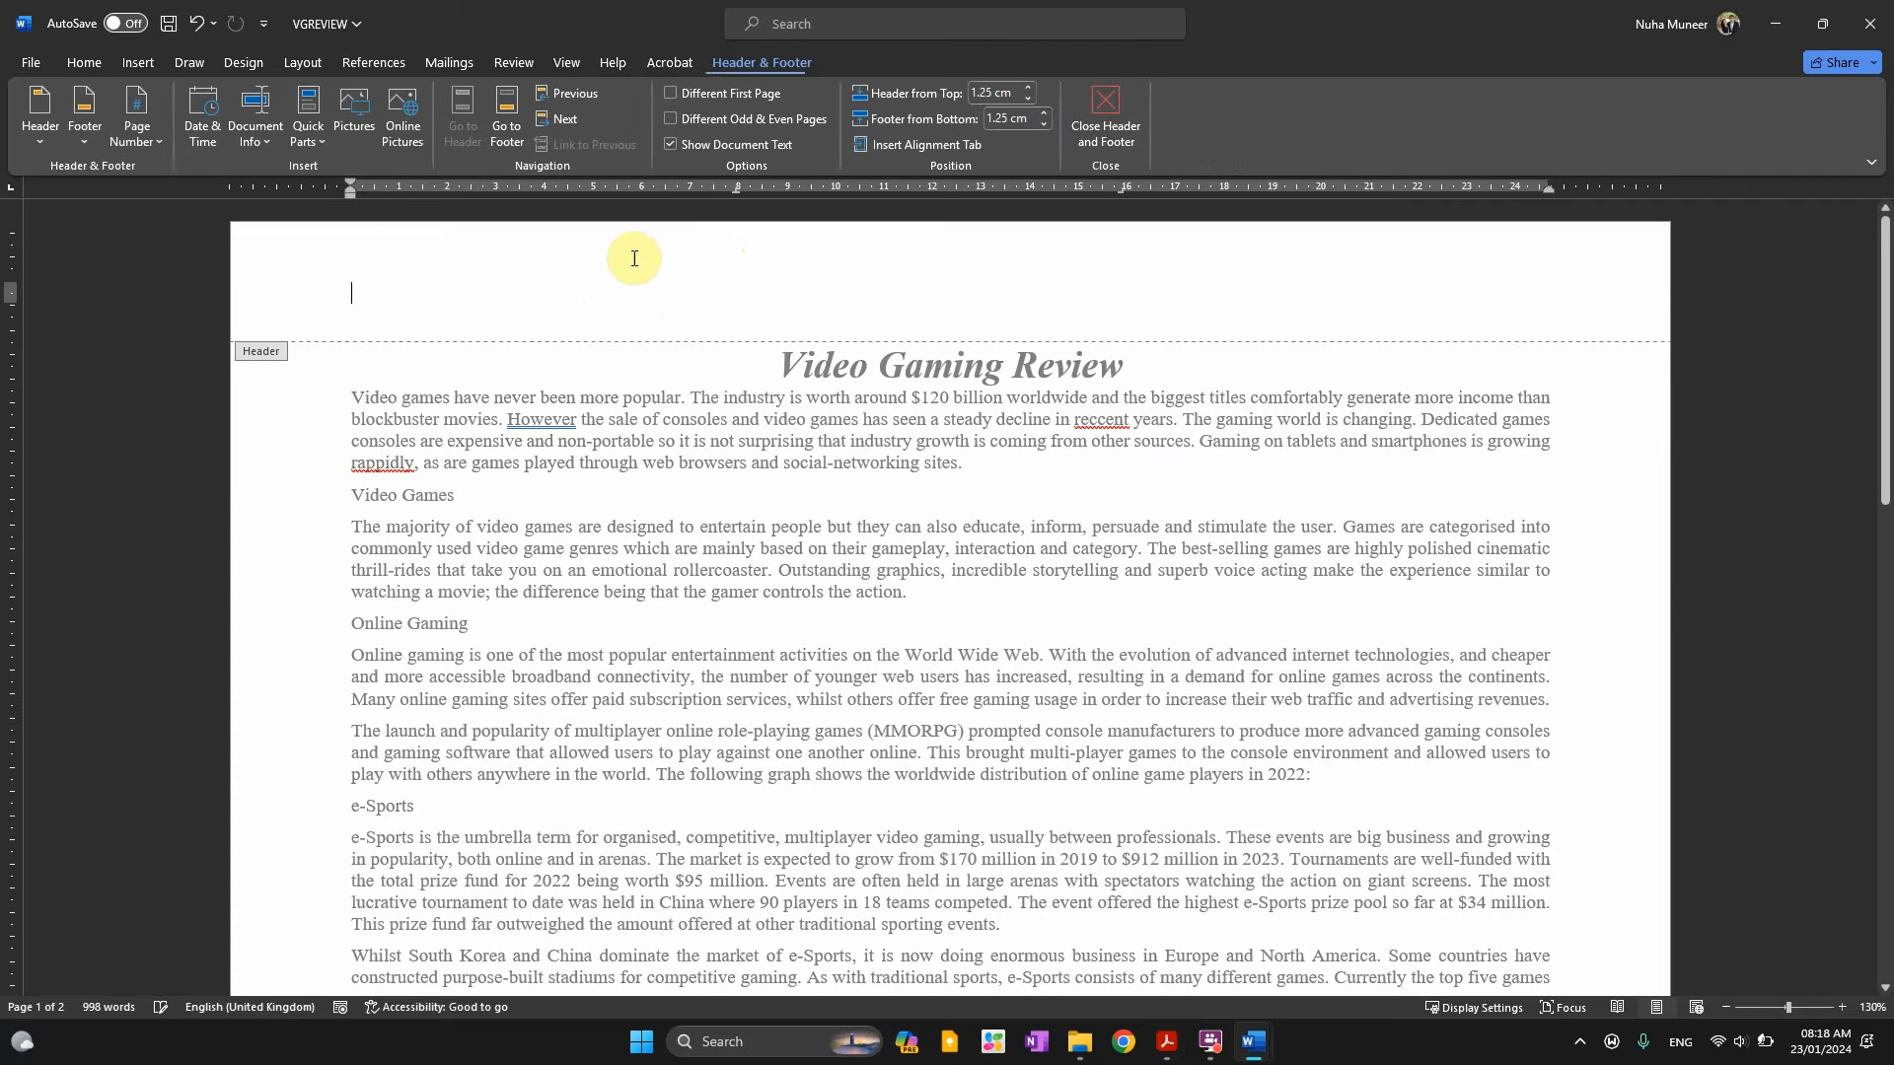
# Apply the Blank (Three Columns) header layout to VGREVIEW
pyautogui.click(37, 128)
pyautogui.click(93, 368)
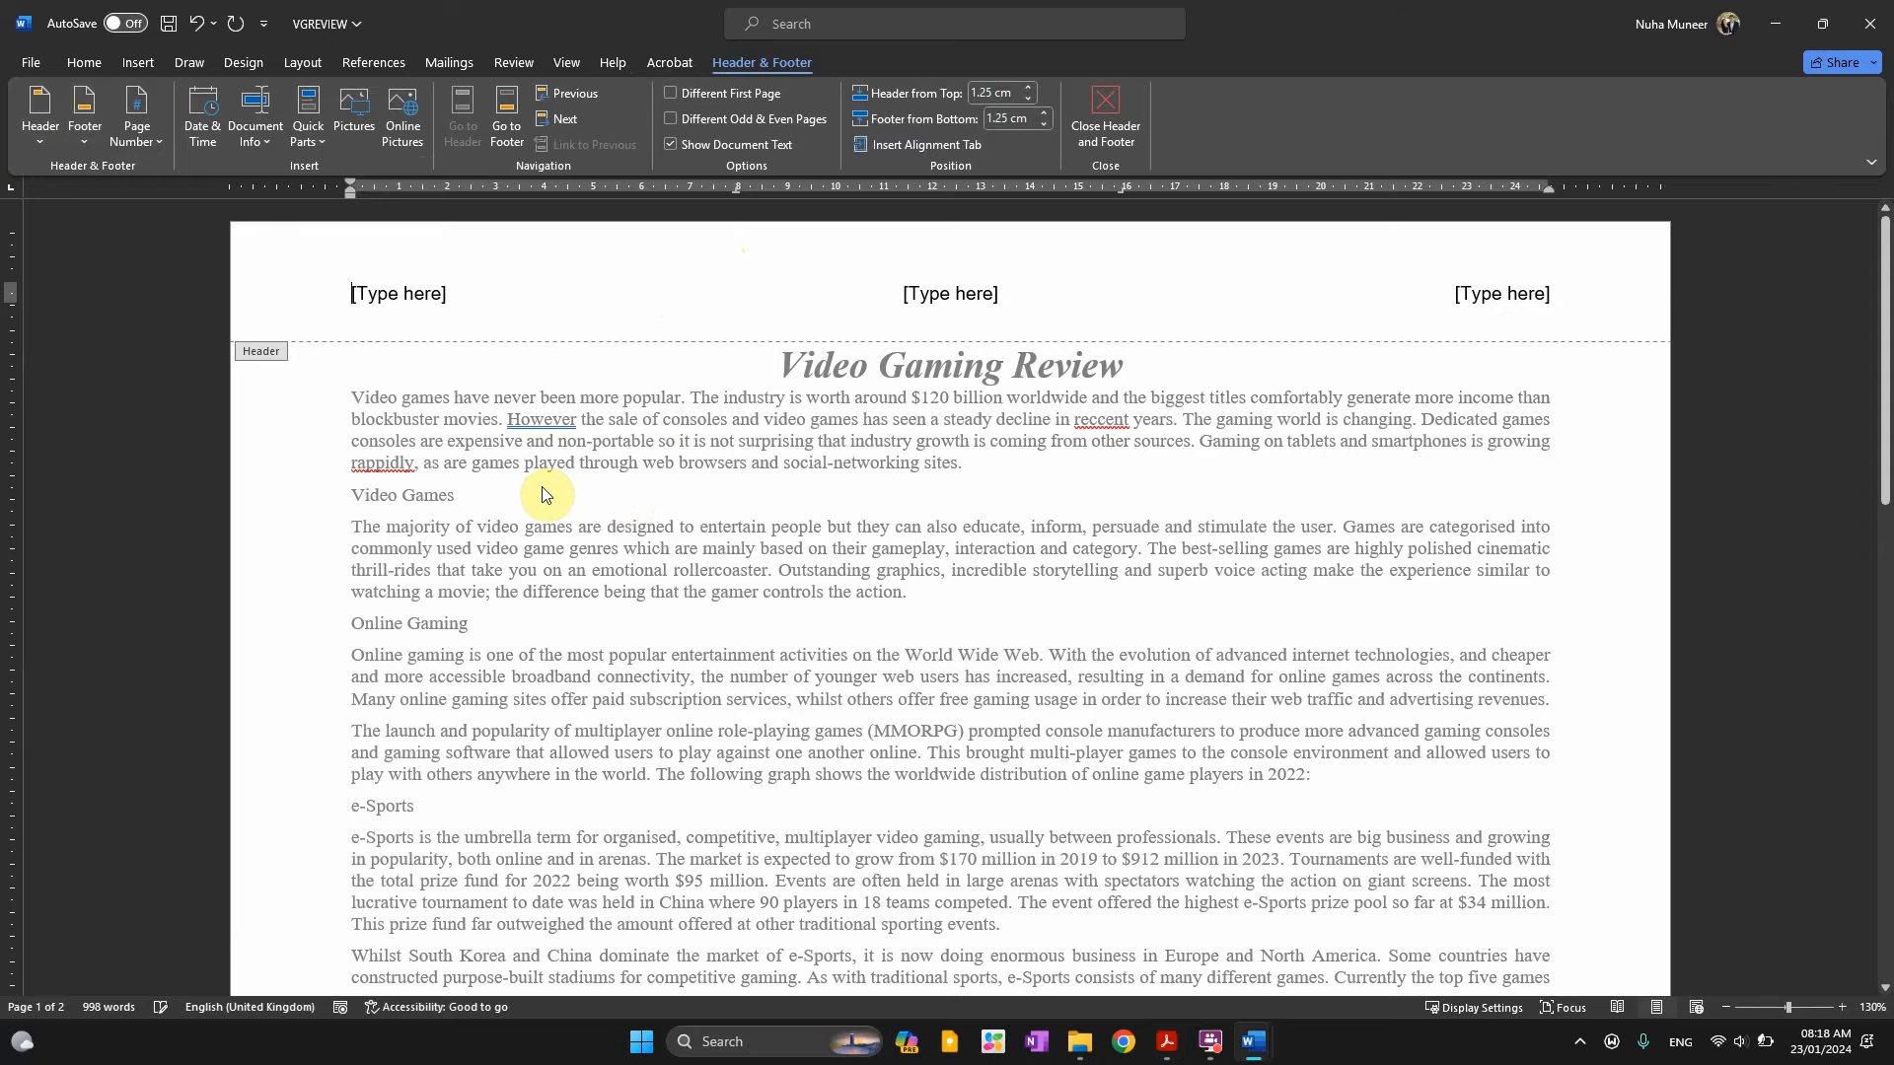
pyautogui.hotkey('alt', 'Tab')
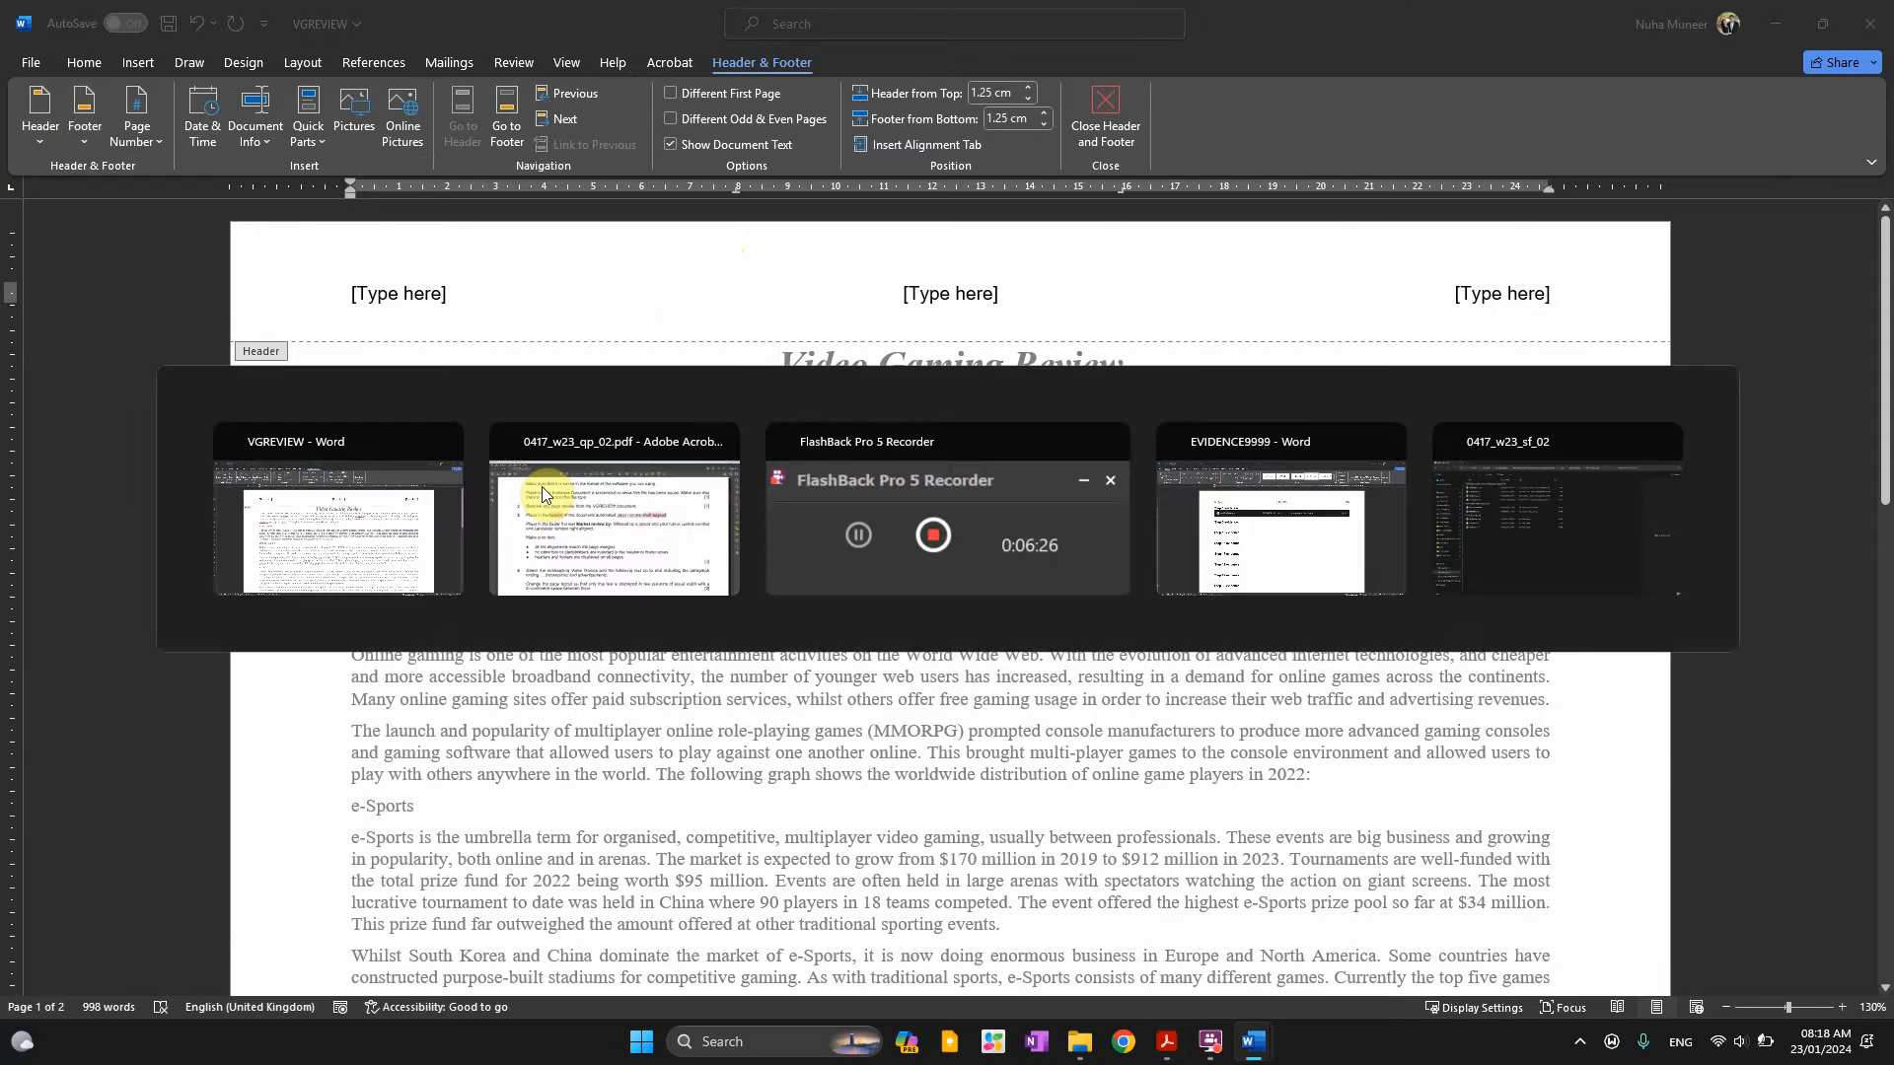
pyautogui.click(1246, 418)
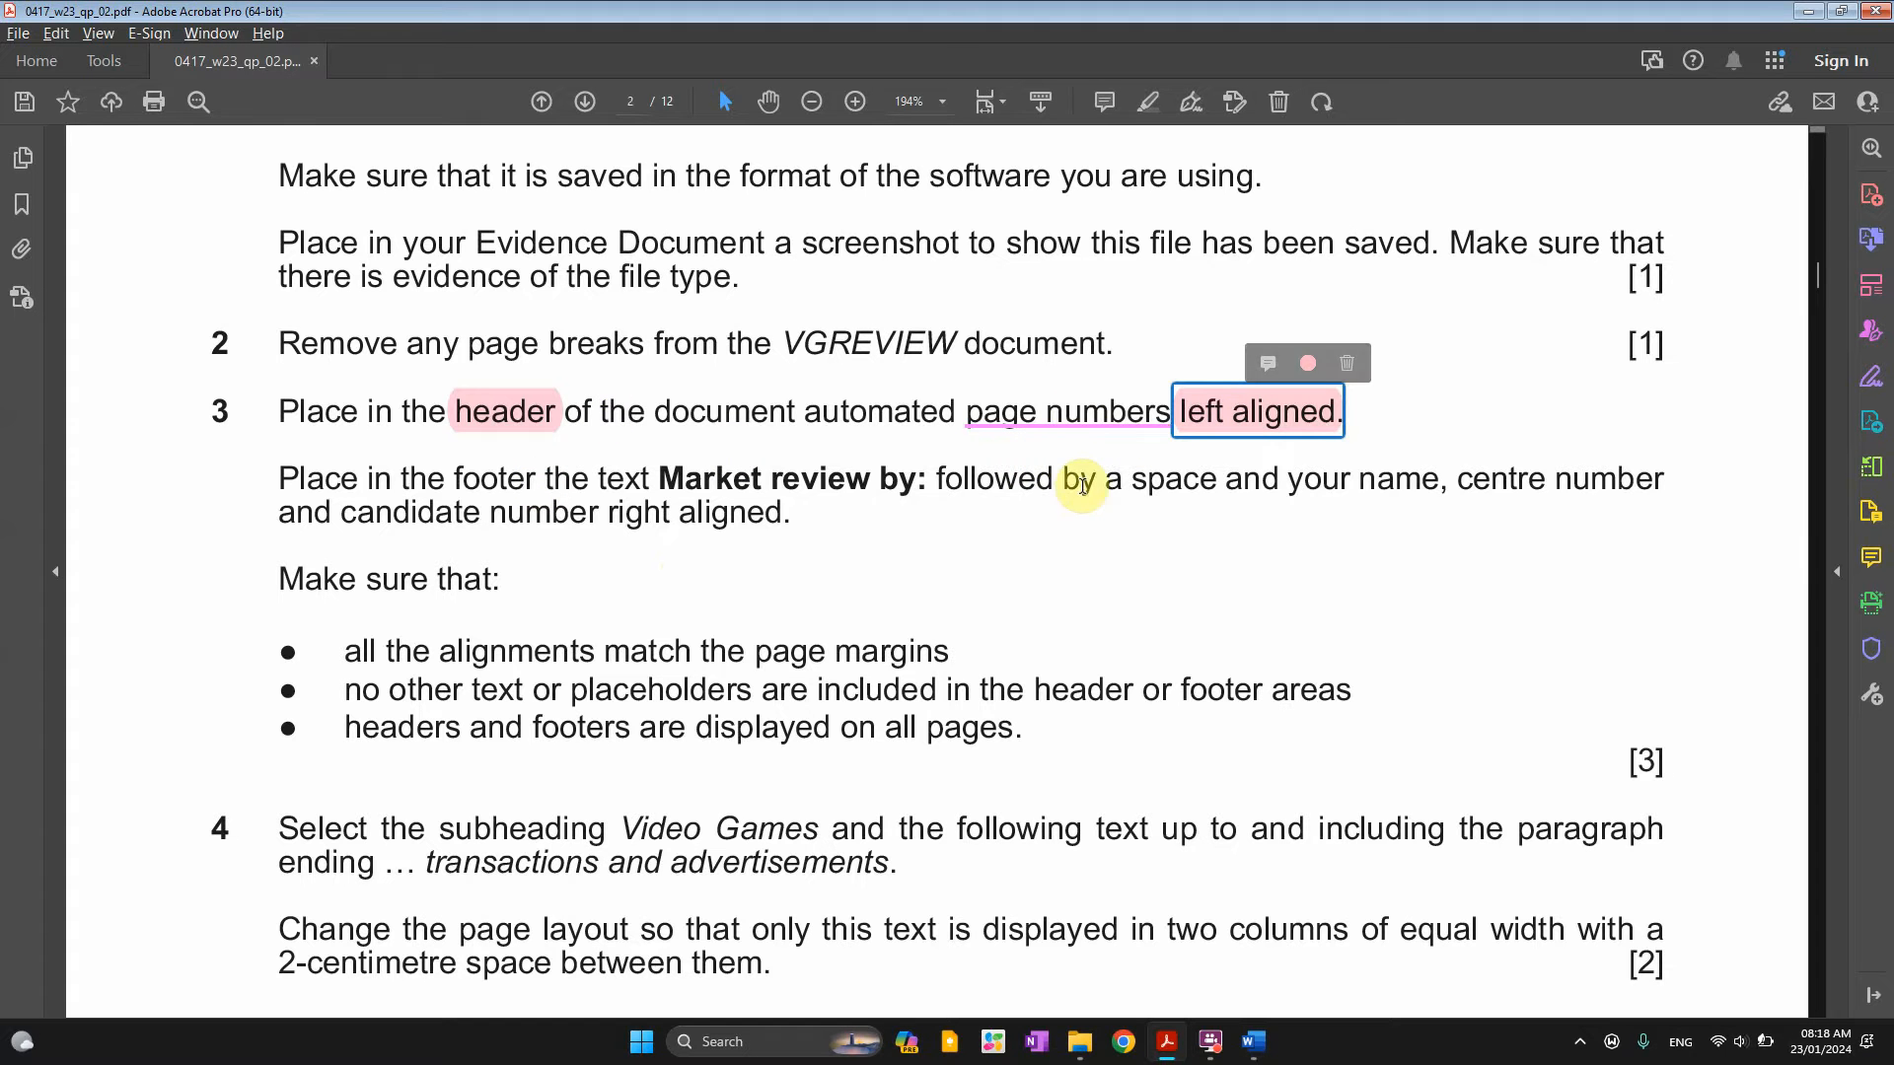
pyautogui.hotkey('alt', 'Tab')
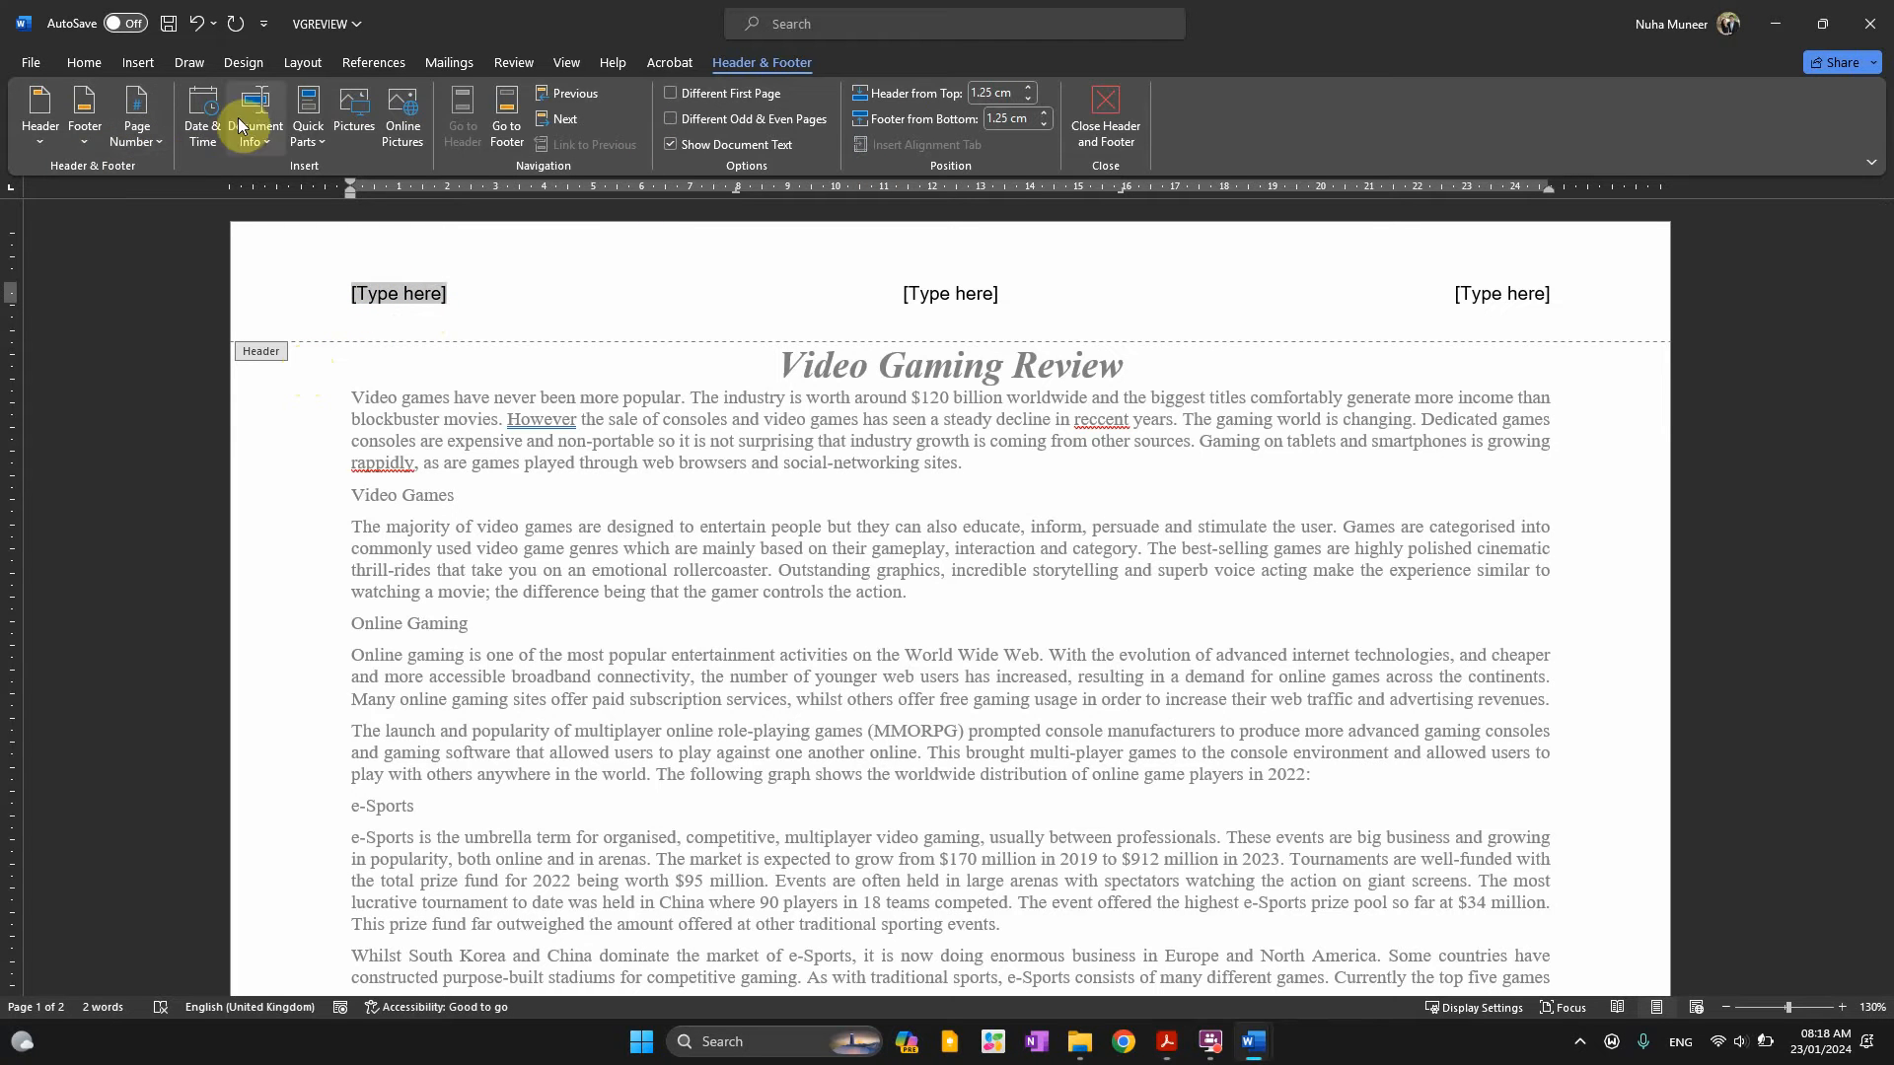
# Insert a Page field into the left header placeholder and close the header
pyautogui.click(300, 133)
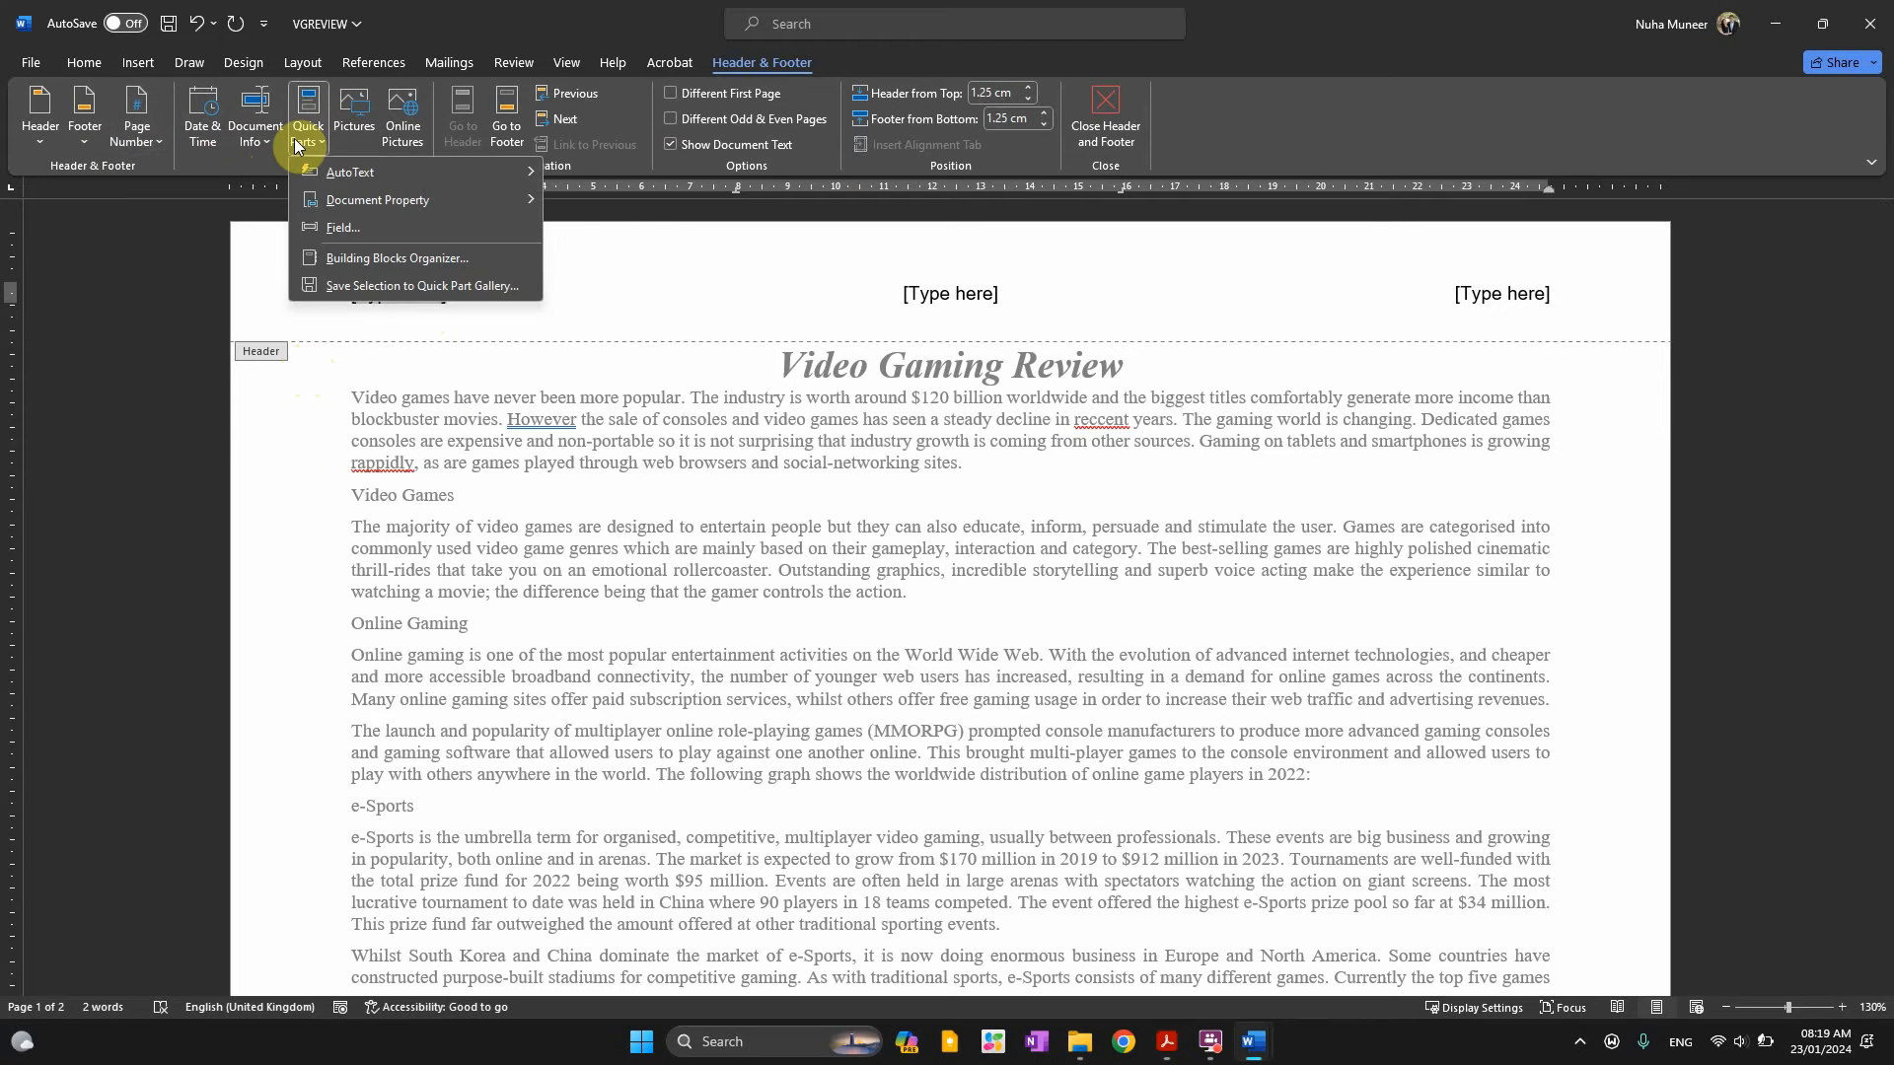
pyautogui.click(343, 227)
pyautogui.press('p')
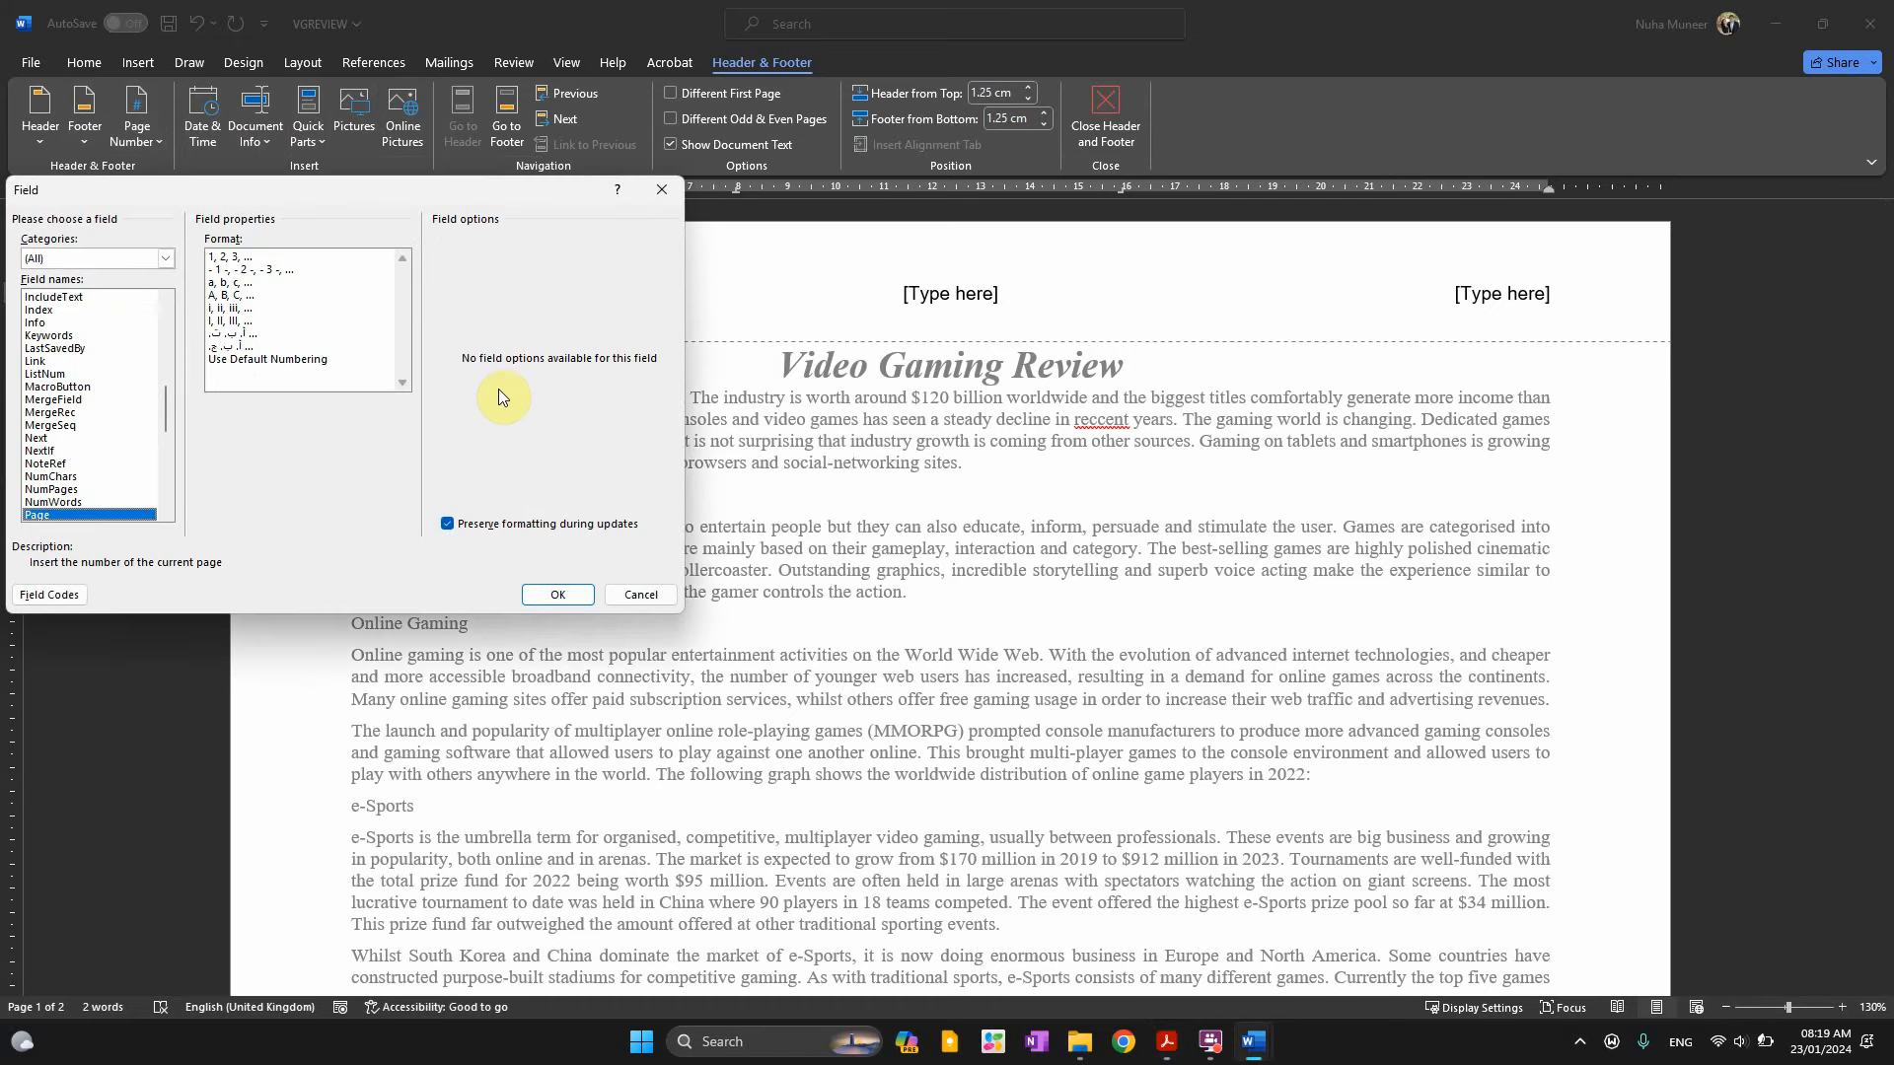
pyautogui.click(541, 593)
pyautogui.click(1074, 152)
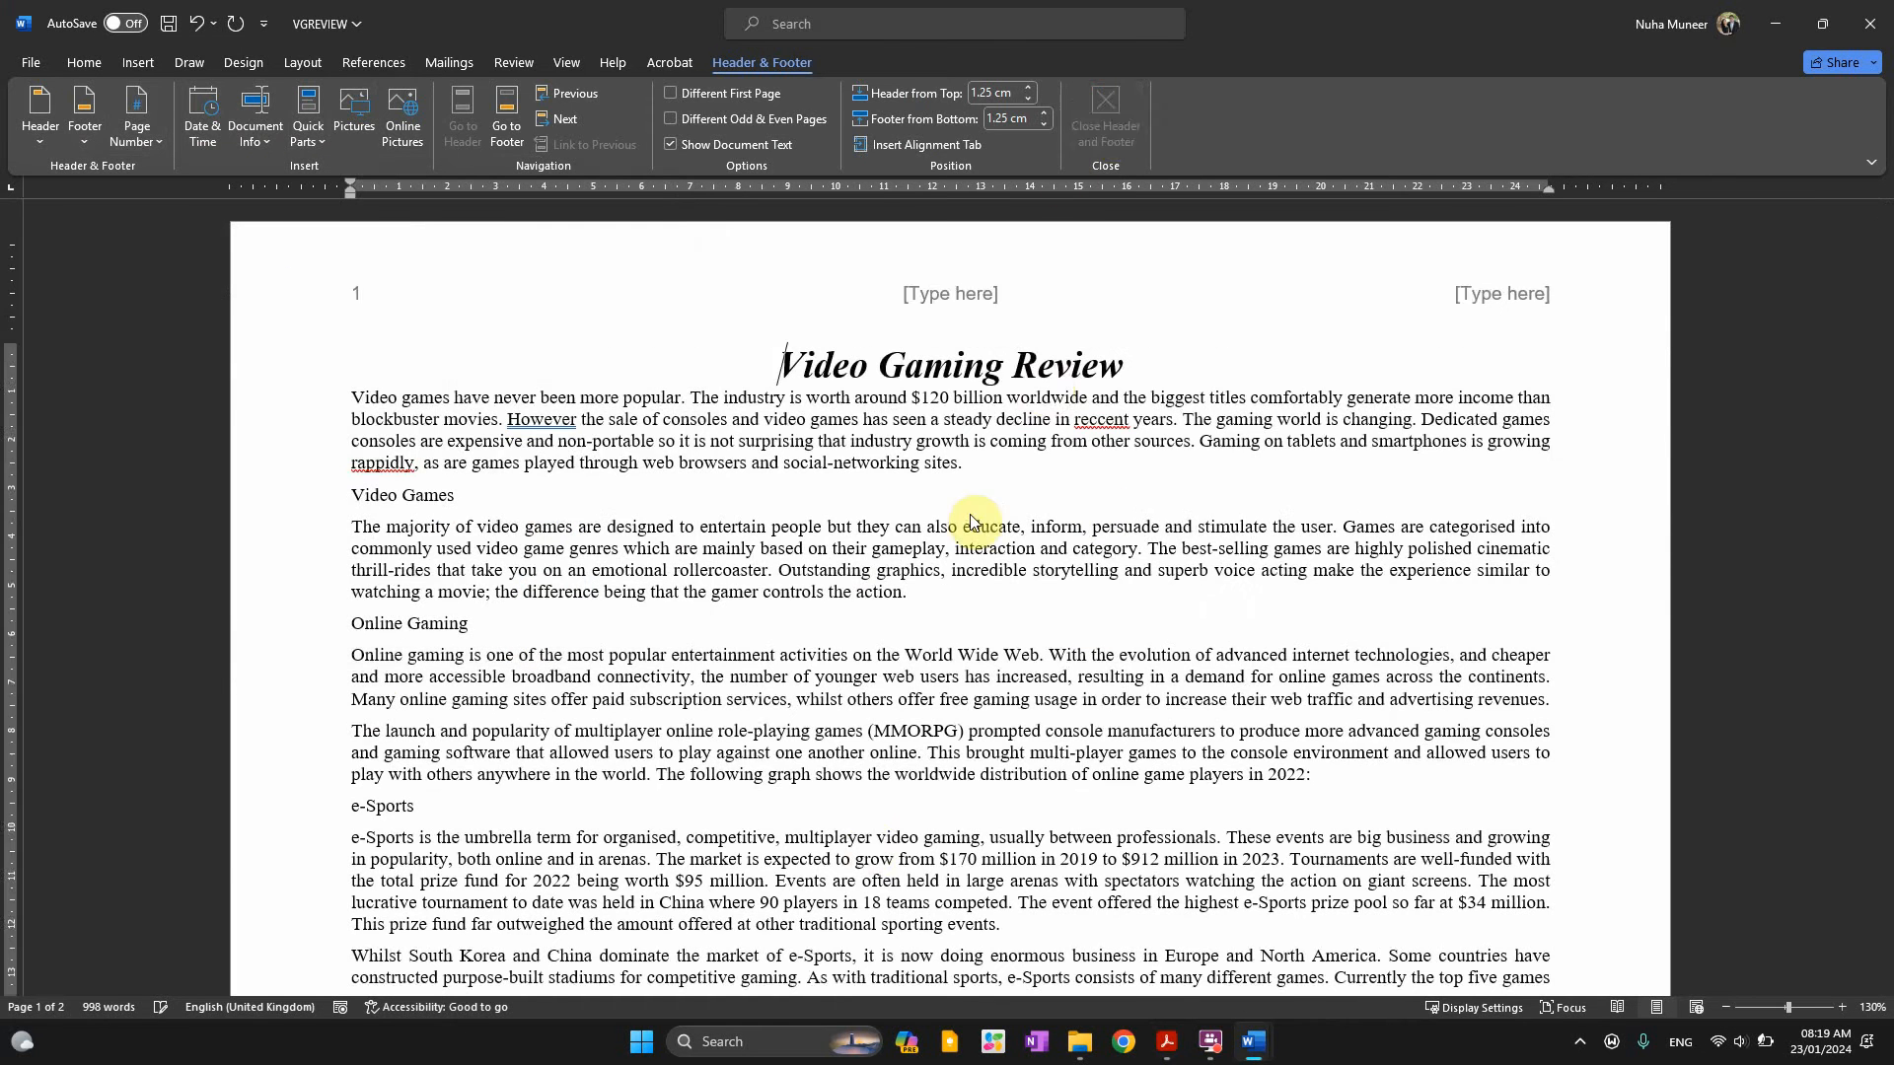
pyautogui.scroll(-15, 866, 710)
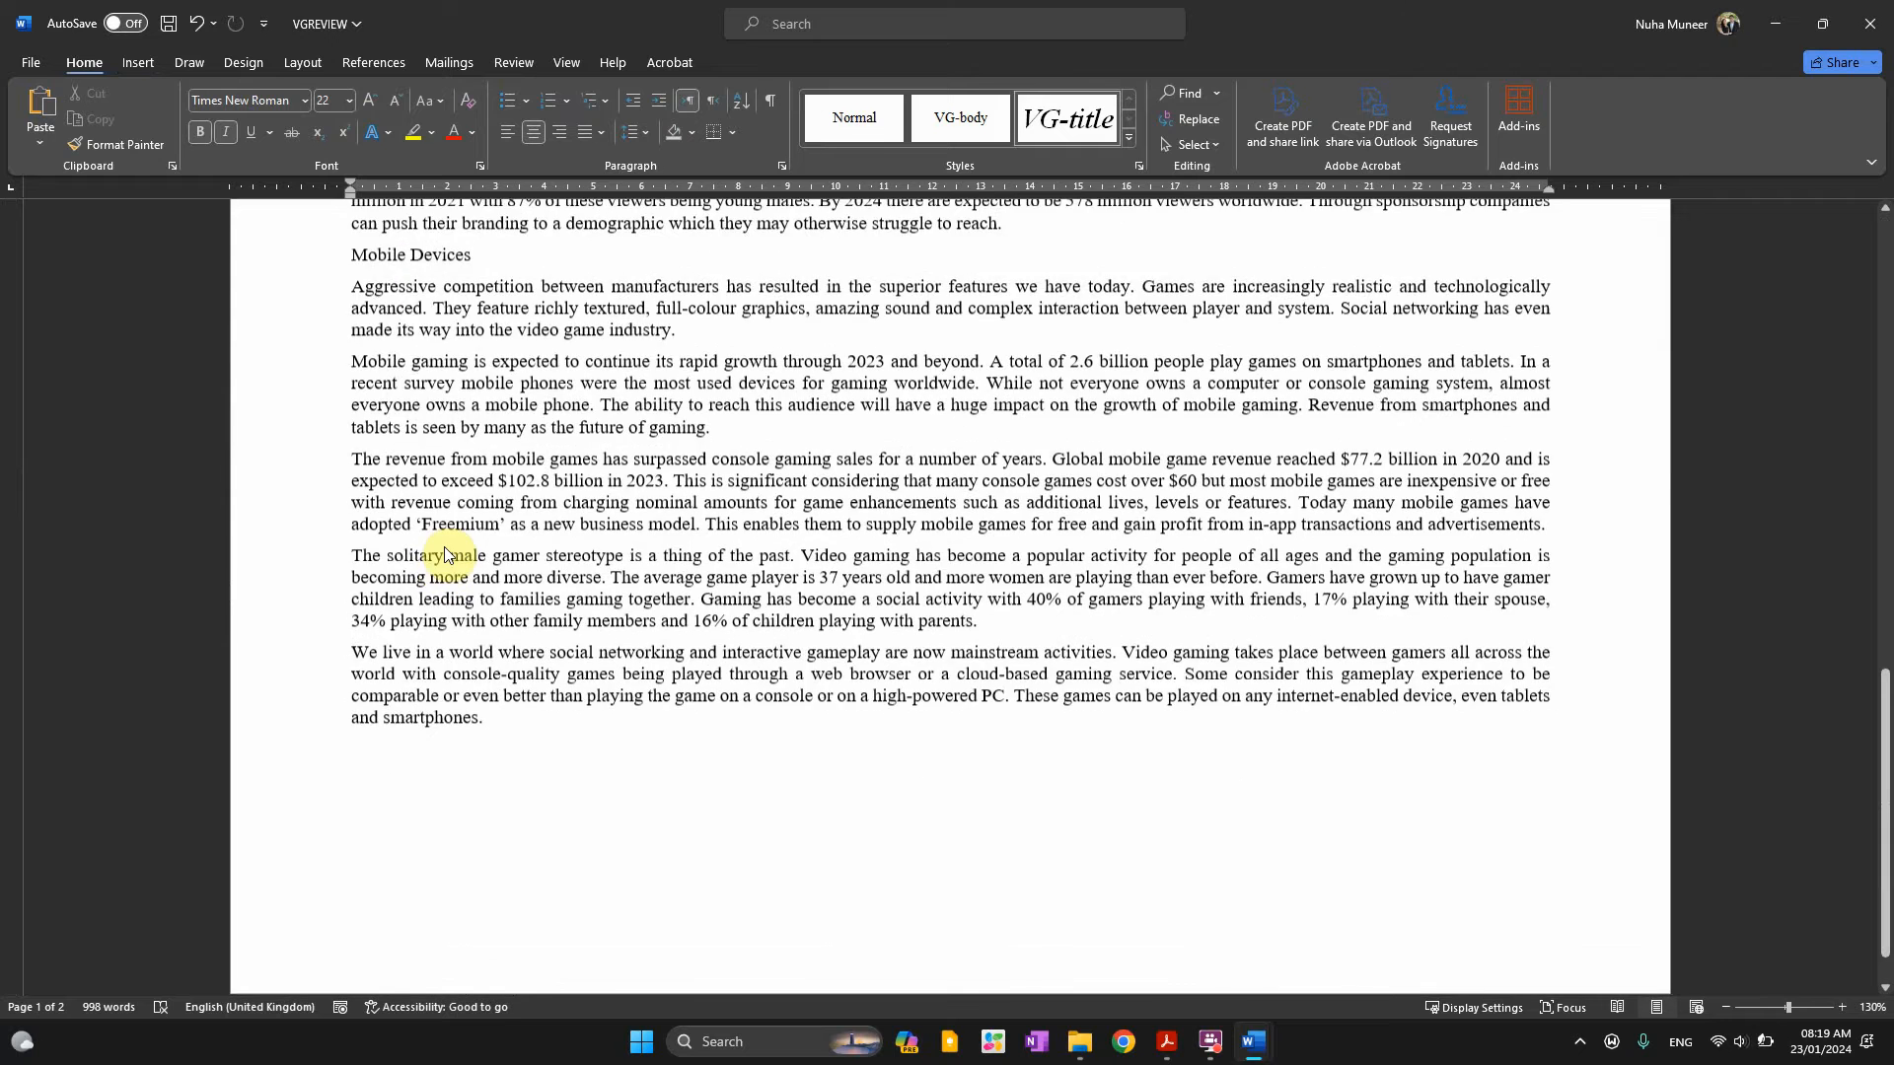
pyautogui.scroll(10, 457, 559)
pyautogui.hotkey('alt', 'Tab')
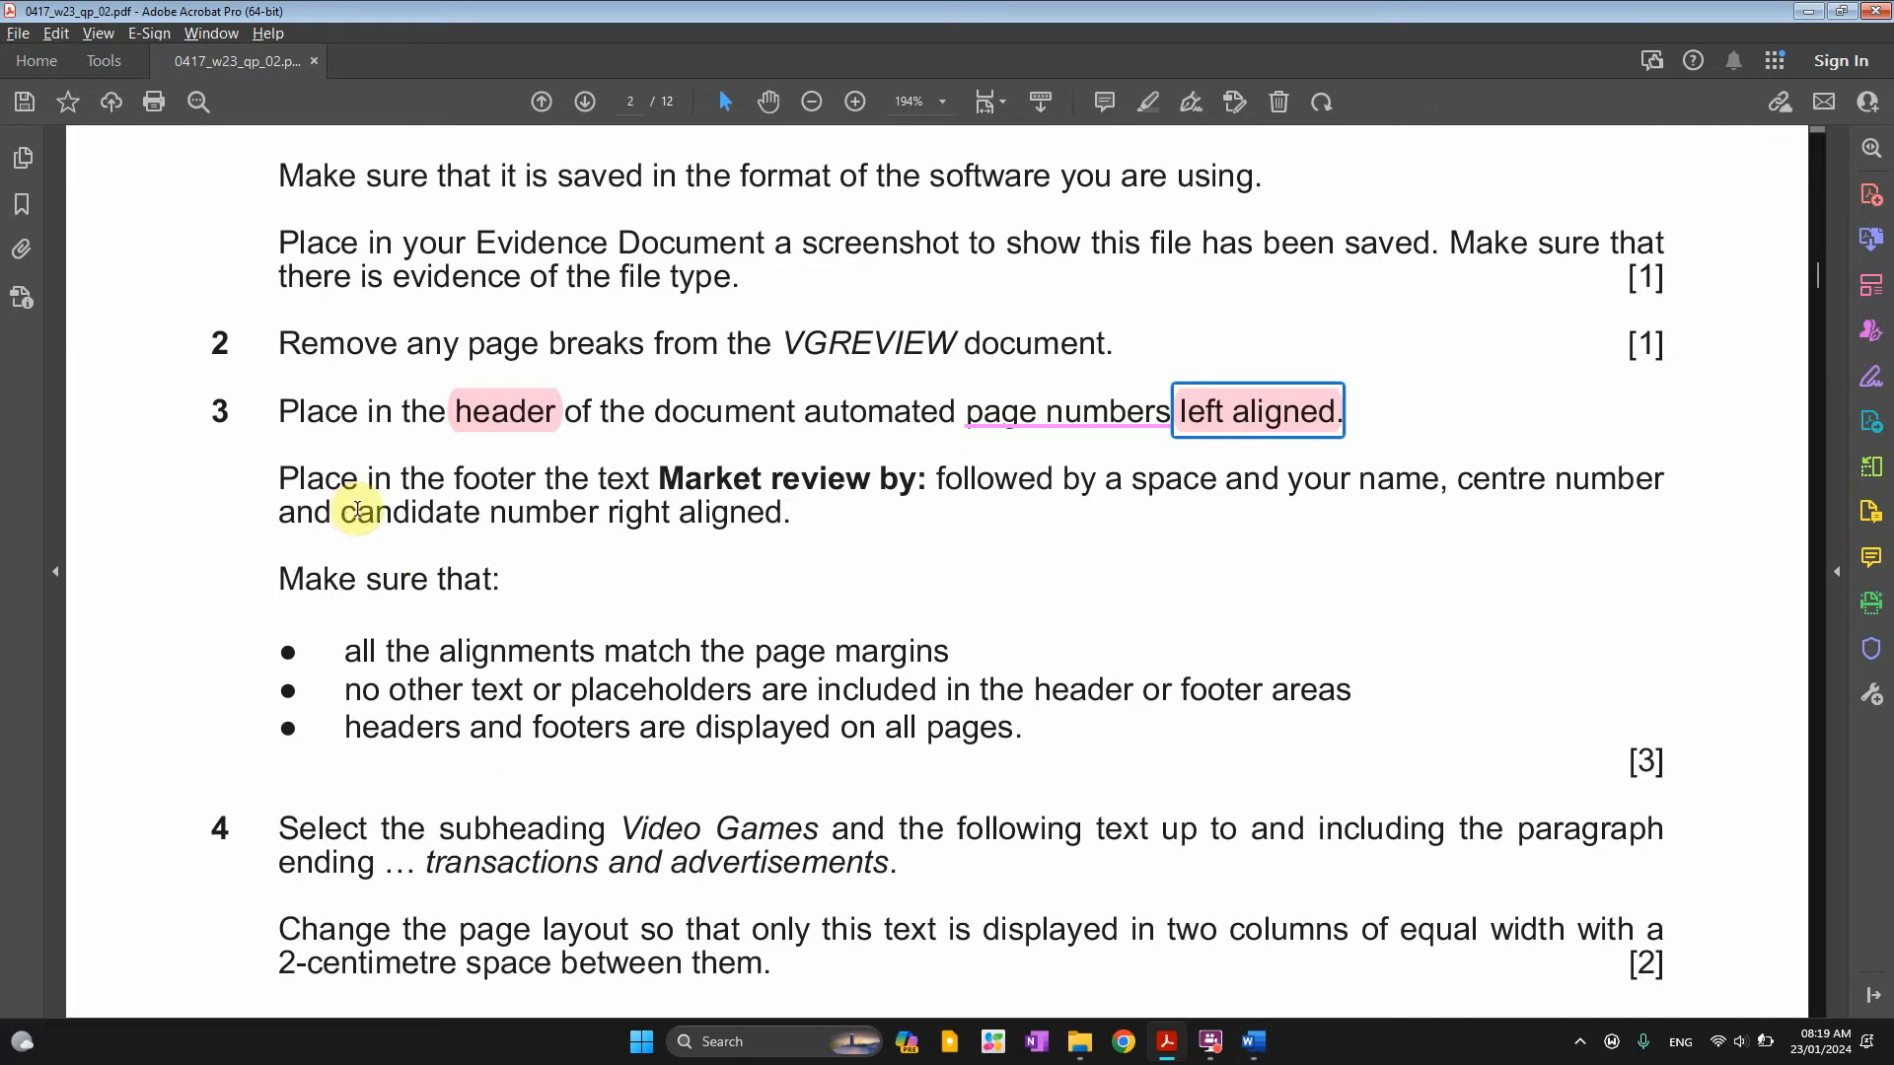
# Highlight 'footer' and 'right aligned' in pink within question 3's footer instruction
pyautogui.click(426, 490)
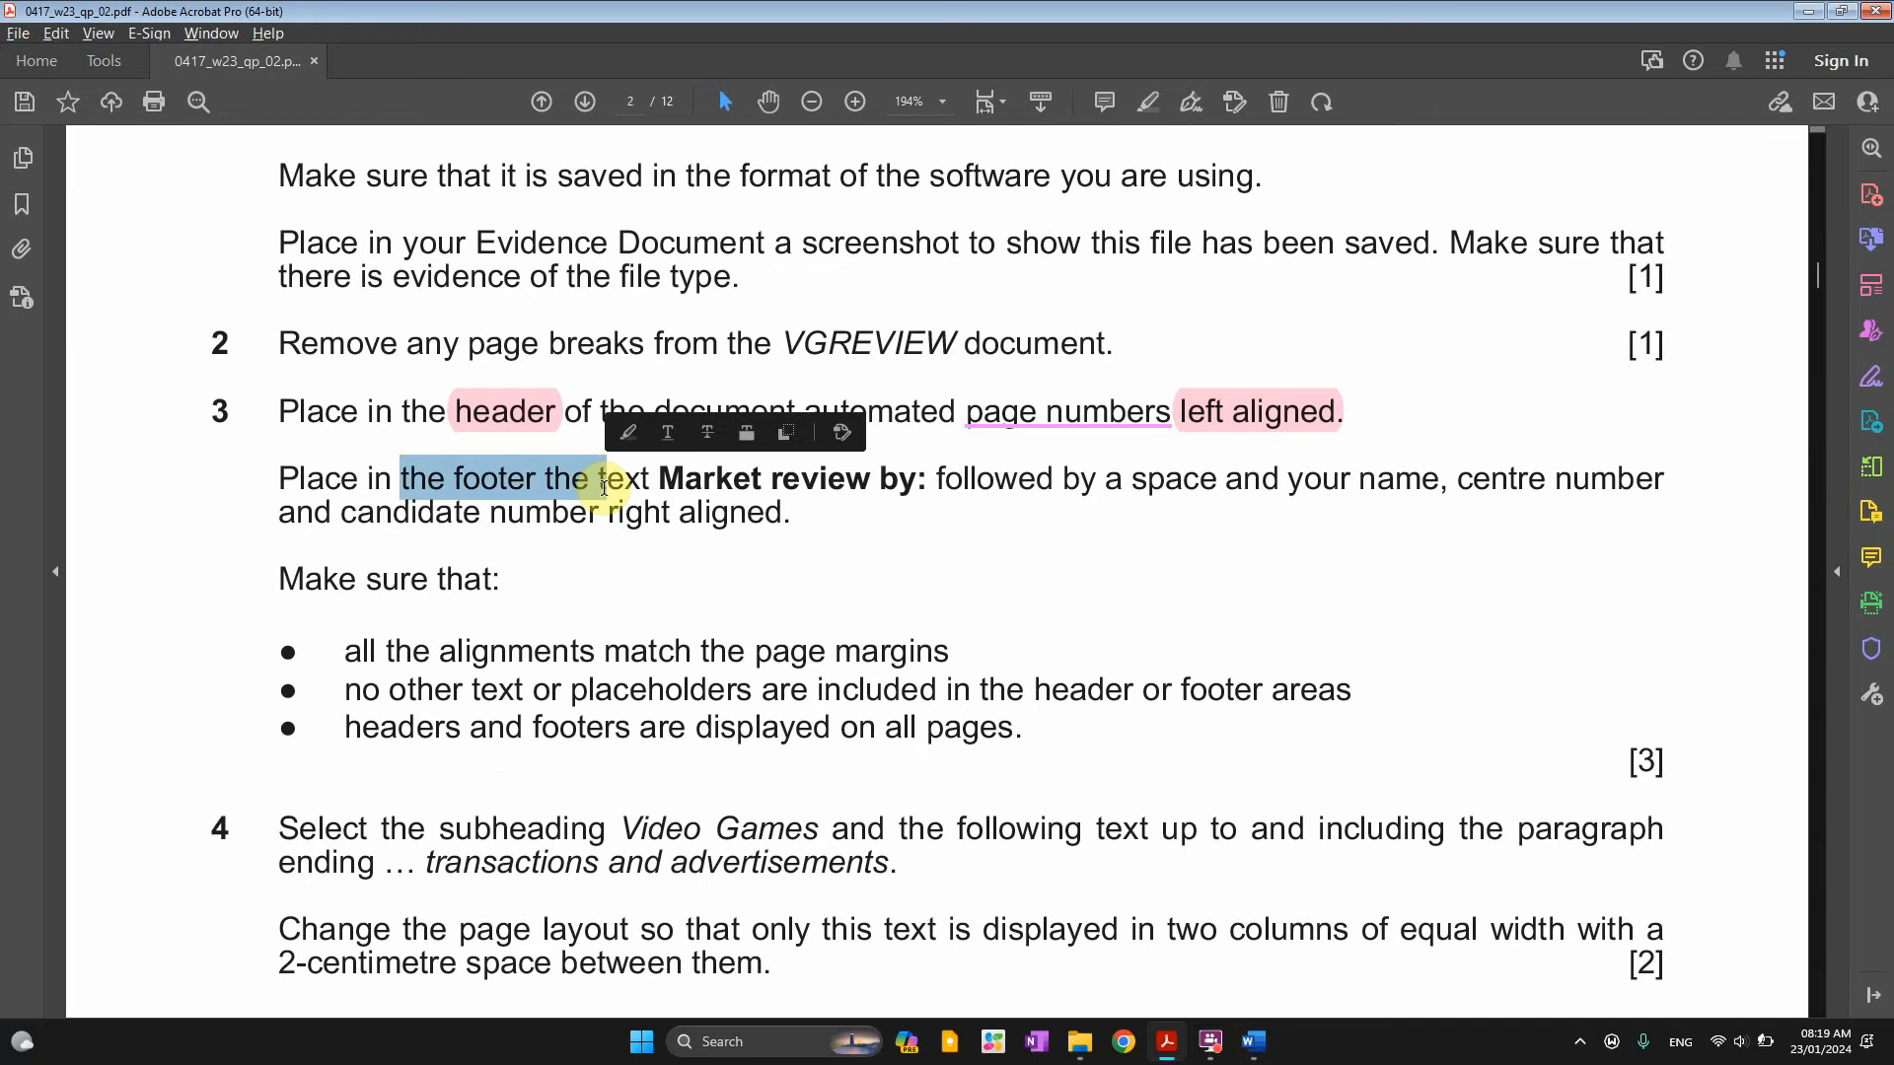
pyautogui.moveTo(661, 484); pyautogui.dragTo(919, 482)
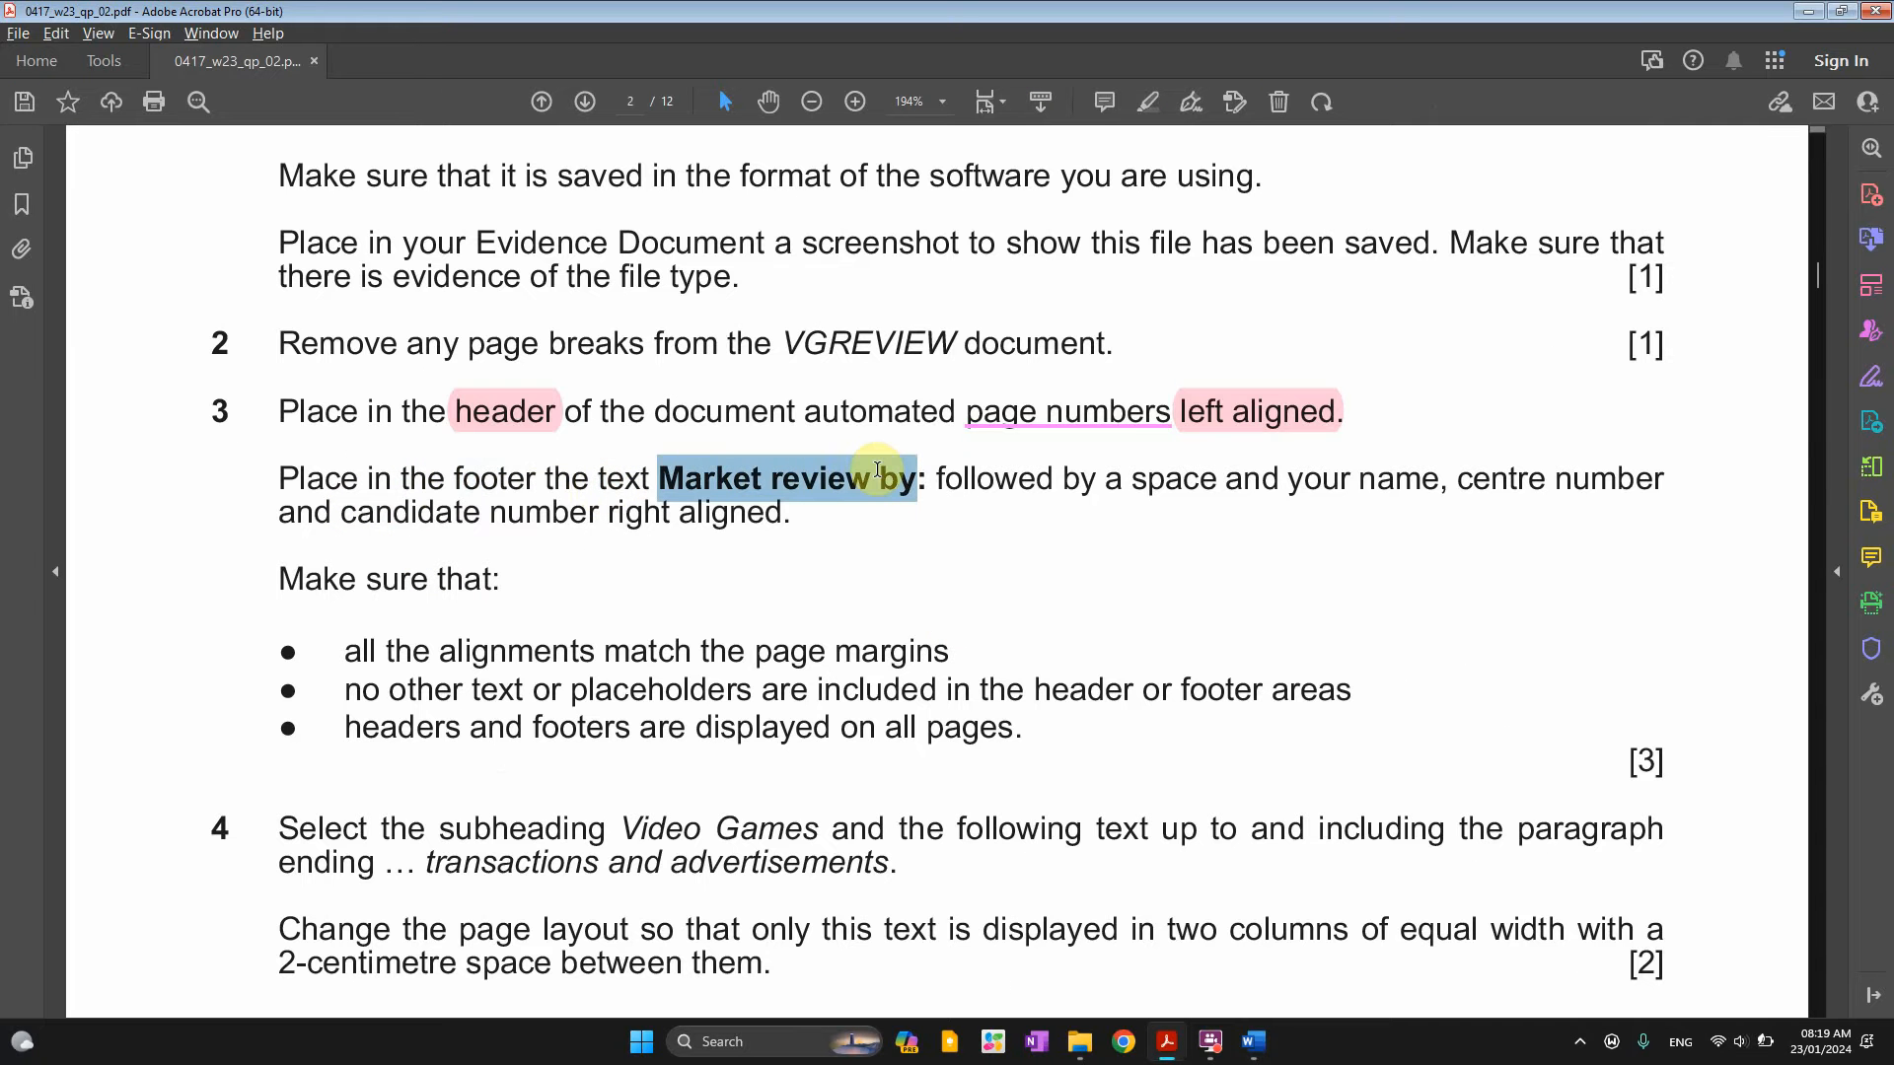
pyautogui.doubleClick(488, 478)
pyautogui.click(503, 438)
pyautogui.moveTo(661, 483); pyautogui.dragTo(1535, 509)
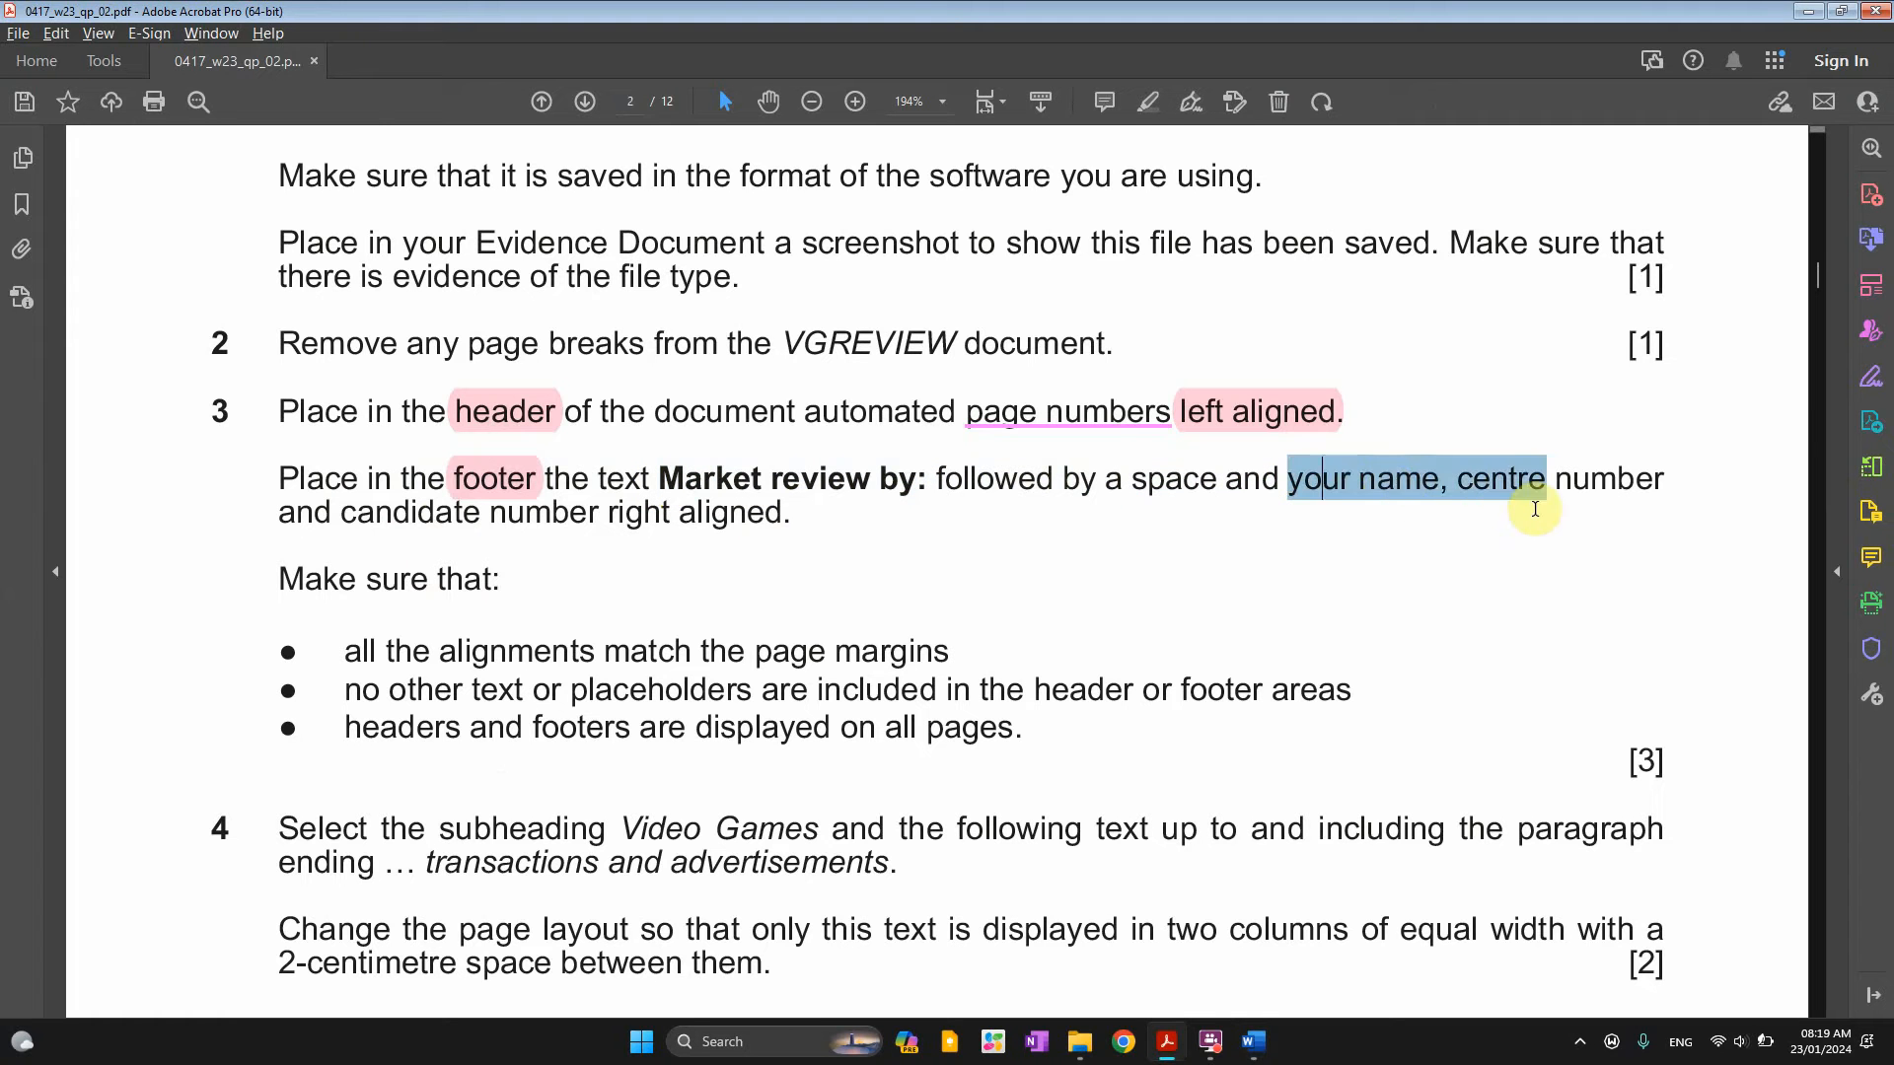
pyautogui.click(1639, 494)
pyautogui.moveTo(313, 515); pyautogui.dragTo(785, 516)
pyautogui.click(781, 466)
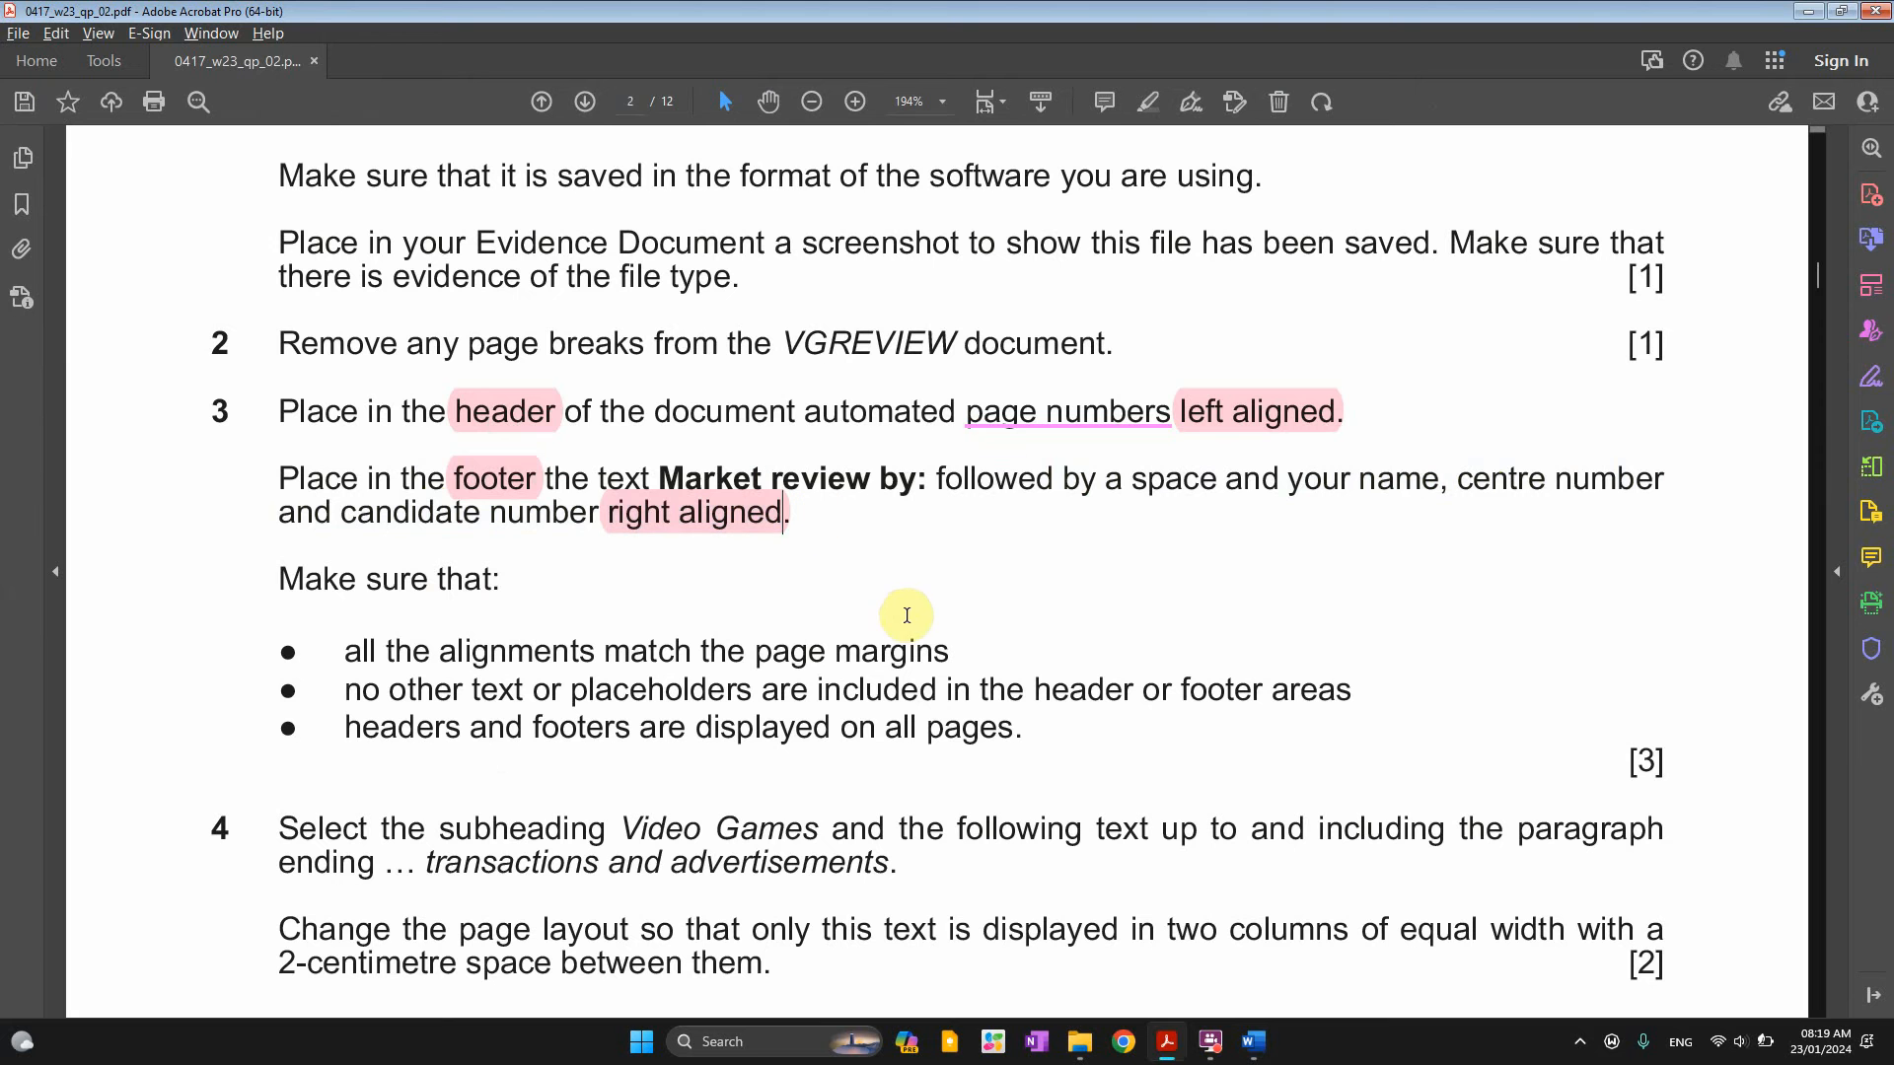
# Apply a blank three-part footer and paste 'Market review by:' into its right section
pyautogui.hotkey('alt', 'Tab')
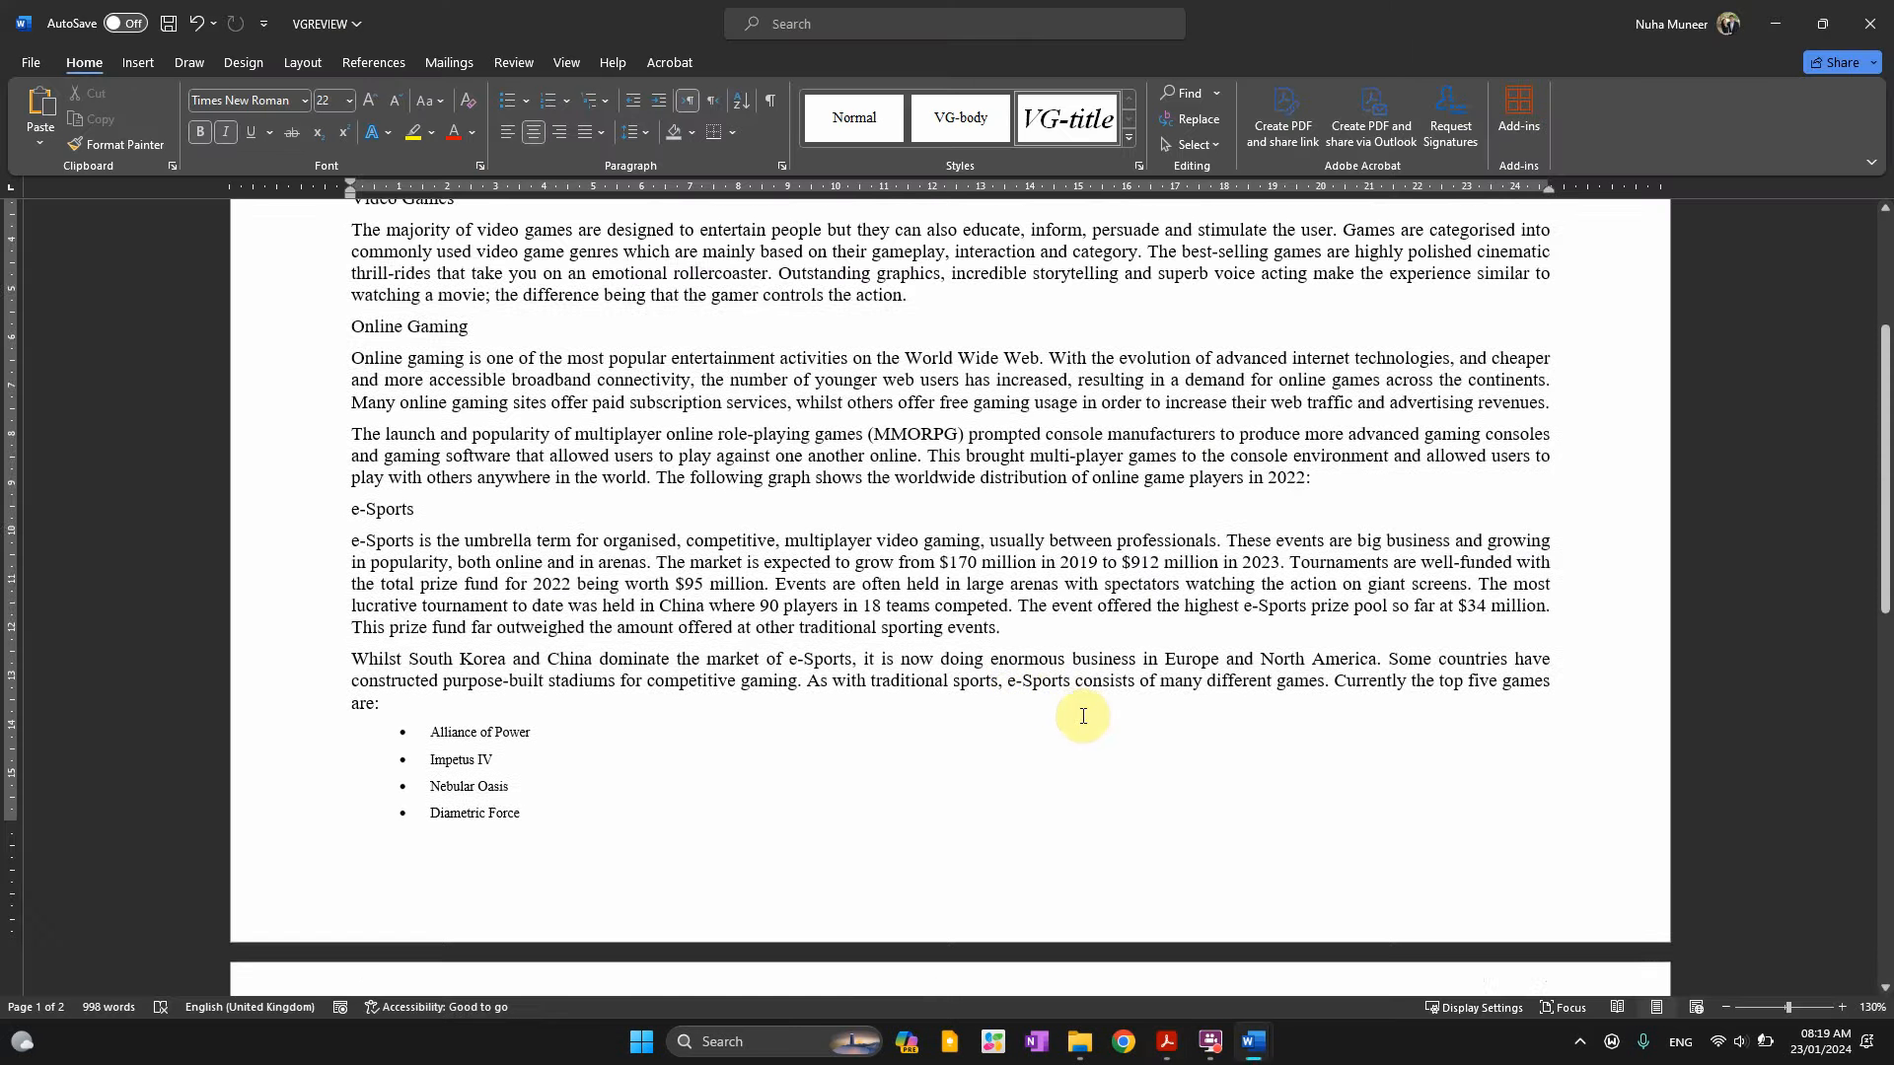
pyautogui.doubleClick(1134, 715)
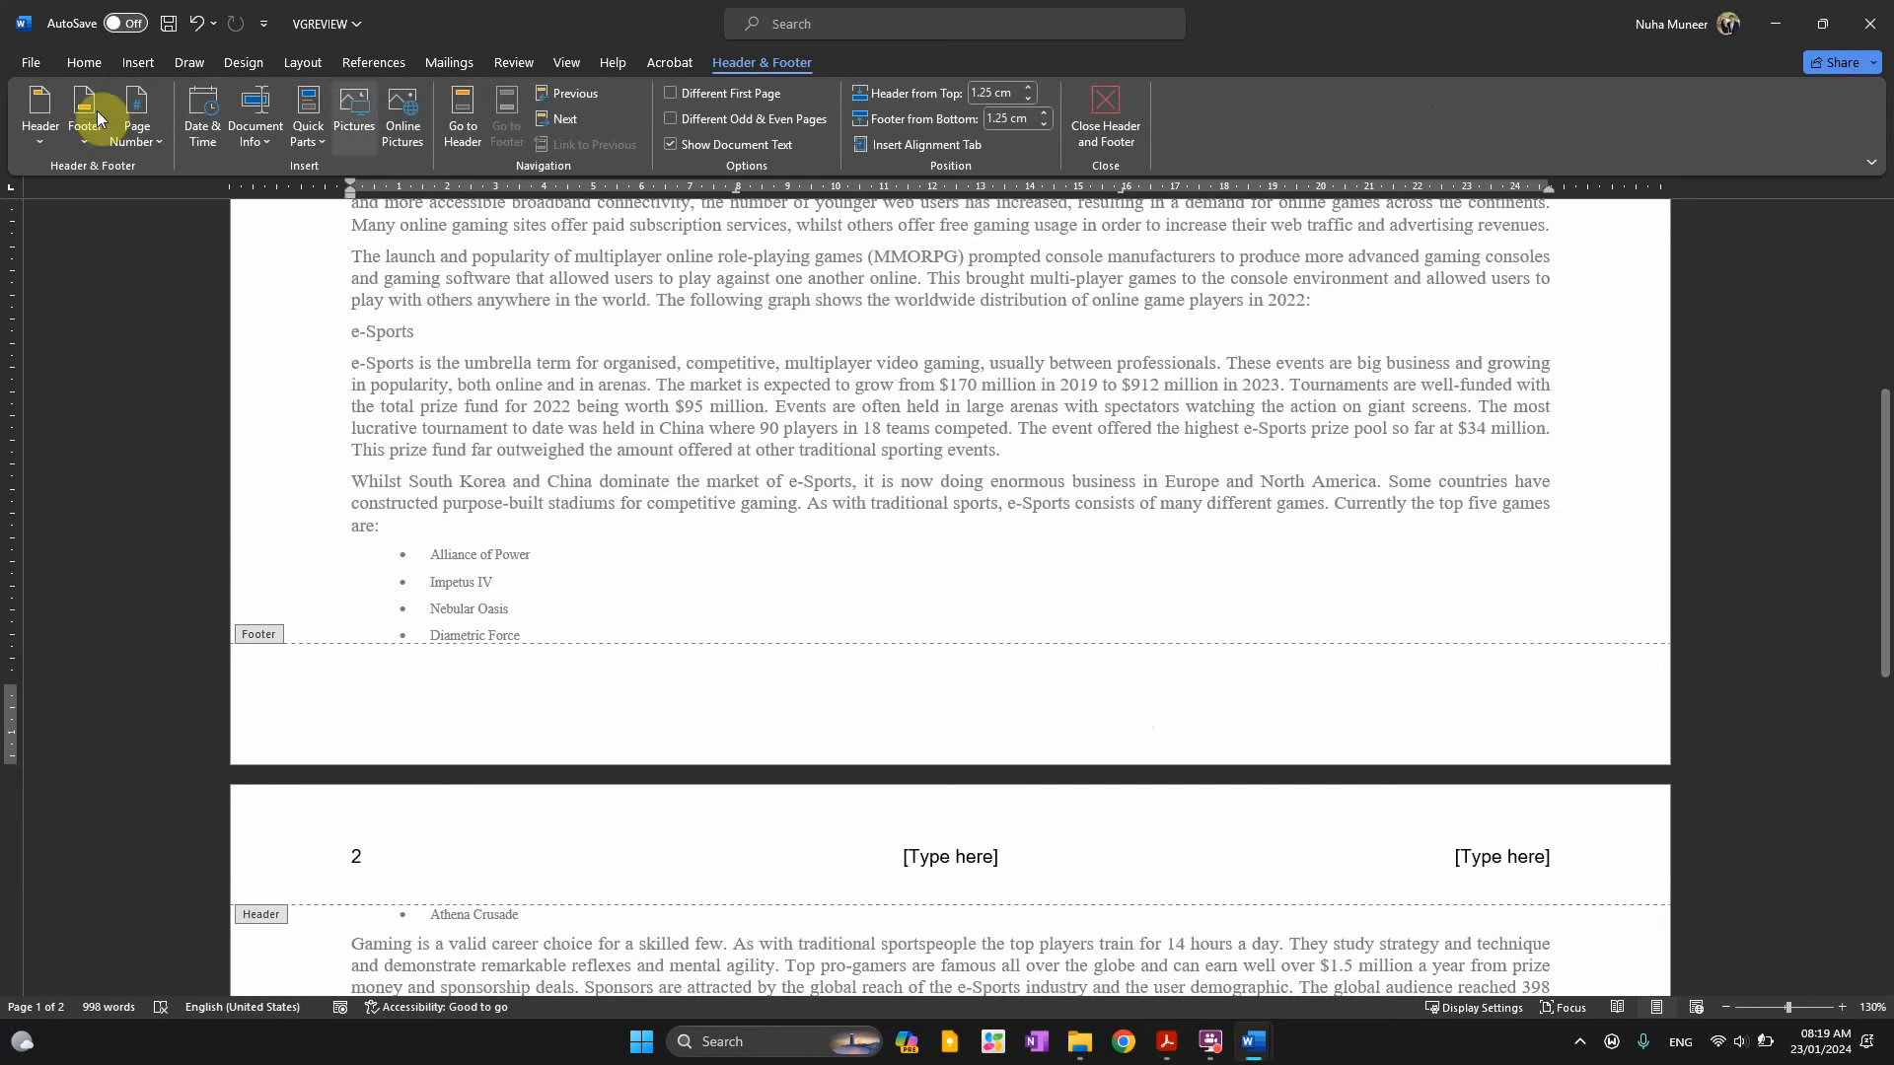
pyautogui.click(82, 138)
pyautogui.click(152, 364)
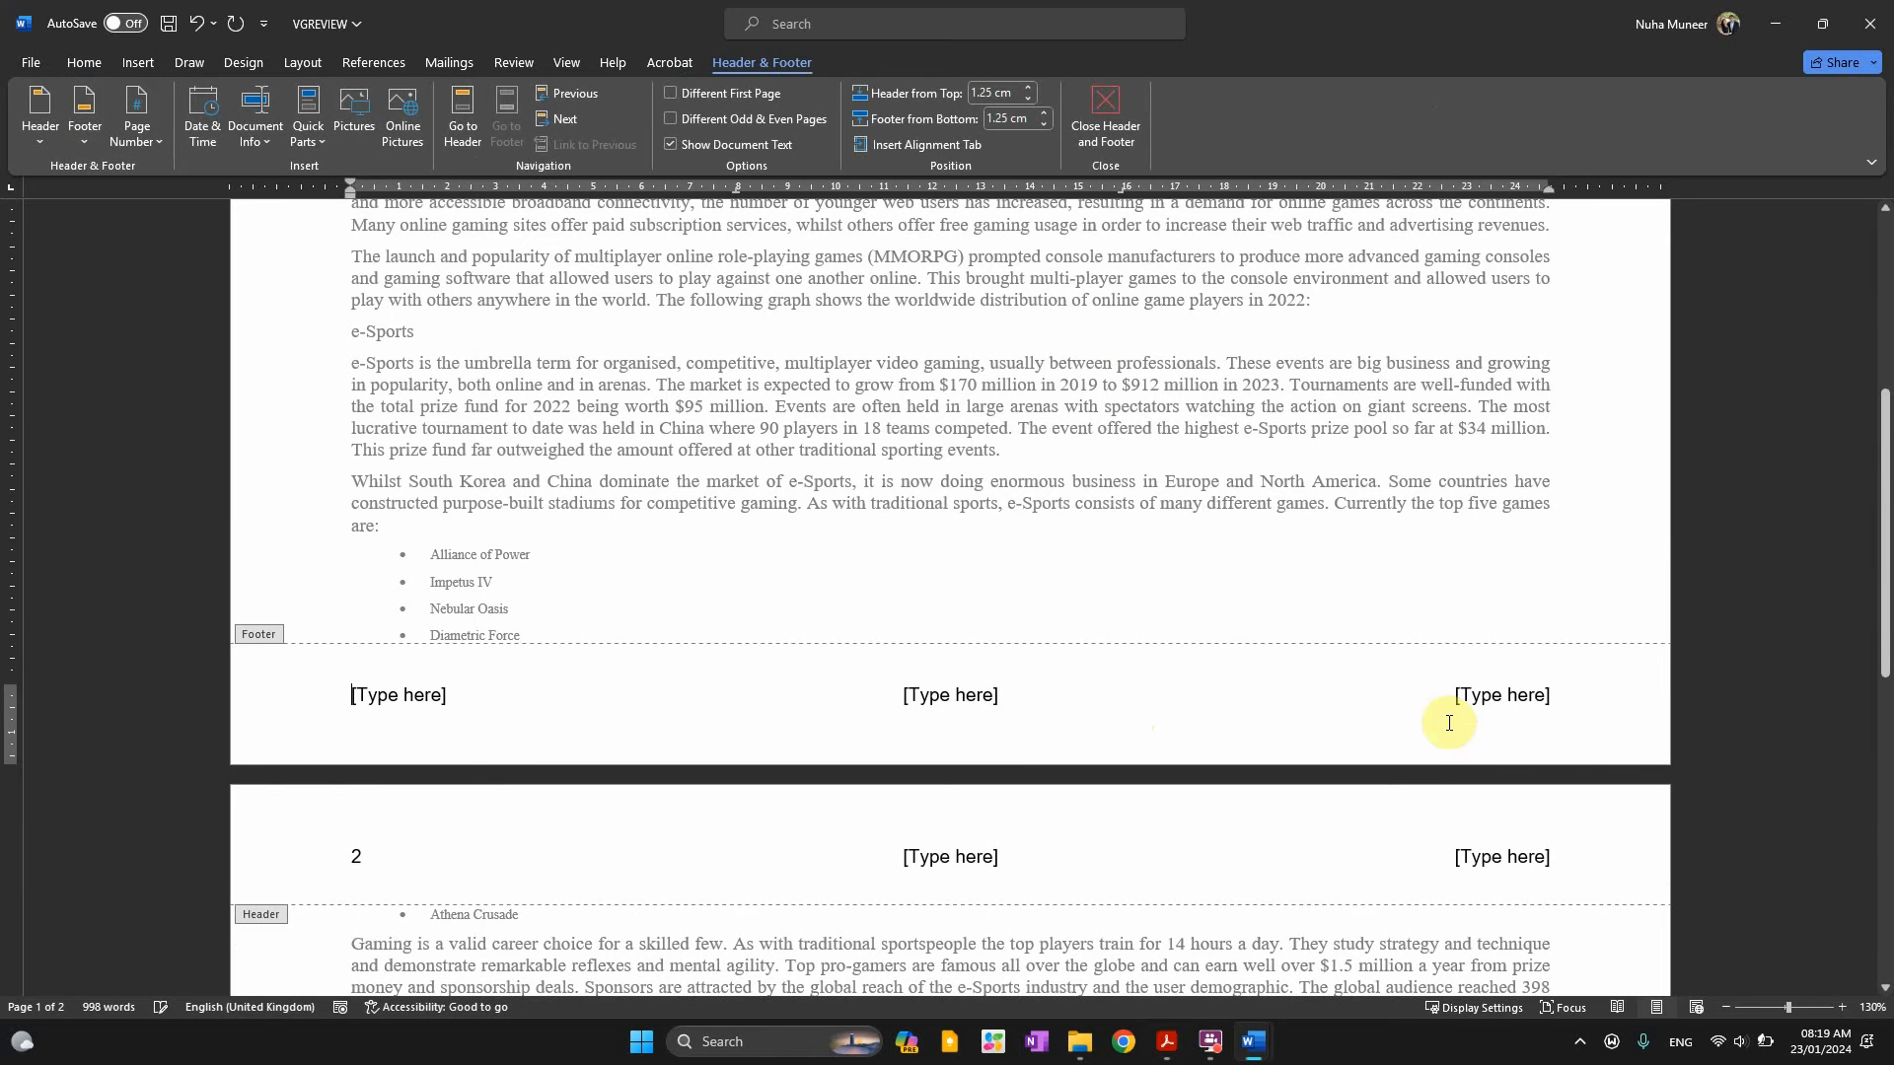
pyautogui.click(1470, 702)
pyautogui.write('Market review by:')
# Add the candidate's name and centre and candidate numbers after the label, not bold
pyautogui.hotkey('alt', 'Tab')
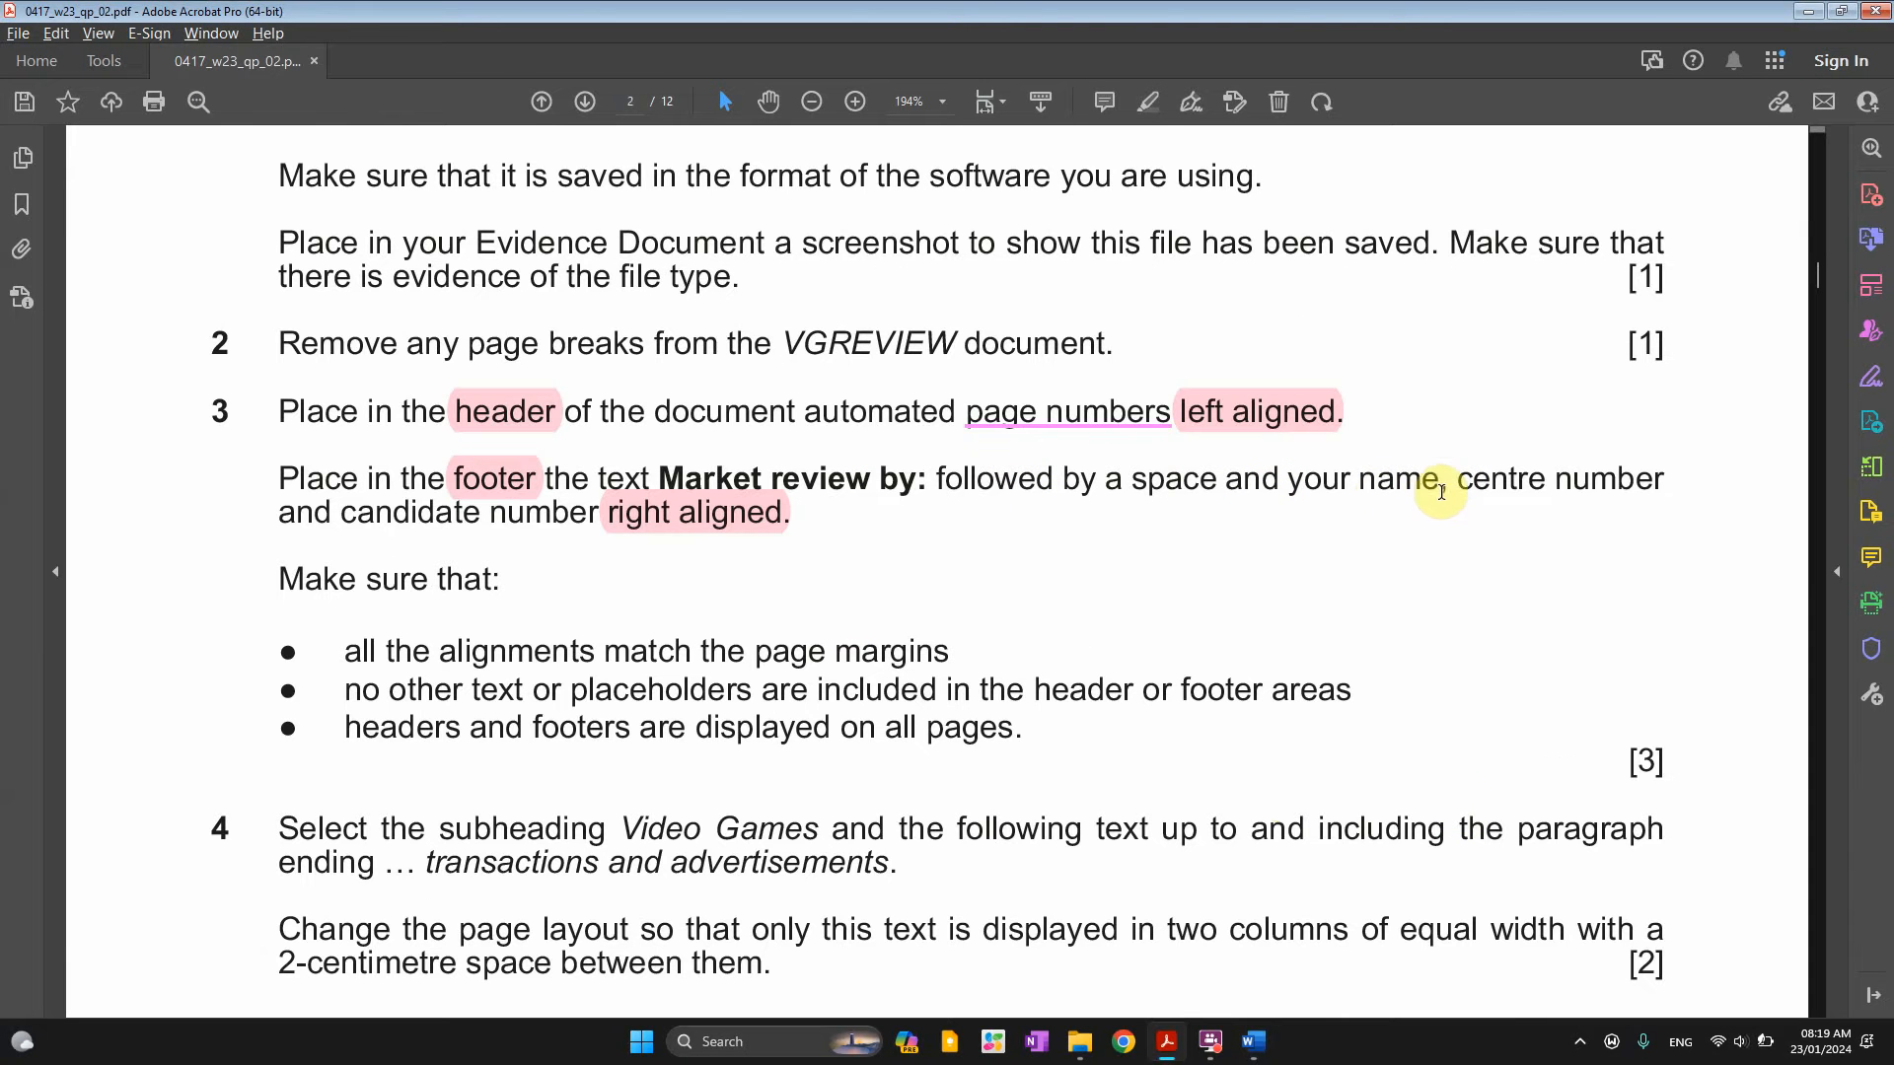
pyautogui.moveTo(1439, 483); pyautogui.dragTo(1457, 491)
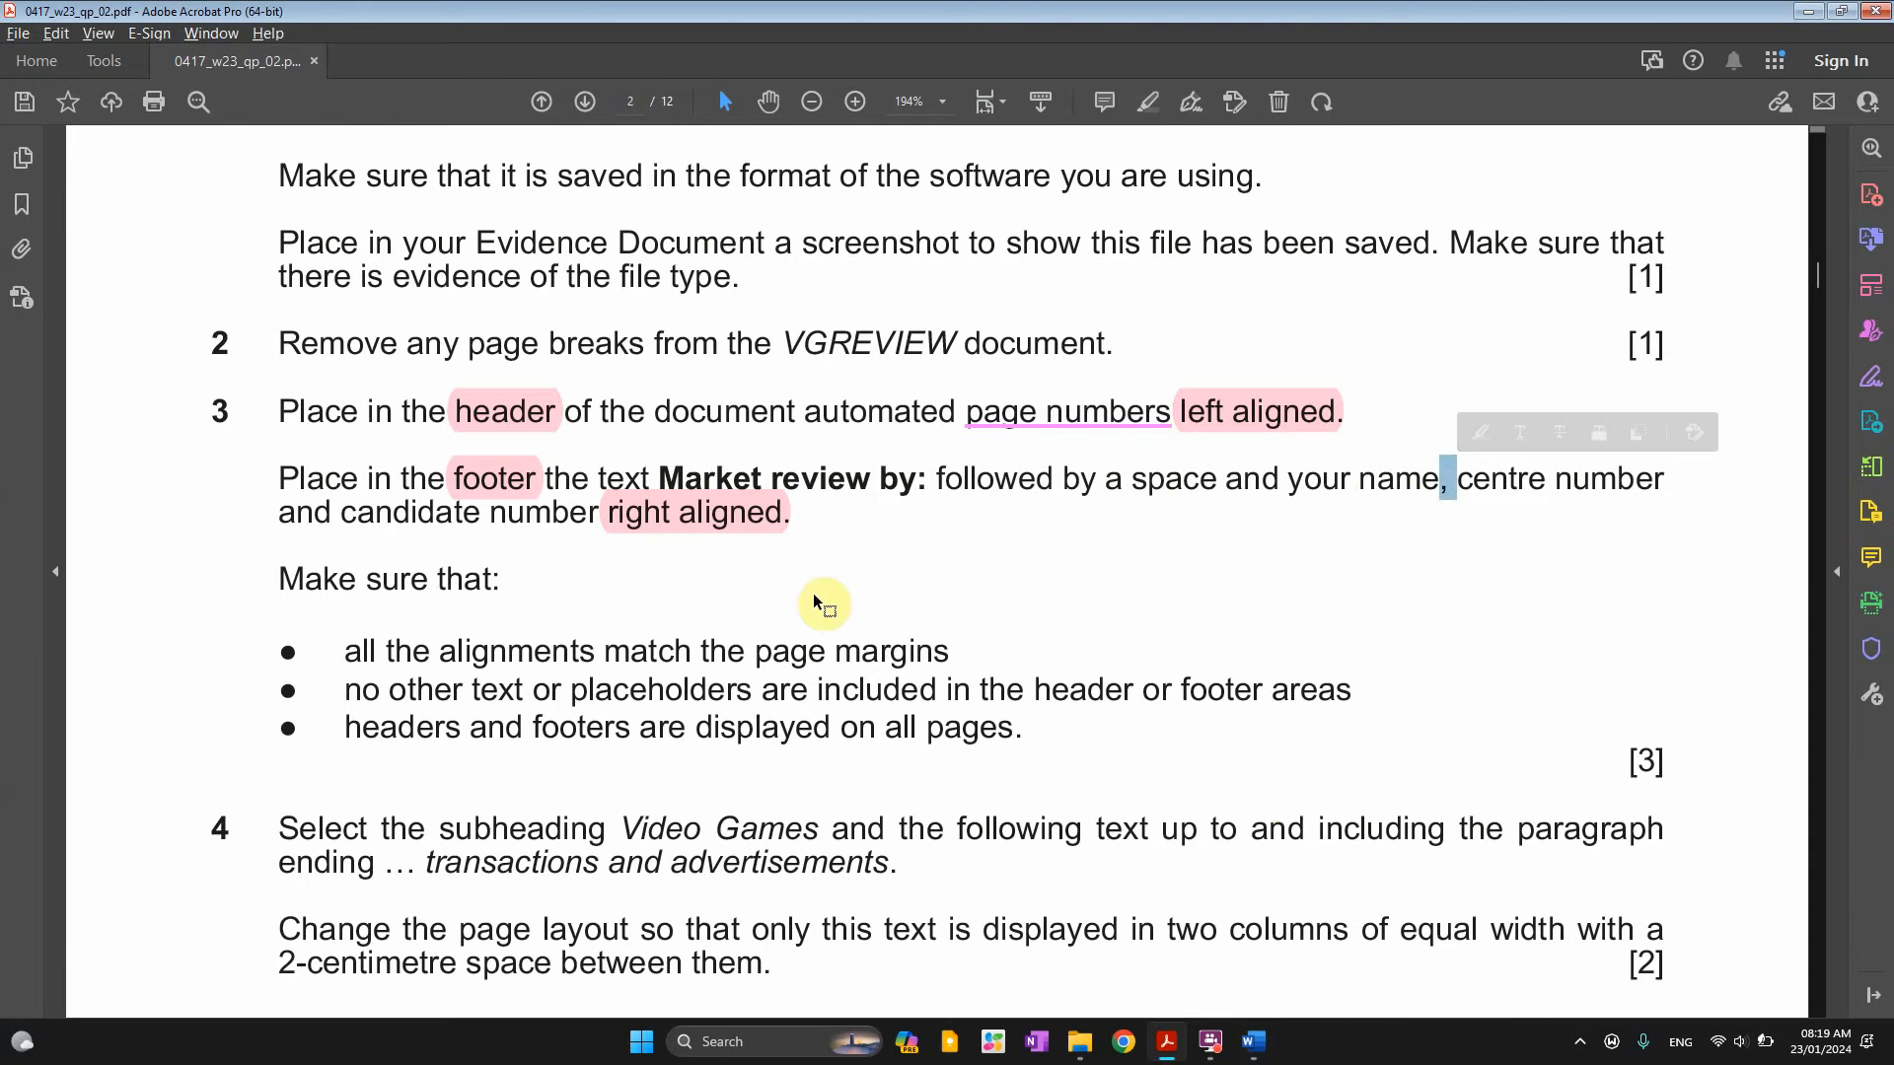
pyautogui.hotkey('alt', 'Tab')
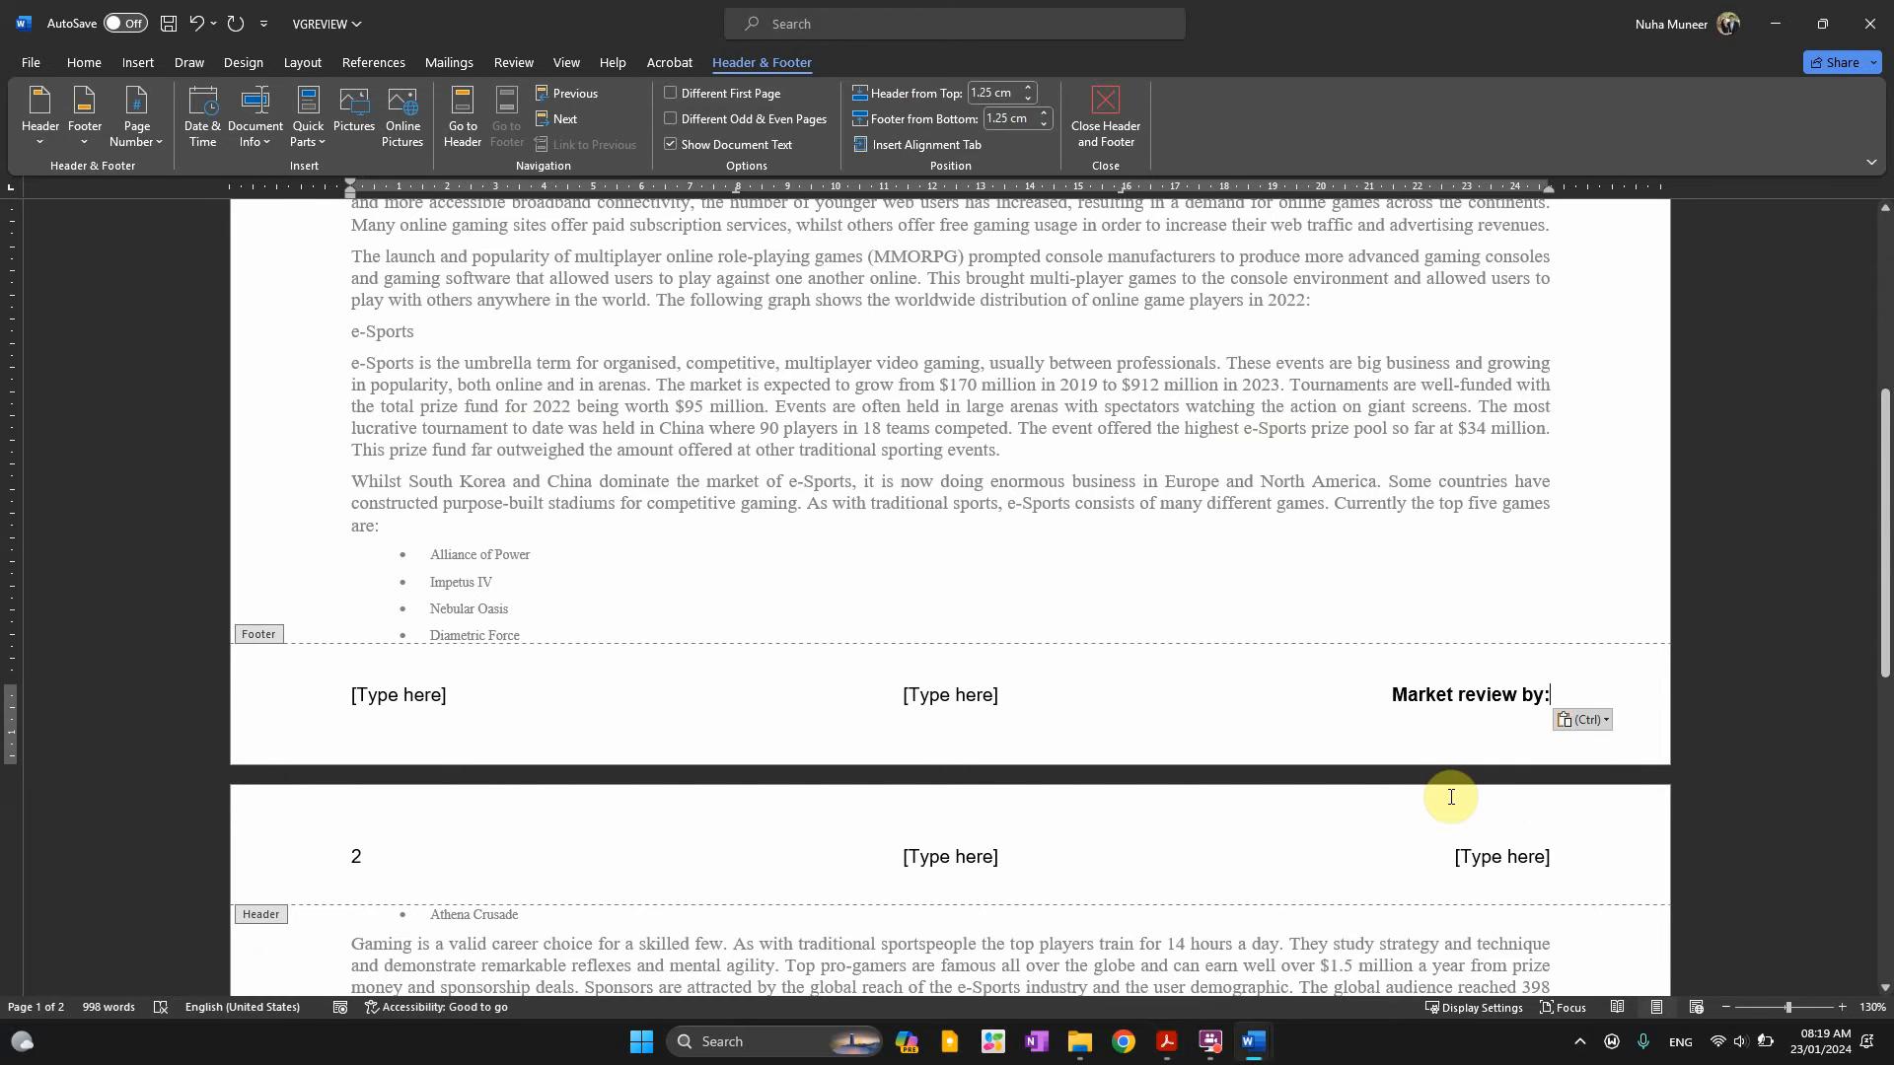
pyautogui.write('Nuha')
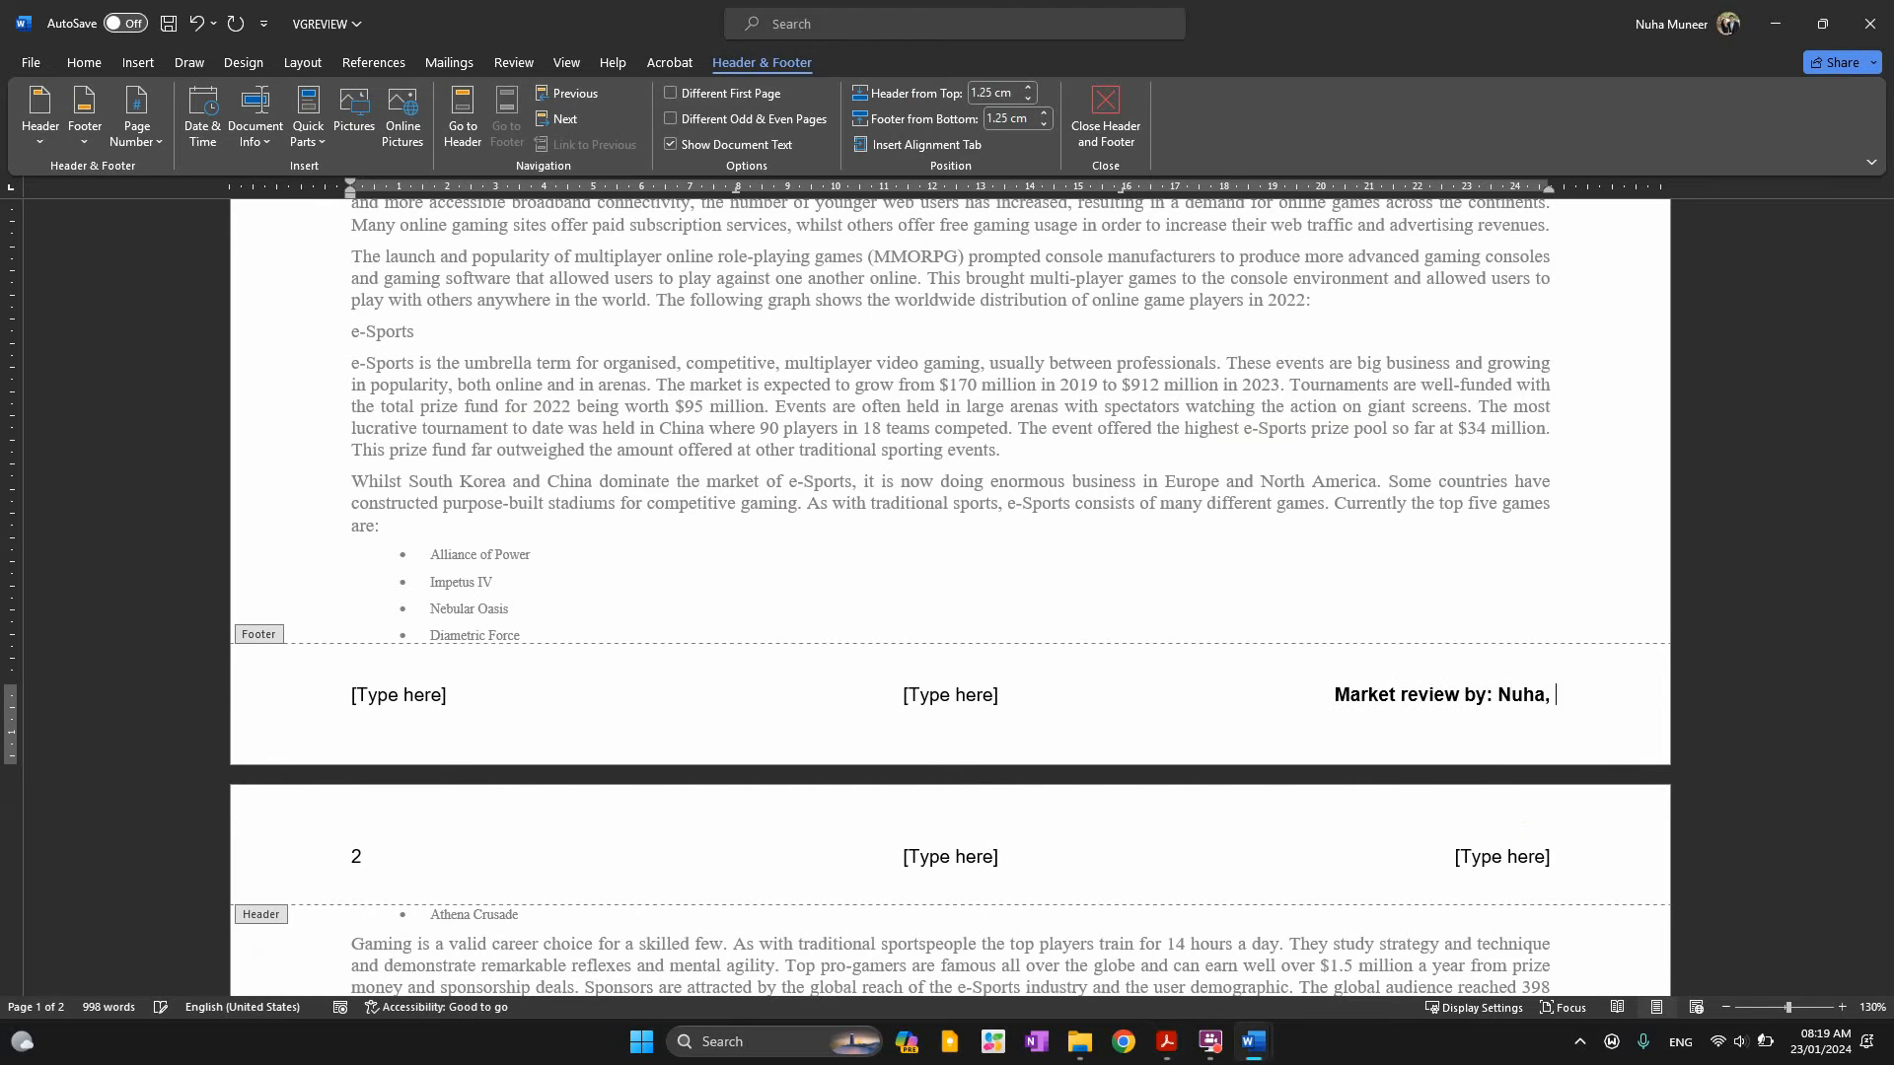
pyautogui.write(', MM00, 0099')
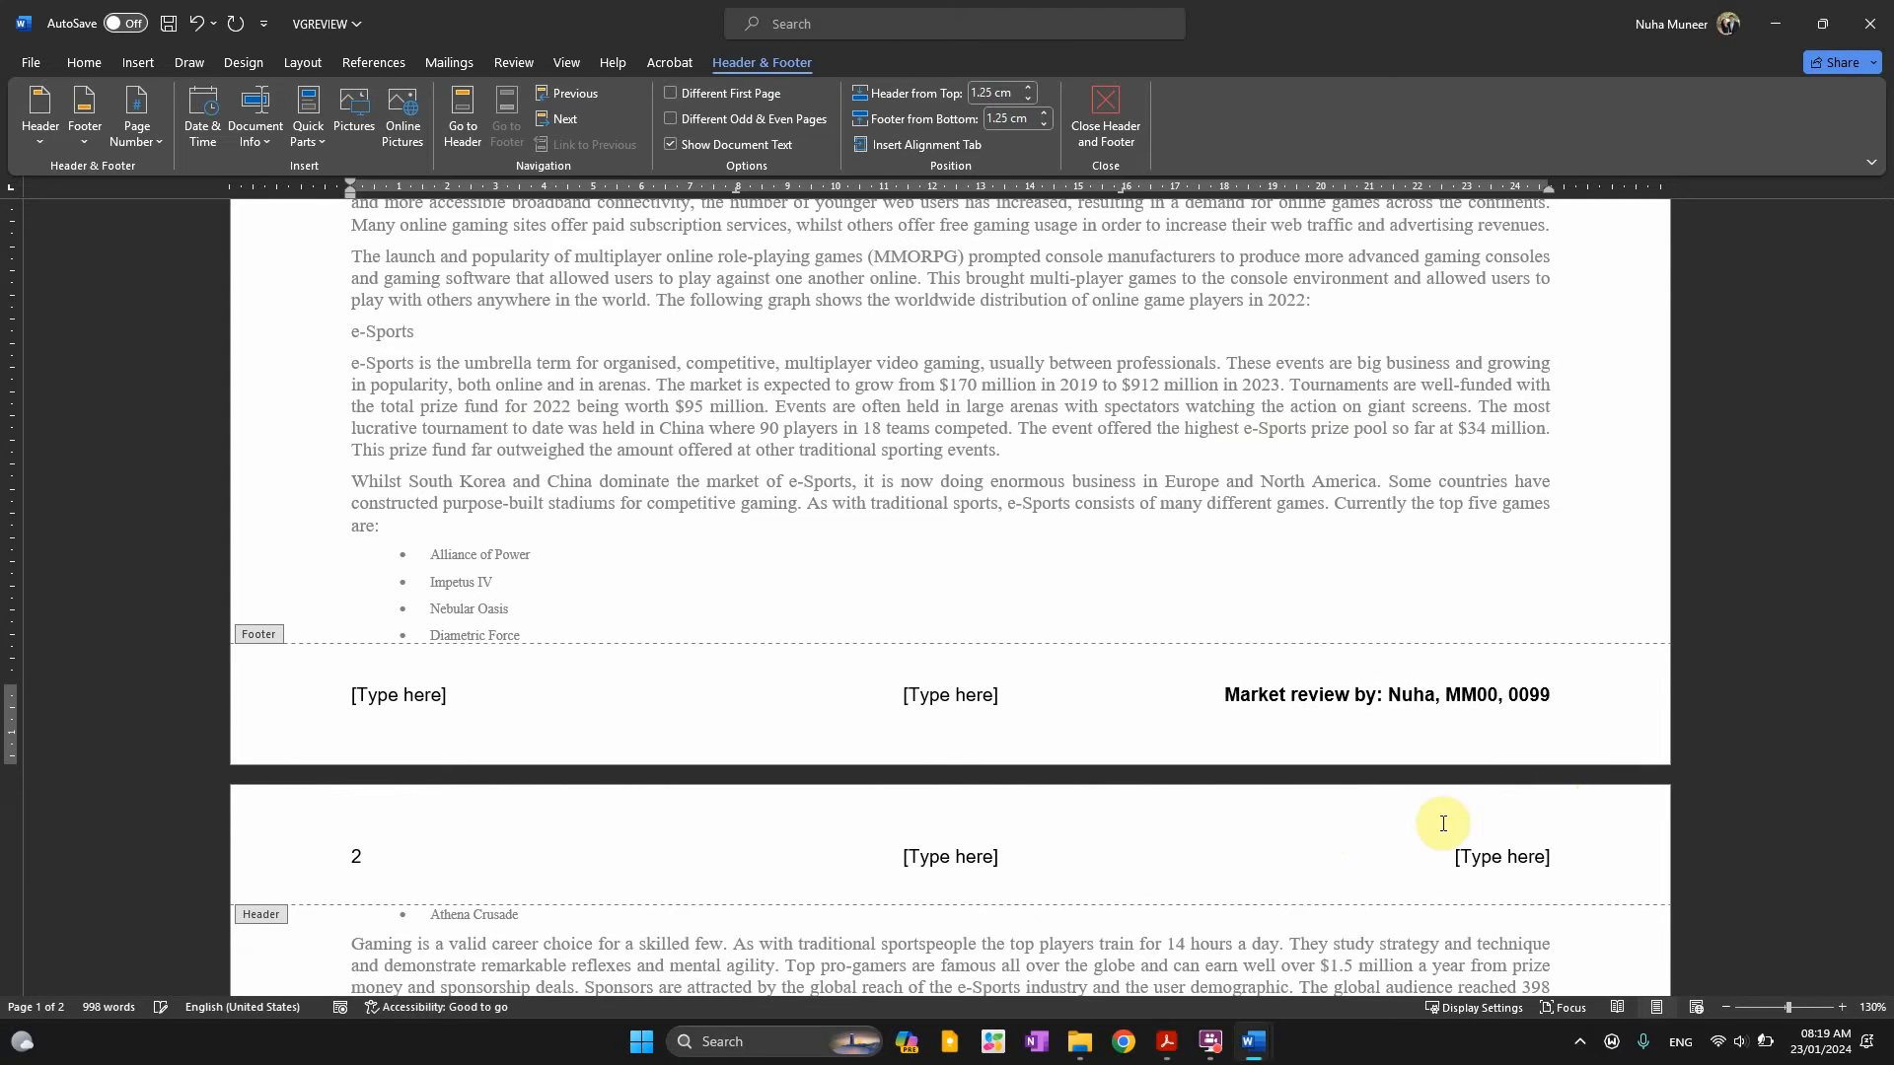
pyautogui.moveTo(1391, 694); pyautogui.dragTo(1392, 788)
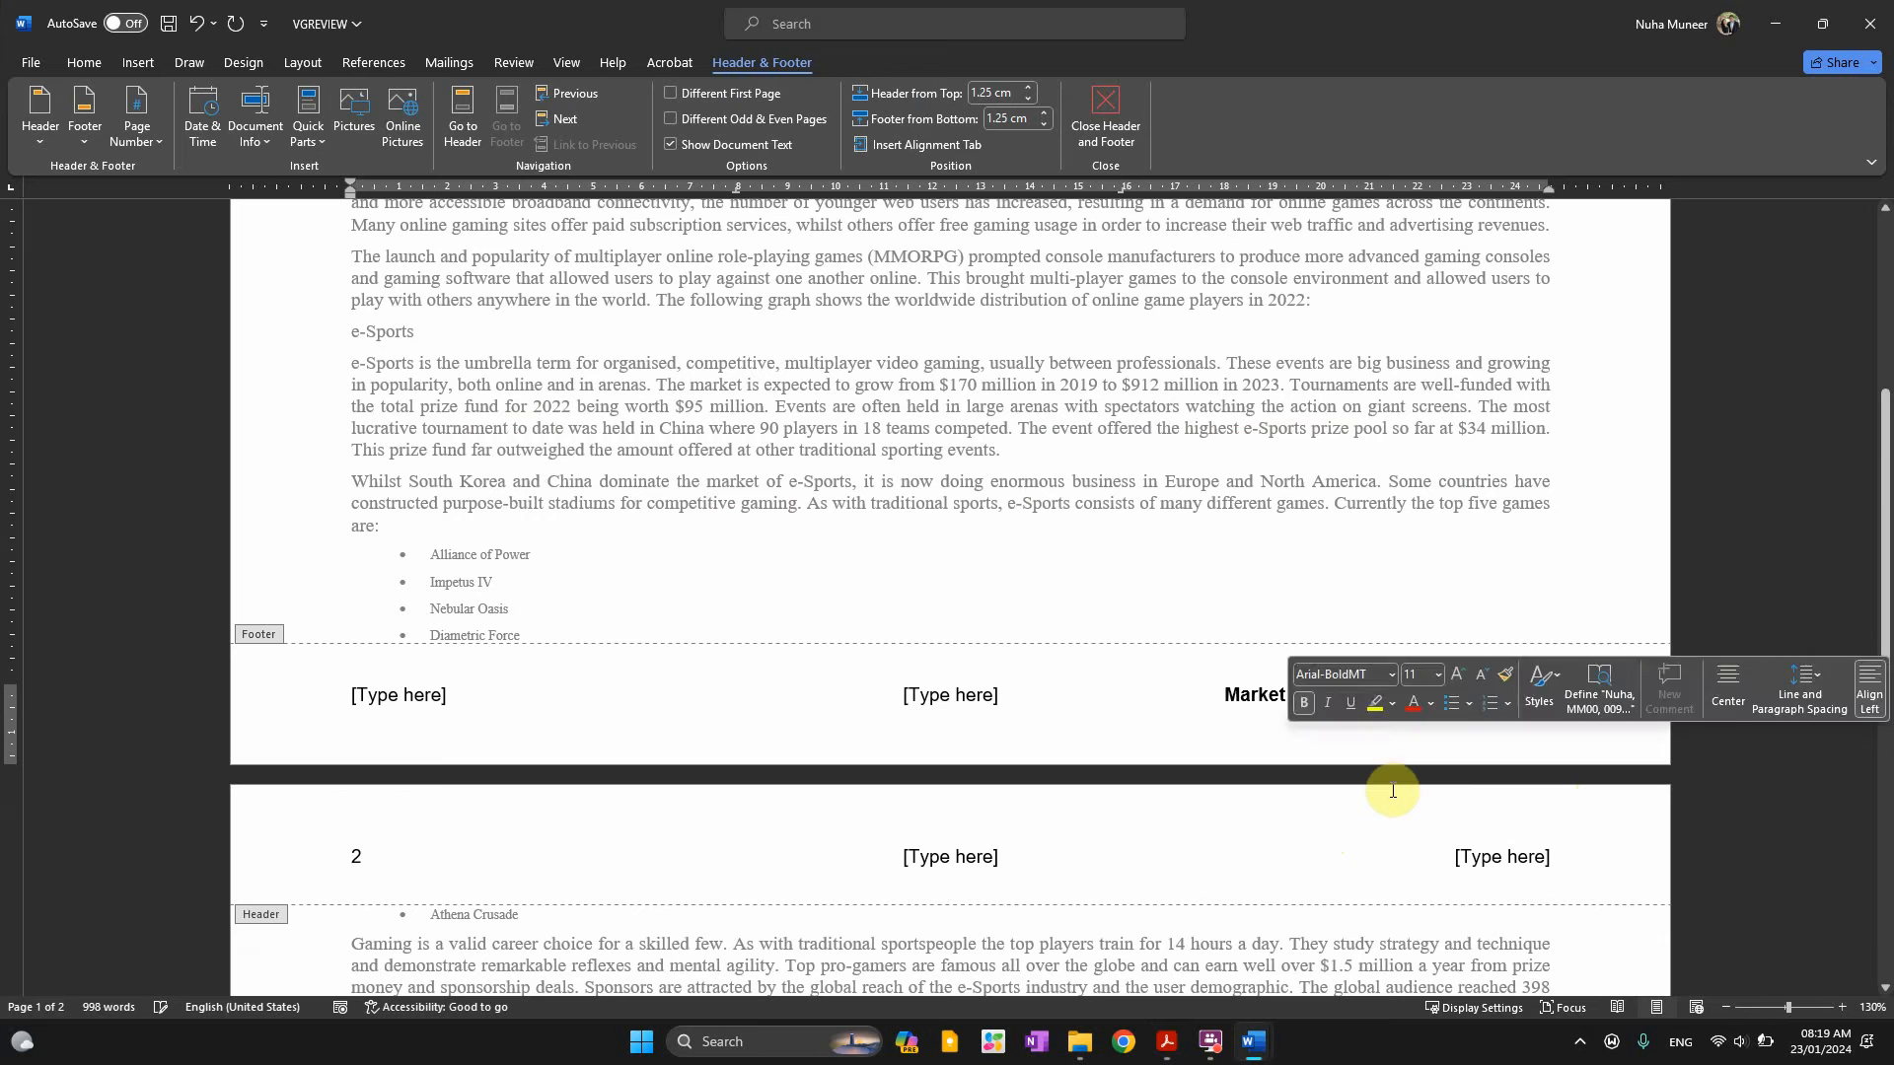
pyautogui.hotkey('ctrl', 'b')
pyautogui.click(1359, 706)
# Right-align the 'Market review by:' footer line
pyautogui.doubleClick(1494, 543)
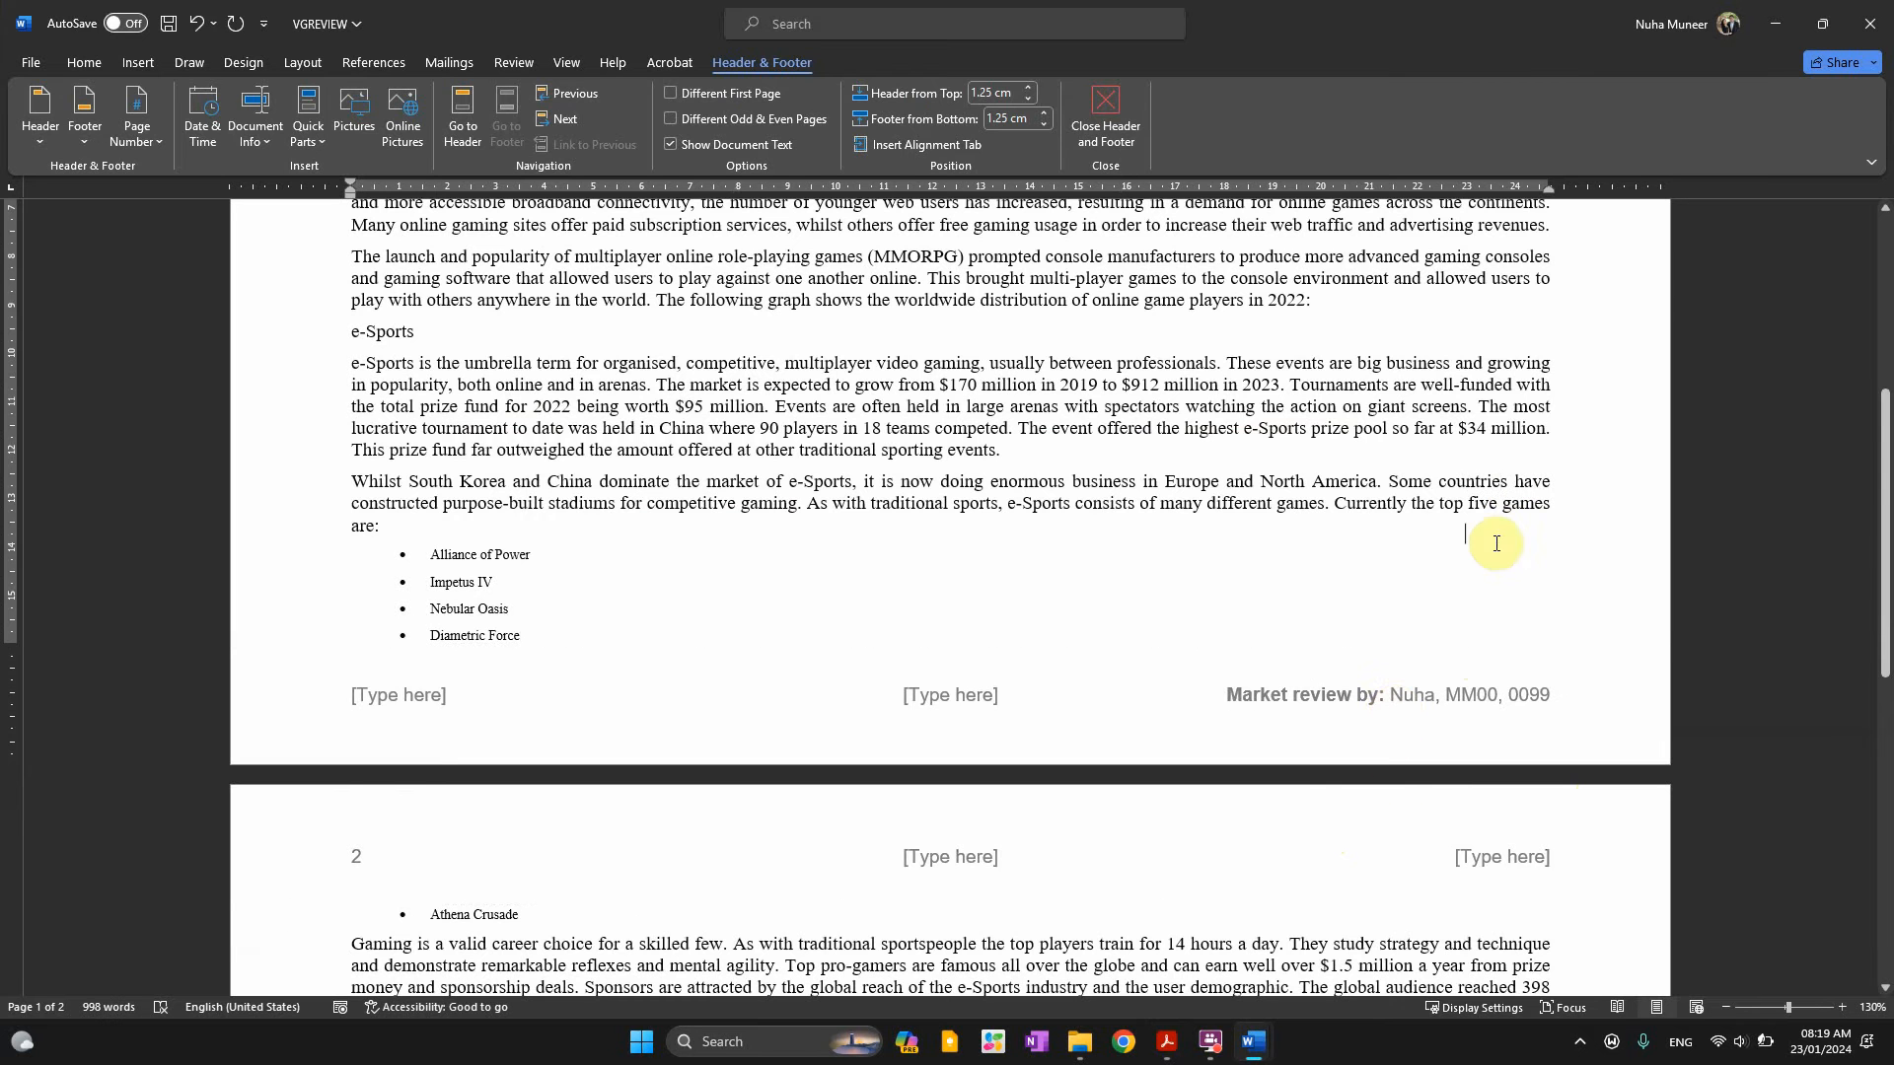
pyautogui.doubleClick(1391, 706)
pyautogui.click(1382, 695)
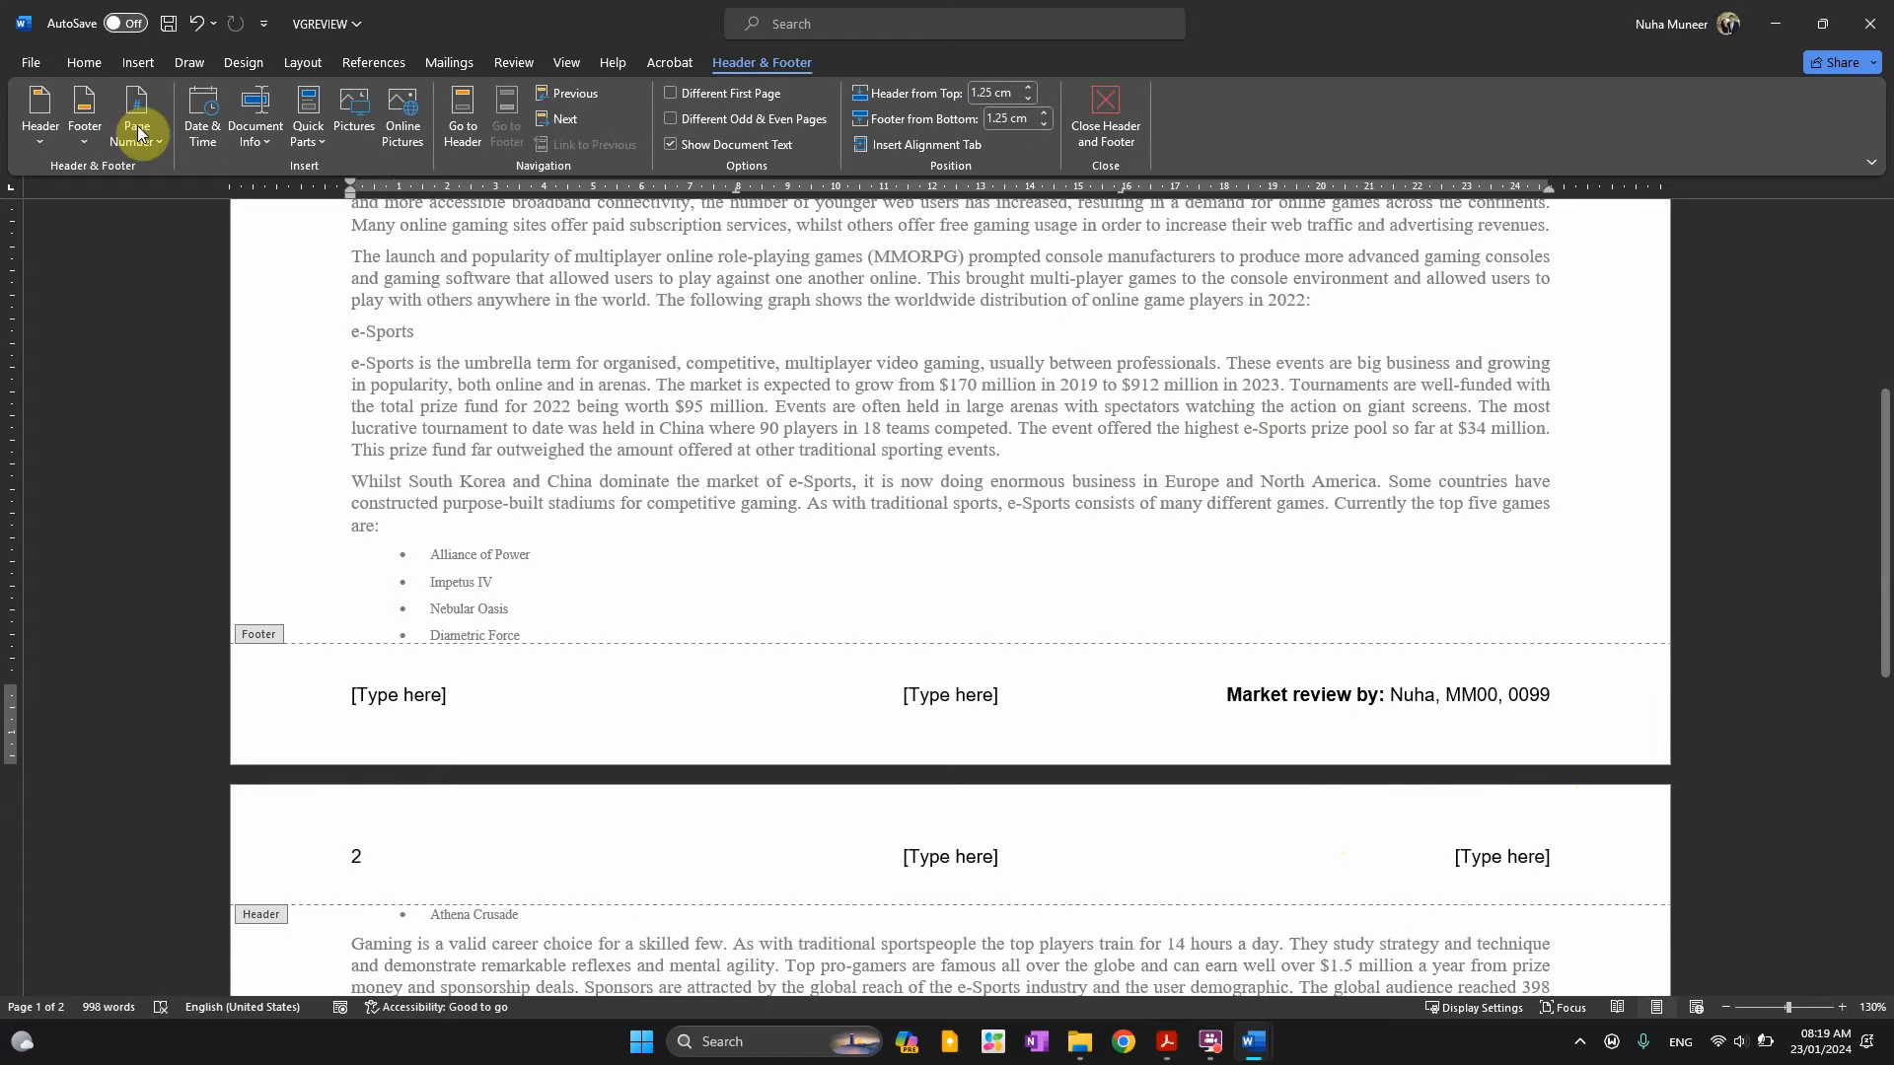
pyautogui.click(77, 65)
pyautogui.click(558, 133)
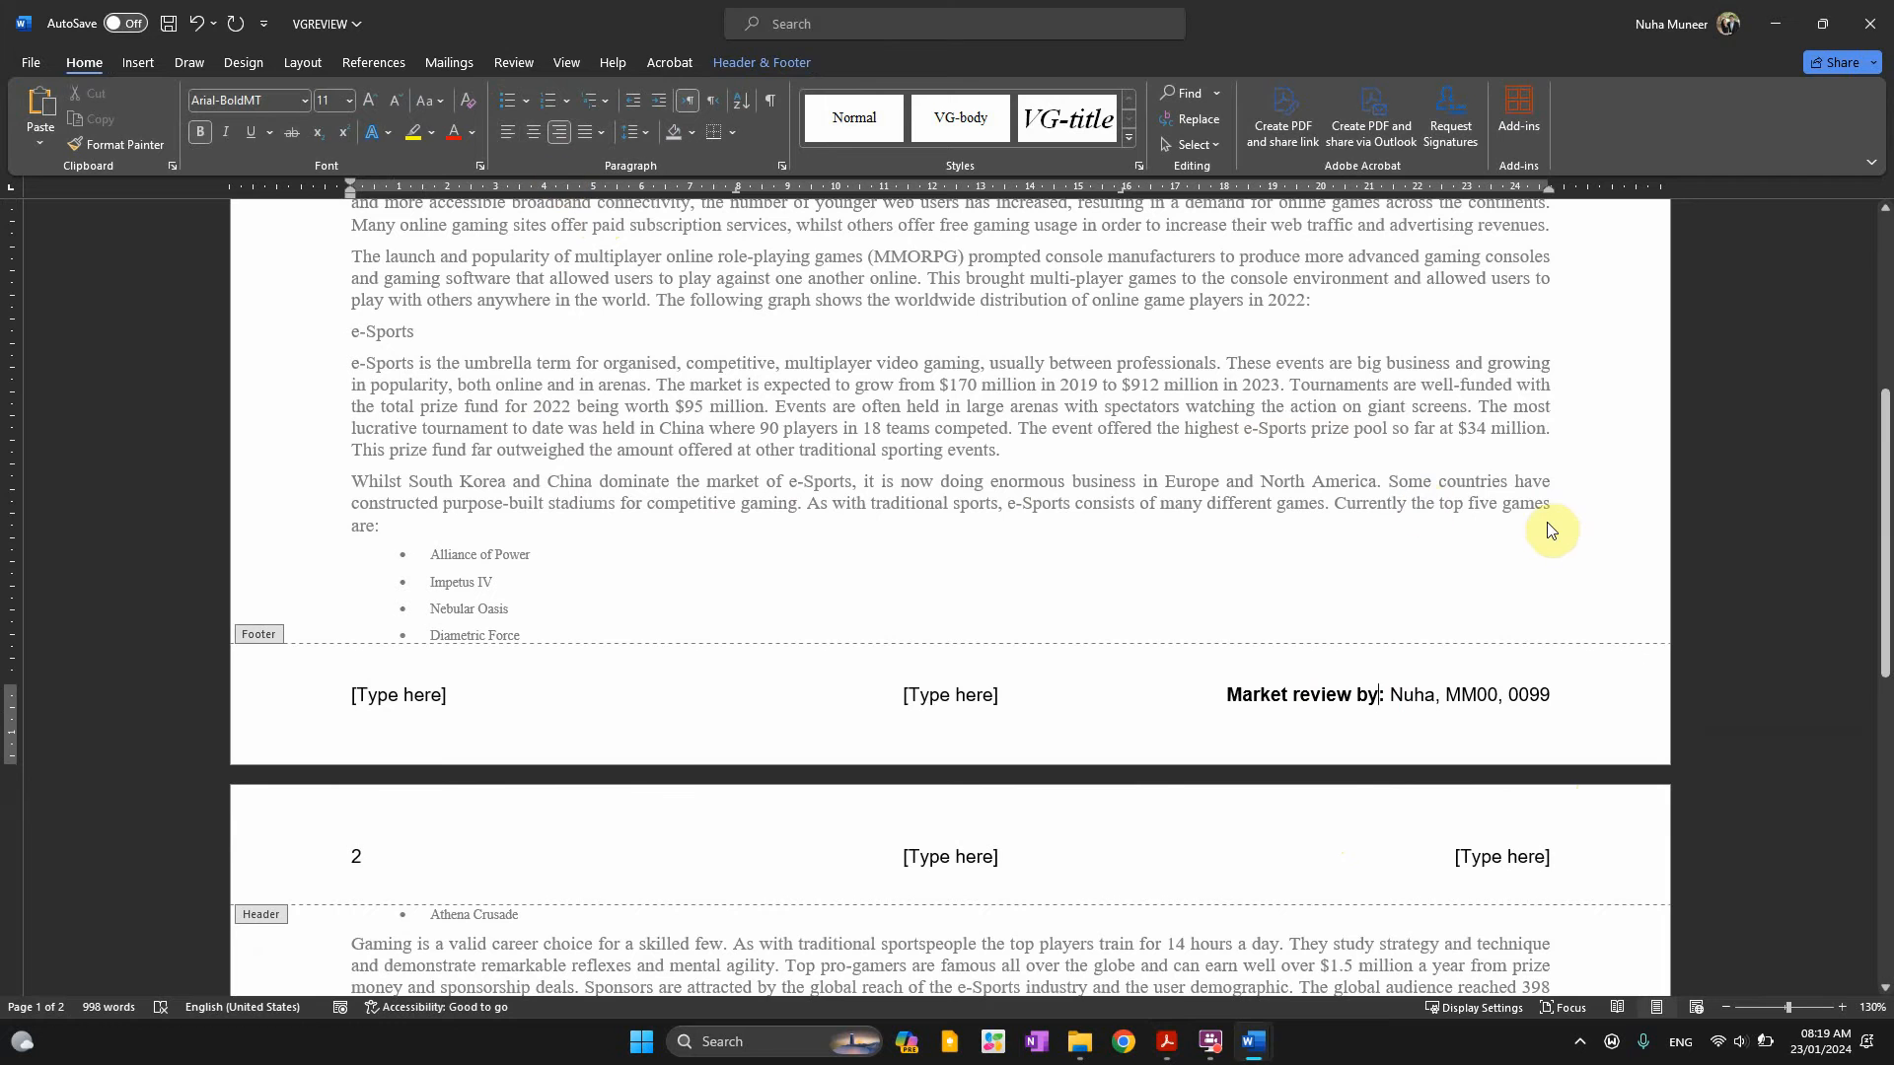
pyautogui.hotkey('alt', 'Tab')
# Reread question 3's rules on matching margins, no extra placeholders, and header/footer wording
pyautogui.scroll(-1, 470, 582)
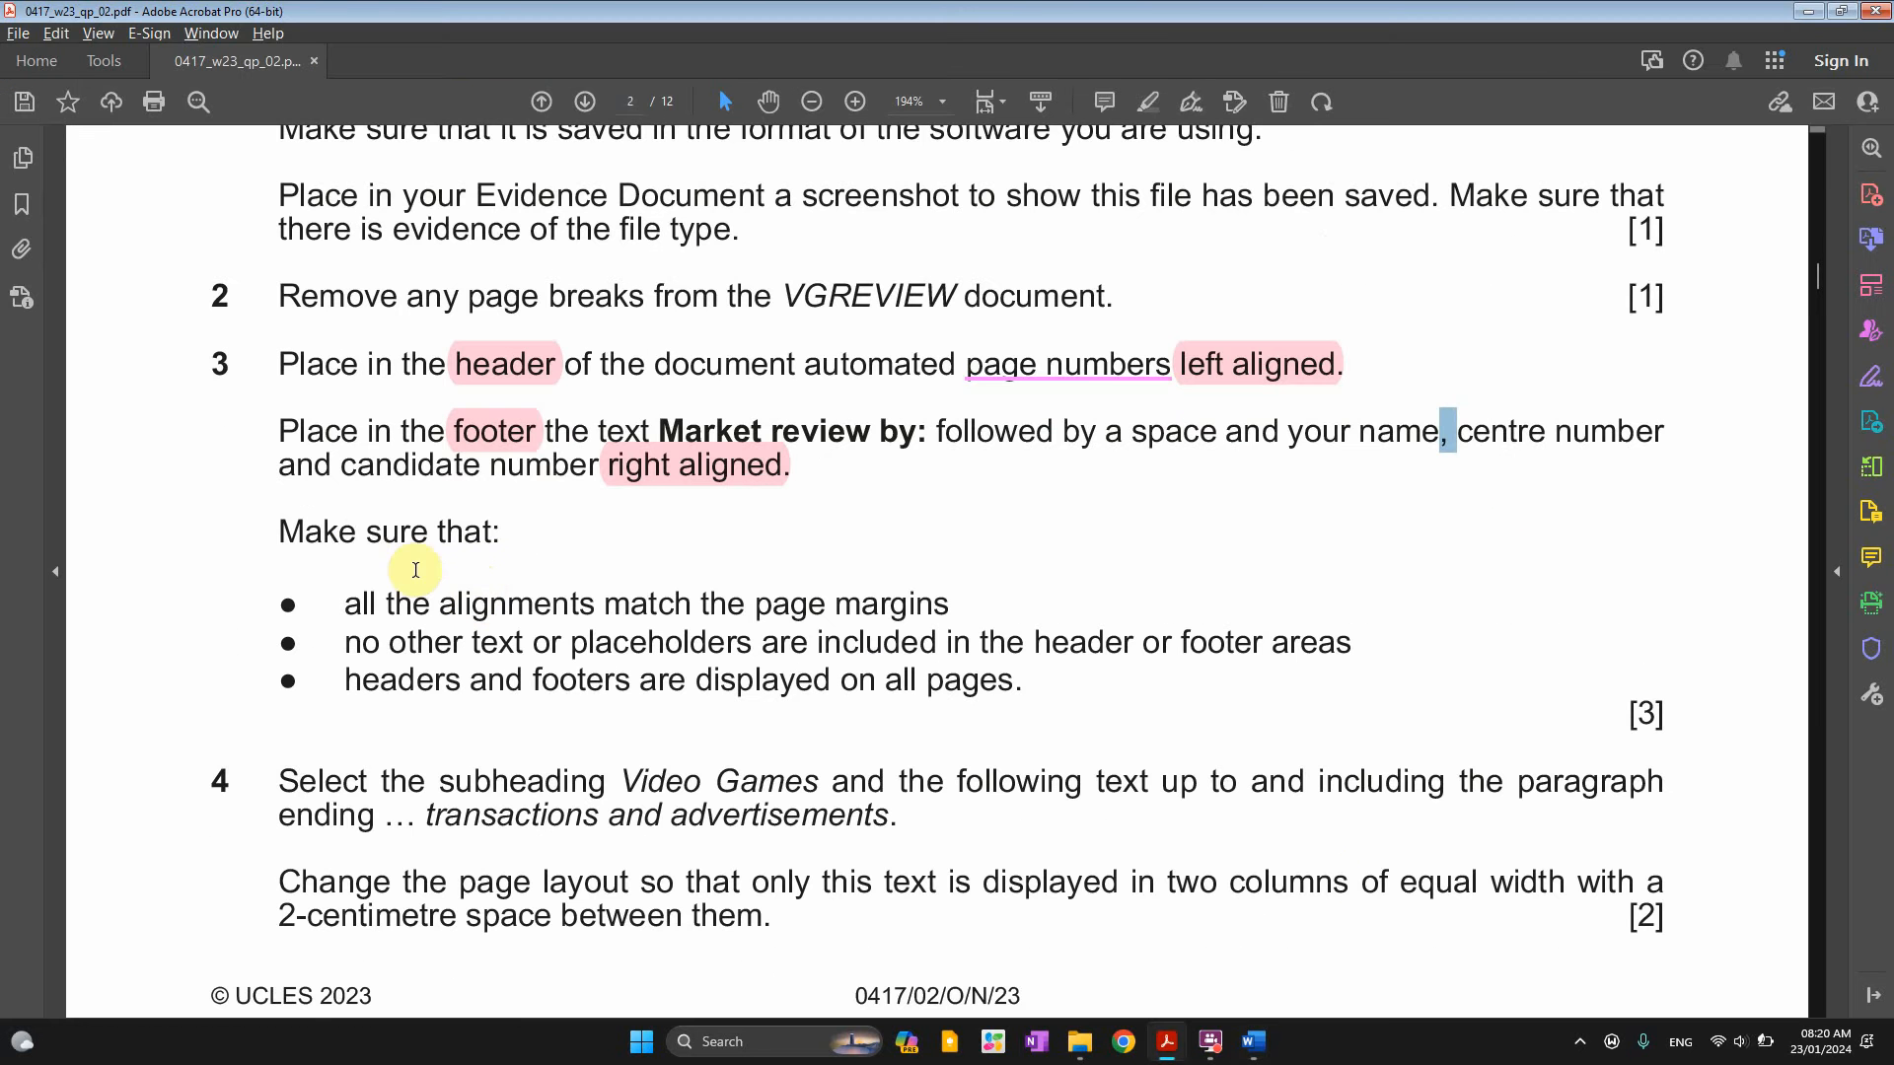
pyautogui.moveTo(349, 609); pyautogui.dragTo(703, 608)
pyautogui.hotkey('alt', 'Tab')
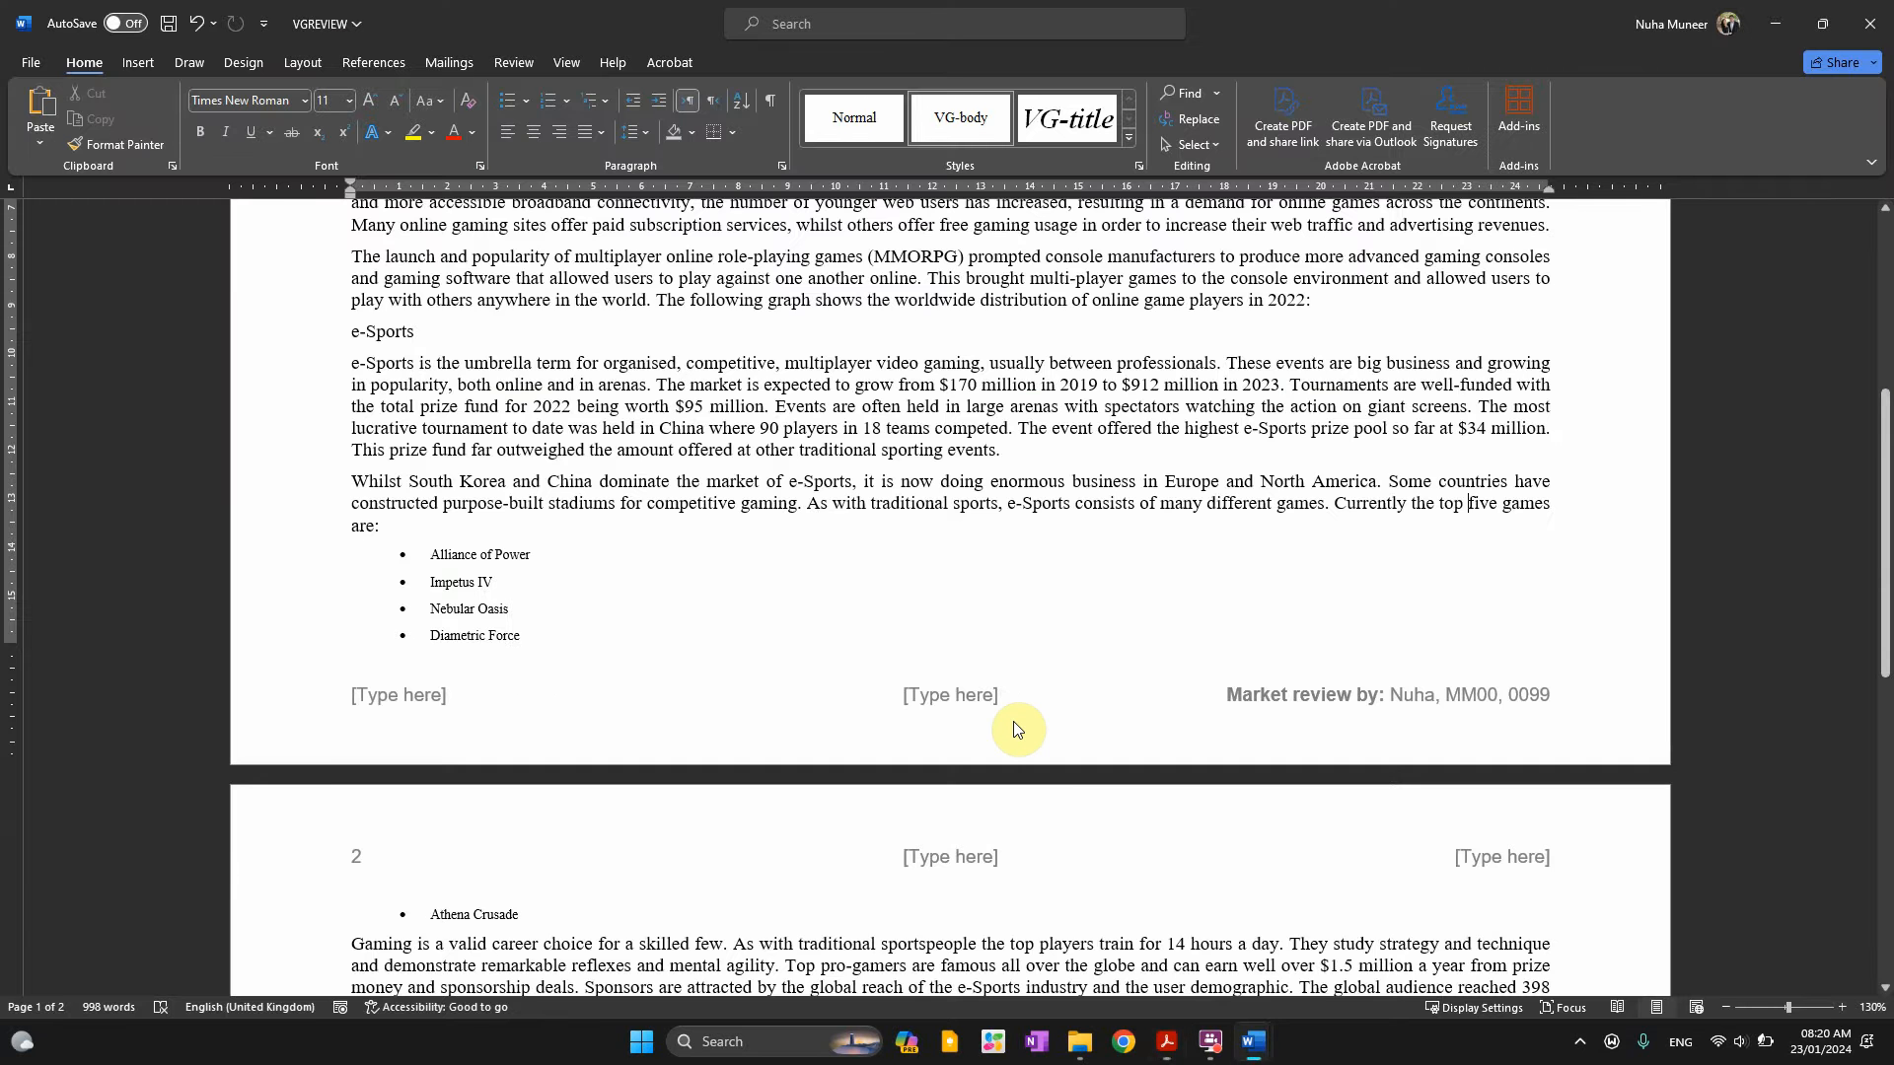
pyautogui.scroll(-1, 1014, 727)
pyautogui.scroll(3, 1036, 751)
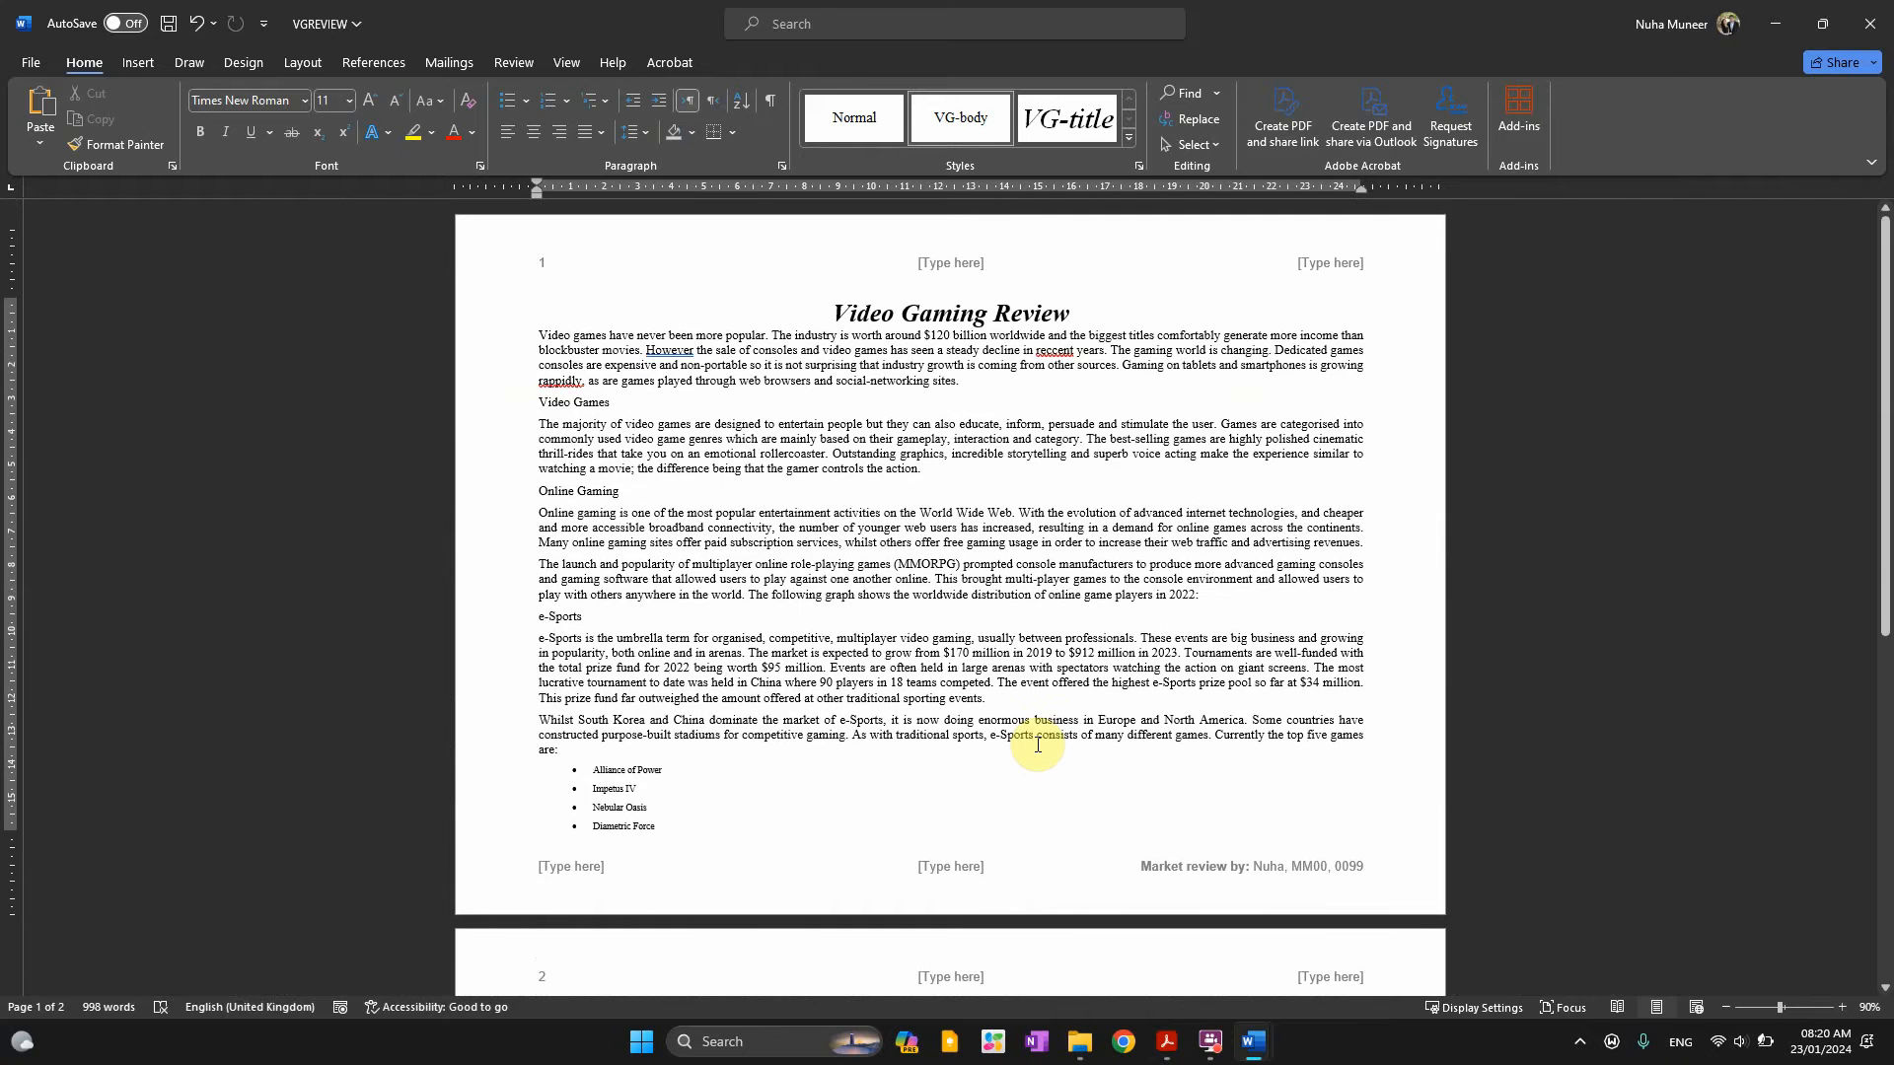
pyautogui.hotkey('alt', 'Tab')
pyautogui.moveTo(373, 649); pyautogui.dragTo(755, 651)
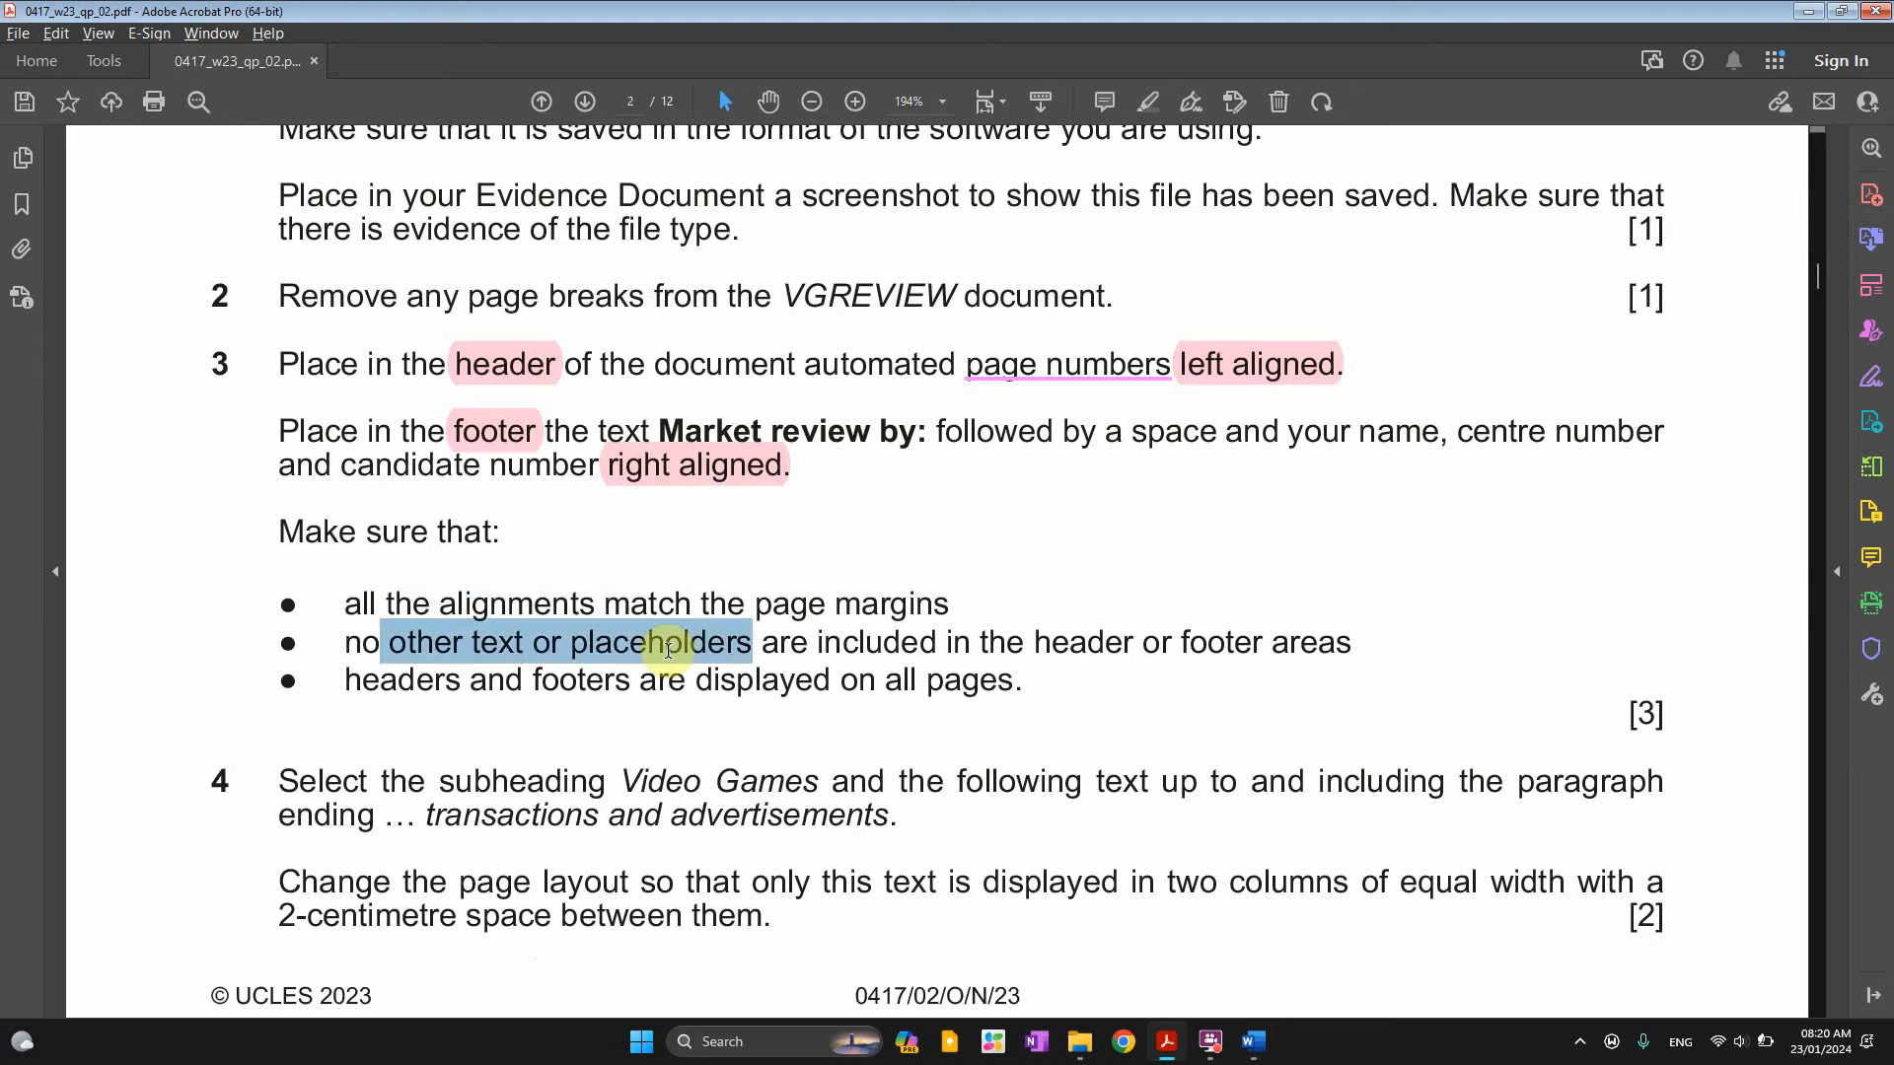
pyautogui.click(750, 656)
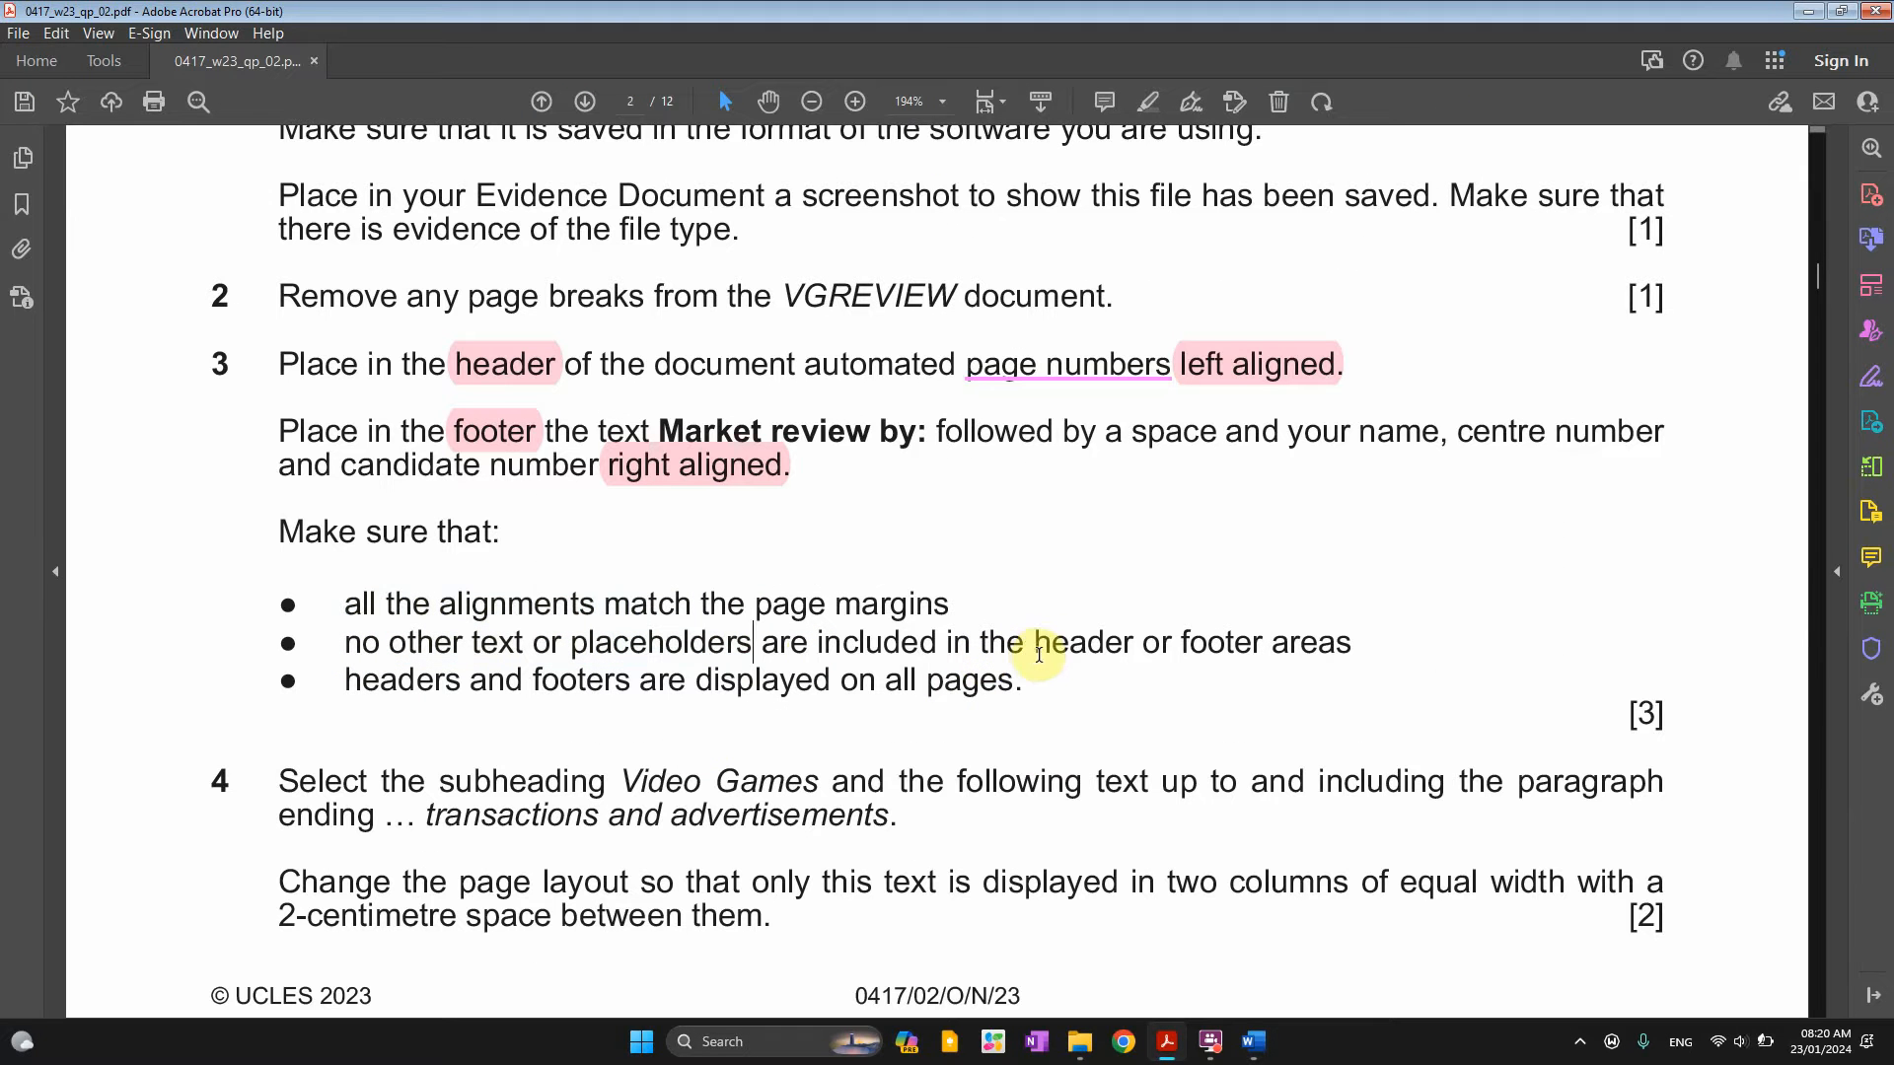
pyautogui.moveTo(1036, 654); pyautogui.dragTo(1229, 650)
pyautogui.hotkey('alt', 'Tab')
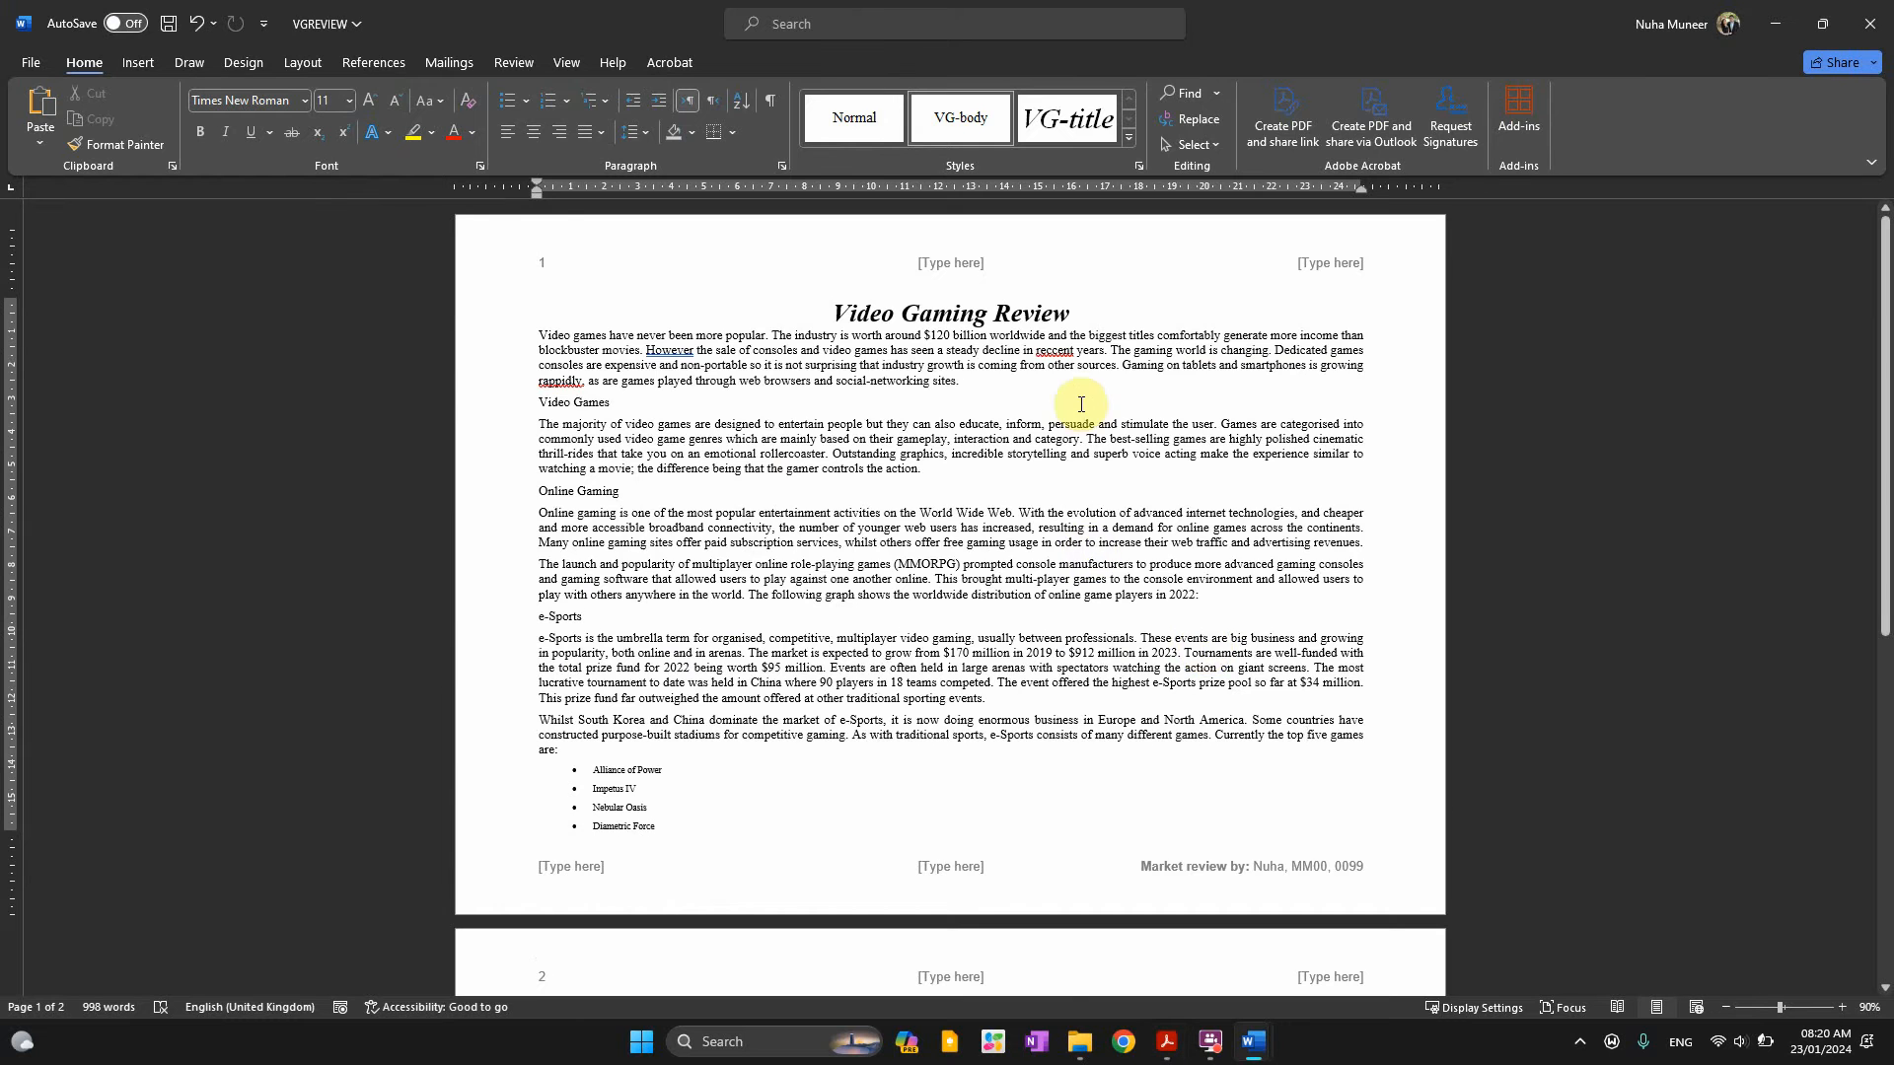
# Delete the centre and right placeholders from the page-number header
pyautogui.scroll(1, 1082, 404)
pyautogui.scroll(1, 986, 345)
pyautogui.doubleClick(968, 271)
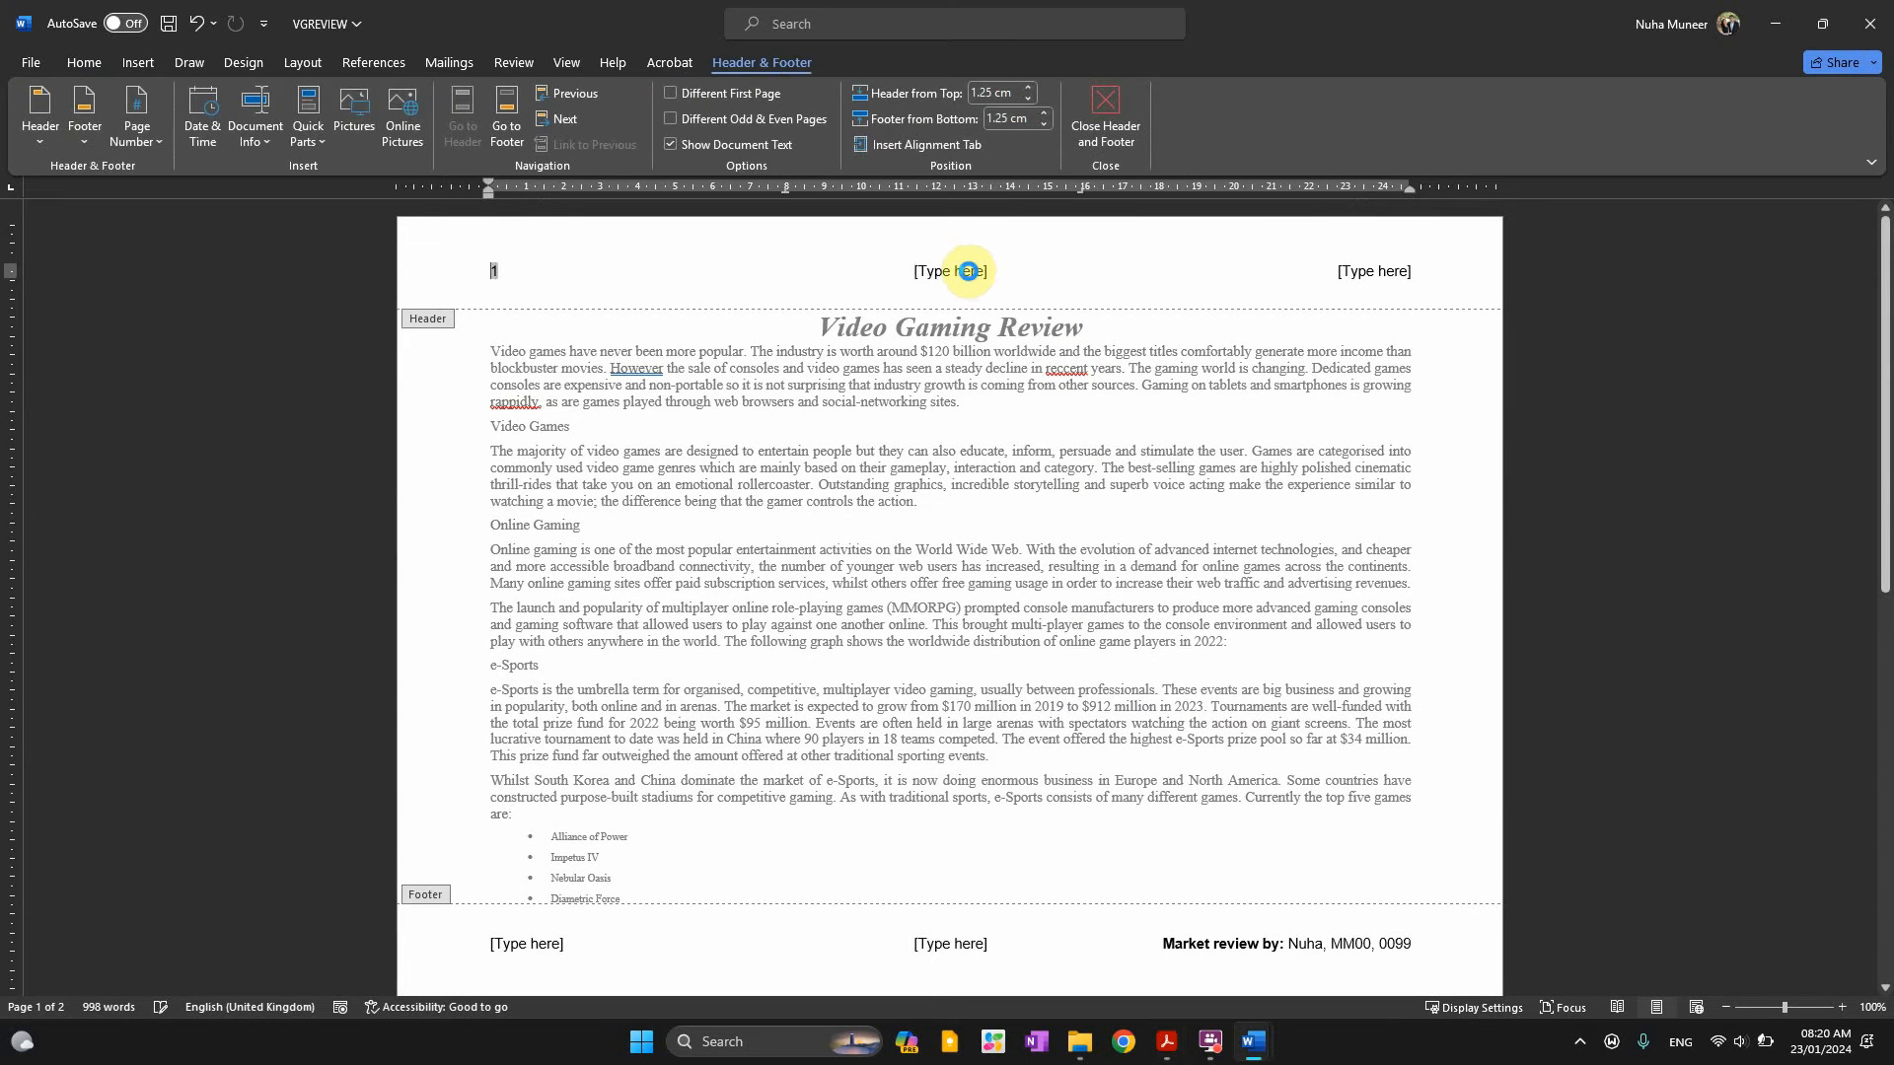
pyautogui.press('Delete')
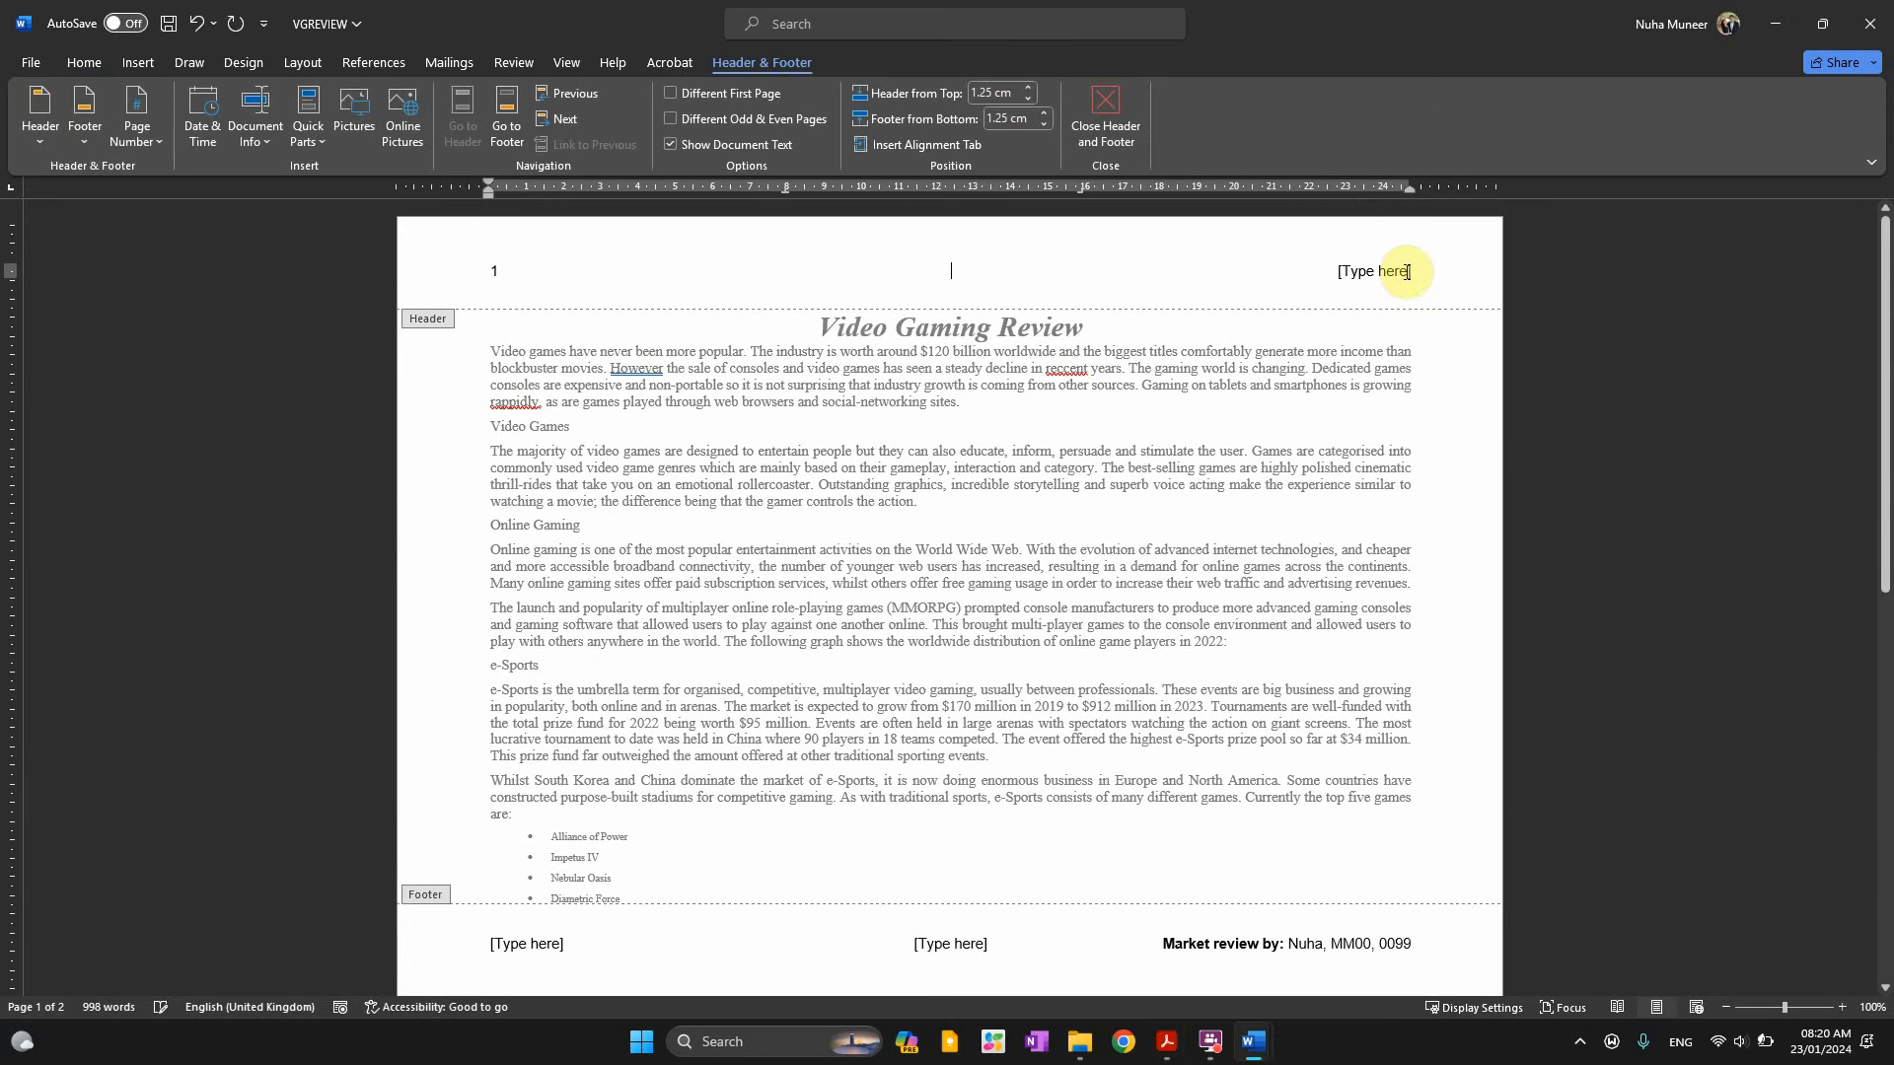
pyautogui.press('Delete')
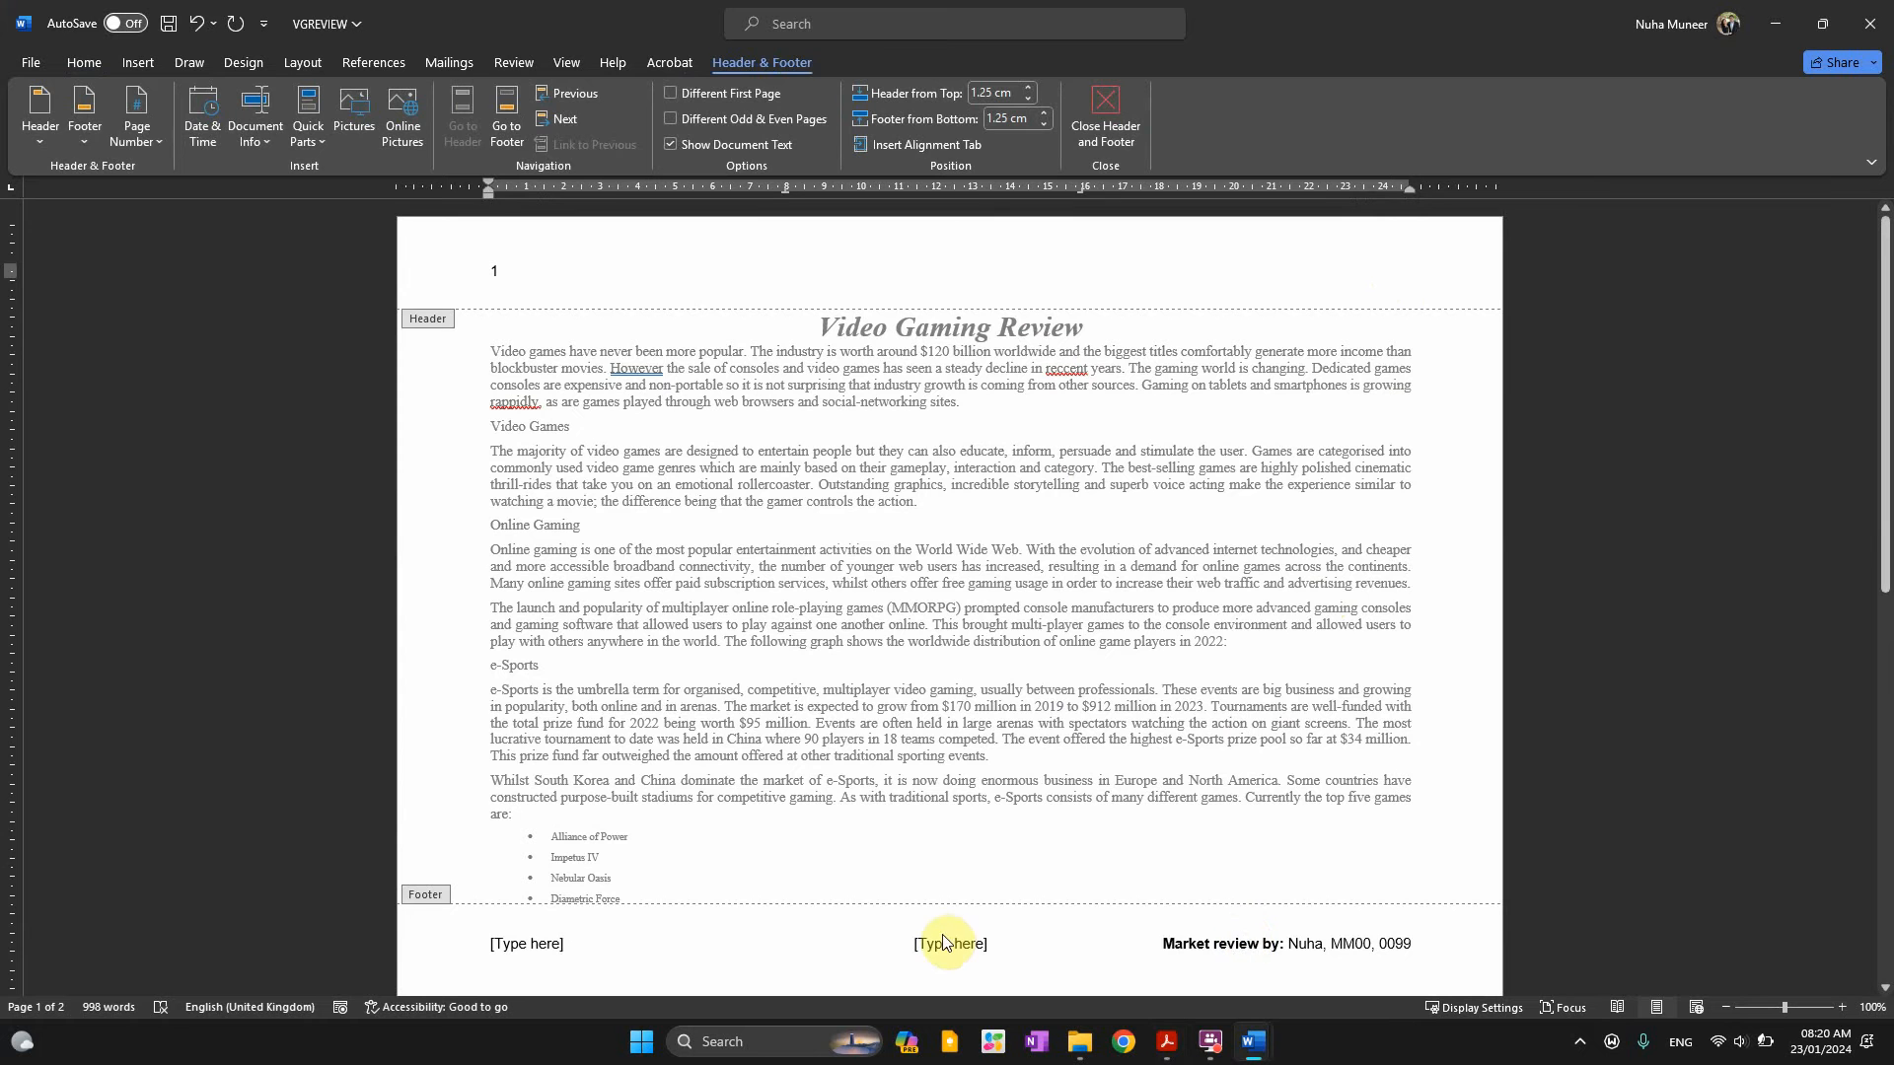
# Delete the centre and left footer placeholders and close header/footer editing
pyautogui.click(947, 944)
pyautogui.click(947, 944)
pyautogui.press('Delete')
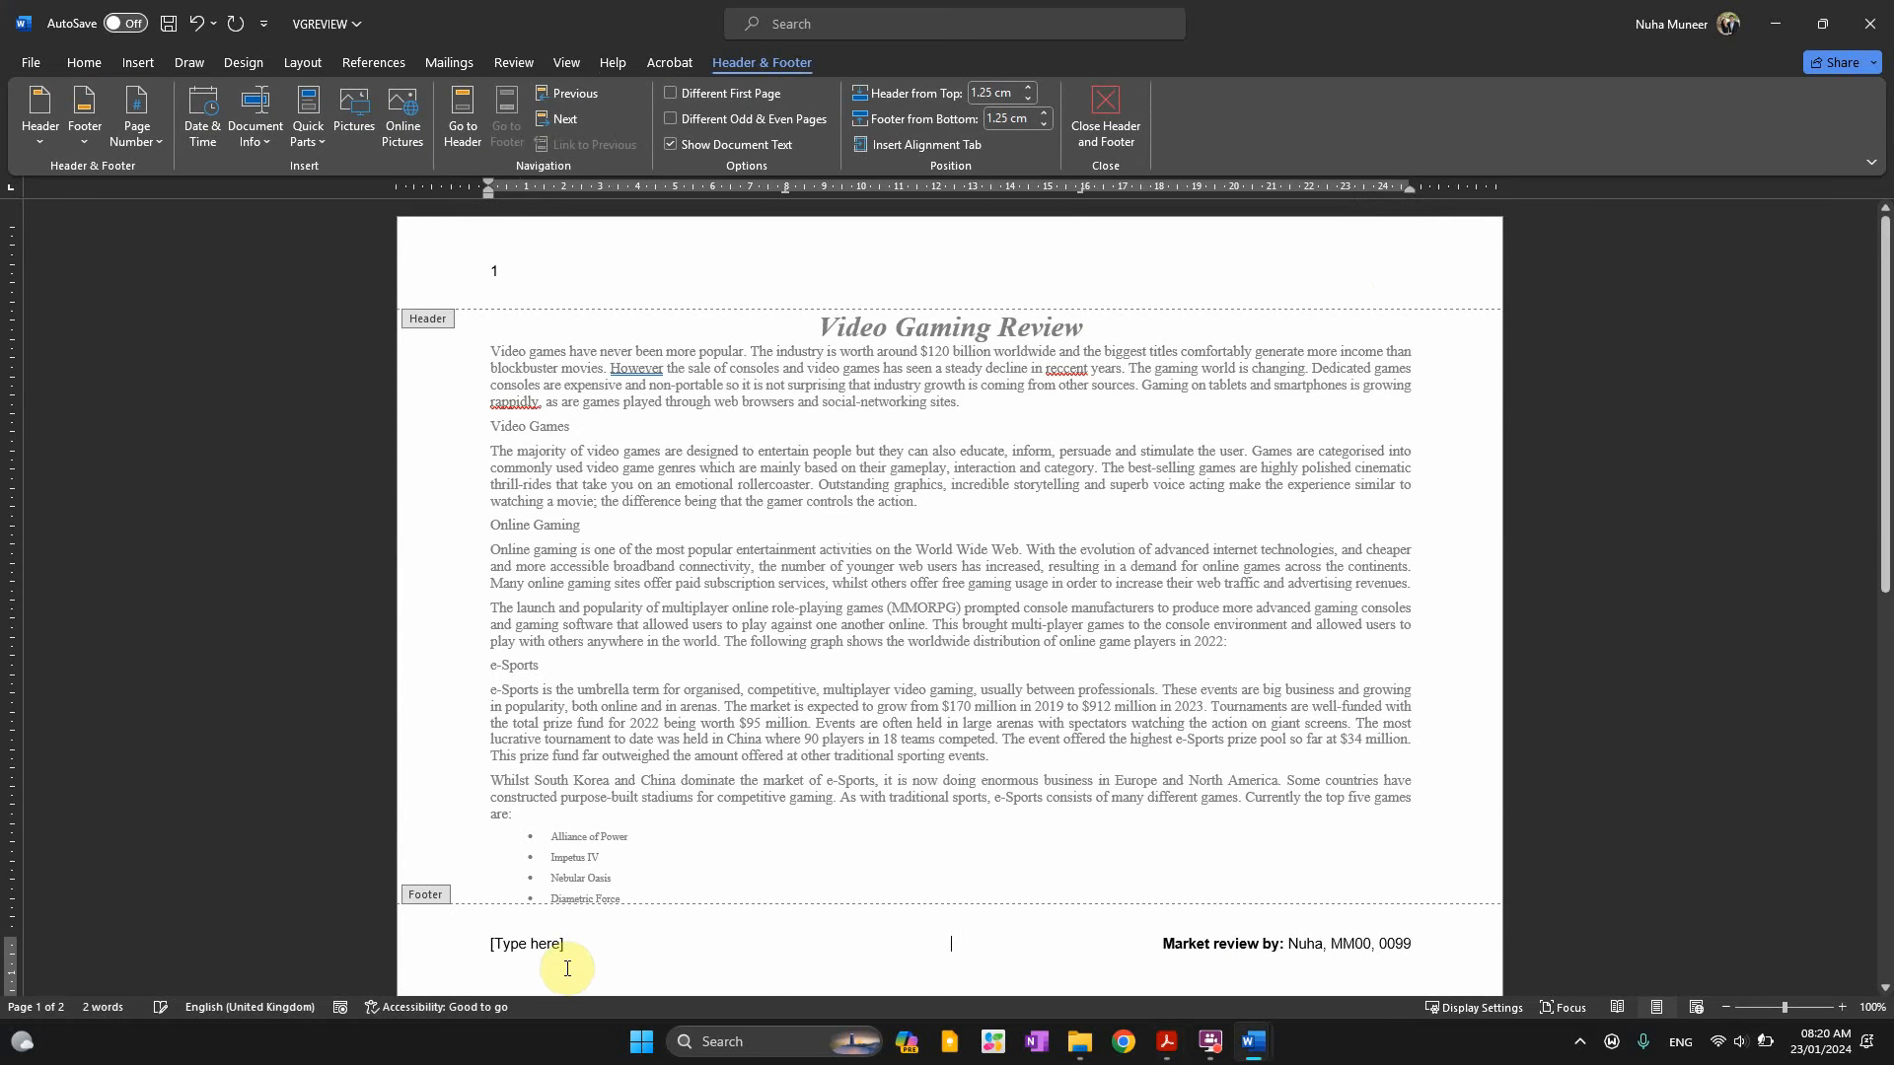
pyautogui.press('Delete')
pyautogui.doubleClick(959, 760)
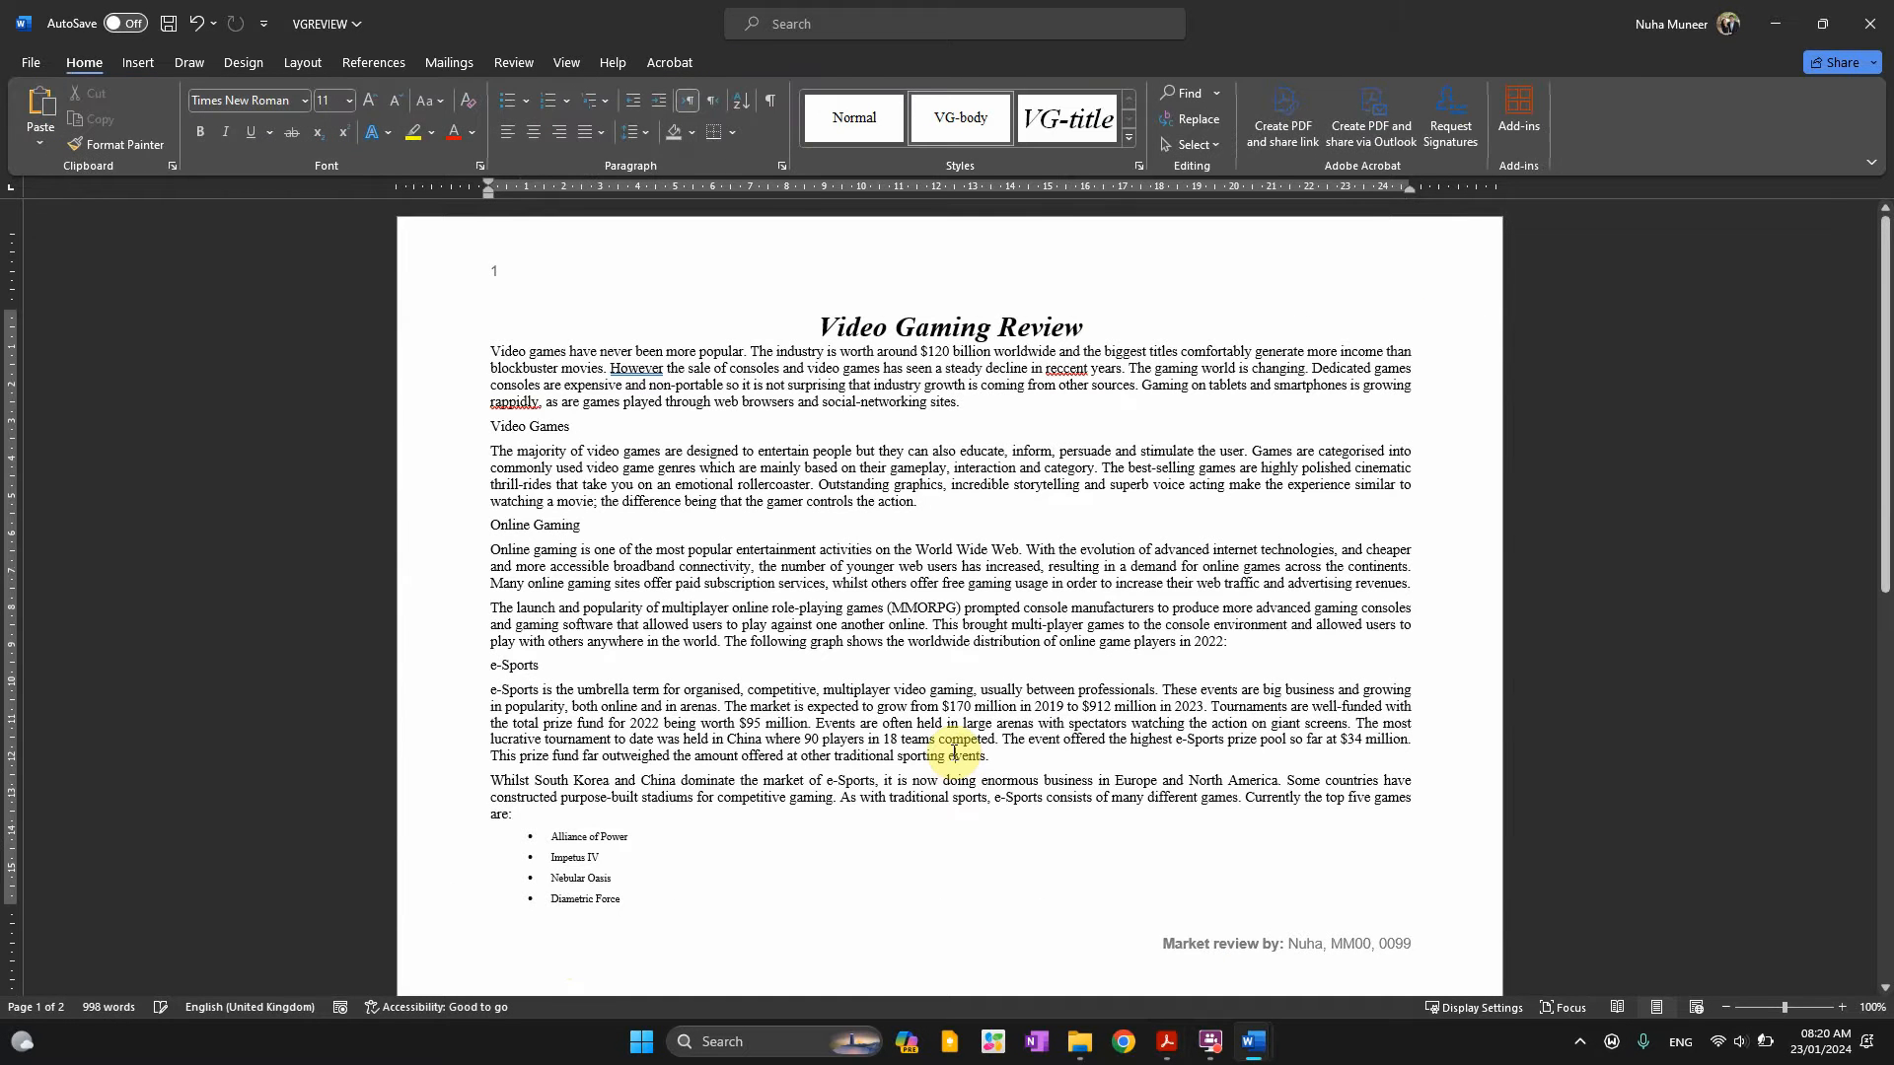
# Check the rule that headers and footers must appear on all pages
pyautogui.hotkey('alt', 'Tab')
pyautogui.moveTo(345, 681); pyautogui.dragTo(834, 683)
pyautogui.hotkey('alt', 'Tab')
pyautogui.scroll(-15, 1180, 801)
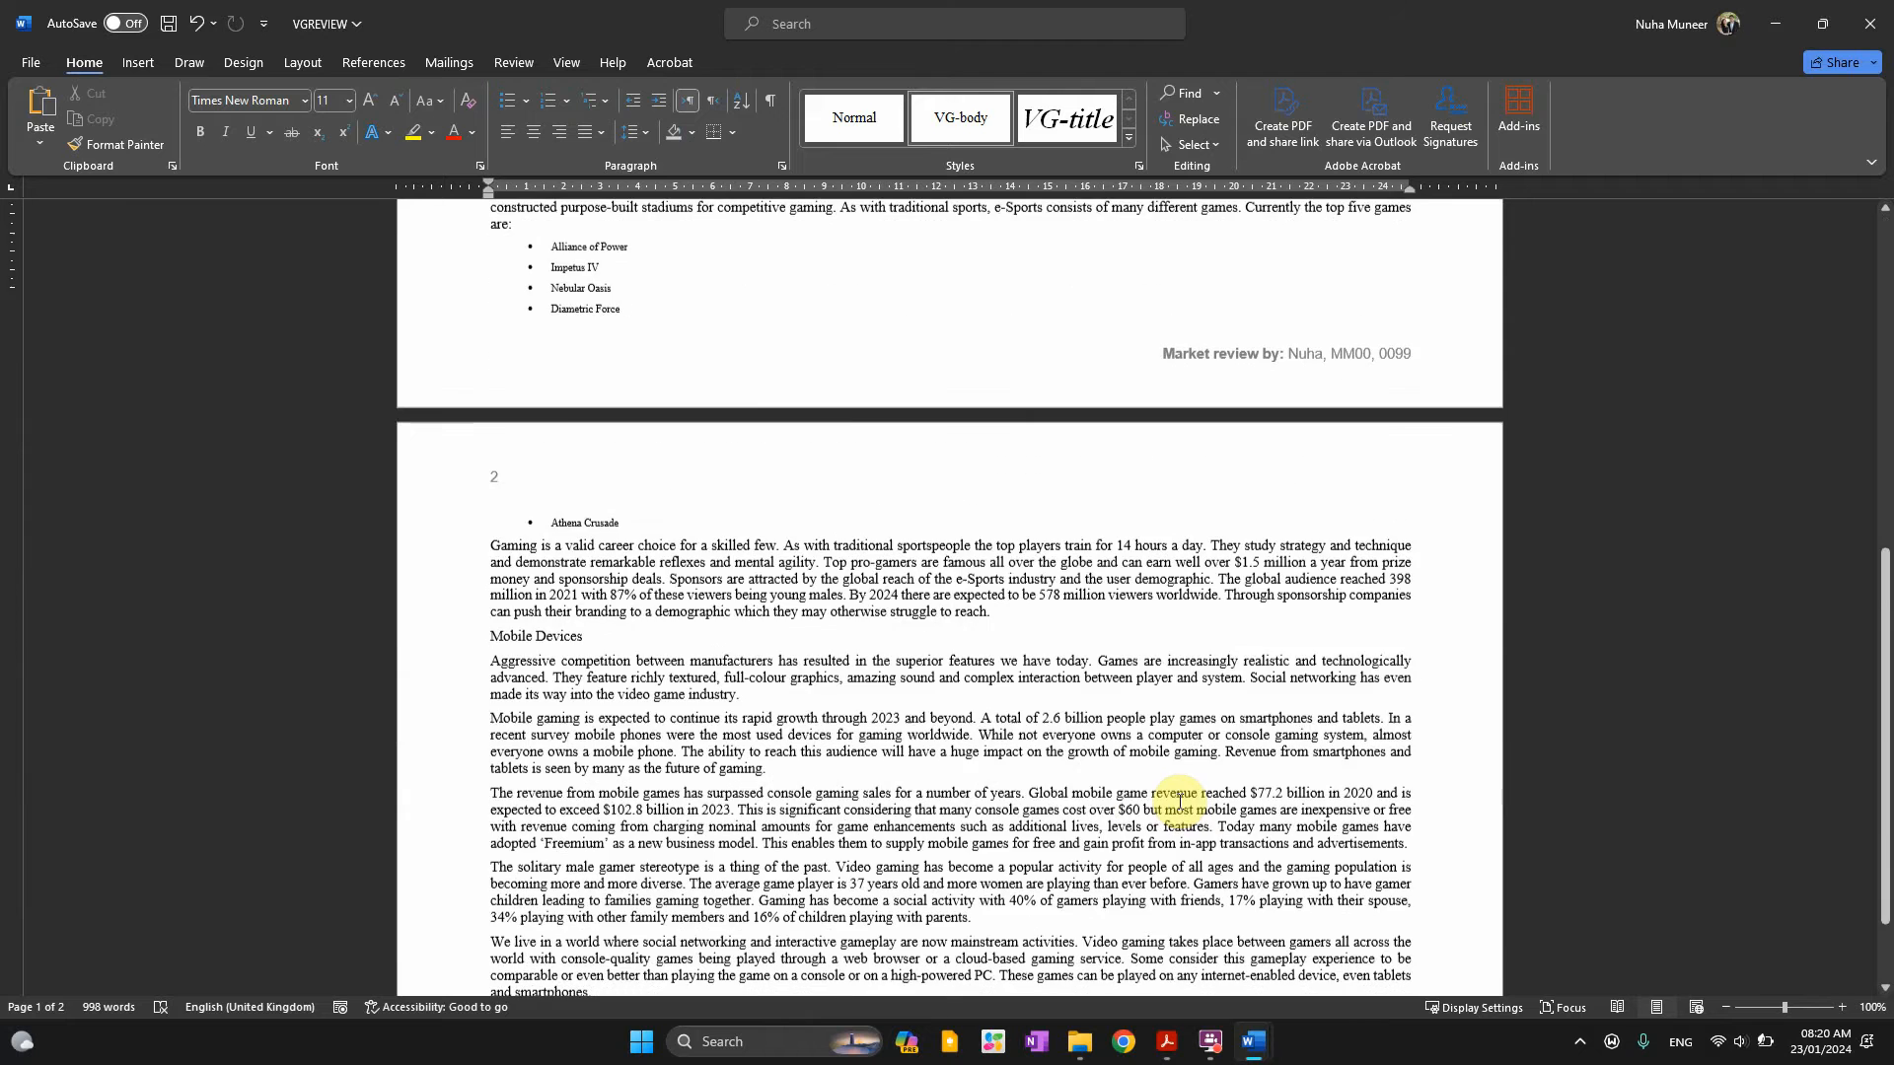
pyautogui.scroll(4, 1180, 801)
pyautogui.hotkey('alt', 'Tab')
pyautogui.scroll(-3, 477, 694)
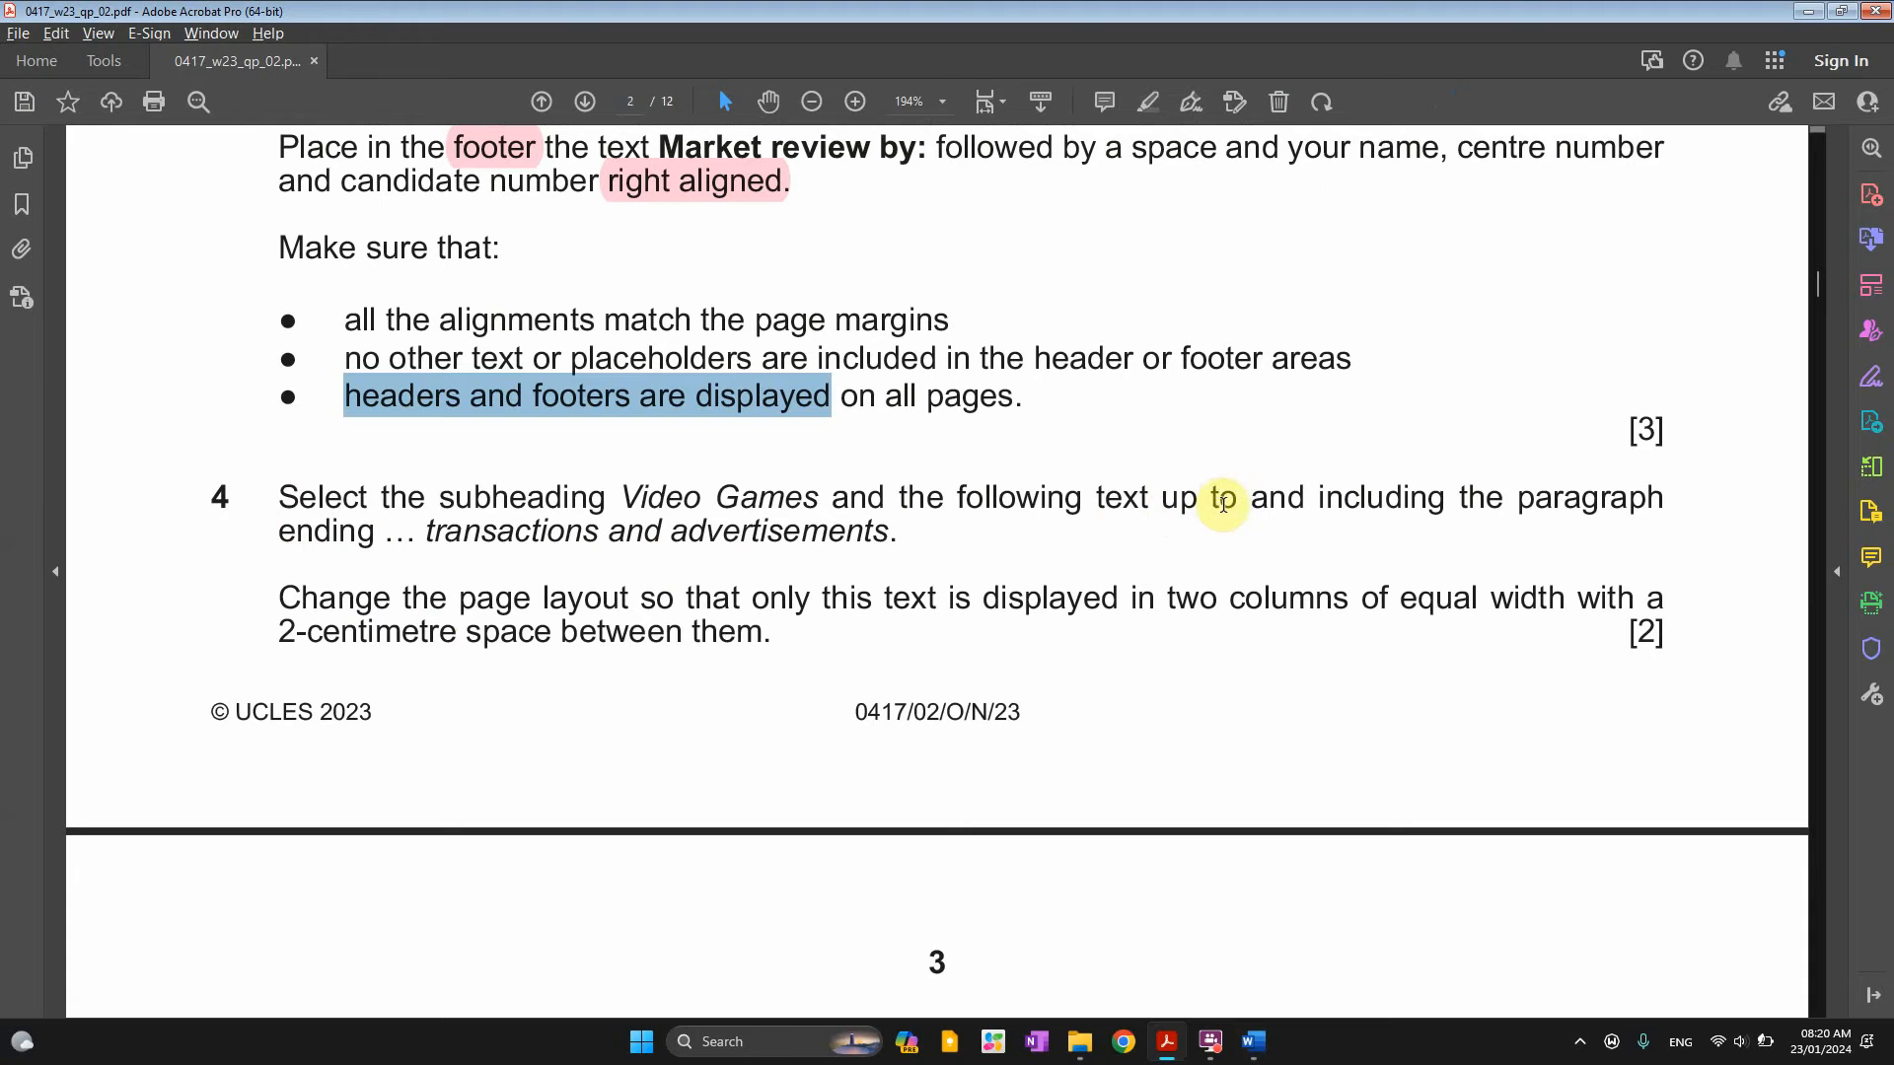
# Select the subheading name 'Video Games' in question 4 while VGREVIEW returns to page 1
pyautogui.moveTo(1228, 503); pyautogui.dragTo(1499, 501)
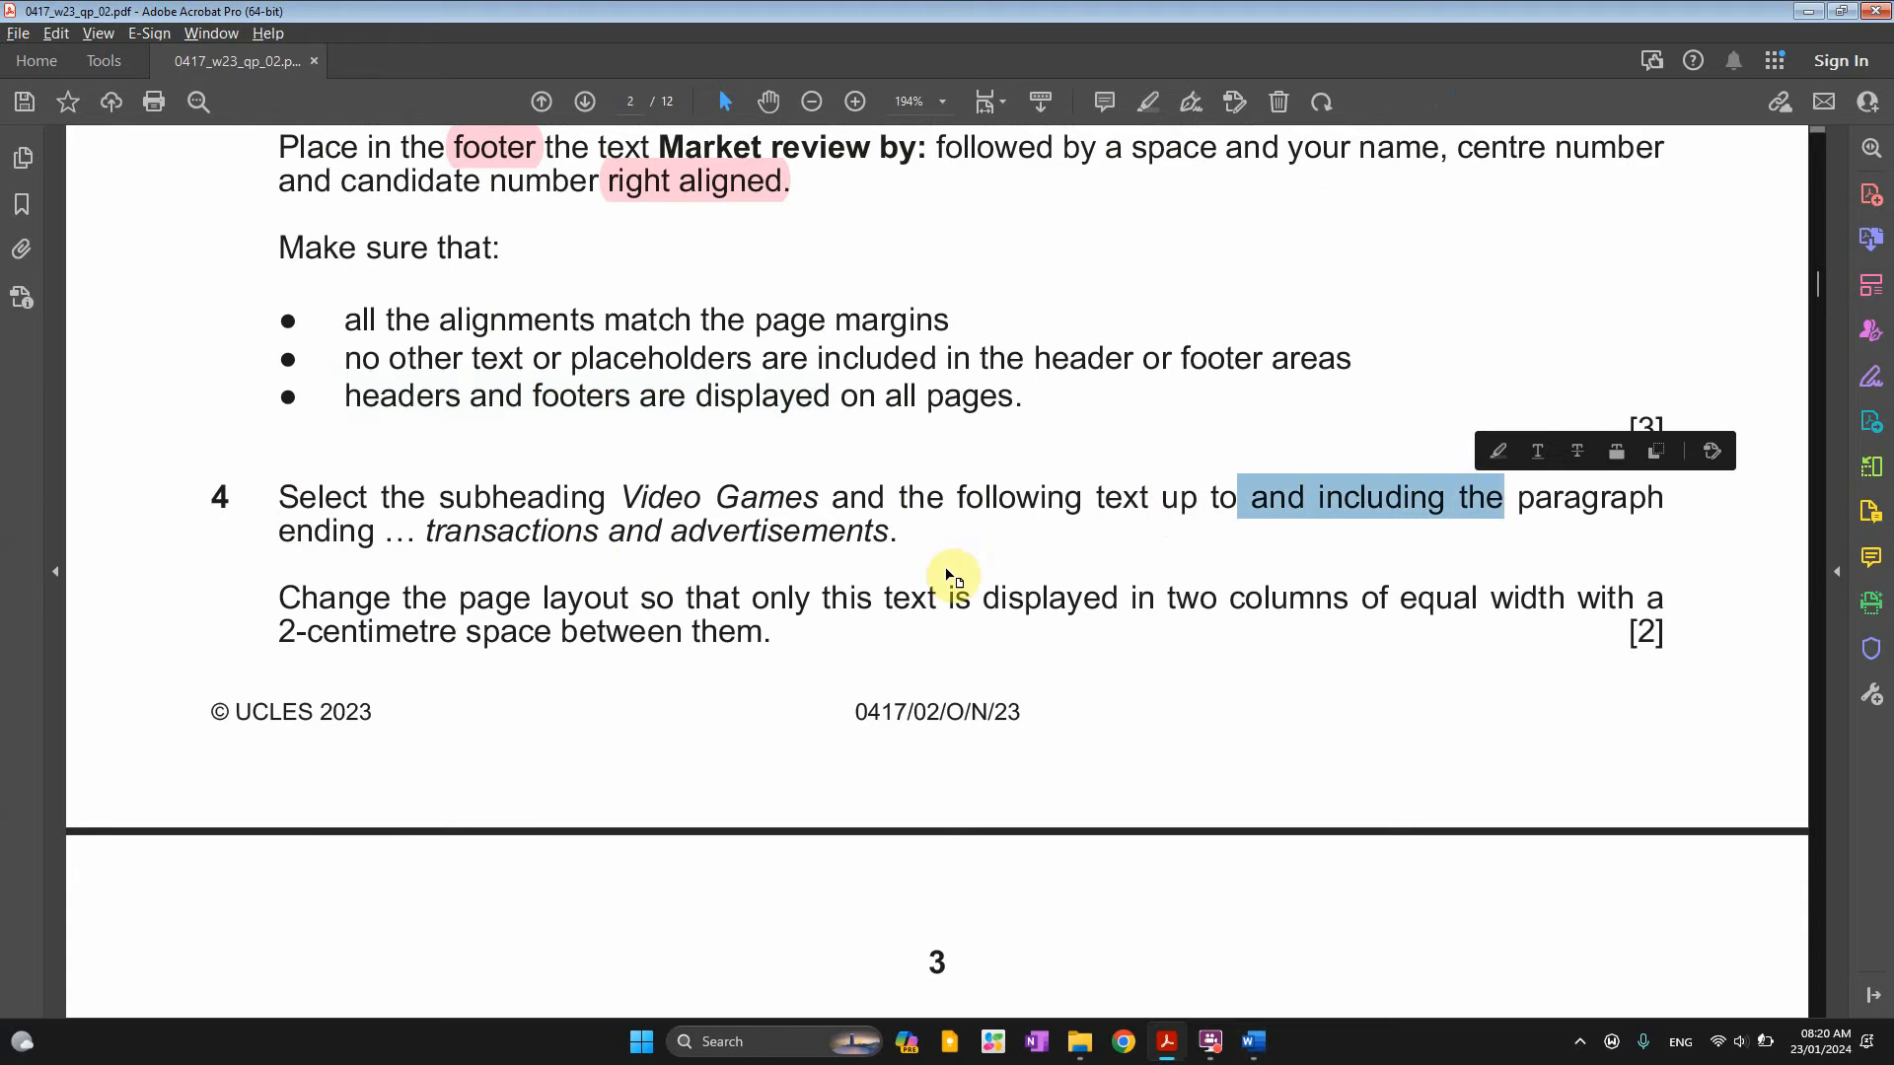
pyautogui.moveTo(441, 498); pyautogui.dragTo(881, 498)
pyautogui.hotkey('alt', 'Tab')
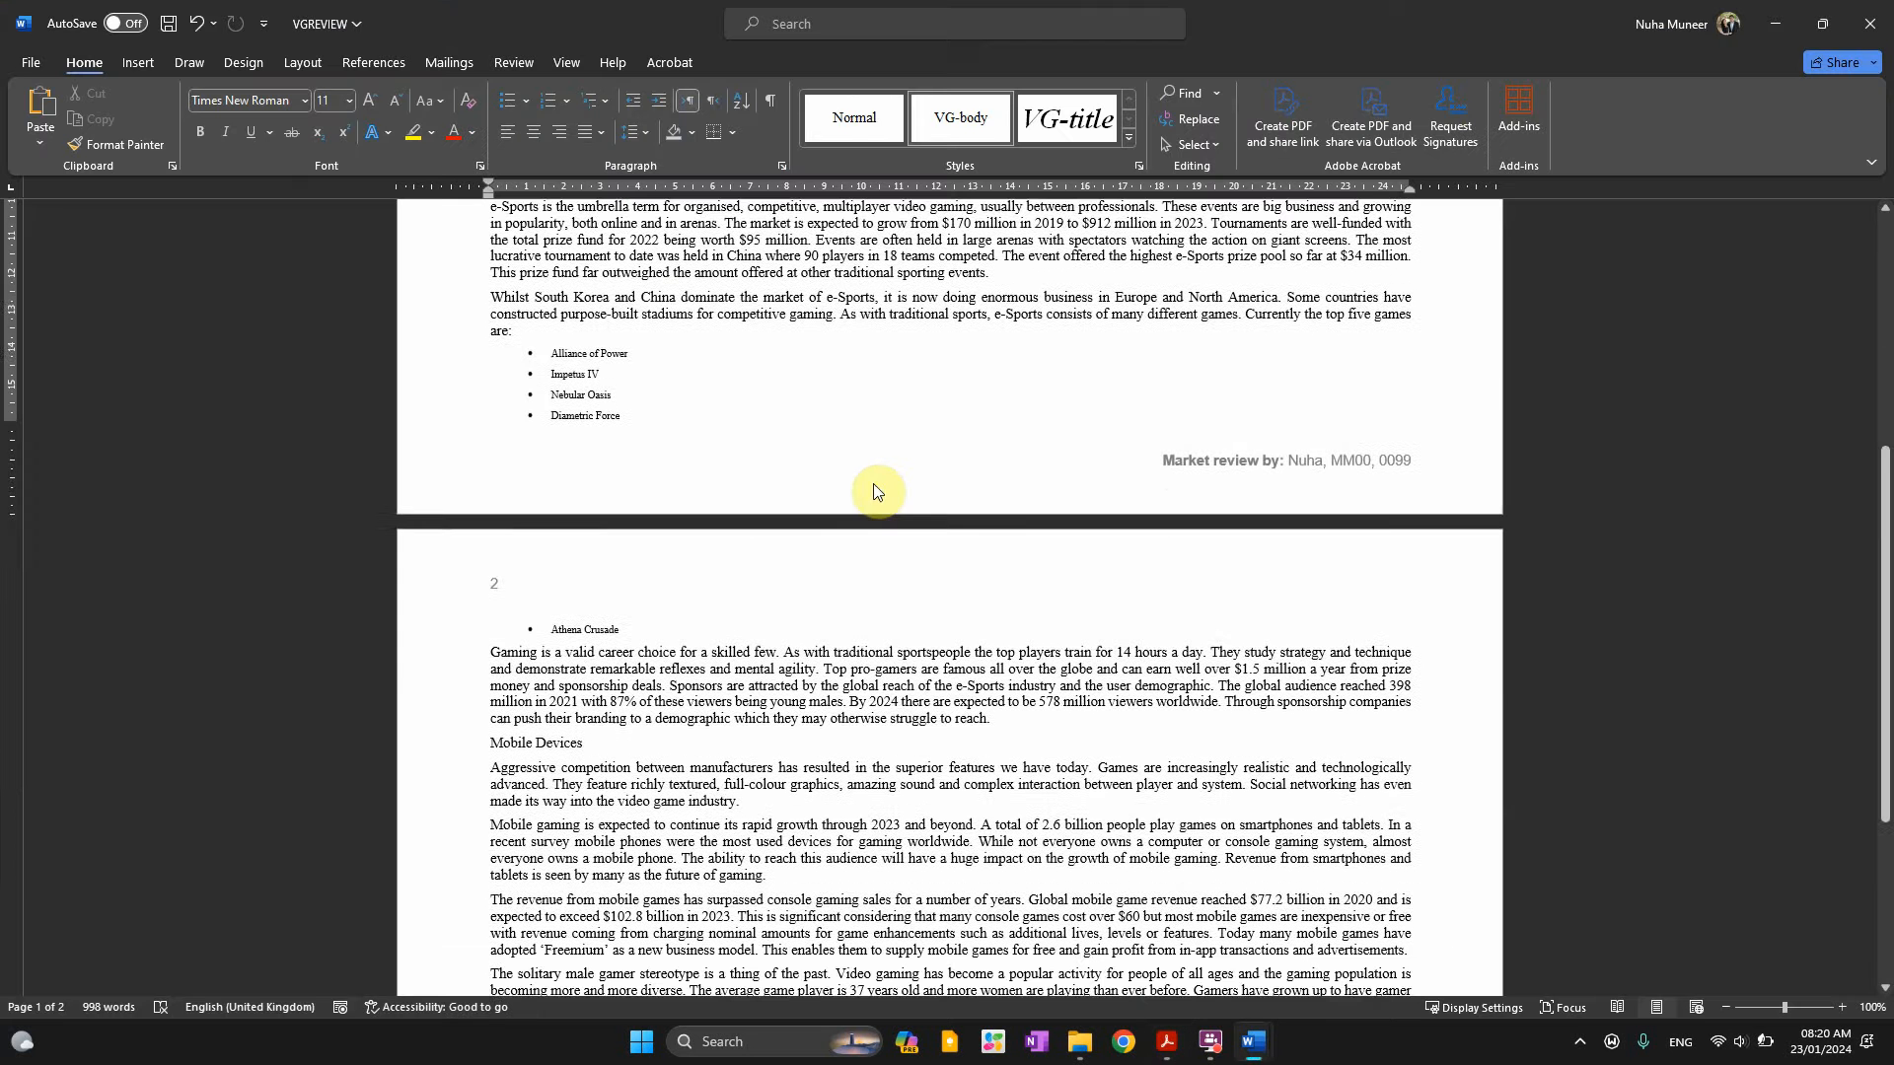
pyautogui.scroll(10, 878, 474)
pyautogui.scroll(3, 789, 424)
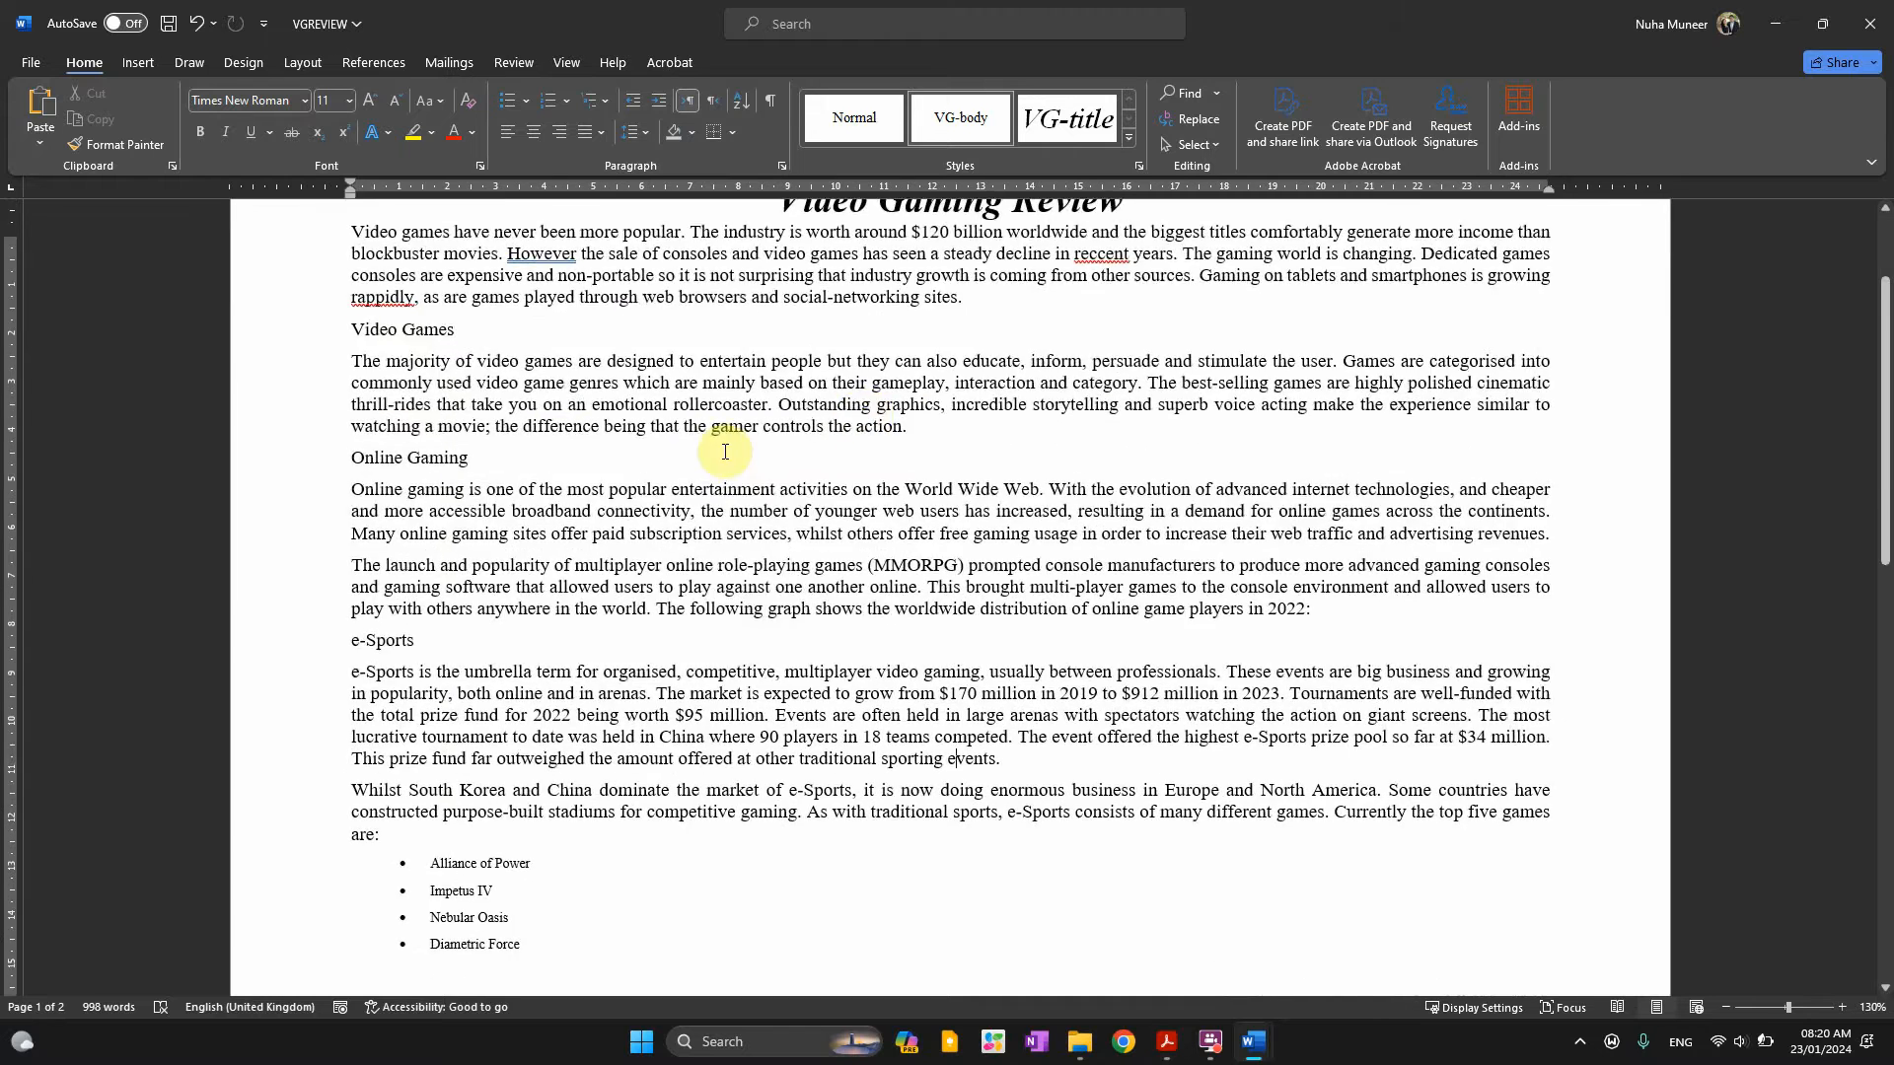
pyautogui.scroll(2, 725, 451)
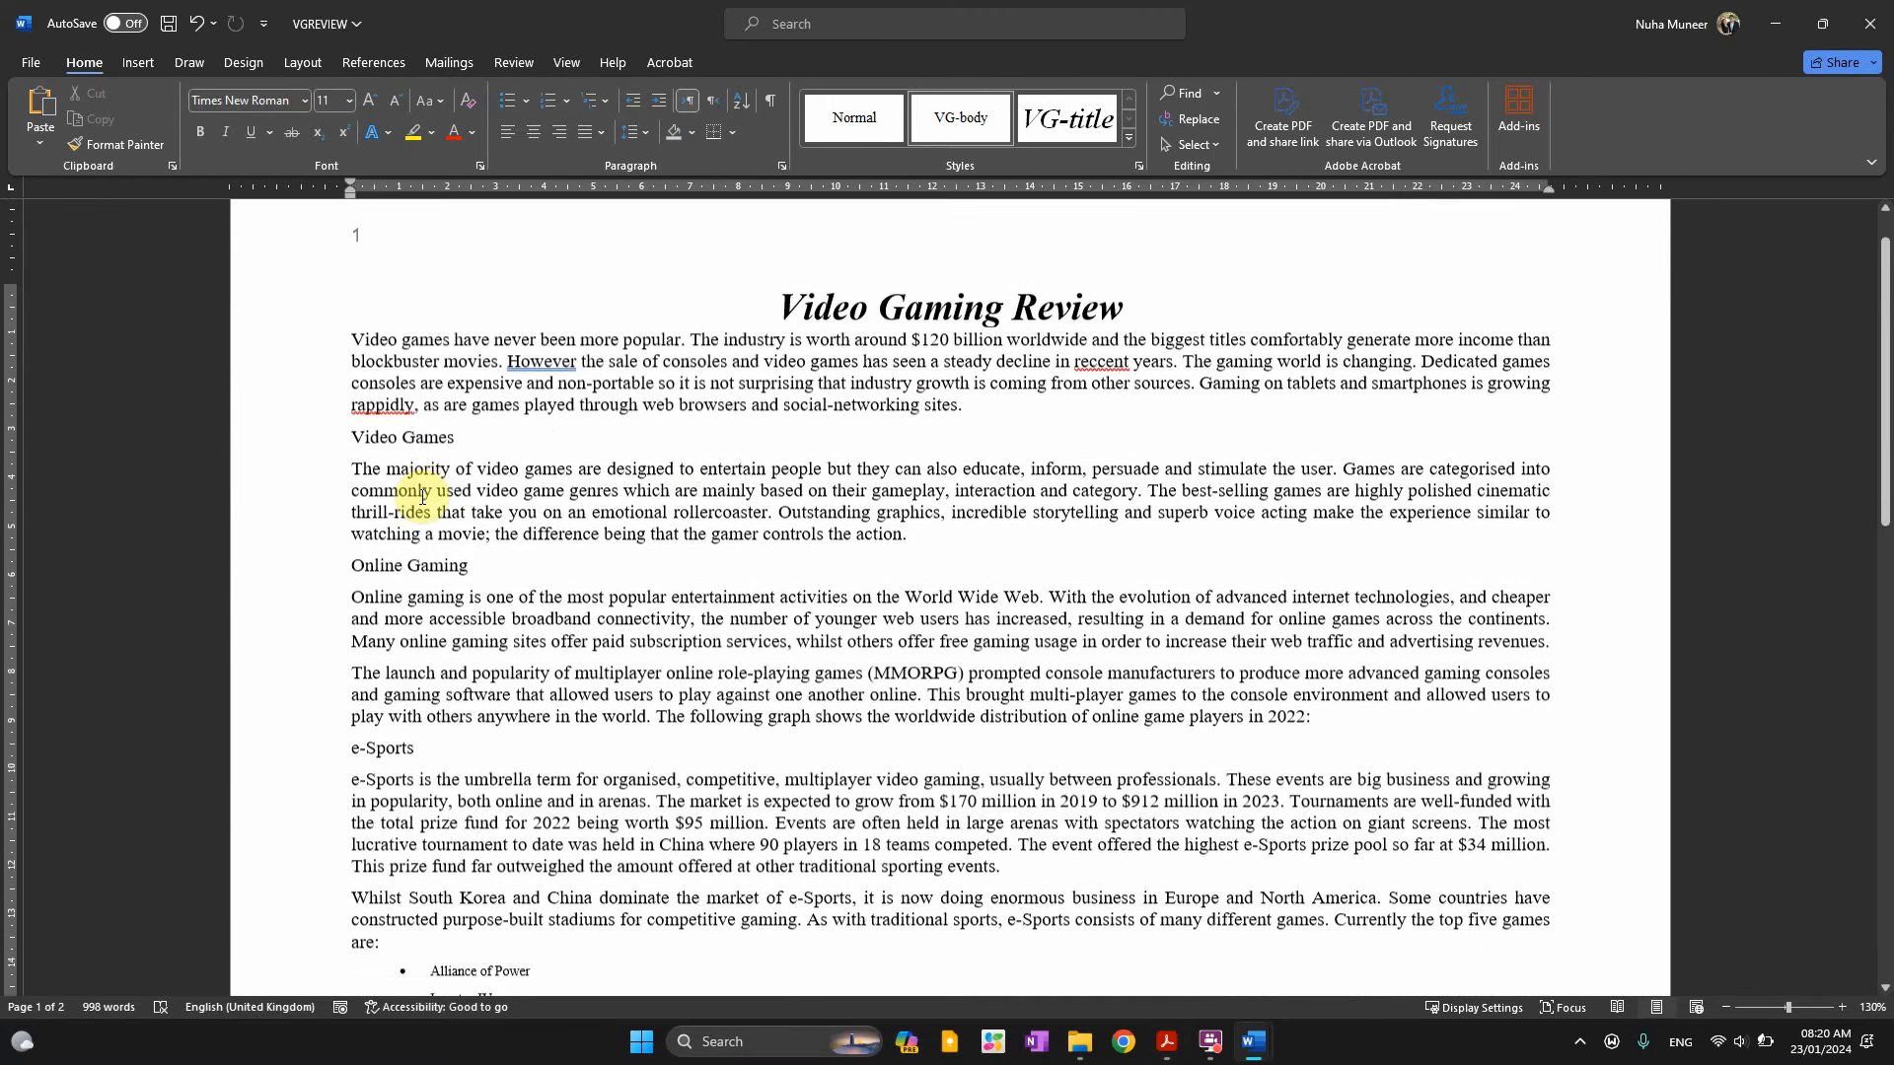
pyautogui.scroll(1, 640, 439)
pyautogui.hotkey('alt', 'Tab')
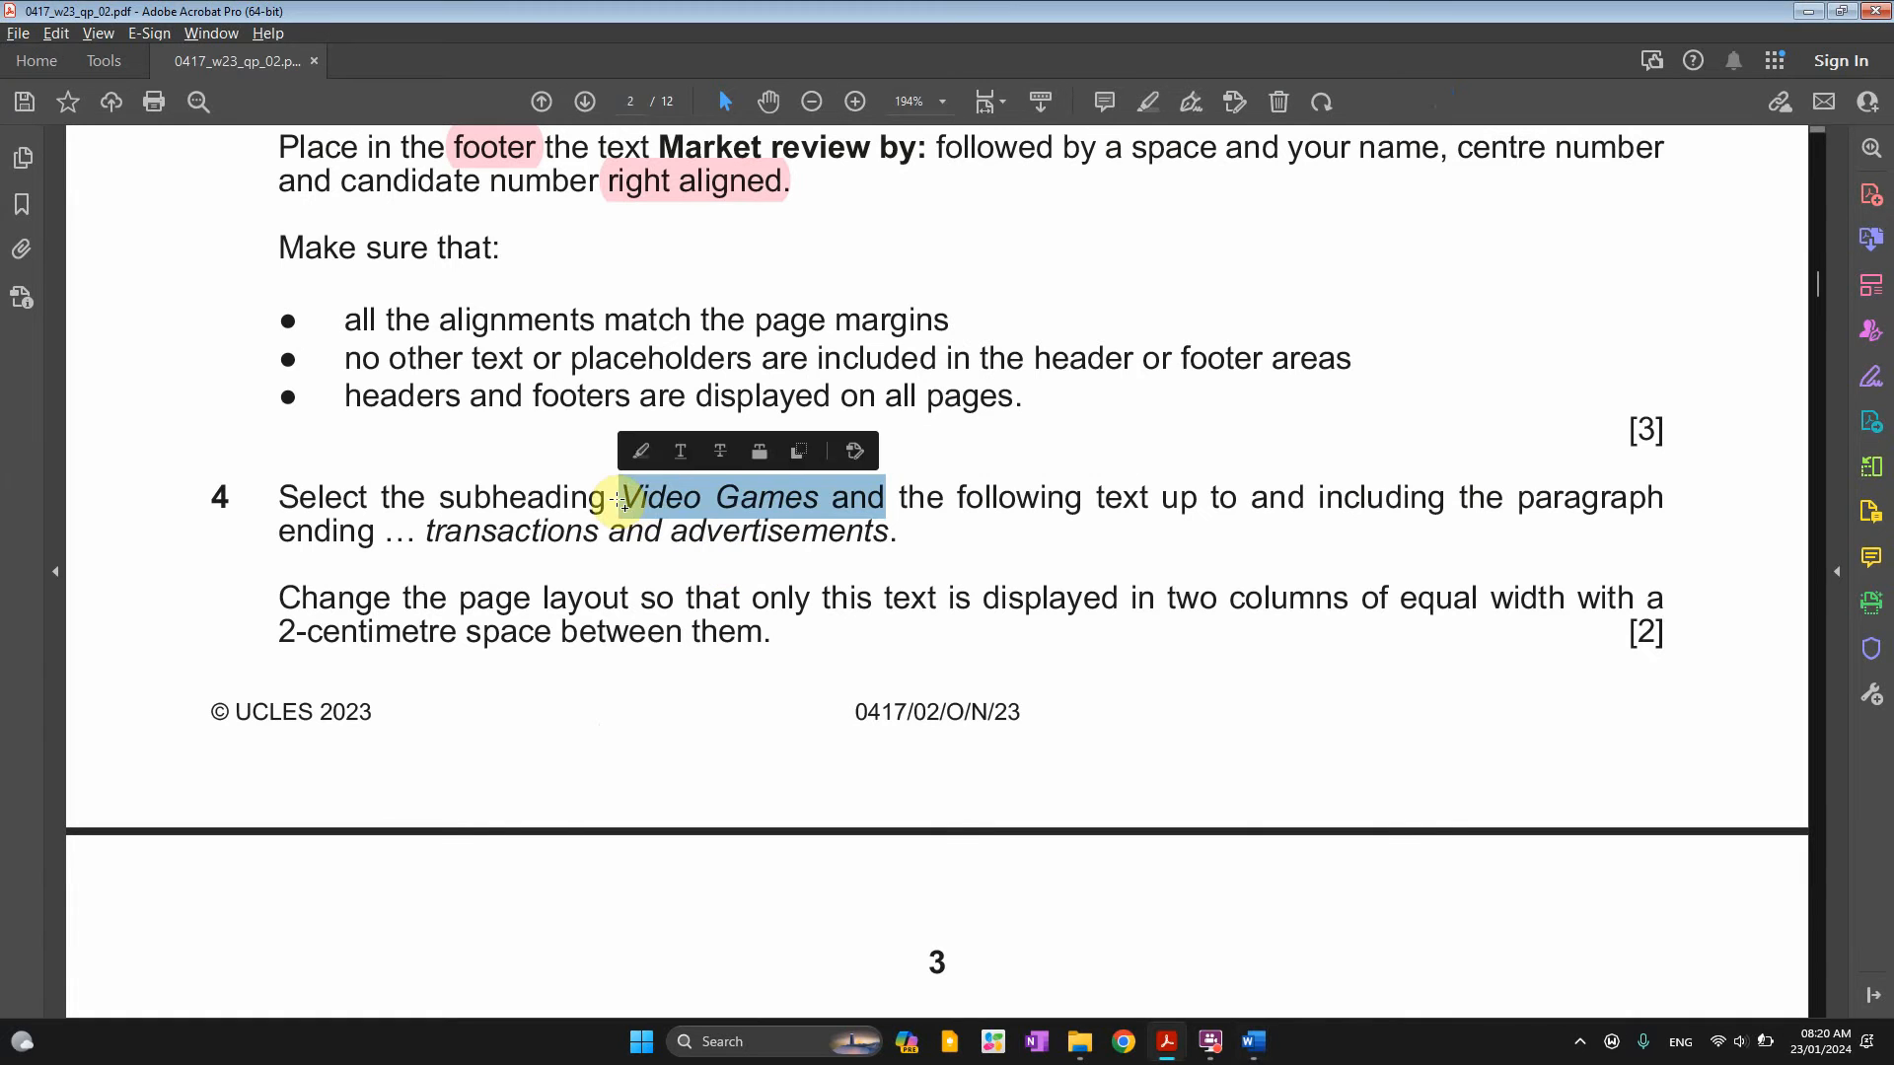
pyautogui.click(633, 505)
pyautogui.moveTo(625, 494); pyautogui.dragTo(803, 501)
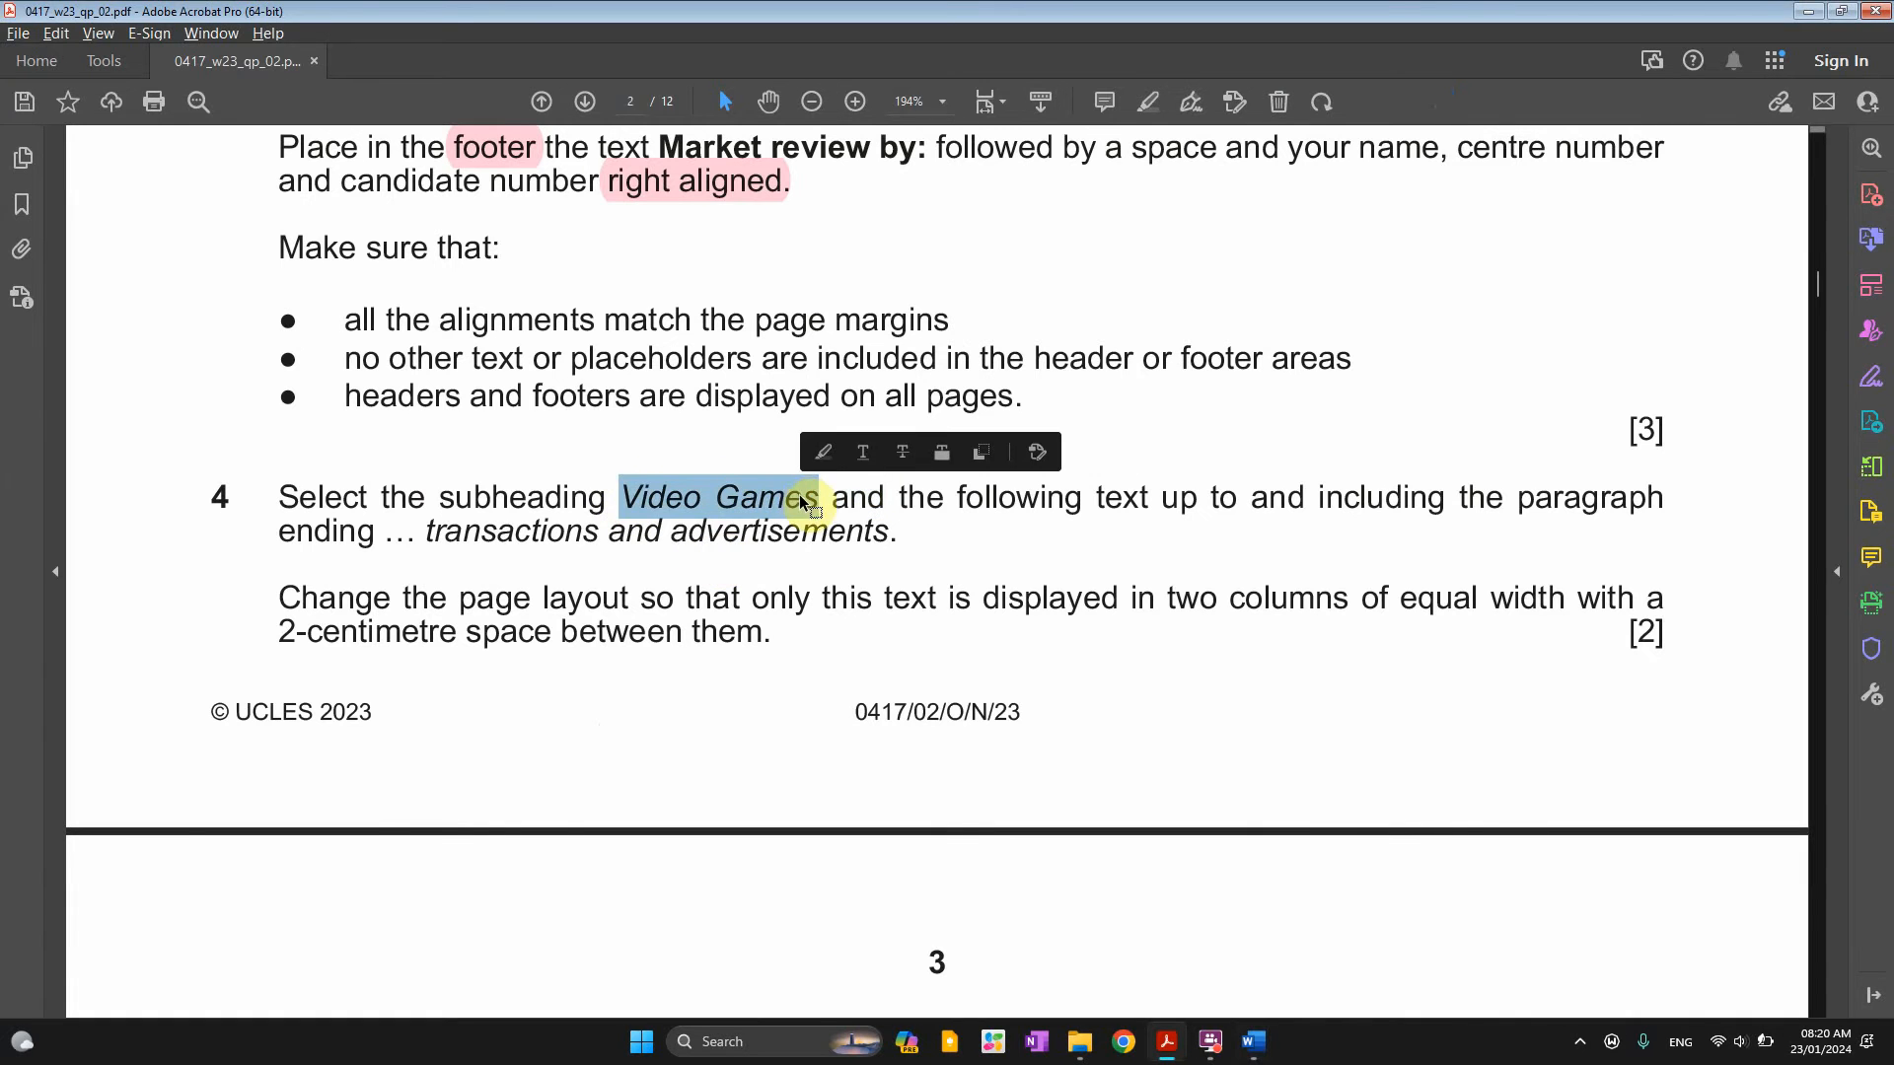
pyautogui.hotkey('alt', 'Tab')
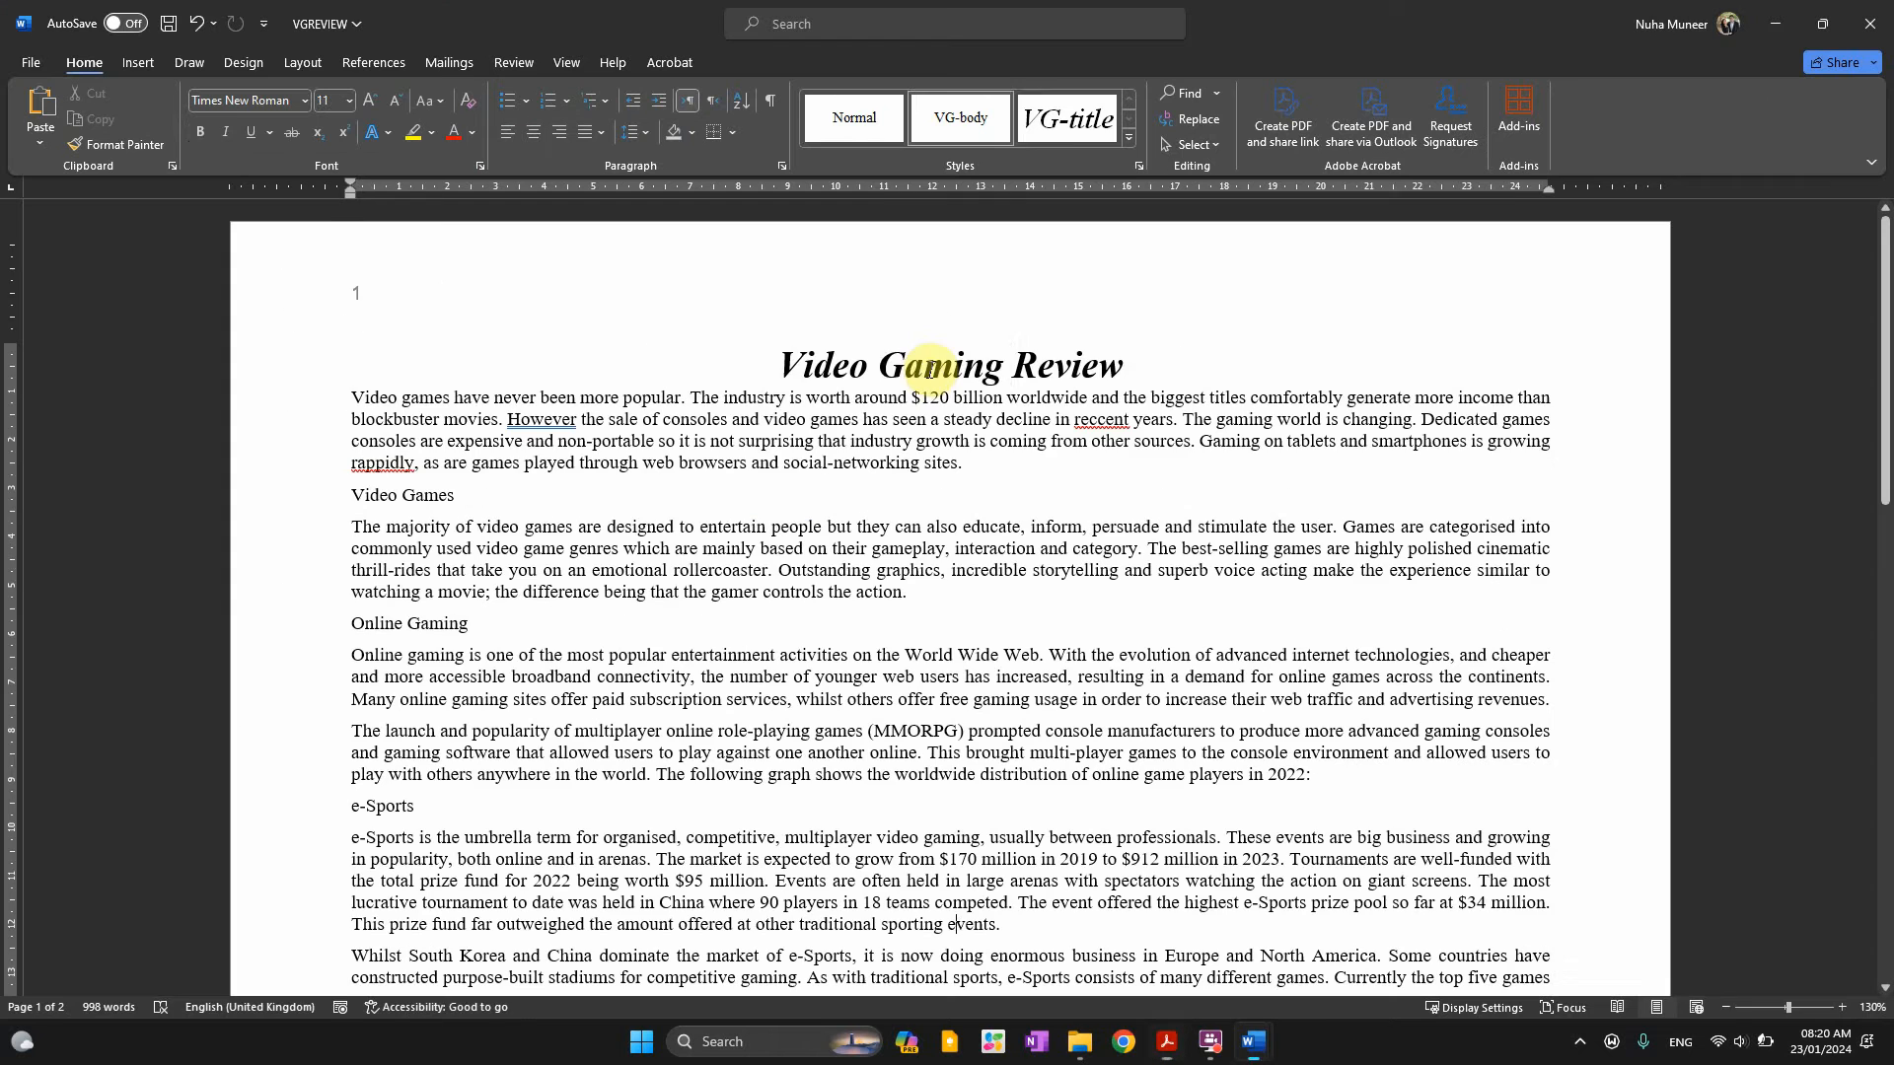
# Open Find in Word and select 'transactions and advertisements' in question 4
pyautogui.doubleClick(933, 369)
pyautogui.hotkey('ctrl', 'f')
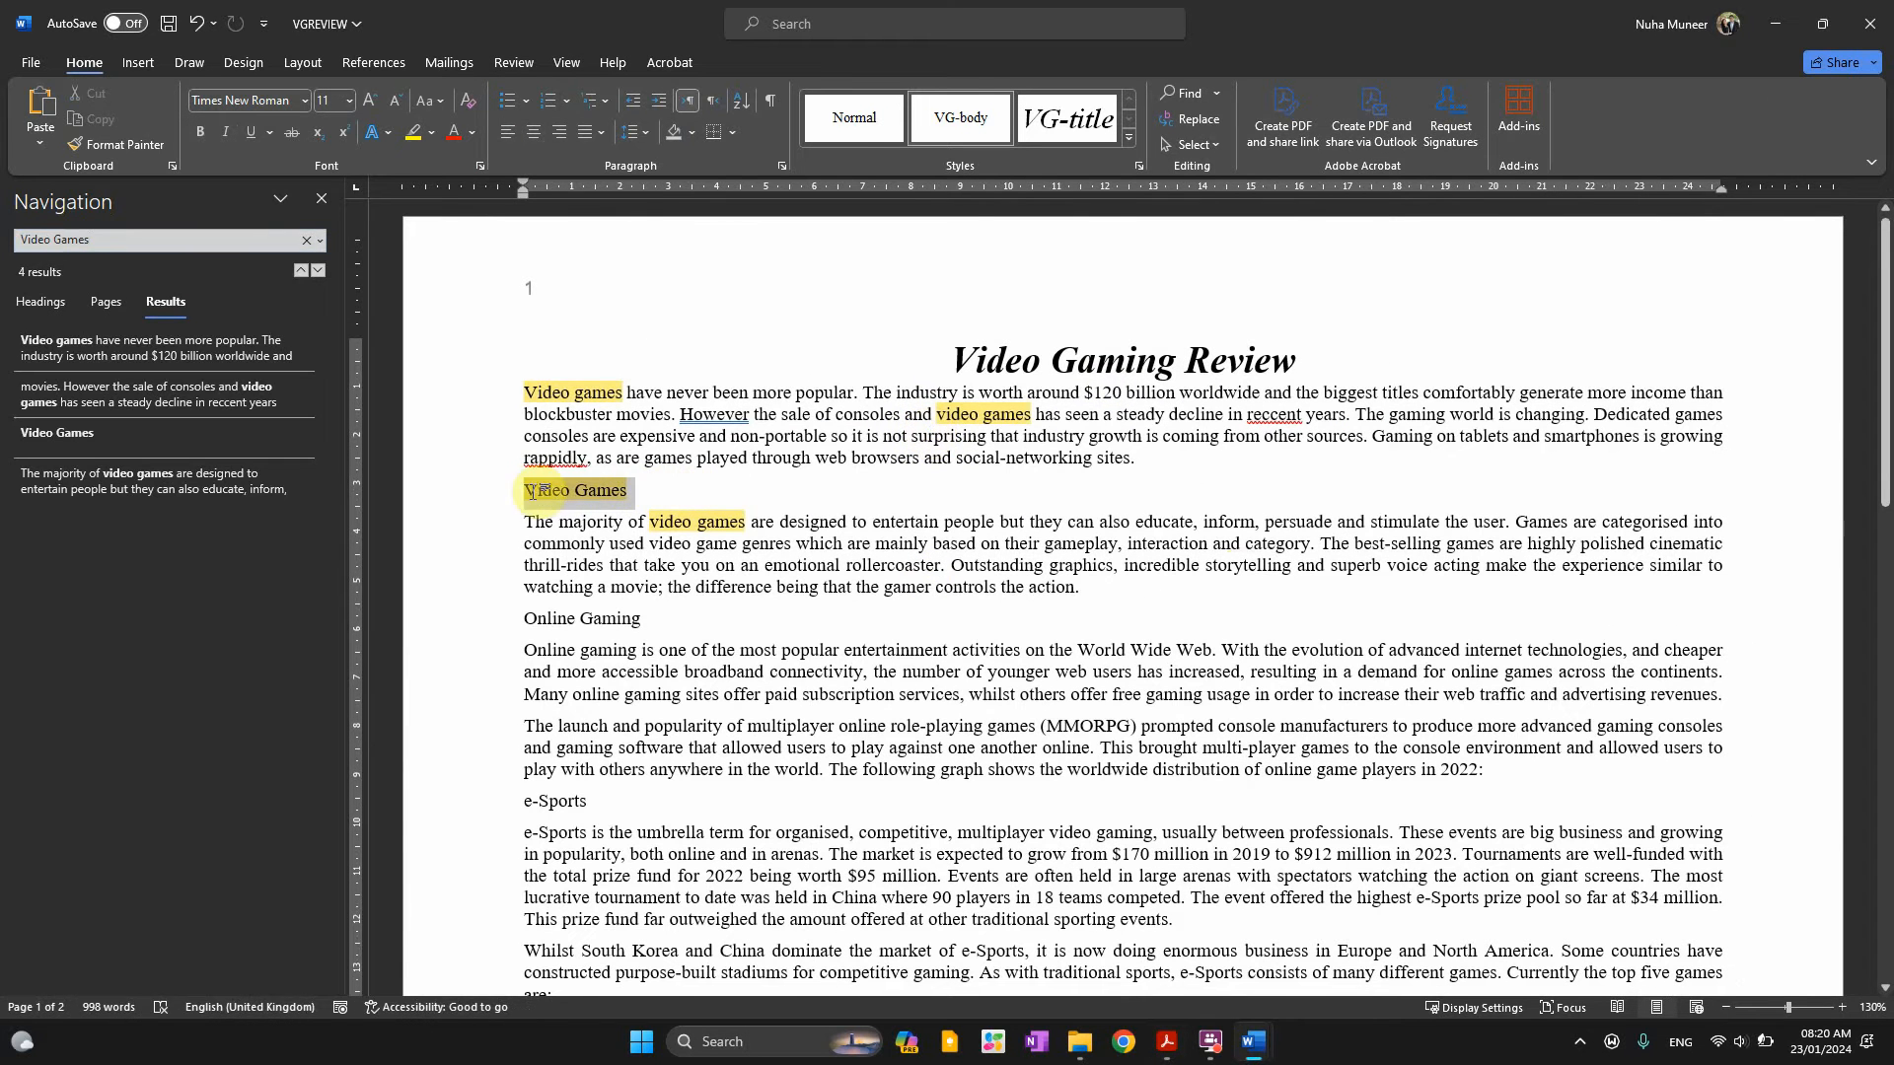
pyautogui.hotkey('alt', 'Tab')
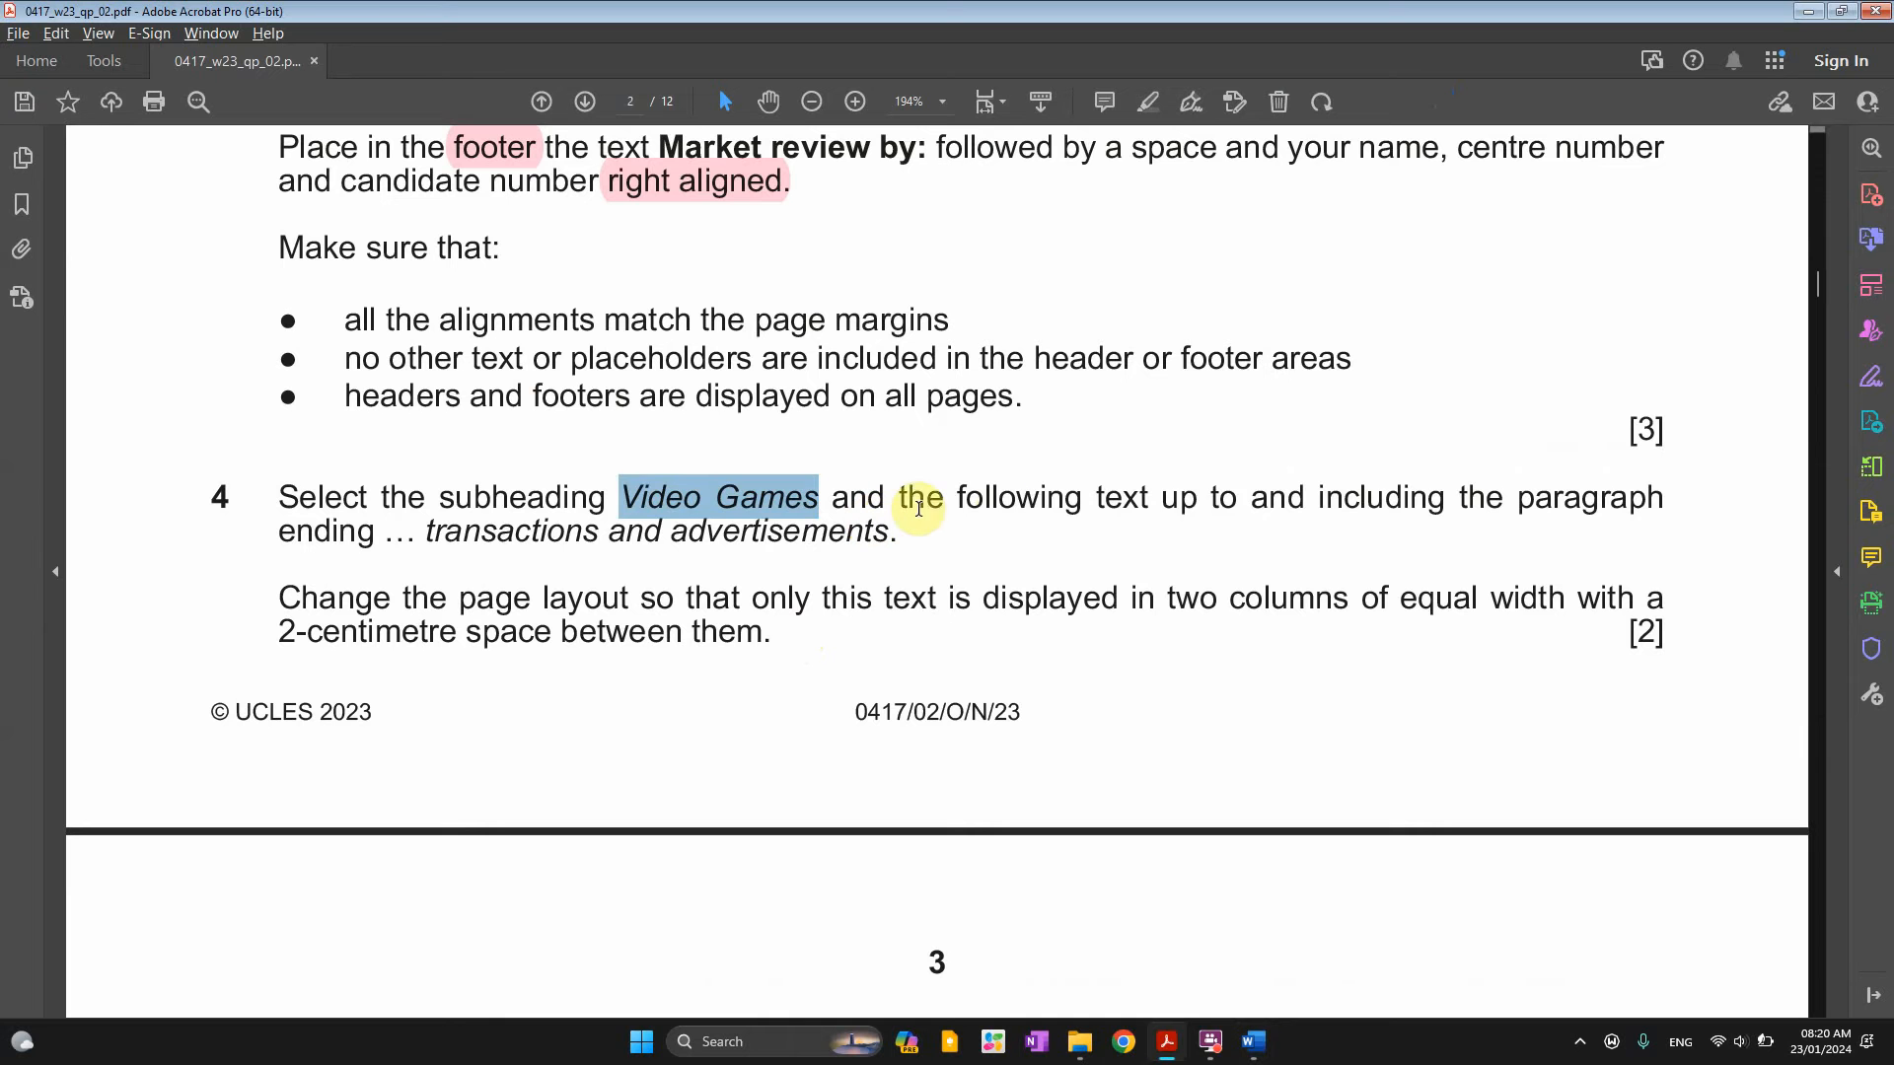
pyautogui.moveTo(942, 505); pyautogui.dragTo(1502, 505)
pyautogui.click(394, 532)
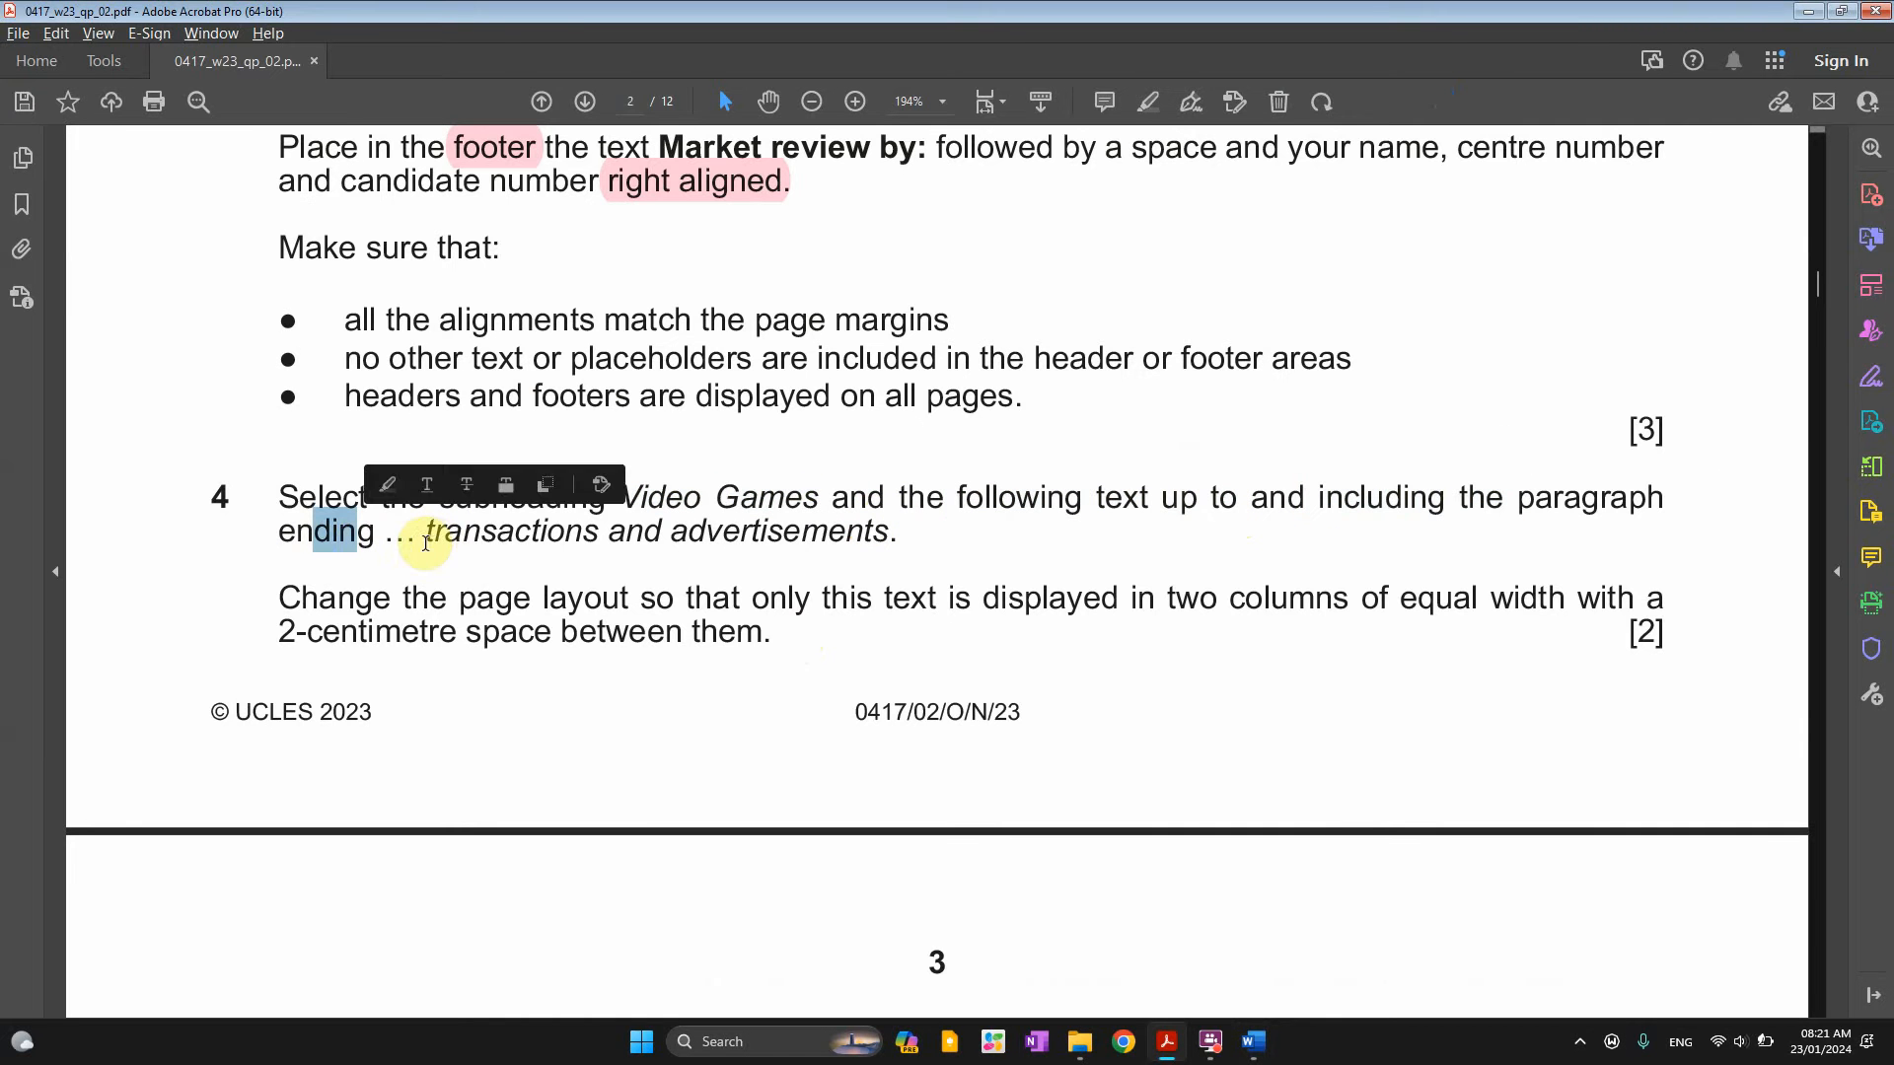
pyautogui.moveTo(427, 538); pyautogui.dragTo(799, 543)
pyautogui.hotkey('ctrl', 'c')
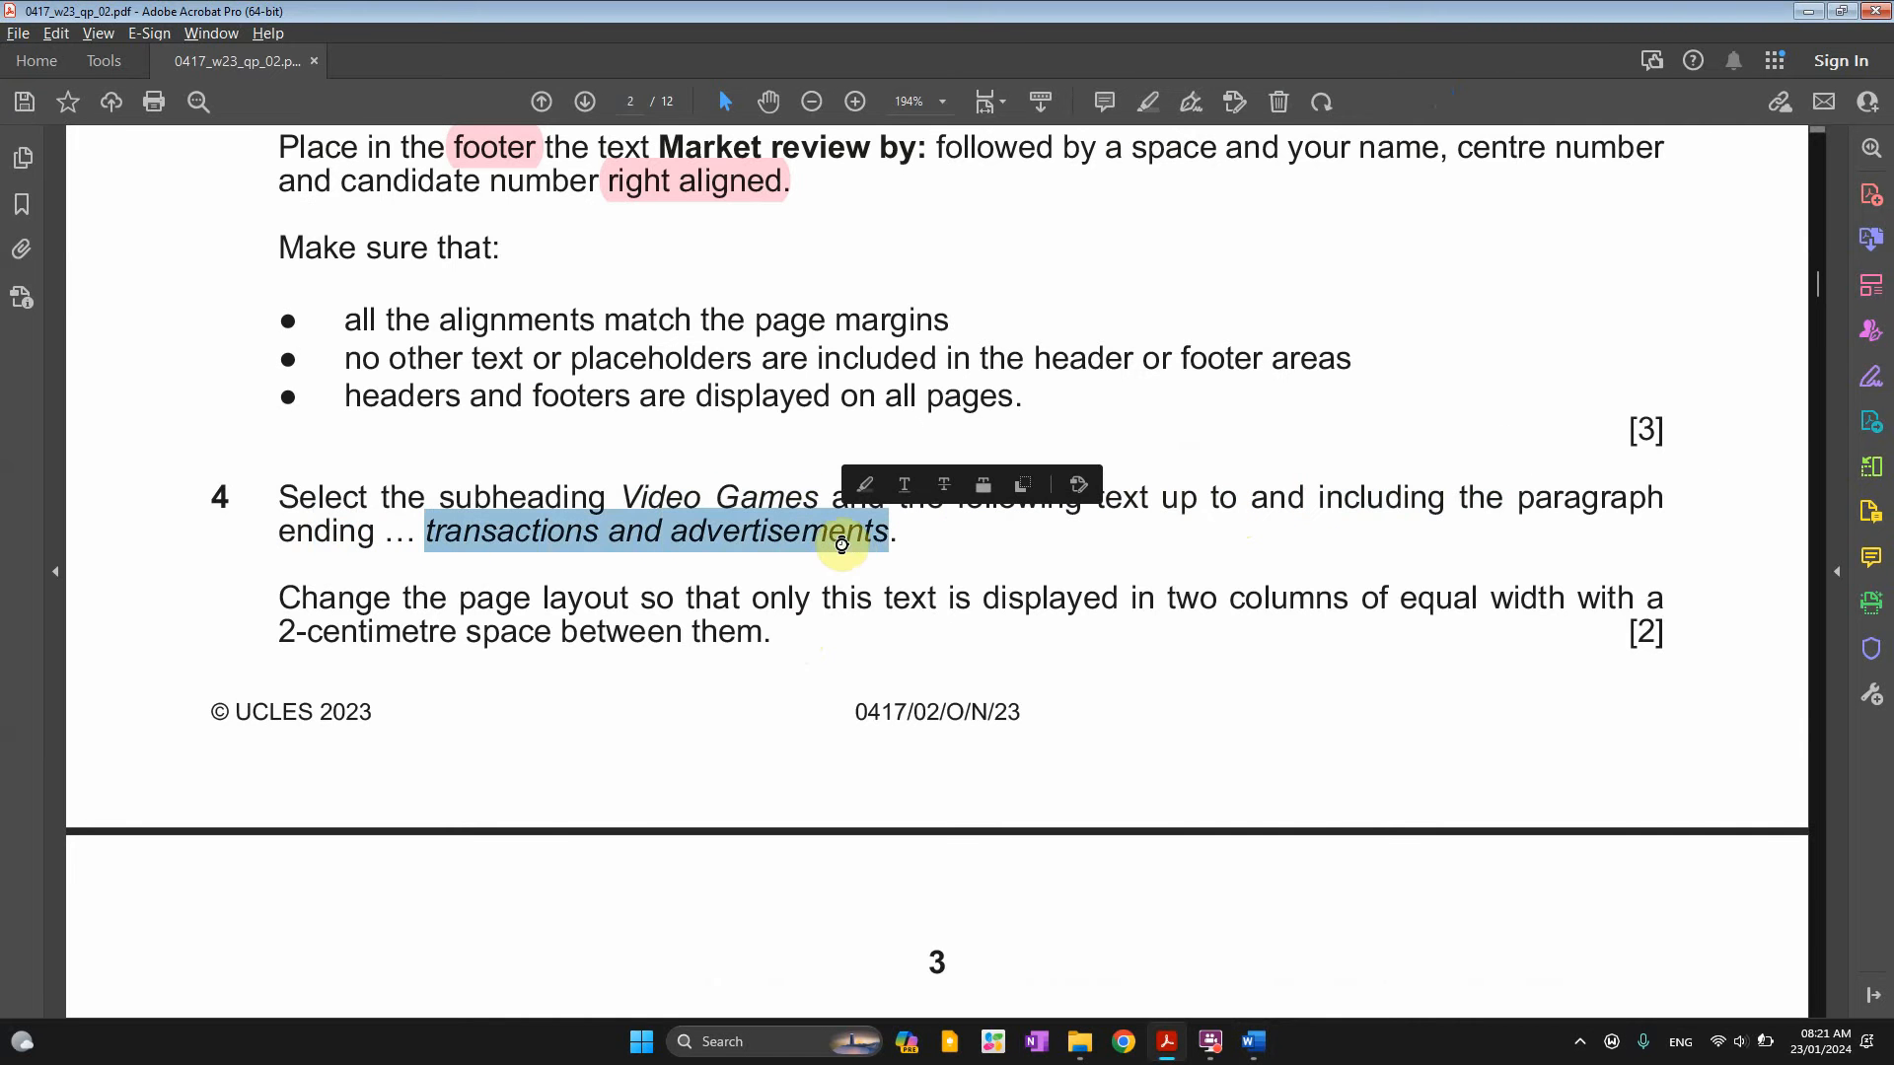
# Search VGREVIEW for 'transactions and advertisements' to find the passage's last paragraph
pyautogui.hotkey('alt', 'Tab')
pyautogui.hotkey('ctrl', 'f')
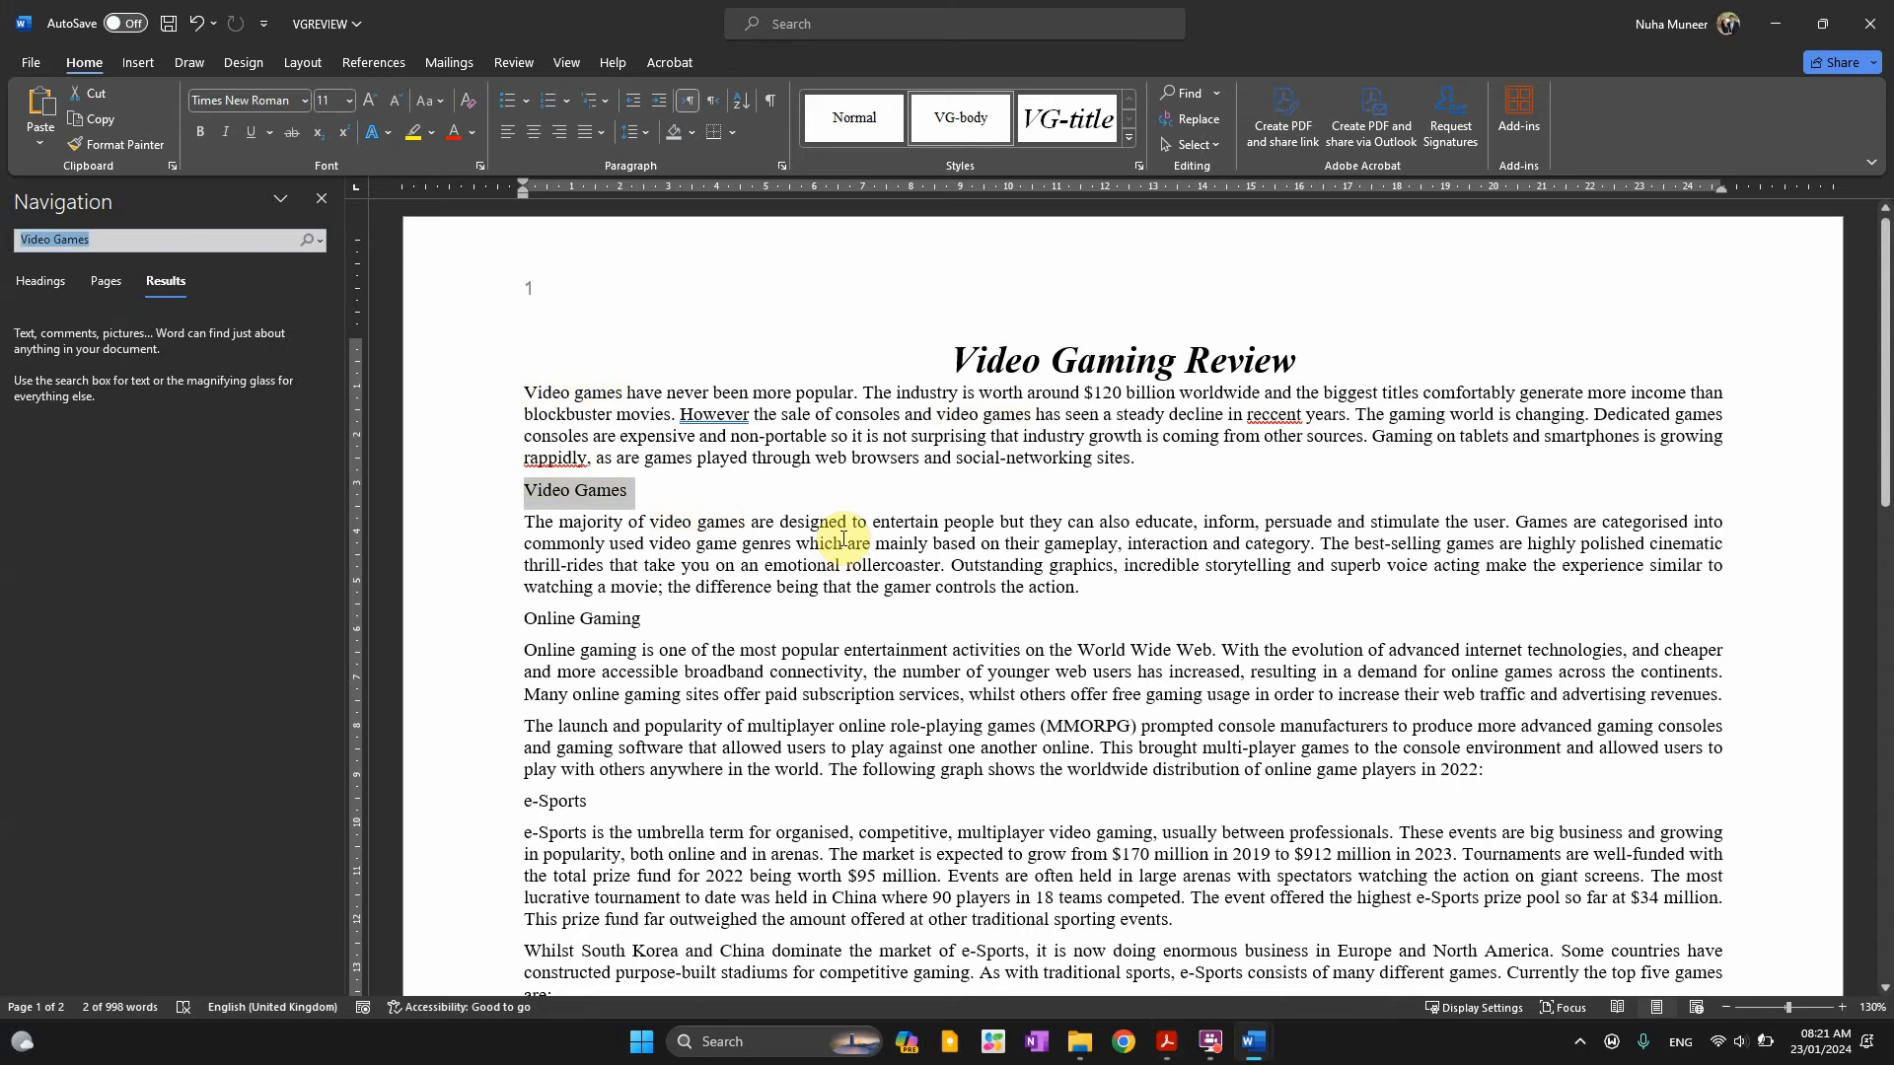
pyautogui.hotkey('ctrl', 'v')
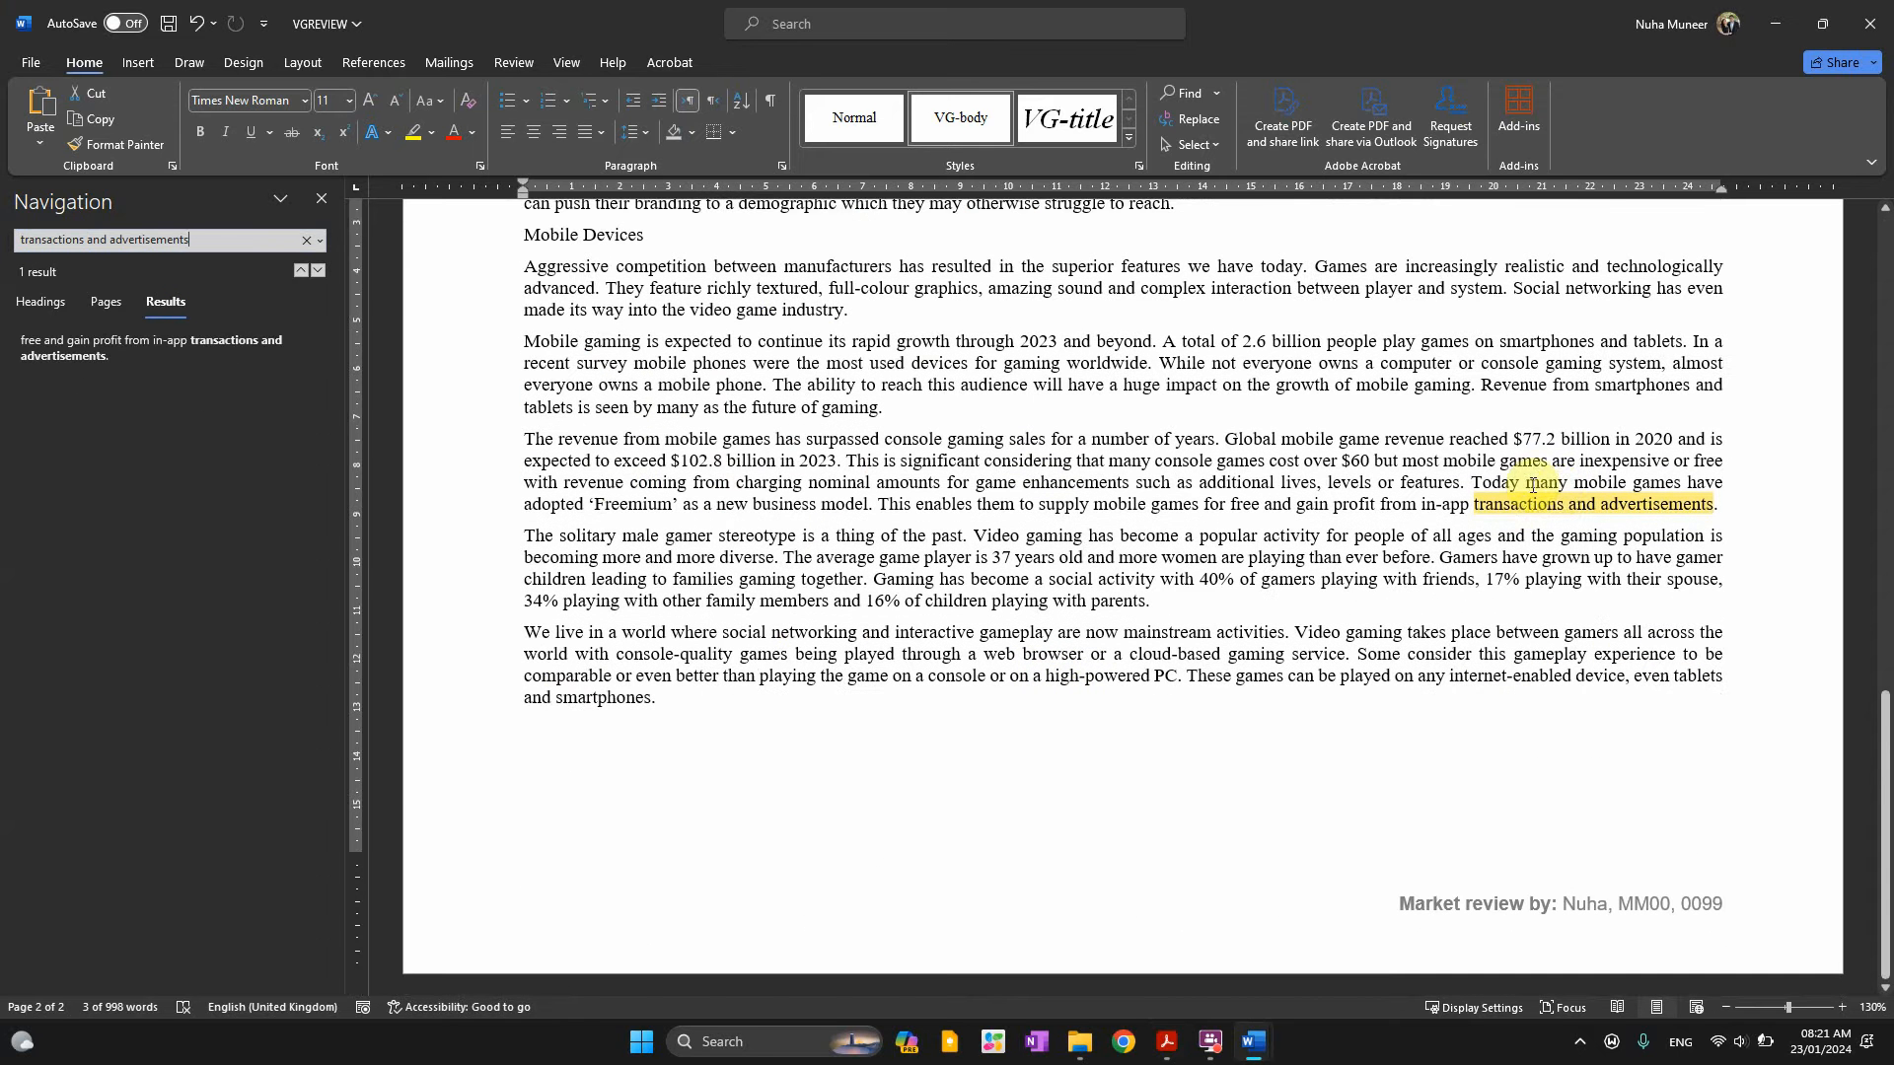
pyautogui.hotkey('alt', 'Tab')
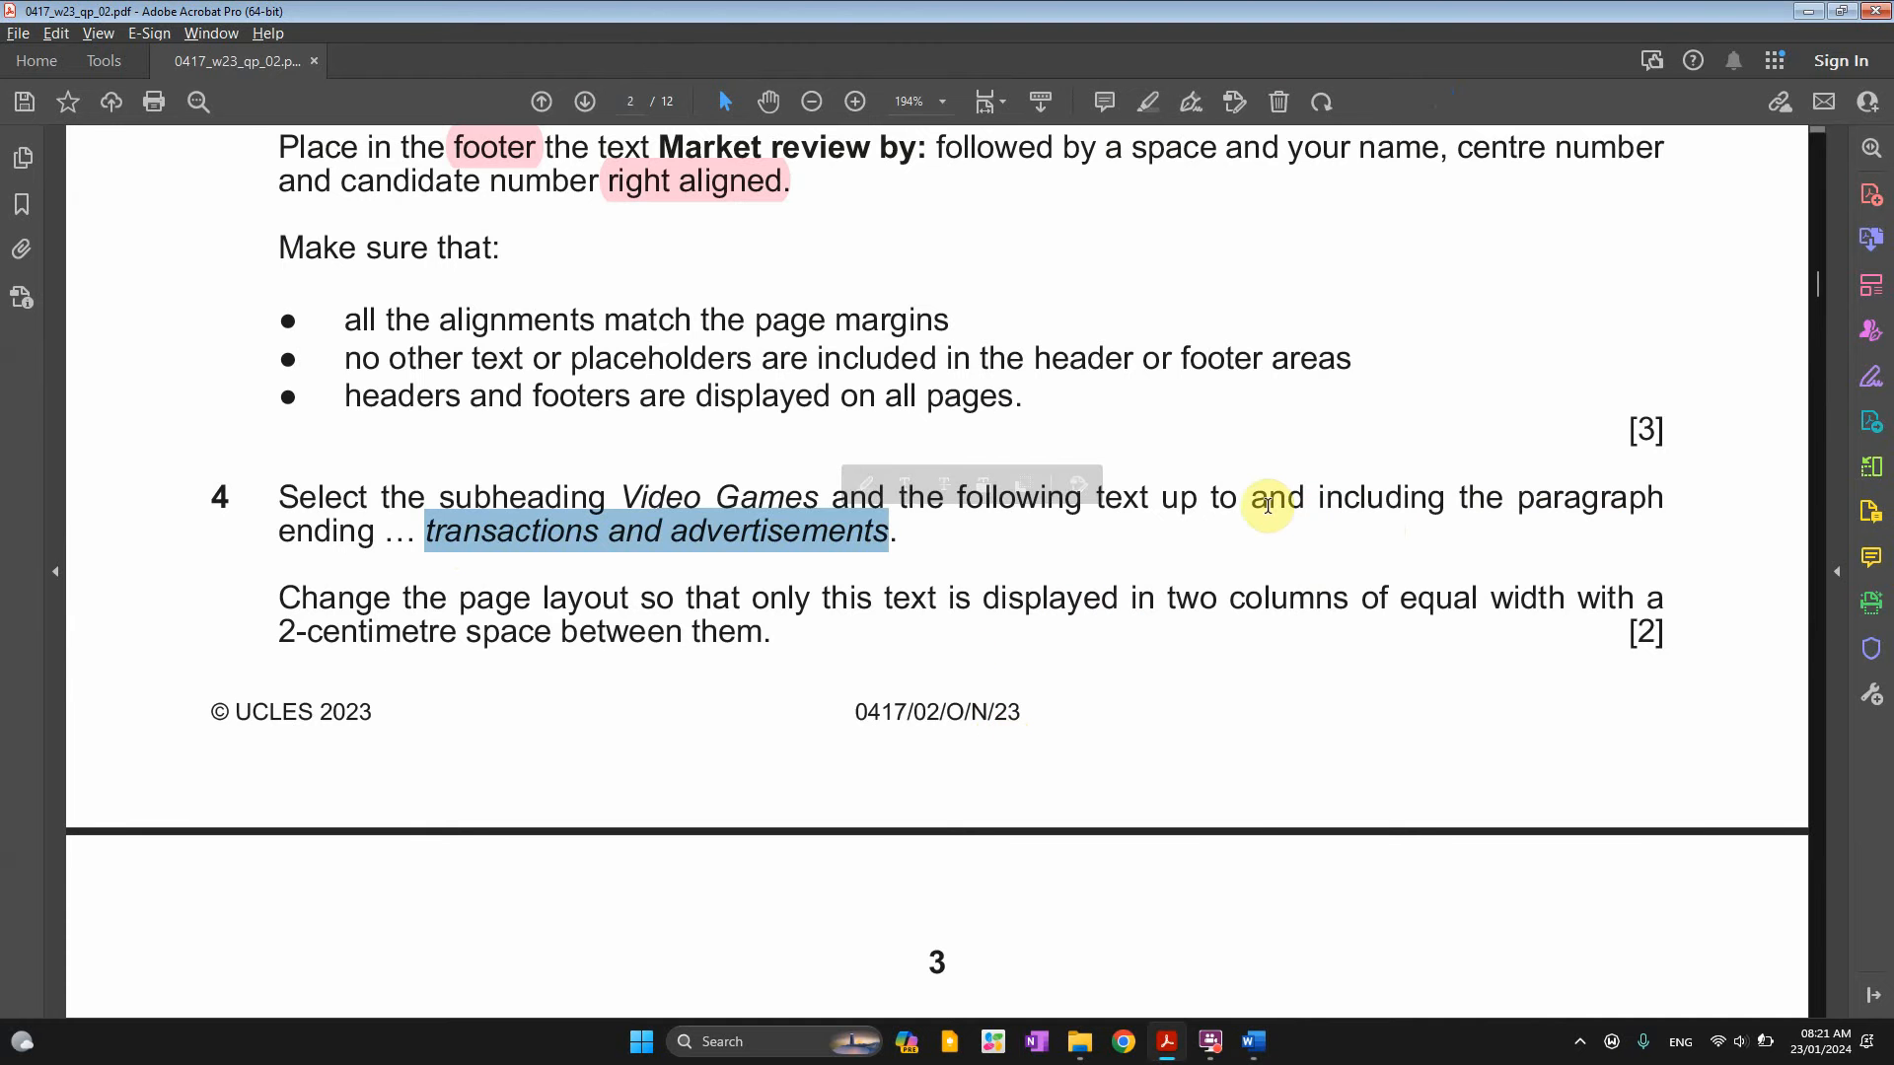
pyautogui.click(484, 557)
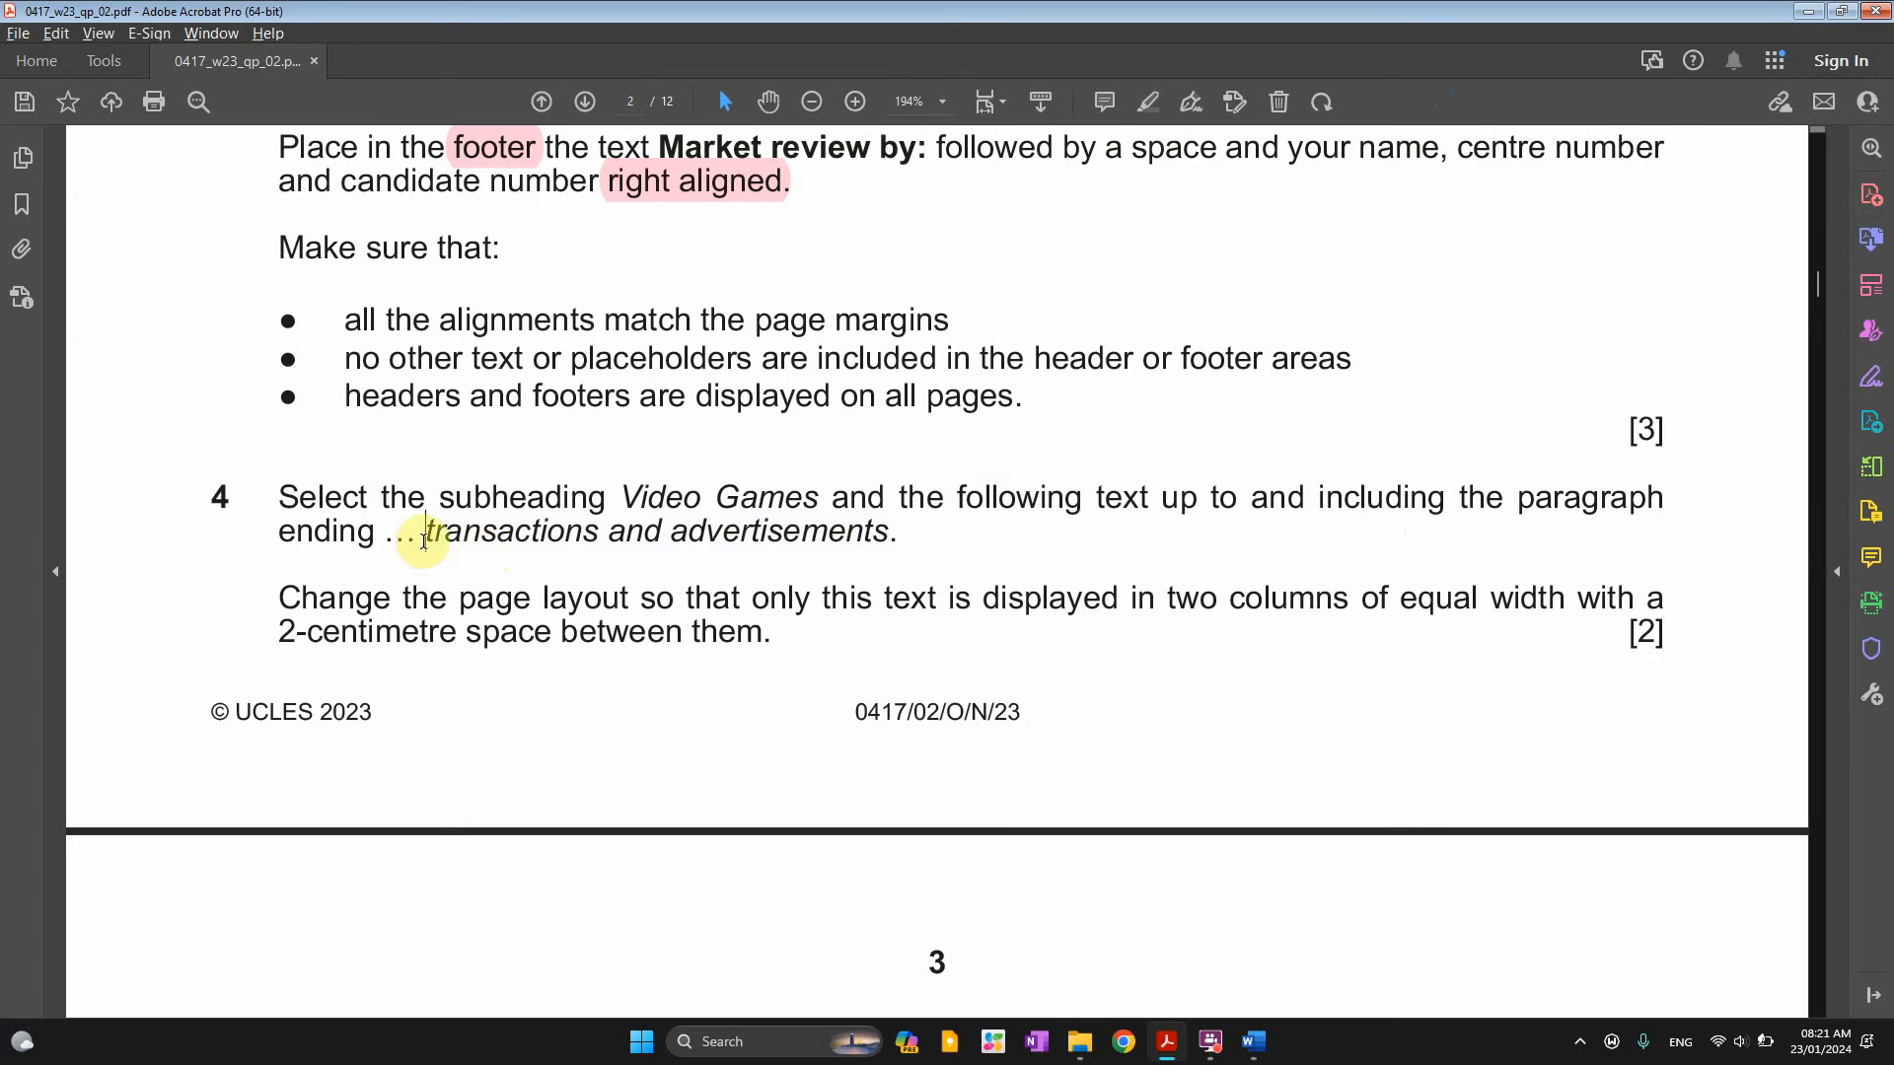
# Reselect 'transactions and advertisements' in question 4 and select the passage in Word
pyautogui.moveTo(424, 538); pyautogui.dragTo(891, 535)
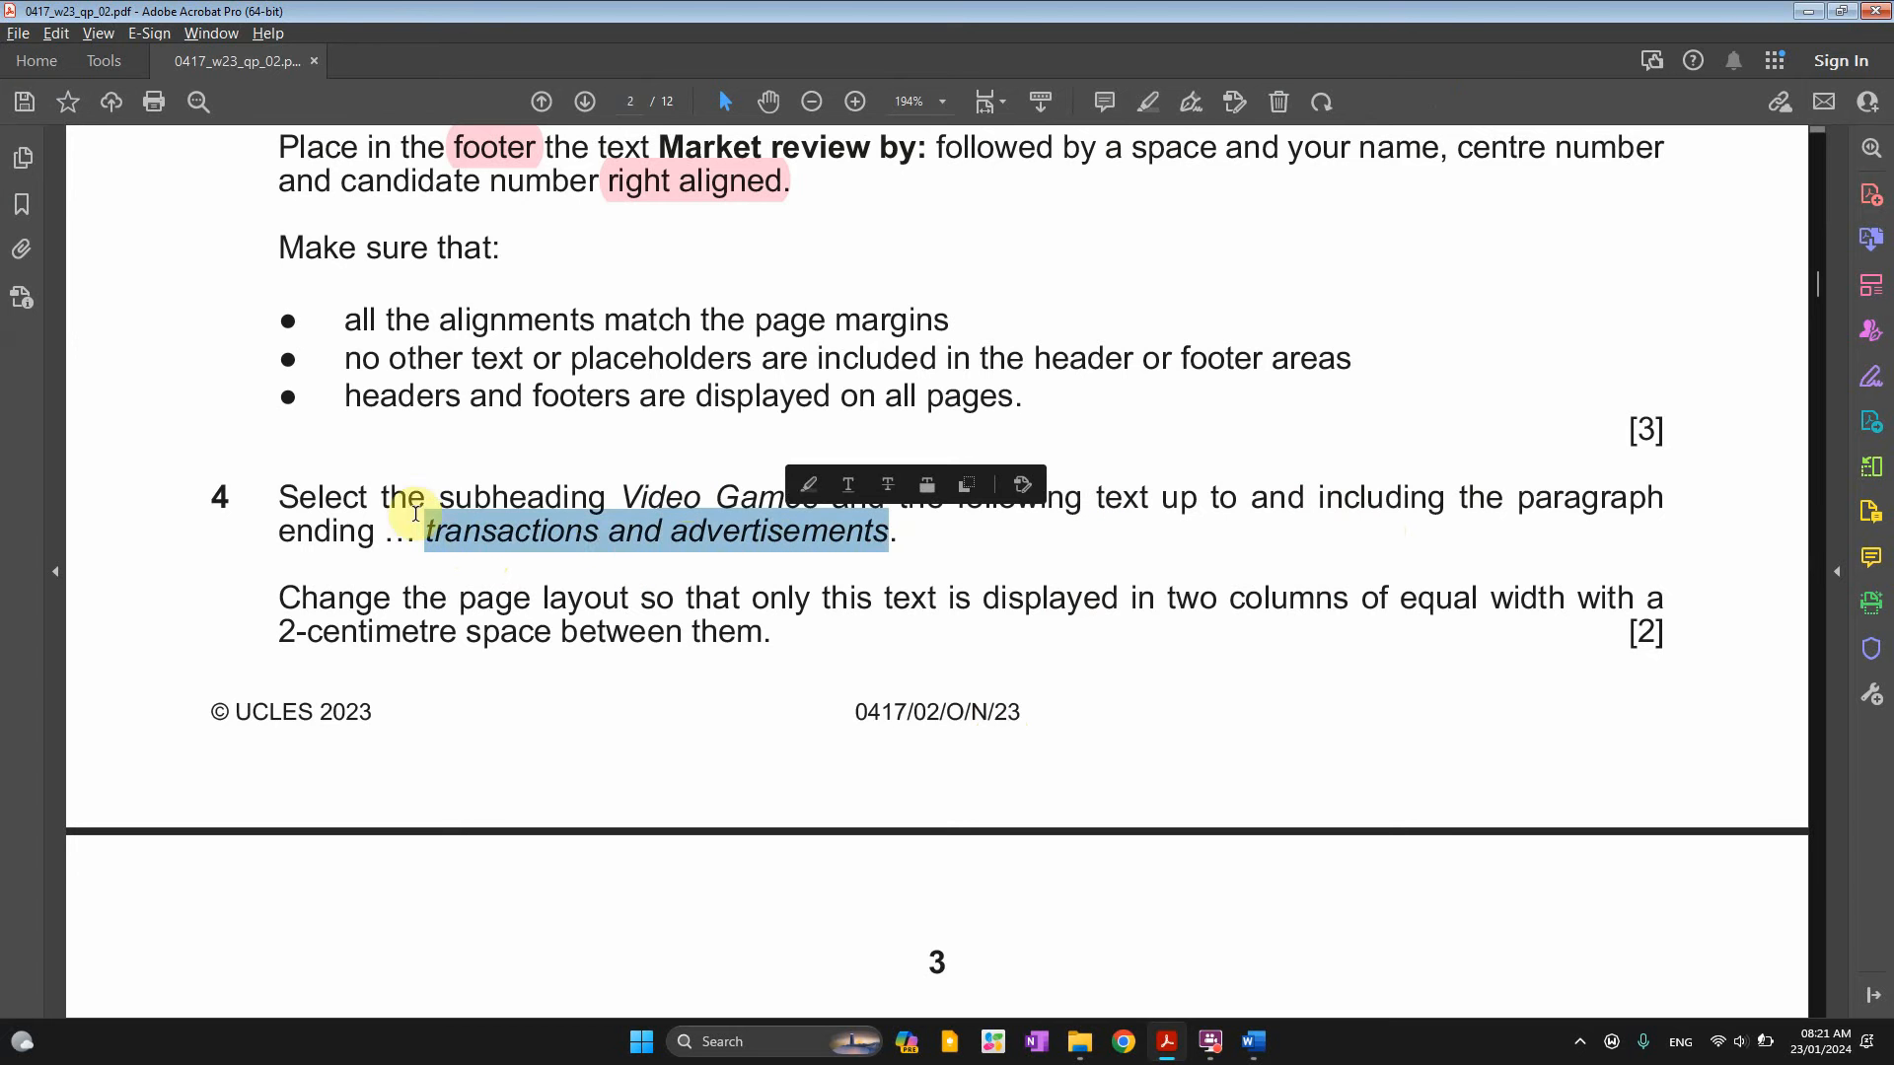
pyautogui.moveTo(610, 497); pyautogui.dragTo(819, 497)
pyautogui.moveTo(426, 534); pyautogui.dragTo(891, 534)
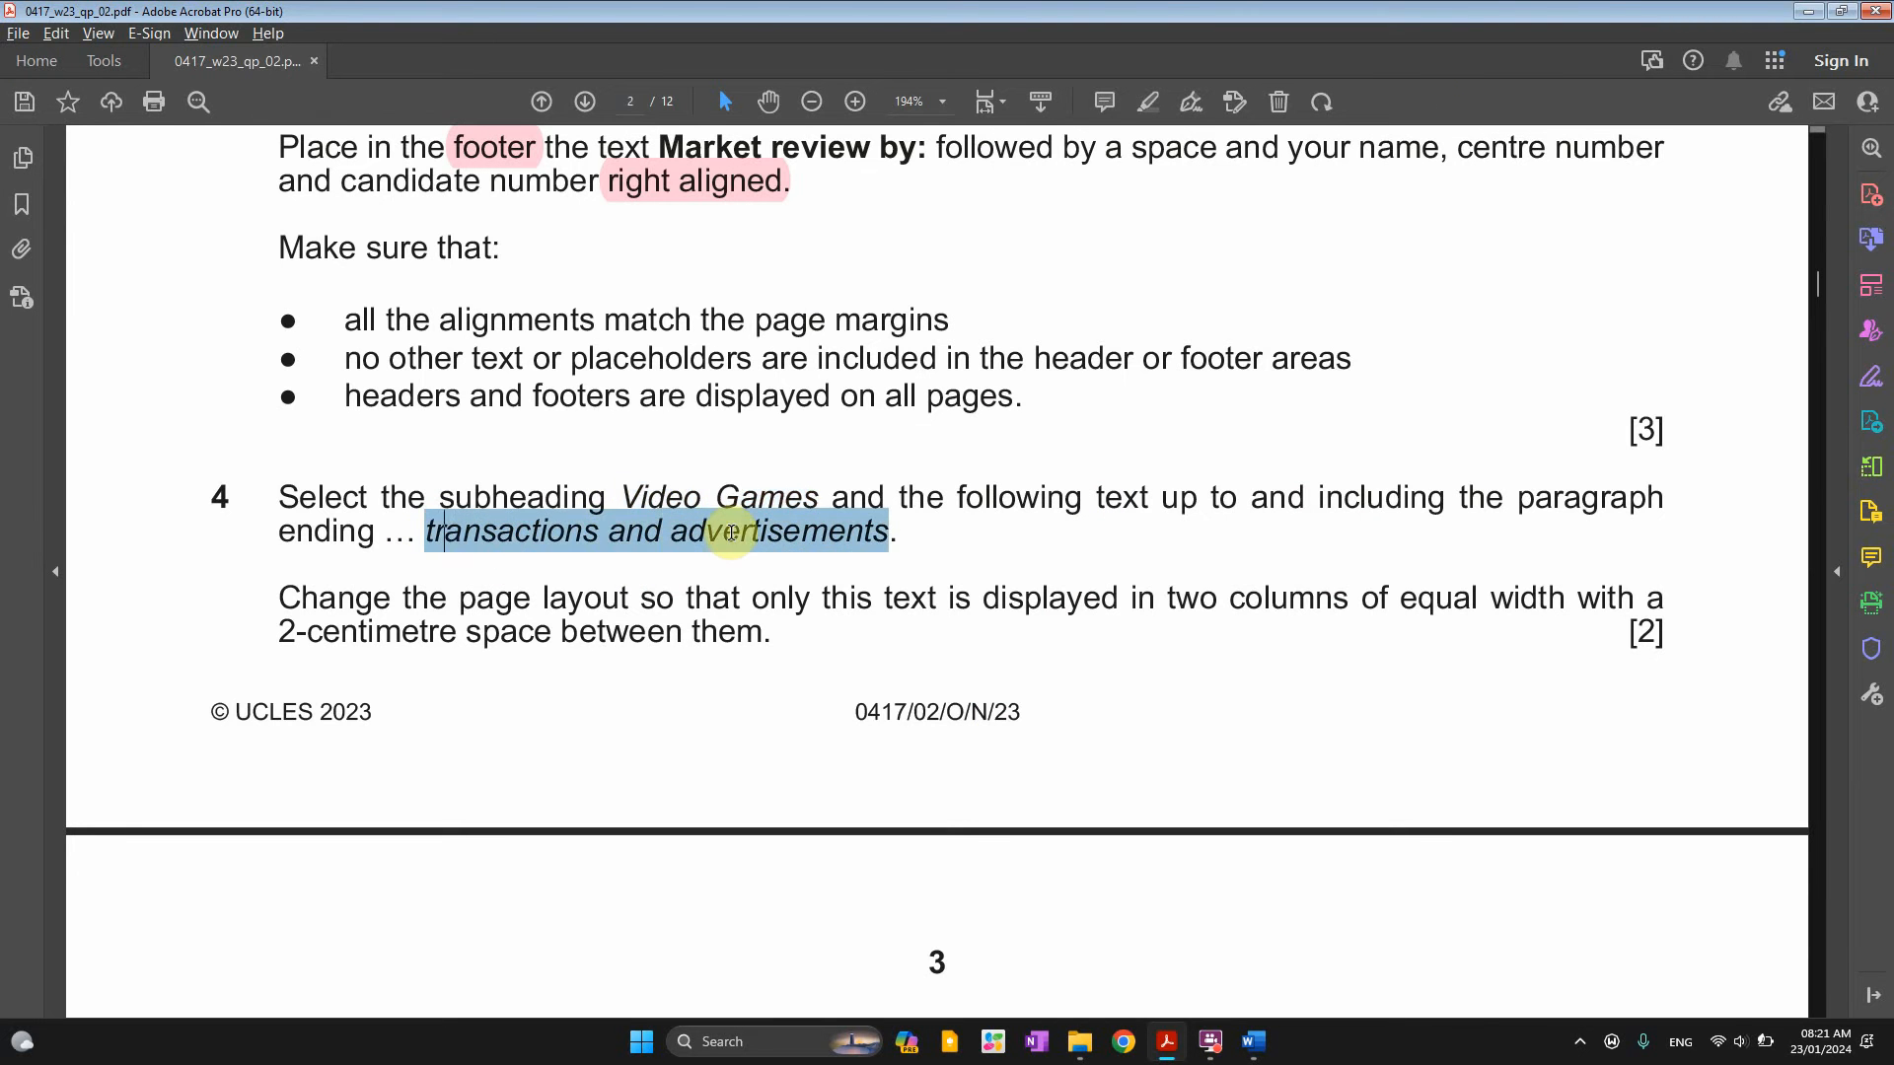
pyautogui.hotkey('alt', 'Tab')
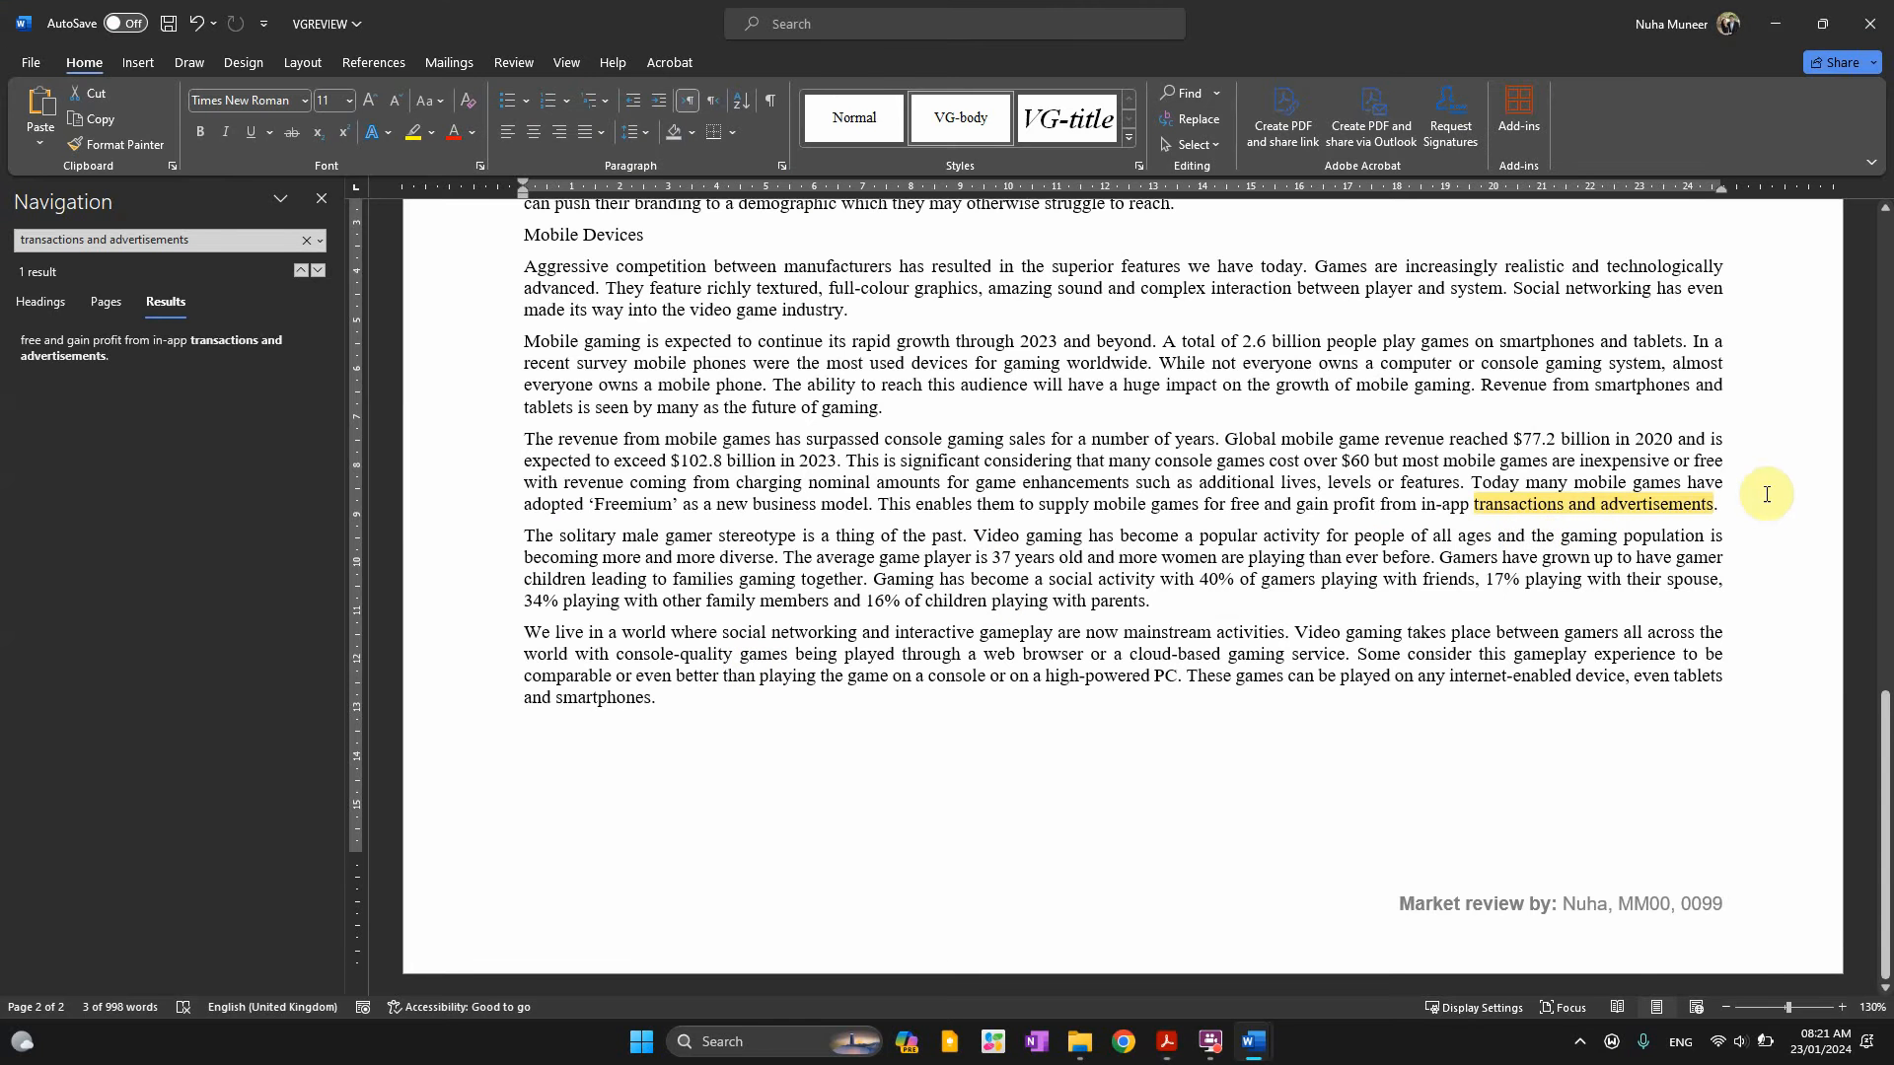
pyautogui.moveTo(1729, 510); pyautogui.dragTo(534, 490)
# Underline 'two columns' and highlight '2-centimetre space' in pink in question 4
pyautogui.hotkey('alt', 'Tab')
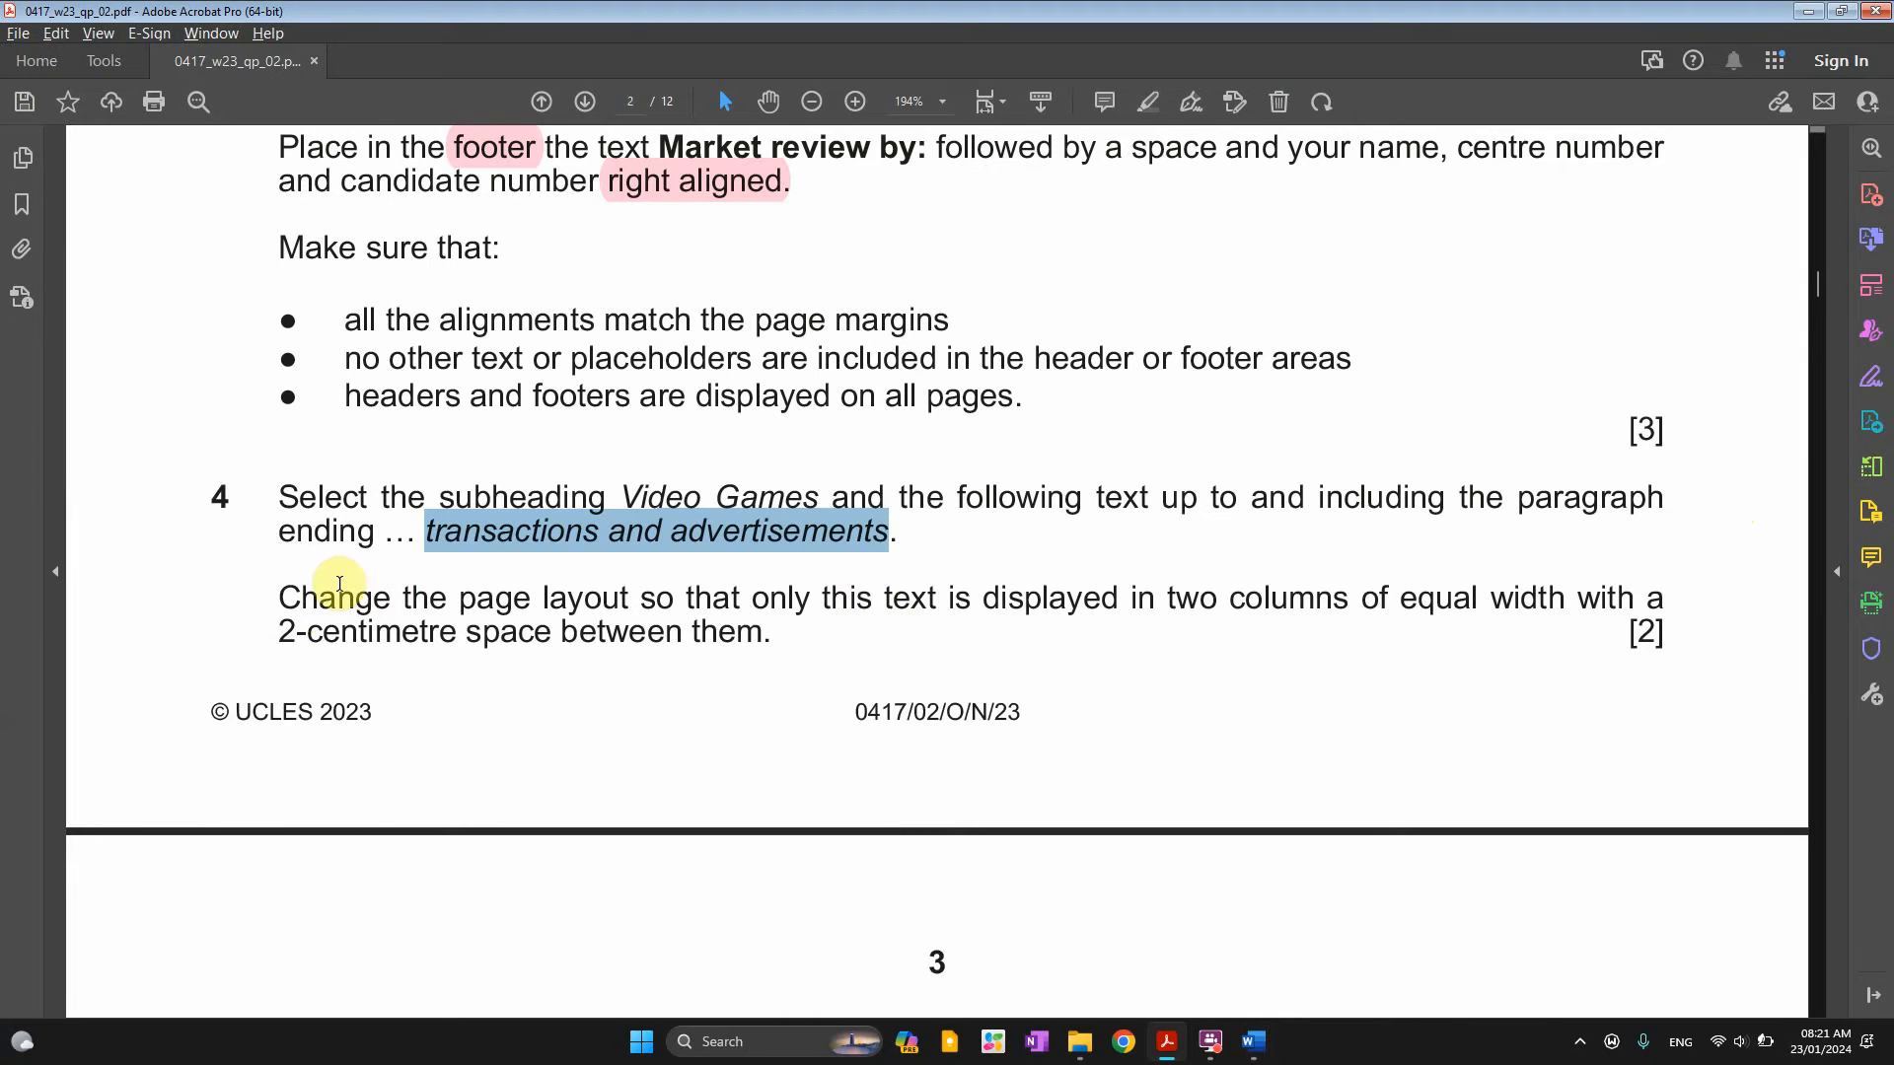
pyautogui.moveTo(404, 597); pyautogui.dragTo(972, 609)
pyautogui.moveTo(1167, 600); pyautogui.dragTo(1342, 603)
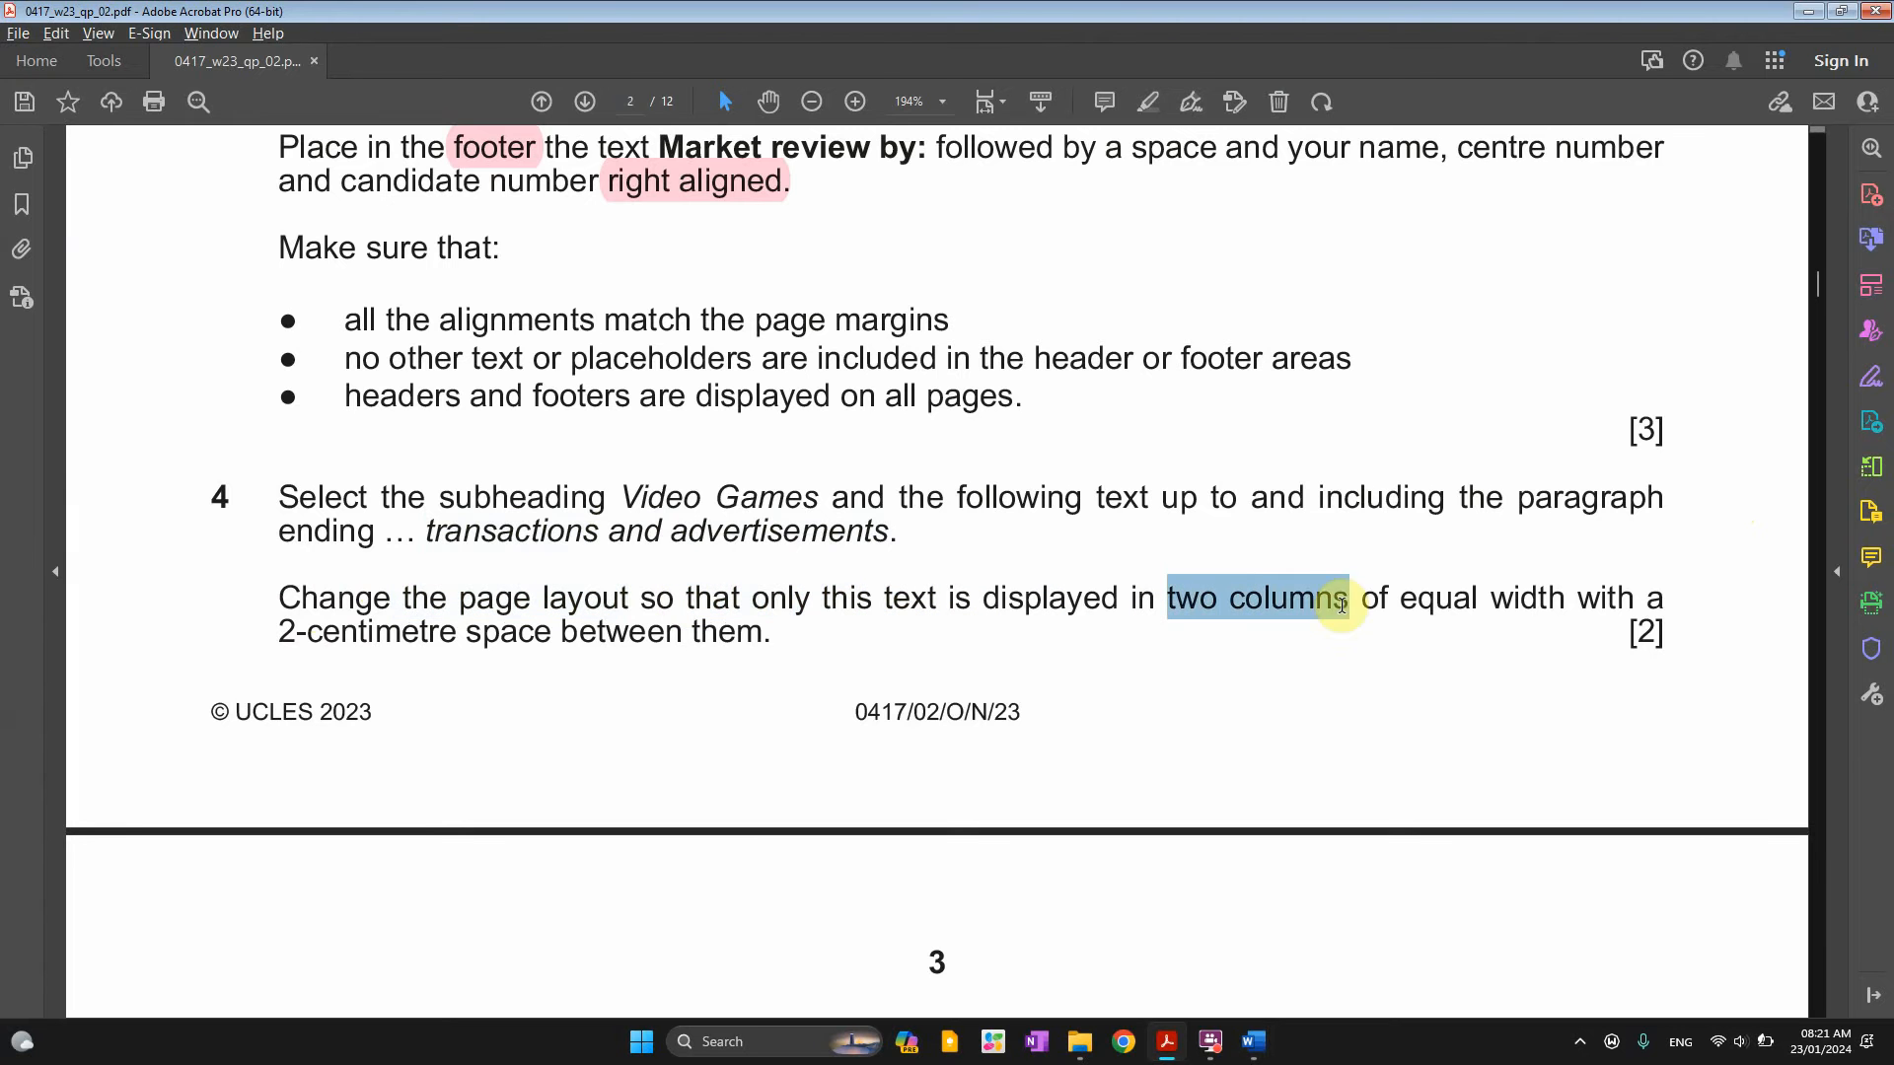
pyautogui.click(1408, 553)
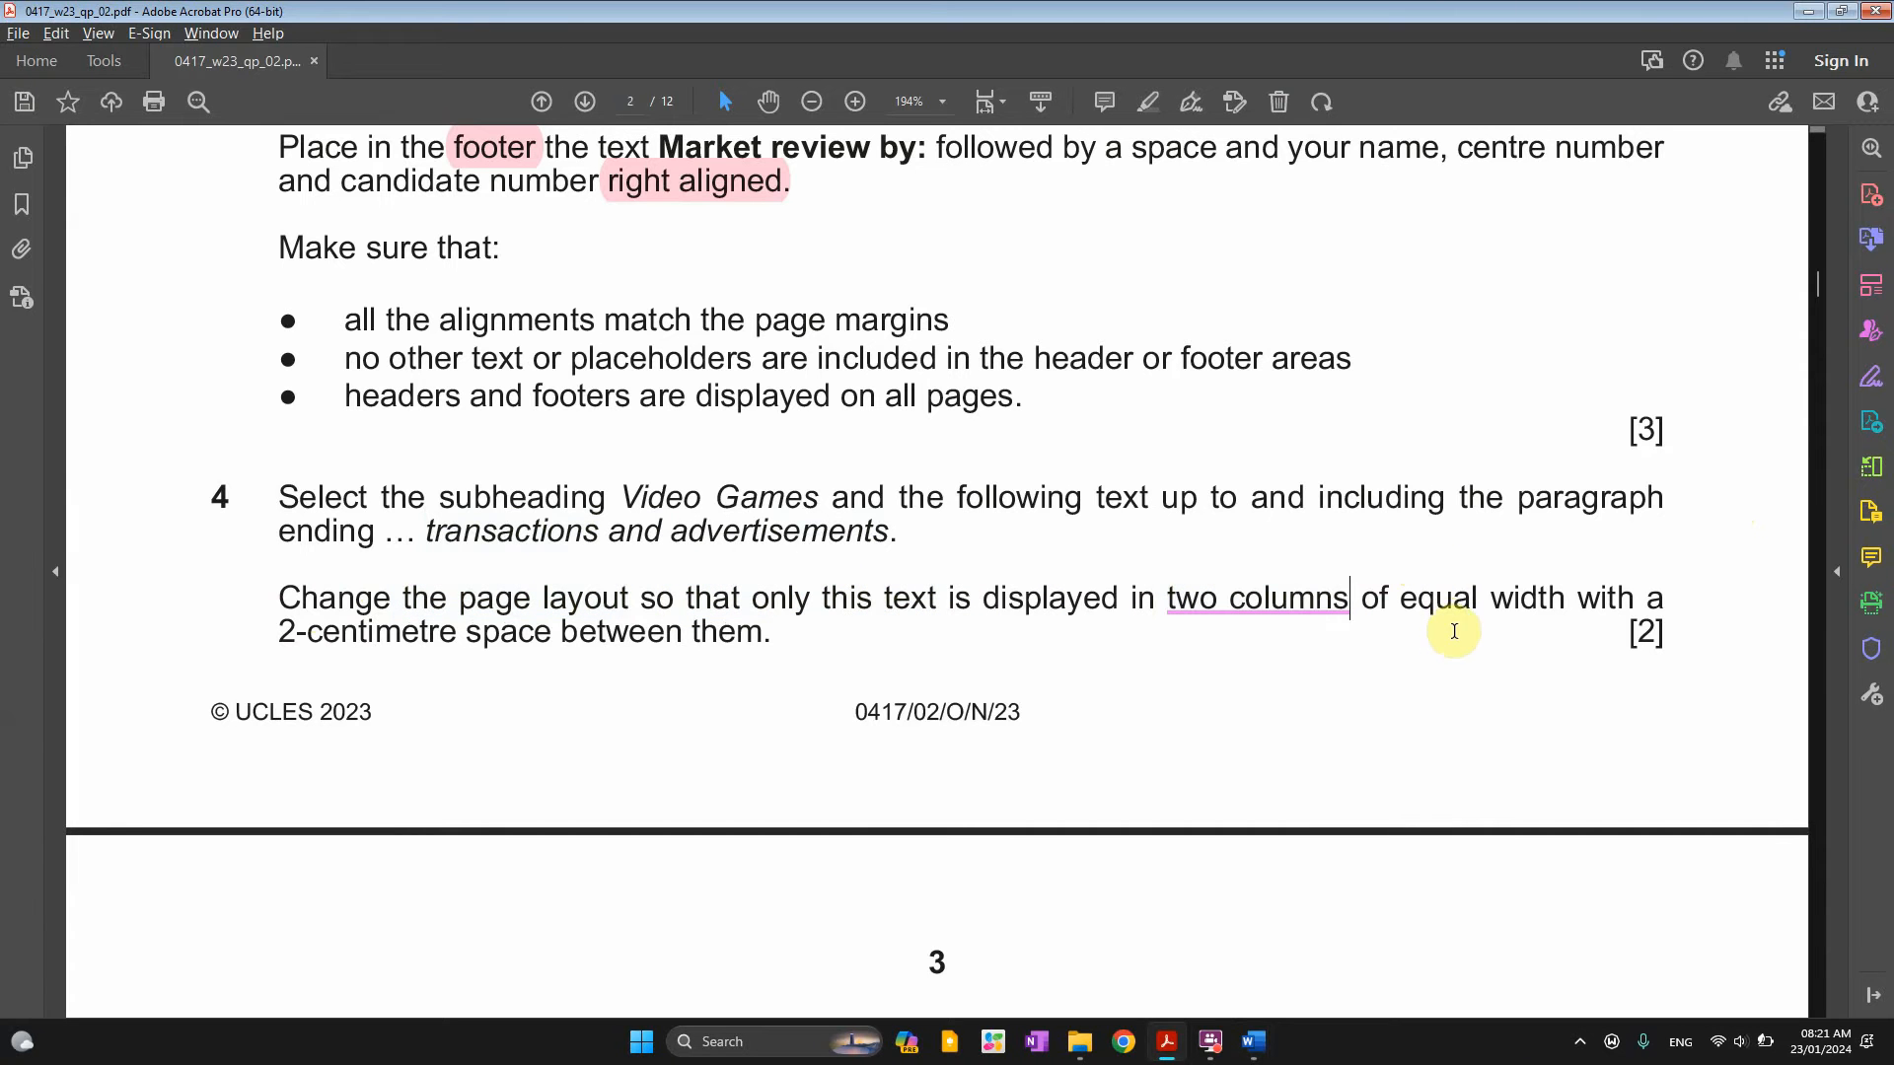
pyautogui.moveTo(280, 633)
pyautogui.mouseDown()
pyautogui.moveTo(552, 633)
pyautogui.moveTo(279, 634)
pyautogui.mouseUp()
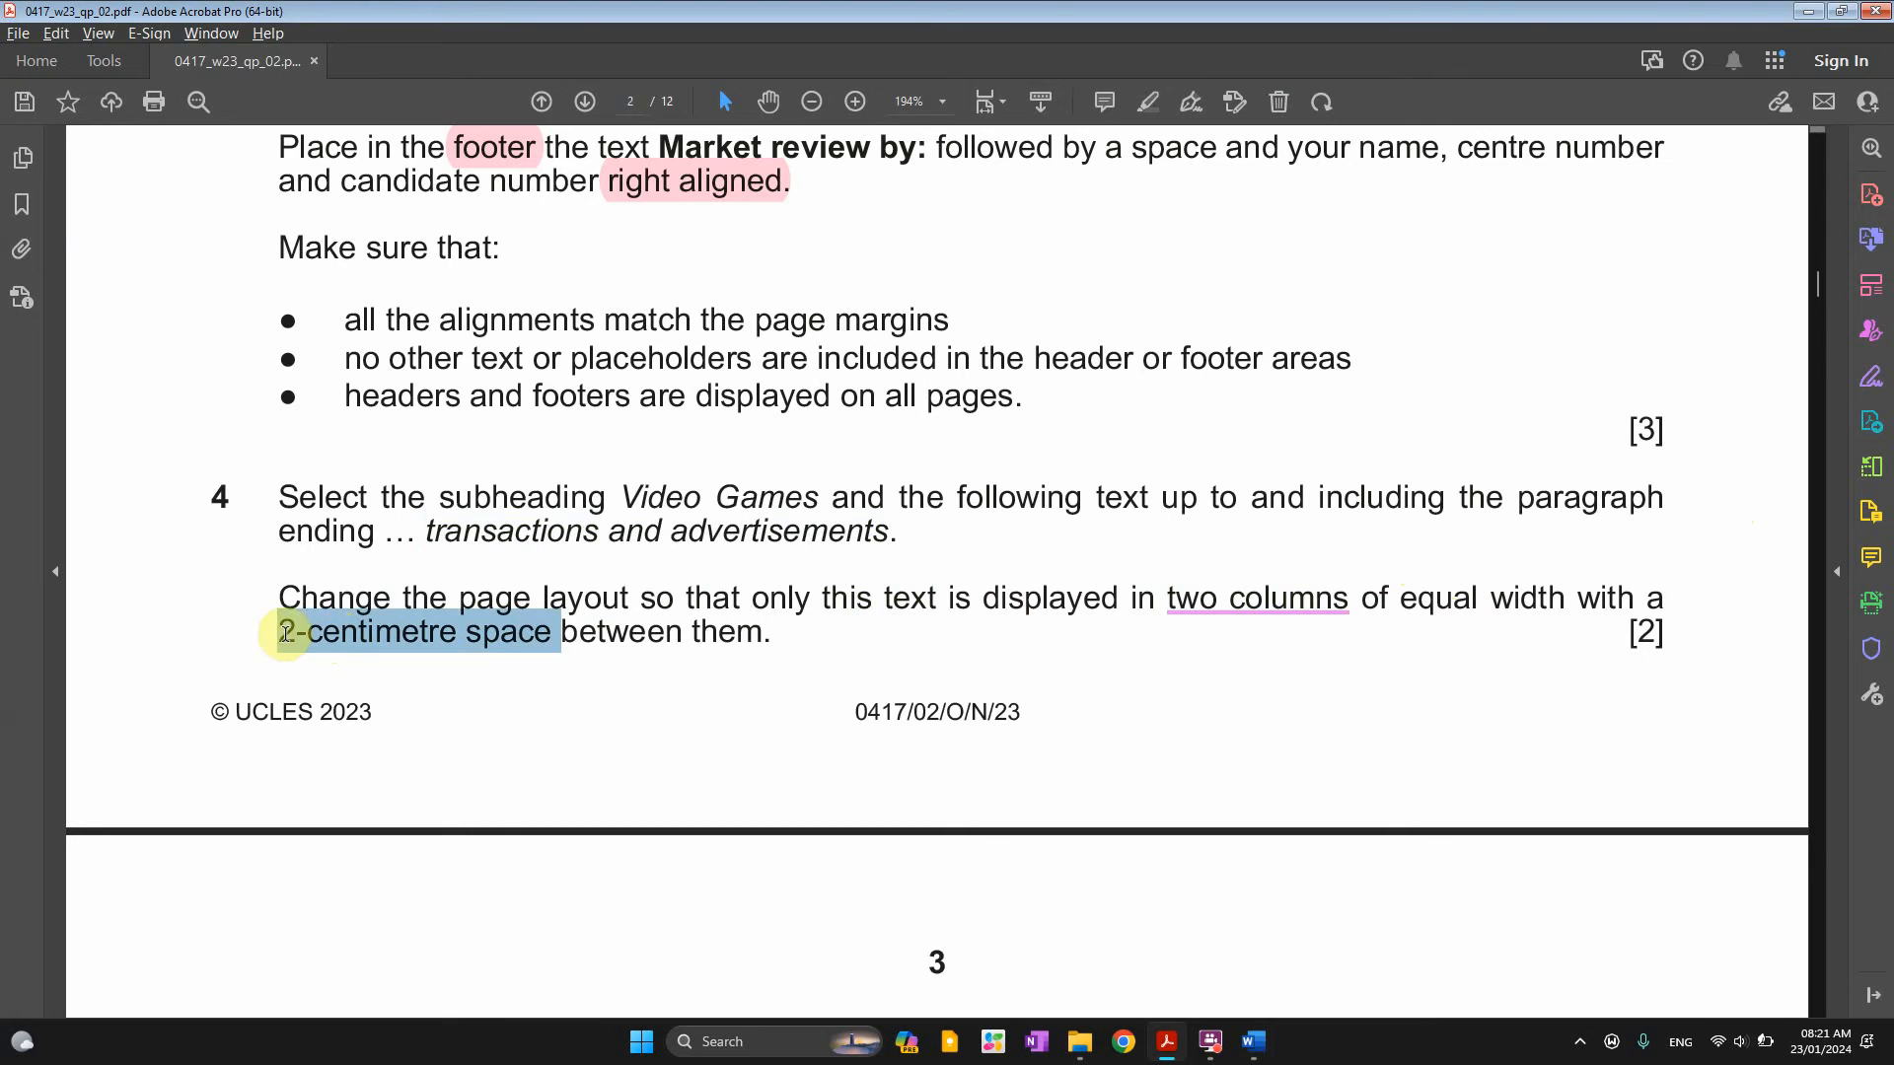
pyautogui.click(312, 587)
pyautogui.click(1208, 604)
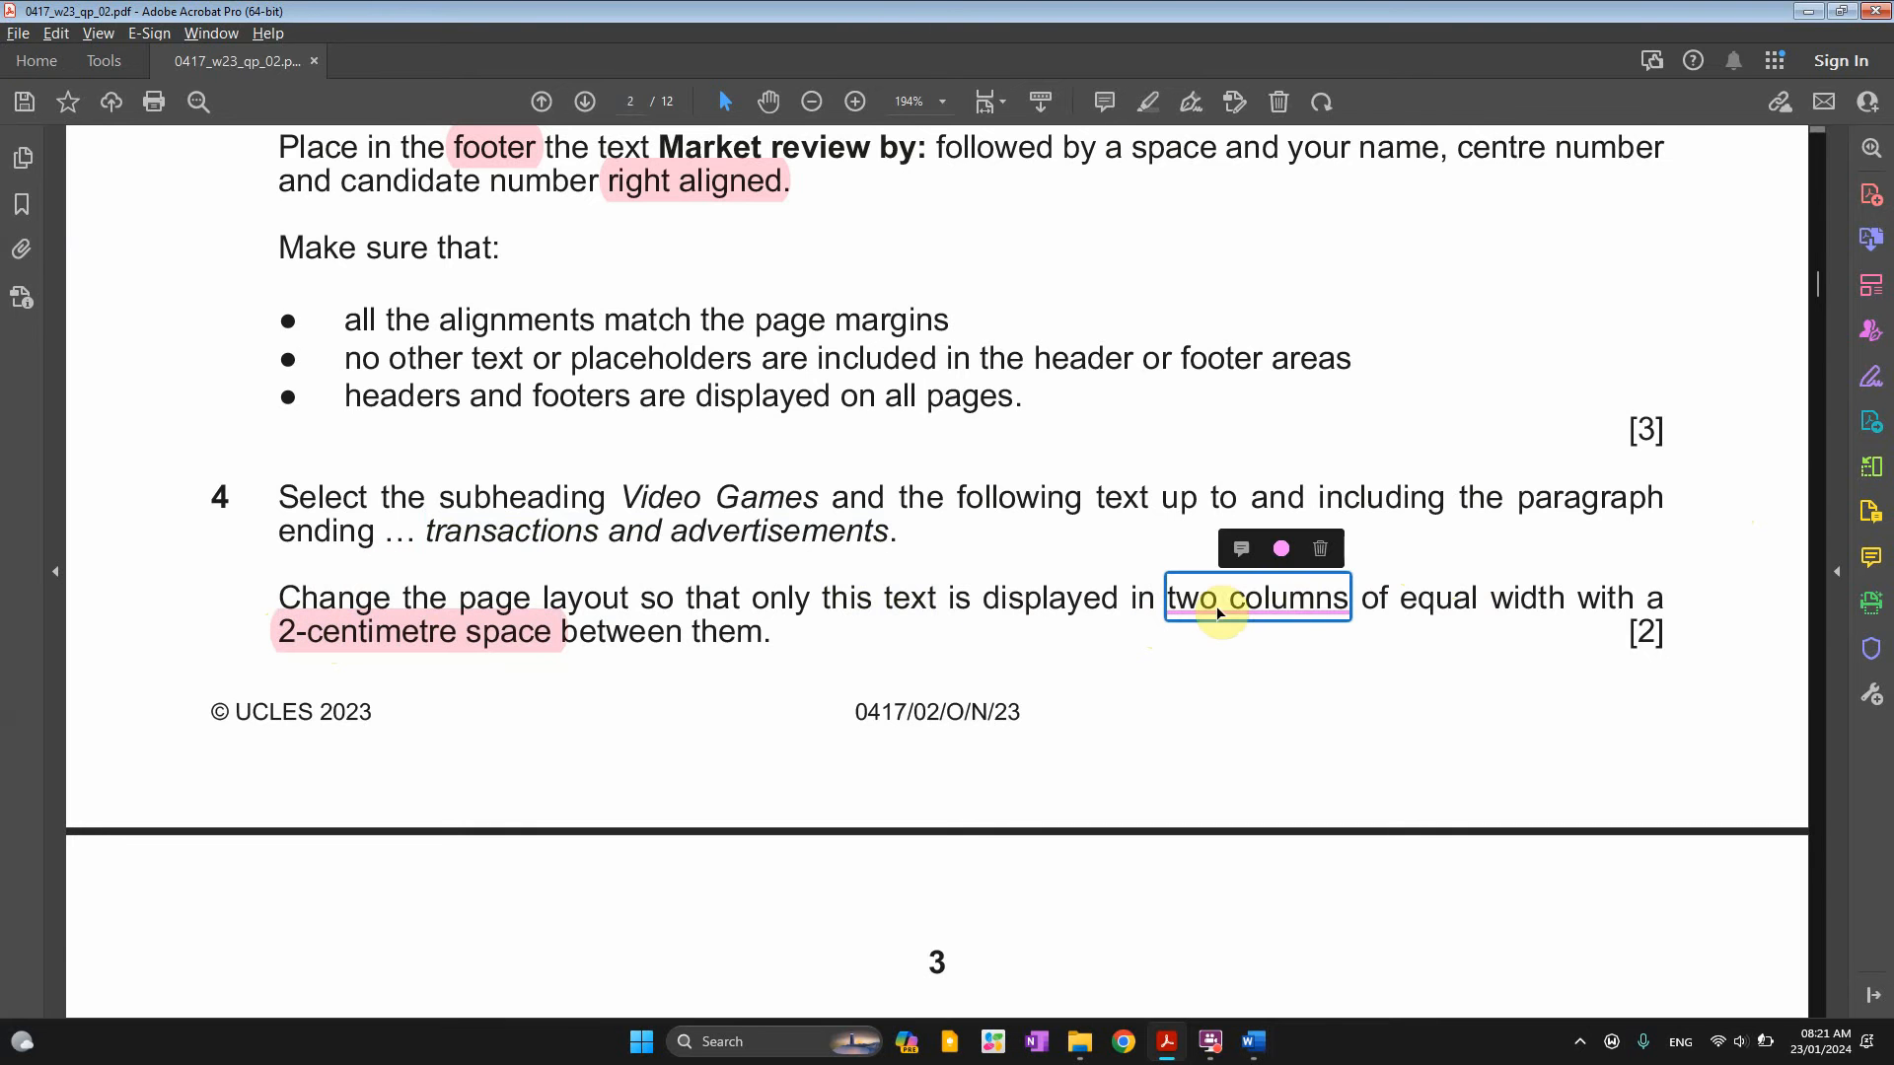
pyautogui.hotkey('alt', 'Tab')
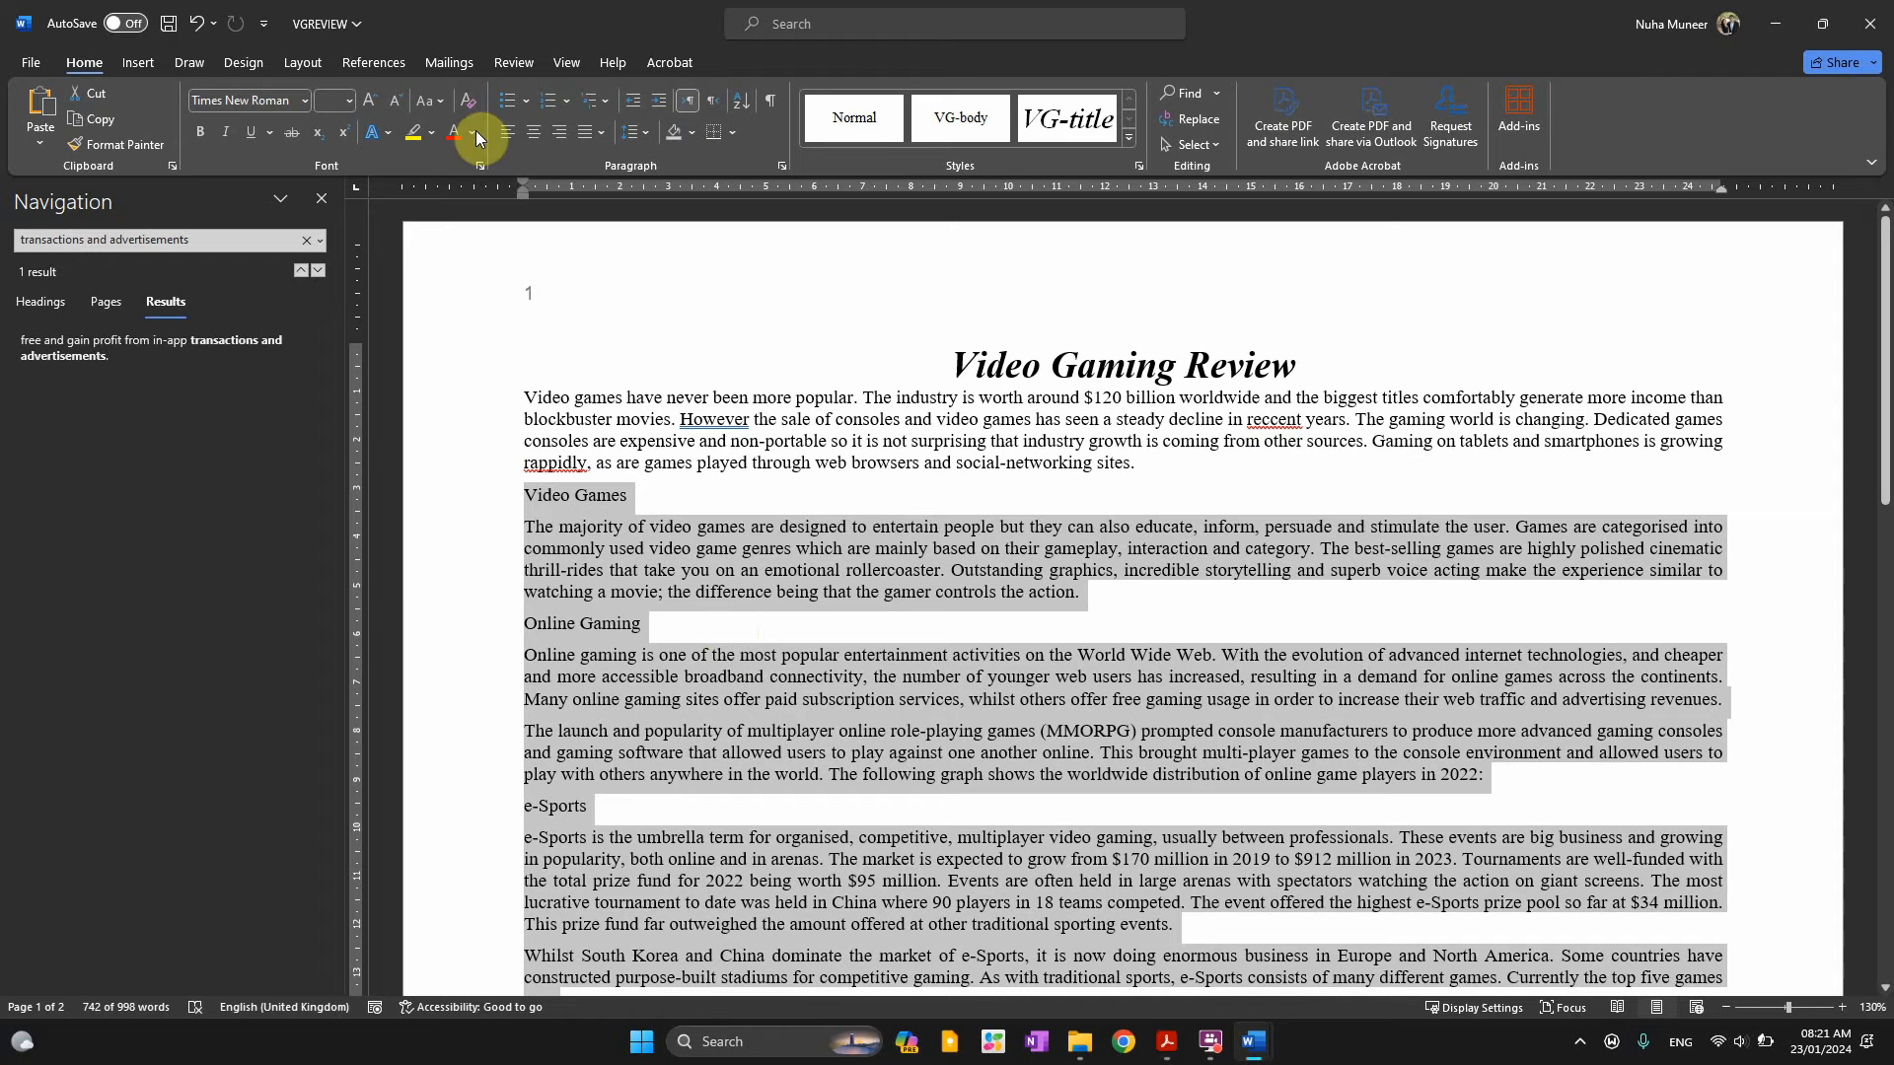
# Format the selected passage as two equal-width columns with 2 cm spacing
pyautogui.click(314, 57)
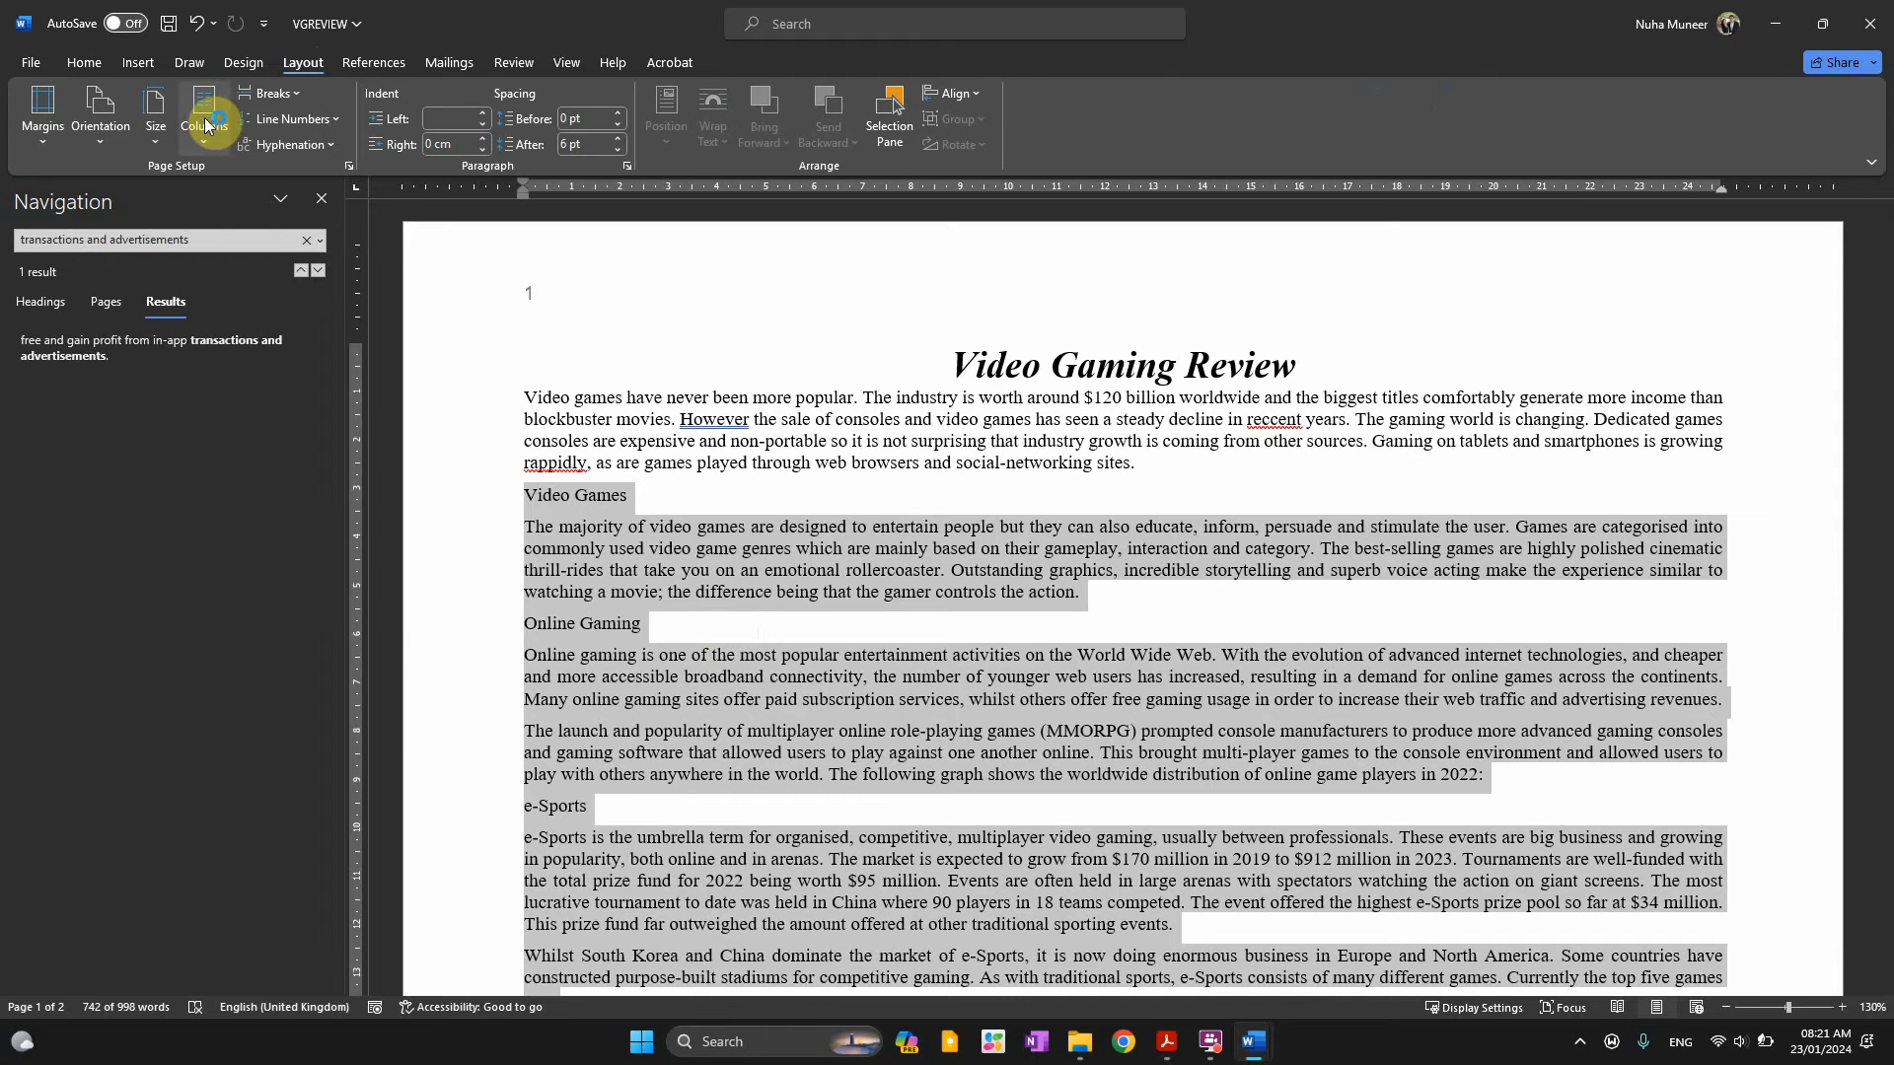
pyautogui.click(206, 123)
pyautogui.click(237, 229)
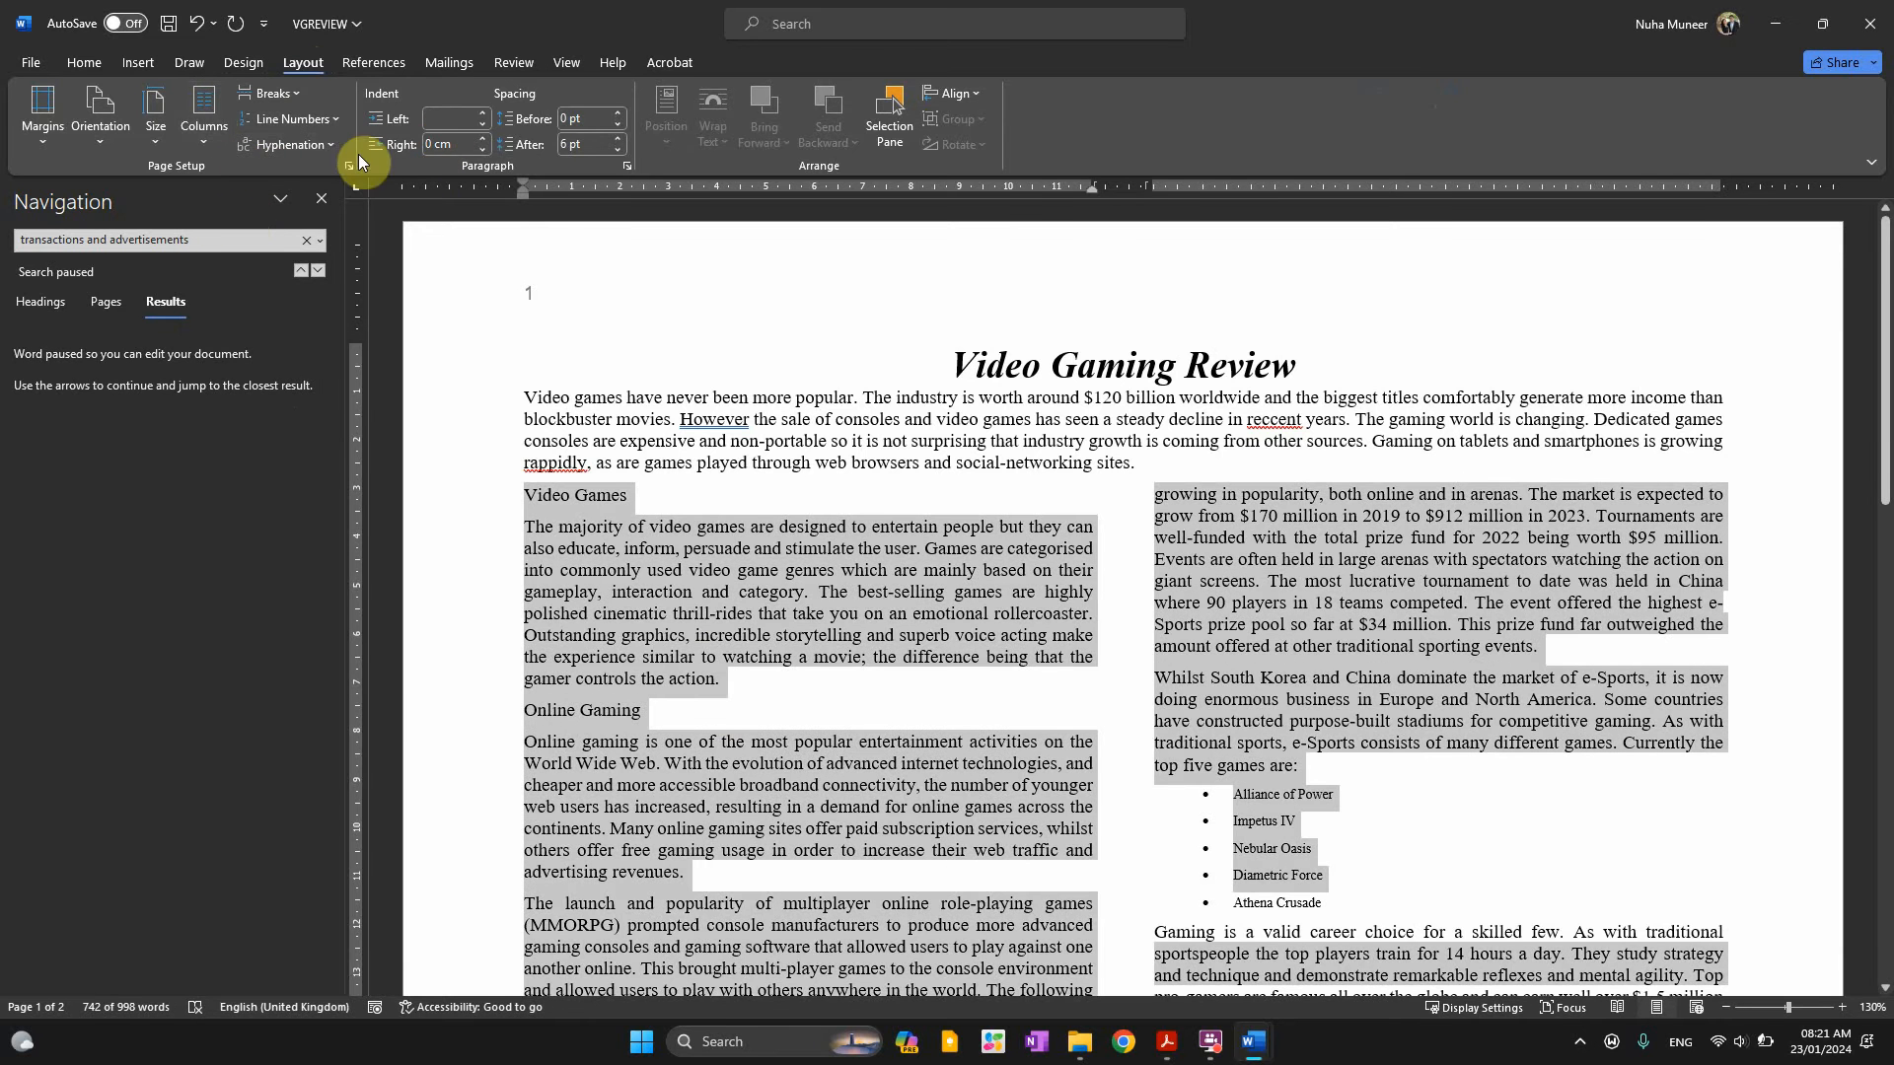
pyautogui.click(194, 148)
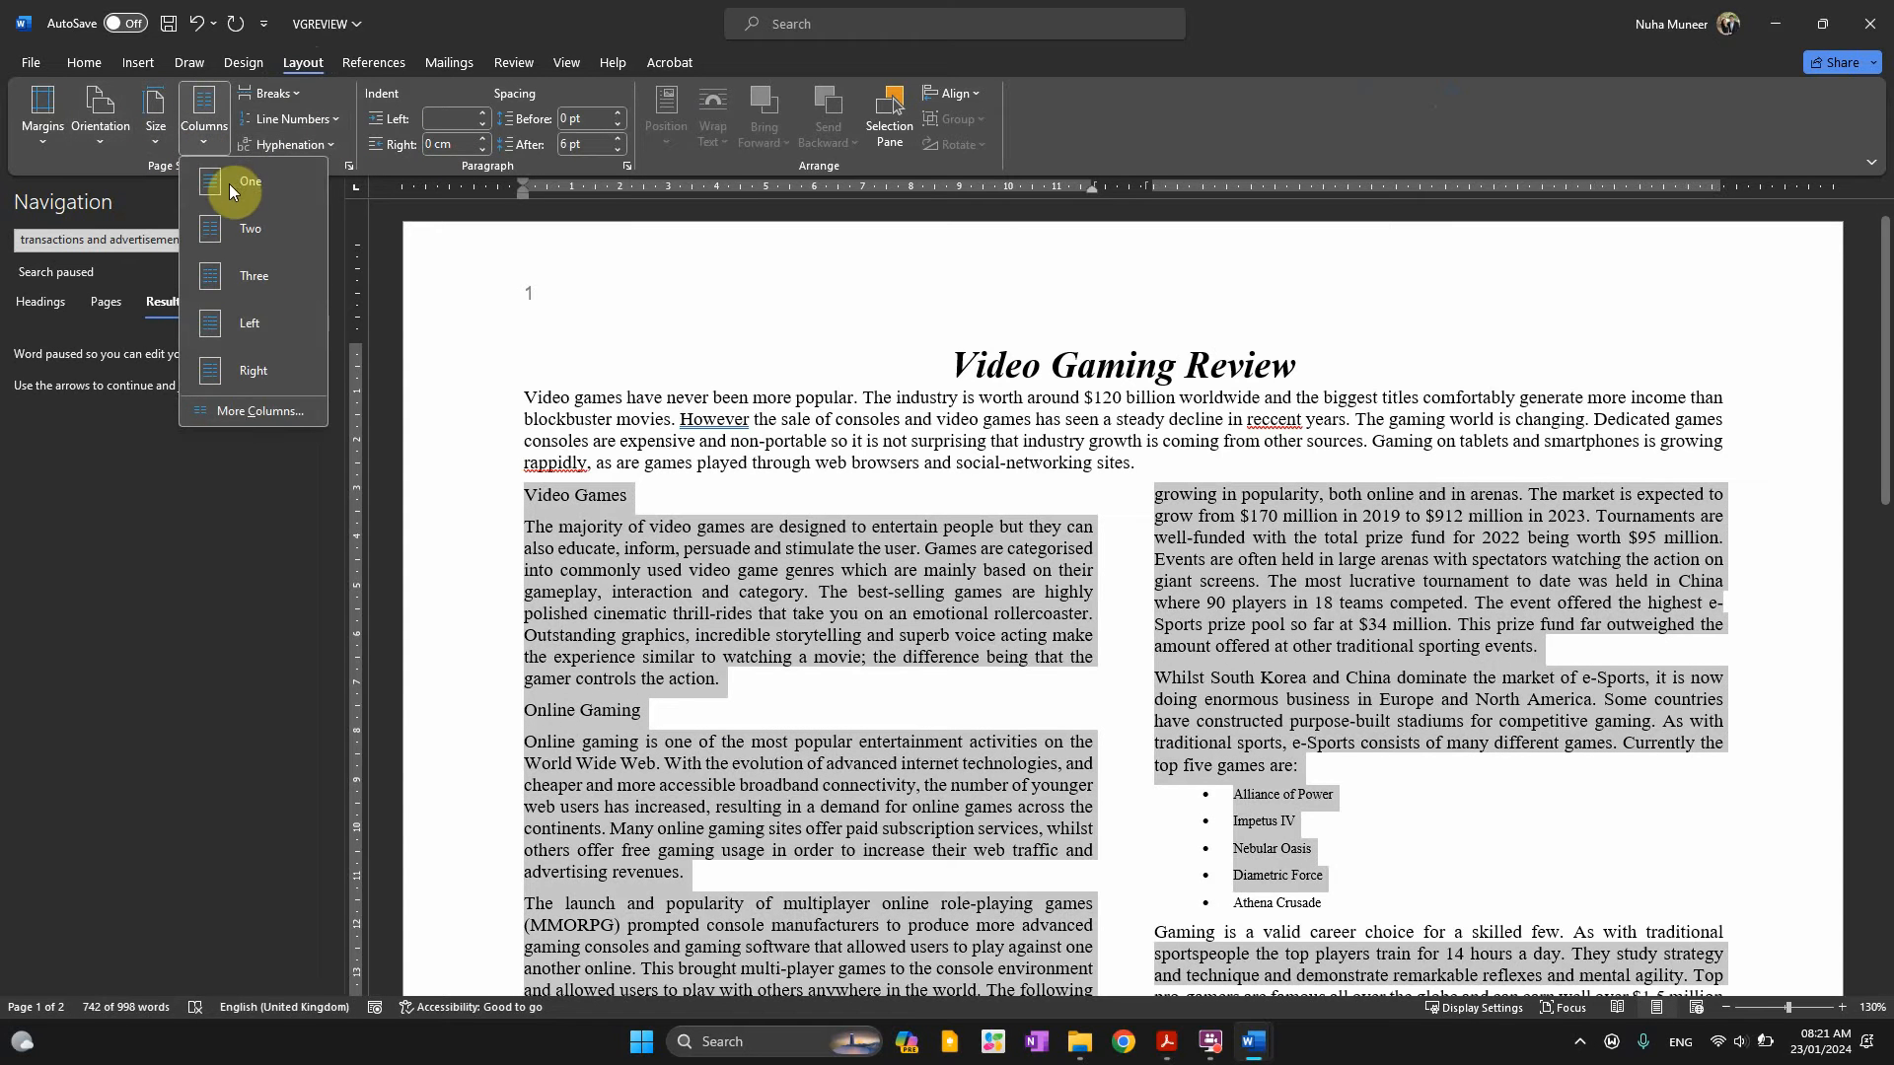
pyautogui.click(240, 419)
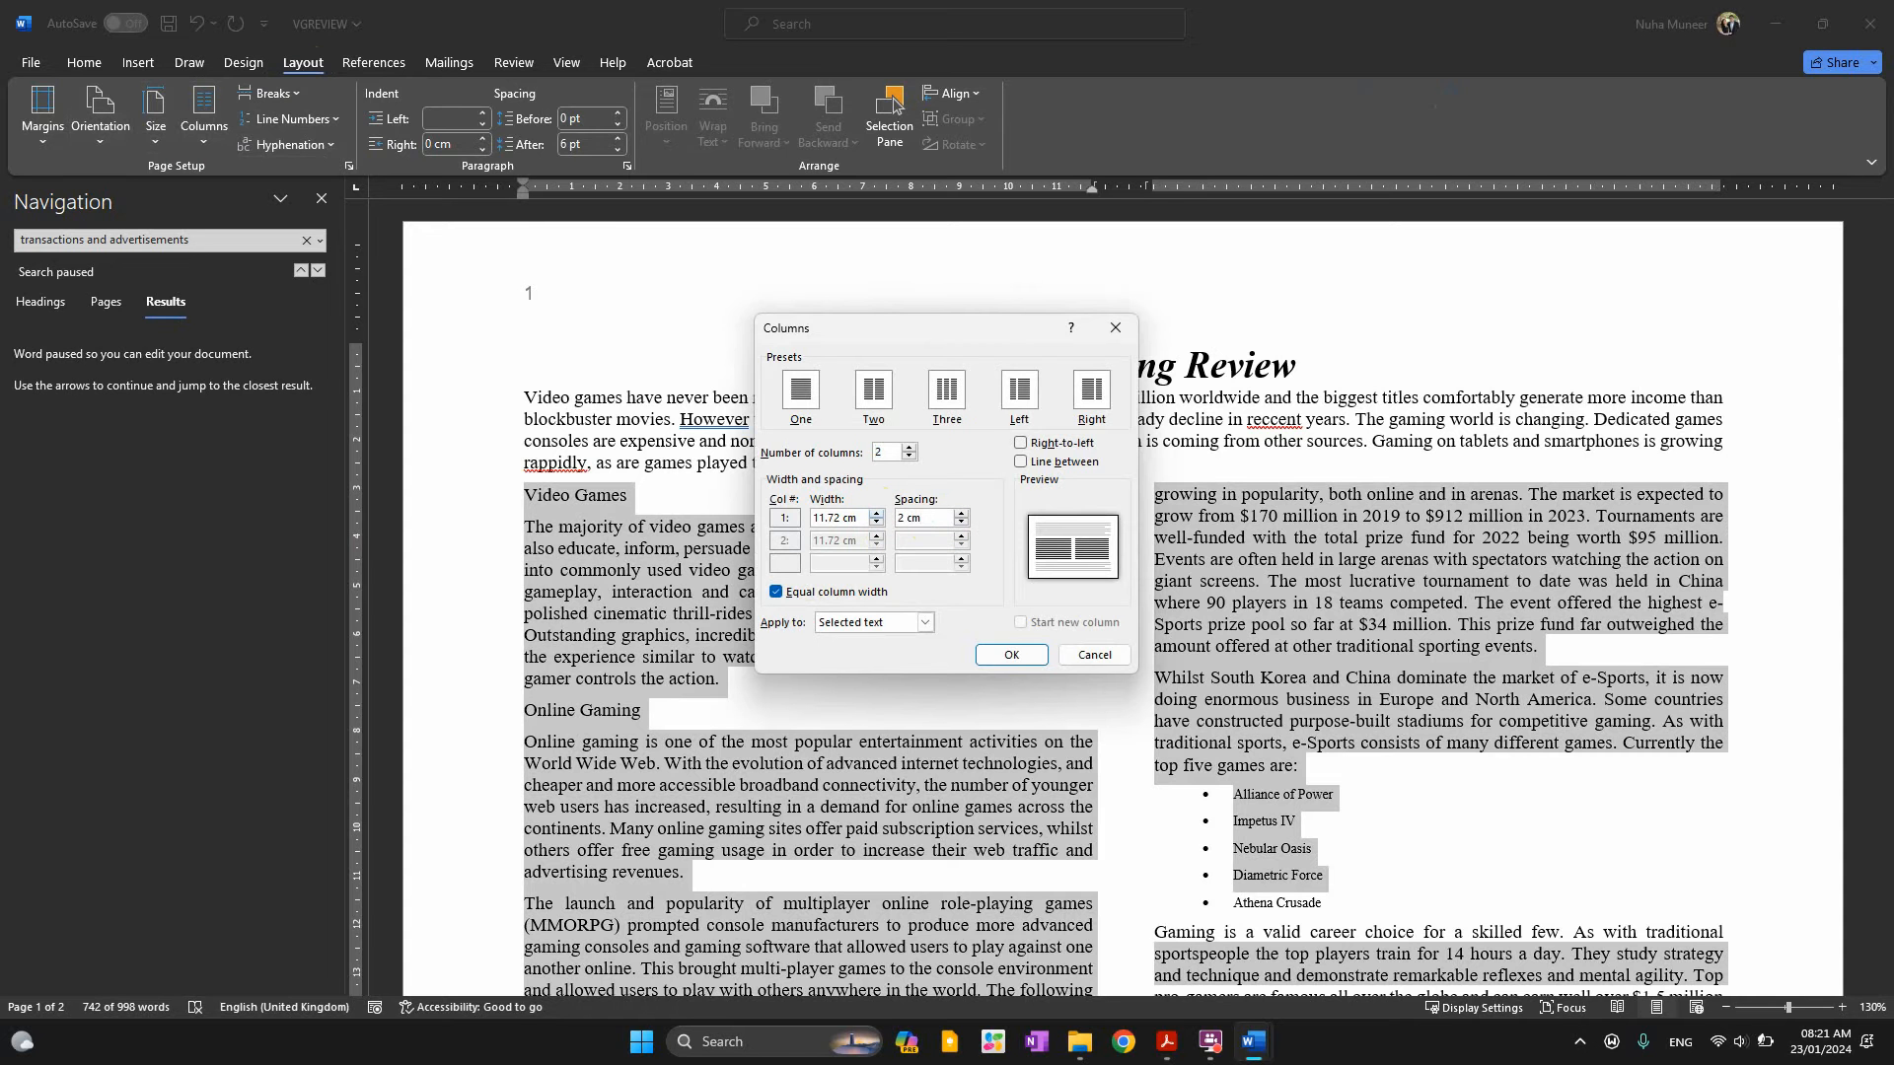
pyautogui.press('Return')
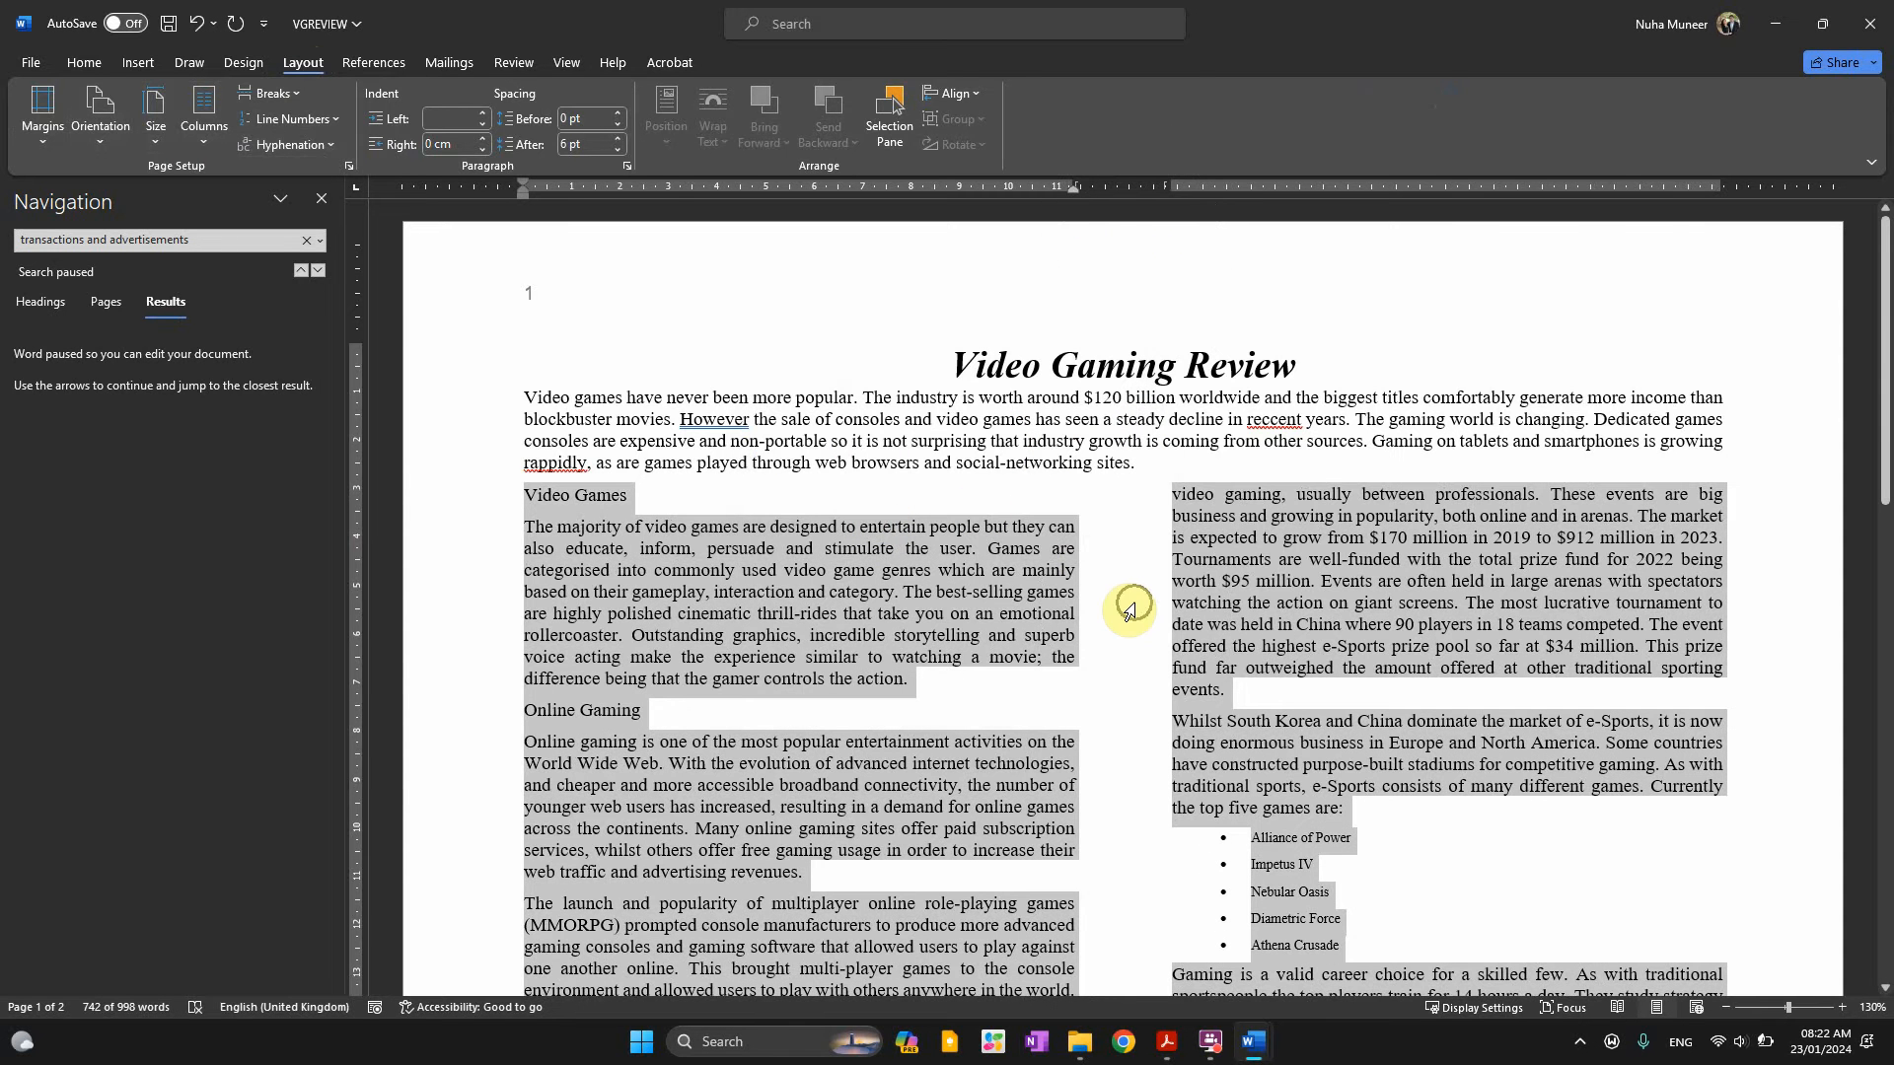
# Review the two-column layout by scrolling through to page 2
pyautogui.hotkey('alt', 'Tab')
pyautogui.hotkey('alt', 'Tab')
pyautogui.click(559, 498)
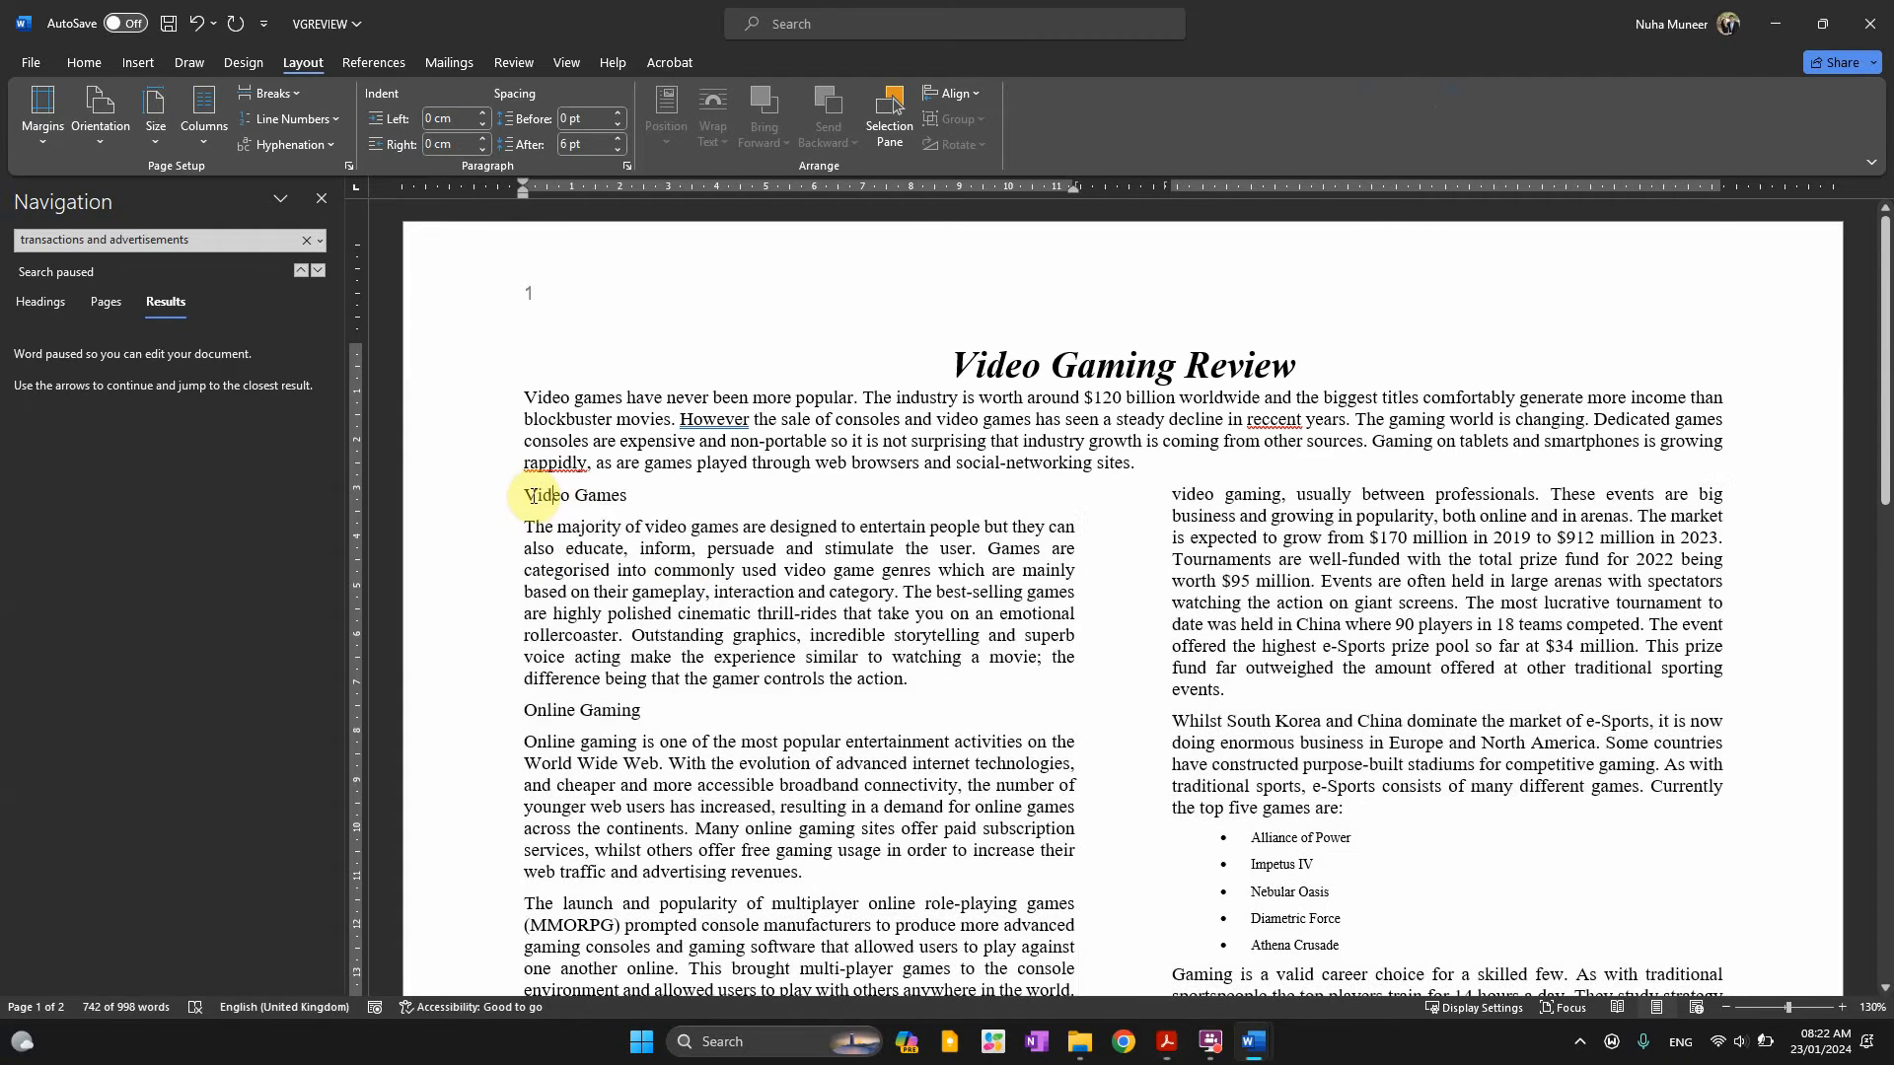
pyautogui.moveTo(666, 543); pyautogui.dragTo(878, 810)
pyautogui.scroll(-3, 1382, 870)
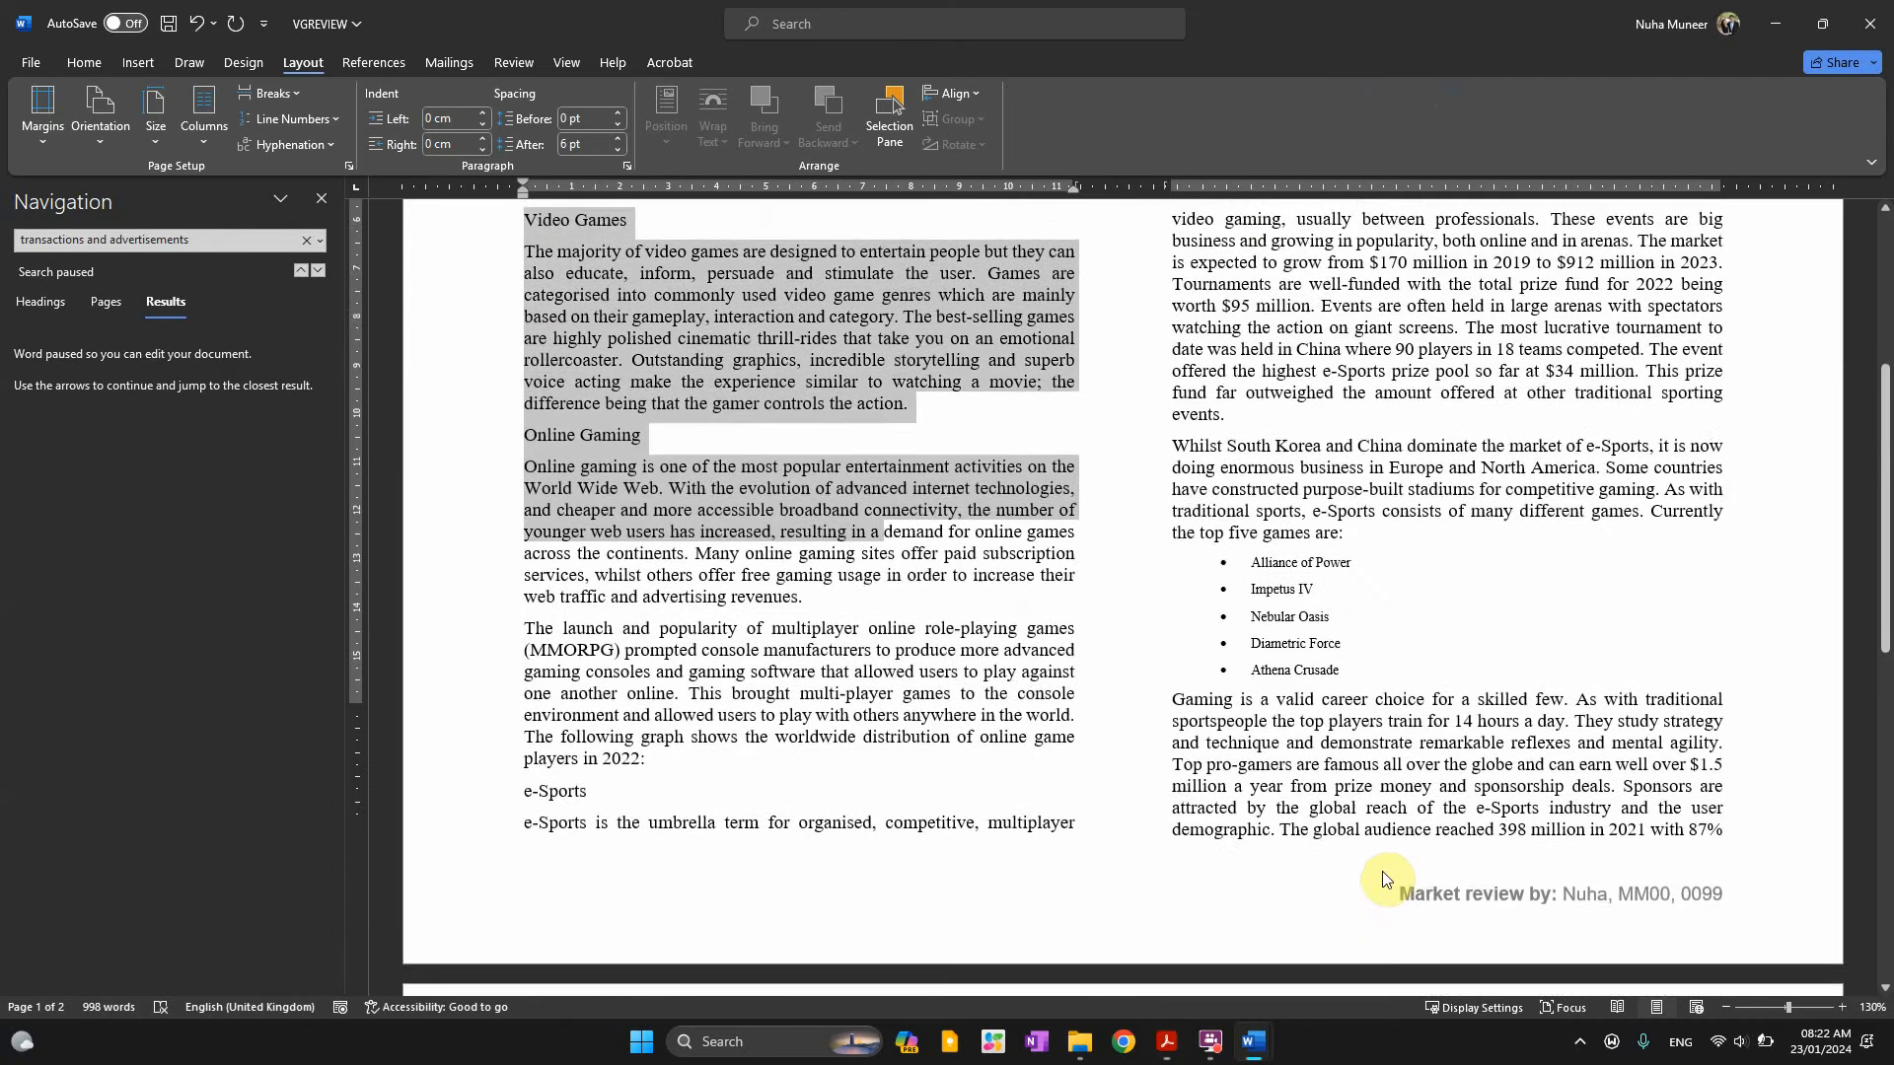
pyautogui.scroll(-10, 1384, 878)
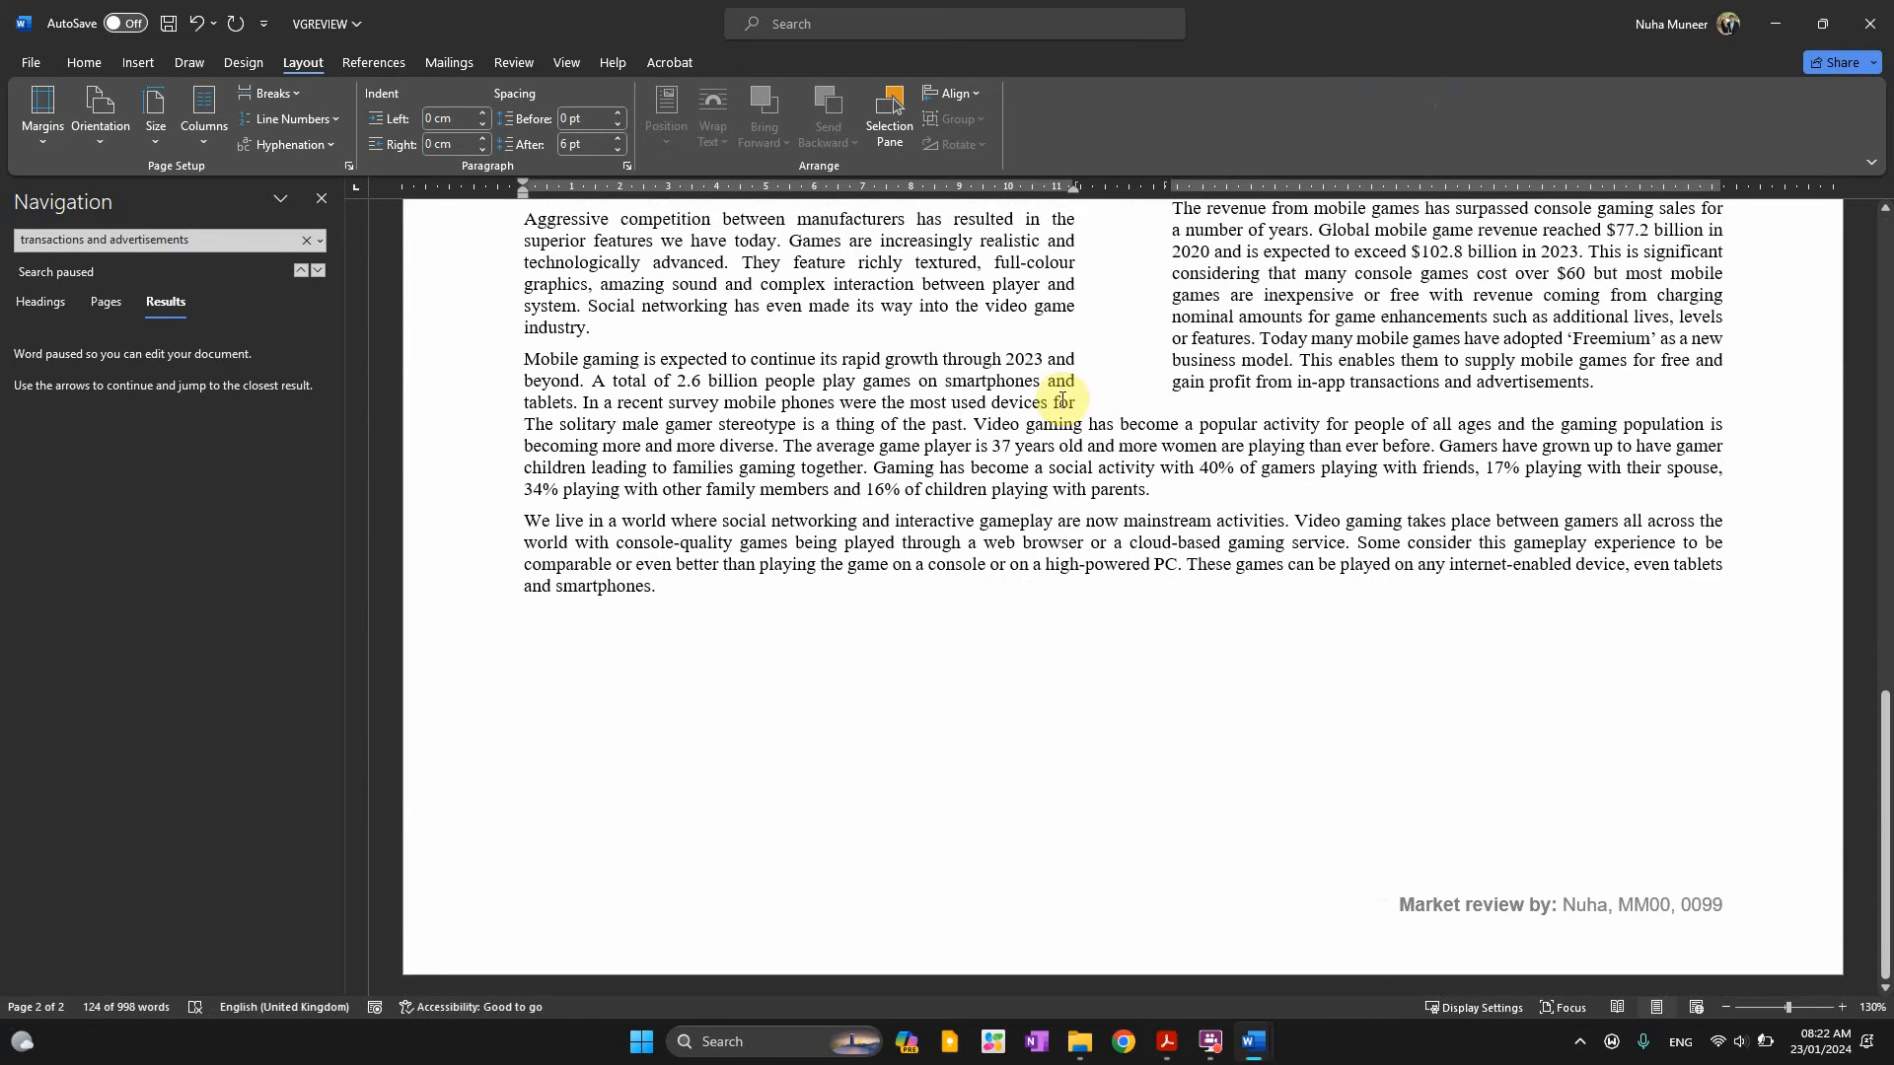
# Underline 'basing it on the default/normal paragraph style:' in question 5, then select 'VG-subhead'
pyautogui.hotkey('alt', 'Tab')
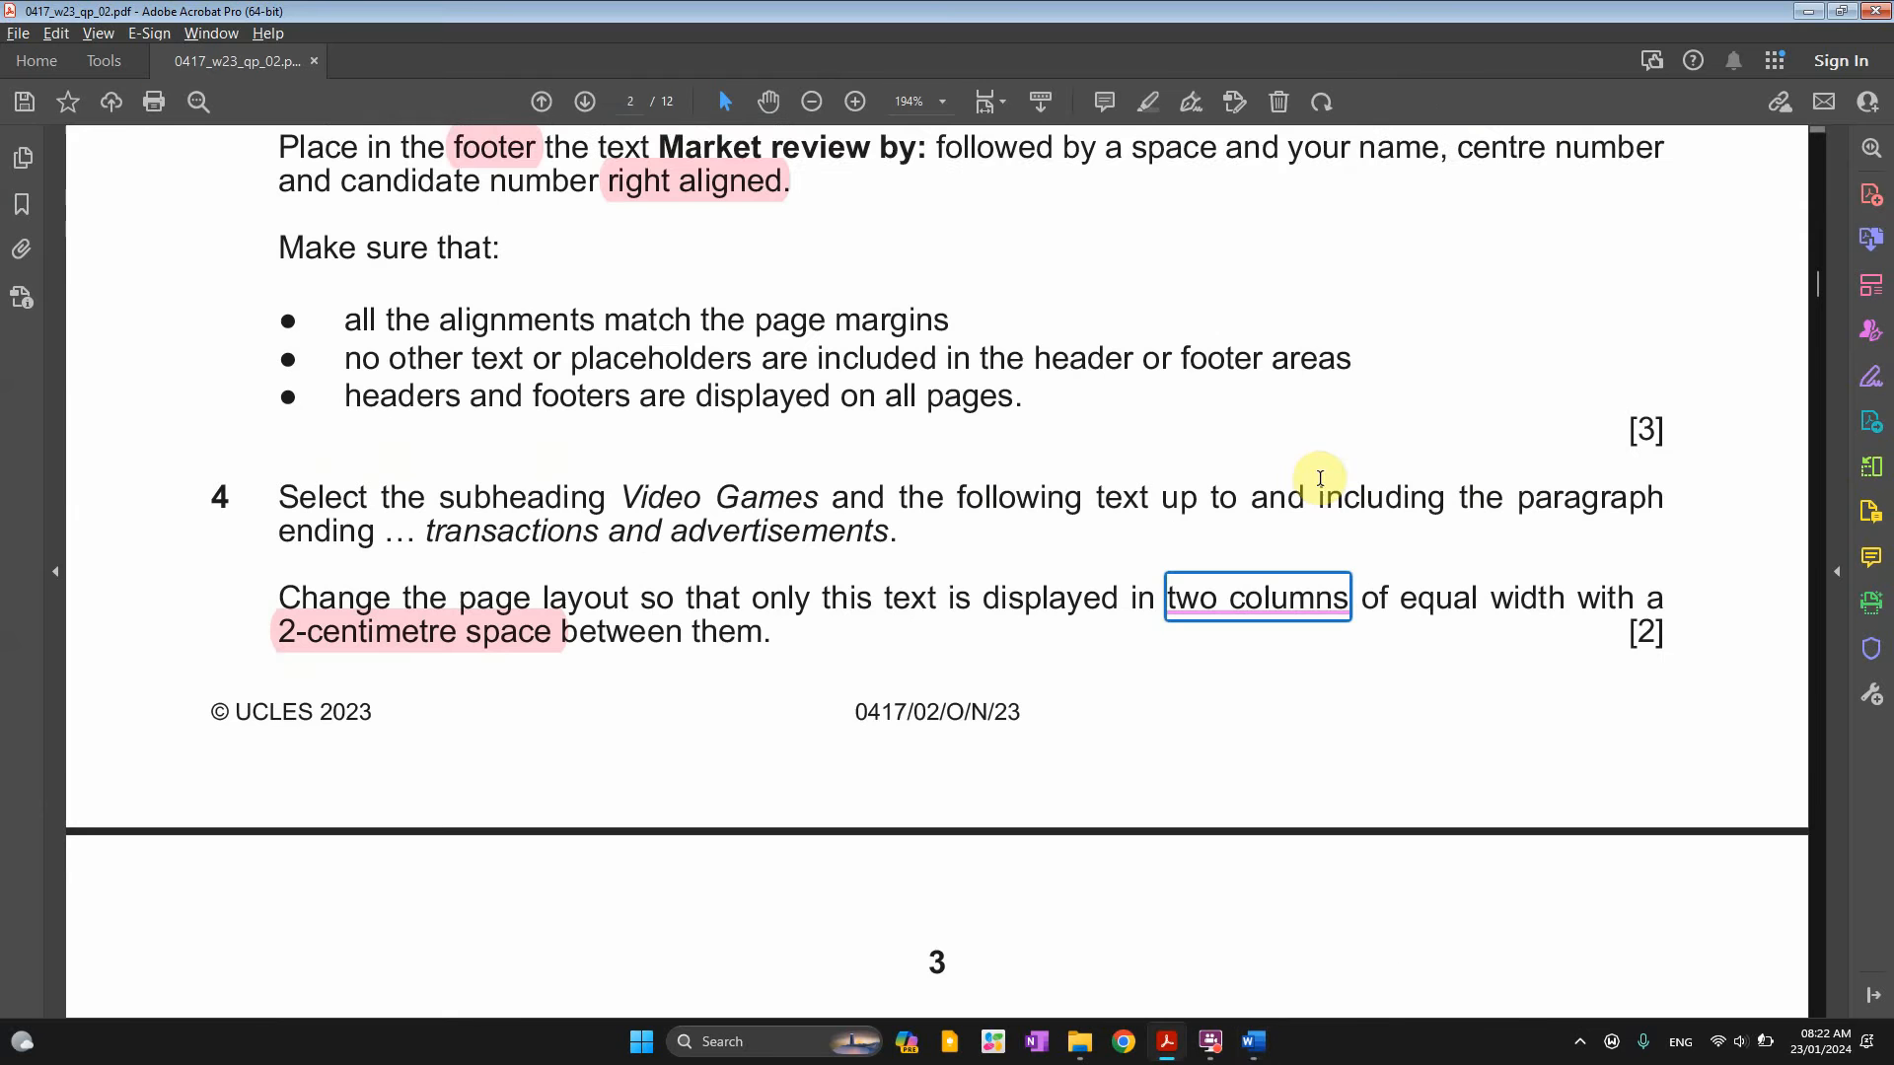
pyautogui.scroll(-5, 735, 678)
pyautogui.scroll(-4, 735, 675)
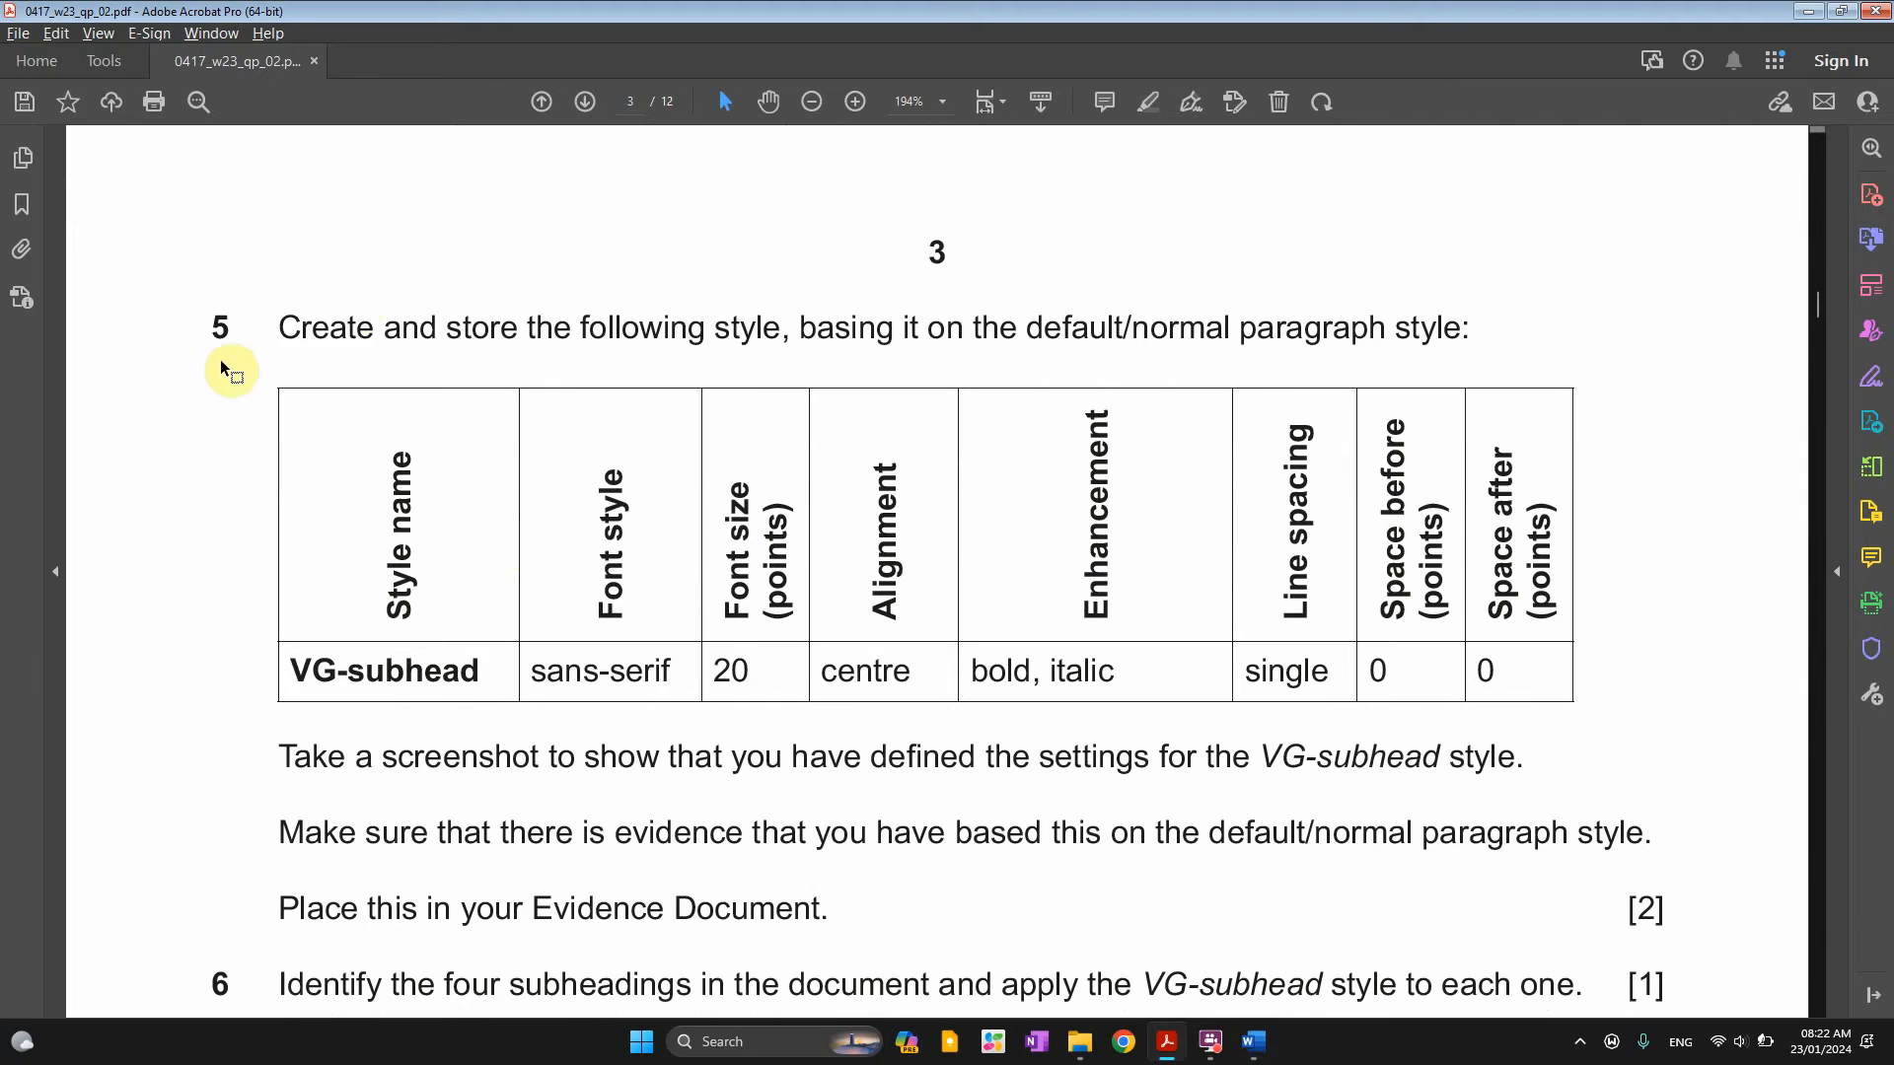
pyautogui.moveTo(283, 326); pyautogui.dragTo(1460, 329)
pyautogui.click(1095, 306)
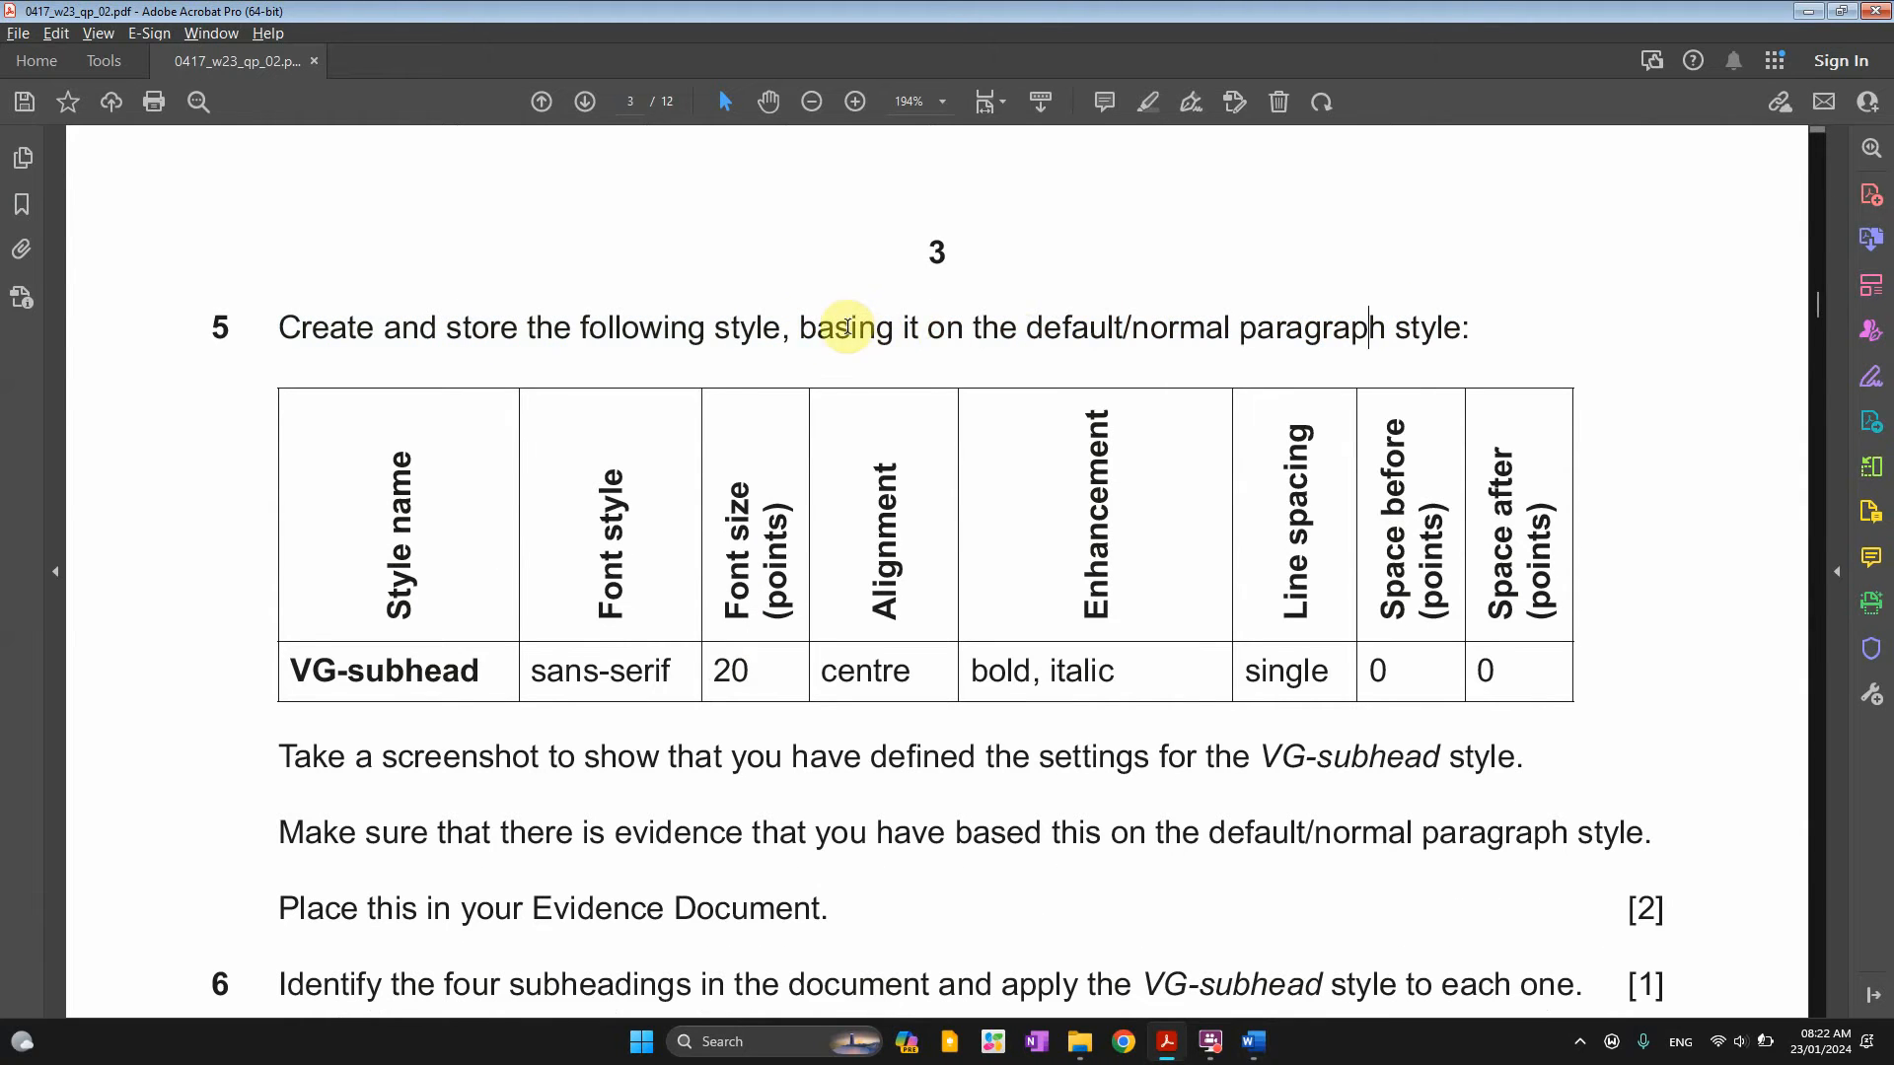
pyautogui.moveTo(801, 327); pyautogui.dragTo(1458, 346)
pyautogui.click(1521, 283)
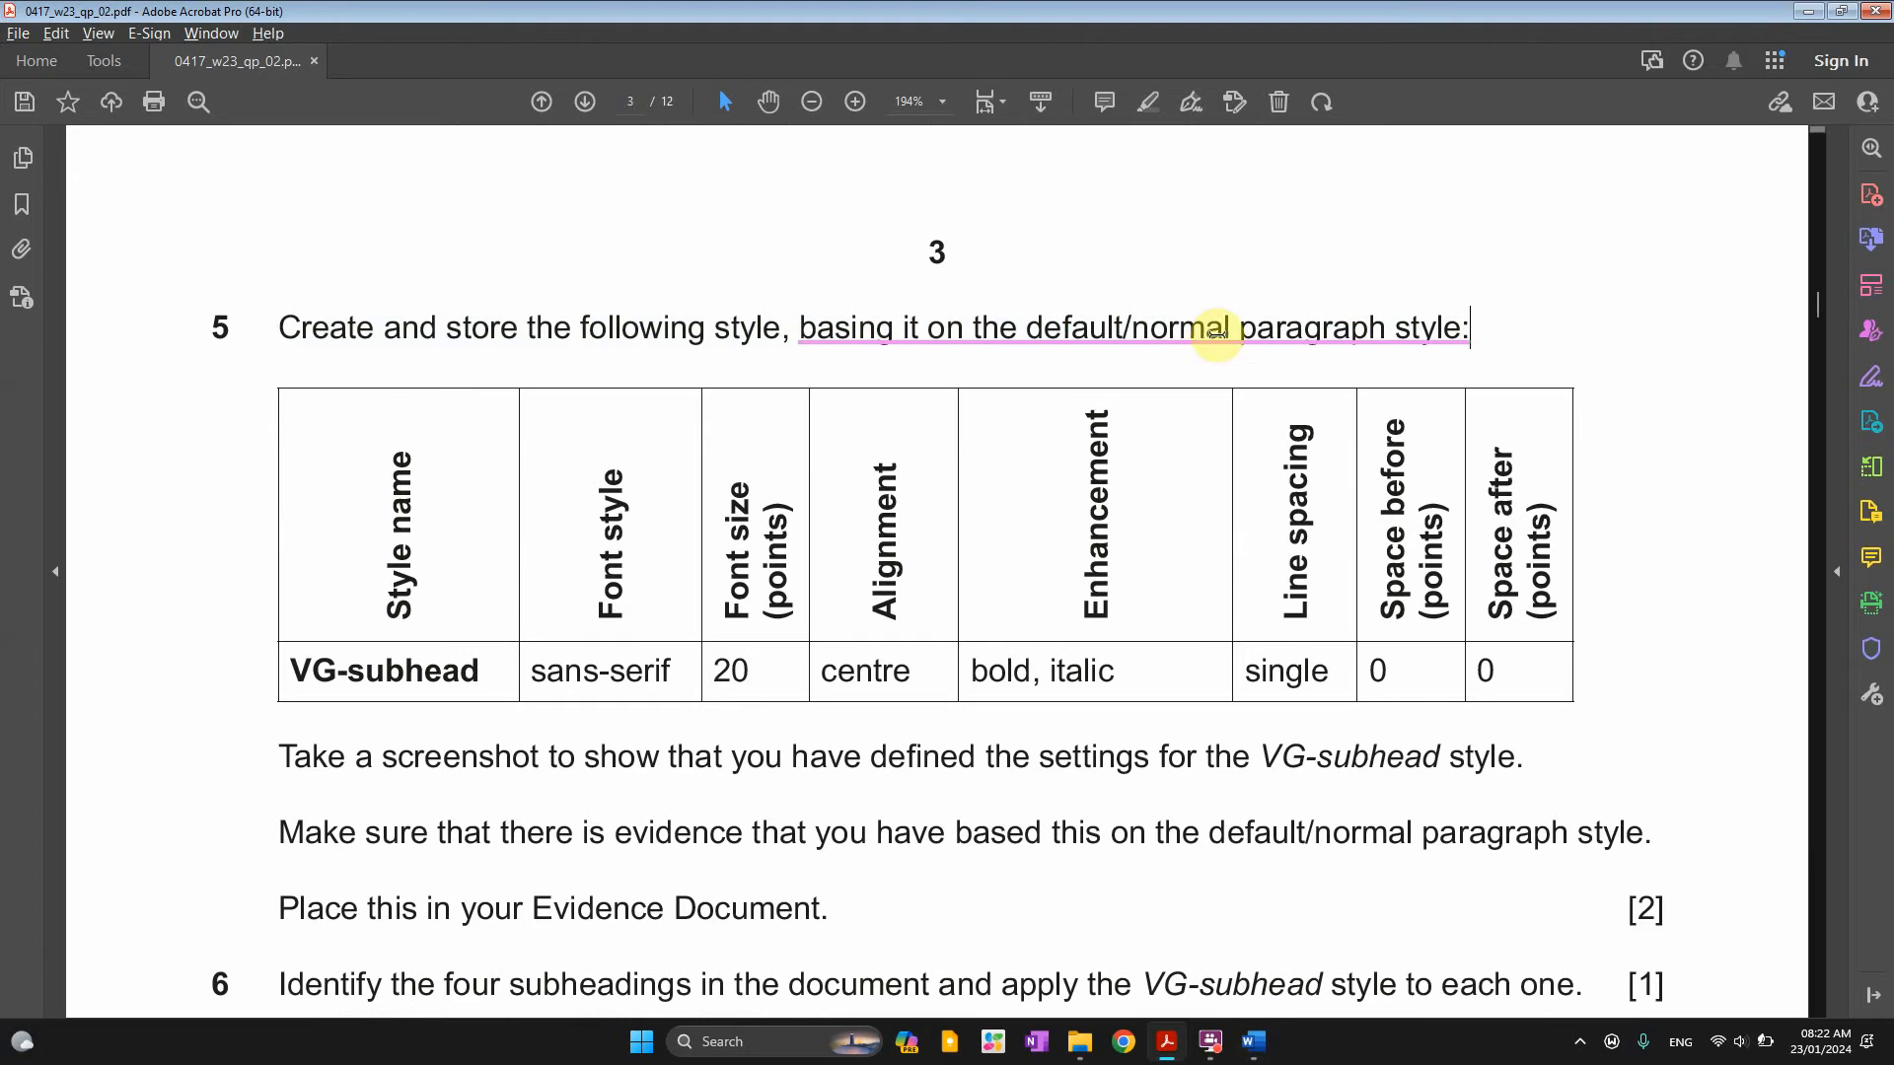
pyautogui.scroll(-2, 916, 435)
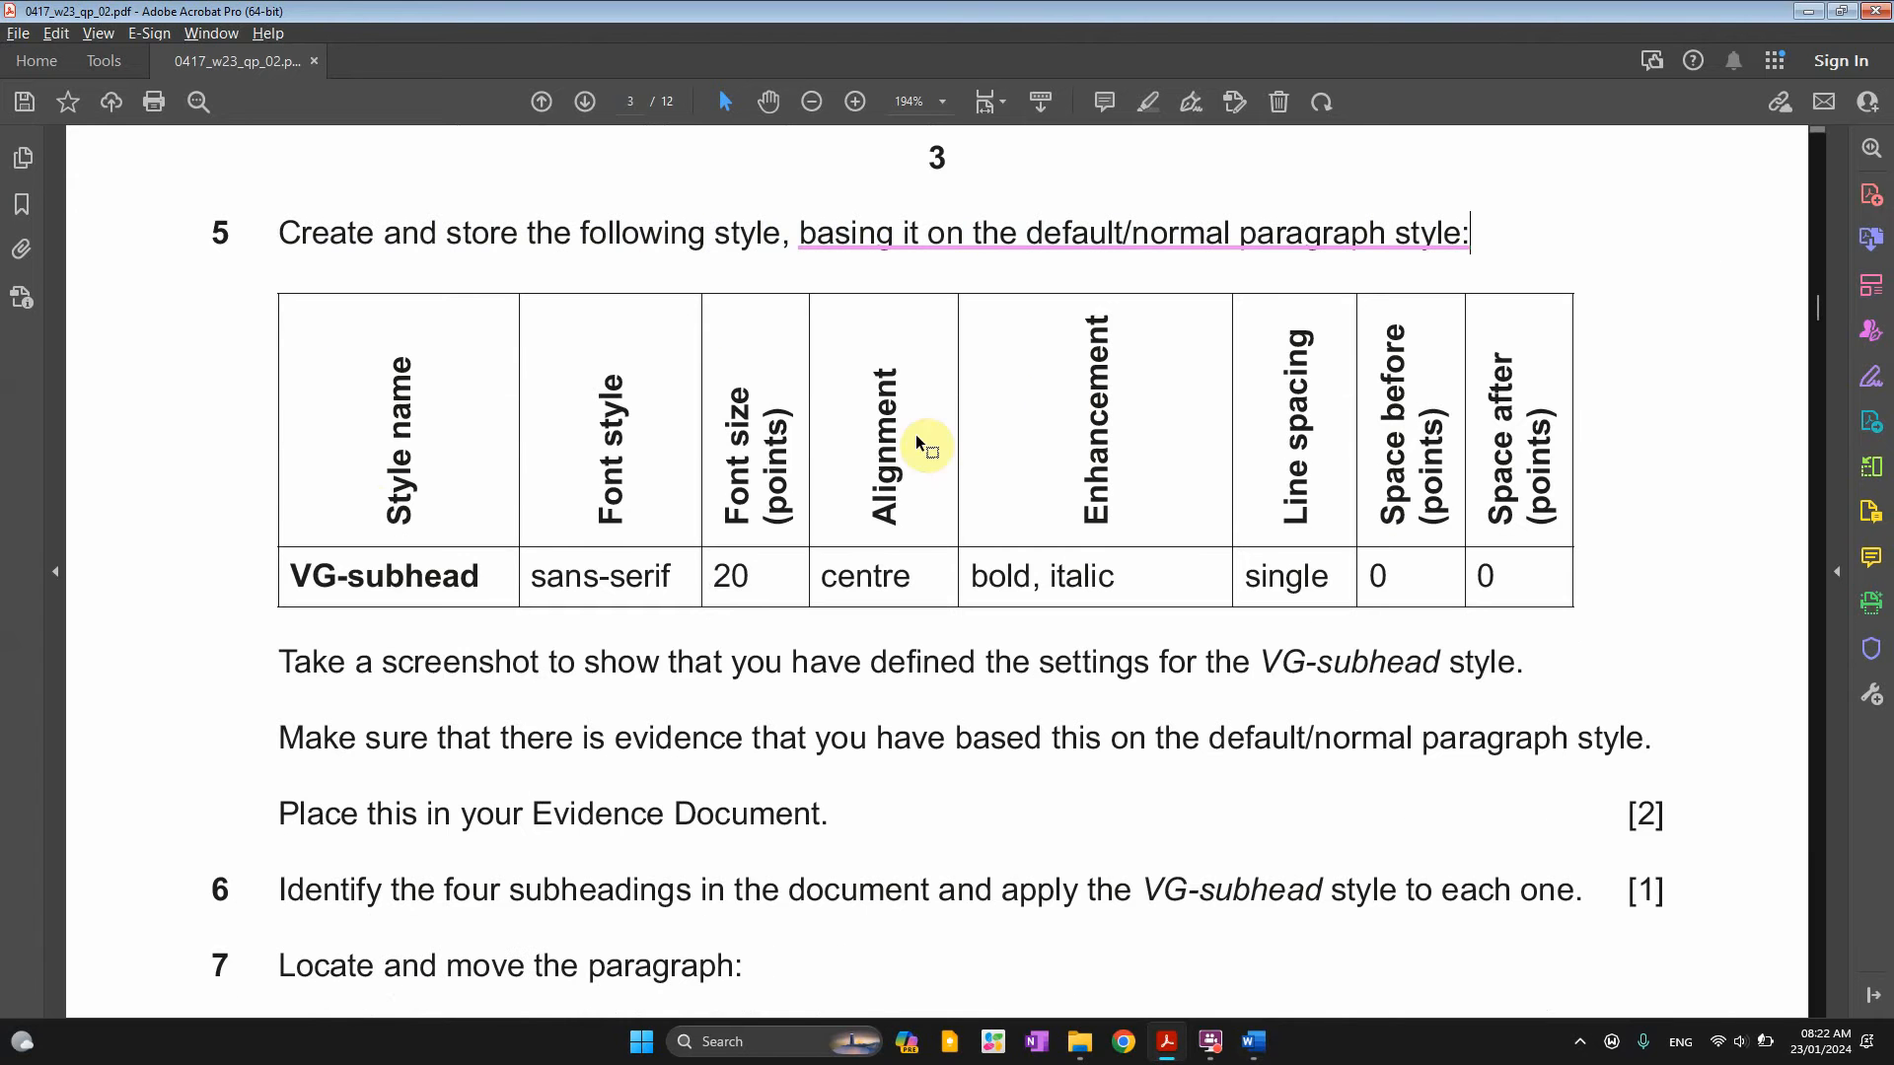
pyautogui.moveTo(288, 587); pyautogui.dragTo(486, 574)
# Start a new paragraph style named VG-subhead from the Styles pane
pyautogui.hotkey('alt', 'Tab')
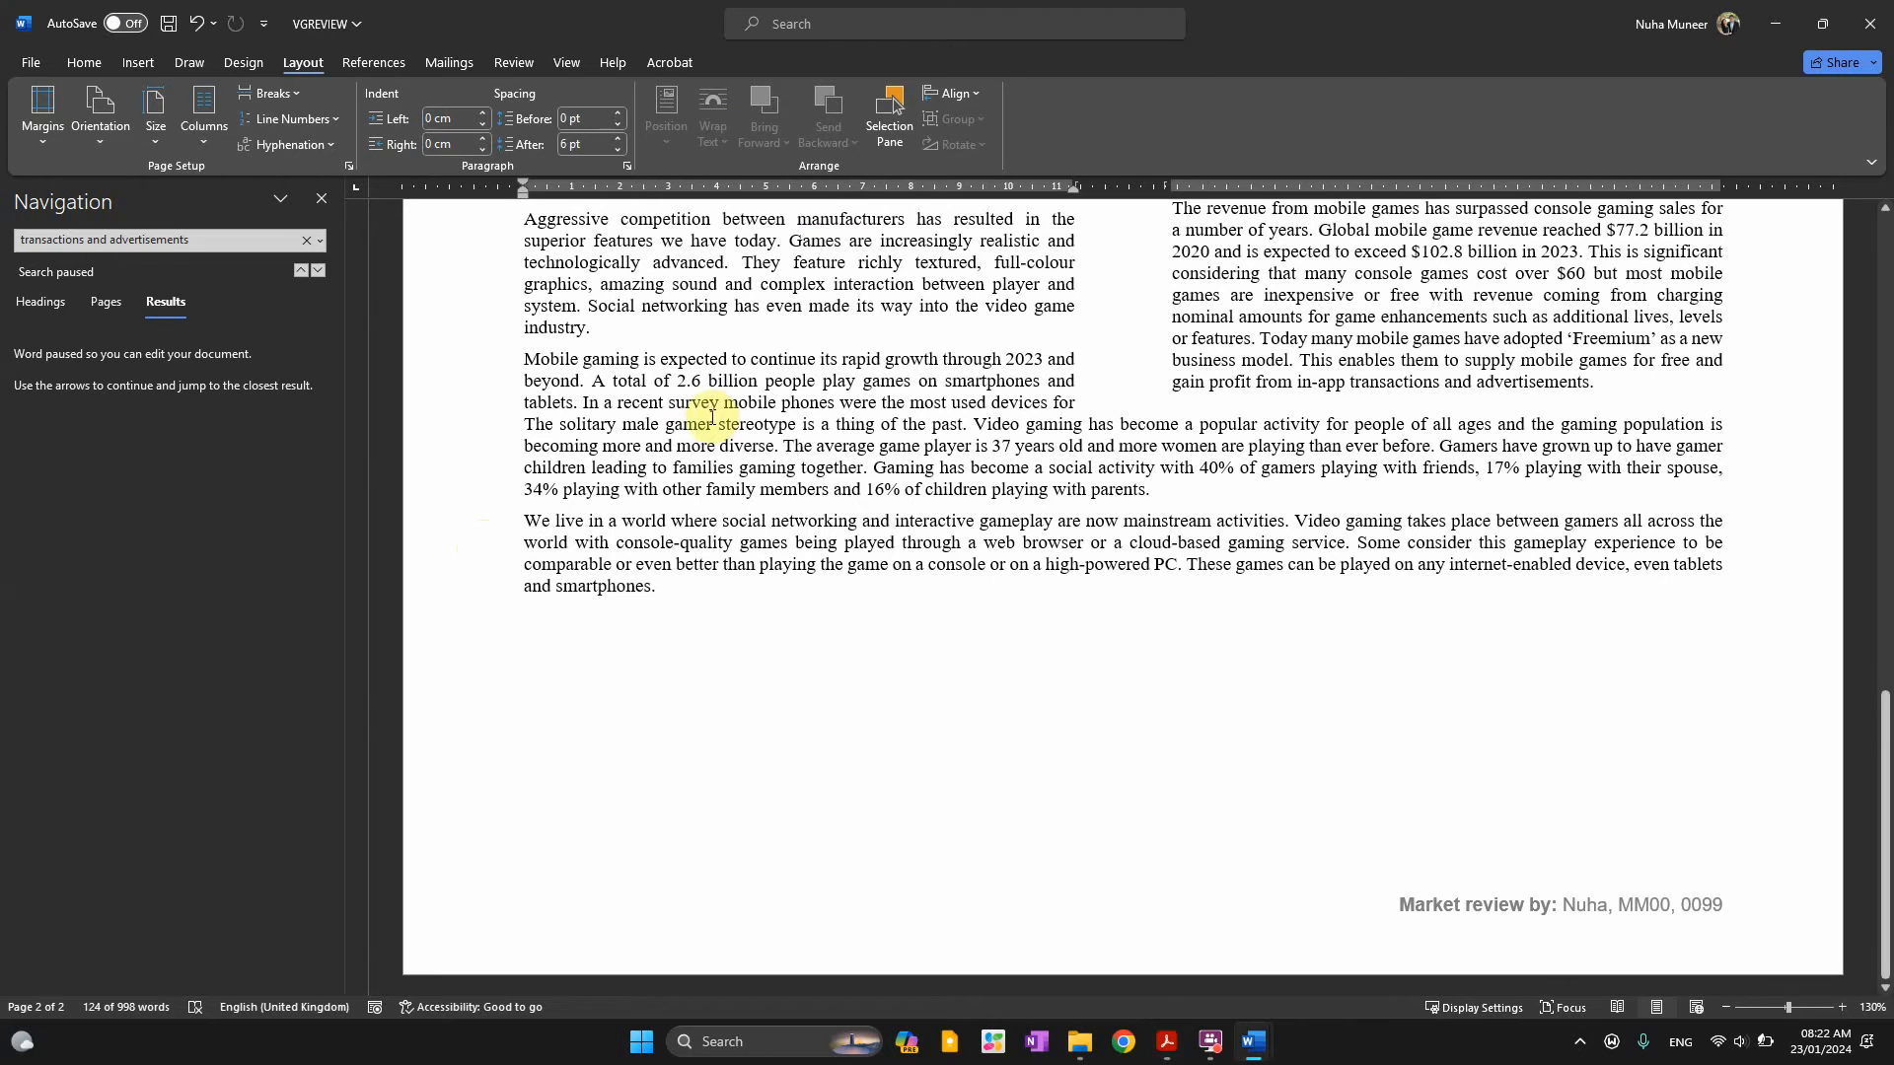
pyautogui.click(84, 61)
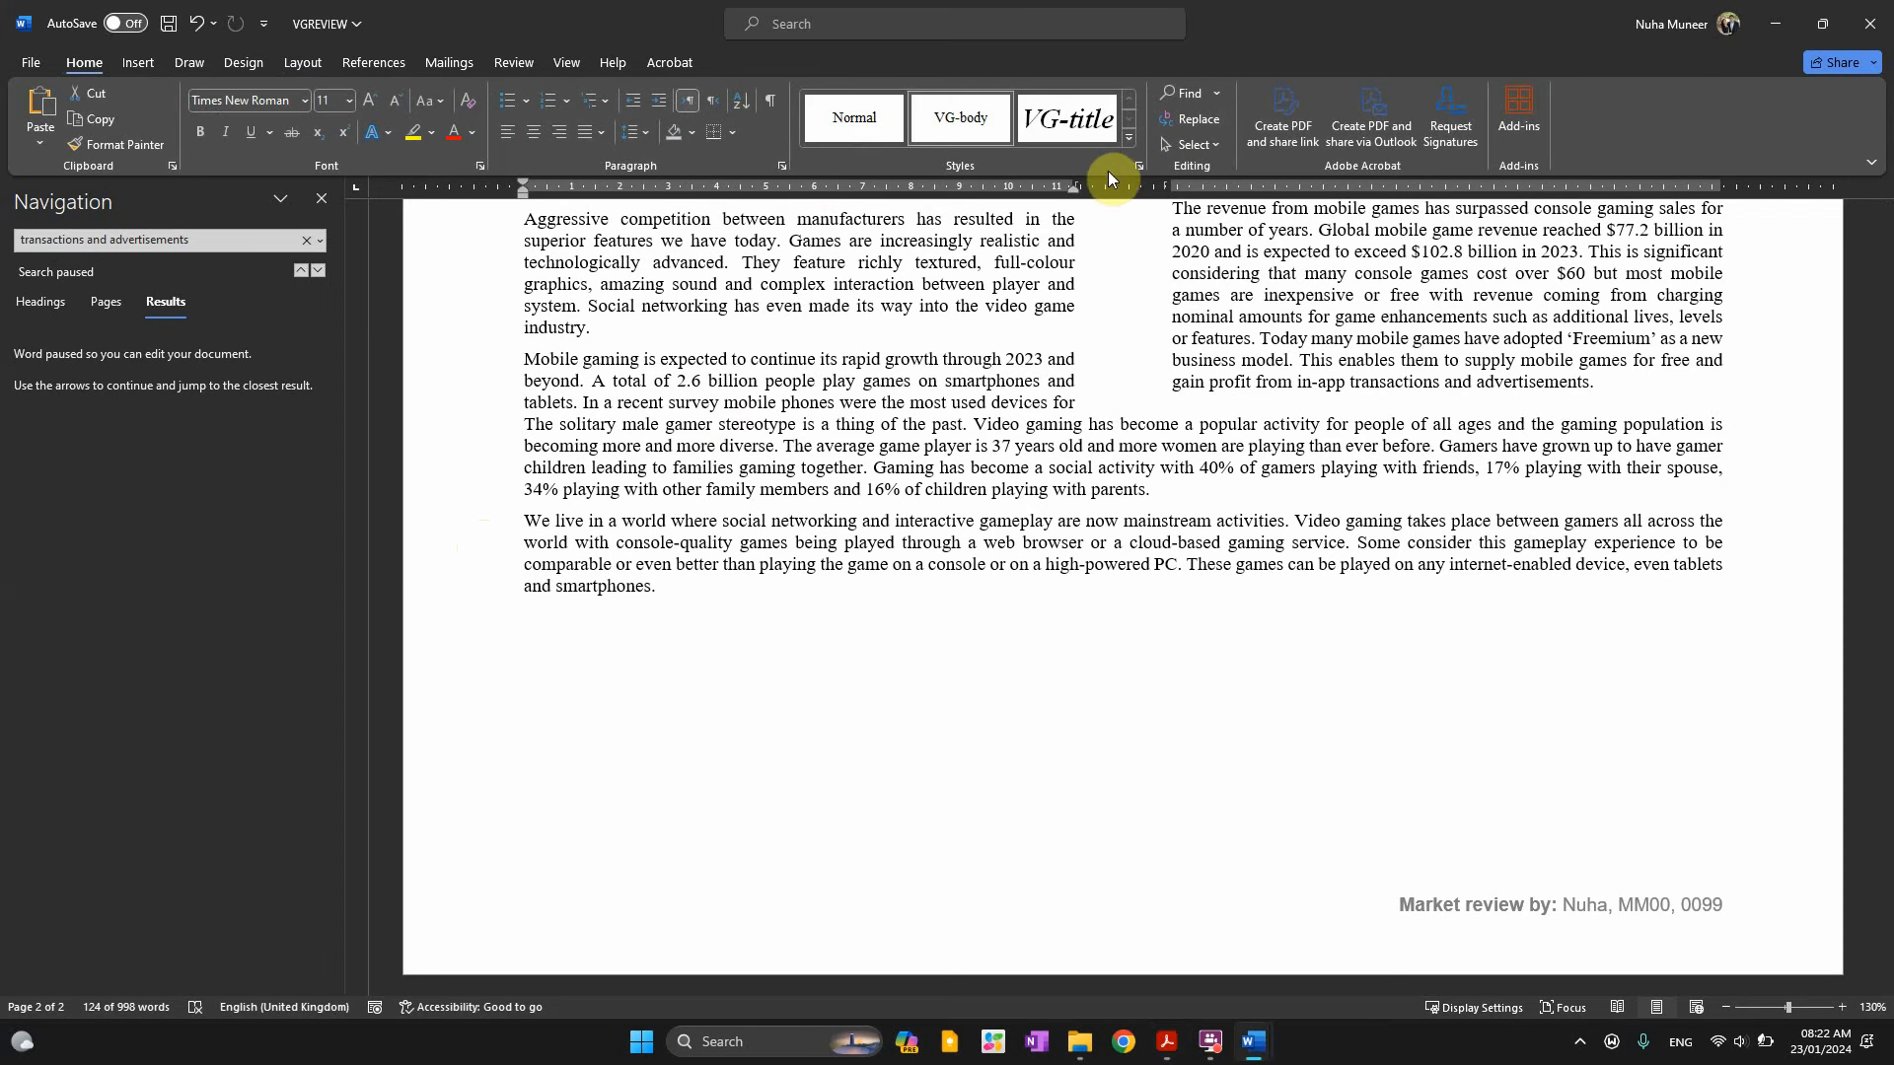
pyautogui.click(1137, 166)
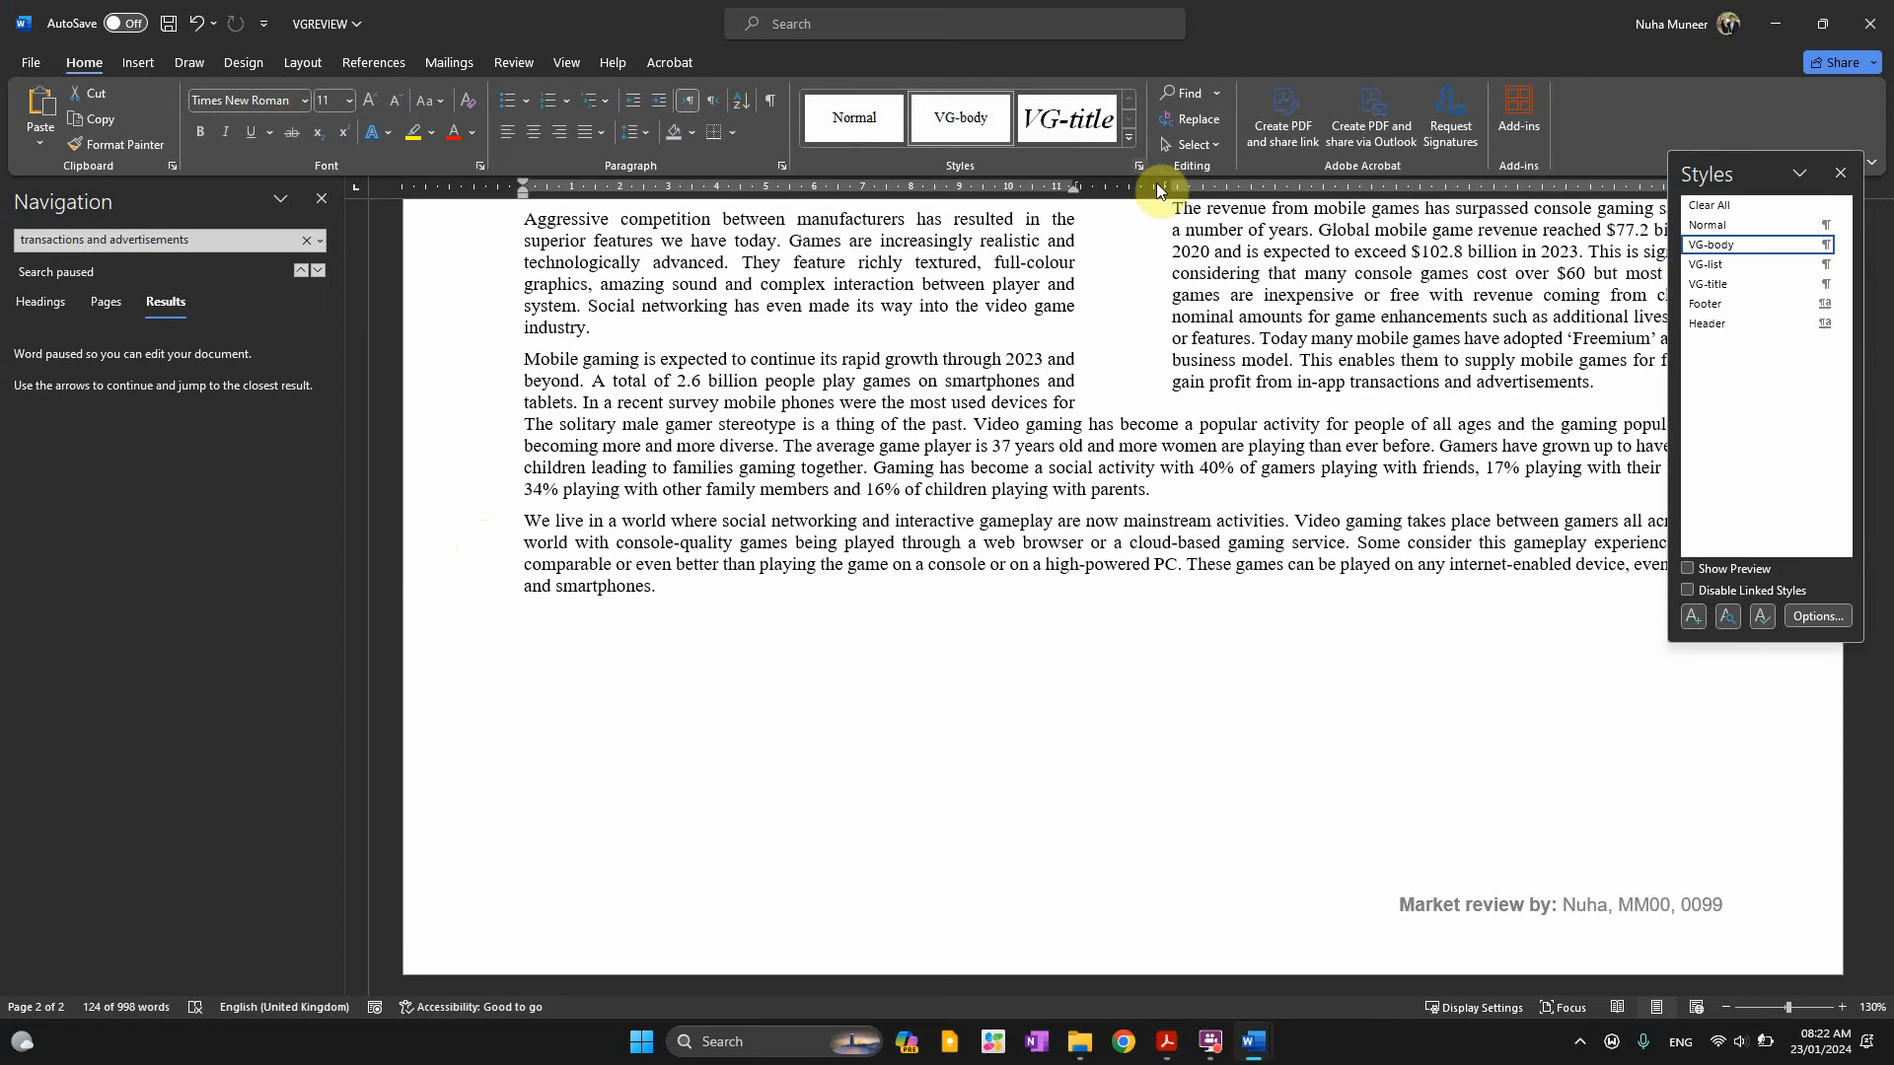
pyautogui.click(1693, 620)
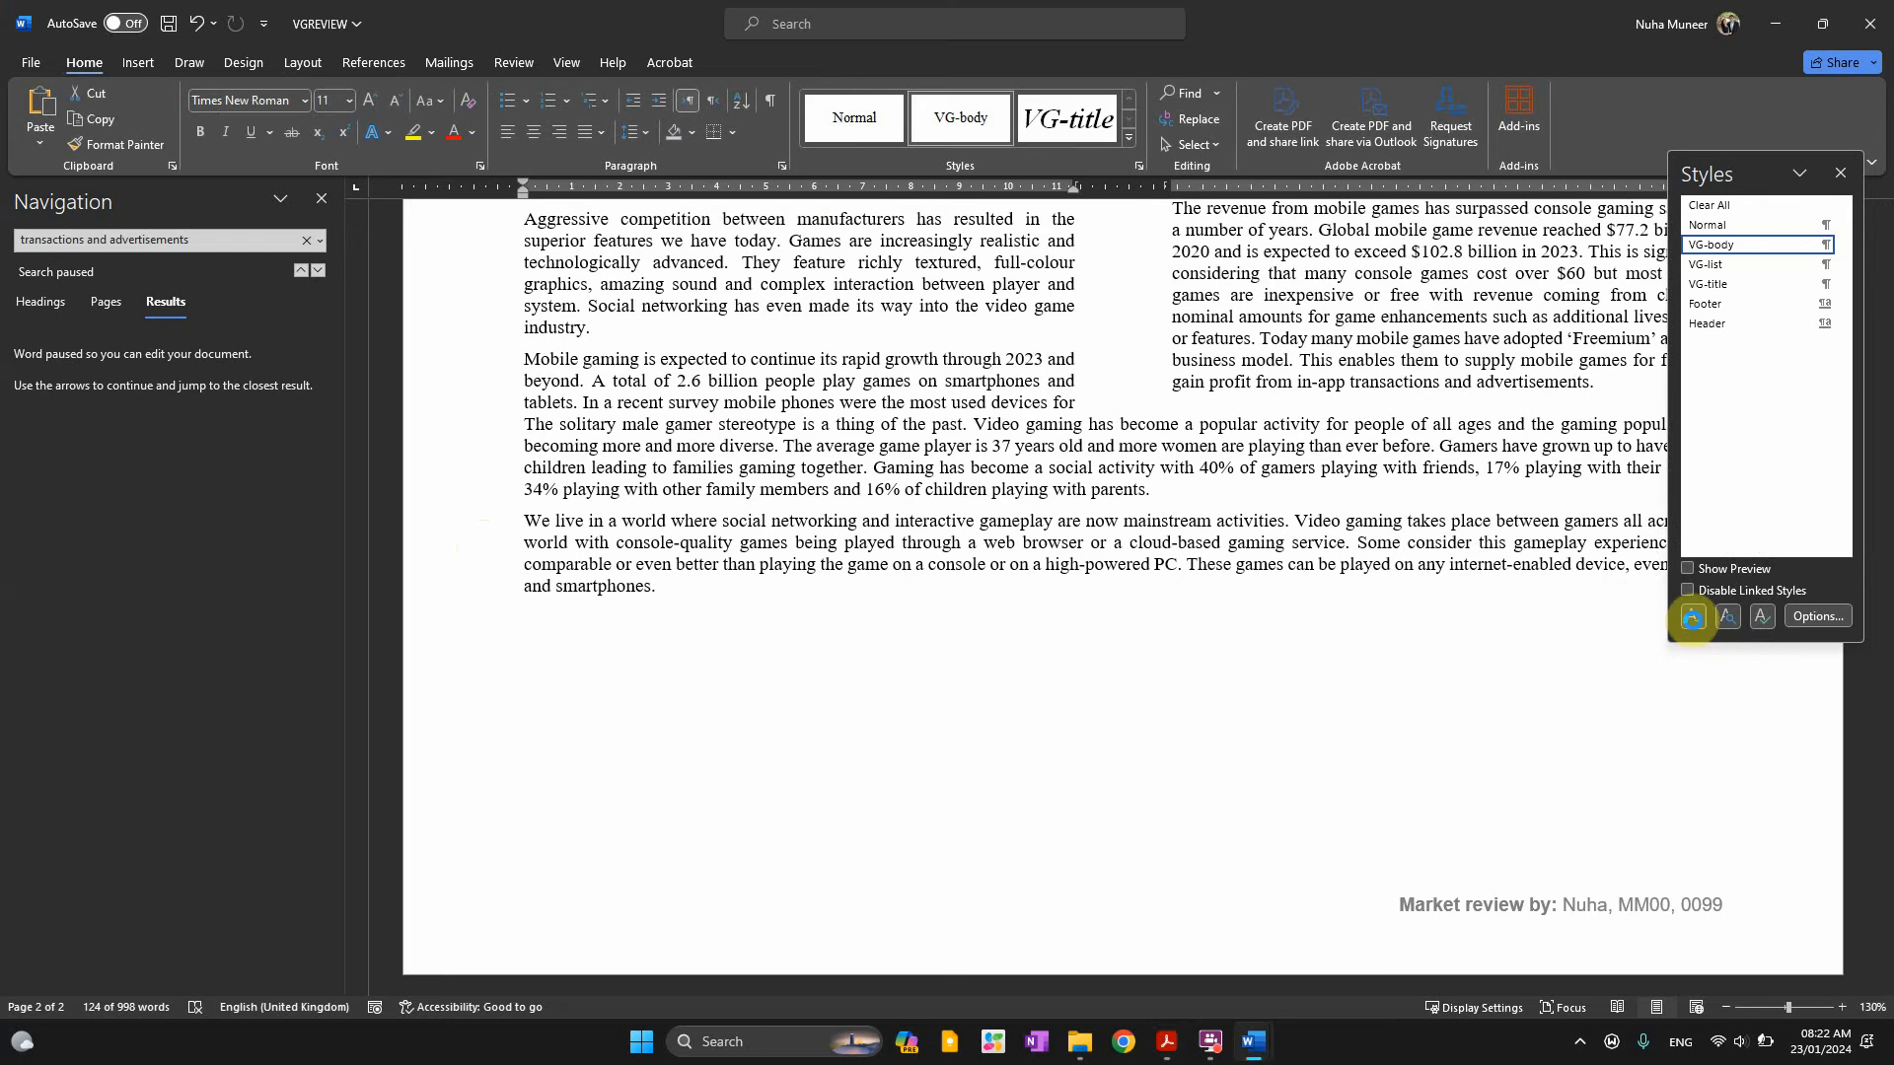
pyautogui.write('VG-subhead')
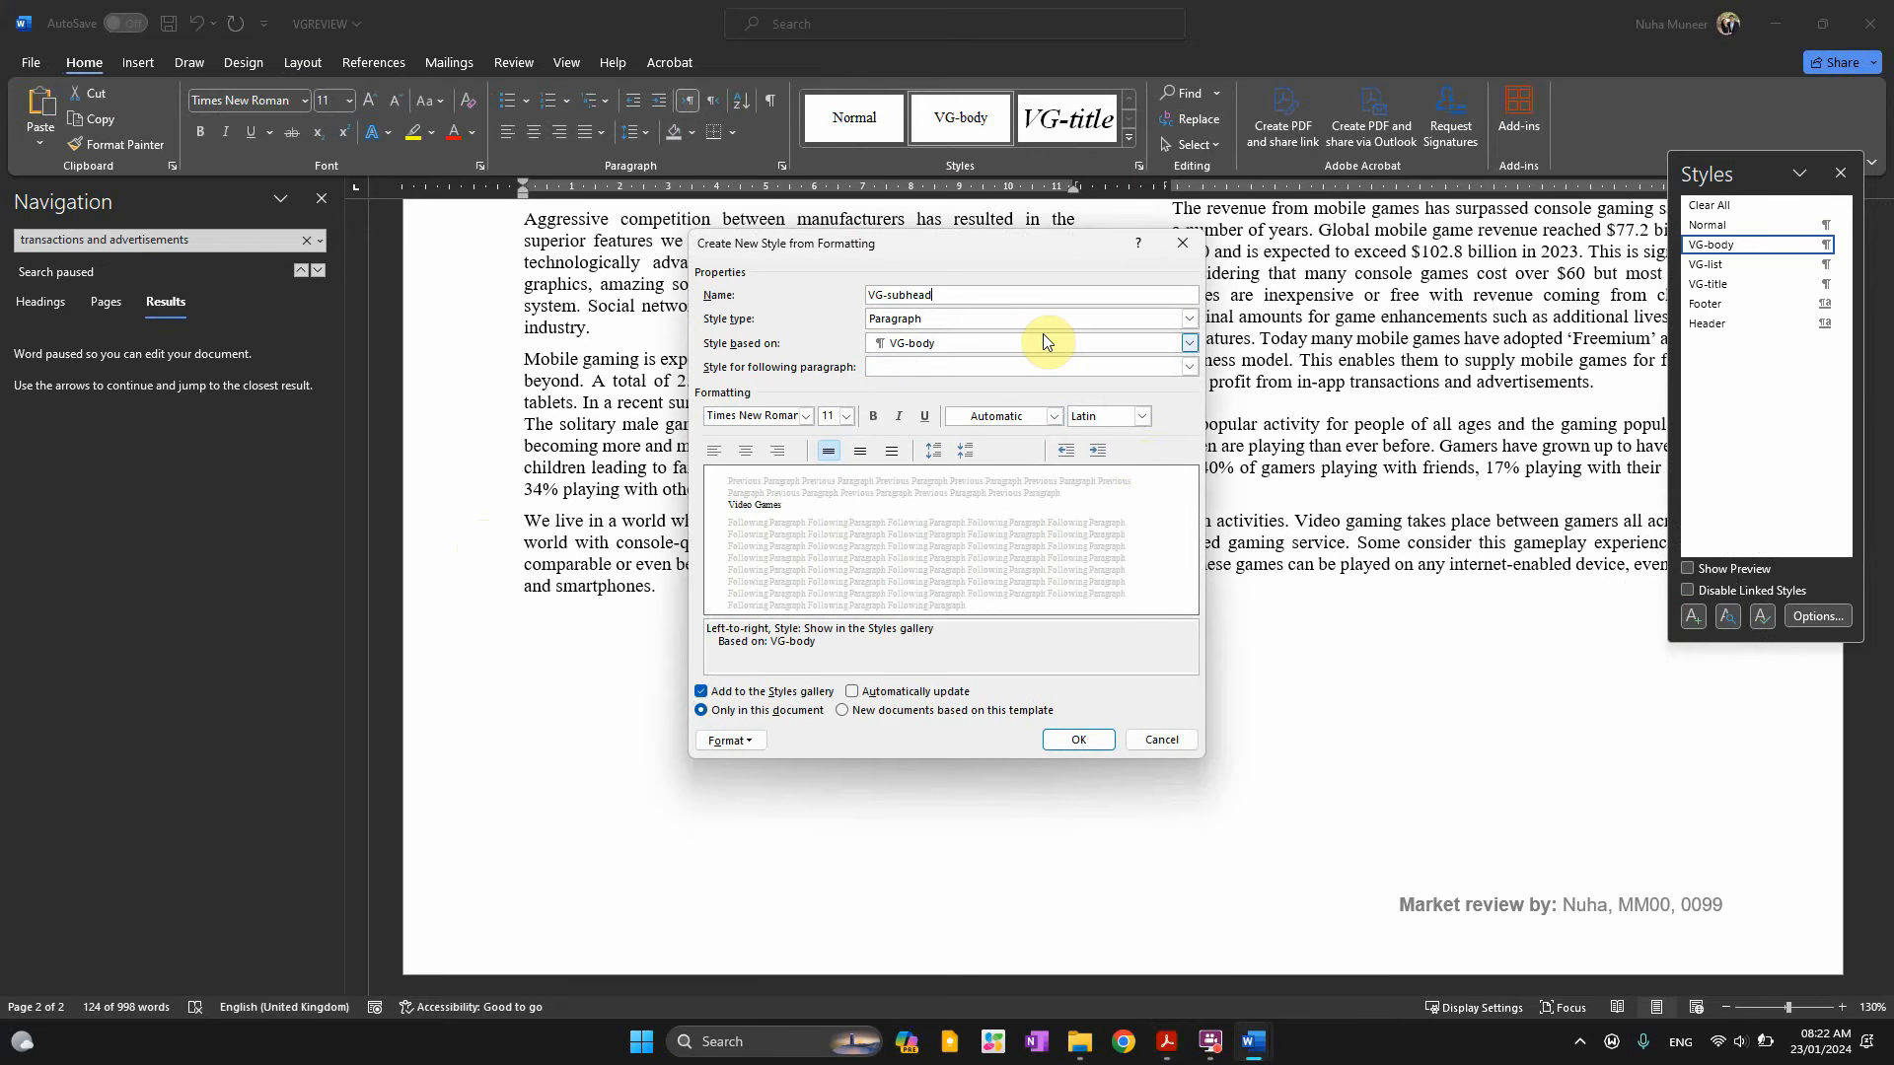
# Base the style on Normal and keep VG-subhead as the following paragraph style
pyautogui.hotkey('alt', 'Tab')
pyautogui.hotkey('alt', 'Tab')
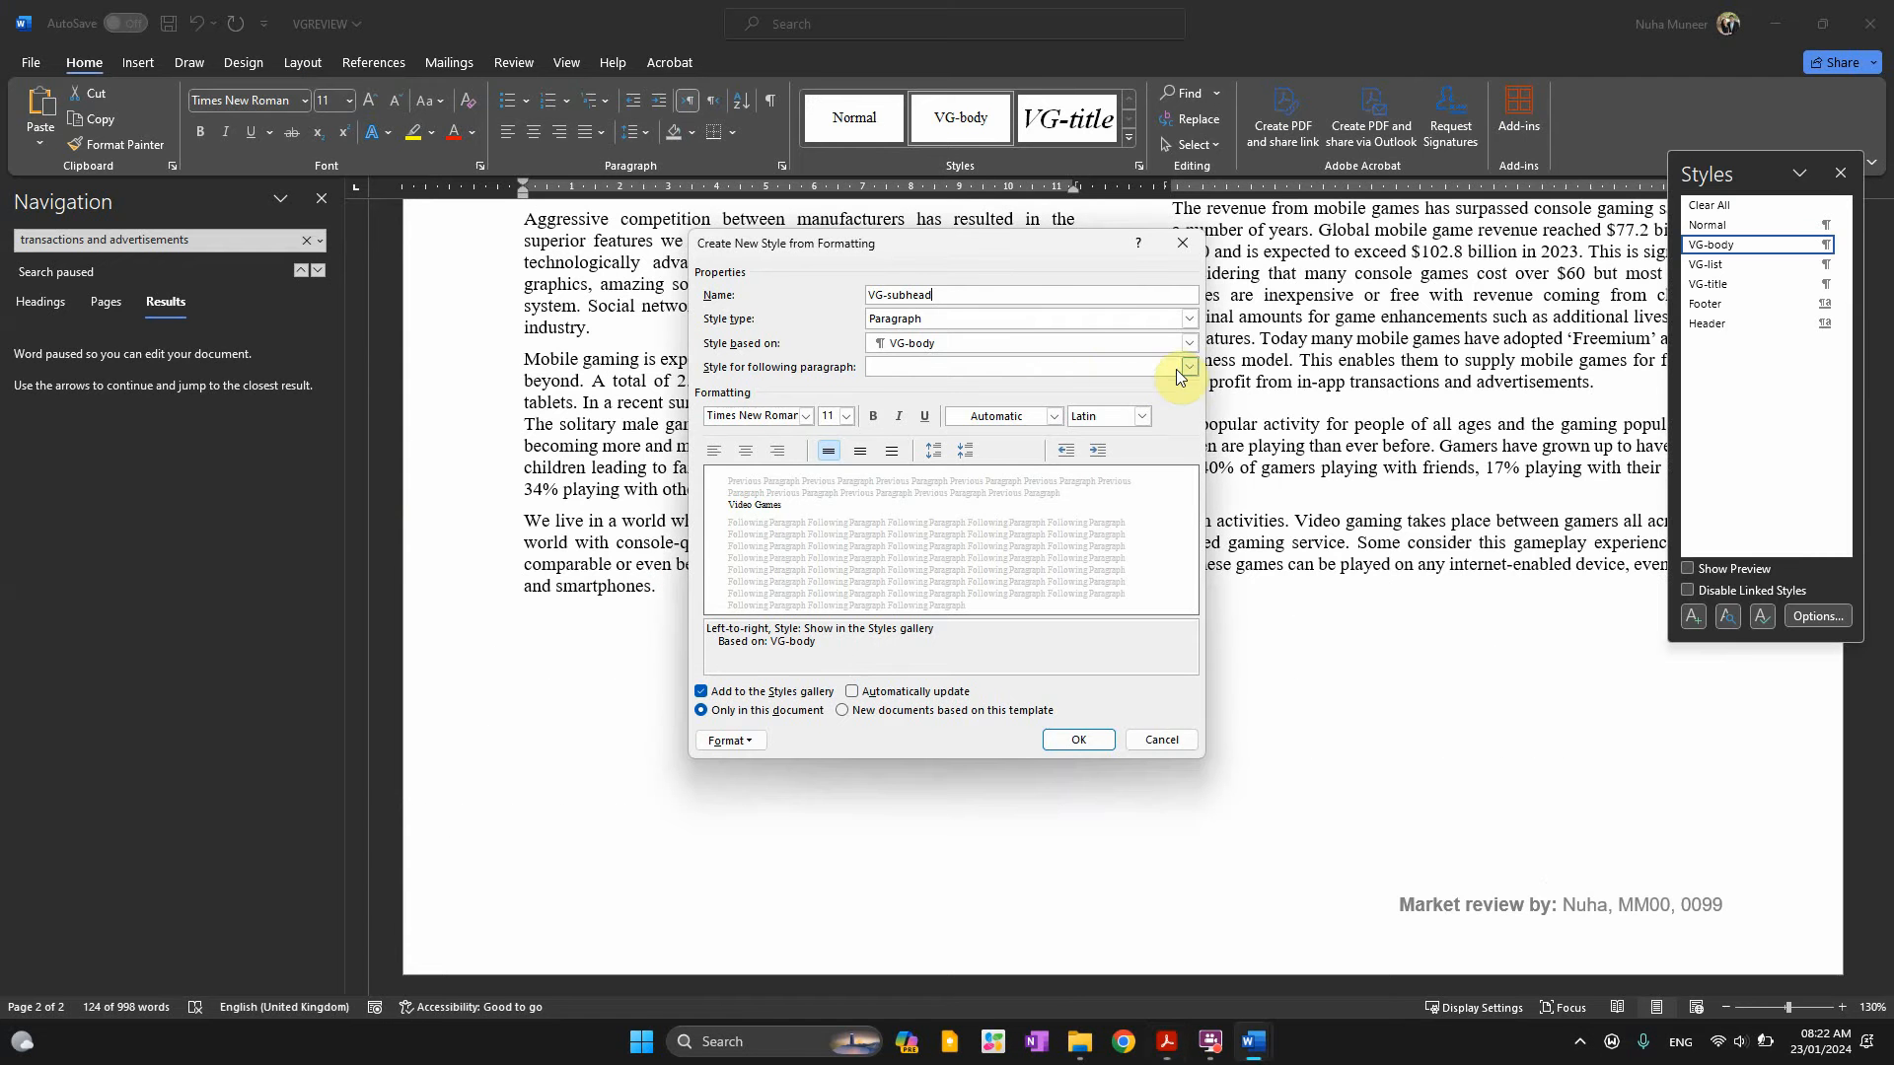
pyautogui.click(900, 345)
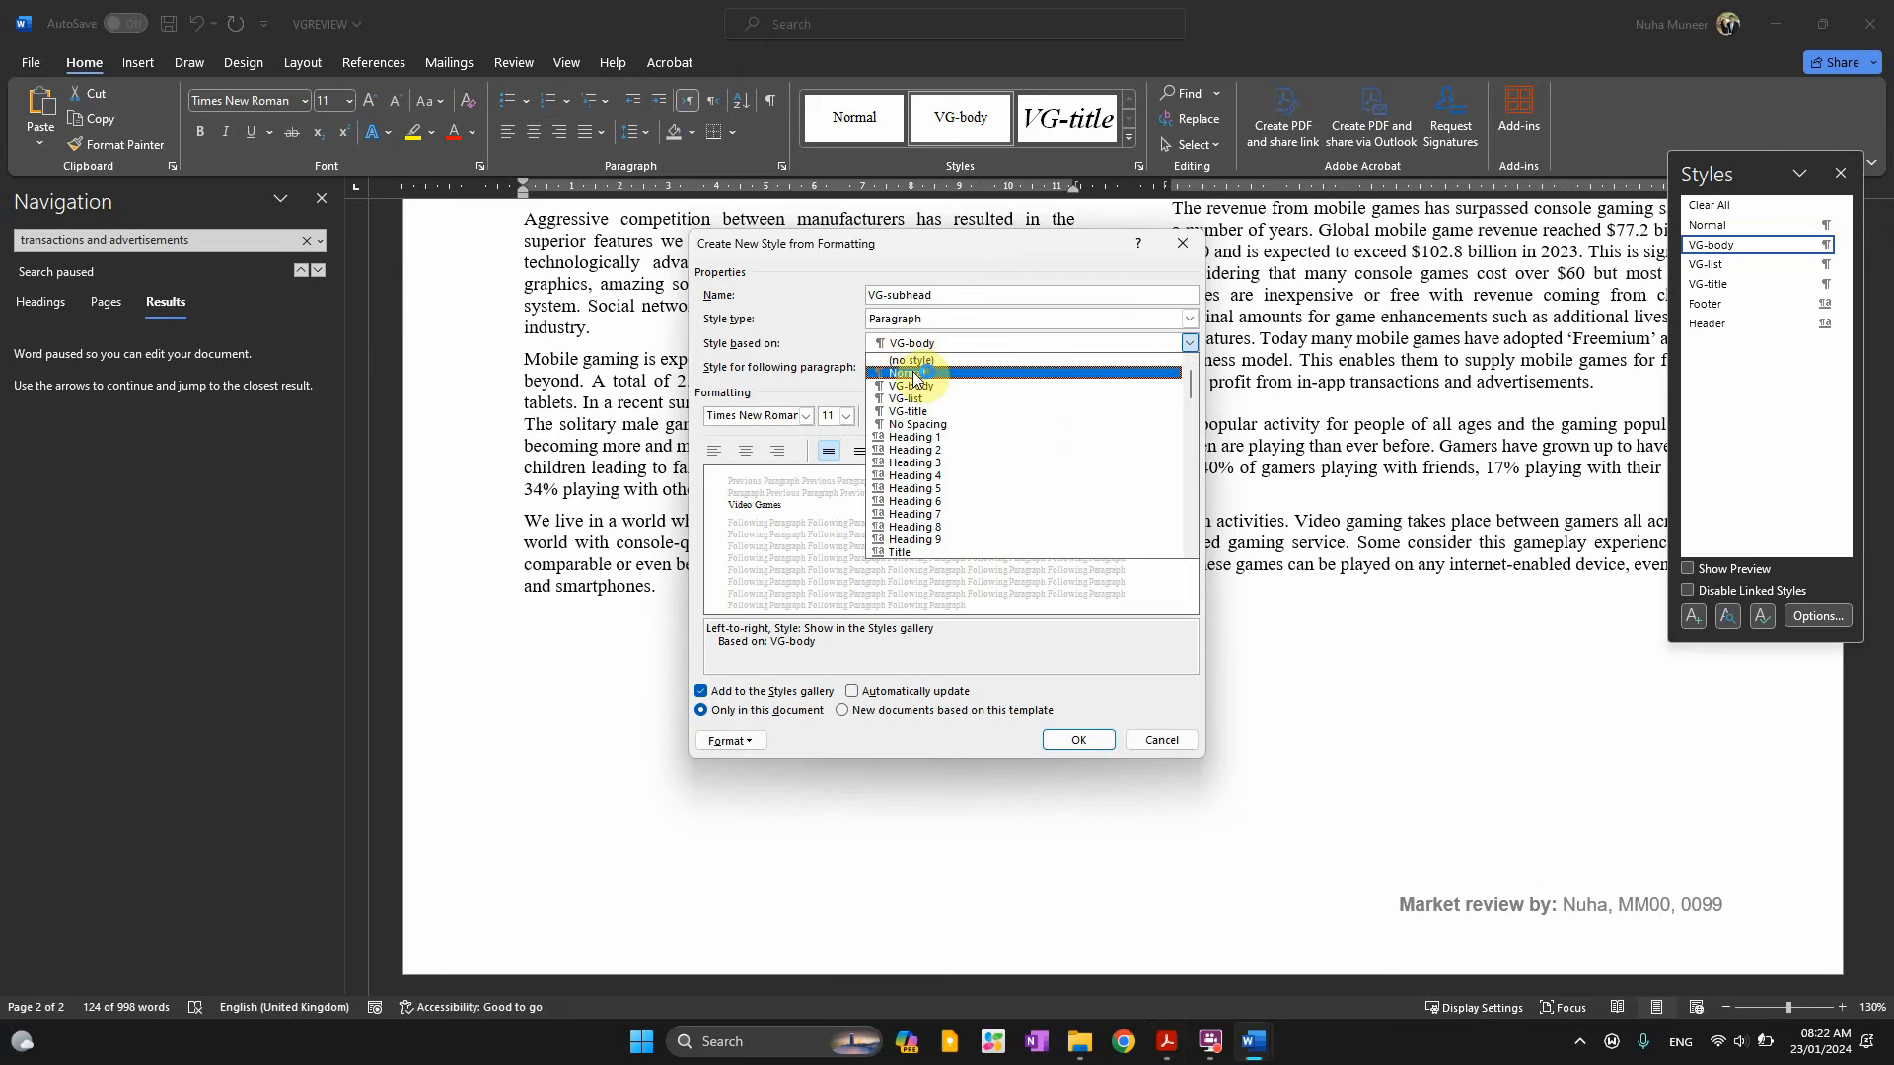
pyautogui.click(910, 373)
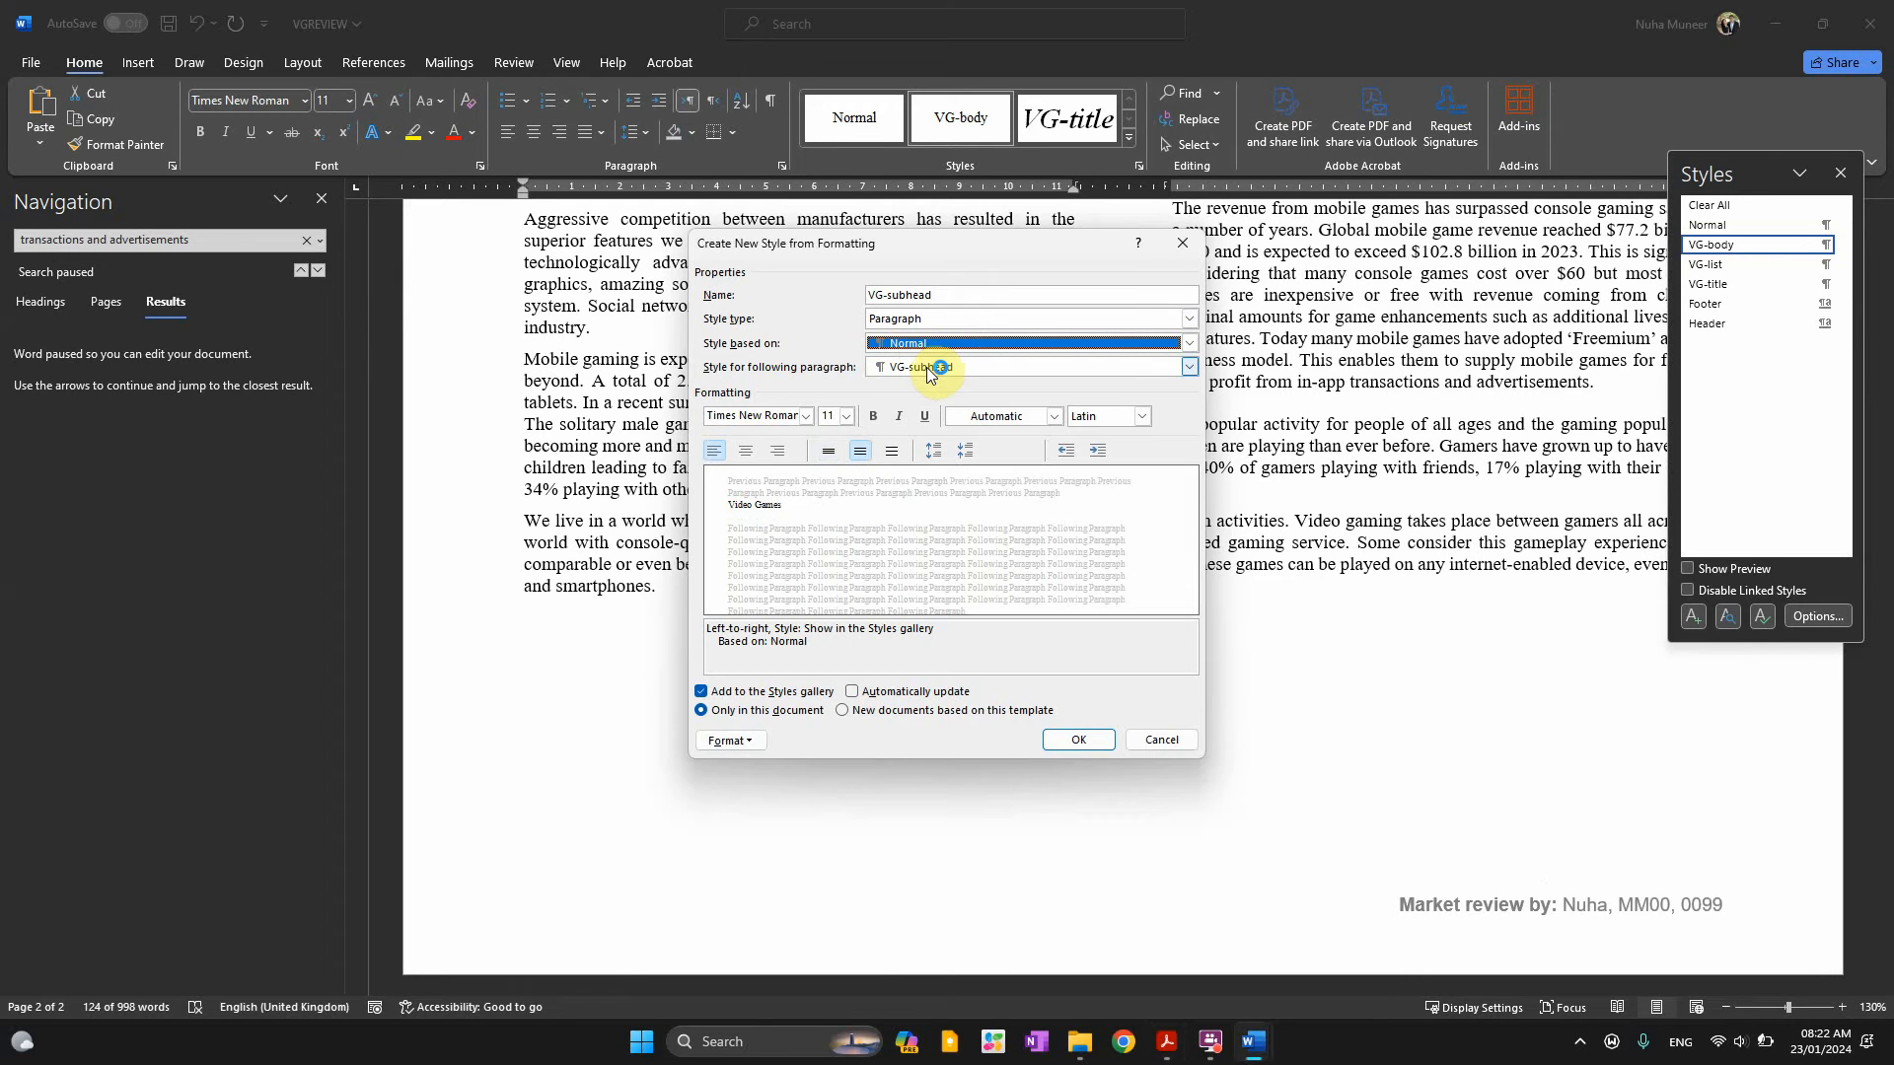
pyautogui.click(927, 370)
pyautogui.click(927, 370)
pyautogui.click(933, 296)
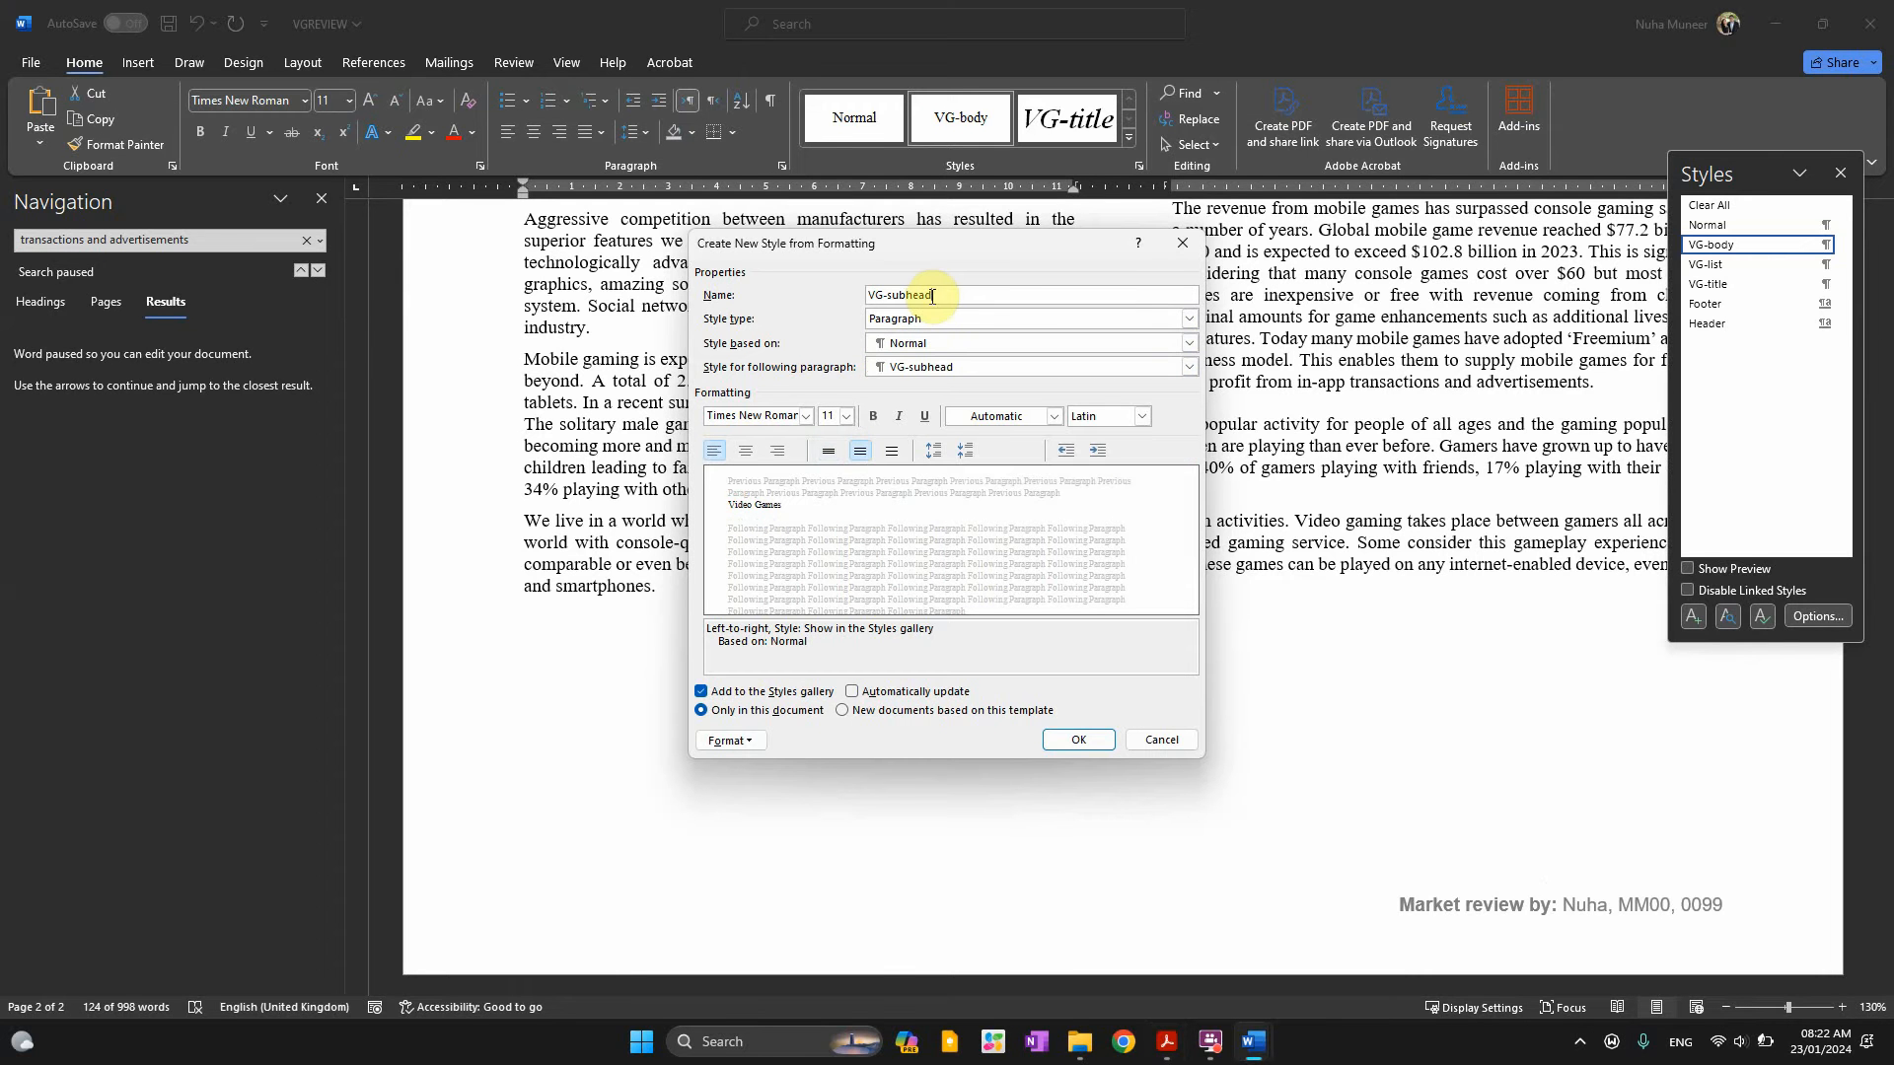
pyautogui.hotkey('alt', 'Tab')
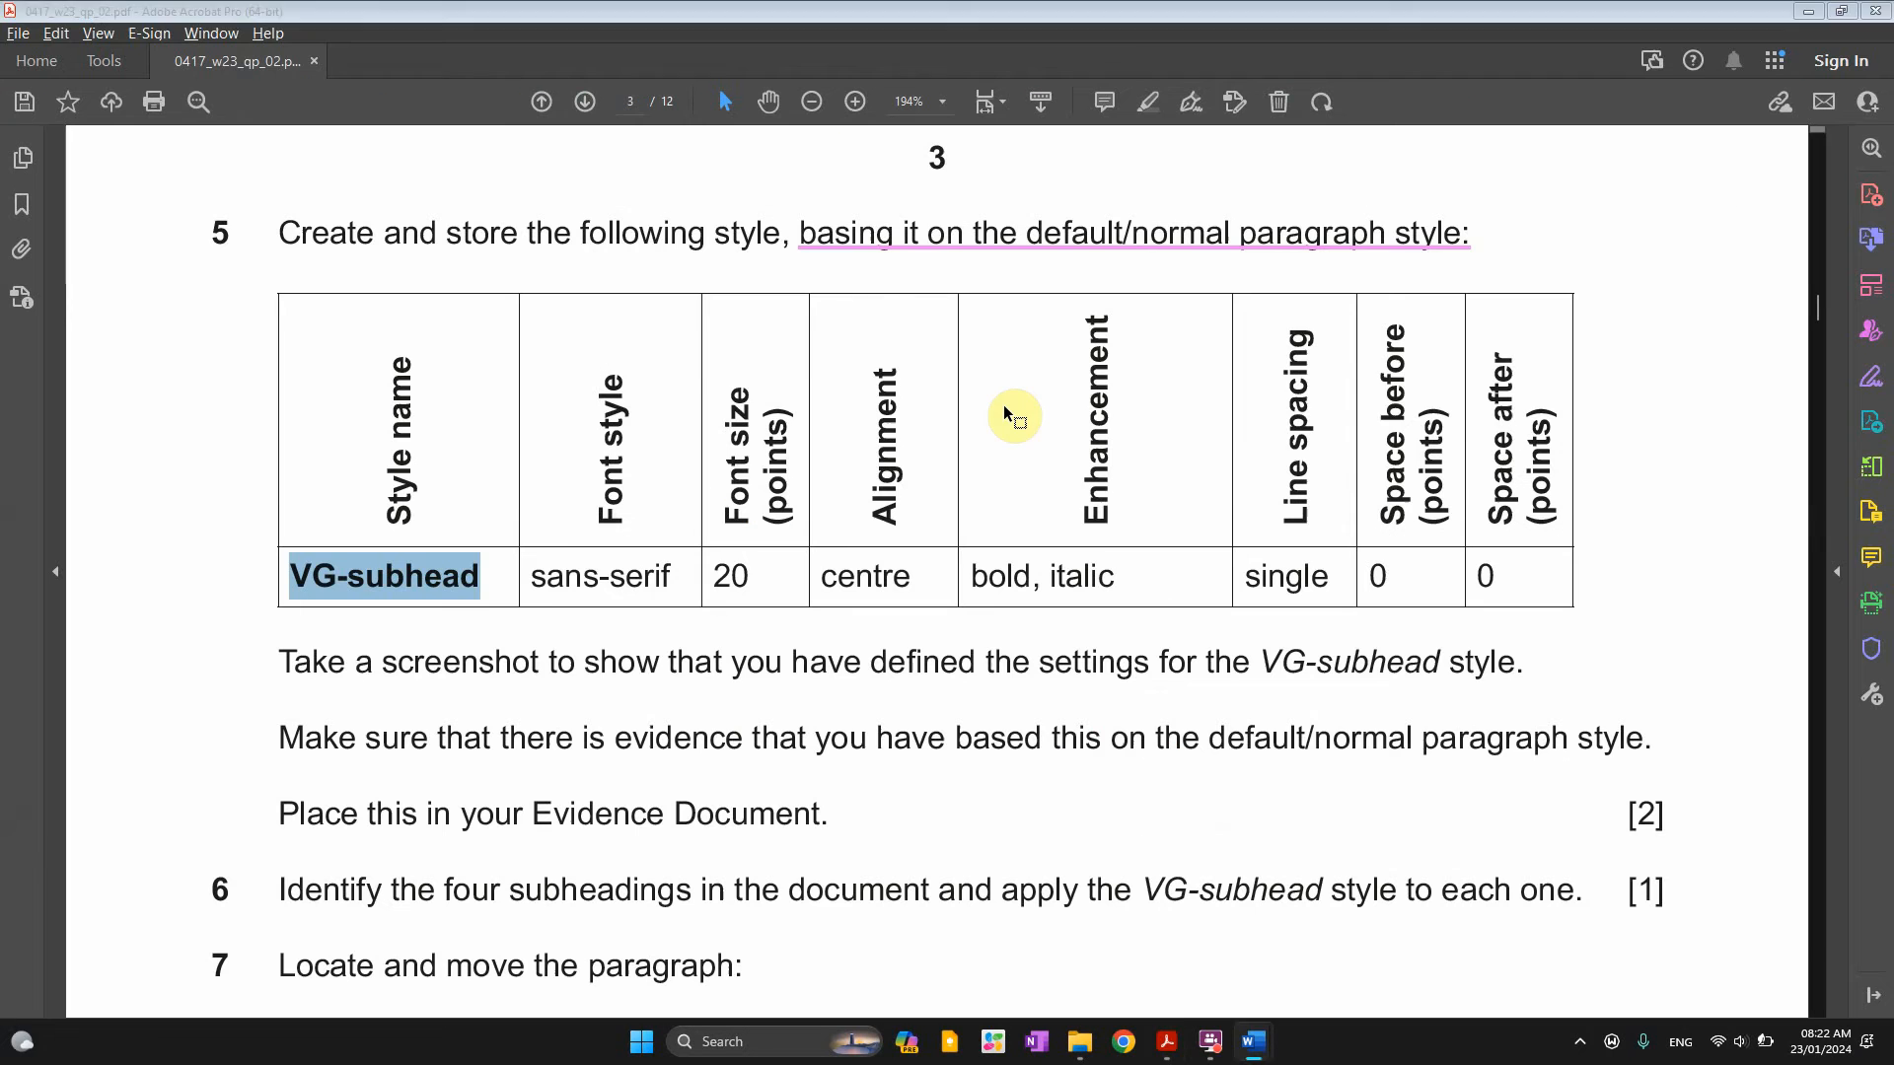
pyautogui.click(826, 246)
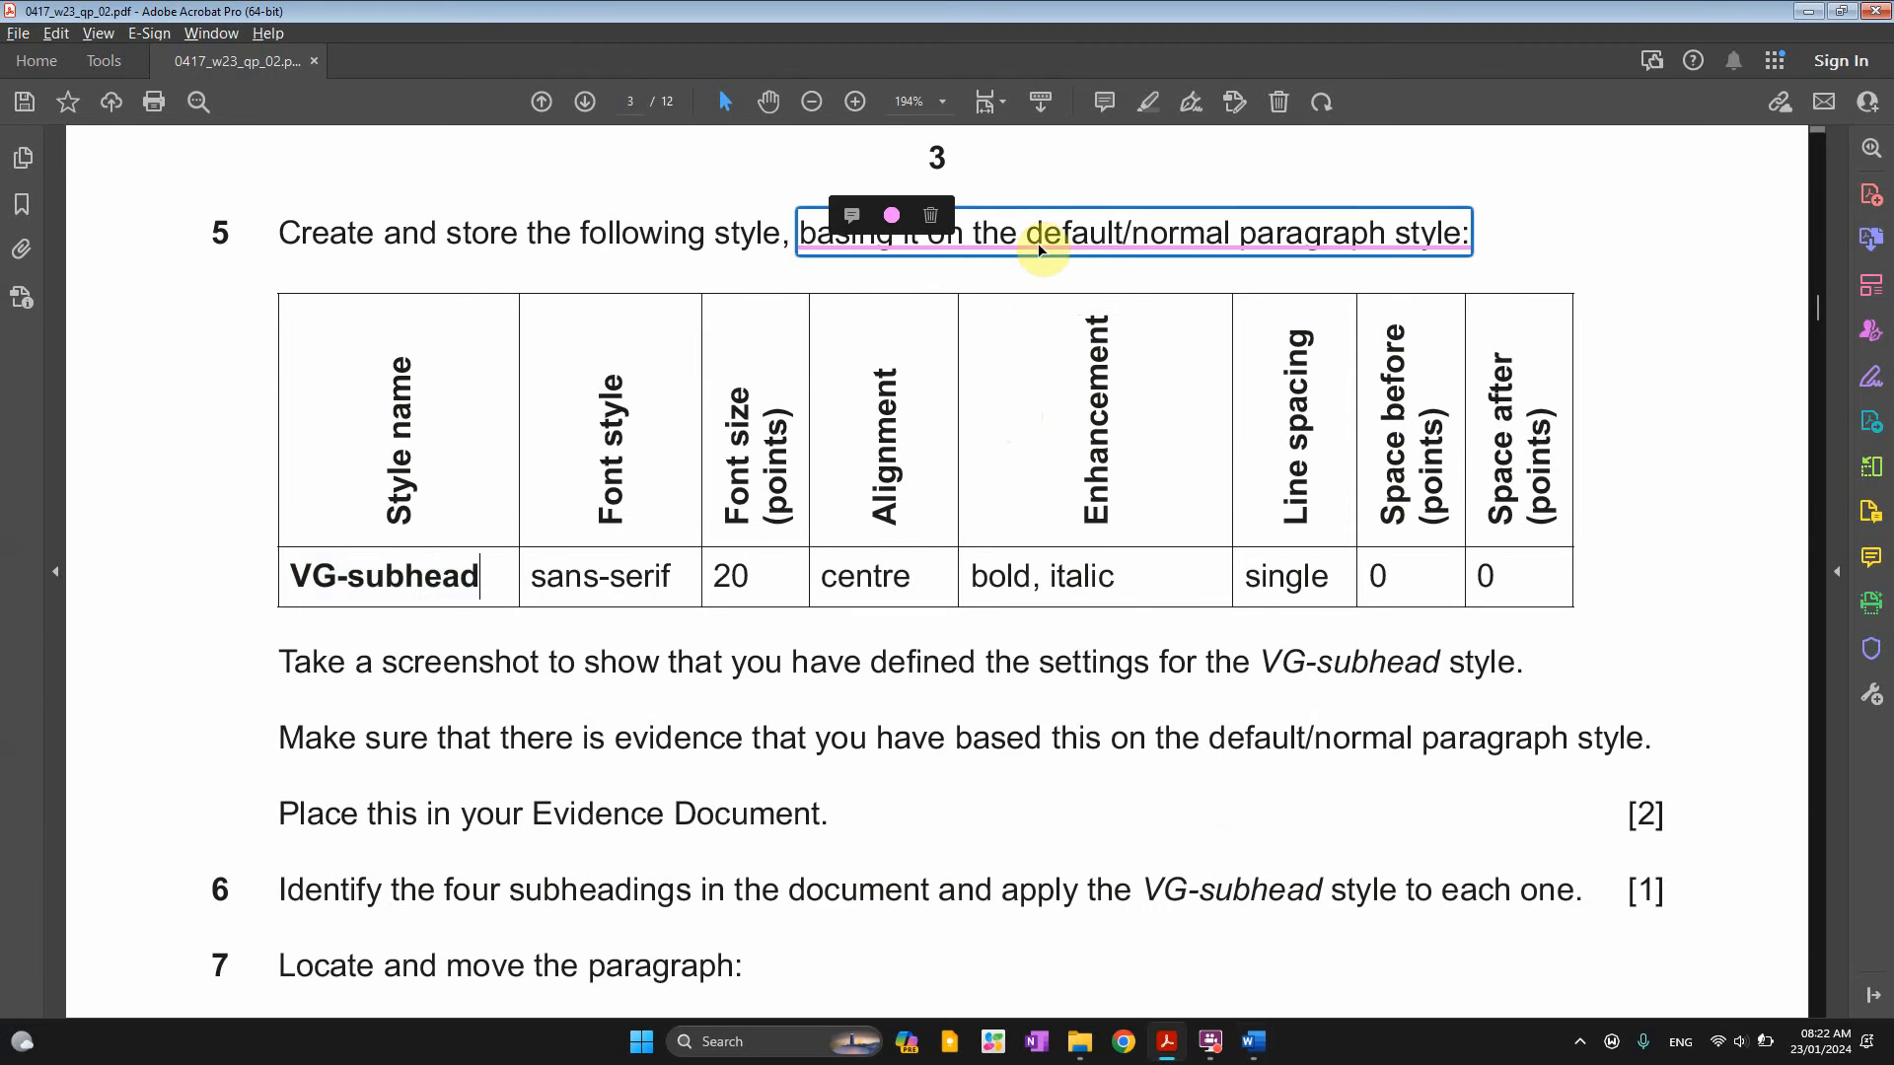
pyautogui.hotkey('alt', 'Tab')
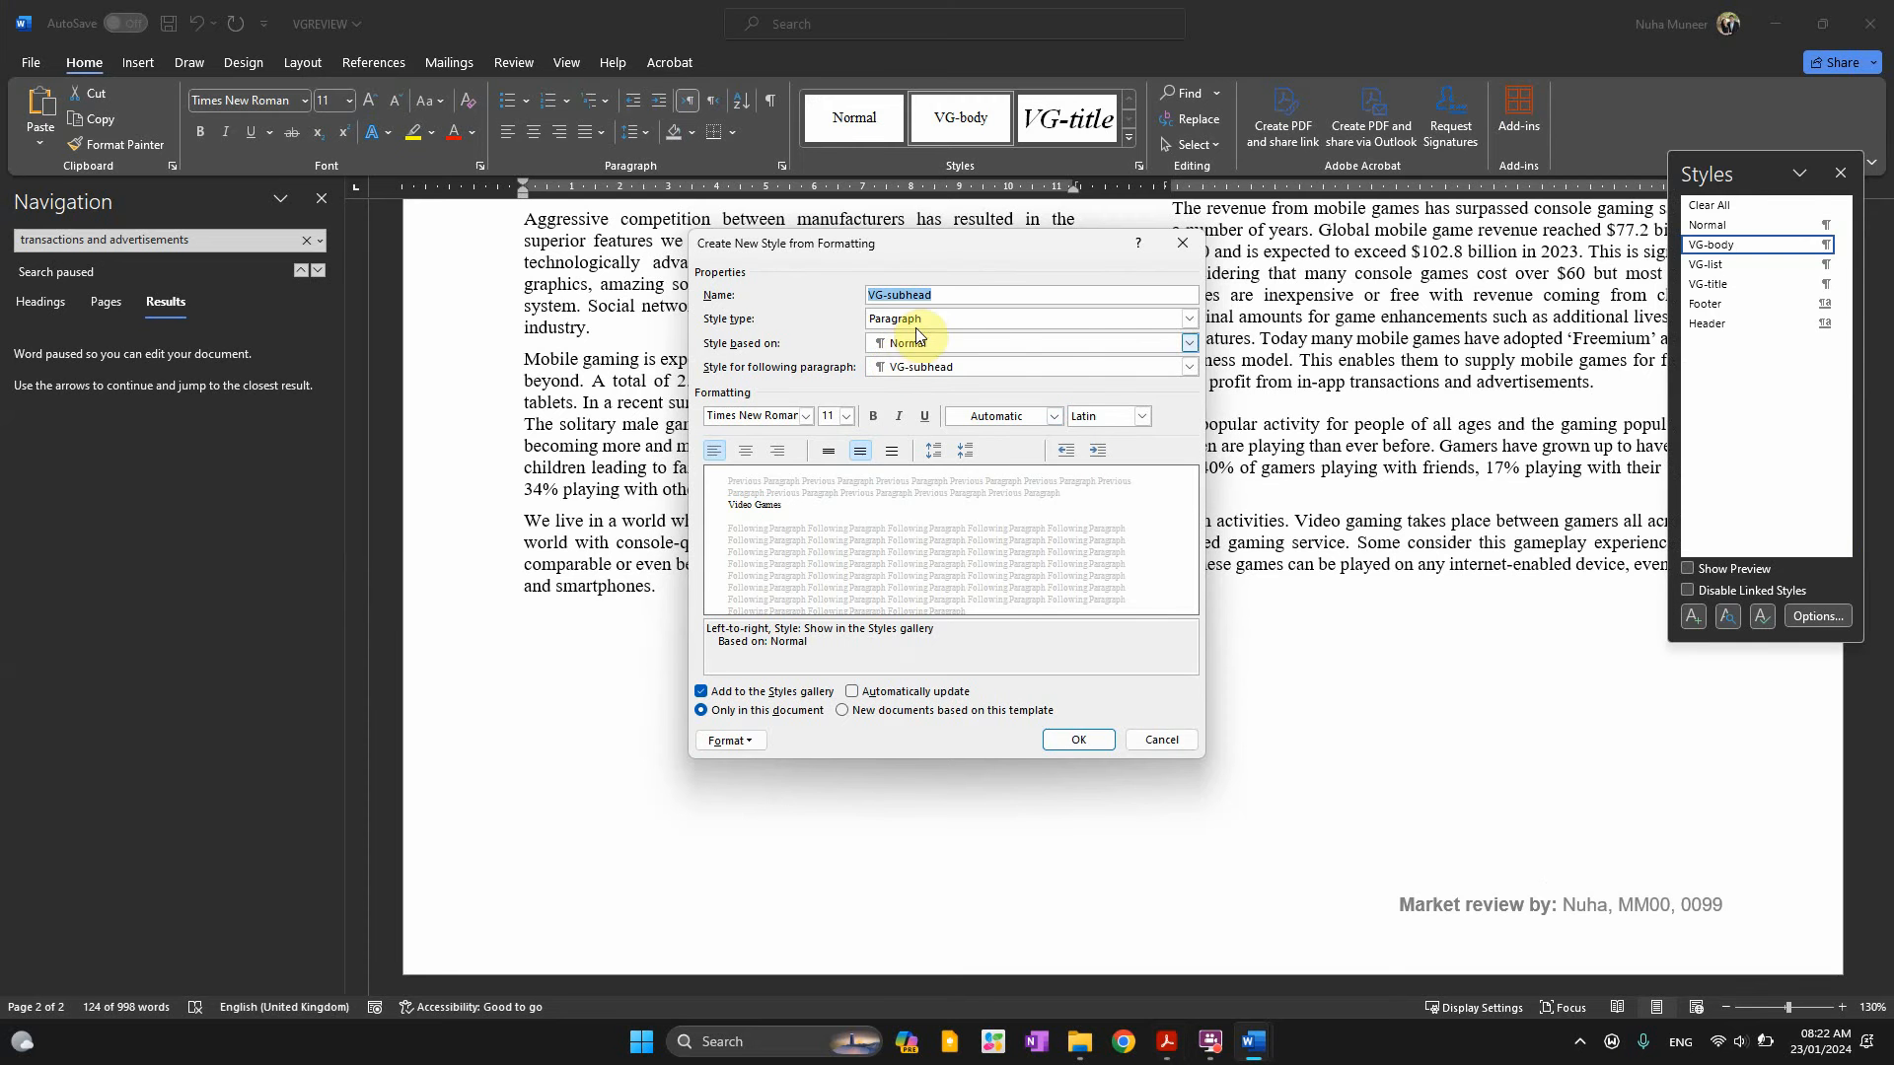
# Reconfirm Normal as the base style and check the required sans-serif font
pyautogui.click(917, 319)
pyautogui.click(916, 336)
pyautogui.click(912, 344)
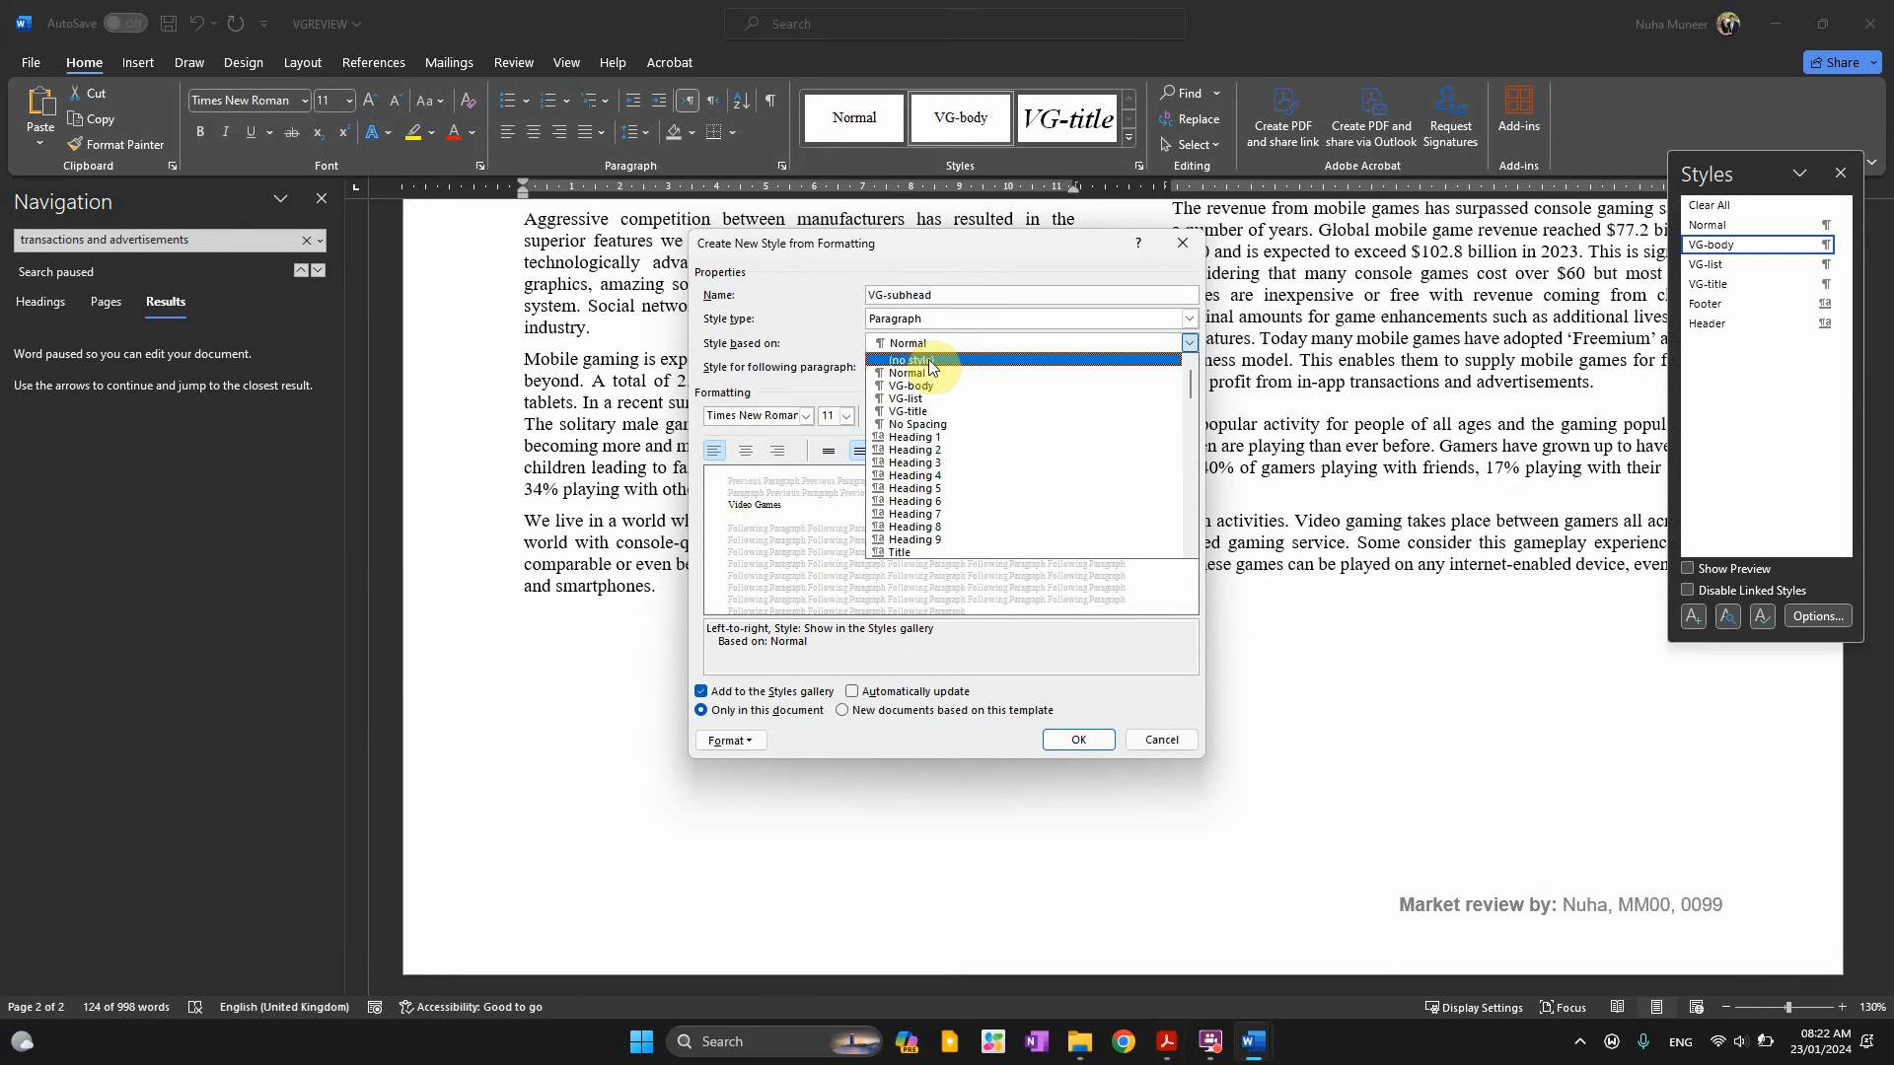
pyautogui.click(908, 372)
pyautogui.hotkey('alt', 'Tab')
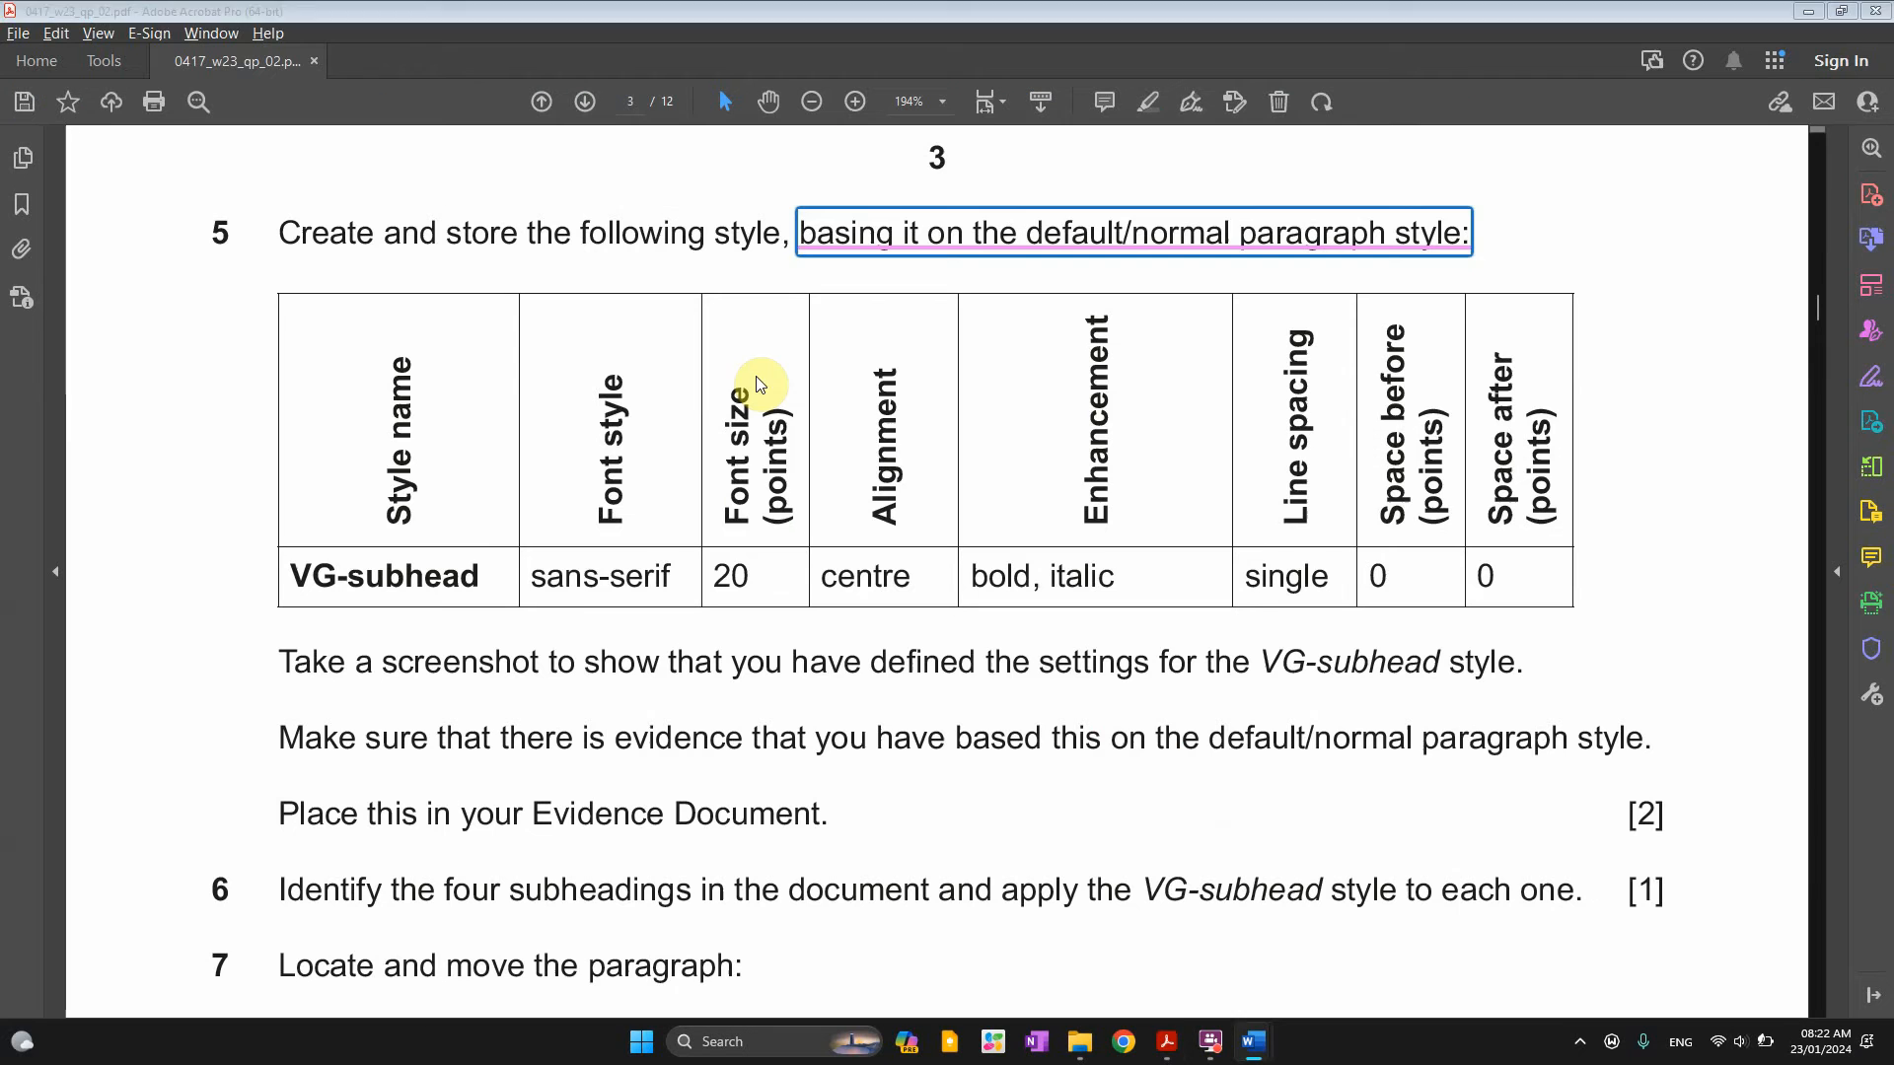
pyautogui.moveTo(530, 579); pyautogui.dragTo(668, 586)
pyautogui.hotkey('alt', 'Tab')
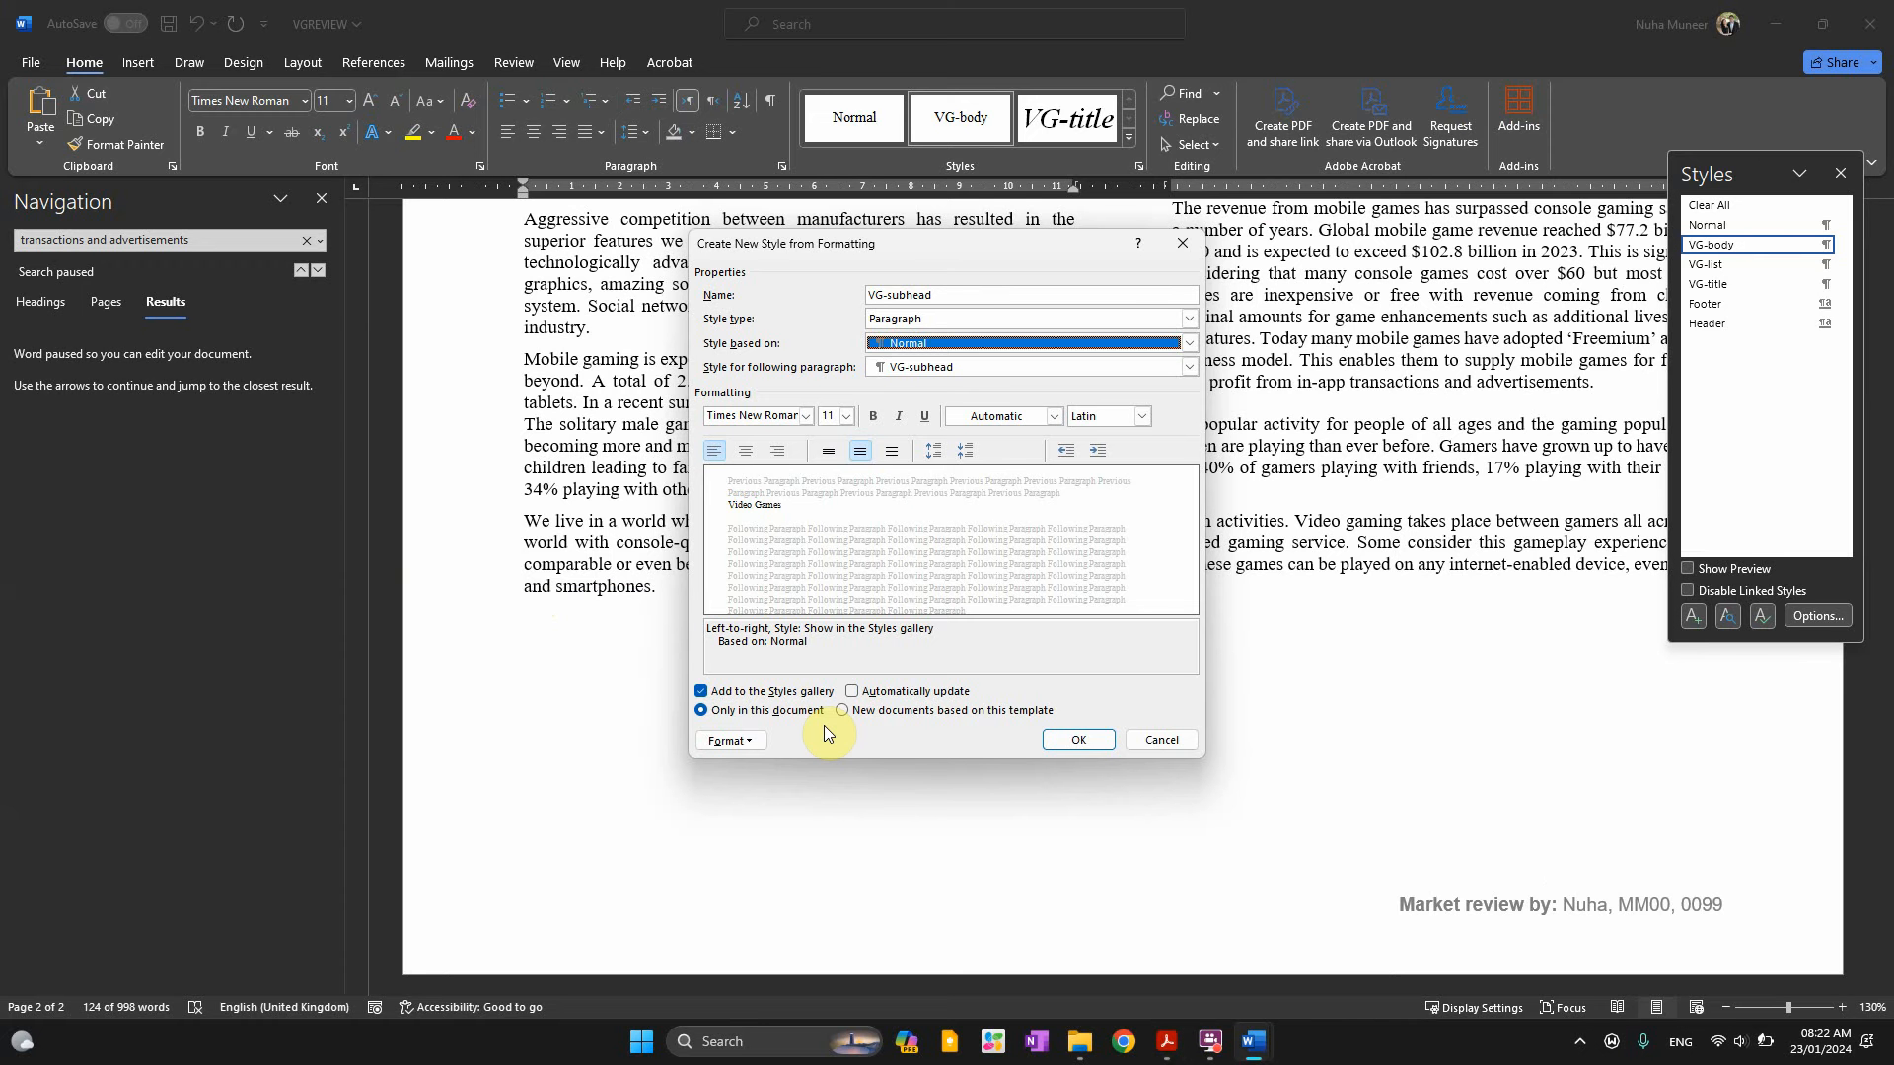
# Set the style font to Calibri and make it centred, bold and italic, per the exam paper
pyautogui.click(799, 419)
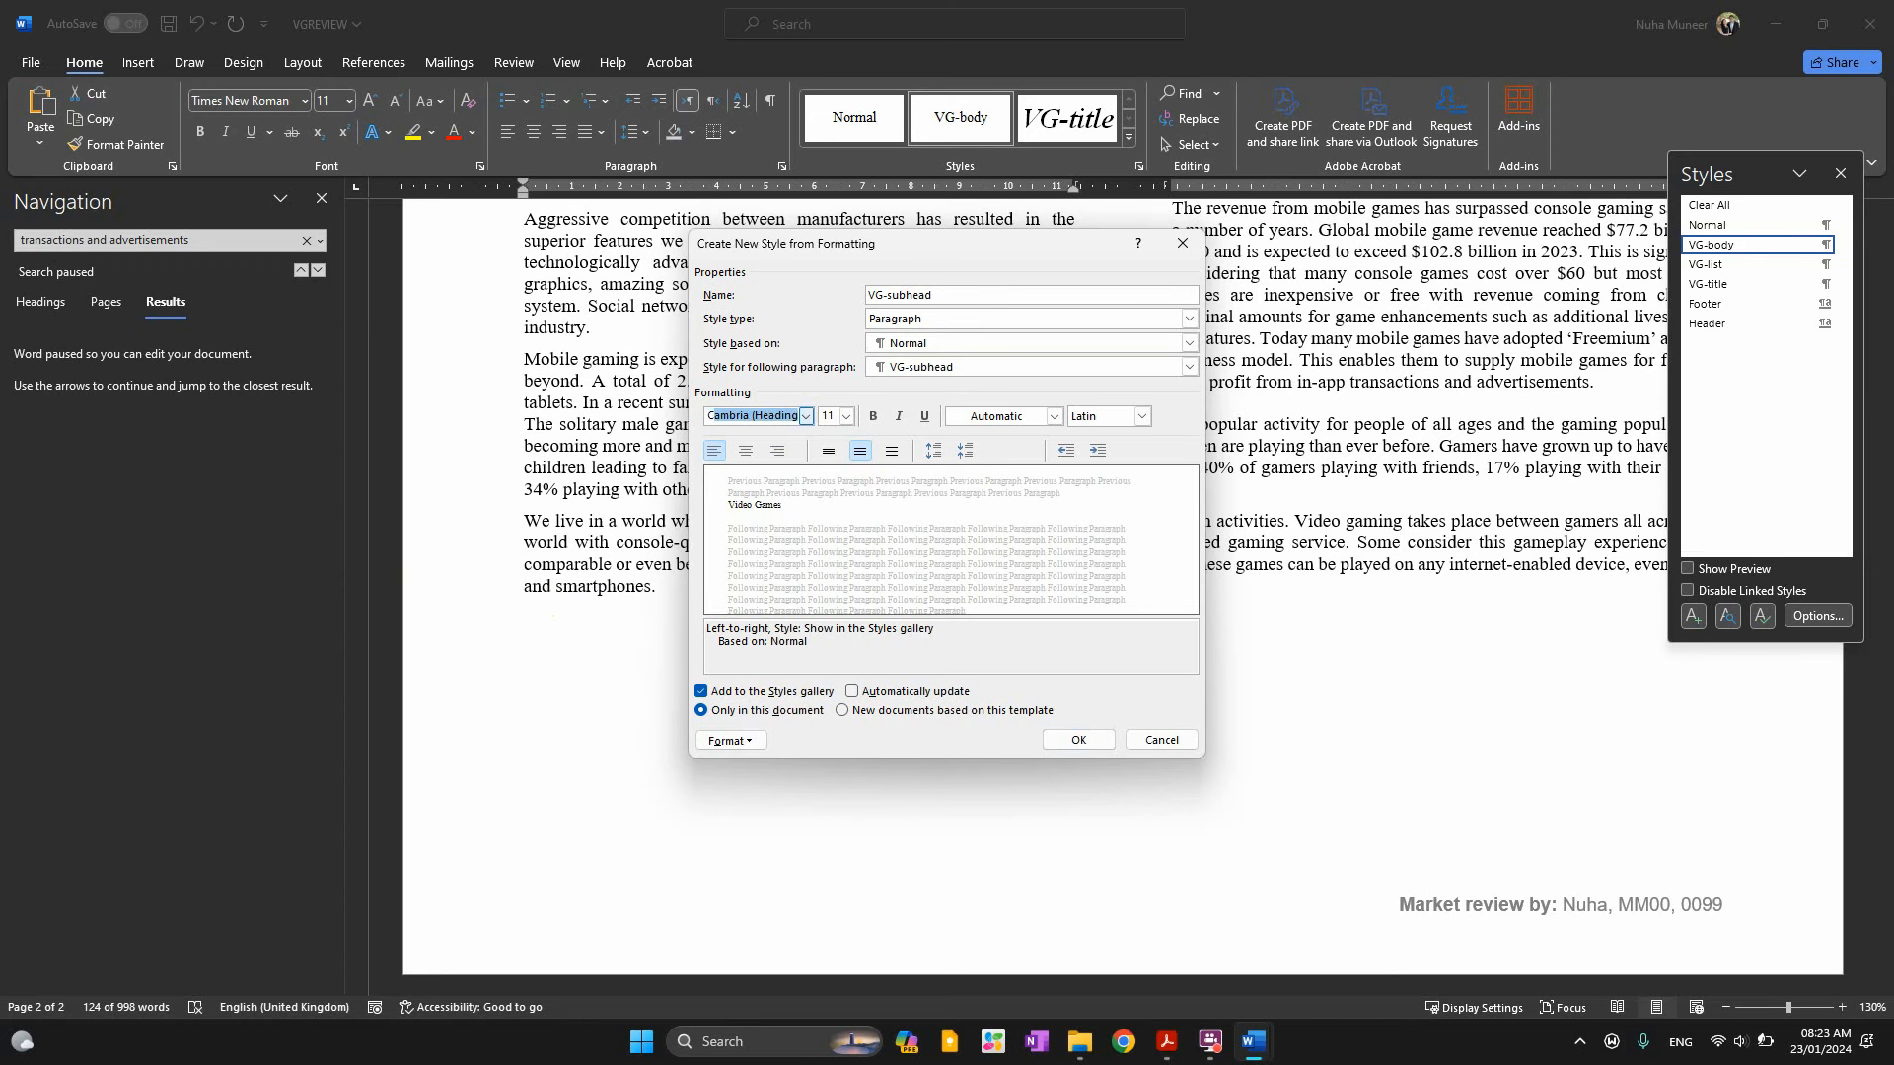
pyautogui.write('Cali')
pyautogui.hotkey('alt', 'Tab')
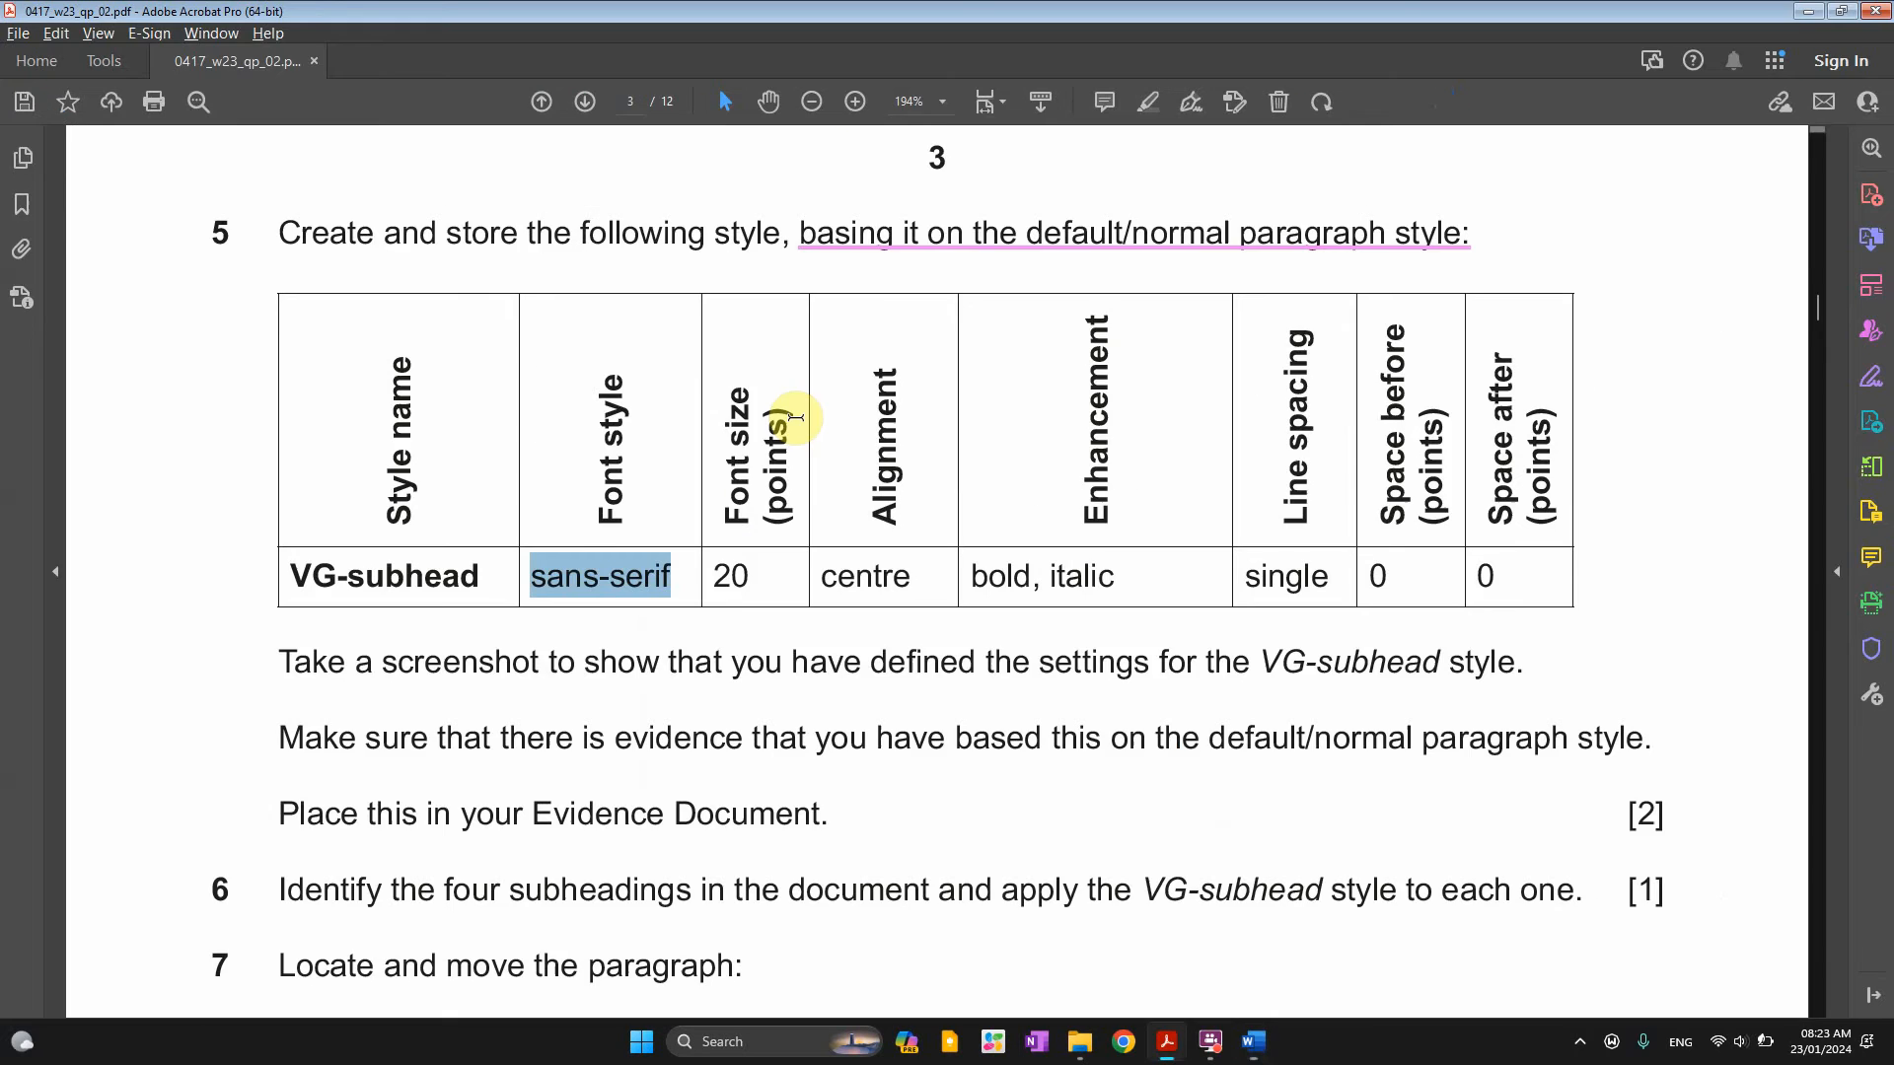
pyautogui.hotkey('alt', 'Tab')
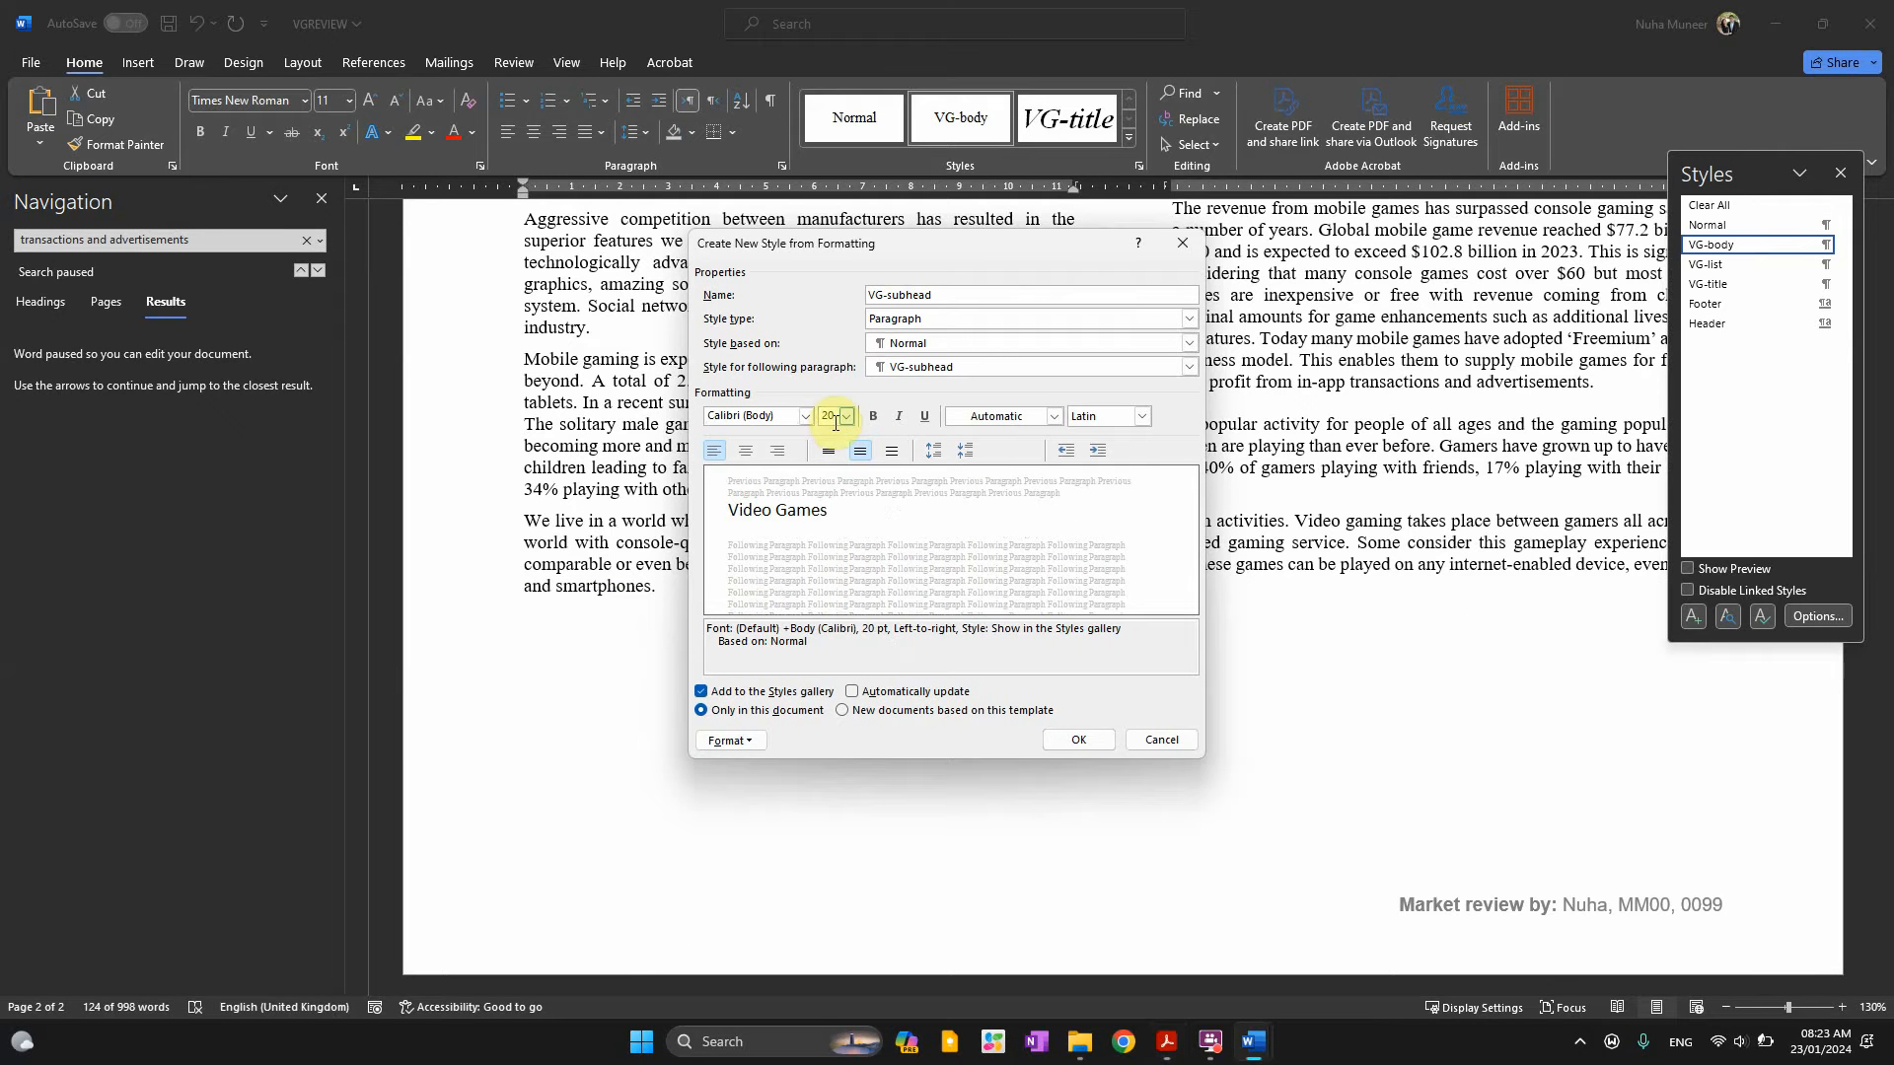
pyautogui.hotkey('alt', 'Tab')
pyautogui.click(899, 565)
pyautogui.doubleClick(900, 565)
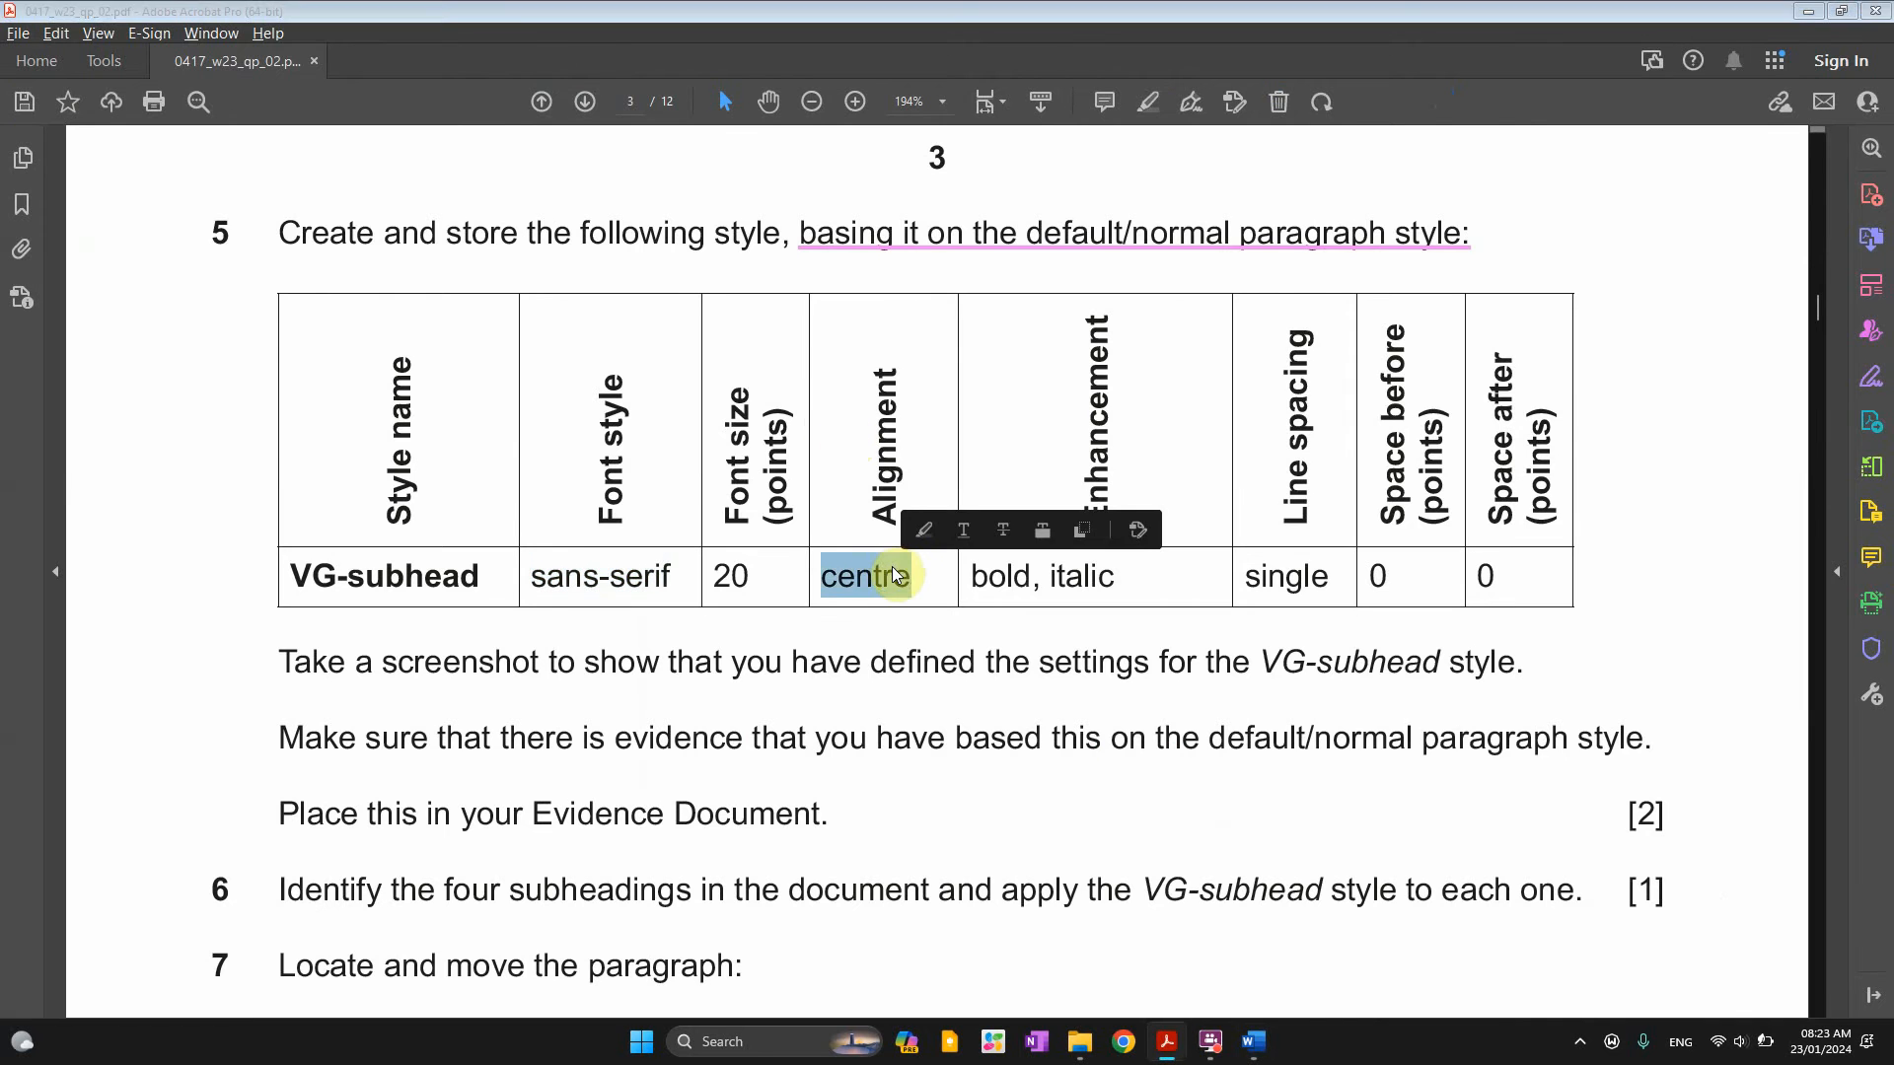
pyautogui.hotkey('alt', 'Tab')
pyautogui.hotkey('alt', 'Tab')
pyautogui.doubleClick(986, 576)
pyautogui.moveTo(1036, 580); pyautogui.dragTo(1112, 592)
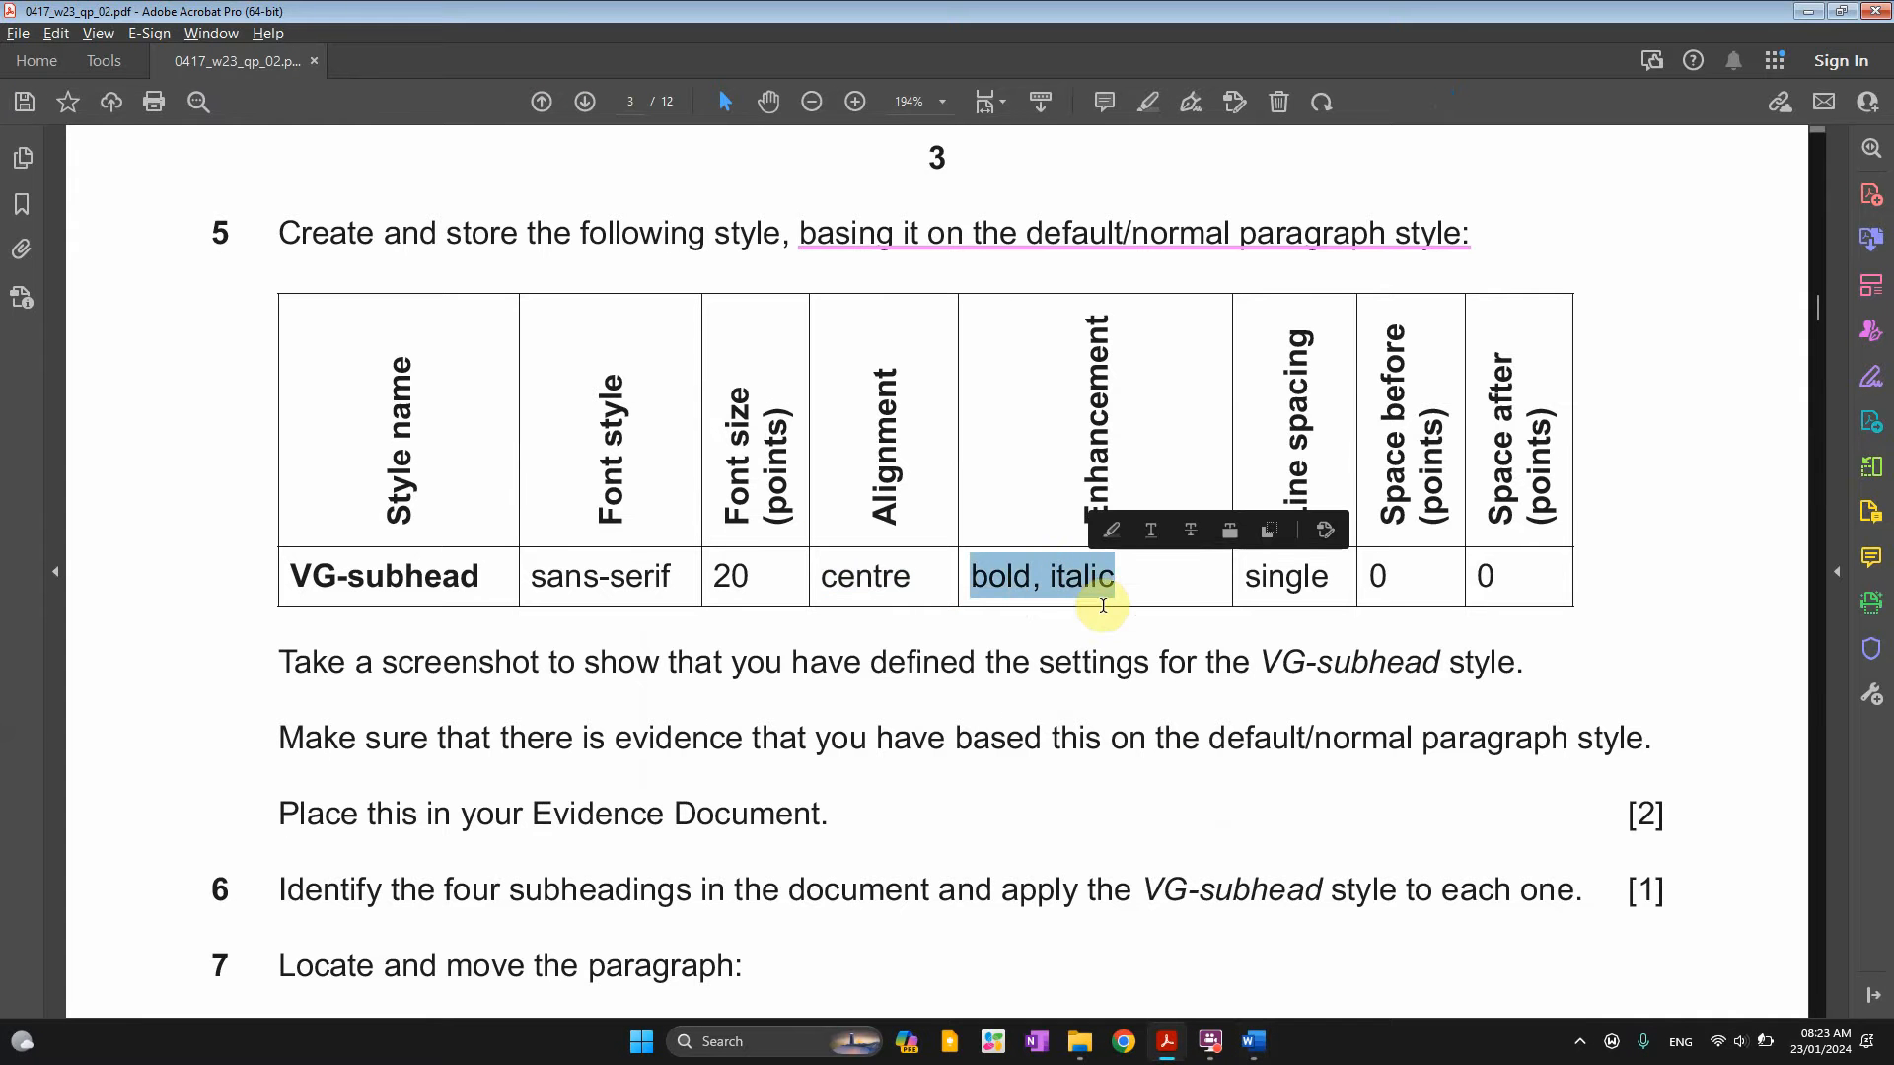
pyautogui.hotkey('alt', 'Tab')
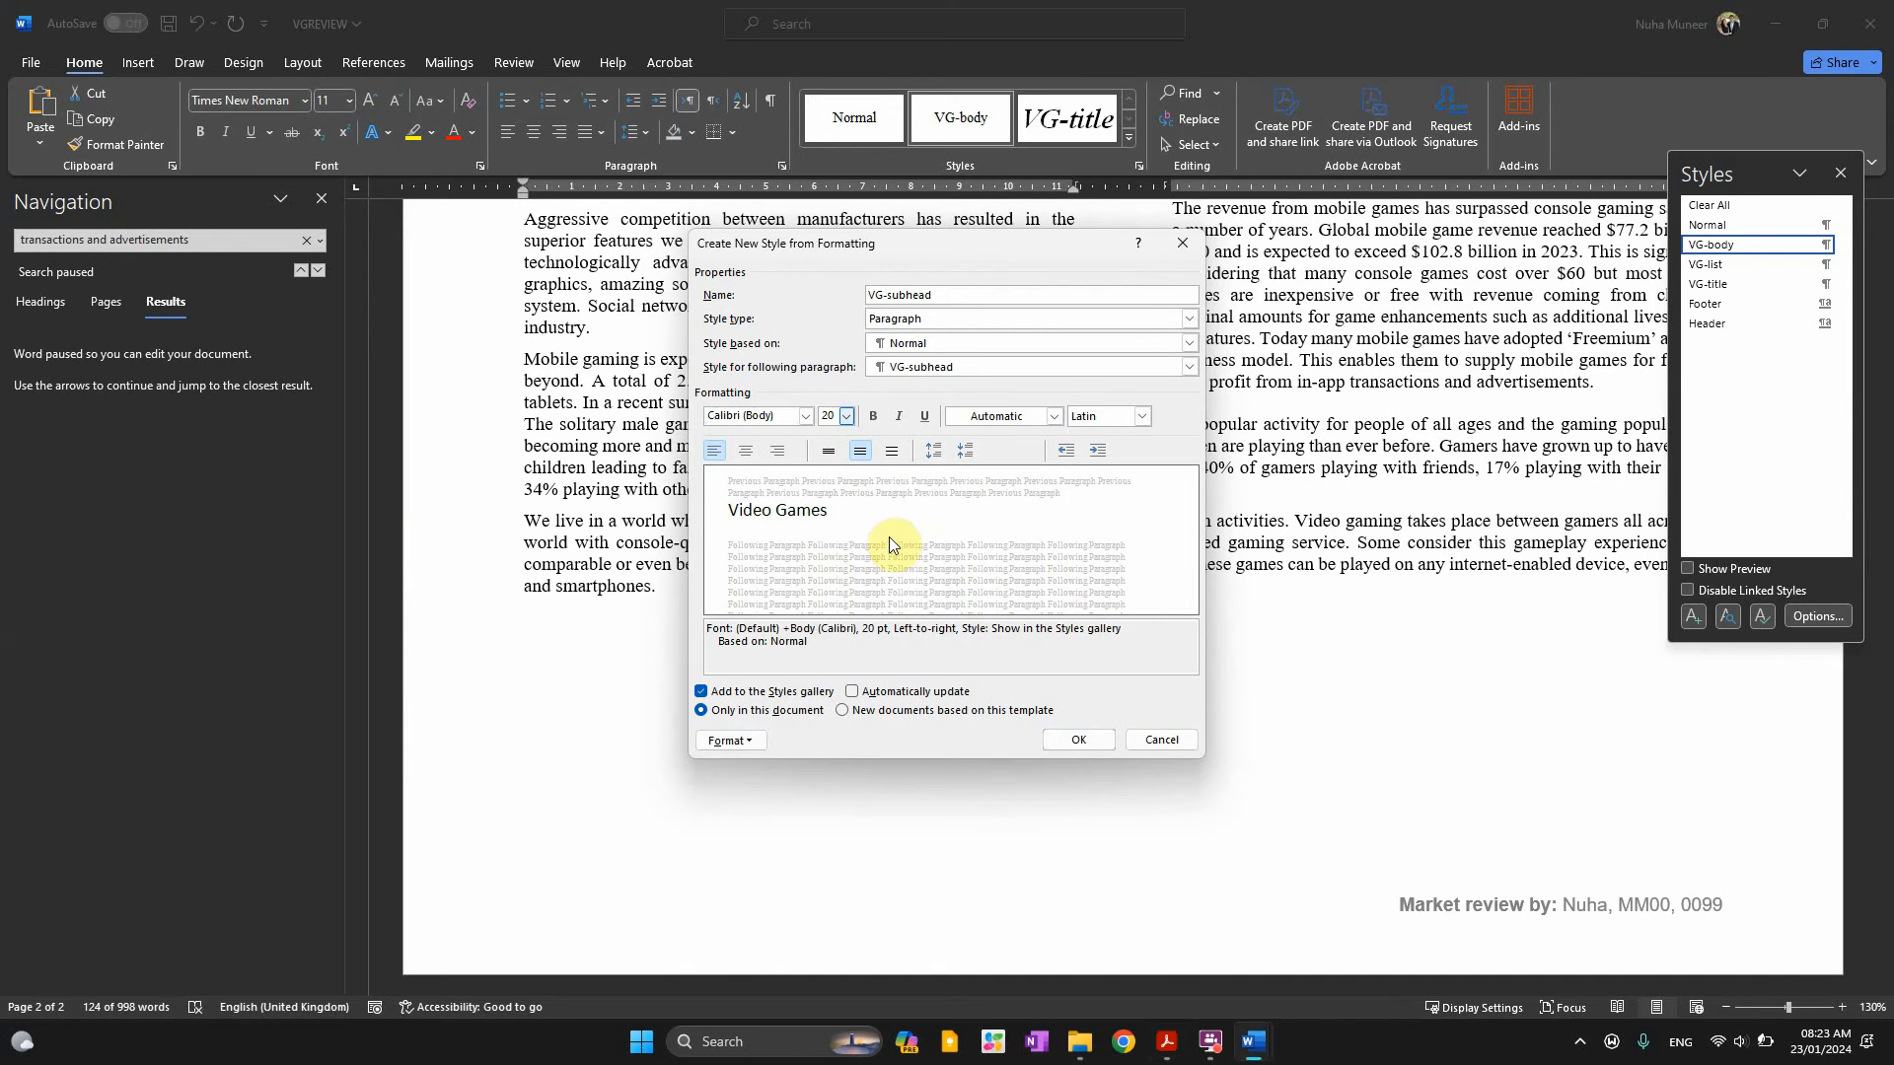
pyautogui.click(740, 455)
pyautogui.click(873, 418)
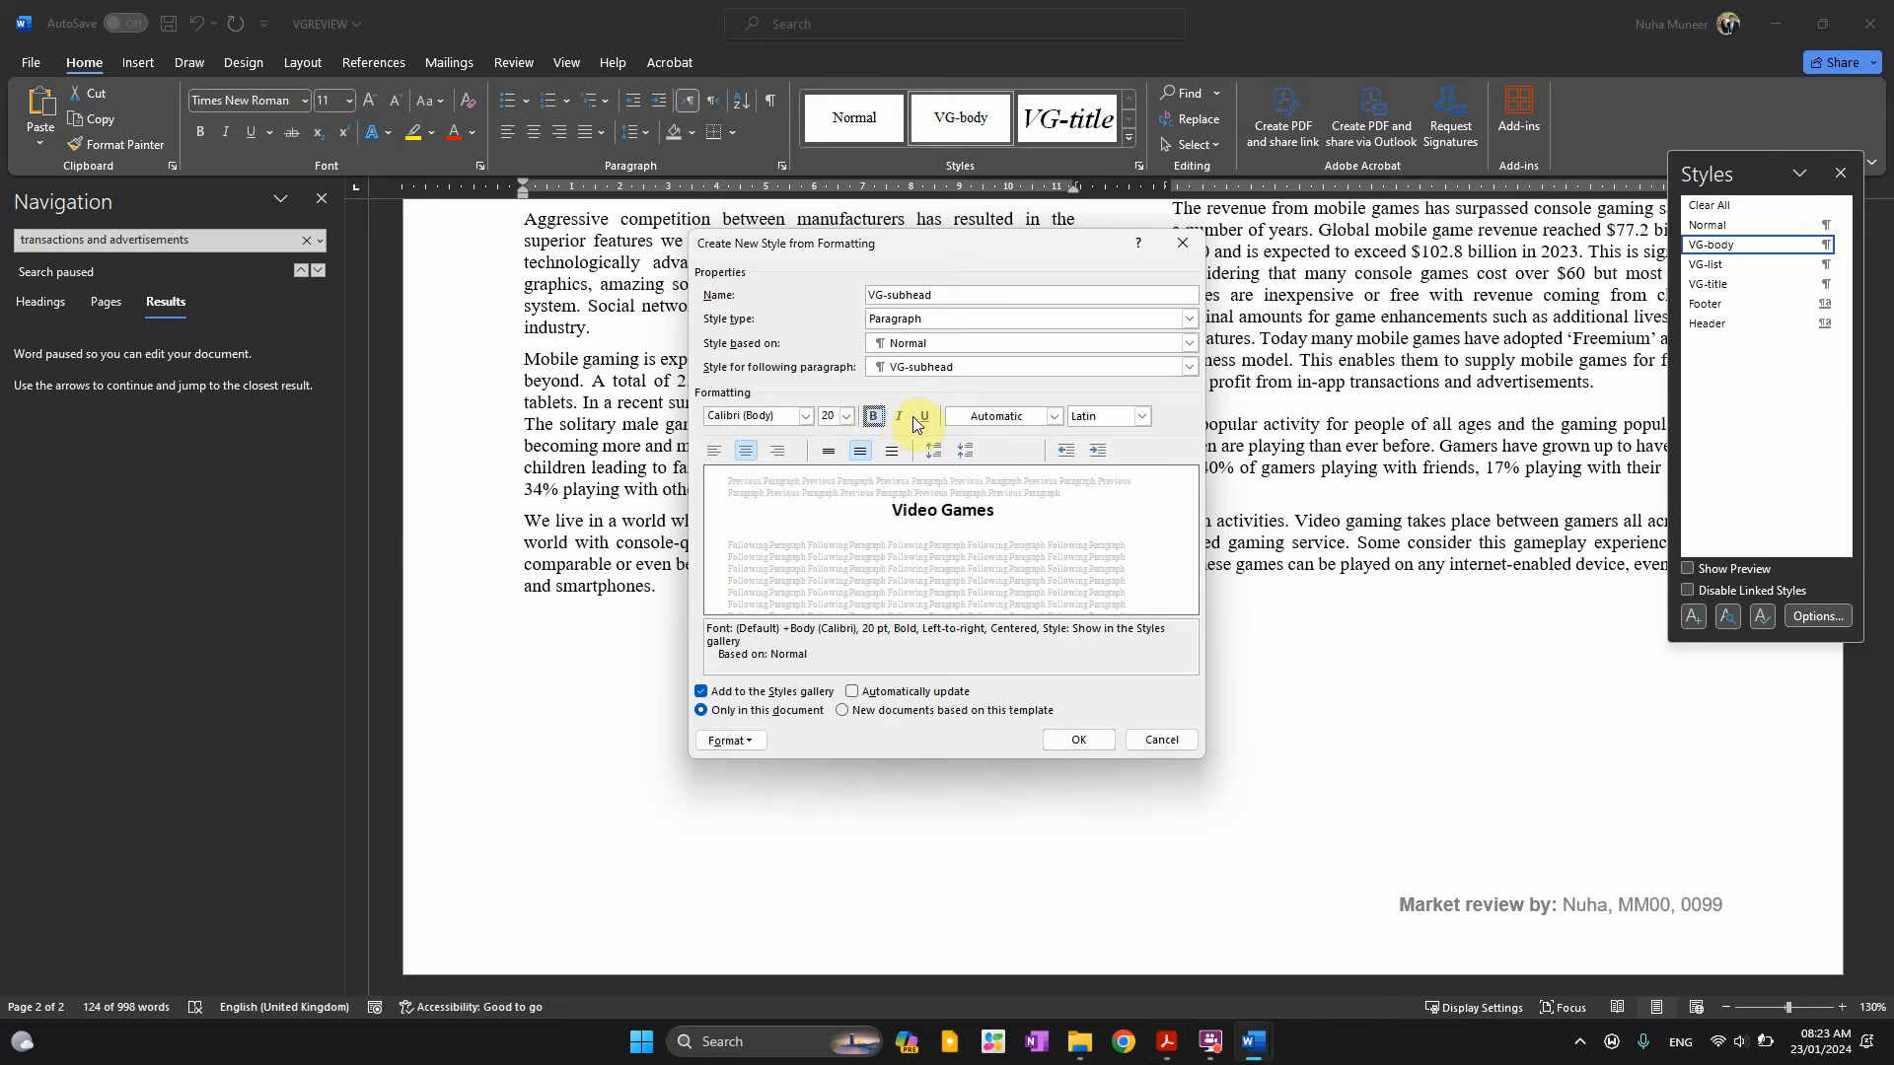
pyautogui.click(901, 418)
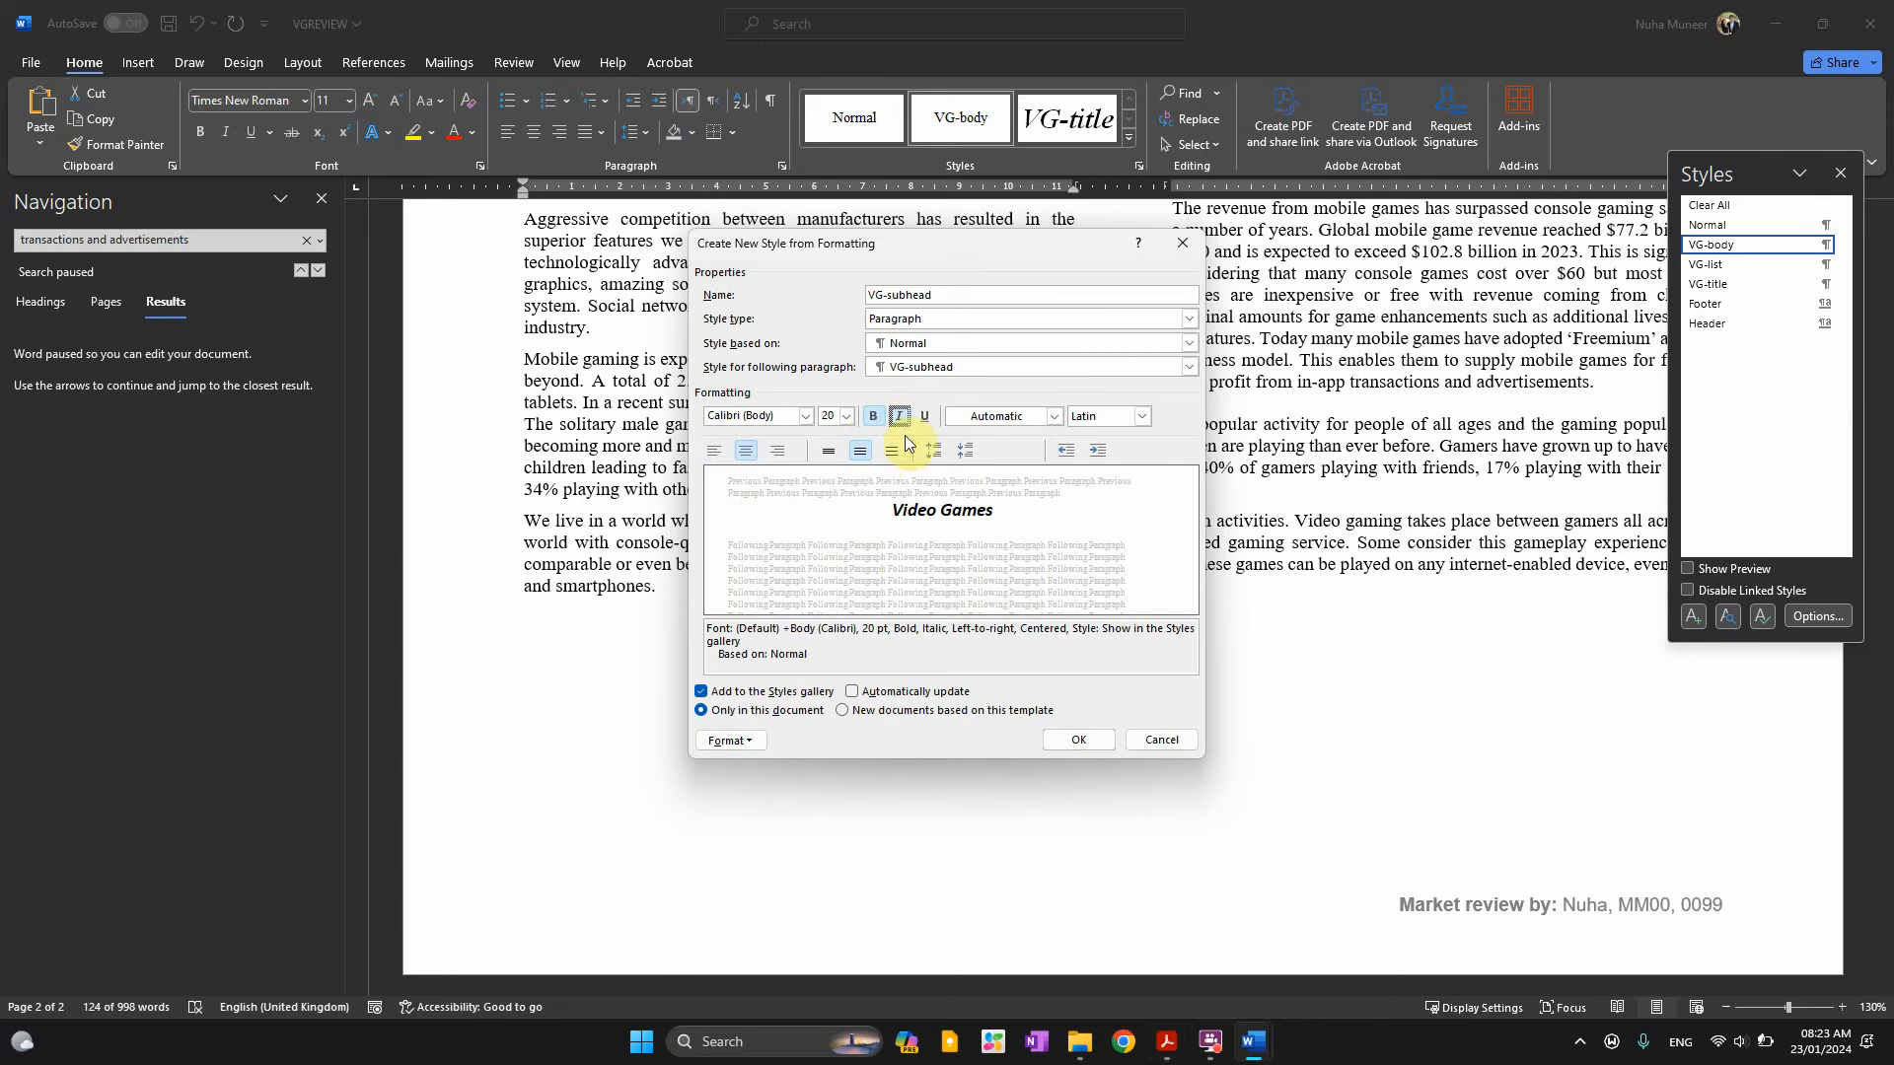
# Set the style's paragraph line spacing to Single with 0 pt space after
pyautogui.hotkey('alt', 'Tab')
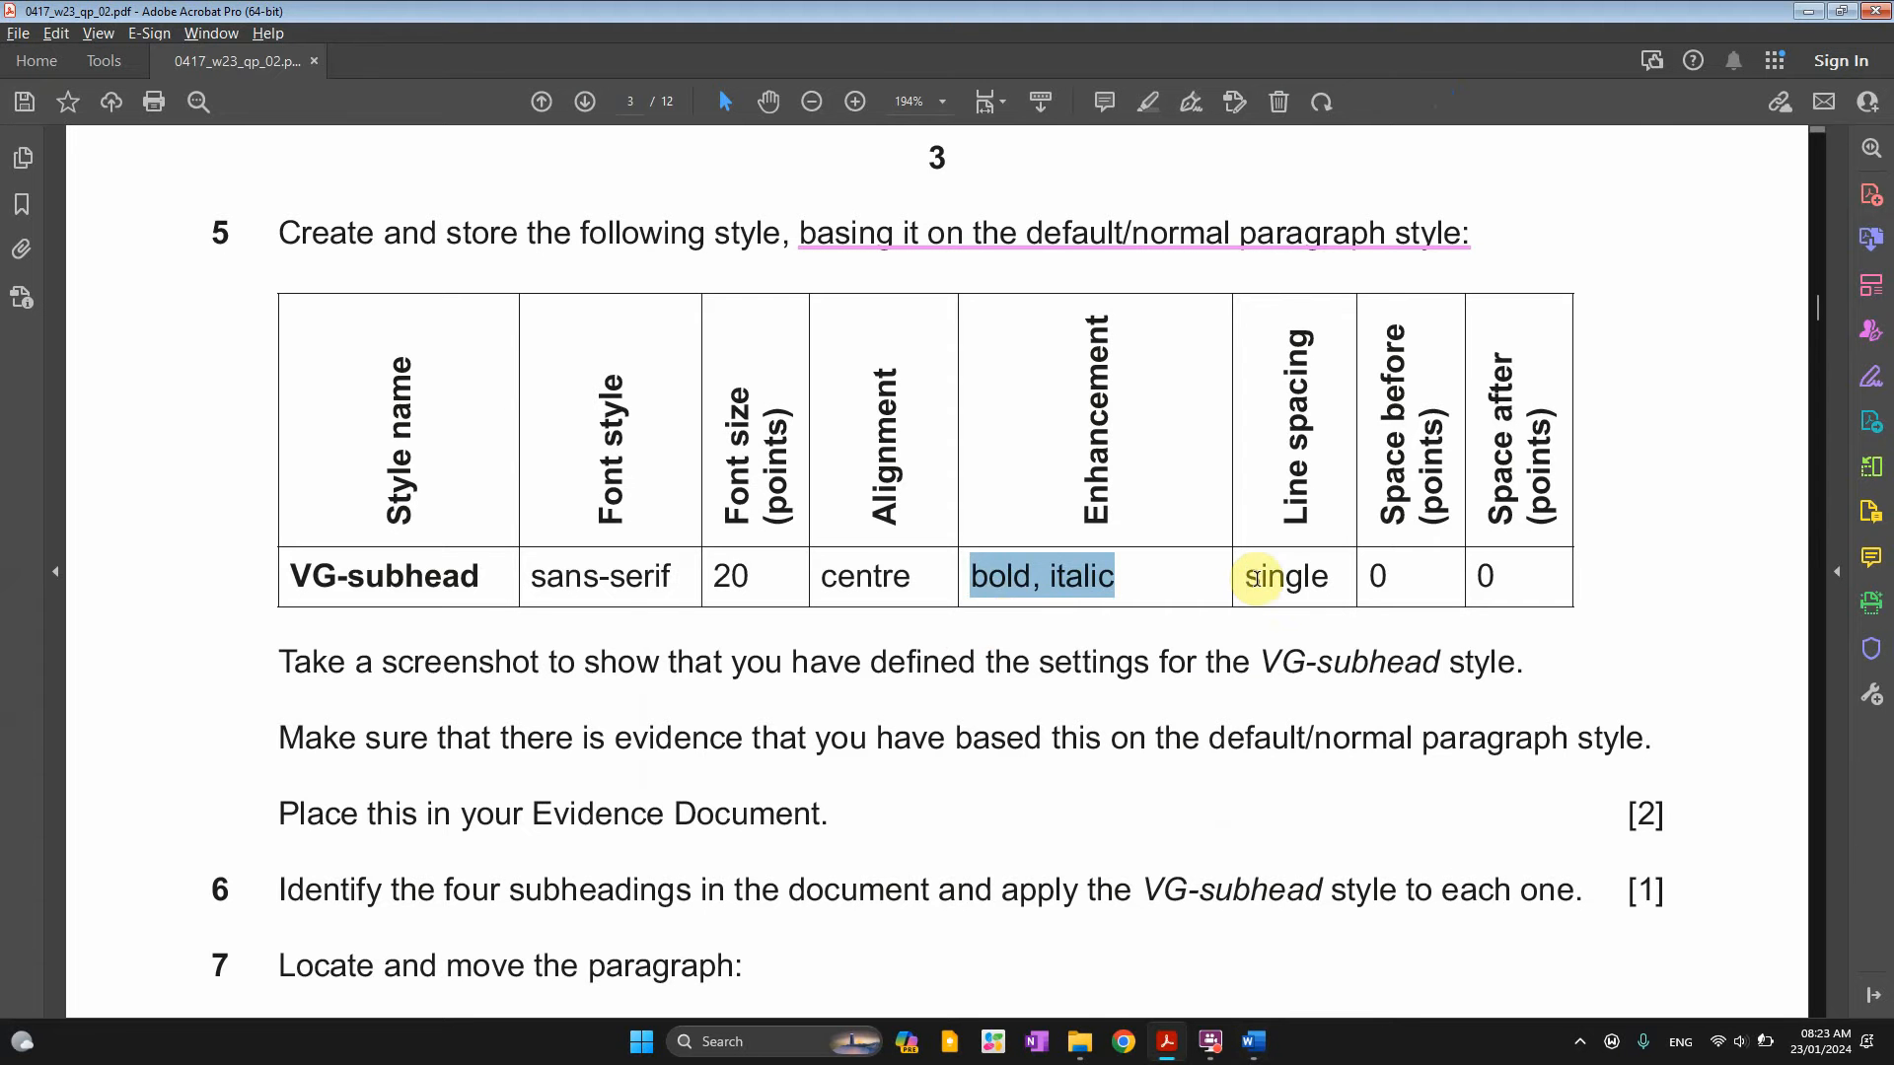
pyautogui.doubleClick(1255, 578)
pyautogui.moveTo(1361, 578); pyautogui.dragTo(1519, 577)
pyautogui.hotkey('alt', 'Tab')
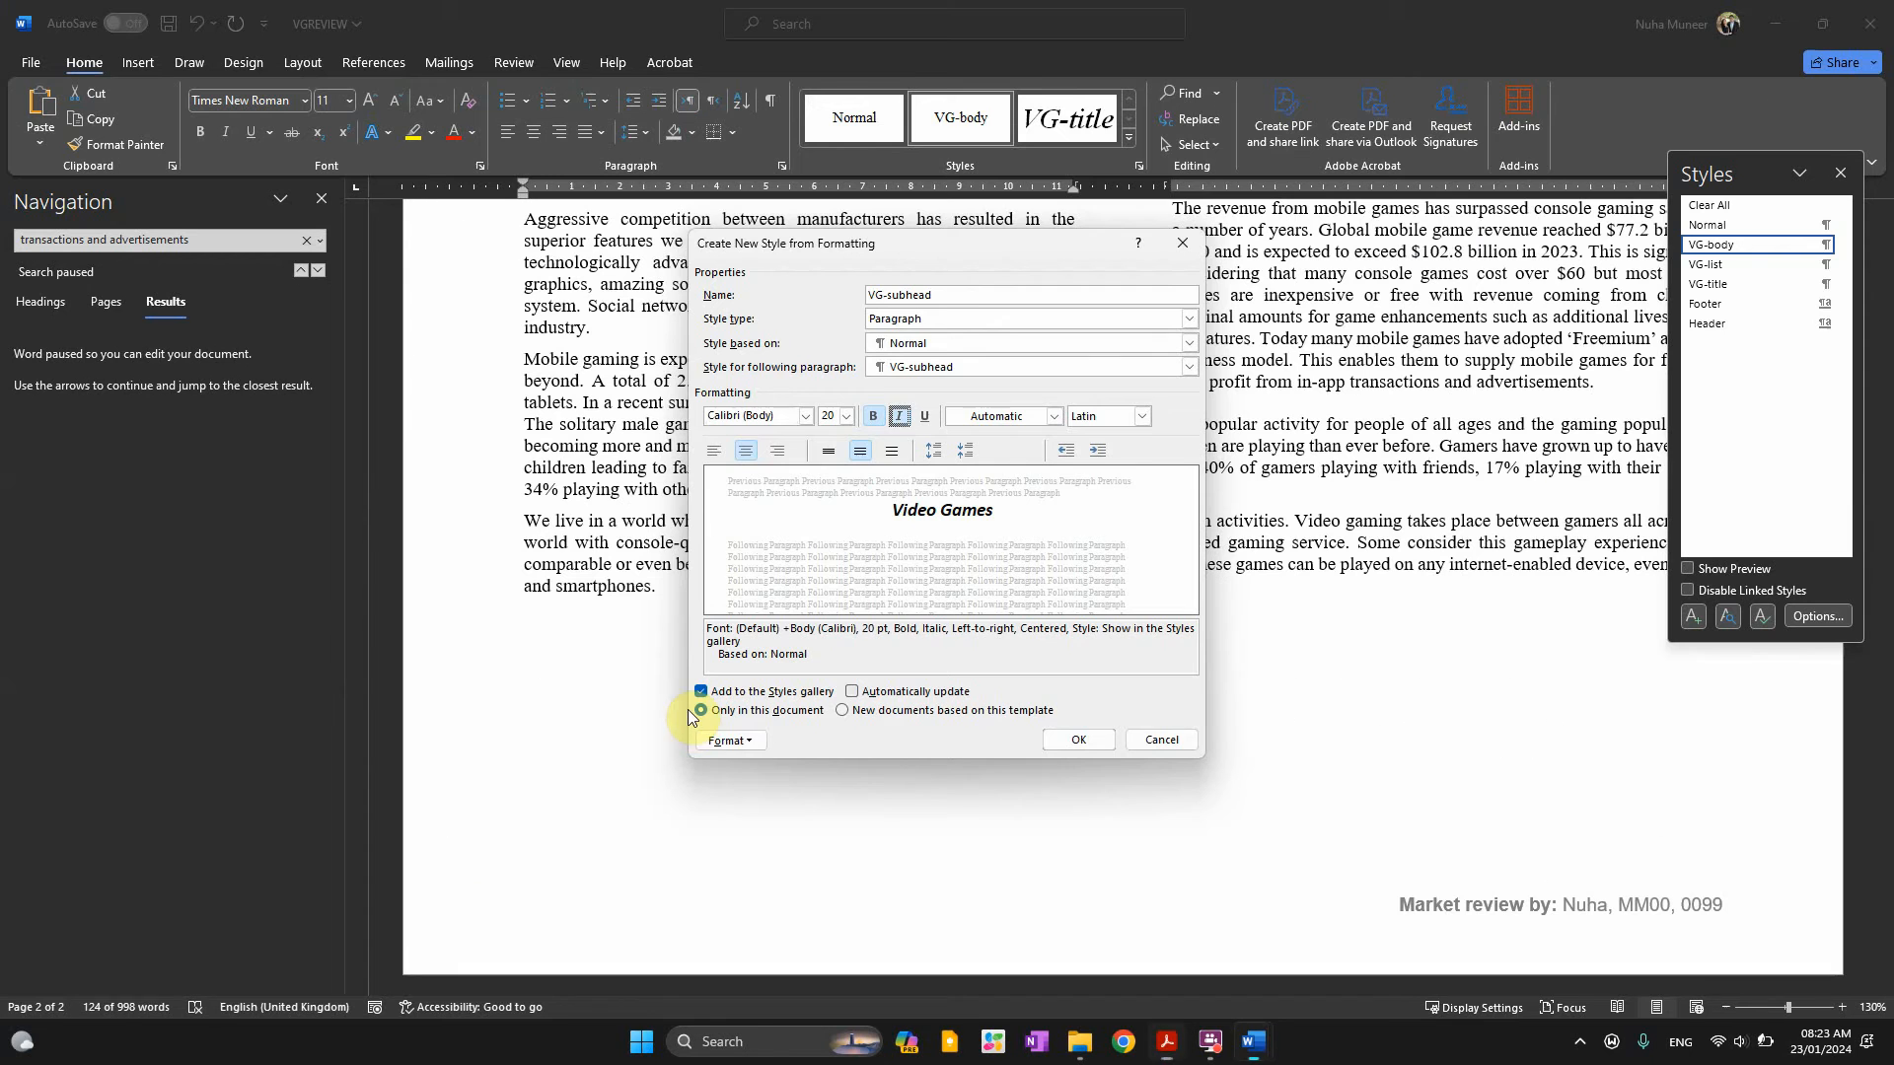
pyautogui.click(726, 744)
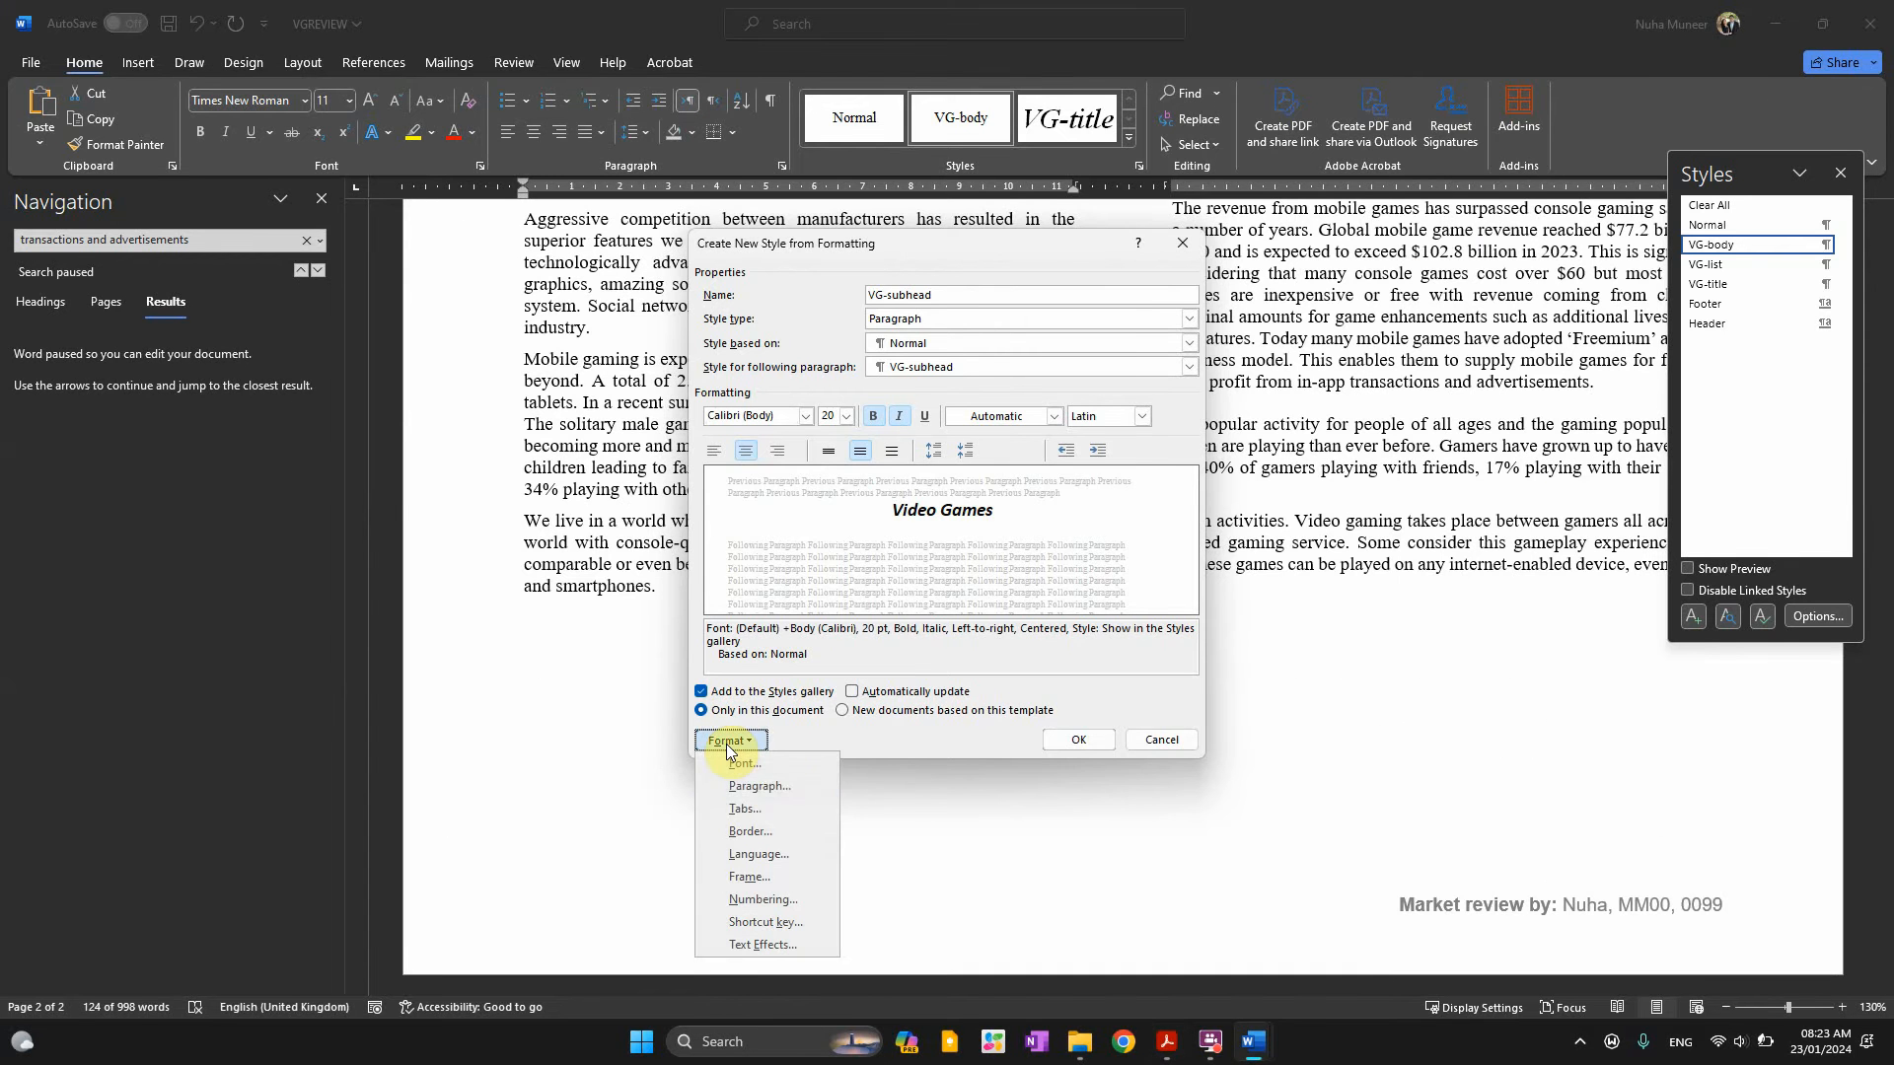
pyautogui.click(780, 790)
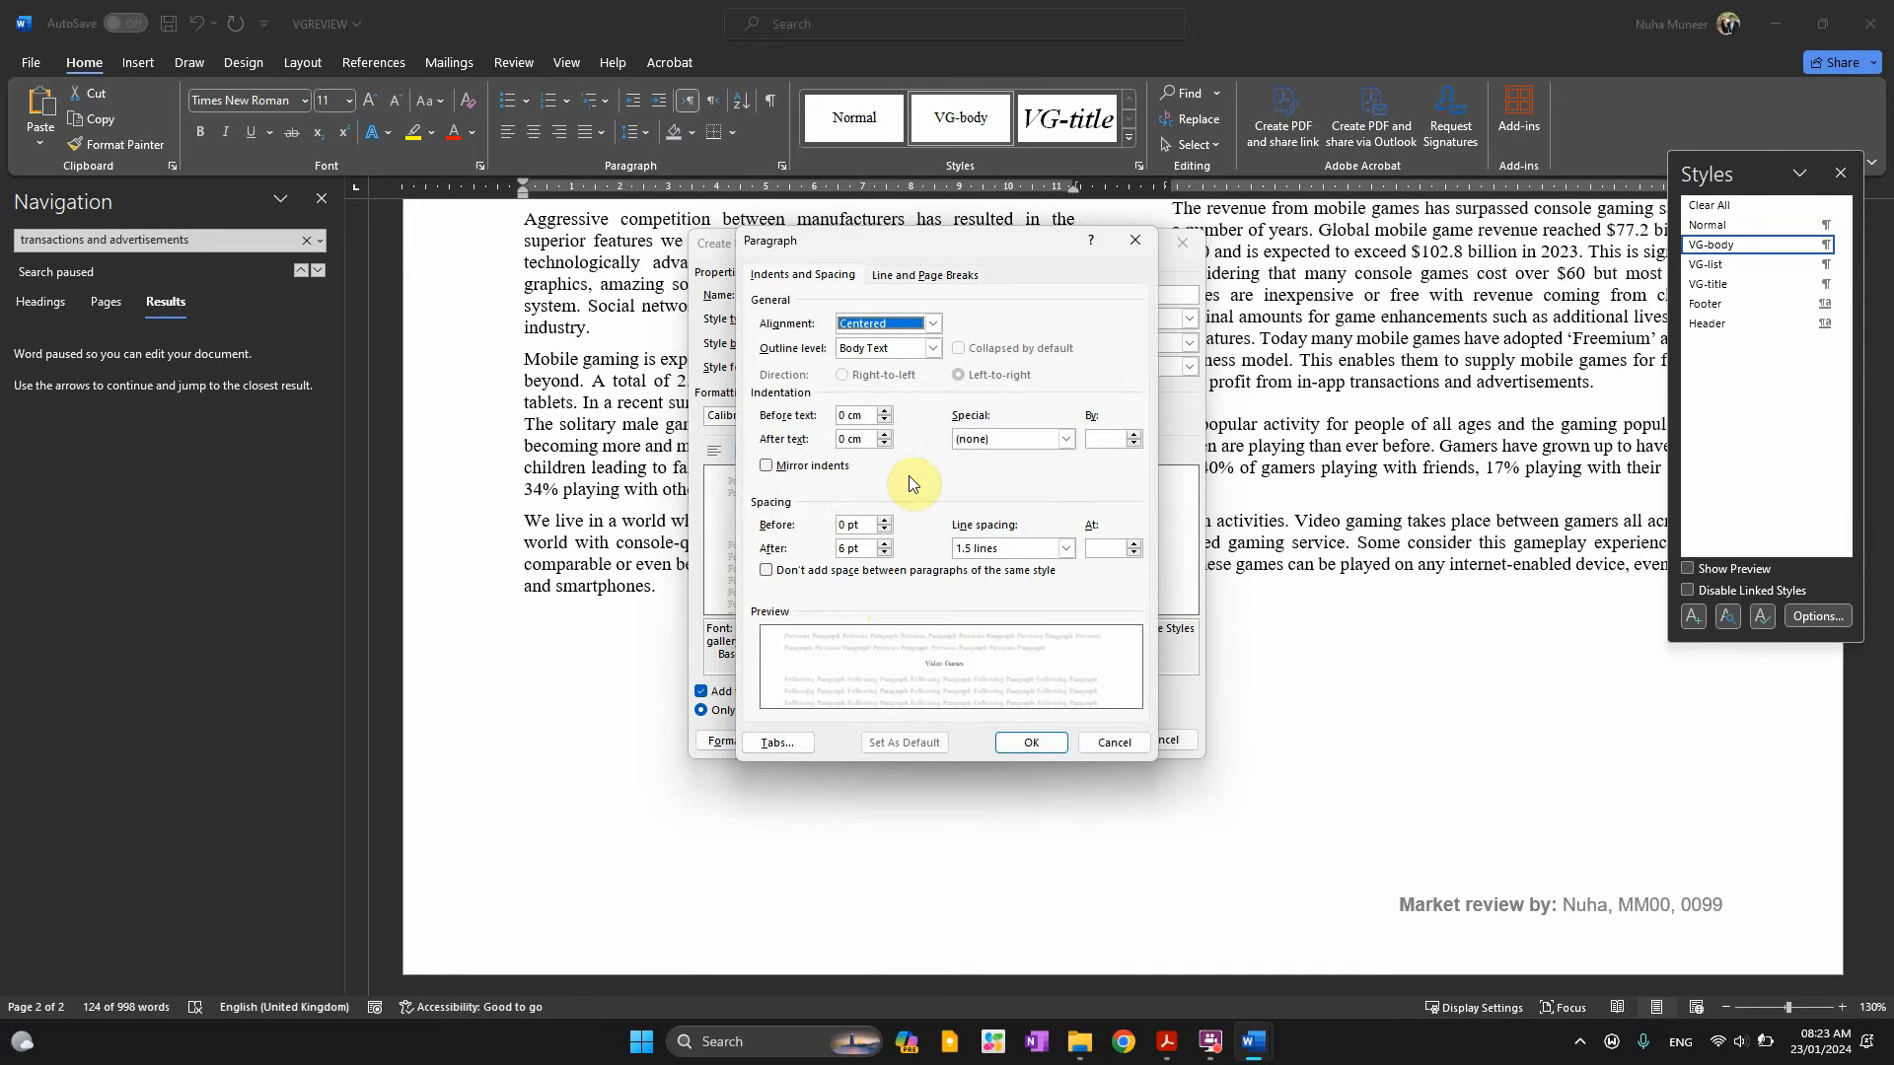
pyautogui.click(994, 555)
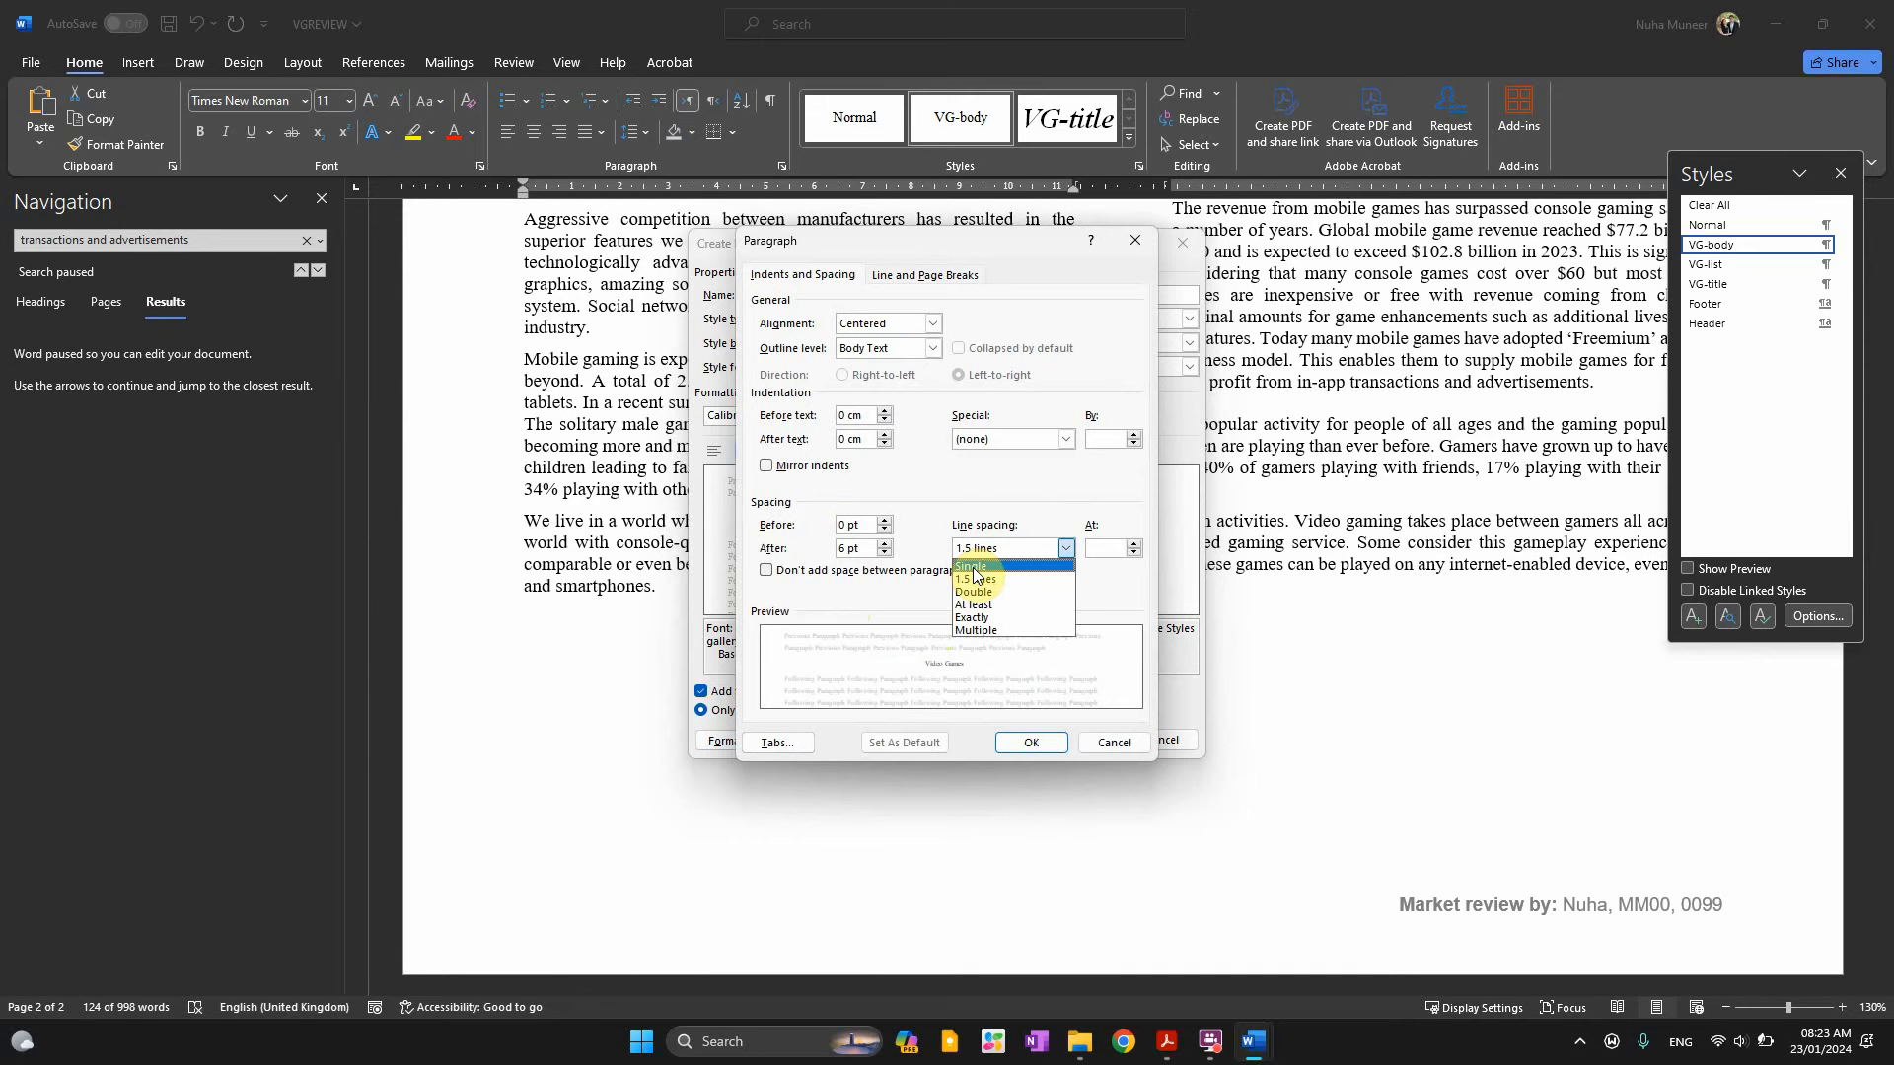
pyautogui.click(972, 567)
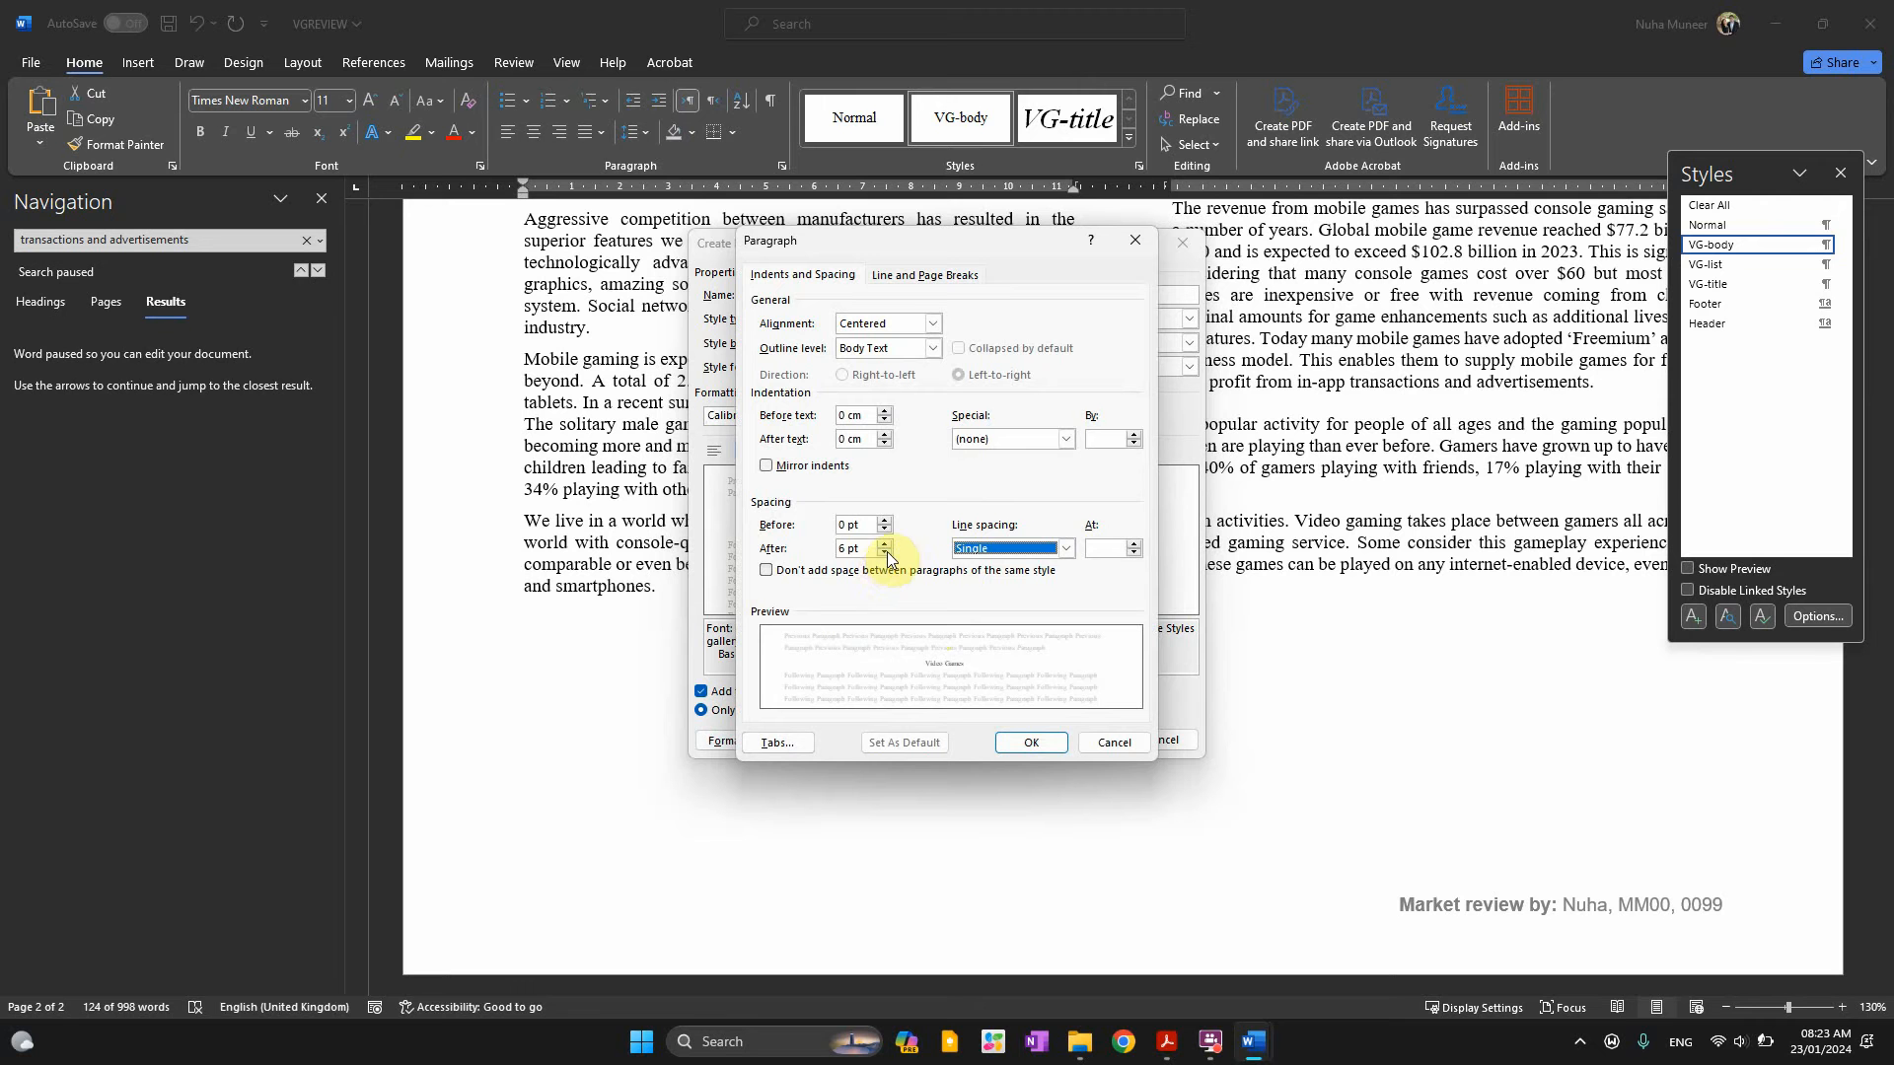
pyautogui.click(887, 555)
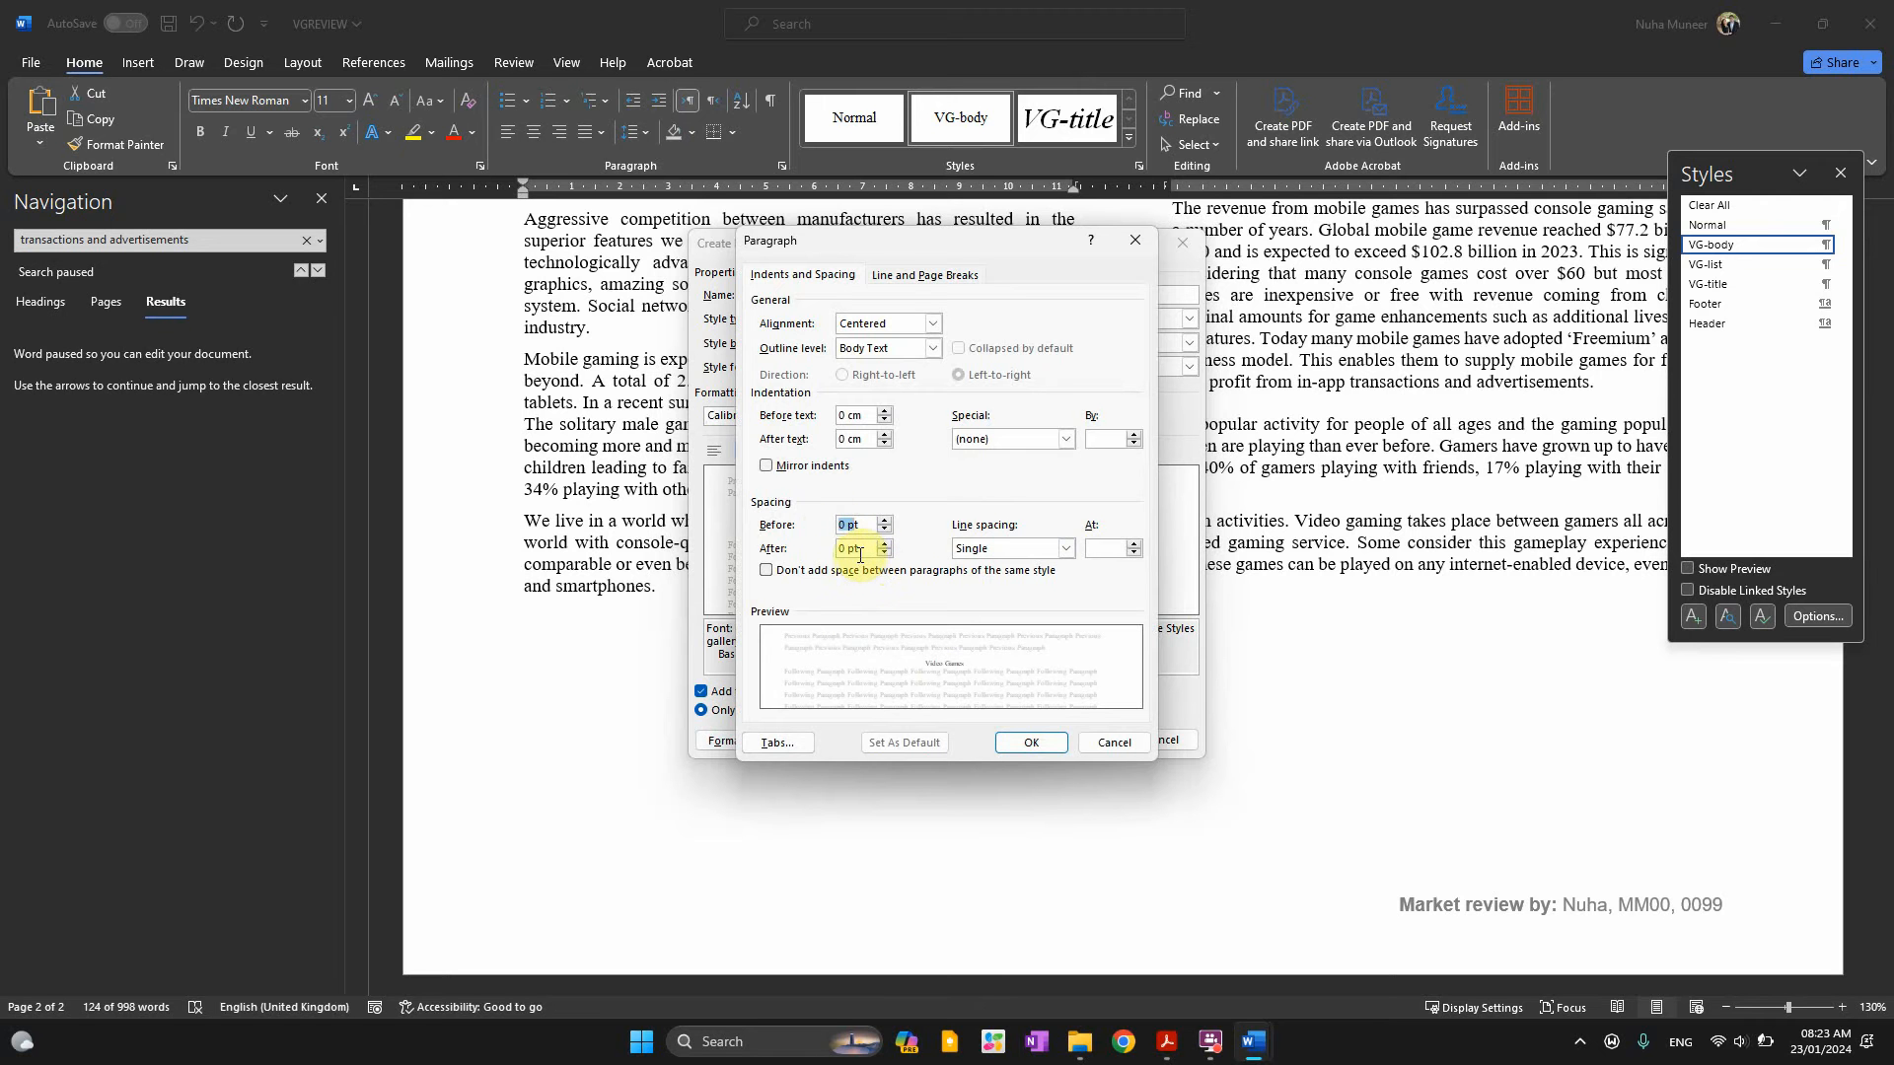
pyautogui.click(1042, 745)
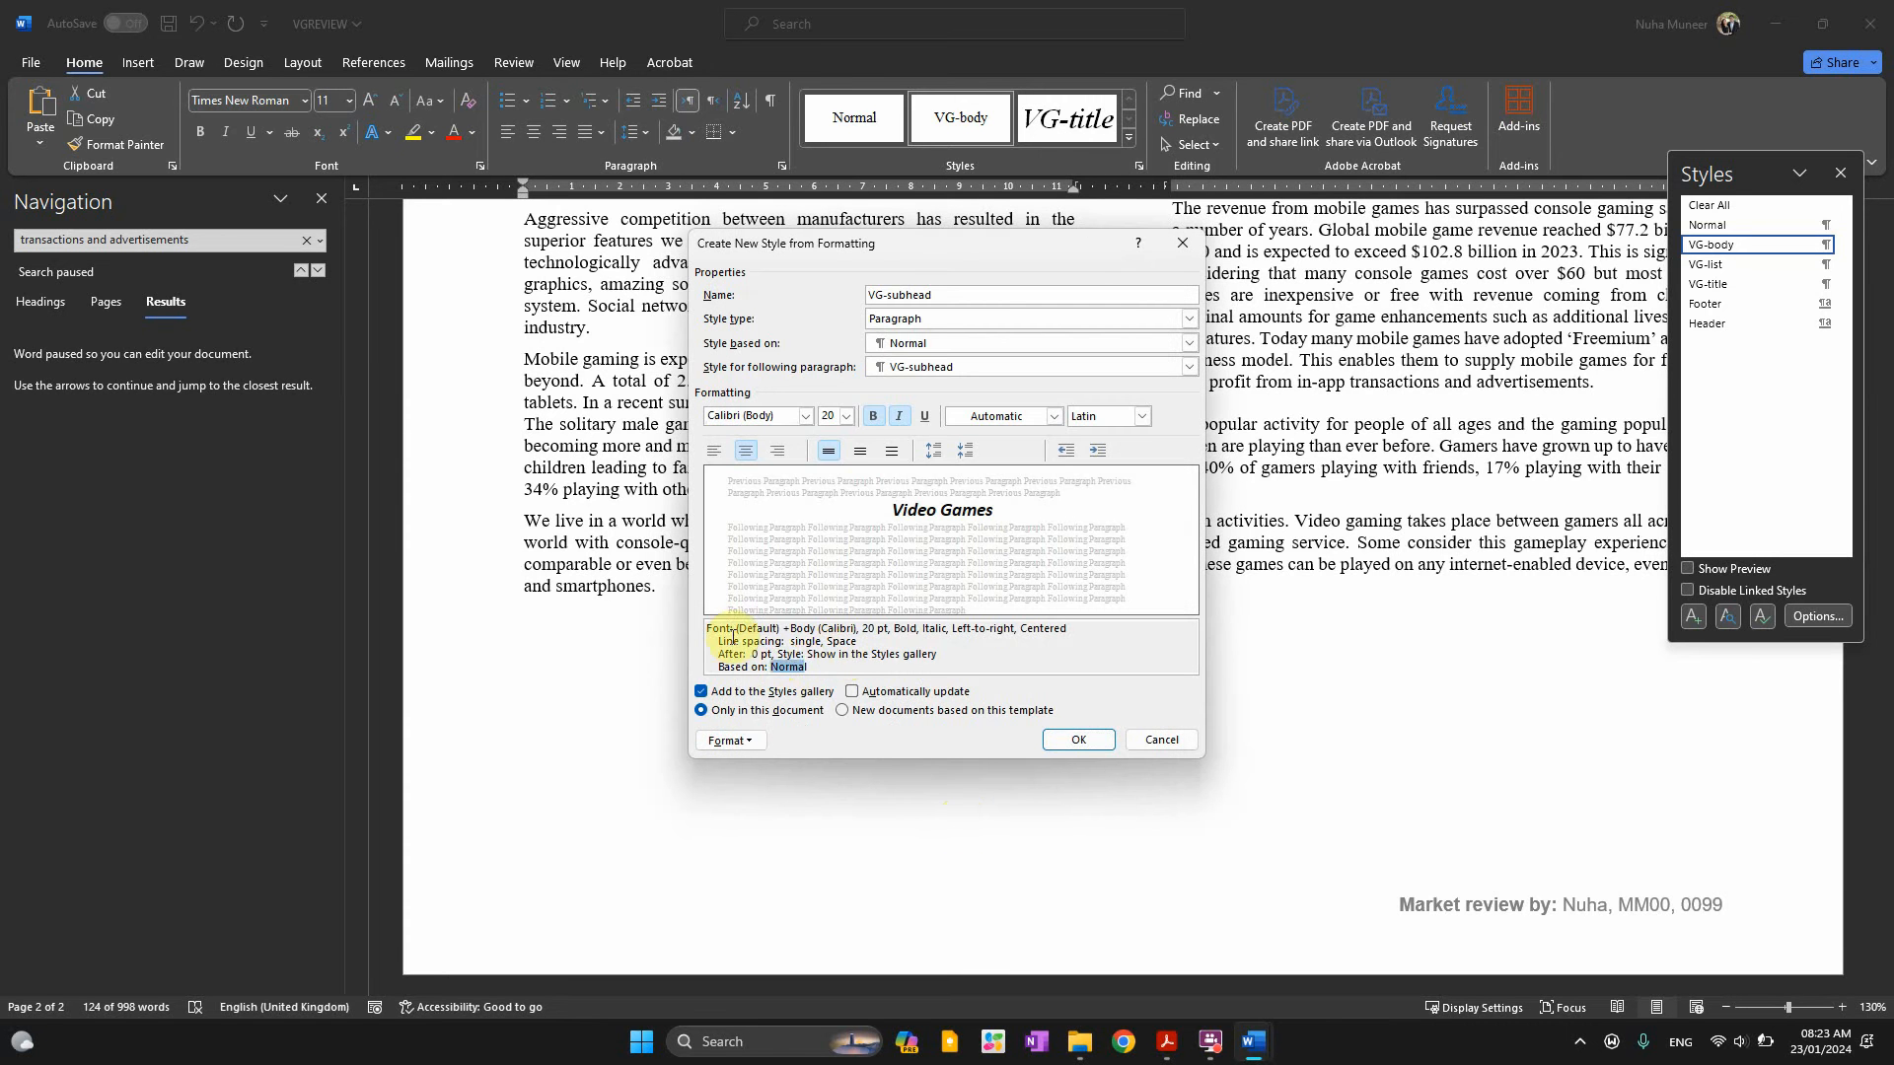
pyautogui.moveTo(733, 637); pyautogui.dragTo(707, 629)
pyautogui.hotkey('alt', 'Tab')
# Reread the exam paper's 'Take a screenshot' instruction, then return to the finished style dialog
pyautogui.scroll(-1, 916, 720)
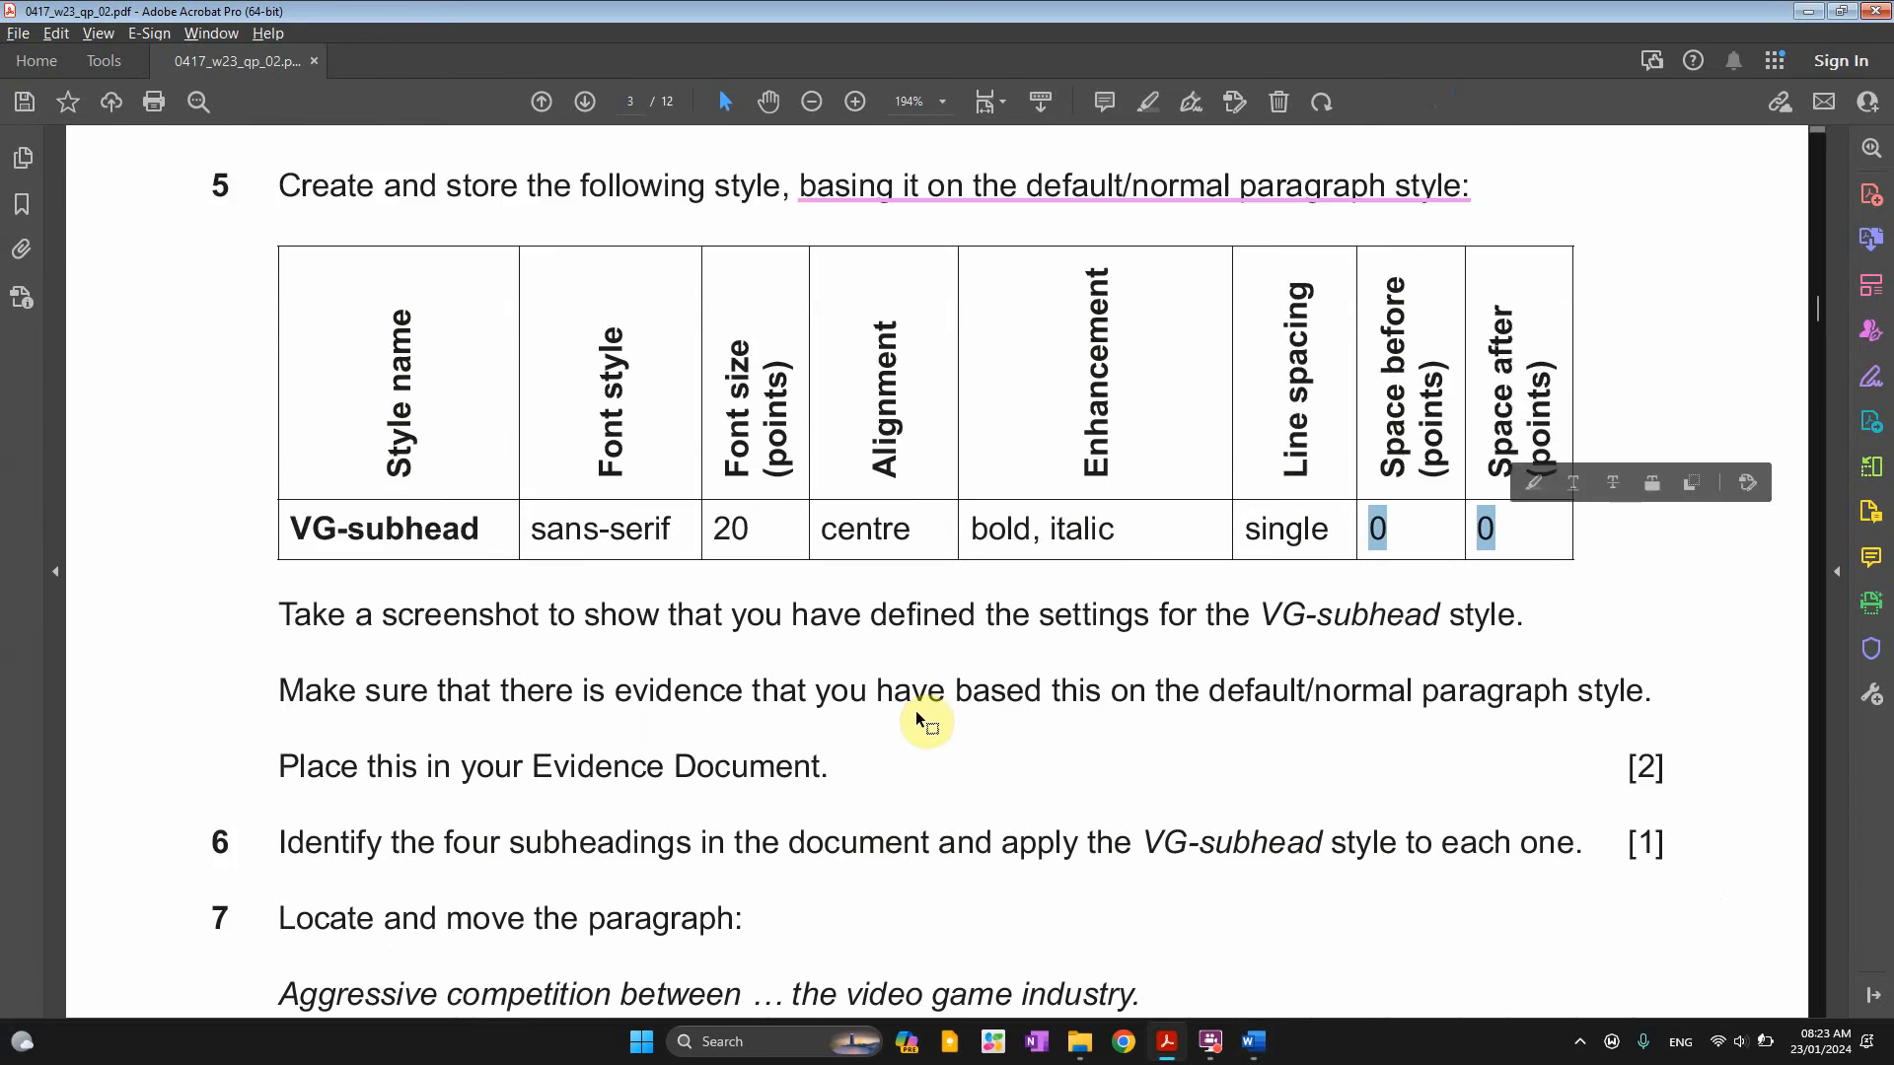
pyautogui.scroll(-1, 915, 710)
pyautogui.moveTo(280, 568)
pyautogui.mouseDown()
pyautogui.moveTo(496, 597)
pyautogui.moveTo(1515, 578)
pyautogui.mouseUp()
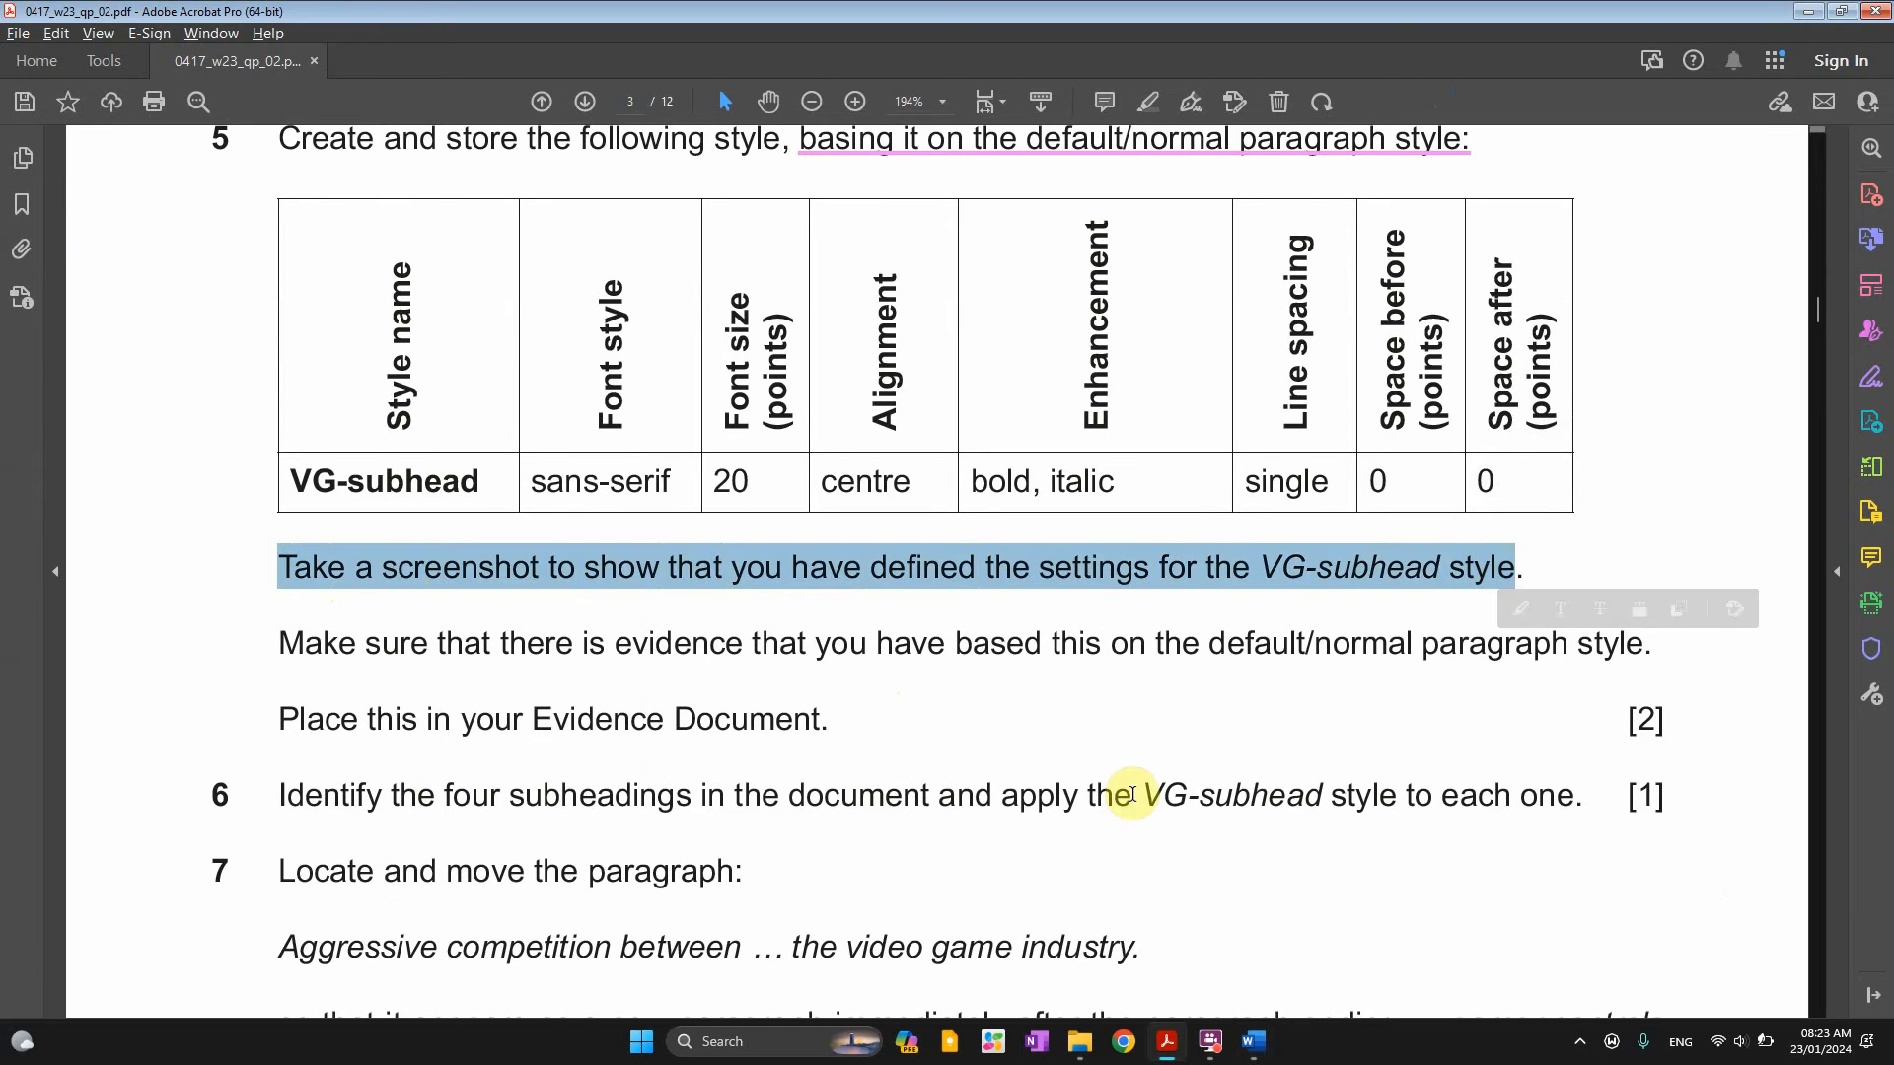
pyautogui.hotkey('alt', 'Tab')
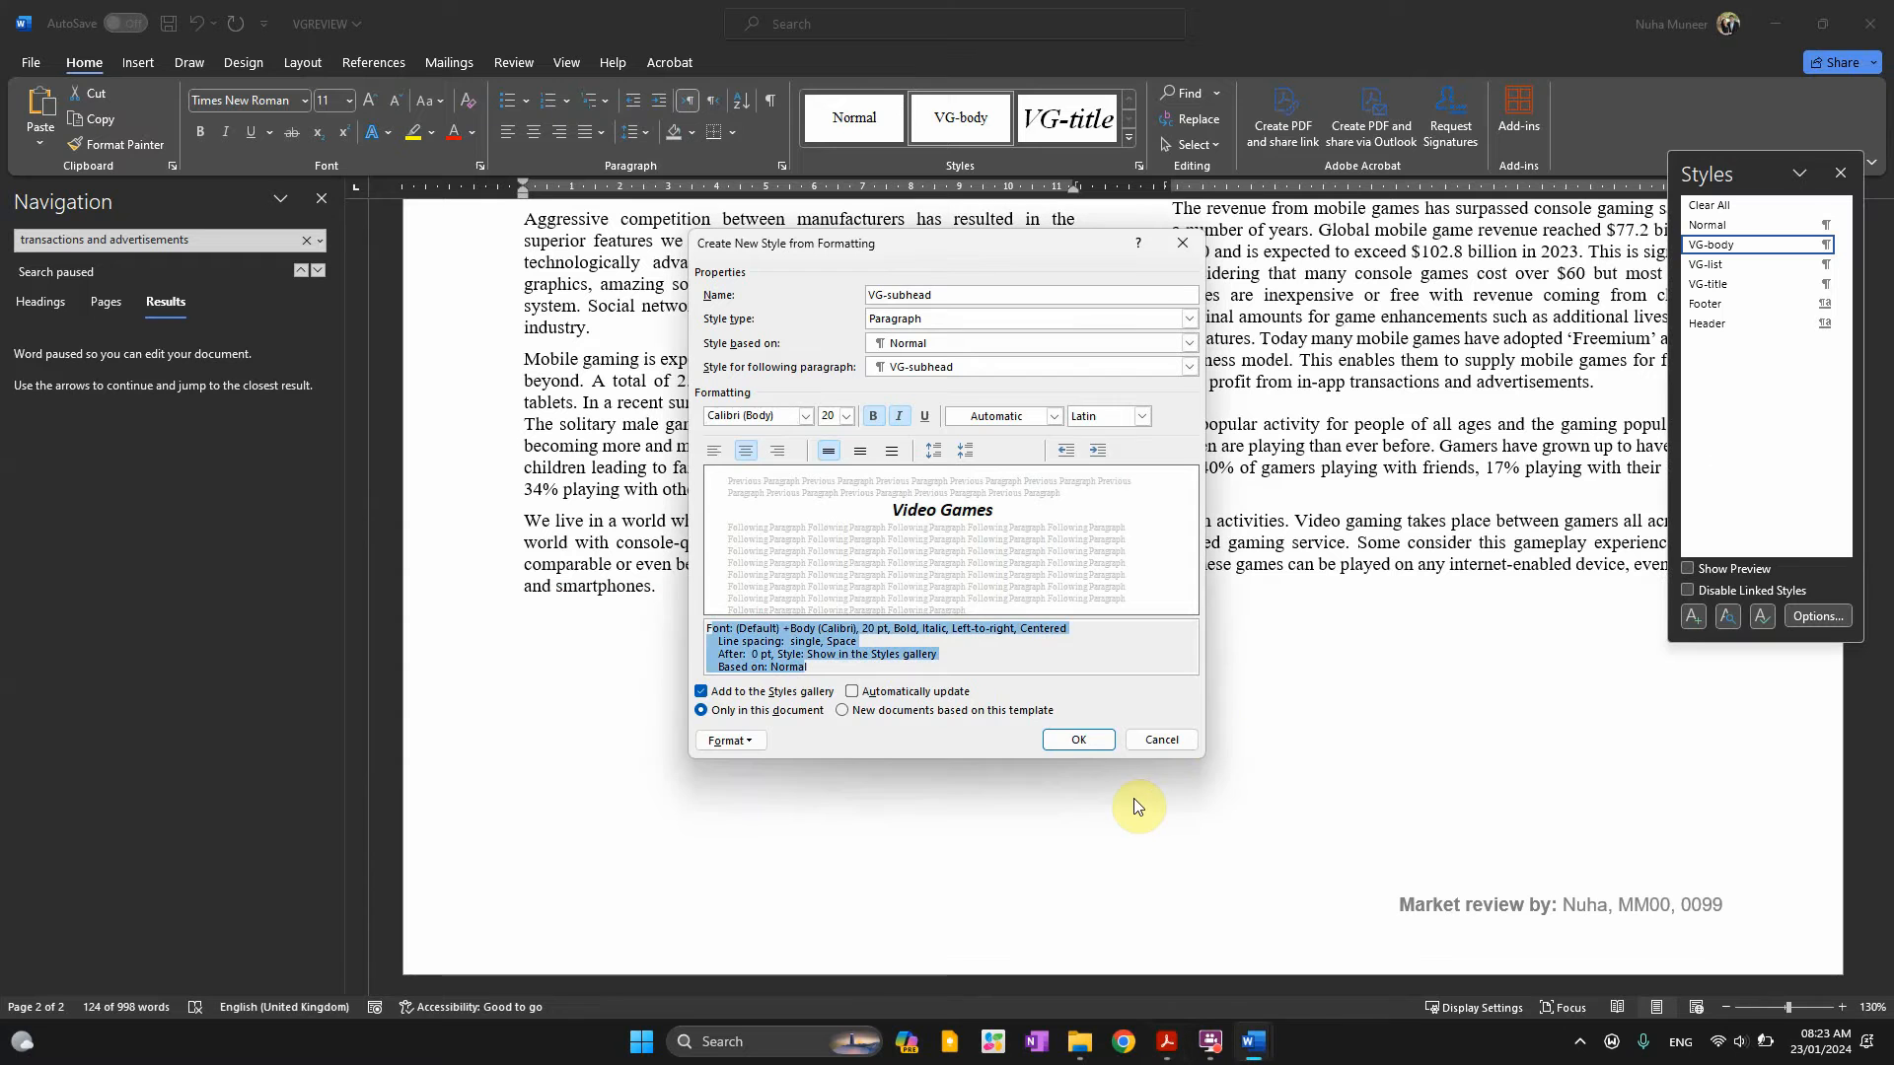
# Screenshot the VG-subhead style settings dialog, then create the style
pyautogui.click(1026, 662)
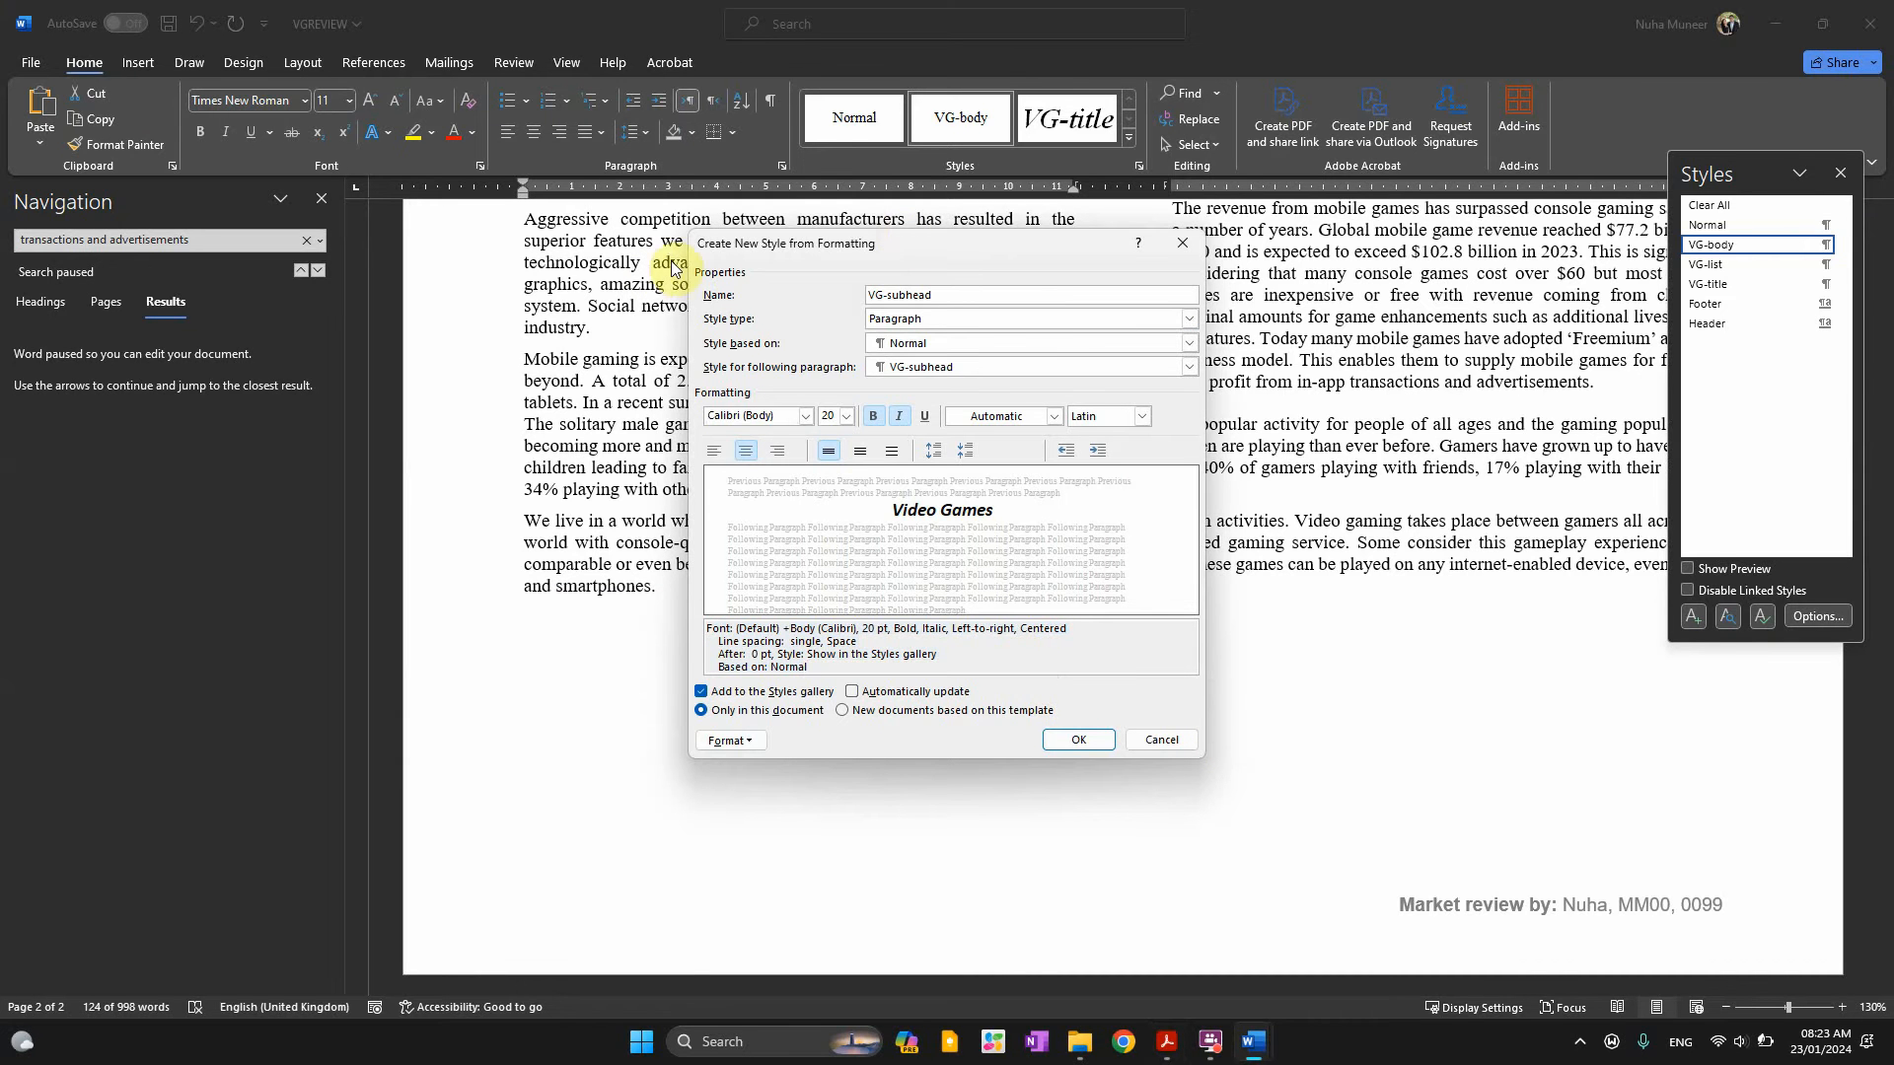
pyautogui.press('super+shift+s')
pyautogui.moveTo(683, 227); pyautogui.dragTo(1209, 761)
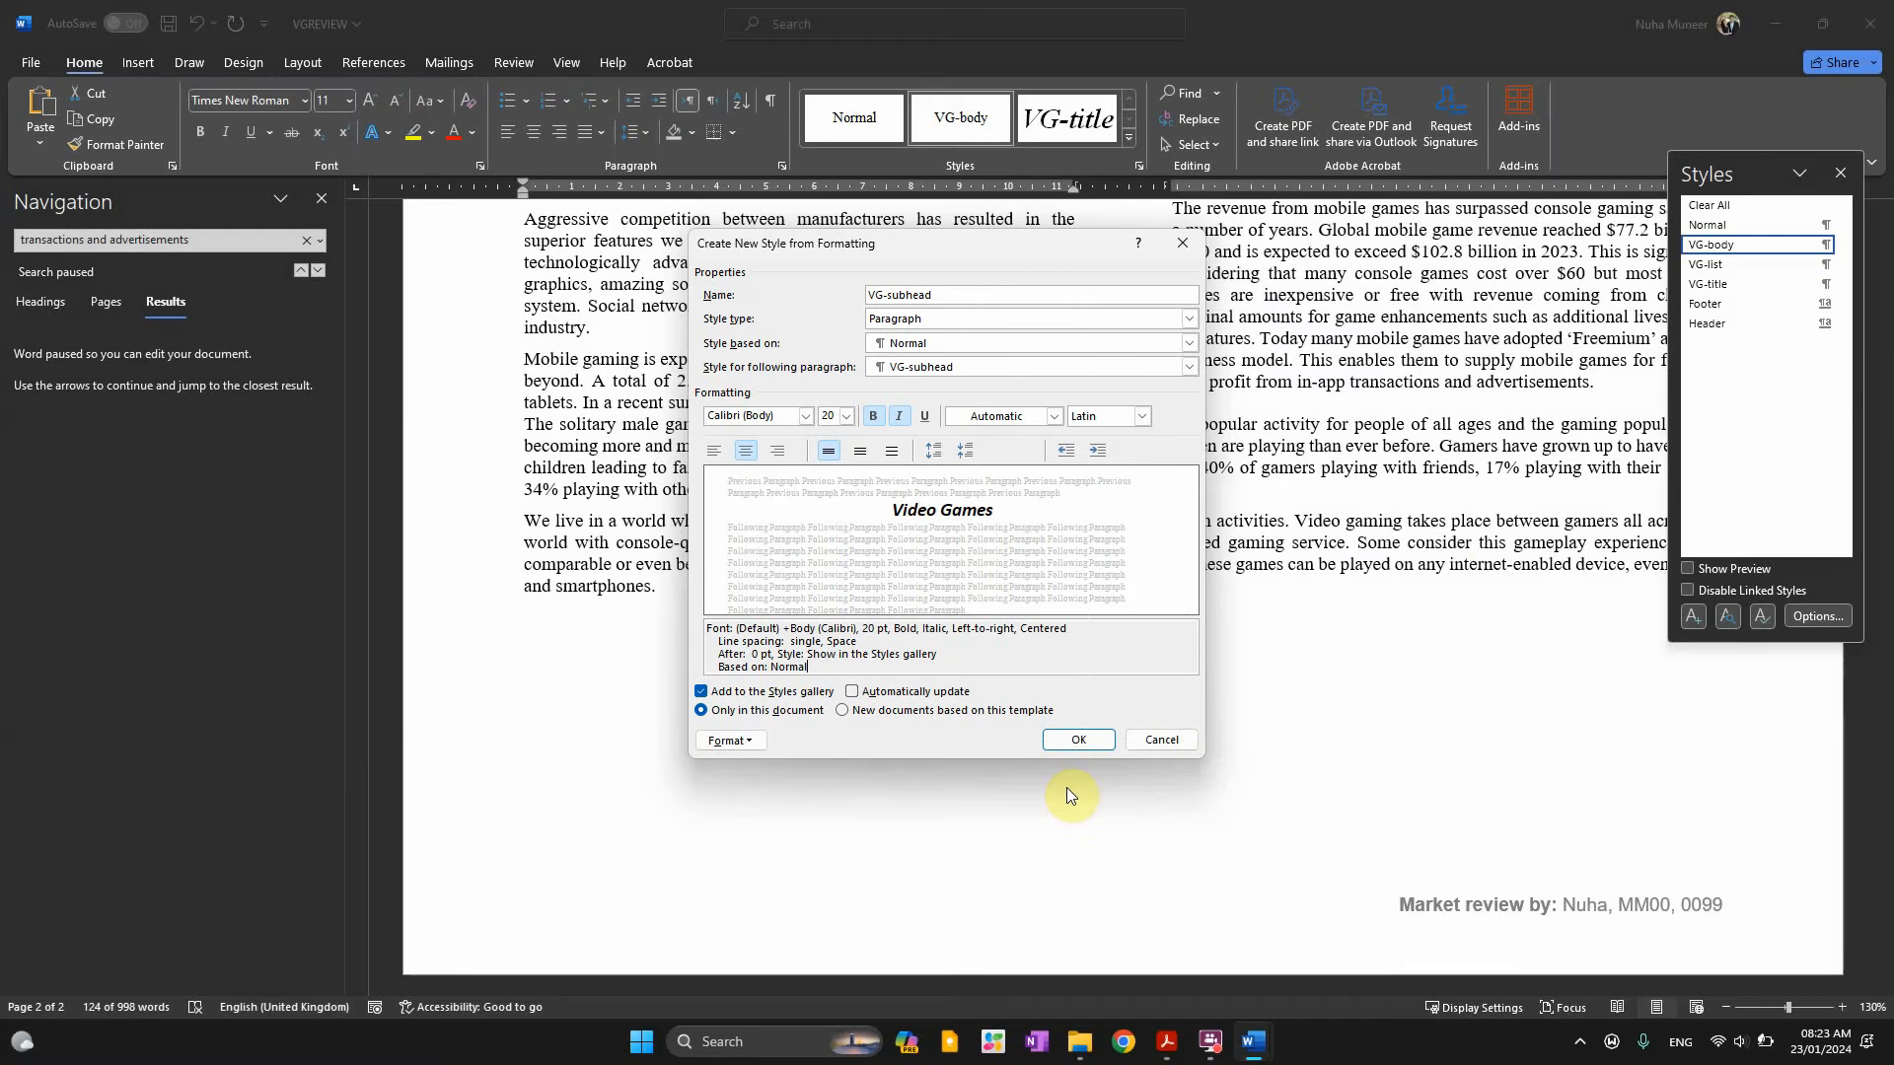
pyautogui.click(1079, 742)
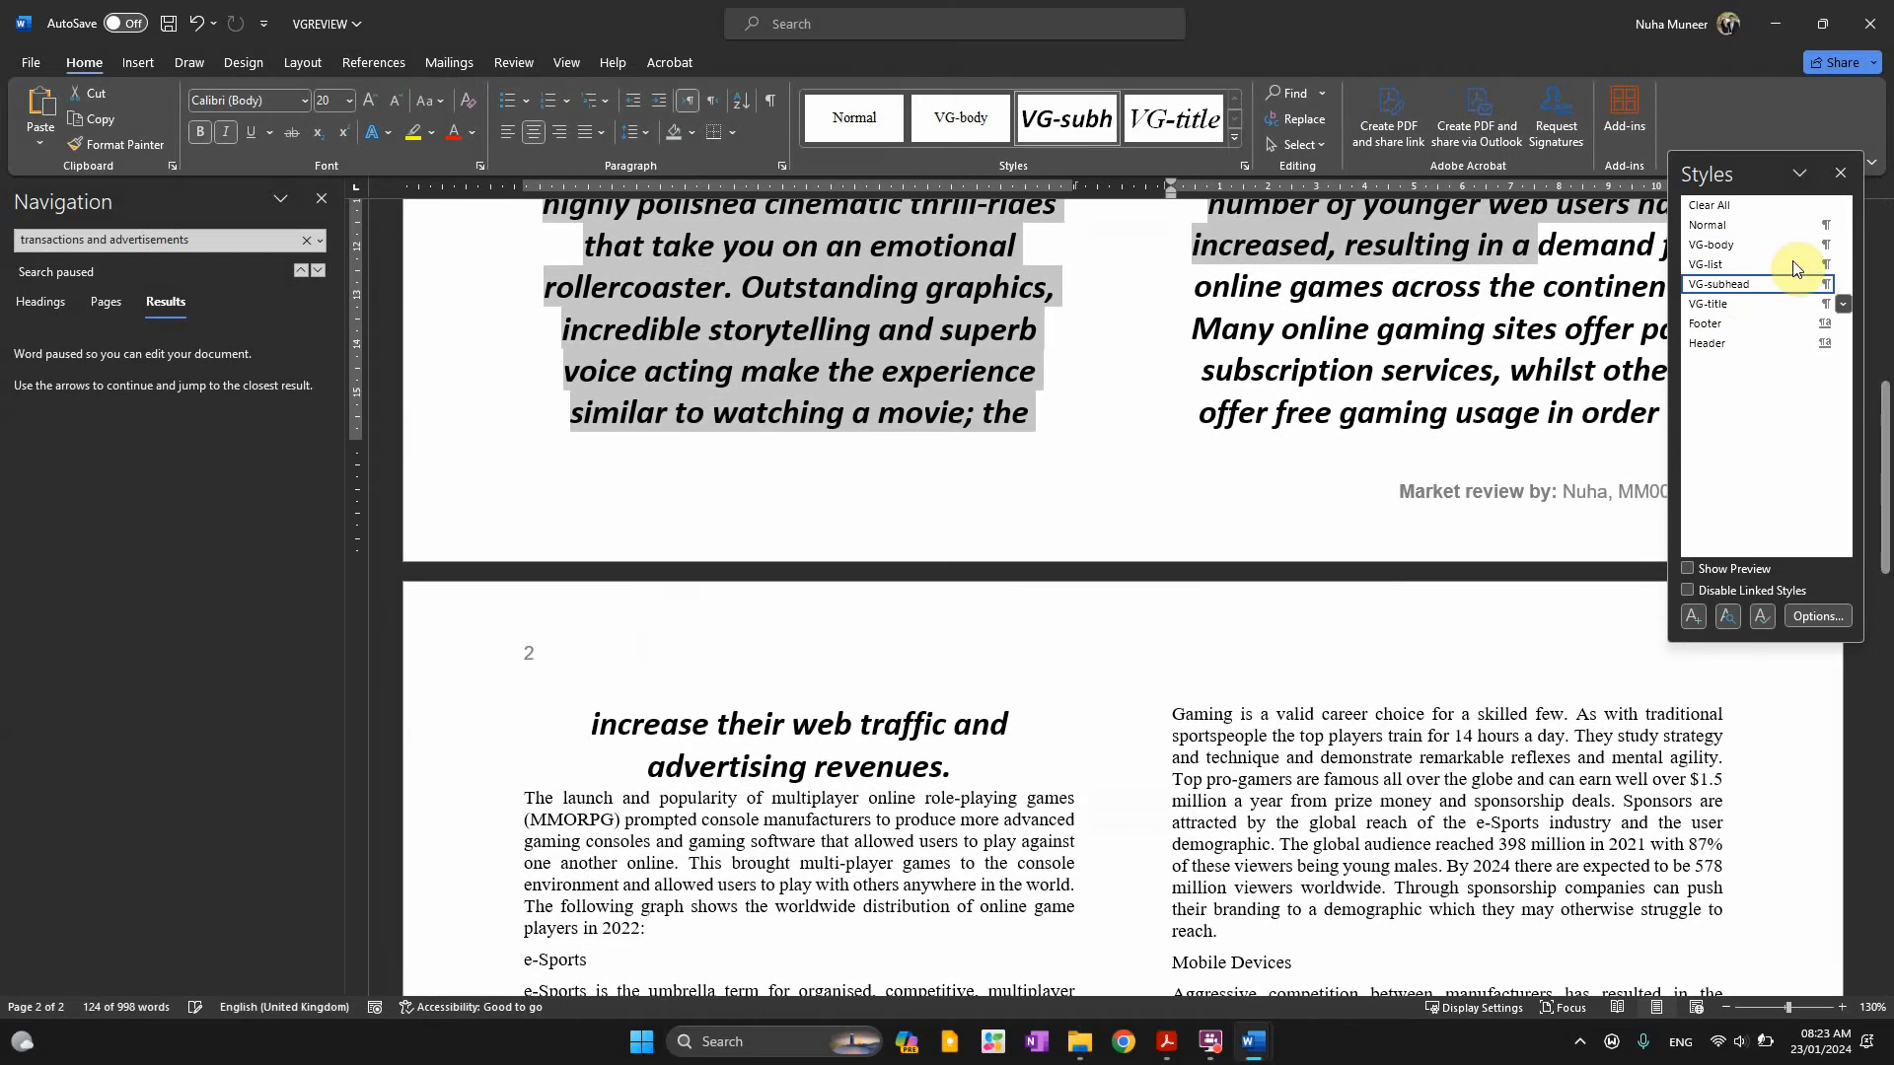
# Select the two-column body text, now showing bold italic centred formatting
pyautogui.scroll(3, 1311, 494)
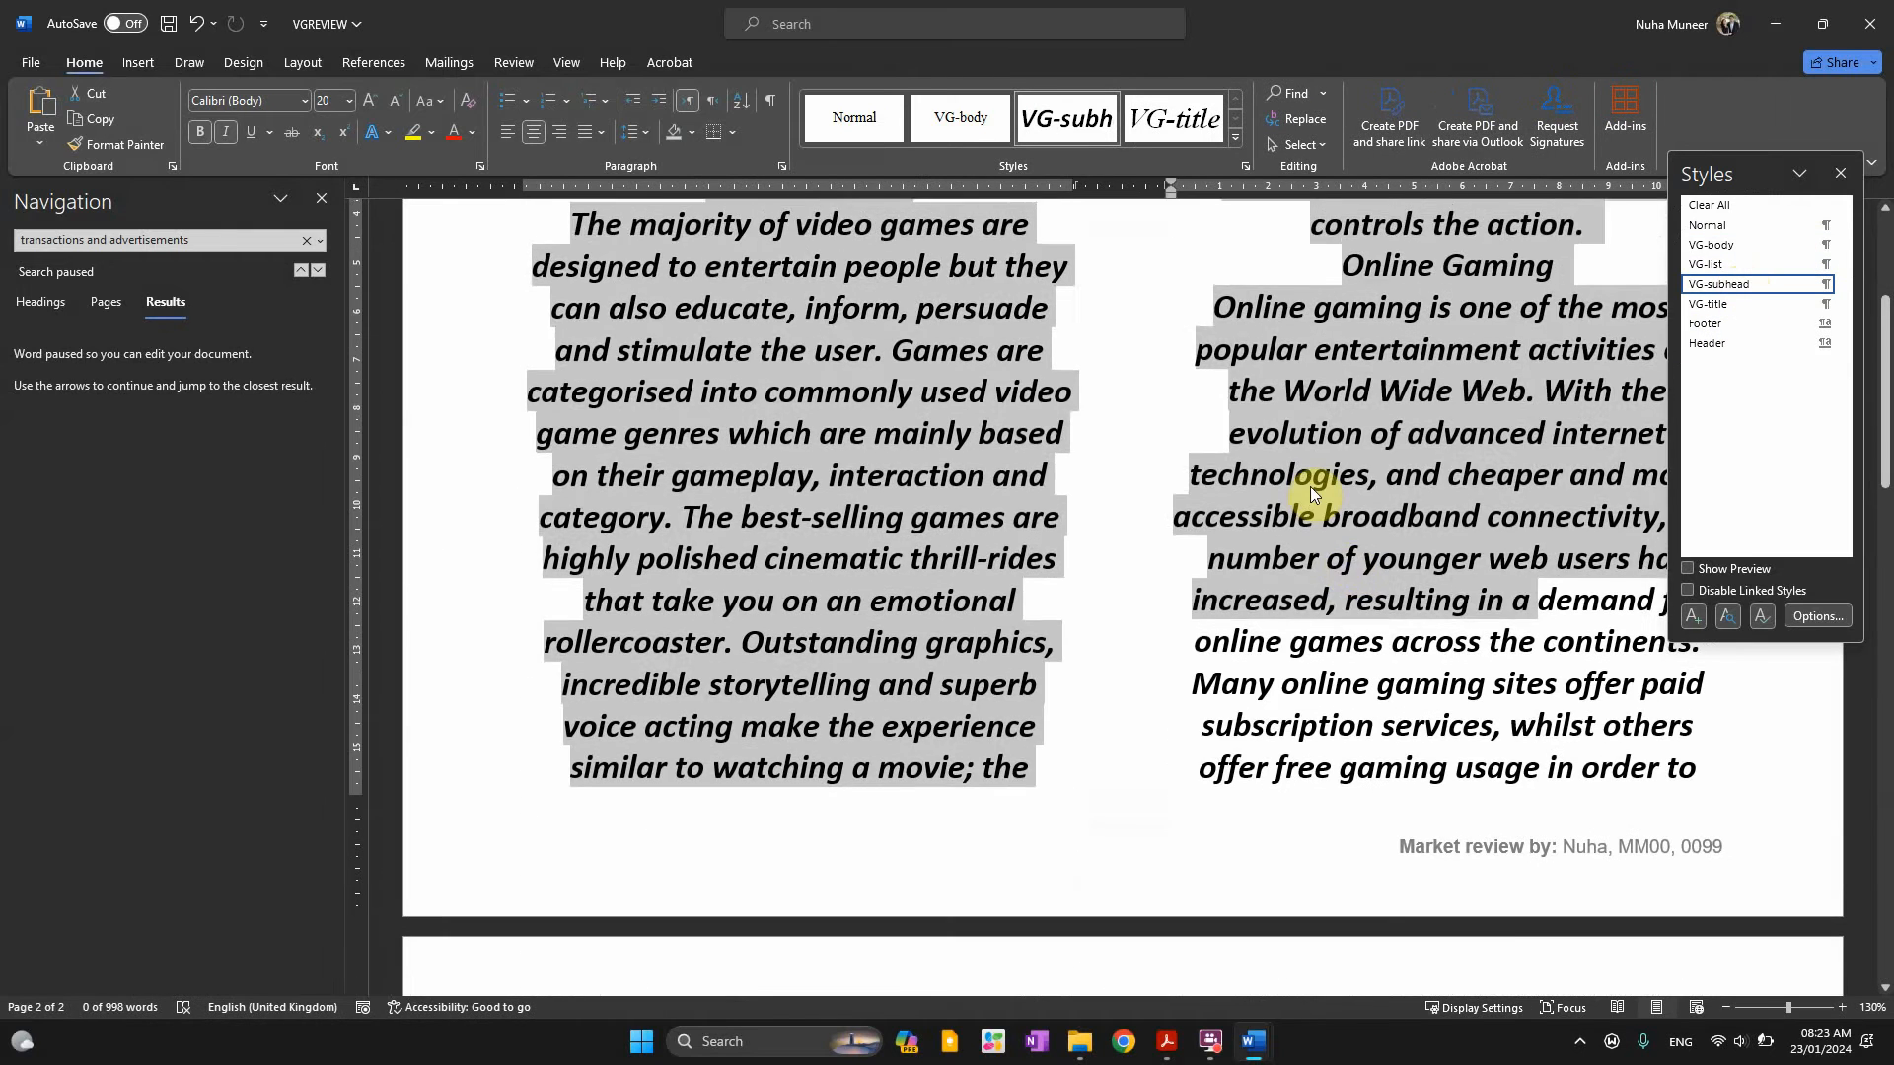
pyautogui.click(1352, 598)
pyautogui.scroll(5, 1008, 500)
pyautogui.scroll(1, 1009, 501)
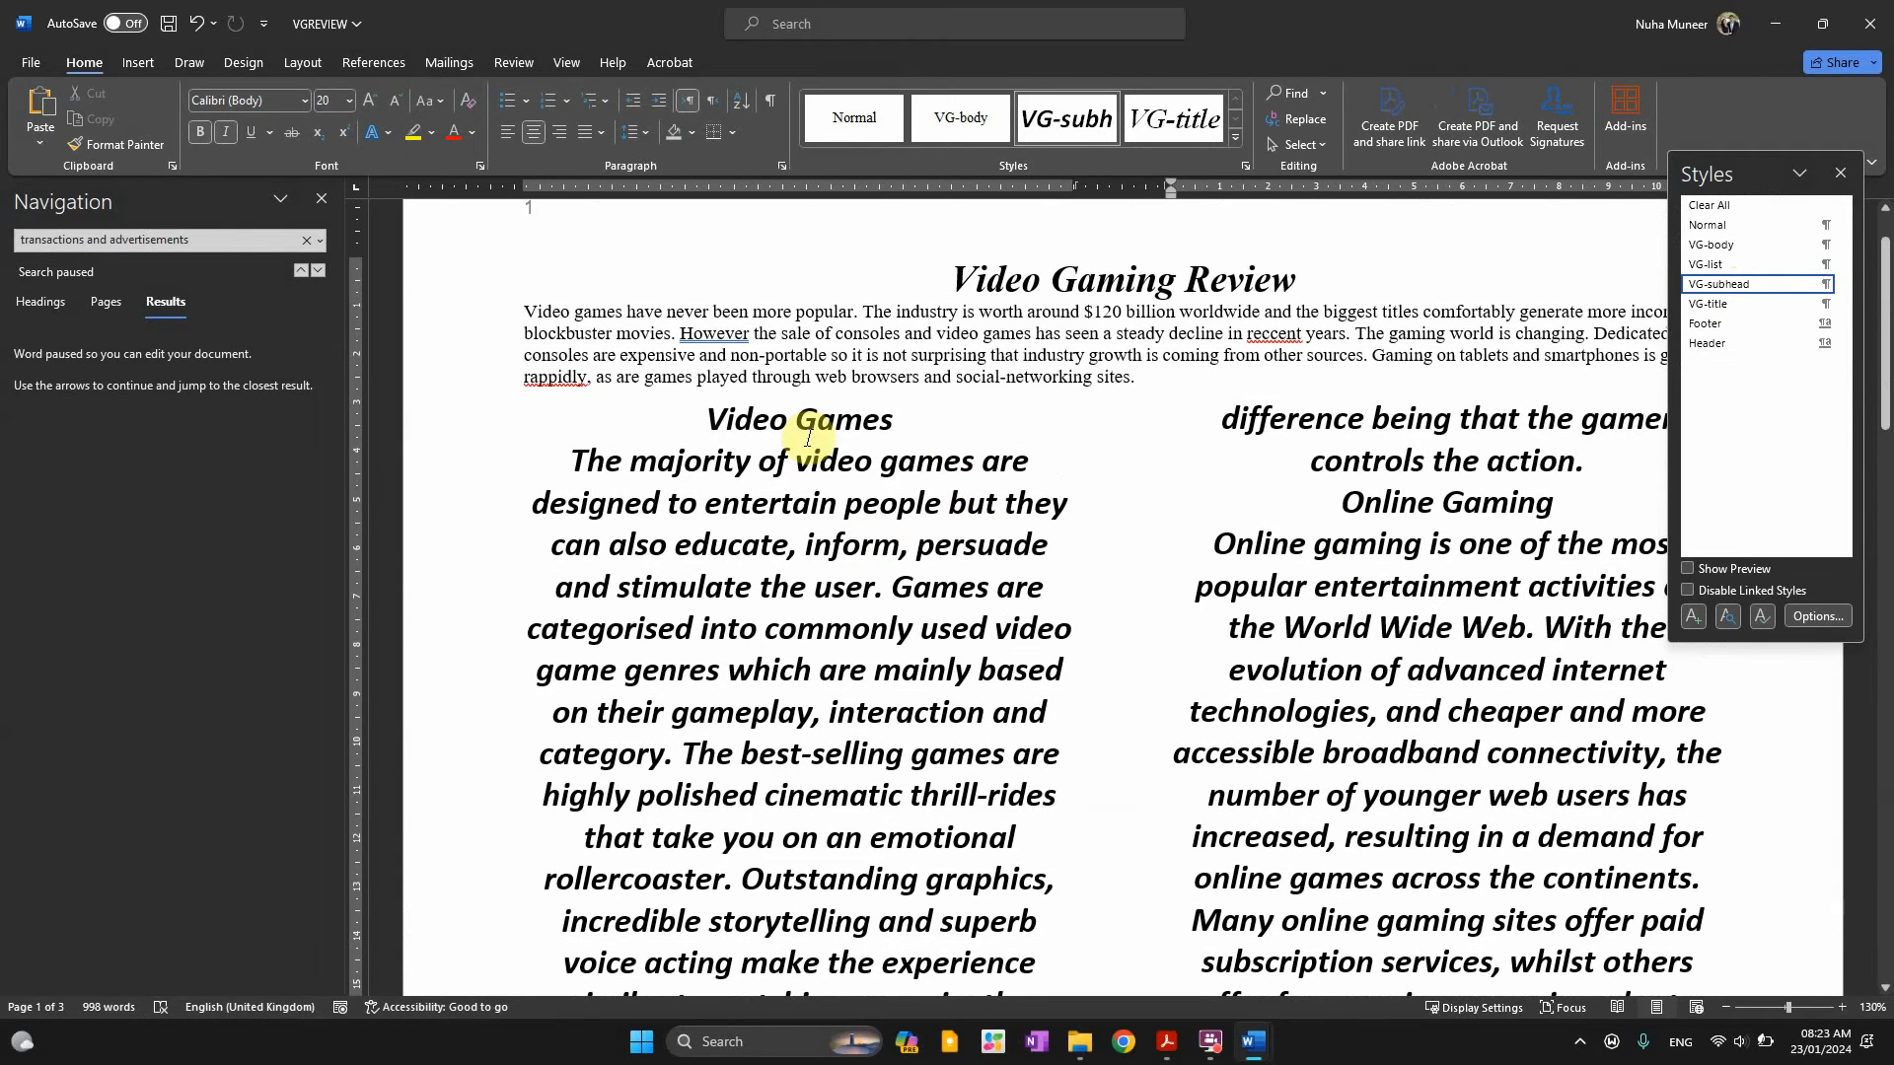
pyautogui.moveTo(706, 420); pyautogui.dragTo(1556, 921)
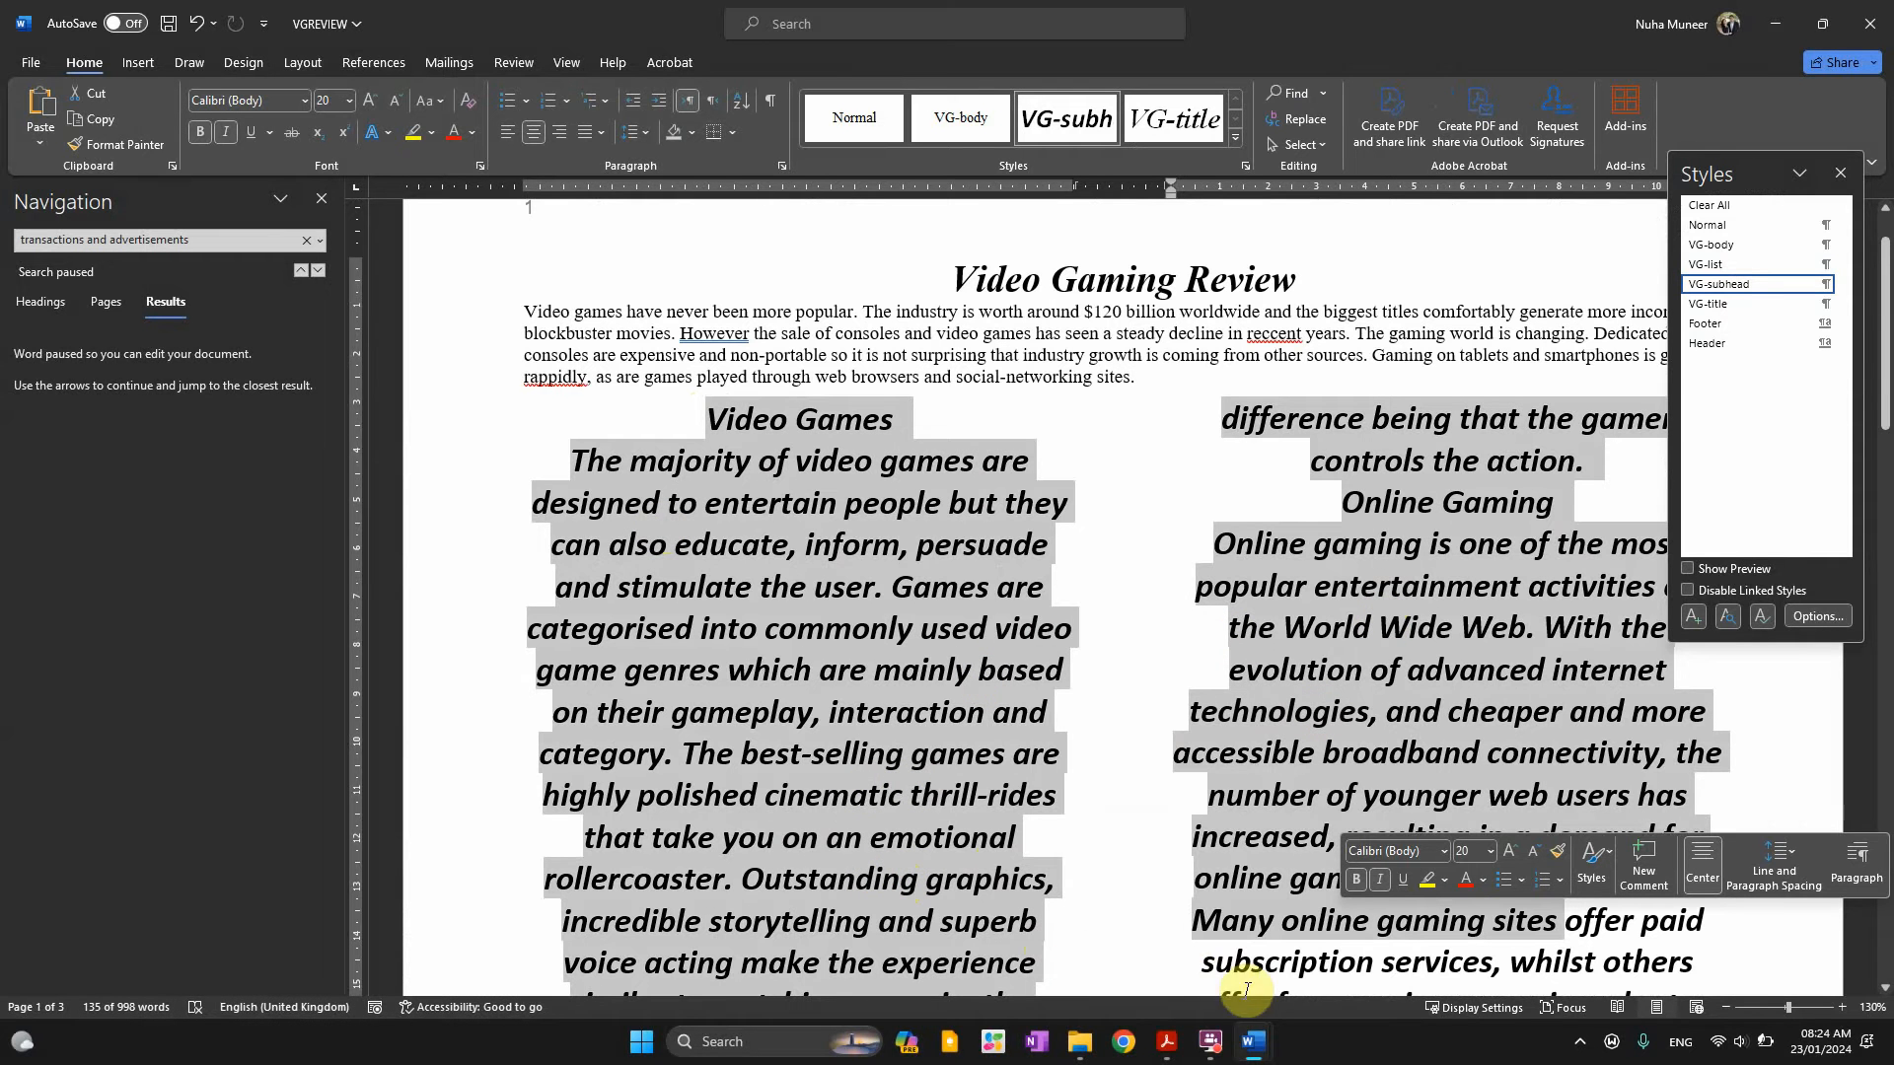
# Reread question 5's style requirements, including basing on Normal, then bring up EVIDENCE9999
pyautogui.moveTo(1256, 1045)
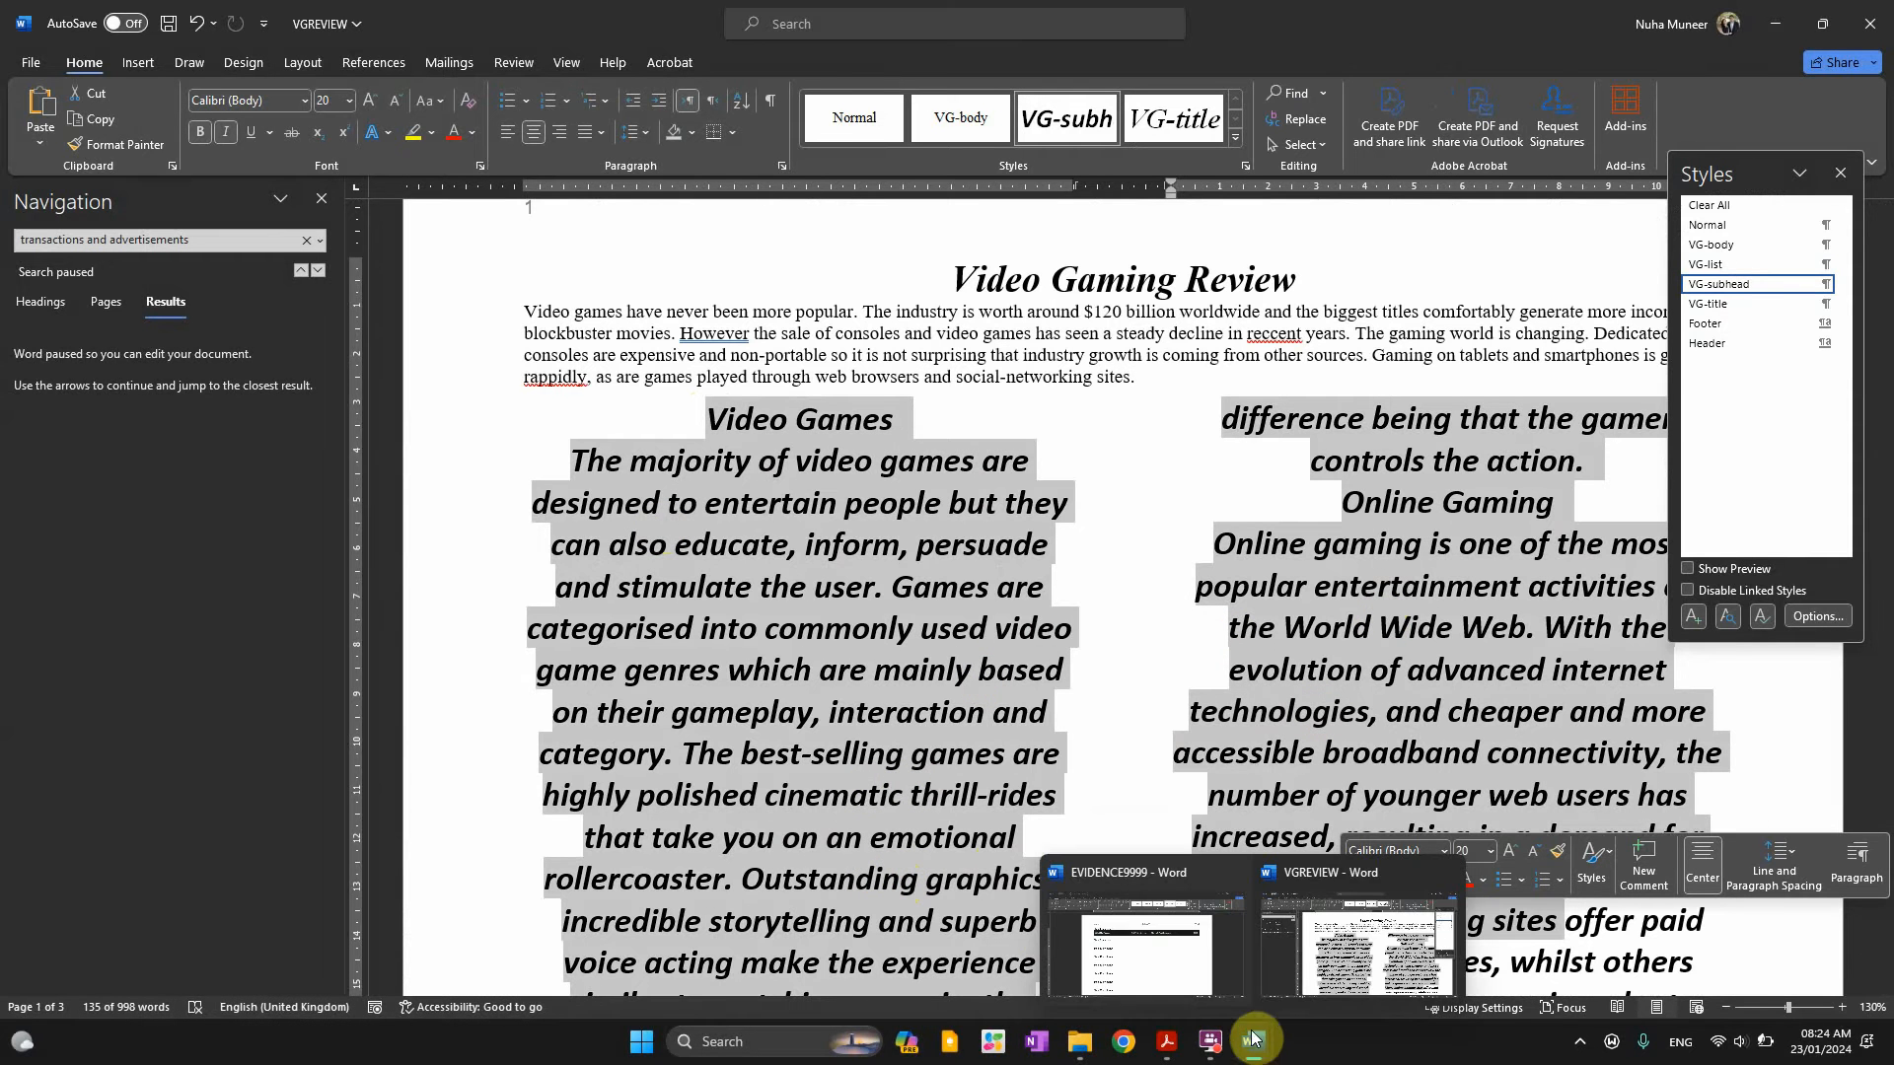
pyautogui.click(1167, 1041)
pyautogui.click(901, 643)
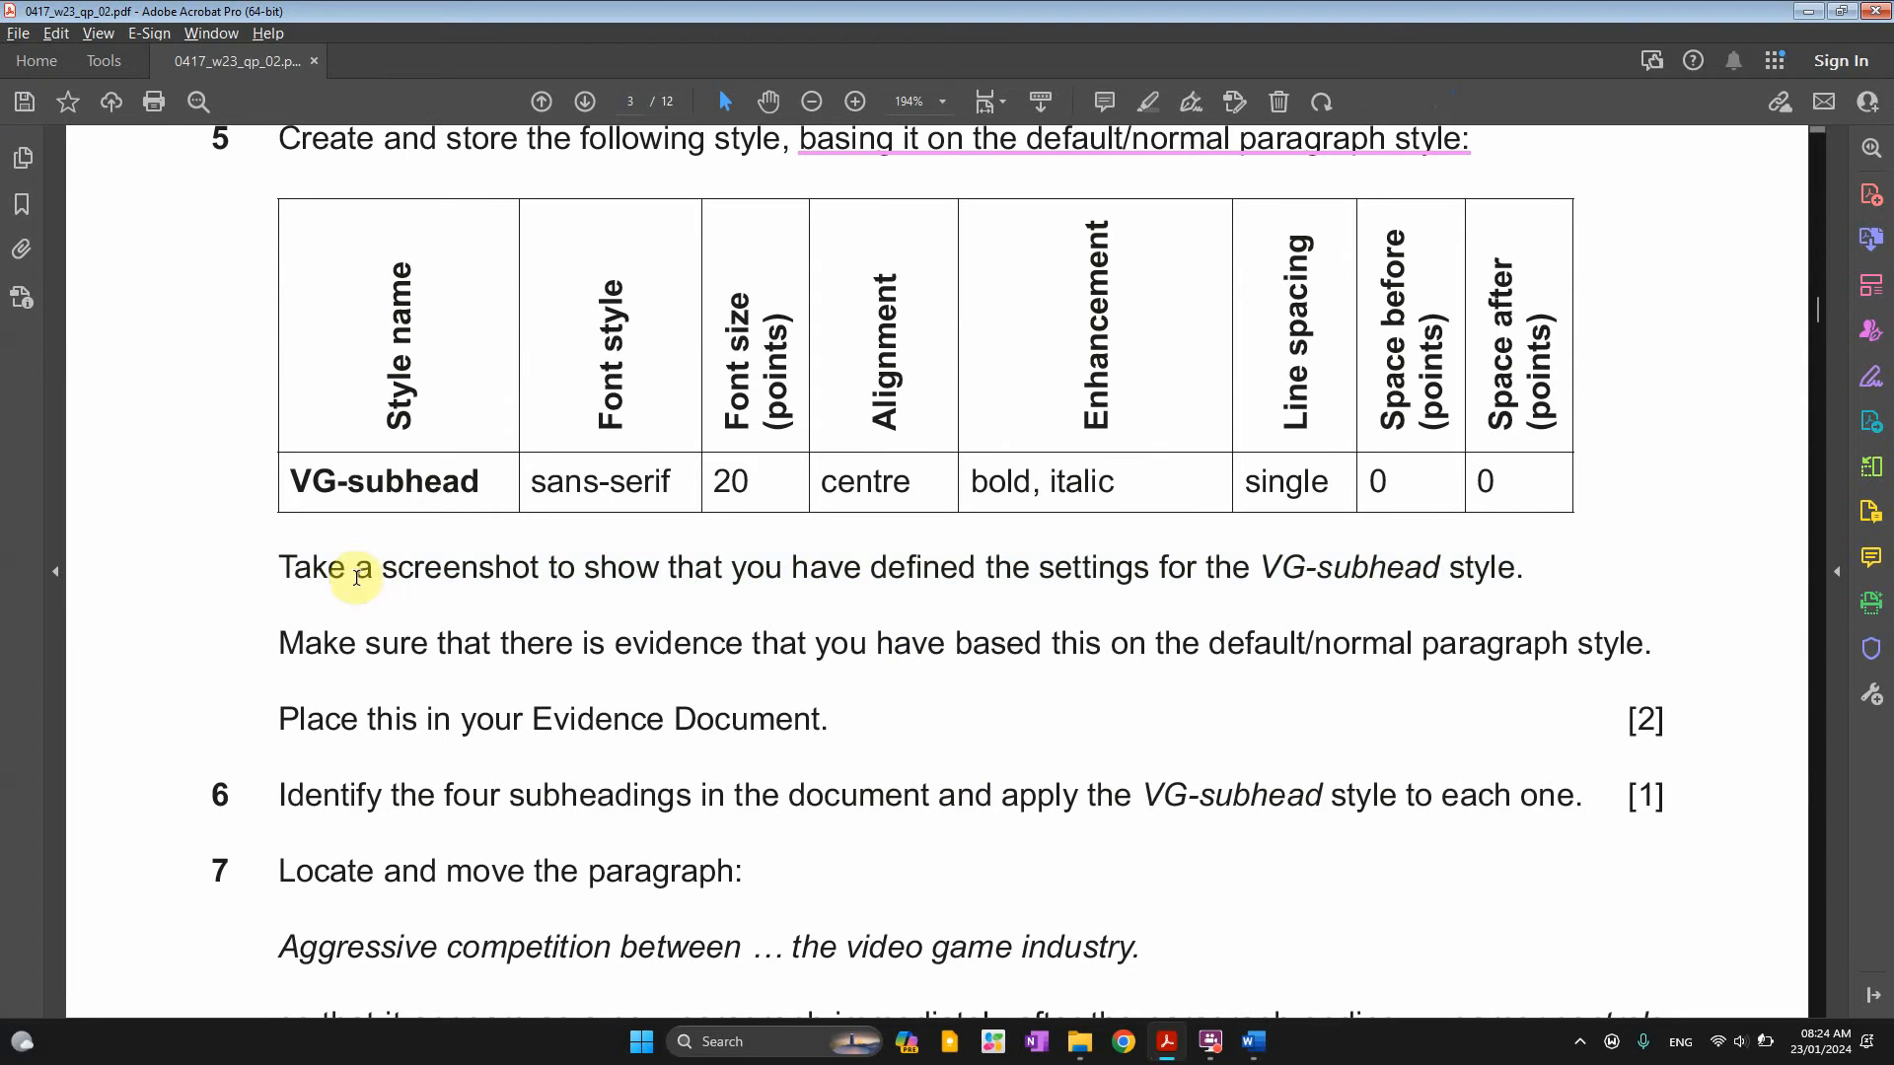
pyautogui.moveTo(357, 577); pyautogui.dragTo(1382, 568)
pyautogui.scroll(-1, 848, 730)
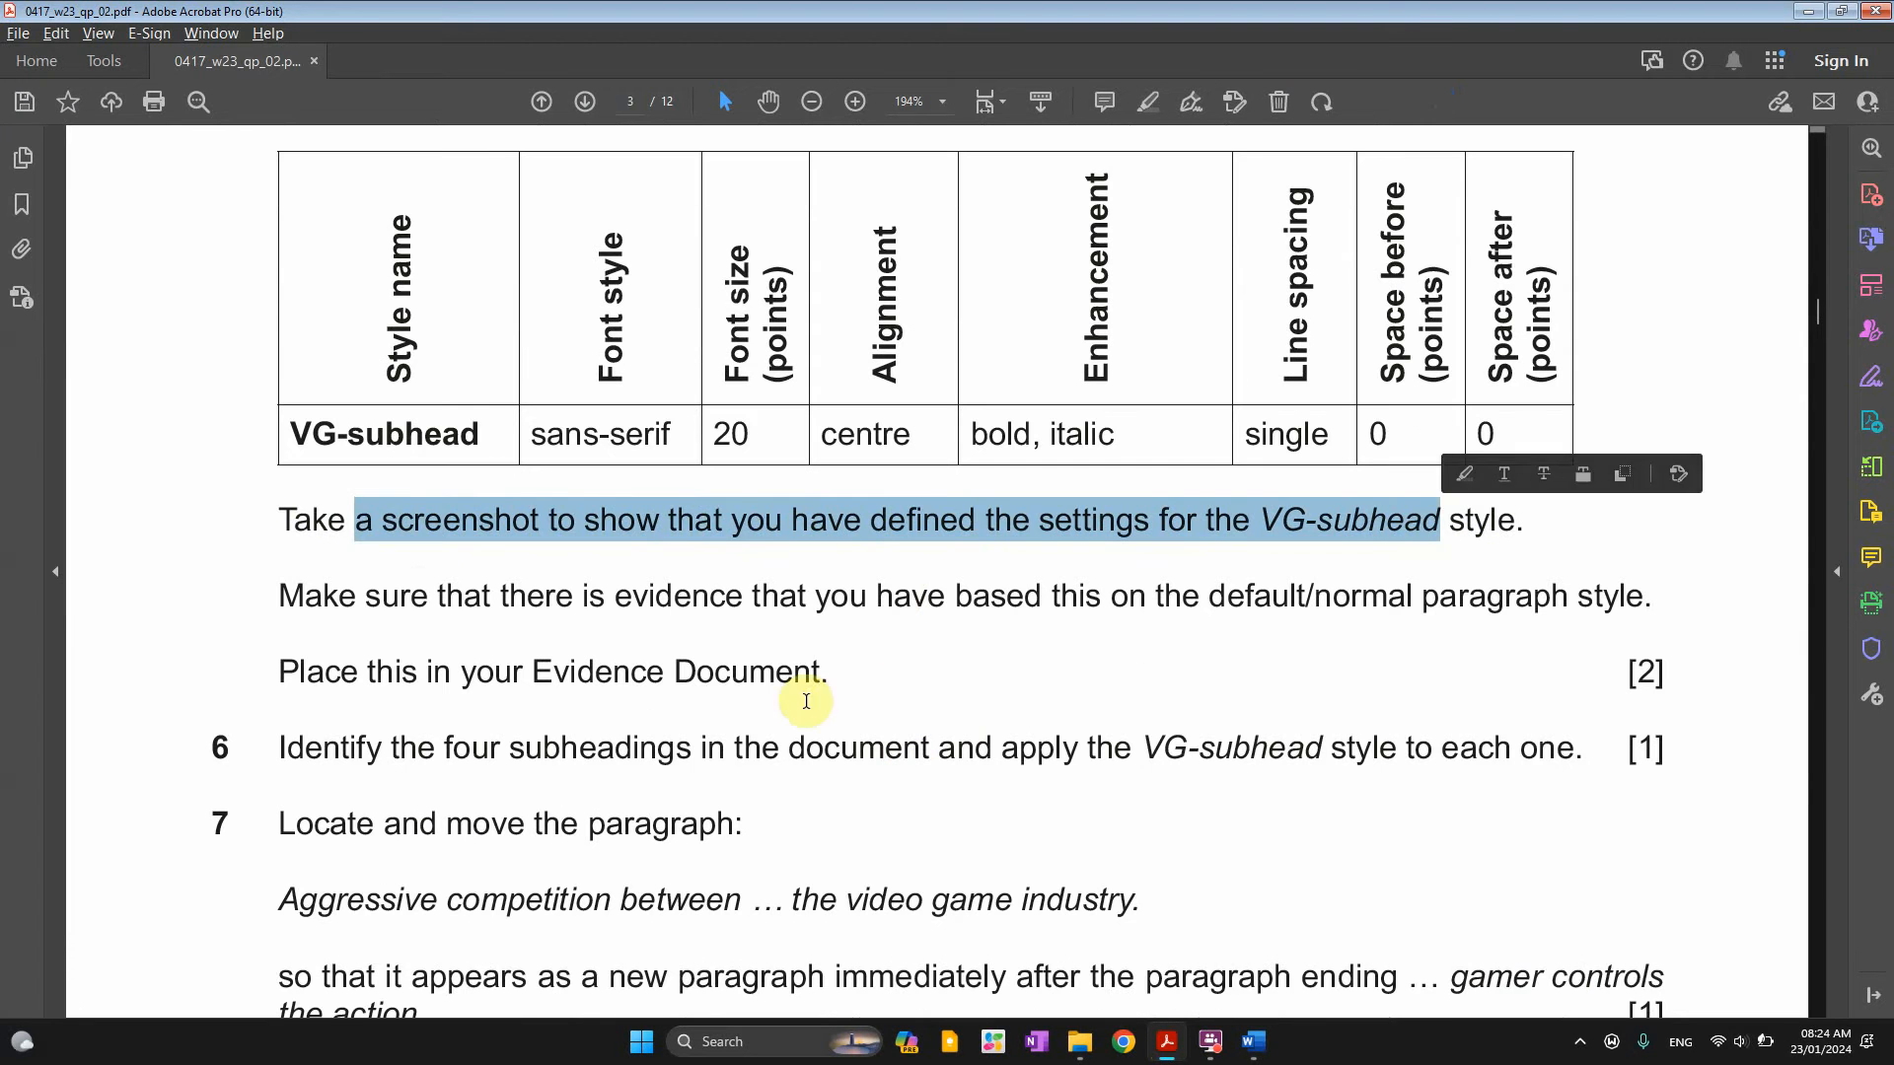
pyautogui.moveTo(365, 597); pyautogui.dragTo(1645, 598)
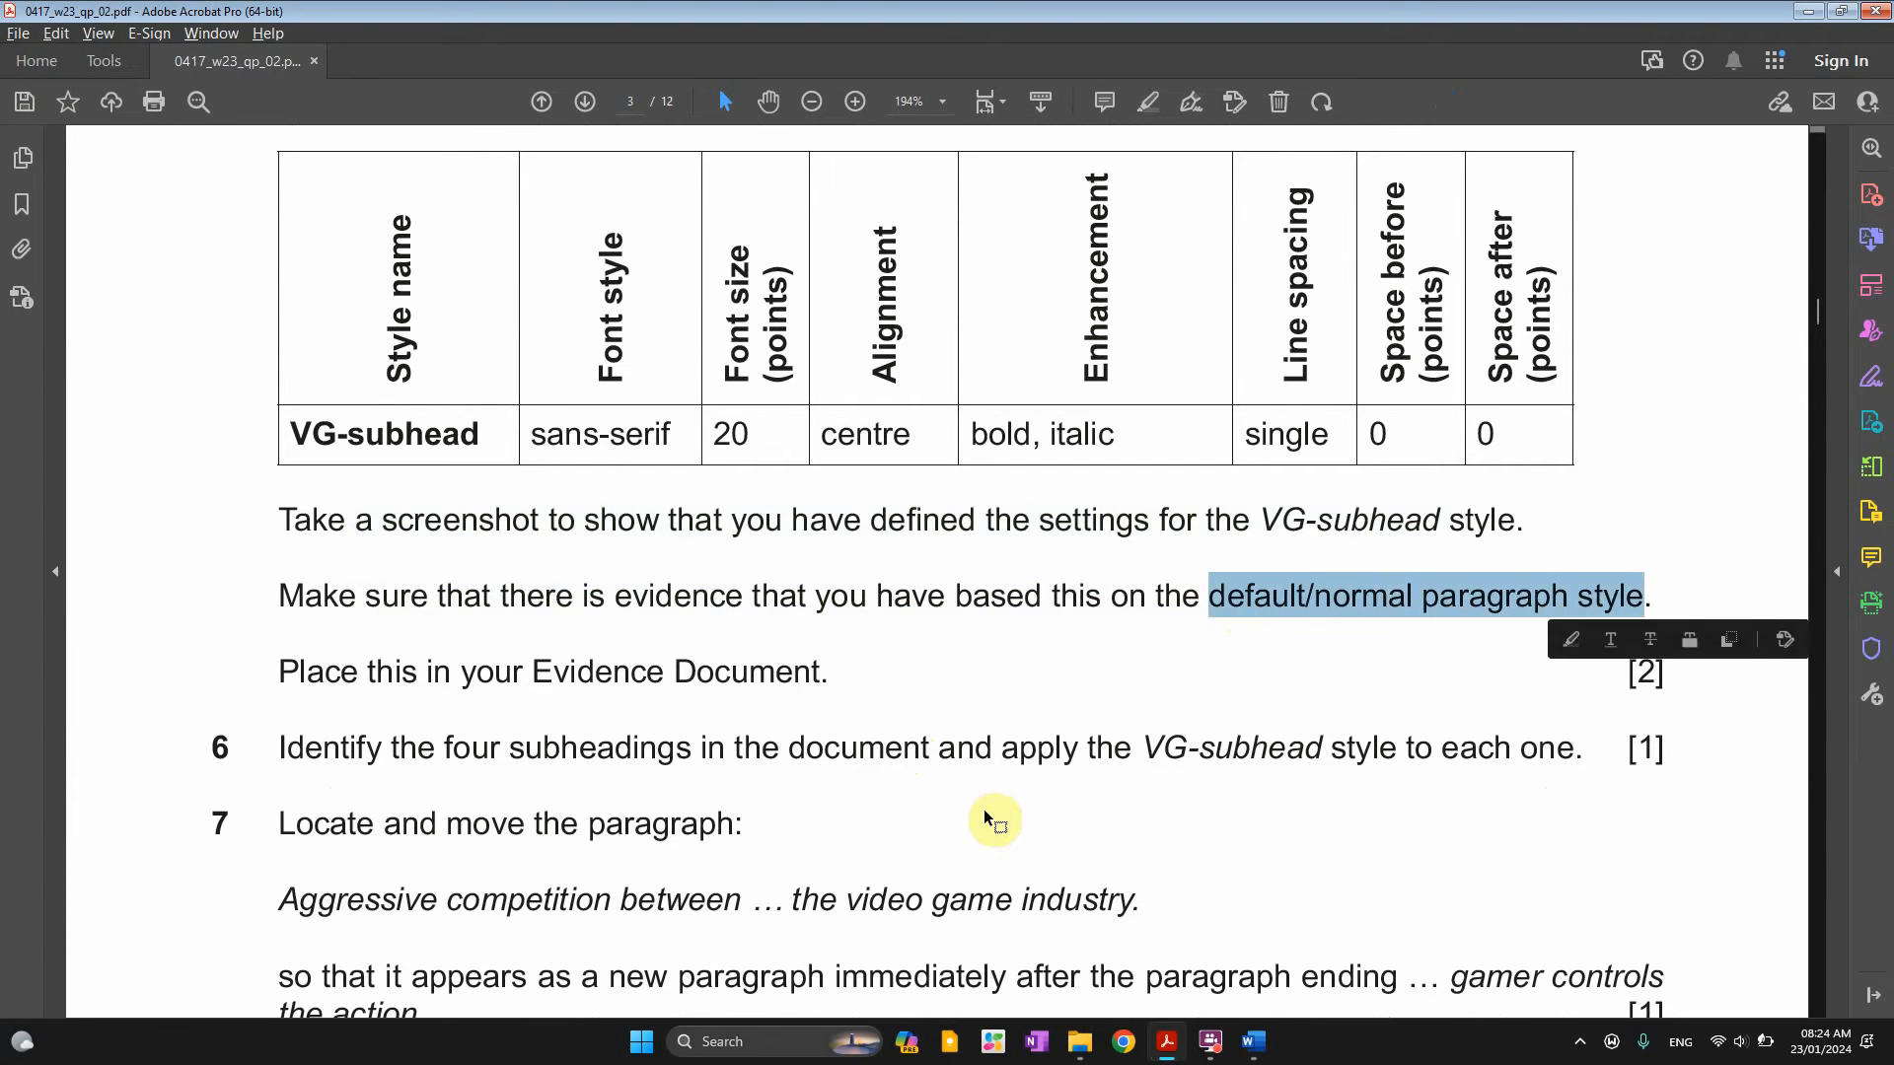
pyautogui.scroll(-2, 908, 773)
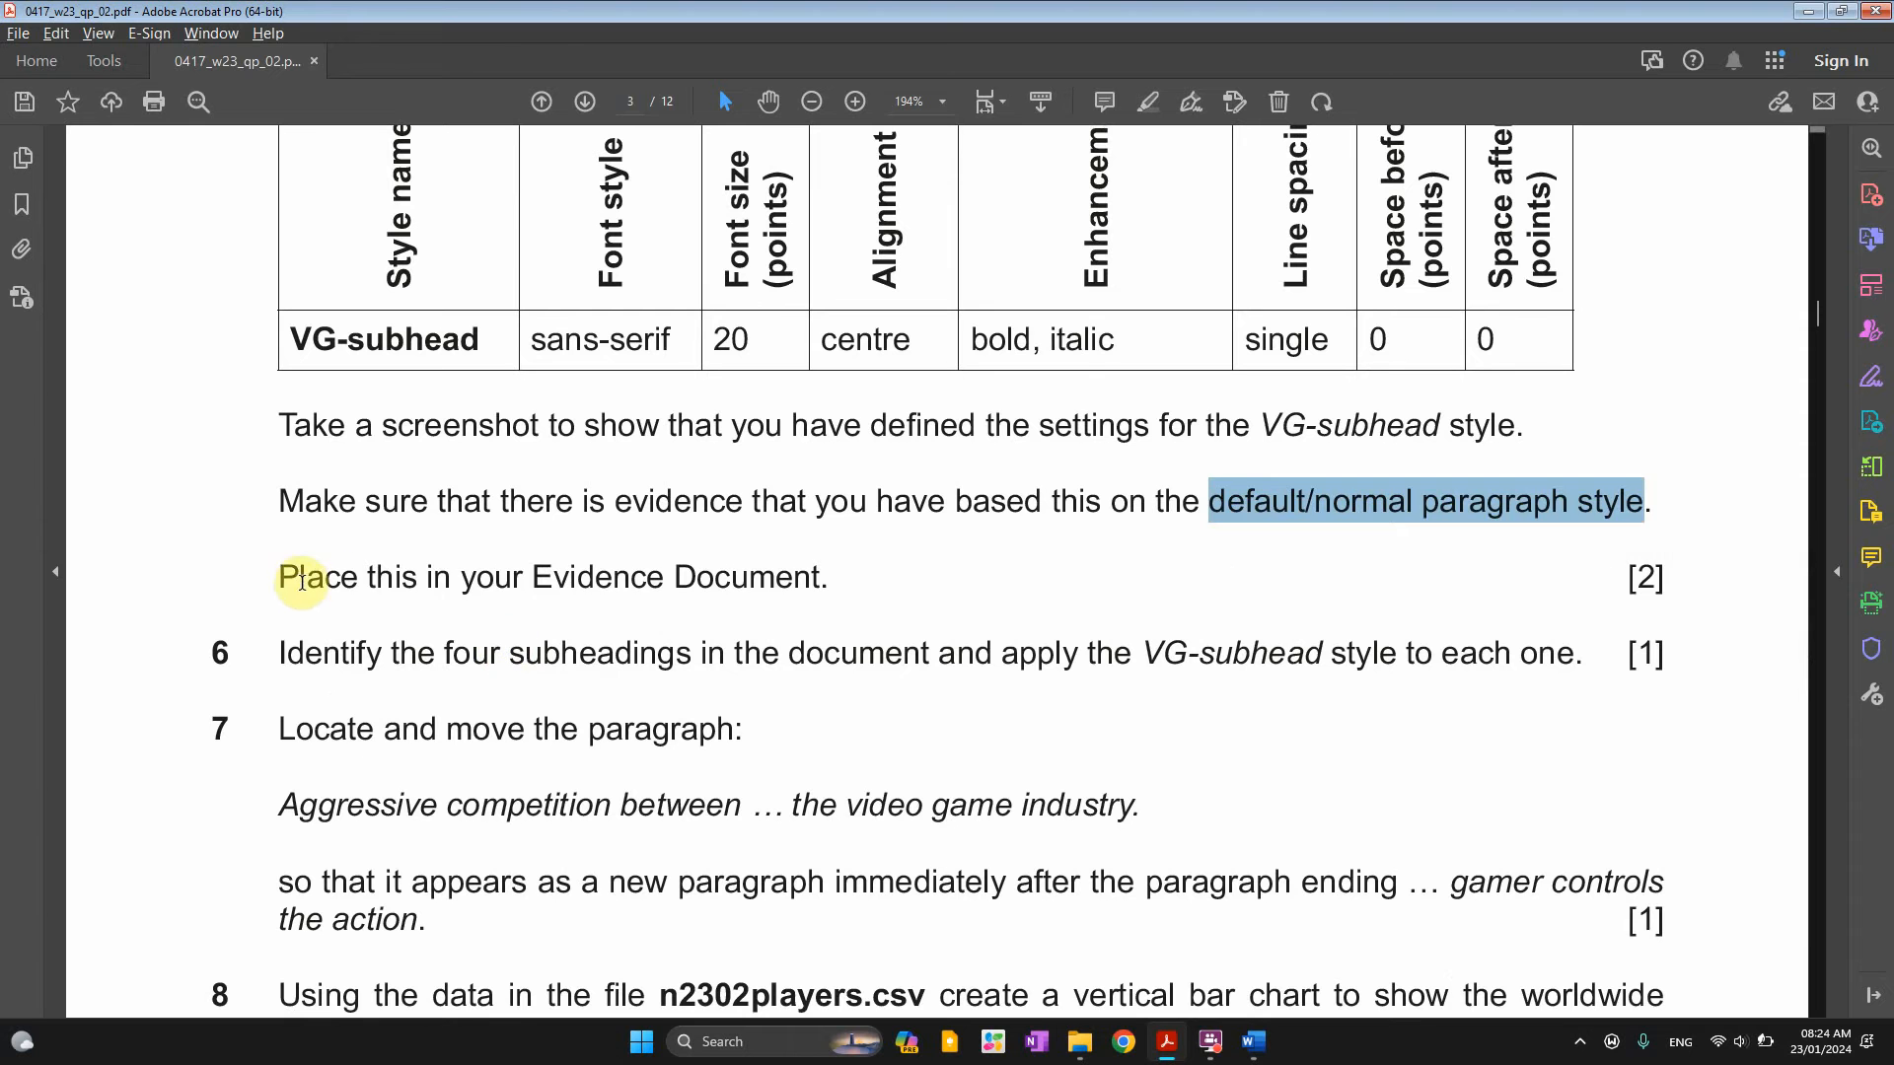
pyautogui.moveTo(301, 580); pyautogui.dragTo(819, 577)
pyautogui.scroll(3, 313, 404)
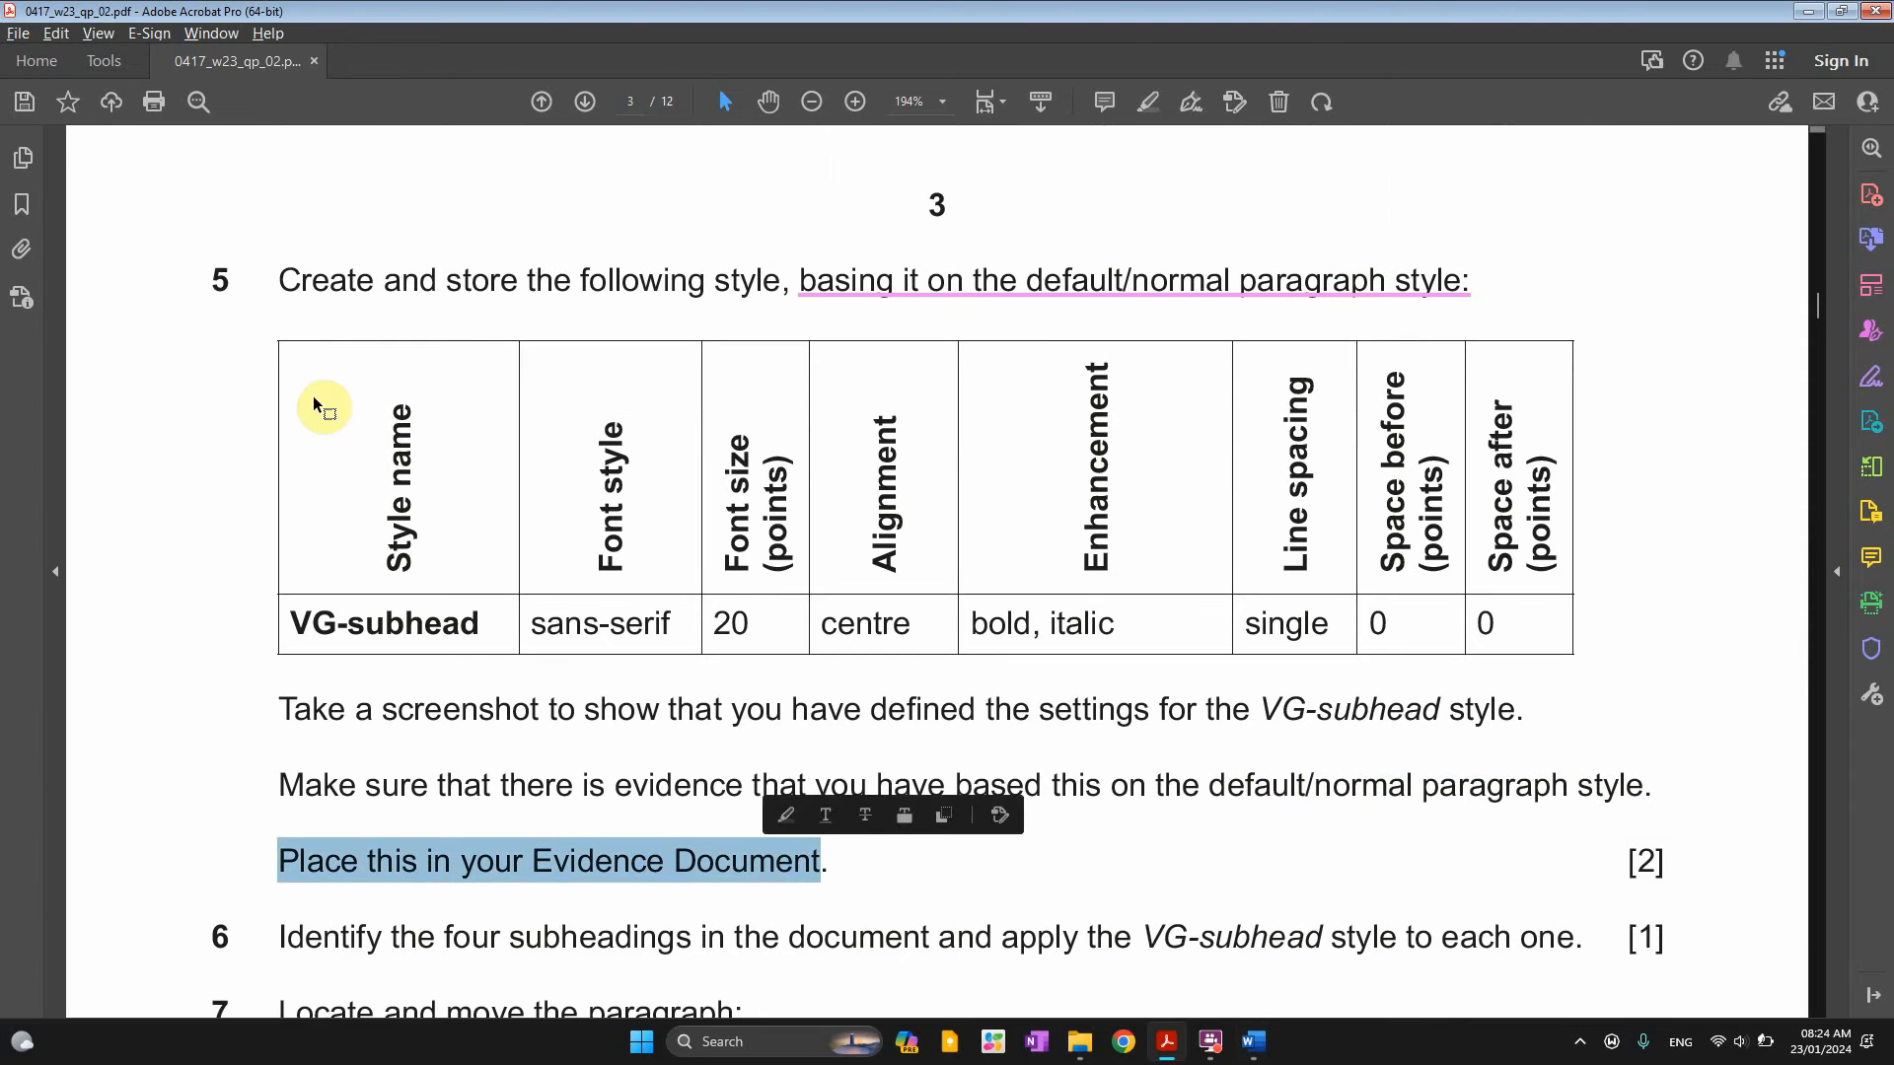
pyautogui.doubleClick(221, 280)
pyautogui.moveTo(1255, 1046)
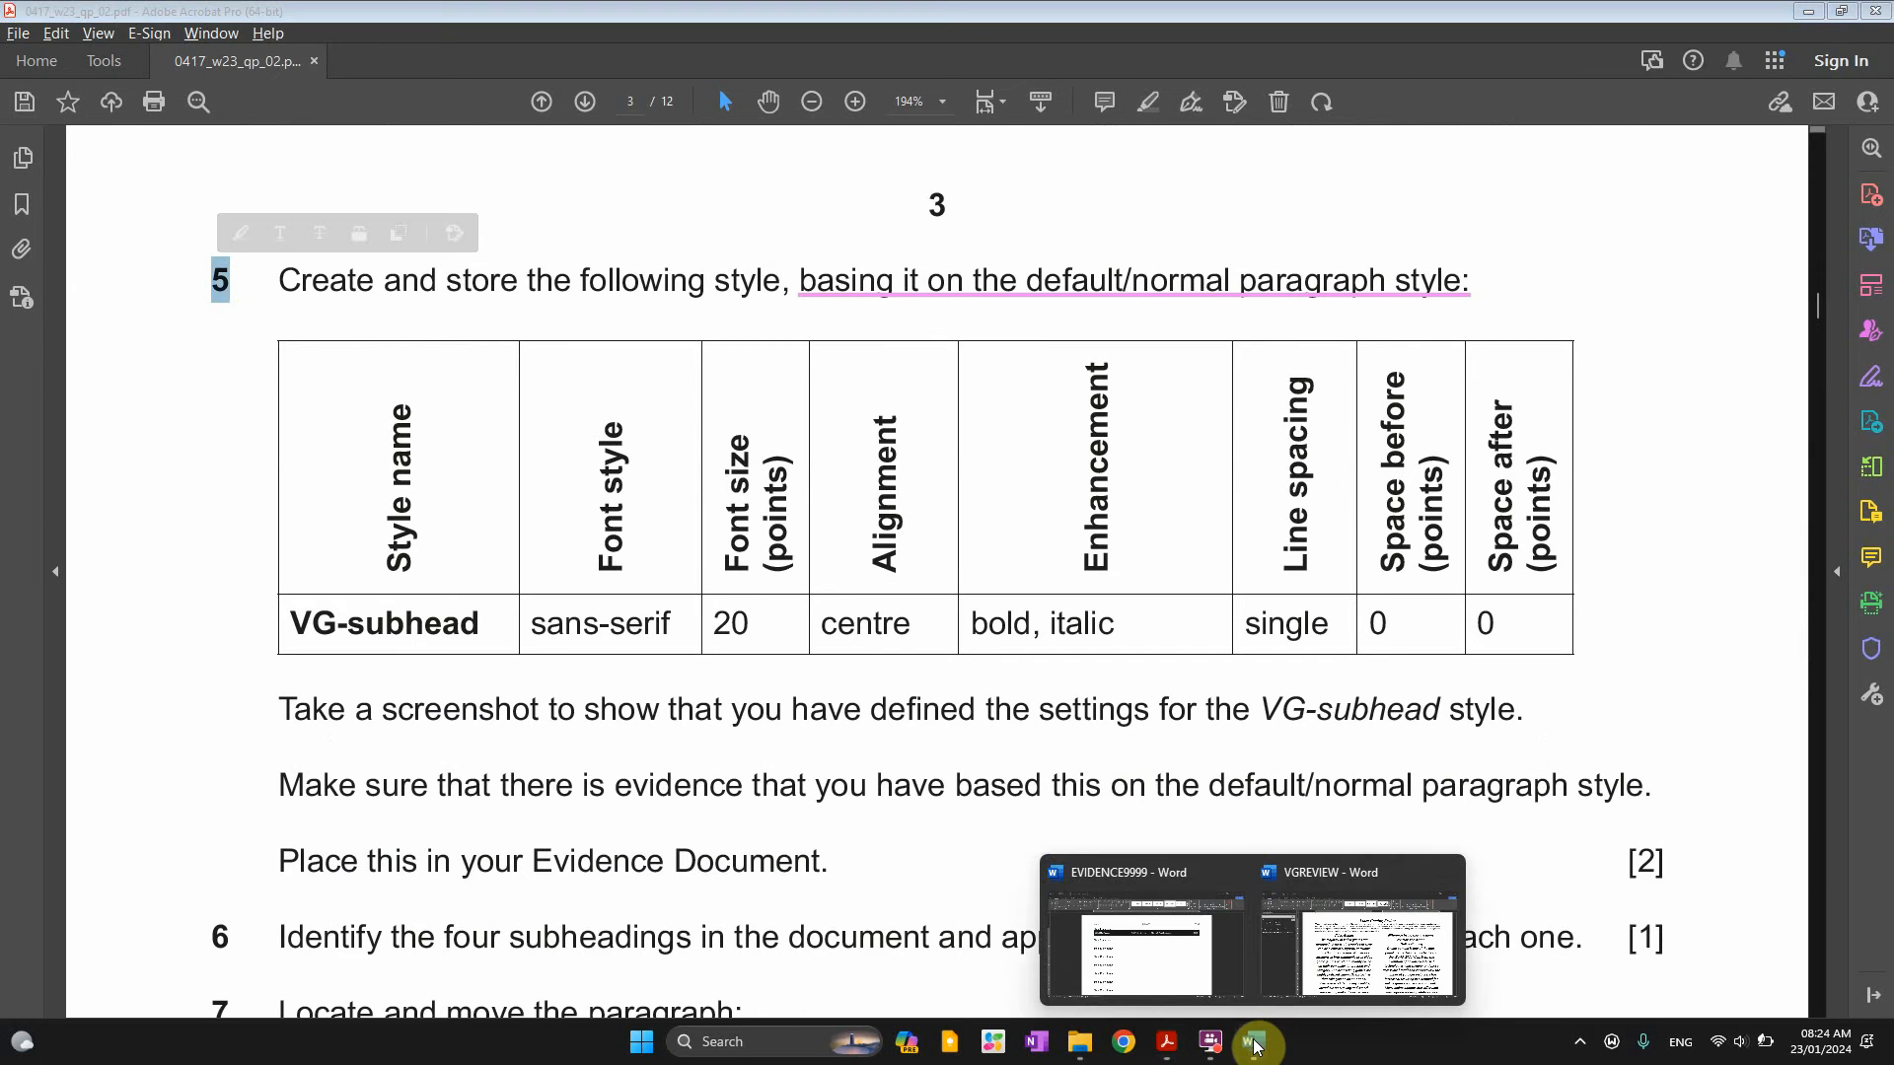
pyautogui.click(1179, 944)
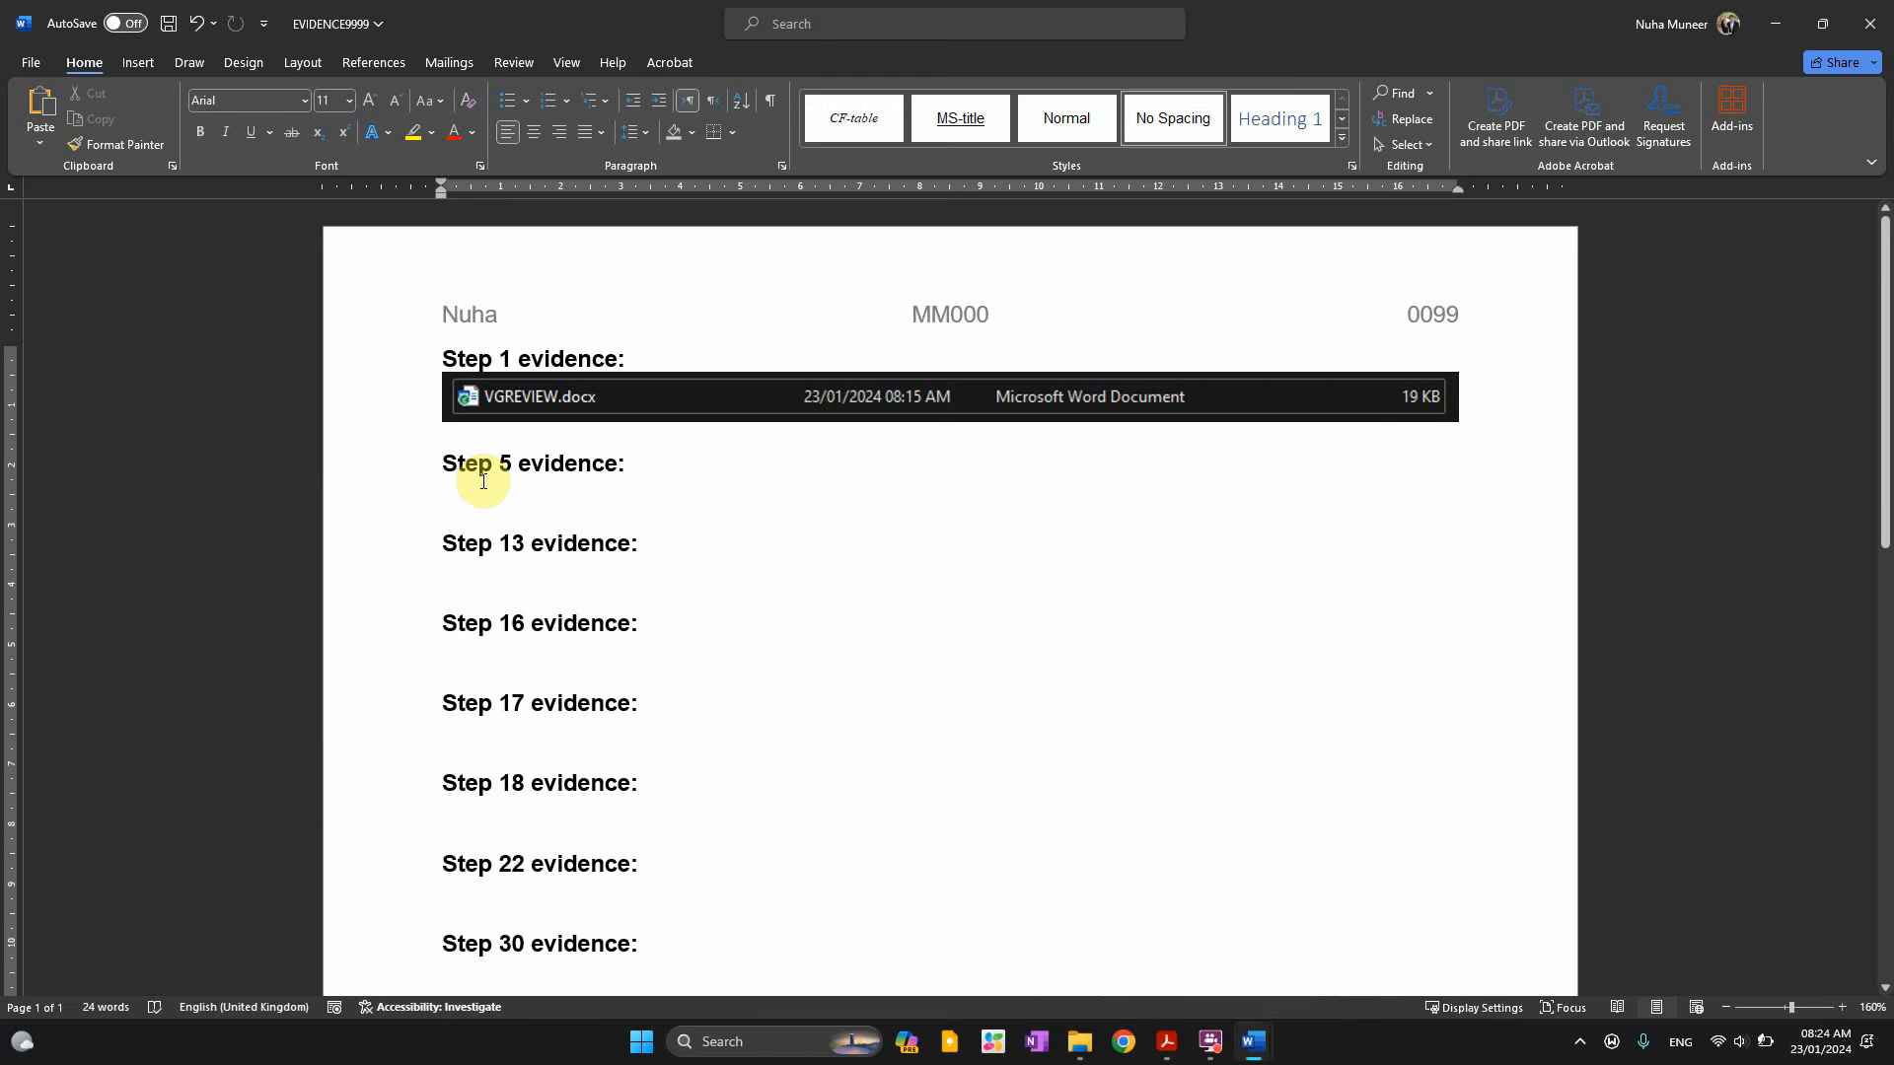
# Paste the VG-subhead style screenshot under 'Step 5 evidence' and shrink it
pyautogui.click(490, 493)
pyautogui.moveTo(467, 536); pyautogui.dragTo(543, 564)
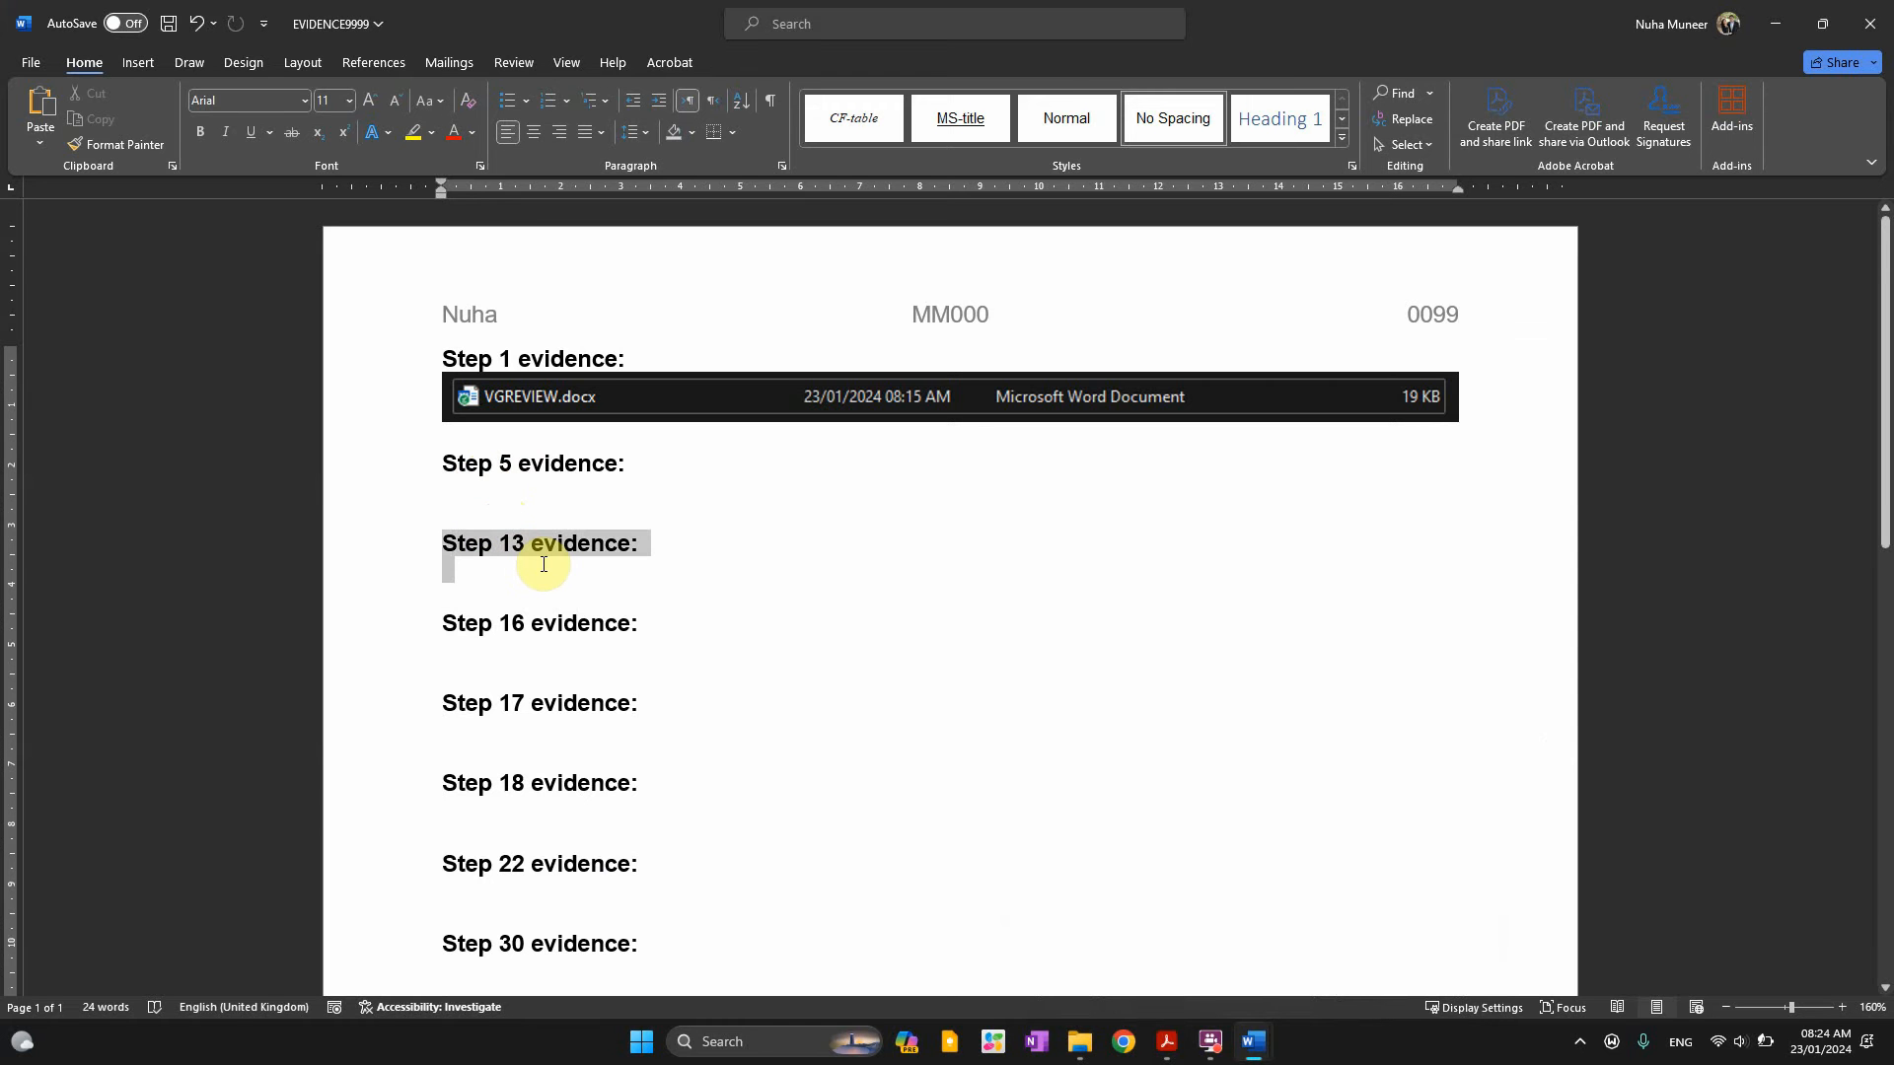
pyautogui.click(486, 461)
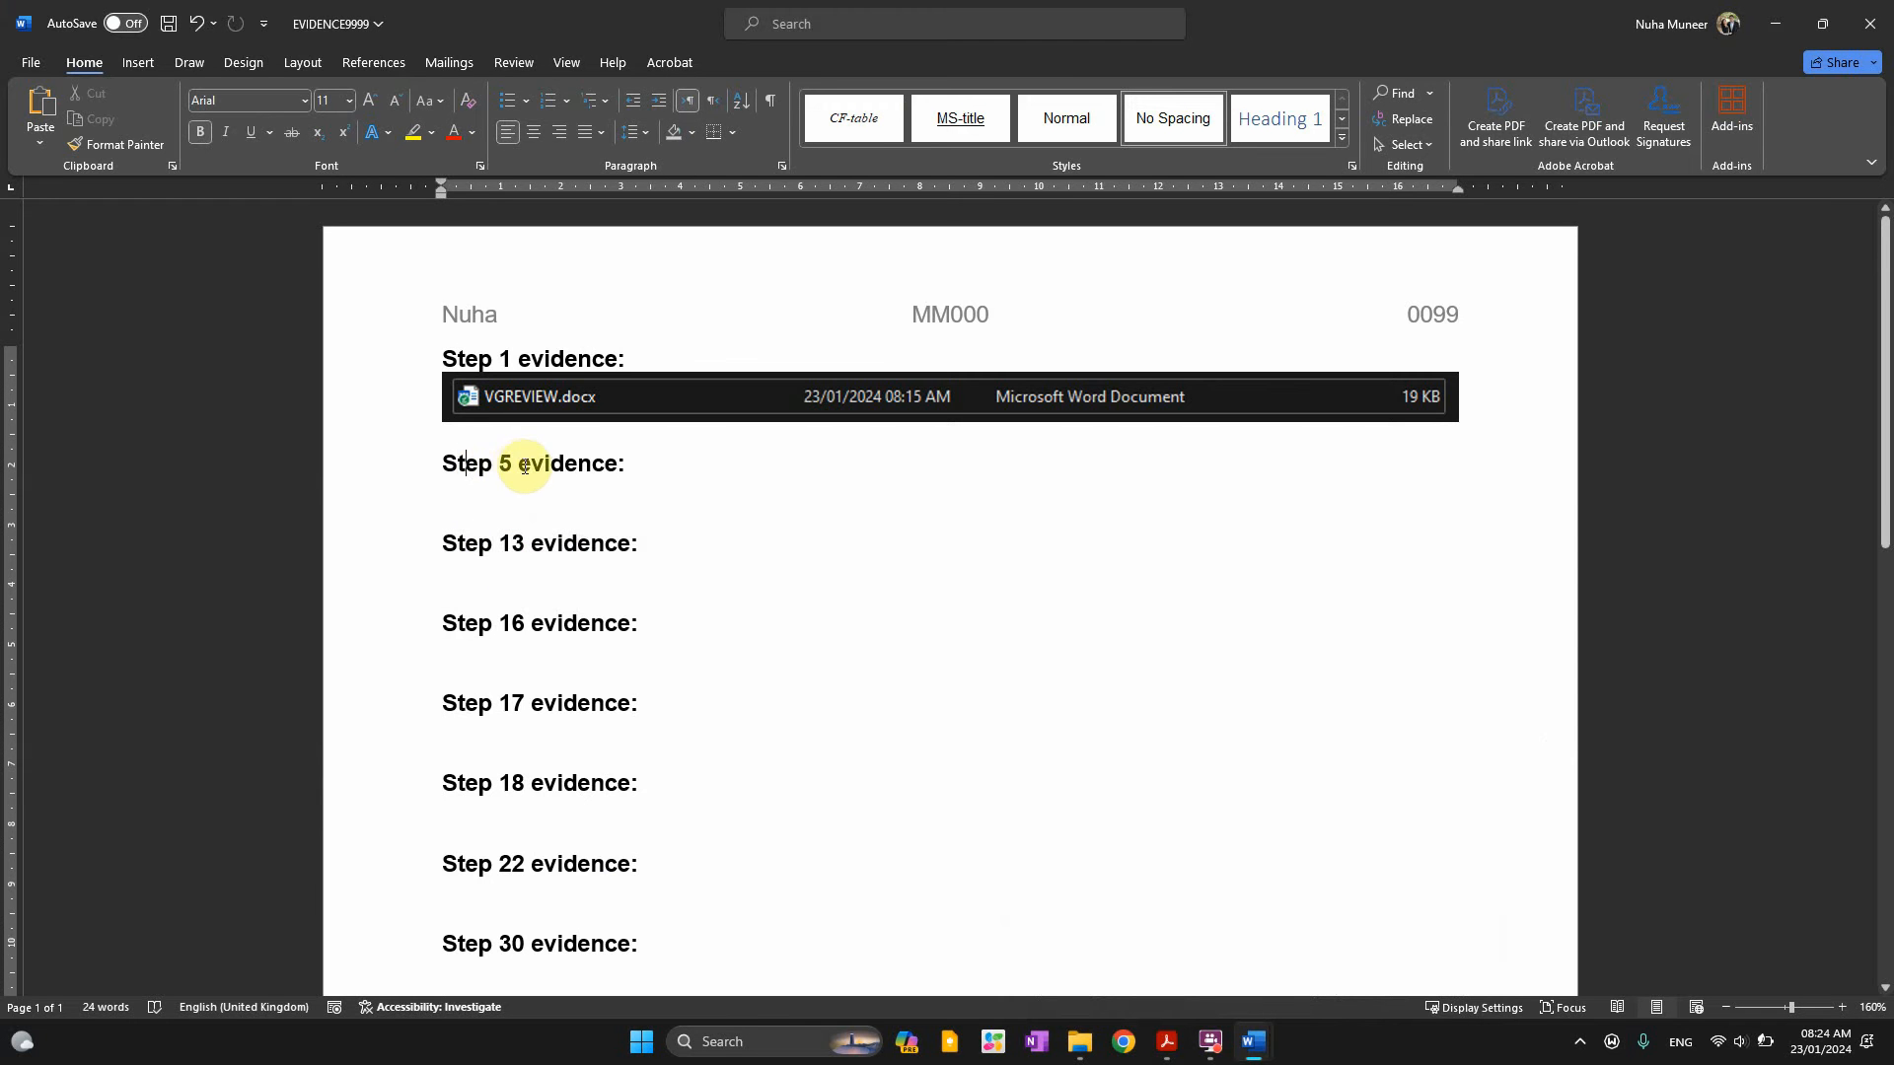
pyautogui.moveTo(499, 461); pyautogui.dragTo(555, 483)
pyautogui.click(512, 464)
pyautogui.hotkey('ctrl', 'v')
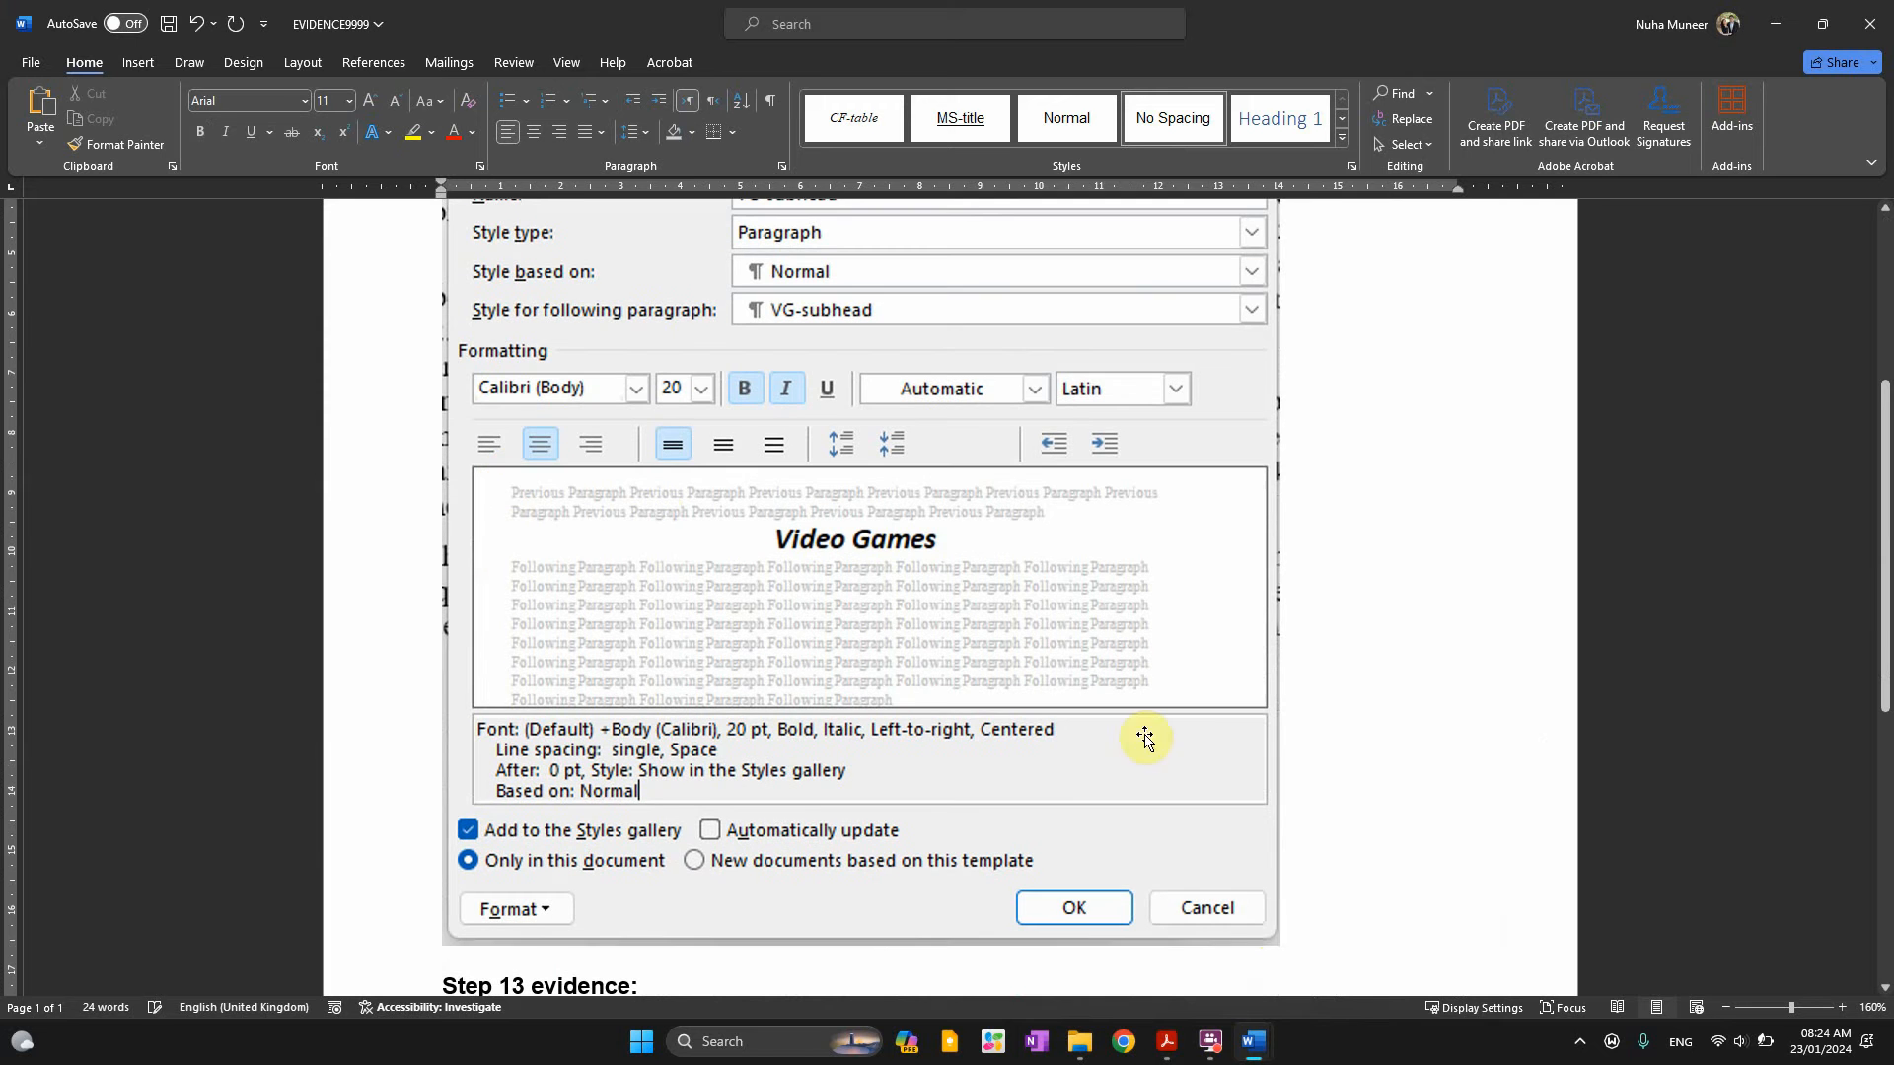
pyautogui.click(1147, 745)
pyautogui.moveTo(1280, 947); pyautogui.dragTo(955, 621)
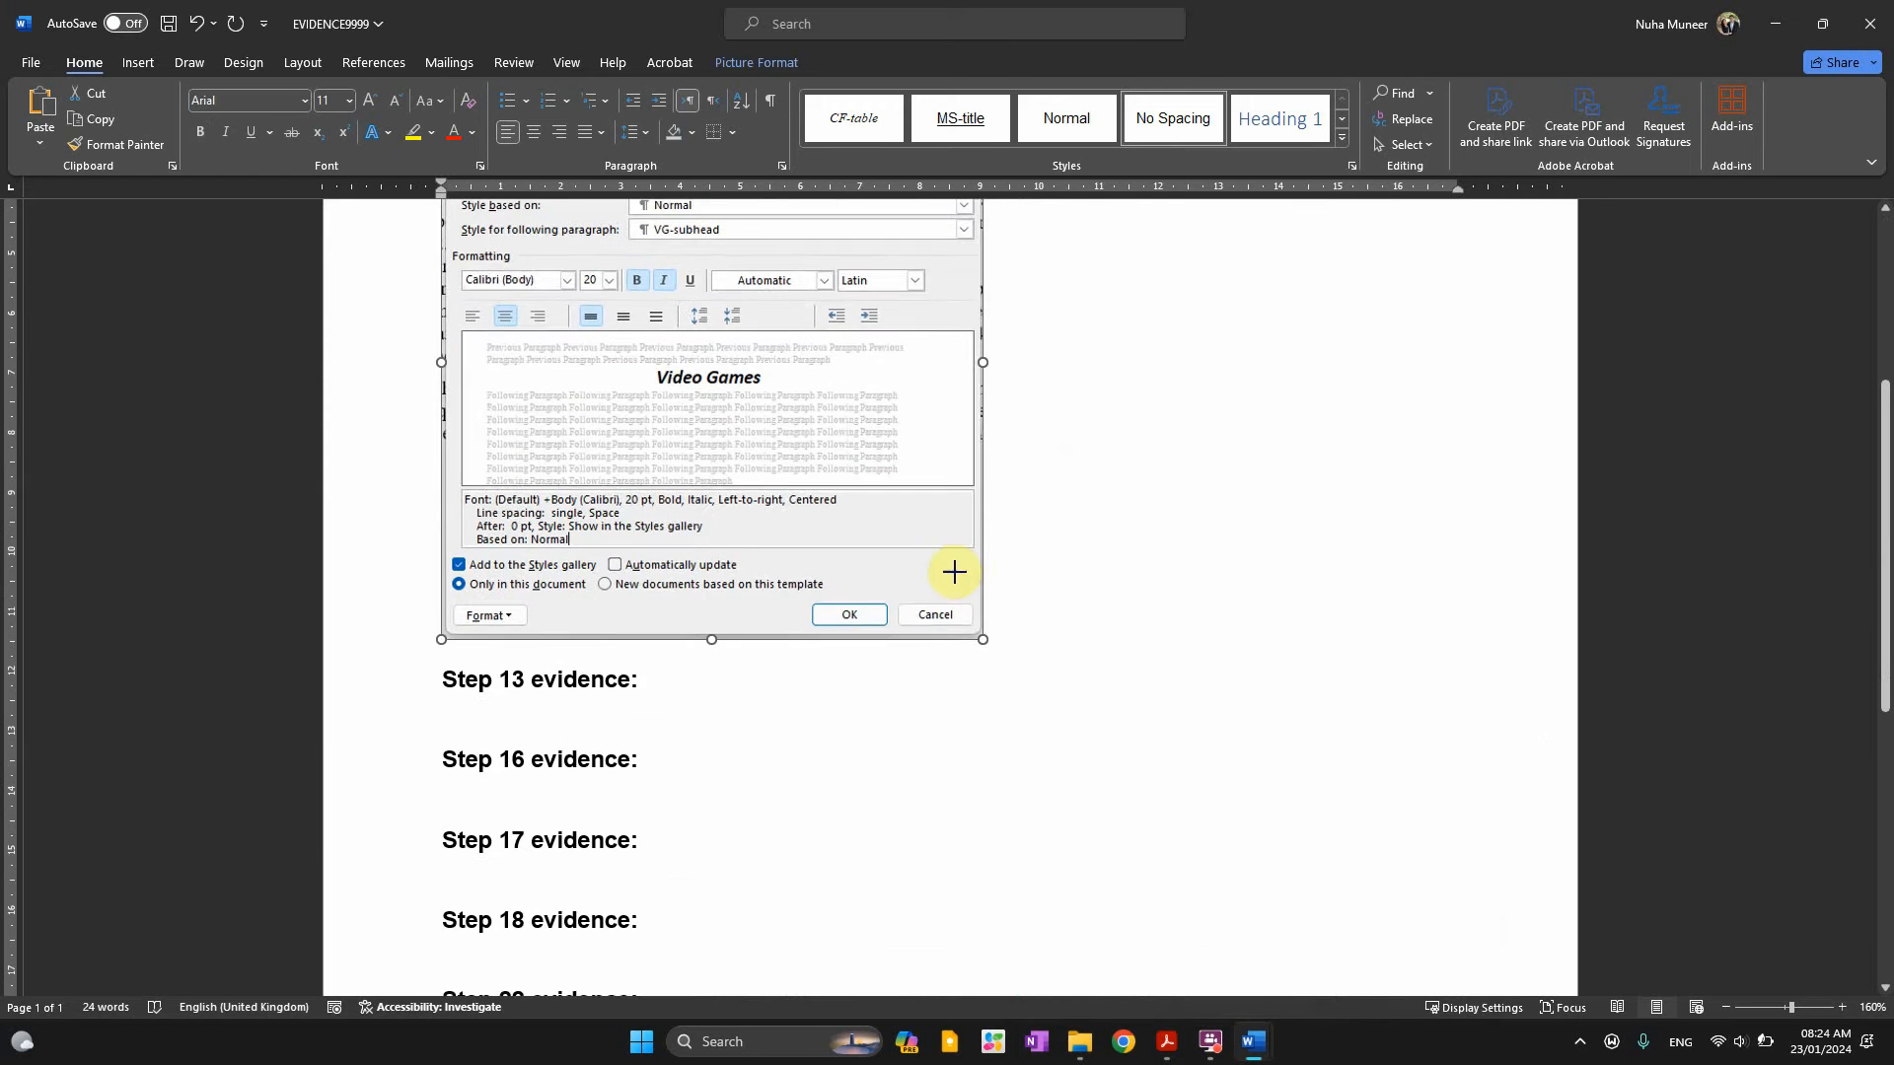
pyautogui.scroll(4, 961, 741)
pyautogui.scroll(-4, 968, 745)
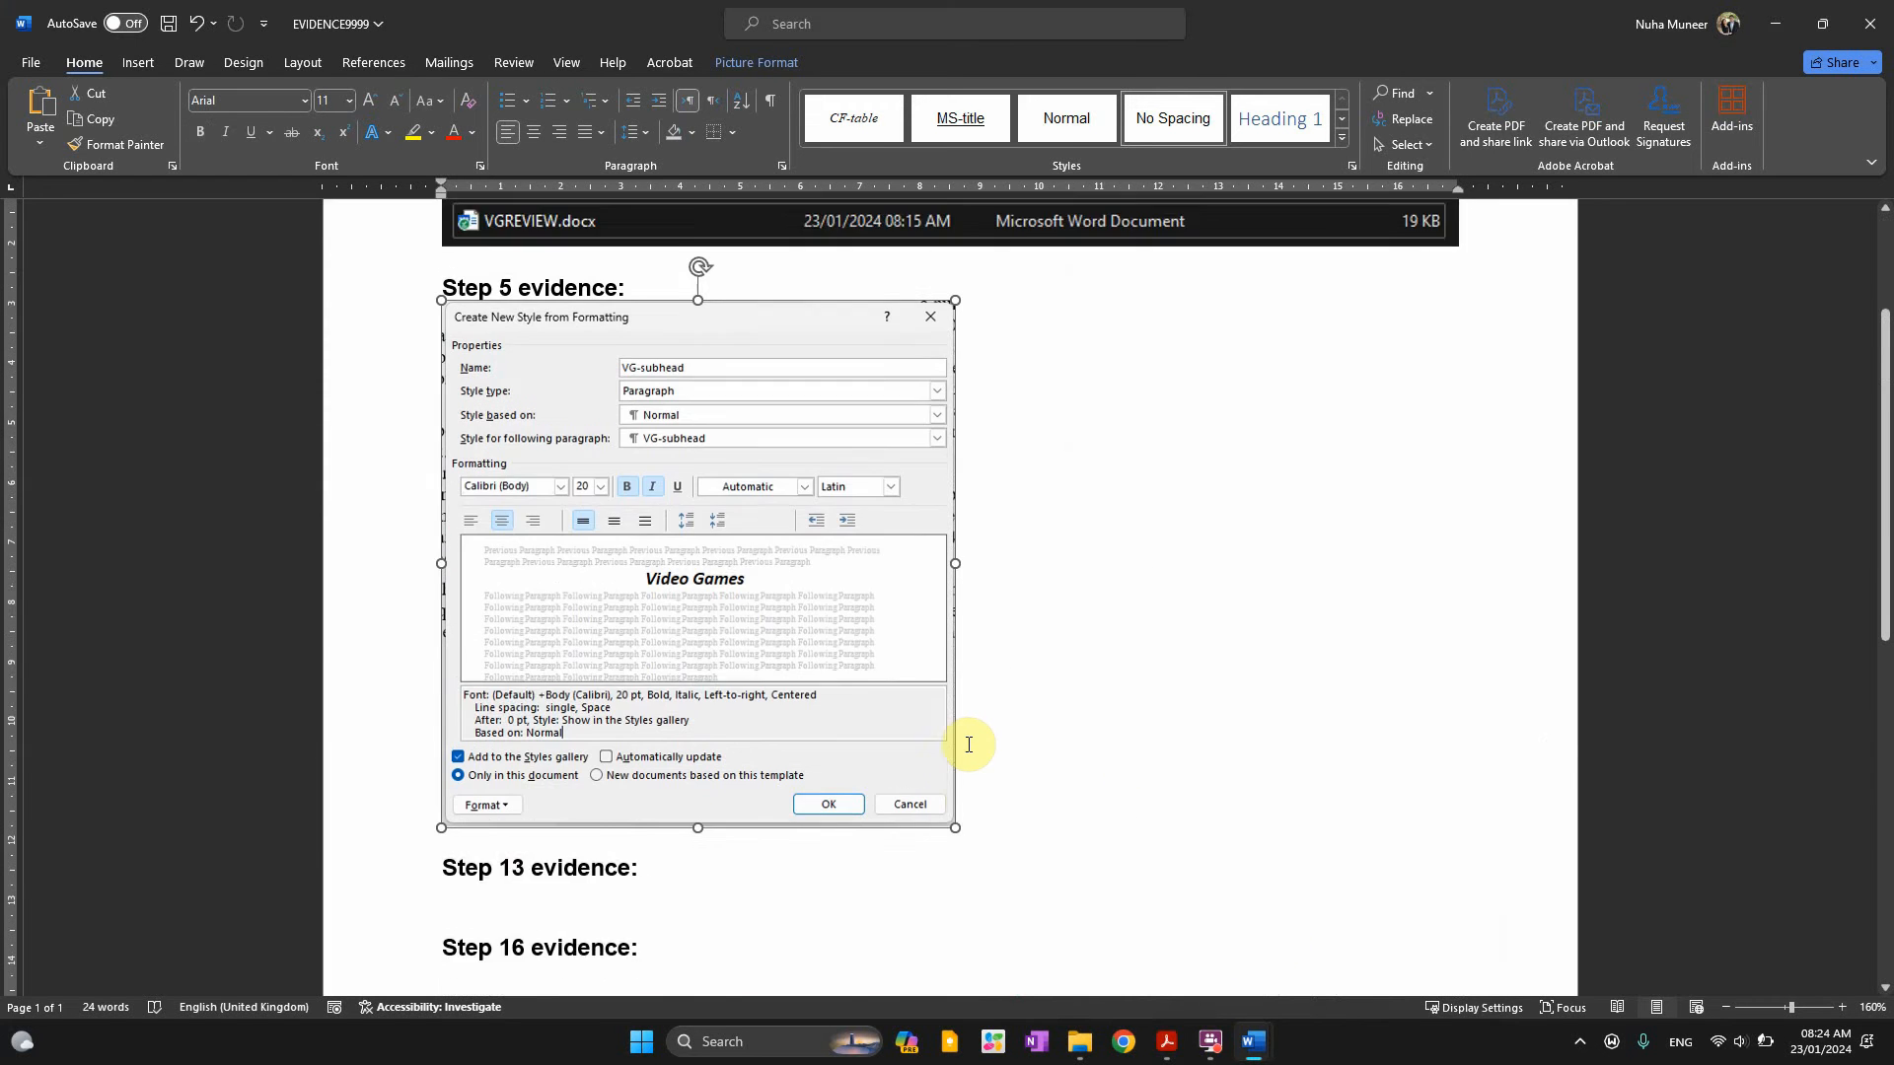
pyautogui.hotkey('alt', 'Tab')
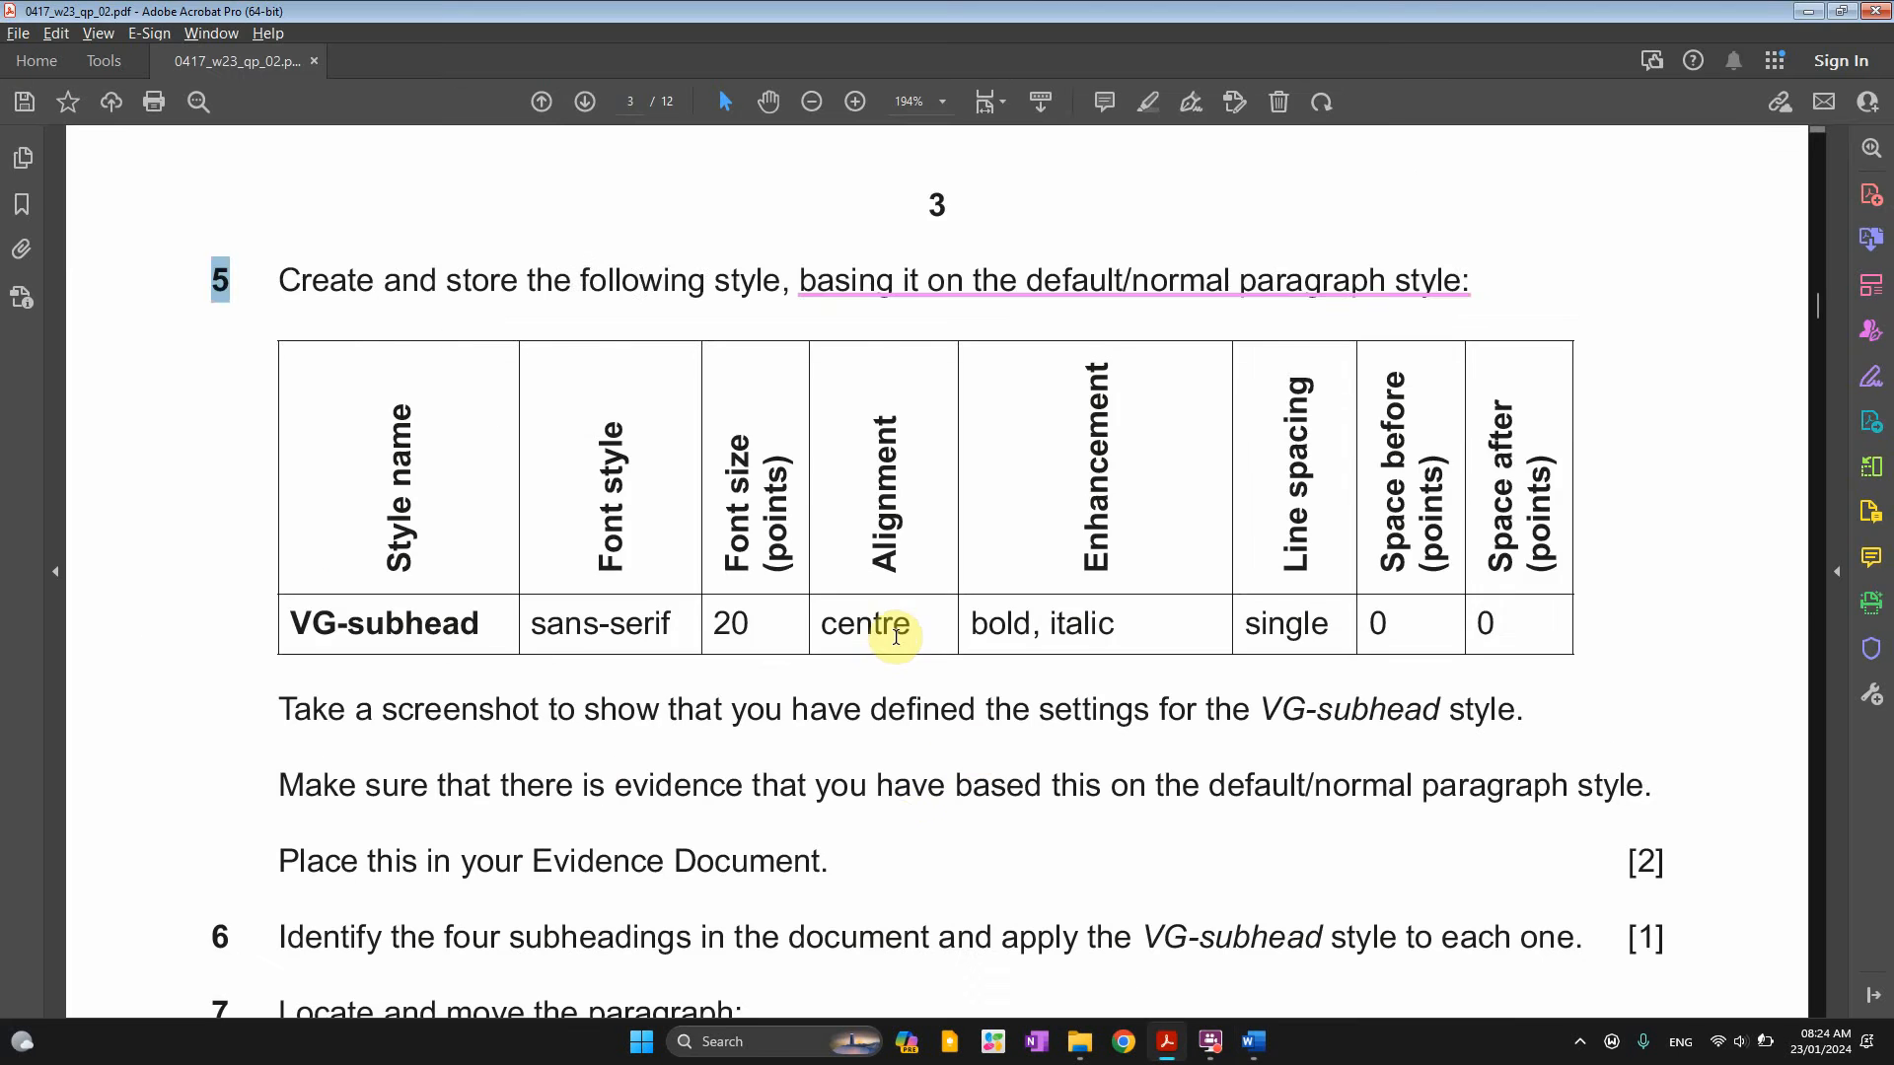
# Highlight 'four subheadings' and 'VG-subhead' in question 6 of the exam paper
pyautogui.scroll(-5, 895, 631)
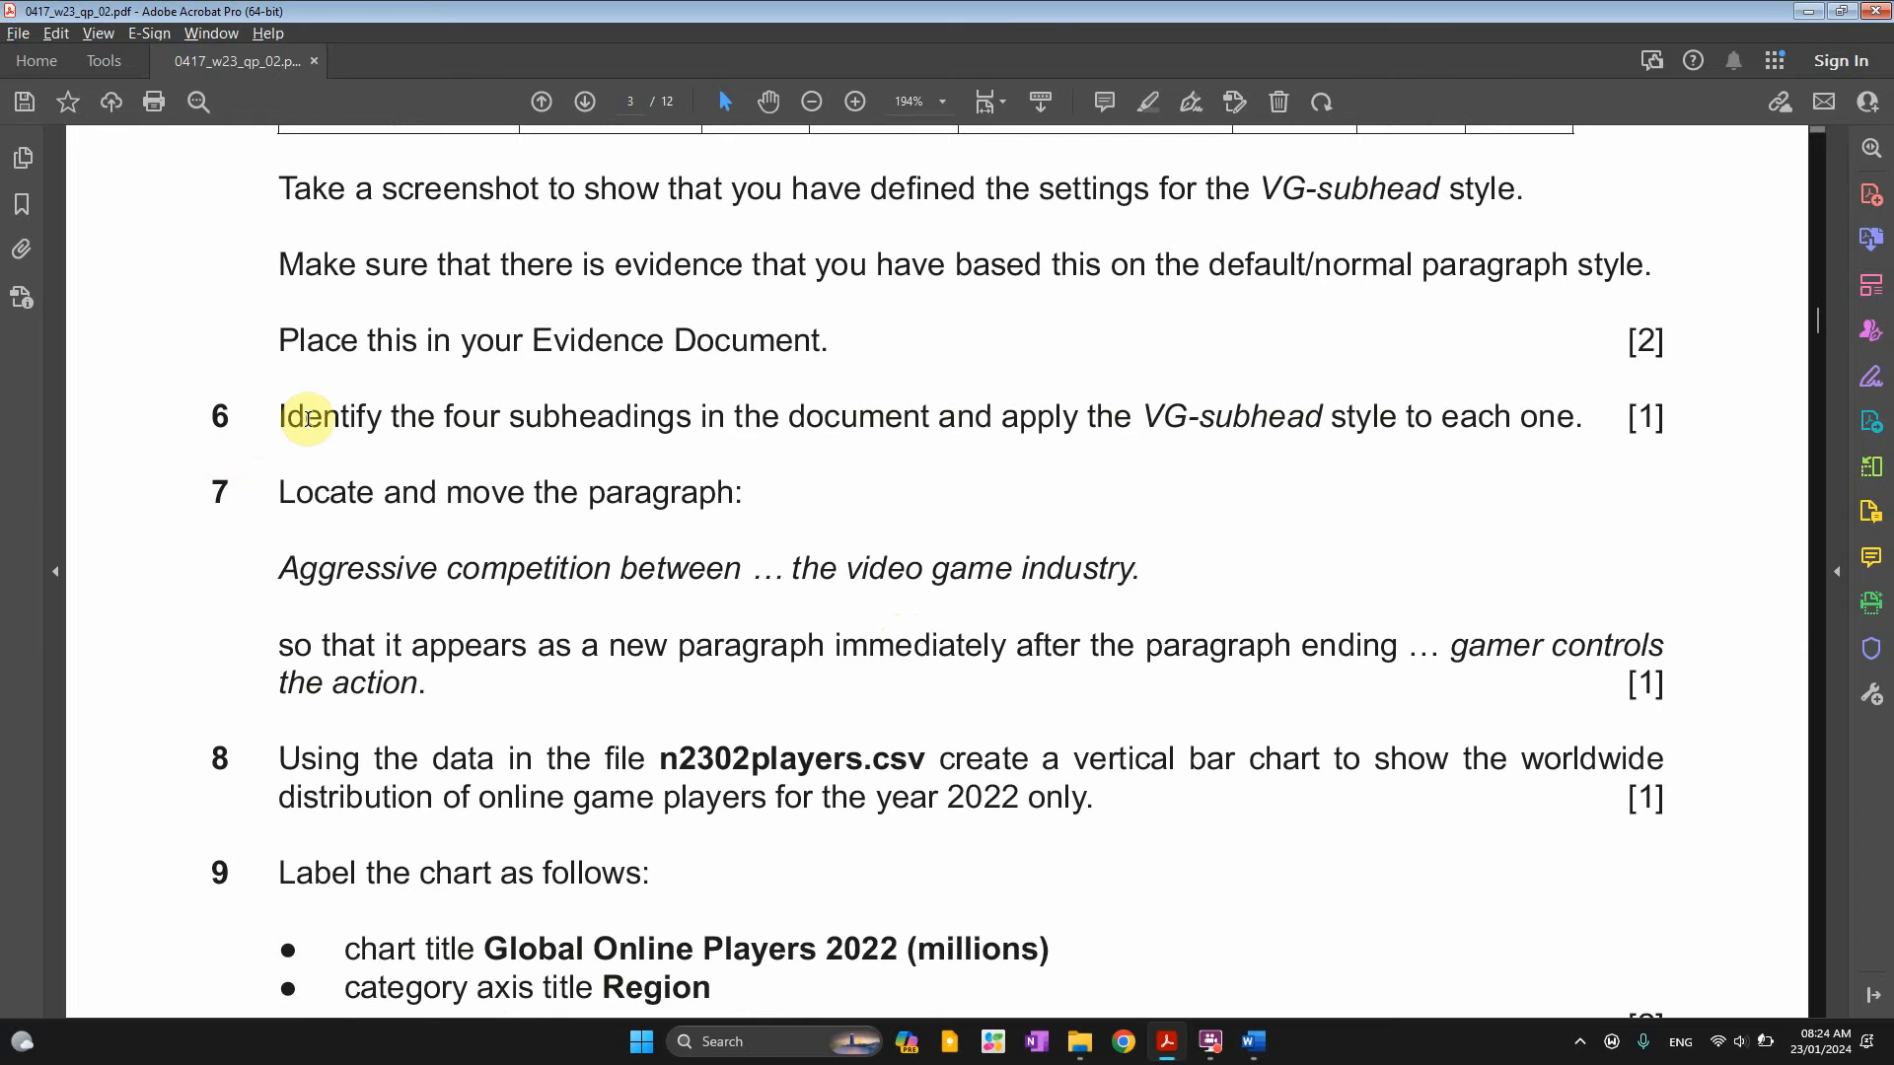
pyautogui.moveTo(443, 416); pyautogui.dragTo(692, 418)
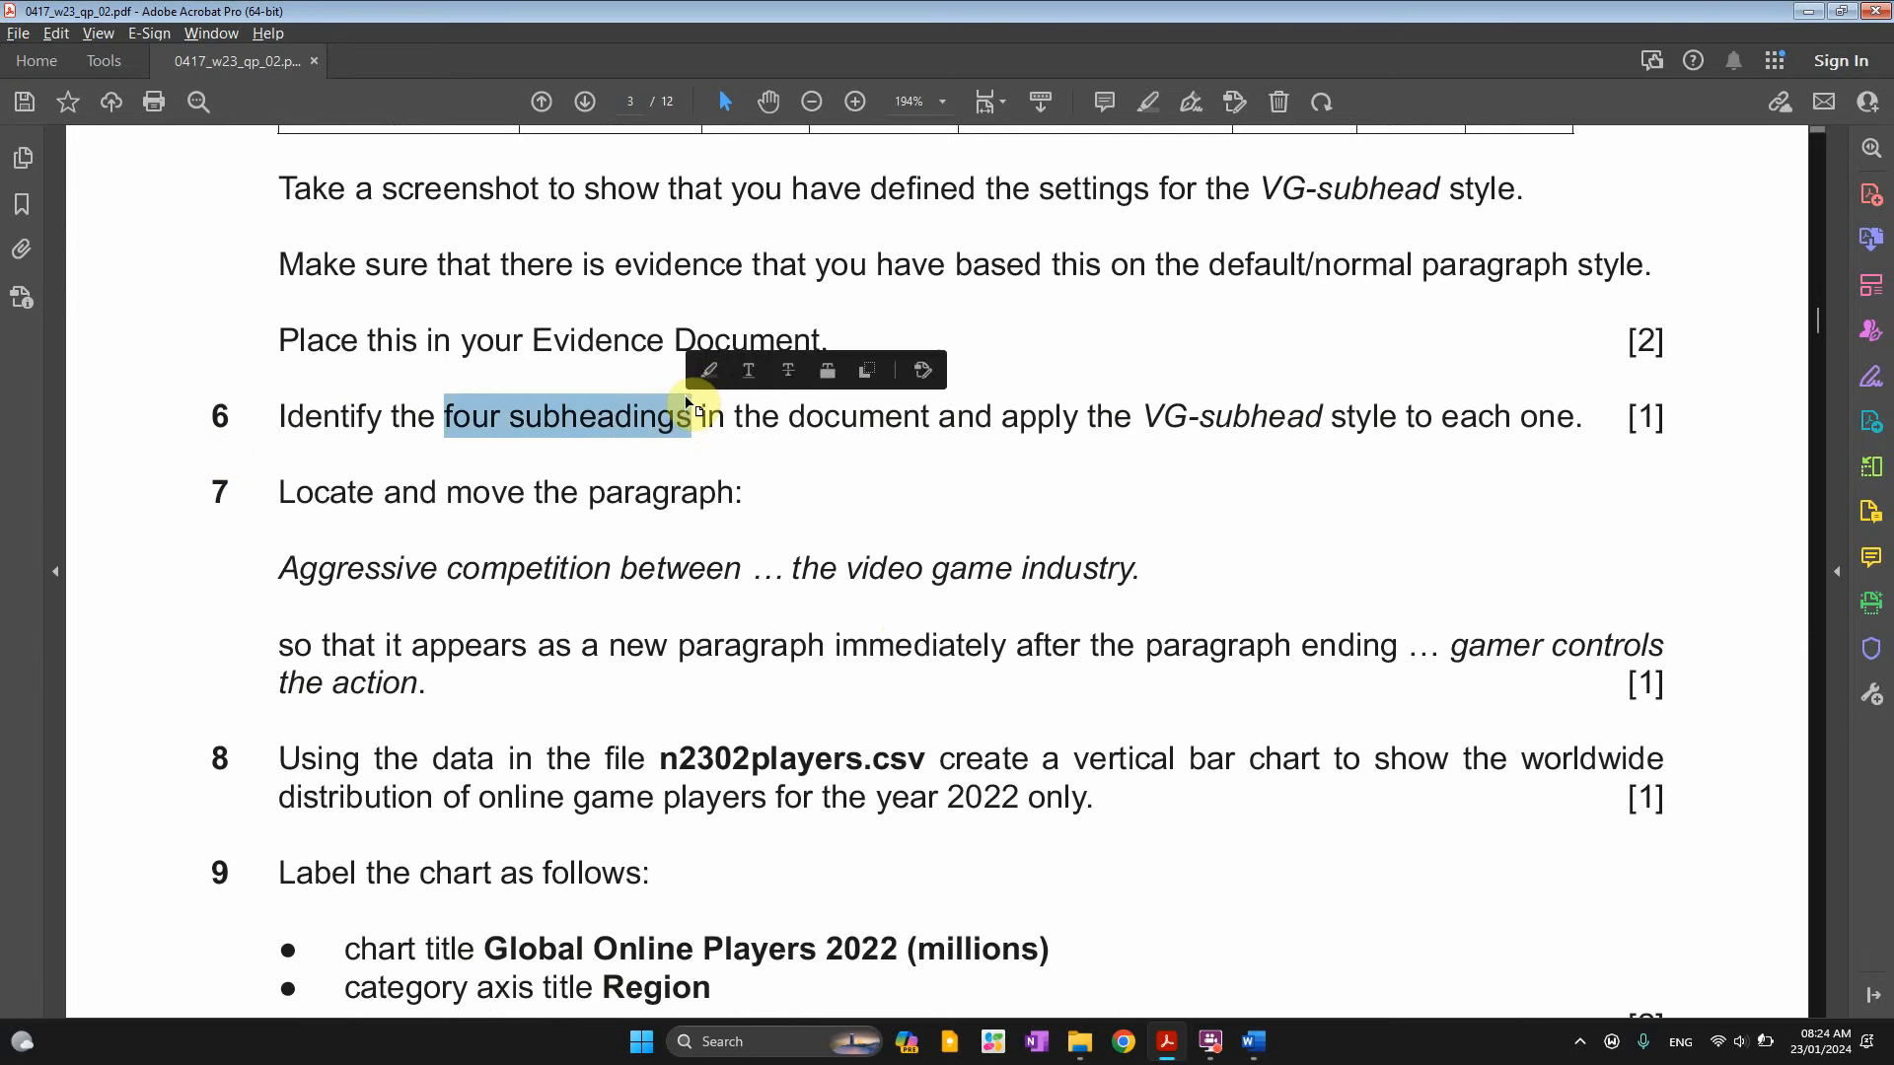
pyautogui.click(708, 372)
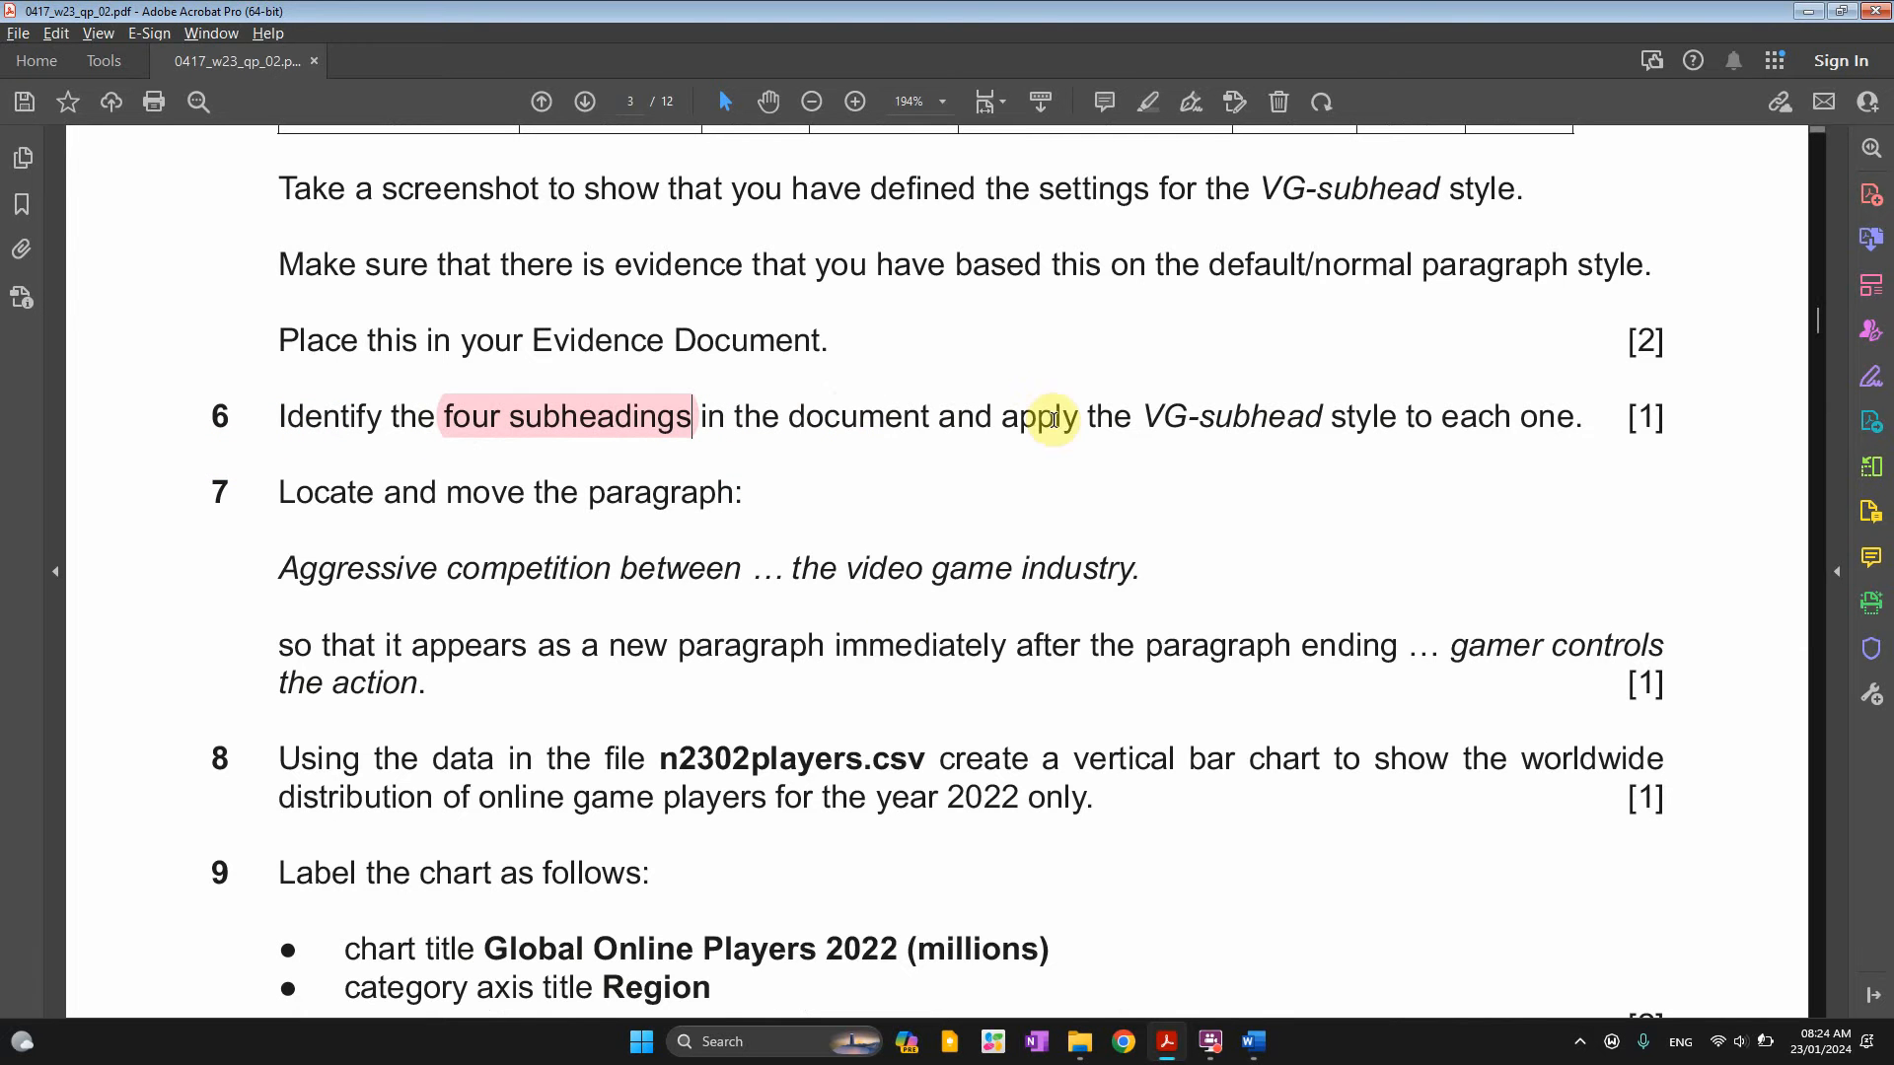
pyautogui.moveTo(1146, 414); pyautogui.dragTo(1315, 412)
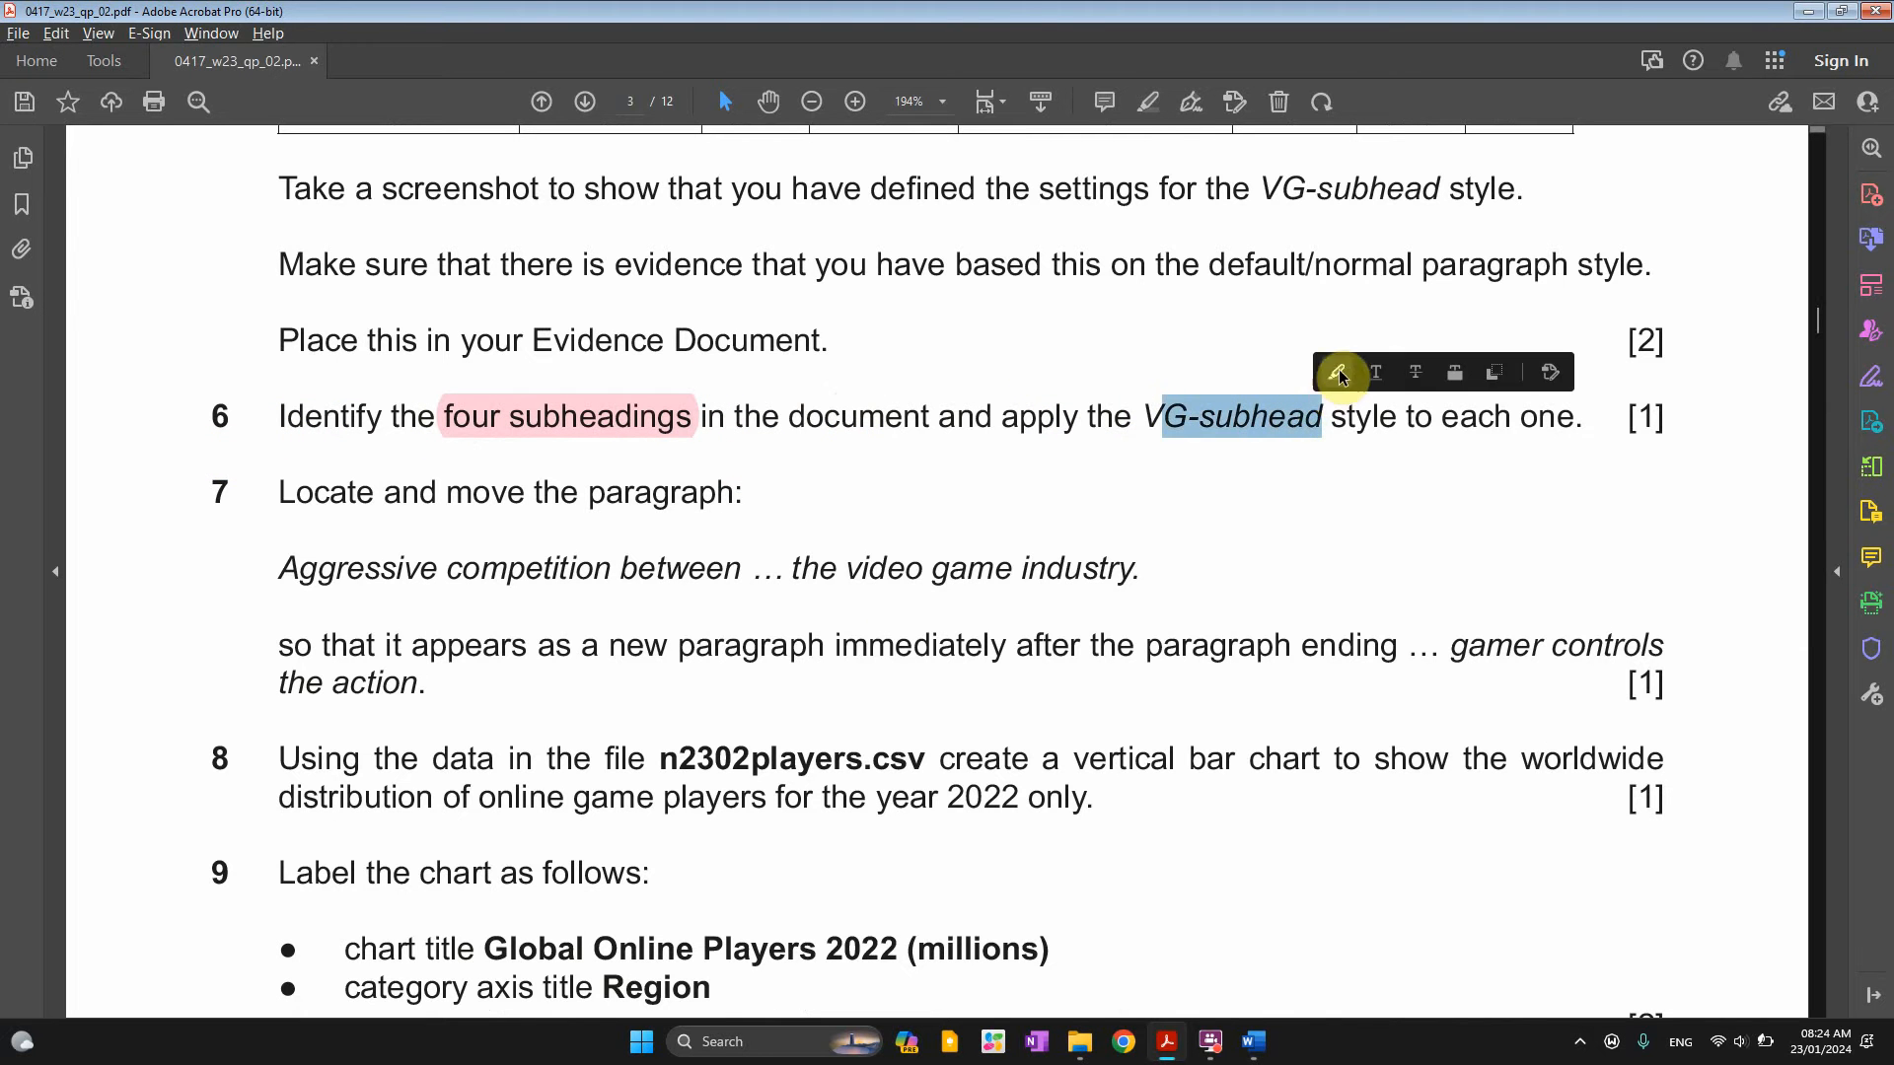
pyautogui.click(1340, 373)
pyautogui.hotkey('alt', 'Tab')
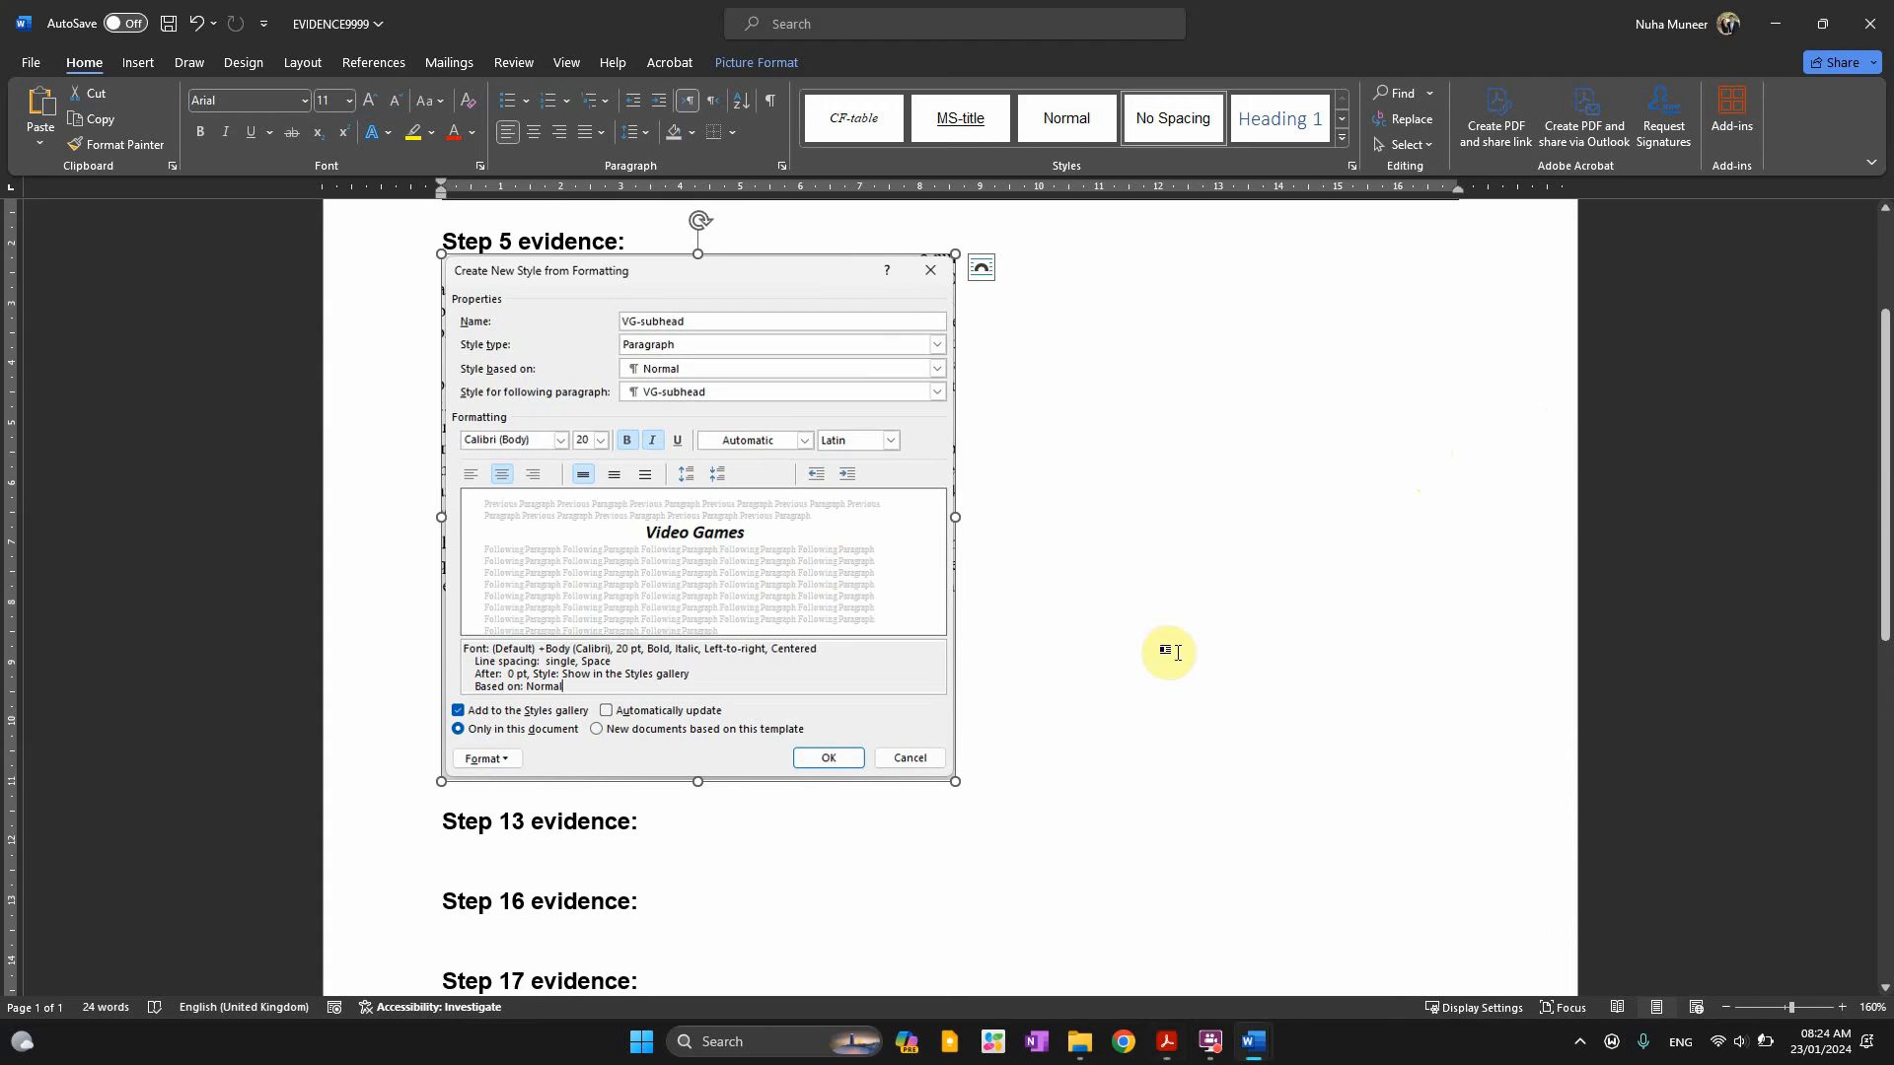
# Format-paint the intro paragraph's formatting onto all of VGREVIEW's body text
pyautogui.moveTo(1253, 1038)
pyautogui.click(1141, 947)
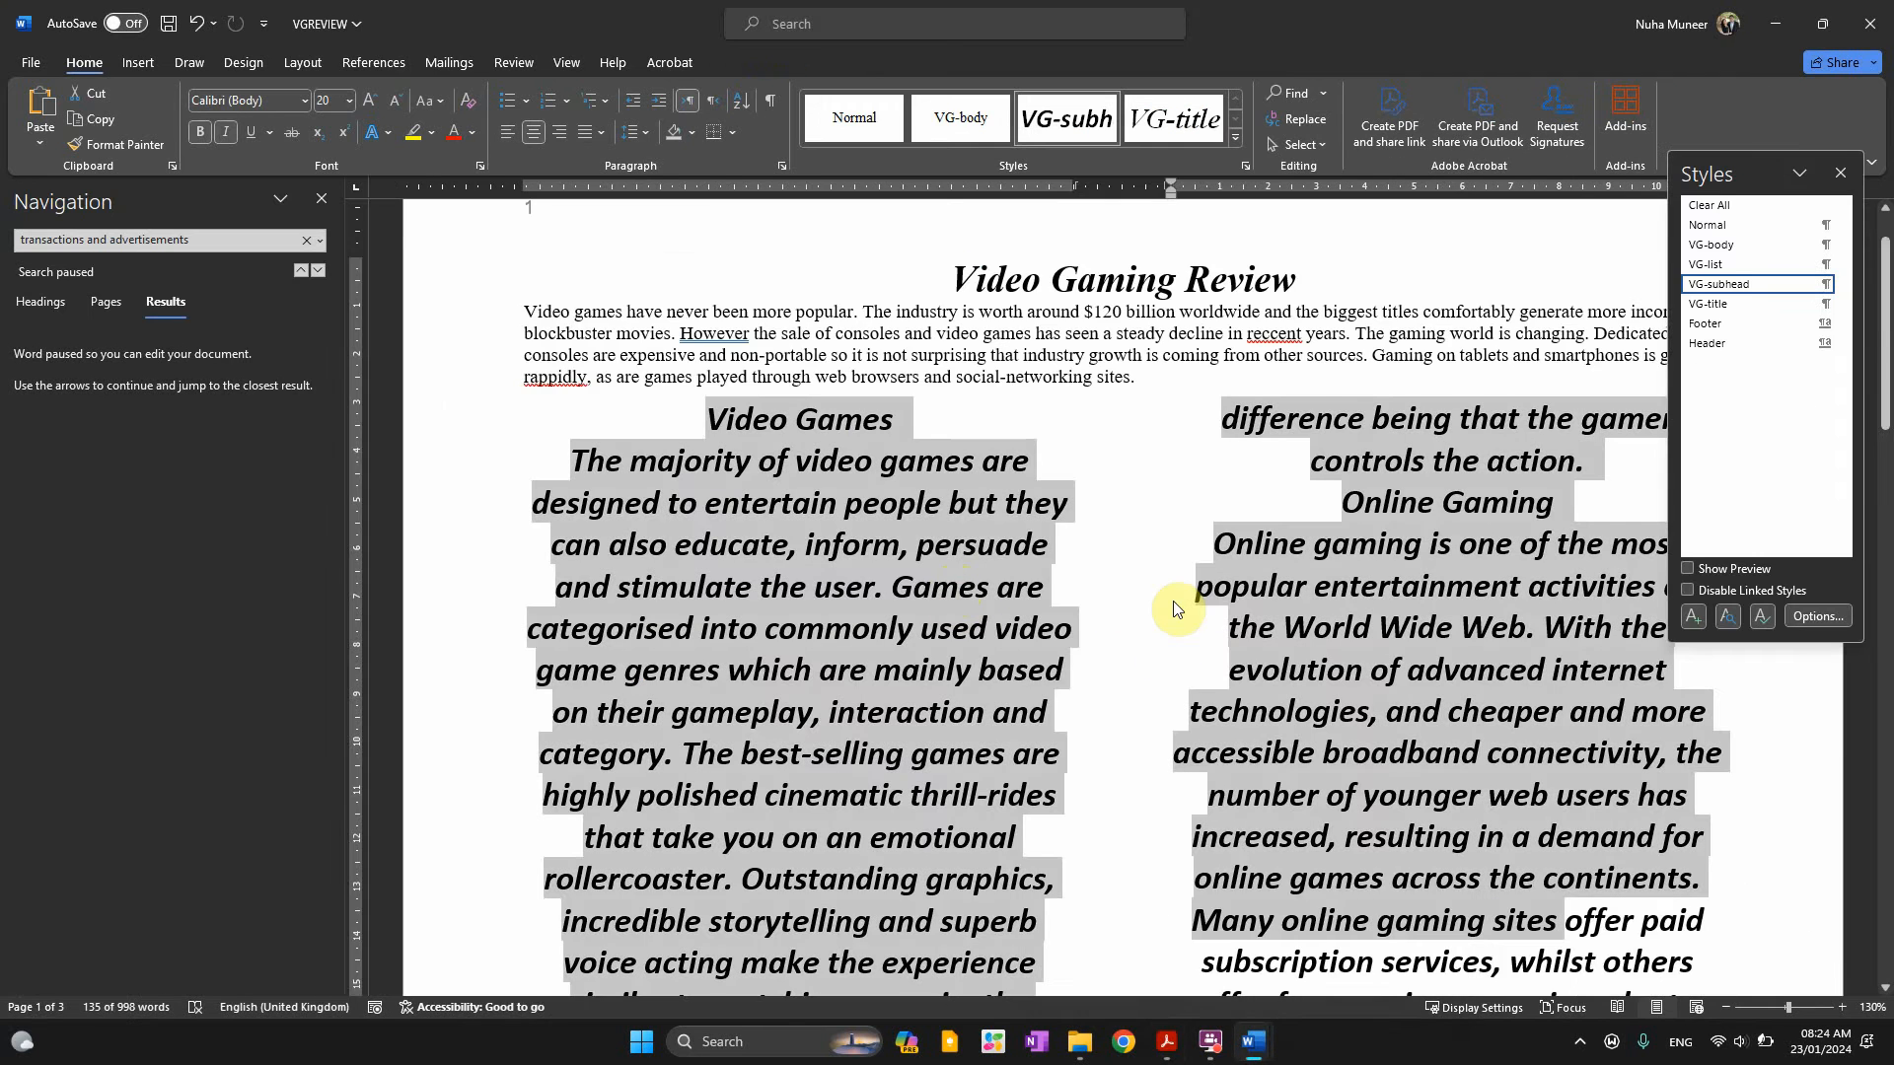
pyautogui.scroll(-5, 1247, 464)
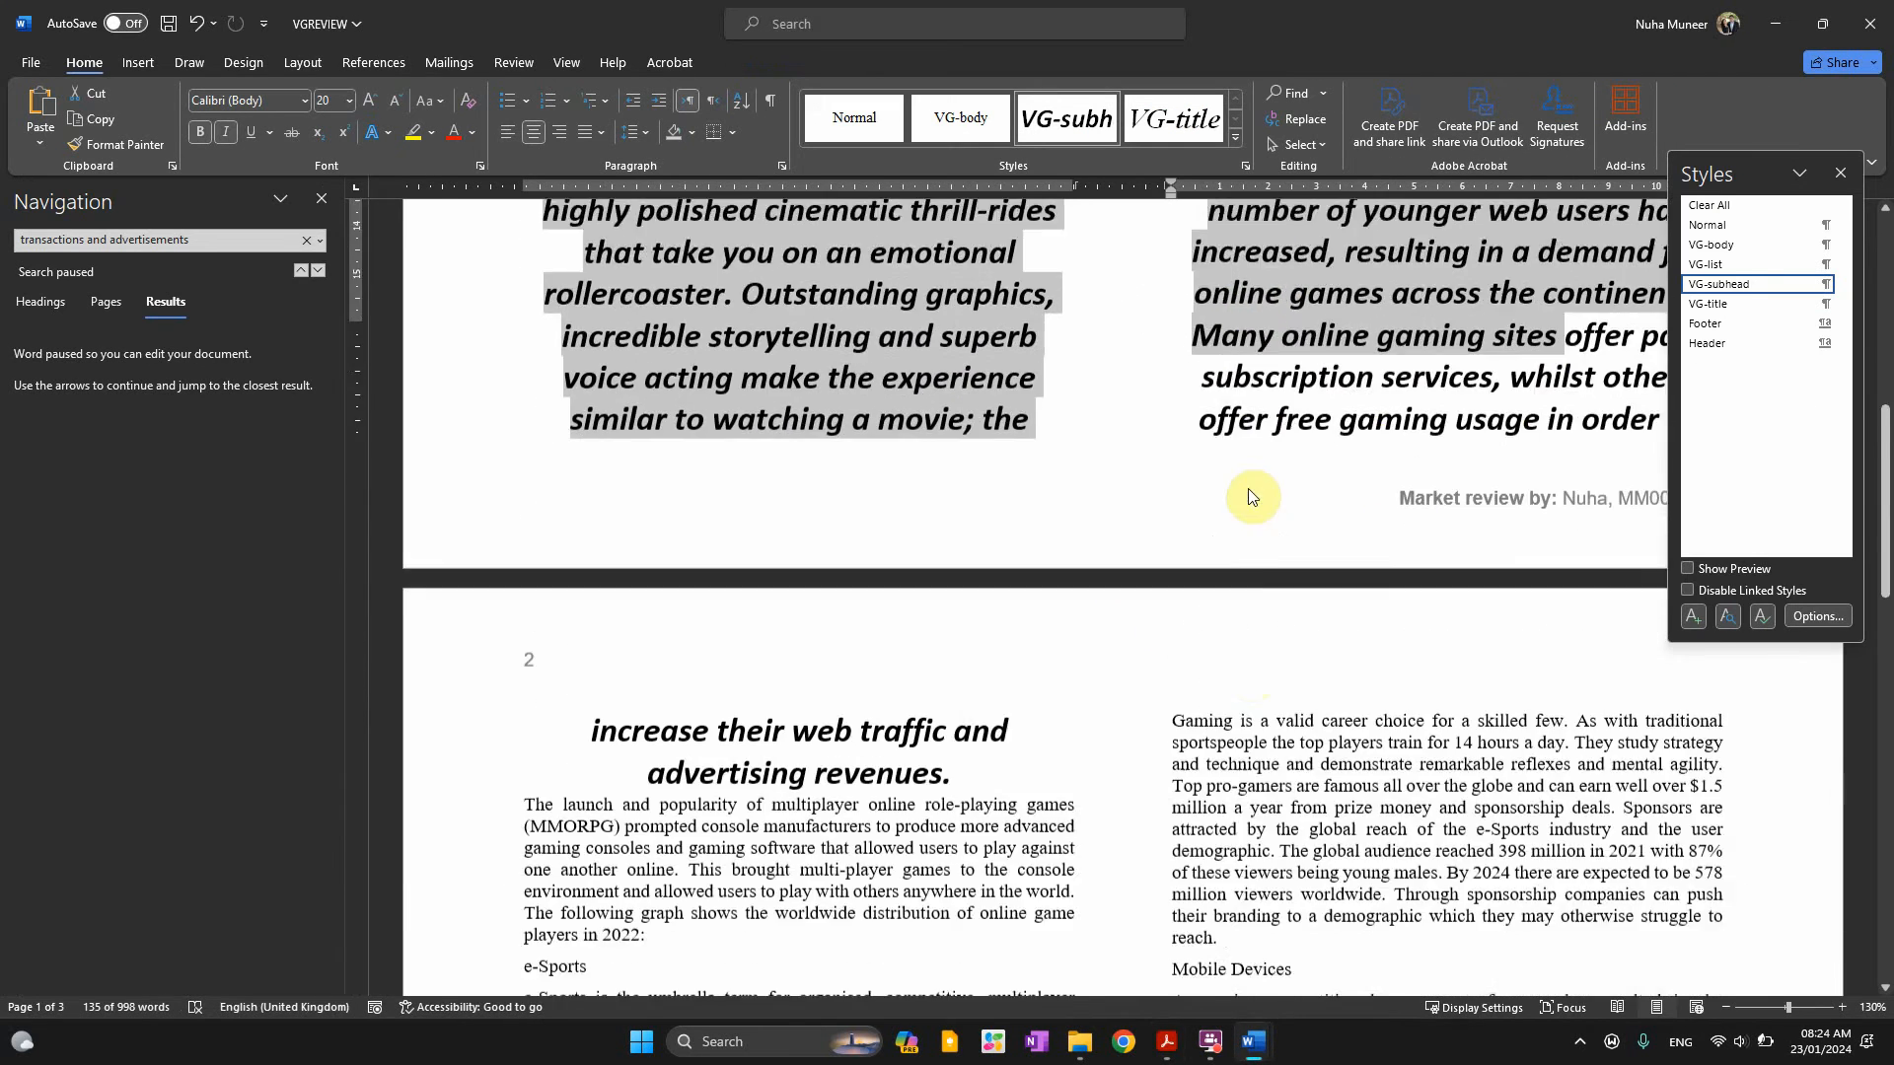
pyautogui.scroll(-2, 1247, 496)
pyautogui.scroll(-5, 1251, 501)
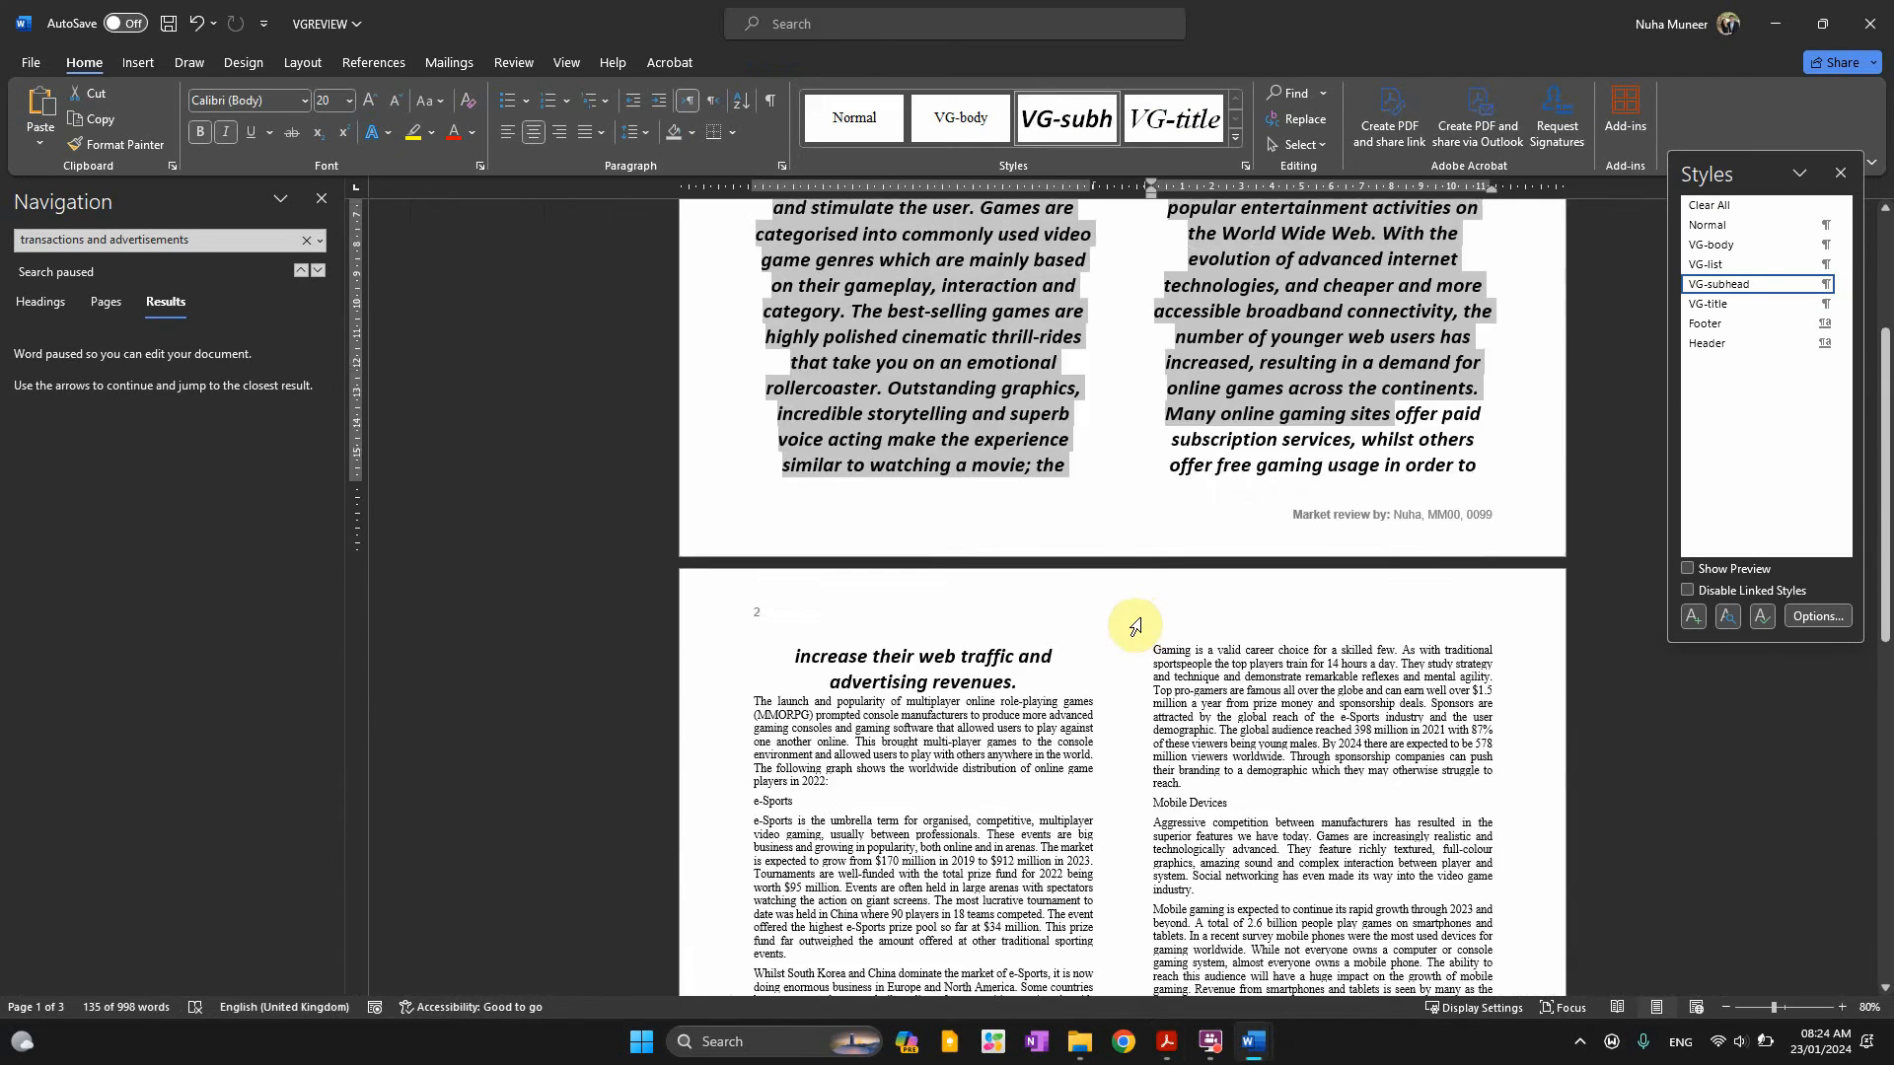
pyautogui.scroll(3, 1134, 626)
pyautogui.click(779, 264)
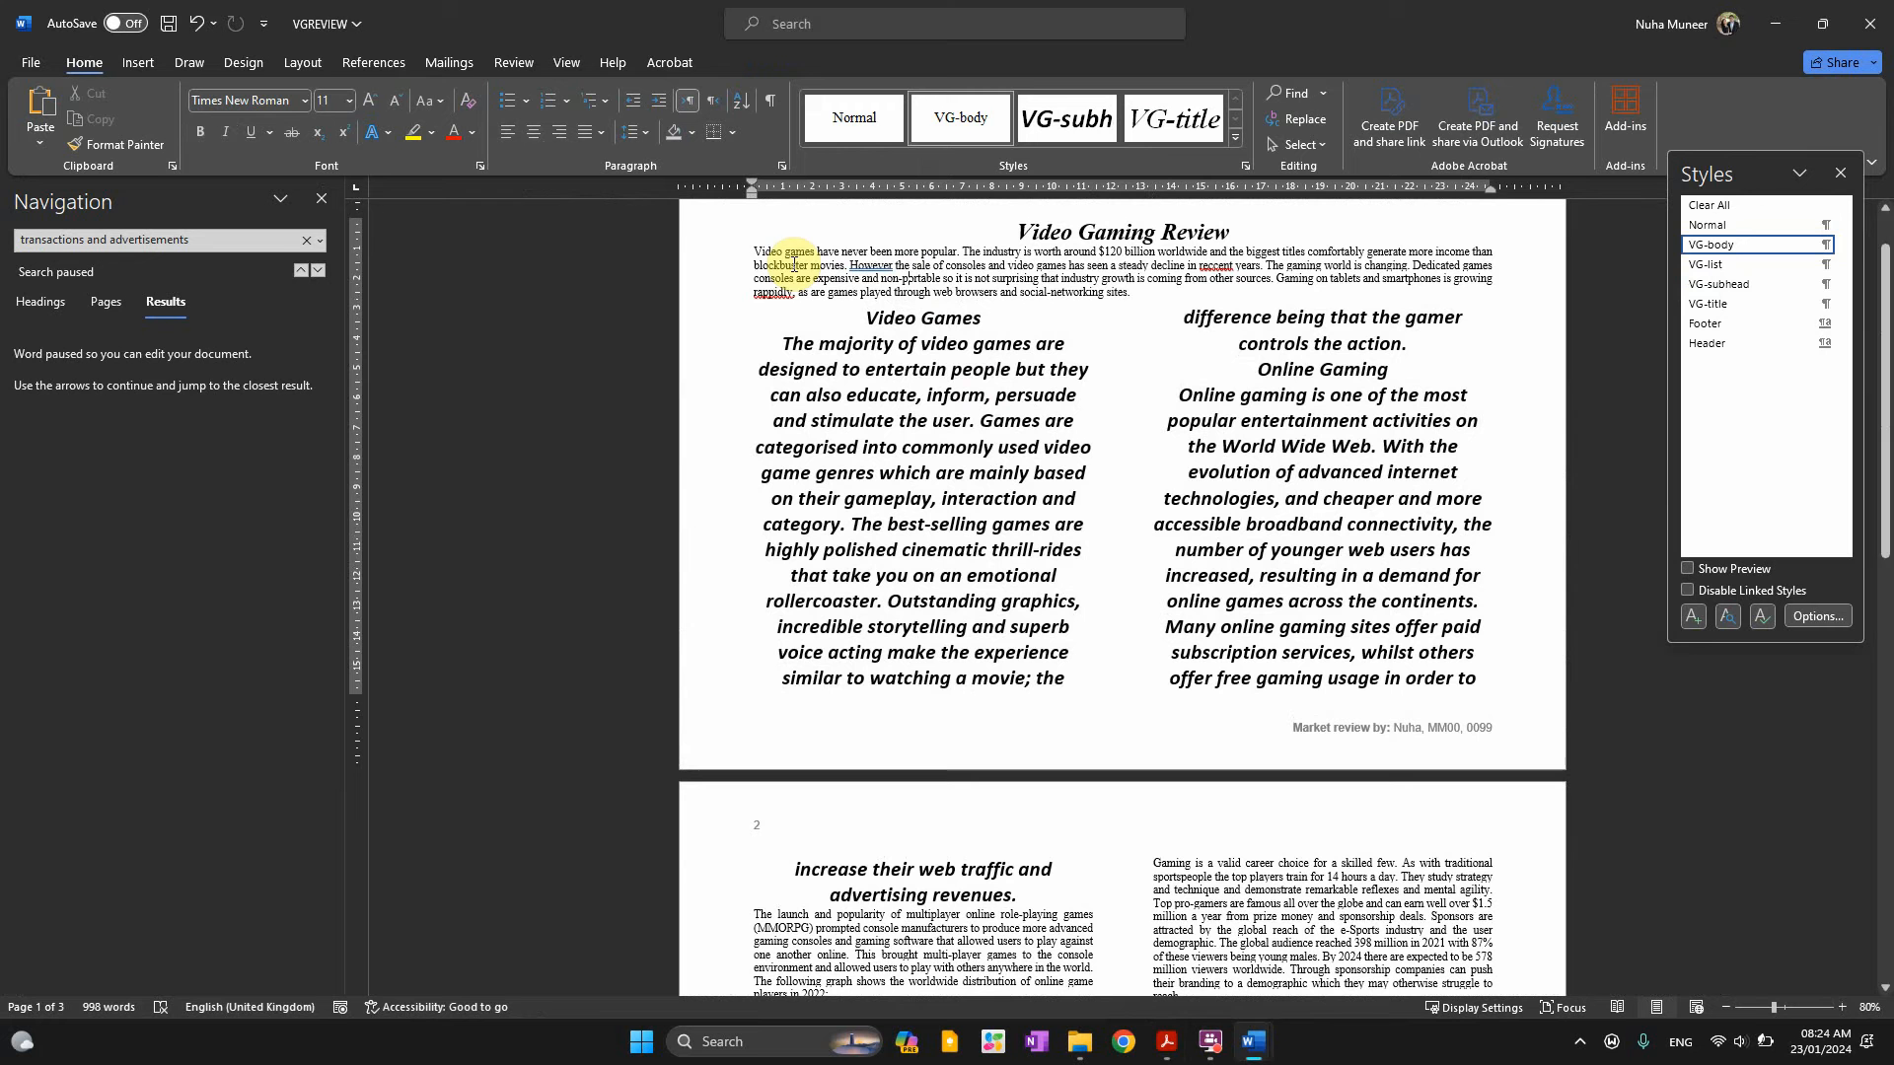
pyautogui.click(127, 152)
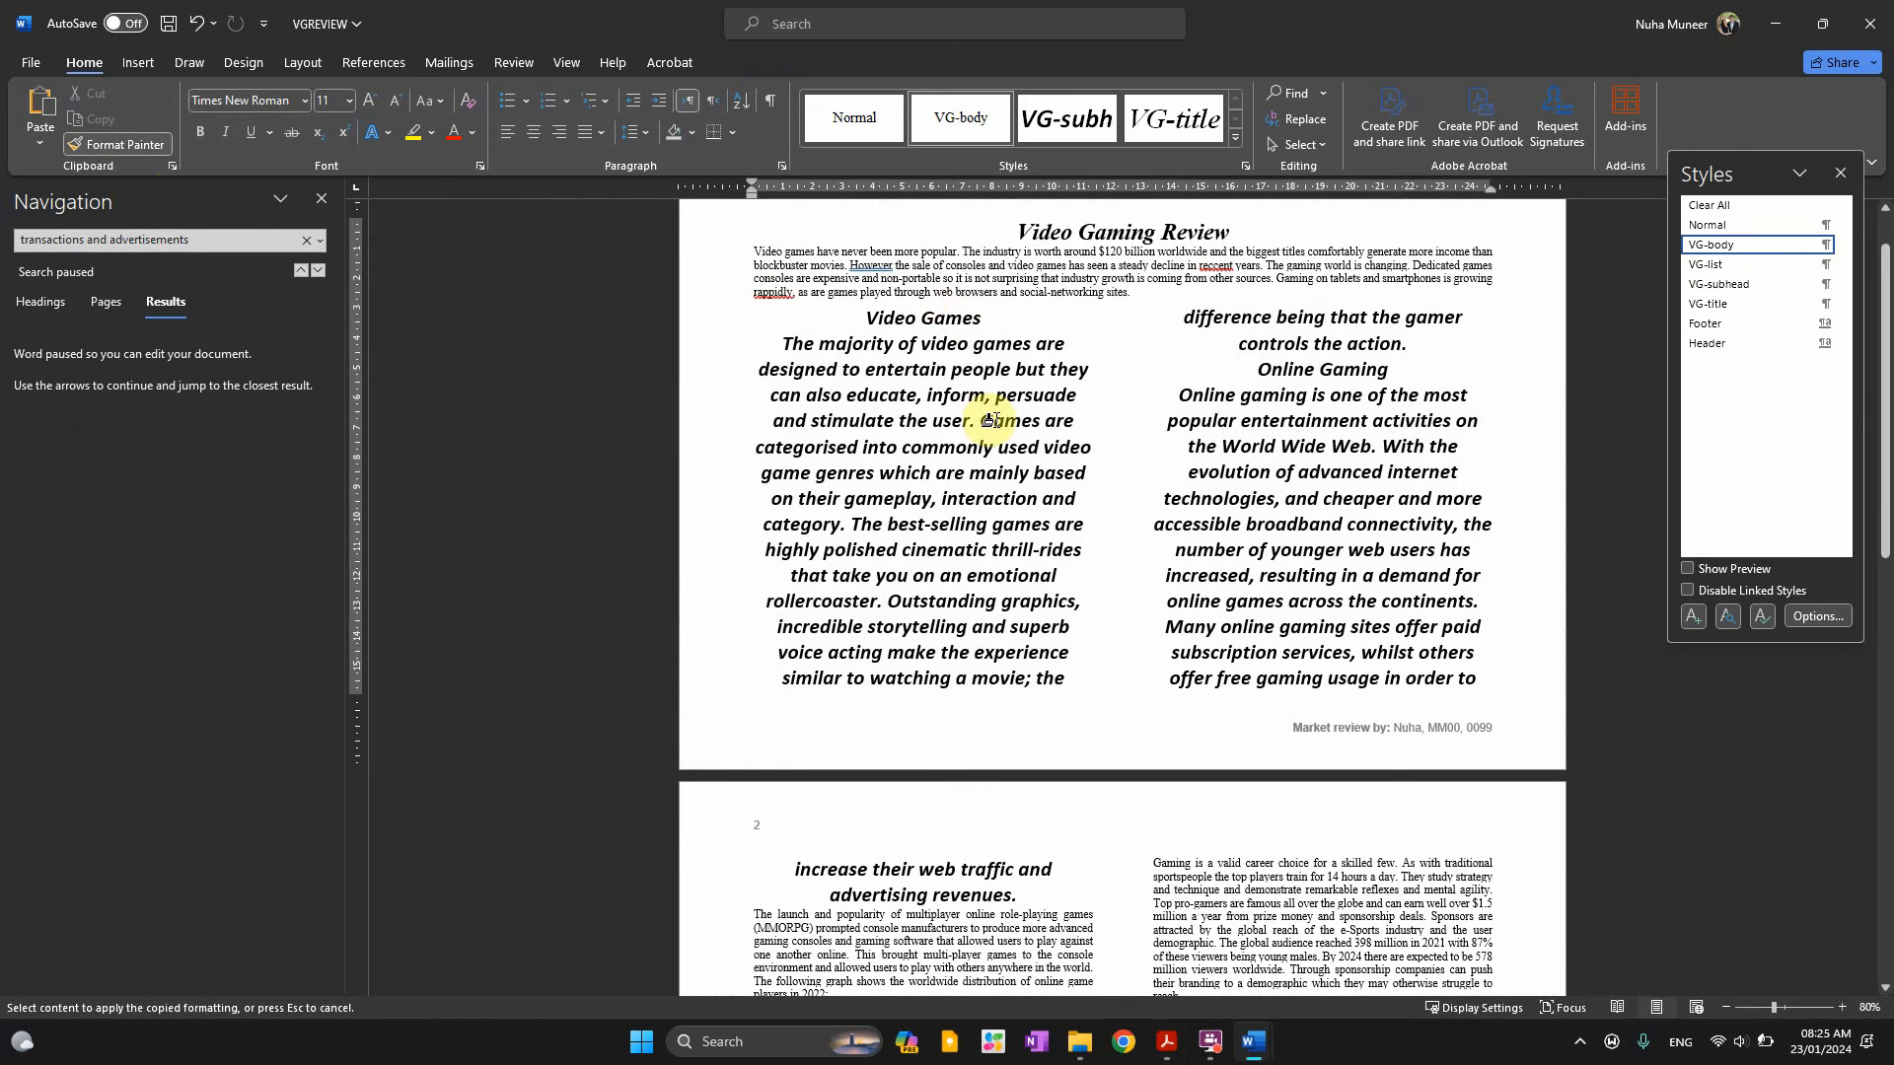
pyautogui.moveTo(935, 292)
pyautogui.mouseDown()
pyautogui.moveTo(1273, 869)
pyautogui.moveTo(1269, 909)
pyautogui.mouseUp()
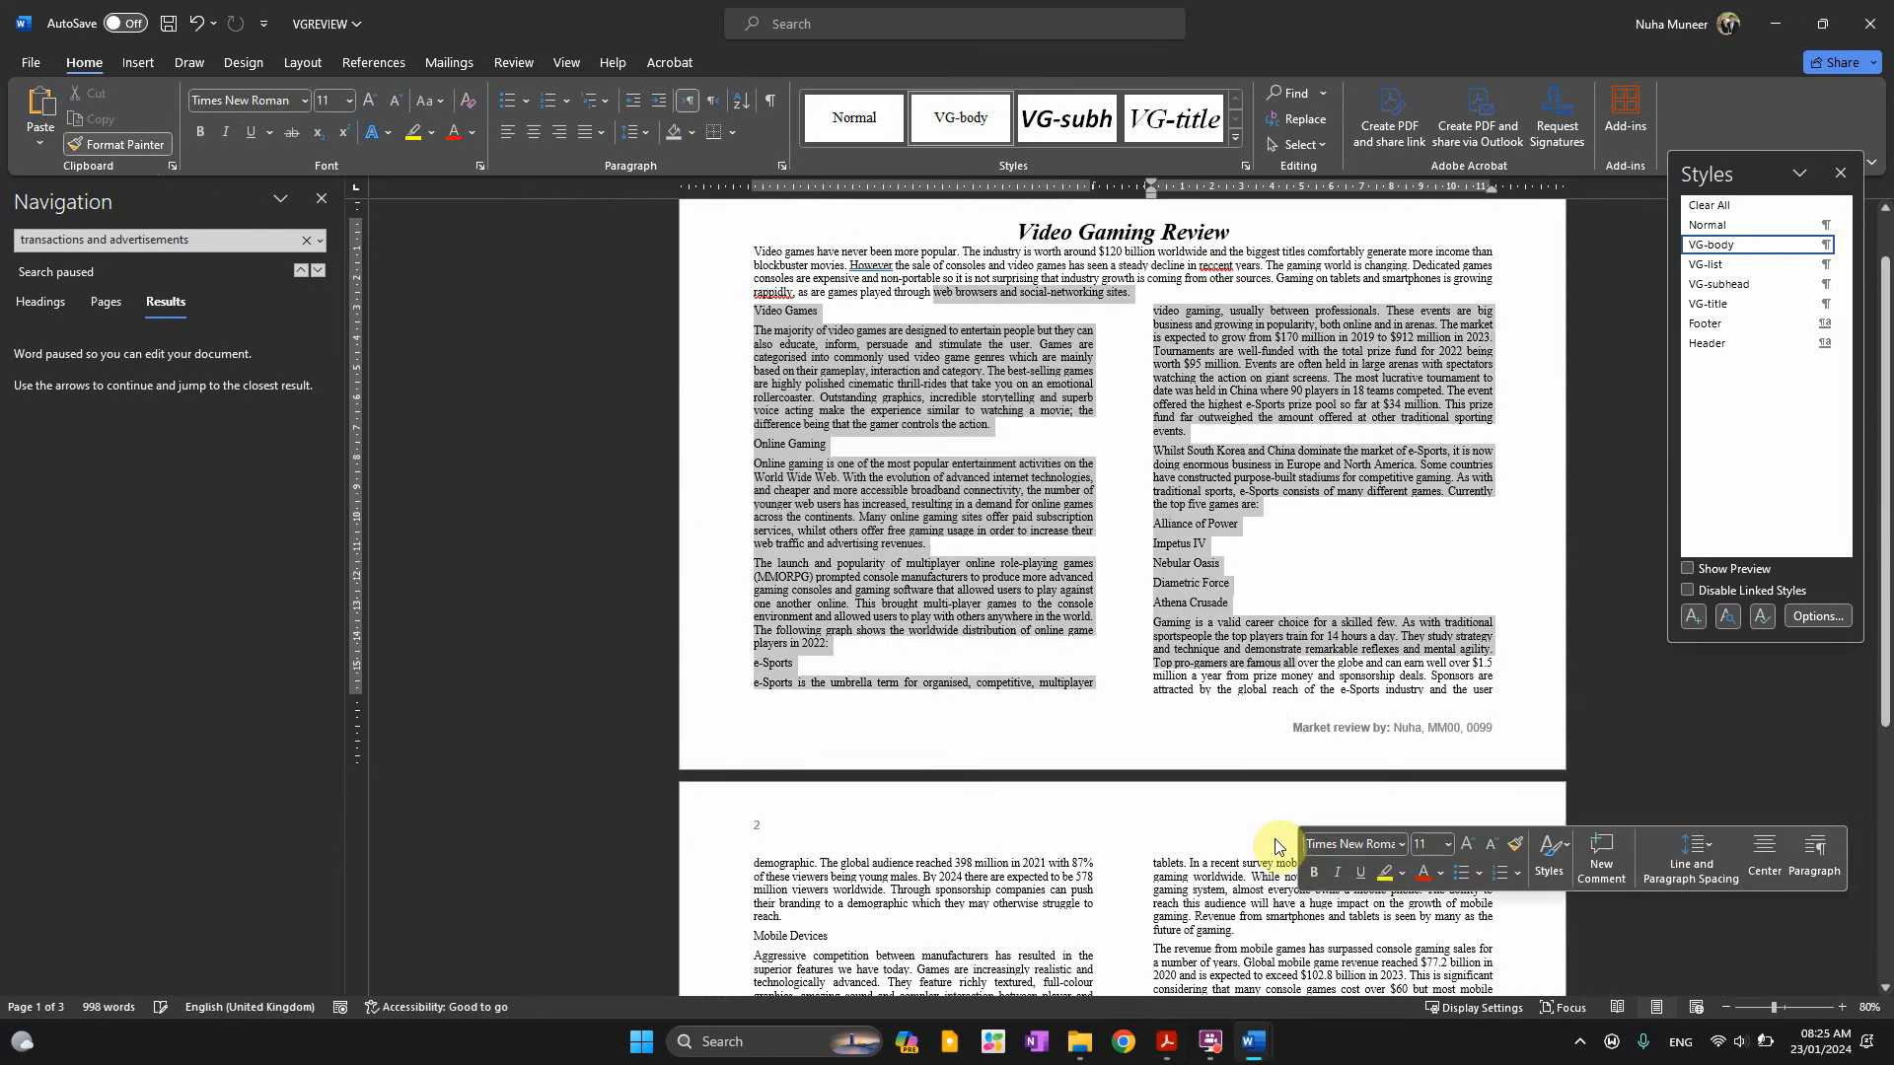
pyautogui.click(1220, 405)
# Select the Video Games and Online Gaming subheadings
pyautogui.keyDown('ctrl'); pyautogui.scroll(3, 1295, 611); pyautogui.keyUp('ctrl')
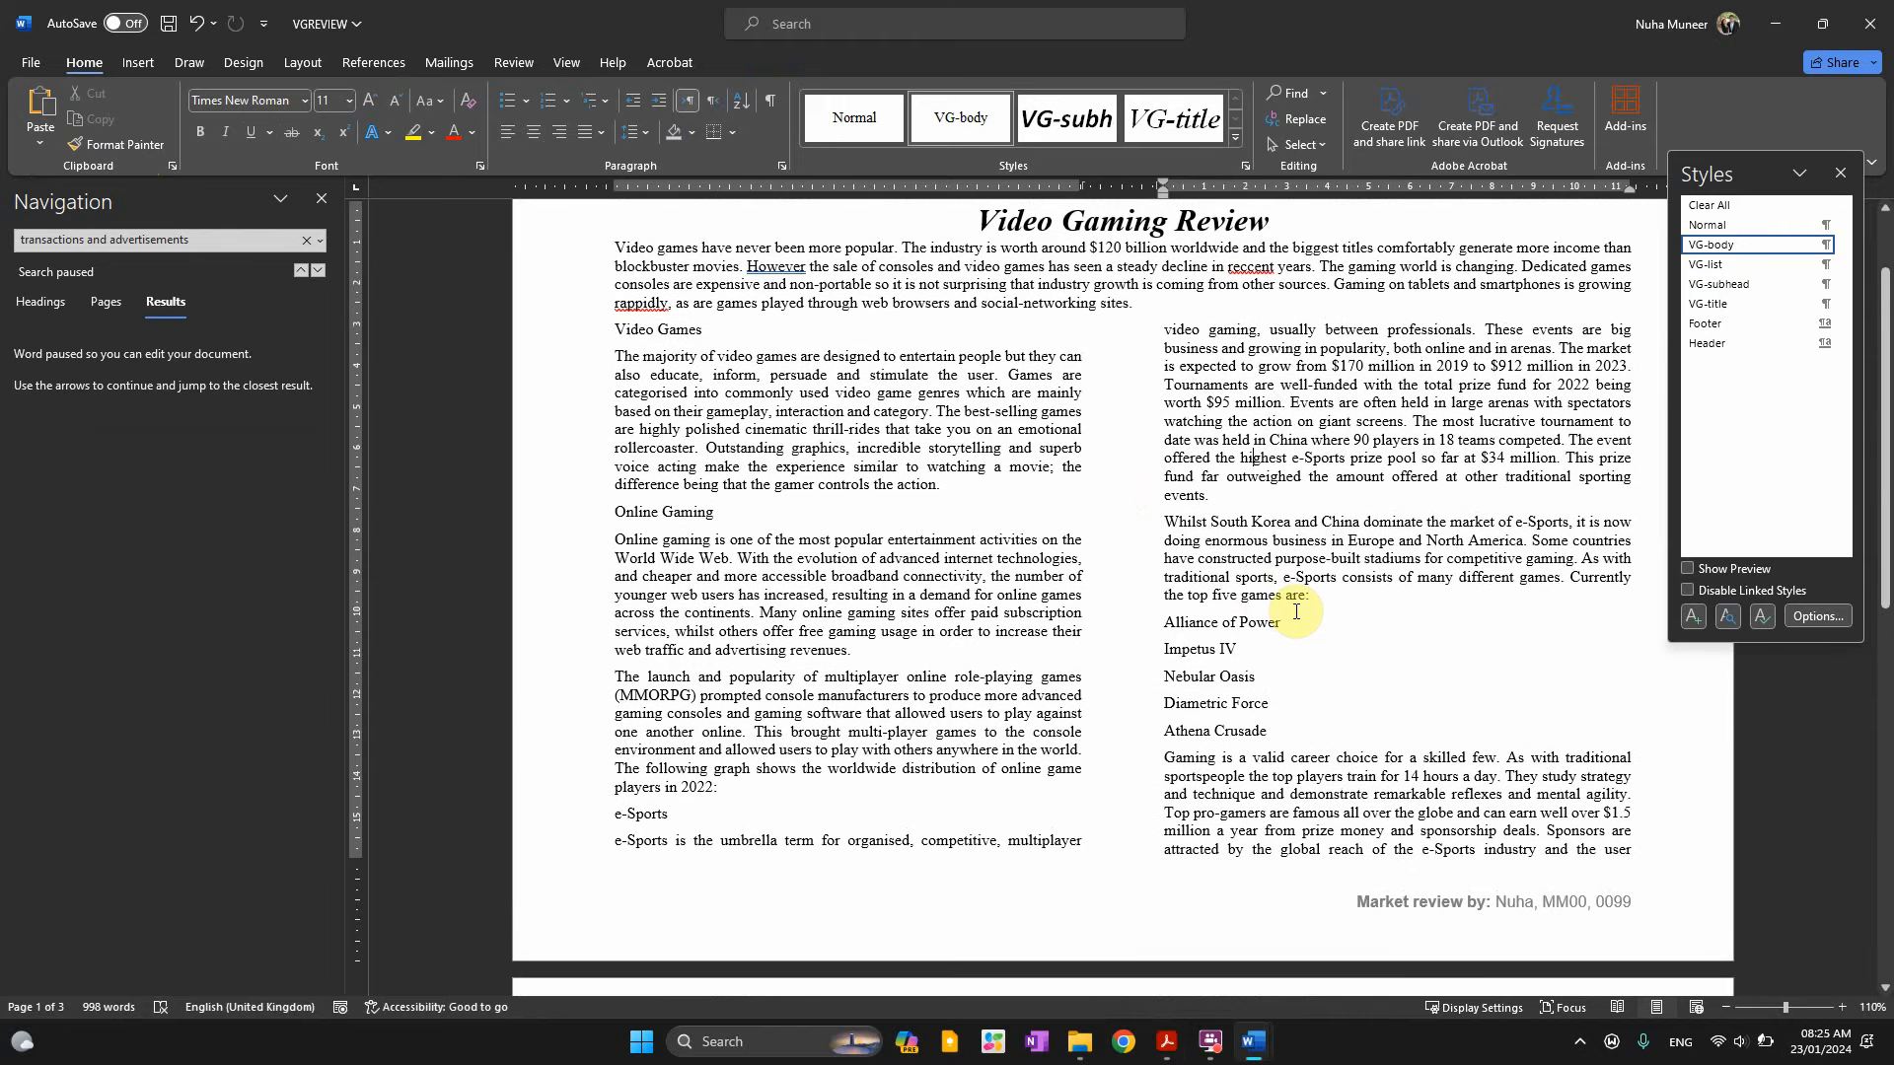
pyautogui.press('alt')
pyautogui.tripleClick(684, 330)
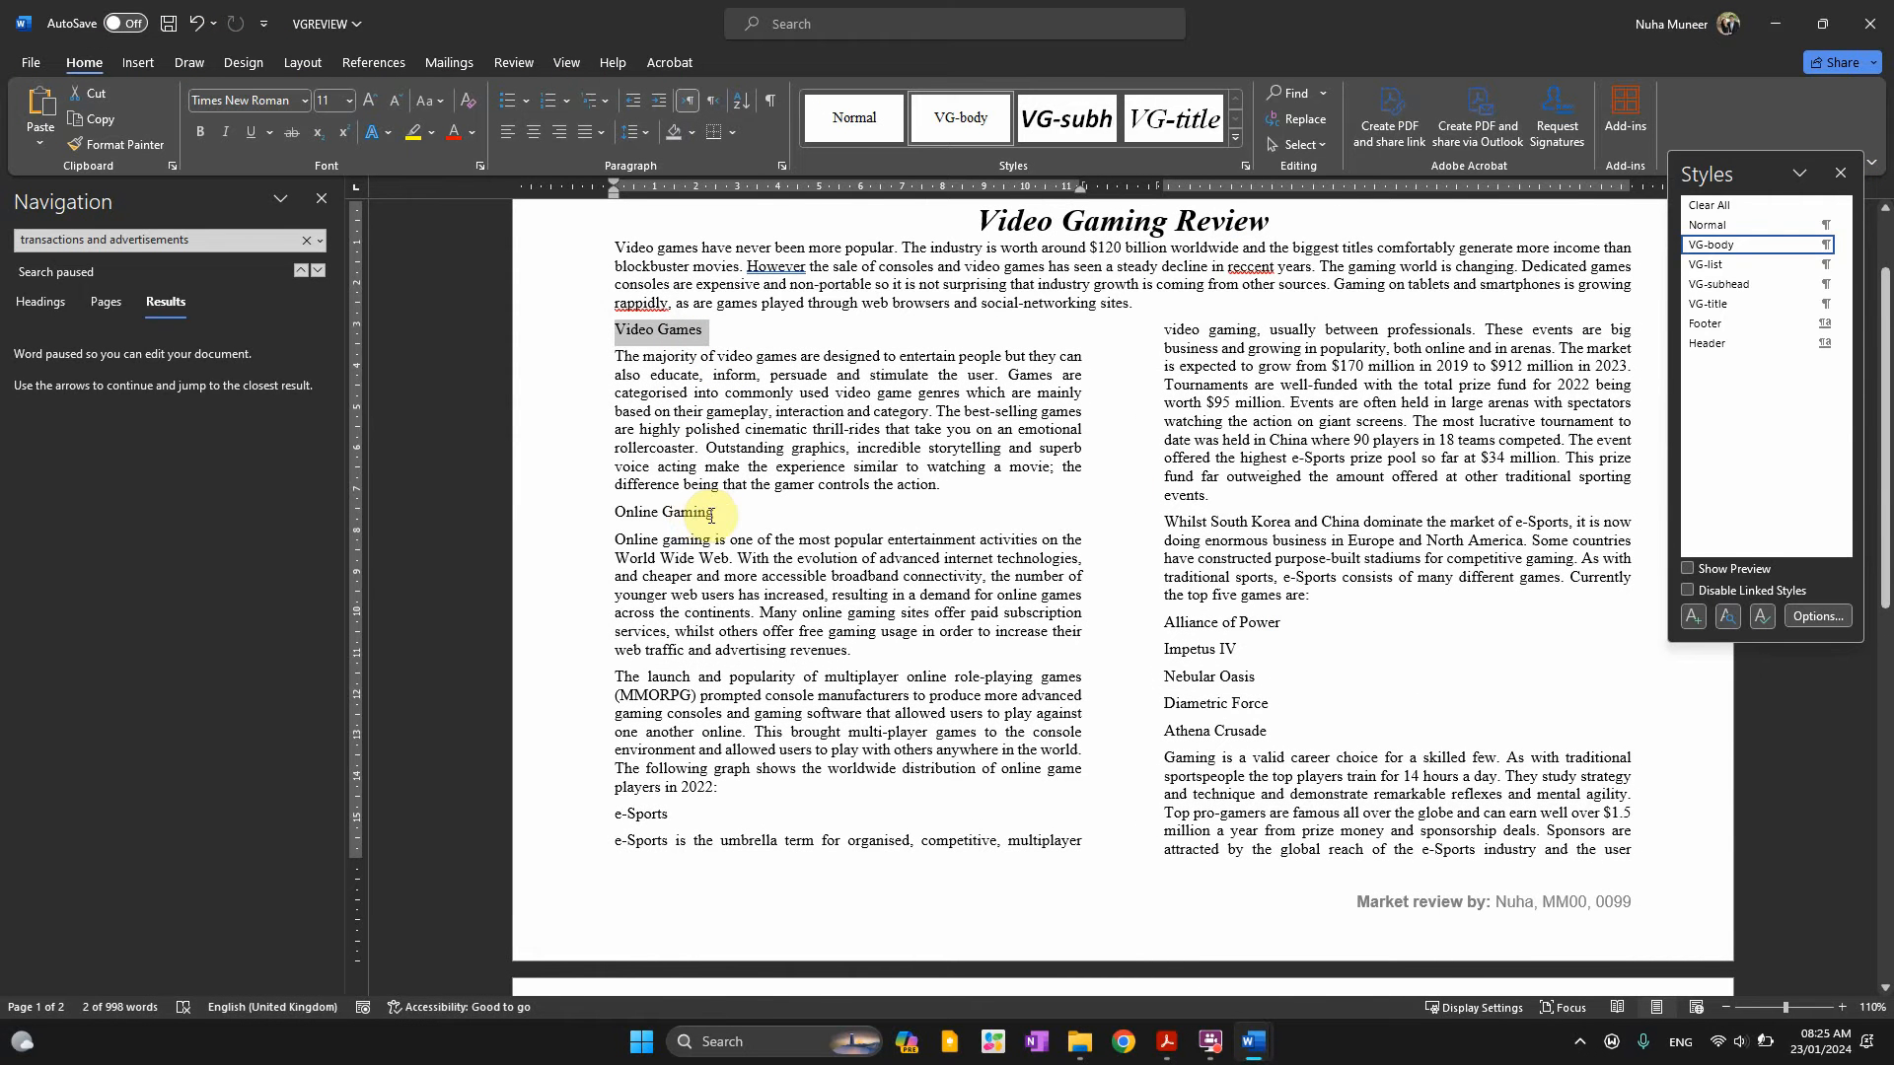
pyautogui.keyDown('ctrl'); pyautogui.click(604, 513); pyautogui.keyUp('ctrl')
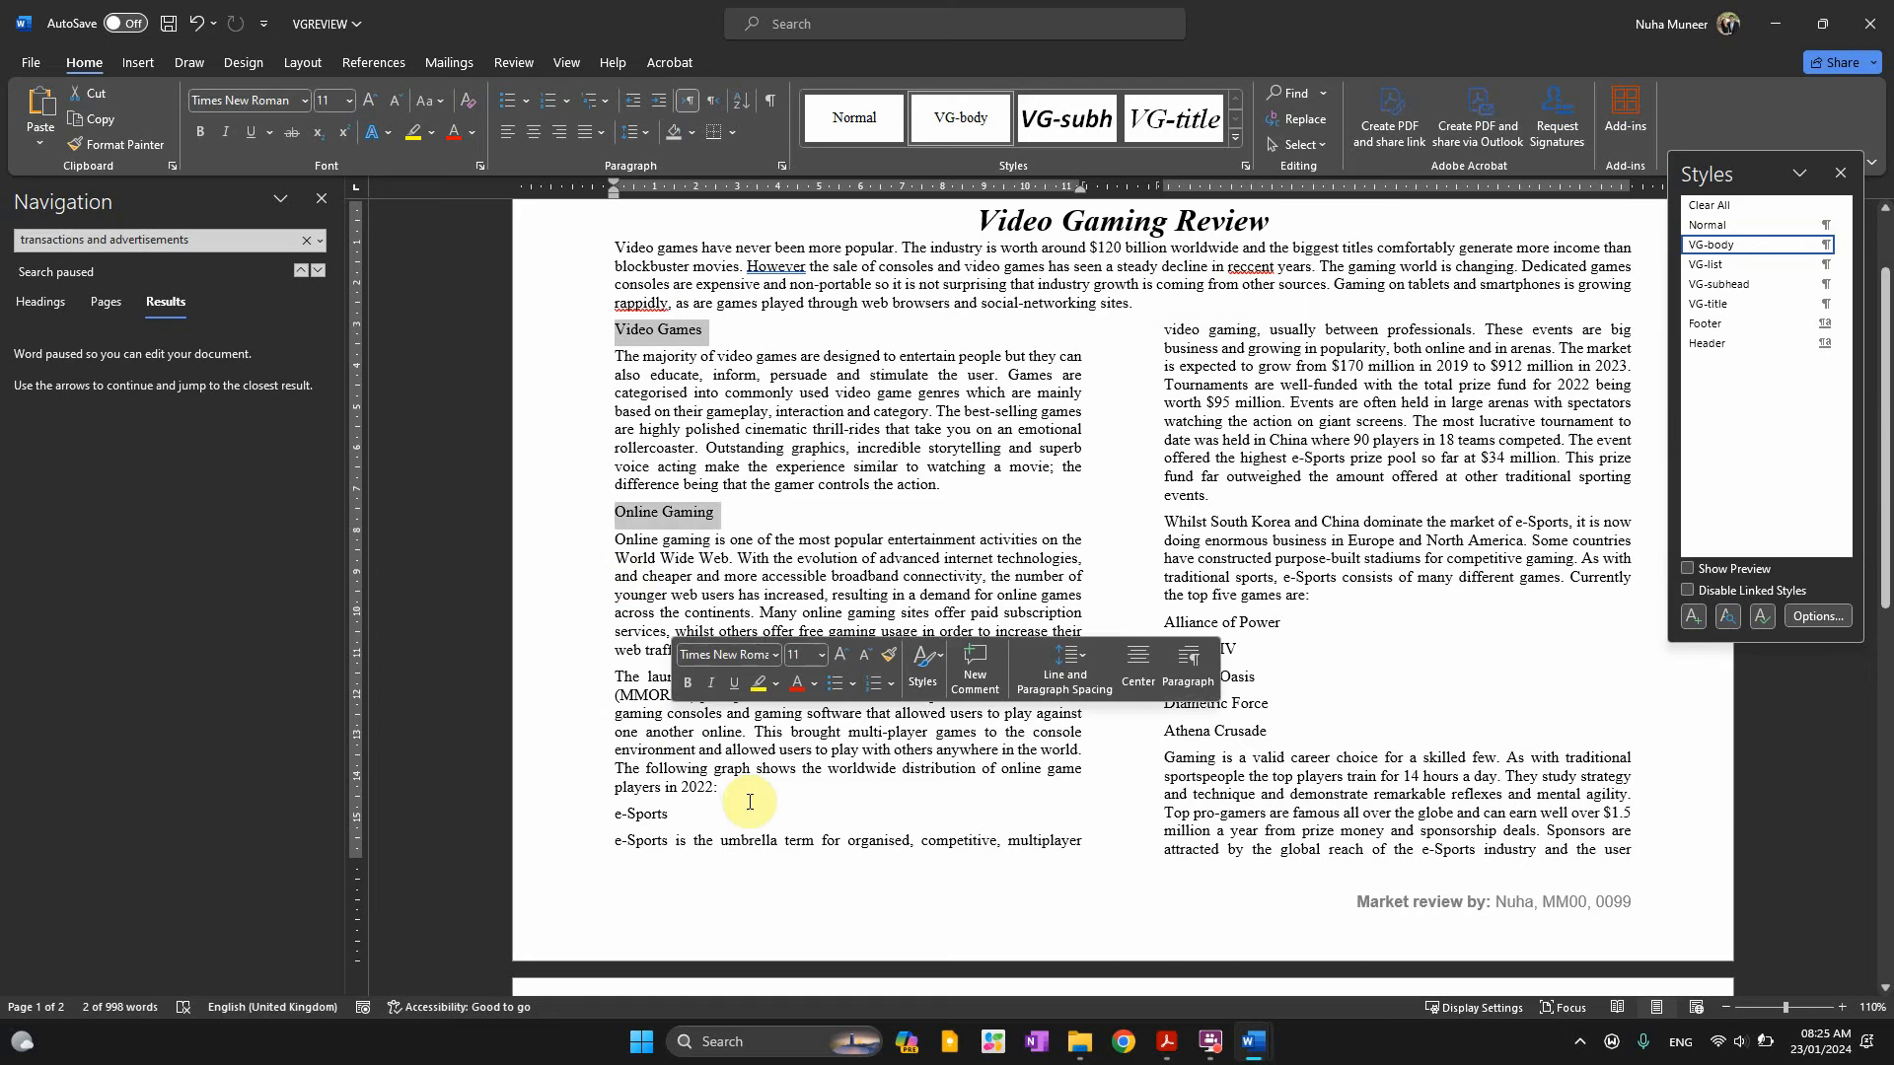
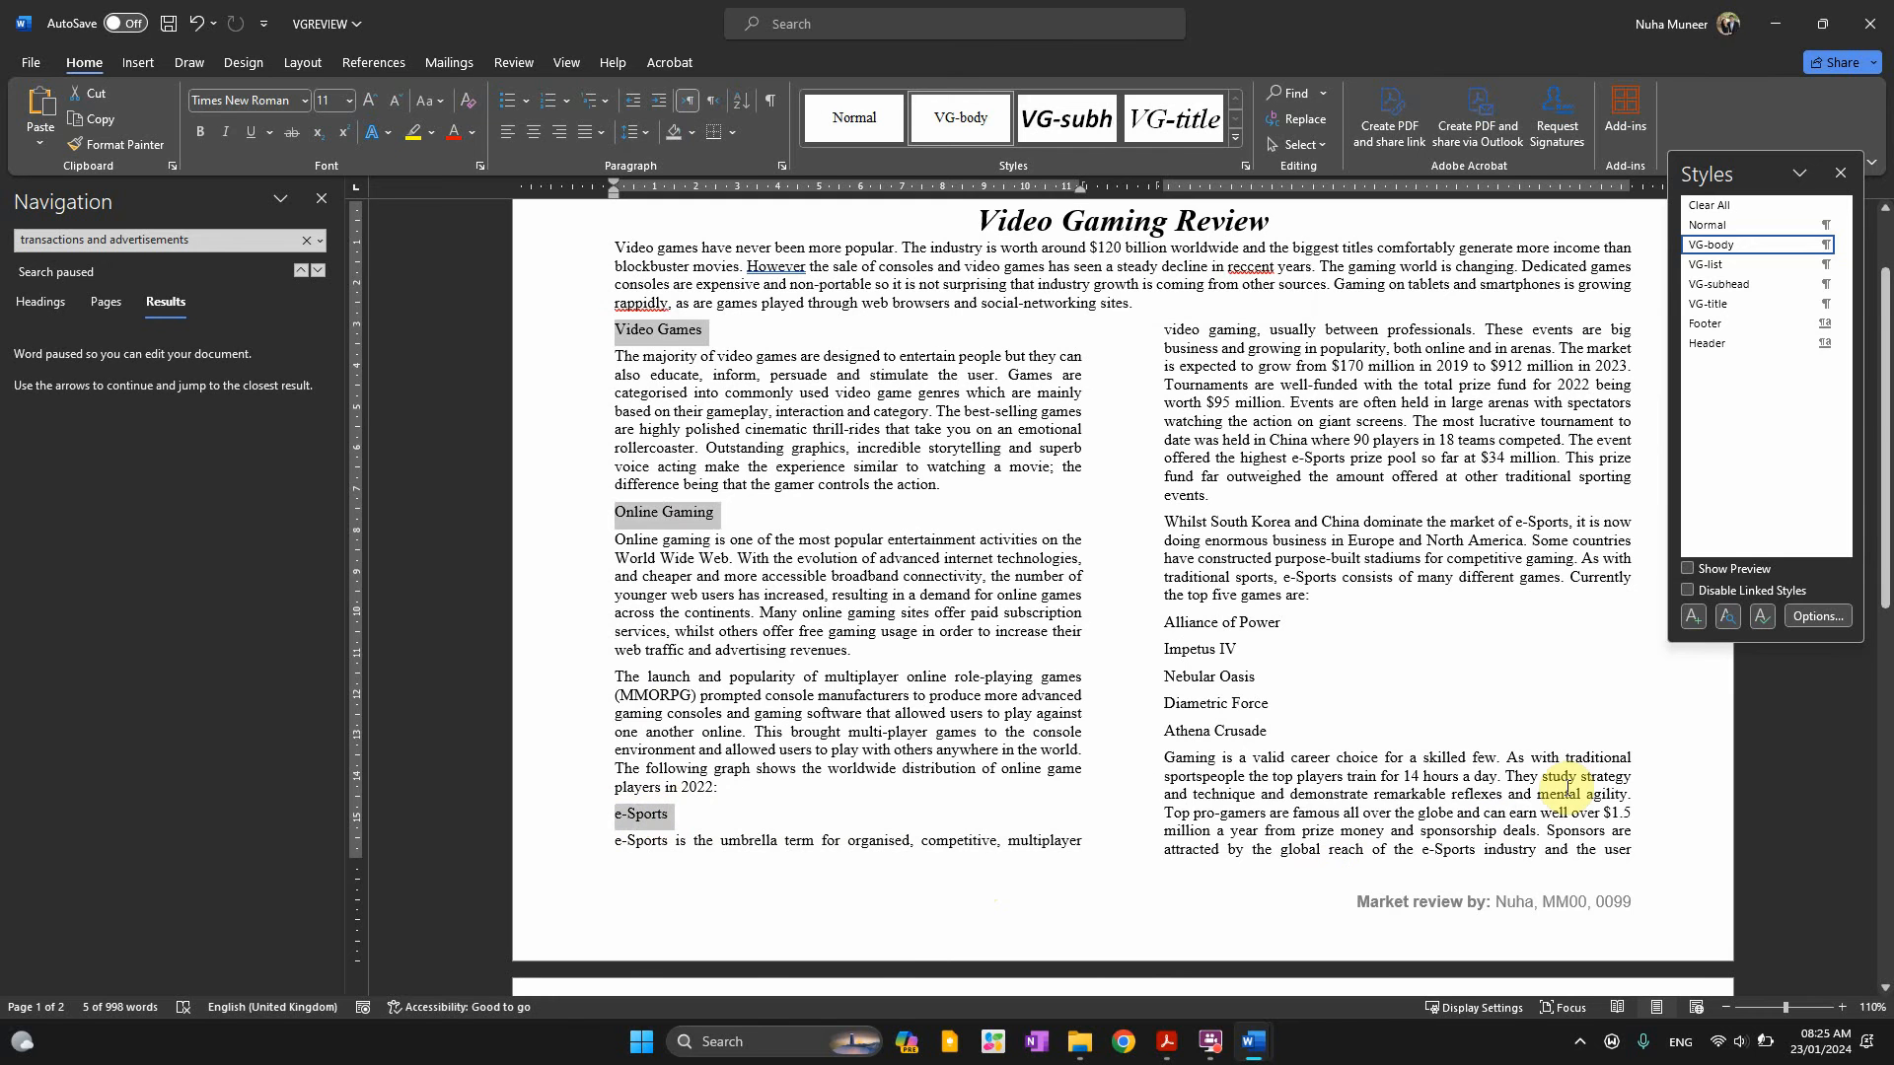
# Apply VG-subhead to the Video Games, Online Gaming, e-Sports and Mobile Devices subheadings
pyautogui.scroll(-8, 1568, 787)
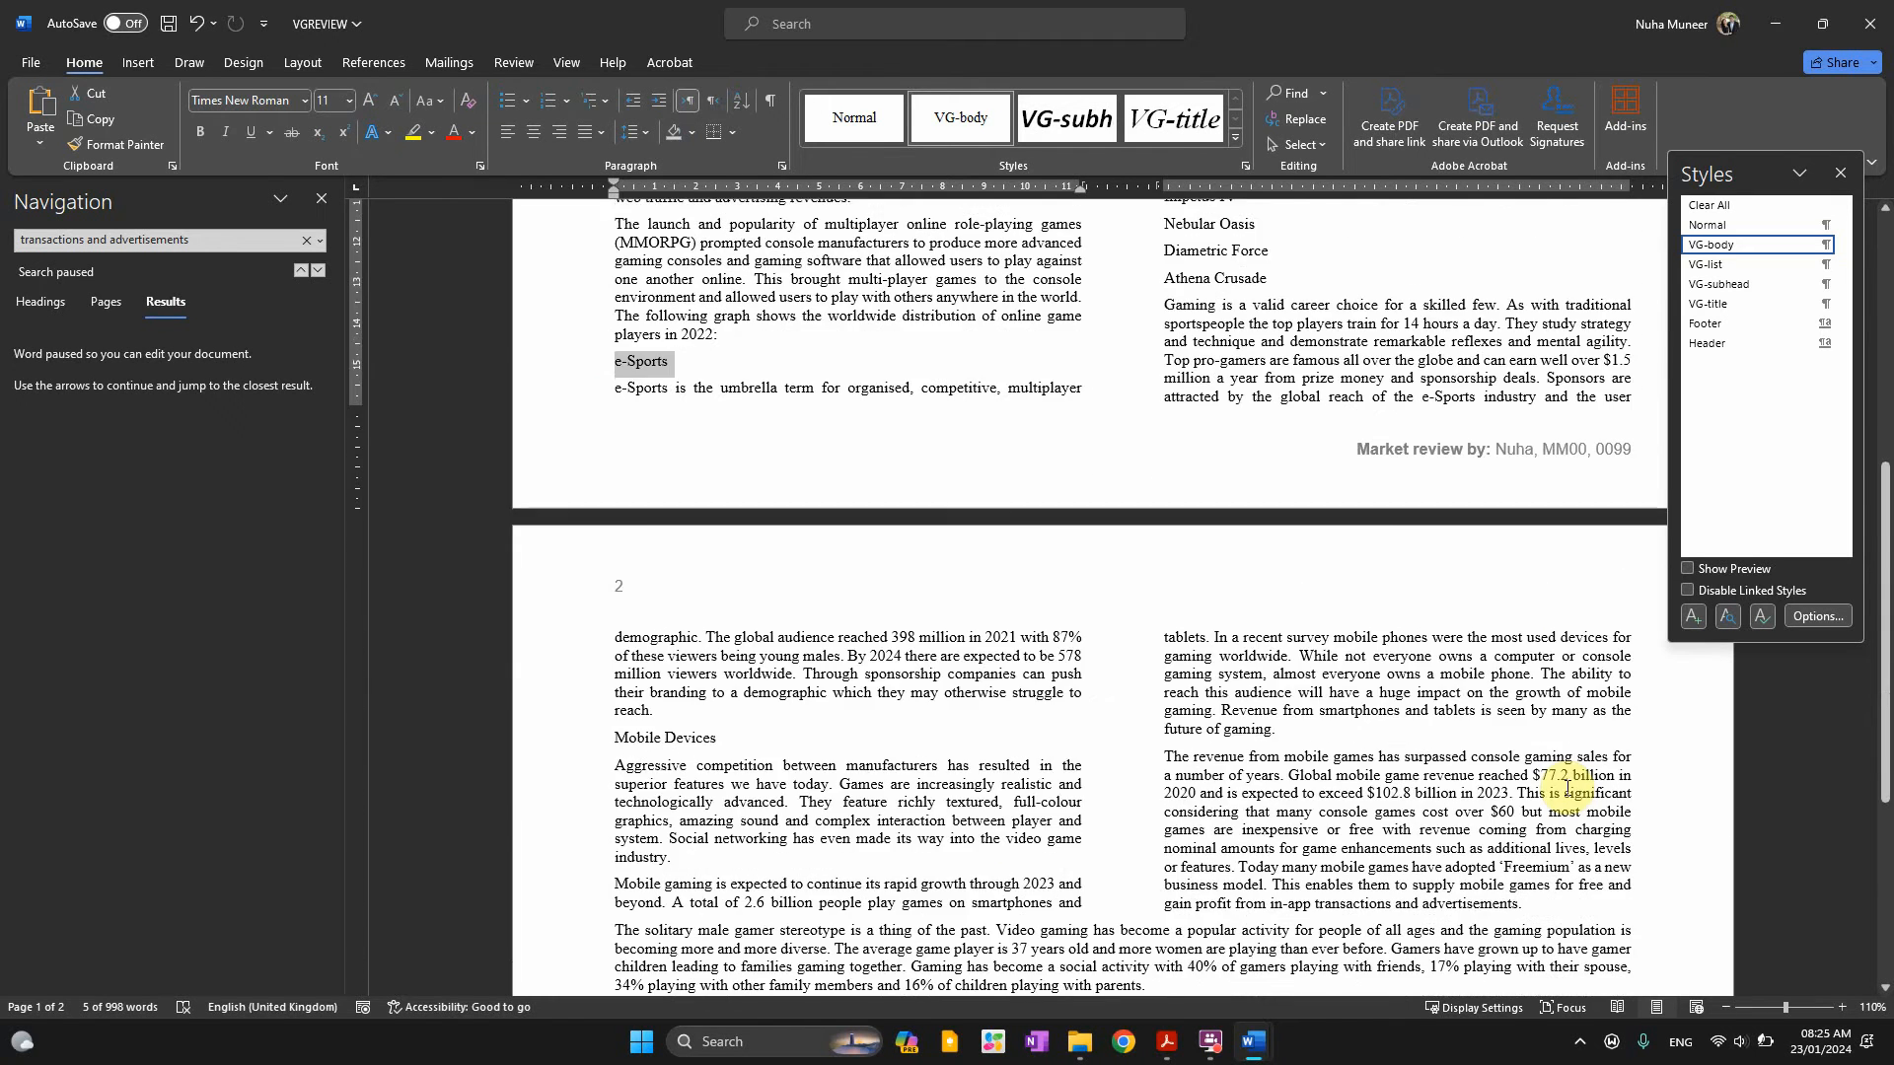
pyautogui.scroll(-4, 1568, 788)
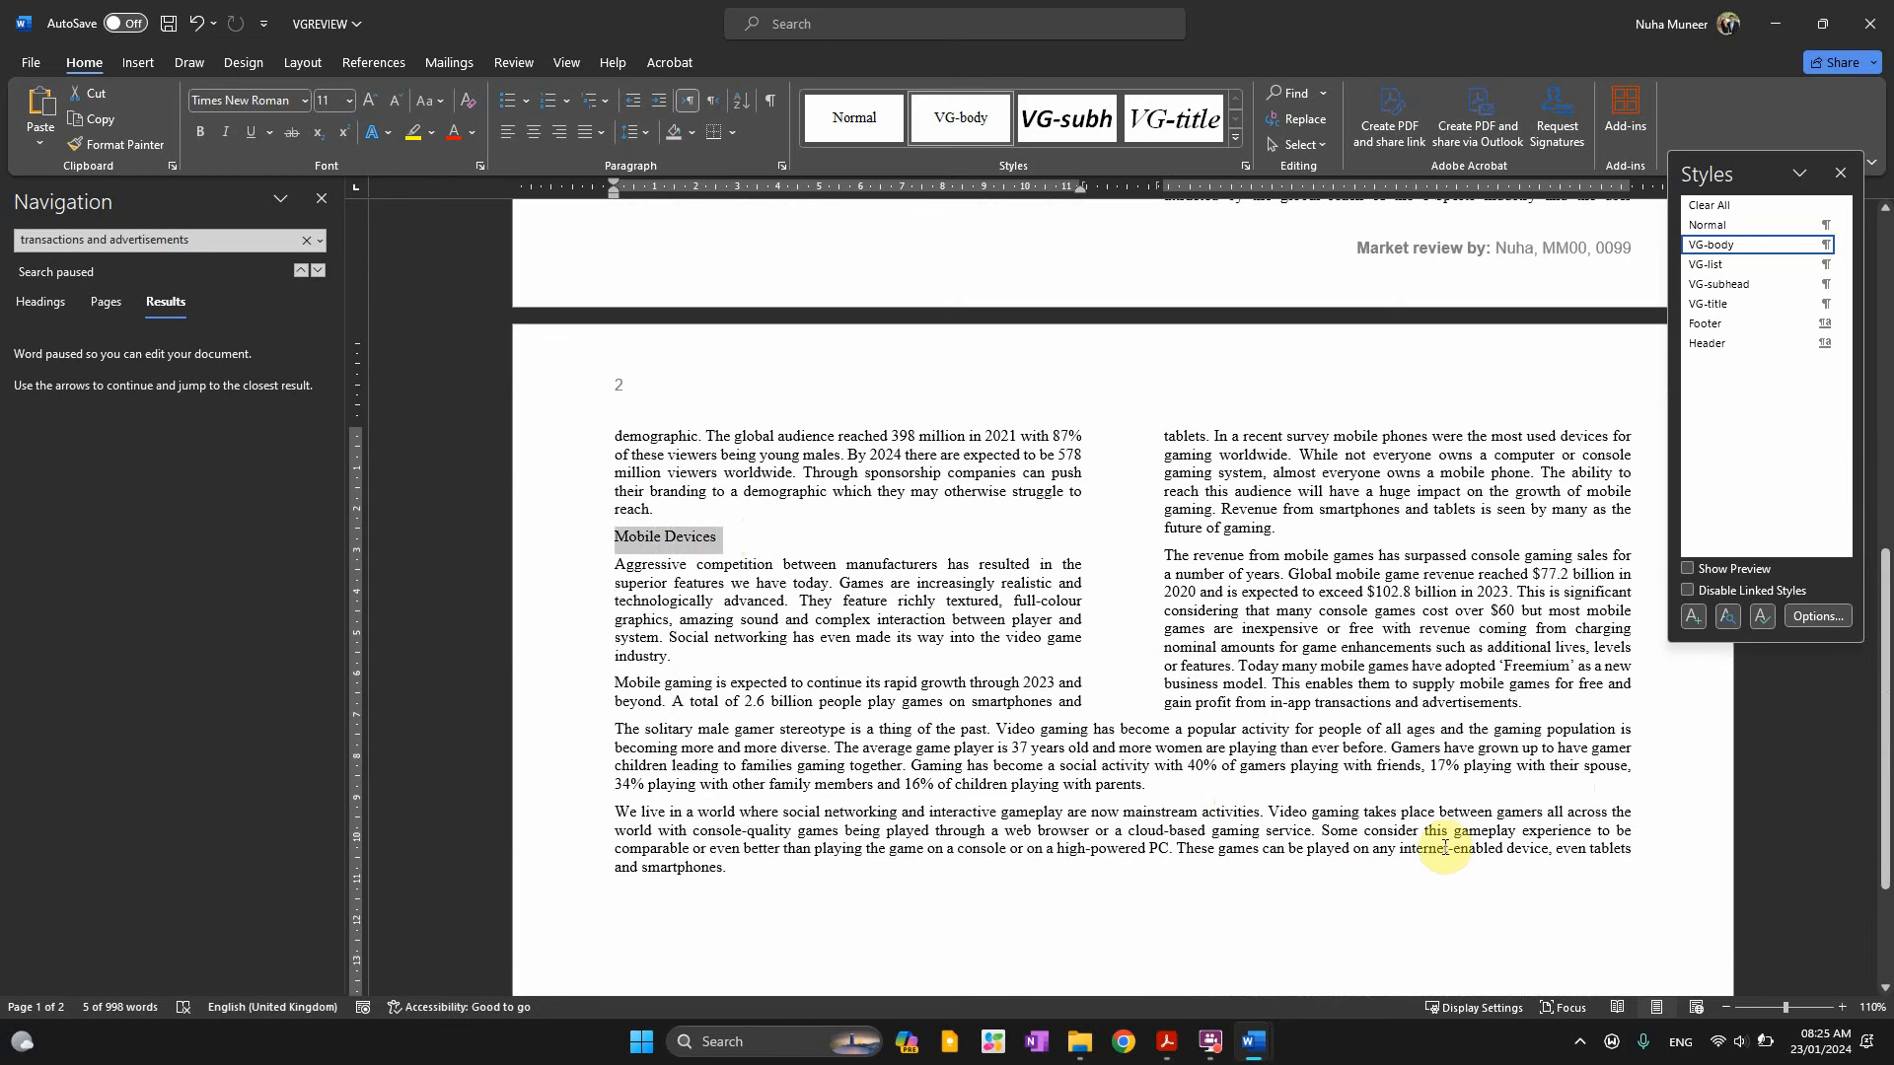
pyautogui.scroll(12, 1447, 845)
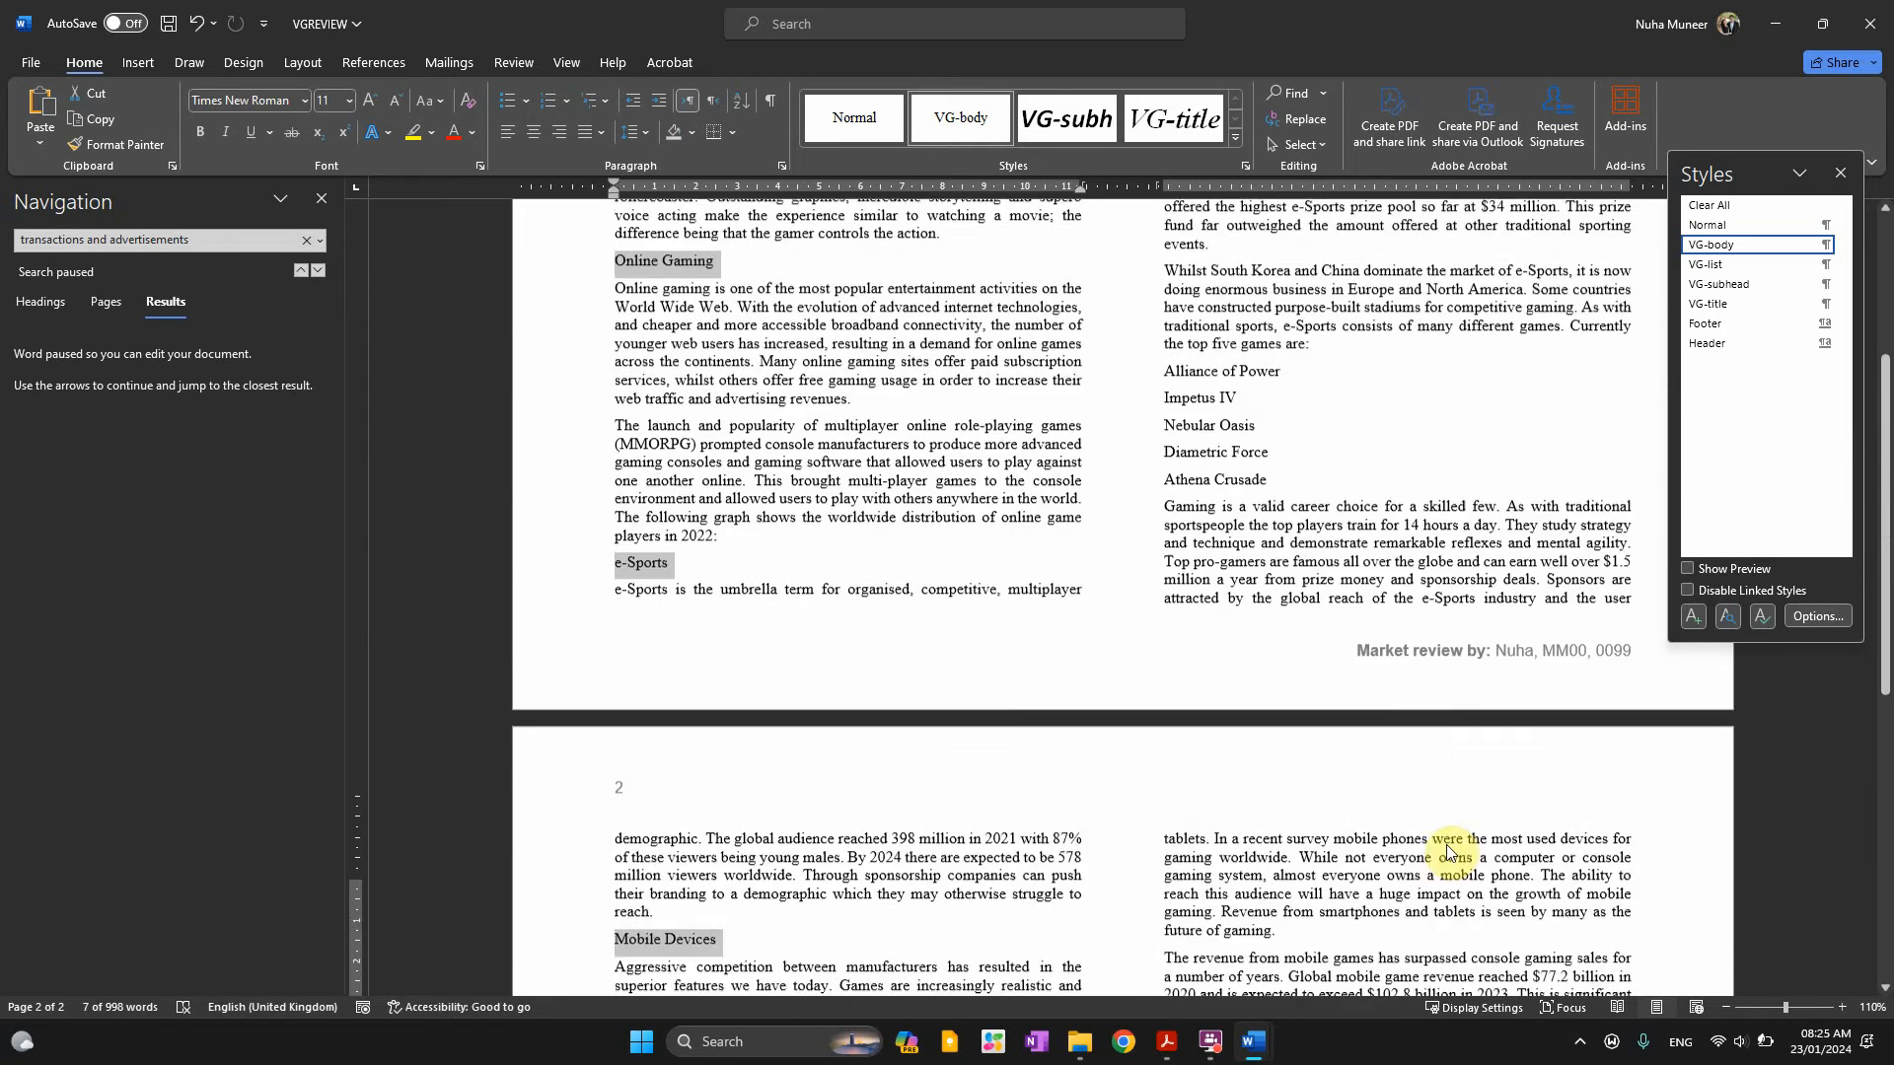
pyautogui.scroll(3, 1447, 845)
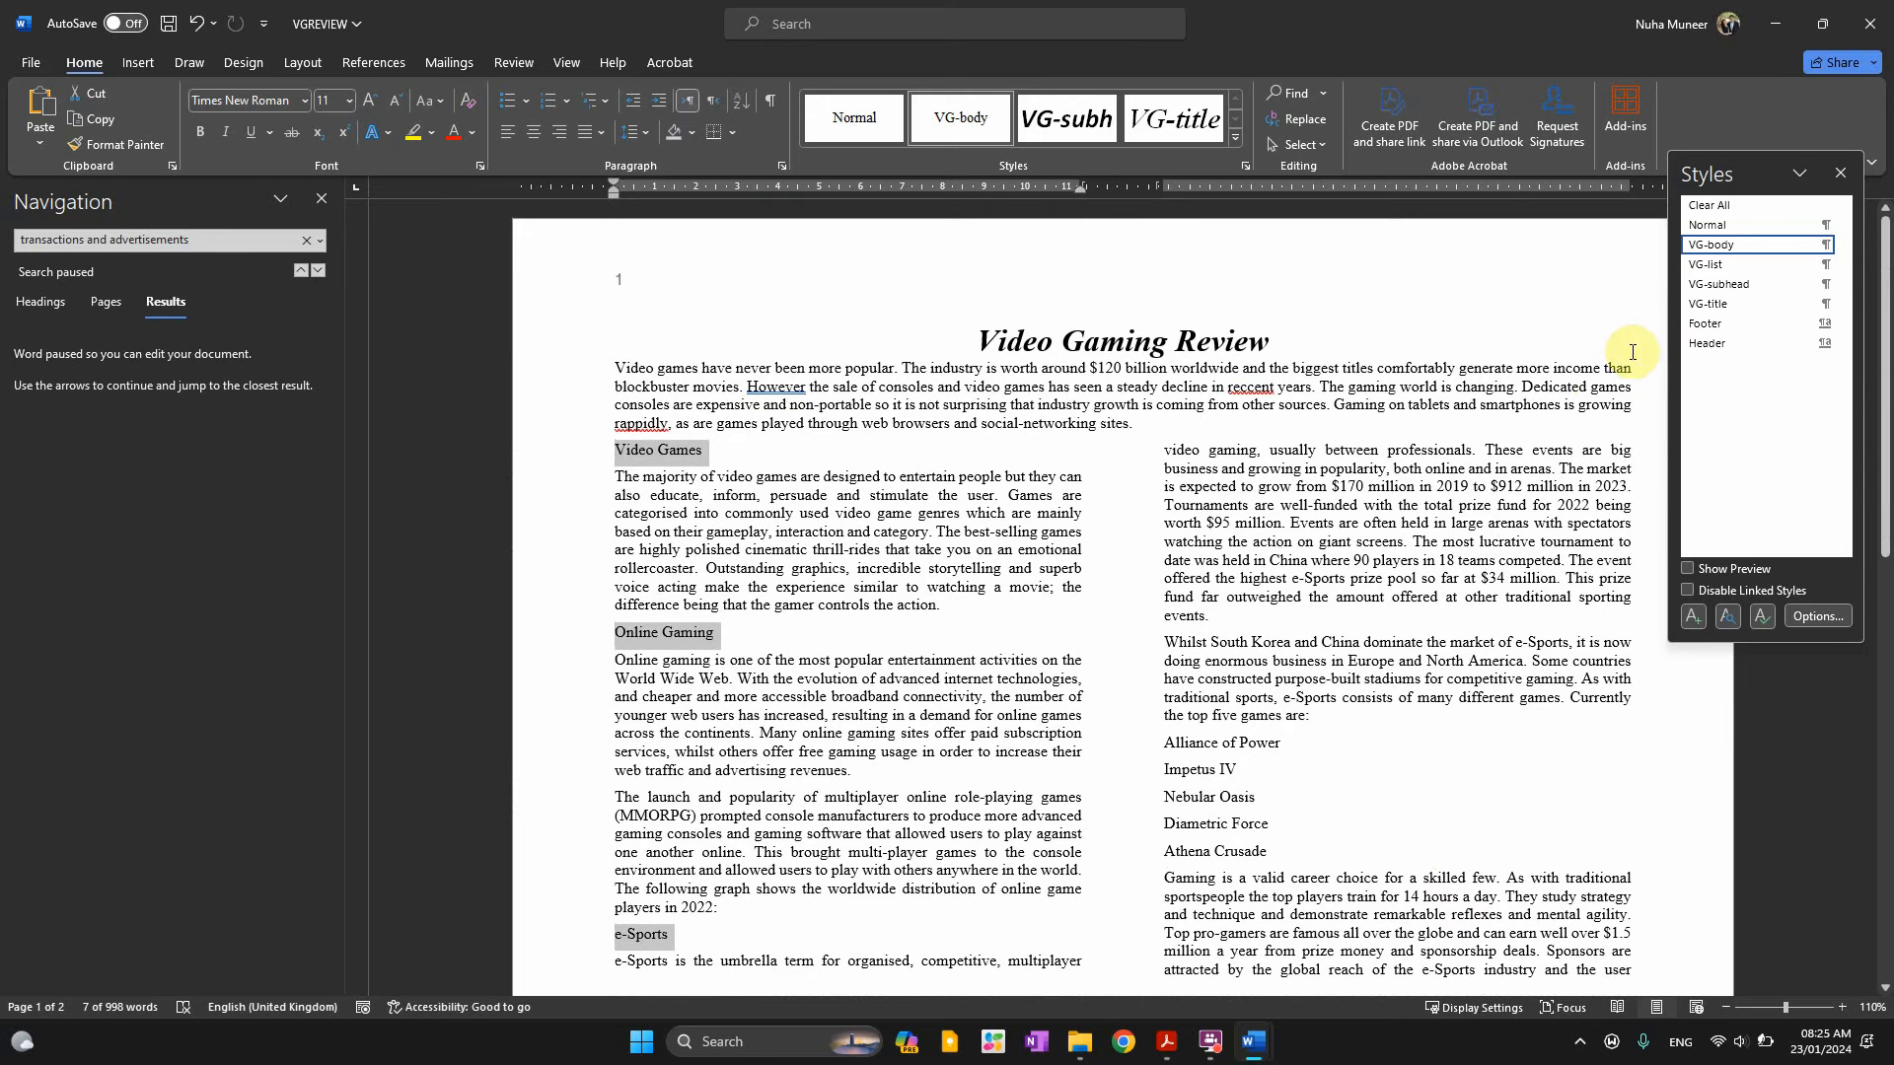
pyautogui.moveTo(1709, 295)
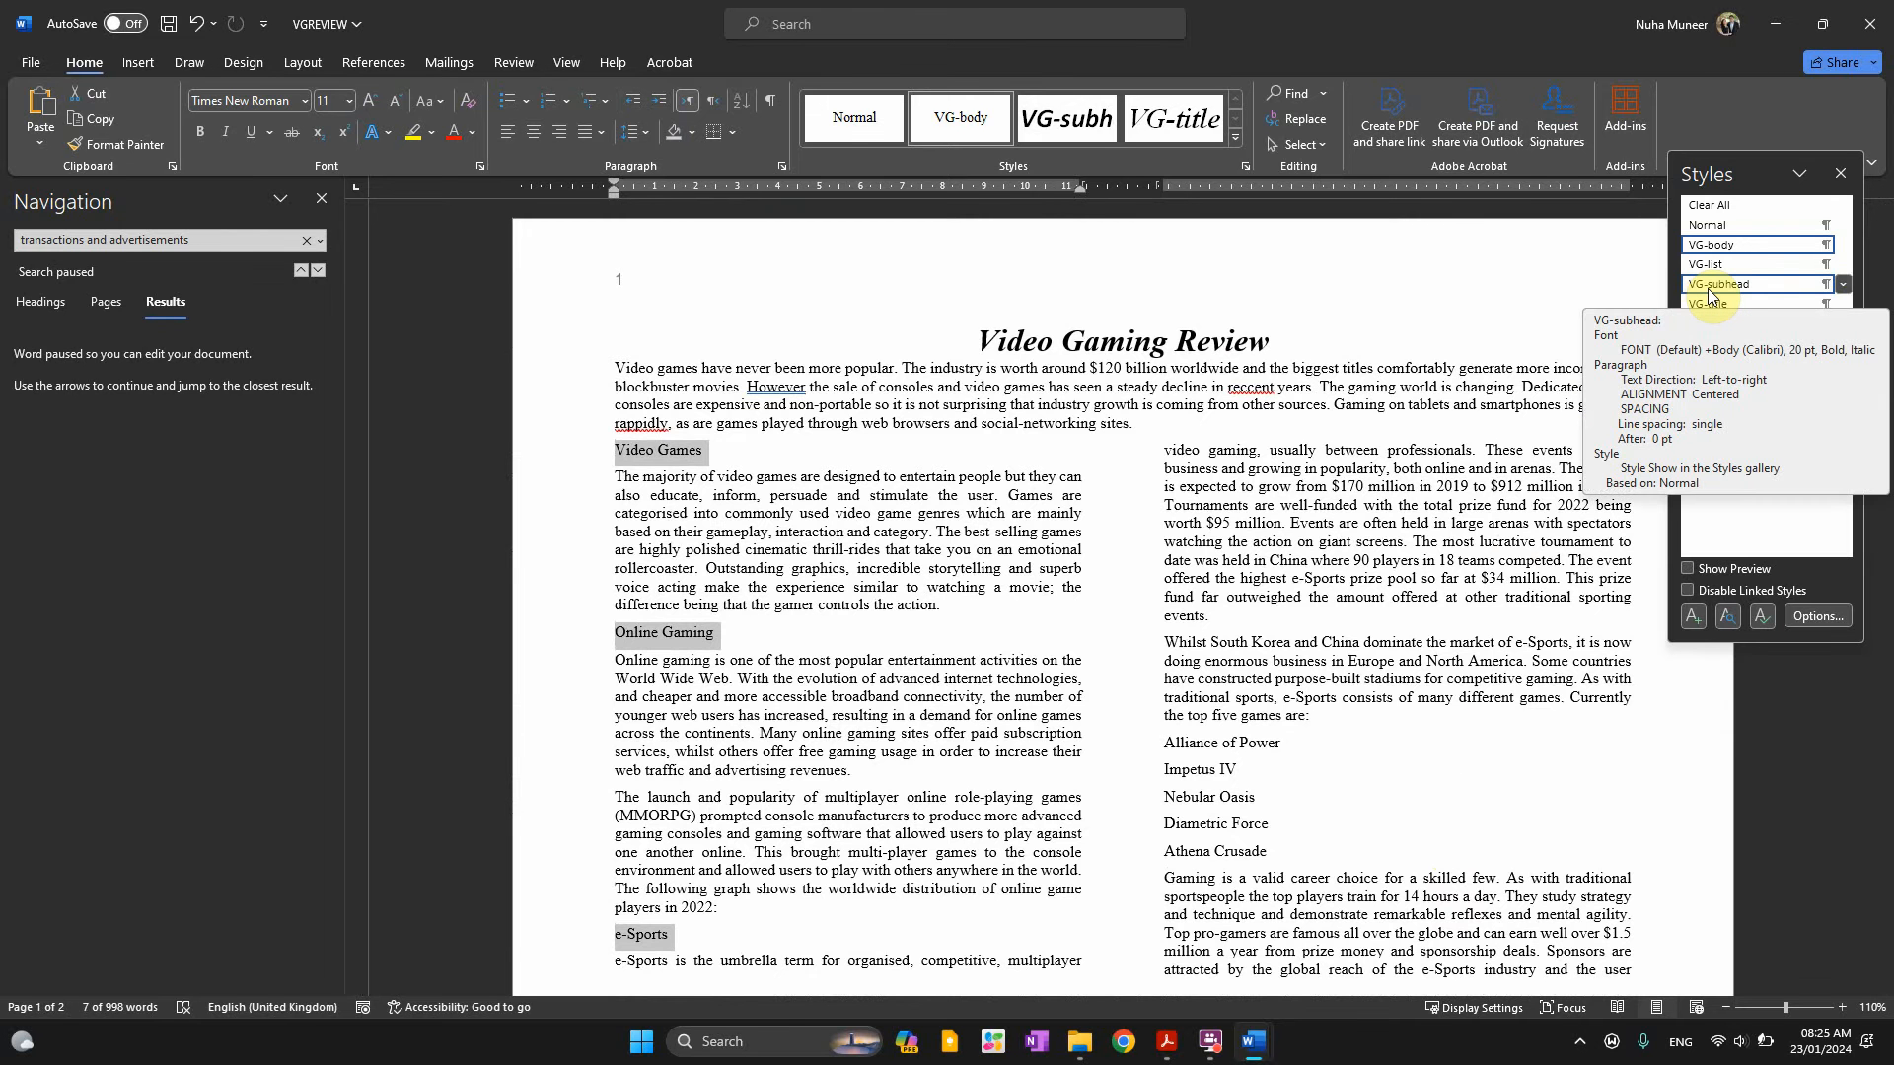
pyautogui.click(1710, 286)
pyautogui.scroll(-9, 1002, 513)
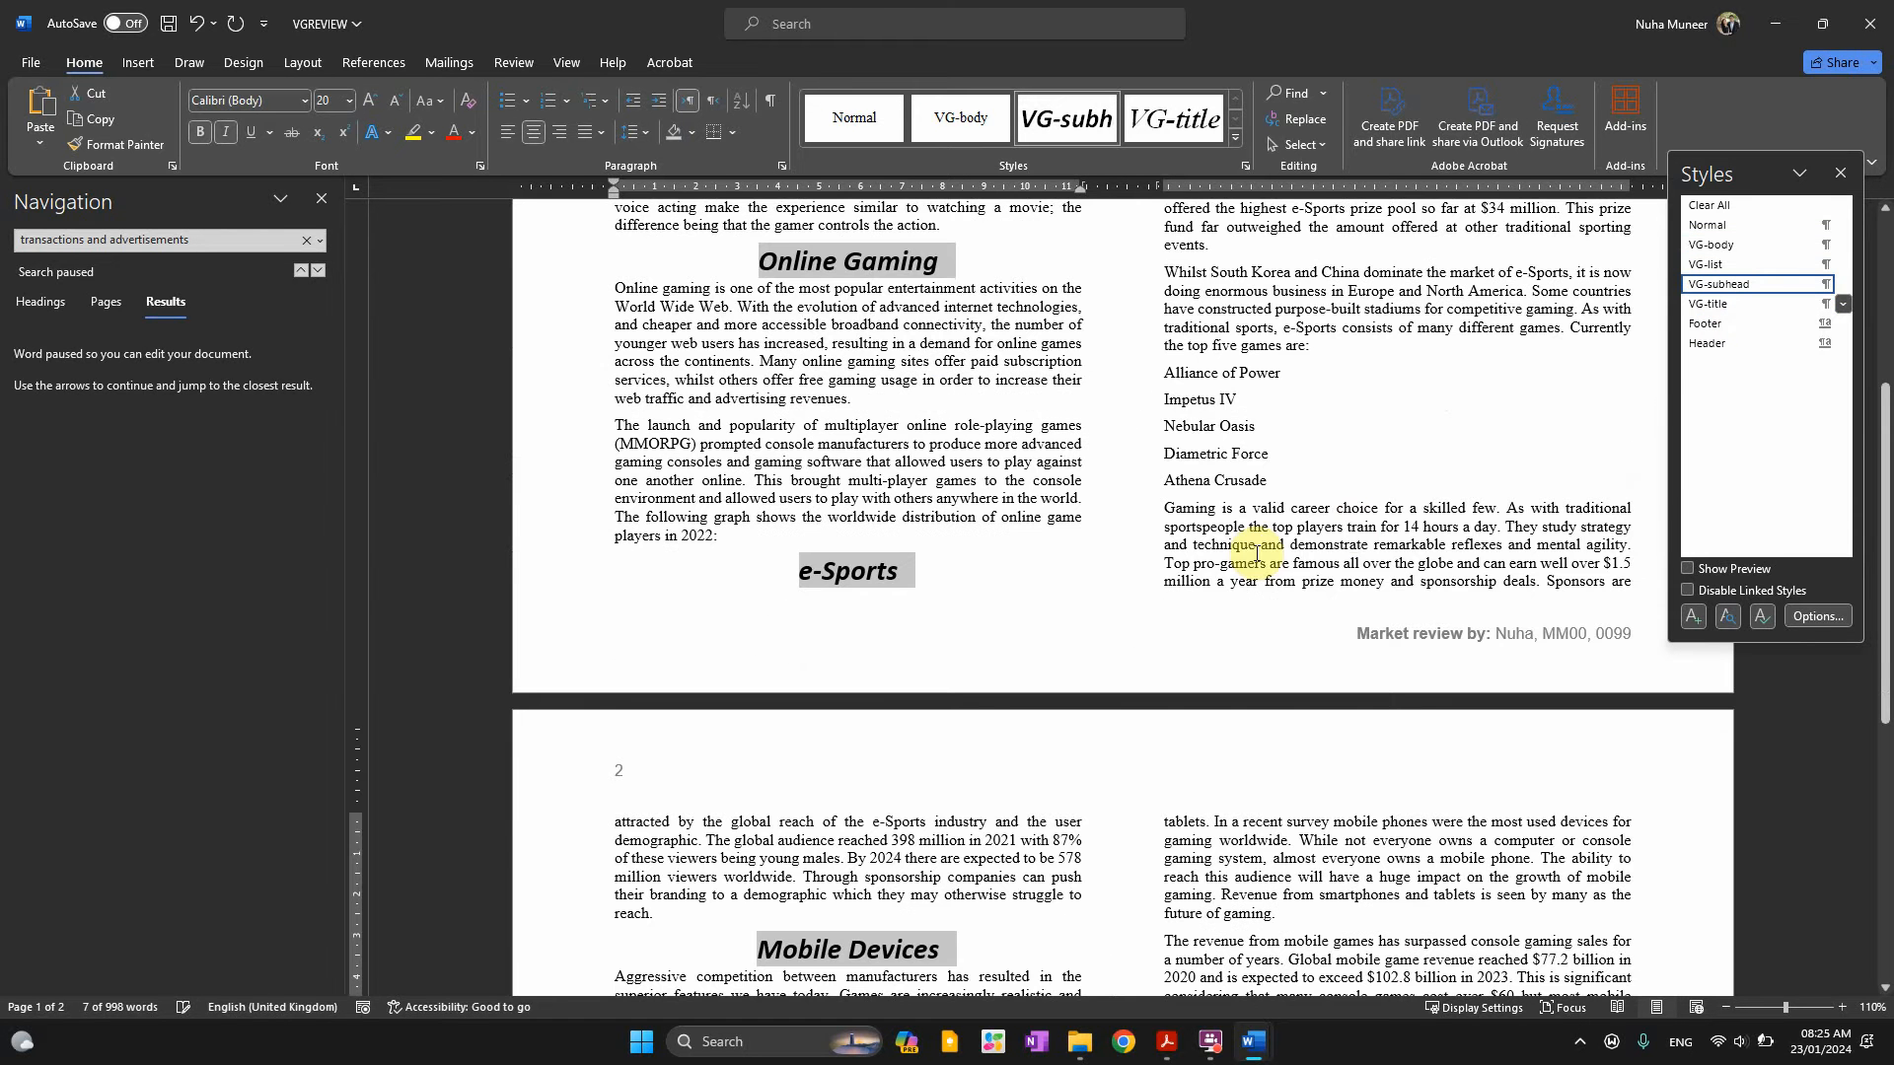
pyautogui.scroll(6, 1056, 542)
# Copy 'Aggressive competition between' from item 7 in Acrobat and bring VGREVIEW back
pyautogui.hotkey('alt', 'Tab')
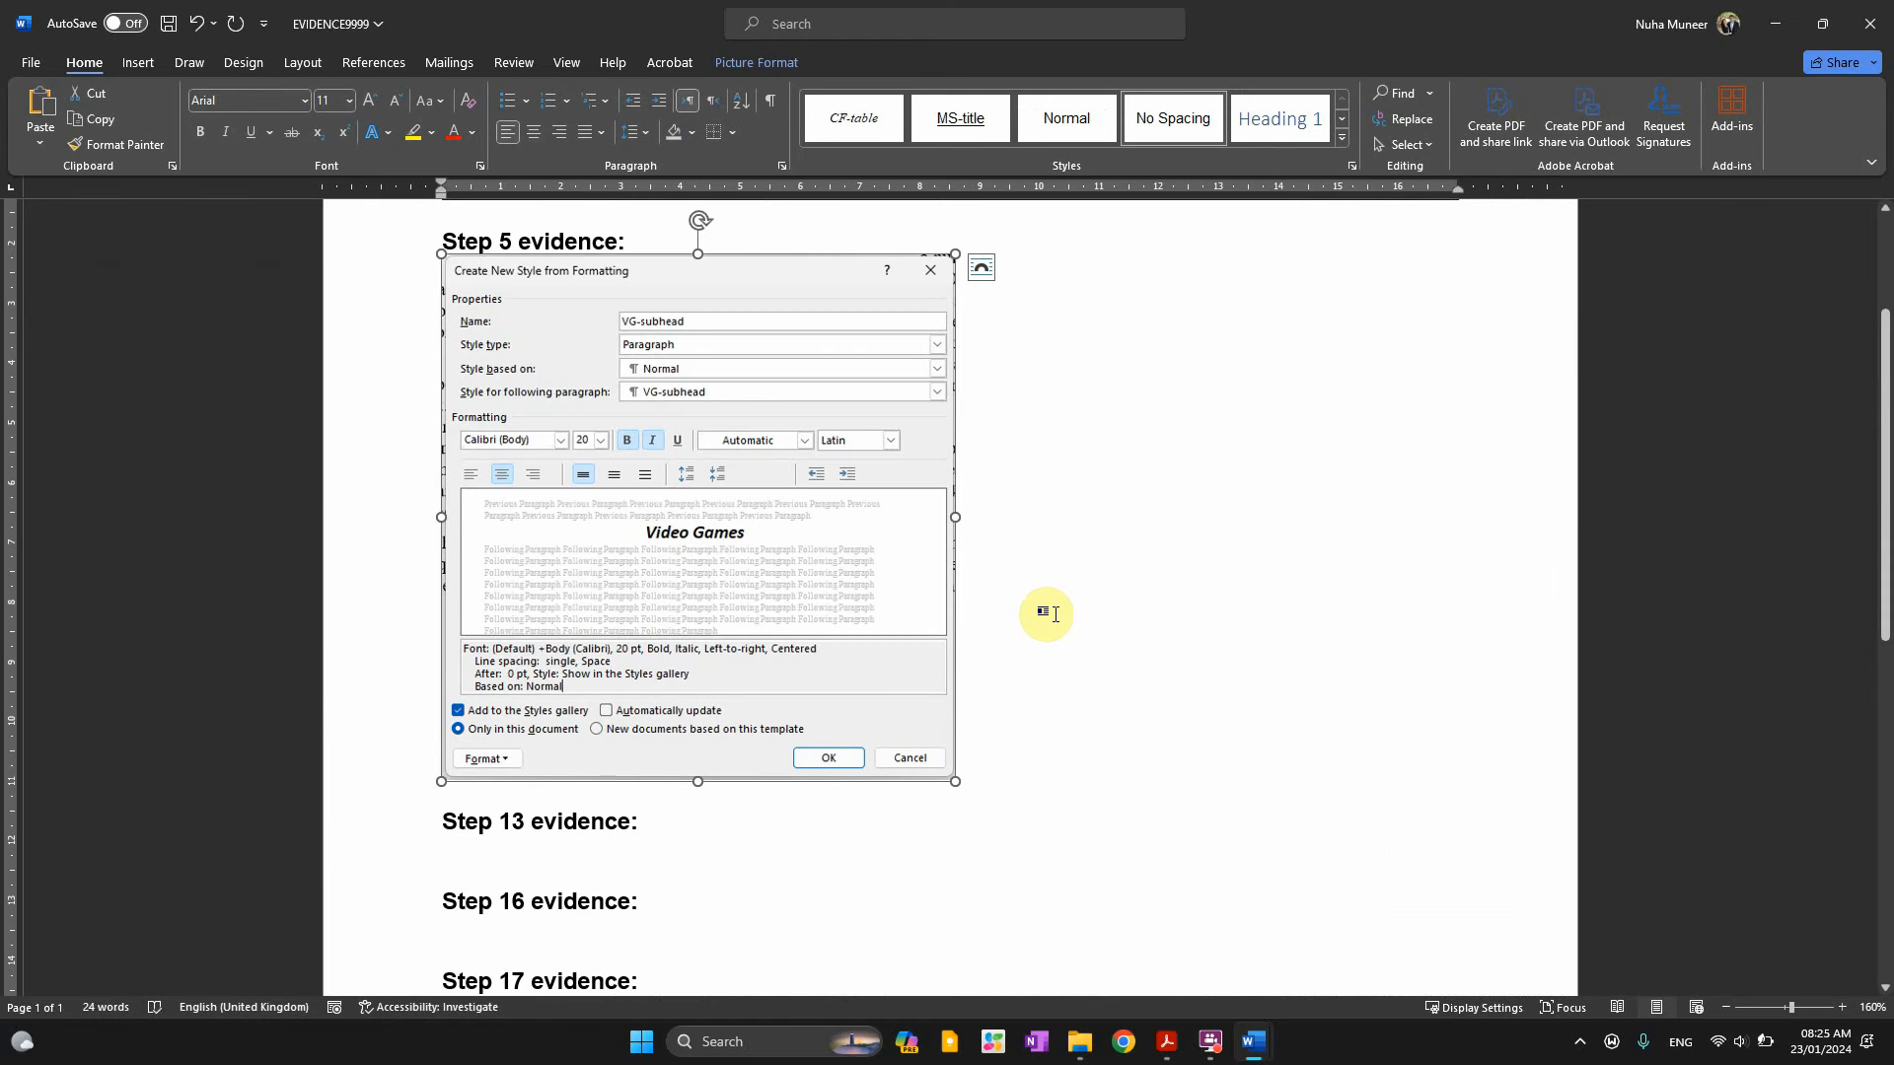
pyautogui.hotkey('alt', 'Tab')
pyautogui.press('Tab')
pyautogui.scroll(-1, 773, 585)
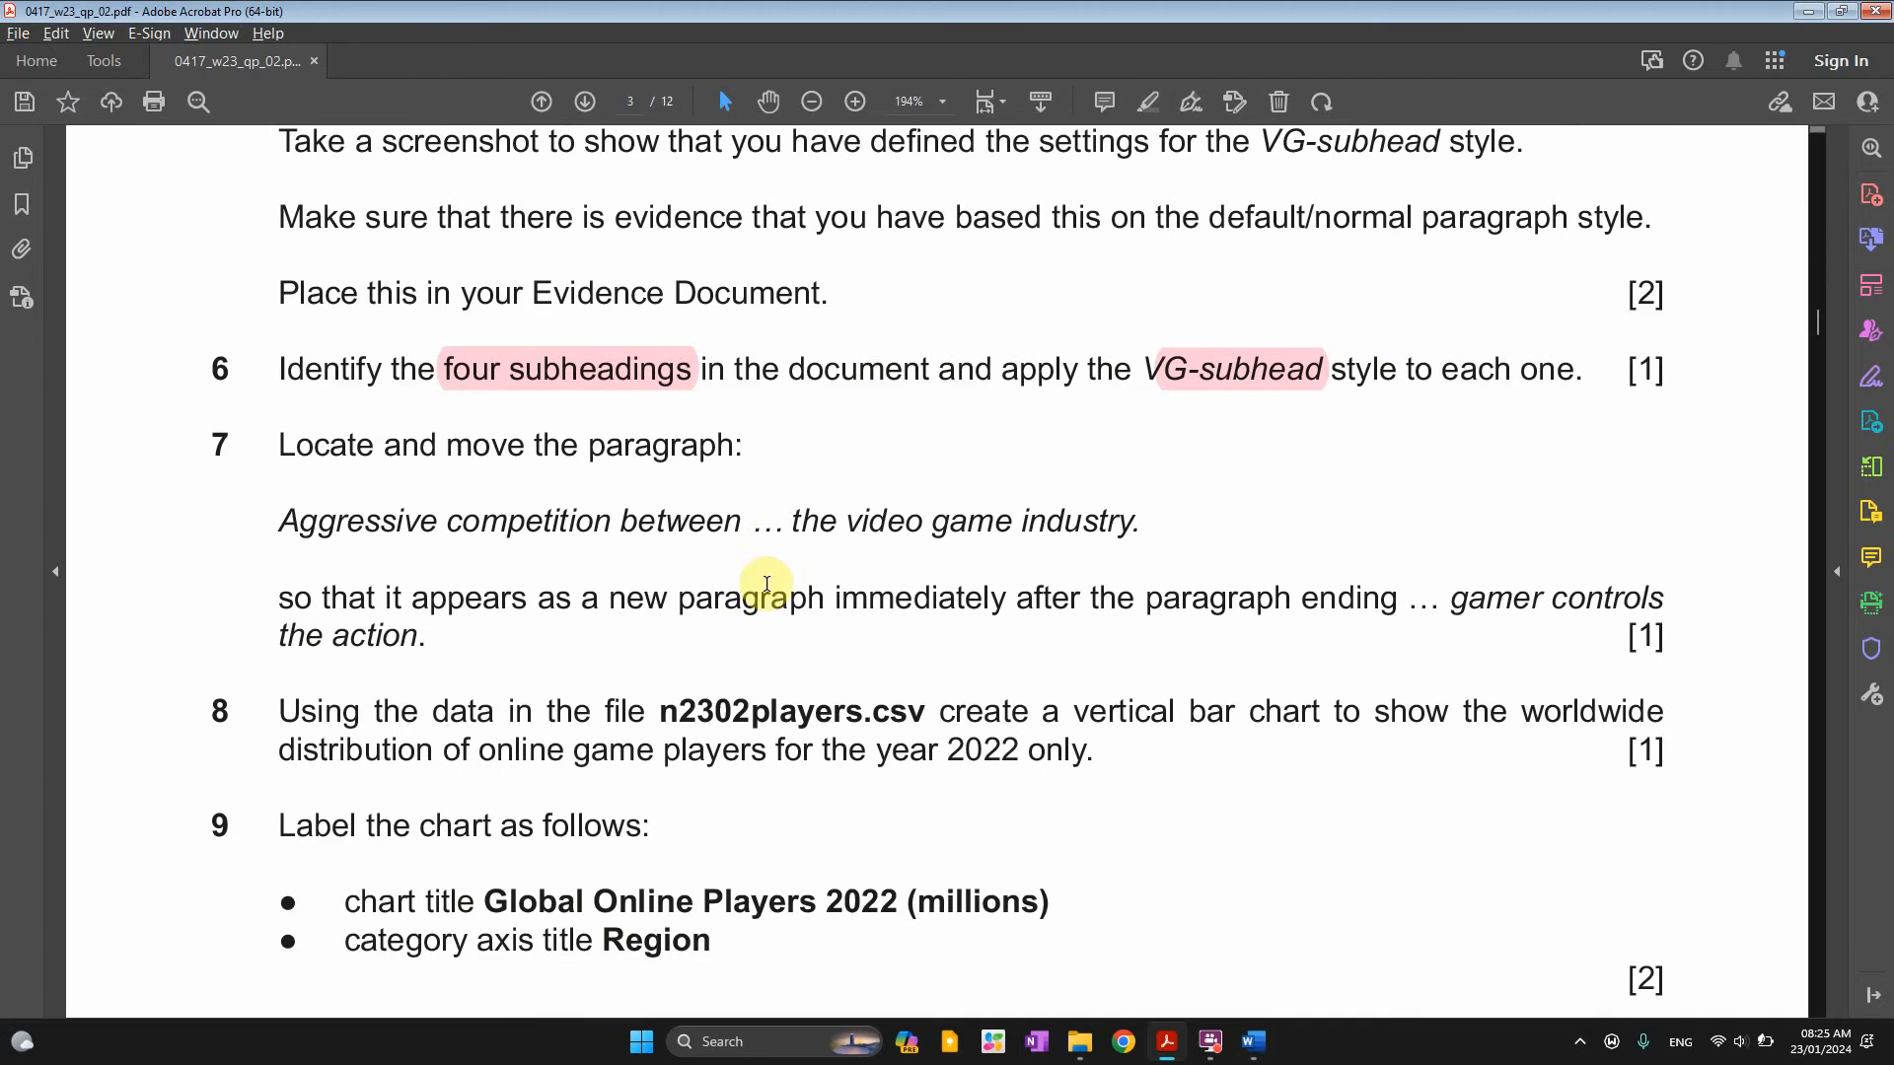
pyautogui.moveTo(282, 447); pyautogui.dragTo(655, 446)
pyautogui.click(274, 528)
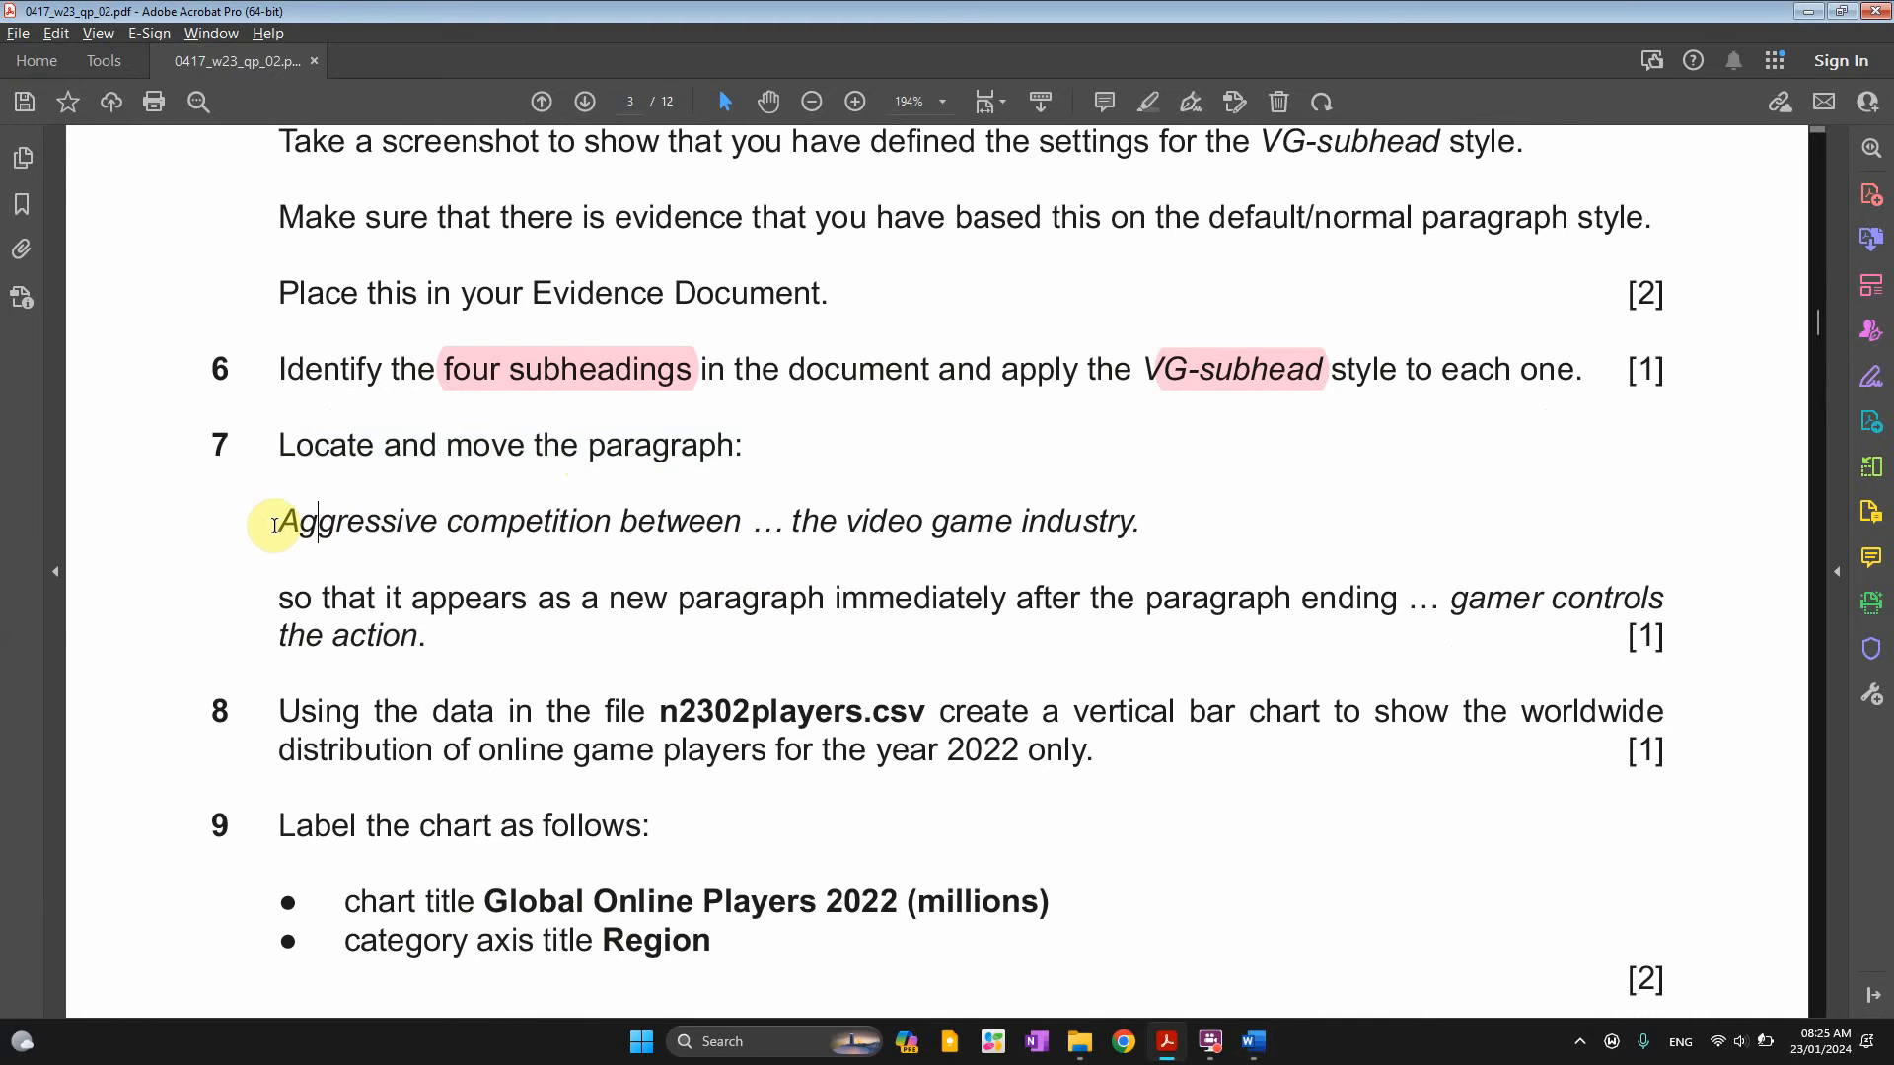
pyautogui.moveTo(274, 525); pyautogui.dragTo(769, 530)
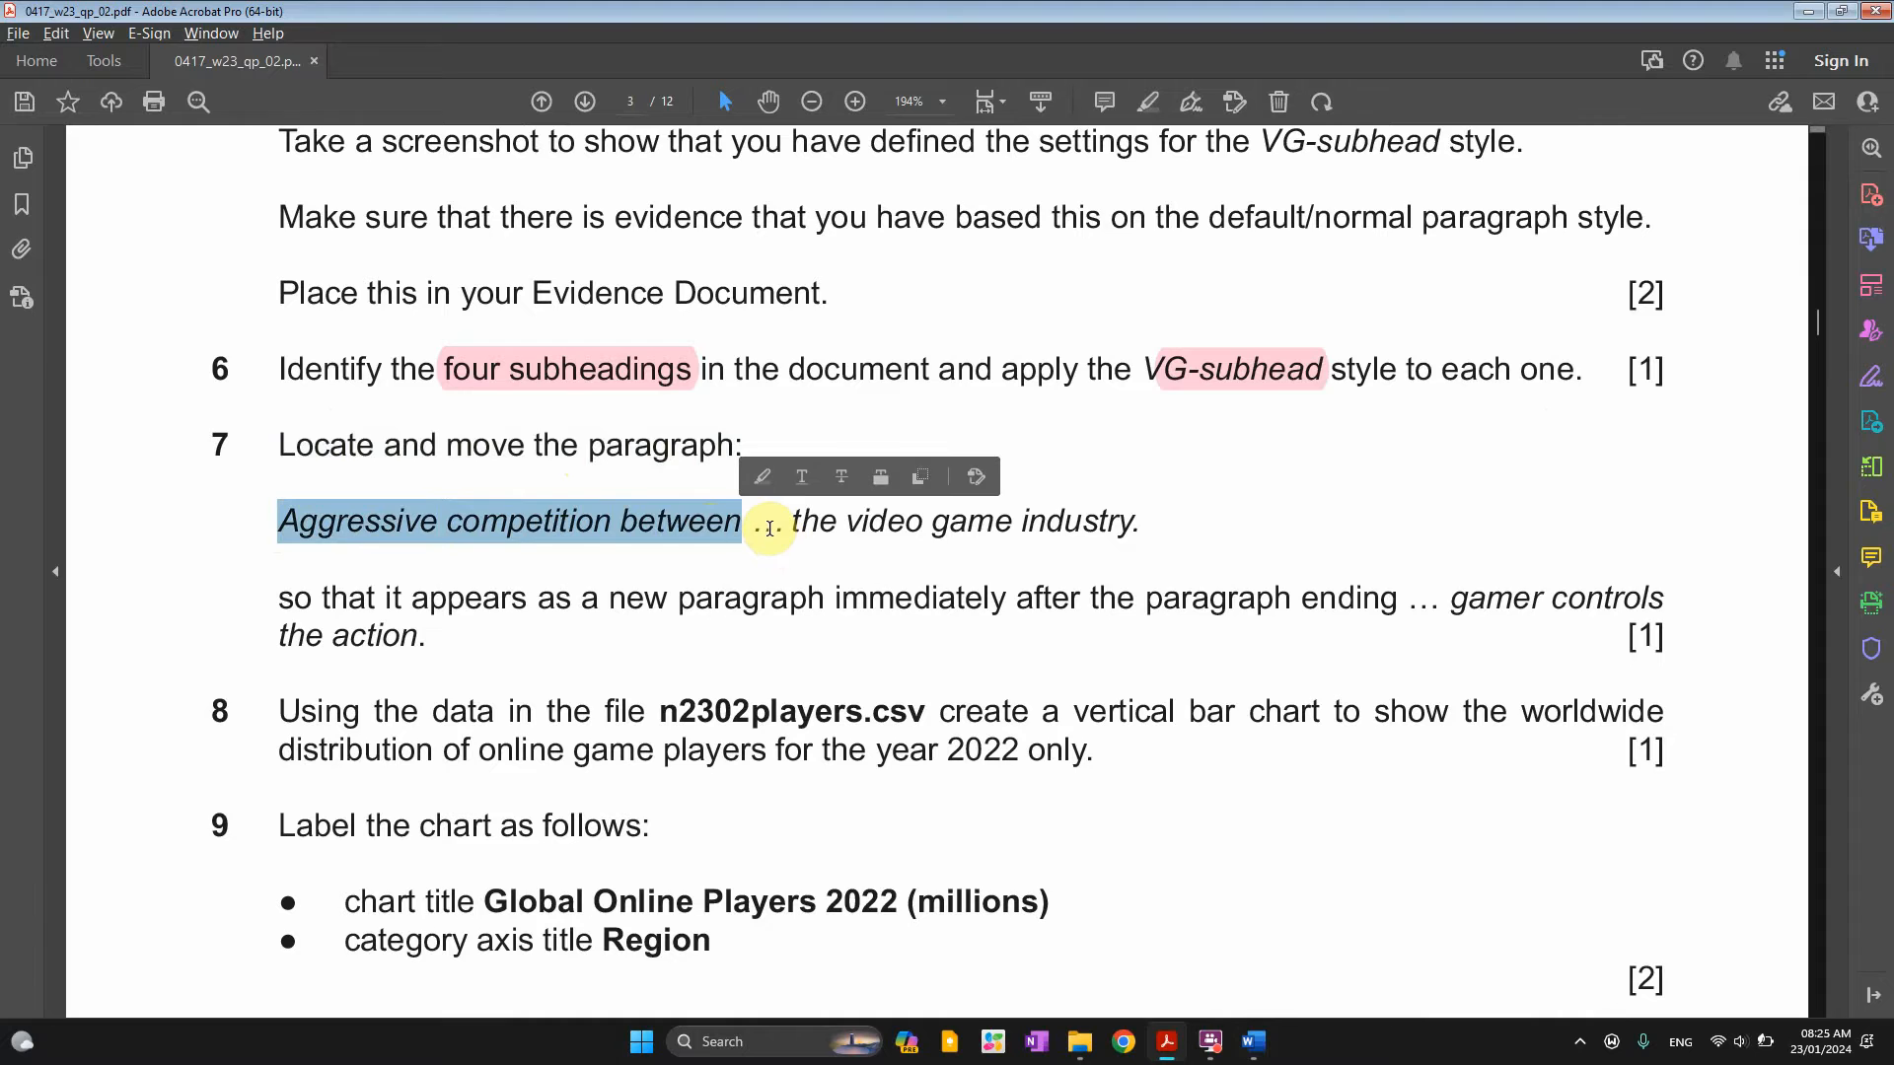
pyautogui.hotkey('alt', 'Tab')
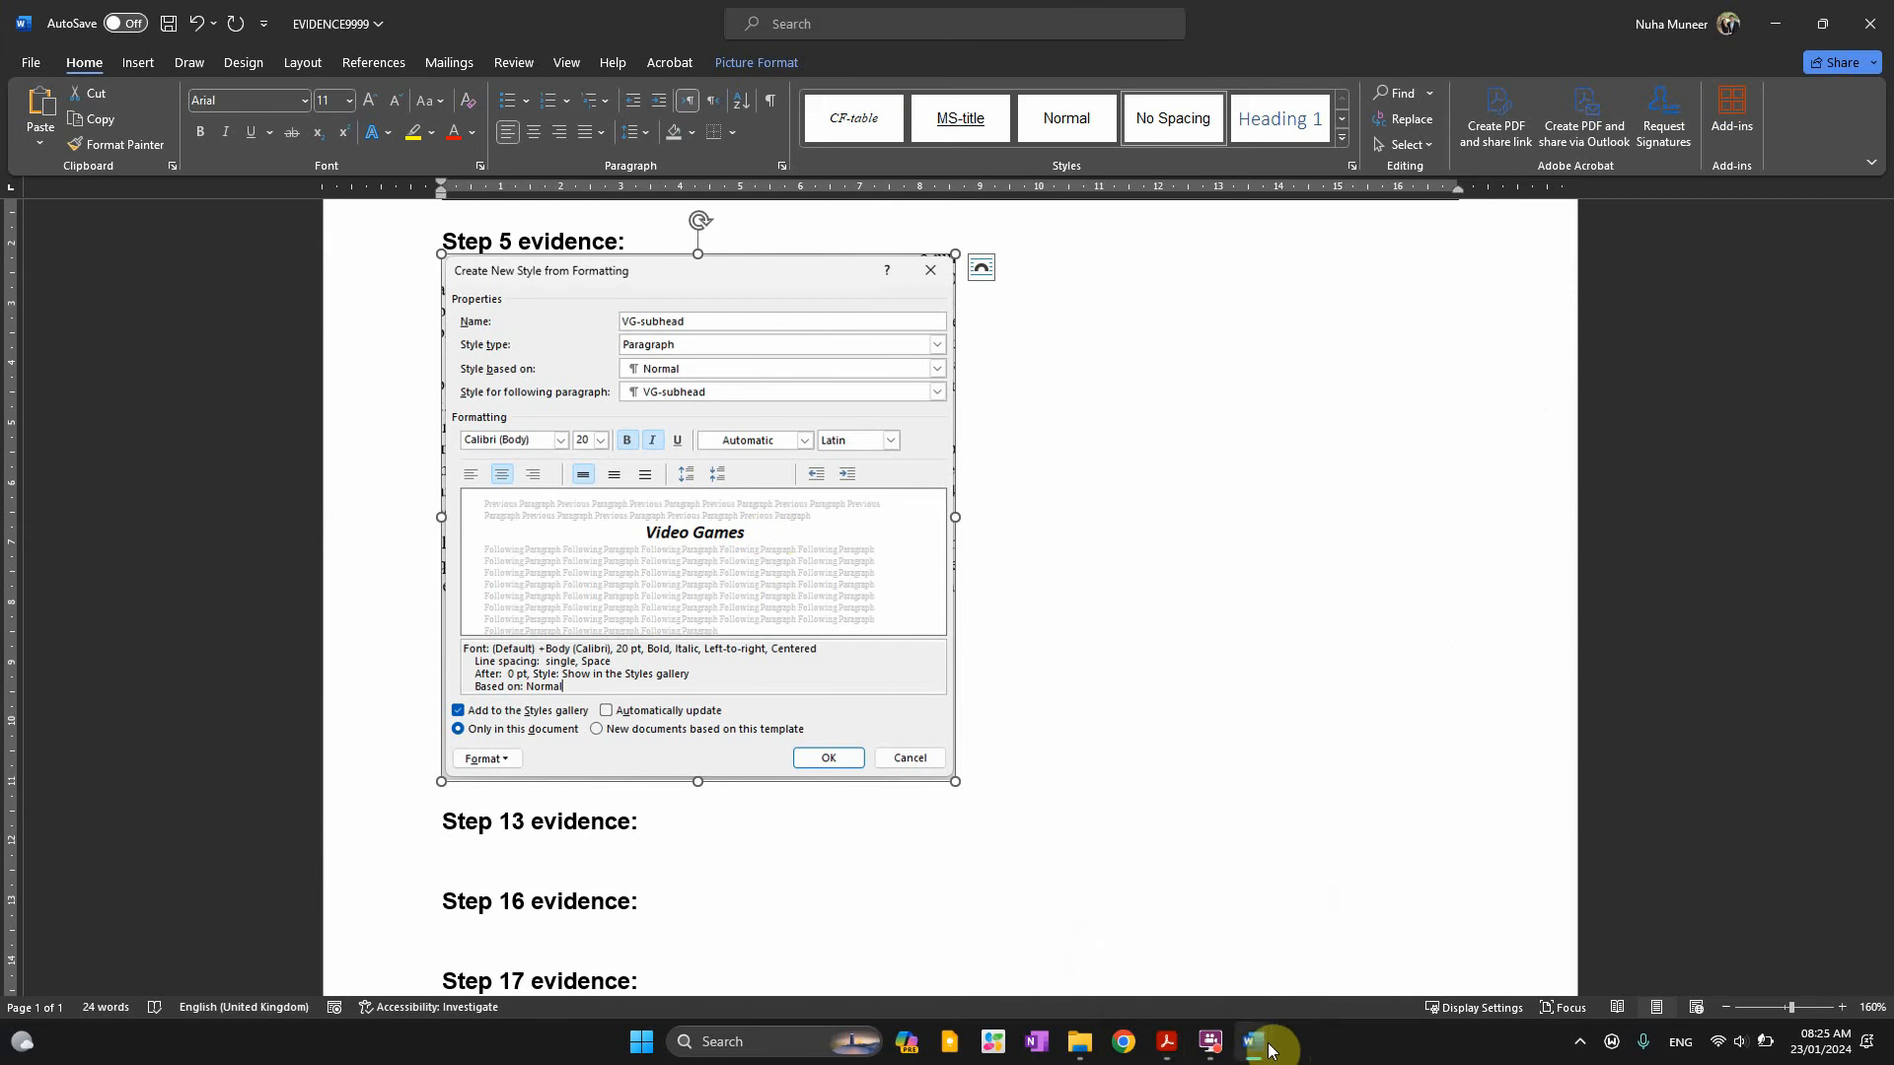
pyautogui.moveTo(1253, 1042)
pyautogui.click(1344, 943)
# Search VGREVIEW for 'Aggressive competition between' to find its paragraph under Mobile Devices
pyautogui.hotkey('ctrl', 'f')
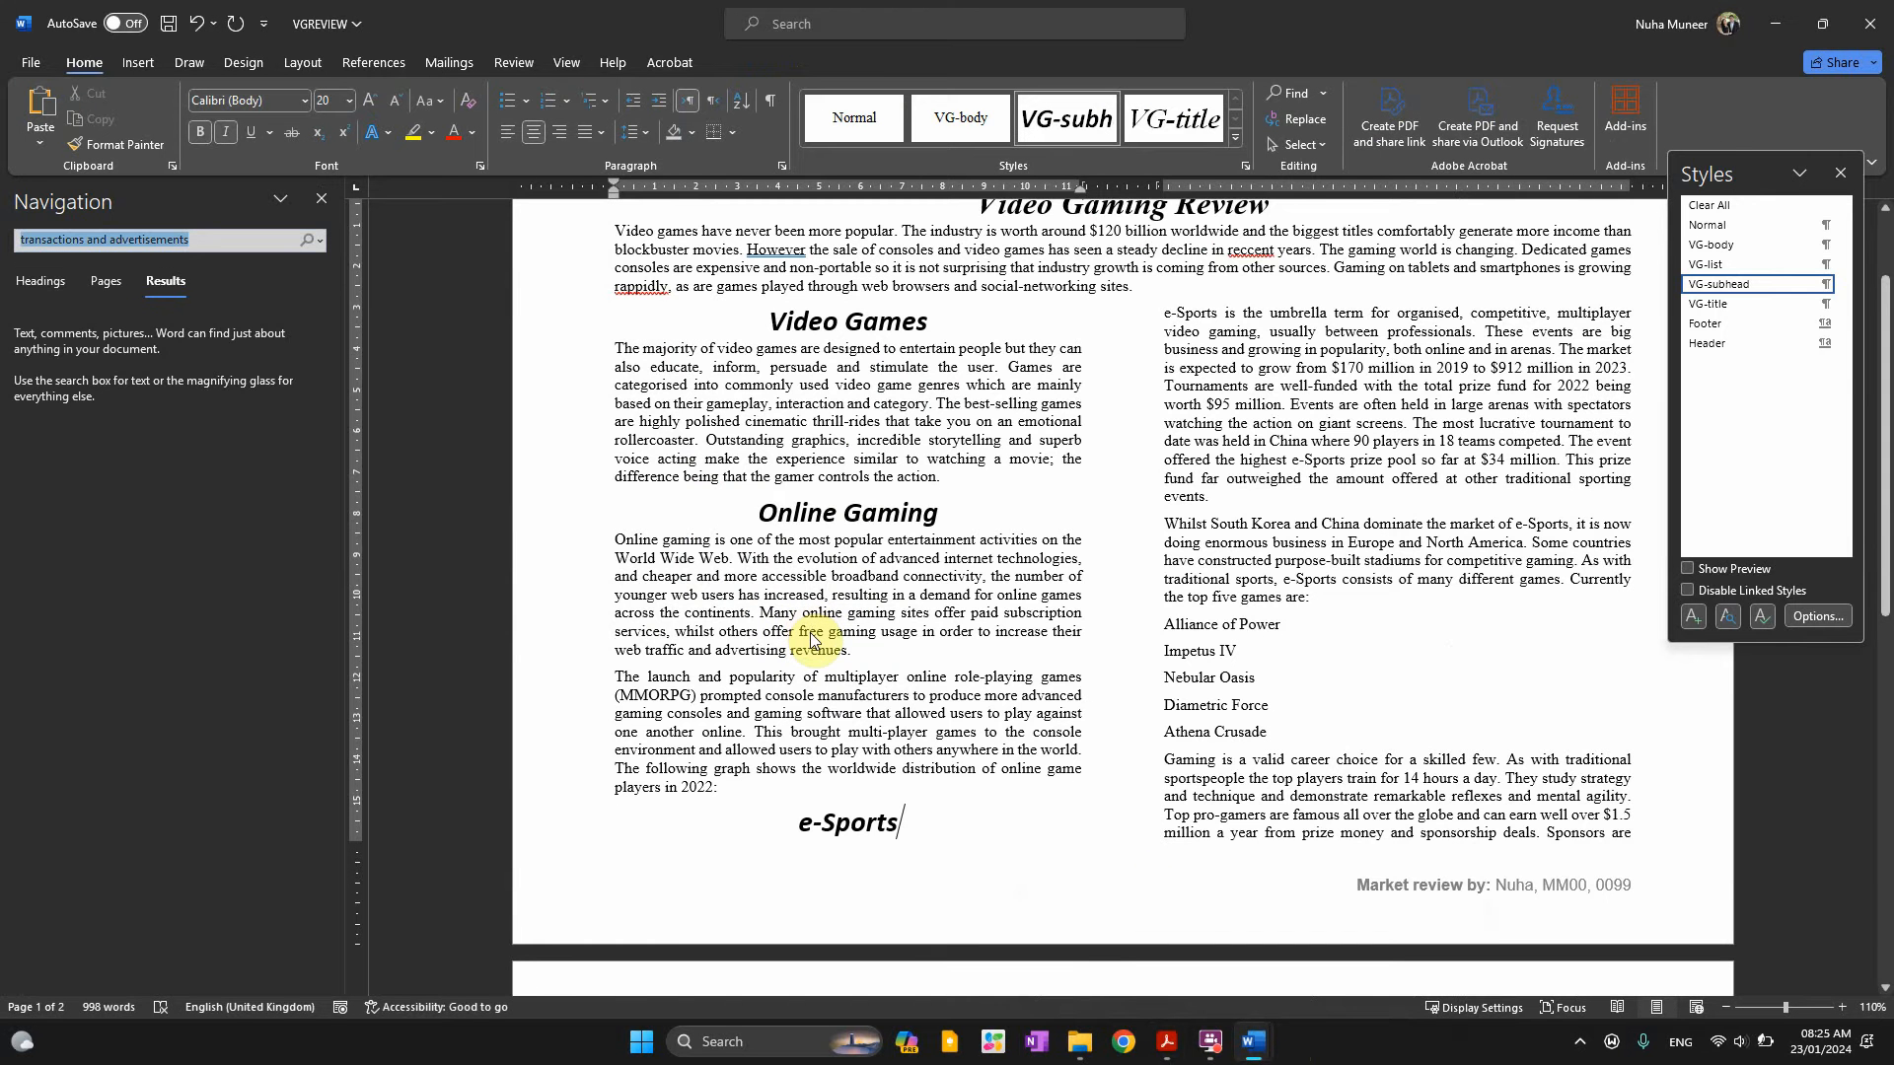
pyautogui.press('Return')
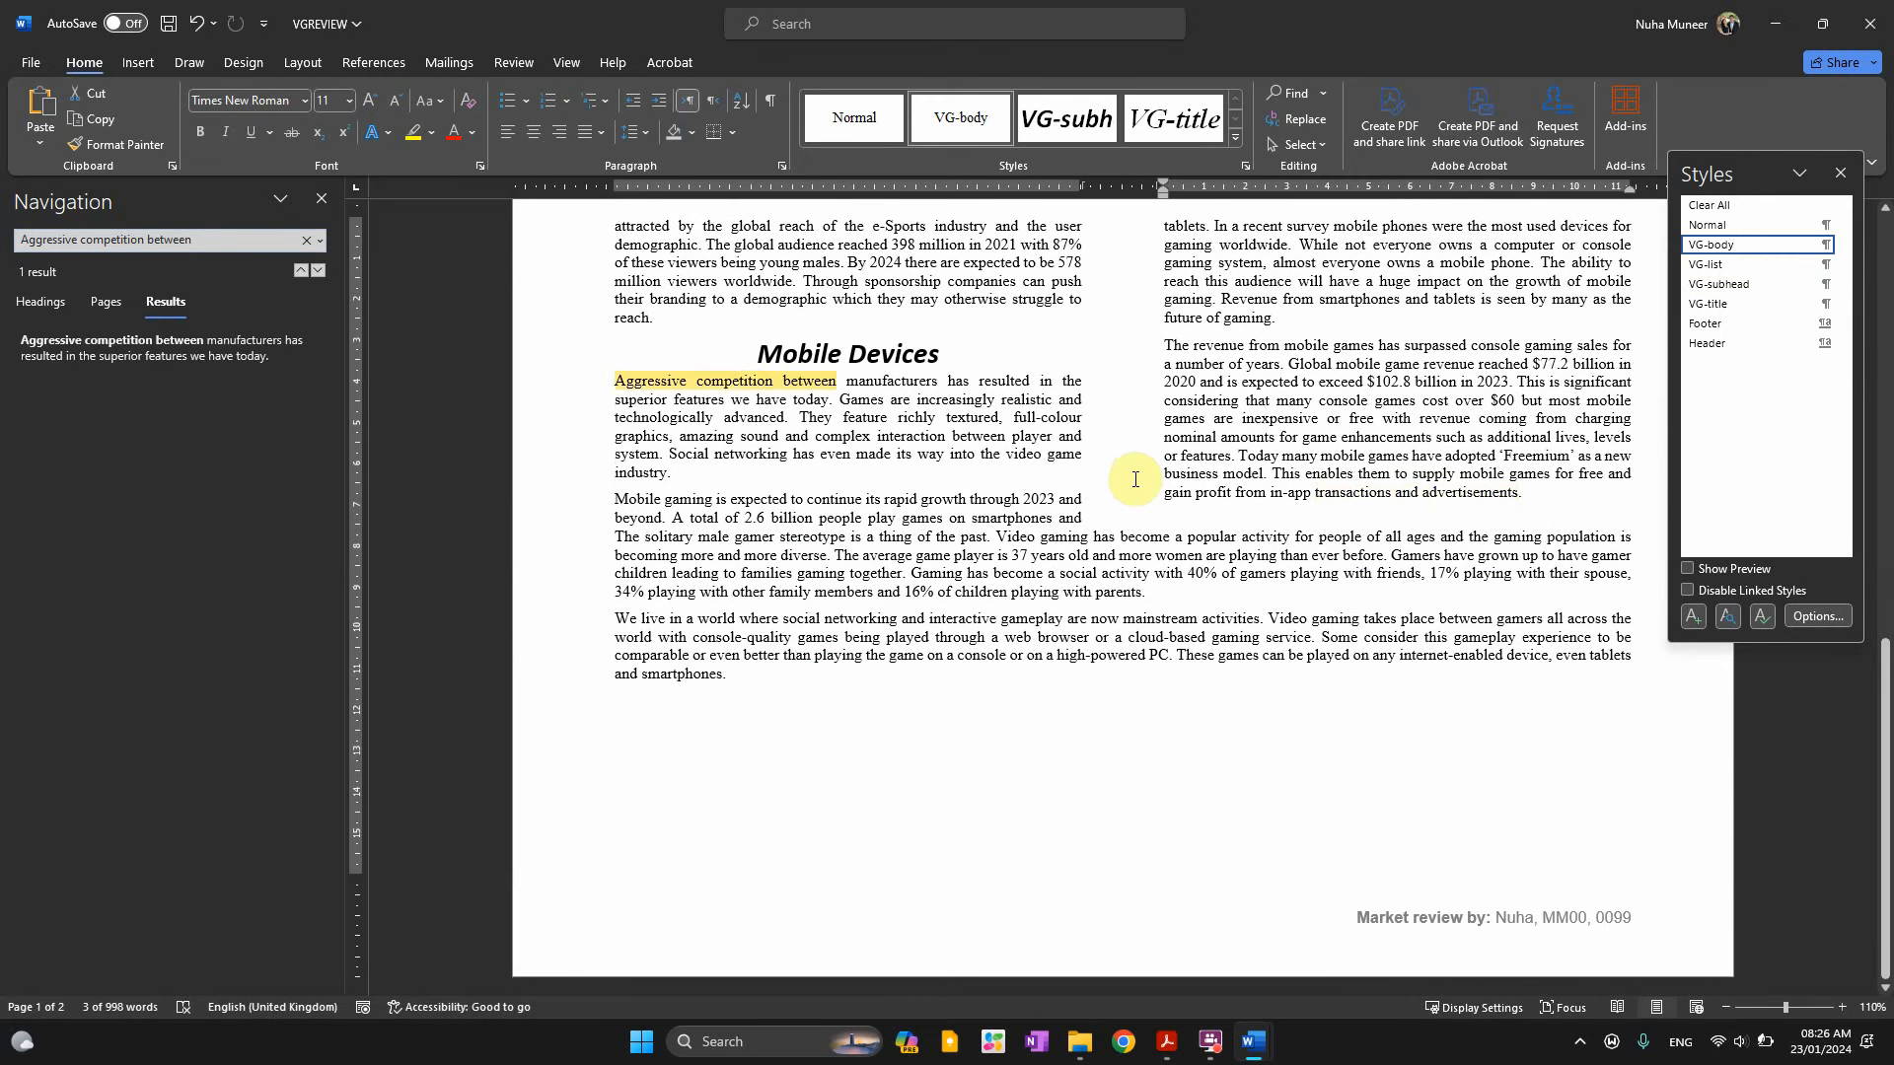
pyautogui.click(727, 395)
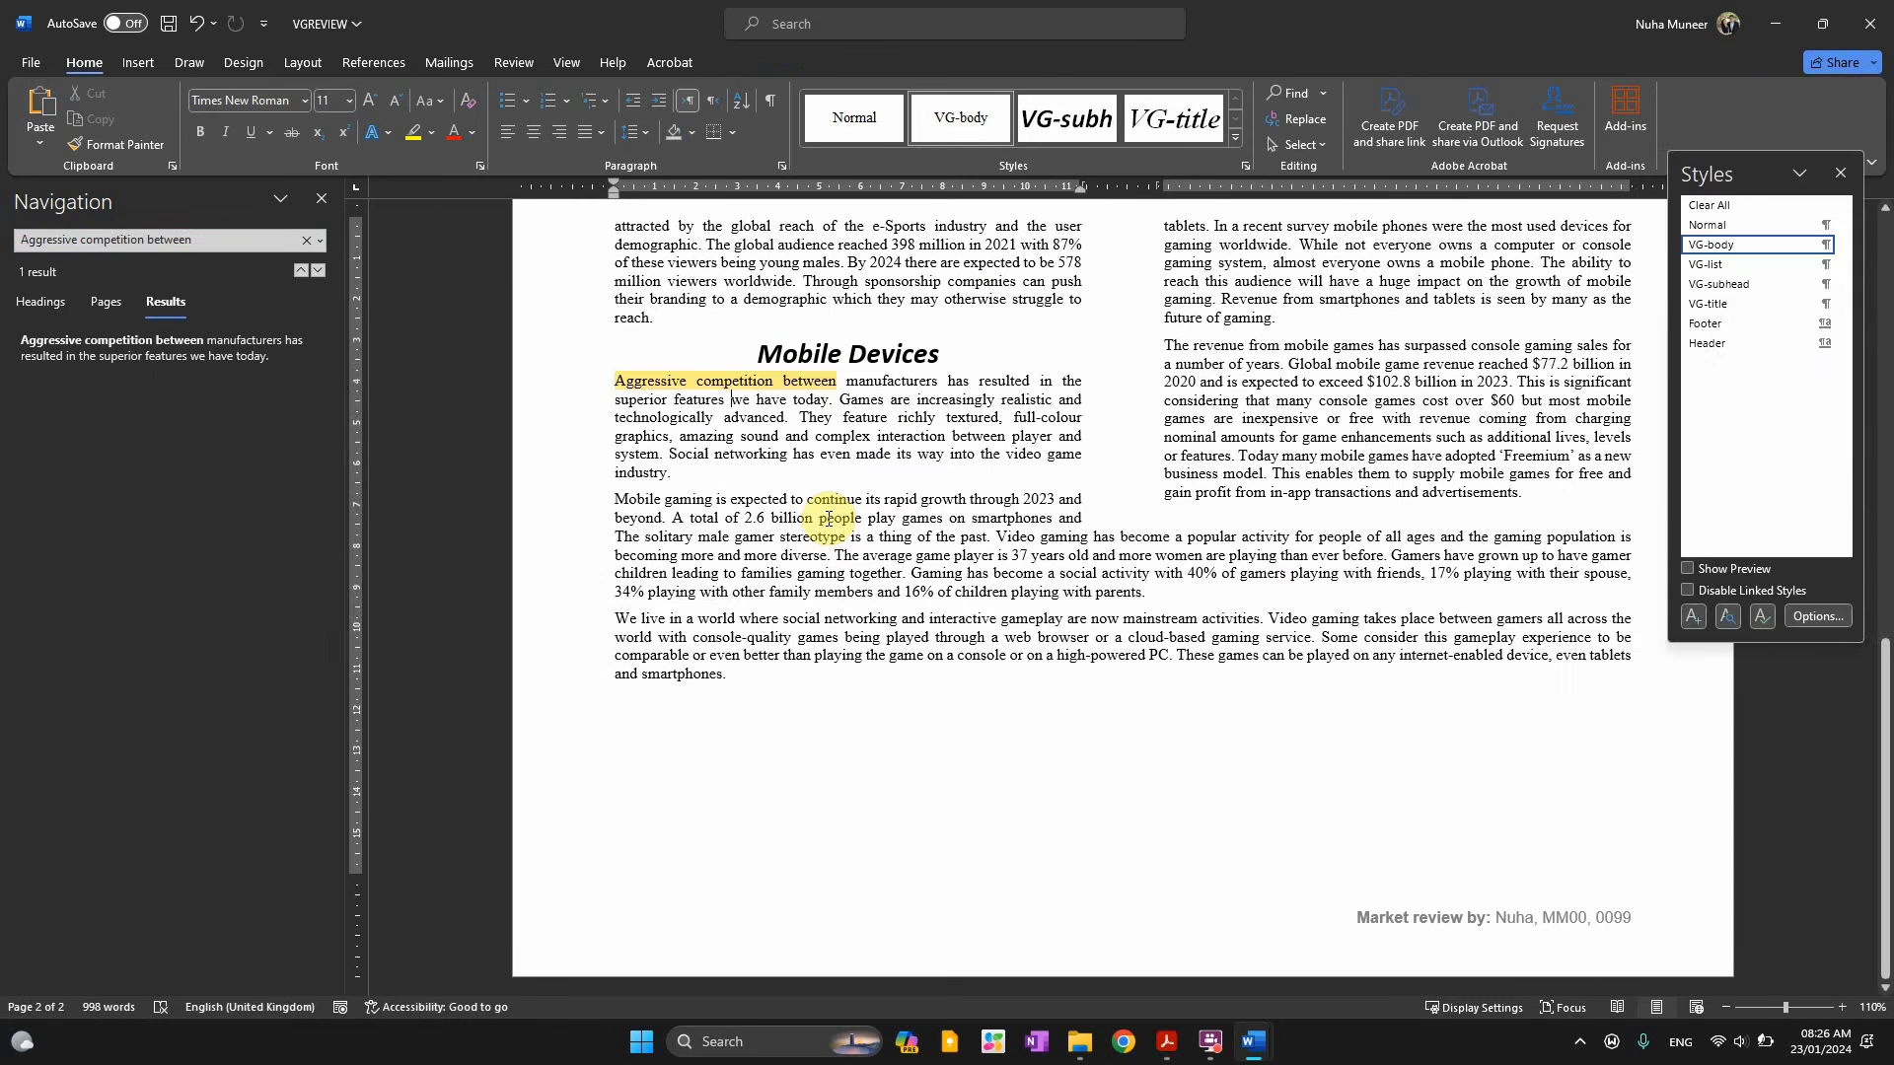
# Confirm the paragraph ends at 'the video game industry.' in the paper and document
pyautogui.hotkey('alt', 'Tab')
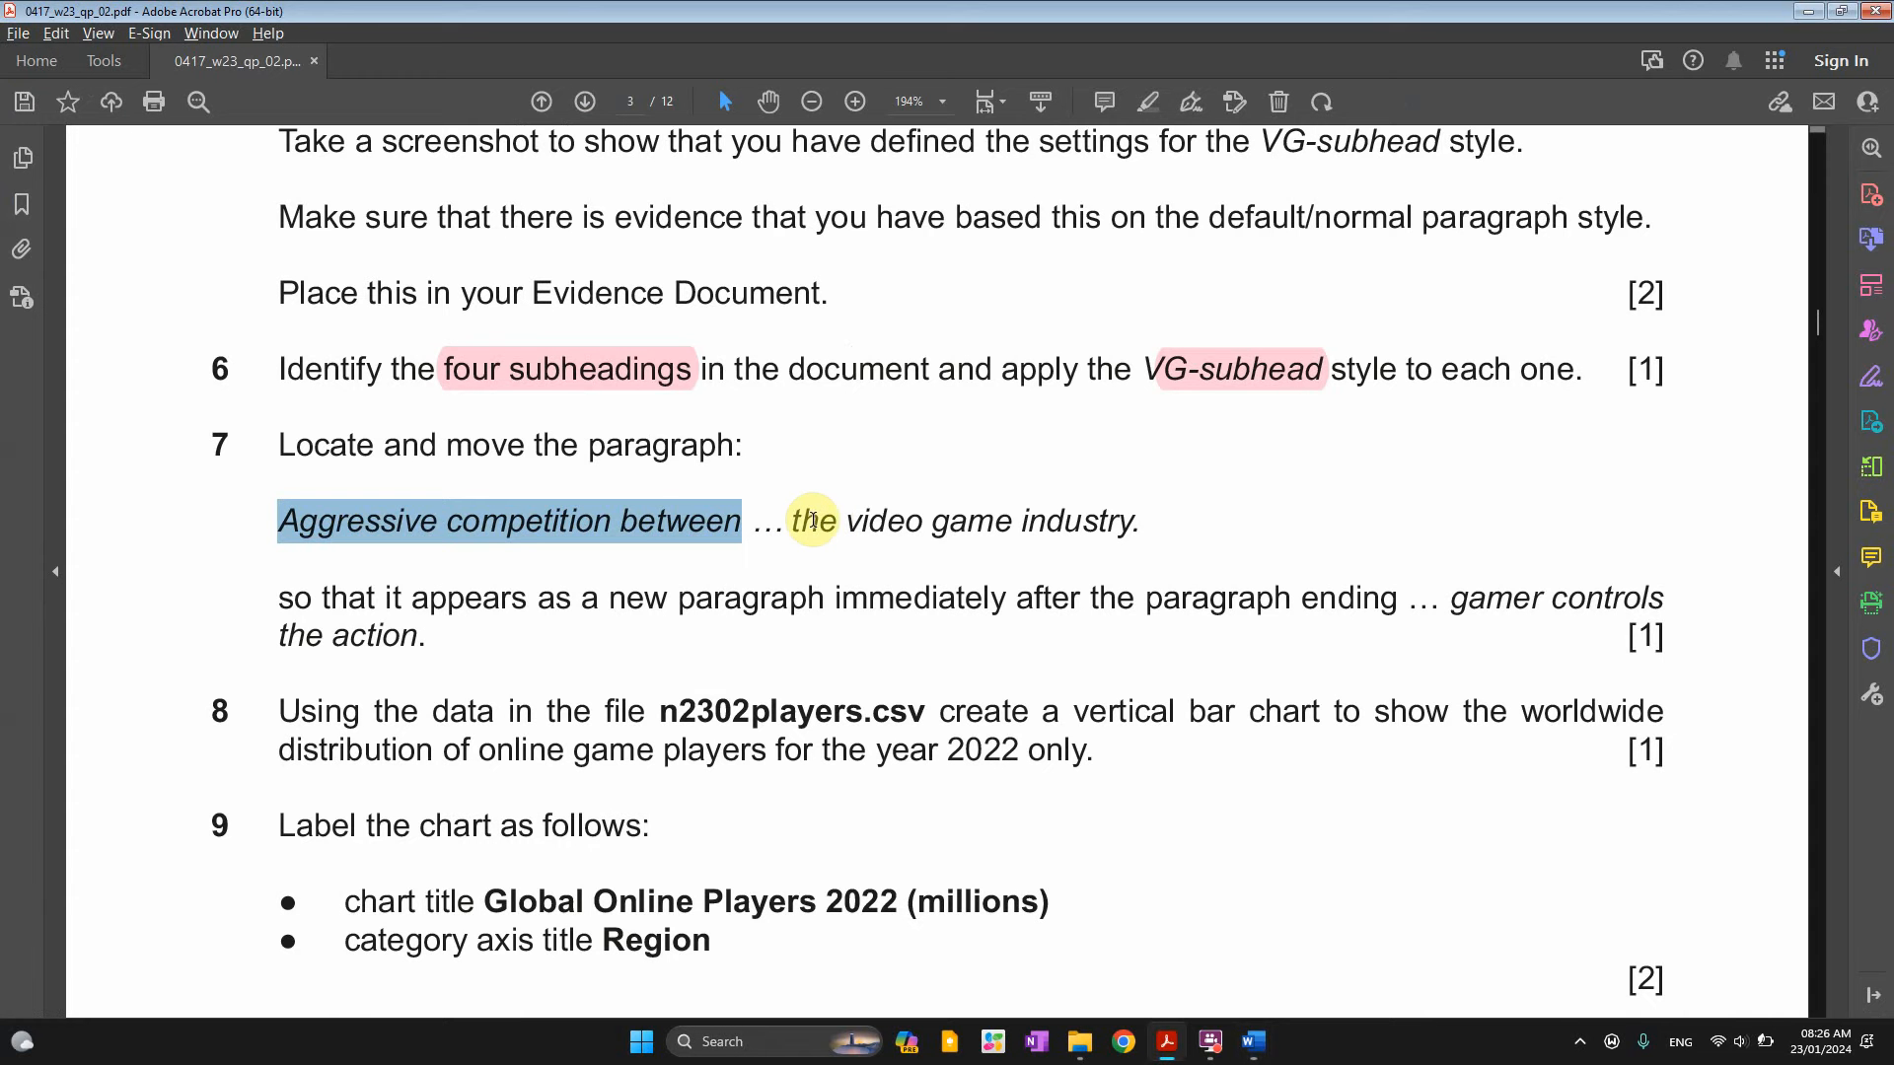
pyautogui.moveTo(795, 519); pyautogui.dragTo(1135, 520)
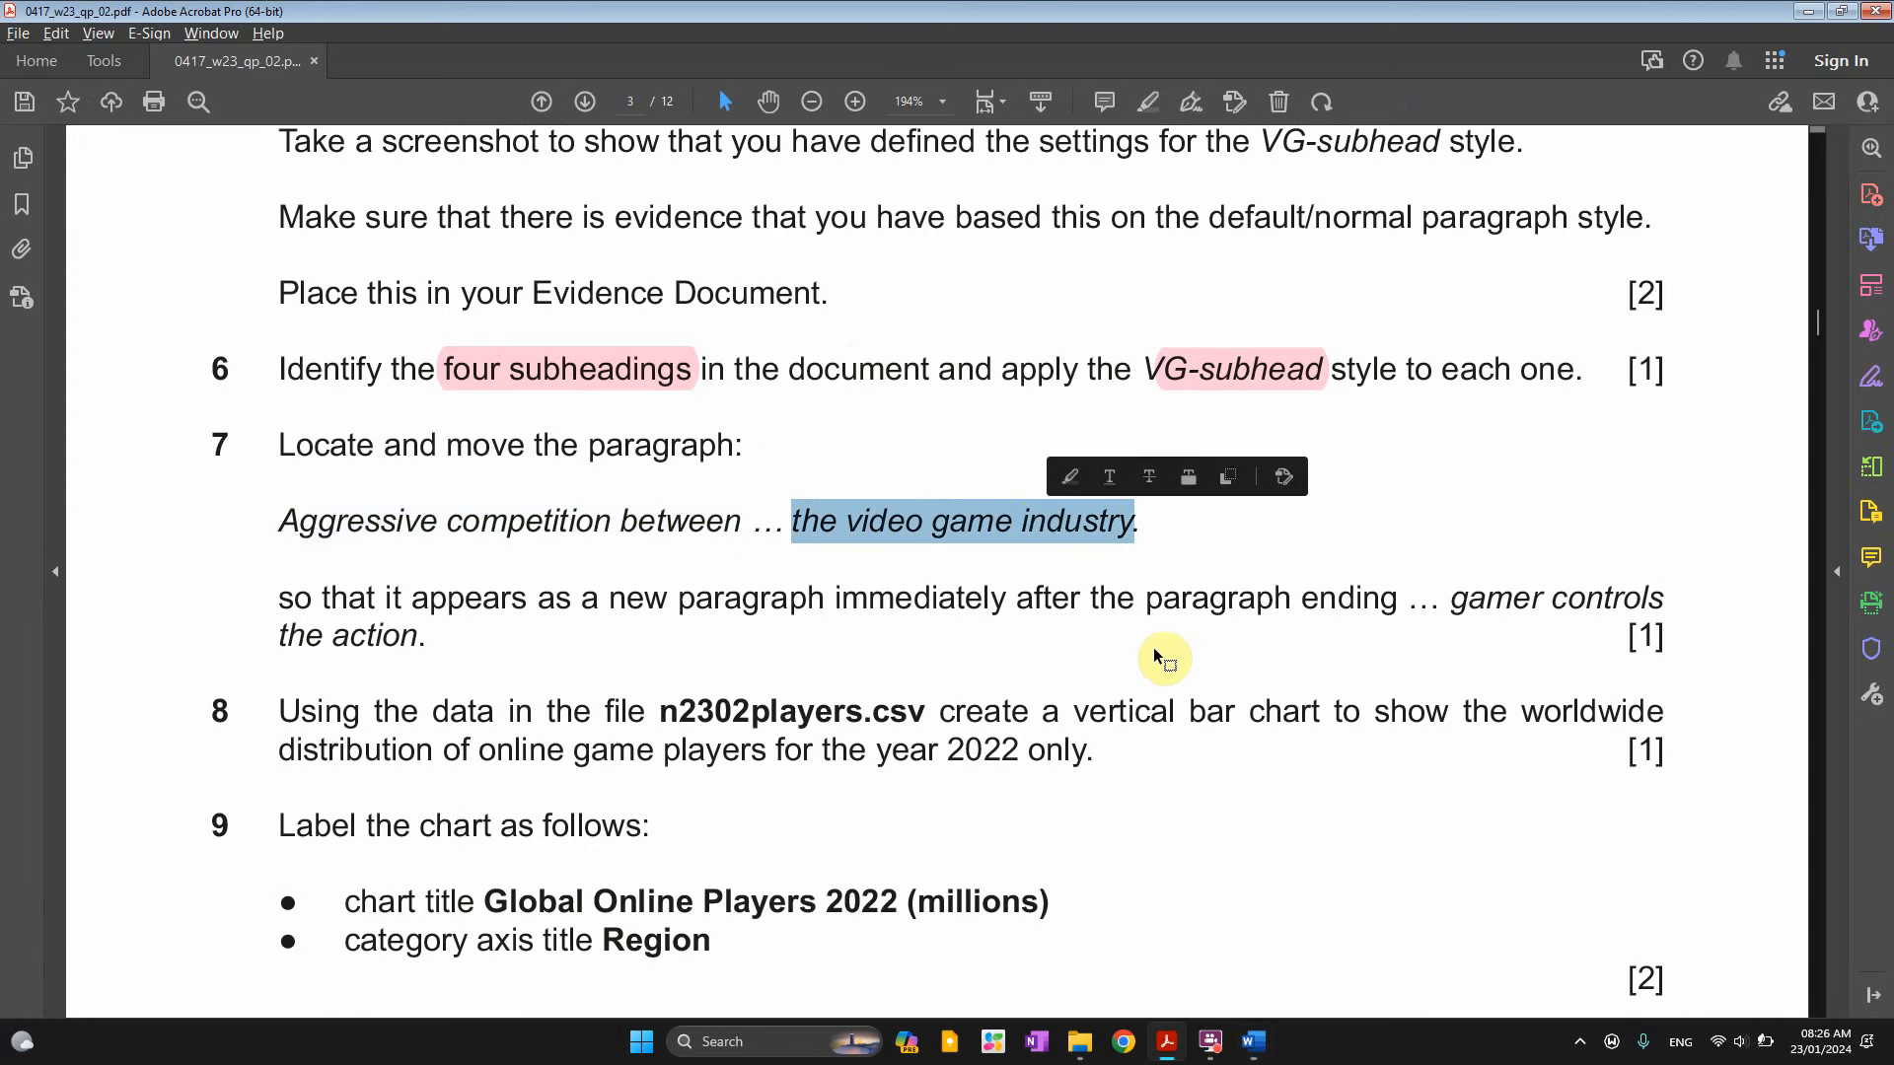
pyautogui.hotkey('alt', 'Tab')
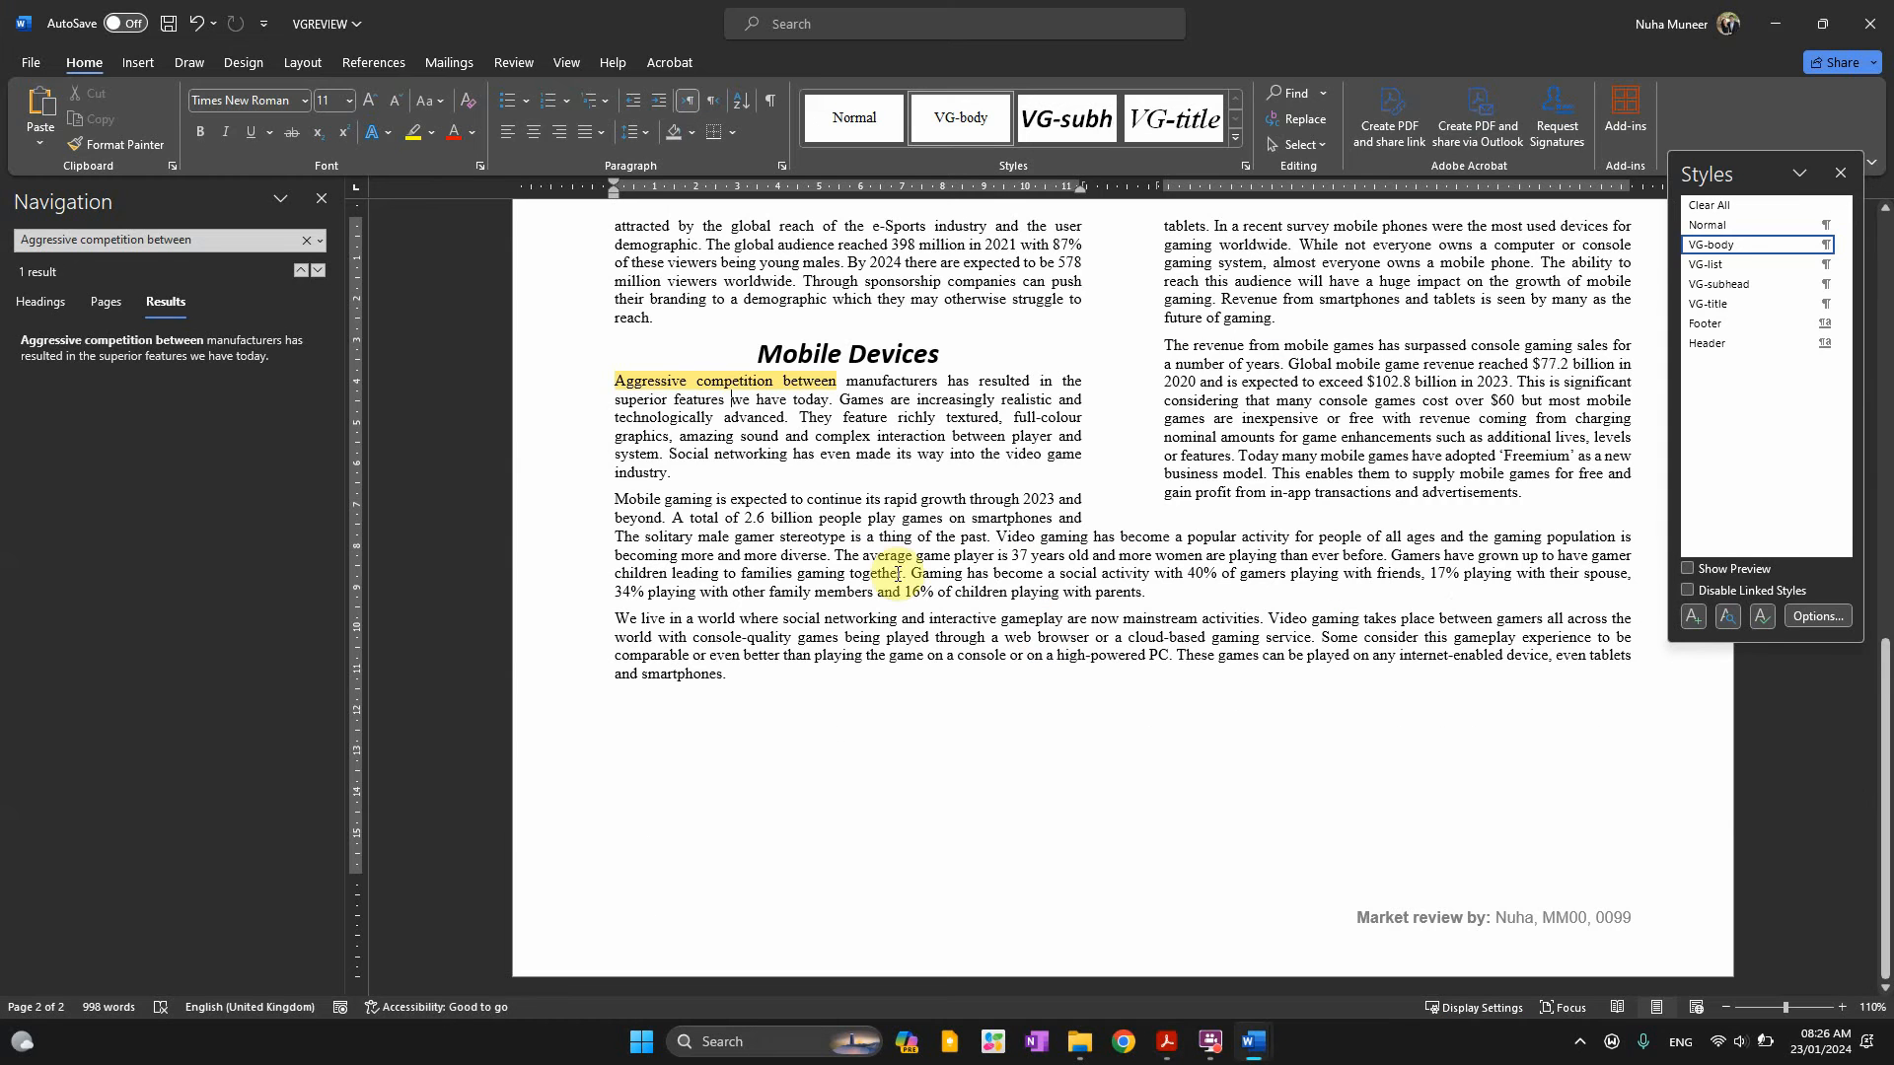
pyautogui.moveTo(1008, 462); pyautogui.dragTo(617, 388)
pyautogui.click(689, 479)
# Reread item 7's move instruction and select its target ending 'gamer controls the action'
pyautogui.hotkey('alt', 'Tab')
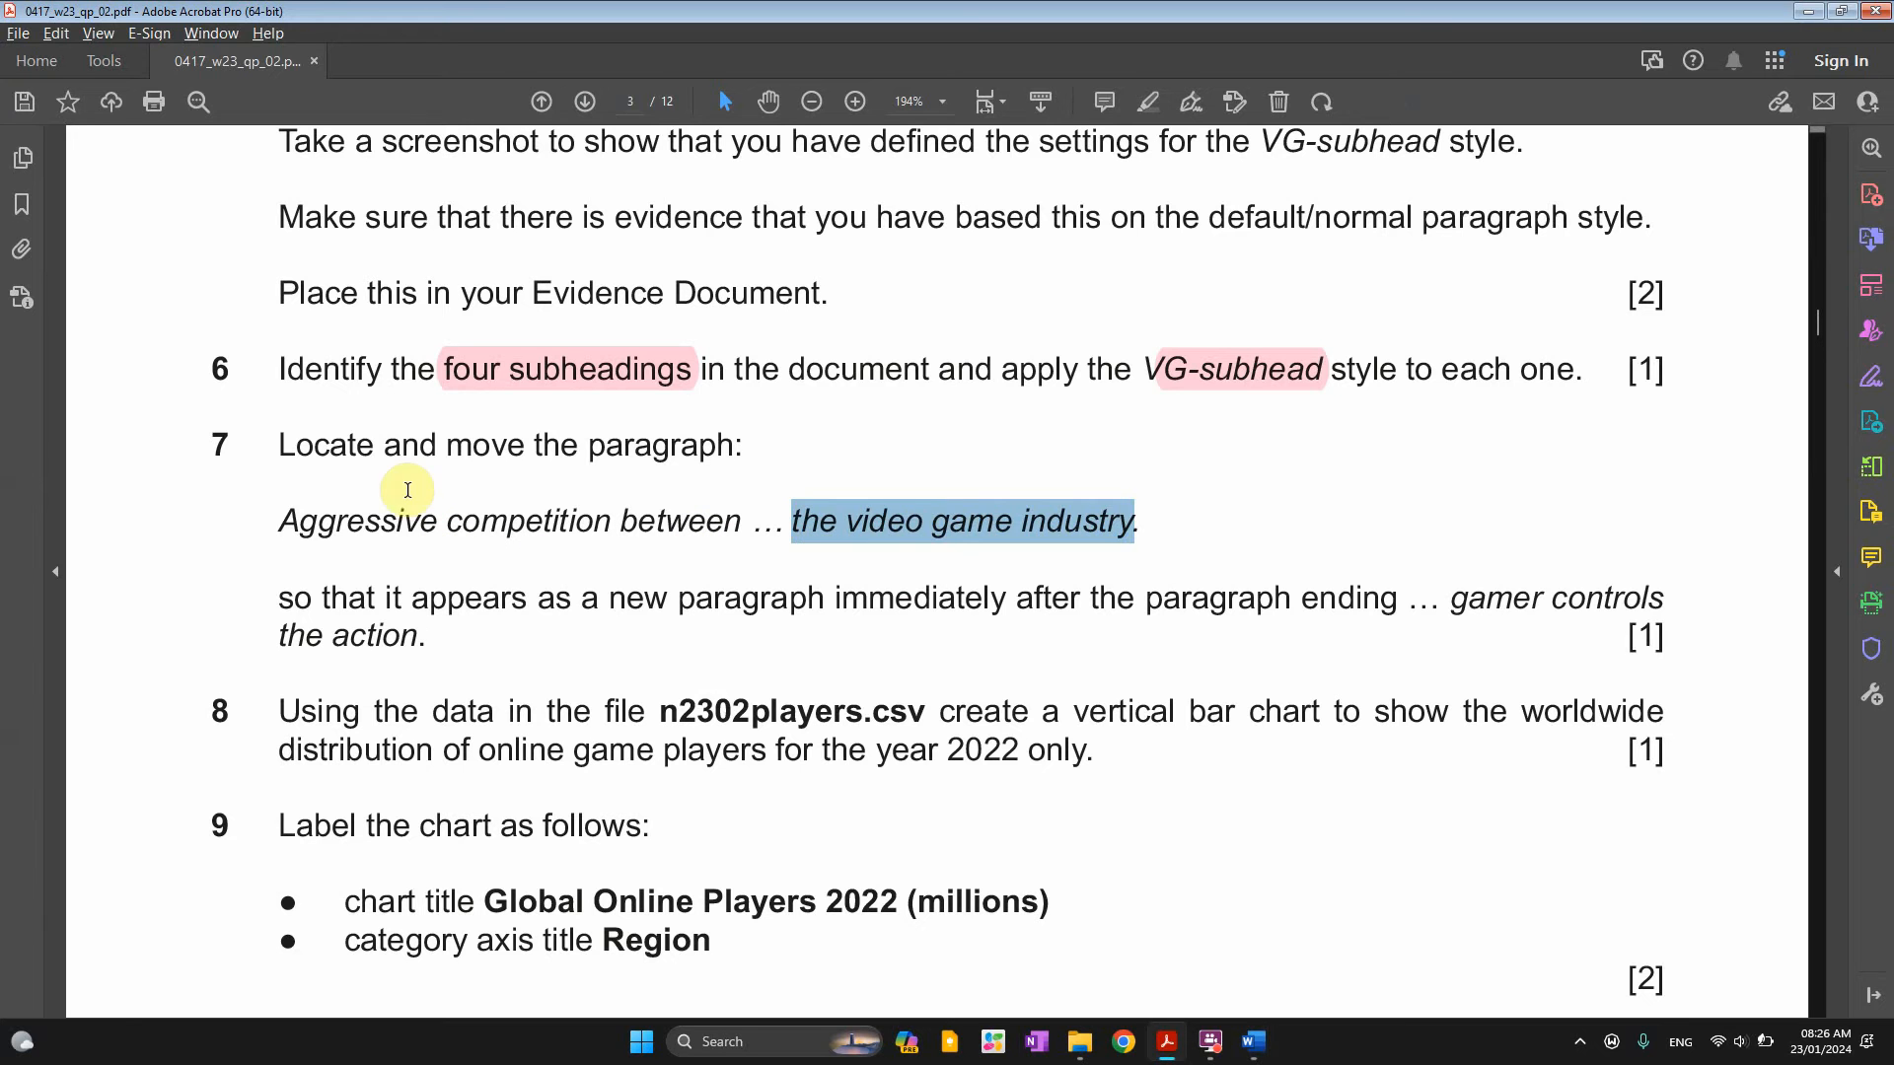
pyautogui.click(351, 448)
pyautogui.moveTo(449, 447); pyautogui.dragTo(735, 450)
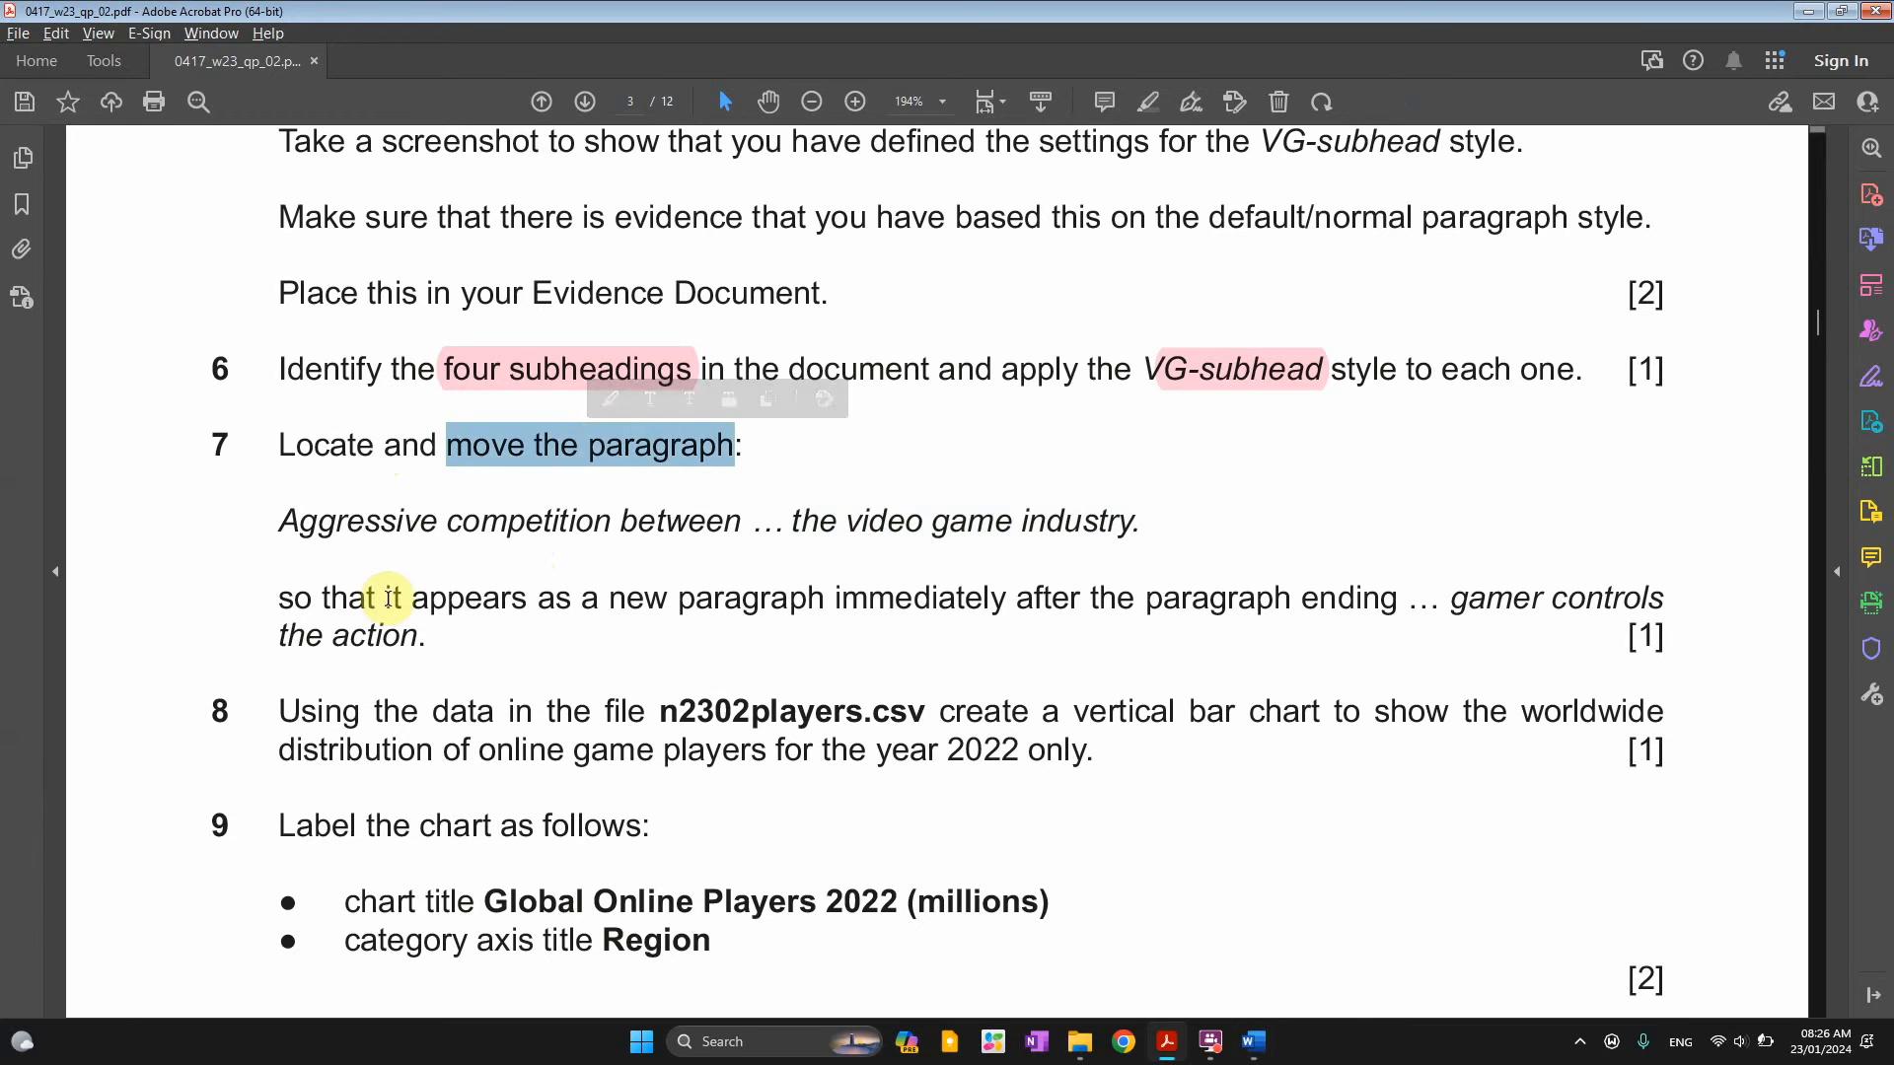
pyautogui.moveTo(391, 598); pyautogui.dragTo(538, 597)
pyautogui.moveTo(679, 598); pyautogui.dragTo(957, 614)
pyautogui.moveTo(1319, 597); pyautogui.dragTo(1612, 607)
pyautogui.hotkey('ctrl', 'c')
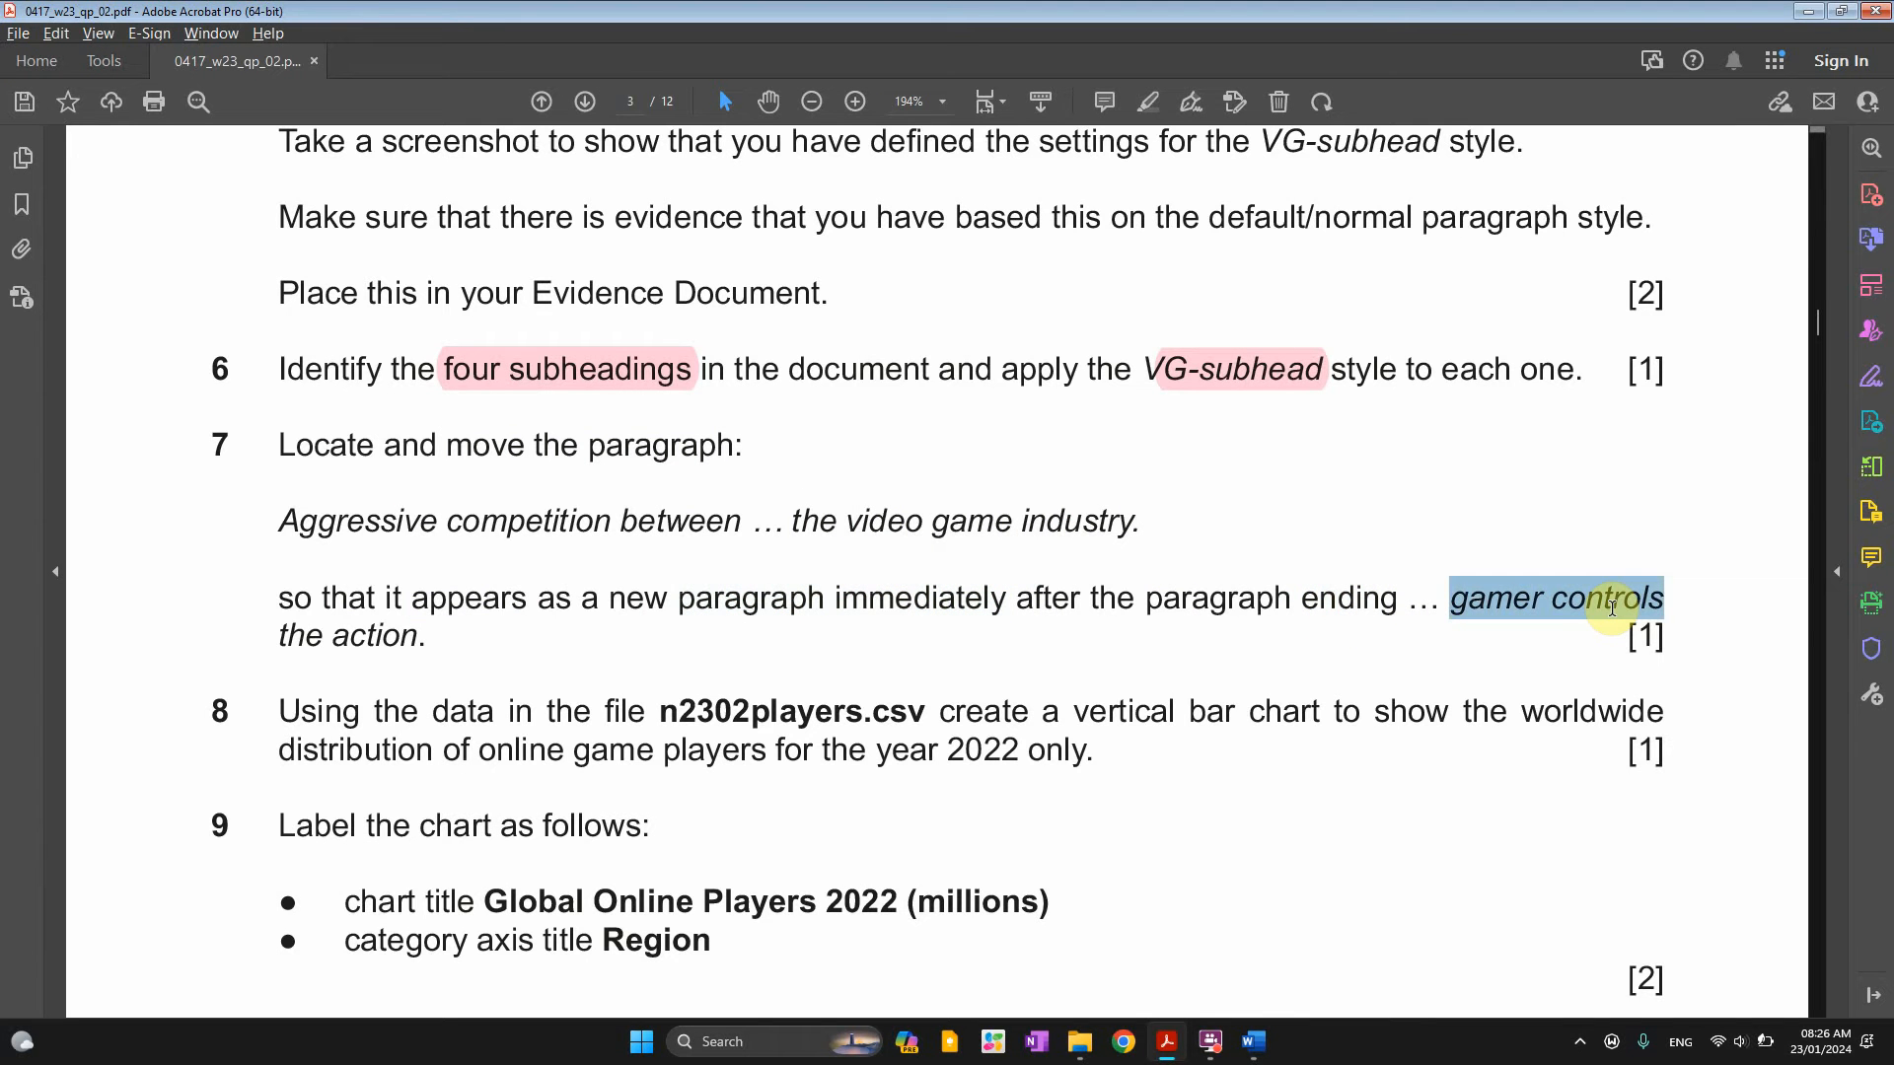
pyautogui.click(1451, 600)
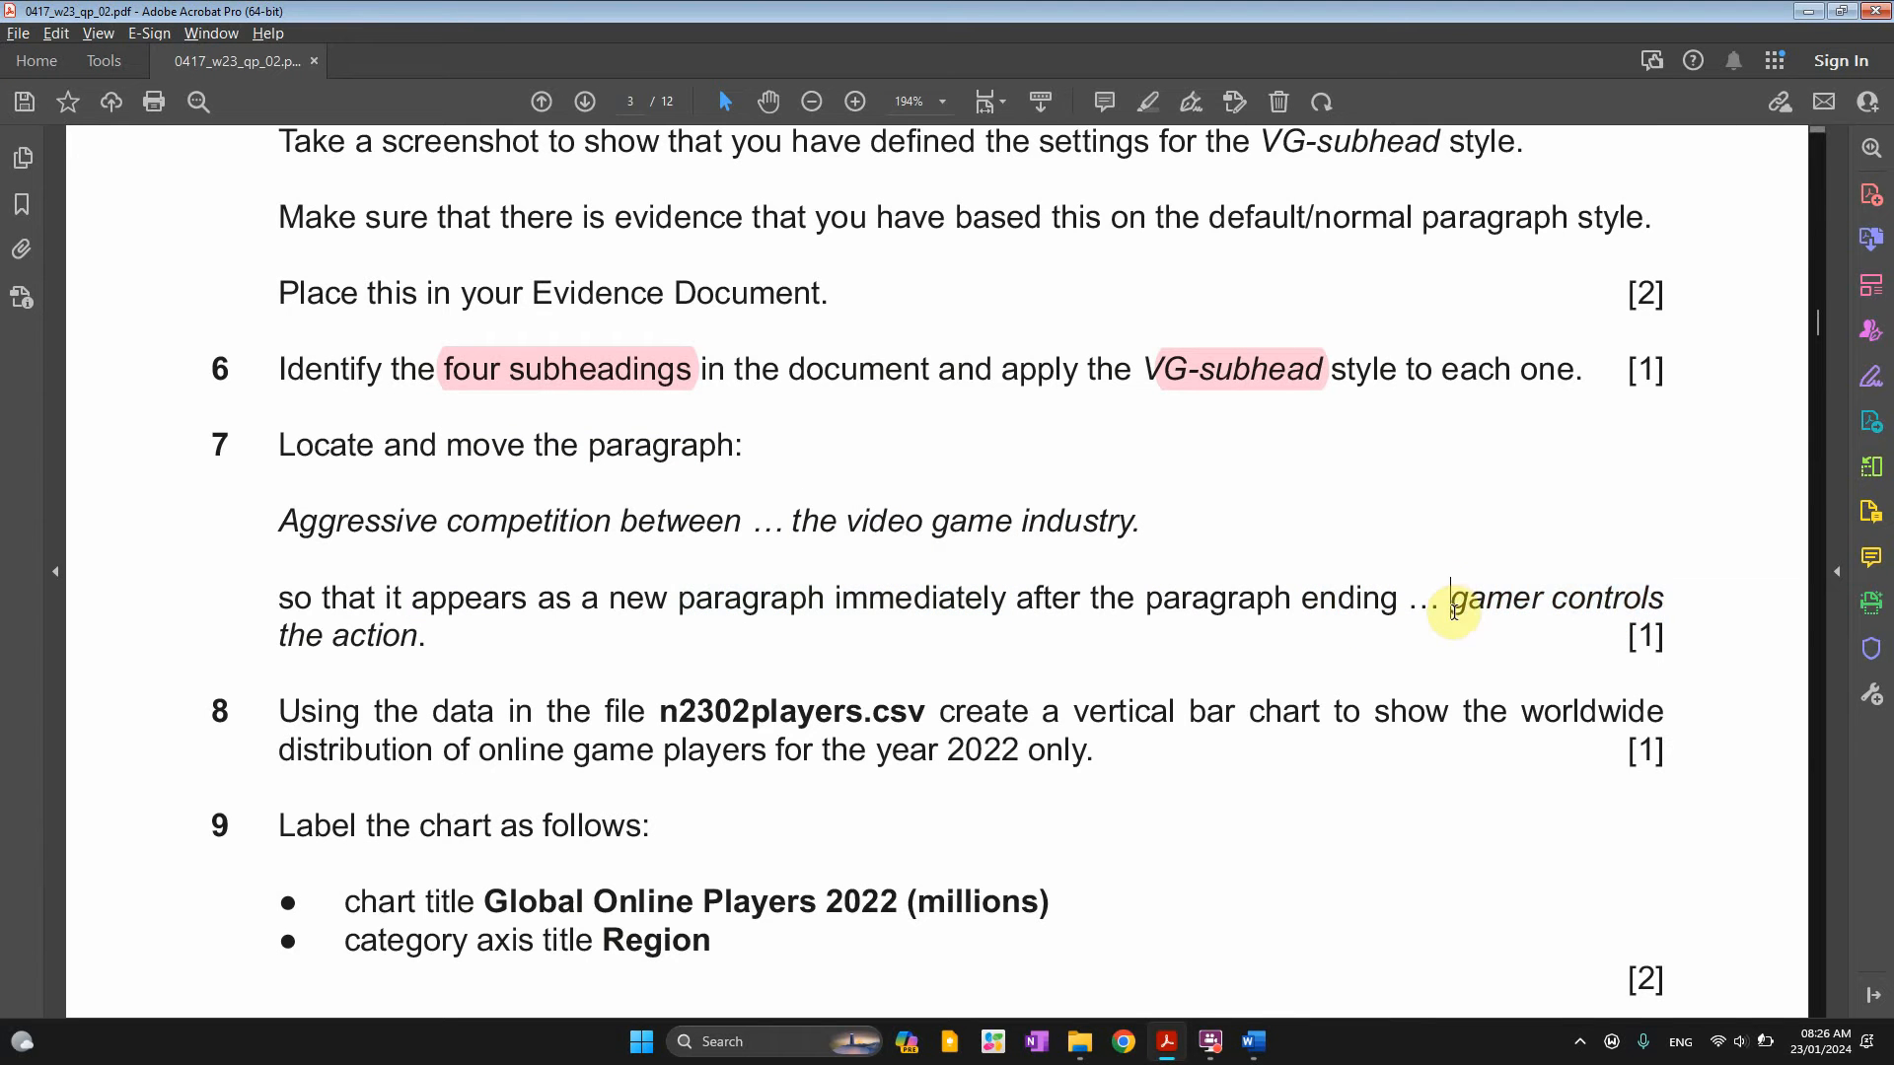
pyautogui.keyDown('shift'); pyautogui.click(412, 643); pyautogui.keyUp('shift')
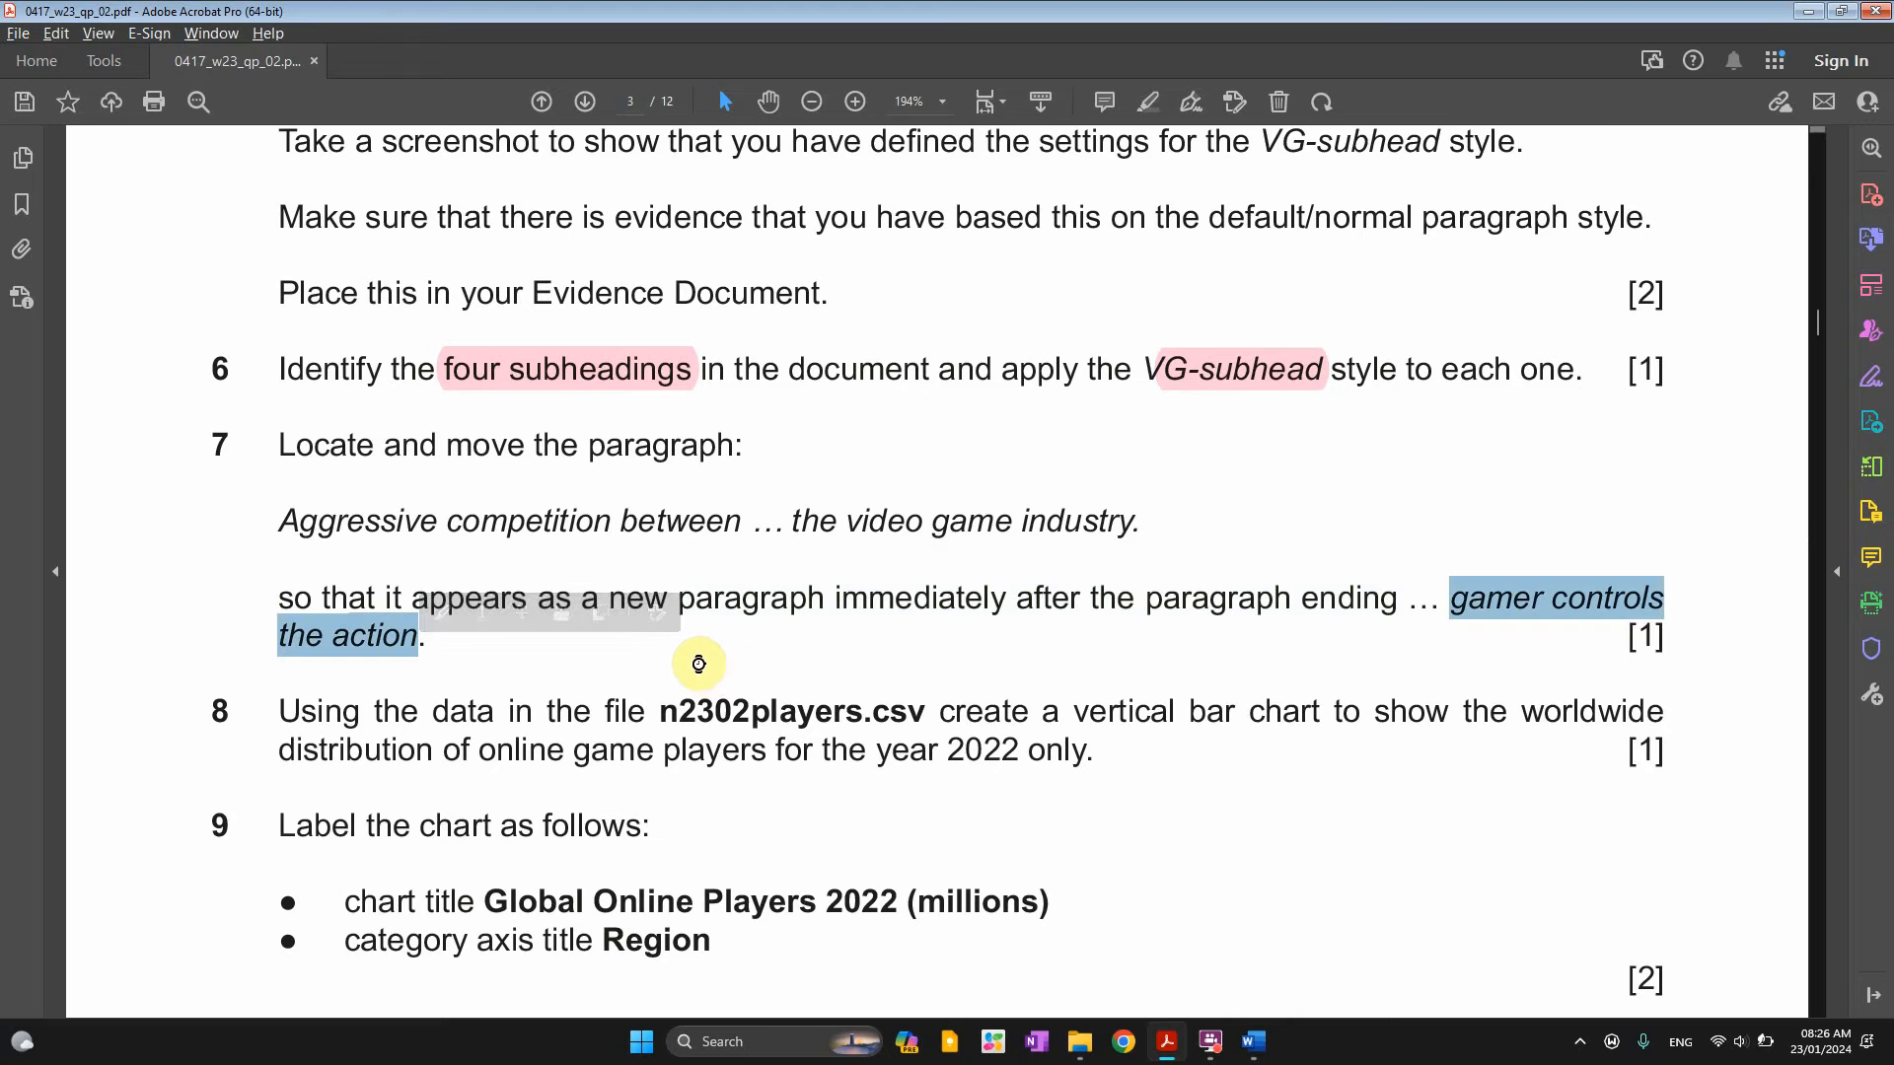
pyautogui.hotkey('alt', 'Tab')
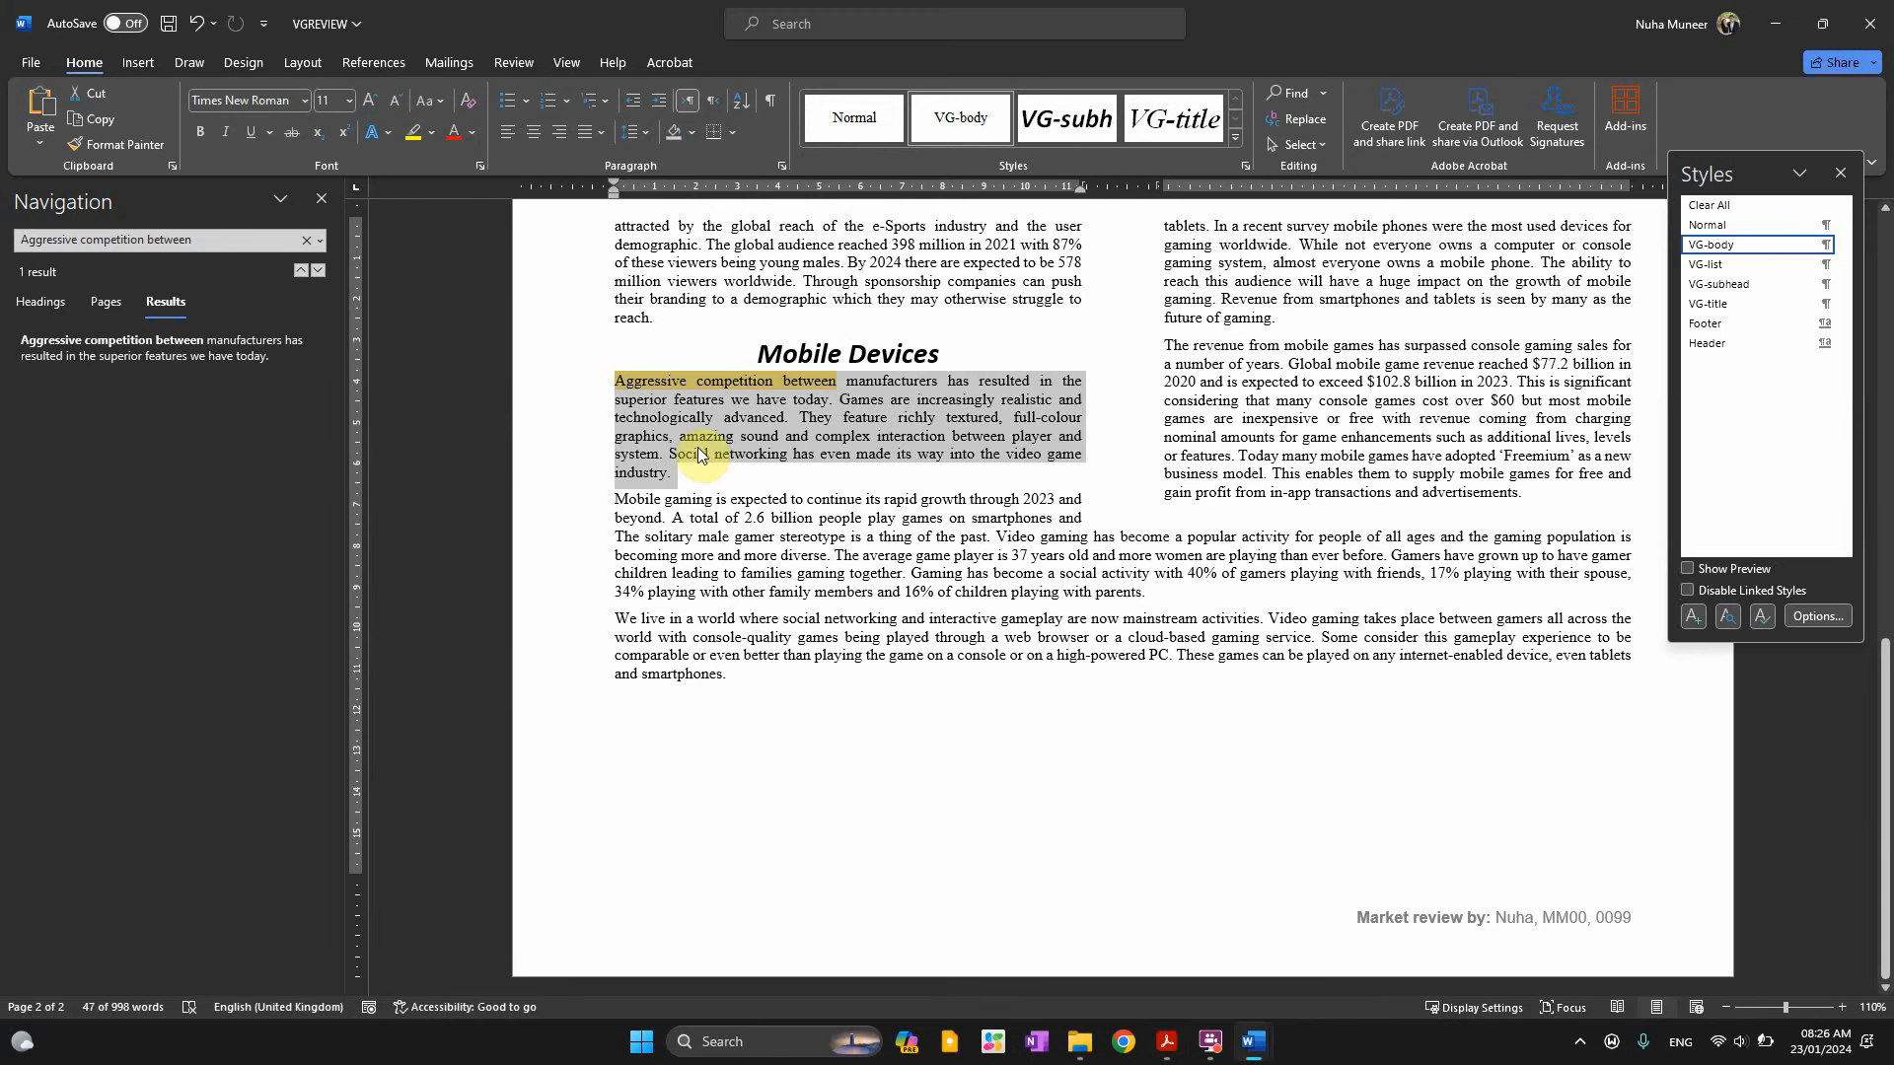
# Colour the Aggressive competition paragraph red and copy 'gamer controls the action' for searching
pyautogui.click(453, 132)
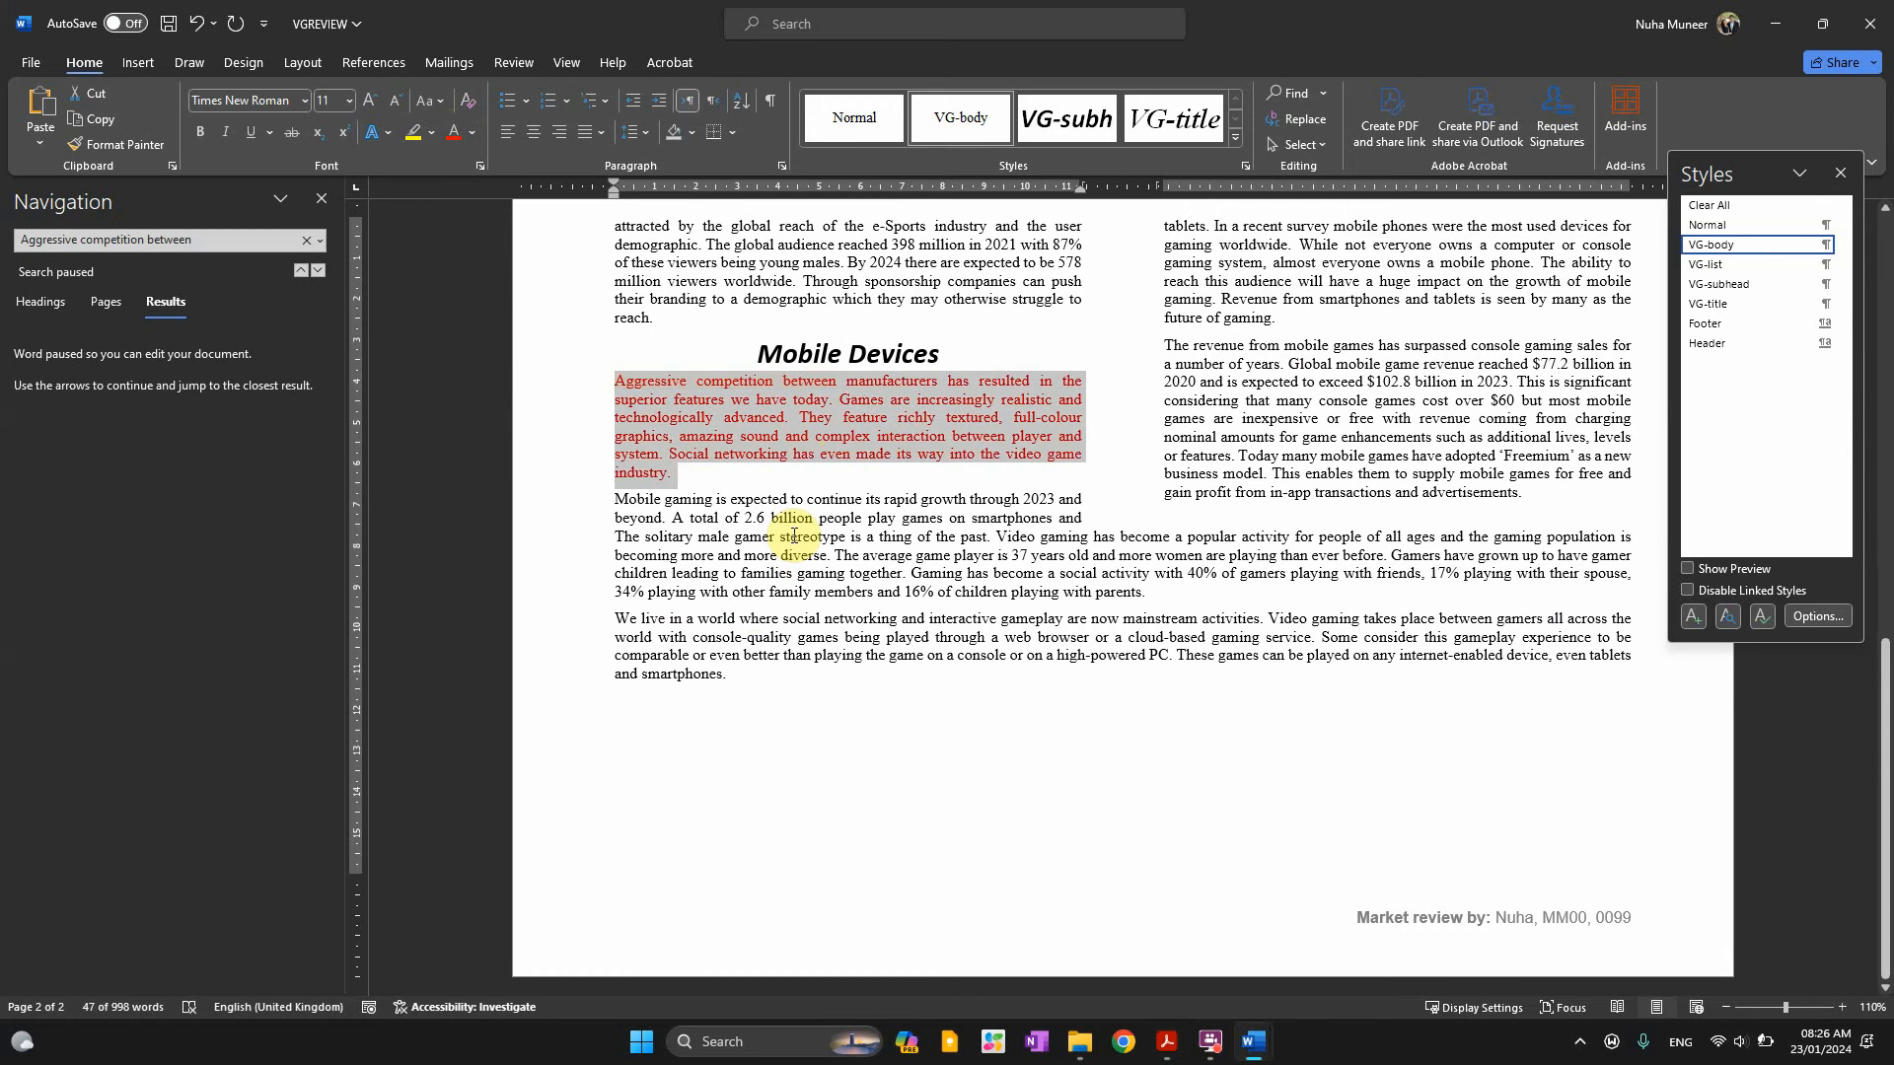
pyautogui.hotkey('alt', 'Tab')
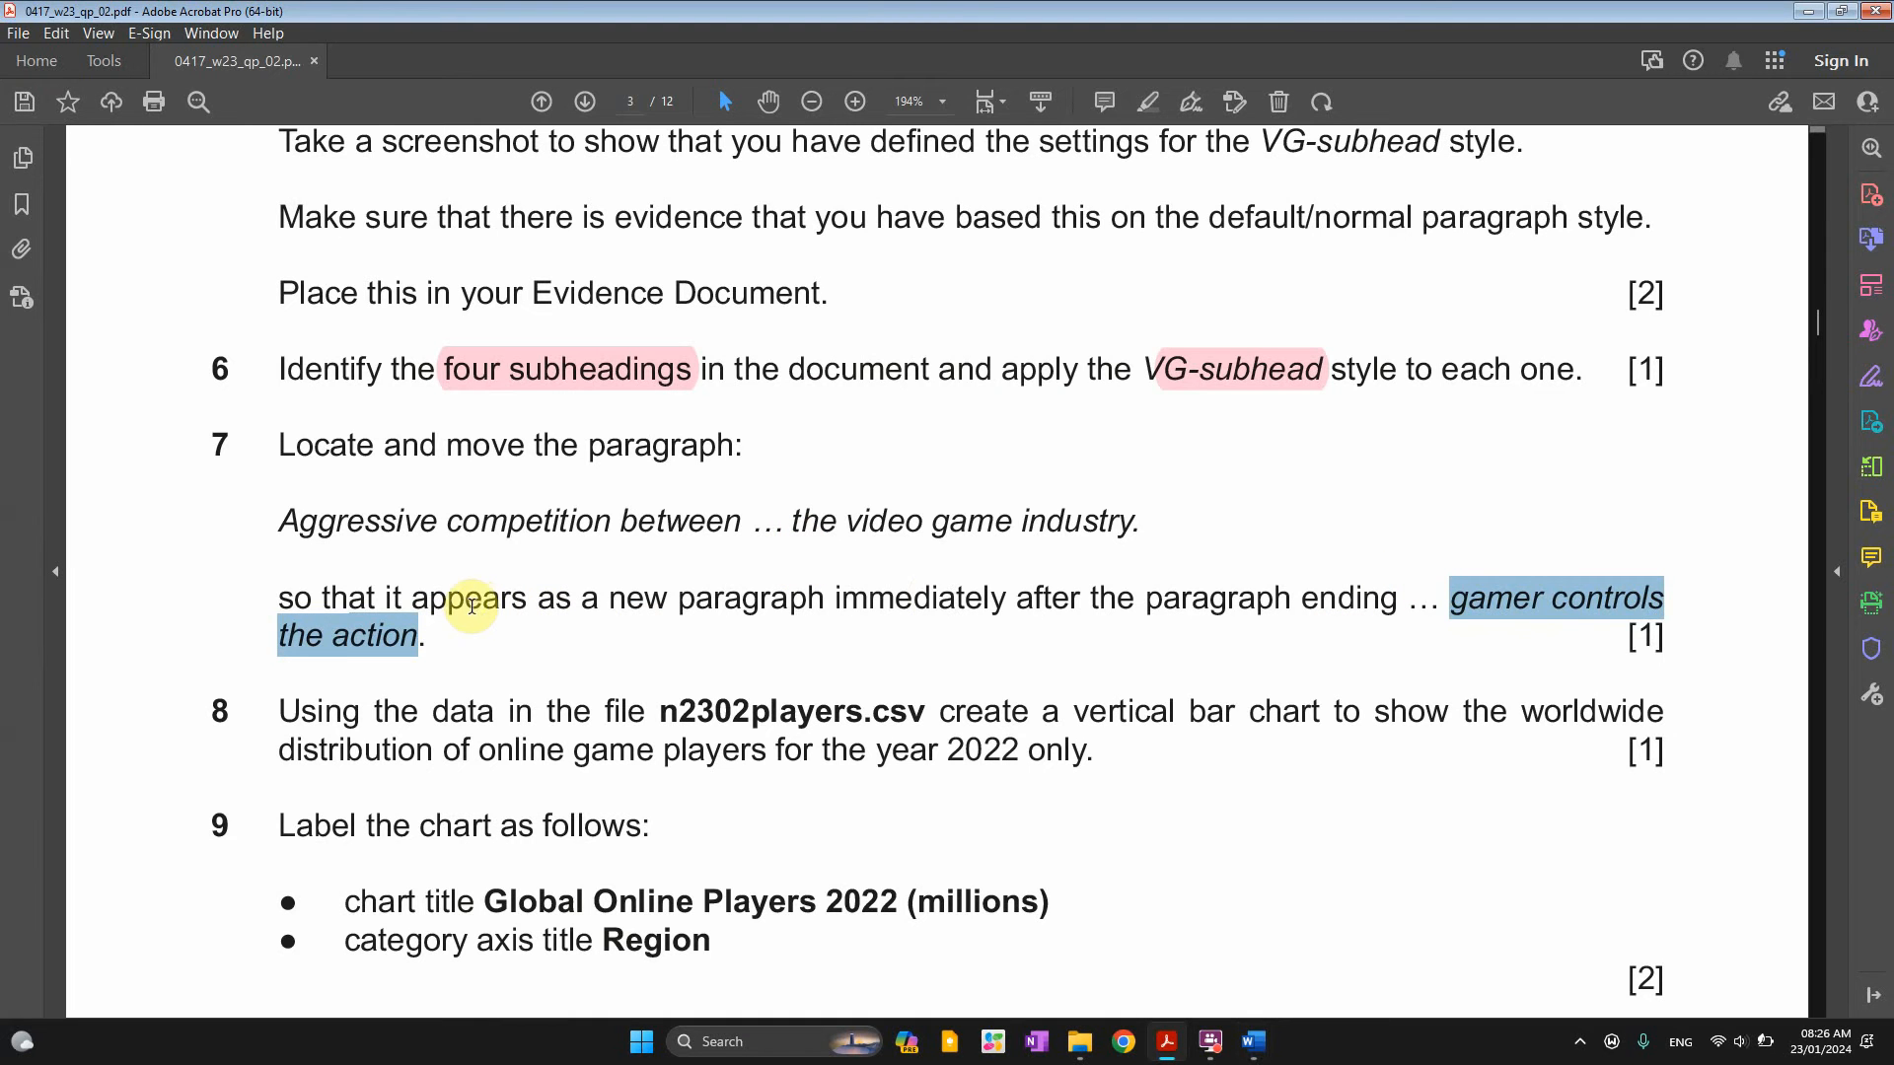
pyautogui.moveTo(463, 597); pyautogui.dragTo(905, 607)
pyautogui.moveTo(1031, 610); pyautogui.dragTo(1132, 611)
pyautogui.moveTo(1323, 598); pyautogui.dragTo(418, 640)
pyautogui.click(1463, 598)
pyautogui.hotkey('alt', 'Tab')
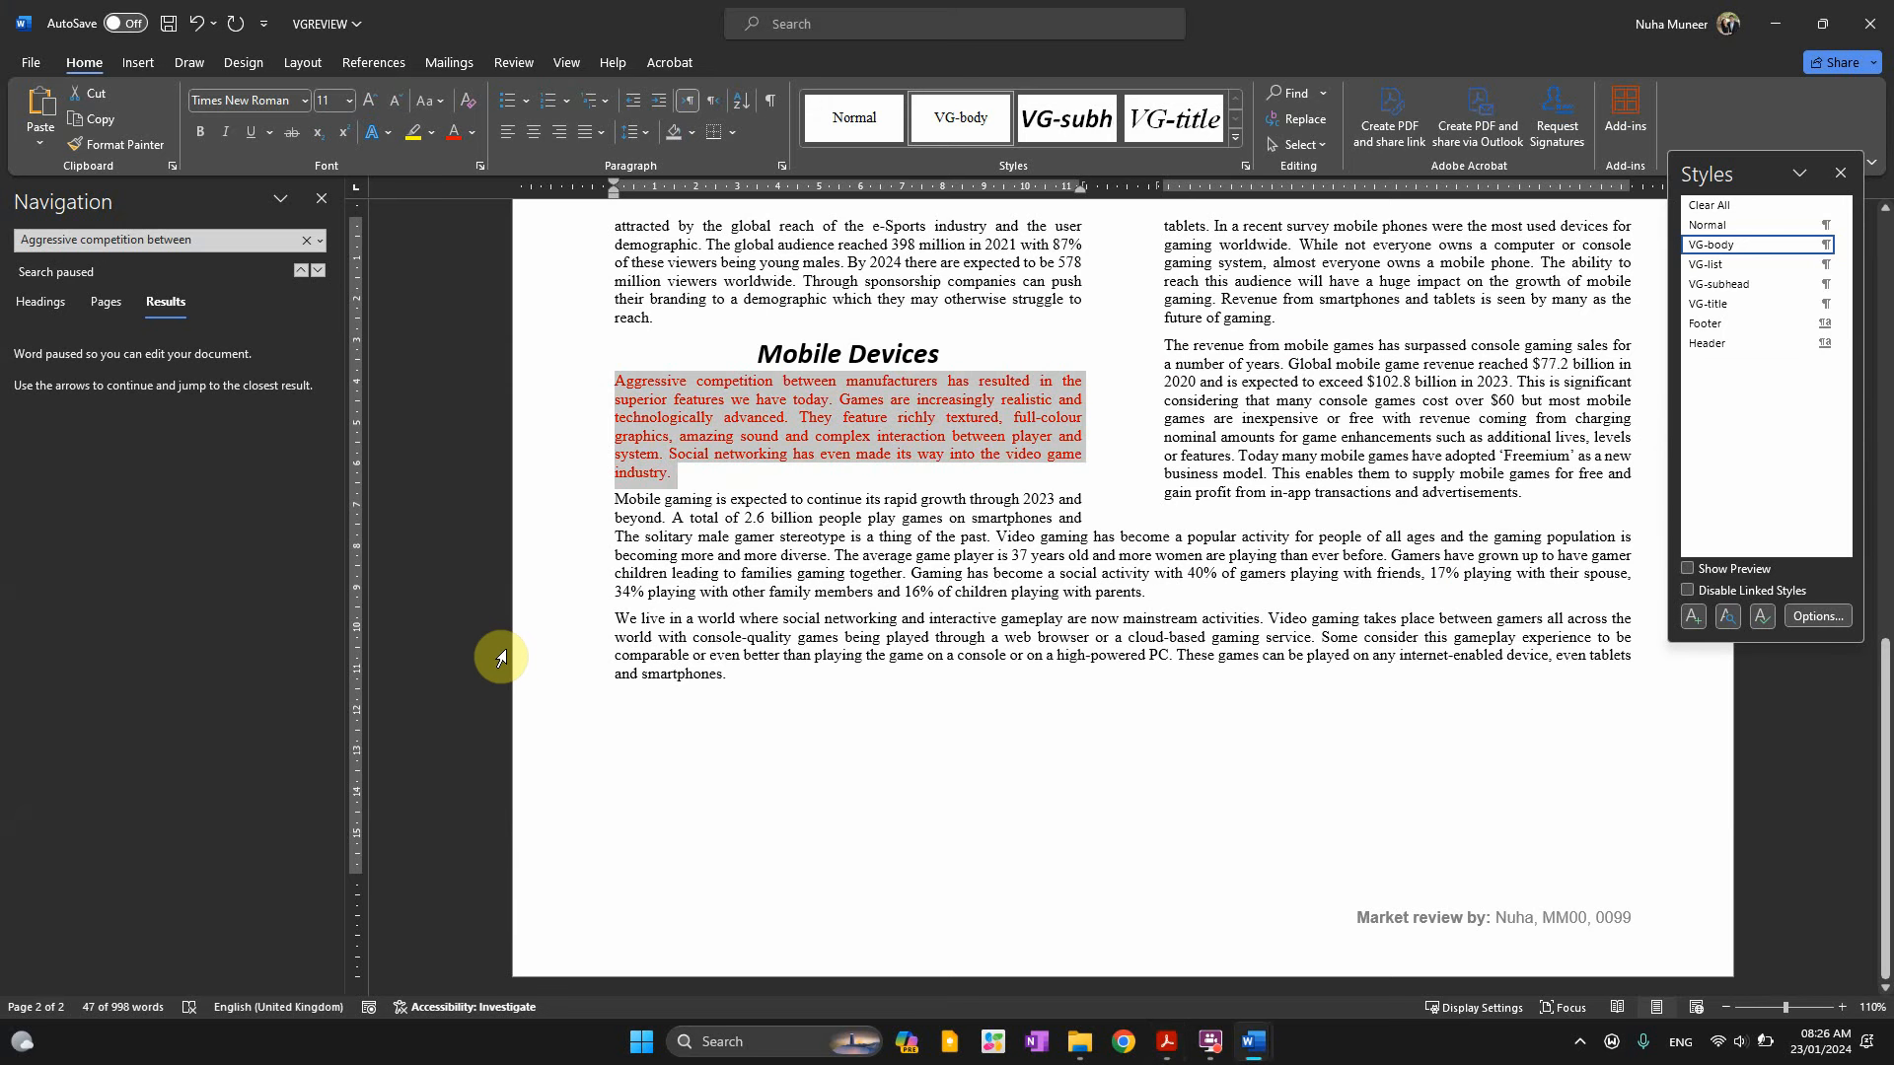
pyautogui.hotkey('ctrl', 'f')
# Find 'gamer controls the action' and add an empty paragraph after it
pyautogui.hotkey('ctrl', 'v')
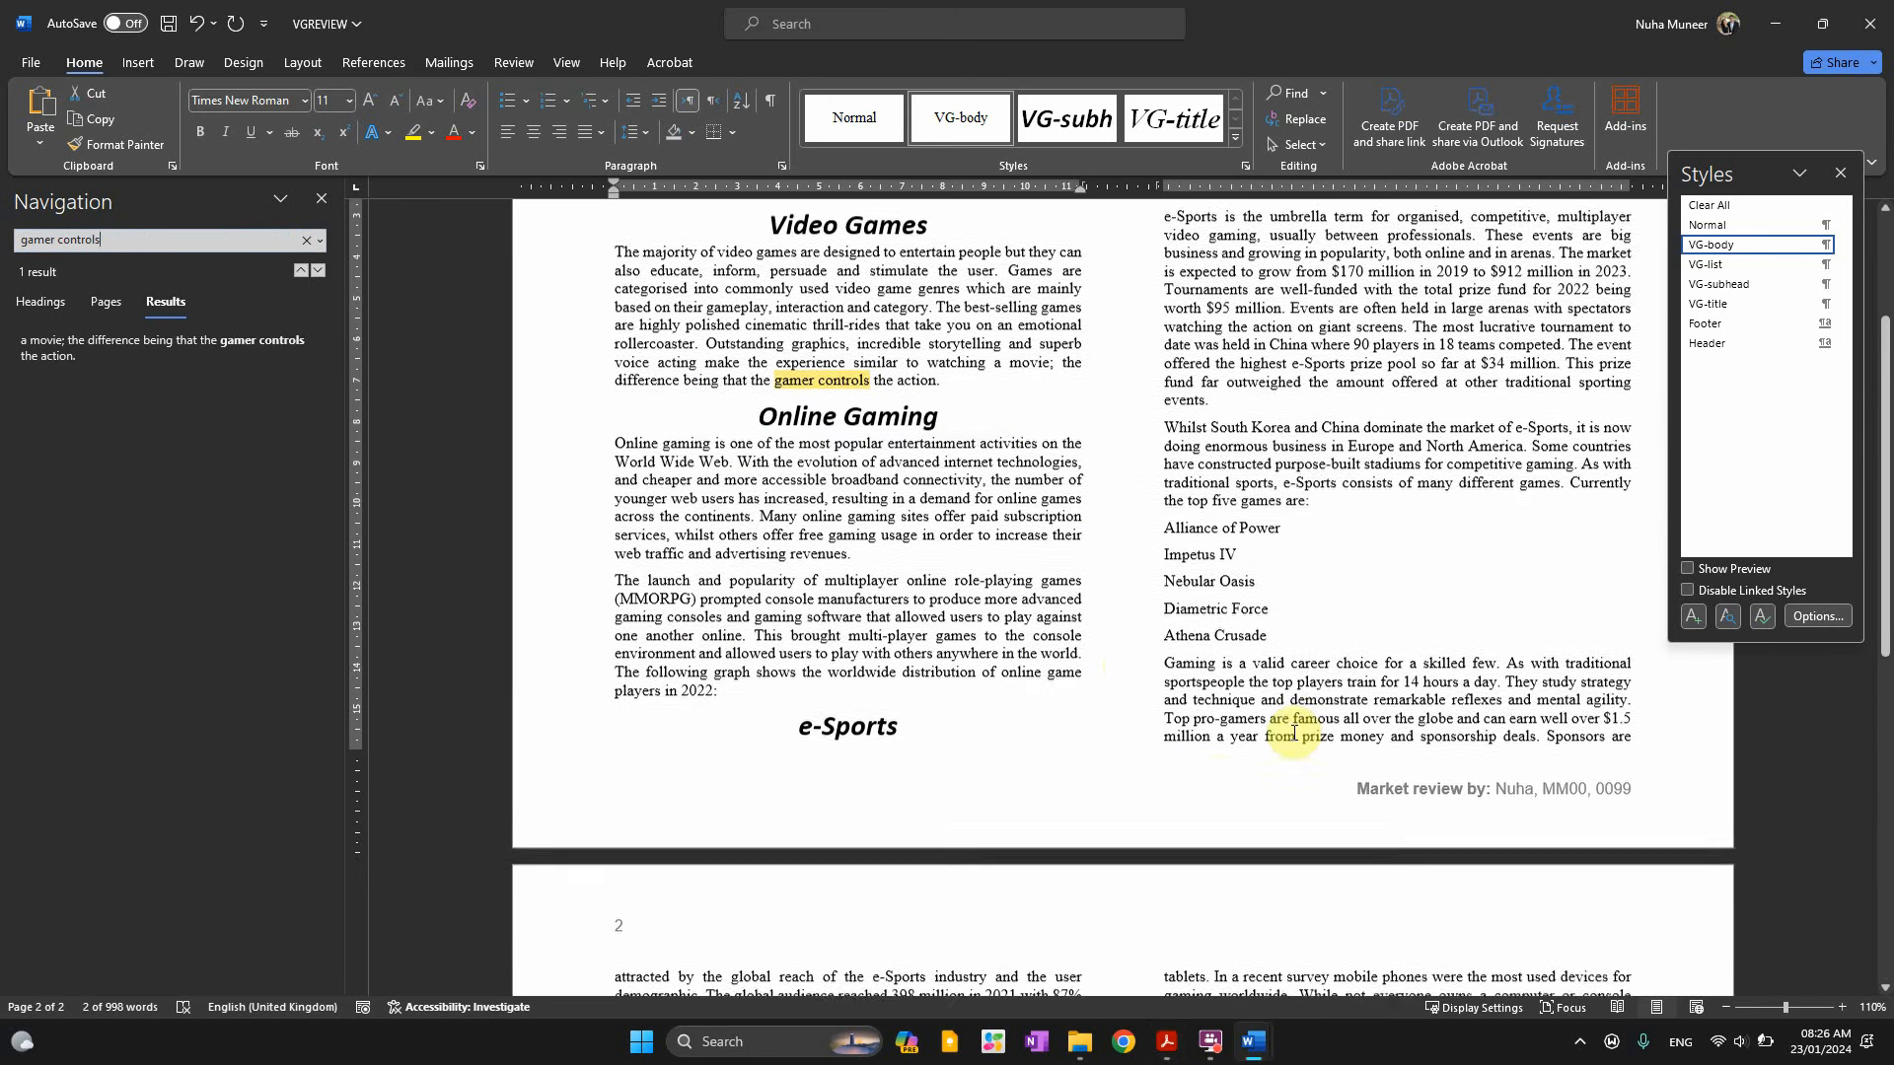
pyautogui.hotkey('alt', 'Tab')
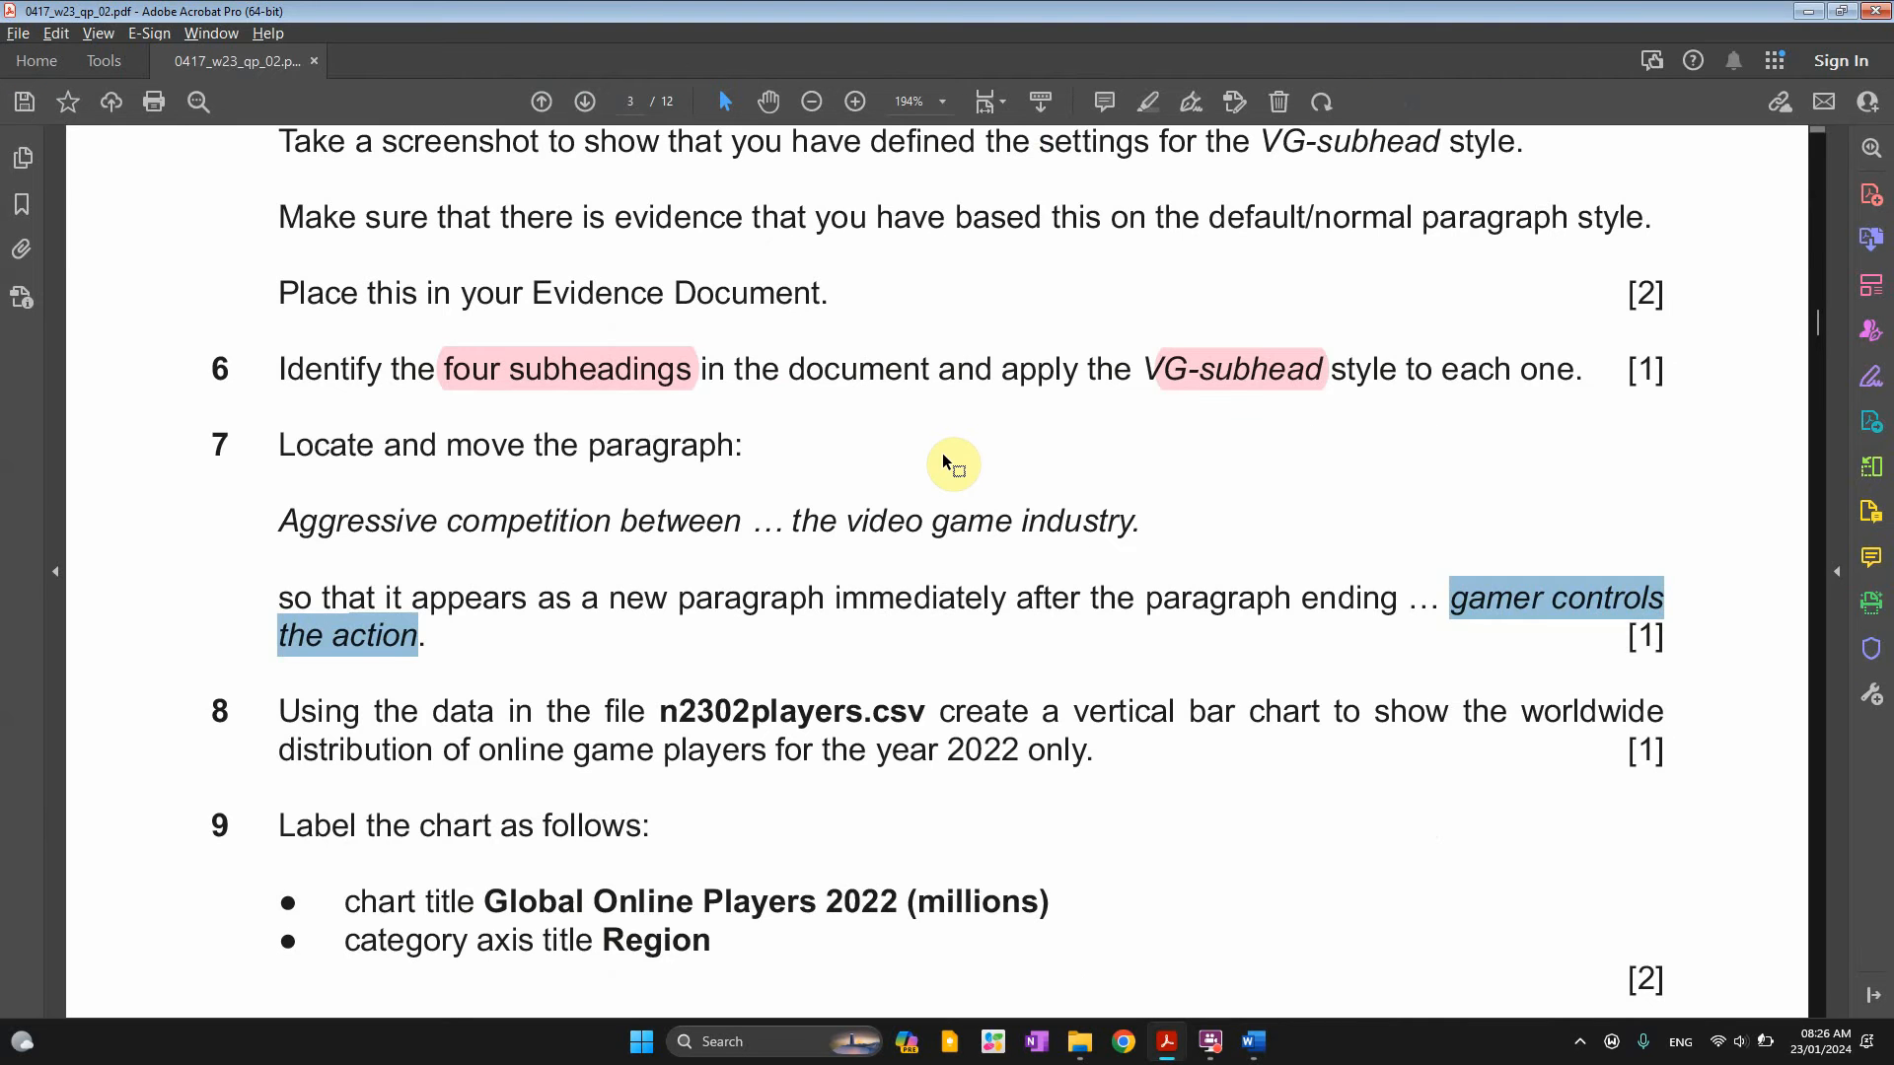
pyautogui.hotkey('alt', 'Tab')
pyautogui.click(945, 392)
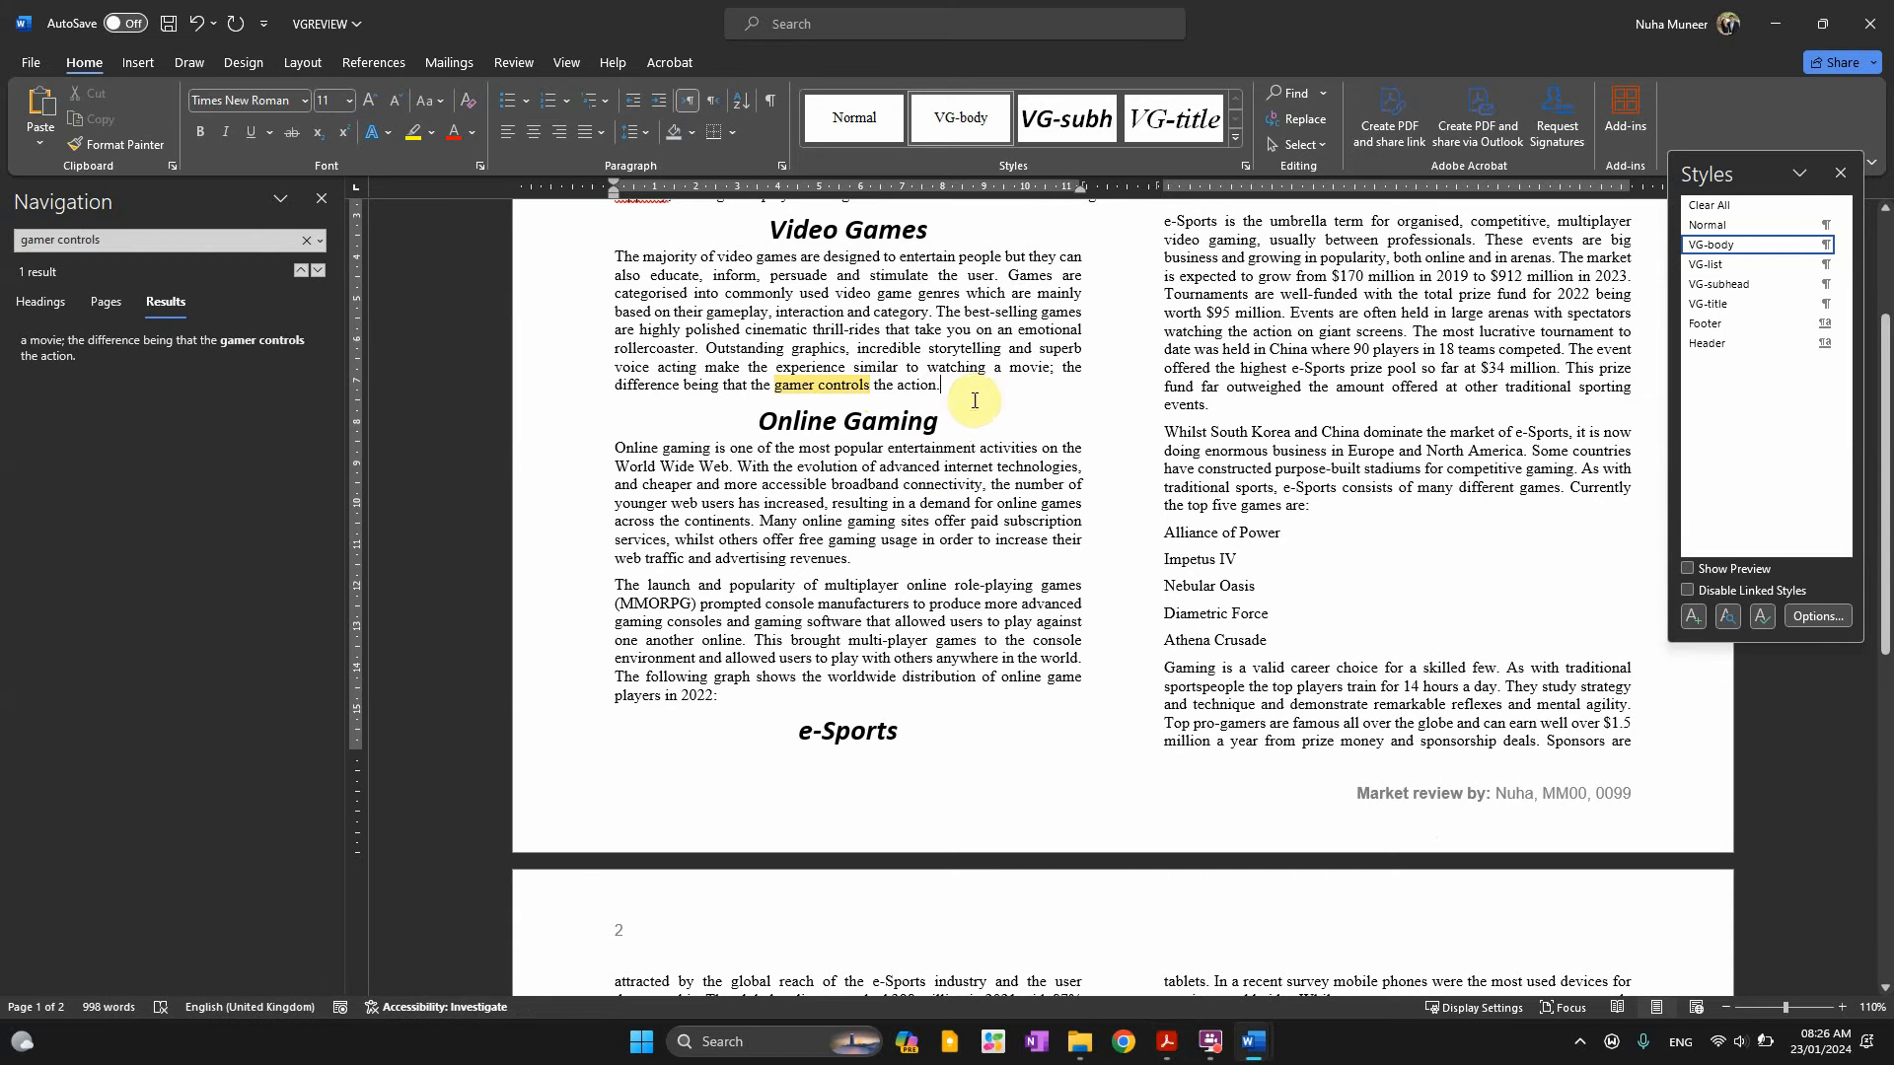
pyautogui.press('Return')
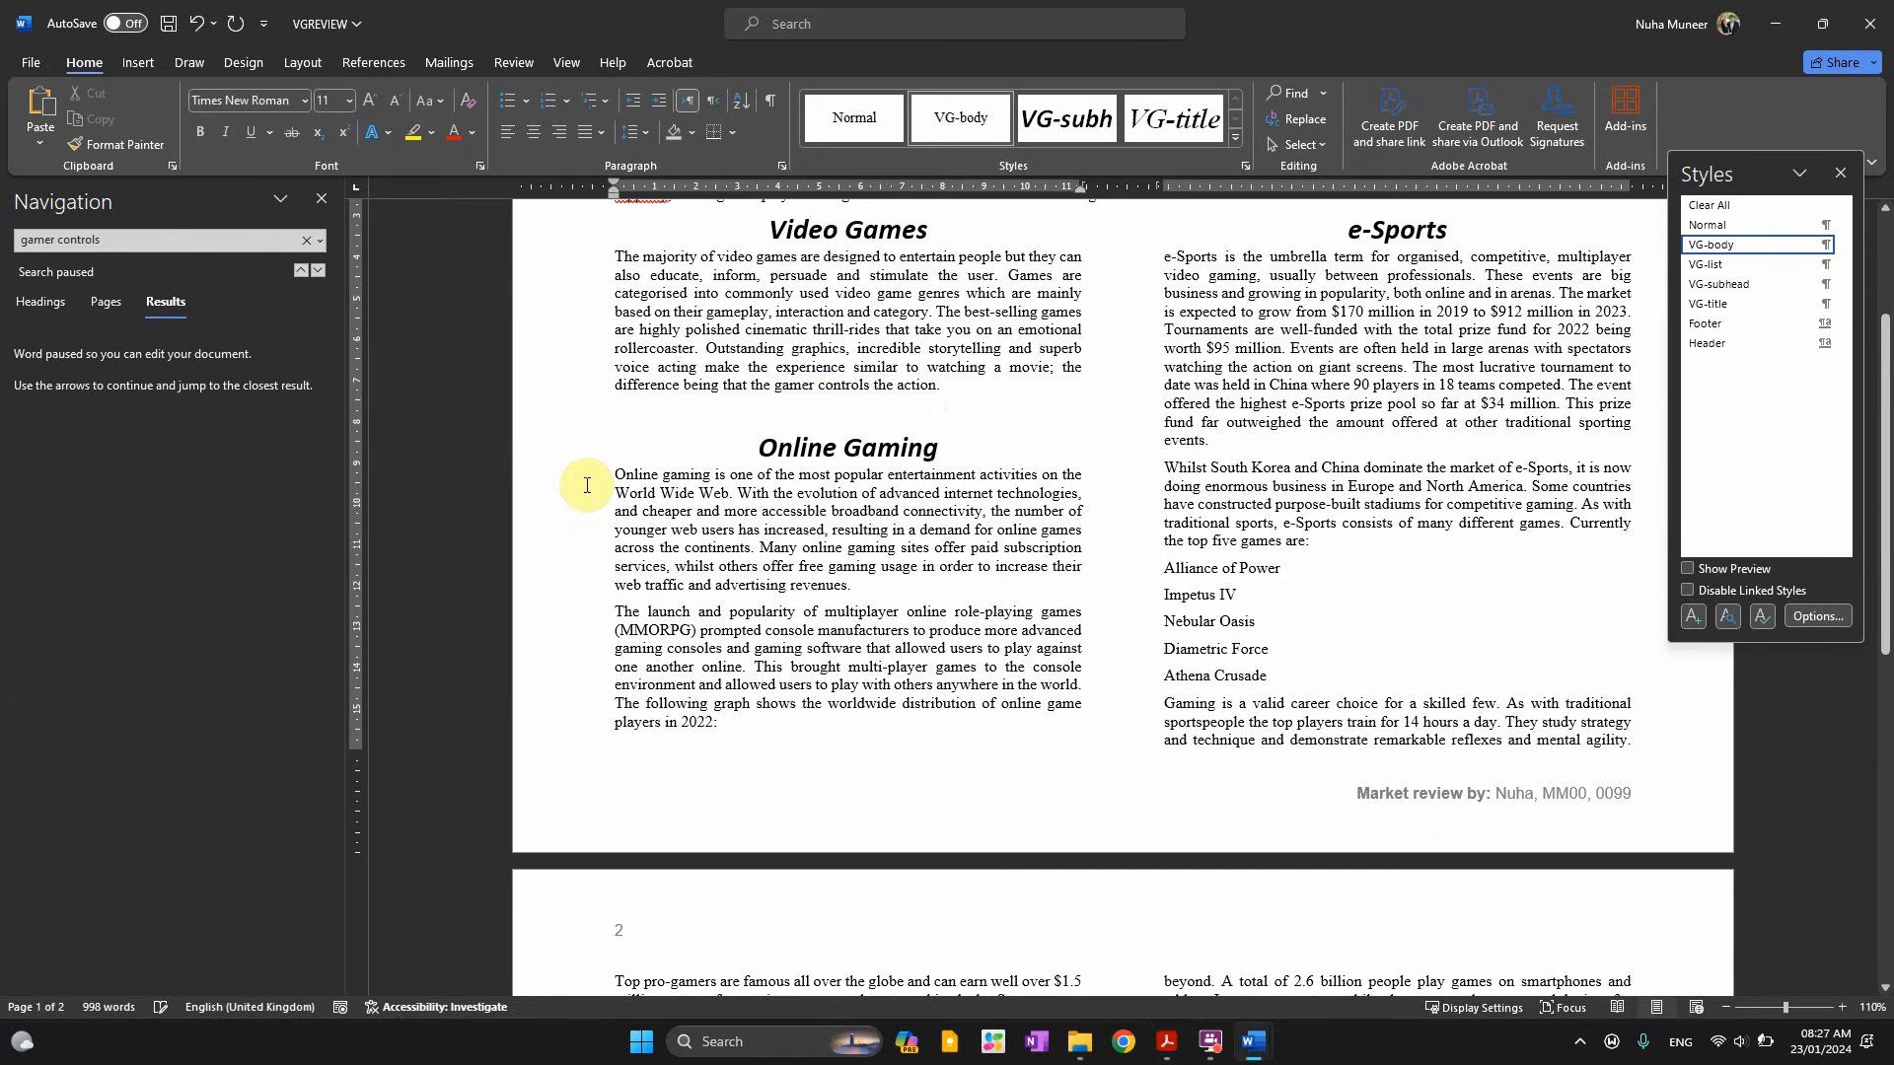
# Cut the red Aggressive competition paragraph from the Mobile Devices section on page 2
pyautogui.scroll(-6, 711, 451)
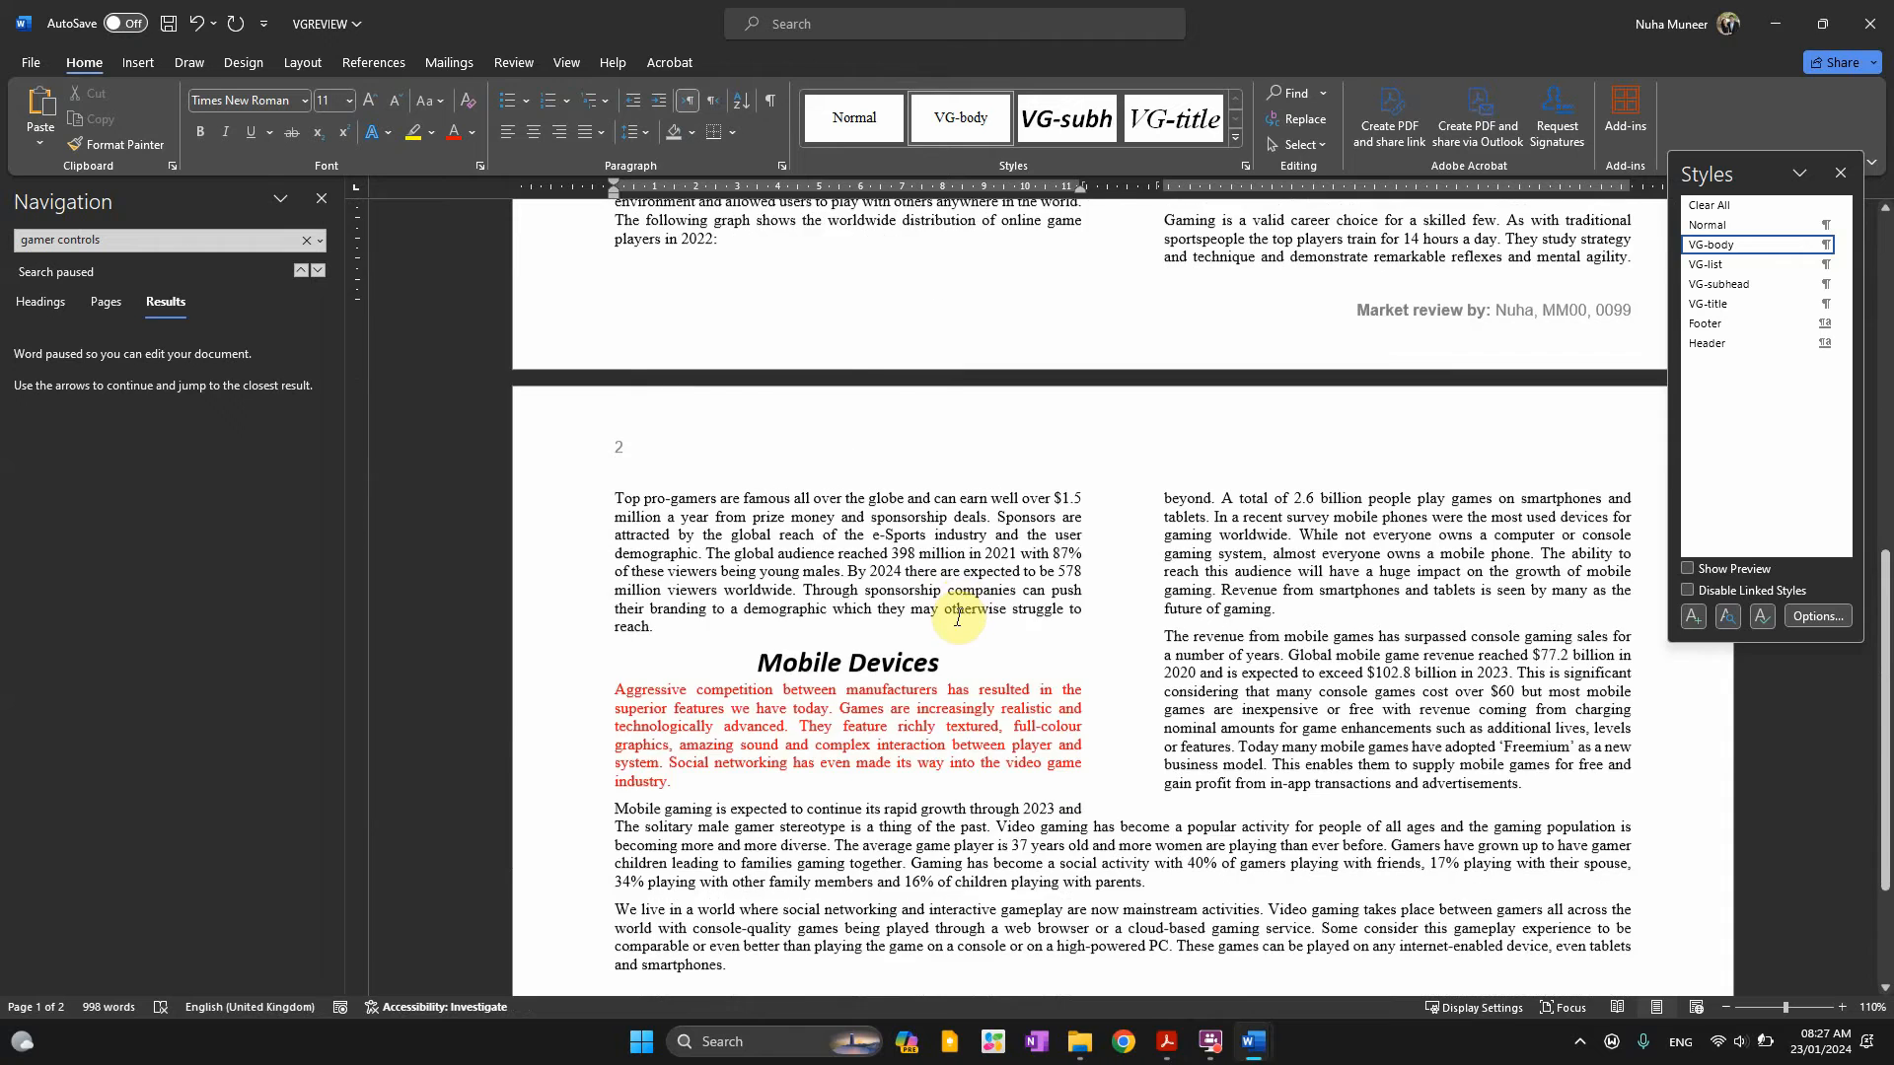
pyautogui.moveTo(680, 668); pyautogui.dragTo(637, 574)
pyautogui.hotkey('ctrl', 'c')
pyautogui.press('Delete')
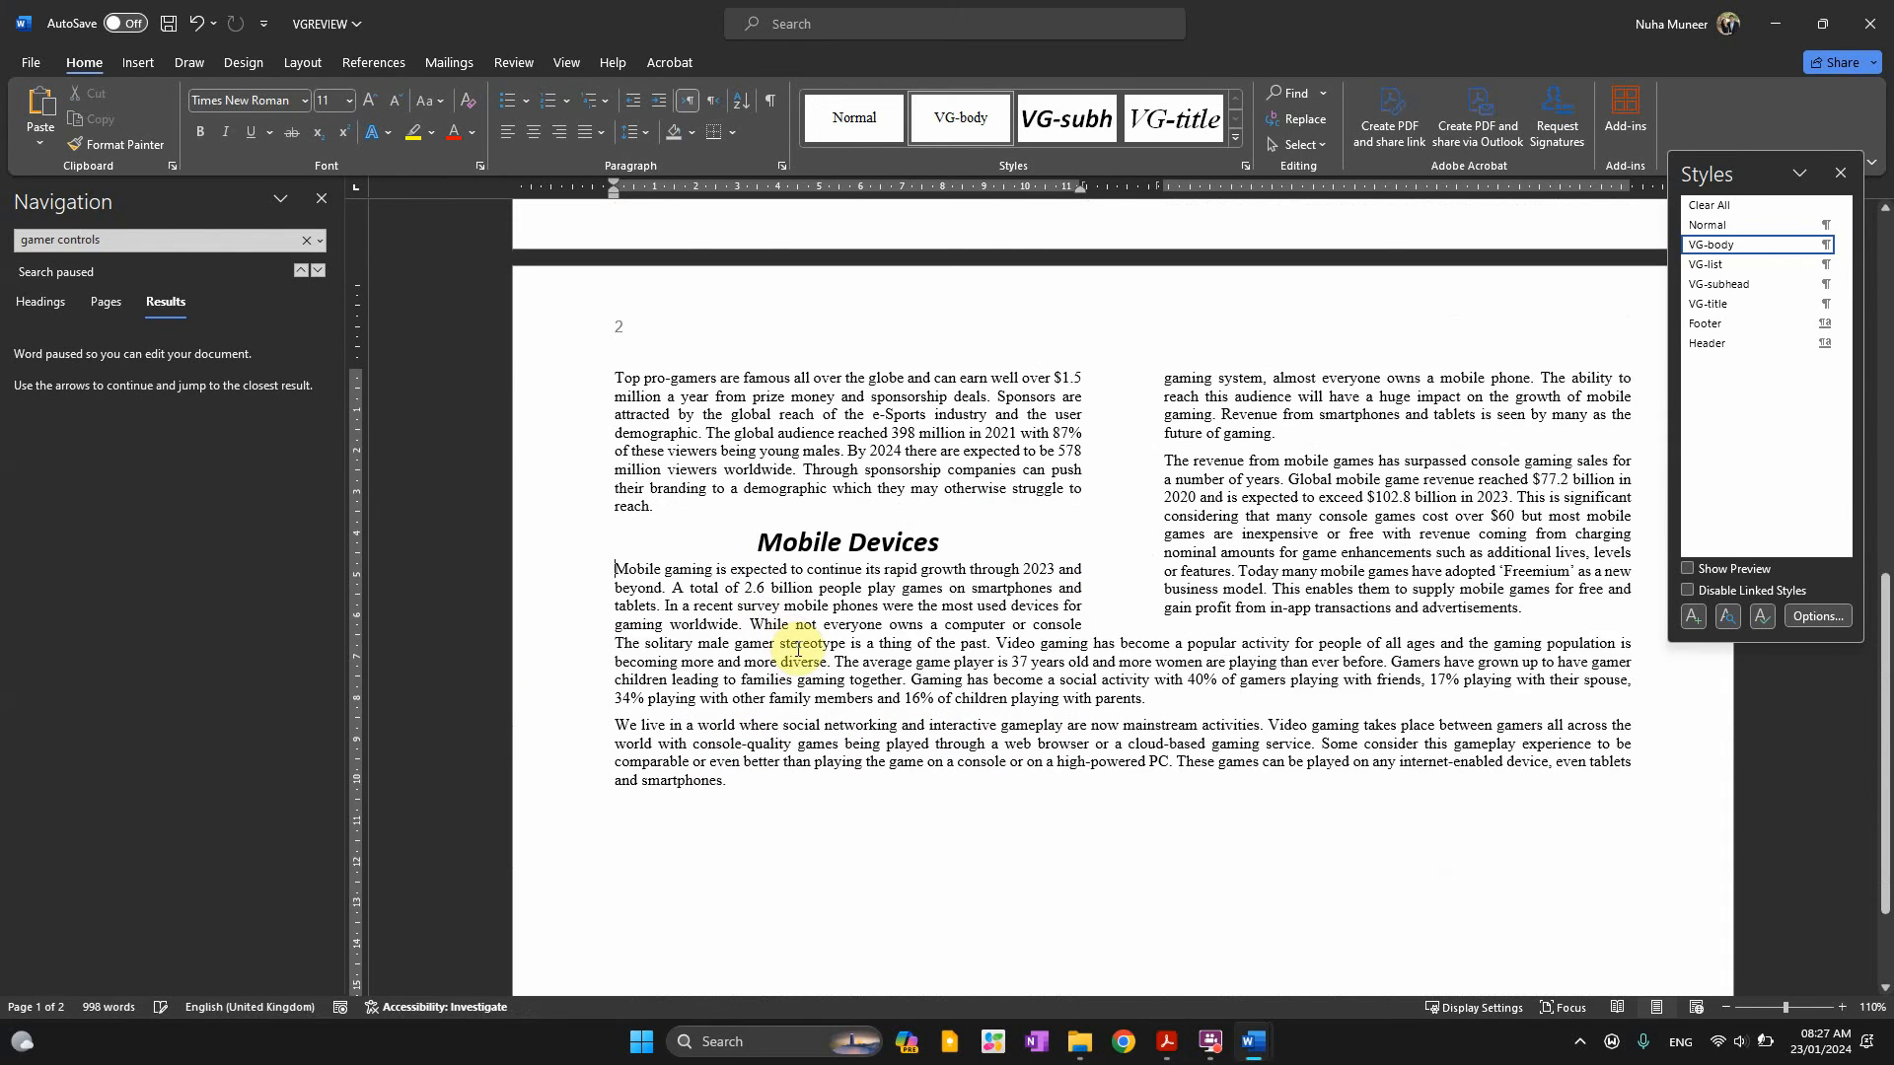
pyautogui.scroll(8, 720, 613)
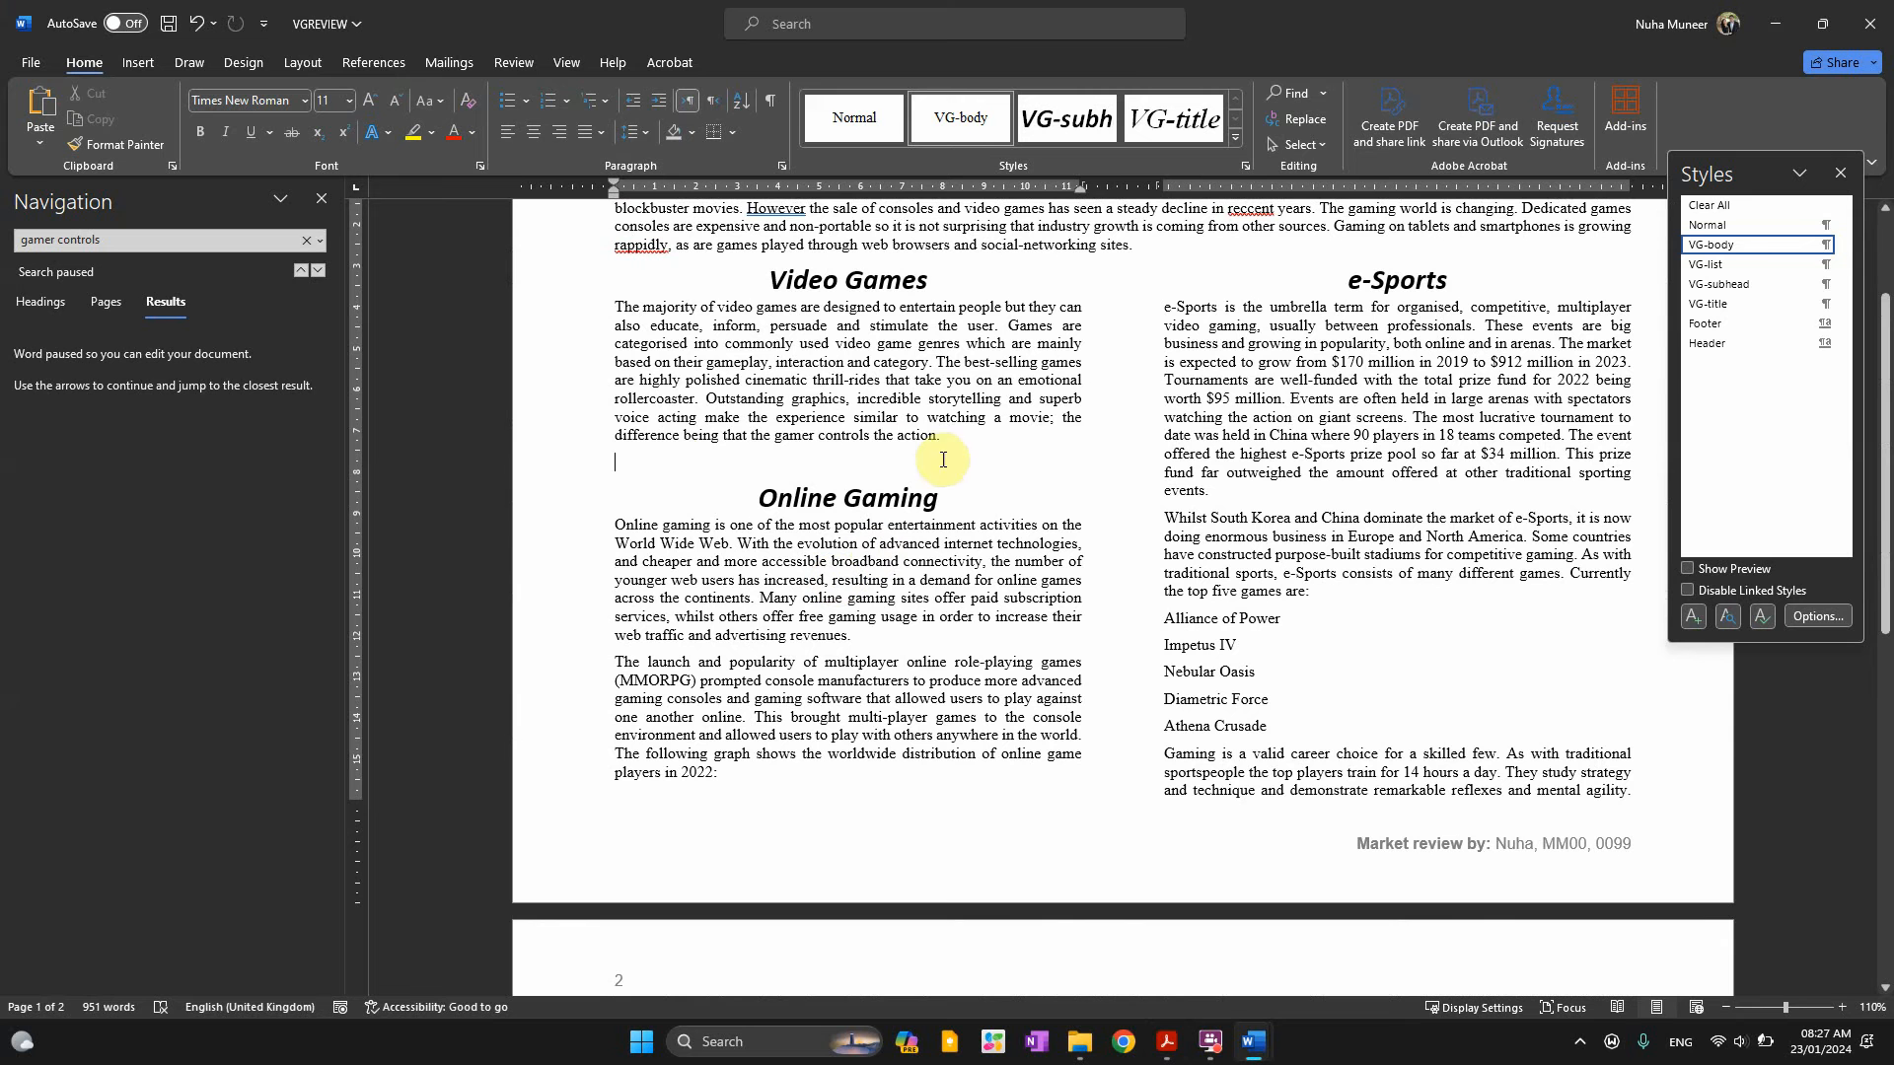
# Paste the Aggressive competition paragraph onto the empty line after 'gamer controls the action.'
pyautogui.moveTo(794, 443); pyautogui.dragTo(906, 444)
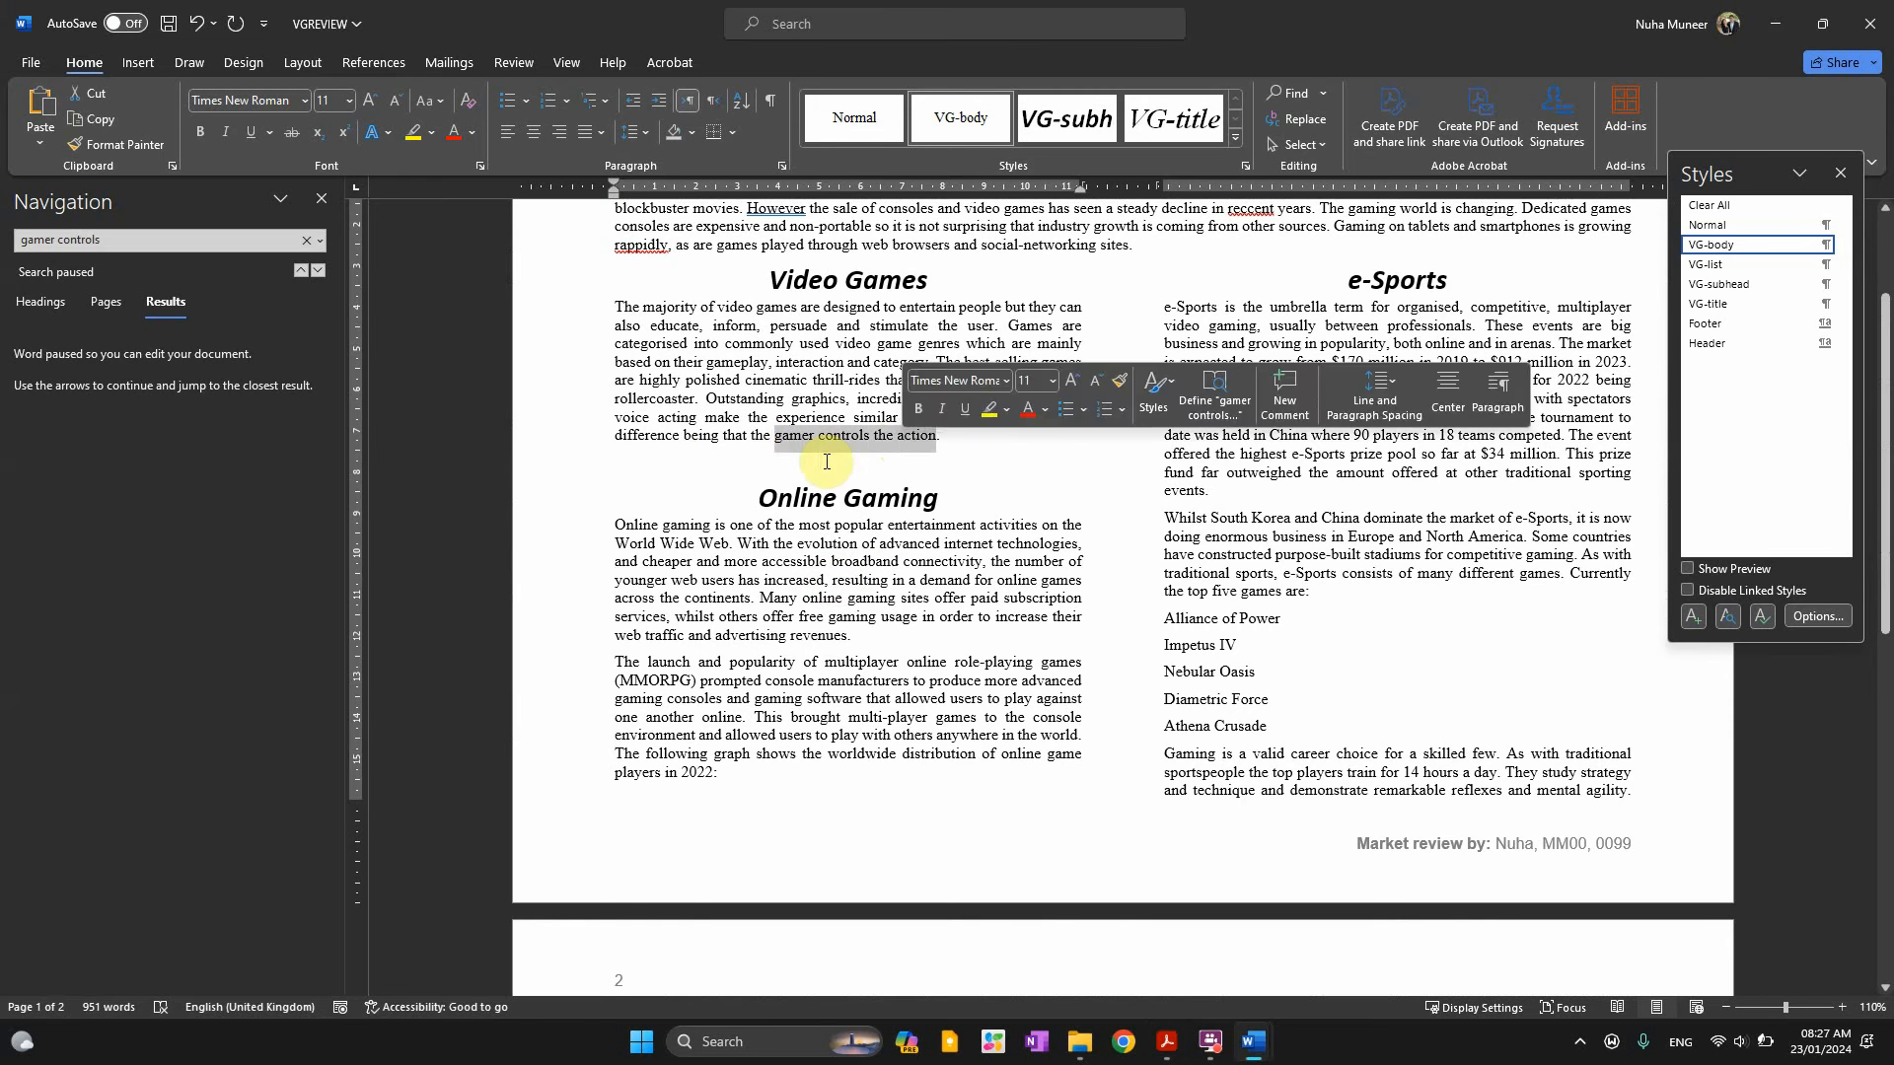
pyautogui.click(876, 529)
pyautogui.hotkey('ctrl', 'v')
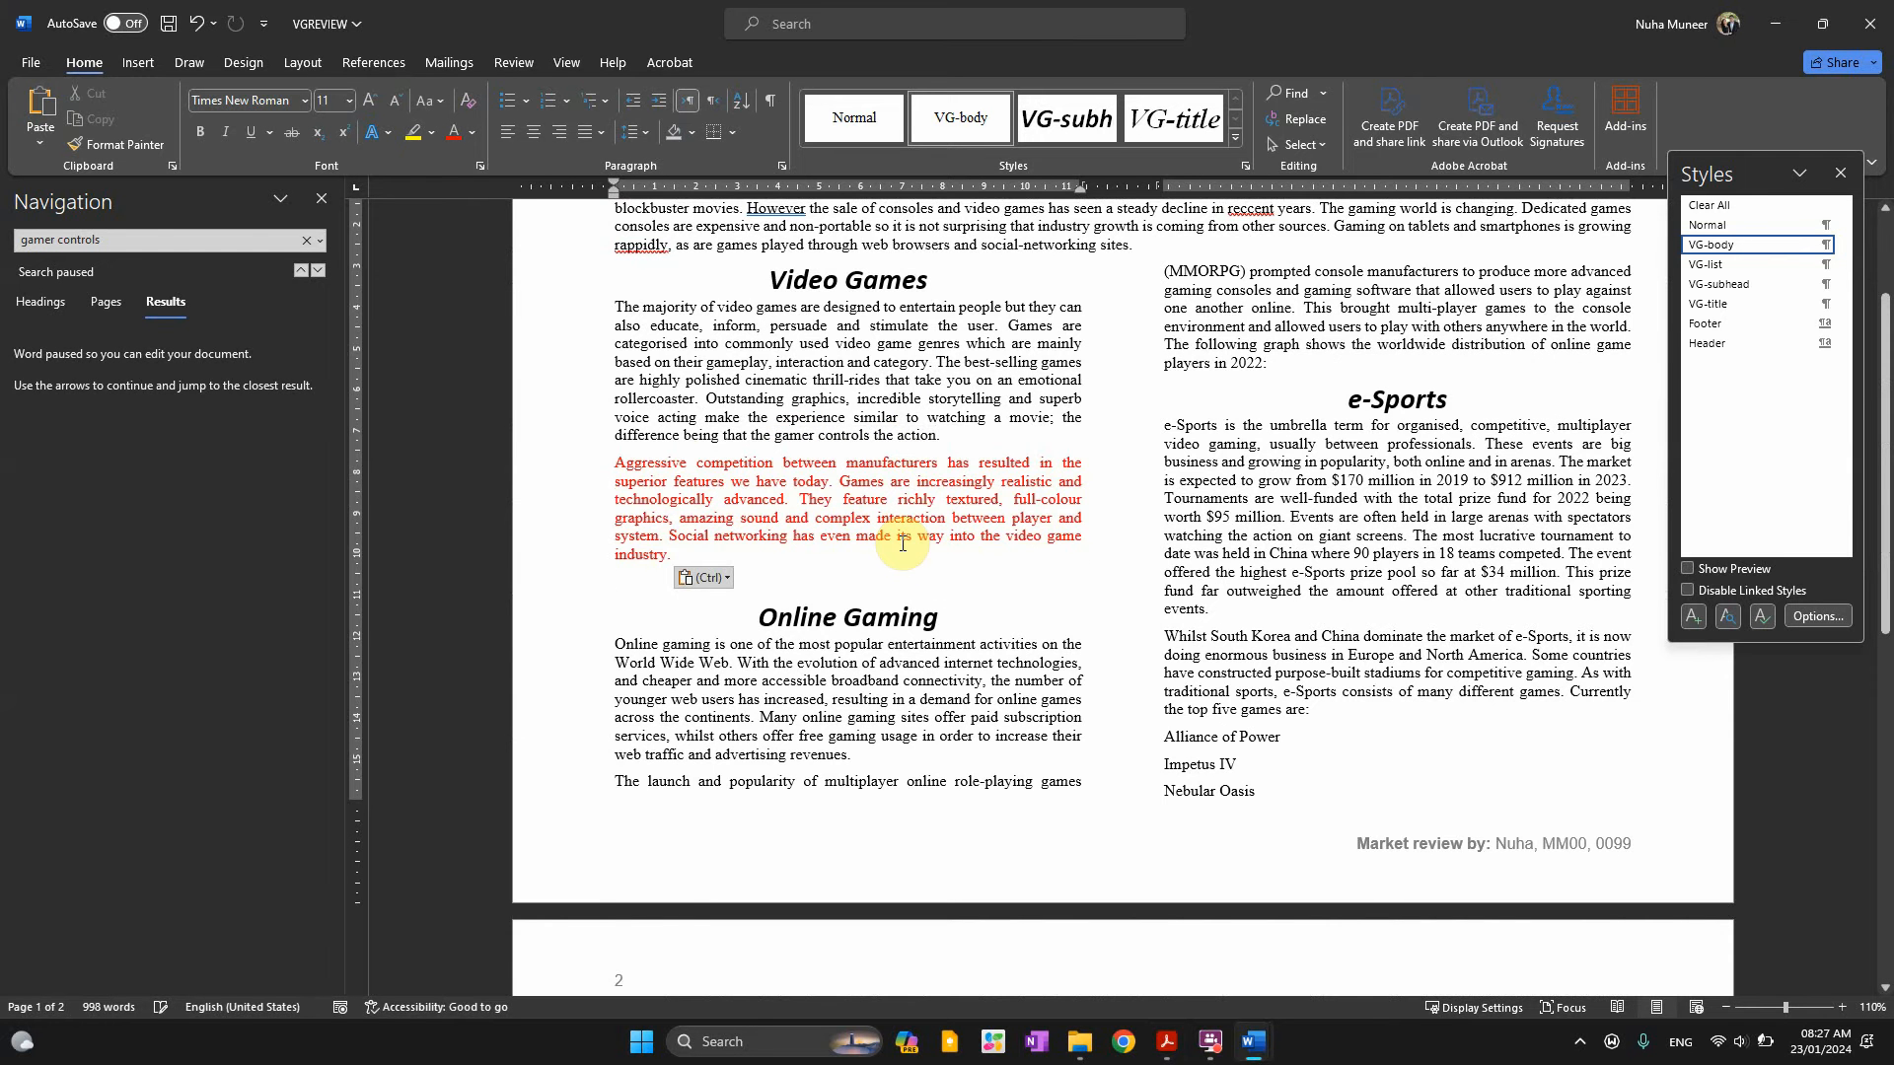
pyautogui.press('Delete')
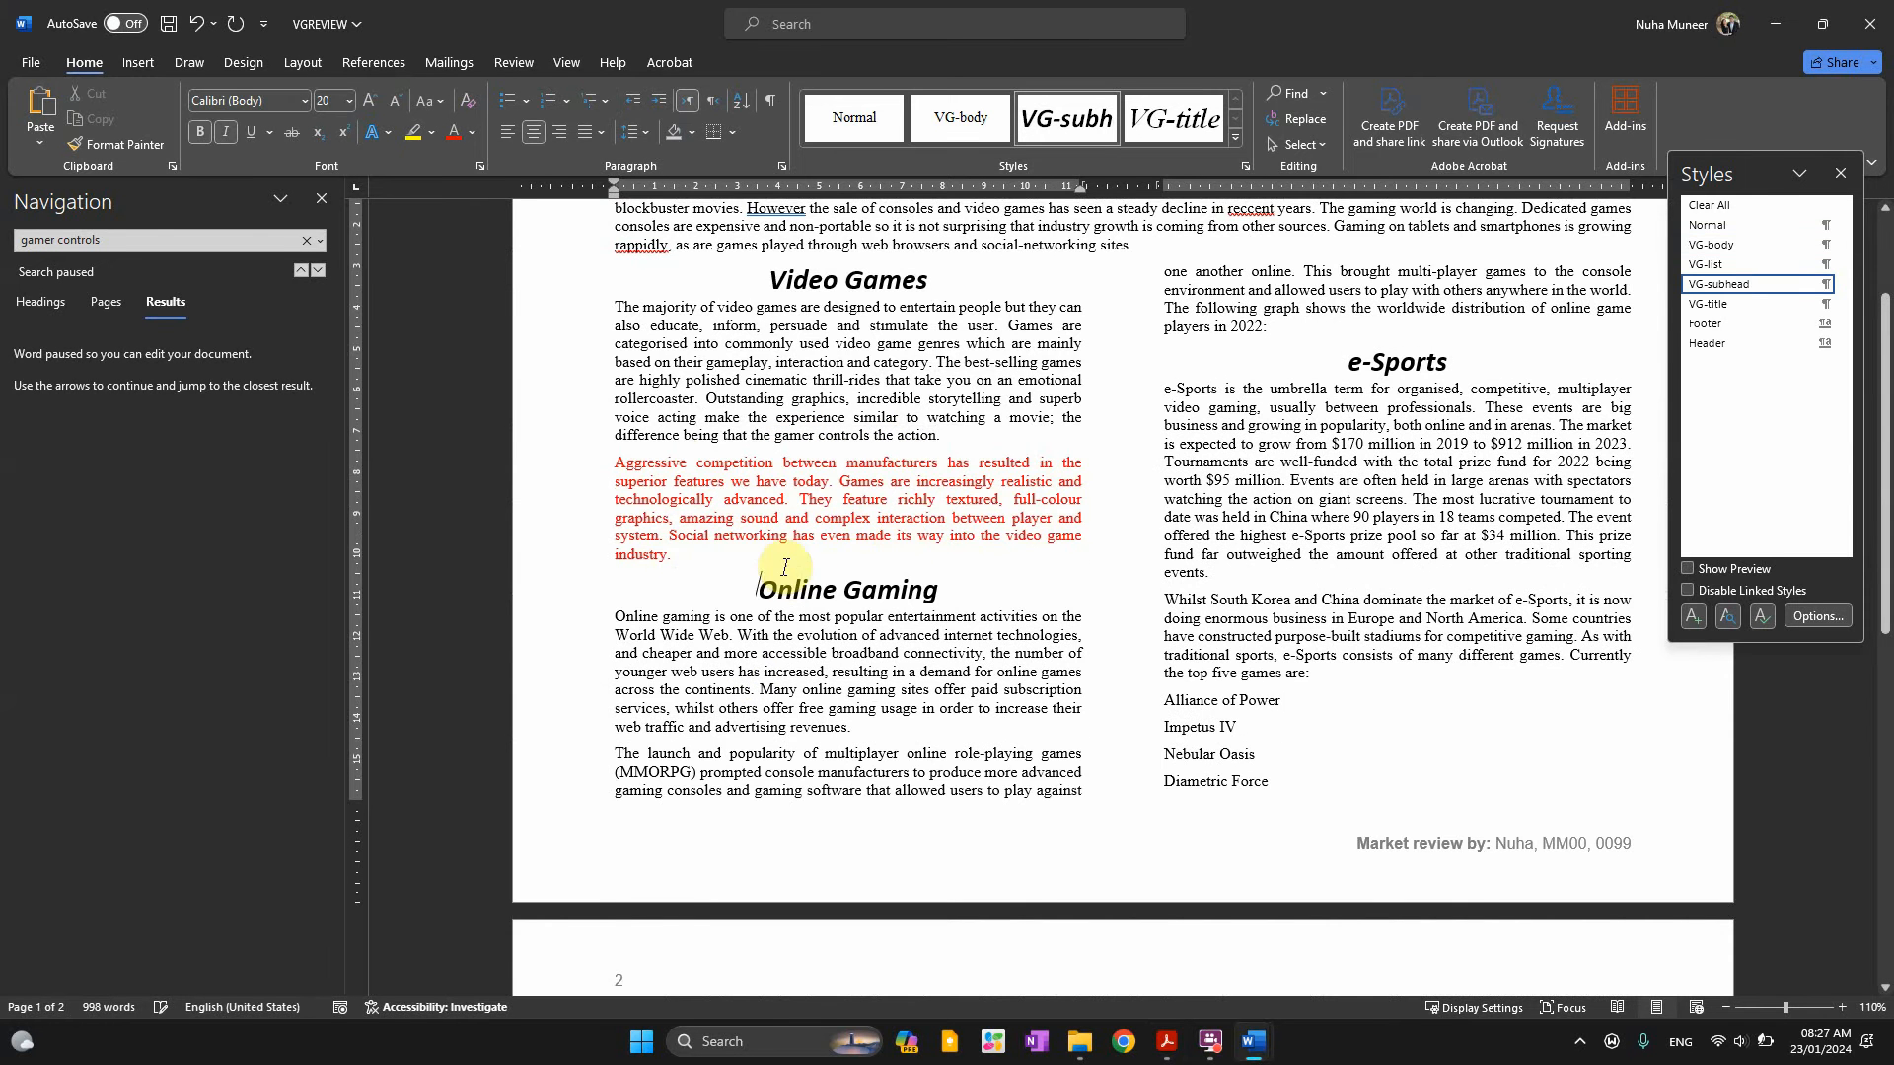
# Change the pasted paragraph's font colour to black
pyautogui.moveTo(709, 568); pyautogui.dragTo(603, 458)
pyautogui.click(817, 500)
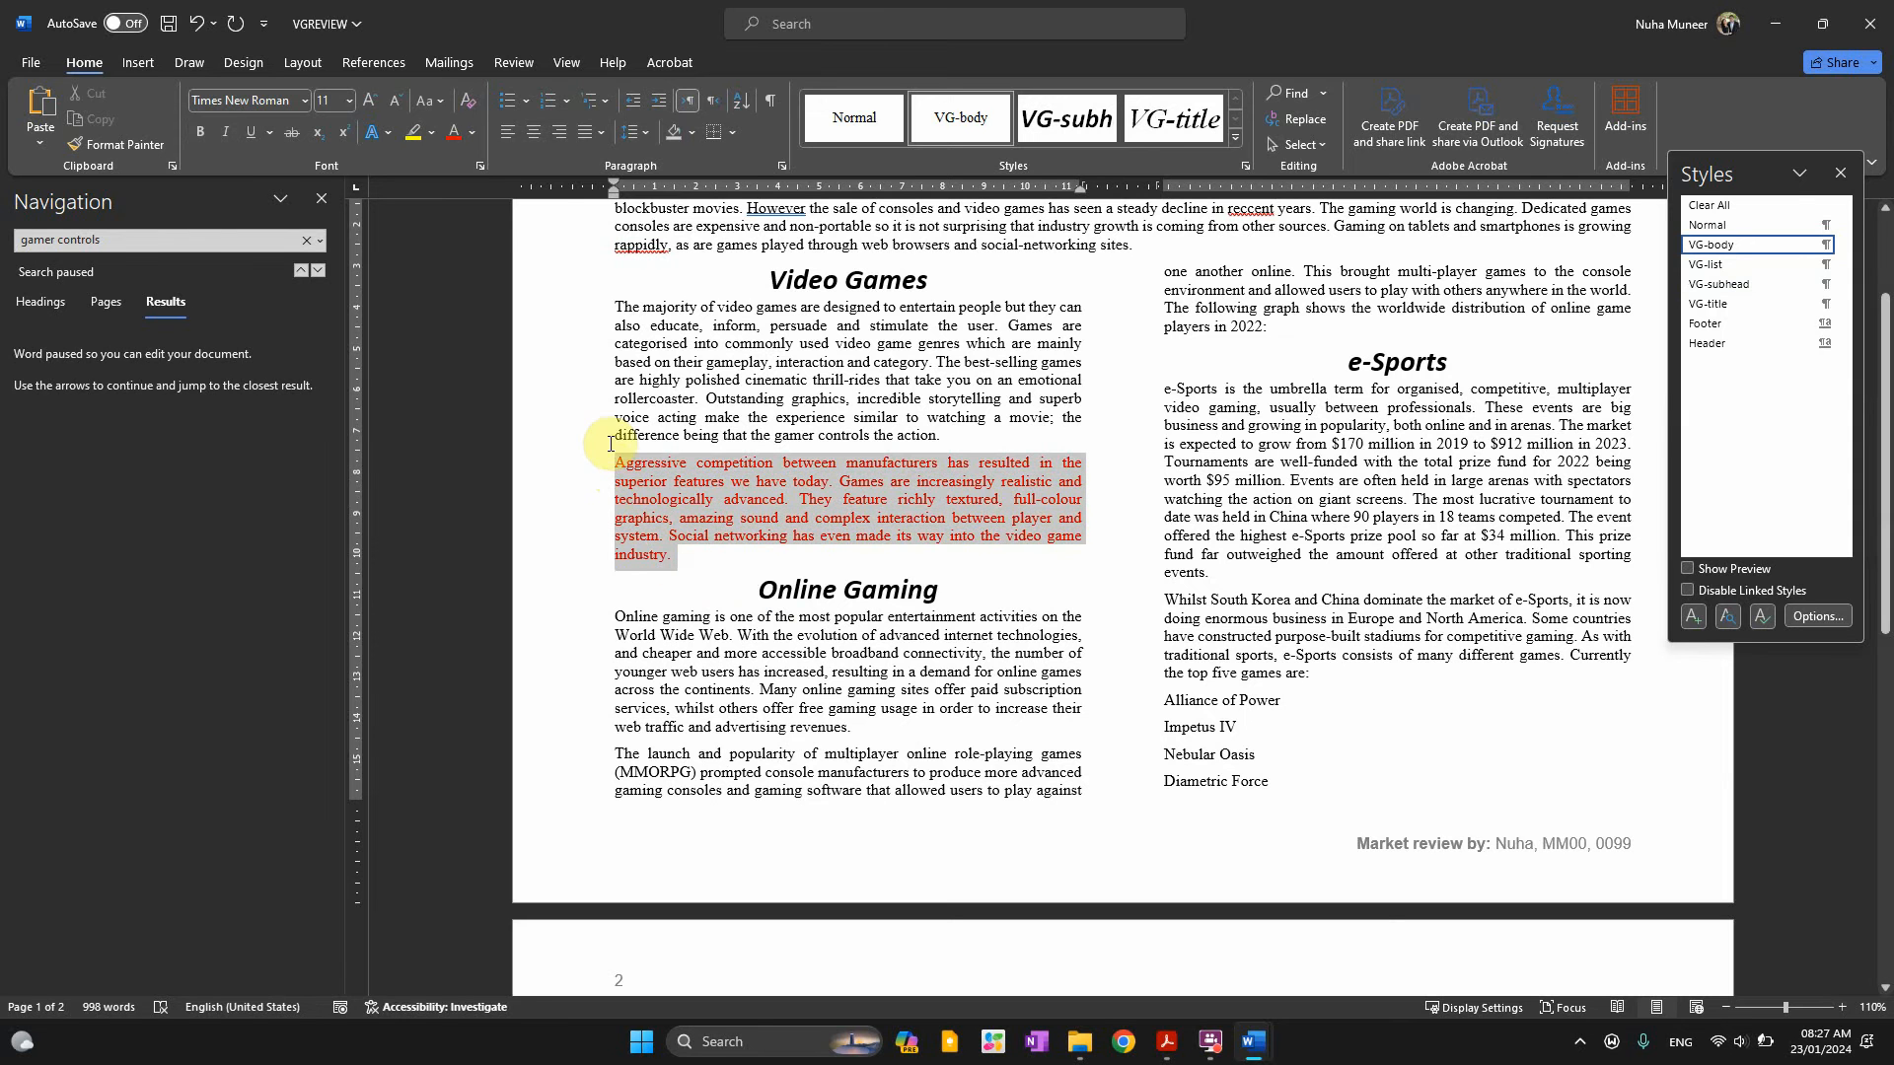
pyautogui.click(473, 133)
pyautogui.click(475, 199)
pyautogui.click(842, 508)
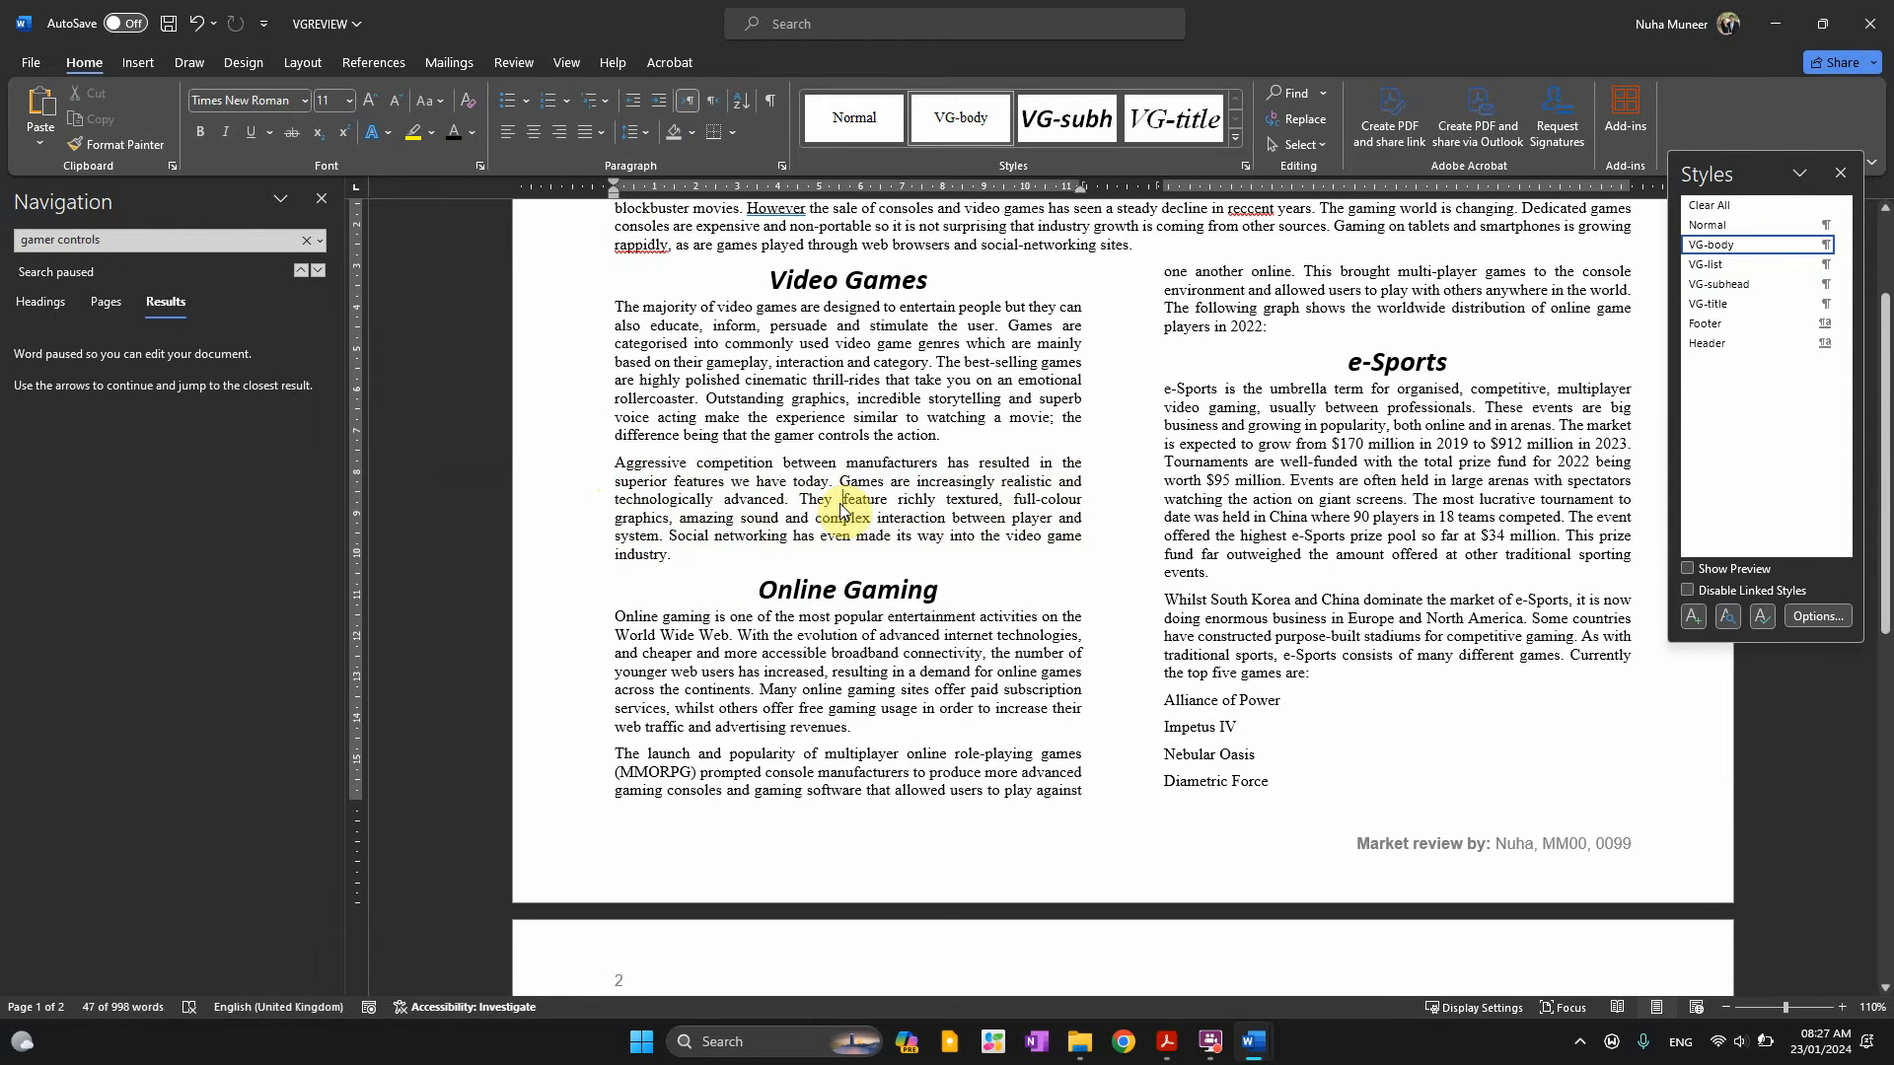
pyautogui.hotkey('alt', 'Tab')
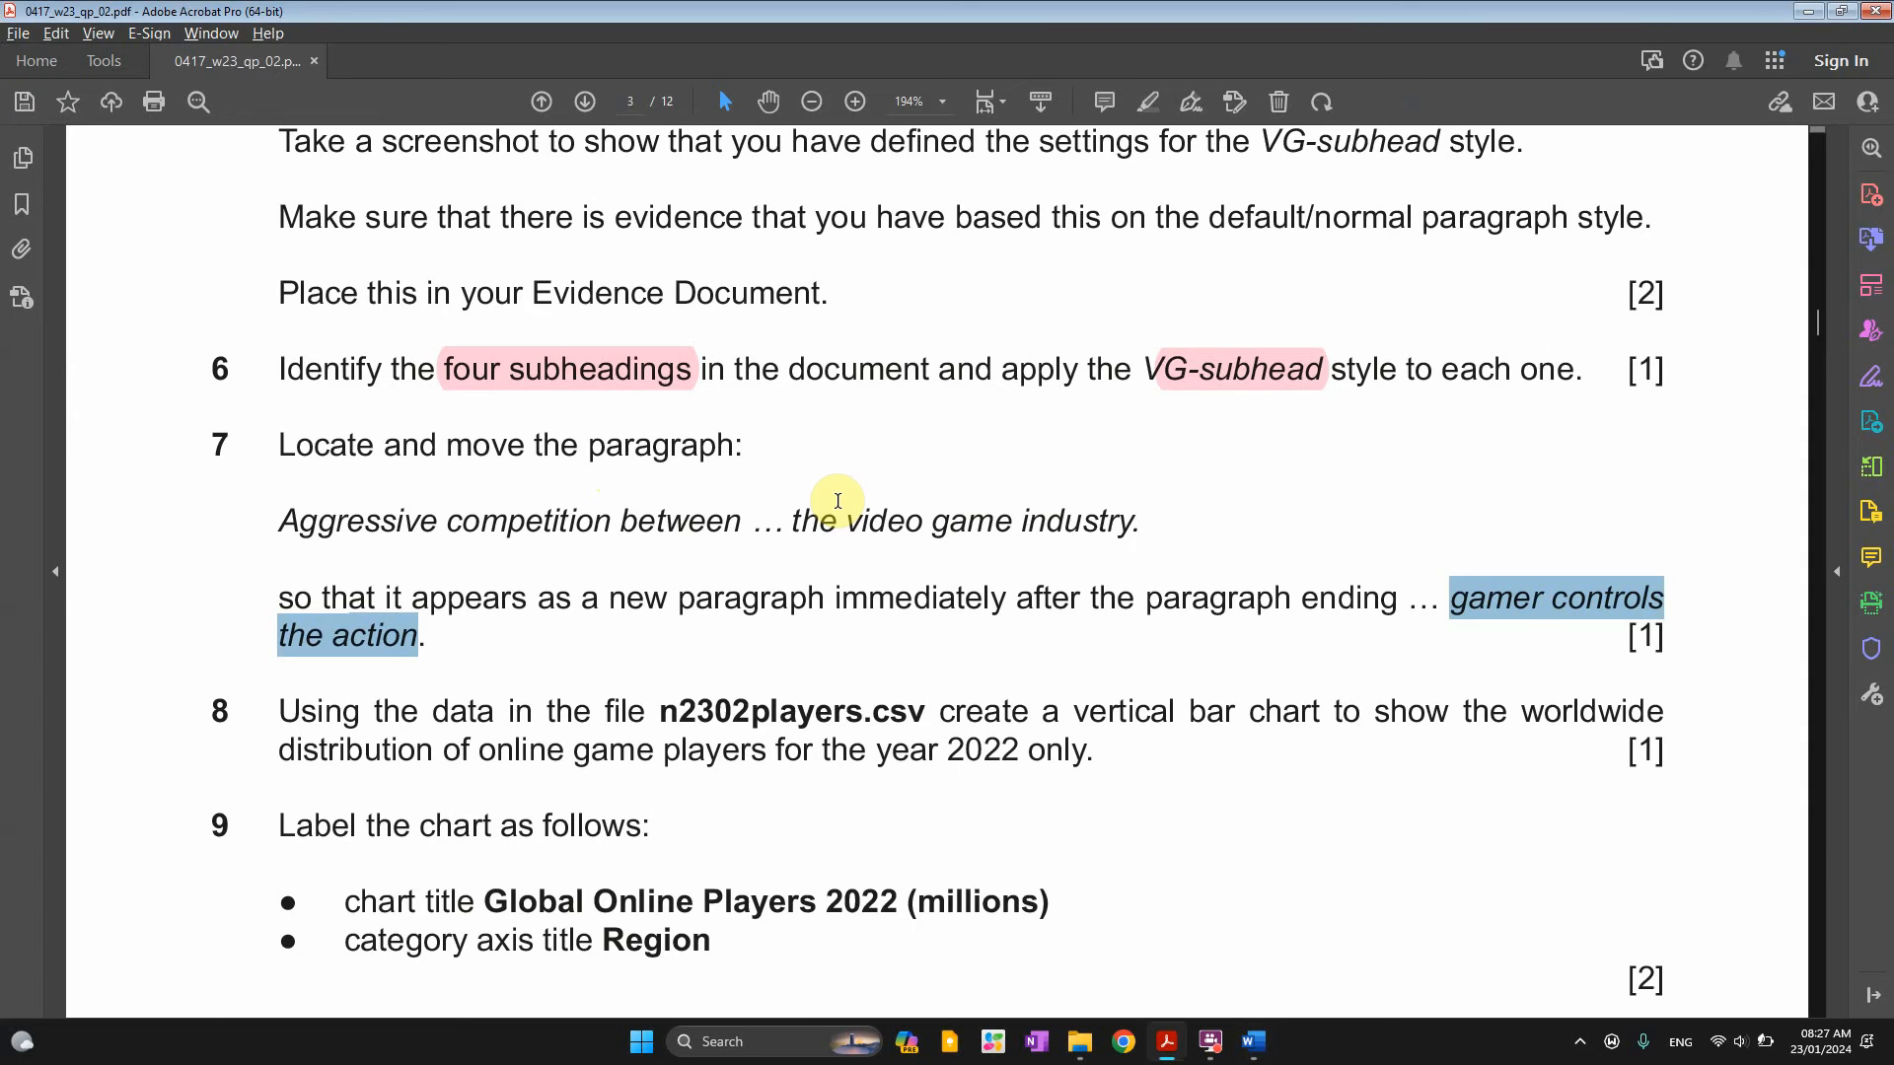
# Pick out the data file name n2302players.csv in question 8
pyautogui.scroll(-5, 677, 719)
pyautogui.moveTo(373, 524); pyautogui.dragTo(680, 527)
pyautogui.doubleClick(727, 538)
pyautogui.hotkey('alt', 'Tab')
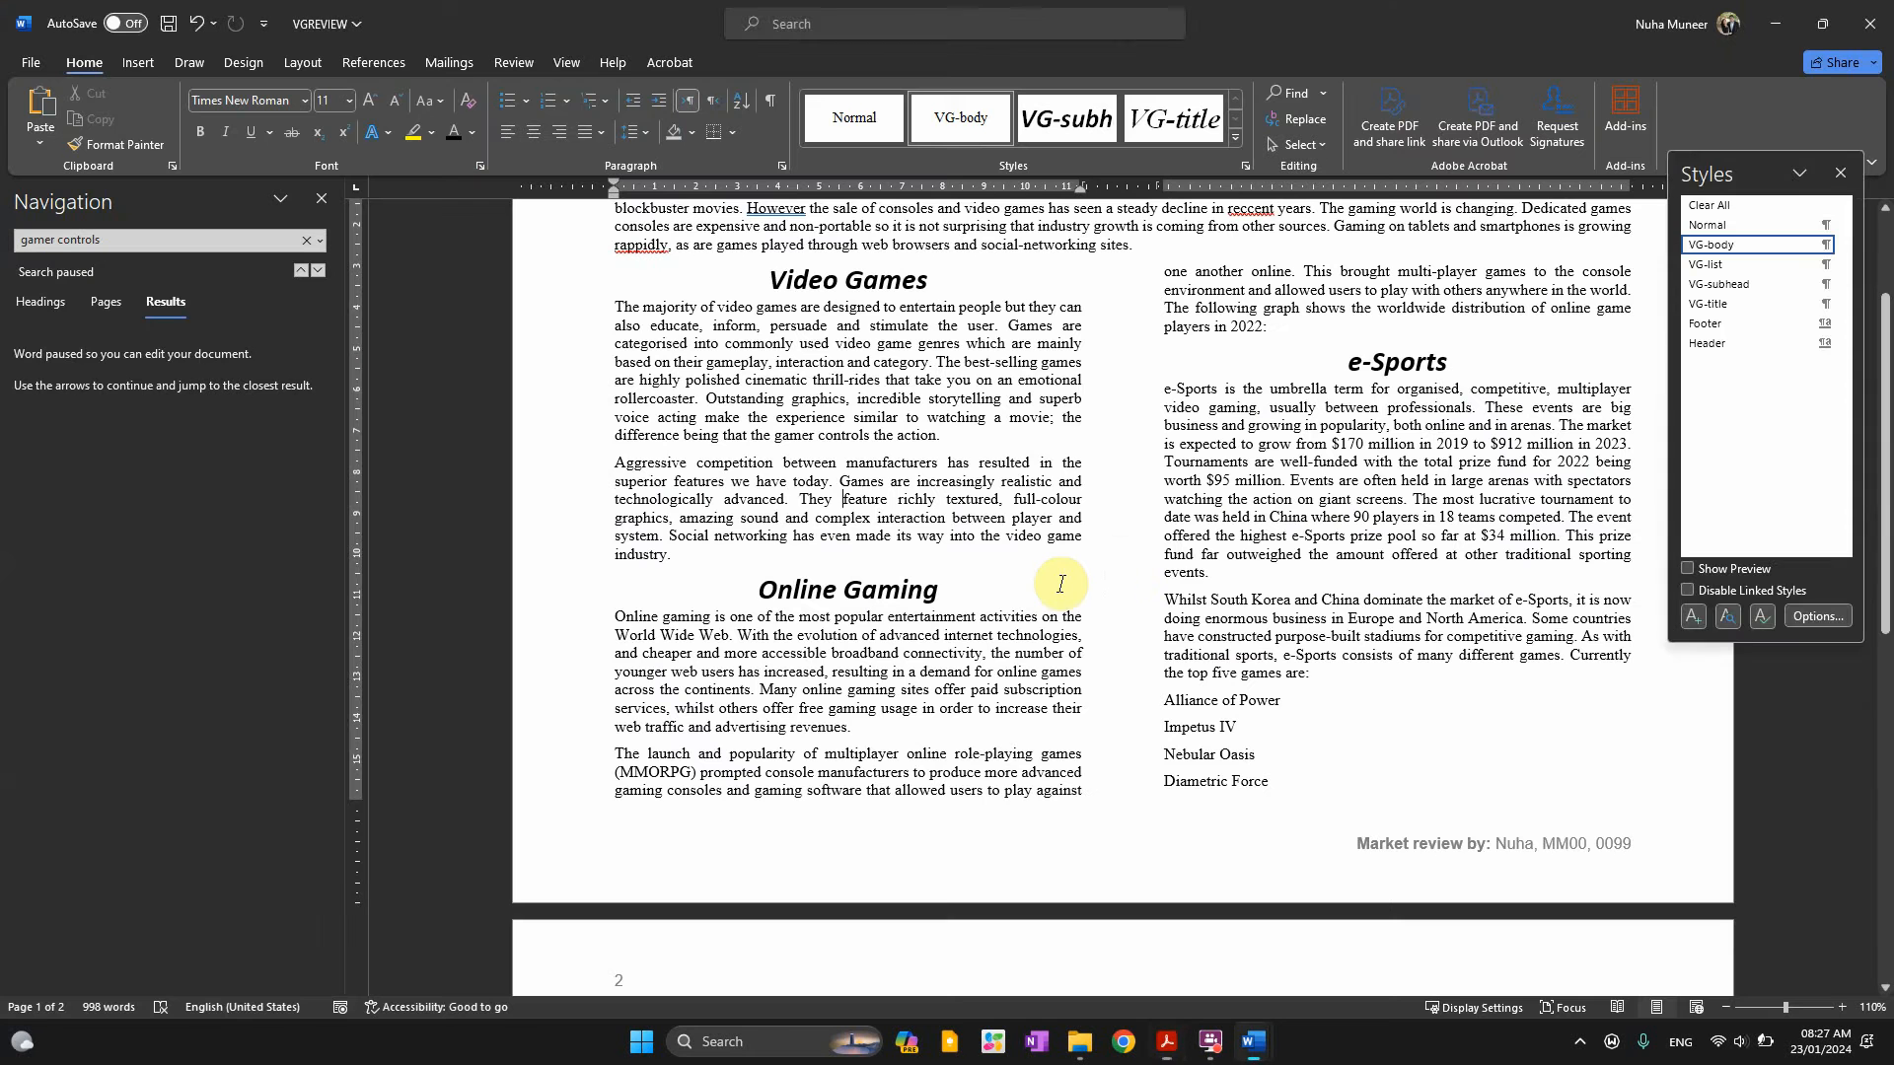
pyautogui.hotkey('alt', 'Tab')
pyautogui.click(555, 523)
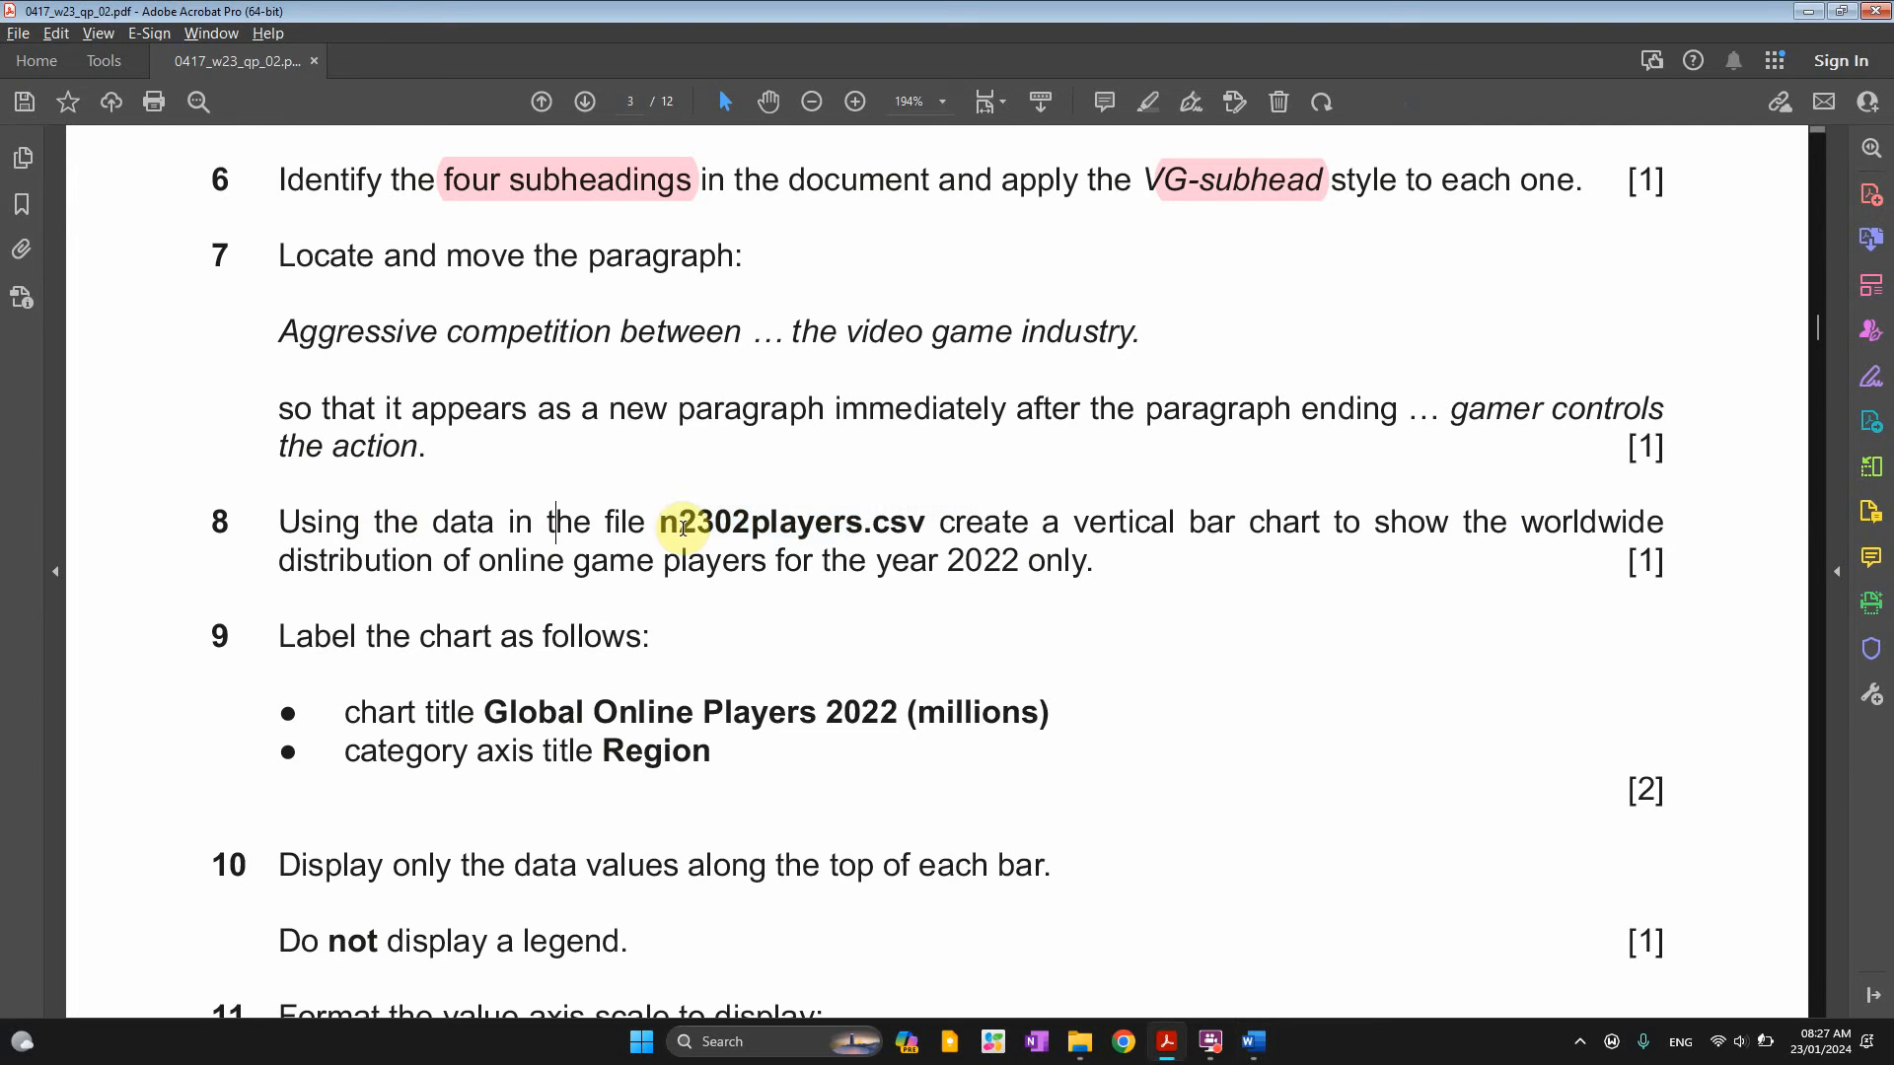
pyautogui.moveTo(670, 518); pyautogui.dragTo(933, 527)
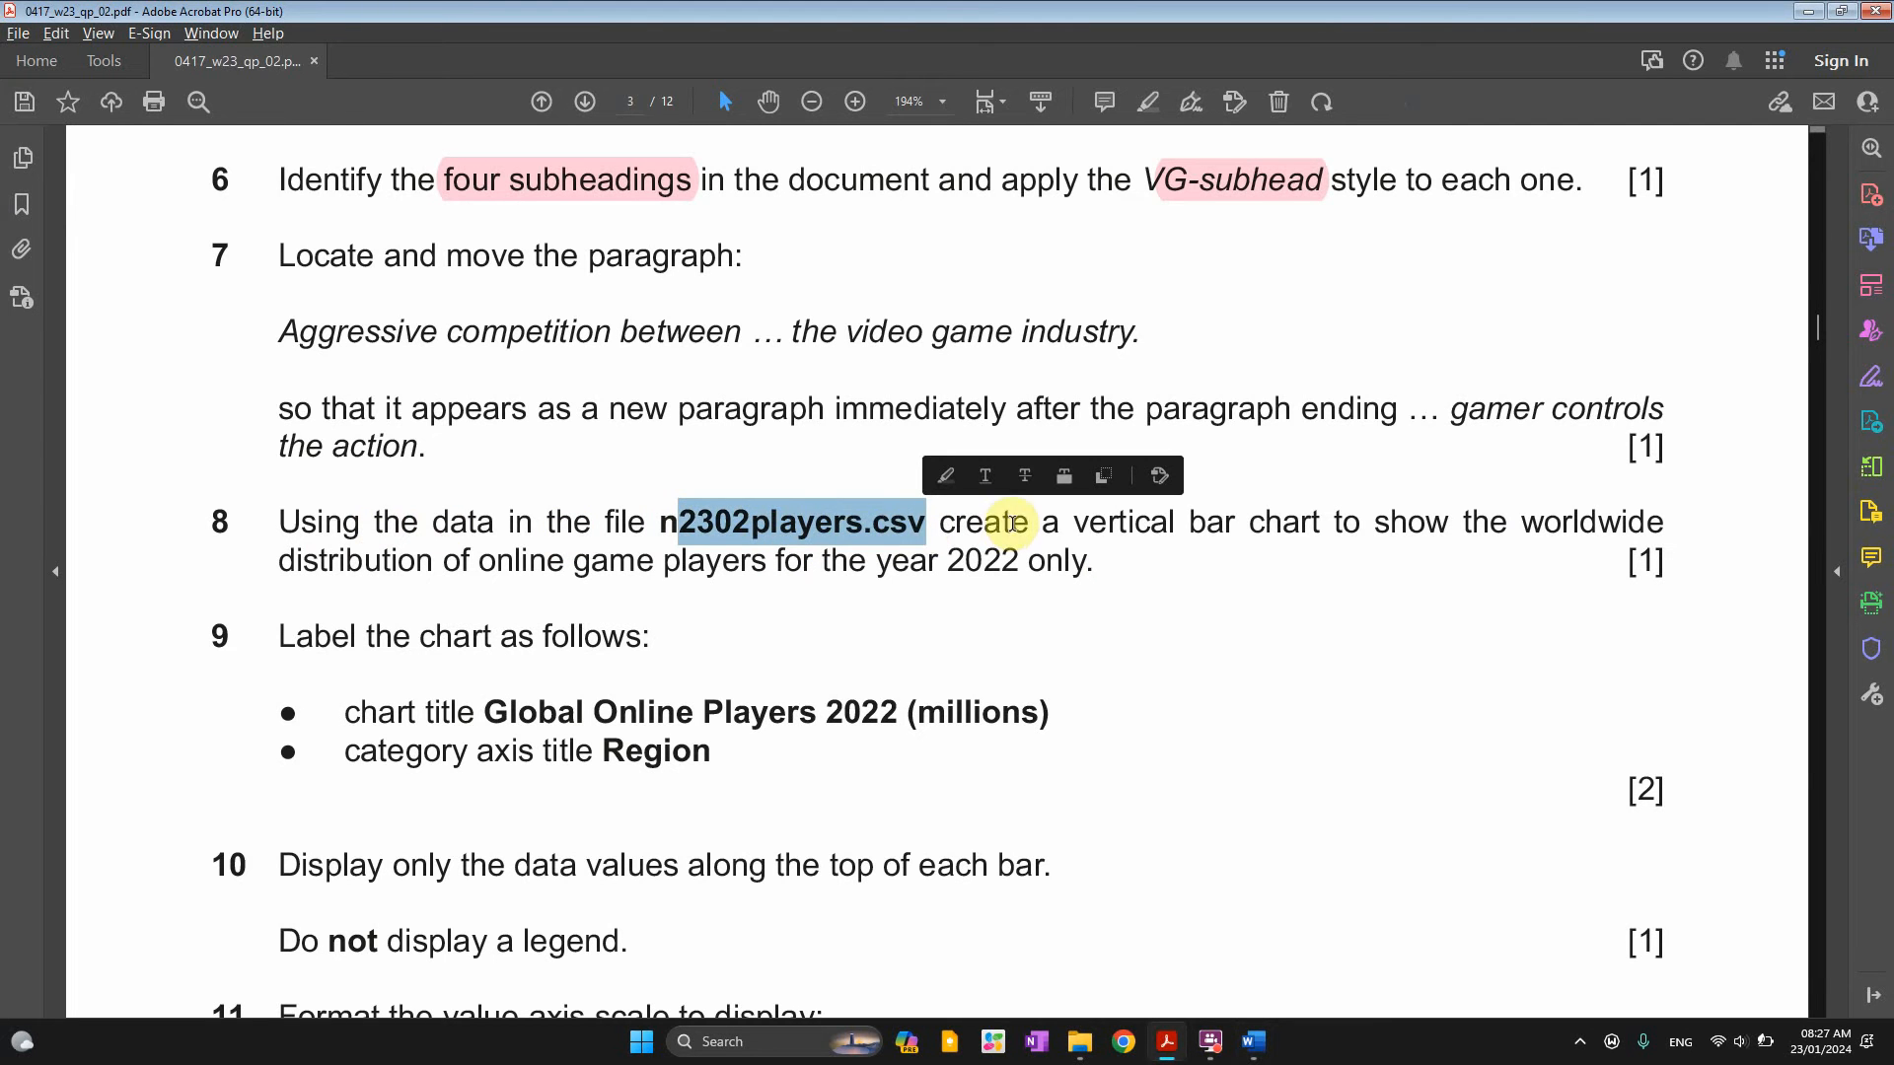
# Highlight 'vertical bar chart' and 'year 2022 only' in question 8
pyautogui.moveTo(938, 523); pyautogui.dragTo(1301, 524)
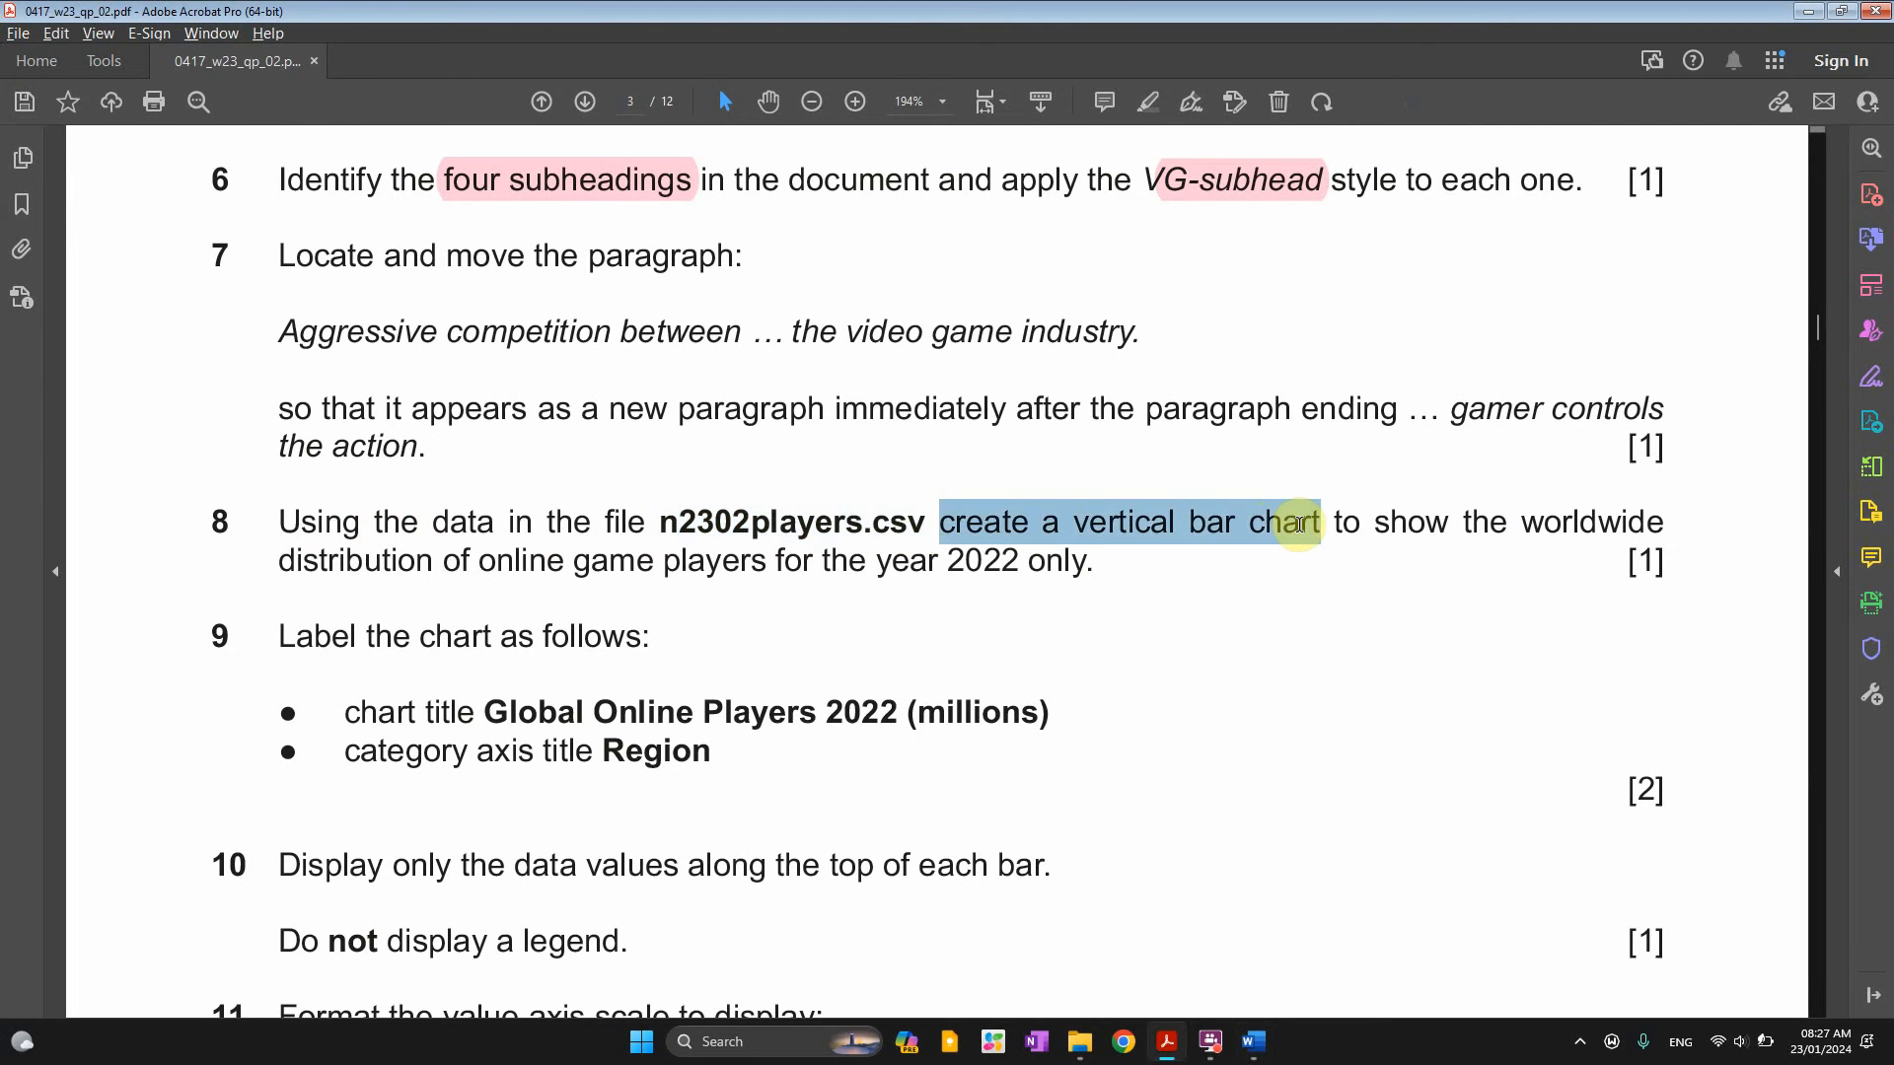
pyautogui.moveTo(1074, 522); pyautogui.dragTo(1320, 525)
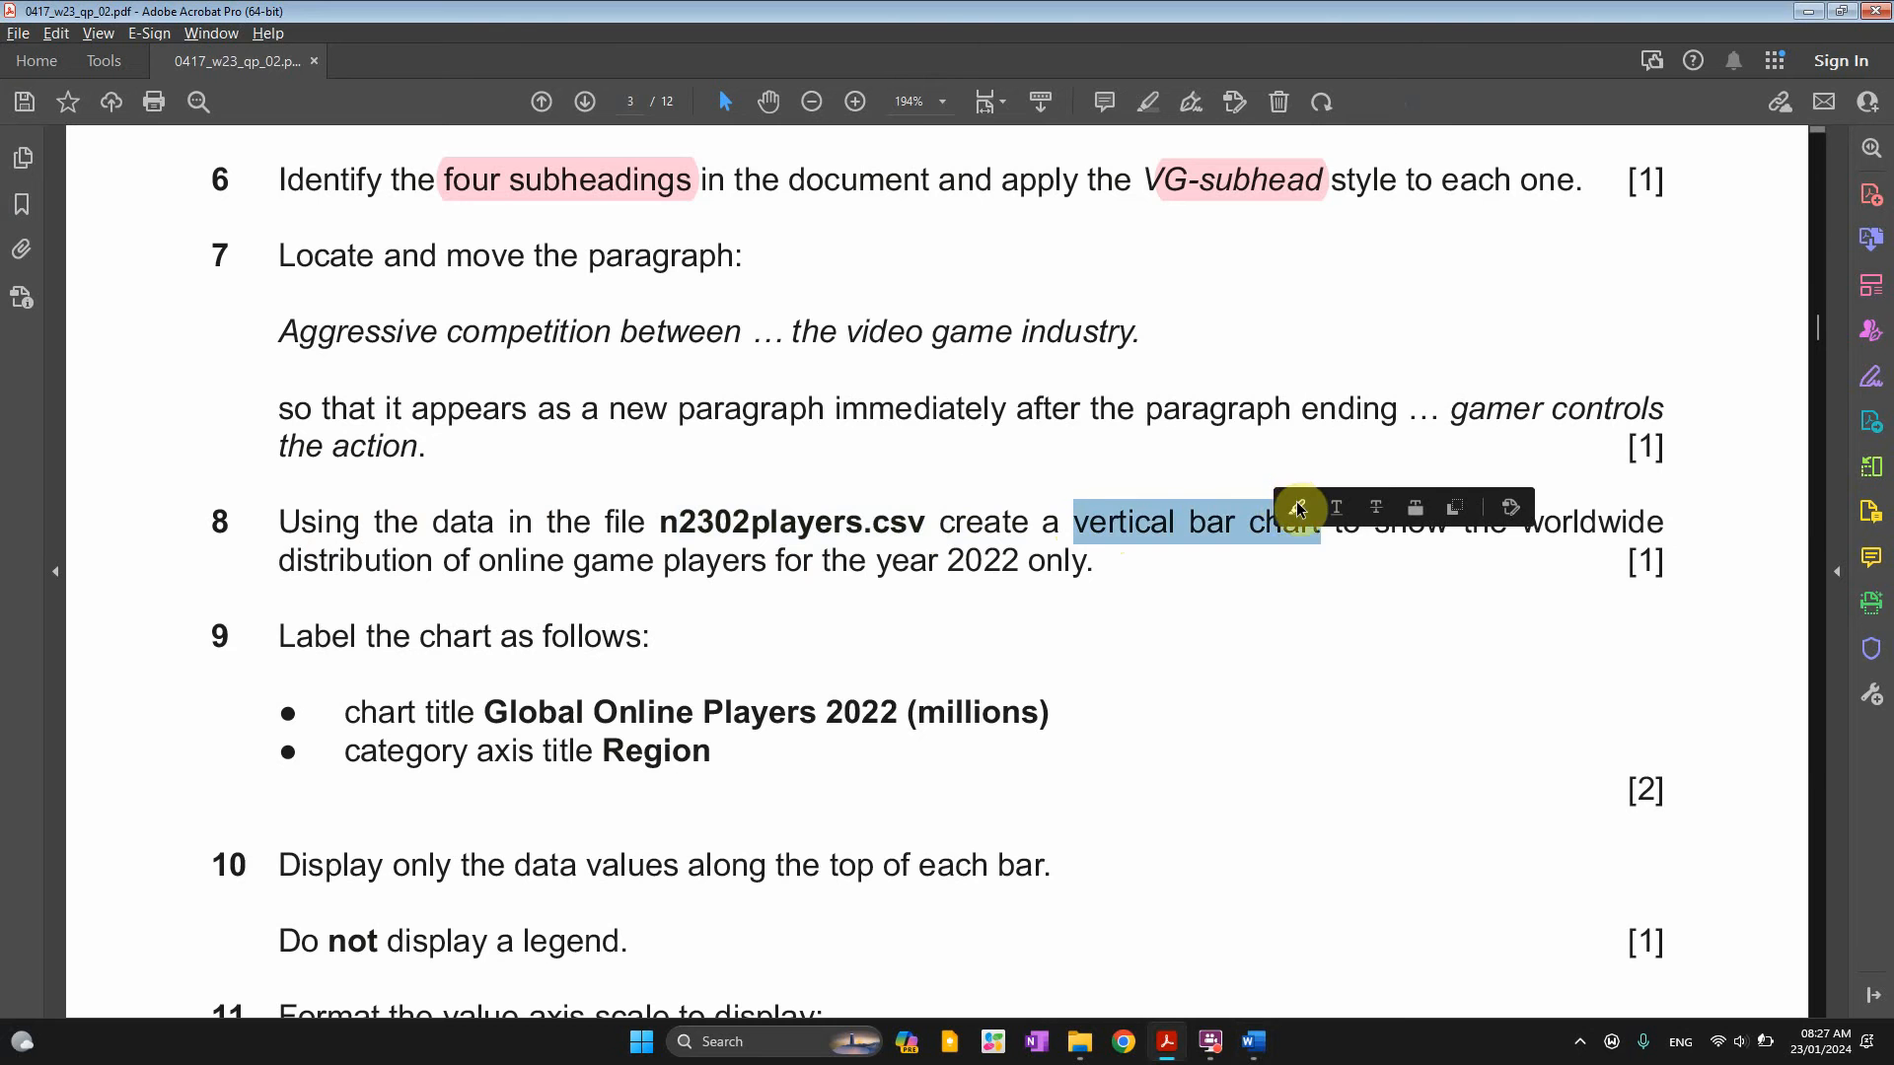
pyautogui.click(1296, 507)
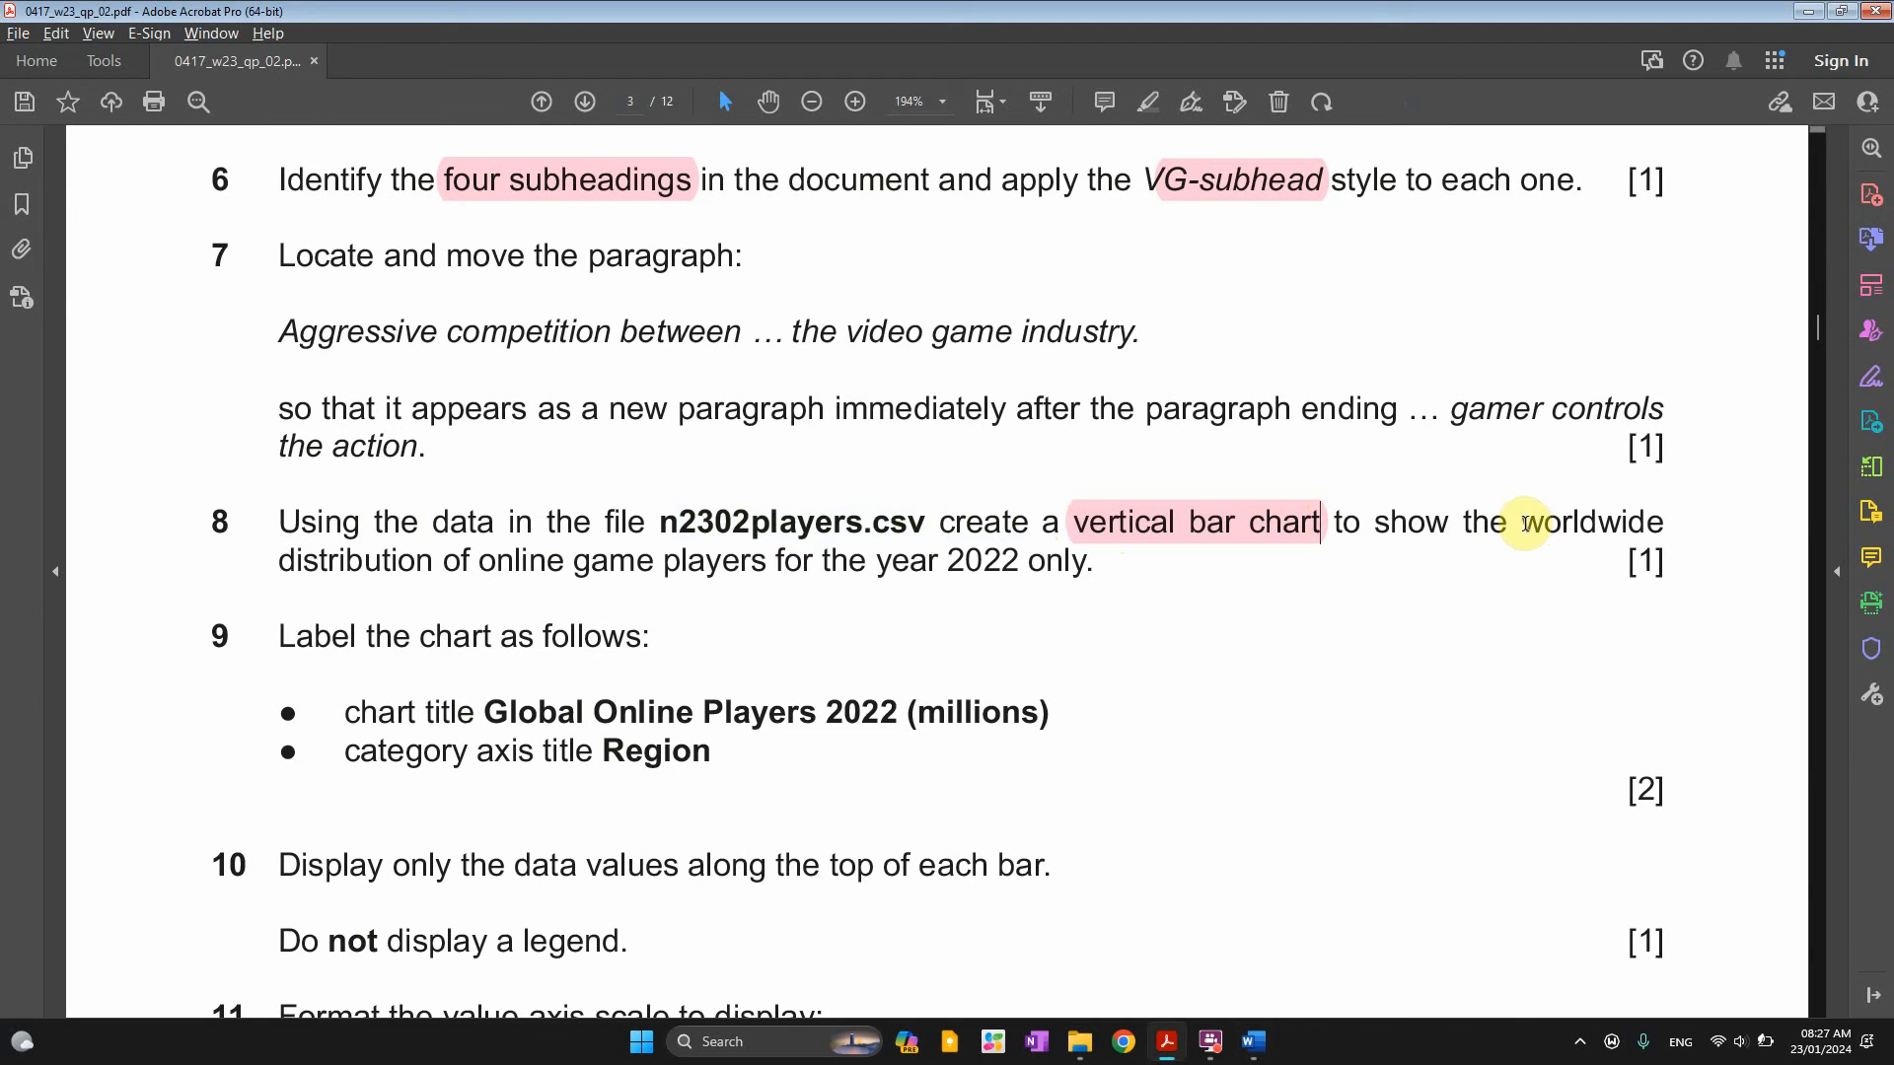
pyautogui.moveTo(1522, 523); pyautogui.dragTo(1085, 568)
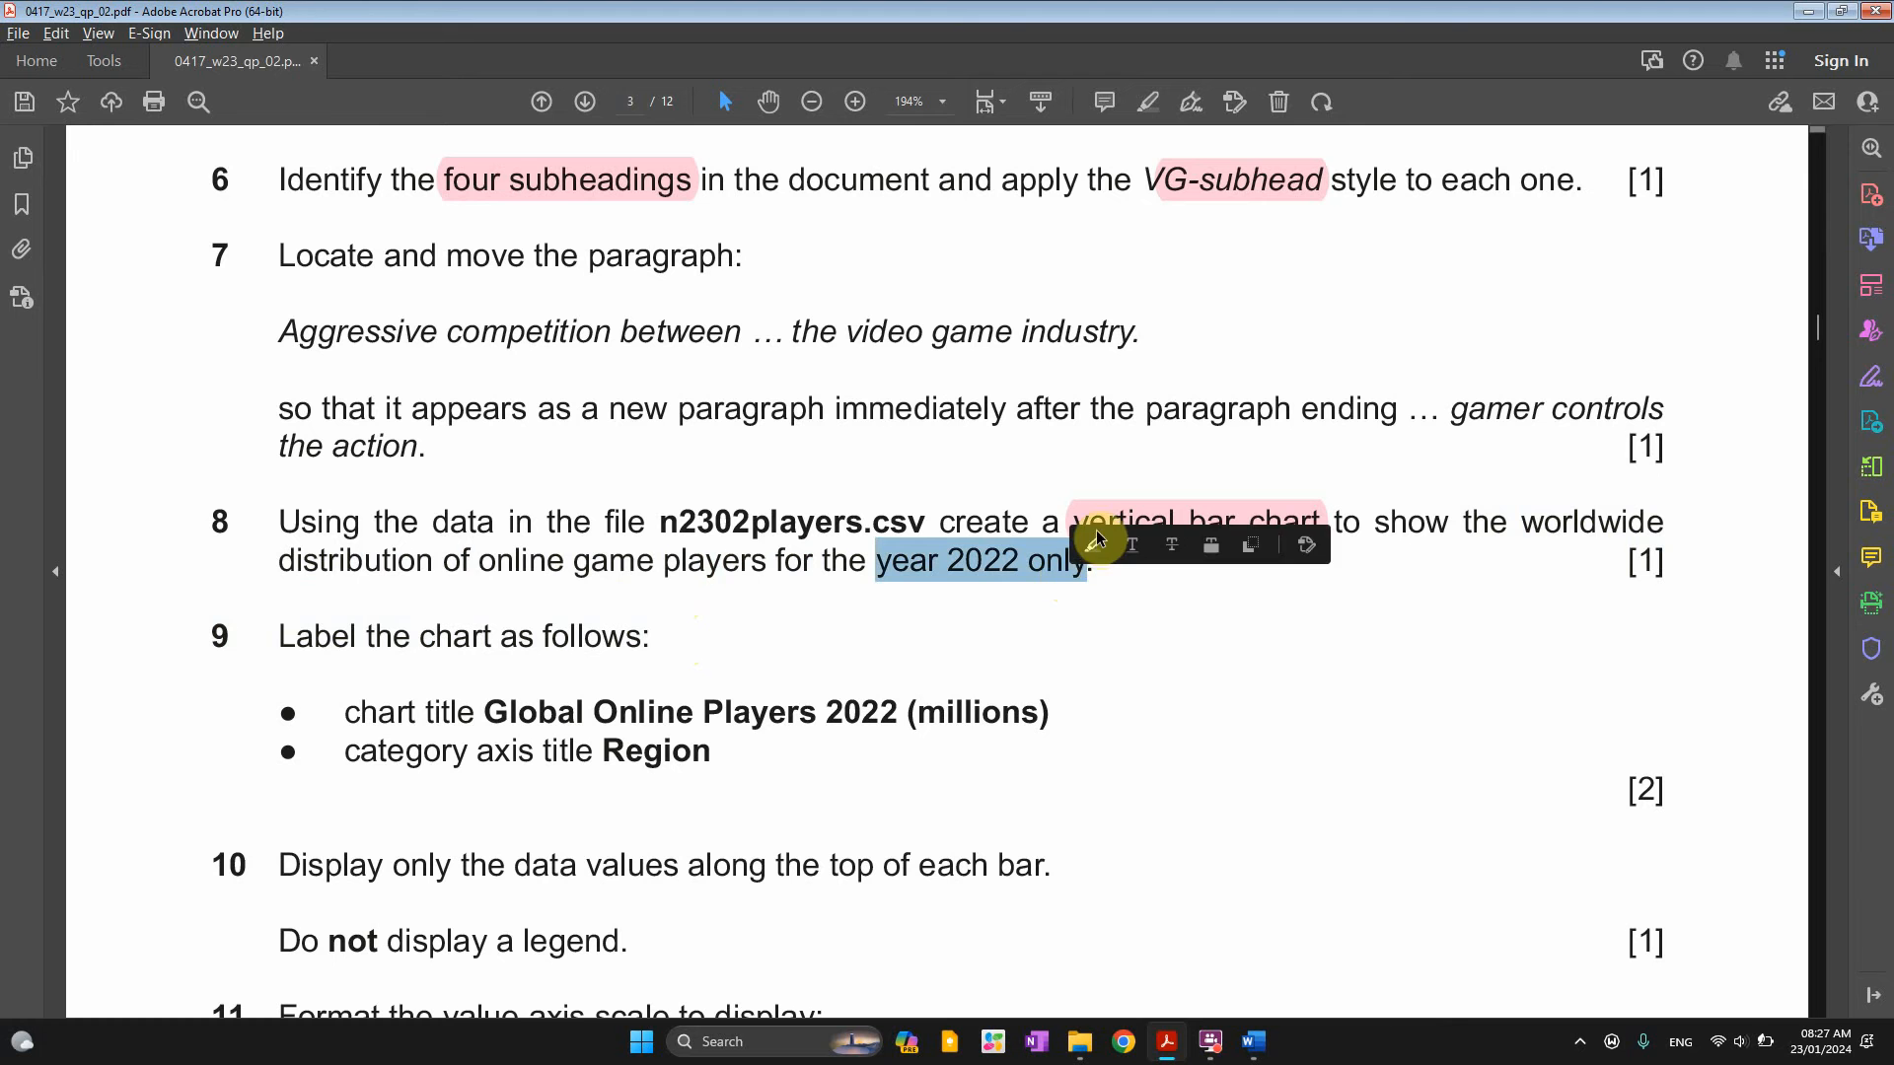
pyautogui.click(1093, 545)
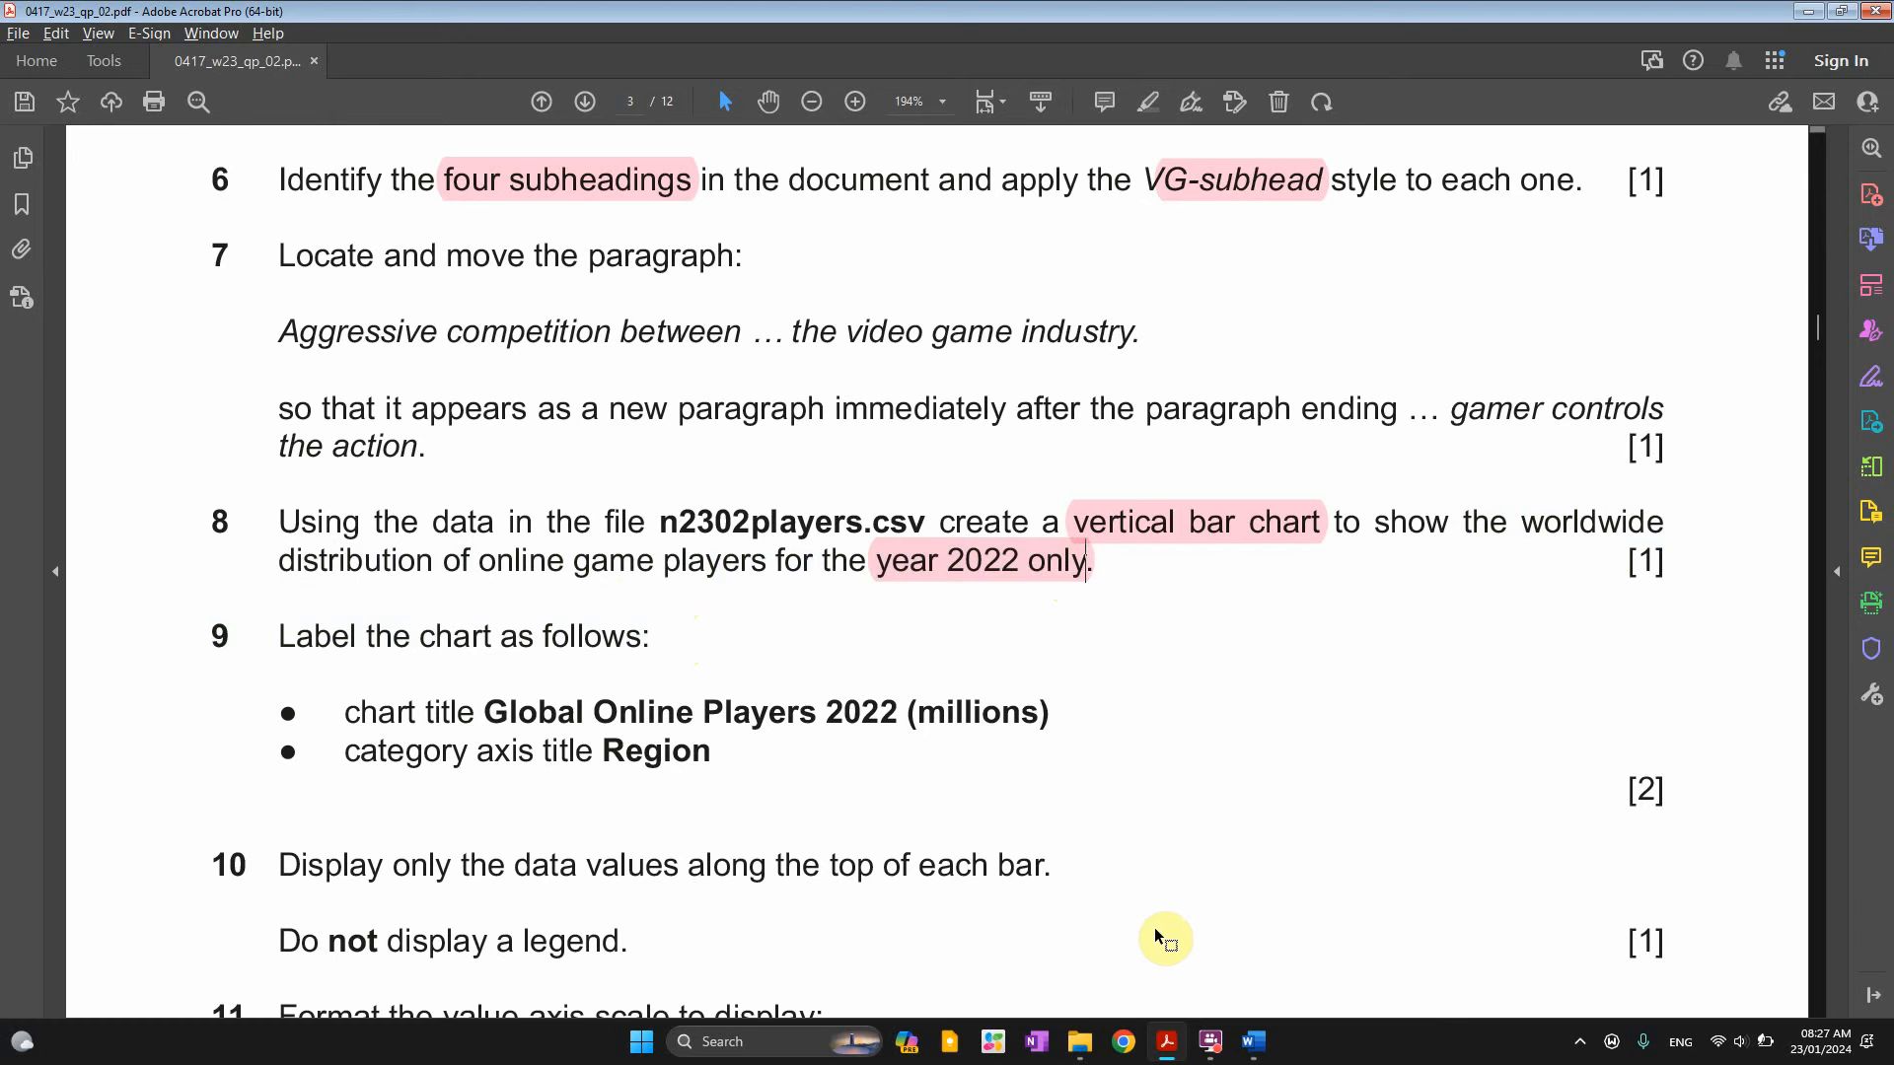
pyautogui.click(1081, 1054)
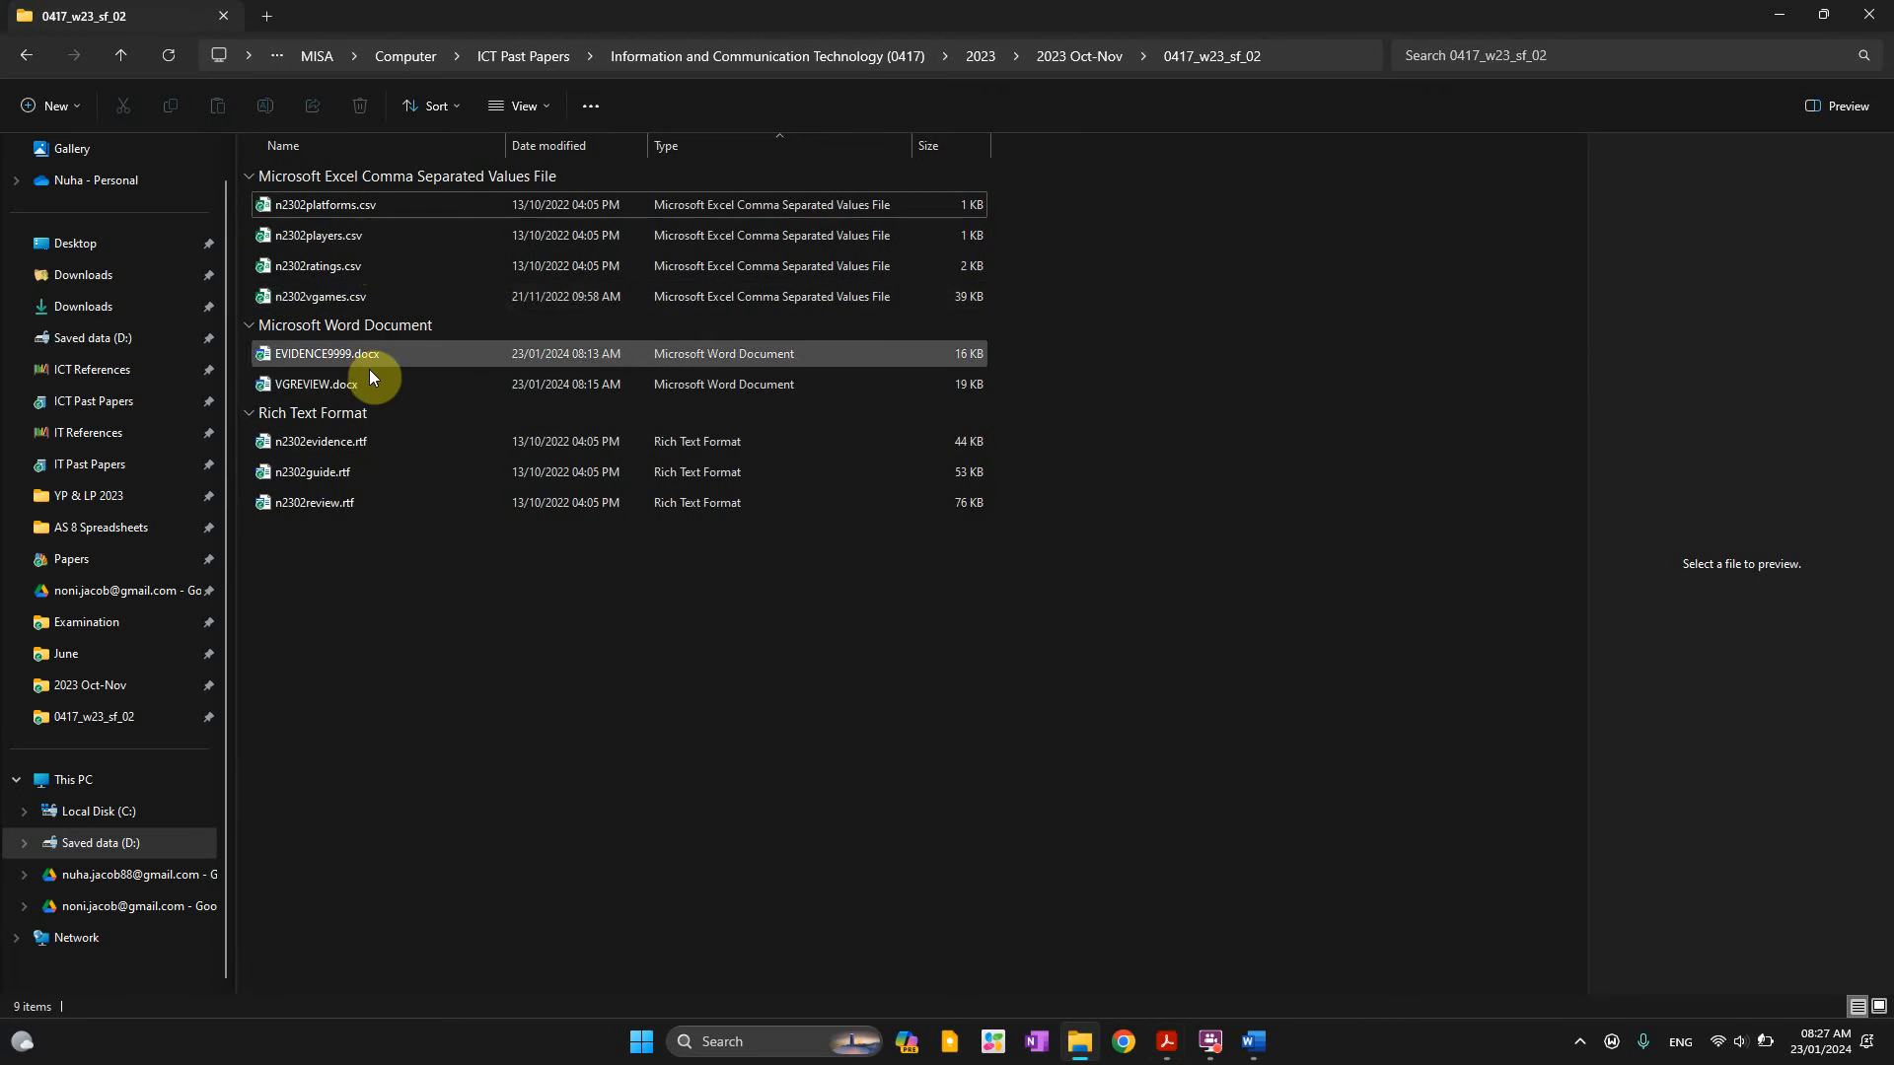
# Open n2302players.csv from the 0417_w23_sf_02 folder in Excel
pyautogui.click(314, 296)
pyautogui.hotkey('alt', 'Tab')
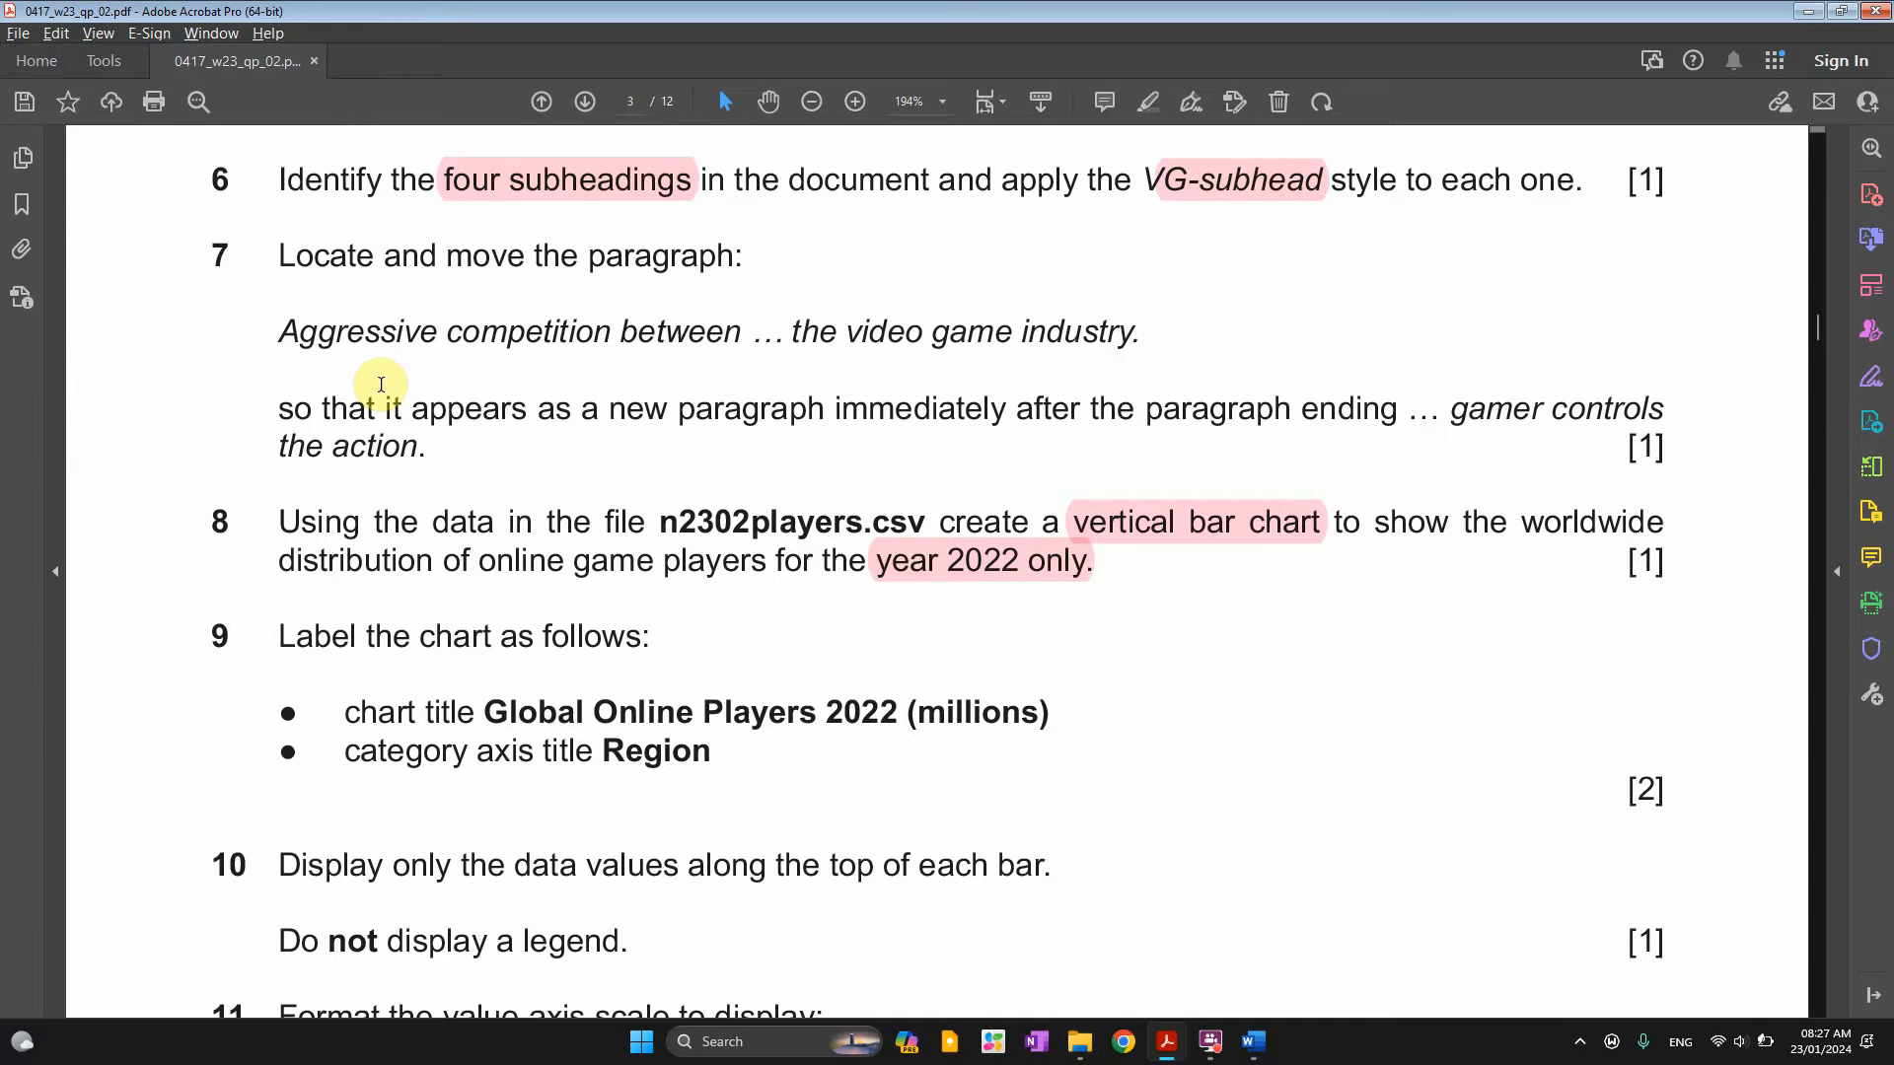
pyautogui.hotkey('alt', 'Tab')
pyautogui.click(323, 237)
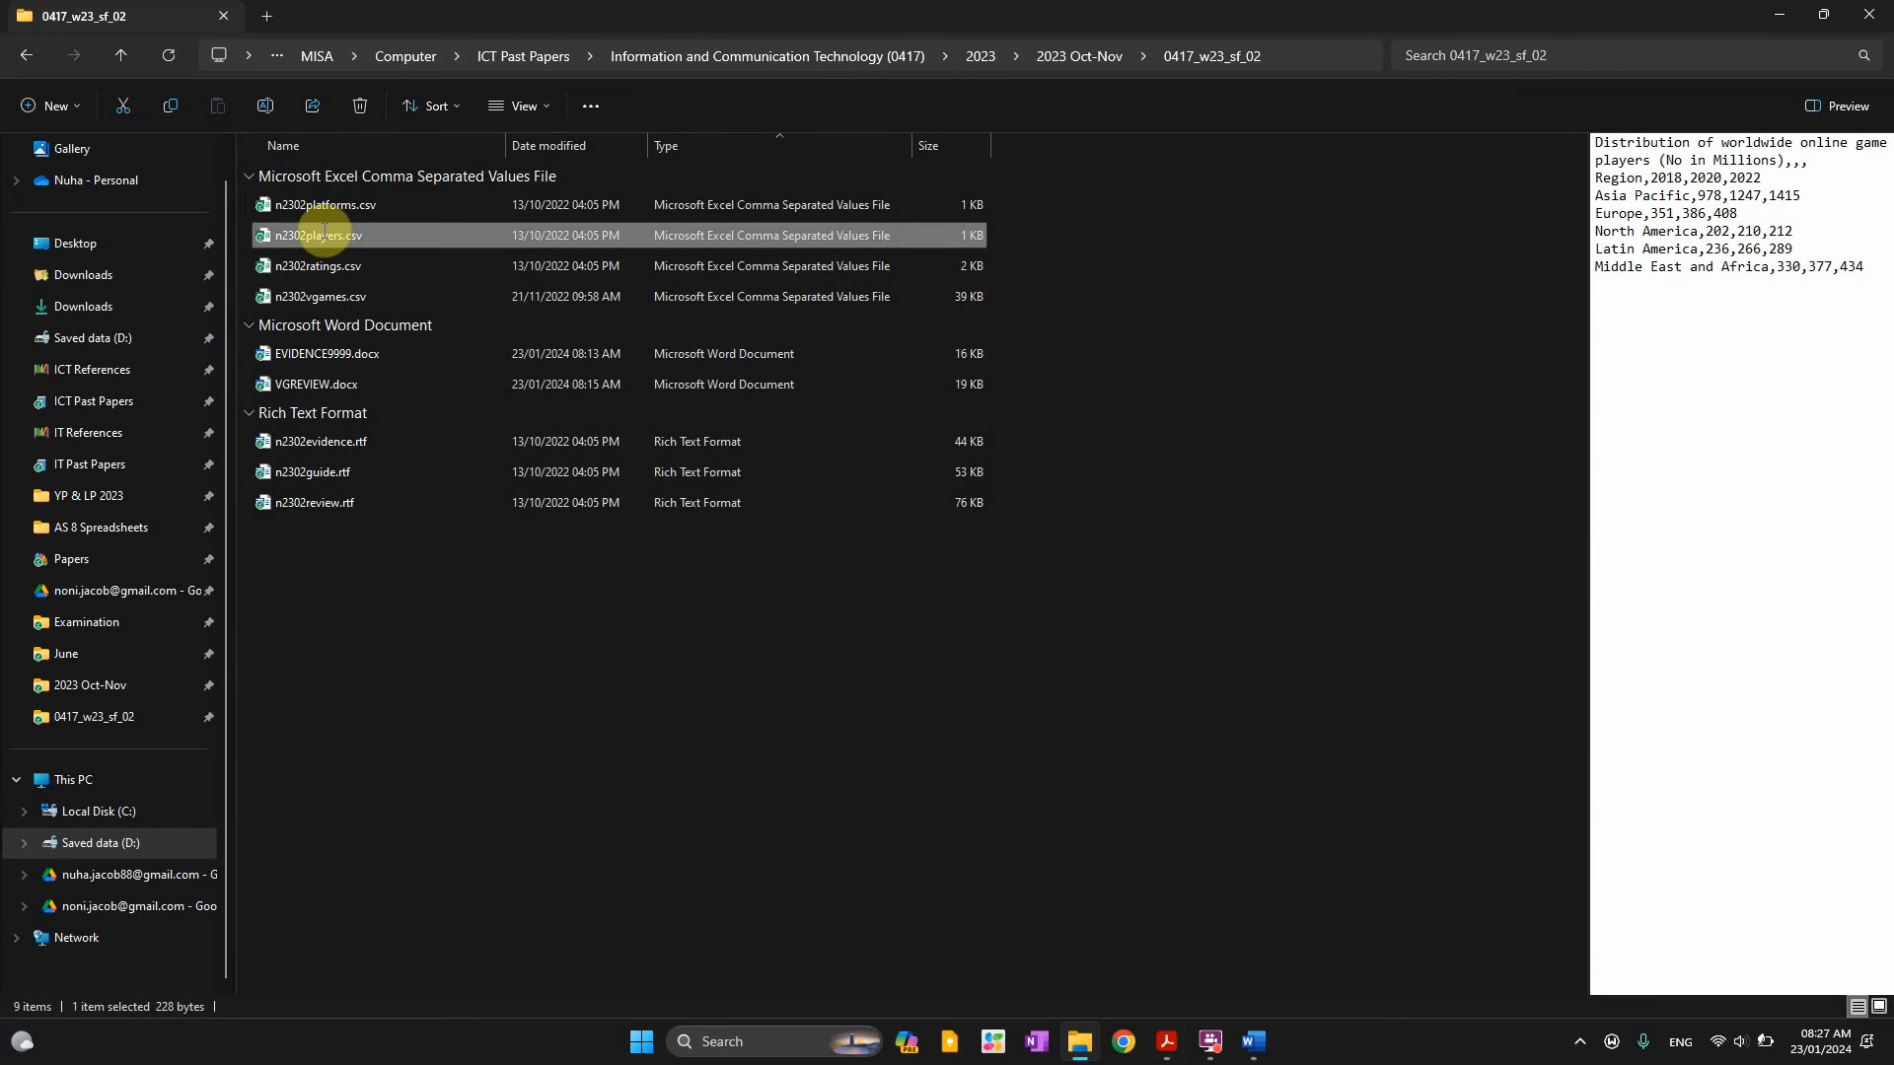
pyautogui.doubleClick(412, 246)
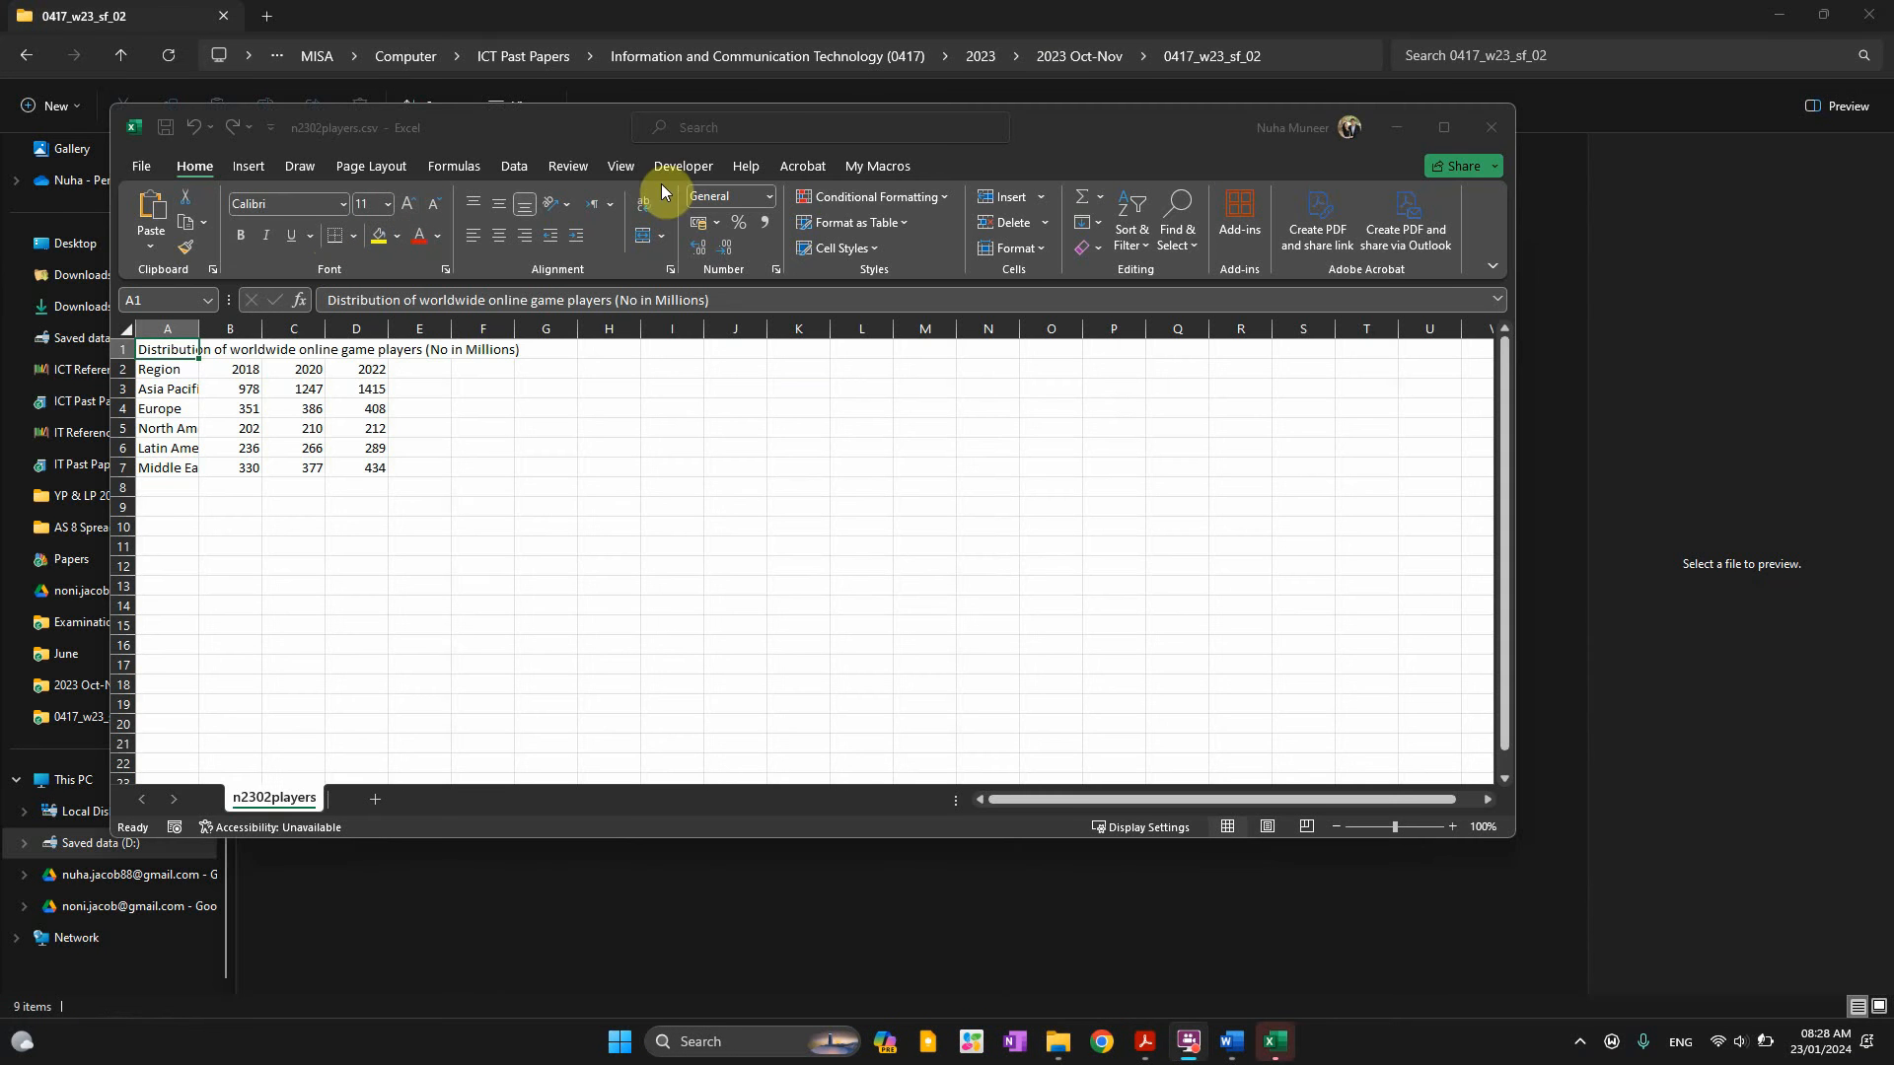
# Maximise the Excel window and autofit column A to fit the title
pyautogui.doubleClick(1055, 123)
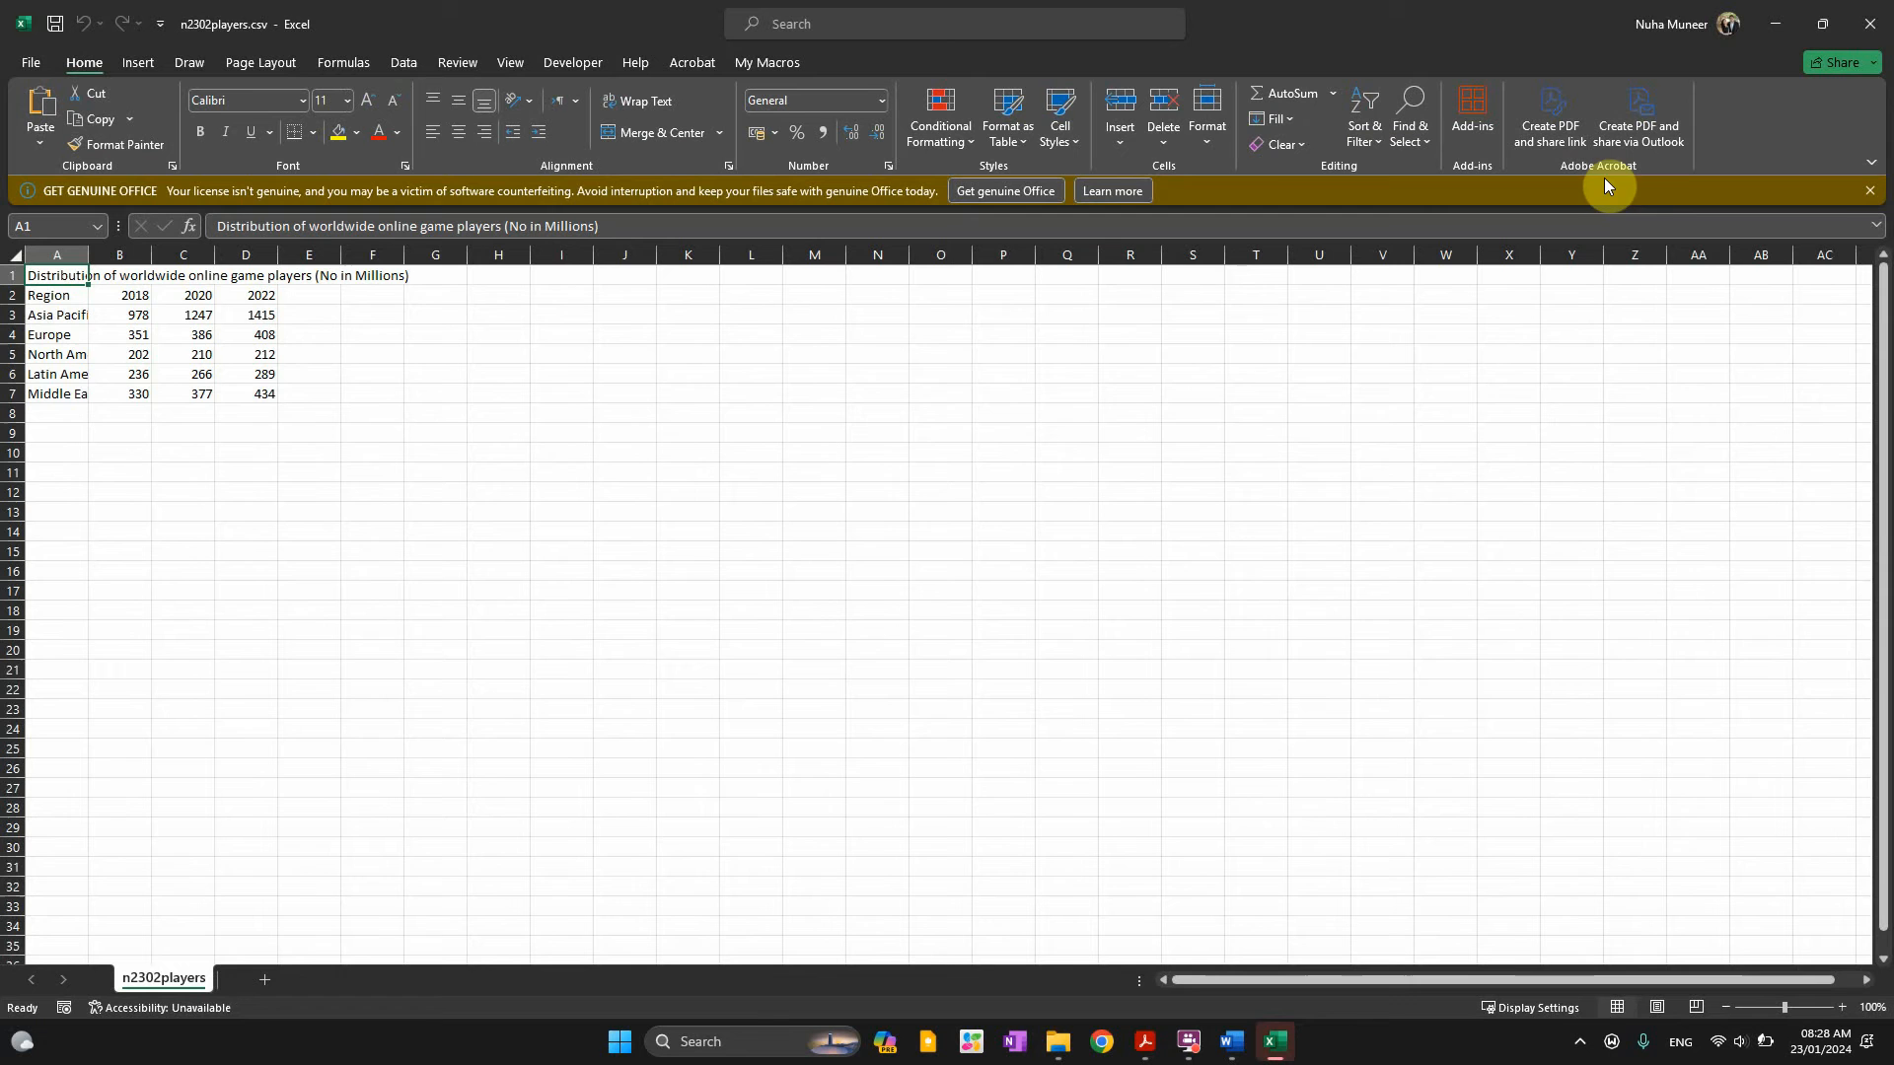
pyautogui.click(1866, 193)
pyautogui.keyDown('ctrl'); pyautogui.scroll(4, 215, 470); pyautogui.keyUp('ctrl')
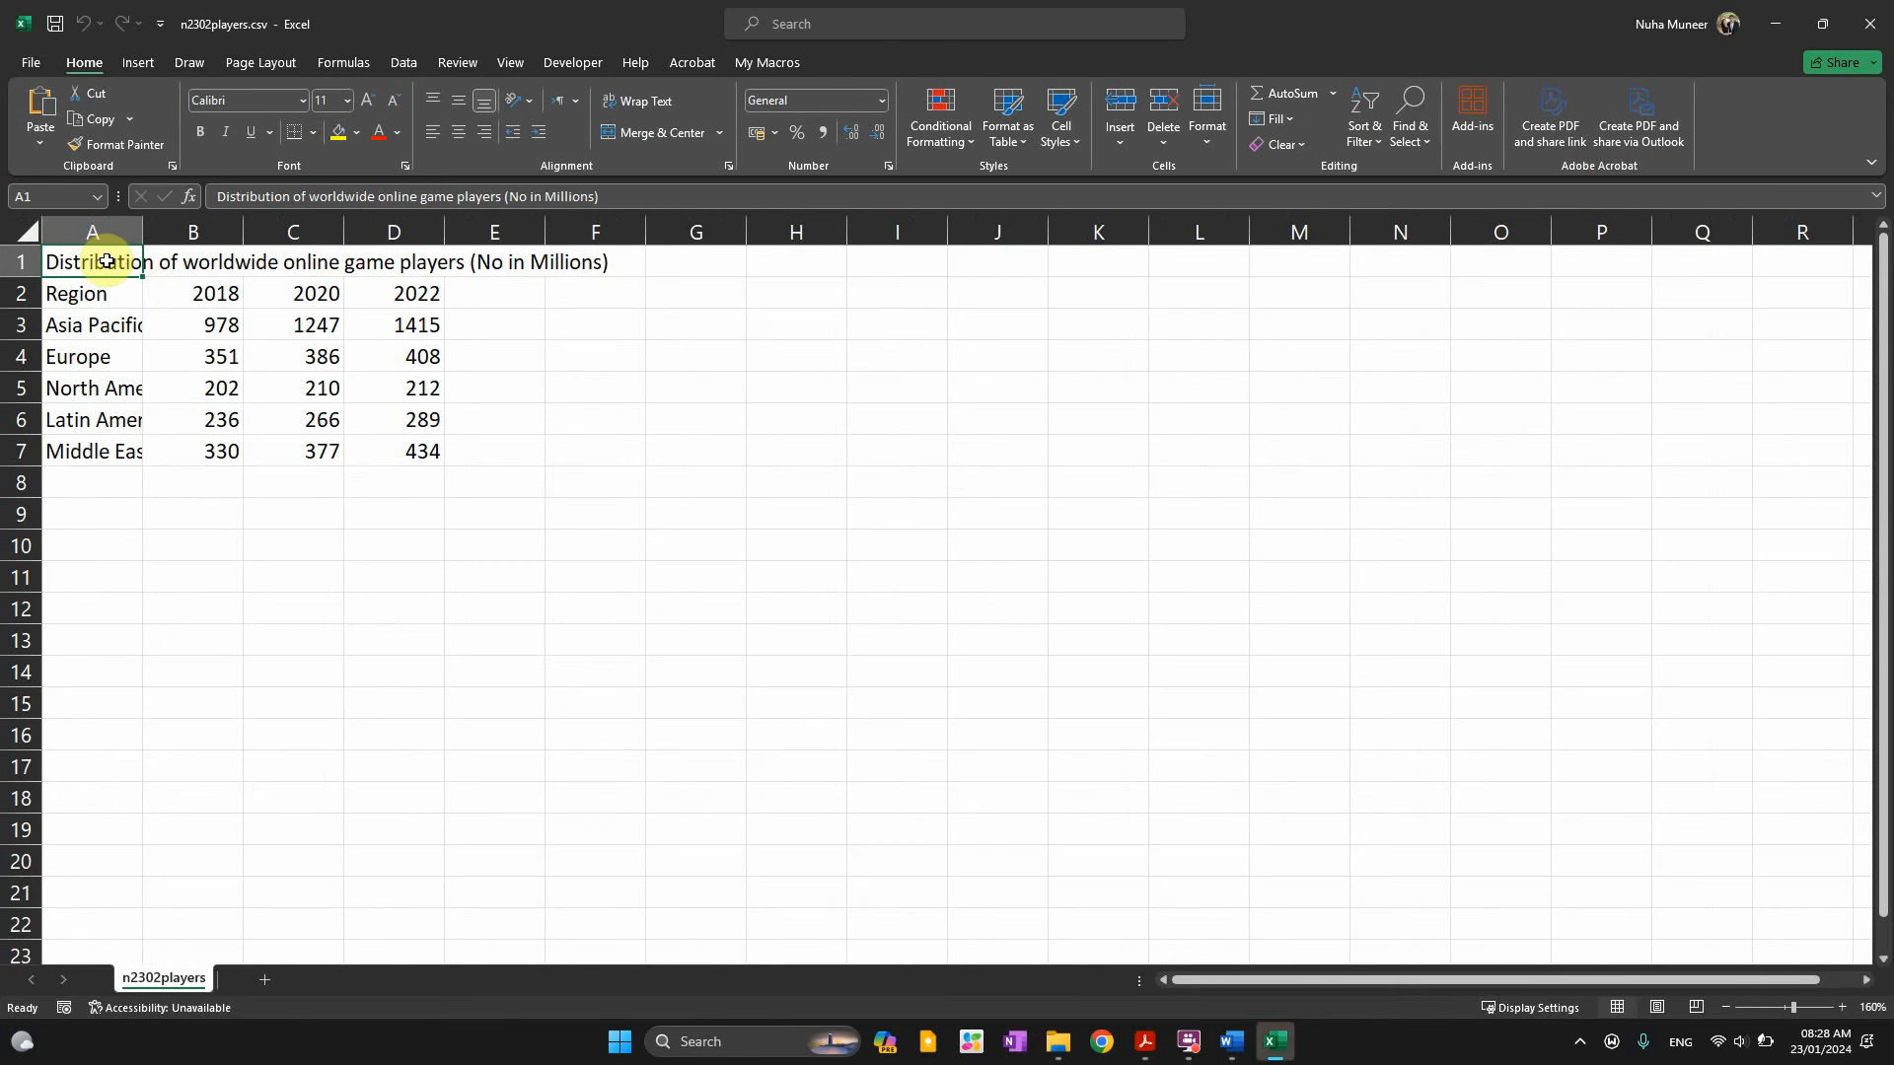
pyautogui.click(24, 232)
pyautogui.doubleClick(141, 229)
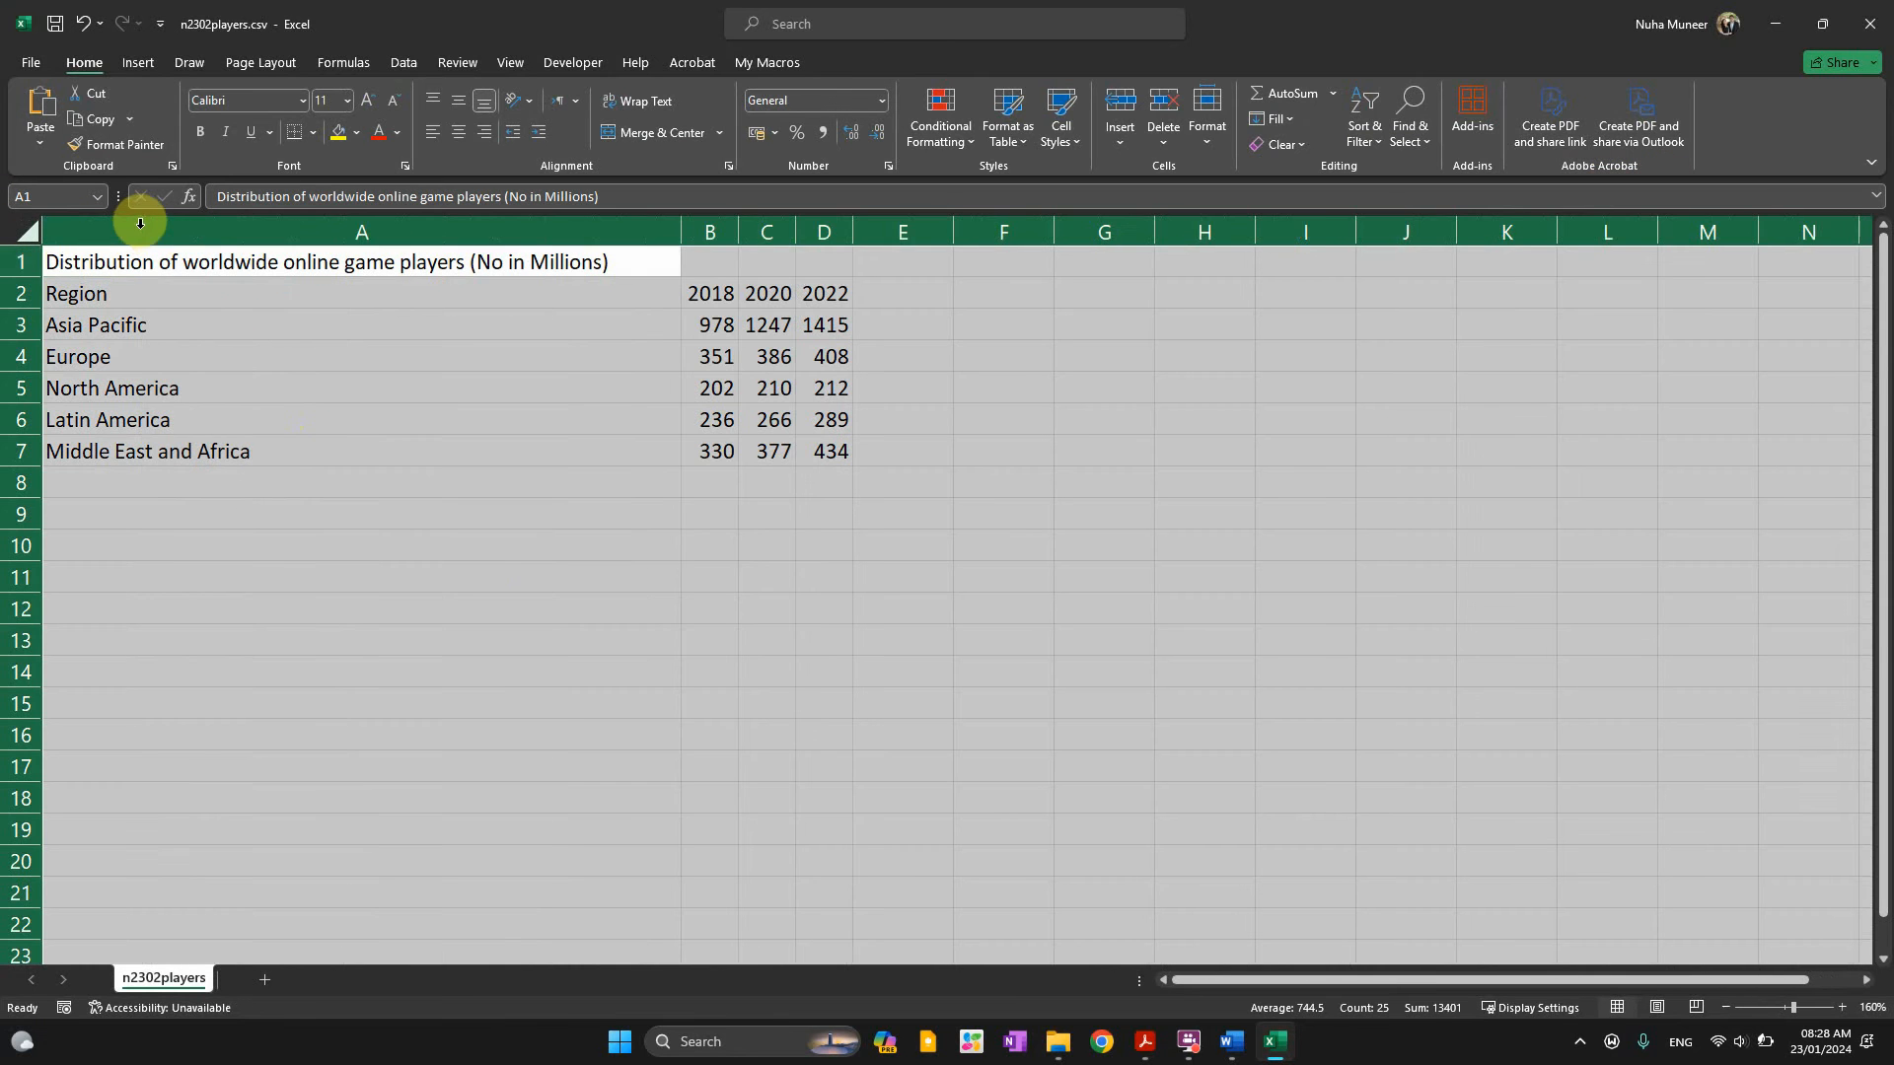
pyautogui.click(421, 550)
pyautogui.click(166, 258)
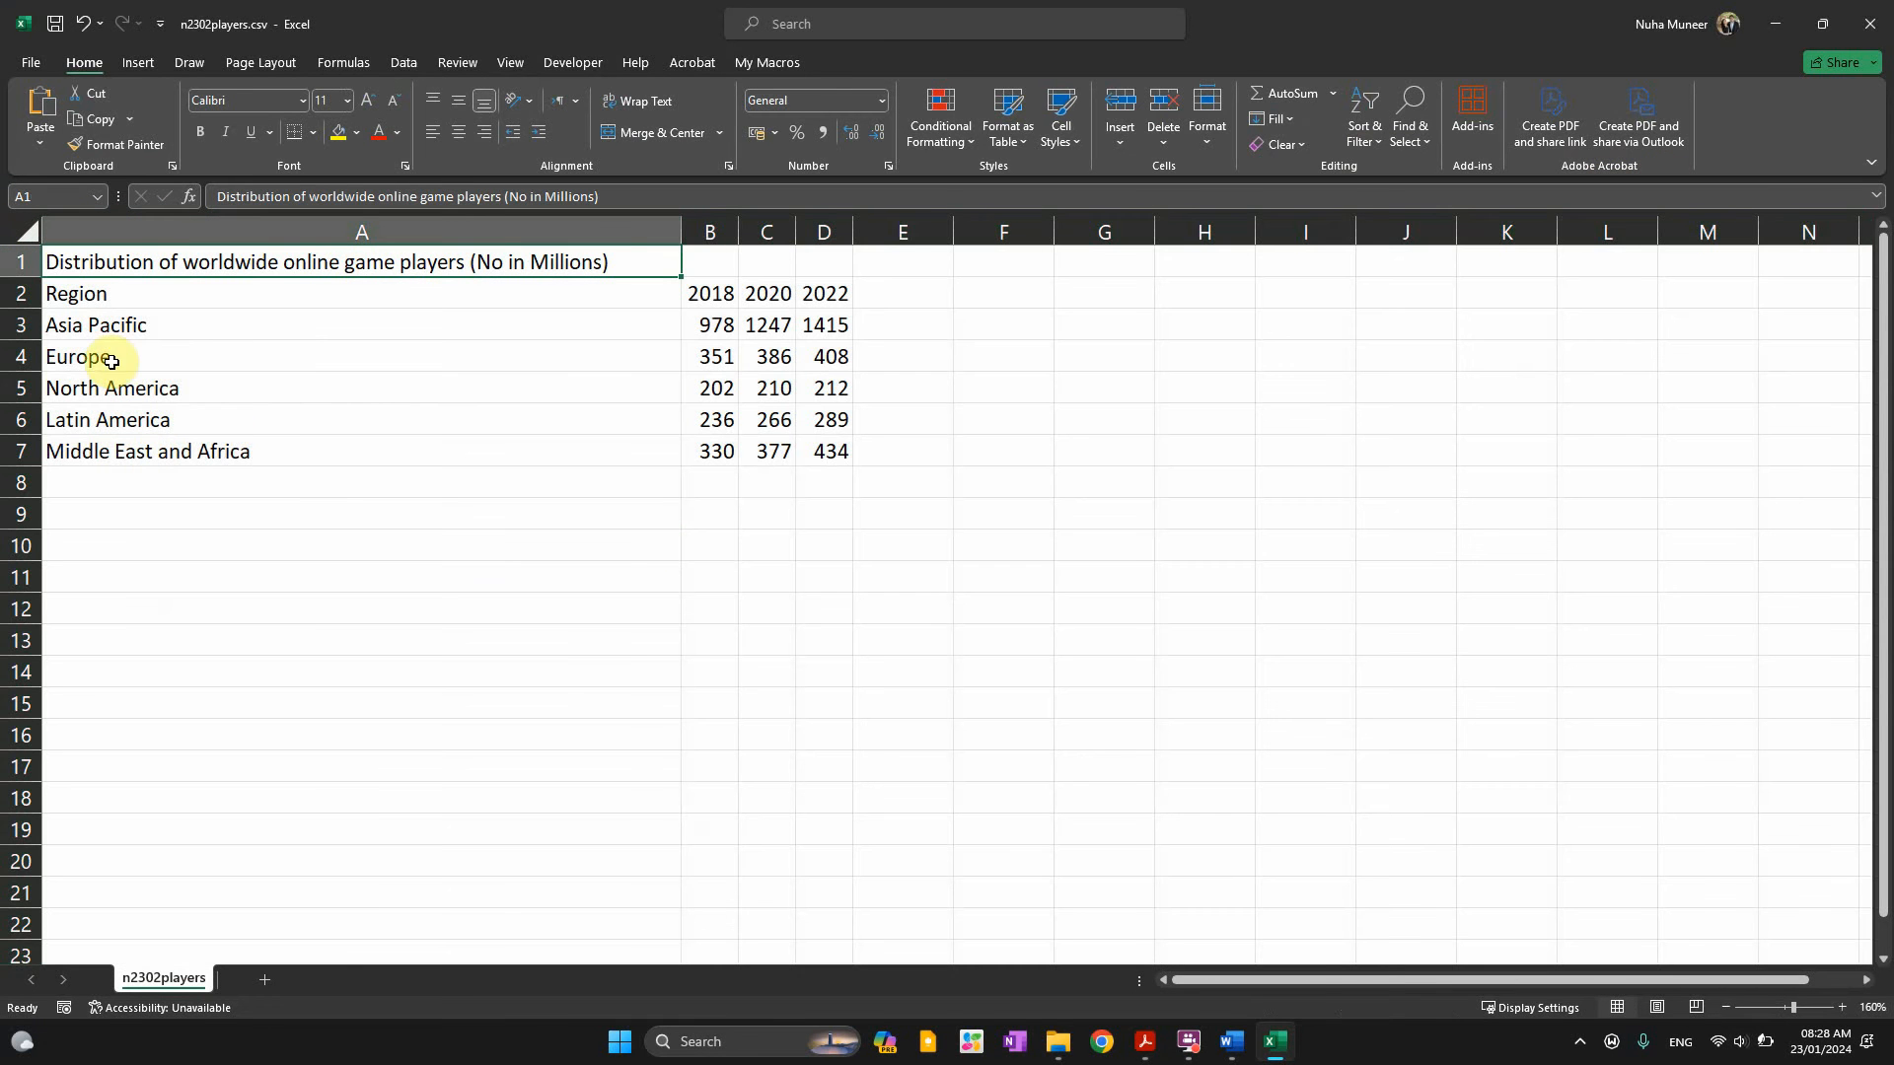
# Try selecting the 2022 figures D2:D7 together with the region names
pyautogui.click(106, 293)
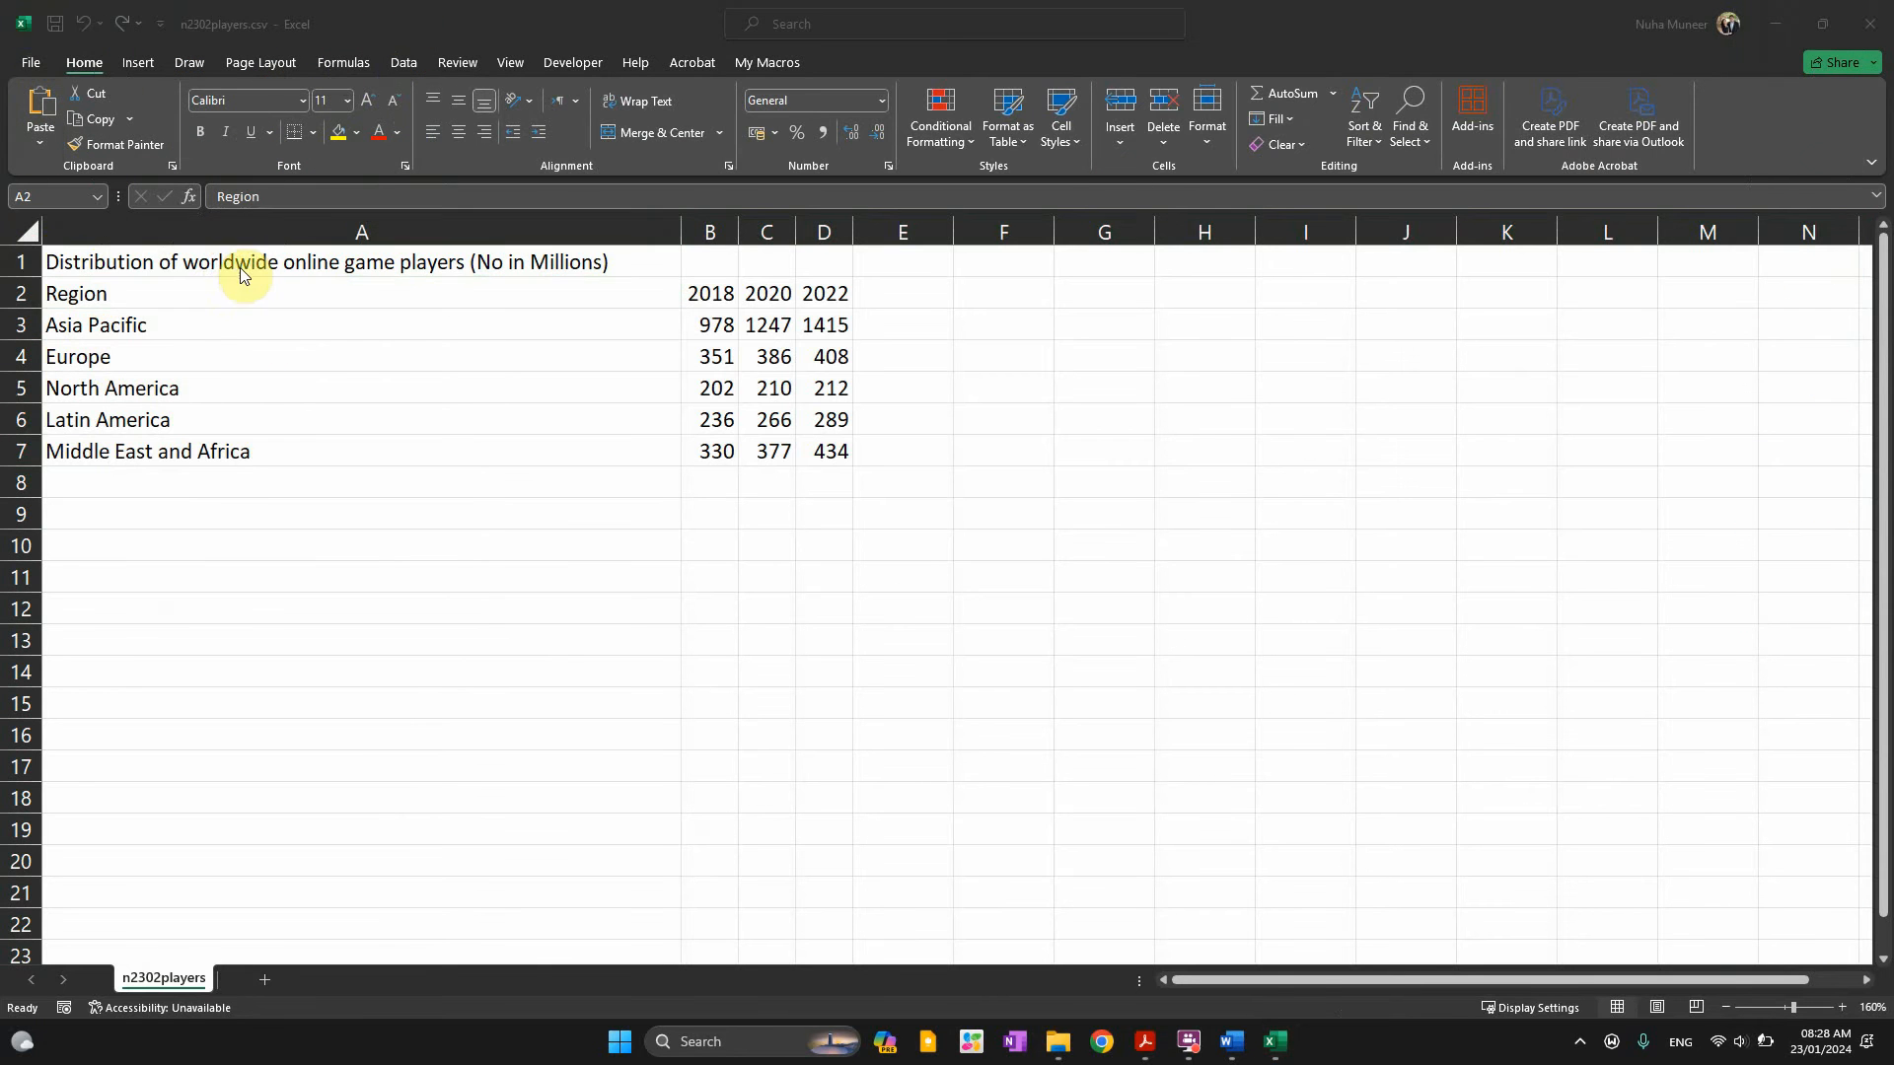
pyautogui.click(146, 284)
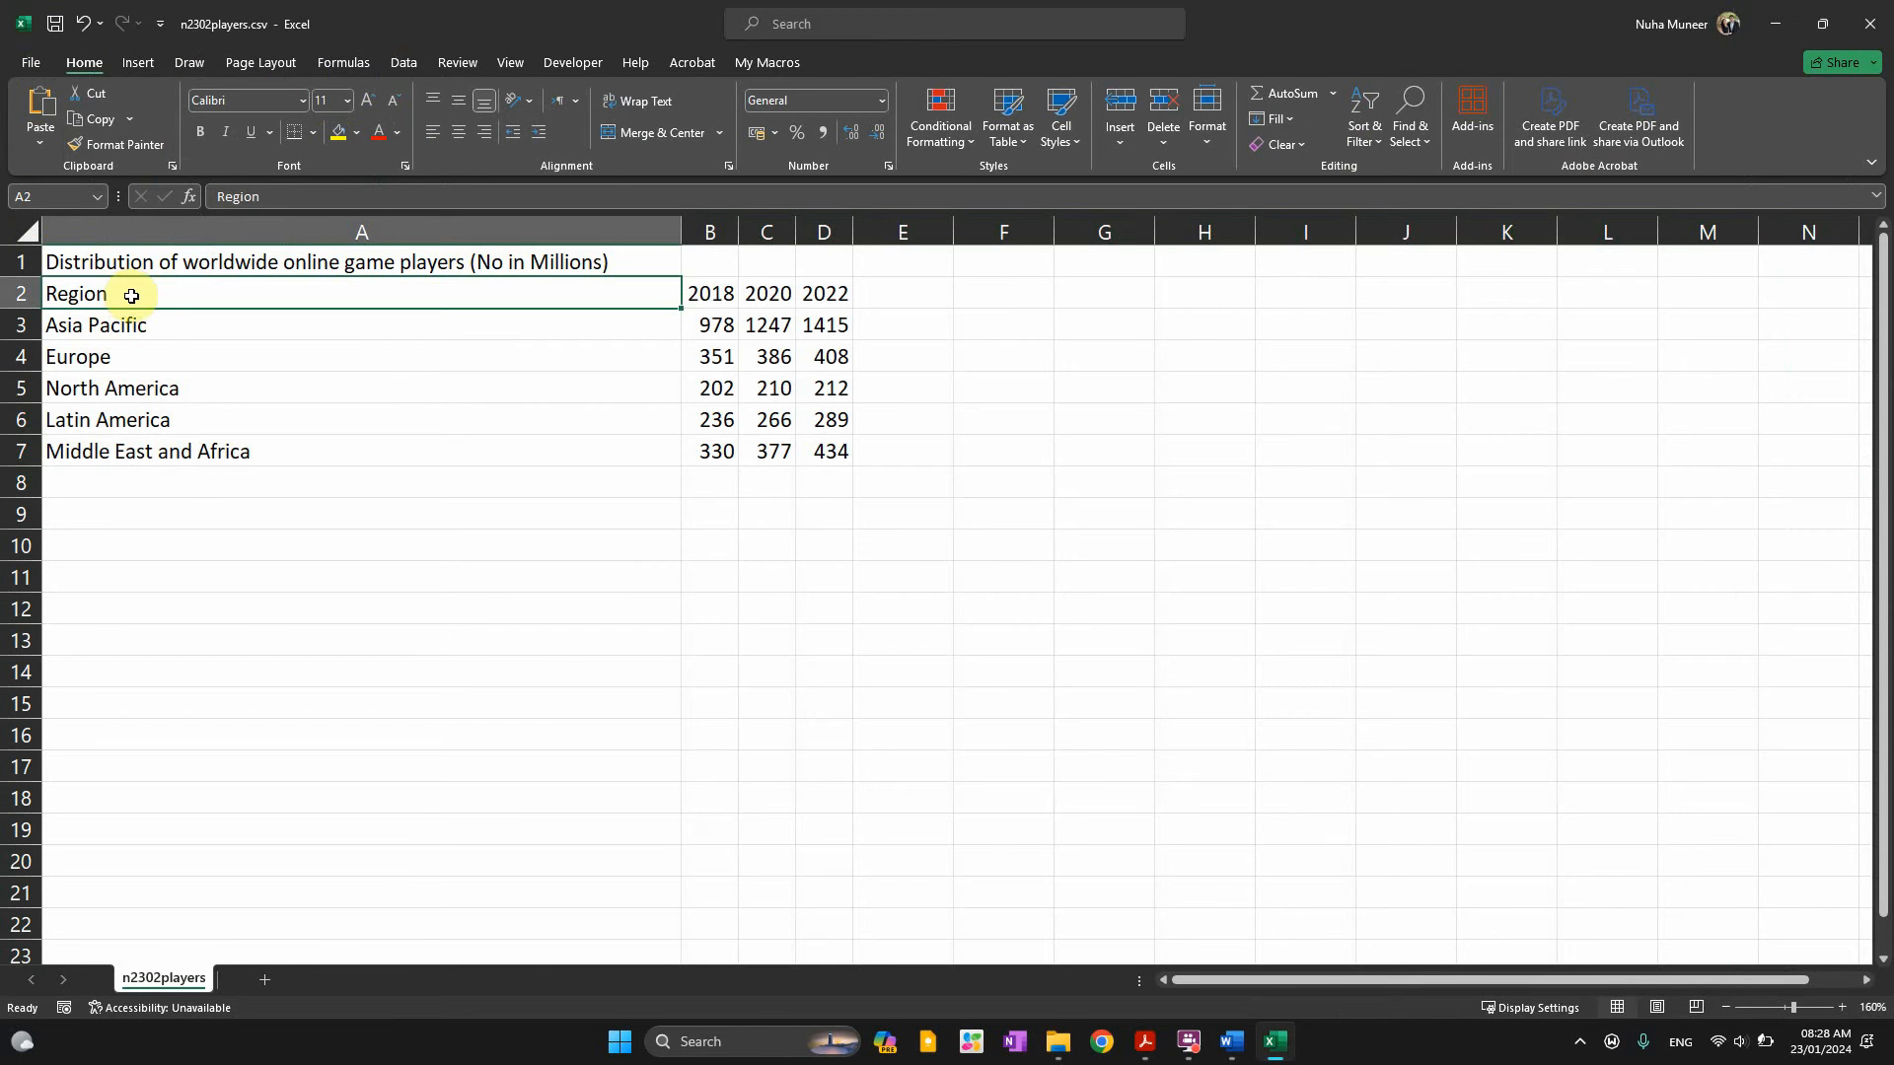
pyautogui.moveTo(699, 293); pyautogui.dragTo(832, 459)
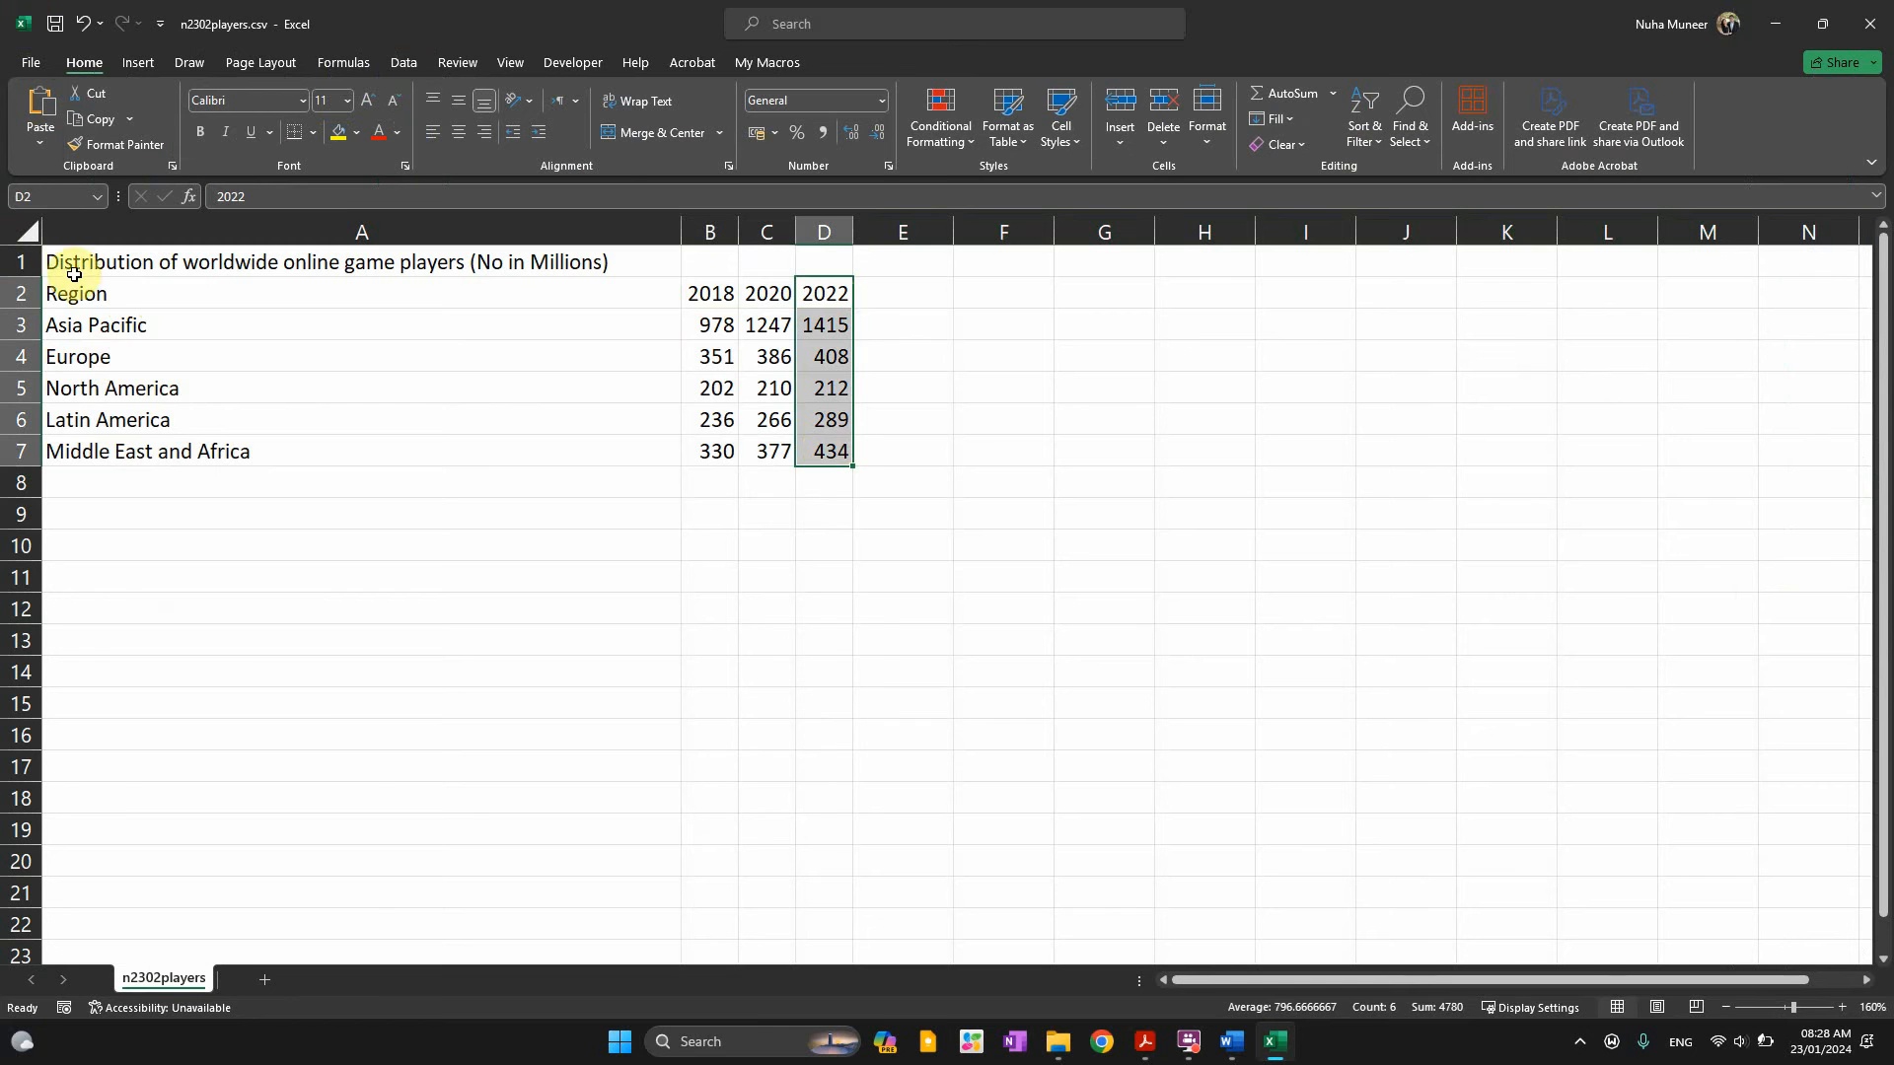
pyautogui.moveTo(50, 287); pyautogui.dragTo(469, 504)
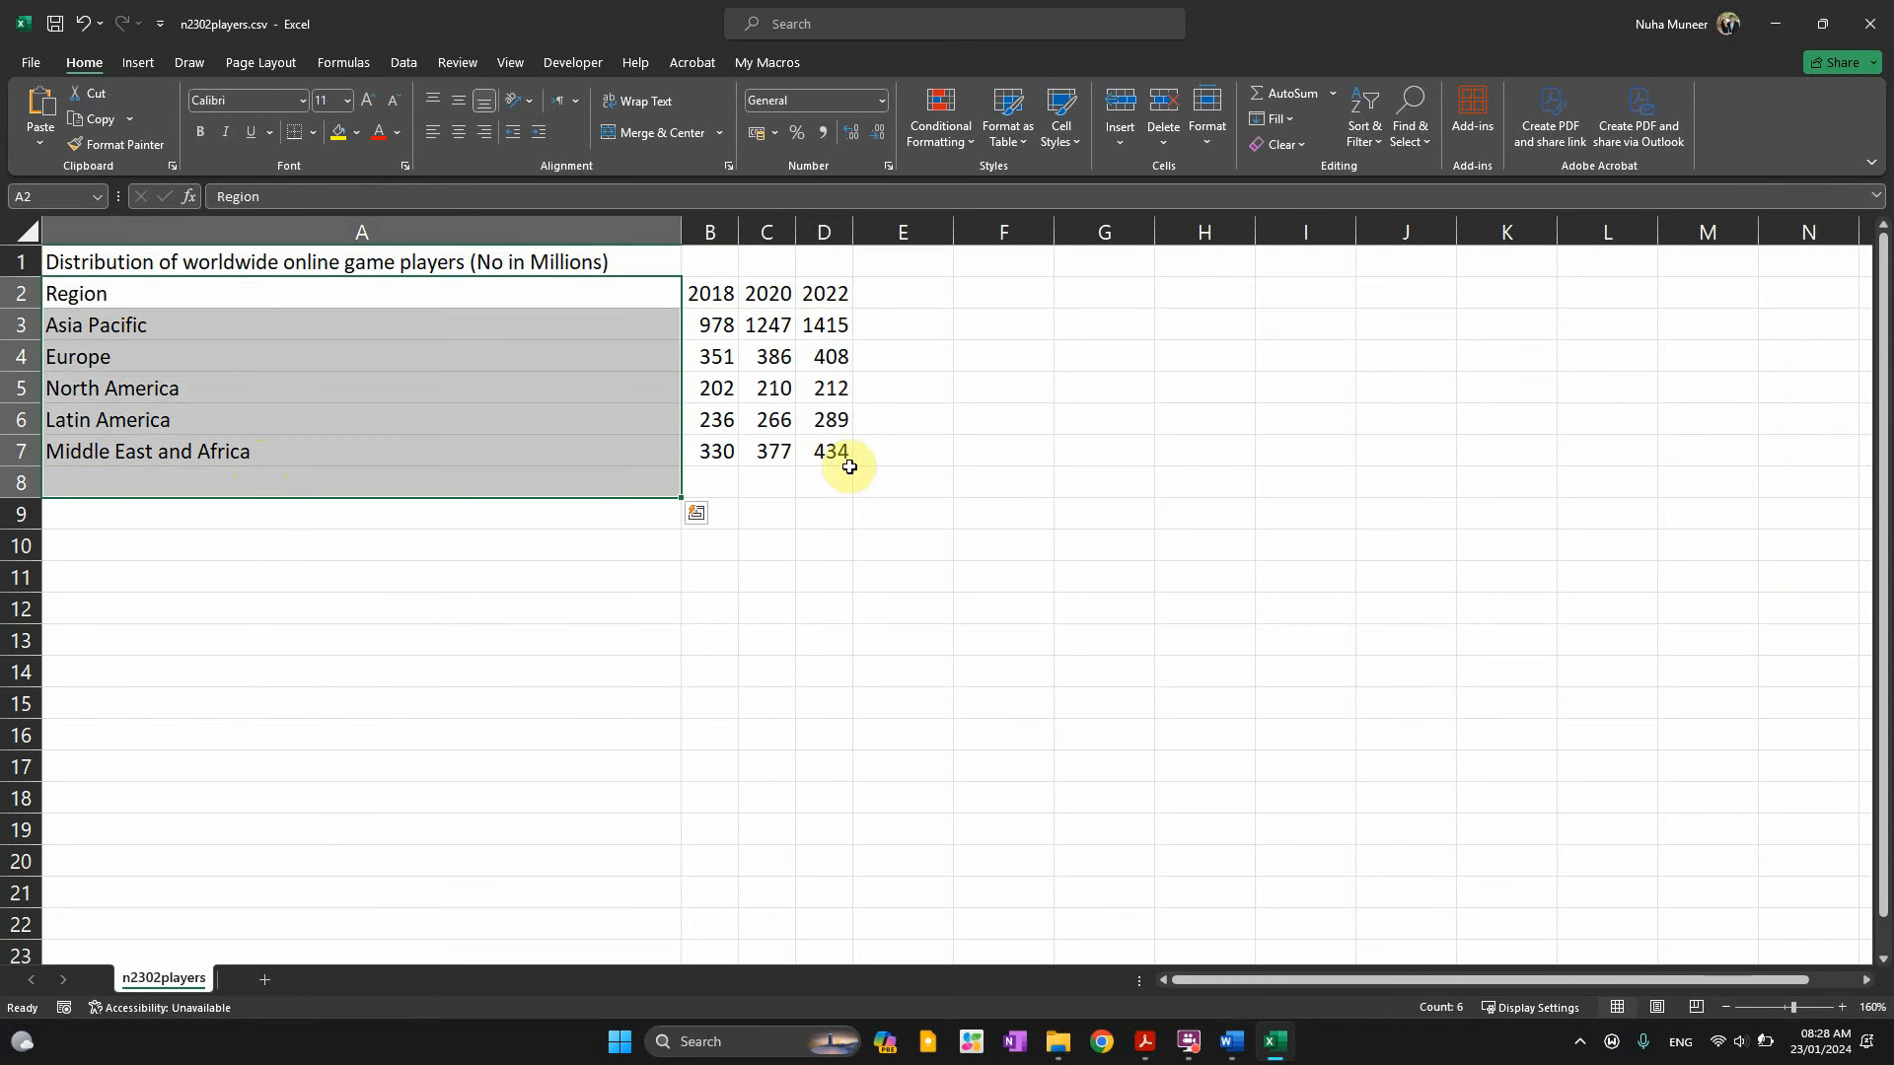
pyautogui.moveTo(827, 294); pyautogui.dragTo(840, 452)
pyautogui.moveTo(465, 301); pyautogui.dragTo(485, 454)
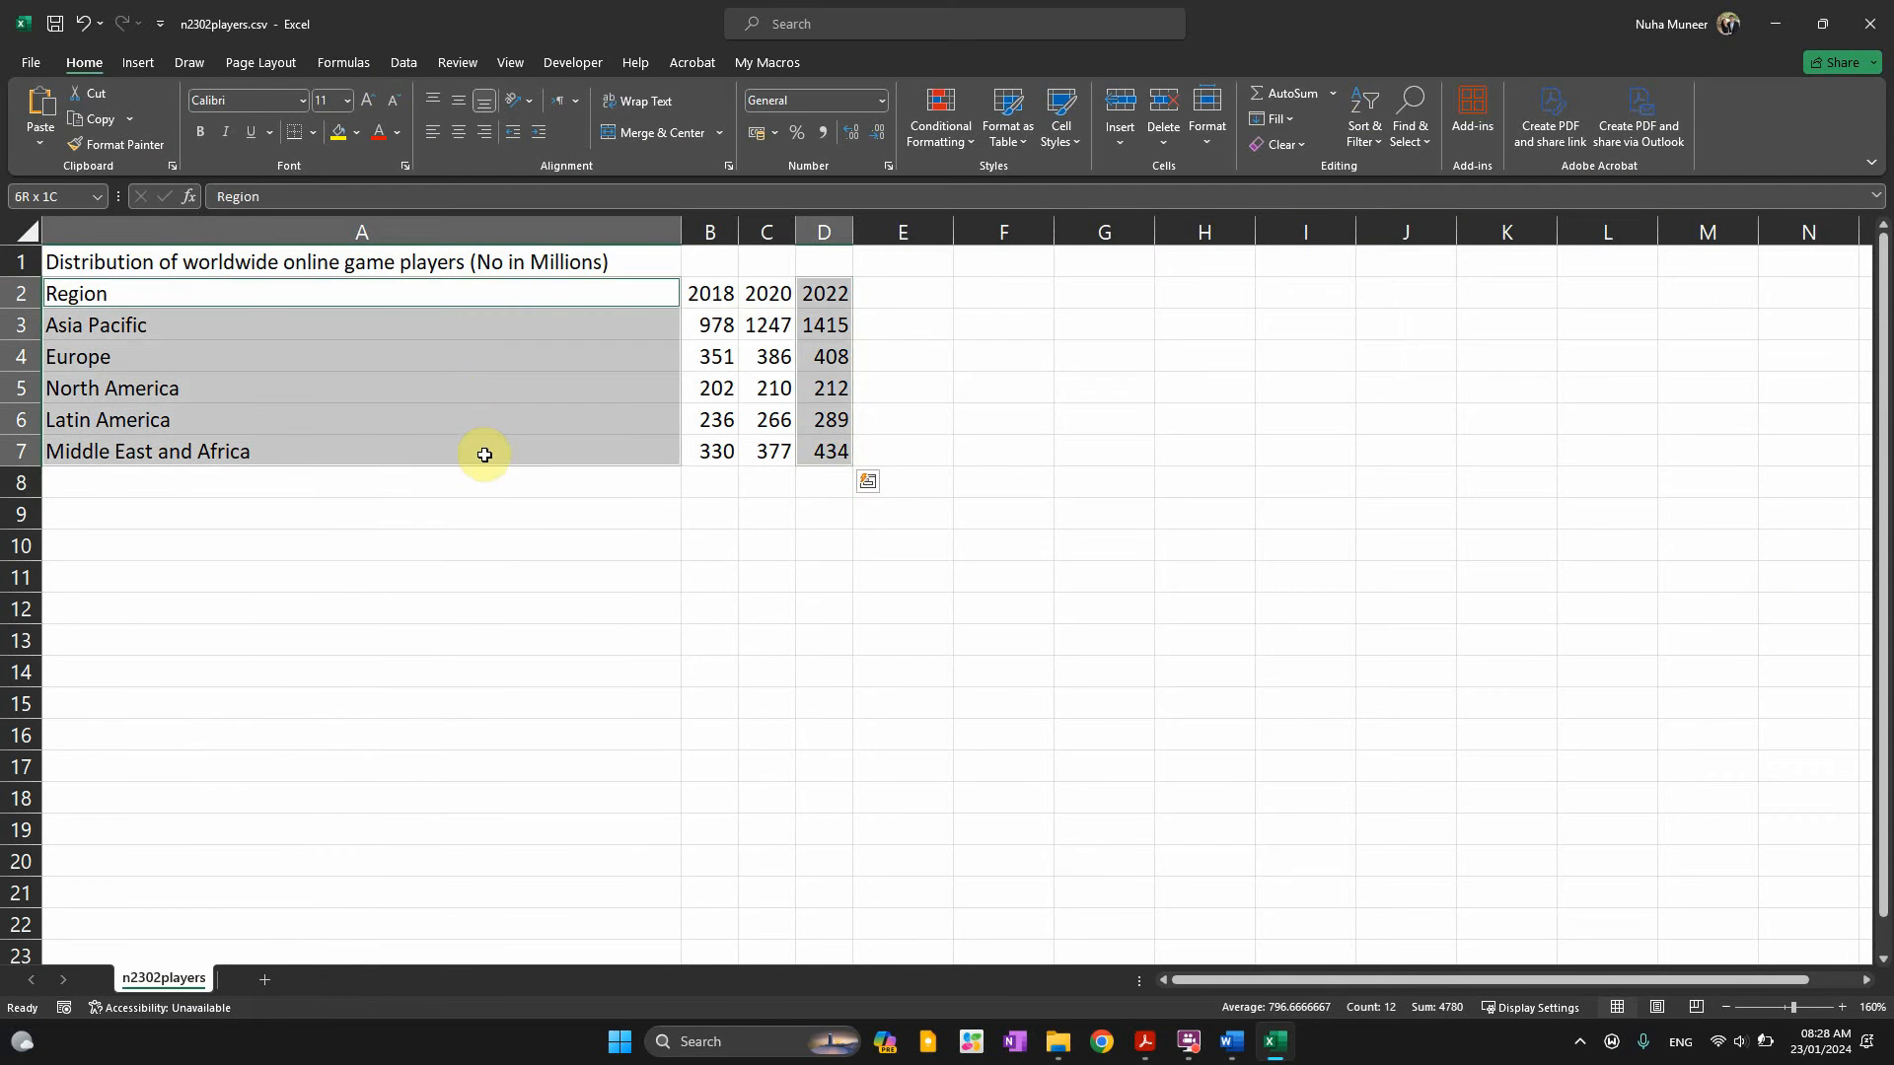
# Reread question 8's worldwide online game players, year 2022 only requirement
pyautogui.hotkey('alt', 'Tab')
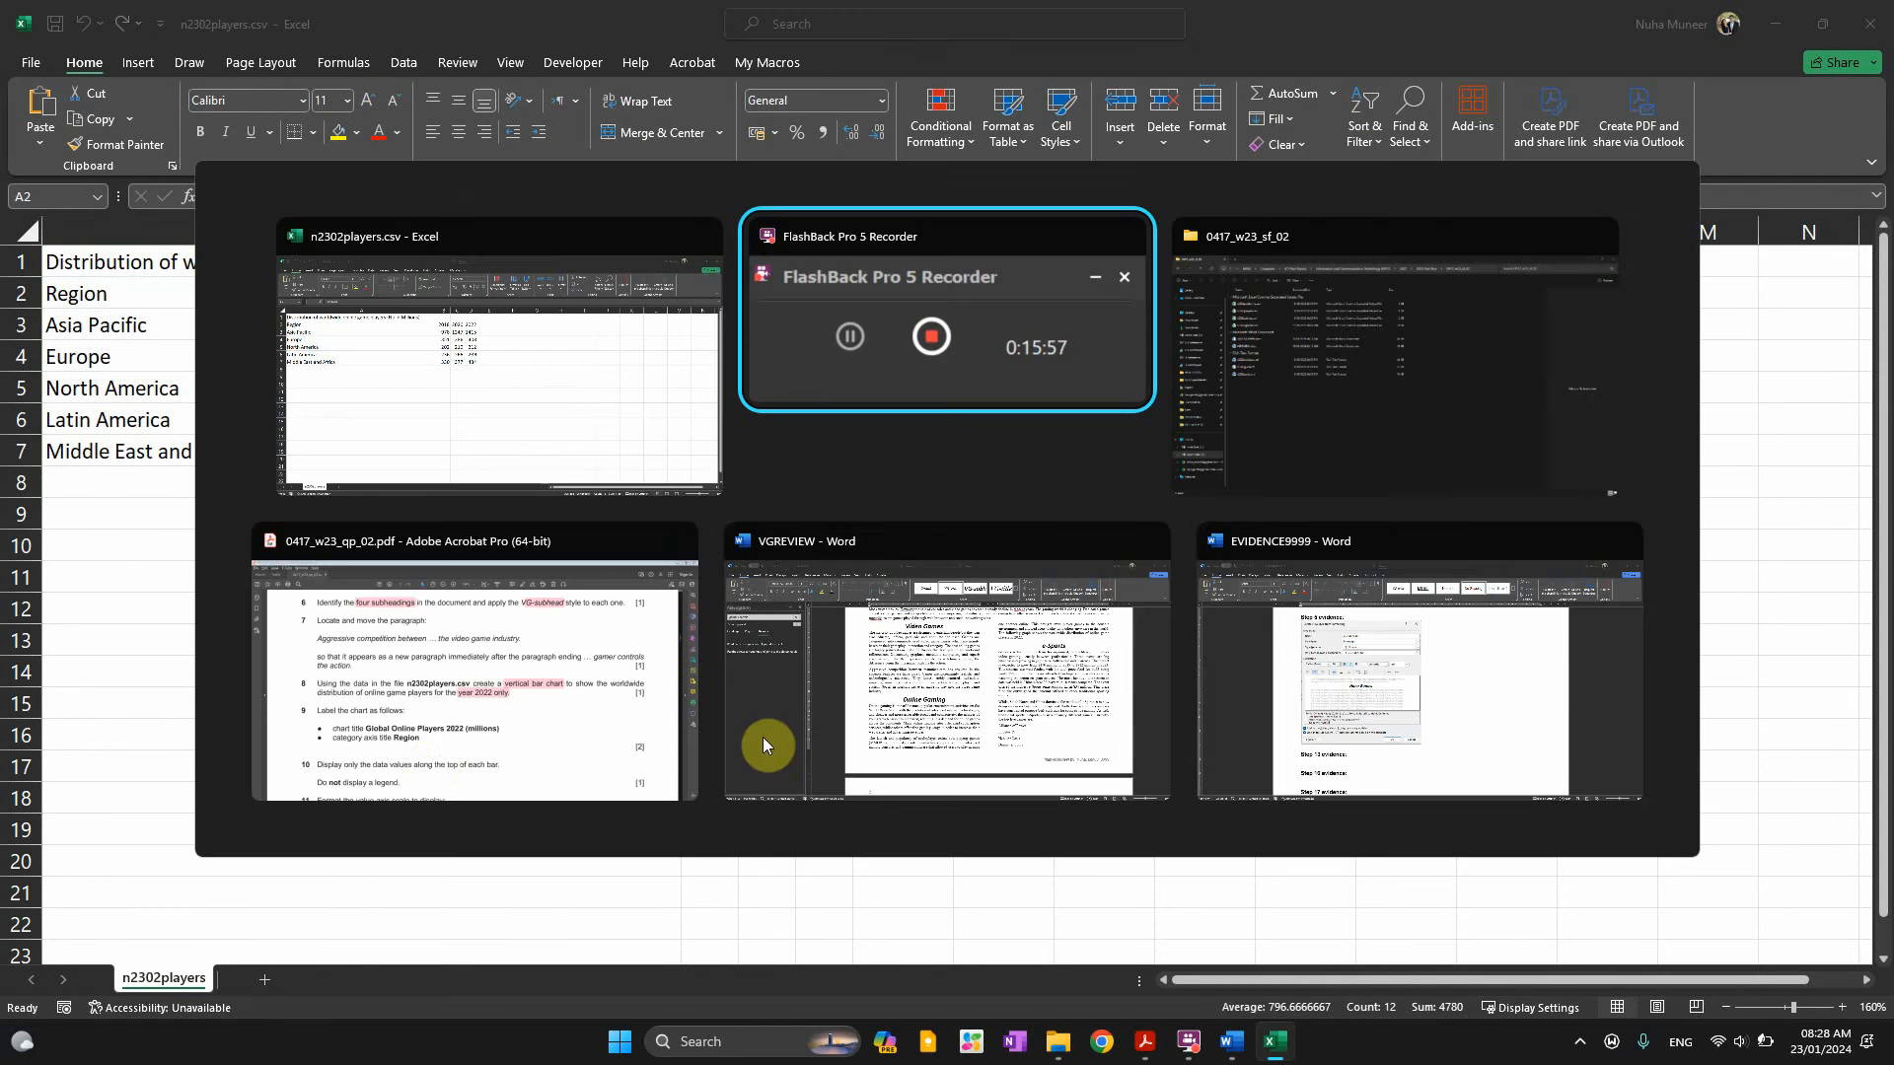
pyautogui.click(480, 731)
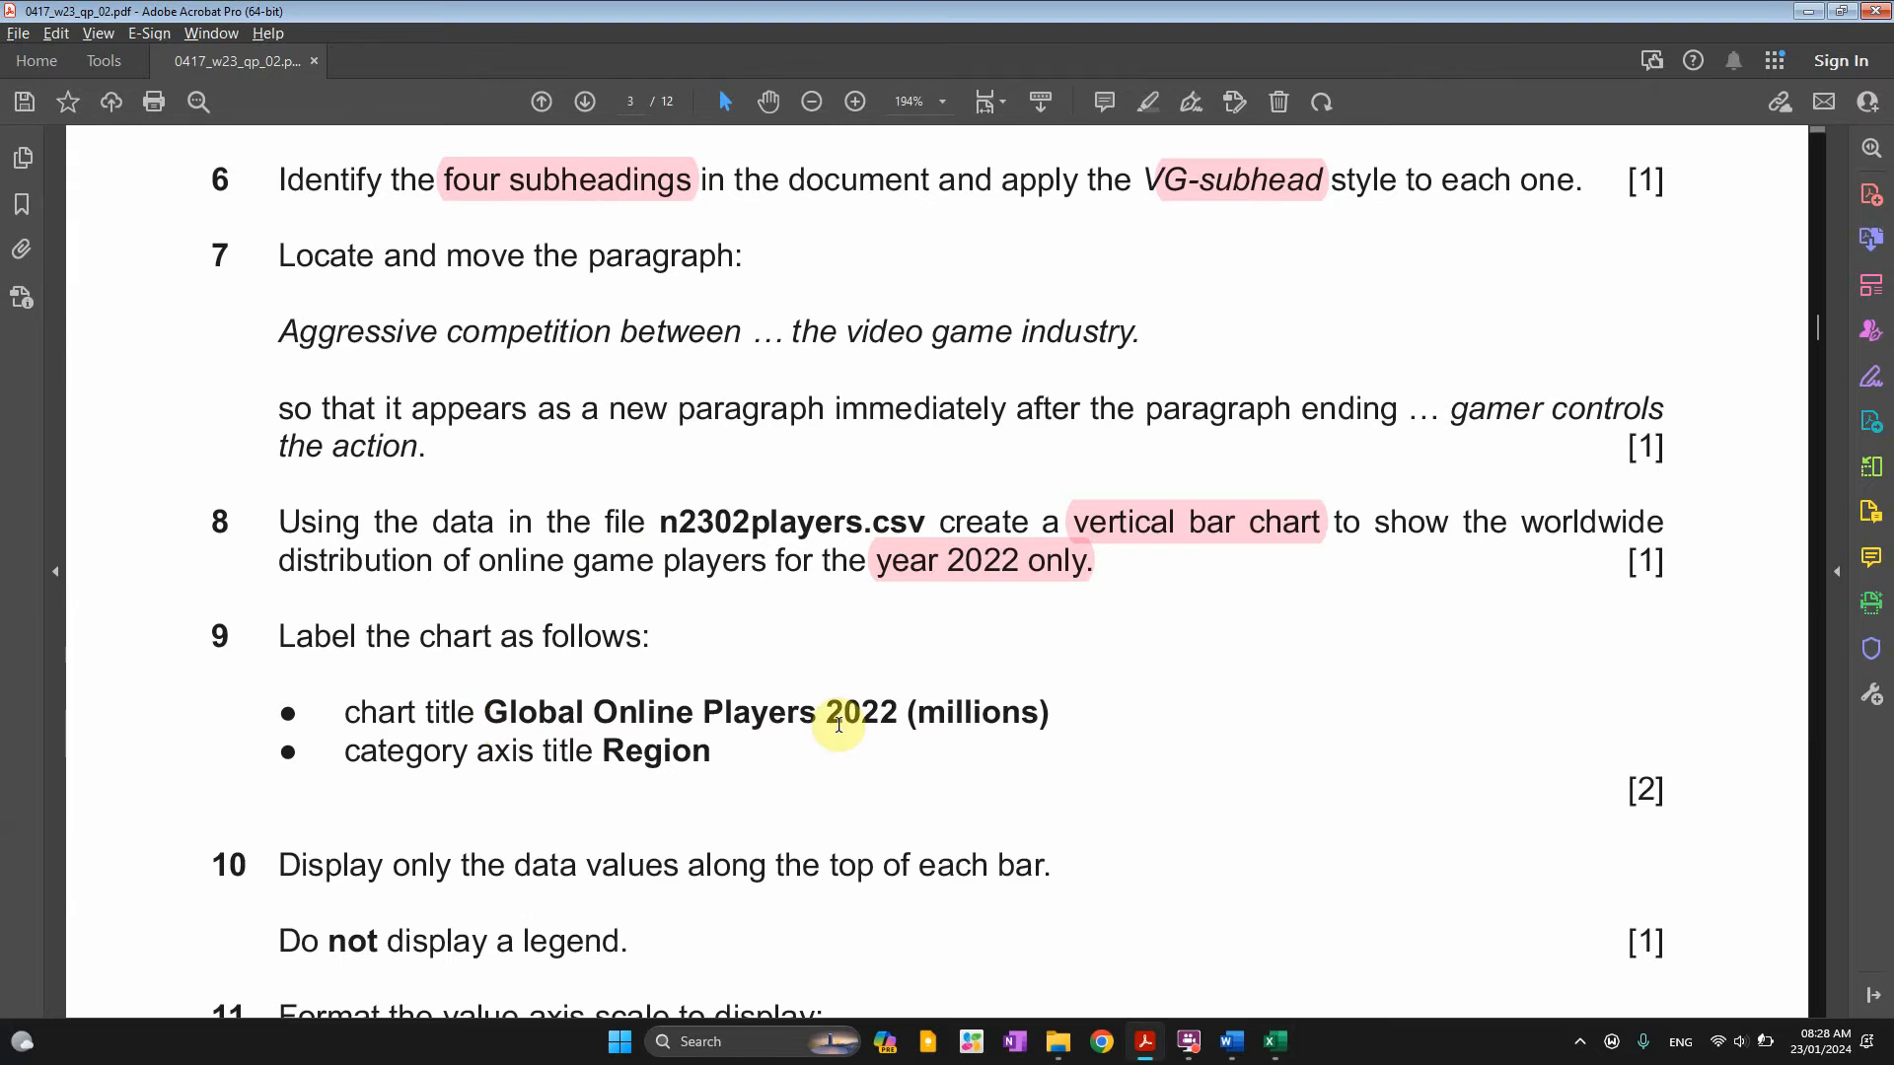
pyautogui.click(1251, 529)
pyautogui.moveTo(1373, 523); pyautogui.dragTo(1664, 523)
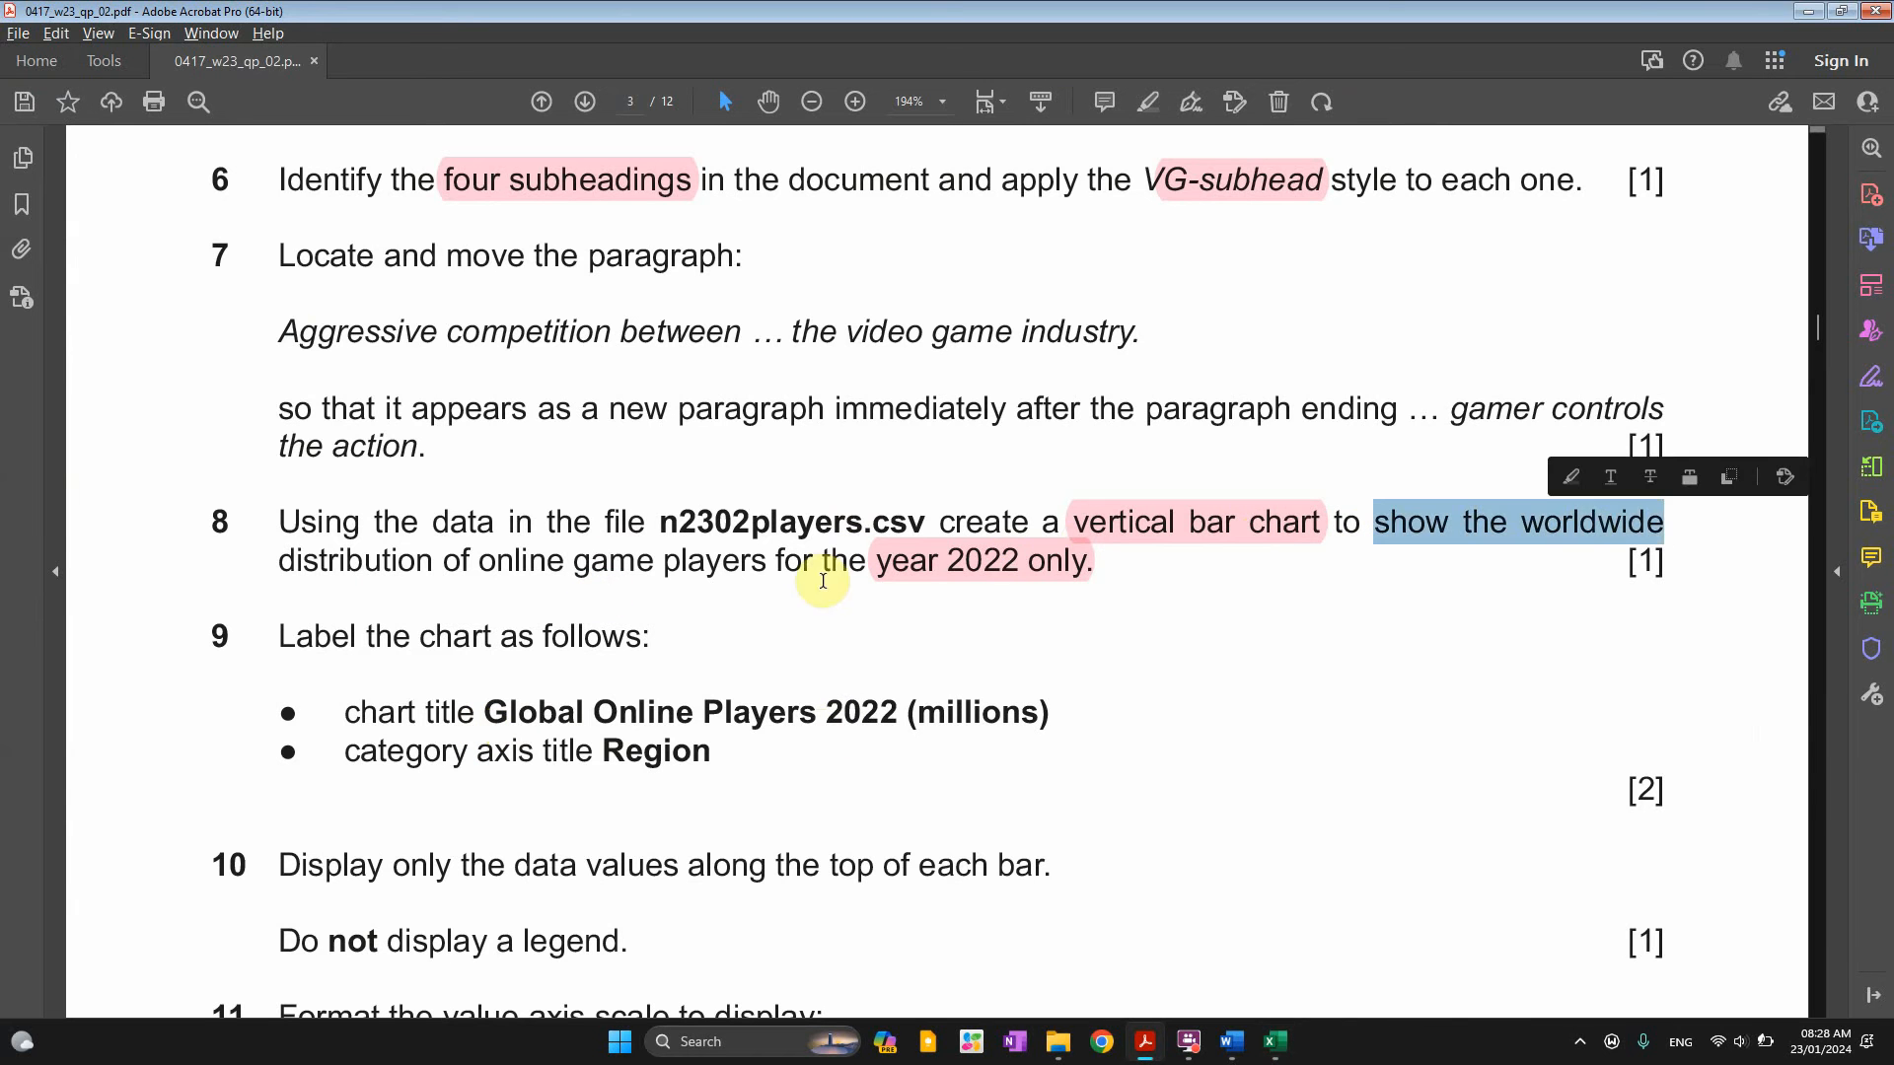
pyautogui.moveTo(481, 563); pyautogui.dragTo(839, 564)
pyautogui.click(893, 561)
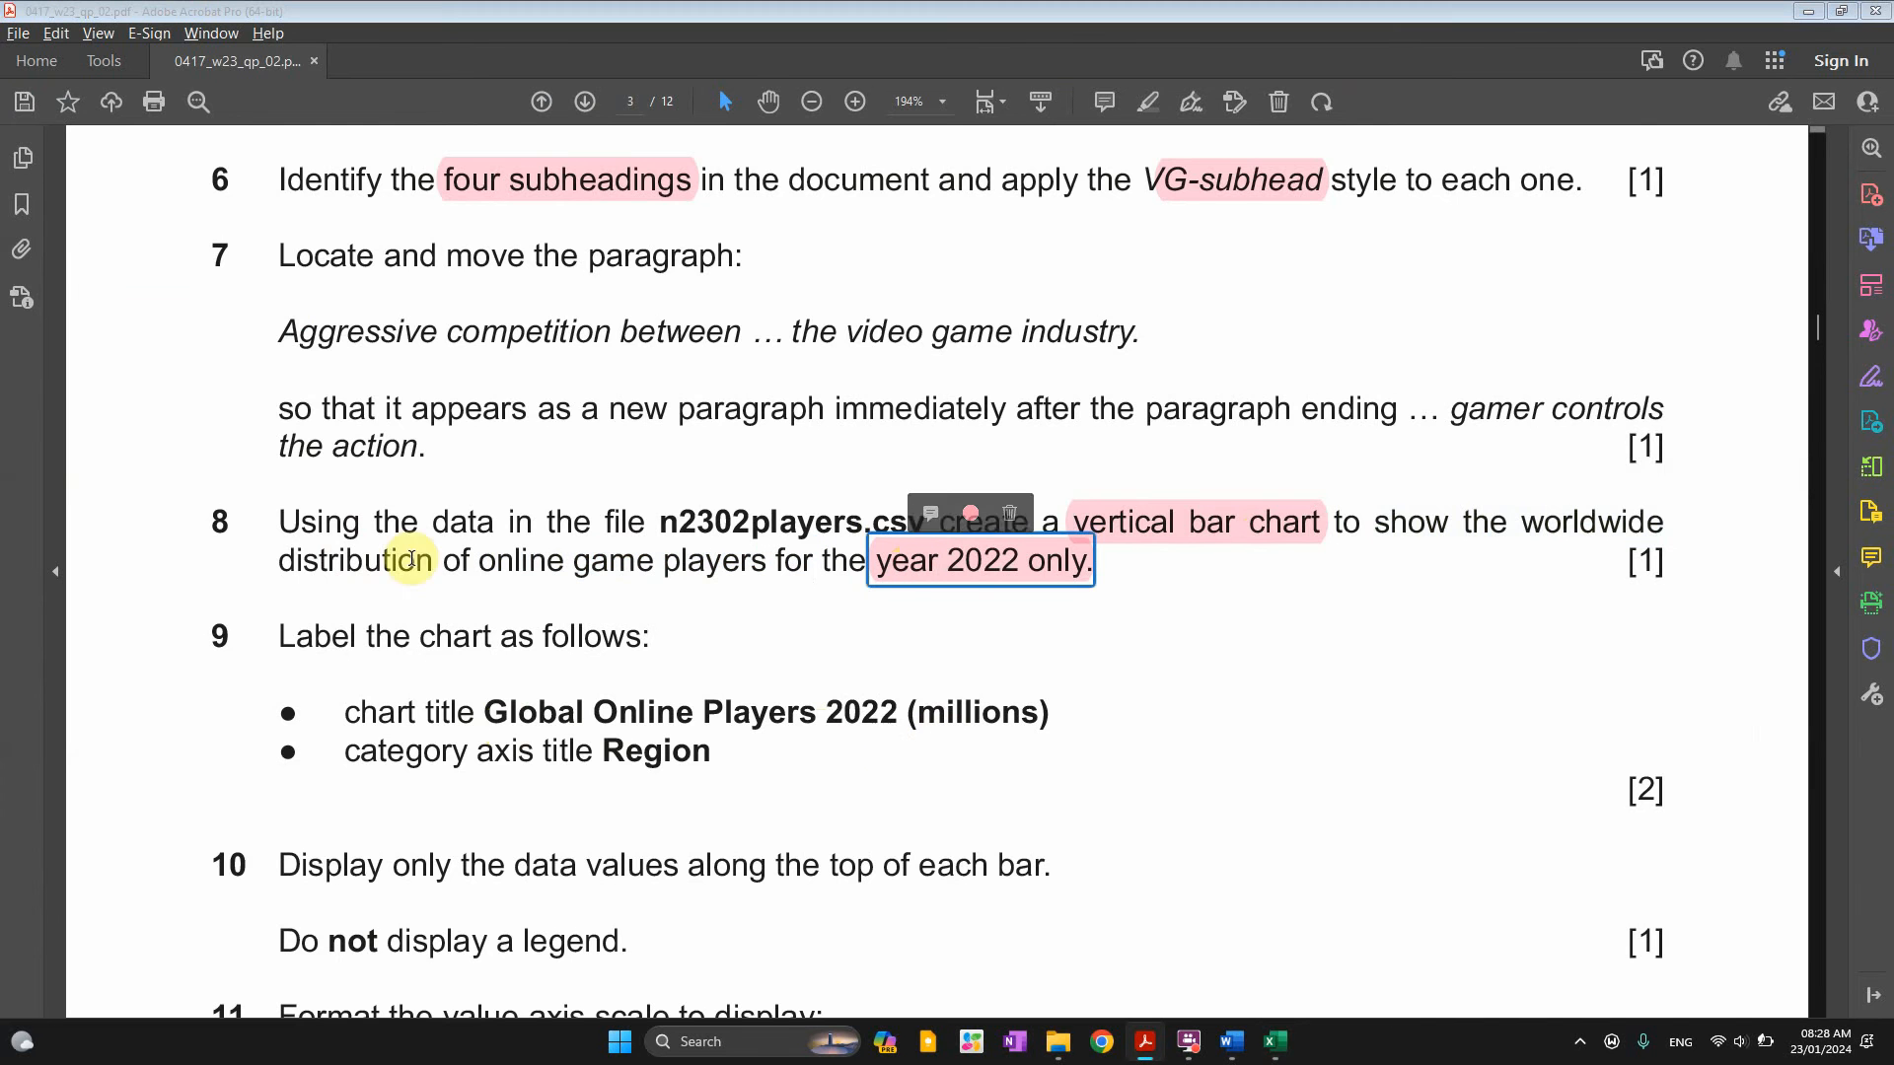
# Reselect region names A2:A7 plus the 2022 figures D2:D7 as one selection
pyautogui.hotkey('alt', 'Tab')
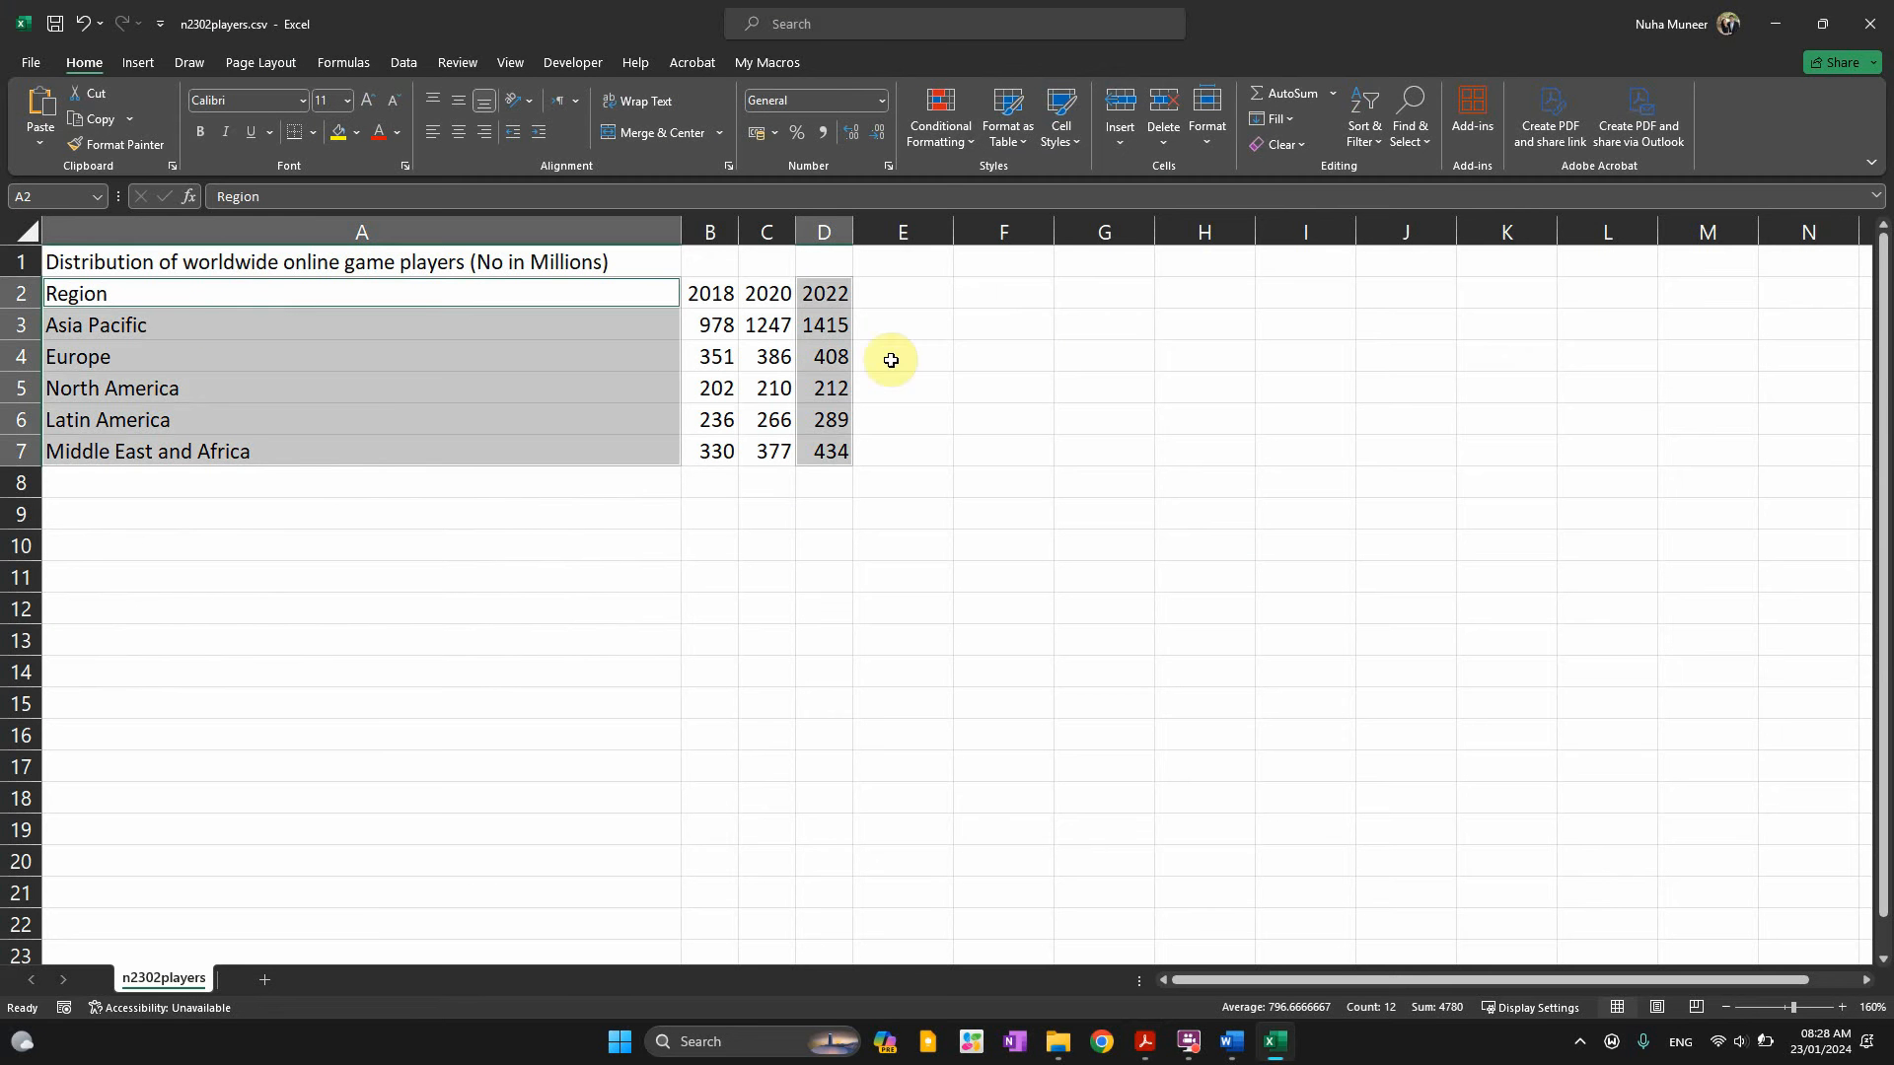
pyautogui.click(420, 360)
pyautogui.moveTo(245, 296); pyautogui.dragTo(238, 446)
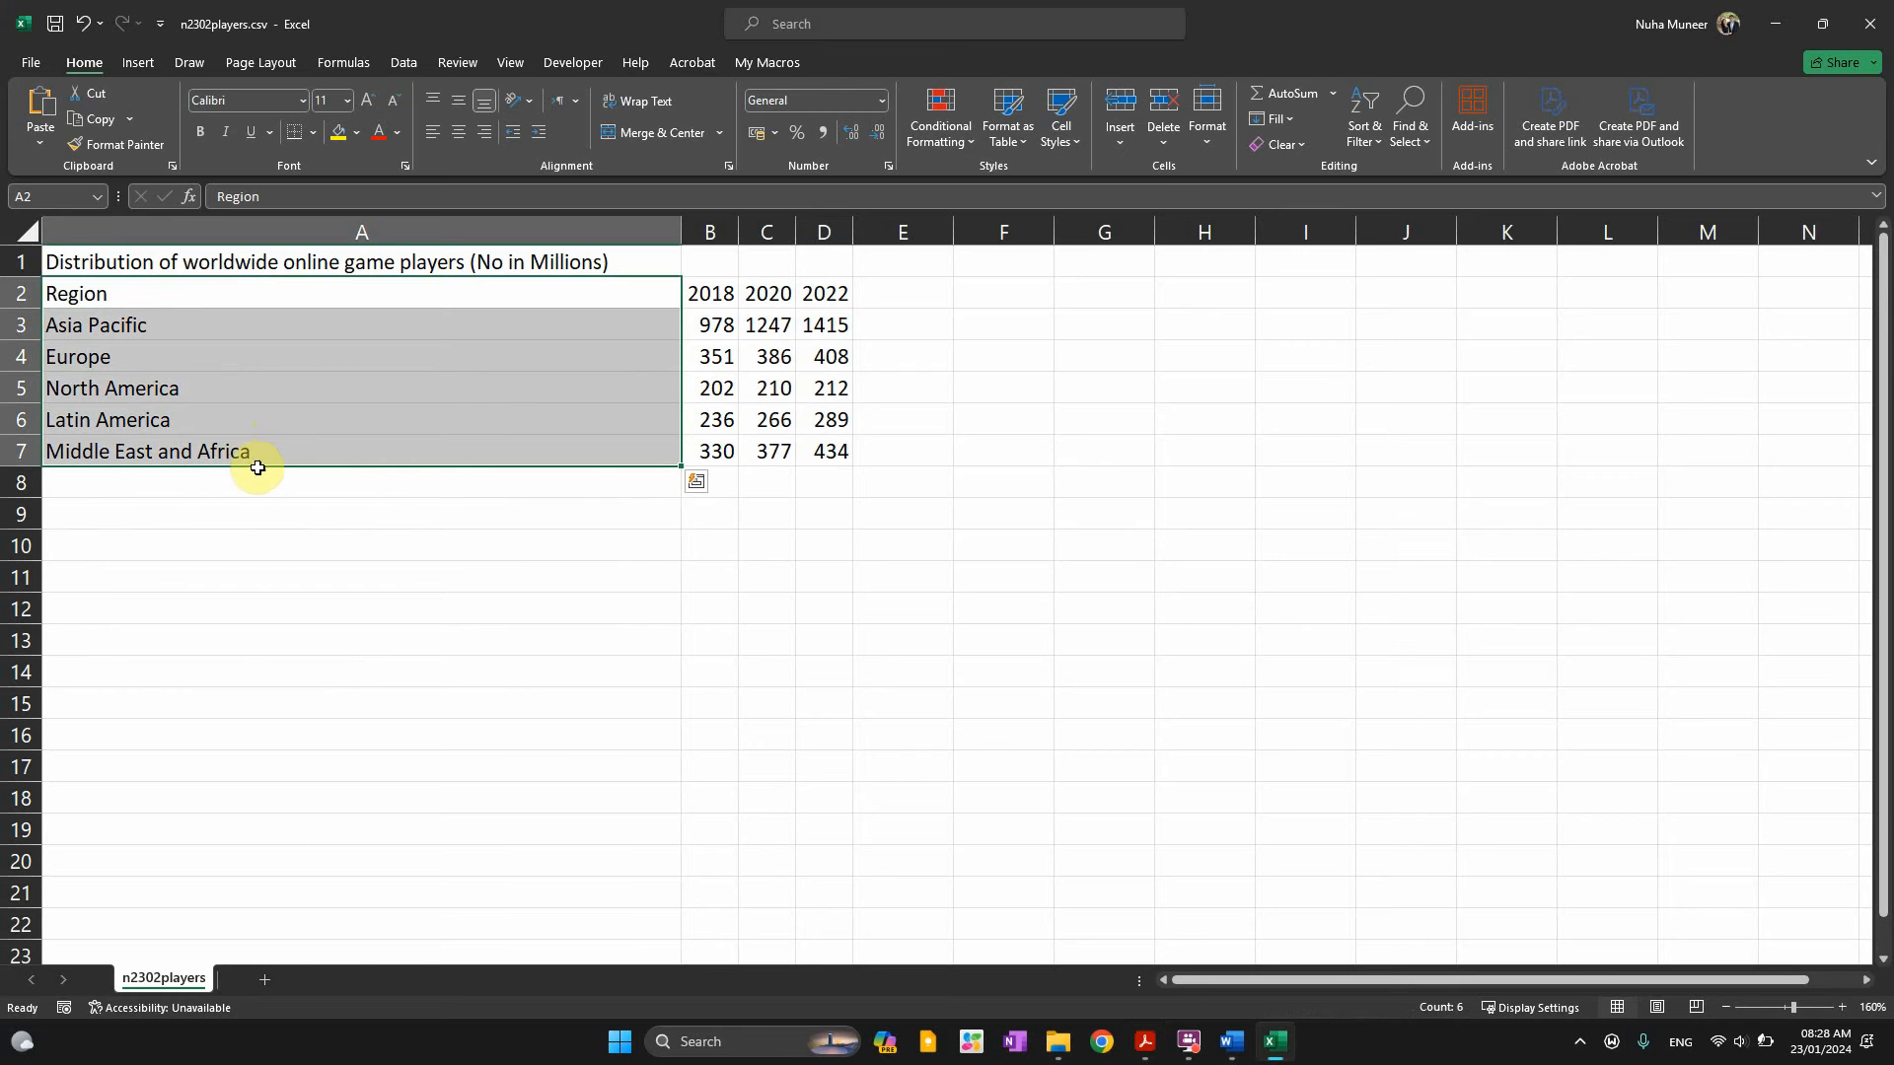
pyautogui.keyDown('ctrl'); pyautogui.moveTo(846, 294); pyautogui.dragTo(829, 451); pyautogui.keyUp('ctrl')
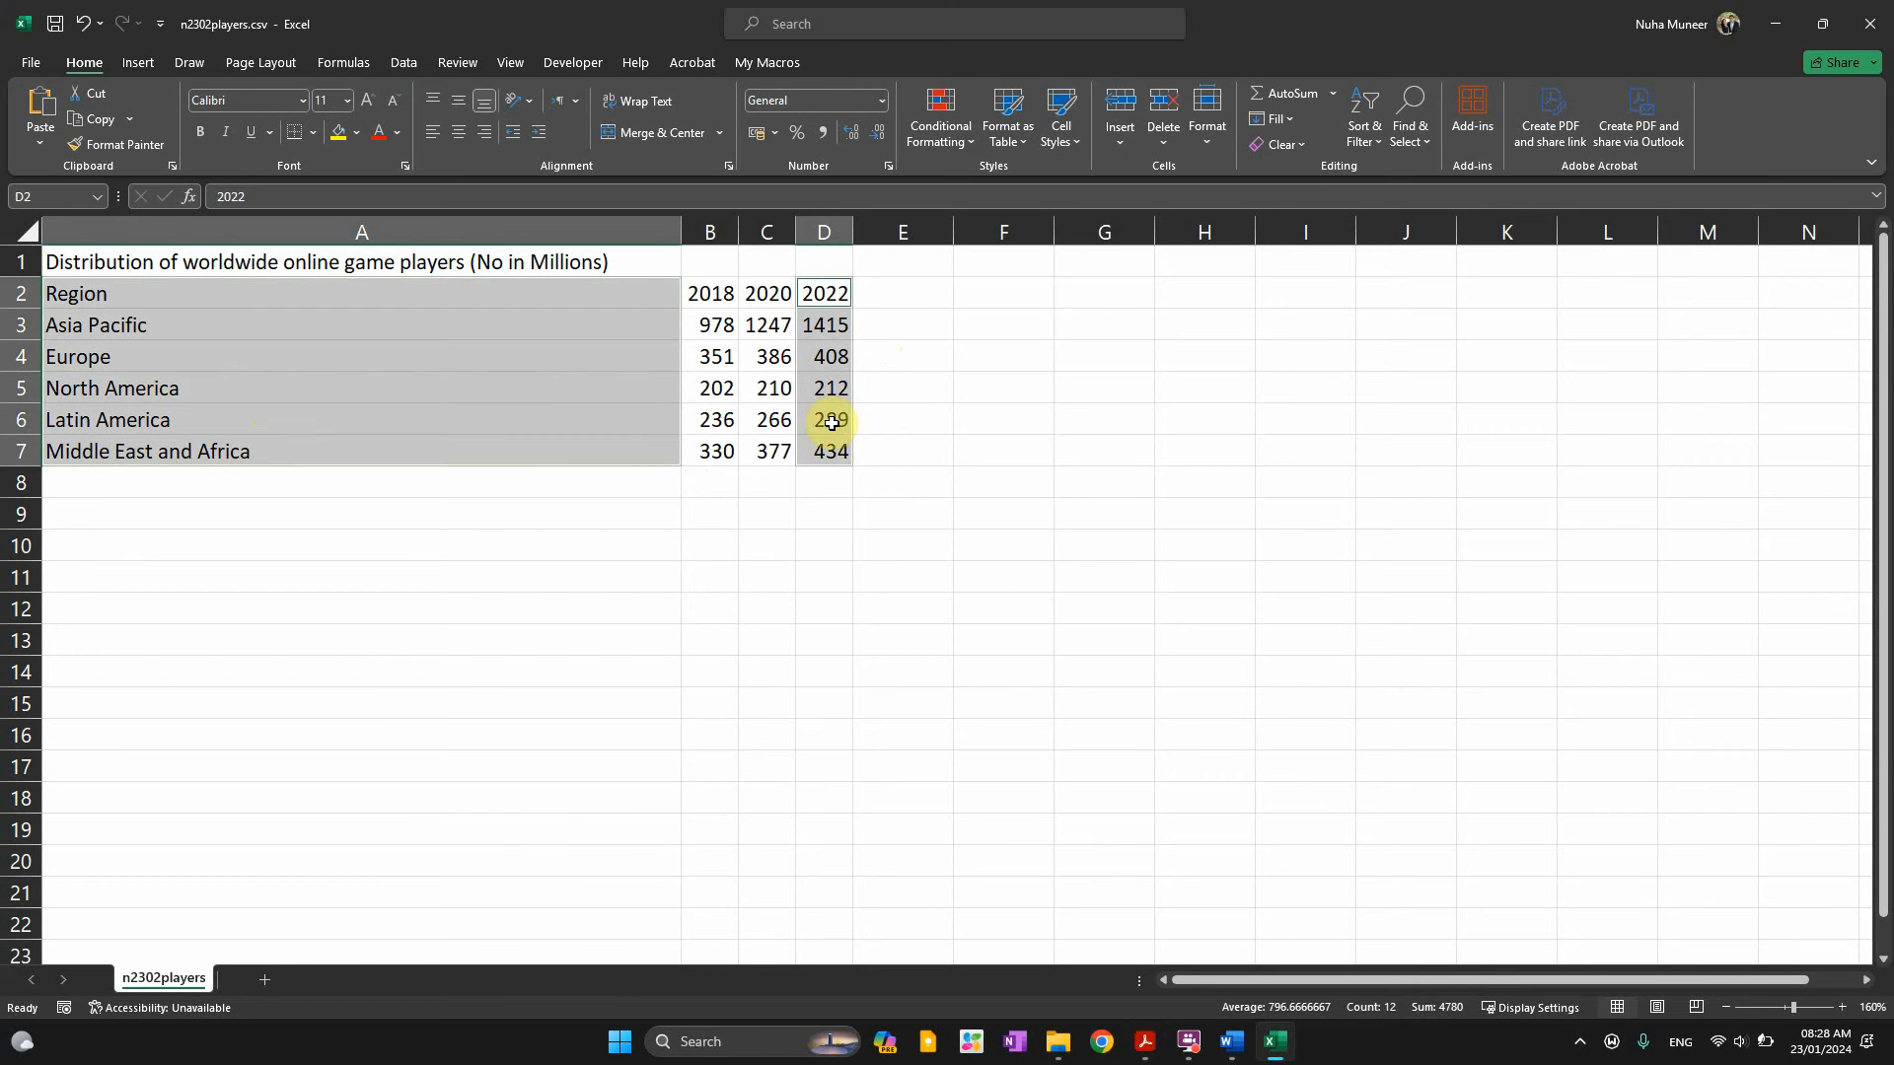
# Insert a clustered column chart of the 2022 regional player figures and place it right of the data
pyautogui.click(158, 65)
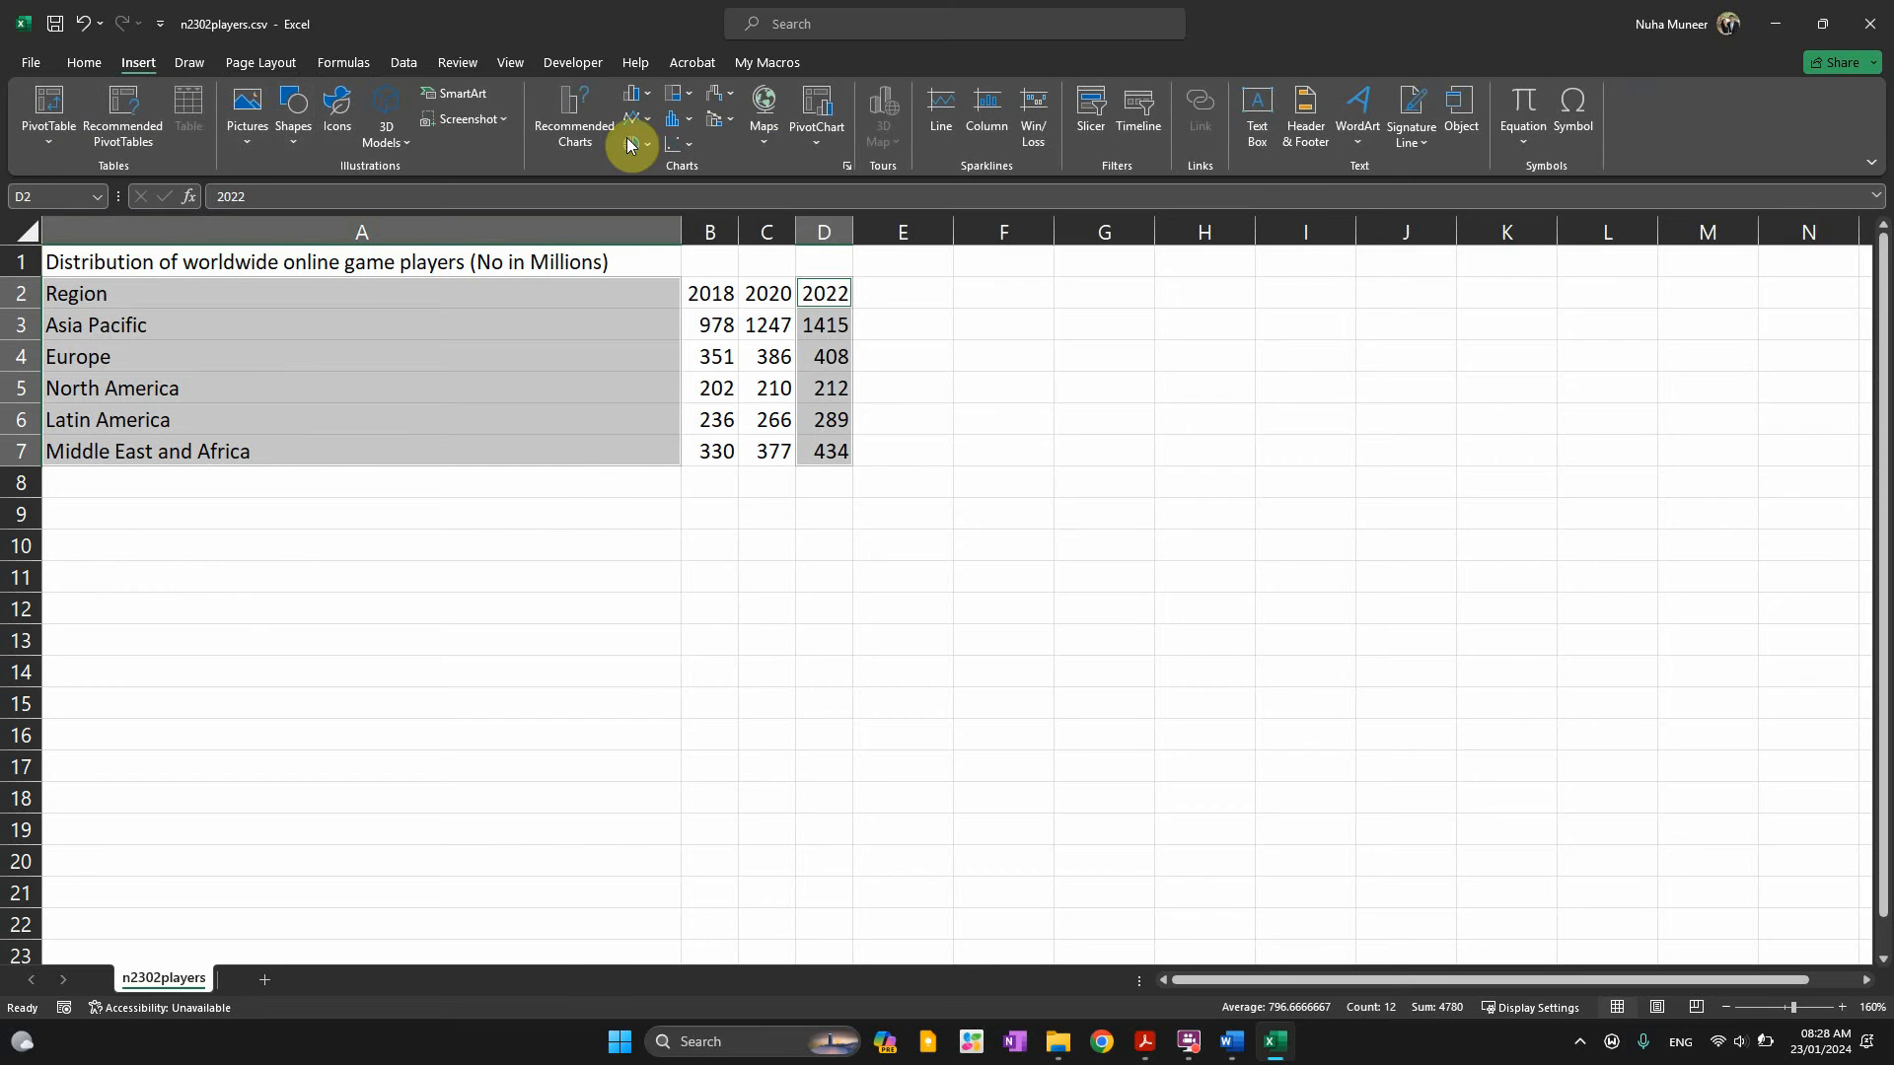
pyautogui.click(573, 115)
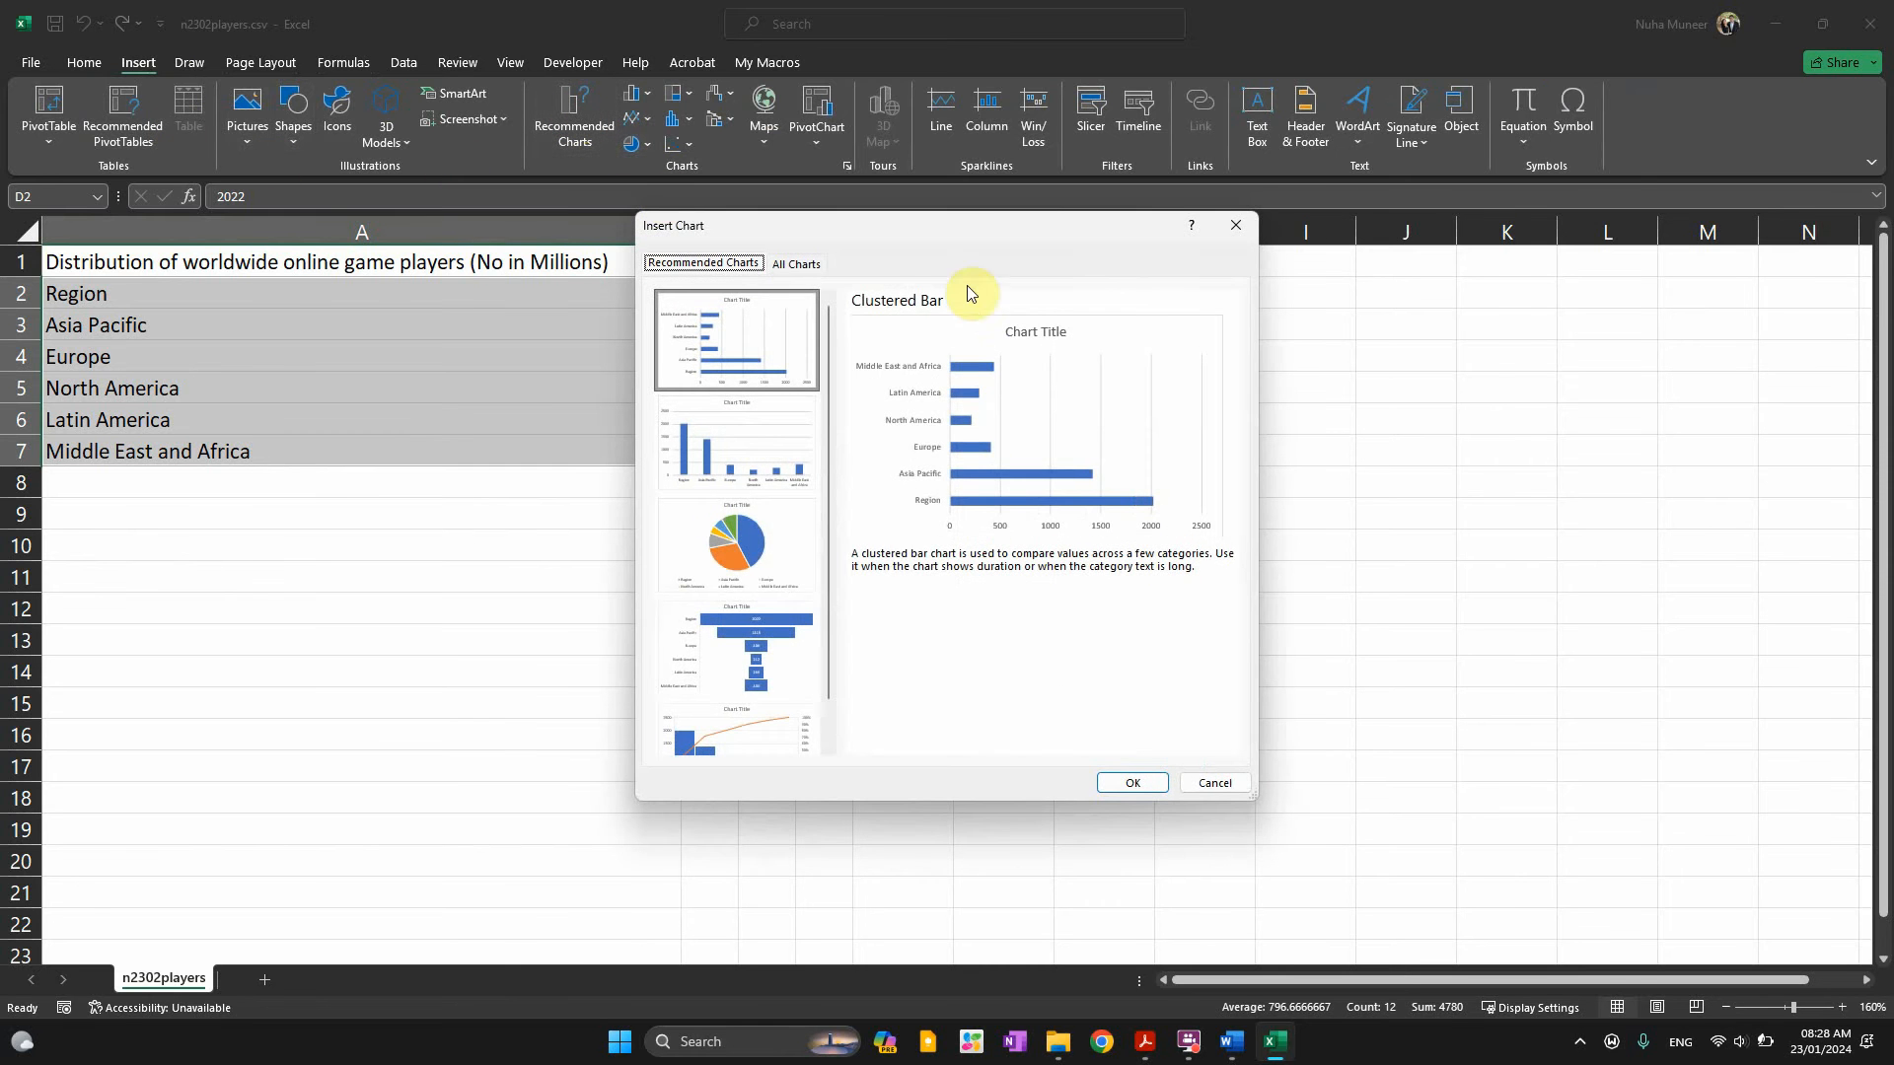
pyautogui.moveTo(962, 229); pyautogui.dragTo(1184, 288)
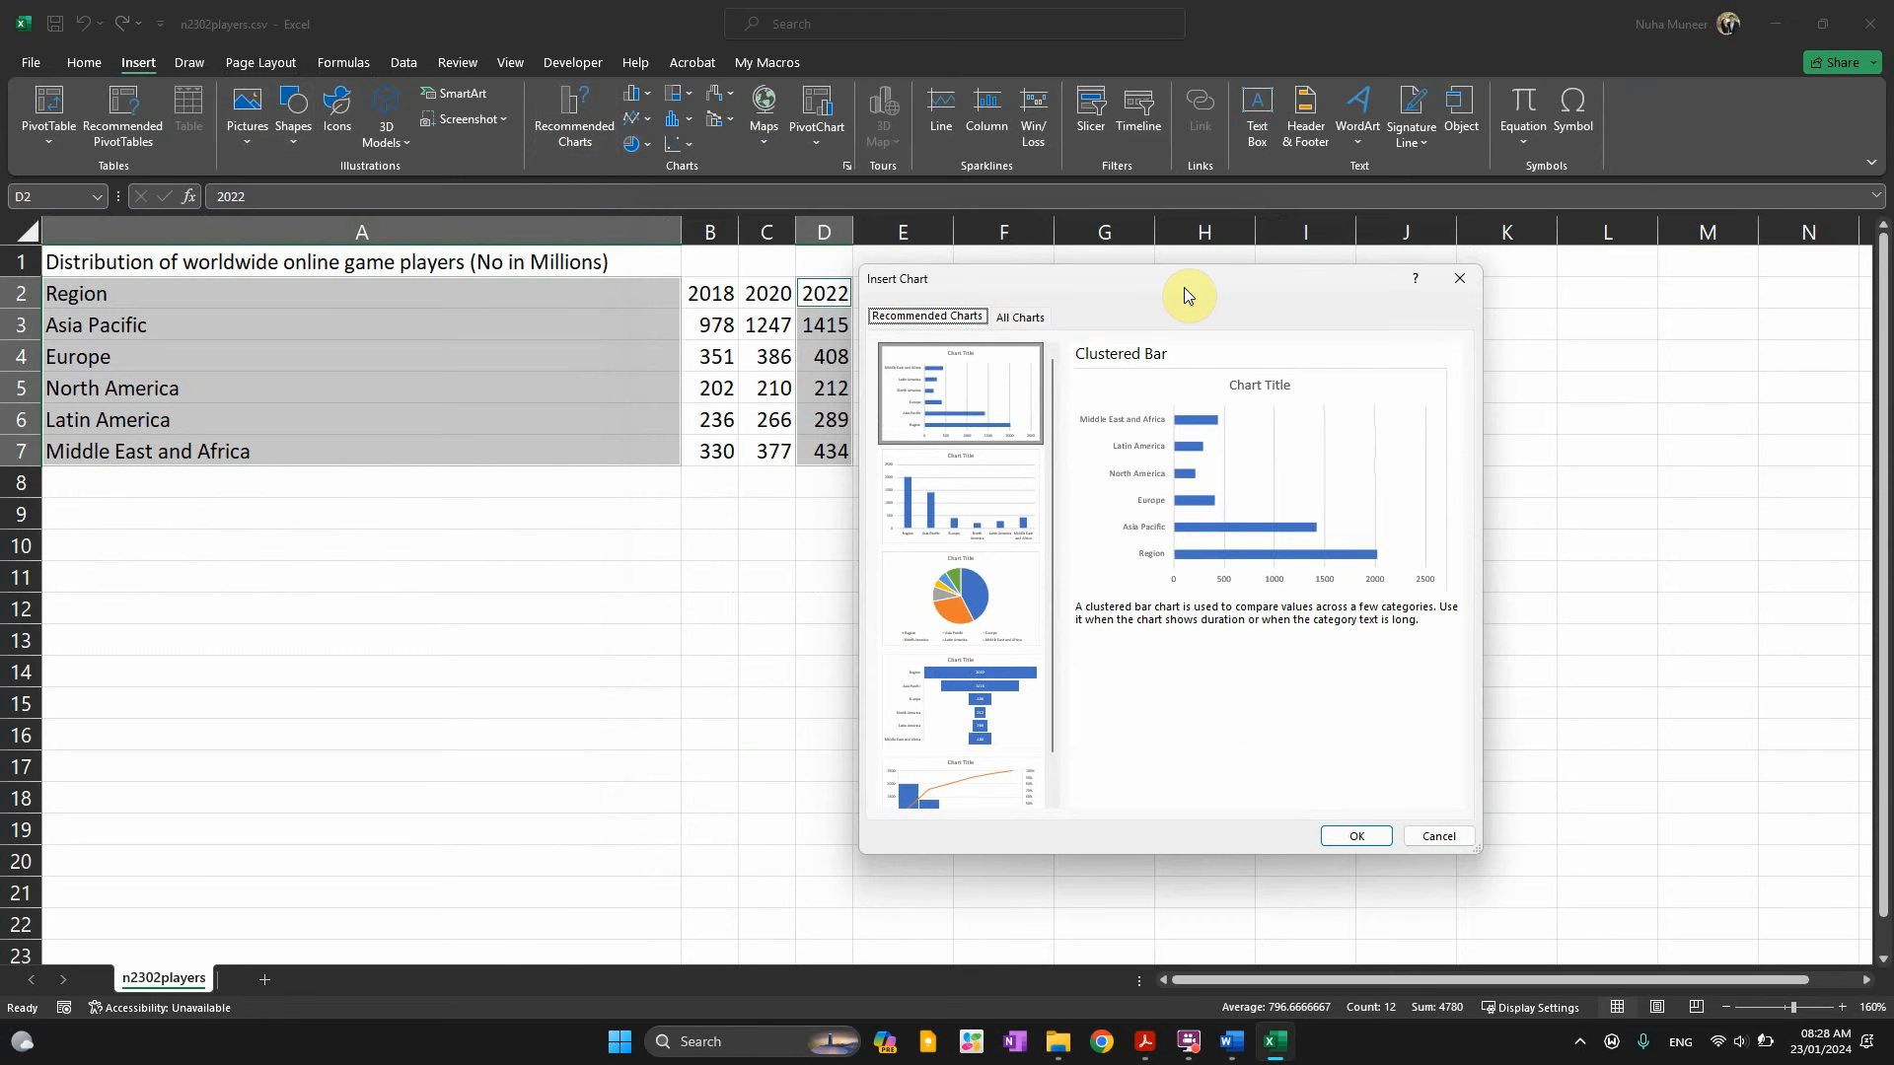
pyautogui.click(987, 499)
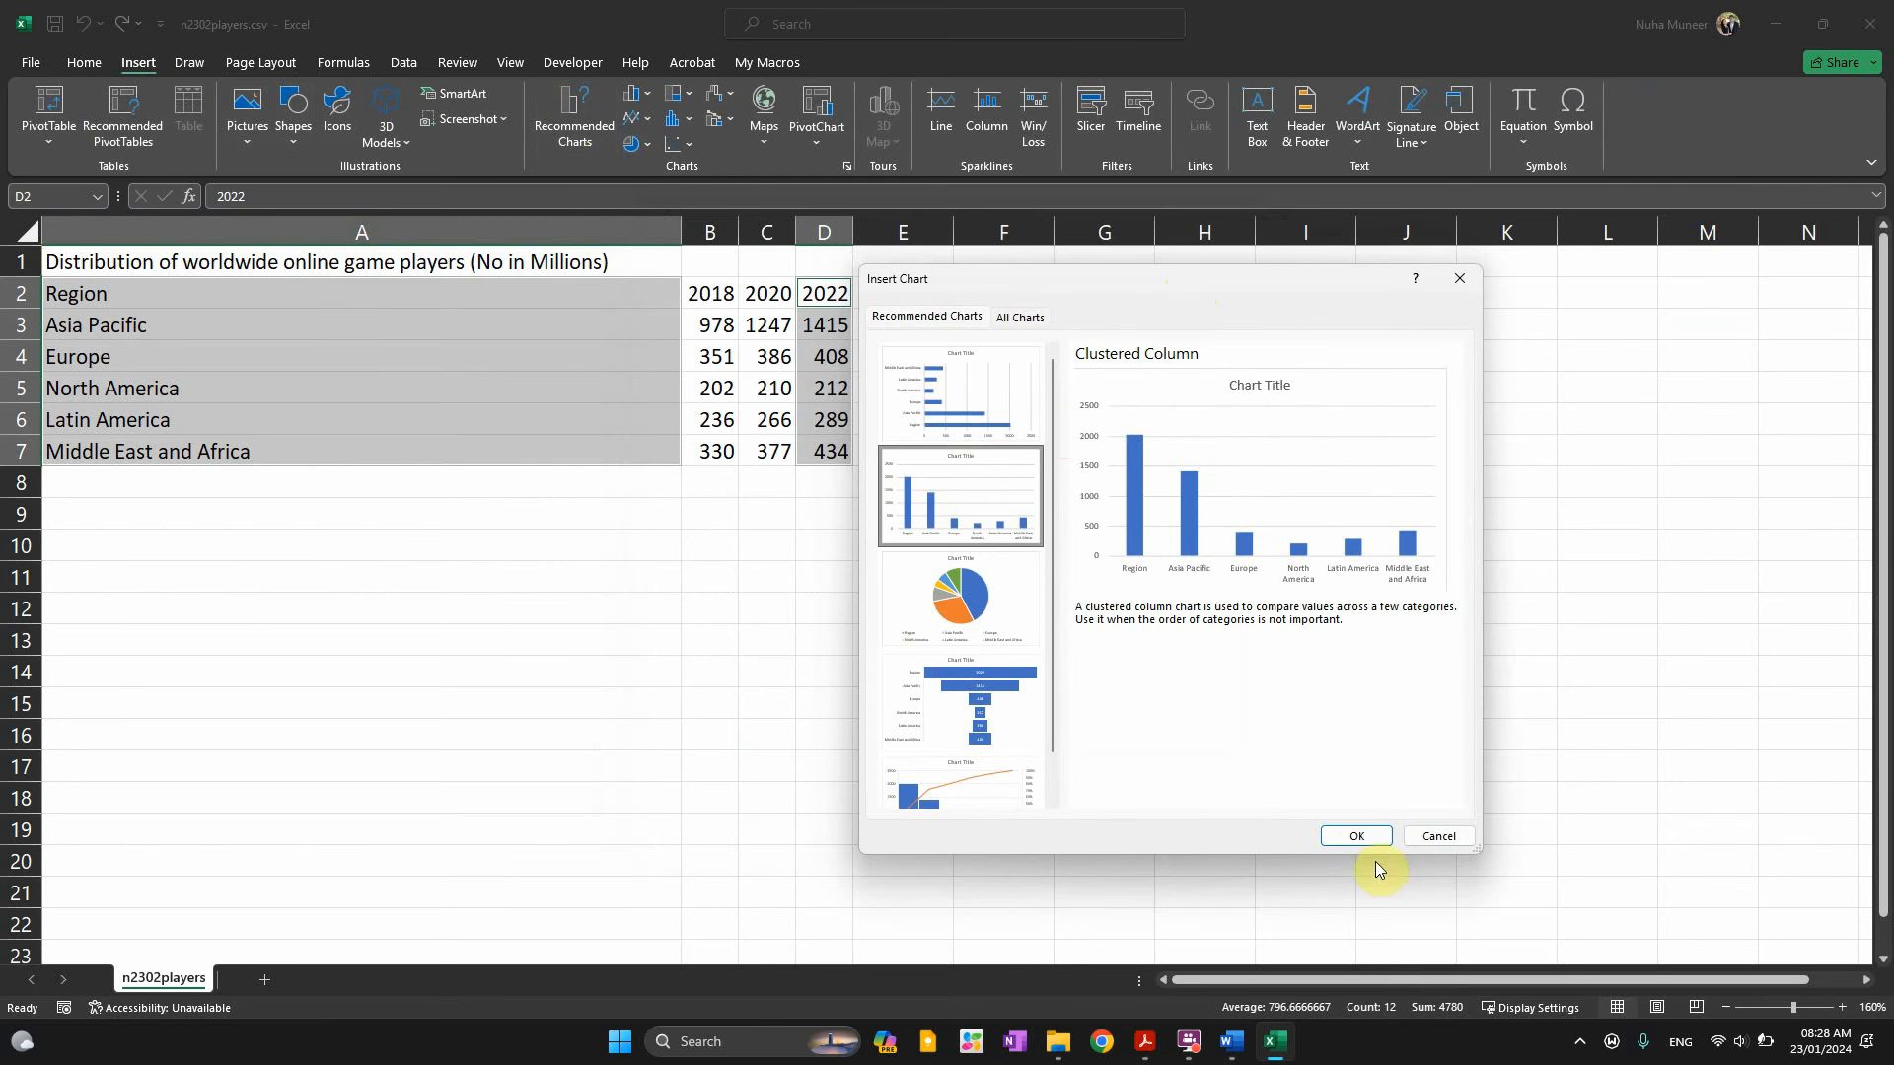
pyautogui.click(1356, 839)
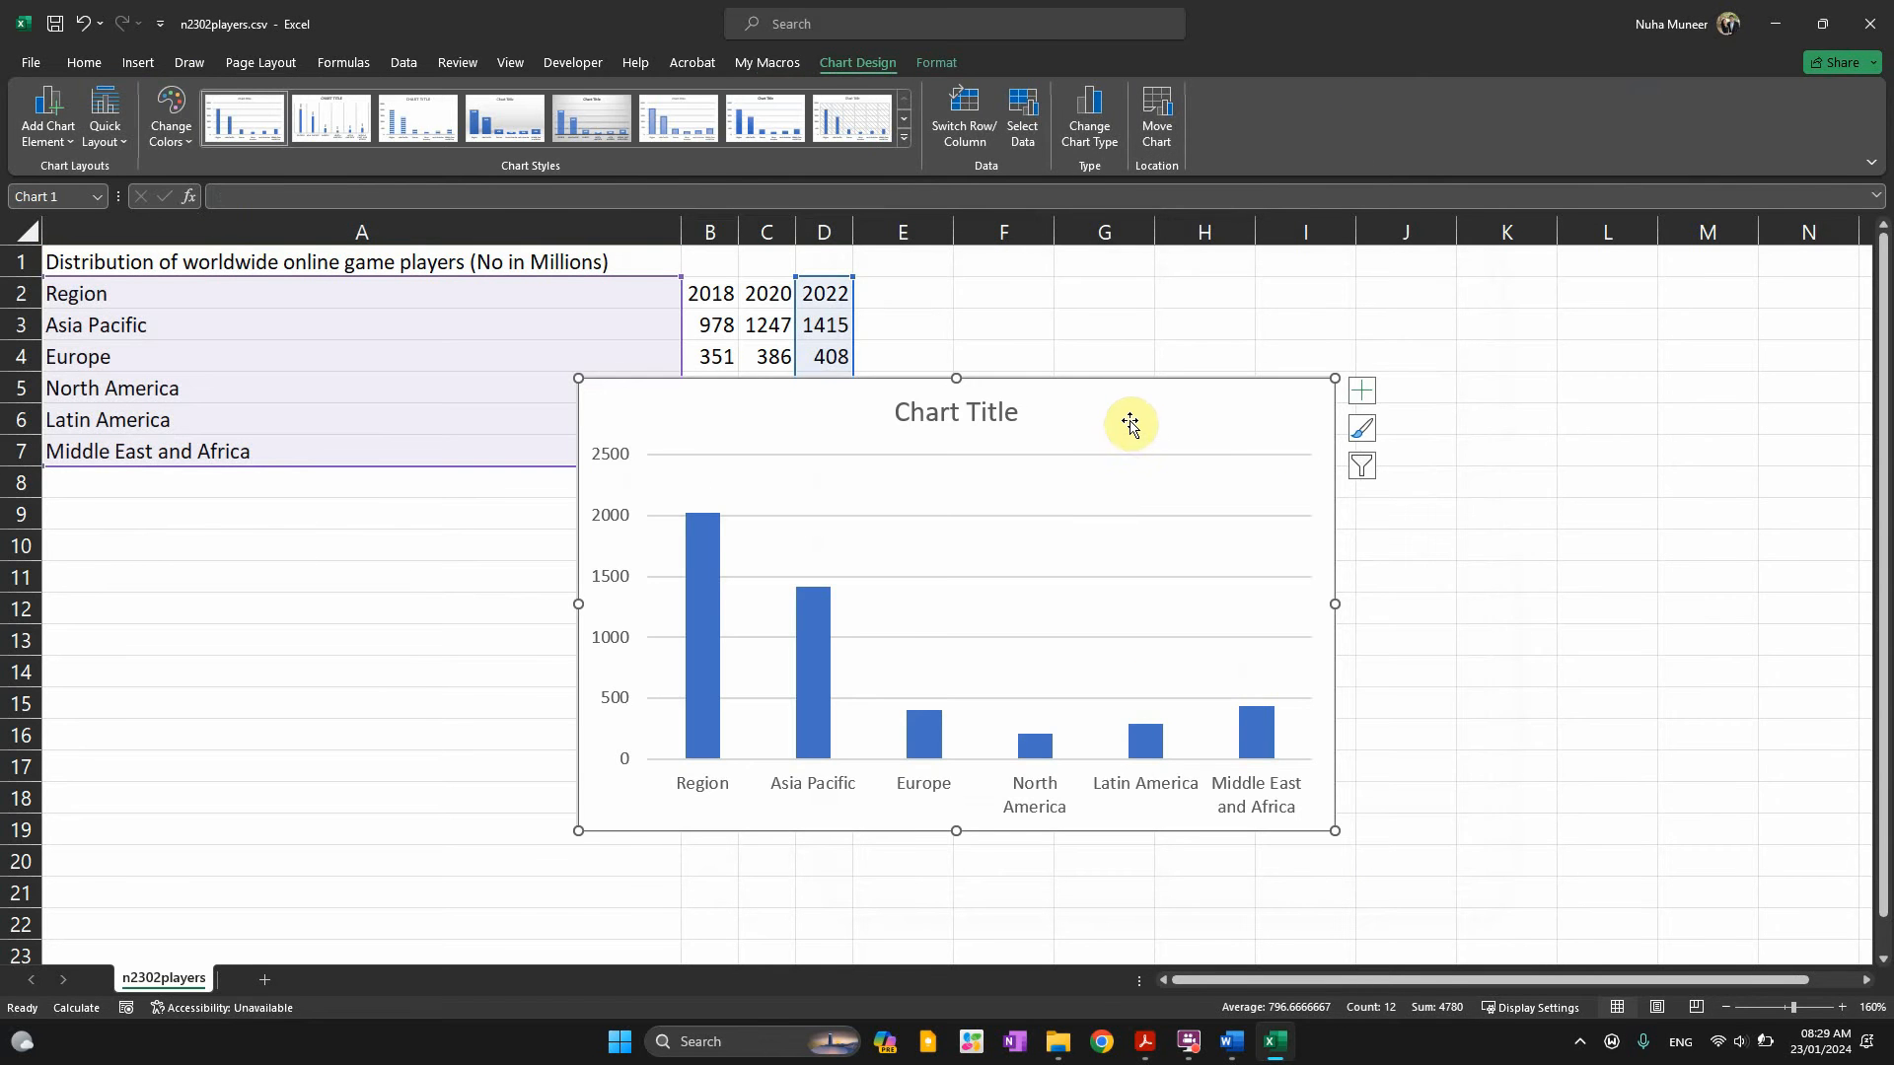
pyautogui.moveTo(1128, 423); pyautogui.dragTo(1480, 398)
# Paste 'Global Online Players 2022 (millions)' from the question paper as the chart title
pyautogui.hotkey('alt', 'Tab')
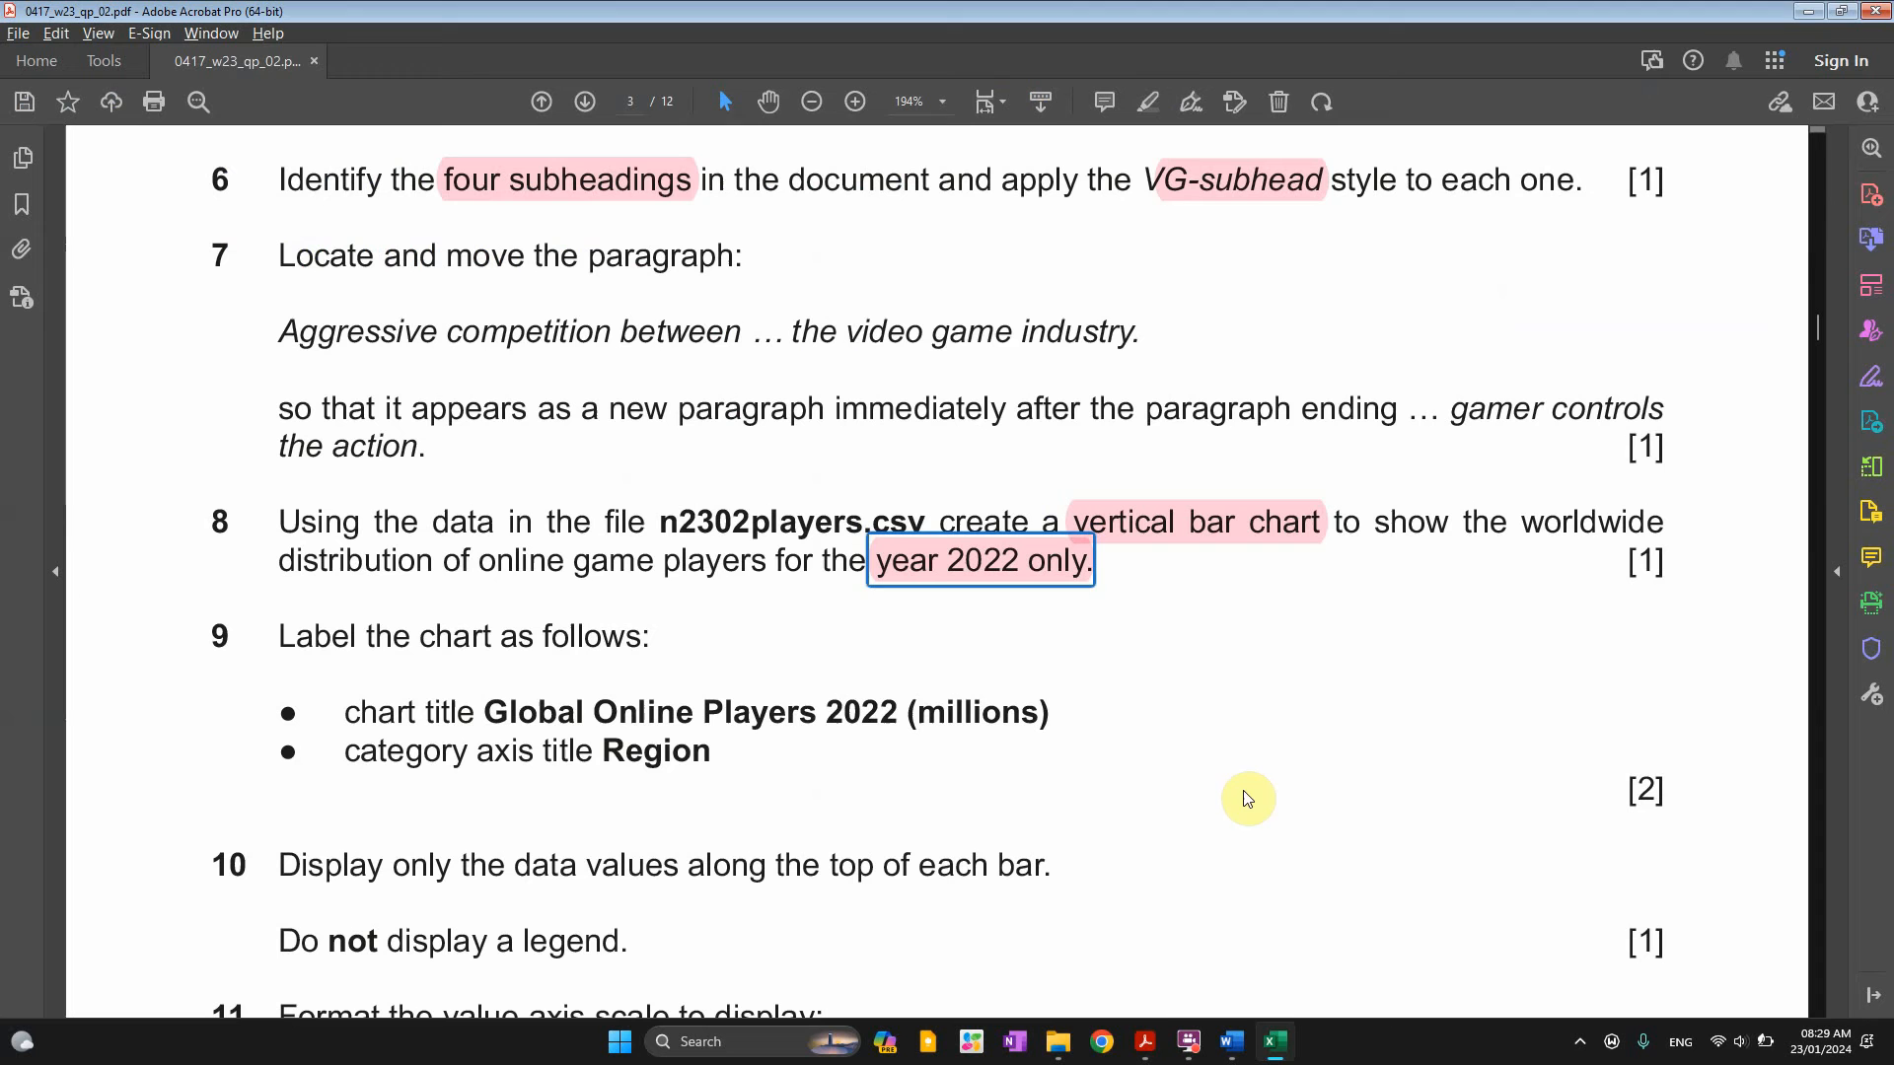
pyautogui.moveTo(280, 636); pyautogui.dragTo(641, 637)
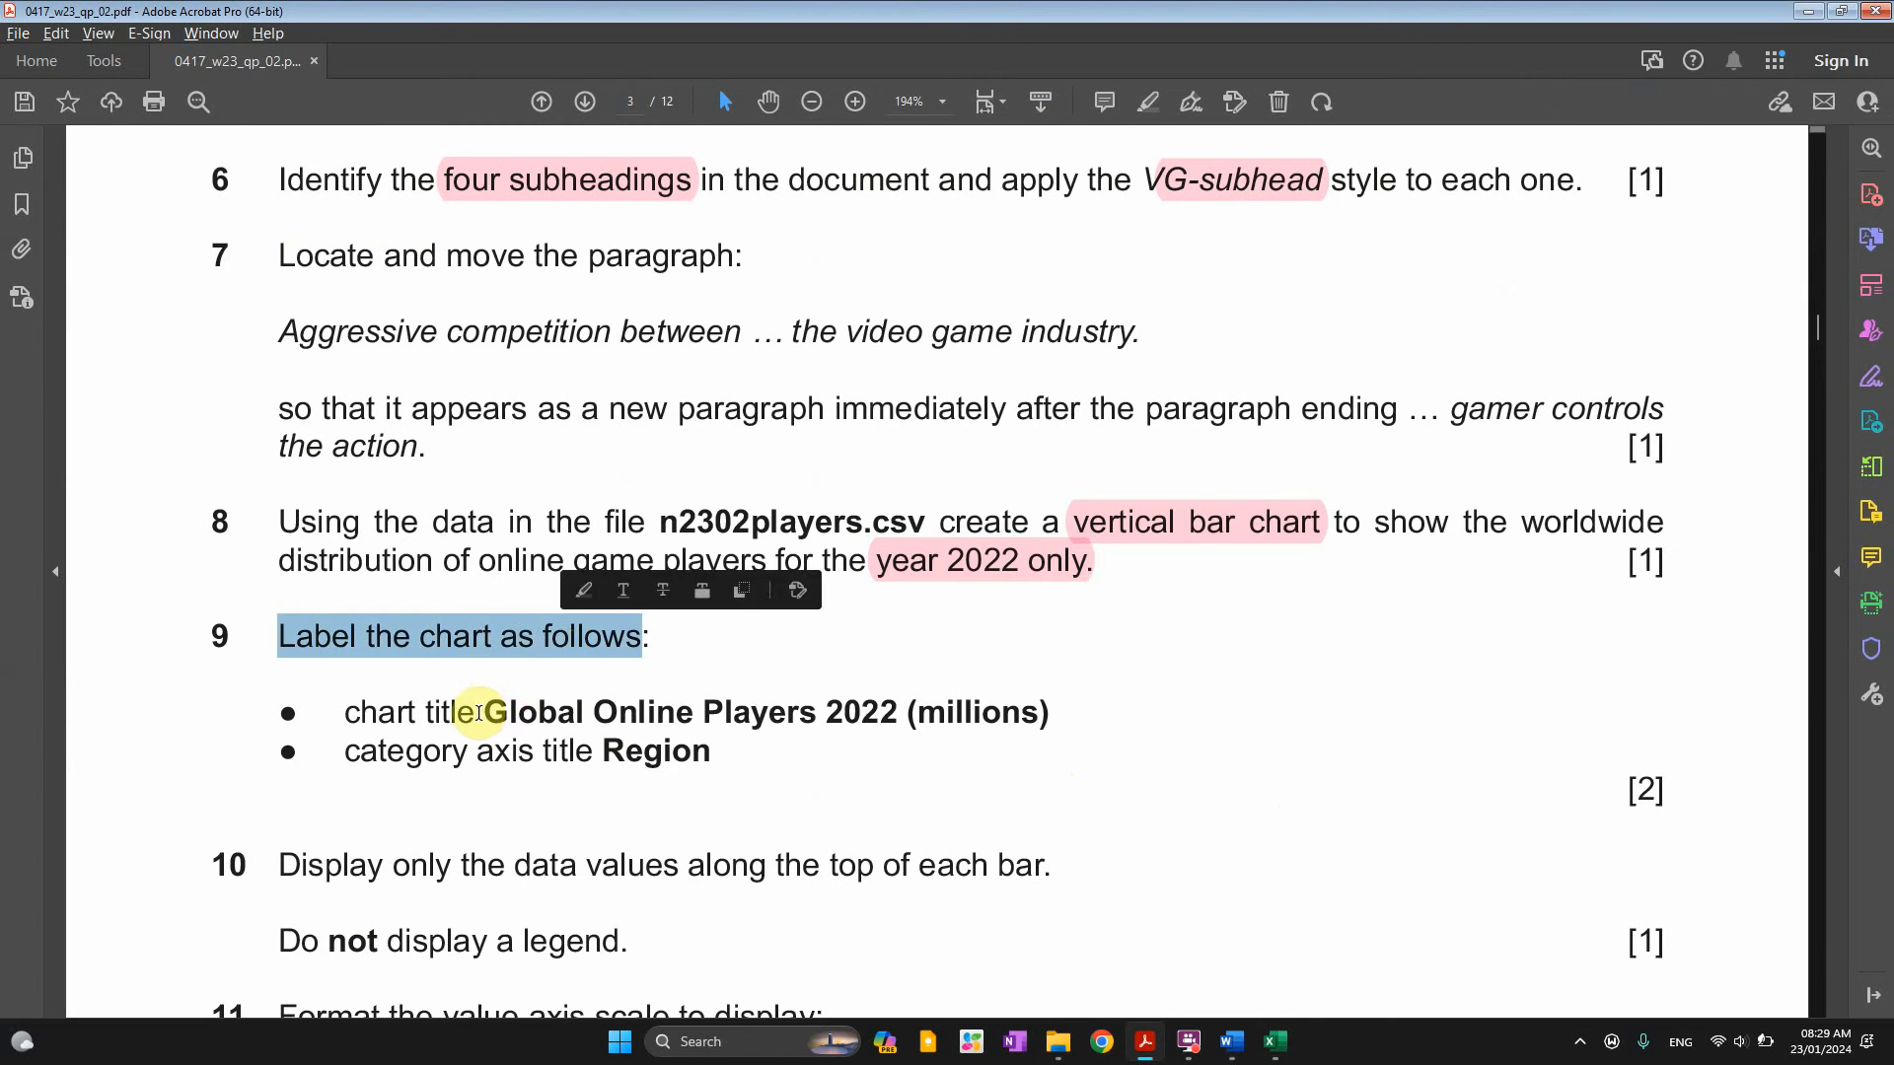
pyautogui.moveTo(485, 712); pyautogui.dragTo(1061, 717)
pyautogui.hotkey('ctrl', 'c')
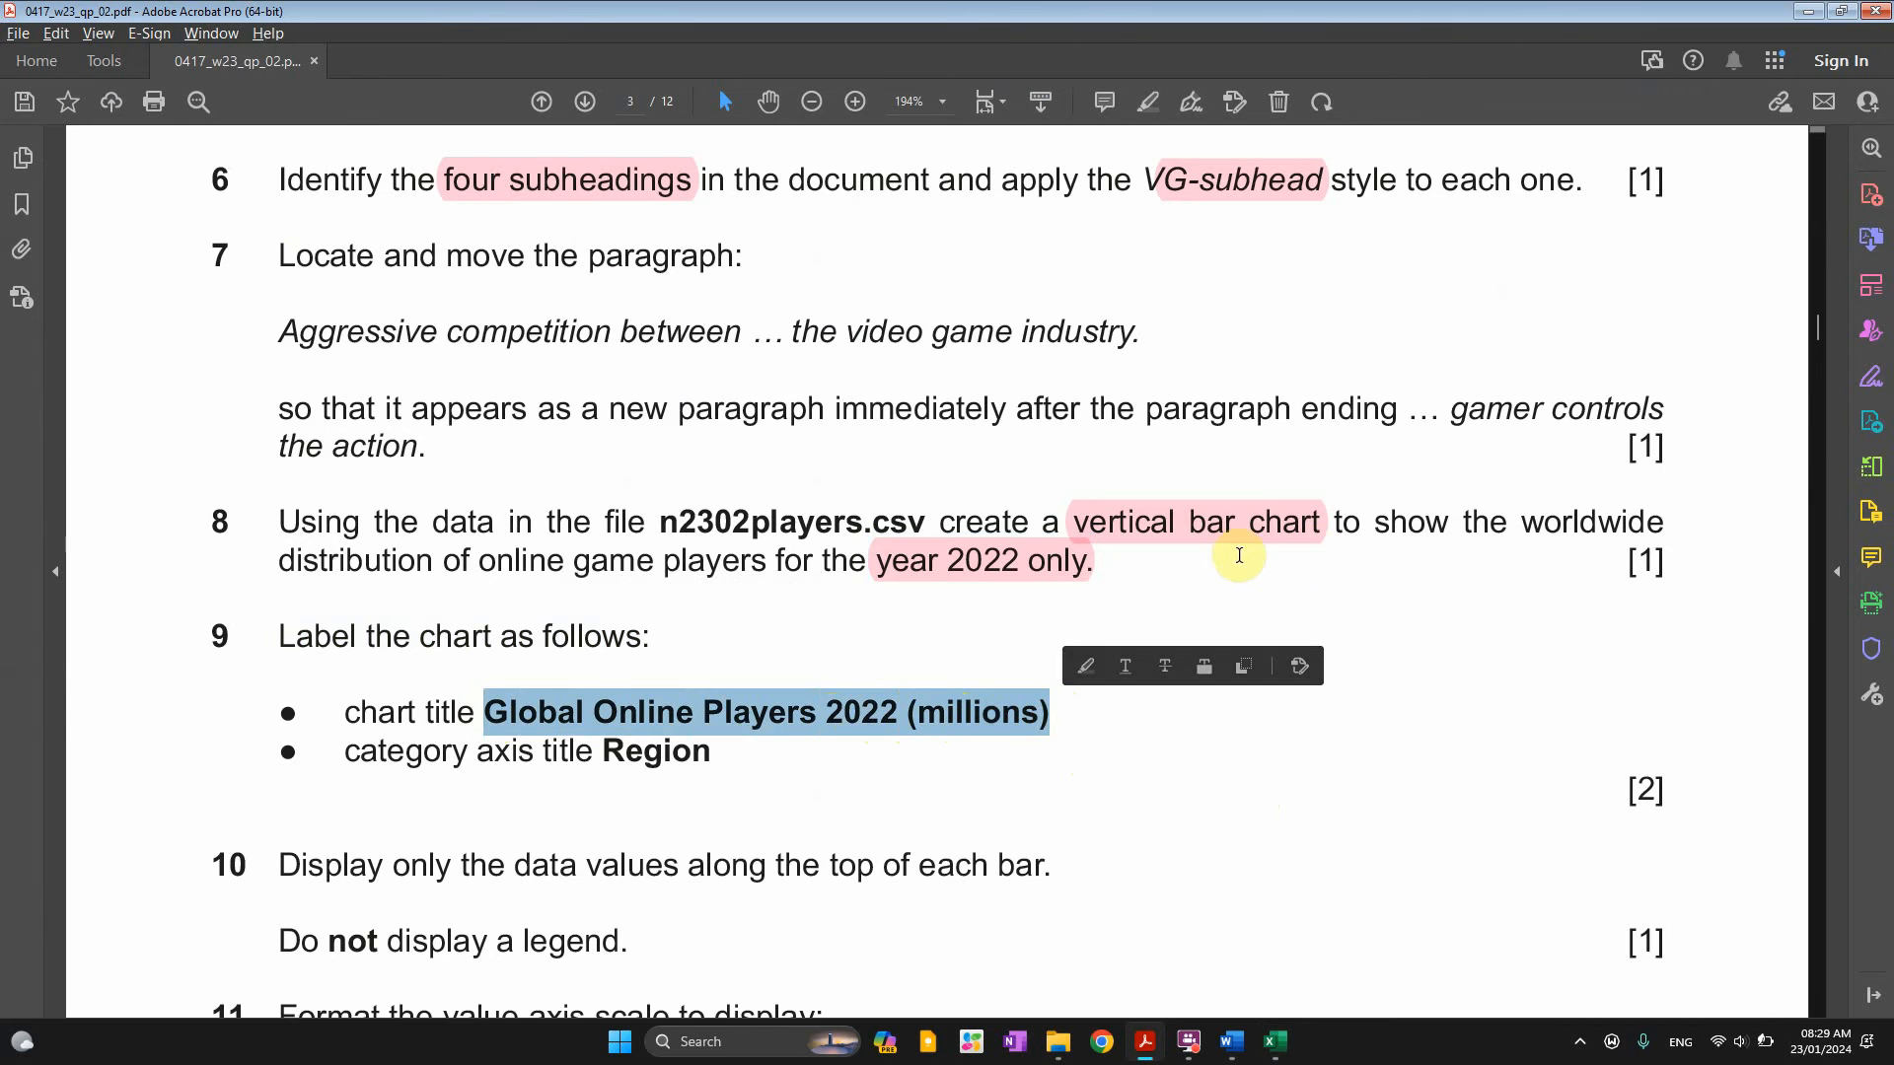
pyautogui.hotkey('alt', 'Tab')
pyautogui.tripleClick(1296, 406)
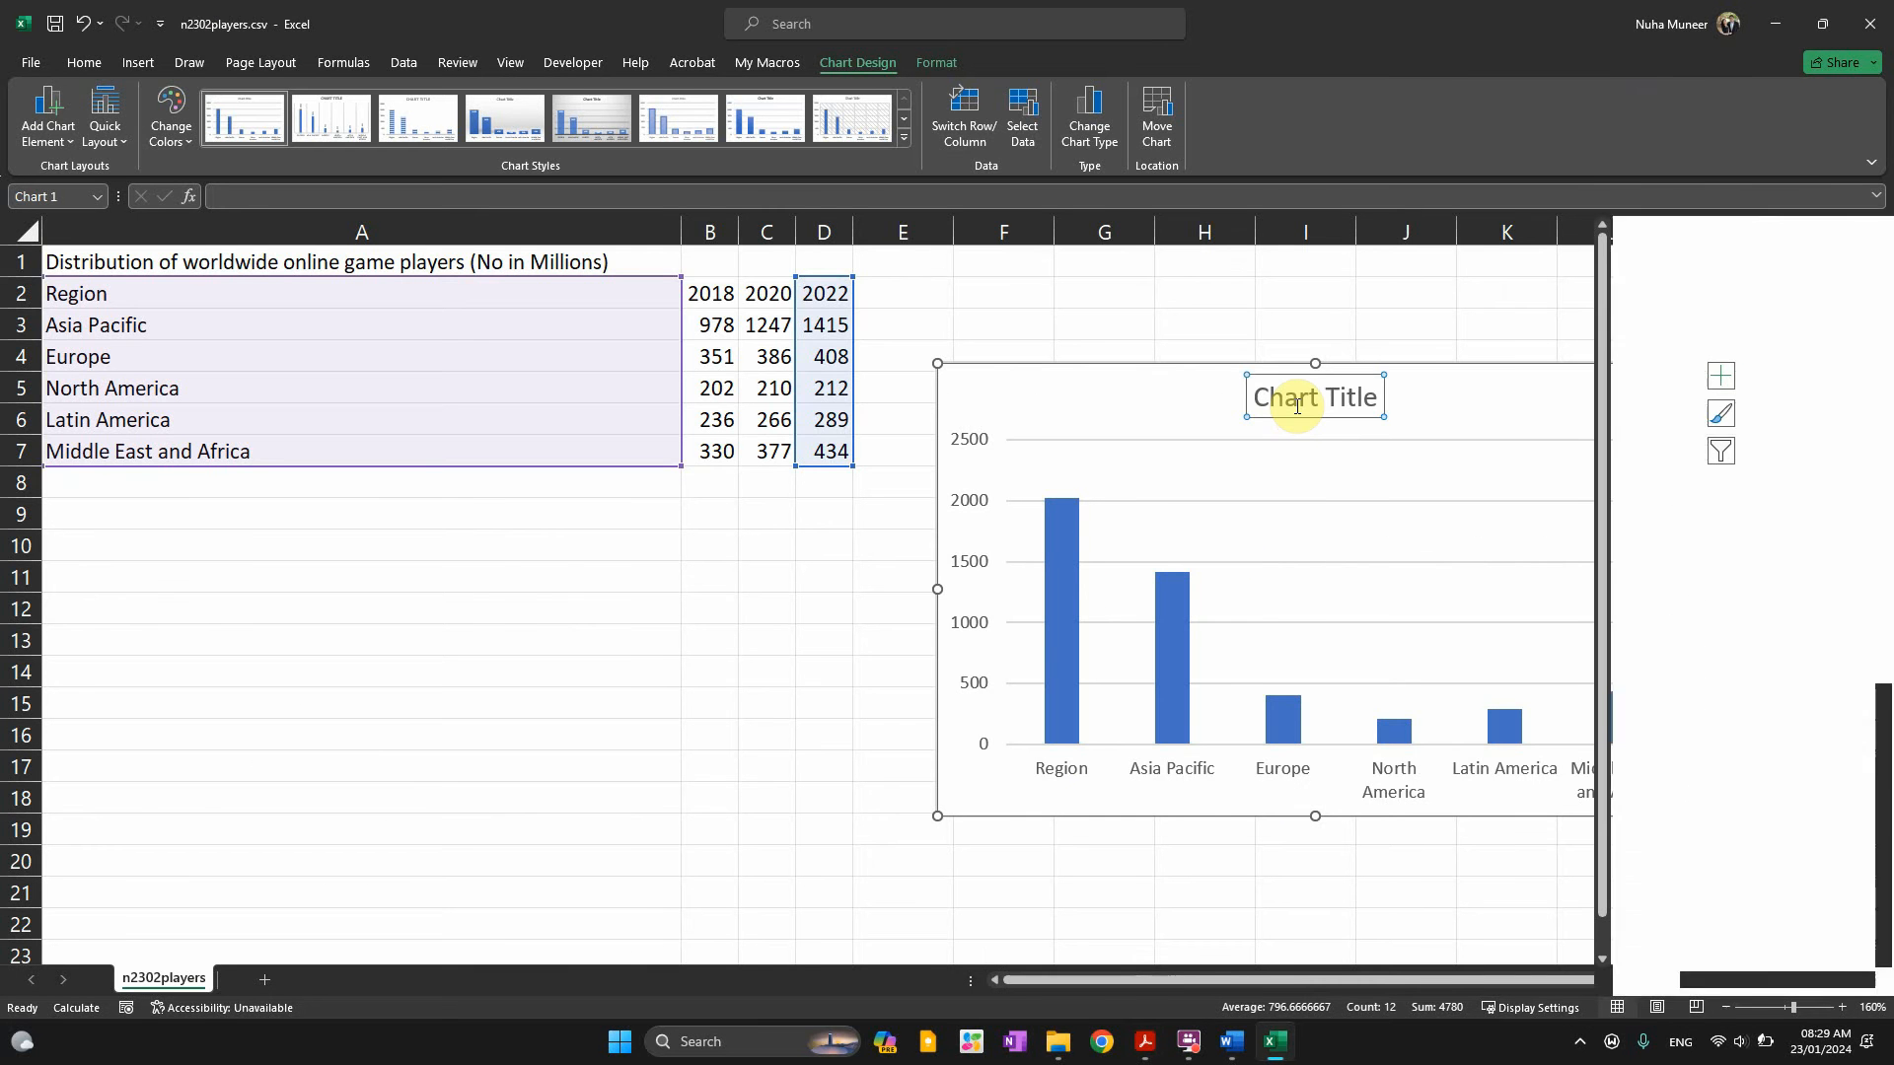
pyautogui.hotkey('ctrl', 'v')
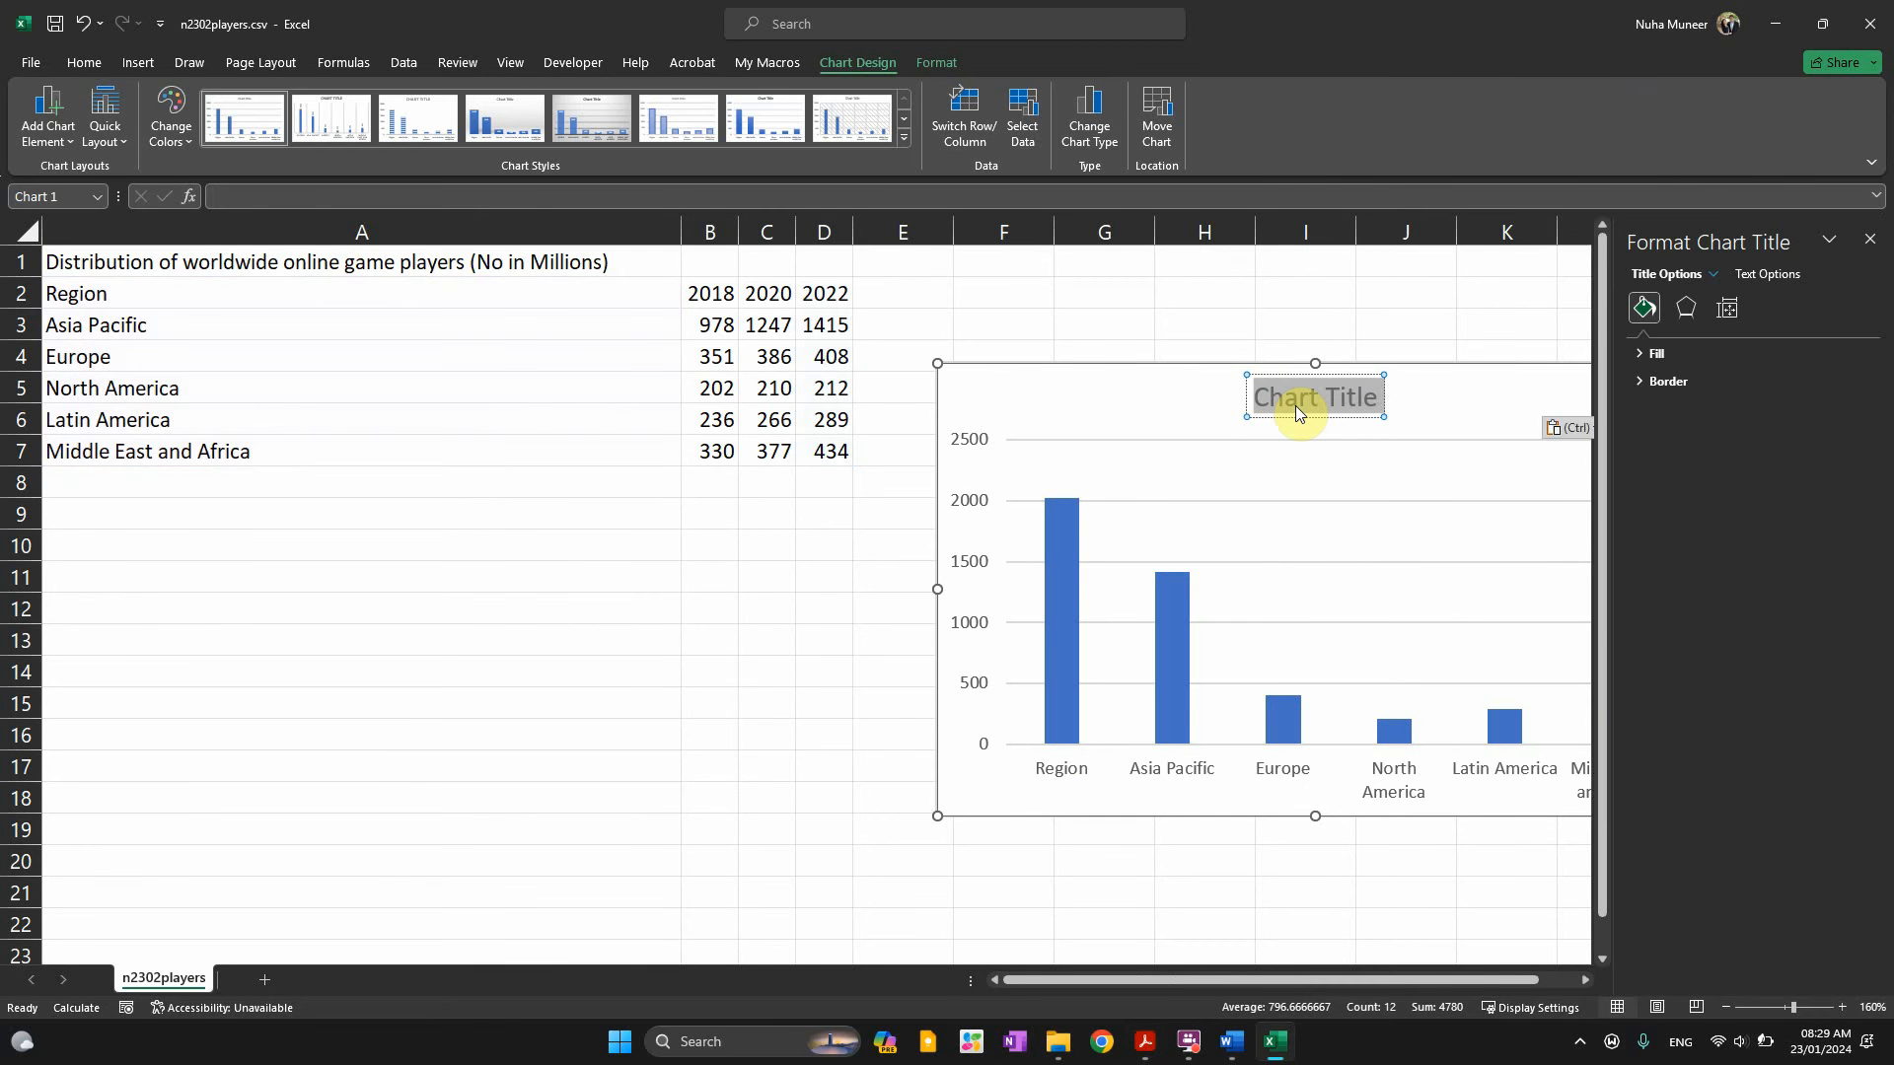
pyautogui.click(1381, 312)
pyautogui.click(1872, 241)
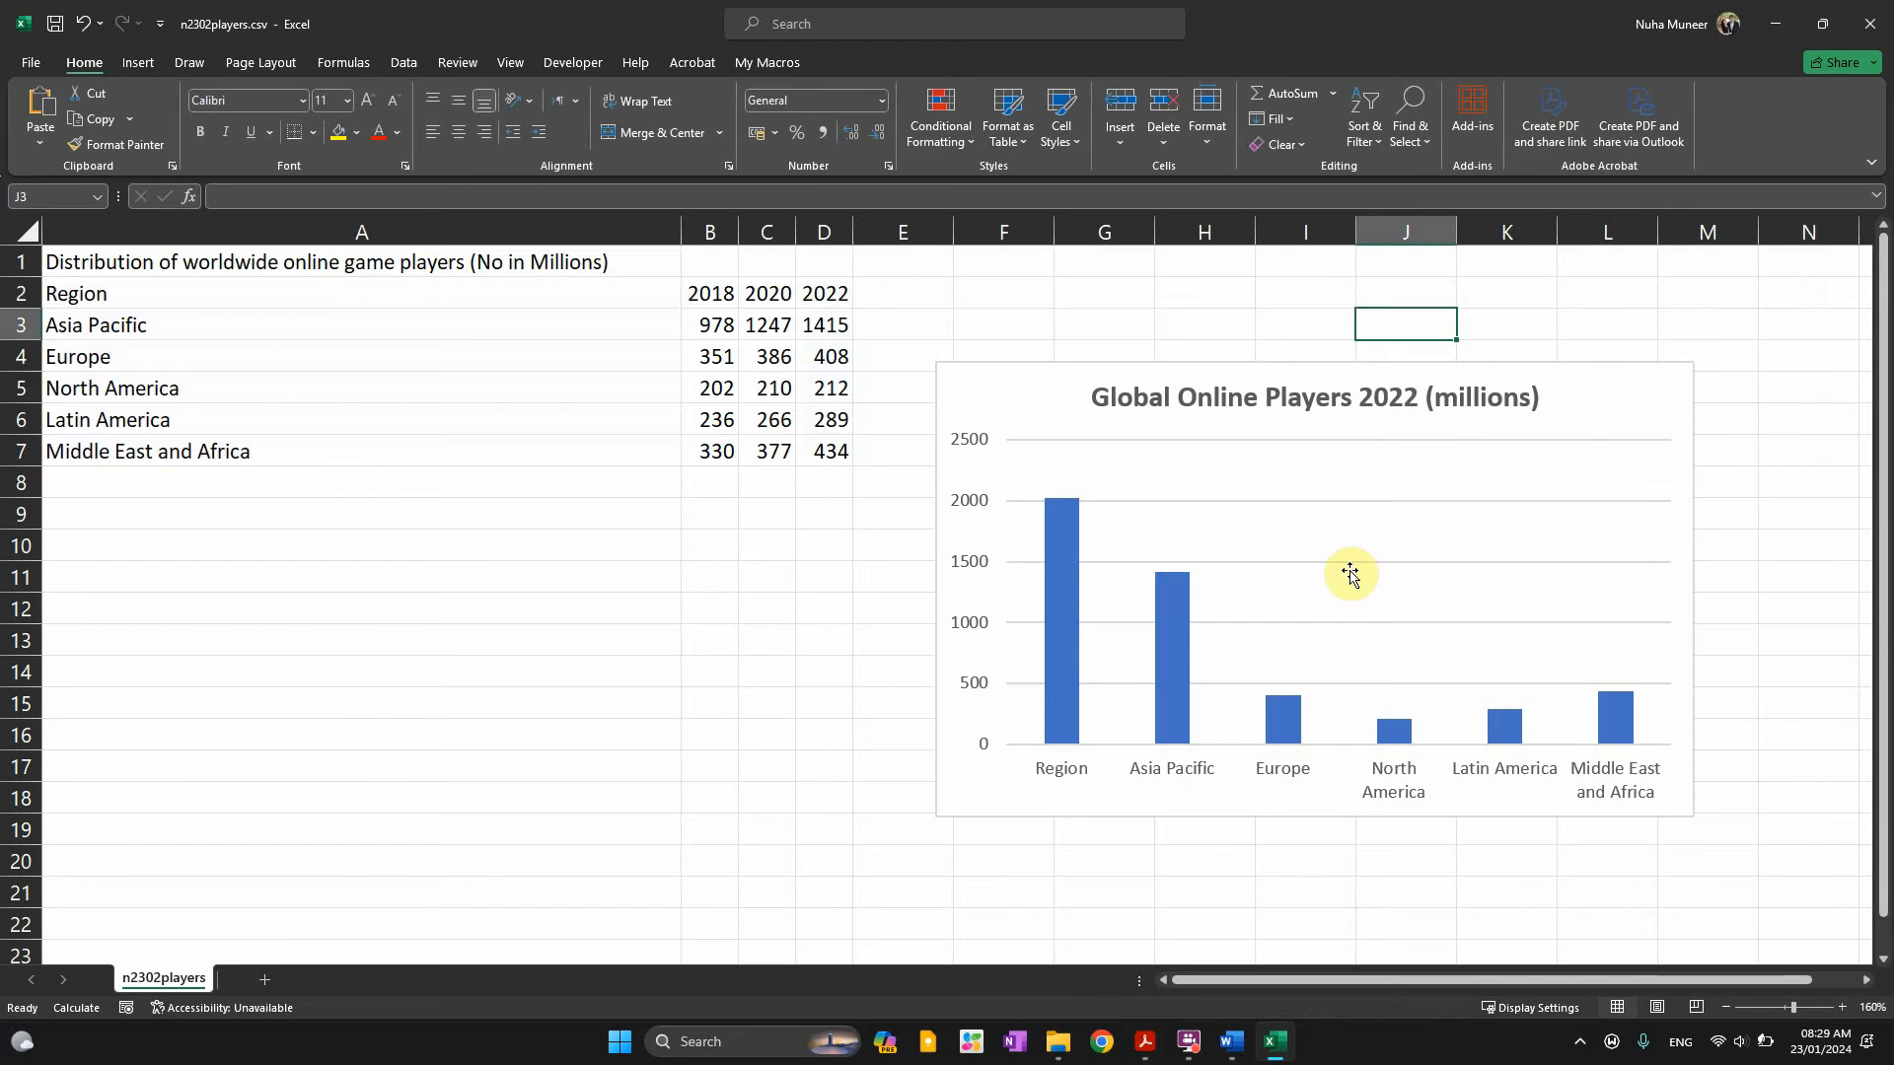
# Copy the axis title 'Region' from the question paper and inspect the chart's axes
pyautogui.hotkey('alt', 'Tab')
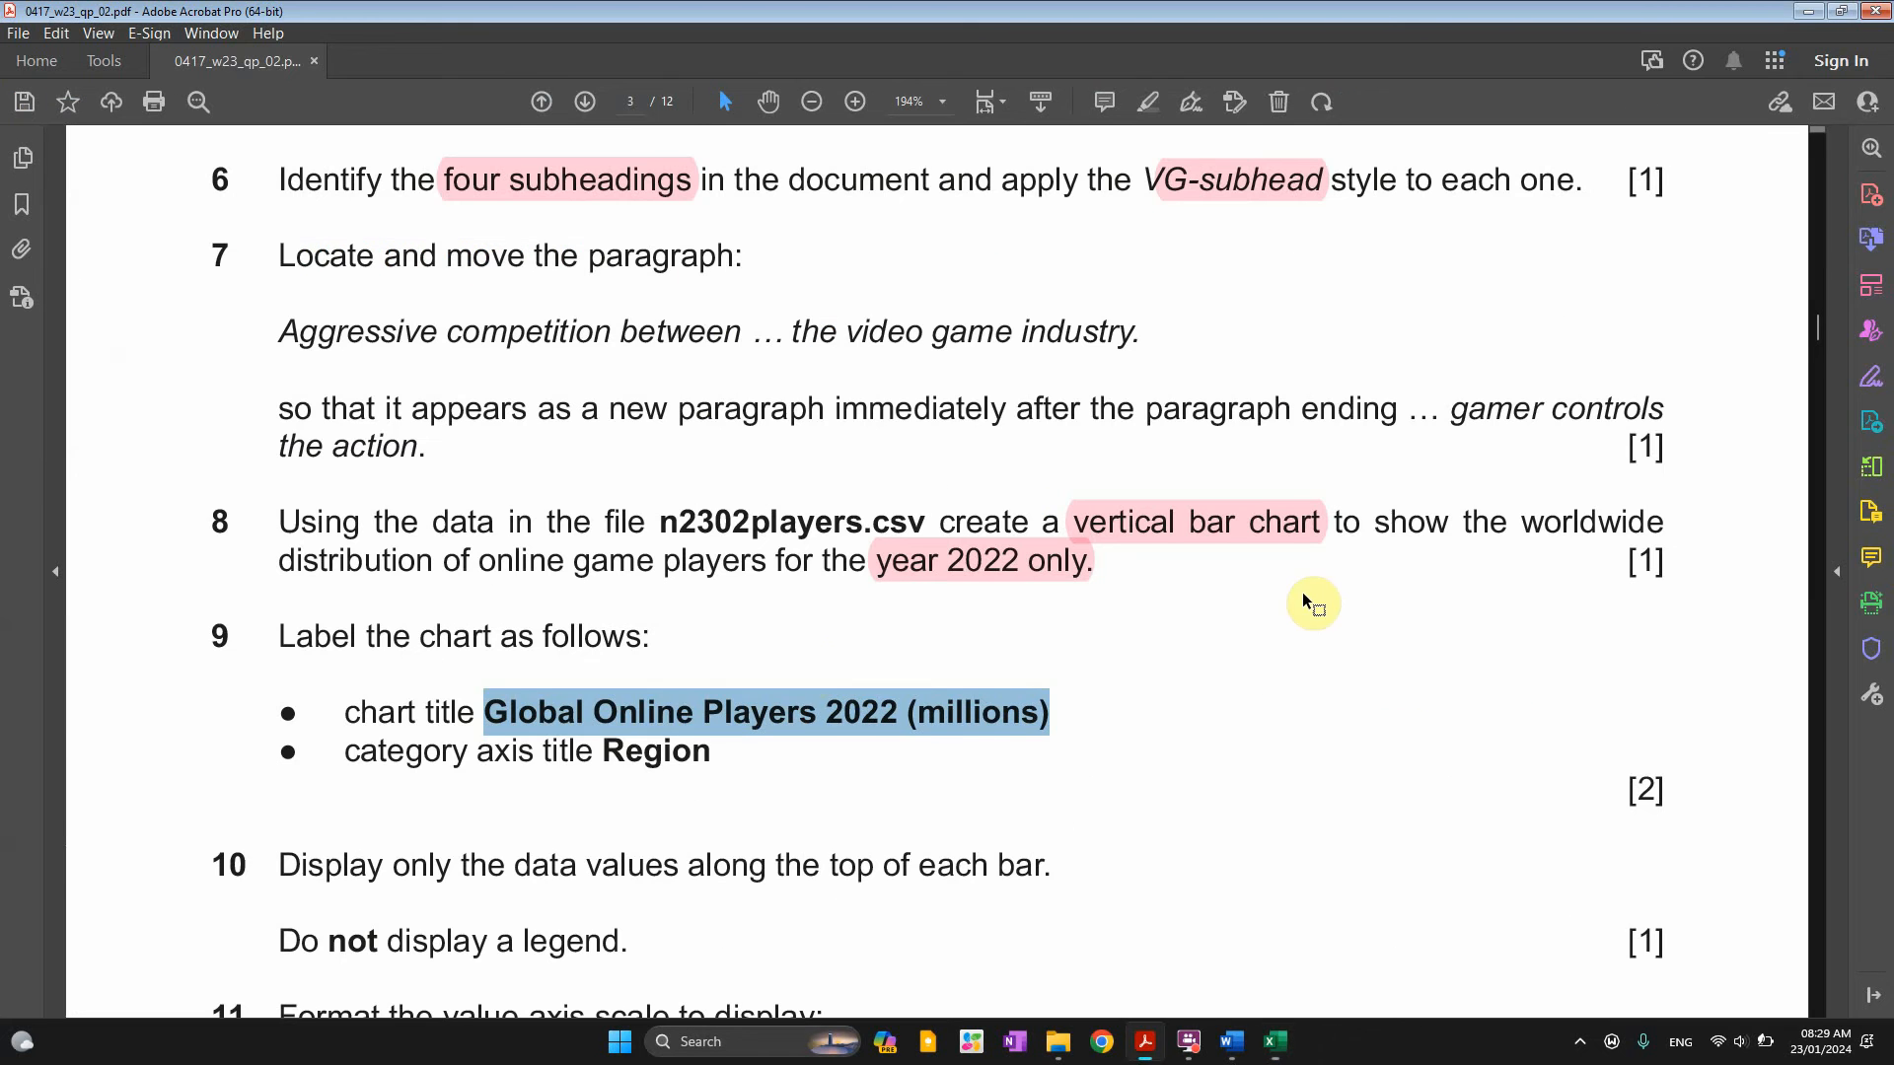
pyautogui.doubleClick(493, 757)
pyautogui.moveTo(602, 751); pyautogui.dragTo(703, 748)
pyautogui.hotkey('alt', 'Tab')
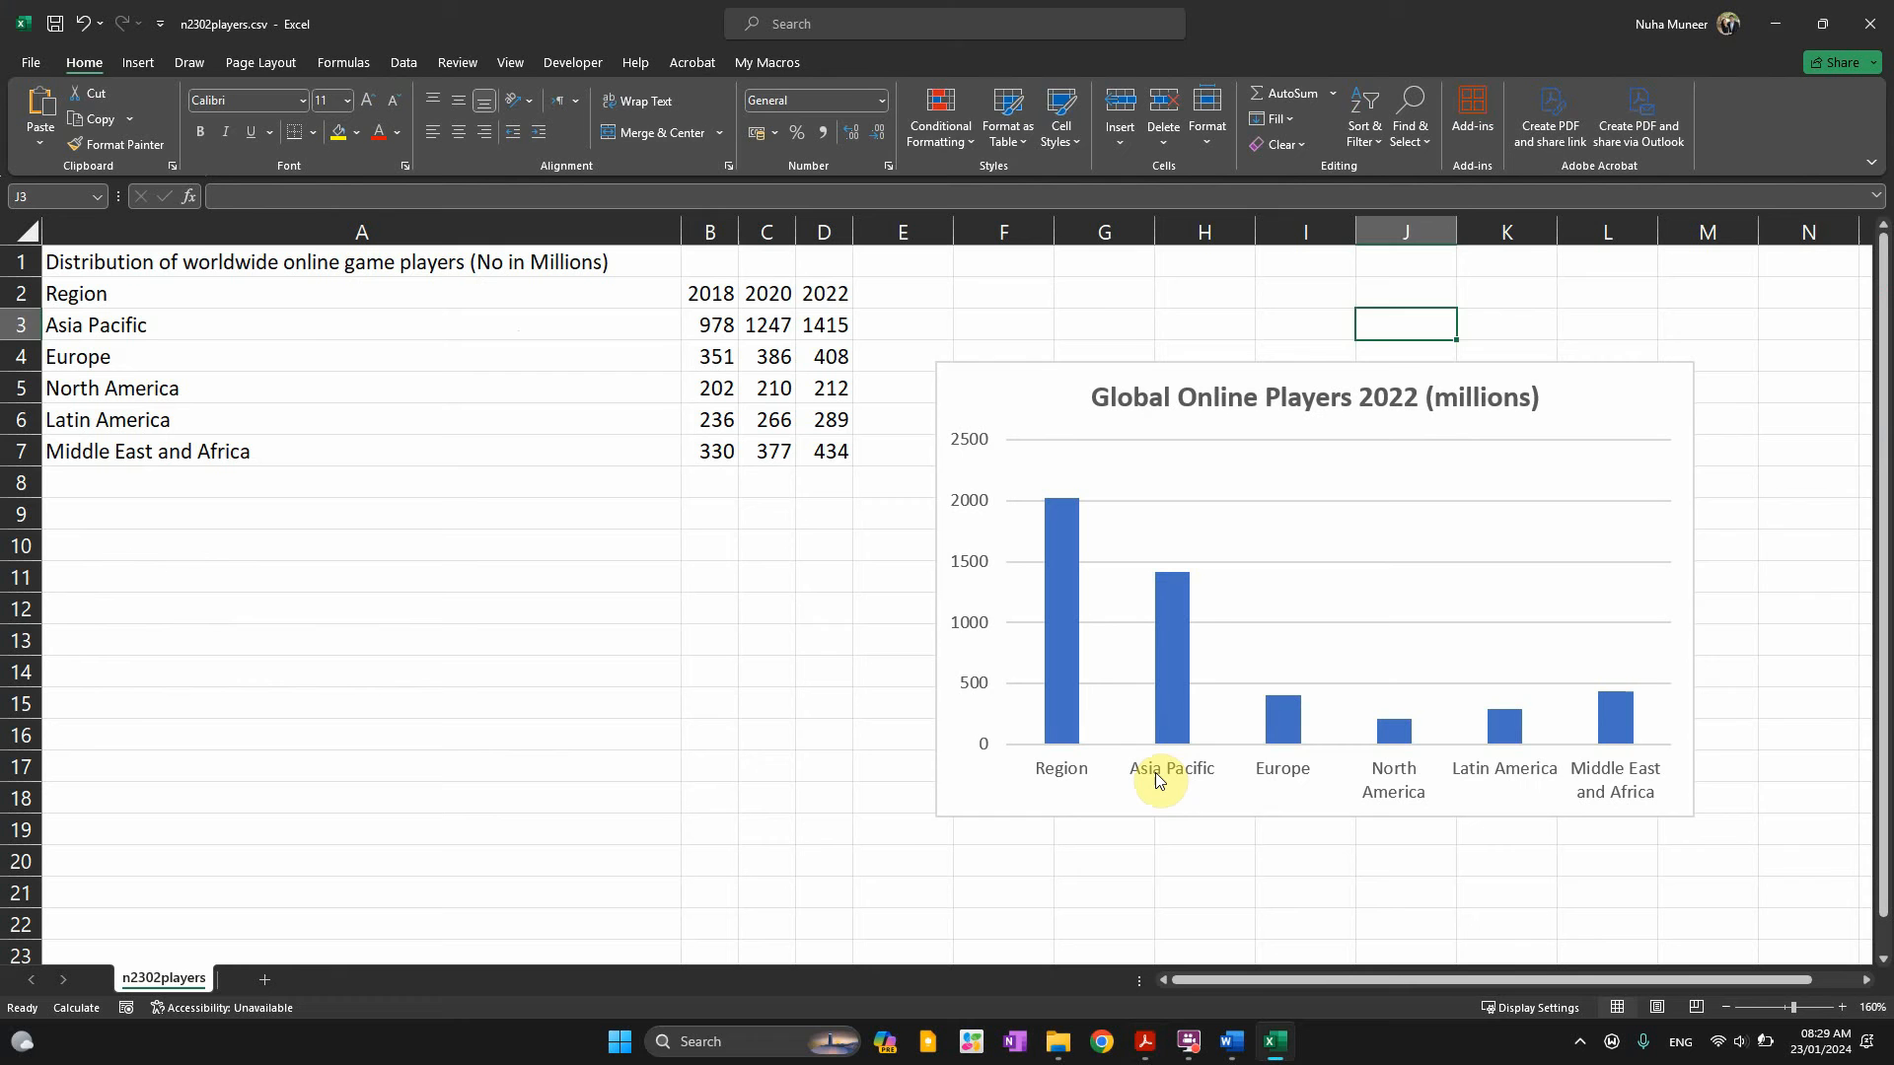
pyautogui.click(1156, 772)
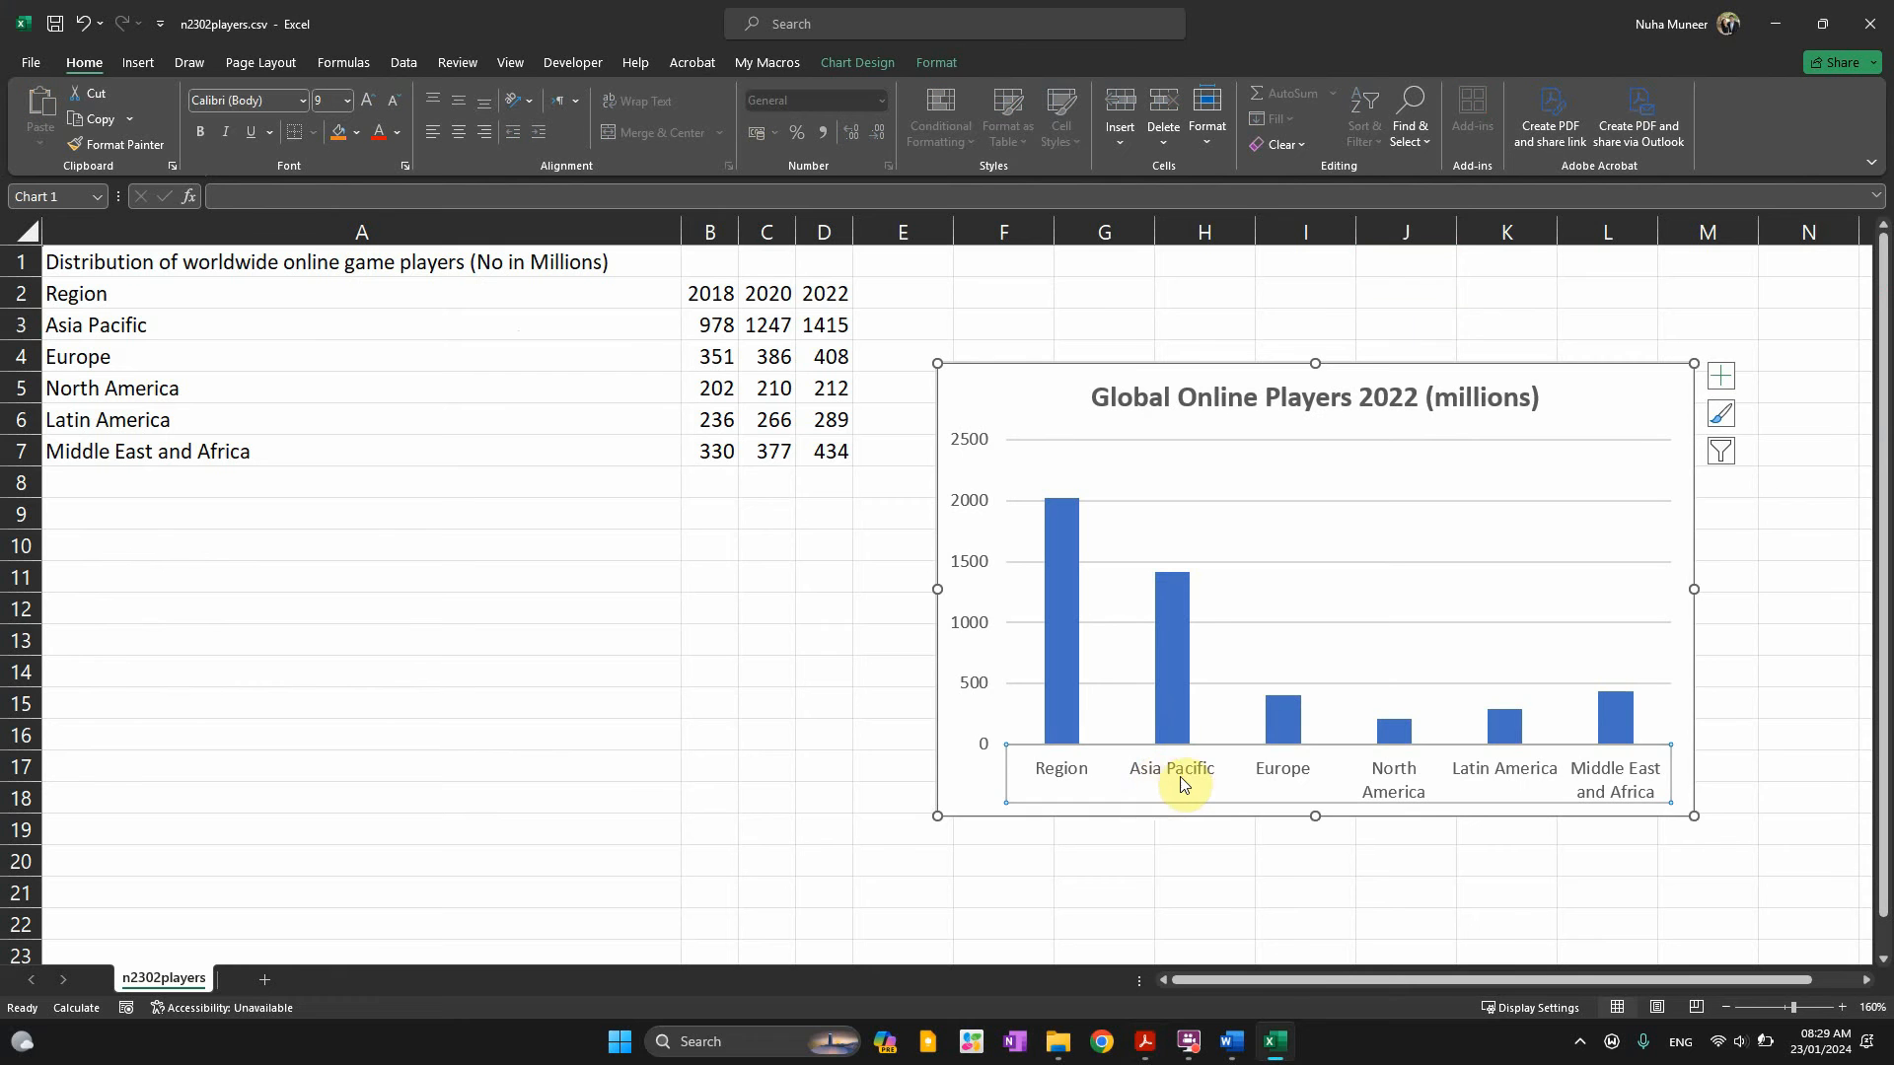
pyautogui.click(967, 633)
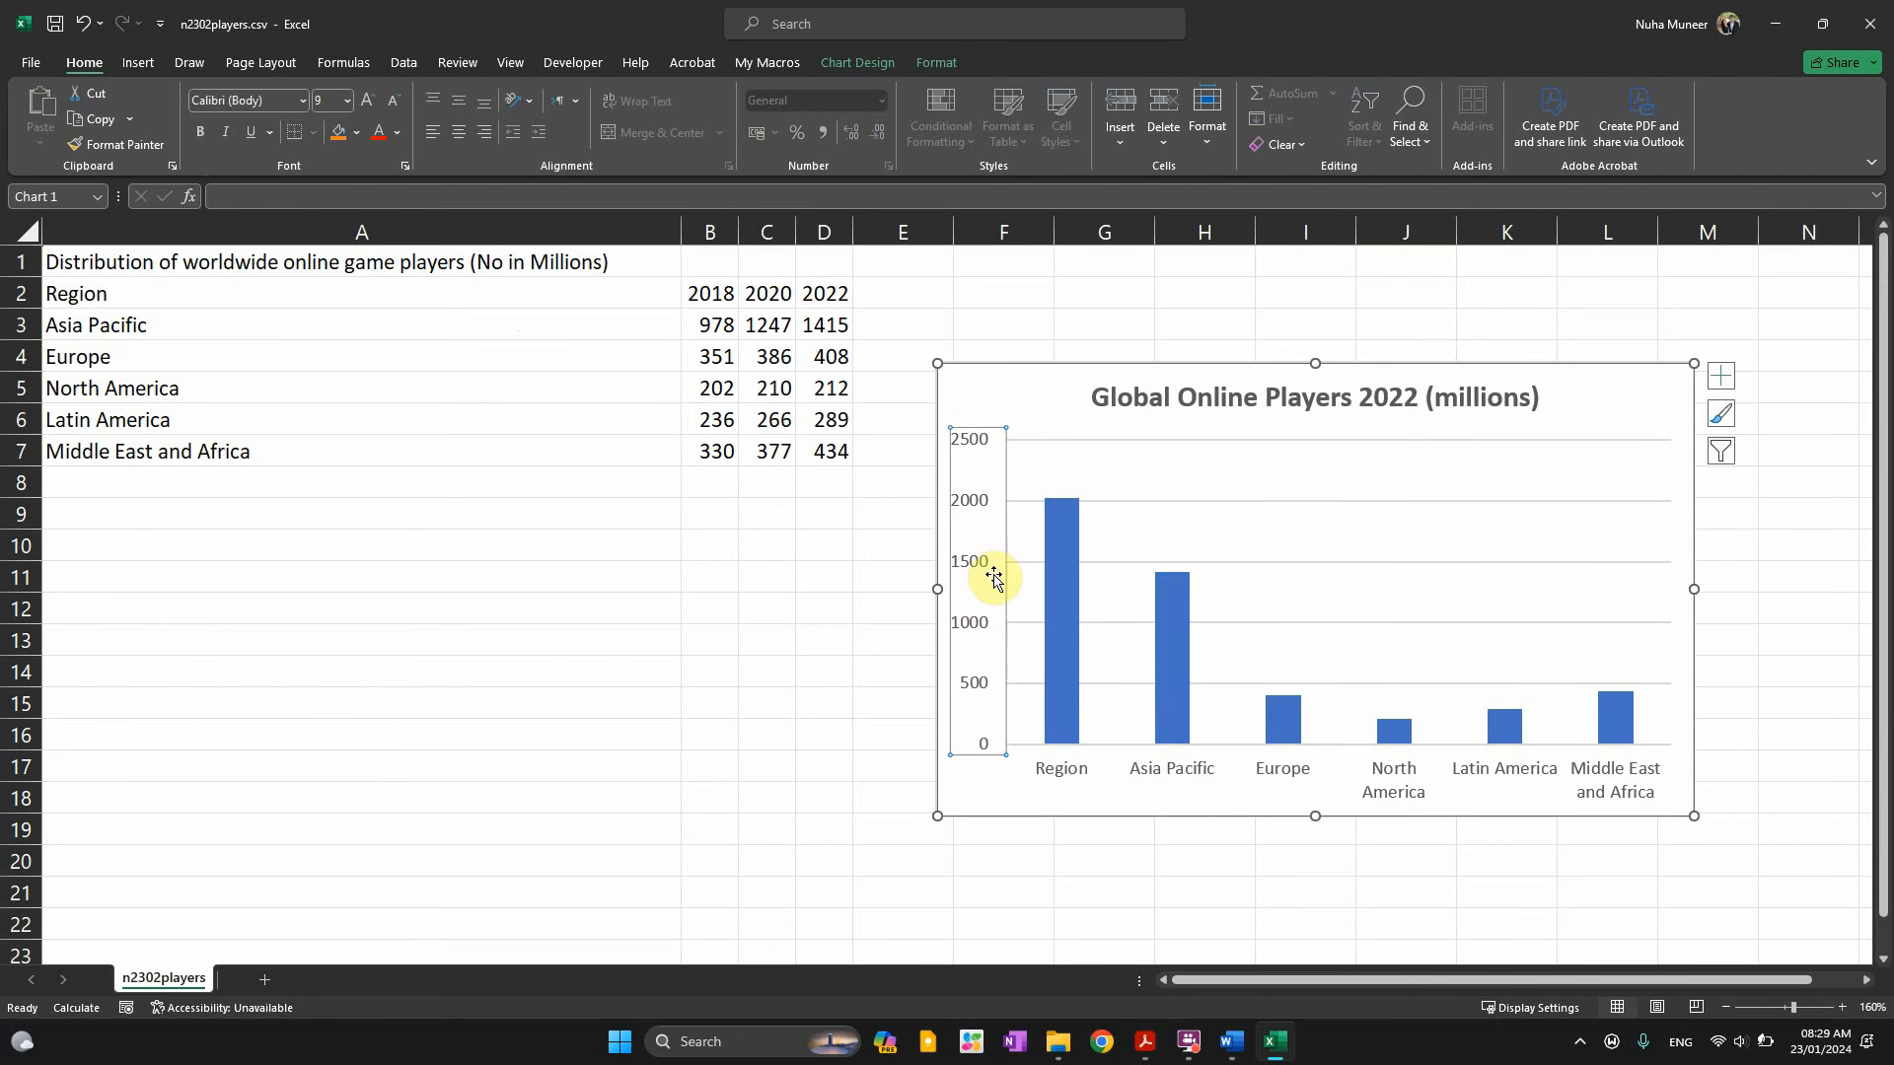
pyautogui.click(1385, 787)
pyautogui.rightClick(1385, 789)
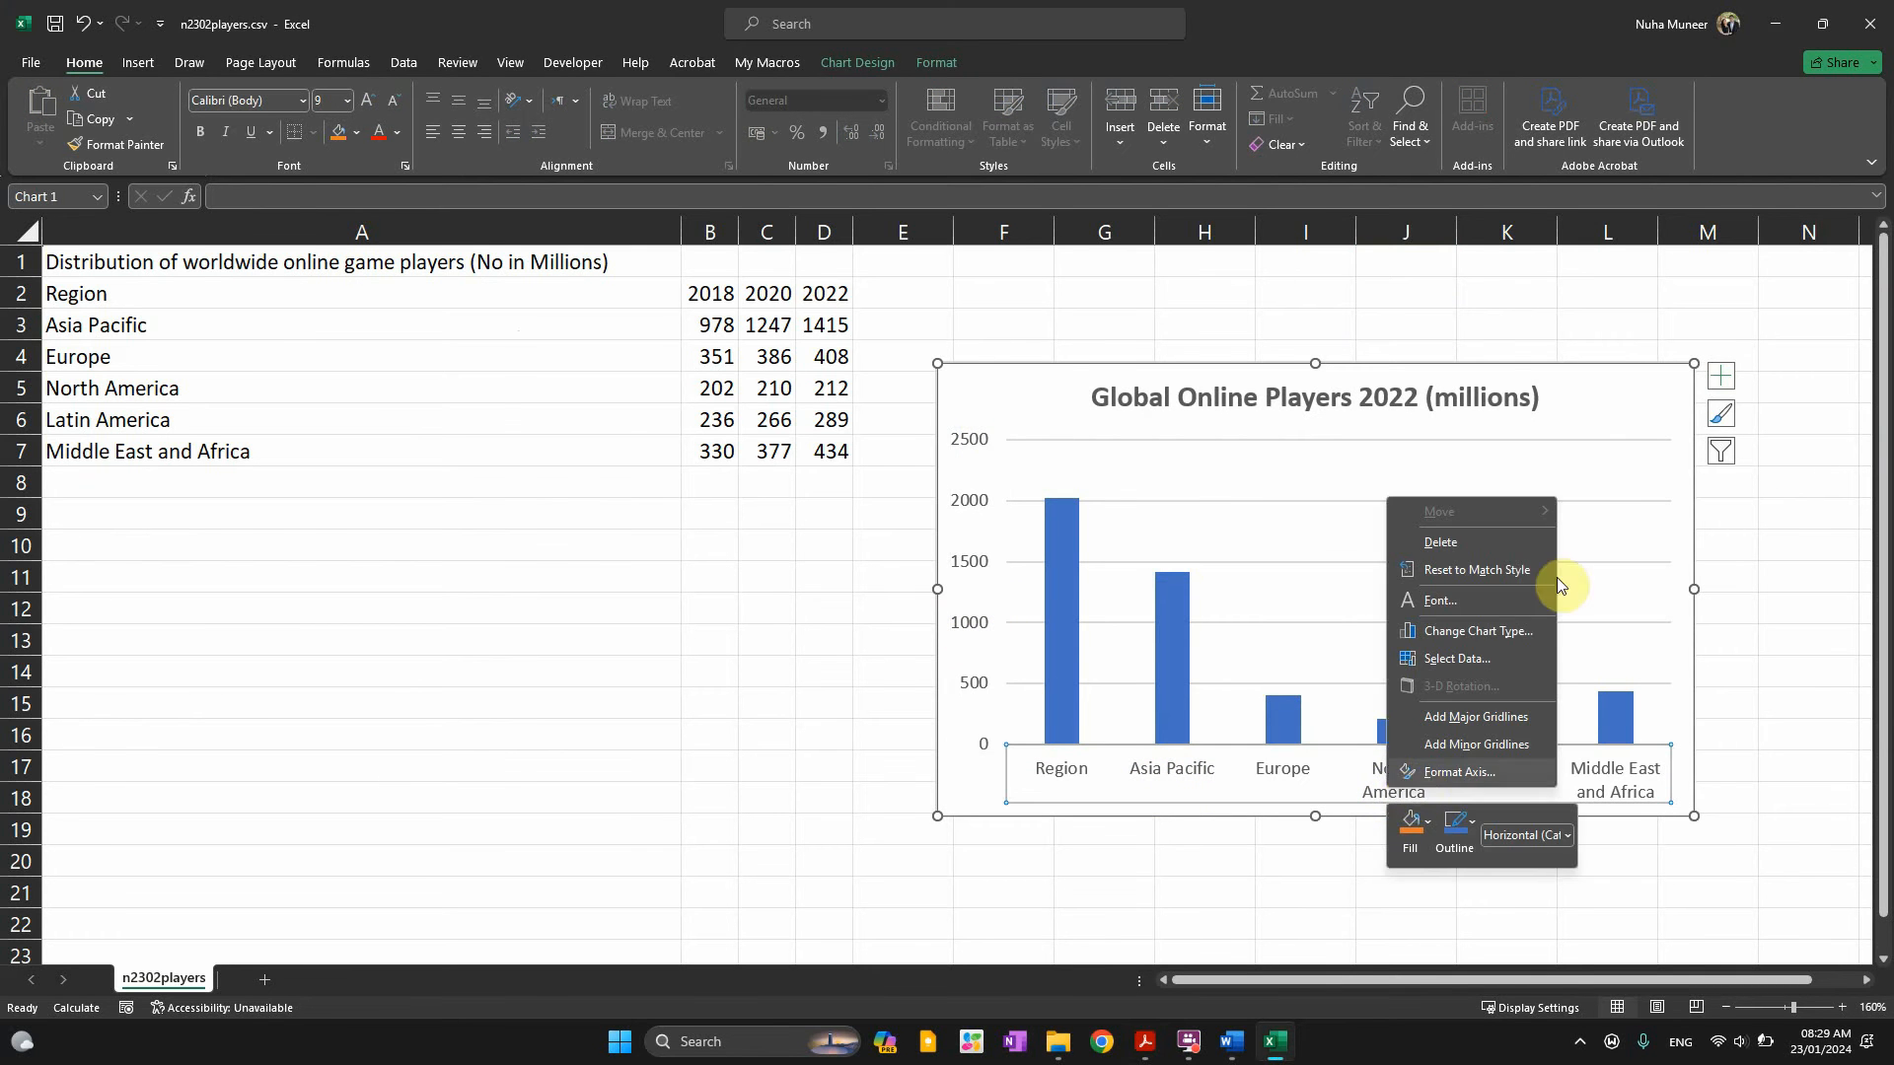
pyautogui.click(1670, 453)
# Add a primary horizontal axis title reading 'Region' to the chart
pyautogui.click(1724, 383)
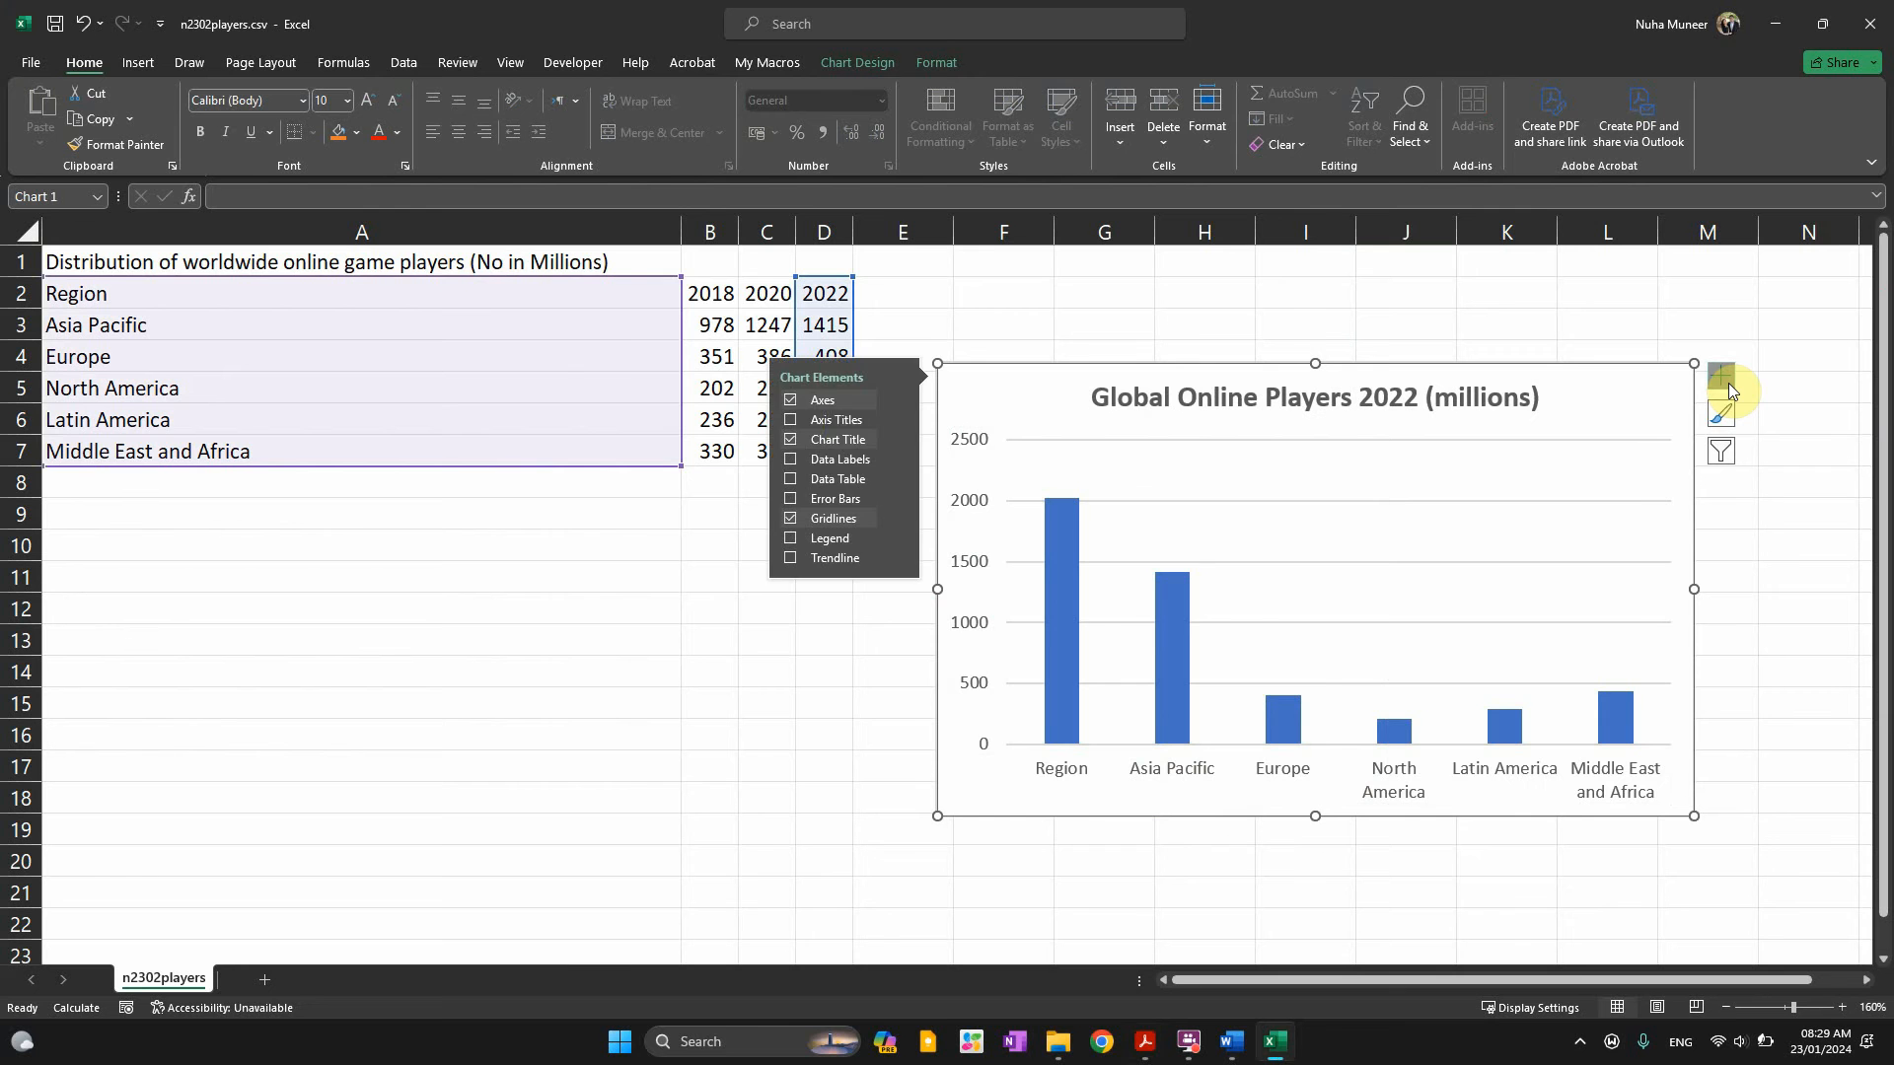
pyautogui.click(897, 419)
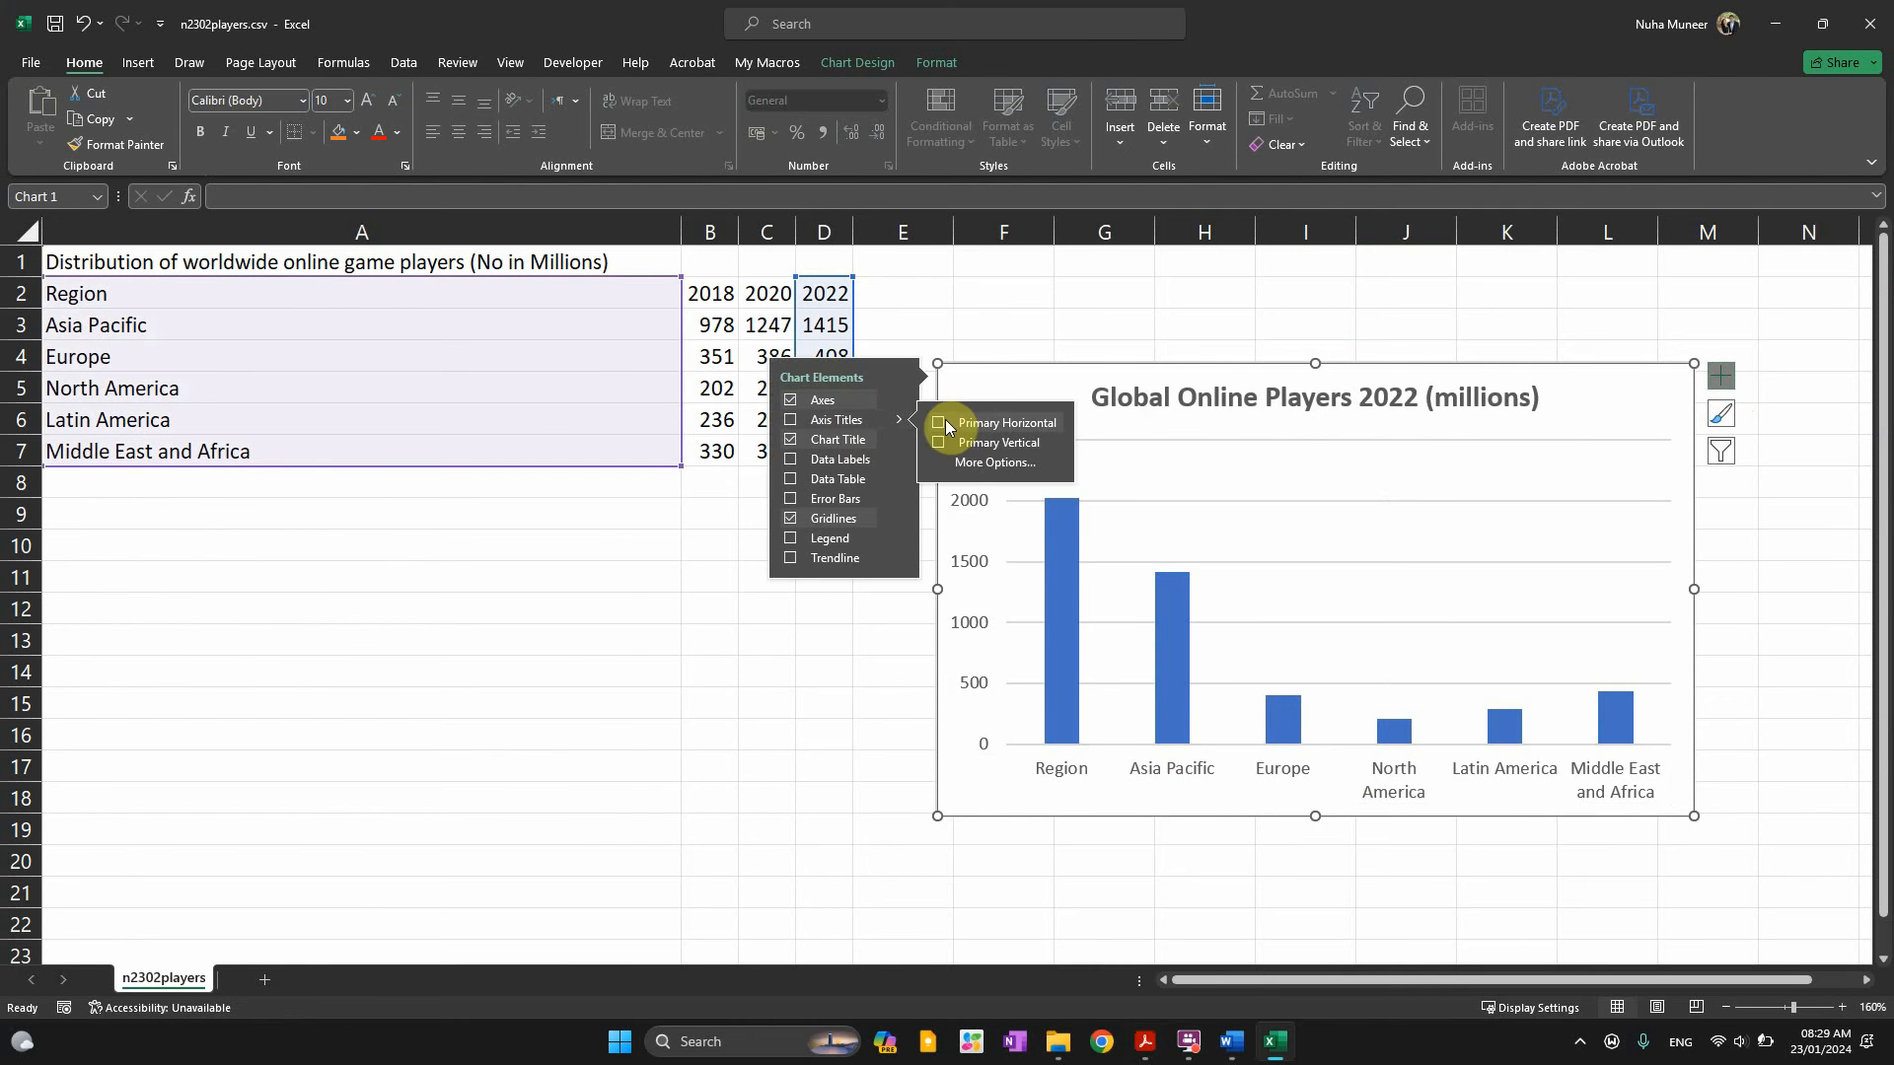
pyautogui.click(941, 424)
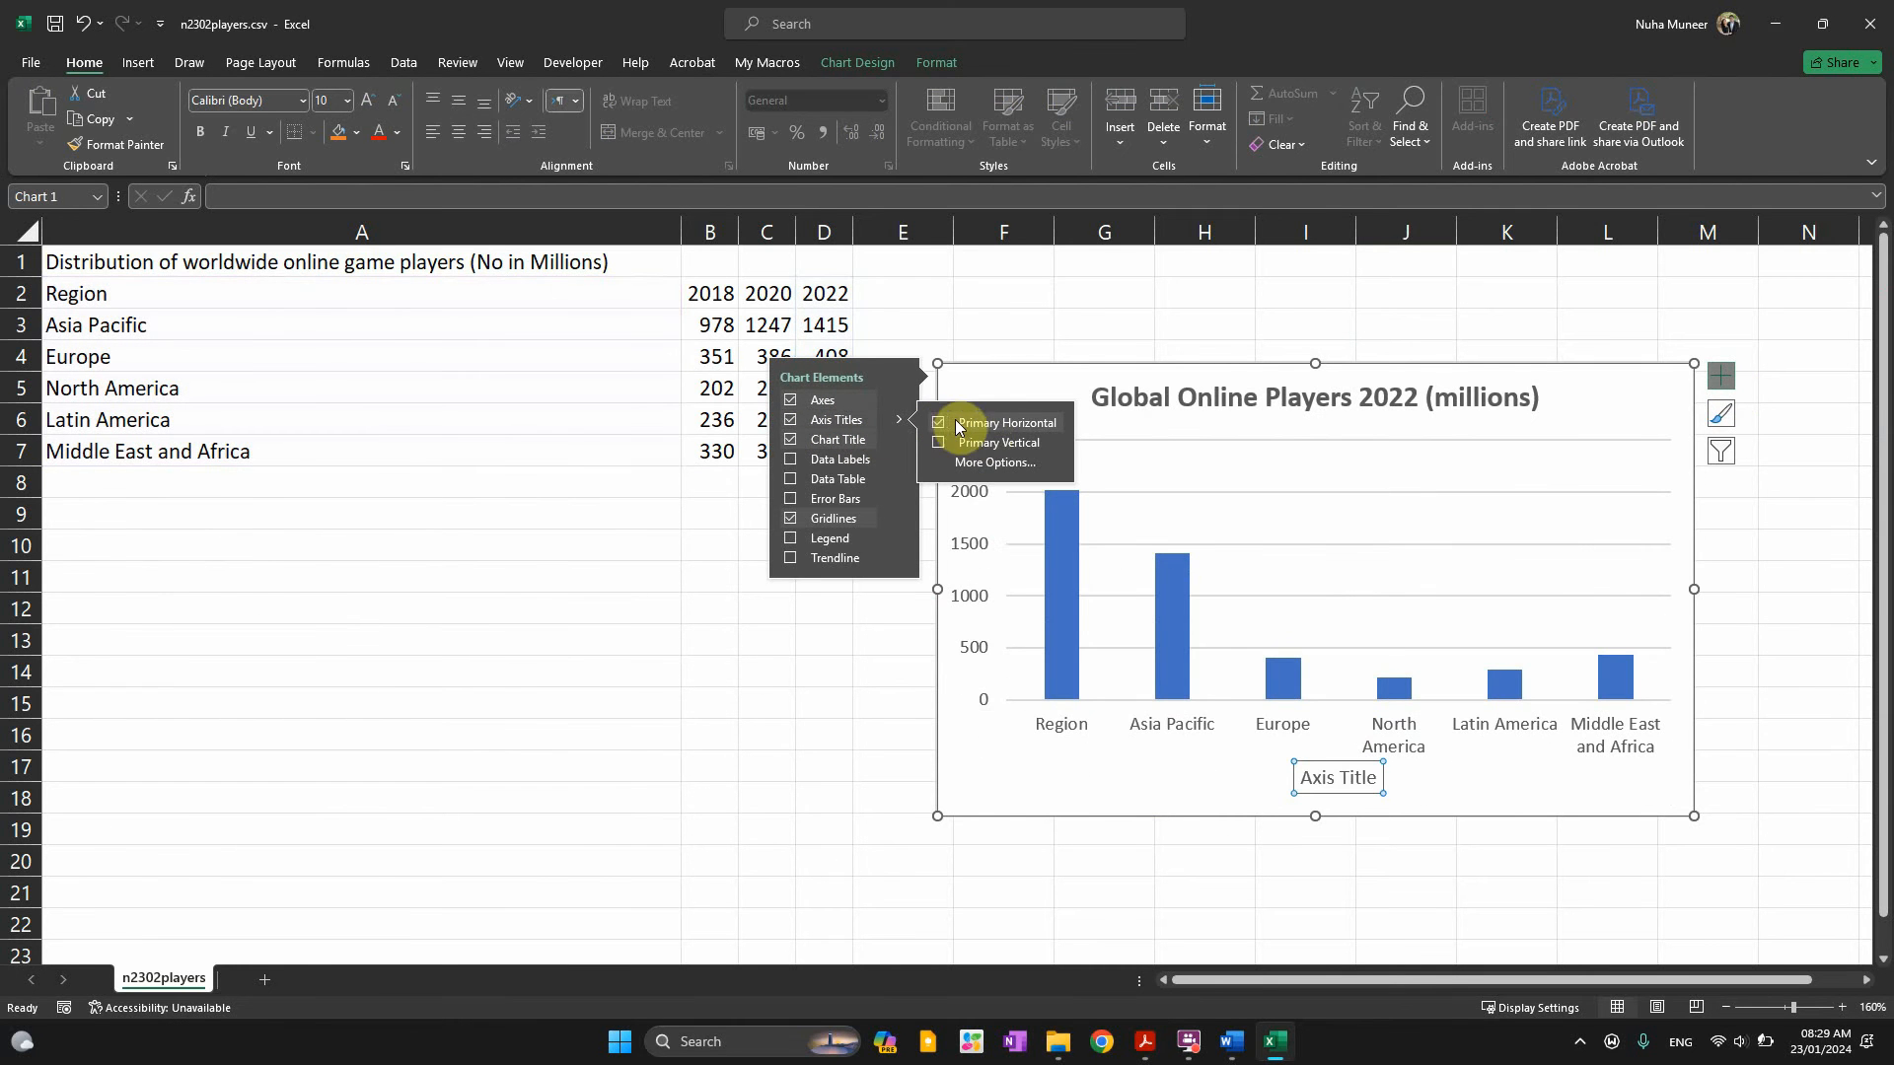
pyautogui.click(1344, 787)
pyautogui.tripleClick(1345, 787)
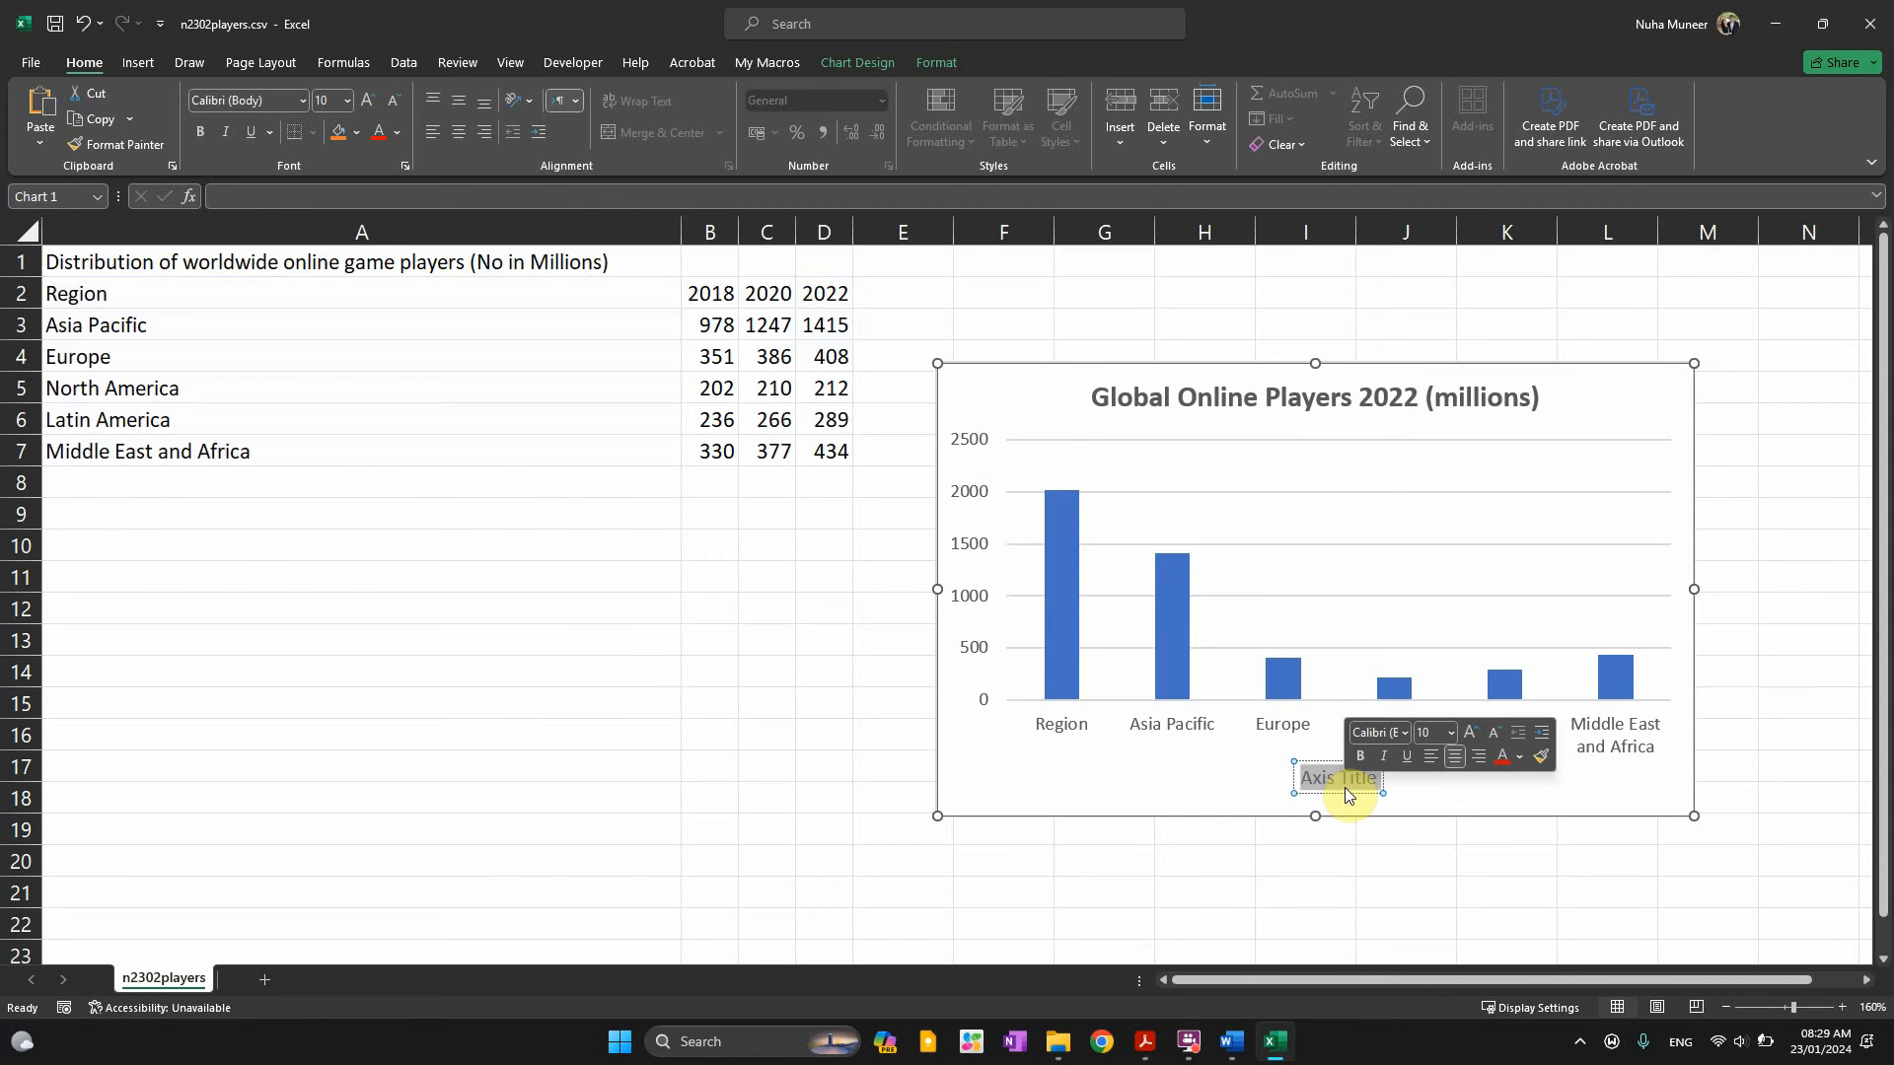
pyautogui.write('Region')
pyautogui.click(1180, 861)
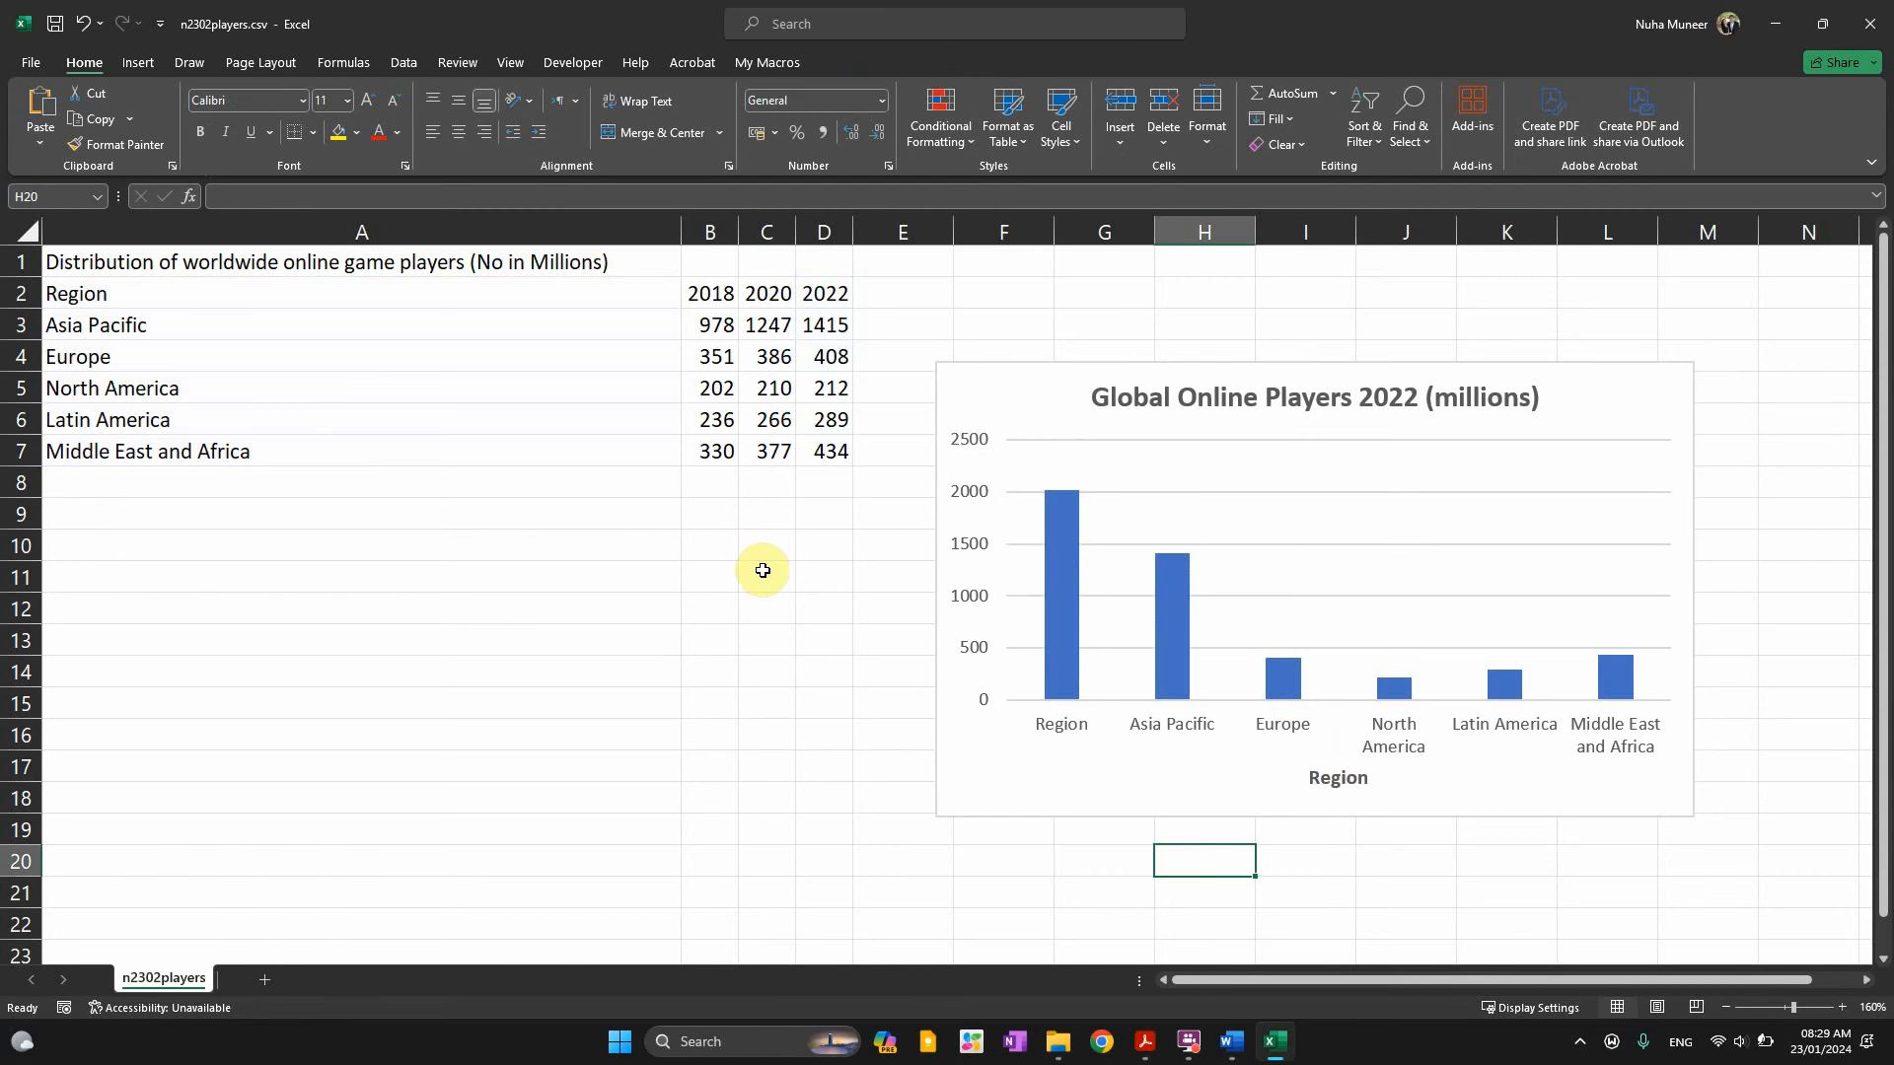
pyautogui.hotkey('alt', 'Tab')
# Check question 10's data values requirement and show data labels on top of each bar
pyautogui.scroll(-3, 478, 761)
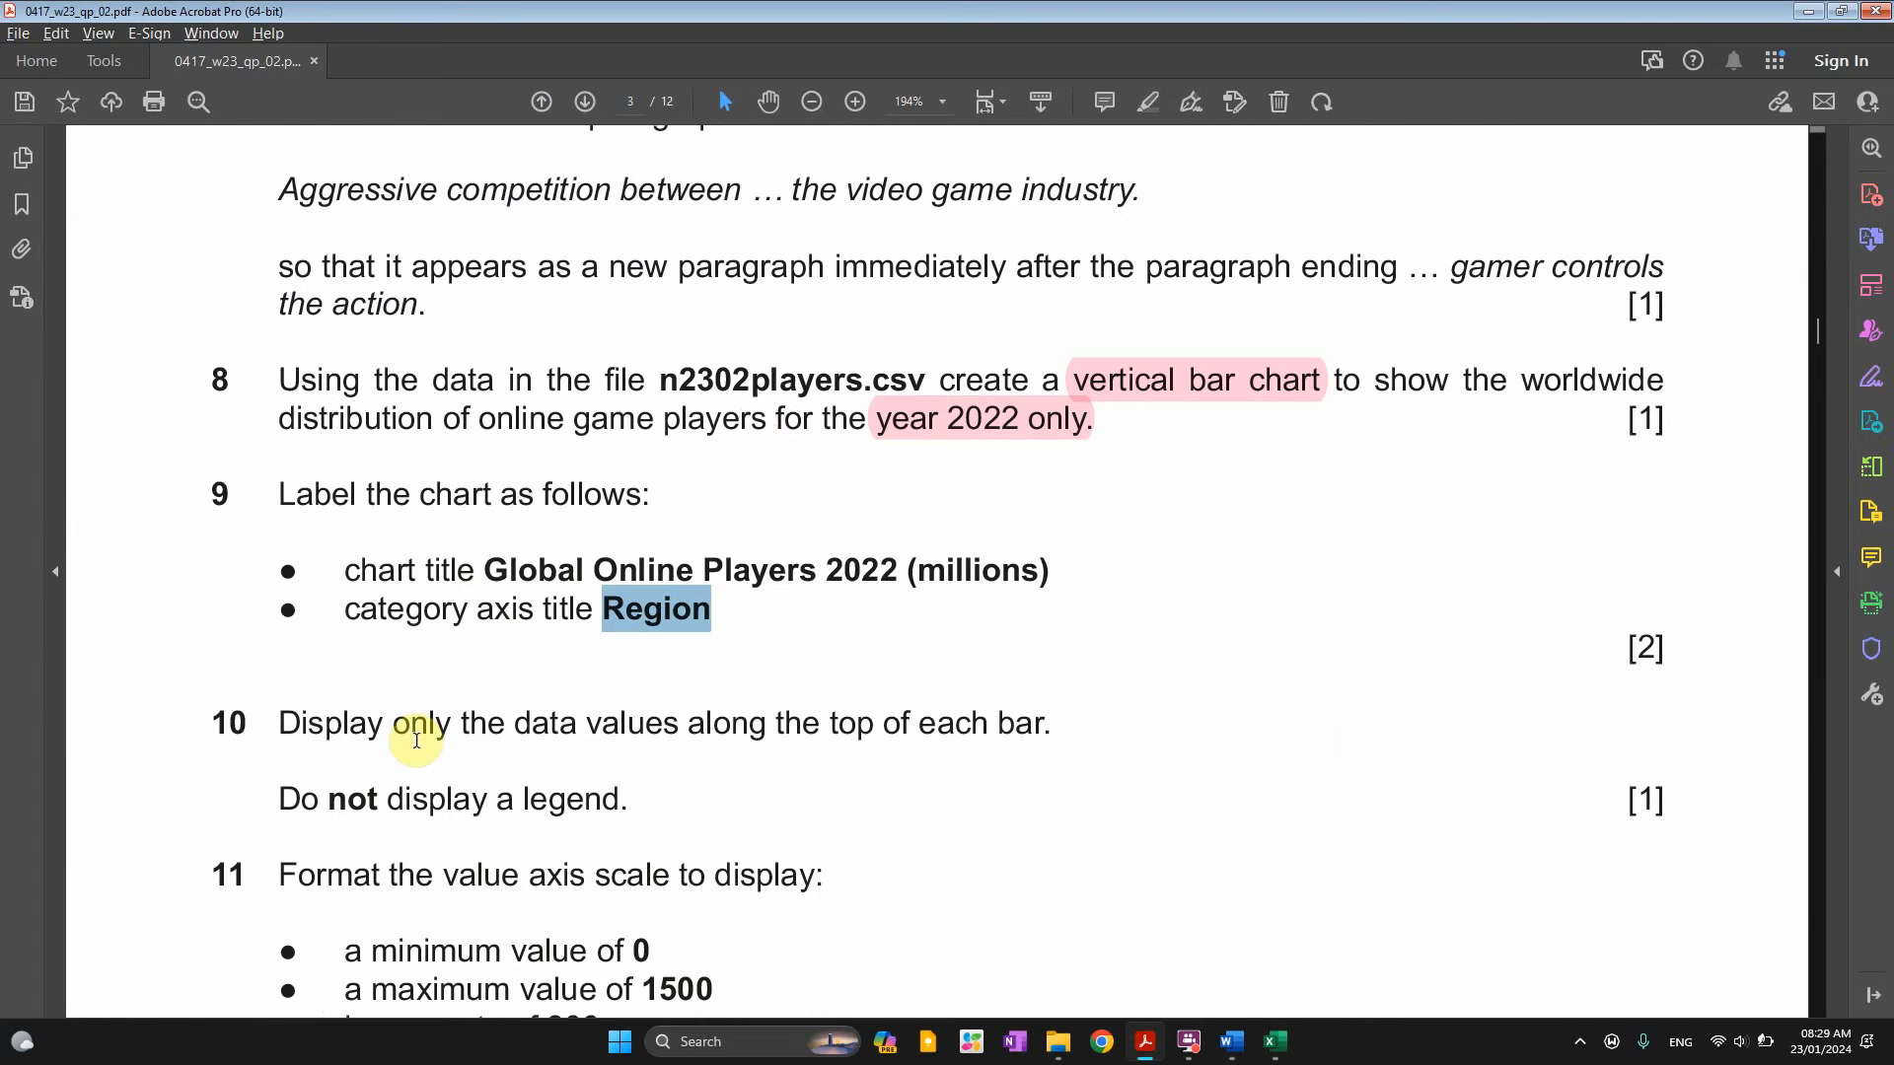
pyautogui.click(408, 727)
pyautogui.moveTo(407, 726); pyautogui.dragTo(964, 730)
pyautogui.hotkey('alt', 'Tab')
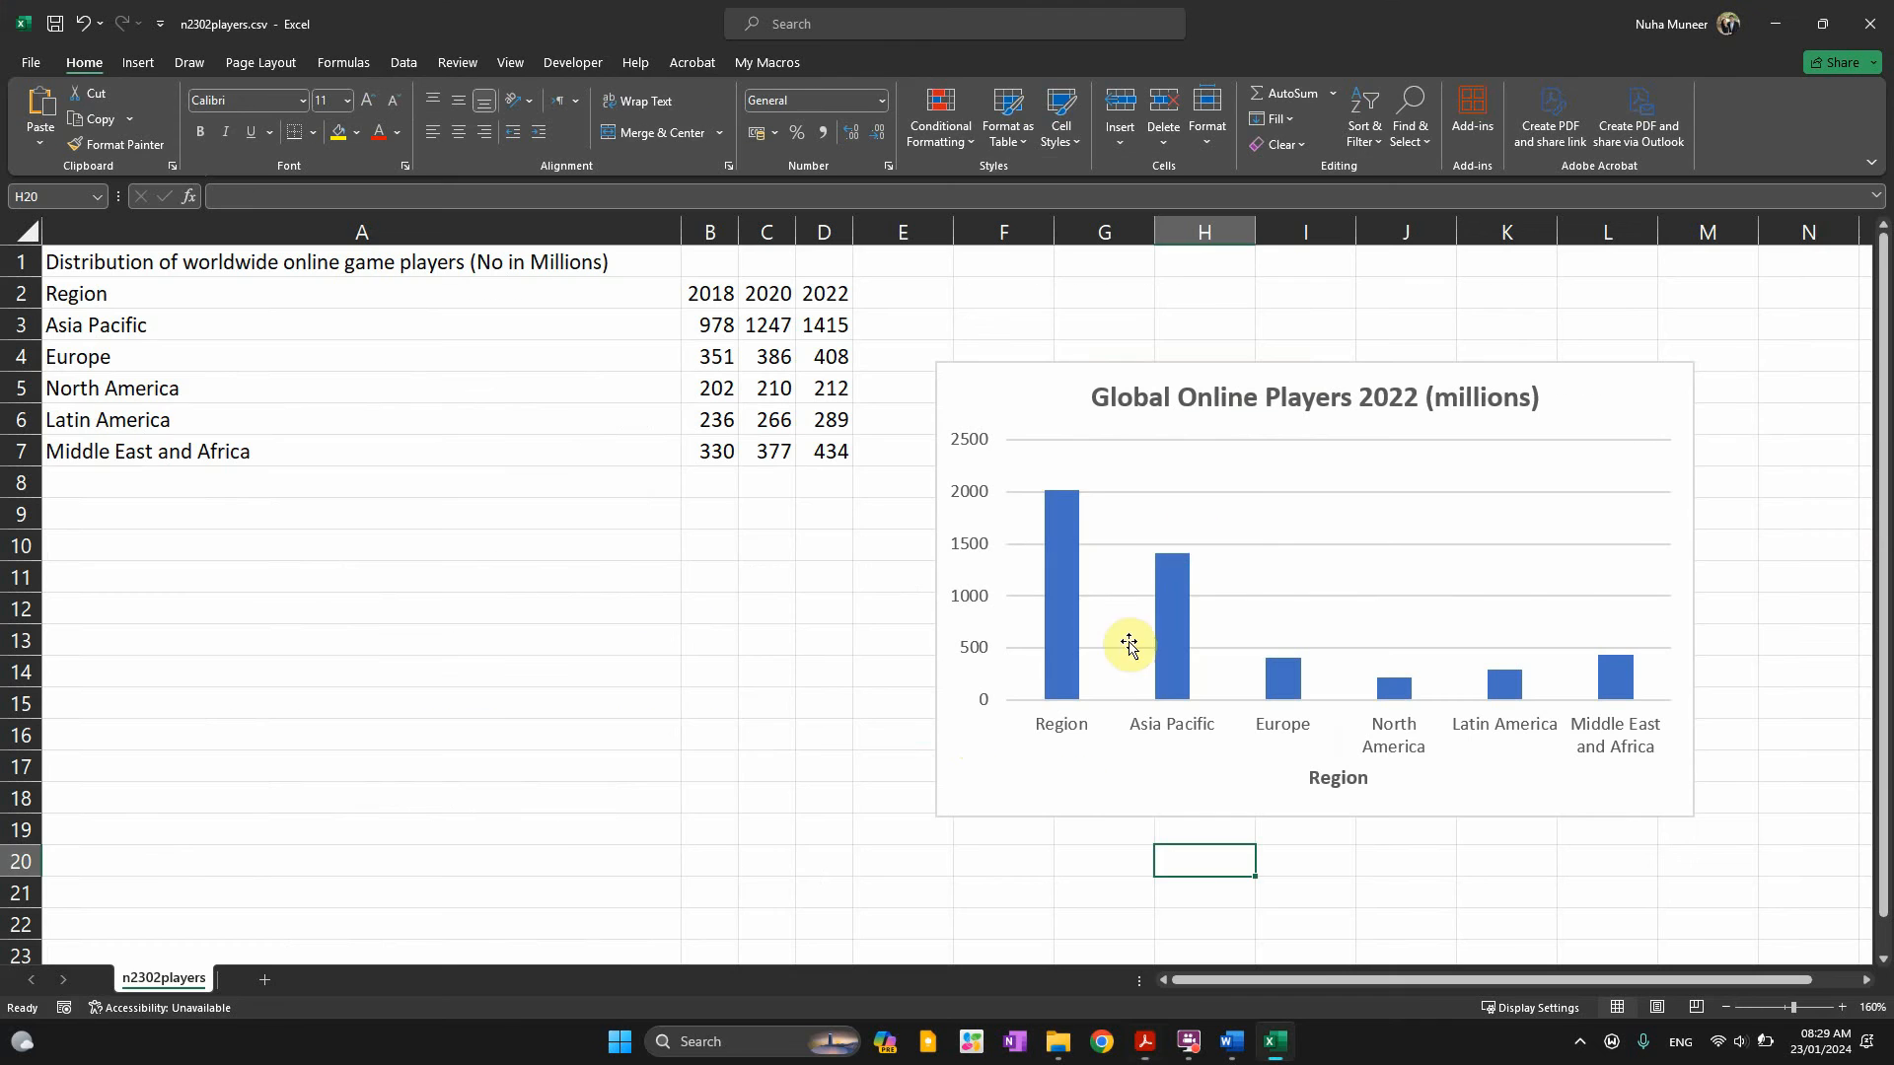
pyautogui.click(1192, 592)
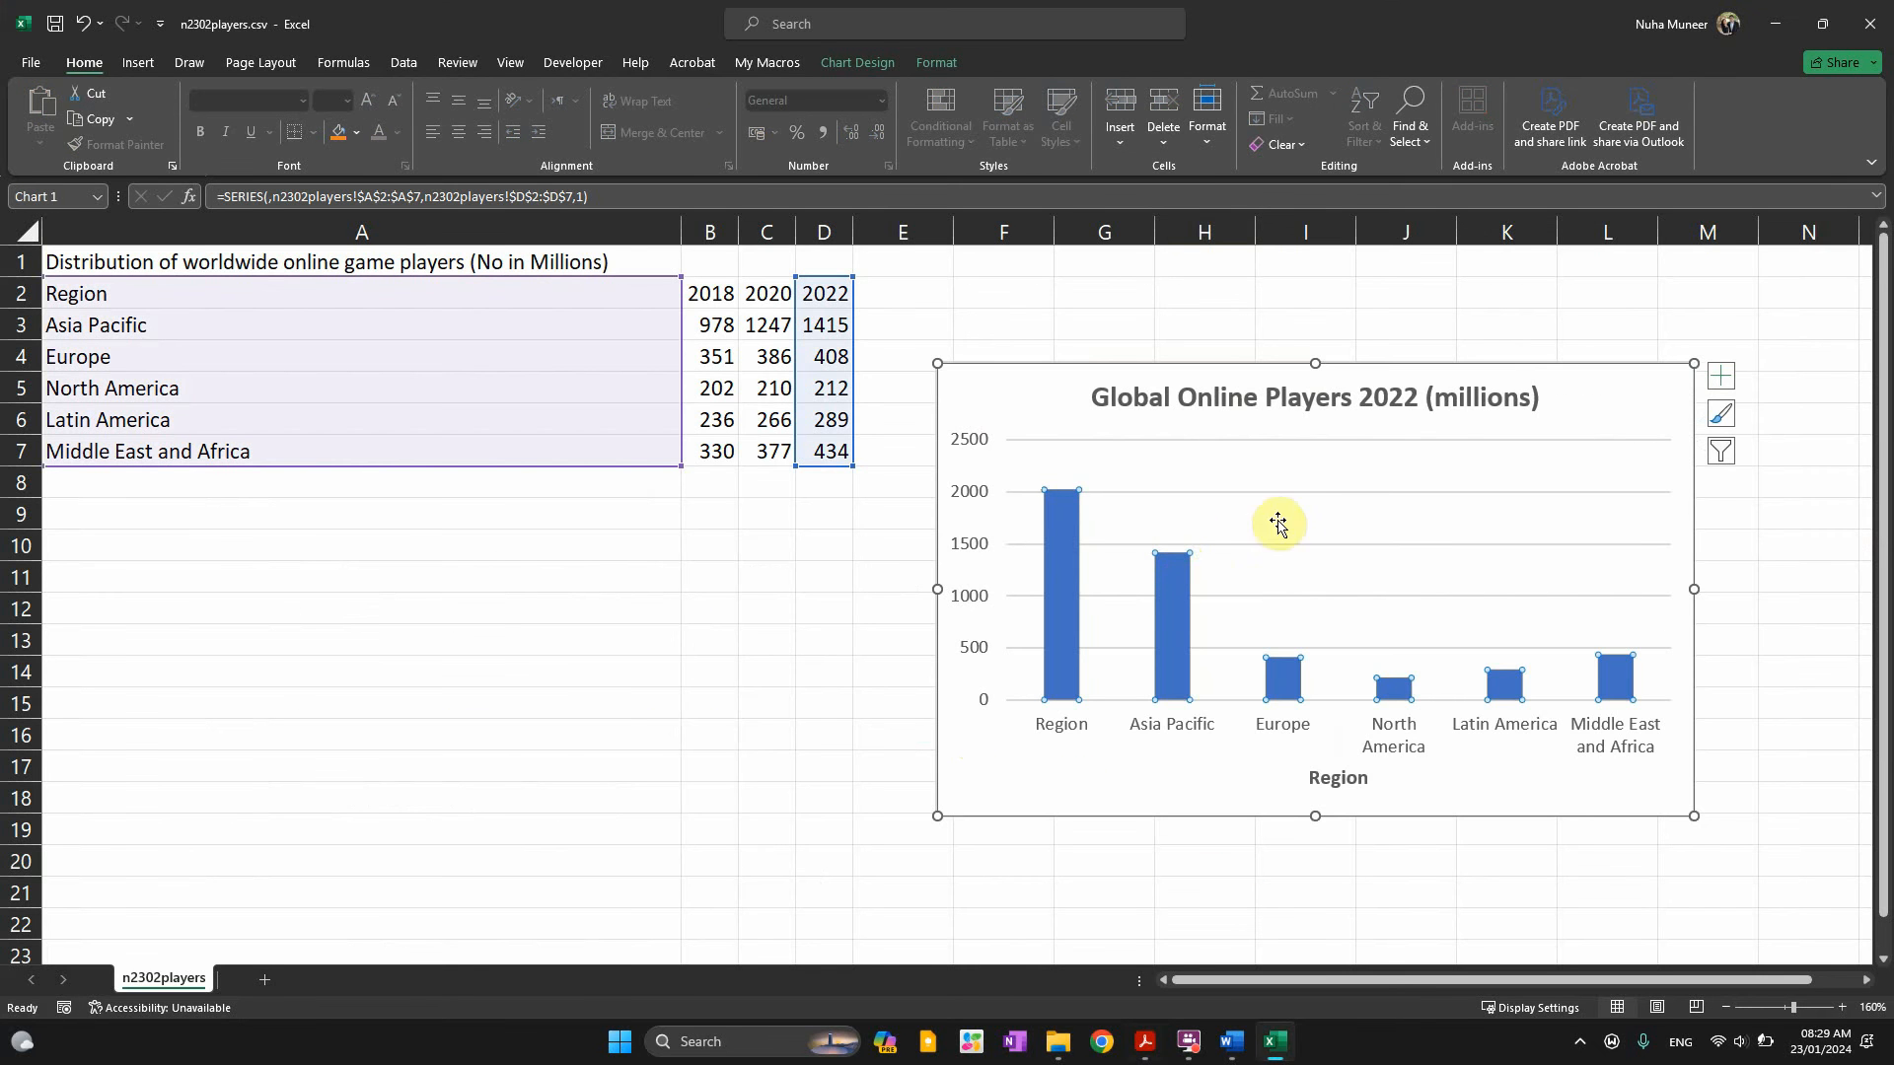
pyautogui.click(1706, 376)
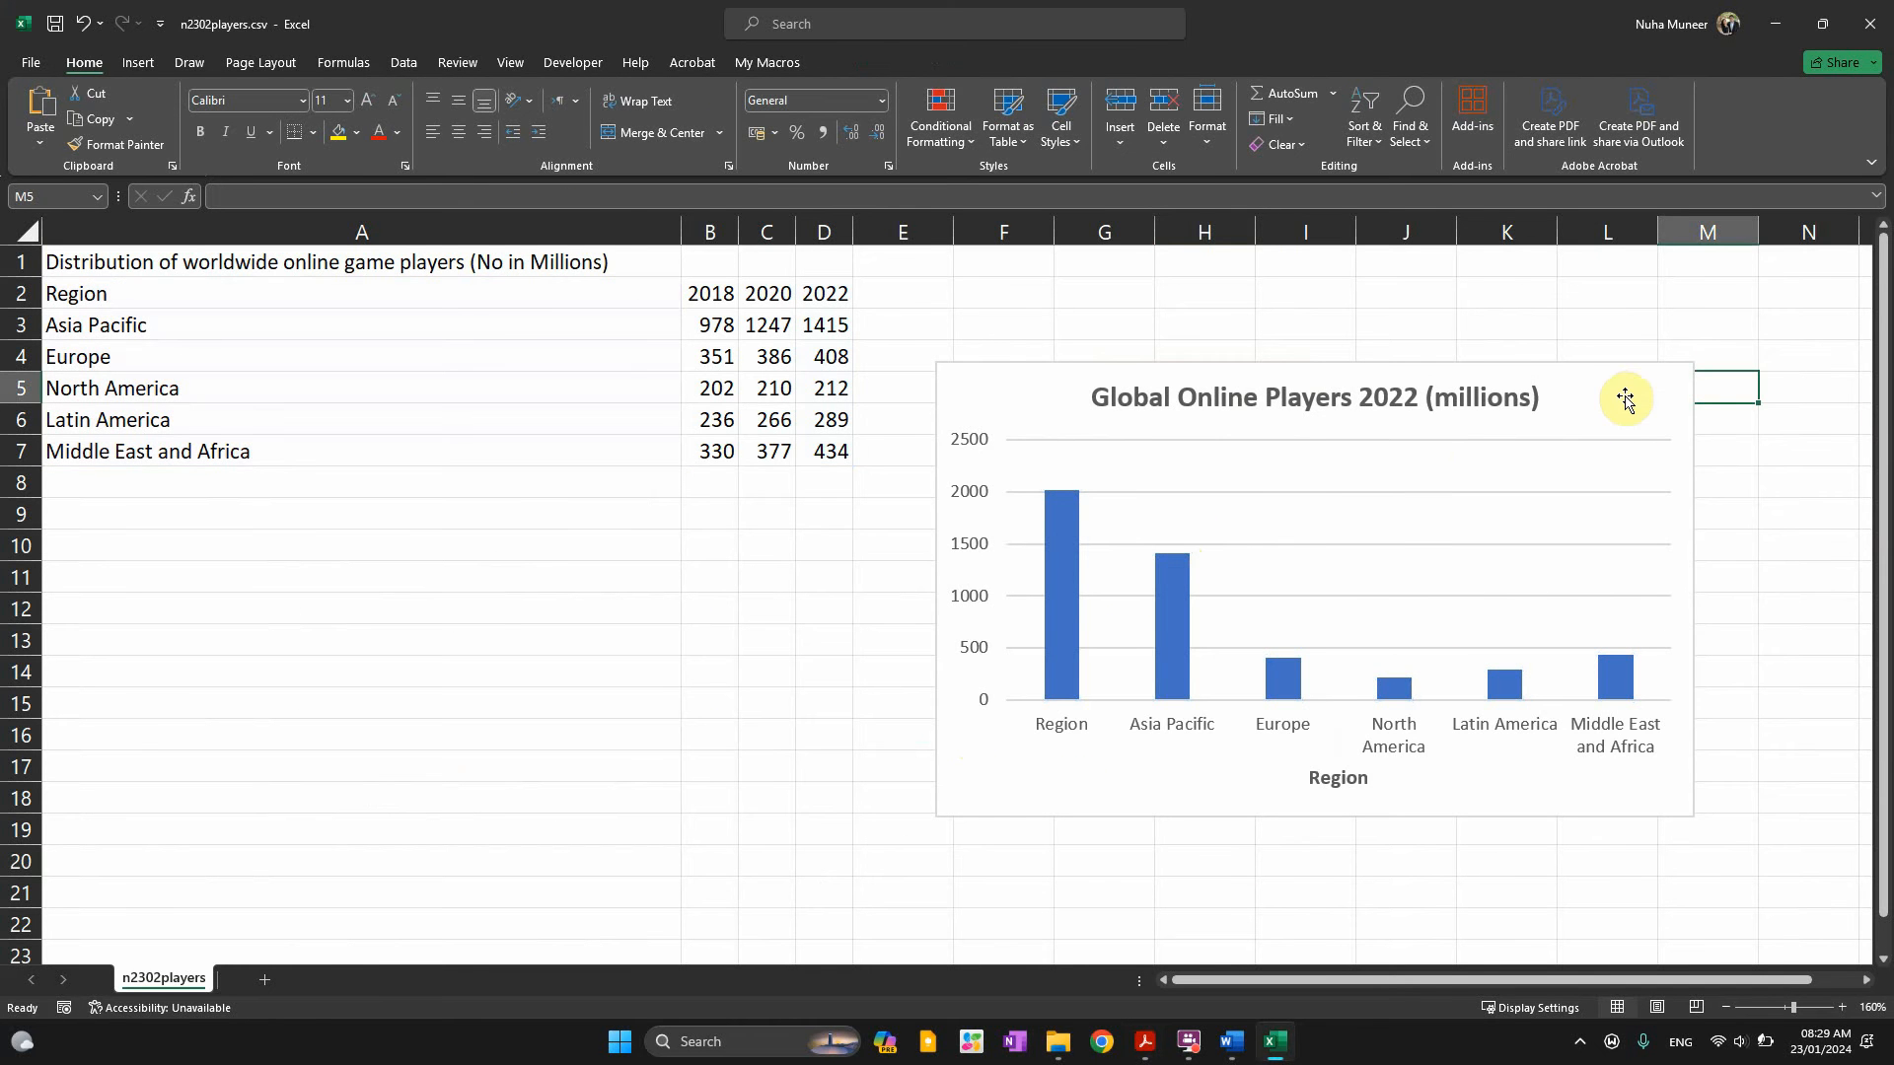
pyautogui.click(1654, 405)
pyautogui.click(1721, 379)
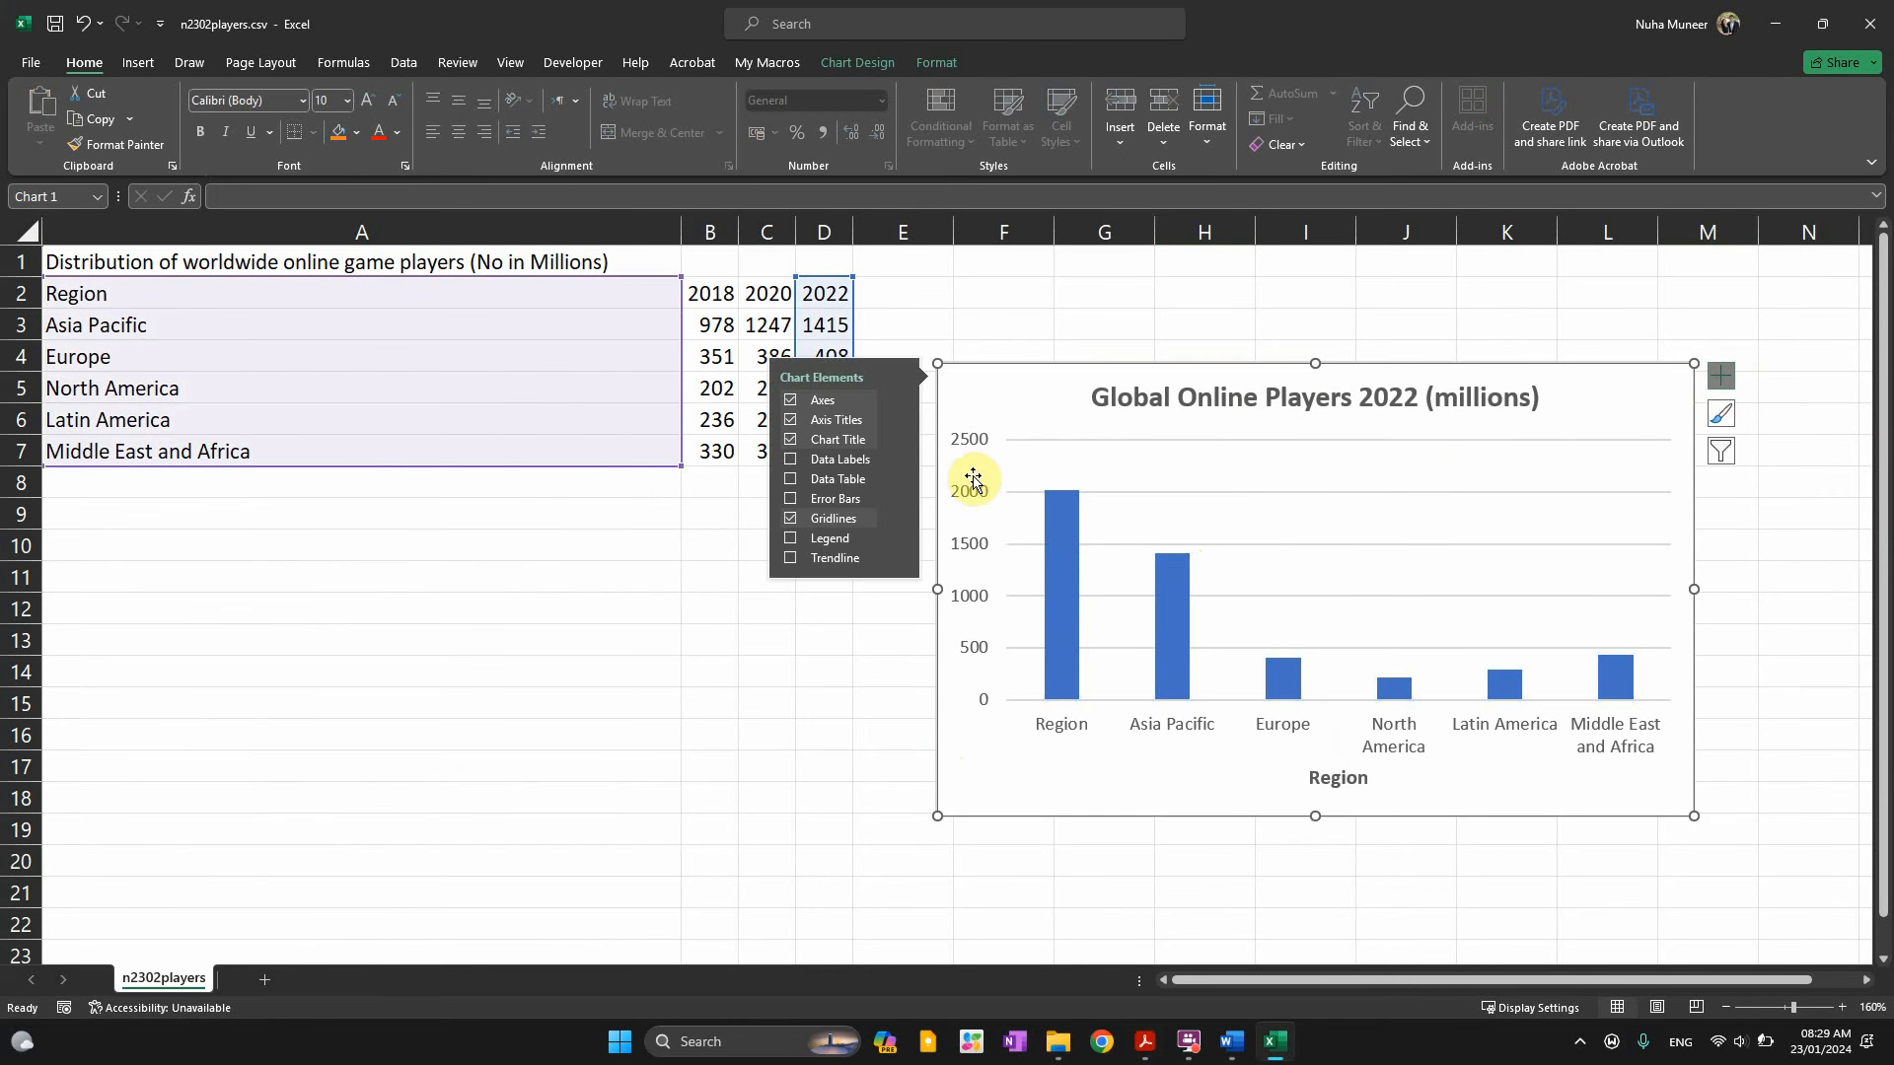
pyautogui.click(790, 460)
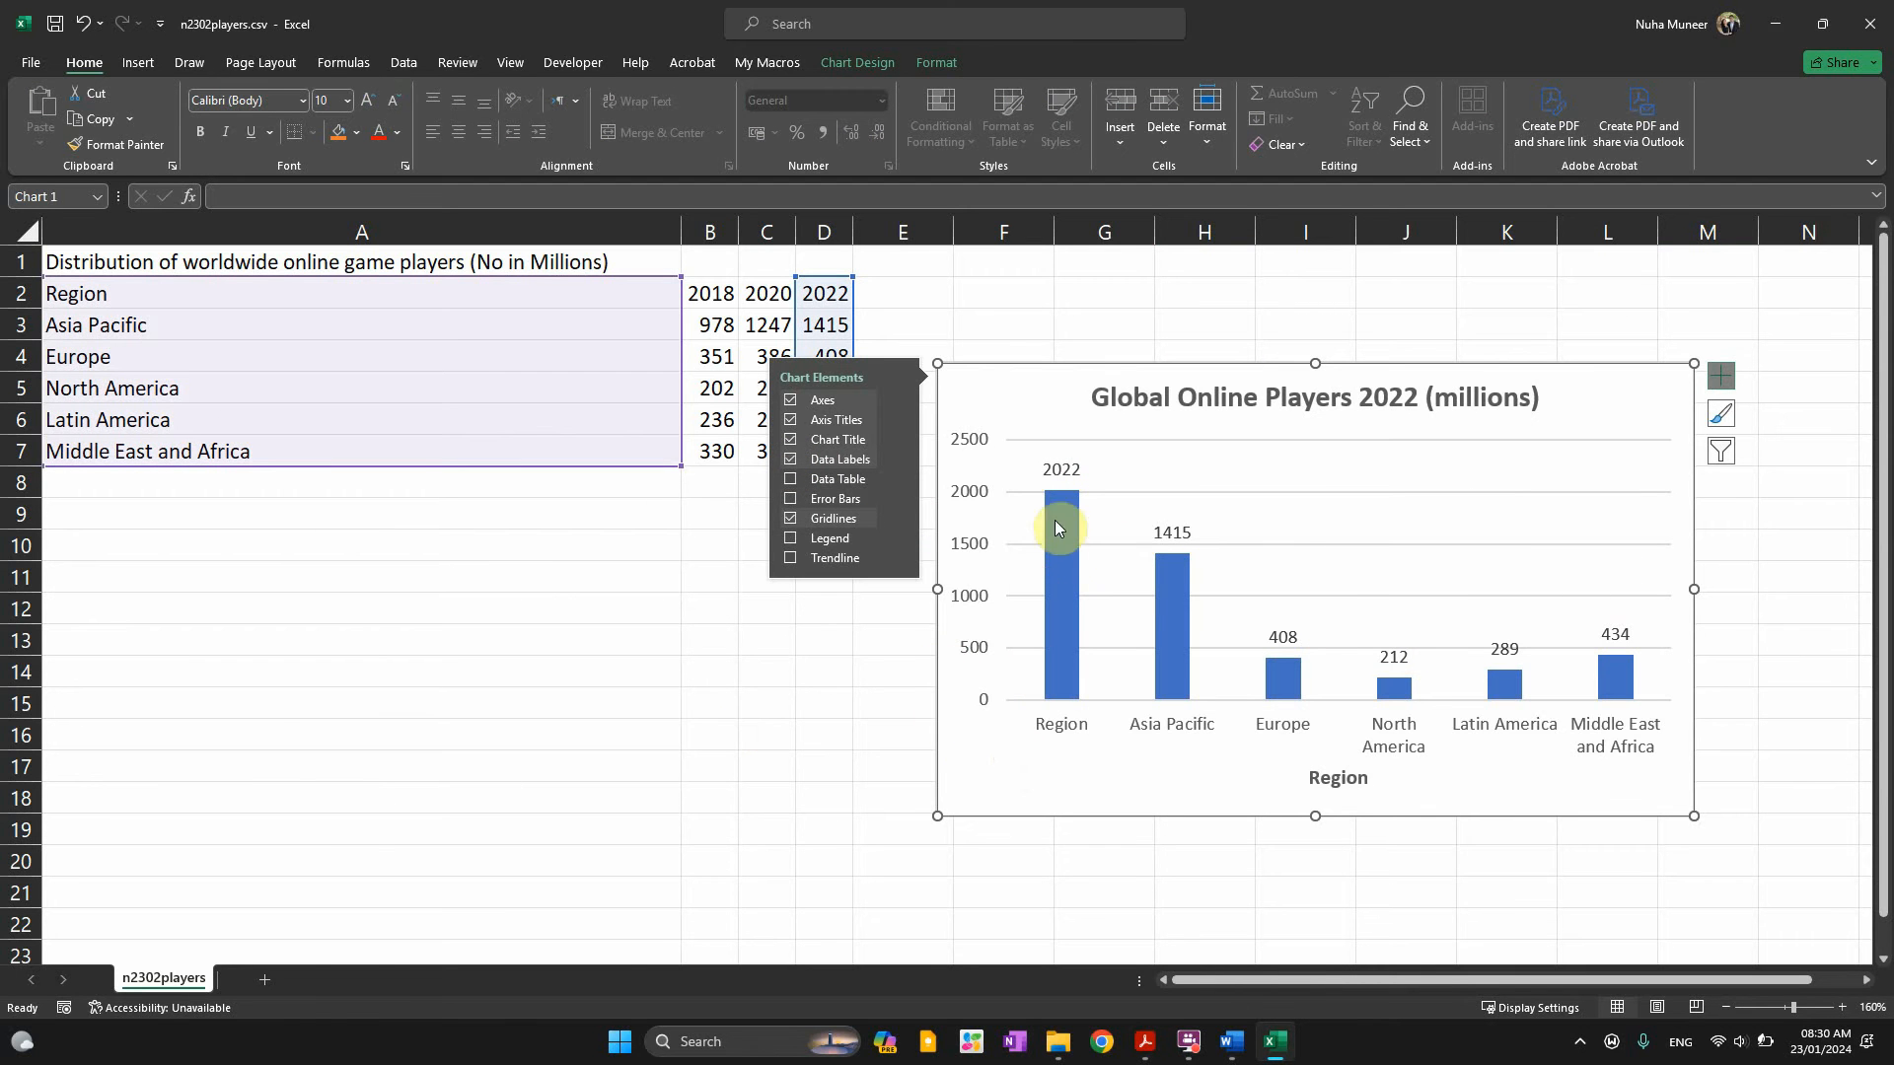
# Reread the legend instruction and tick Legend in the Chart Elements panel
pyautogui.hotkey('alt', 'Tab')
pyautogui.click(552, 747)
pyautogui.scroll(-2, 718, 799)
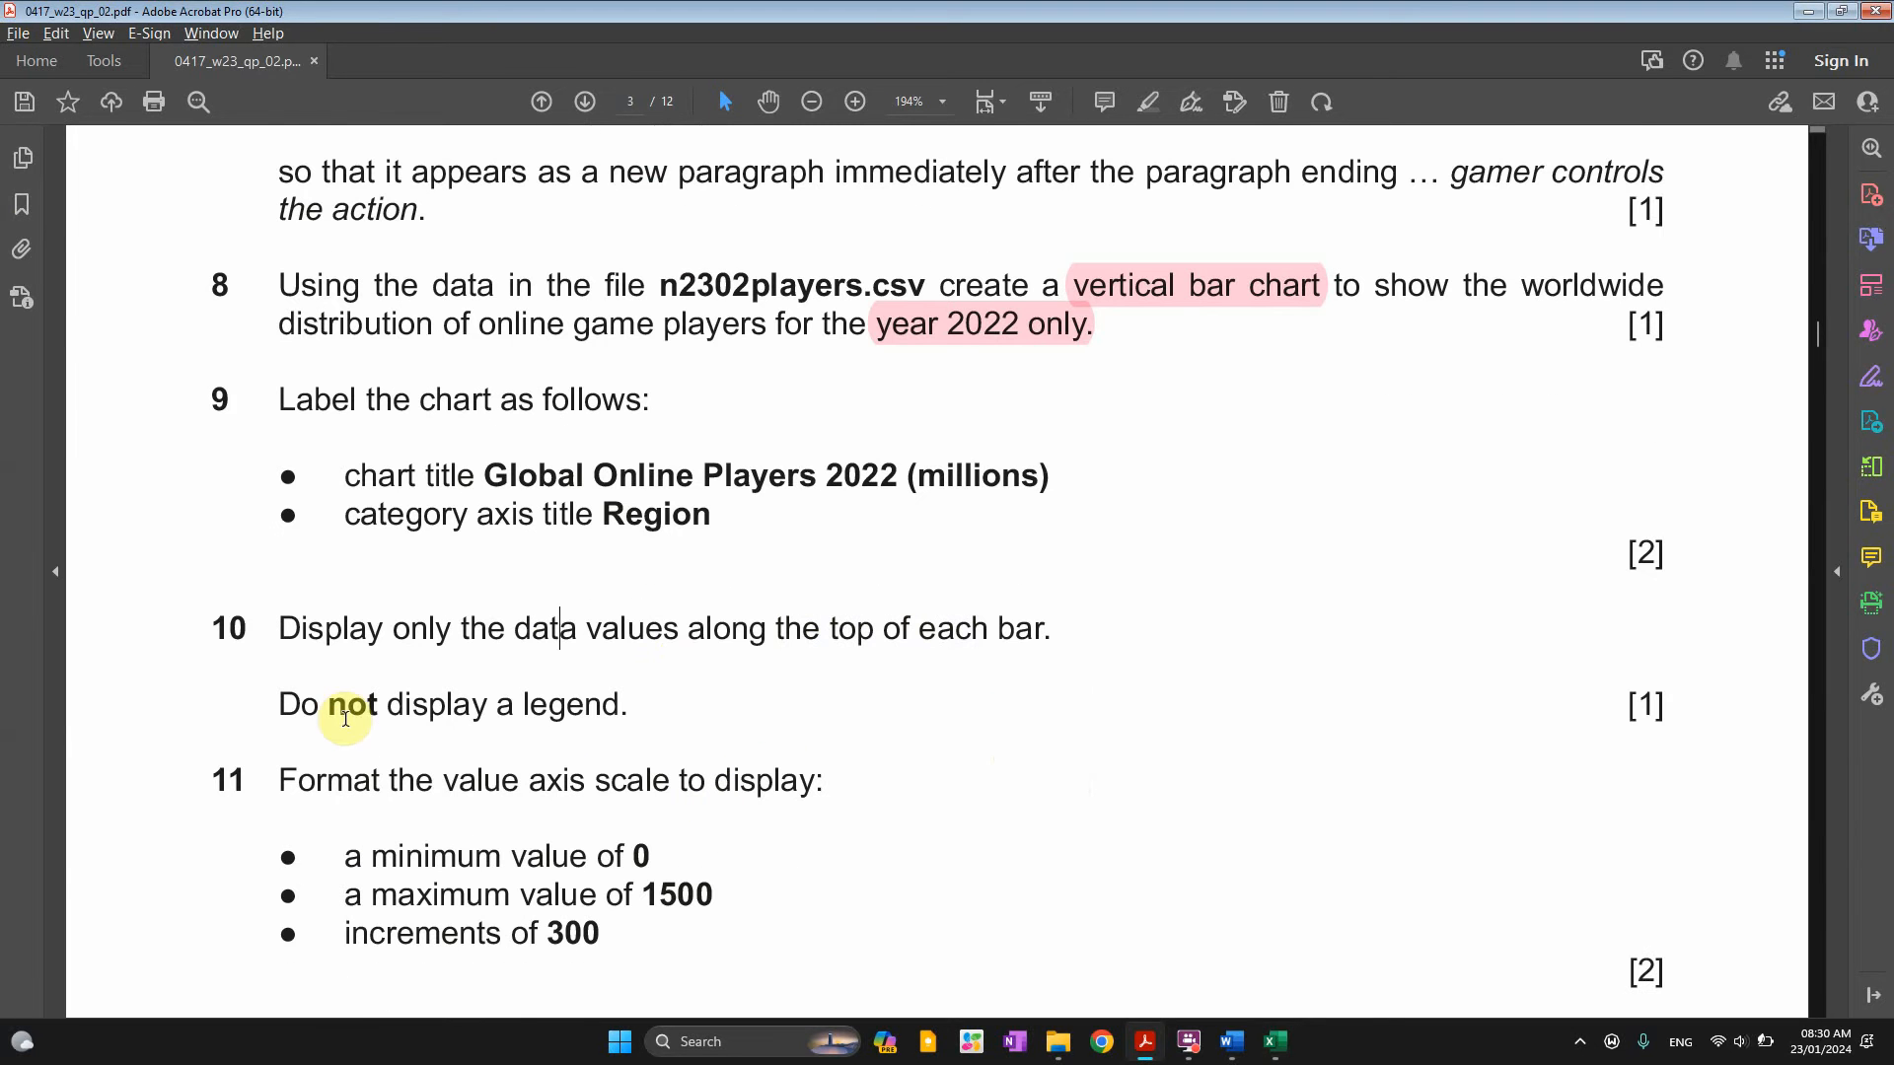
pyautogui.moveTo(329, 703); pyautogui.dragTo(628, 704)
pyautogui.hotkey('alt', 'Tab')
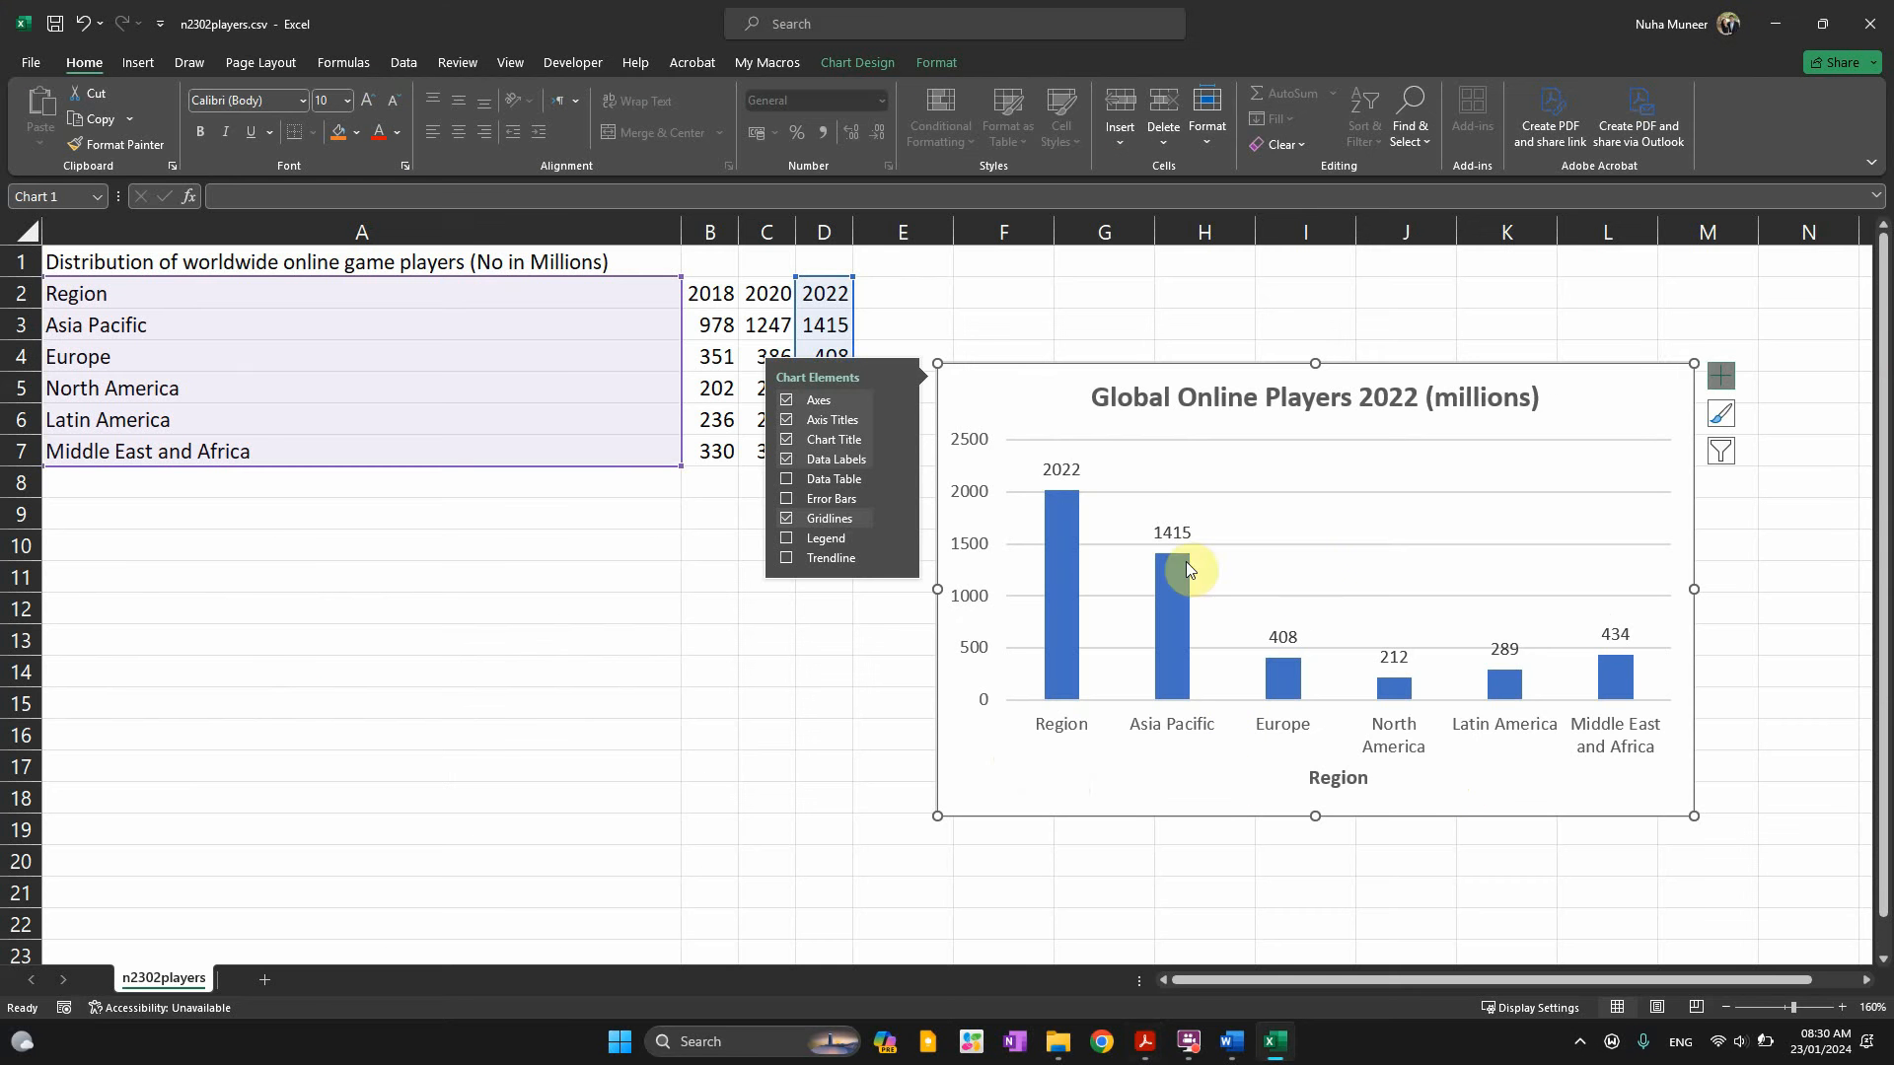
pyautogui.click(789, 539)
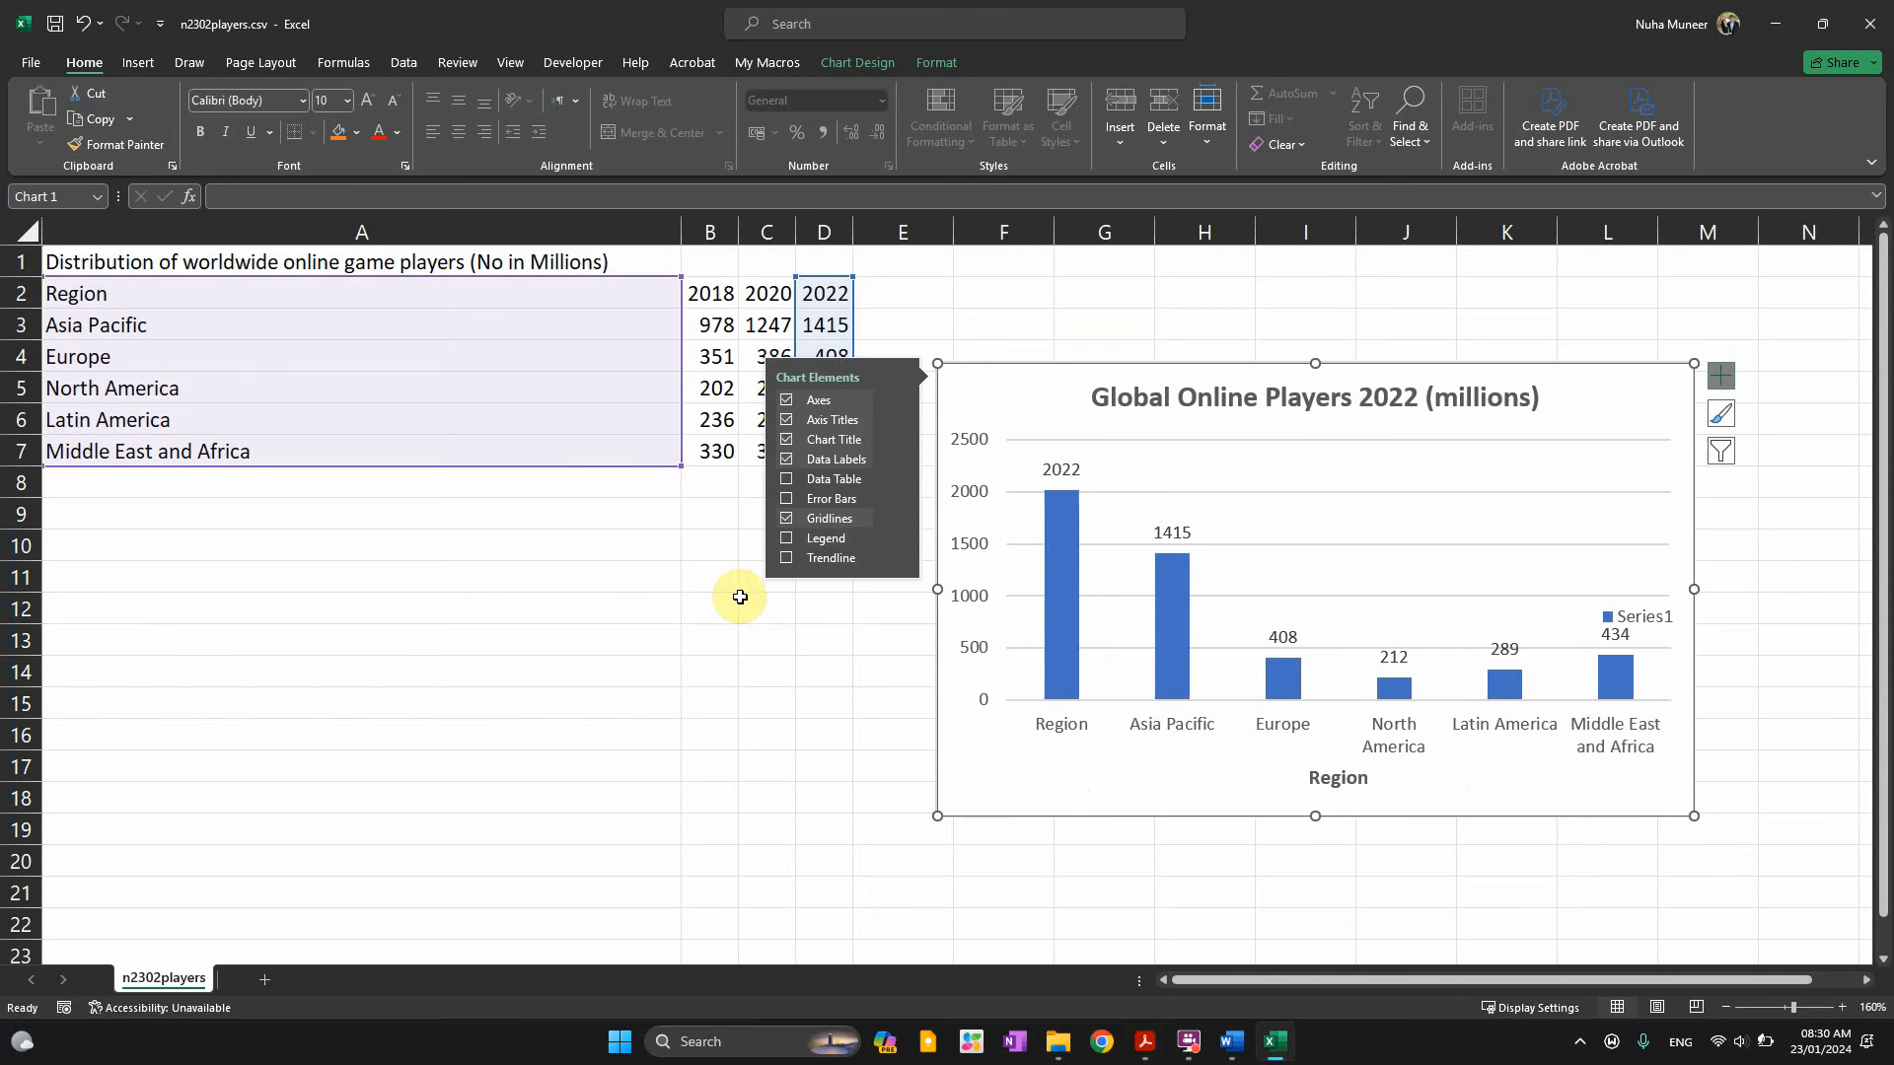
pyautogui.hotkey('alt', 'Tab')
pyautogui.scroll(-1, 495, 843)
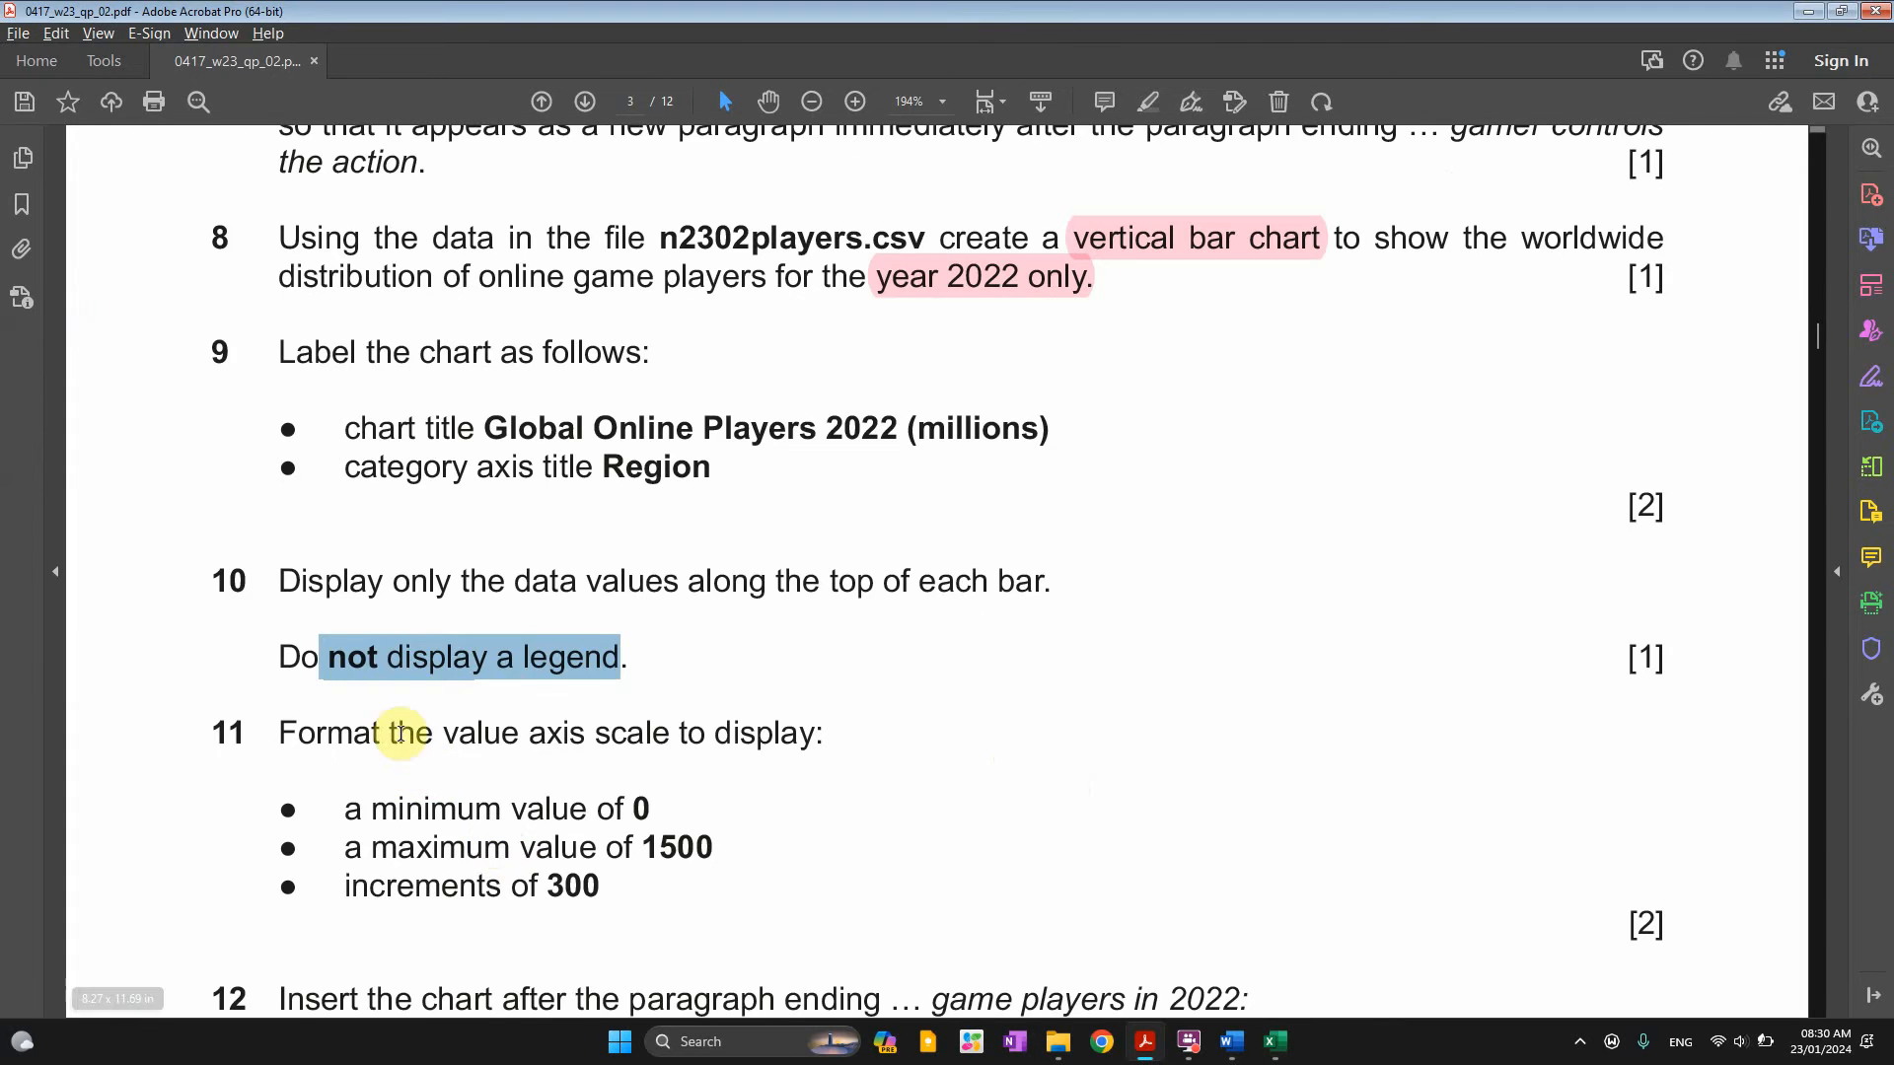
# Read the value axis requirements in the question paper: minimum 0, maximum 1500, increment 300
pyautogui.moveTo(391, 733); pyautogui.dragTo(587, 735)
pyautogui.hotkey('alt', 'Tab')
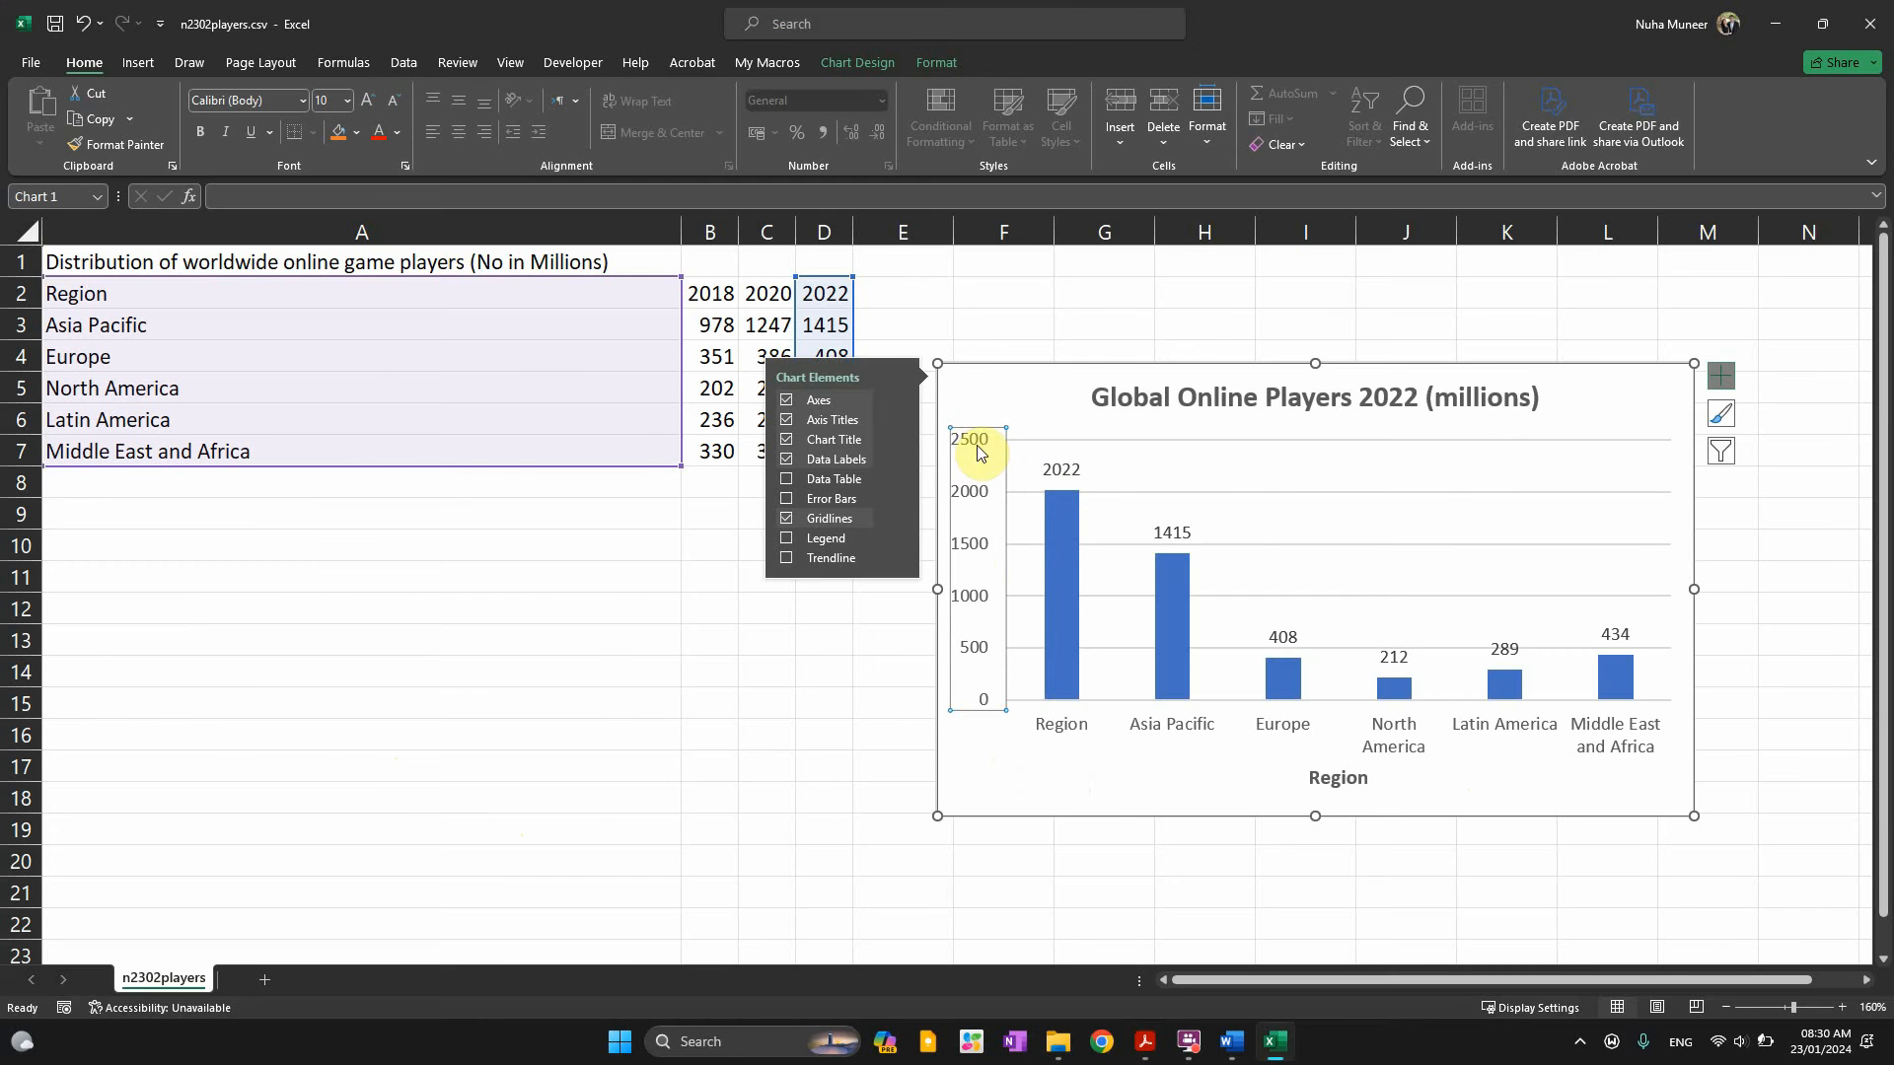
pyautogui.hotkey('alt', 'Tab')
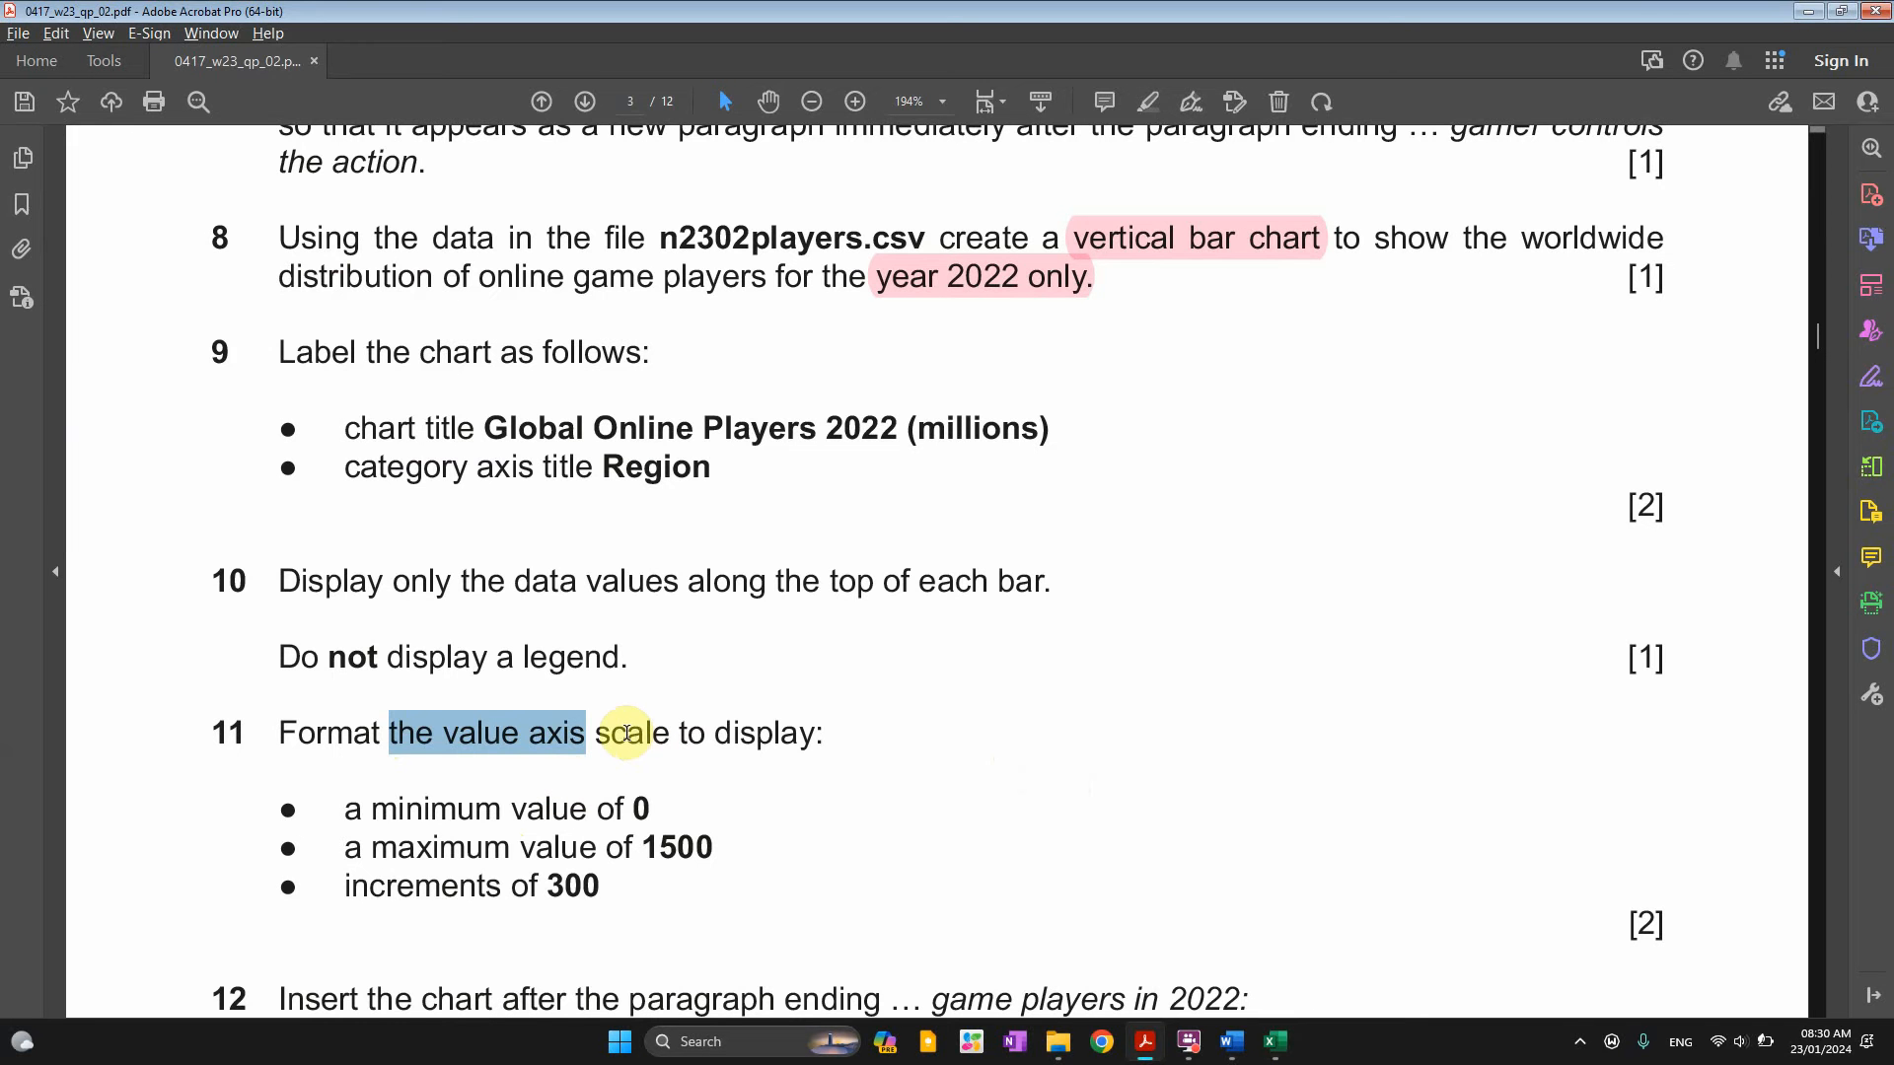
pyautogui.moveTo(530, 733); pyautogui.dragTo(815, 735)
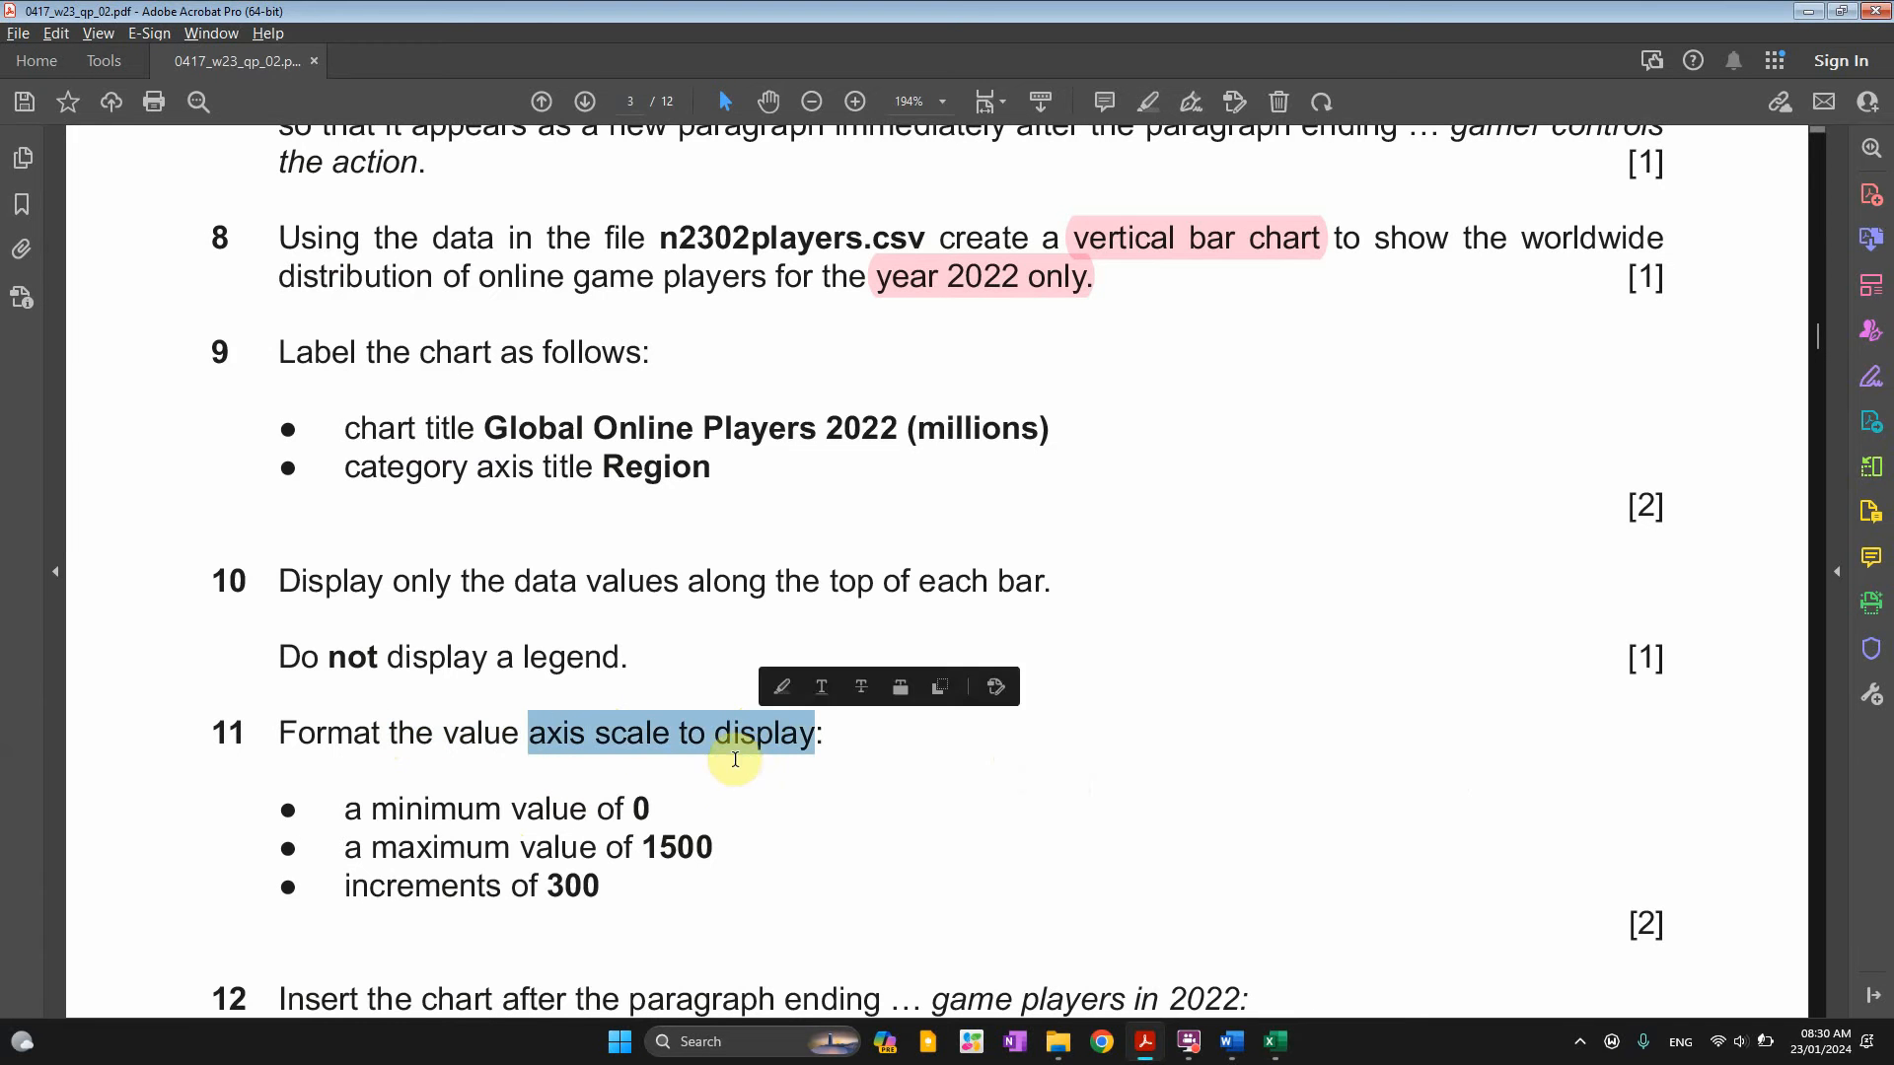
pyautogui.scroll(-4, 727, 744)
pyautogui.moveTo(599, 620); pyautogui.dragTo(700, 654)
pyautogui.moveTo(548, 697); pyautogui.dragTo(590, 694)
pyautogui.hotkey('alt', 'Tab')
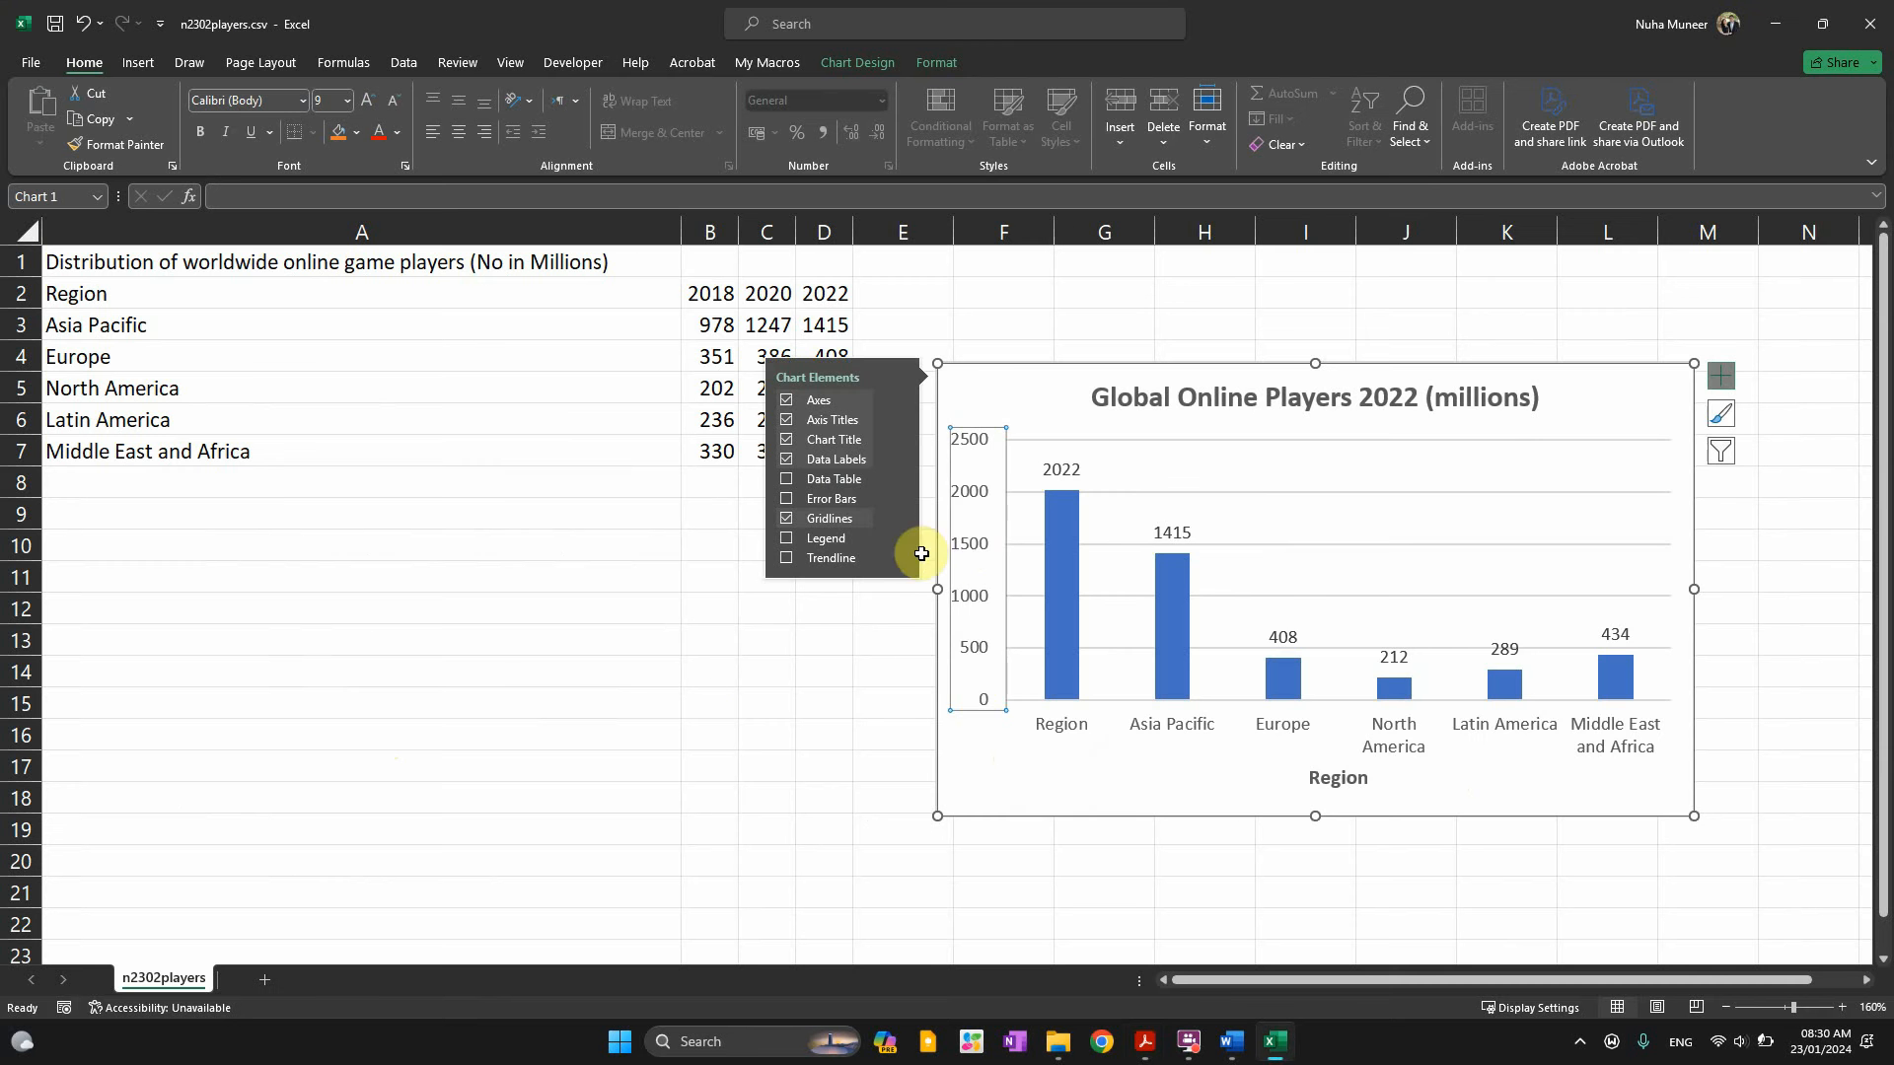
# Format the vertical axis with minimum 0, maximum 1500 and major unit 300
pyautogui.rightClick(963, 546)
pyautogui.click(1038, 793)
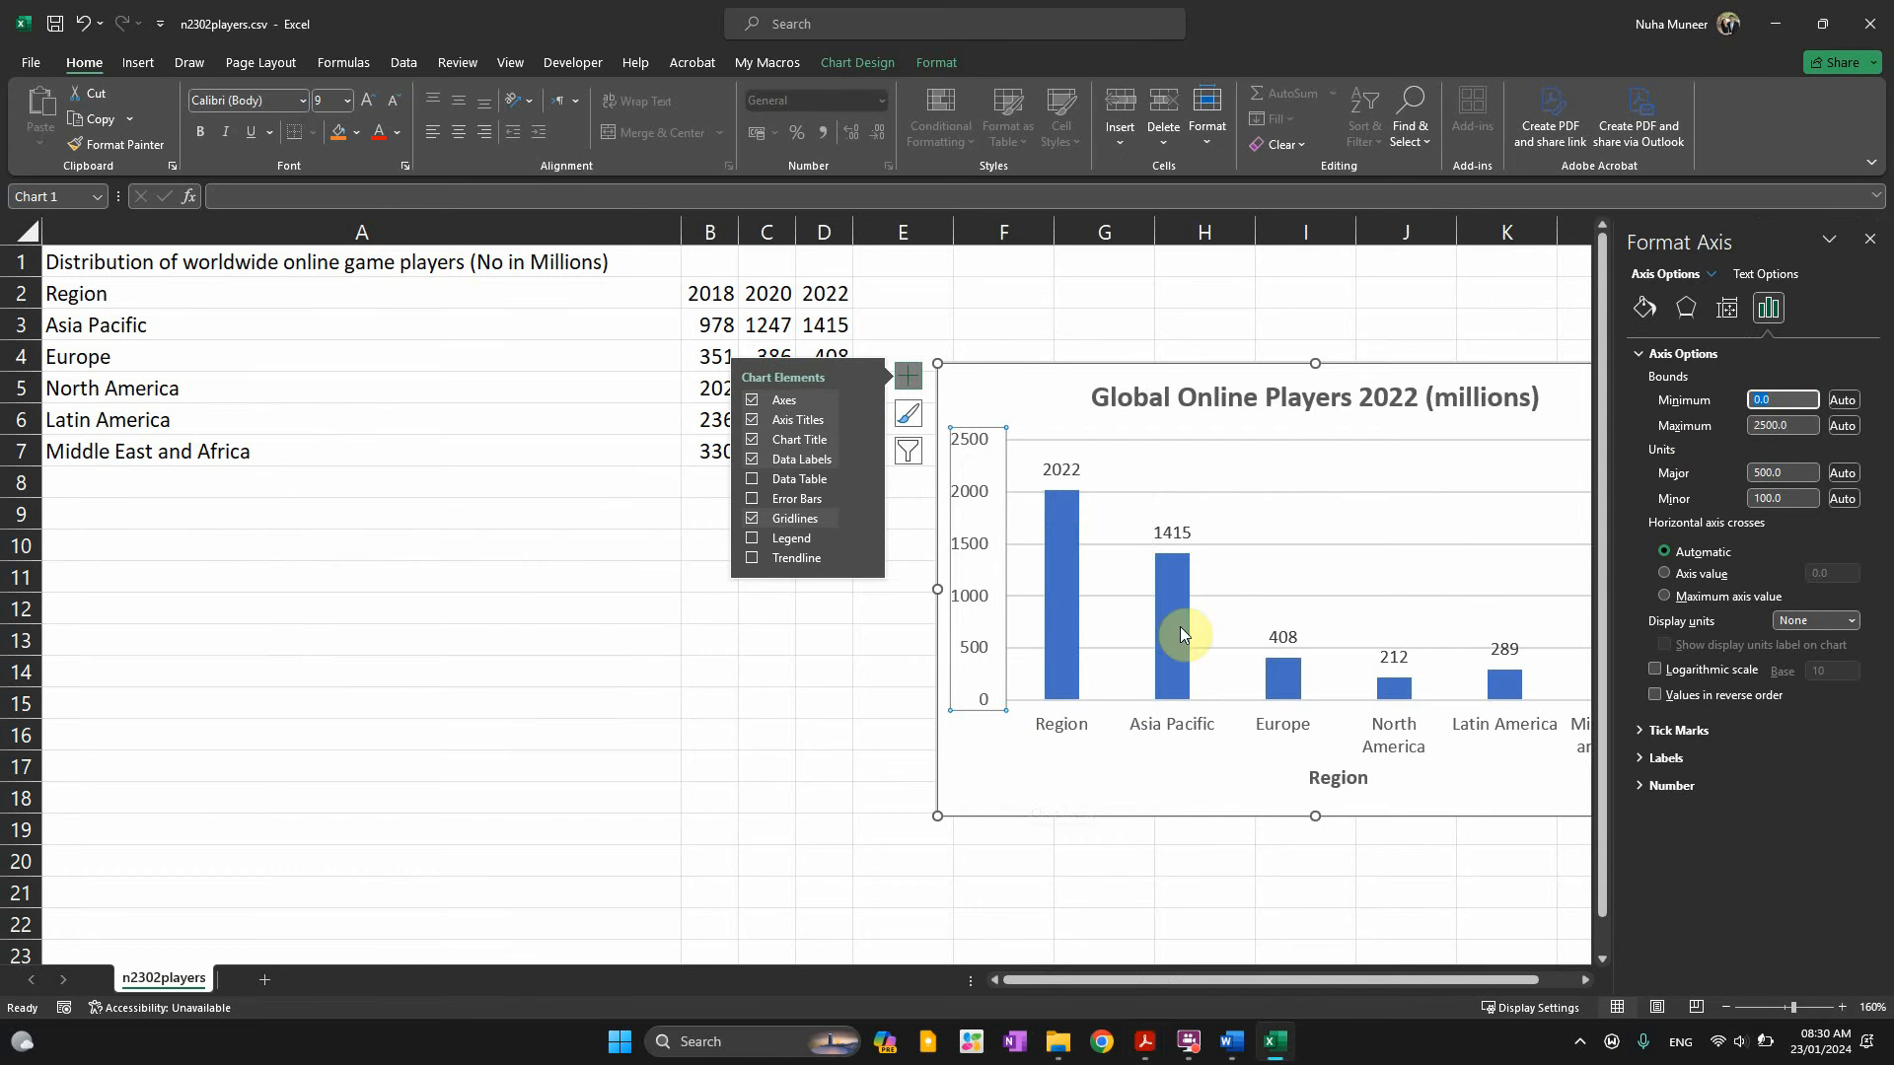
pyautogui.hotkey('alt', 'Tab')
pyautogui.moveTo(624, 613); pyautogui.dragTo(650, 614)
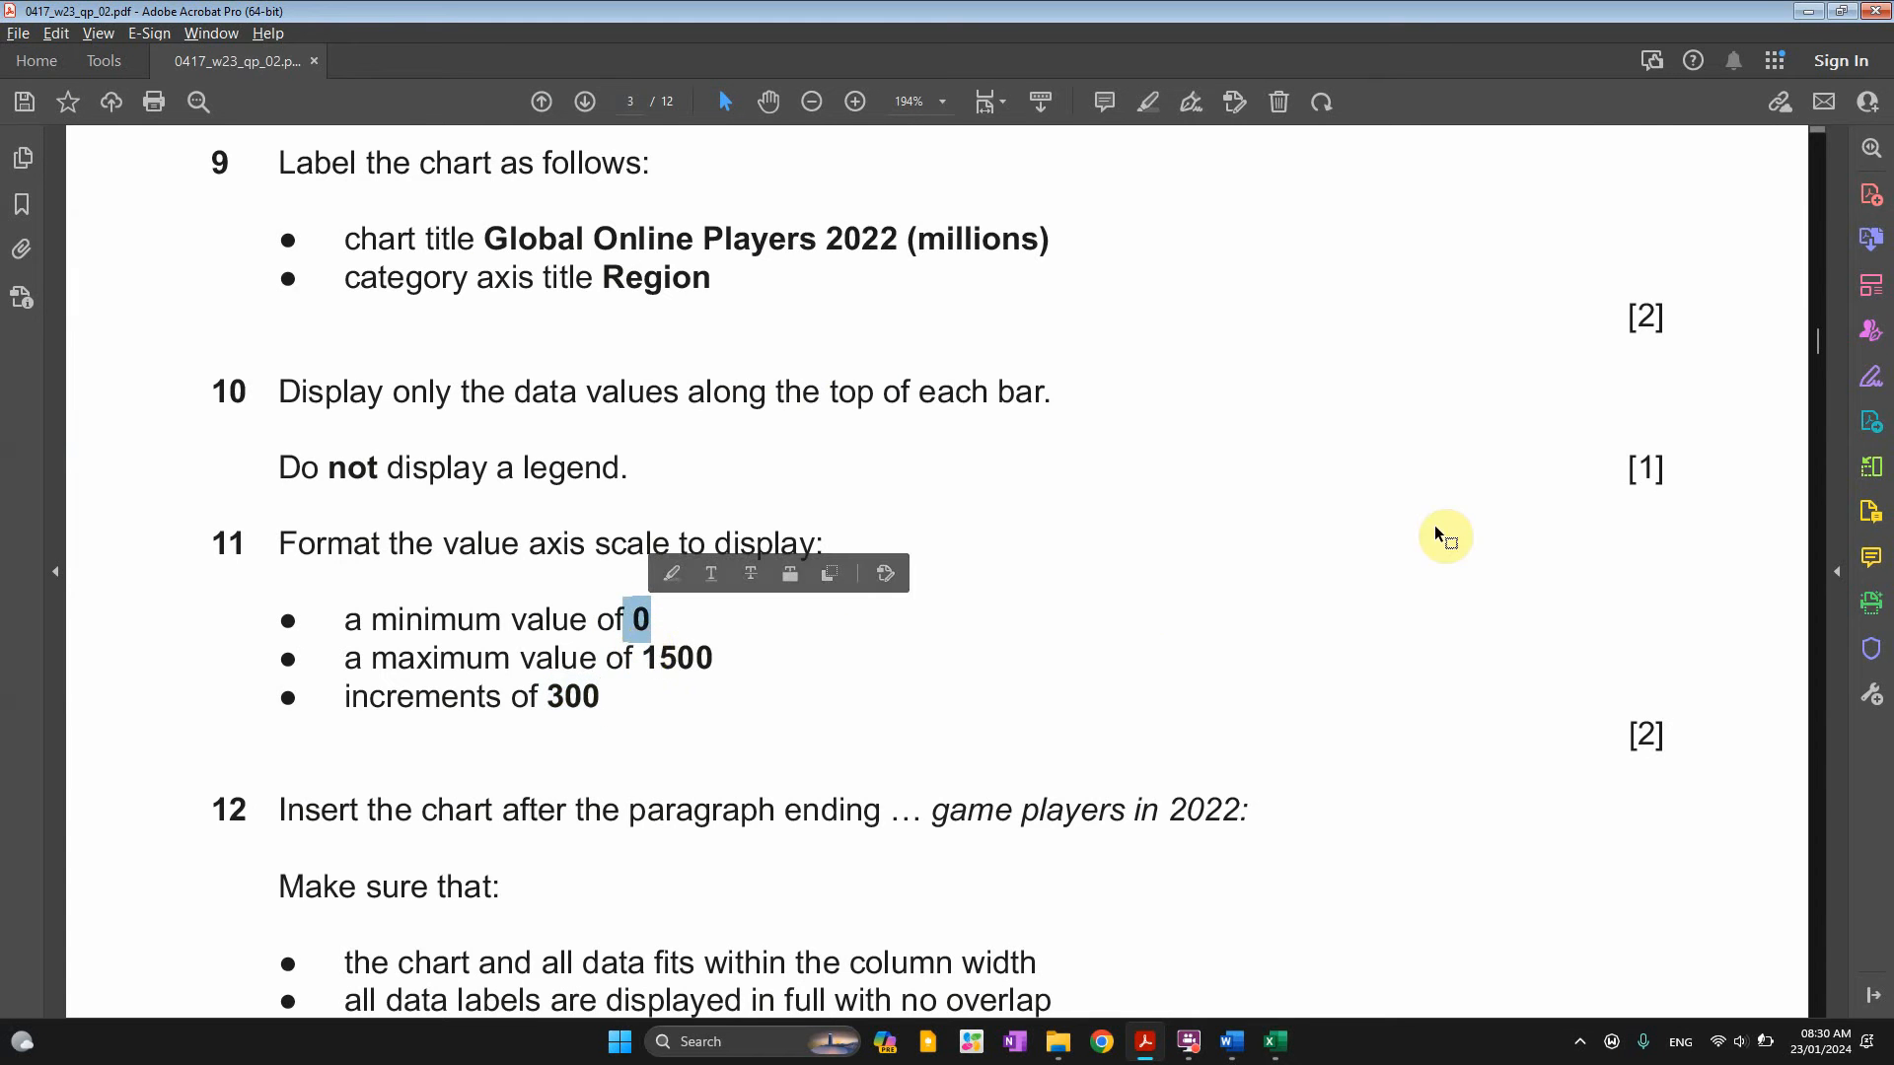
pyautogui.hotkey('alt', 'Tab')
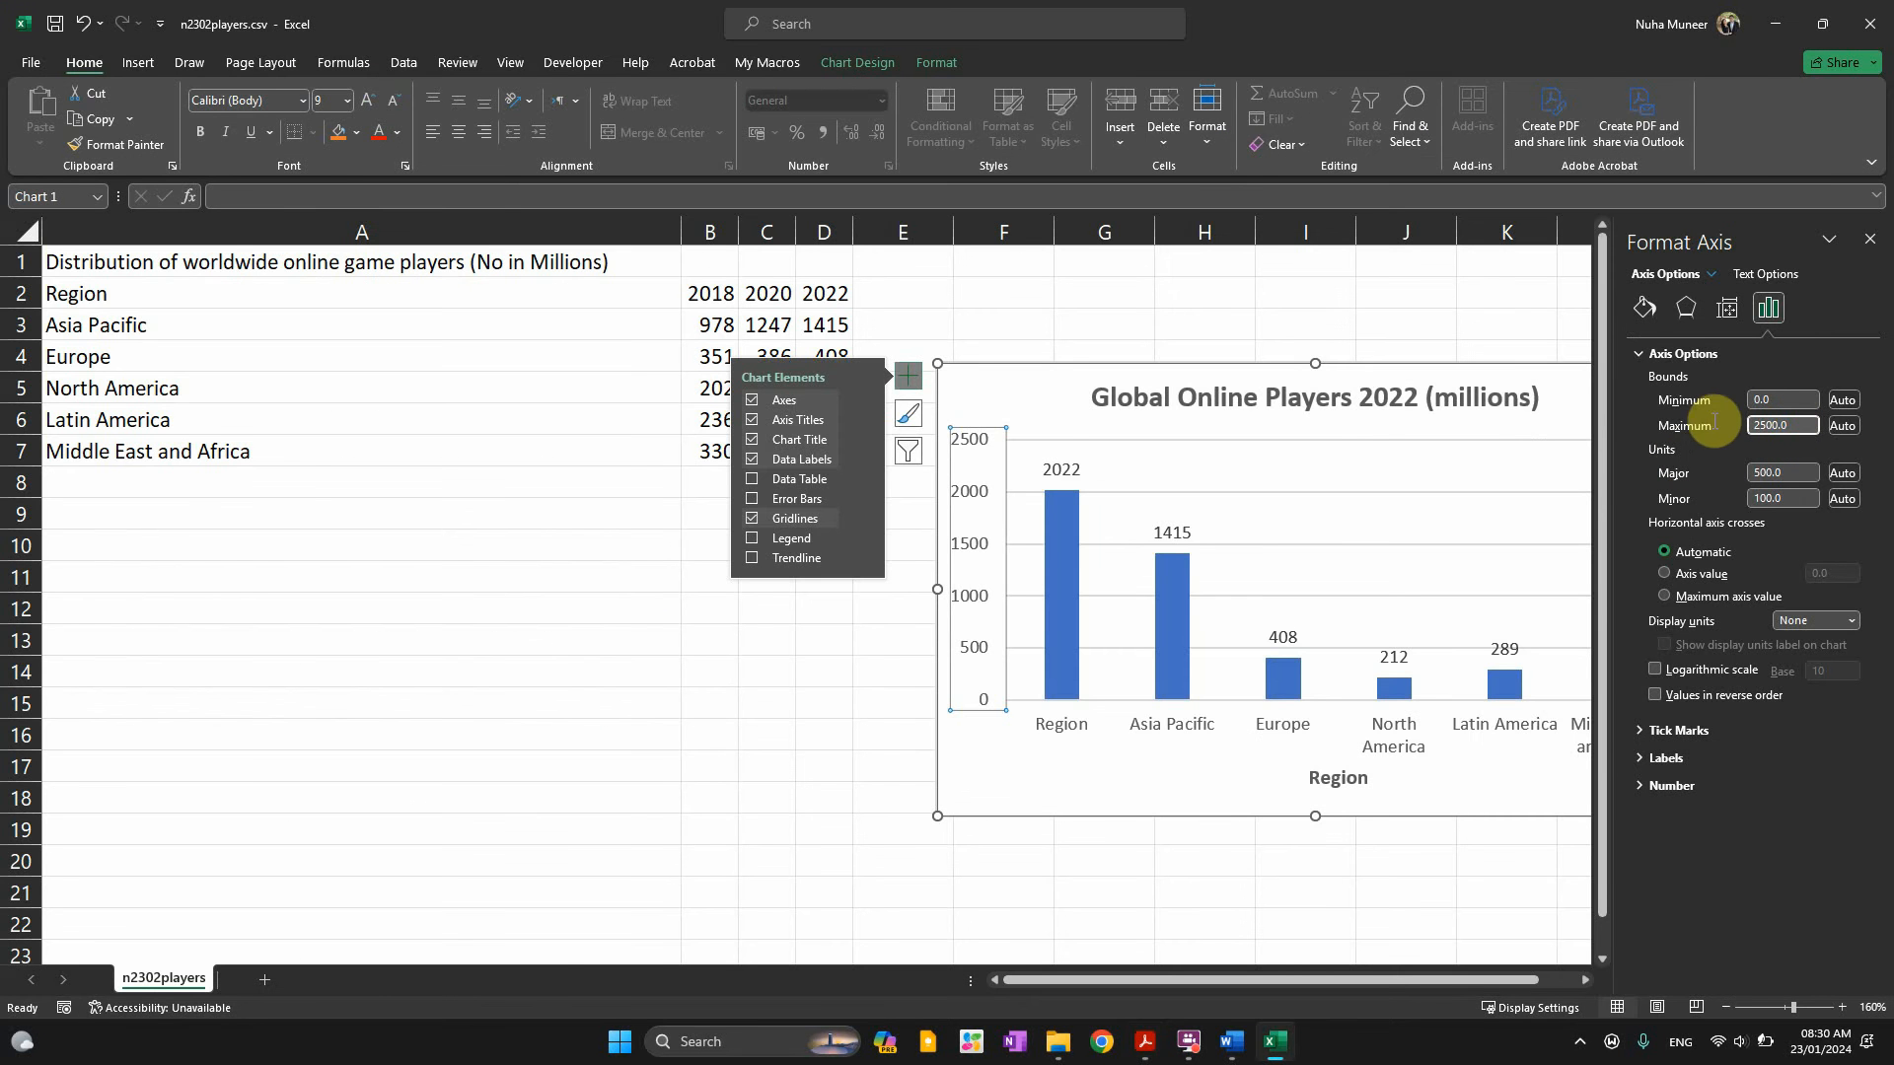
pyautogui.press('Return')
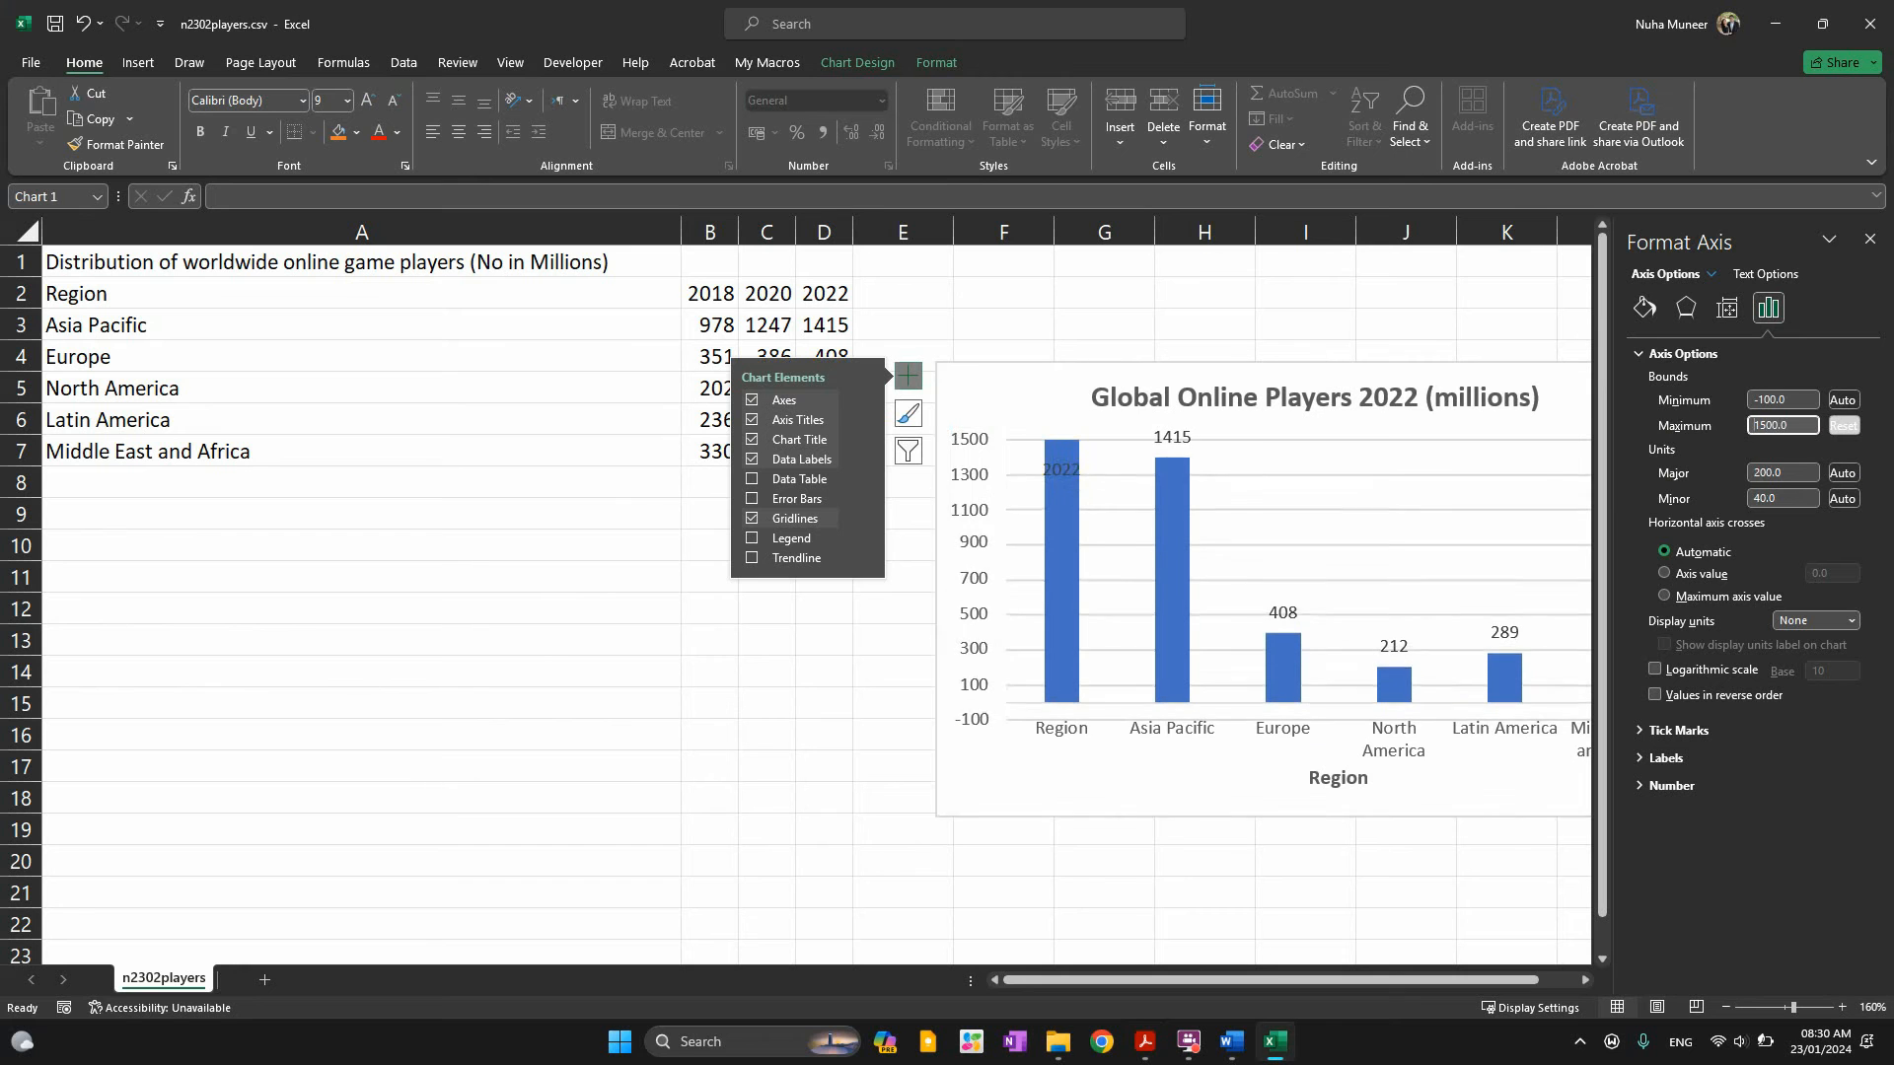
pyautogui.click(1803, 470)
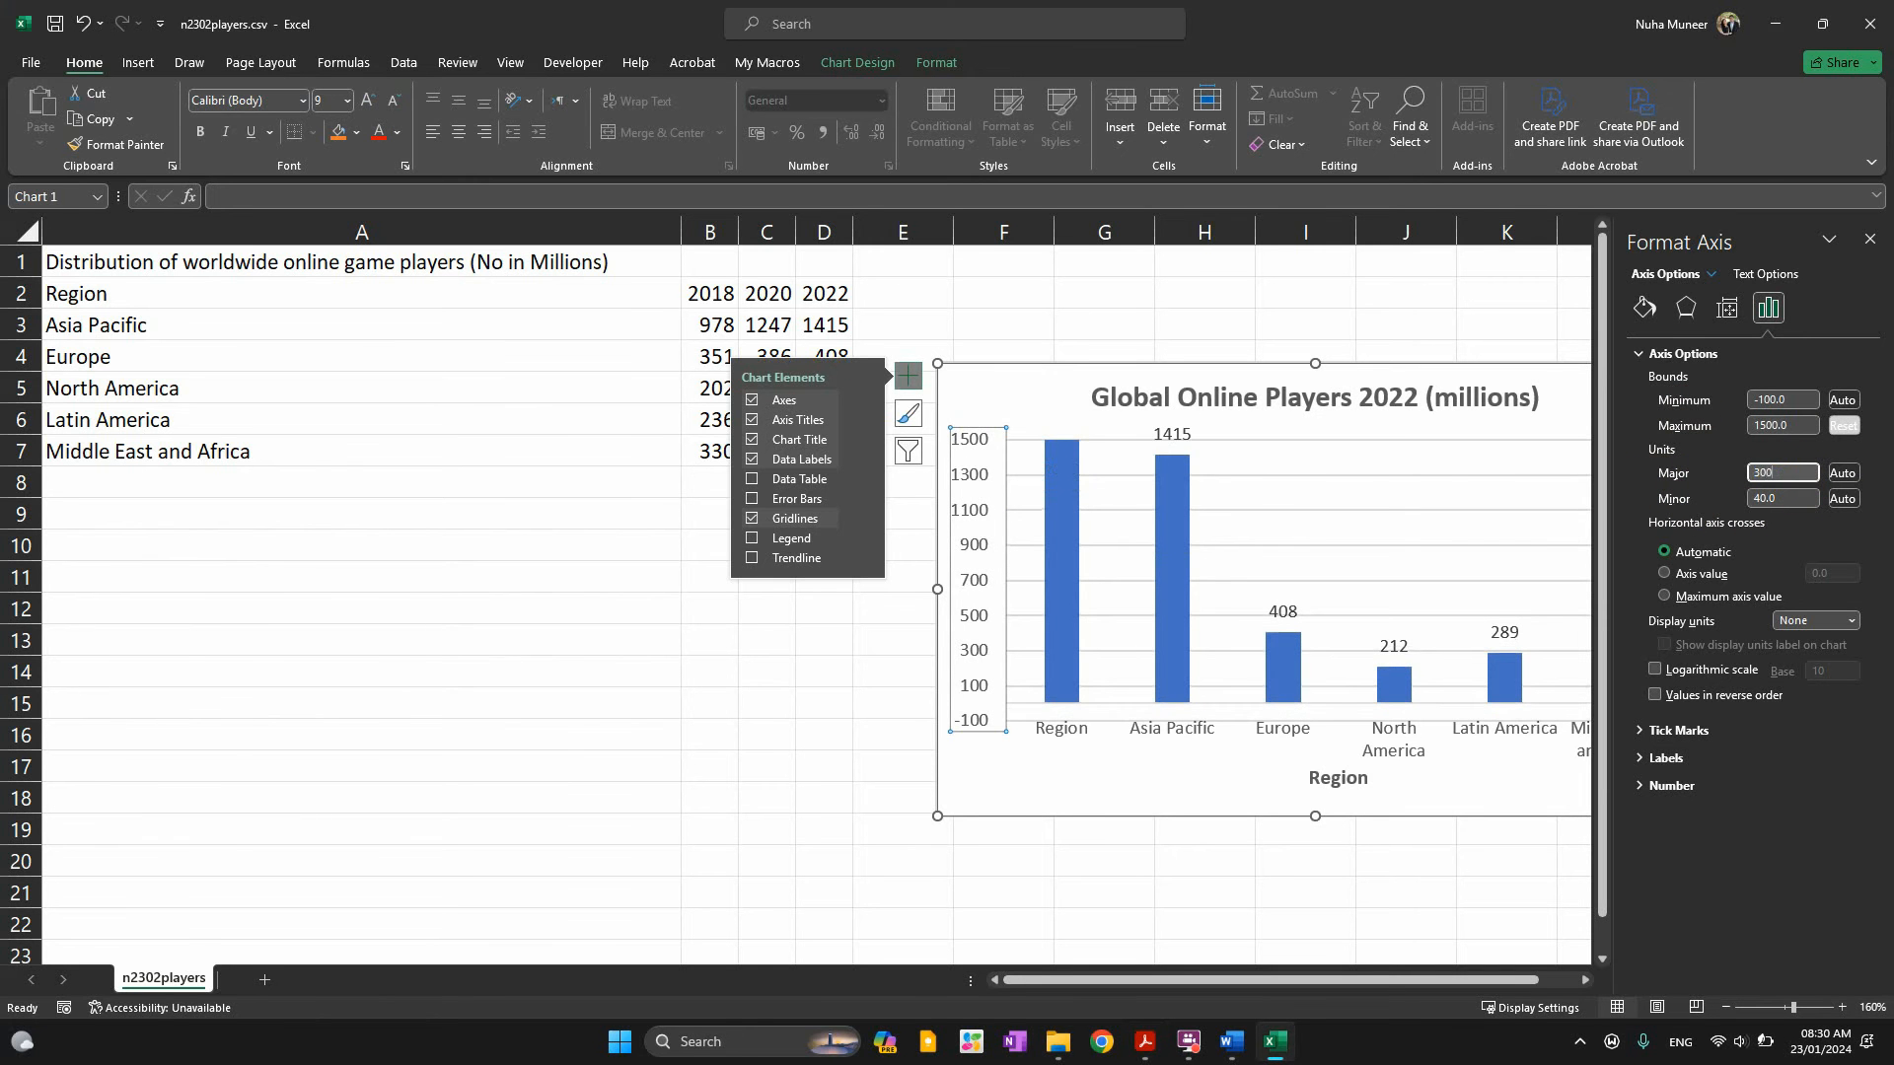
pyautogui.click(864, 641)
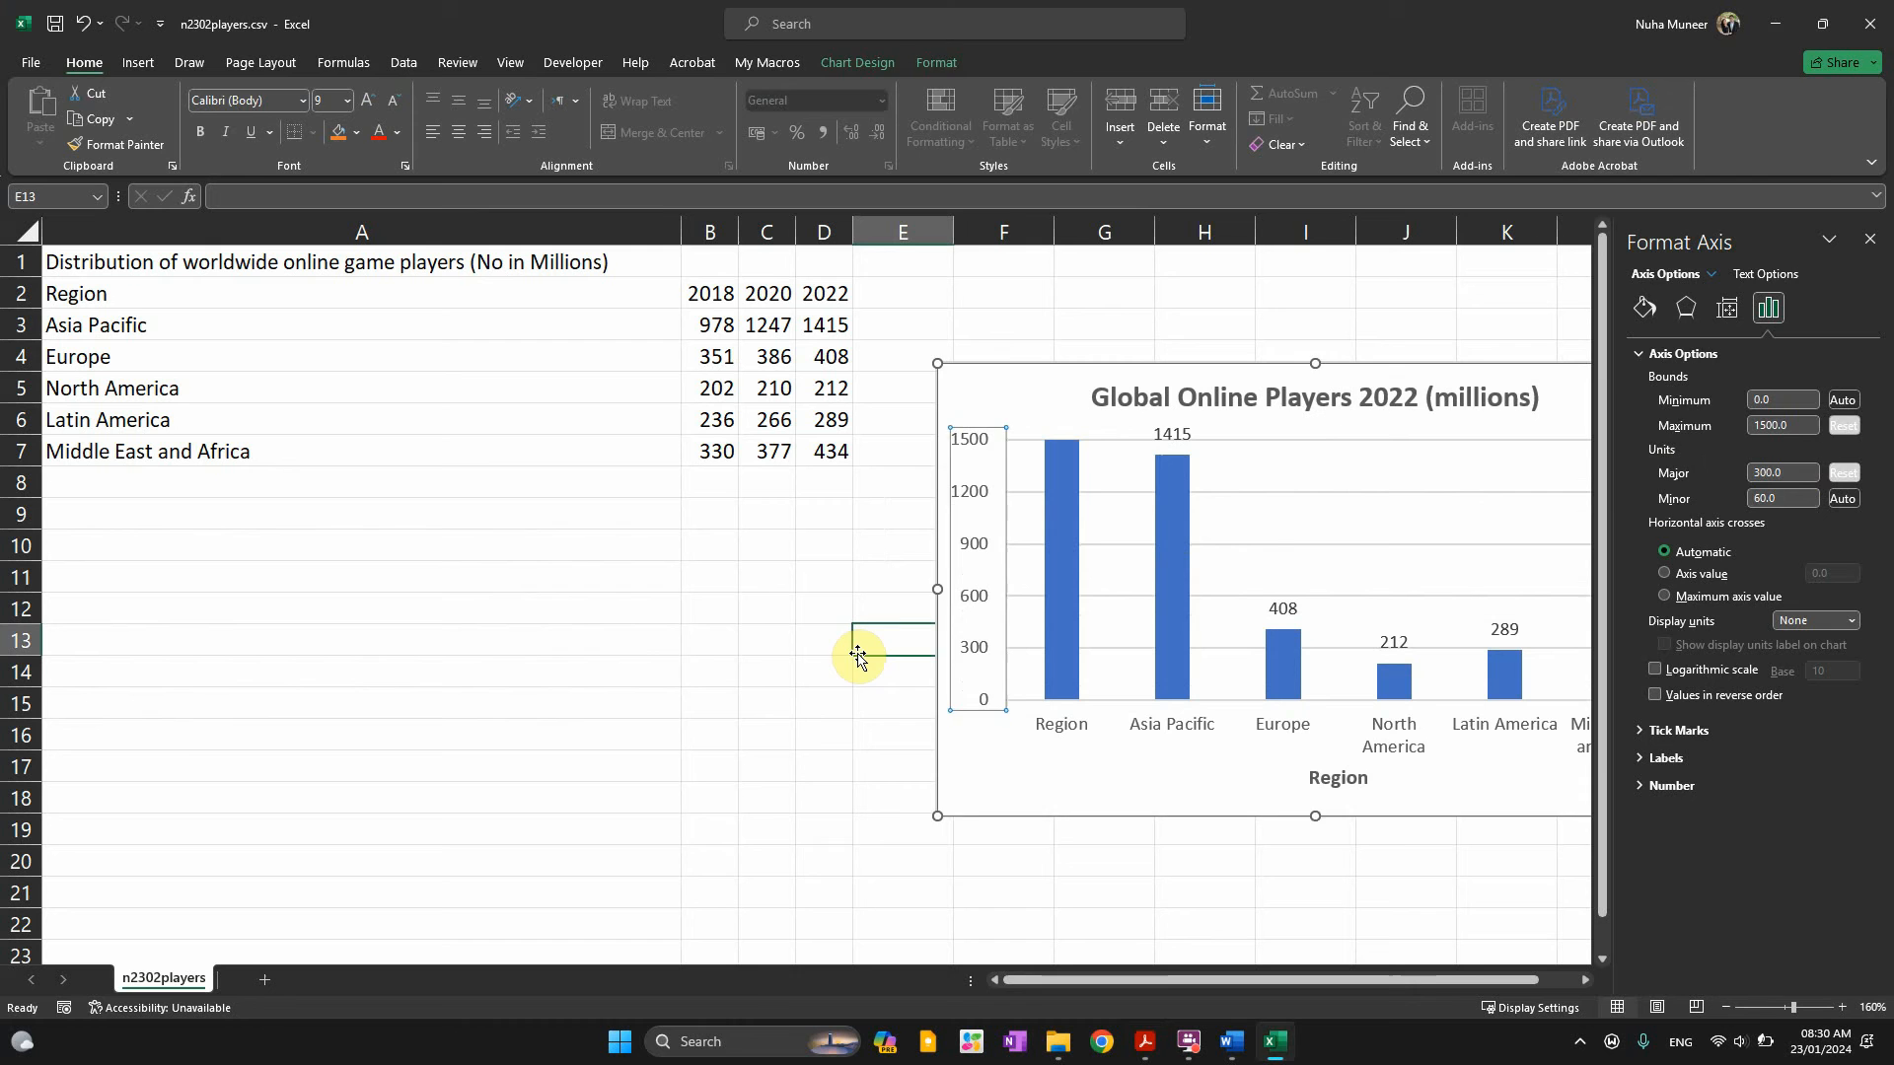
pyautogui.click(1874, 244)
pyautogui.hotkey('alt', 'Tab')
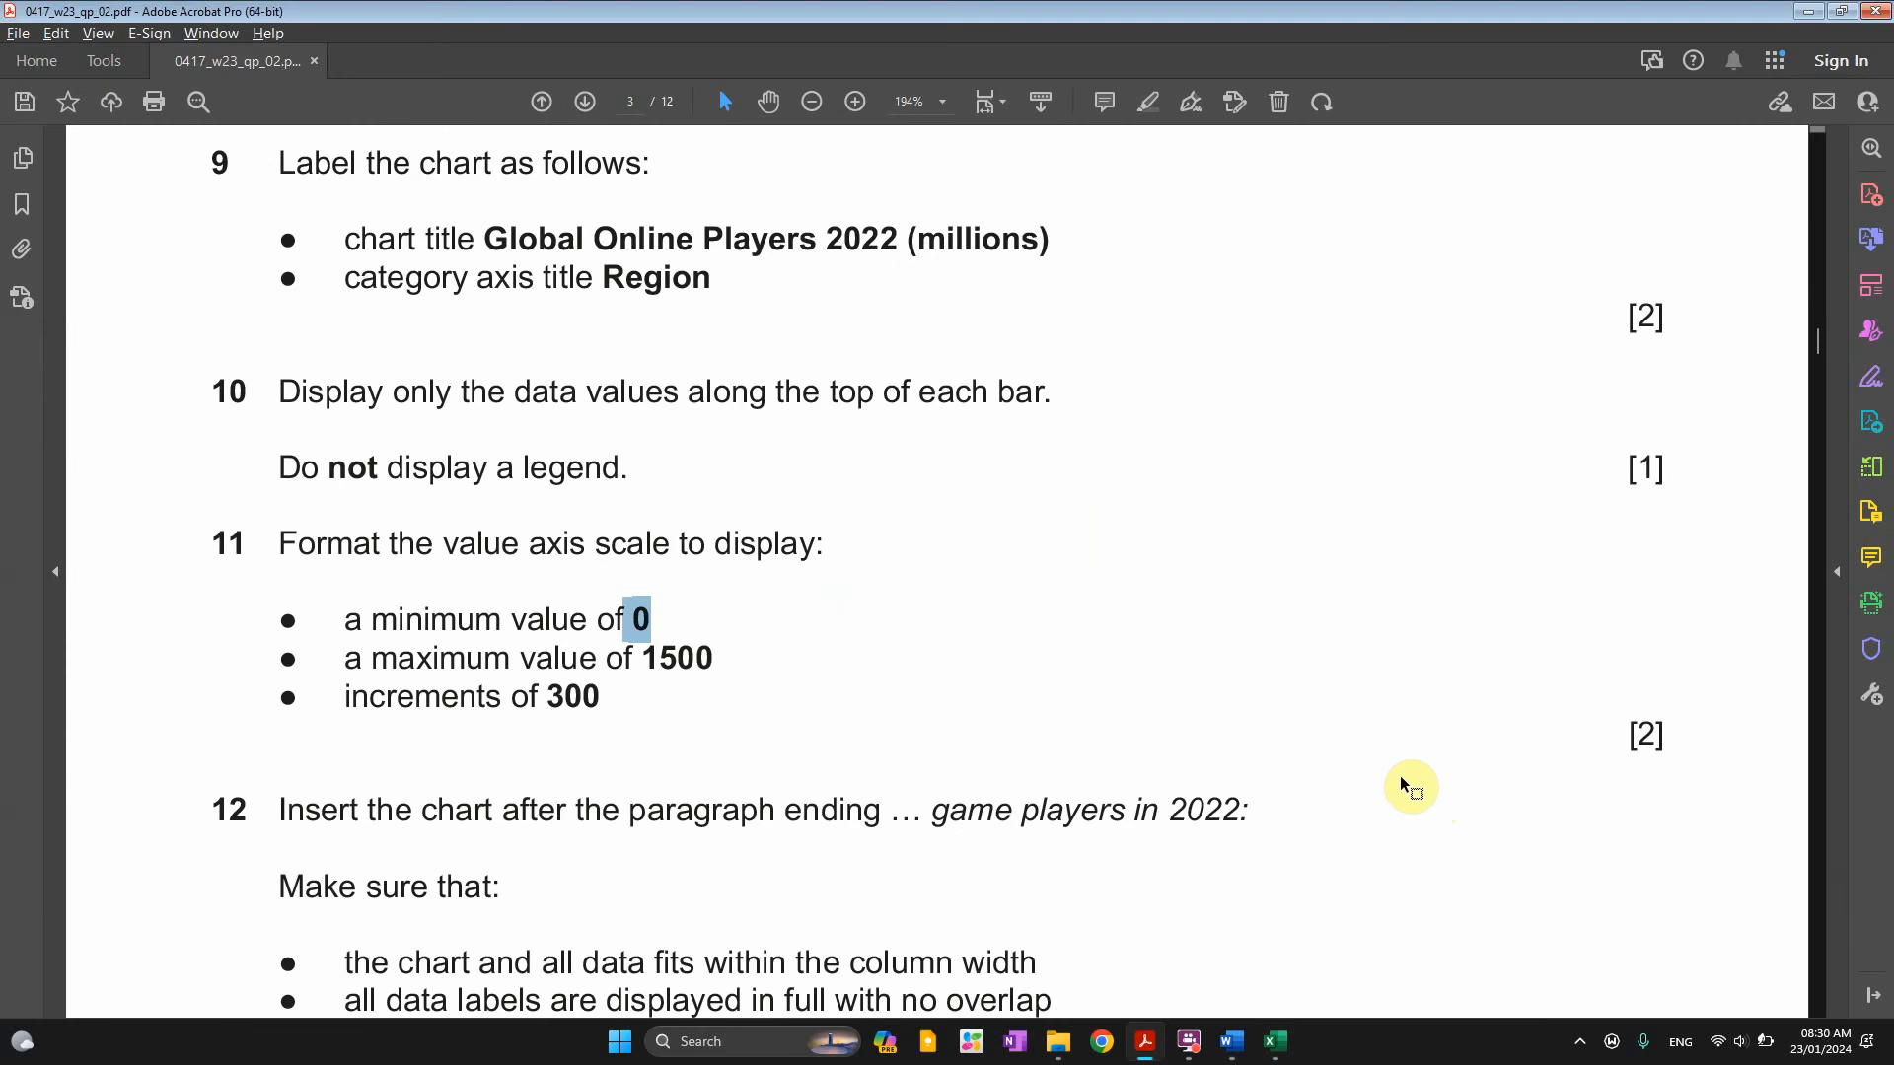
pyautogui.hotkey('alt', 'Tab')
pyautogui.click(1003, 394)
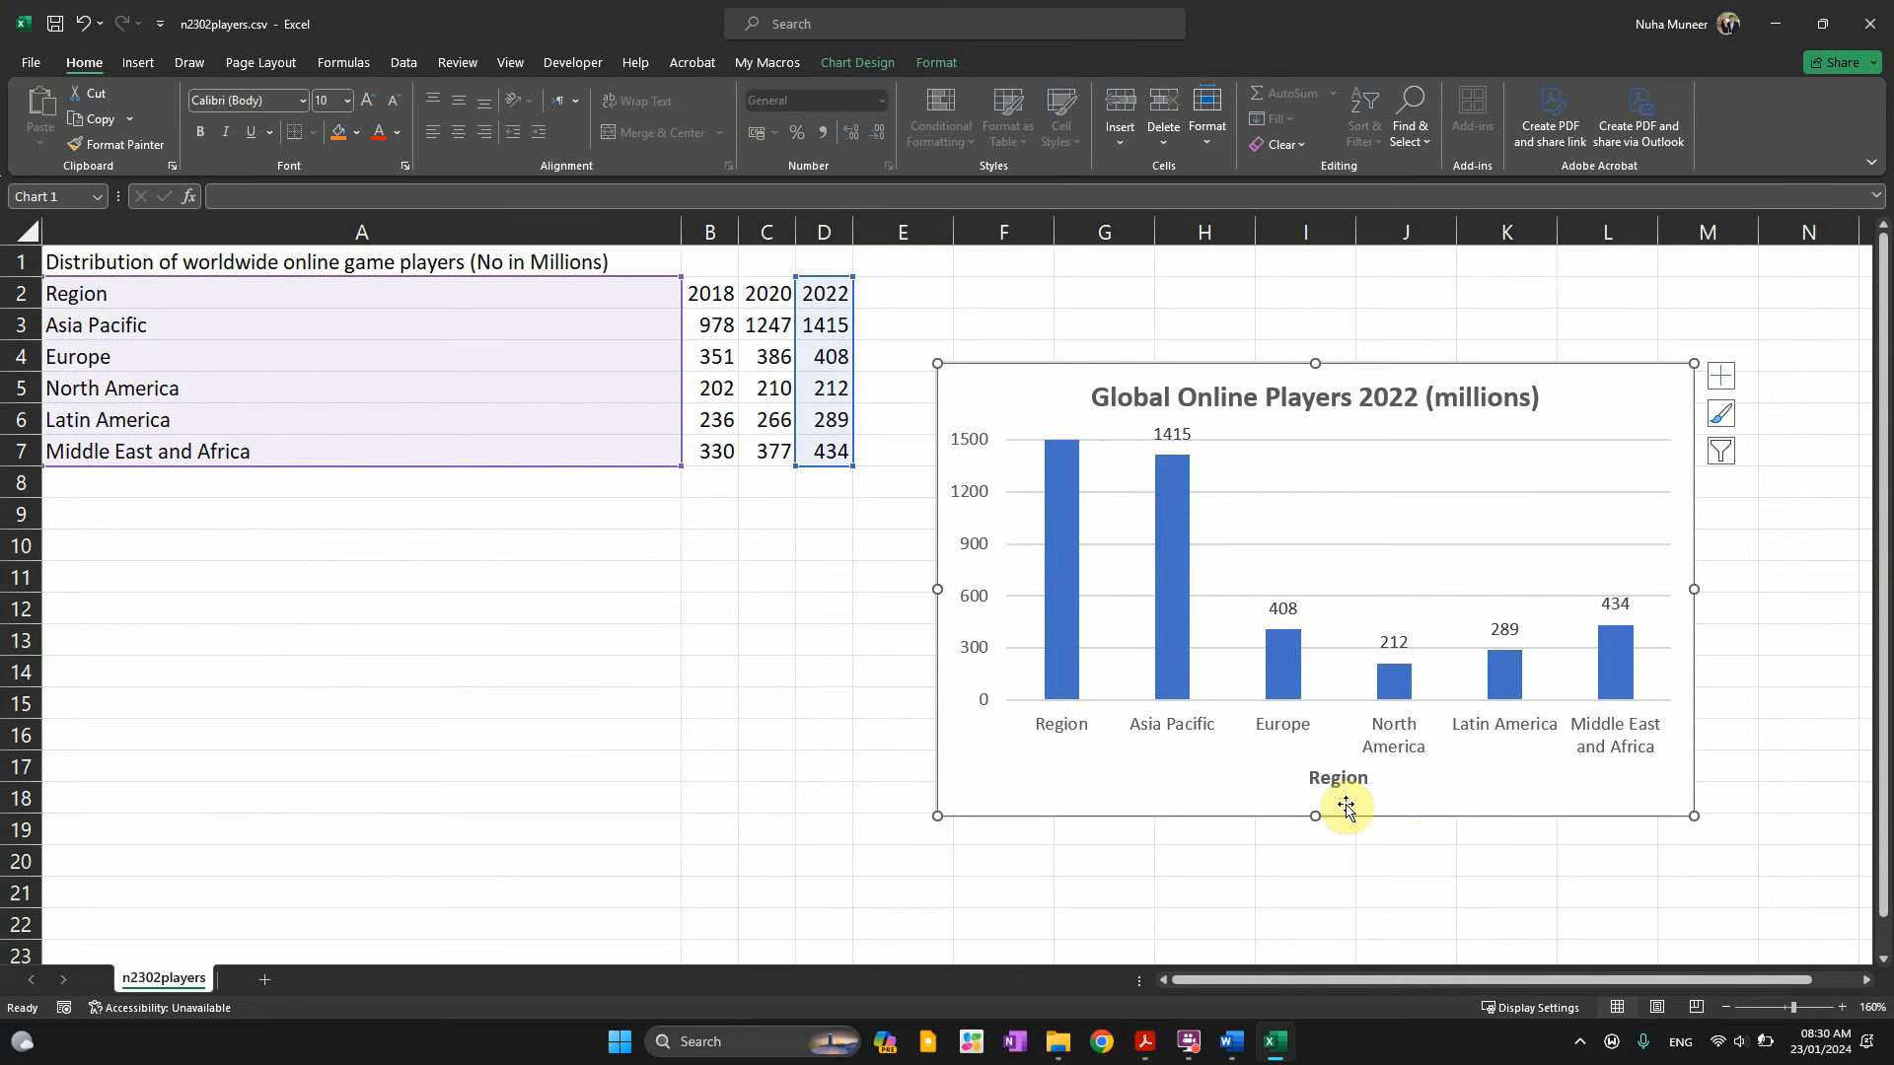
# Enlarge the chart downward and to the right so each region name fits on one line
pyautogui.press('ctrl')
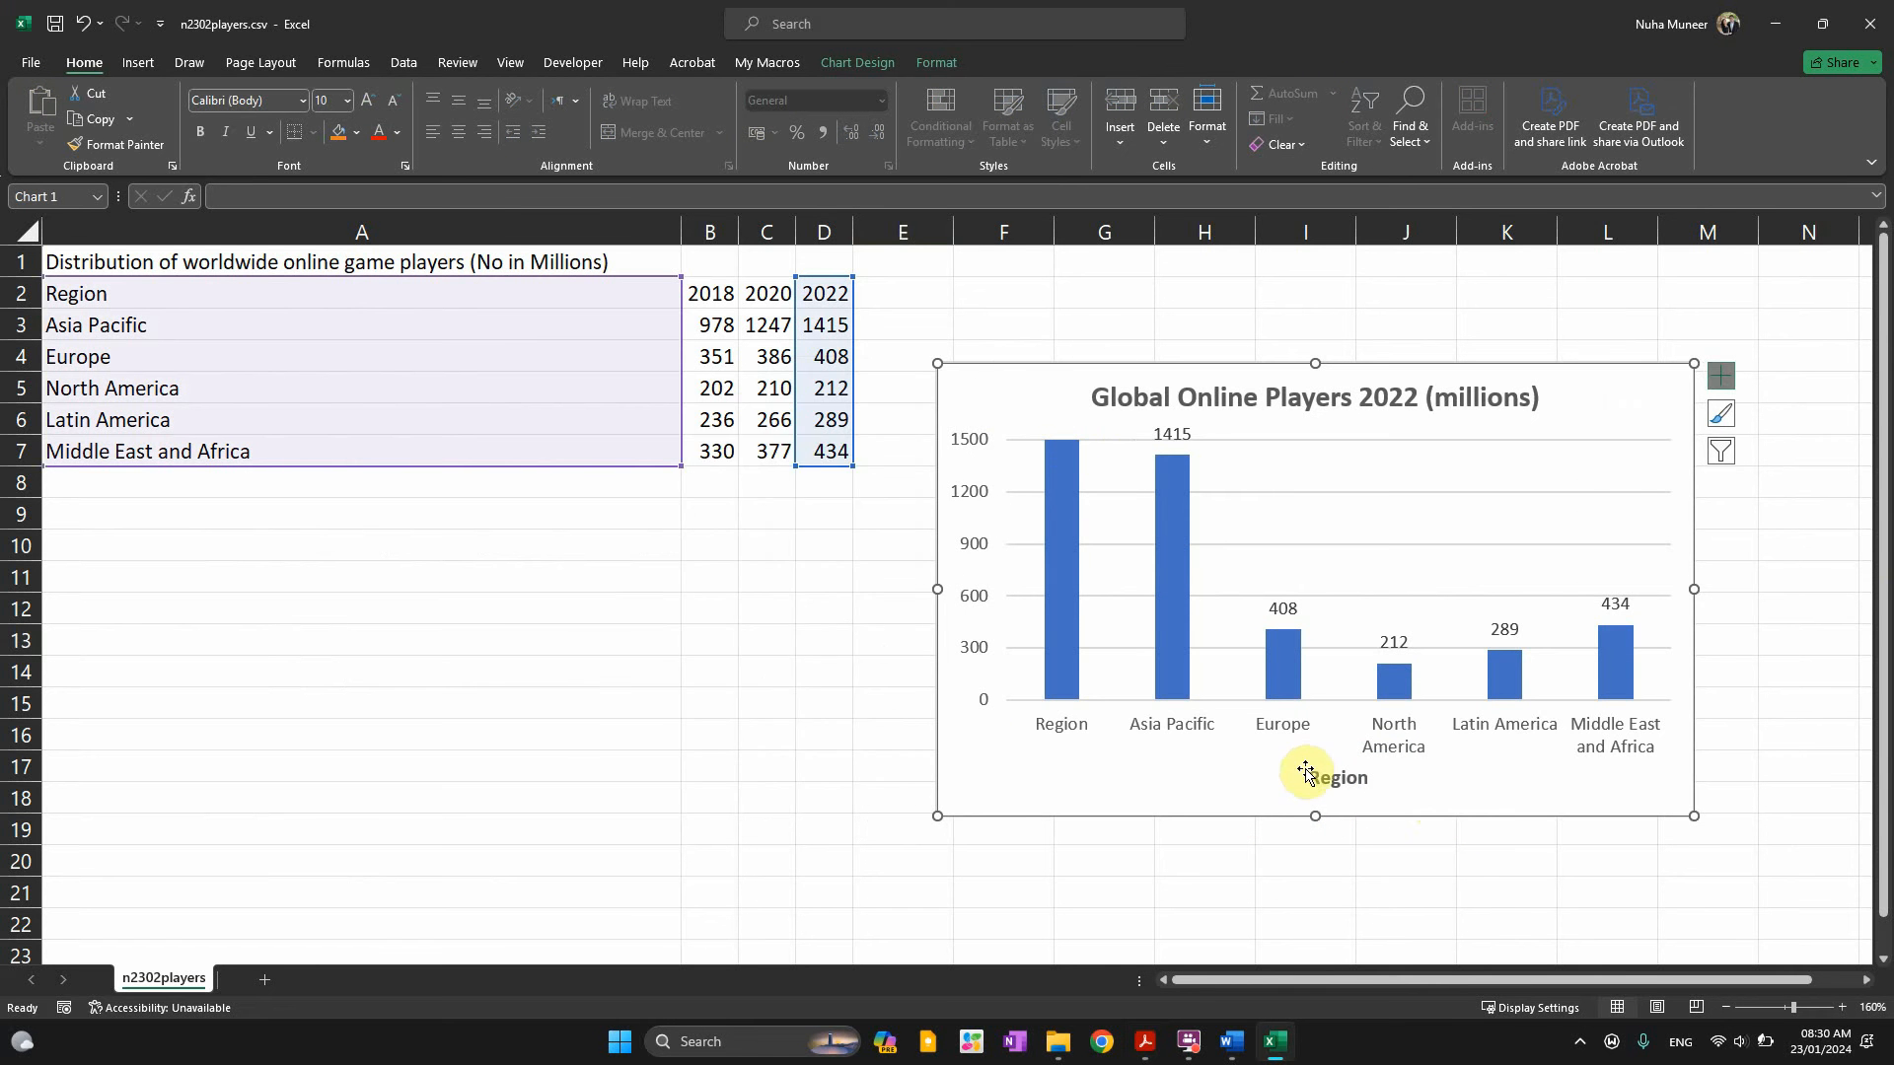
pyautogui.press('ctrl')
pyautogui.moveTo(1318, 818); pyautogui.dragTo(1318, 873)
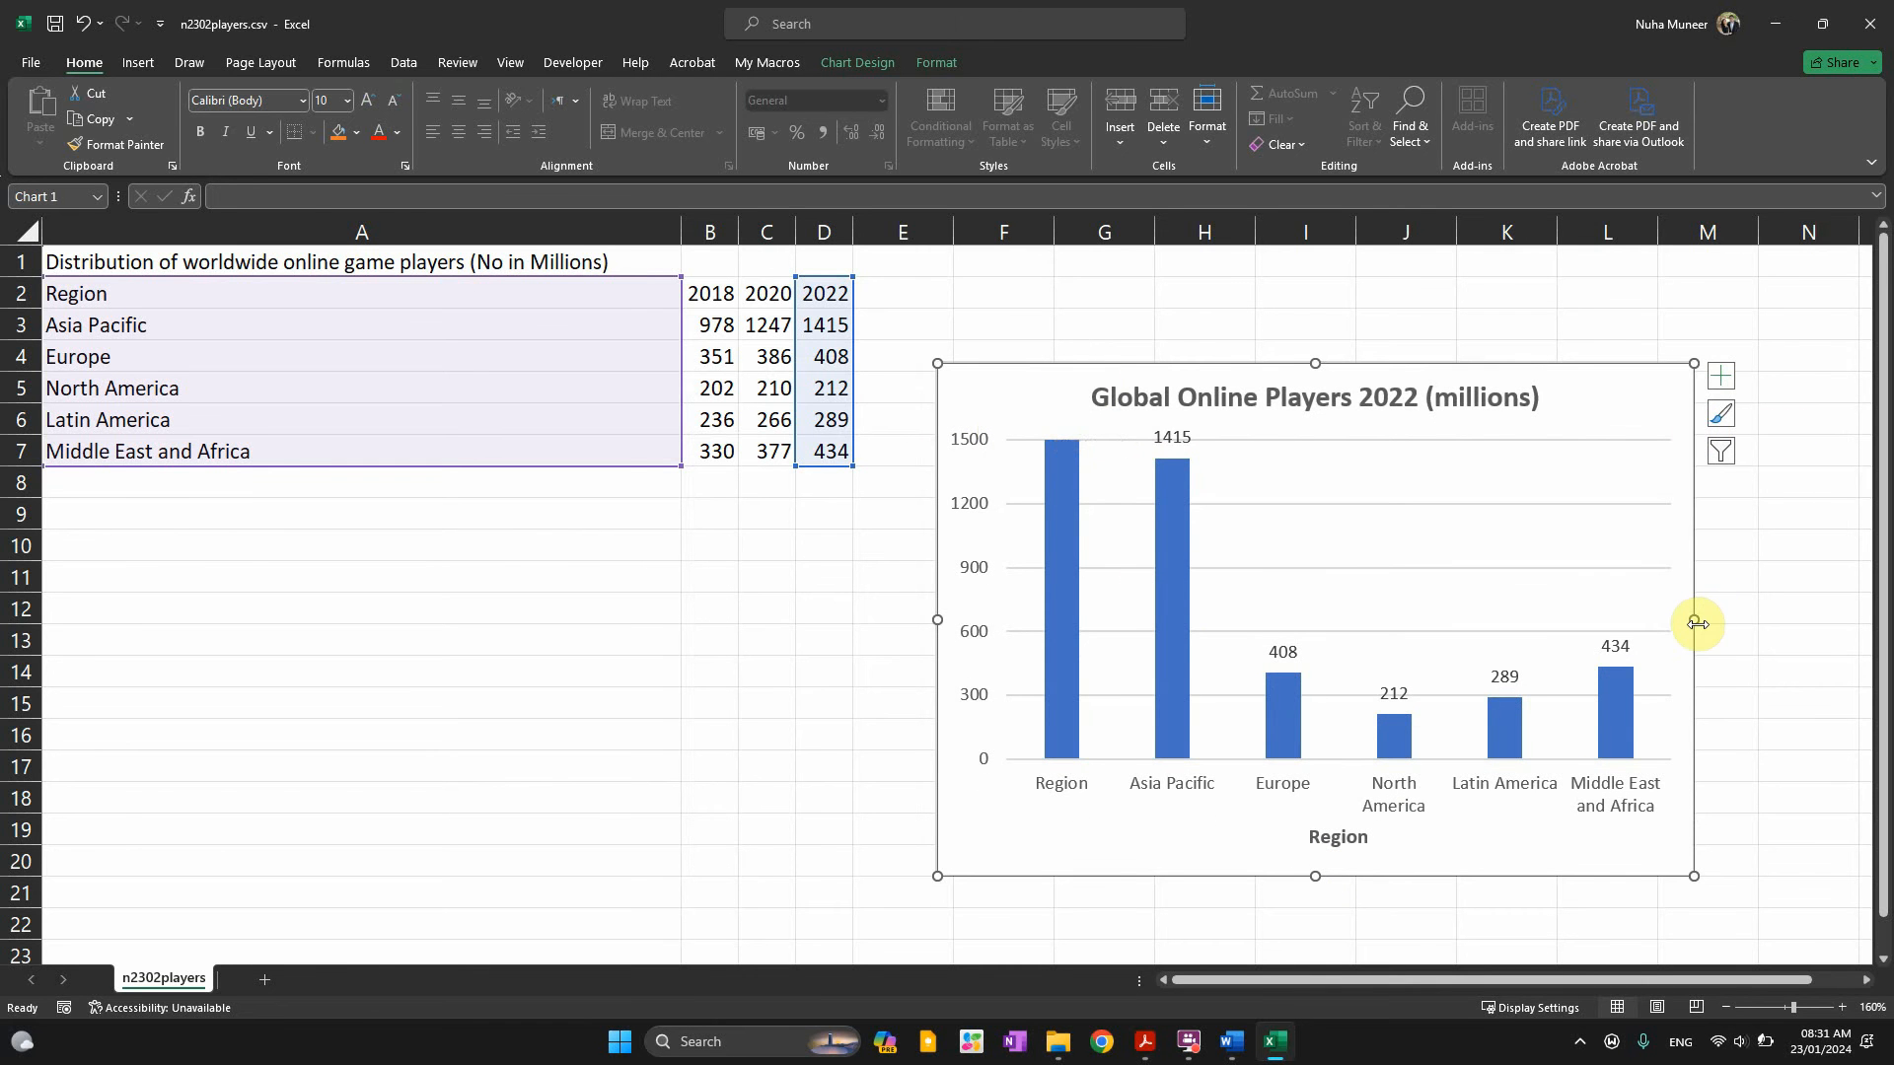
pyautogui.keyDown('ctrl'); pyautogui.scroll(-6, 1678, 689); pyautogui.keyUp('ctrl')
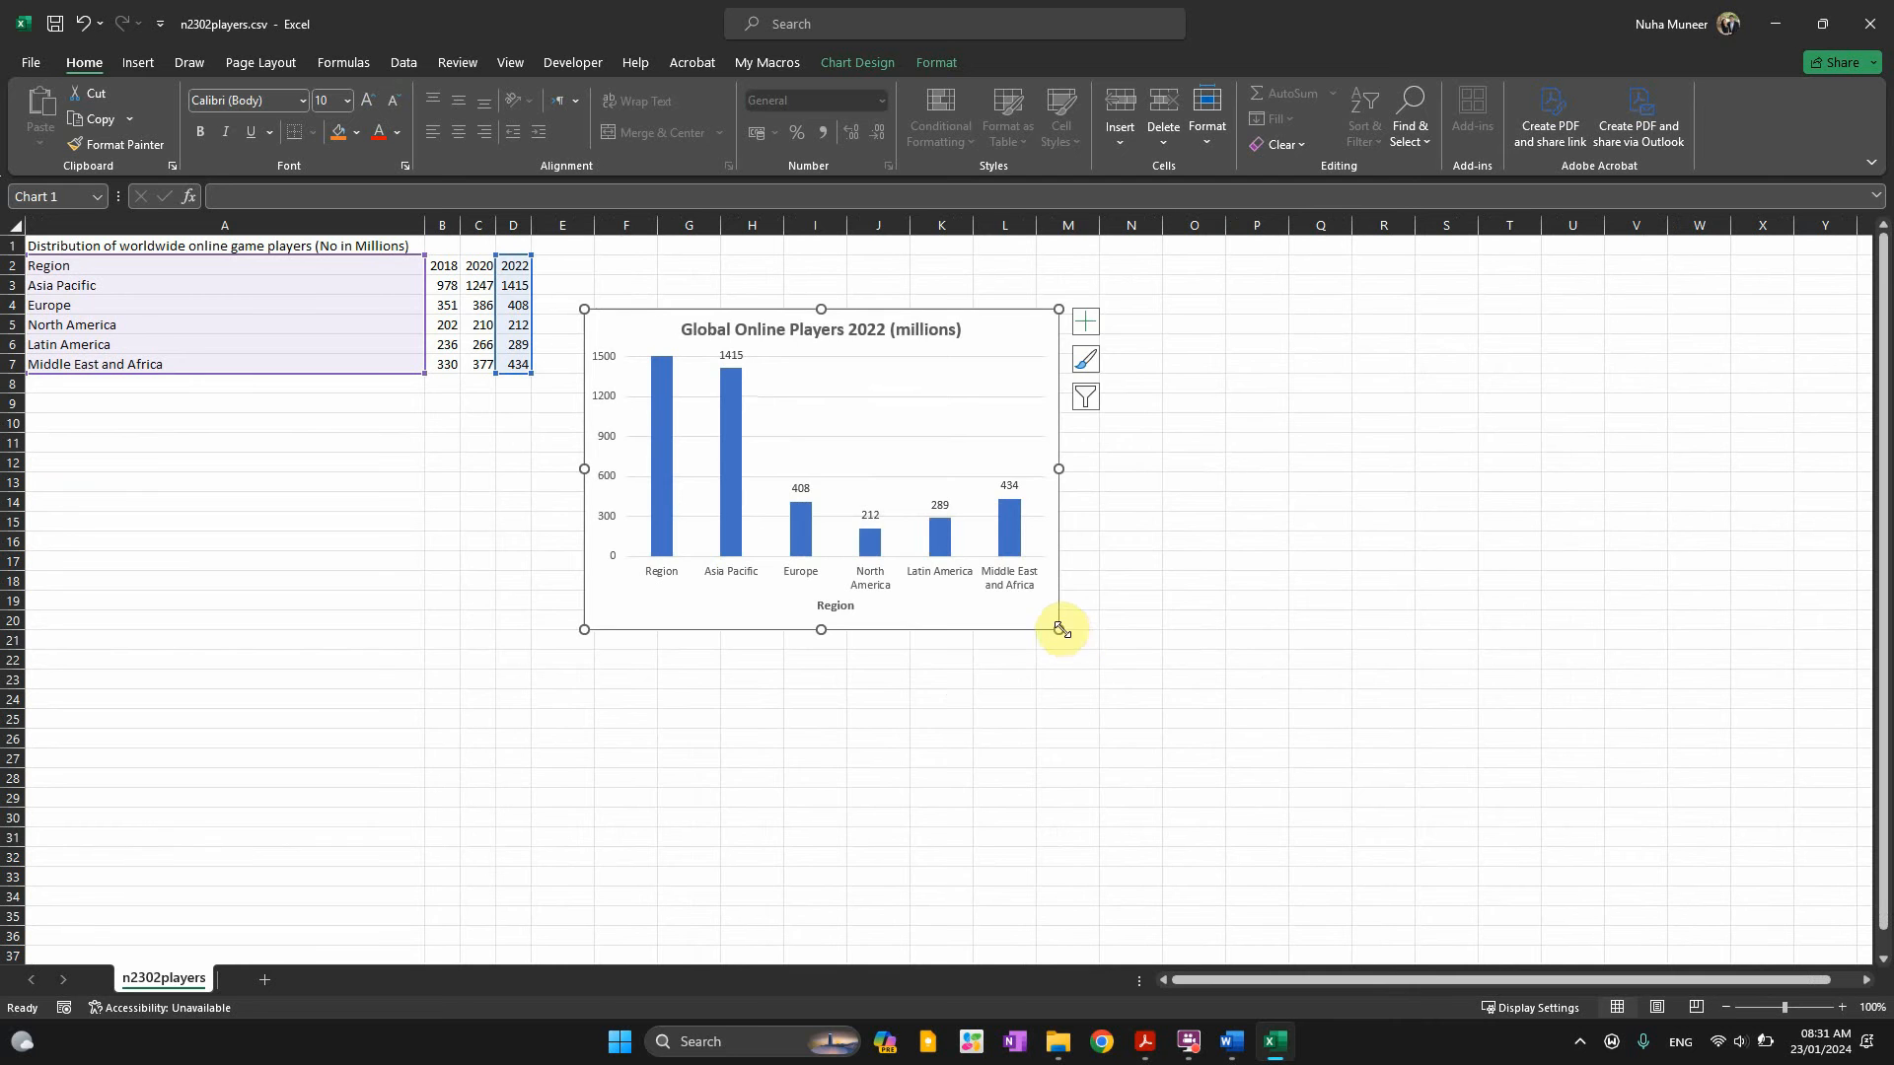
pyautogui.moveTo(1061, 628); pyautogui.dragTo(1285, 784)
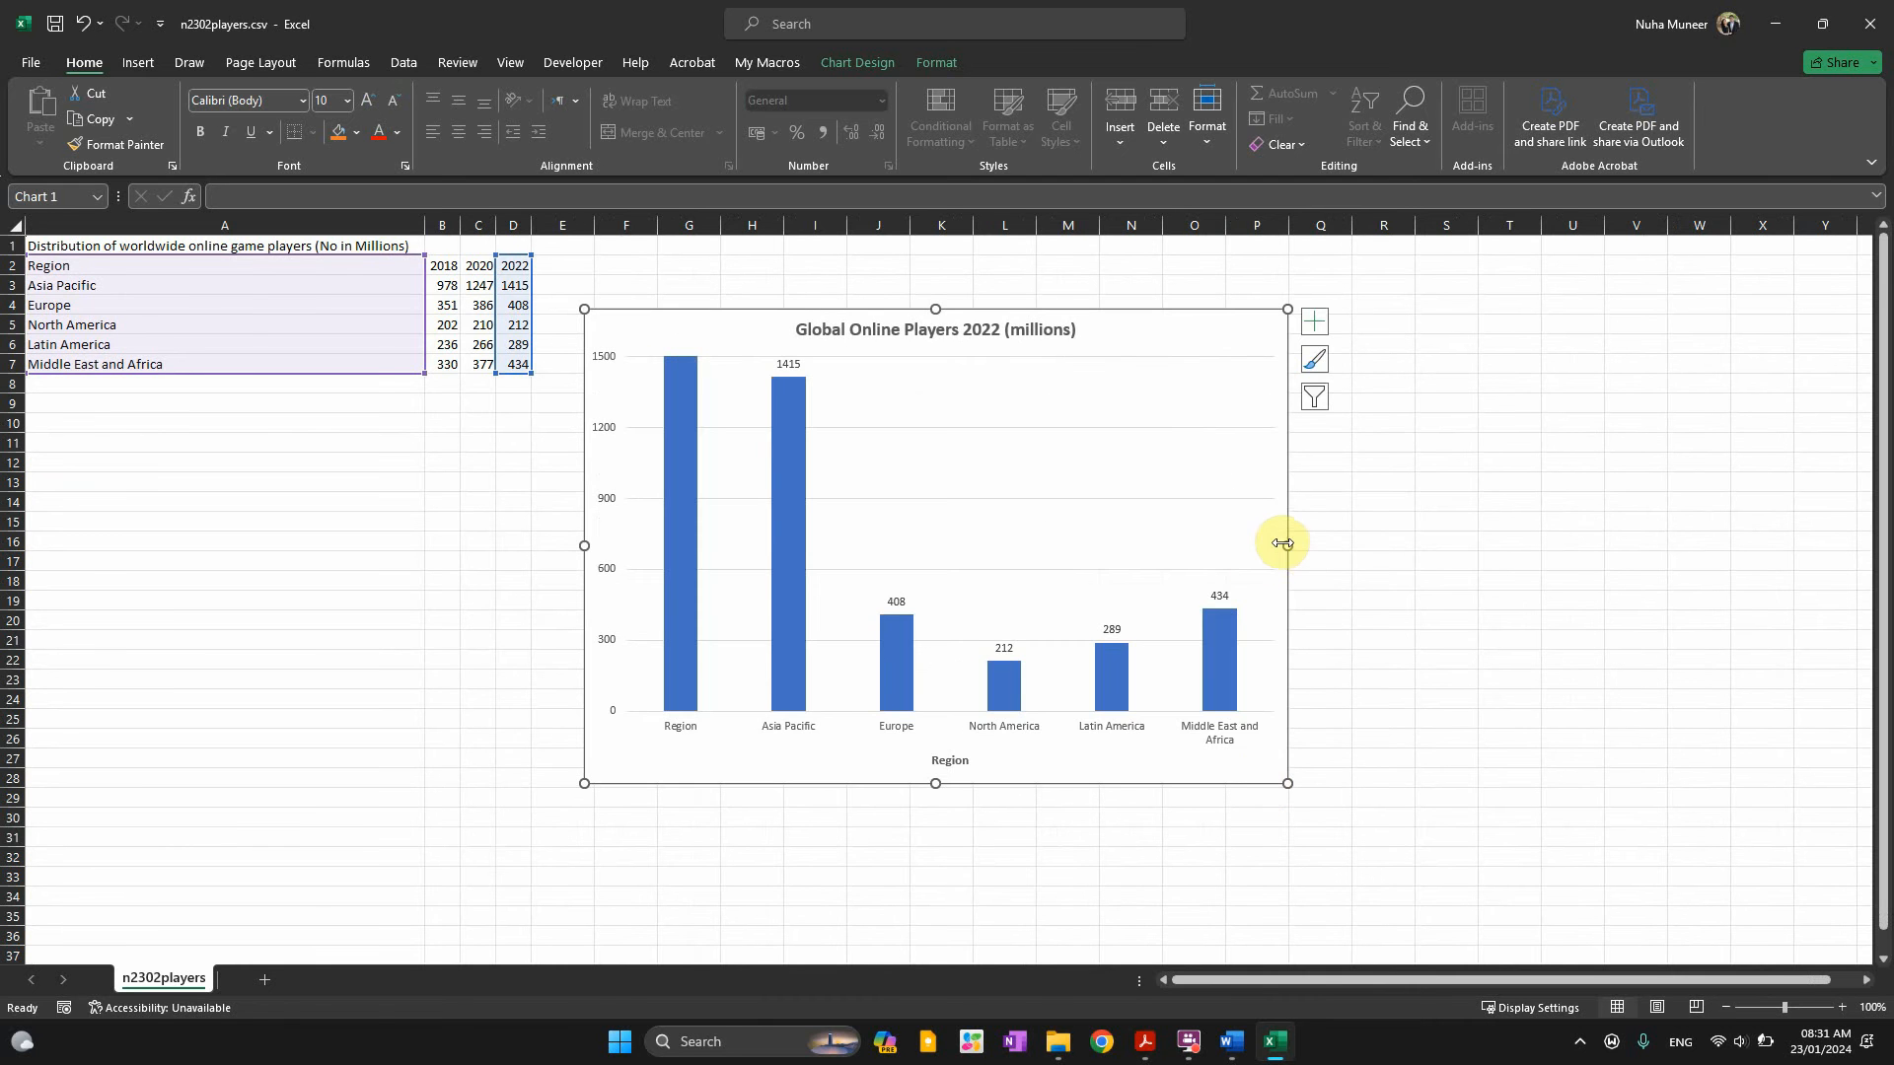
pyautogui.moveTo(1282, 544); pyautogui.dragTo(1435, 543)
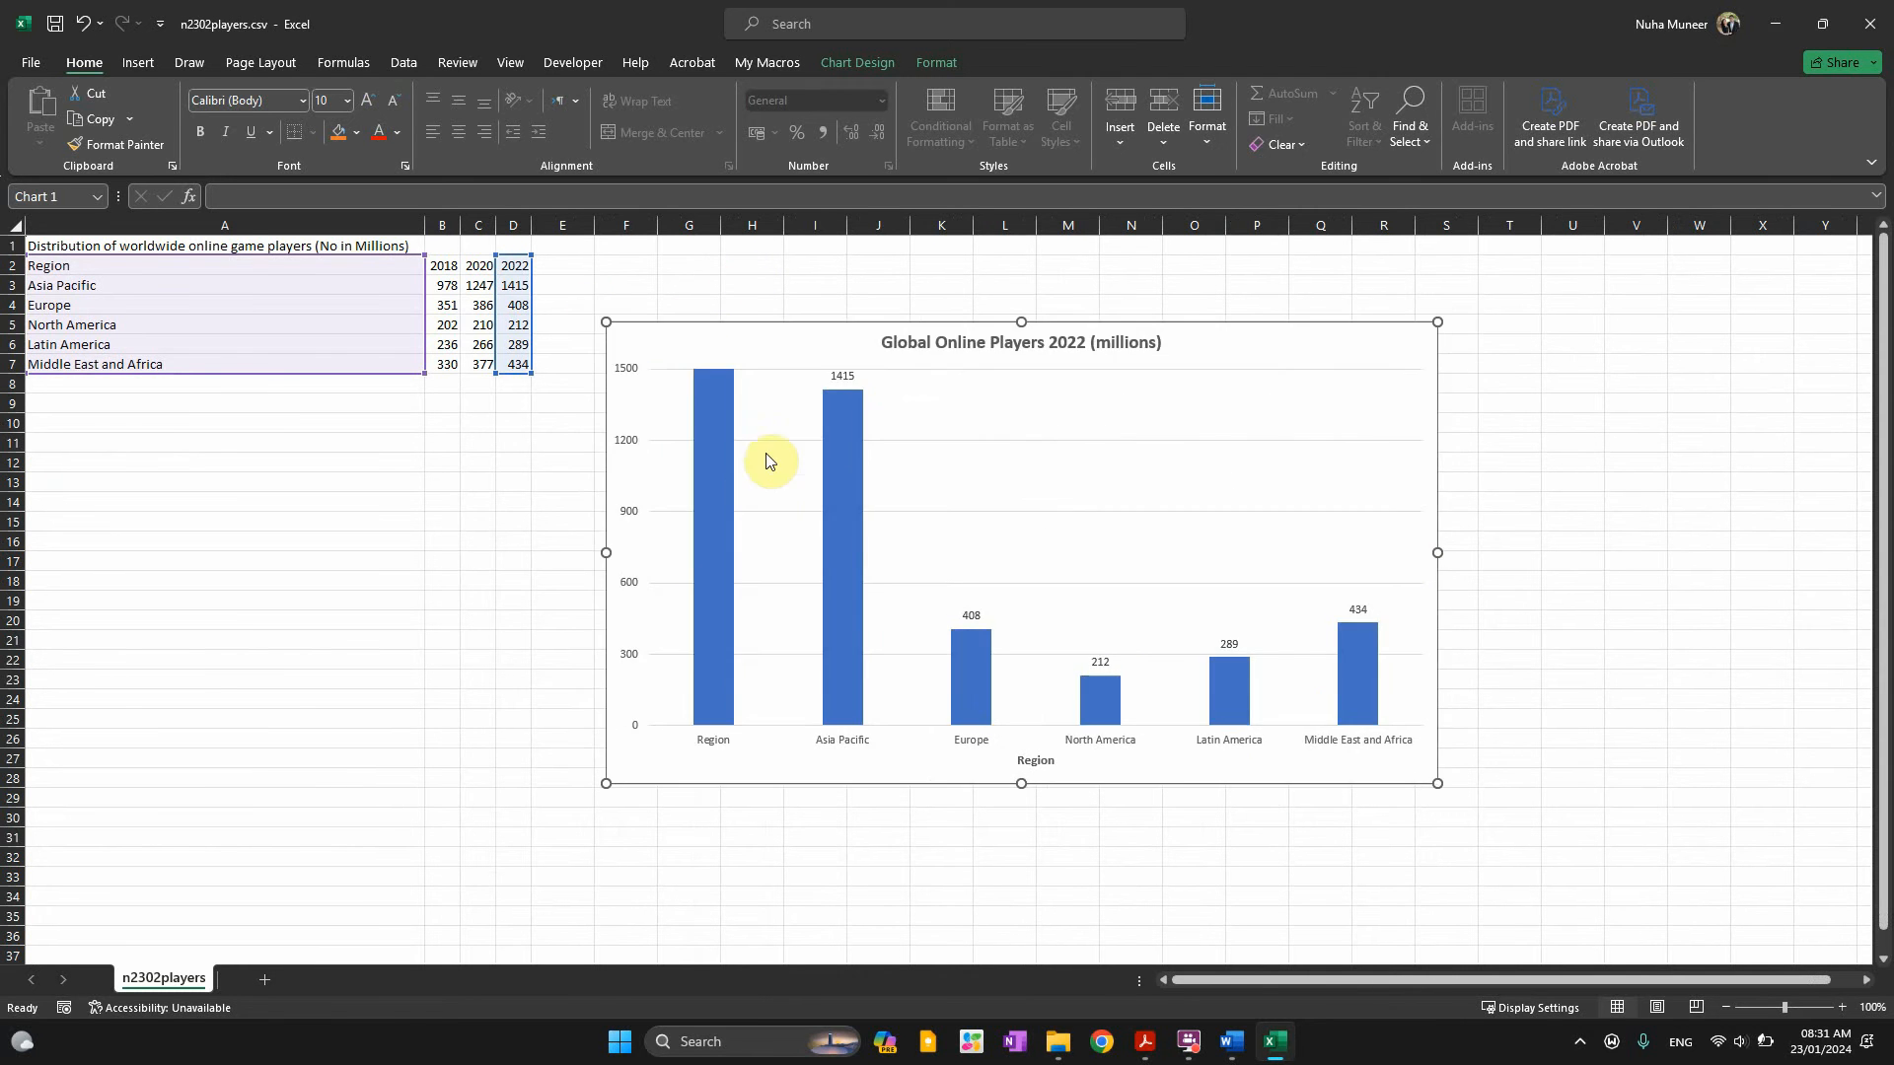
pyautogui.hotkey('alt', 'Tab')
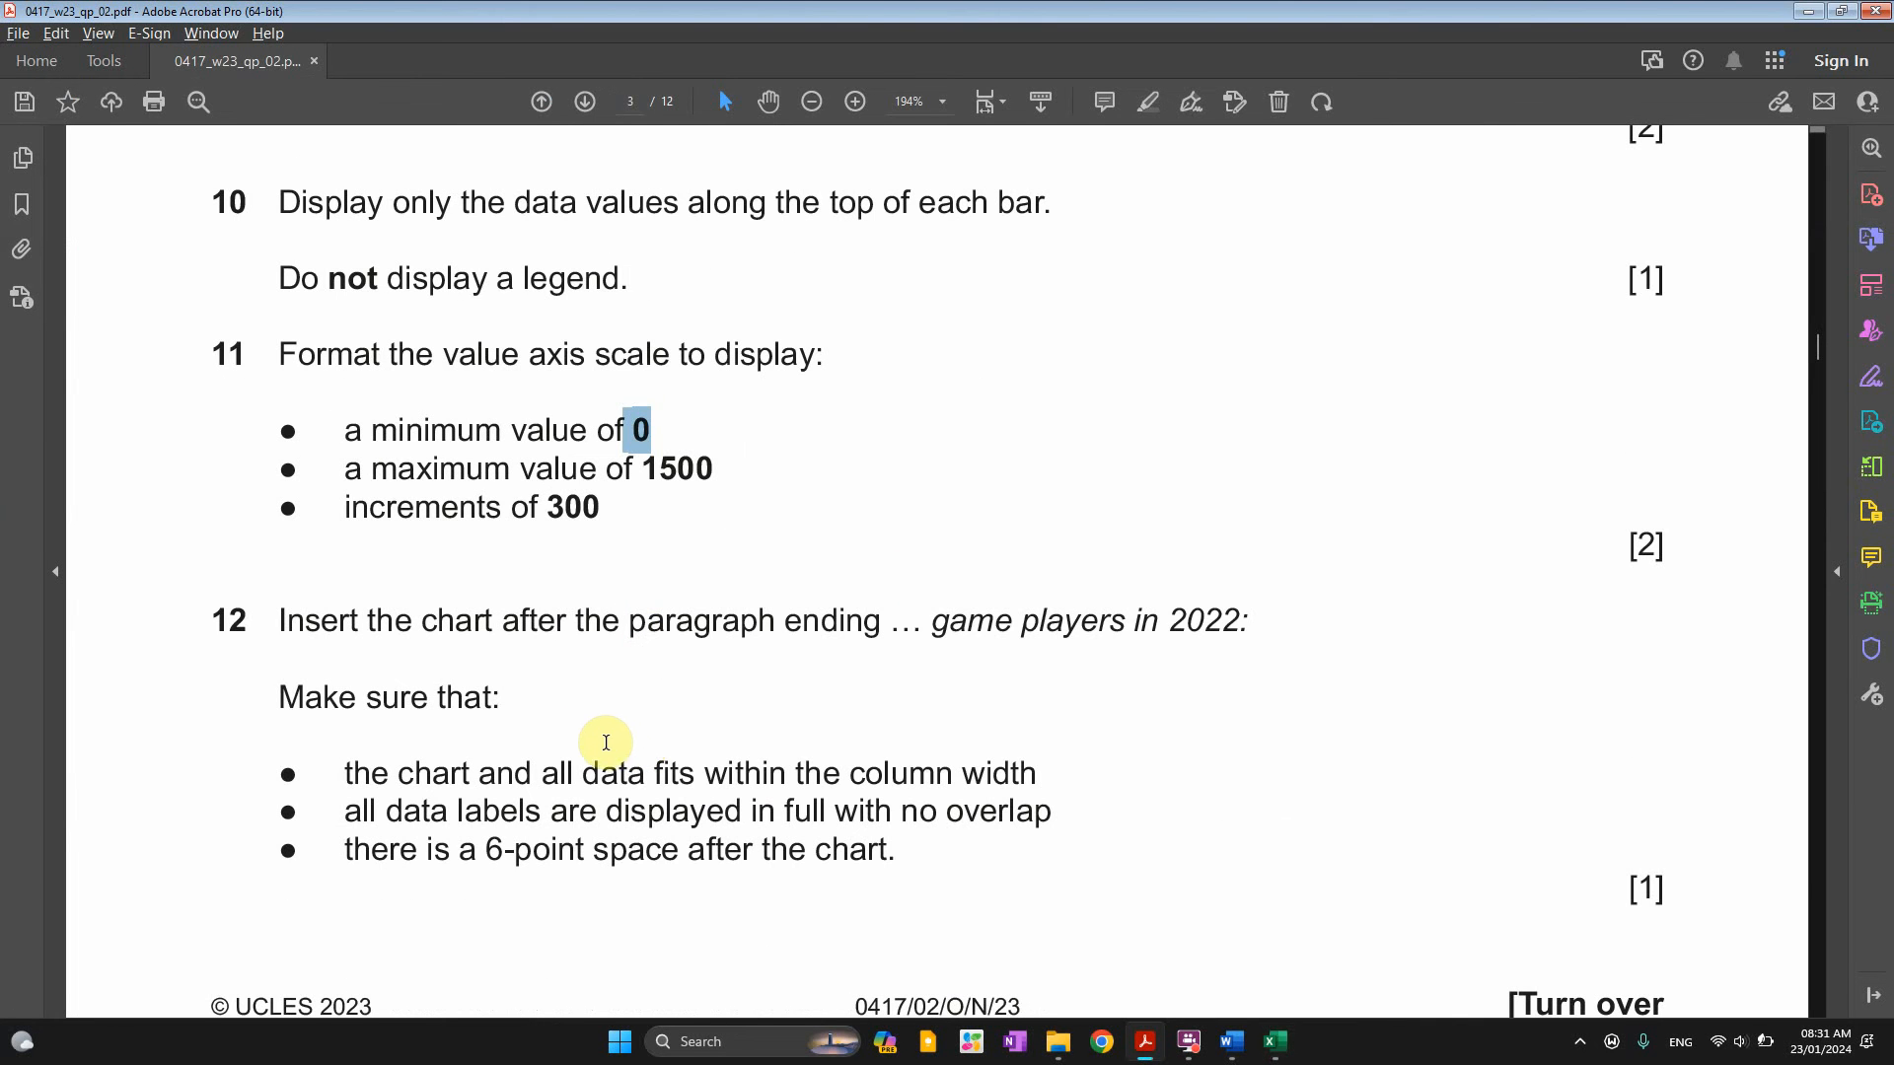
# Shrink the chart's category range from A2:A7 to A3:A7, removing the Region bar
pyautogui.doubleClick(940, 622)
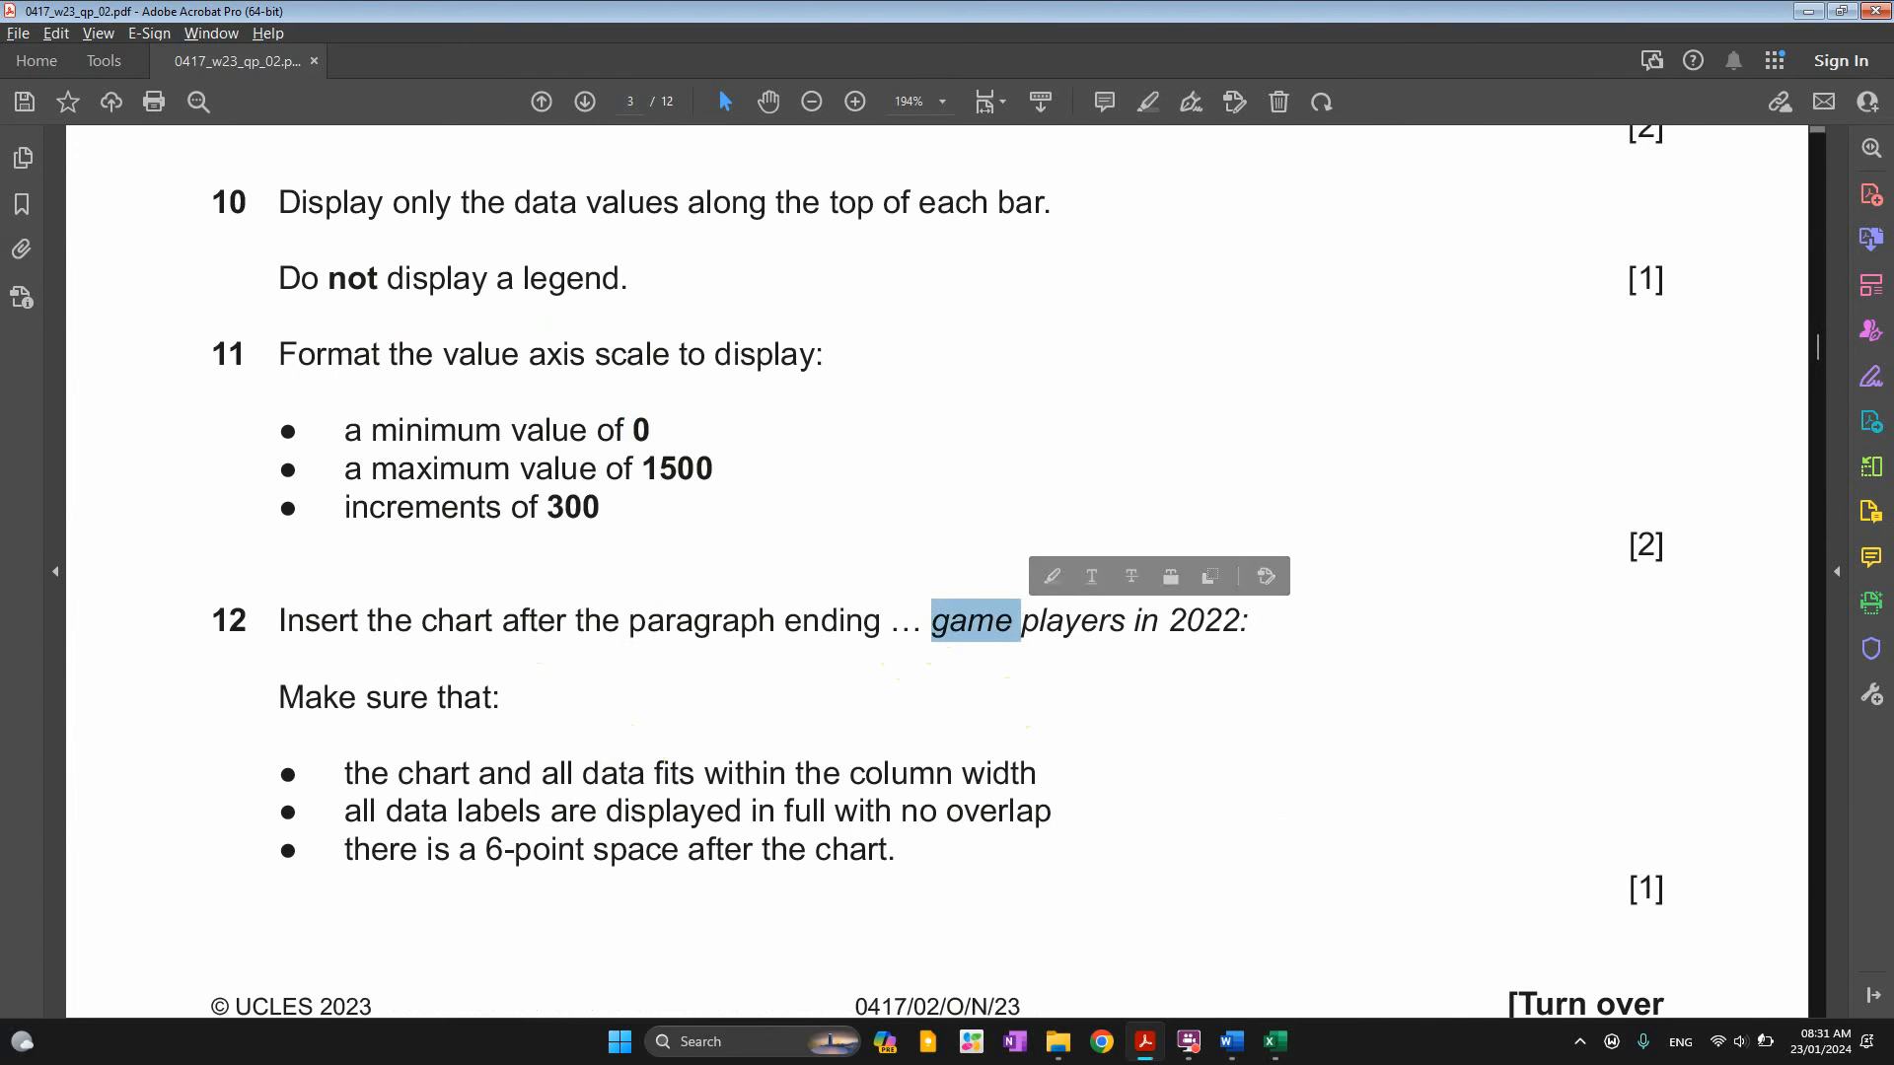
pyautogui.click(931, 631)
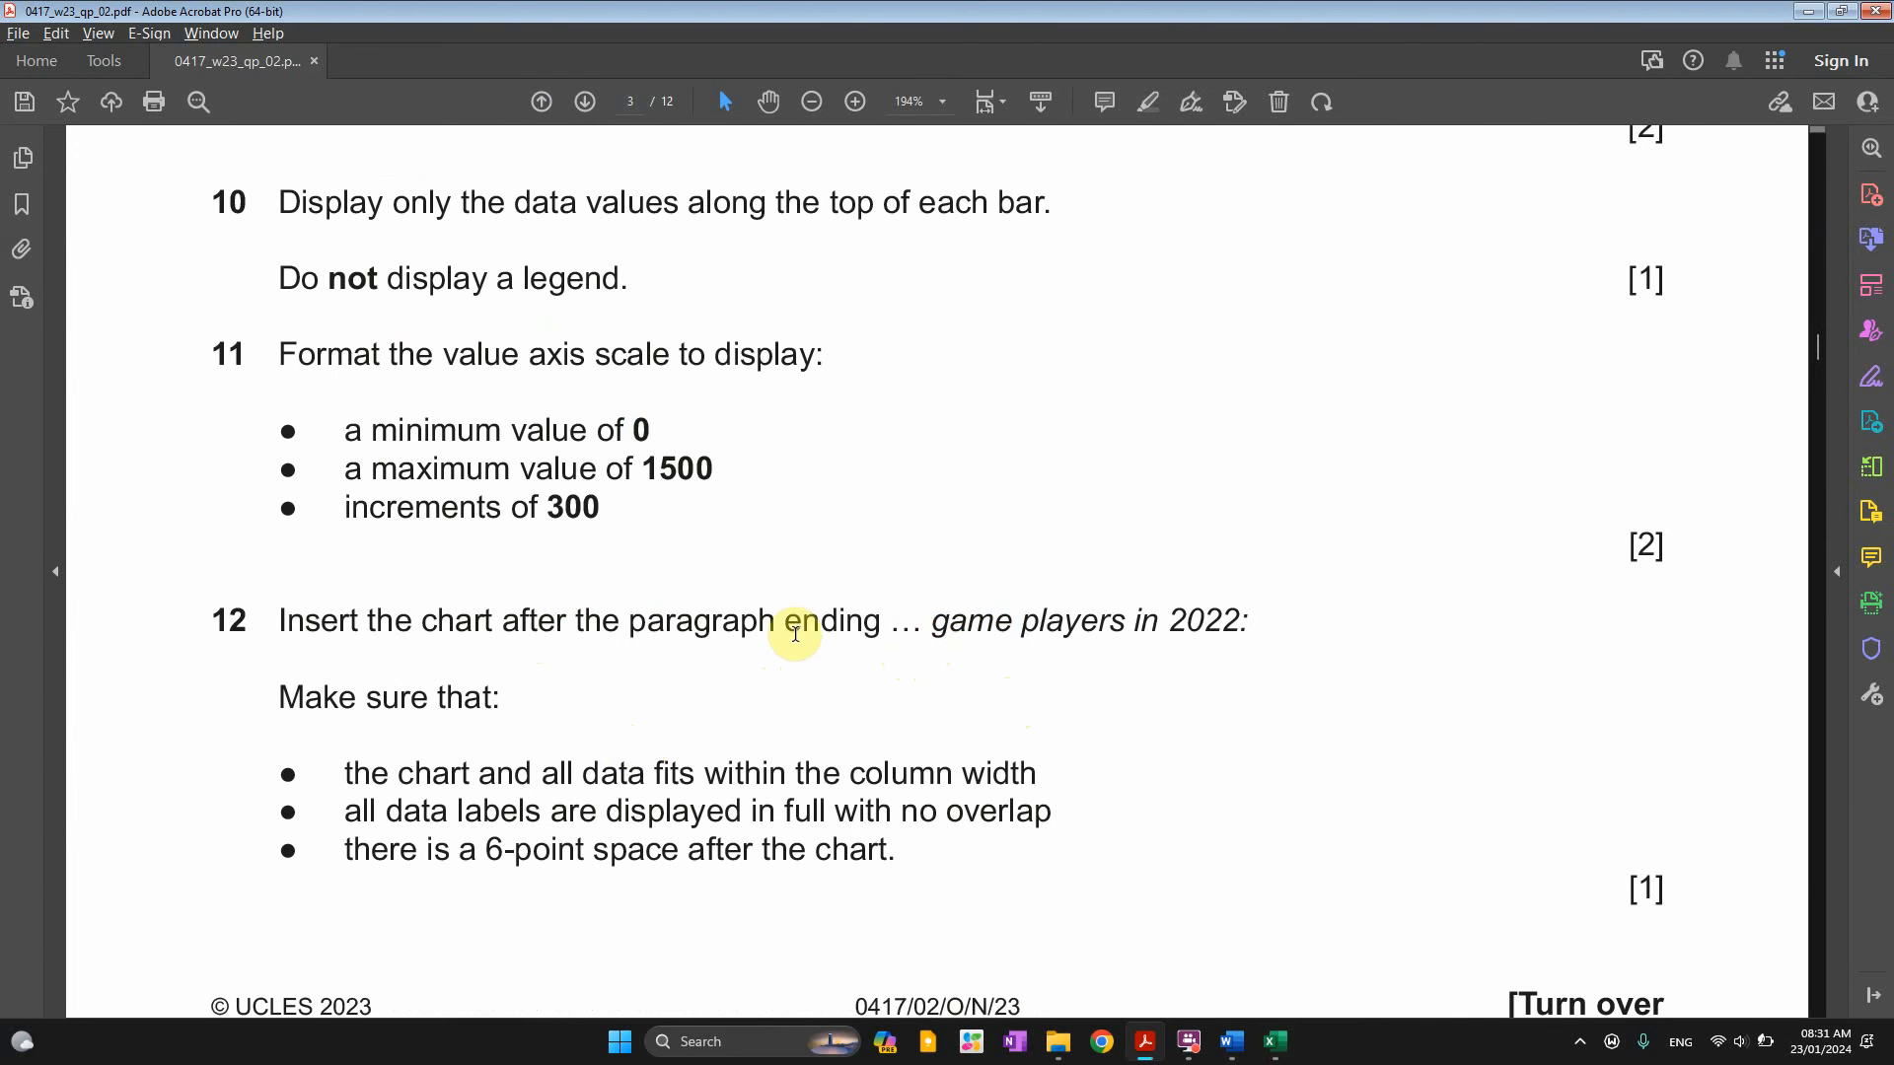
pyautogui.hotkey('alt', 'Tab')
pyautogui.click(718, 390)
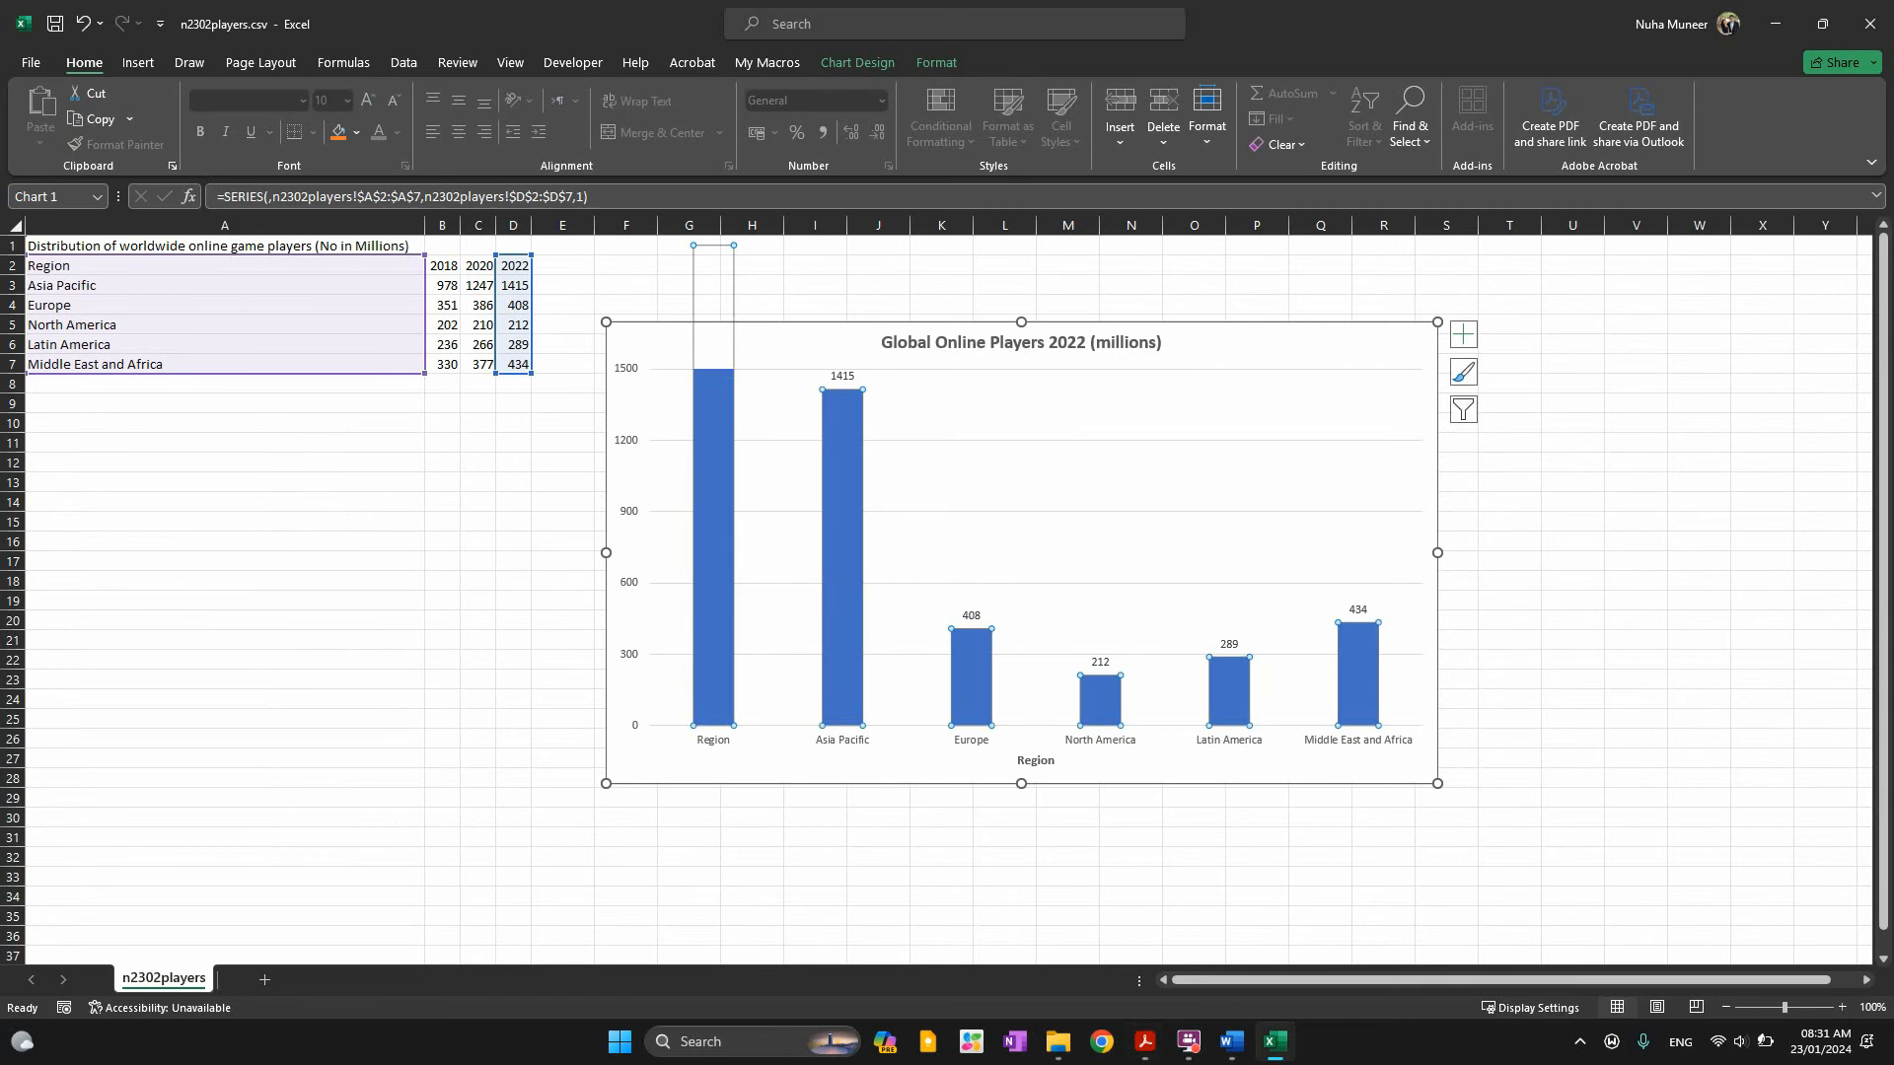
pyautogui.hotkey('alt', 'Tab')
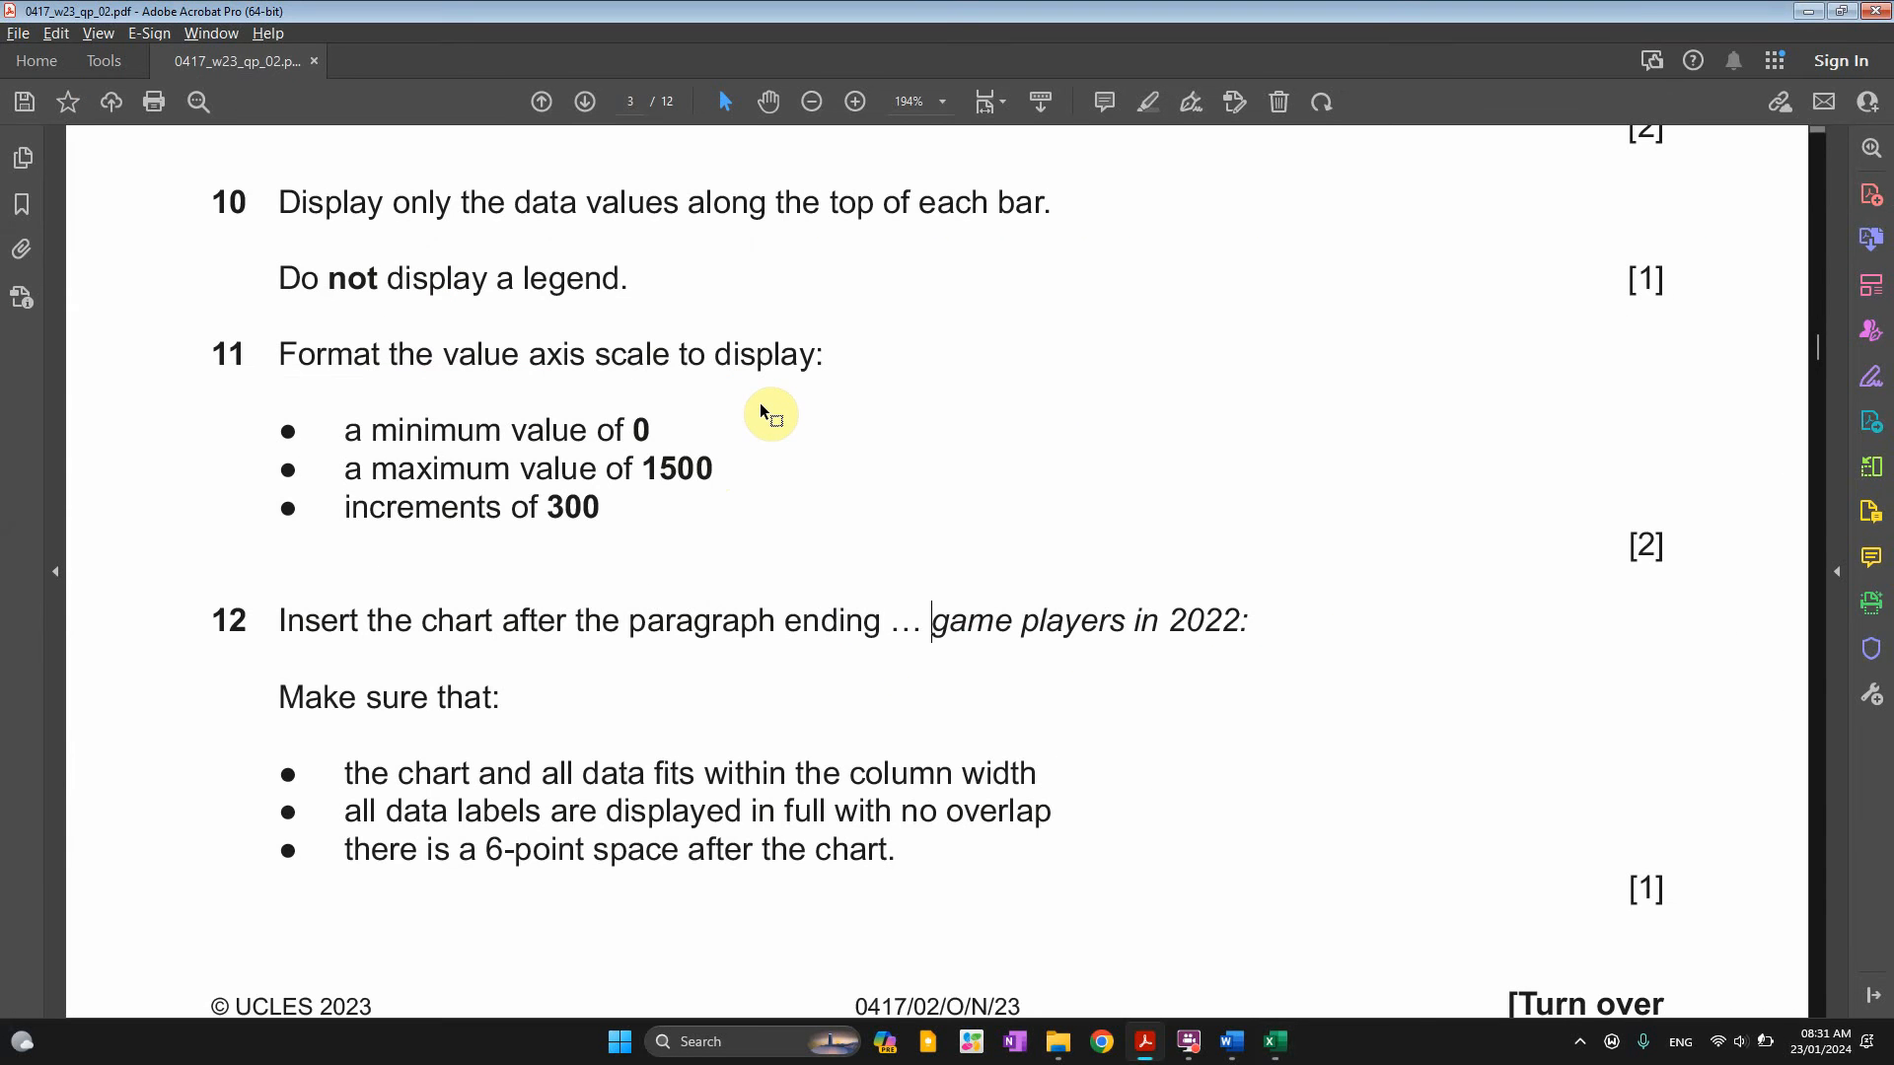
pyautogui.hotkey('alt', 'Tab')
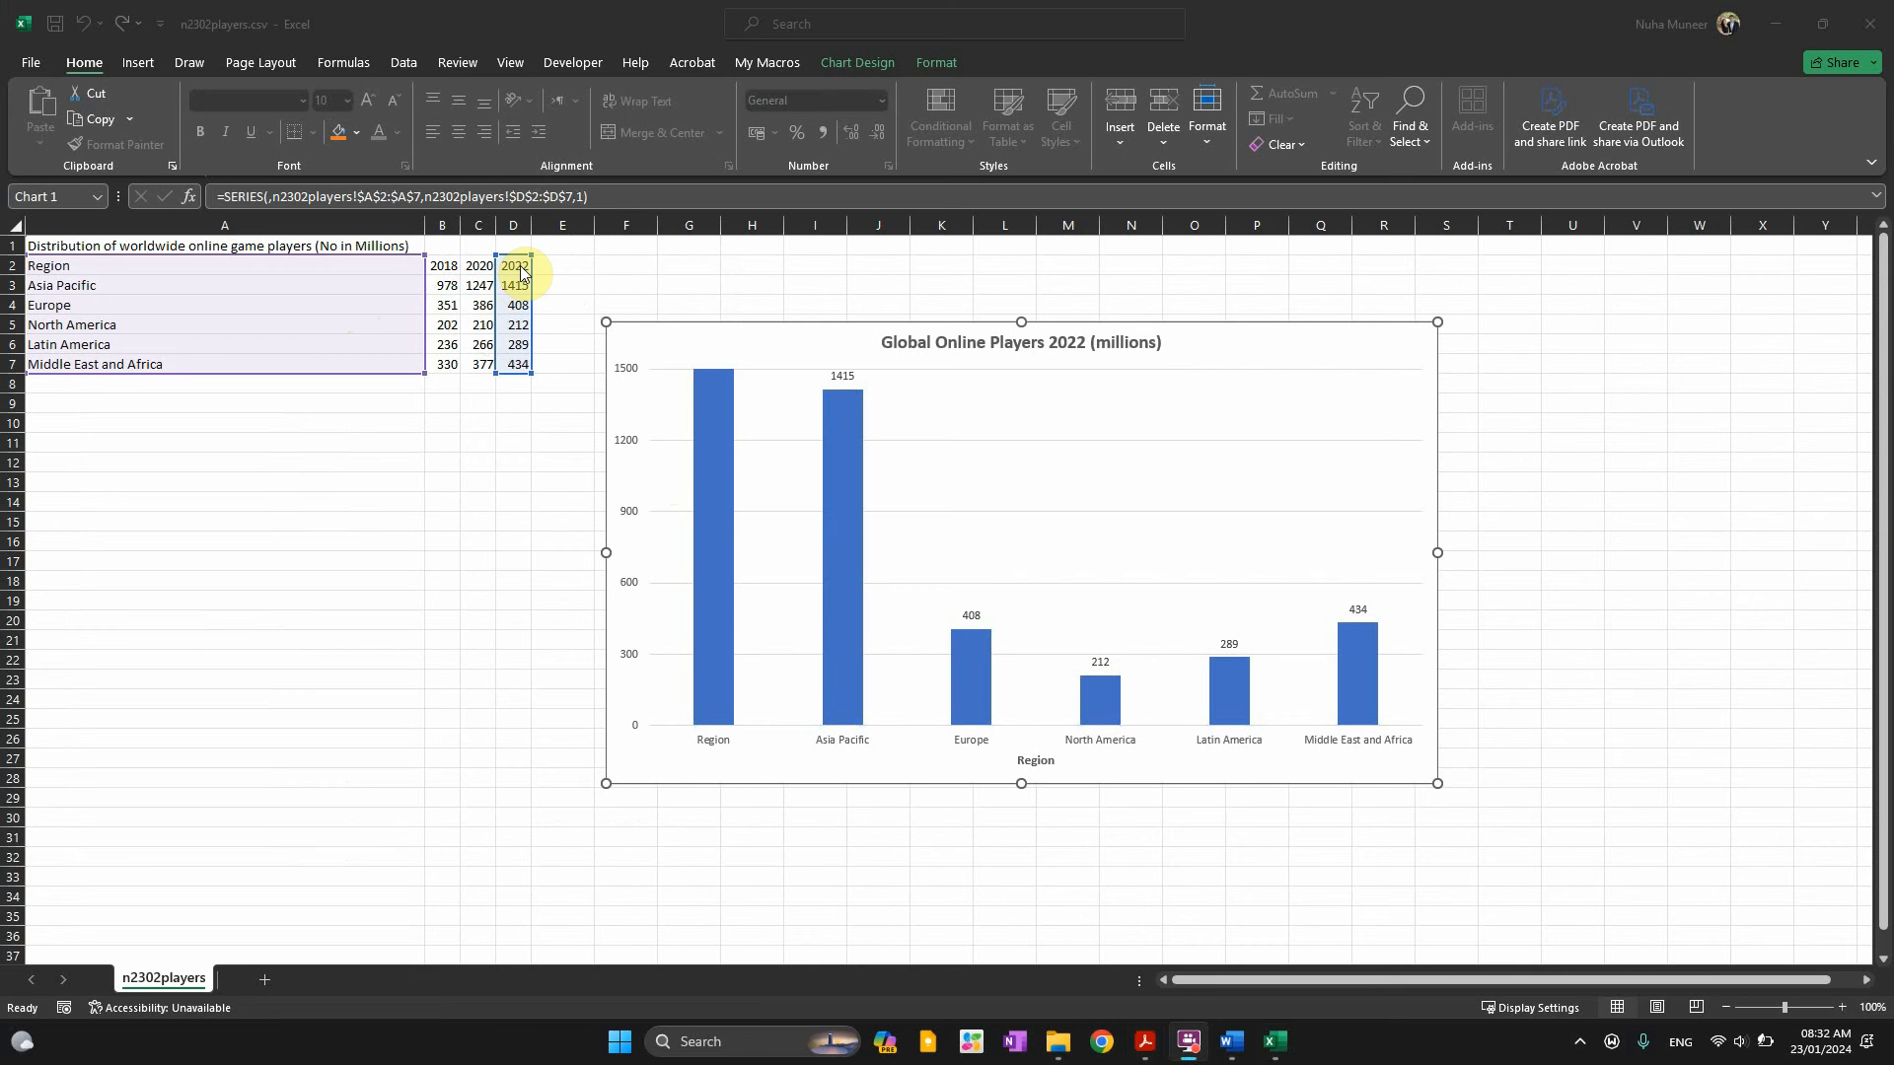
pyautogui.click(696, 361)
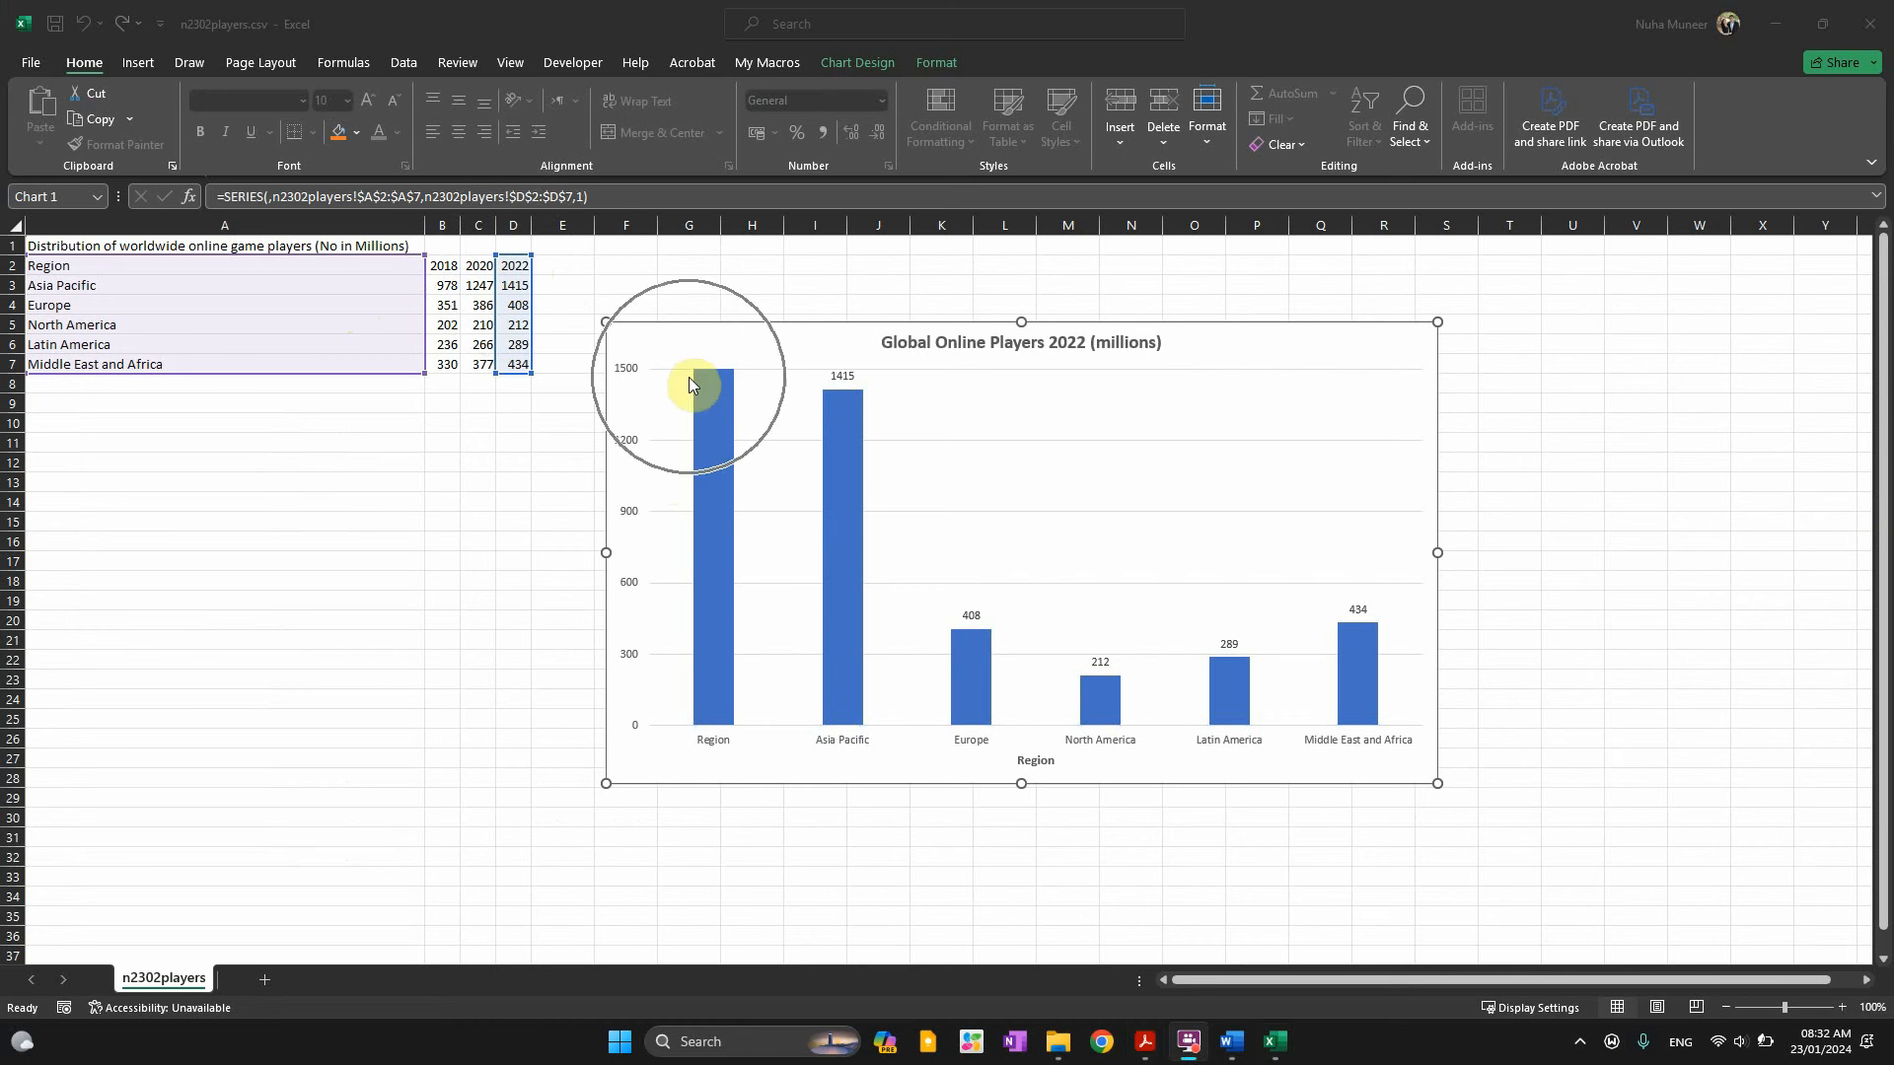
pyautogui.click(713, 758)
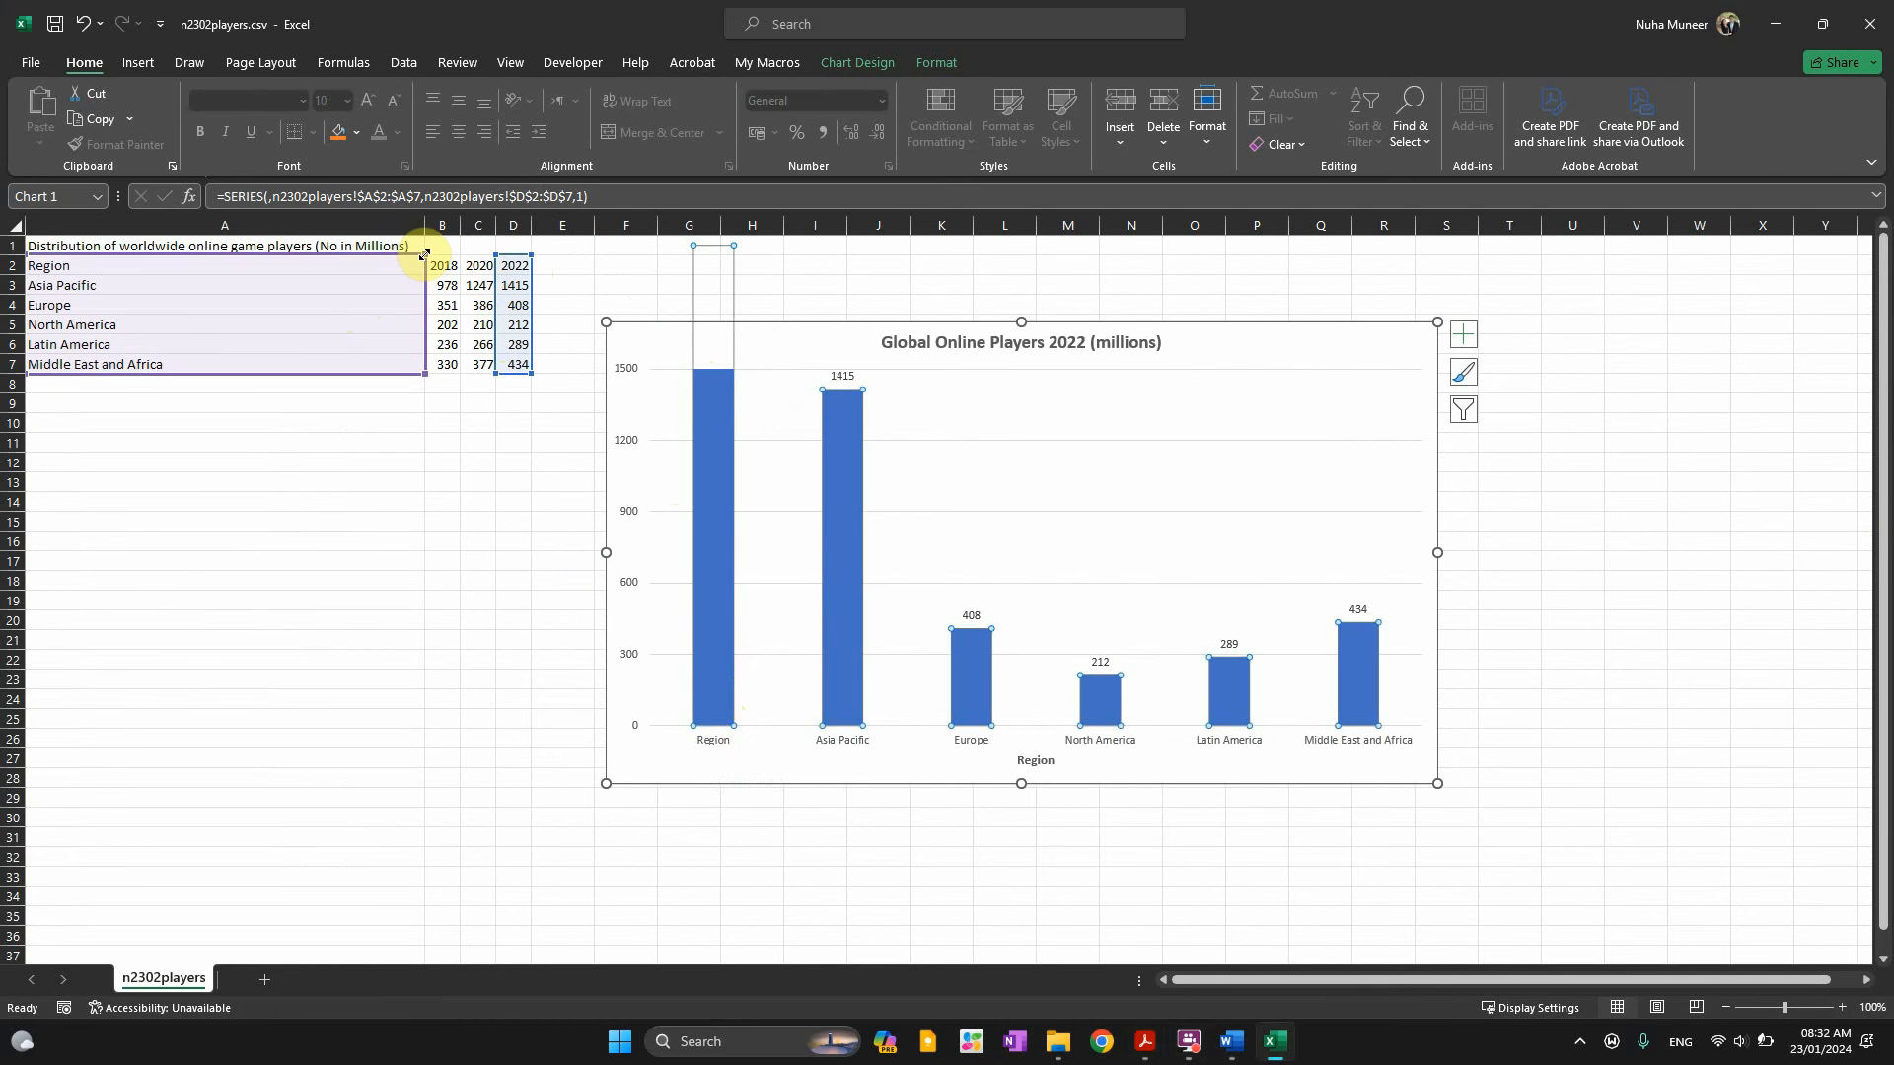
pyautogui.moveTo(423, 259); pyautogui.dragTo(533, 278)
pyautogui.click(406, 654)
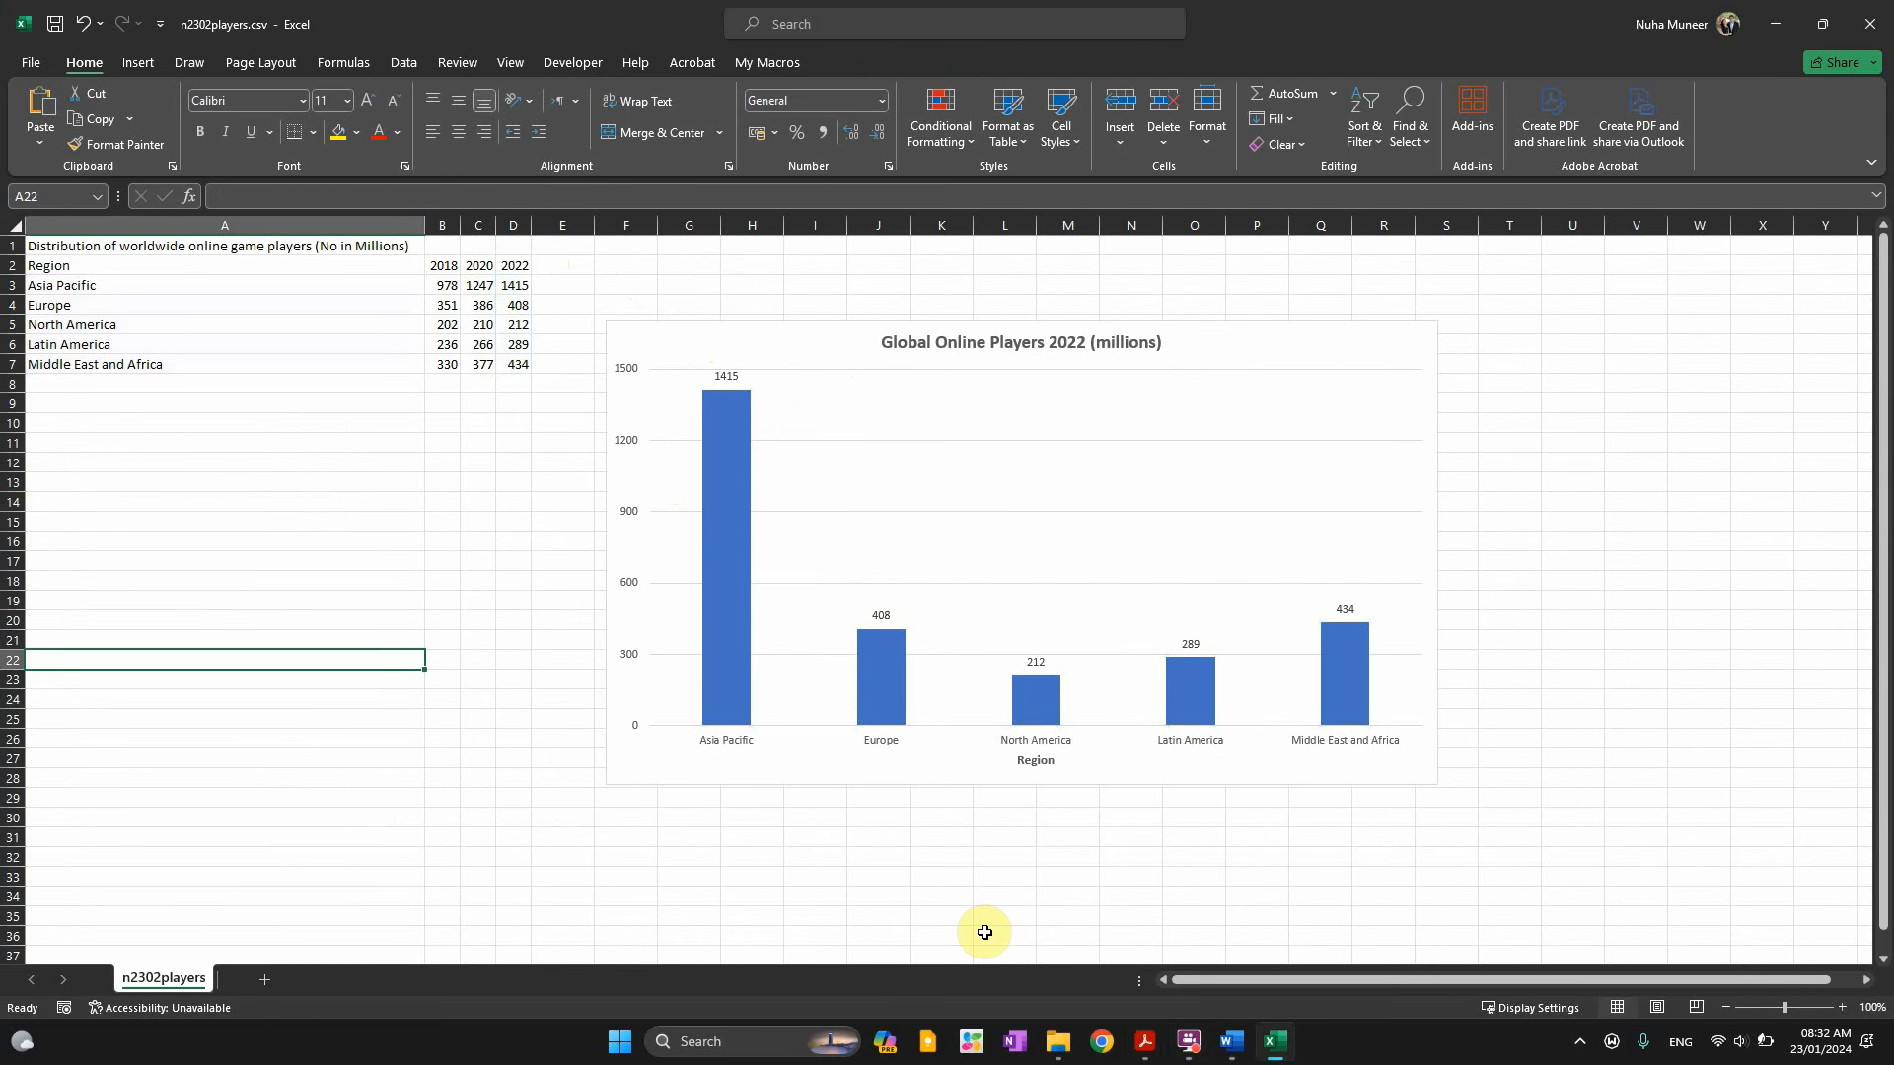
# Mark the instruction about inserting the chart in the exam paper
pyautogui.hotkey('alt', 'Tab')
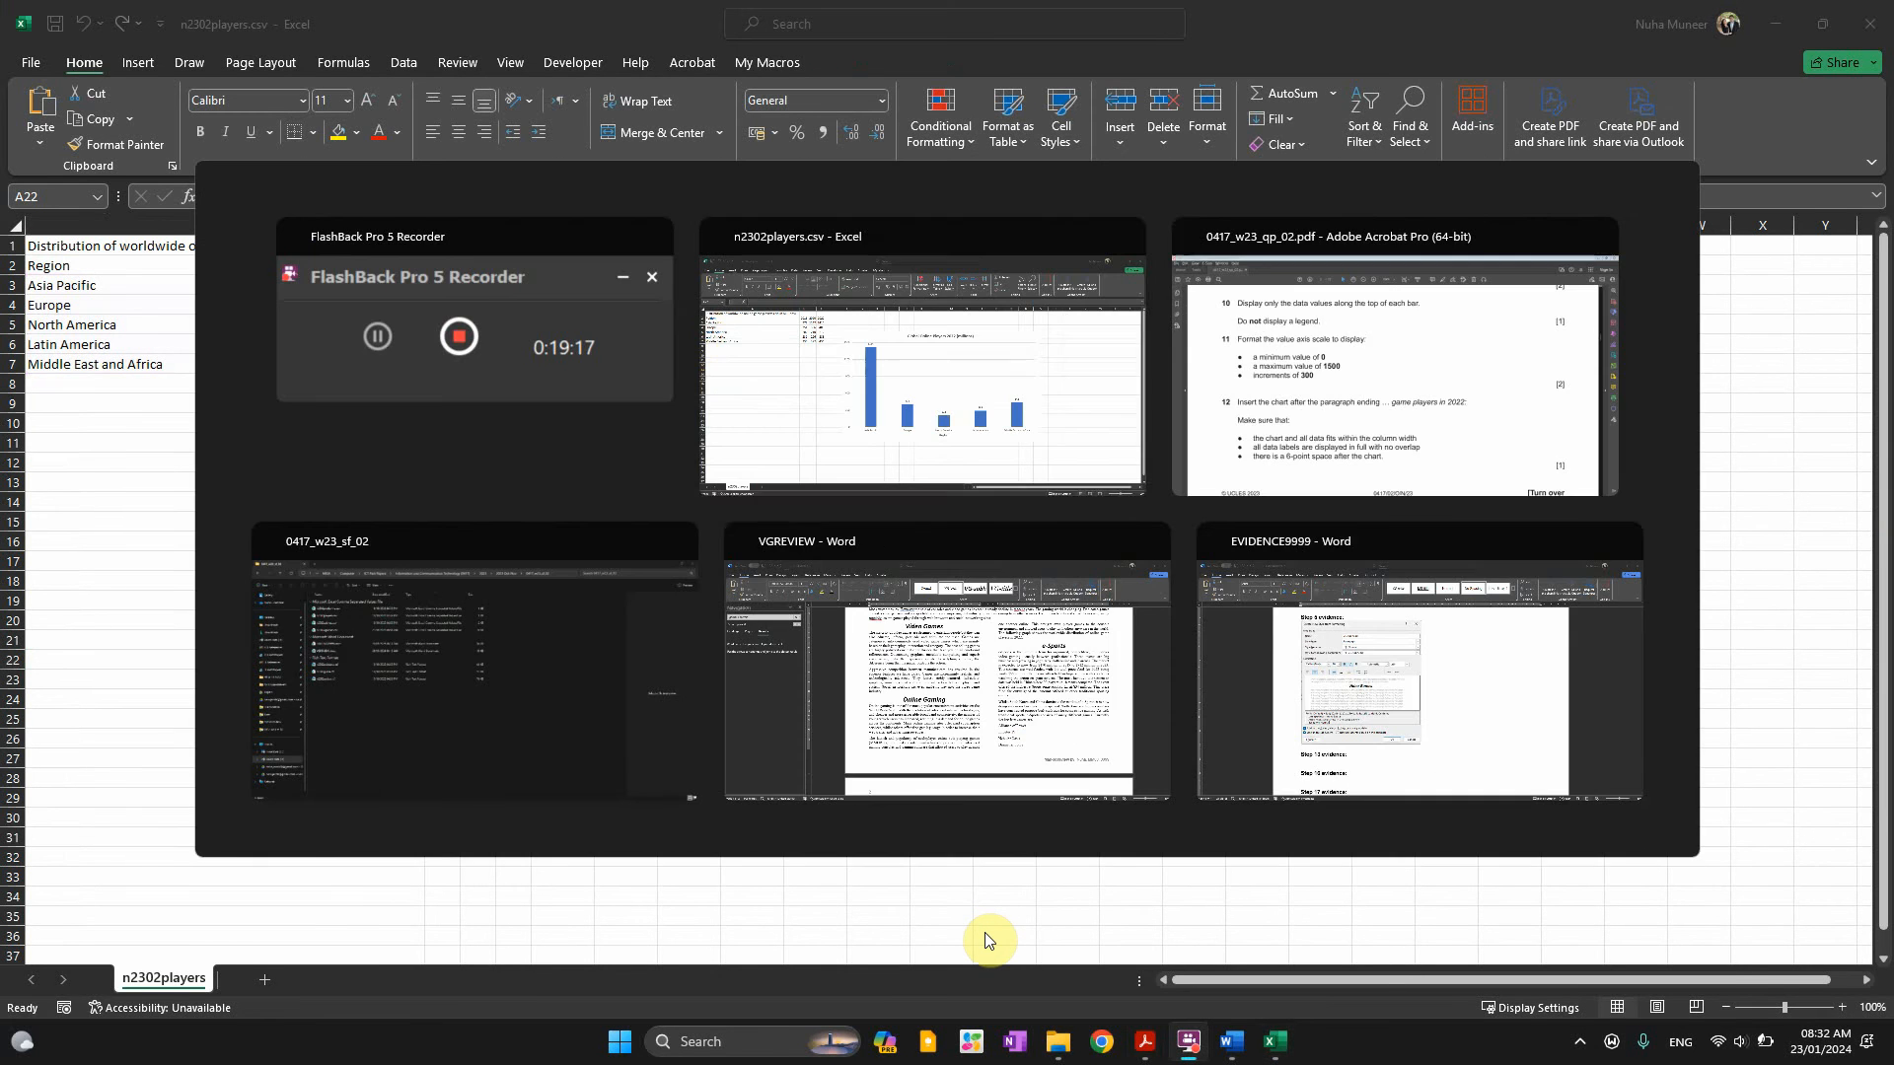
pyautogui.hotkey('alt', 'Tab')
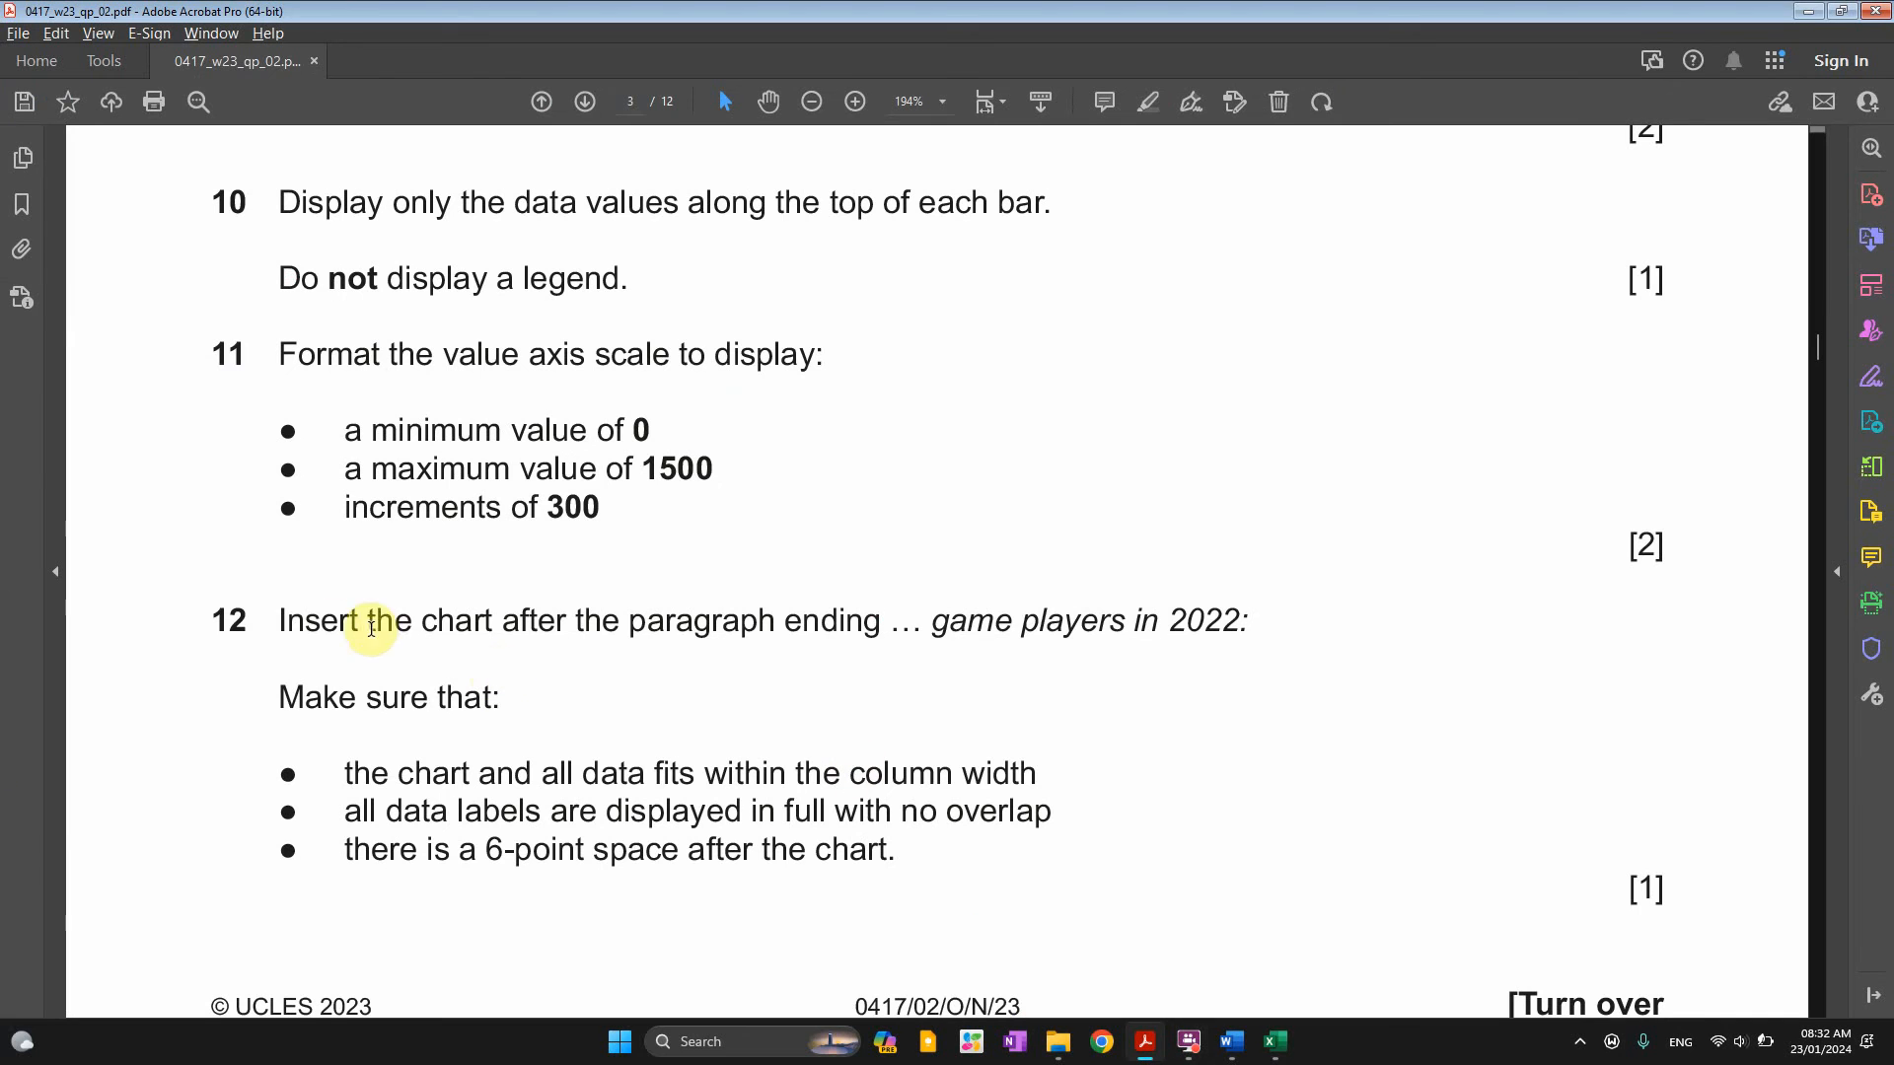
pyautogui.moveTo(276, 619); pyautogui.dragTo(1212, 637)
pyautogui.hotkey('ctrl', 'c')
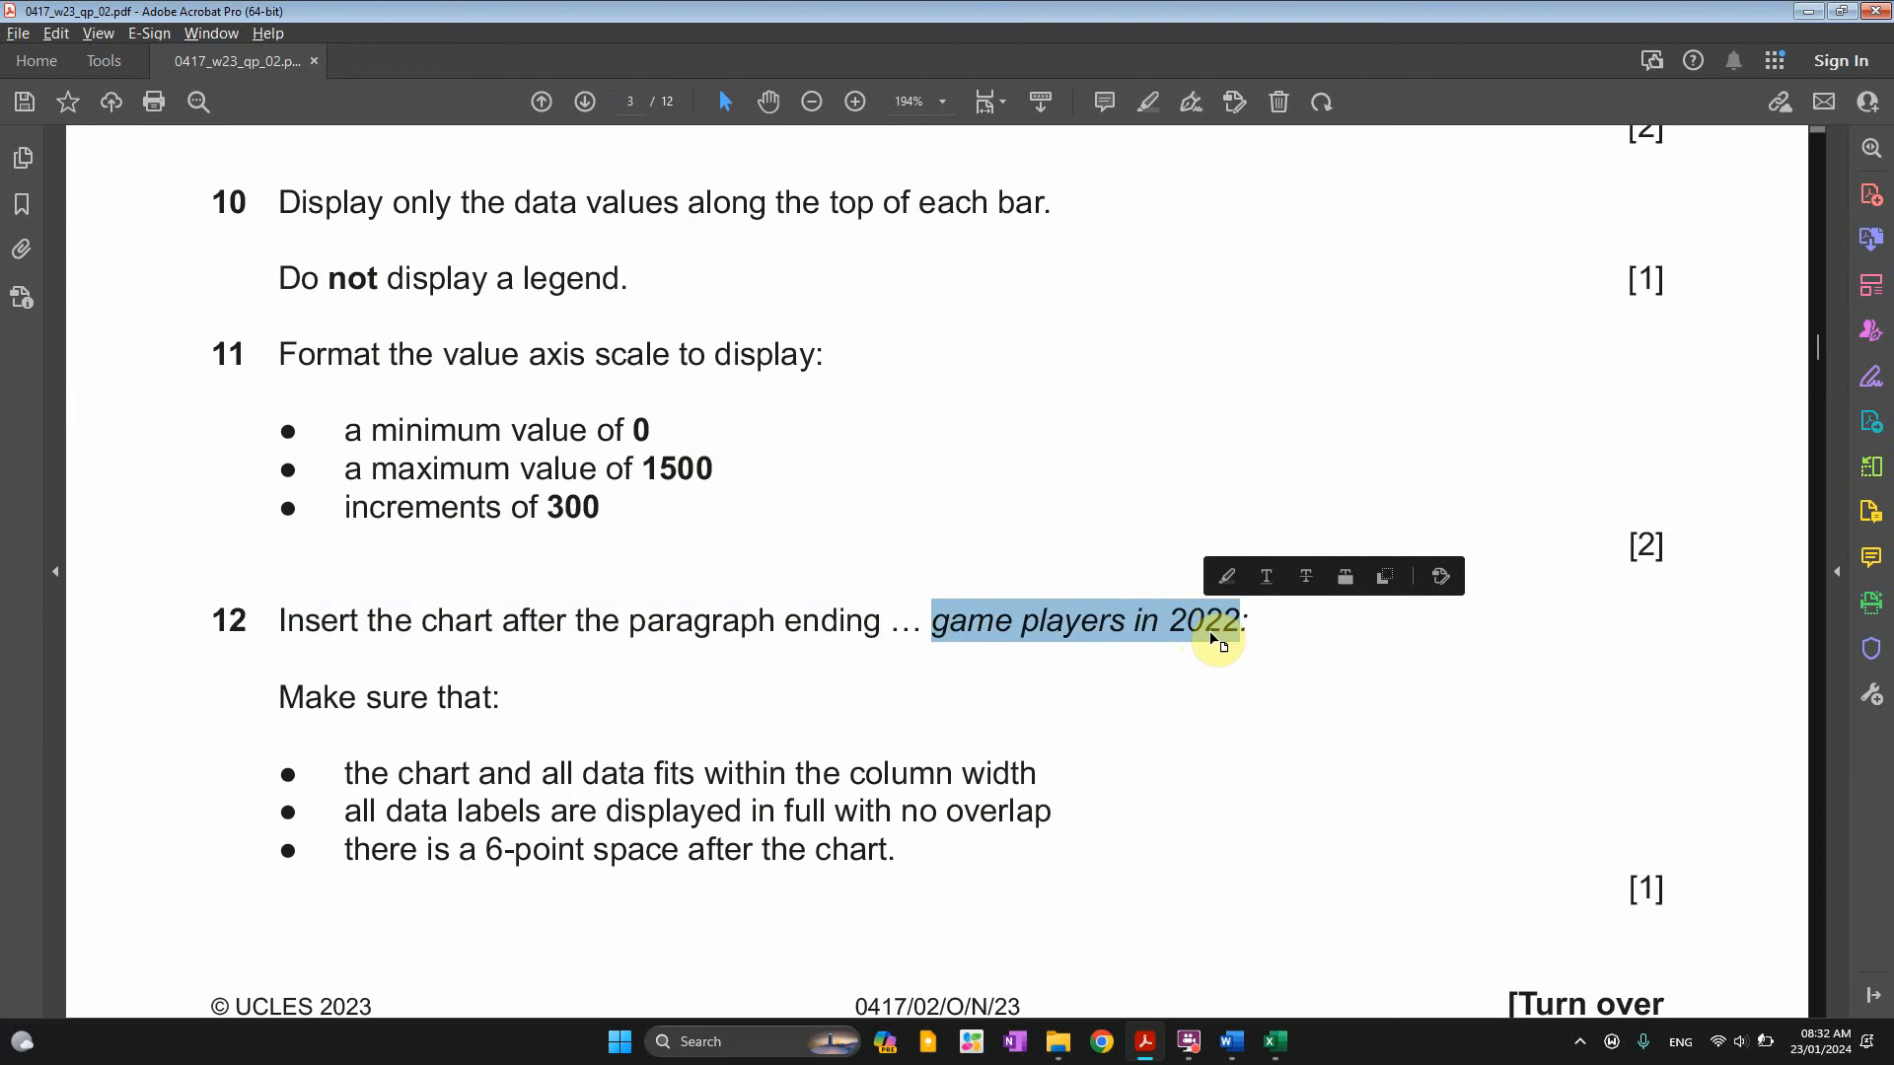
# In VGREVIEW, find 'game players in 2022', close the Styles pane and add an empty line after it
pyautogui.hotkey('alt', 'Tab')
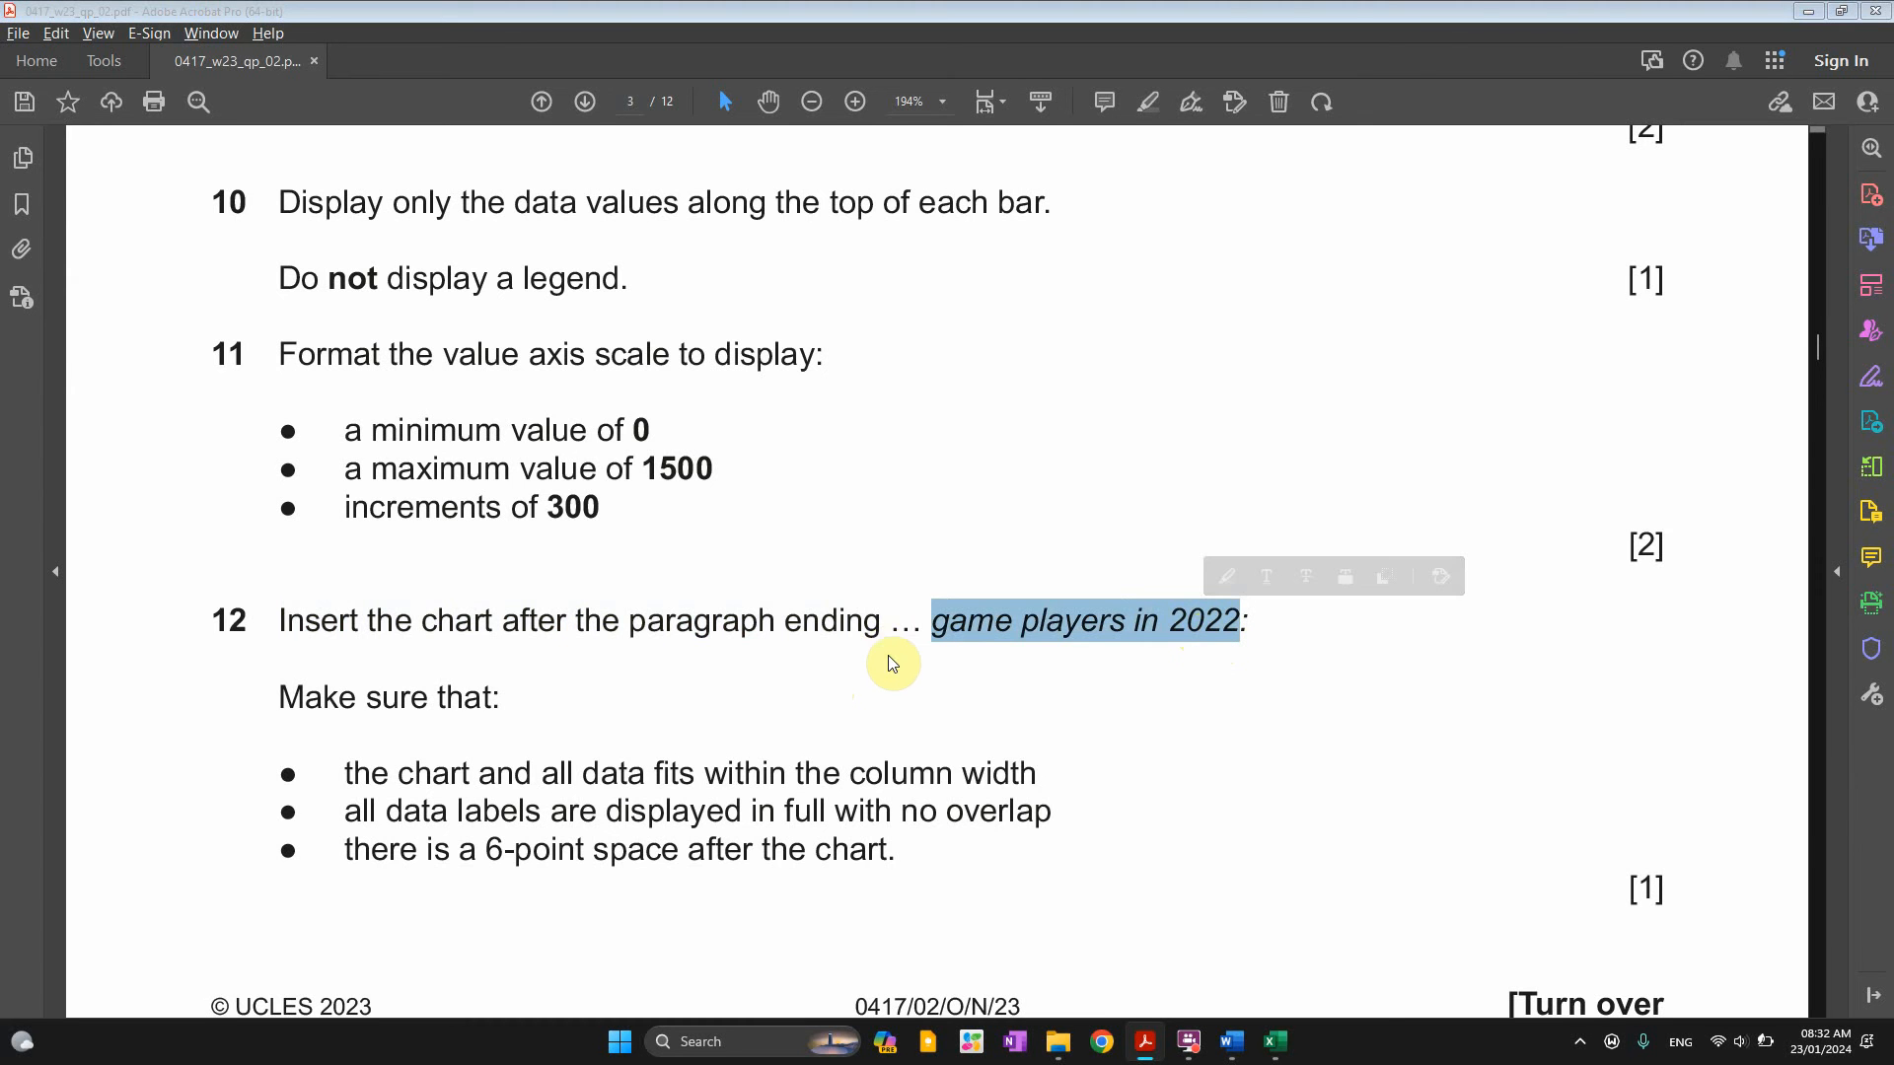
pyautogui.hotkey('alt', 'Tab')
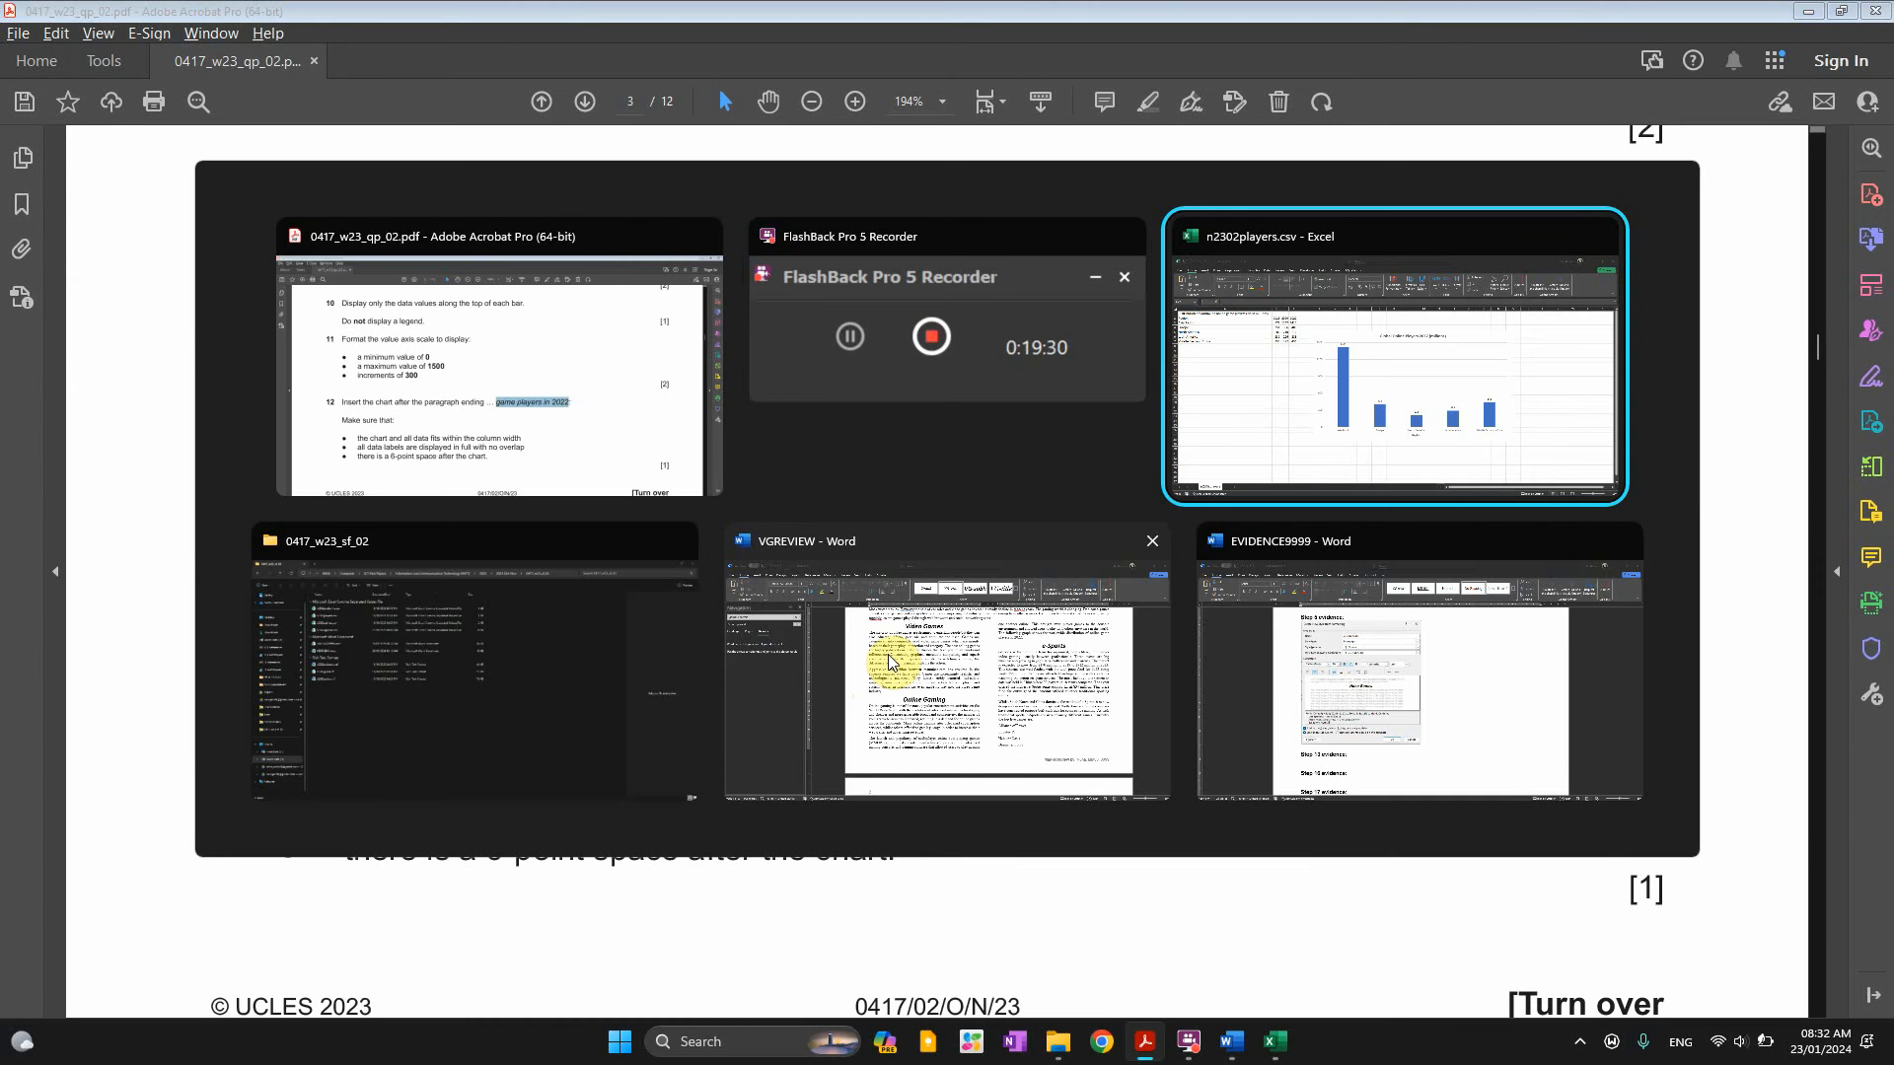
pyautogui.click(1085, 698)
pyautogui.hotkey('ctrl', 'f')
pyautogui.hotkey('ctrl', 'v')
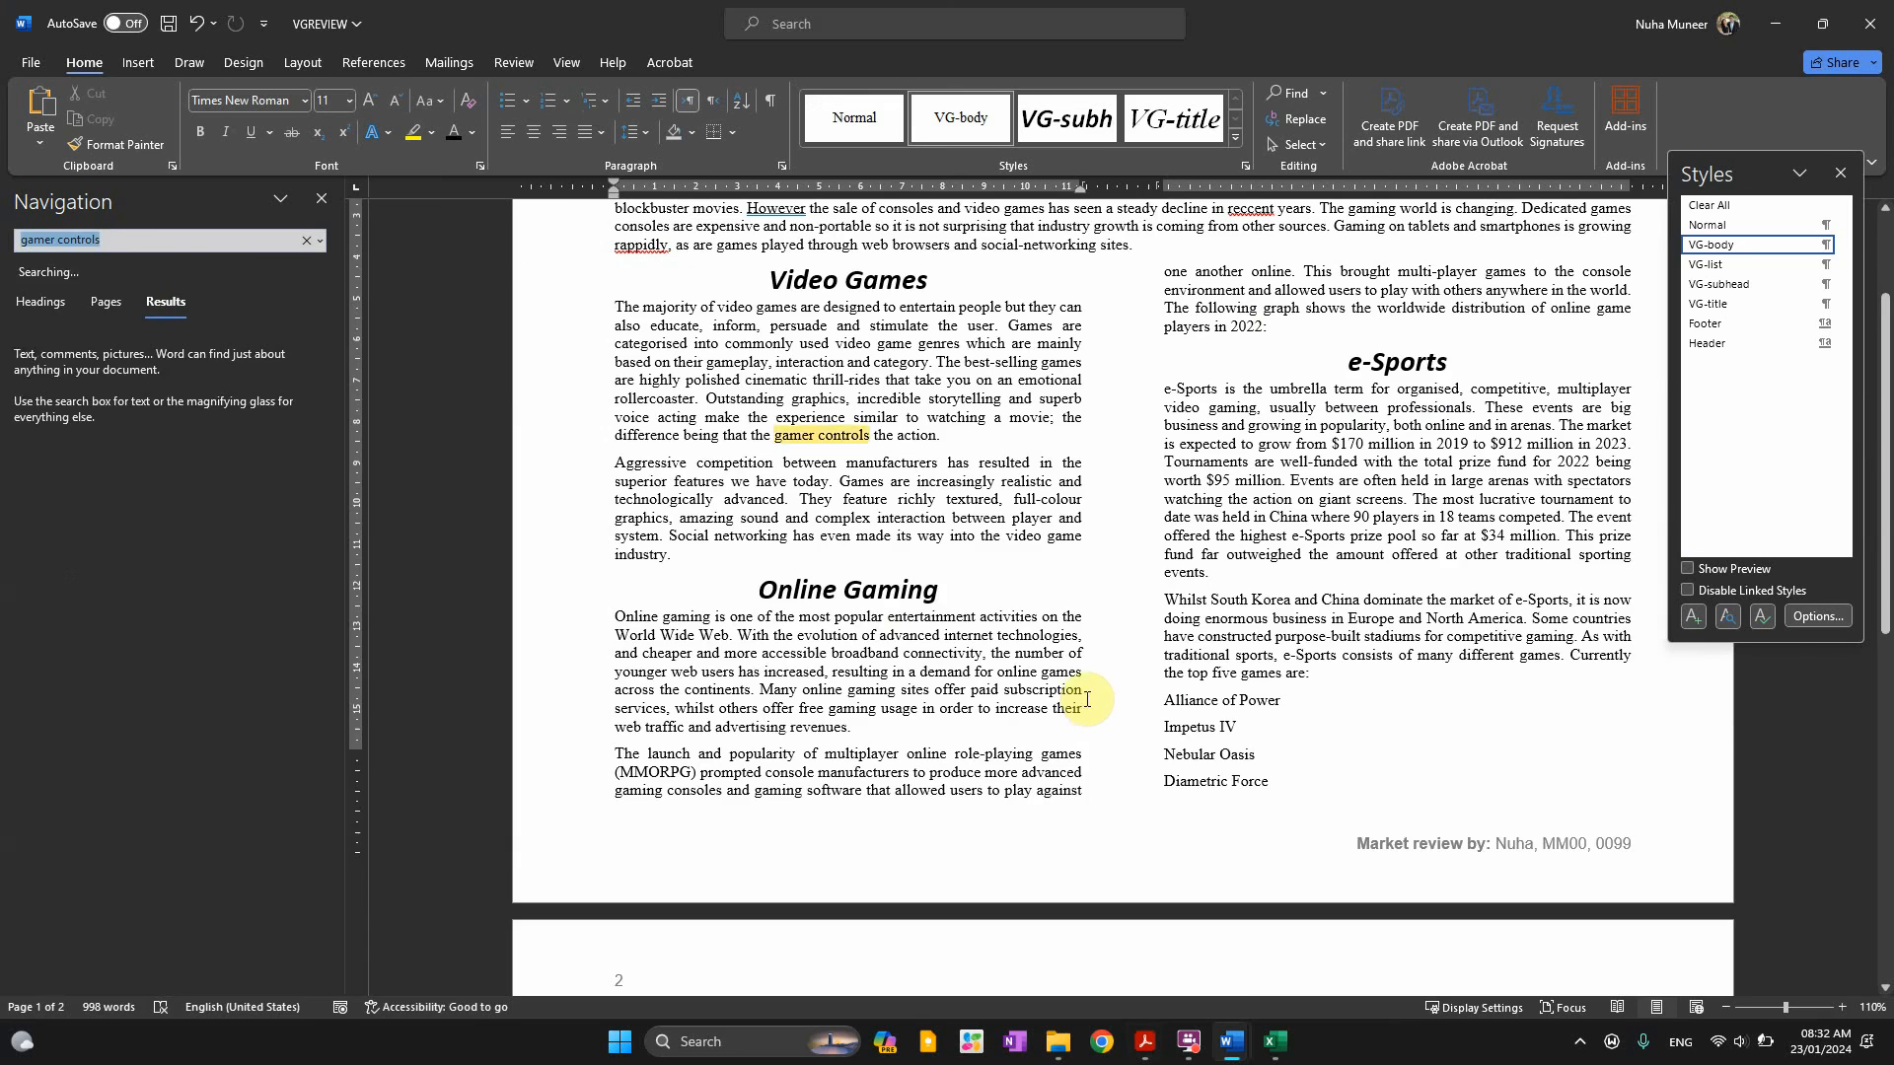
pyautogui.scroll(3, 1371, 410)
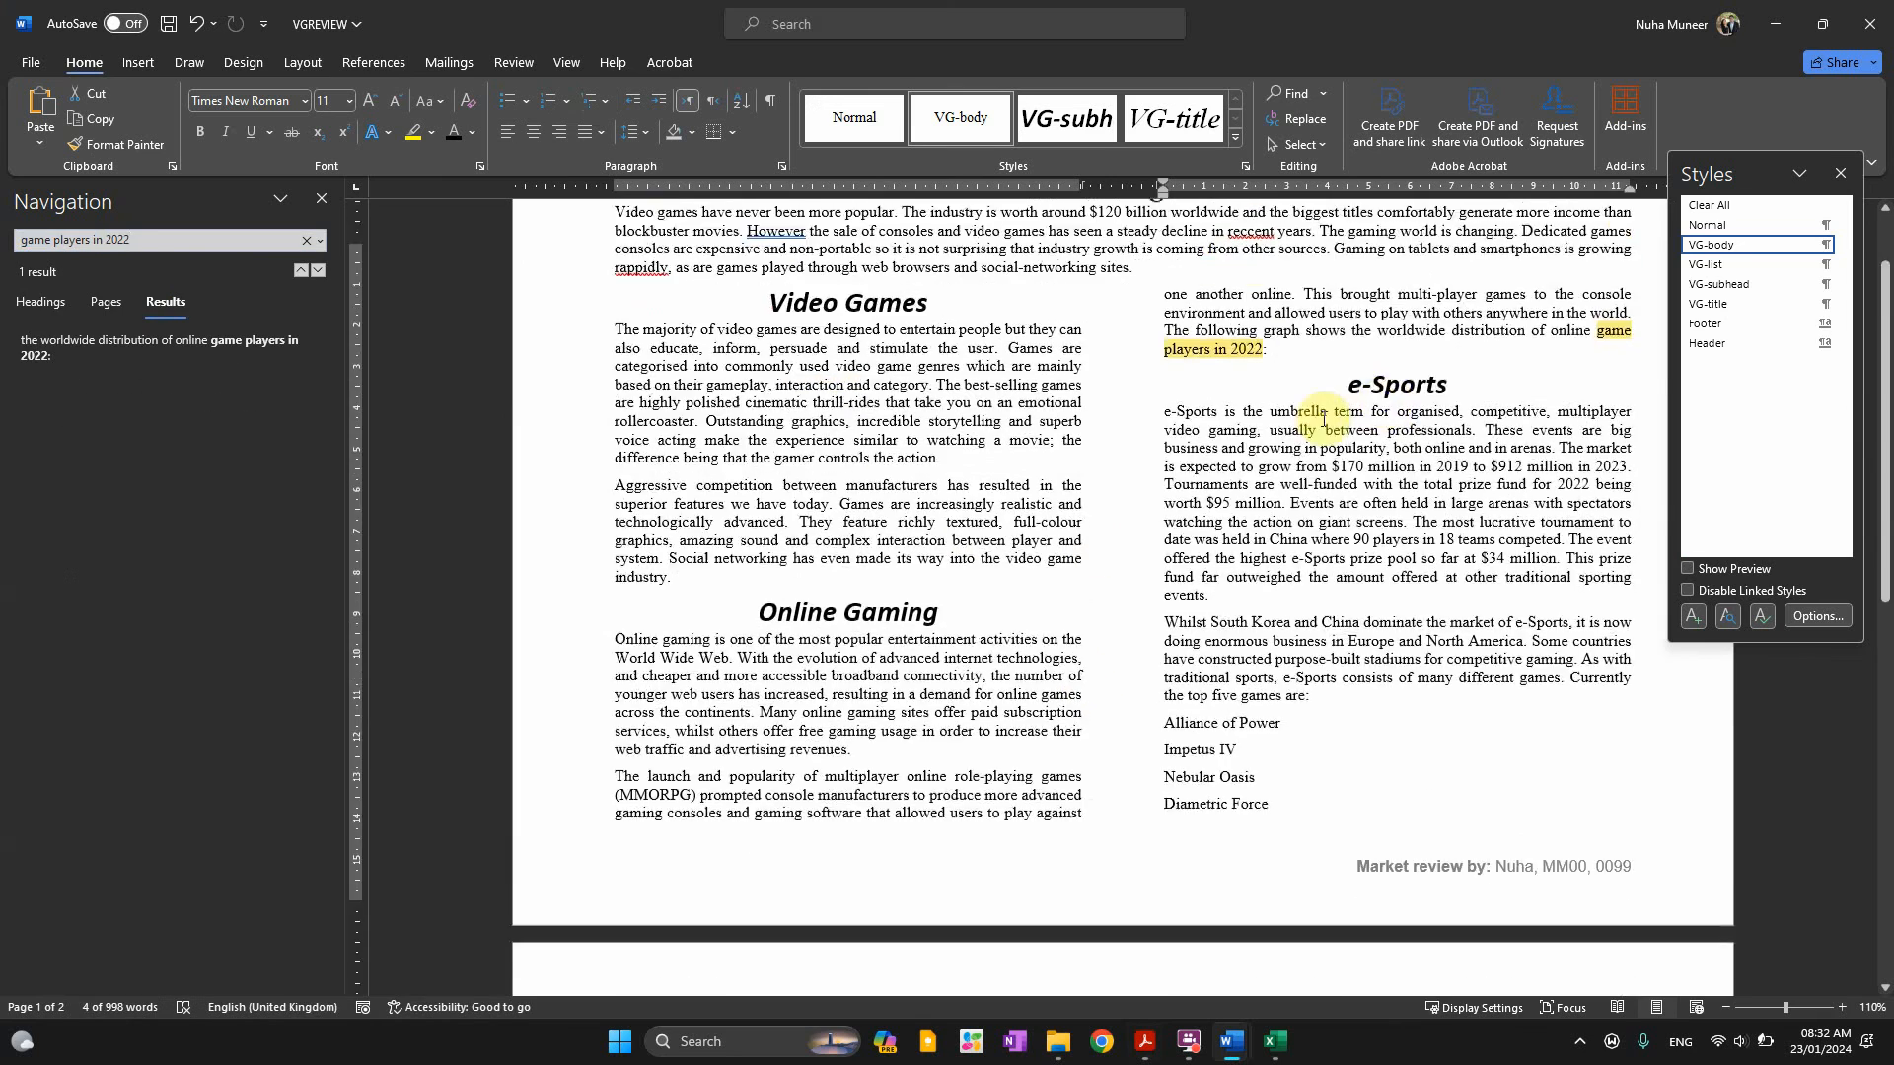
pyautogui.scroll(-10, 1460, 628)
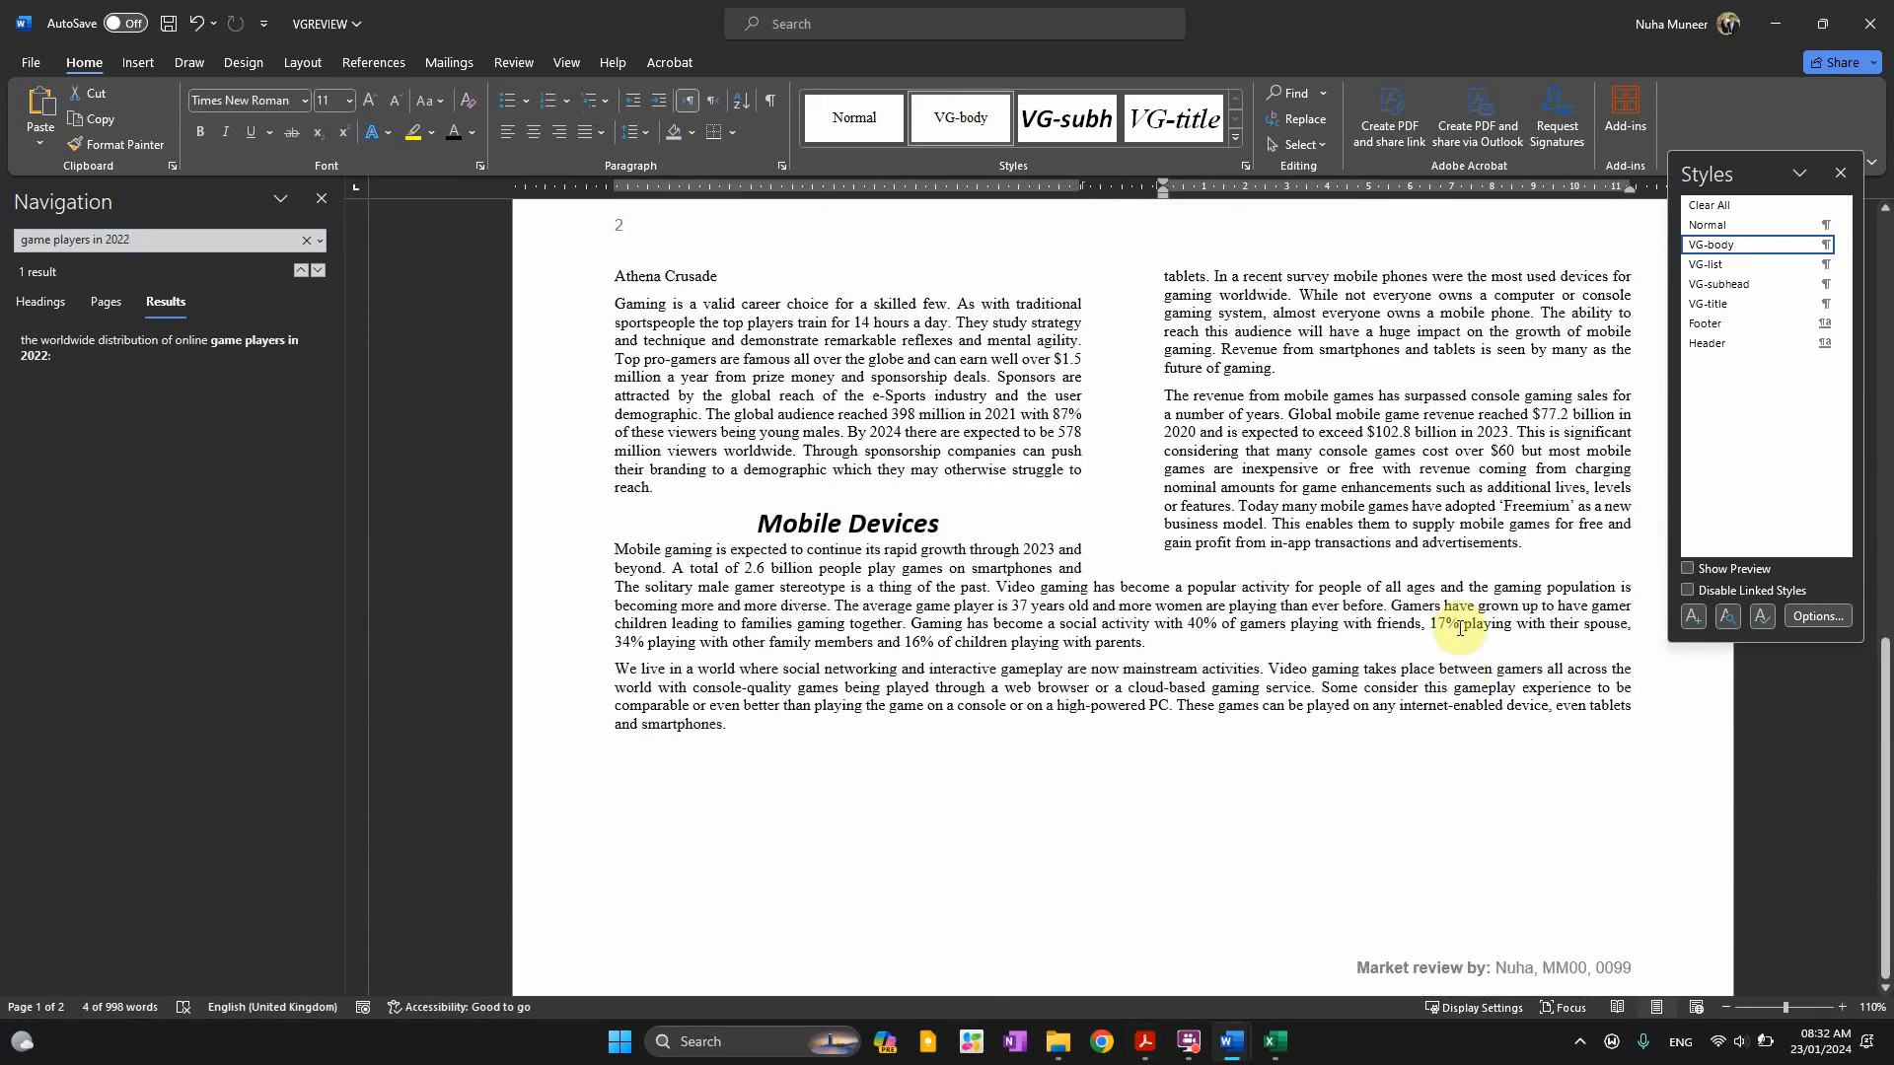
pyautogui.scroll(5, 1433, 645)
pyautogui.scroll(5, 1433, 644)
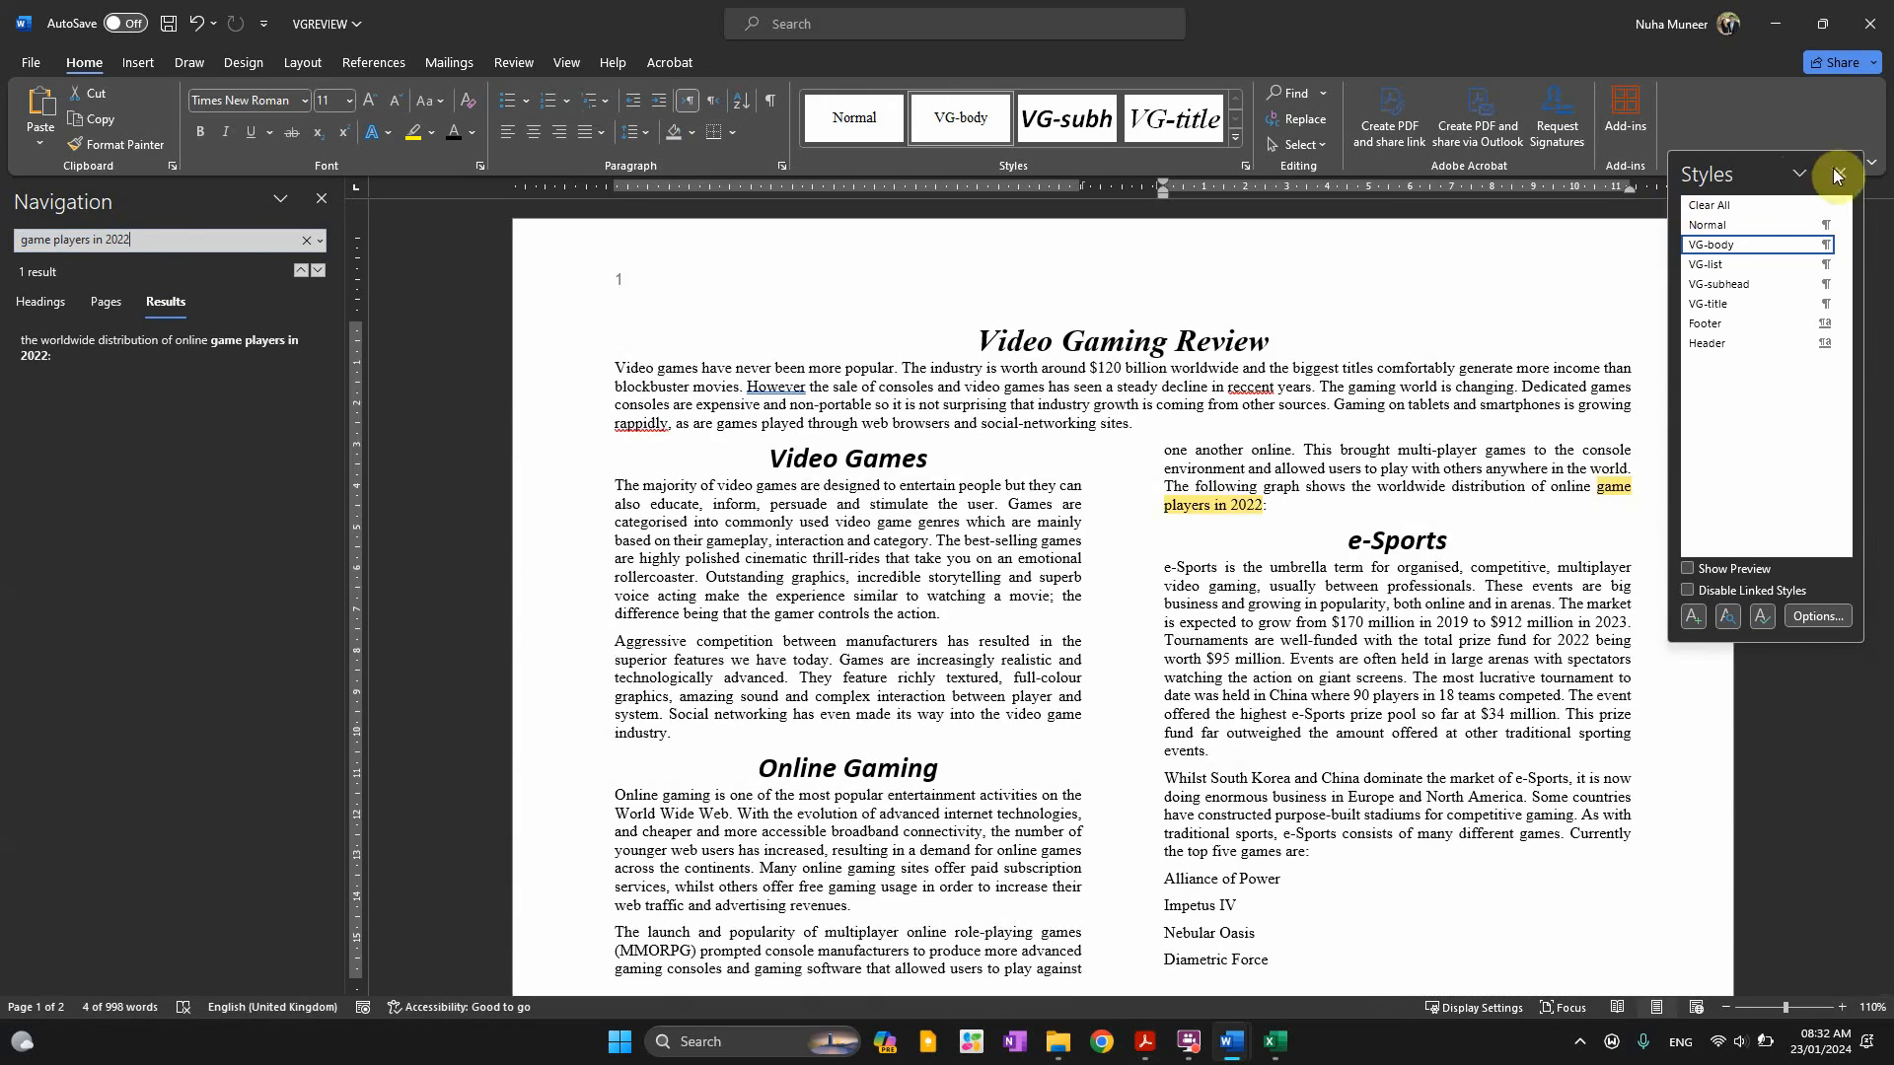
pyautogui.click(1841, 173)
pyautogui.press('Return')
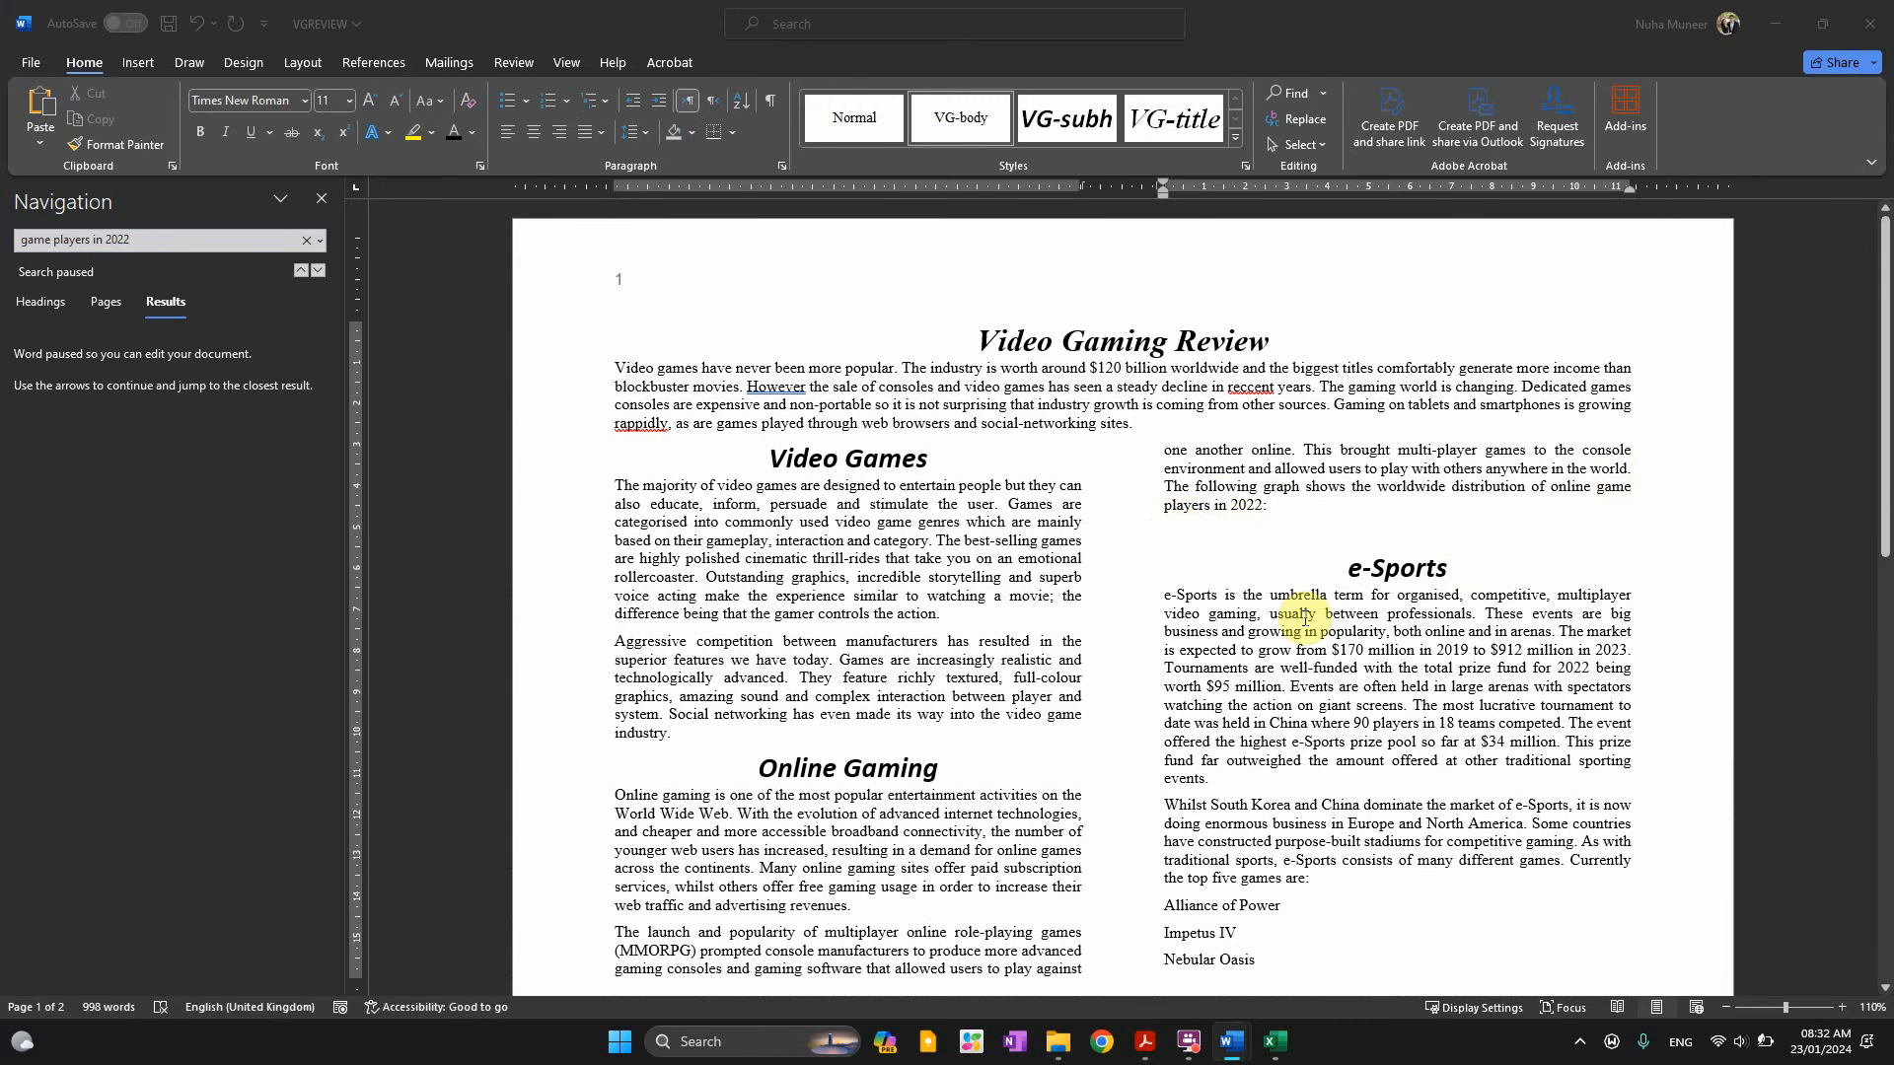
# Reread the question paper's chart placement and column width requirements
pyautogui.hotkey('alt', 'Tab')
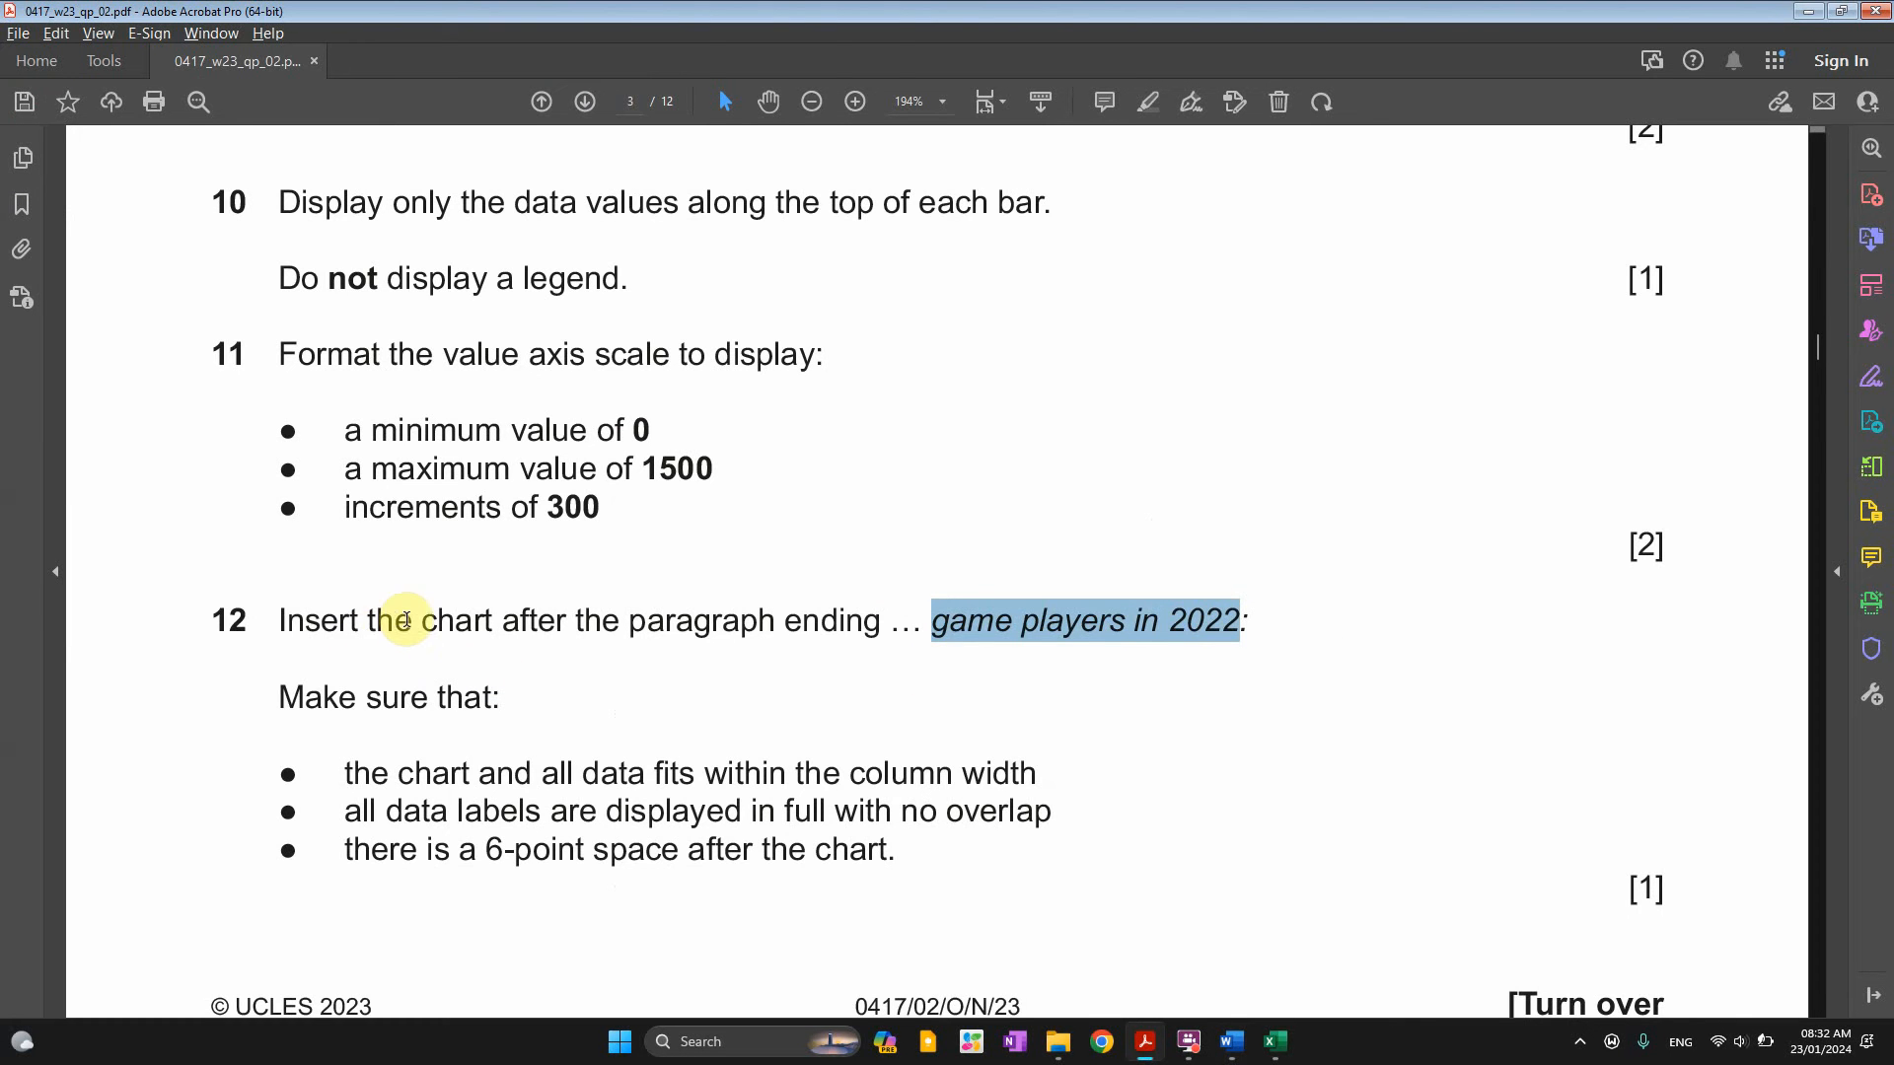
pyautogui.moveTo(370, 621); pyautogui.dragTo(878, 622)
pyautogui.scroll(-2, 742, 796)
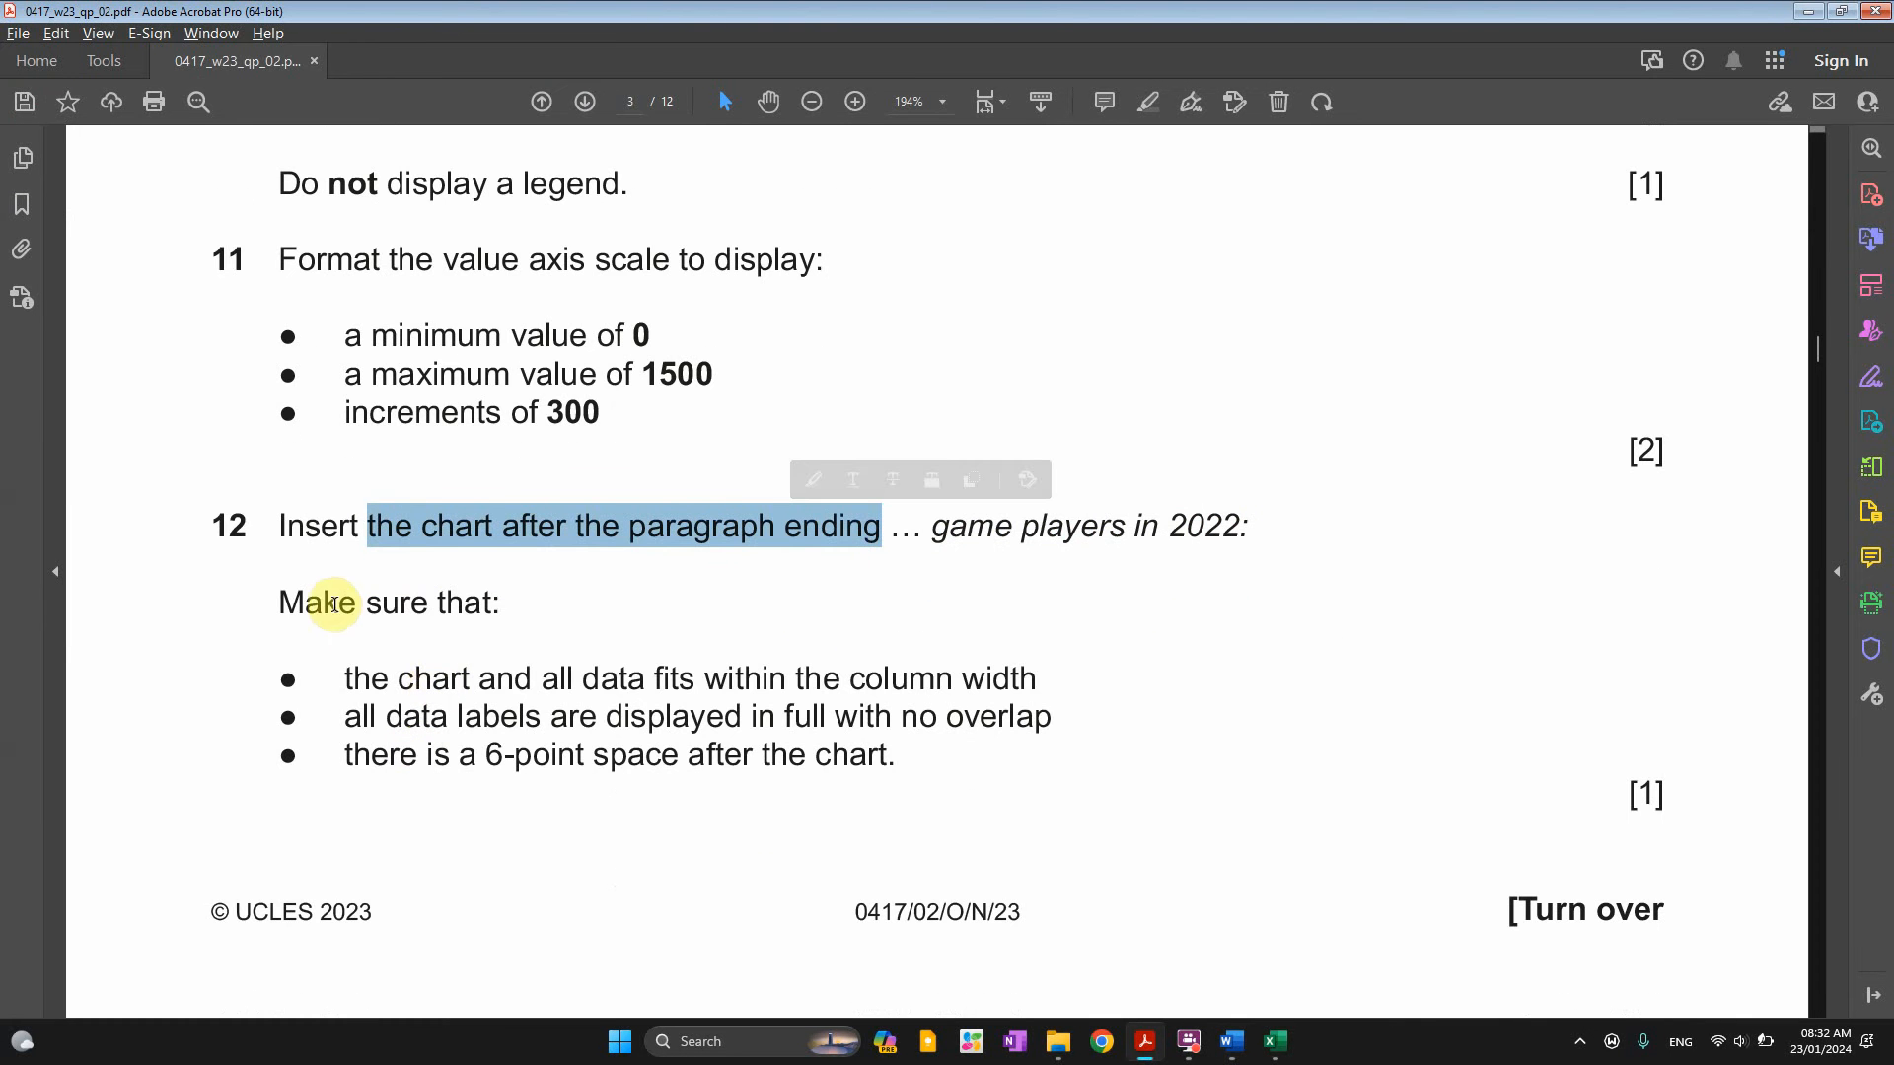
pyautogui.moveTo(281, 604); pyautogui.dragTo(449, 603)
pyautogui.moveTo(345, 678); pyautogui.dragTo(894, 681)
pyautogui.hotkey('alt', 'Tab')
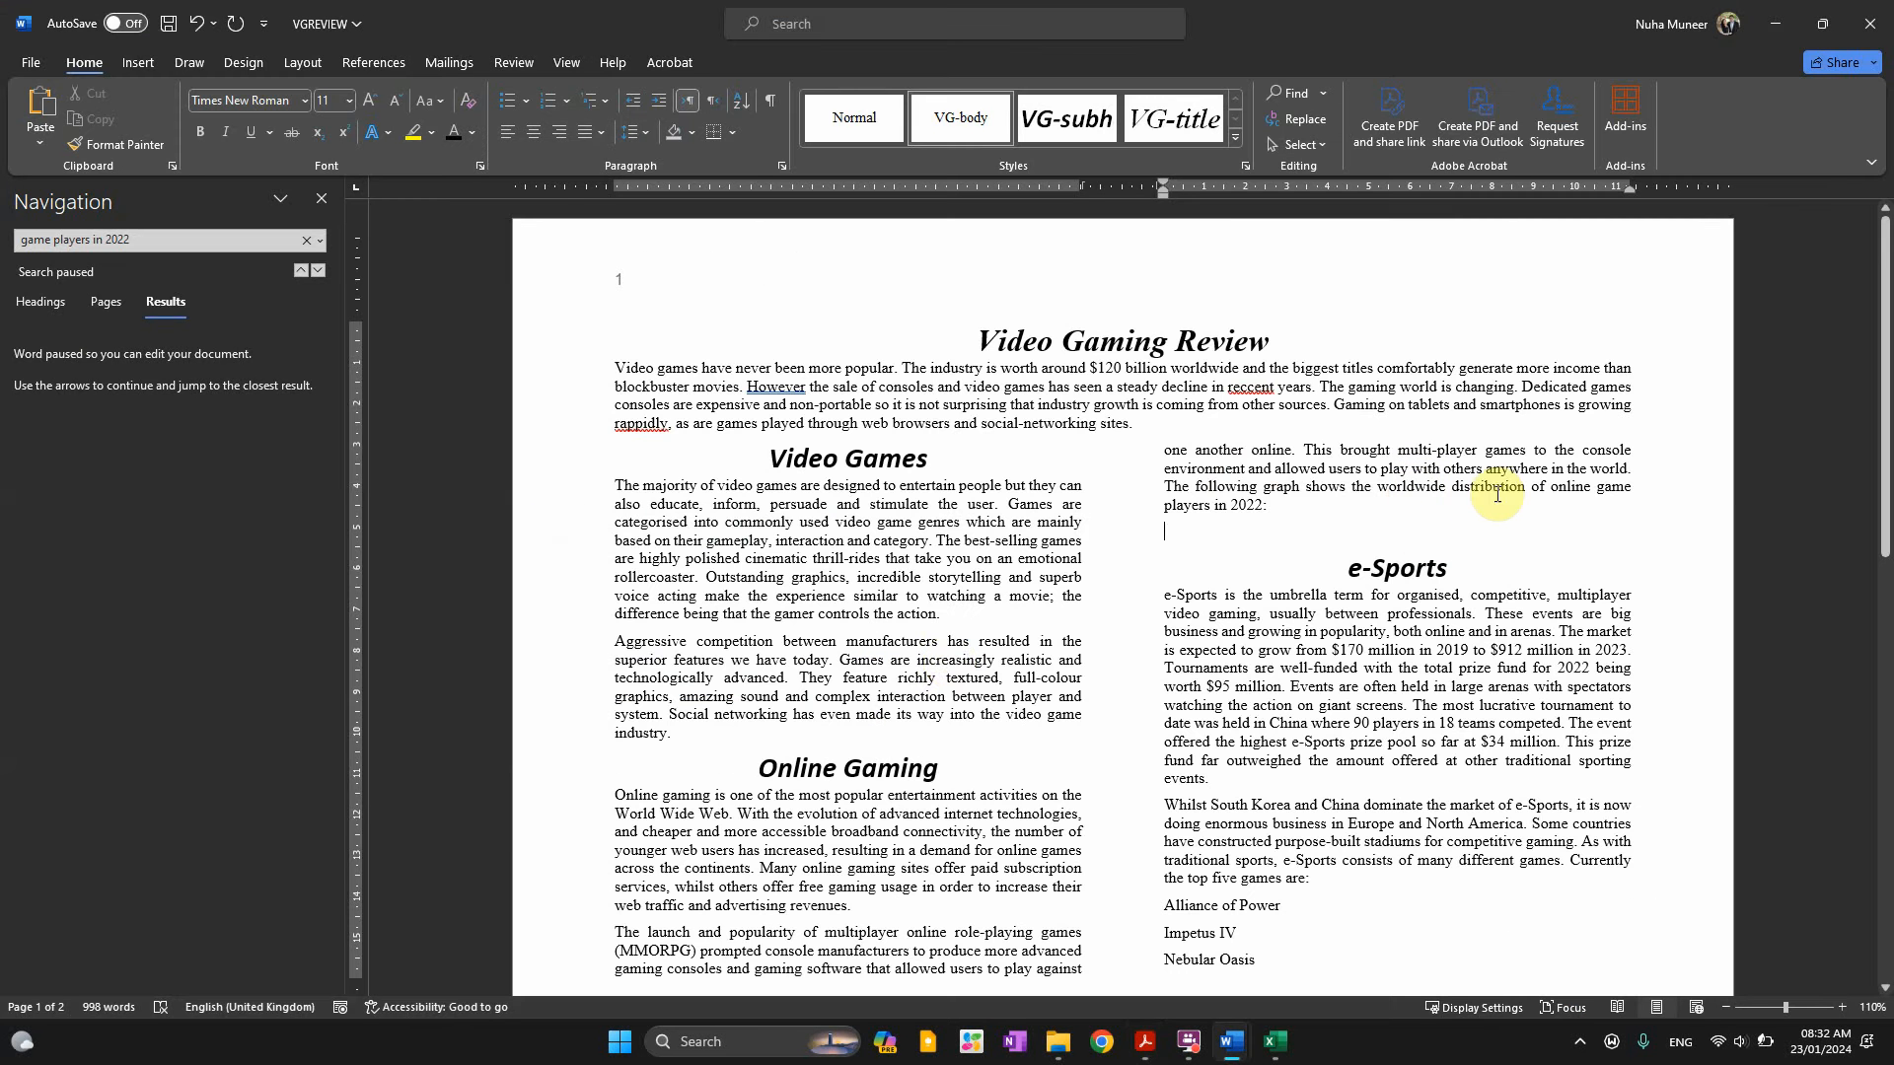
pyautogui.hotkey('alt', 'Tab')
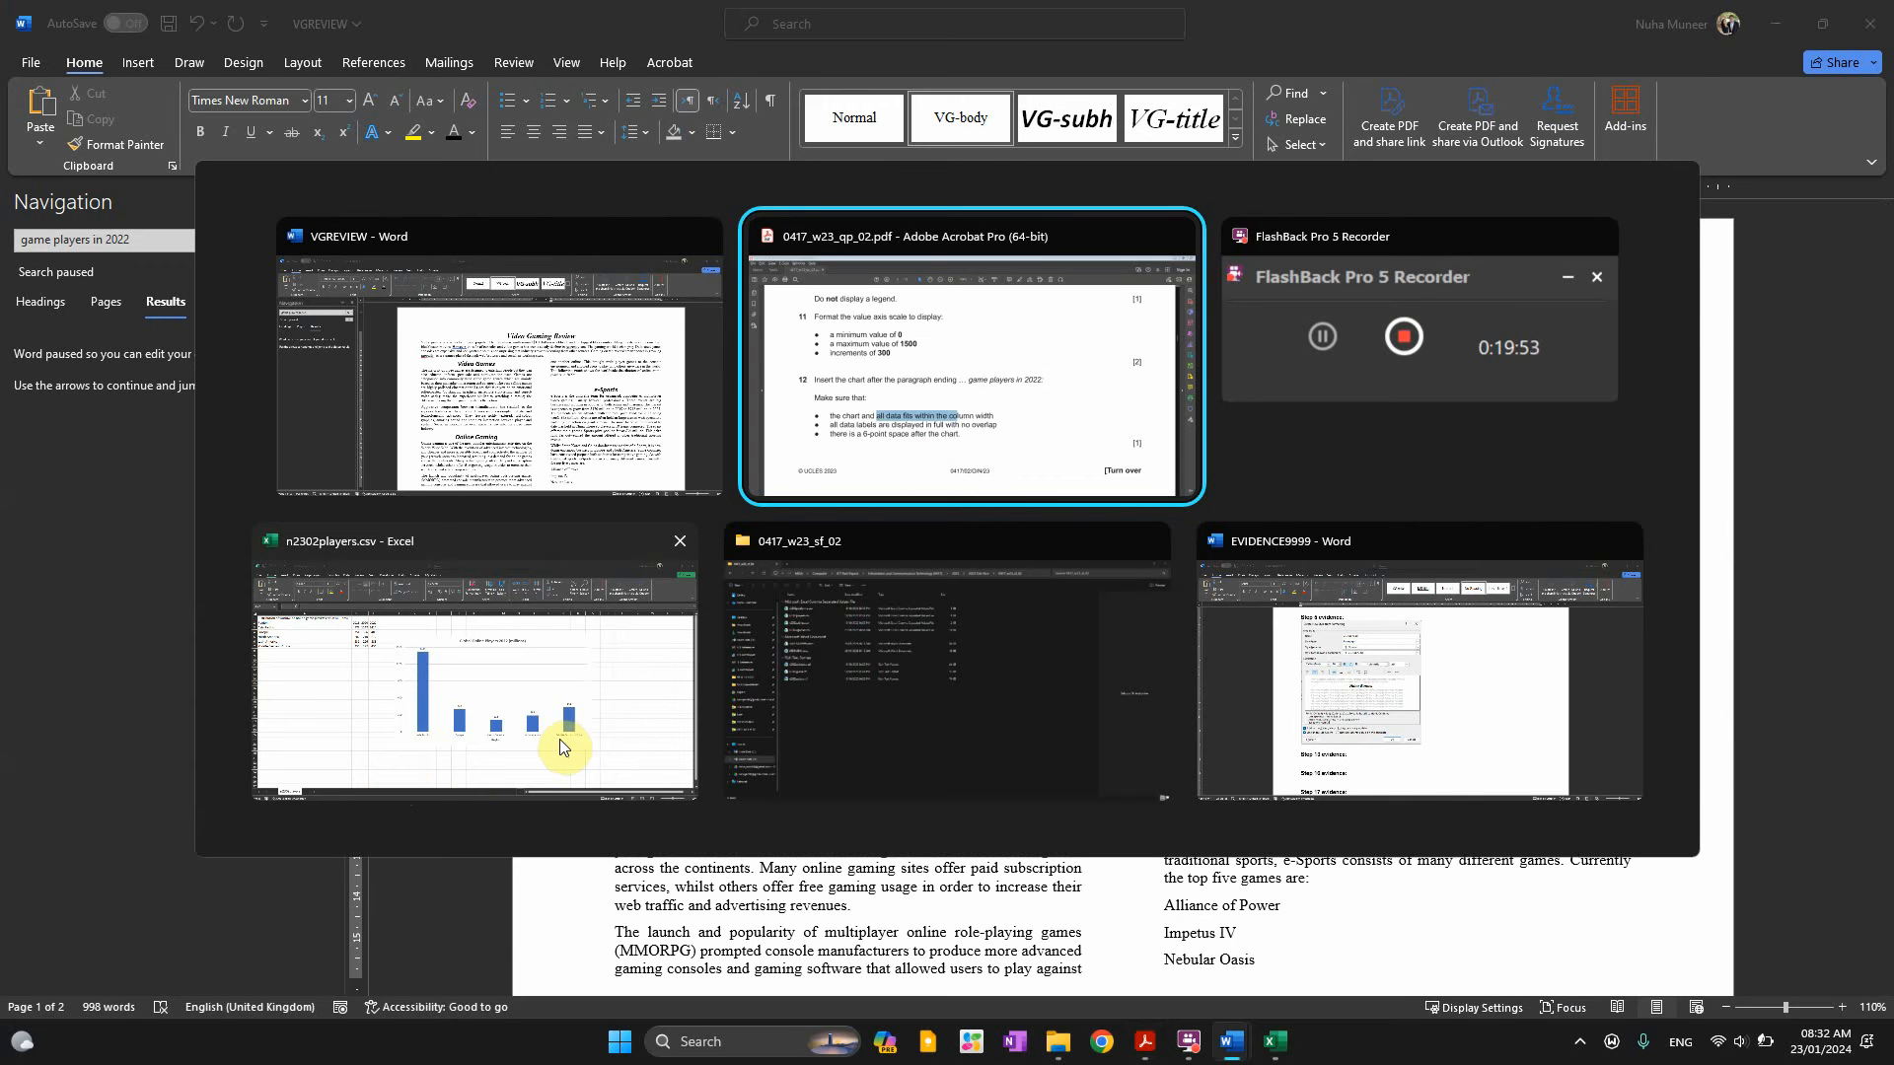
# Copy the Excel chart and paste it into VGREVIEW below 'players in 2022:'
pyautogui.click(554, 708)
pyautogui.click(1341, 331)
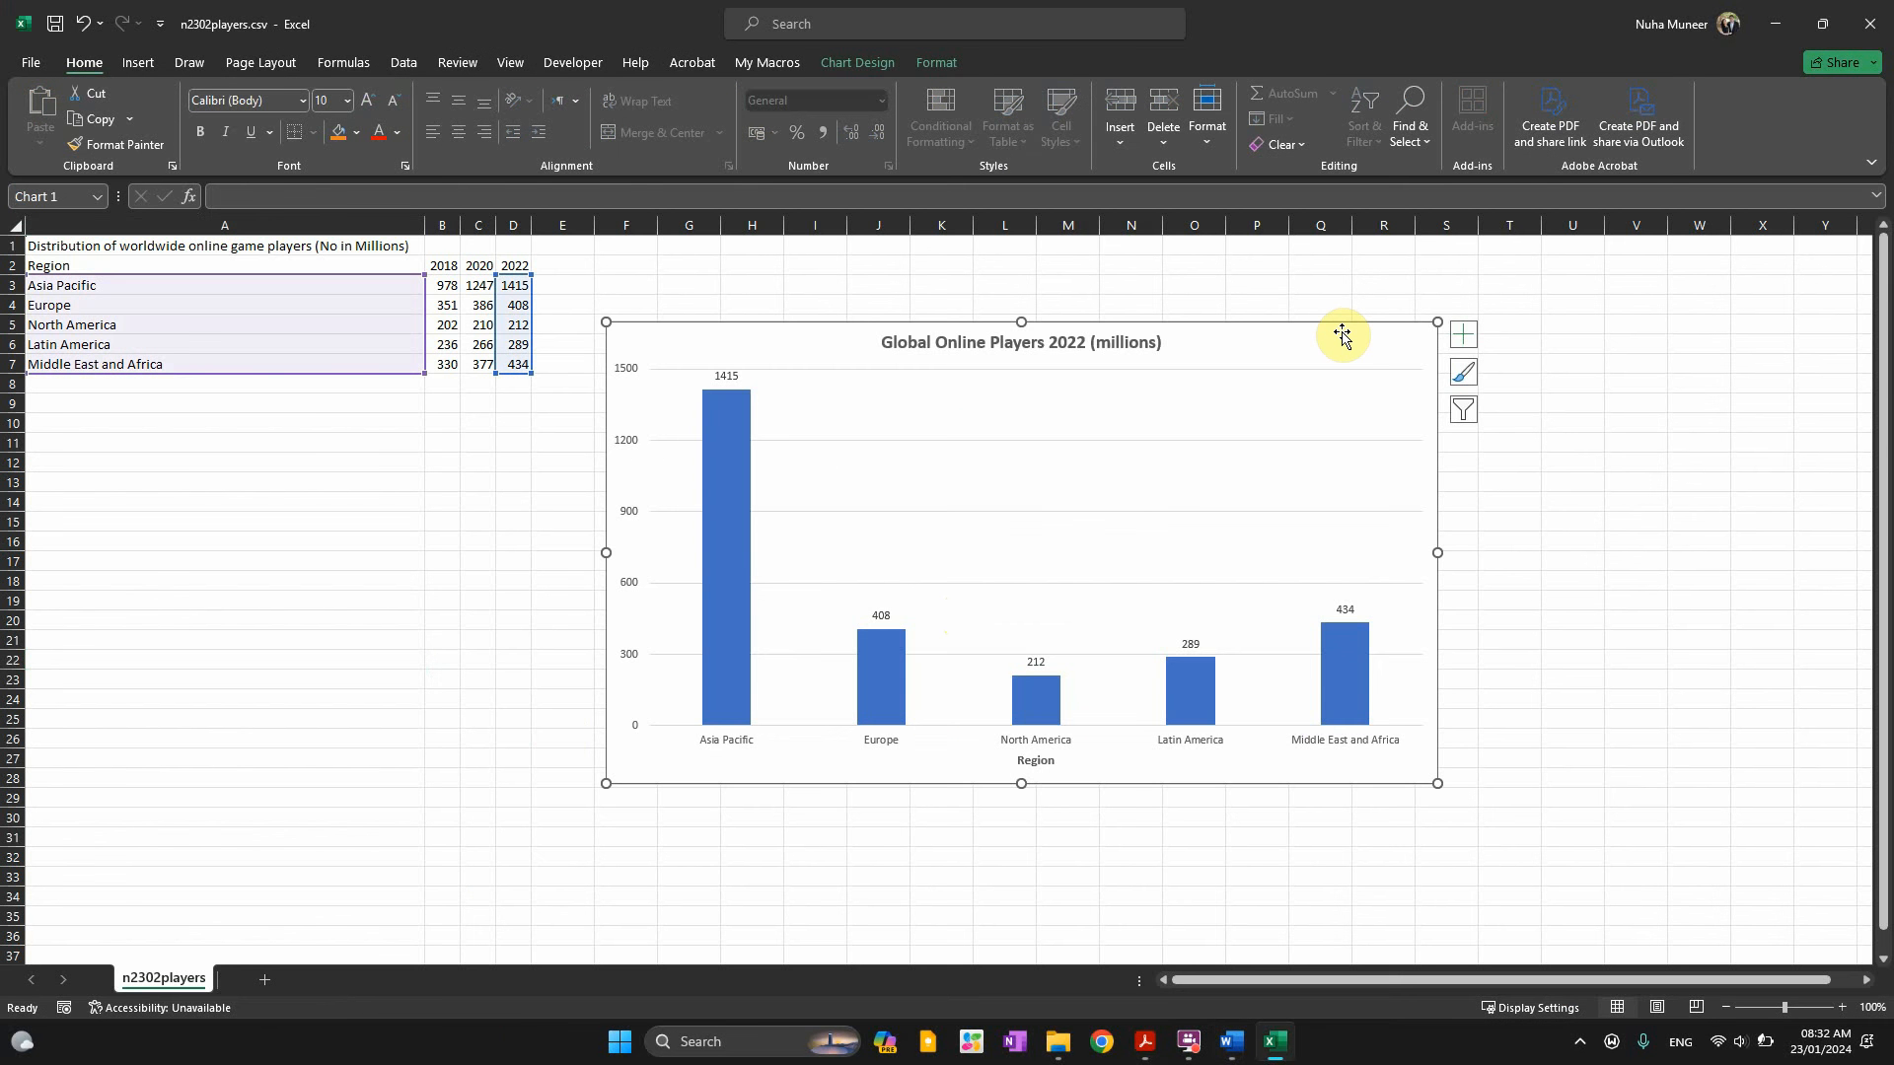
pyautogui.hotkey('alt', 'Tab')
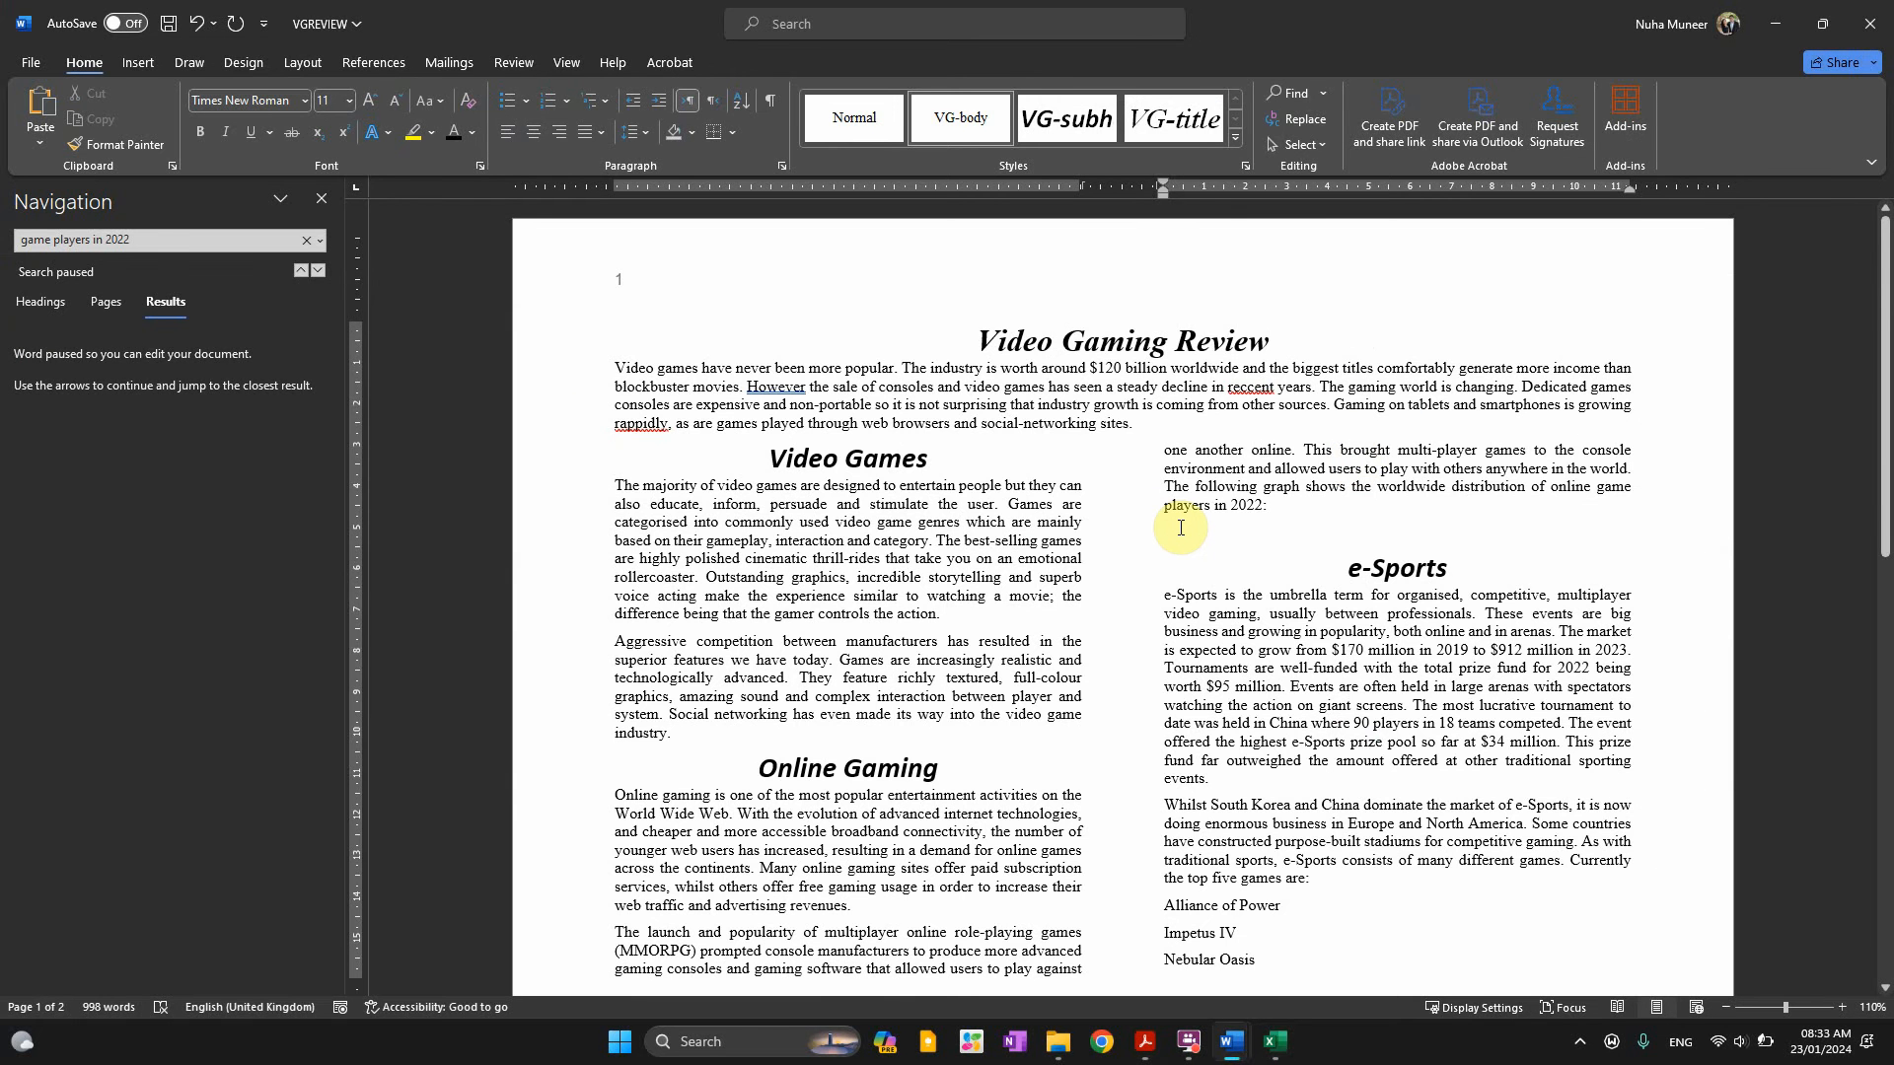
pyautogui.hotkey('ctrl', 'v')
# Review the column width, data labels and 6-point space requirements, then return to the e-Sports heading
pyautogui.hotkey('alt', 'Tab')
pyautogui.hotkey('alt', 'Tab')
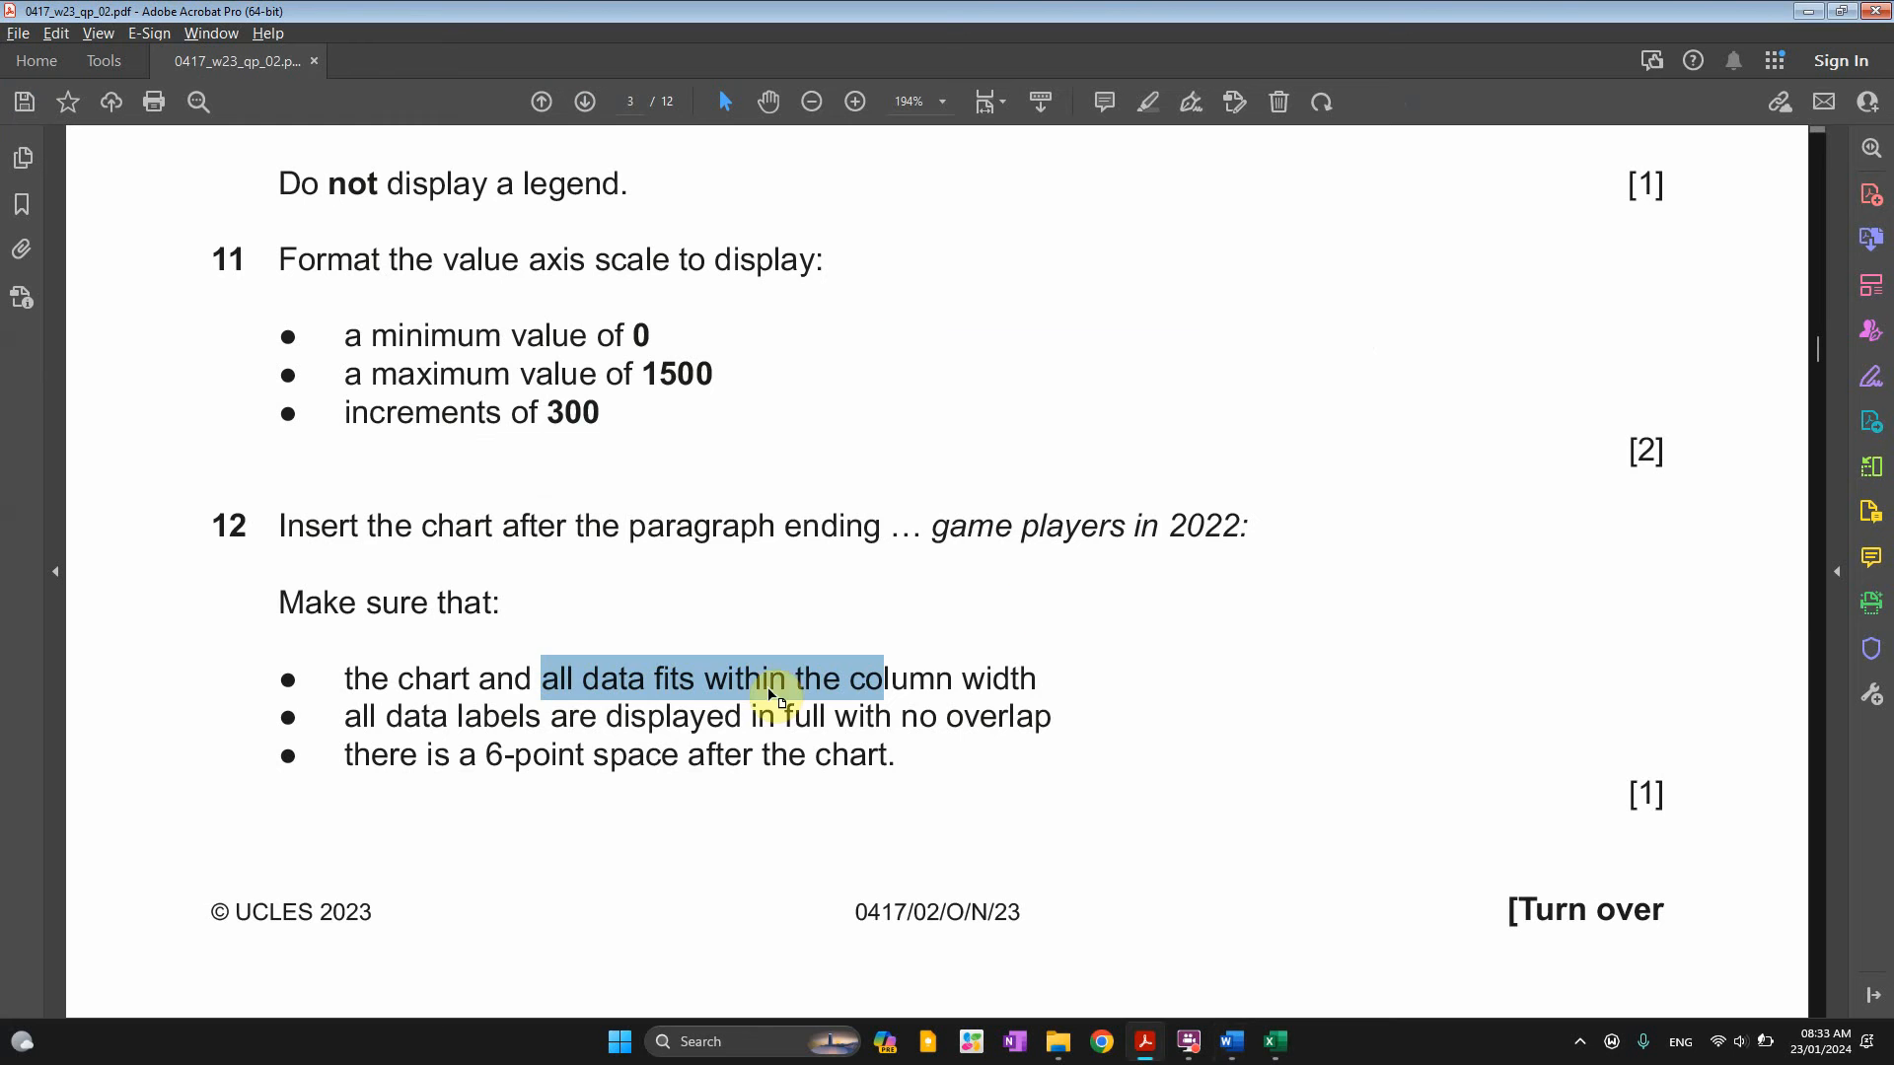
pyautogui.click(771, 693)
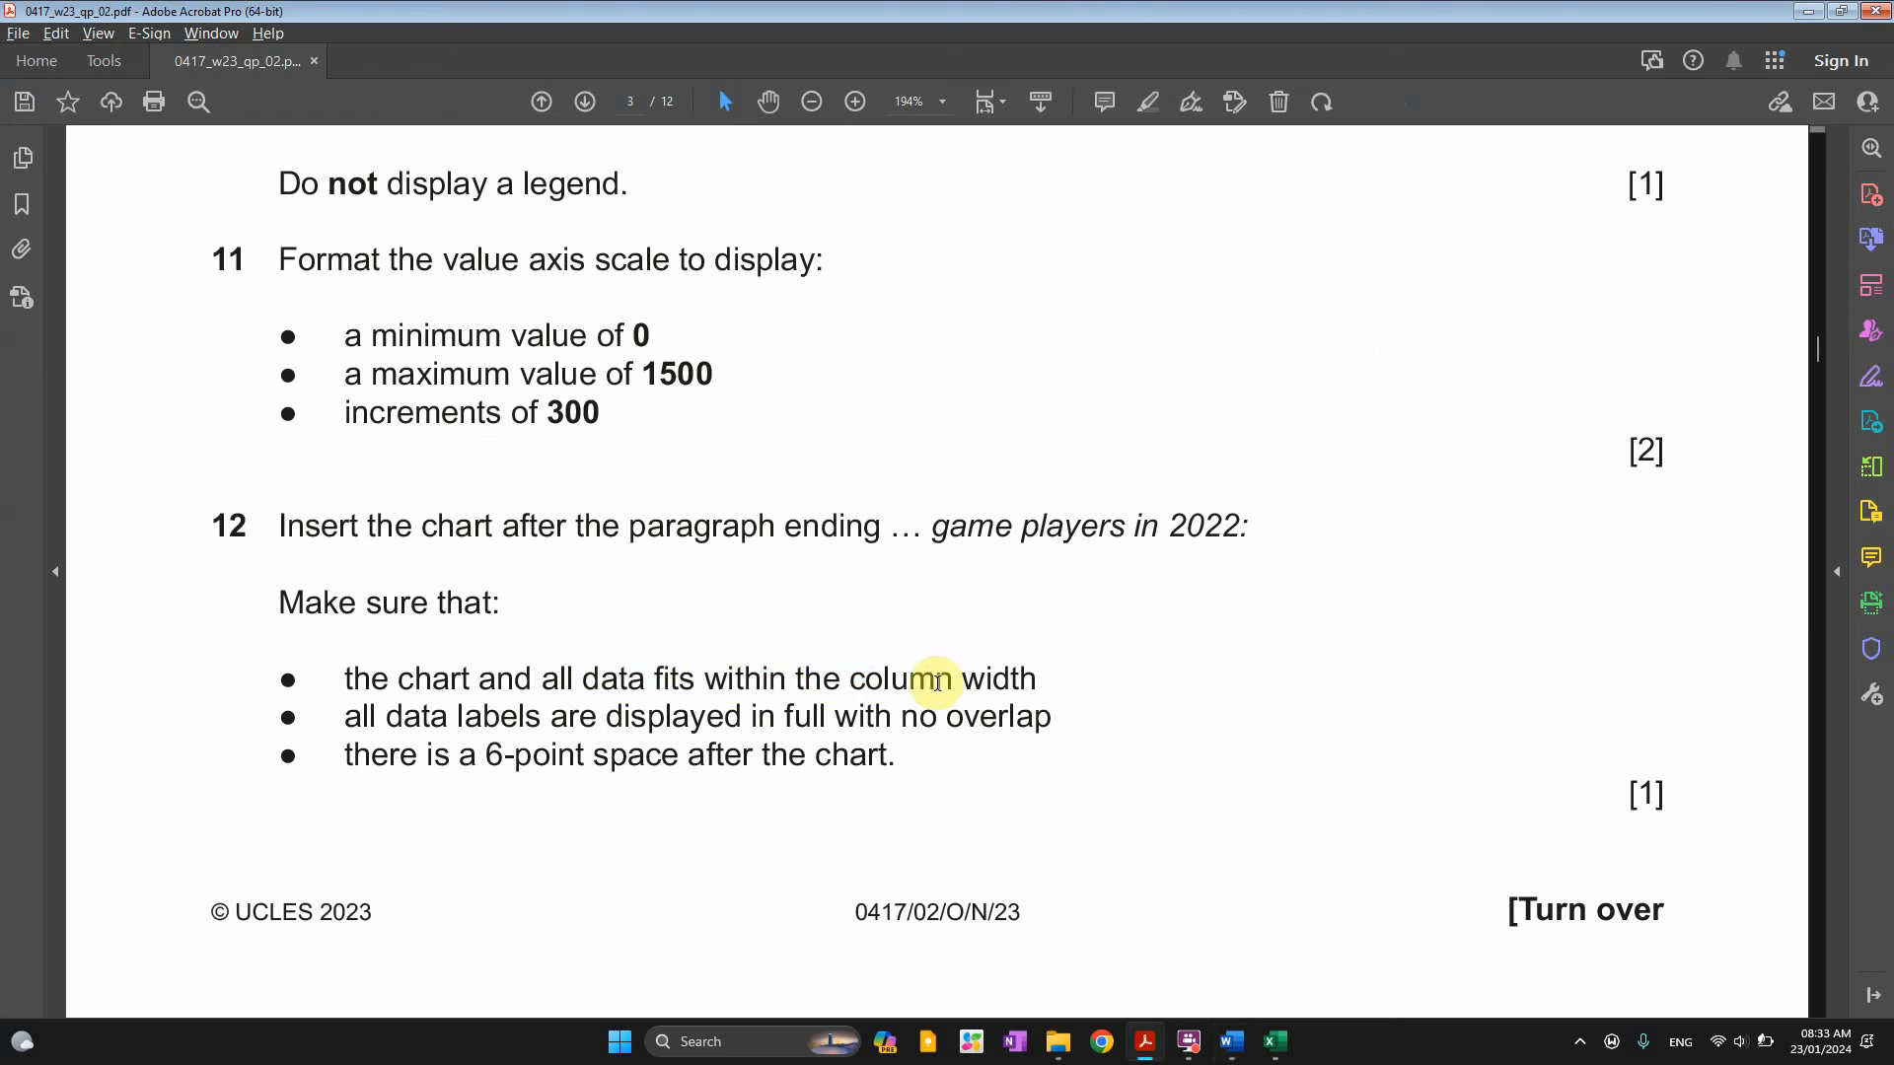
pyautogui.moveTo(952, 681); pyautogui.dragTo(704, 680)
pyautogui.moveTo(459, 717); pyautogui.dragTo(937, 718)
pyautogui.hotkey('alt', 'Tab')
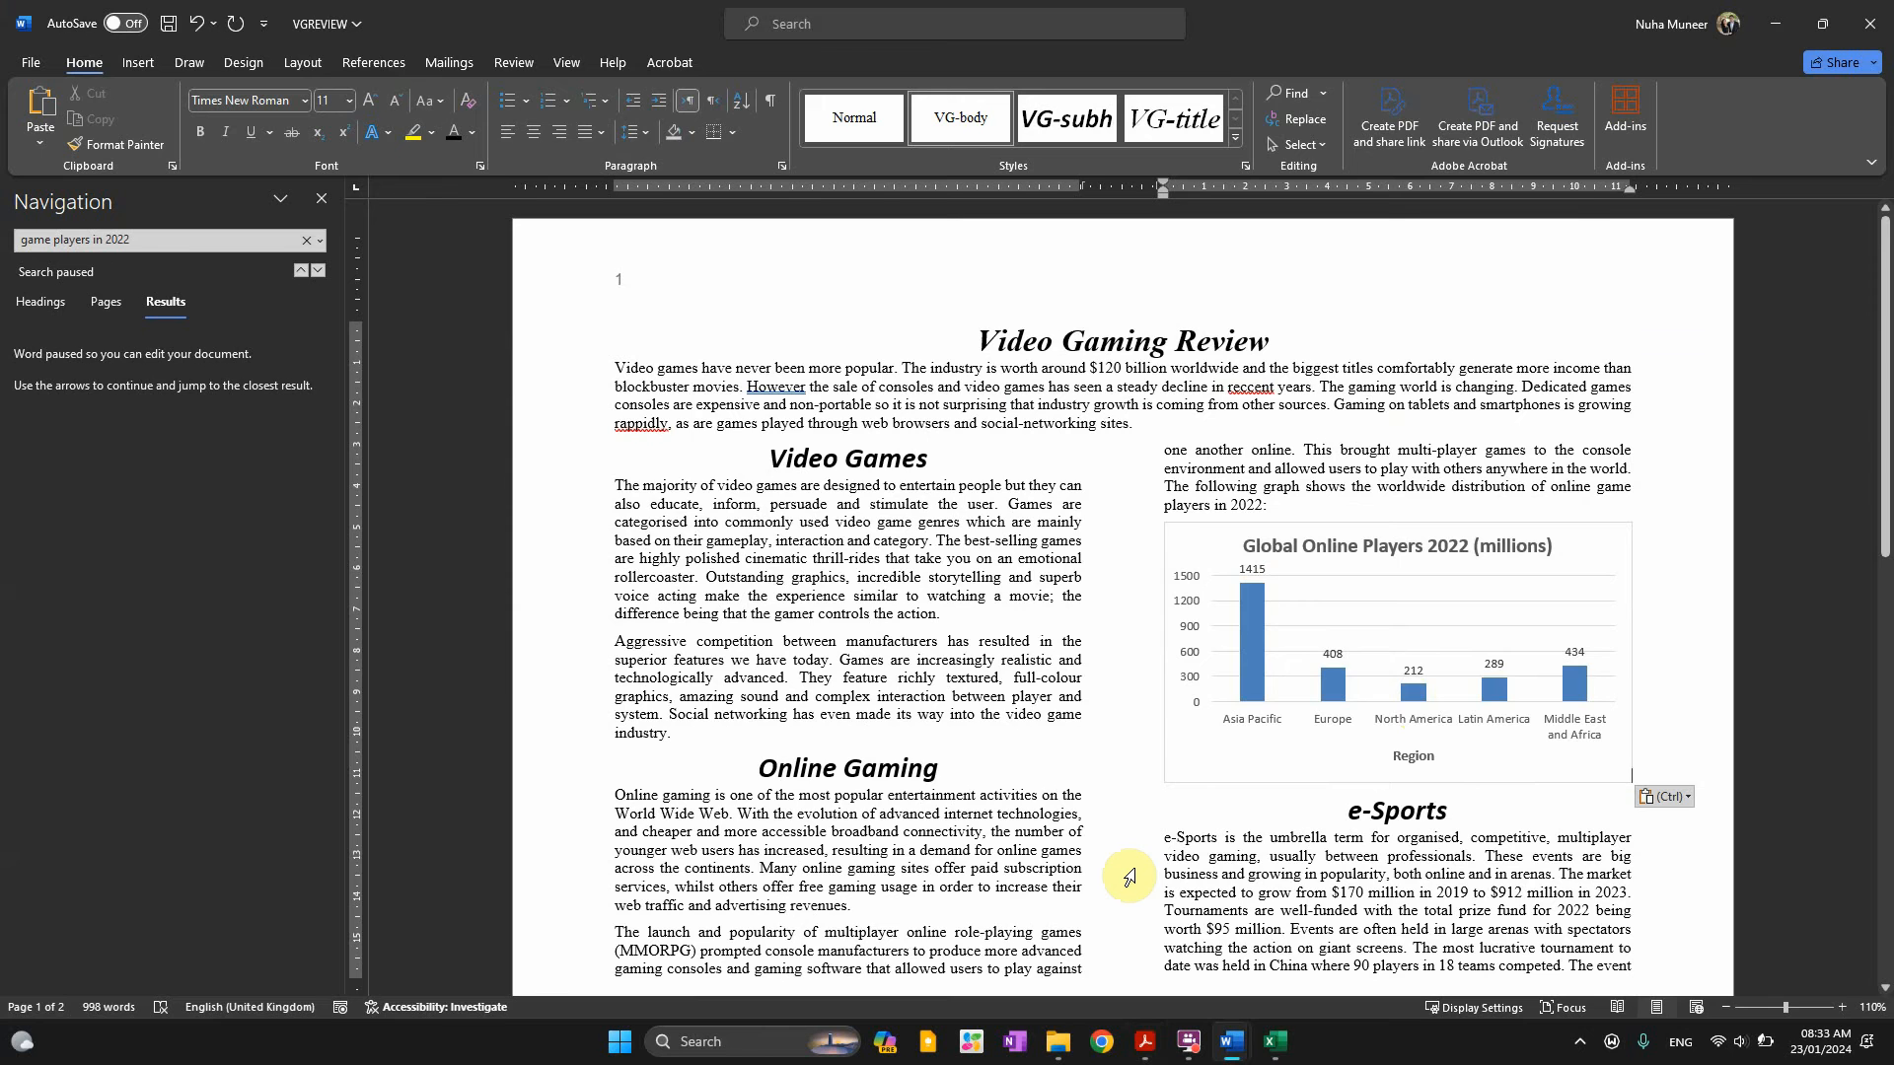
pyautogui.hotkey('alt', 'Tab')
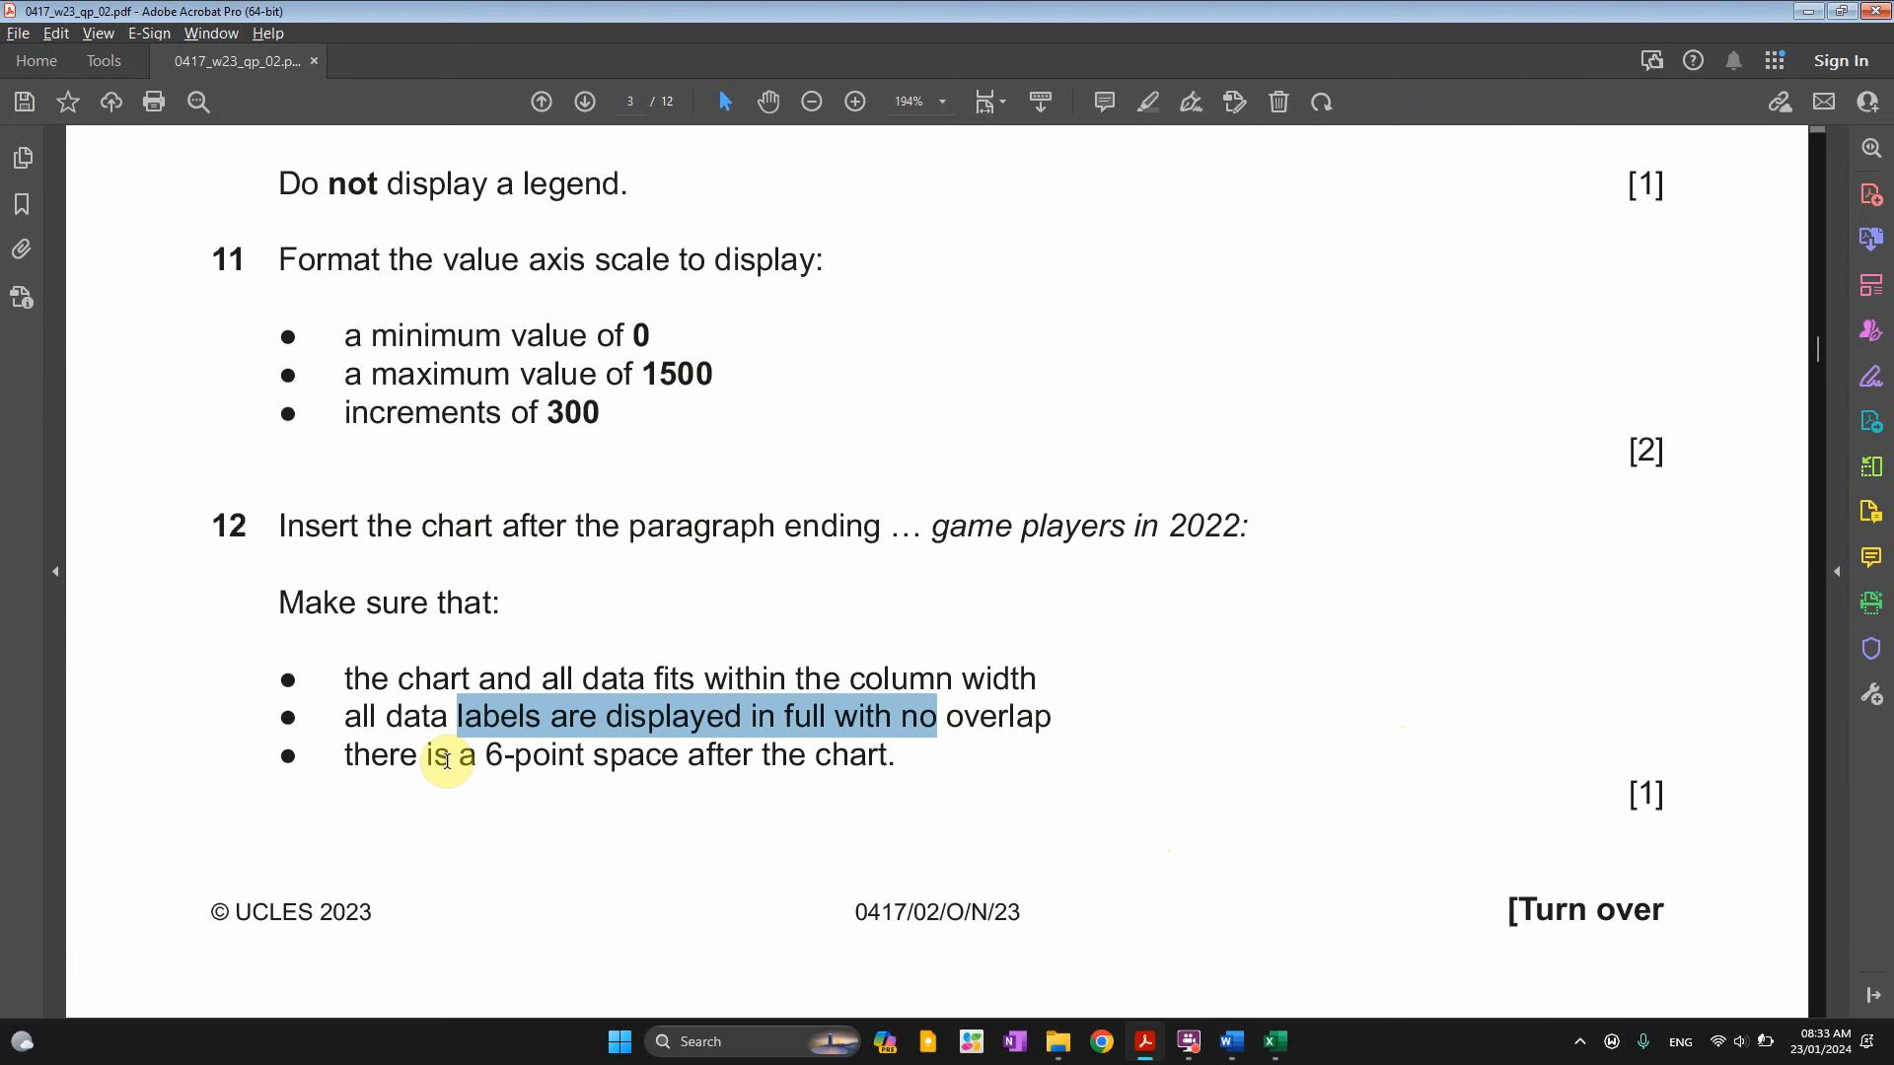
pyautogui.moveTo(488, 761); pyautogui.dragTo(699, 758)
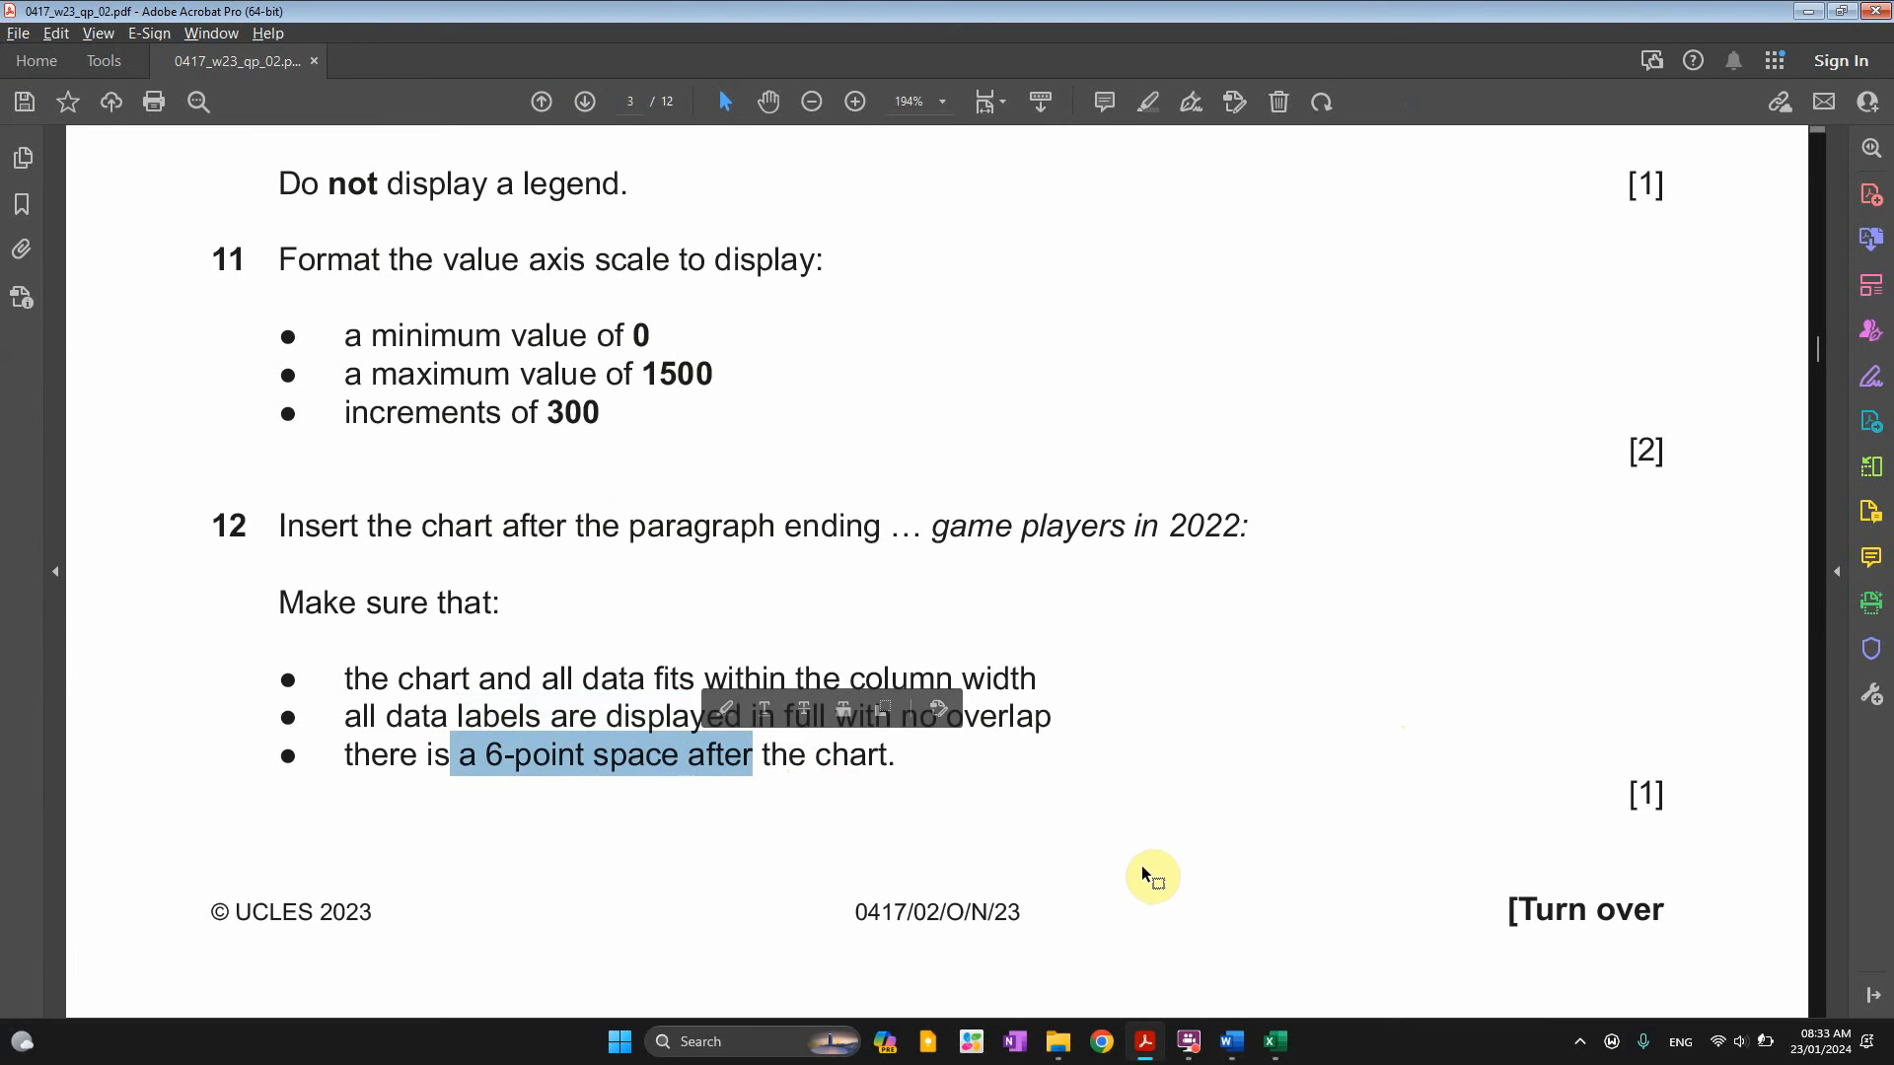
pyautogui.hotkey('alt', 'Tab')
pyautogui.click(1338, 793)
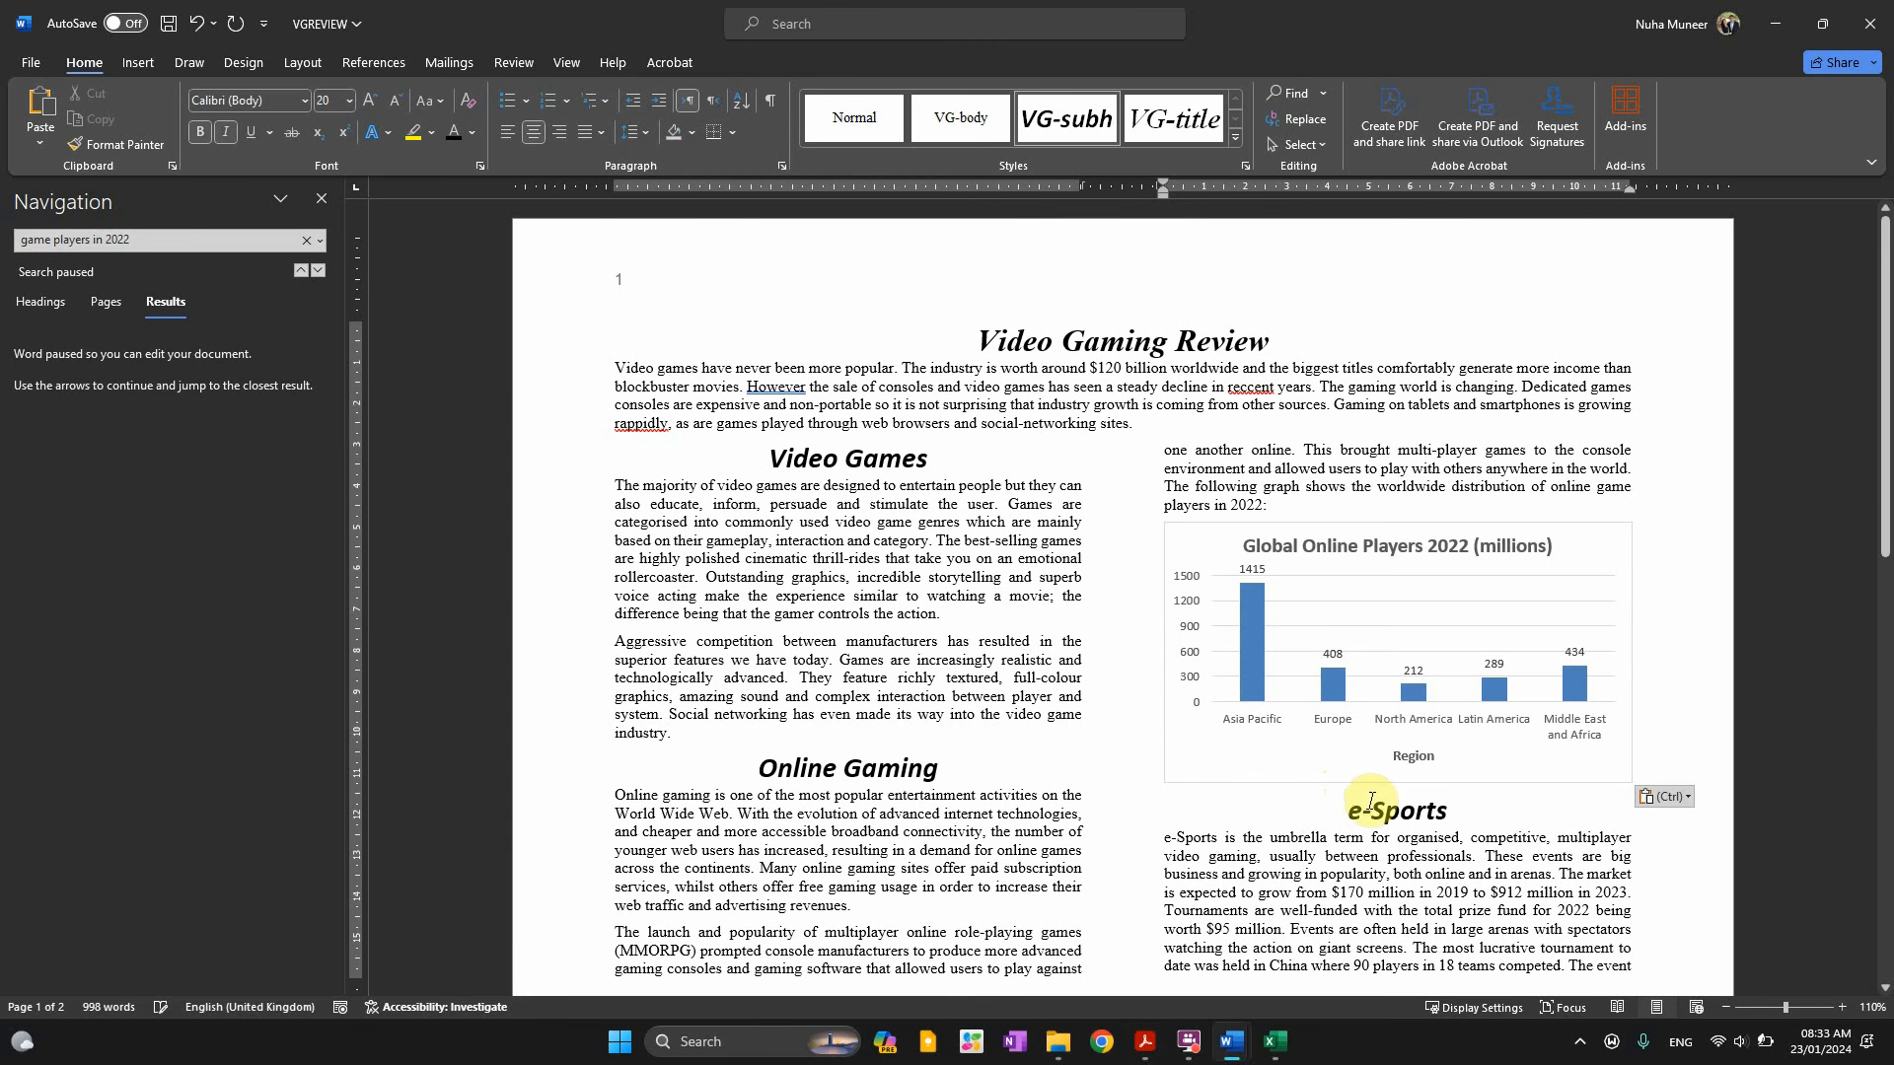
# Insert an empty line between the chart and the e-Sports heading and set it to 6 pt
pyautogui.press('BackSpace')
pyautogui.press('Right')
pyautogui.press('BackSpace')
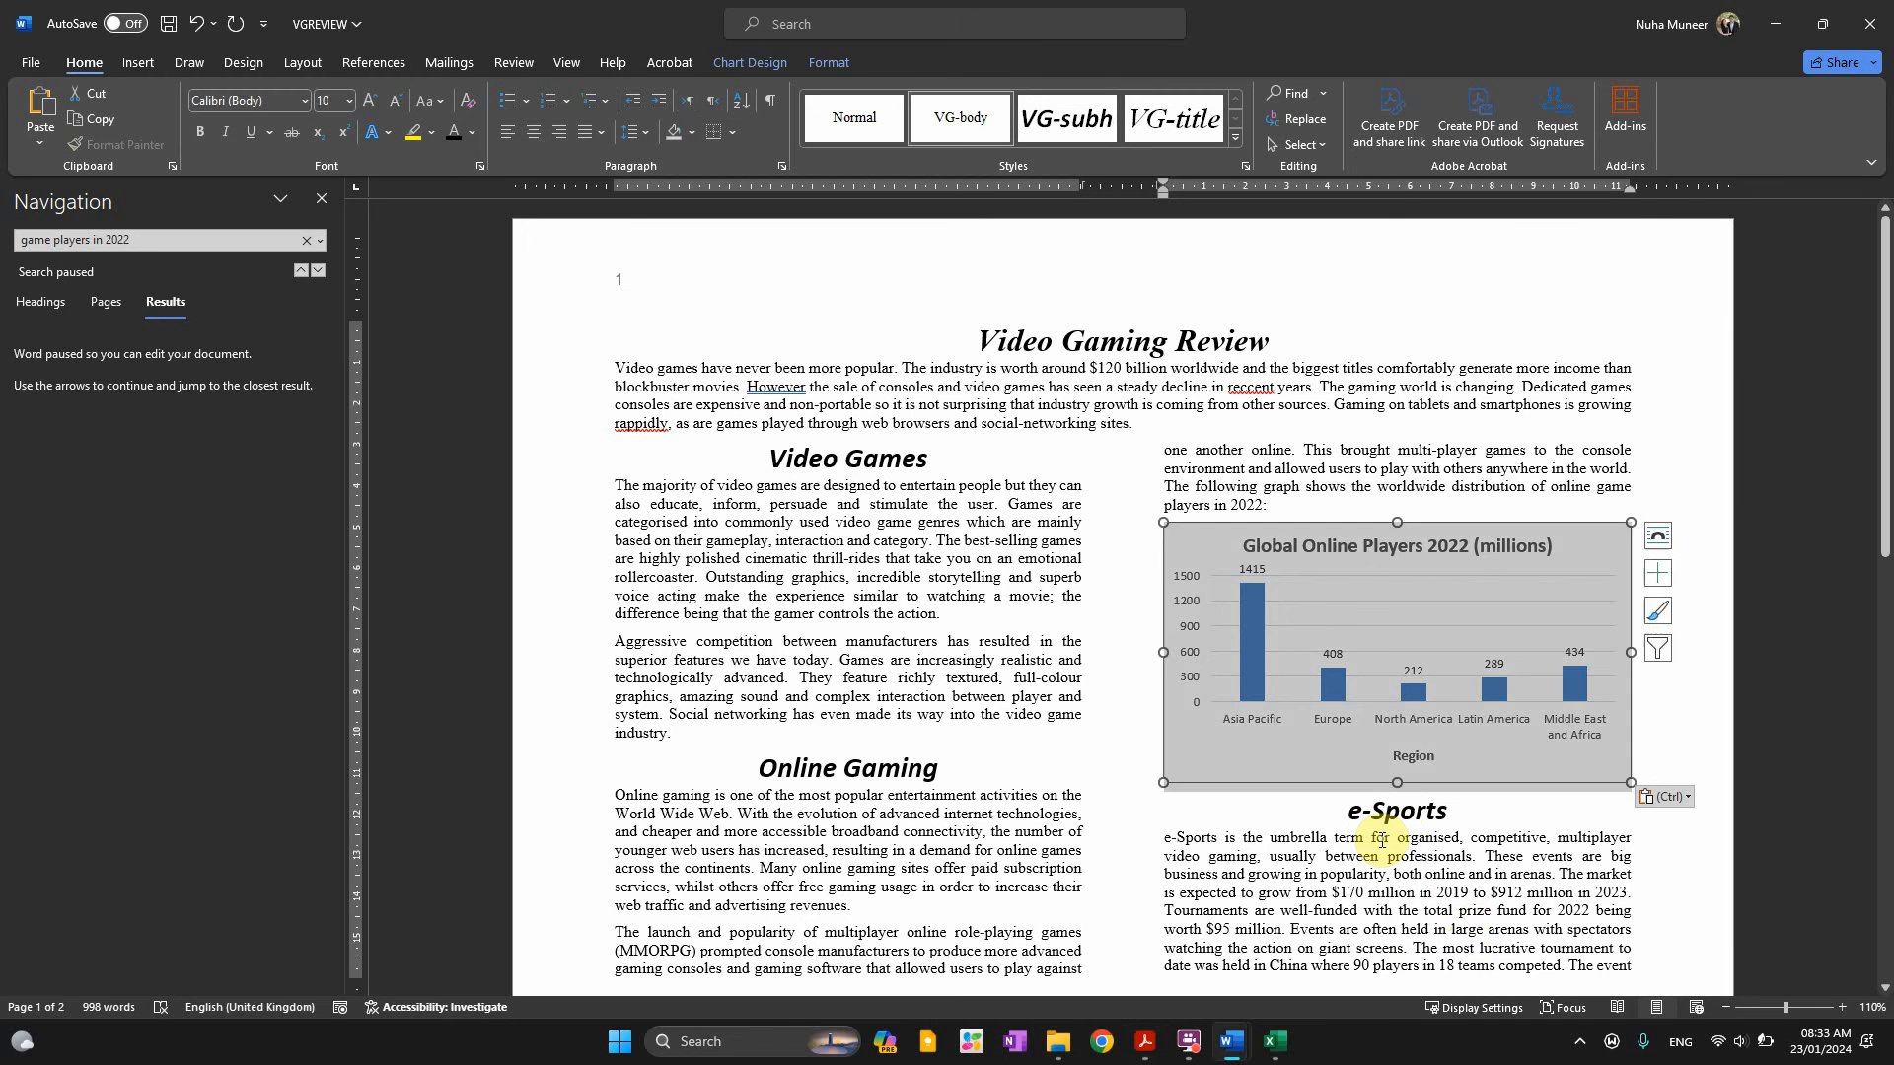
pyautogui.press('Right')
pyautogui.press('Return')
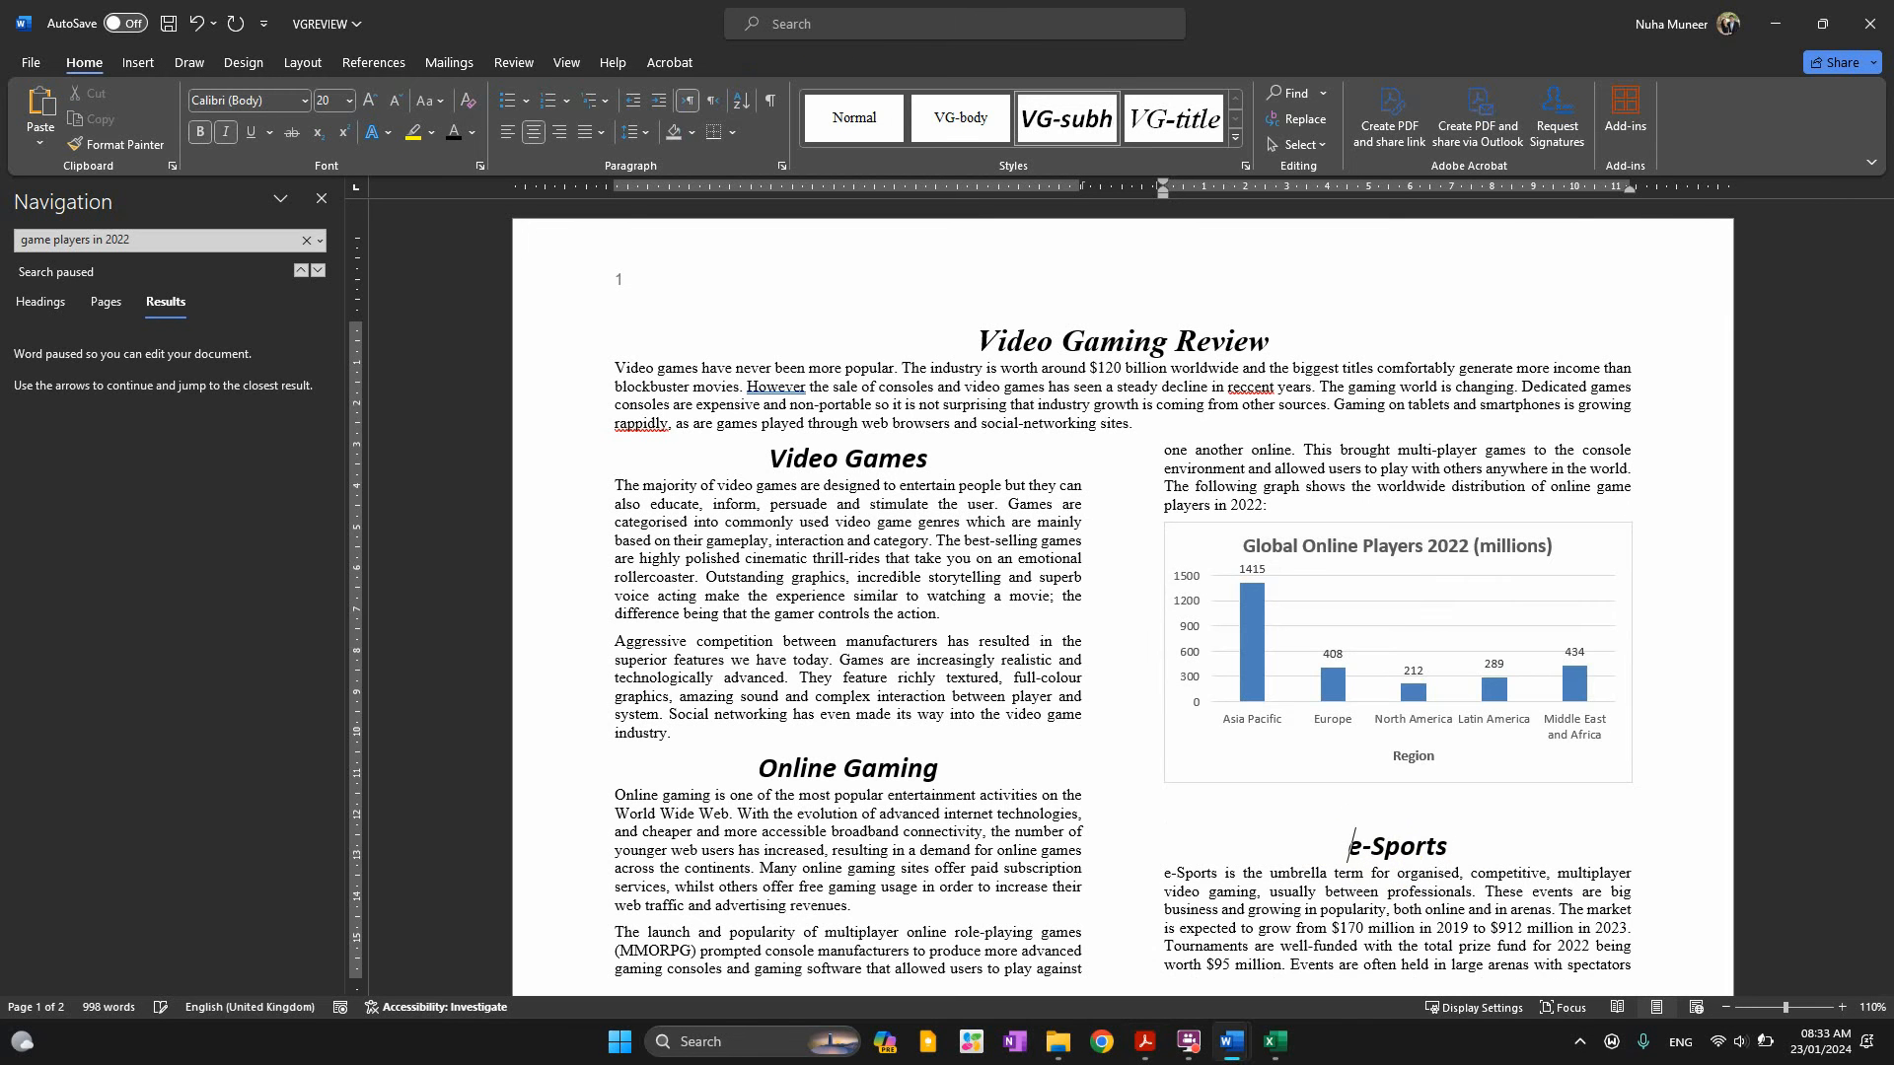
pyautogui.click(1417, 786)
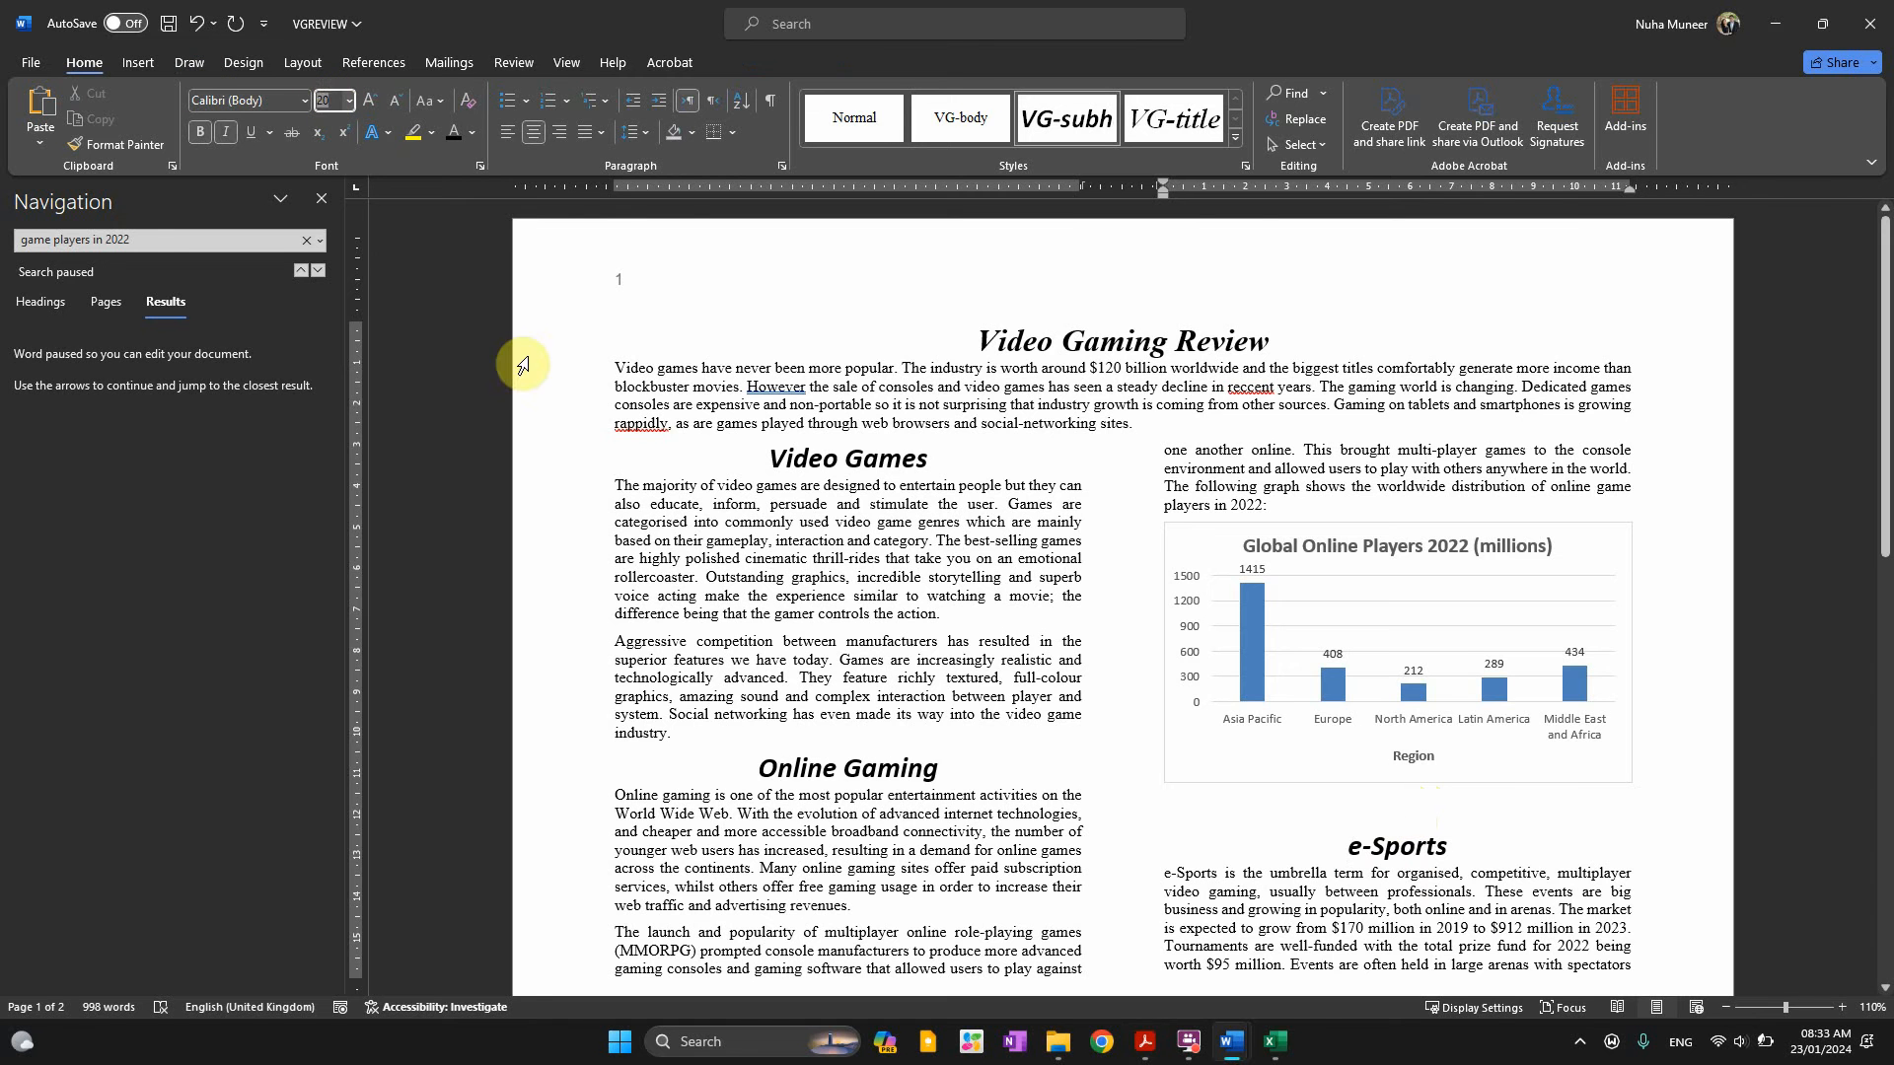
pyautogui.write('6')
pyautogui.press('Return')
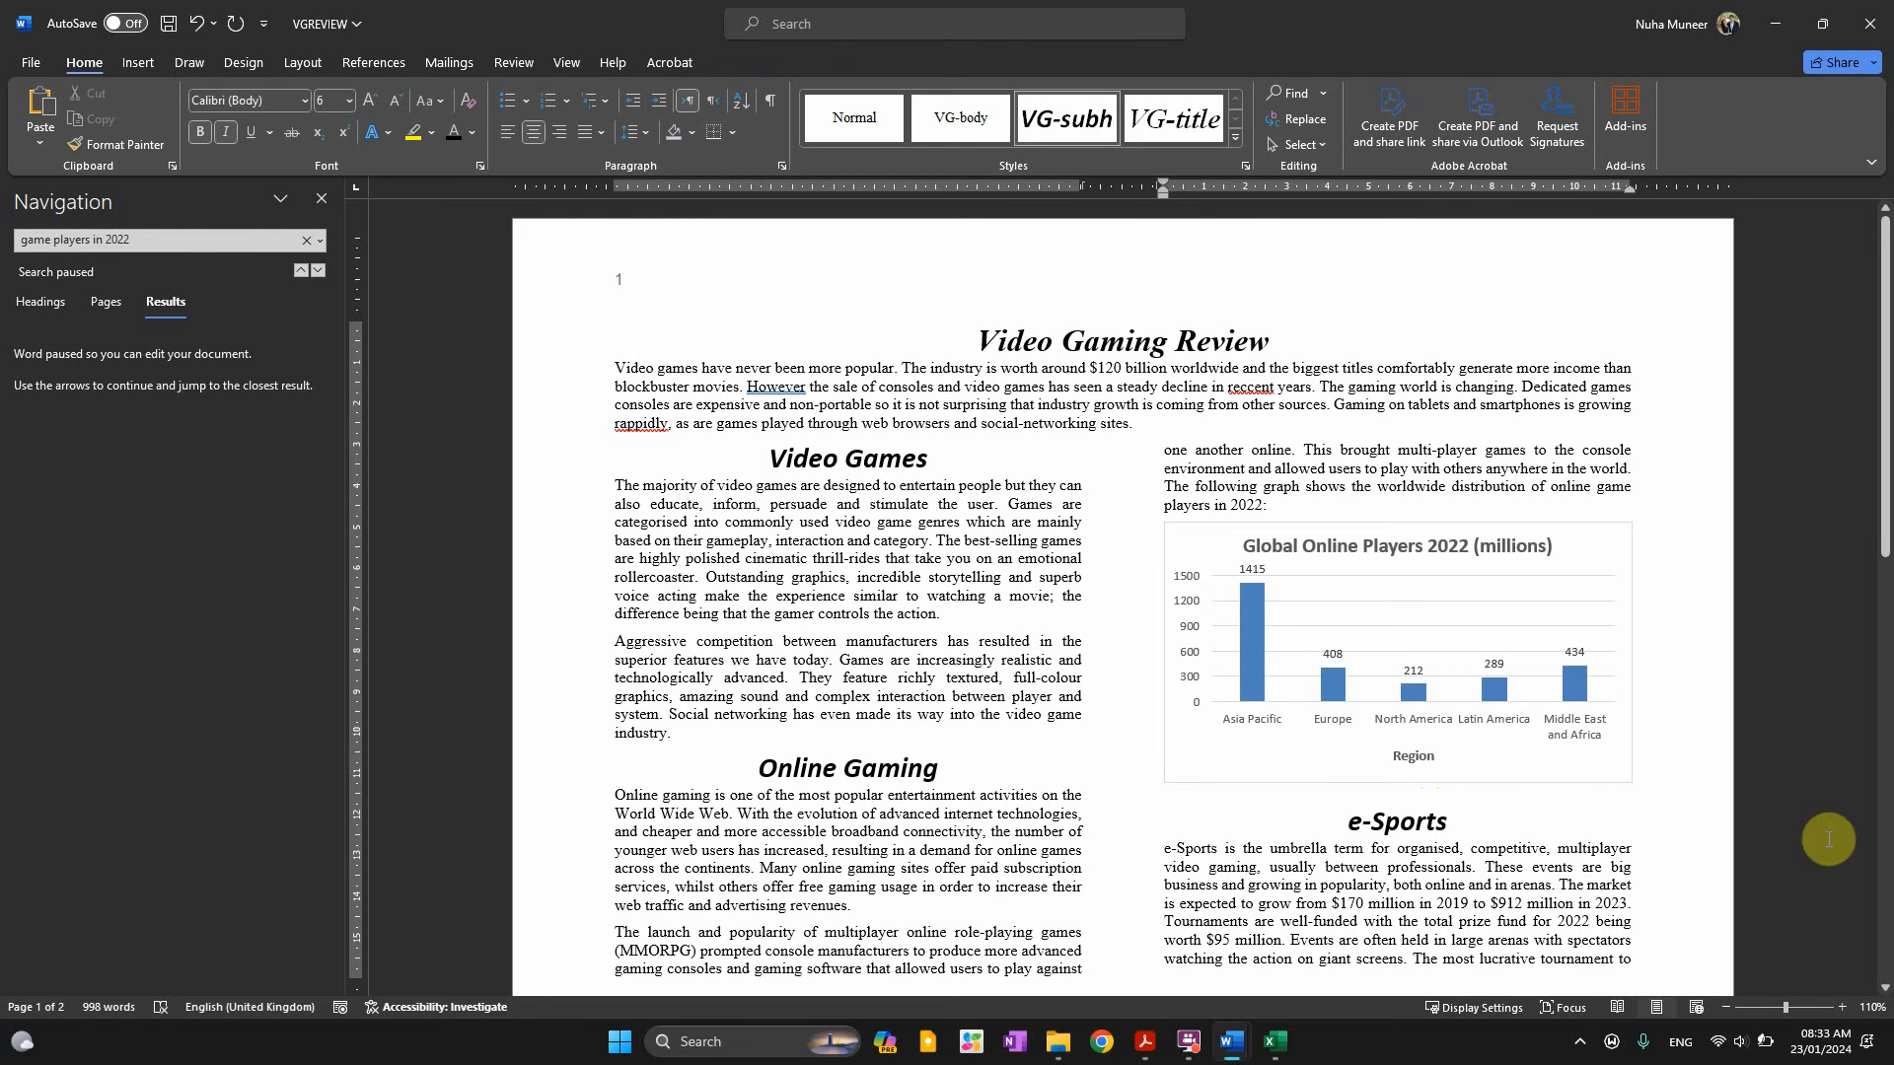
# Check the line spacing around the e-Sports heading, closing the options without changes
pyautogui.click(1403, 818)
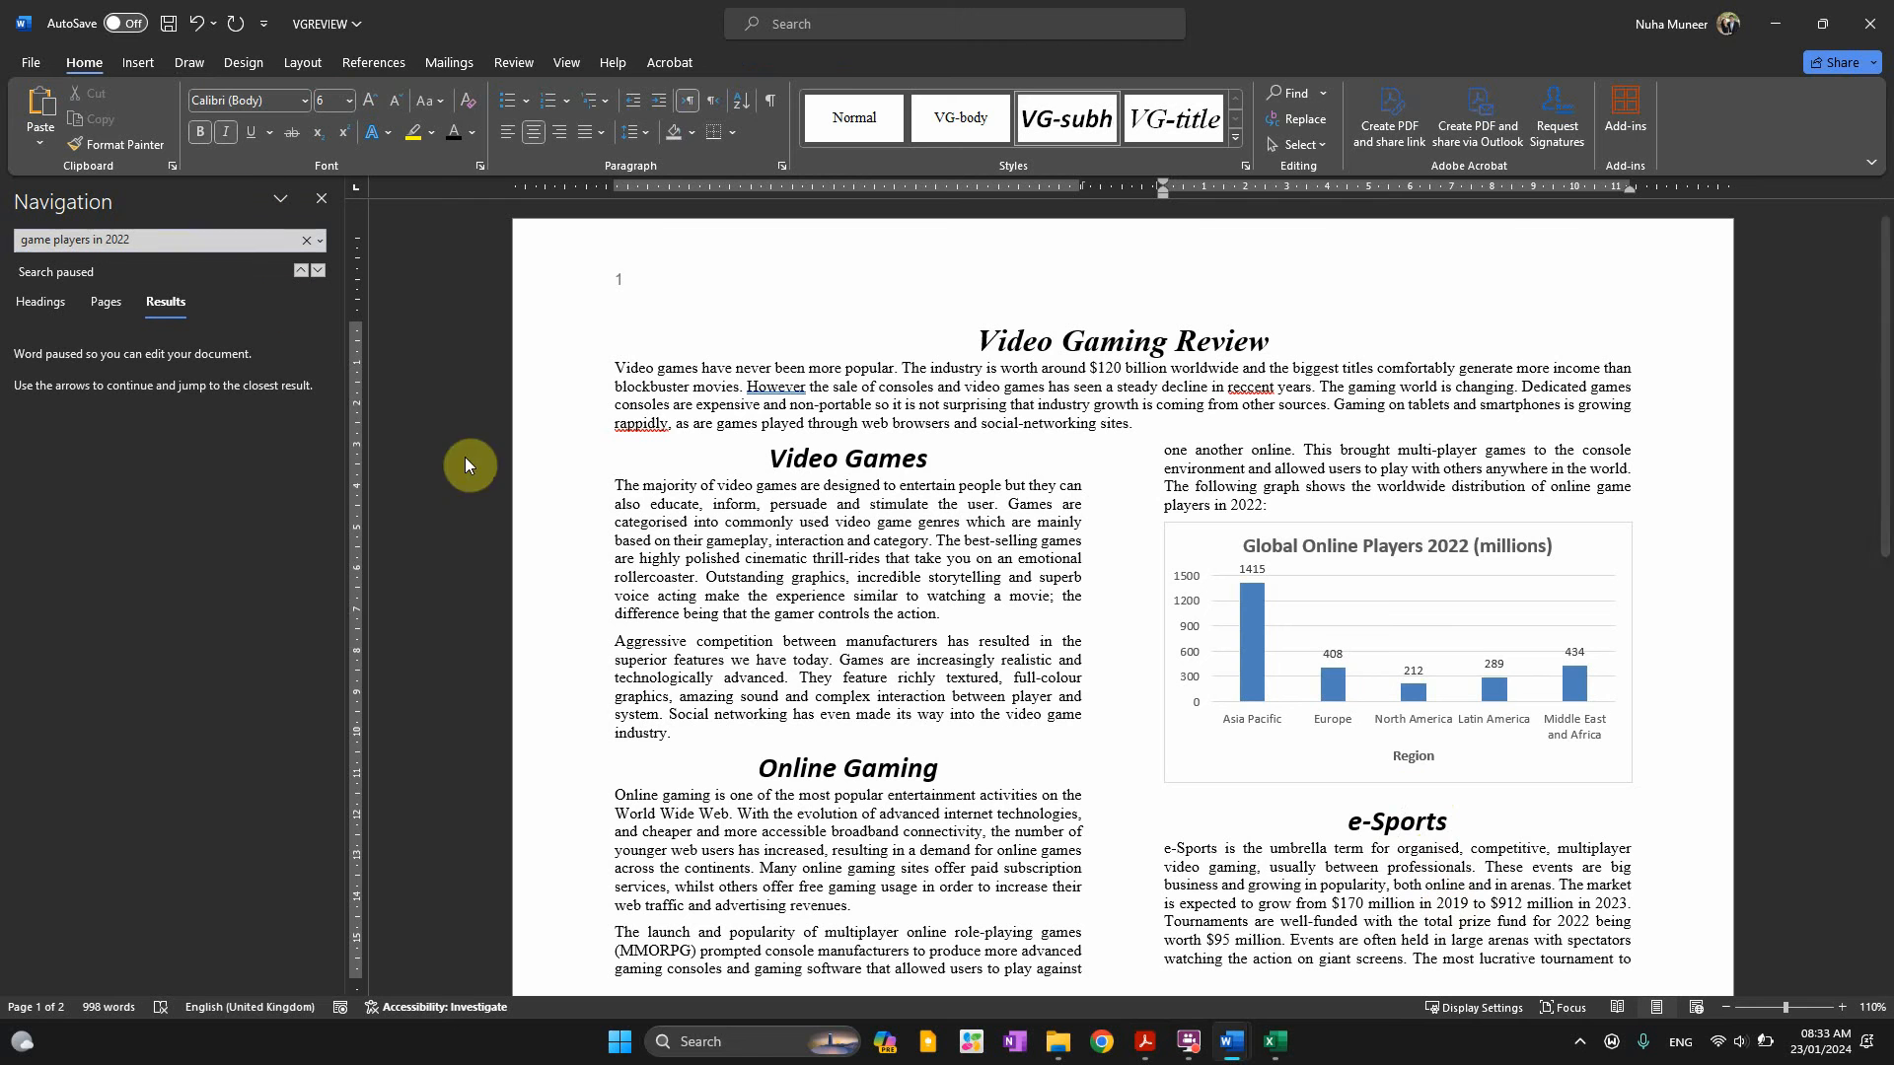
pyautogui.click(632, 141)
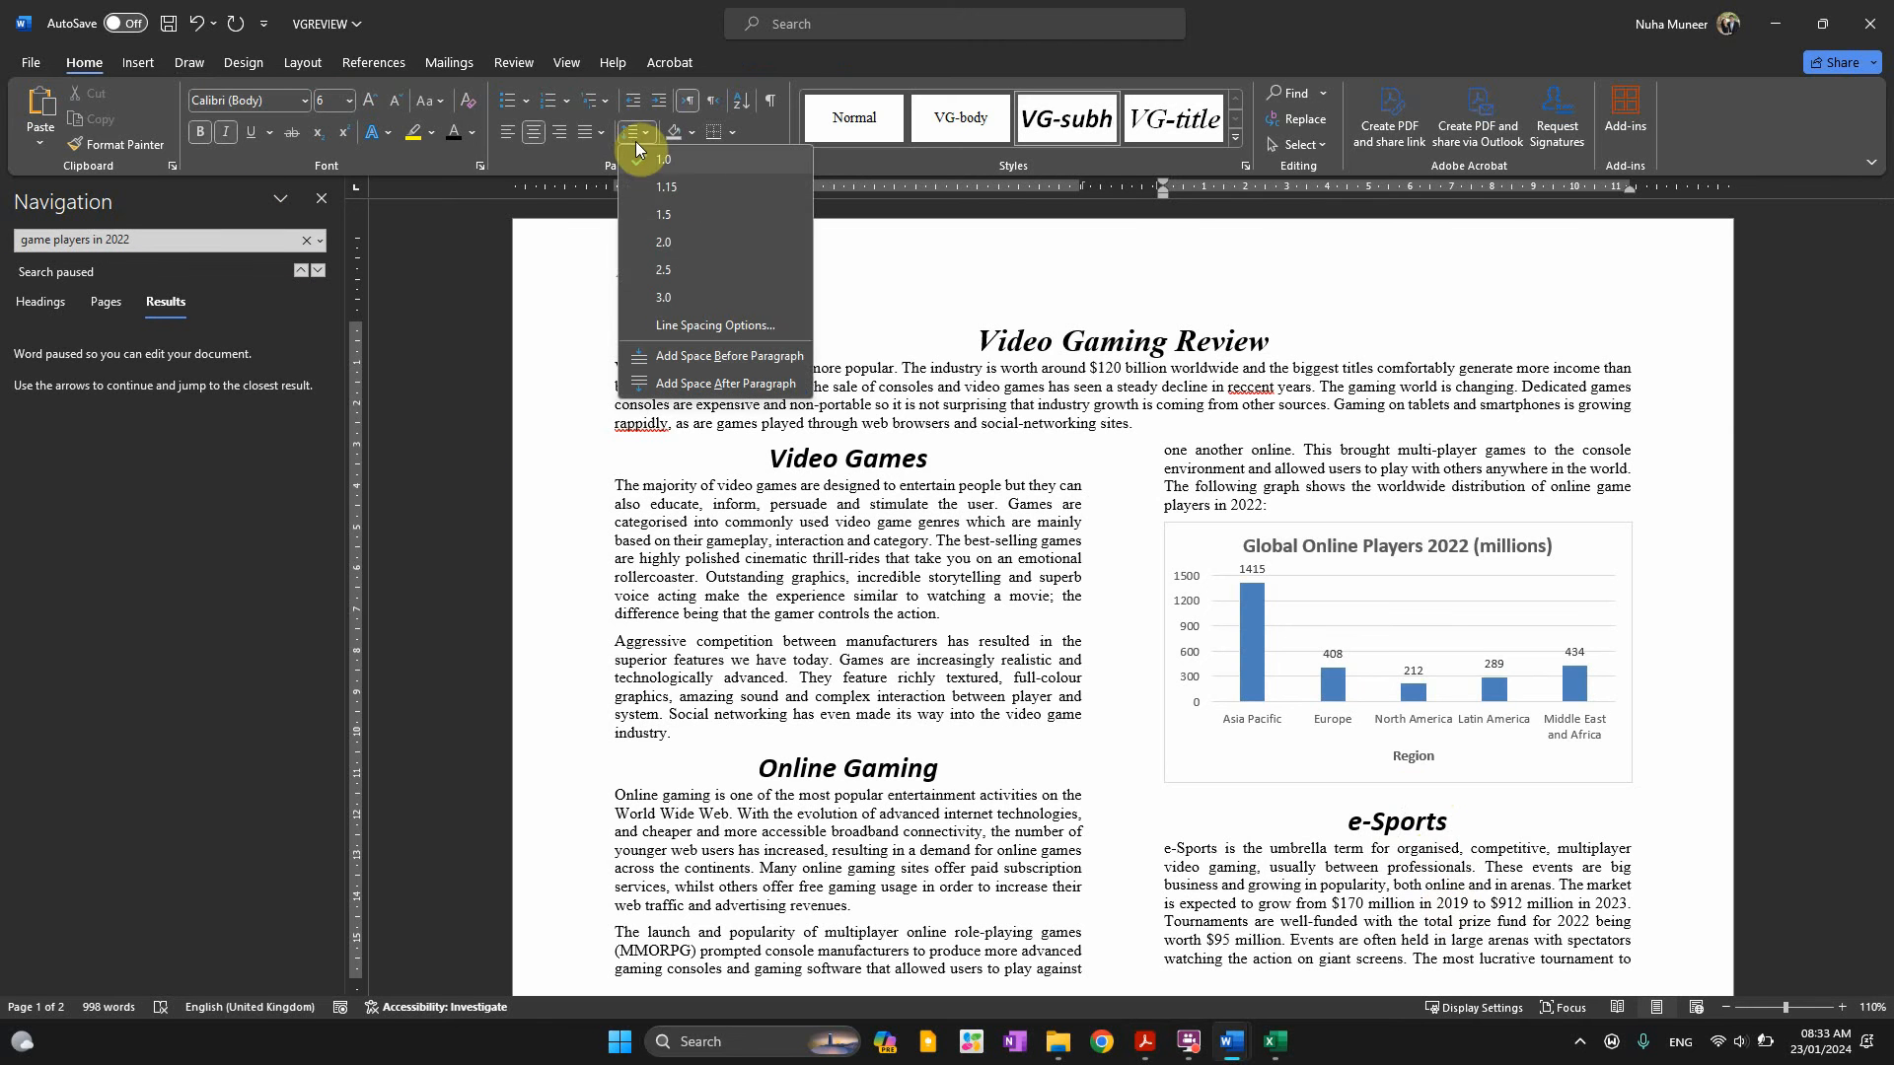
pyautogui.click(690, 326)
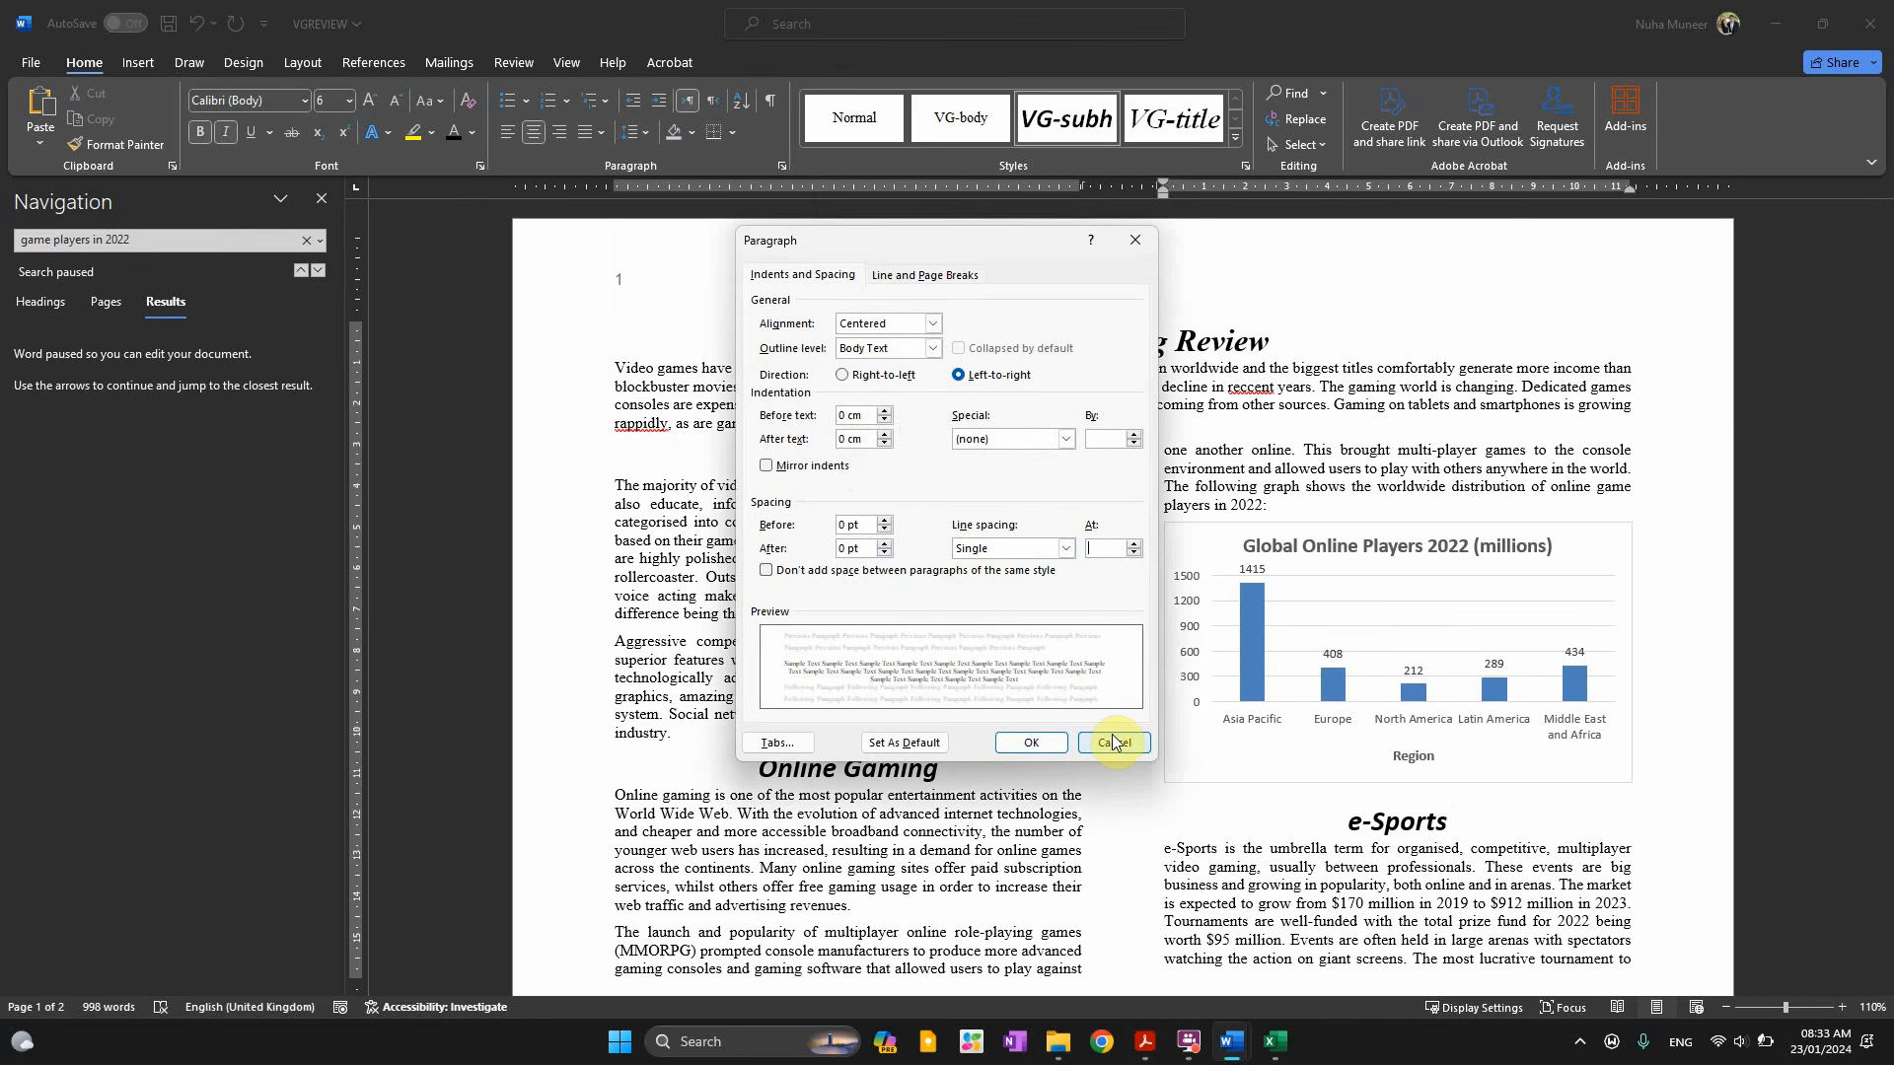
pyautogui.click(1113, 745)
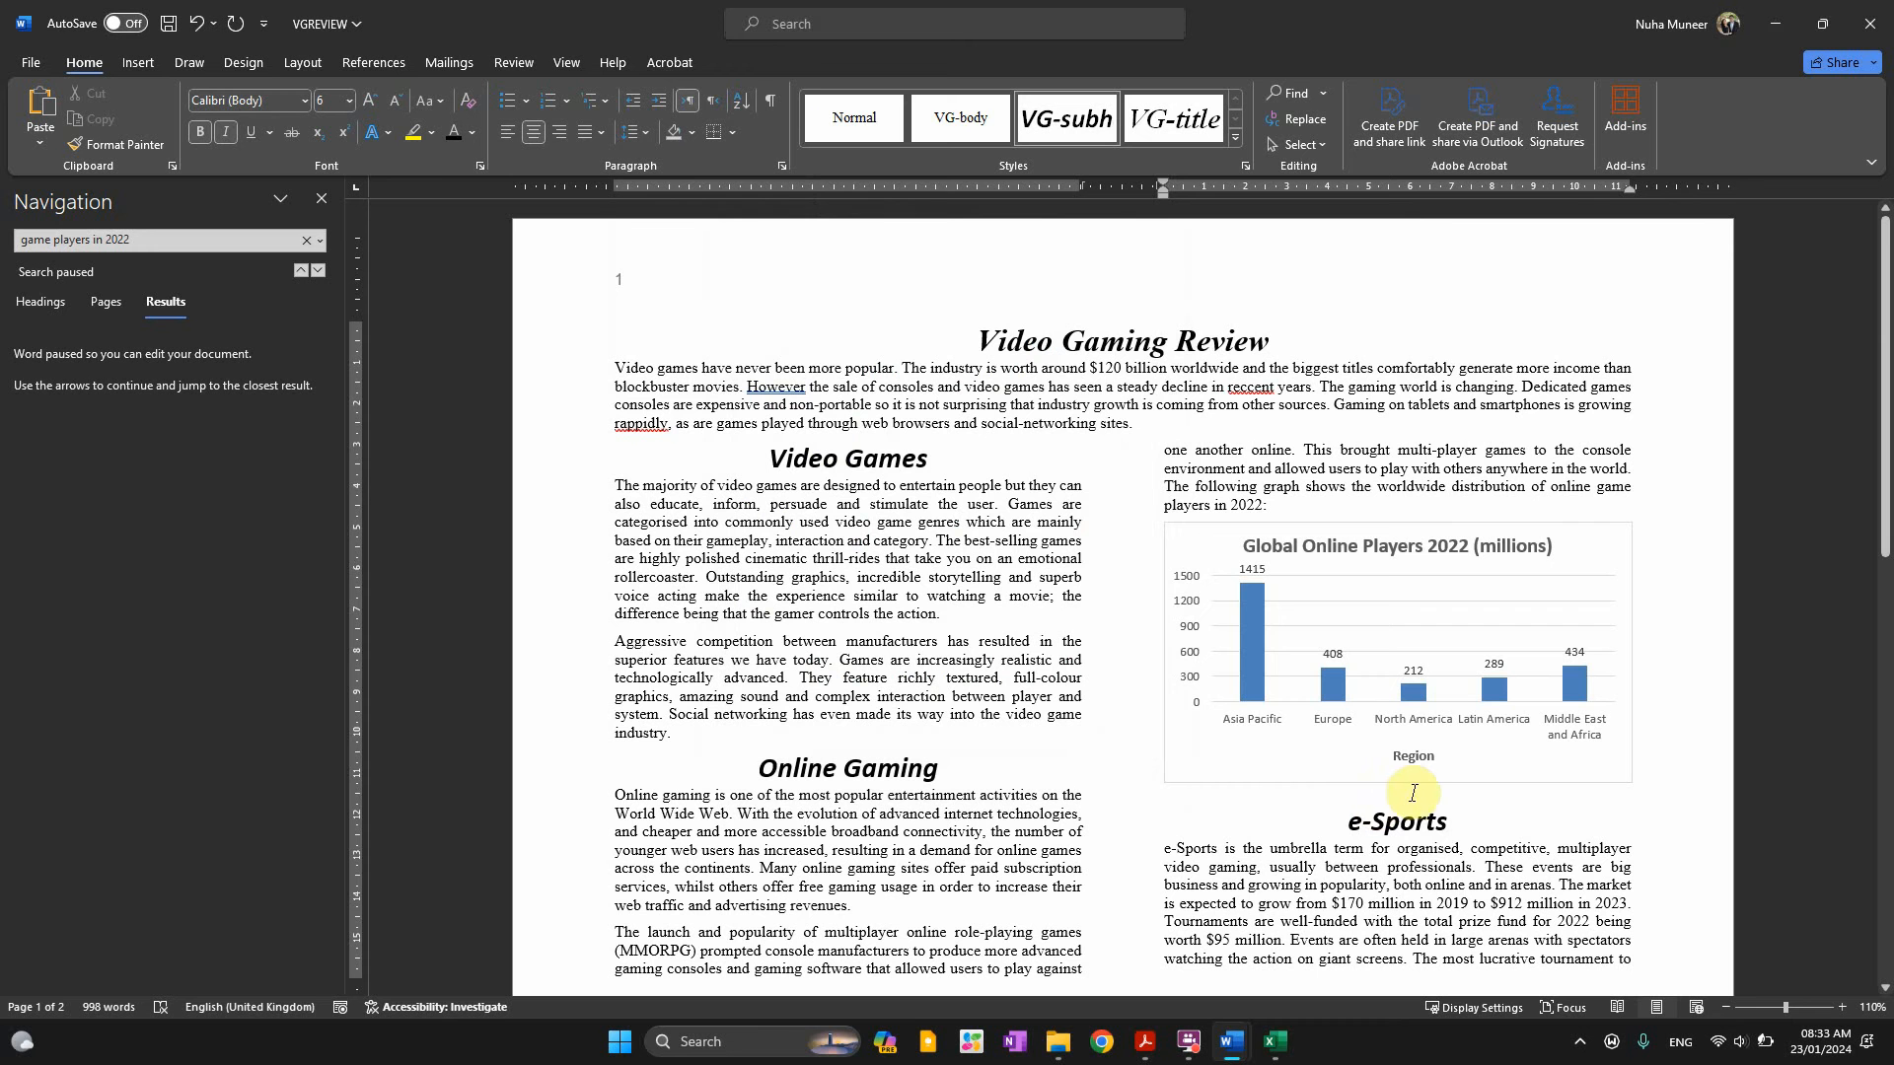
pyautogui.click(1421, 817)
pyautogui.keyDown('ctrl'); pyautogui.scroll(6, 1419, 804); pyautogui.keyUp('ctrl')
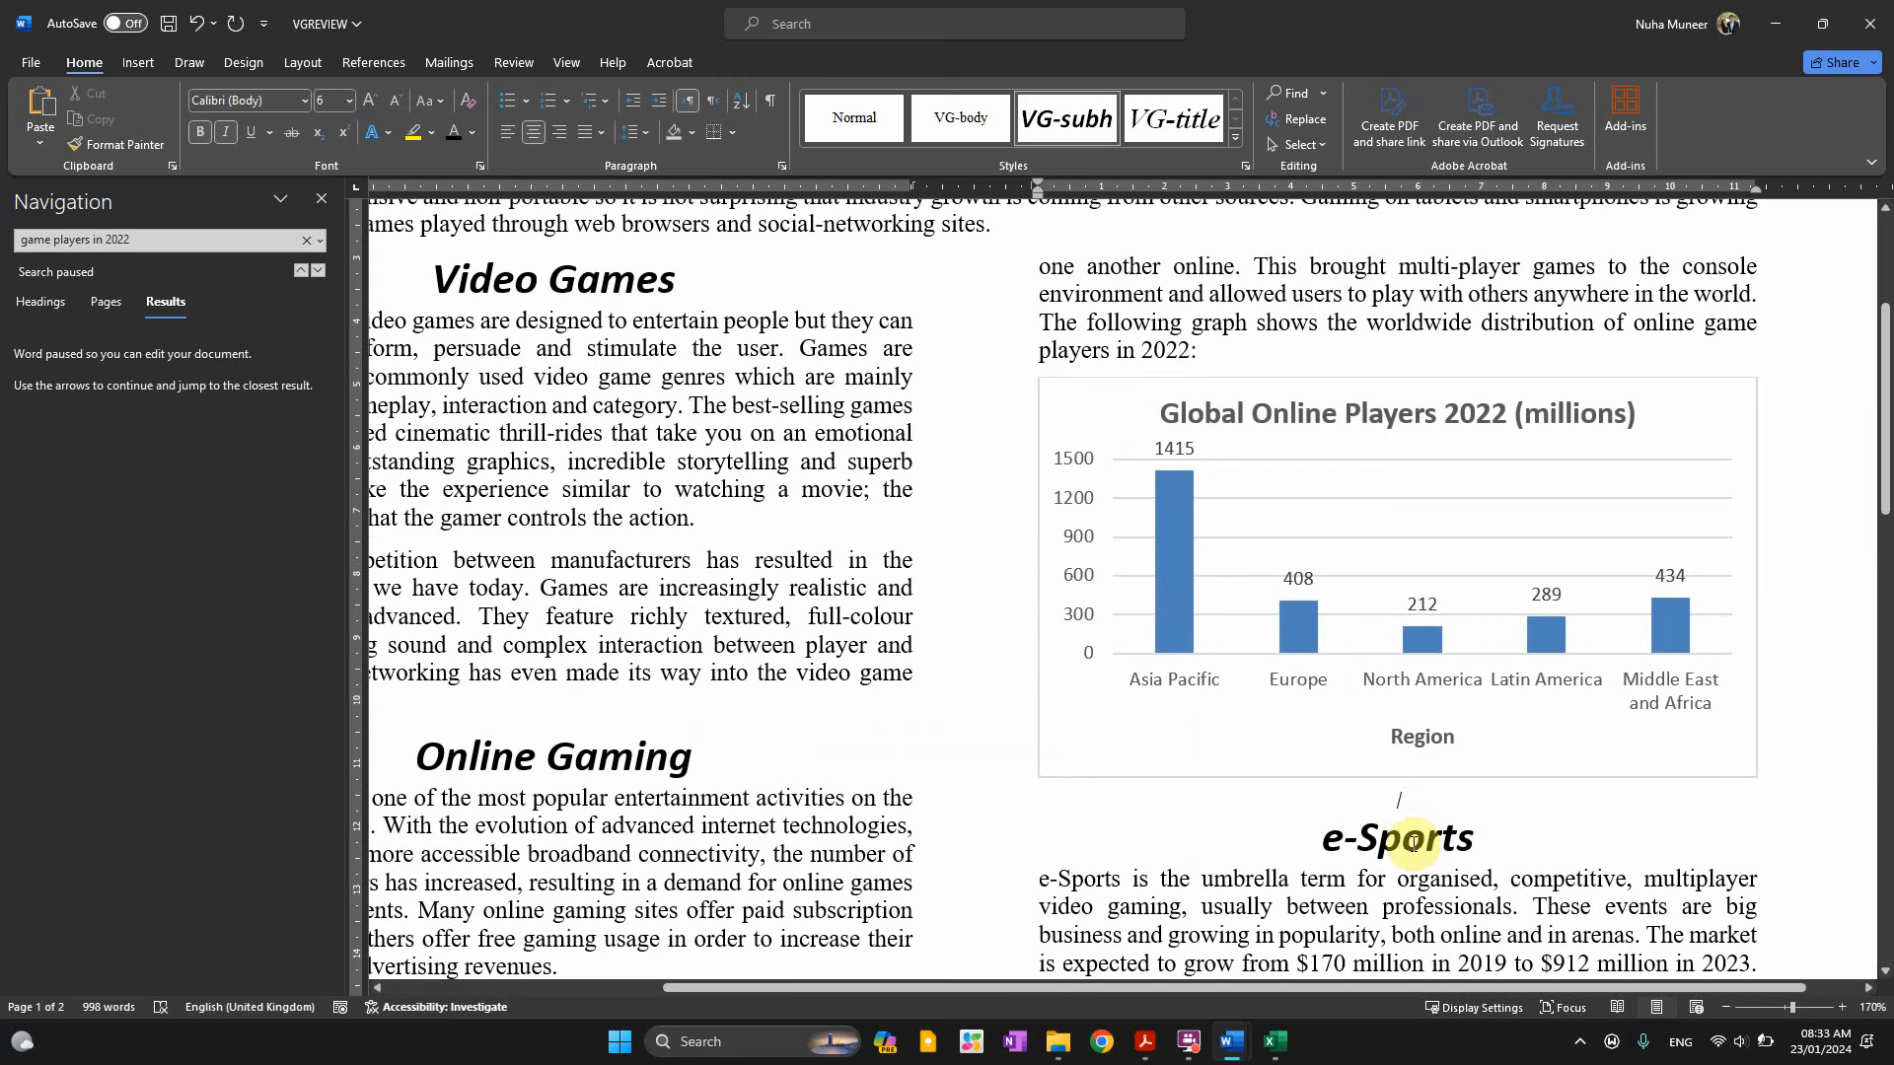
pyautogui.doubleClick(1401, 799)
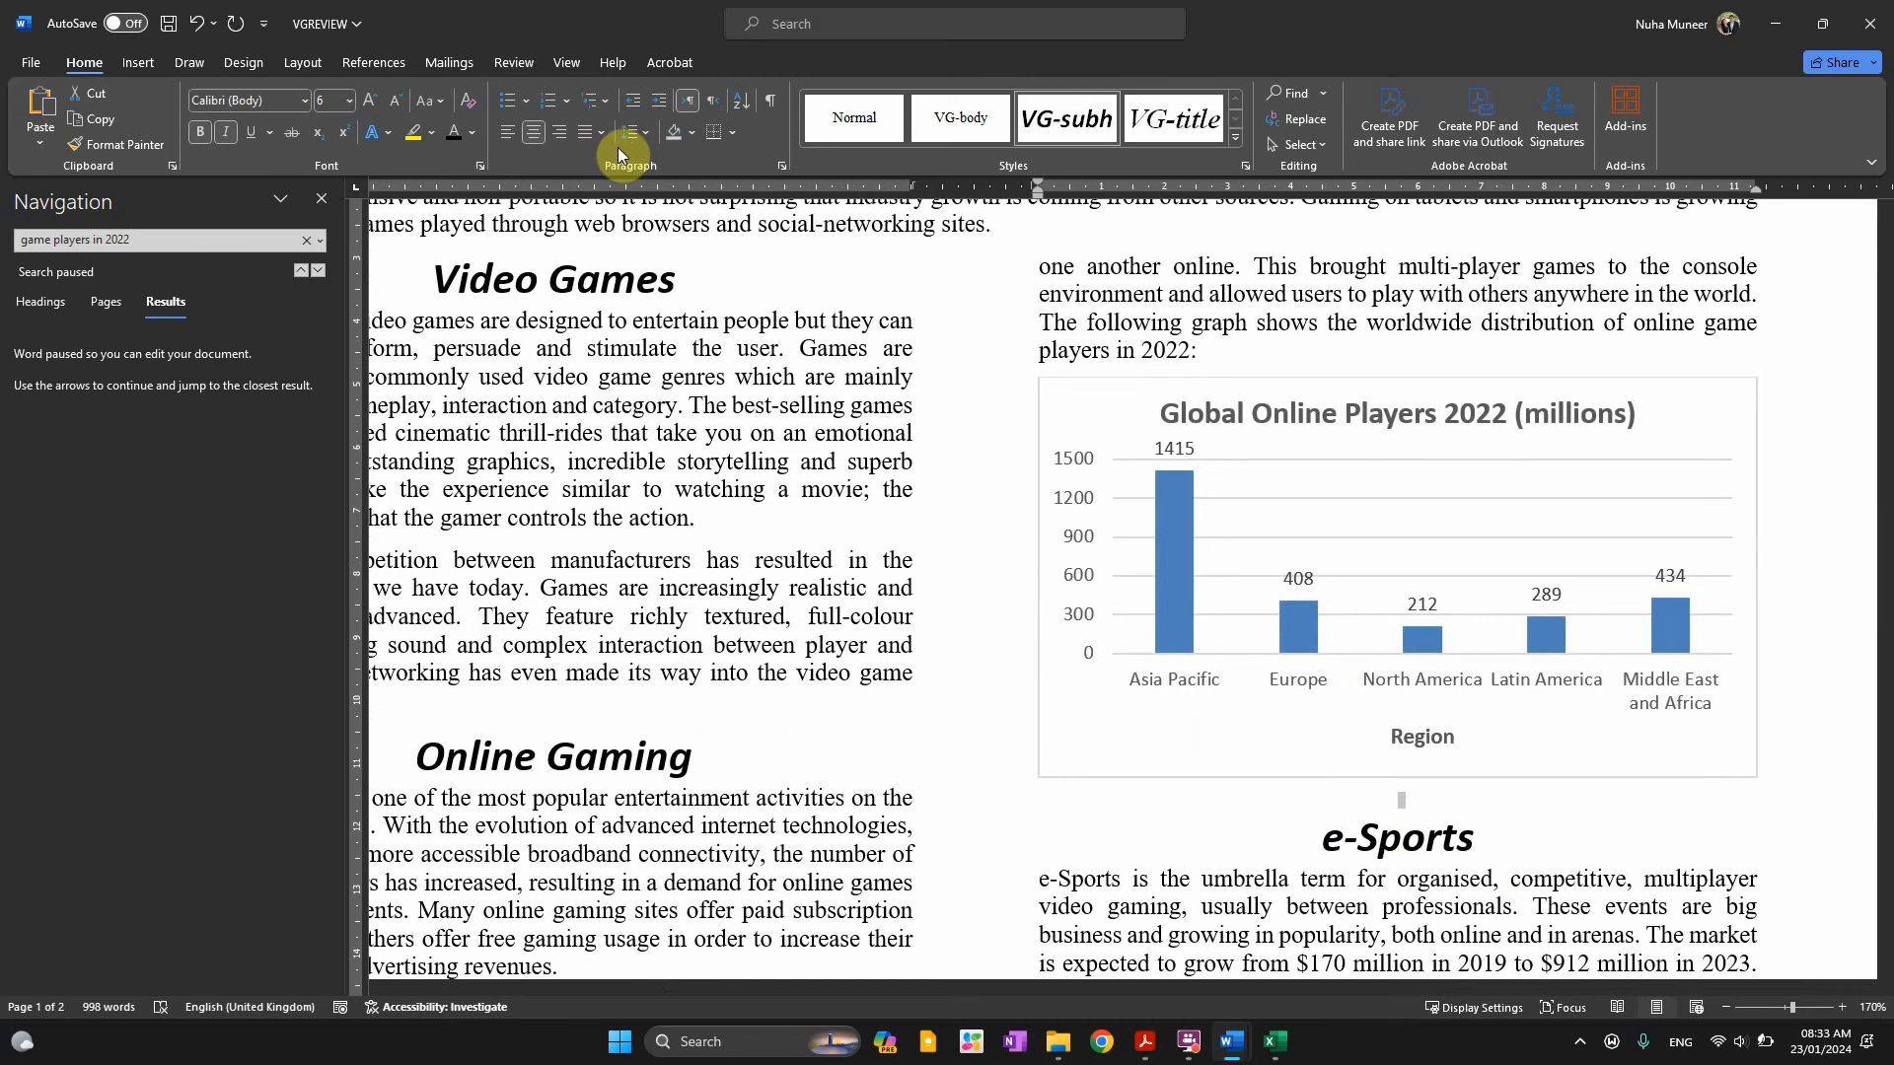
pyautogui.click(647, 129)
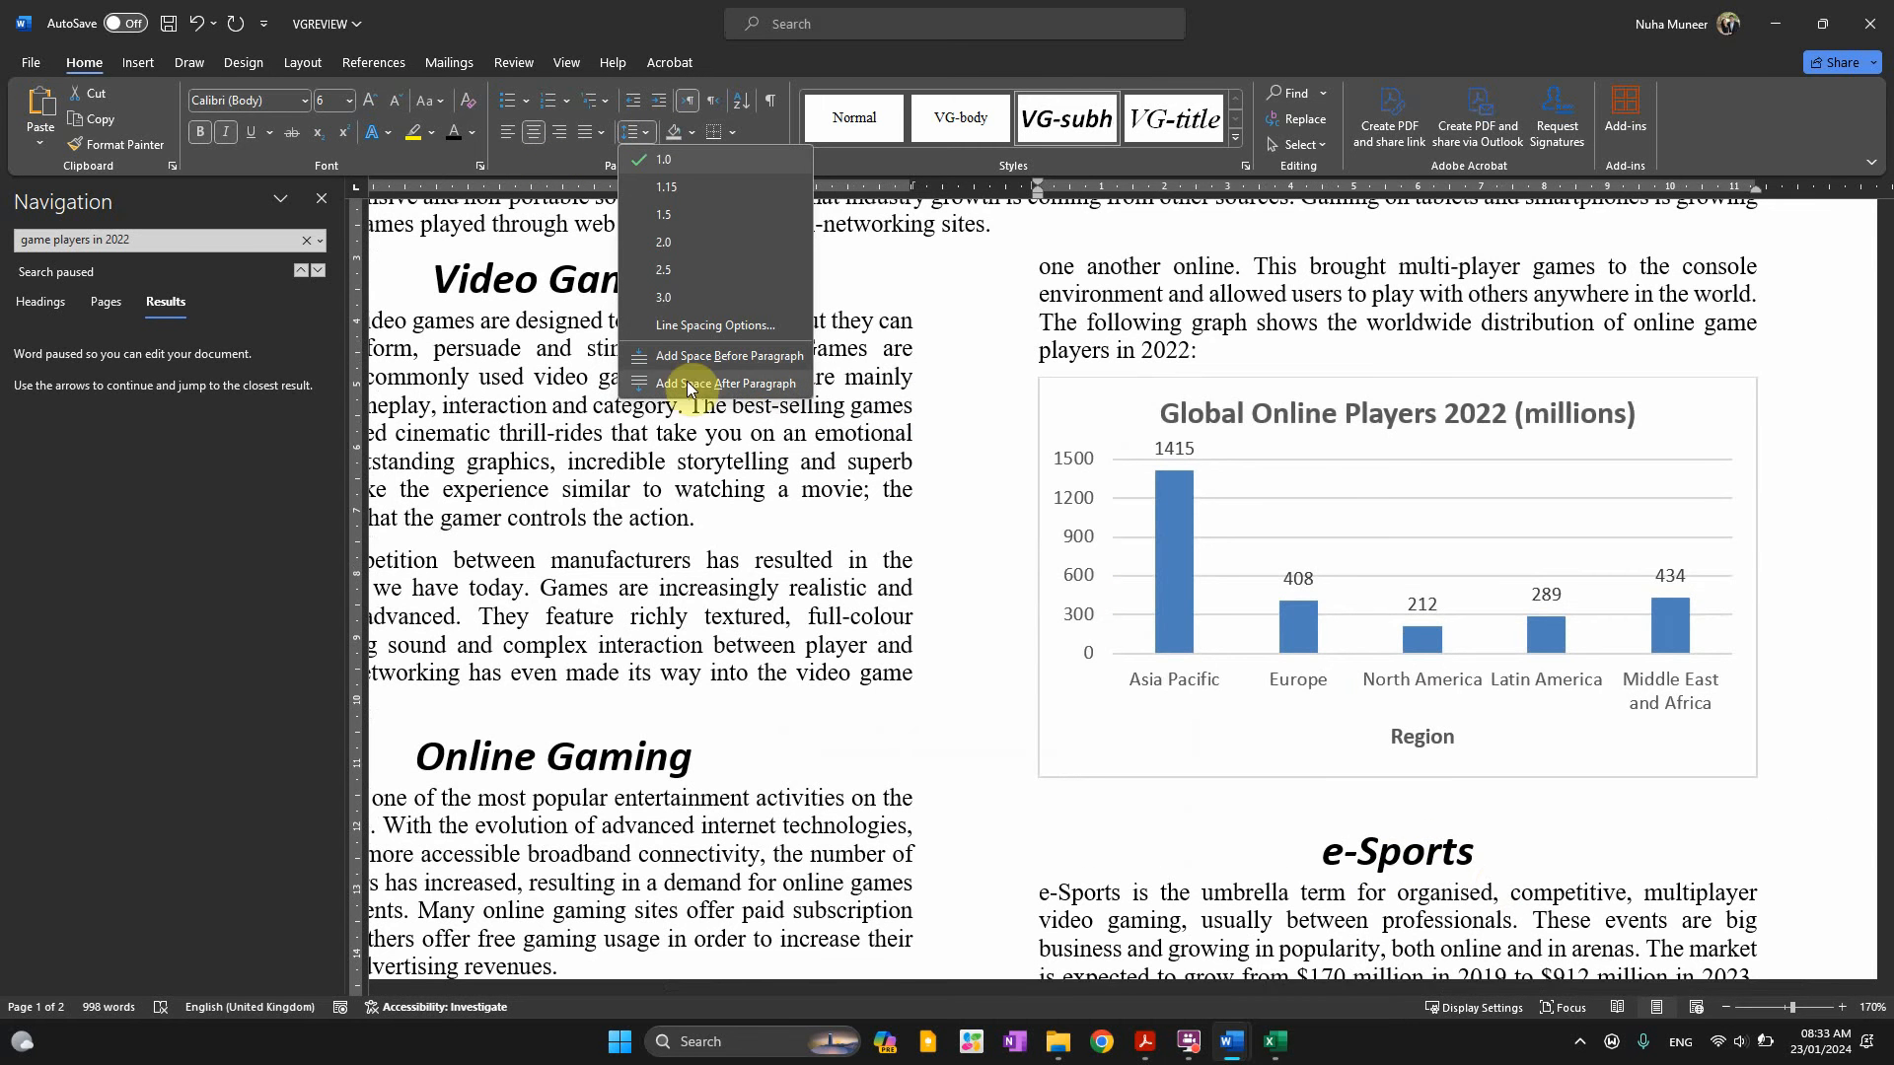
pyautogui.press('Escape')
pyautogui.scroll(-5, 1510, 816)
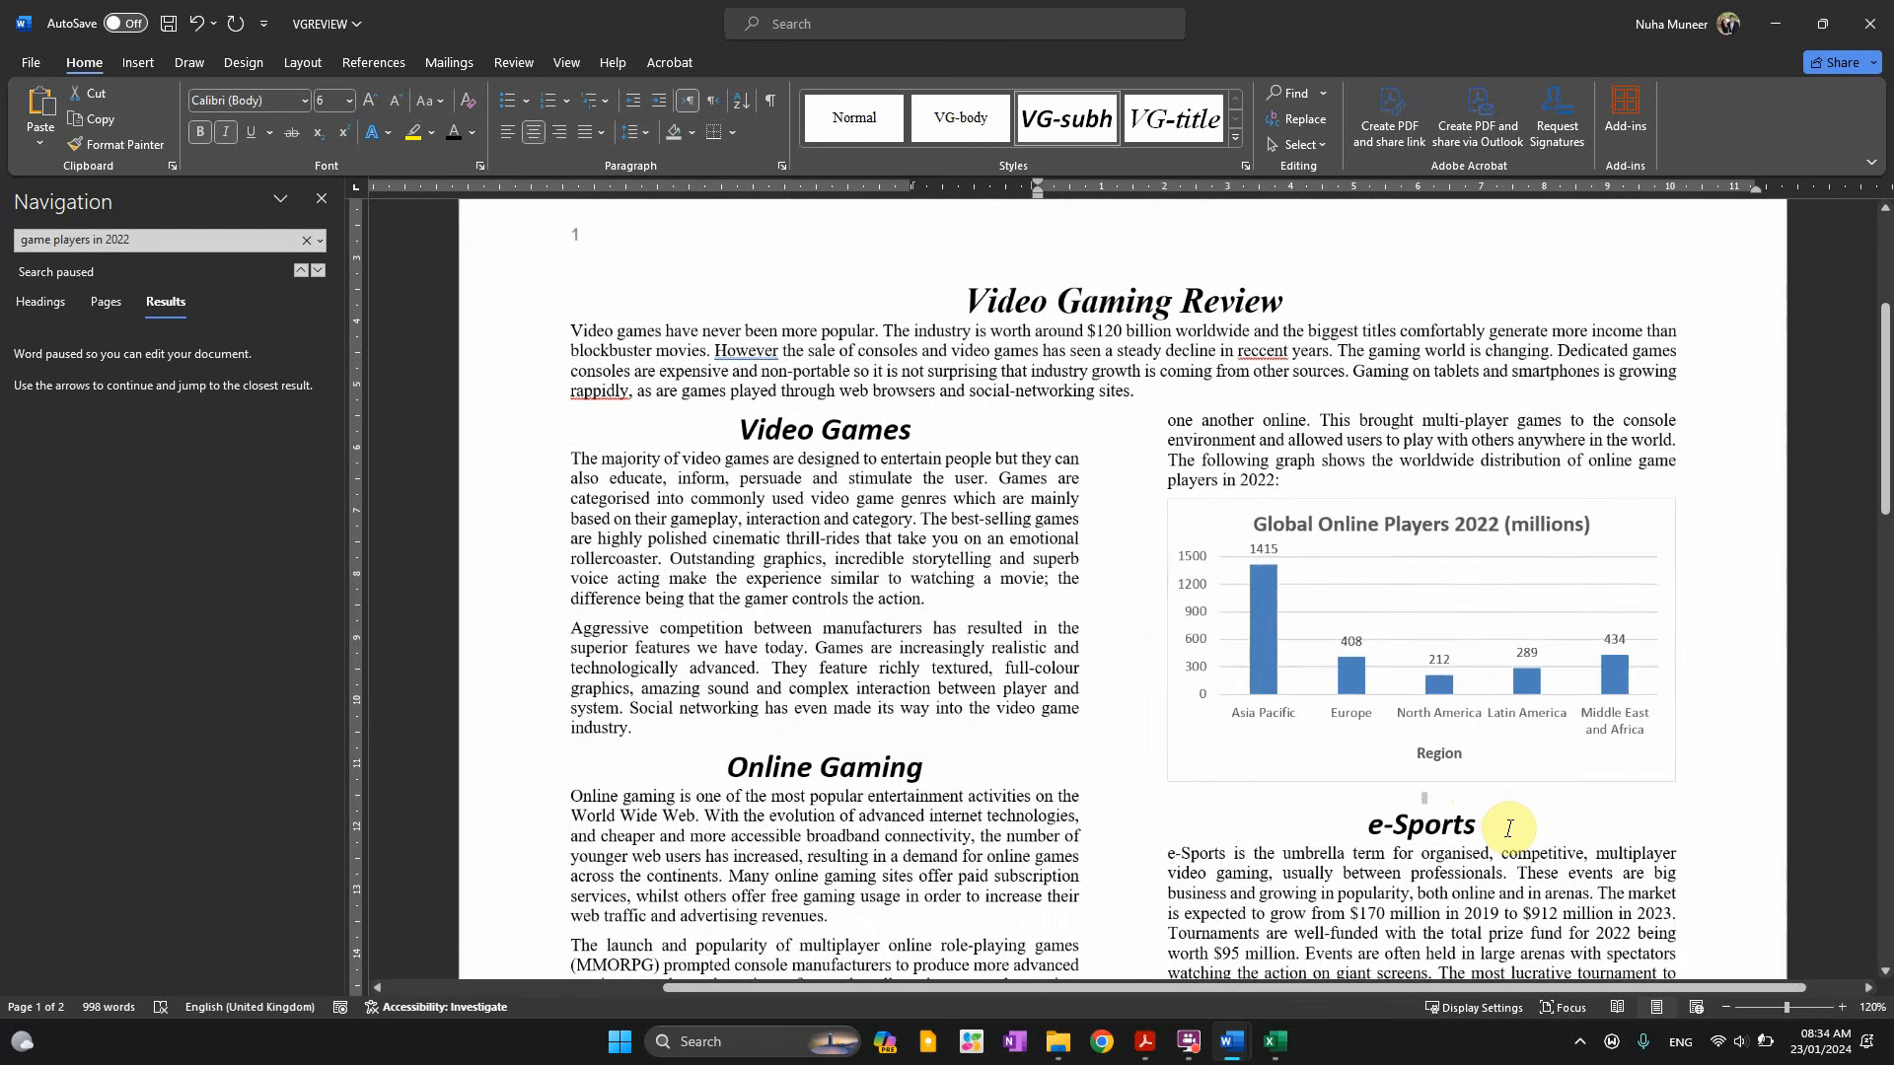
pyautogui.hotkey('alt', 'Tab')
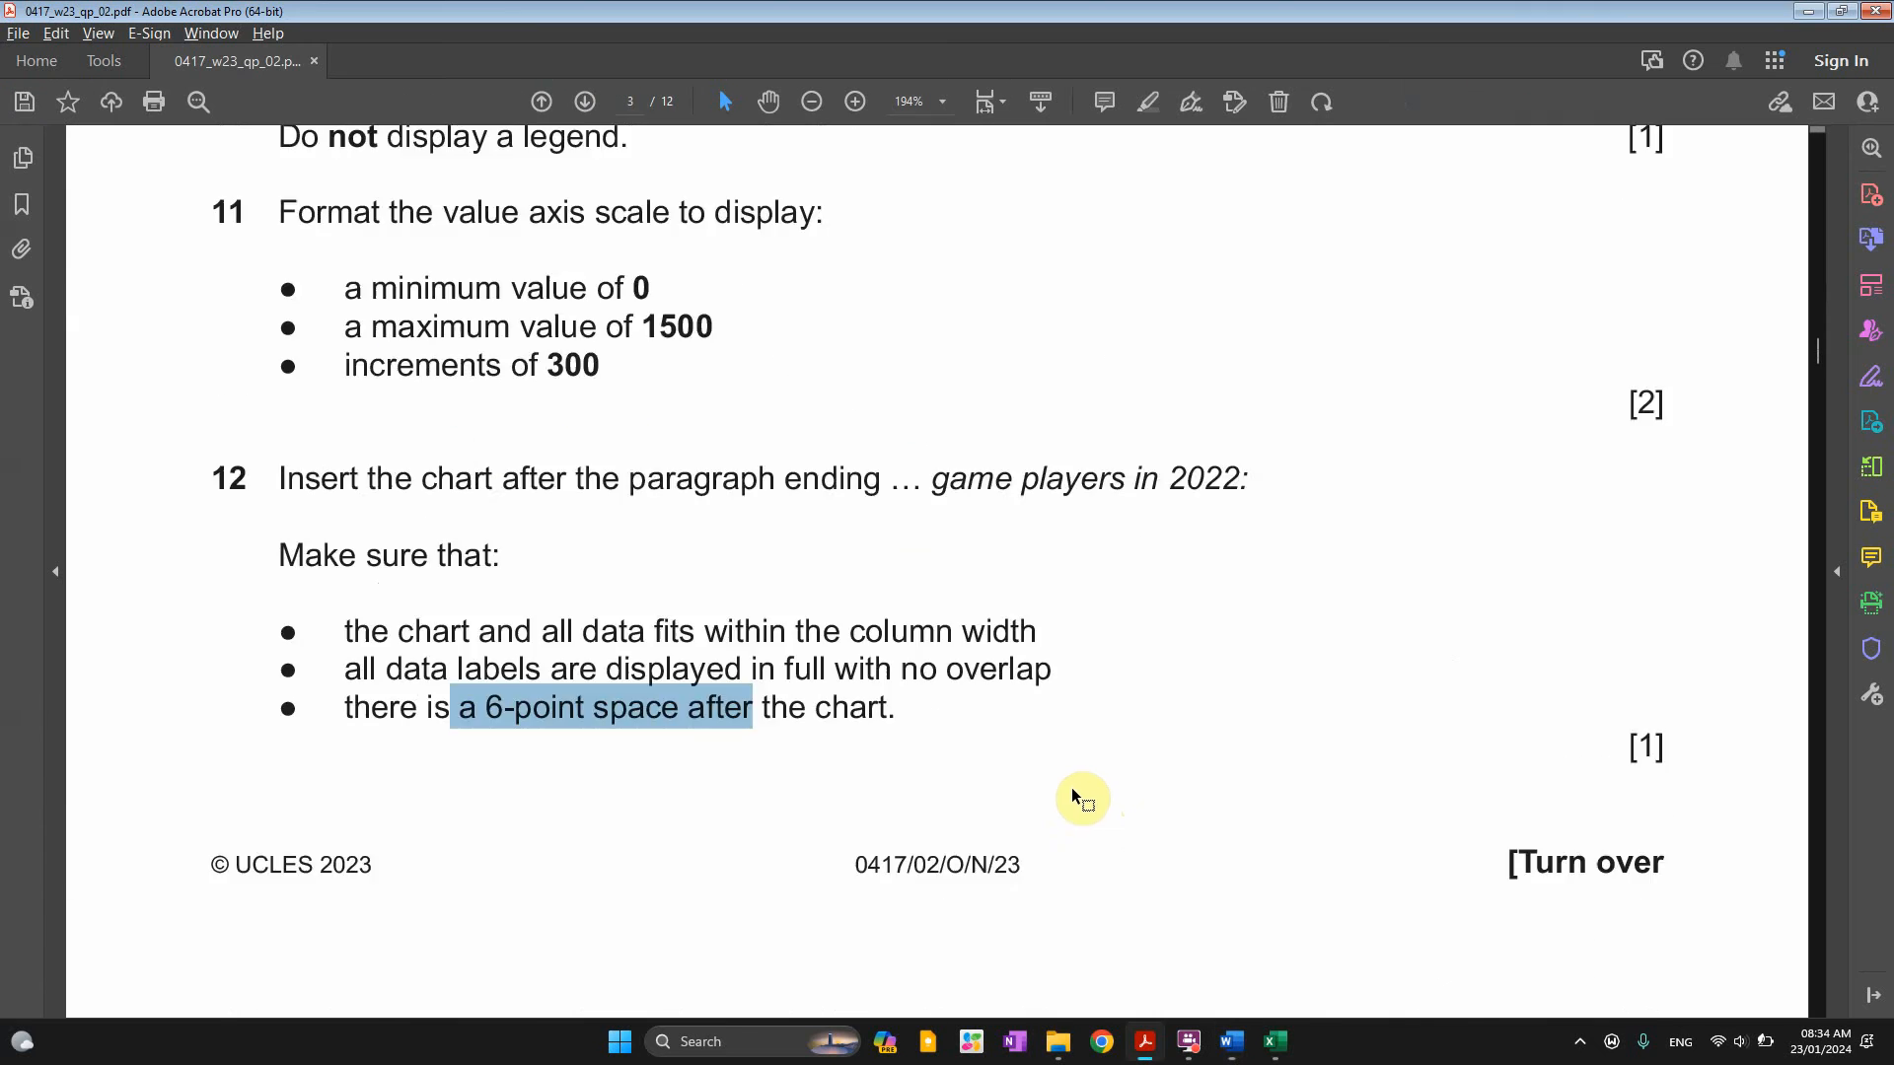
# Read the VG-list style task in the Acrobat question paper
pyautogui.scroll(-8, 1055, 770)
pyautogui.scroll(-3, 1055, 770)
pyautogui.scroll(2, 1058, 880)
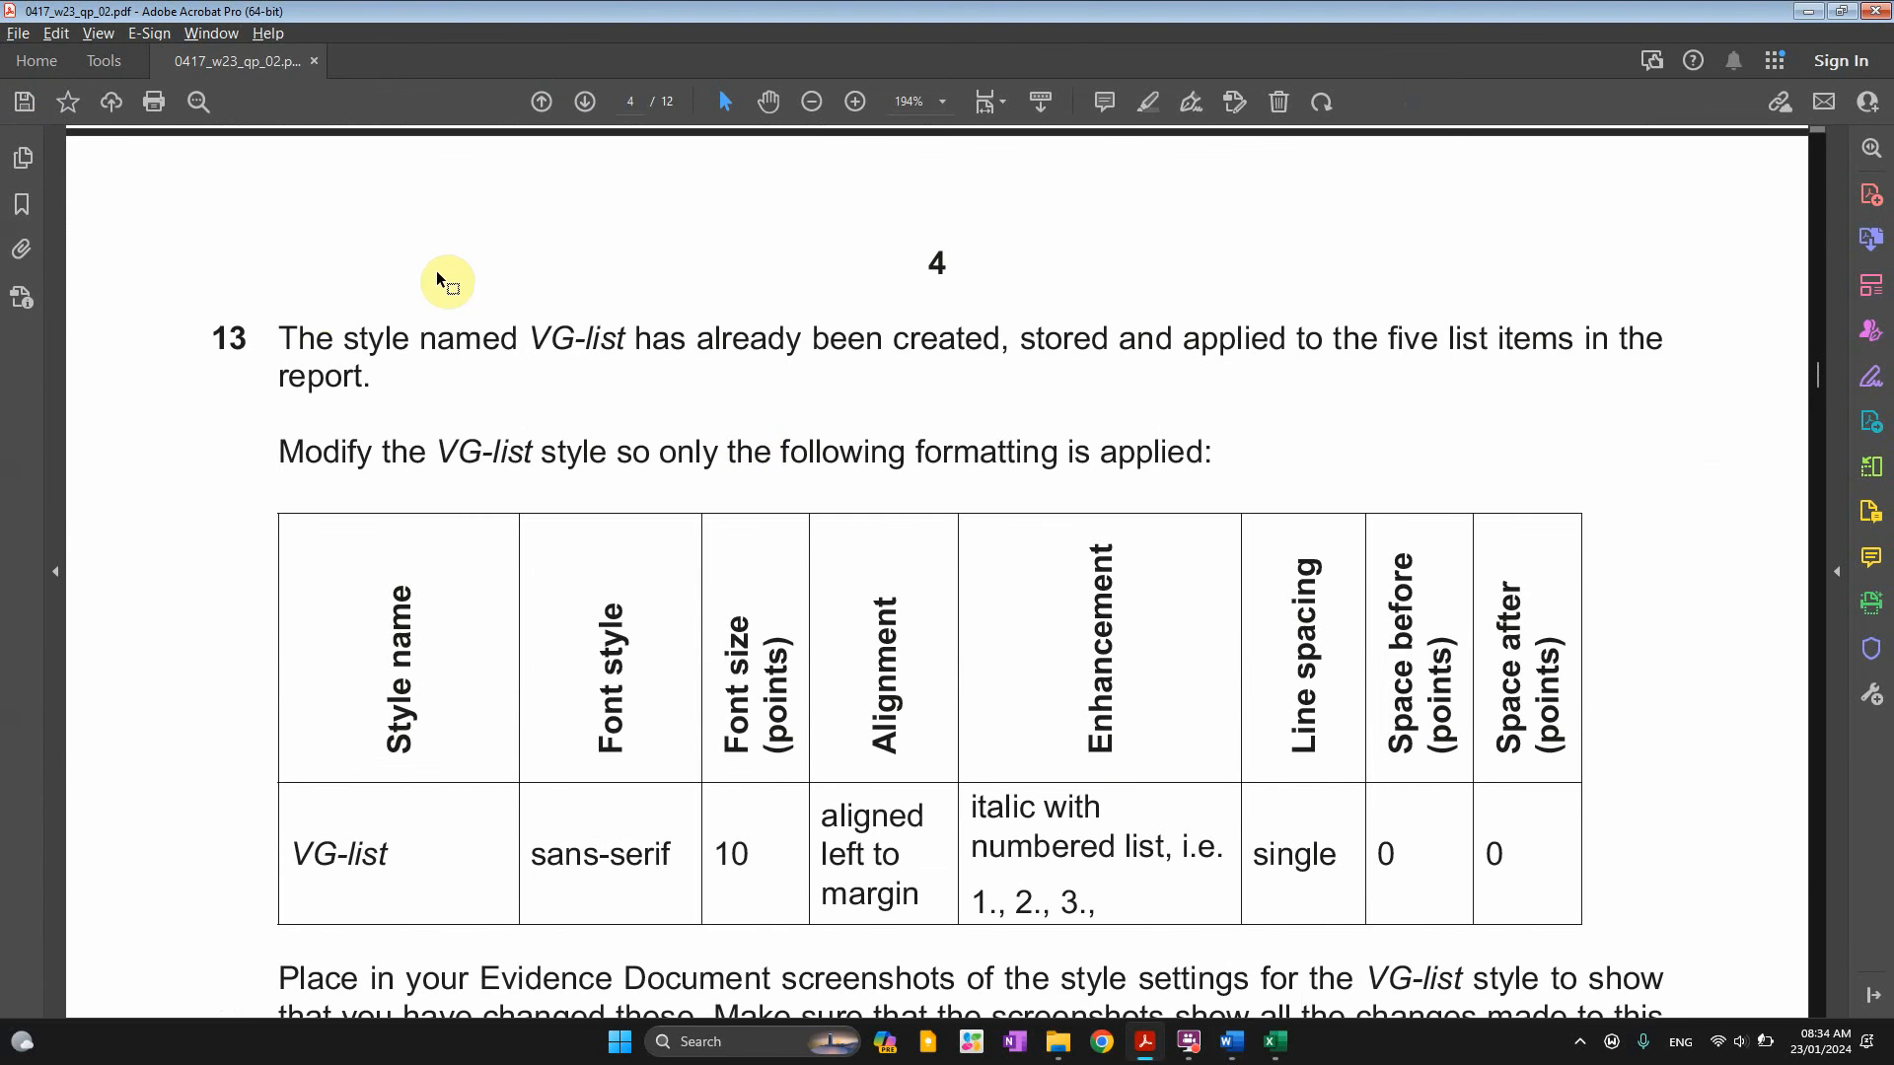
pyautogui.doubleClick(558, 337)
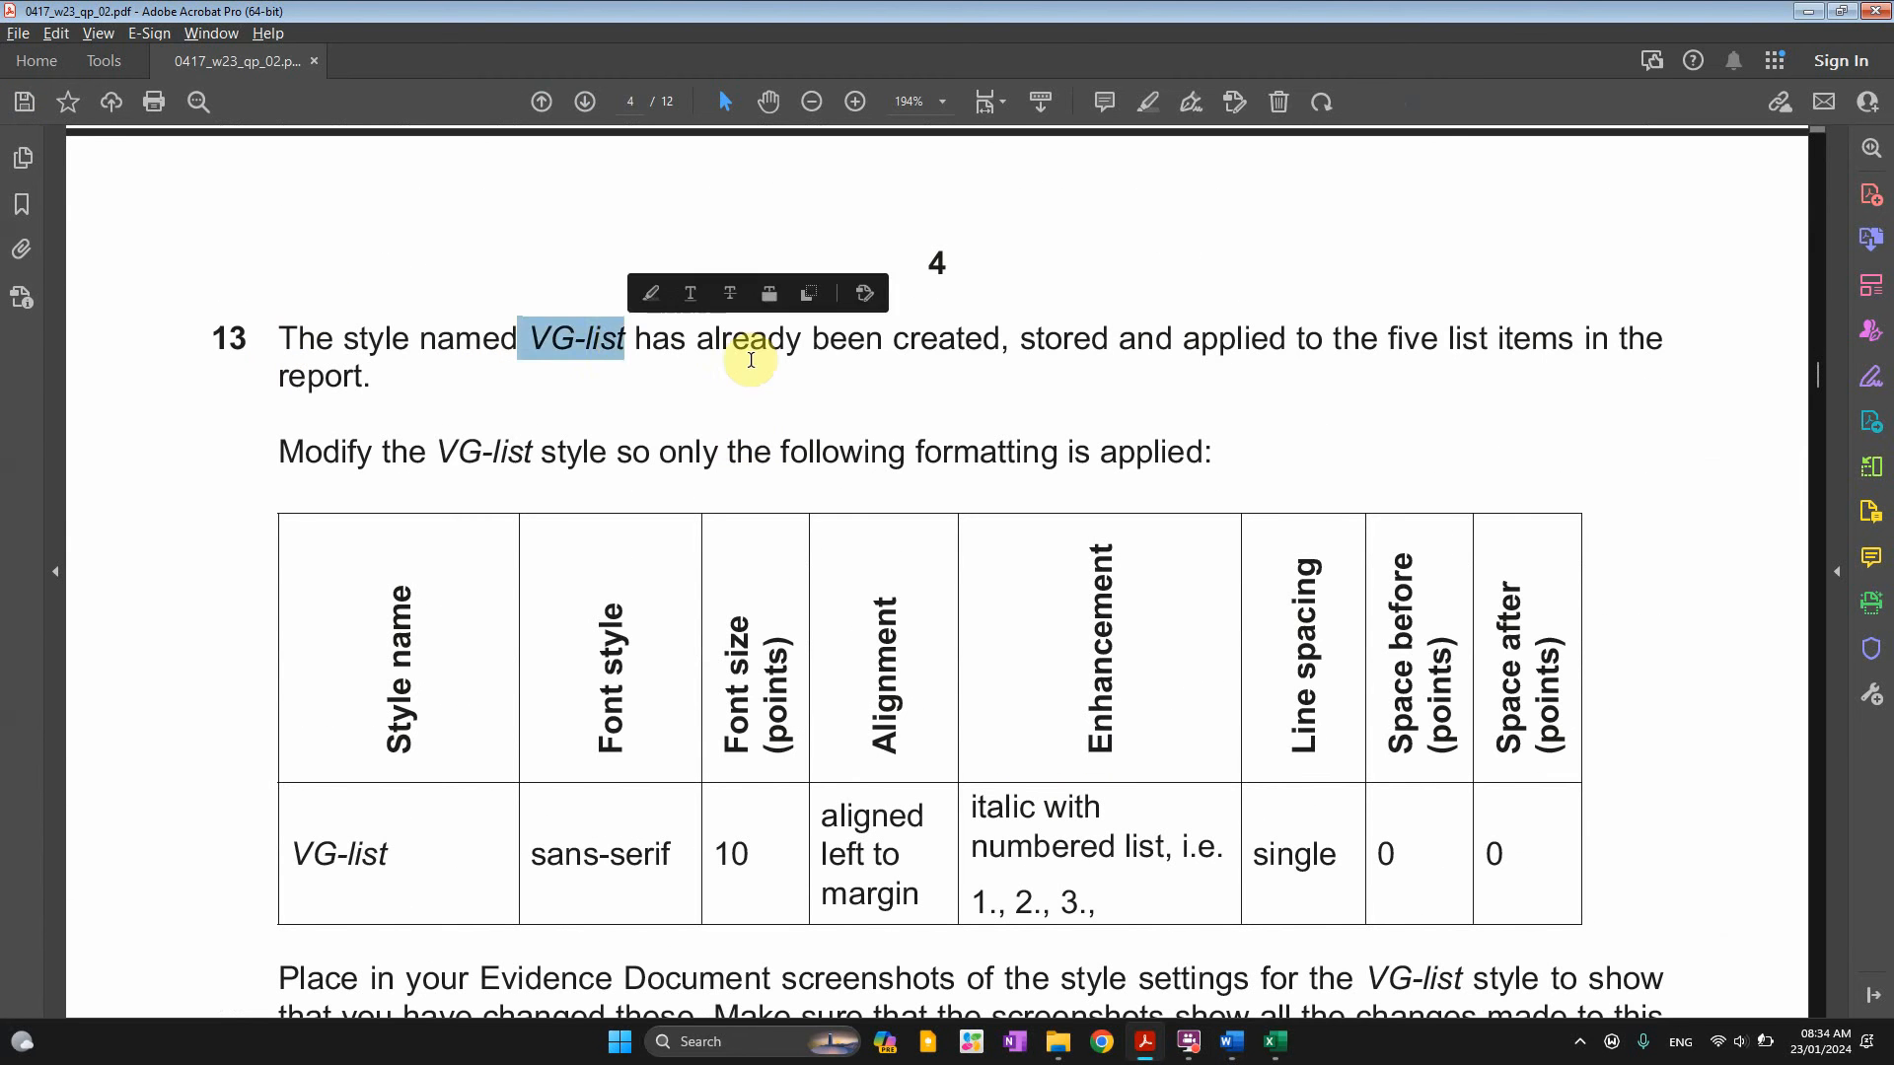
pyautogui.moveTo(698, 338); pyautogui.dragTo(1413, 346)
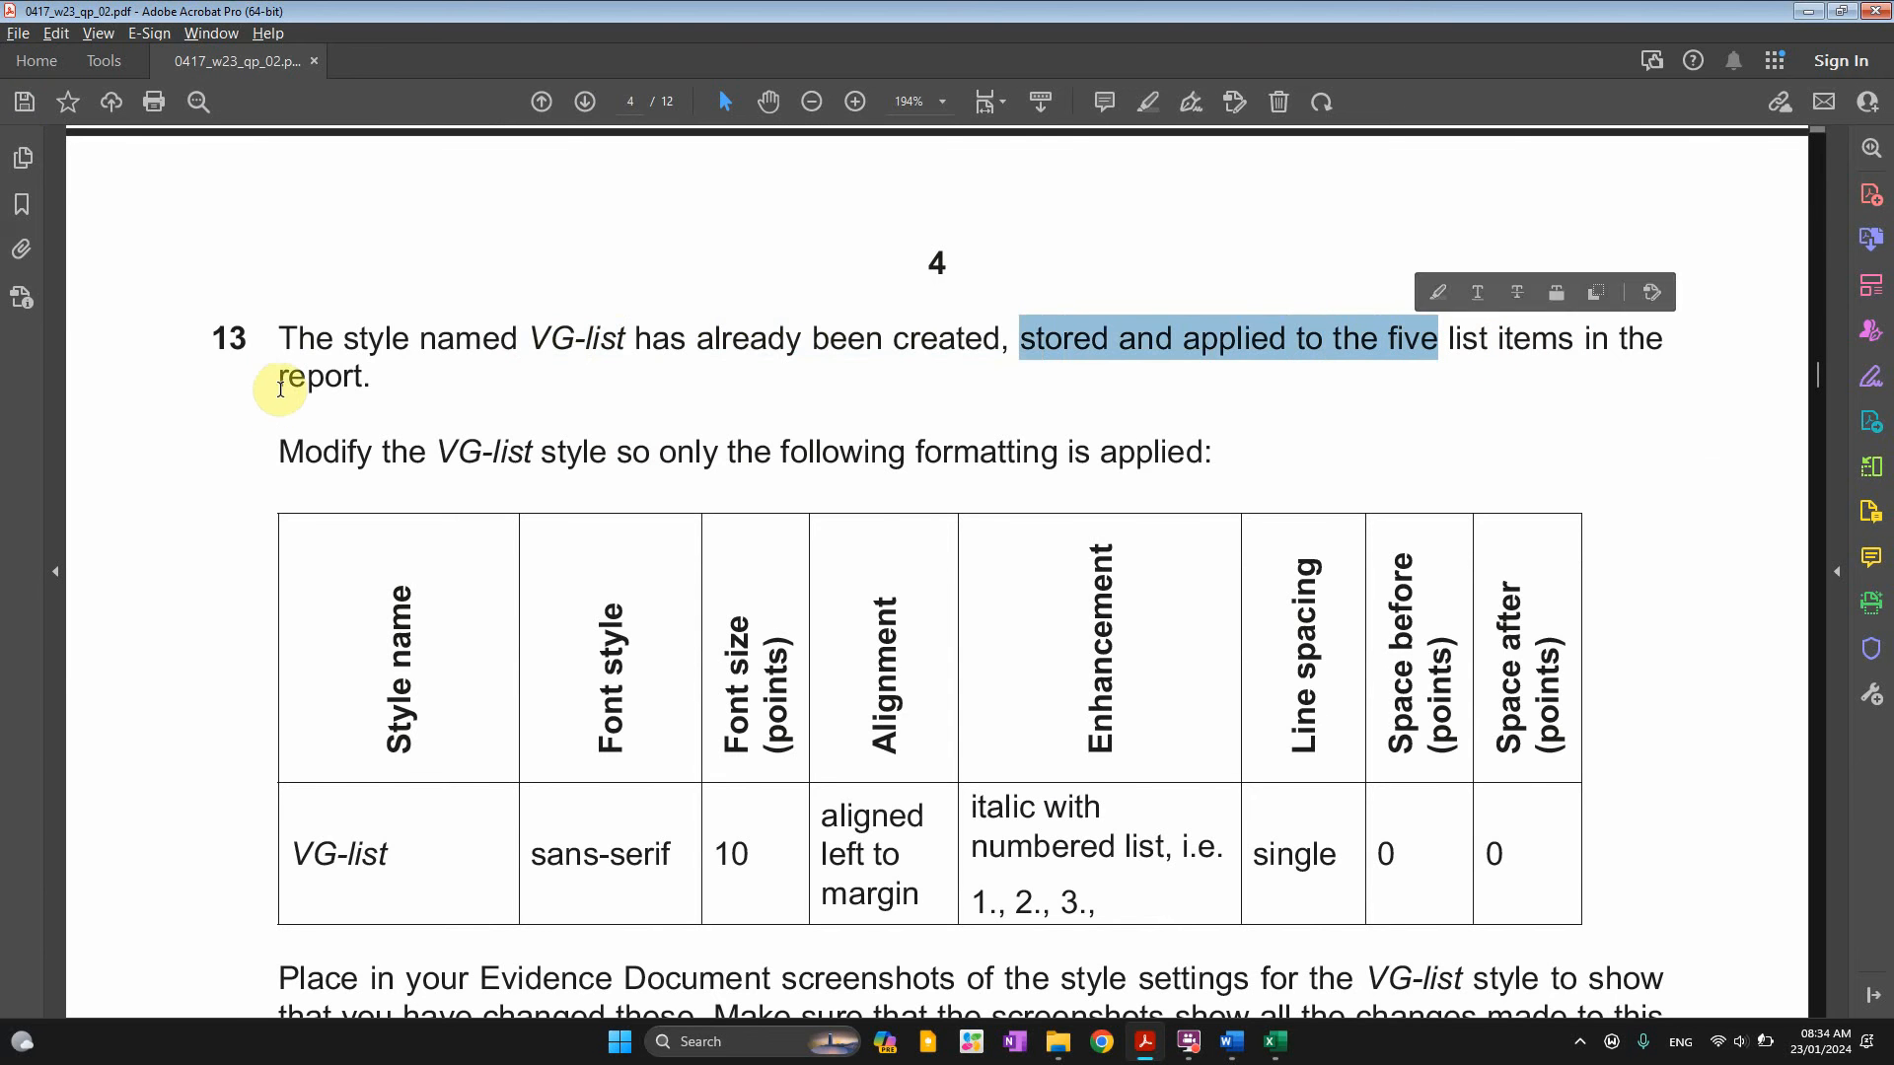
pyautogui.moveTo(285, 379); pyautogui.dragTo(353, 379)
# Show Word's styles list, then read the VG-list modify instruction and formatting table
pyautogui.hotkey('alt', 'Tab')
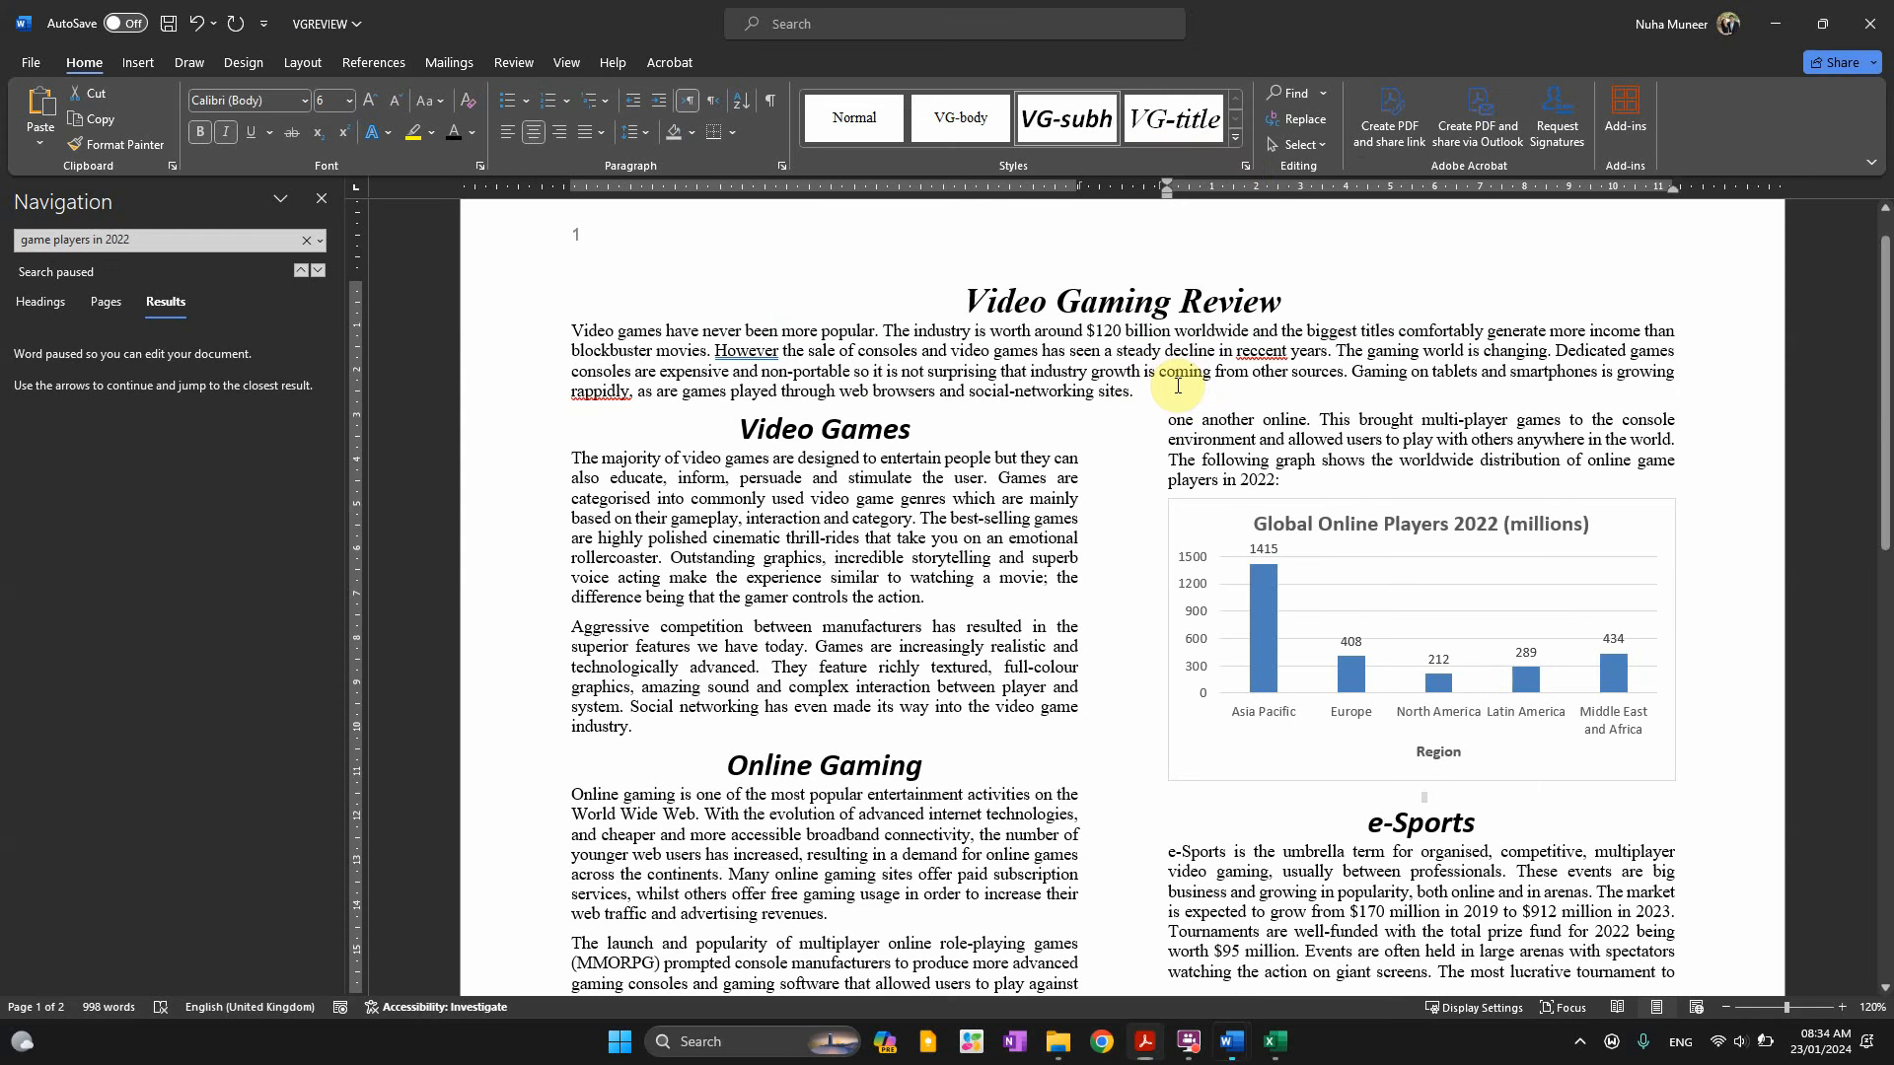
pyautogui.click(1246, 168)
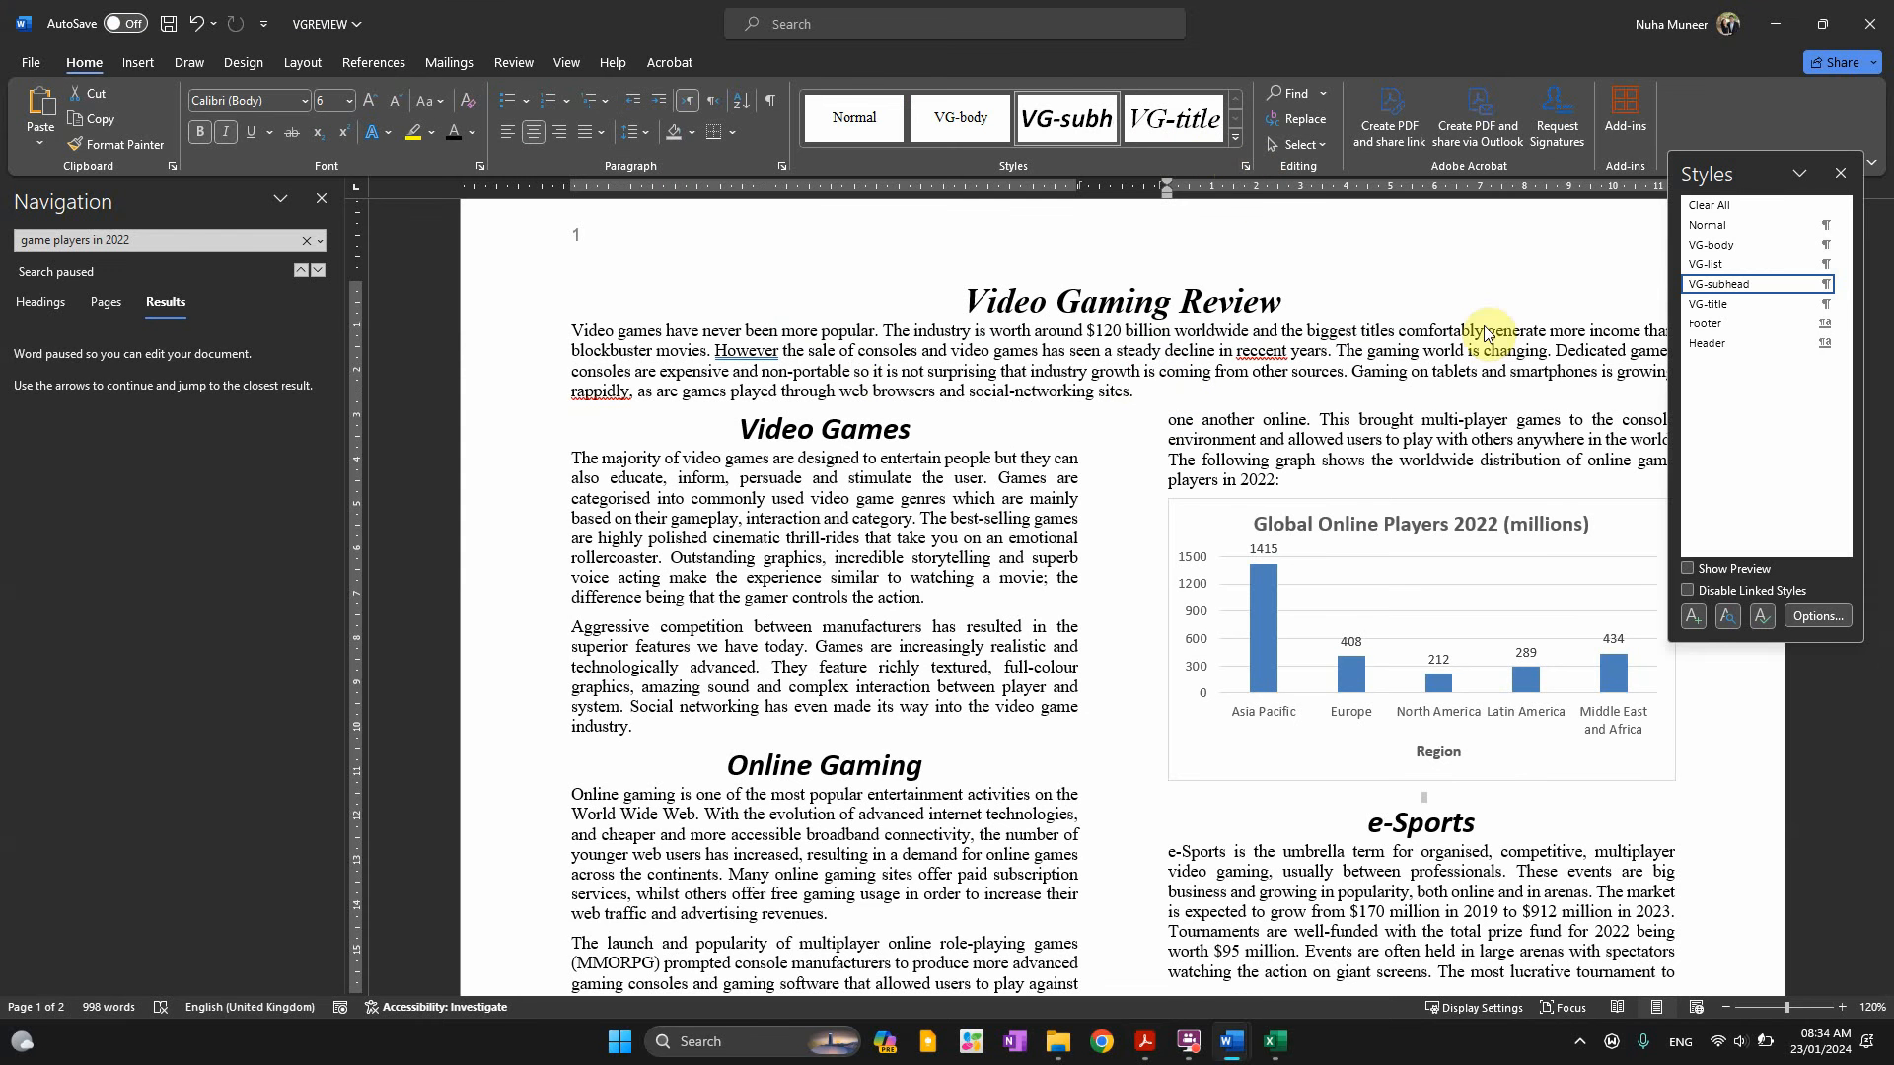
pyautogui.hotkey('alt', 'Tab')
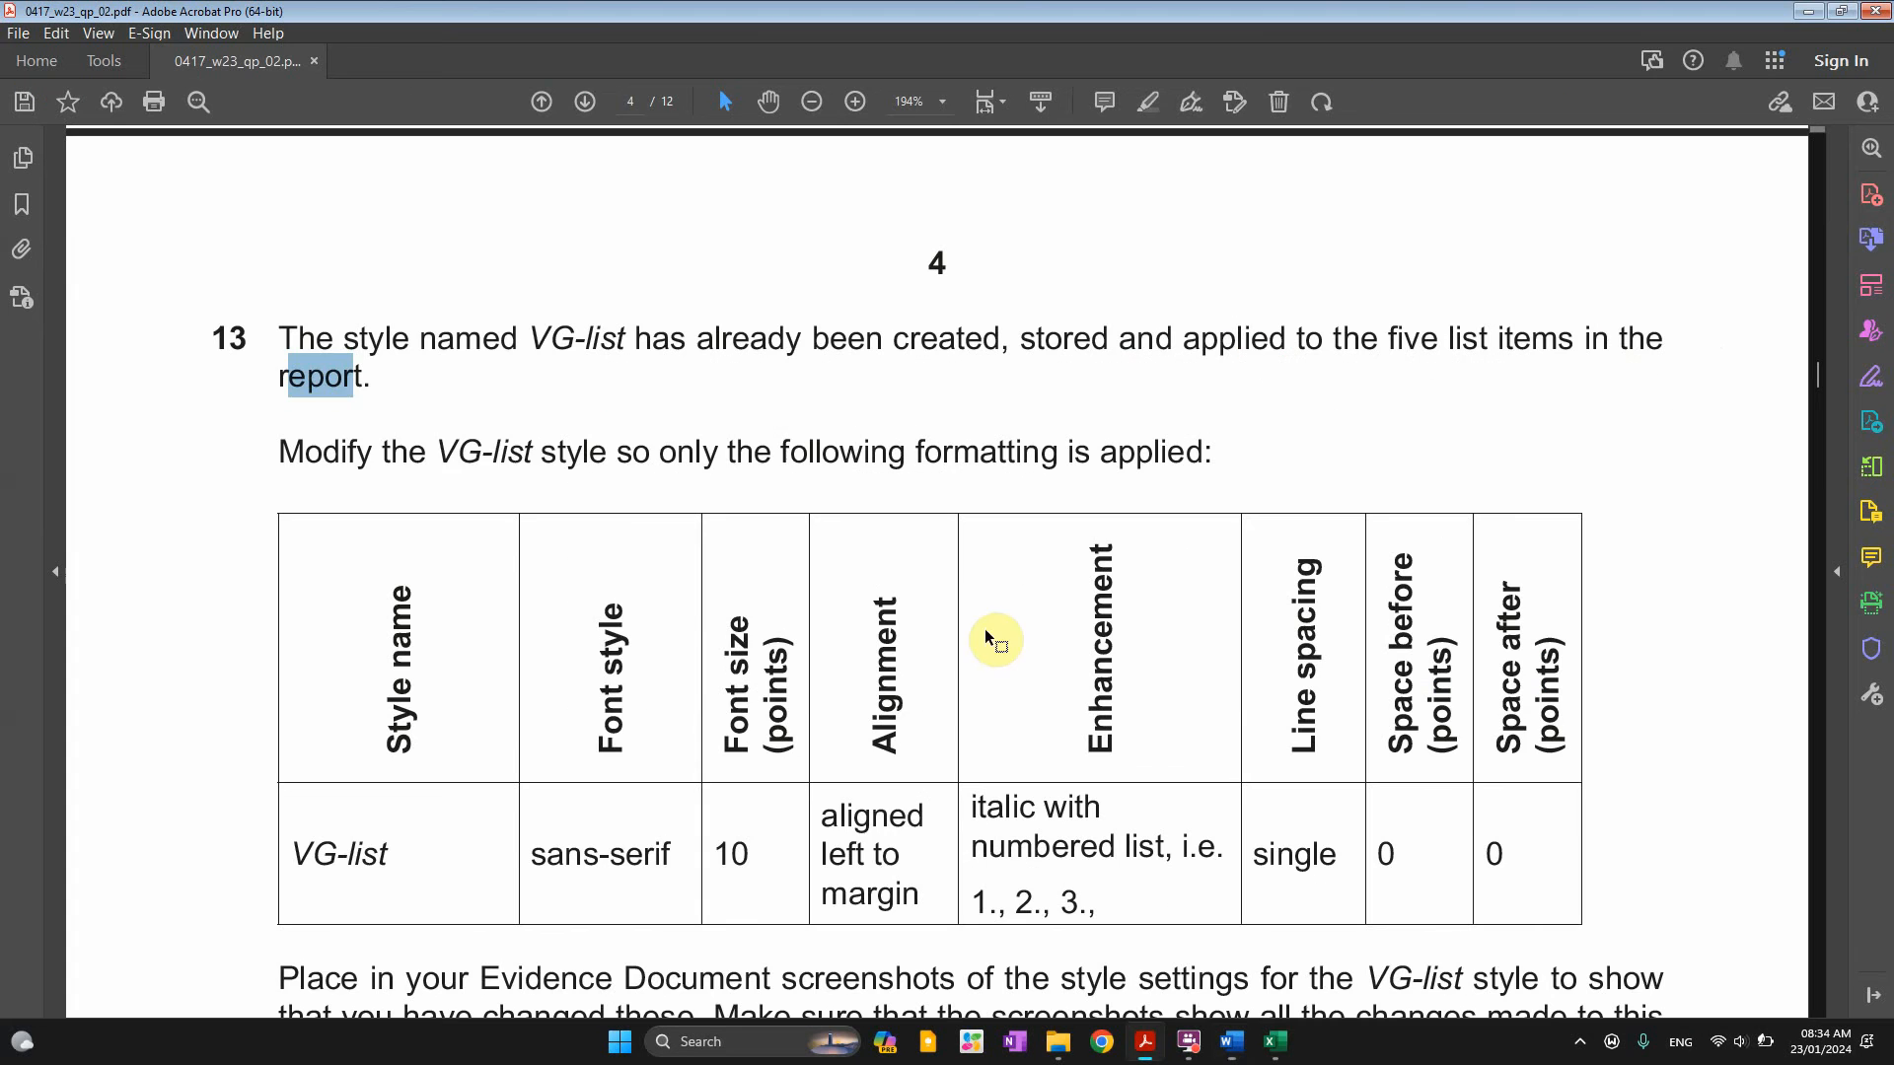
pyautogui.moveTo(280, 452); pyautogui.dragTo(881, 458)
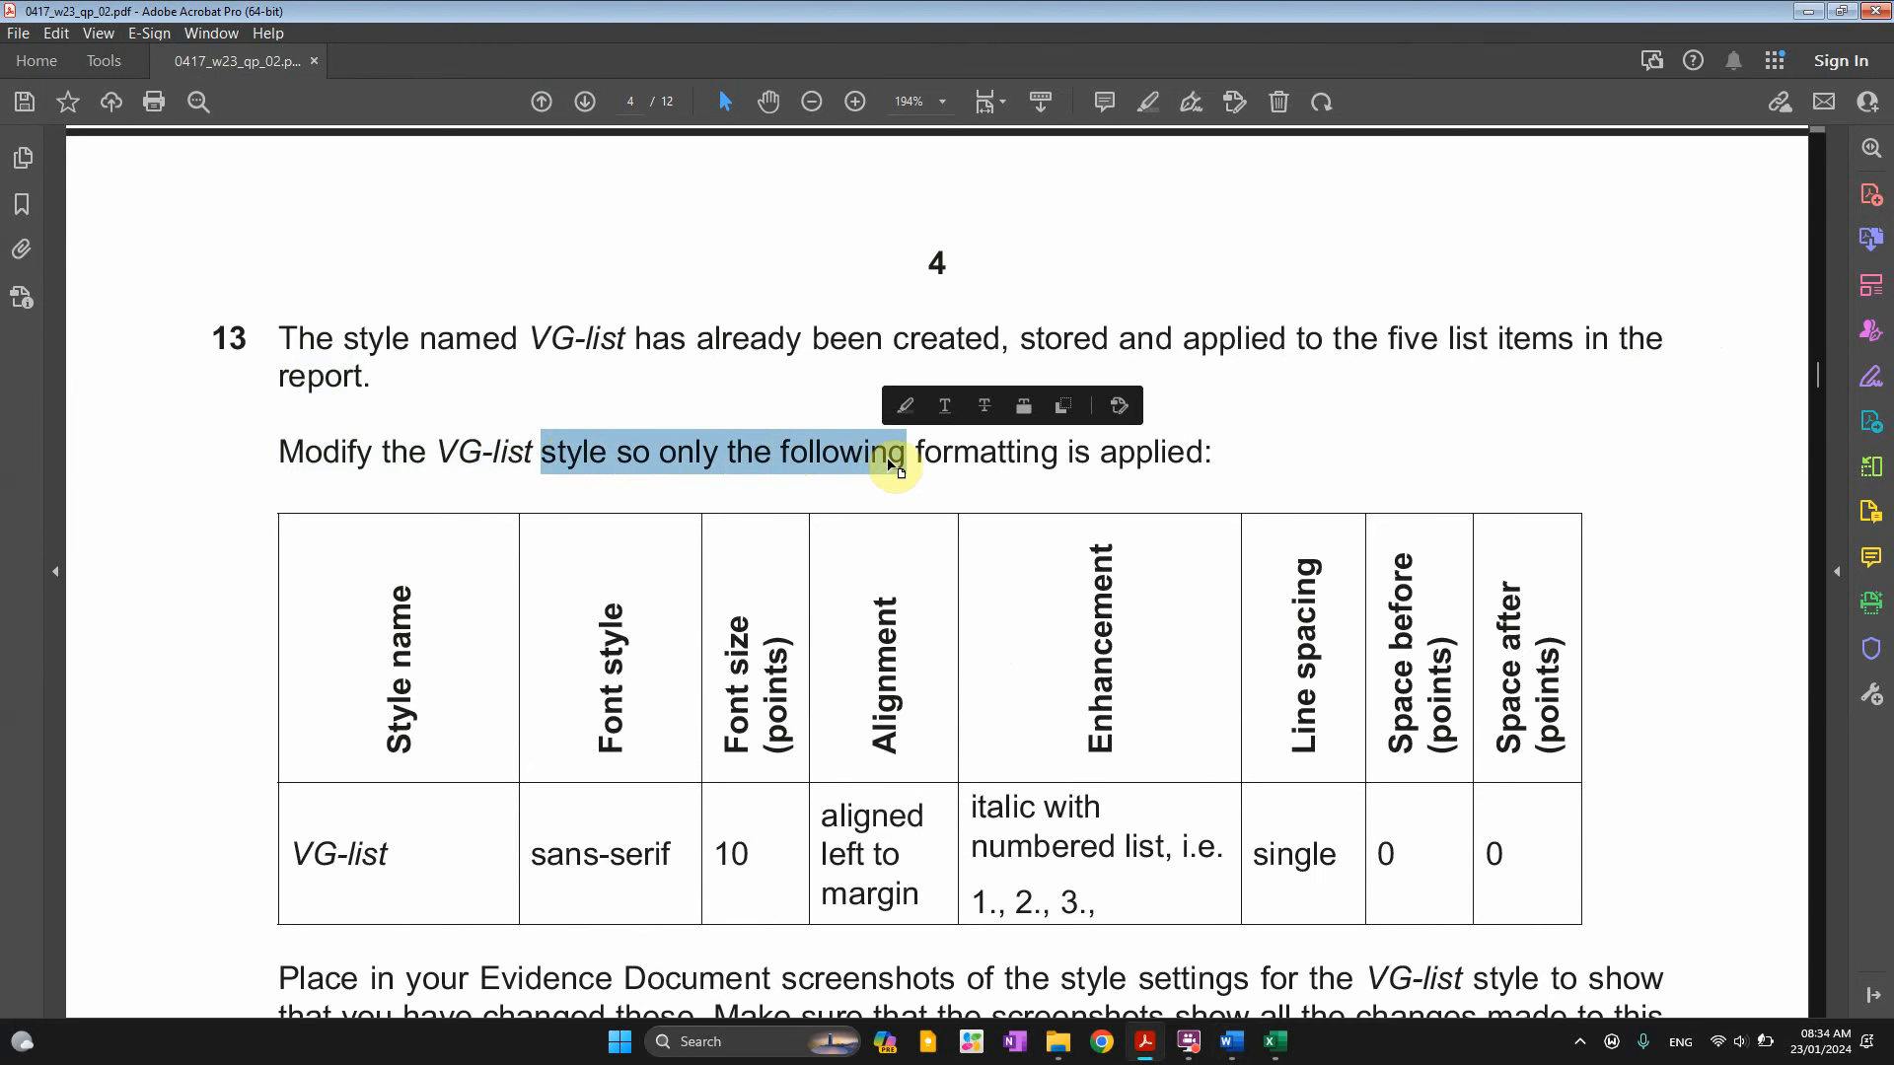
pyautogui.scroll(-2, 888, 435)
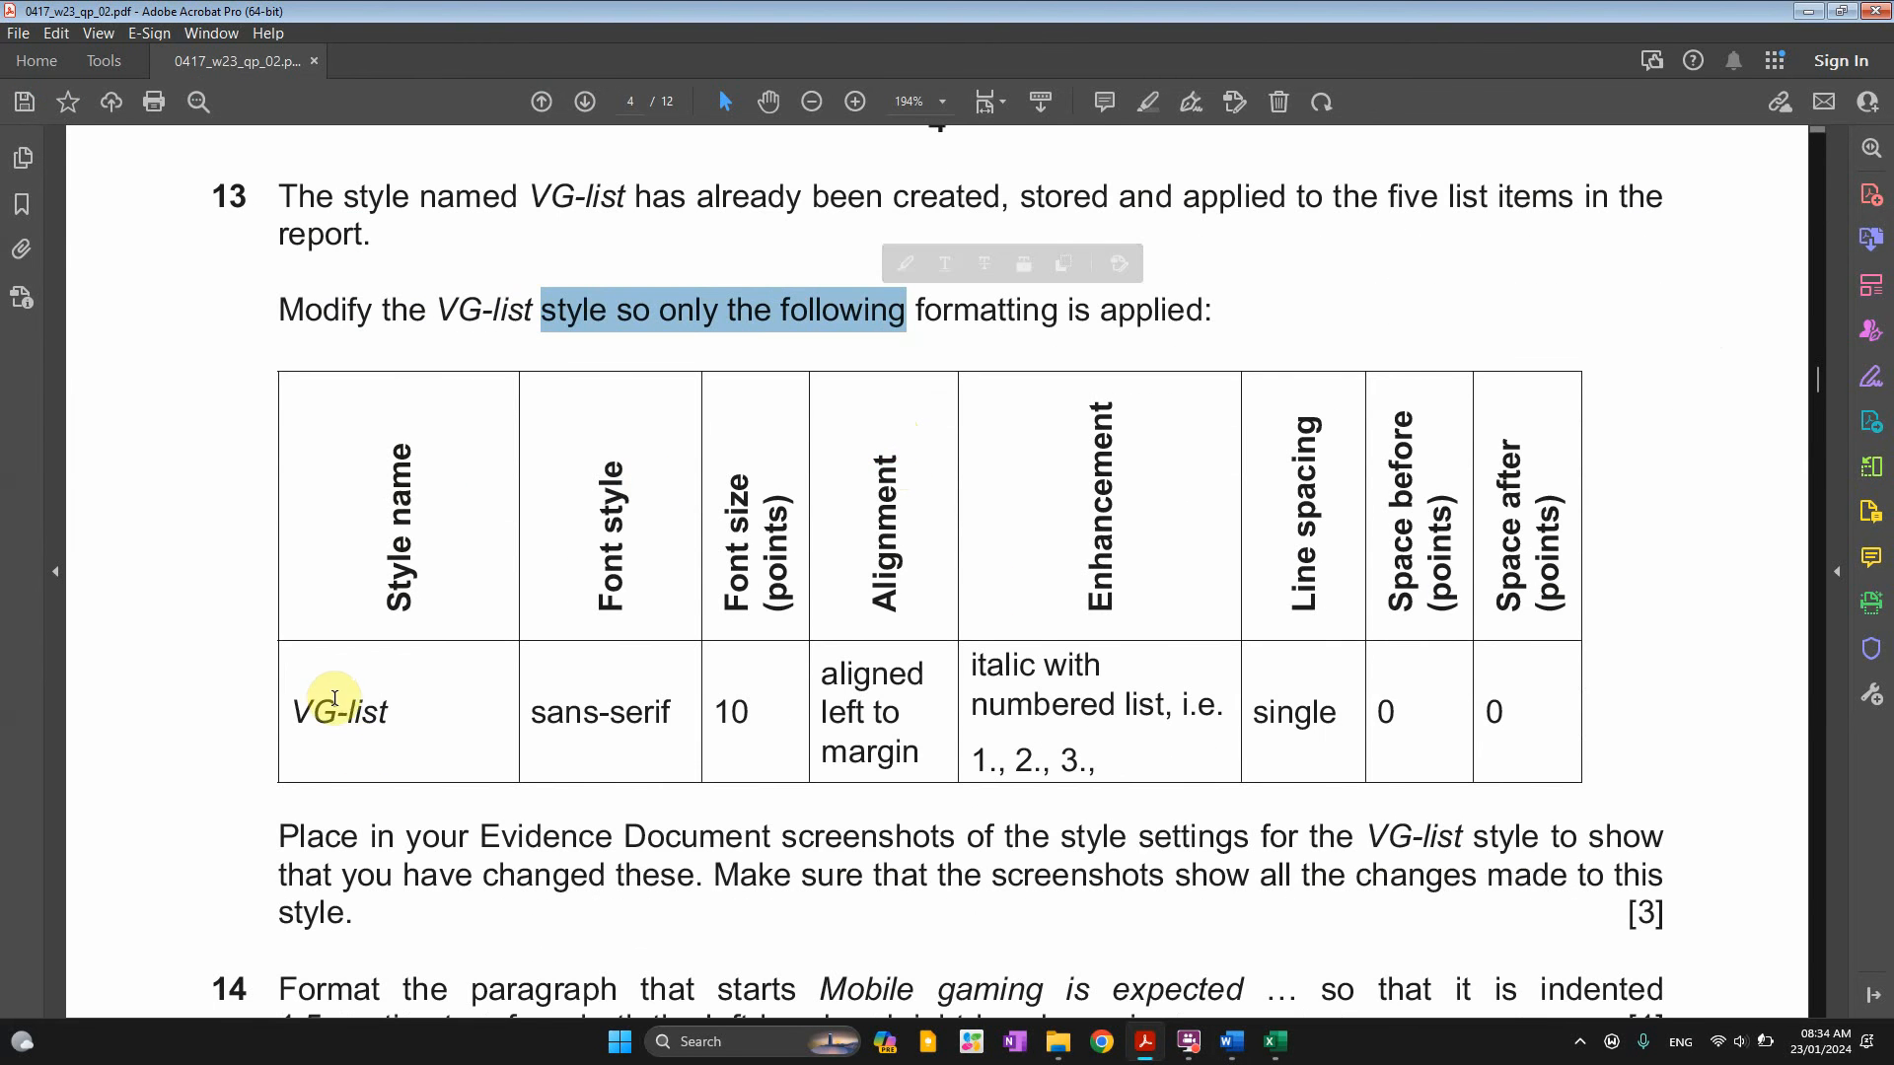
pyautogui.scroll(-1, 335, 750)
pyautogui.hotkey('alt', 'Tab')
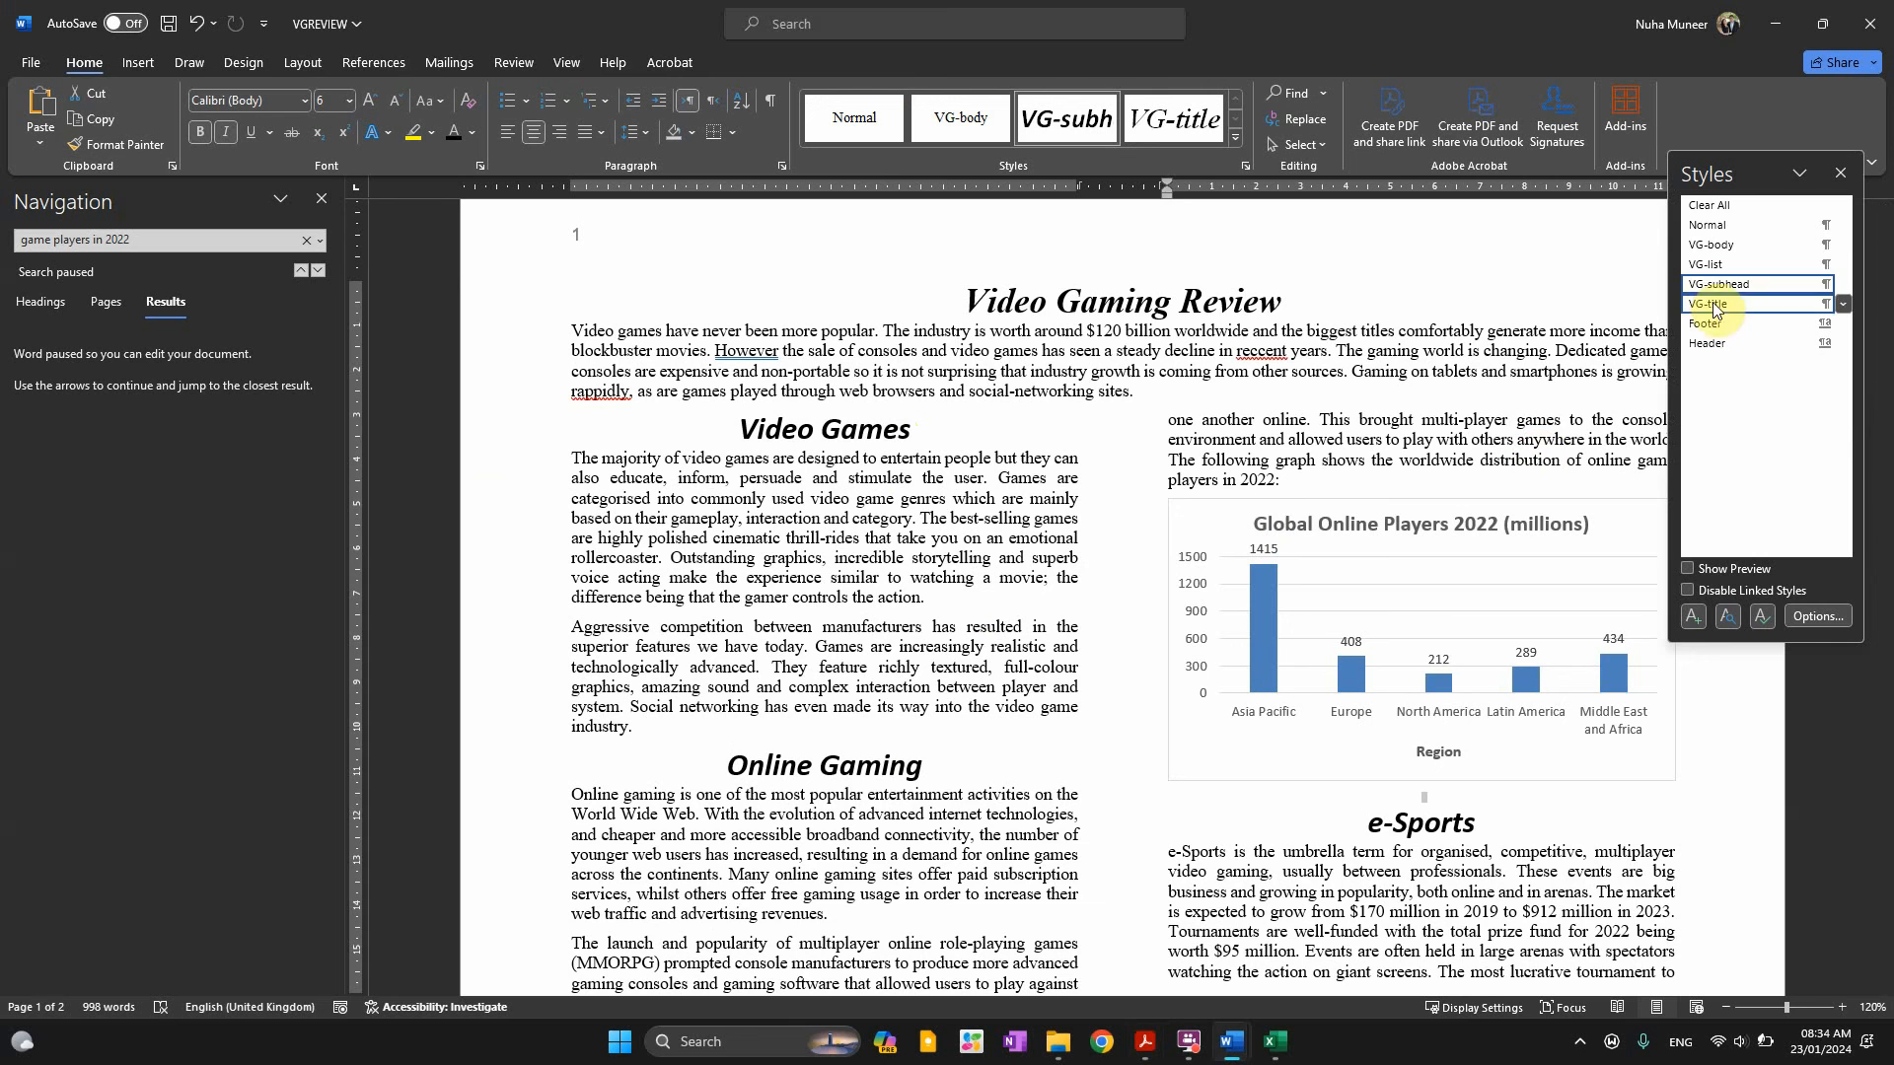
# Apply VG-list to the empty line after the final paragraph ending 'and smartphones.'
pyautogui.click(1707, 264)
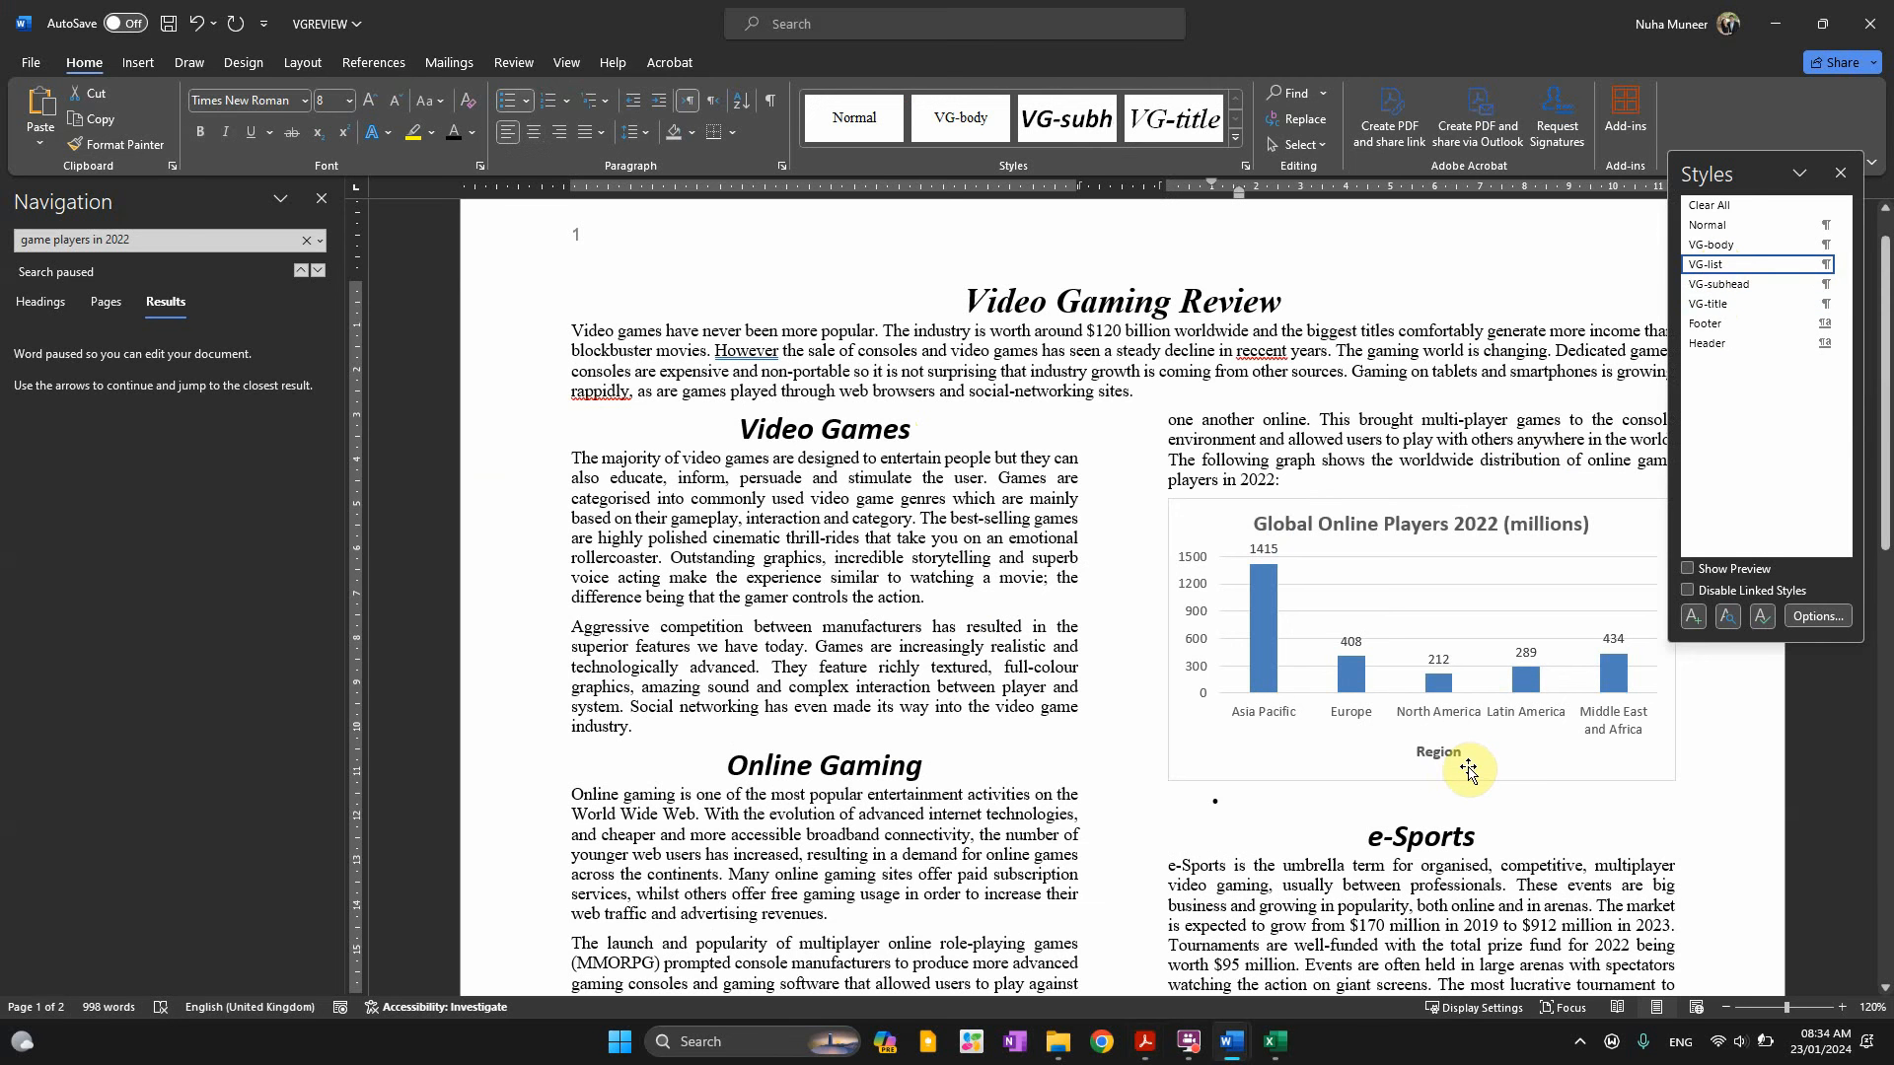
pyautogui.hotkey('ctrl', 'z')
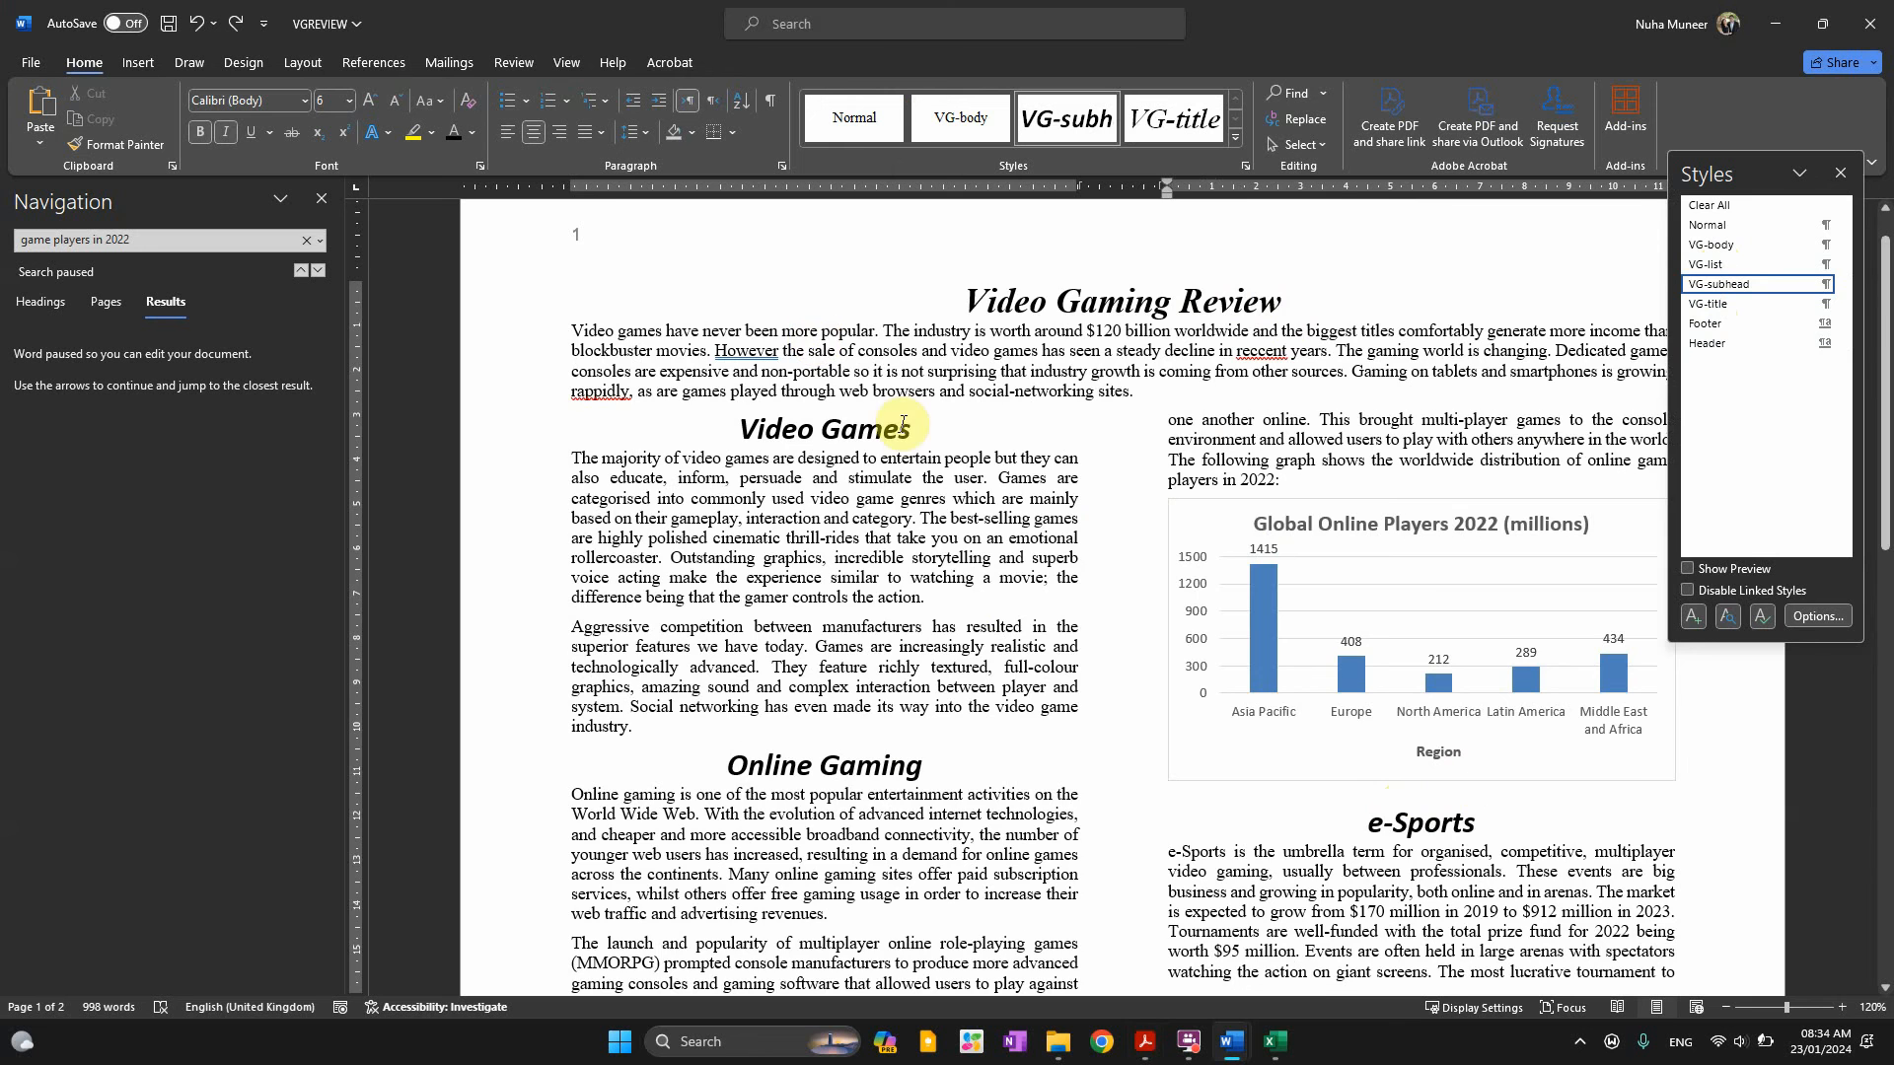
pyautogui.scroll(-1, 916, 463)
pyautogui.scroll(-20, 916, 463)
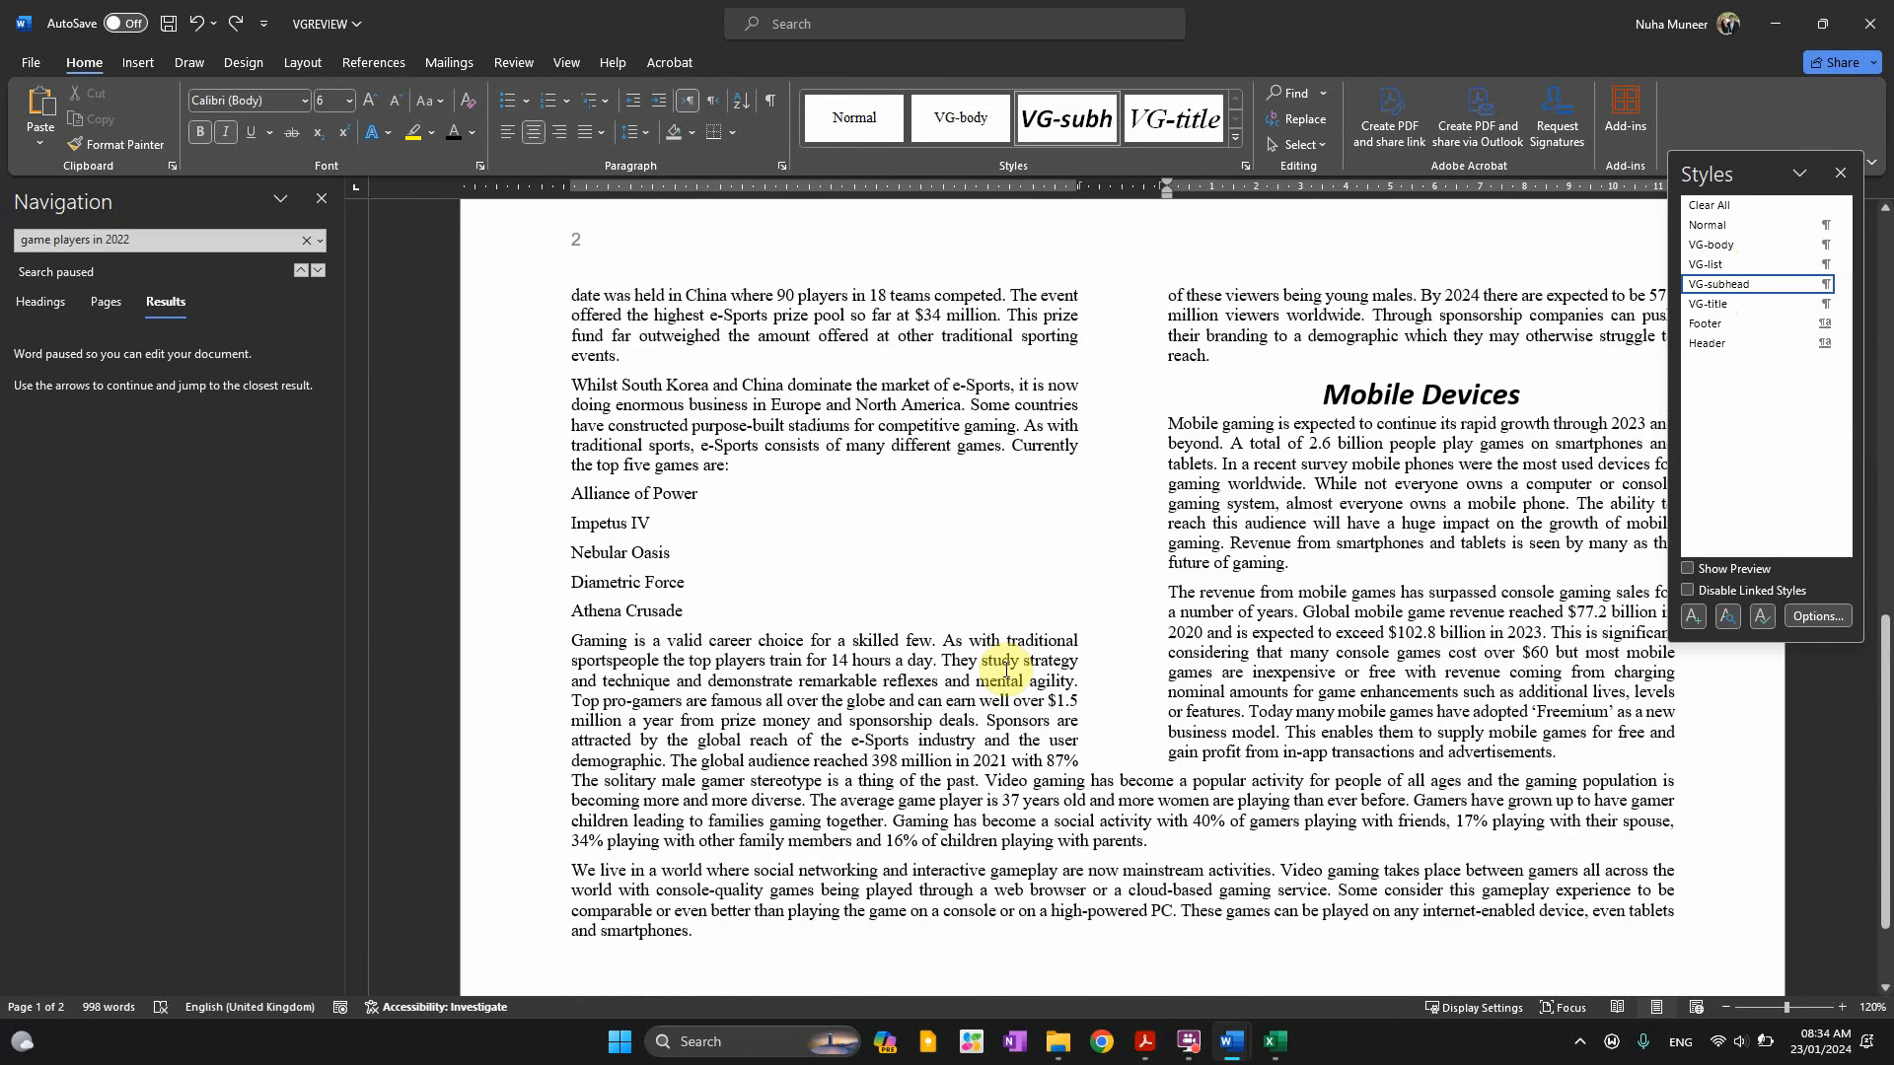
pyautogui.click(713, 832)
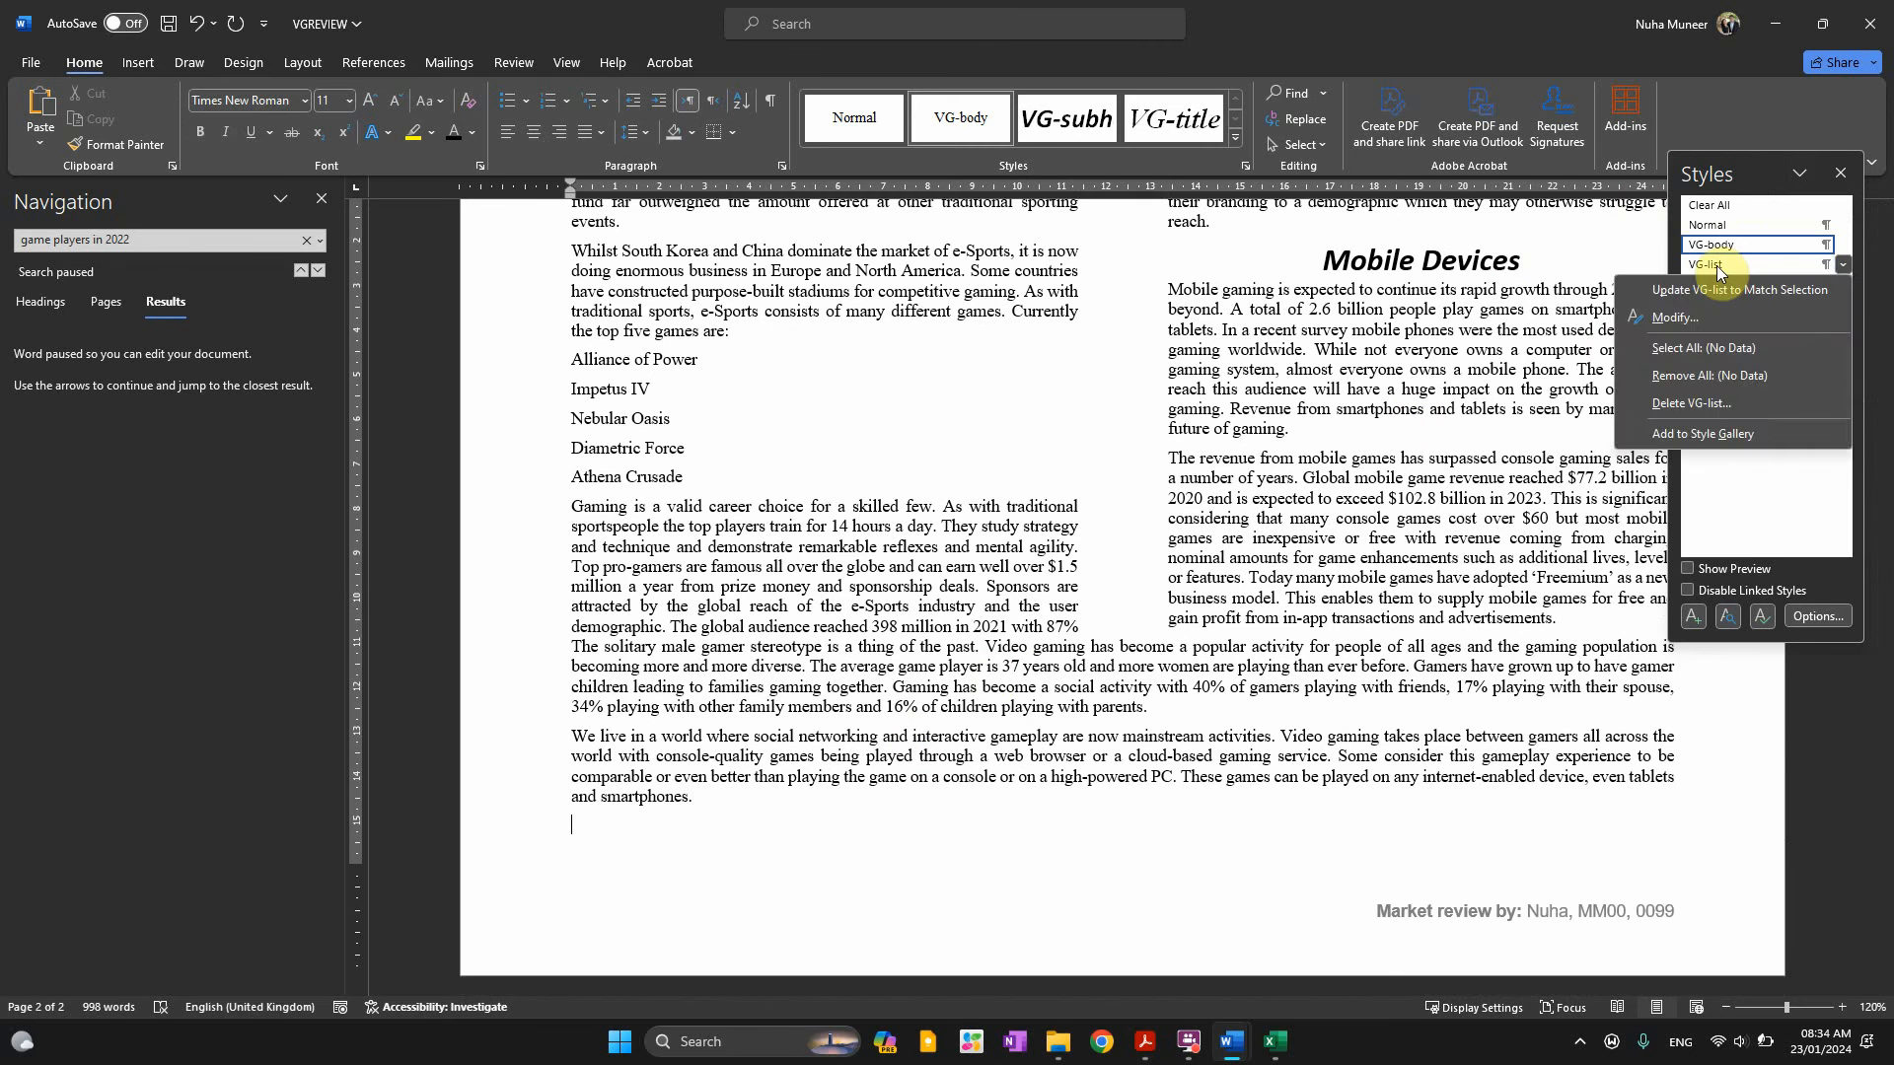
pyautogui.click(1717, 266)
pyautogui.rightClick(1716, 266)
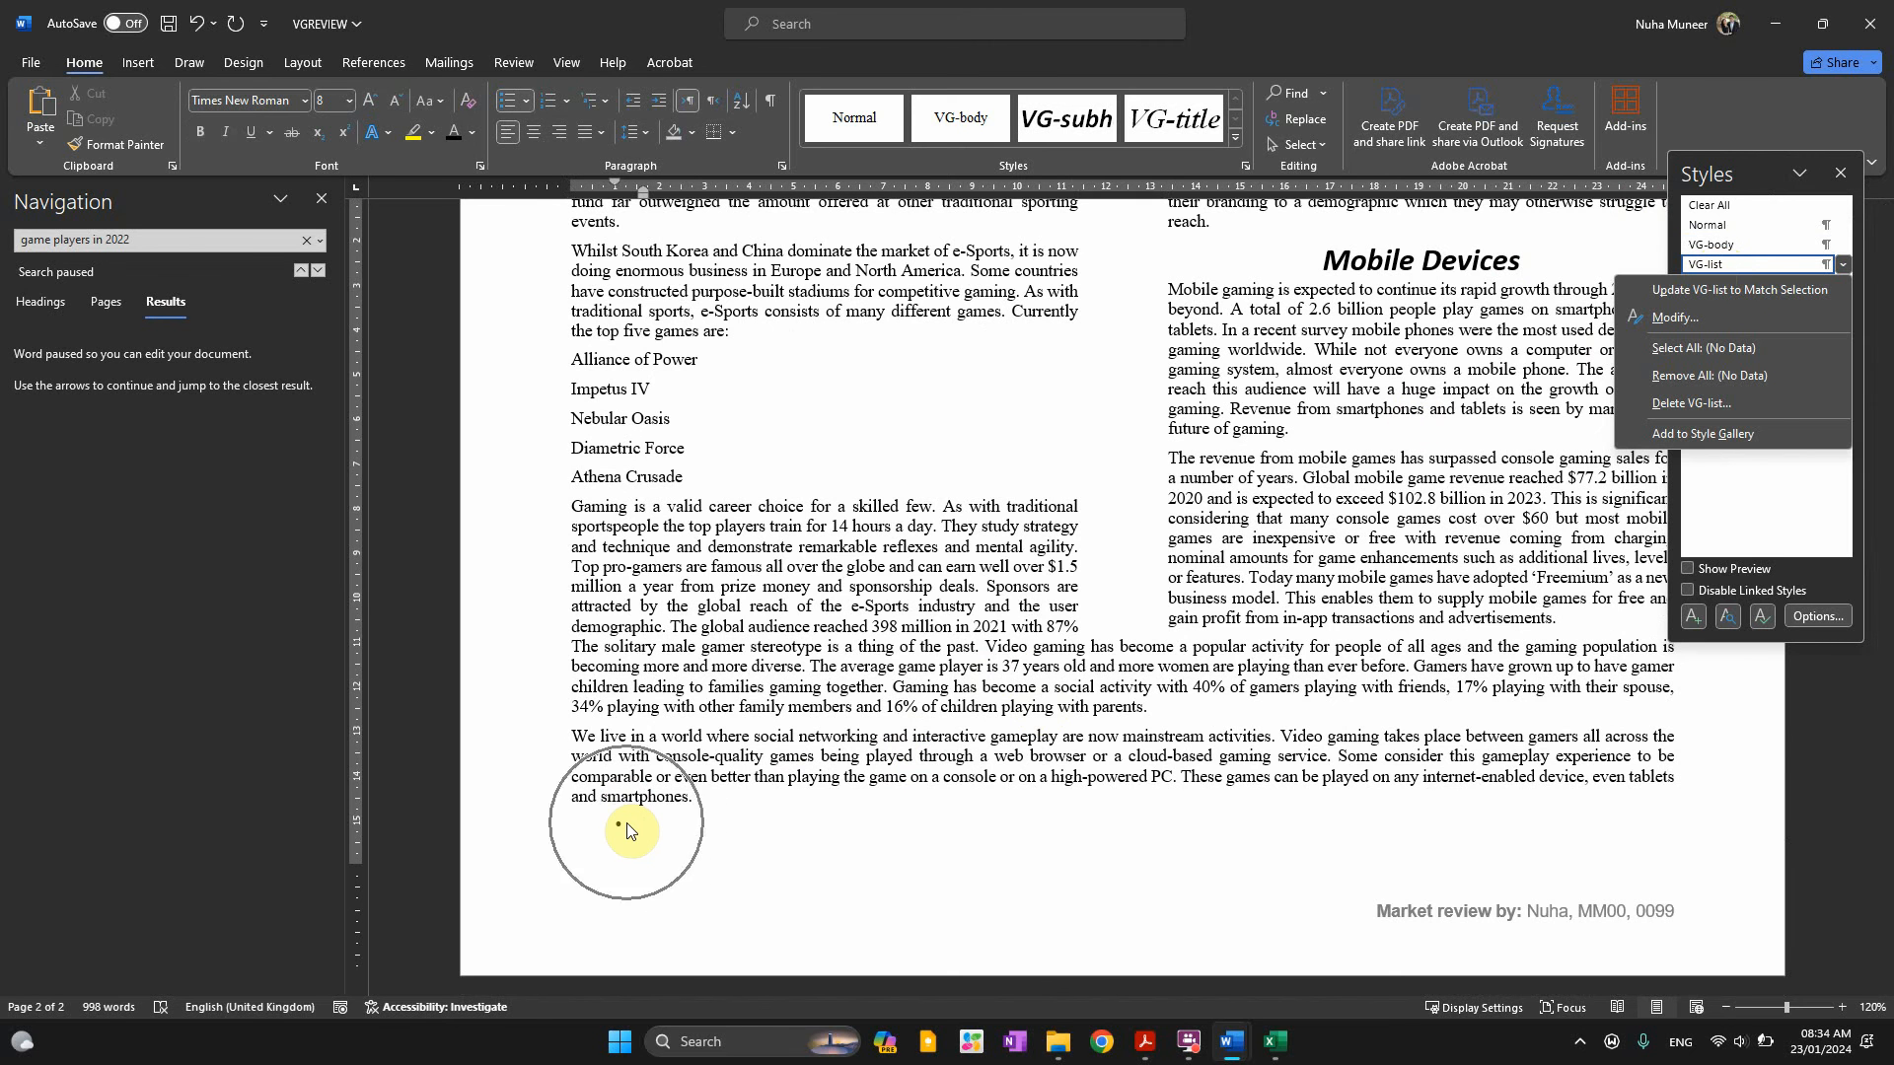
# Open Modify Style for VG-list and set its font size to 10 pt
pyautogui.click(1718, 317)
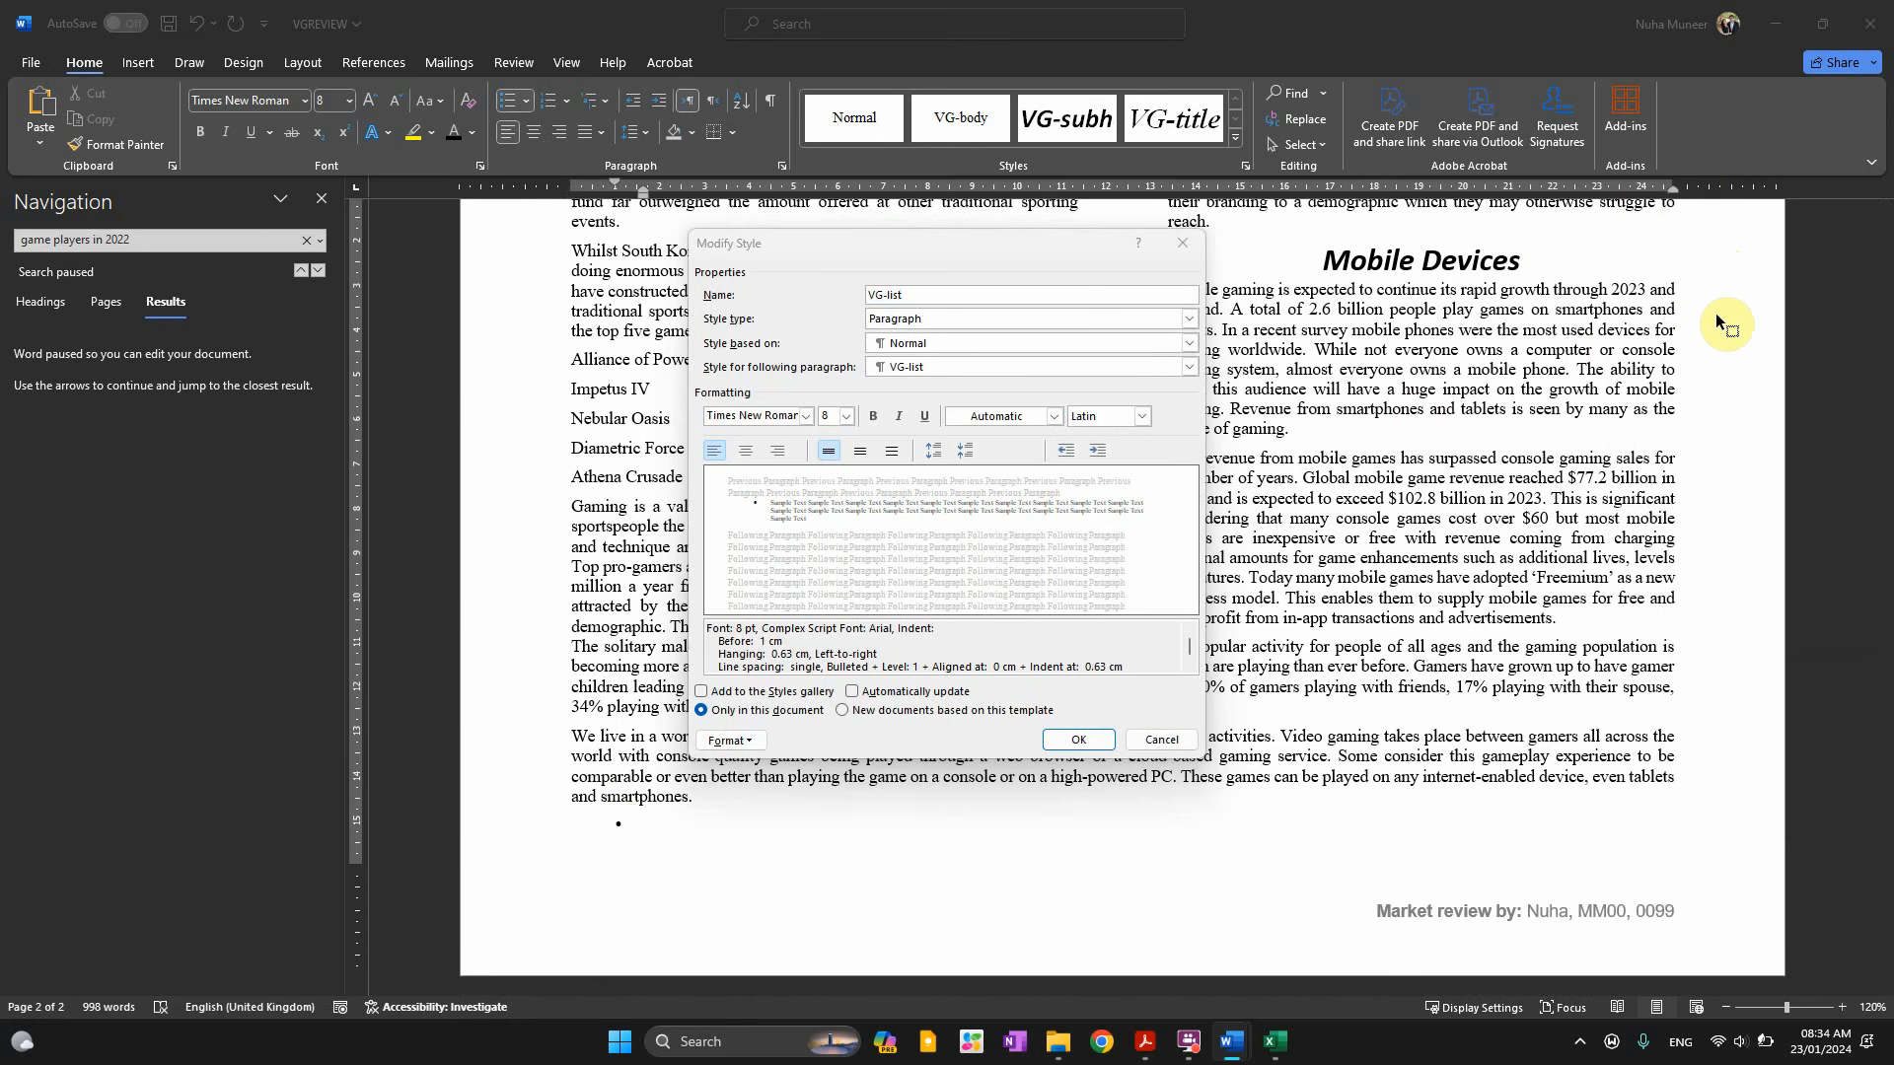
pyautogui.hotkey('alt', 'Tab')
pyautogui.moveTo(532, 621); pyautogui.dragTo(623, 627)
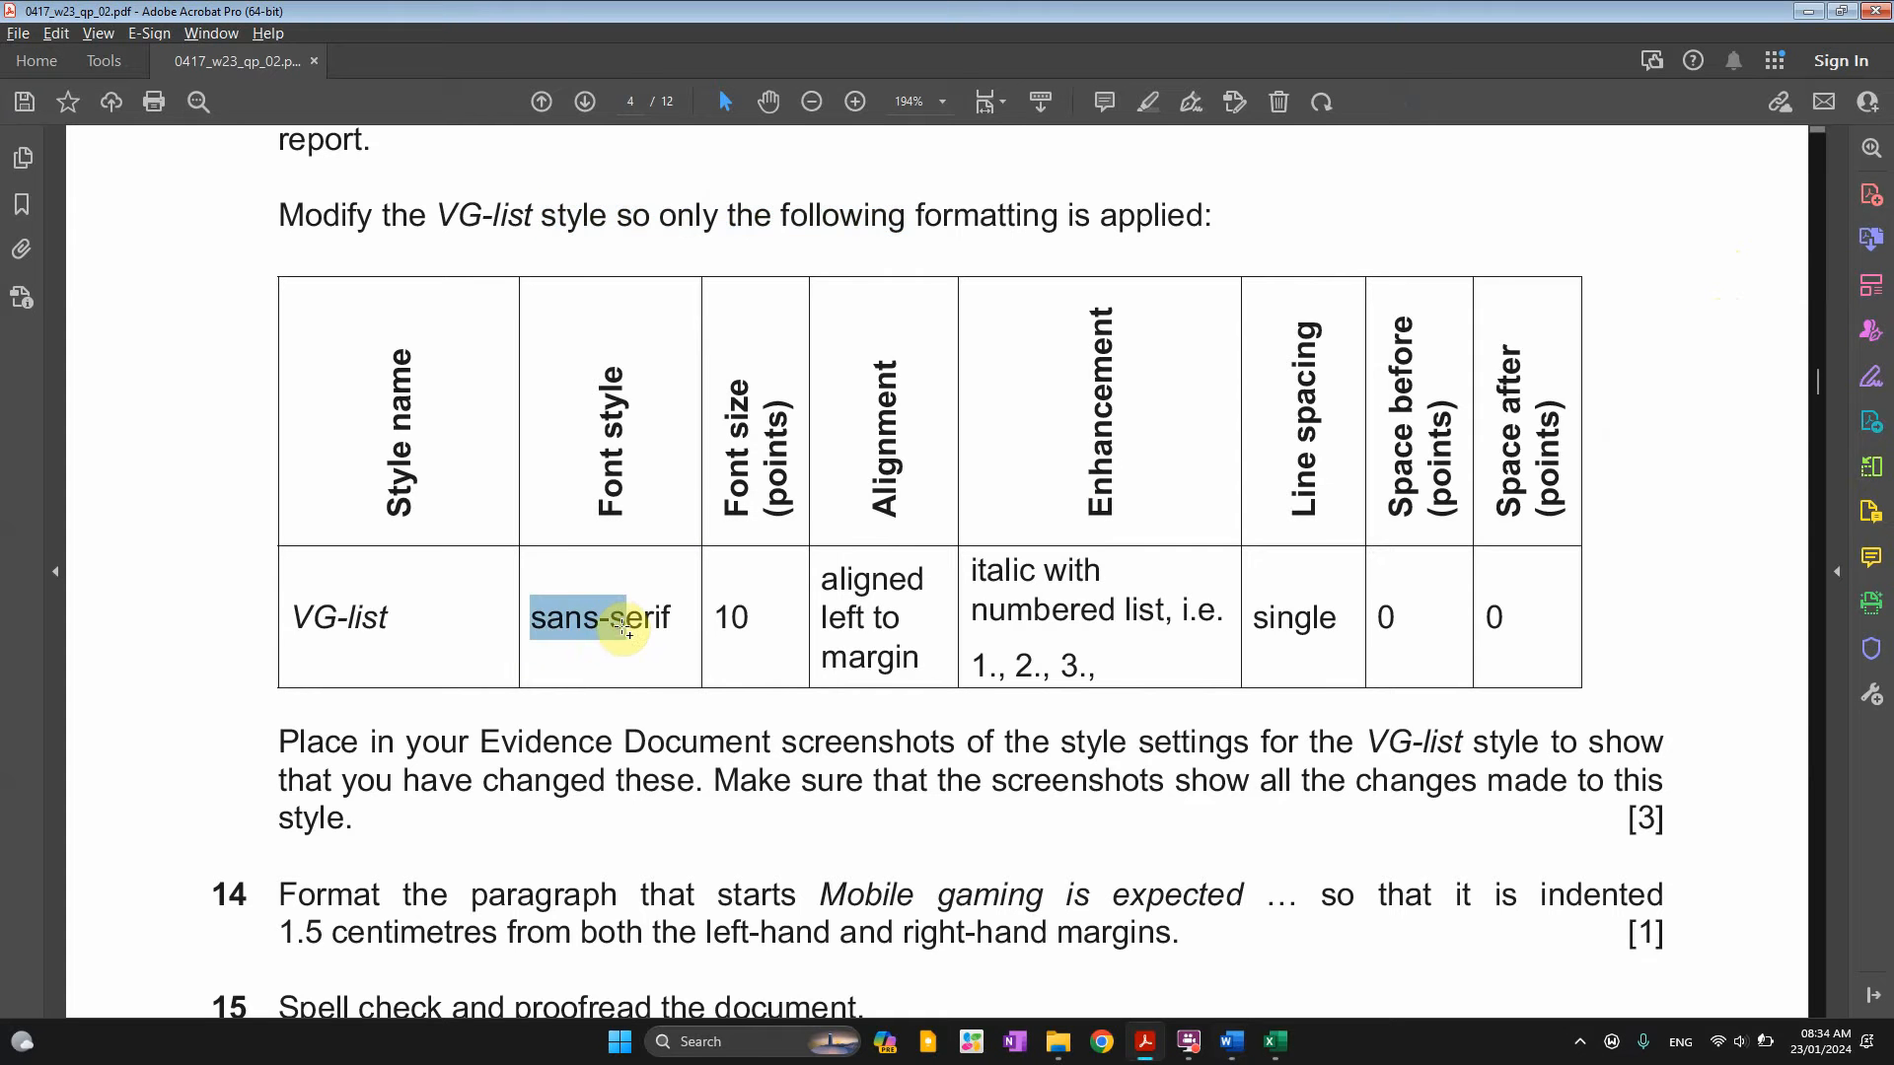
pyautogui.hotkey('alt', 'Tab')
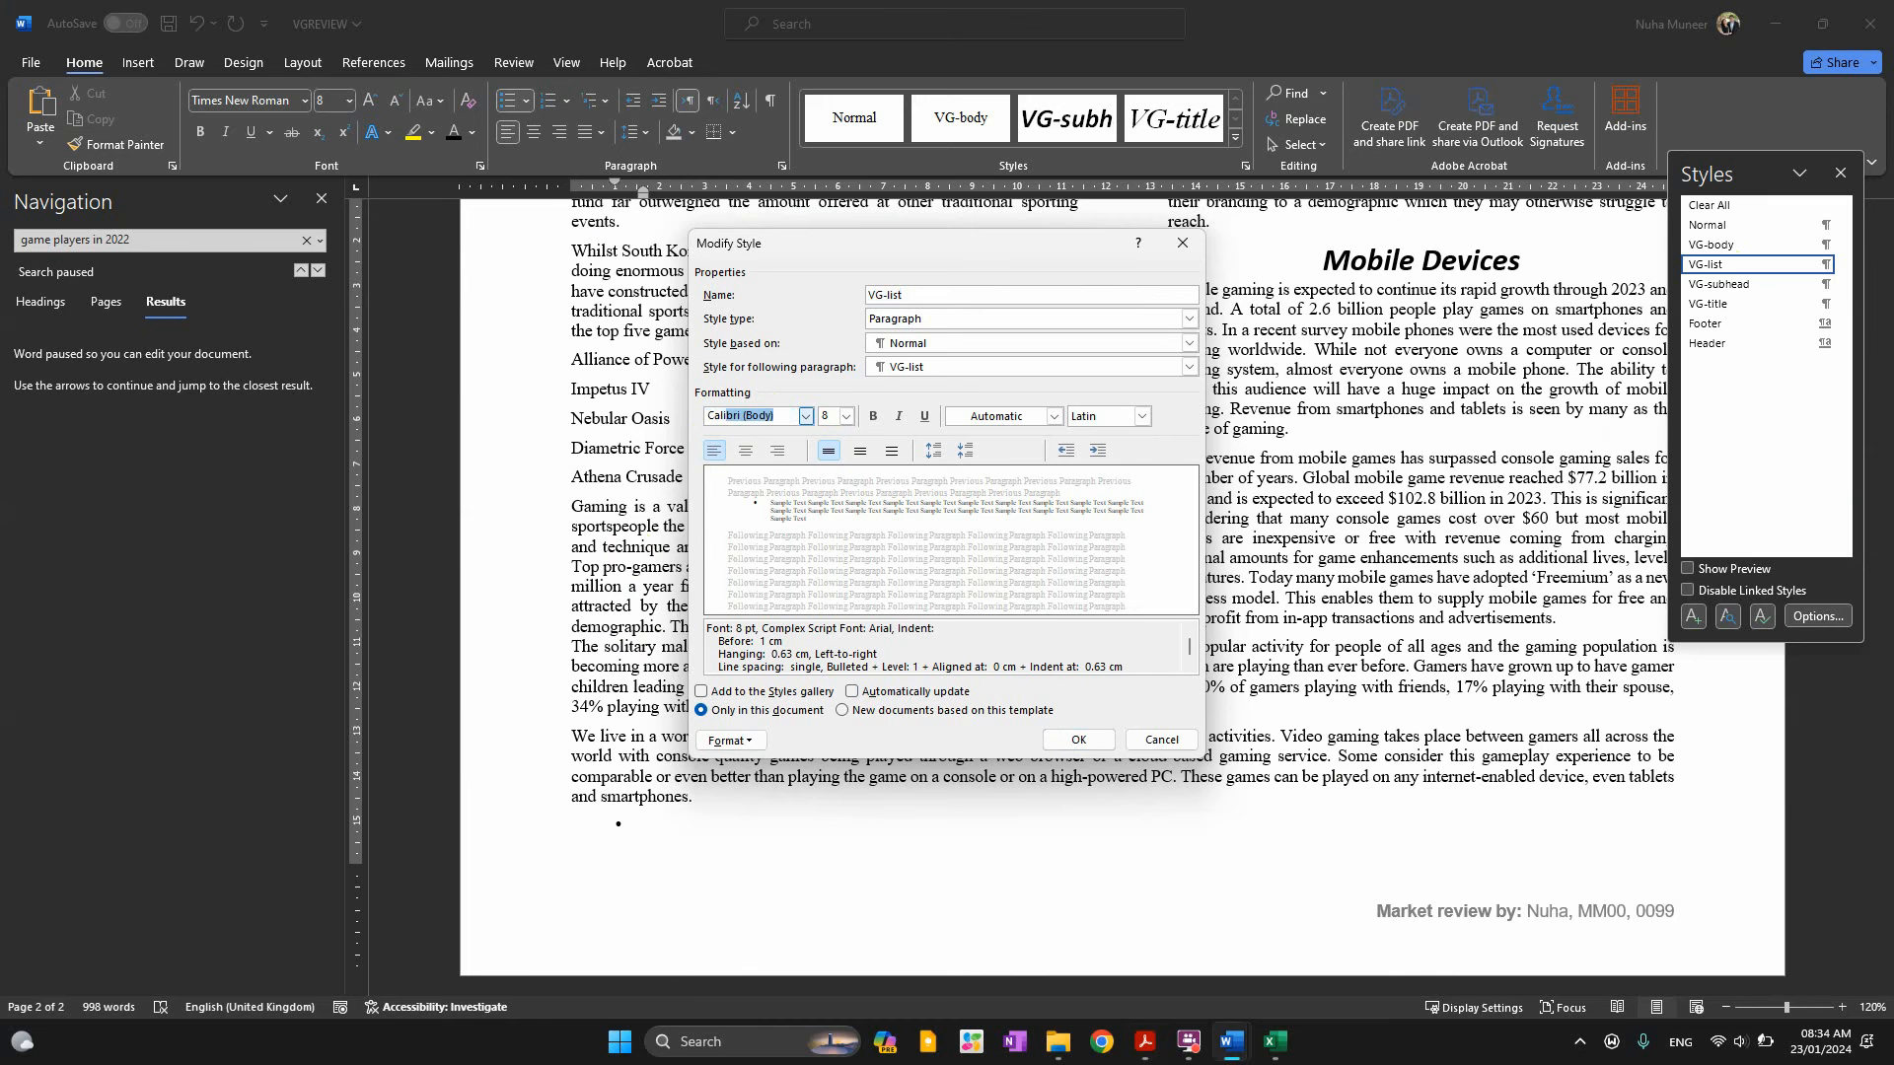
pyautogui.hotkey('alt', 'Tab')
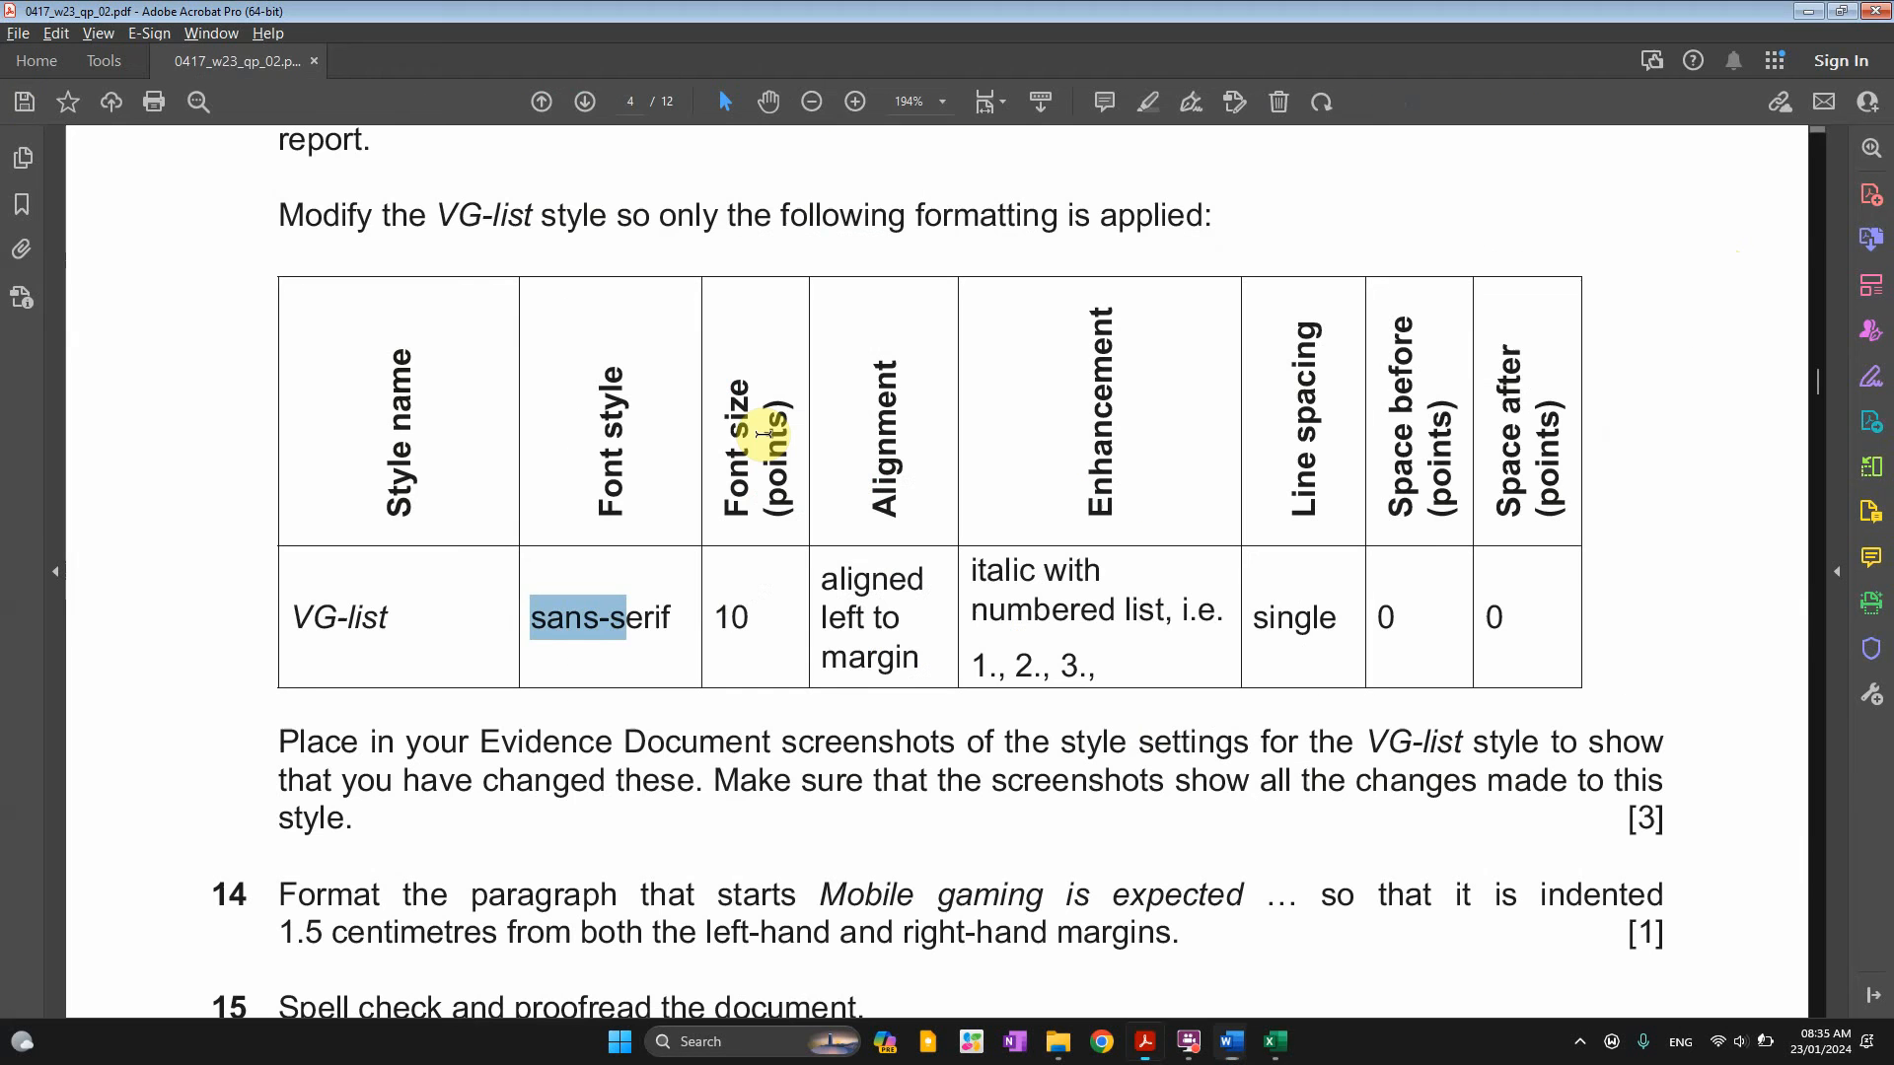
pyautogui.doubleClick(746, 607)
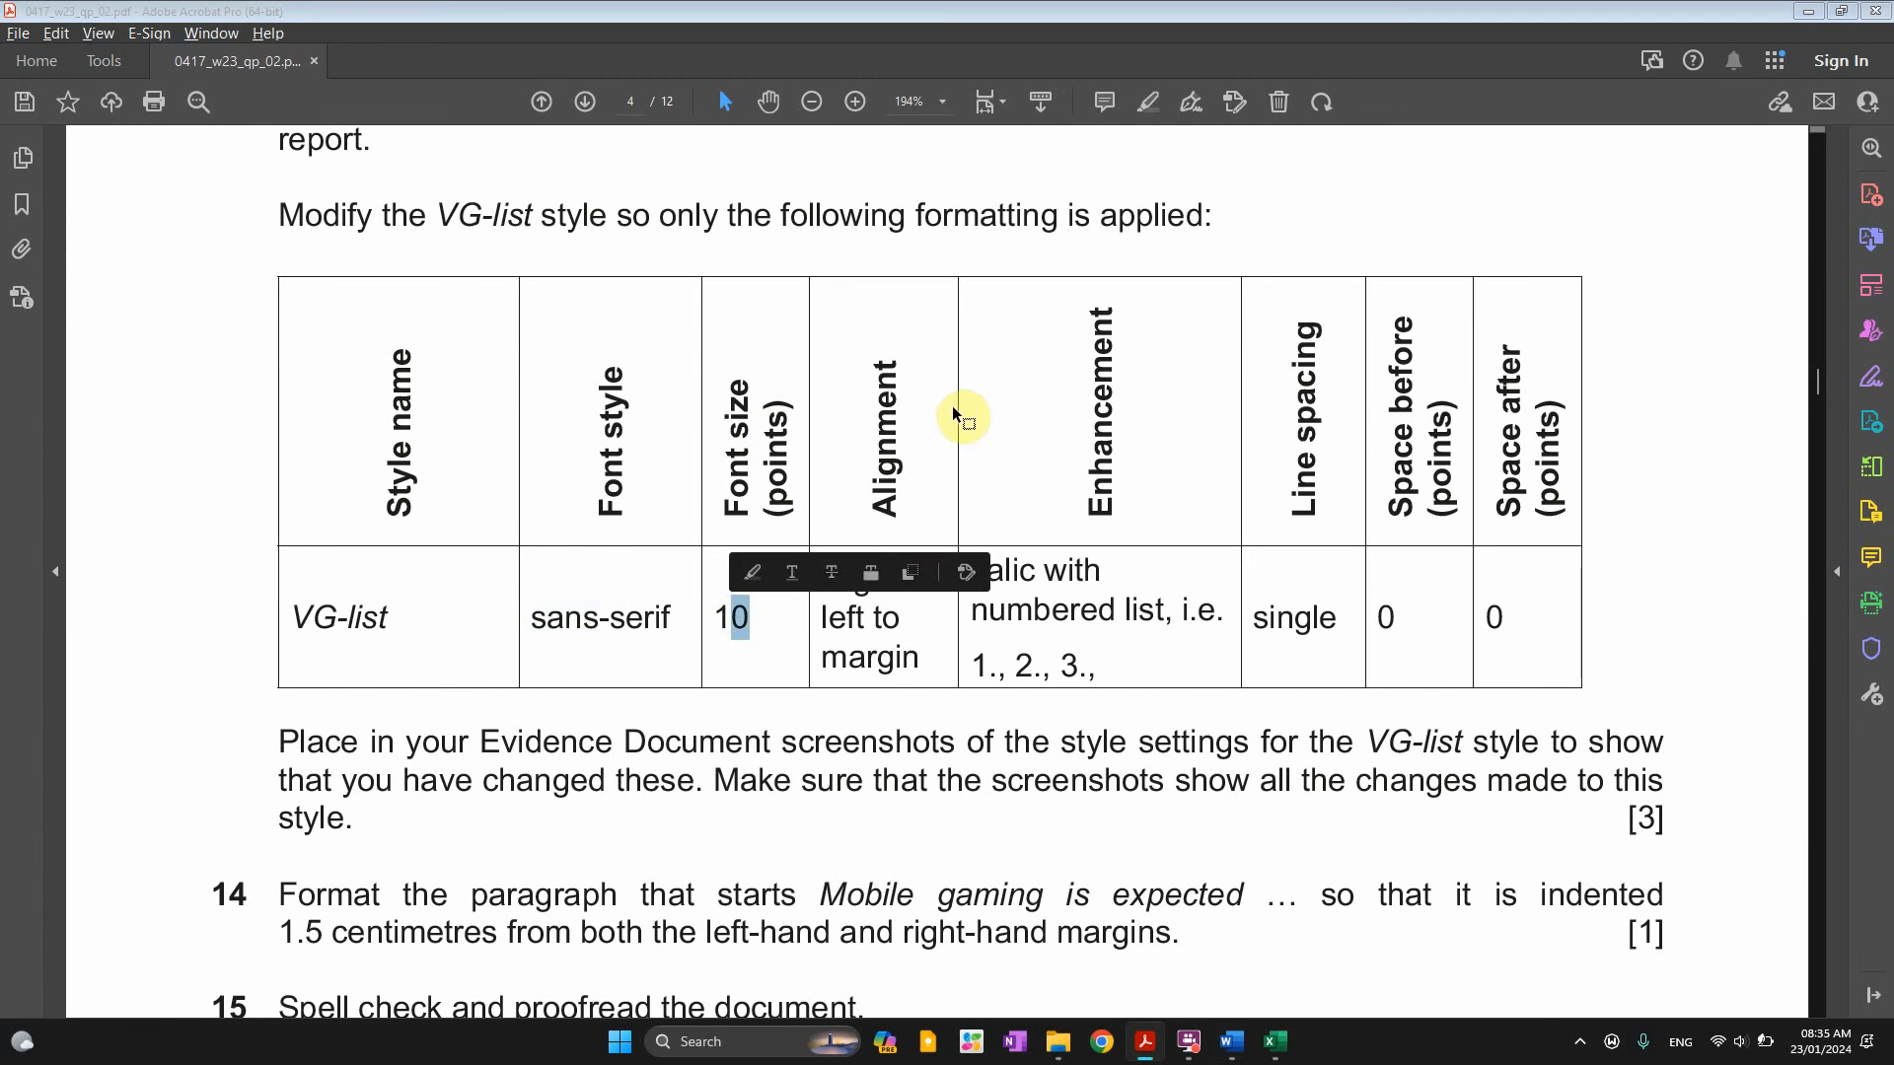
pyautogui.hotkey('alt', 'Tab')
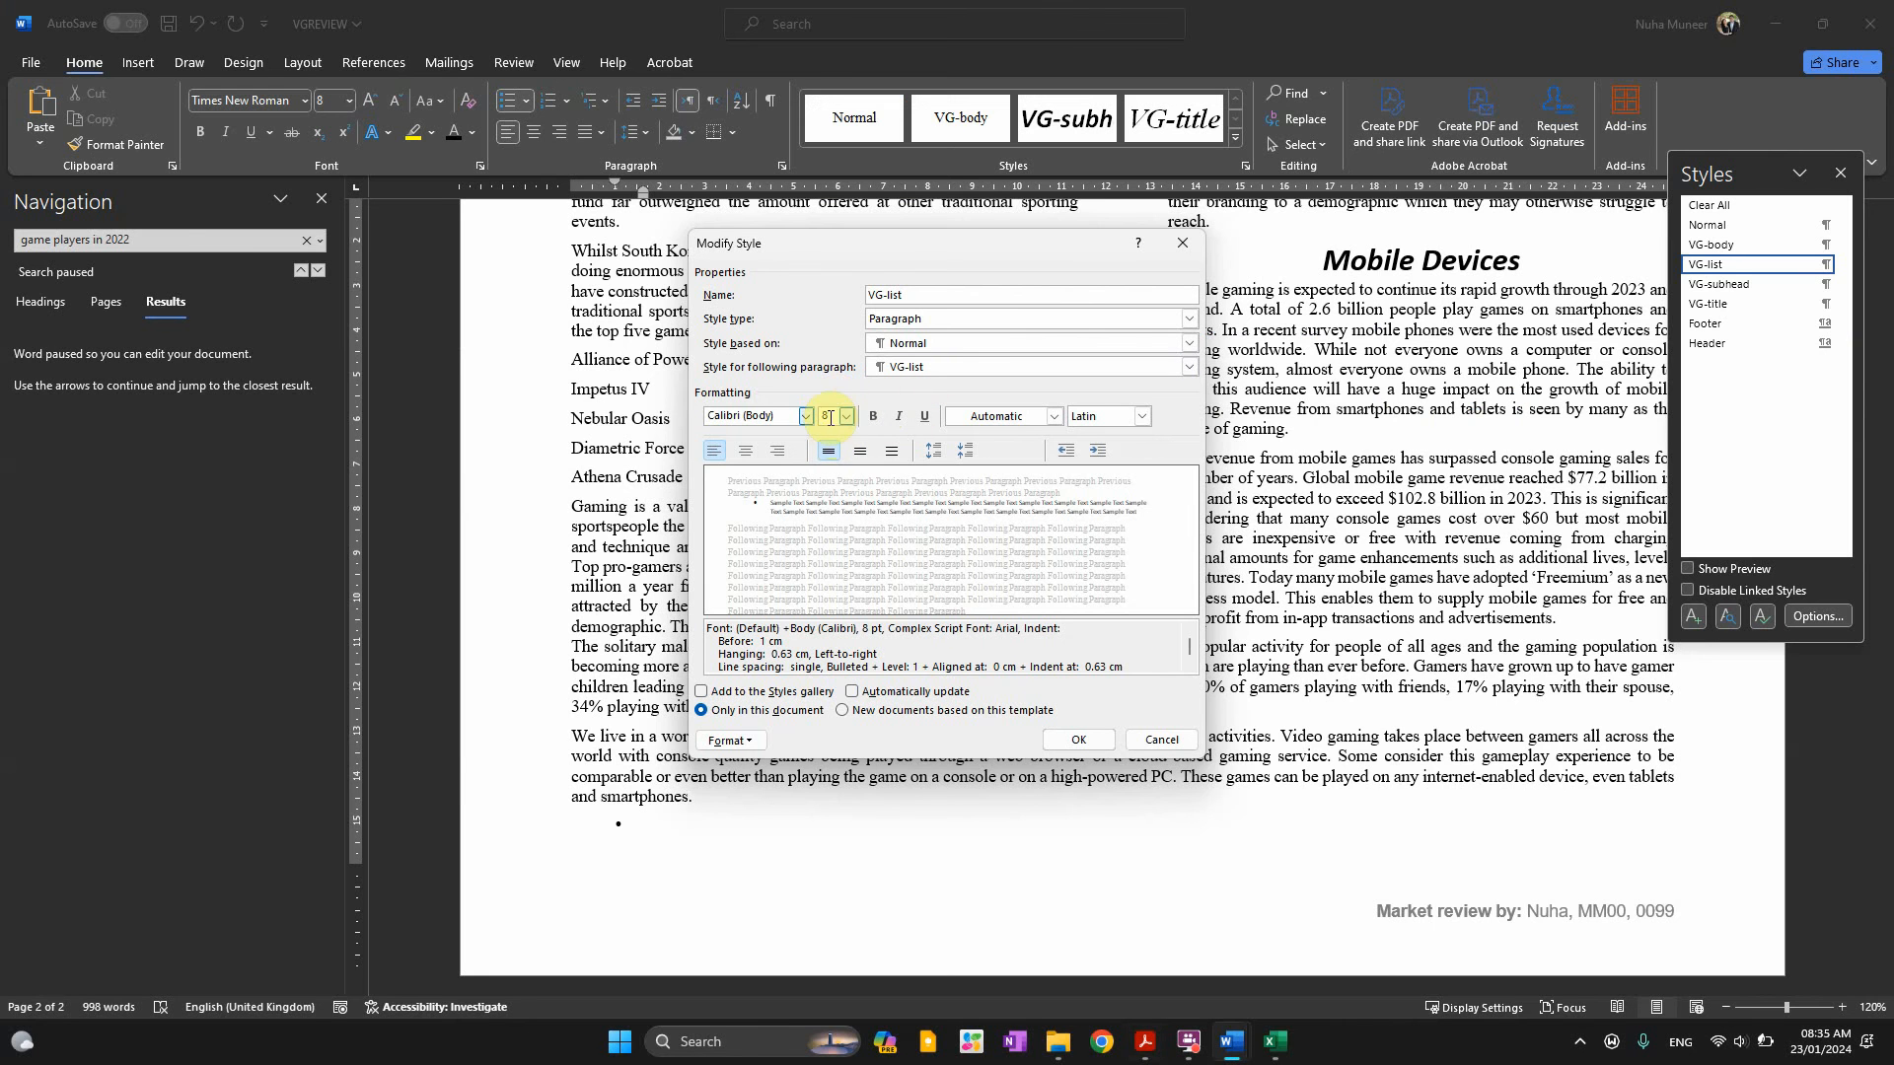
pyautogui.write('10')
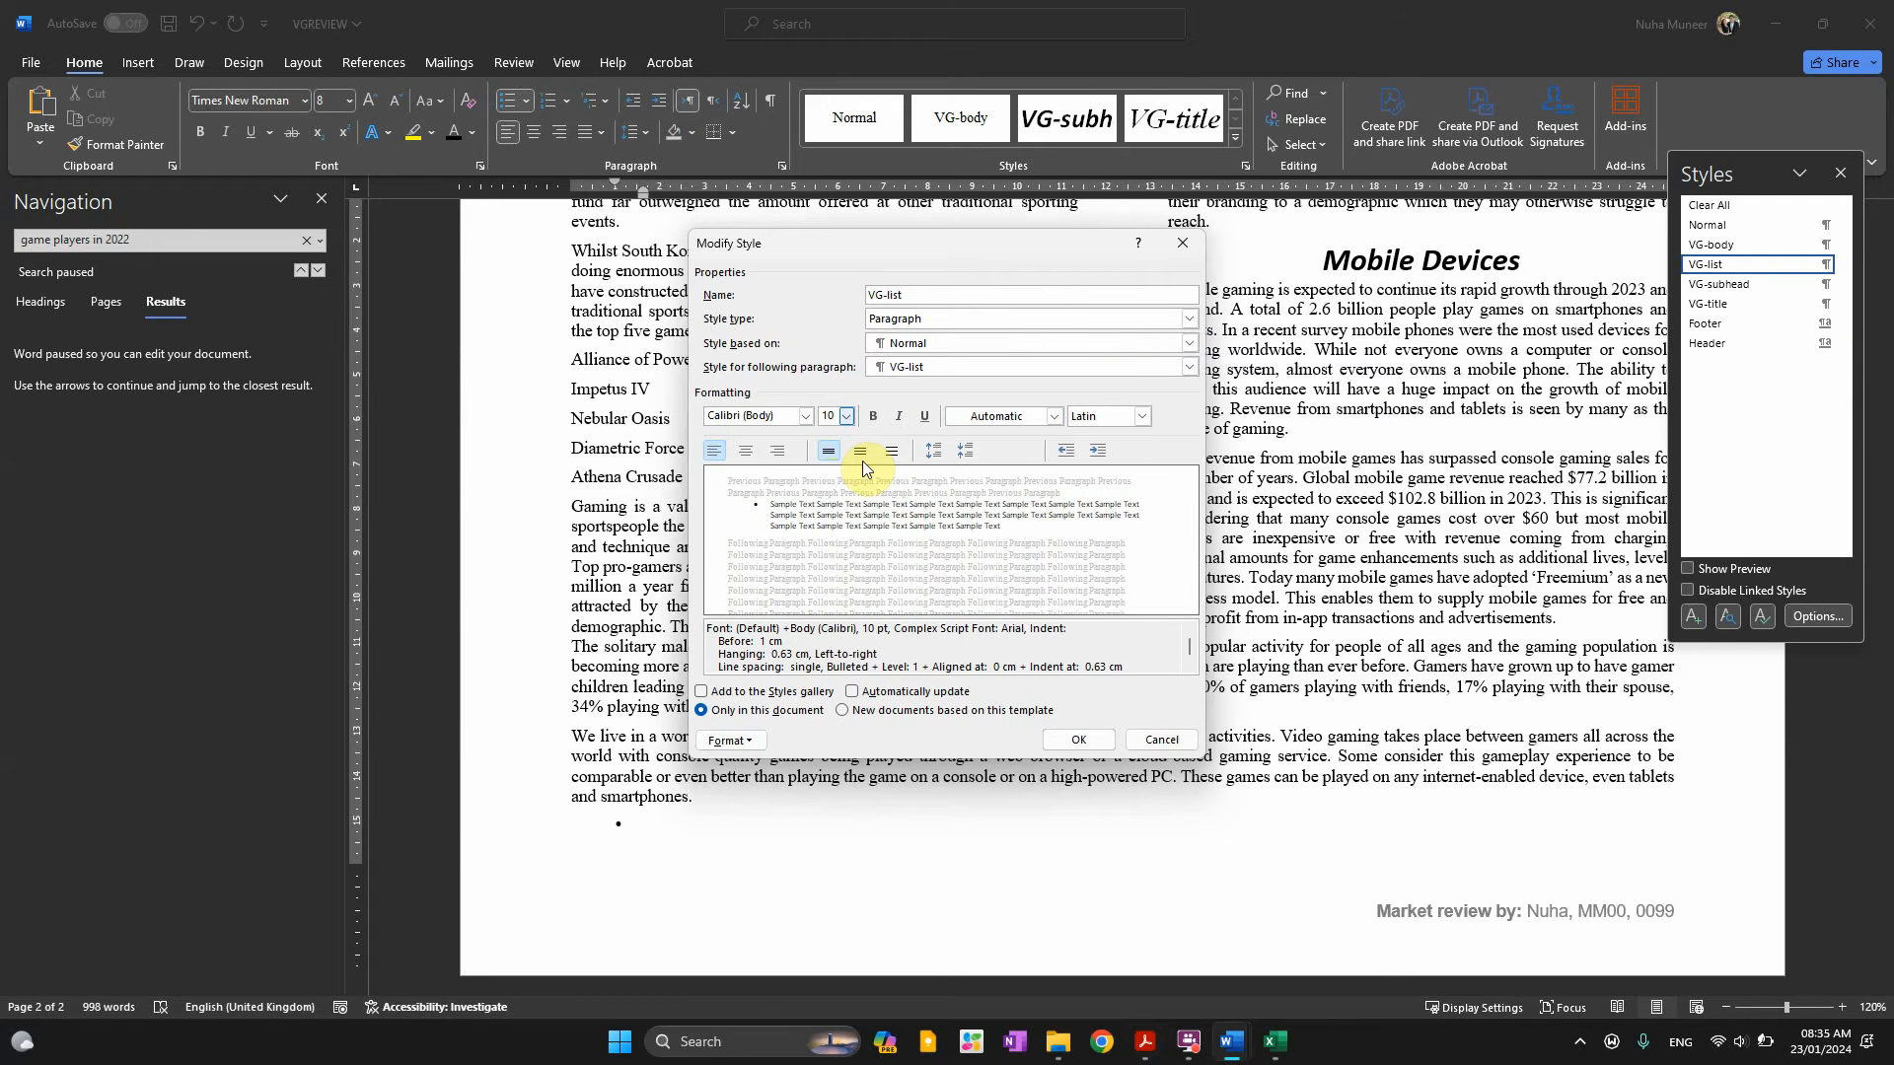
# Make the VG-list style italic, as the formatting table requires
pyautogui.hotkey('alt', 'Tab')
pyautogui.moveTo(822, 580); pyautogui.dragTo(922, 661)
pyautogui.hotkey('alt', 'Tab')
pyautogui.press('ctrl')
pyautogui.press('ctrl')
pyautogui.hotkey('alt', 'Tab')
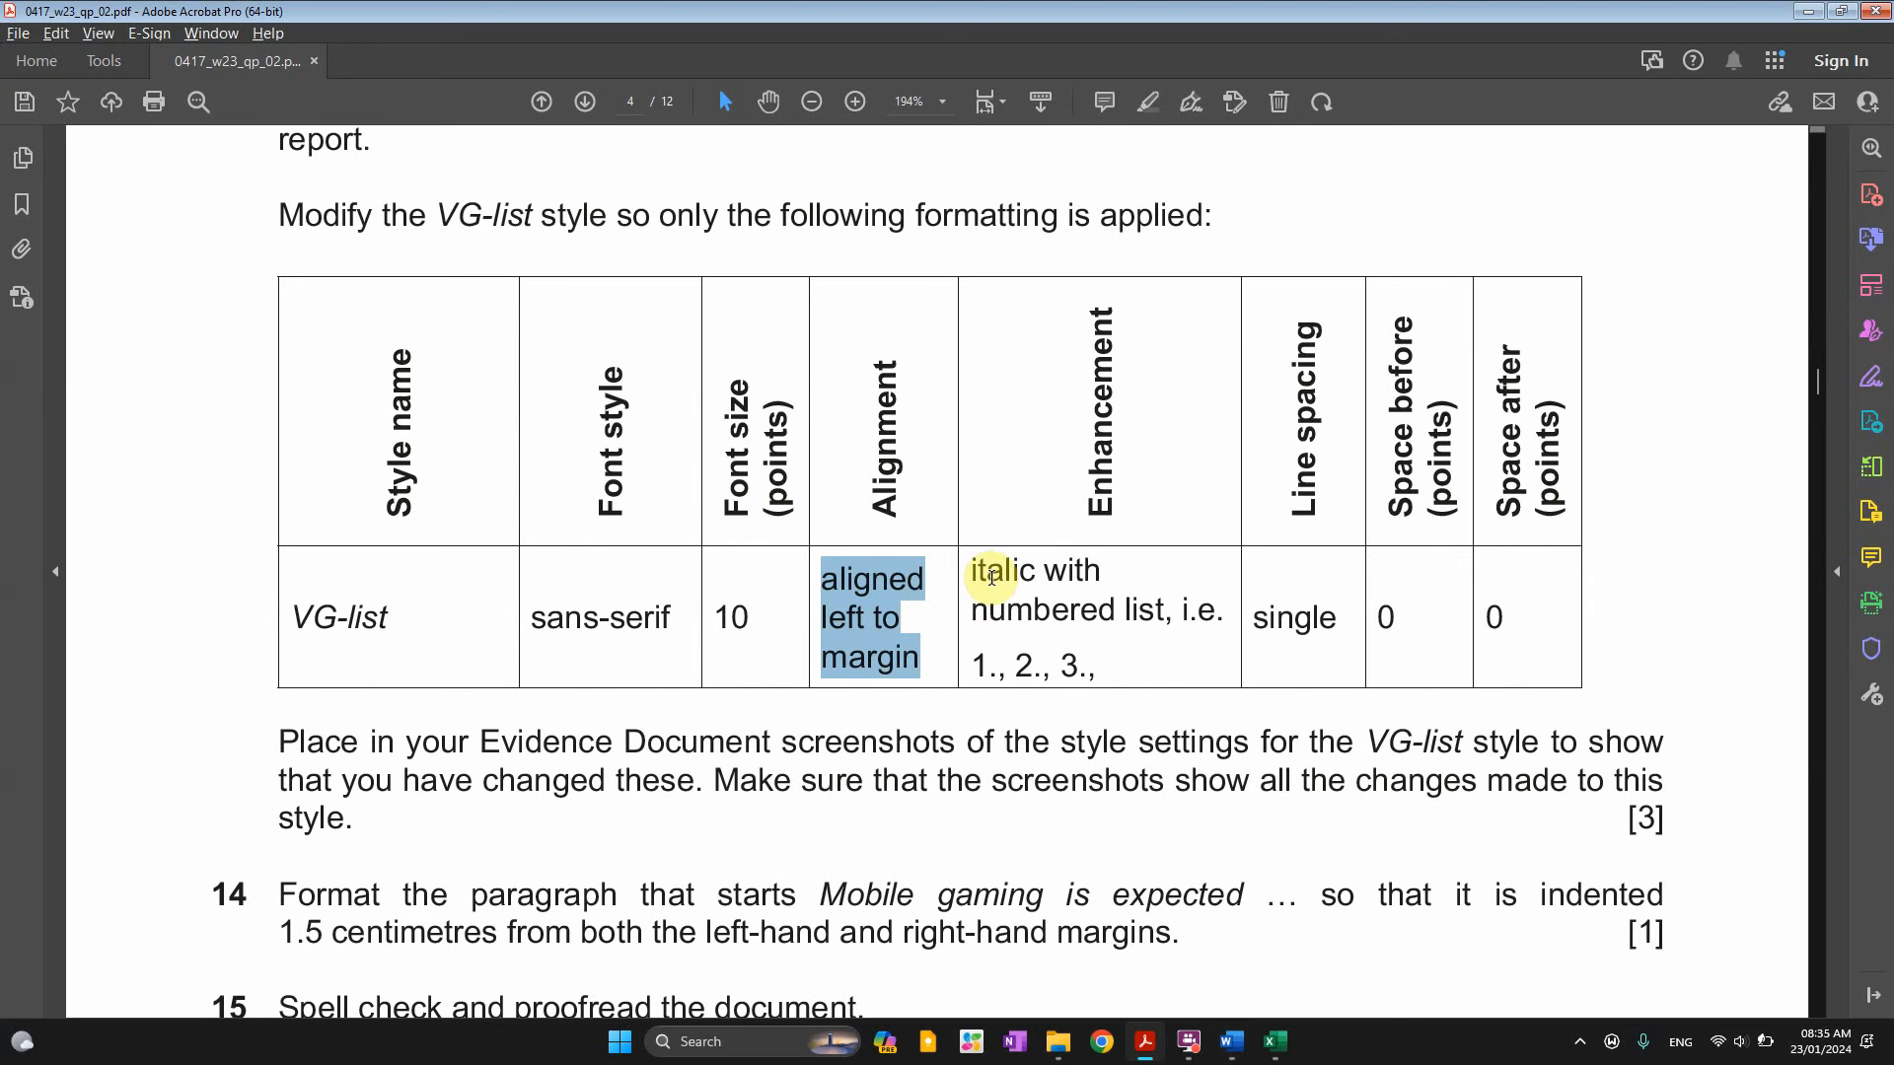
pyautogui.moveTo(979, 569); pyautogui.dragTo(975, 666)
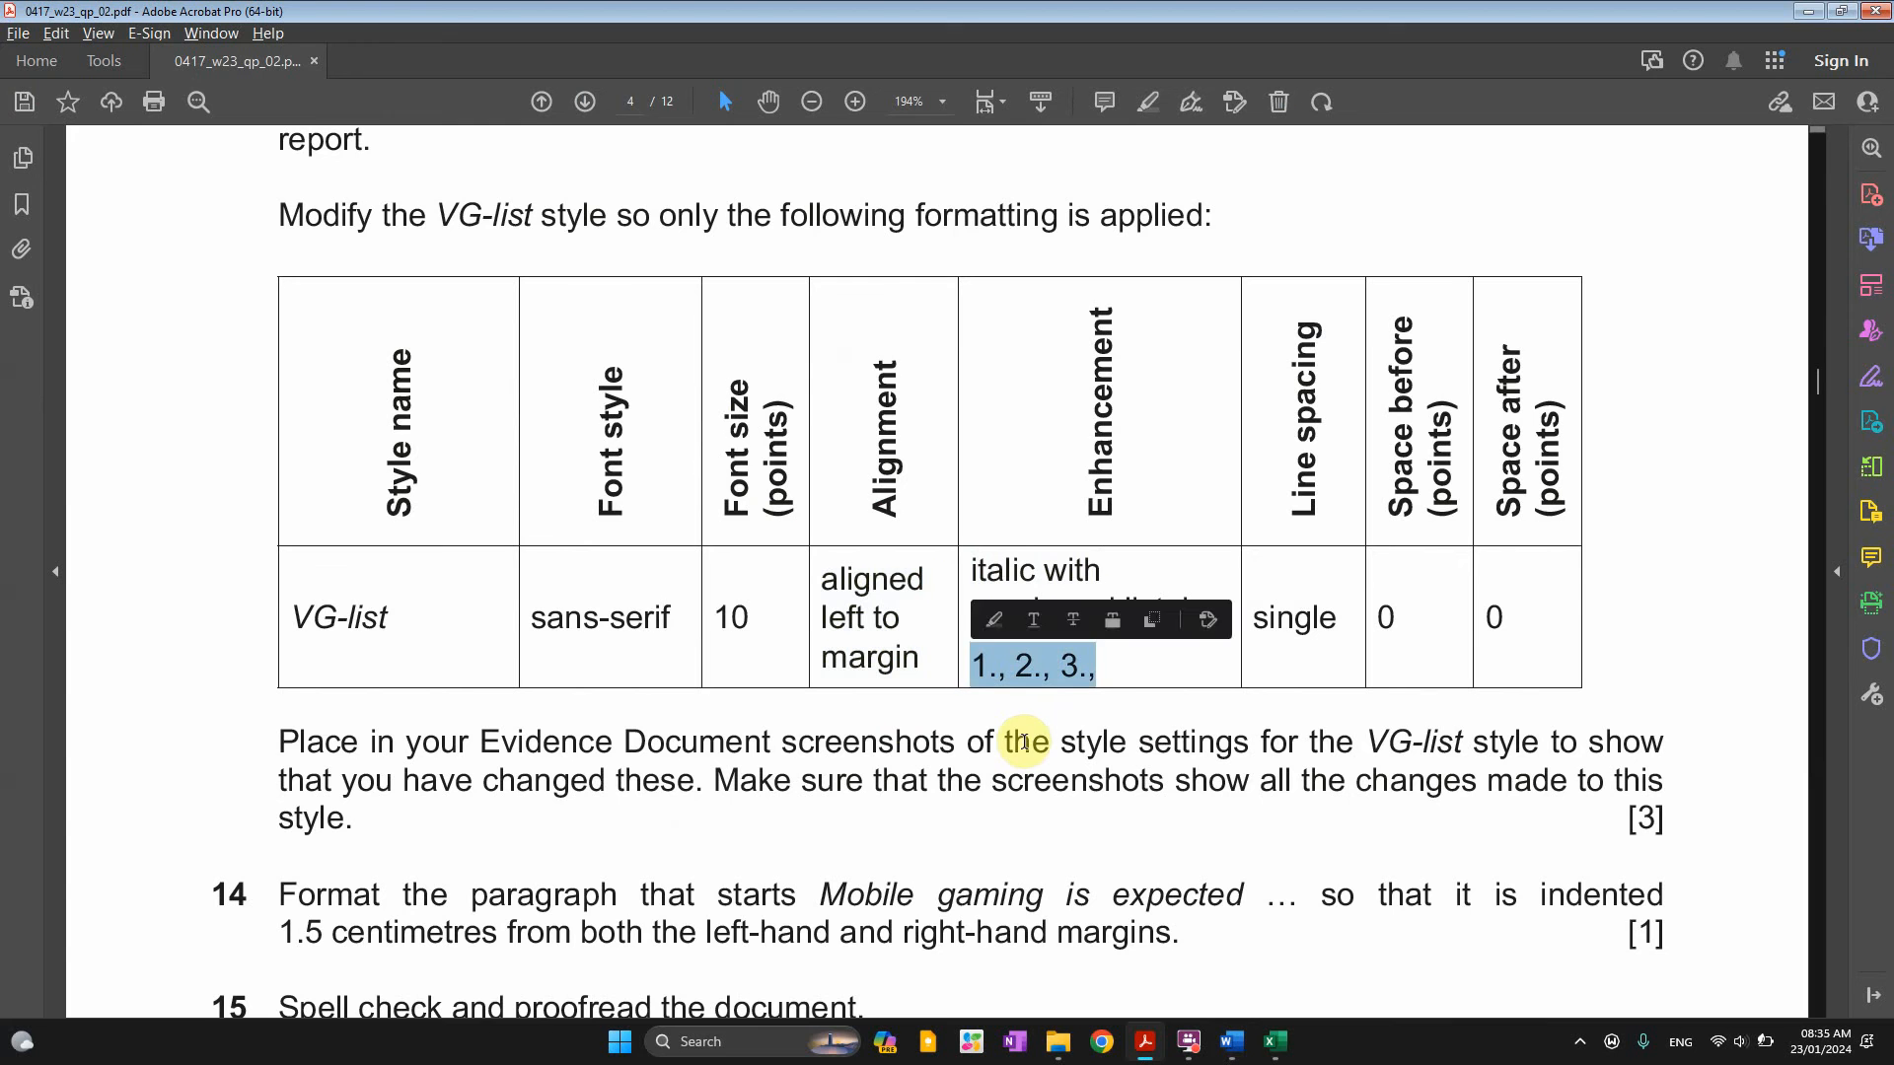
pyautogui.hotkey('alt', 'Tab')
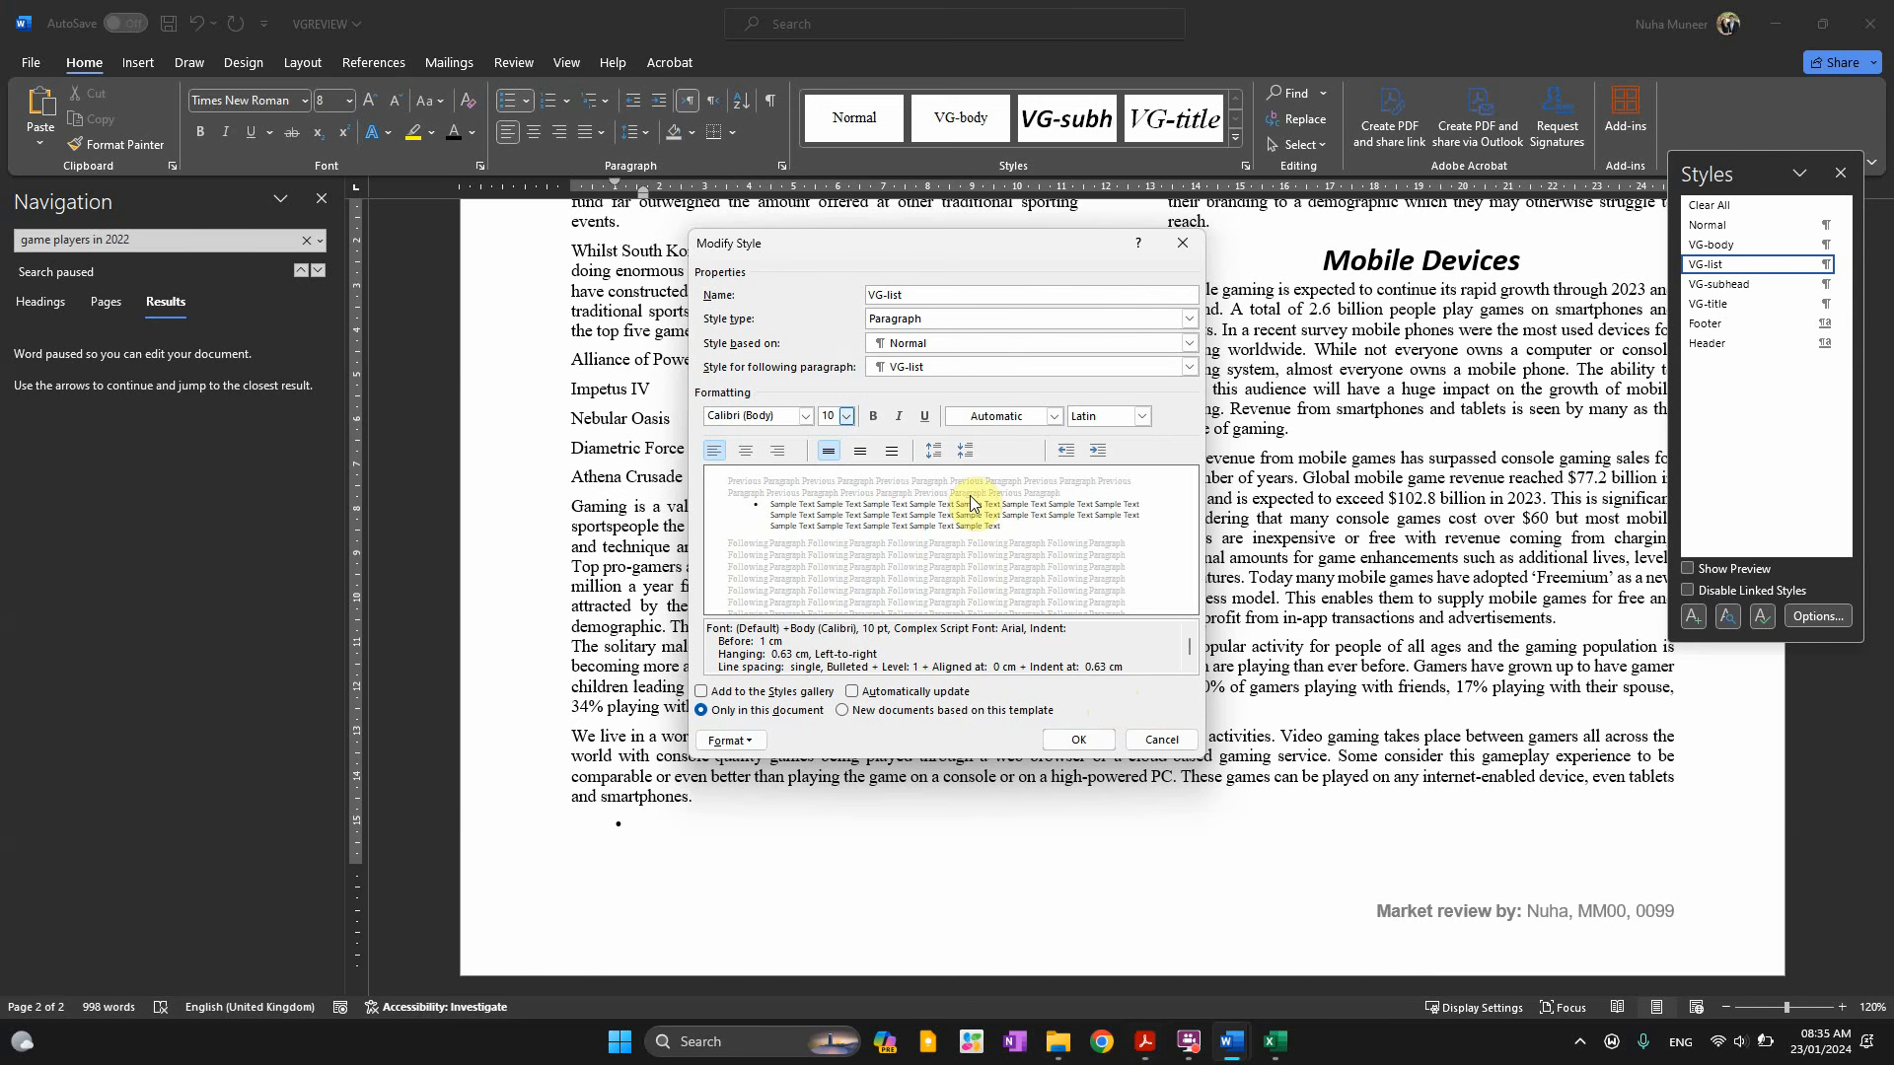
pyautogui.click(899, 419)
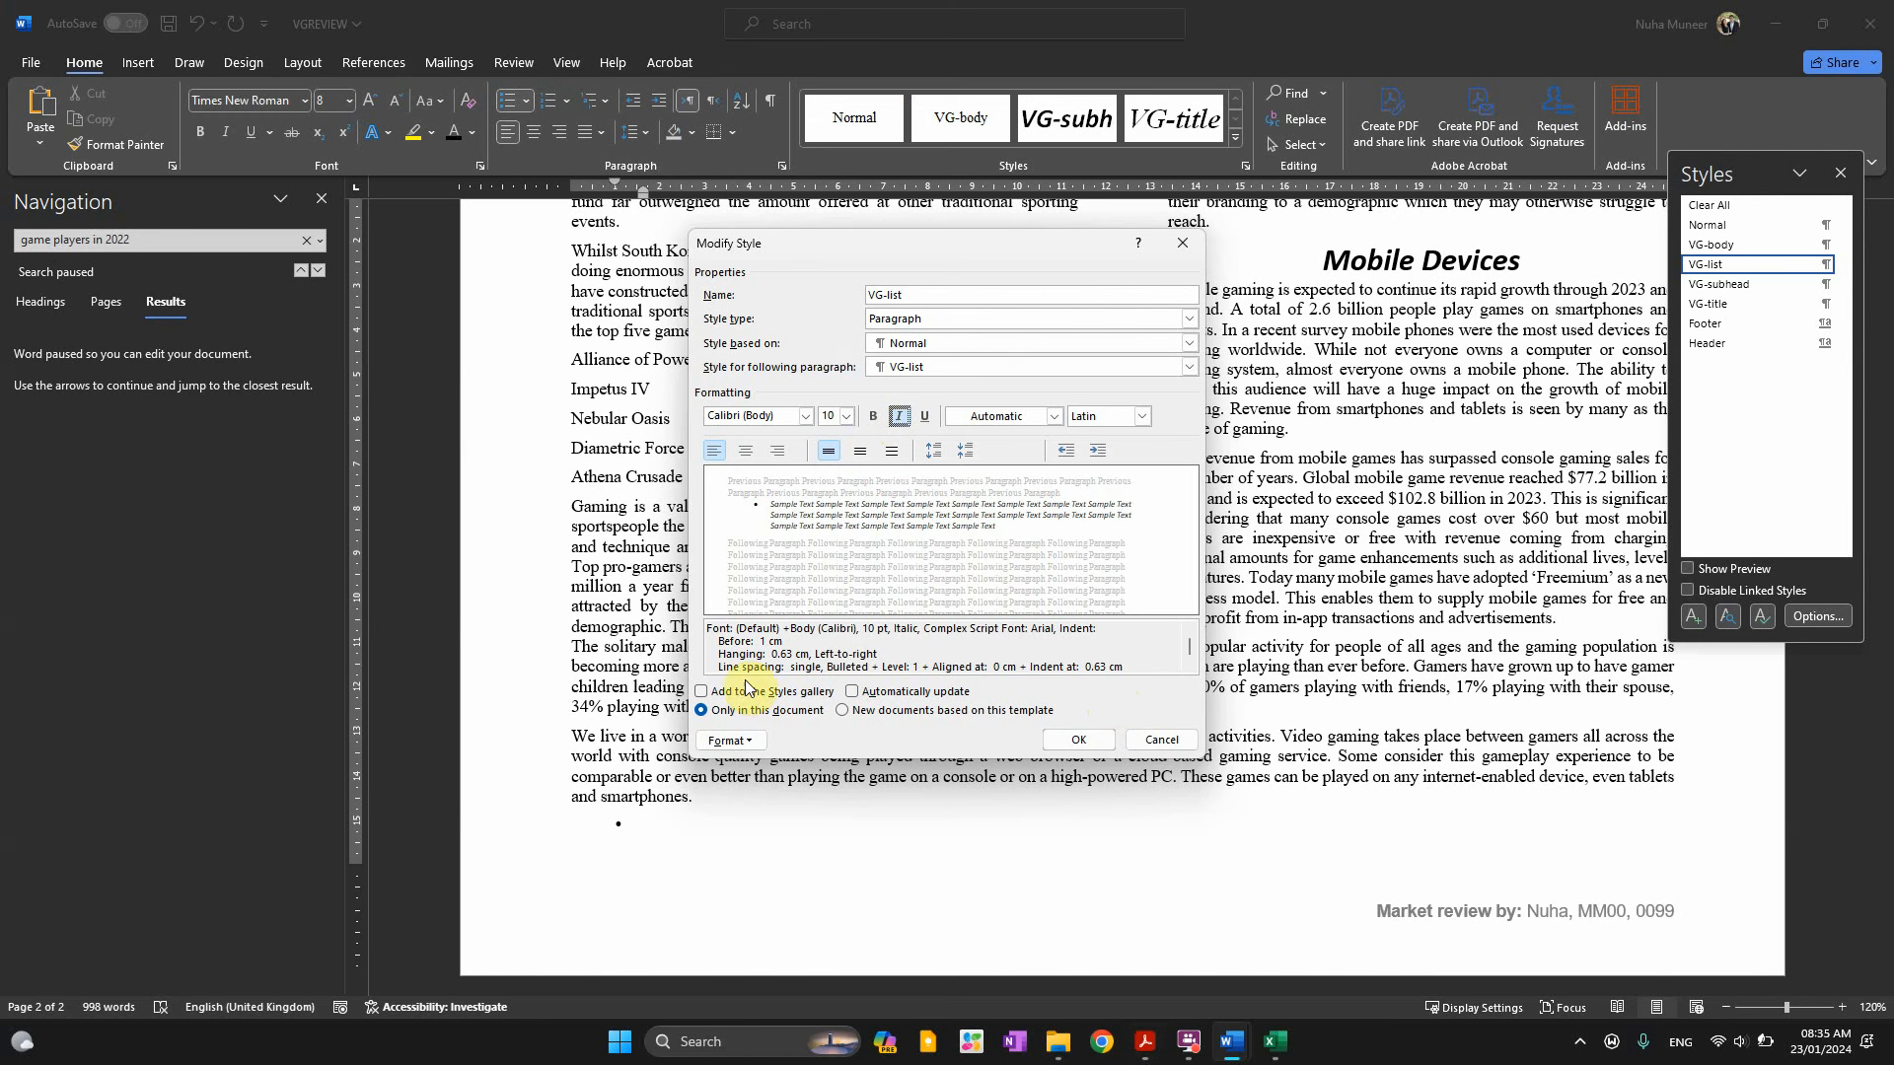
# Give the VG-list style 1., 2., 3. numbering
pyautogui.click(740, 741)
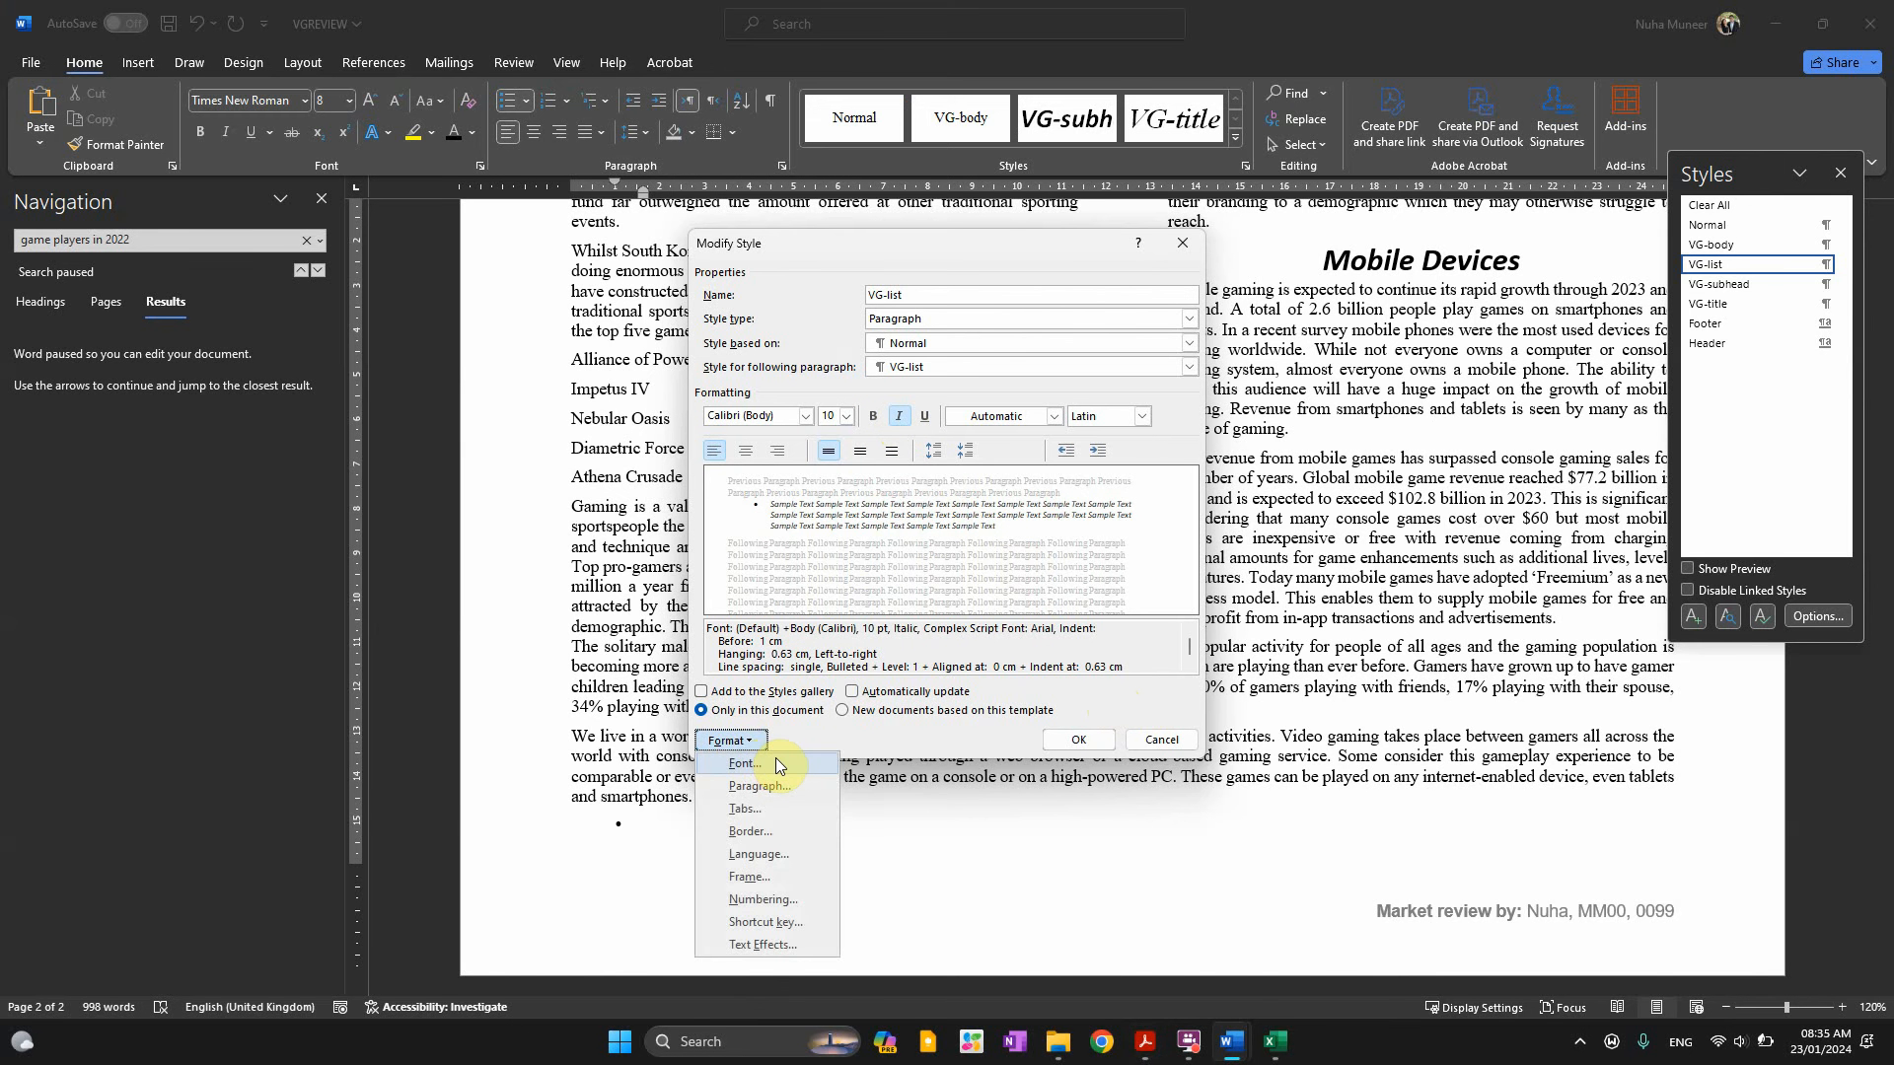
pyautogui.click(799, 898)
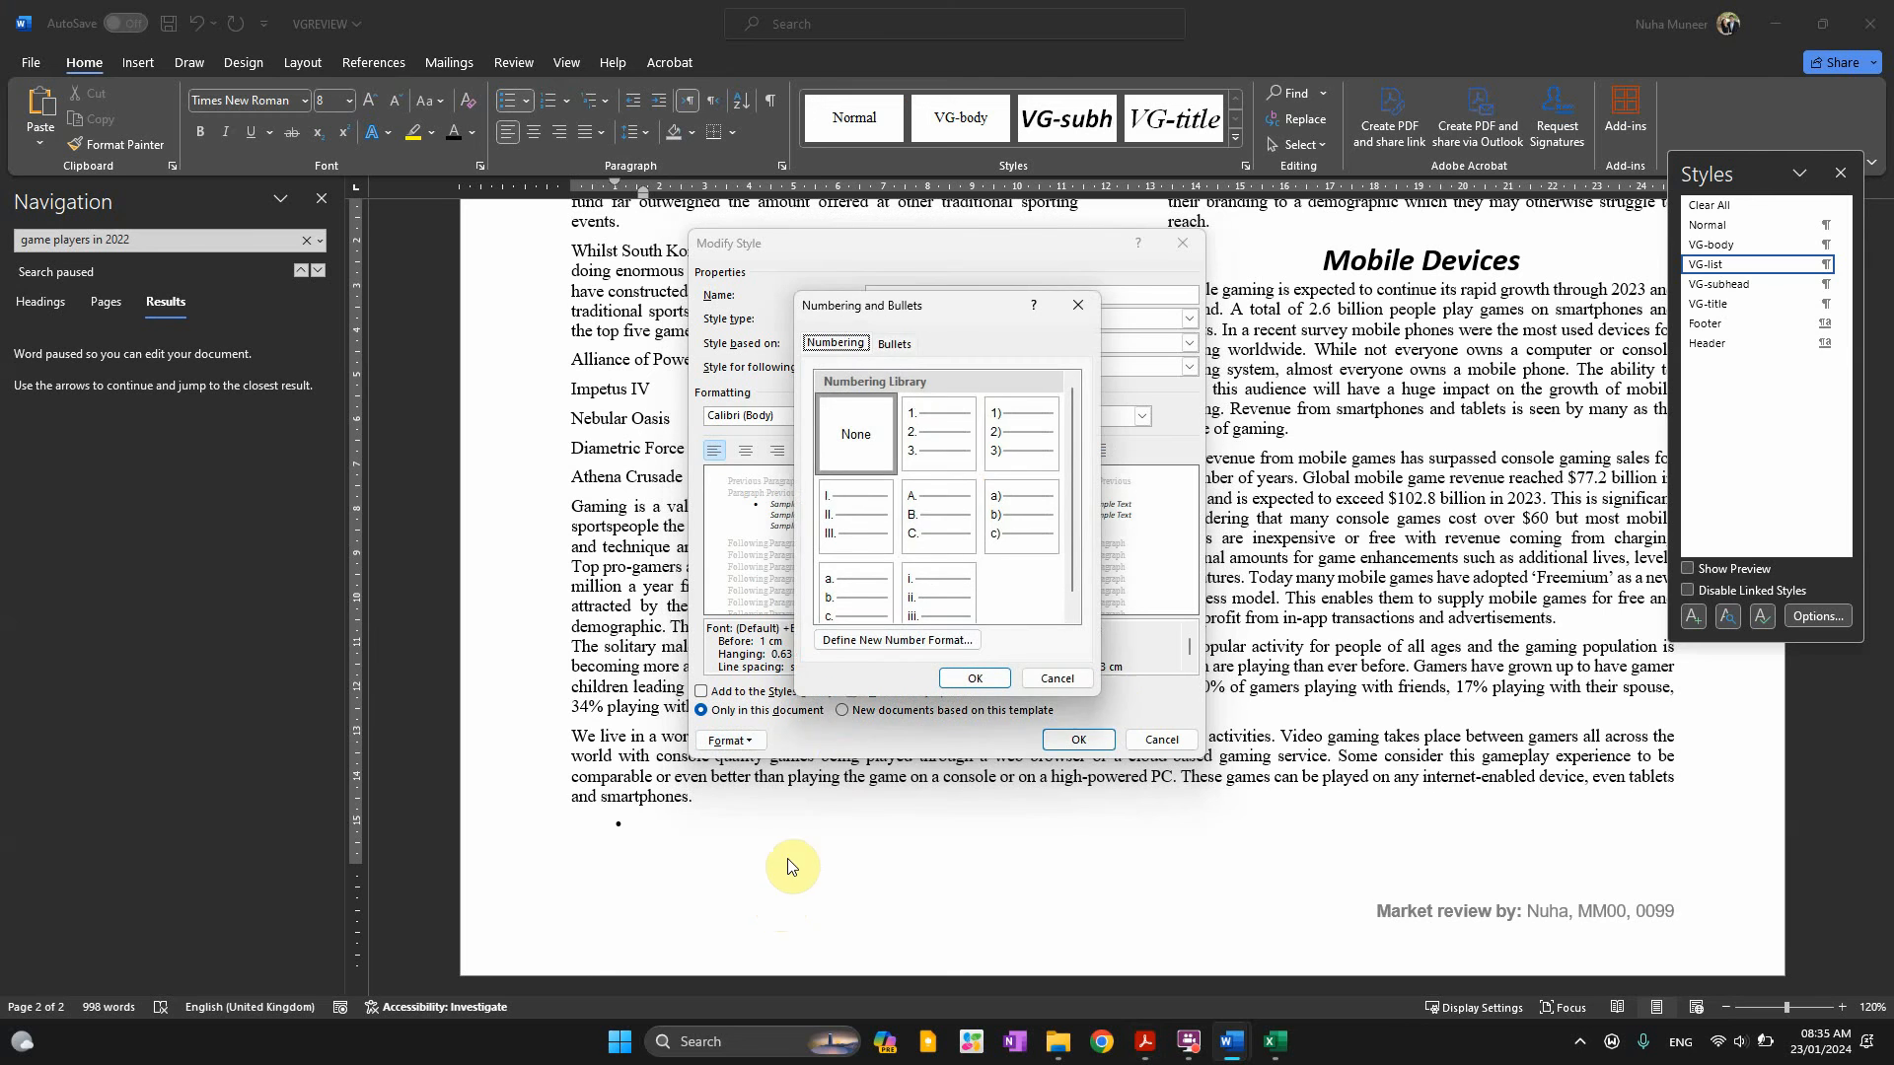
pyautogui.hotkey('alt', 'Tab')
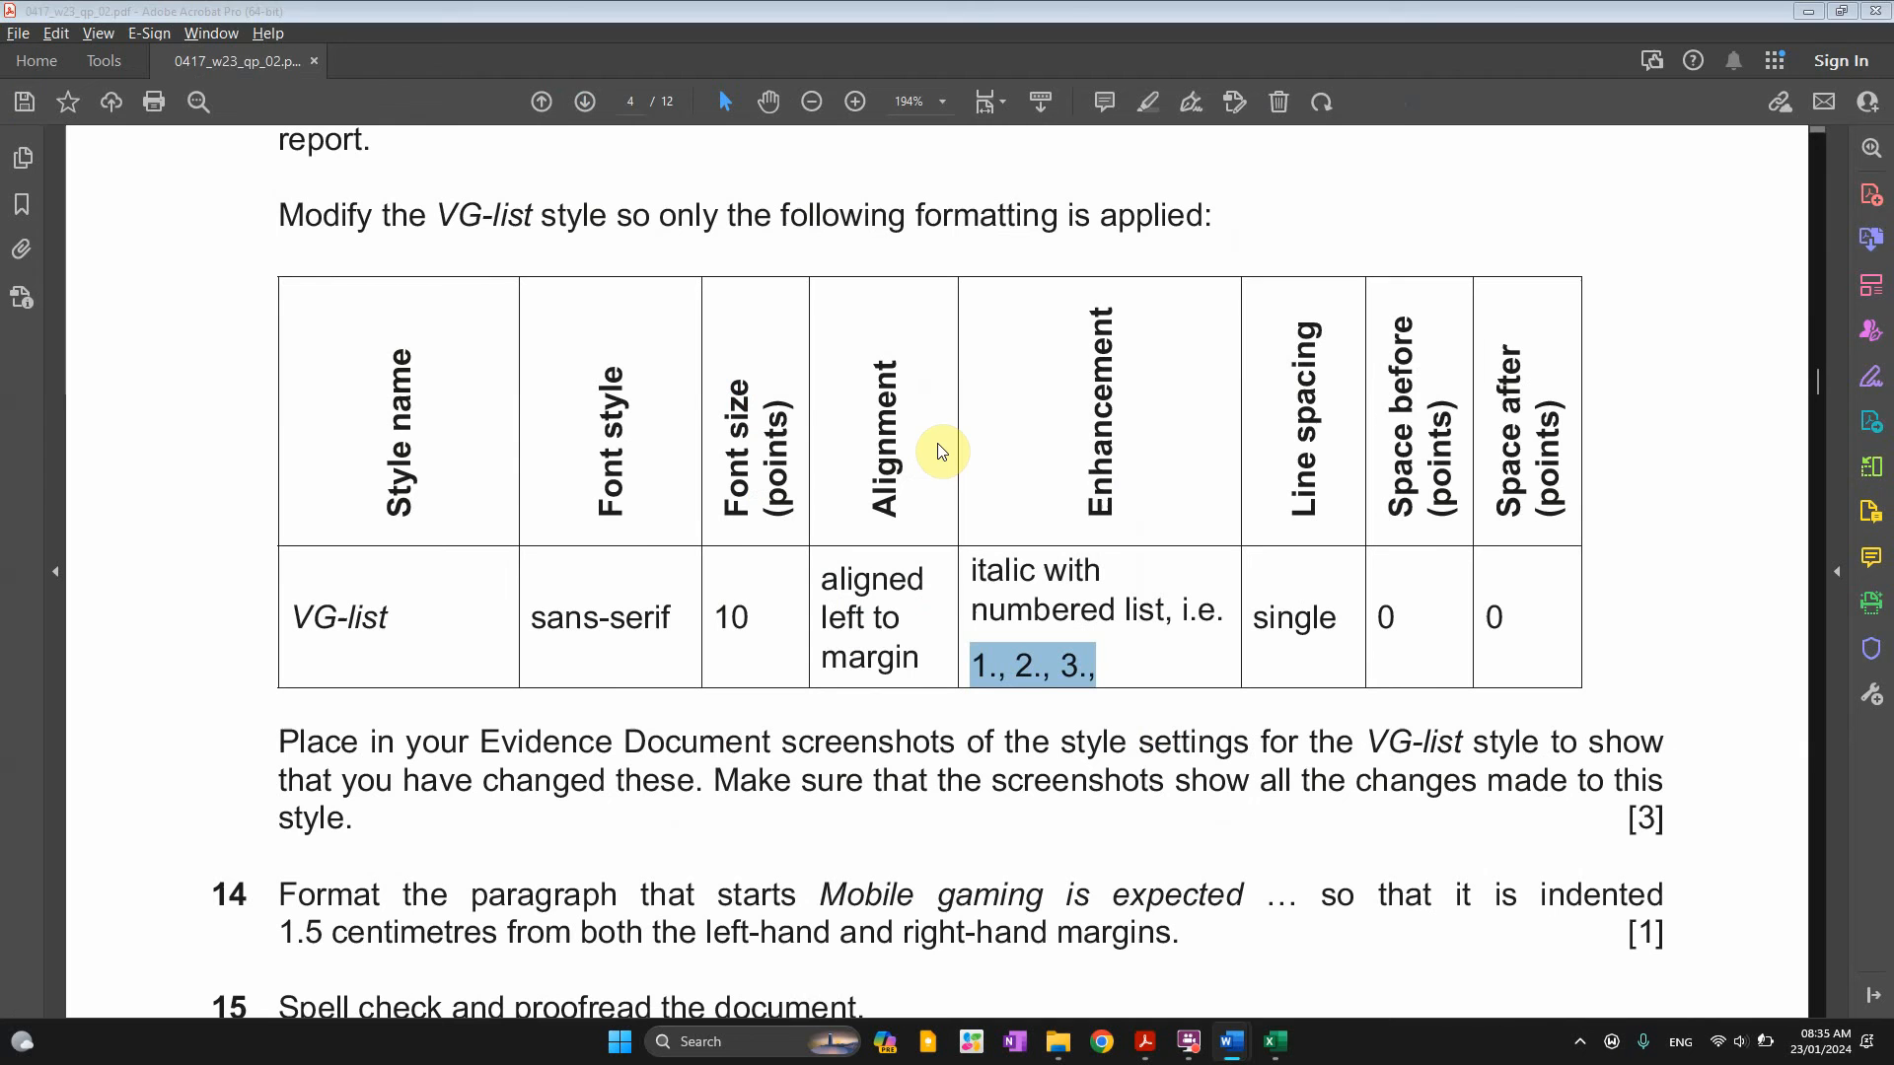
pyautogui.click(996, 676)
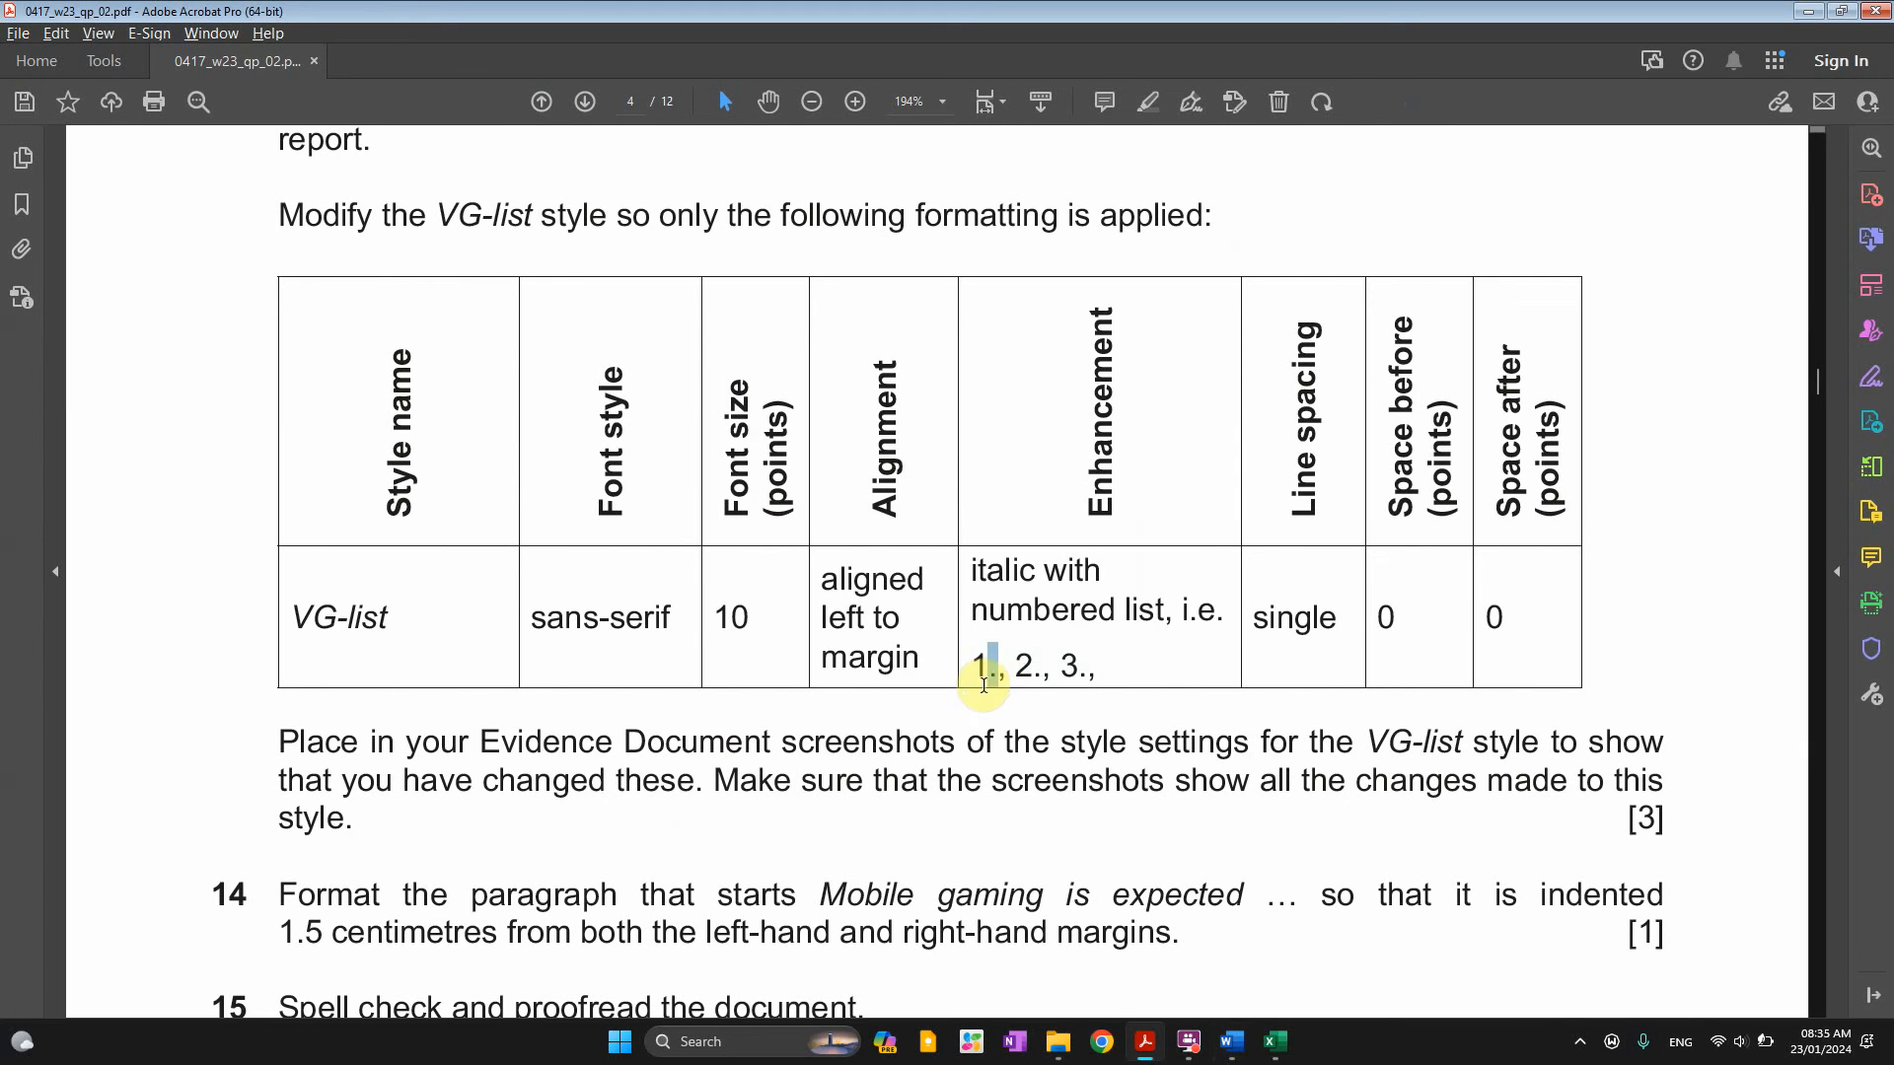
pyautogui.moveTo(983, 685); pyautogui.dragTo(1097, 670)
pyautogui.hotkey('alt', 'Tab')
pyautogui.click(928, 456)
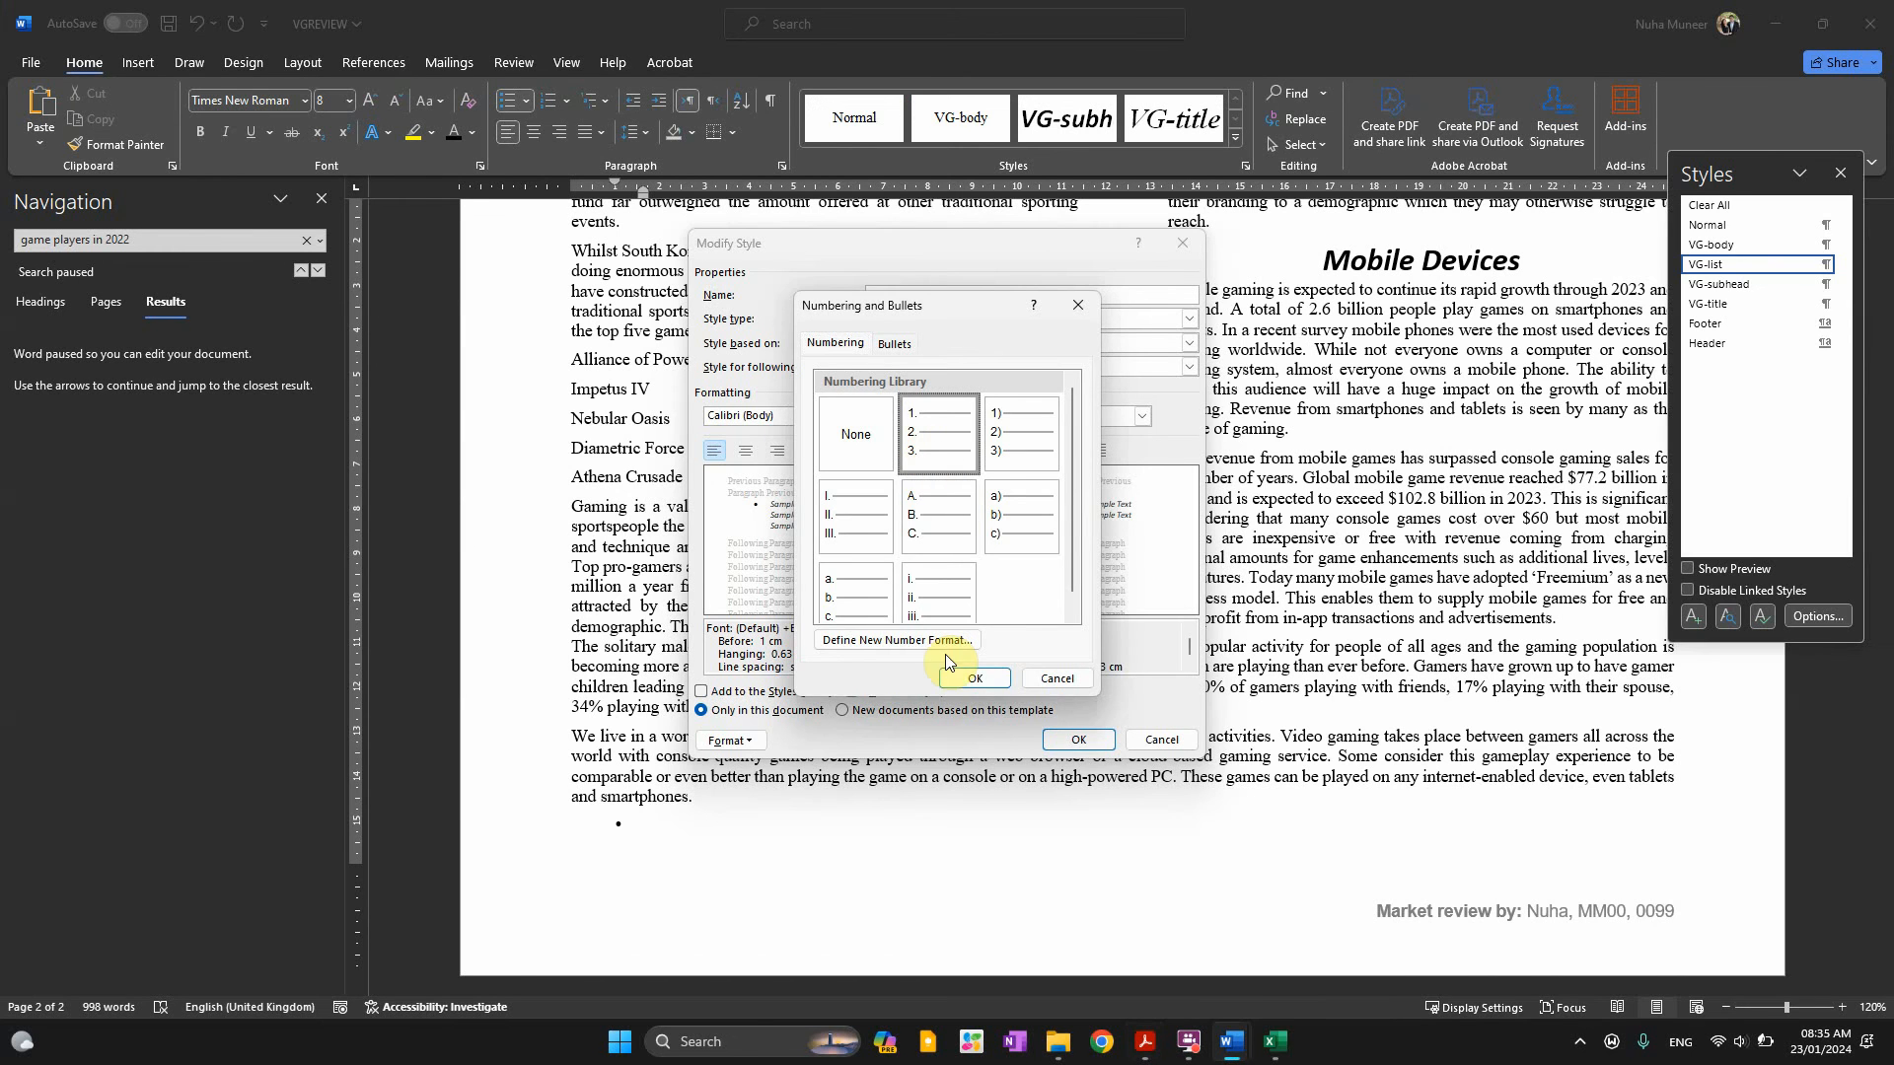
pyautogui.click(969, 680)
# Keep single line spacing, set 0 pt spacing after, and save the VG-list style
pyautogui.hotkey('alt', 'Tab')
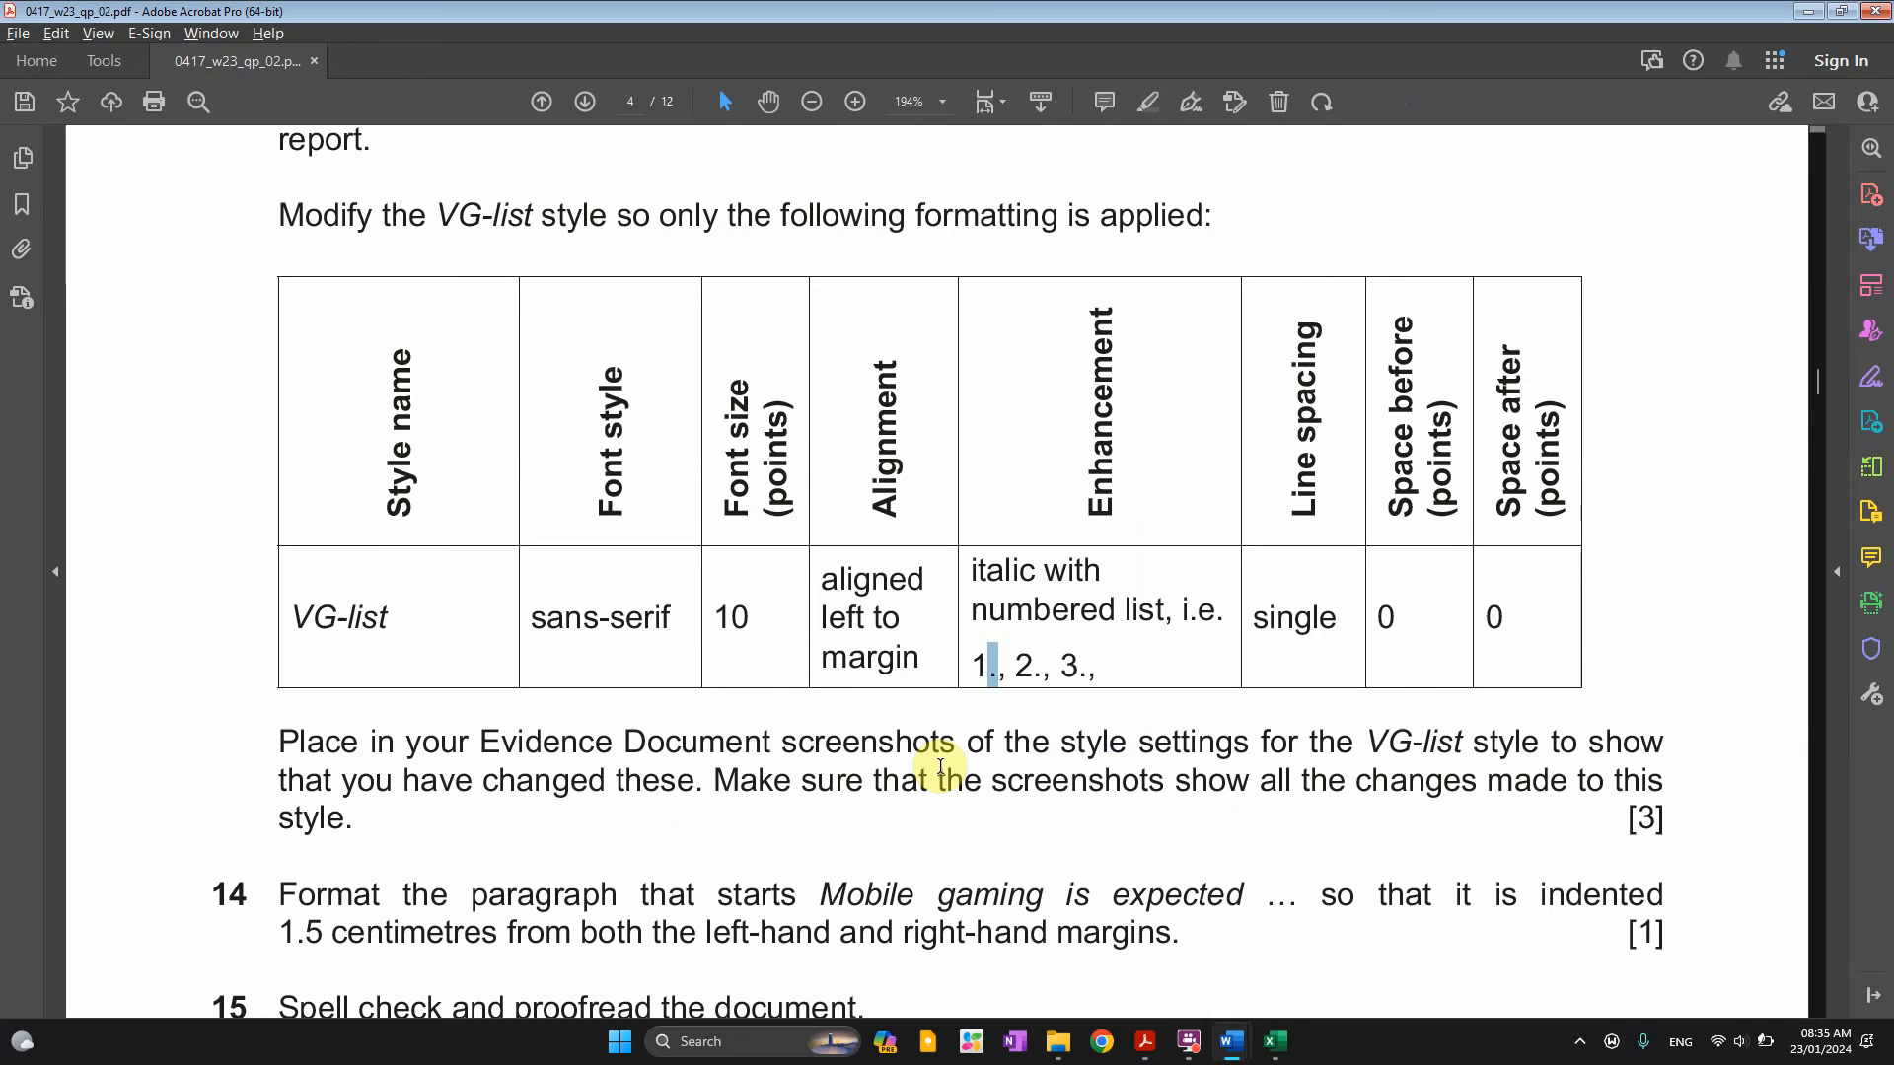
pyautogui.moveTo(1255, 621); pyautogui.dragTo(1509, 619)
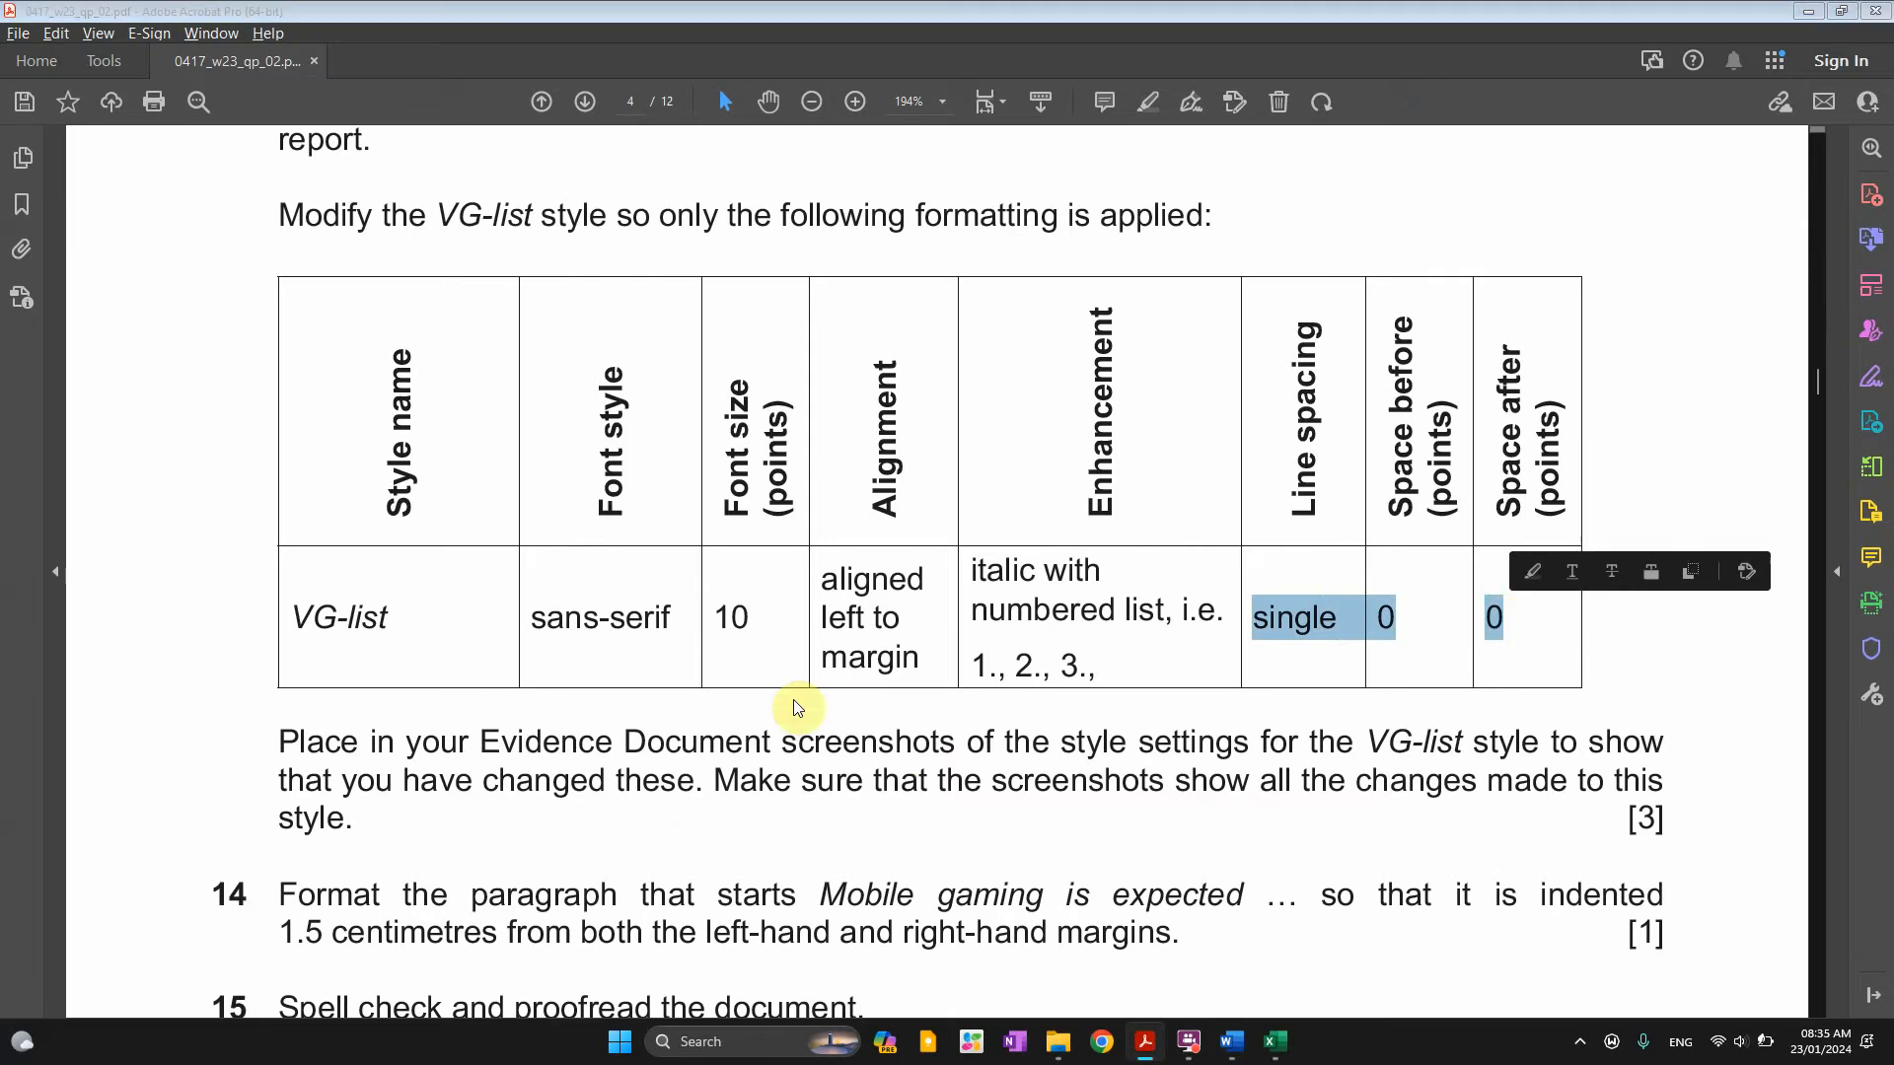
pyautogui.hotkey('alt', 'Tab')
pyautogui.click(730, 741)
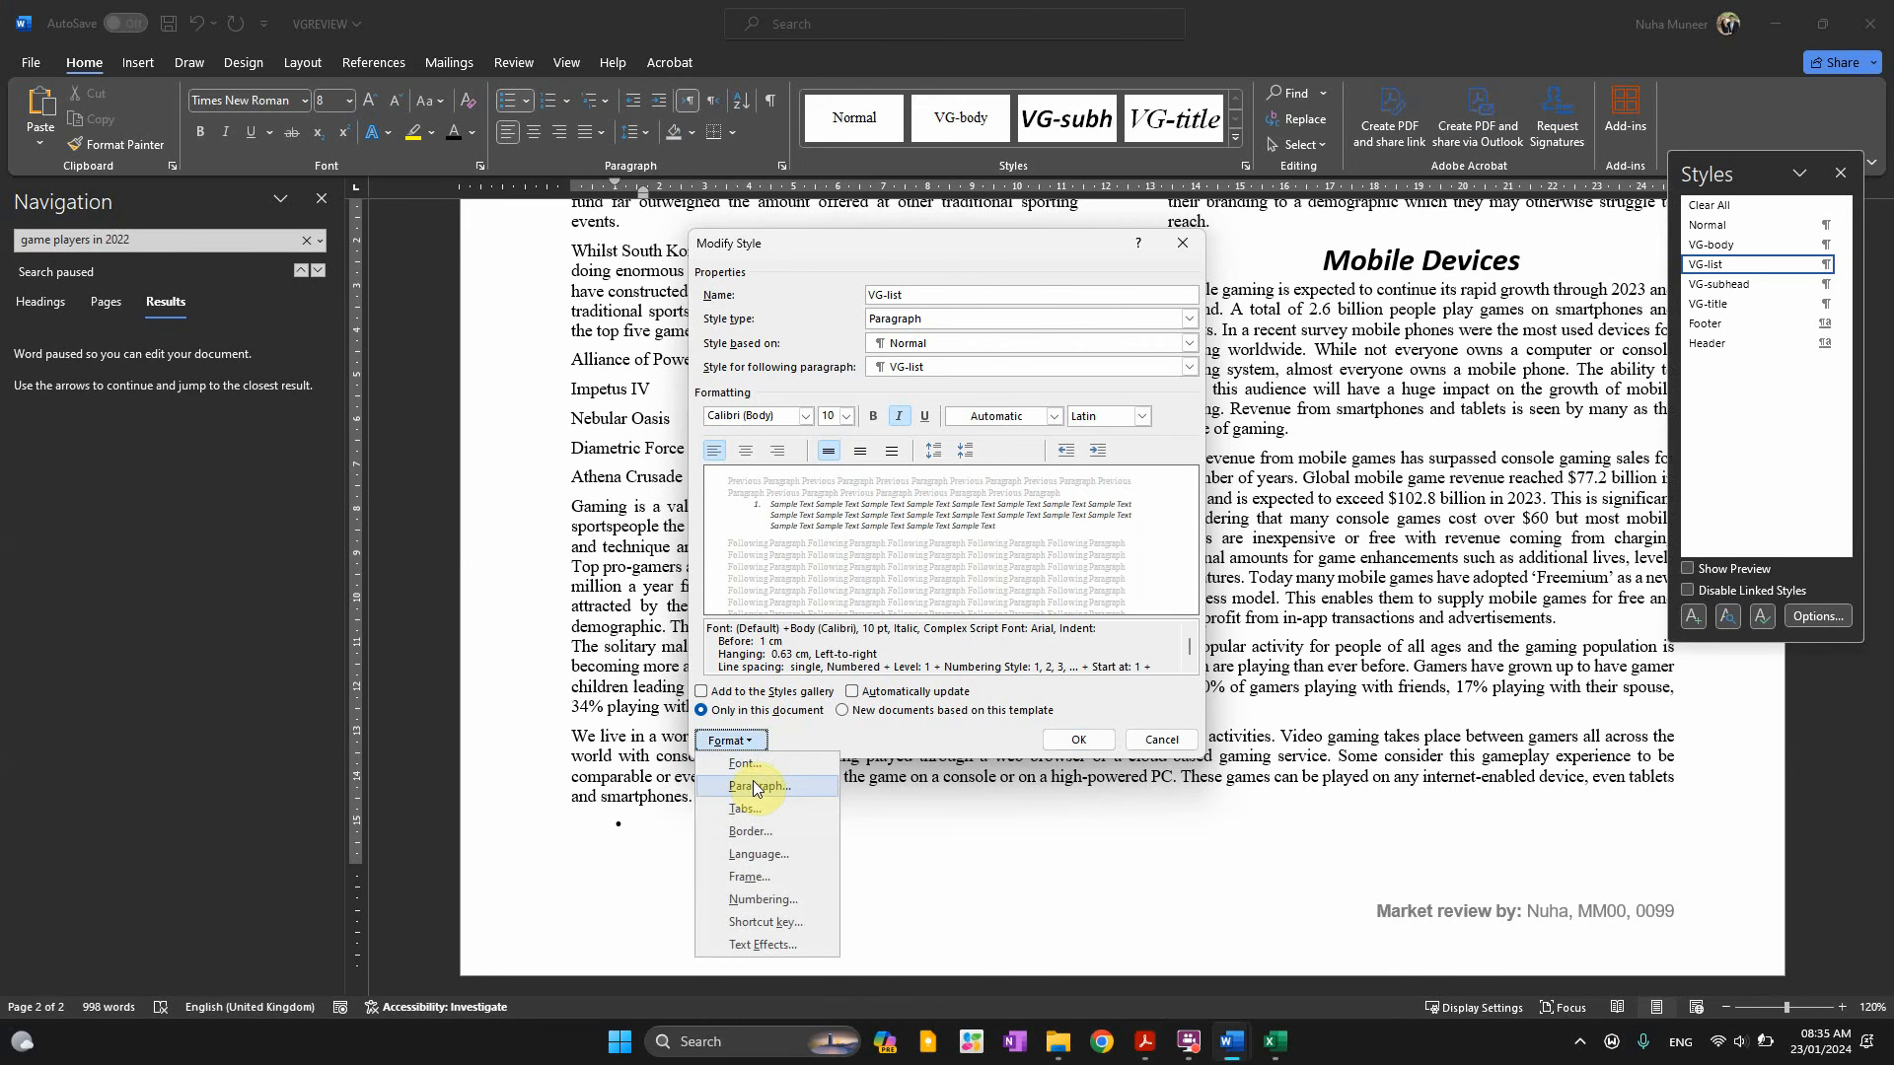
pyautogui.click(754, 786)
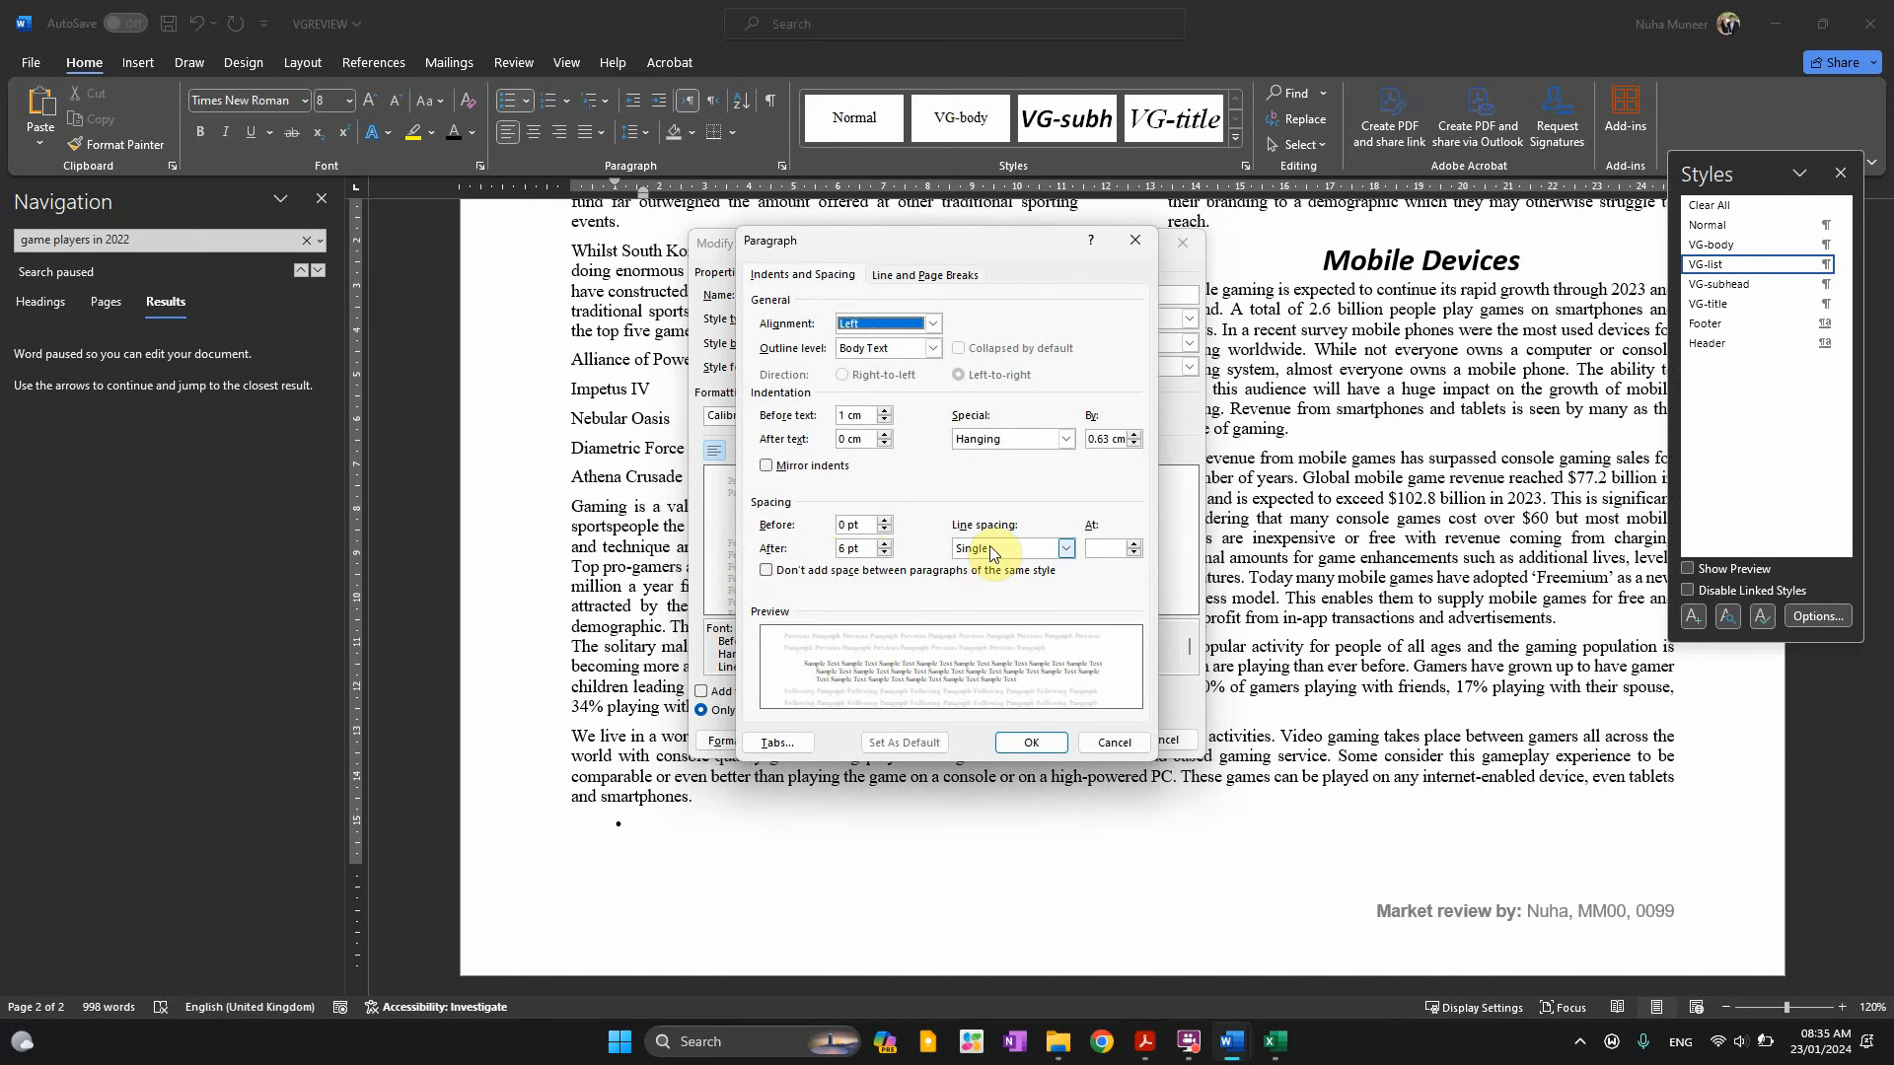
pyautogui.click(990, 549)
pyautogui.click(990, 550)
pyautogui.click(884, 553)
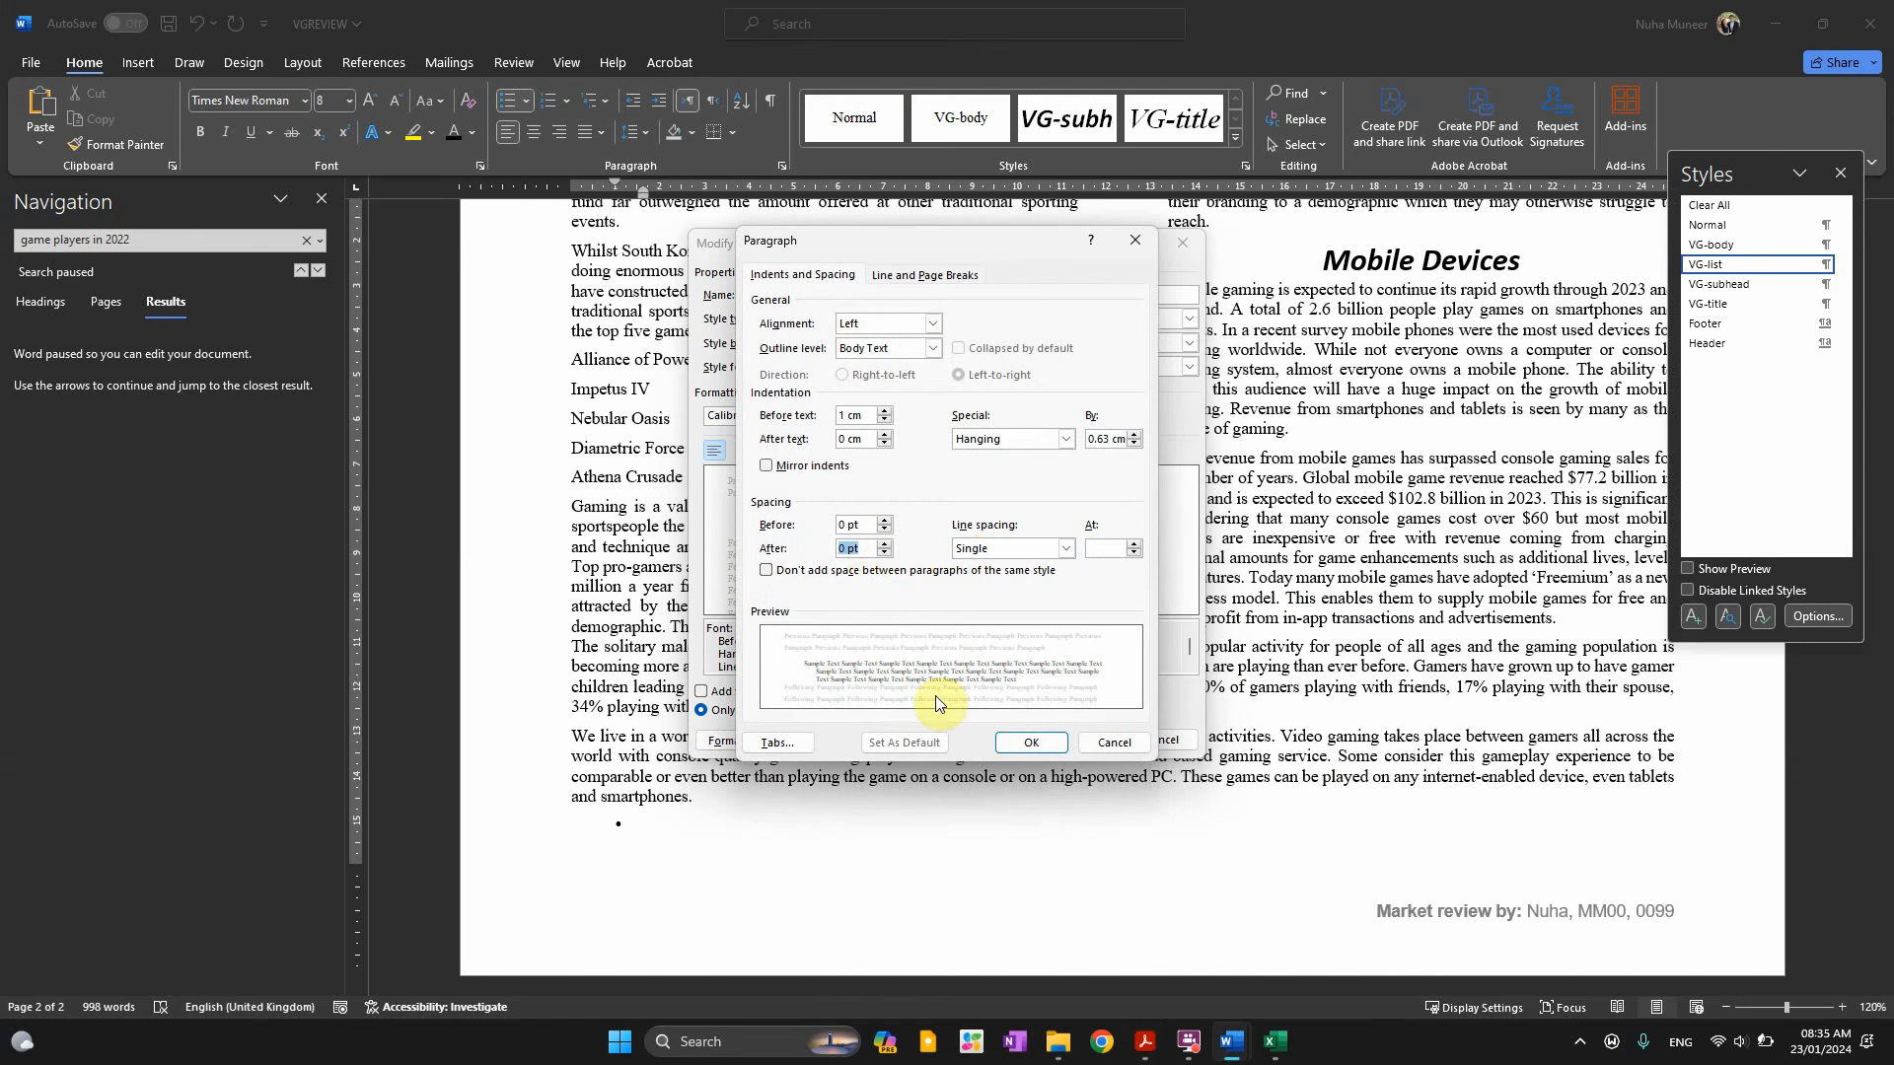
pyautogui.click(1033, 744)
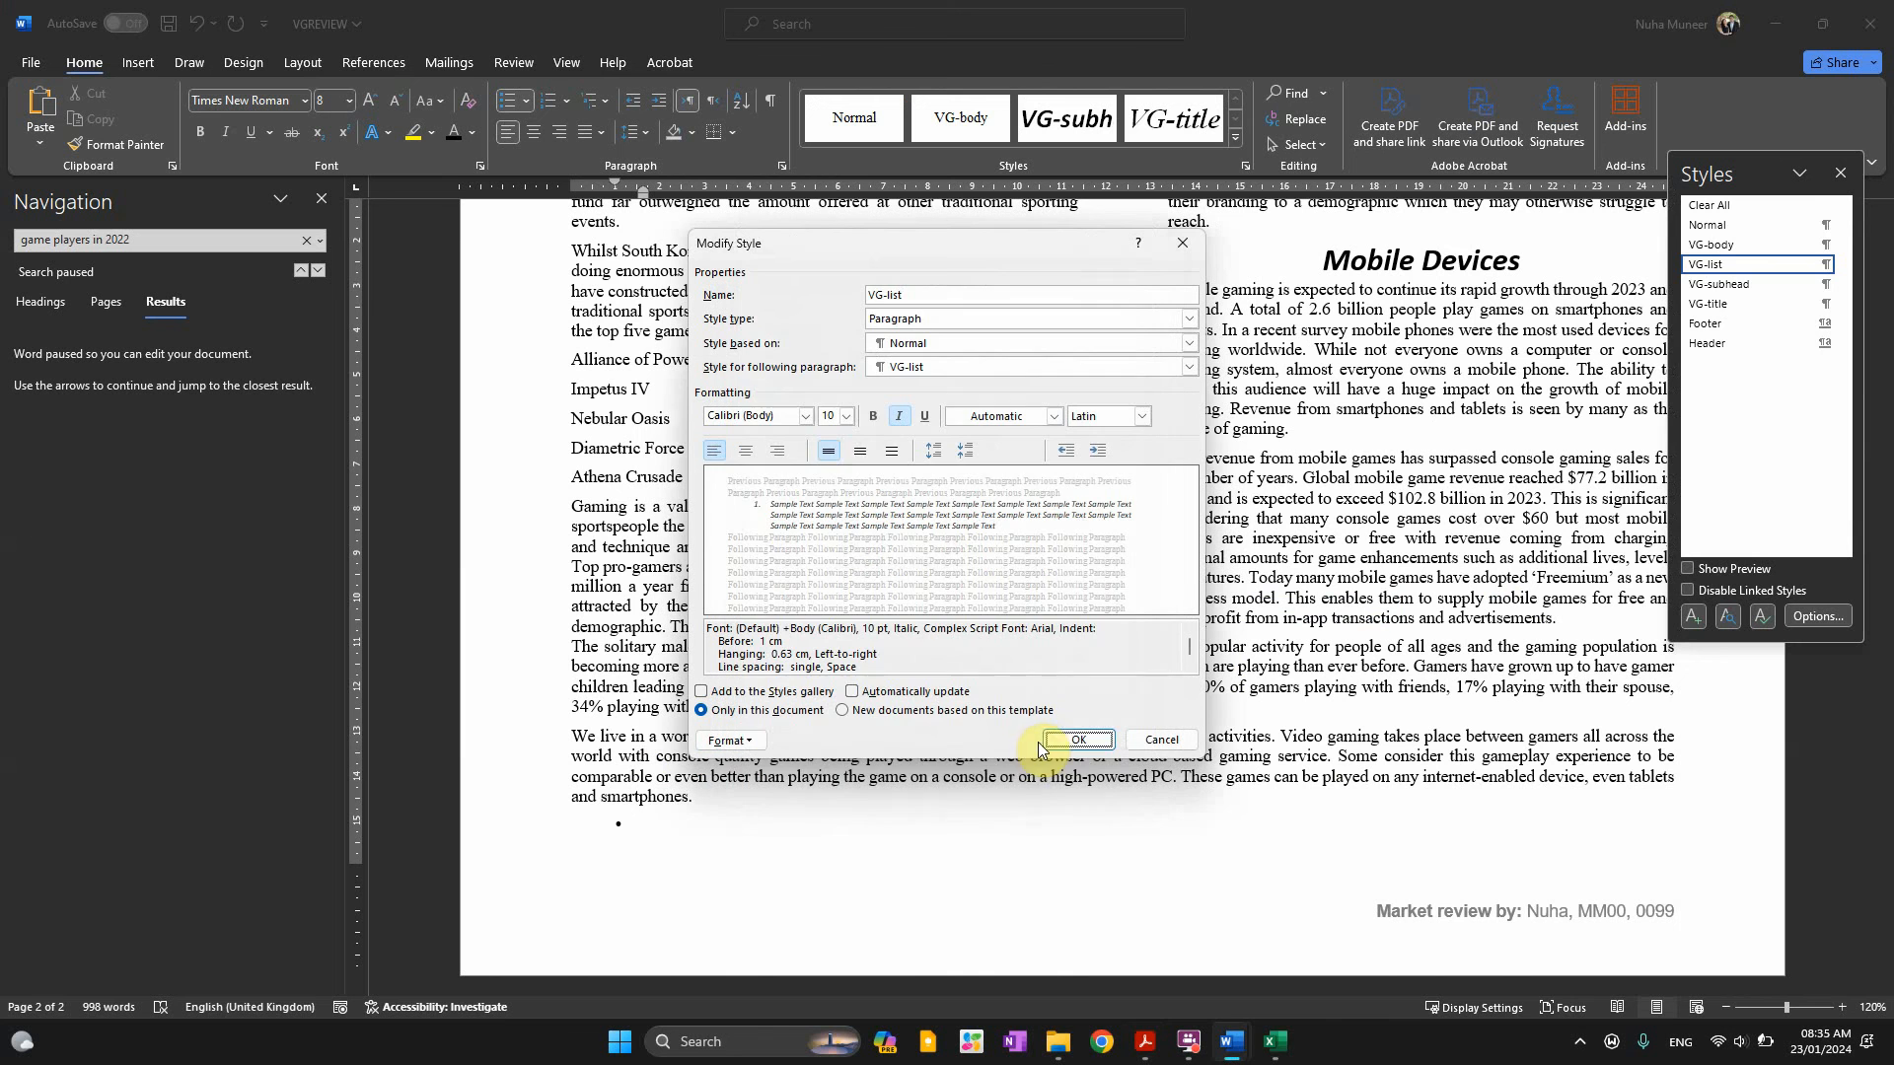
pyautogui.click(1076, 739)
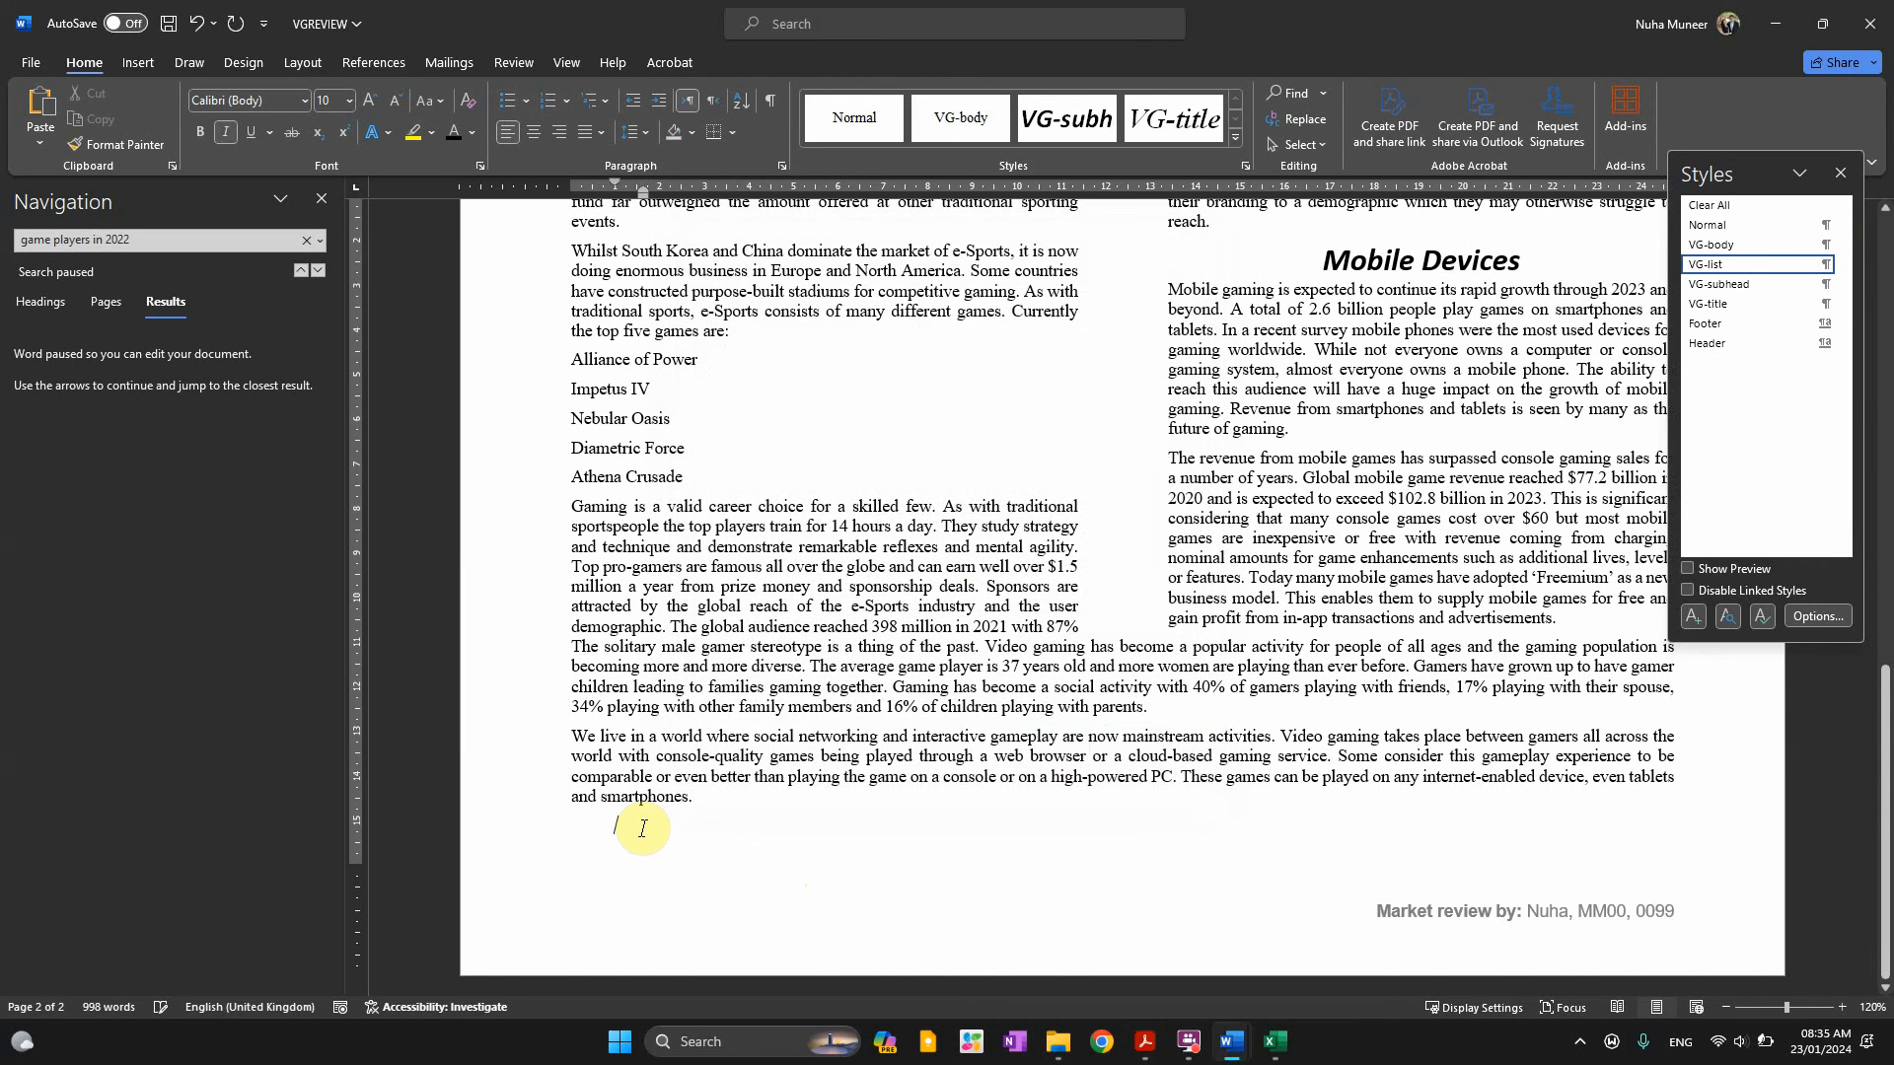
pyautogui.hotkey('alt', 'Tab')
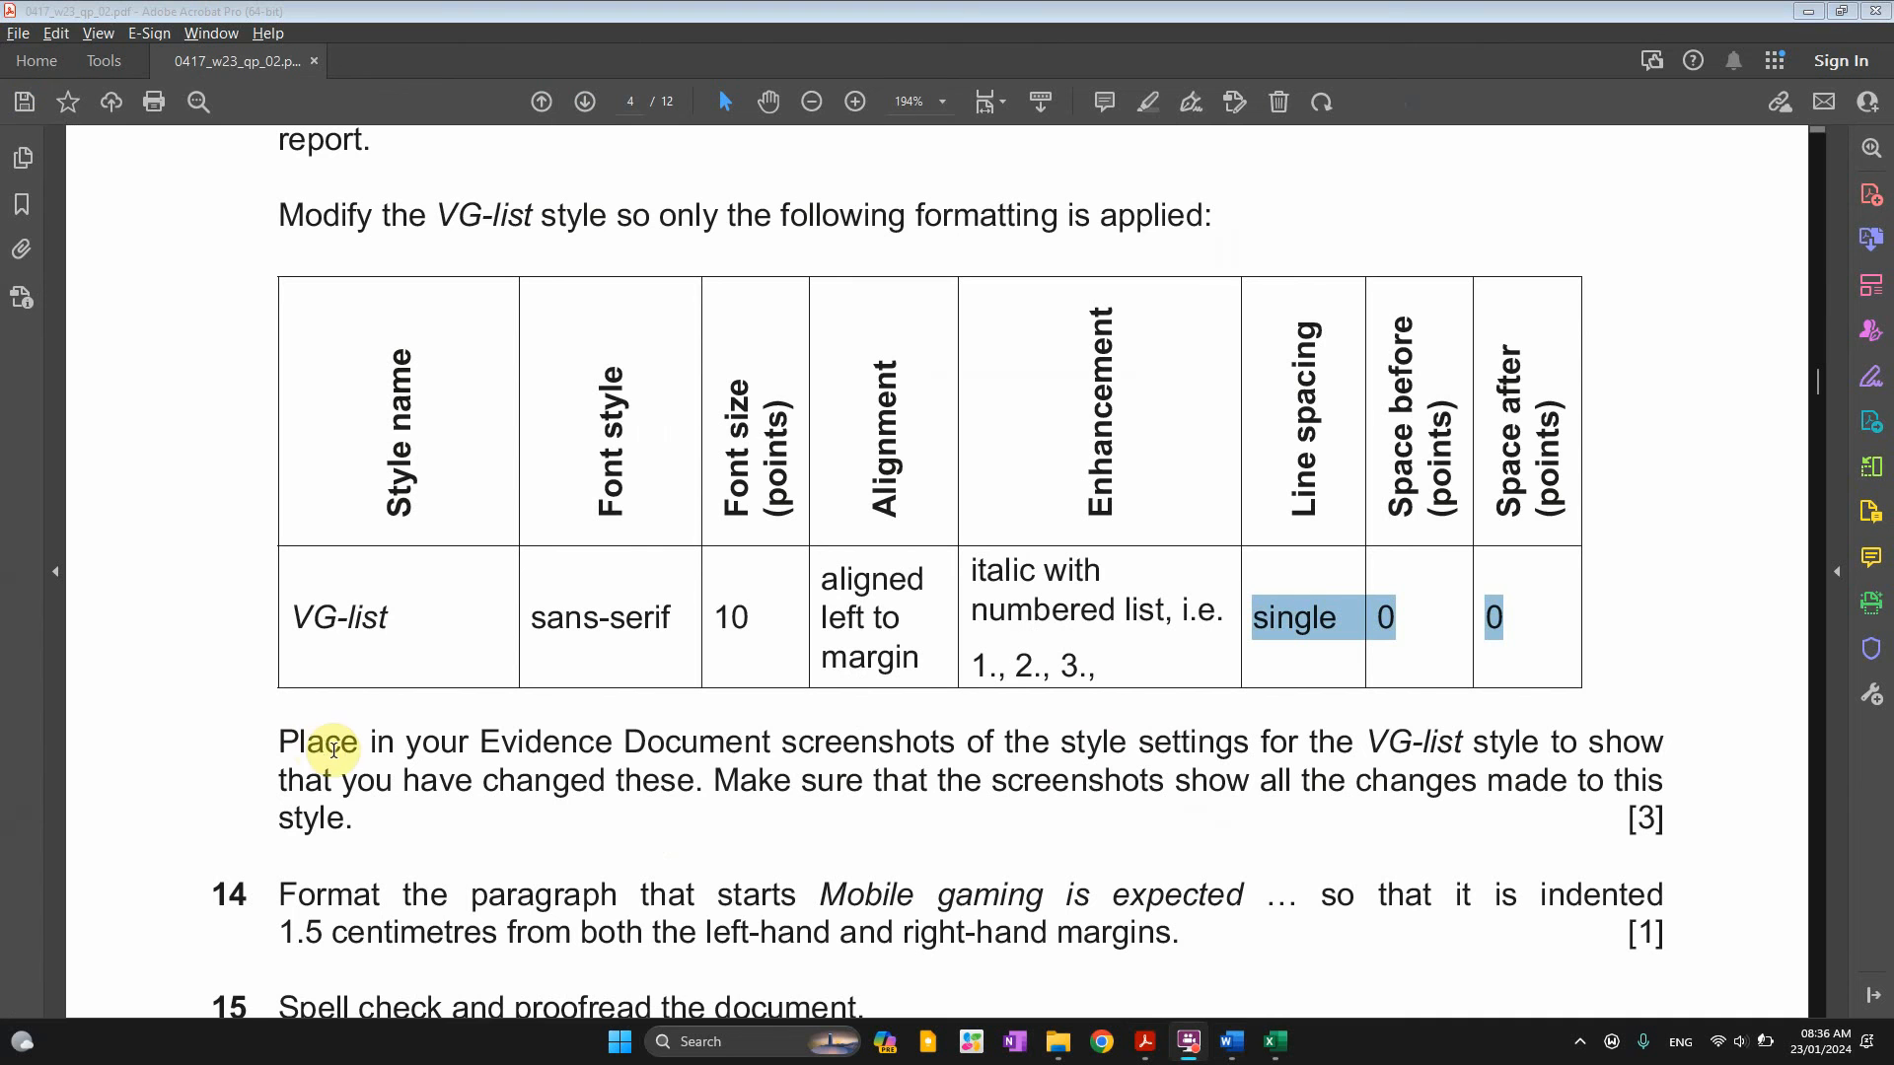
pyautogui.moveTo(624, 745); pyautogui.dragTo(1058, 756)
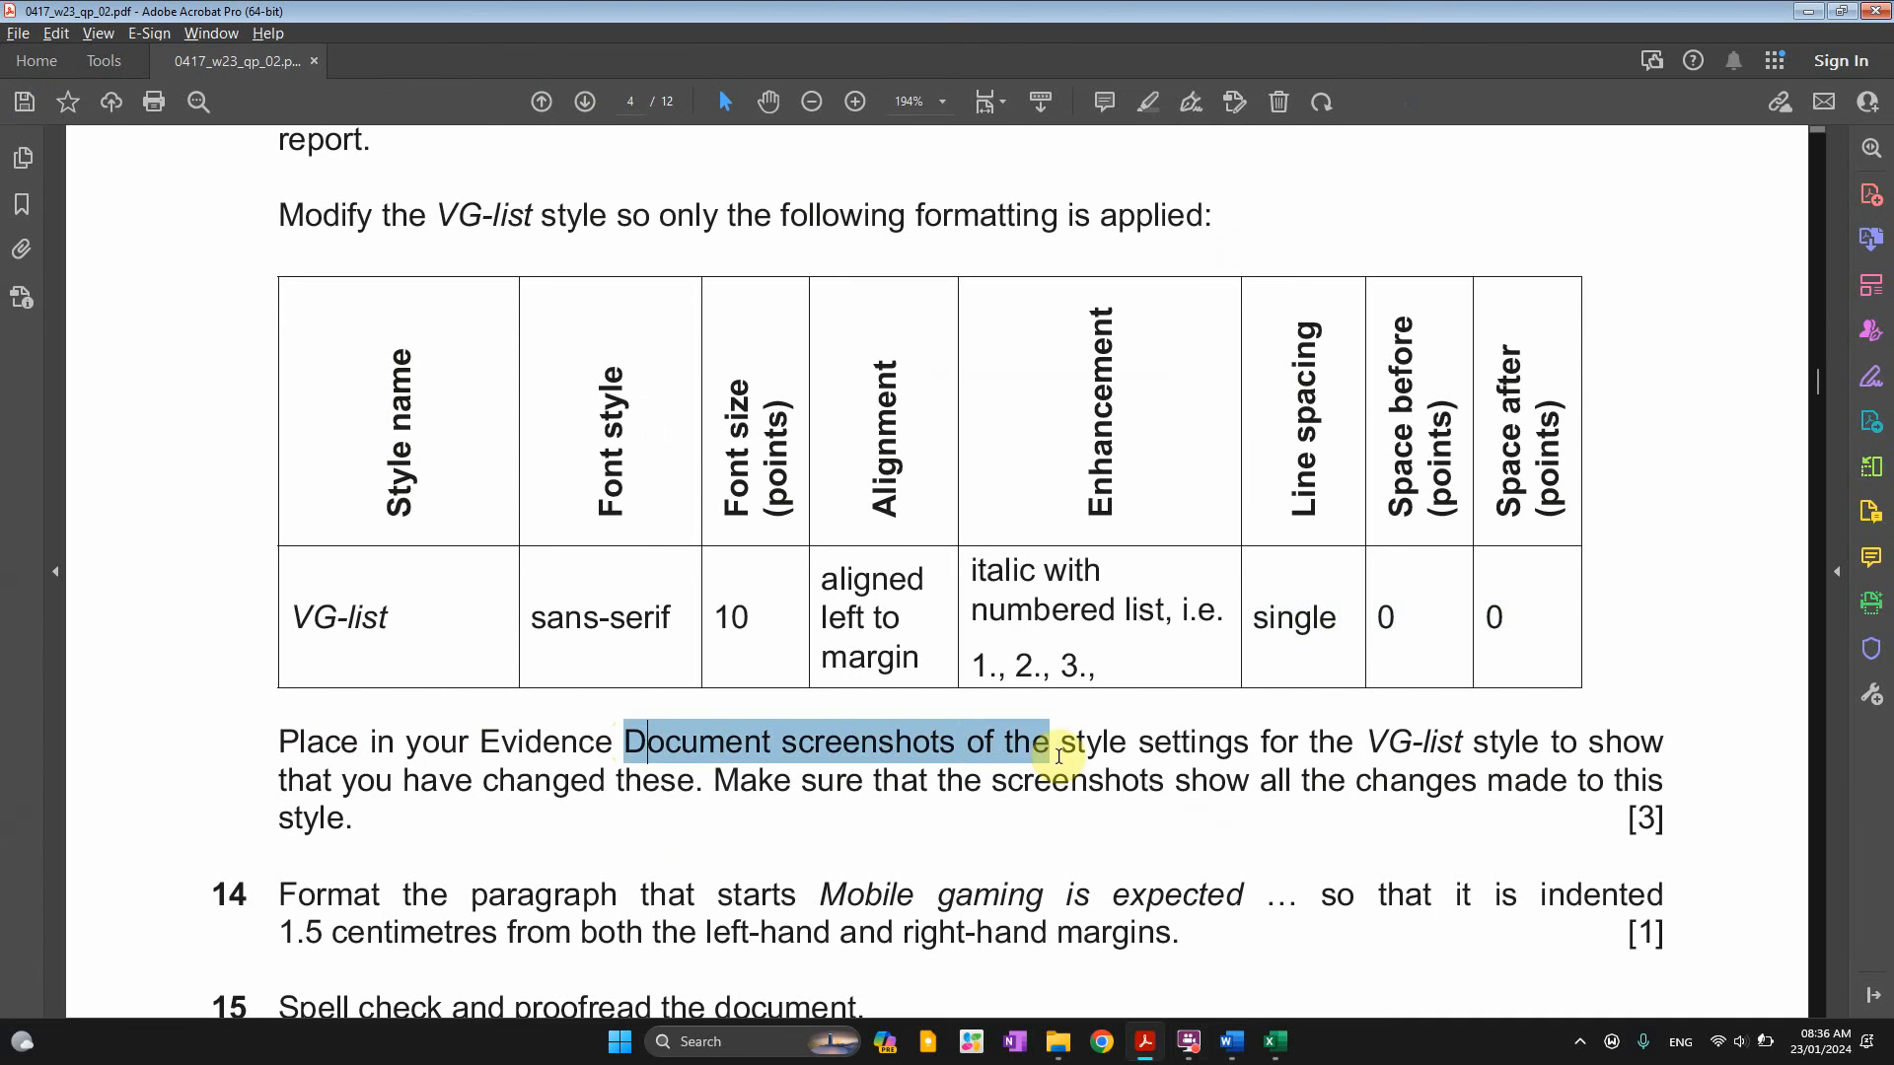
pyautogui.click(1267, 779)
pyautogui.moveTo(1358, 741); pyautogui.dragTo(1598, 745)
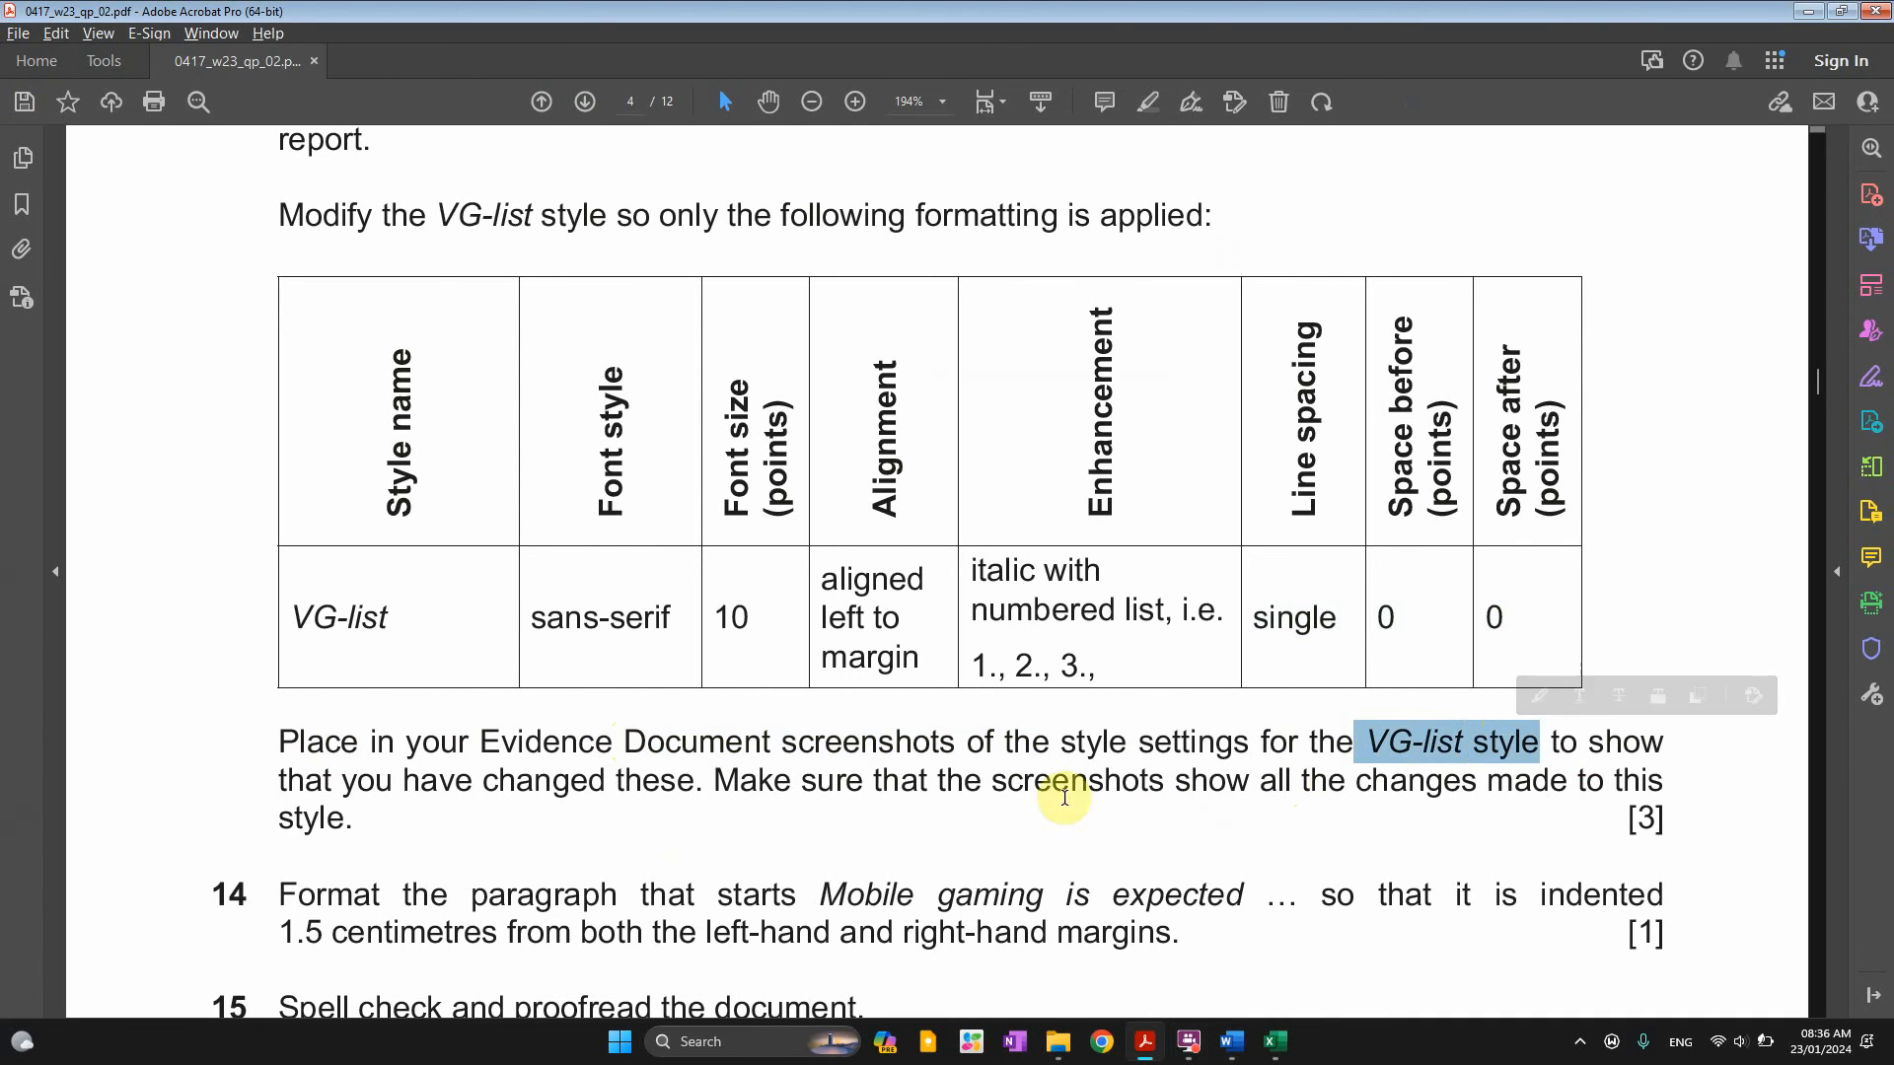
pyautogui.scroll(-1, 552, 789)
pyautogui.moveTo(715, 735); pyautogui.dragTo(1445, 742)
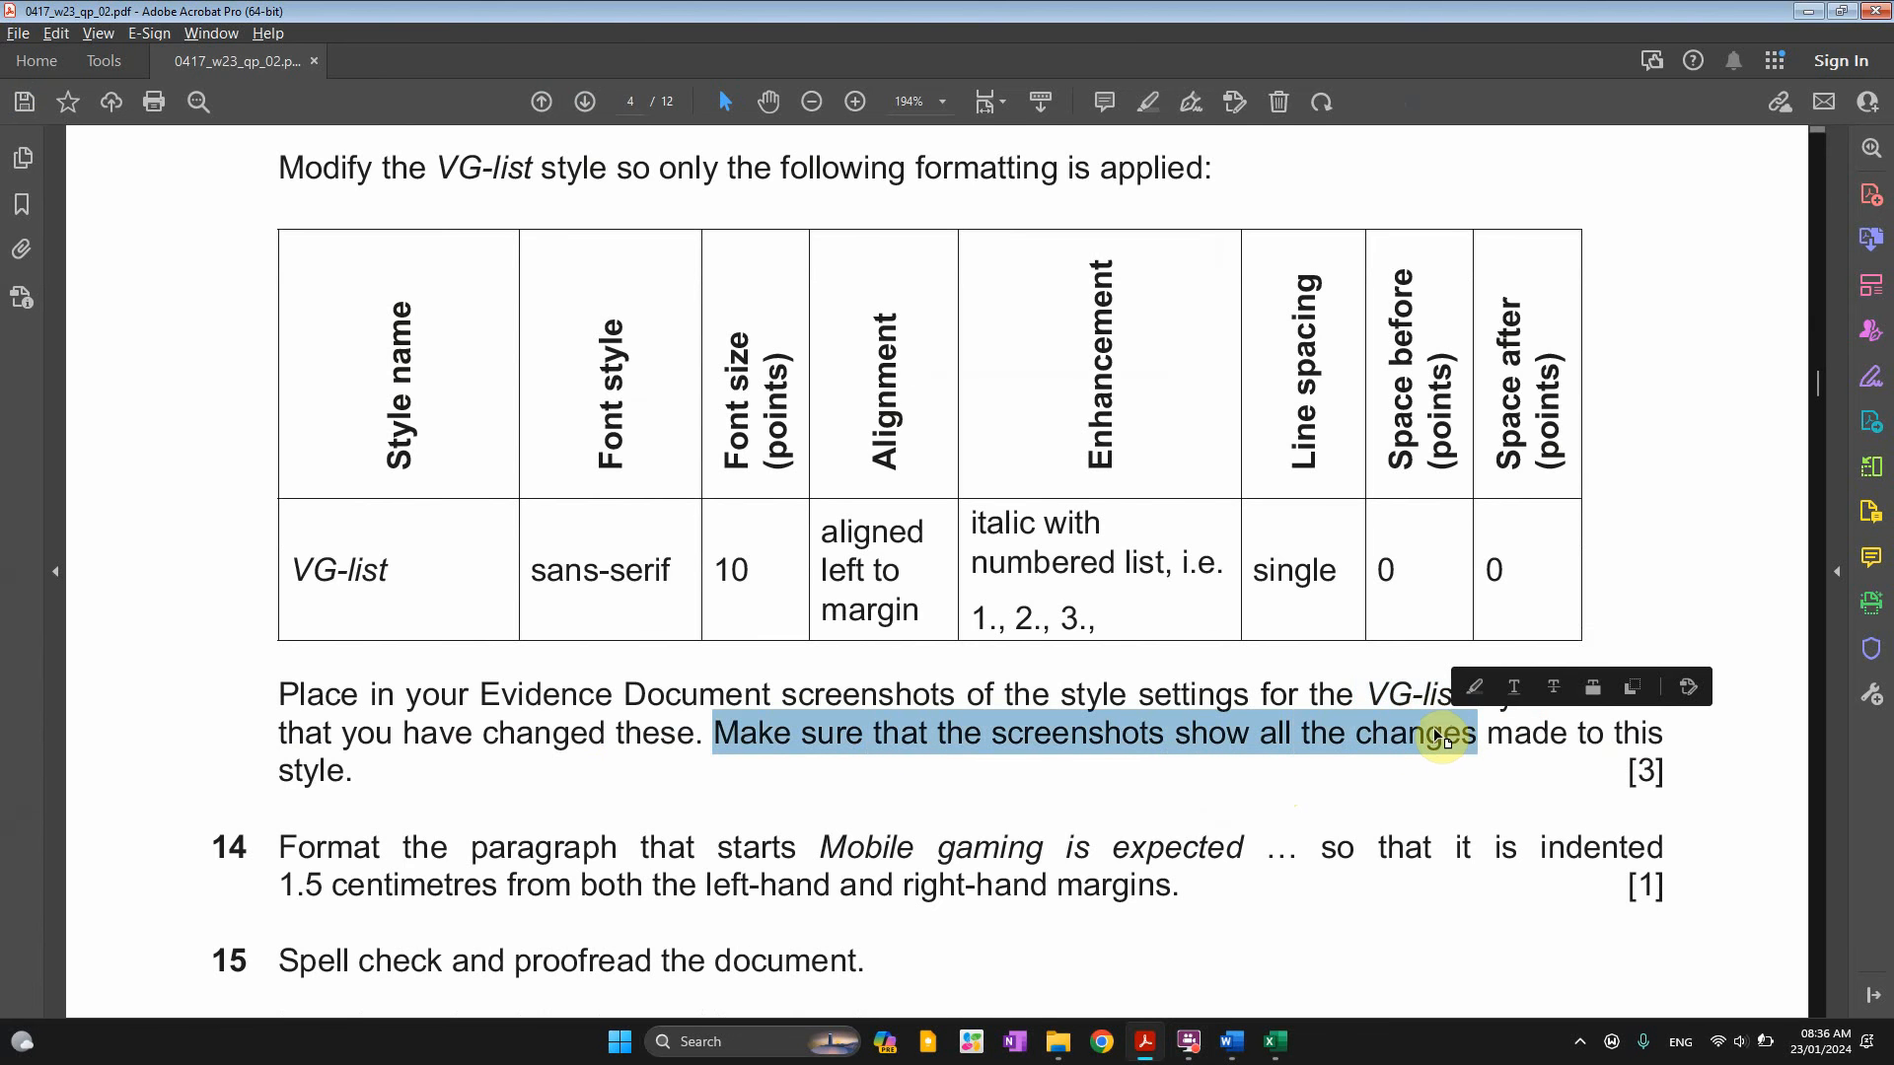
pyautogui.hotkey('alt', 'Tab')
pyautogui.hotkey('alt', 'Tab')
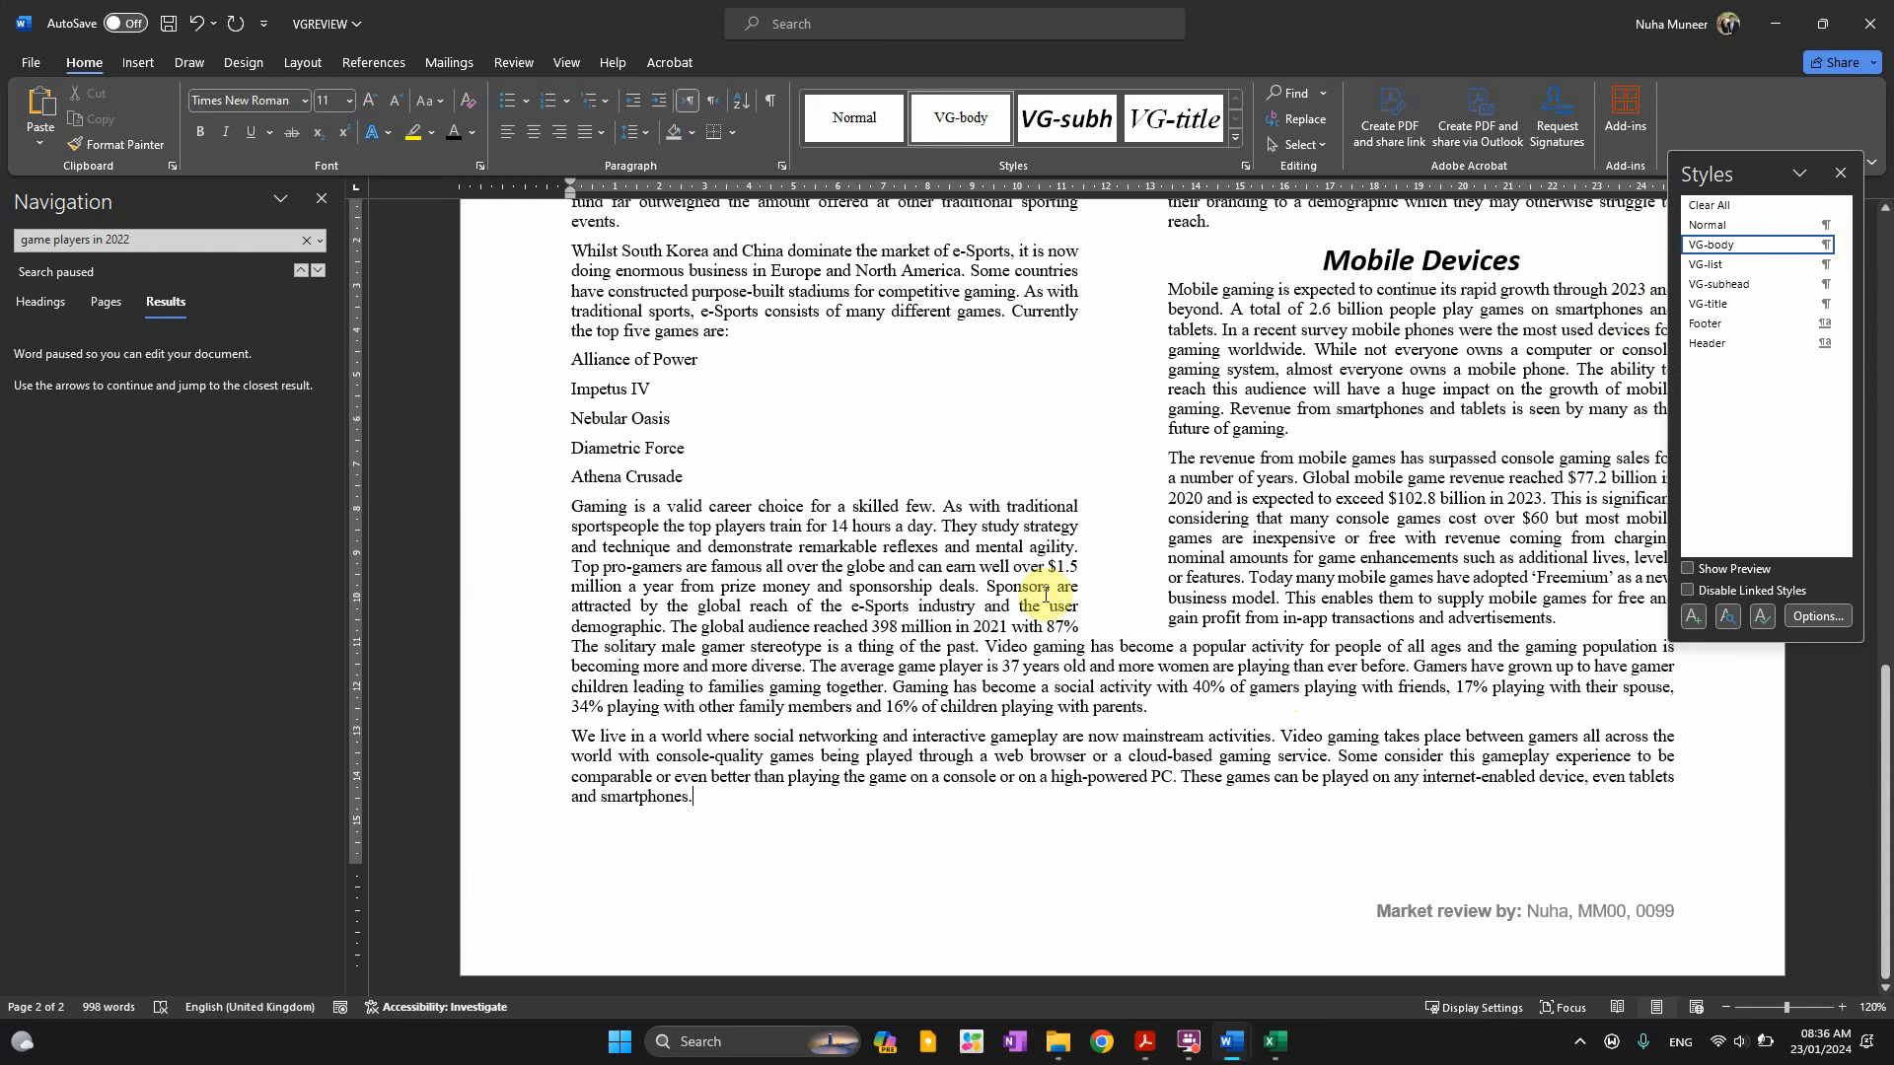
# Screenshot the VG-list Modify Style dialog, then close it without changes
pyautogui.rightClick(1707, 268)
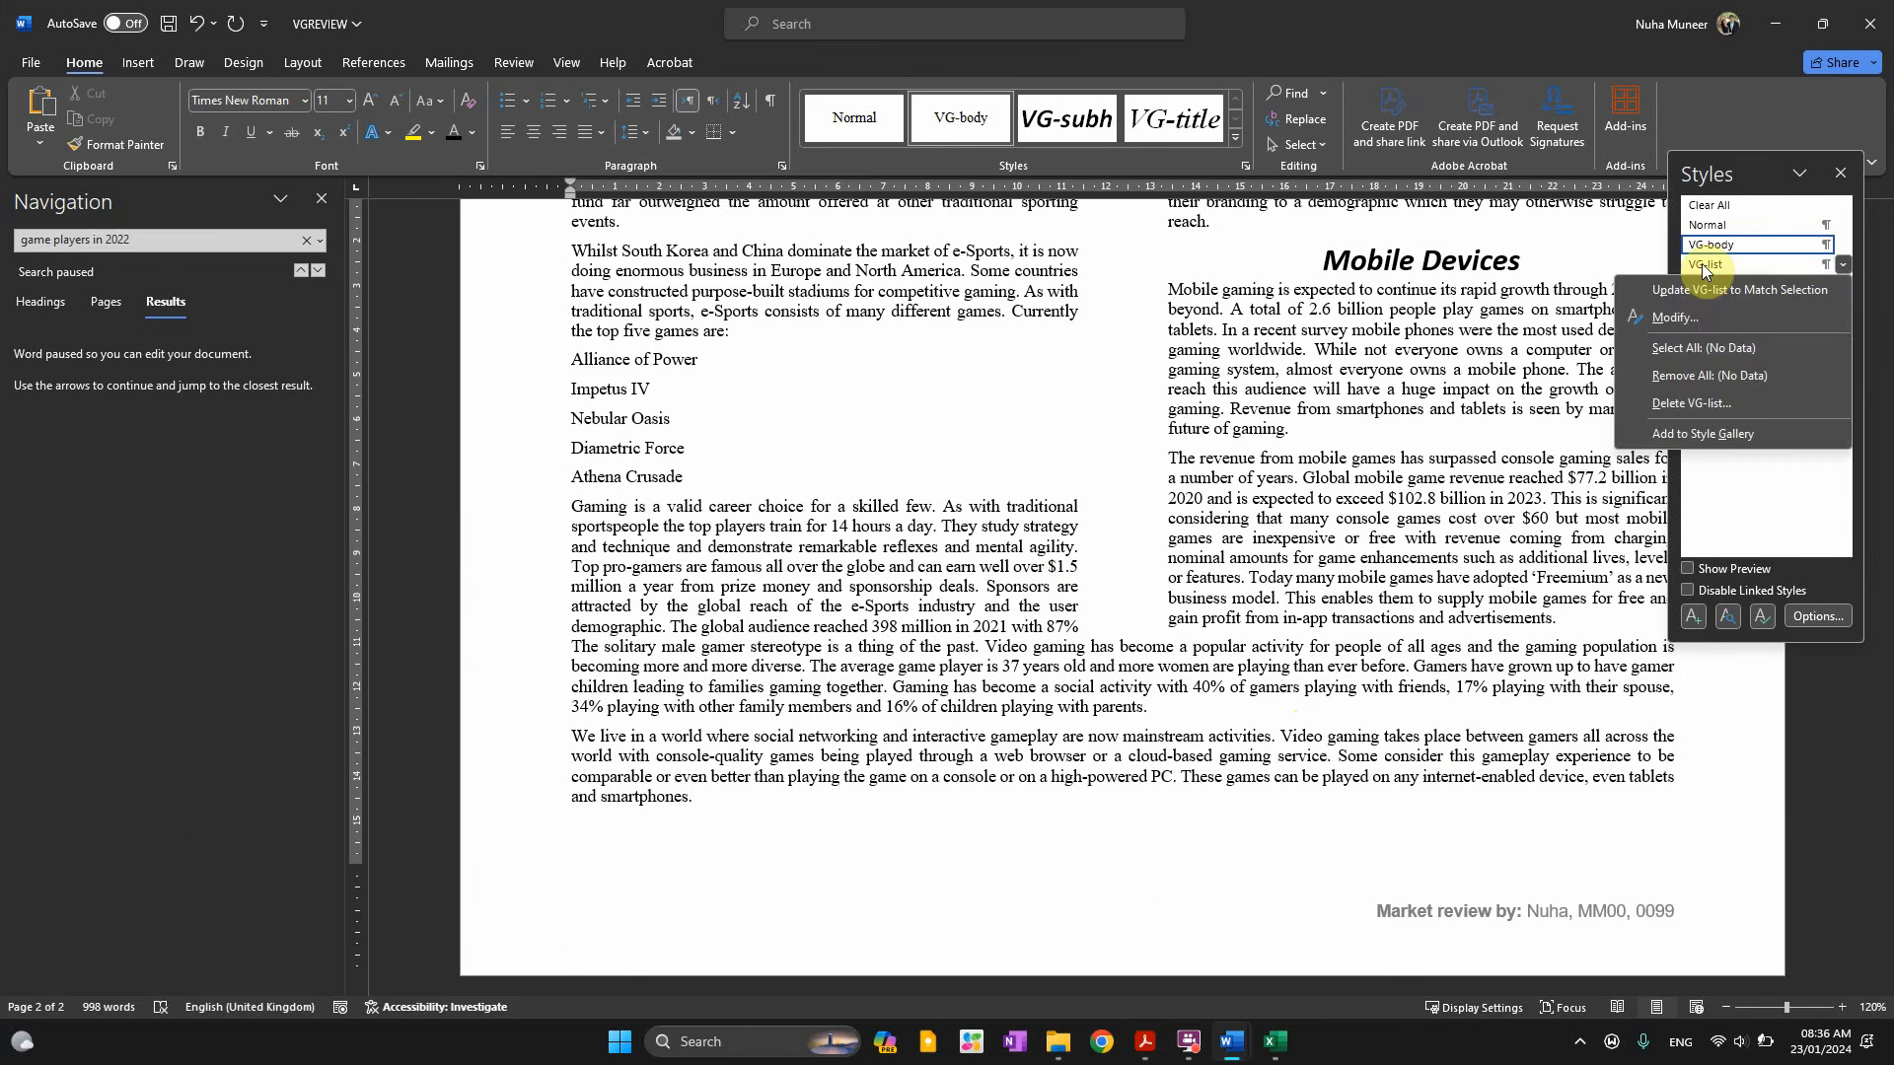
pyautogui.click(1672, 318)
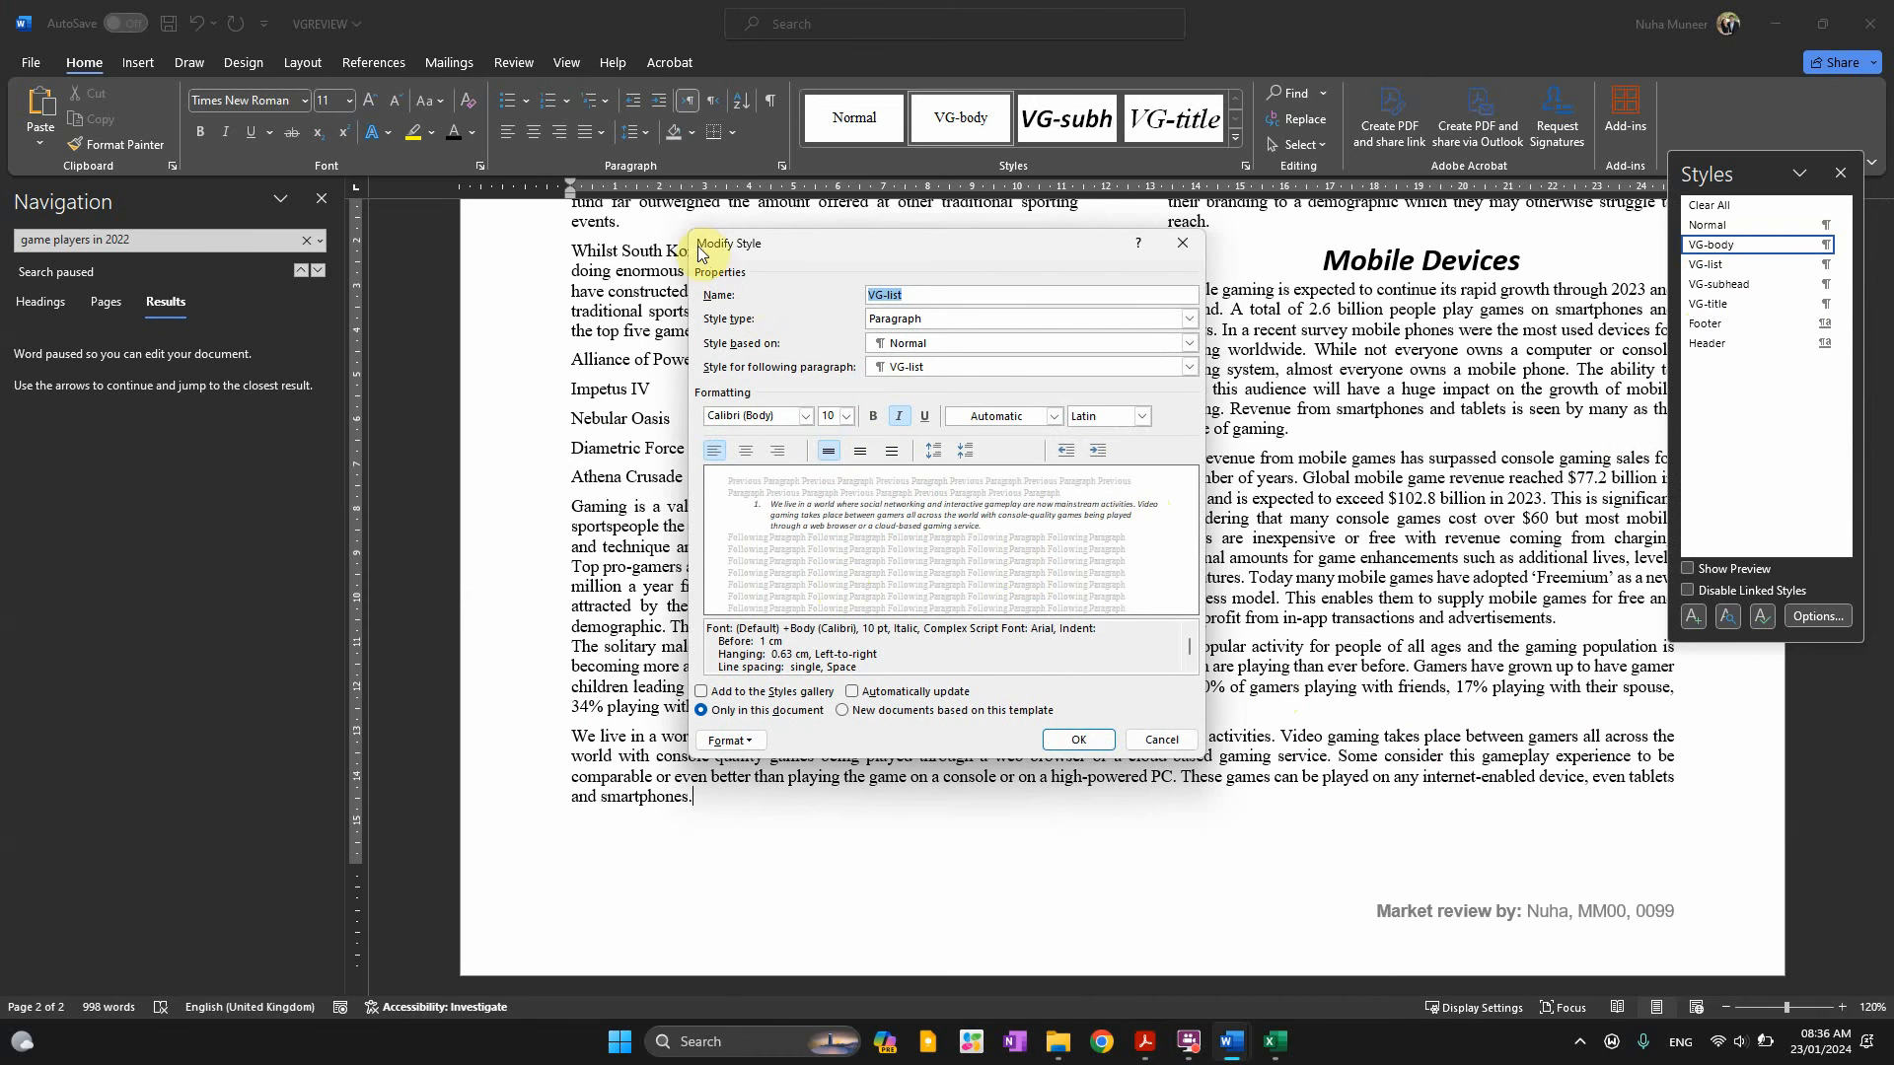
pyautogui.press('super+shift+s')
pyautogui.moveTo(687, 225); pyautogui.dragTo(1206, 762)
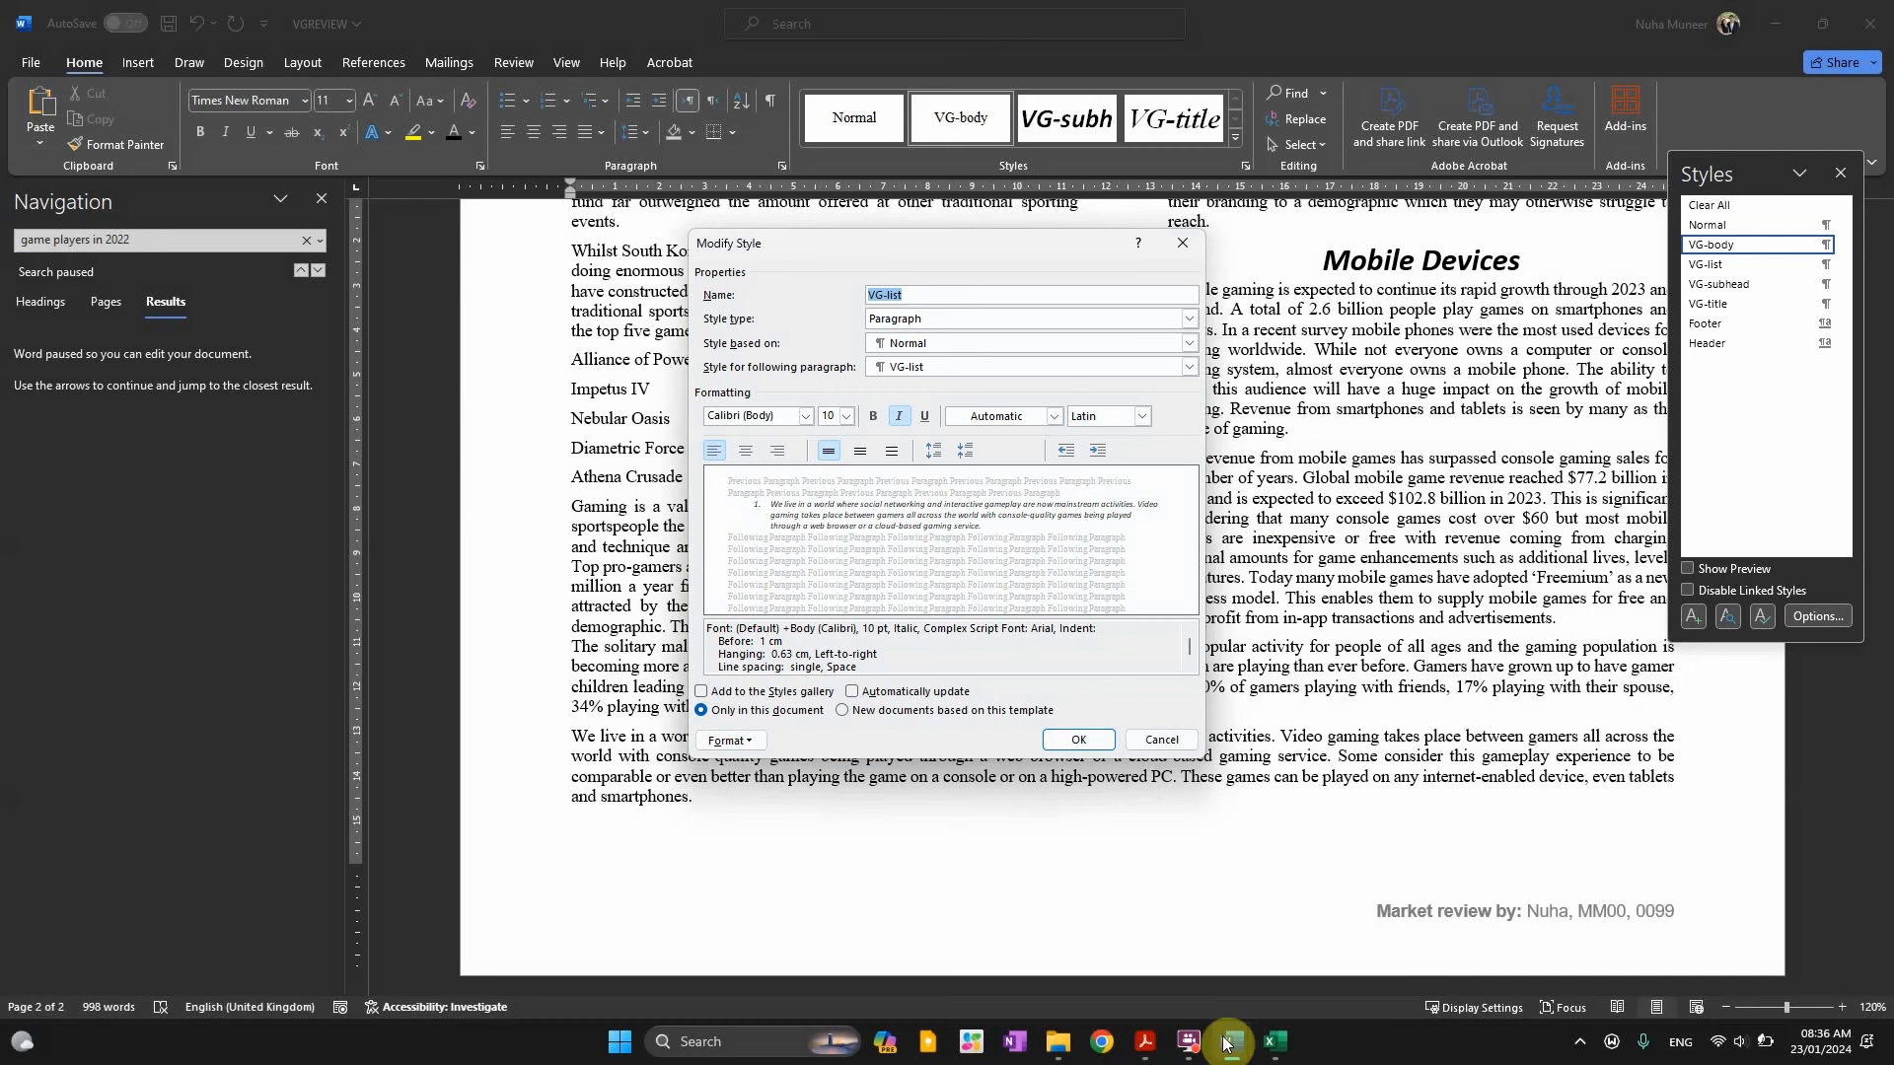
pyautogui.moveTo(1229, 1038)
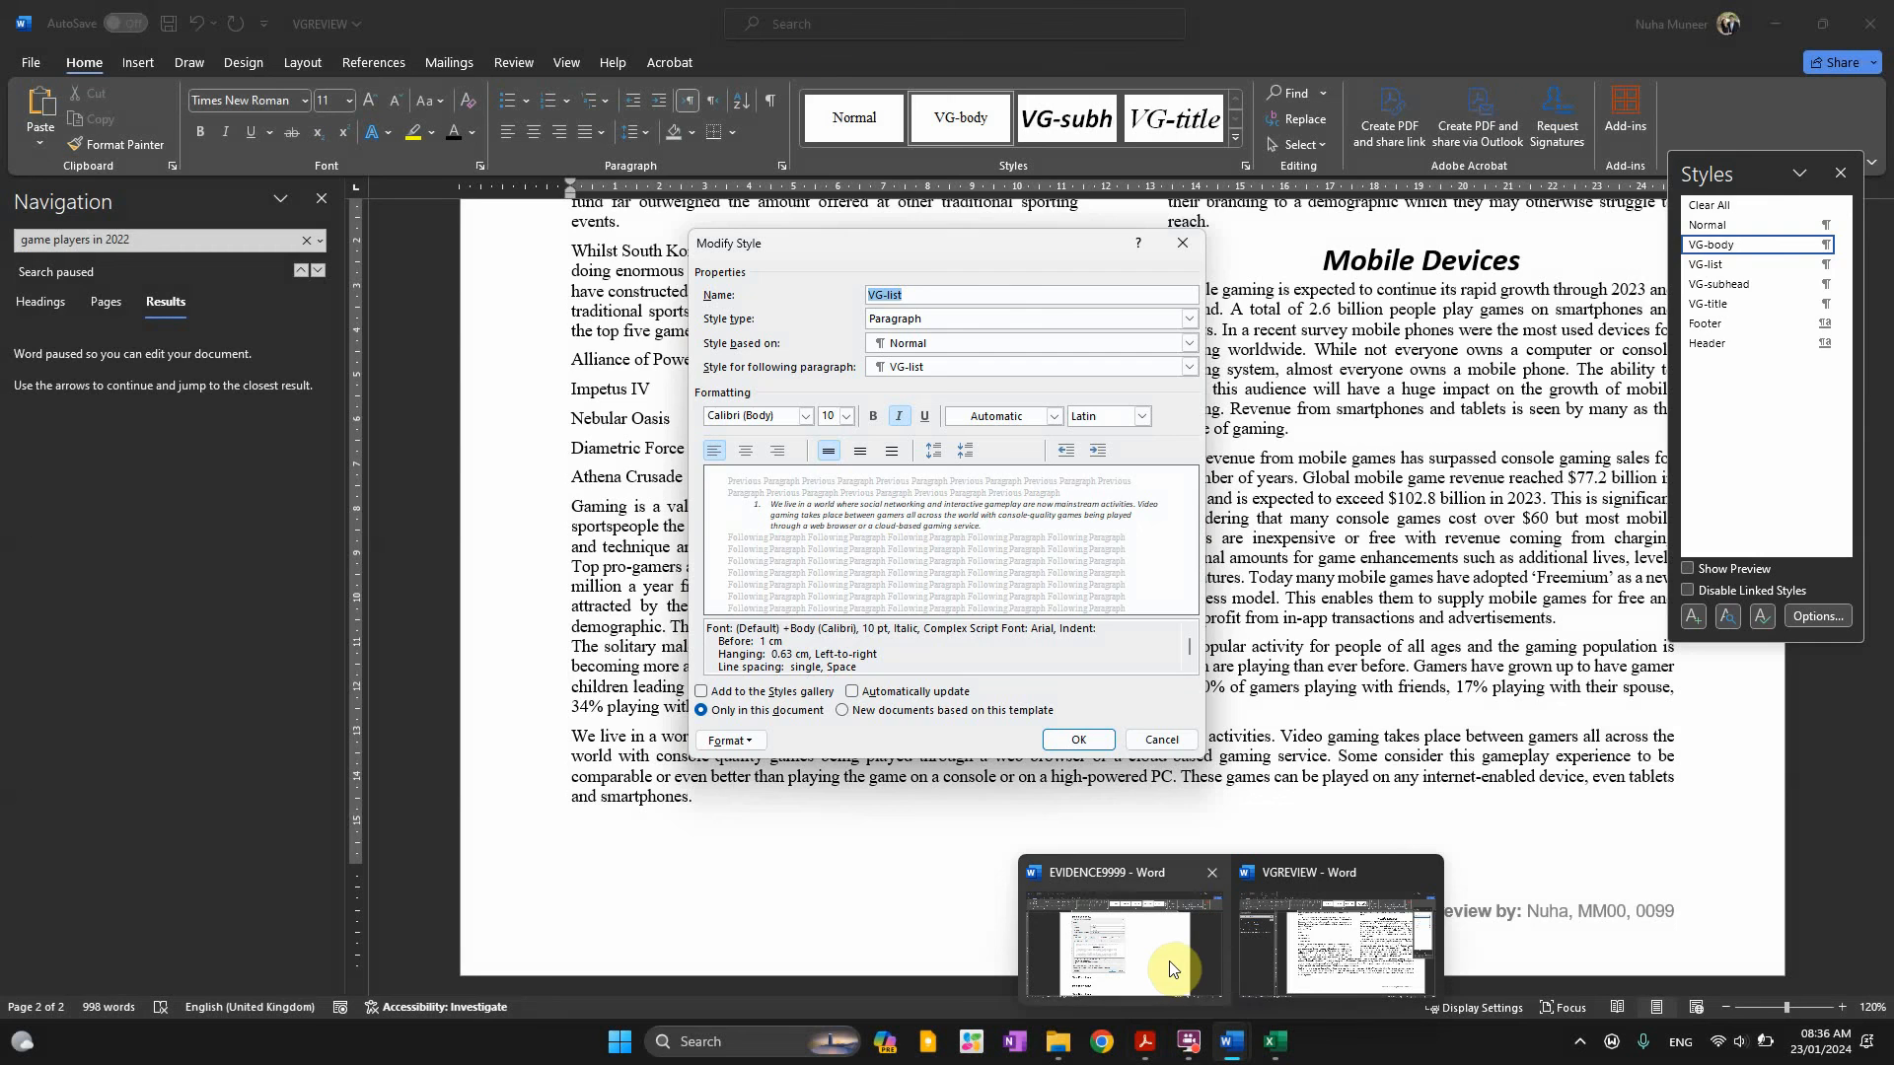
pyautogui.click(1169, 963)
pyautogui.click(1180, 231)
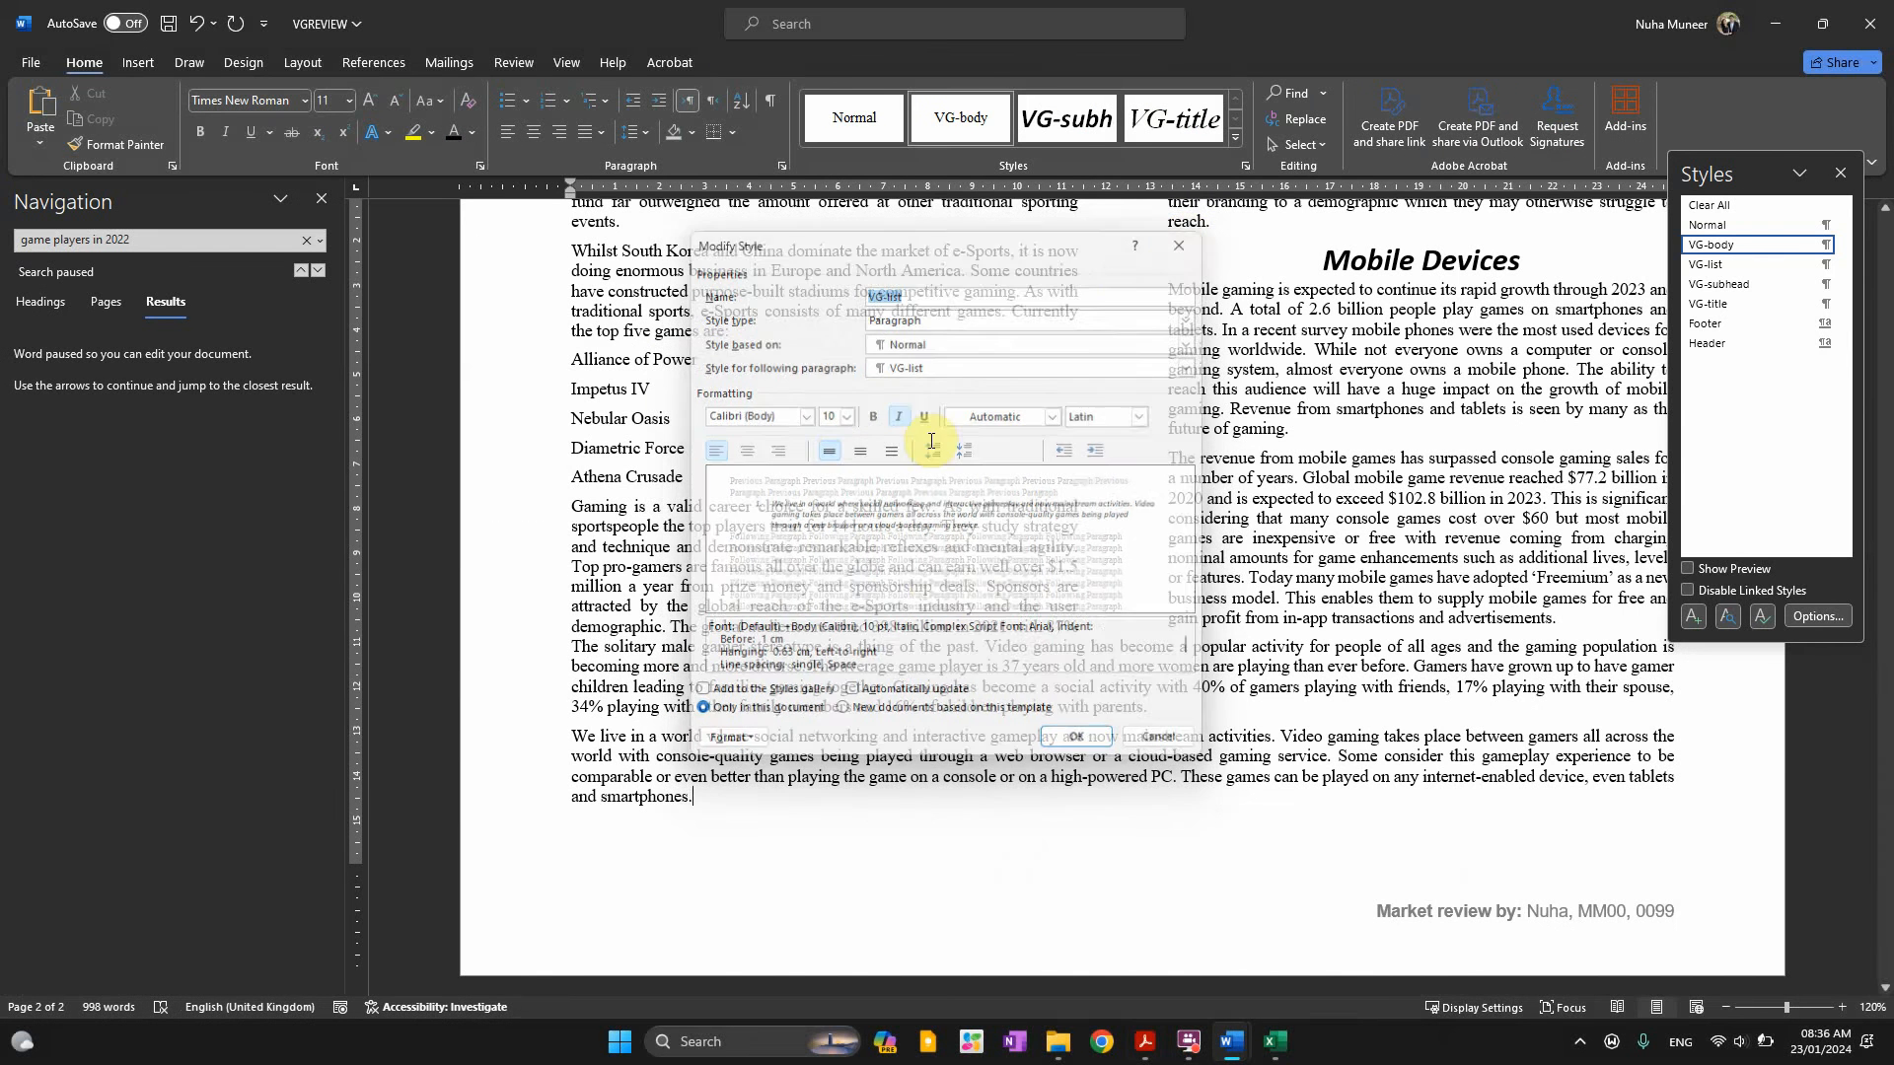
# Paste the style screenshot under Step 13 evidence in EVIDENCE9999
pyautogui.hotkey('alt', 'Tab')
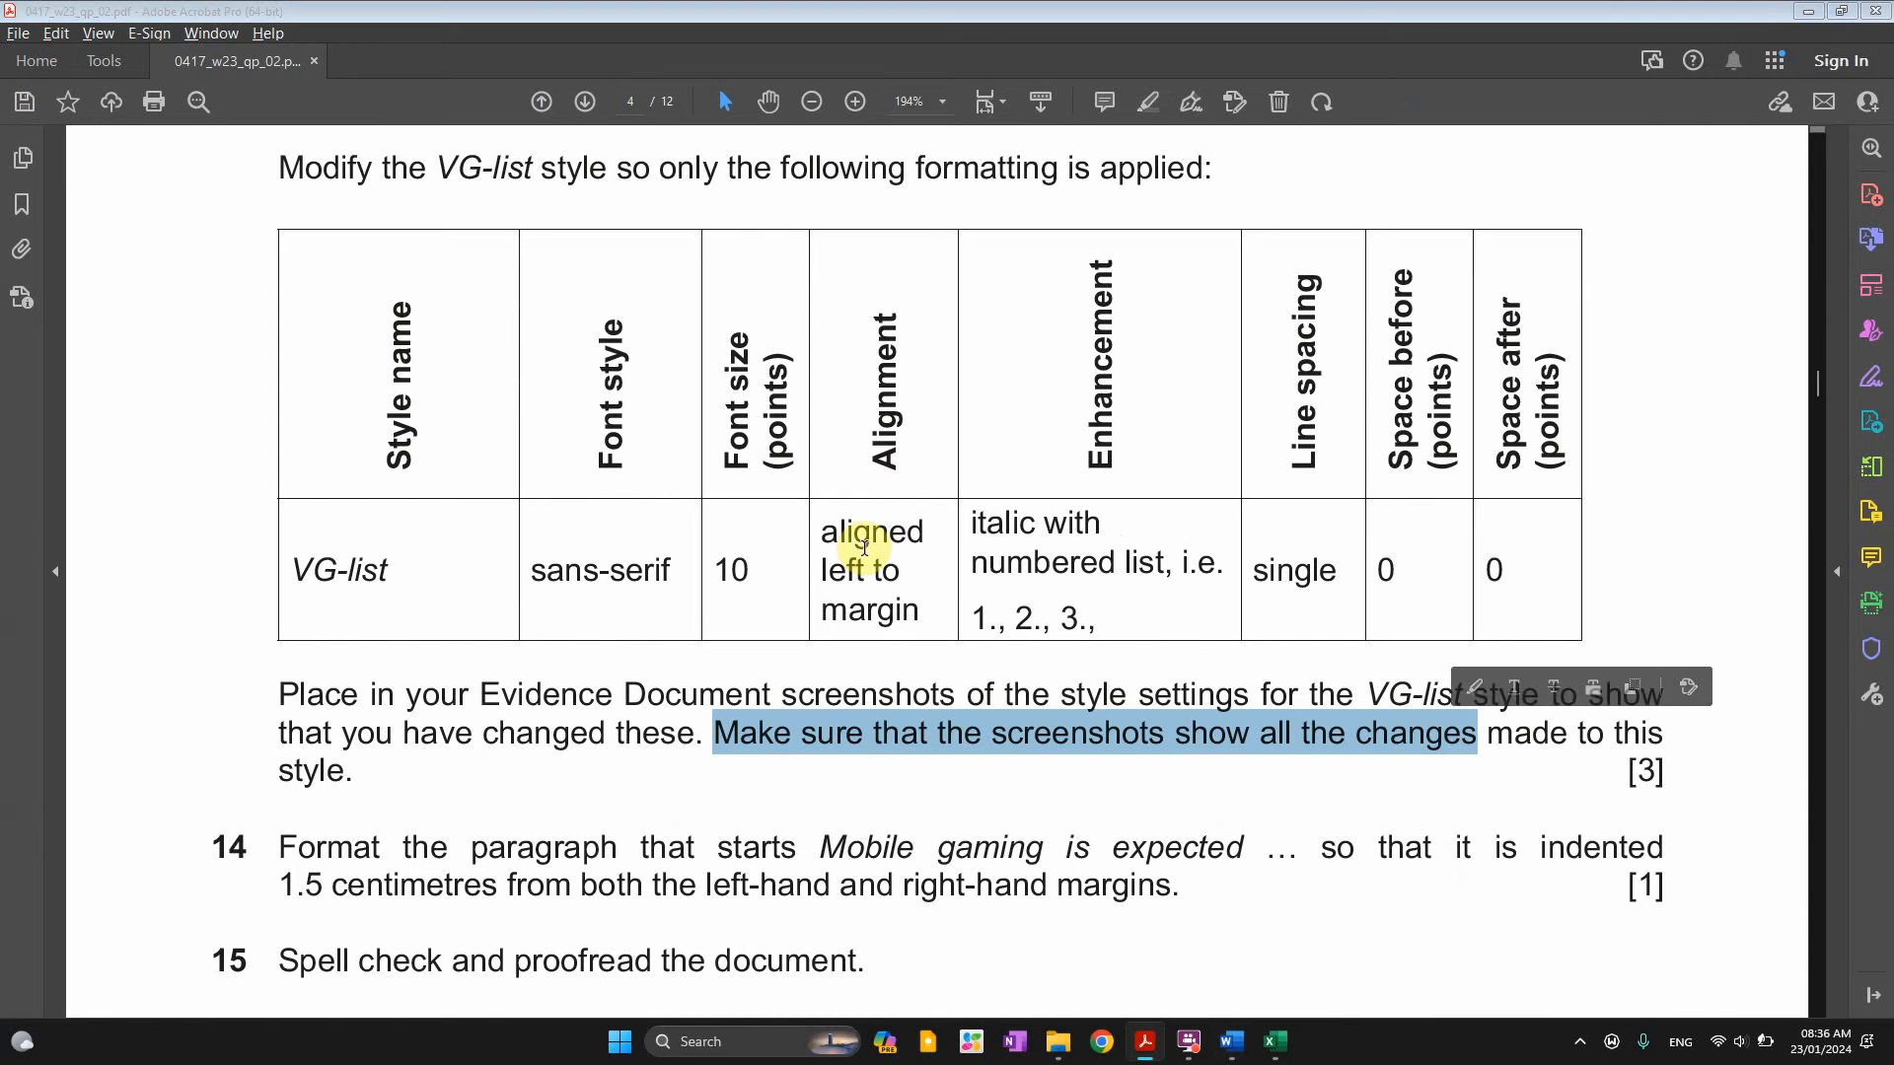
pyautogui.hotkey('alt', 'Tab')
pyautogui.hotkey('alt', 'Tab')
pyautogui.hotkey('alt', 'Tab')
pyautogui.hotkey('alt', 'Tab')
pyautogui.hotkey('alt', 'Tab')
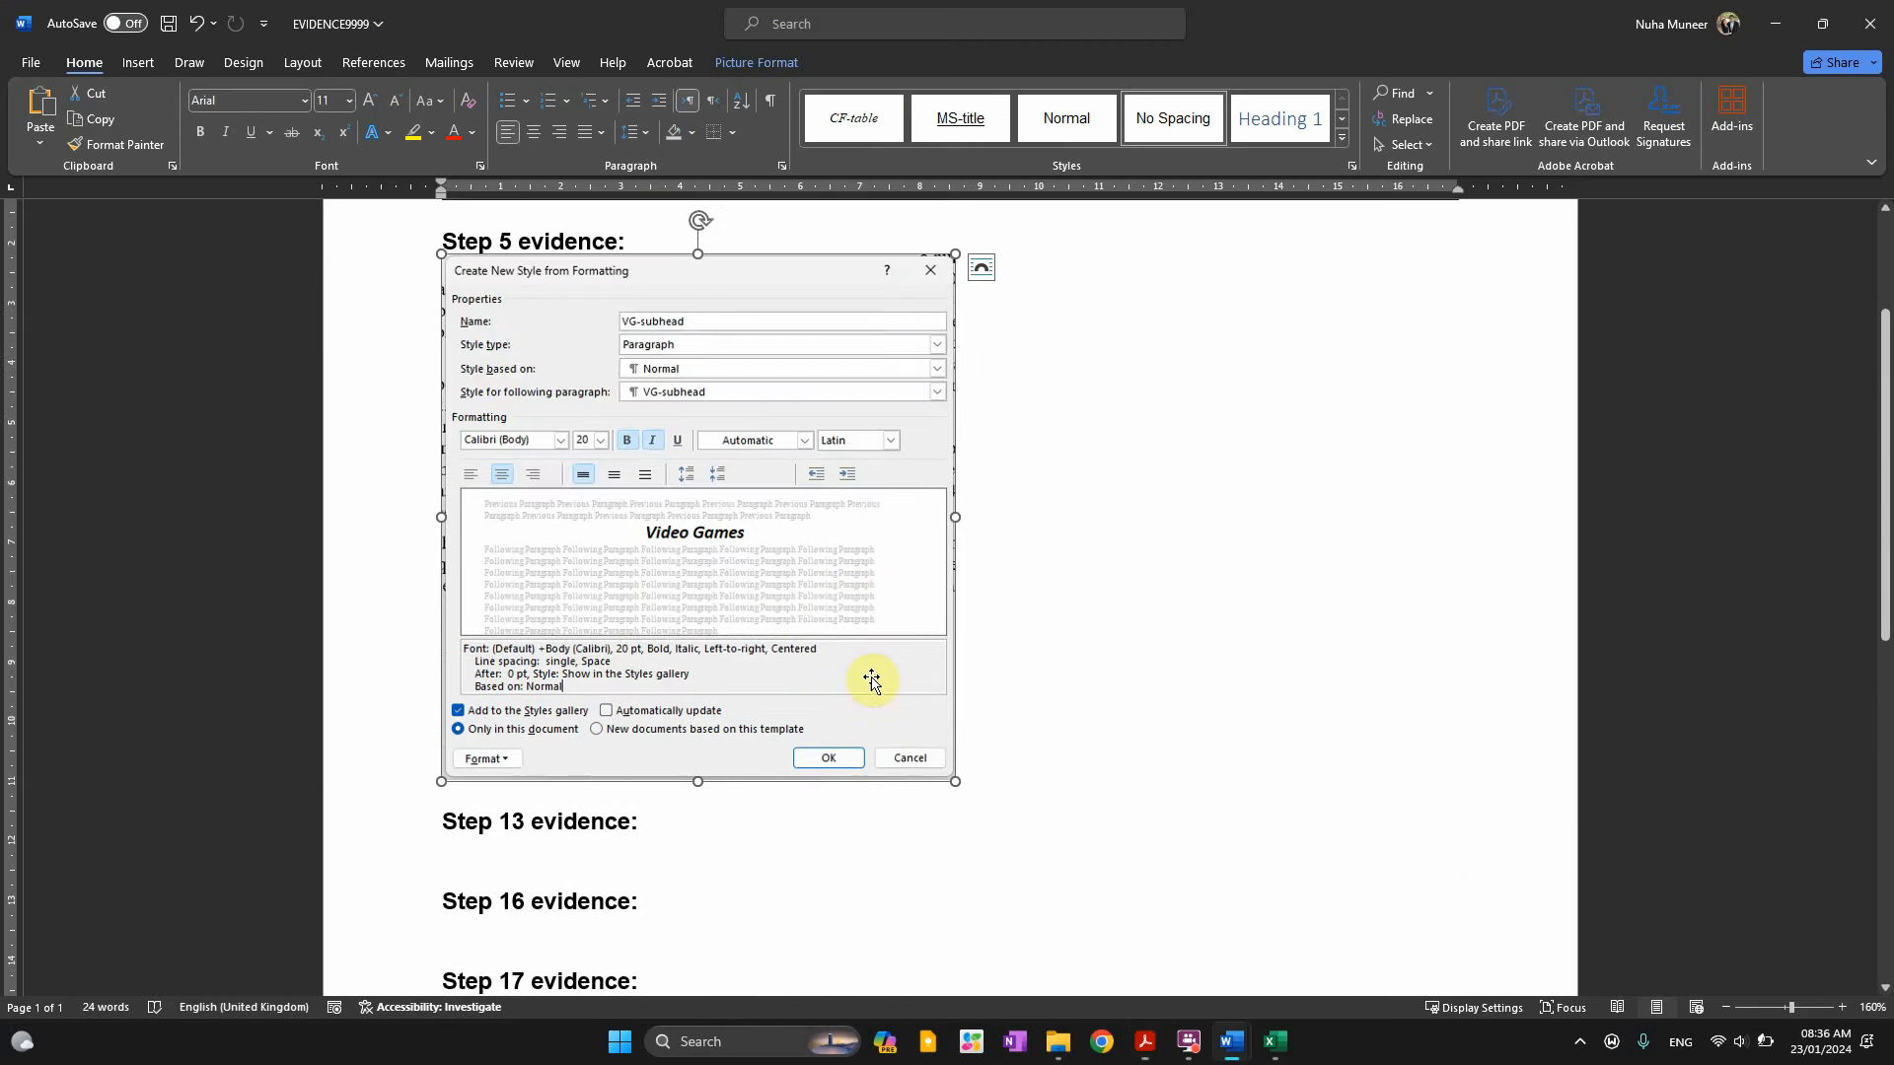
pyautogui.hotkey('alt', 'Tab')
pyautogui.scroll(1, 706, 730)
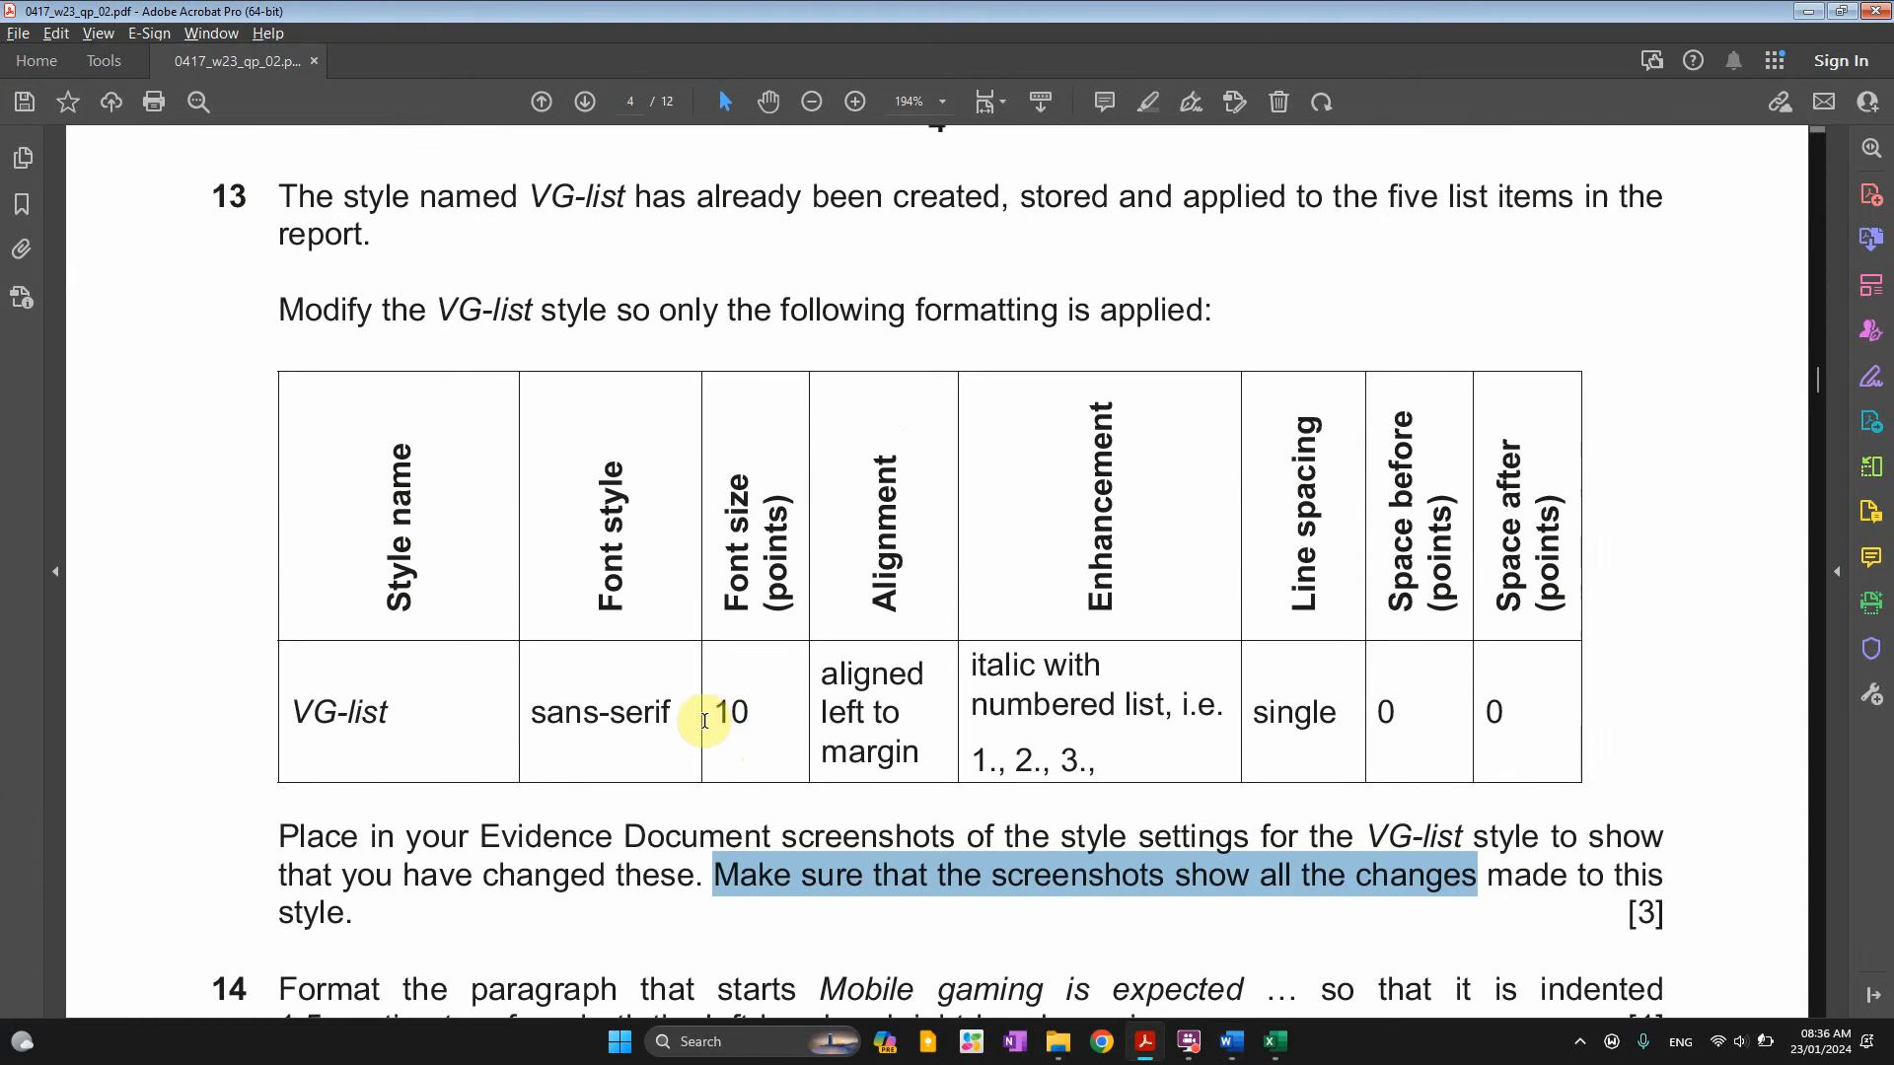
pyautogui.moveTo(258, 202); pyautogui.dragTo(233, 210)
pyautogui.hotkey('alt', 'Tab')
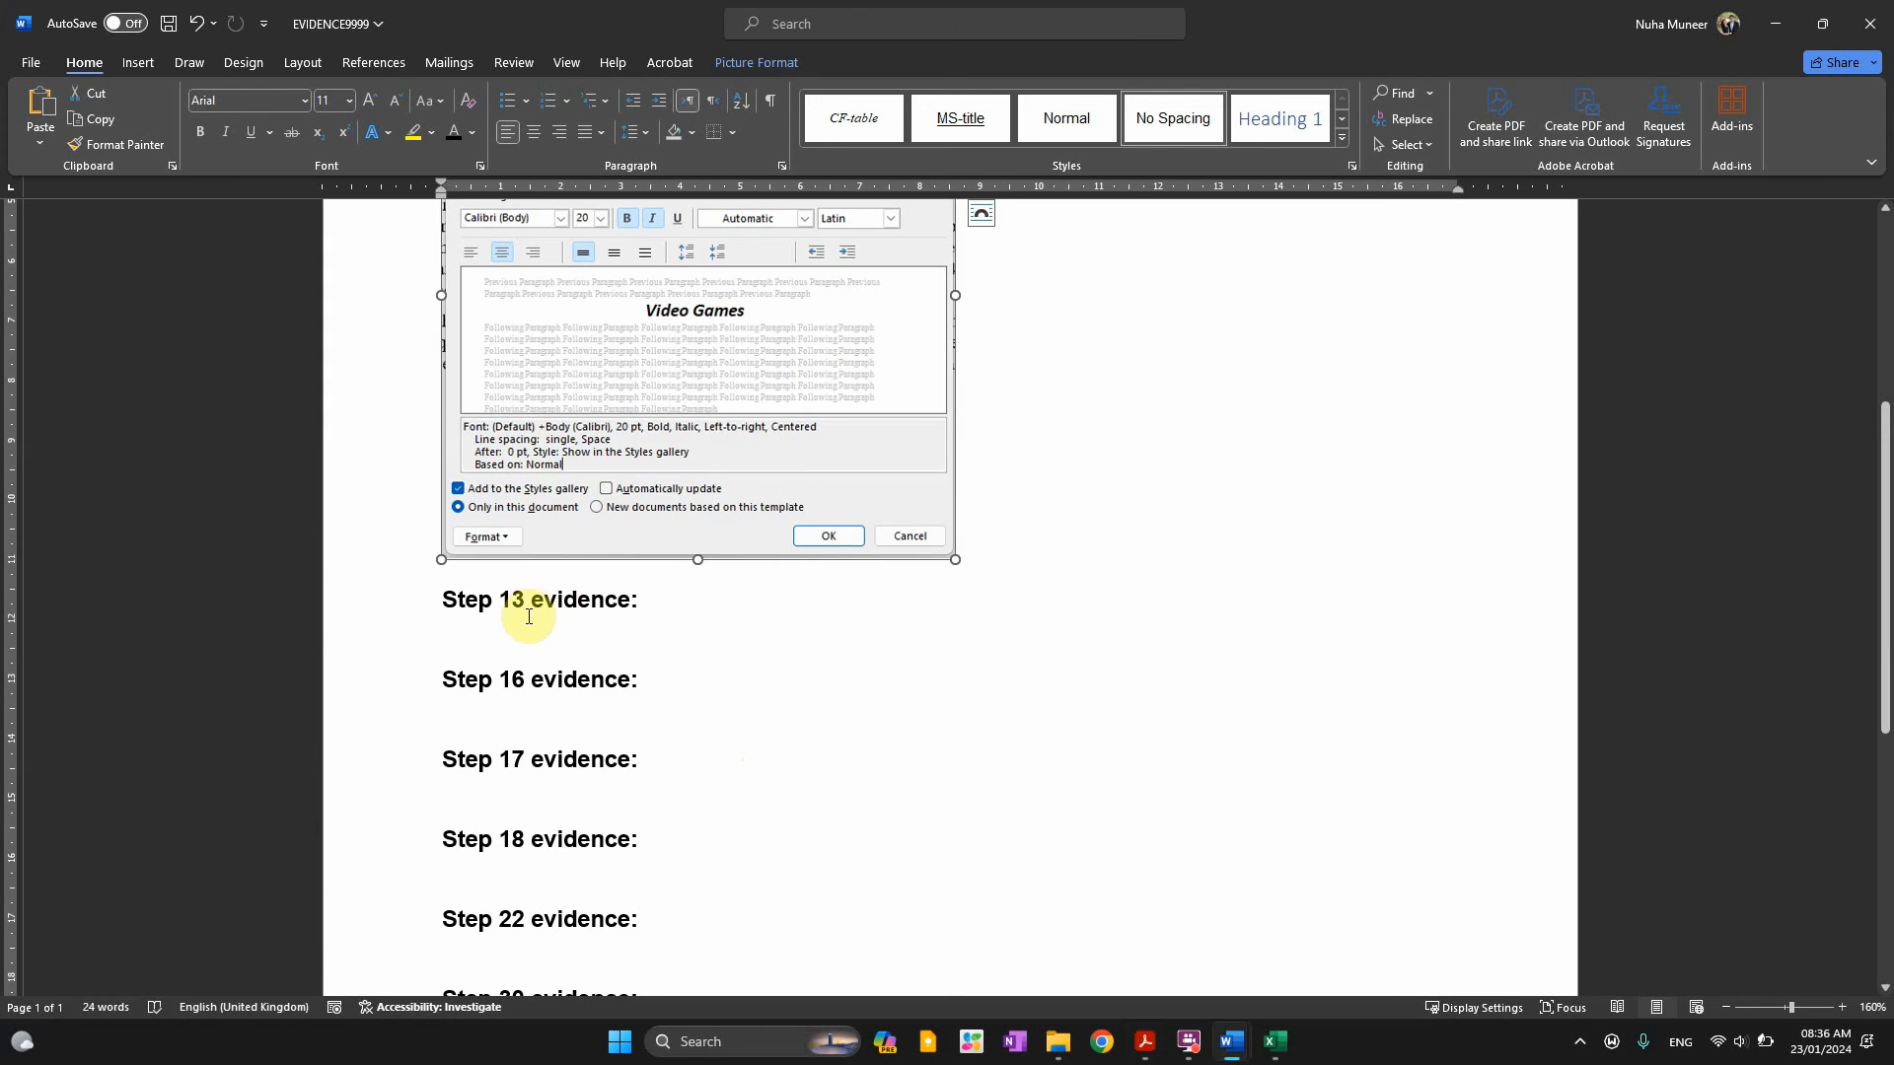
pyautogui.click(543, 636)
pyautogui.hotkey('ctrl', 'v')
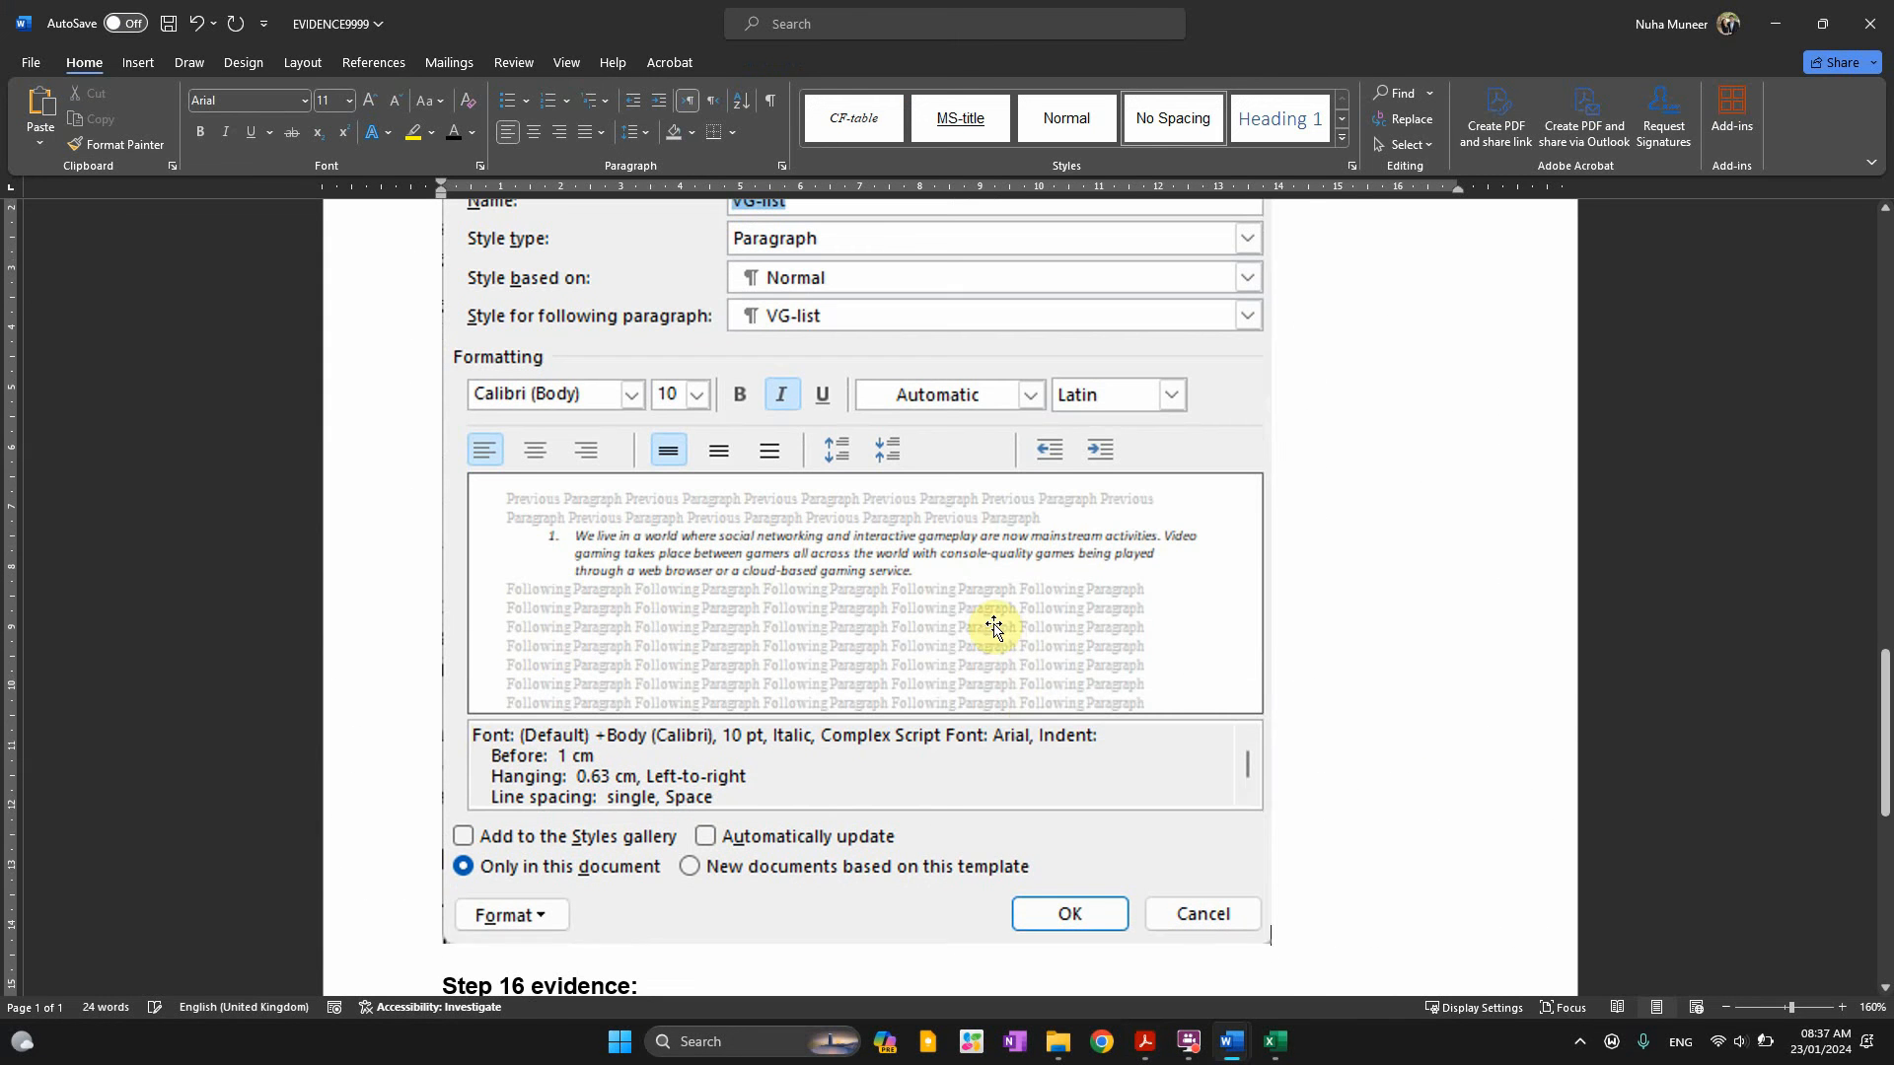
# Enlarge the pasted Step 13 style settings screenshot
pyautogui.moveTo(1270, 943); pyautogui.dragTo(807, 505)
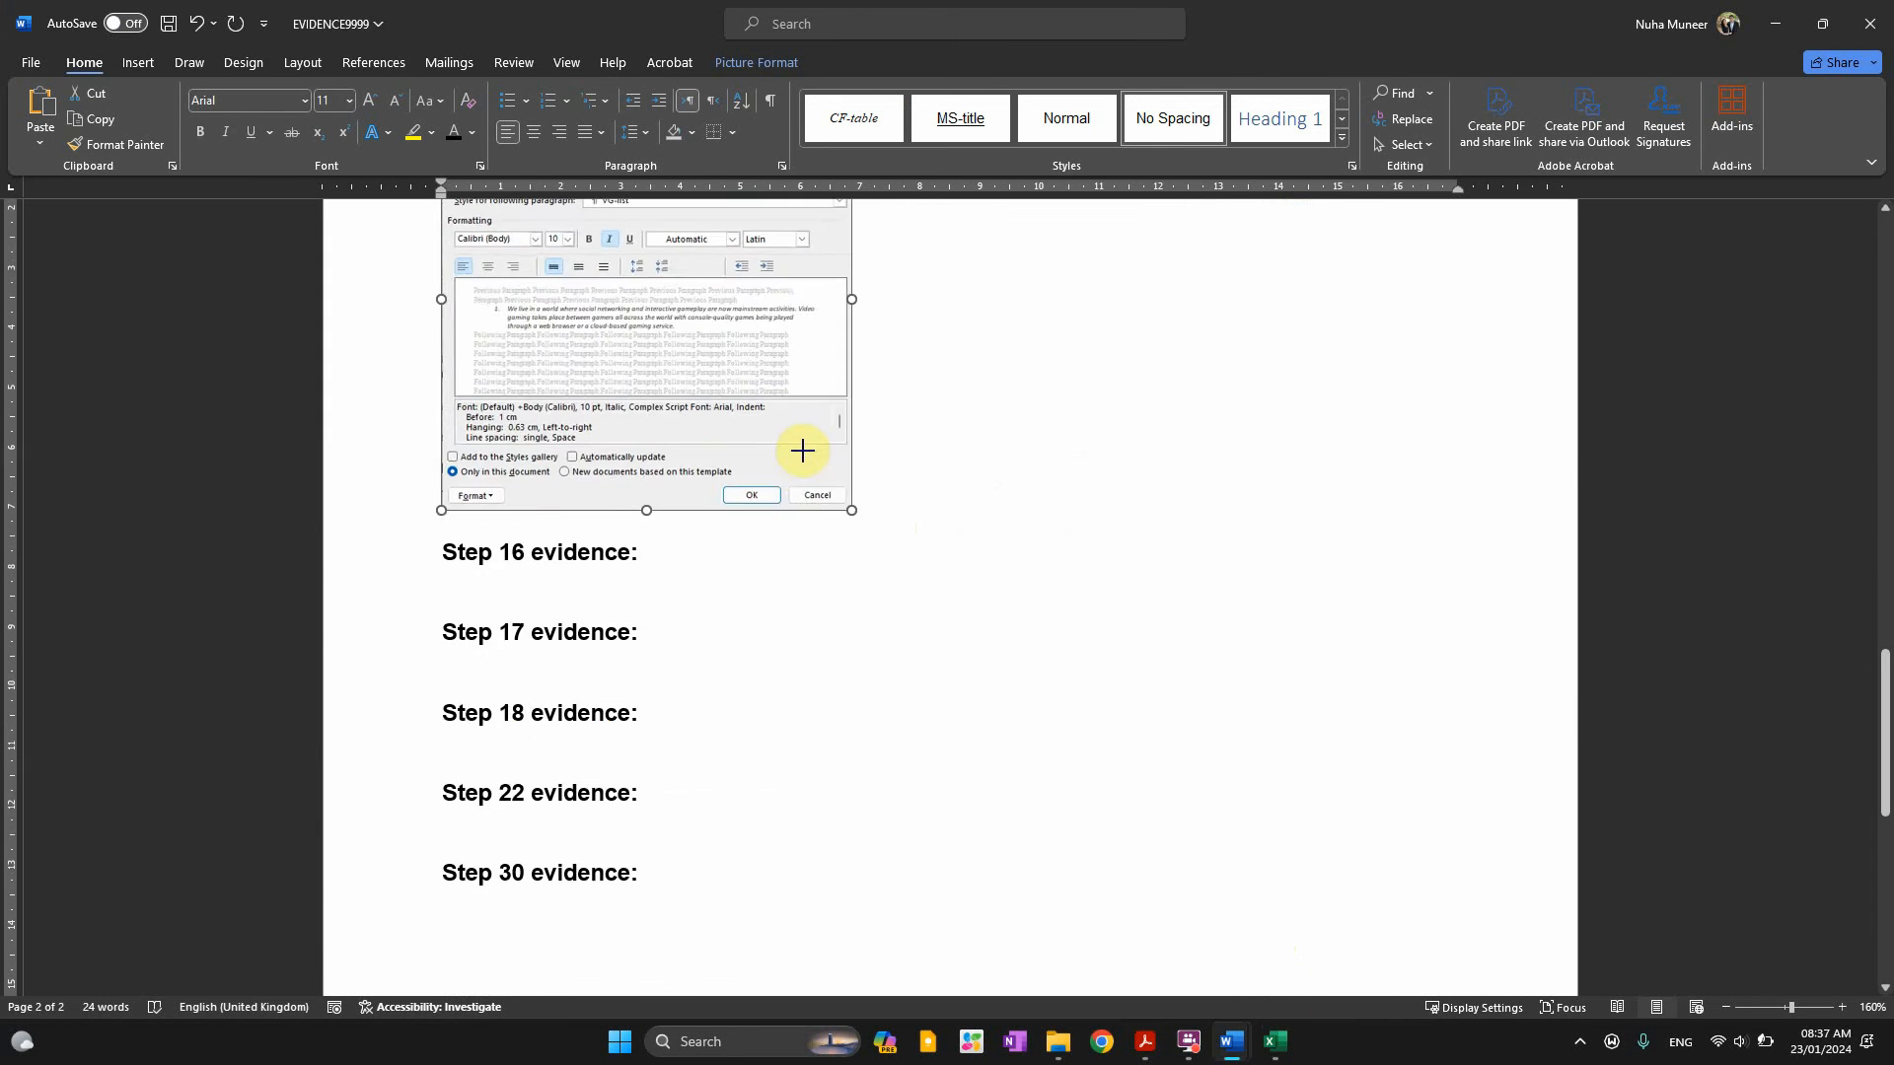
pyautogui.scroll(5, 867, 773)
pyautogui.scroll(-1, 795, 897)
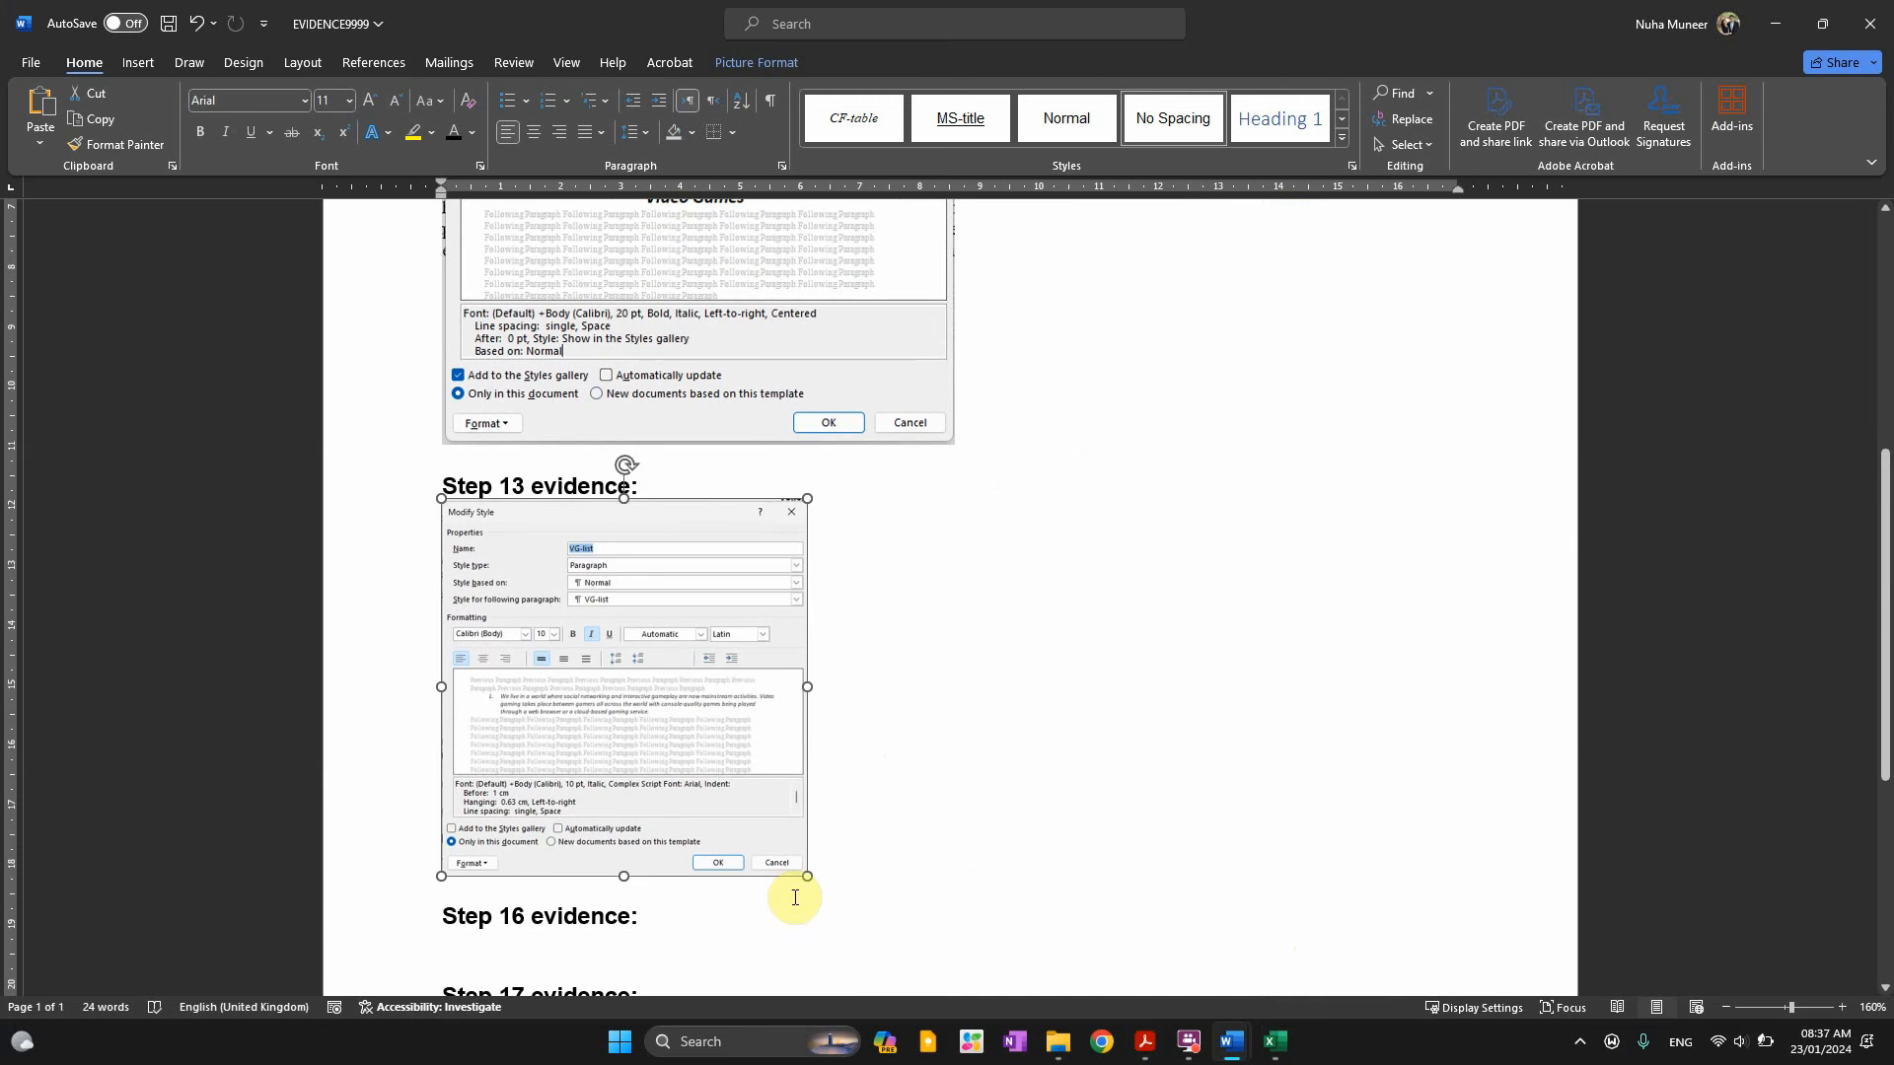
pyautogui.moveTo(809, 876); pyautogui.dragTo(934, 966)
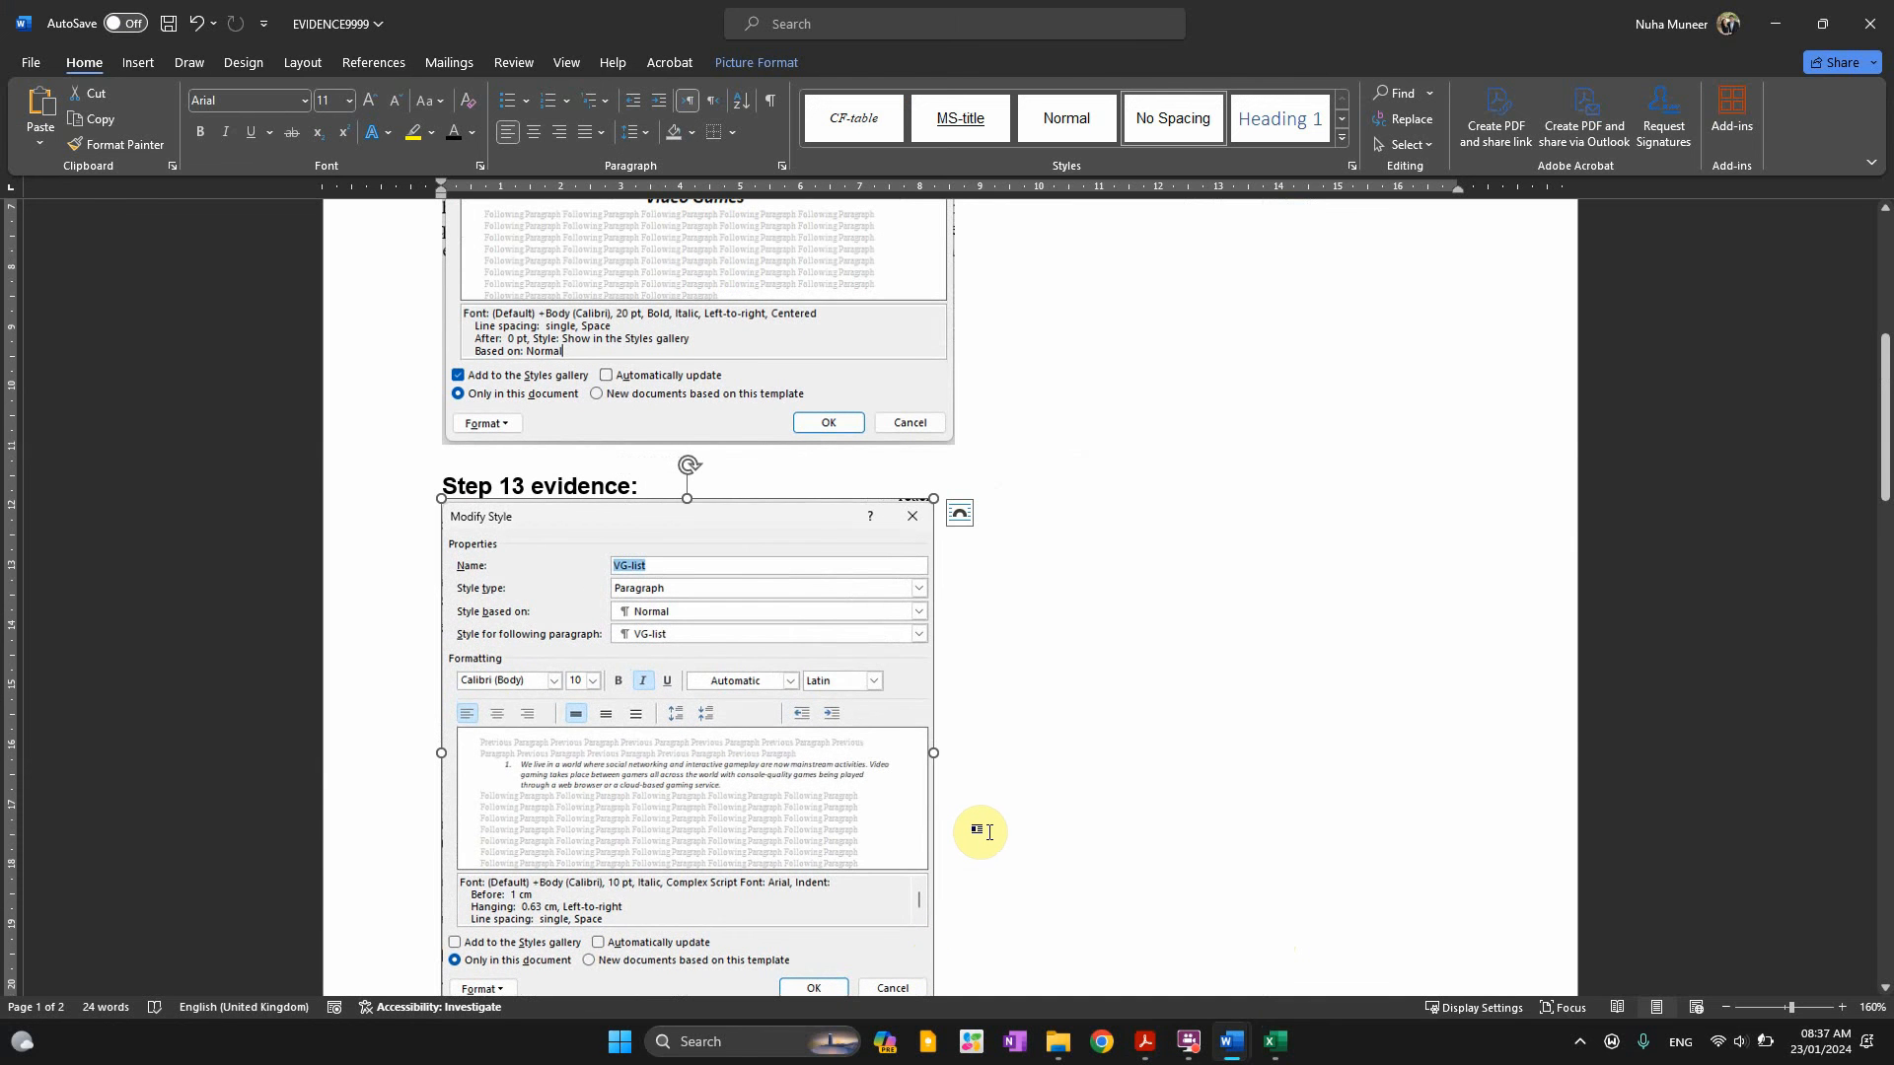
pyautogui.scroll(1, 922, 752)
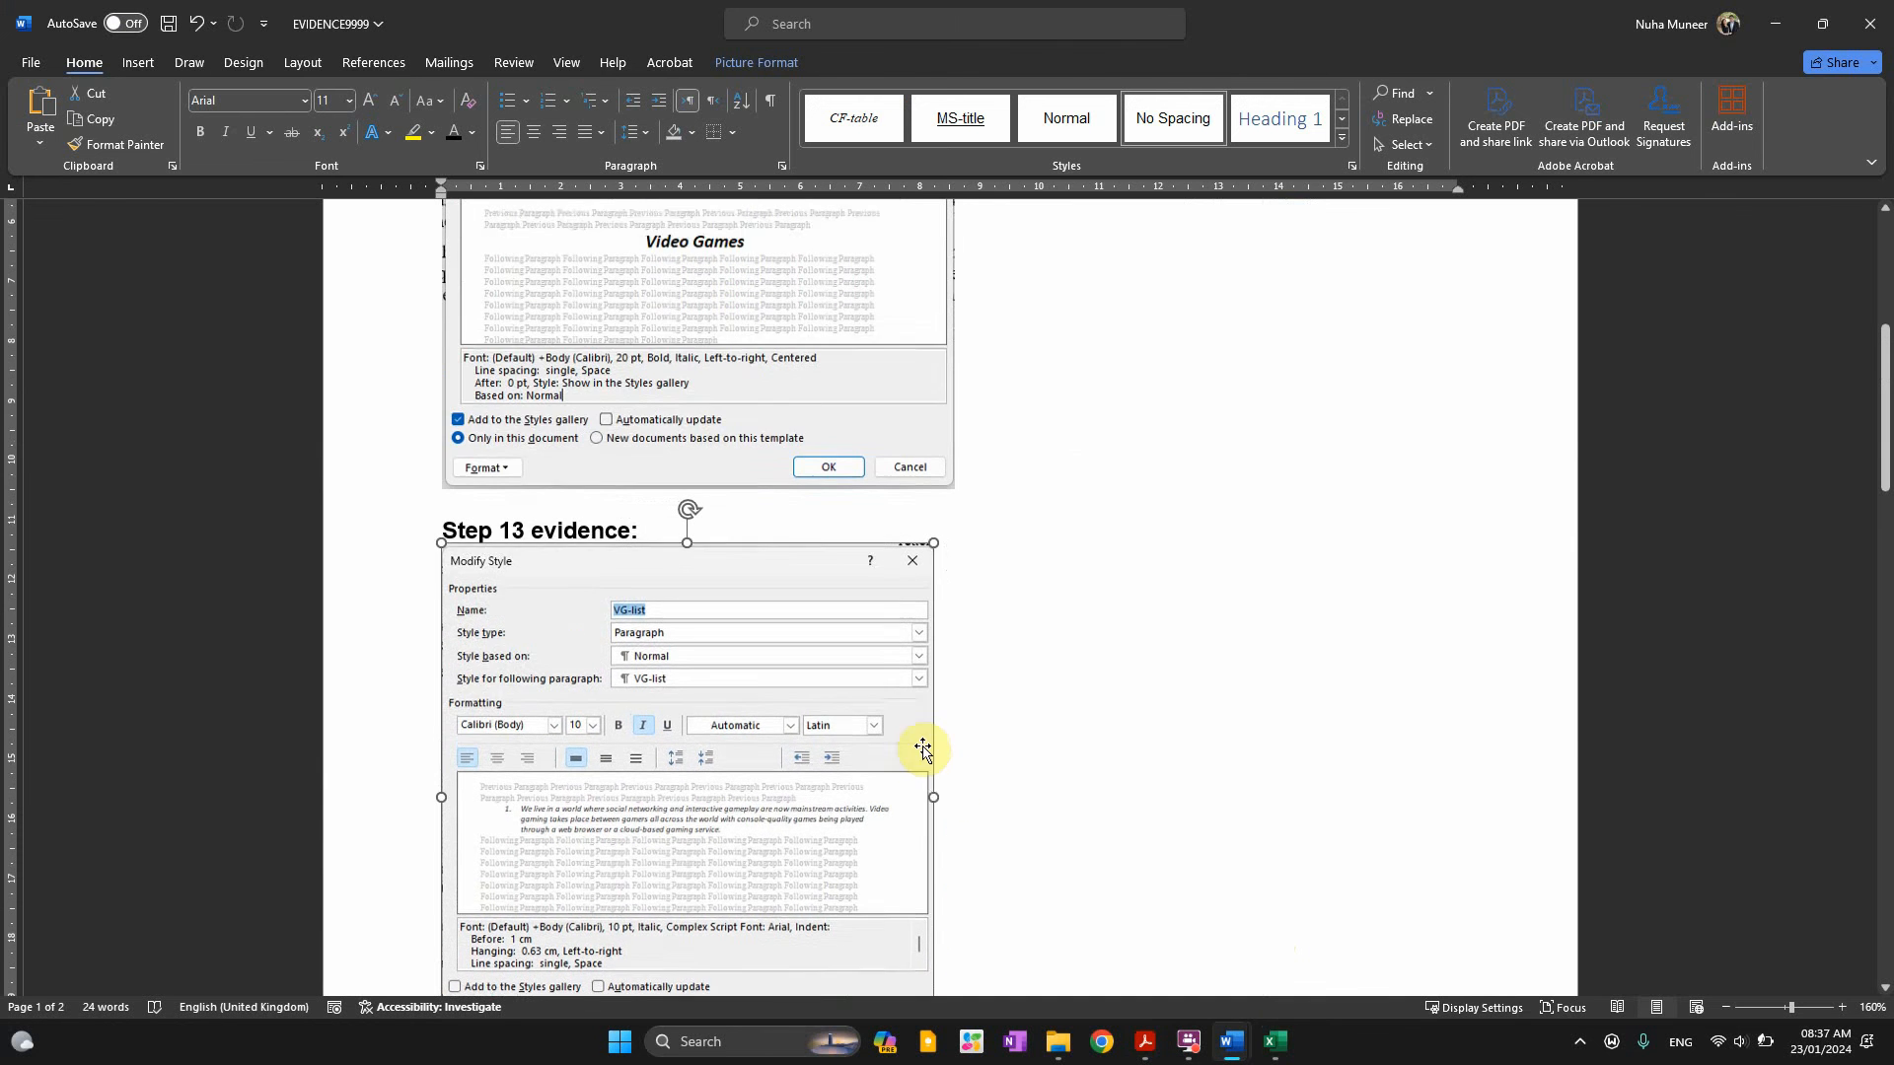
pyautogui.keyDown('ctrl'); pyautogui.scroll(-2, 915, 726); pyautogui.keyUp('ctrl')
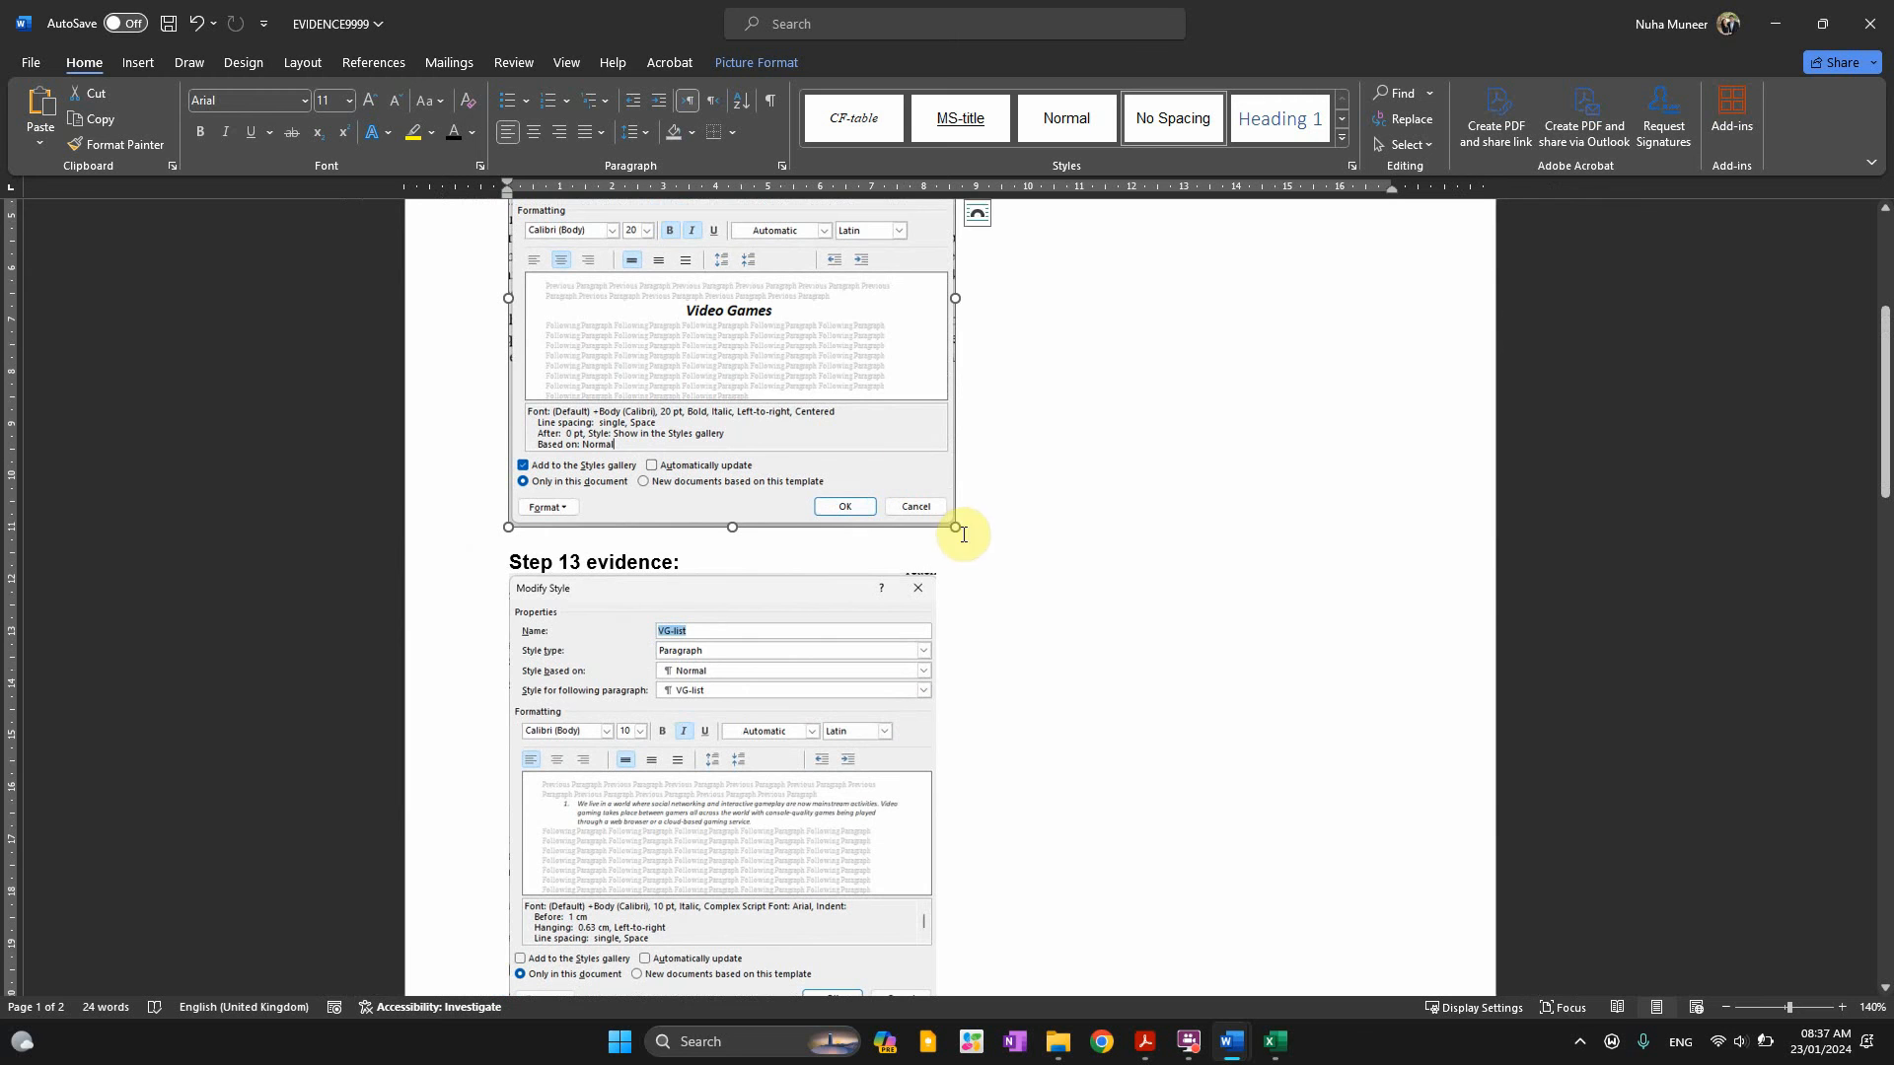
pyautogui.scroll(3, 939, 508)
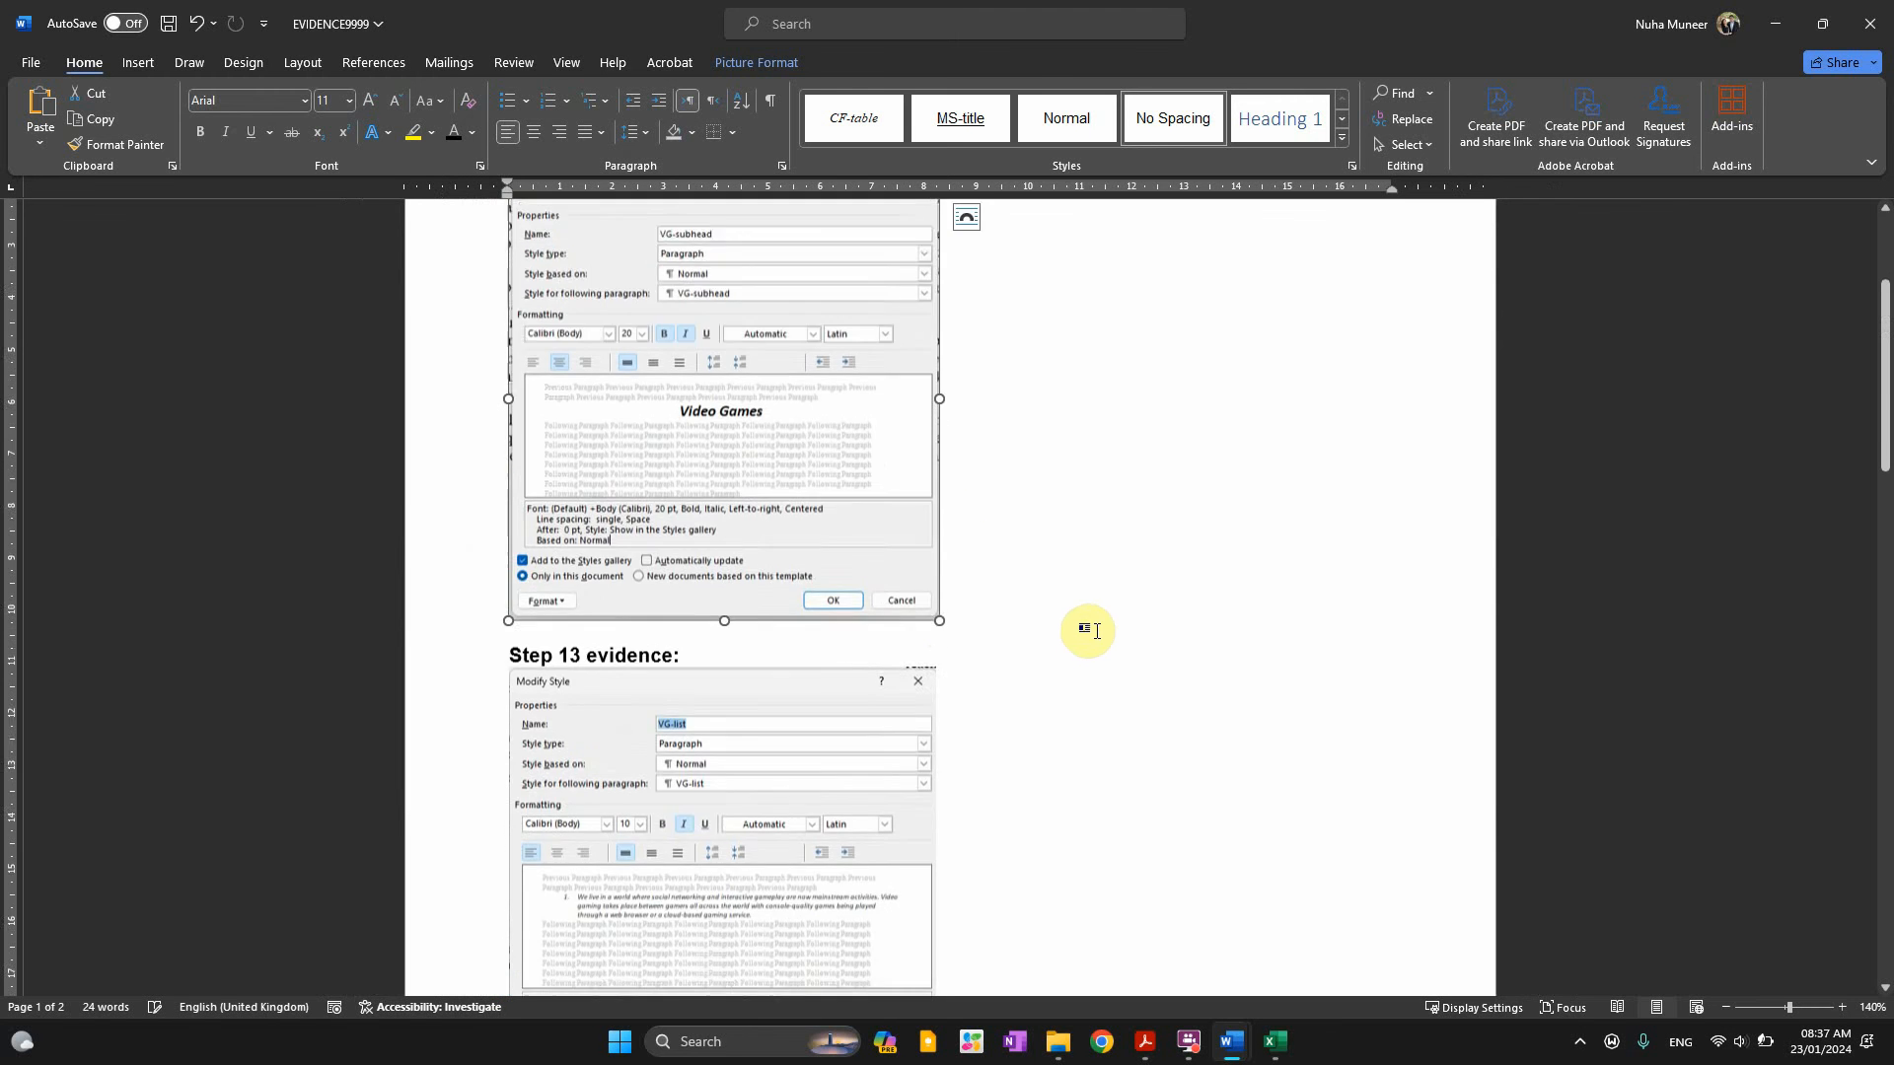
pyautogui.scroll(2, 1082, 632)
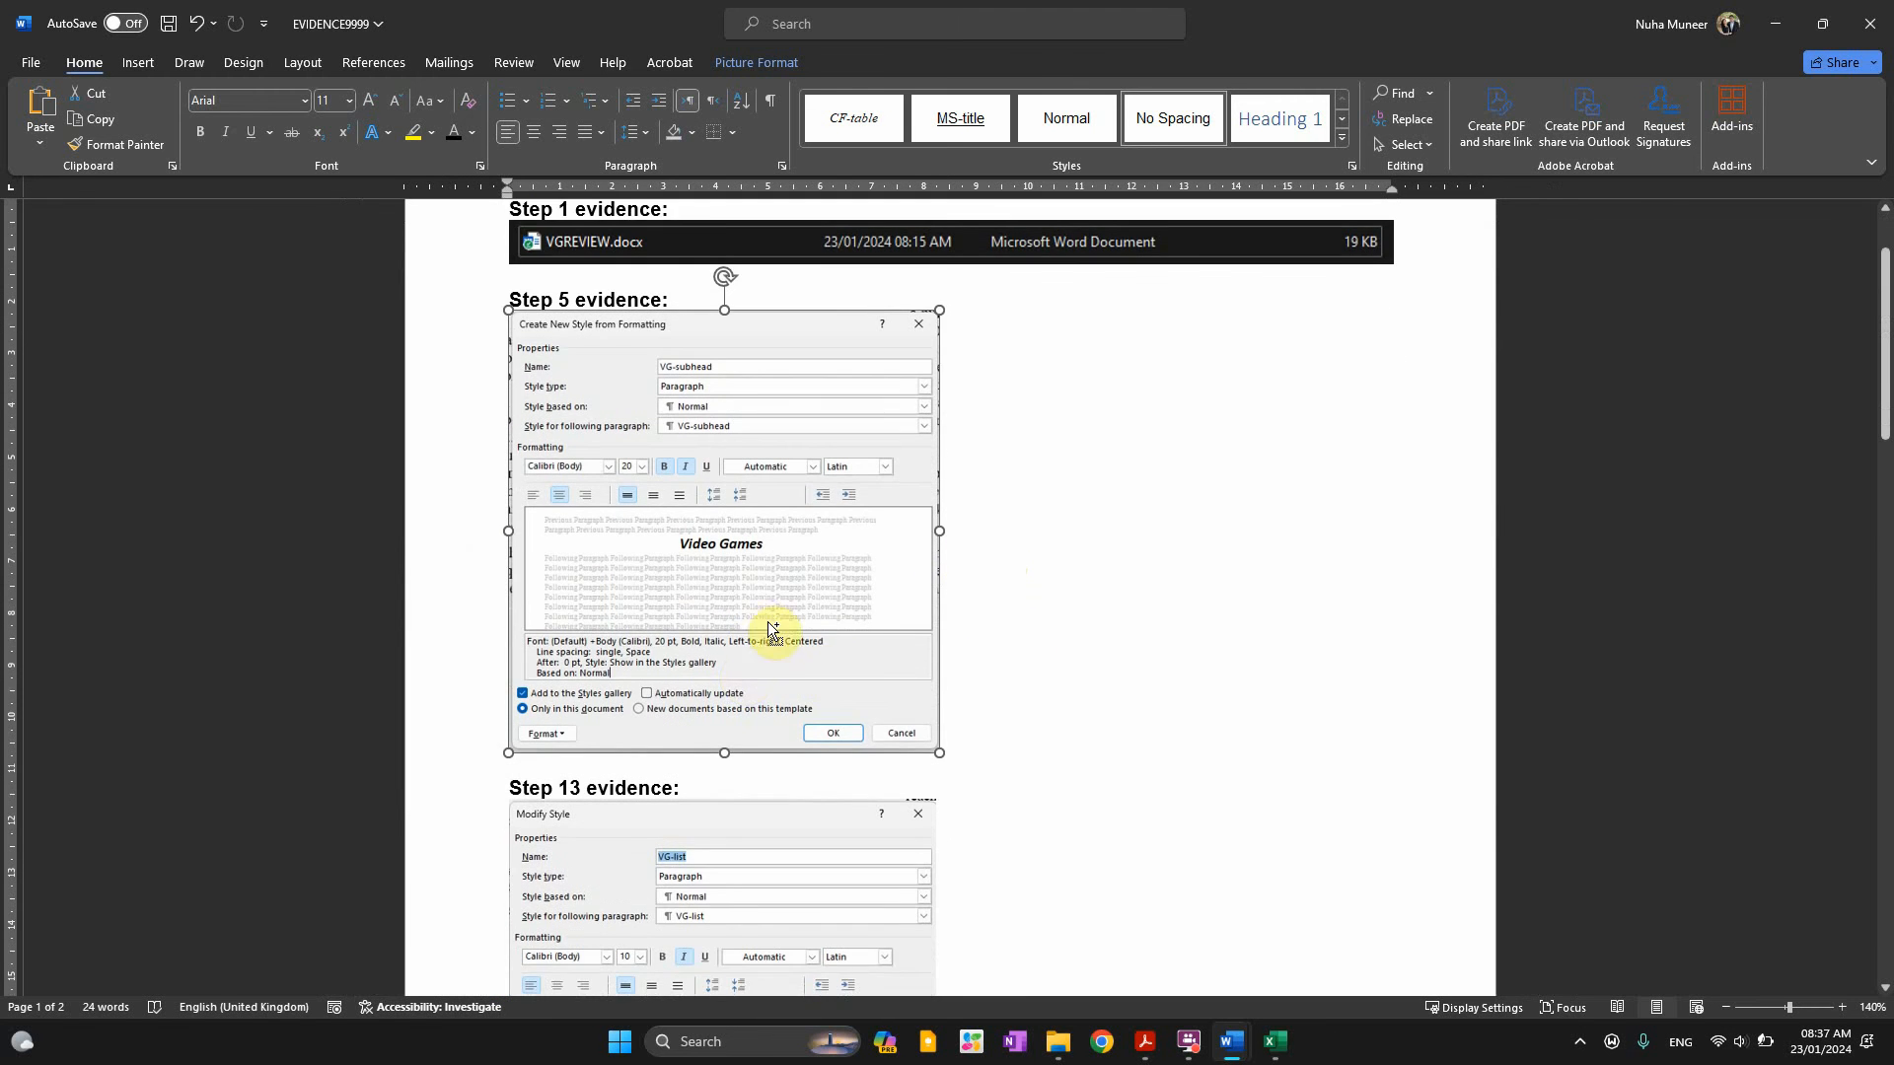
pyautogui.keyDown('ctrl'); pyautogui.scroll(2, 769, 630); pyautogui.keyUp('ctrl')
pyautogui.scroll(-1, 709, 569)
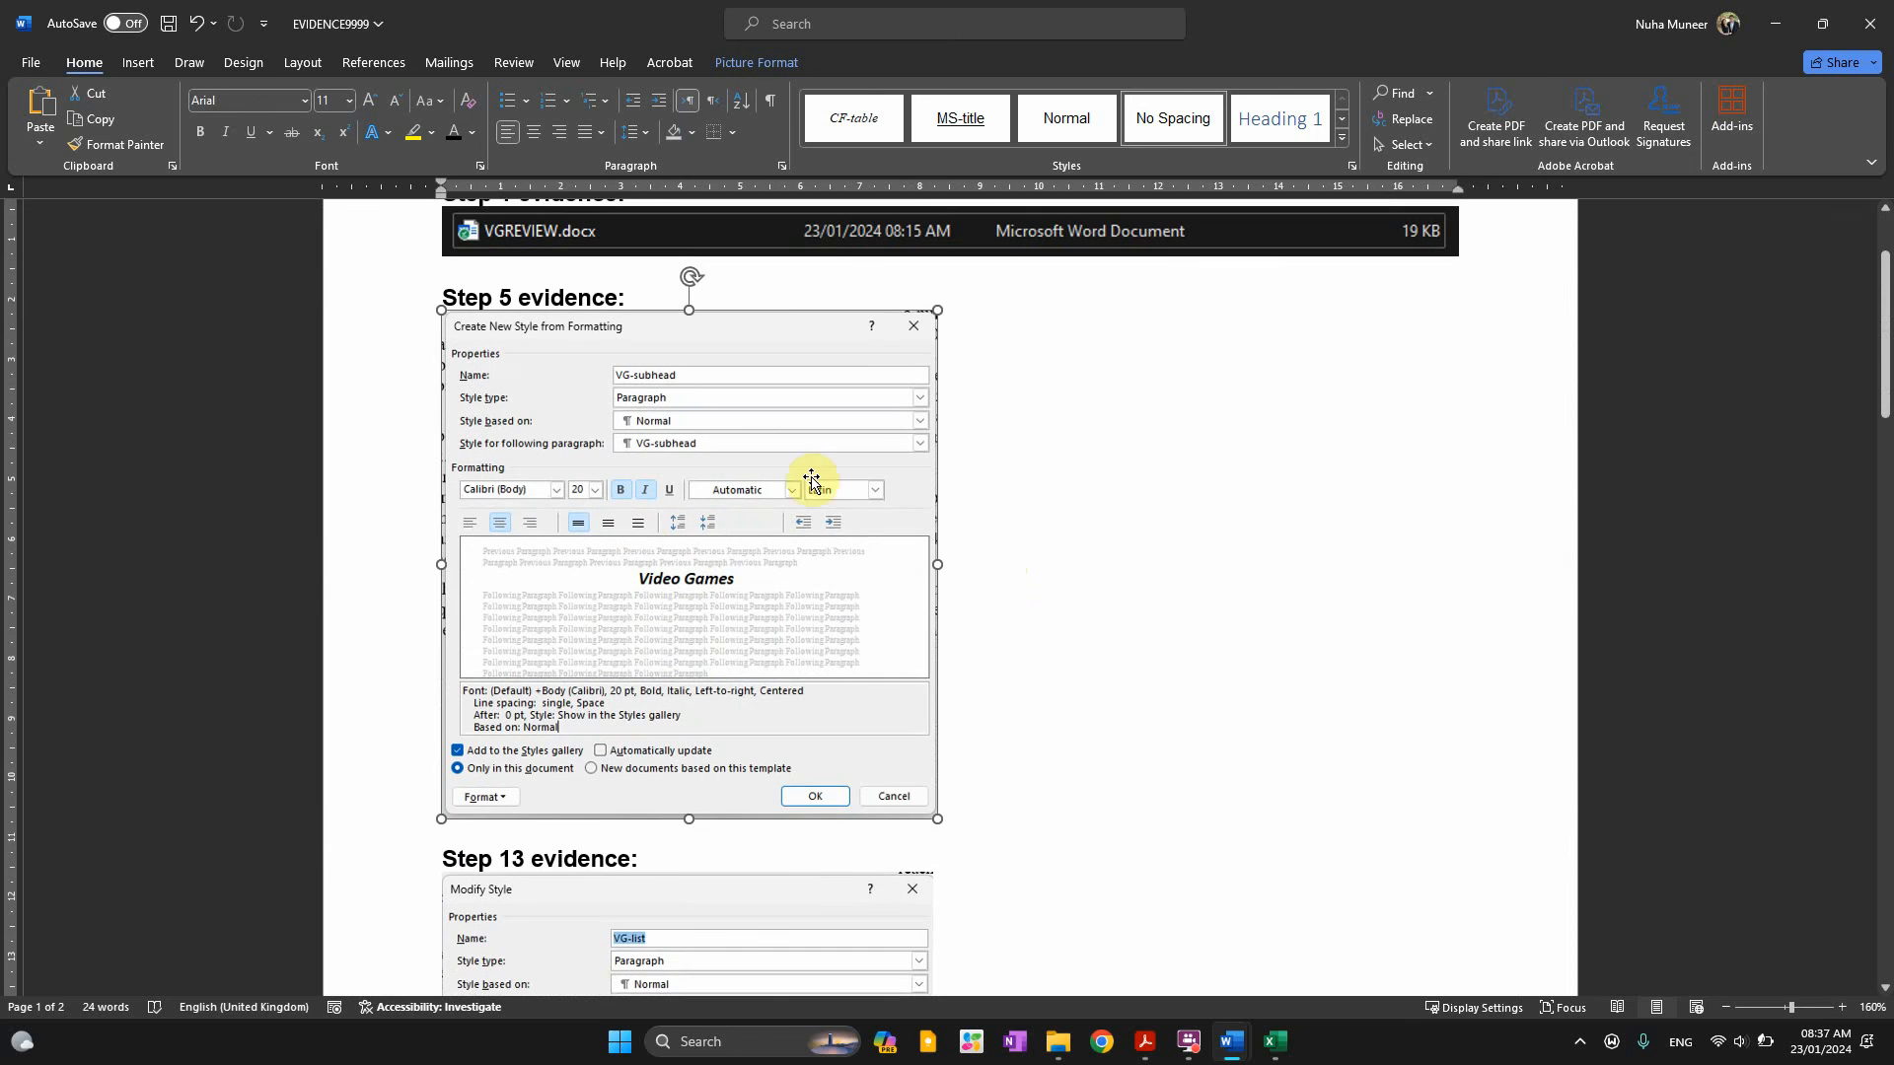
pyautogui.scroll(-3, 972, 723)
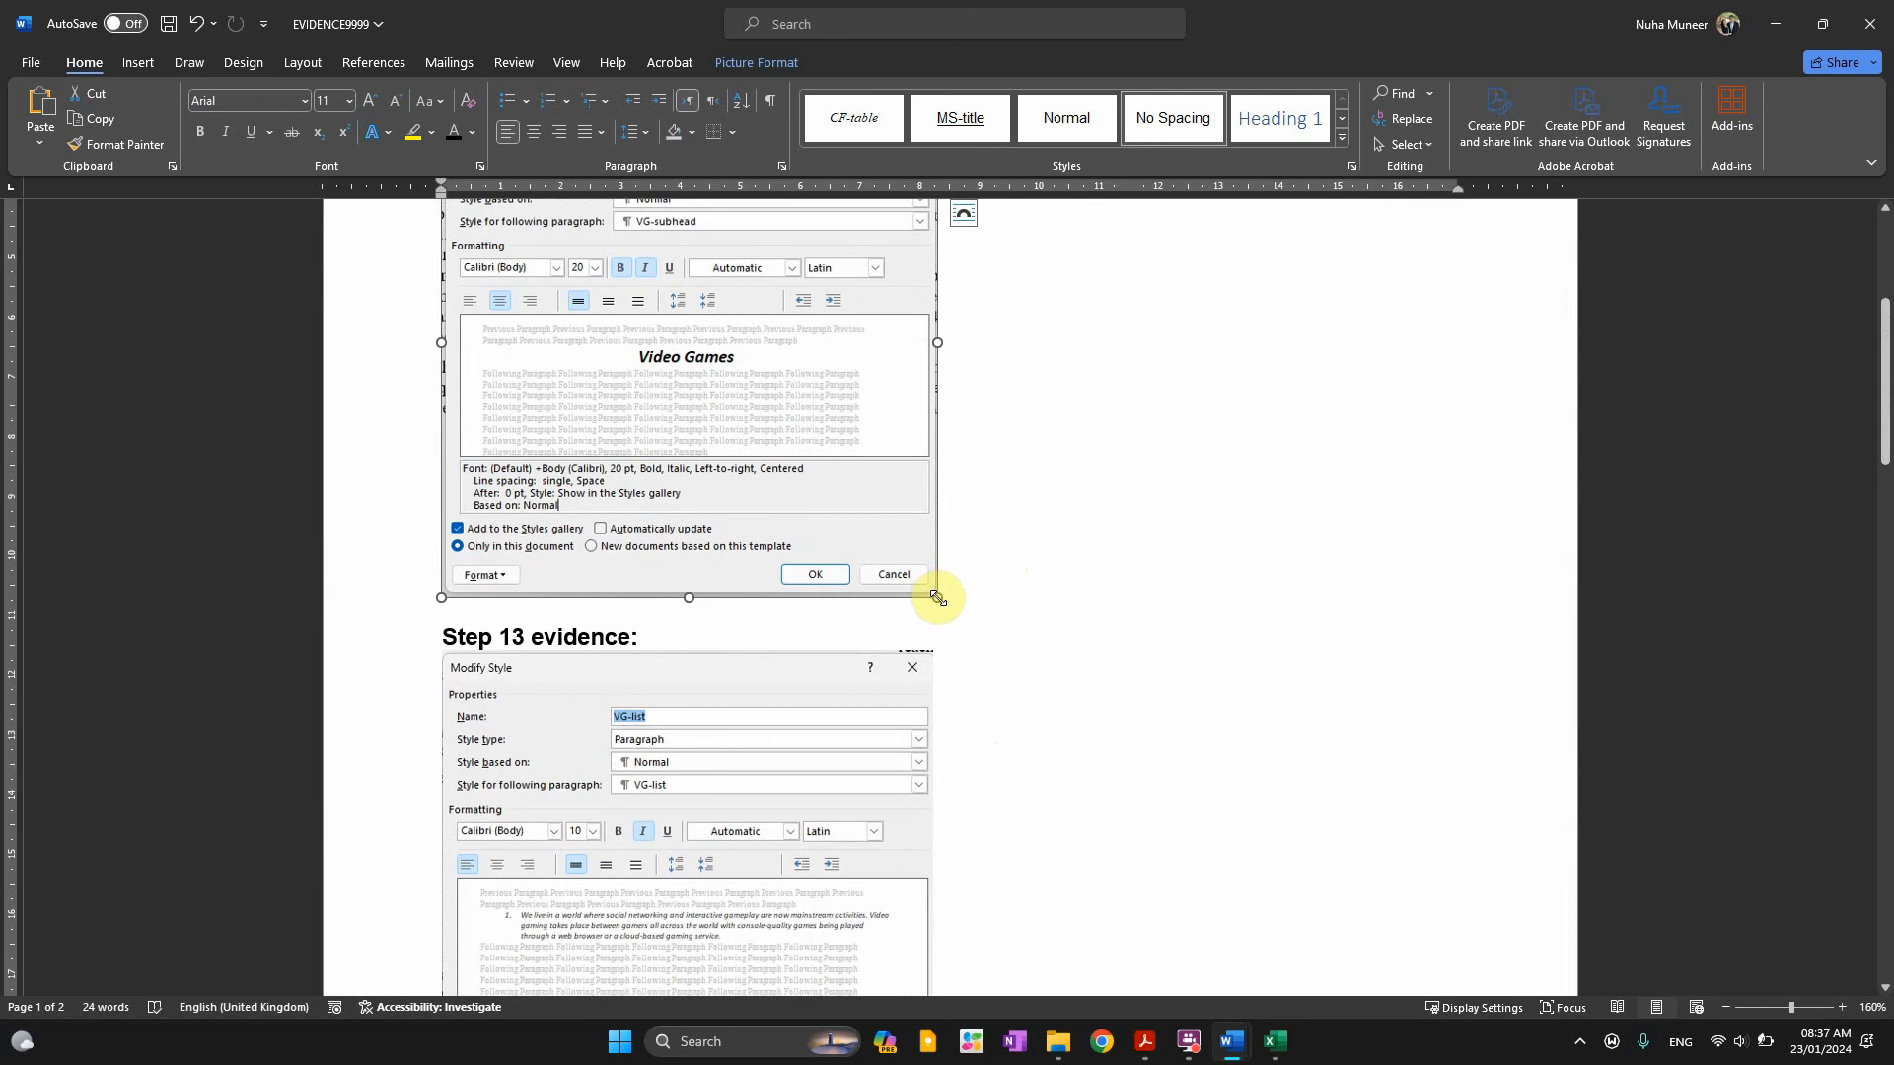
# Resize the Step 5 picture to match the Step 13 screenshot's width
pyautogui.moveTo(937, 597); pyautogui.dragTo(953, 611)
pyautogui.click(913, 827)
pyautogui.scroll(-6, 1006, 945)
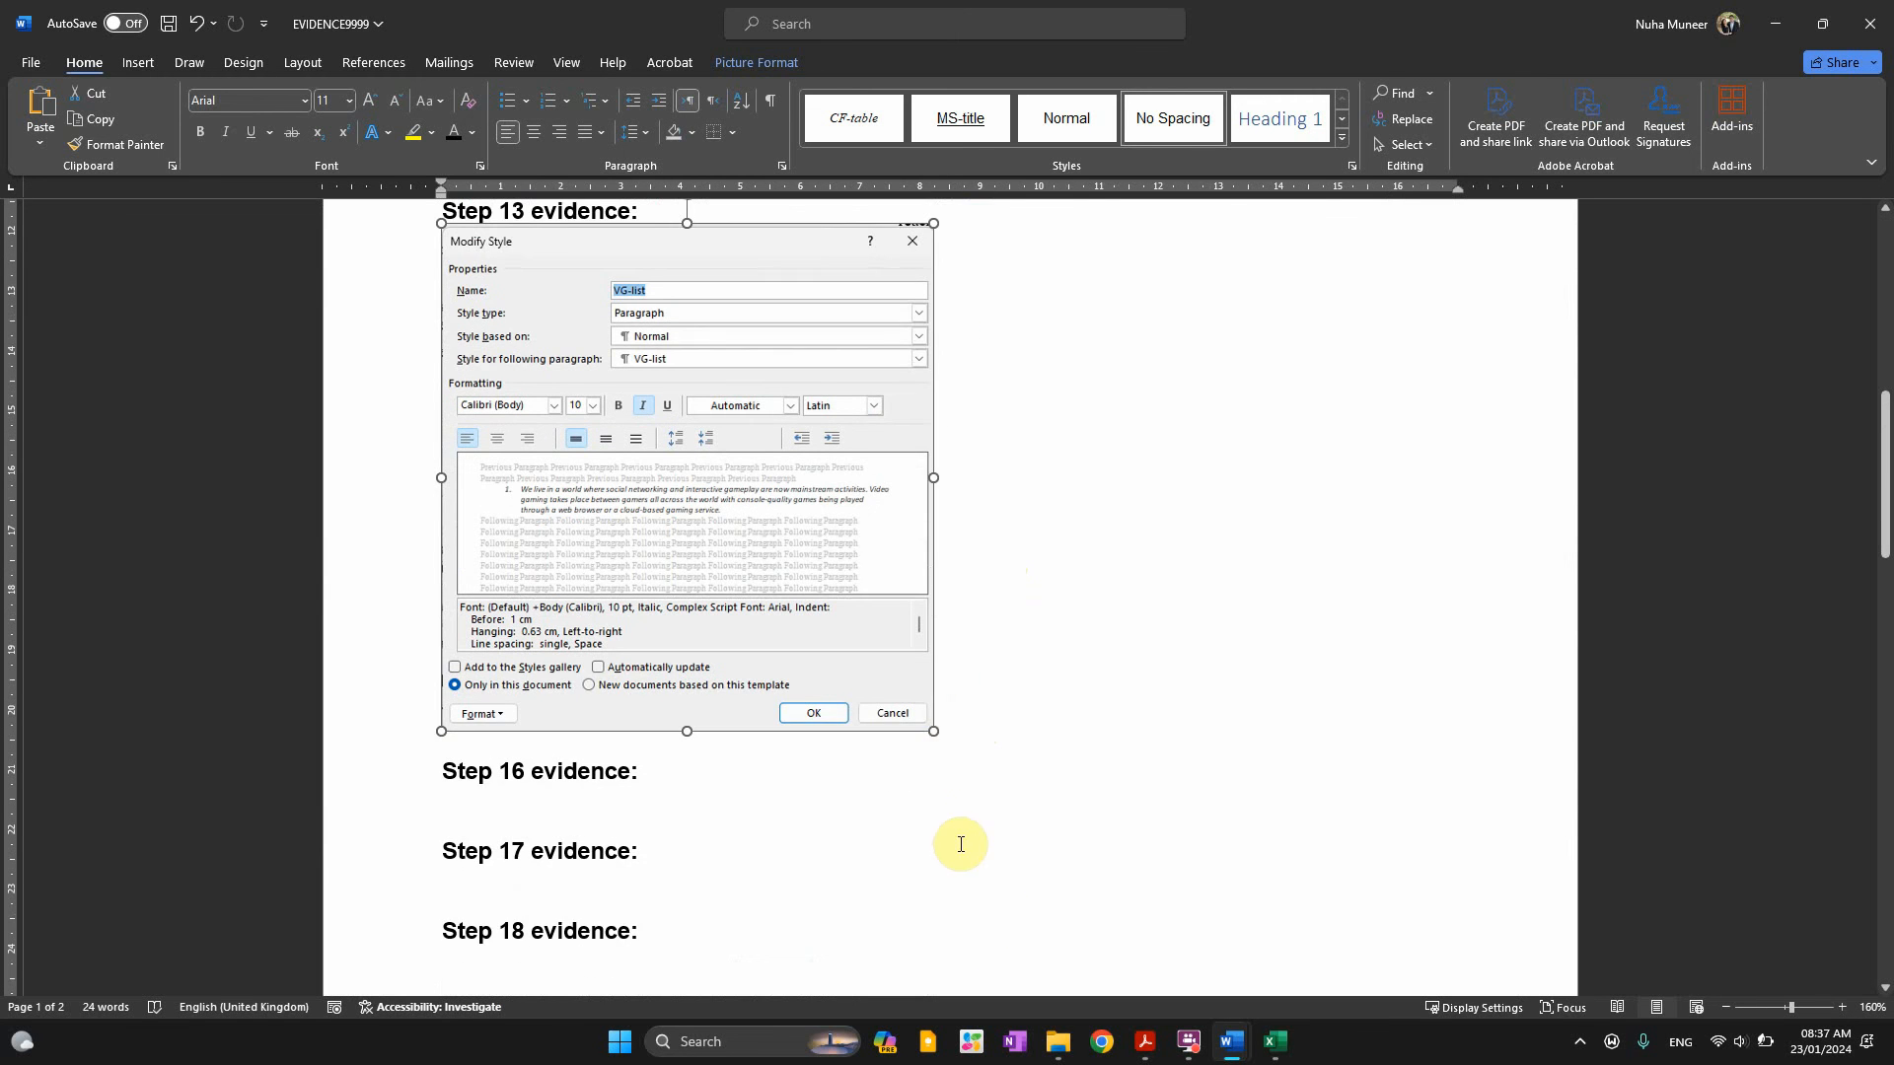
pyautogui.moveTo(929, 735); pyautogui.dragTo(967, 767)
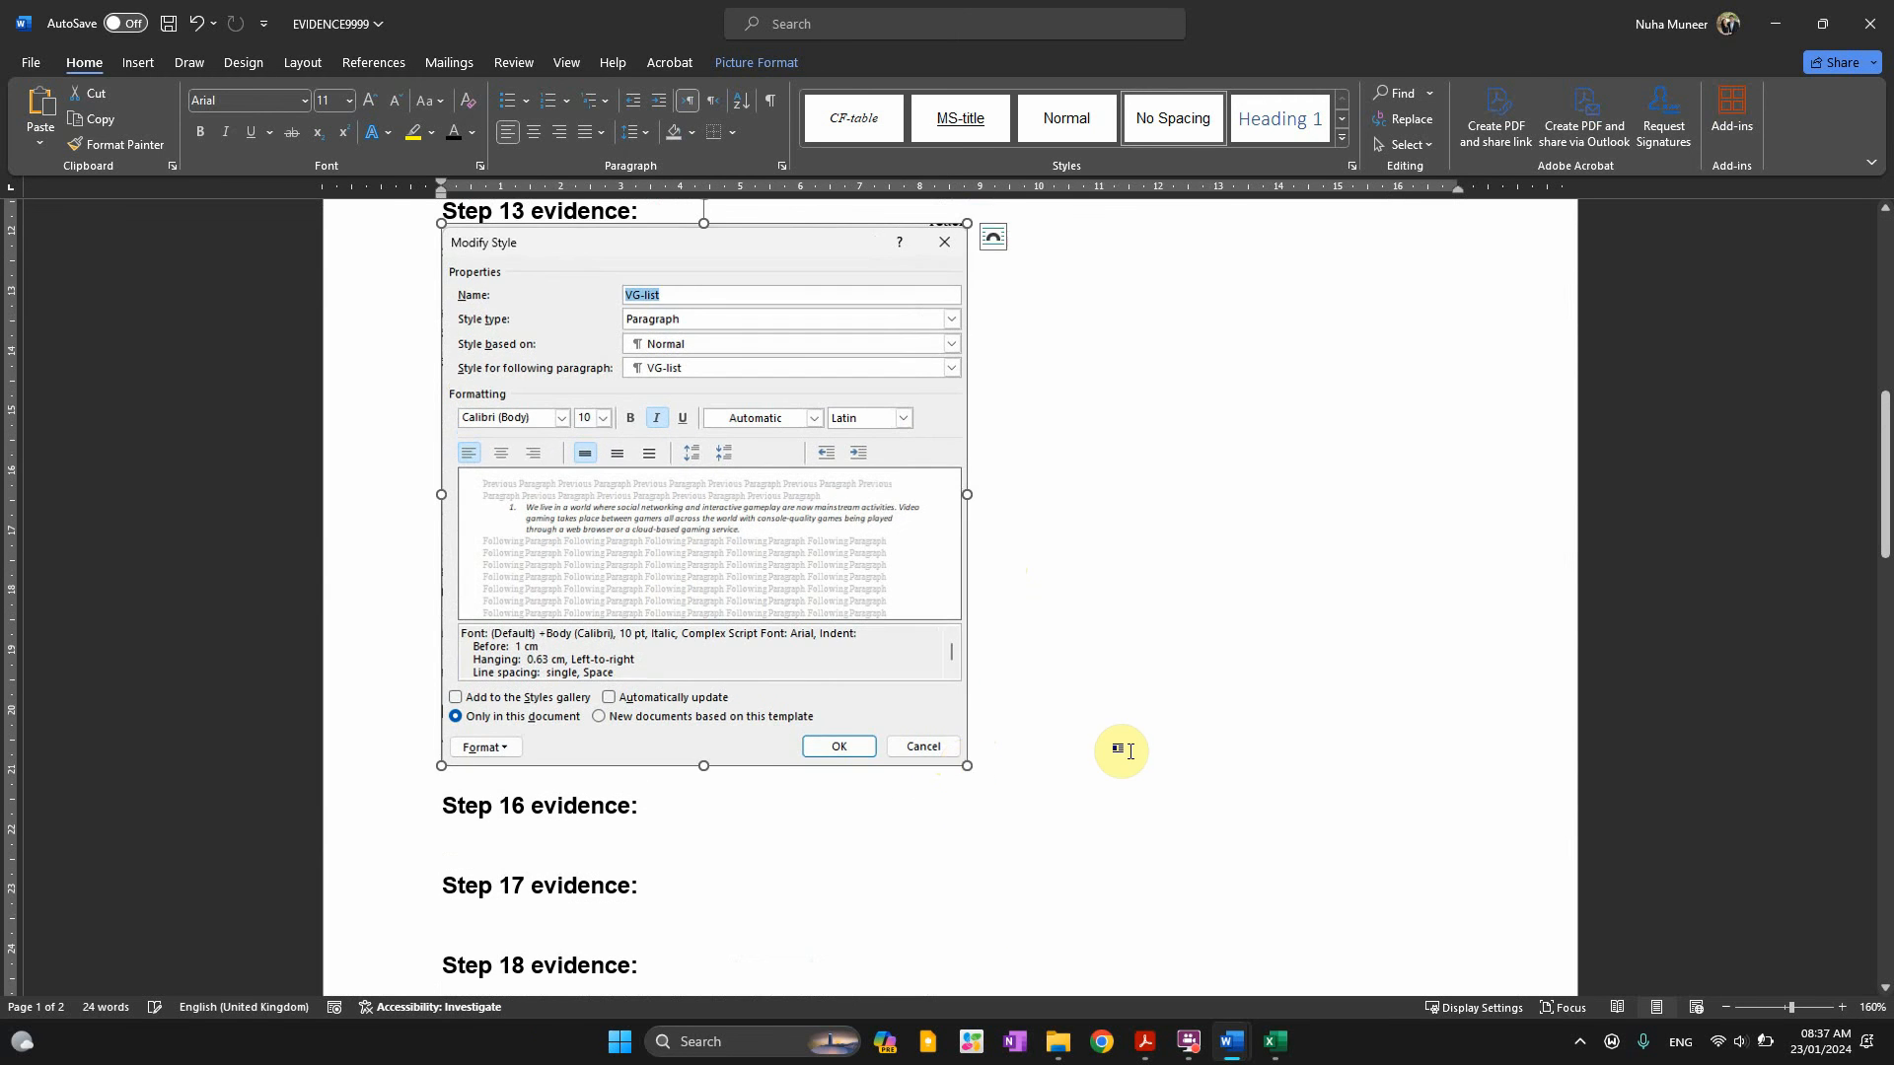
pyautogui.scroll(-3, 1125, 752)
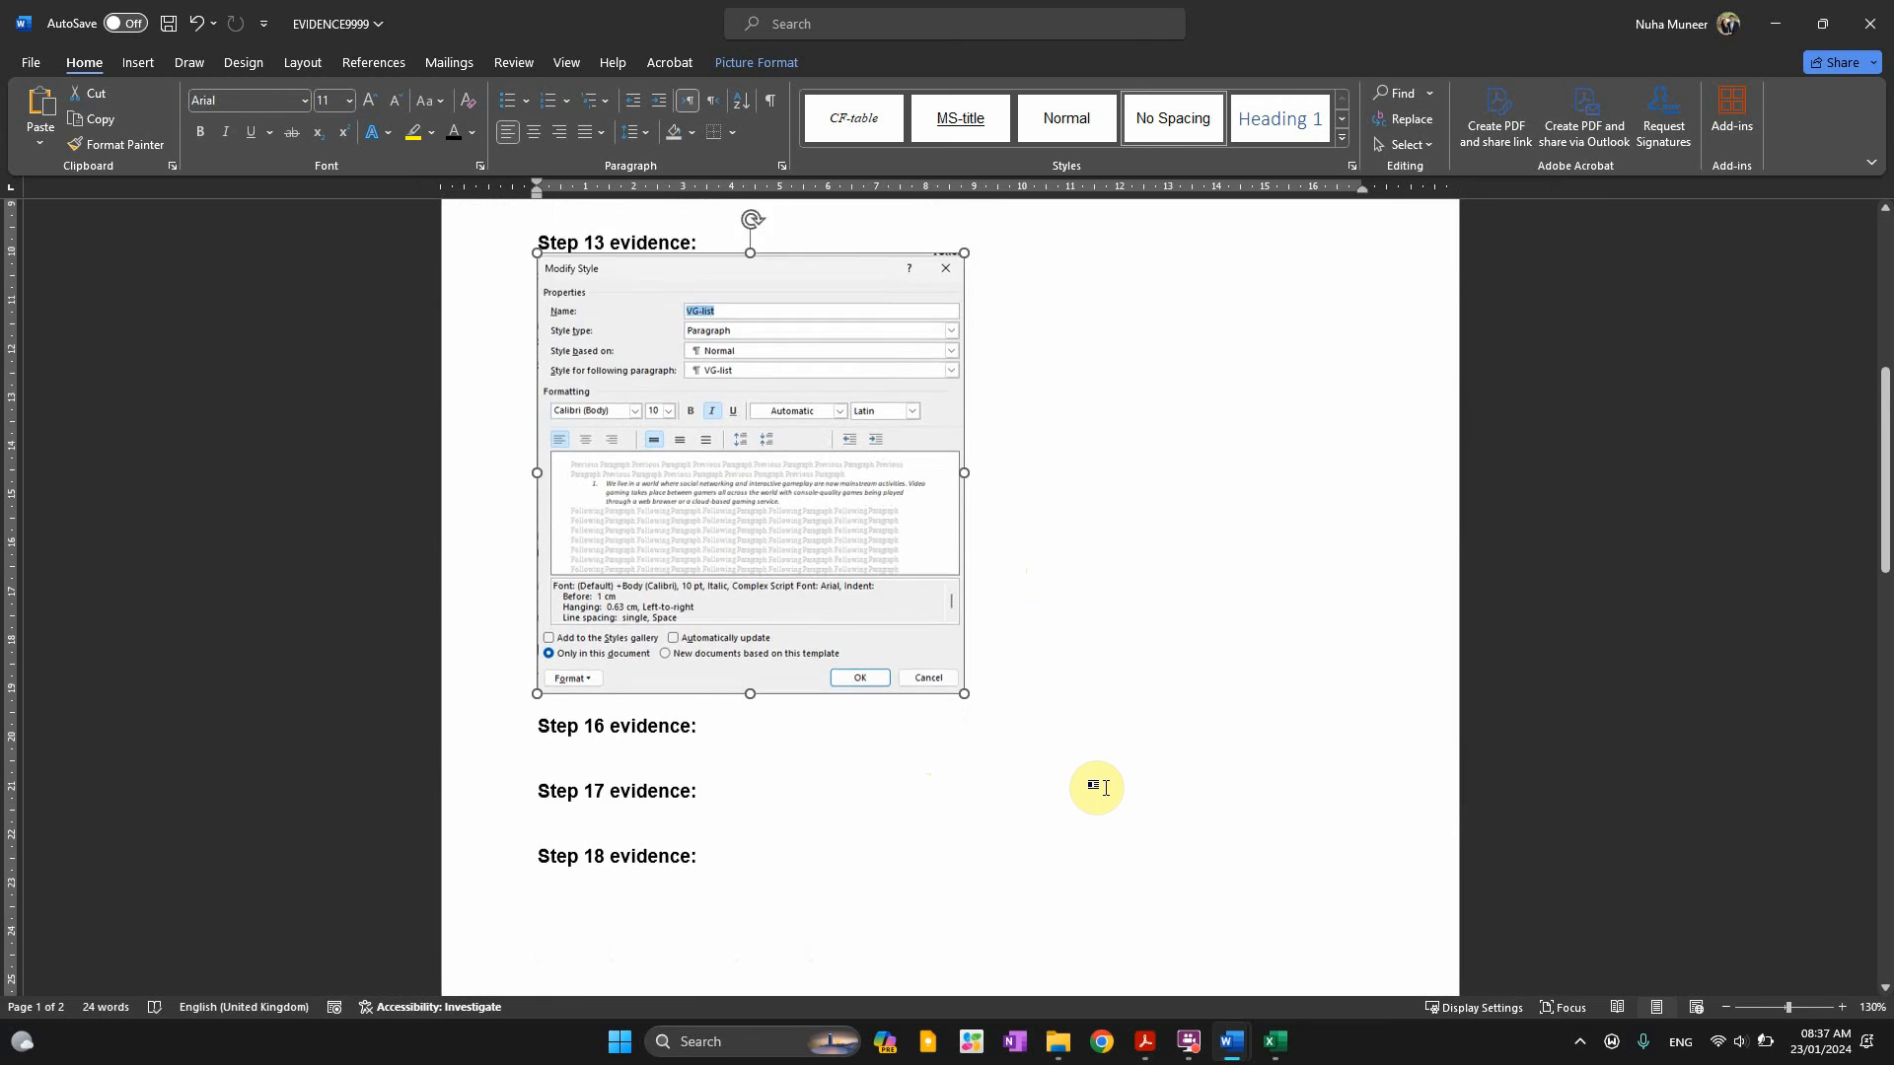
pyautogui.scroll(4, 1090, 782)
pyautogui.click(937, 407)
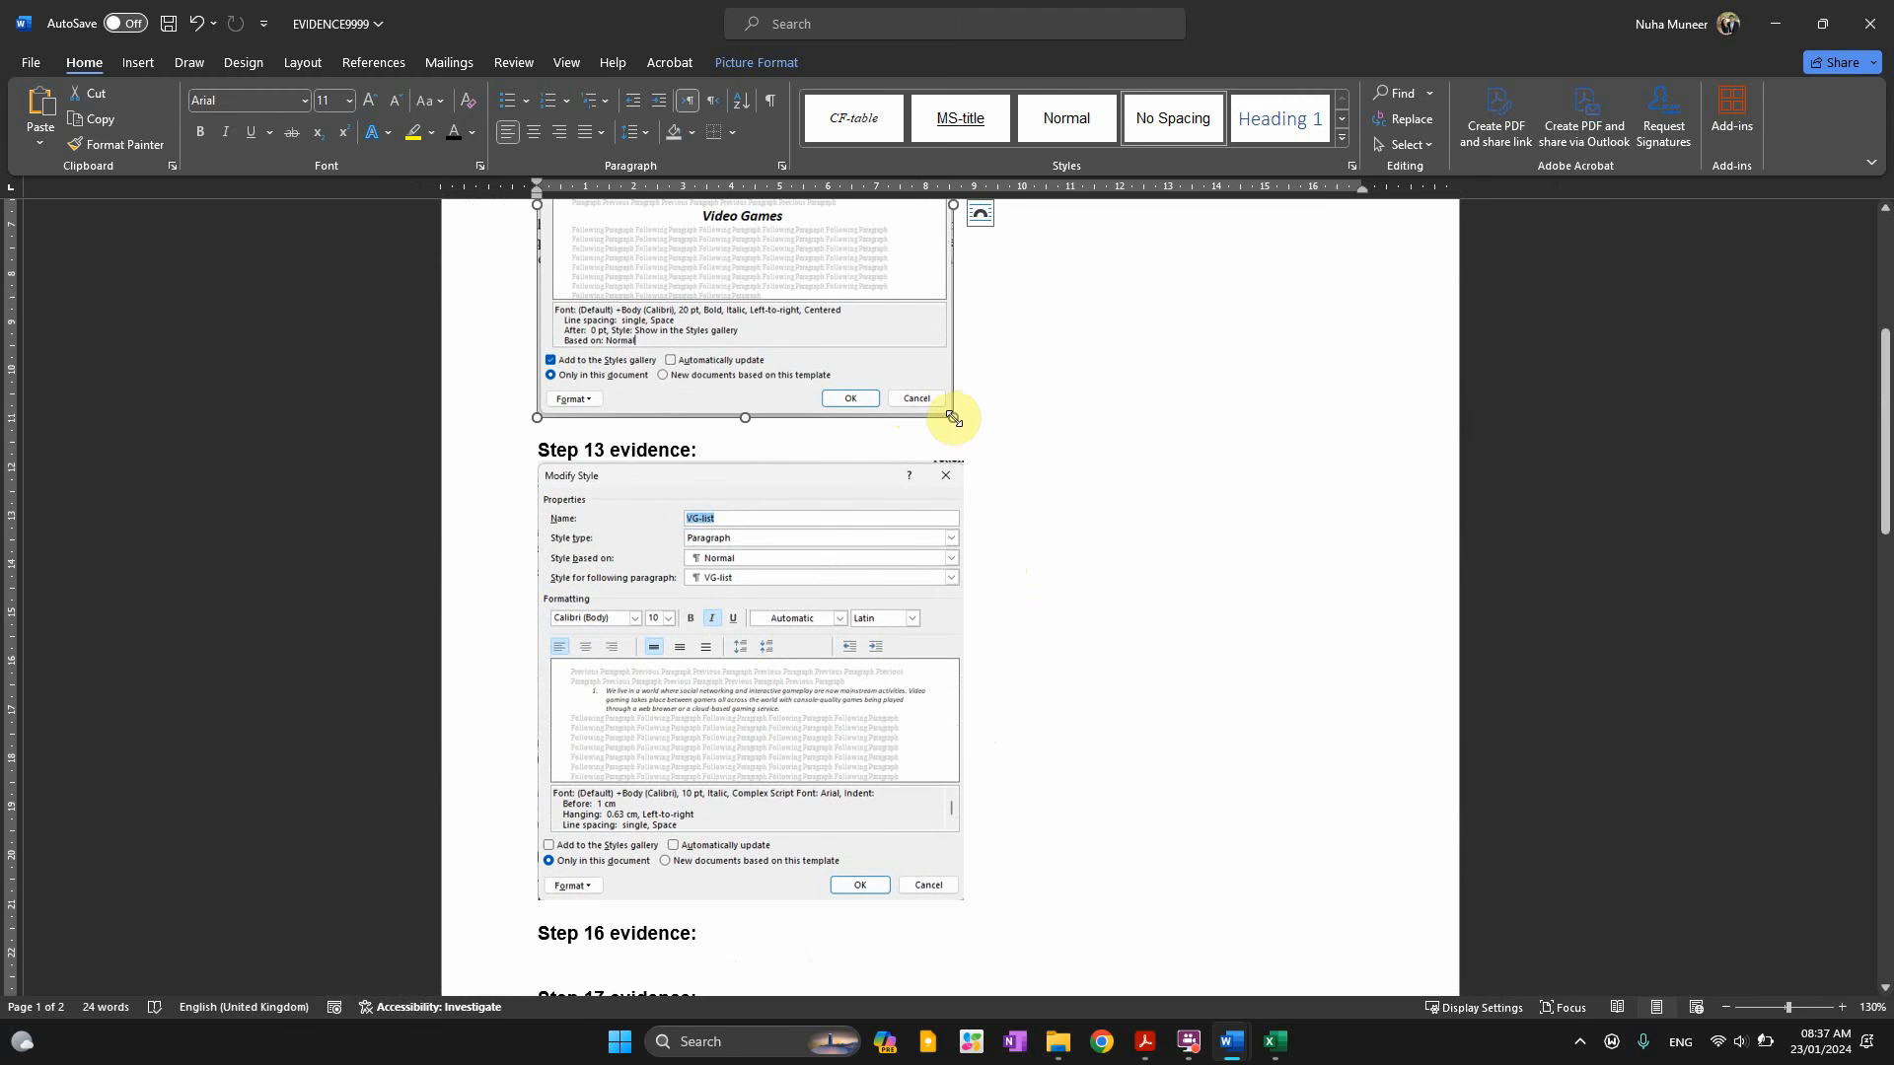
pyautogui.scroll(5, 1248, 663)
pyautogui.hotkey('alt', 'Tab')
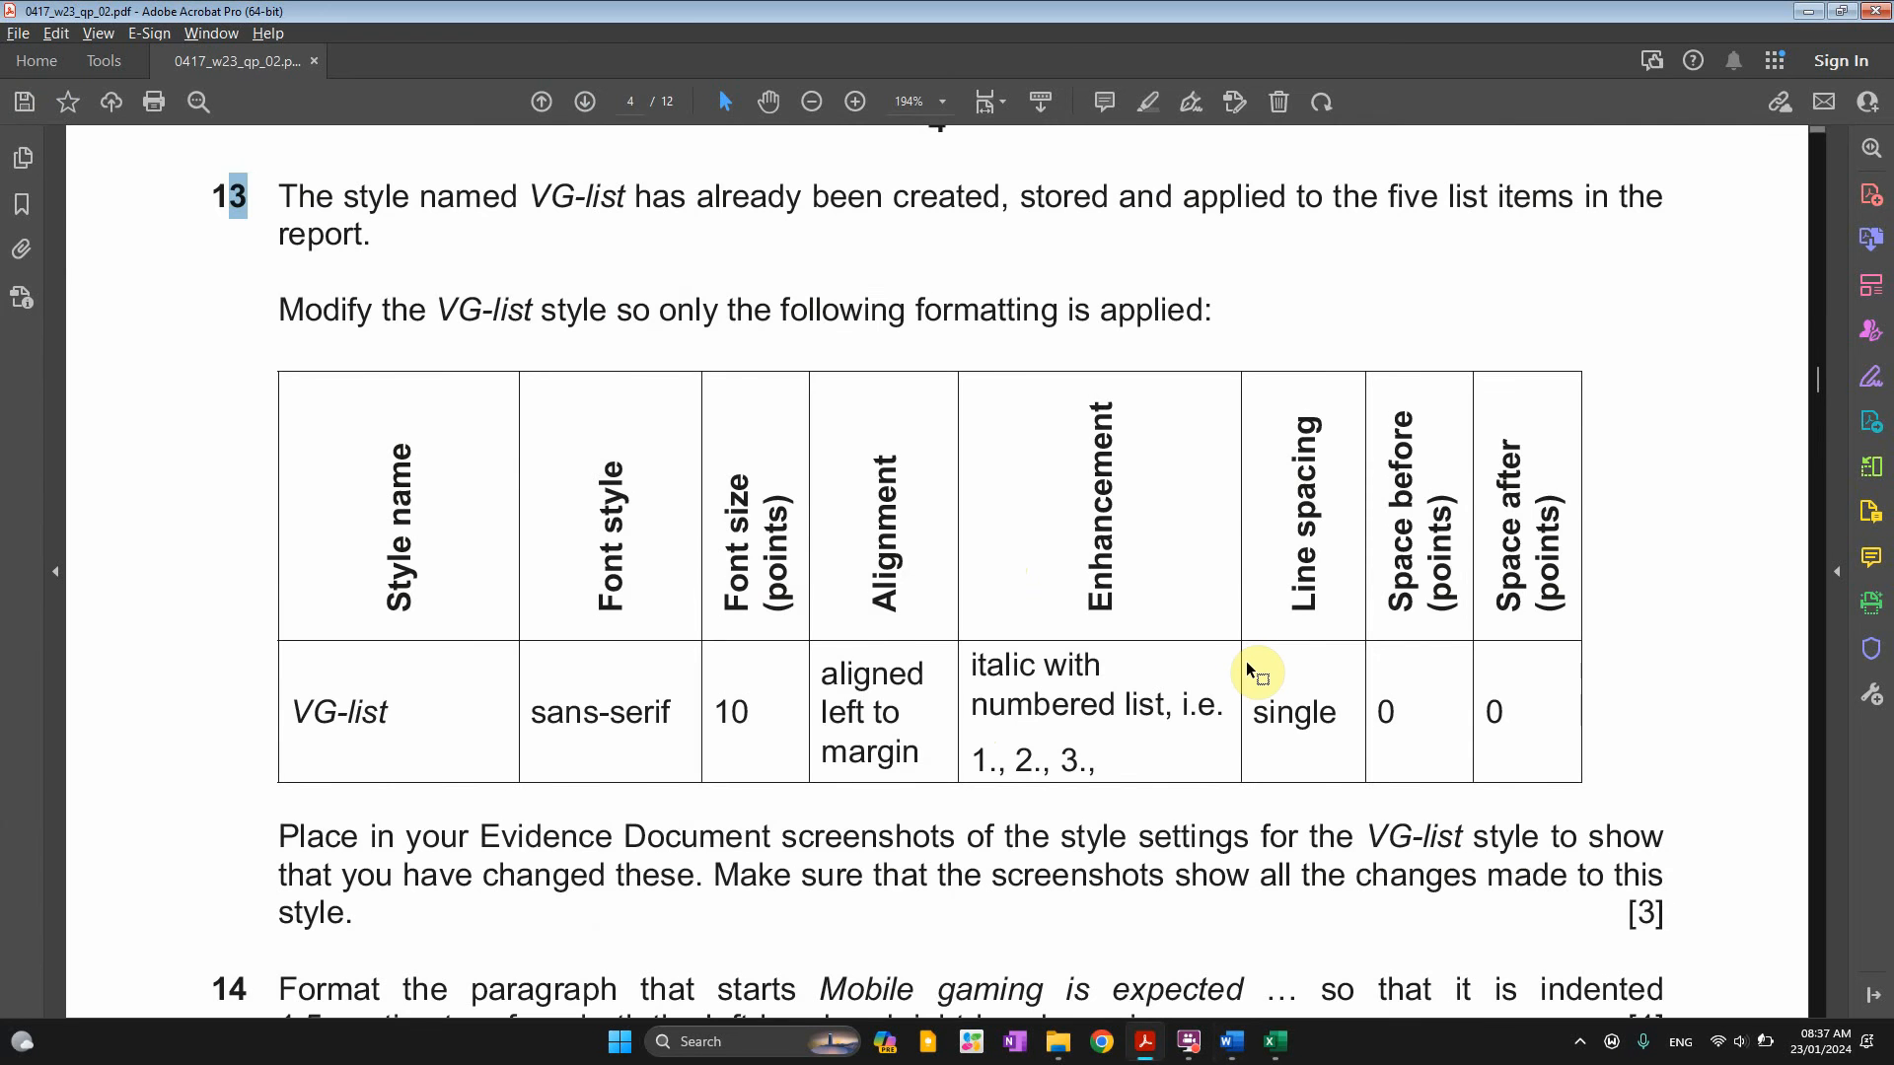
# Read question 14's instruction to indent the paragraph by 1.5 cm
pyautogui.scroll(-5, 1248, 671)
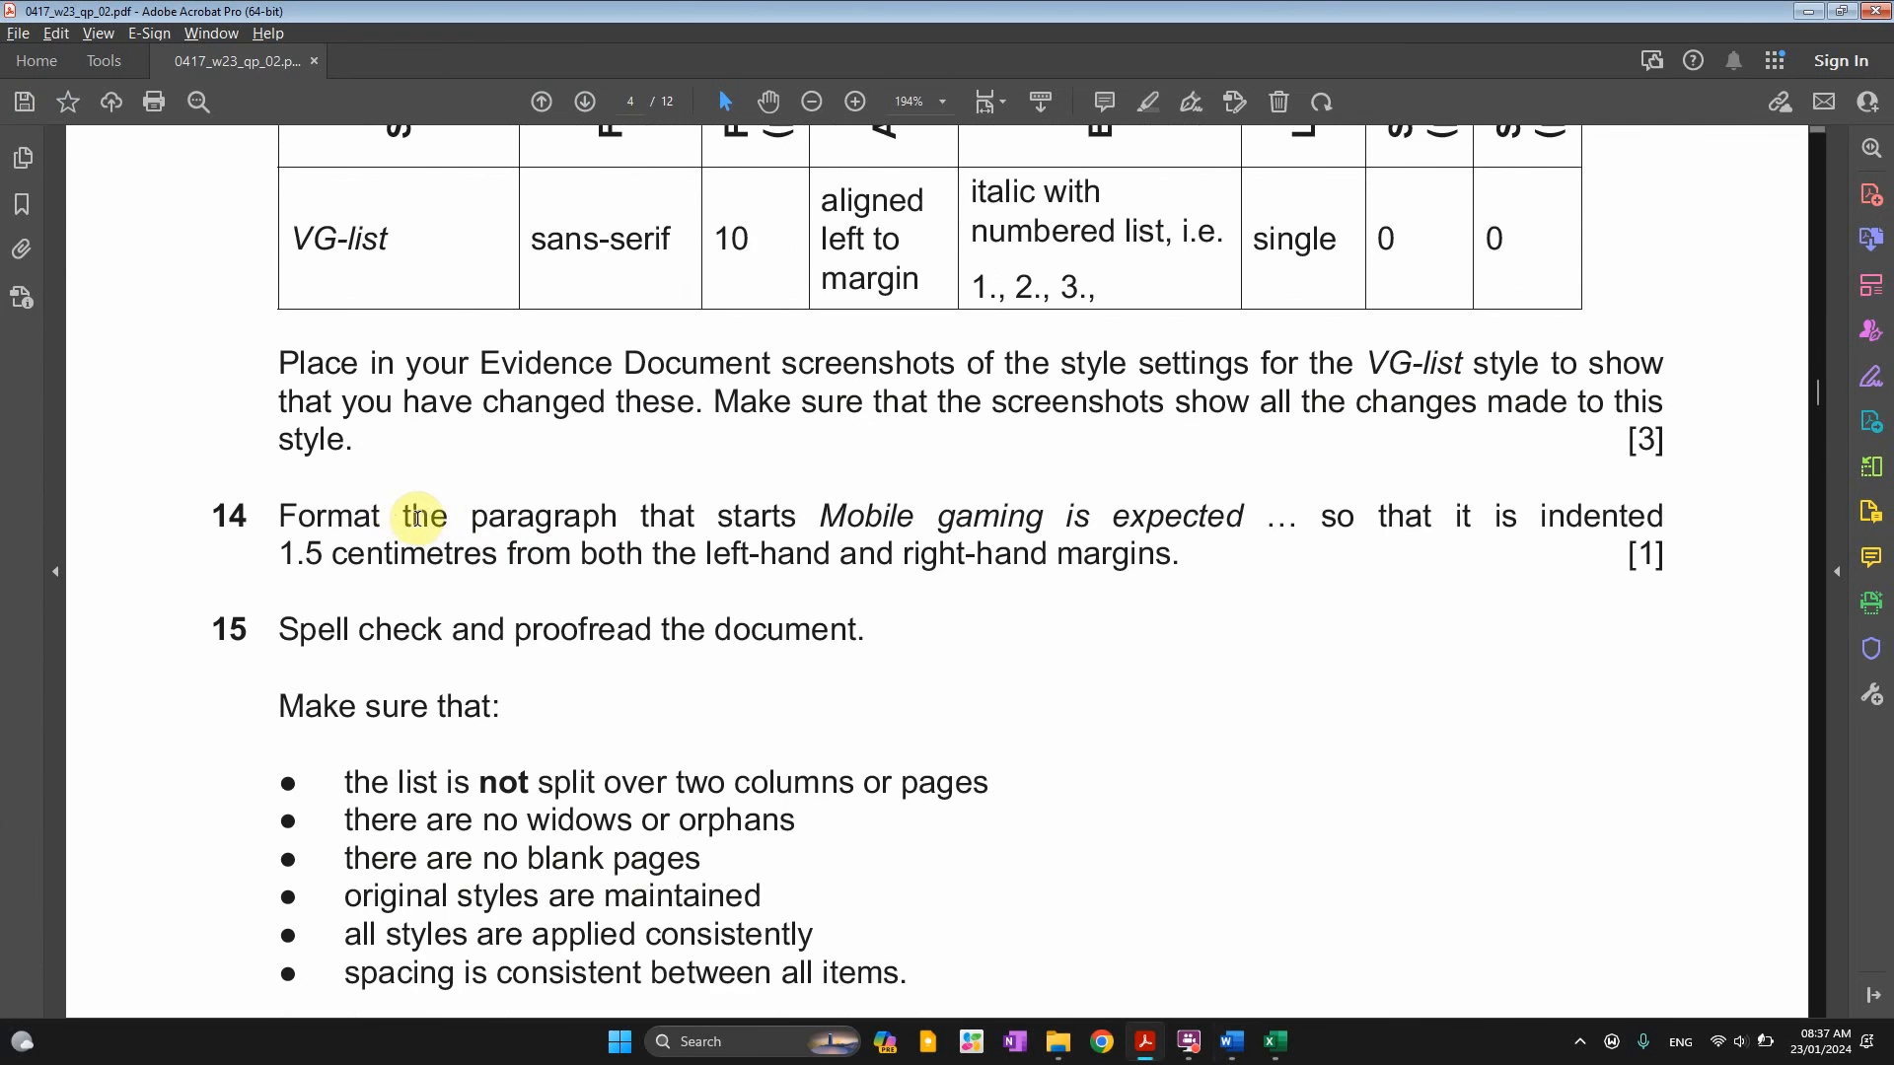
pyautogui.moveTo(405, 516); pyautogui.dragTo(1244, 534)
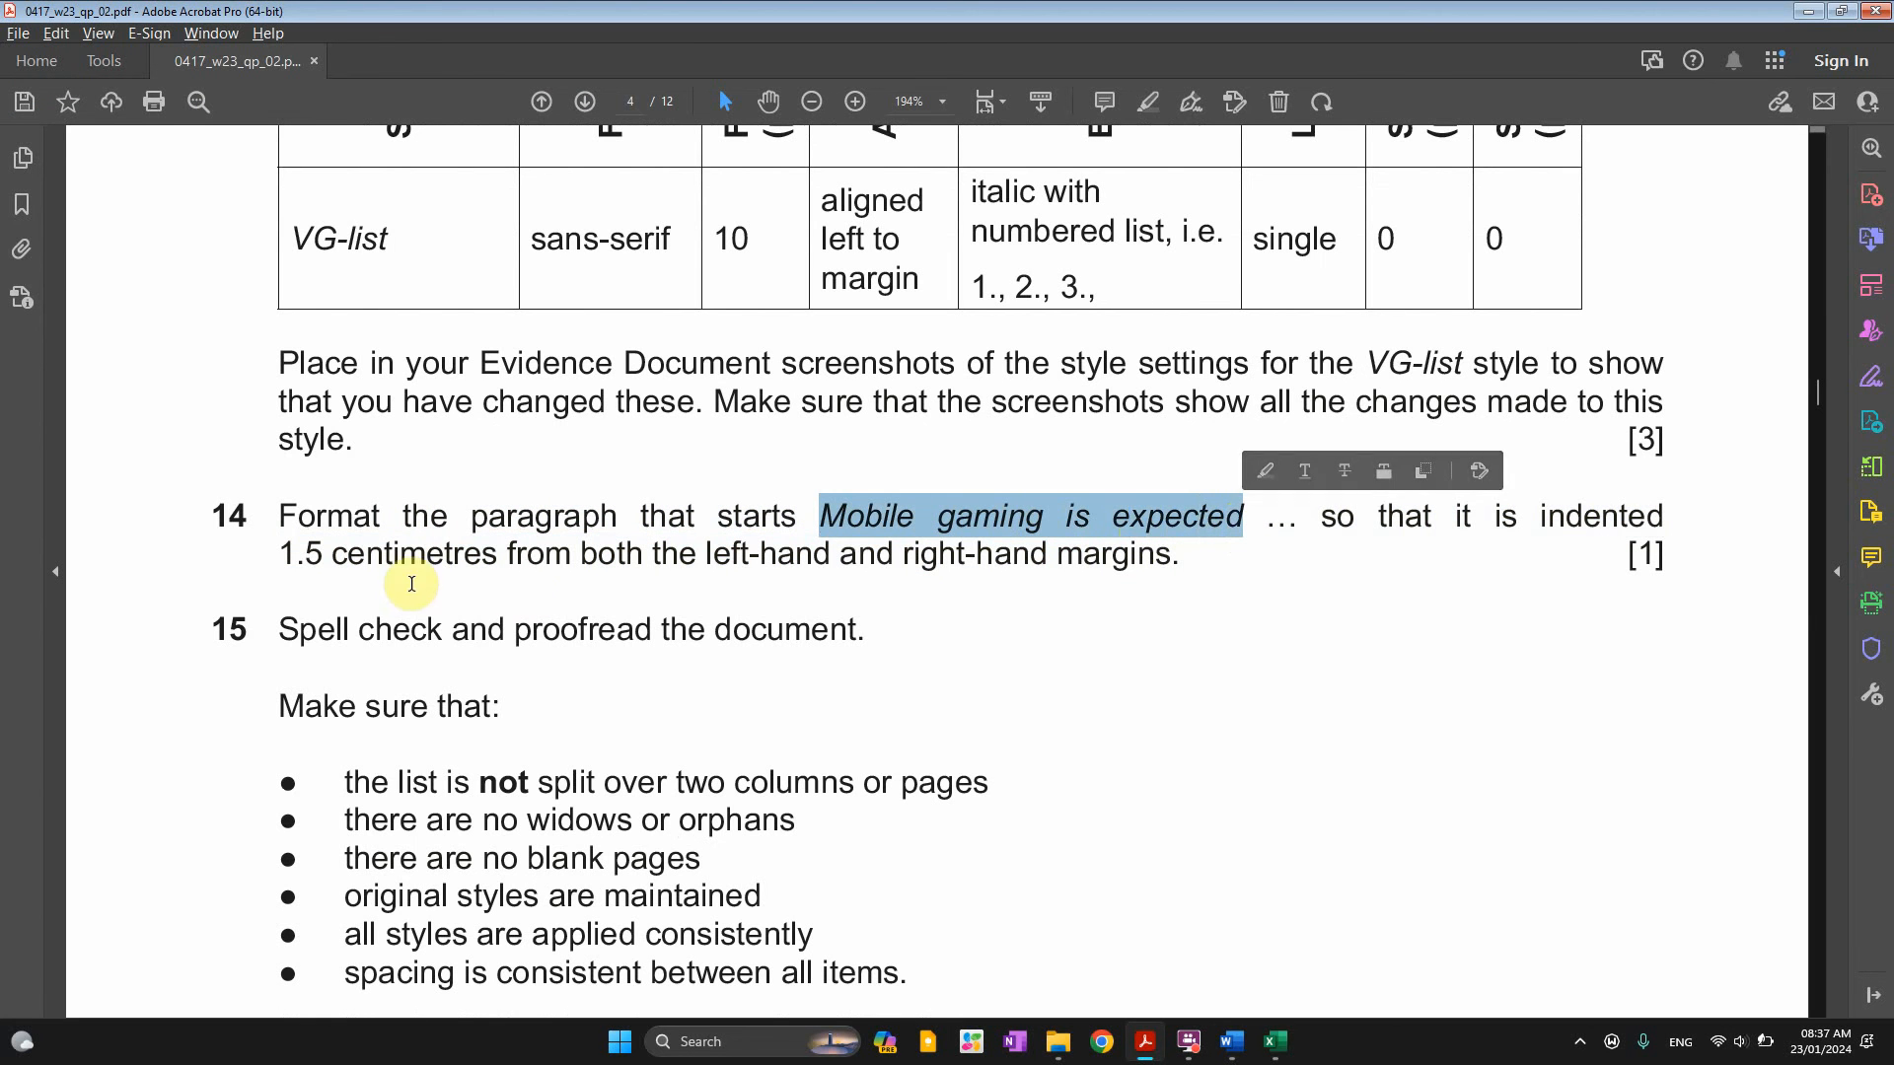
pyautogui.moveTo(295, 554); pyautogui.dragTo(643, 562)
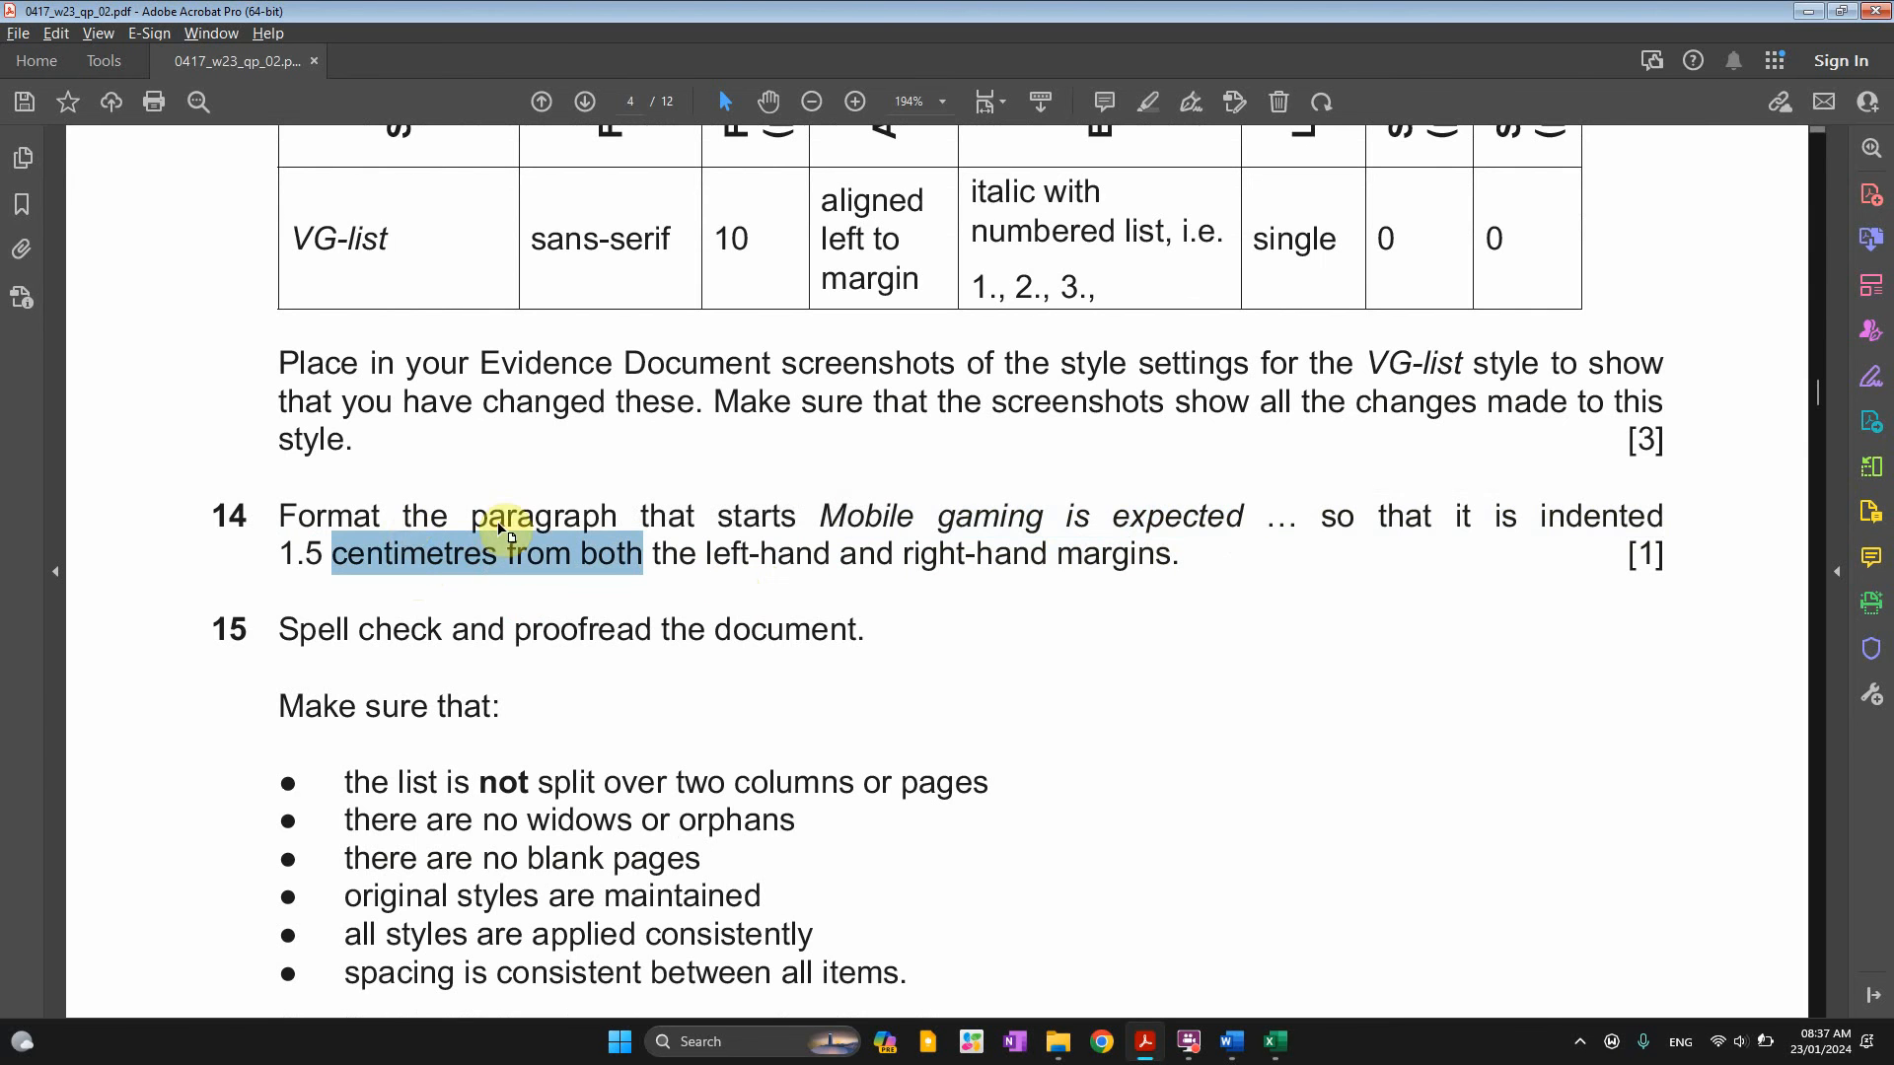
pyautogui.hotkey('alt', 'Tab')
pyautogui.hotkey('alt', 'Tab')
pyautogui.hotkey('alt', 'Tab')
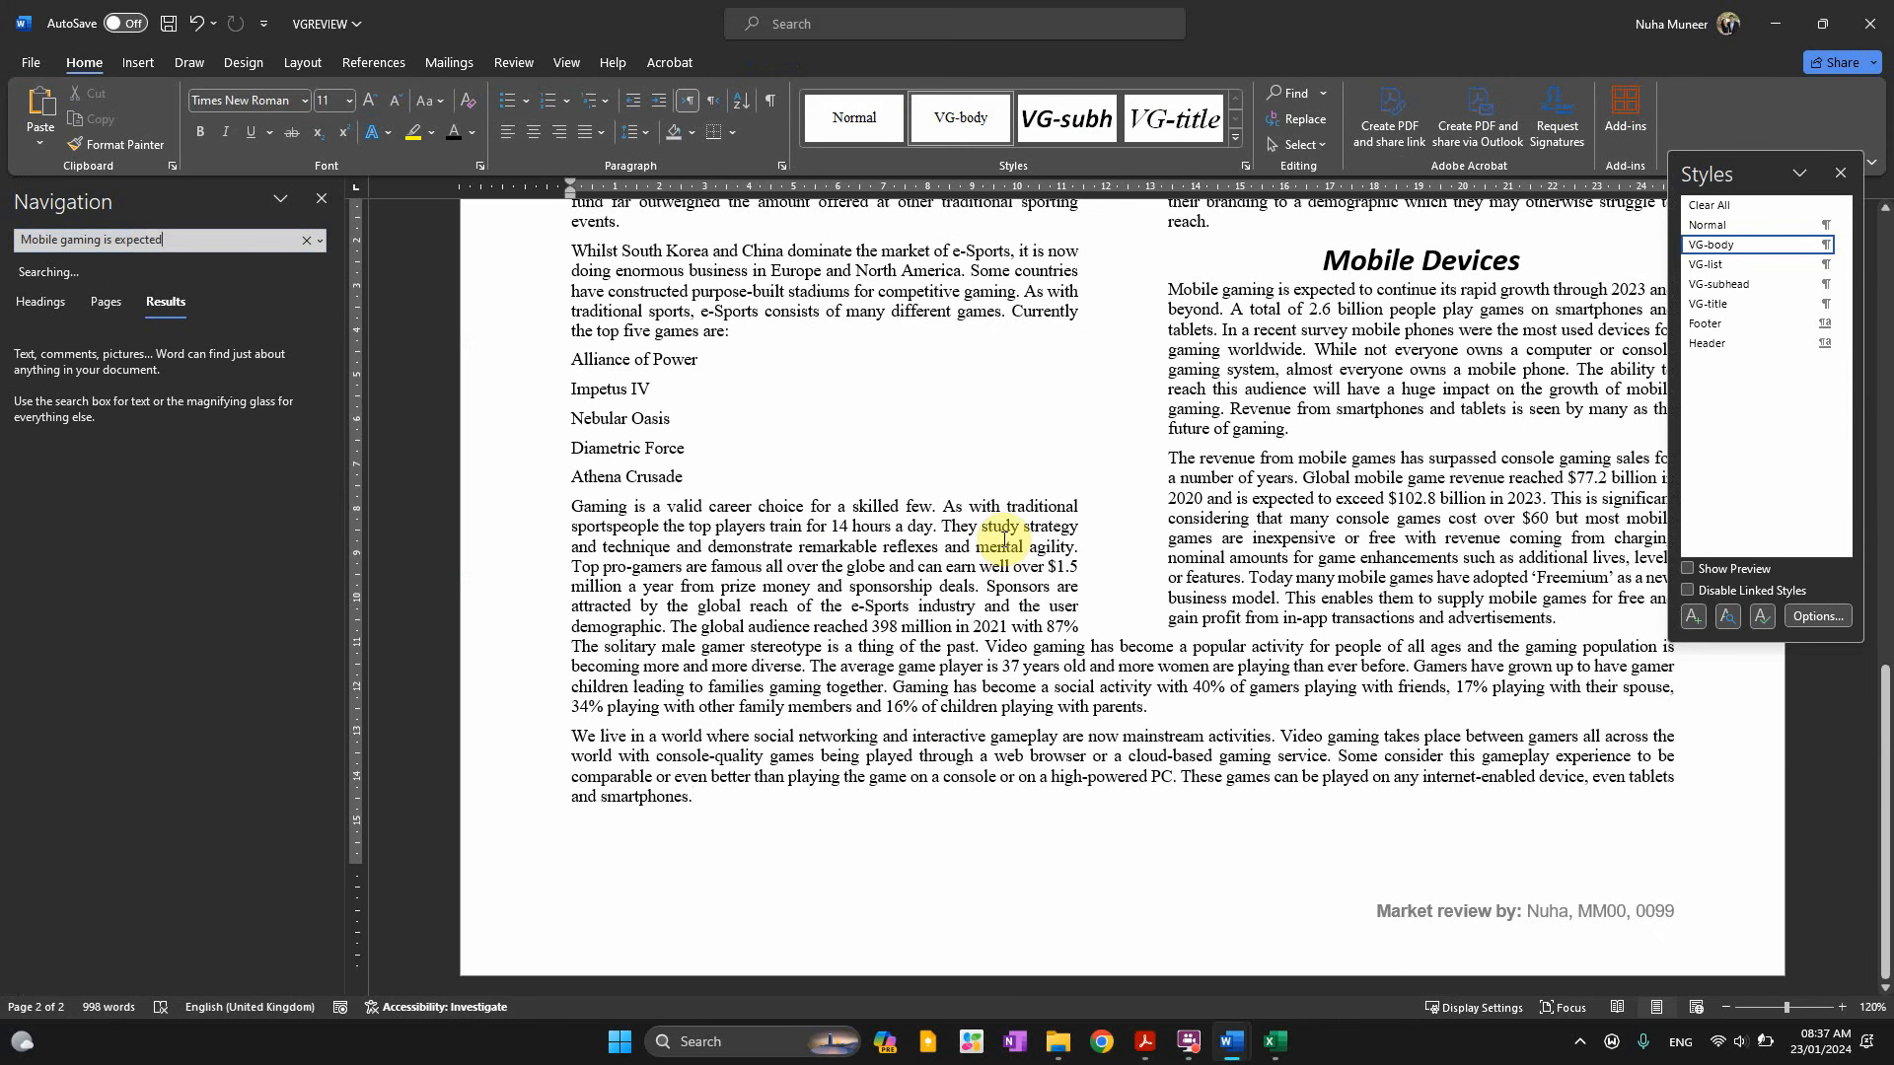
# Close the Styles pane and bring page 2's Mobile Devices section into view
pyautogui.click(1841, 179)
pyautogui.scroll(3, 1313, 513)
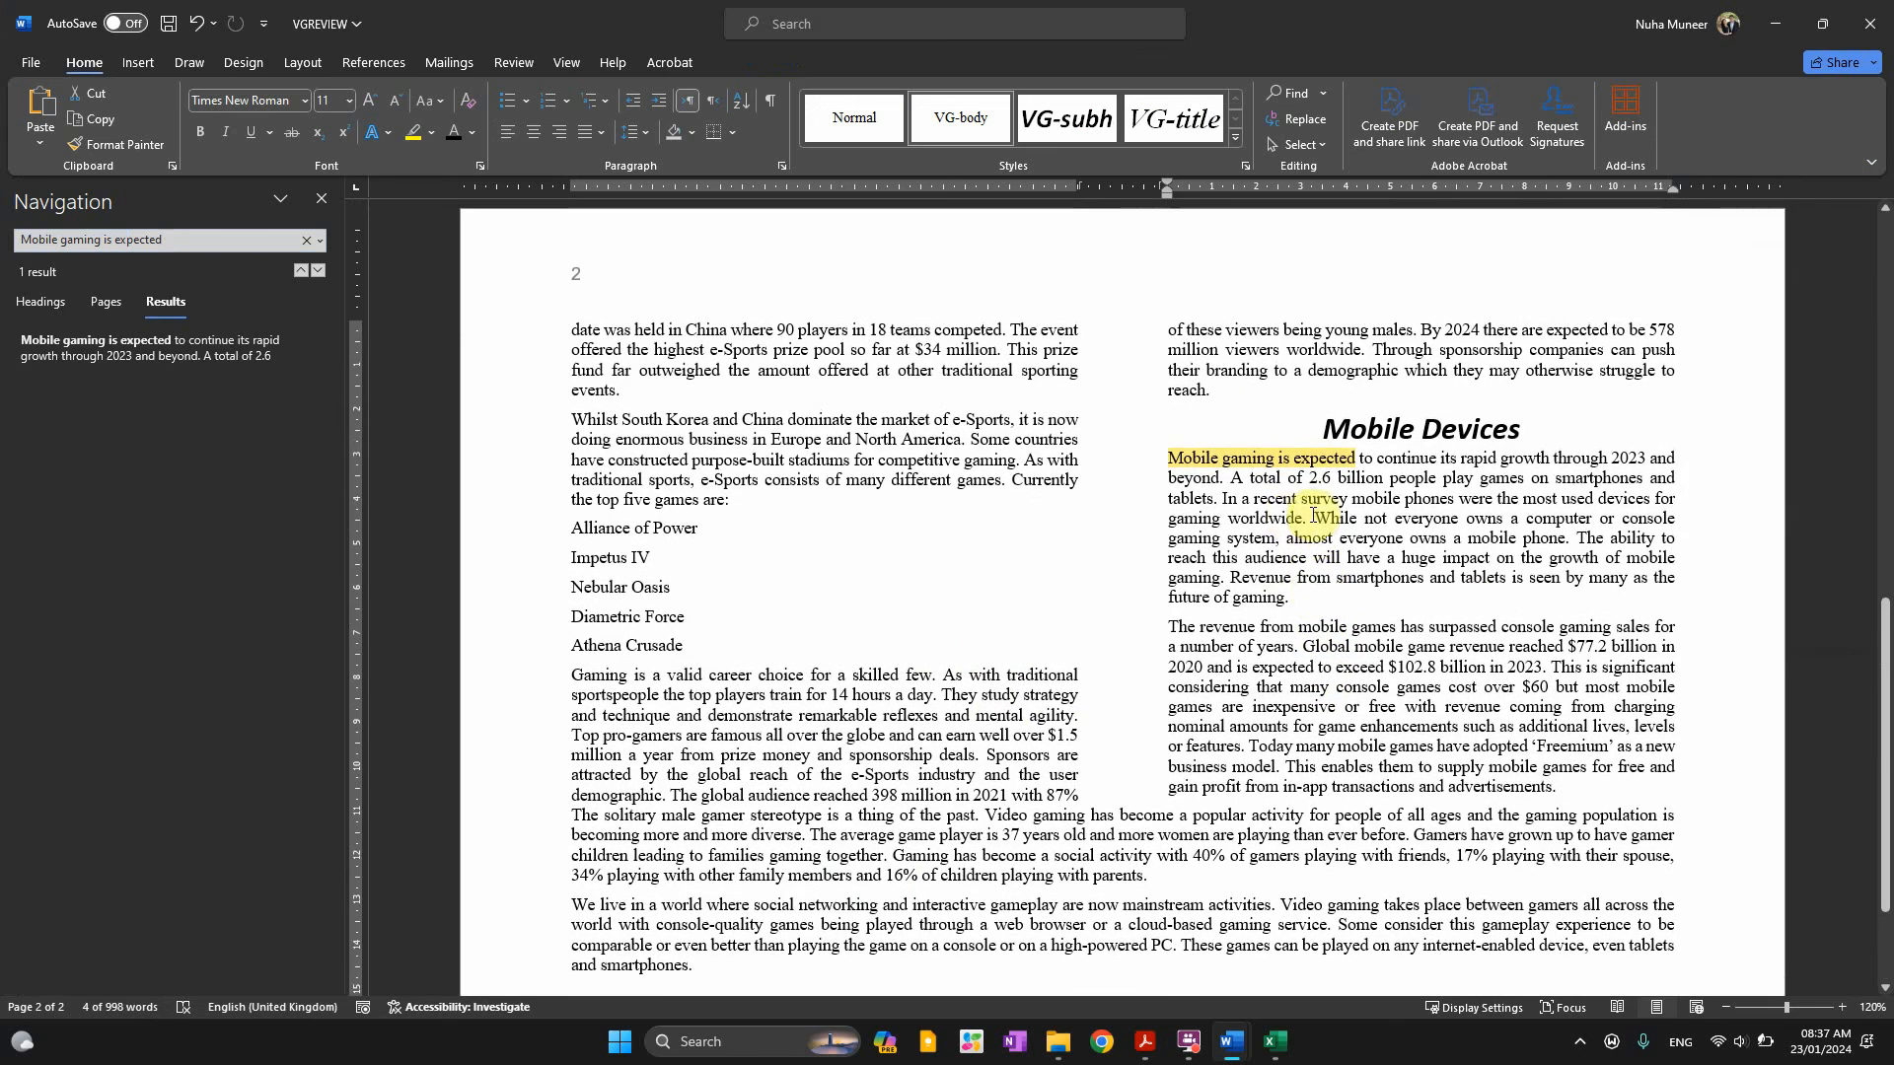
pyautogui.scroll(6, 1394, 616)
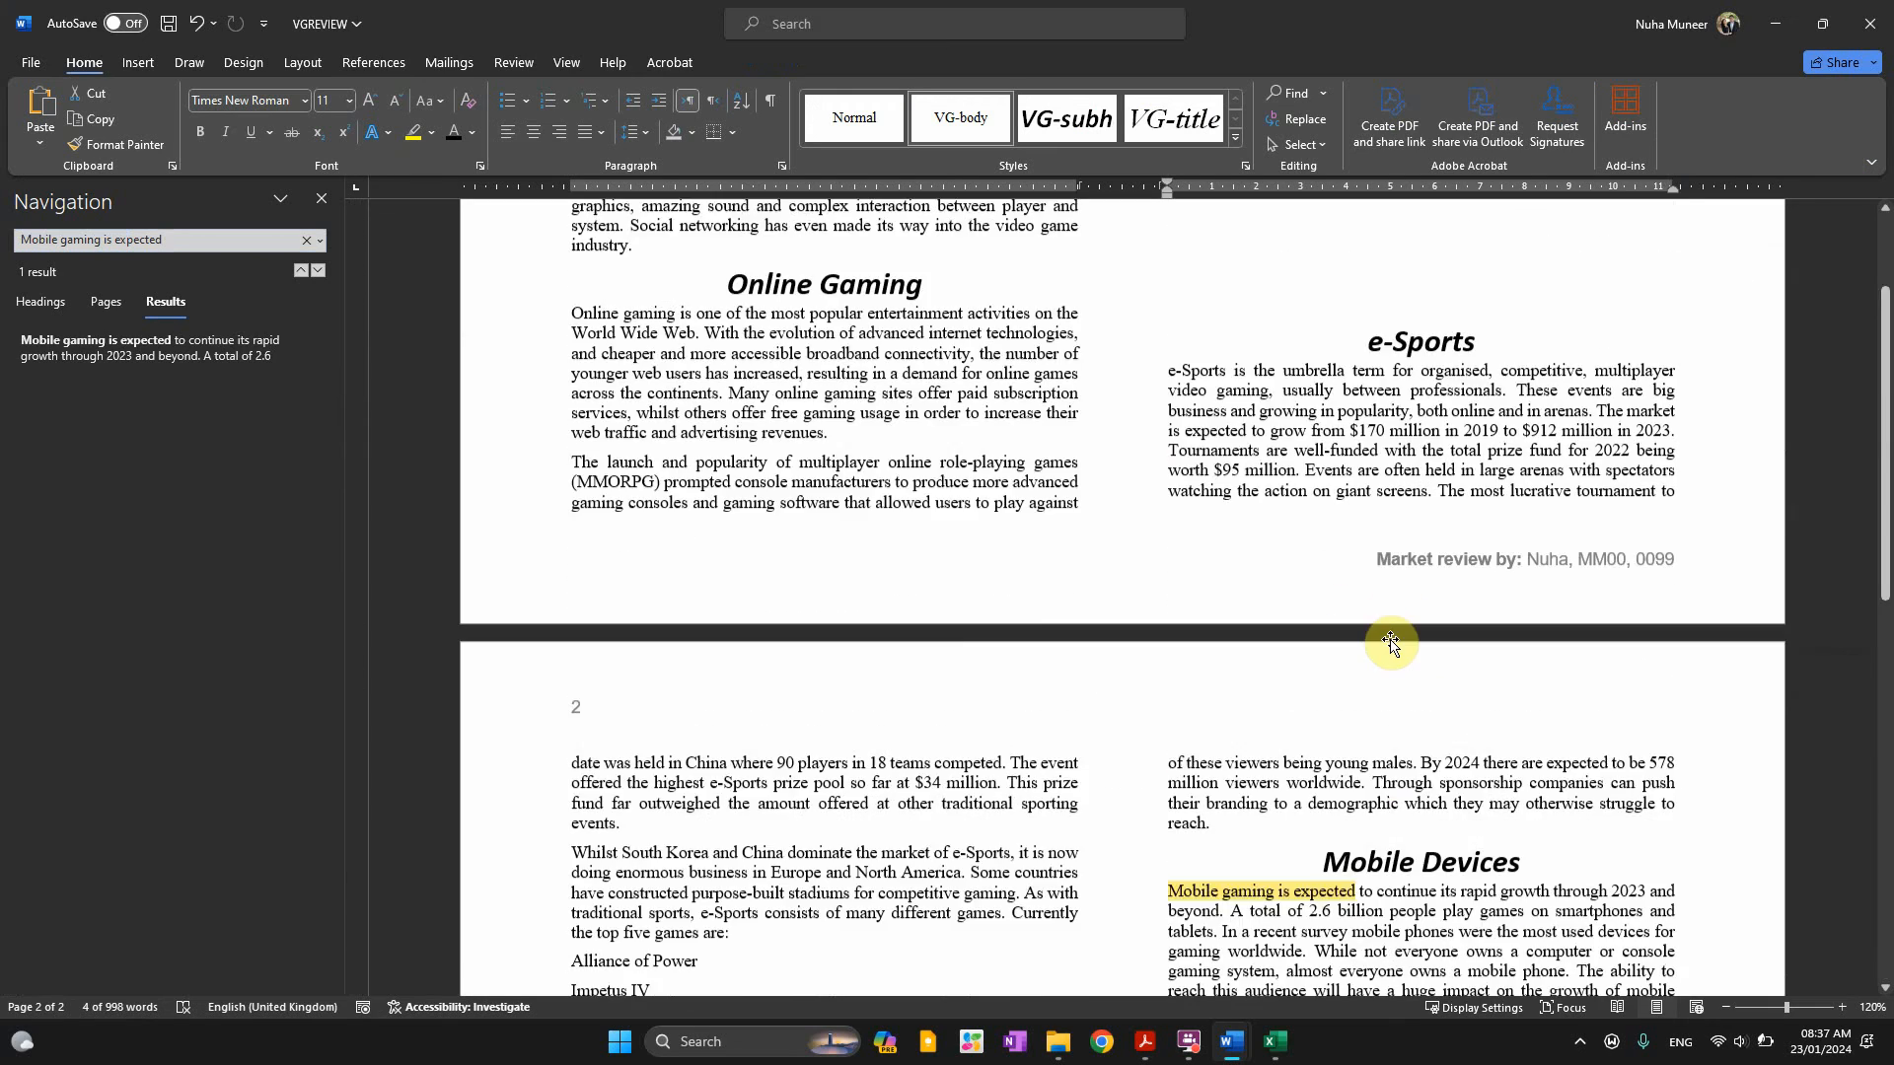
pyautogui.scroll(4, 1391, 643)
pyautogui.scroll(-13, 1391, 643)
pyautogui.scroll(3, 1391, 646)
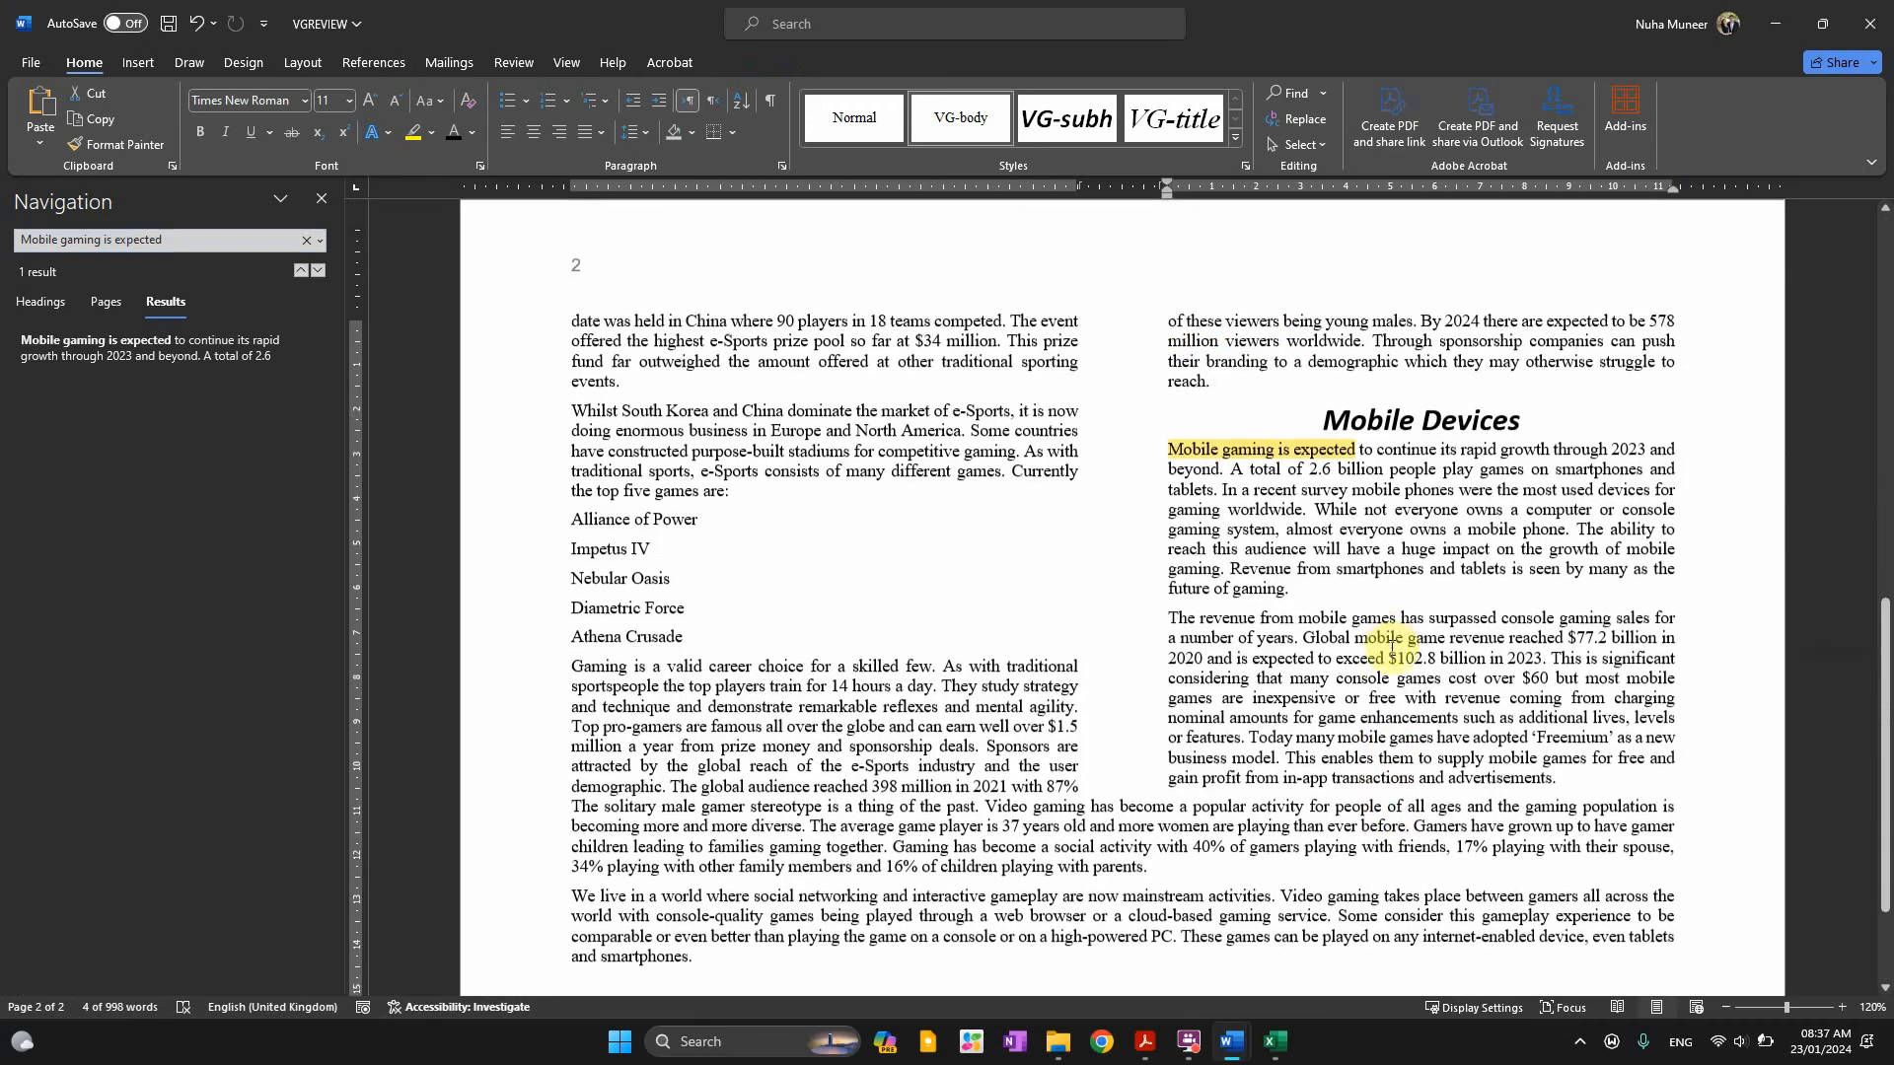
# Check question 14's 1.5 cm left and right indent wording against the Mobile gaming paragraph
pyautogui.hotkey('alt', 'Tab')
pyautogui.hotkey('alt', 'Tab')
pyautogui.hotkey('alt', 'Tab')
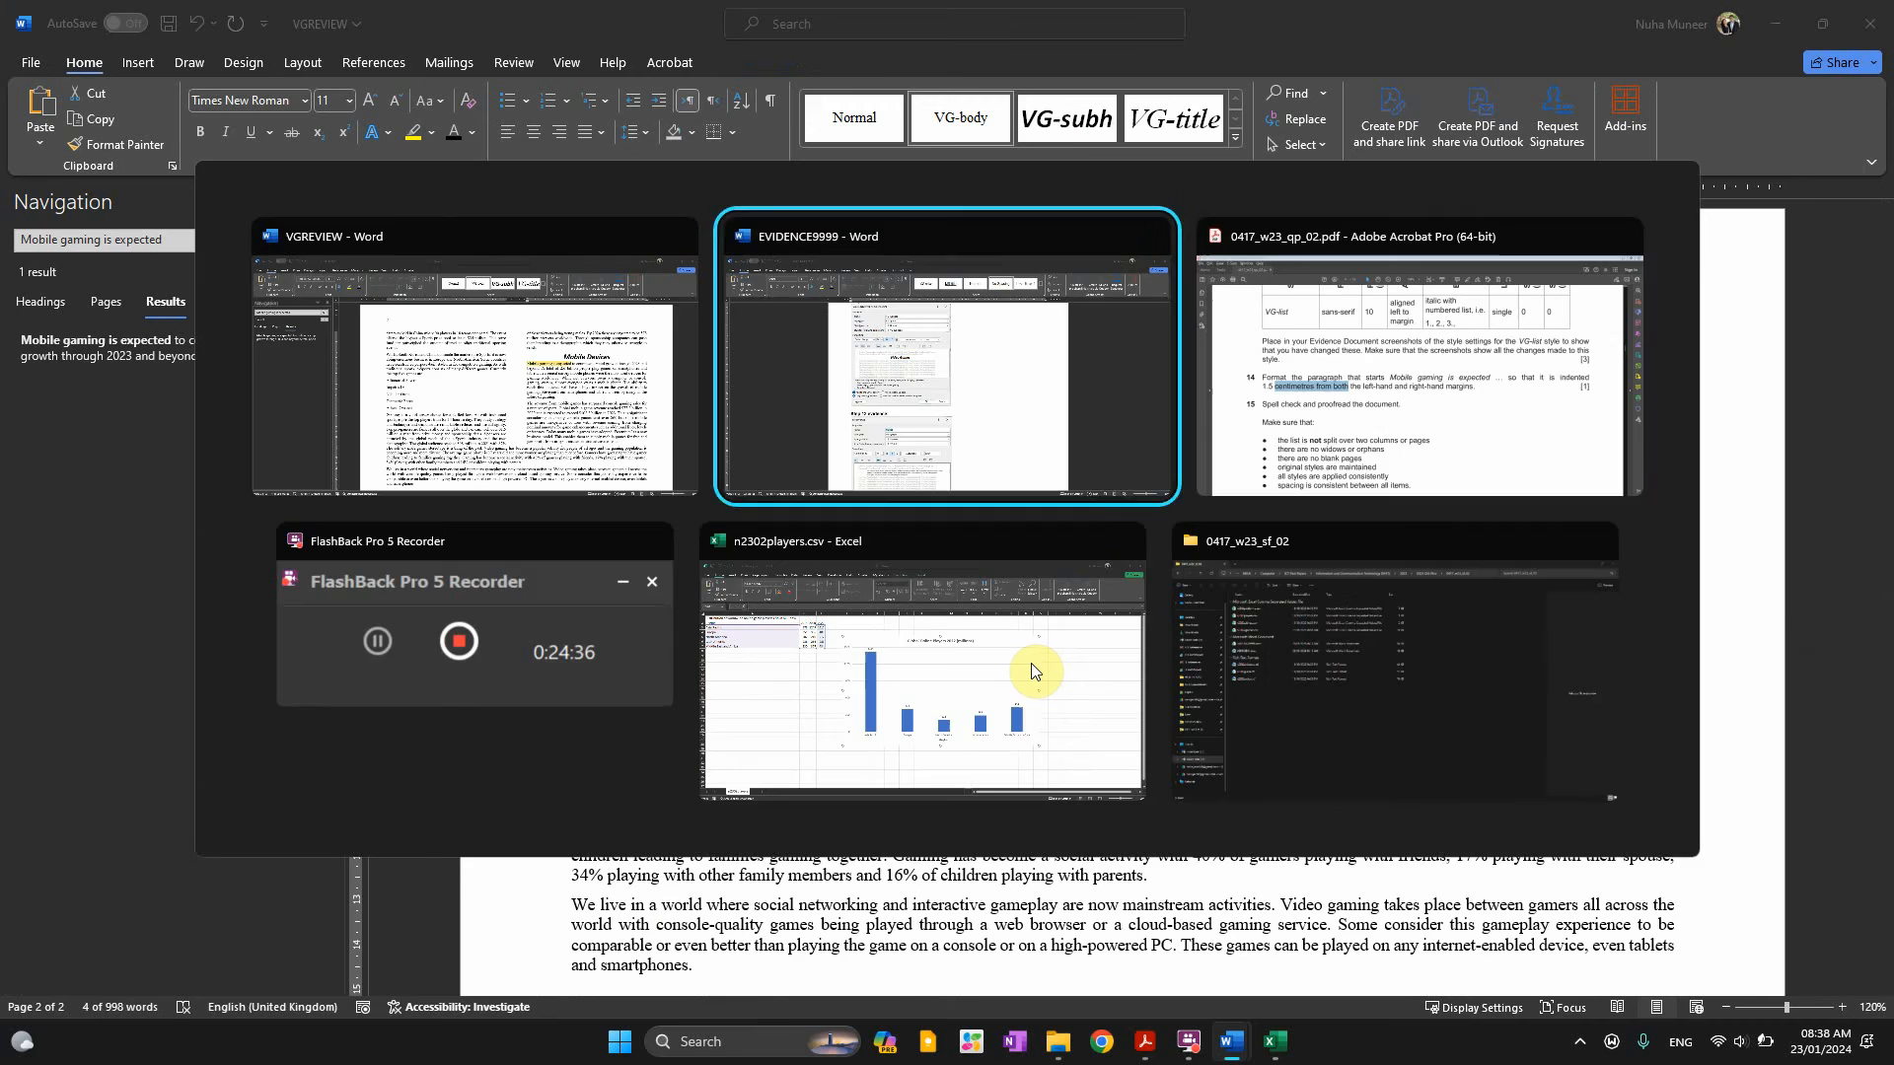
pyautogui.hotkey('alt', 'Tab')
pyautogui.click(634, 538)
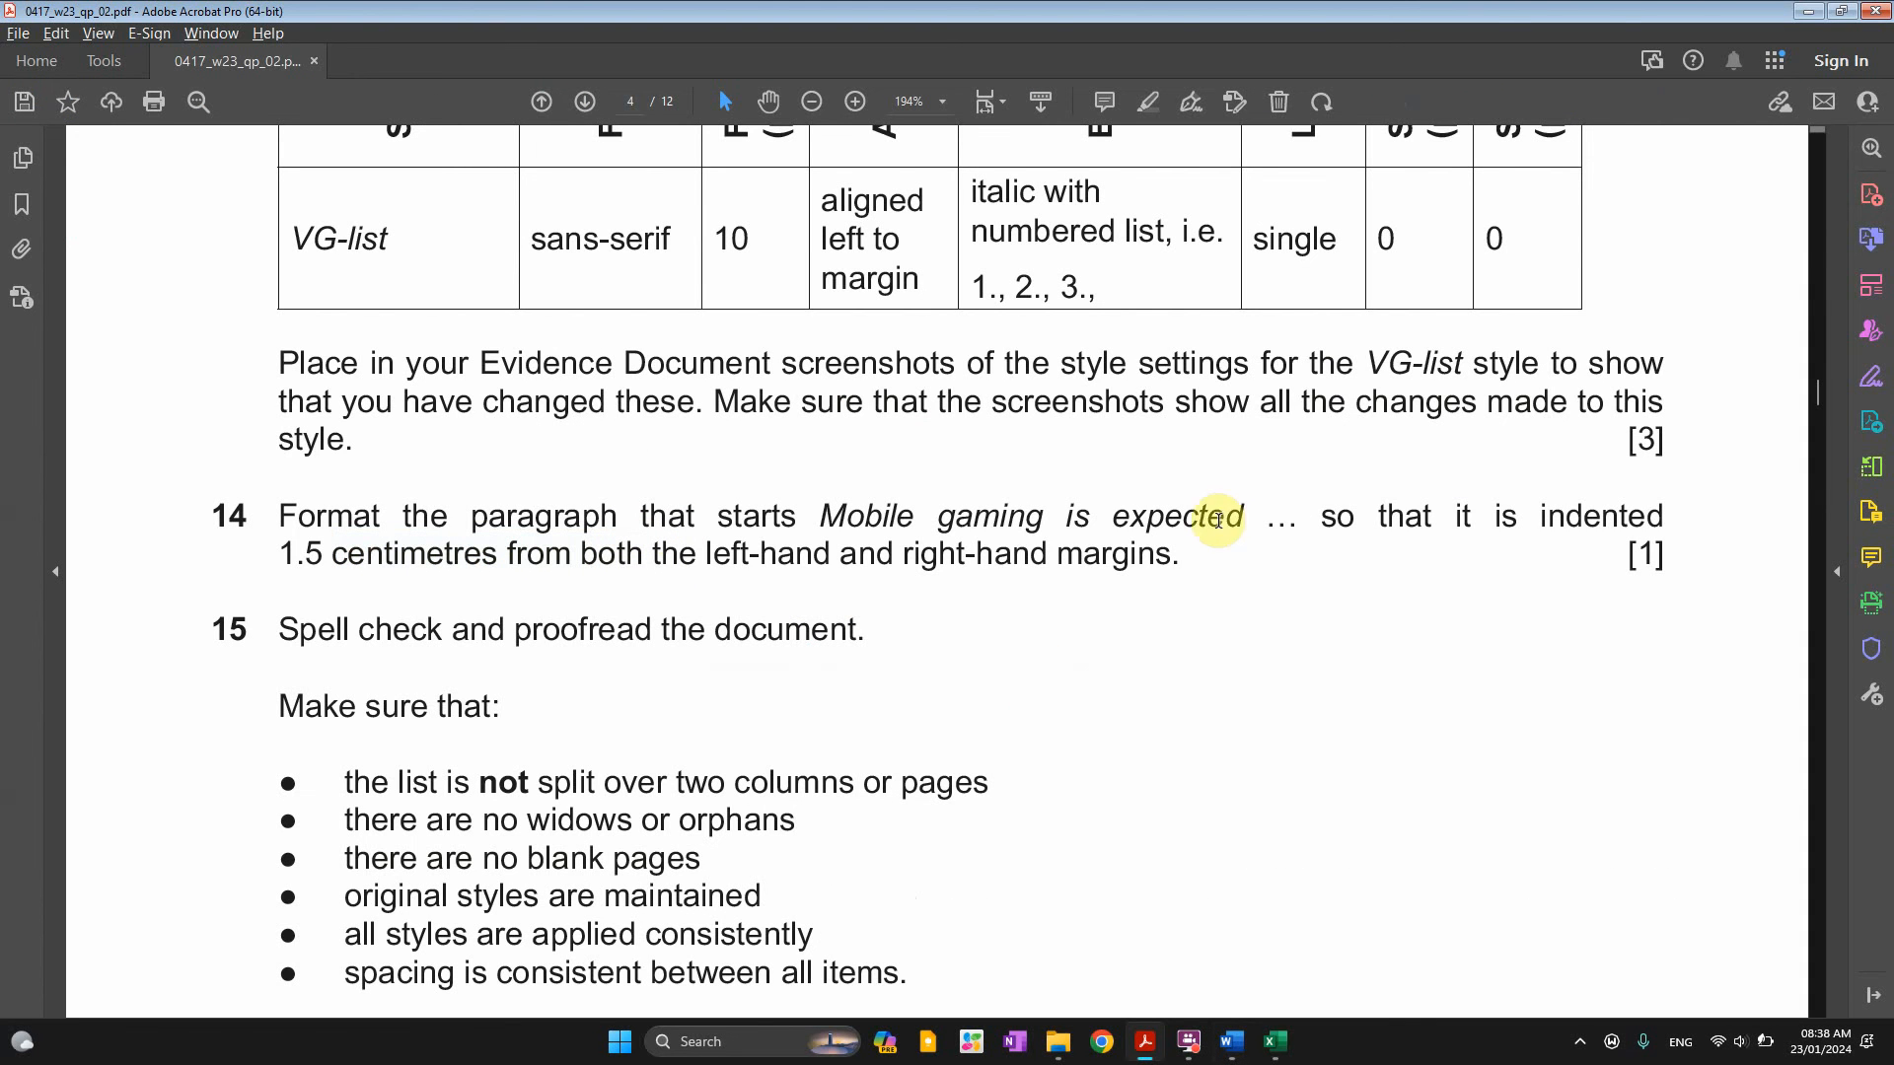
pyautogui.moveTo(1376, 516); pyautogui.dragTo(1663, 516)
pyautogui.moveTo(904, 553); pyautogui.dragTo(1172, 553)
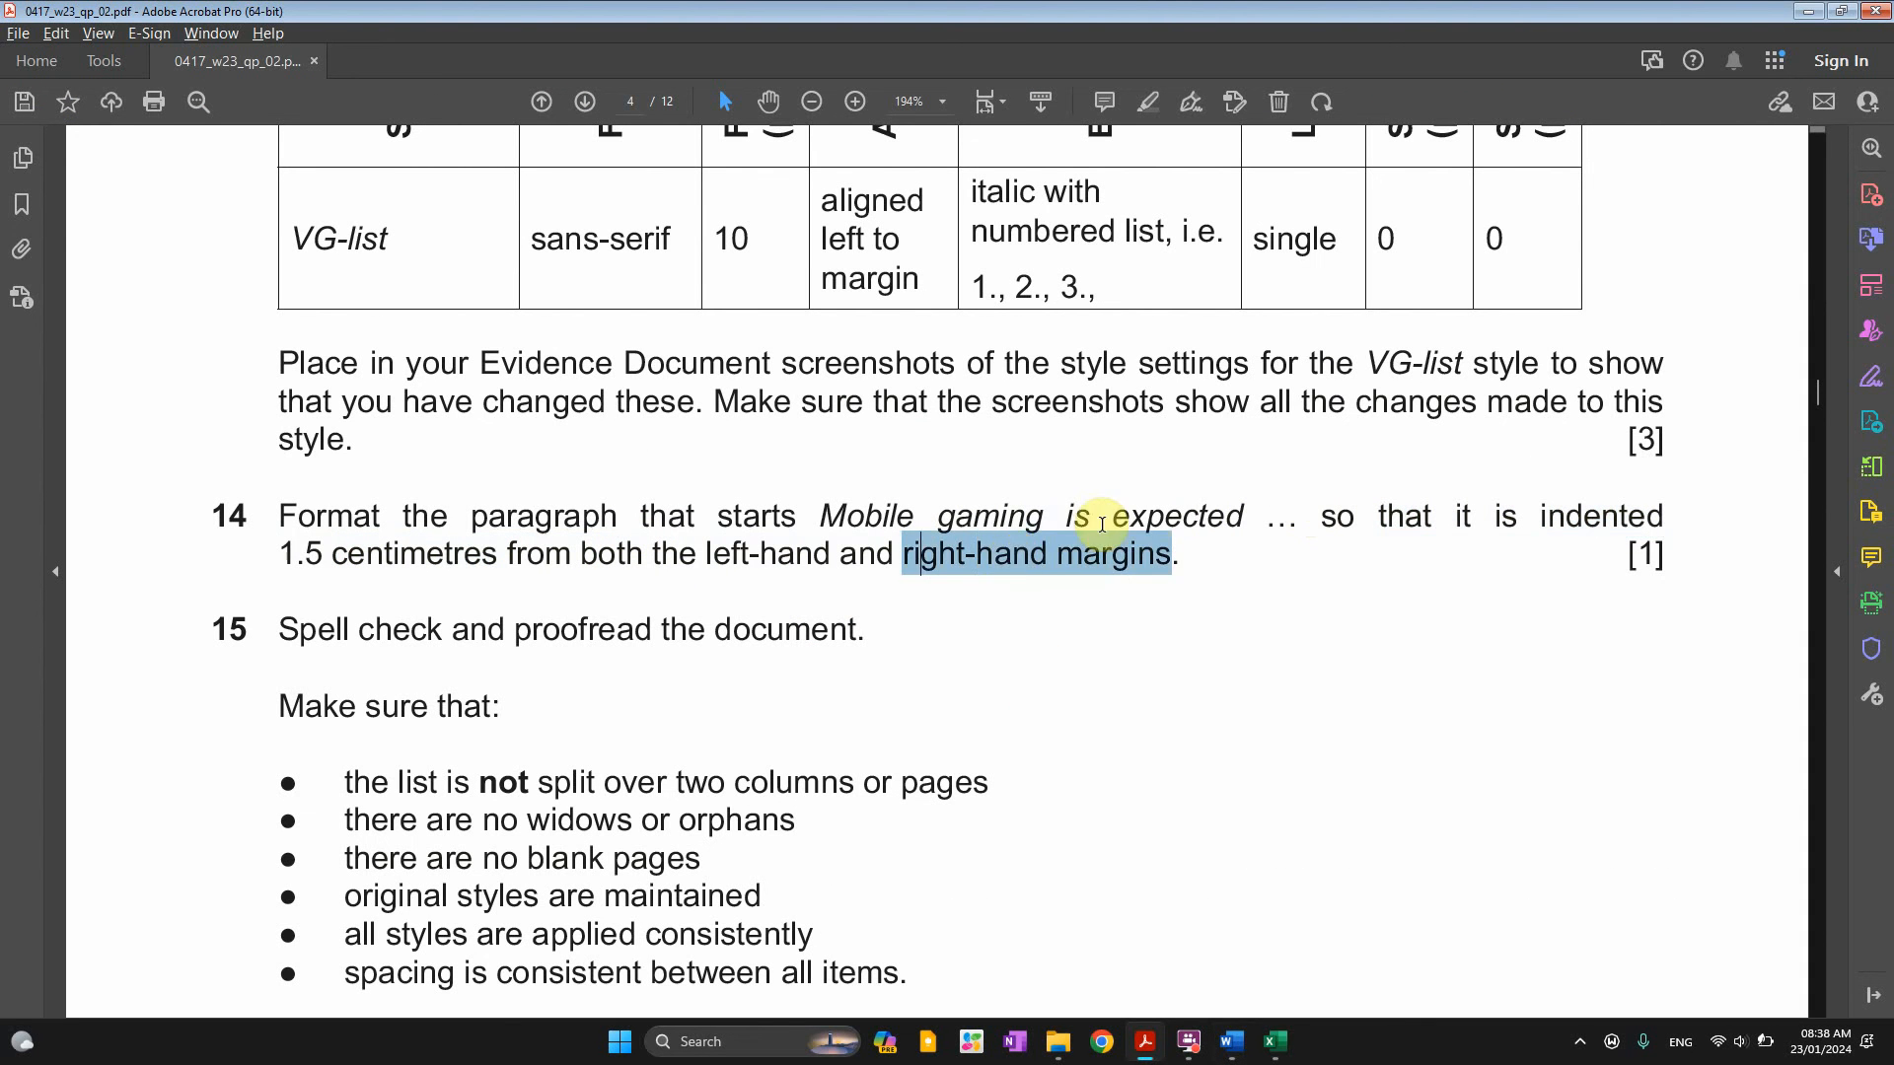
pyautogui.click(472, 570)
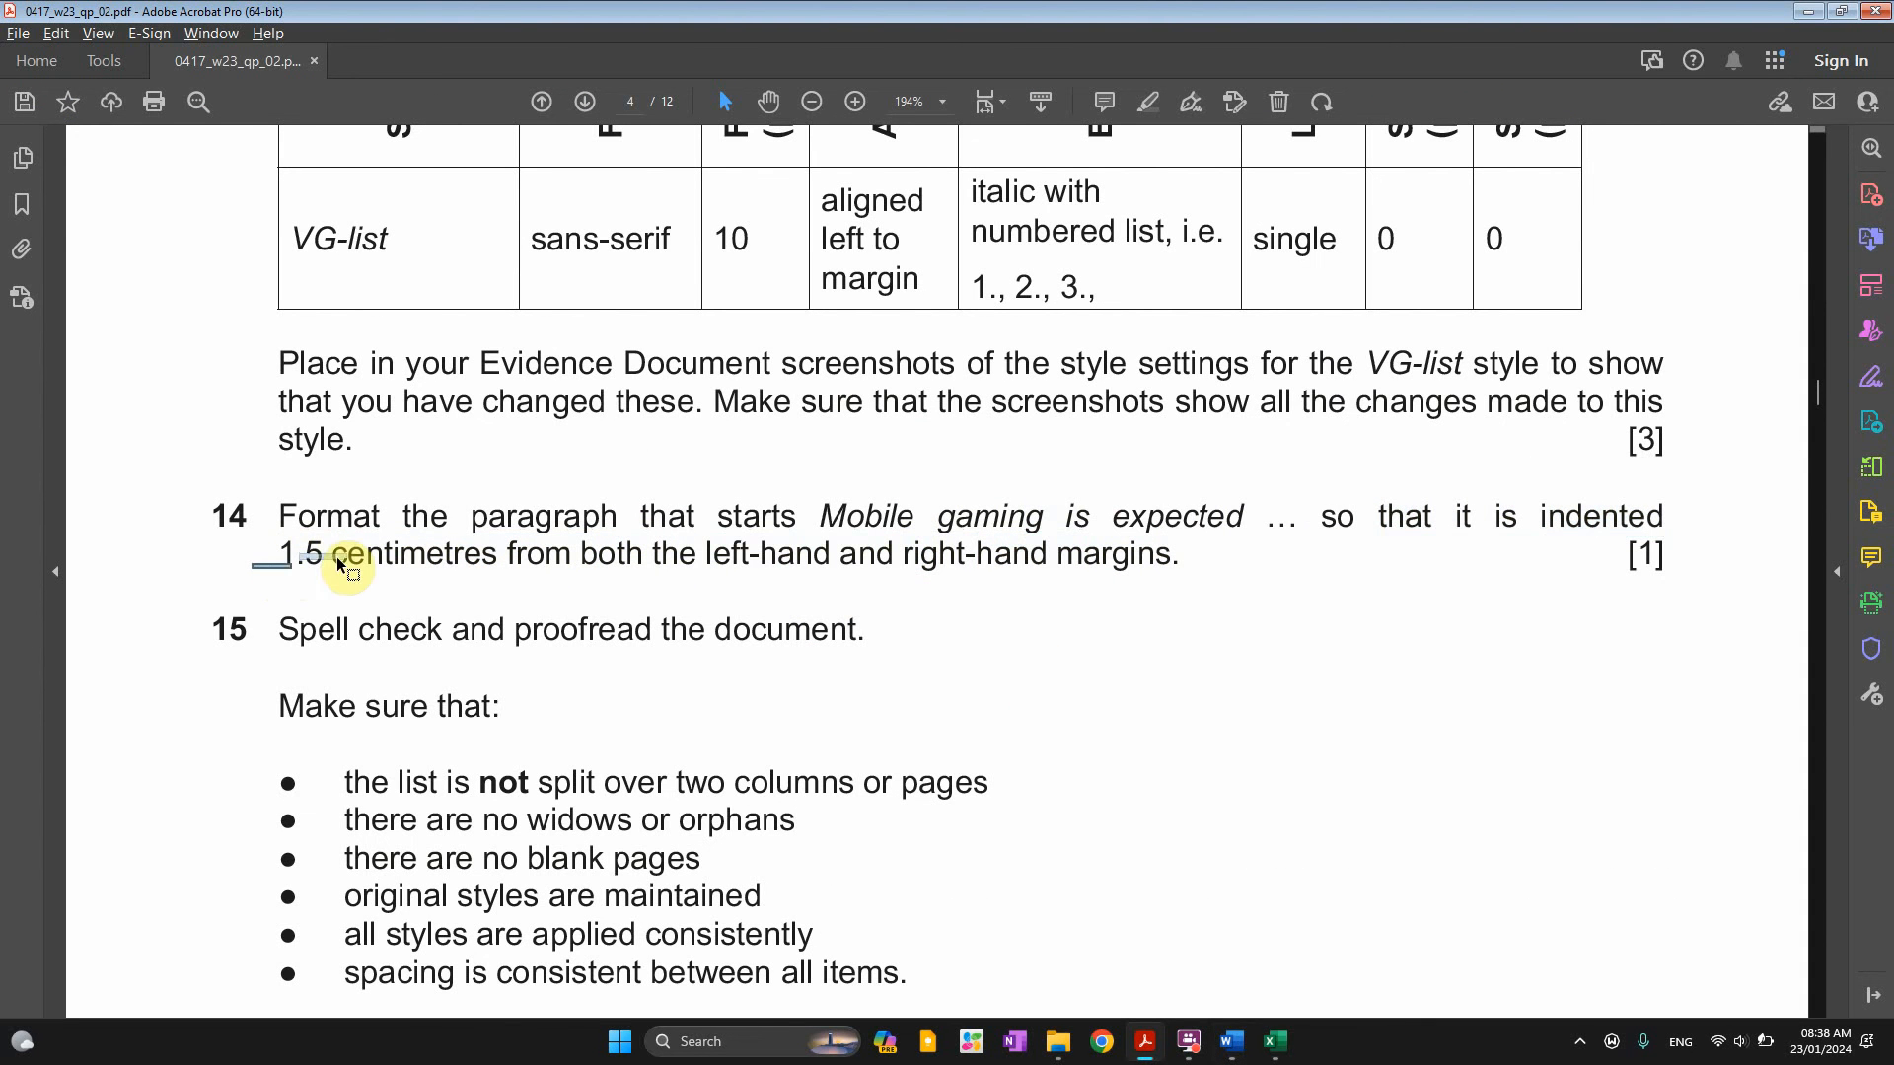
pyautogui.moveTo(338, 565); pyautogui.dragTo(519, 581)
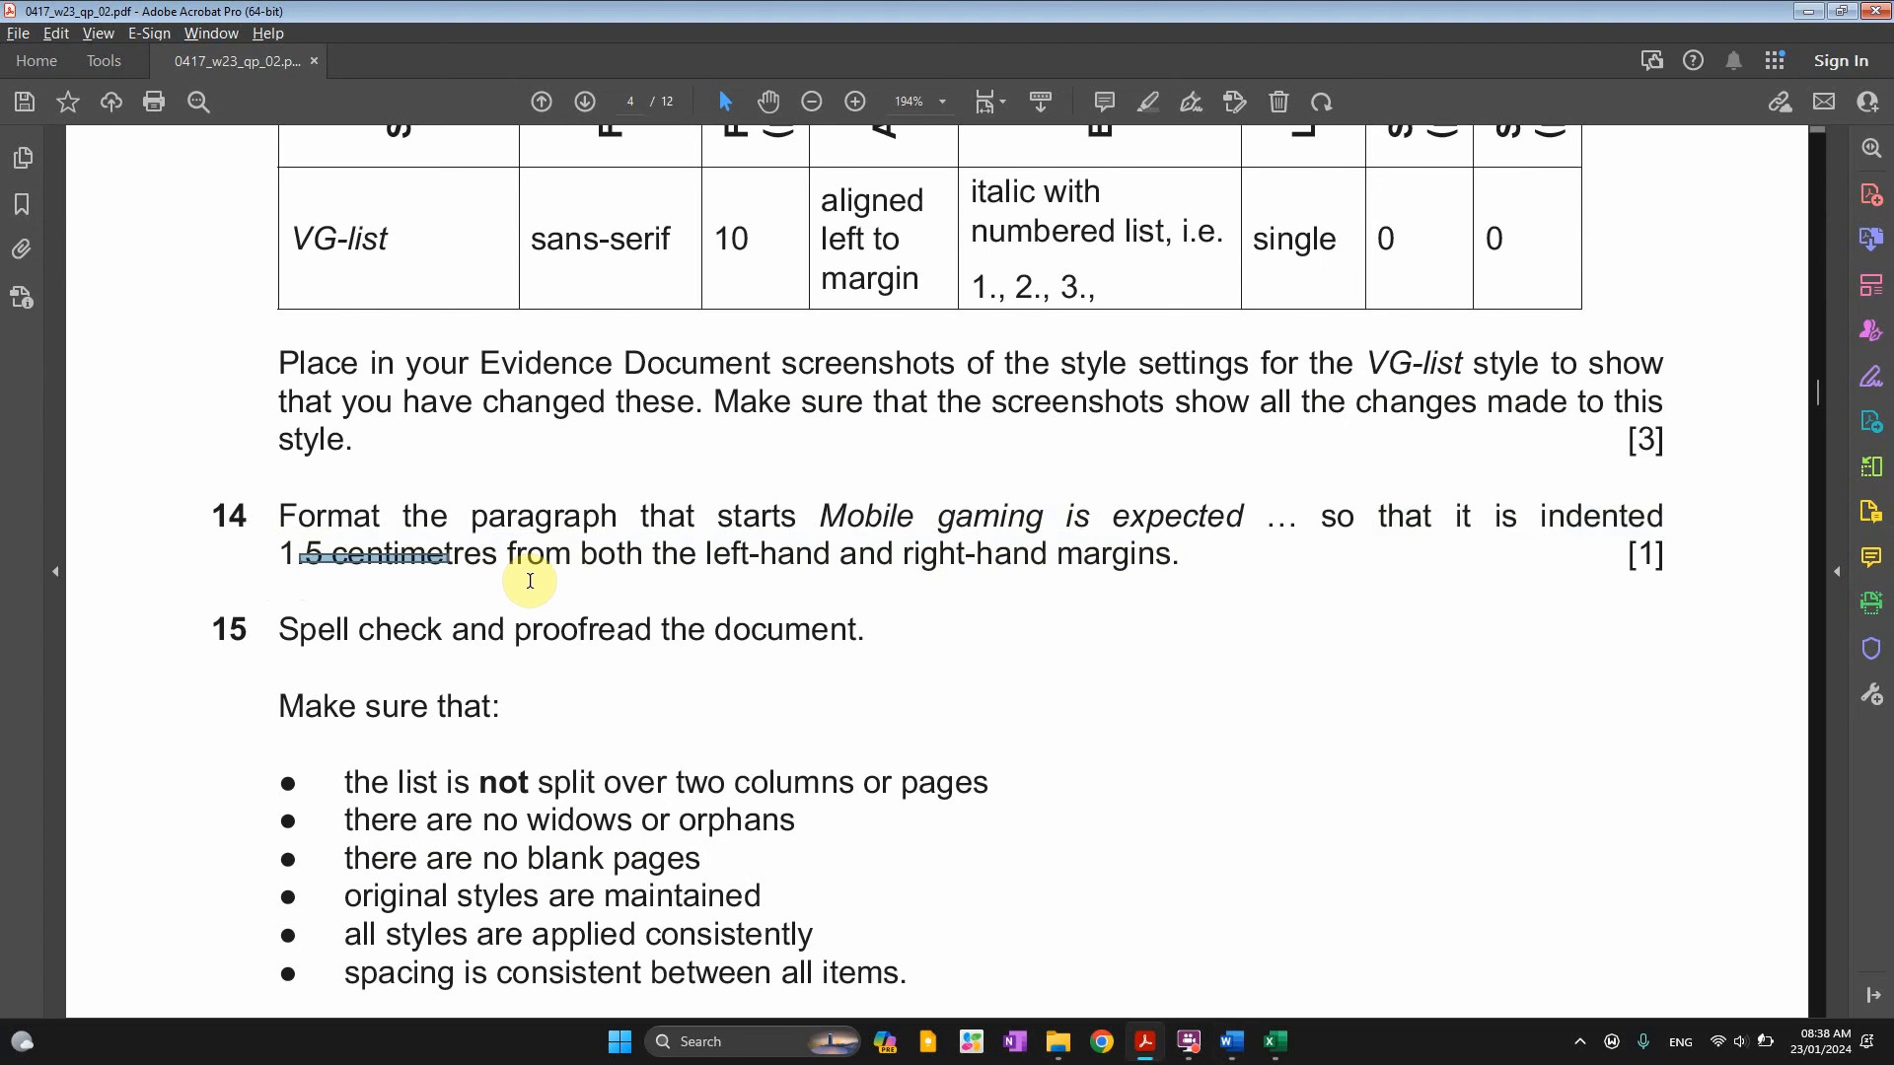
pyautogui.hotkey('alt', 'Tab')
pyautogui.click(1201, 471)
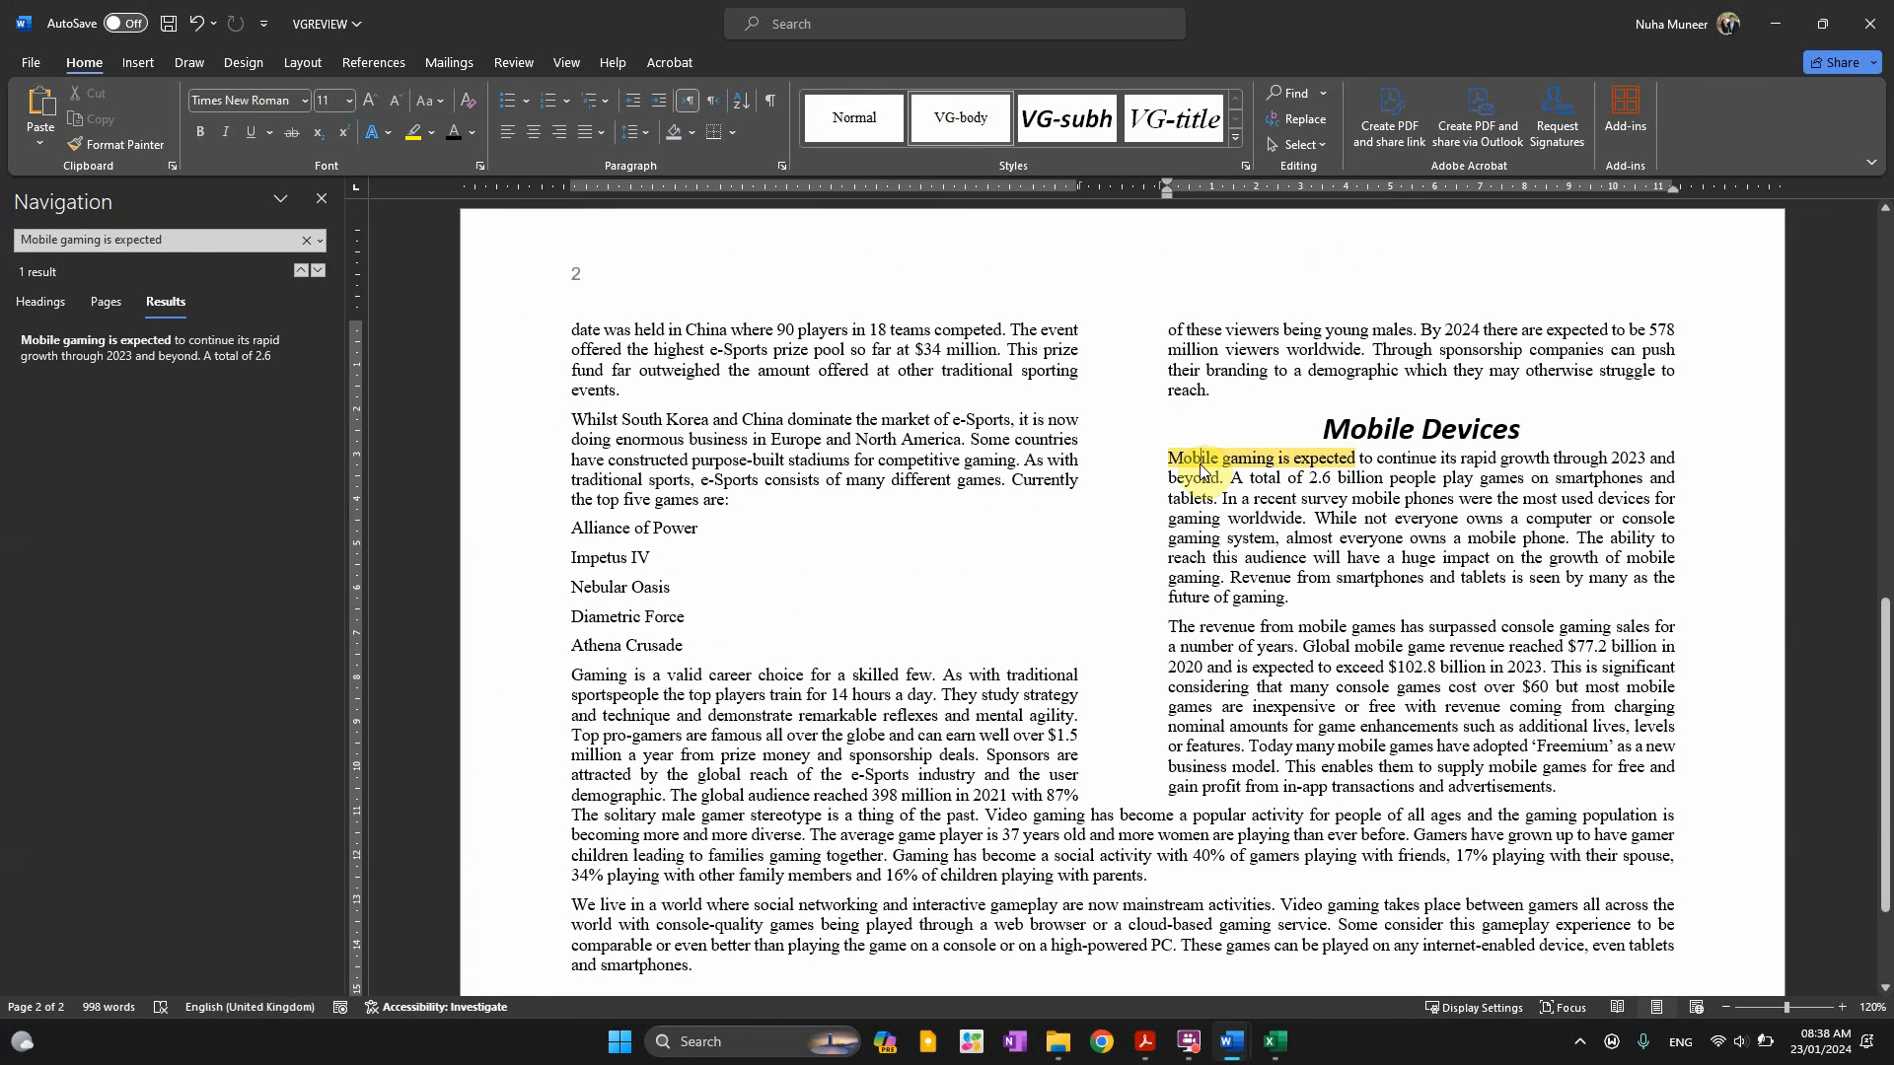
pyautogui.hotkey('alt', 'Tab')
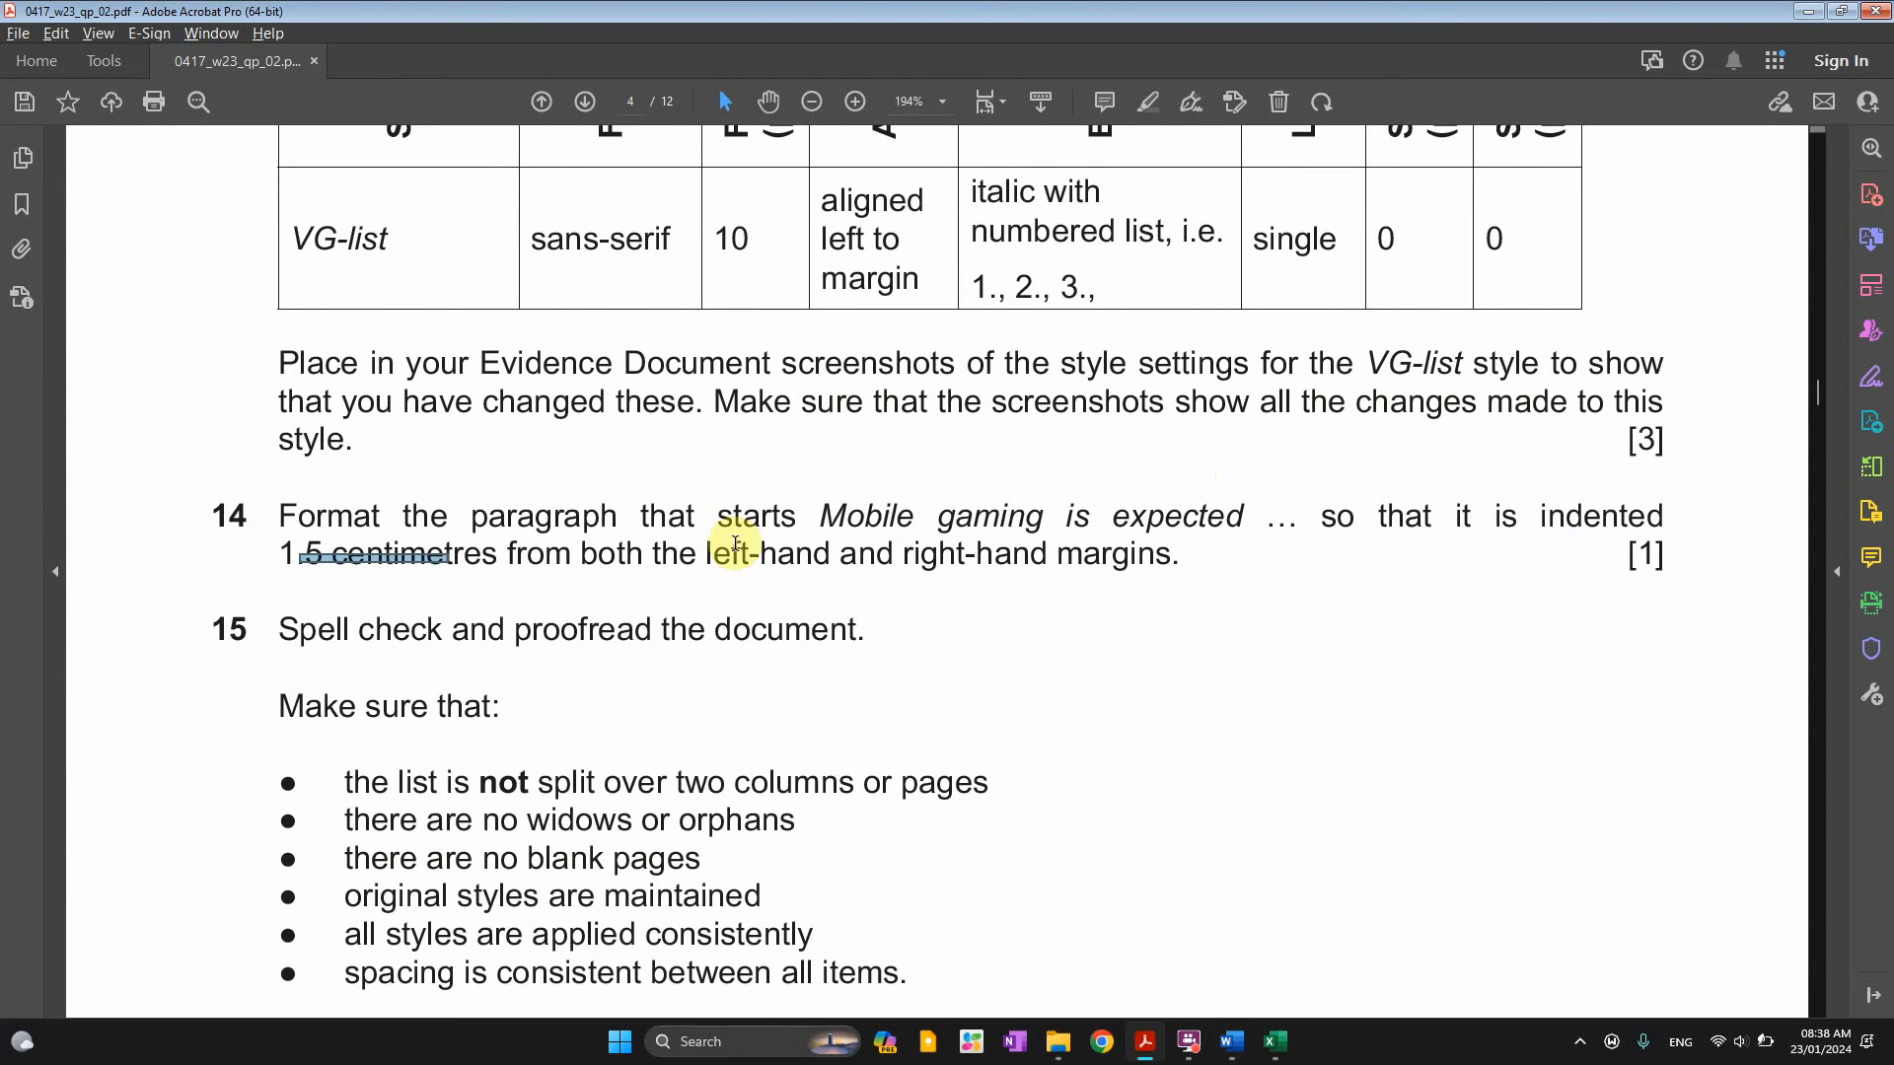
pyautogui.hotkey('alt', 'Tab')
pyautogui.hotkey('alt', 'Tab')
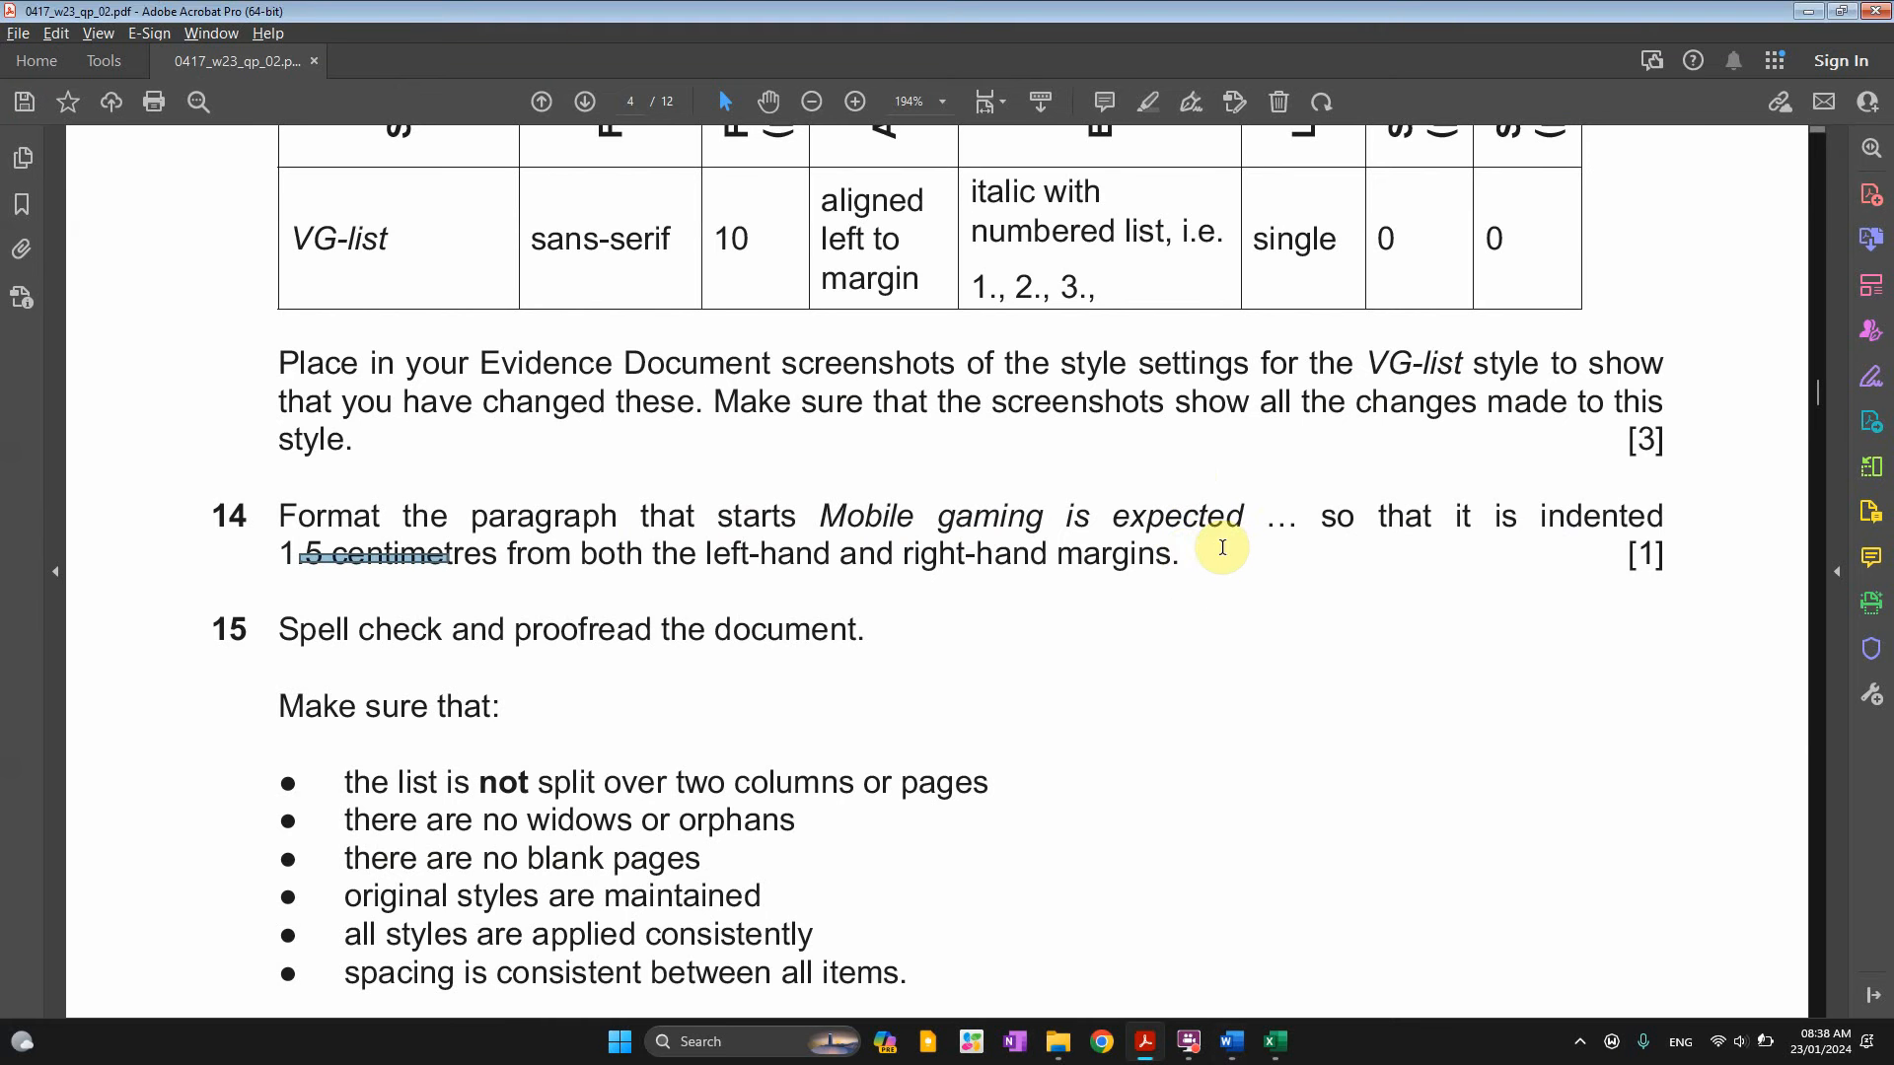
pyautogui.hotkey('alt', 'Tab')
# Set 1.5 cm left and right indents on the 'Mobile gaming is expected' paragraph
pyautogui.tripleClick(1205, 498)
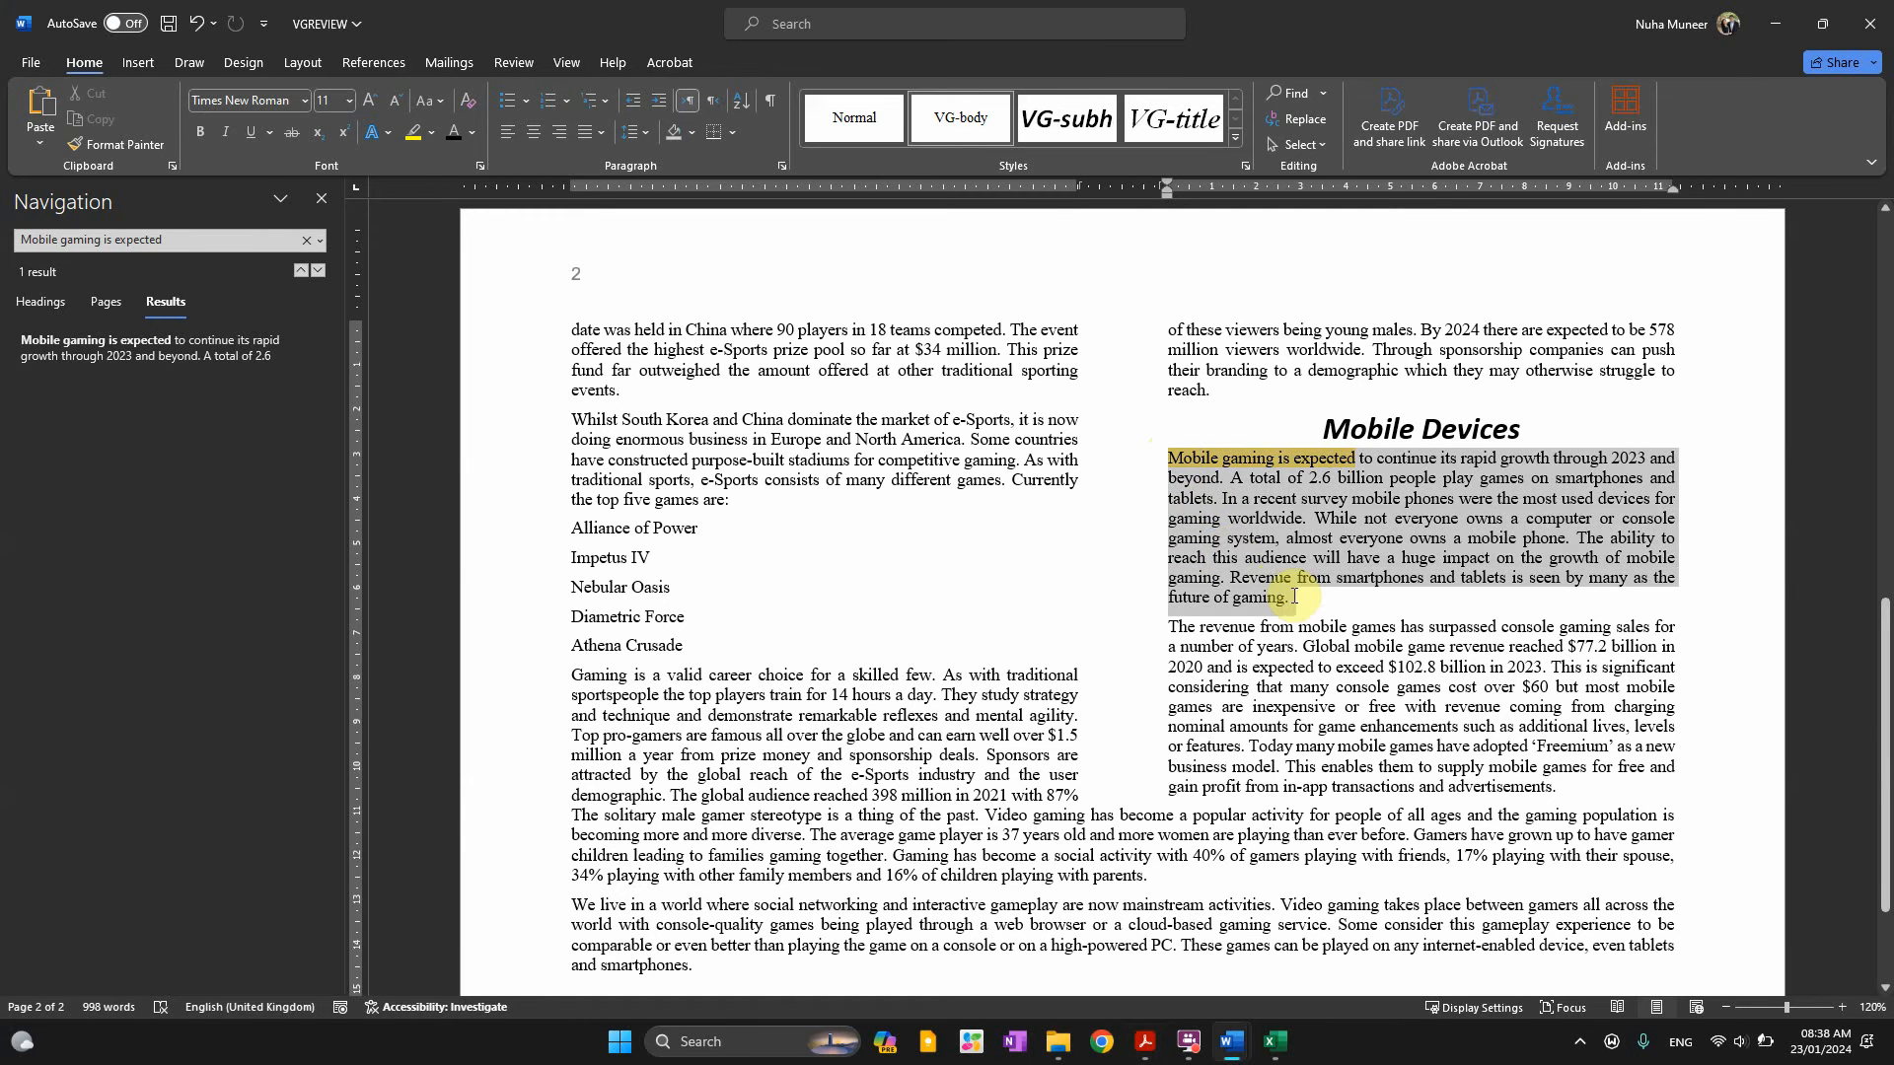
pyautogui.rightClick(1229, 548)
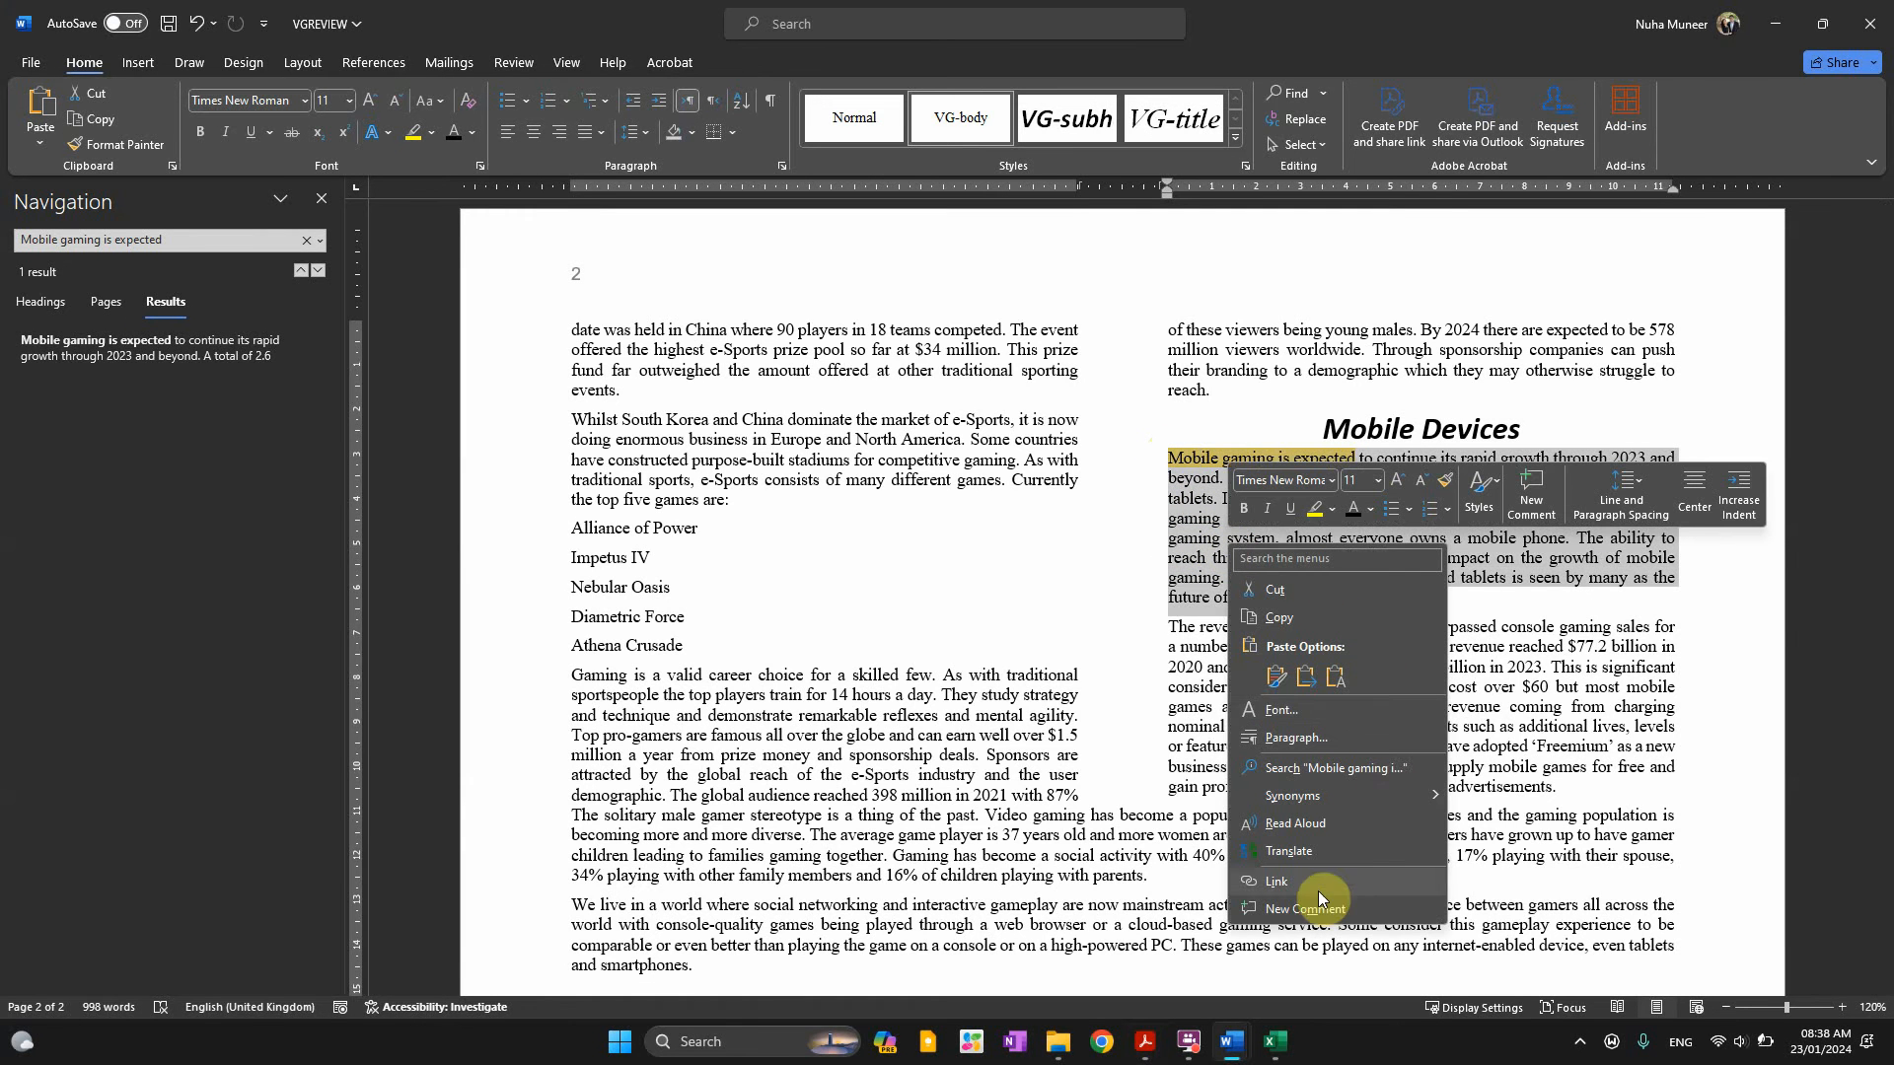
pyautogui.click(1282, 740)
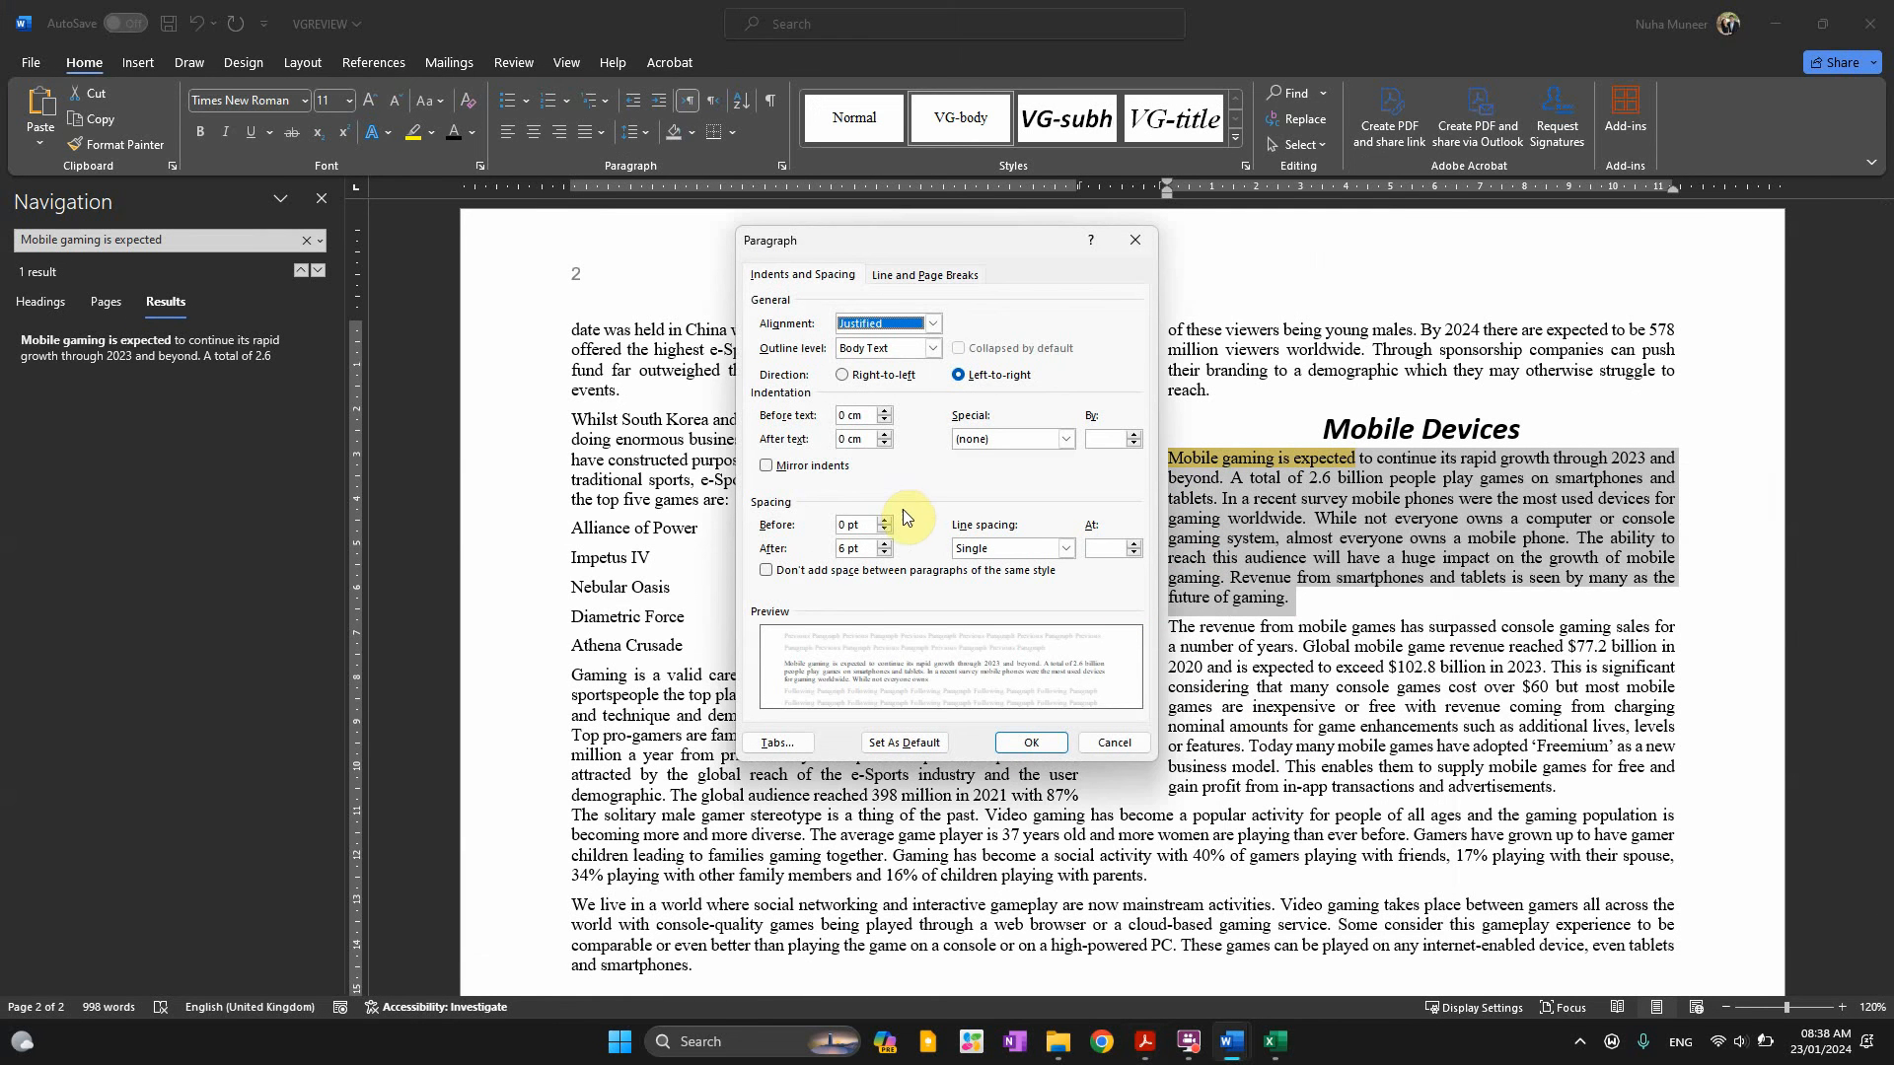
pyautogui.click(857, 416)
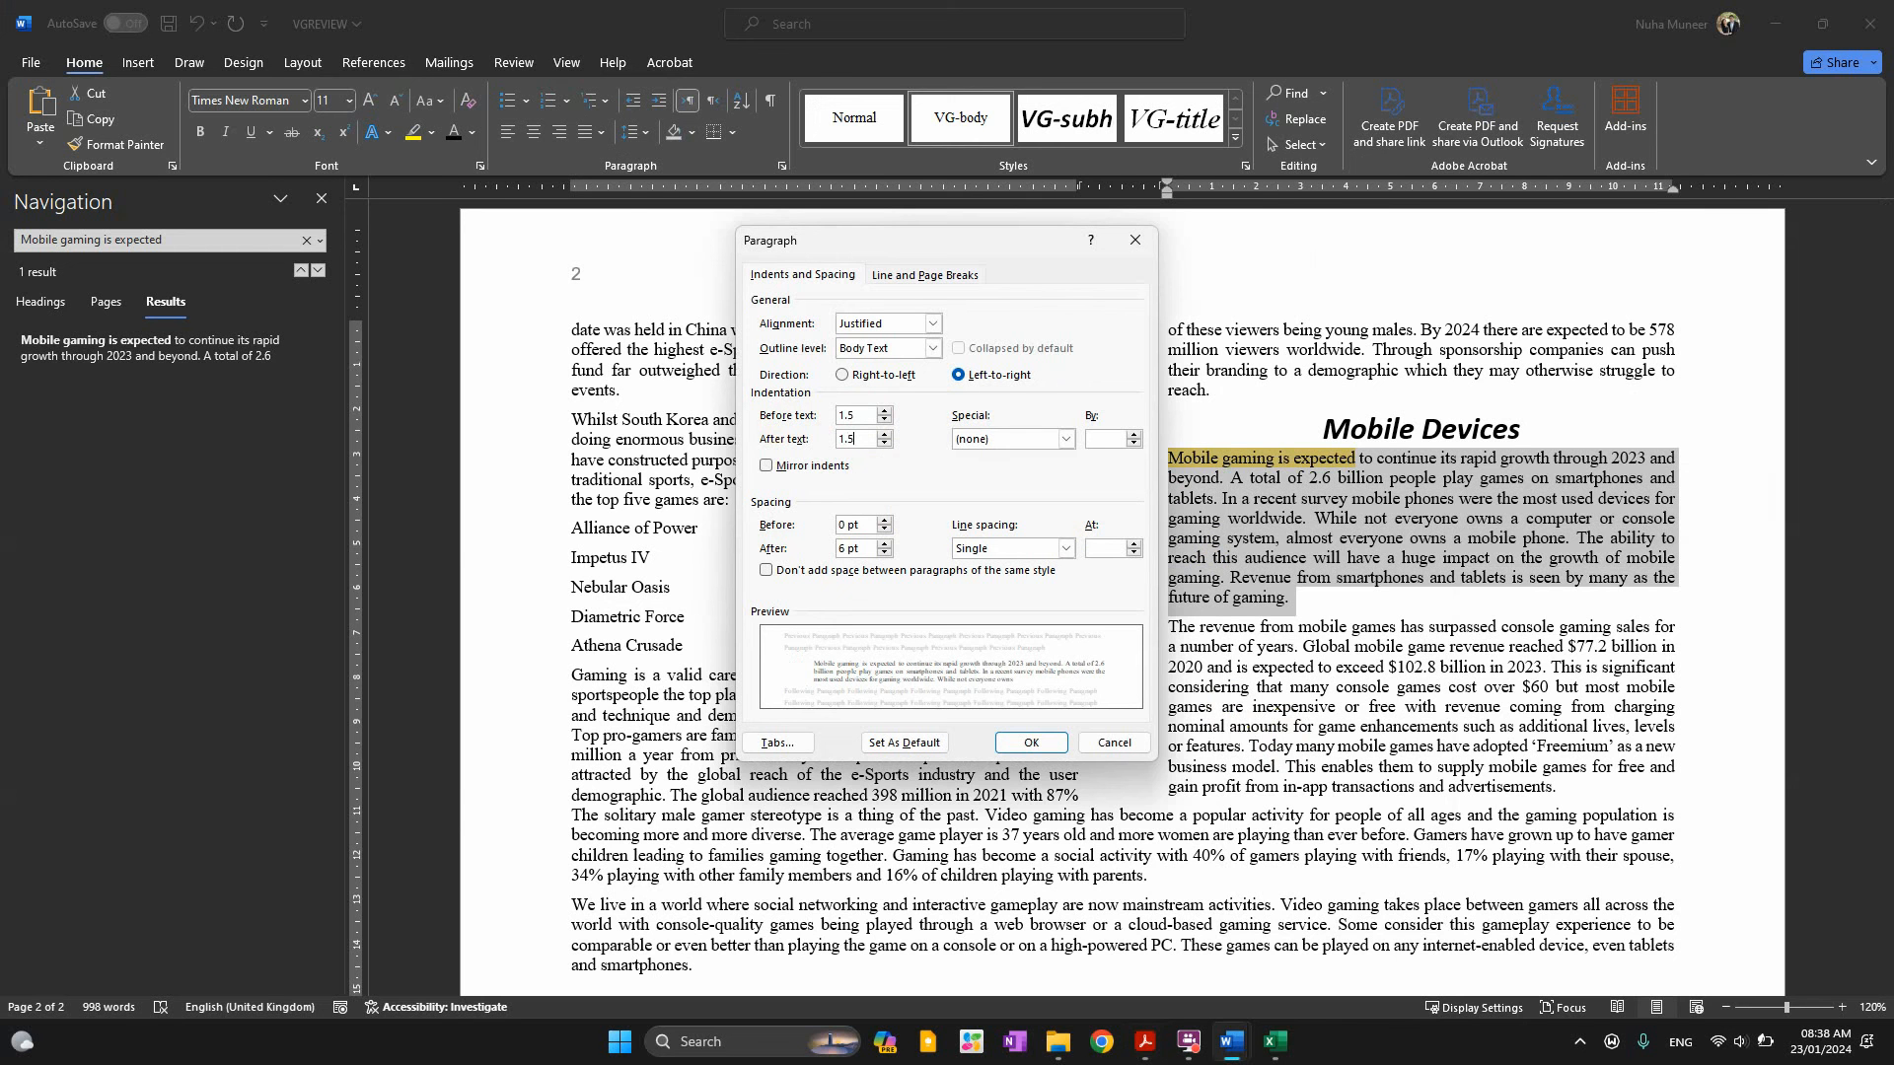
pyautogui.click(1026, 742)
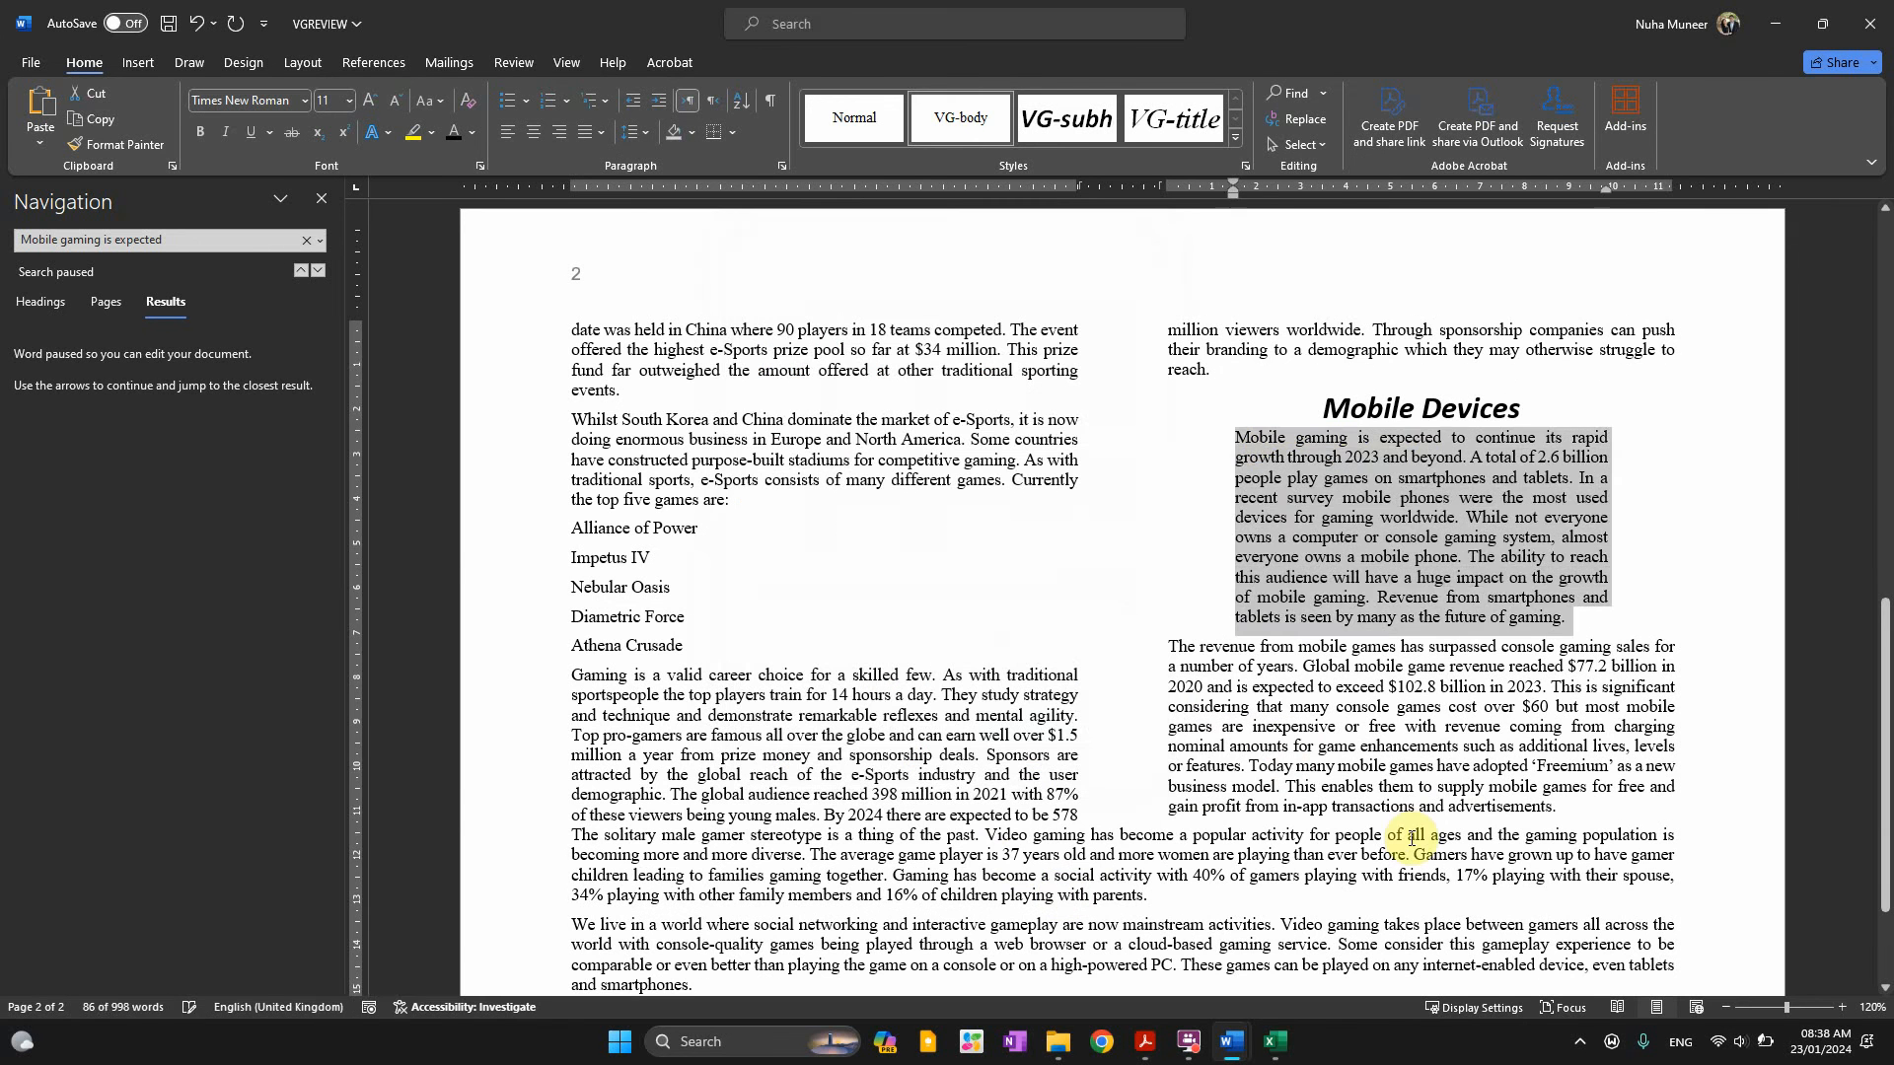
pyautogui.click(1465, 815)
# Read question 15's spell check task in the question paper
pyautogui.hotkey('alt', 'Tab')
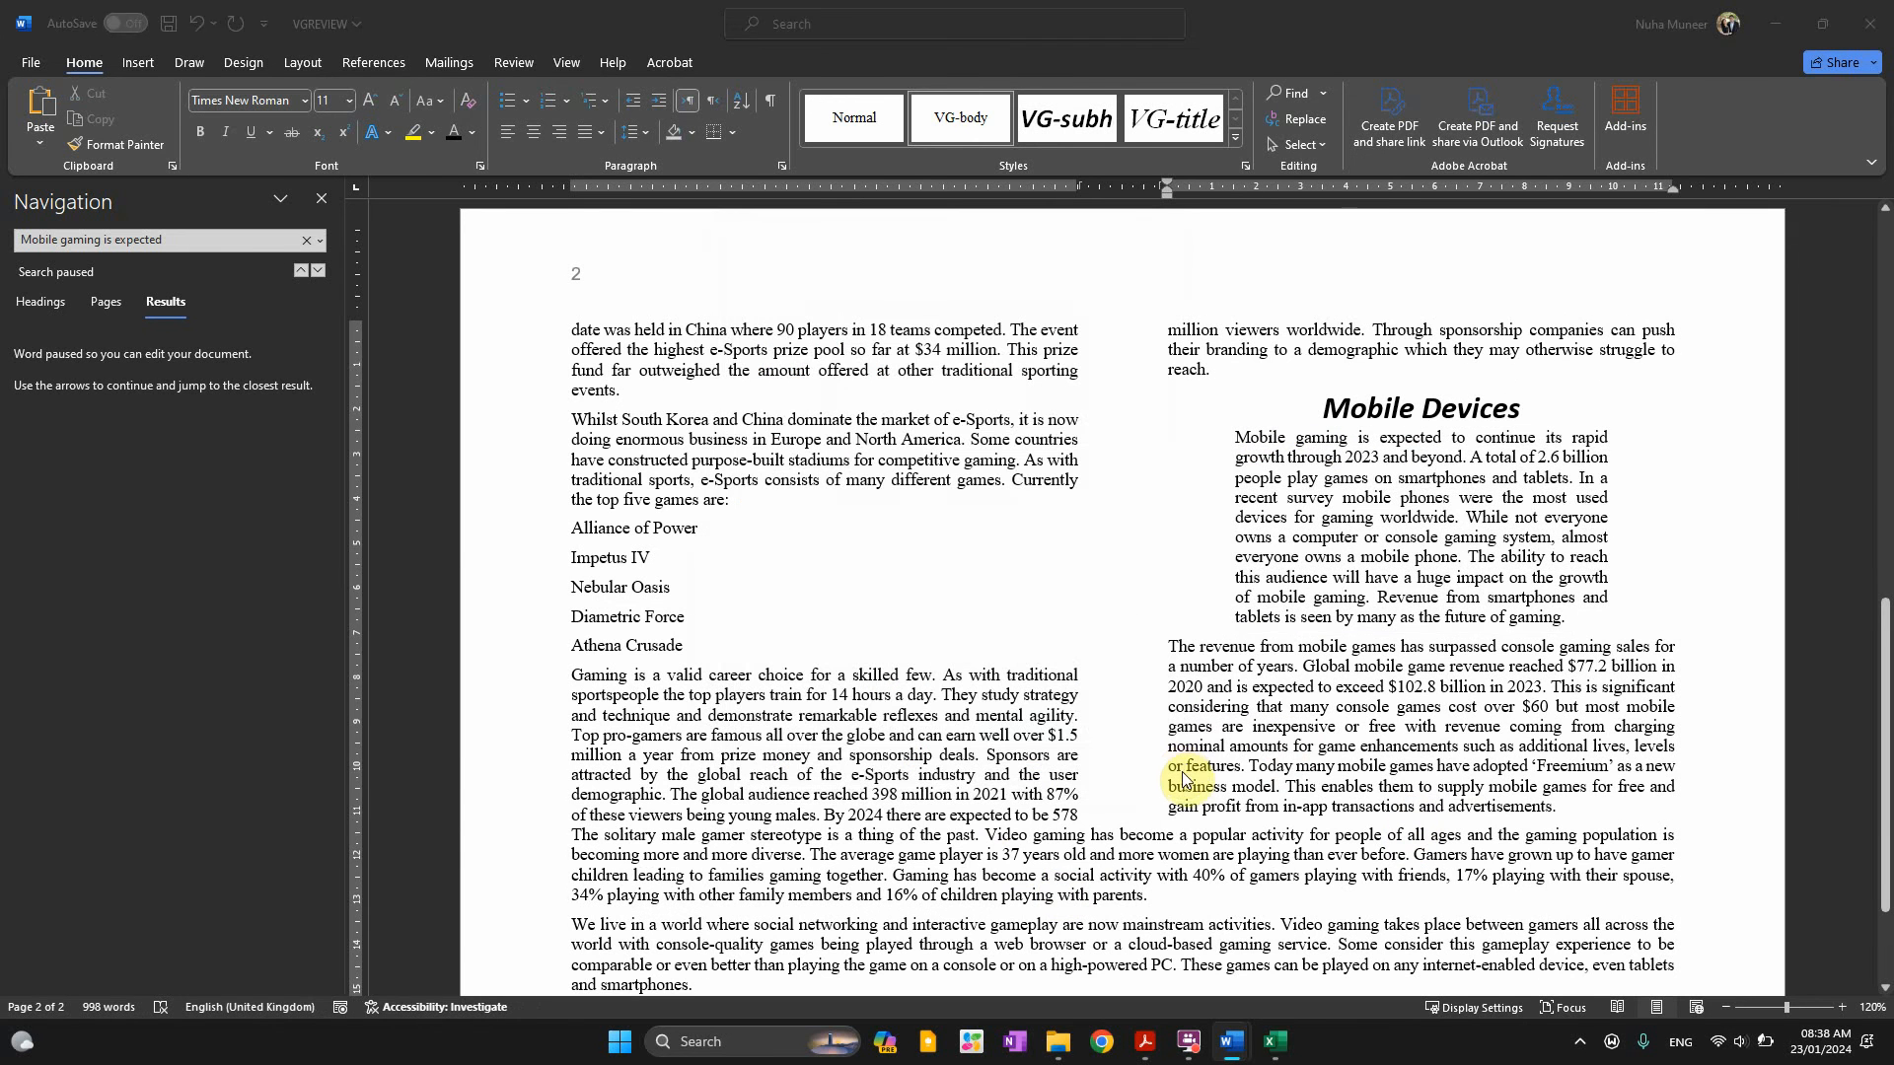
pyautogui.scroll(-1, 308, 560)
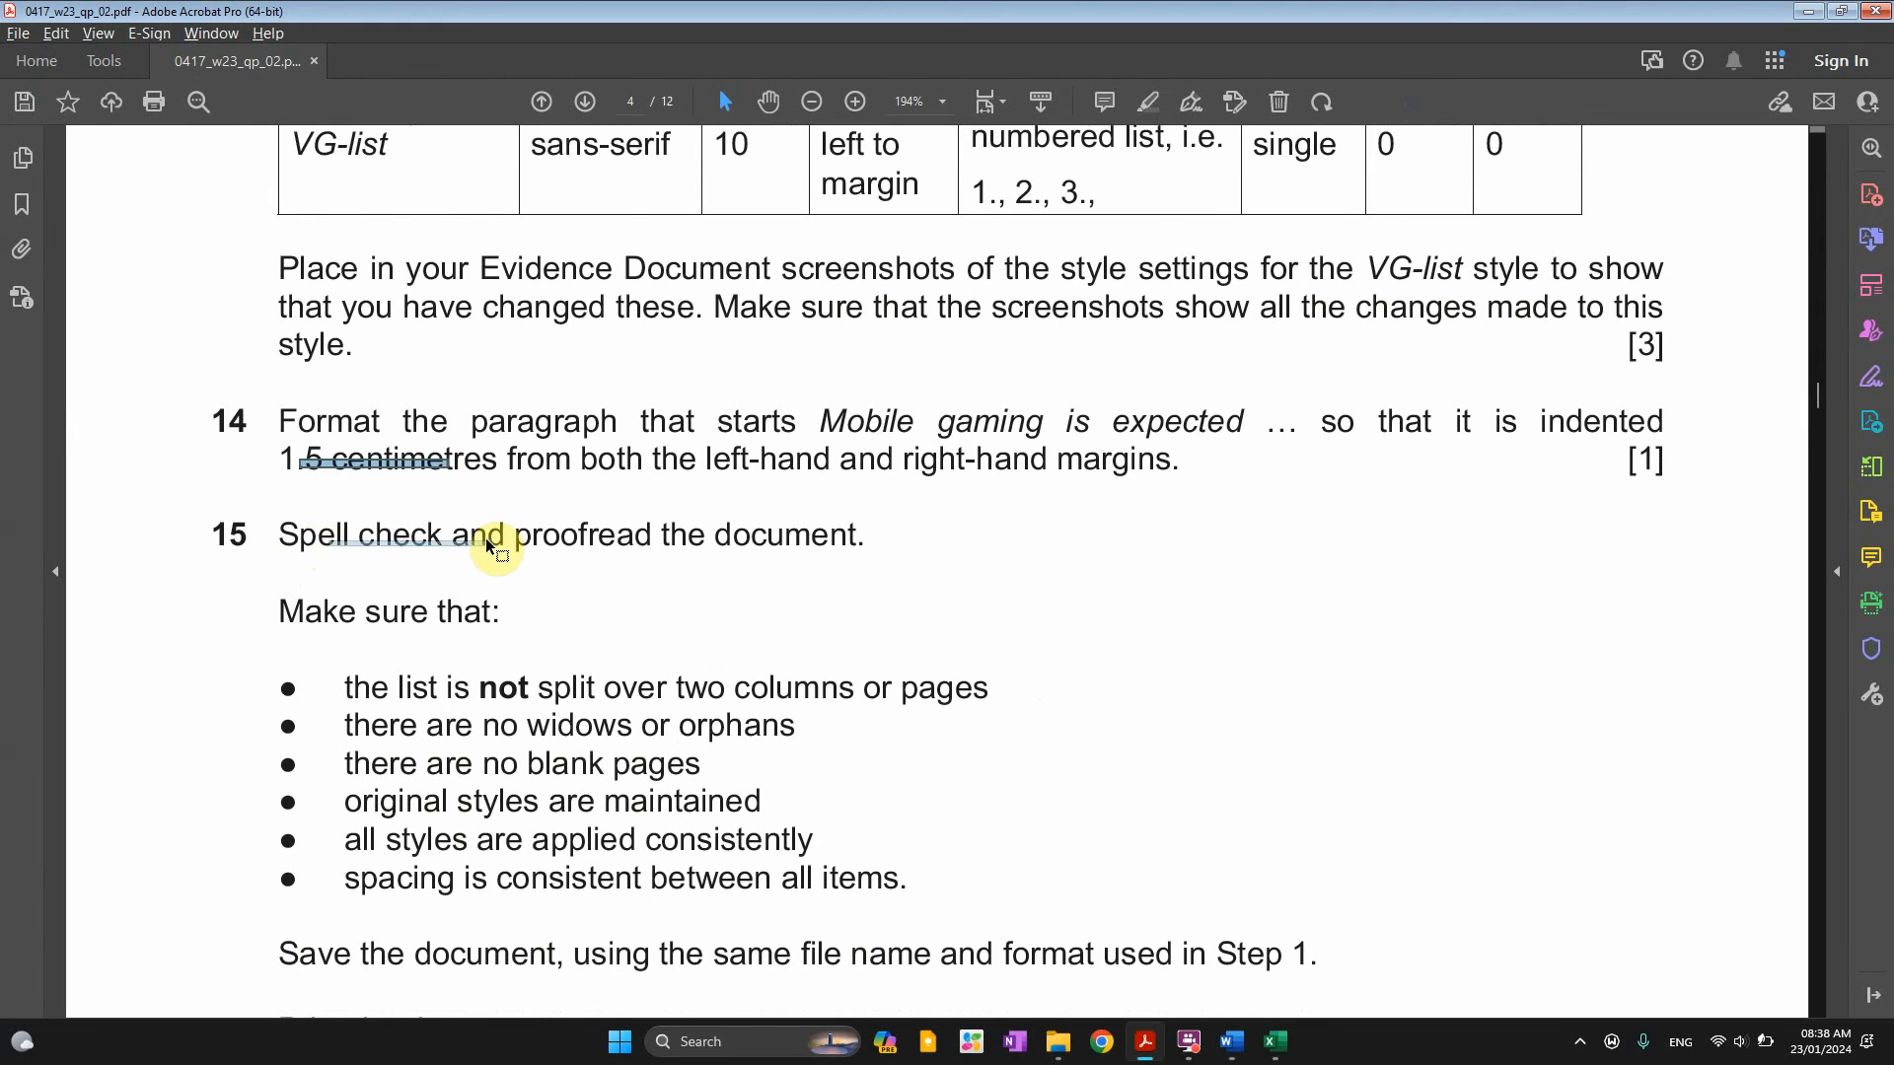
pyautogui.moveTo(450, 541)
pyautogui.mouseDown()
pyautogui.moveTo(679, 525)
pyautogui.moveTo(874, 563)
pyautogui.mouseUp()
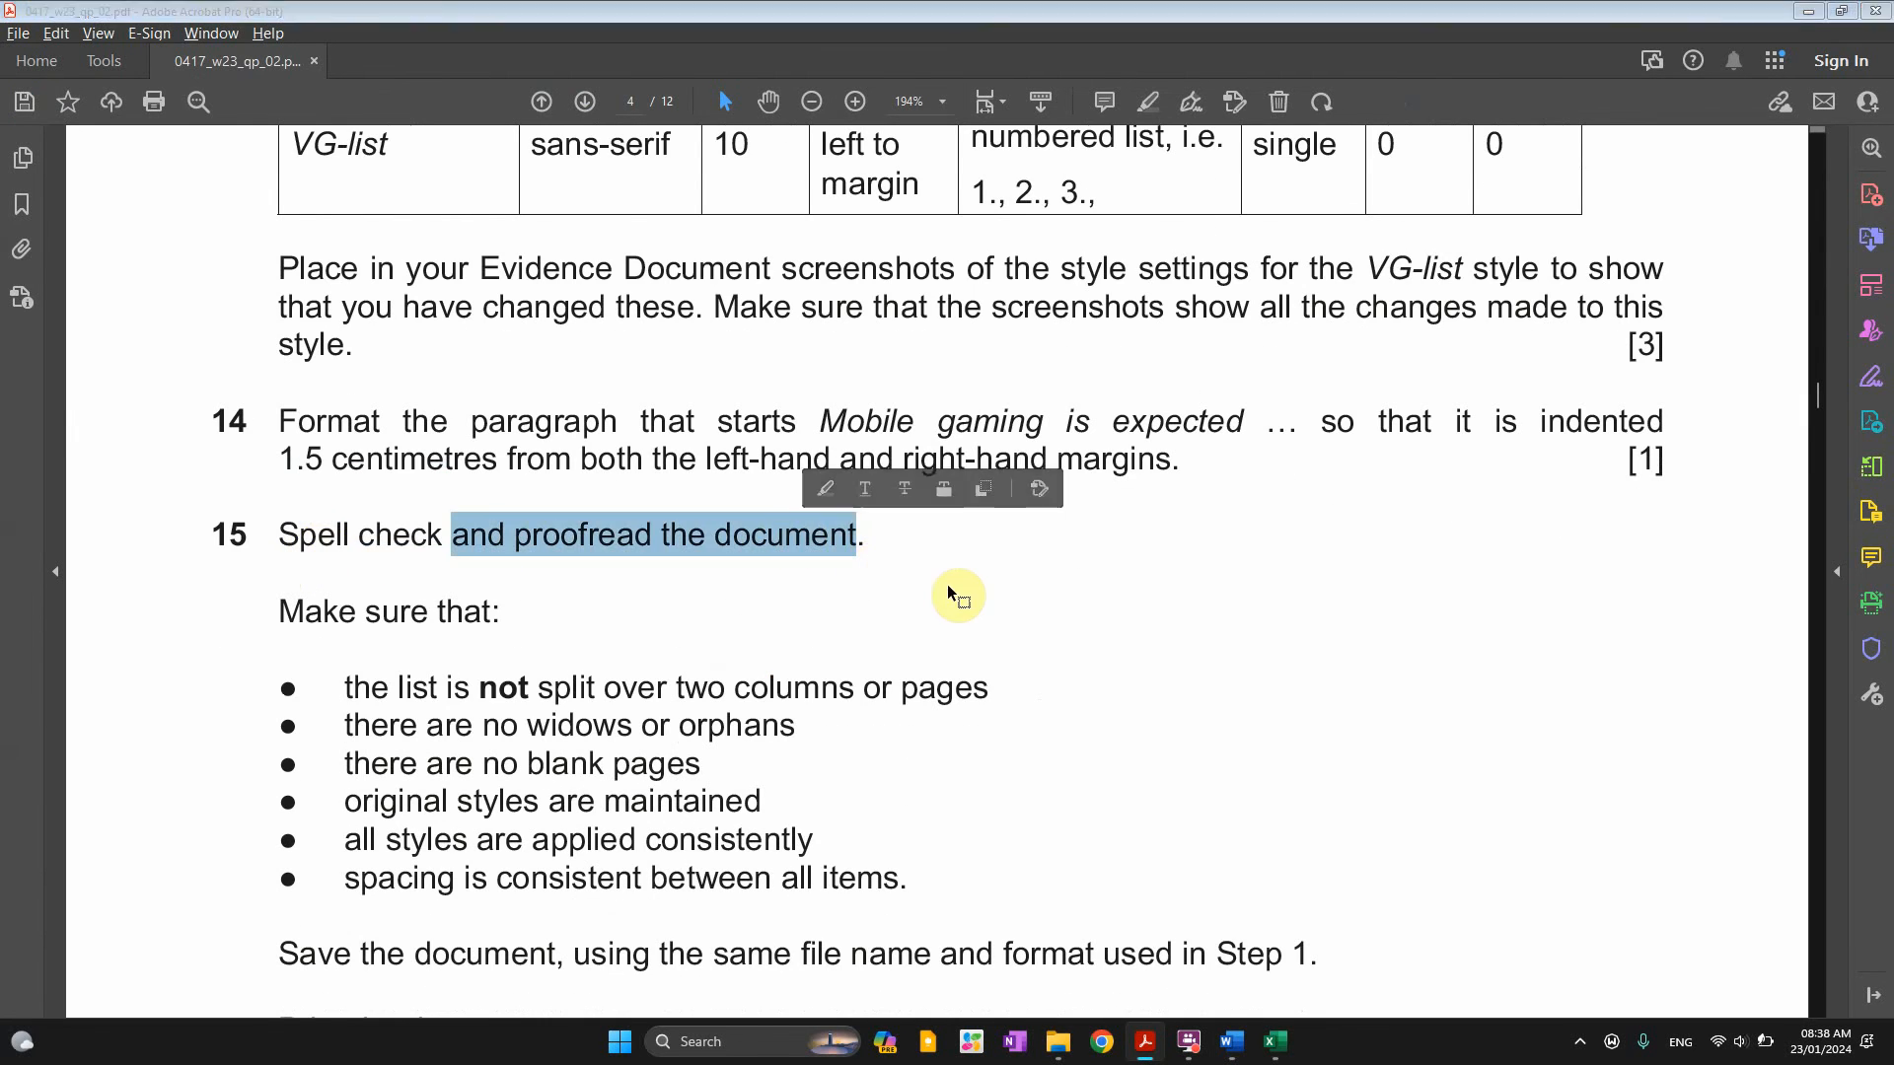
pyautogui.hotkey('alt', 'Tab')
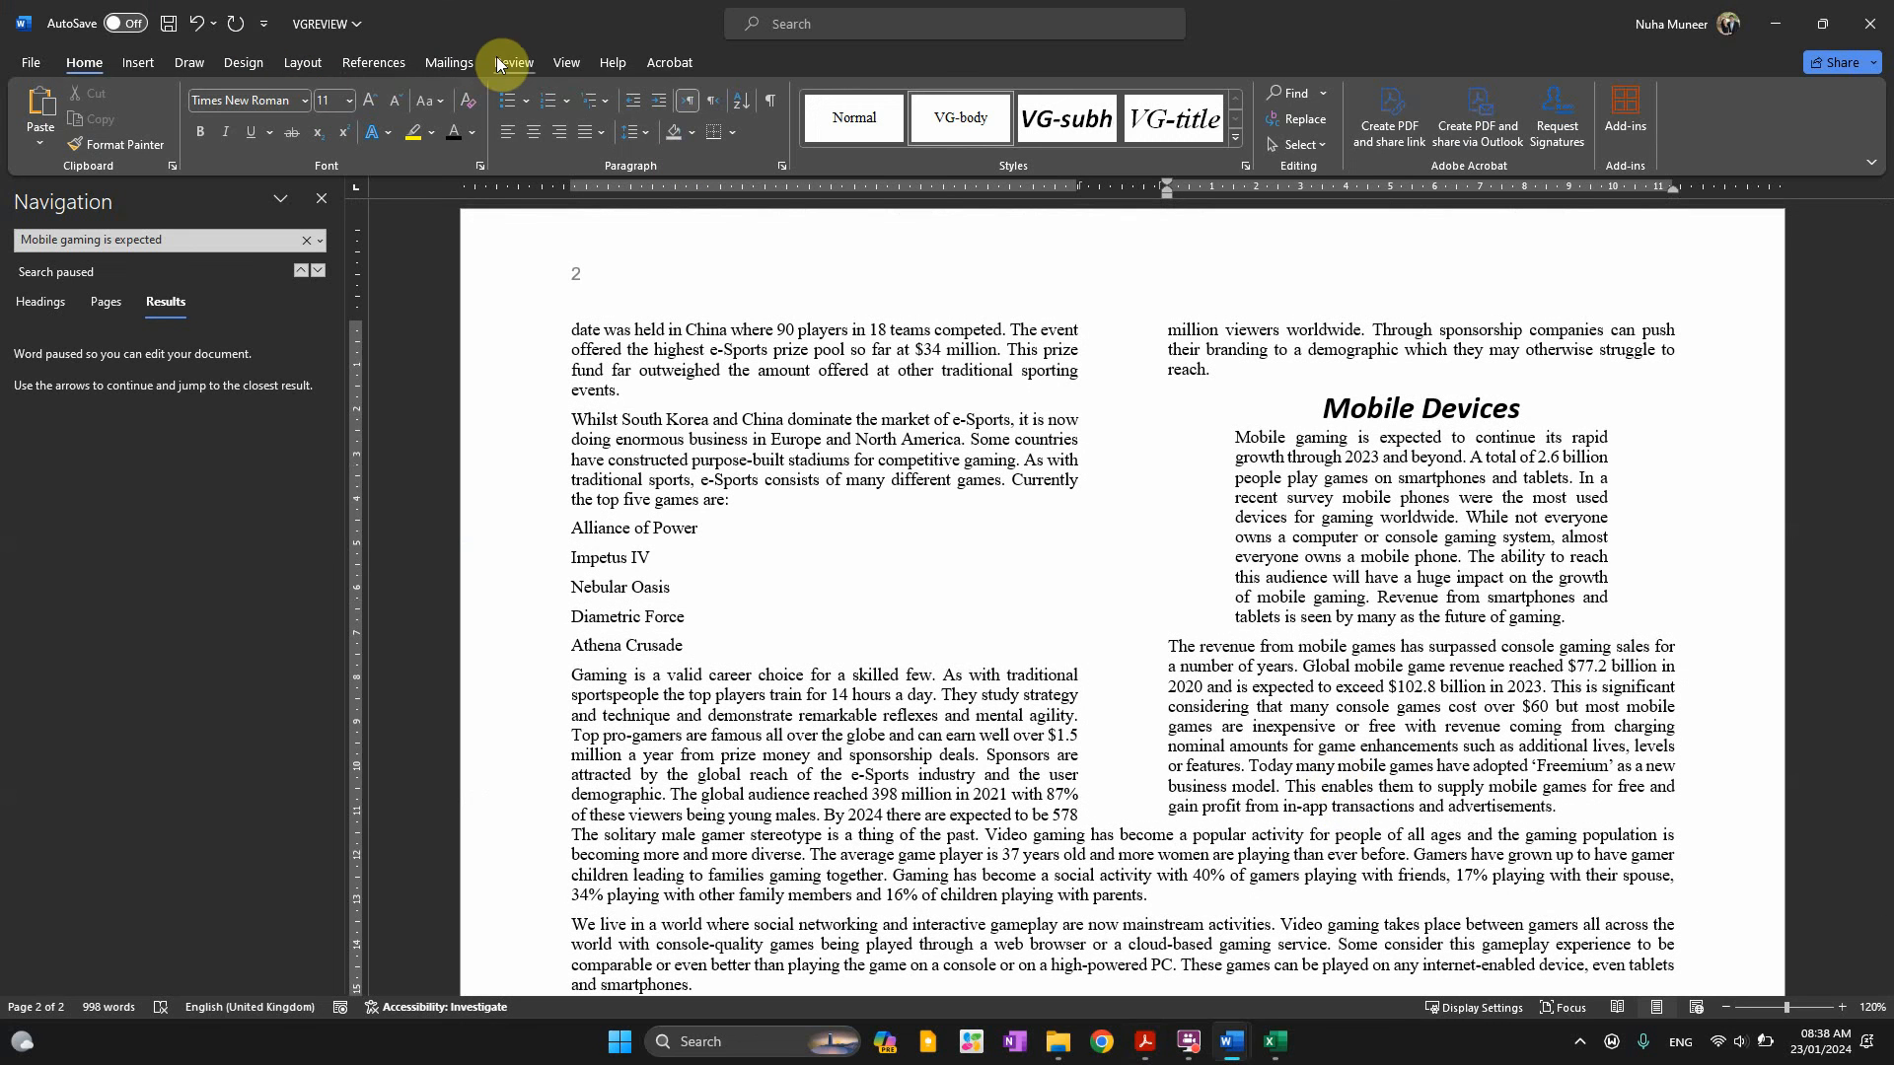
# Run Spelling & Grammar from the Review tab, flagging 'reccent' with 'recent' suggested
pyautogui.click(514, 62)
pyautogui.click(40, 127)
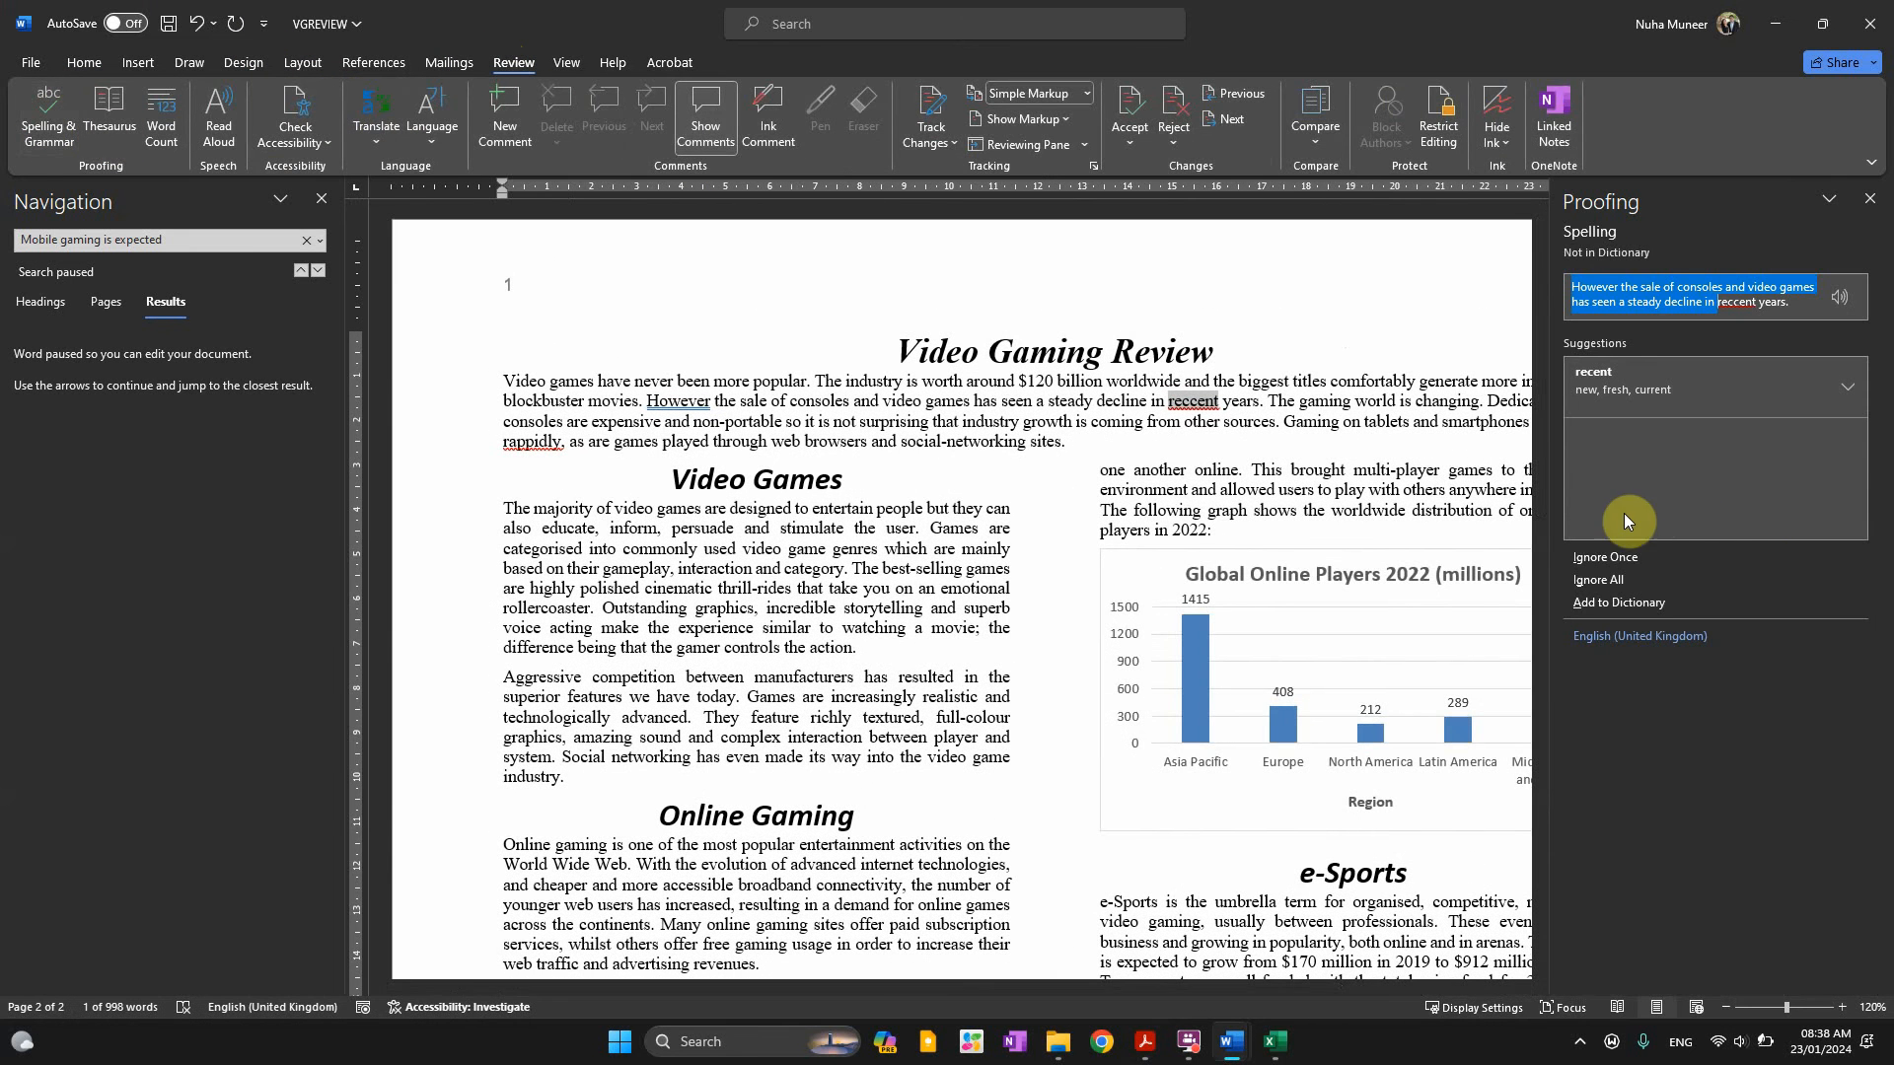
pyautogui.moveTo(904, 977); pyautogui.dragTo(937, 982)
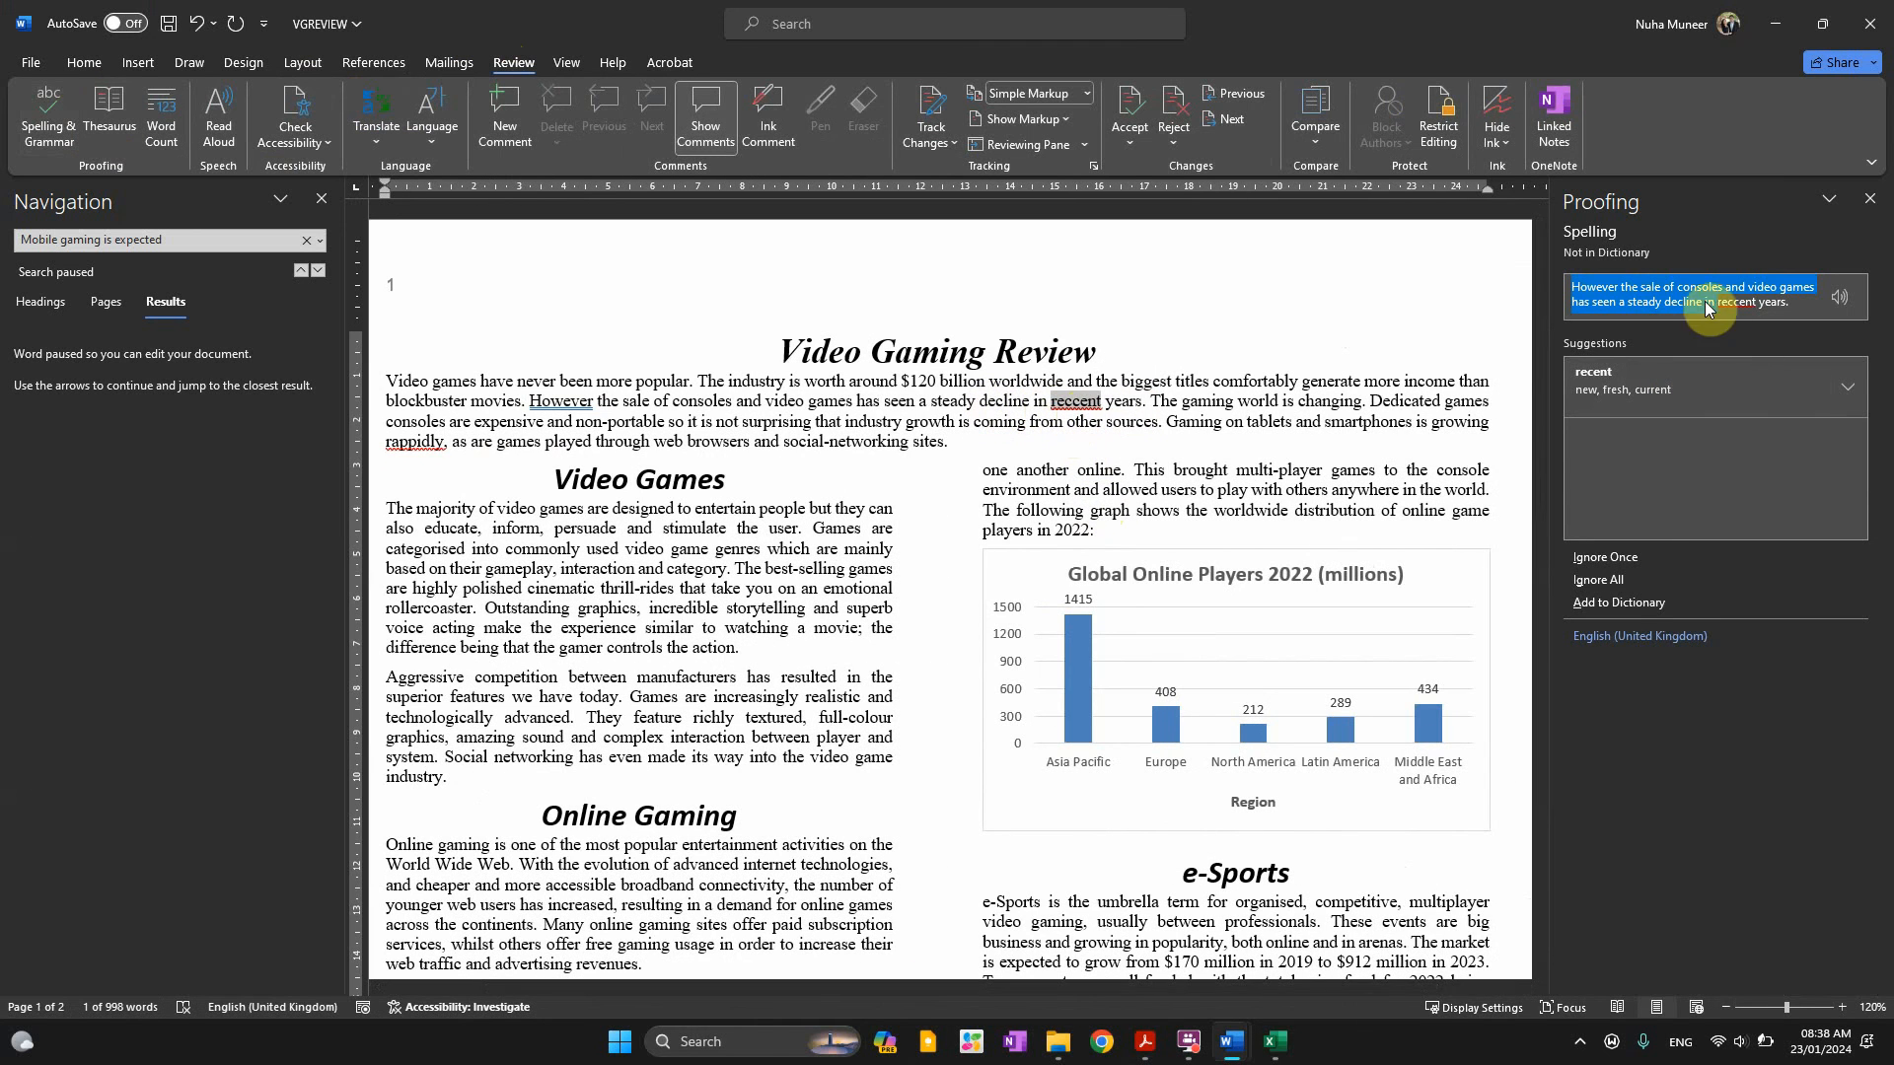
pyautogui.click(1736, 301)
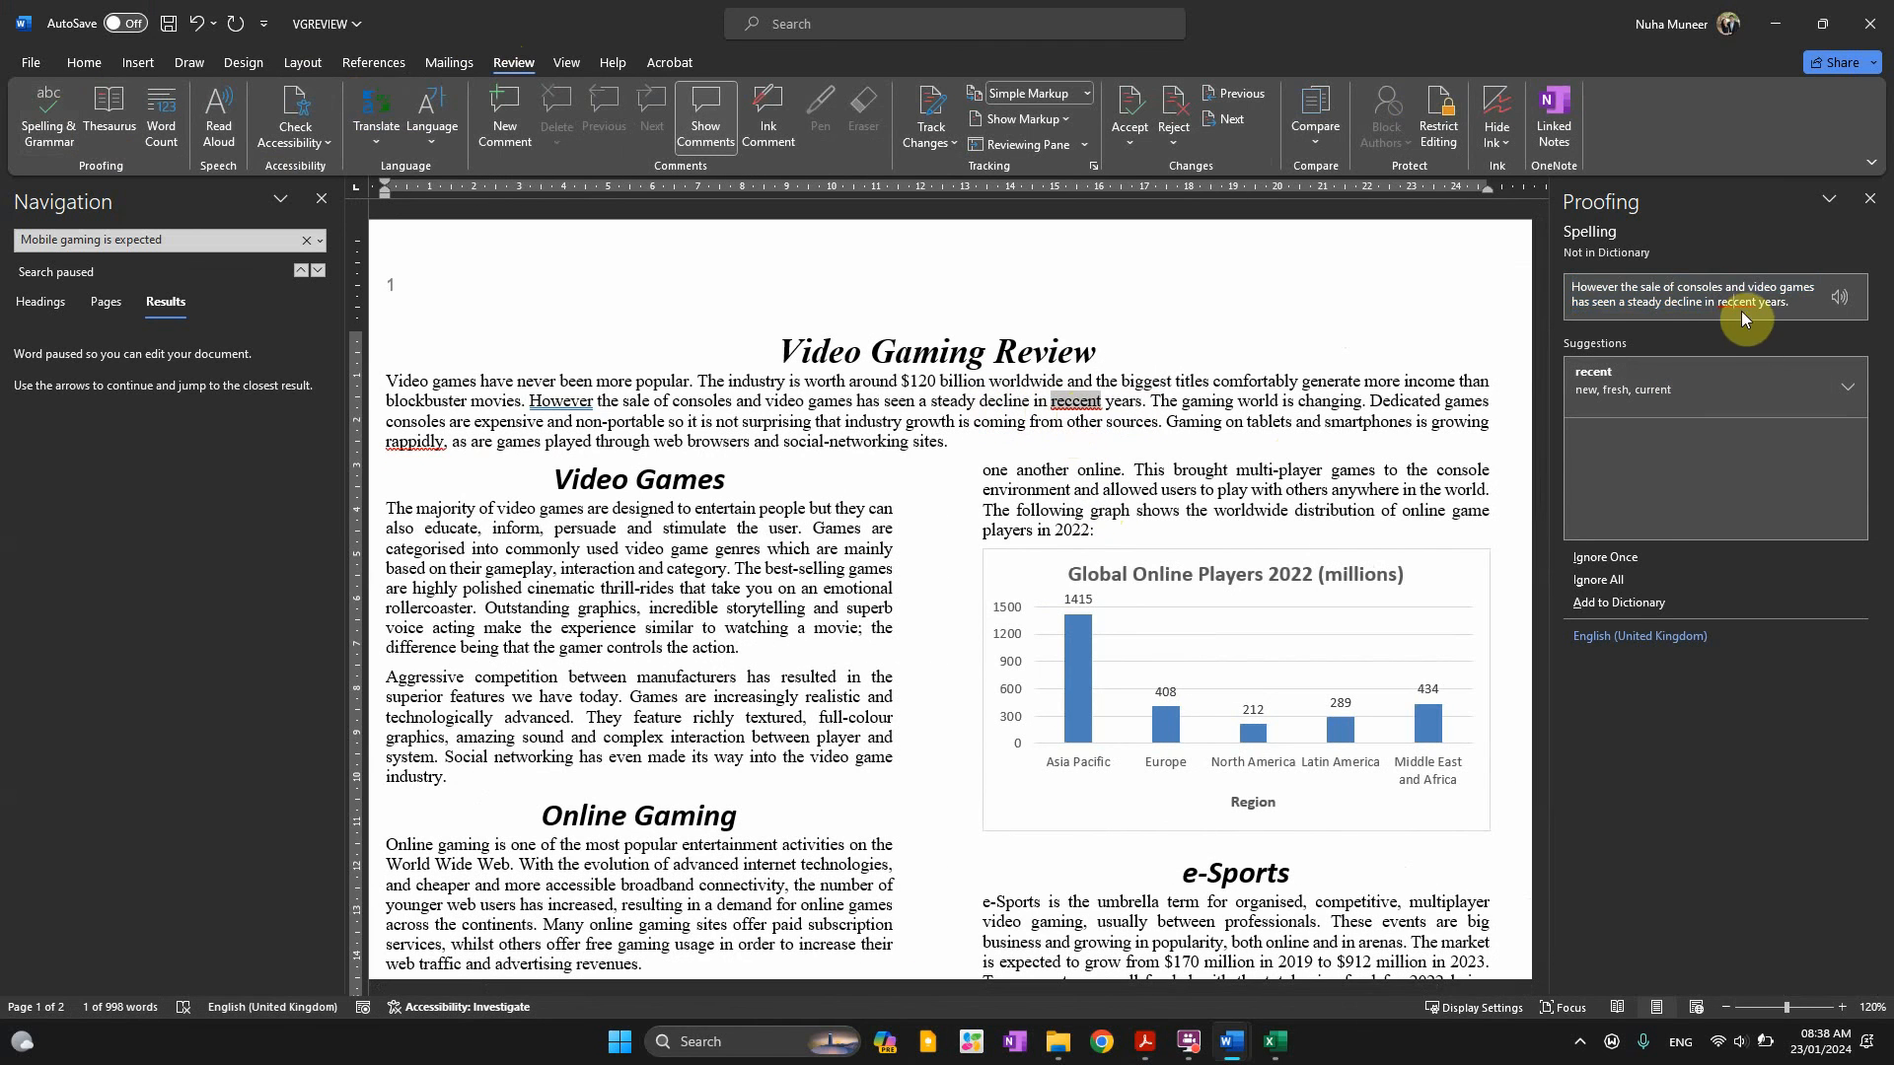
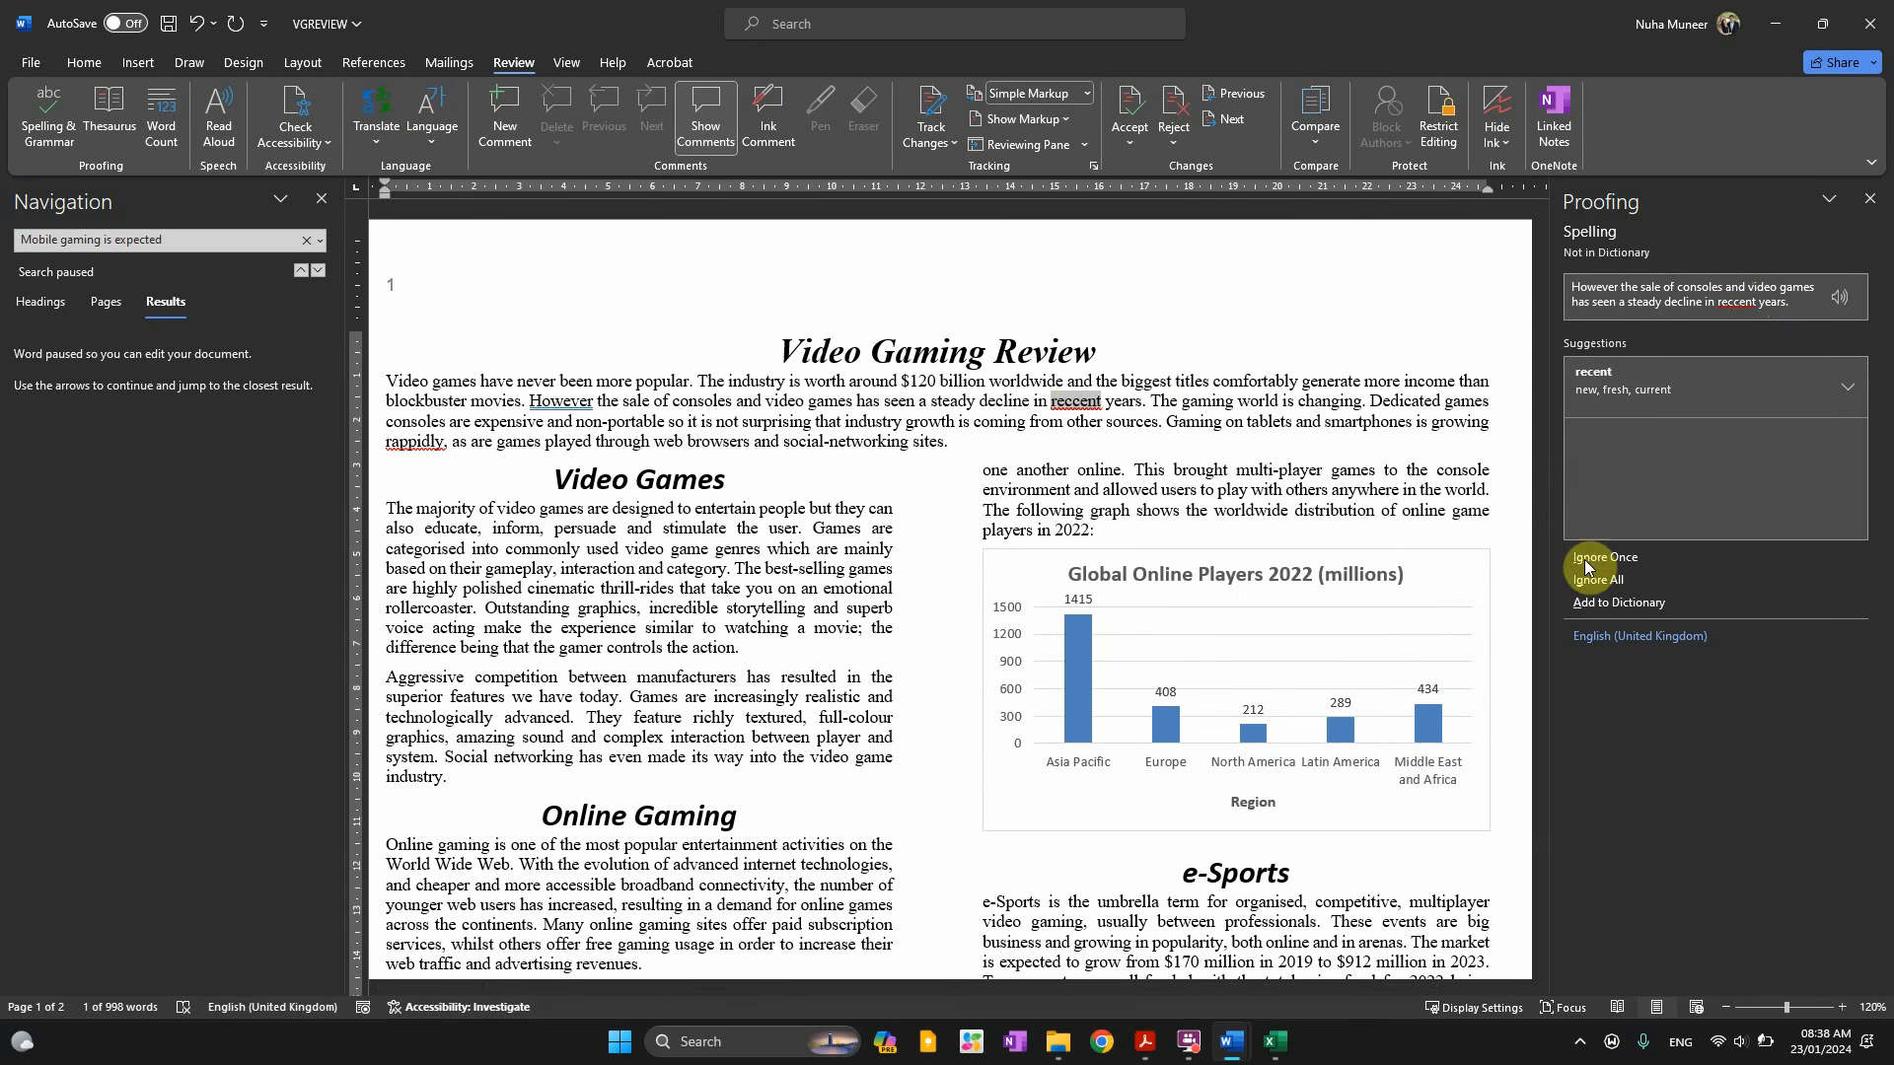
# Accept 'recent', 'However,' and 'rapidly' from the Proofing suggestions until the check completes
pyautogui.click(1691, 389)
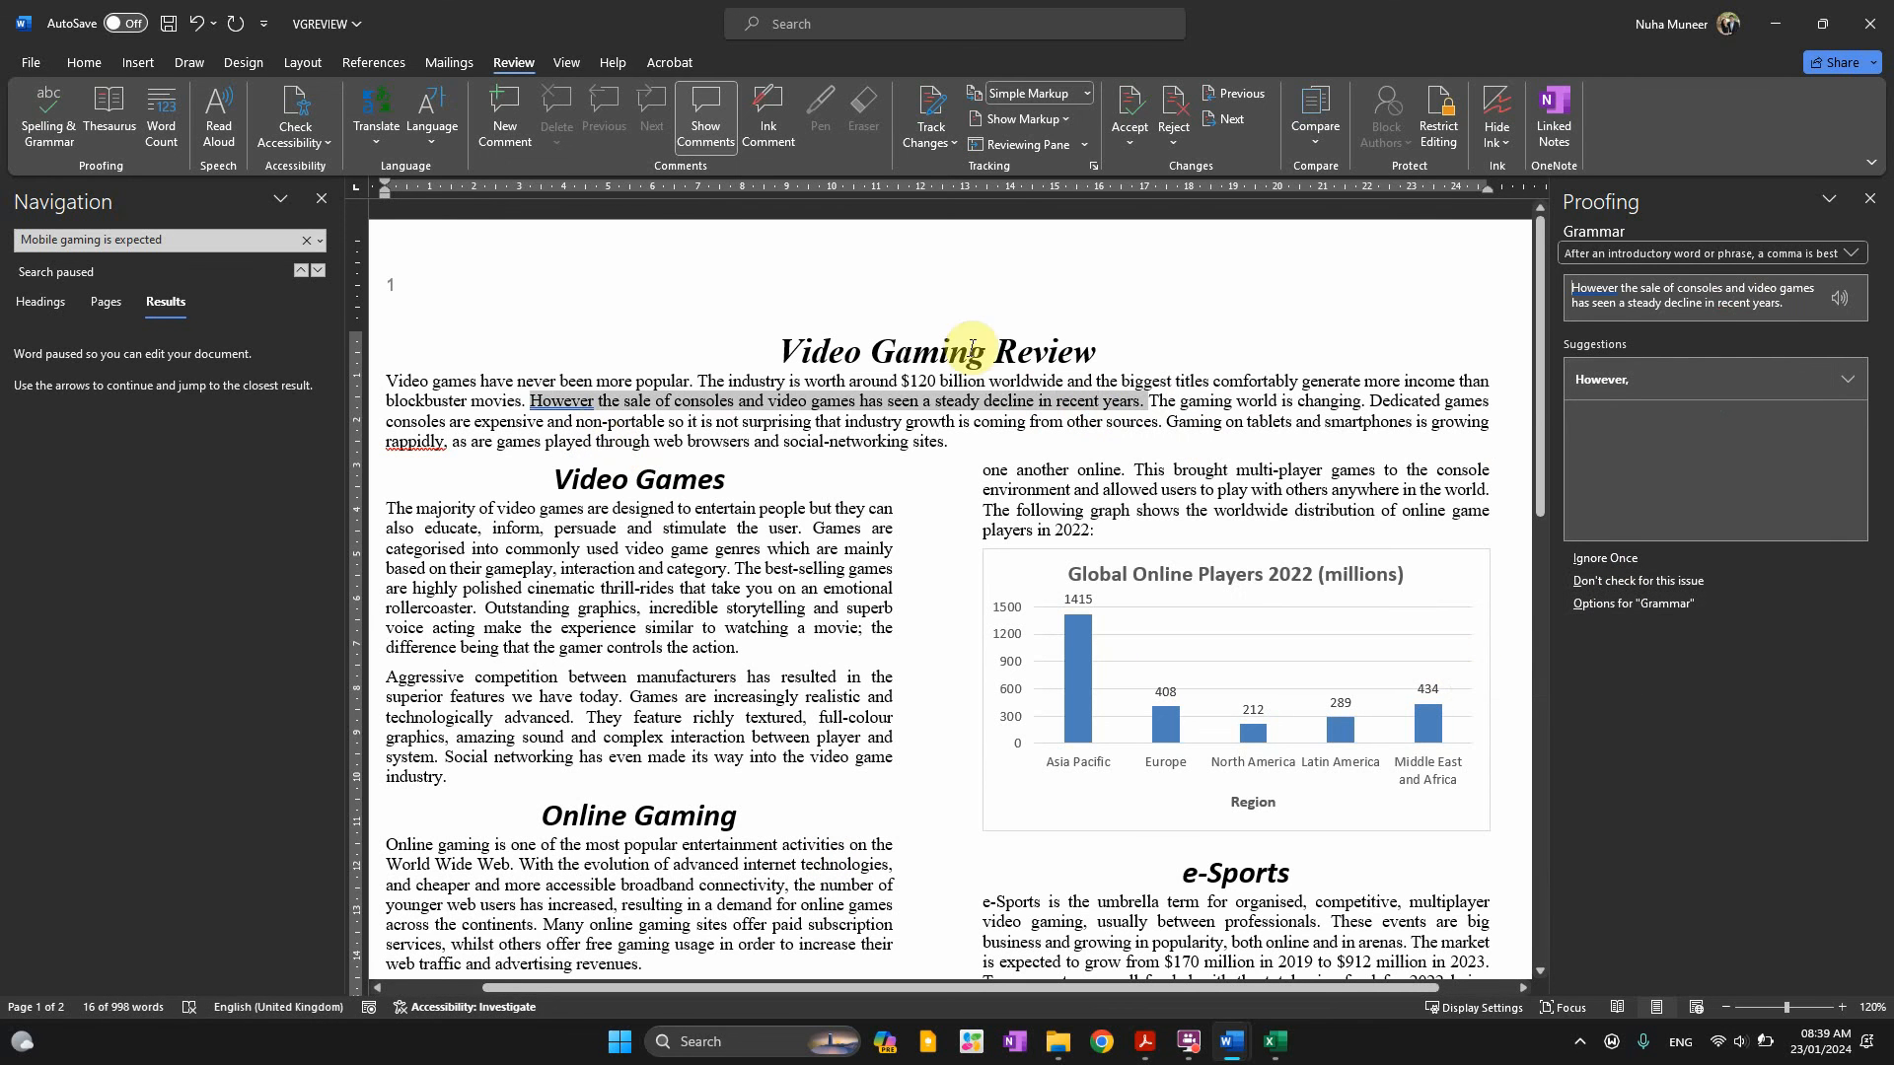
pyautogui.click(1624, 381)
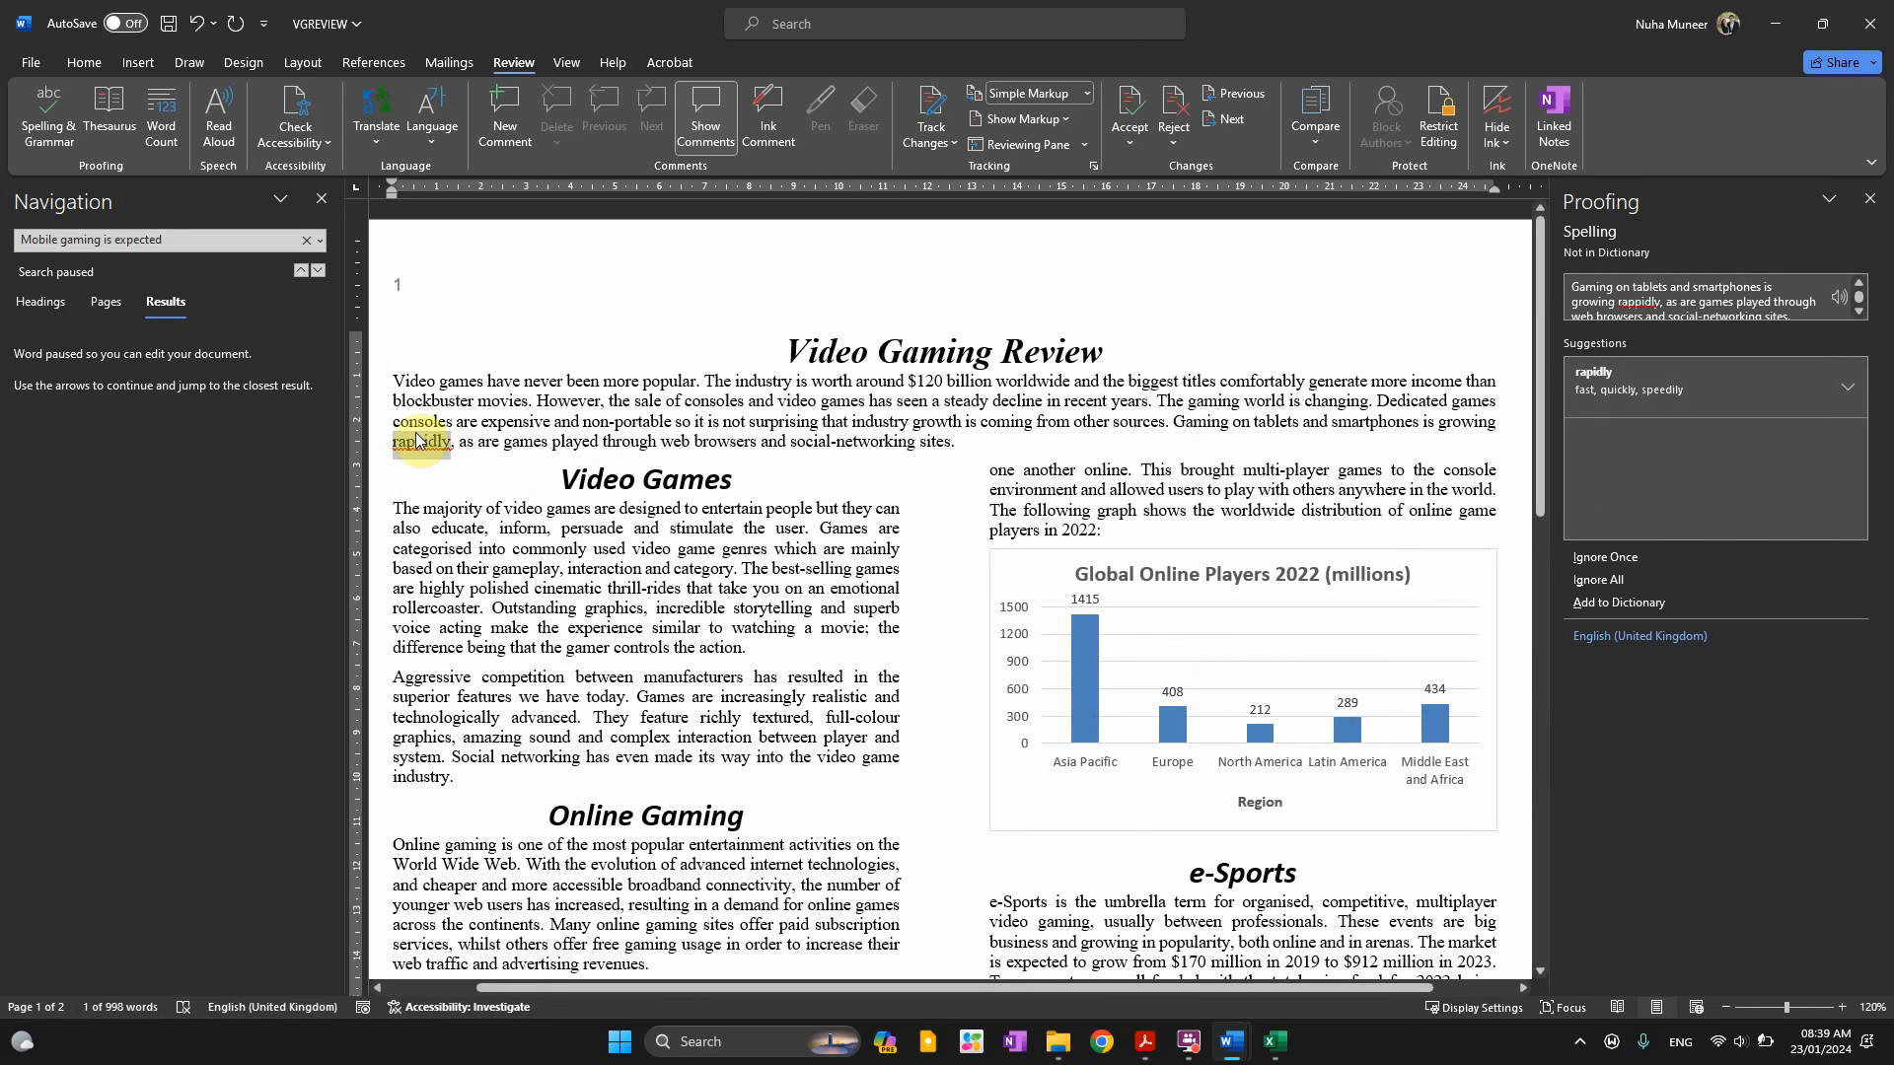
pyautogui.click(1615, 388)
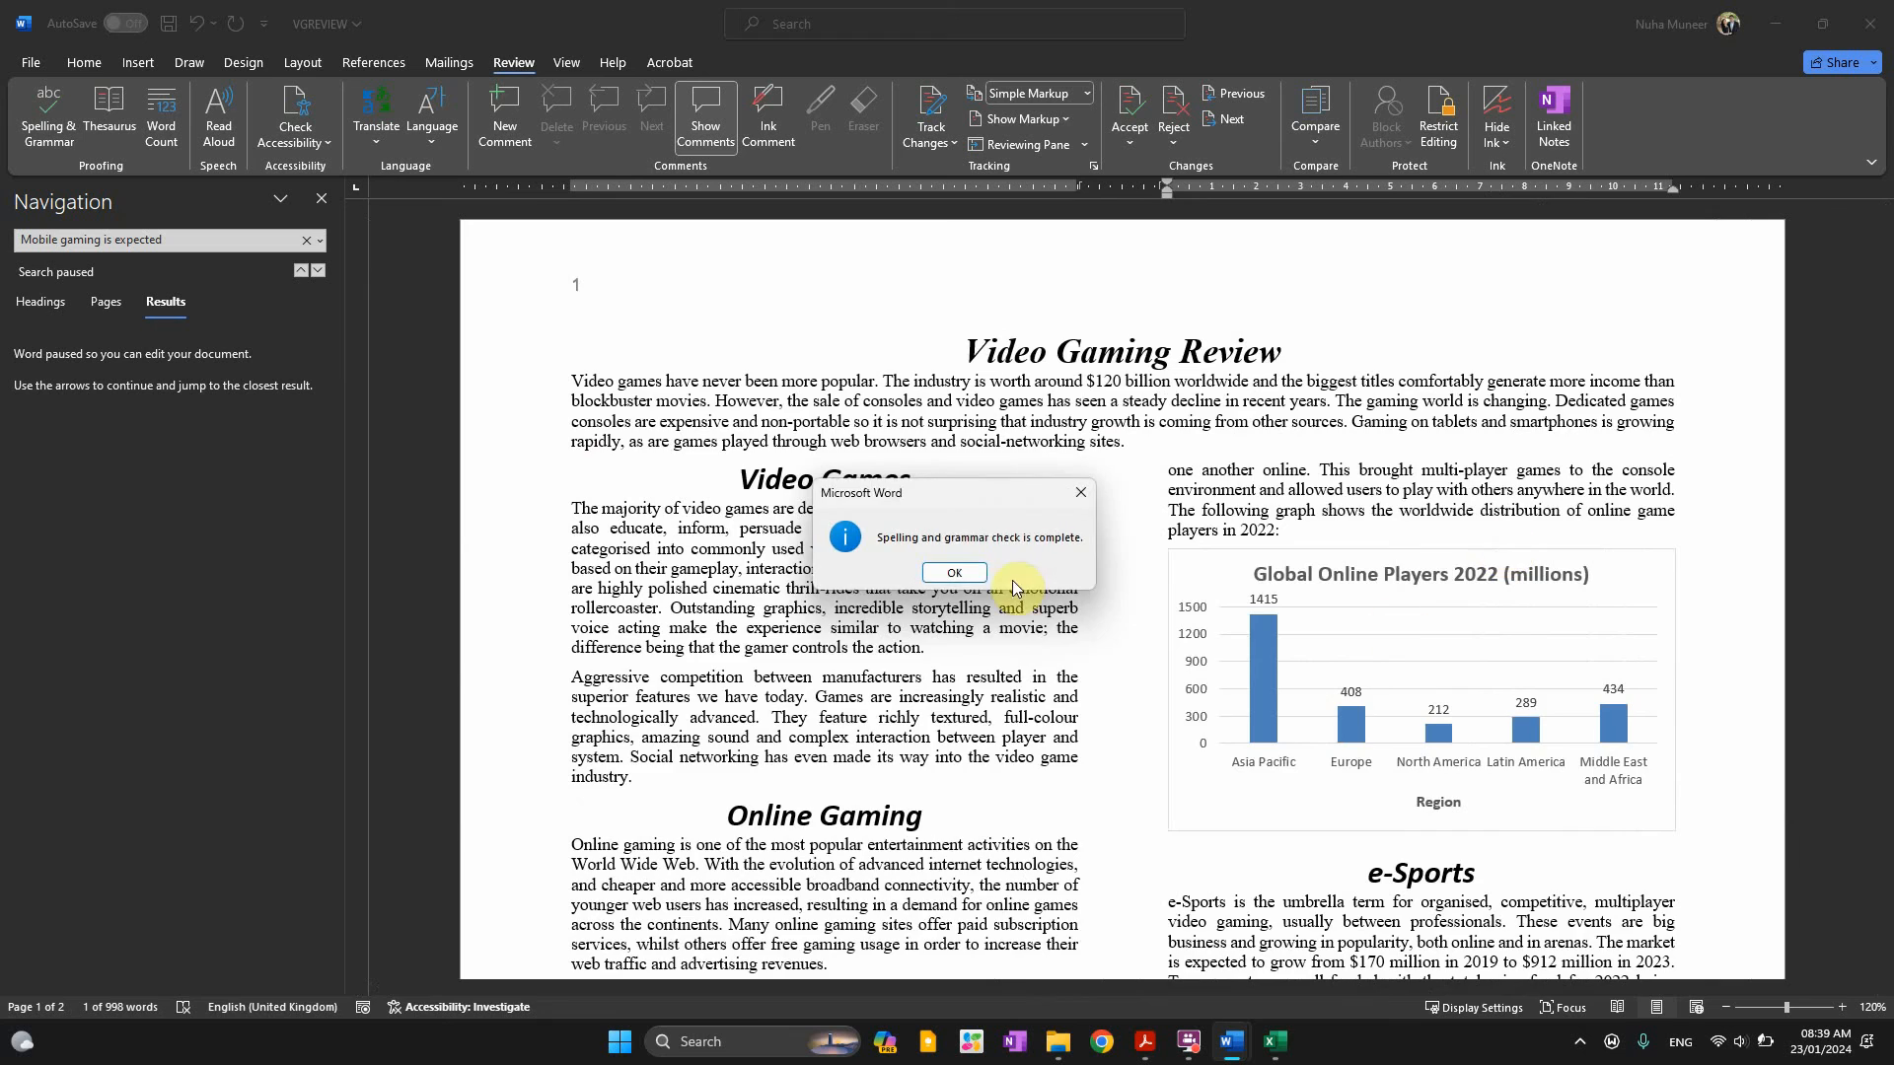
# Close the spell-check message and highlight the question paper's requirement that the list not split
pyautogui.press('Return')
pyautogui.scroll(-10, 1233, 600)
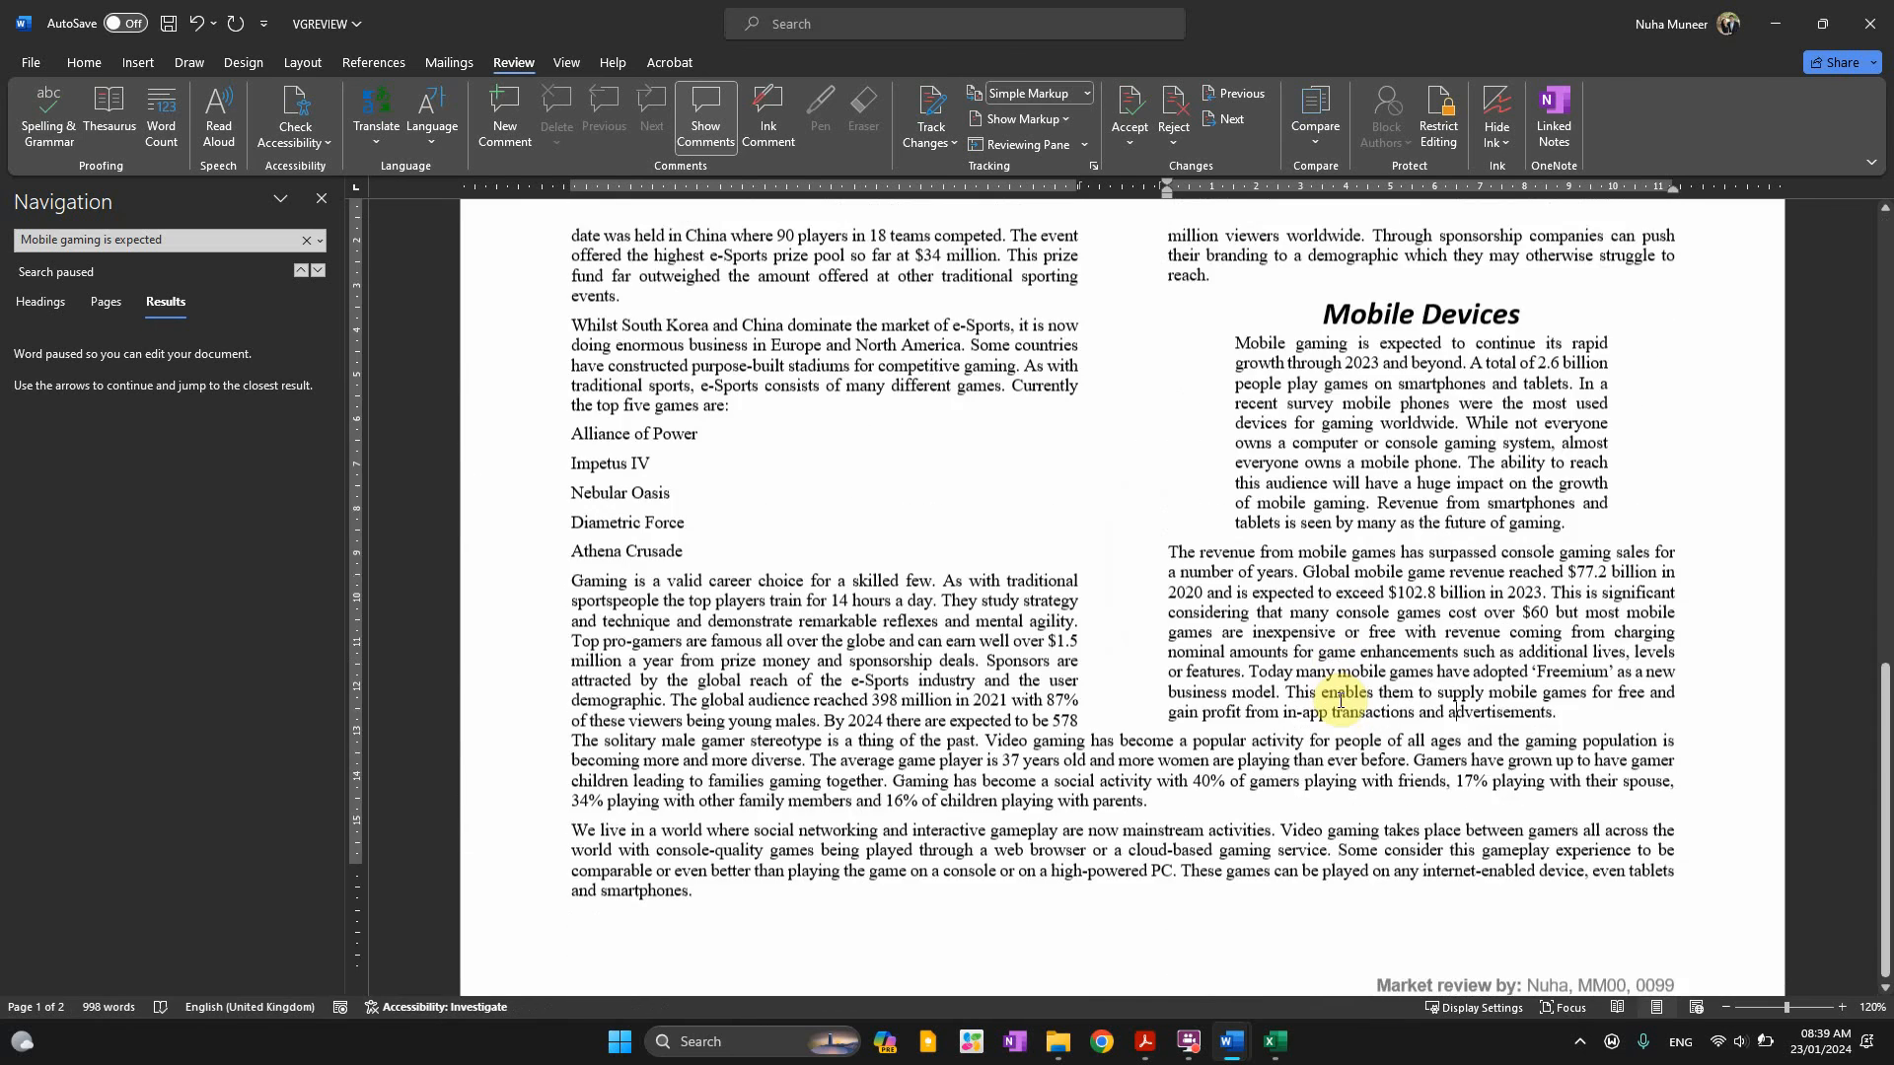
pyautogui.scroll(15, 1340, 700)
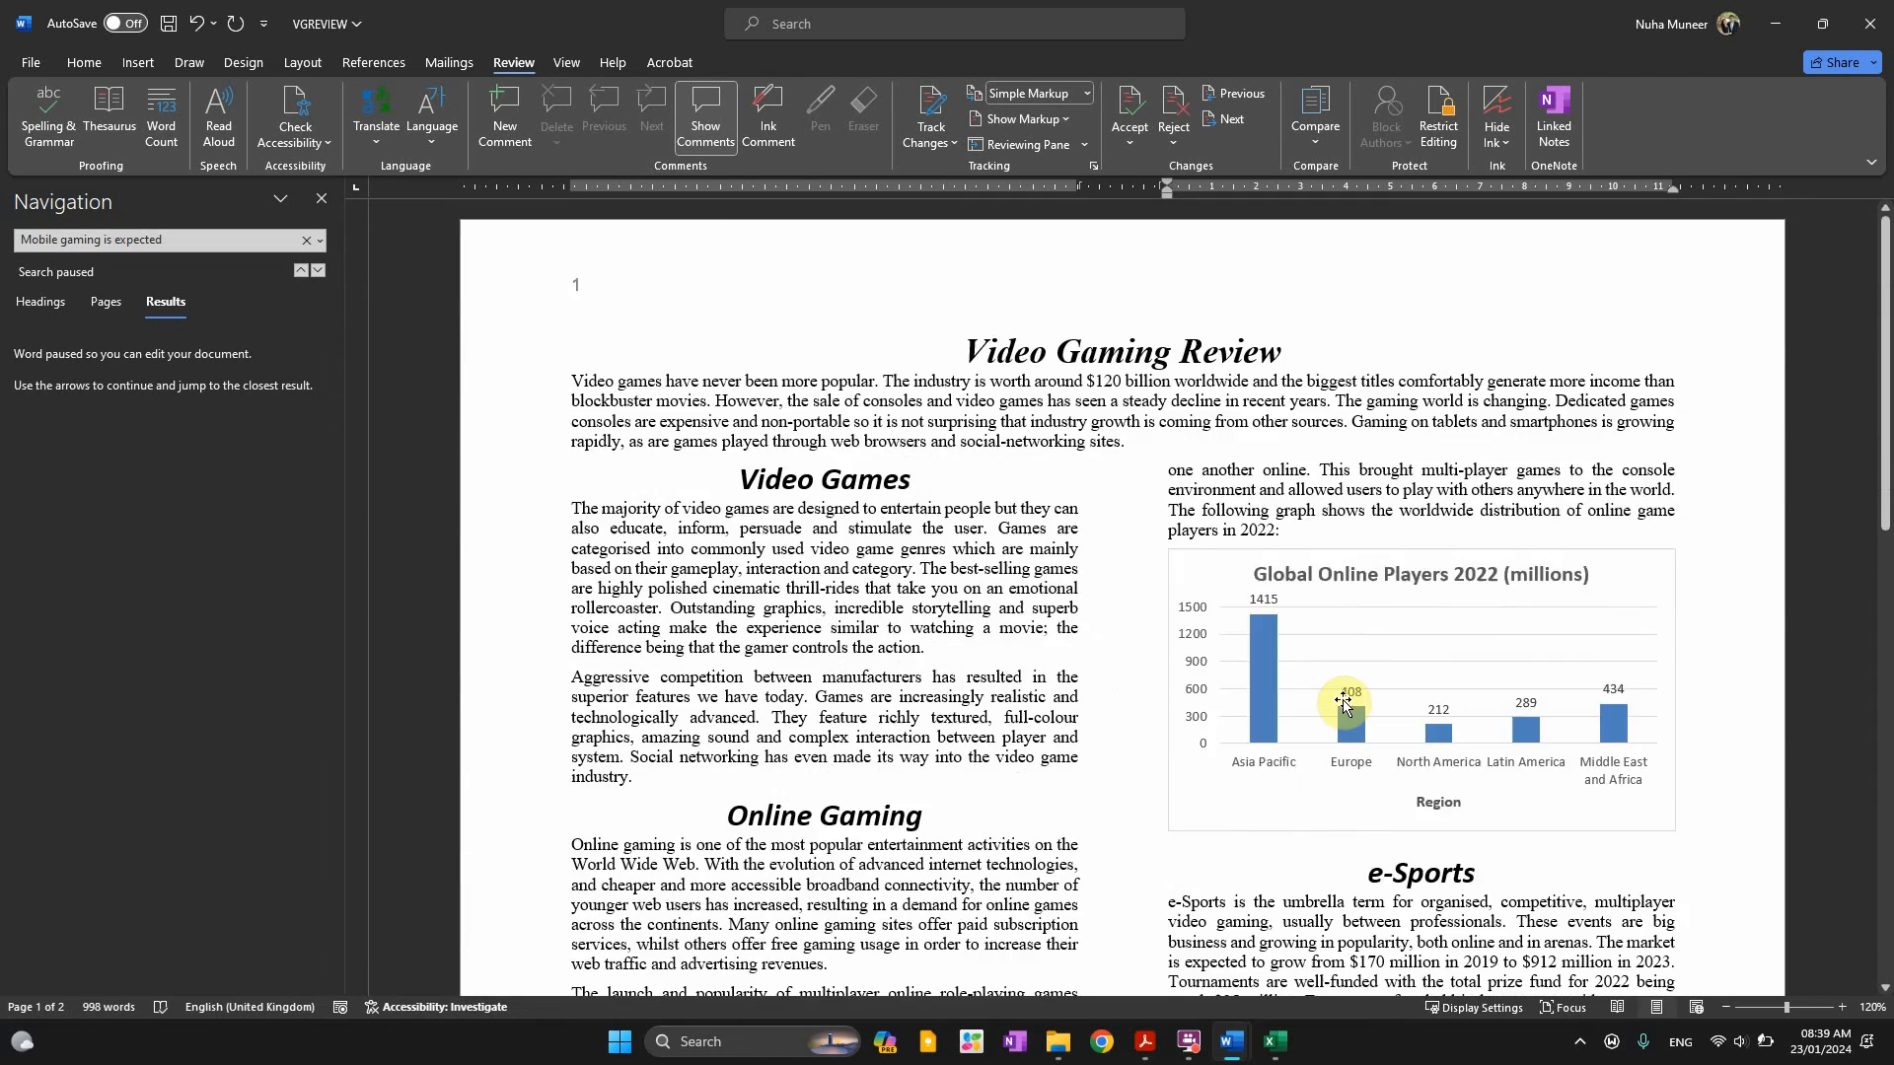
pyautogui.hotkey('alt', 'Tab')
pyautogui.scroll(-3, 771, 643)
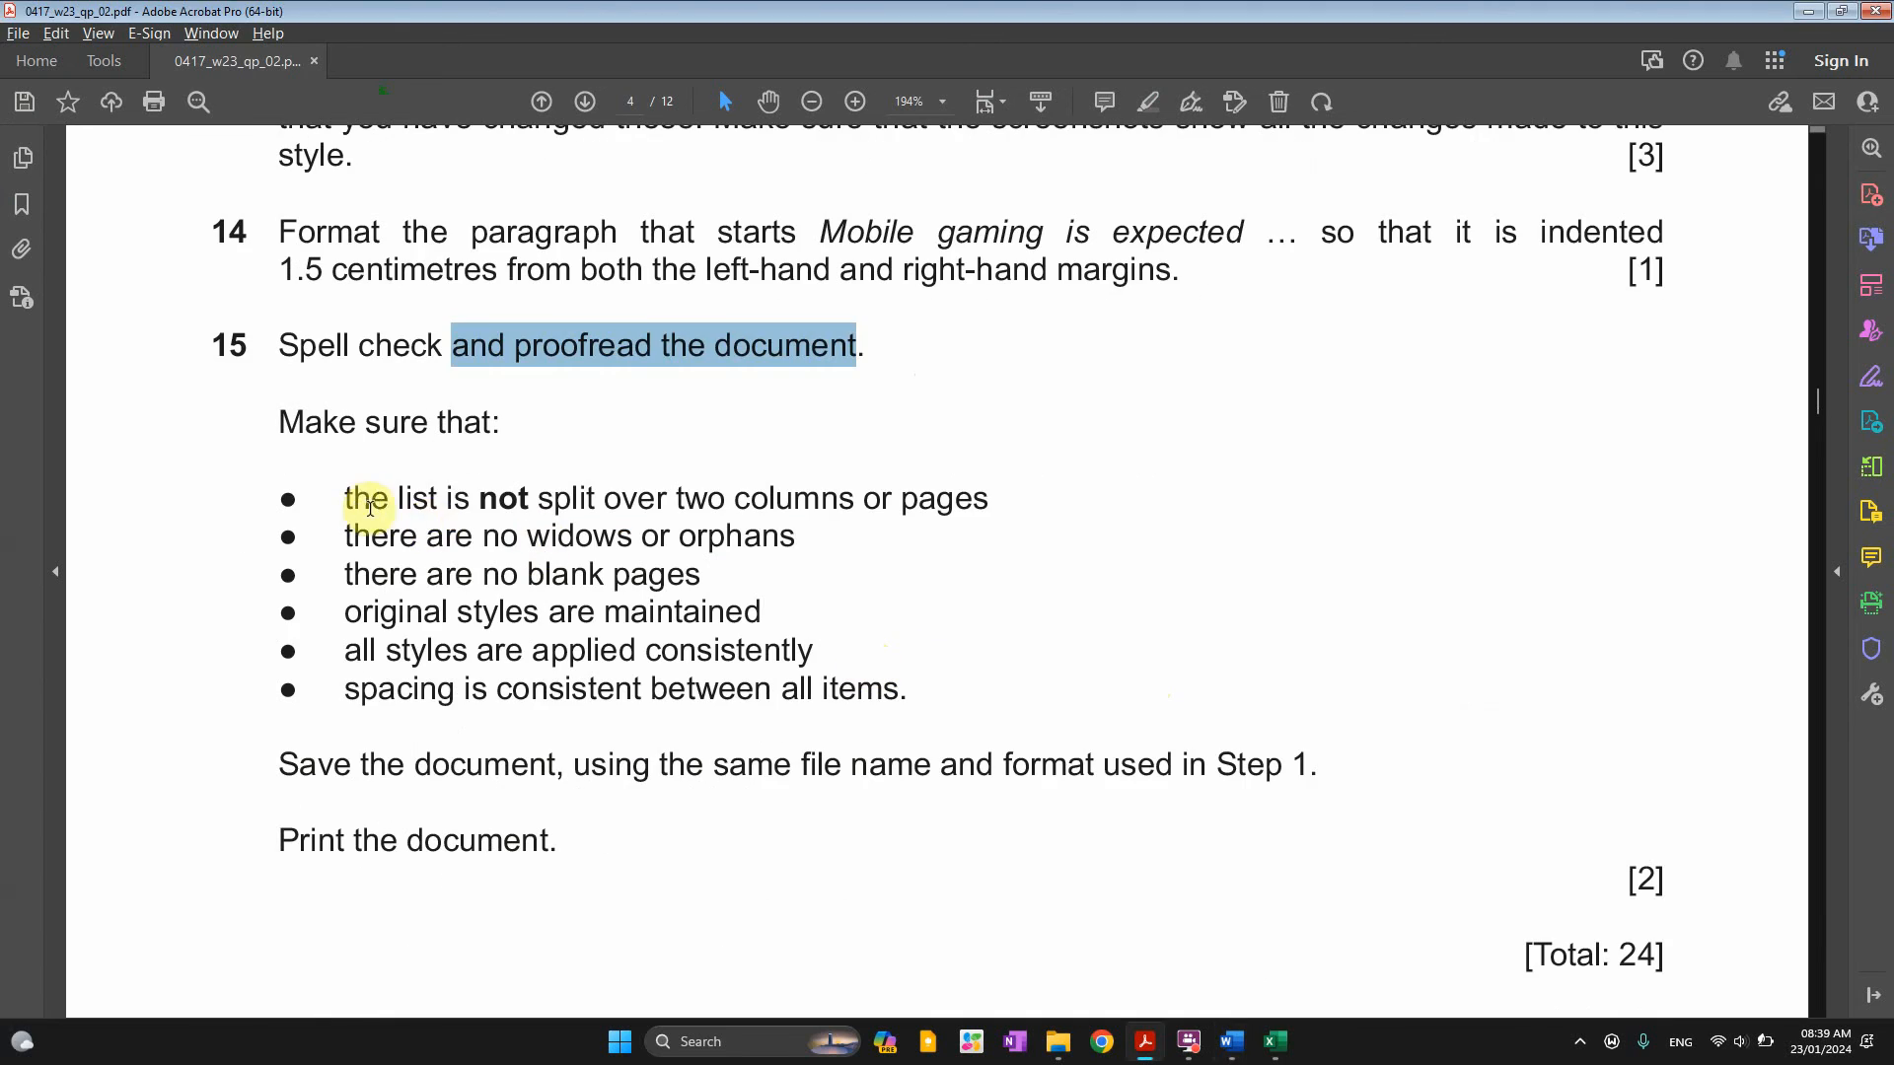
pyautogui.moveTo(390, 500); pyautogui.dragTo(891, 500)
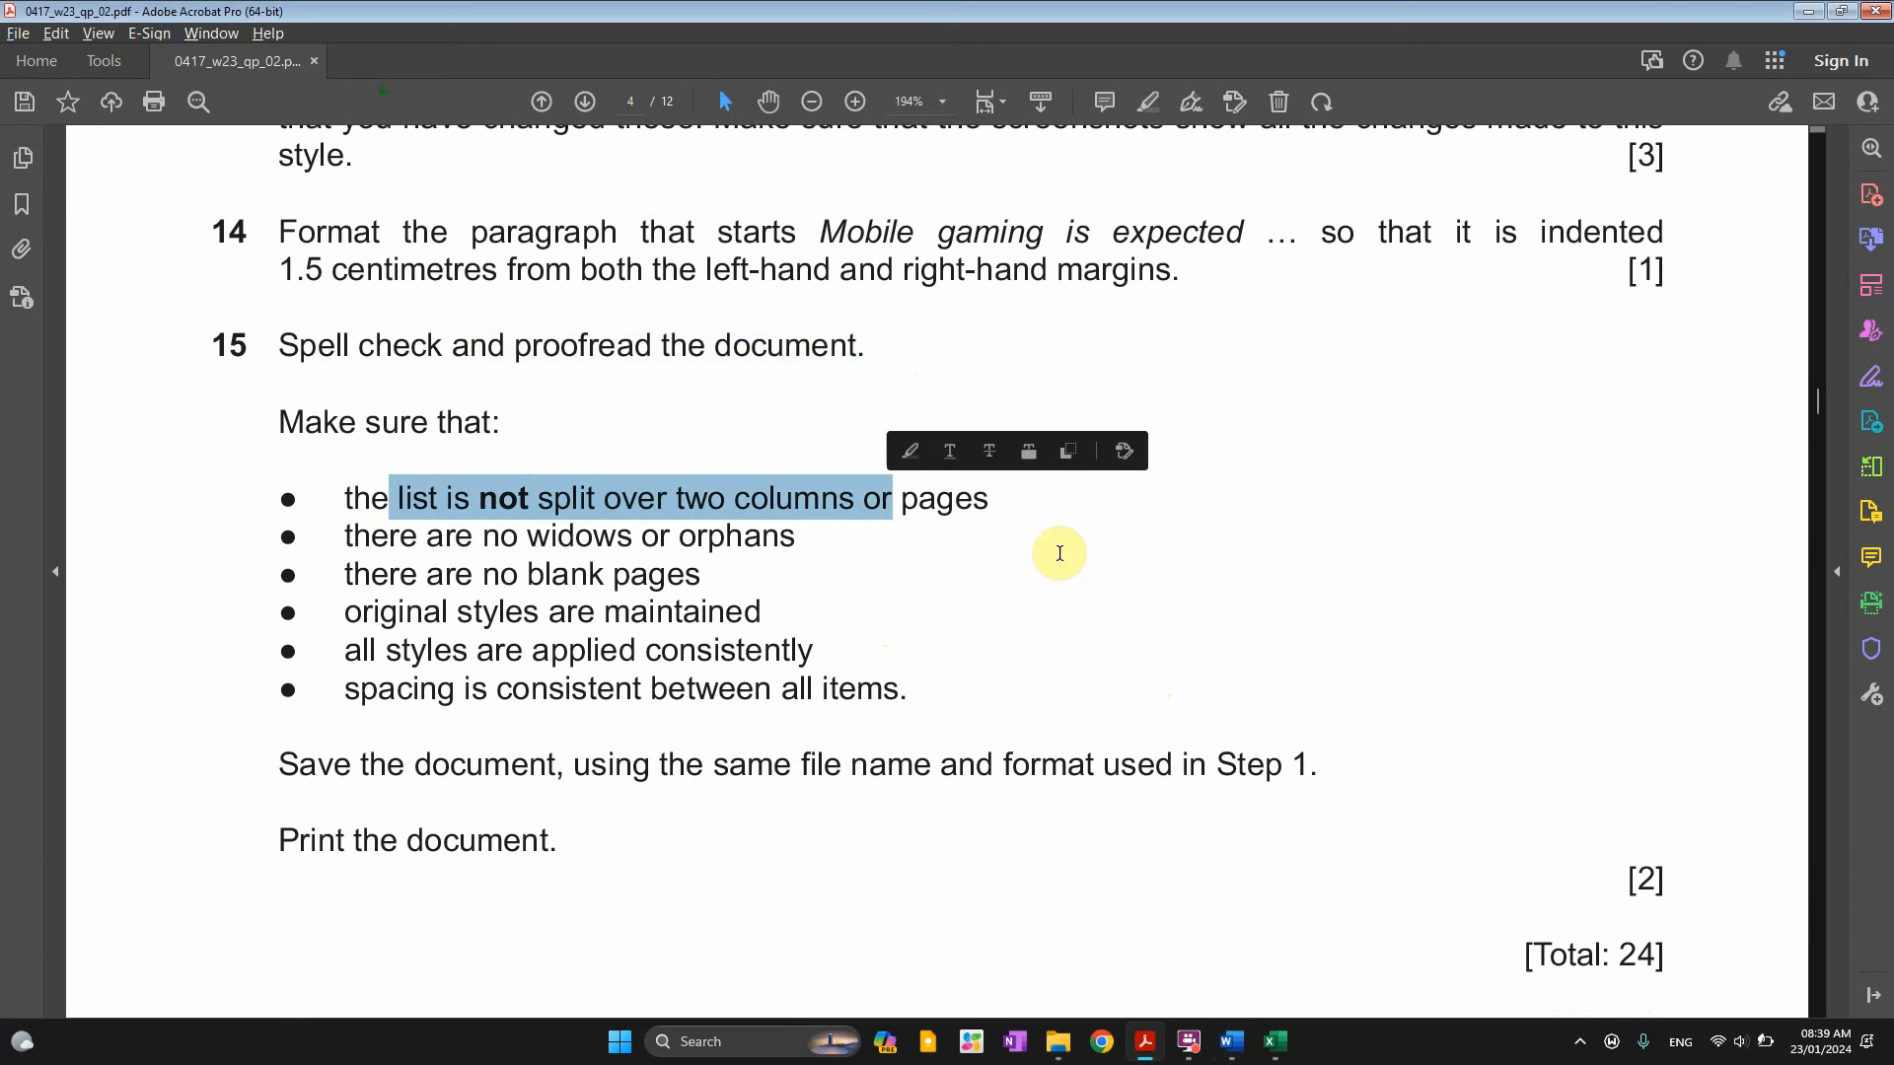
# Select the five game-title lines in VGREVIEW to check they stay in one column
pyautogui.hotkey('alt', 'Tab')
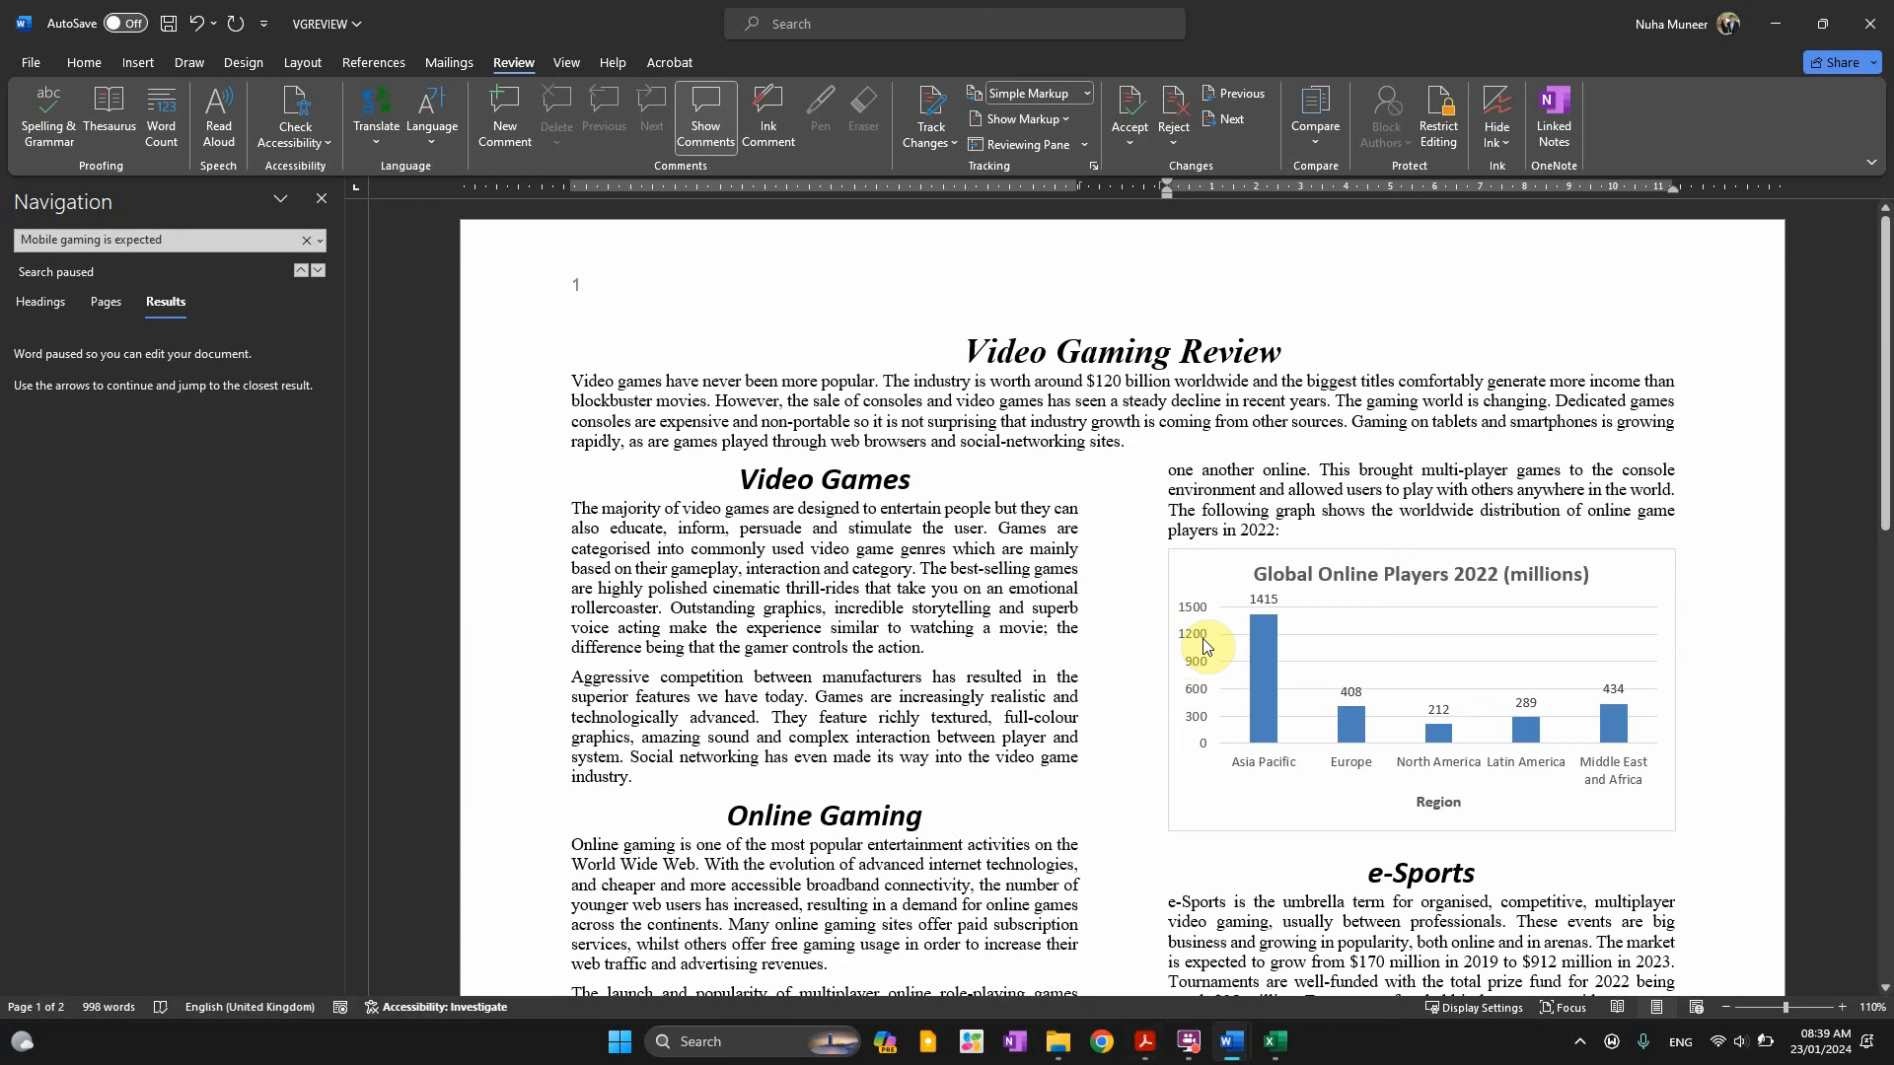
pyautogui.keyDown('ctrl'); pyautogui.scroll(-1, 1086, 635); pyautogui.keyUp('ctrl')
pyautogui.scroll(-8, 1086, 634)
pyautogui.scroll(-7, 1411, 782)
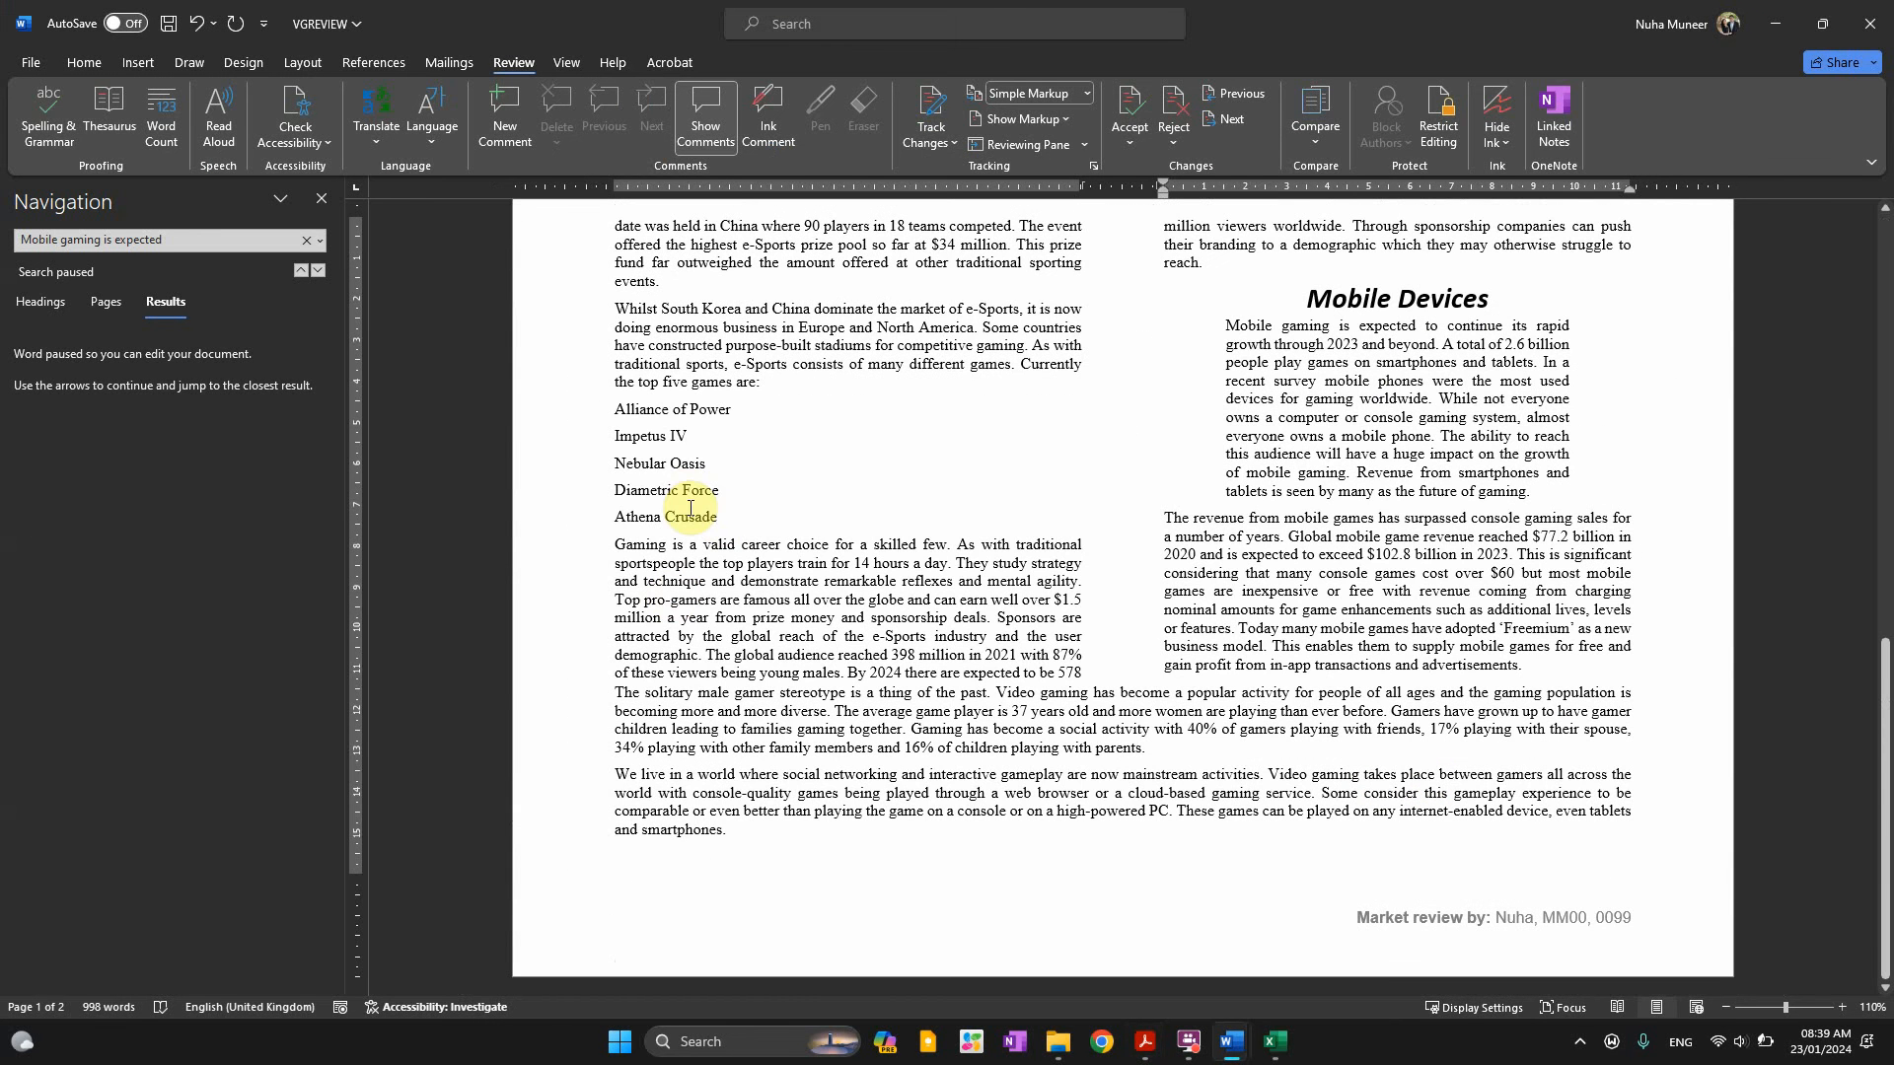
pyautogui.moveTo(723, 520); pyautogui.dragTo(603, 406)
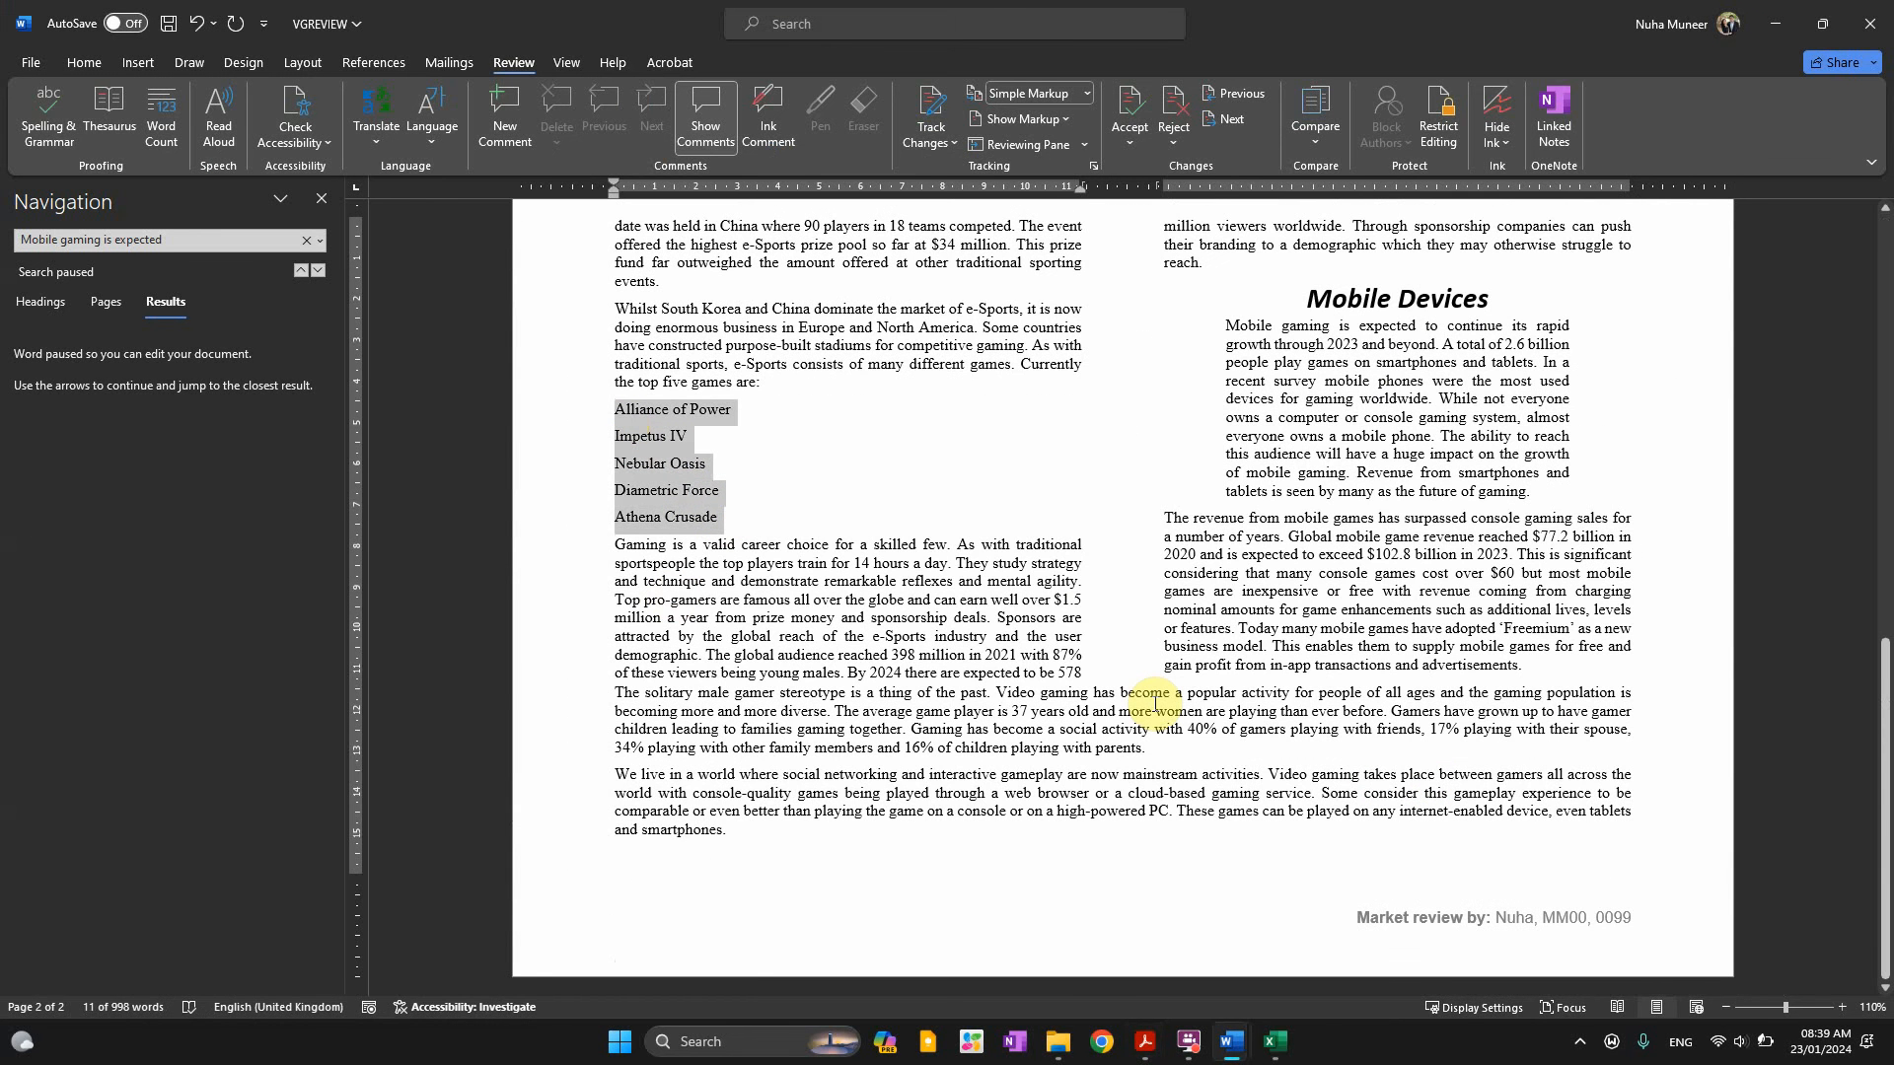
pyautogui.hotkey('alt', 'Tab')
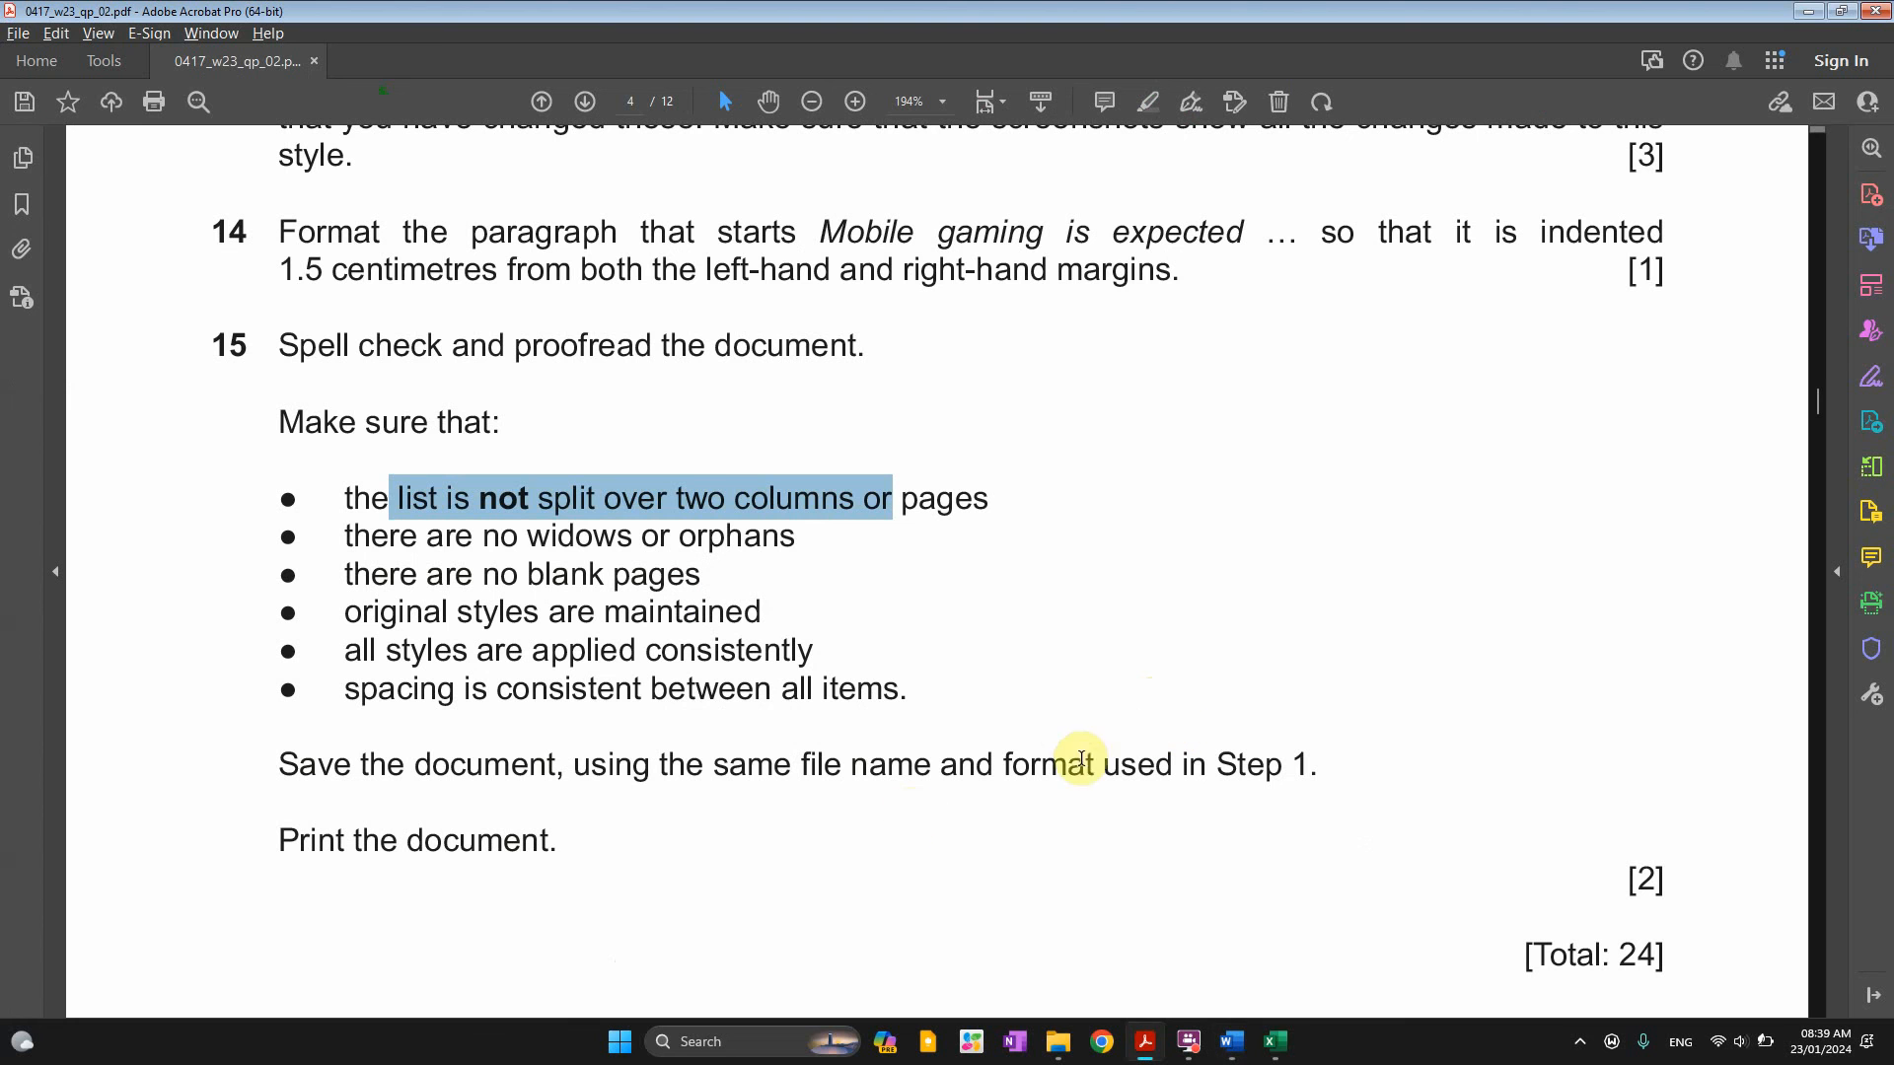
# Highlight the widows-and-orphans requirement, then select the whole VGREVIEW document
pyautogui.moveTo(420, 537); pyautogui.dragTo(671, 537)
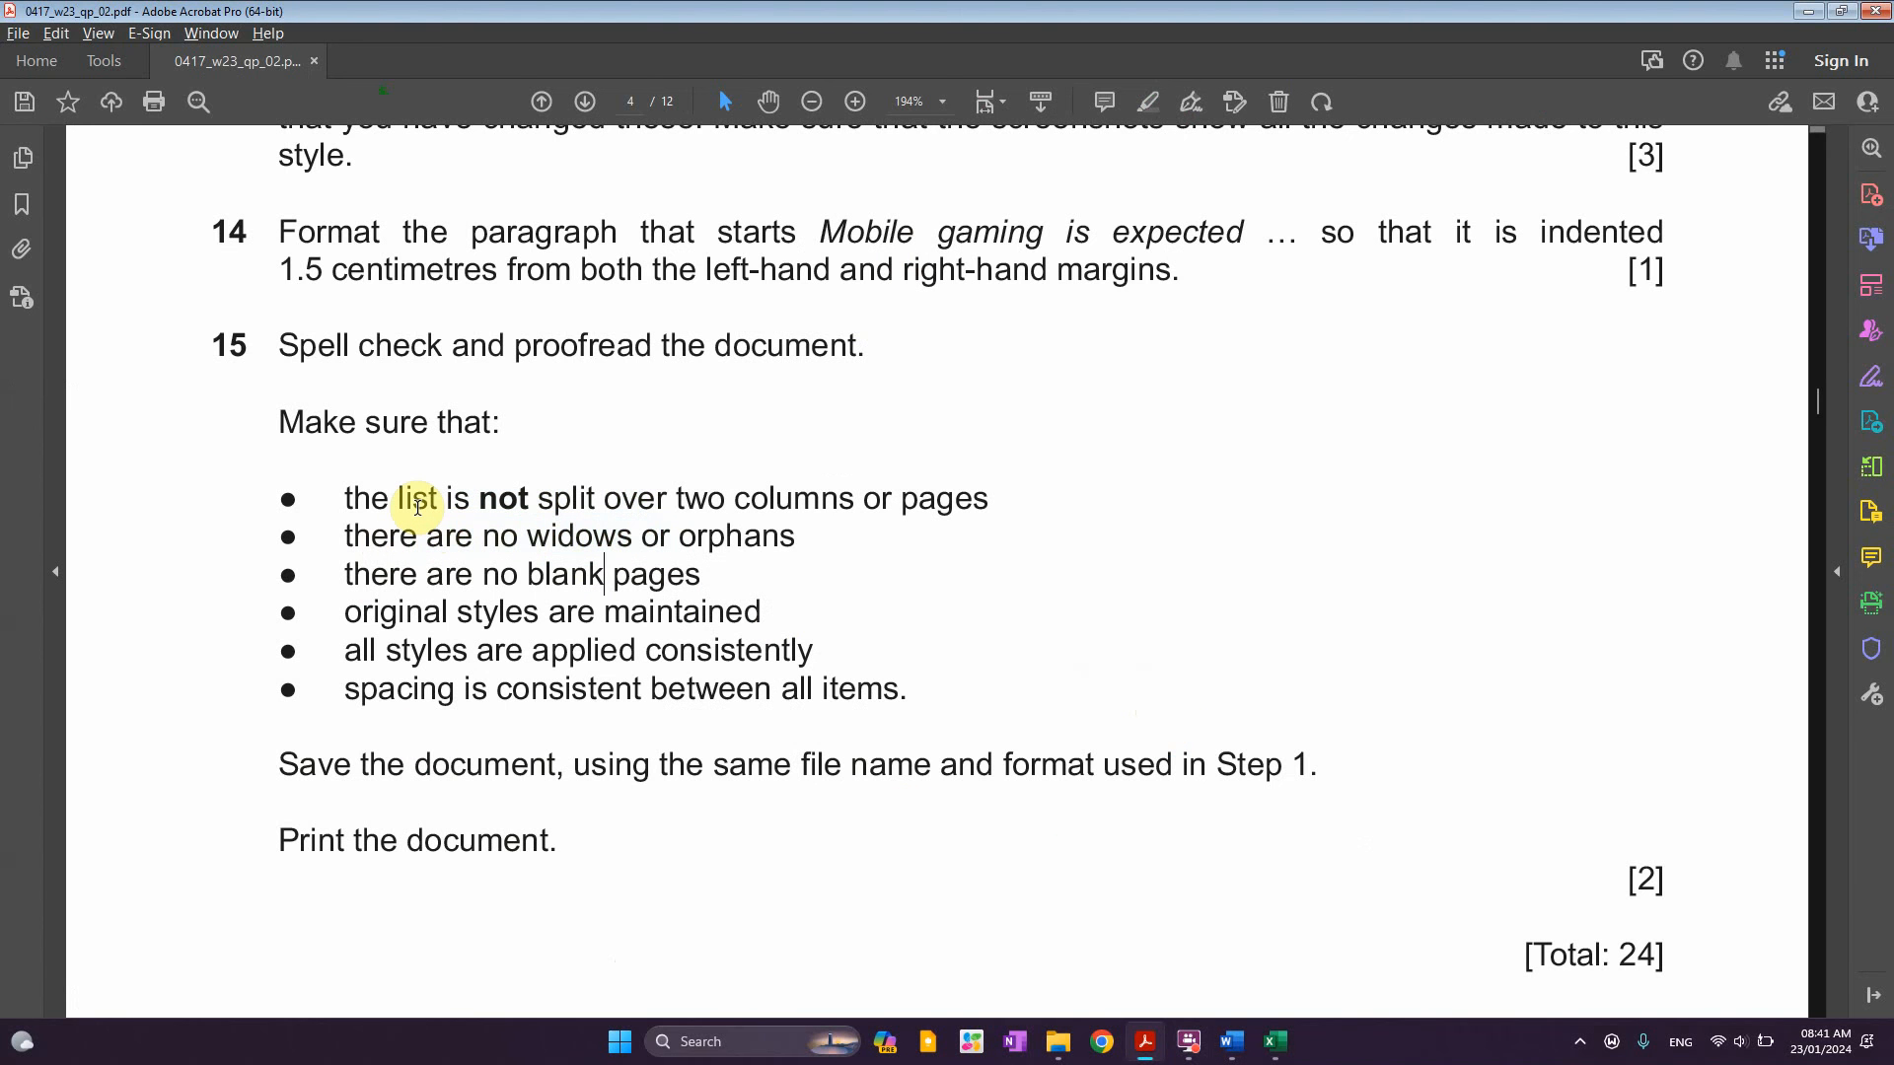
pyautogui.hotkey('alt', 'Tab')
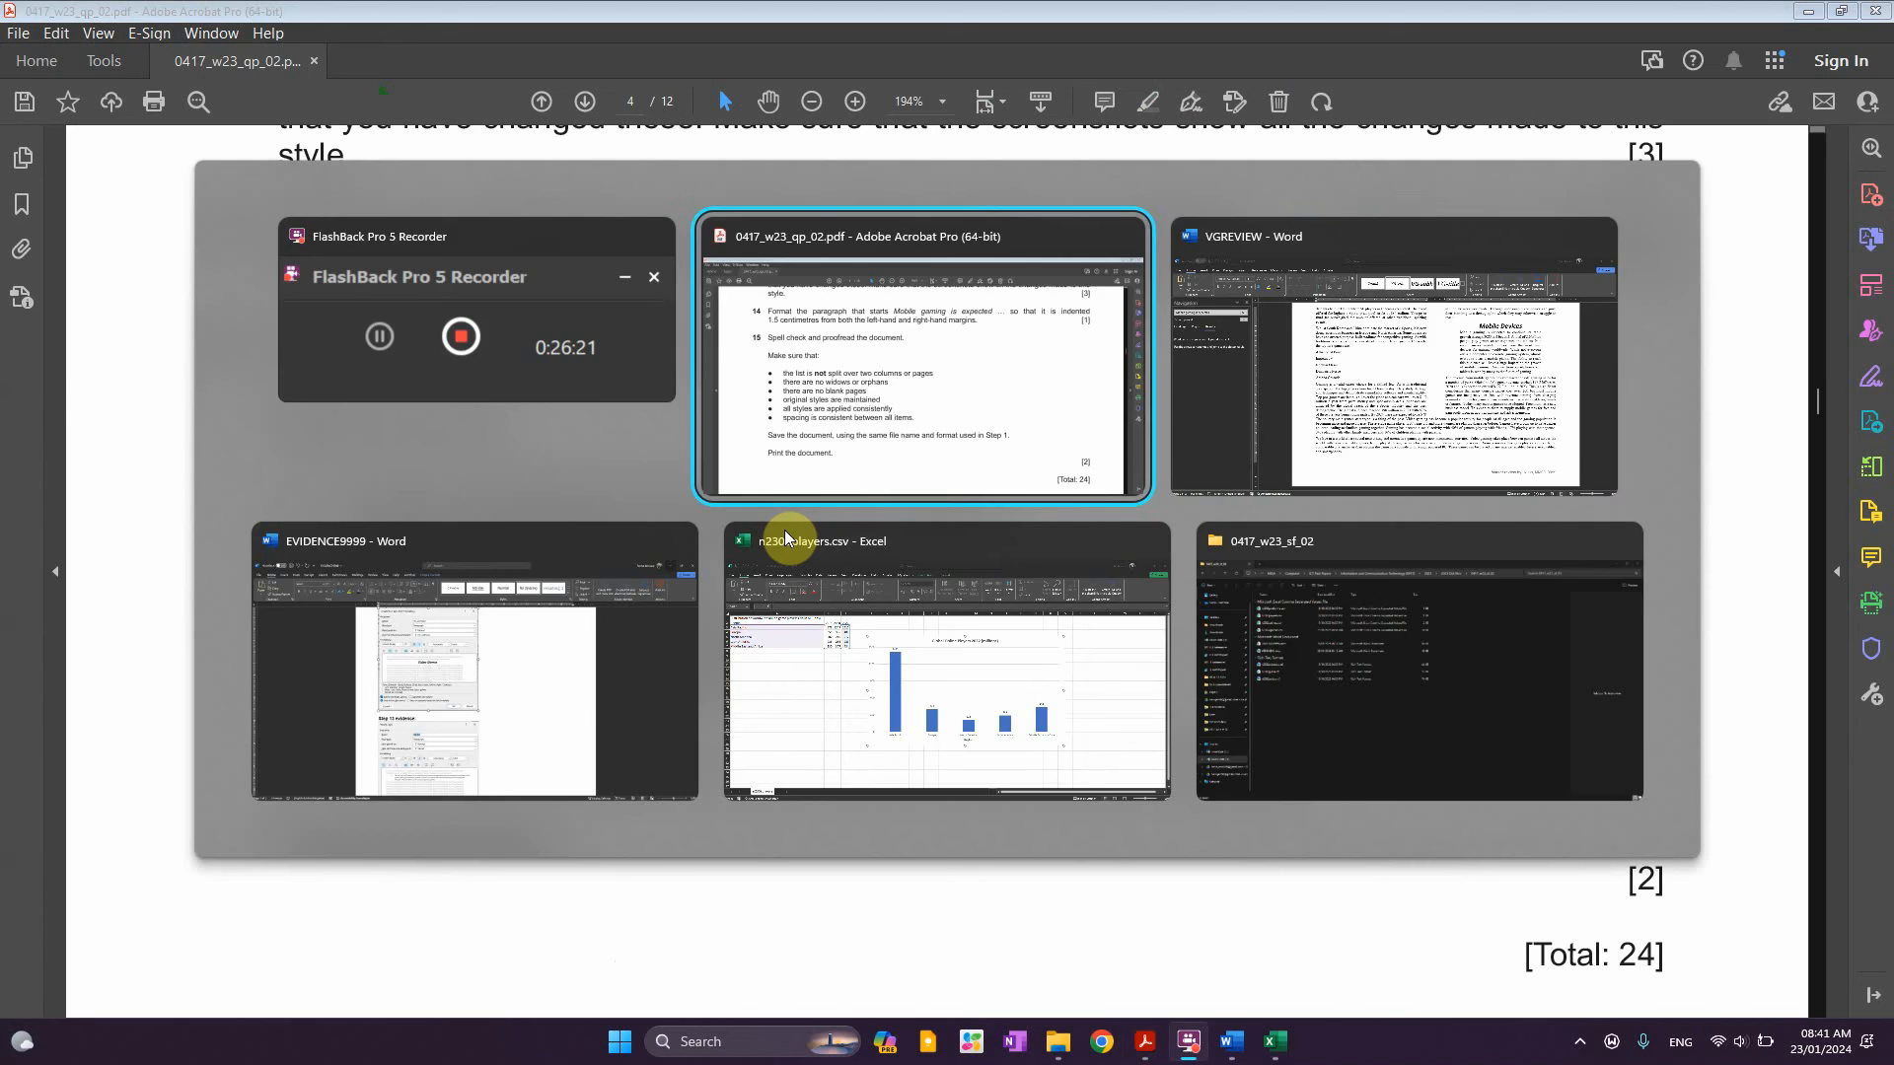
pyautogui.hotkey('ctrl', 'a')
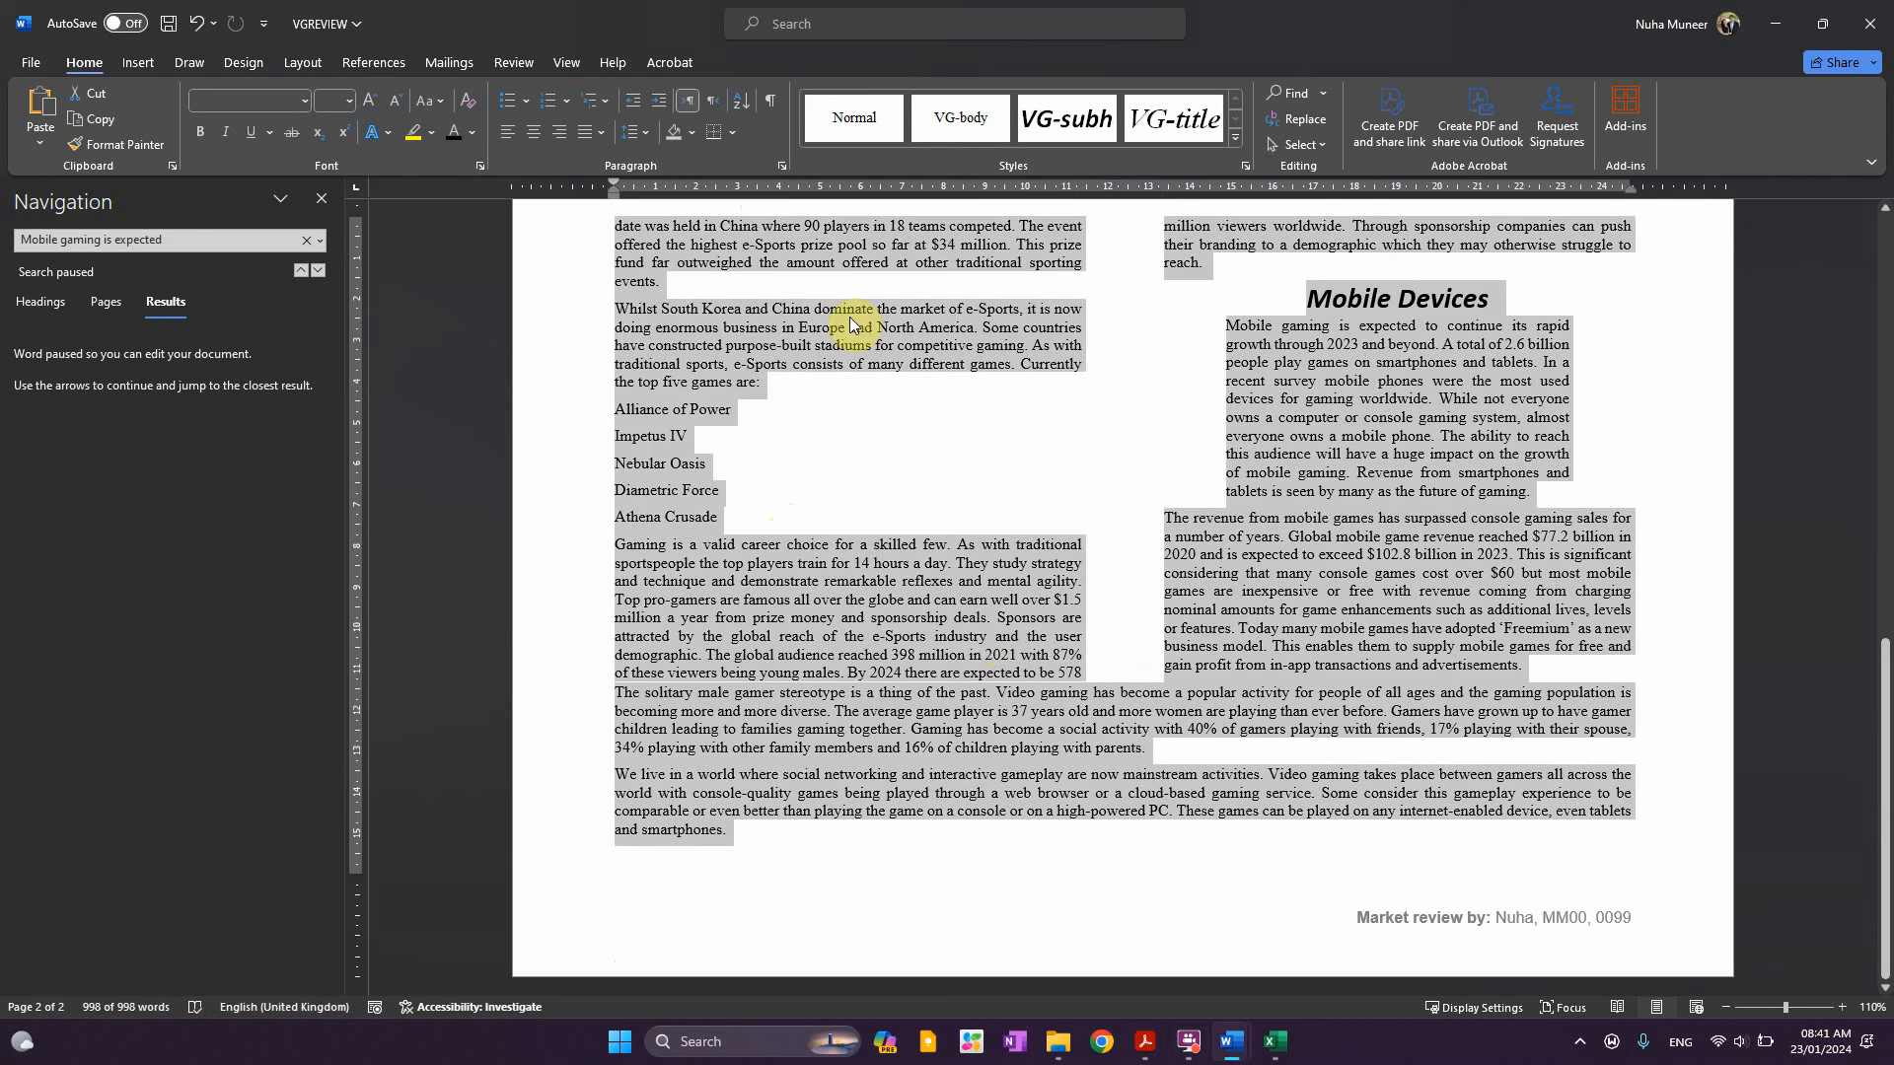
# Turn on Widow/Orphan control under Line and Page Breaks for all paragraphs
pyautogui.click(782, 167)
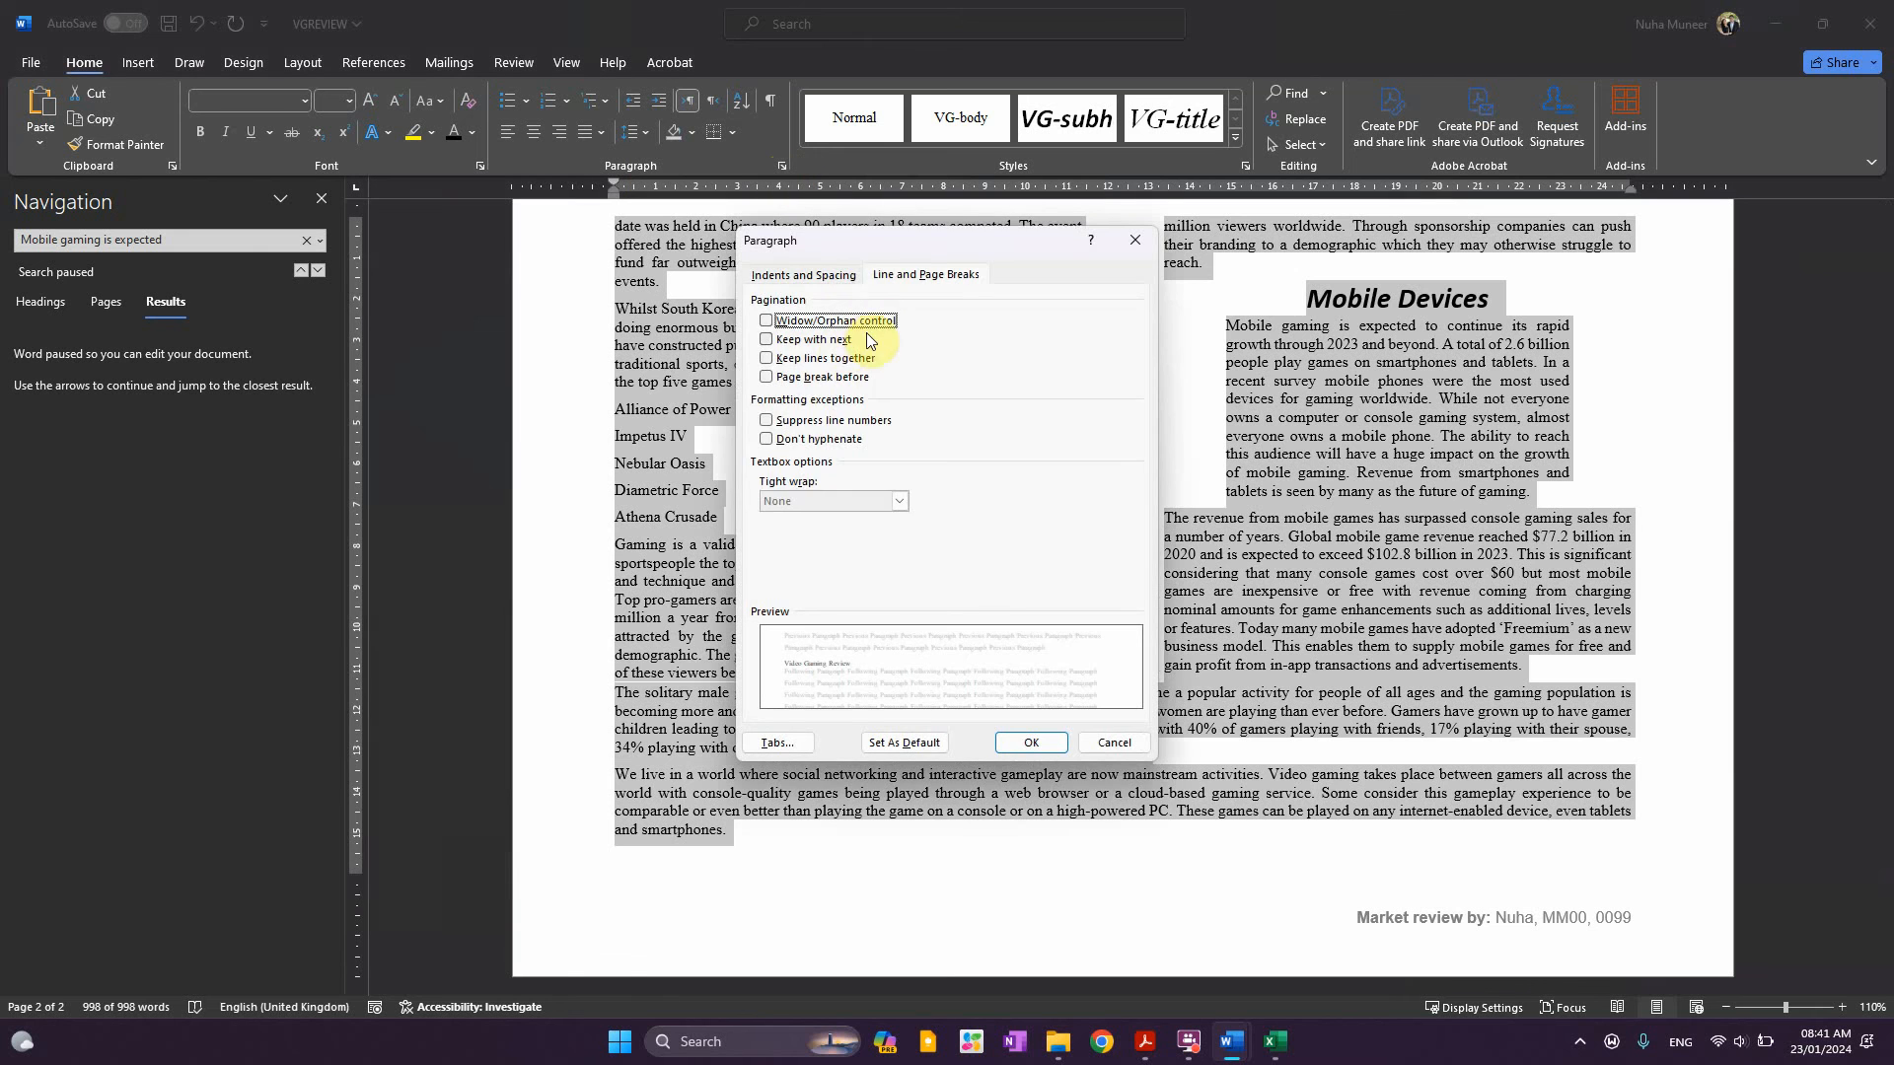
pyautogui.click(903, 270)
pyautogui.click(1034, 743)
pyautogui.click(1107, 811)
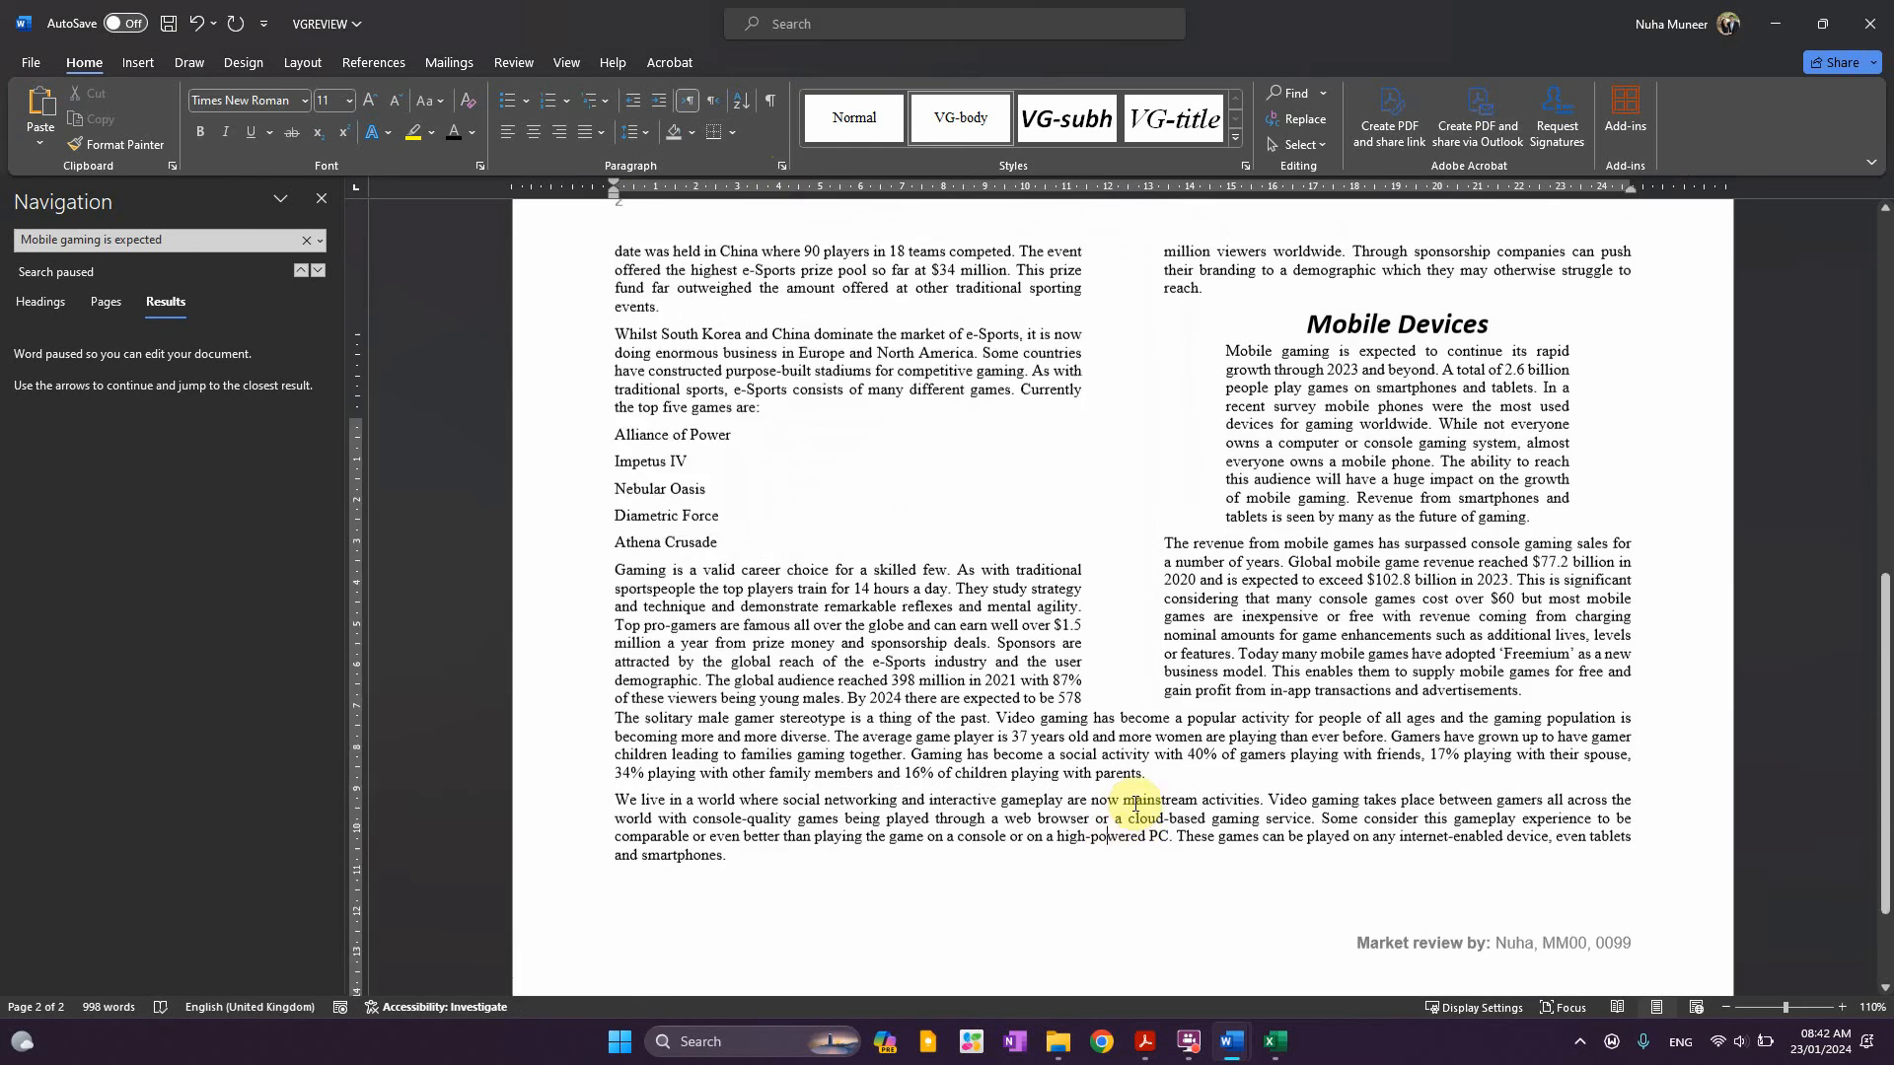
# Reselect the five game-title lines and highlight the question paper's 'original styles' requirement
pyautogui.scroll(7, 1132, 803)
pyautogui.scroll(-4, 1133, 803)
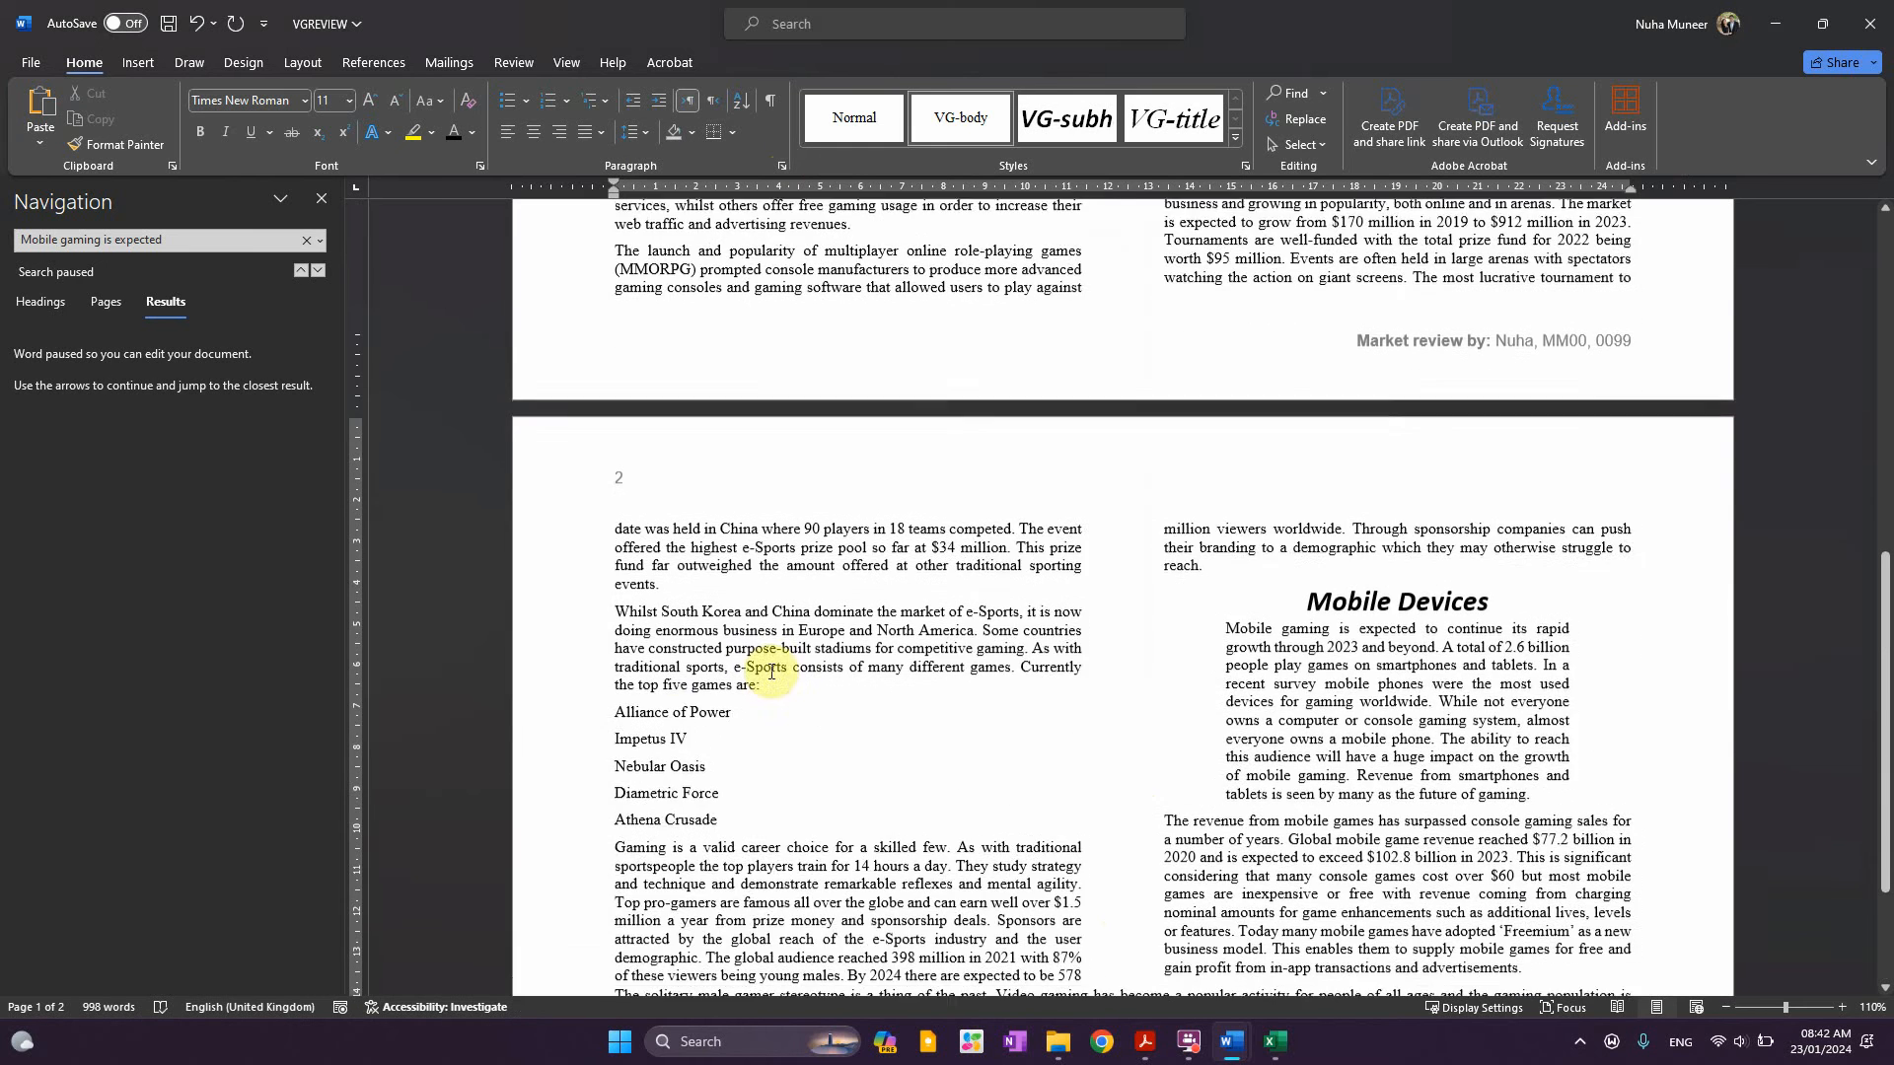
pyautogui.scroll(-2, 771, 671)
pyautogui.moveTo(628, 614); pyautogui.dragTo(720, 725)
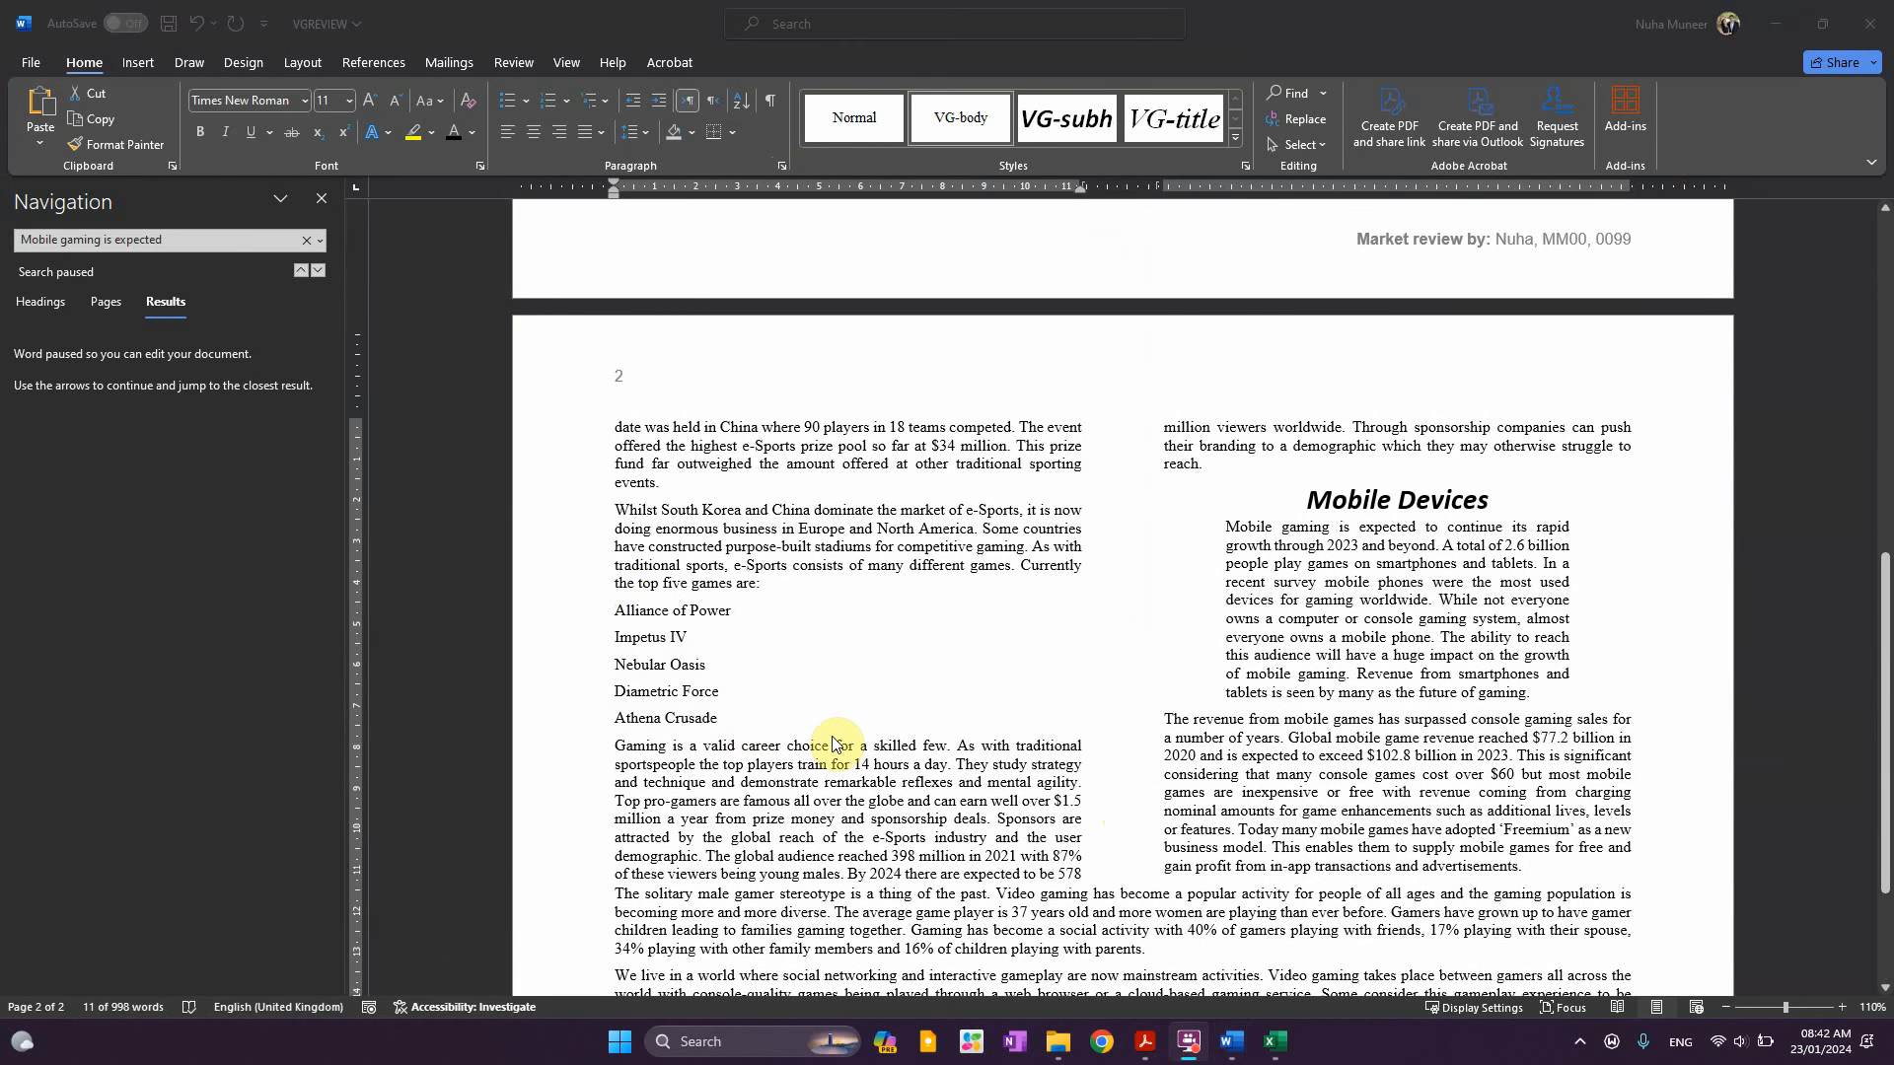
pyautogui.hotkey('alt', 'Tab')
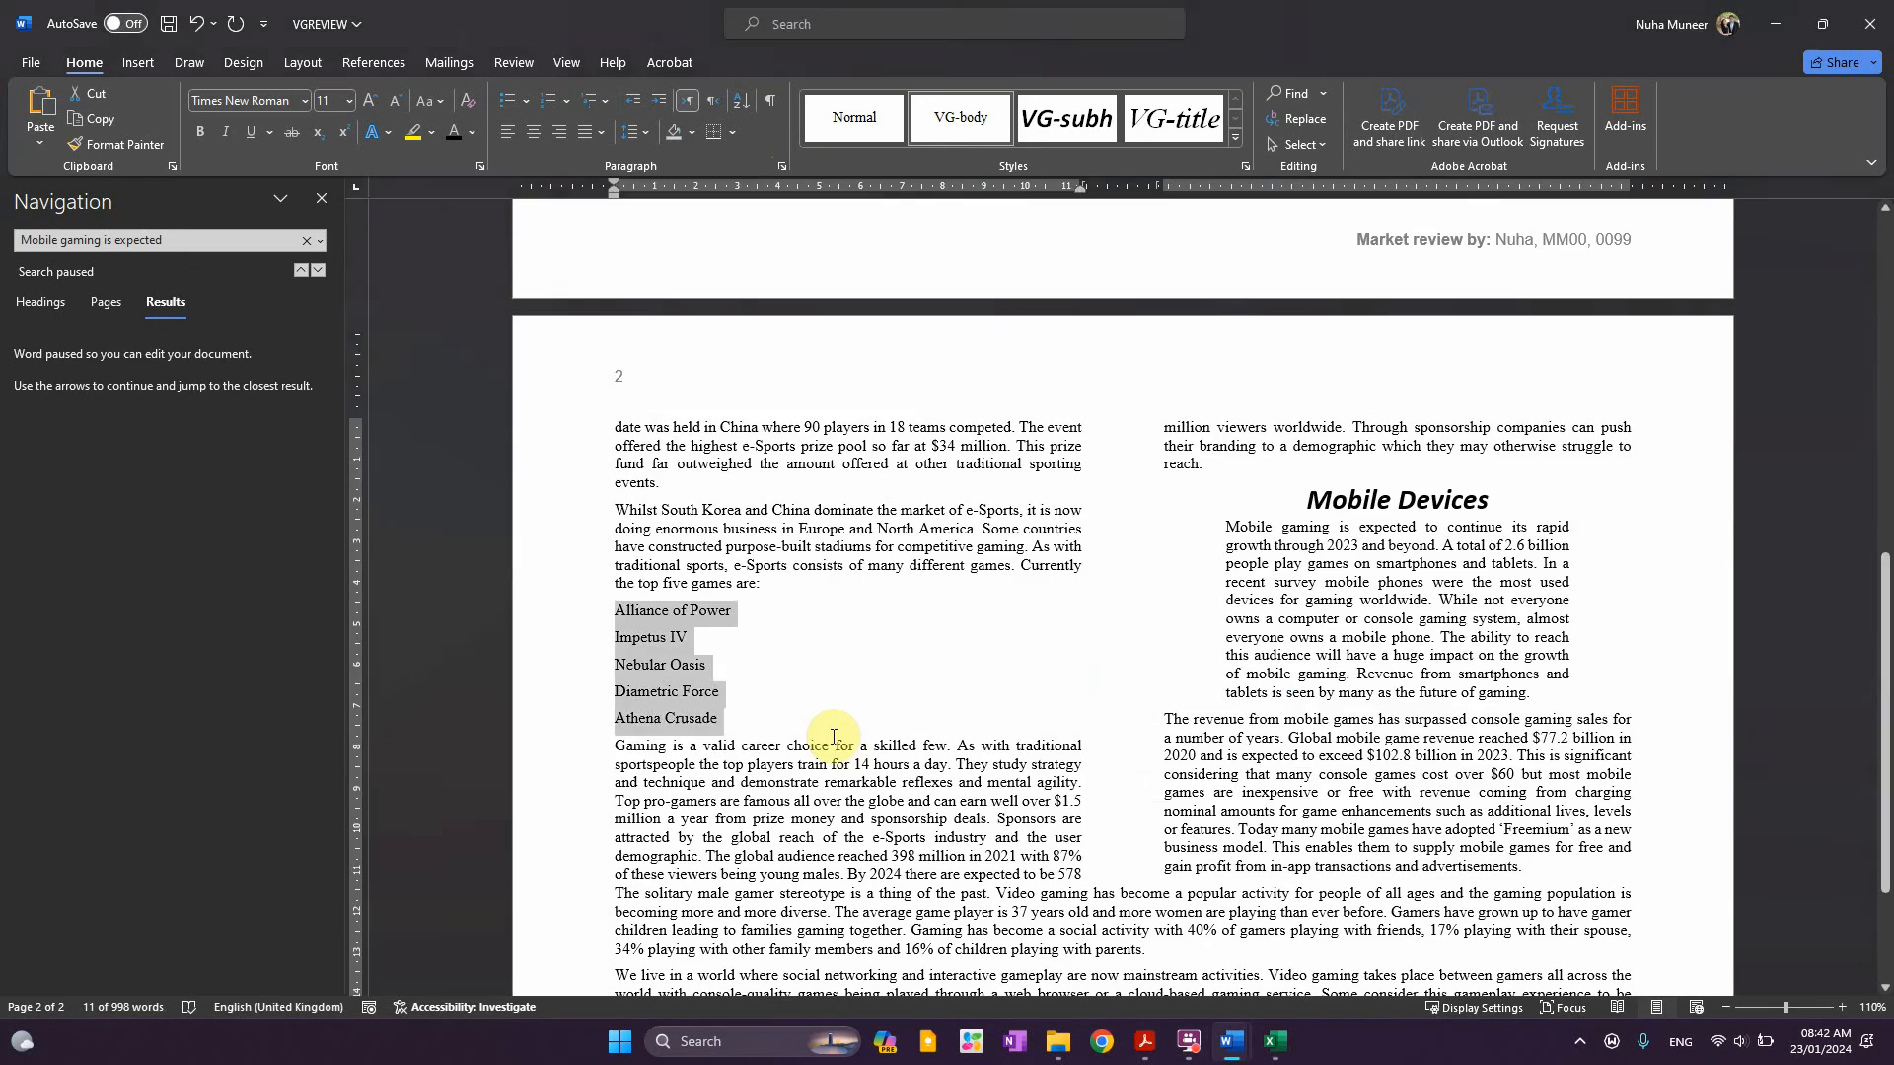
pyautogui.hotkey('alt', 'Tab')
pyautogui.hotkey('alt', 'Tab')
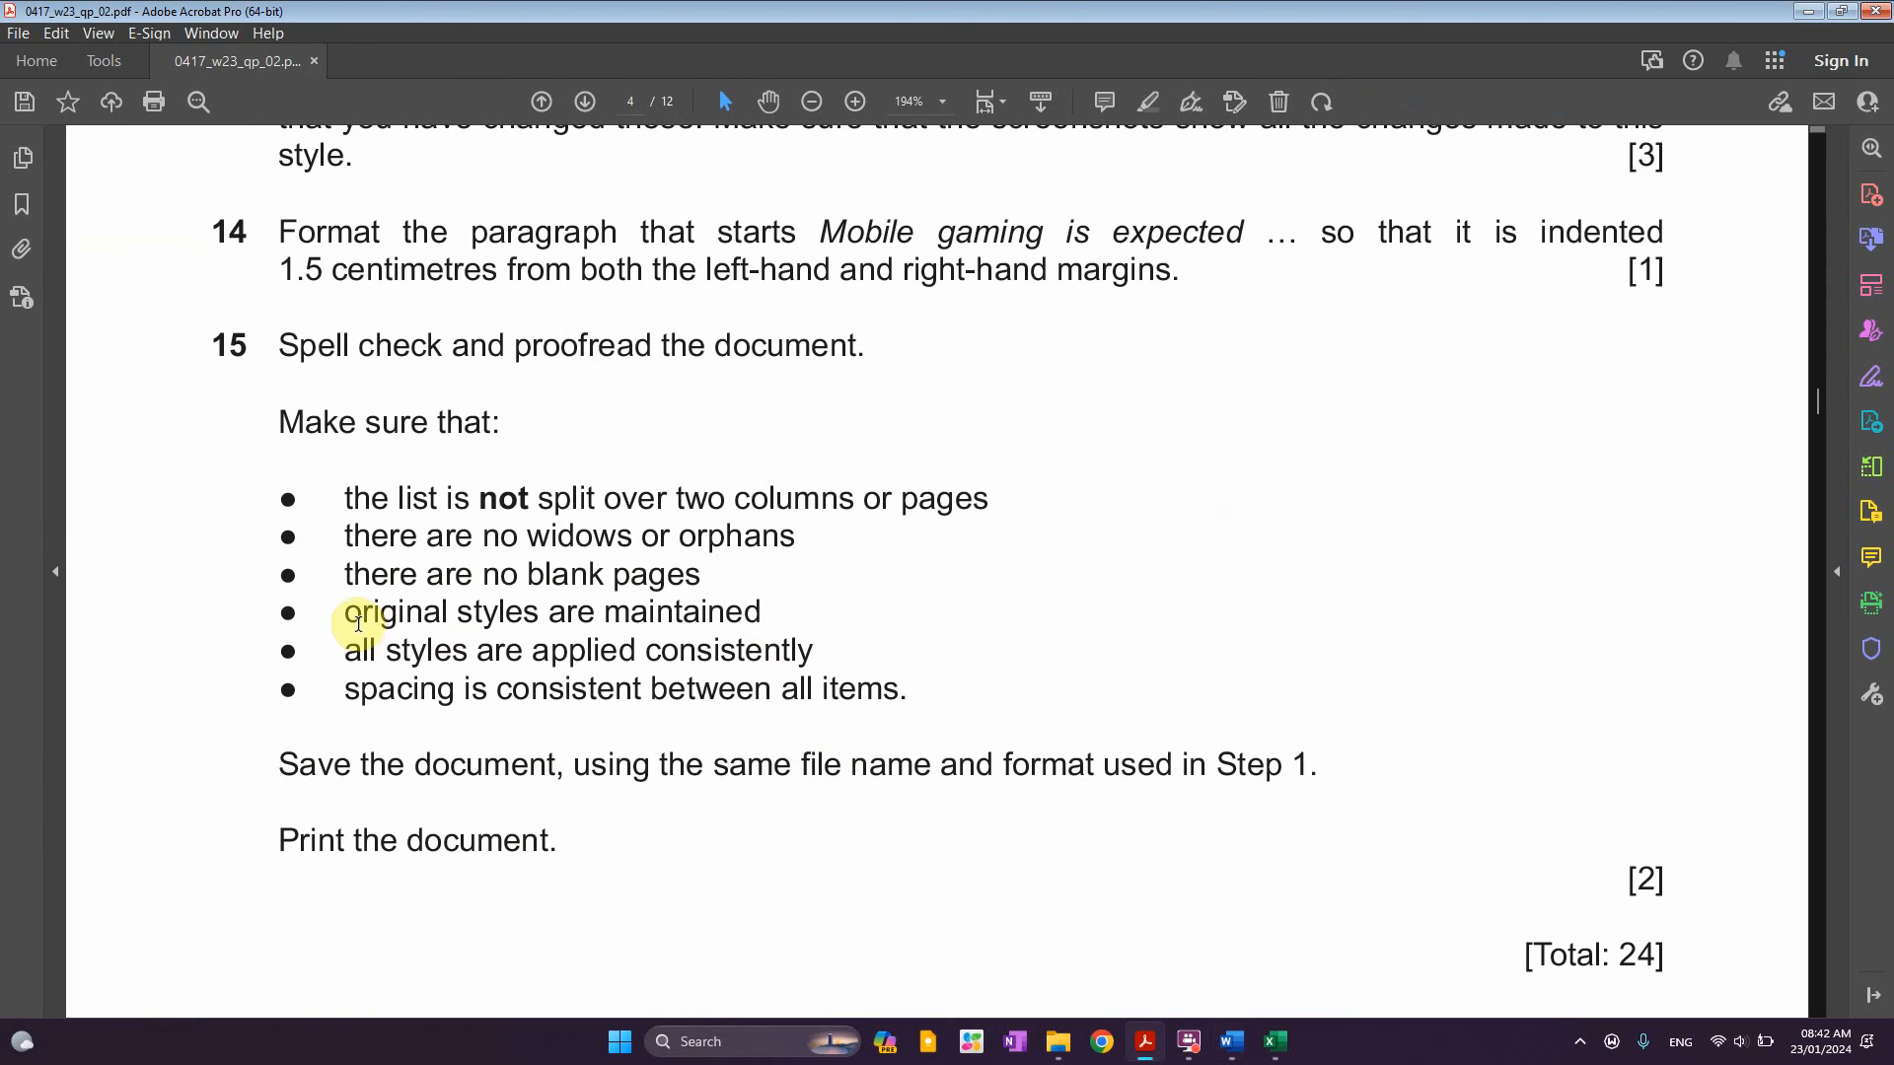
pyautogui.moveTo(353, 616); pyautogui.dragTo(764, 618)
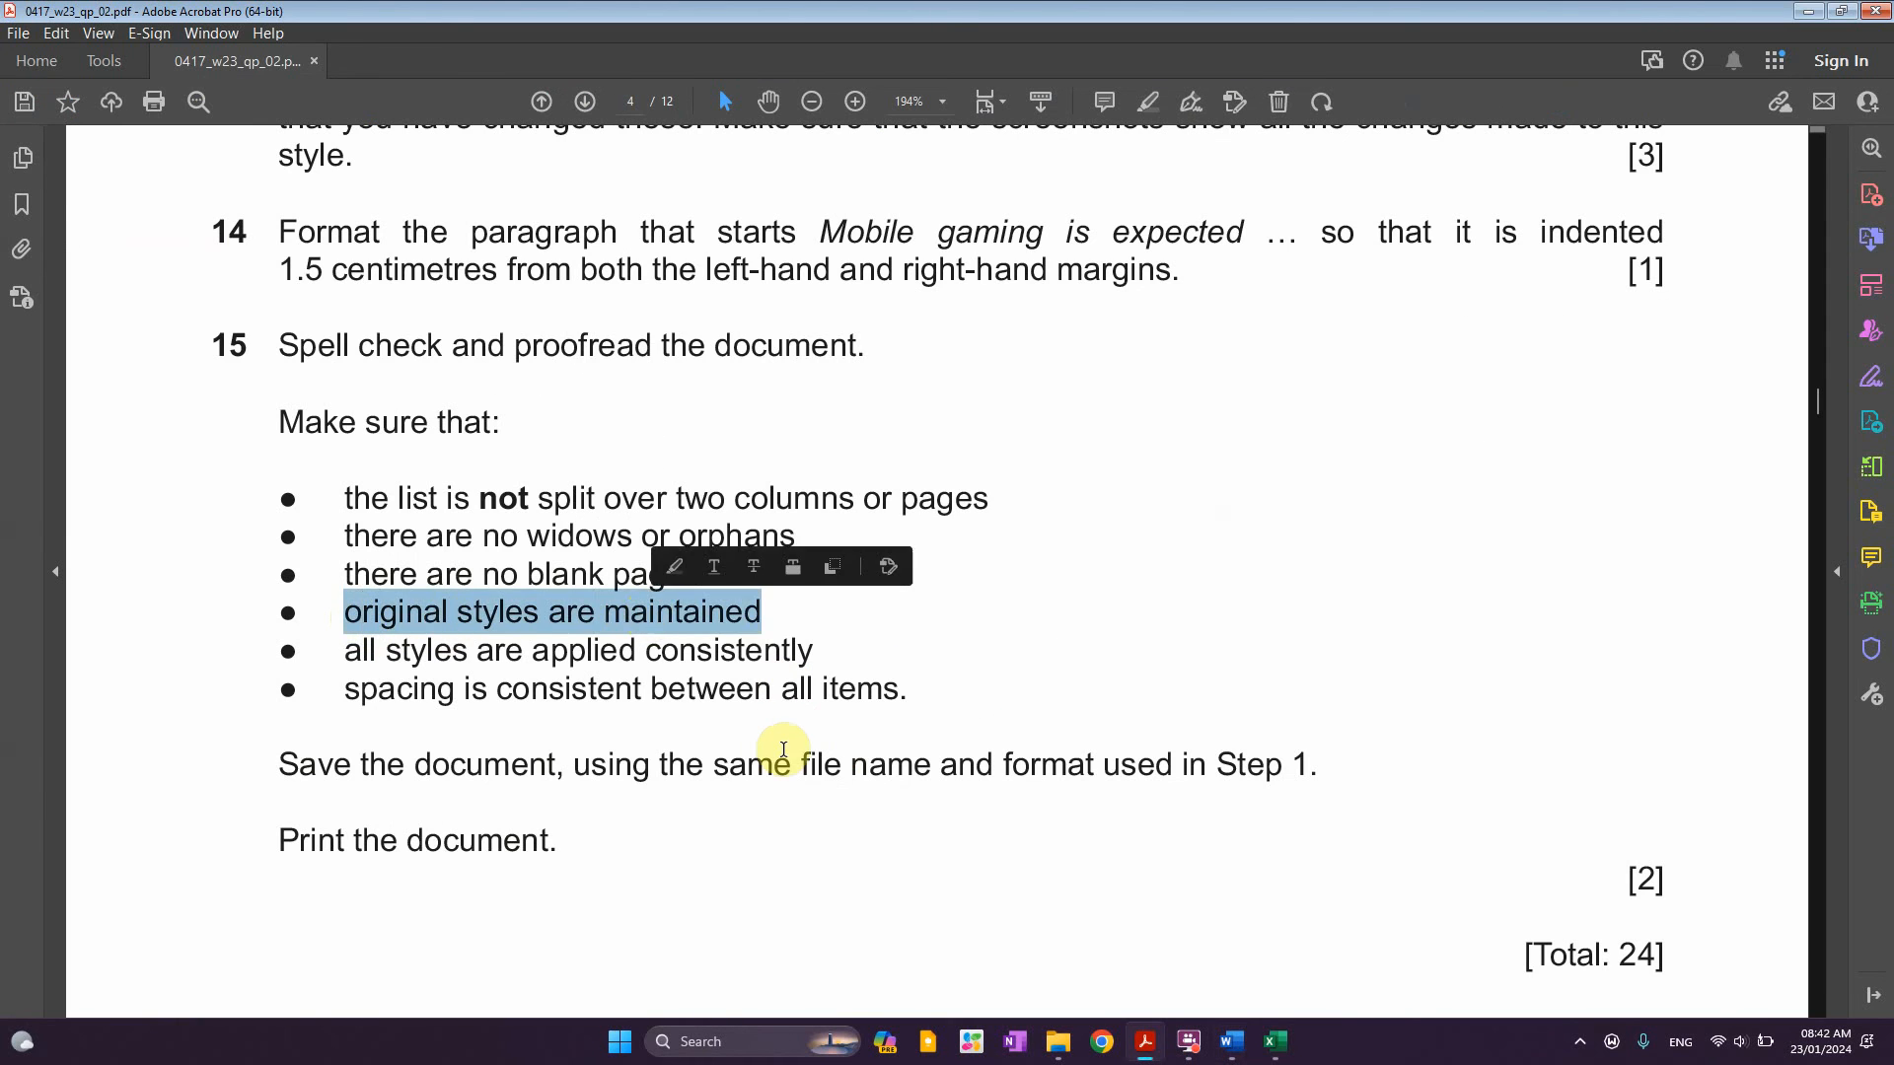
# Scroll through the report, then highlight the checklist line about consistent styles
pyautogui.hotkey('alt', 'Tab')
pyautogui.scroll(10, 1120, 762)
pyautogui.scroll(-7, 1120, 762)
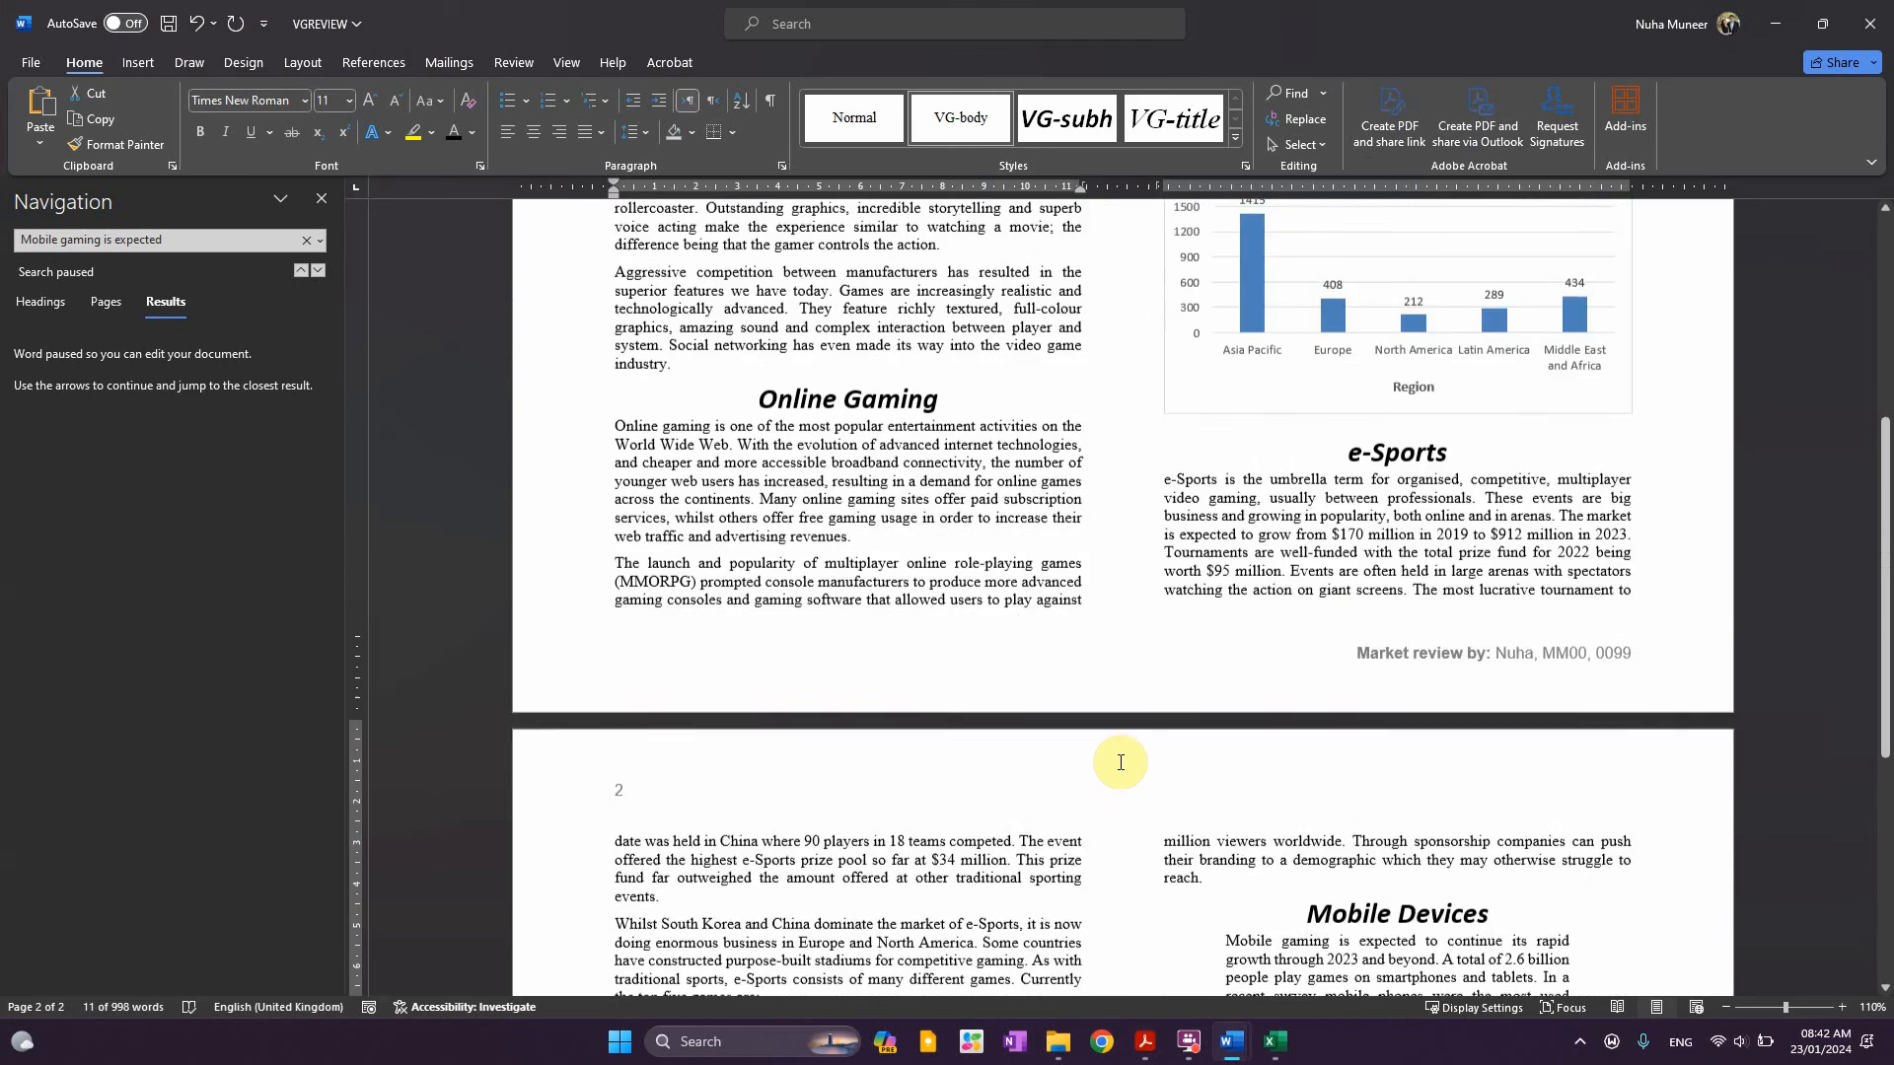
pyautogui.scroll(-3, 1119, 762)
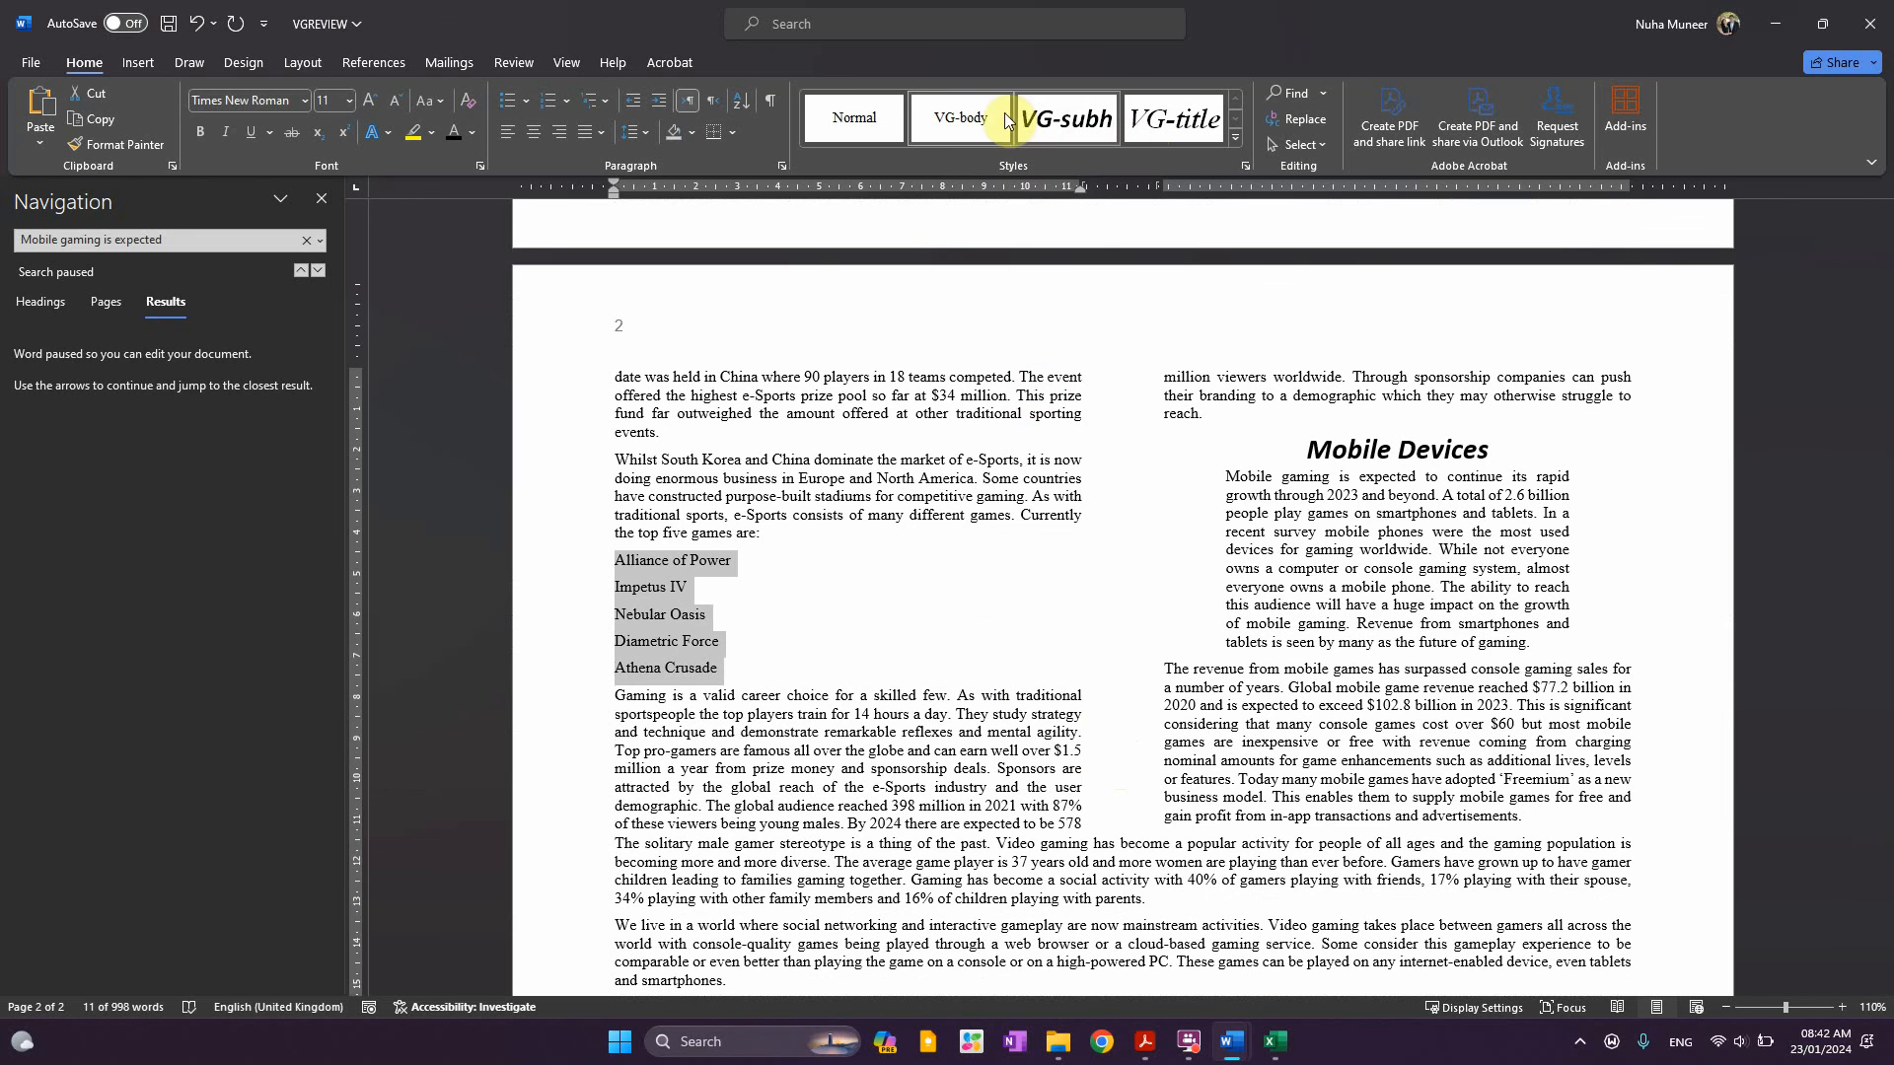
pyautogui.scroll(-2, 1036, 681)
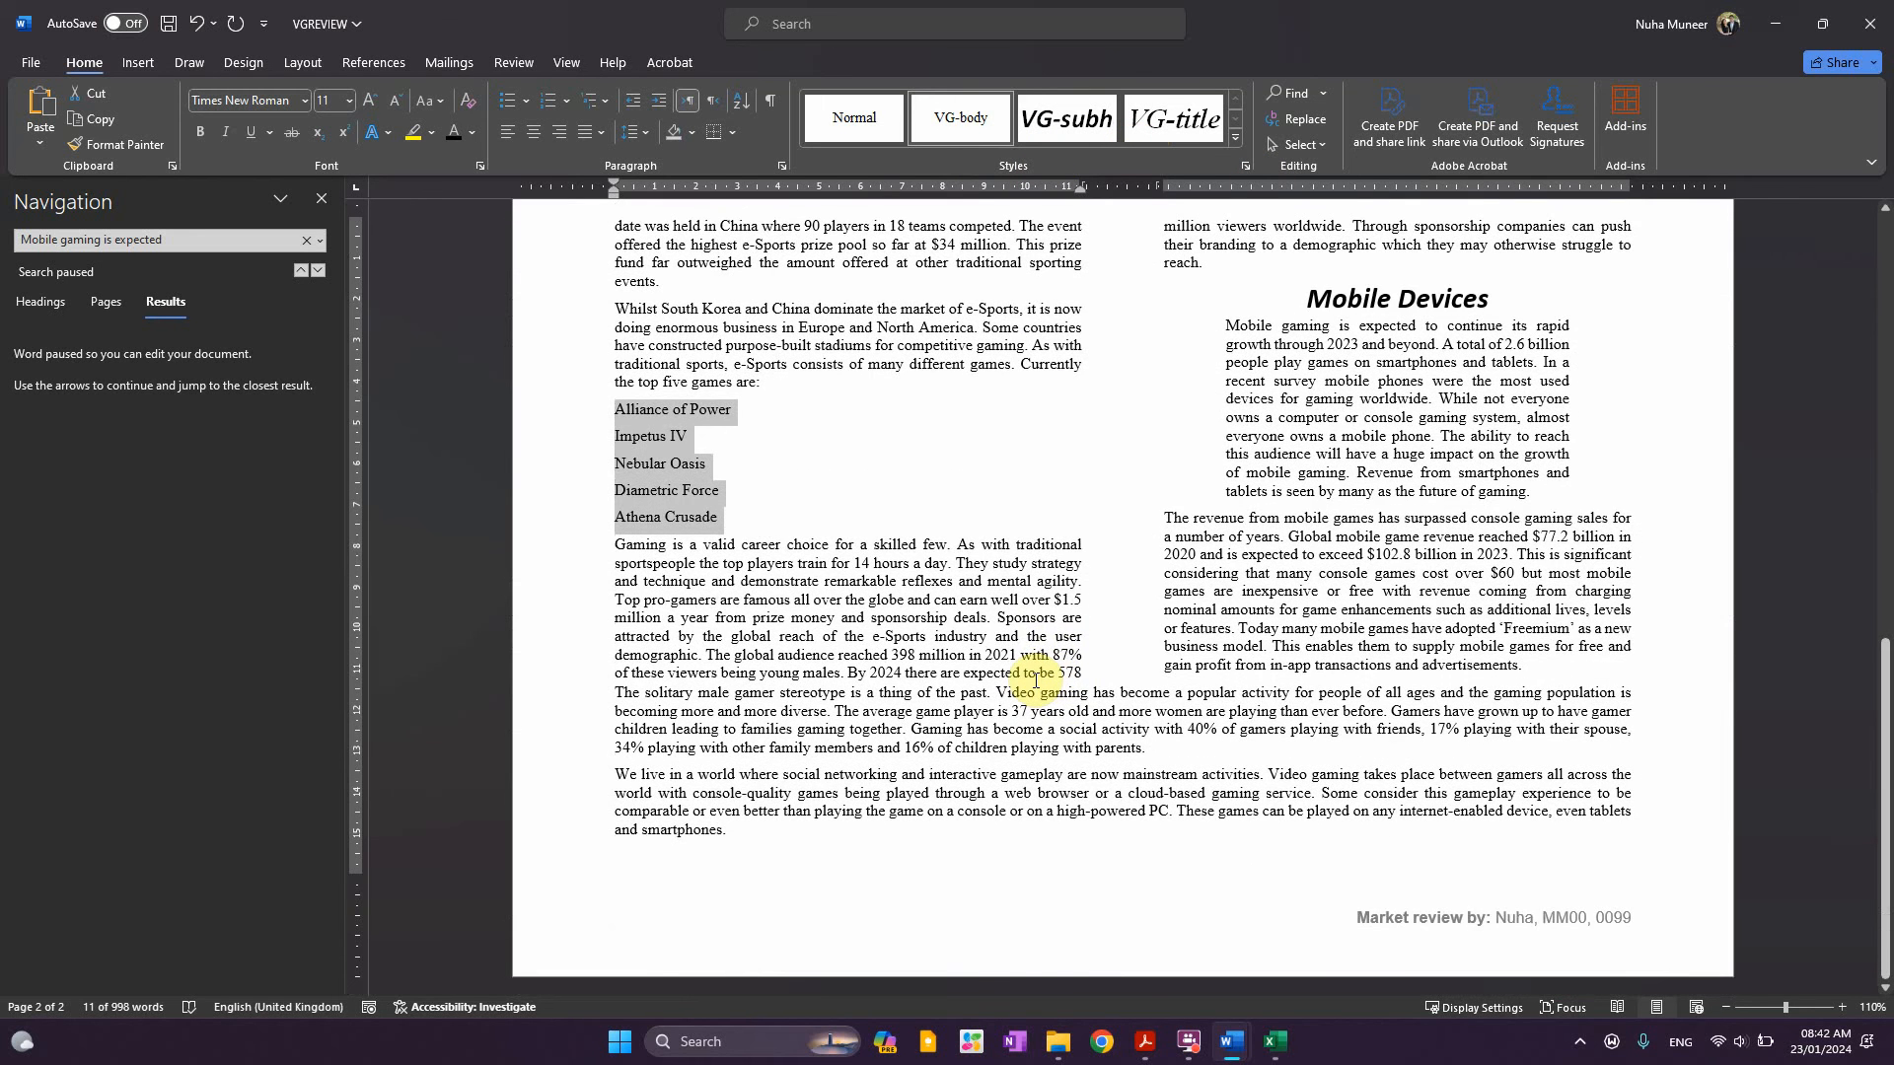
pyautogui.scroll(4, 1036, 681)
pyautogui.hotkey('alt', 'Tab')
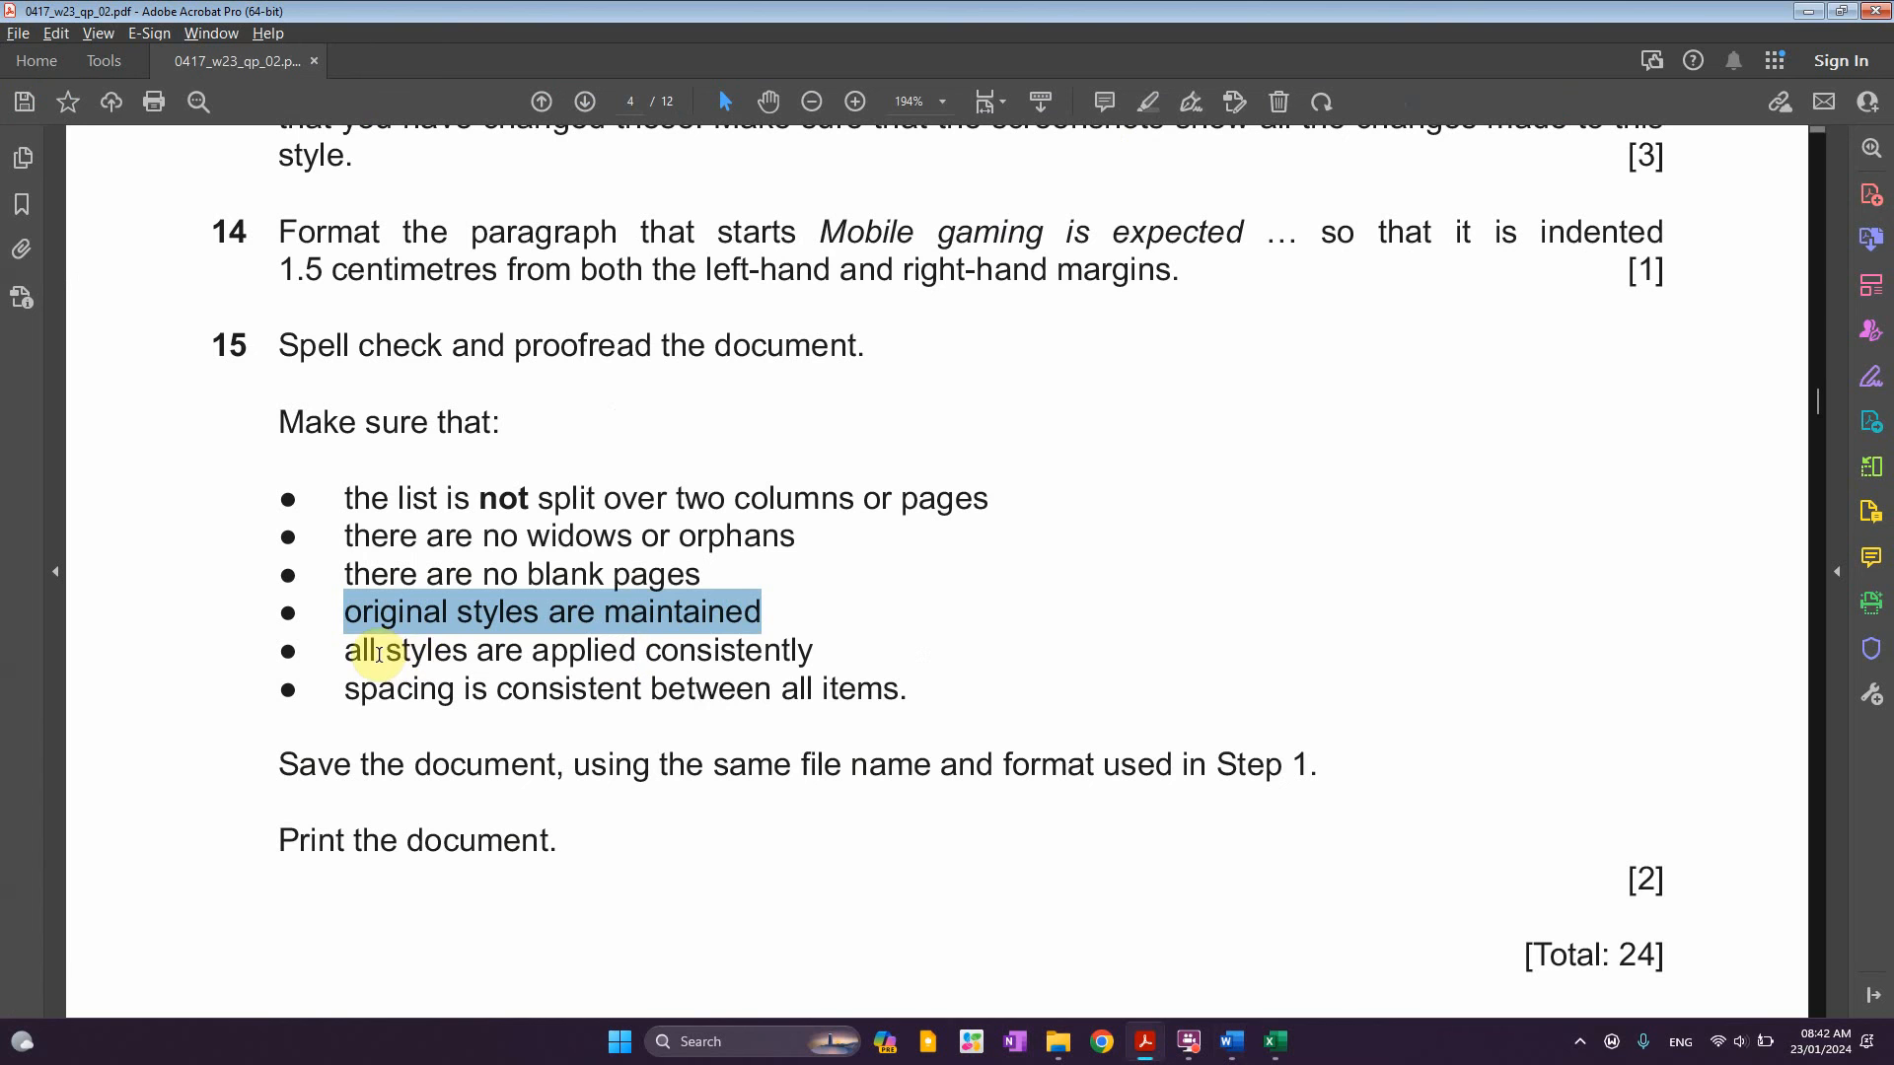
pyautogui.moveTo(379, 655); pyautogui.dragTo(652, 655)
# Check the styles of the Video Games heading, e-Sports body text and Video Gaming Review title
pyautogui.hotkey('alt', 'Tab')
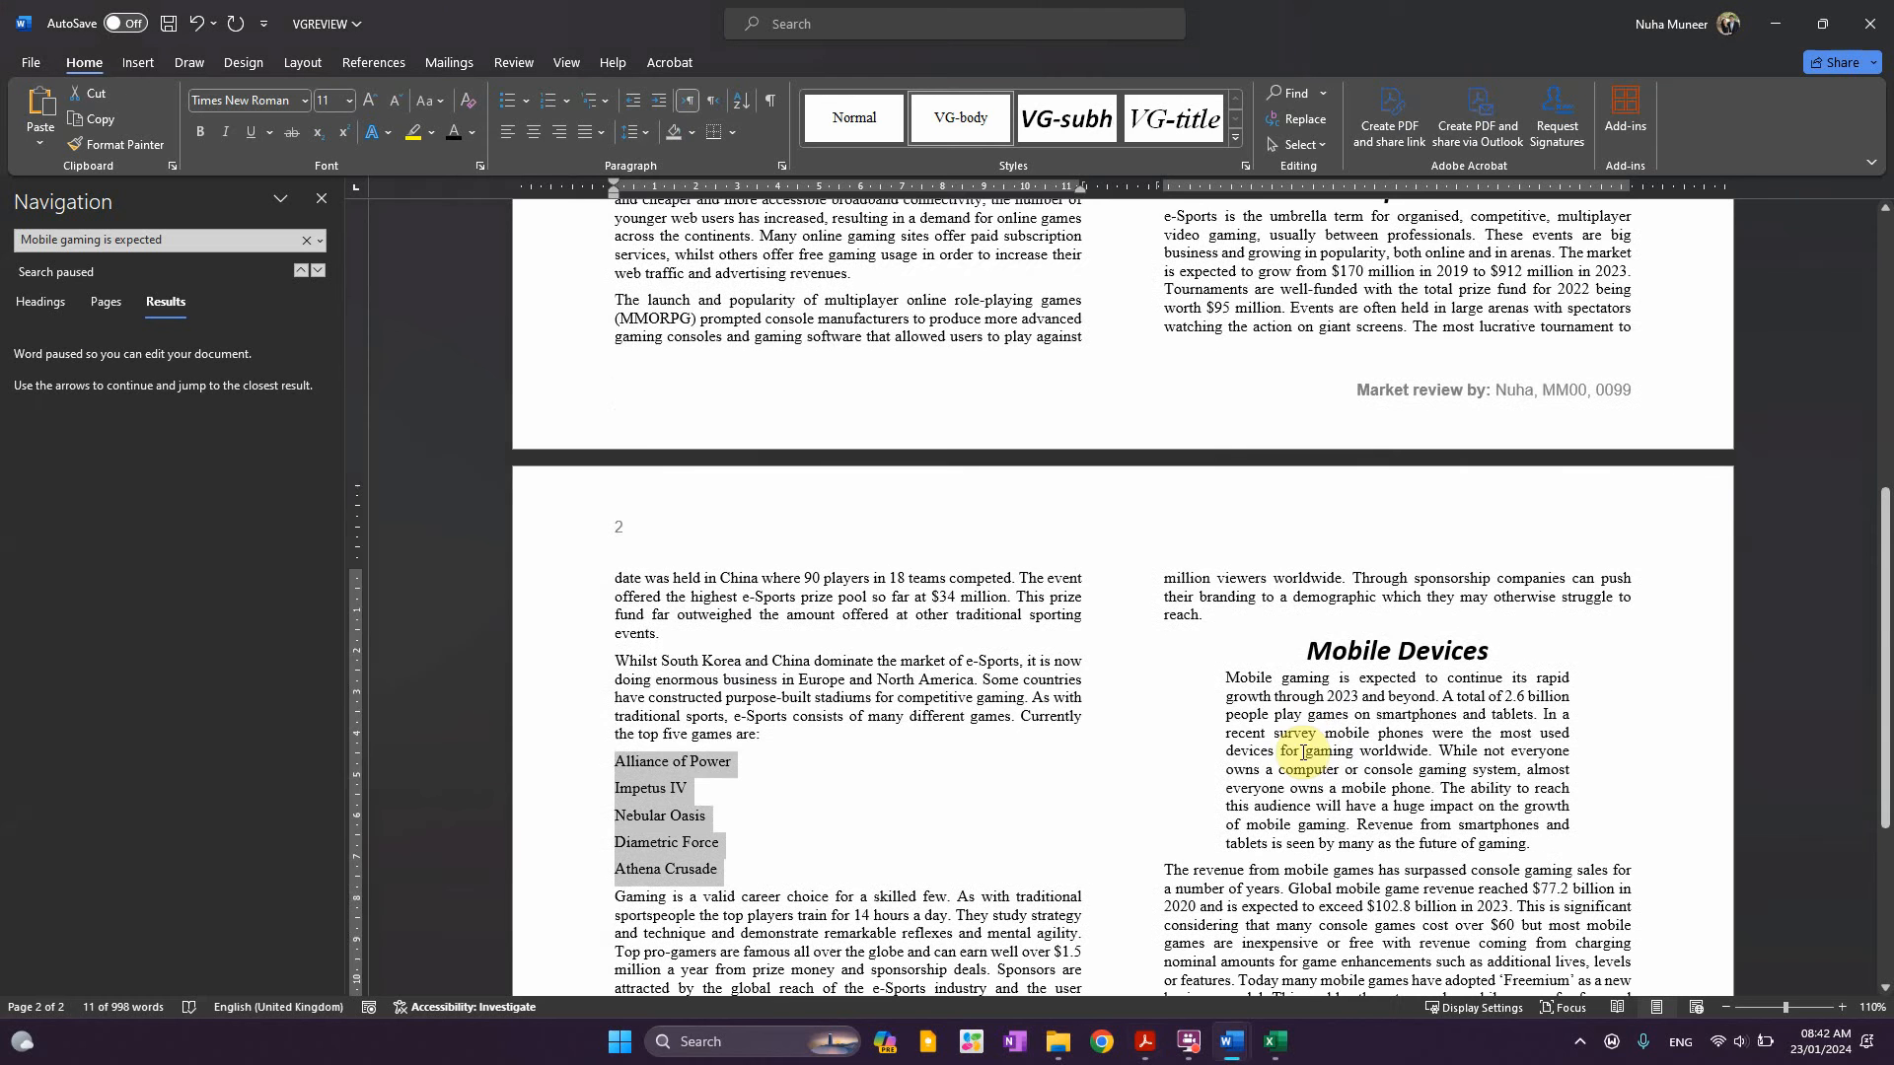
pyautogui.scroll(10, 1303, 752)
pyautogui.click(812, 460)
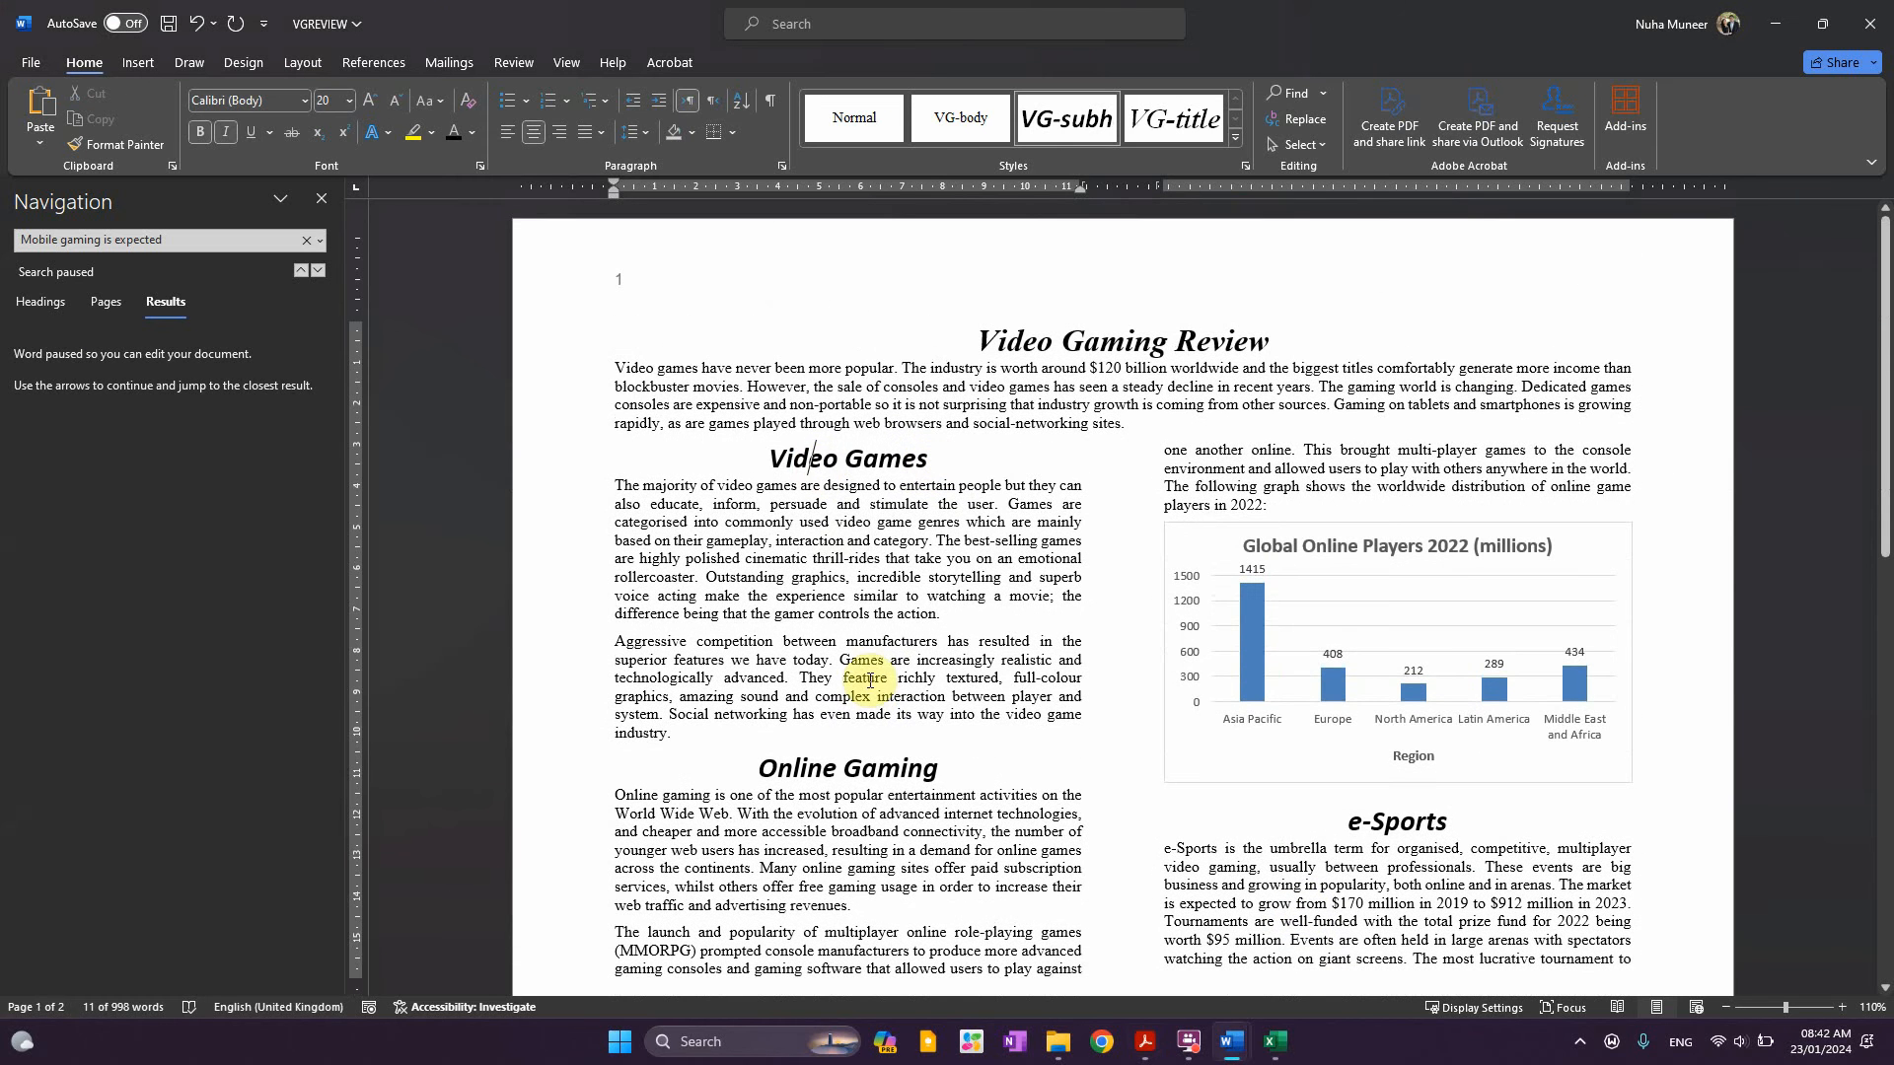
pyautogui.click(1376, 844)
pyautogui.scroll(-1, 1132, 792)
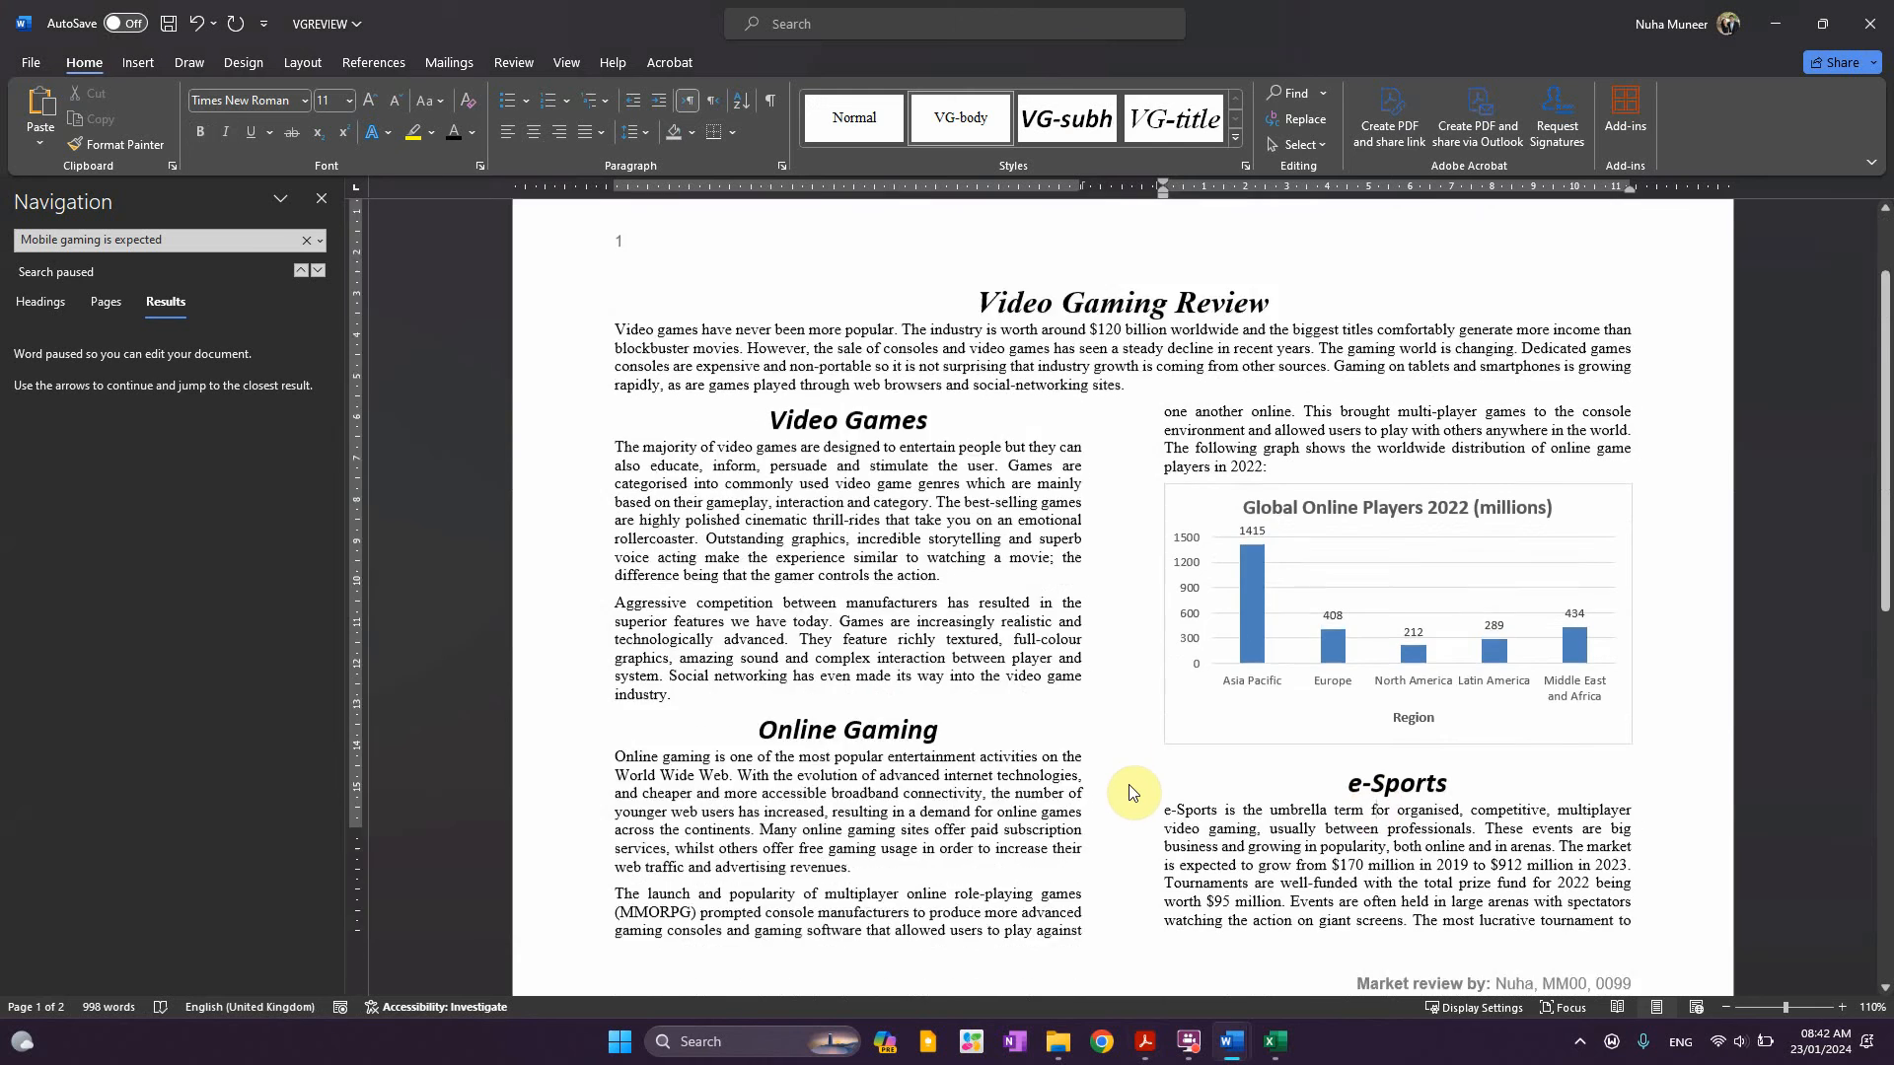
pyautogui.scroll(-4, 1131, 792)
pyautogui.scroll(5, 1130, 784)
pyautogui.click(1099, 337)
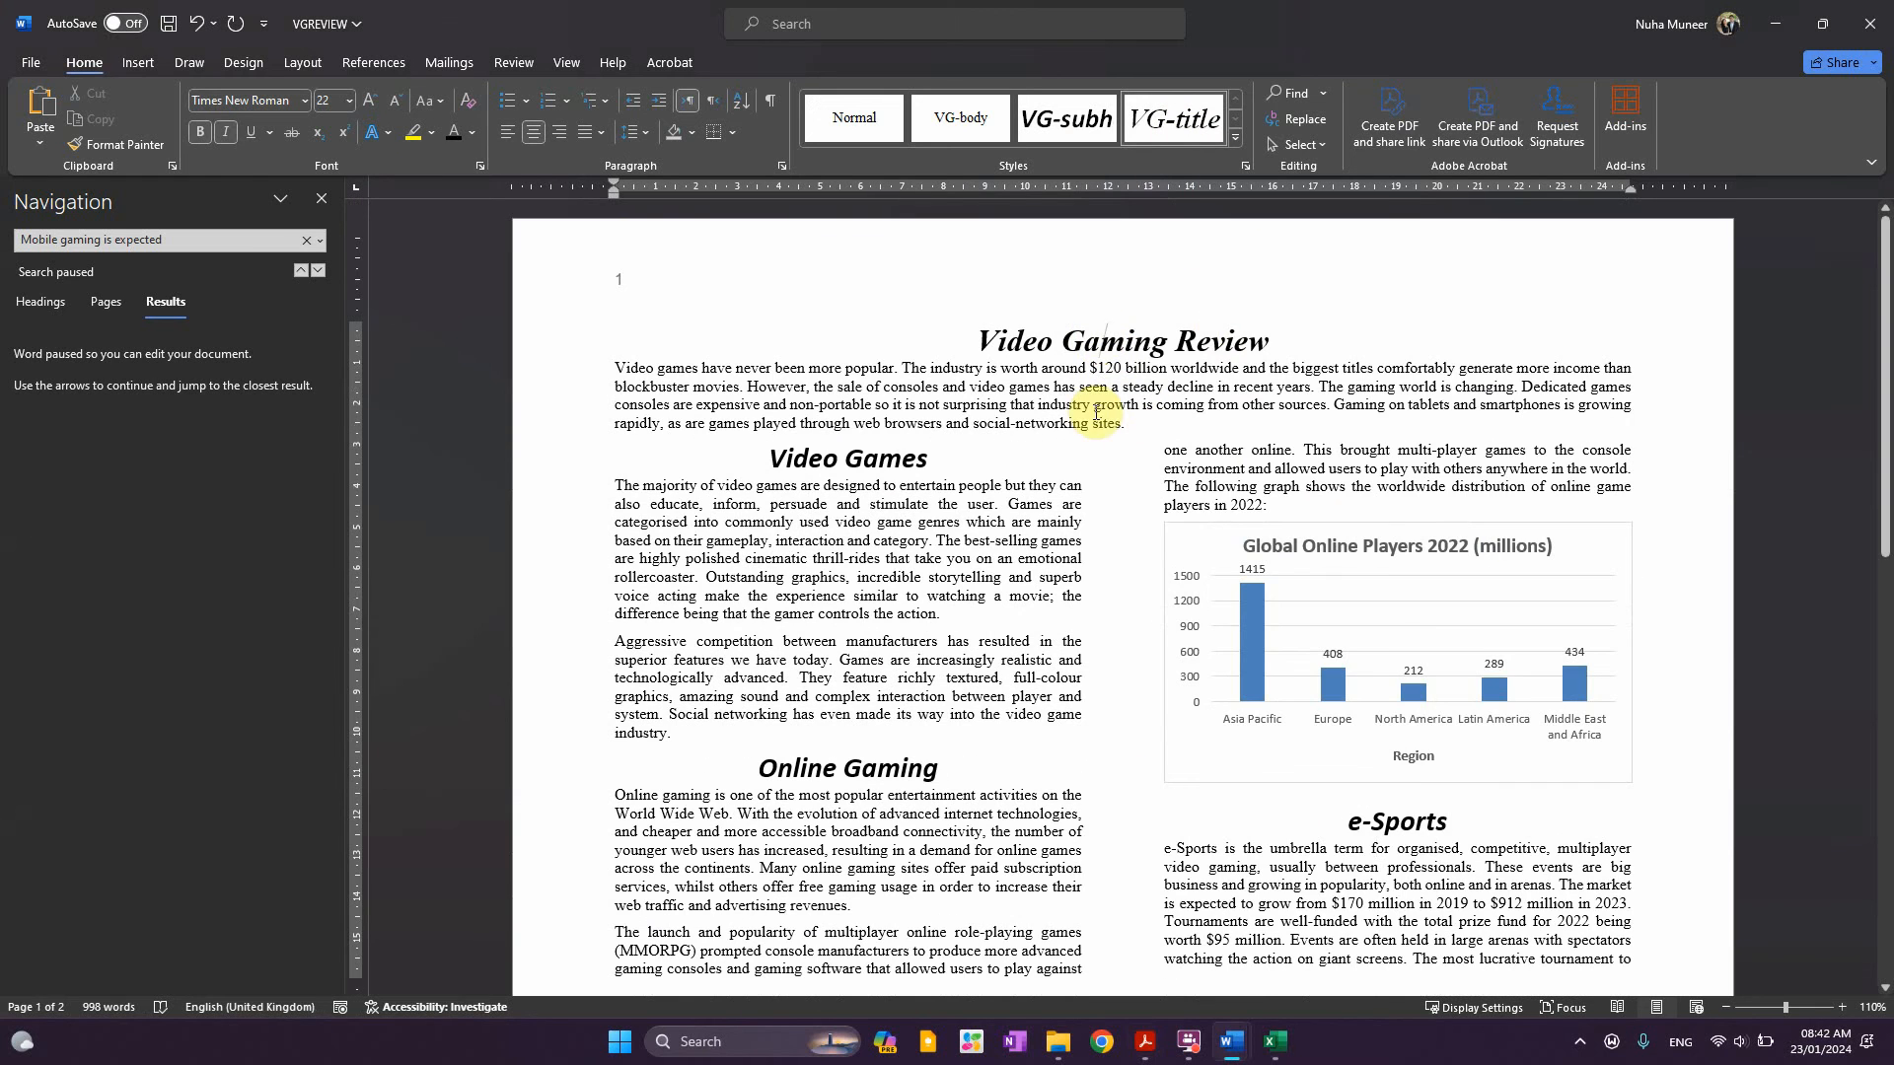
pyautogui.scroll(-3, 1120, 592)
# Highlight the consistent-spacing checklist line and review the report's spacing
pyautogui.hotkey('alt', 'Tab')
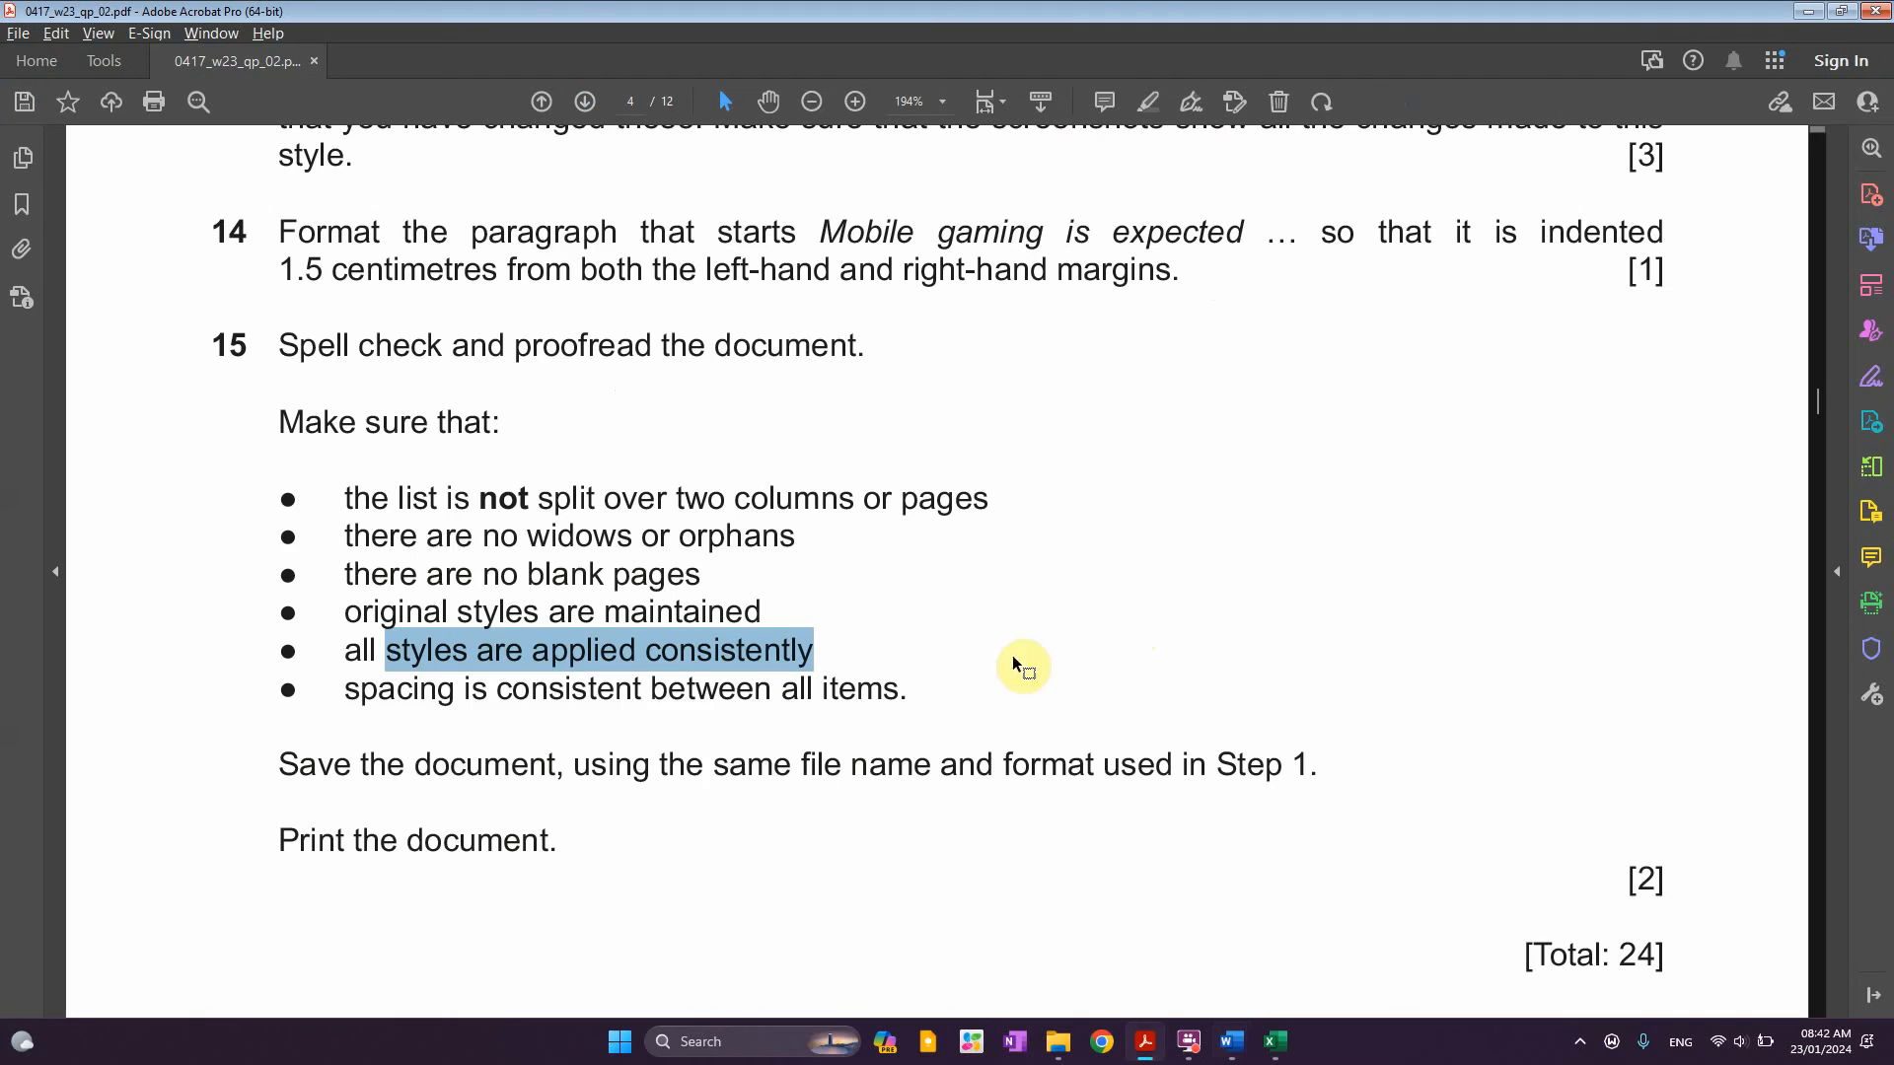
pyautogui.moveTo(346, 691); pyautogui.dragTo(880, 706)
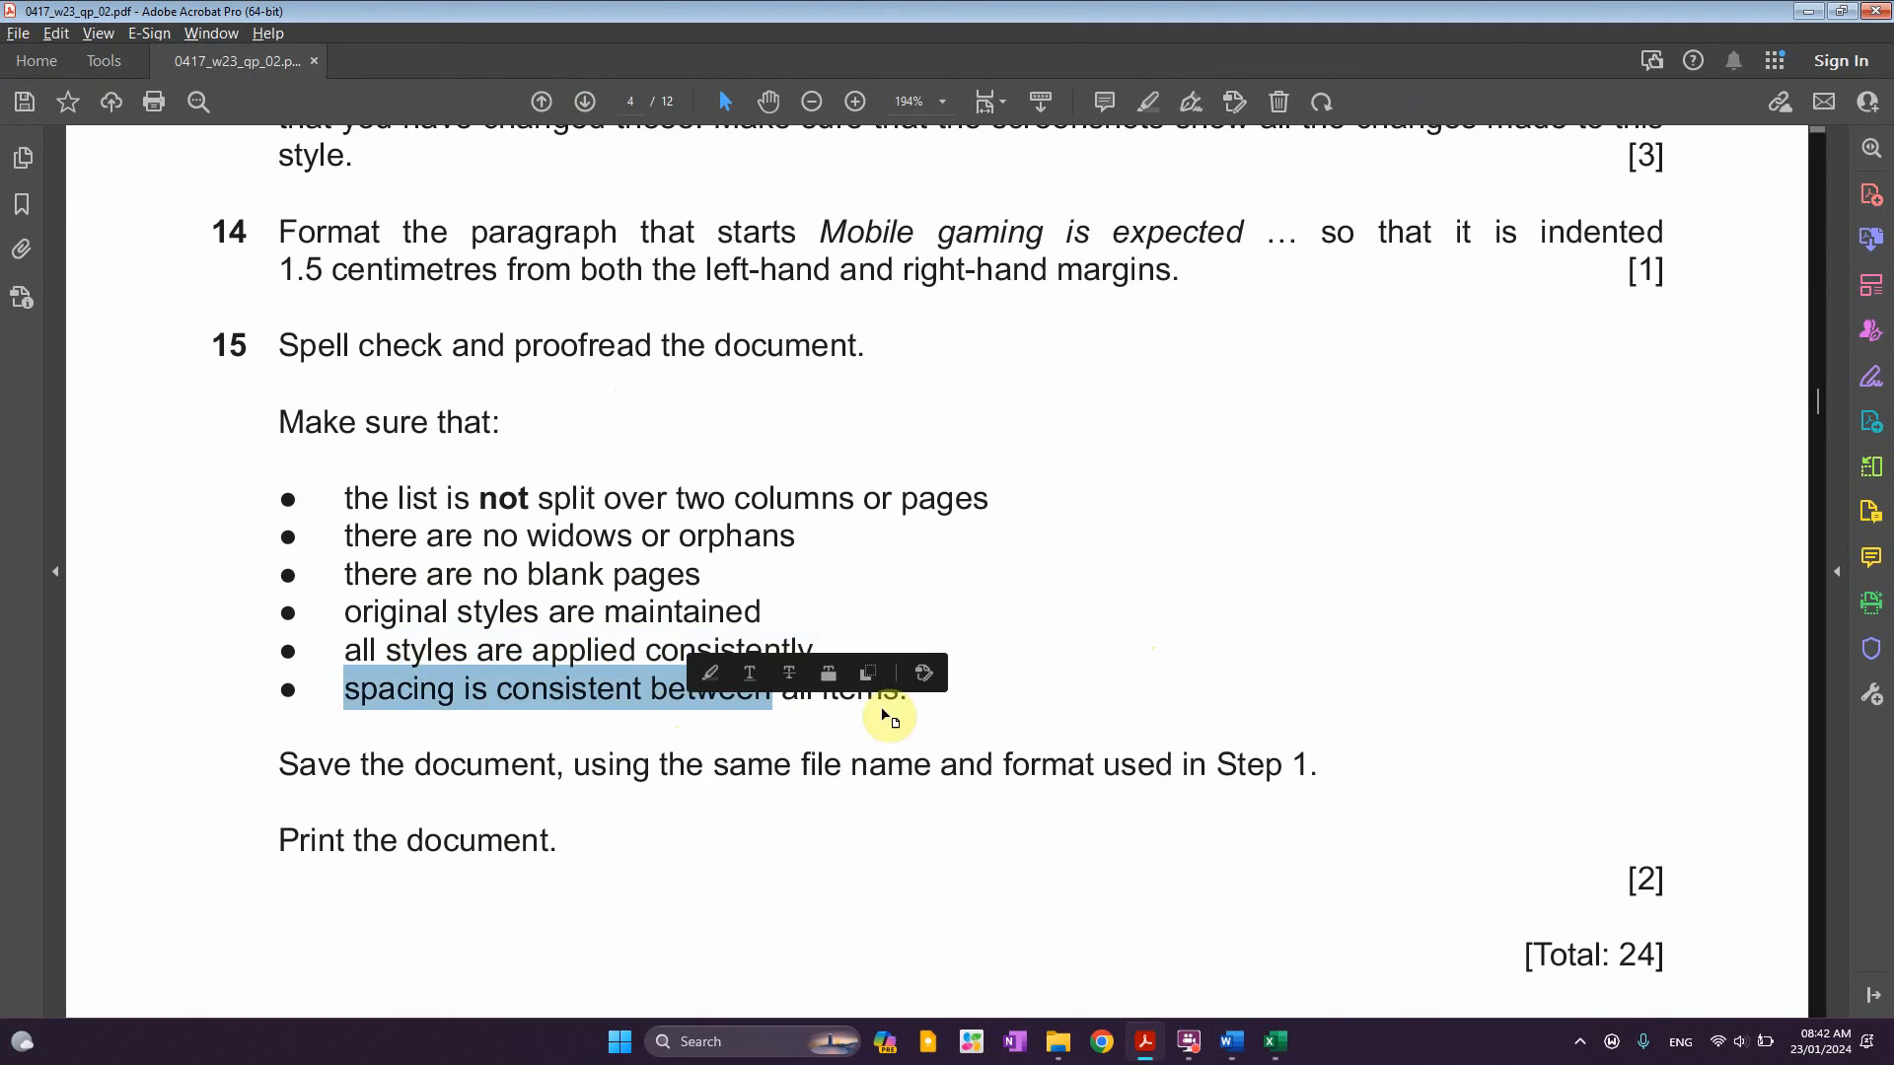
pyautogui.hotkey('alt', 'Tab')
pyautogui.scroll(-7, 1287, 795)
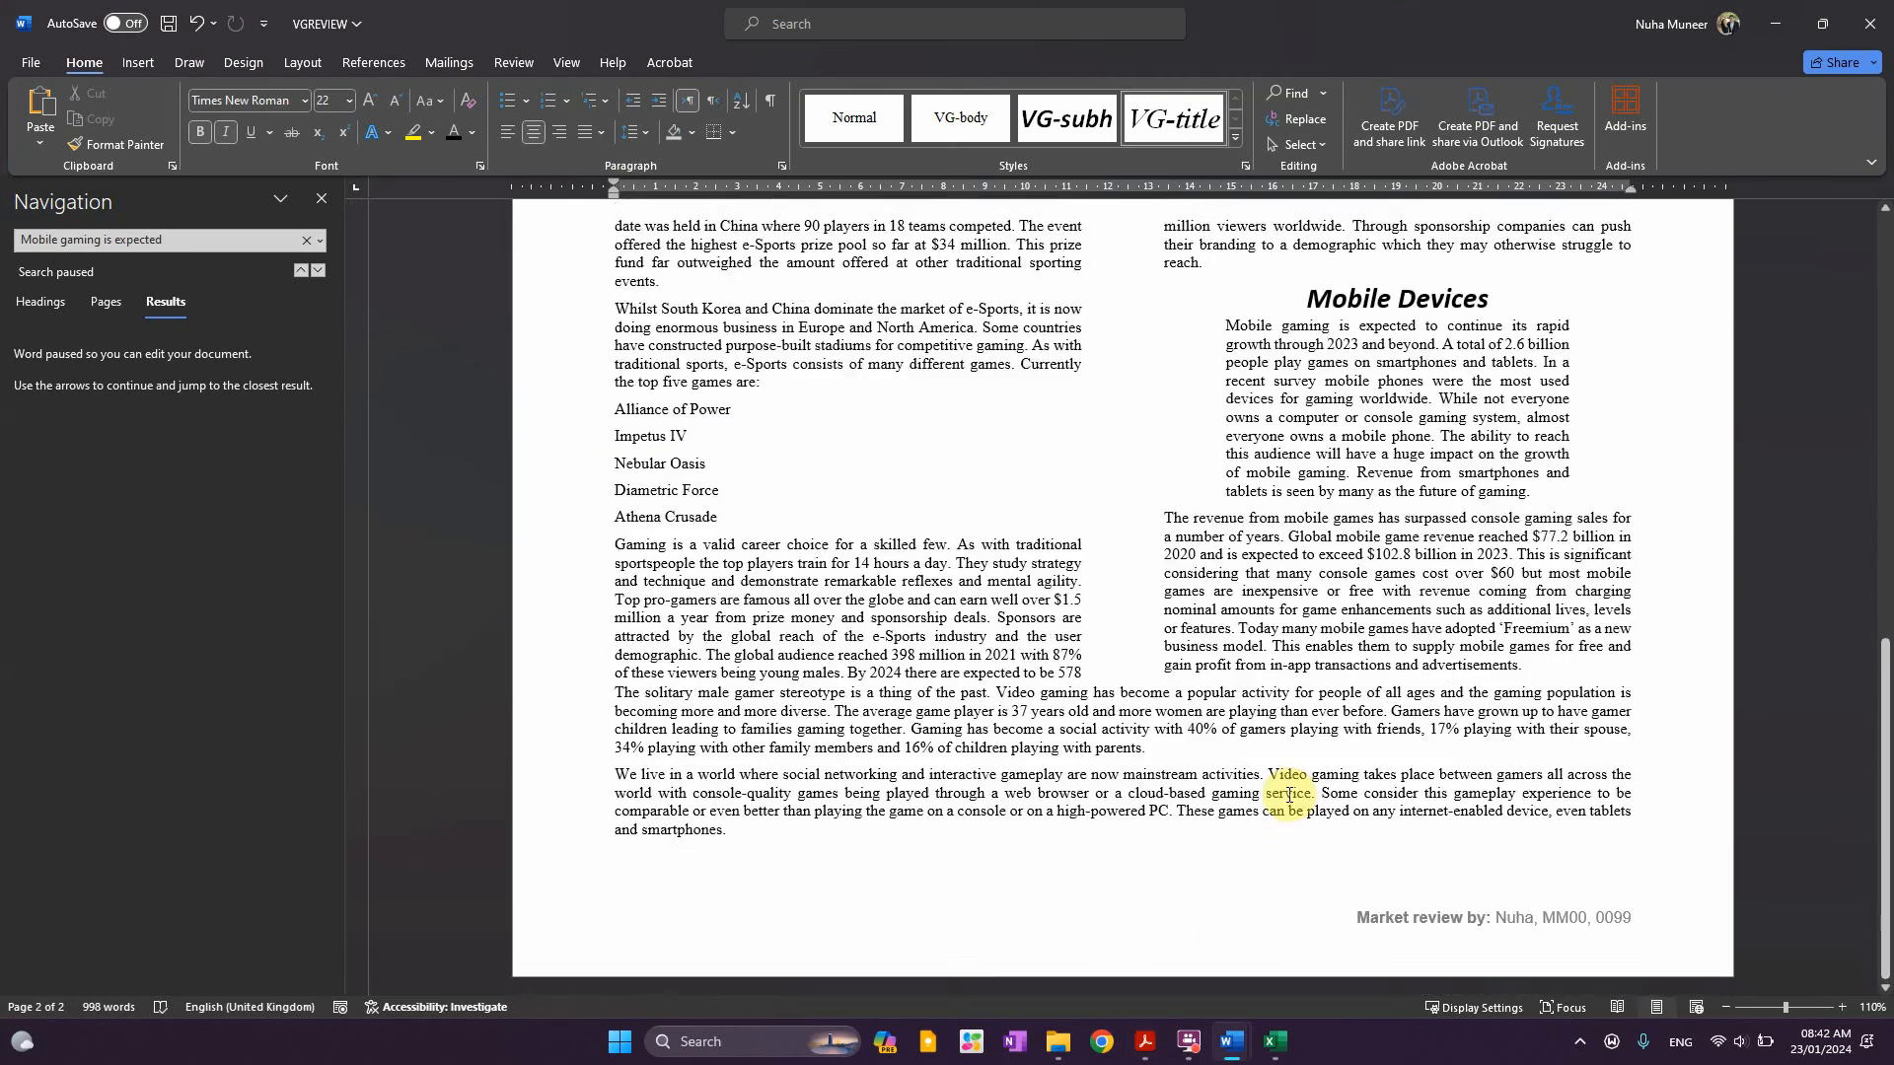
pyautogui.scroll(4, 1288, 794)
pyautogui.scroll(5, 1287, 794)
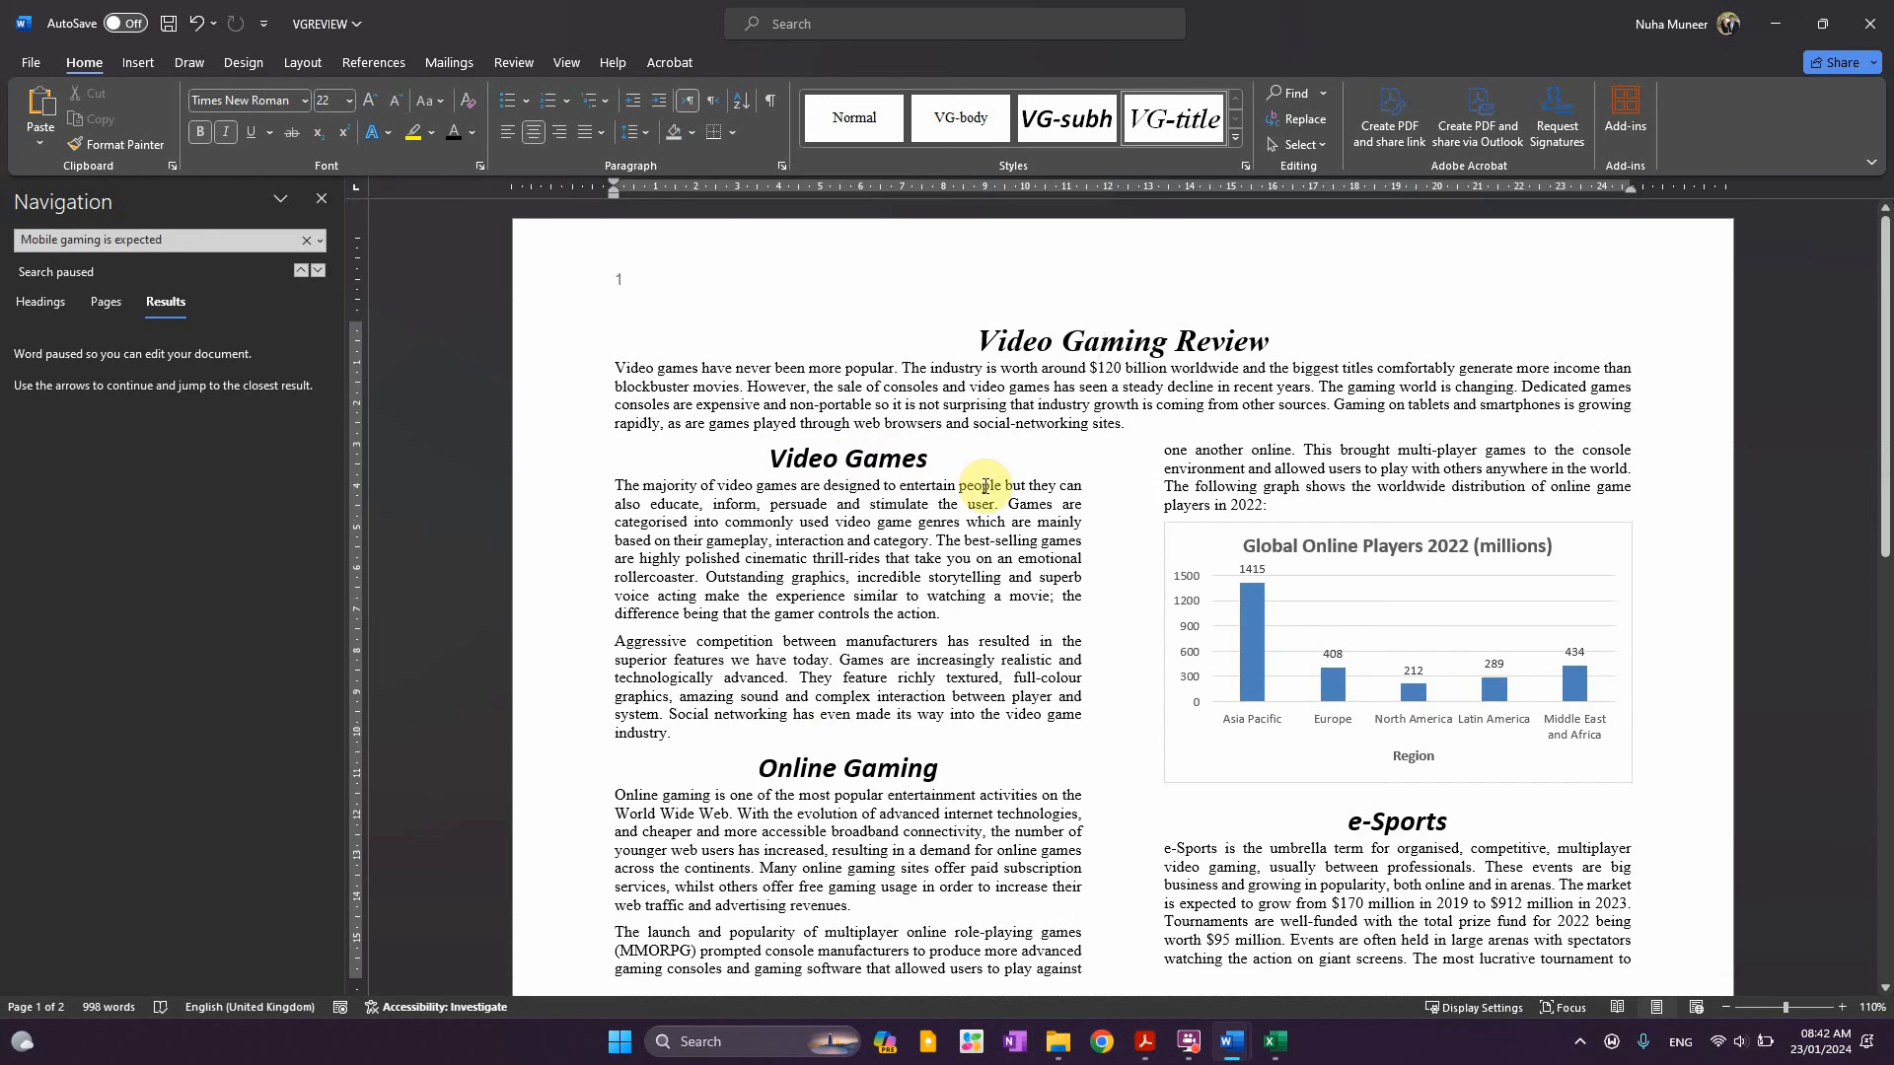
# Read the question paper's save instruction and save VGREVIEW with Ctrl+S
pyautogui.hotkey('alt', 'Tab')
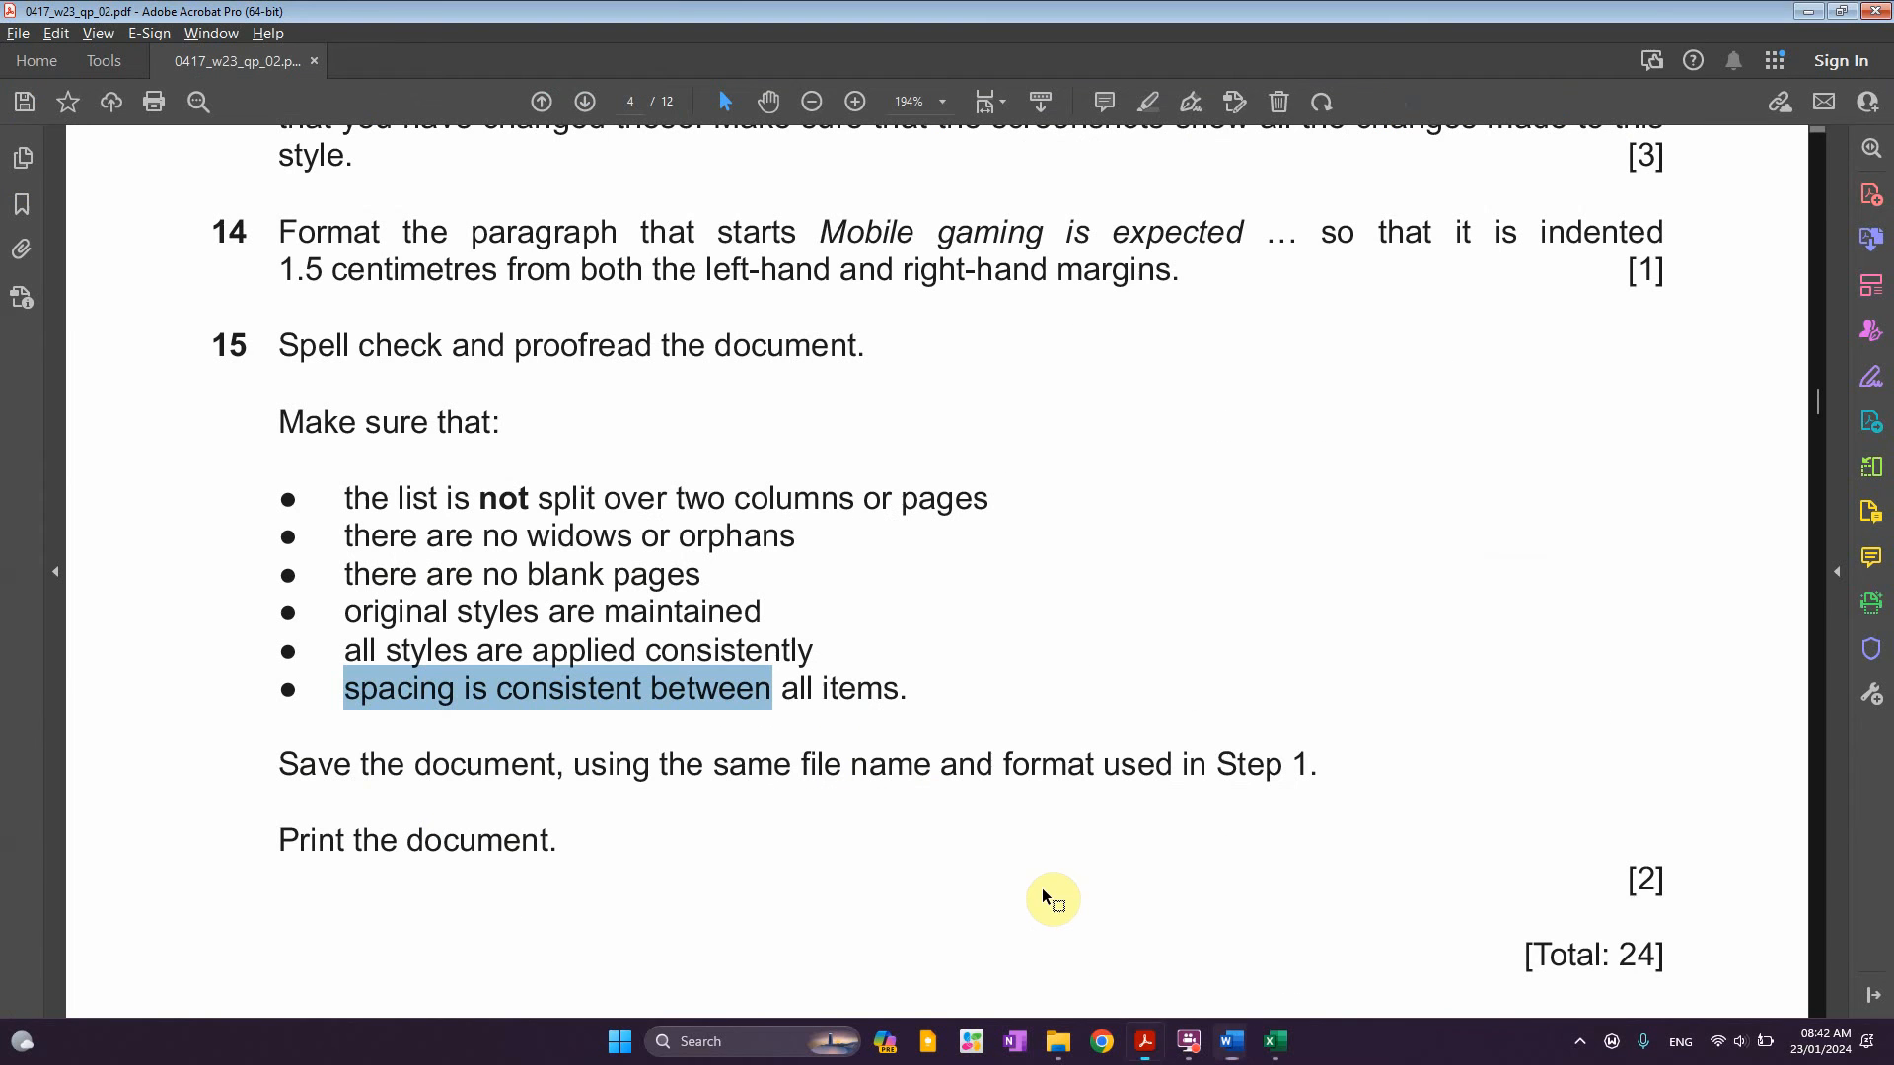
pyautogui.moveTo(416, 768); pyautogui.dragTo(1055, 770)
pyautogui.doubleClick(878, 769)
pyautogui.scroll(-2, 855, 673)
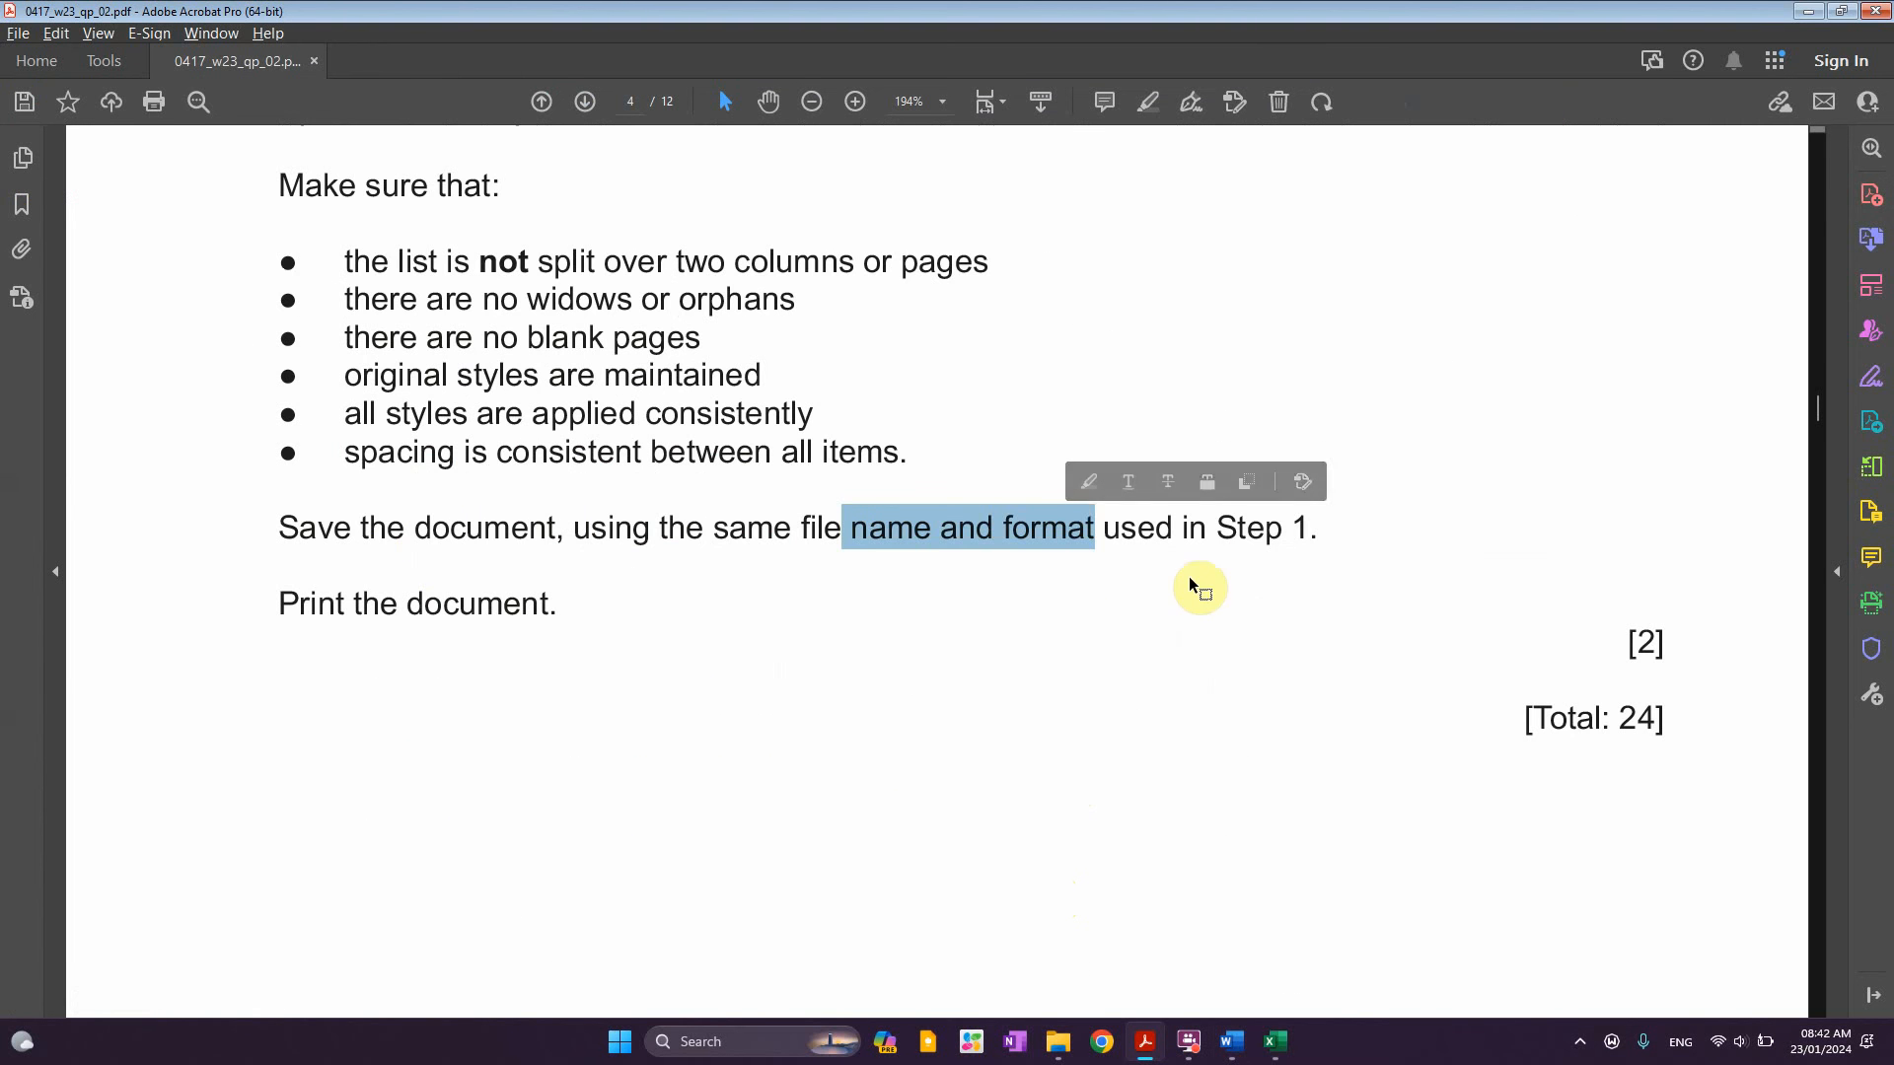
pyautogui.moveTo(1306, 531); pyautogui.dragTo(1194, 529)
pyautogui.hotkey('alt', 'Tab')
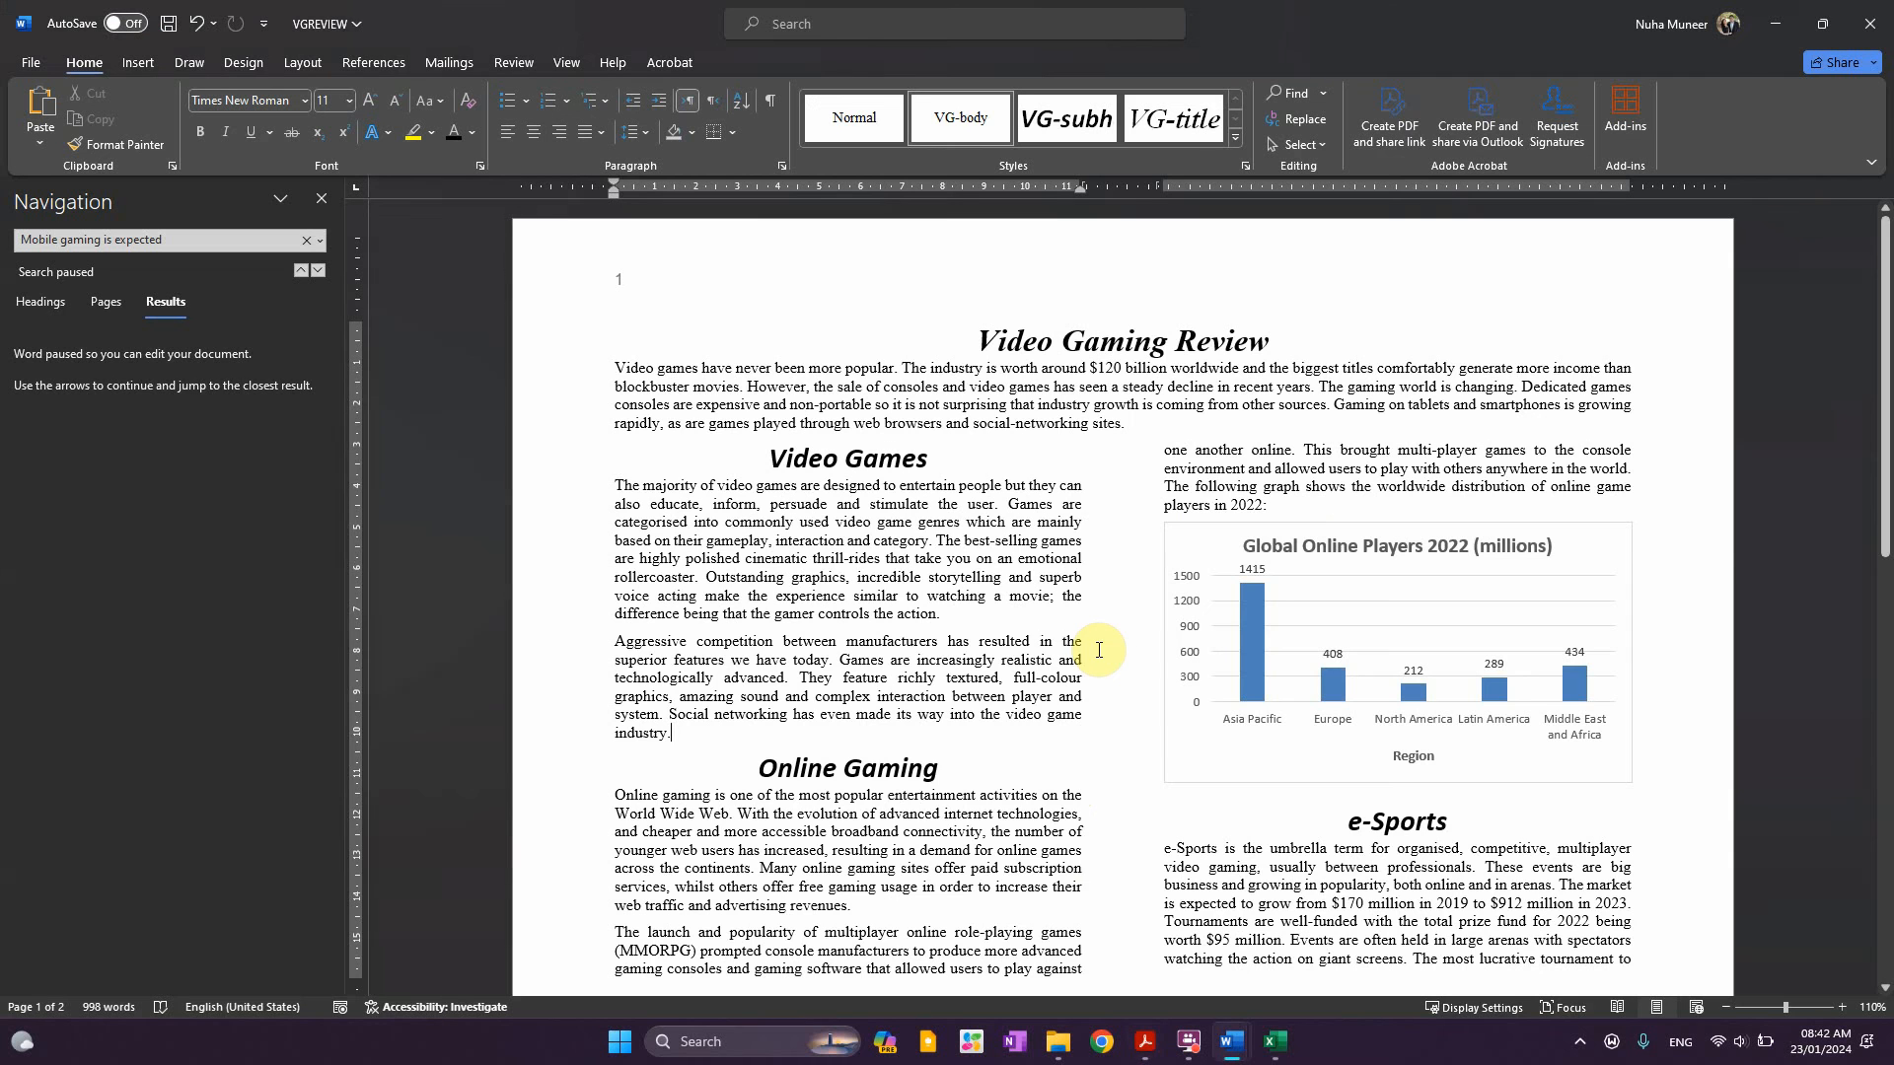
pyautogui.hotkey('ctrl', 's')
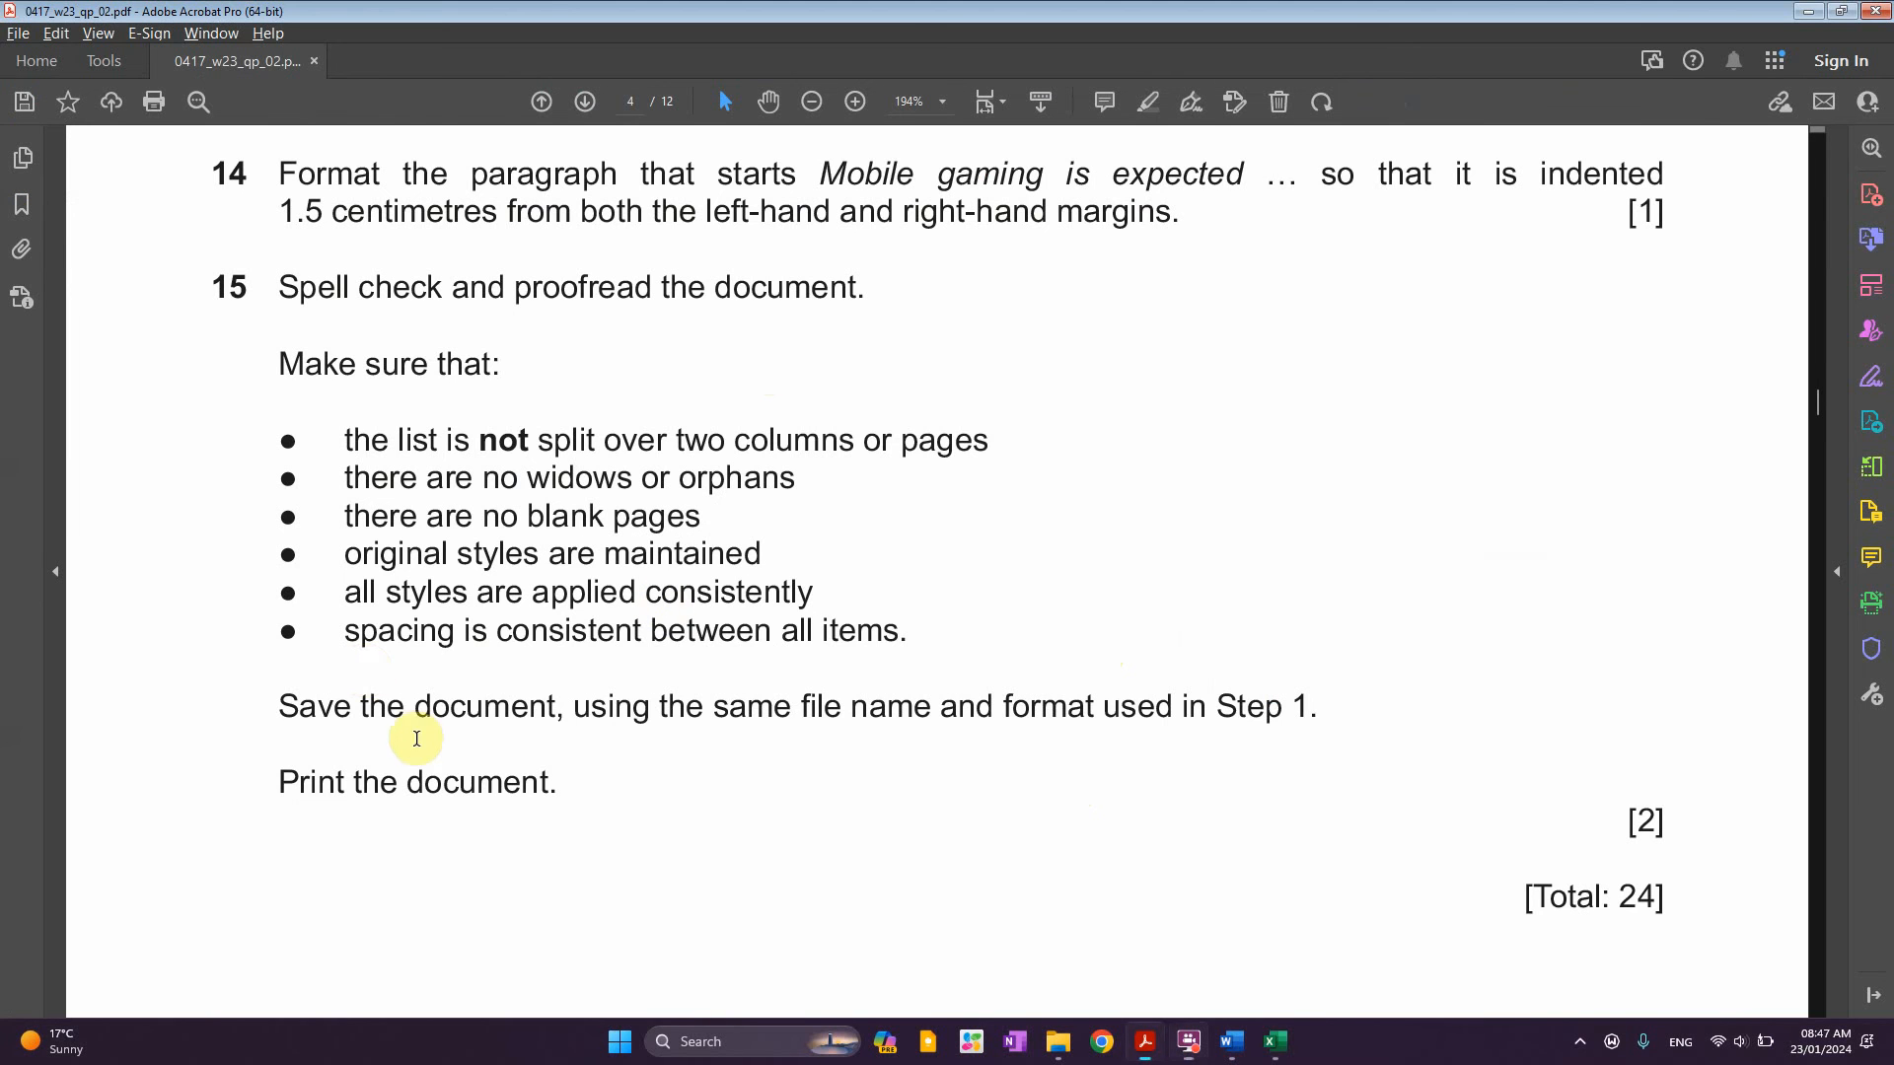
# Read question 13 in the question paper, picking out the VG-list style name
pyautogui.moveTo(281, 646); pyautogui.dragTo(1093, 708)
pyautogui.scroll(5, 1016, 732)
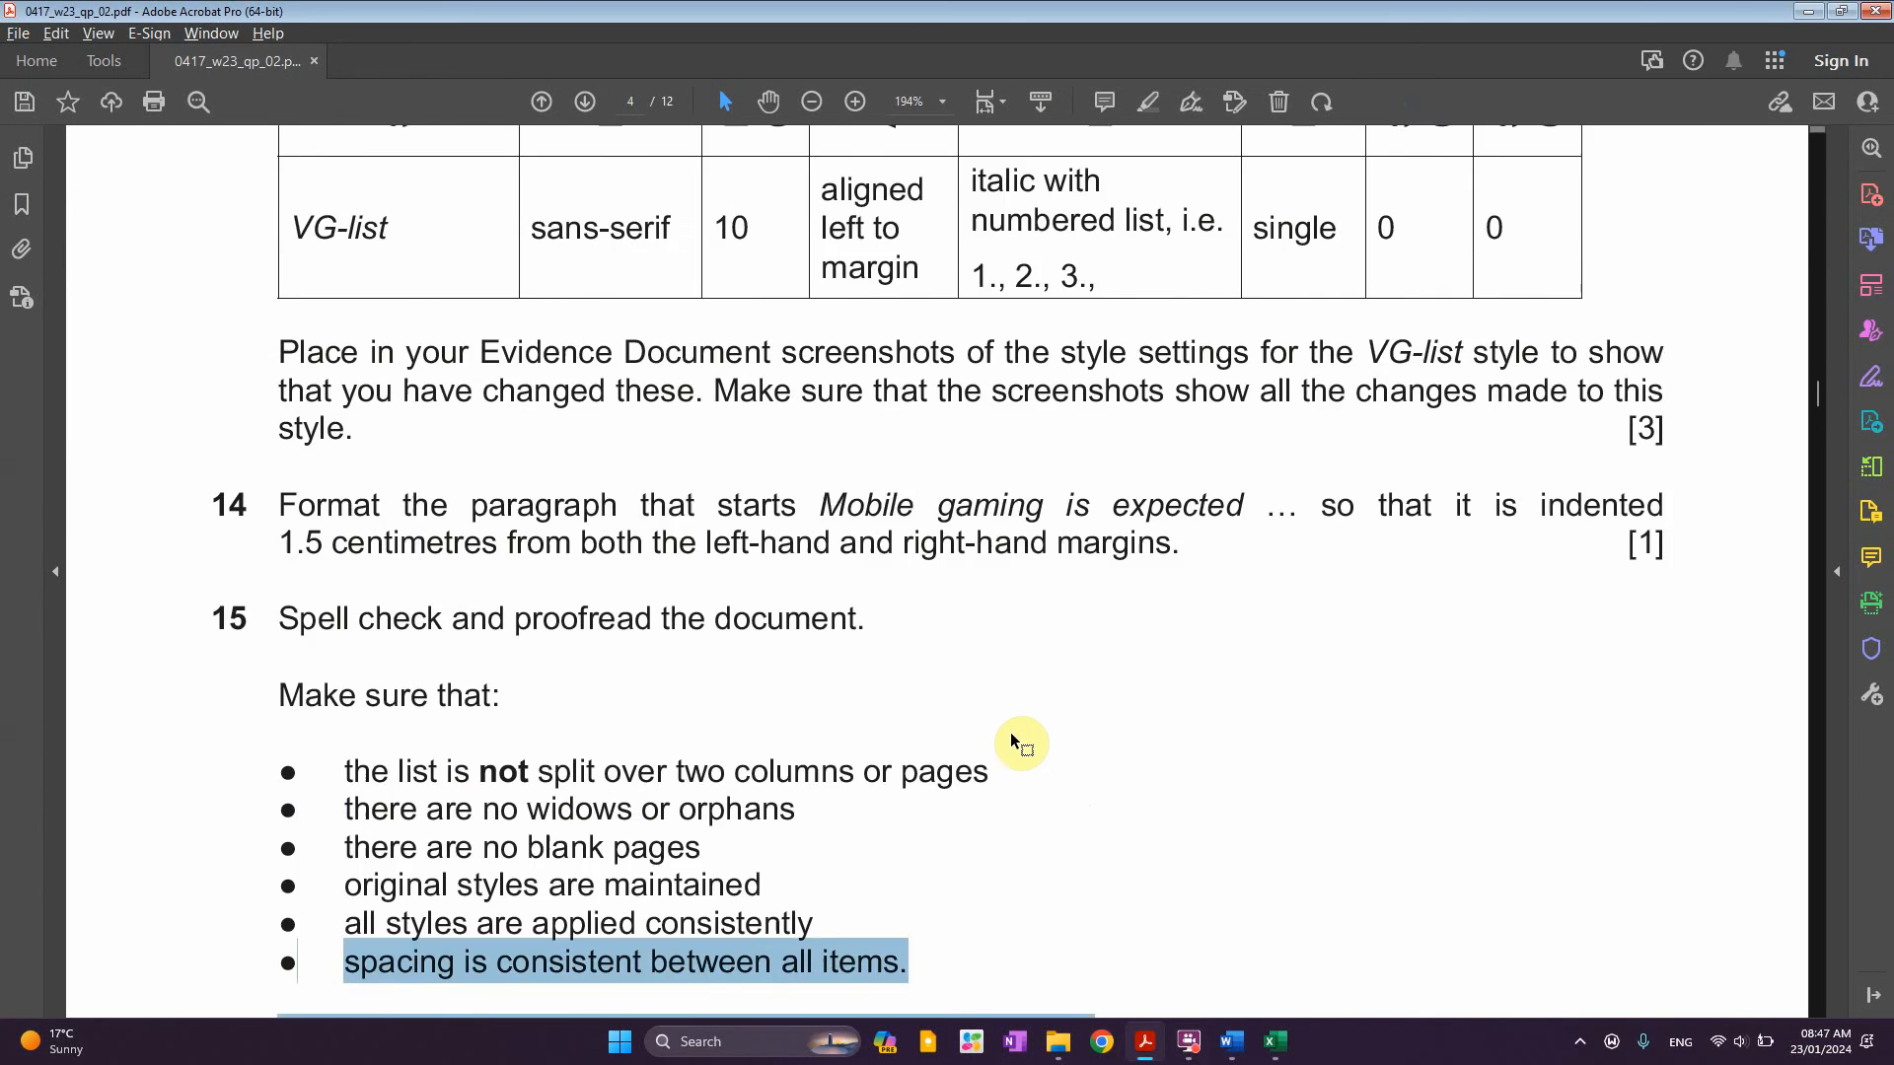
pyautogui.scroll(2, 1012, 732)
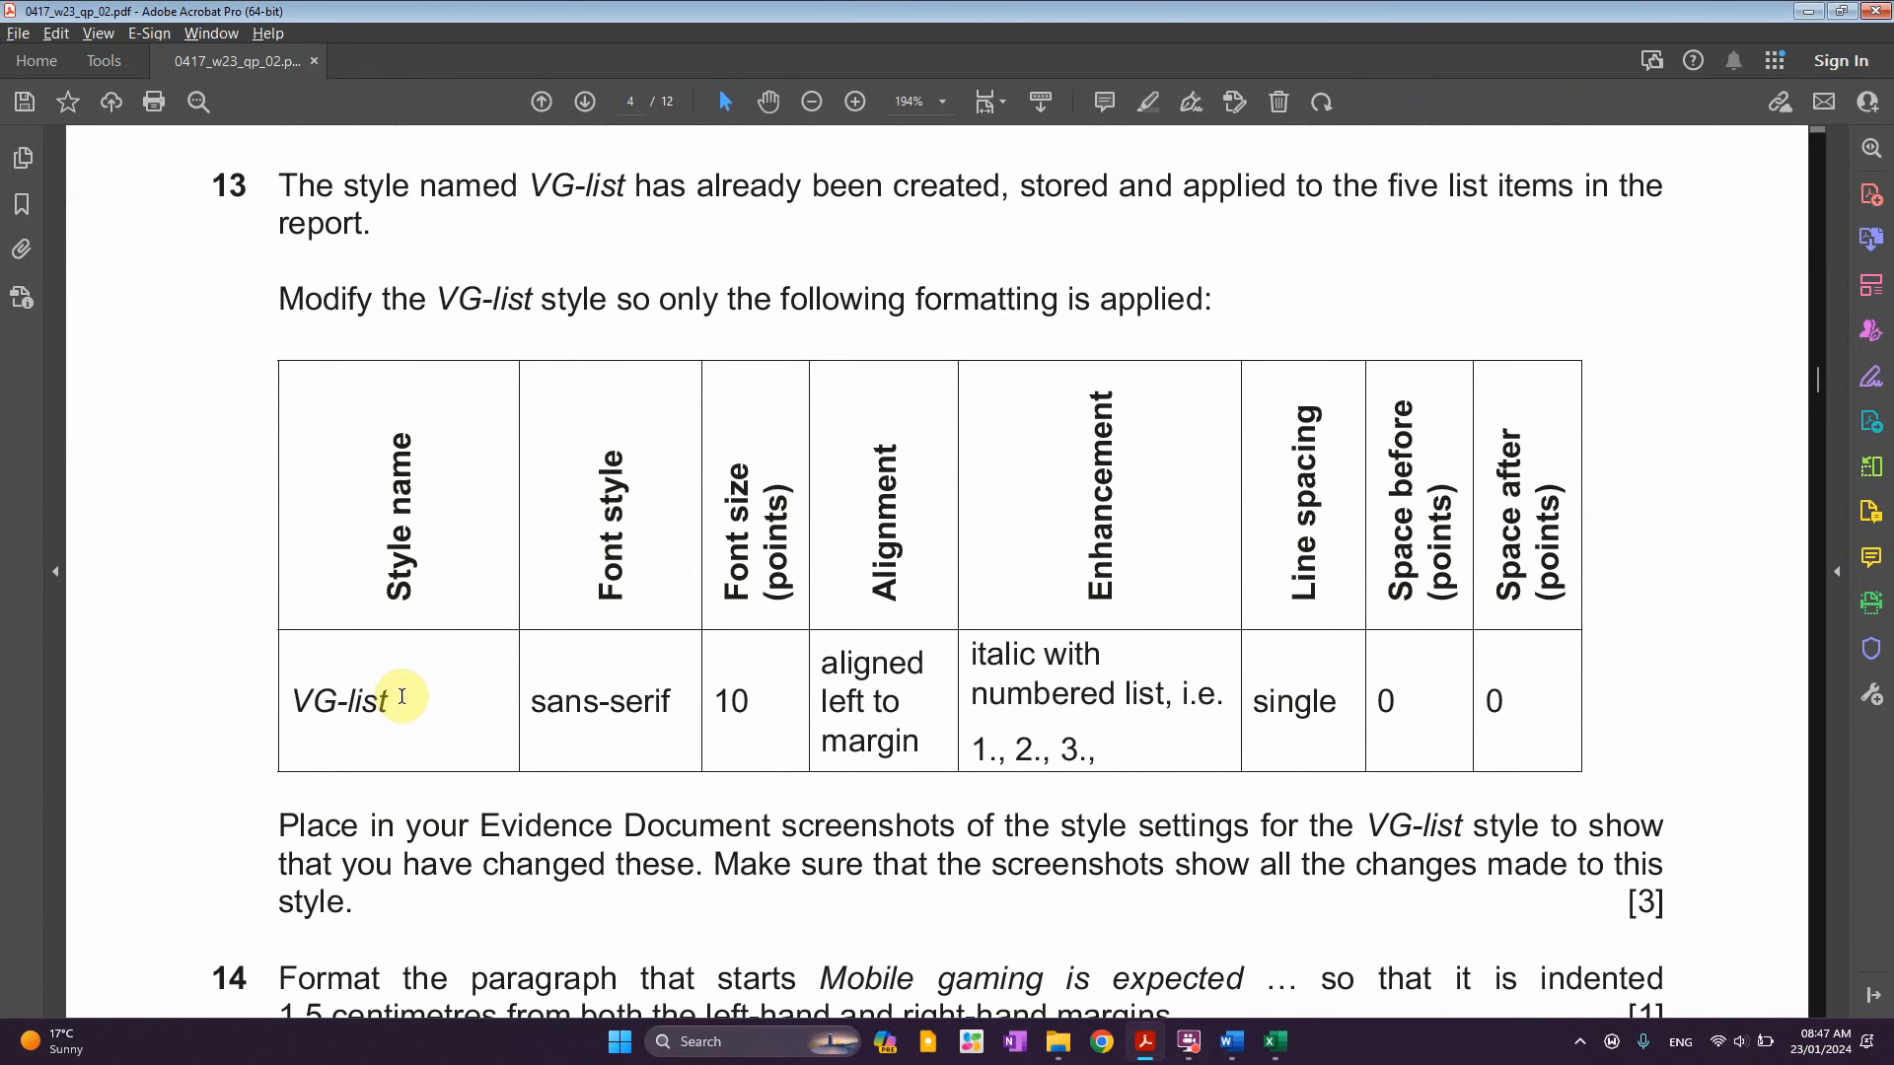
pyautogui.moveTo(402, 697); pyautogui.dragTo(339, 702)
pyautogui.scroll(1, 668, 372)
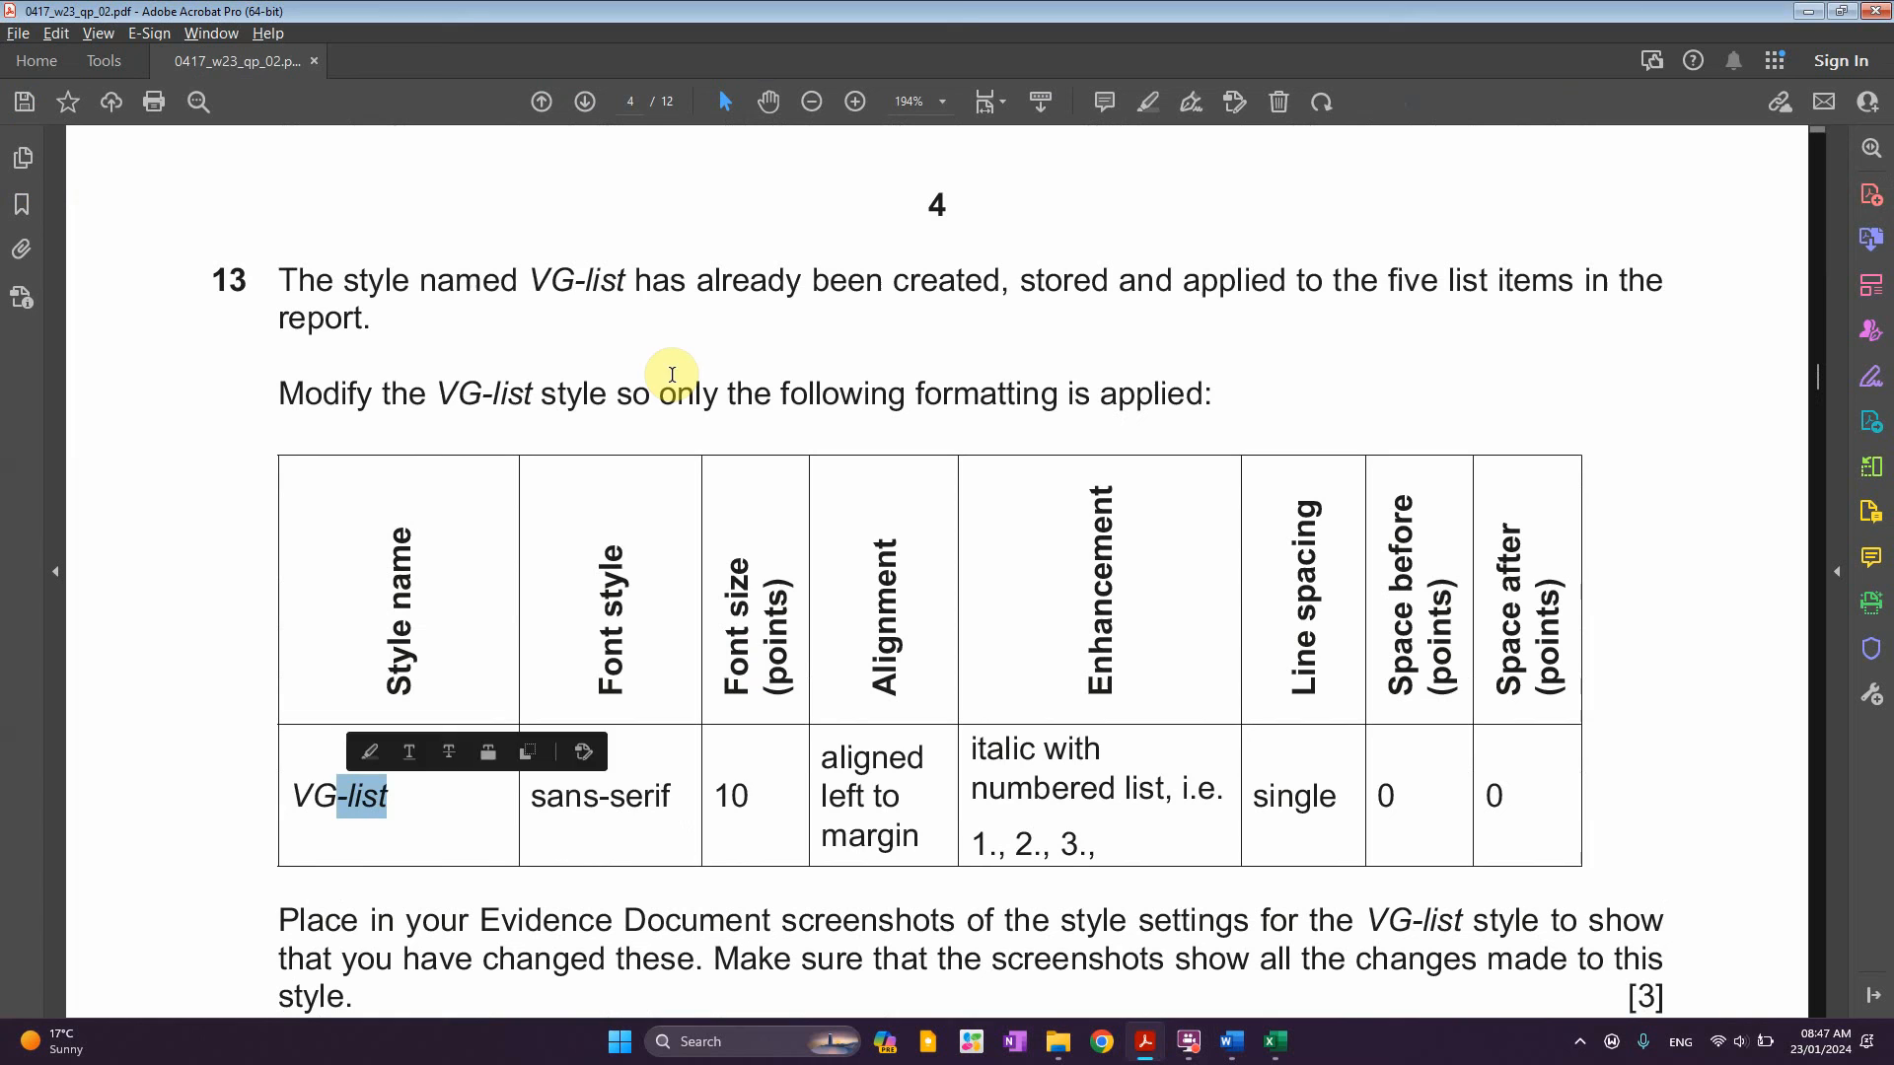
pyautogui.doubleClick(623, 290)
# Close the search pane in VGREVIEW and select the five game-name lines
pyautogui.hotkey('alt', 'Tab')
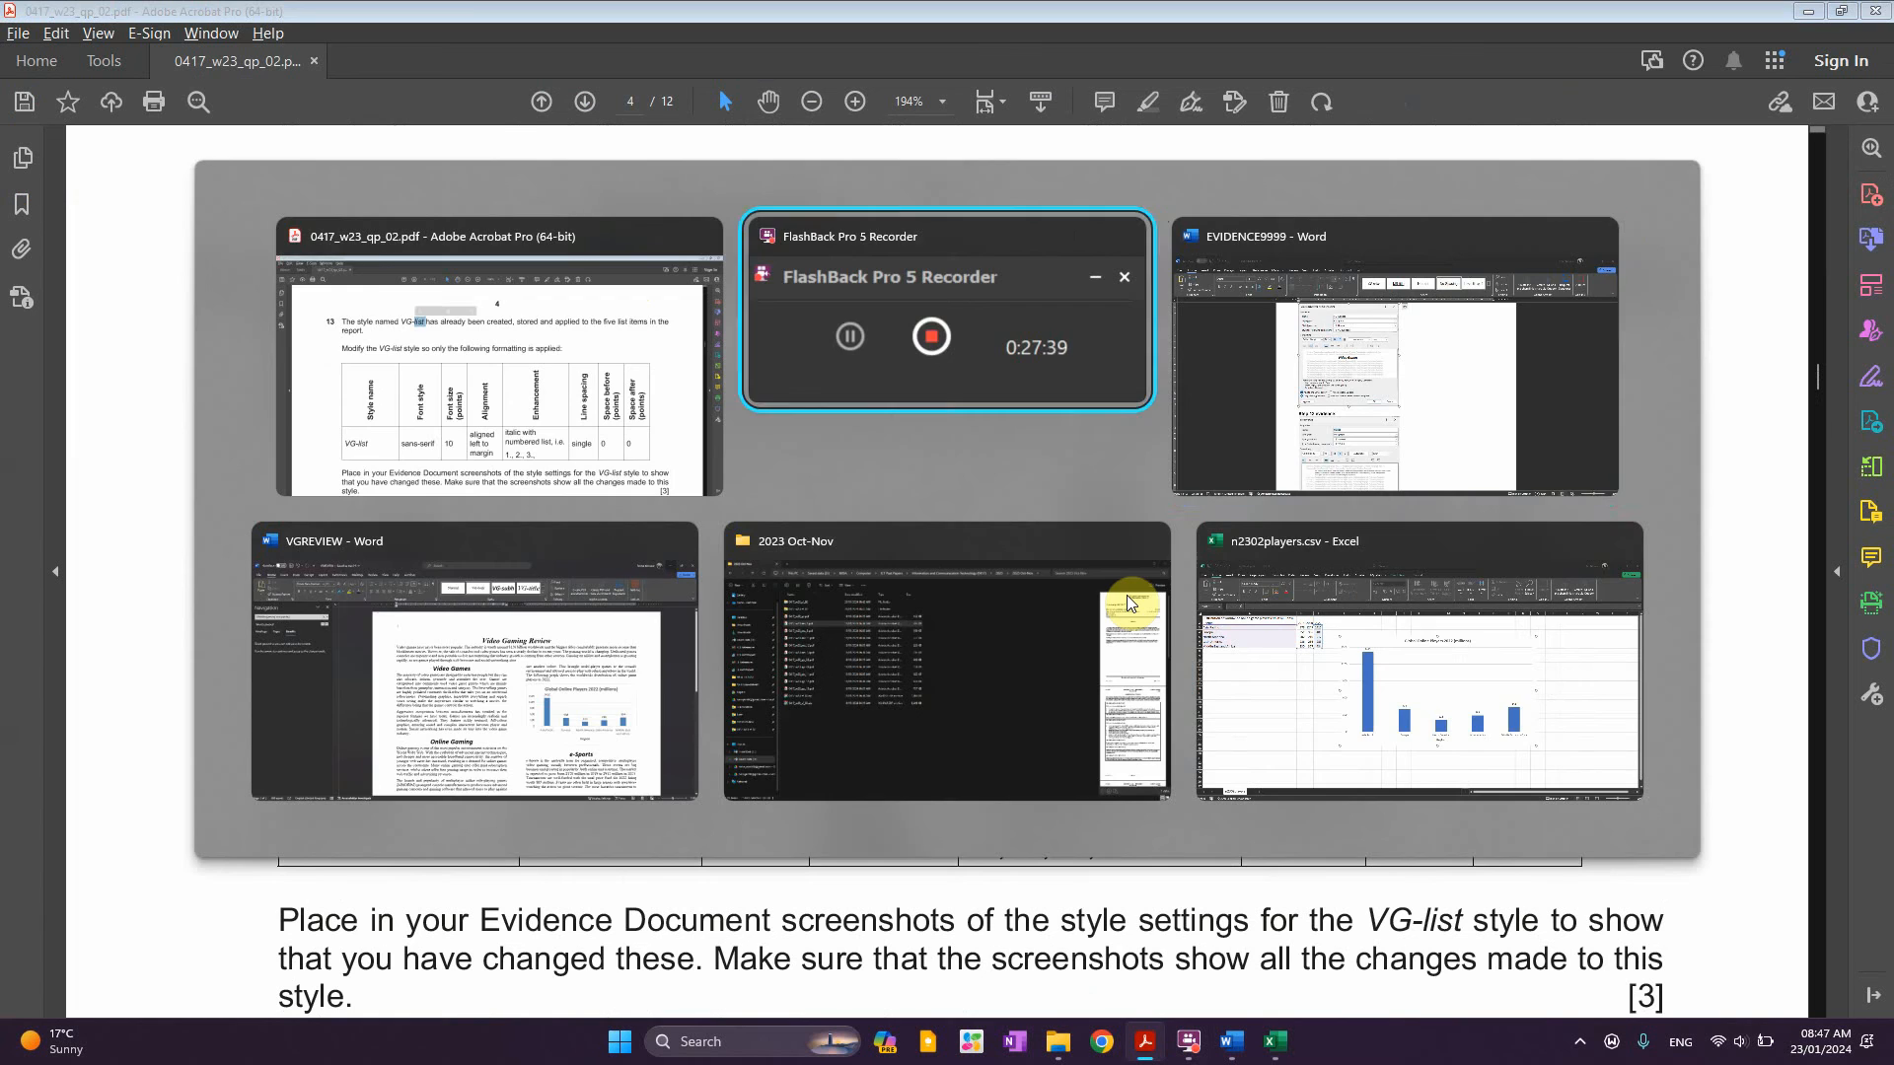
pyautogui.hotkey('alt', 'Tab')
pyautogui.hotkey('alt', 'Tab')
pyautogui.hotkey('alt', 'Tab')
pyautogui.hotkey('alt', 'Tab')
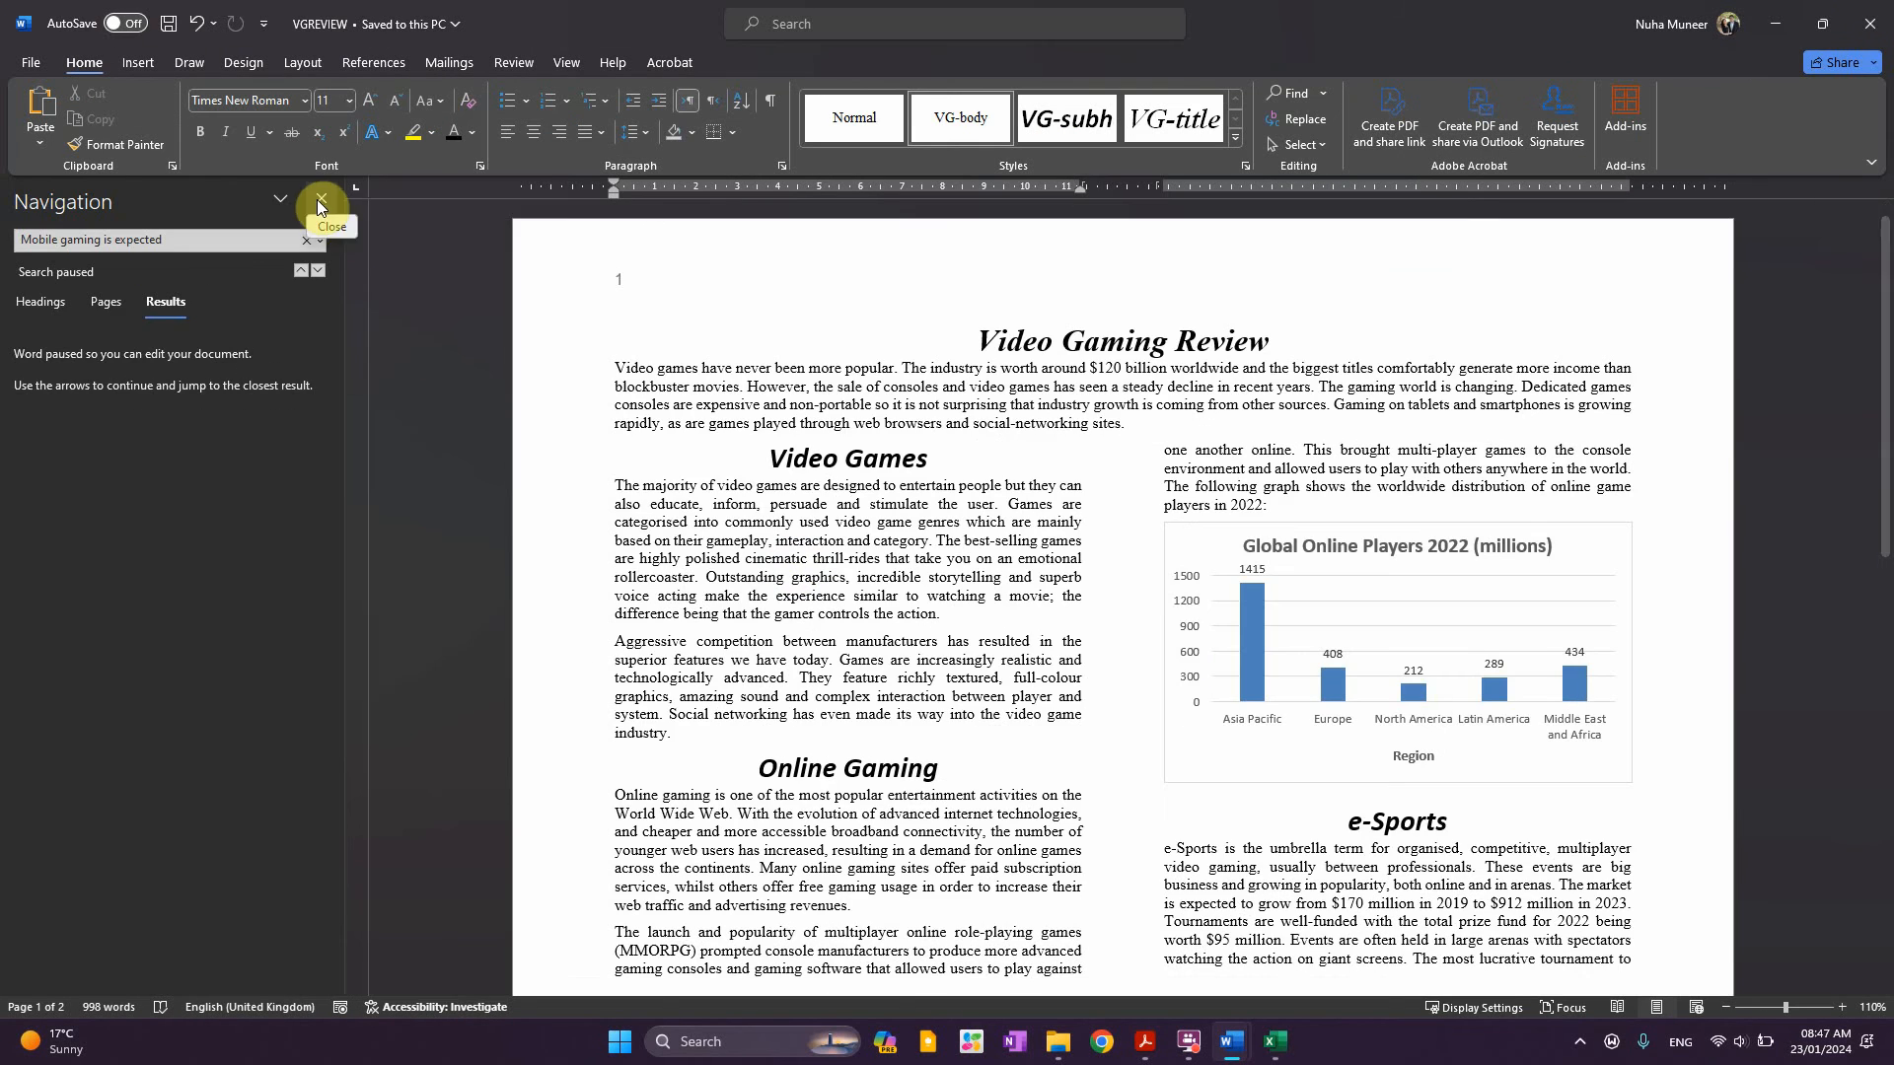
pyautogui.click(319, 202)
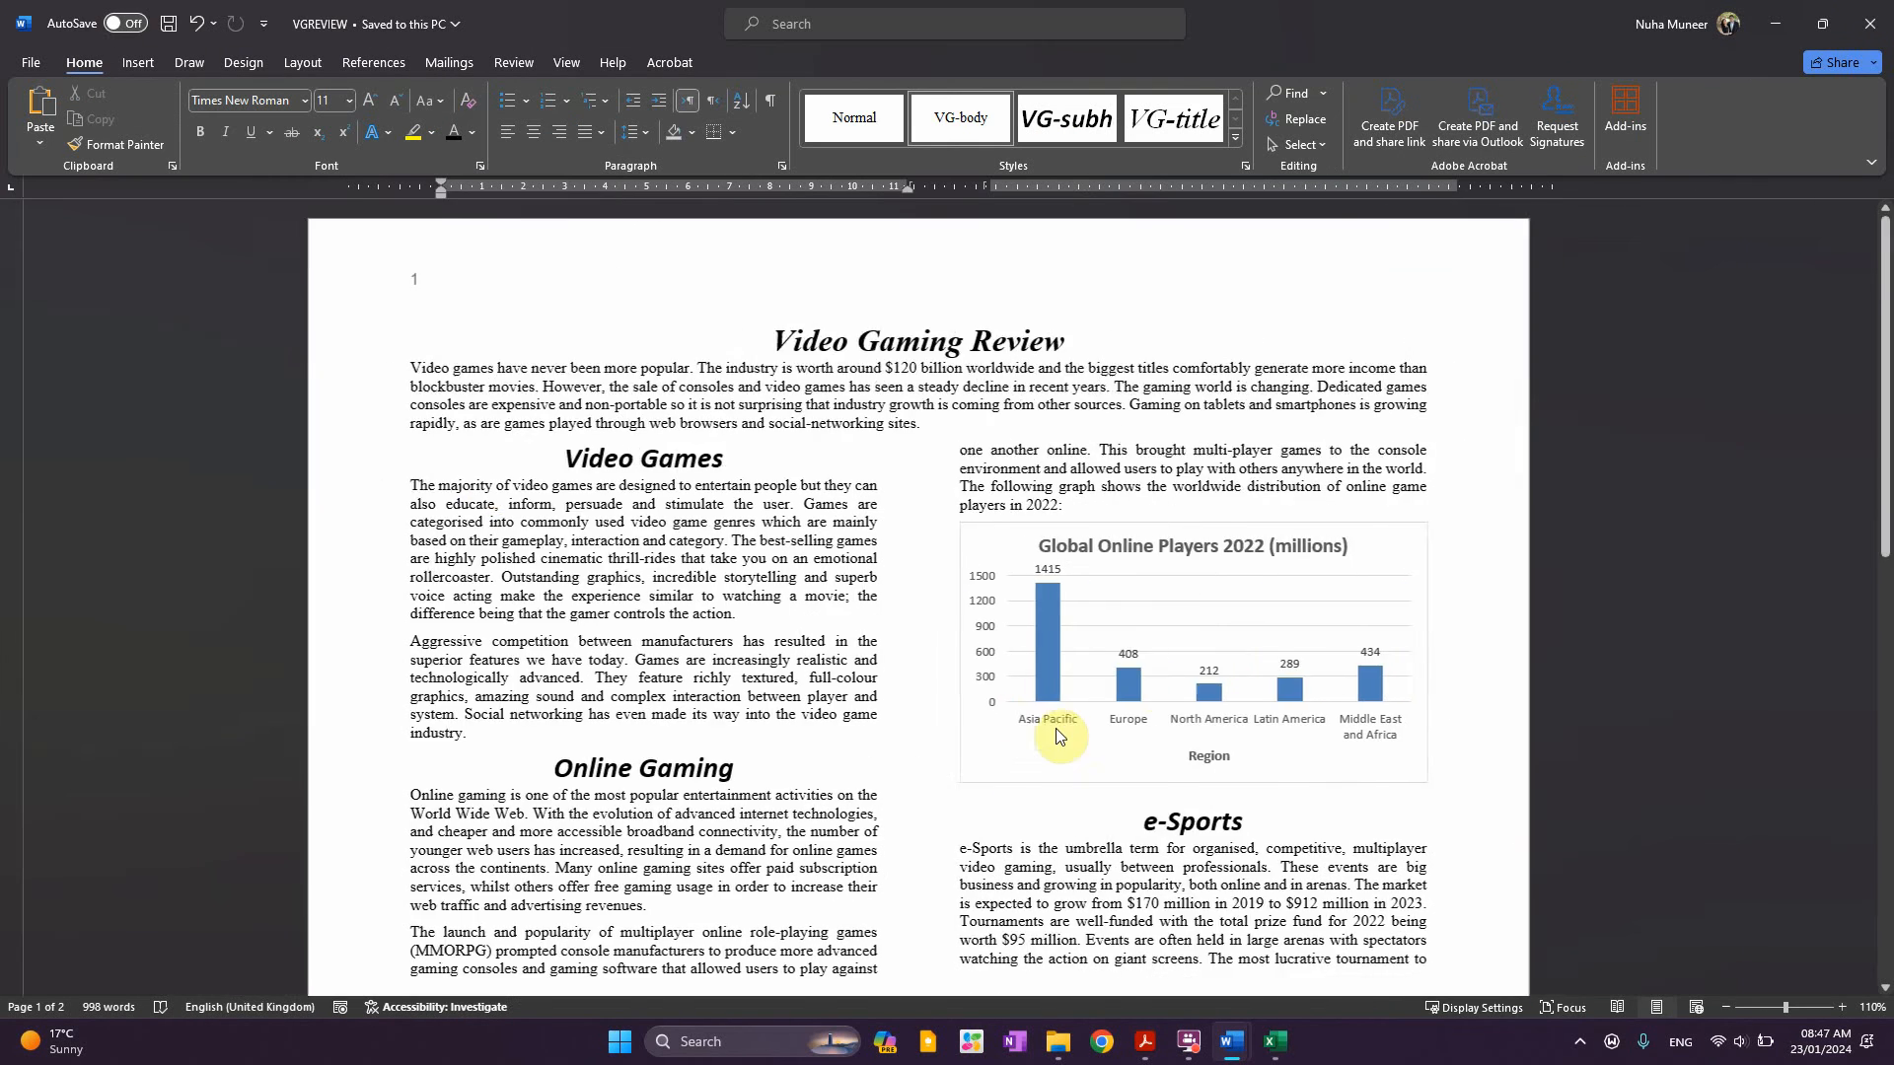
pyautogui.scroll(-20, 1056, 734)
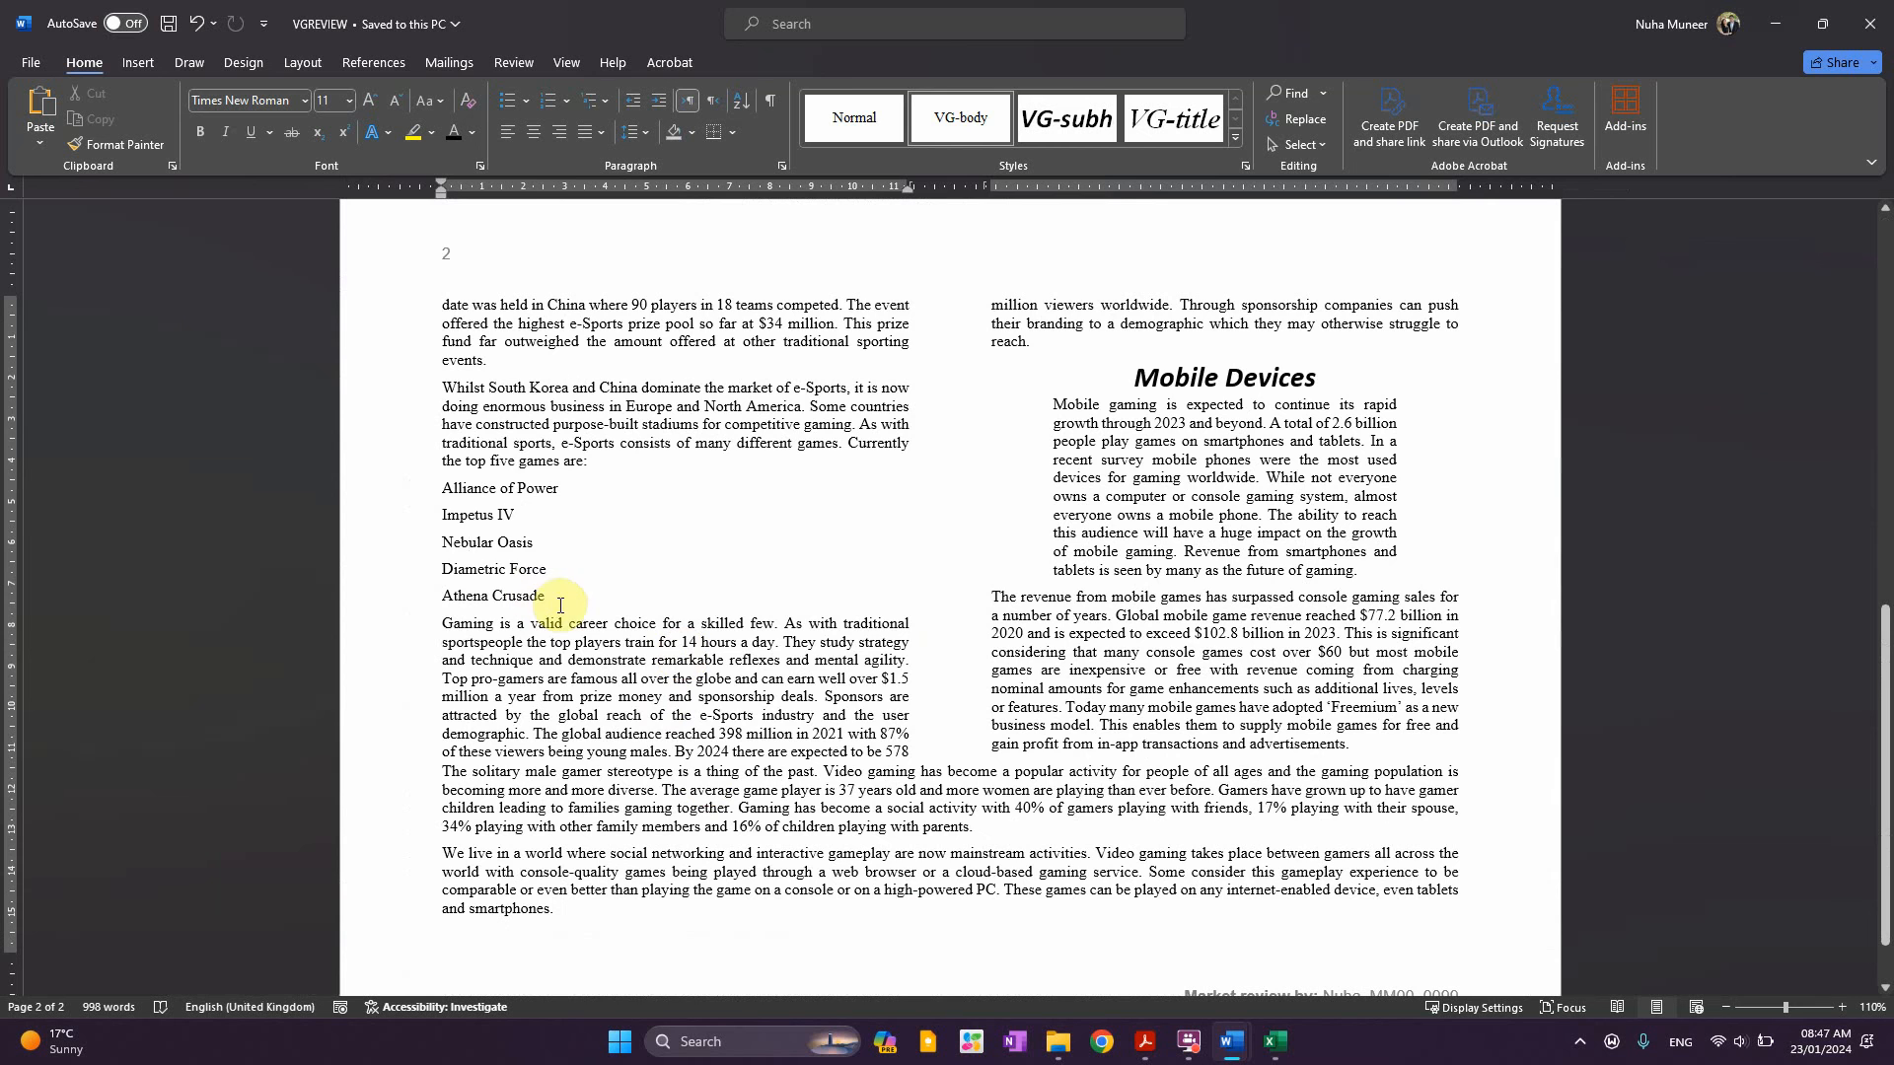
pyautogui.moveTo(545, 596); pyautogui.dragTo(442, 489)
# Highlight the question paper's sentence stating the VG-list style already exists
pyautogui.hotkey('alt', 'Tab')
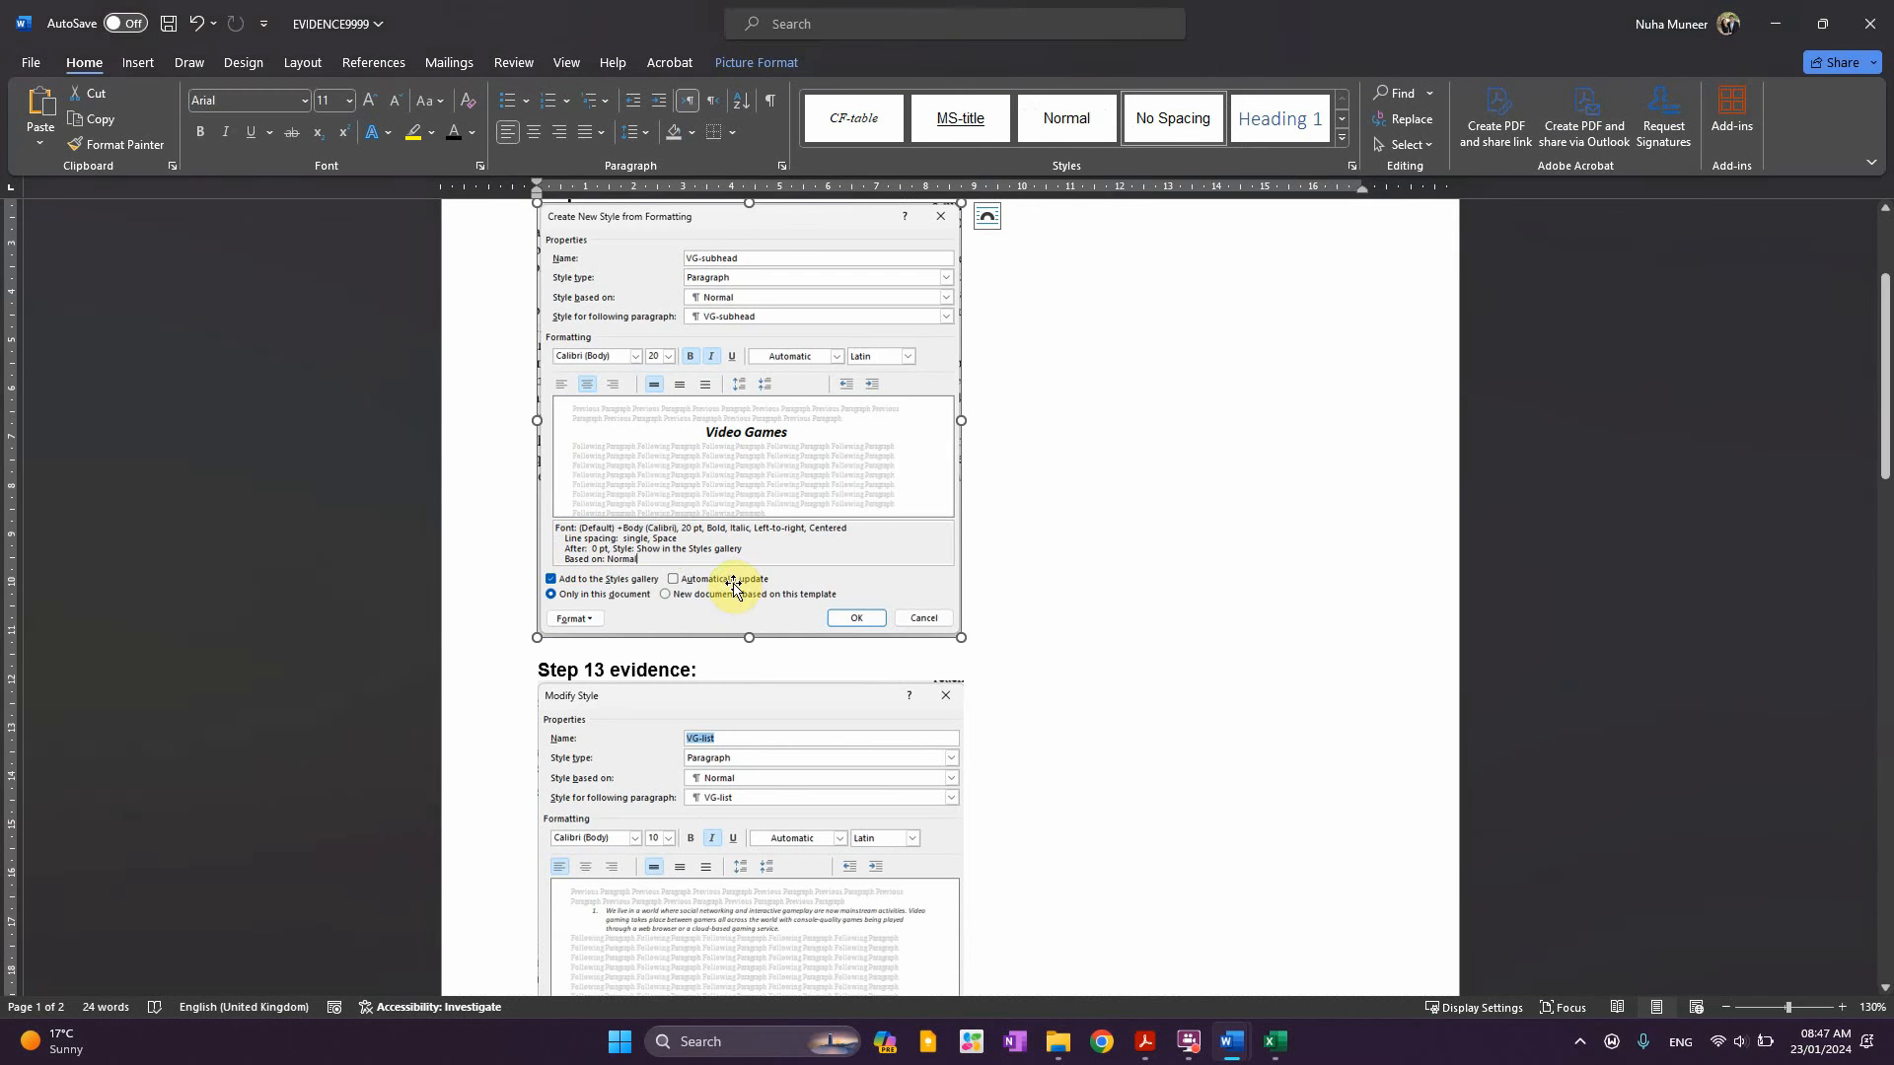
pyautogui.hotkey('alt', 'Tab')
pyautogui.hotkey('alt', 'Tab')
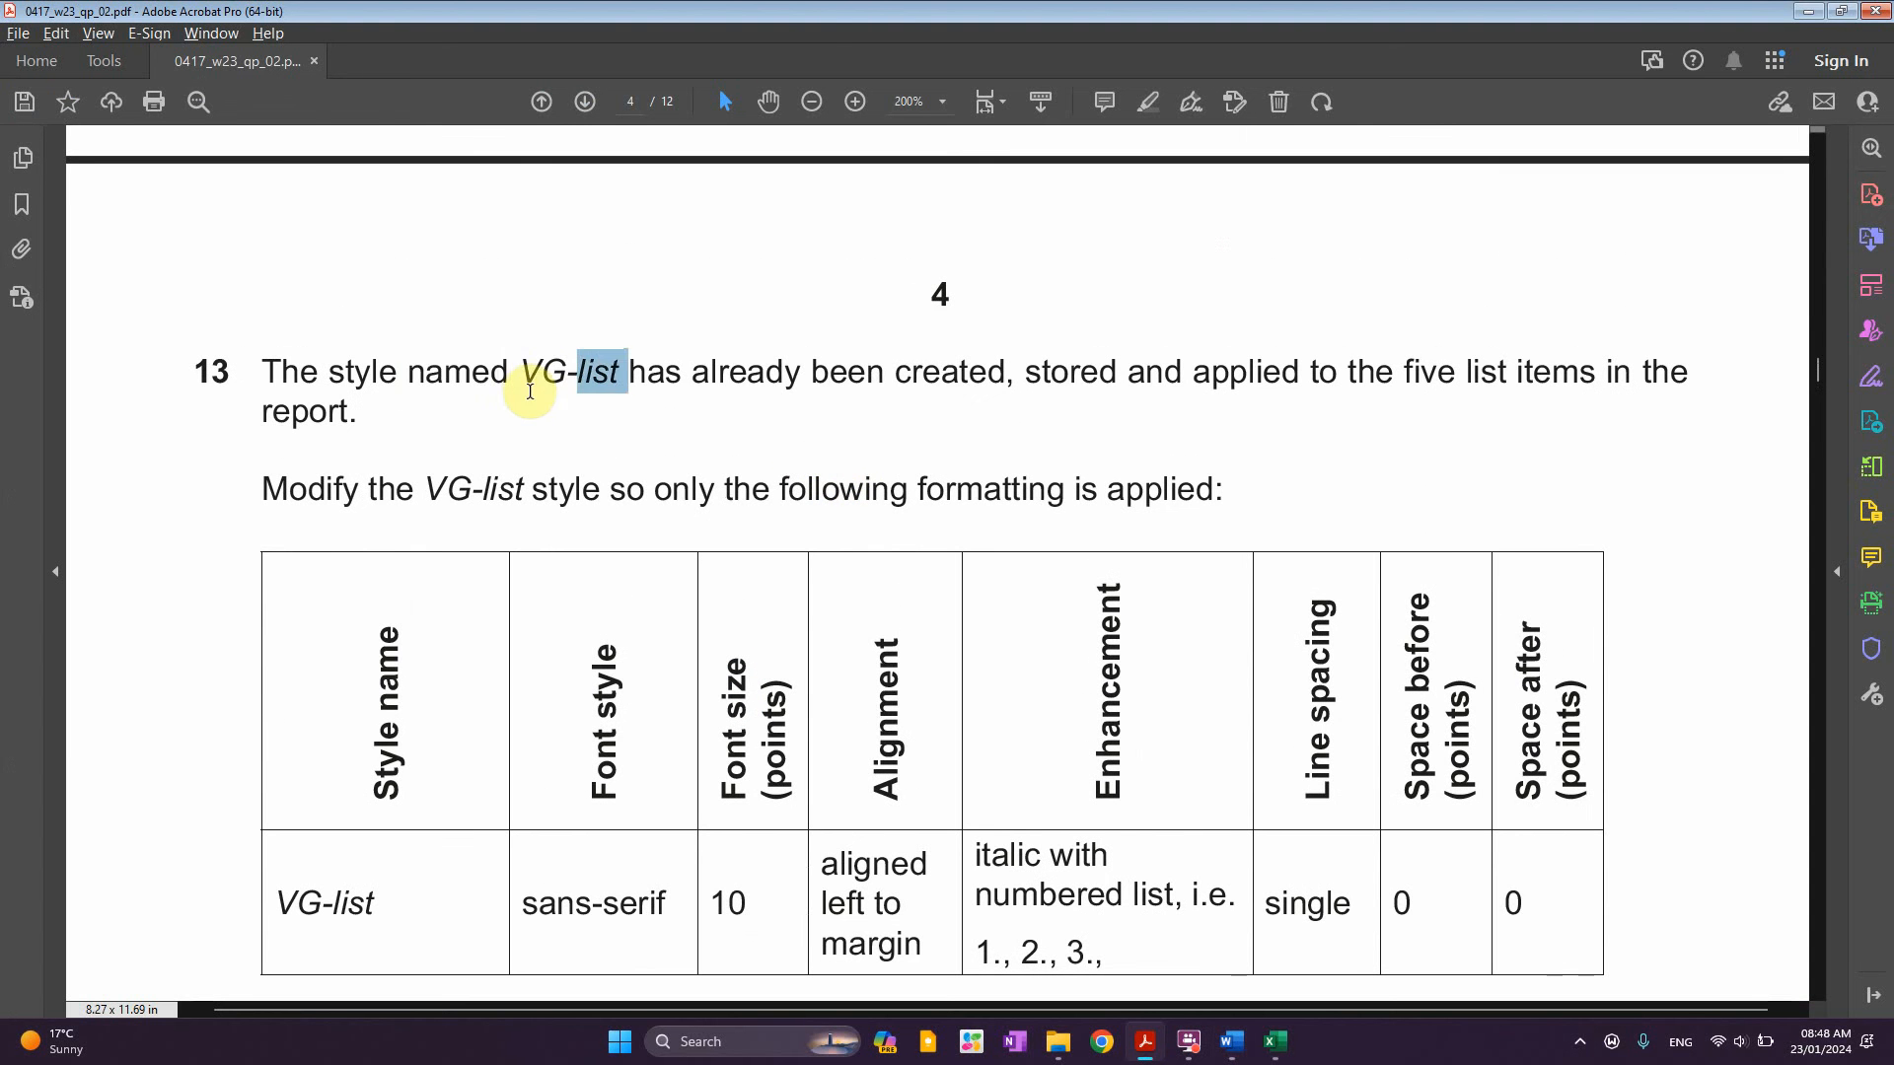
pyautogui.moveTo(494, 373); pyautogui.dragTo(1546, 379)
pyautogui.hotkey('alt', 'Tab')
pyautogui.hotkey('alt', 'Tab')
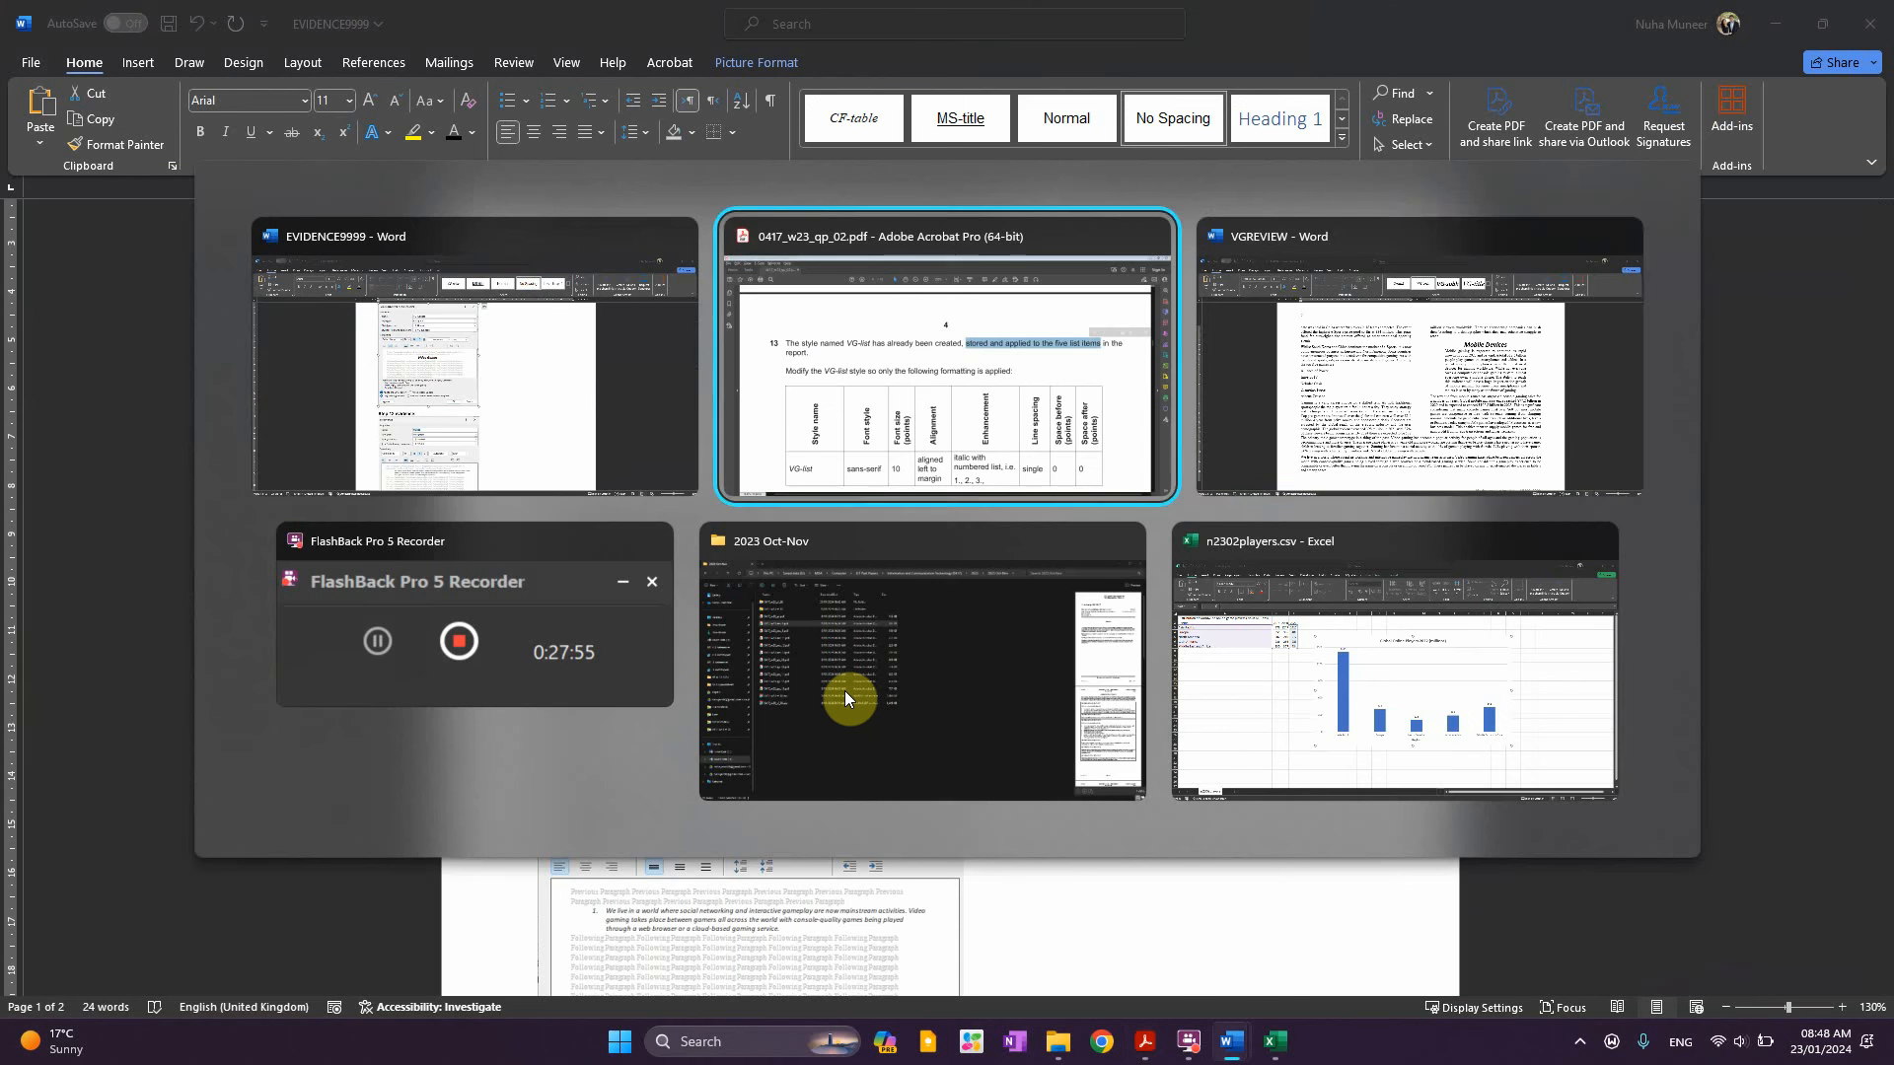
pyautogui.hotkey('alt', 'Tab')
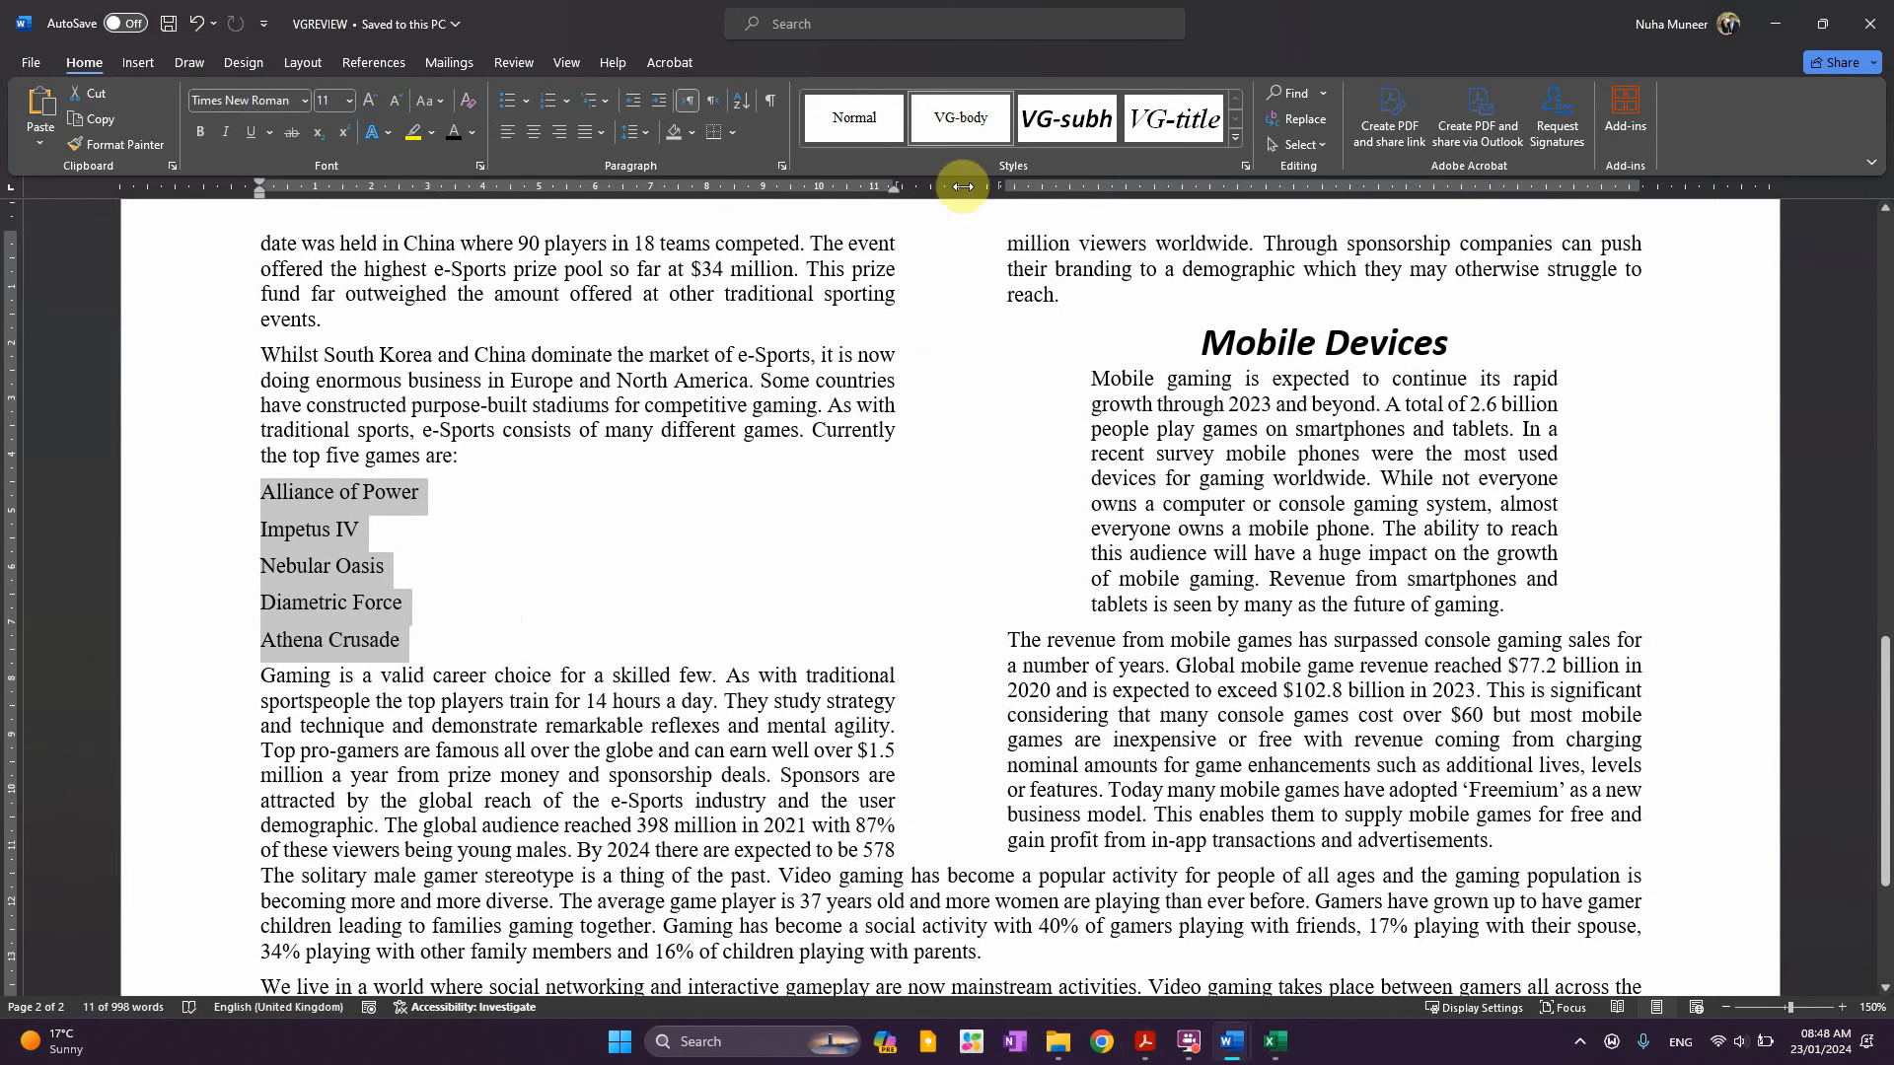
# Apply the VG-list style to the five game names, making an italic list numbered 1 to 5
pyautogui.click(1245, 166)
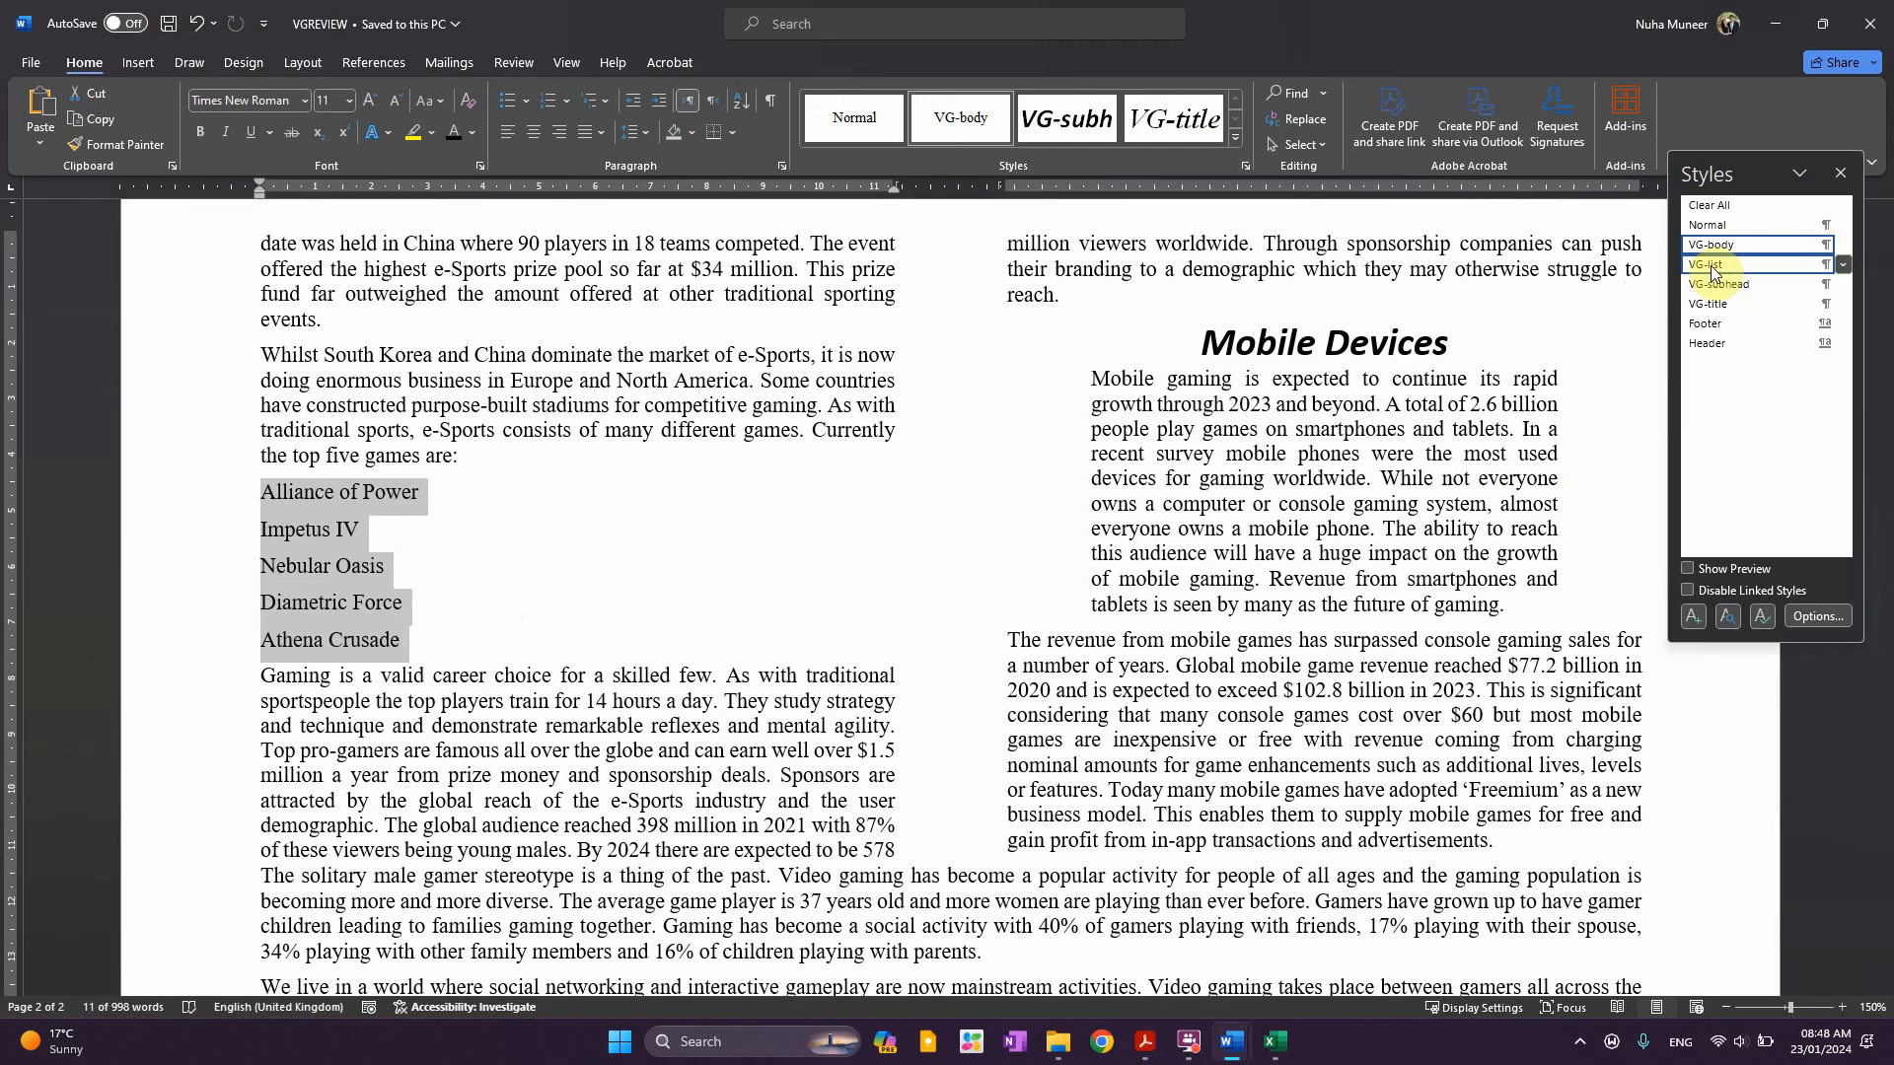
pyautogui.click(1714, 274)
pyautogui.click(480, 632)
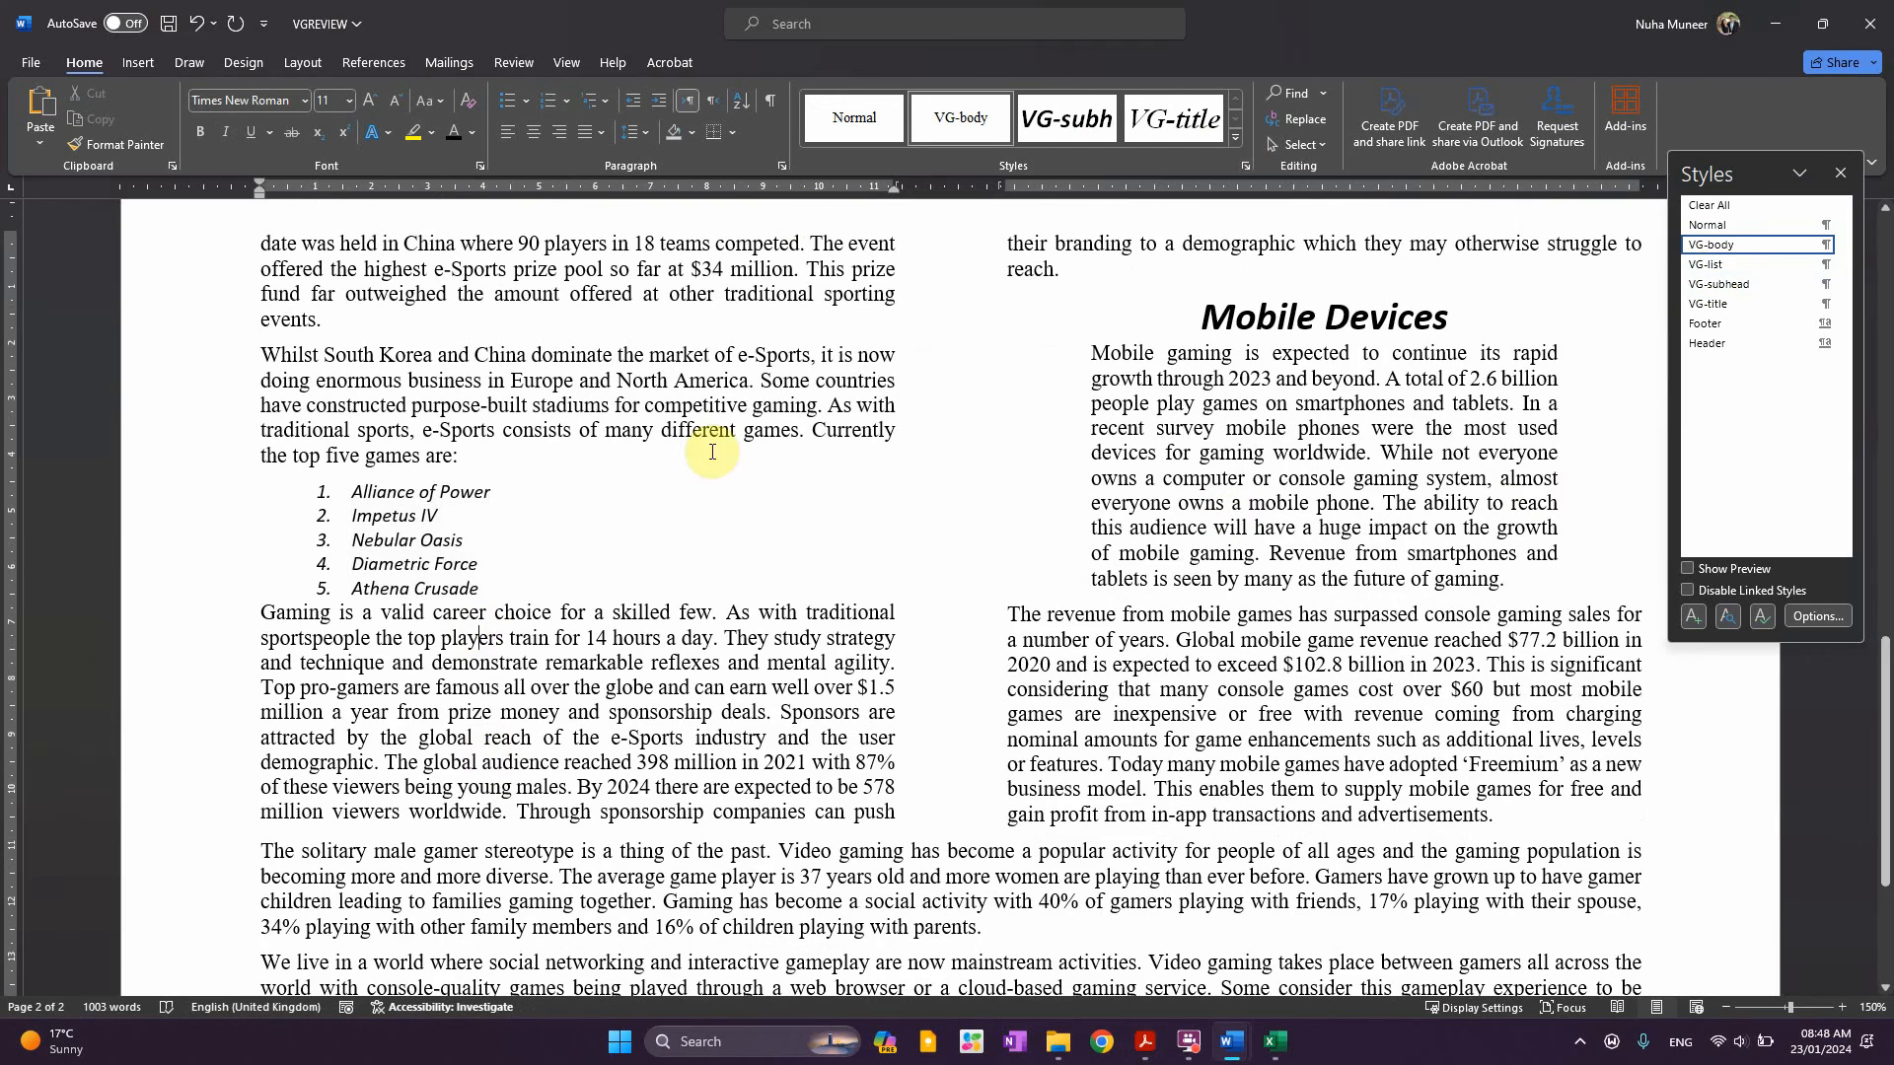
pyautogui.click(1855, 187)
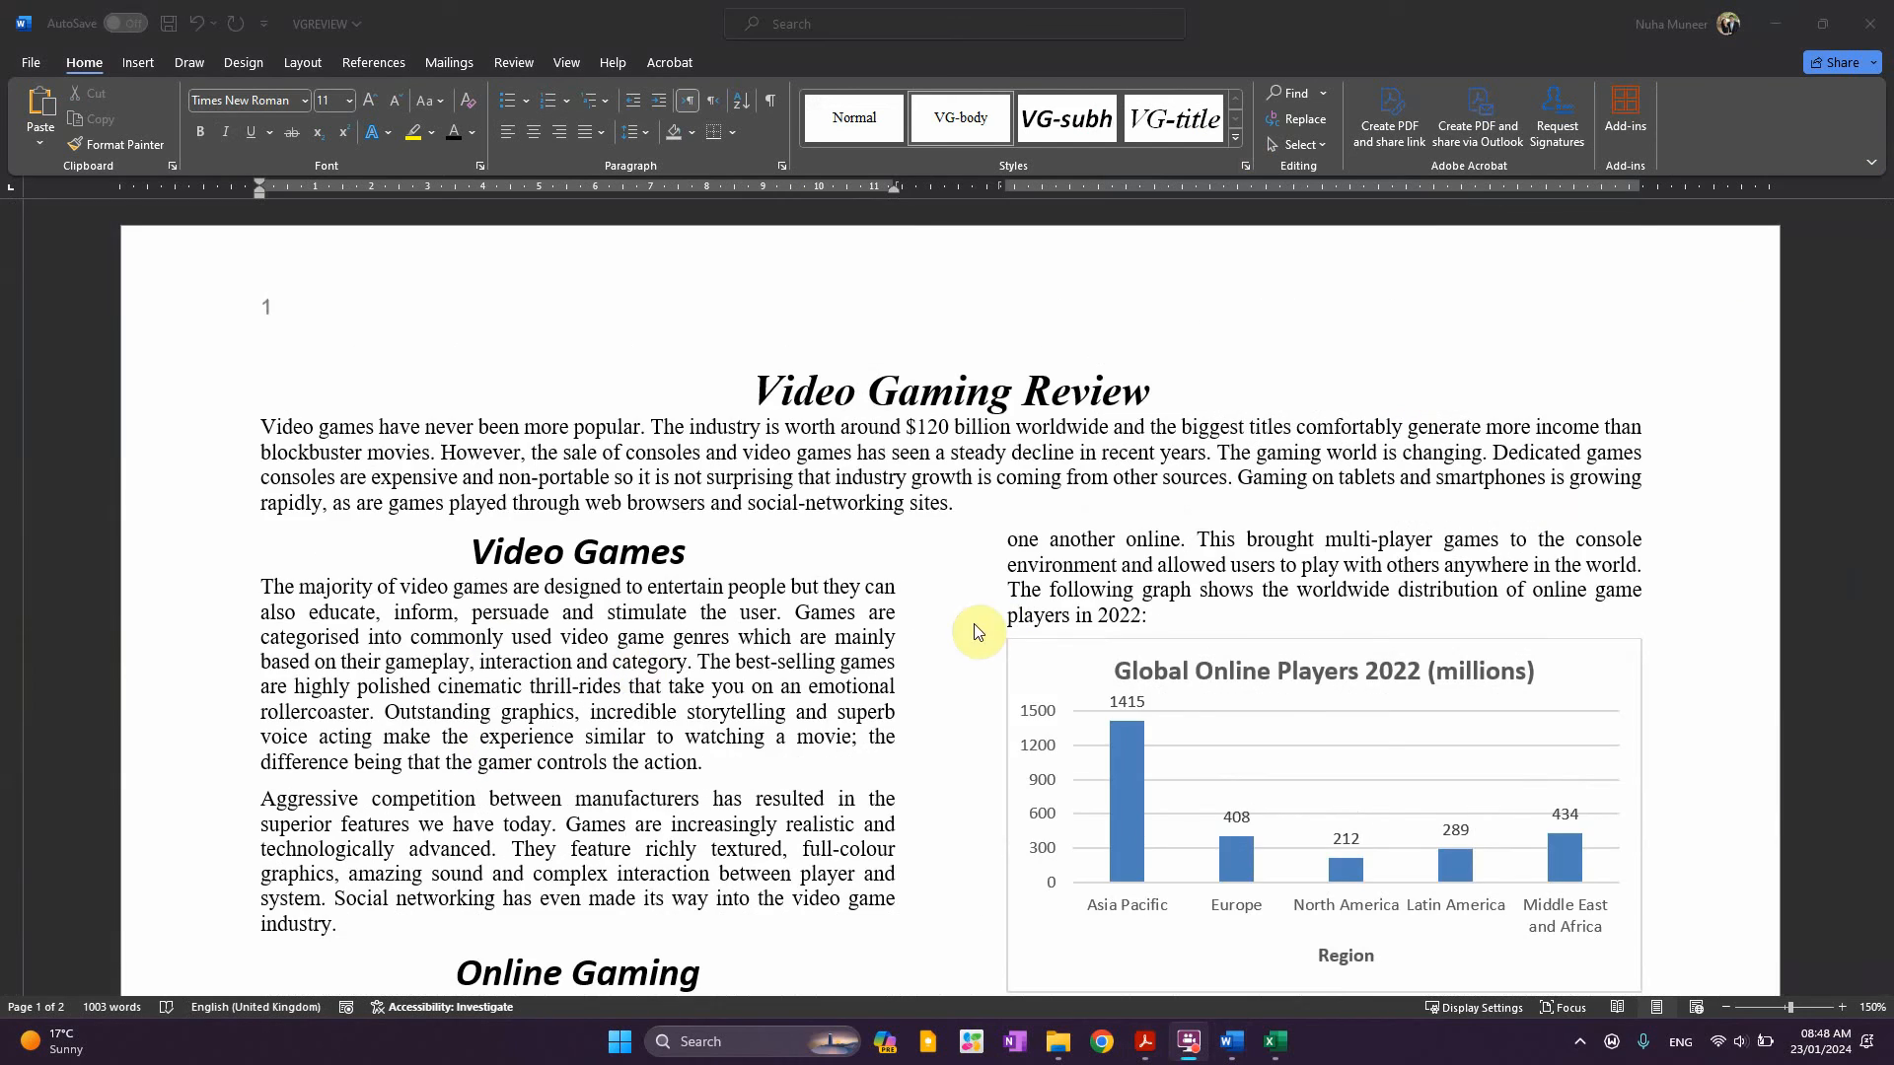
pyautogui.click(944, 677)
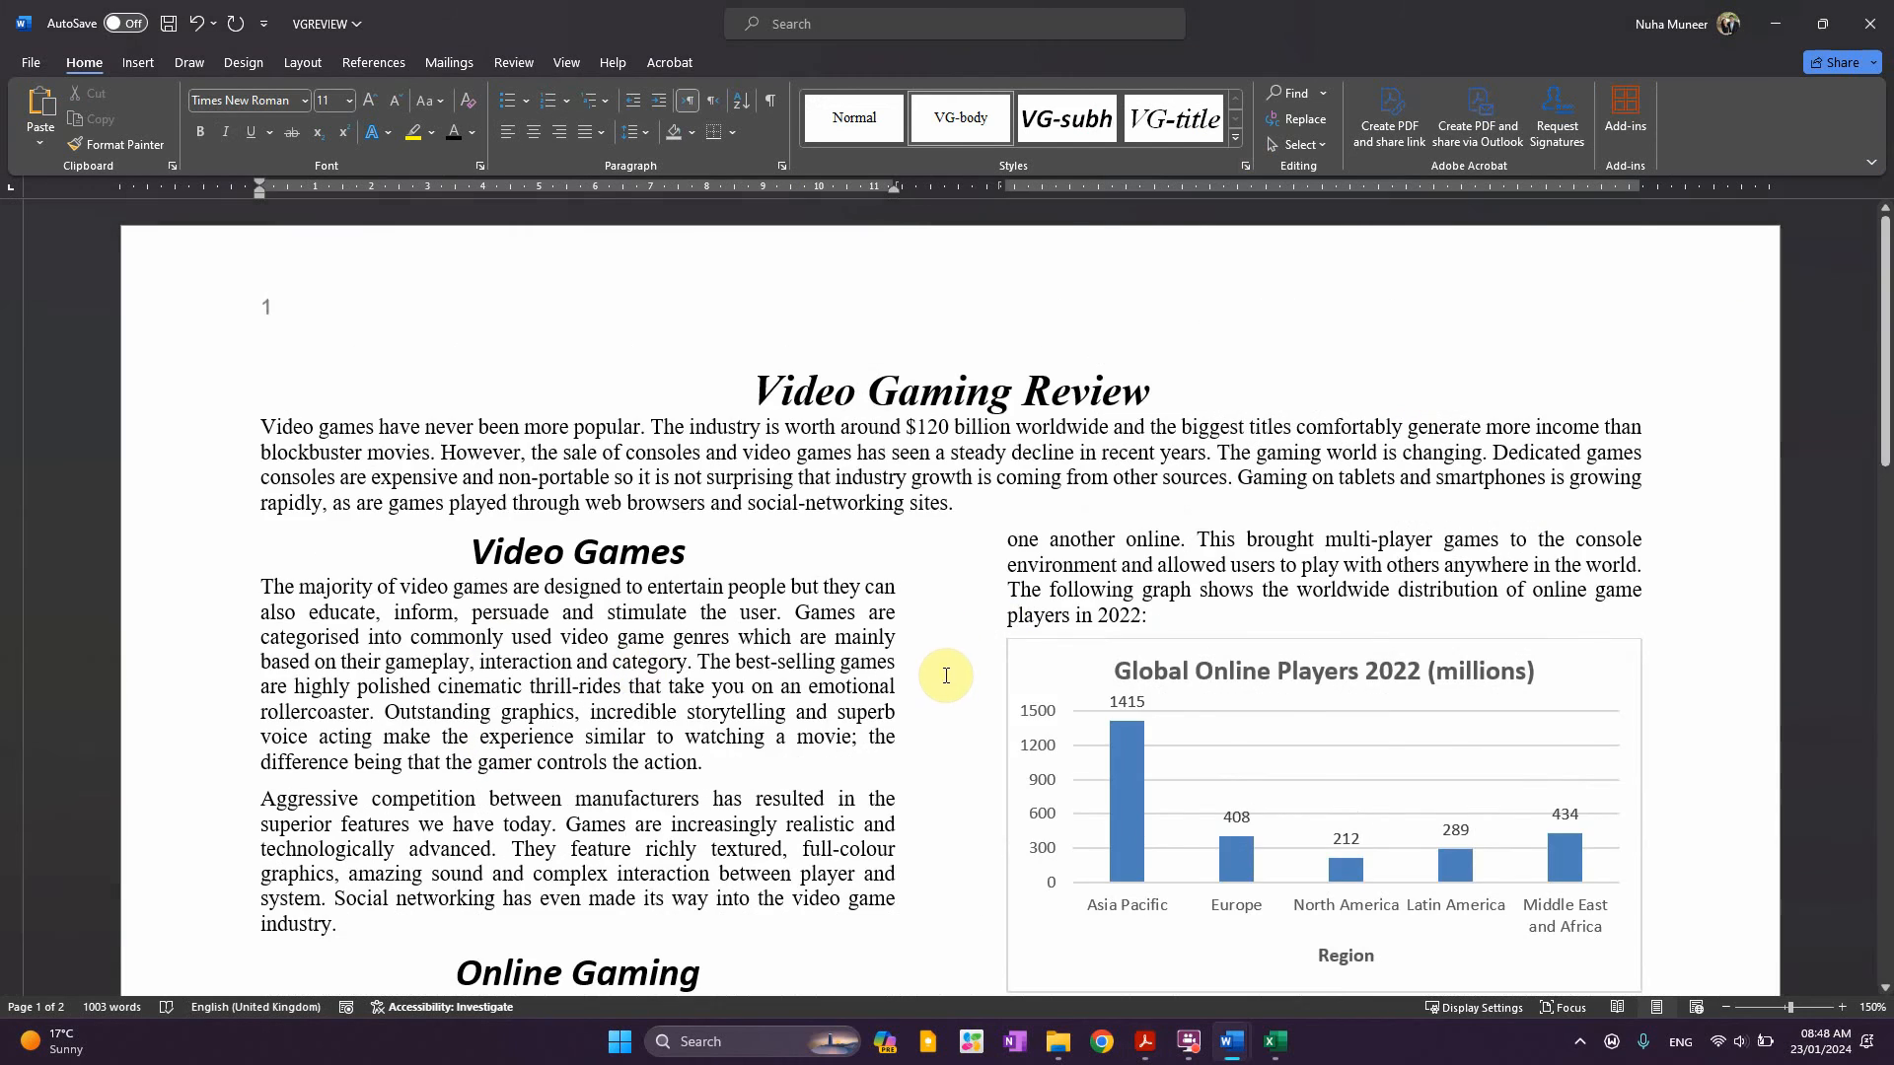
pyautogui.scroll(-3, 946, 680)
pyautogui.scroll(-10, 945, 681)
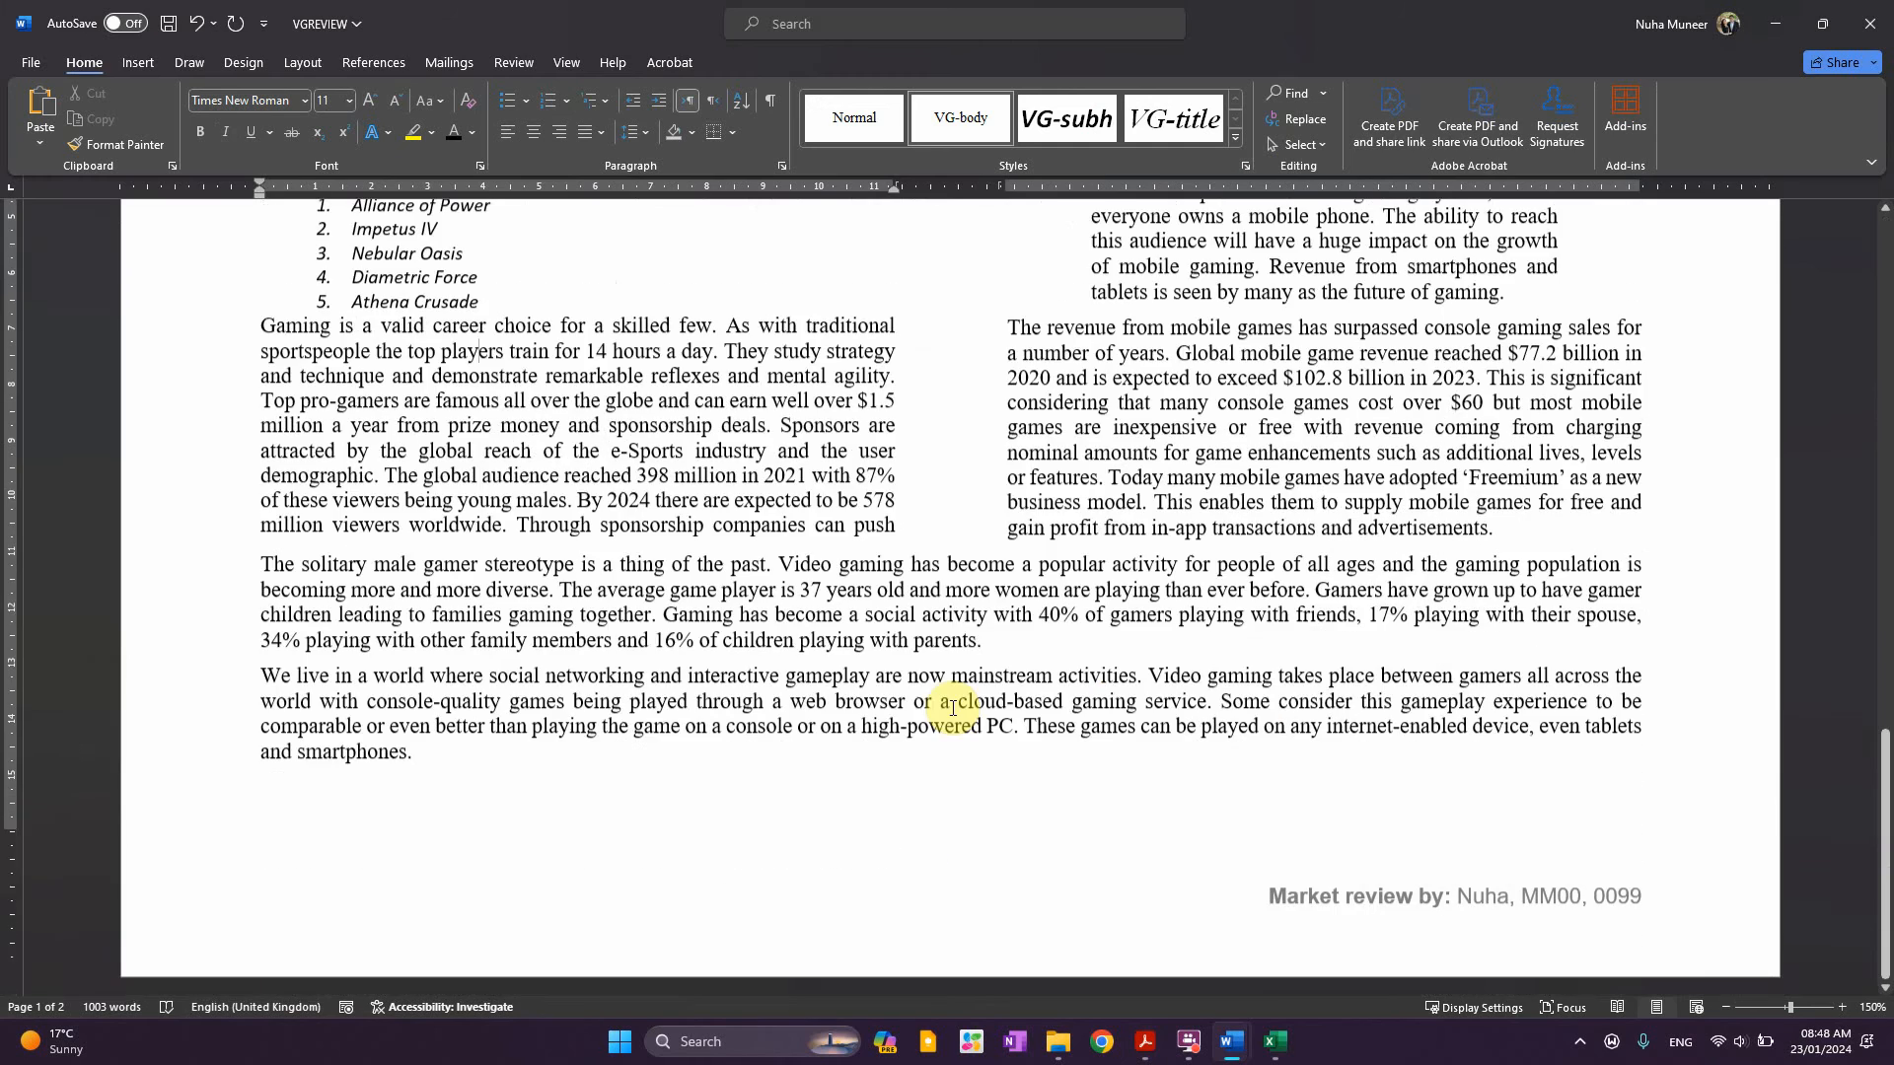
# Highlight 'Print the document.' in the question paper
pyautogui.hotkey('alt', 'Tab')
pyautogui.hotkey('alt', 'Tab')
pyautogui.hotkey('alt', 'Tab')
pyautogui.scroll(-10, 937, 769)
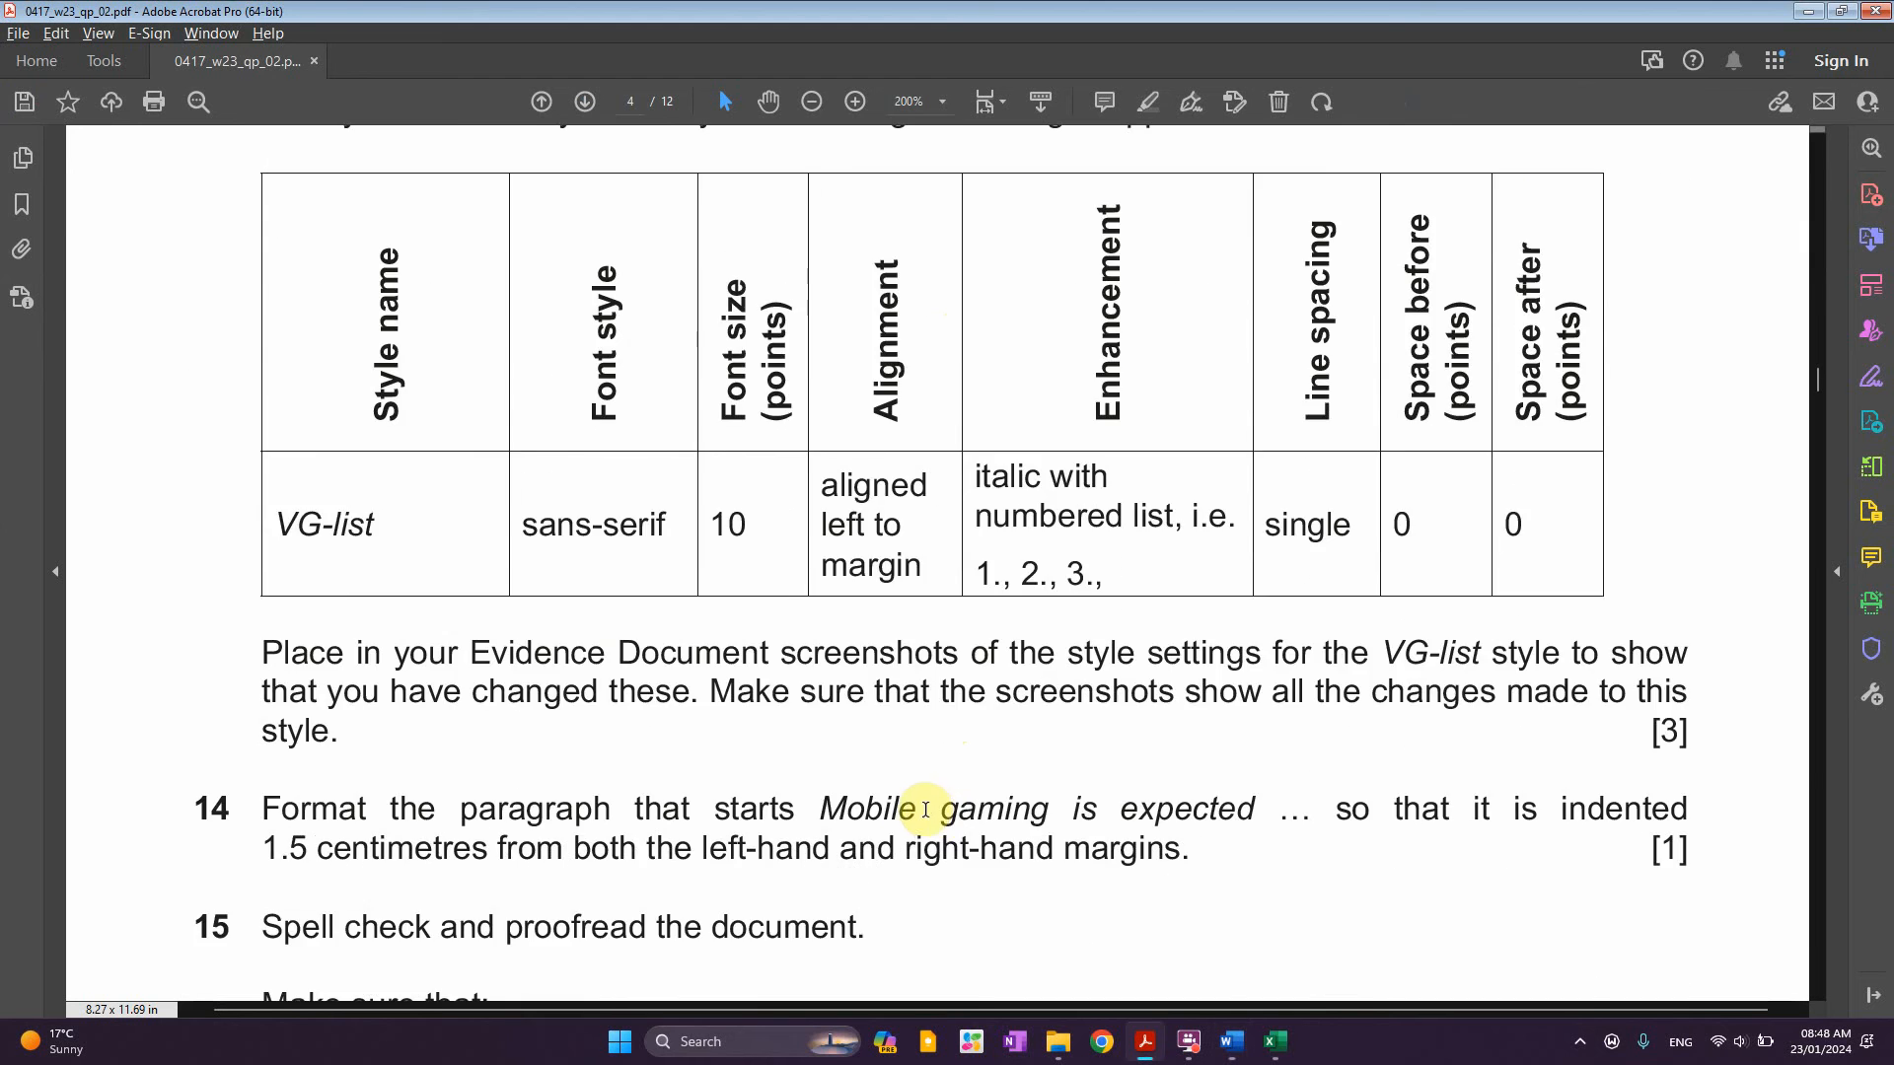
pyautogui.scroll(-5, 919, 831)
pyautogui.scroll(3, 918, 838)
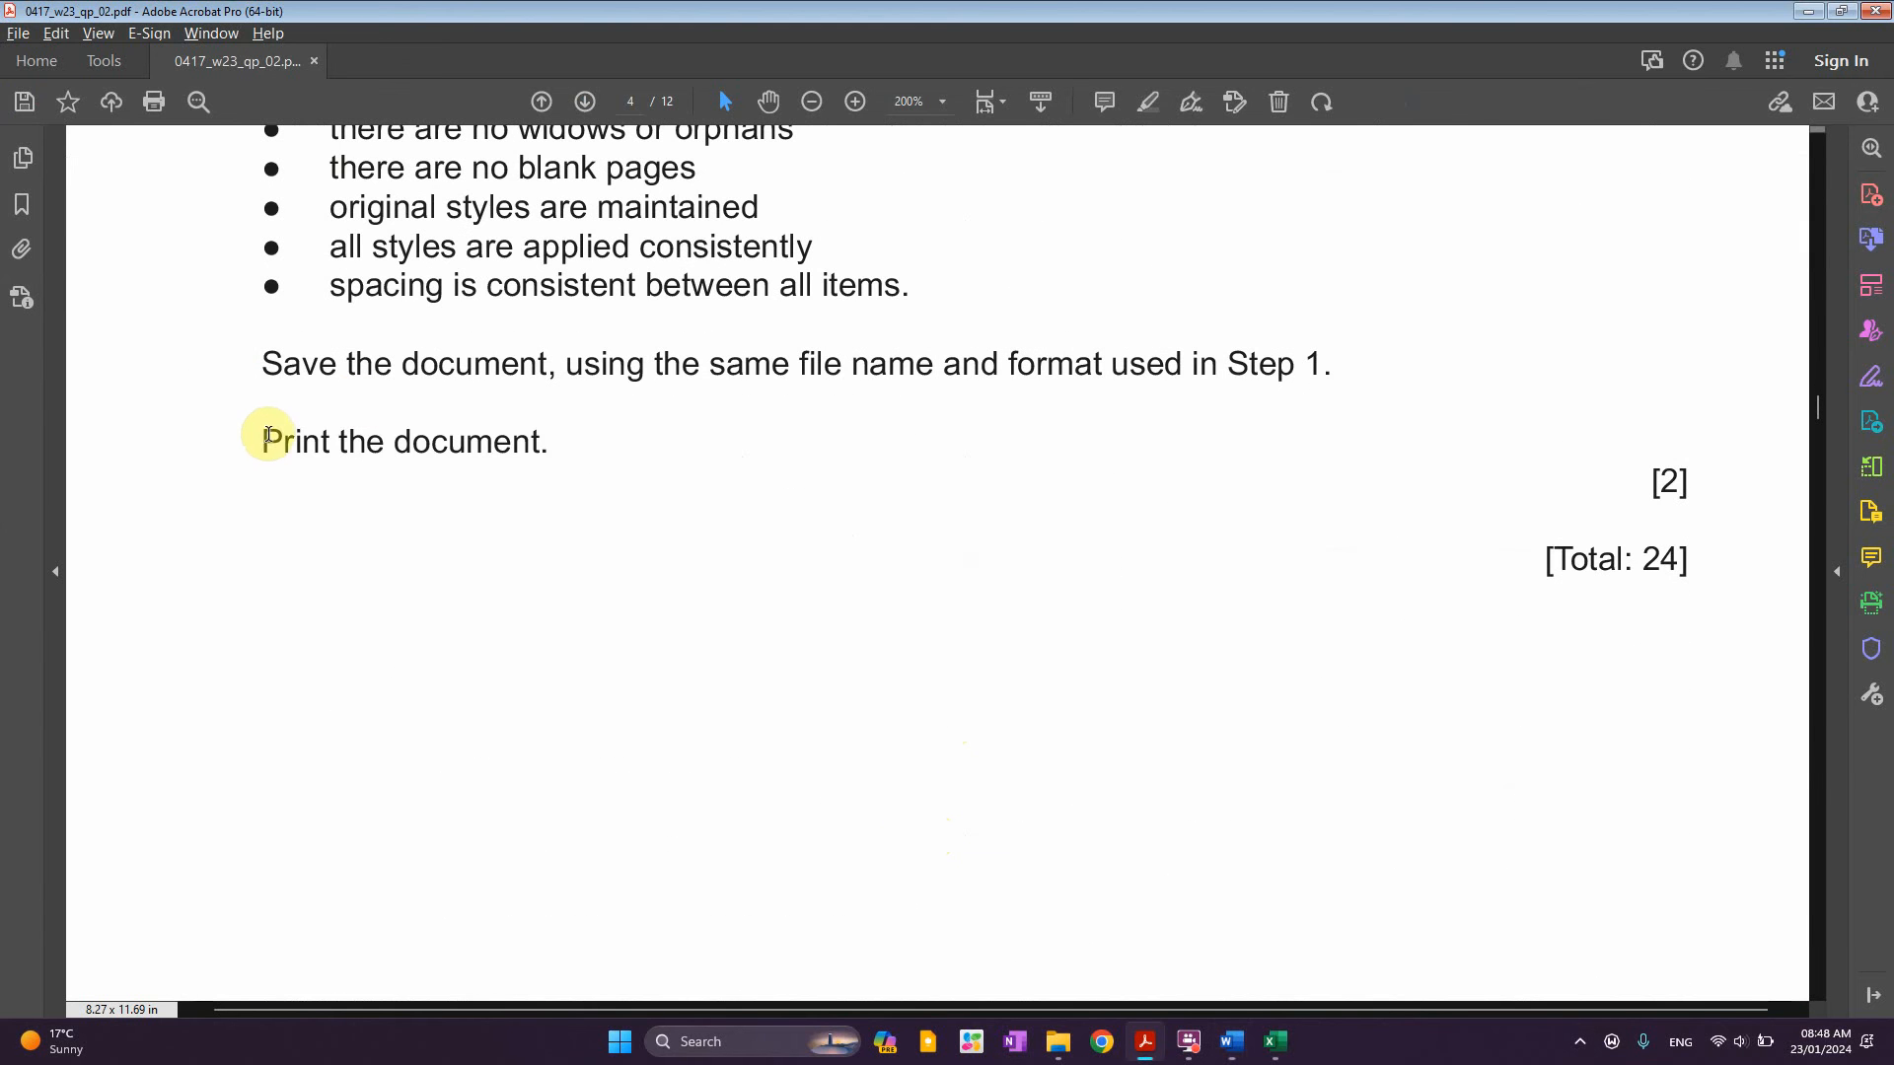
pyautogui.moveTo(261, 439); pyautogui.dragTo(563, 443)
pyautogui.hotkey('alt', 'Tab')
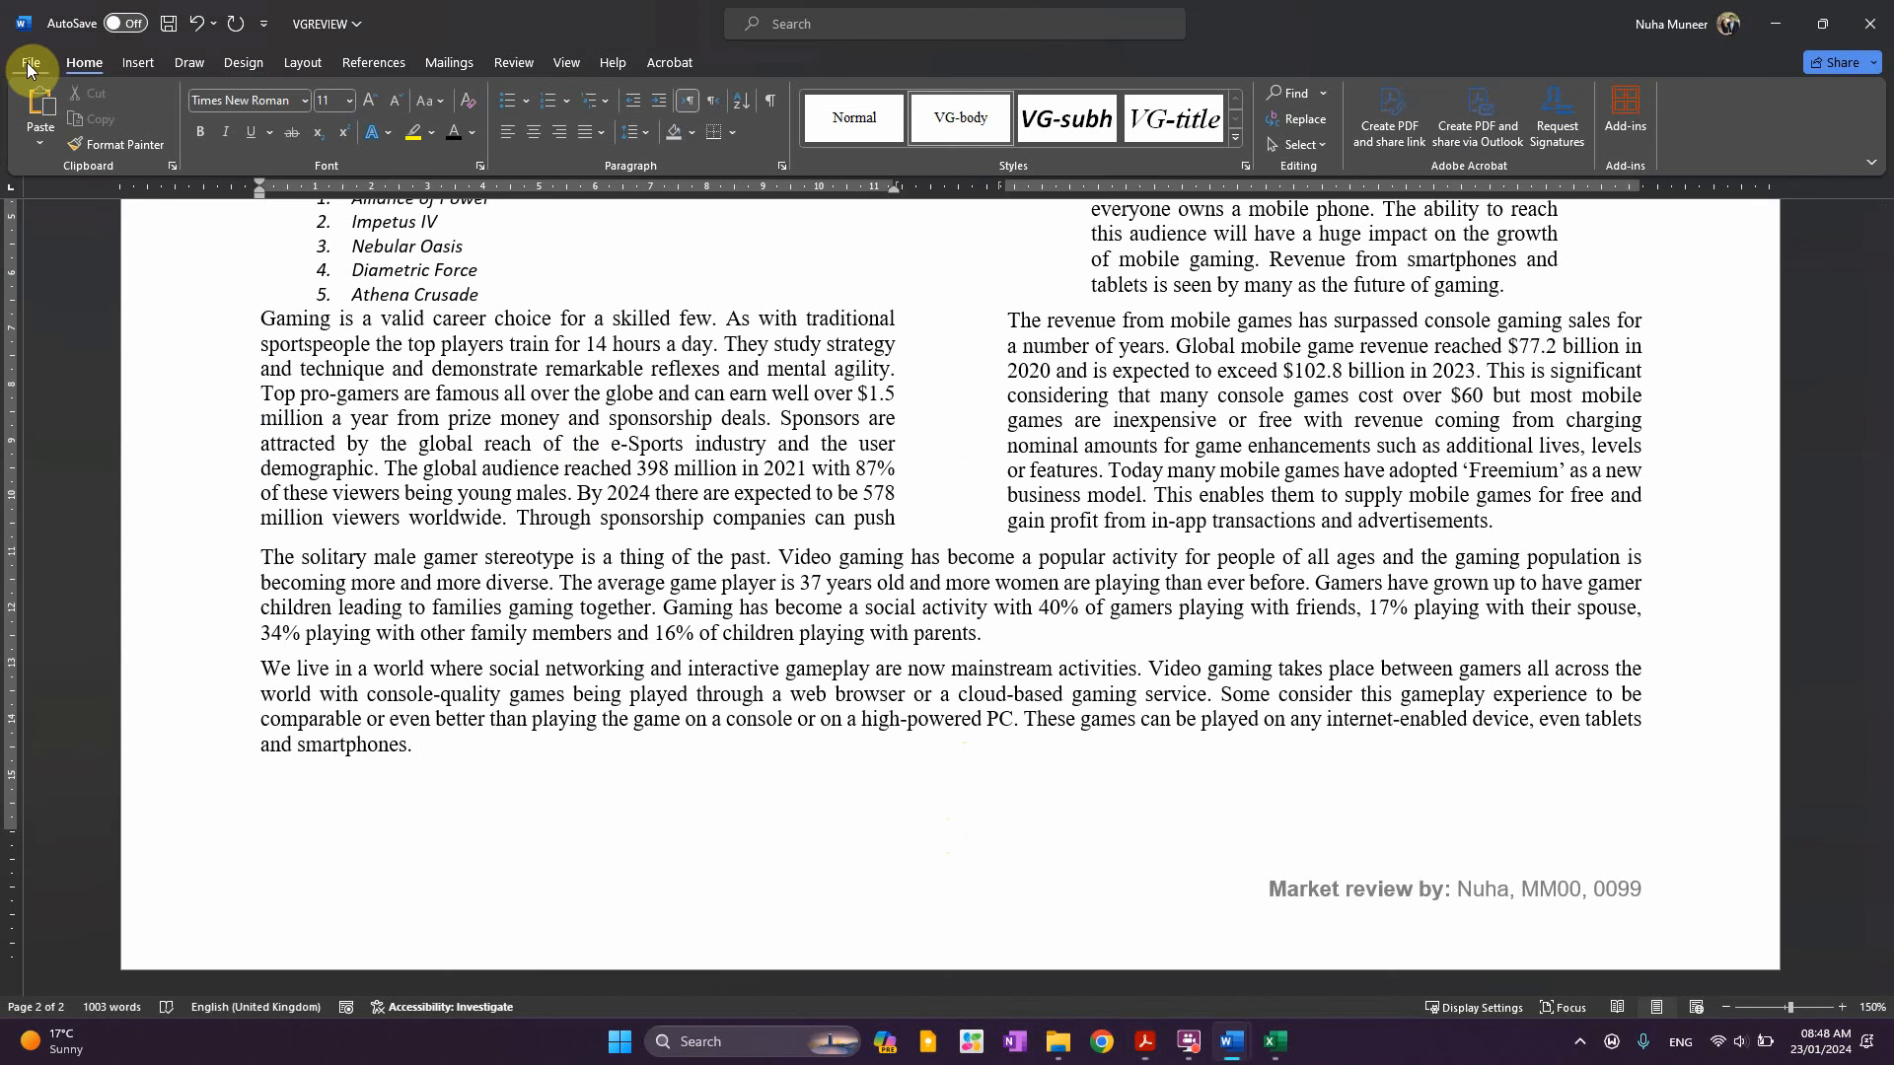
# Print VGREVIEW from File > Print using the Adobe PDF printer
pyautogui.click(29, 62)
pyautogui.click(94, 509)
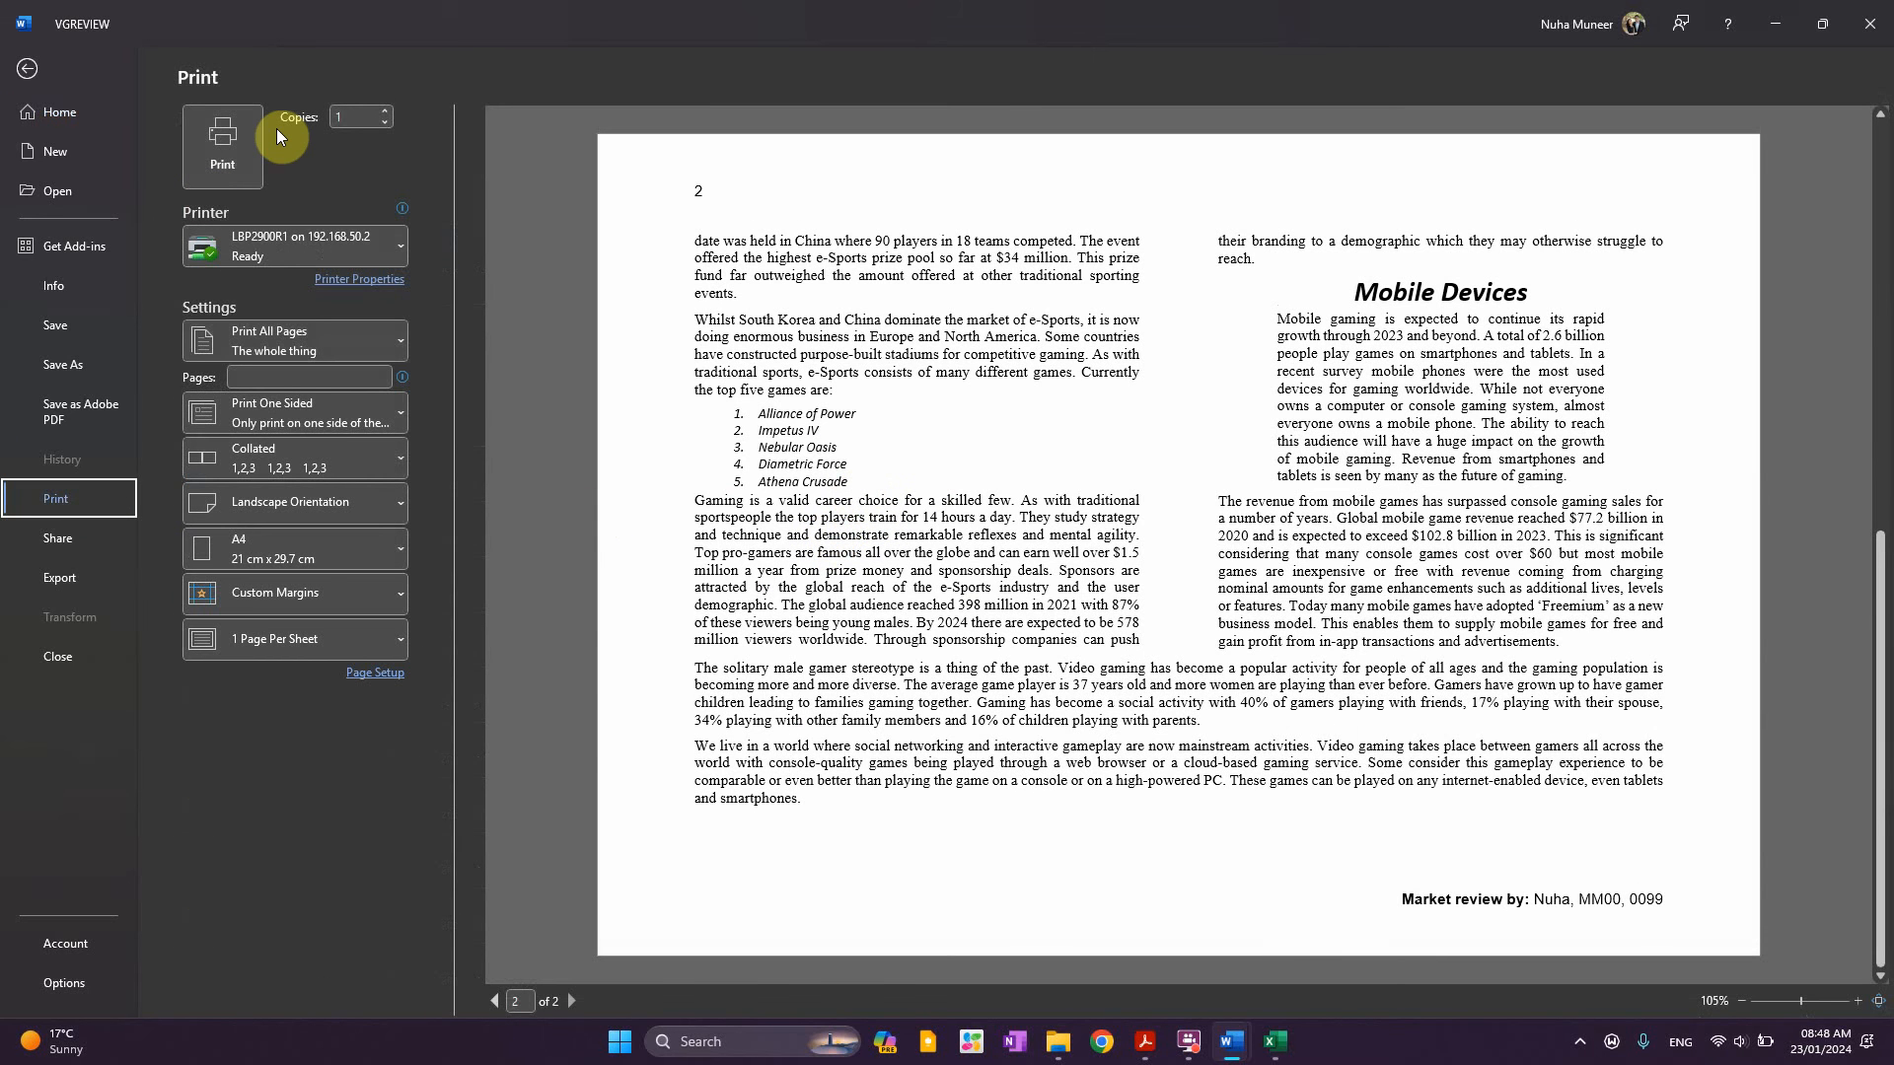
pyautogui.click(317, 244)
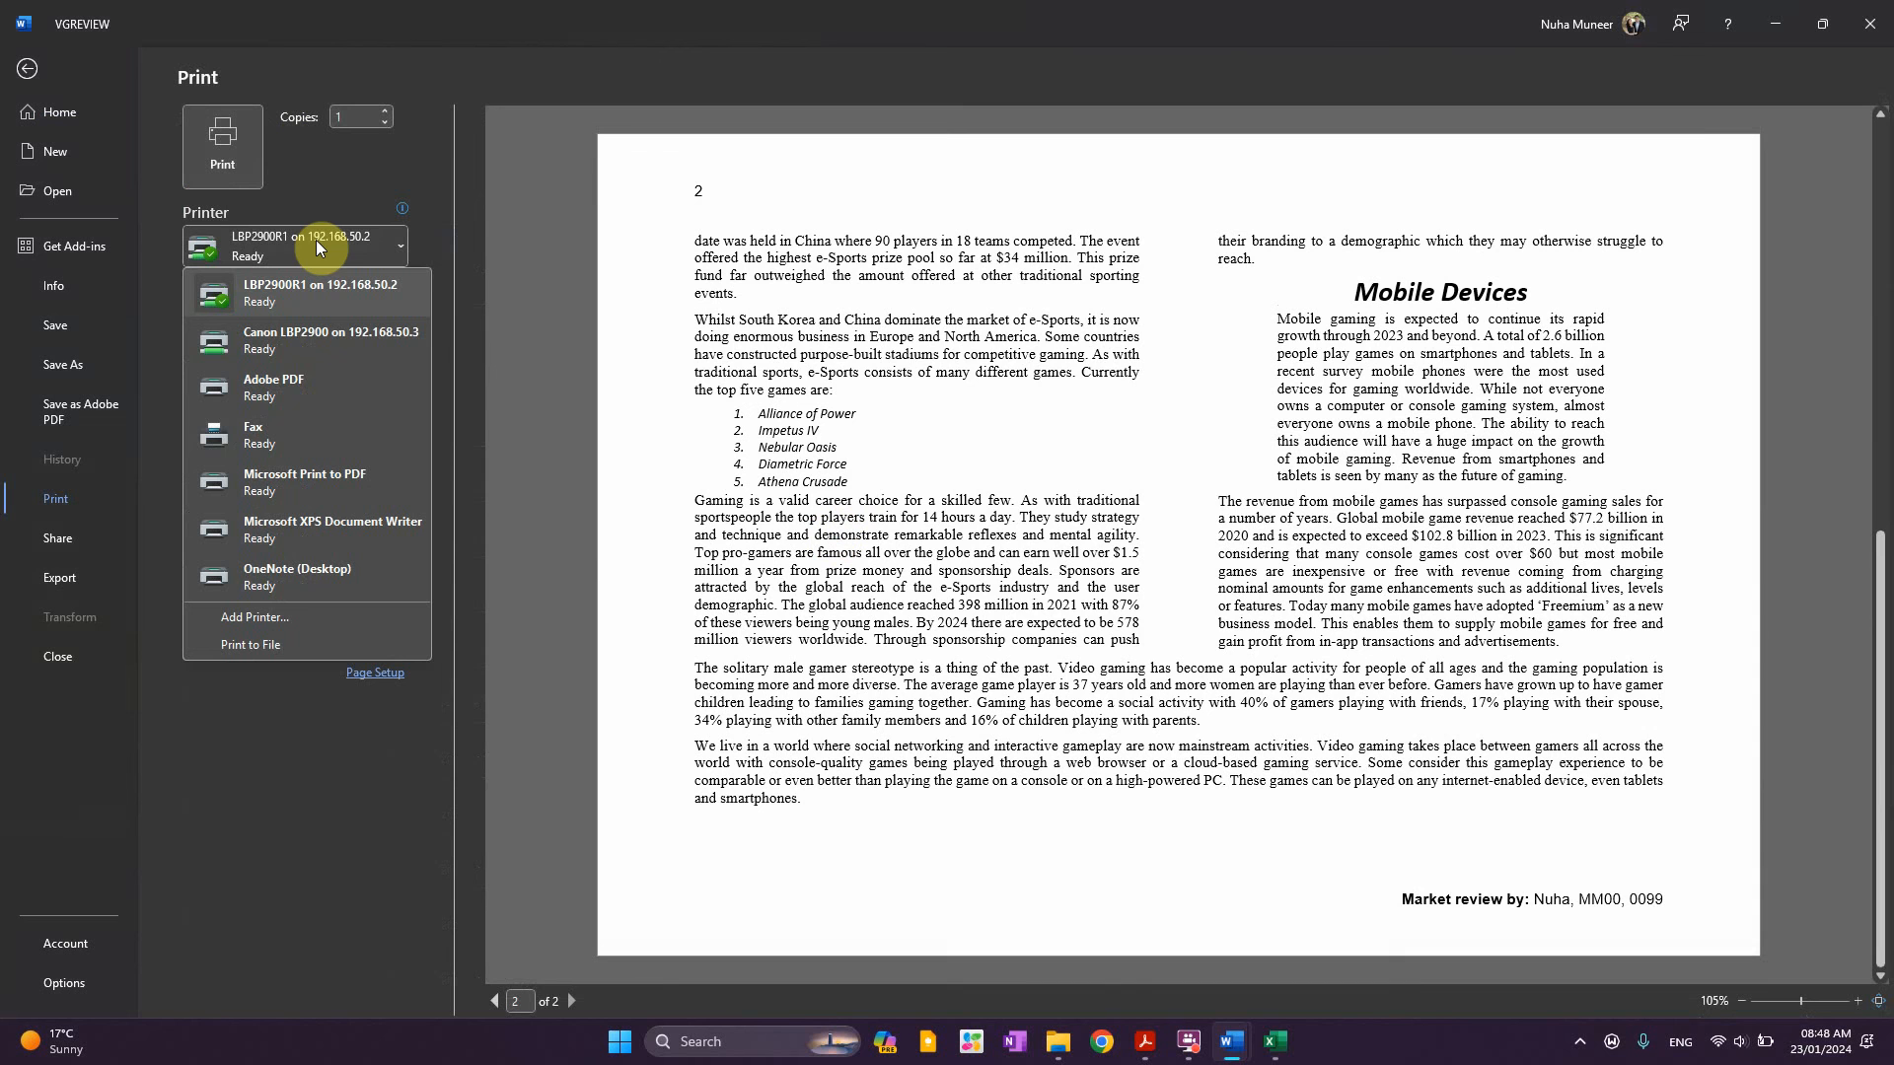
pyautogui.click(268, 385)
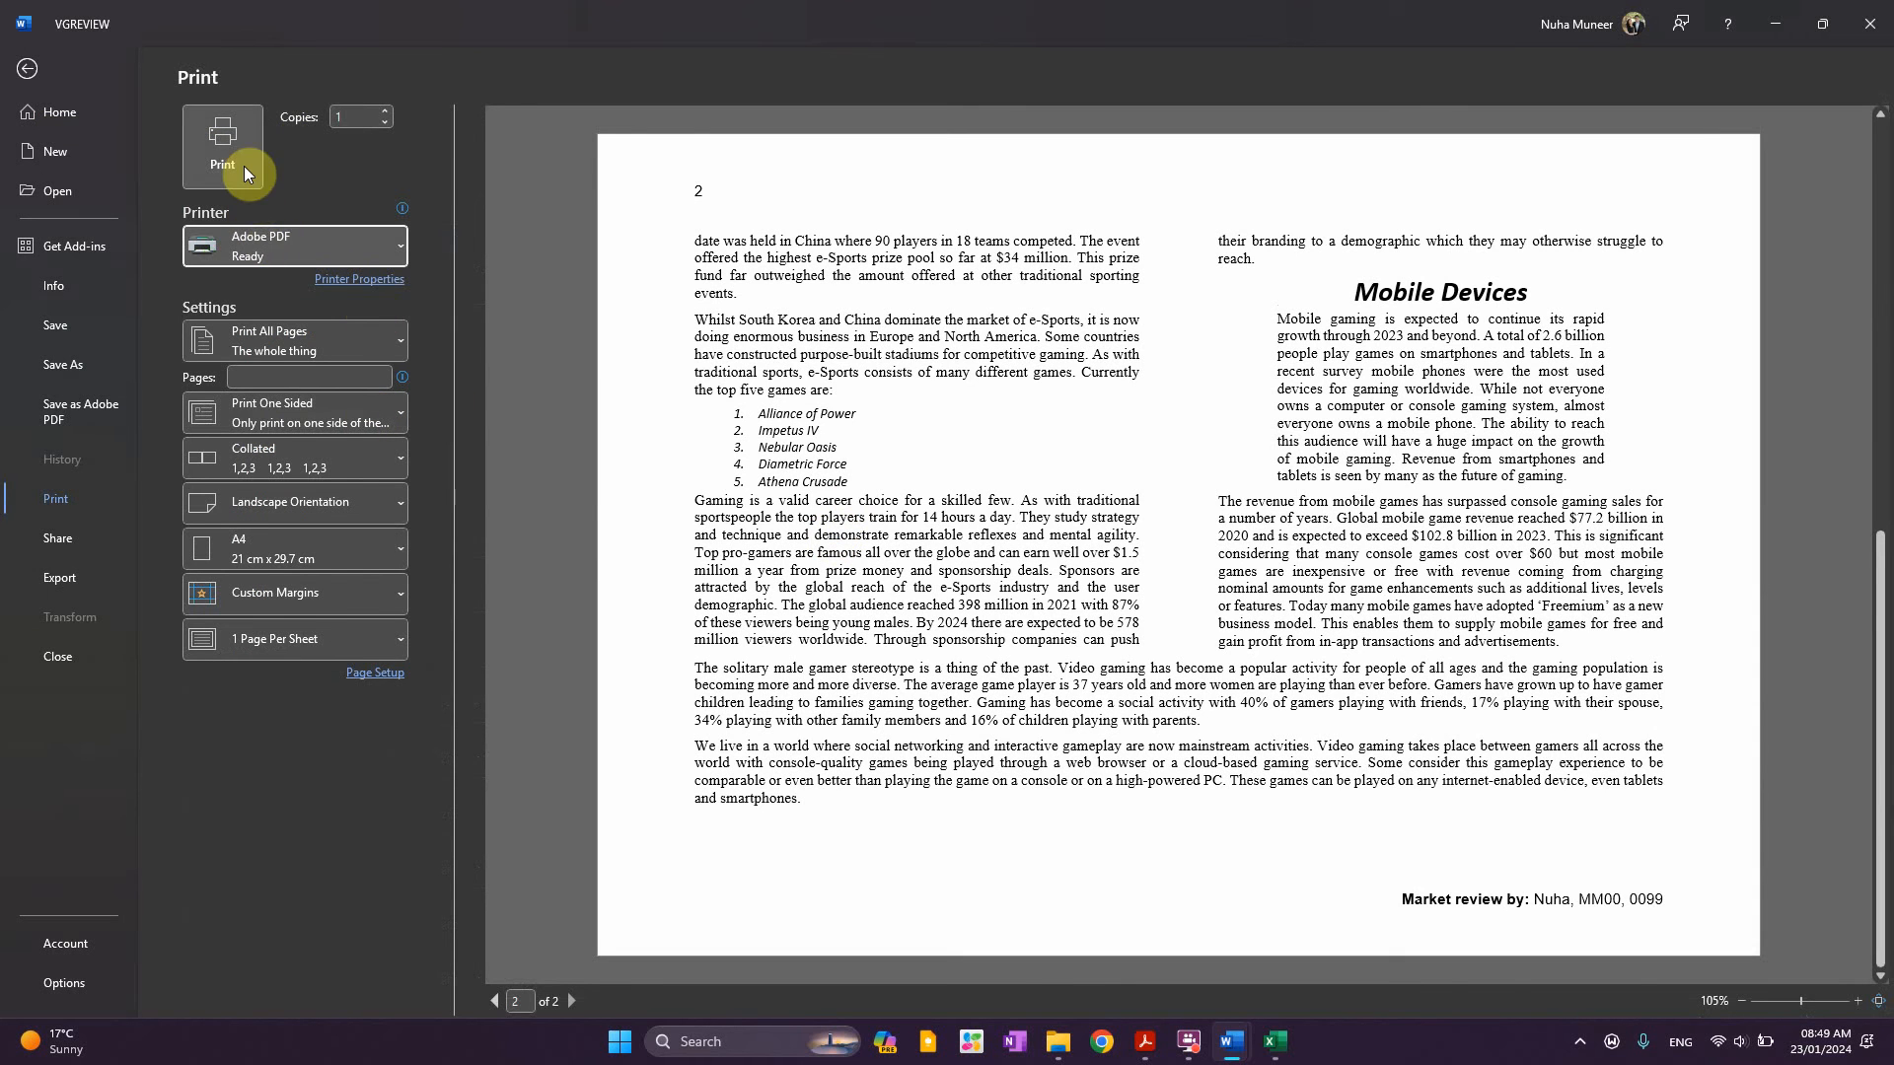
pyautogui.press('Escape')
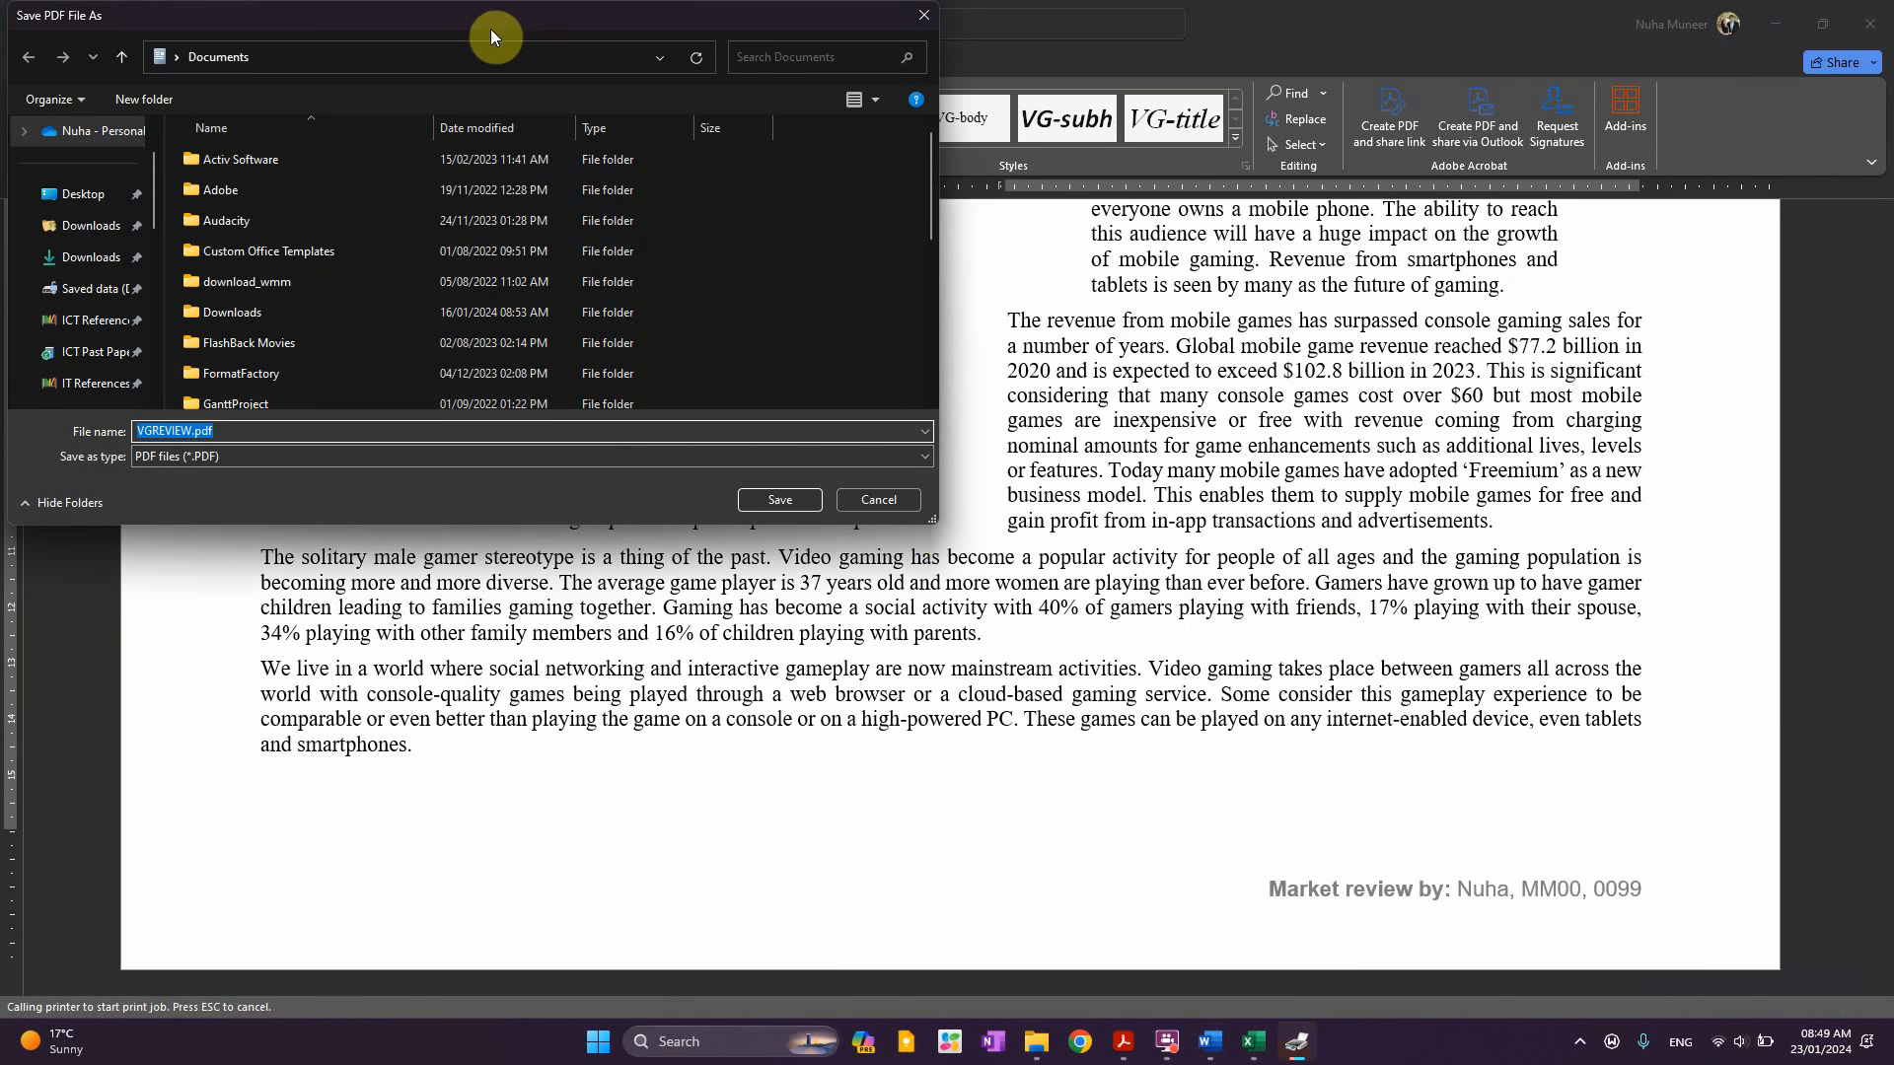
# Point the Save PDF dialog at the 2023 Oct-Nov folder by pasting its copied path
pyautogui.moveTo(489, 28); pyautogui.dragTo(1004, 303)
pyautogui.click(1052, 1053)
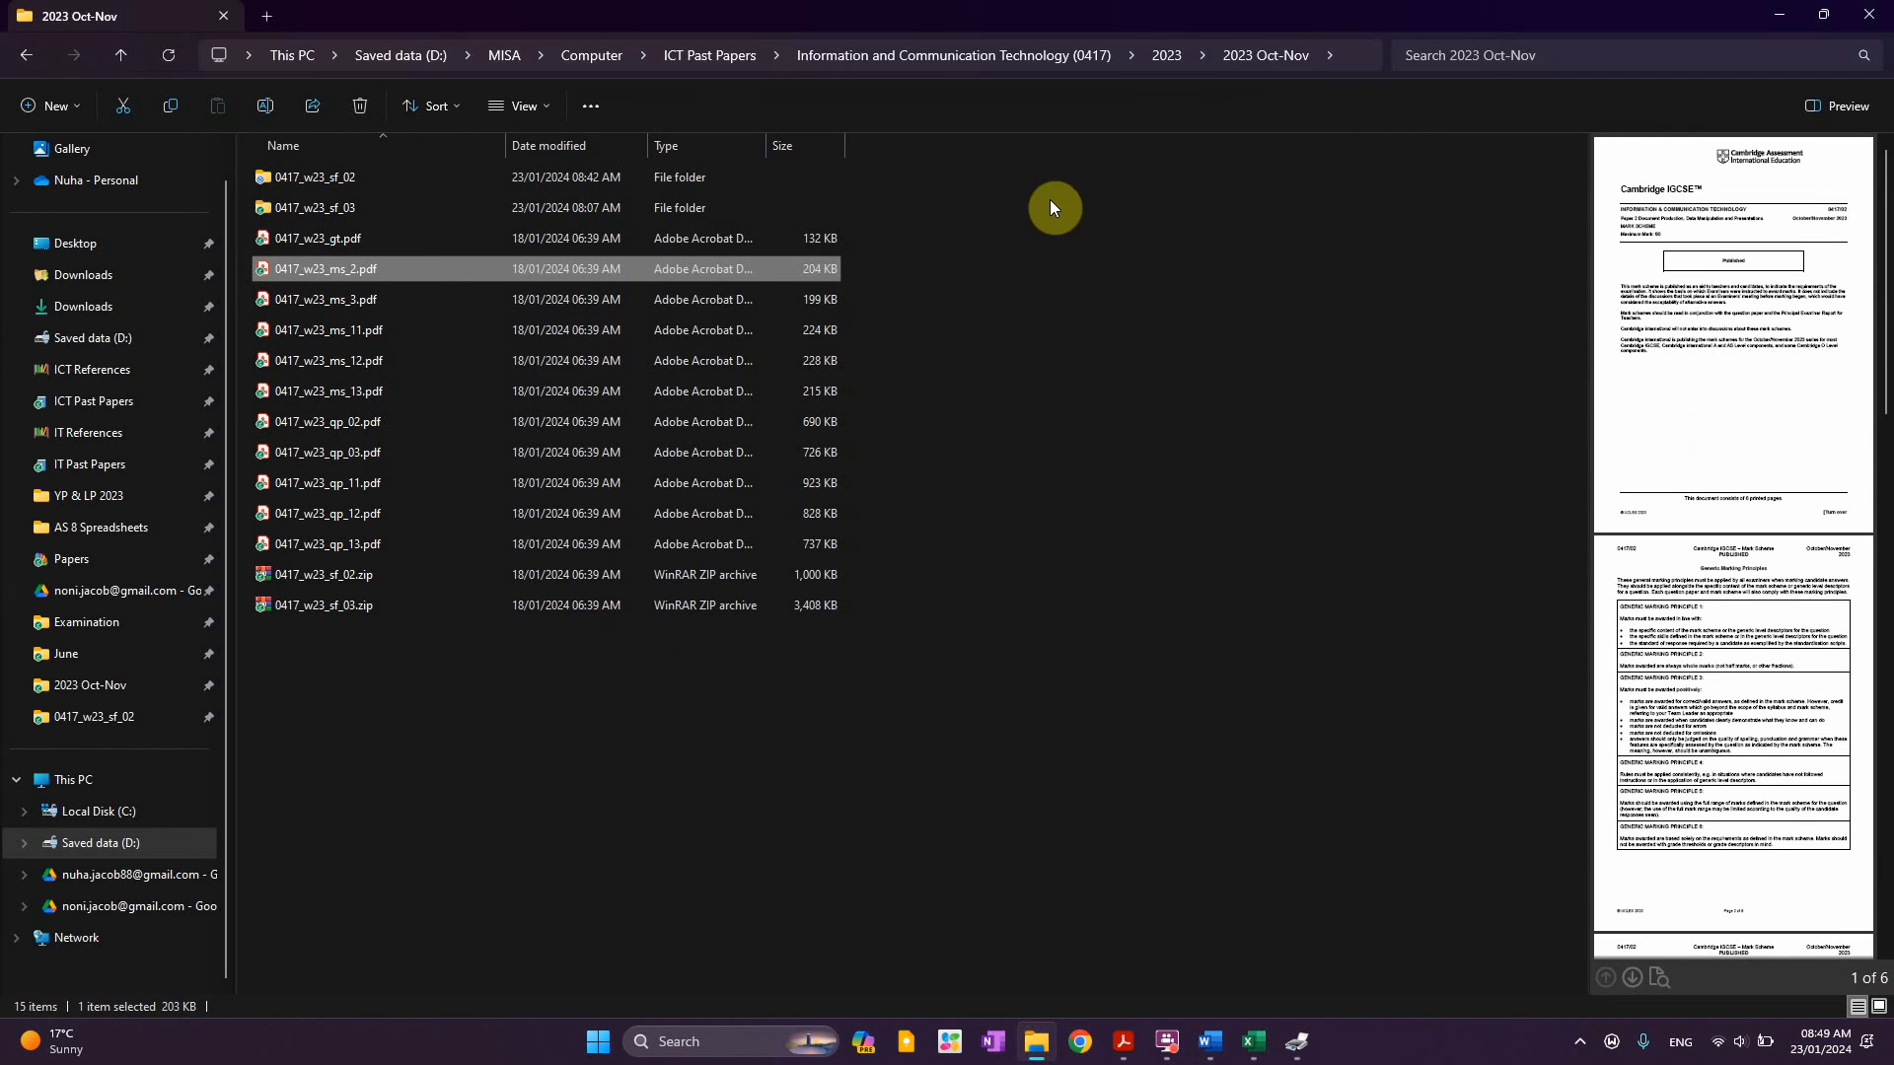
pyautogui.click(1350, 51)
pyautogui.hotkey('ctrl', 'c')
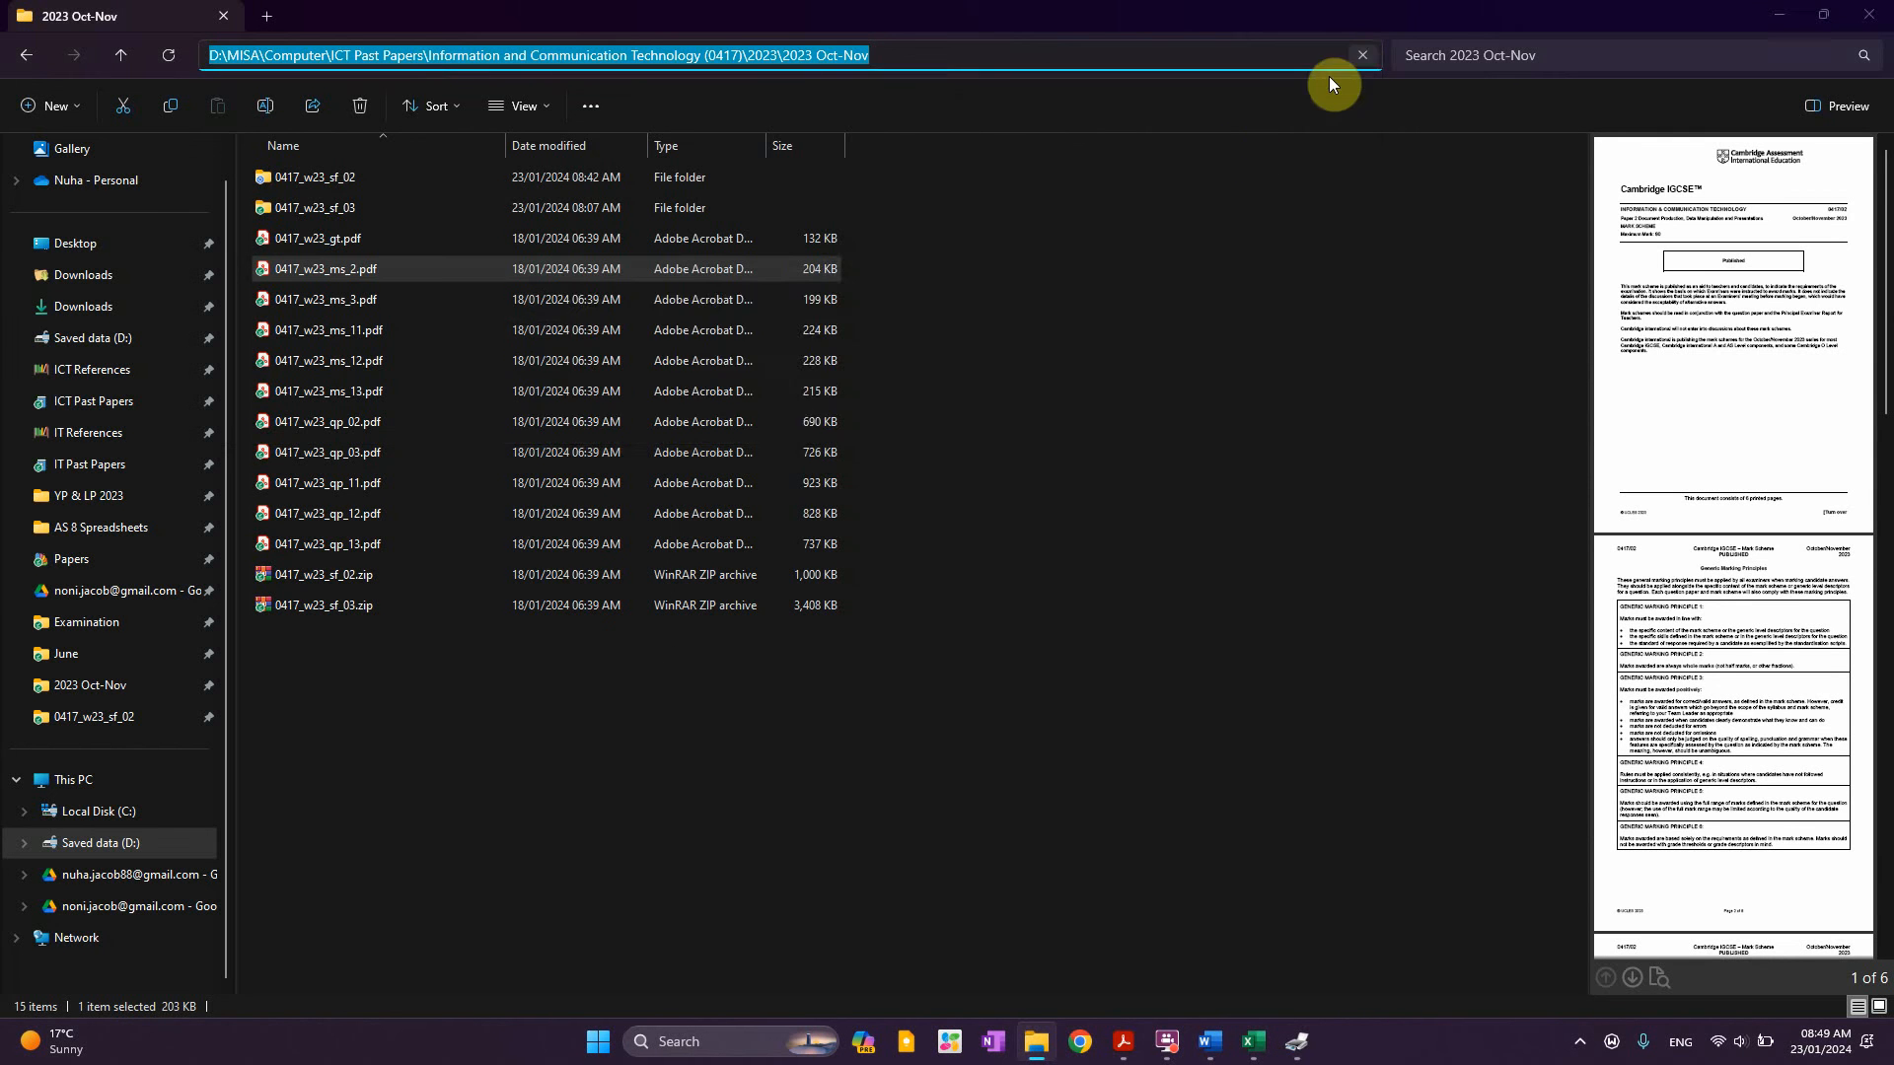
pyautogui.hotkey('alt', 'Tab')
pyautogui.click(1048, 353)
pyautogui.hotkey('ctrl', 'v')
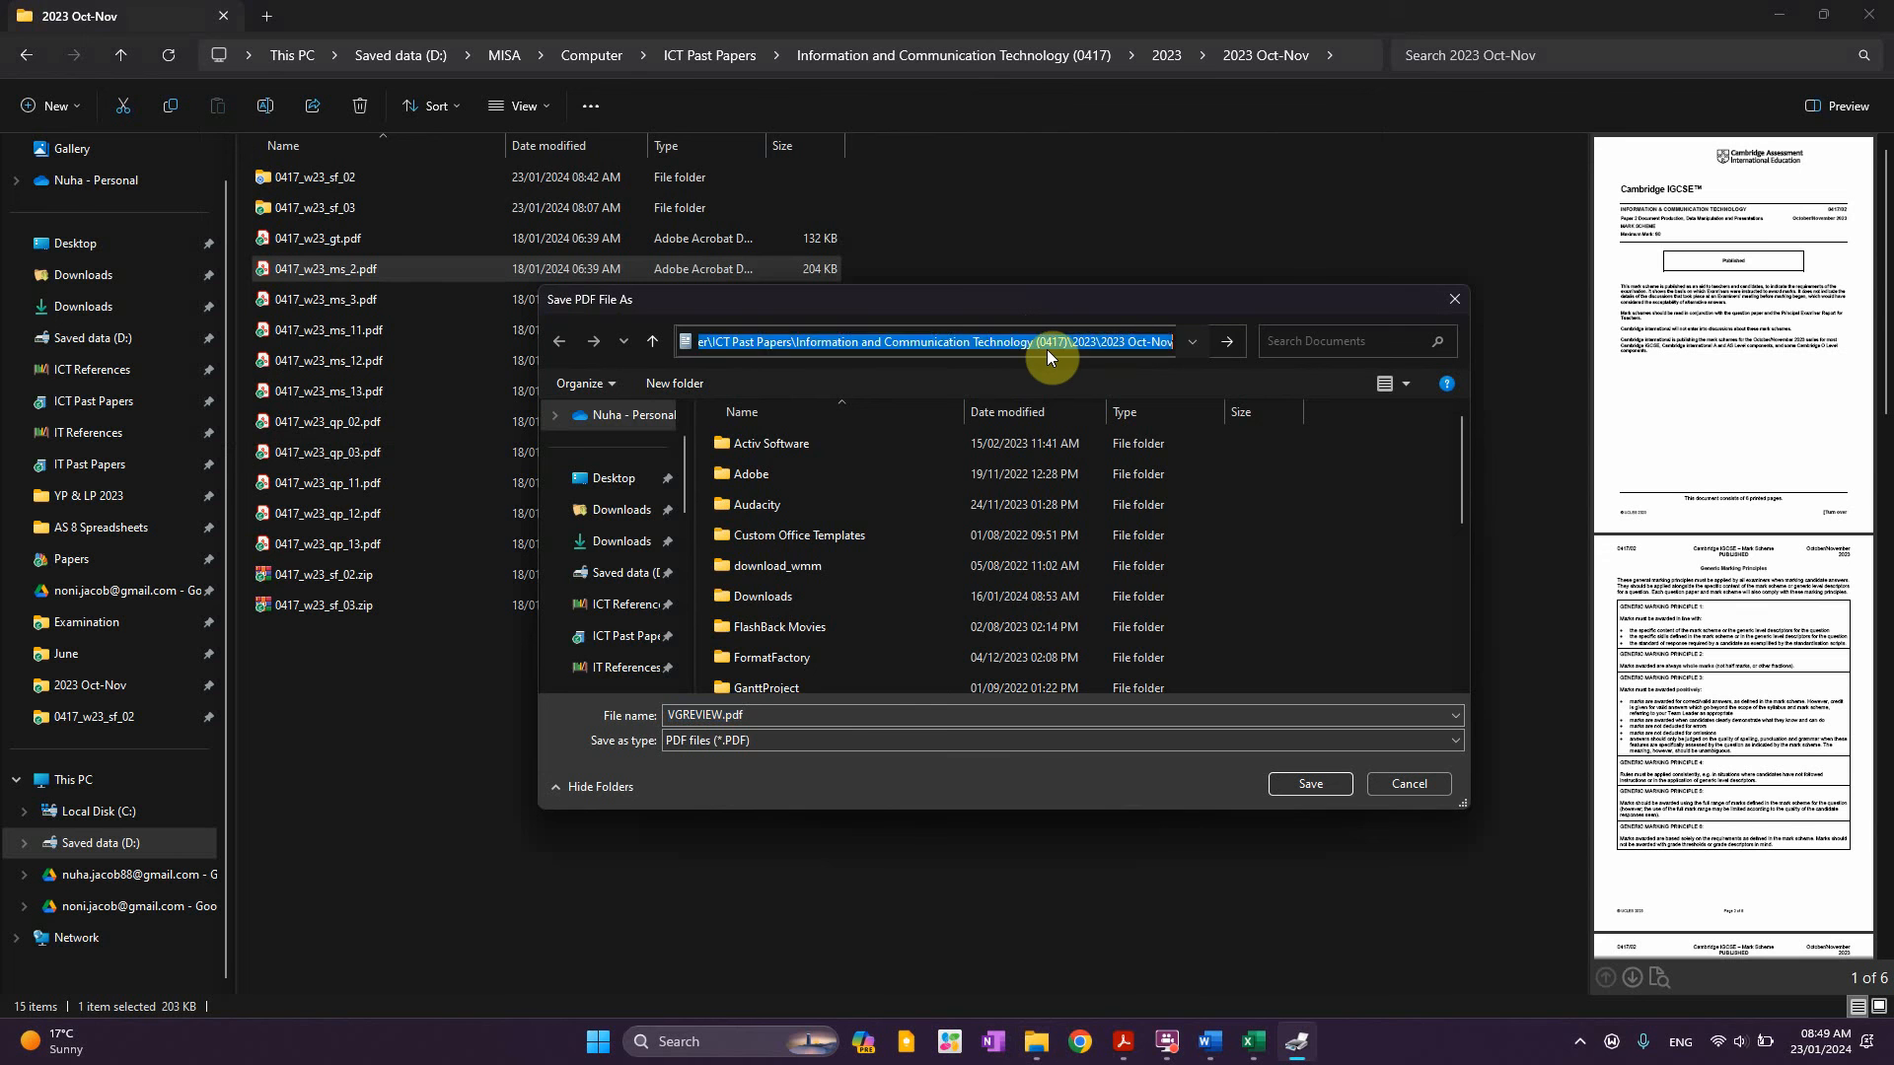
pyautogui.press('Return')
# Name the file 'Printout1 - VGREVIEW.pdf' and save it into 0417_w23_sf_02
pyautogui.doubleClick(682, 718)
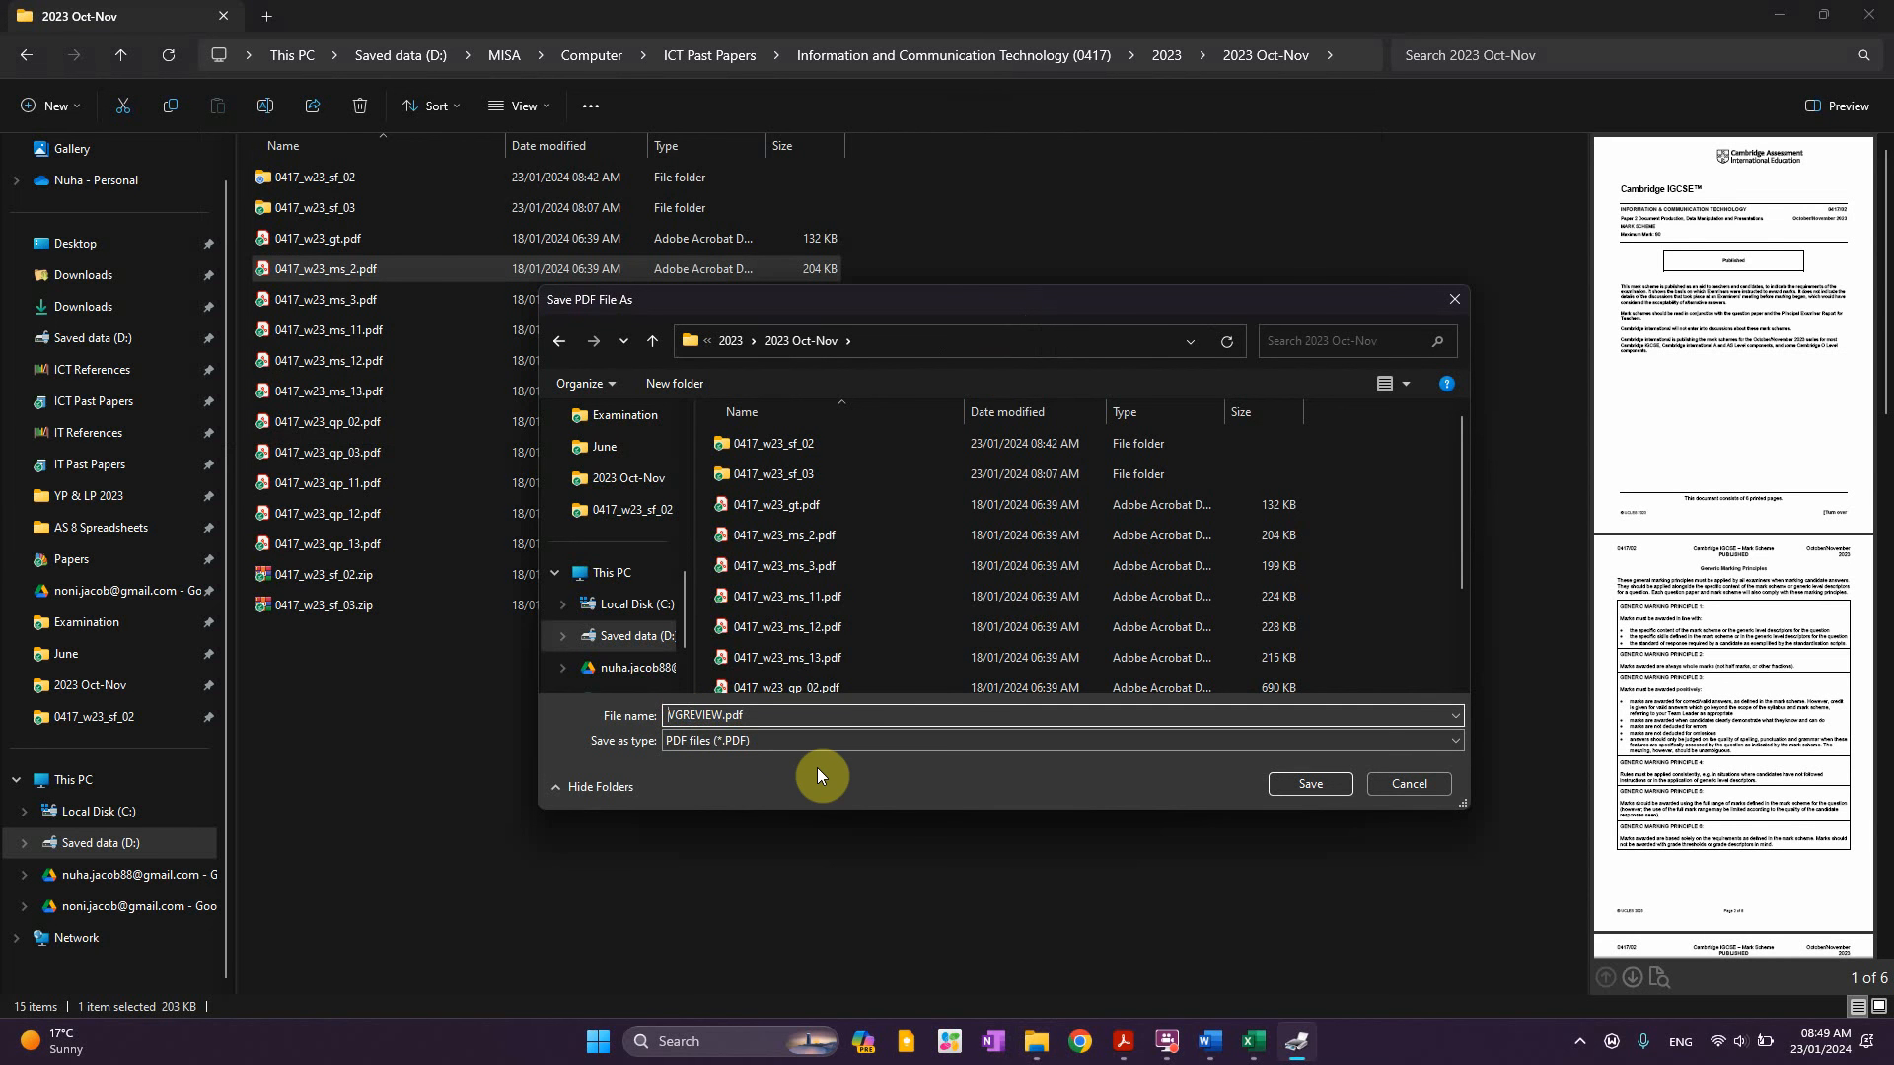
pyautogui.write('Printout1 -')
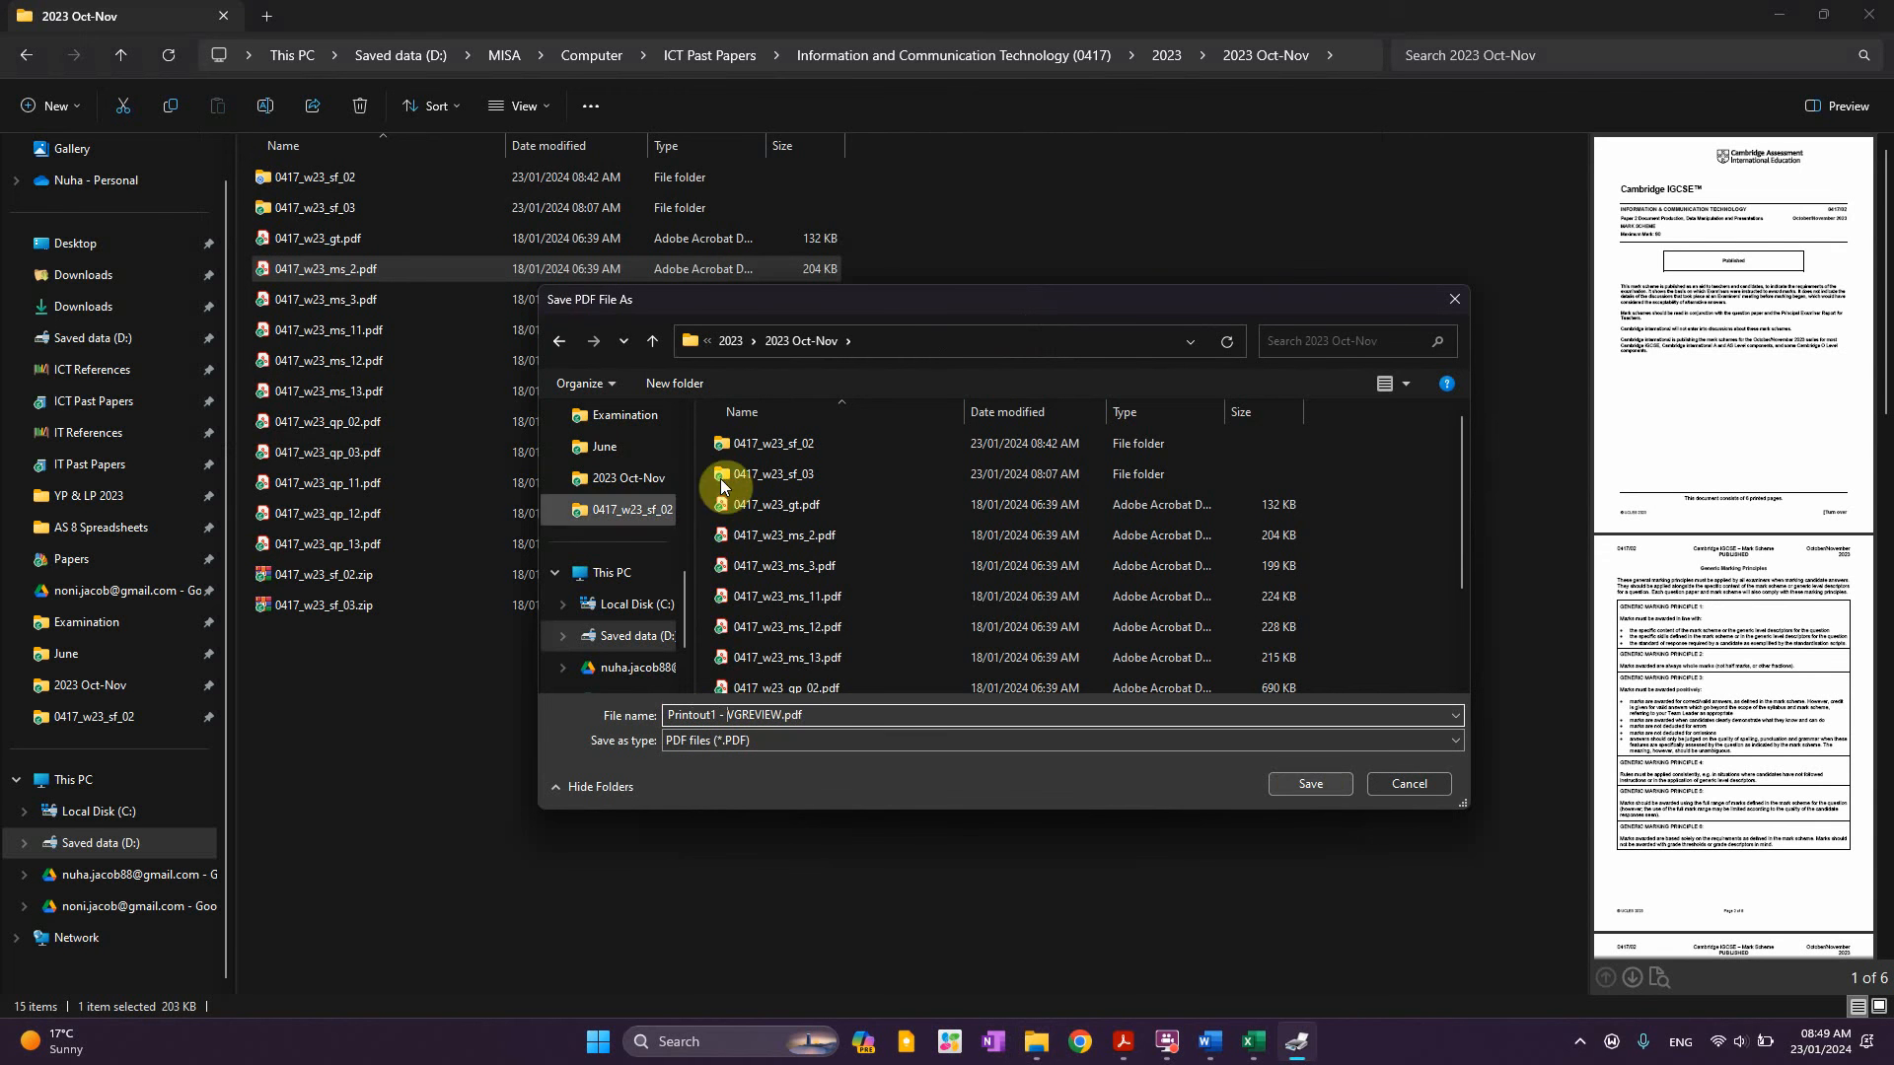
pyautogui.click(831, 444)
pyautogui.doubleClick(832, 444)
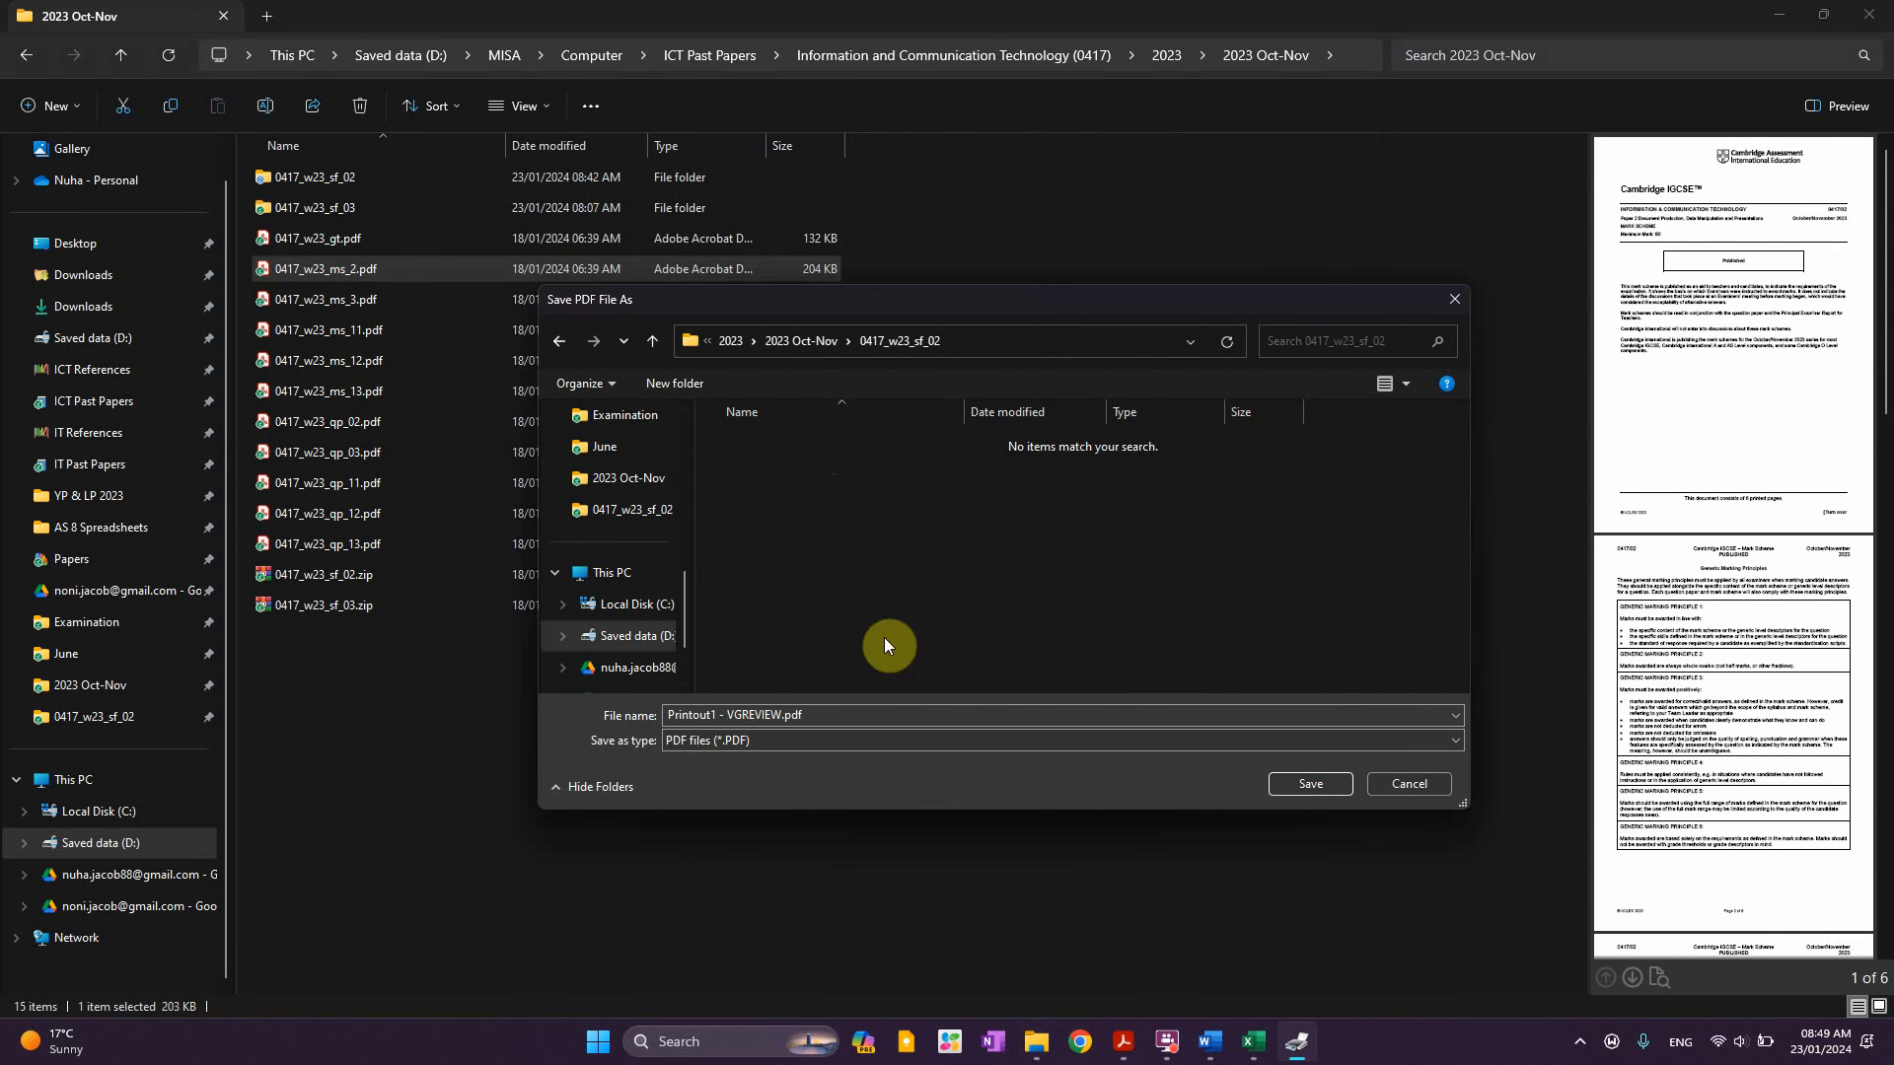
pyautogui.click(1280, 783)
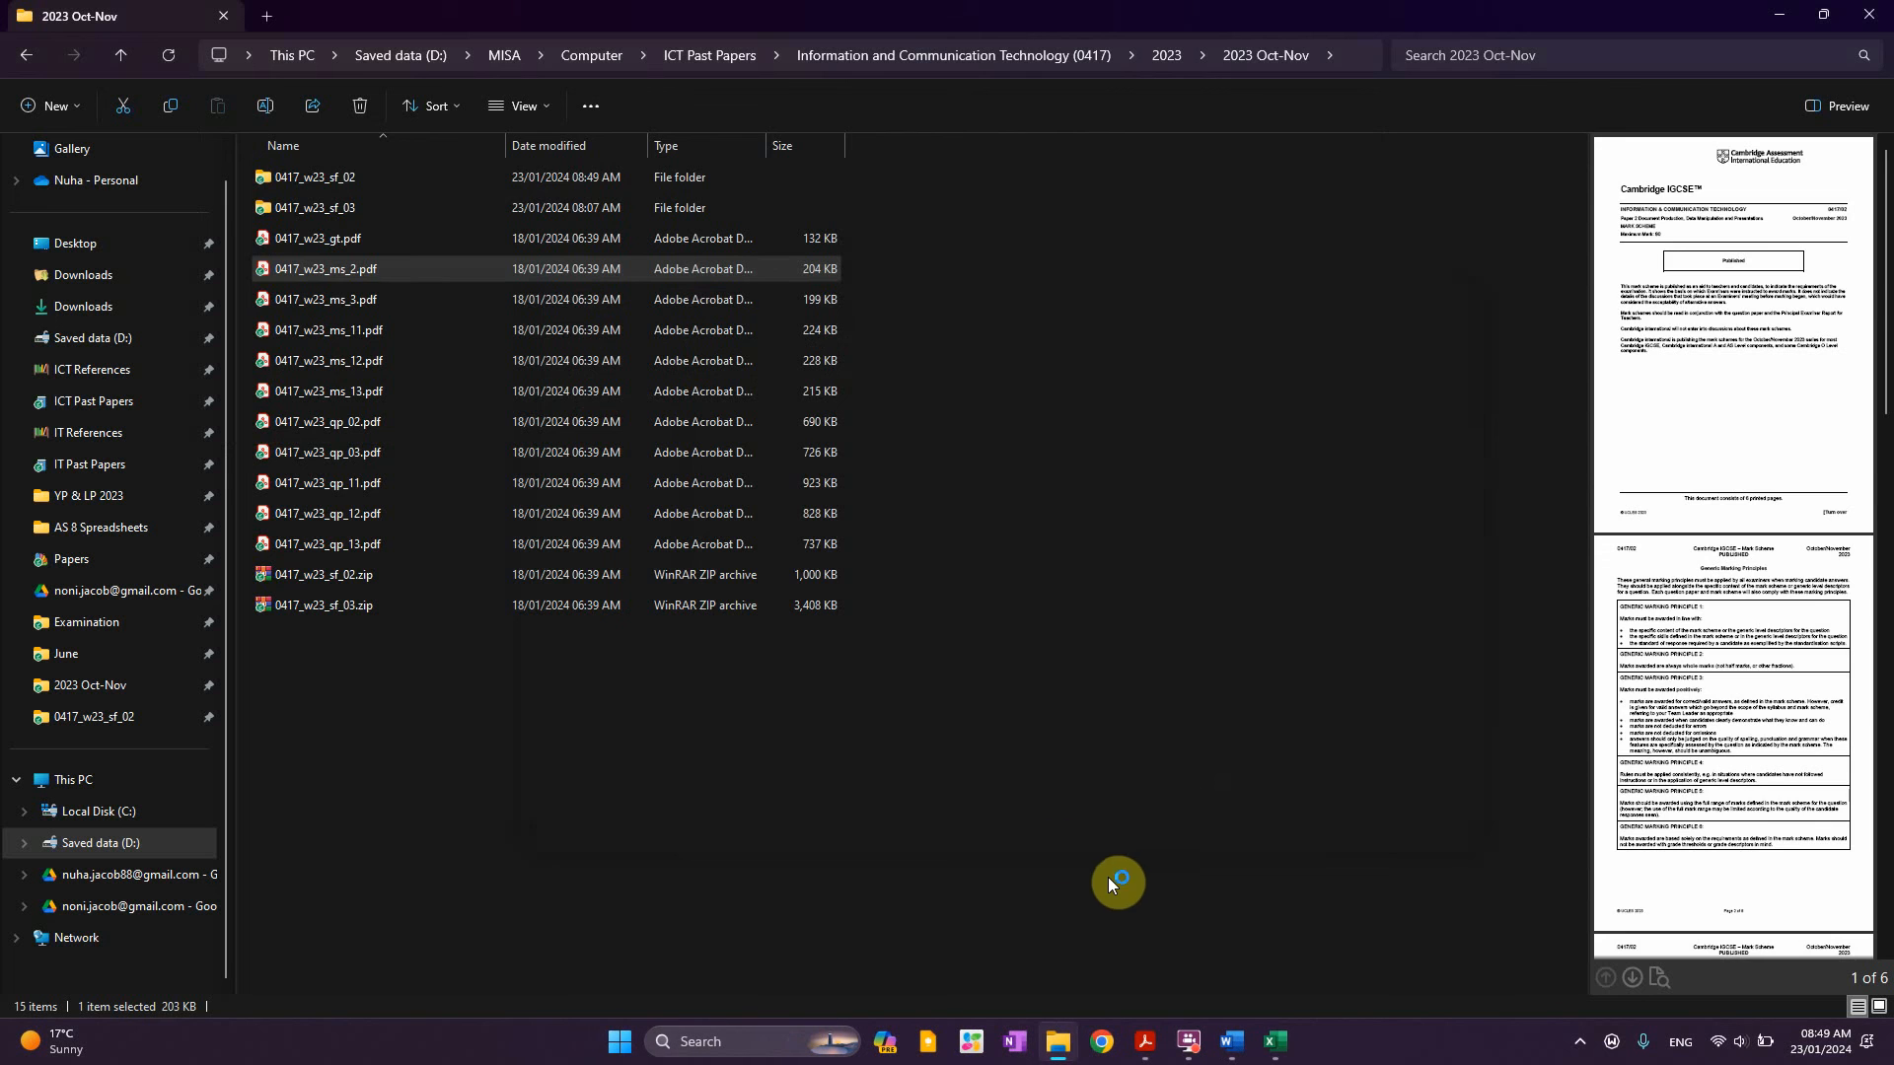
# Open the 0417_w23_sf_02 folder and show its files as large icons
pyautogui.click(341, 177)
pyautogui.doubleClick(341, 177)
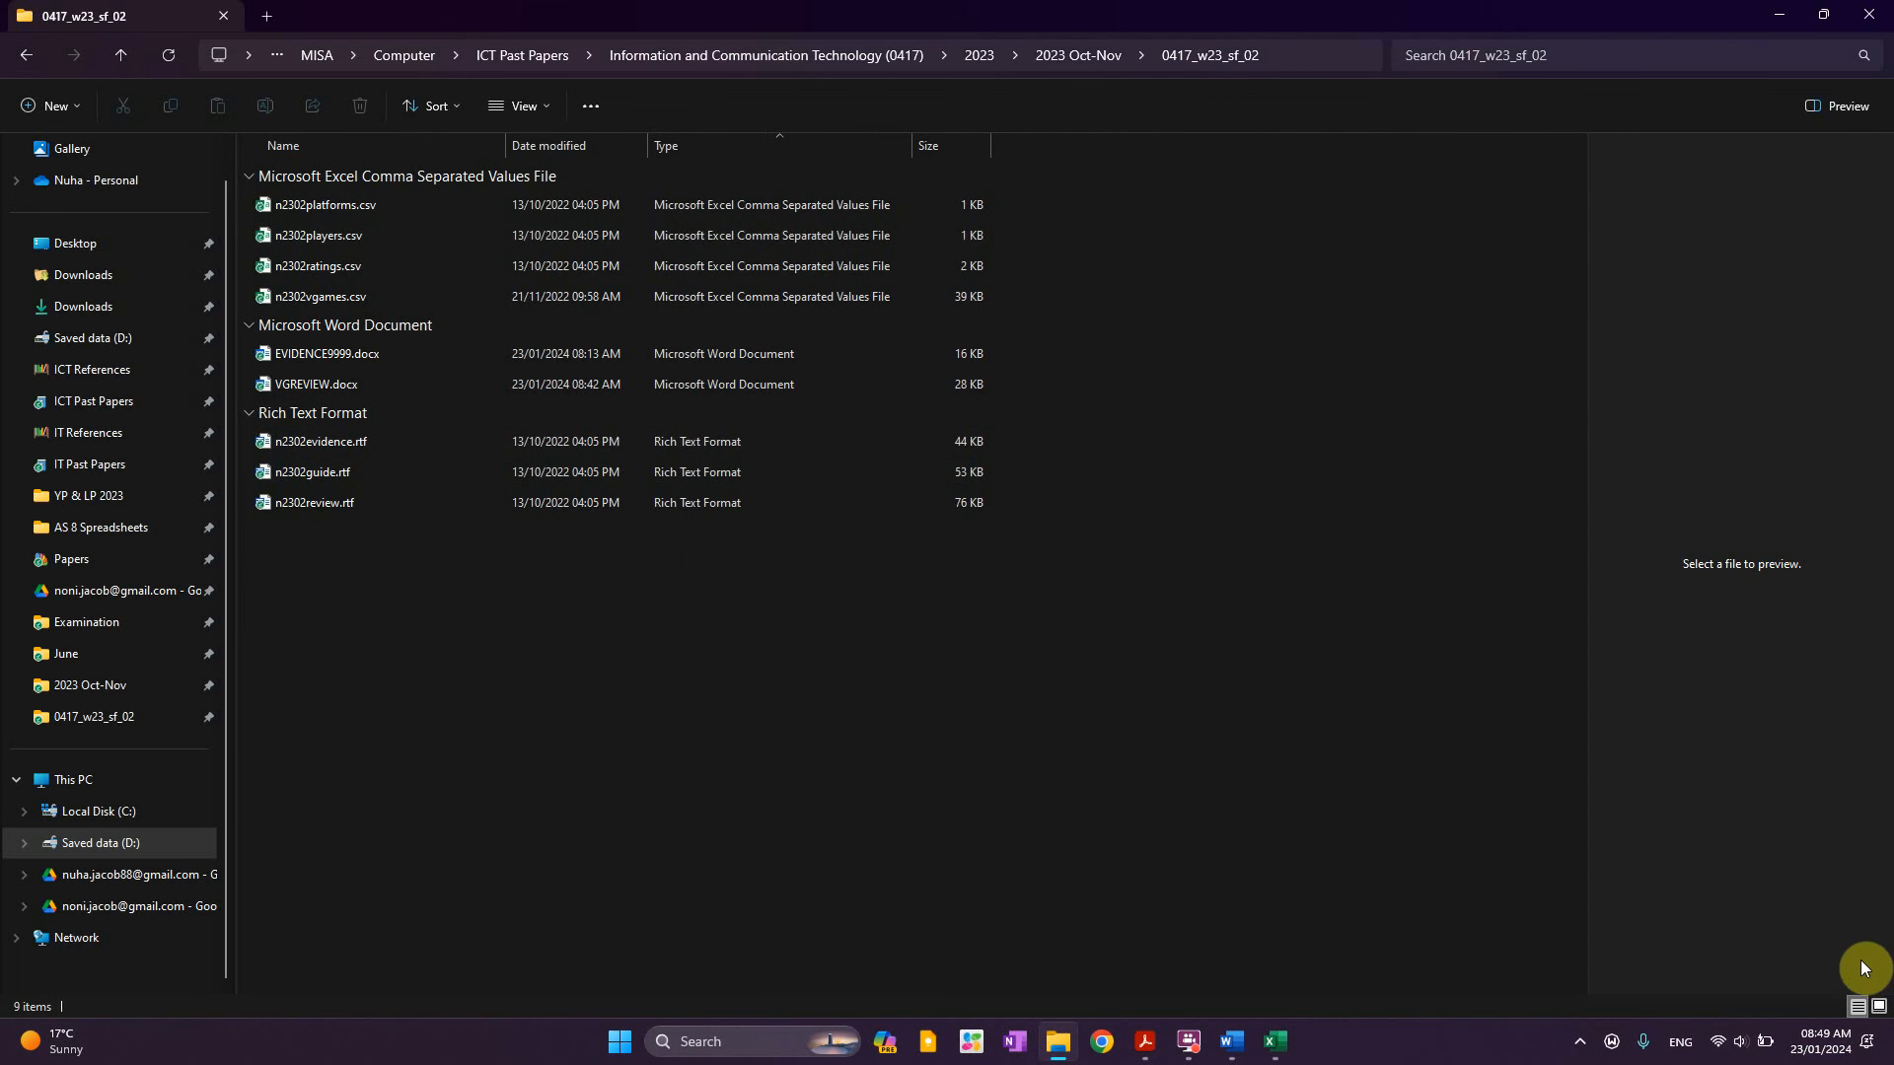
pyautogui.click(1881, 1007)
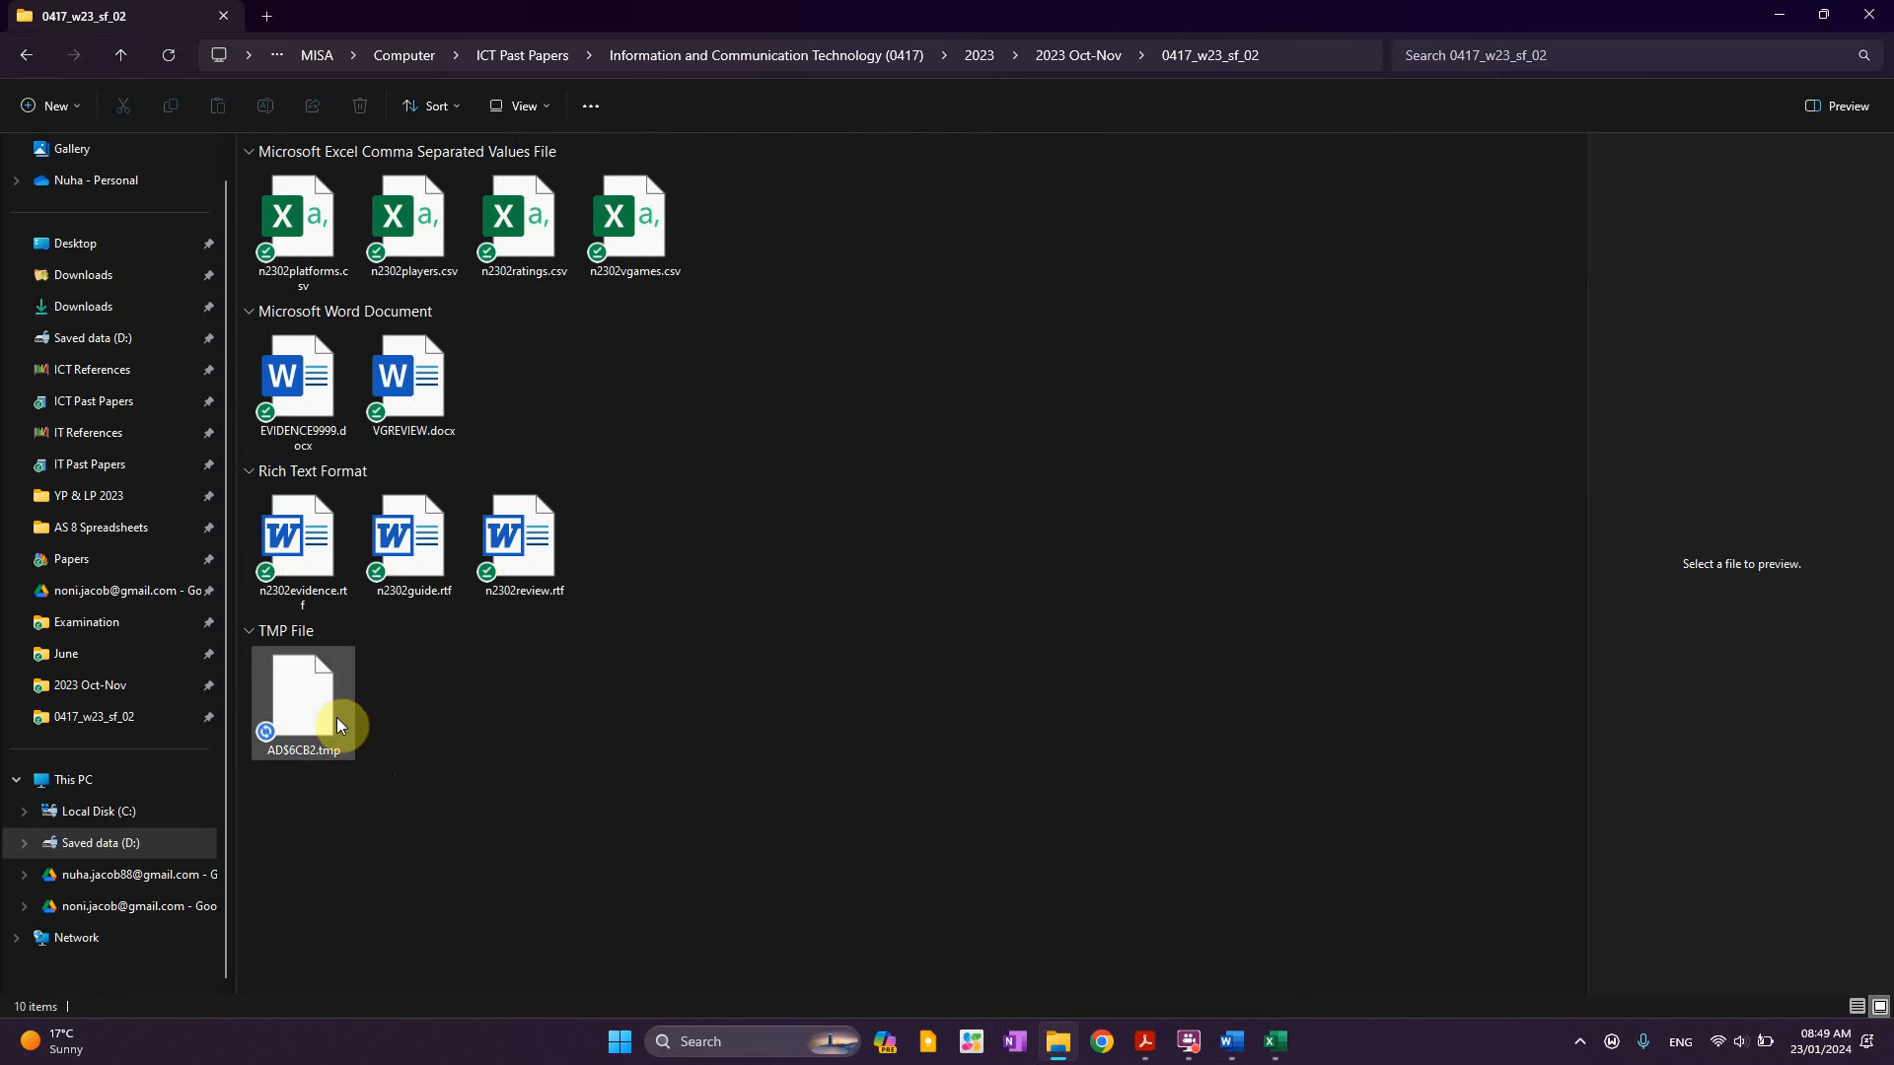
# Select the AD$6CB2.tmp file, then return to the Acrobat question paper
pyautogui.click(335, 718)
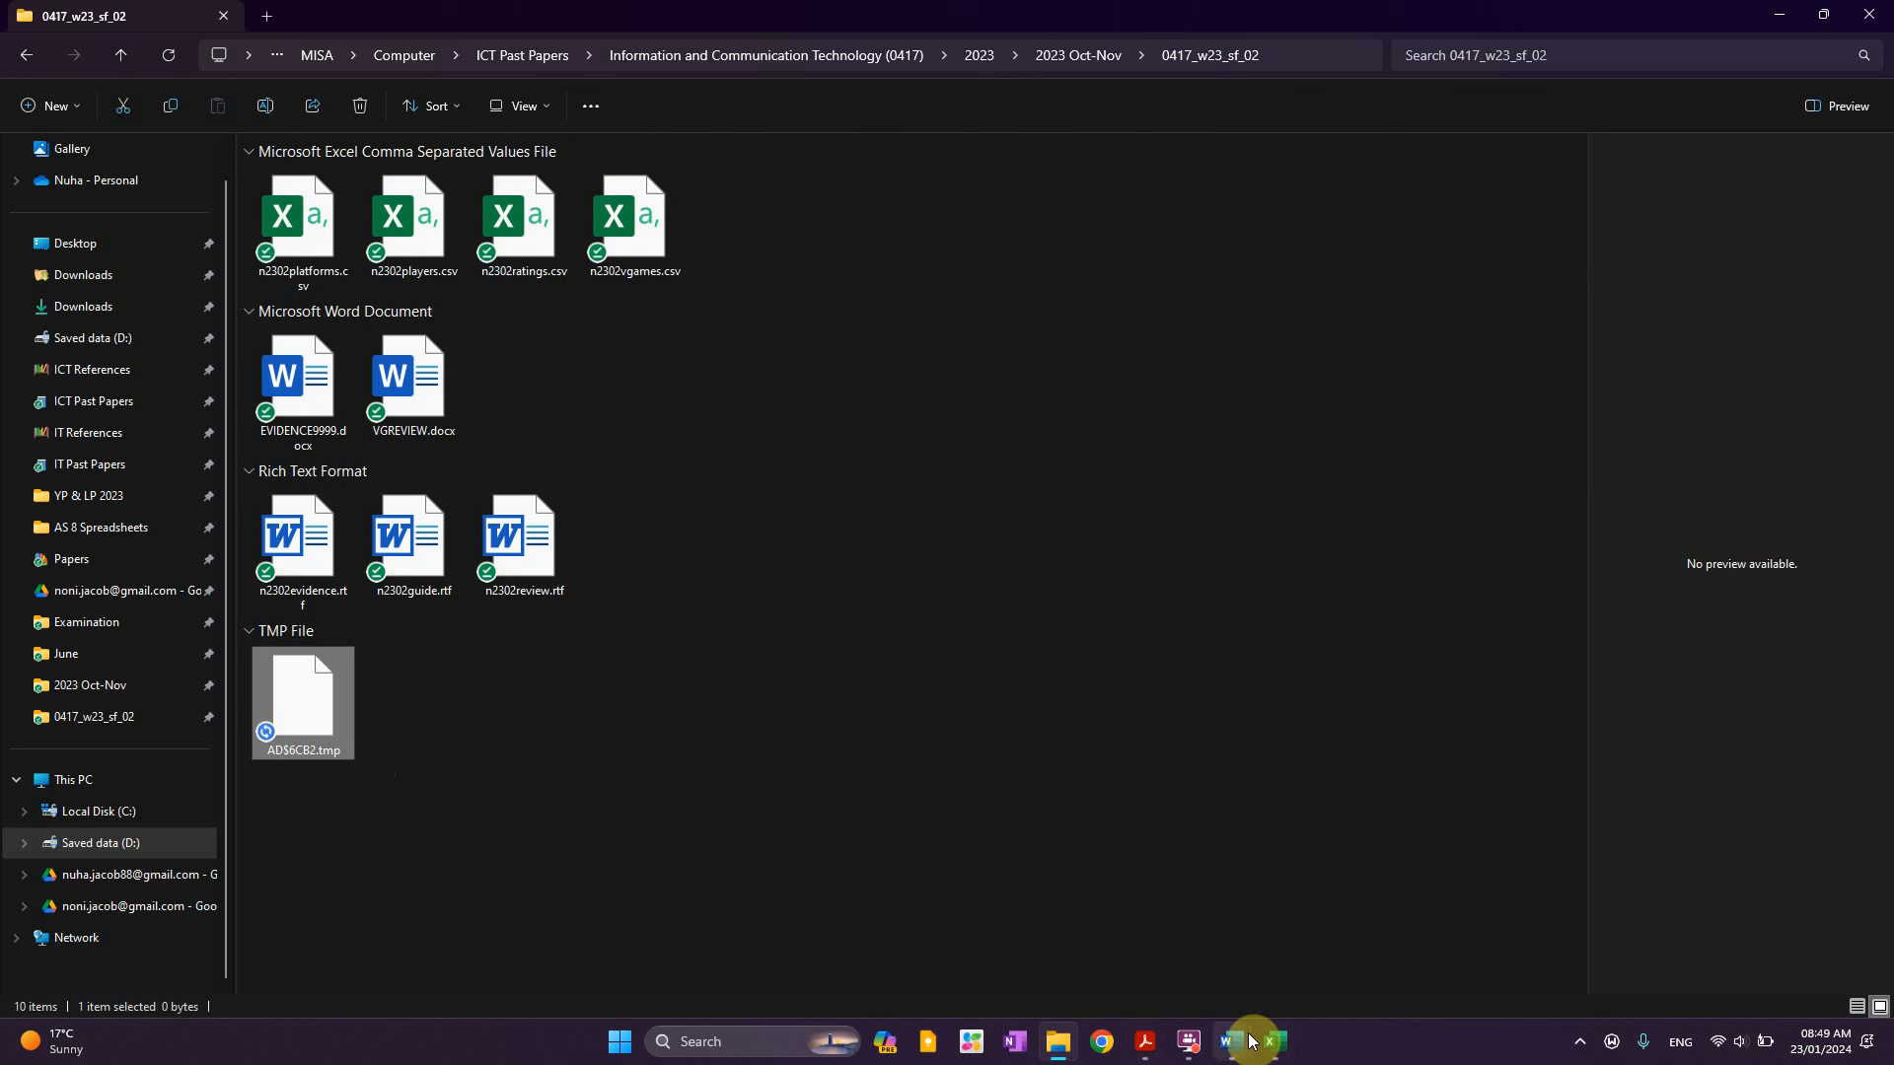
pyautogui.click(761, 821)
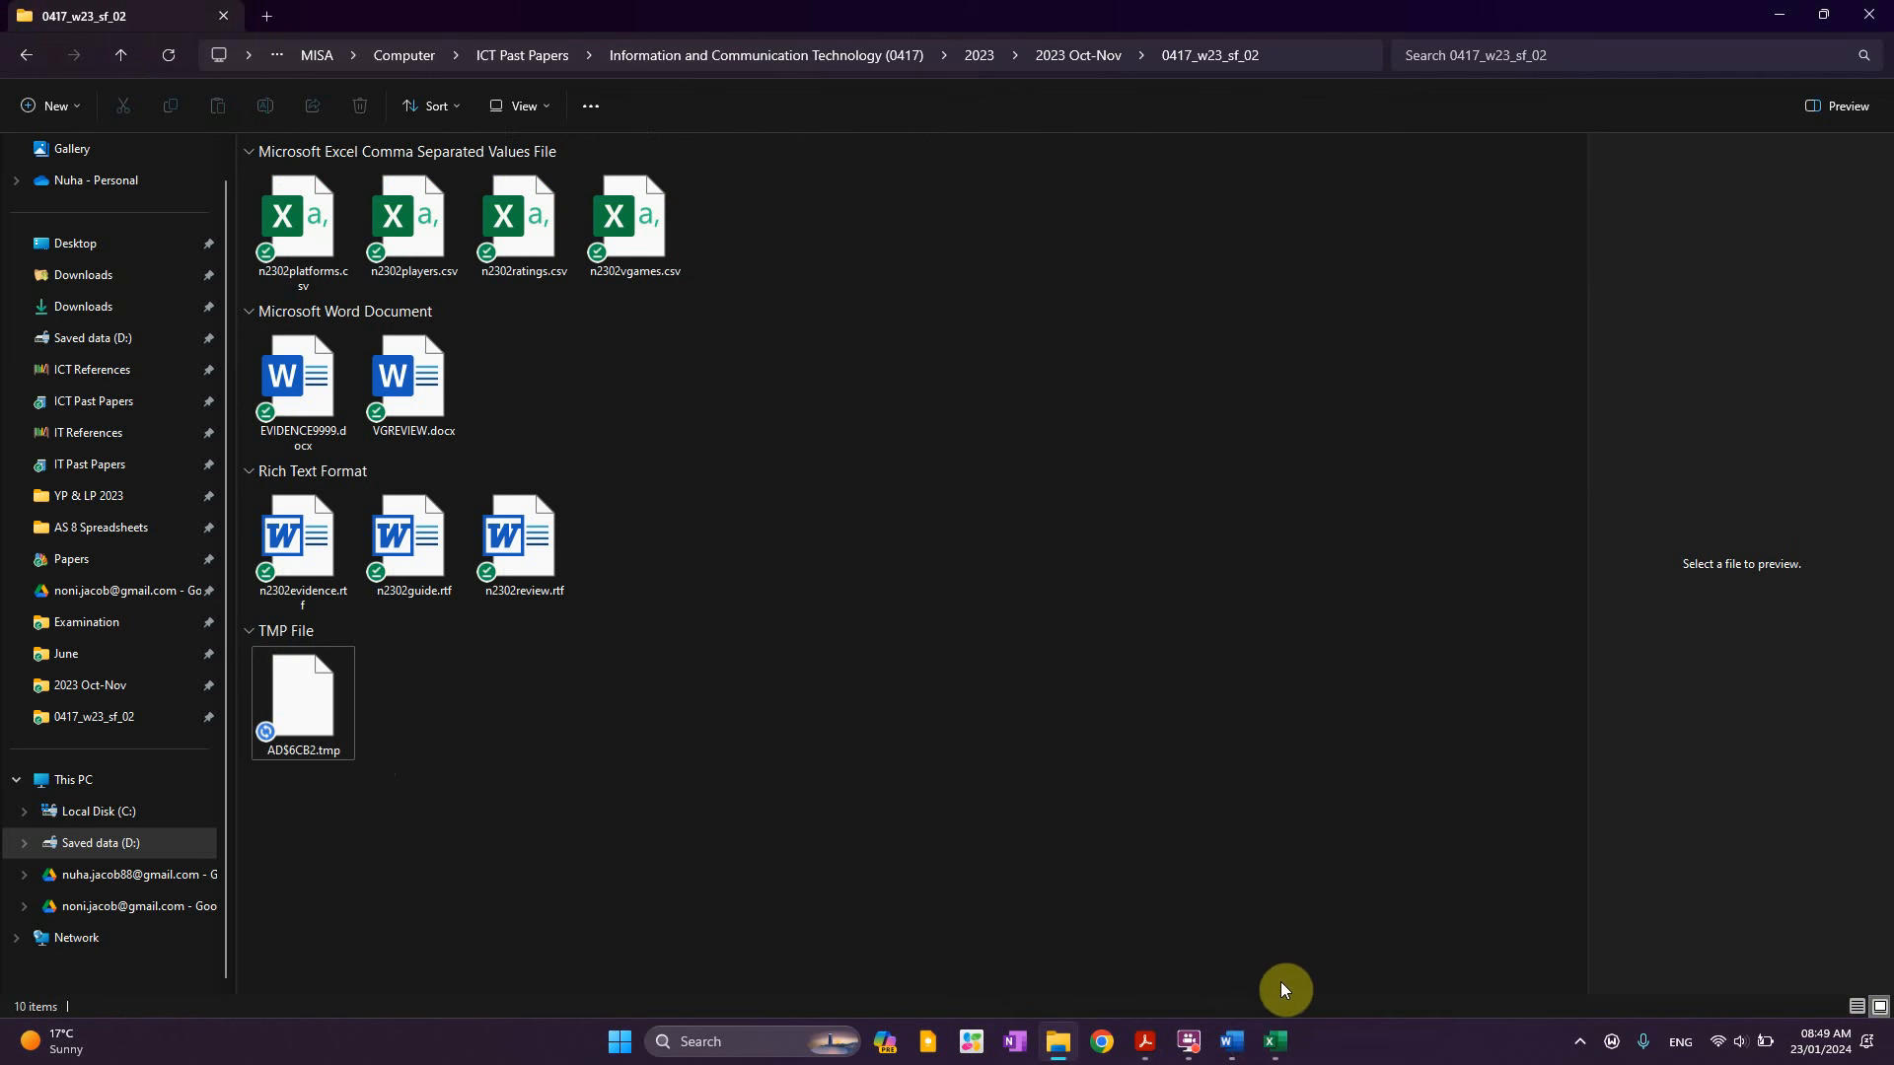
pyautogui.click(1146, 1044)
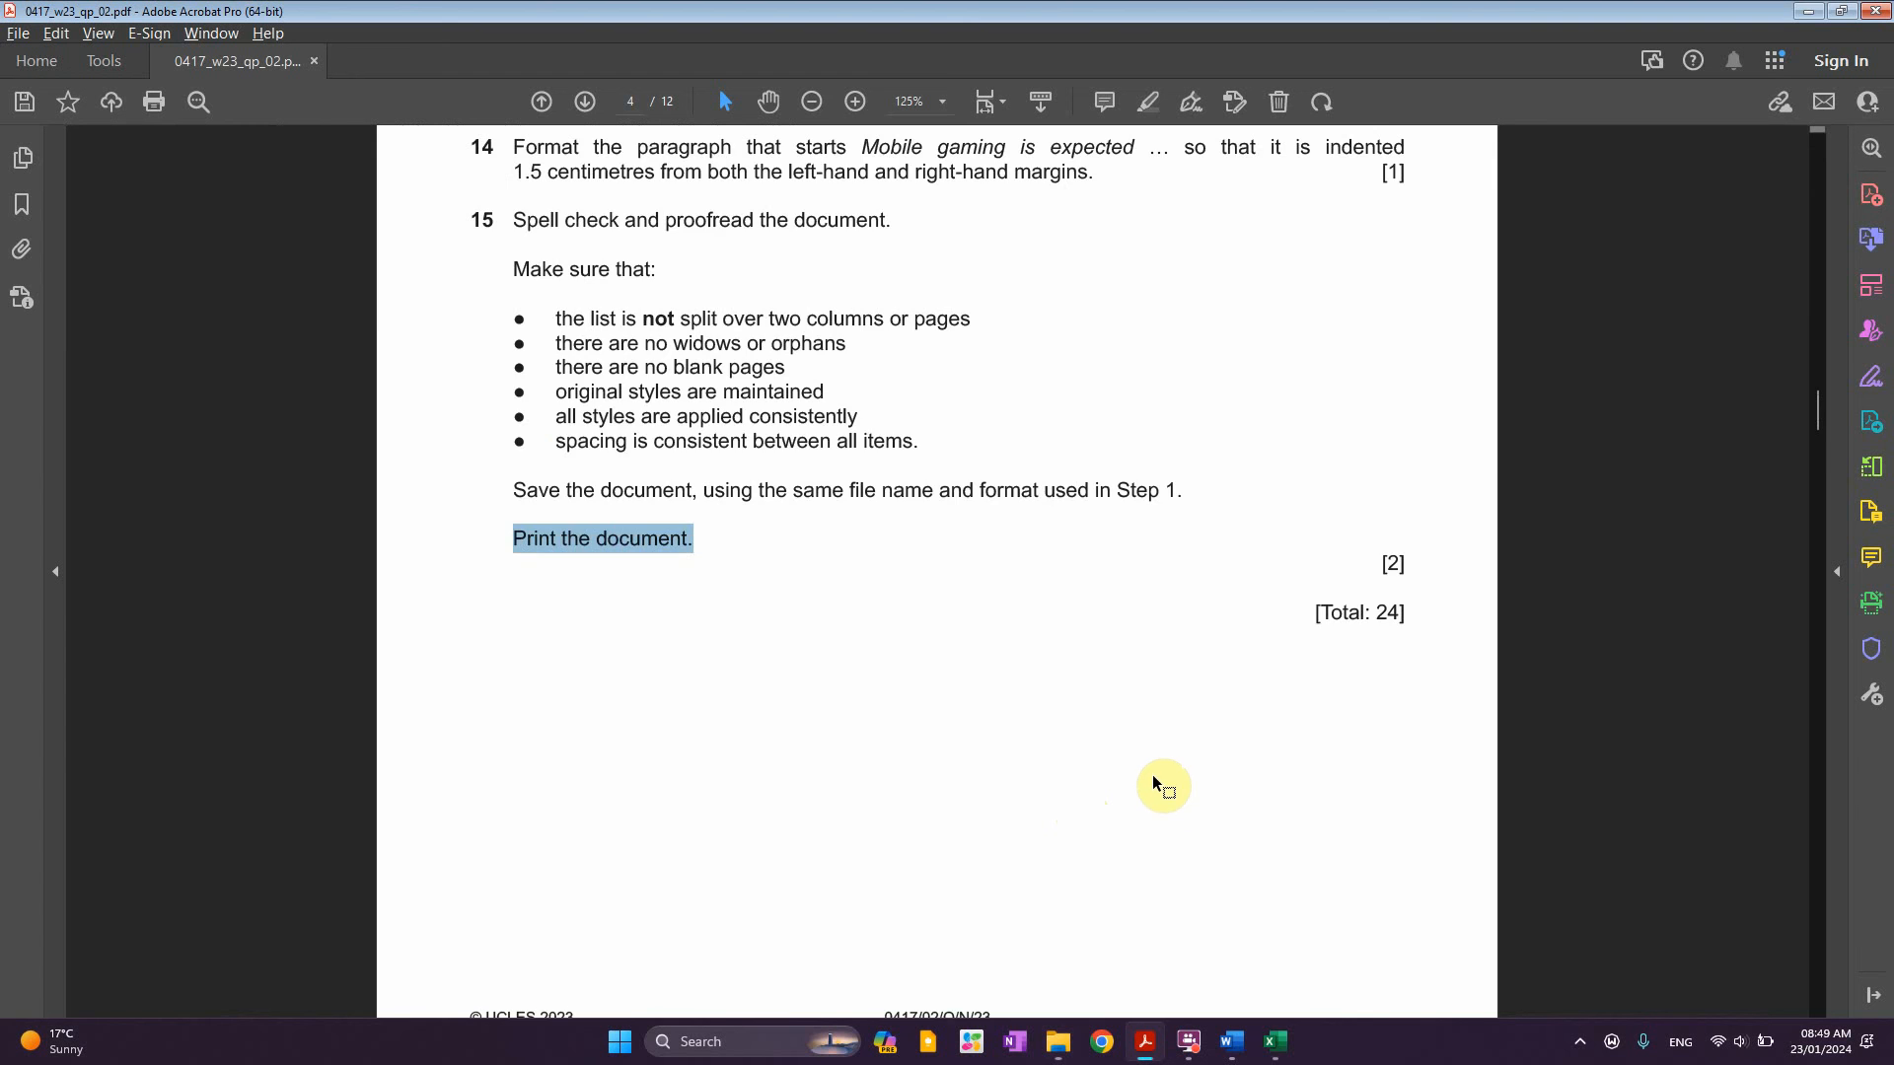
pyautogui.scroll(-5, 1152, 773)
pyautogui.scroll(2, 1270, 653)
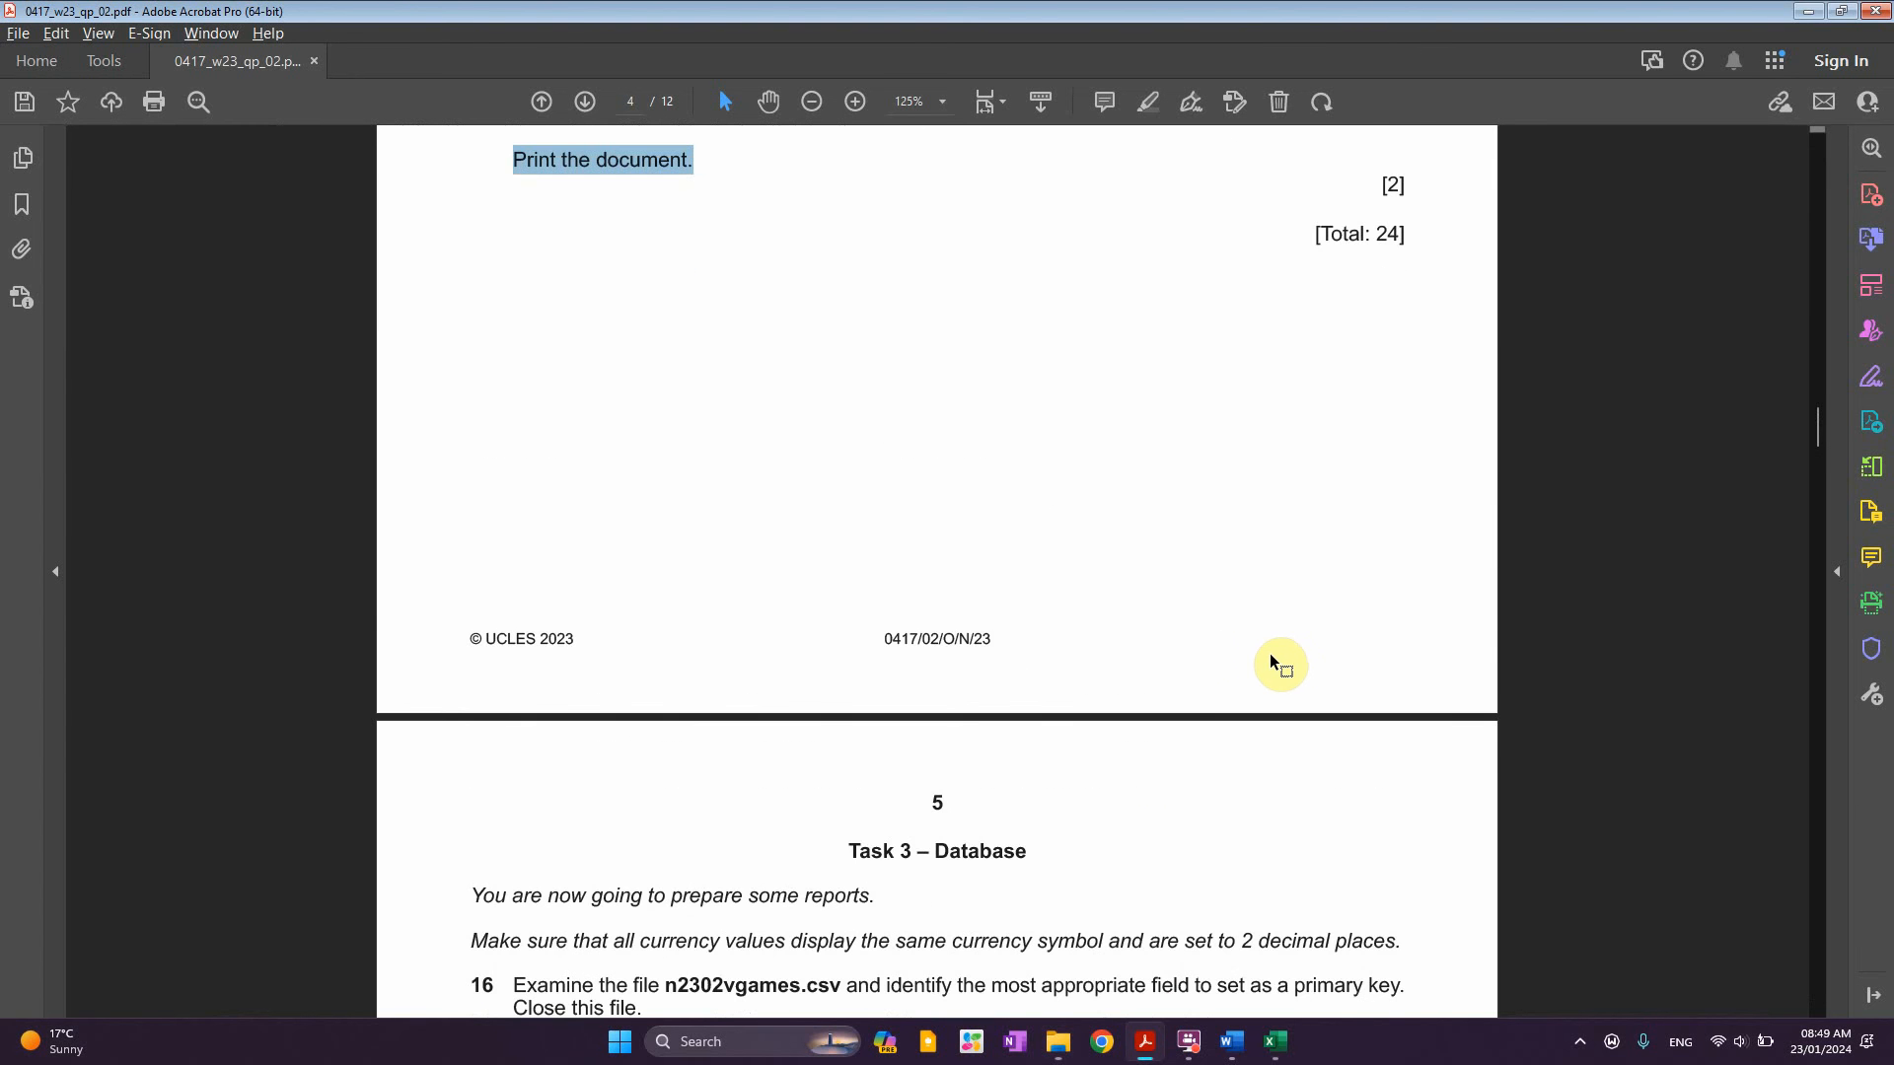
pyautogui.scroll(-1, 1176, 683)
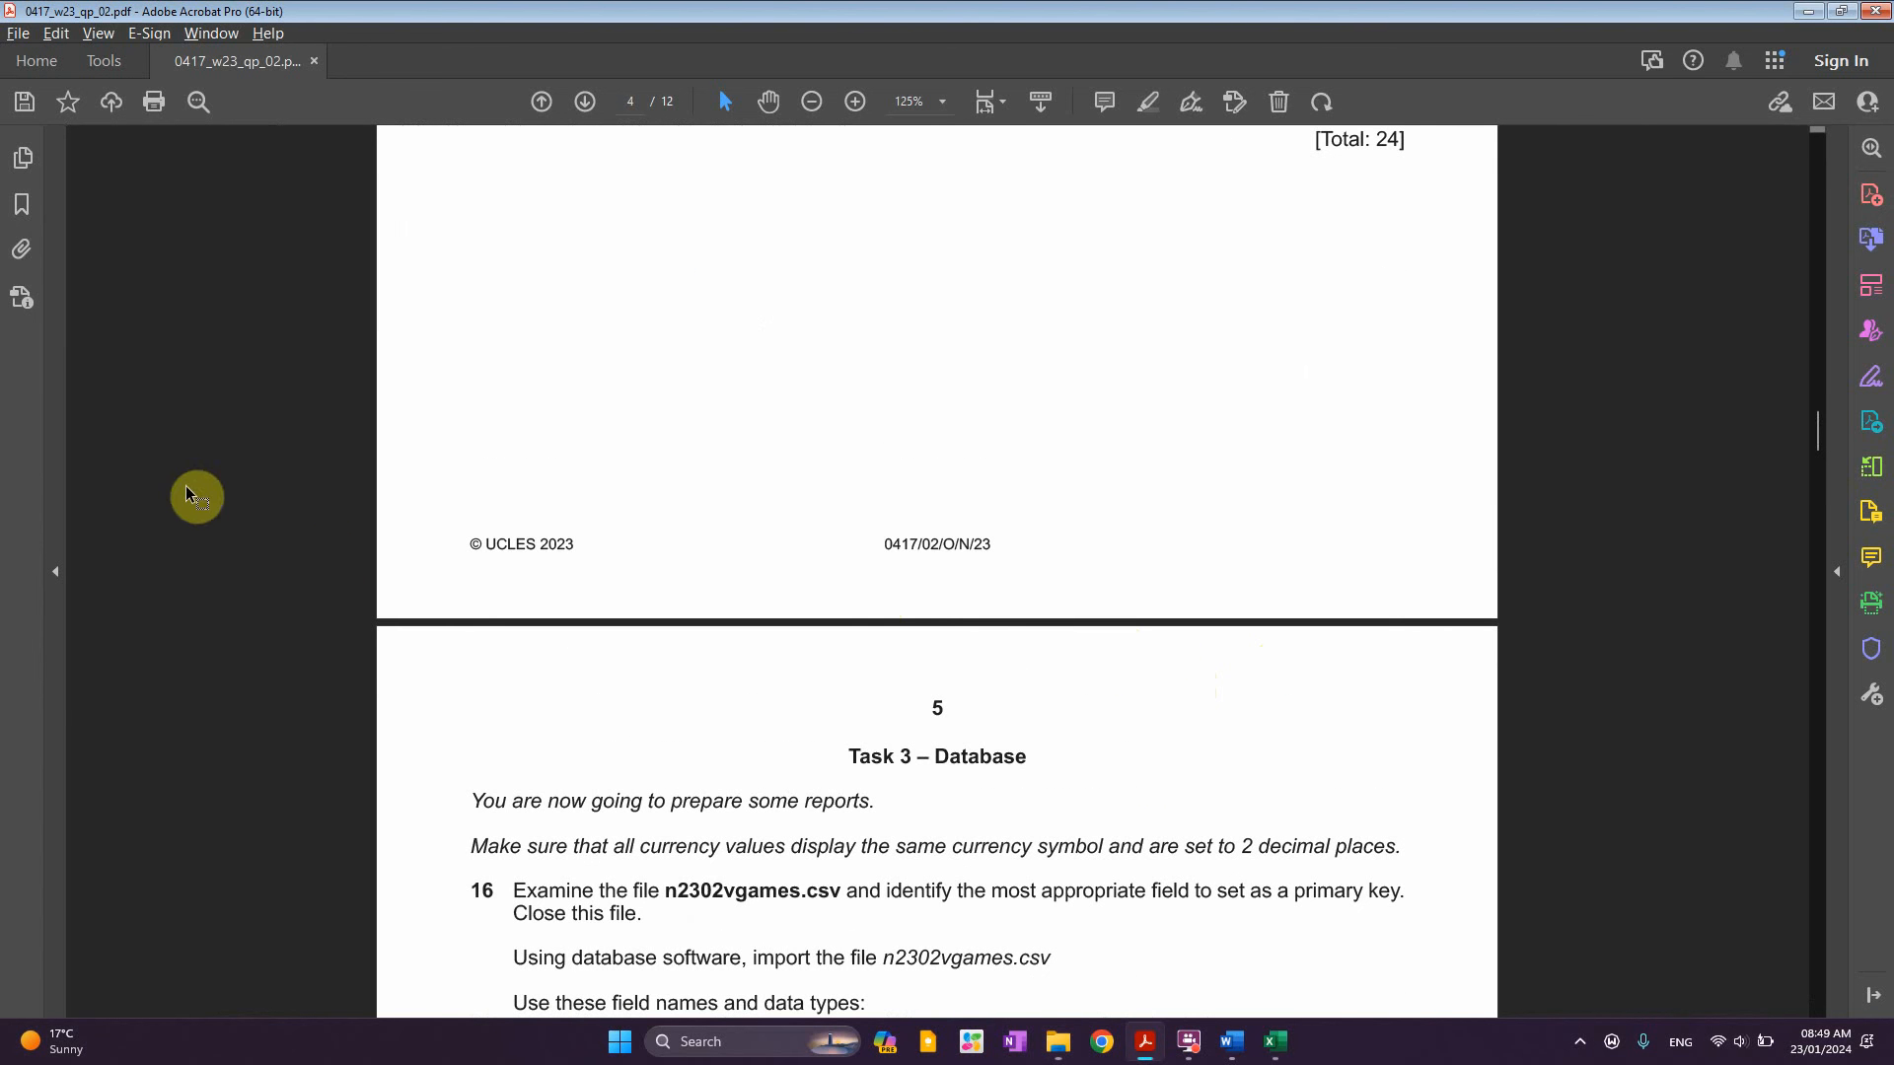
pyautogui.scroll(3, 937, 572)
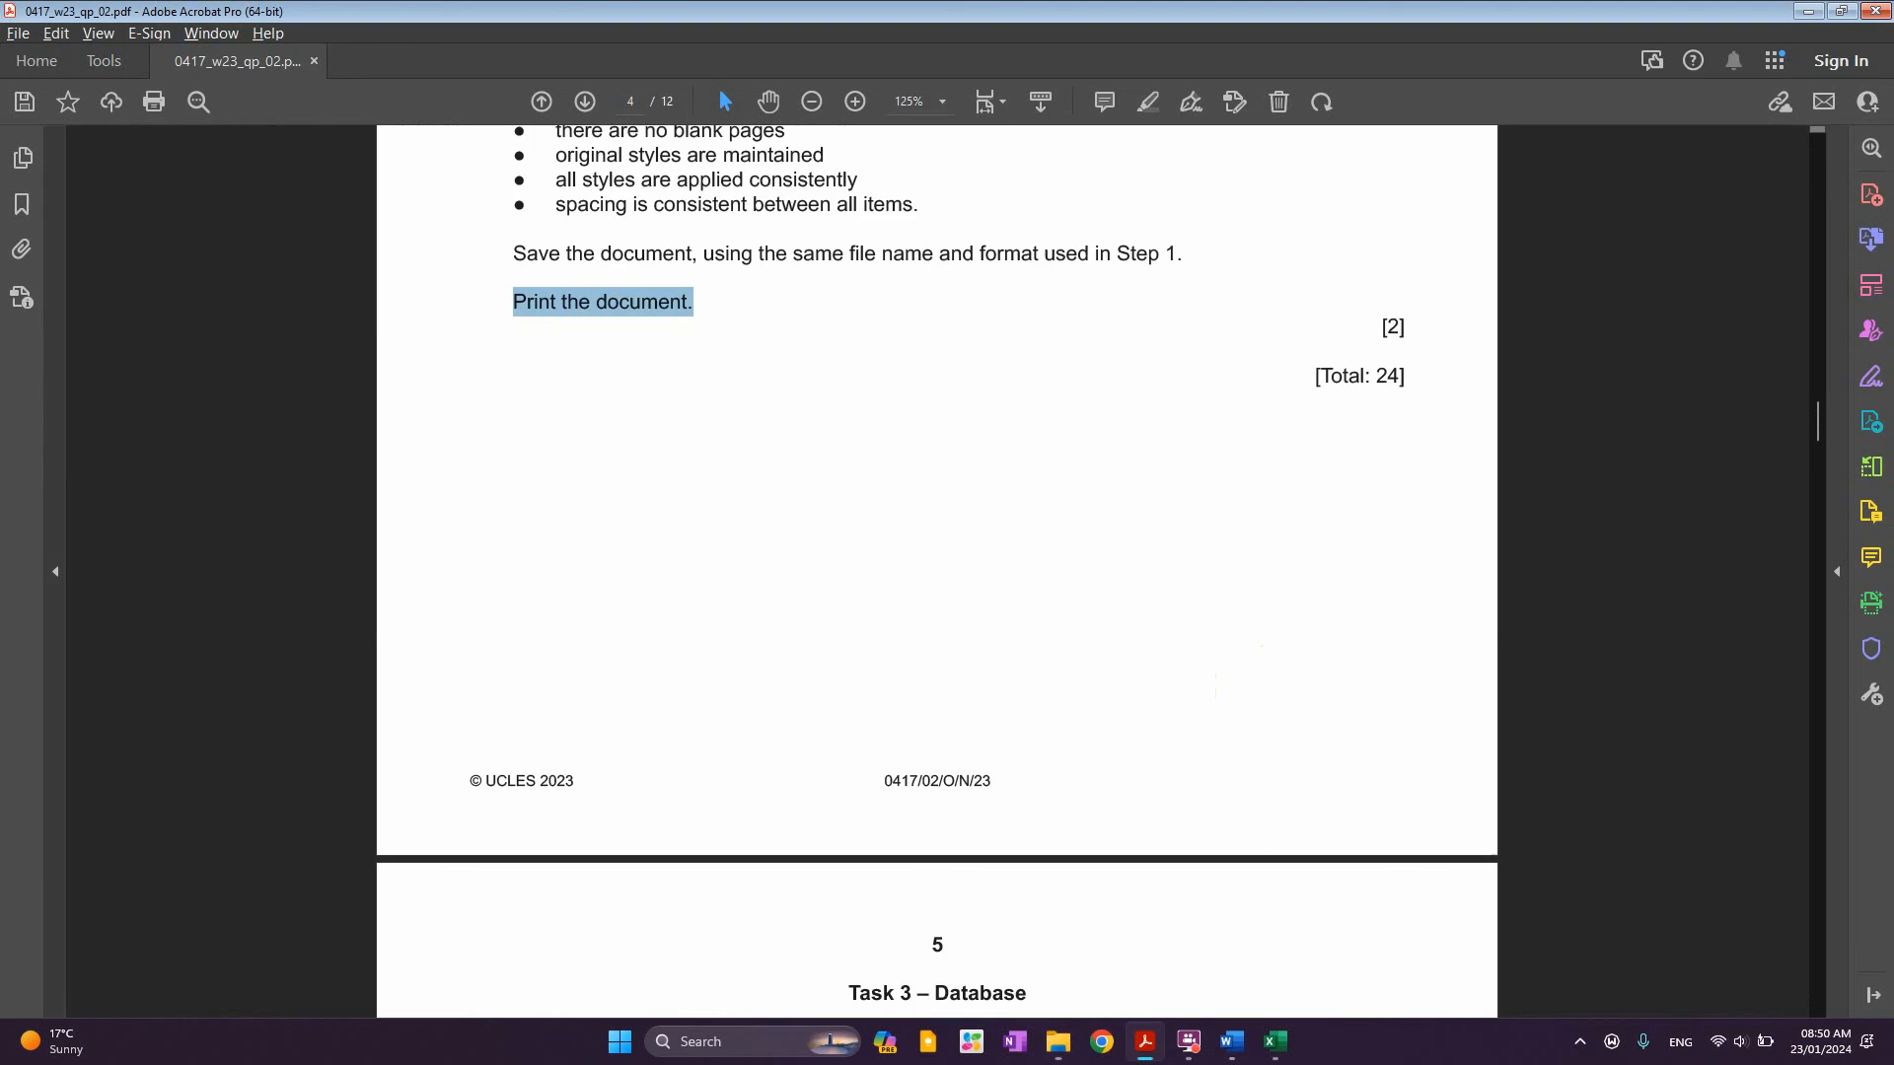